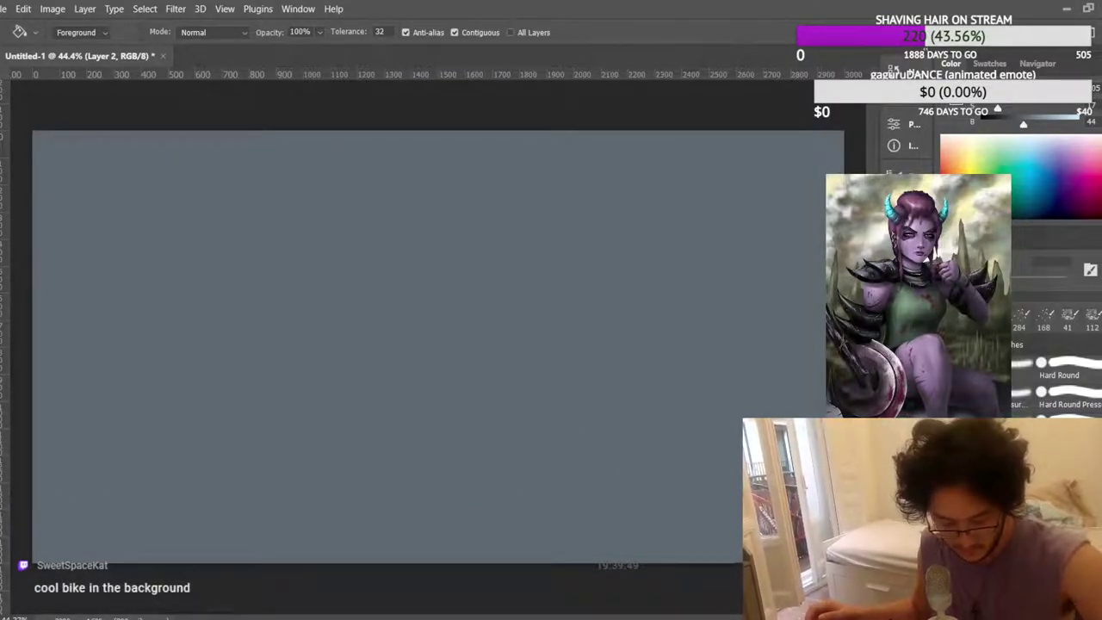
Switch to the Brush tool, reduce its size to 12 px and reset the foreground colour to default black.
key(b)
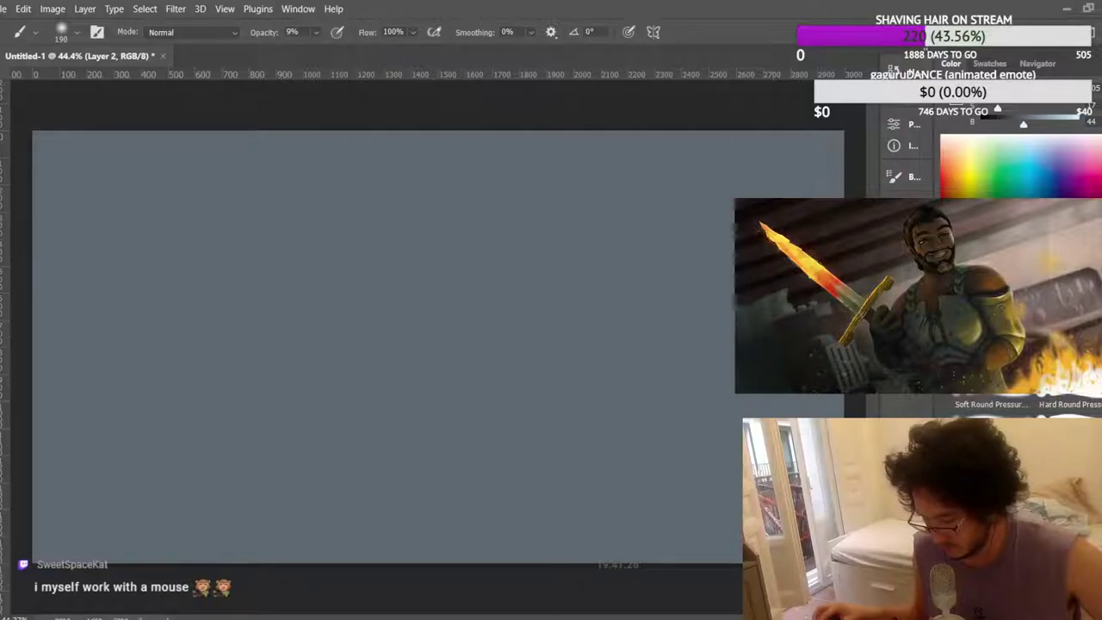
key(bracketleft)
key(bracketleft)
key(bracketleft)
key(bracketleft)
key(bracketleft)
key(bracketleft)
key(bracketleft)
key(bracketleft)
key(bracketleft)
key(bracketleft)
key(bracketleft)
key(bracketleft)
key(bracketleft)
key(bracketleft)
key(bracketleft)
key(bracketleft)
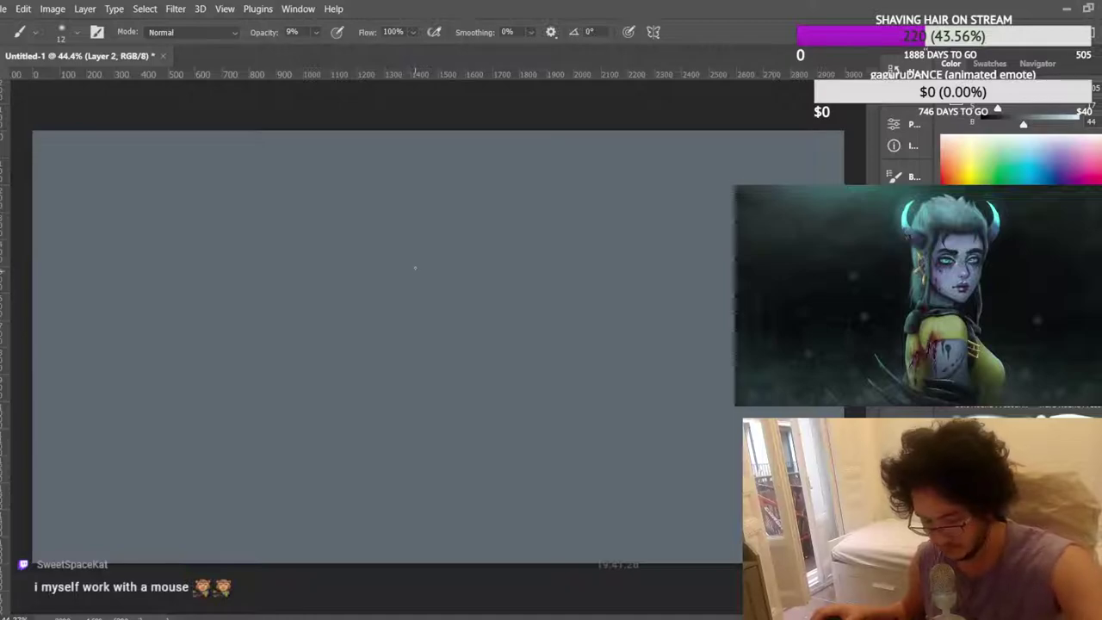
key(d)
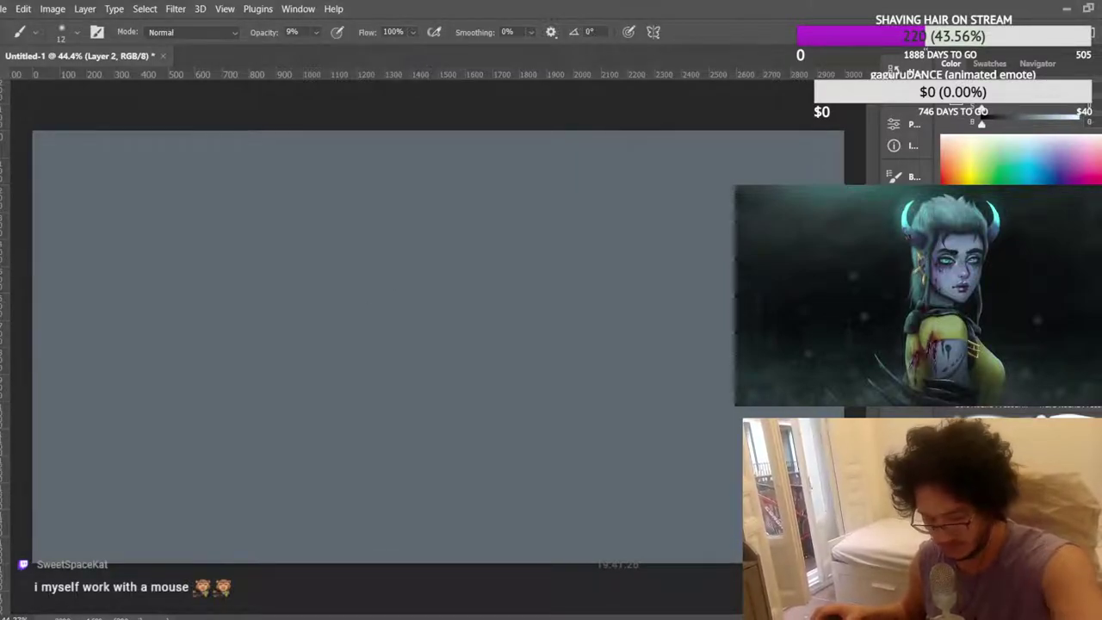
mouse_move(209, 246)
mouse_down()
mouse_move(173, 314)
mouse_move(207, 380)
mouse_up()
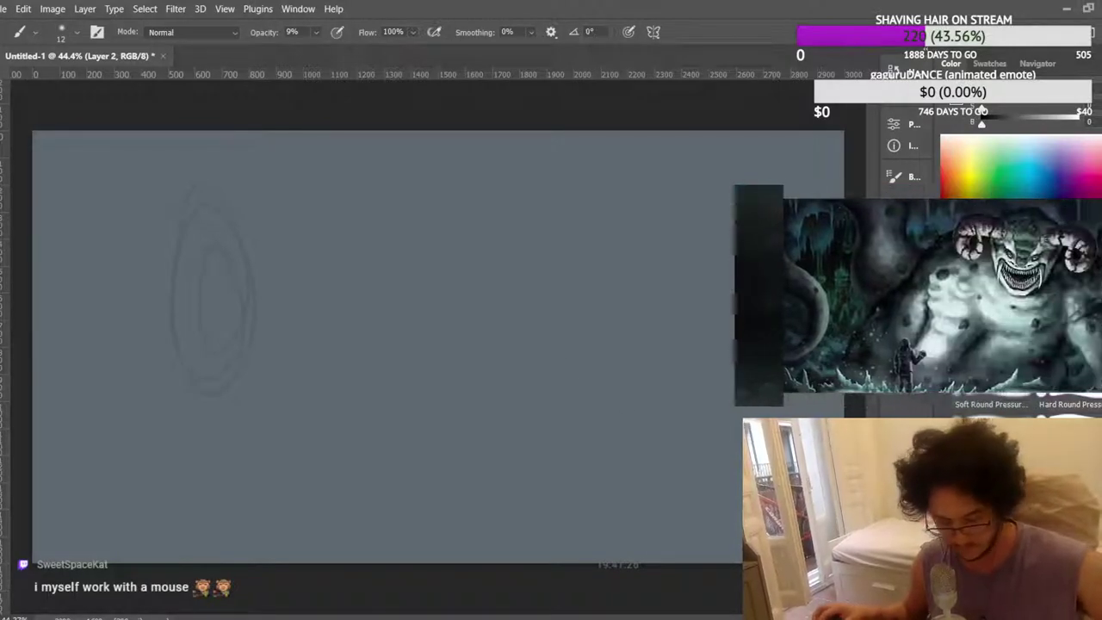
key(ctrl+z)
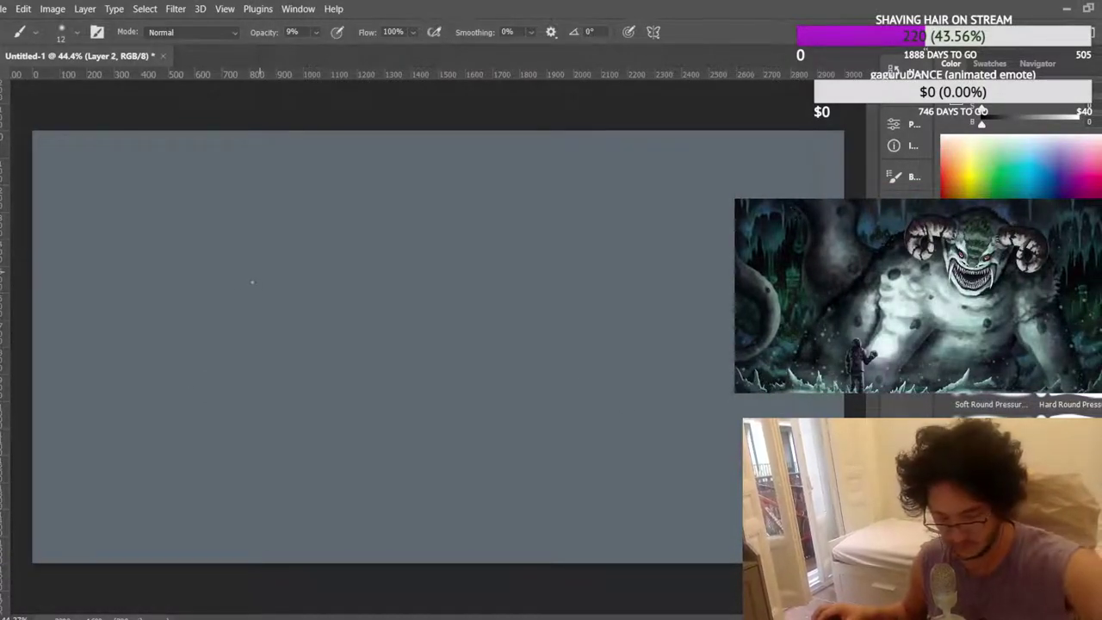
drag(225, 265, 262, 232)
key(ctrl+z)
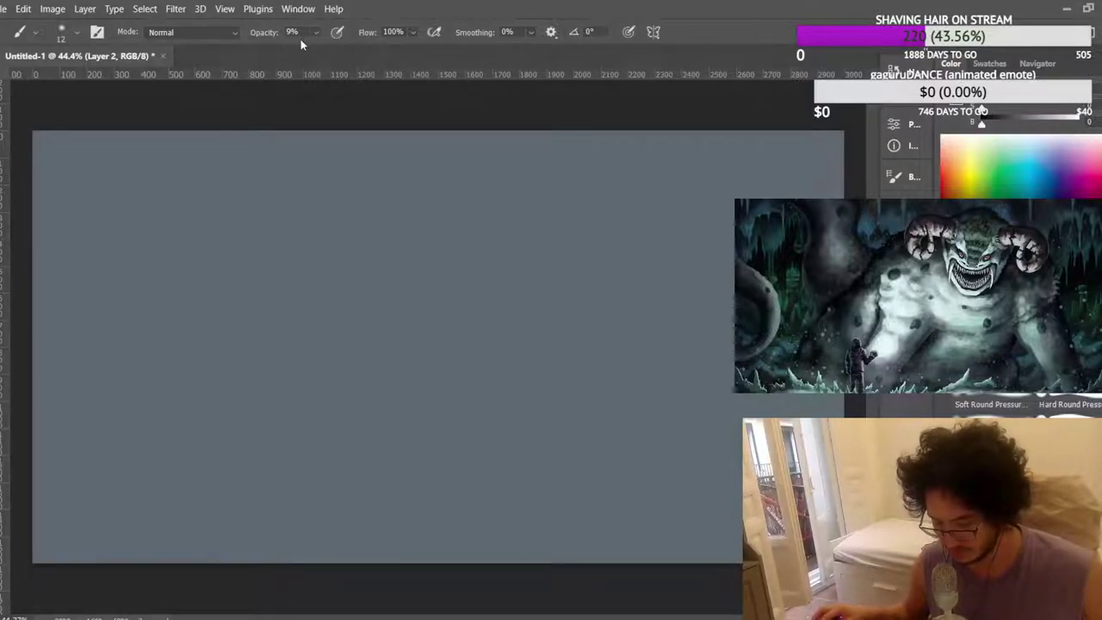
Set the brush opacity to 96%.
key(9)
key(6)
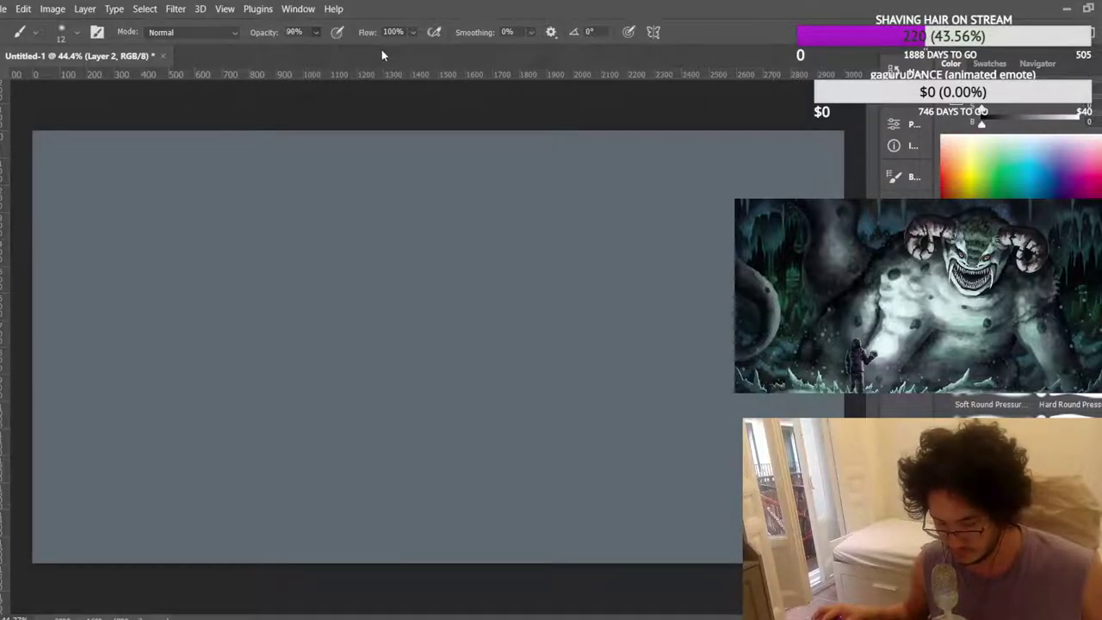
scroll(405, 288, up, 1)
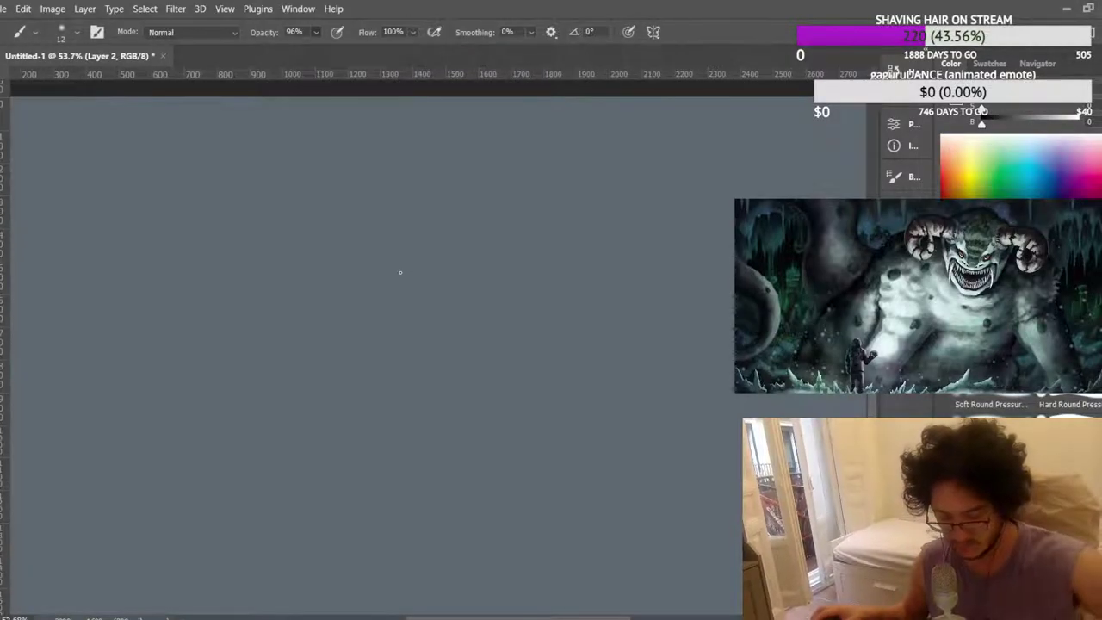
mouse_move(260, 217)
mouse_down()
mouse_move(279, 260)
mouse_move(319, 203)
mouse_move(361, 226)
mouse_up()
mouse_move(365, 180)
mouse_down()
mouse_move(365, 225)
mouse_move(451, 204)
mouse_up()
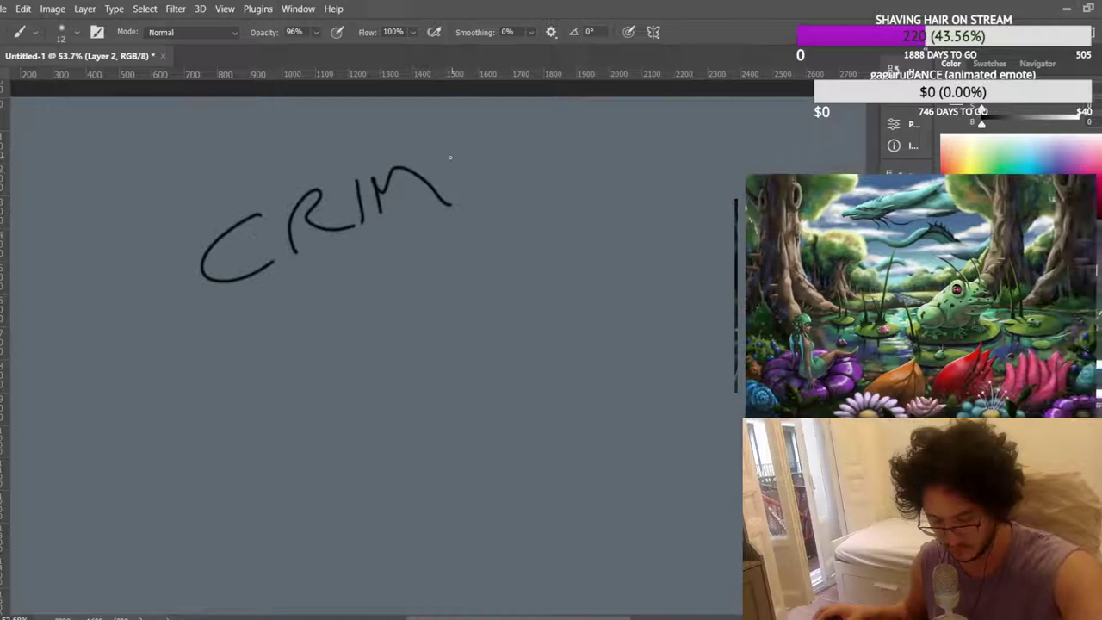
mouse_move(480, 138)
mouse_down()
mouse_move(515, 191)
mouse_move(467, 222)
mouse_up()
drag(517, 153, 569, 152)
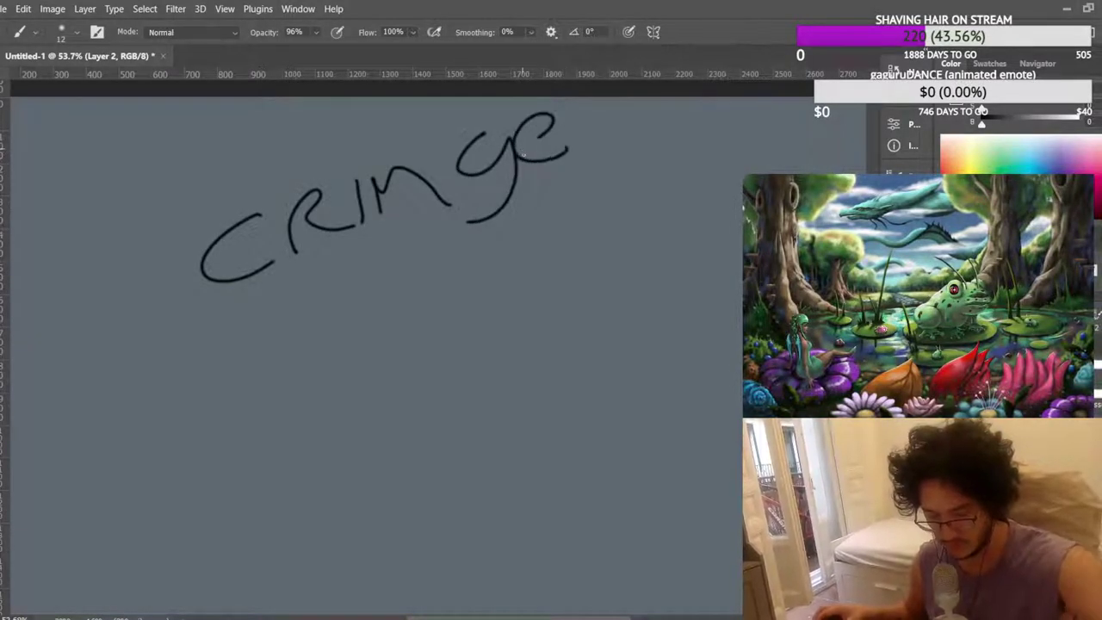
key(ctrl+z)
key(ctrl+z)
key(ctrl+z)
key(ctrl+z)
key(ctrl+z)
key(ctrl+z)
key(ctrl+z)
key(ctrl+z)
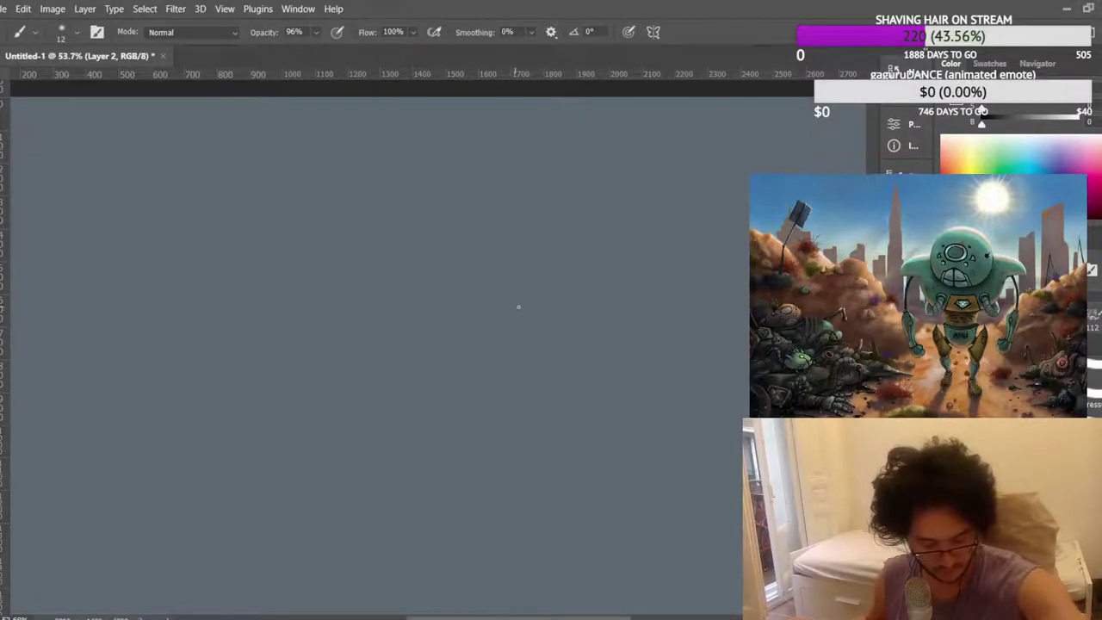
drag(481, 335, 560, 290)
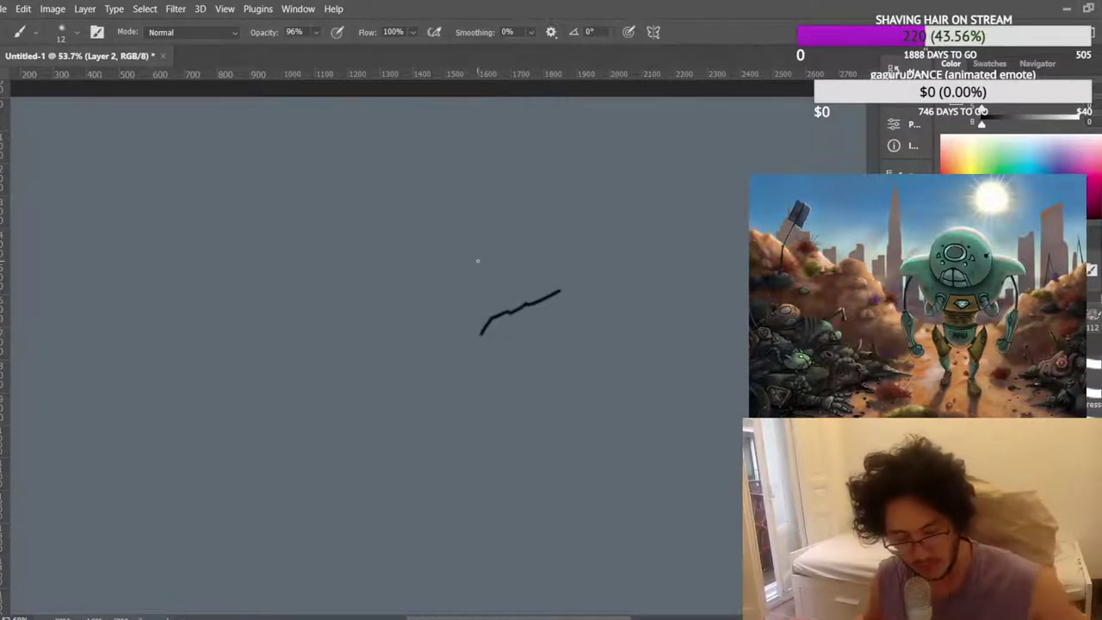
key(ctrl+z)
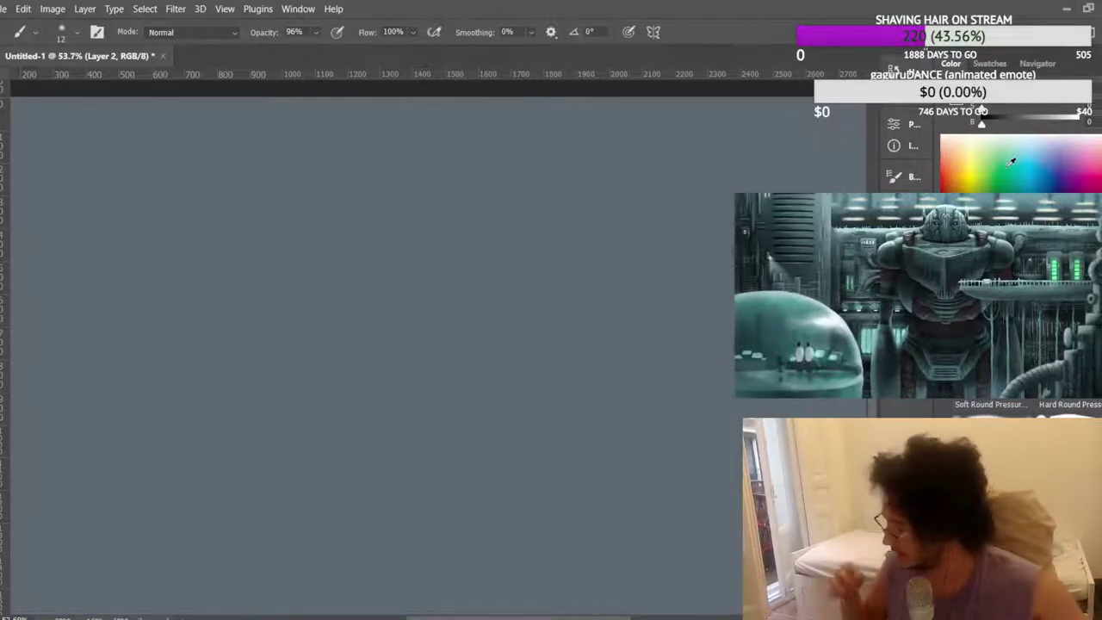
Reduce the brush size to 4 px for thin sketch lines.
key(bracketleft)
key(bracketleft)
key(bracketleft)
key(bracketleft)
key(bracketleft)
key(bracketleft)
key(bracketleft)
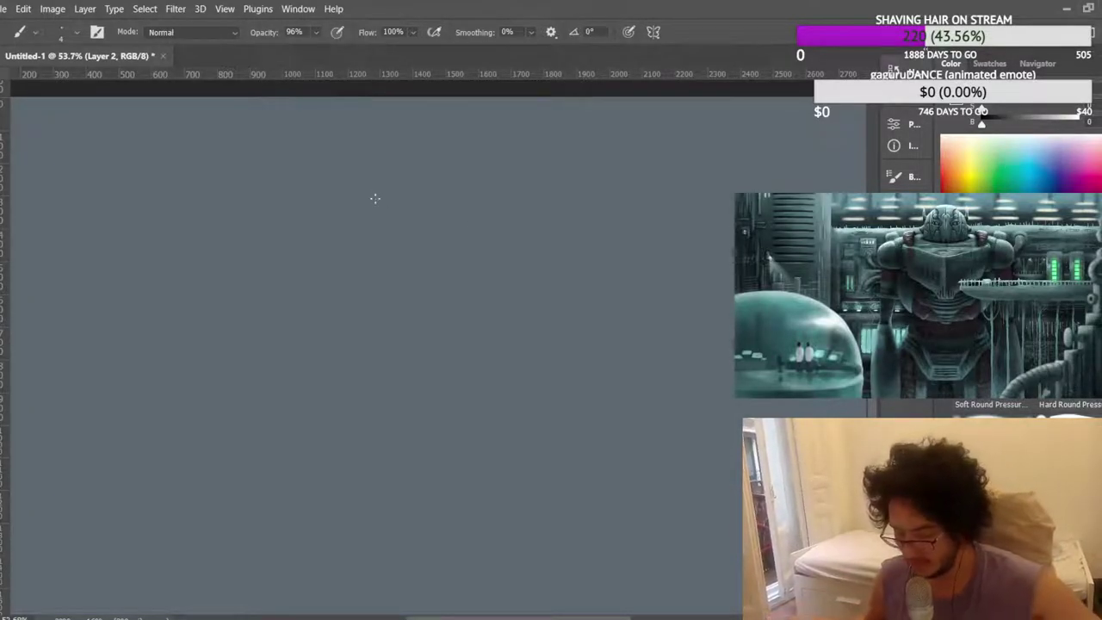
mouse_move(438, 245)
mouse_down()
mouse_move(369, 307)
mouse_move(419, 210)
mouse_move(401, 265)
mouse_up()
key(Delete)
mouse_move(494, 256)
mouse_down()
mouse_move(430, 293)
mouse_move(336, 301)
mouse_up()
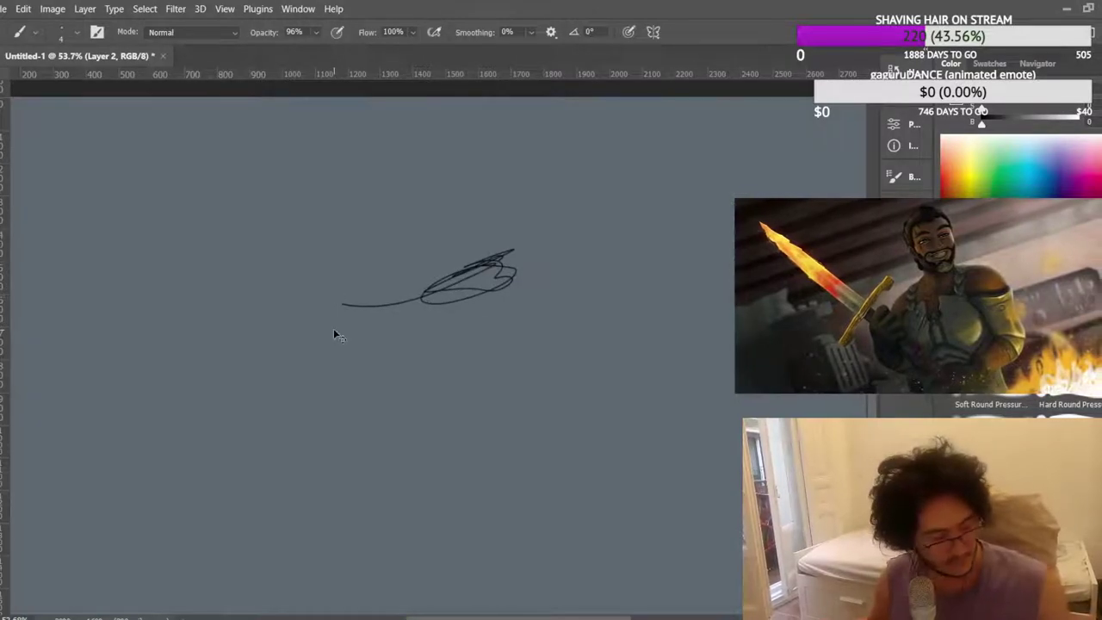
key(Delete)
mouse_move(543, 305)
mouse_down()
mouse_move(278, 298)
mouse_move(602, 306)
mouse_up()
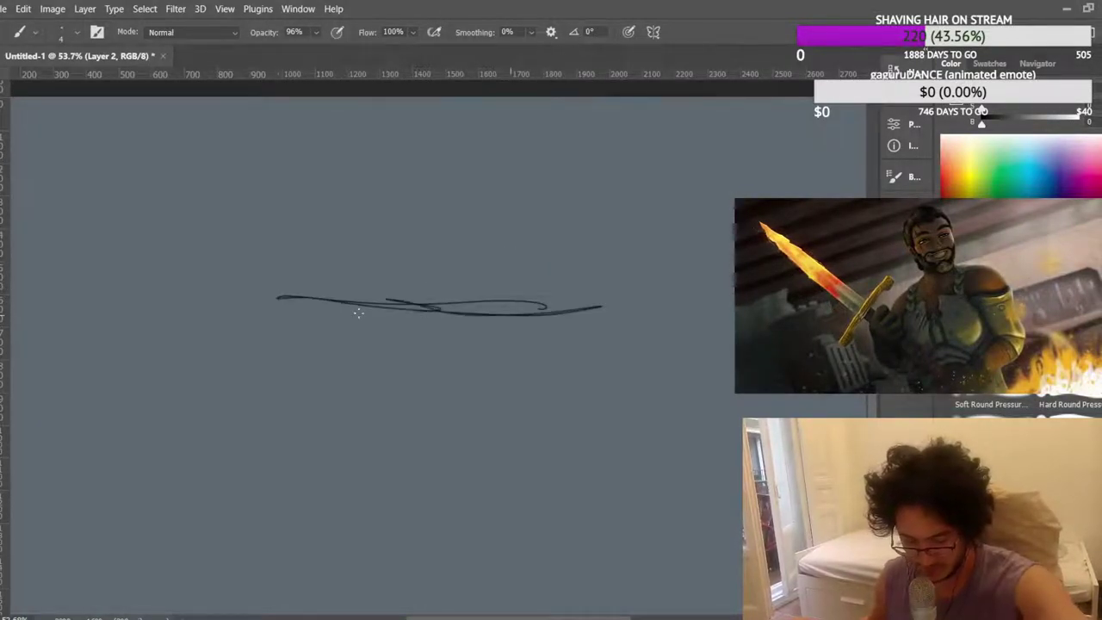
drag(427, 312, 192, 289)
key(Delete)
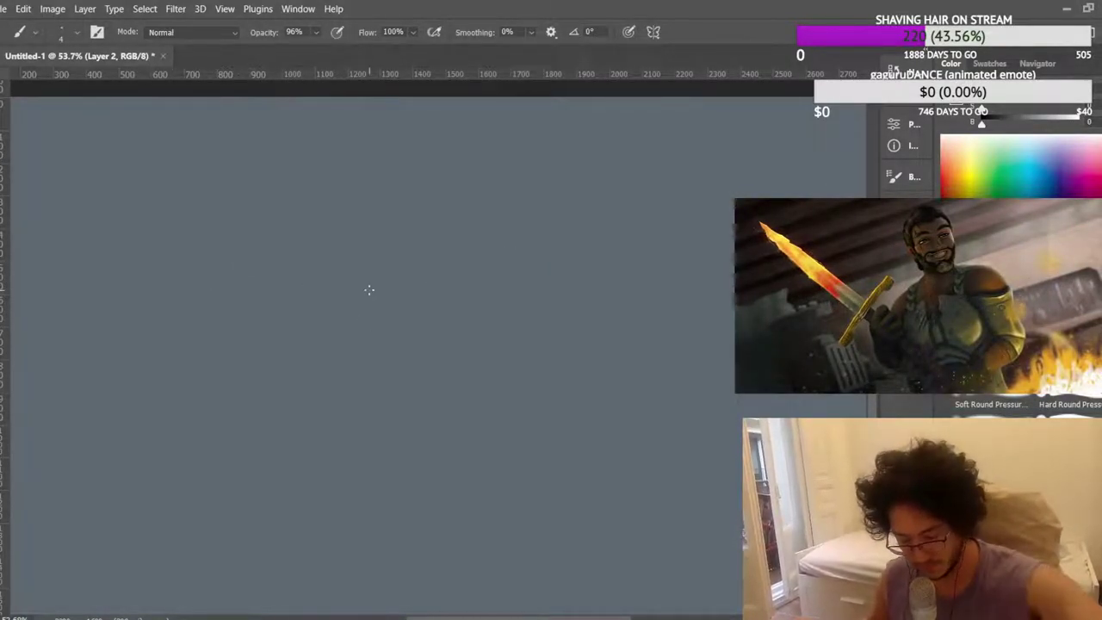
mouse_move(535, 305)
mouse_down()
mouse_move(459, 309)
mouse_move(490, 292)
mouse_move(470, 274)
mouse_up()
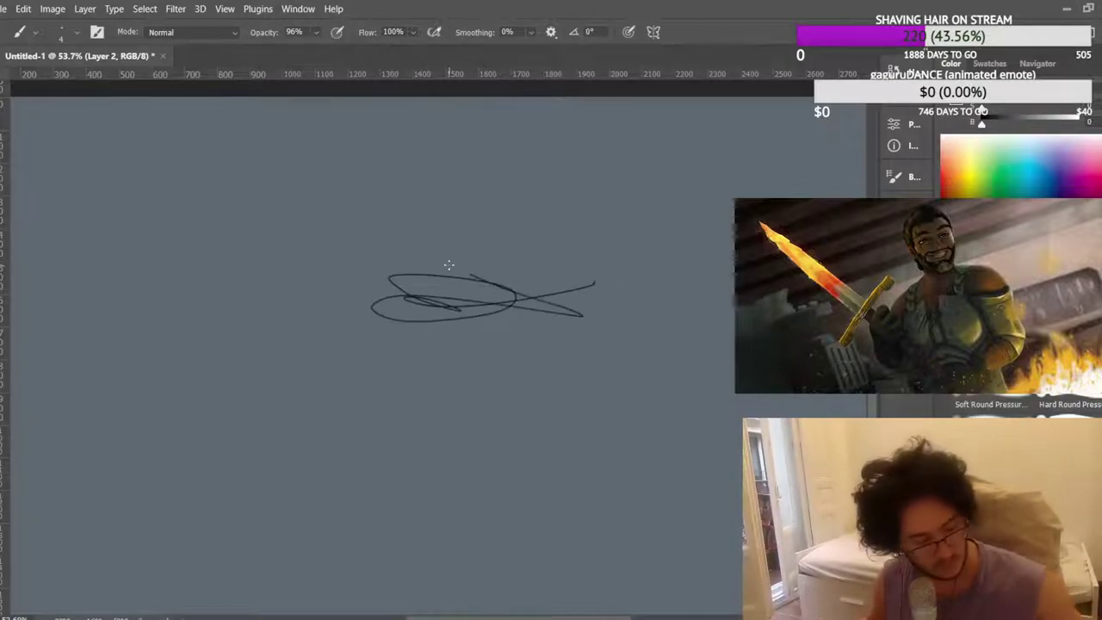
key(Delete)
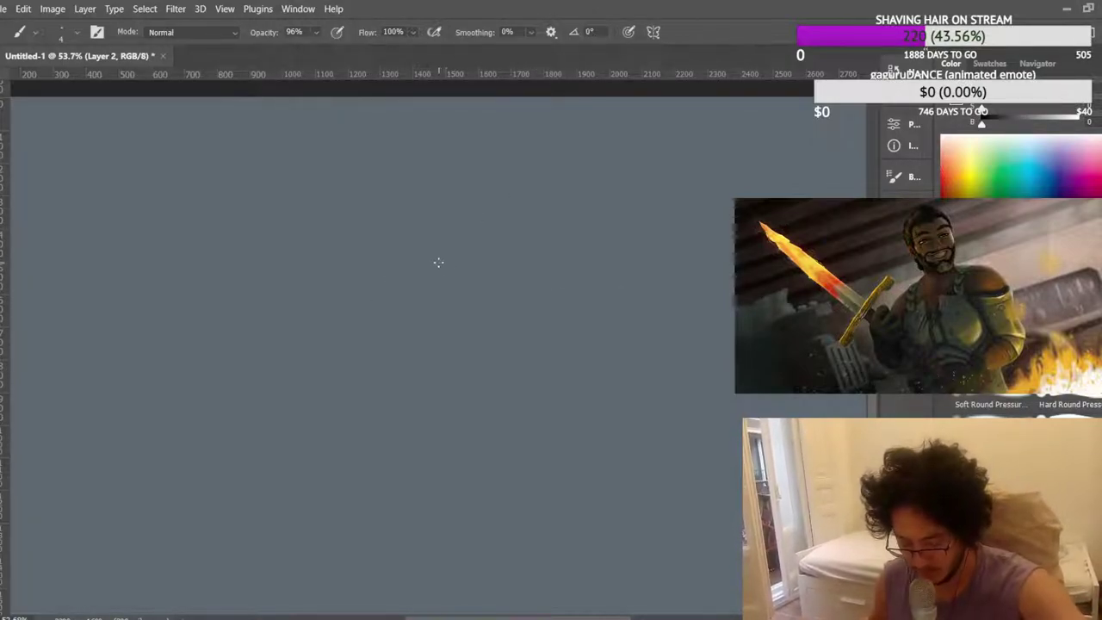
Sketch a left-facing dragon head in profile, outlining the forehead, brow ridge and long snout with its nostril.
mouse_move(455, 255)
mouse_down()
mouse_move(351, 315)
mouse_move(383, 330)
mouse_move(482, 283)
mouse_move(477, 293)
mouse_move(518, 284)
mouse_up()
mouse_move(494, 283)
mouse_down()
mouse_move(514, 254)
mouse_move(536, 252)
mouse_up()
drag(546, 257, 557, 259)
mouse_move(556, 269)
mouse_down()
mouse_move(524, 334)
mouse_move(493, 347)
mouse_move(436, 337)
mouse_move(467, 344)
mouse_move(415, 359)
mouse_move(414, 335)
mouse_move(449, 328)
mouse_up()
mouse_move(353, 321)
mouse_down()
mouse_move(380, 349)
mouse_move(337, 348)
mouse_move(362, 355)
mouse_move(346, 370)
mouse_move(343, 360)
mouse_move(374, 356)
mouse_move(341, 360)
mouse_move(356, 349)
mouse_move(301, 380)
mouse_move(451, 372)
mouse_move(380, 405)
mouse_move(313, 397)
mouse_move(319, 388)
mouse_move(321, 398)
mouse_move(274, 391)
mouse_move(236, 413)
mouse_move(347, 407)
mouse_move(364, 429)
mouse_move(265, 450)
mouse_move(275, 424)
mouse_move(259, 442)
mouse_move(261, 423)
mouse_move(230, 426)
mouse_move(229, 440)
mouse_move(276, 425)
mouse_move(248, 447)
mouse_up()
mouse_move(444, 351)
mouse_down()
mouse_move(469, 368)
mouse_move(525, 370)
mouse_move(455, 394)
mouse_move(453, 377)
mouse_move(486, 366)
mouse_up()
Sketch three jagged horns sweeping up and back from the dragon's forehead and the rear of its skull.
mouse_move(504, 273)
mouse_down()
mouse_move(529, 252)
mouse_move(555, 256)
mouse_move(517, 267)
mouse_move(564, 275)
mouse_move(503, 249)
mouse_move(513, 217)
mouse_move(648, 183)
mouse_move(554, 252)
mouse_move(631, 191)
mouse_move(551, 246)
mouse_up()
drag(613, 169, 644, 163)
mouse_move(412, 271)
mouse_down()
mouse_move(478, 203)
mouse_move(506, 216)
mouse_move(507, 173)
mouse_up()
mouse_move(521, 166)
mouse_down()
mouse_move(542, 142)
mouse_move(479, 181)
mouse_move(456, 217)
mouse_up()
mouse_move(595, 272)
mouse_down()
mouse_move(564, 284)
mouse_move(629, 288)
mouse_move(691, 209)
mouse_up()
mouse_move(679, 224)
mouse_down()
mouse_move(707, 204)
mouse_move(638, 286)
mouse_up()
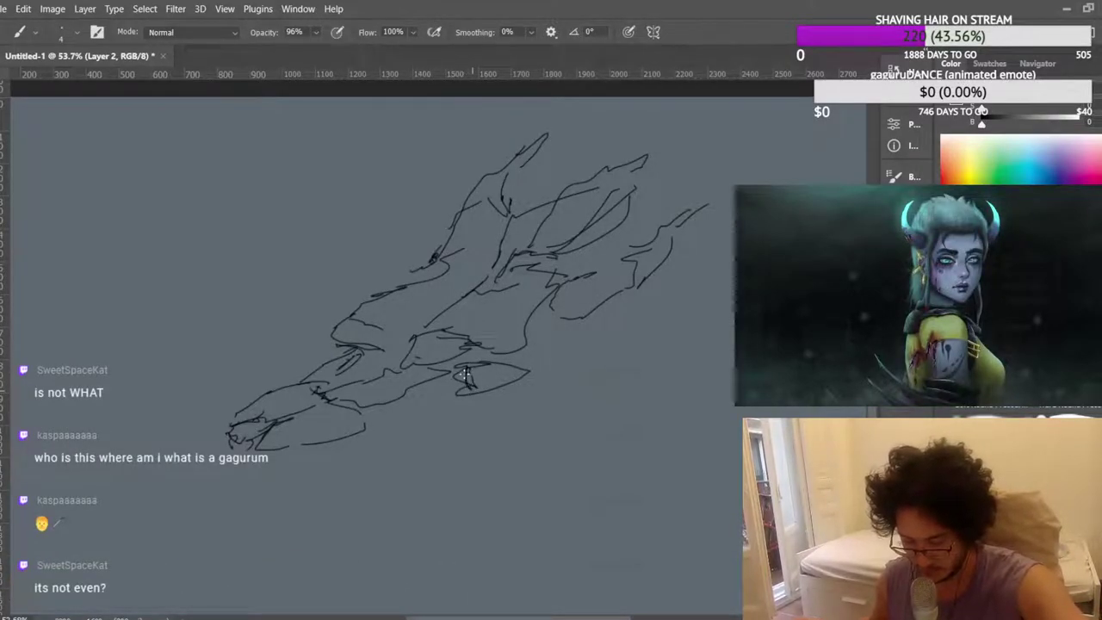
Detail the dragon's eye and sketch the upper jaw line with pointed rear teeth and a curved cheek spike.
drag(469, 365, 513, 368)
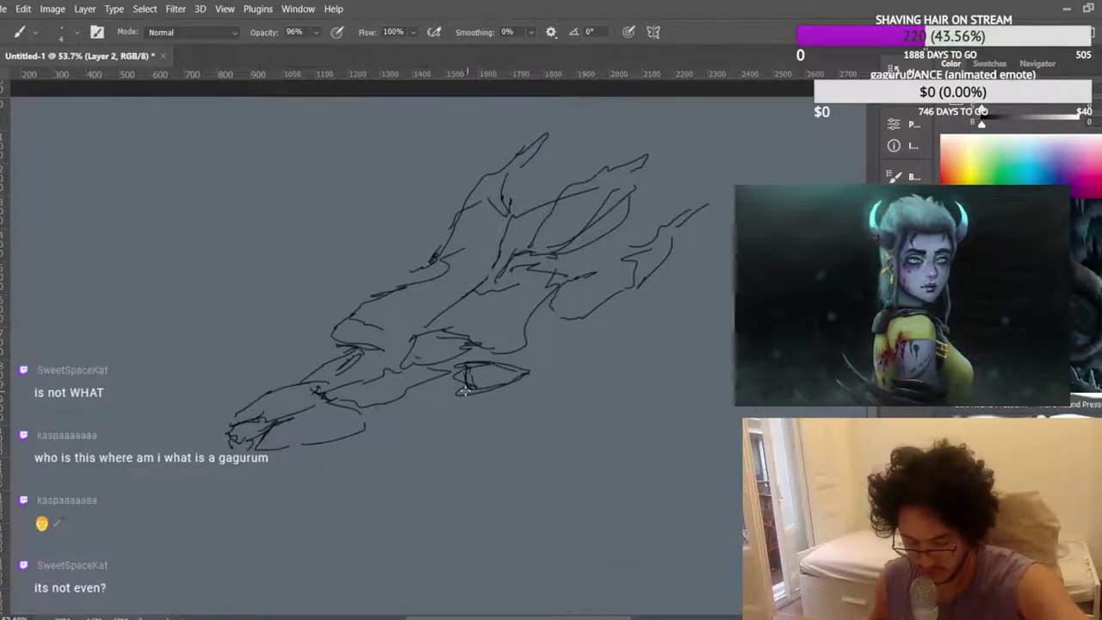
mouse_move(455, 398)
mouse_down()
mouse_move(531, 388)
mouse_move(459, 407)
mouse_move(520, 409)
mouse_move(487, 446)
mouse_up()
mouse_move(539, 419)
mouse_down()
mouse_move(392, 463)
mouse_move(314, 455)
mouse_move(358, 453)
mouse_move(373, 455)
mouse_move(249, 458)
mouse_up()
mouse_move(535, 424)
mouse_down()
mouse_move(567, 410)
mouse_move(561, 437)
mouse_move(543, 439)
mouse_move(595, 408)
mouse_up()
mouse_move(549, 441)
mouse_down()
mouse_move(577, 433)
mouse_move(605, 401)
mouse_move(544, 441)
mouse_move(525, 415)
mouse_move(508, 459)
mouse_move(525, 409)
mouse_move(495, 461)
mouse_move(498, 446)
mouse_move(490, 484)
mouse_move(496, 446)
mouse_move(462, 451)
mouse_move(463, 475)
mouse_move(413, 467)
mouse_up()
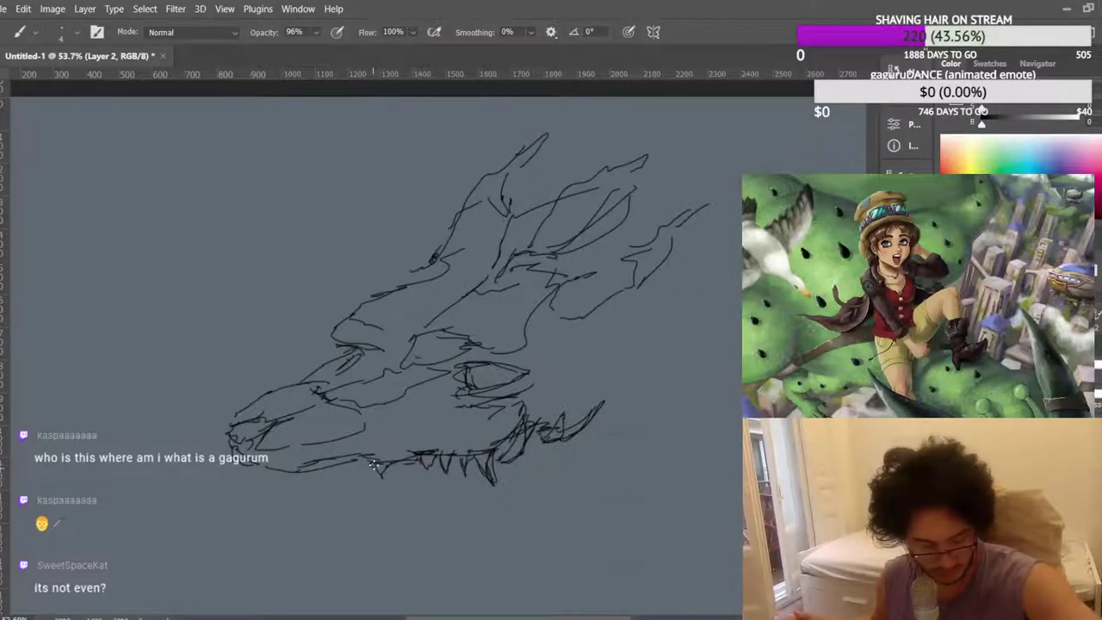
Draw a row of small pointed teeth along the front half of the upper jaw up to the snout tip.
mouse_move(377, 461)
mouse_down()
mouse_move(362, 479)
mouse_move(329, 478)
mouse_up()
drag(258, 467, 229, 454)
drag(310, 464, 273, 465)
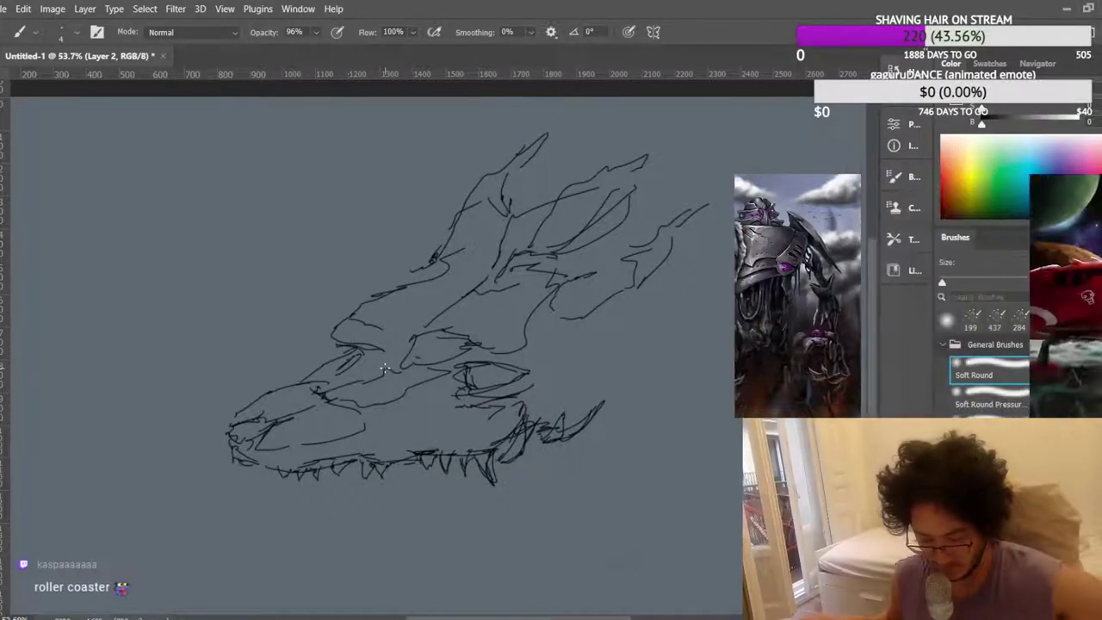
drag(315, 475, 348, 465)
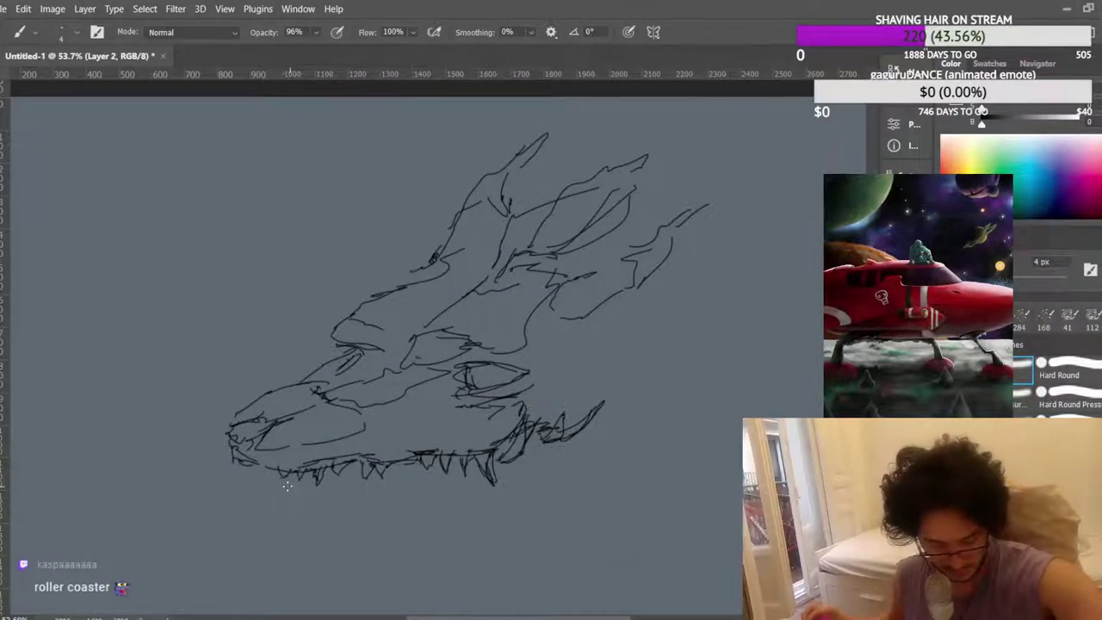
Draw the lower jaw's gum line with its pointed teeth and extend the mouth corner back toward the cheek.
mouse_move(290, 489)
mouse_down()
mouse_move(254, 491)
mouse_move(266, 500)
mouse_move(243, 507)
mouse_move(287, 545)
mouse_move(317, 548)
mouse_move(299, 544)
mouse_move(496, 482)
mouse_up()
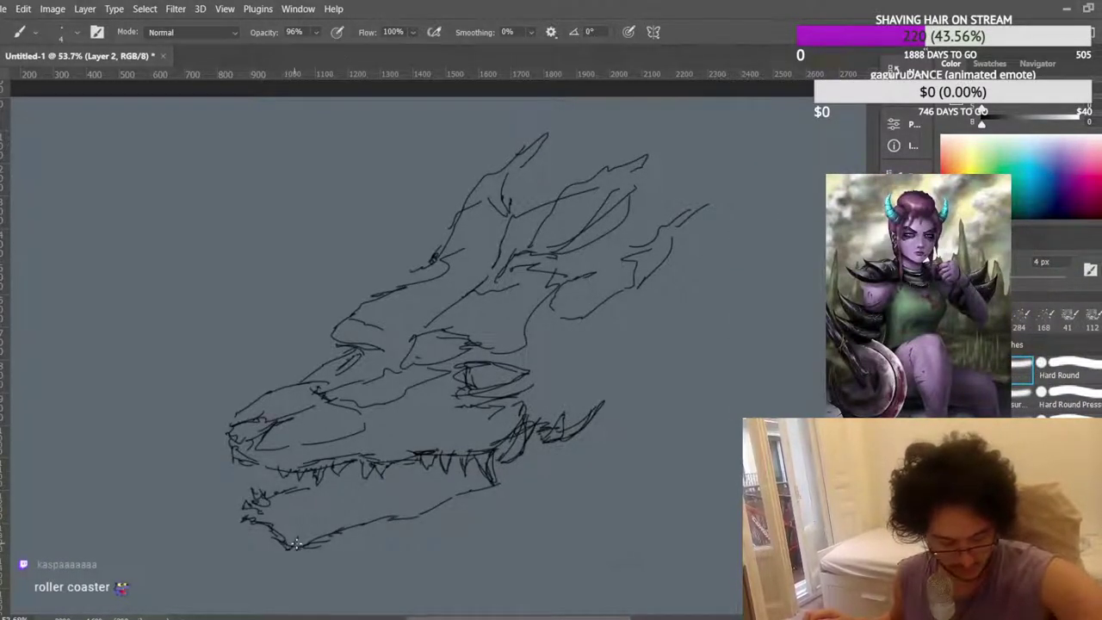
mouse_move(291, 544)
mouse_down()
mouse_move(324, 526)
mouse_move(326, 544)
mouse_move(394, 515)
mouse_up()
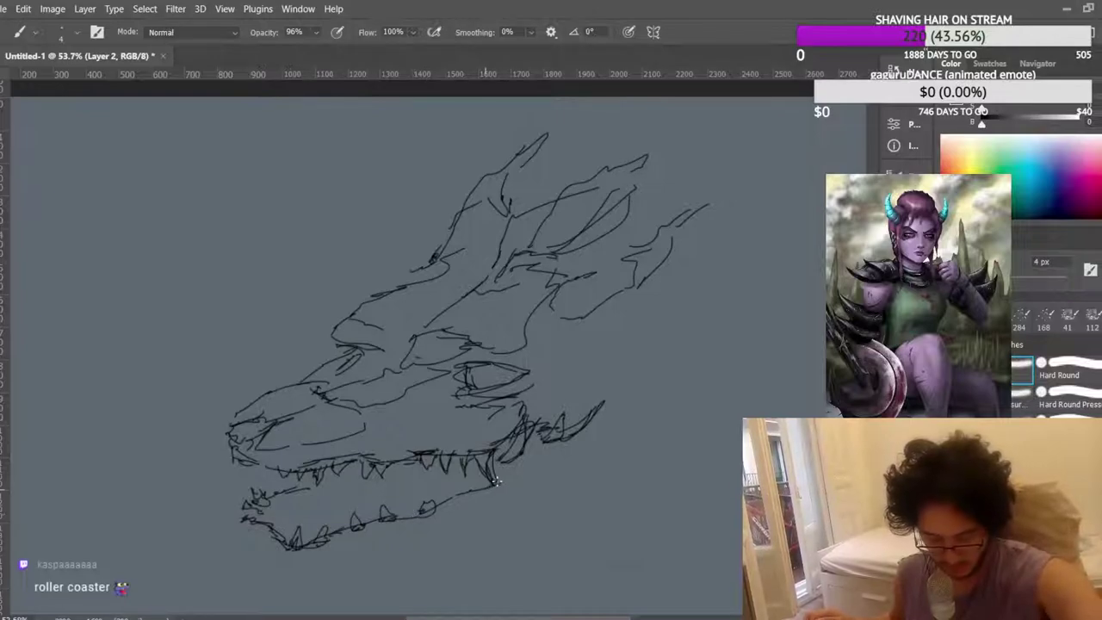
drag(517, 466, 595, 446)
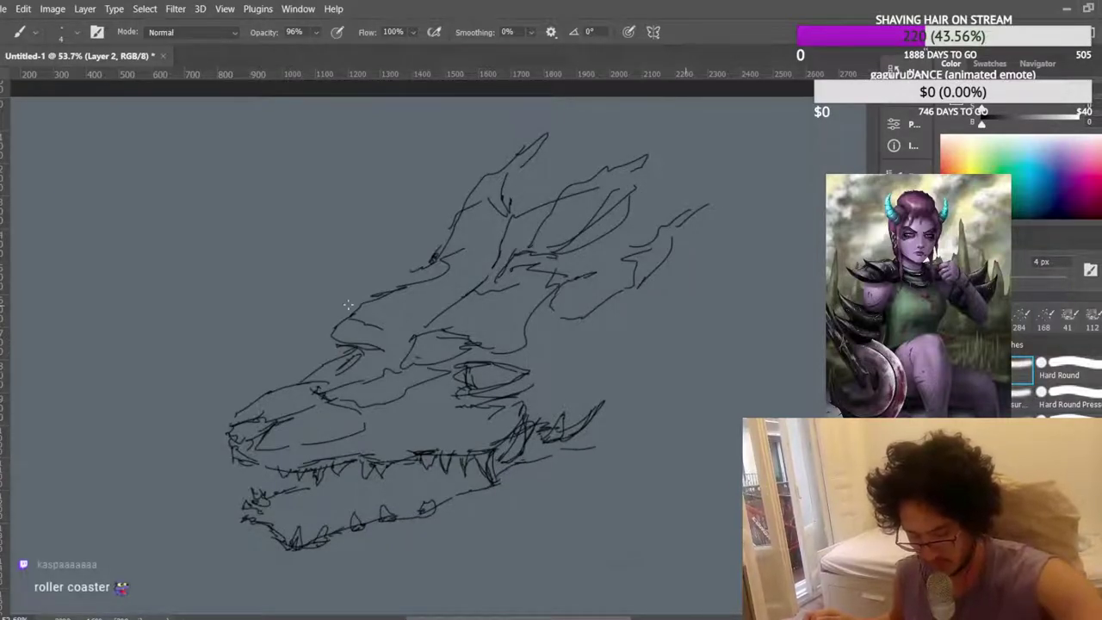
Outline the chin and underside of the lower jaw, and sketch a long pointed ear-like fin behind the cheek.
mouse_move(244, 532)
mouse_down()
mouse_move(298, 558)
mouse_move(236, 515)
mouse_move(249, 496)
mouse_move(231, 548)
mouse_move(251, 566)
mouse_move(334, 575)
mouse_move(439, 518)
mouse_up()
drag(567, 519, 573, 510)
drag(481, 516, 647, 454)
mouse_move(582, 520)
mouse_down()
mouse_move(659, 447)
mouse_move(629, 408)
mouse_move(670, 372)
mouse_up()
drag(631, 401, 732, 381)
drag(734, 332, 702, 332)
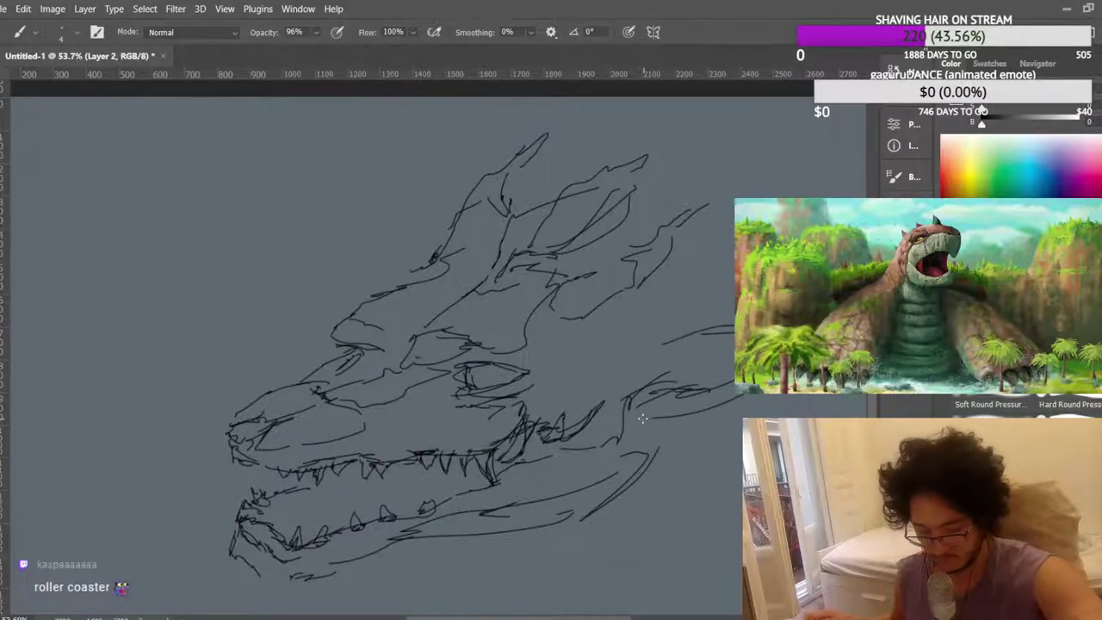
Flip the dragon head sketch horizontally so that it faces right.
scroll(445, 255, down, 3)
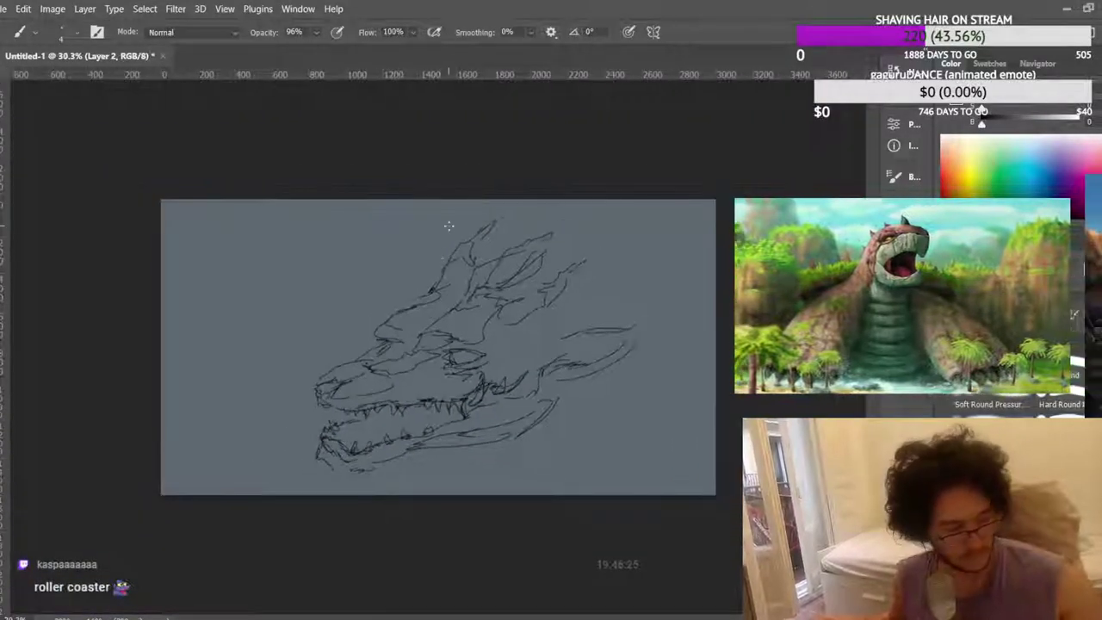
key(ctrl+shift+h)
scroll(441, 374, up, 2)
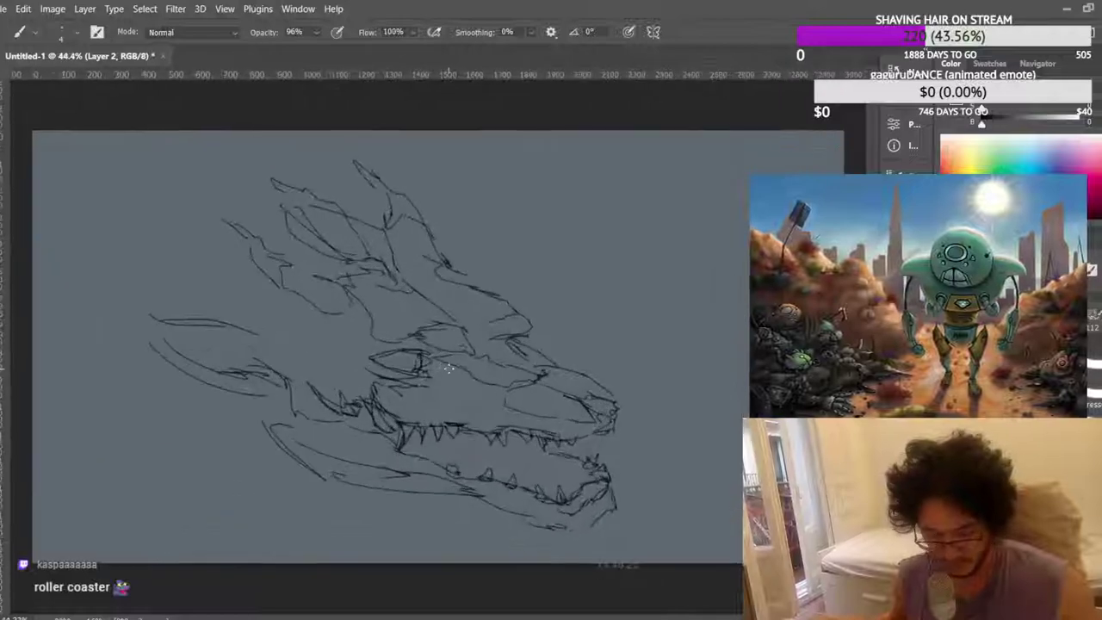
Scale the dragon head sketch proportionally to about 90.57% and rotate it slightly clockwise.
key(ctrl+t)
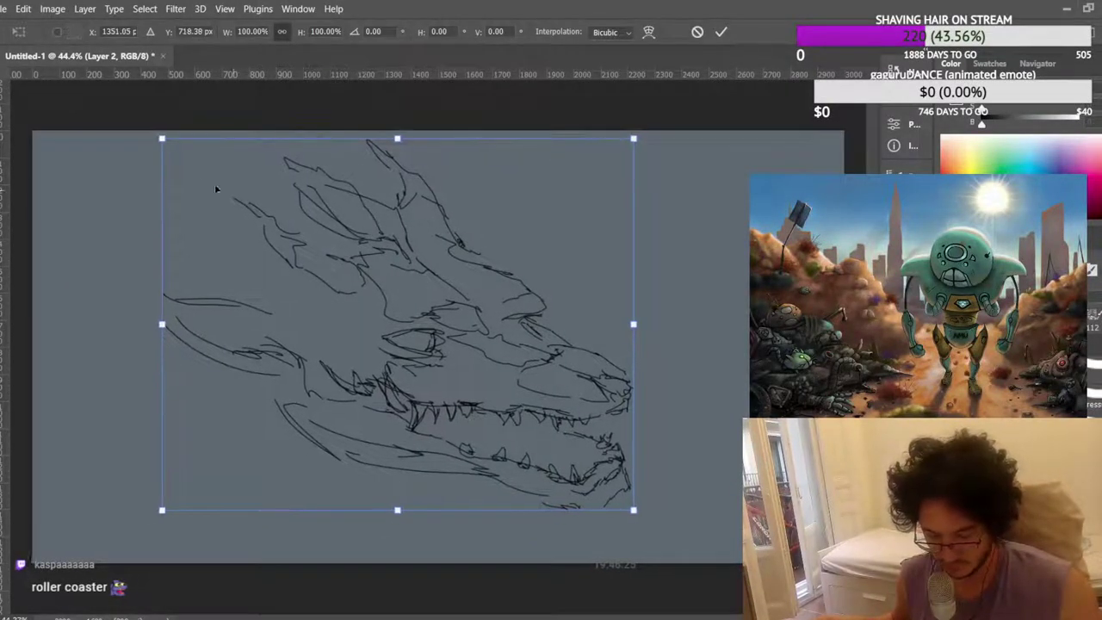
drag(157, 140, 211, 165)
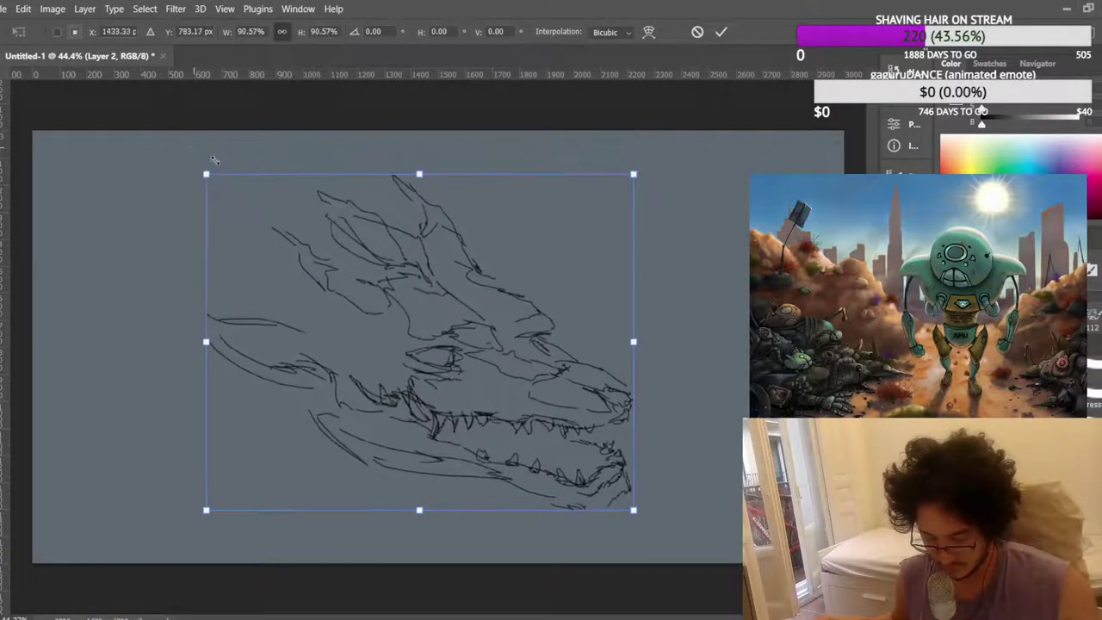
drag(128, 197, 151, 185)
key(Return)
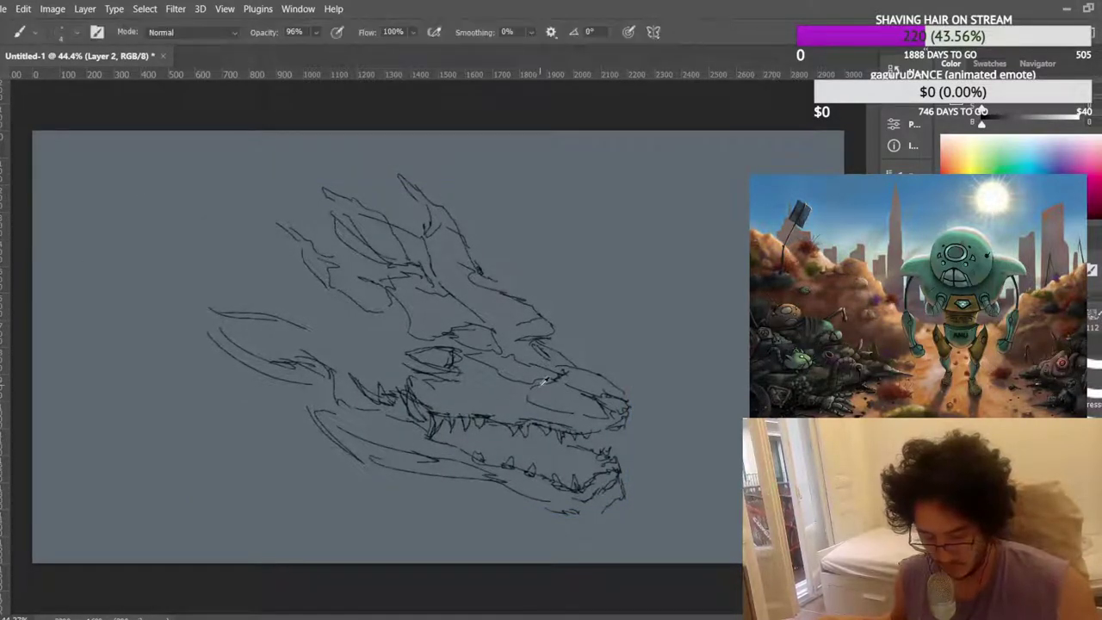
Darken the far brow and the near eye's front corner, and add small scale marks behind the eye.
scroll(541, 381, up, 2)
scroll(531, 250, down, 1)
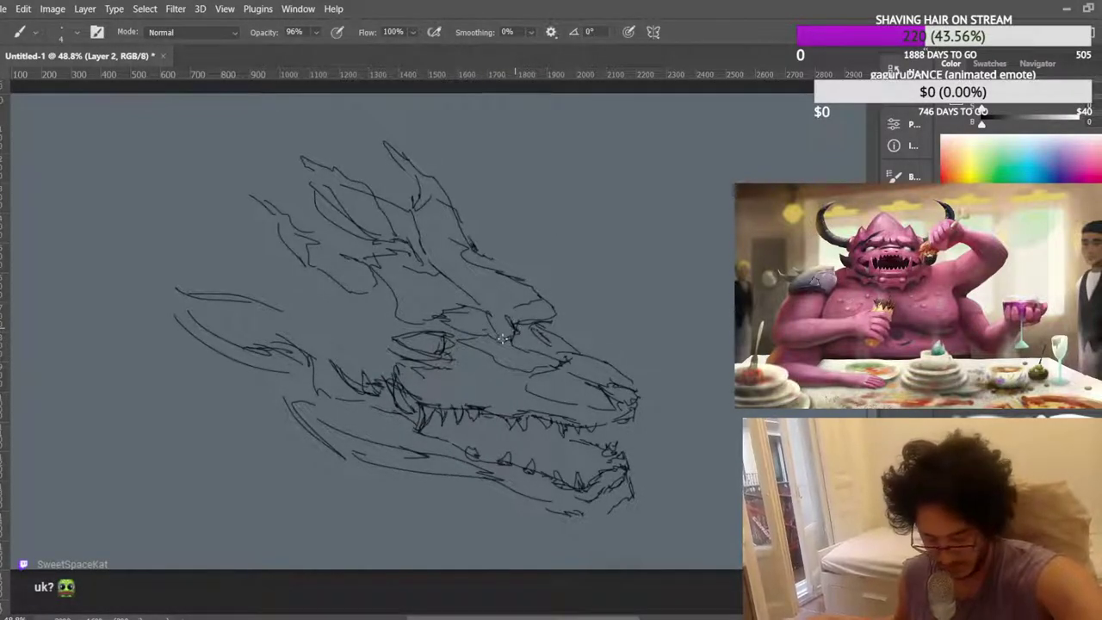
mouse_move(520, 321)
mouse_down()
mouse_move(498, 347)
mouse_move(506, 332)
mouse_move(409, 341)
mouse_up()
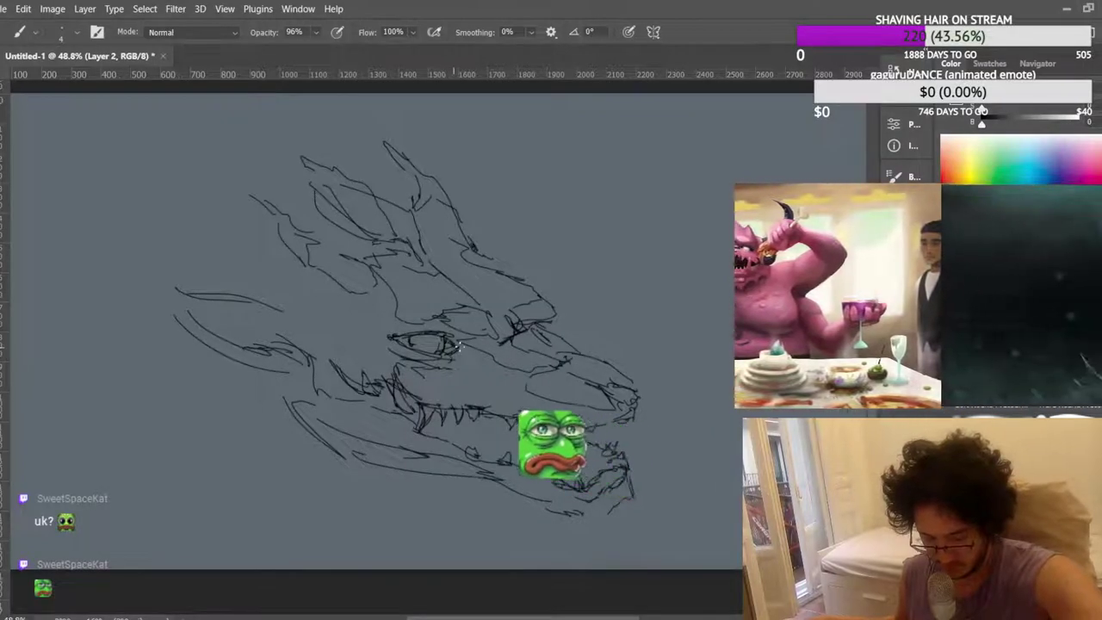
drag(465, 348, 453, 373)
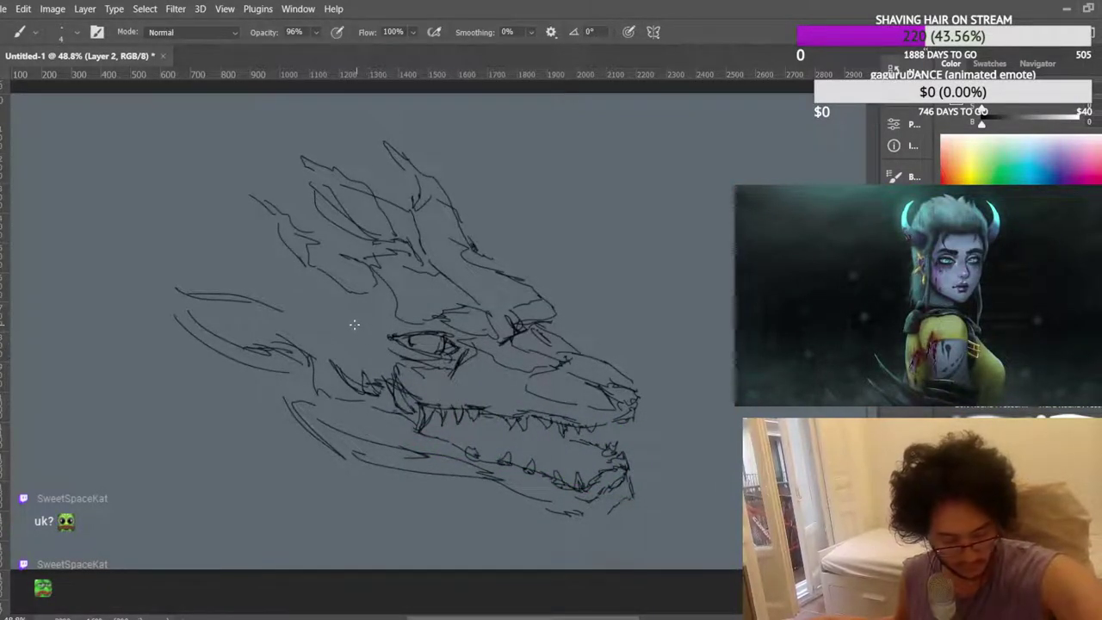
mouse_move(357, 316)
mouse_down()
mouse_move(371, 329)
mouse_move(333, 315)
mouse_up()
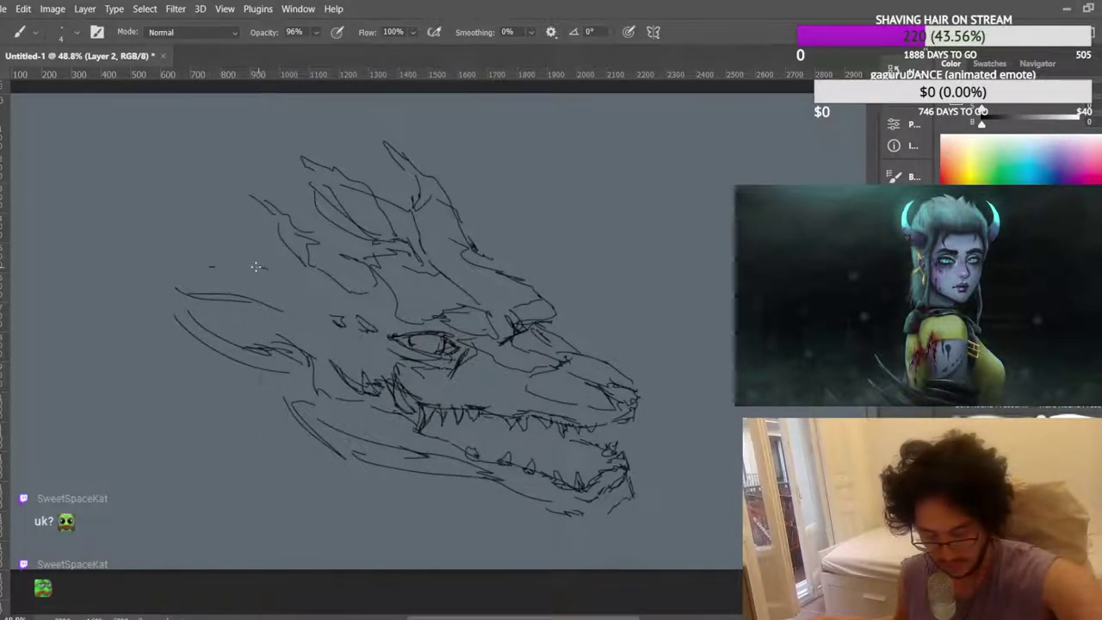
Draw a long pointed horn sweeping back from the rear of the head and extend the far horn upward.
mouse_move(254, 277)
mouse_down()
mouse_move(112, 157)
mouse_move(196, 305)
mouse_up()
drag(146, 194, 67, 129)
mouse_move(422, 200)
mouse_down()
mouse_move(432, 233)
mouse_move(461, 258)
mouse_up()
mouse_move(455, 215)
mouse_down()
mouse_move(482, 262)
mouse_move(363, 106)
mouse_move(409, 184)
mouse_up()
drag(342, 104, 334, 94)
mouse_move(178, 250)
mouse_down()
mouse_move(272, 268)
mouse_move(307, 289)
mouse_up()
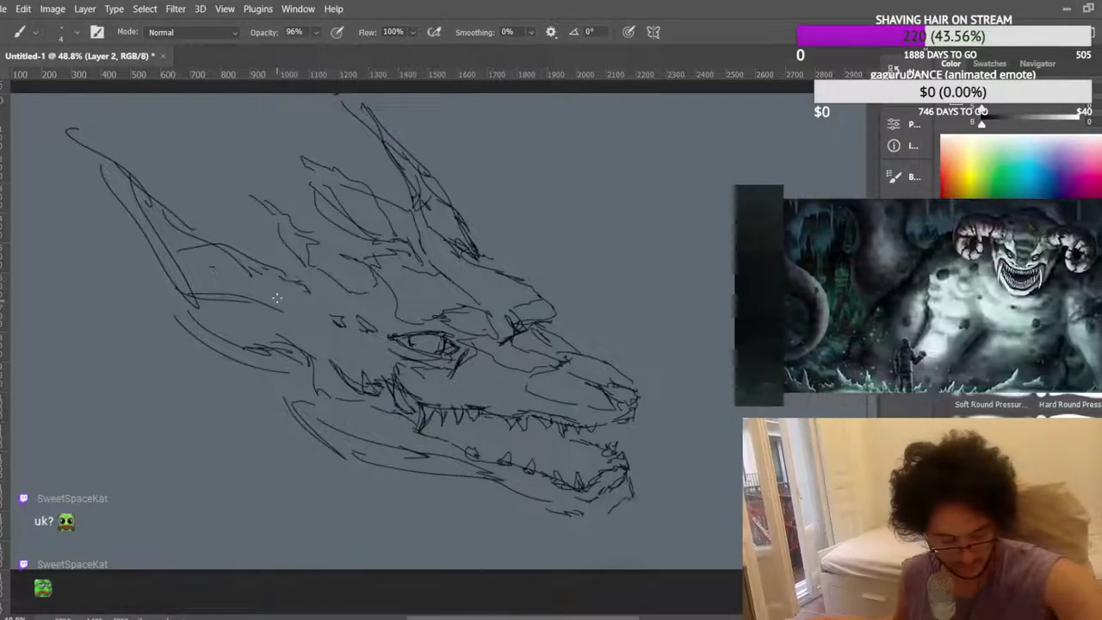
Add short spikes and a long thin point behind the cheek fin, and check the sketch in a greyscale proof preview.
mouse_move(223, 327)
mouse_down()
mouse_move(257, 351)
mouse_move(153, 356)
mouse_up()
mouse_move(164, 343)
mouse_down()
mouse_move(180, 316)
mouse_move(71, 333)
mouse_up()
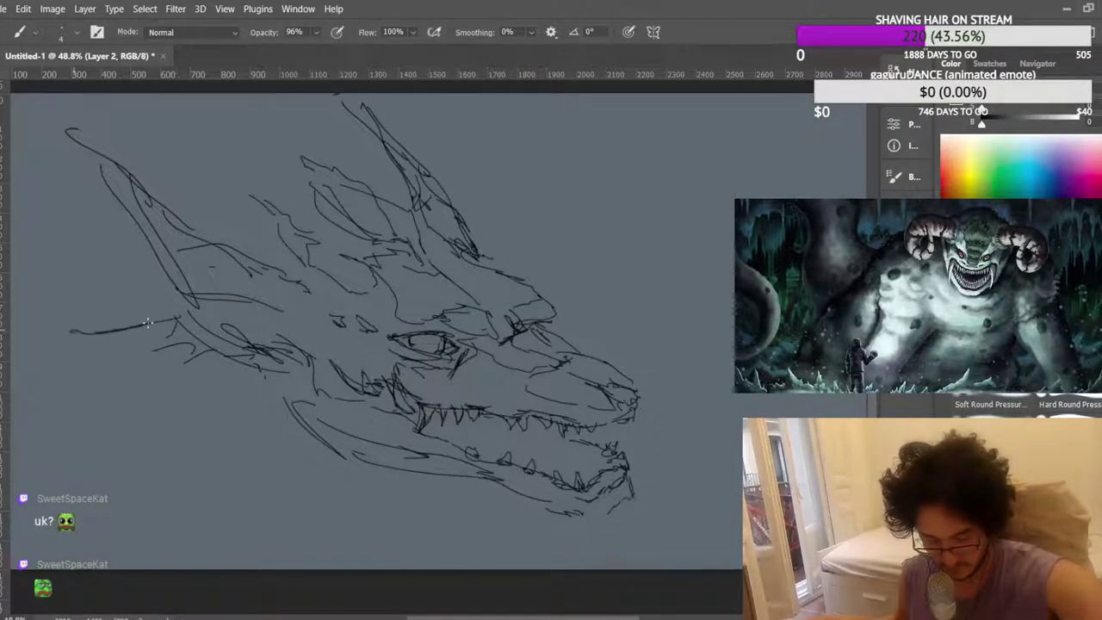
drag(151, 320, 96, 346)
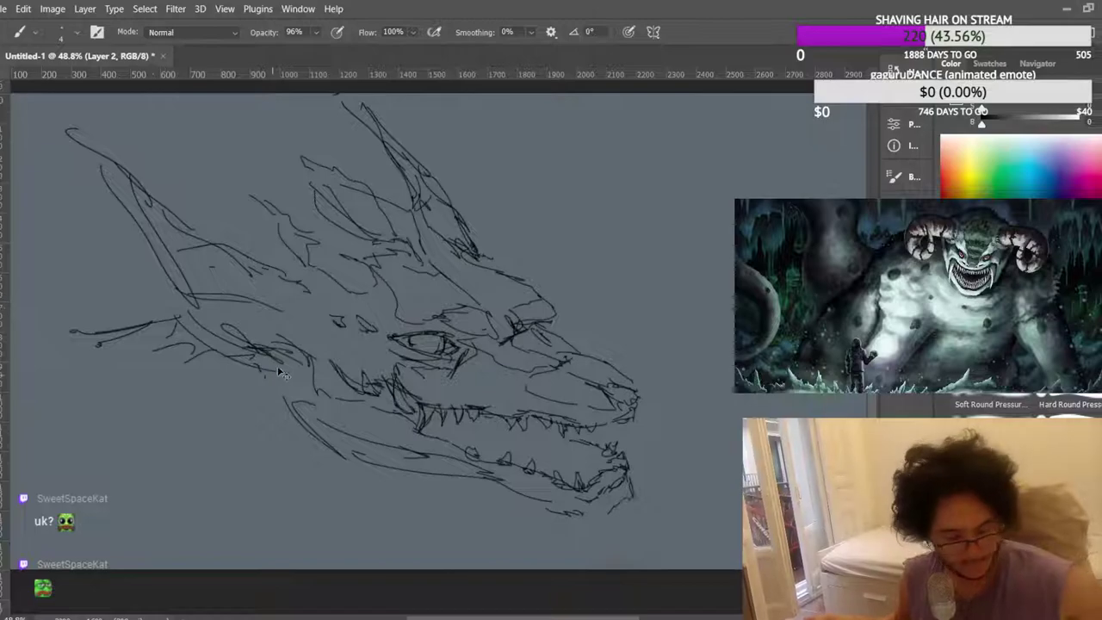
key(ctrl+y)
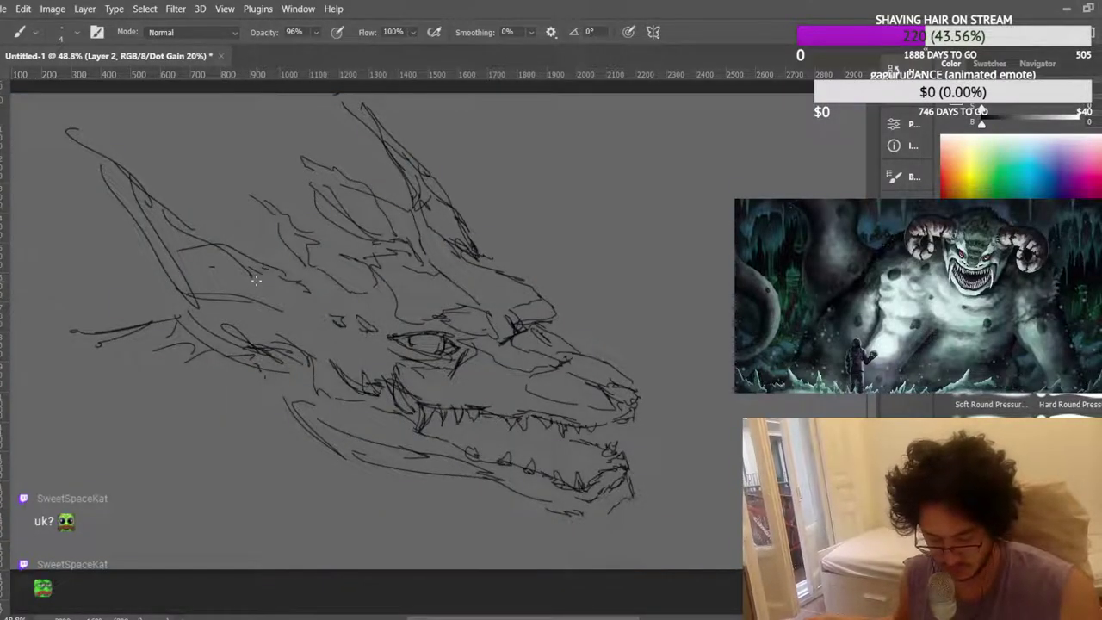
key(ctrl+y)
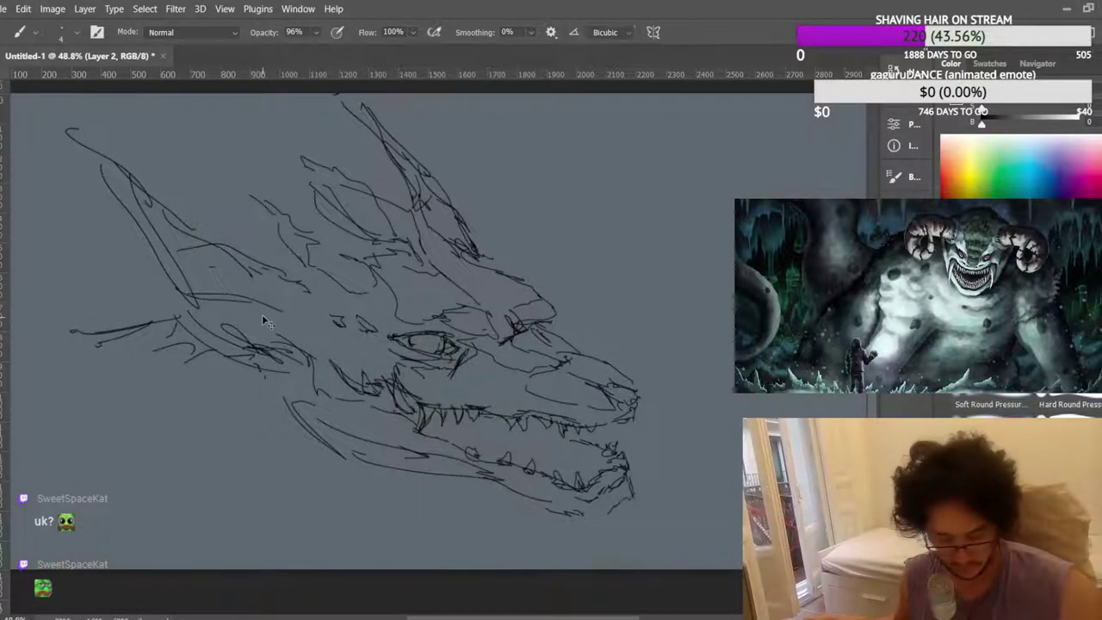
Scale the dragon head sketch down and reposition it lower on the canvas to make room for the neck.
key(ctrl+t)
mouse_move(62, 95)
mouse_down()
mouse_move(118, 191)
mouse_move(194, 259)
mouse_move(180, 248)
mouse_up()
mouse_move(389, 408)
mouse_down()
mouse_move(324, 389)
mouse_move(303, 419)
mouse_move(315, 419)
mouse_up()
key(Return)
key(b)
scroll(165, 265, down, 2)
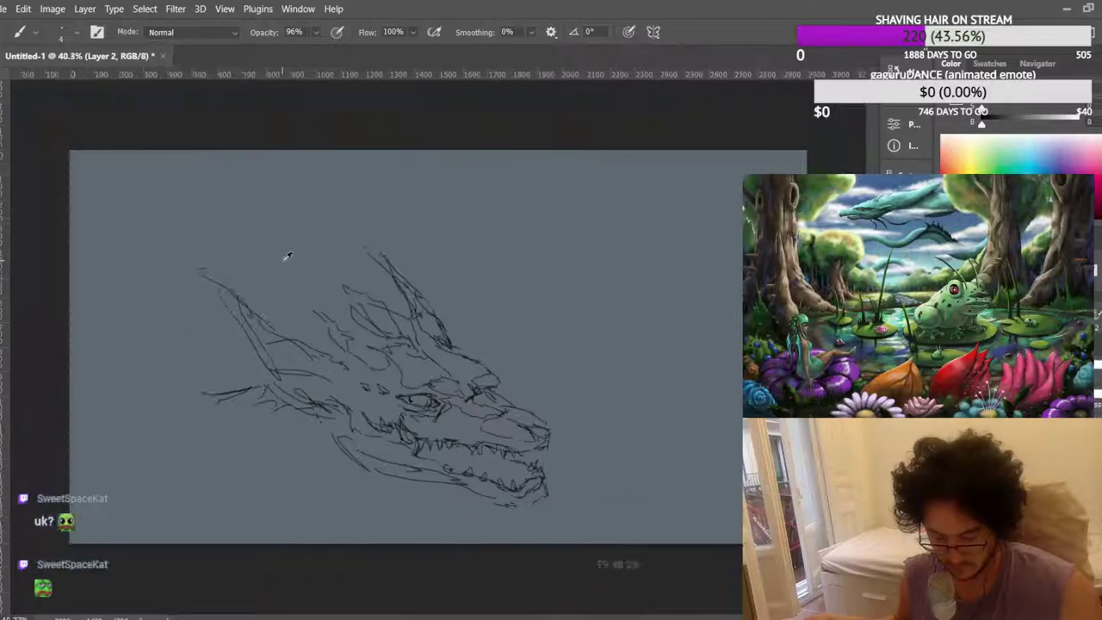
Sketch the neck's upper contour, underside and long flowing muscle lines from the head back to the canvas edge.
mouse_move(224, 382)
mouse_down()
mouse_move(178, 378)
mouse_move(235, 371)
mouse_move(105, 307)
mouse_move(193, 354)
mouse_move(86, 266)
mouse_move(84, 276)
mouse_move(210, 330)
mouse_move(285, 316)
mouse_move(318, 327)
mouse_up()
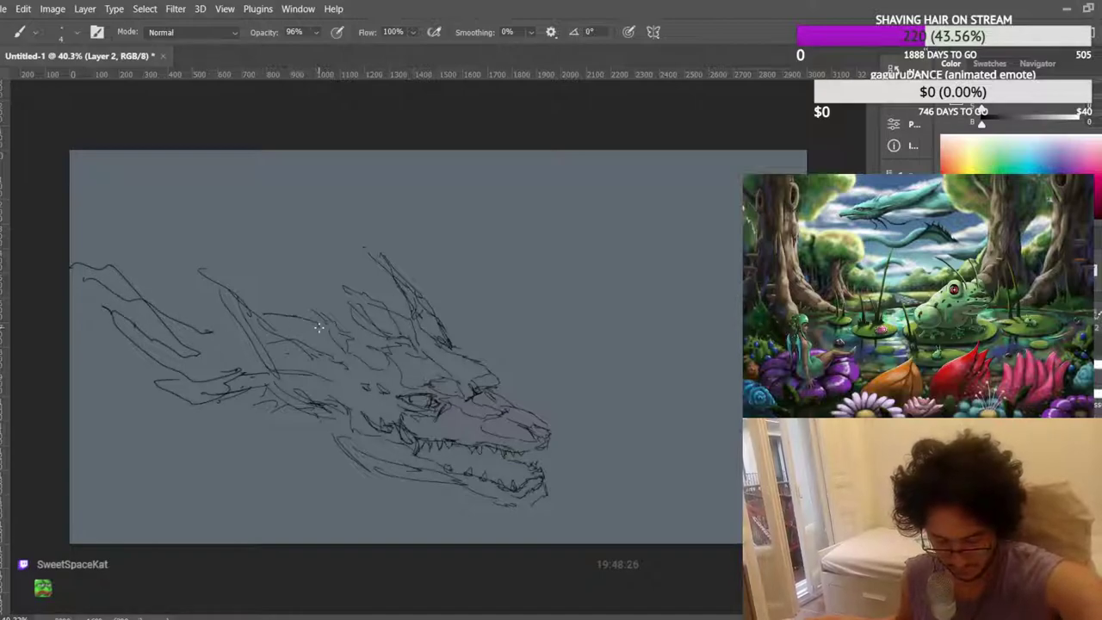
mouse_move(346, 461)
mouse_down()
mouse_move(319, 468)
mouse_move(240, 436)
mouse_move(144, 422)
mouse_move(74, 344)
mouse_up()
drag(169, 294, 72, 226)
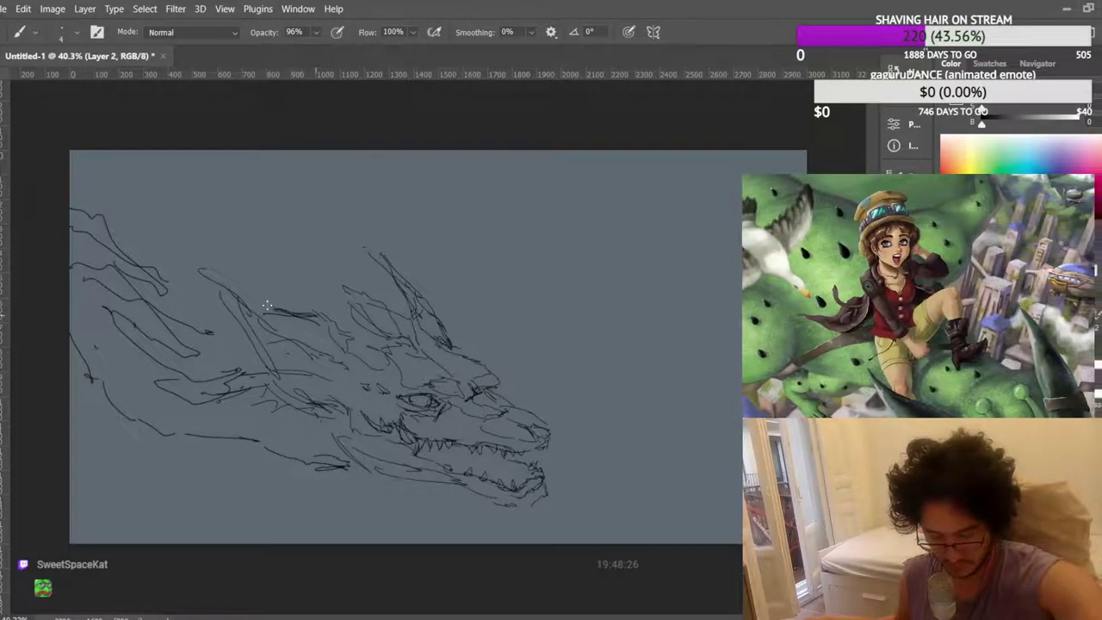
mouse_move(230, 315)
mouse_down()
mouse_move(156, 288)
mouse_move(221, 323)
mouse_up()
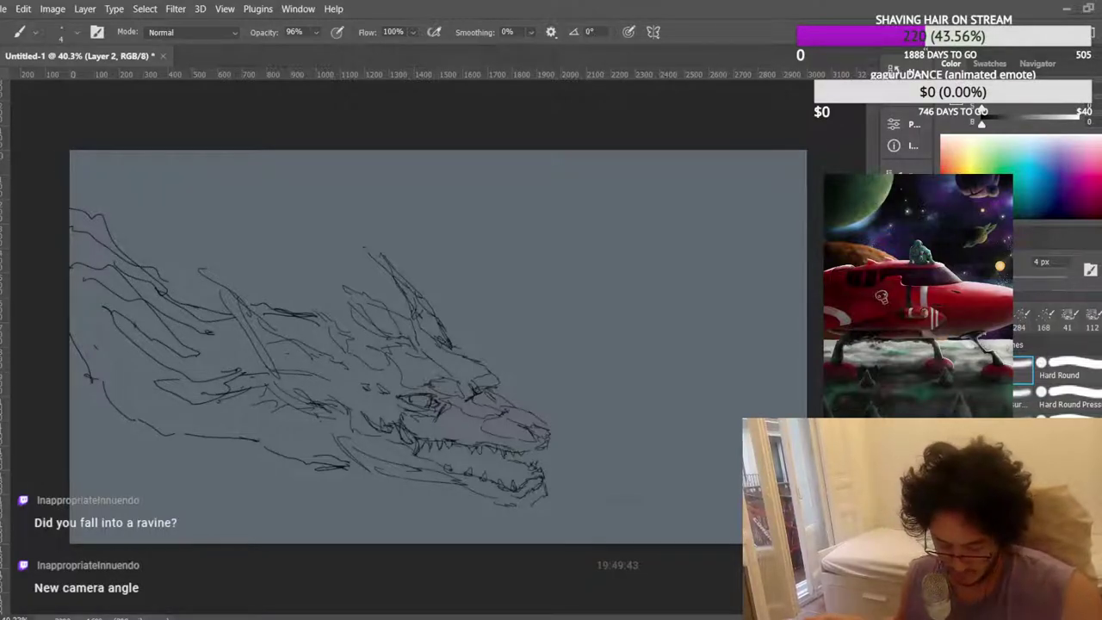
Roughen the nape behind the horns with short jagged strokes and reinforce the throat line beneath the neck.
scroll(327, 267, up, 4)
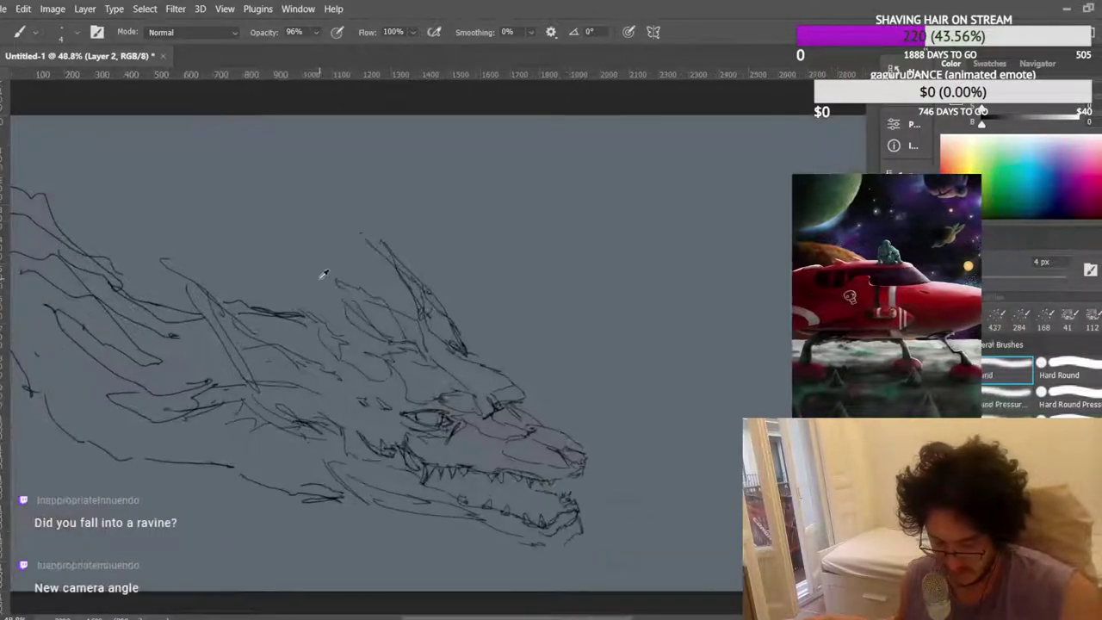
scroll(382, 335, down, 3)
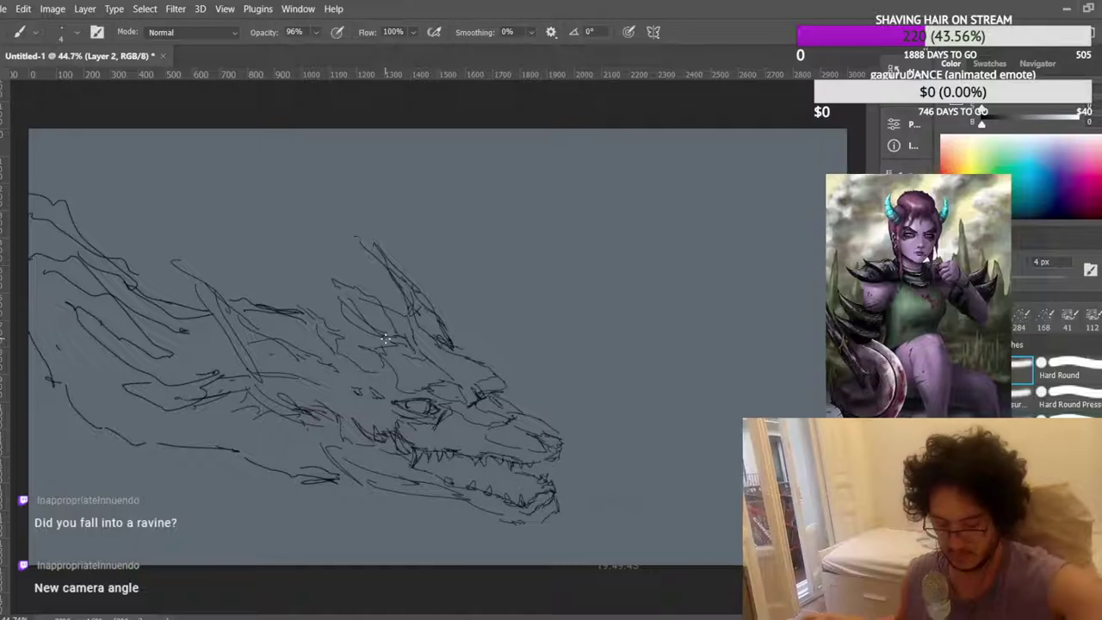
drag(302, 304, 341, 301)
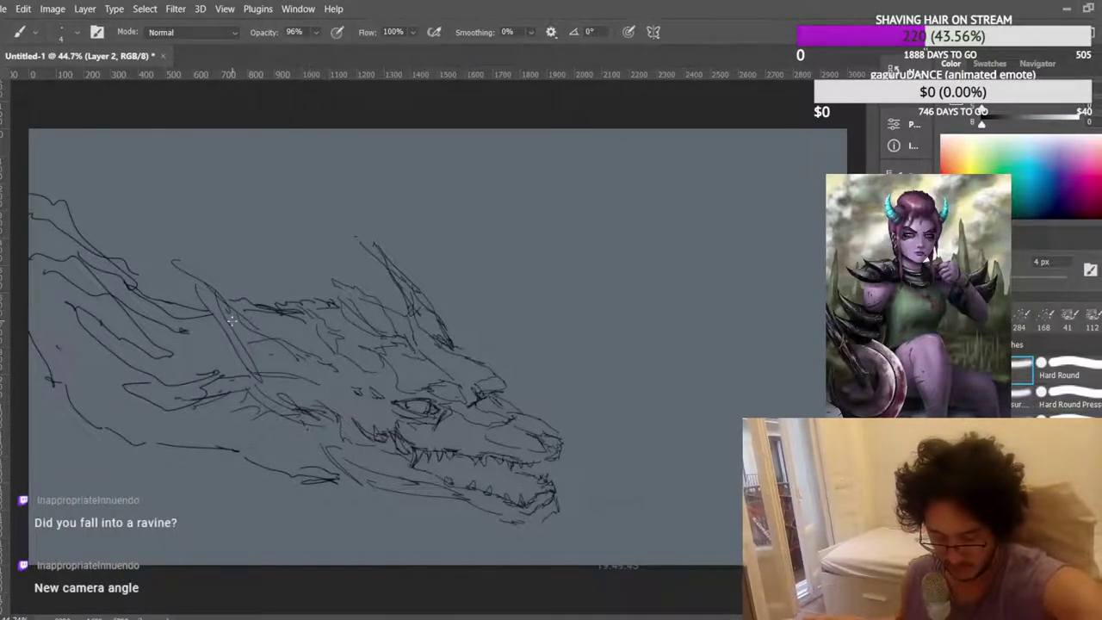
drag(264, 302, 319, 298)
mouse_move(194, 304)
mouse_down()
mouse_move(143, 293)
mouse_move(199, 304)
mouse_up()
drag(262, 459, 344, 479)
mouse_move(241, 454)
mouse_down()
mouse_move(174, 444)
mouse_move(287, 456)
mouse_move(128, 427)
mouse_move(160, 439)
mouse_up()
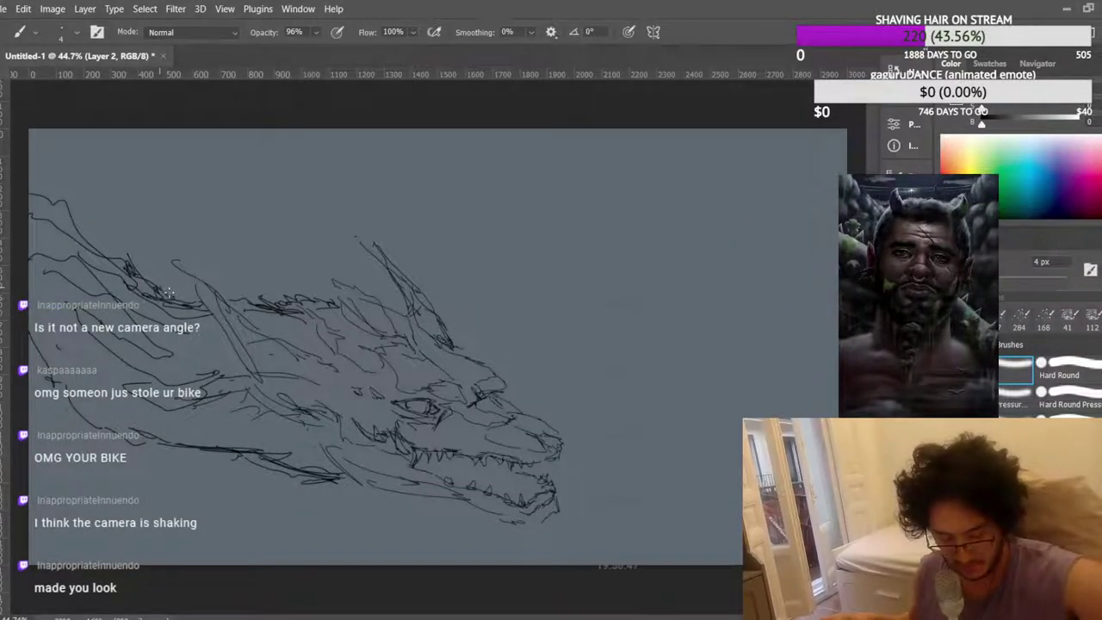
Continue the spiky ridge along the top of the neck and add a second contour along the neck's underside.
drag(105, 260, 72, 217)
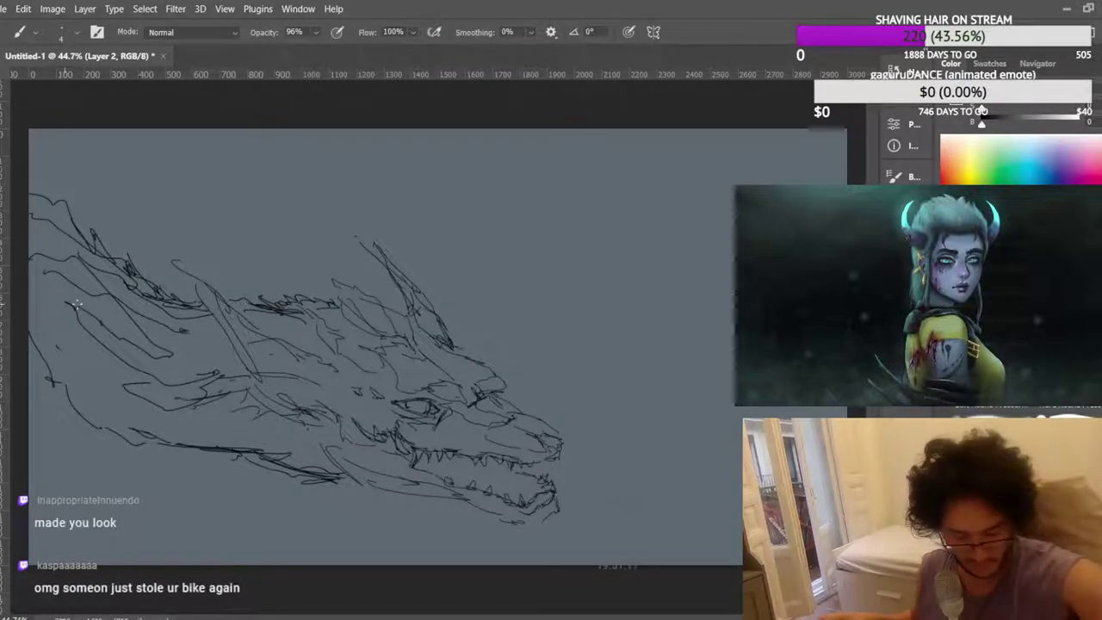
drag(72, 252, 203, 295)
drag(62, 369, 196, 427)
drag(67, 396, 156, 431)
drag(180, 289, 205, 294)
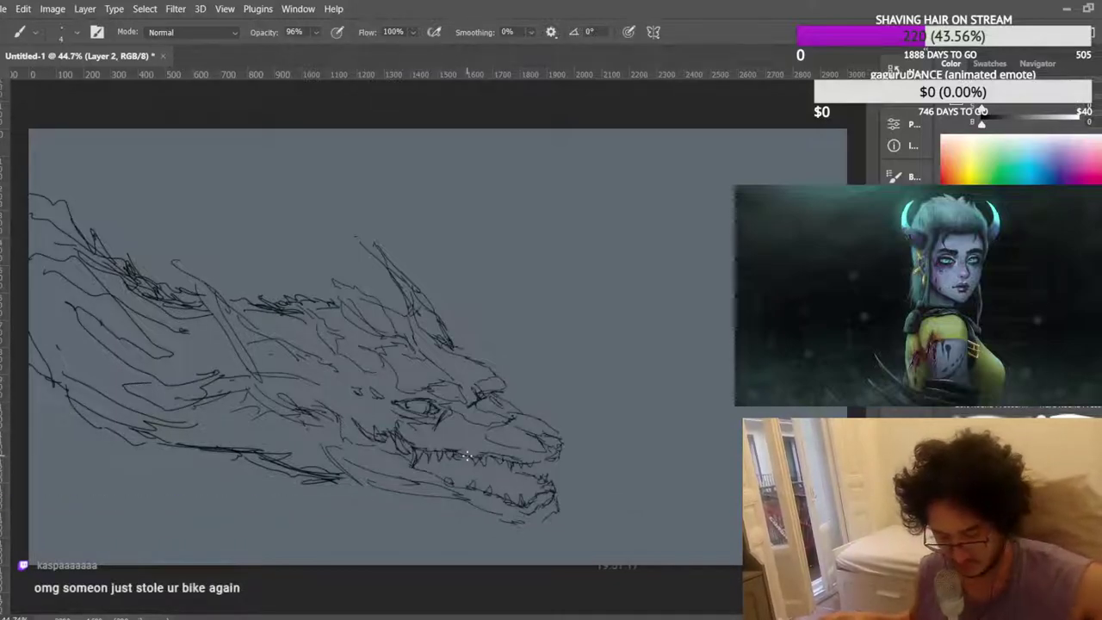
Strengthen the brow and forehead ridge above the snout, and add small spikes under the rear of the lower jaw.
drag(469, 415, 481, 390)
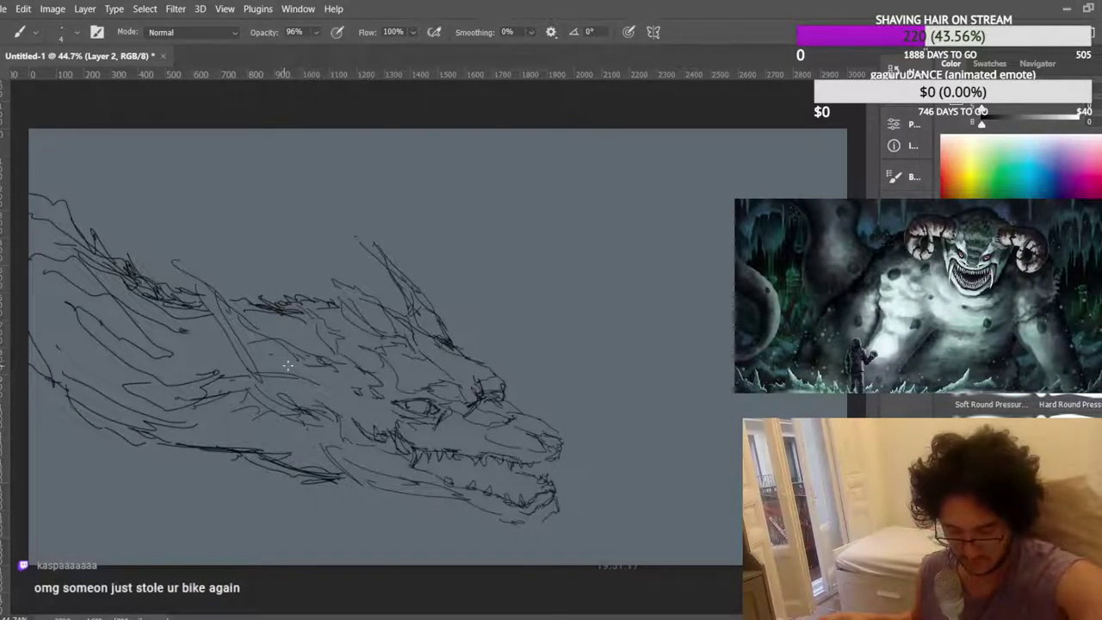
mouse_move(312, 473)
mouse_down()
mouse_move(338, 480)
mouse_move(350, 467)
mouse_move(380, 489)
mouse_move(359, 488)
mouse_move(340, 504)
mouse_move(360, 491)
mouse_move(374, 492)
mouse_move(365, 503)
mouse_move(425, 492)
mouse_up()
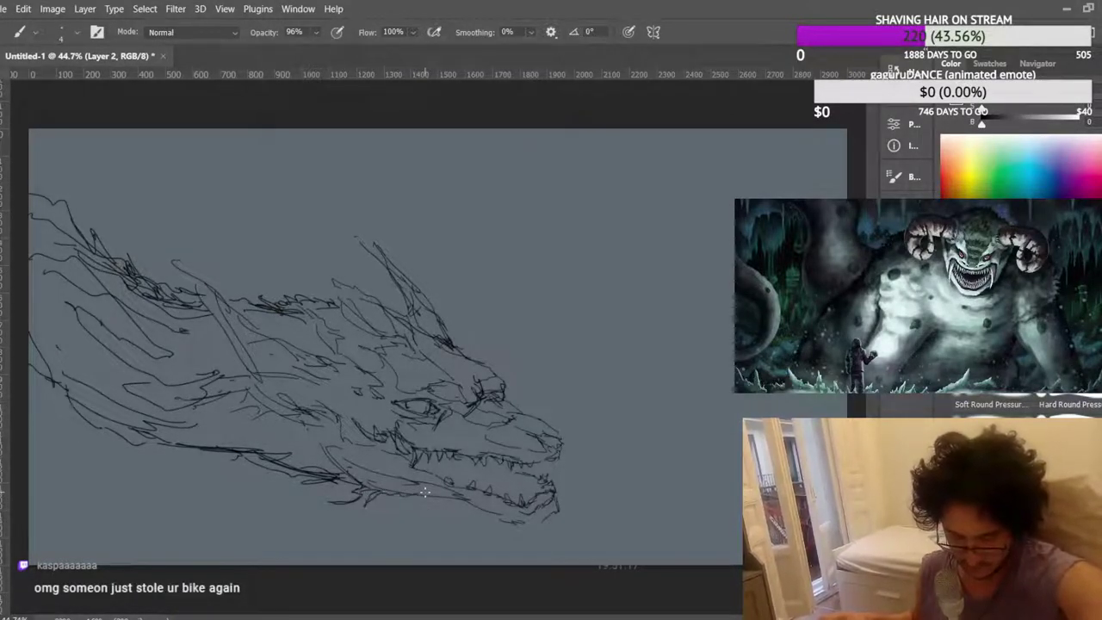
mouse_move(450, 367)
mouse_down()
mouse_move(476, 384)
mouse_move(430, 352)
mouse_up()
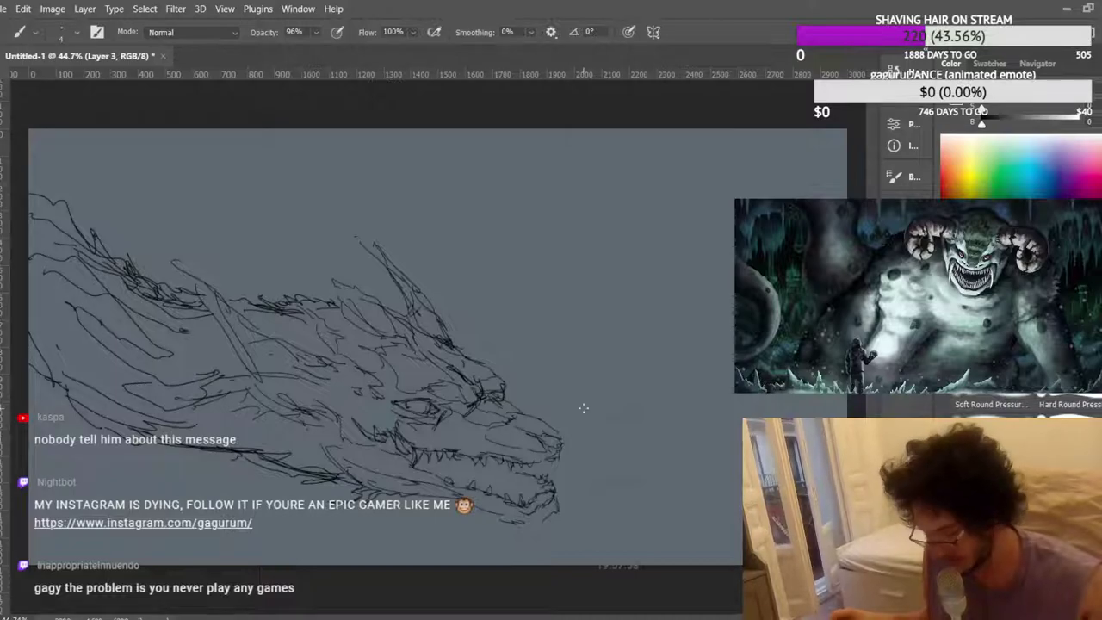
Sketch a human face's nostrils, nose-bridge shadow and two almond-shaped eyes in front of the dragon on Layer 3.
scroll(647, 342, up, 3)
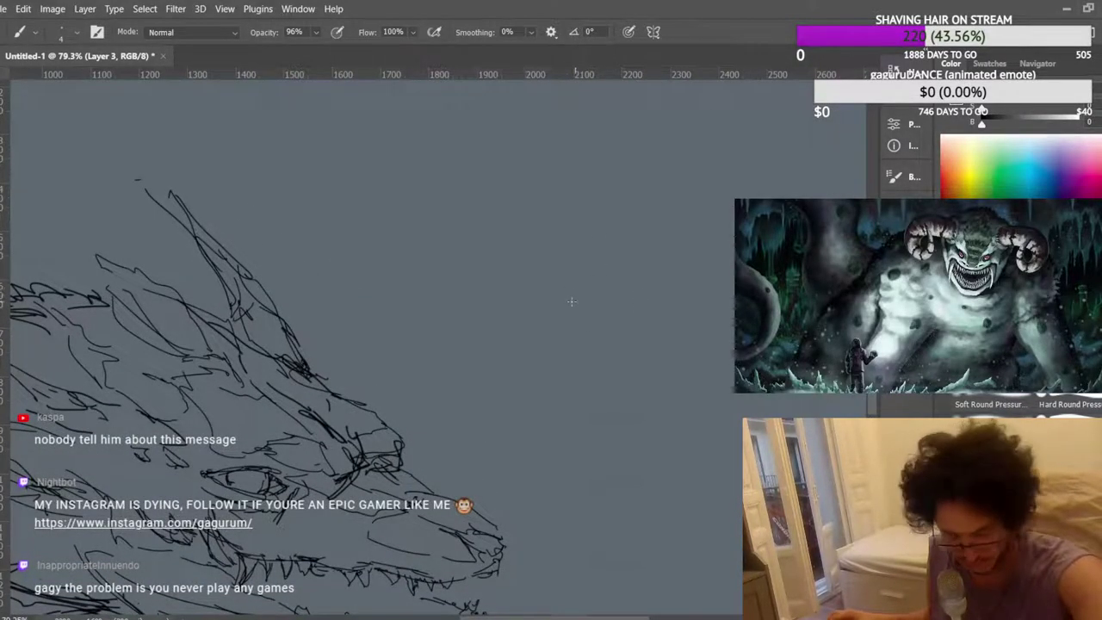
mouse_move(642, 345)
mouse_down()
mouse_move(627, 356)
mouse_move(613, 342)
mouse_up()
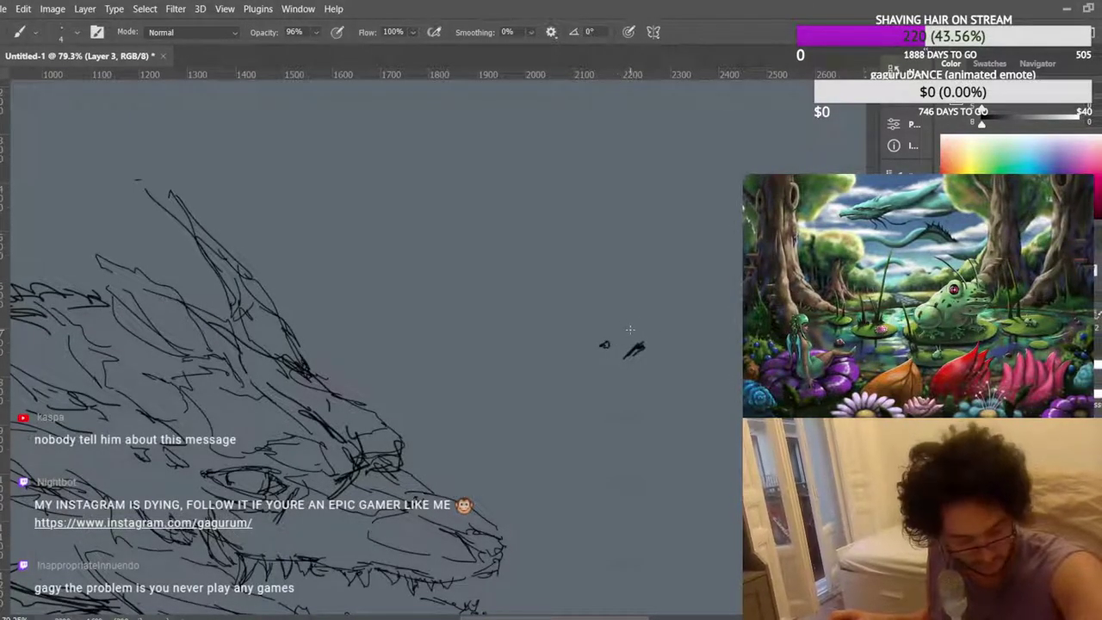
mouse_move(630, 299)
mouse_down()
mouse_move(631, 263)
mouse_move(644, 303)
mouse_move(629, 278)
mouse_up()
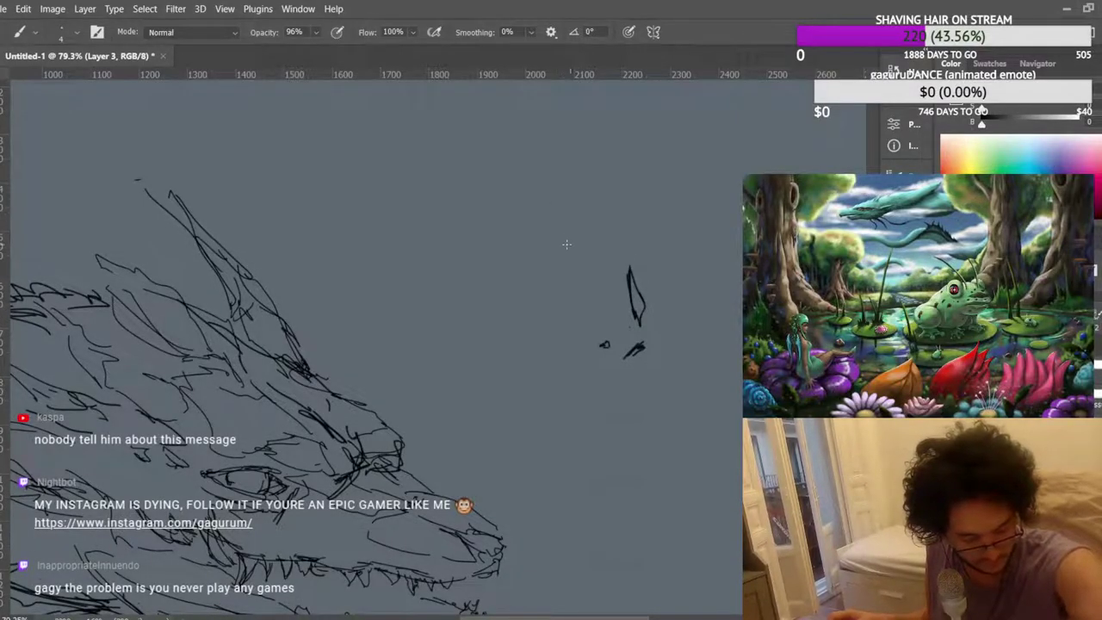
mouse_move(575, 246)
mouse_down()
mouse_move(513, 248)
mouse_move(581, 254)
mouse_up()
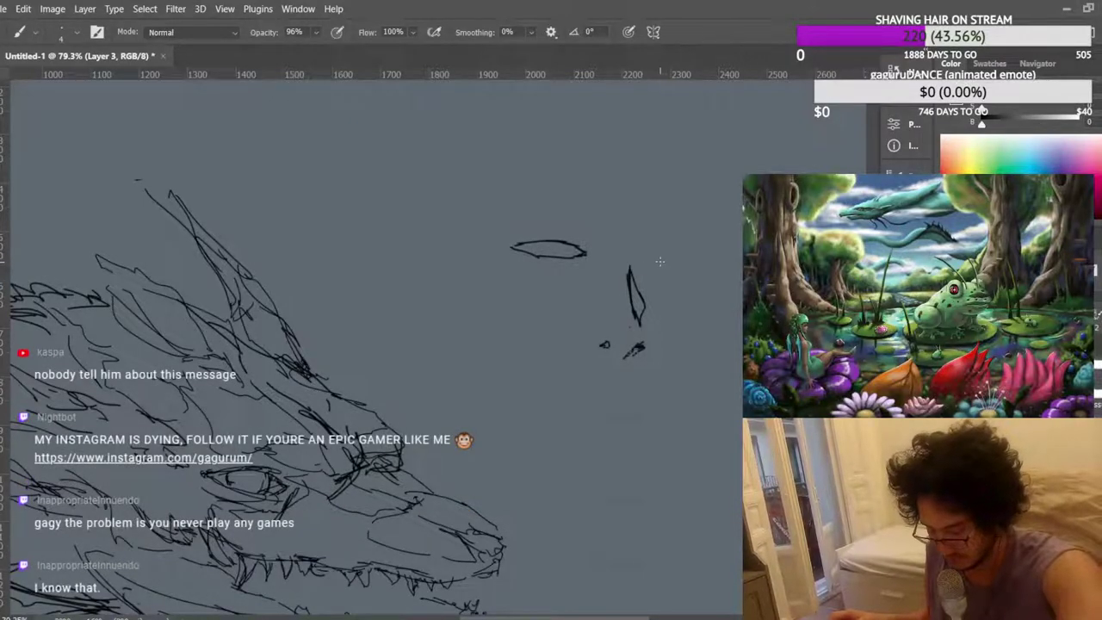
mouse_move(659, 258)
mouse_down()
mouse_move(709, 271)
mouse_move(694, 281)
mouse_move(656, 259)
mouse_up()
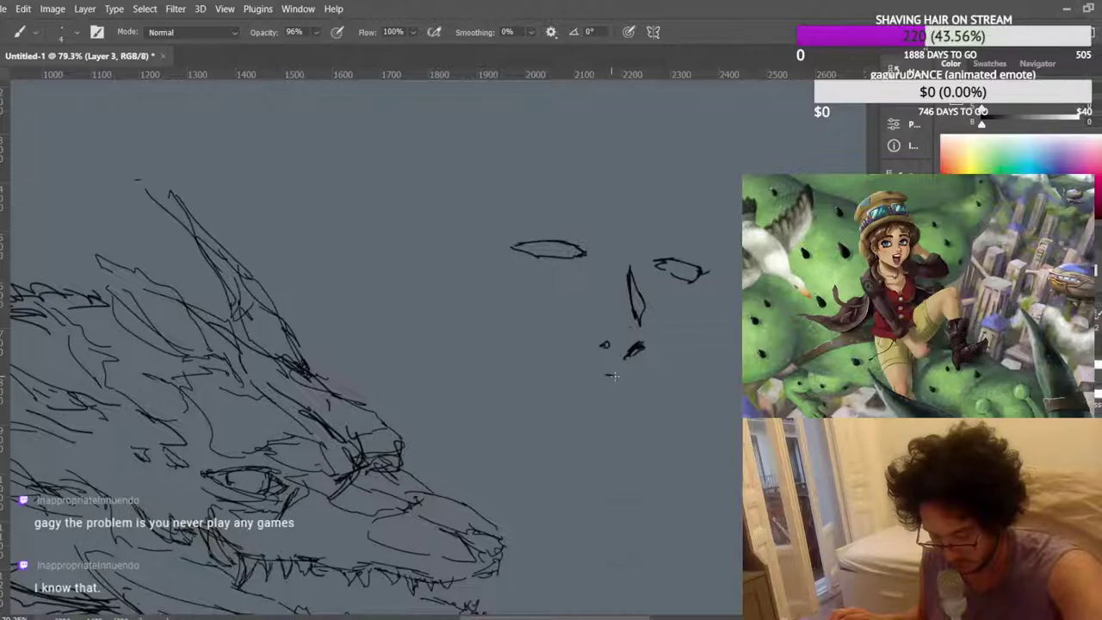
Draw the human face's mouth with a parting line, upper lip and rounded lower lip below the nose.
mouse_move(624, 375)
mouse_down()
mouse_move(663, 387)
mouse_move(622, 390)
mouse_up()
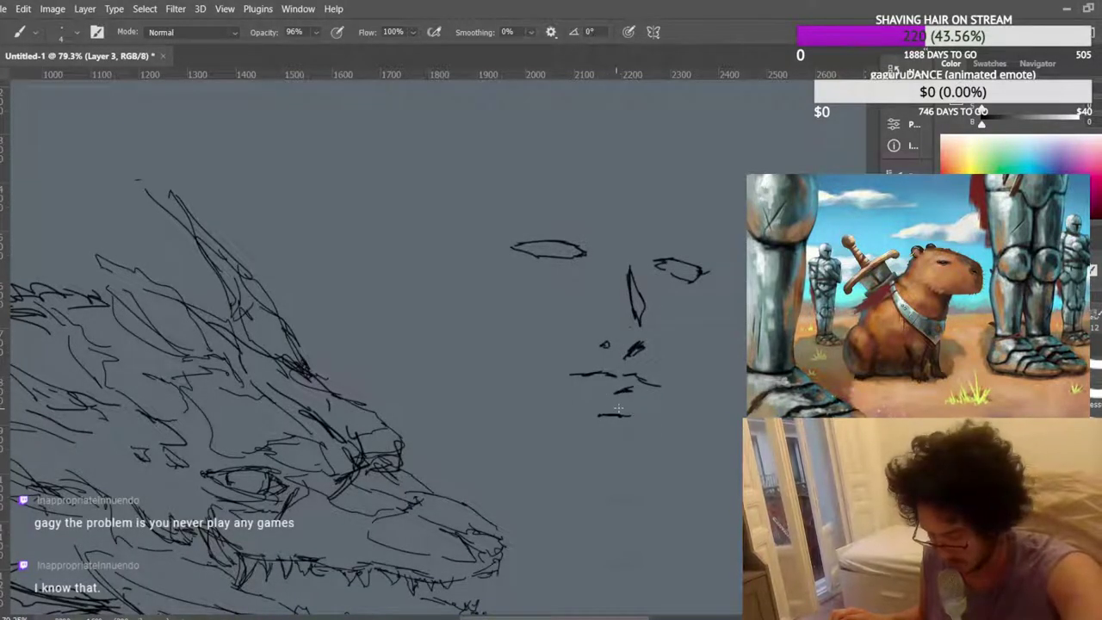
drag(582, 402, 637, 413)
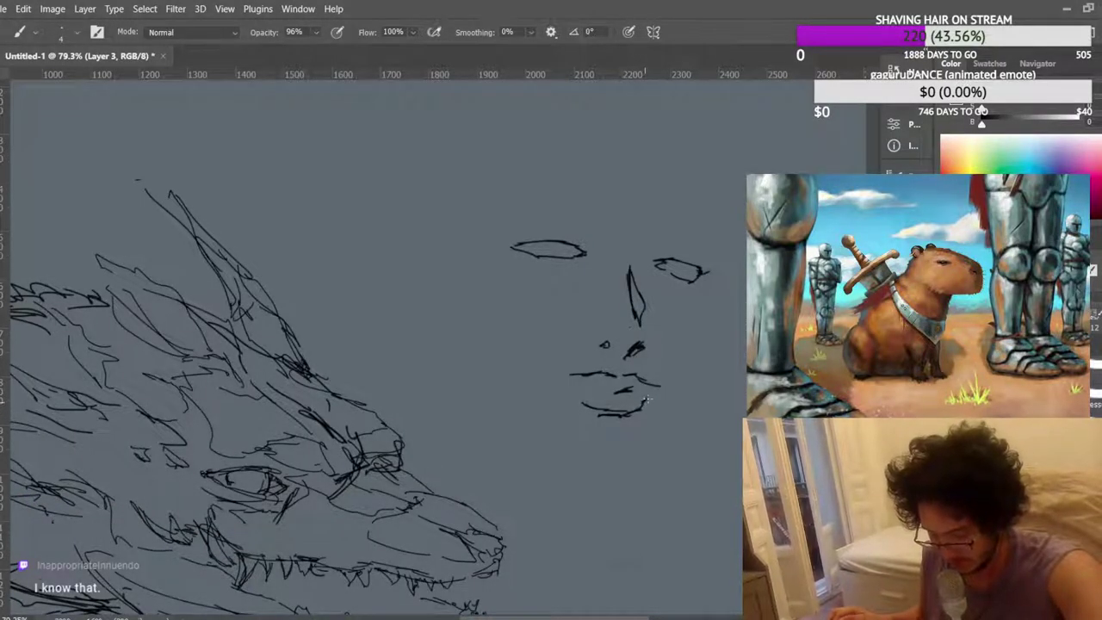
drag(647, 398, 659, 389)
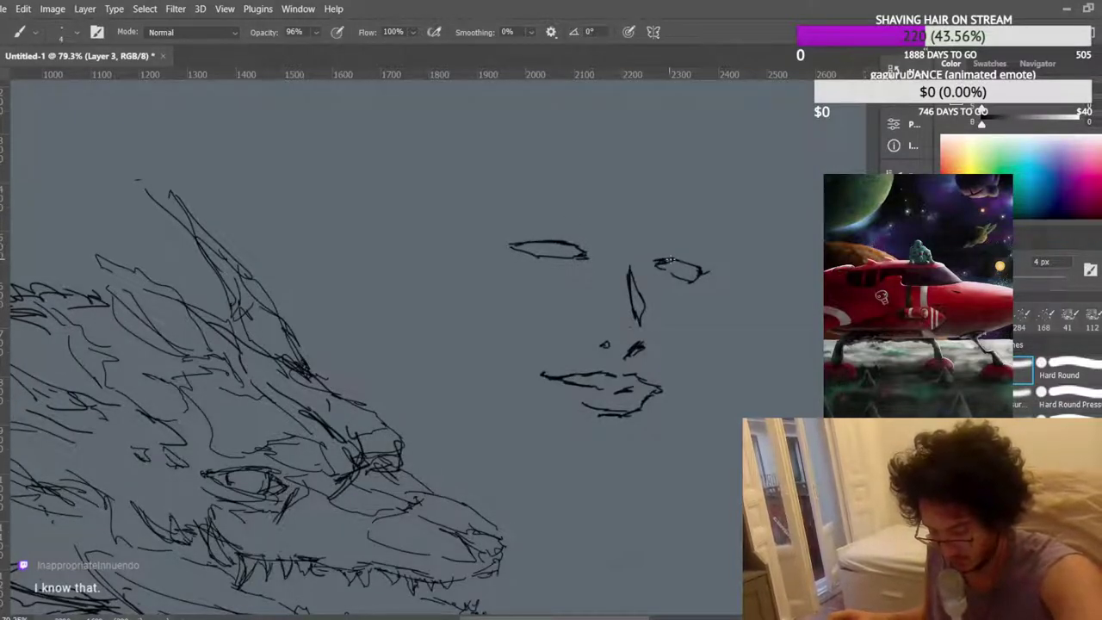
Thicken the upper lids and corners of both human eyes and extend the nose-bridge shadow up toward the brow.
drag(704, 271, 709, 271)
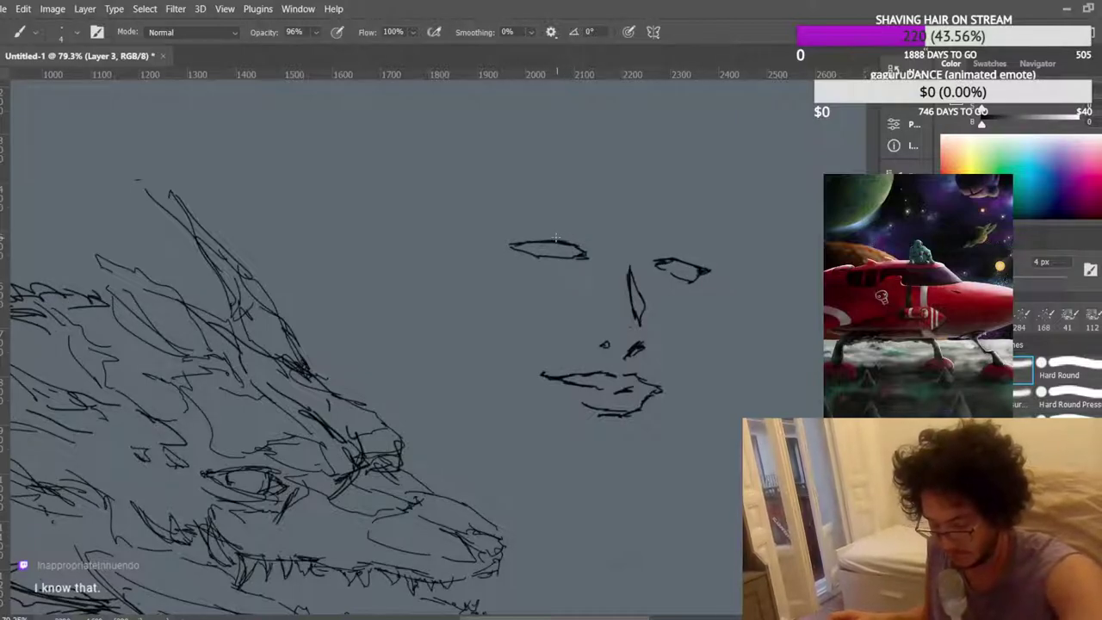
drag(551, 241, 592, 250)
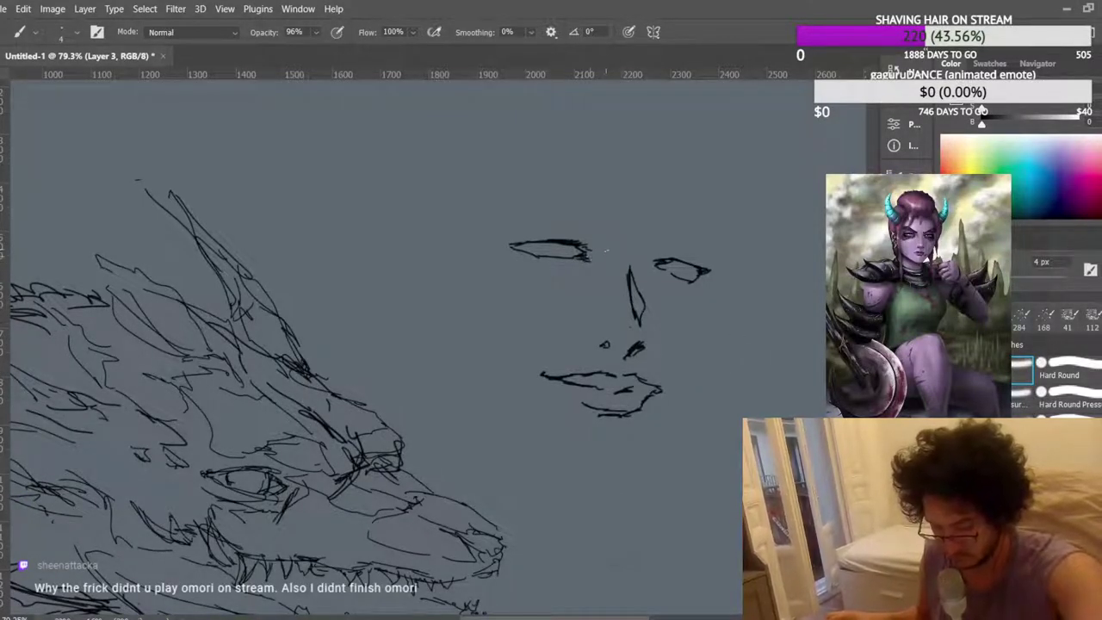
drag(629, 275, 639, 256)
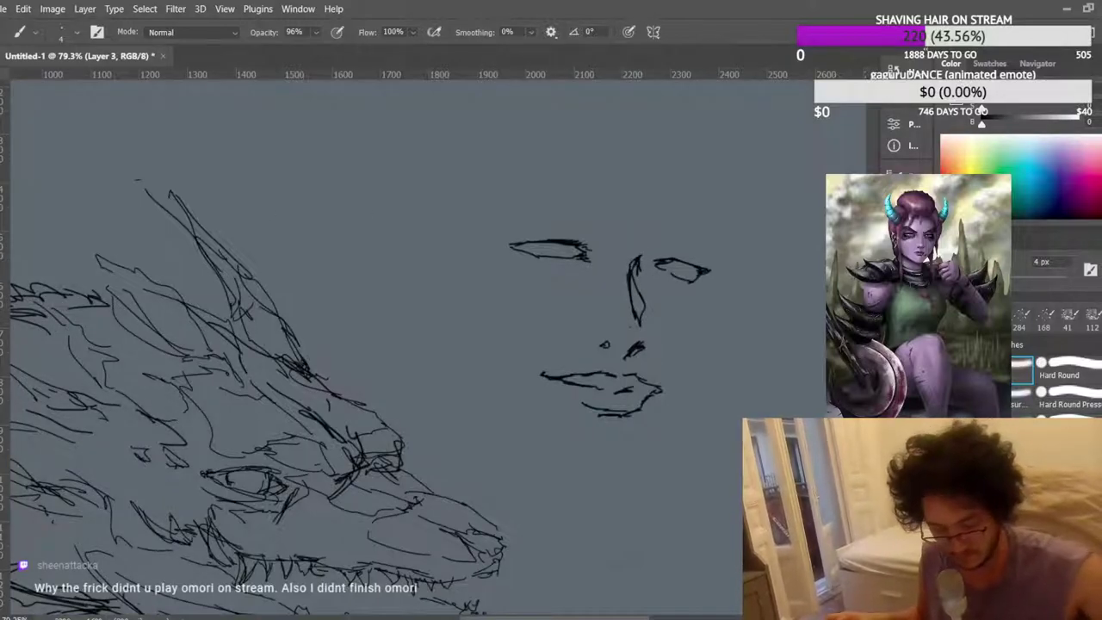
Select the human face's larger eye and move it slightly downward.
key(l)
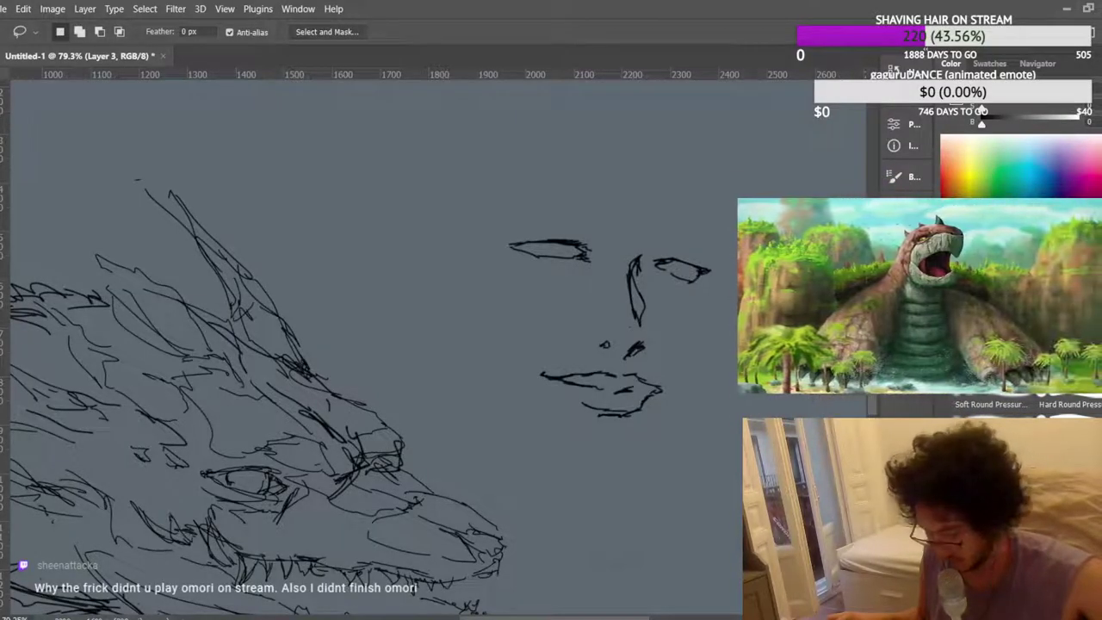
mouse_move(568, 215)
mouse_down()
mouse_move(499, 227)
mouse_move(607, 259)
mouse_move(587, 219)
mouse_up()
key(ctrl+t)
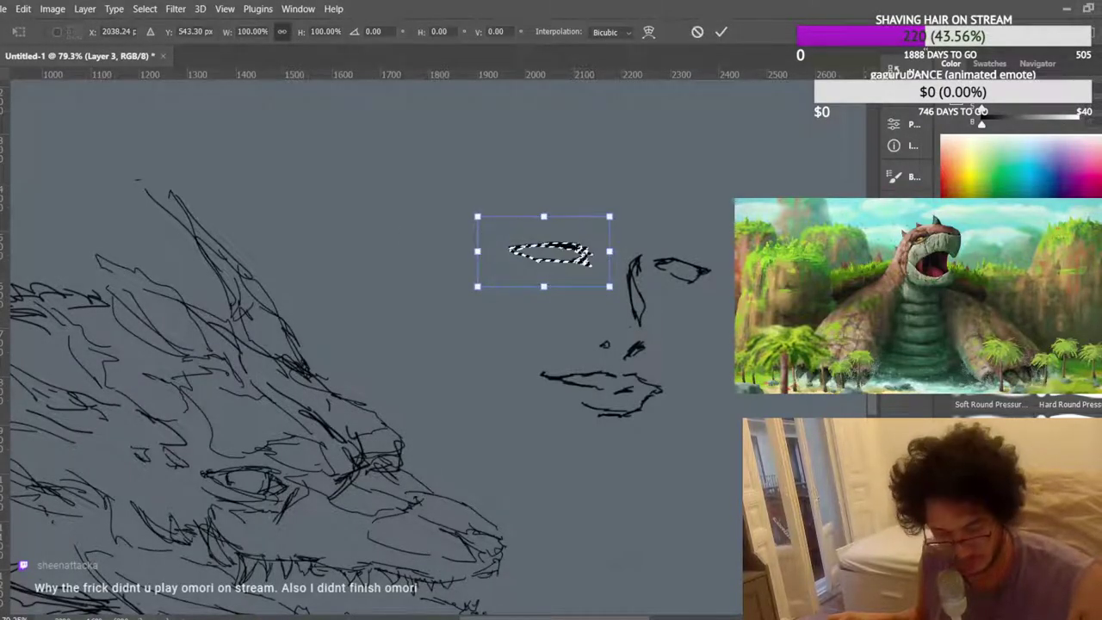
key(Return)
key(ctrl+d)
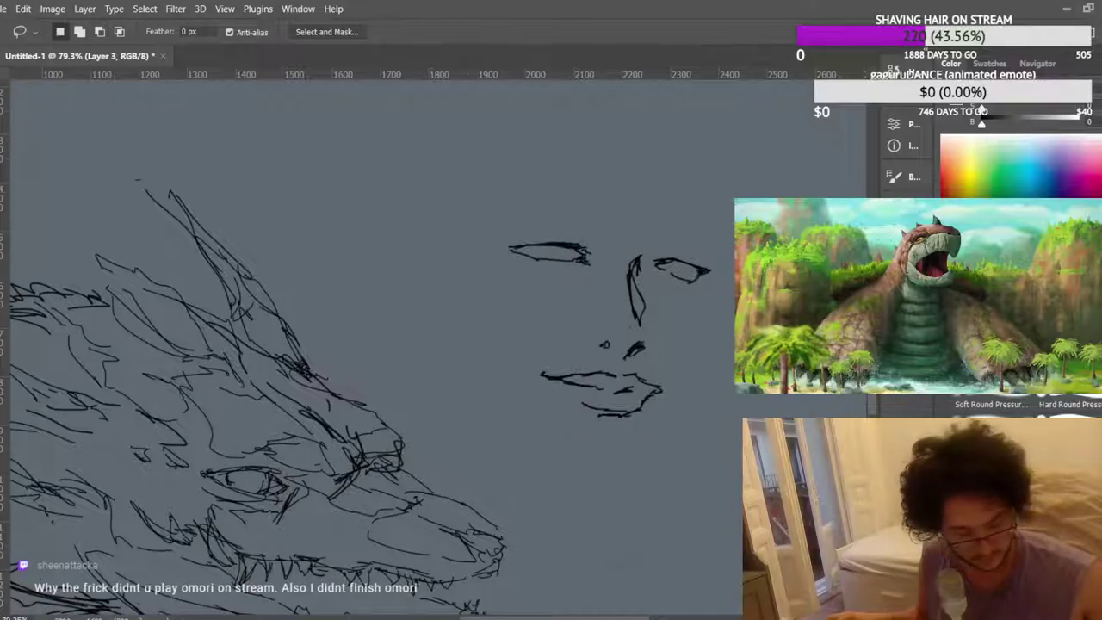
Darken the upper lids of both human eyes with short brush strokes.
key(b)
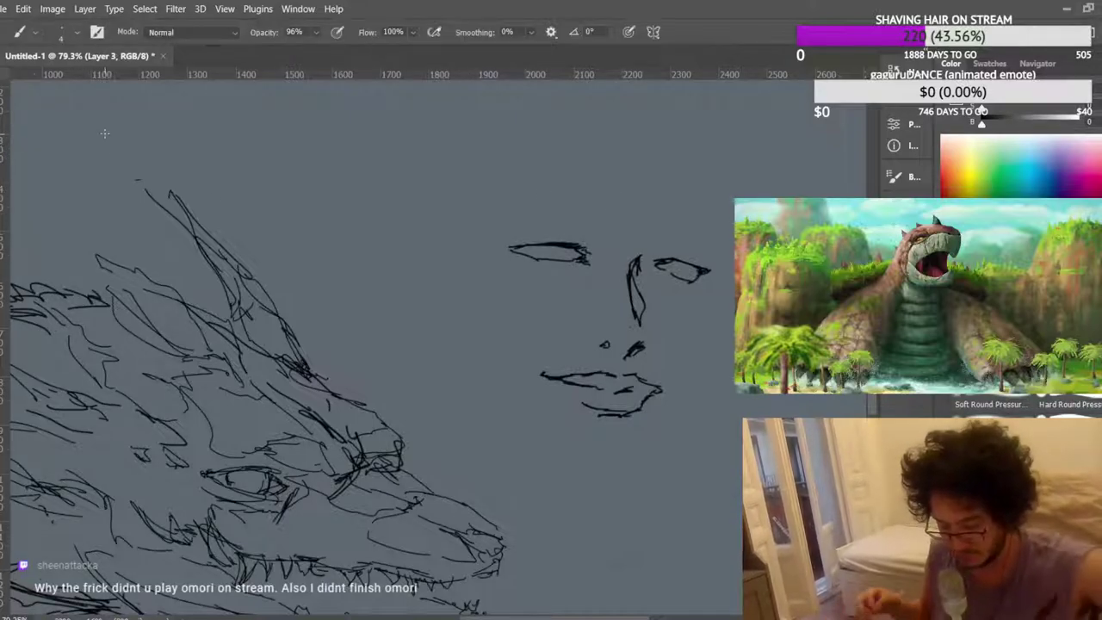
mouse_move(518, 246)
mouse_down()
mouse_move(509, 250)
mouse_move(551, 242)
mouse_up()
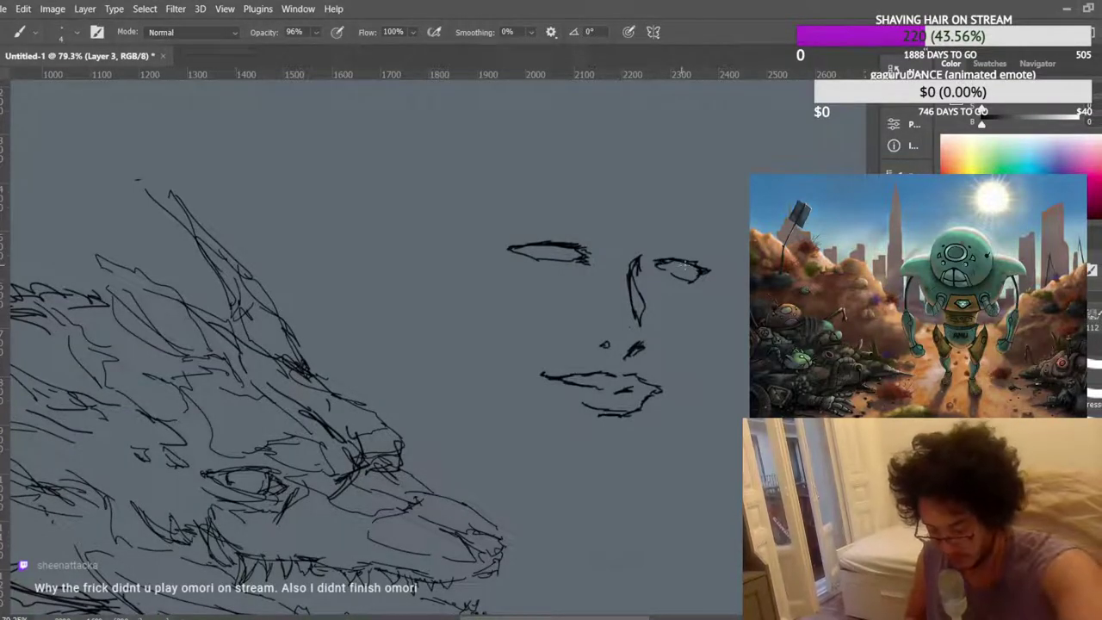
drag(671, 261, 685, 263)
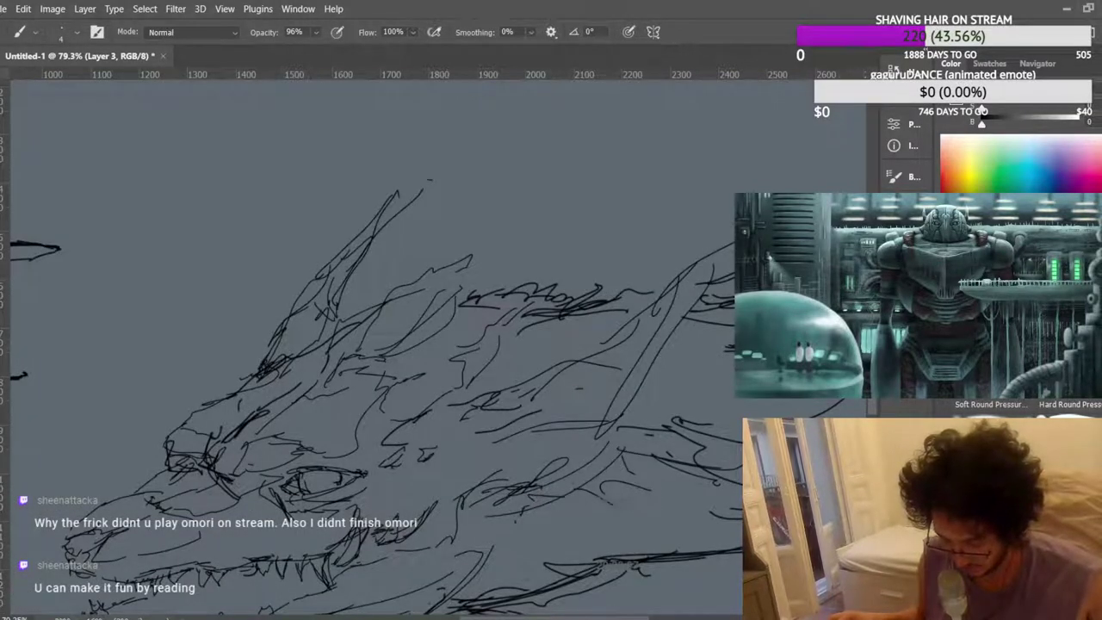
Select the human face's smaller eye in the mirrored view, scale it to 107.97% and rotate it 3.83°.
scroll(525, 526, left, 10)
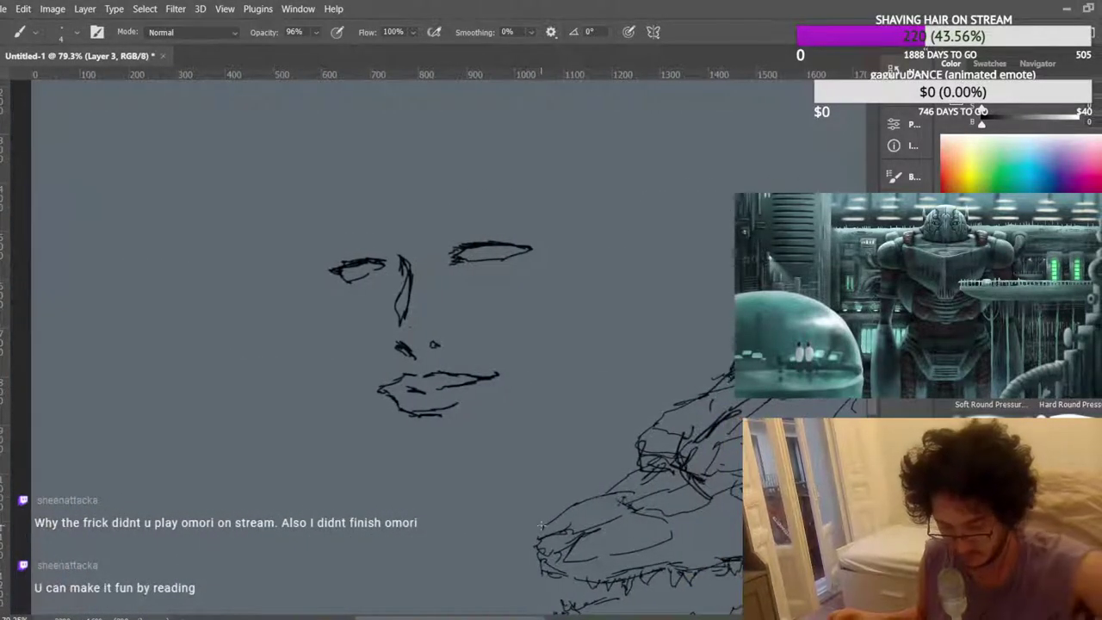
key(l)
mouse_move(370, 225)
mouse_down()
mouse_move(306, 264)
mouse_move(398, 277)
mouse_move(372, 227)
mouse_up()
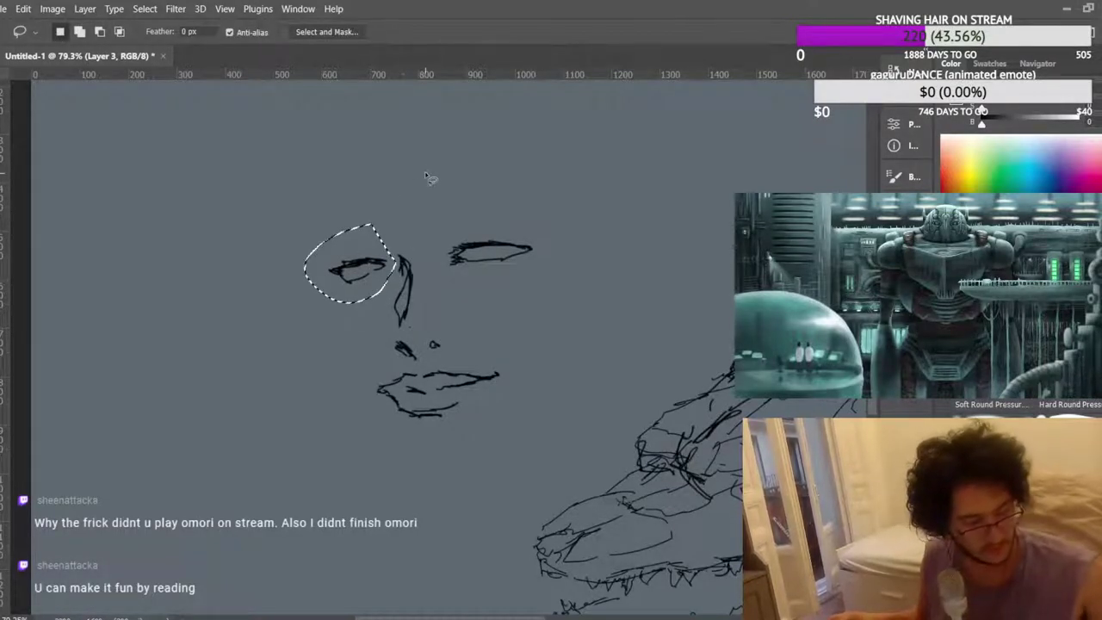
key(ctrl+t)
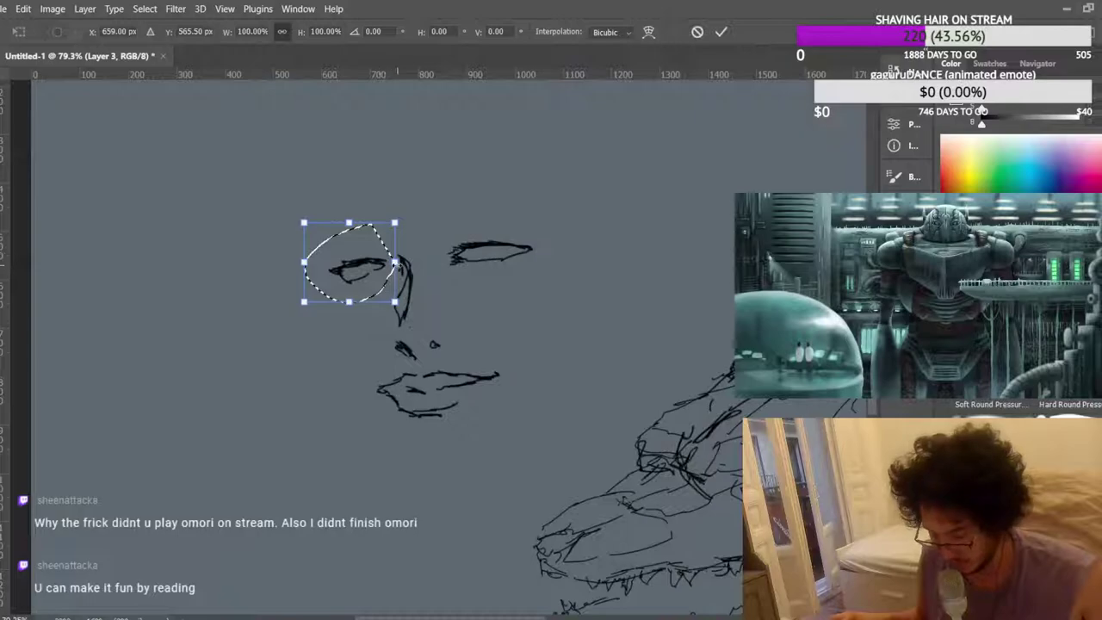
drag(395, 263, 401, 263)
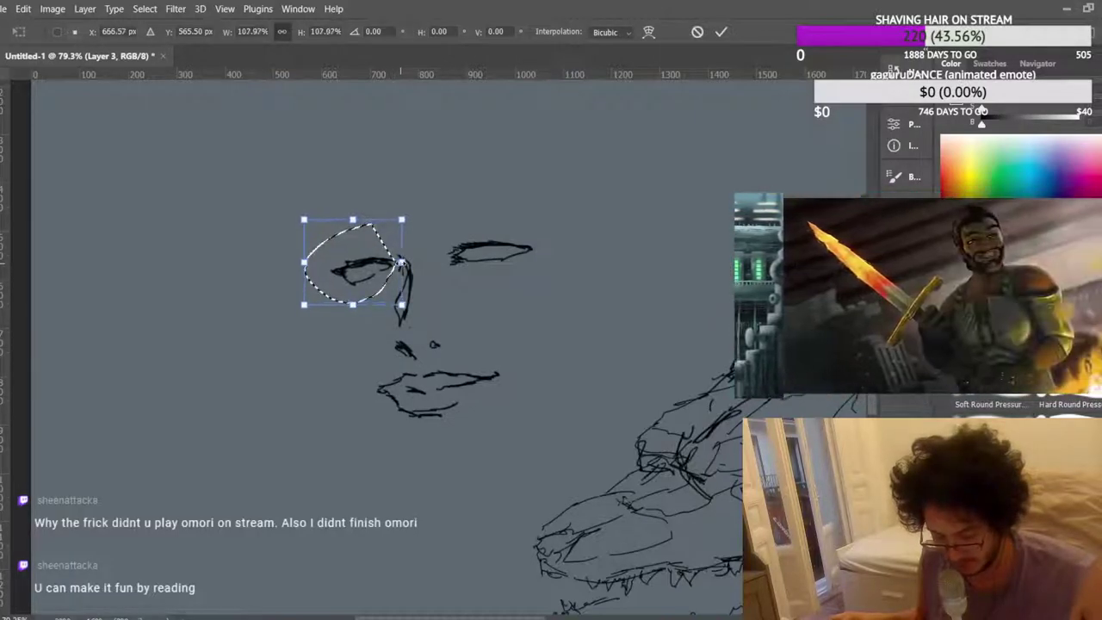
drag(232, 278, 229, 270)
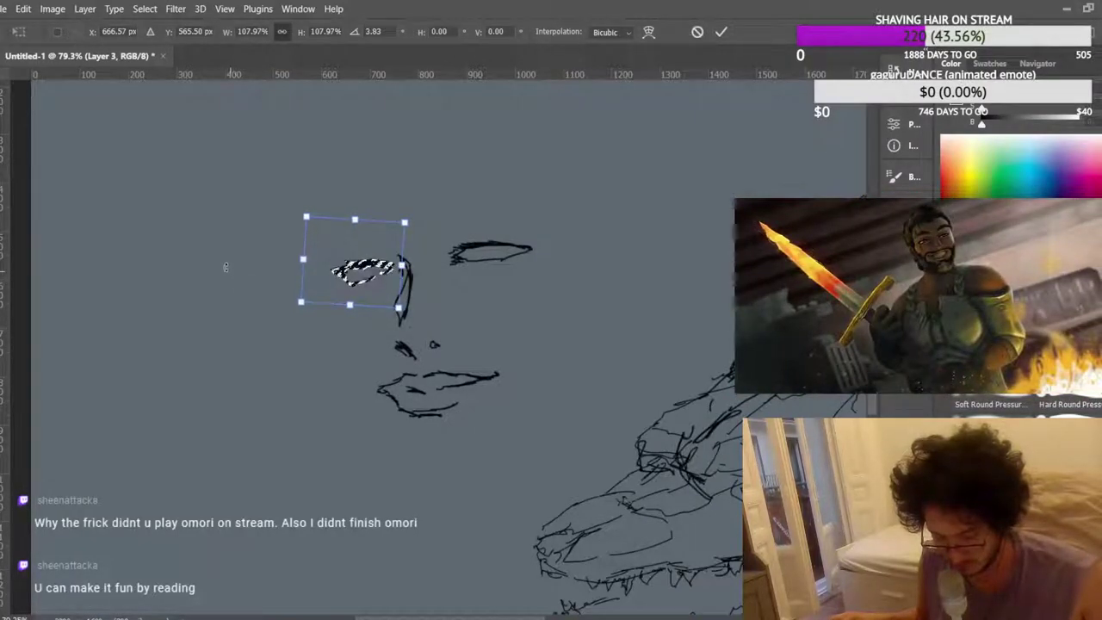
key(Return)
Strengthen the lids and inner corners of both human eyes with short dark brush strokes.
scroll(349, 214, down, 1)
scroll(348, 214, up, 2)
key(b)
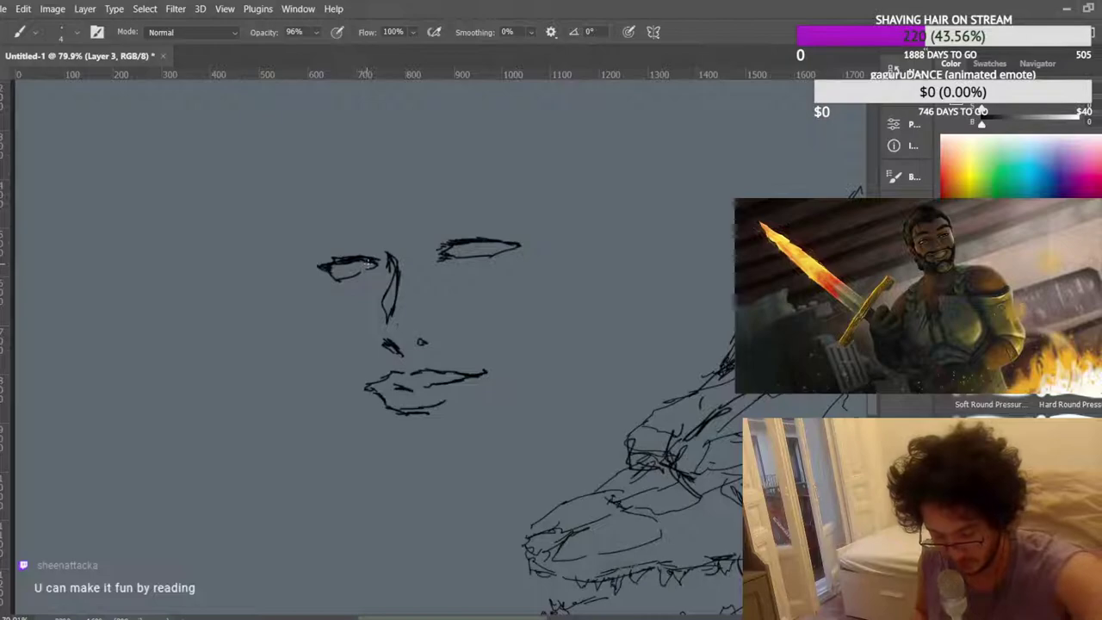
drag(445, 256, 440, 263)
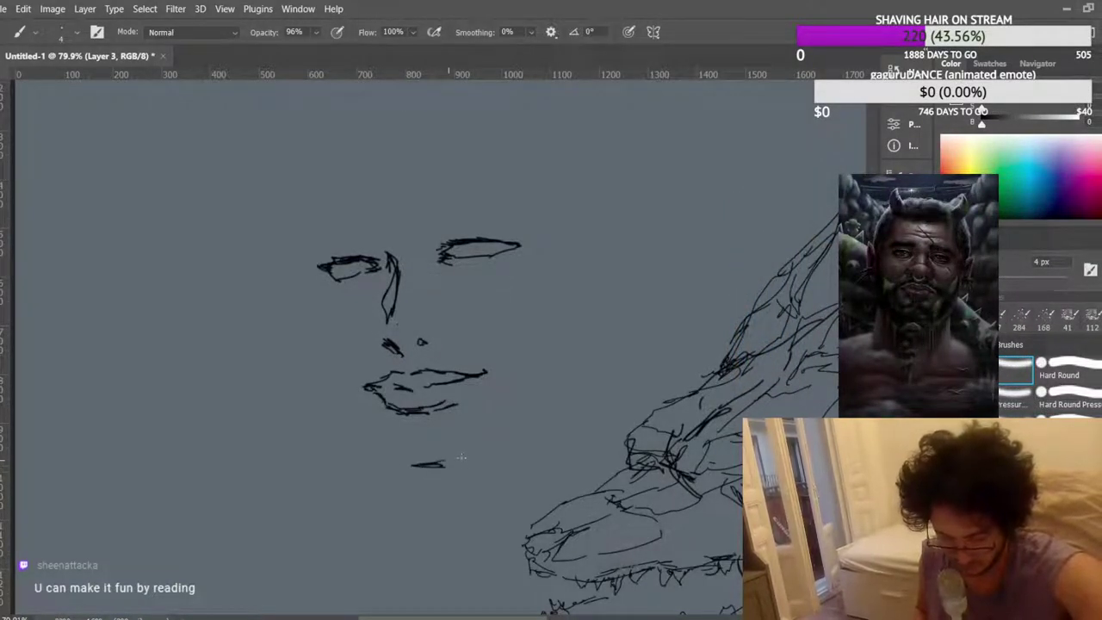
Draw the human face's flat chin and both sides of the jaw, angling up to the cheeks below the eyes.
drag(461, 454, 552, 381)
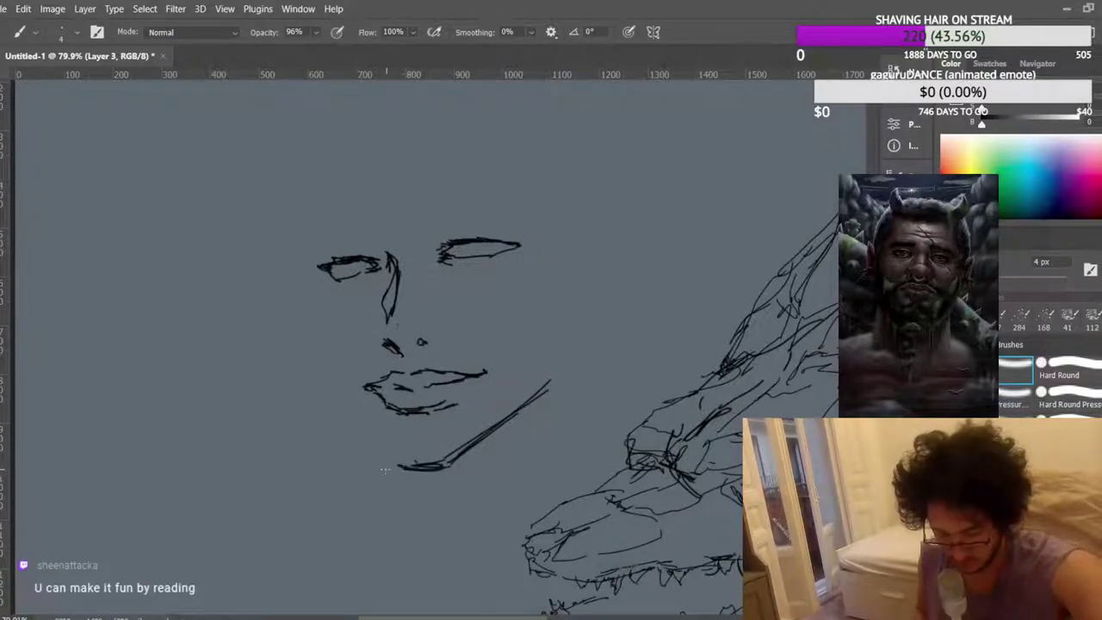
drag(320, 370, 374, 439)
mouse_move(443, 465)
mouse_down()
mouse_move(531, 406)
mouse_move(570, 306)
mouse_up()
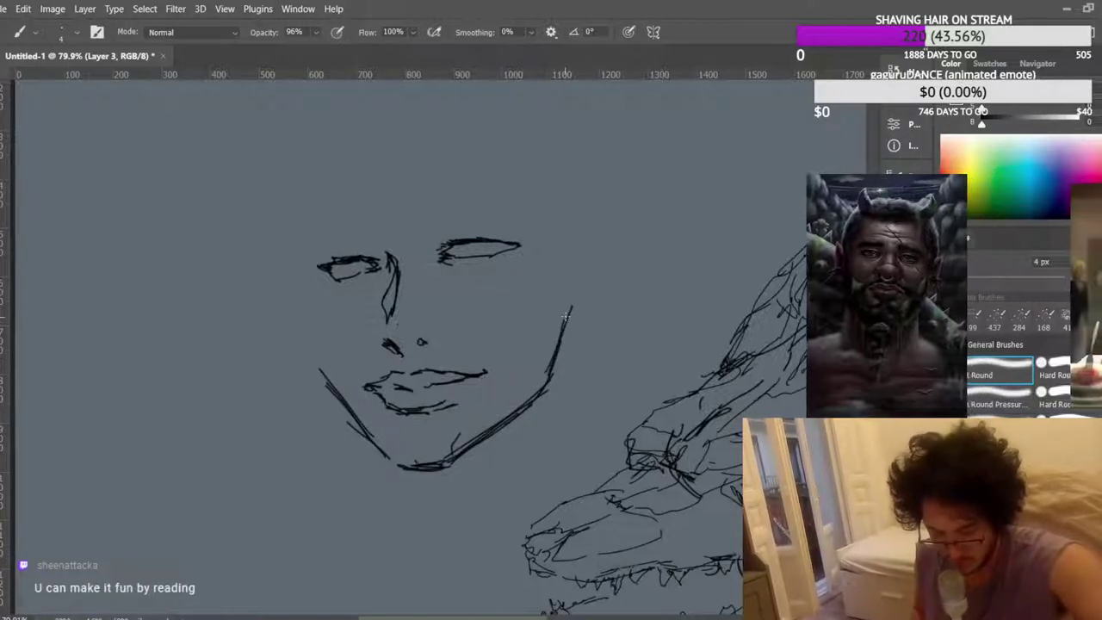
drag(302, 348, 348, 418)
drag(314, 368, 296, 295)
drag(303, 343, 300, 303)
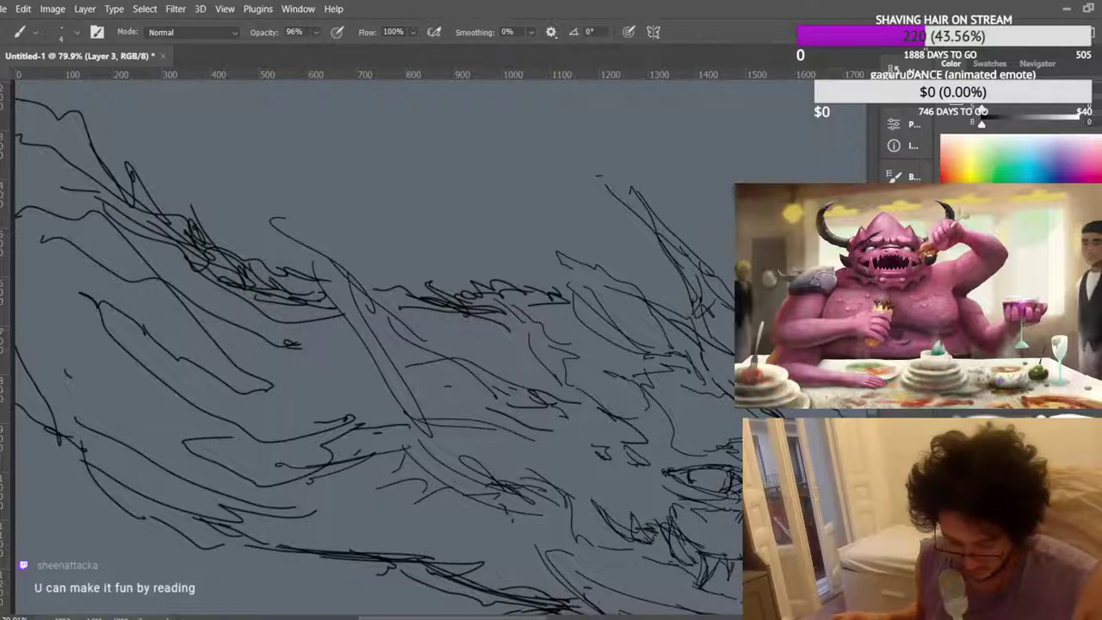
Reinforce both upper ends of the jawline and extend the contour beside the smaller eye up to the temple.
drag(526, 616, 646, 610)
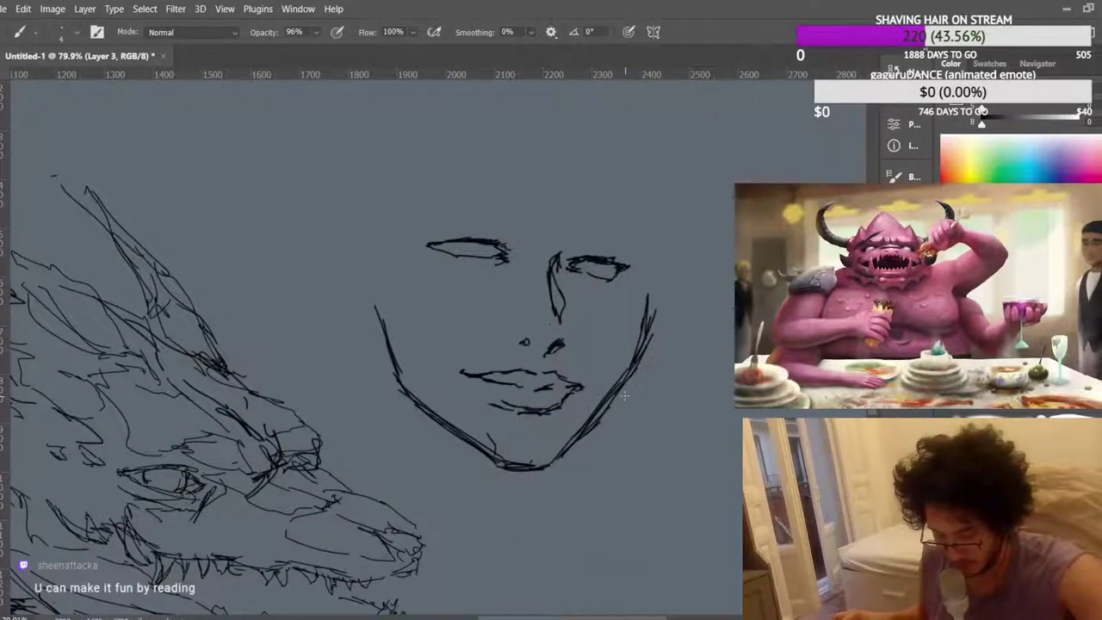
mouse_move(372, 306)
mouse_down()
mouse_move(393, 366)
mouse_move(379, 329)
mouse_up()
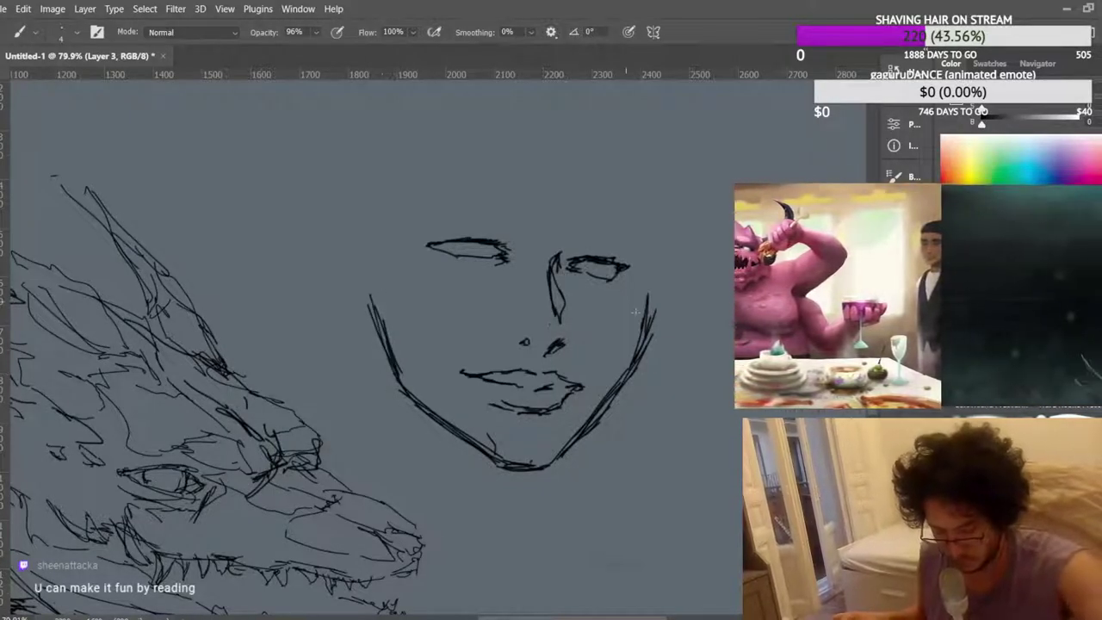
drag(650, 288, 644, 335)
drag(661, 263, 647, 306)
drag(664, 262, 658, 185)
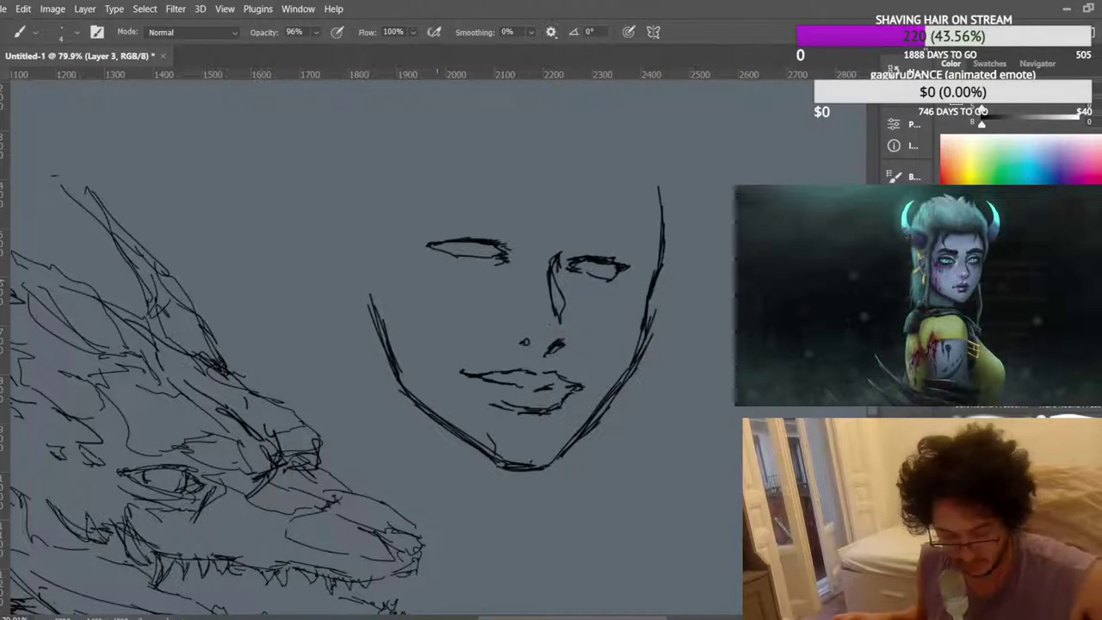
Erase the stray stroke inside the chin on the human face.
key(l)
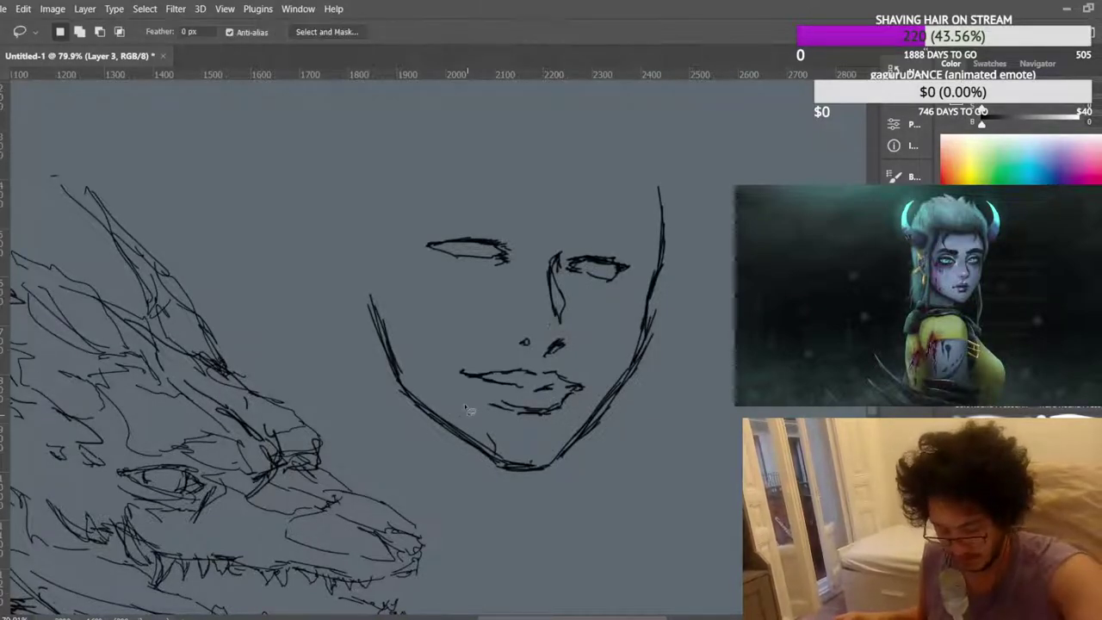
mouse_move(476, 428)
mouse_down()
mouse_move(499, 456)
mouse_move(525, 435)
mouse_move(475, 425)
mouse_up()
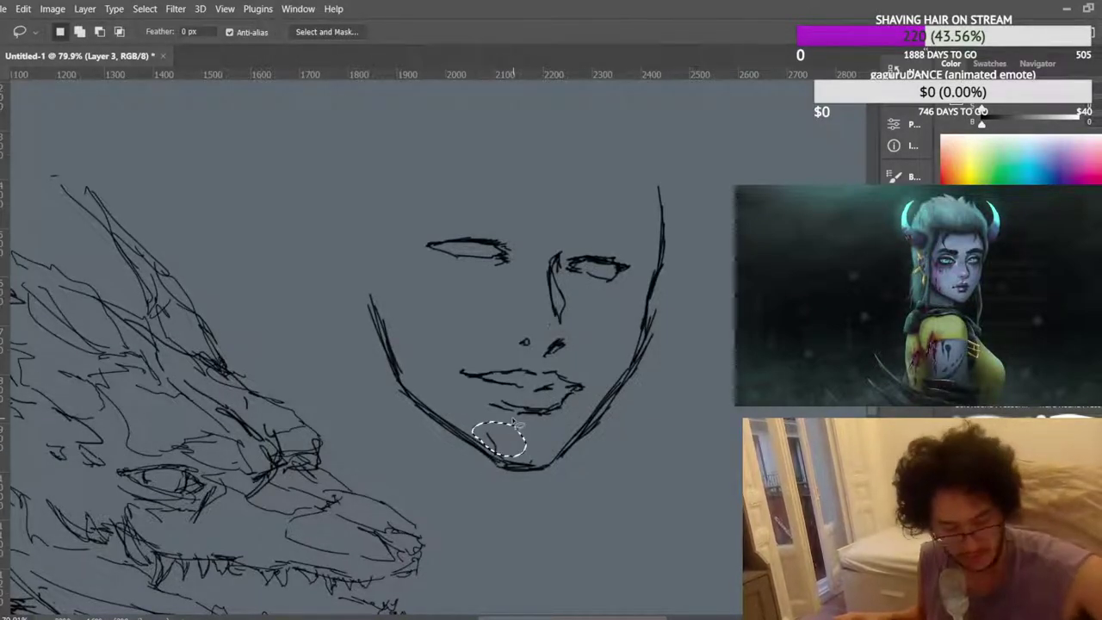
key(Delete)
key(ctrl+d)
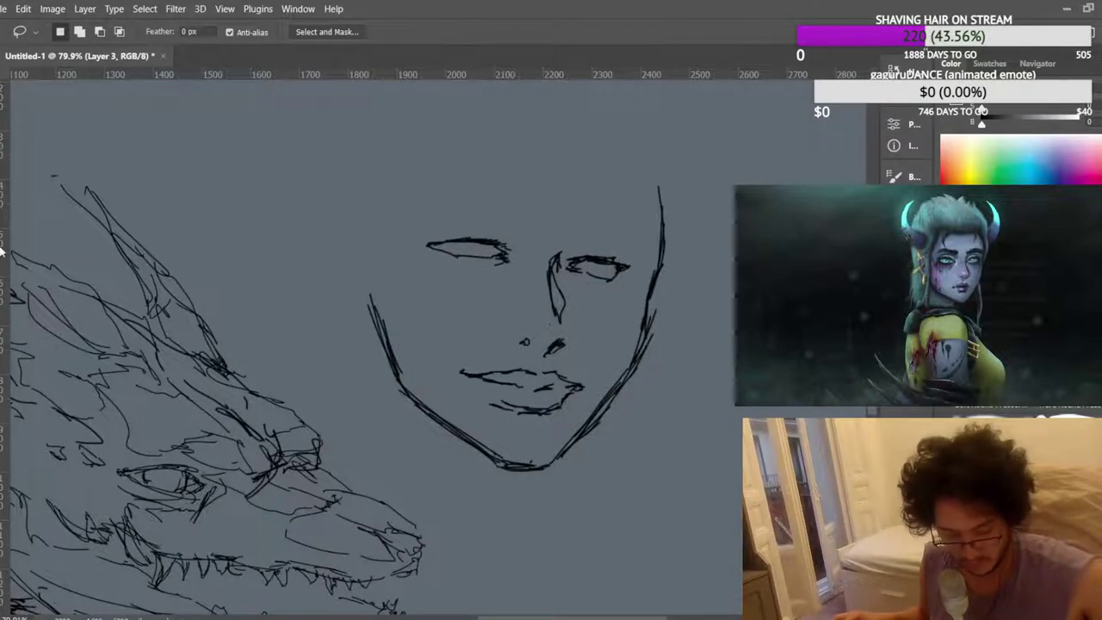
Extend the larger eye's outer corner and darken the corners of both human eyes.
key(b)
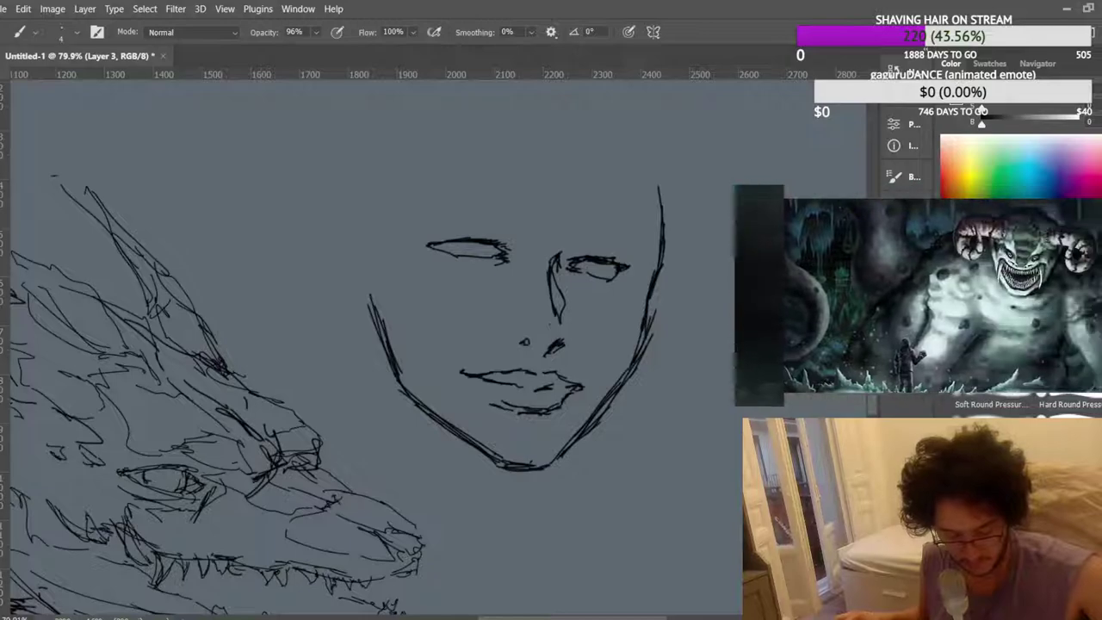
scroll(469, 291, up, 3)
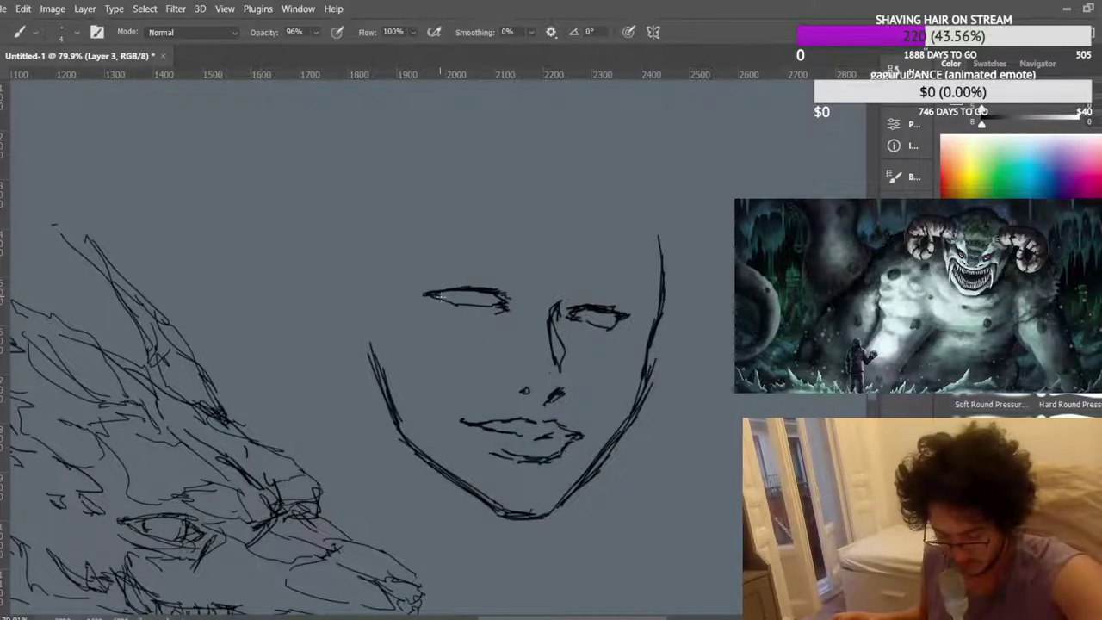
drag(499, 309, 513, 301)
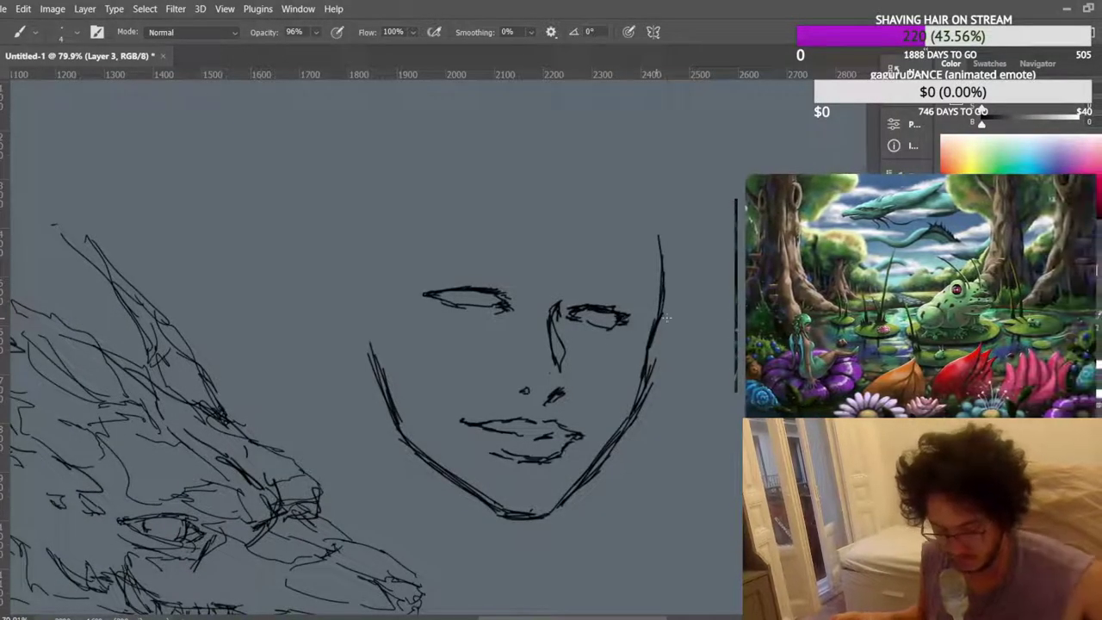
Select both nostrils and move them slightly up and toward the larger eye.
scroll(585, 356, up, 3)
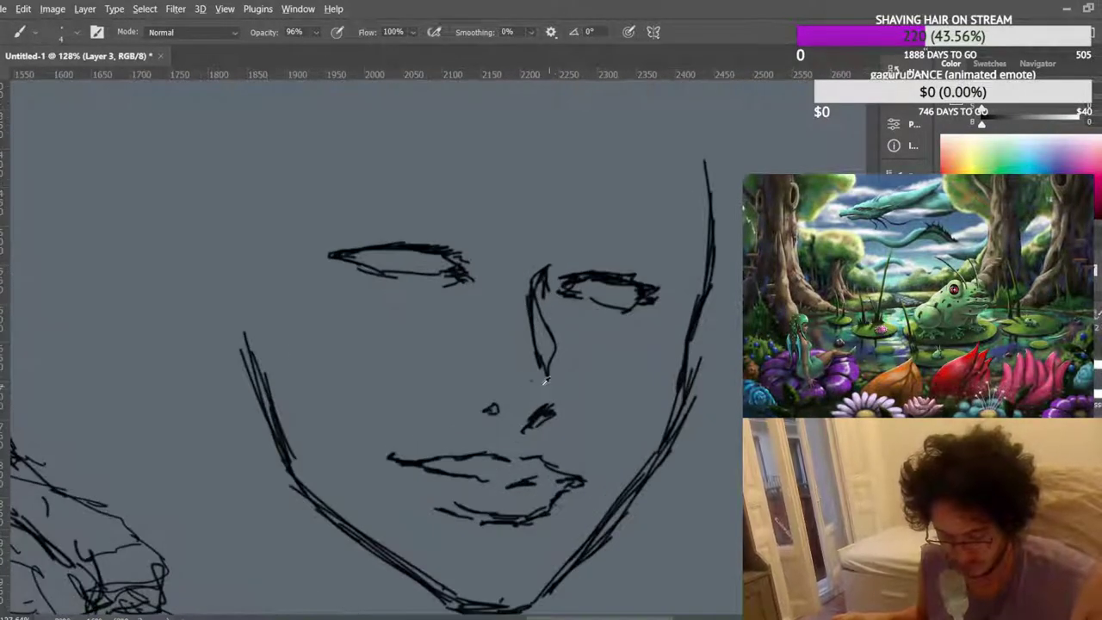
scroll(544, 381, down, 1)
key(l)
mouse_move(527, 384)
mouse_down()
mouse_move(478, 397)
mouse_move(490, 430)
mouse_move(536, 436)
mouse_move(538, 384)
mouse_up()
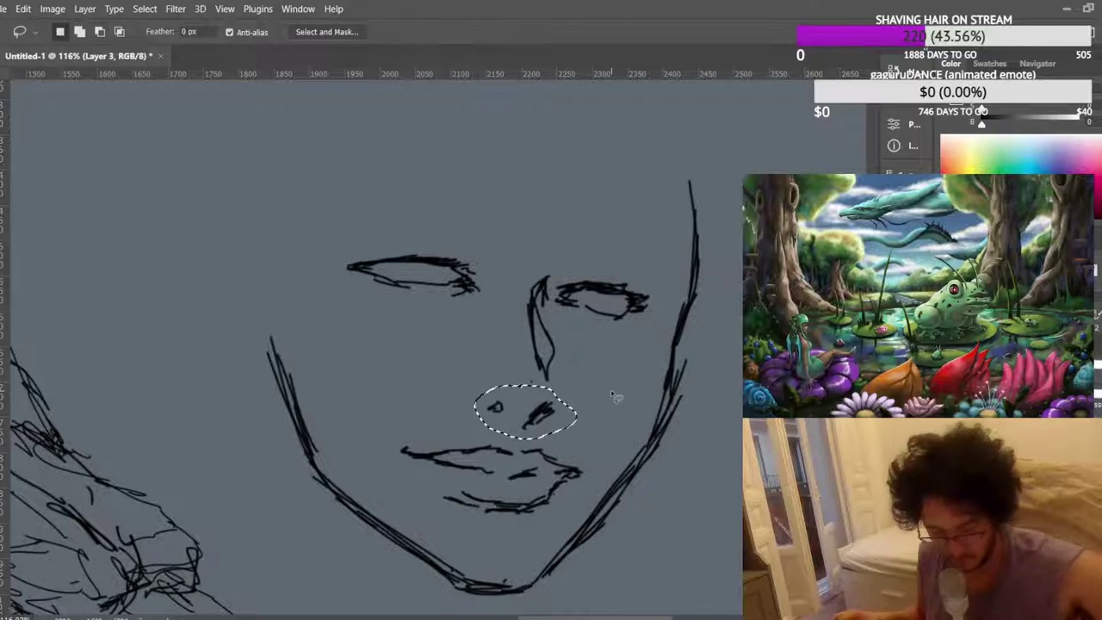
key(ctrl+t)
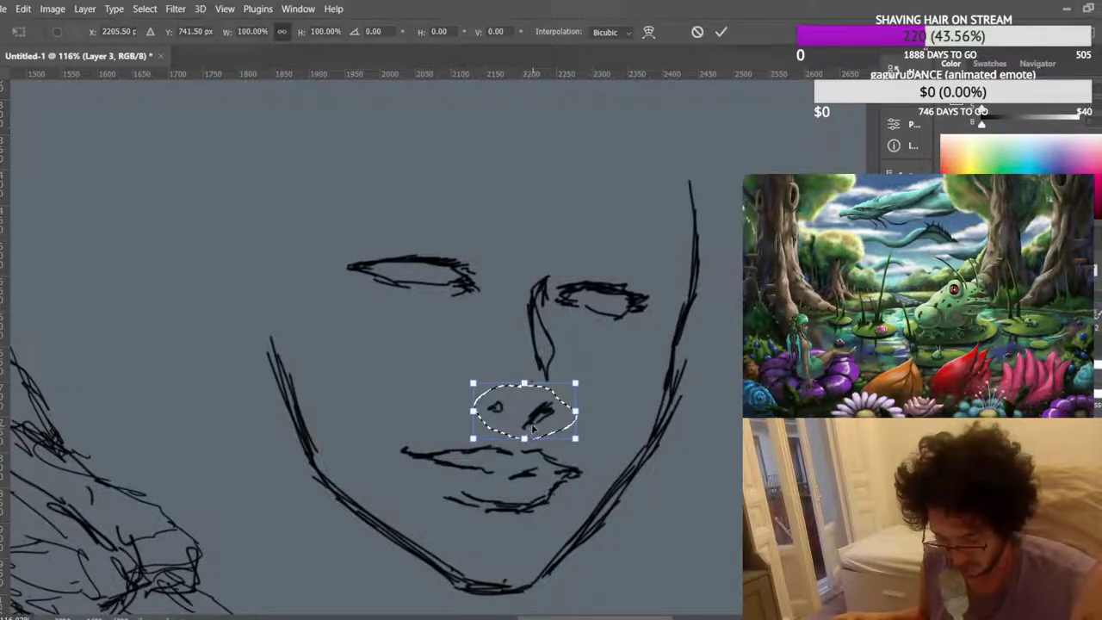
drag(534, 428, 531, 425)
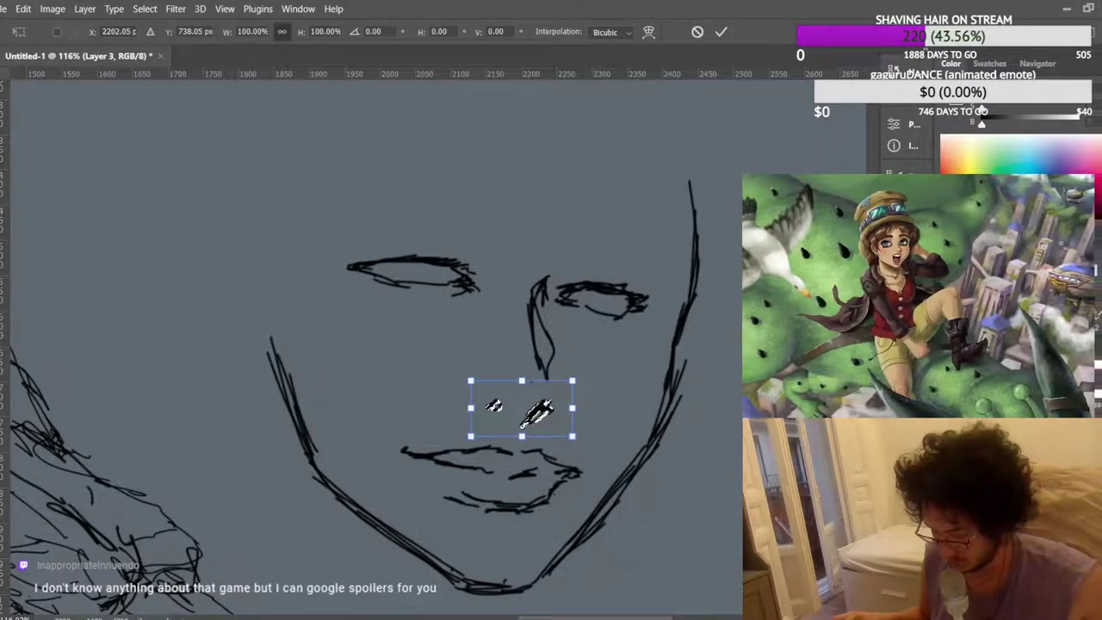
key(Return)
key(l)
scroll(362, 221, down, 2)
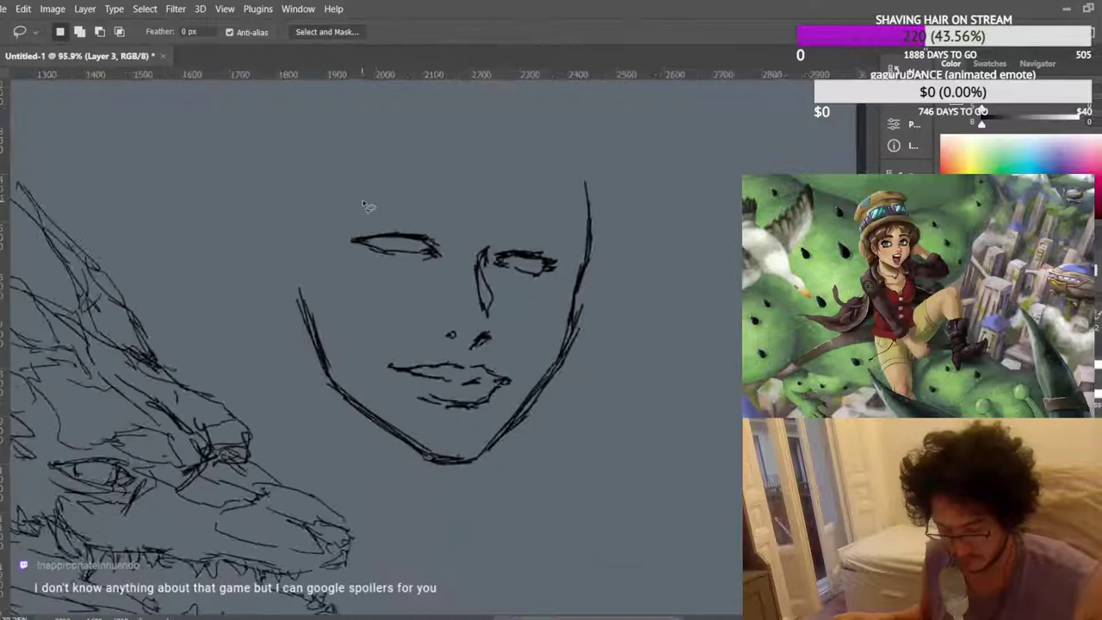
Mirror the canvas and move the human nose bridge with its adjacent nostril slightly toward the larger eye.
key(ctrl+shift+h)
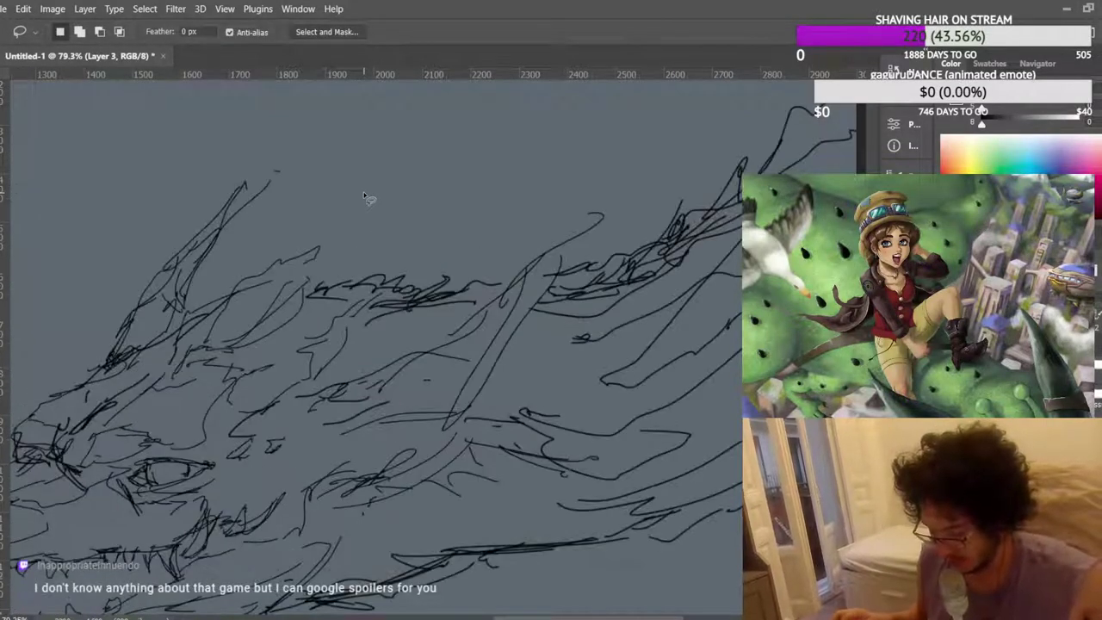
scroll(362, 241, down, 2)
scroll(408, 301, up, 3)
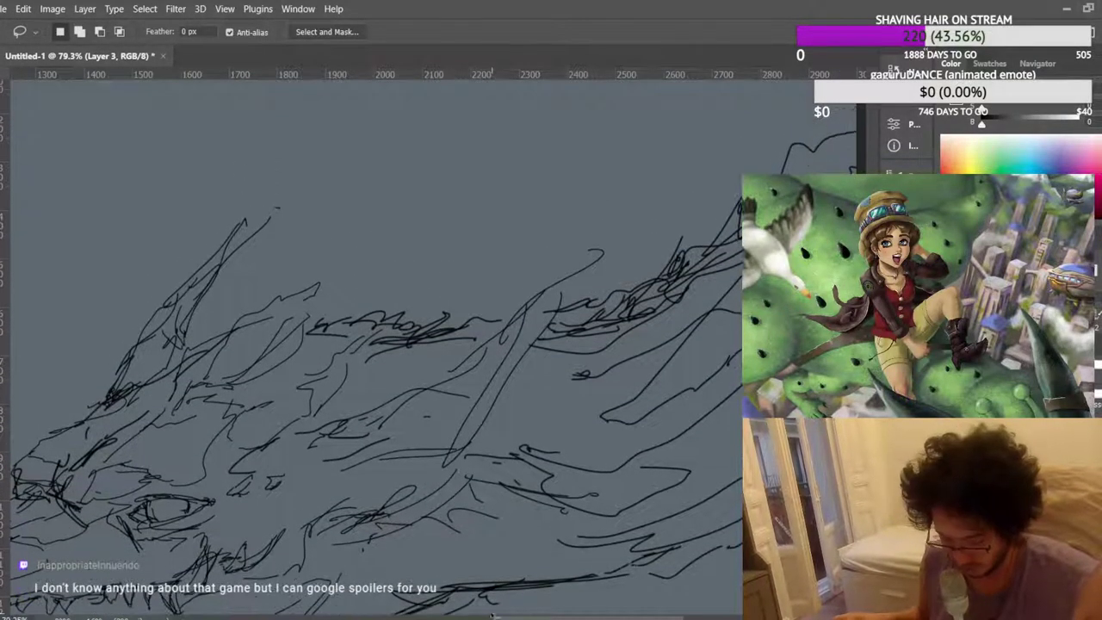
drag(526, 617, 377, 599)
scroll(442, 334, up, 3)
scroll(326, 290, up, 2)
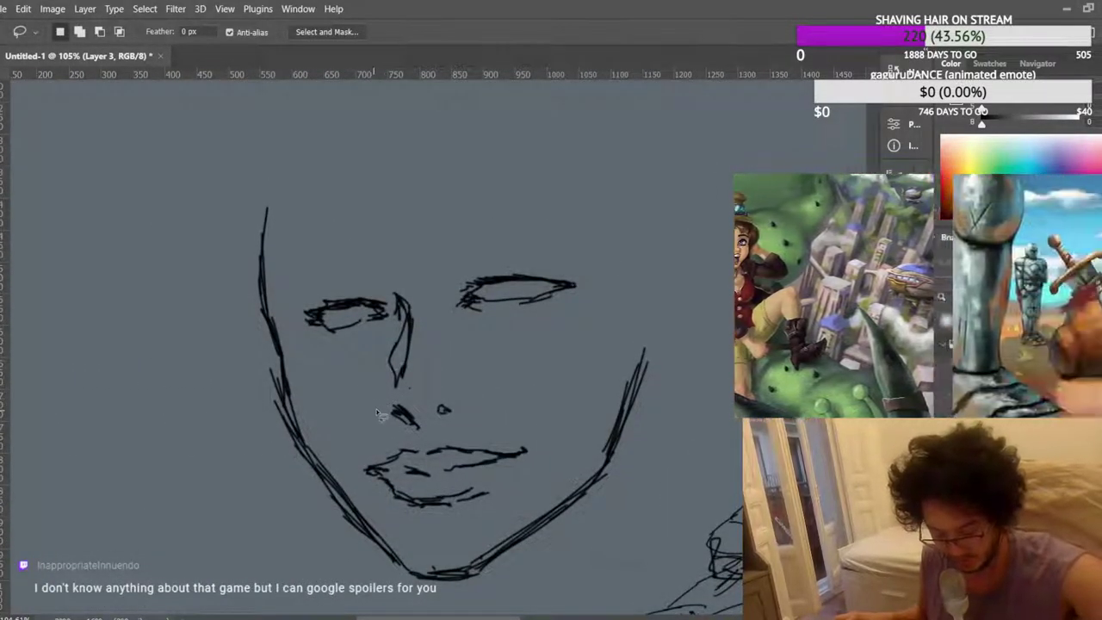
mouse_move(384, 439)
mouse_down()
mouse_move(429, 379)
mouse_move(409, 271)
mouse_move(349, 421)
mouse_up()
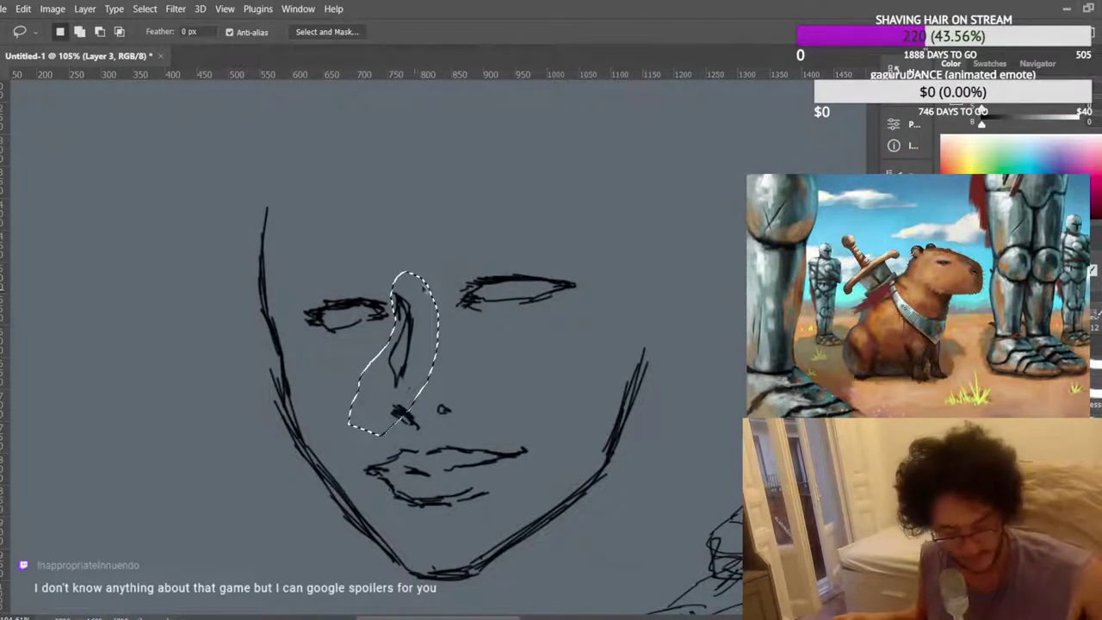
key(ctrl+t)
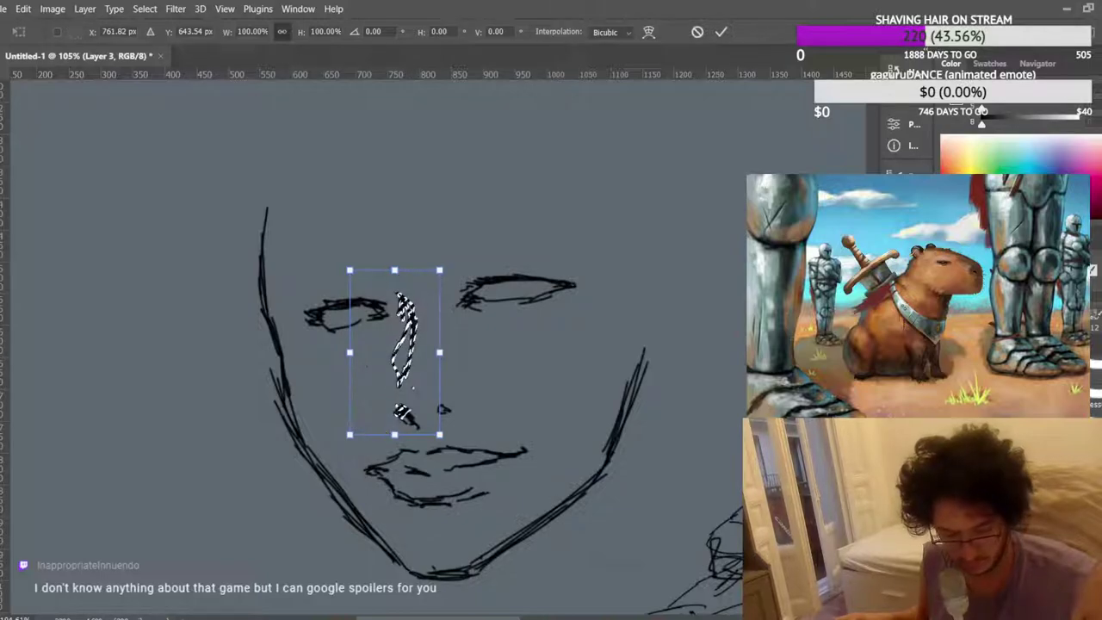
key(Return)
key(ctrl+d)
scroll(526, 246, down, 6)
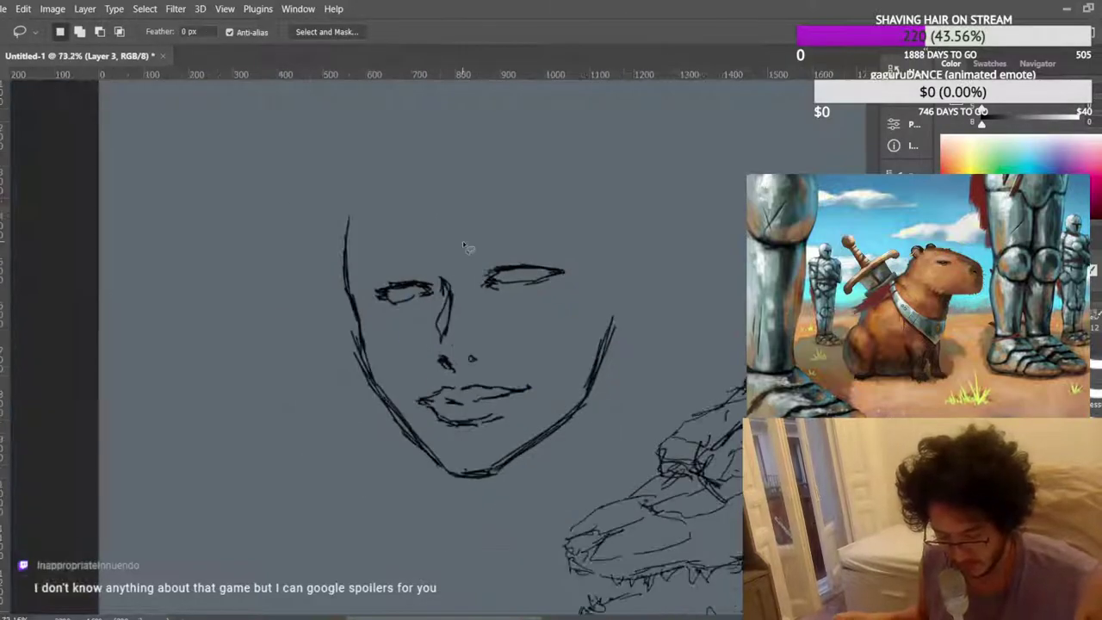
scroll(491, 253, up, 6)
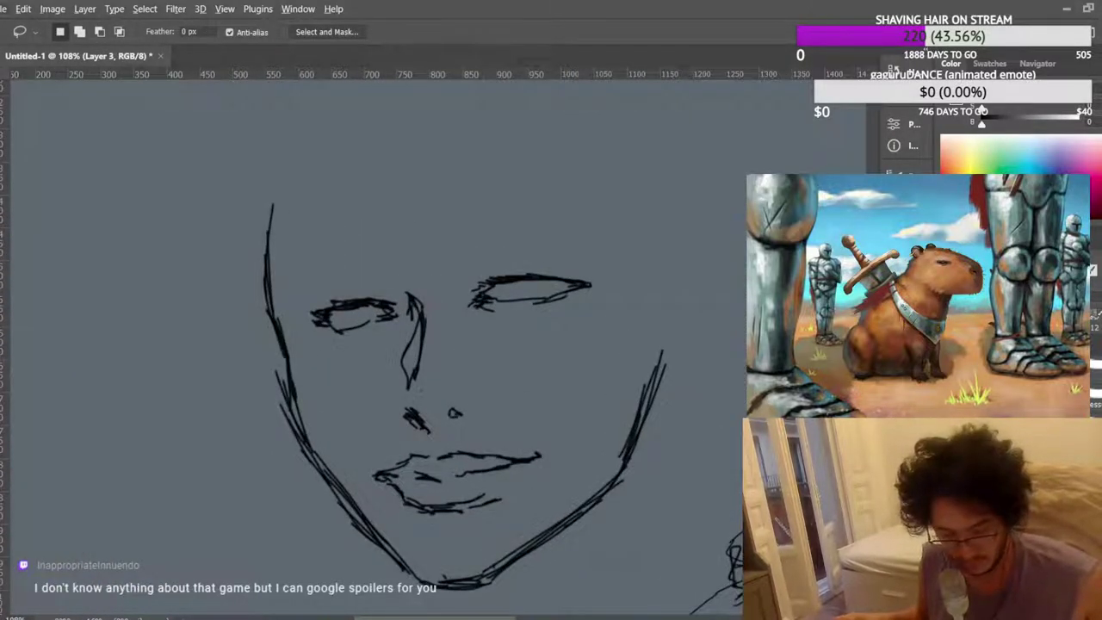
Extend and reinforce the face contour above the temple beside the smaller eye with the brush.
key(b)
scroll(247, 216, up, 1)
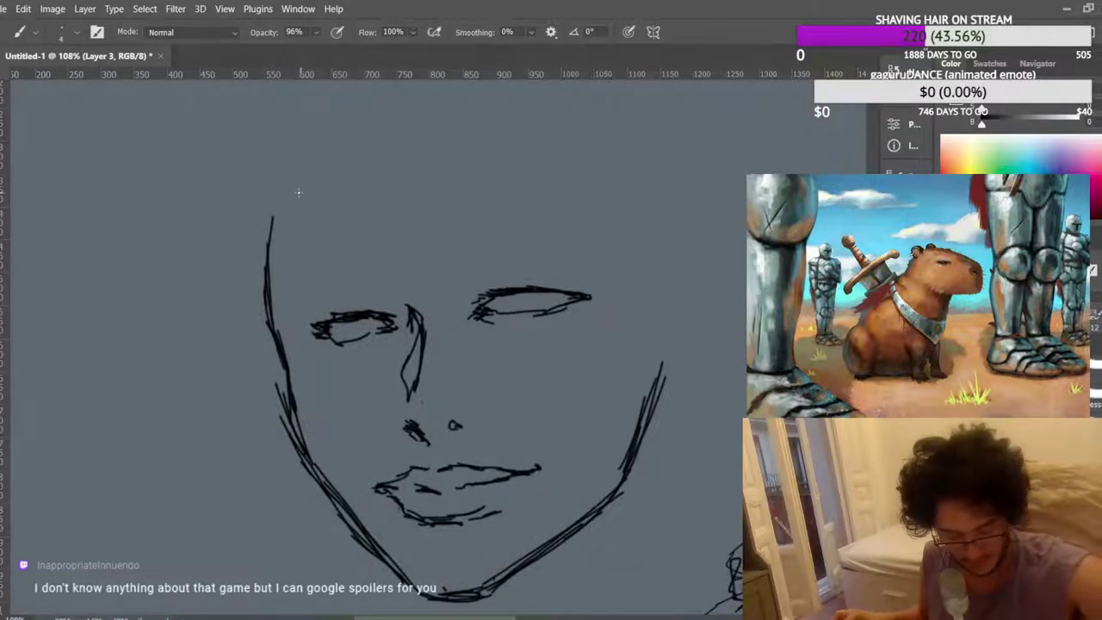
drag(282, 190, 264, 268)
scroll(522, 361, down, 5)
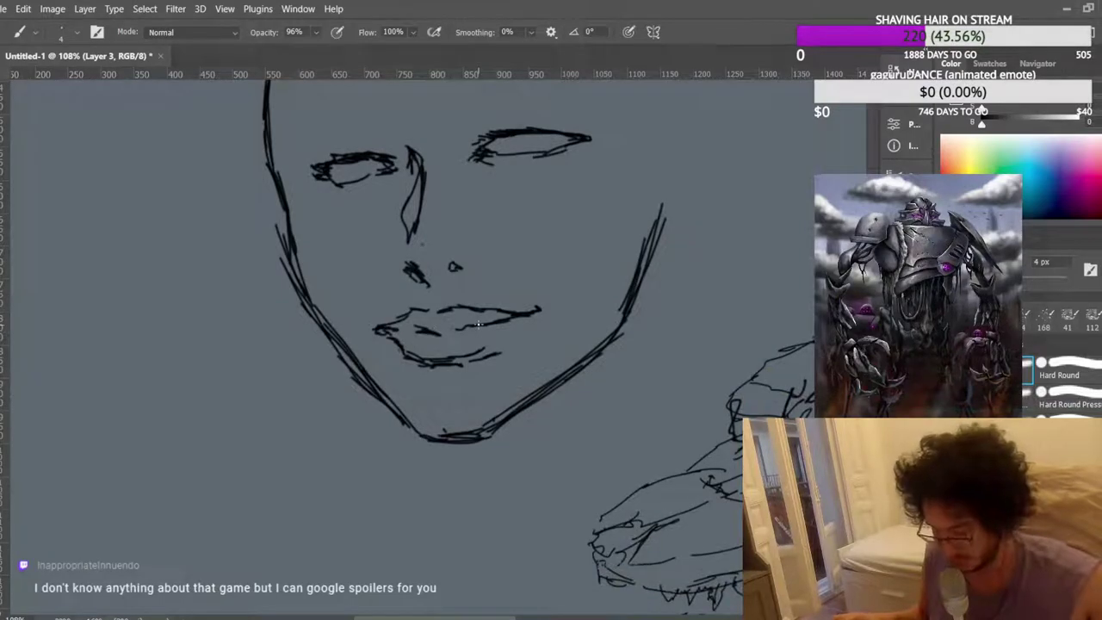
Mirror the canvas, draw a short throat line below the human chin, and add irises to both eyes.
key(ctrl+shift+h)
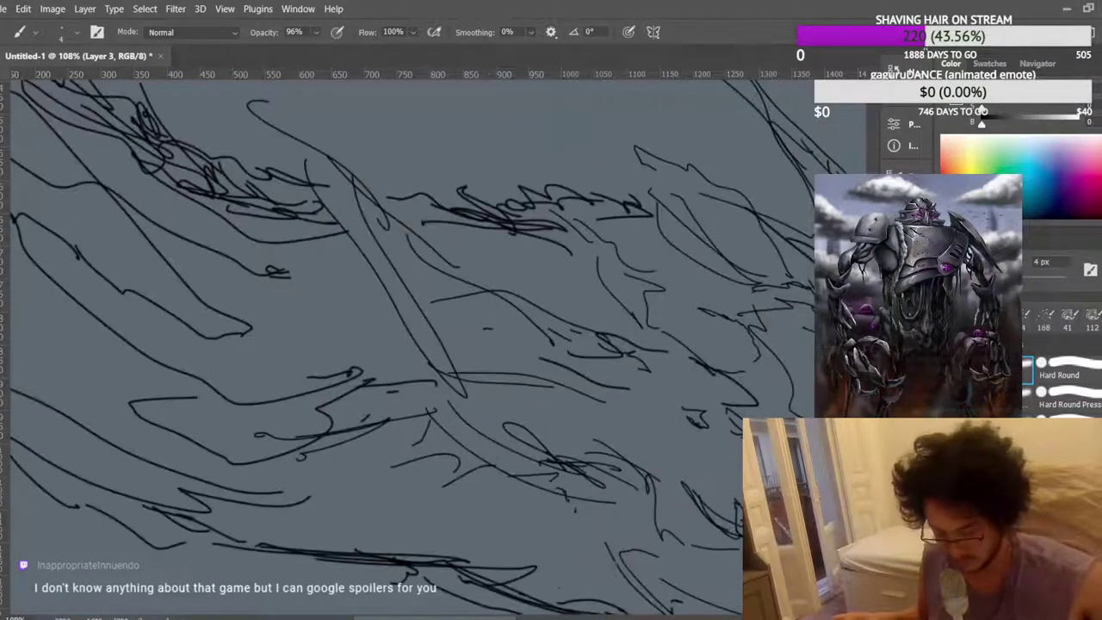
scroll(625, 457, right, 20)
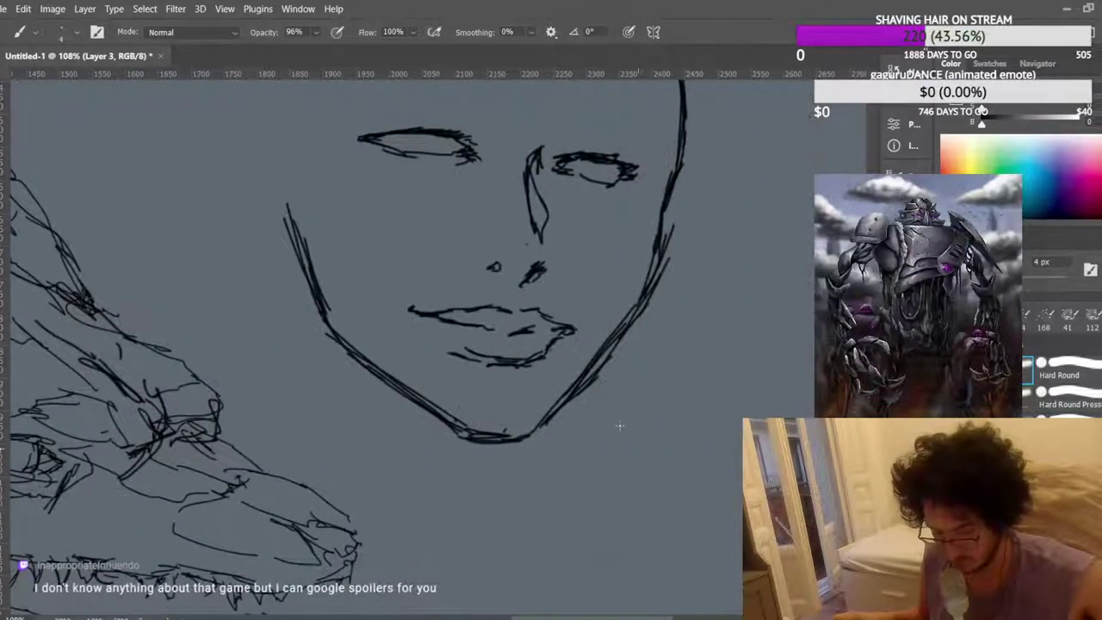
scroll(606, 396, up, 2)
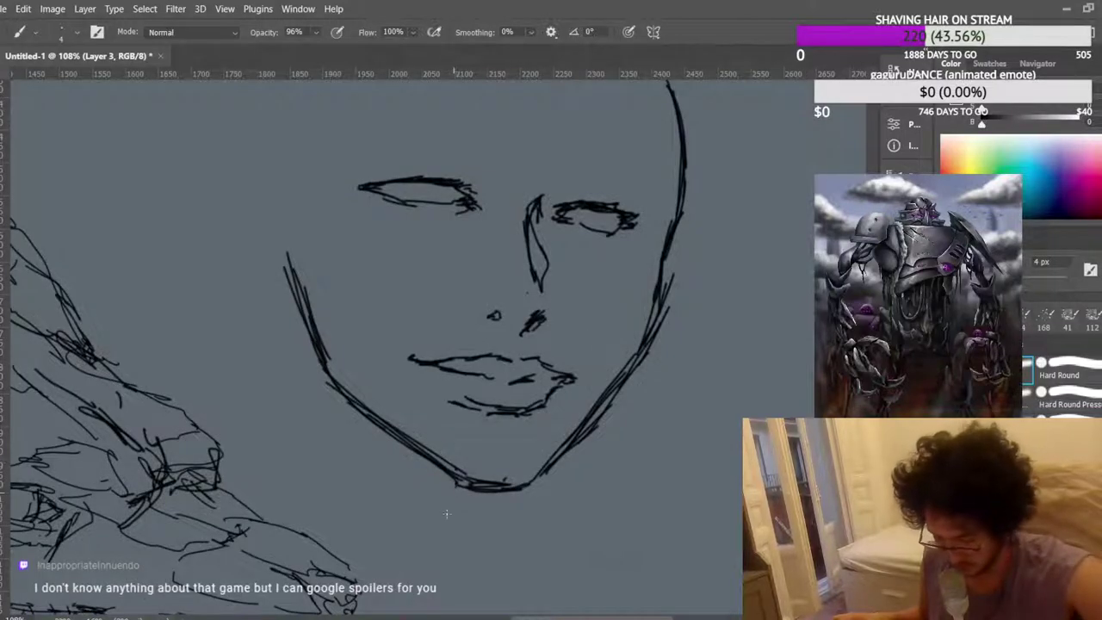
drag(445, 529, 441, 538)
scroll(485, 445, up, 2)
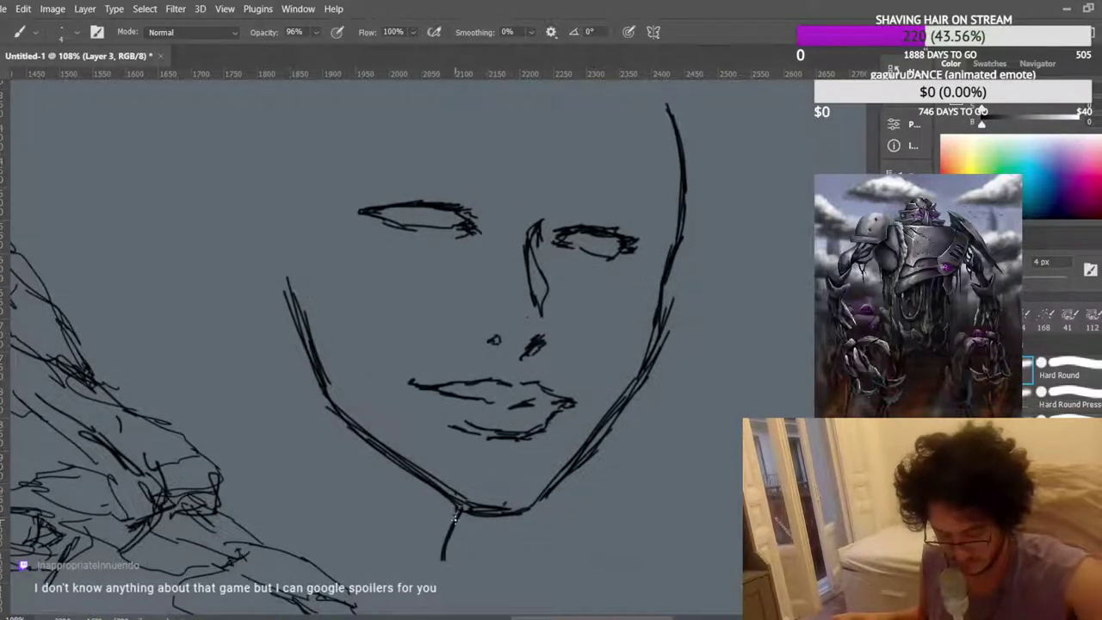
scroll(495, 436, up, 2)
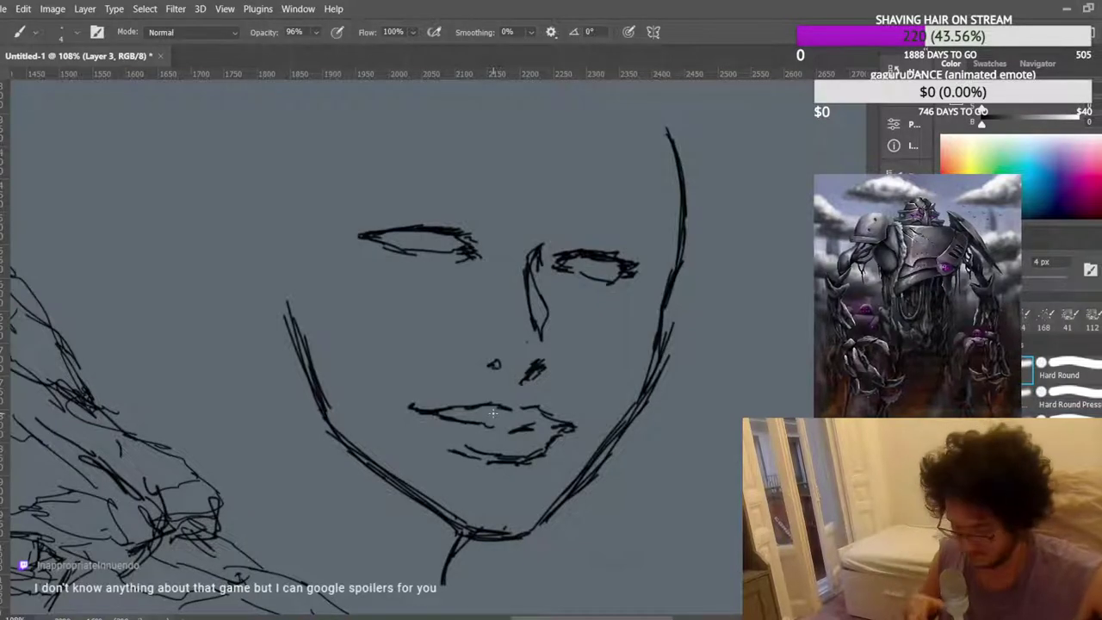
scroll(488, 420, up, 1)
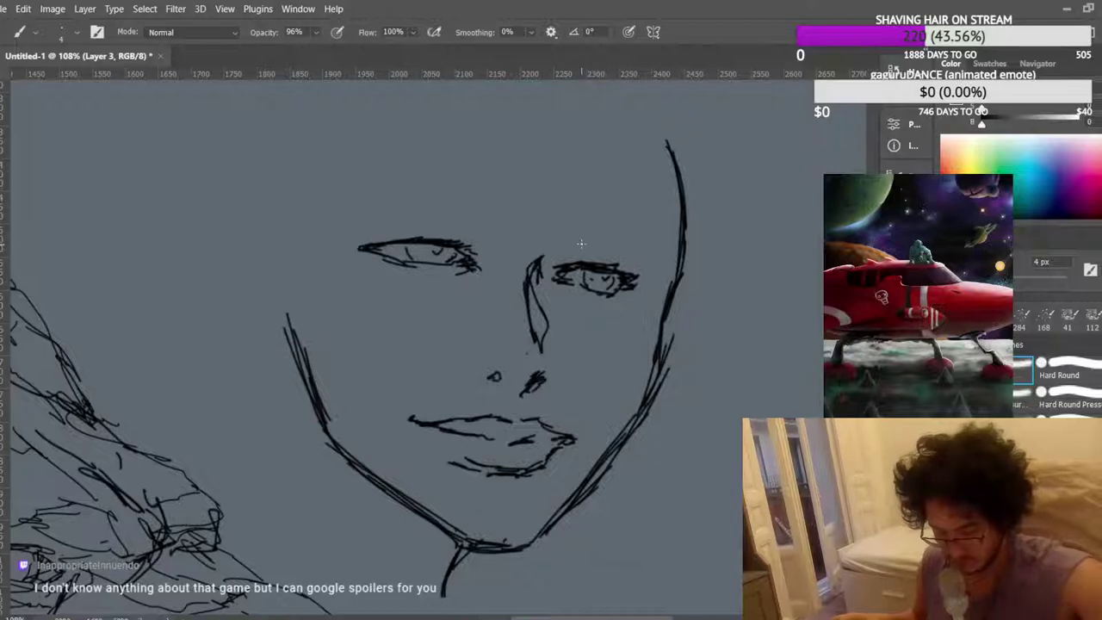
scroll(585, 239, down, 2)
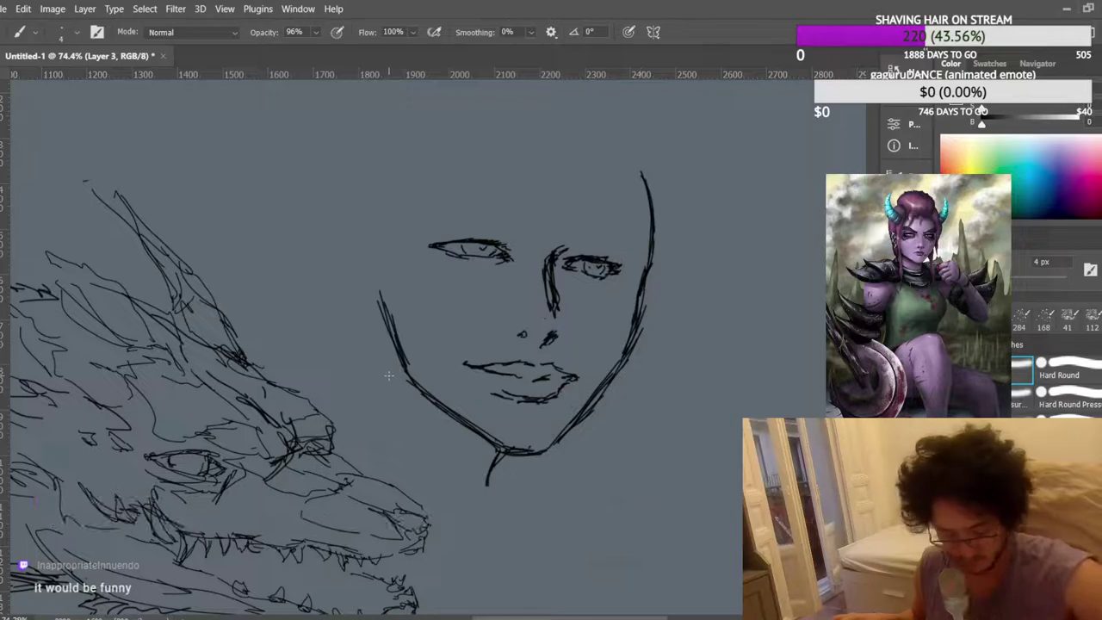
Draw and thicken the back-of-neck line beside the human jaw, and darken the jaw contour below the larger eye.
drag(377, 419, 382, 374)
drag(371, 436, 378, 362)
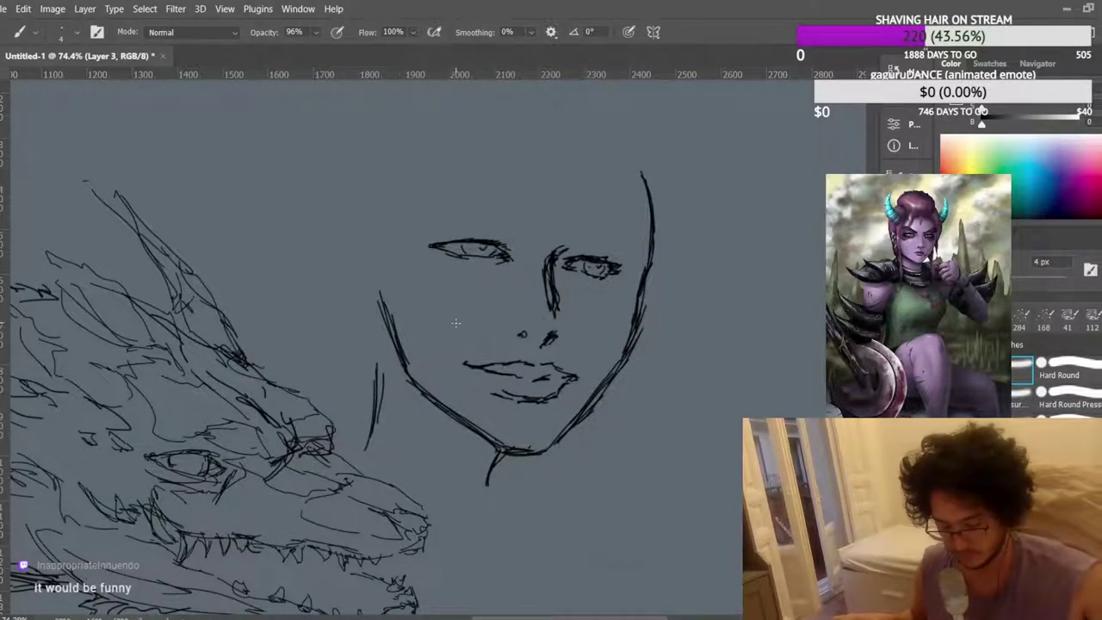
key(ctrl+shift+h)
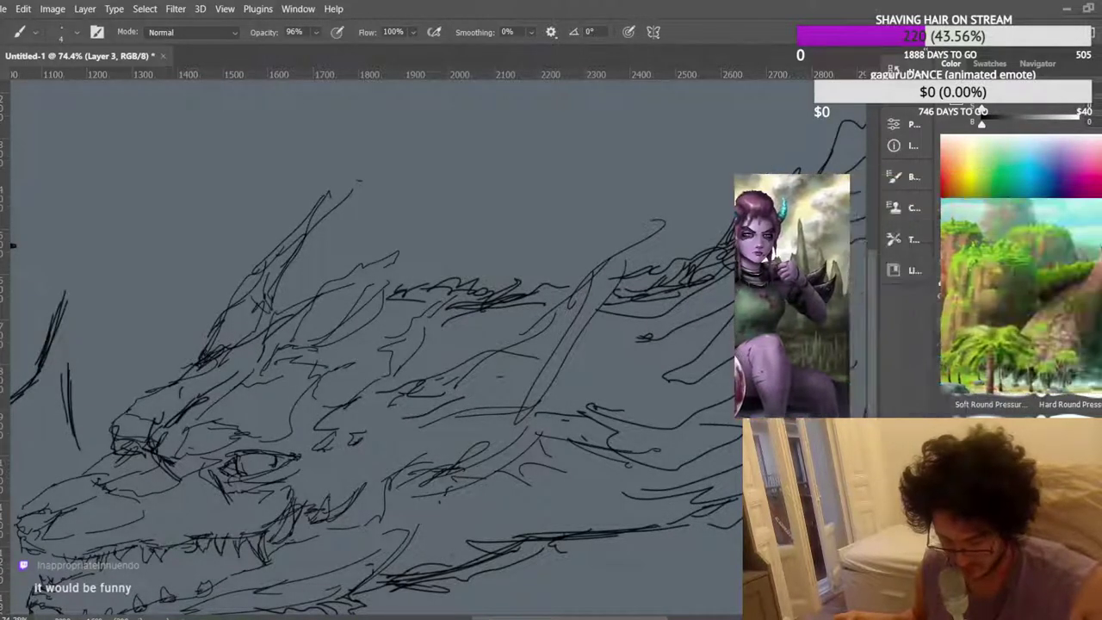
mouse_move(602, 615)
mouse_down()
mouse_move(443, 605)
mouse_move(477, 600)
mouse_up()
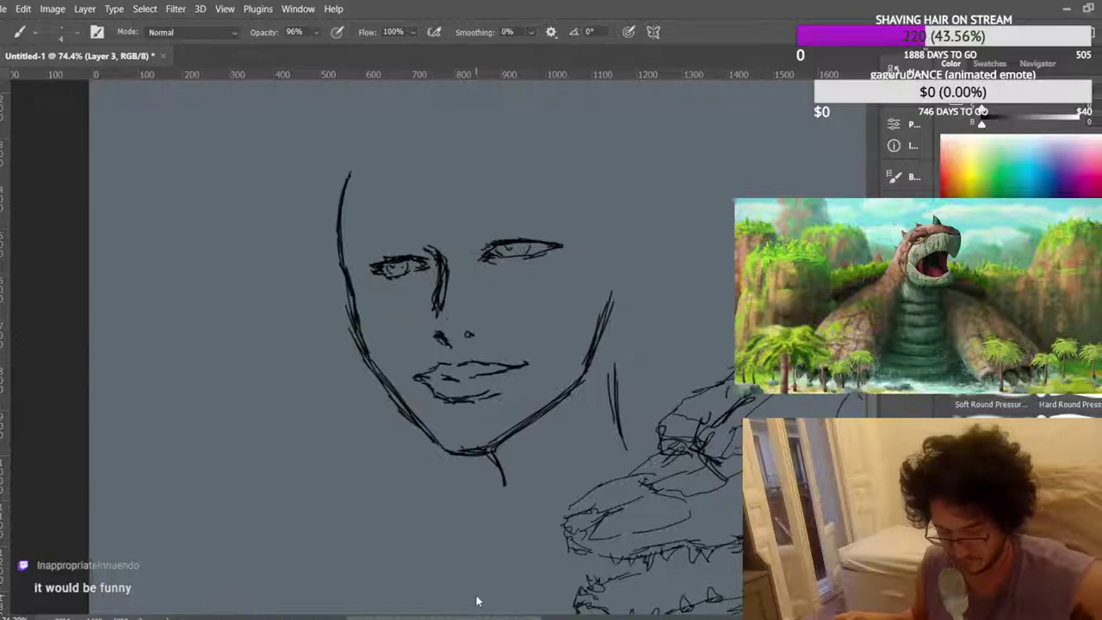
drag(517, 392, 516, 416)
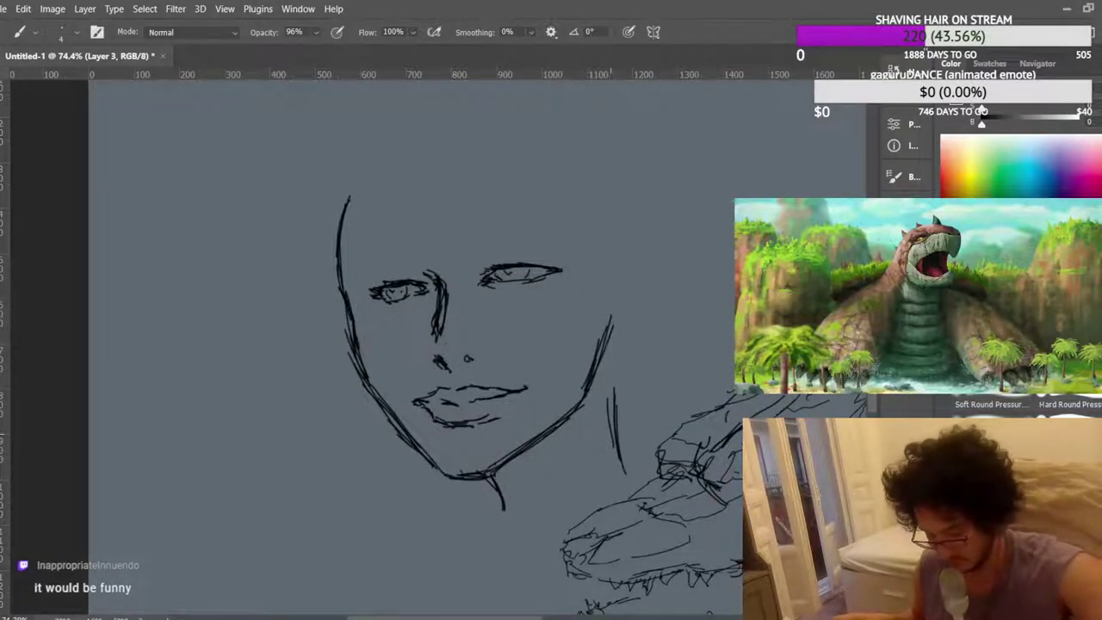
drag(618, 487, 619, 342)
drag(598, 221, 596, 246)
key(ctrl+z)
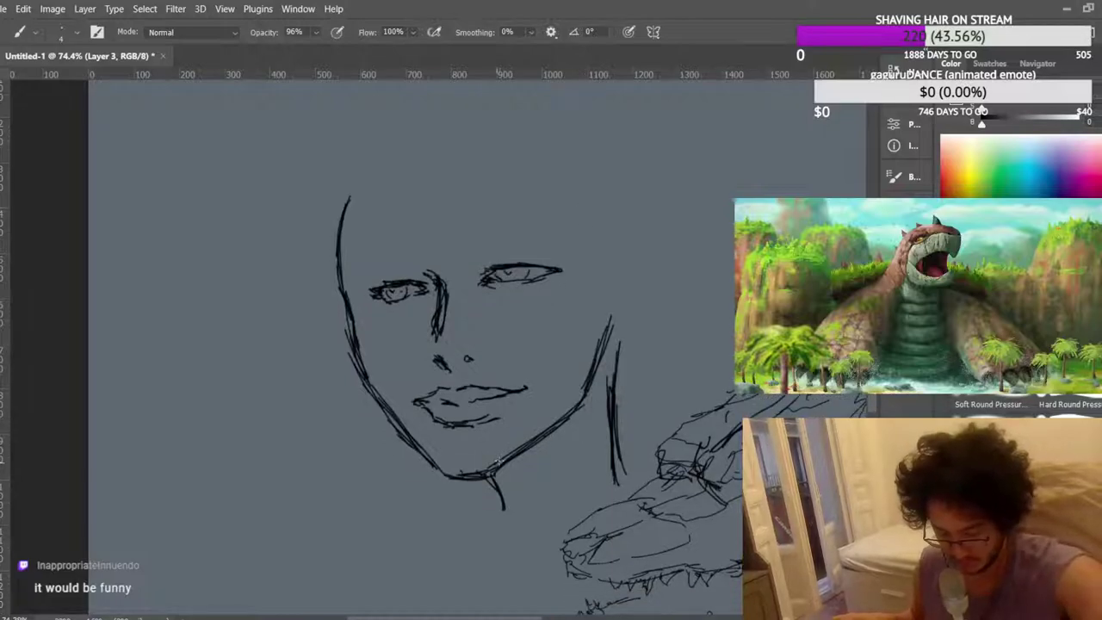
drag(577, 410, 613, 308)
scroll(448, 218, up, 3)
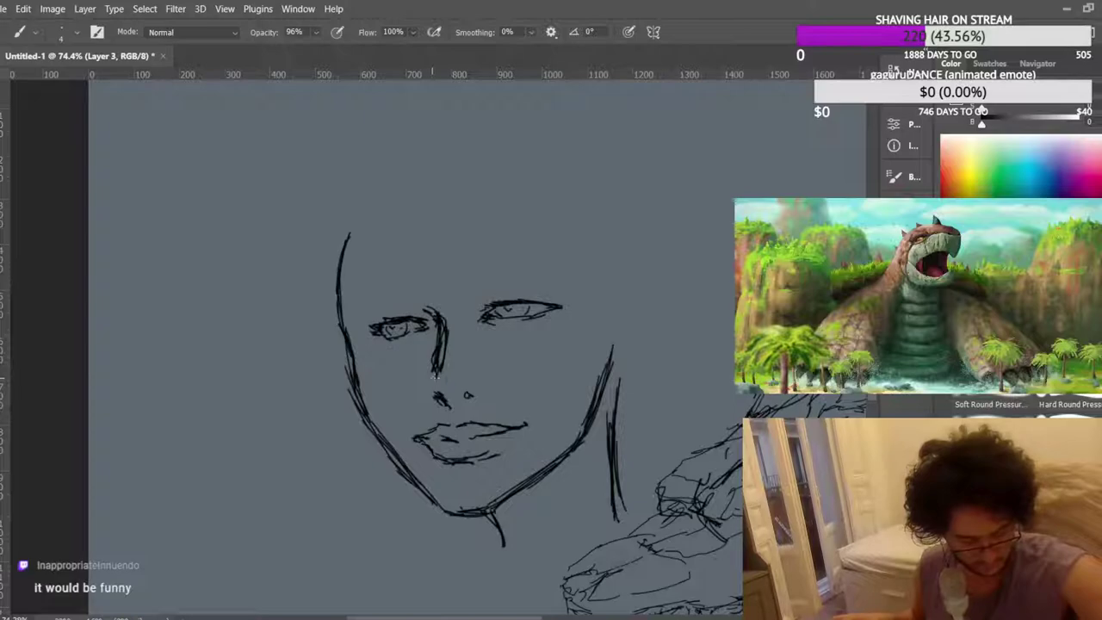
Connect the nose bridge to the nearer nostril and sketch eyebrow strokes above both human eyes.
drag(432, 396, 433, 376)
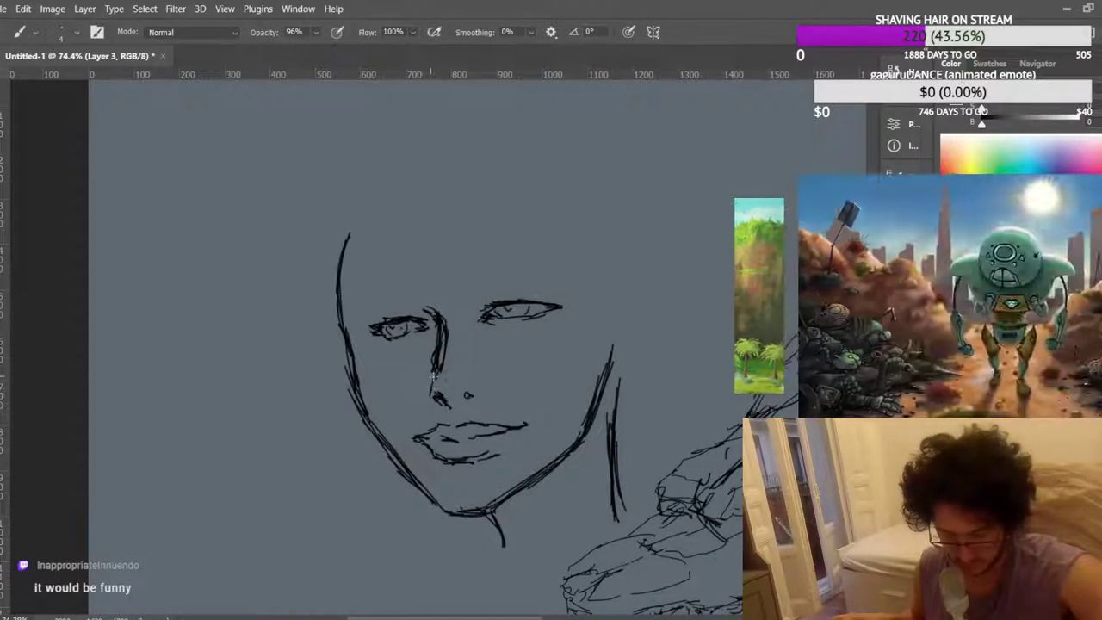
scroll(528, 375, up, 1)
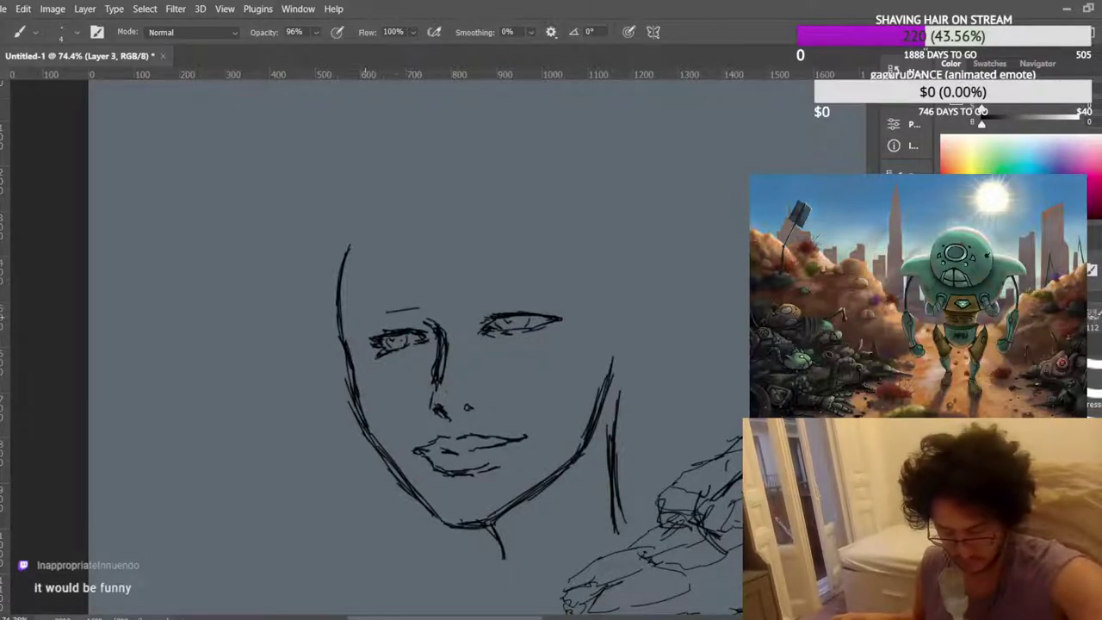
drag(352, 326, 404, 301)
drag(499, 302, 526, 294)
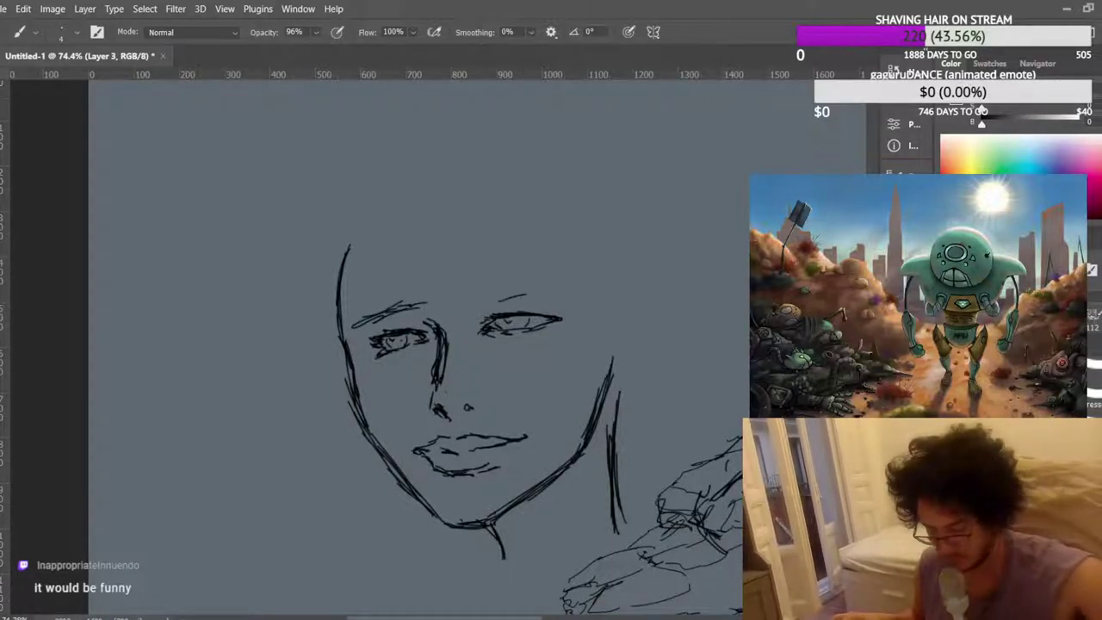
Delete the layer holding the human face sketch.
key(Delete)
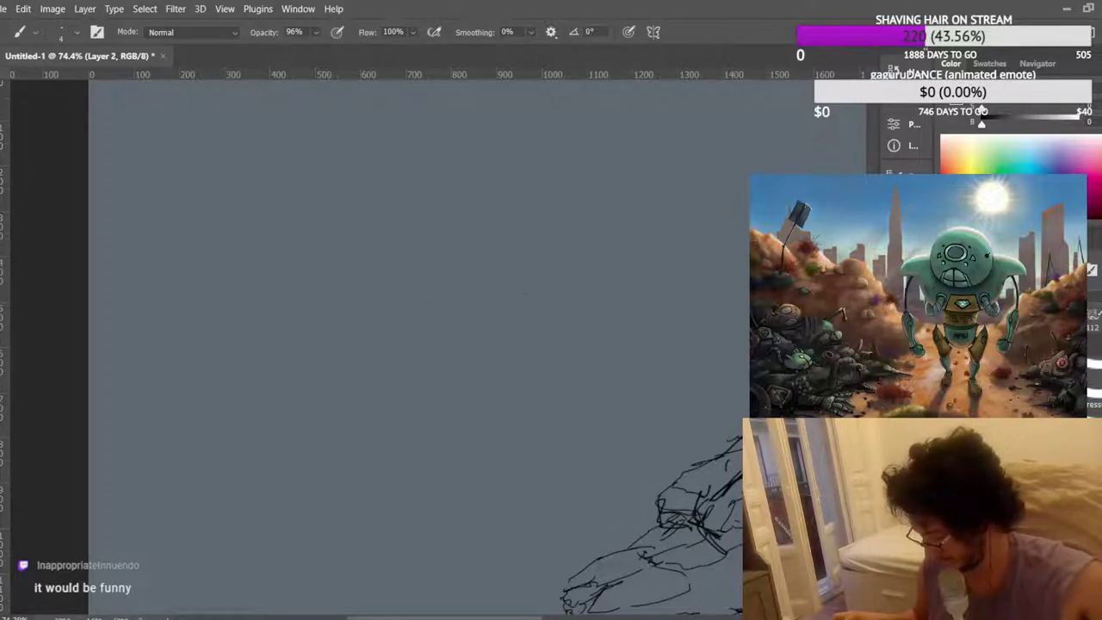
drag(237, 389, 332, 191)
drag(277, 373, 351, 209)
drag(305, 357, 388, 197)
mouse_move(336, 338)
mouse_down()
mouse_move(408, 206)
mouse_move(456, 171)
mouse_up()
key(ctrl+z)
key(ctrl+z)
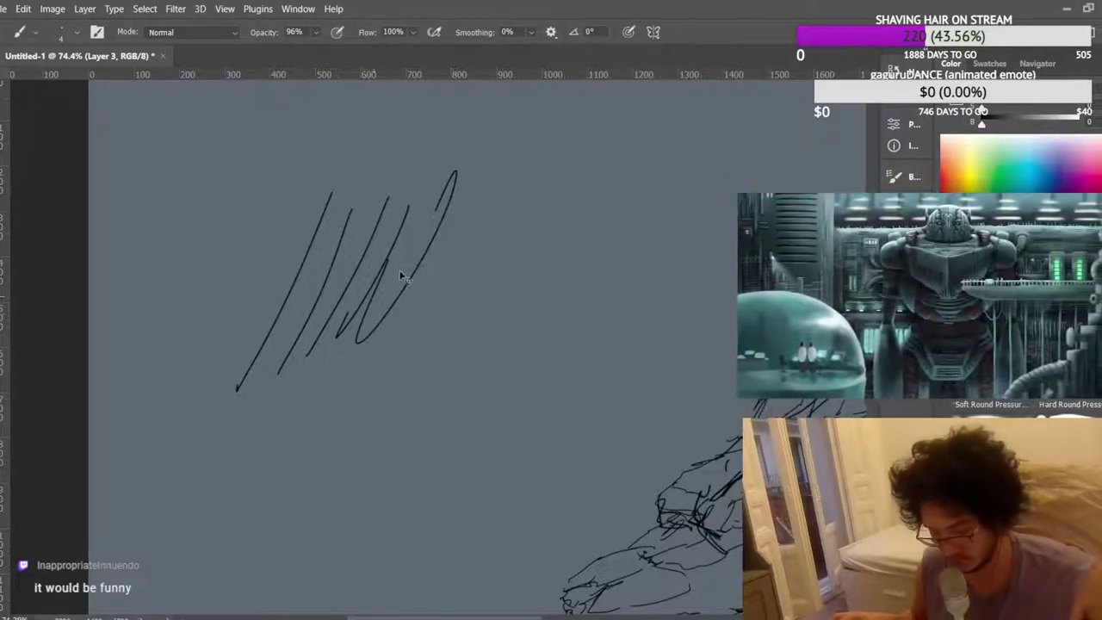
key(ctrl+z)
key(ctrl+z)
key(ctrl+z)
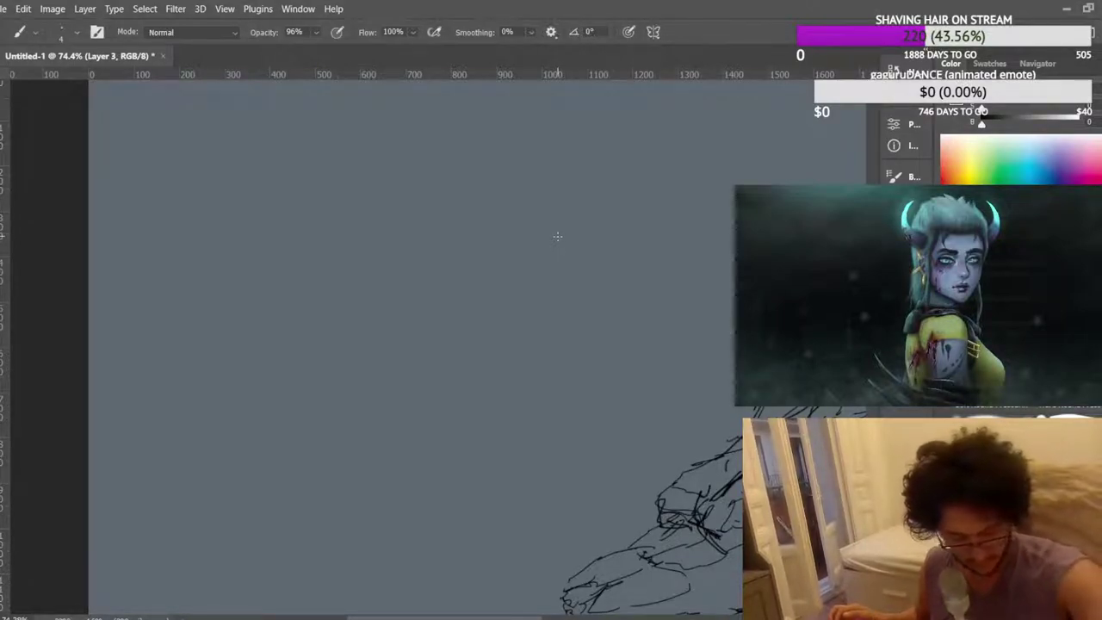
Start a new human face with a vertical centre line, a short nose mark, and curved jaw lines on both sides.
drag(488, 175, 488, 369)
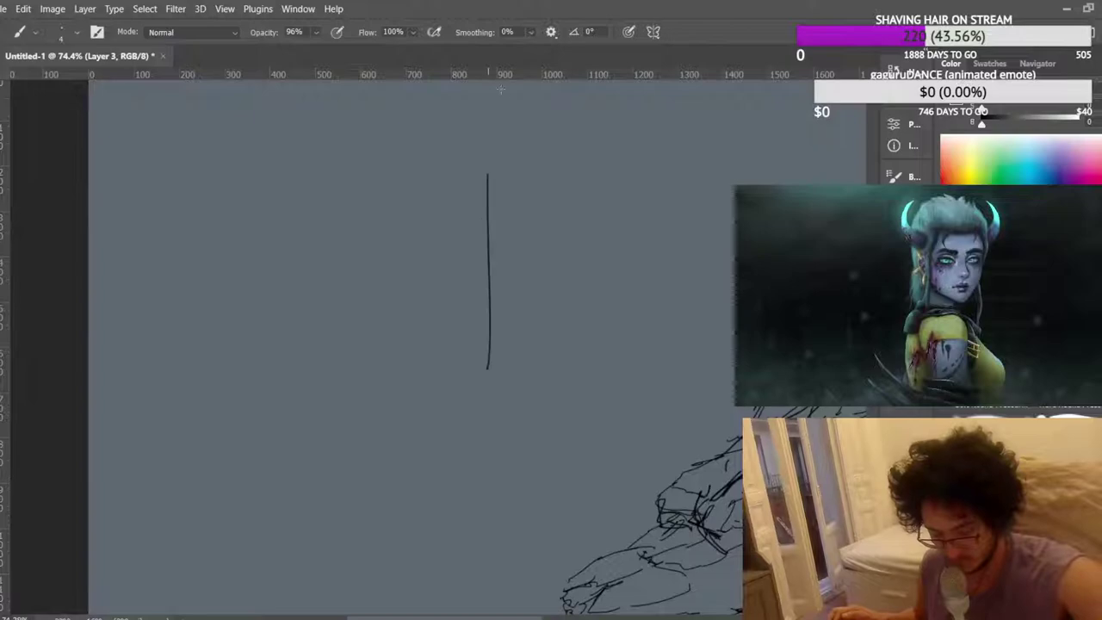
drag(495, 247, 505, 235)
mouse_move(480, 394)
mouse_down()
mouse_move(583, 331)
mouse_move(535, 375)
mouse_move(588, 324)
mouse_move(629, 216)
mouse_up()
drag(588, 320, 620, 177)
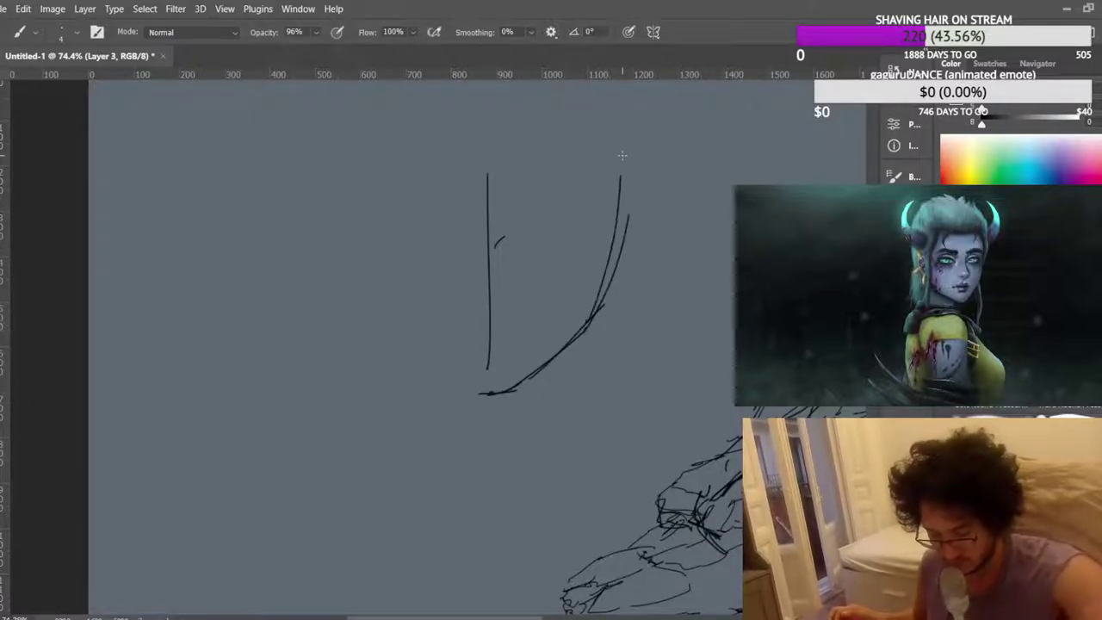
mouse_move(435, 374)
mouse_down()
mouse_move(364, 283)
mouse_move(344, 210)
mouse_up()
drag(376, 289, 341, 163)
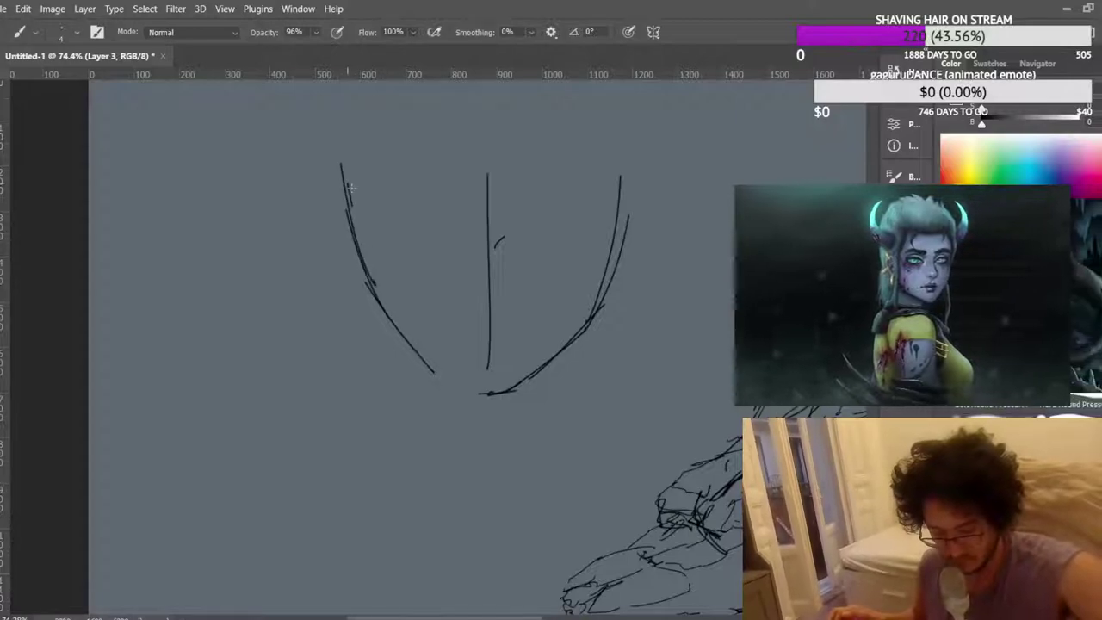
Outline an almond-shaped eye on each side of the new face's centre line and mirror the canvas.
mouse_move(543, 191)
mouse_down()
mouse_move(596, 184)
mouse_move(567, 206)
mouse_move(528, 204)
mouse_up()
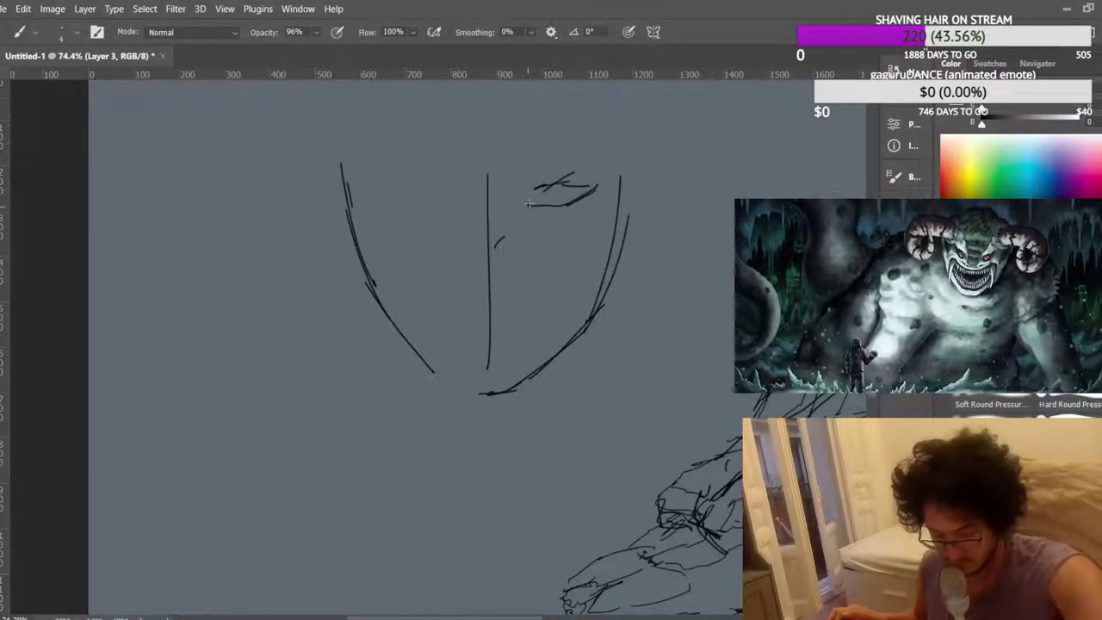
mouse_move(445, 199)
mouse_down()
mouse_move(408, 187)
mouse_move(370, 207)
mouse_up()
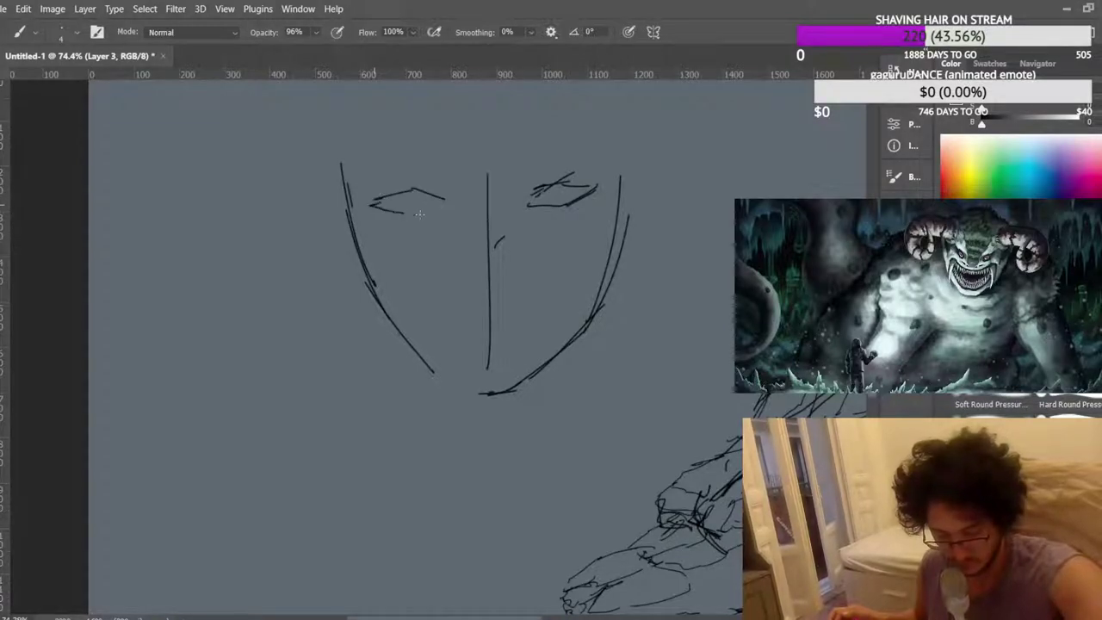
drag(441, 205, 451, 209)
drag(551, 190, 513, 210)
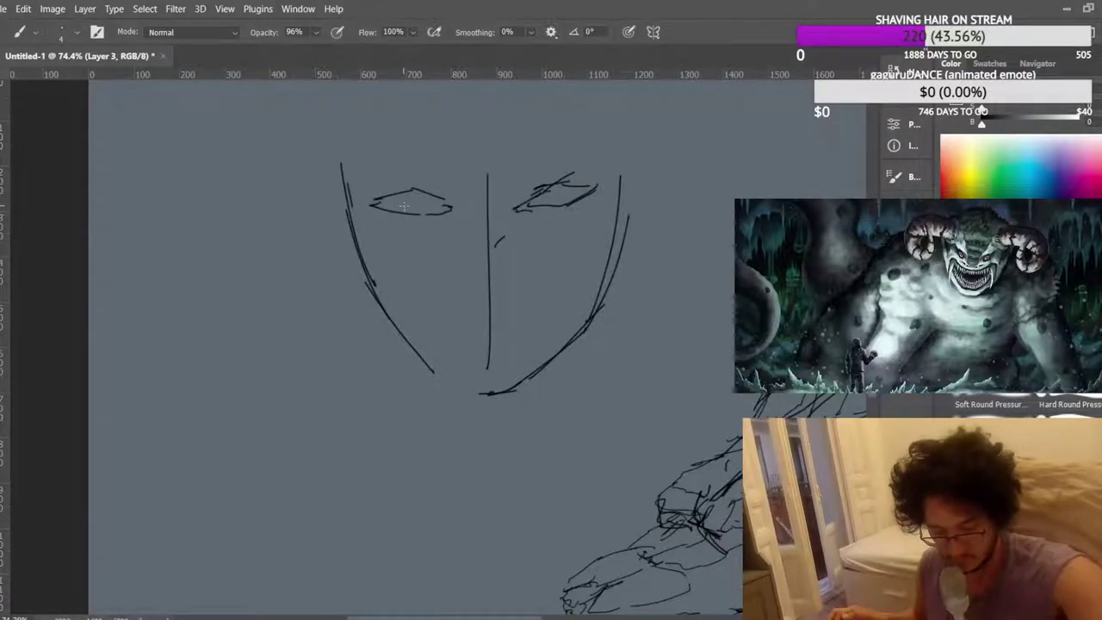
key(ctrl+shift+h)
drag(537, 617, 657, 611)
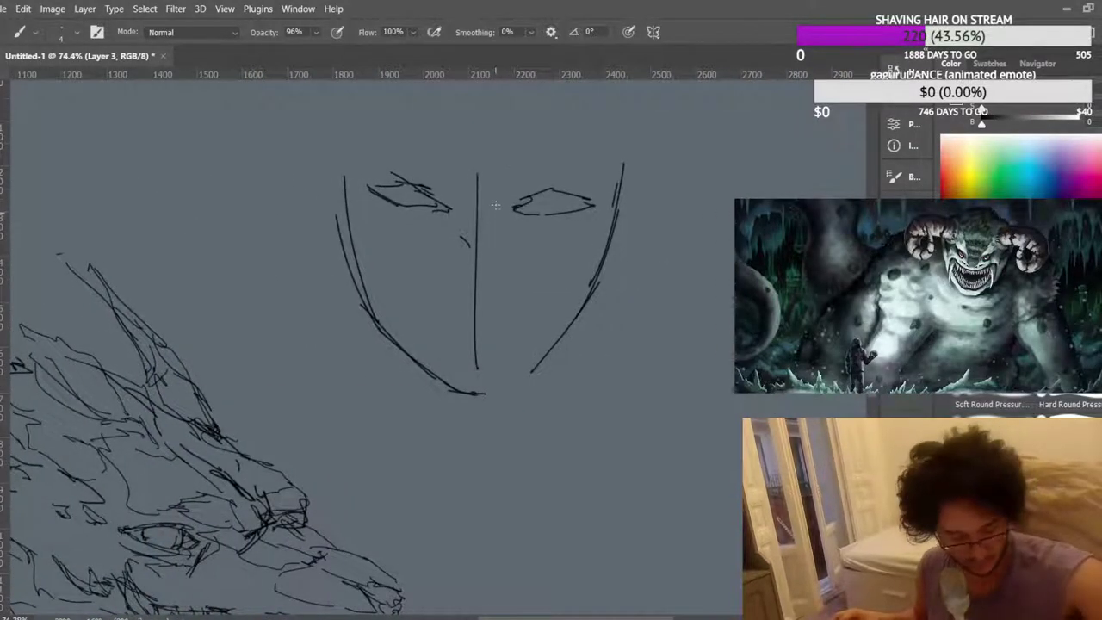
Close the chin and reinforce the jaw lines on both sides of the human face.
drag(485, 393, 582, 325)
drag(516, 379, 608, 274)
mouse_move(379, 325)
mouse_down()
mouse_move(330, 179)
mouse_move(369, 196)
mouse_up()
Darken both eye outlines, then add inner brow strokes and a short line down one side of the nose.
mouse_move(547, 190)
mouse_down()
mouse_move(594, 206)
mouse_move(515, 205)
mouse_up()
drag(422, 191, 451, 210)
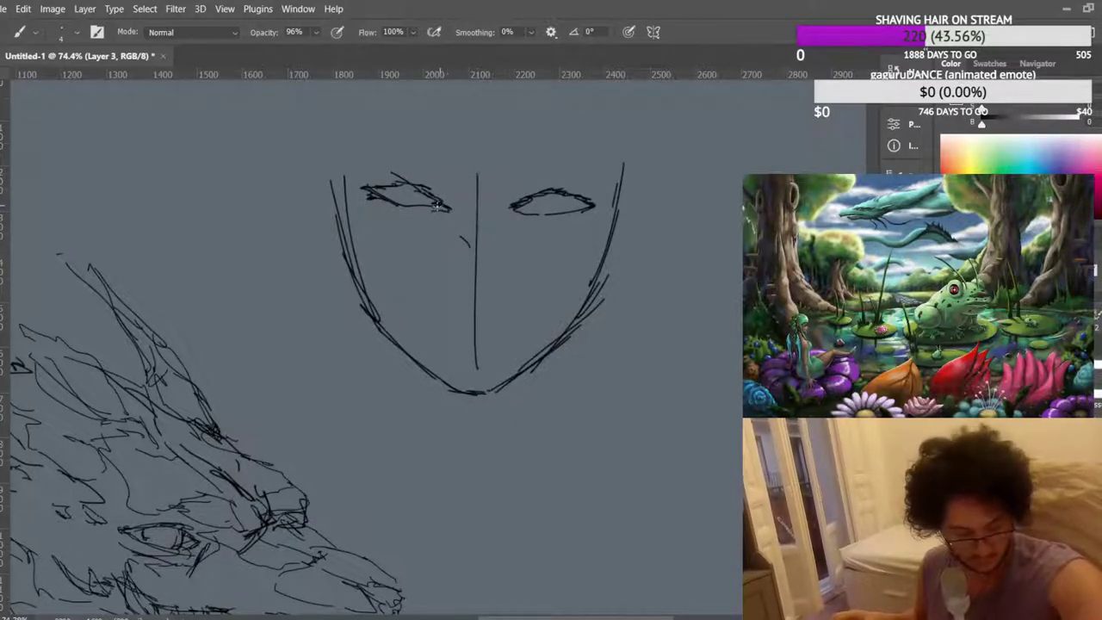
drag(389, 181, 417, 189)
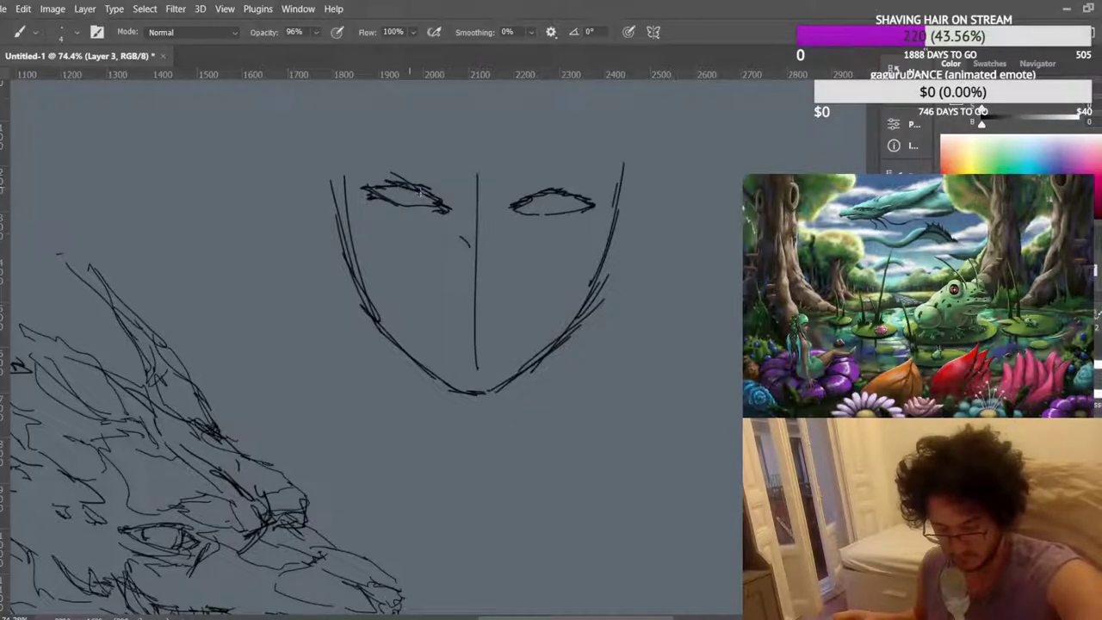
drag(515, 195, 494, 212)
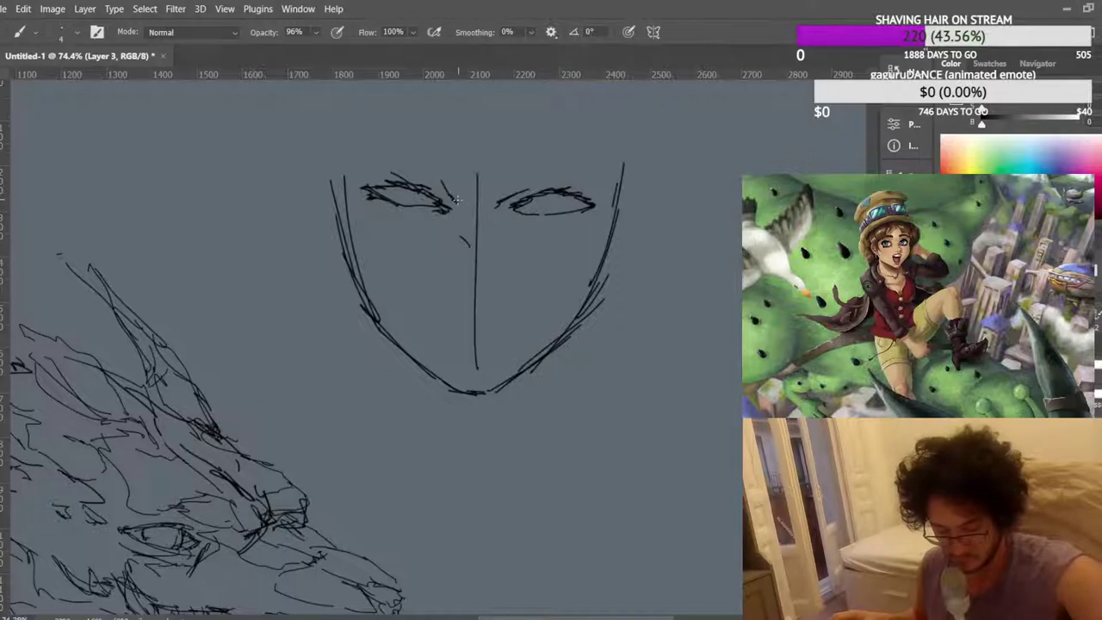
drag(454, 222, 439, 260)
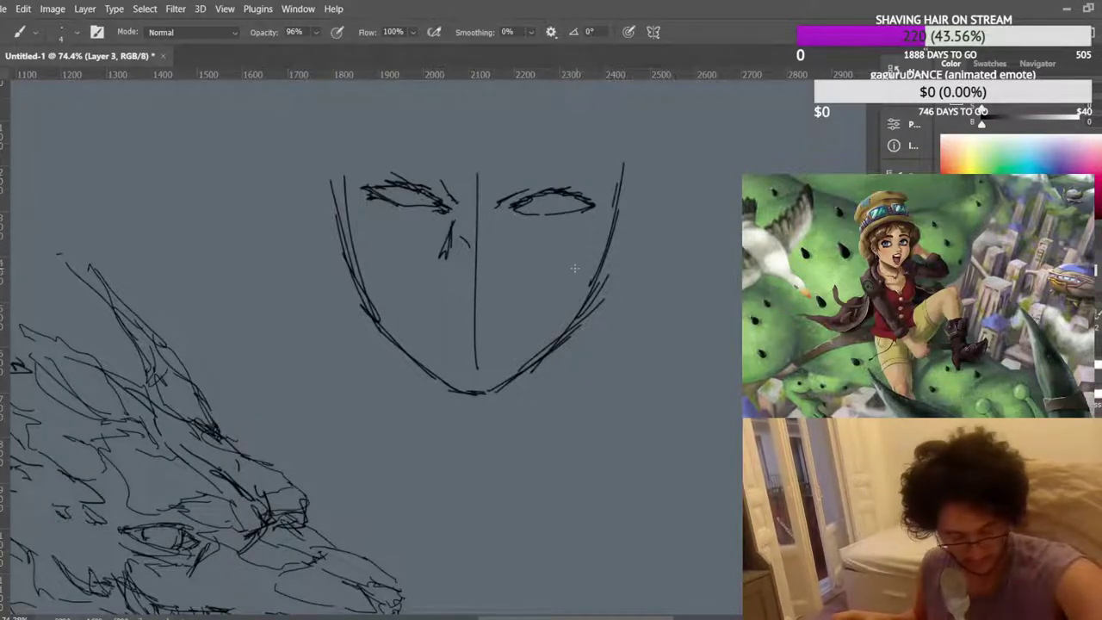
Thicken the cheek contours and sketch ear strokes on both outer sides of the face.
drag(610, 235, 570, 312)
drag(634, 191, 563, 315)
drag(326, 229, 362, 274)
drag(307, 139, 351, 257)
mouse_move(314, 155)
mouse_down()
mouse_move(323, 206)
mouse_move(325, 142)
mouse_move(339, 212)
mouse_up()
Transform the face layer, moving it lower and farther from the dragon and rotating it -2.44 degrees.
scroll(329, 142, up, 1)
key(ctrl+t)
mouse_move(504, 312)
mouse_down()
mouse_move(545, 365)
mouse_move(600, 373)
mouse_up()
drag(745, 306, 767, 292)
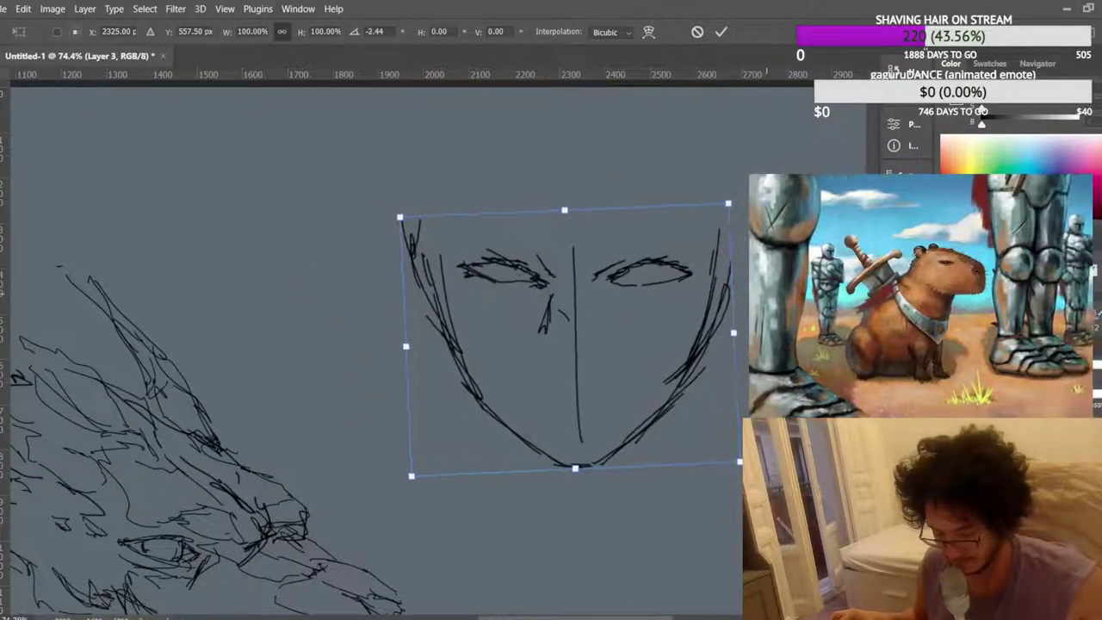
key(Return)
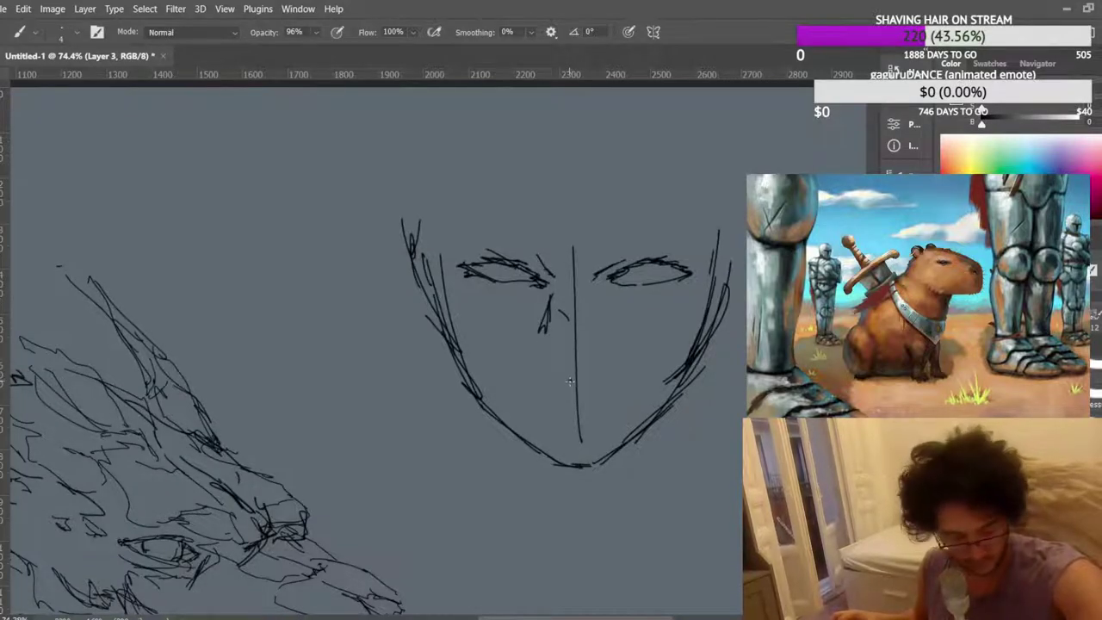
Sketch a mouth line with a lower-lip stroke beneath it and add frown marks between the brows.
drag(555, 388, 515, 385)
drag(608, 385, 637, 384)
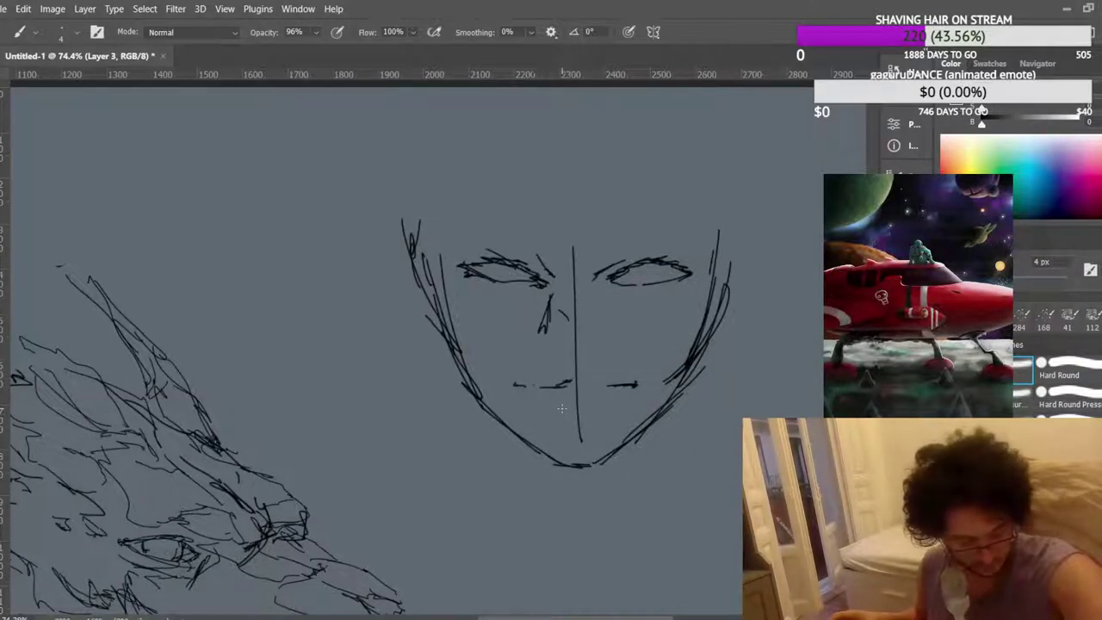
drag(552, 408, 588, 406)
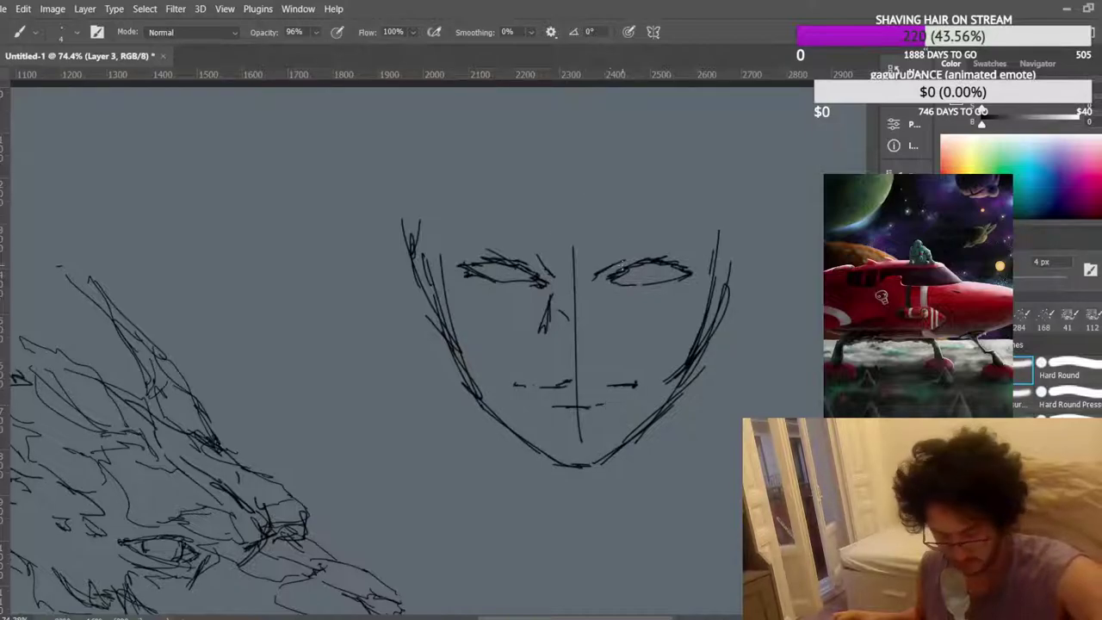
mouse_move(564, 286)
mouse_down()
mouse_move(558, 267)
mouse_move(603, 254)
mouse_move(610, 271)
mouse_up()
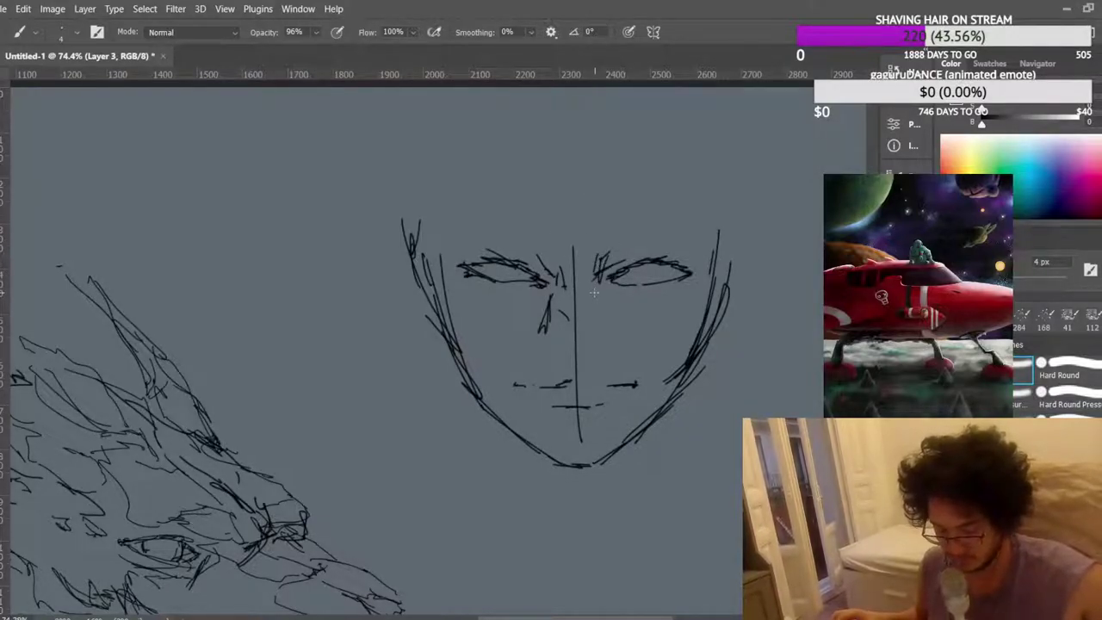
Mirror the canvas and refine the face with darker upper eyelids, nose-base marks, and a nose bridge line.
key(ctrl+shift+h)
drag(522, 616, 387, 603)
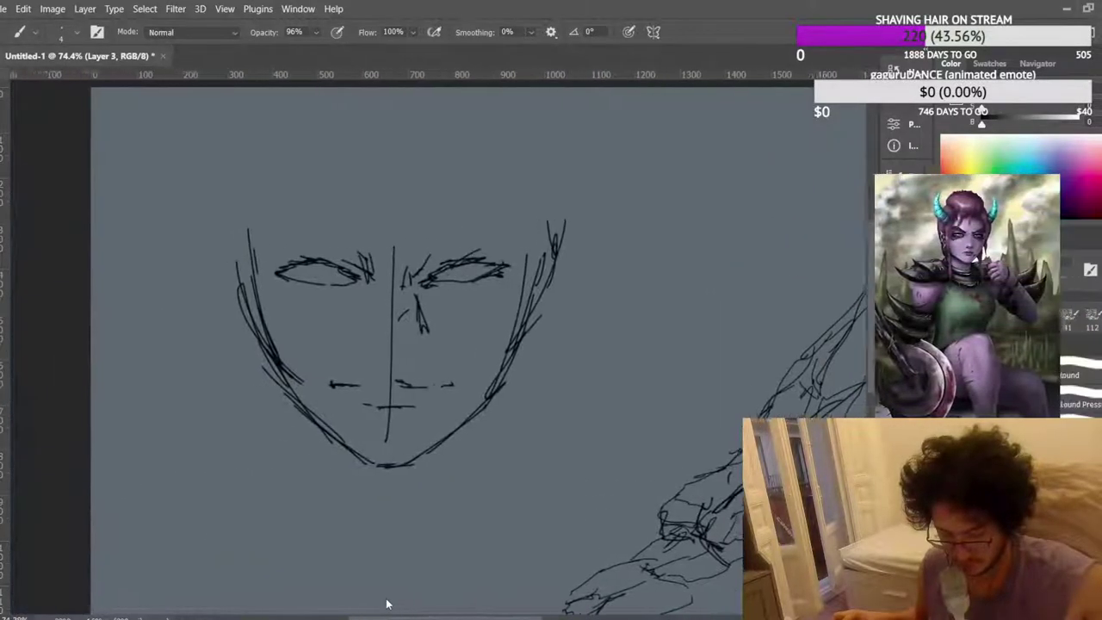
scroll(384, 602, left, 2)
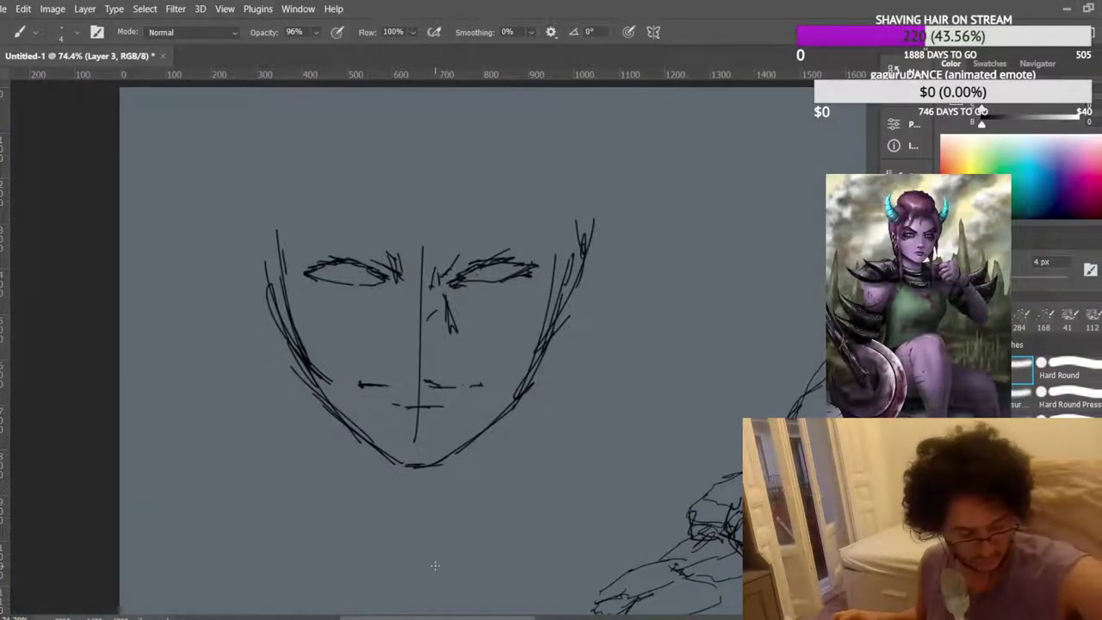
drag(325, 264, 370, 273)
drag(487, 272, 532, 265)
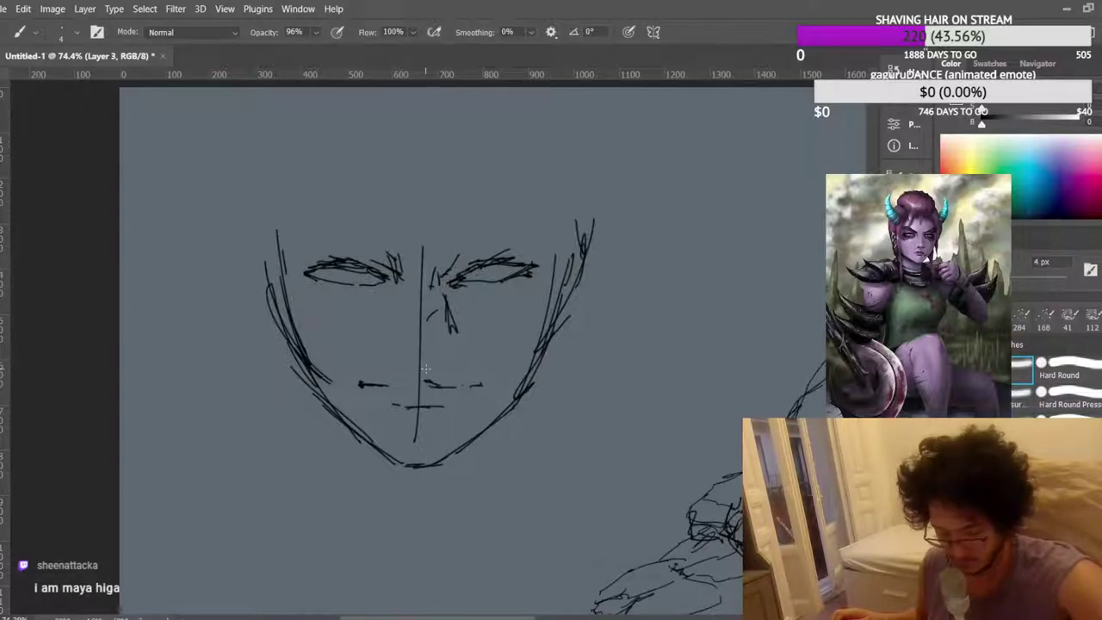
drag(432, 363, 393, 360)
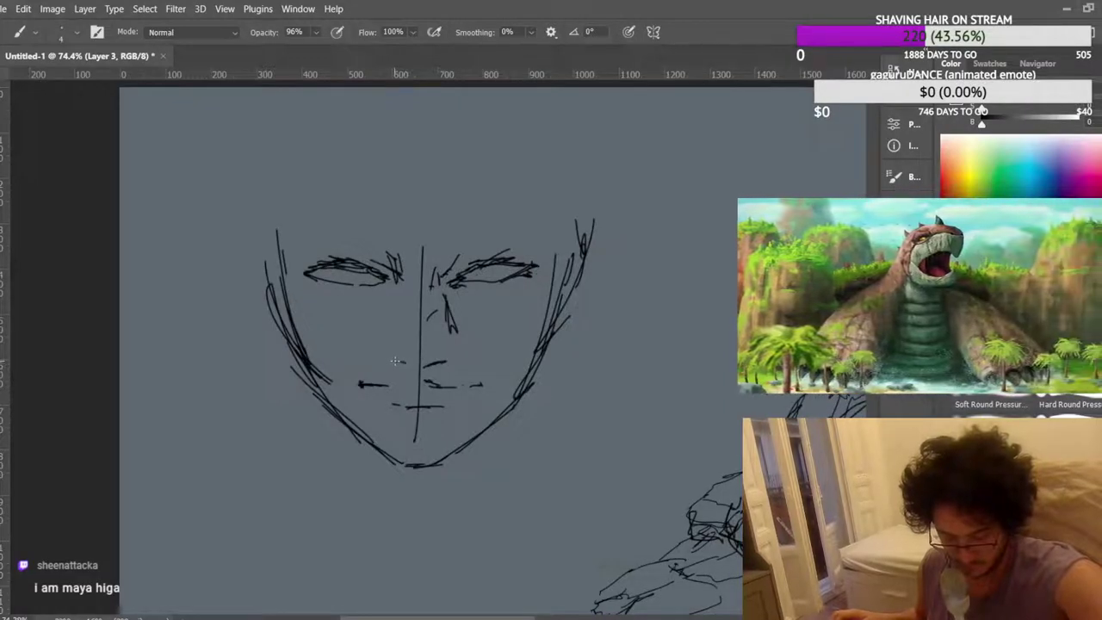
mouse_move(414, 324)
mouse_down()
mouse_move(413, 259)
mouse_move(410, 277)
mouse_up()
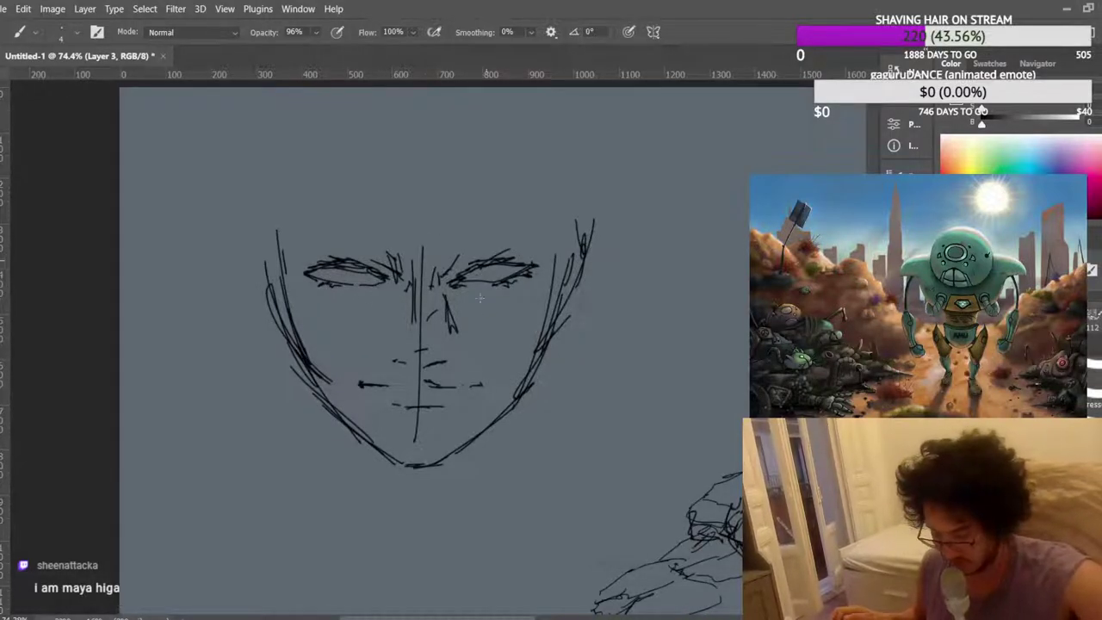
Extend the temples upward and sketch overlapping curves for the skull and hairline on one side of the head.
drag(539, 359, 563, 220)
drag(556, 315, 560, 198)
drag(296, 362, 257, 215)
drag(273, 294, 250, 243)
drag(254, 243, 279, 176)
drag(253, 262, 298, 111)
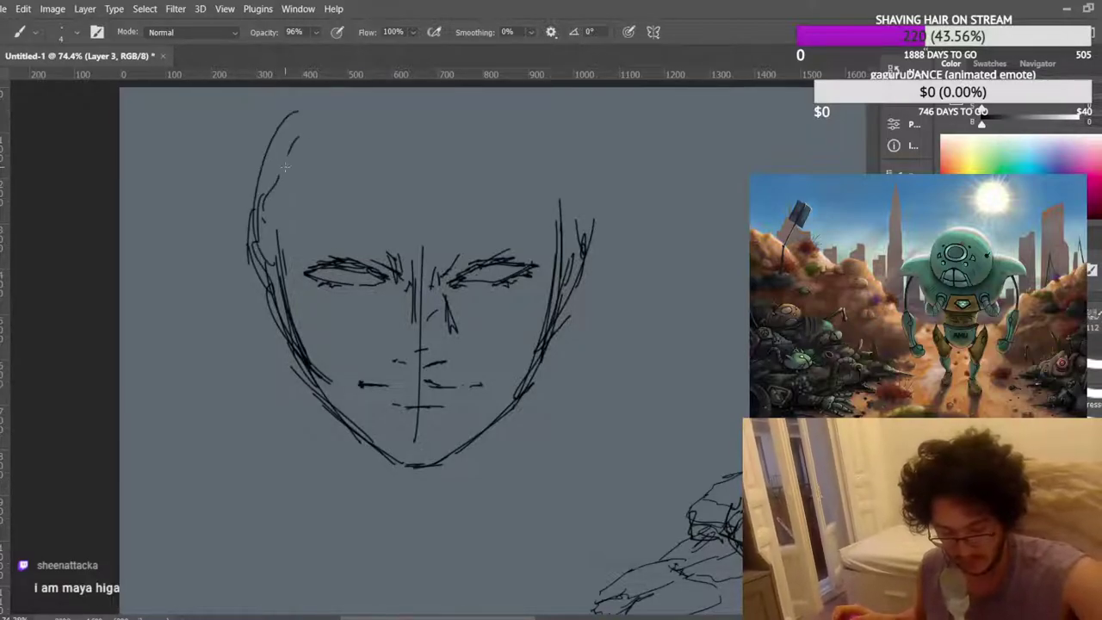
drag(289, 284, 298, 138)
drag(297, 191, 399, 98)
mouse_move(265, 224)
mouse_down()
mouse_move(387, 109)
mouse_move(426, 121)
mouse_up()
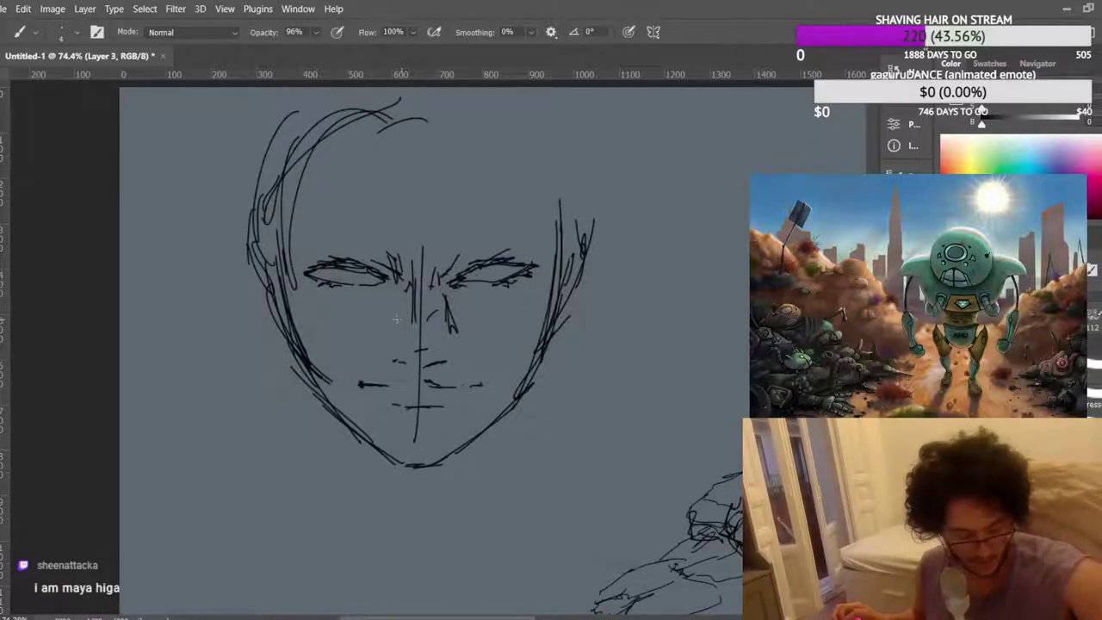
Draw the neck lines down from both sides of the jaw.
mouse_move(479, 436)
mouse_down()
mouse_move(470, 504)
mouse_move(487, 518)
mouse_up()
drag(329, 418, 358, 516)
mouse_move(339, 431)
mouse_down()
mouse_move(351, 508)
mouse_move(314, 506)
mouse_move(334, 446)
mouse_up()
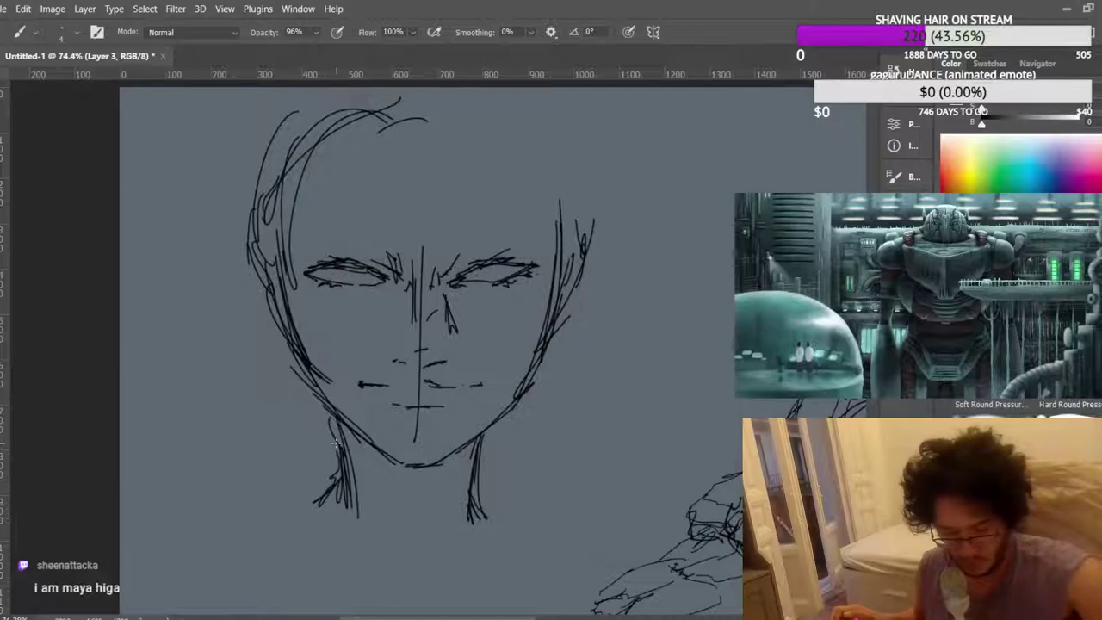
Sketch loose curved hair locks beside both cheeks and add an outer stroke around one ear.
drag(269, 384, 318, 443)
drag(261, 310, 272, 384)
mouse_move(258, 331)
mouse_down()
mouse_move(276, 394)
mouse_move(324, 474)
mouse_up()
mouse_move(263, 399)
mouse_down()
mouse_move(308, 487)
mouse_move(260, 441)
mouse_up()
mouse_move(558, 324)
mouse_down()
mouse_move(494, 475)
mouse_move(551, 453)
mouse_up()
drag(587, 255, 573, 323)
drag(250, 199, 240, 248)
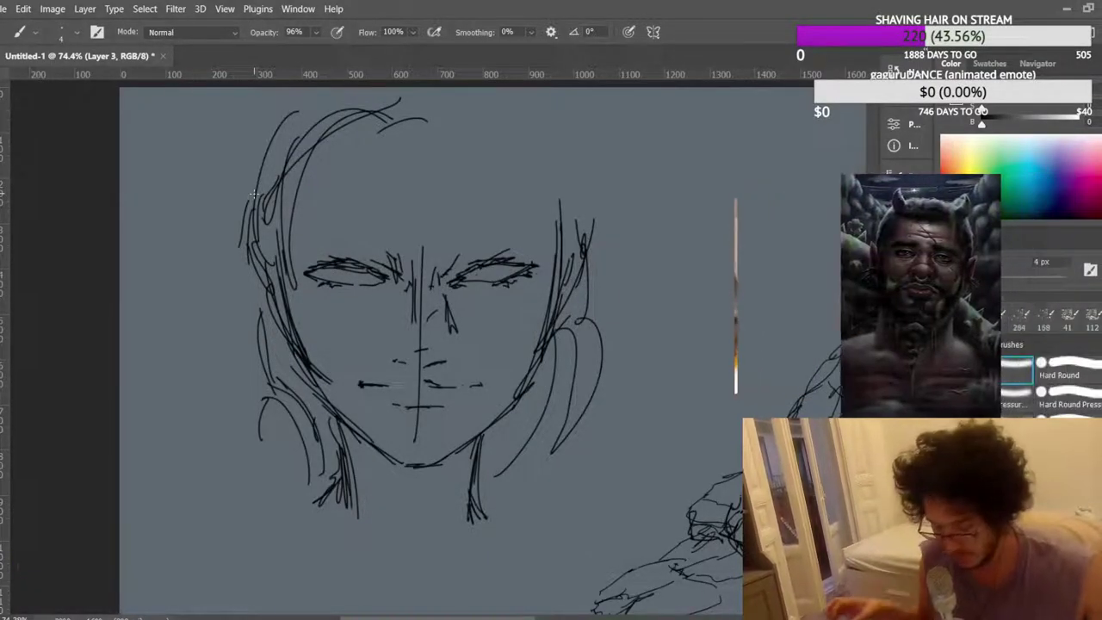
Add short crease strokes beneath both eyes.
scroll(403, 282, up, 6)
scroll(501, 255, down, 2)
scroll(501, 255, down, 1)
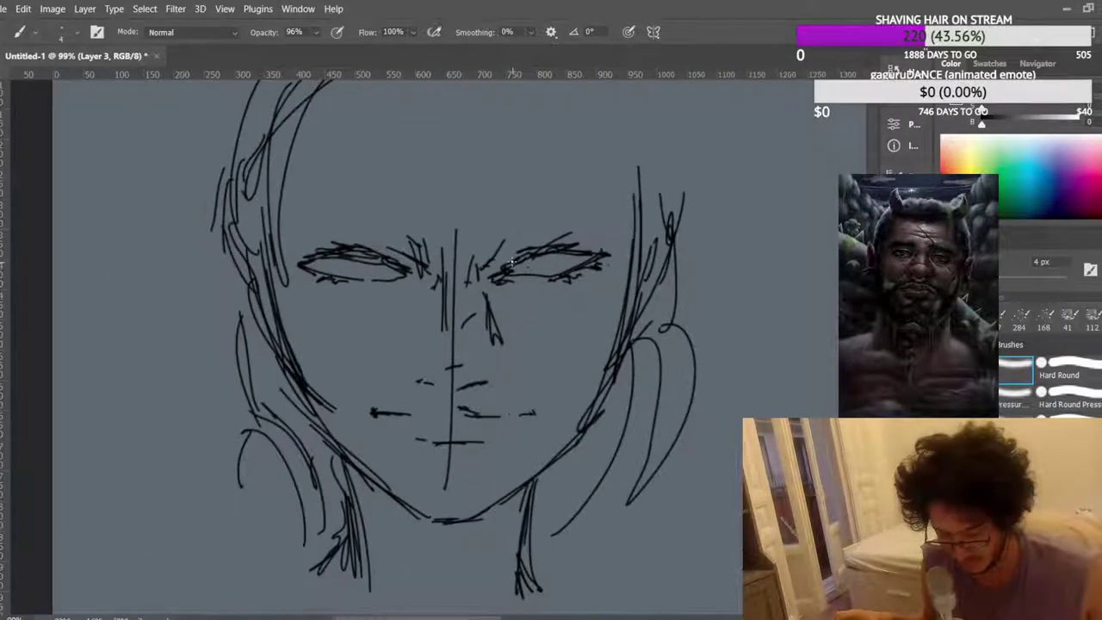
scroll(510, 259, up, 2)
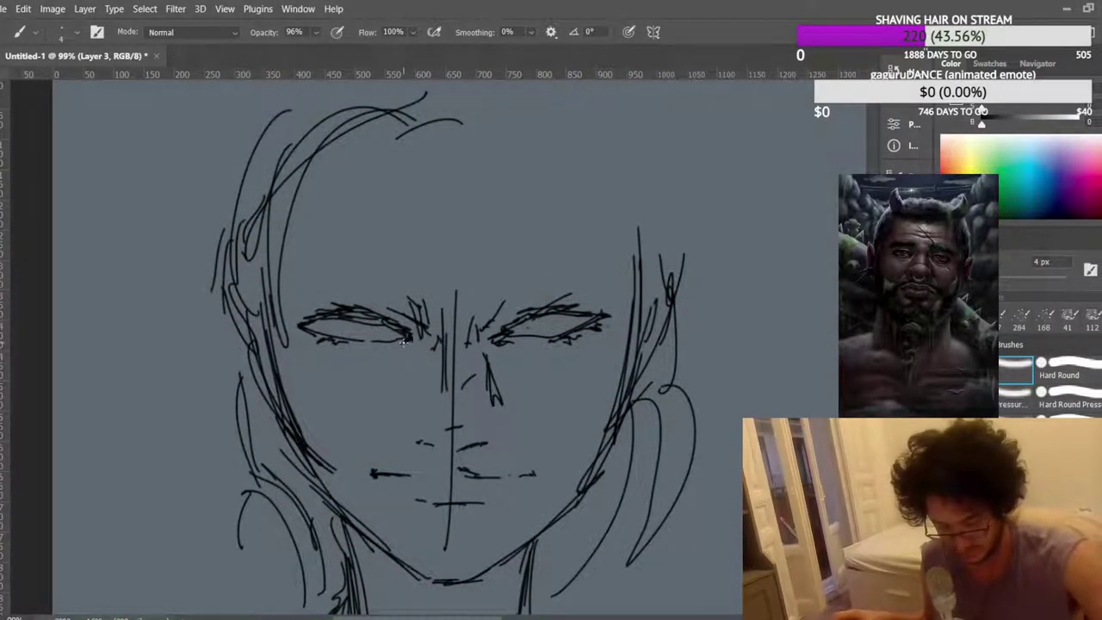
drag(350, 352, 384, 353)
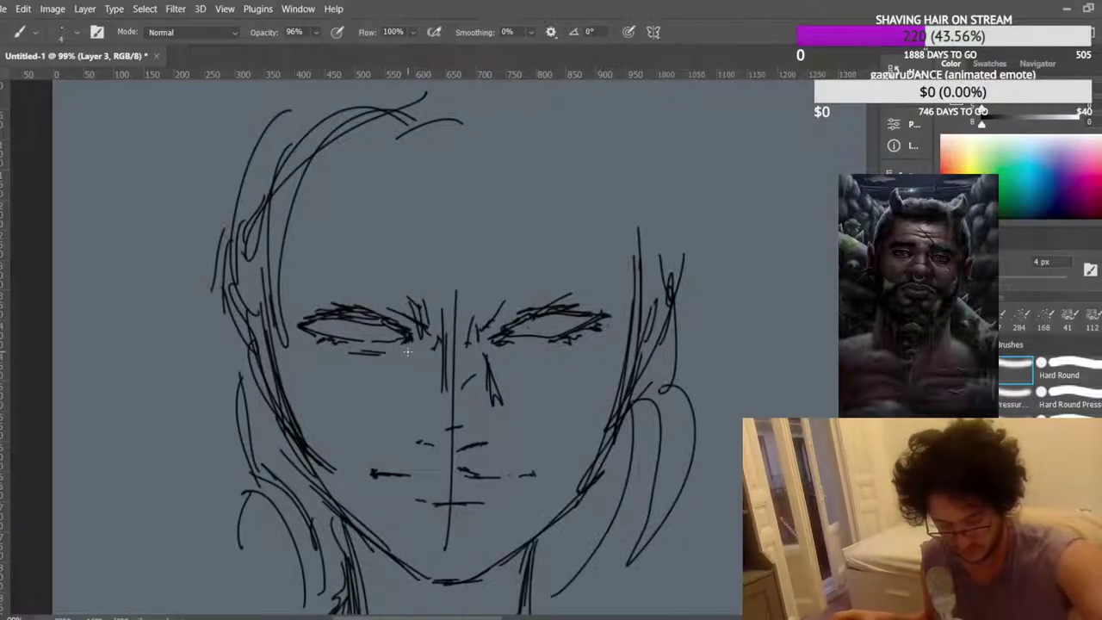
drag(535, 351, 561, 354)
scroll(536, 353, up, 1)
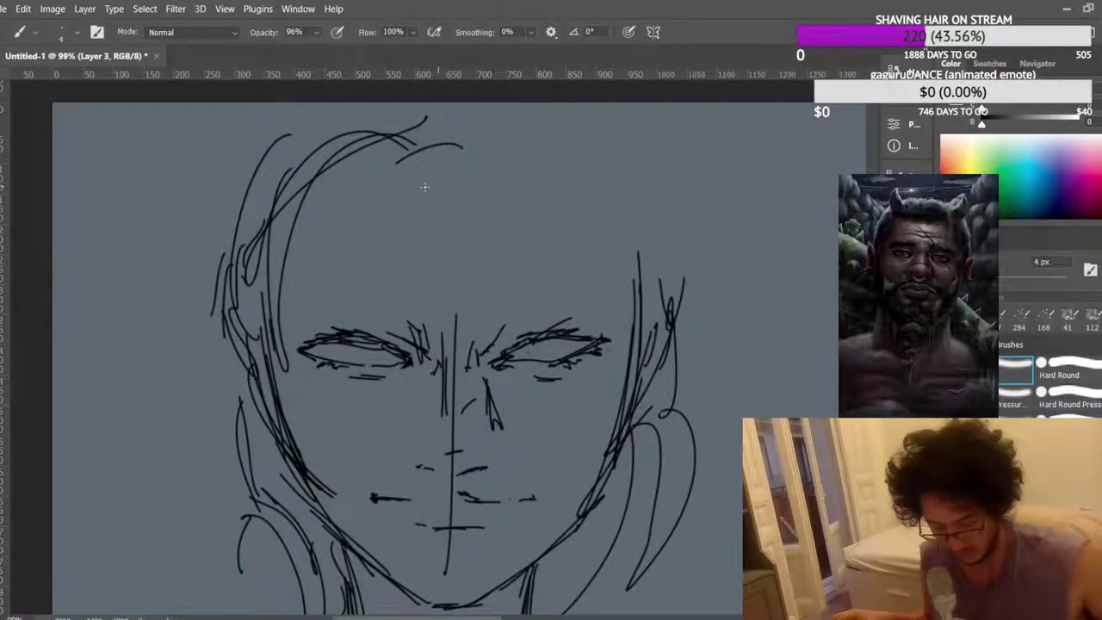
Transform the face layer and move the head slightly lower on the canvas.
scroll(477, 229, down, 5)
scroll(525, 349, up, 2)
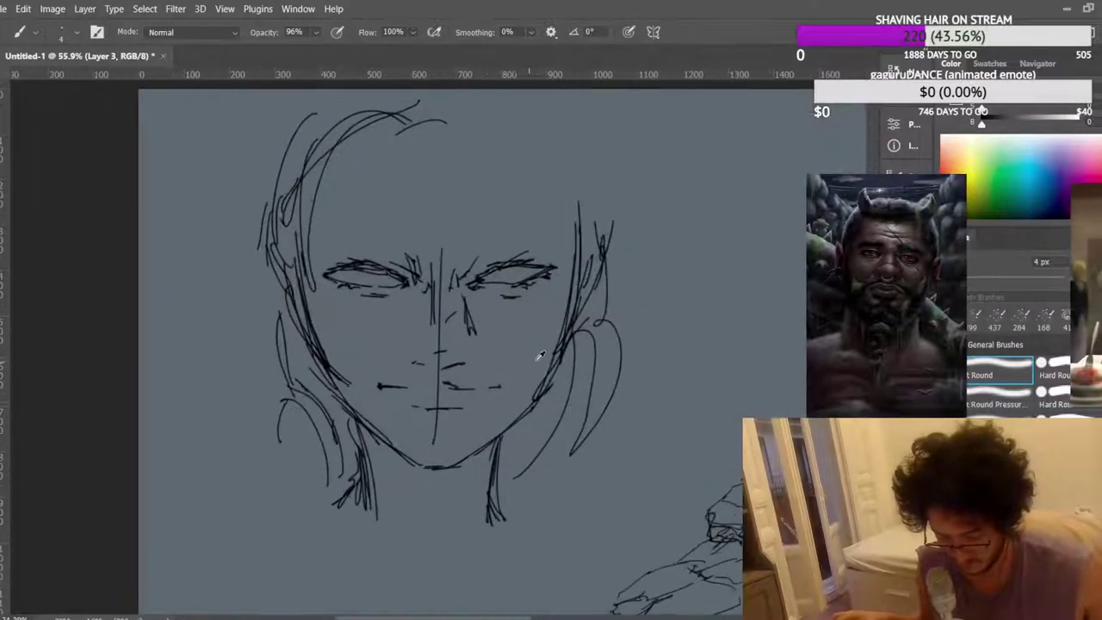
key(ctrl+t)
drag(474, 257, 490, 303)
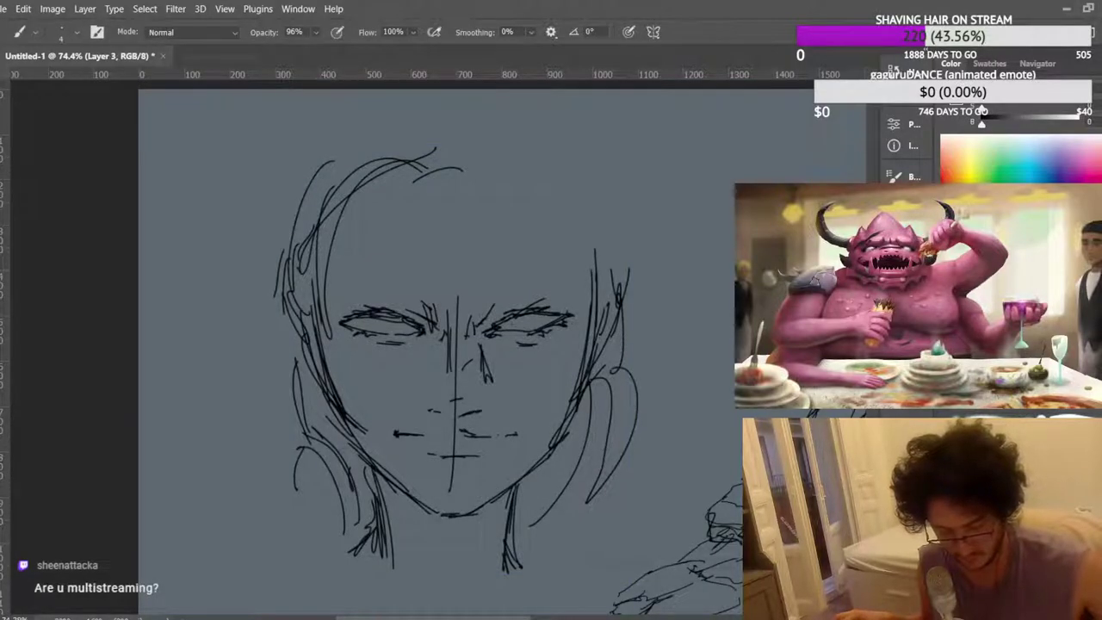
Sketch a jagged hairline across the forehead and continue the hair contour down the open side of the head.
scroll(419, 205, up, 1)
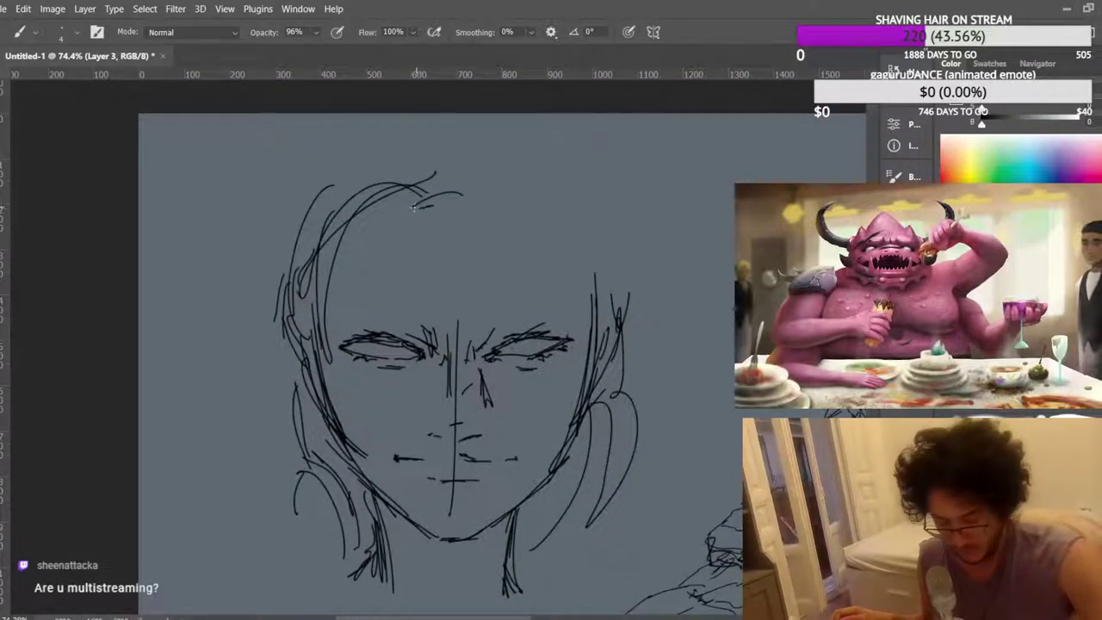
mouse_move(423, 210)
mouse_down()
mouse_move(508, 208)
mouse_move(540, 244)
mouse_up()
drag(524, 204, 575, 312)
drag(568, 271, 581, 377)
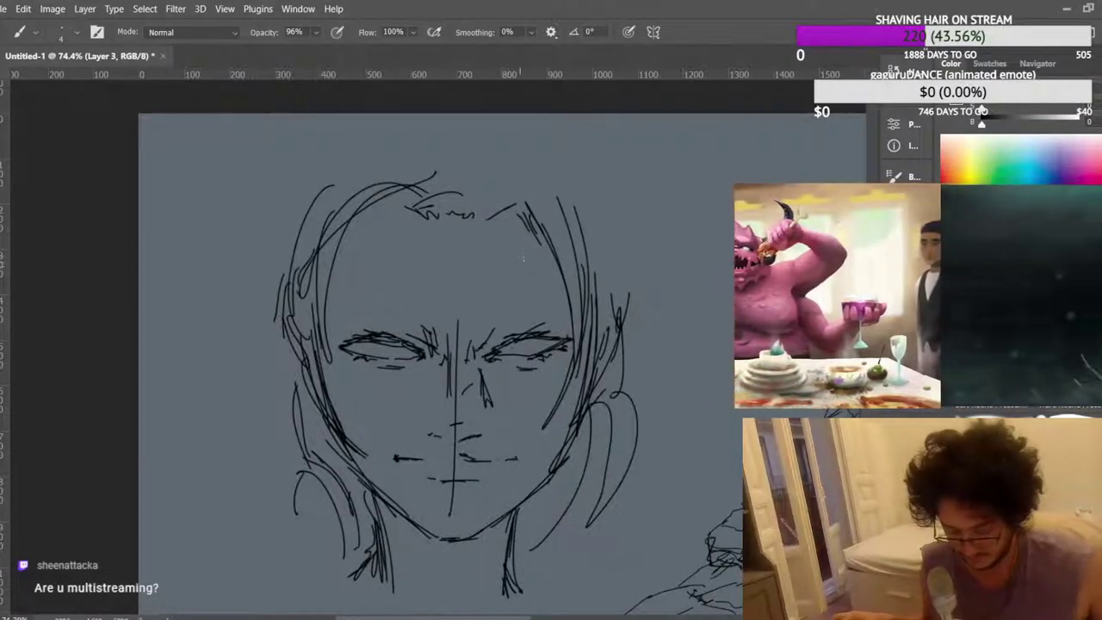
Scale the face layer down to 89.76% and reposition it beside the dragon's snout.
scroll(523, 264, down, 1)
scroll(523, 264, up, 1)
key(ctrl+t)
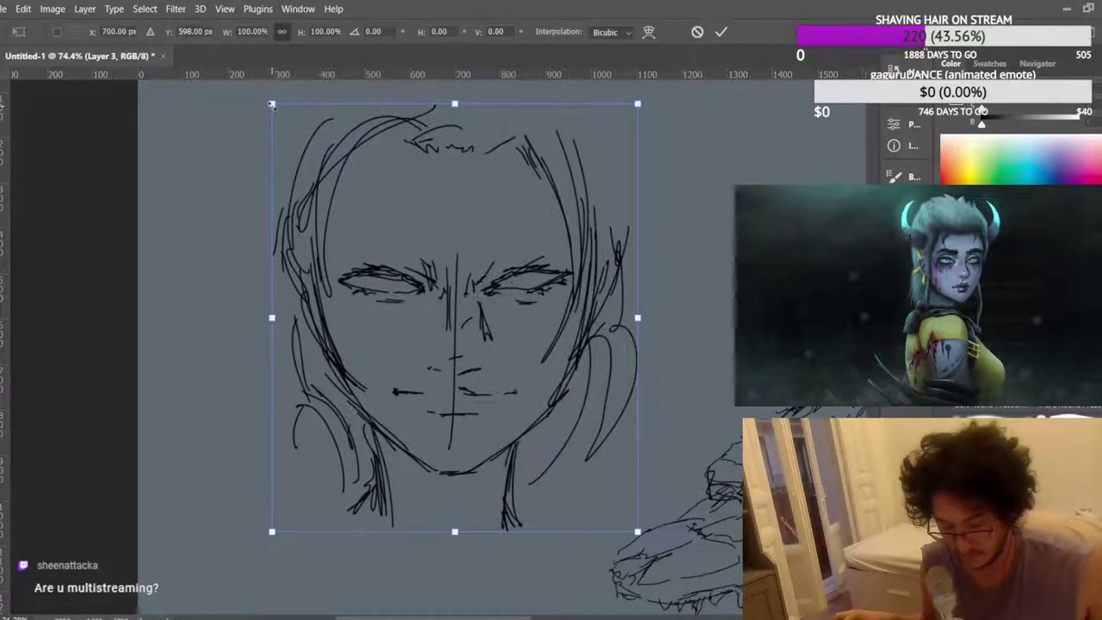
drag(272, 105, 292, 127)
key(ctrl+z)
key(ctrl+shift+z)
key(ctrl+z)
drag(272, 104, 261, 189)
drag(515, 288, 508, 311)
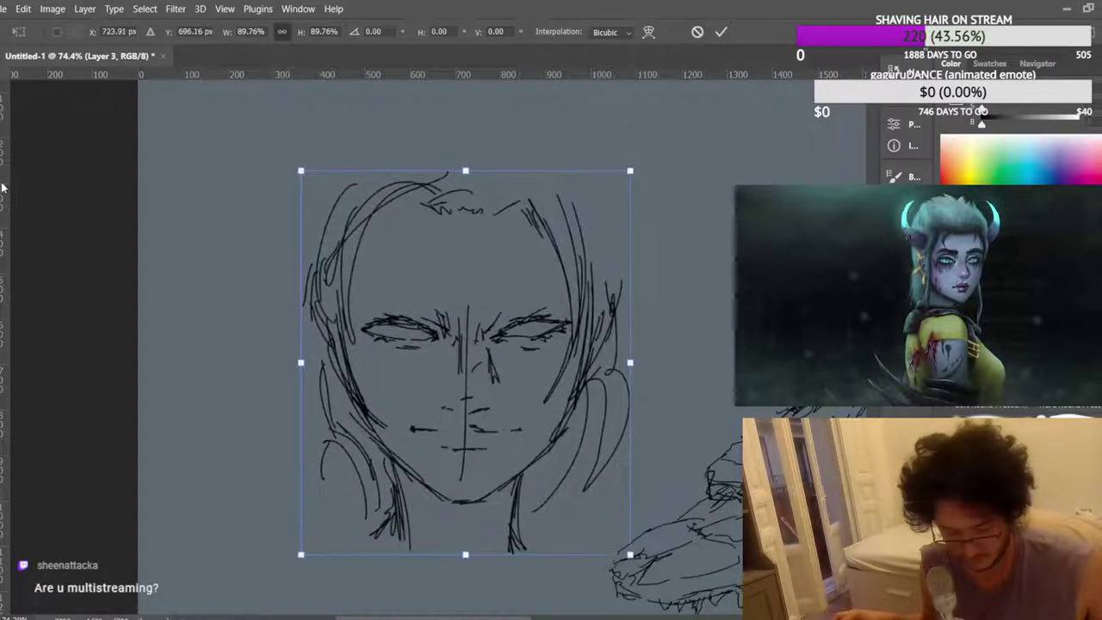
key(Return)
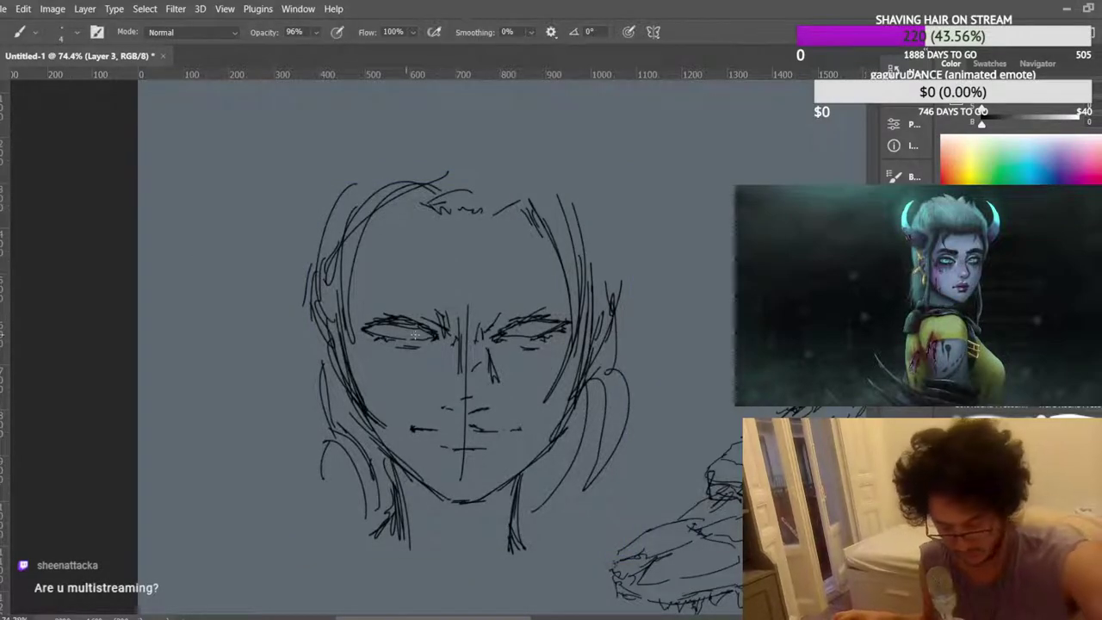
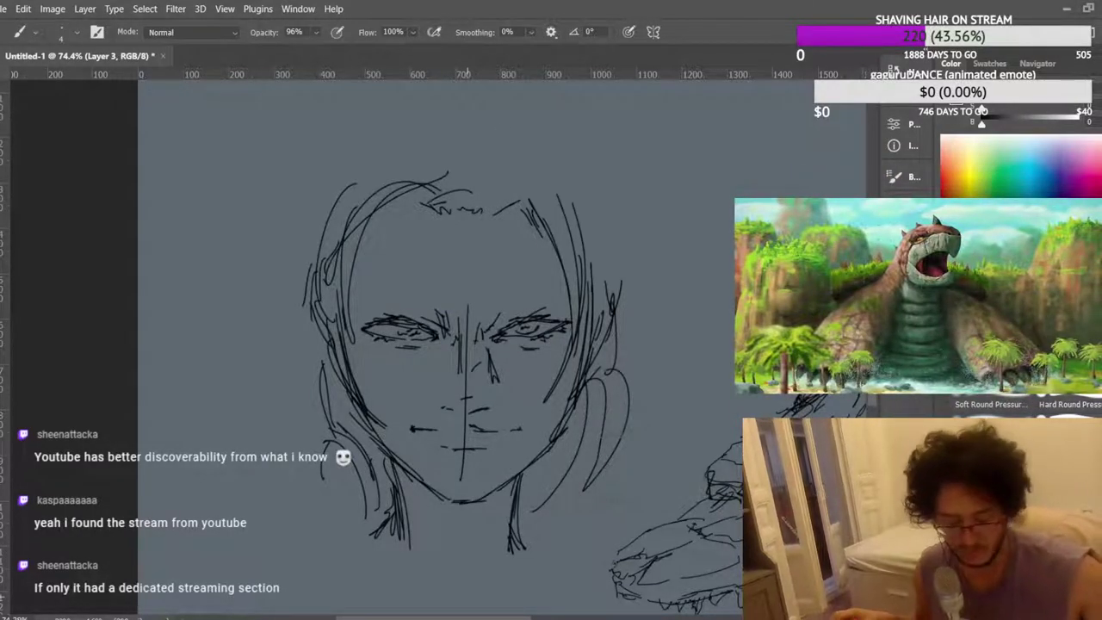
Darken a nostril stroke and the chin contour of the face, then mirror the canvas.
scroll(498, 464, up, 3)
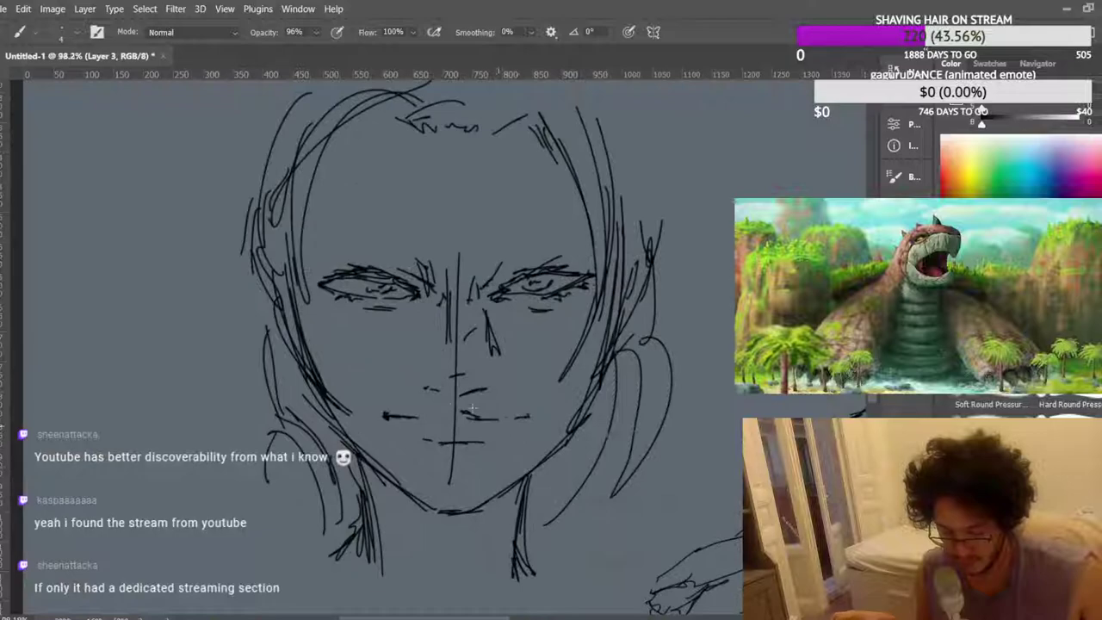
scroll(497, 464, up, 2)
key(s)
key(b)
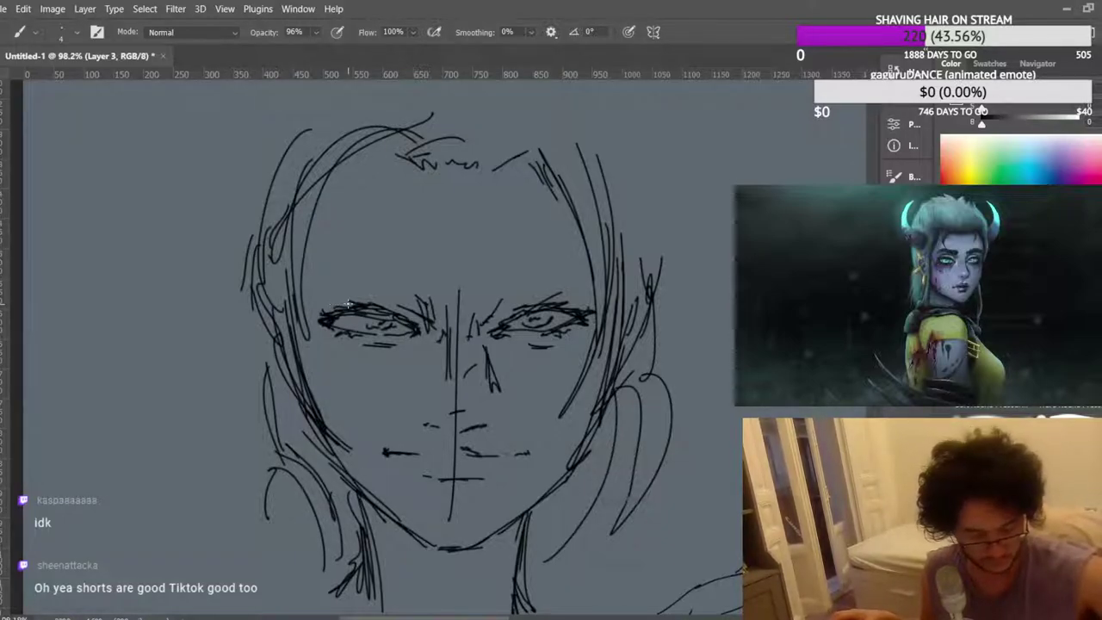
drag(461, 431, 487, 423)
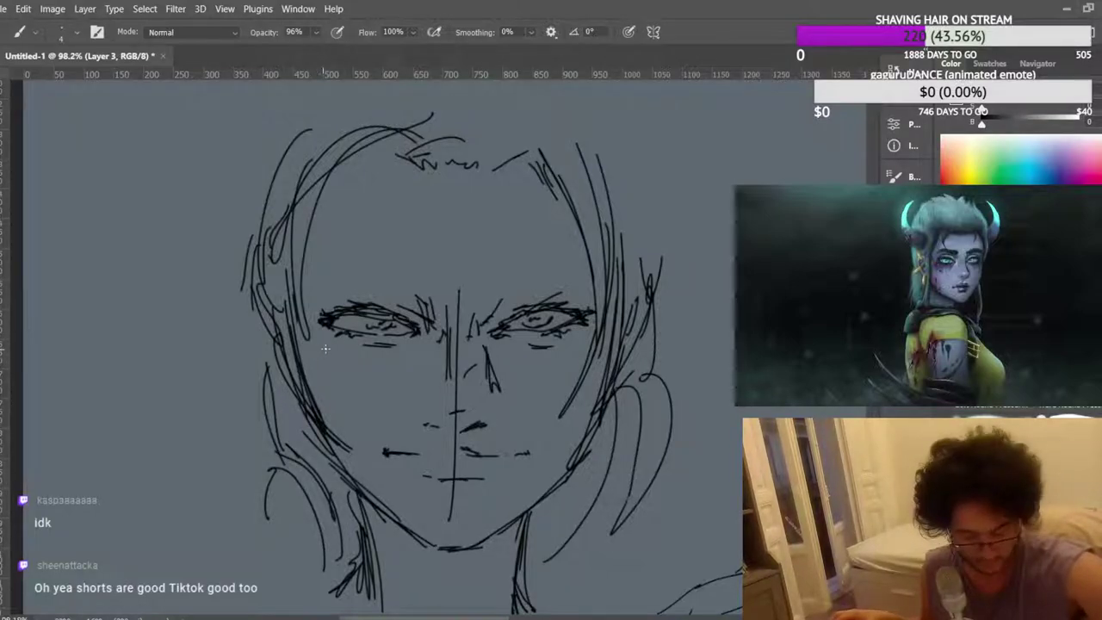
scroll(435, 536, down, 1)
drag(461, 536, 494, 521)
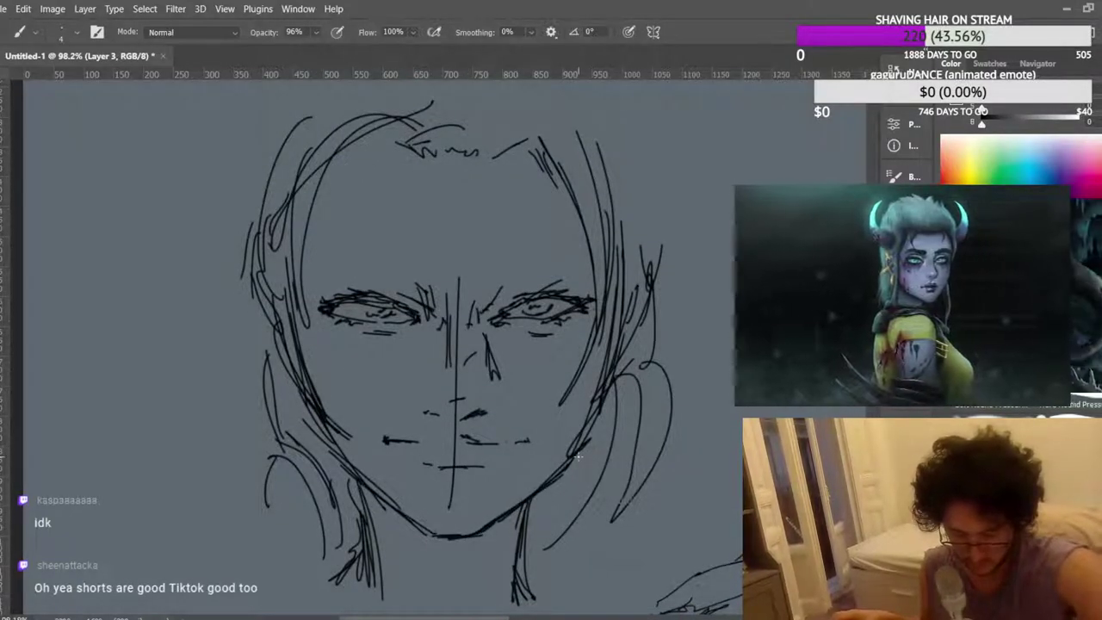
key(ctrl+)
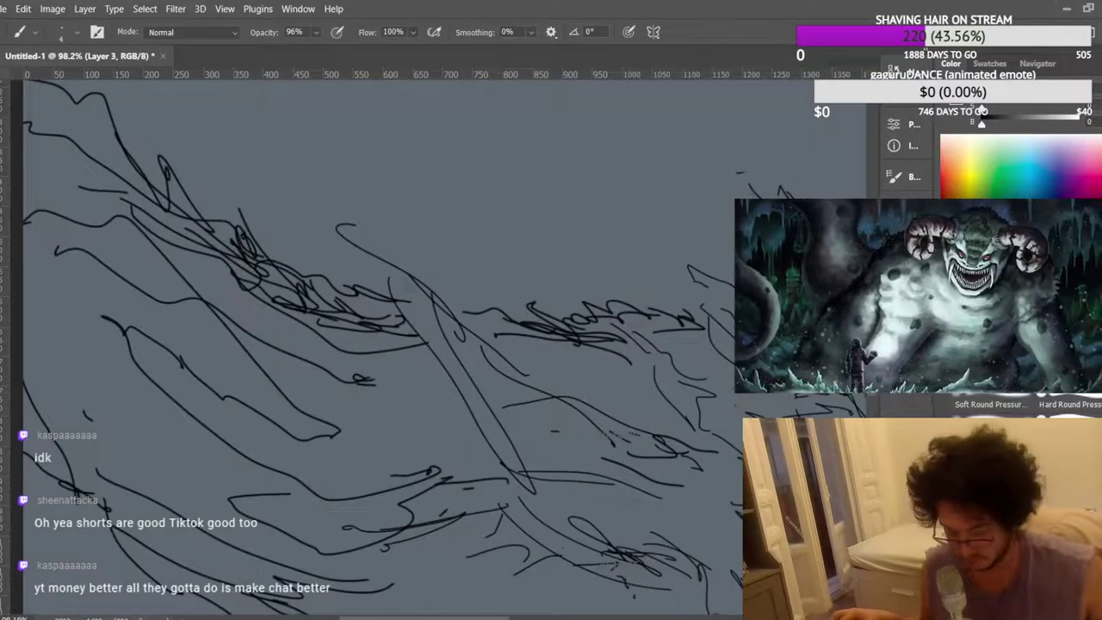
Examine the proportions of the mirrored face beside the dragon.
drag(391, 617, 571, 616)
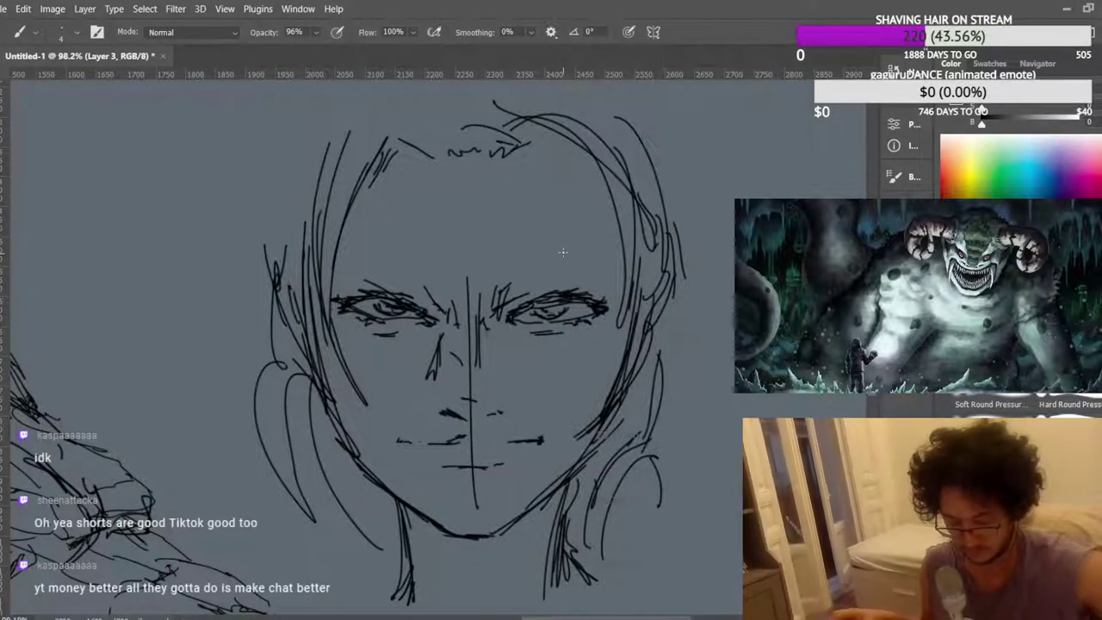
scroll(540, 242, down, 2)
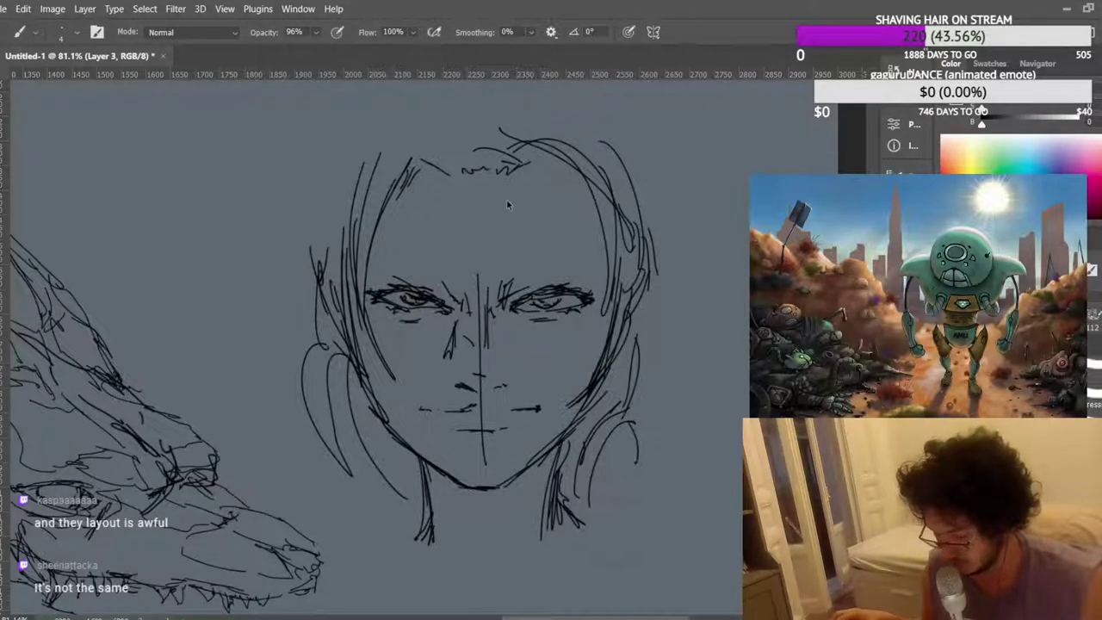
scroll(547, 262, up, 5)
scroll(564, 177, down, 4)
scroll(577, 303, down, 1)
scroll(573, 273, up, 4)
scroll(477, 193, down, 3)
scroll(457, 186, up, 1)
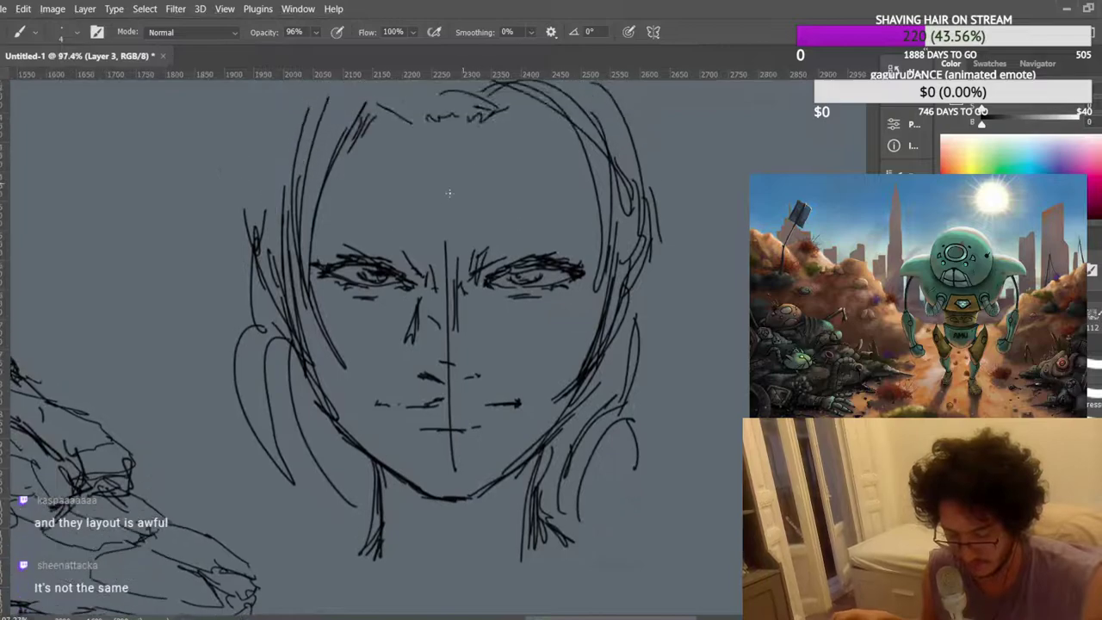
Lasso the more heavily shaded eye on the mirrored face and adjust it with Free Transform.
scroll(394, 226, up, 2)
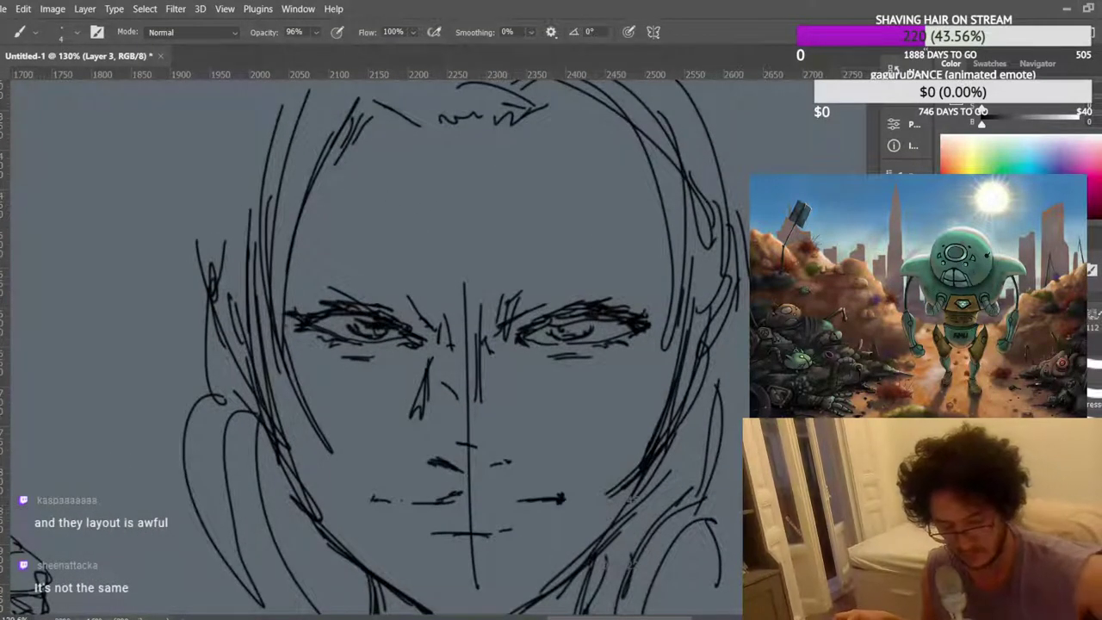
key(l)
mouse_move(334, 284)
mouse_down()
mouse_move(285, 305)
mouse_move(291, 341)
mouse_move(336, 377)
mouse_move(389, 374)
mouse_move(431, 339)
mouse_move(403, 307)
mouse_move(389, 333)
mouse_up()
key(ctrl+t)
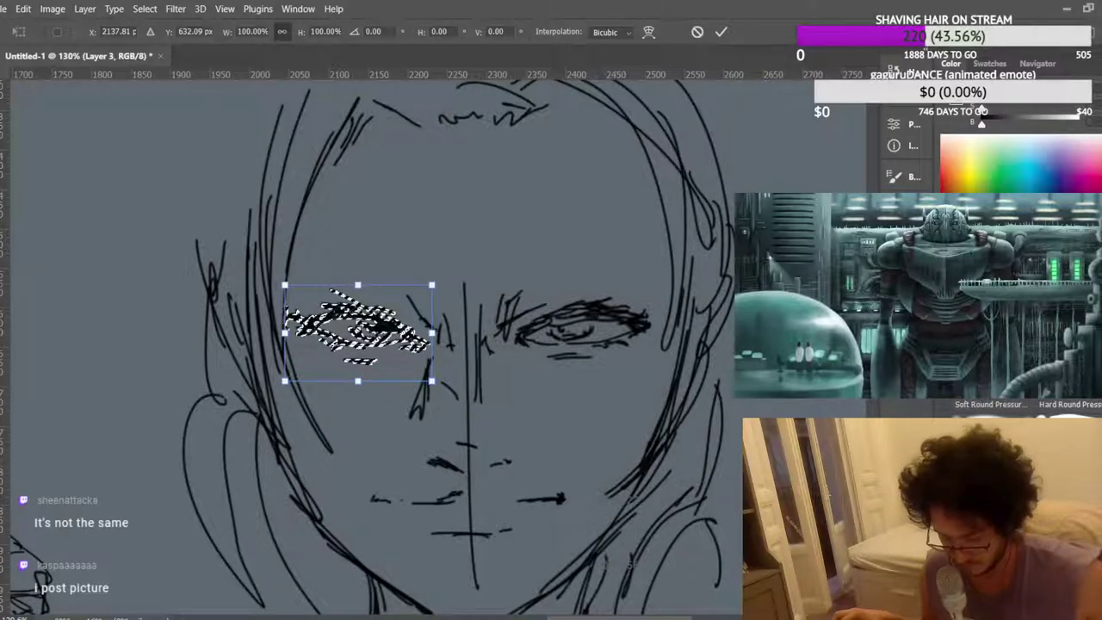
key(Return)
key(ctrl+d)
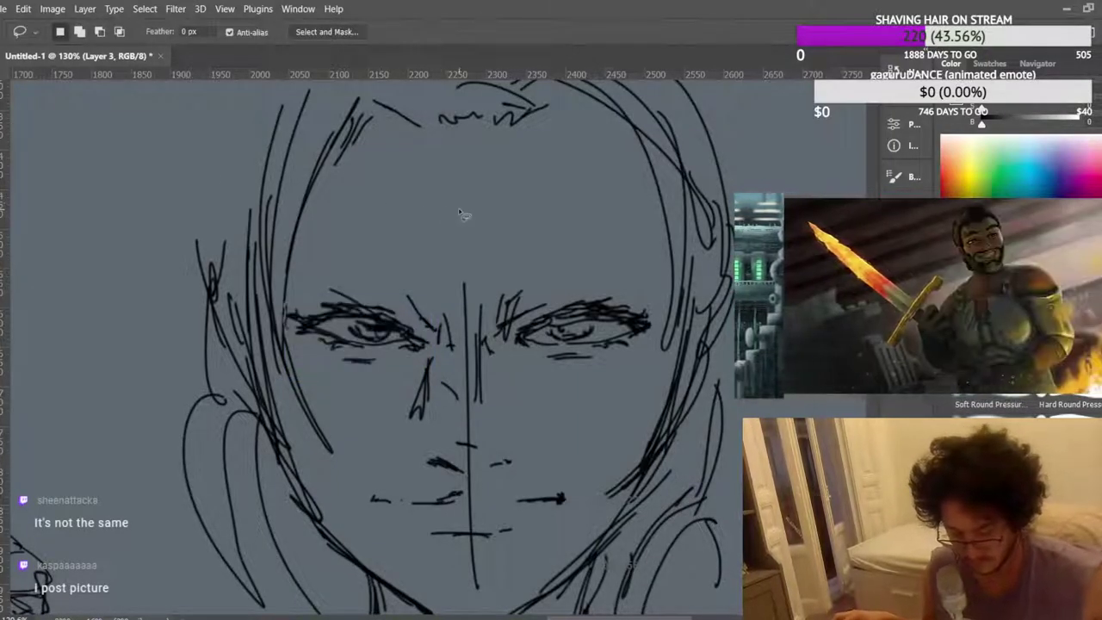
Mirror the canvas horizontally and return to a close view of the face.
scroll(457, 239, down, 4)
key(ctrl+shift+h)
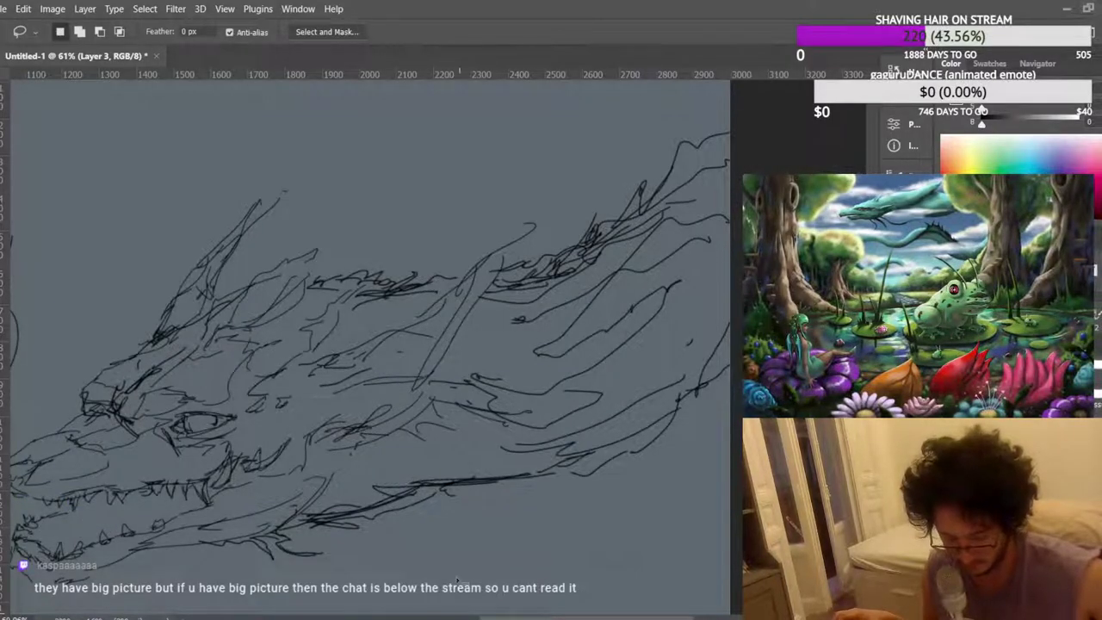
scroll(342, 411, down, 1)
drag(570, 616, 445, 618)
scroll(349, 303, up, 7)
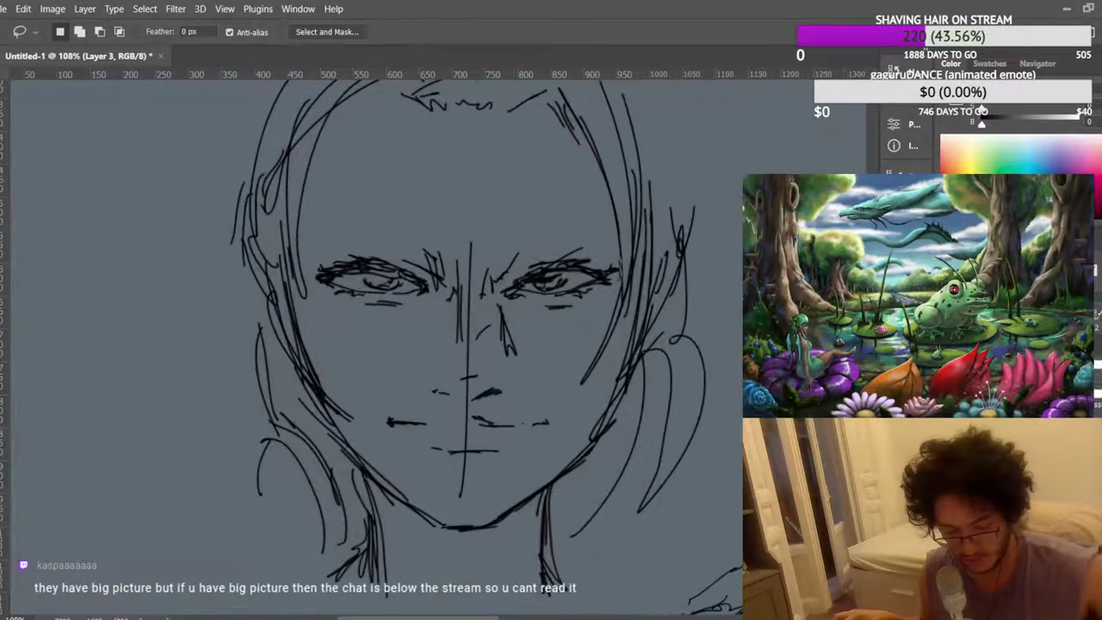
Sketch hair strands hanging below the jaw on both sides of the neck with the brush.
key(b)
scroll(372, 346, down, 2)
drag(370, 418, 364, 495)
drag(361, 403, 375, 455)
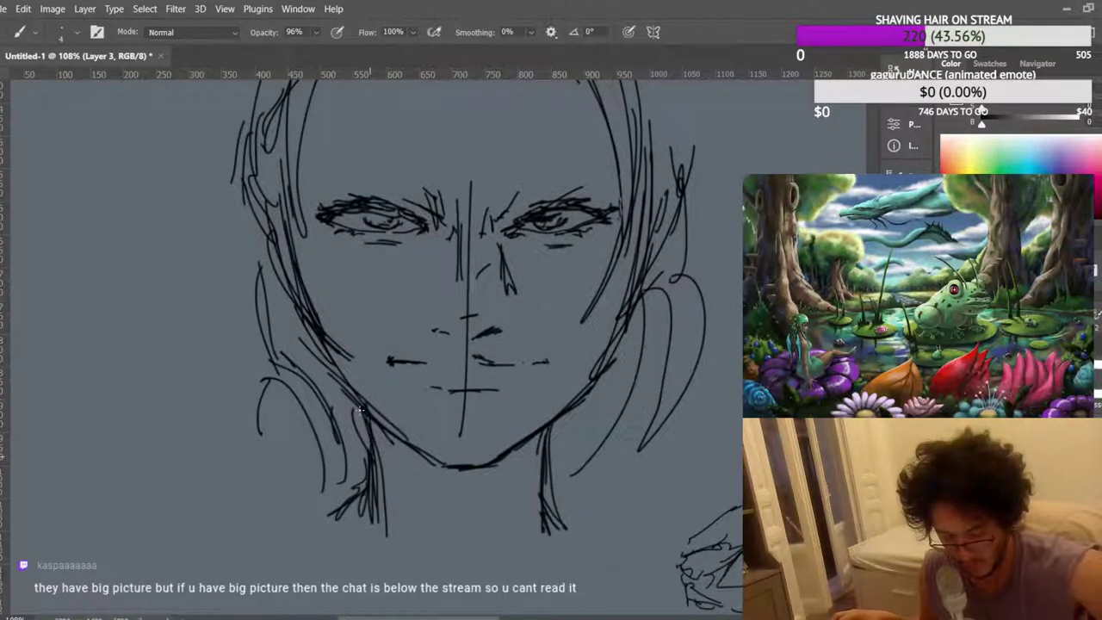
scroll(581, 398, up, 1)
drag(594, 435, 577, 512)
drag(596, 461, 564, 525)
drag(599, 435, 575, 517)
drag(273, 392, 296, 474)
drag(266, 391, 282, 483)
scroll(274, 350, up, 3)
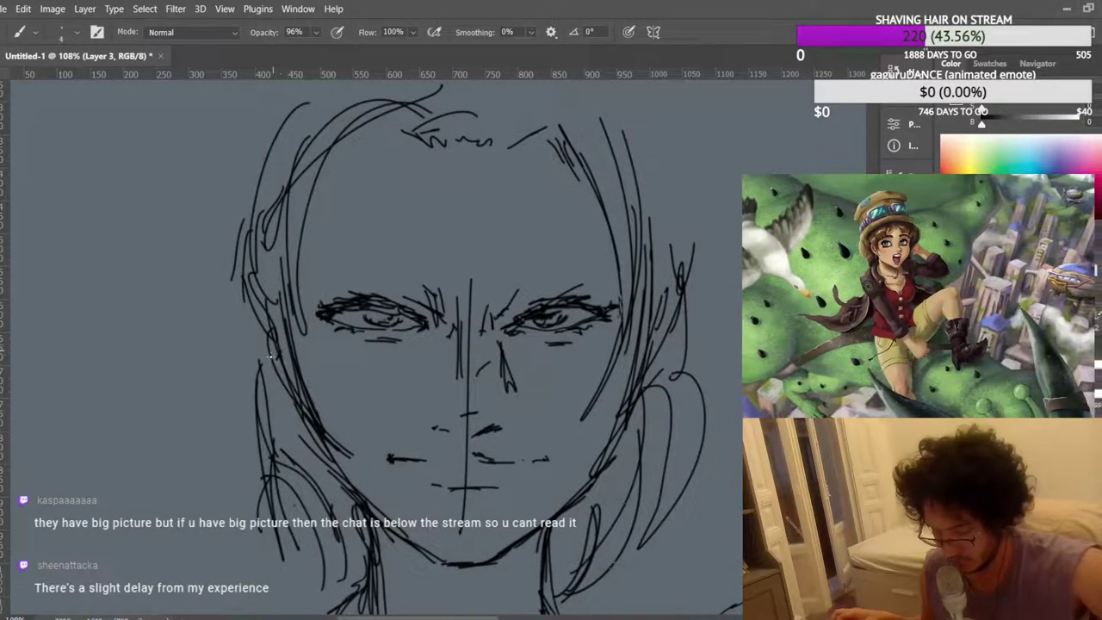
Build up an outer lock of hair with overlapping strokes beside the face, opposite the dragon.
scroll(273, 350, up, 3)
drag(241, 420, 258, 439)
drag(248, 390, 232, 490)
mouse_move(239, 351)
mouse_down()
mouse_move(227, 465)
mouse_move(217, 413)
mouse_up()
drag(231, 404, 235, 290)
drag(227, 431, 244, 492)
drag(234, 381, 215, 470)
drag(239, 478, 249, 508)
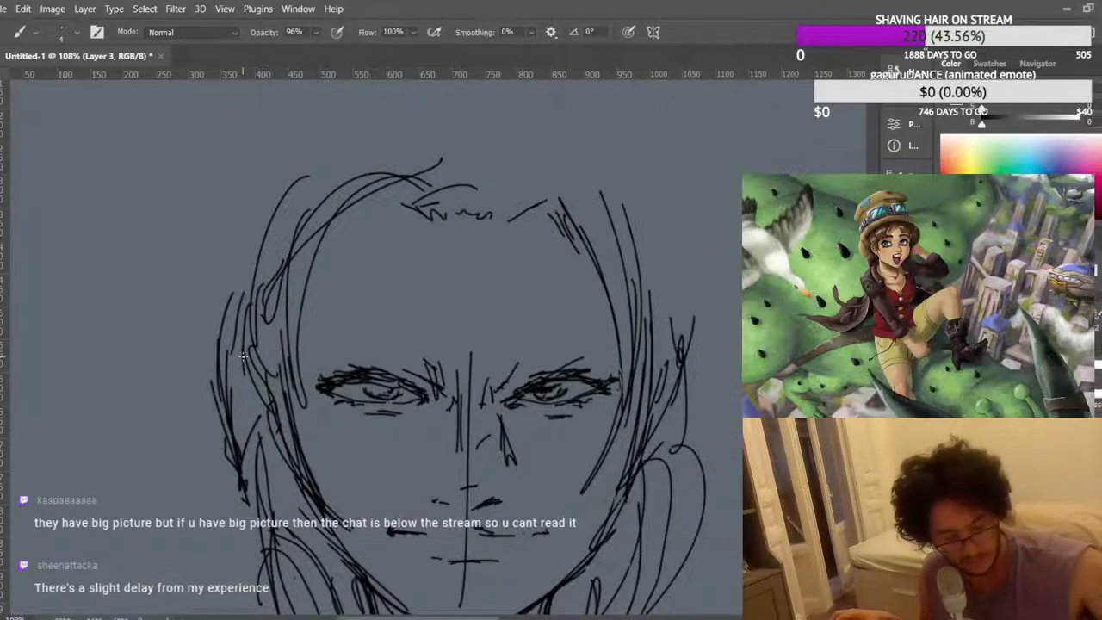
Sketch matching outer hair strands from temple to cheek on the dragon's side of the face.
scroll(450, 321, down, 2)
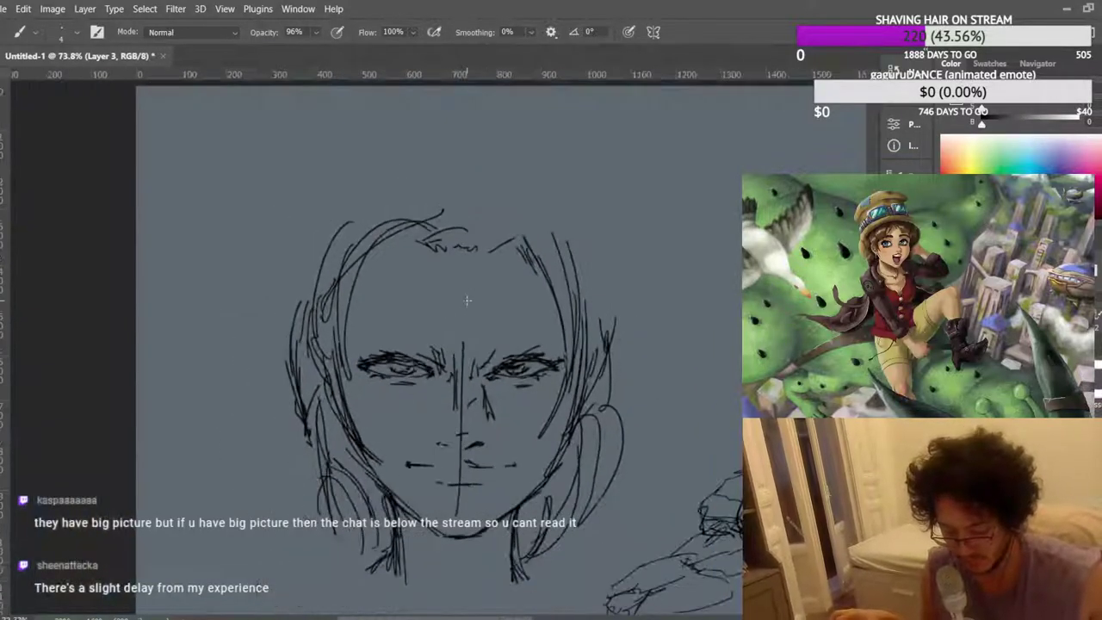
drag(610, 308, 600, 405)
drag(618, 265, 617, 379)
drag(606, 264, 622, 328)
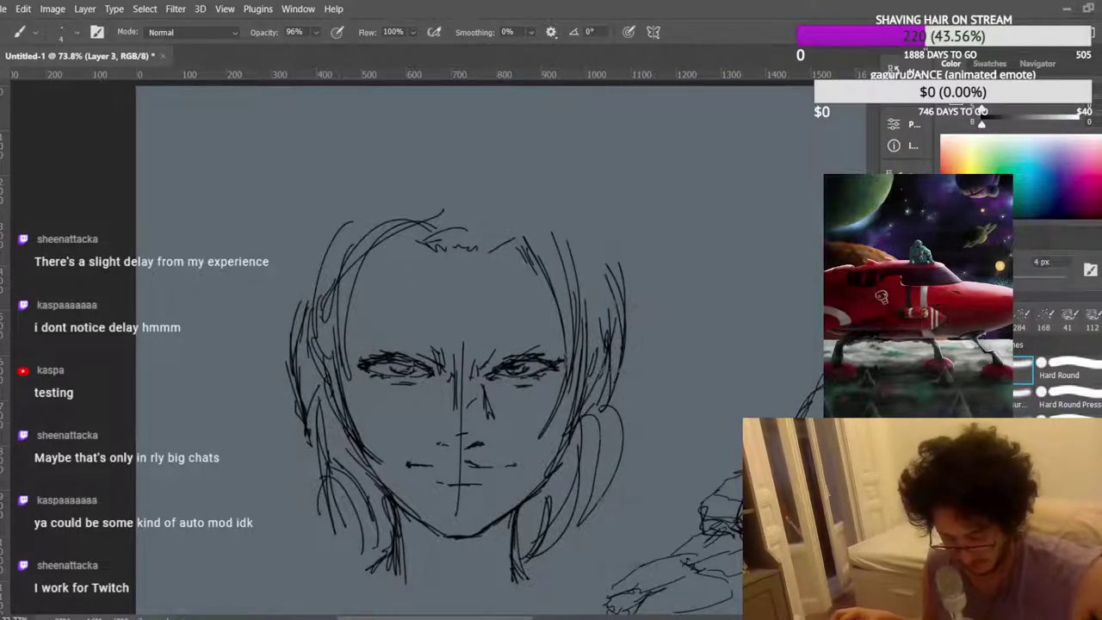
Draw an arched eyebrow above each eye of the face.
scroll(494, 455, down, 2)
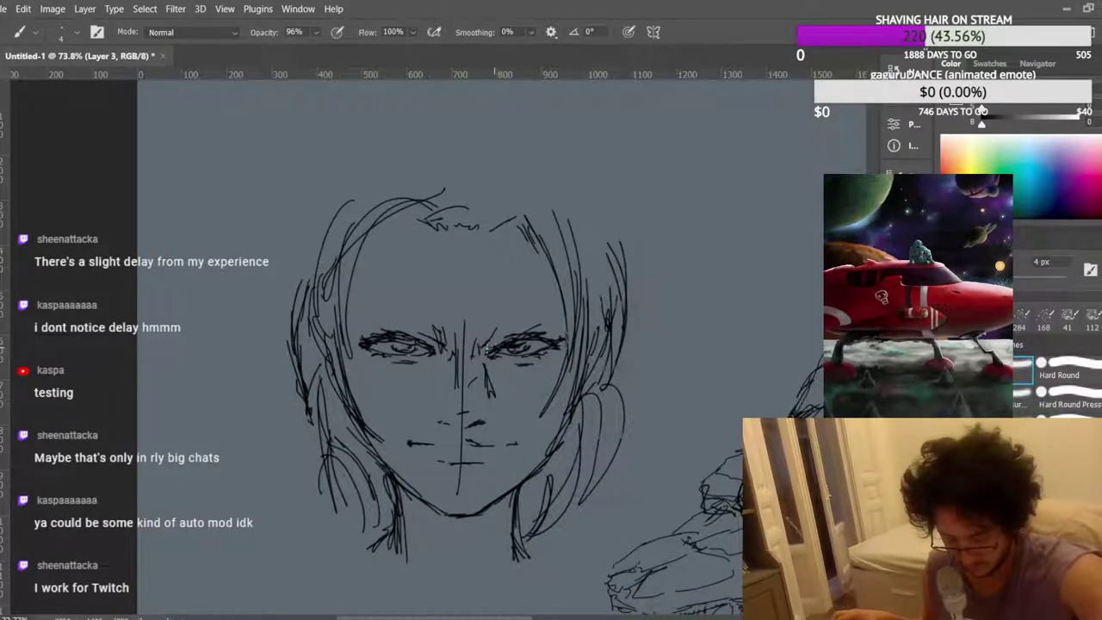
drag(355, 322, 422, 309)
drag(488, 323, 566, 317)
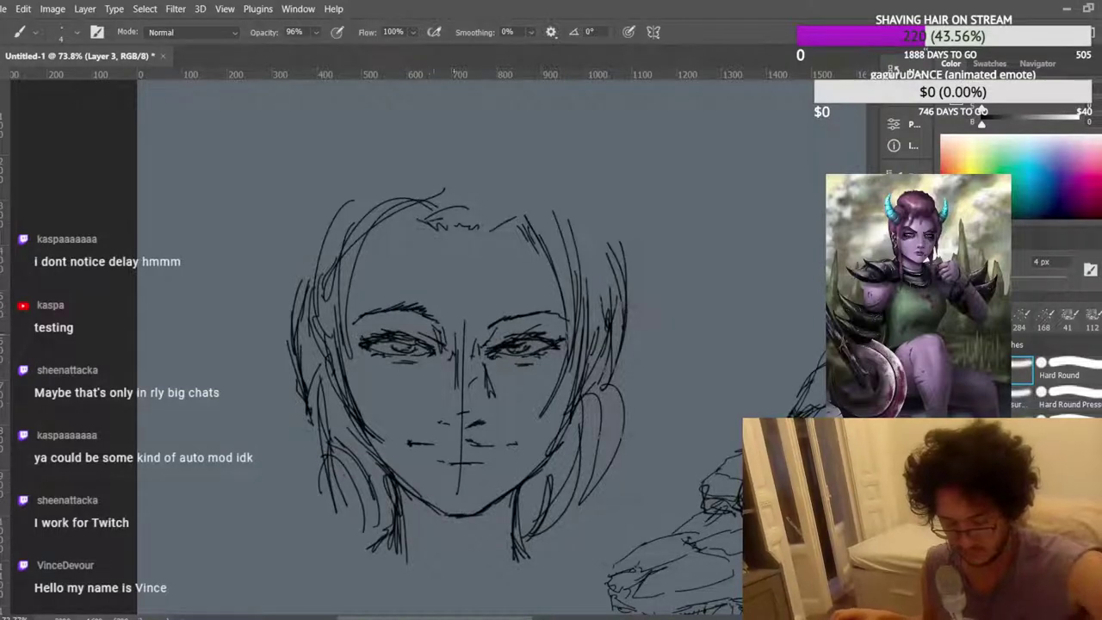
Darken the hair strands between the jaw and neck on the side away from the dragon.
scroll(522, 290, up, 2)
scroll(522, 290, down, 3)
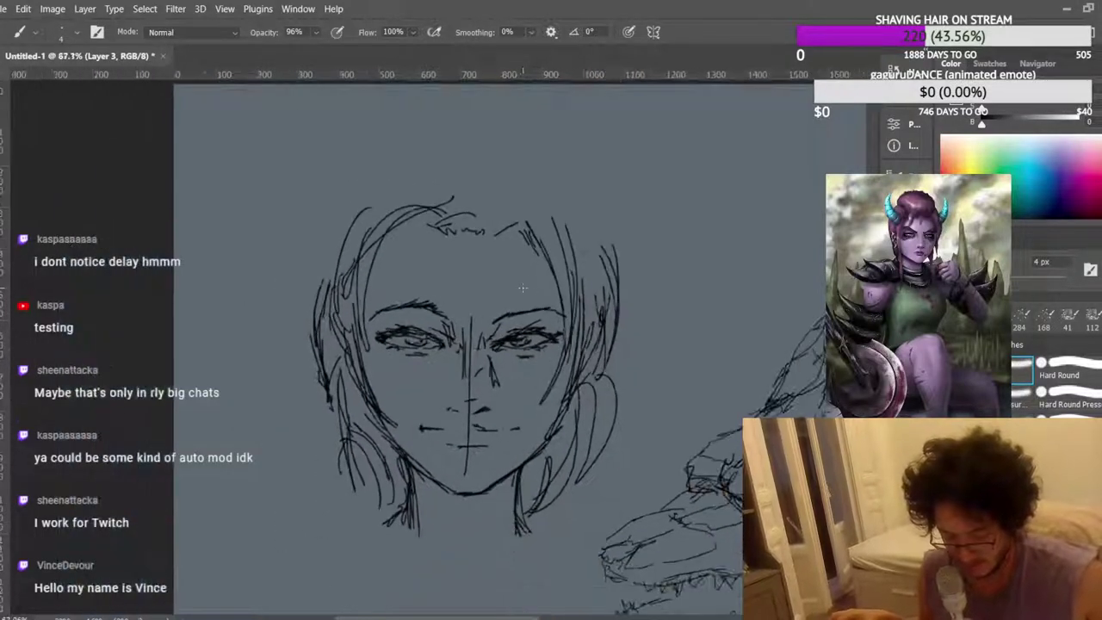
scroll(522, 290, down, 1)
drag(388, 499, 406, 439)
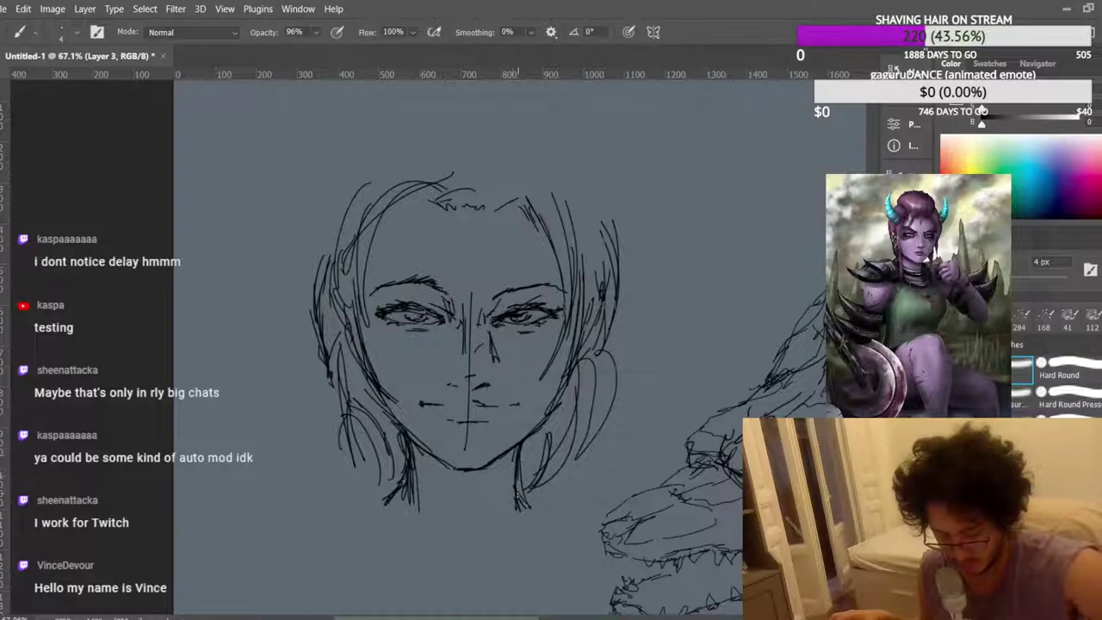
drag(398, 486, 389, 416)
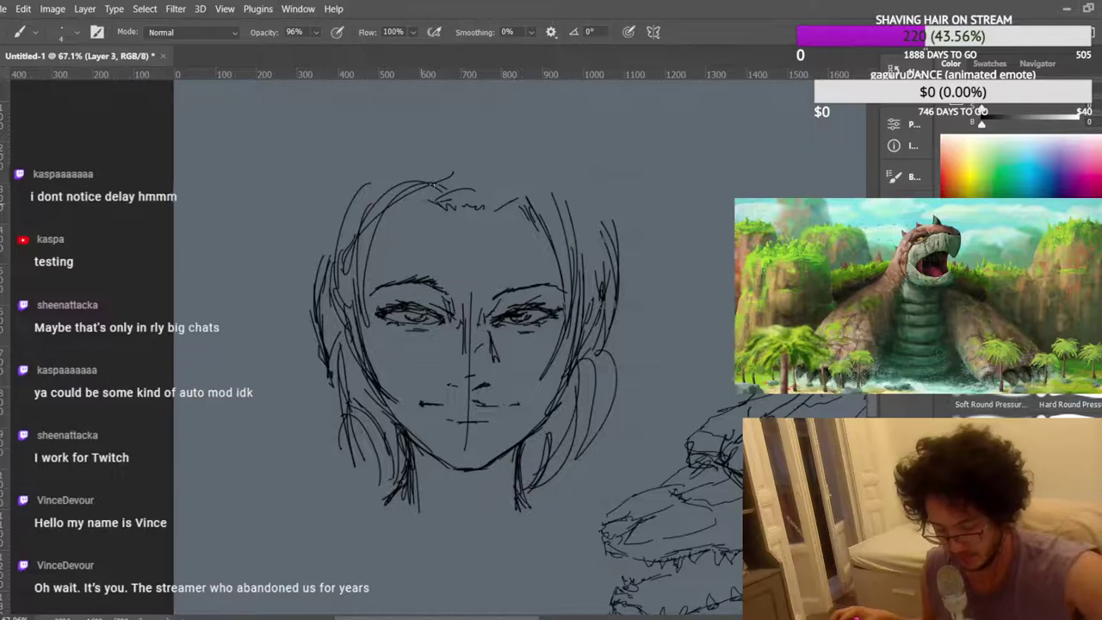
Add sweeping hair strands from the parting across the forehead and a short one at the outer hair edge.
drag(461, 173, 406, 203)
drag(463, 171, 381, 256)
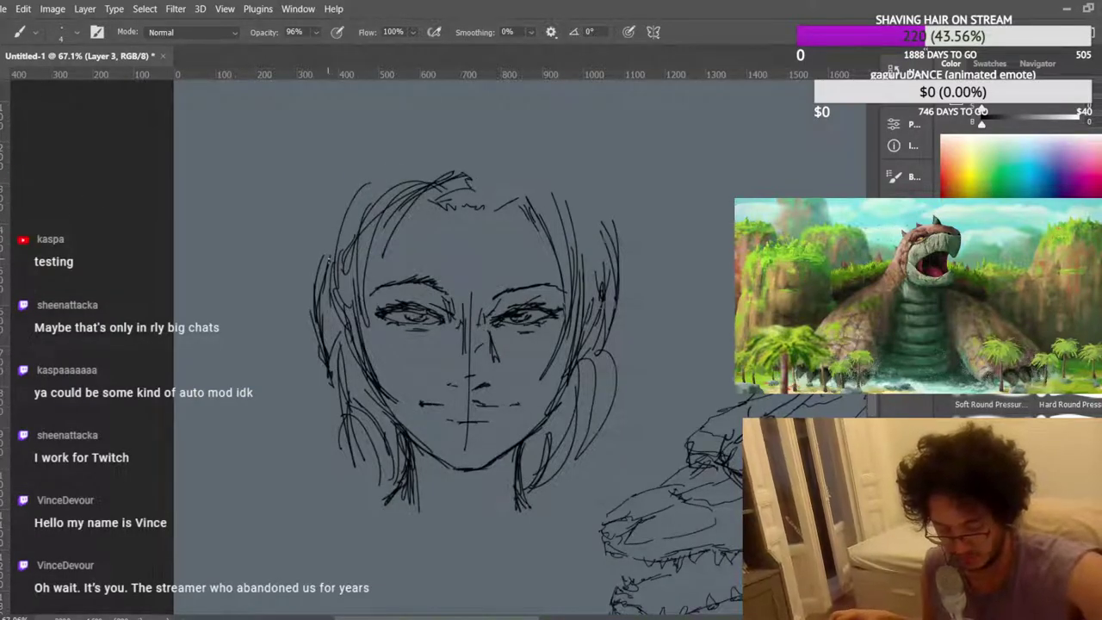
drag(328, 216, 324, 243)
Sketch sloping shoulder lines on both sides of the neck.
scroll(360, 242, down, 1)
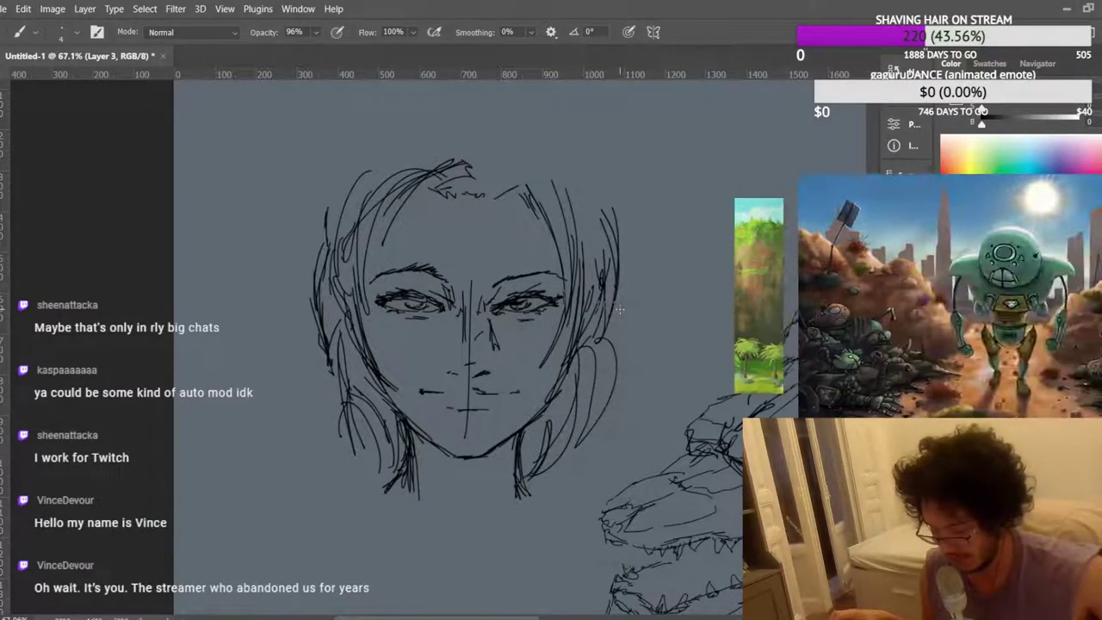
drag(364, 481, 272, 517)
drag(337, 495, 284, 533)
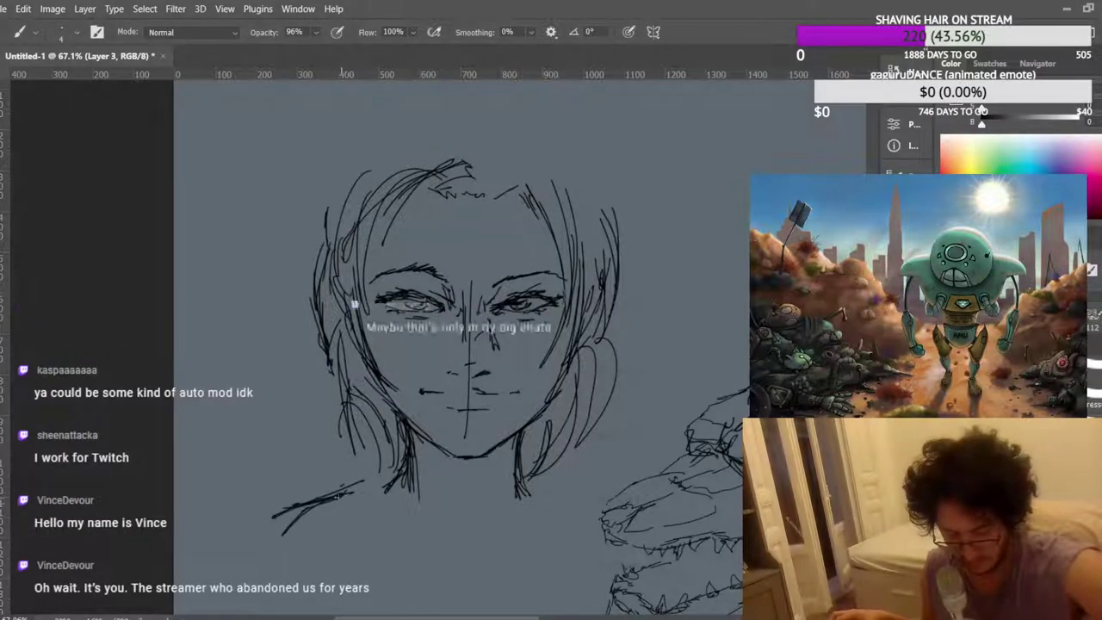
drag(551, 494, 613, 490)
drag(316, 511, 268, 535)
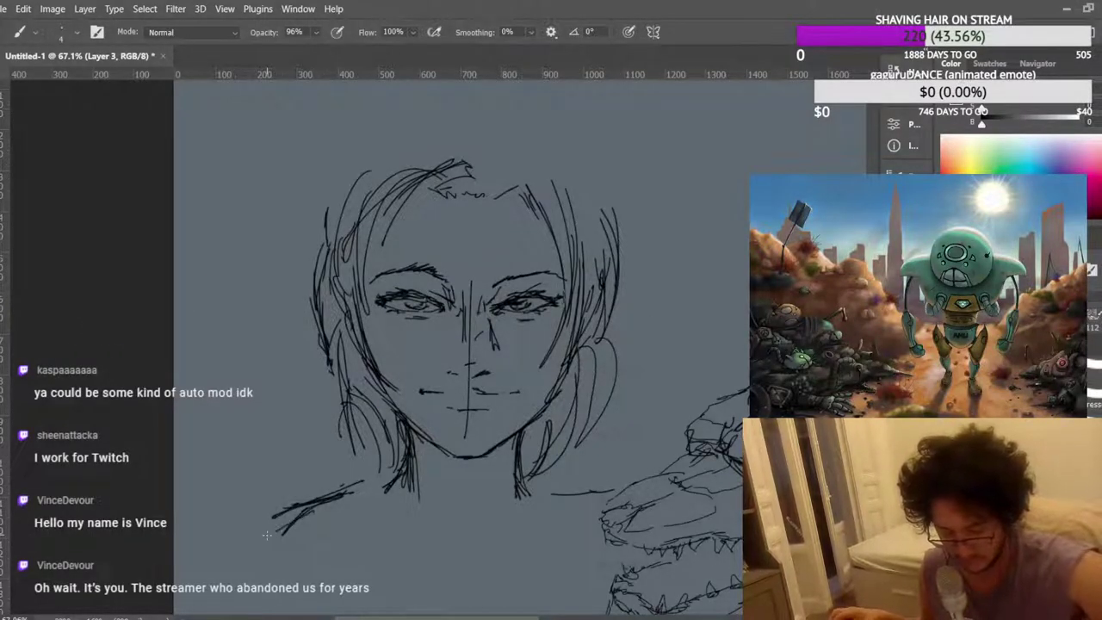
Darken the eye detail and add a hair strand running from the parting down to the eyebrow.
mouse_move(412, 298)
mouse_down()
mouse_move(436, 295)
mouse_move(430, 272)
mouse_move(399, 288)
mouse_up()
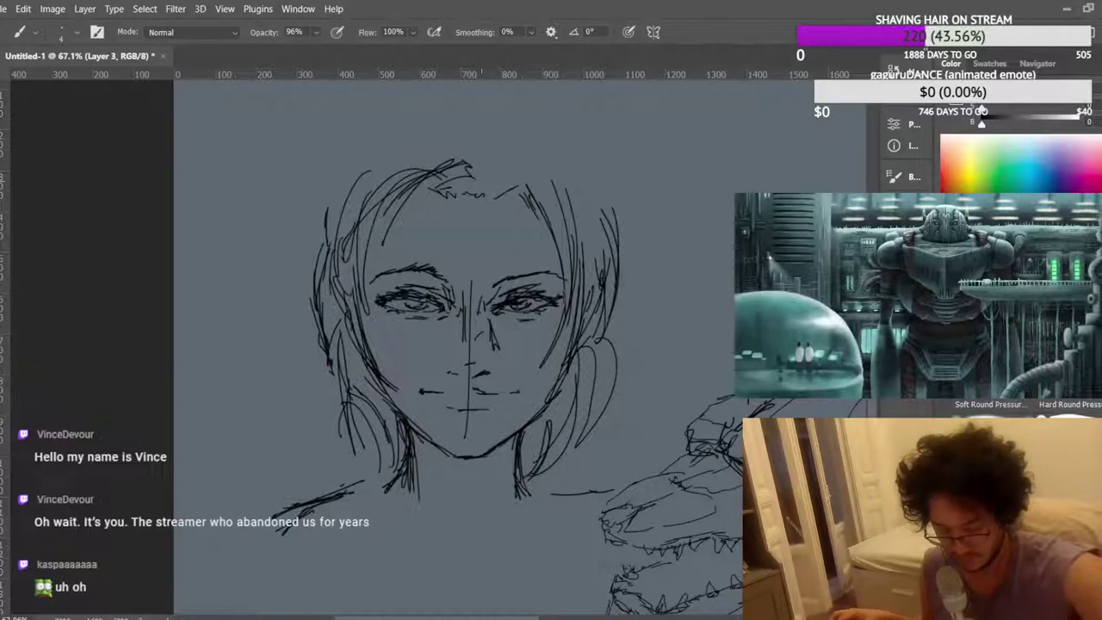
drag(403, 194, 387, 270)
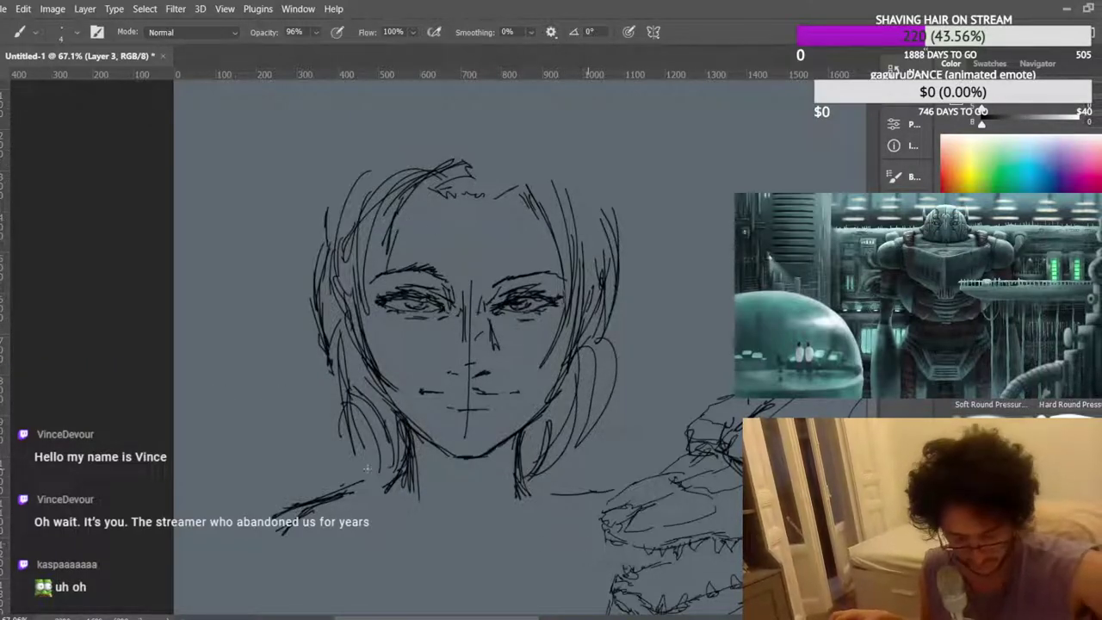
Sketch a neck tendon, the throat notch and both collarbones beneath the chin.
drag(433, 472, 450, 530)
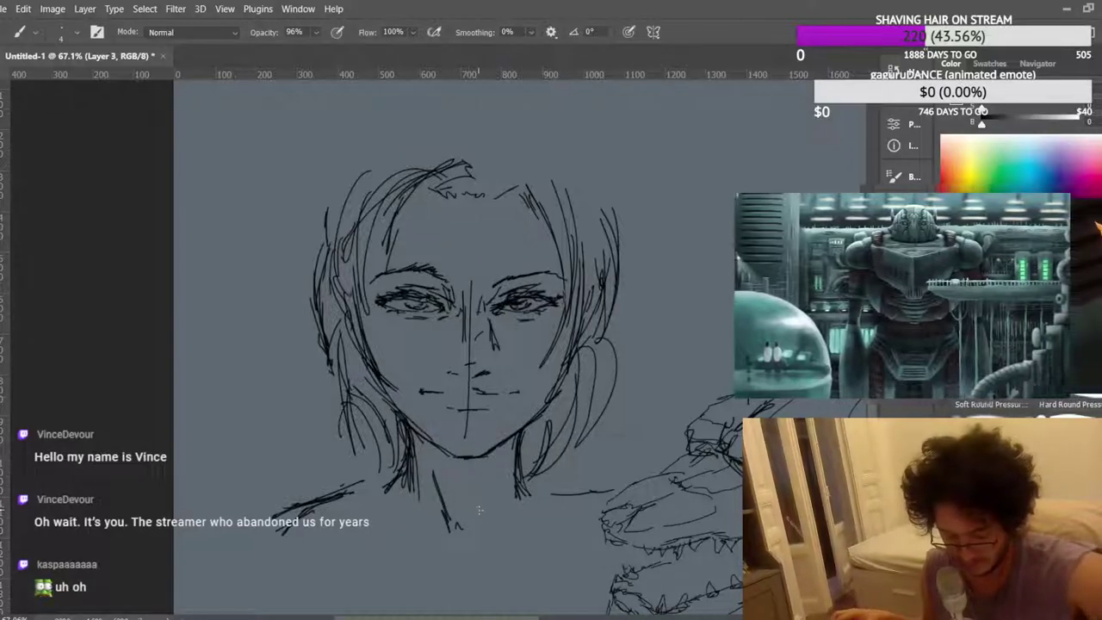
drag(476, 504, 481, 521)
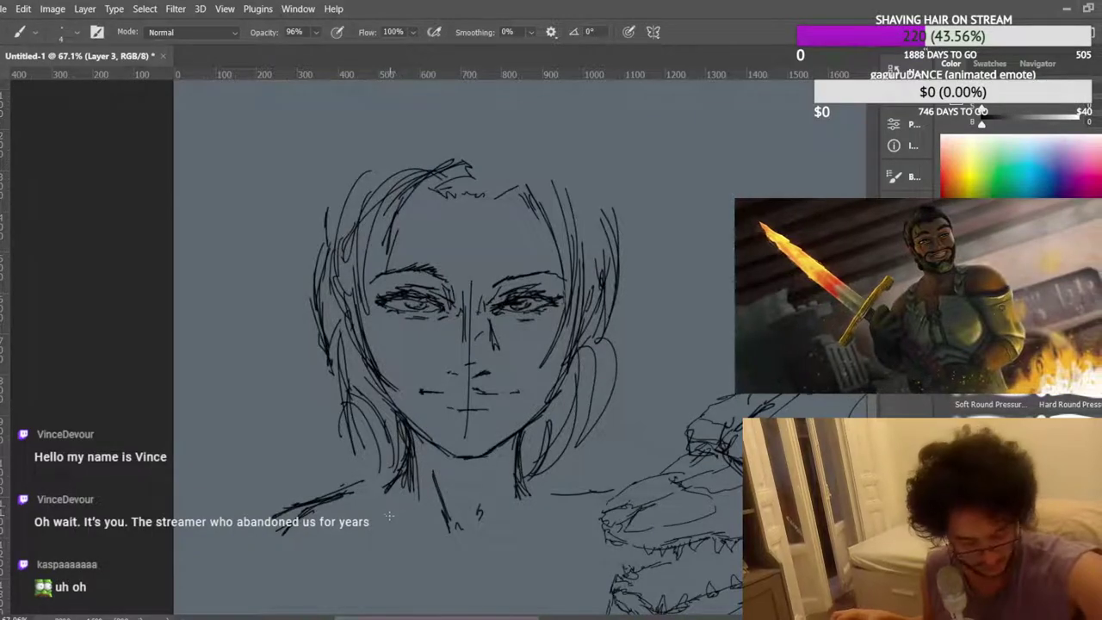
drag(400, 524, 325, 529)
drag(489, 524, 592, 521)
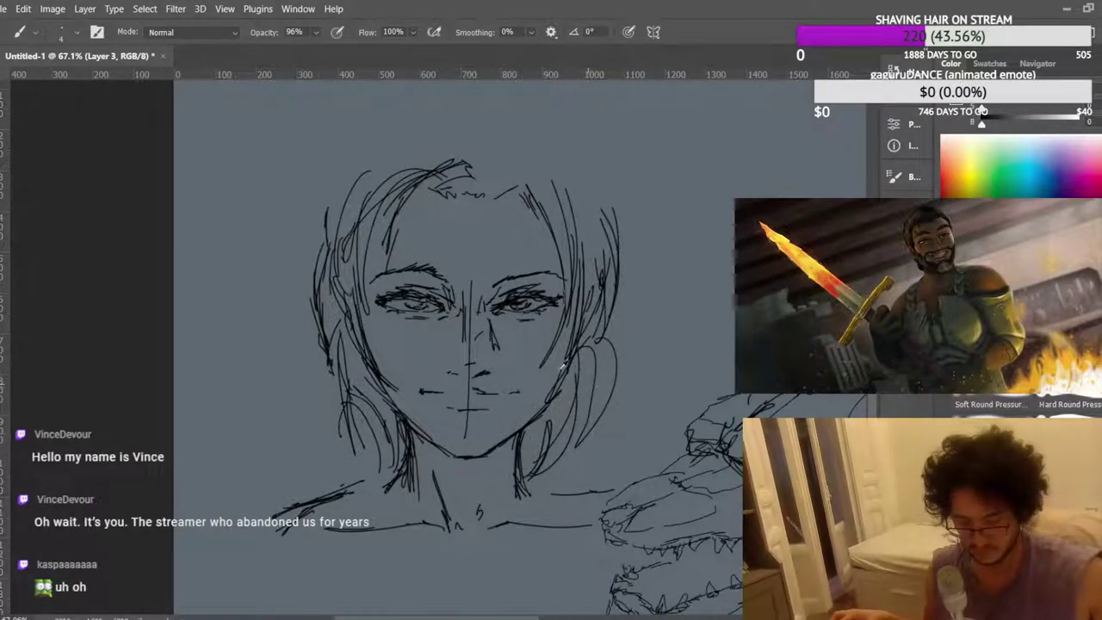
Mirror the canvas horizontally and refine the lower lines of both eyes.
scroll(556, 365, down, 3)
key(ctrl+shift+h)
drag(532, 617, 648, 606)
scroll(566, 387, up, 3)
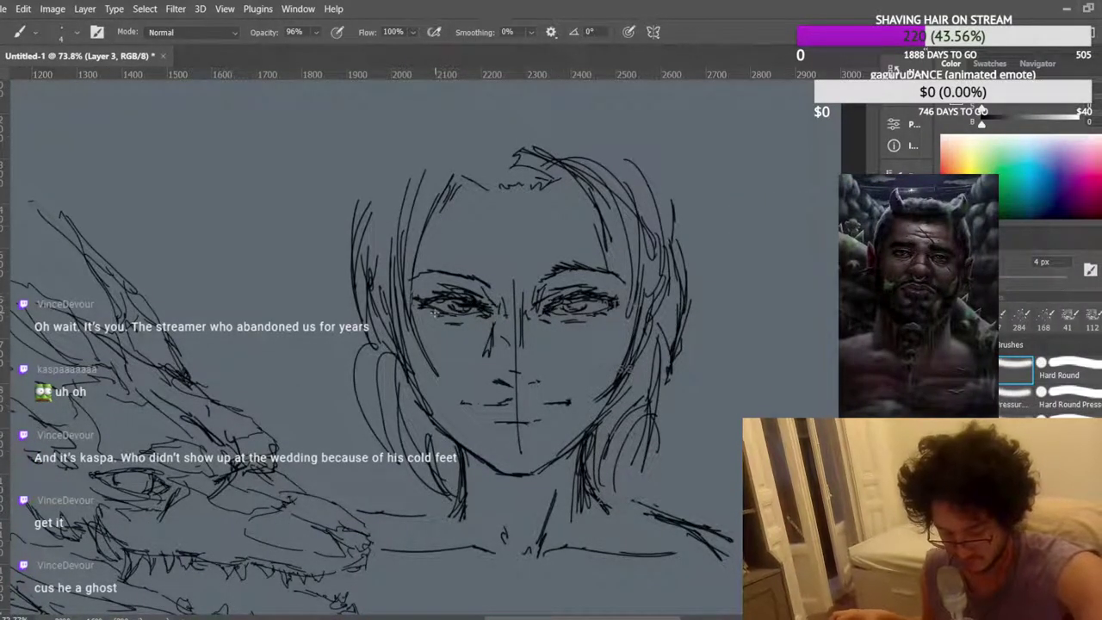
mouse_move(439, 317)
mouse_down()
mouse_move(471, 318)
mouse_move(429, 314)
mouse_up()
drag(602, 312, 613, 306)
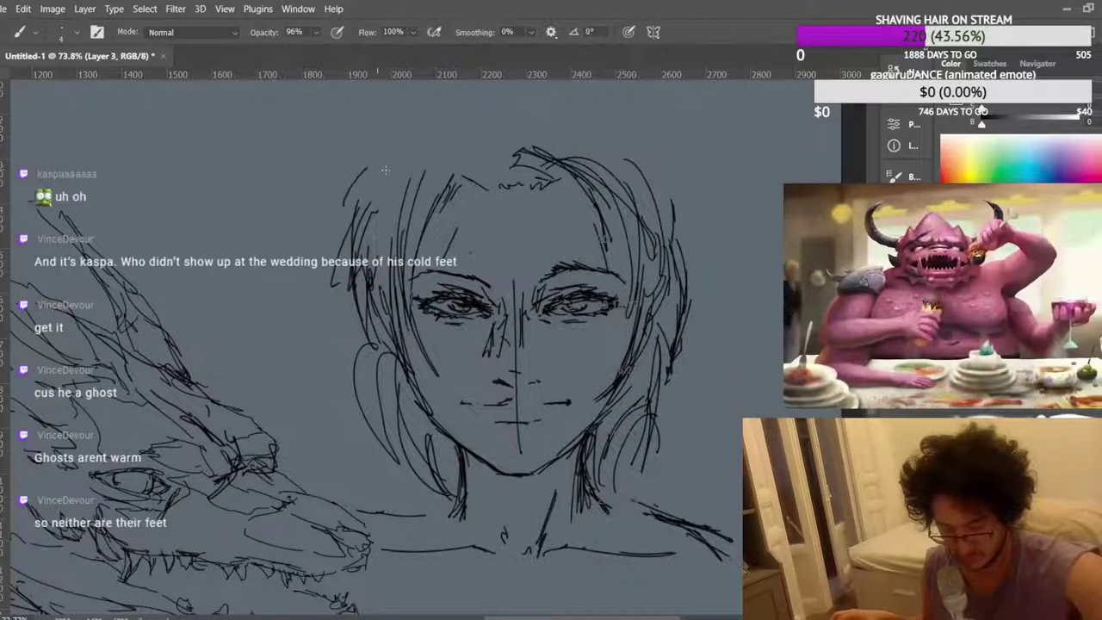
Sketch a larger, spiky outer hair silhouette over the crown and down the sides of the head.
scroll(384, 169, up, 2)
drag(448, 165, 472, 152)
mouse_move(497, 117)
mouse_down()
mouse_move(535, 100)
mouse_move(652, 110)
mouse_move(730, 183)
mouse_move(699, 259)
mouse_move(704, 336)
mouse_up()
drag(351, 241, 367, 207)
Add jagged tips to the hair on the dragon's side and long lines running down from the shoulder.
scroll(491, 241, down, 4)
mouse_move(425, 394)
mouse_down()
mouse_move(416, 505)
mouse_move(410, 403)
mouse_up()
mouse_move(415, 384)
mouse_down()
mouse_move(393, 402)
mouse_move(434, 372)
mouse_up()
mouse_move(599, 393)
mouse_down()
mouse_move(618, 547)
mouse_move(626, 532)
mouse_up()
mouse_move(609, 387)
mouse_down()
mouse_move(631, 430)
mouse_move(606, 377)
mouse_up()
drag(551, 313, 579, 292)
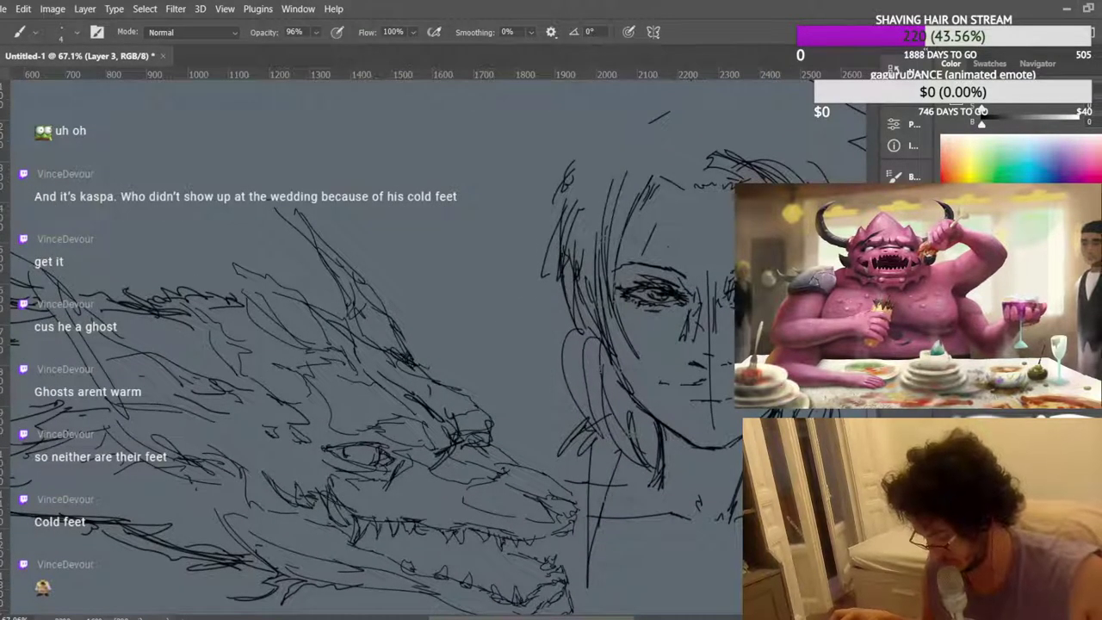
Remove the dragon sketch from the canvas while keeping the face, add a new layer and fit the canvas to the window.
key(Delete)
key(ctrl+shift+alt+n)
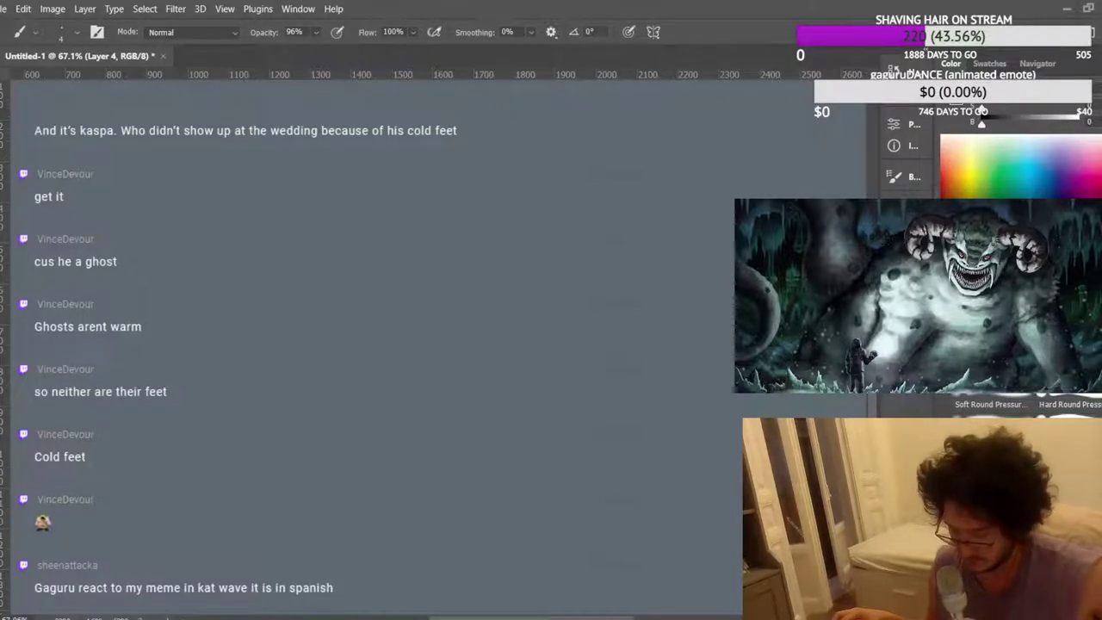
key(ctrl+z)
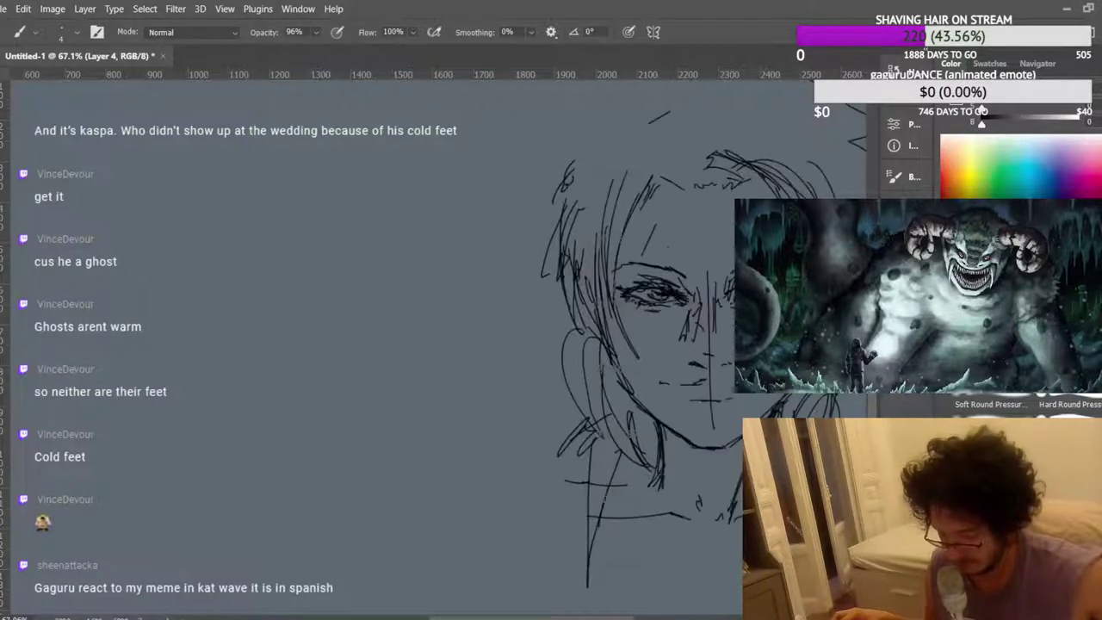
key(ctrl+shift+z)
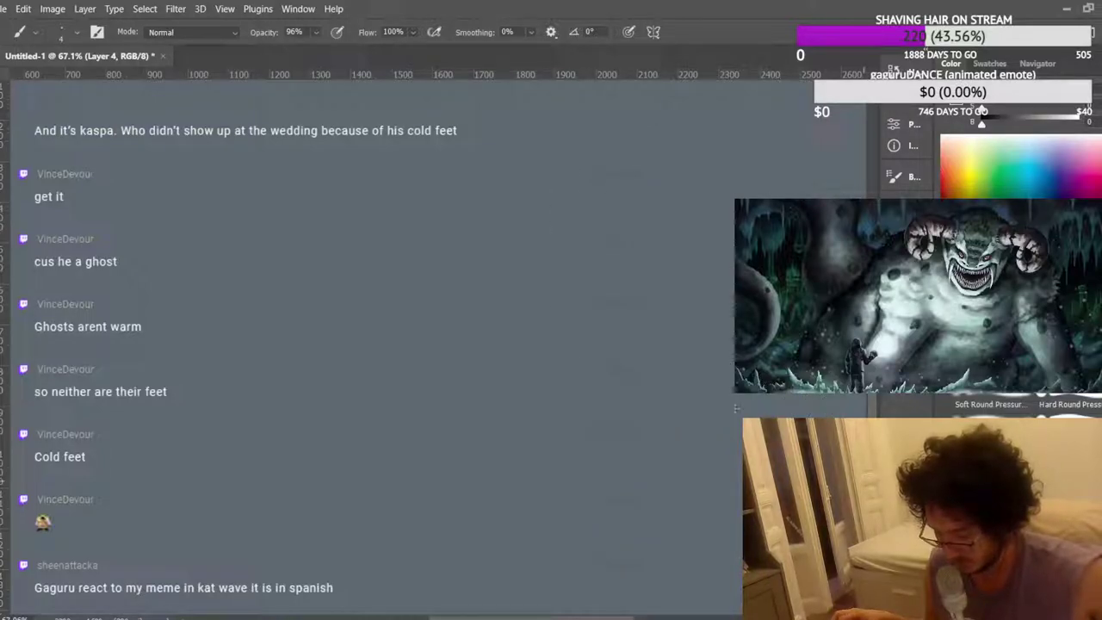
key(ctrl+z)
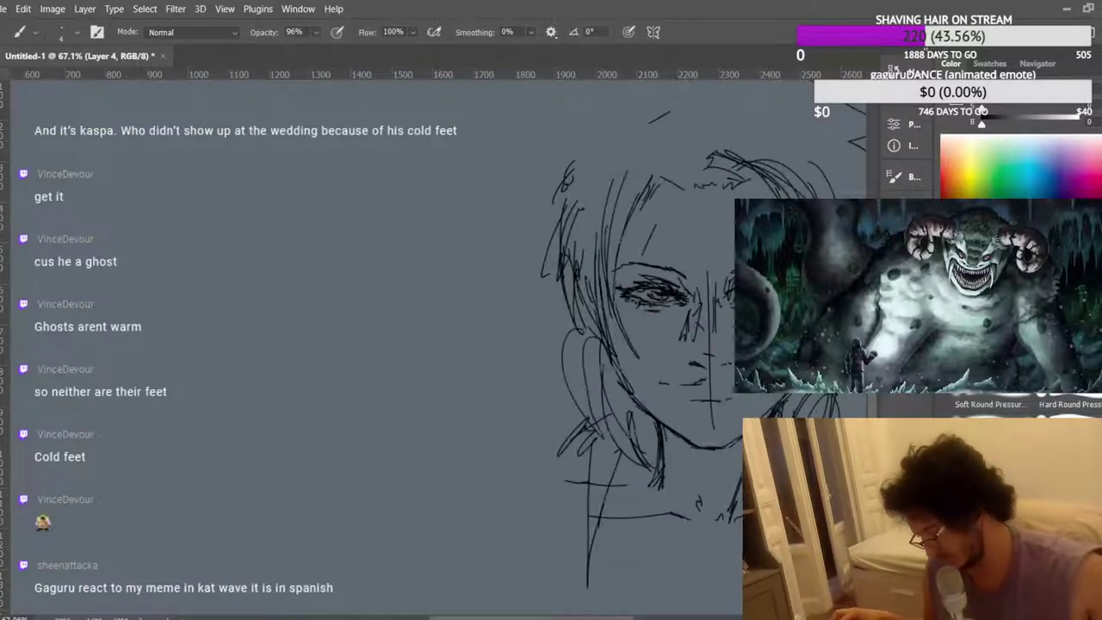
key(ctrl+0)
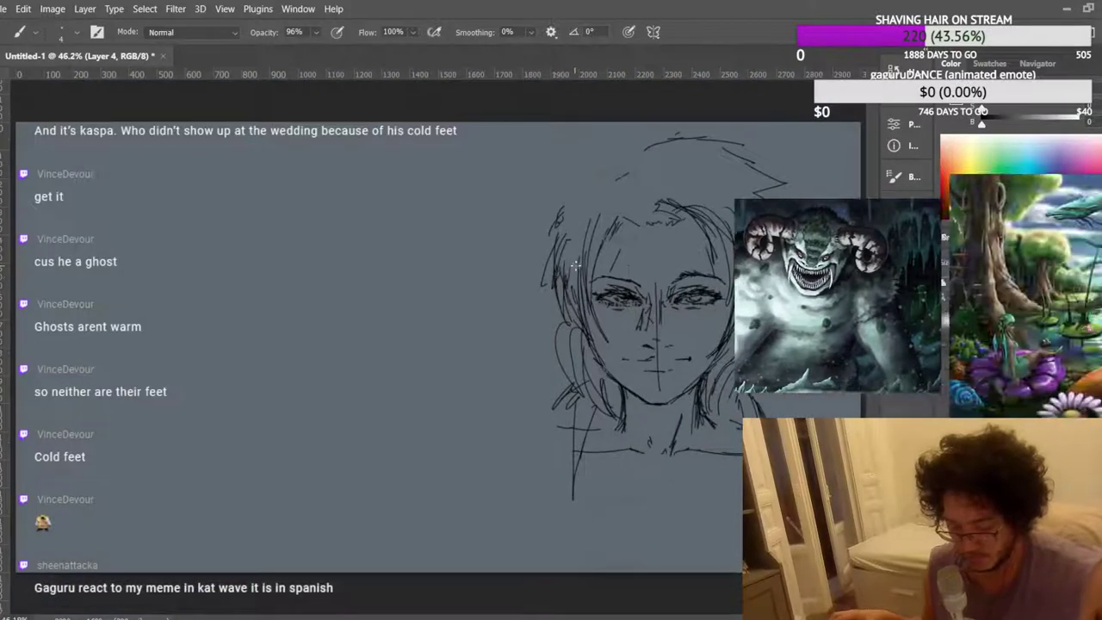
Mirror the canvas horizontally, switch to the portrait's layer and touch up the brow and eye lines.
key(ctrl+shift+h)
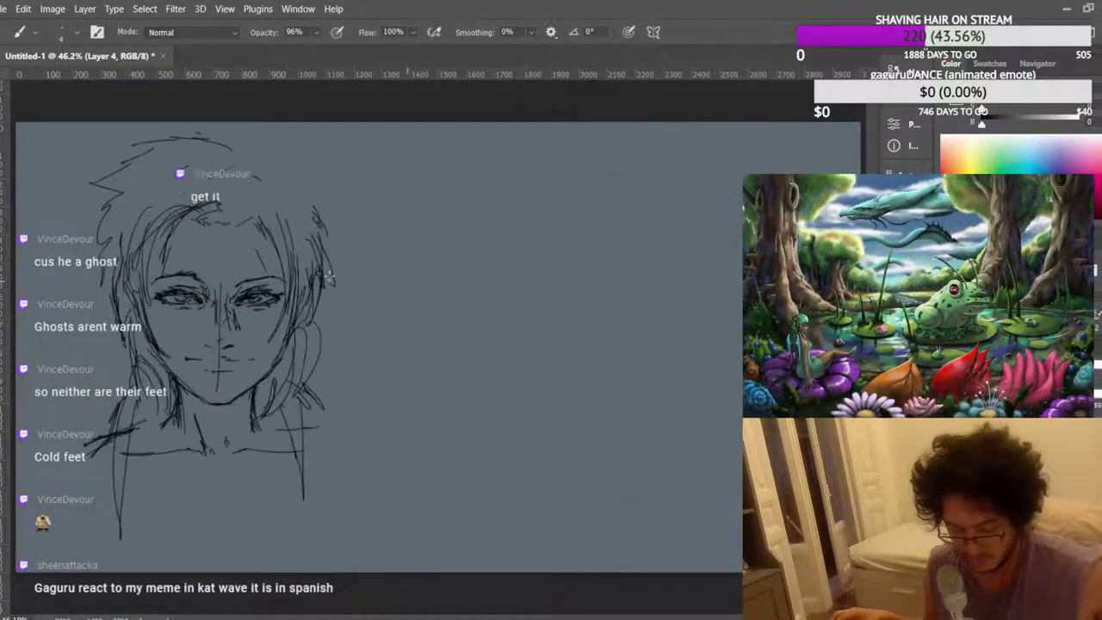
drag(116, 257, 150, 259)
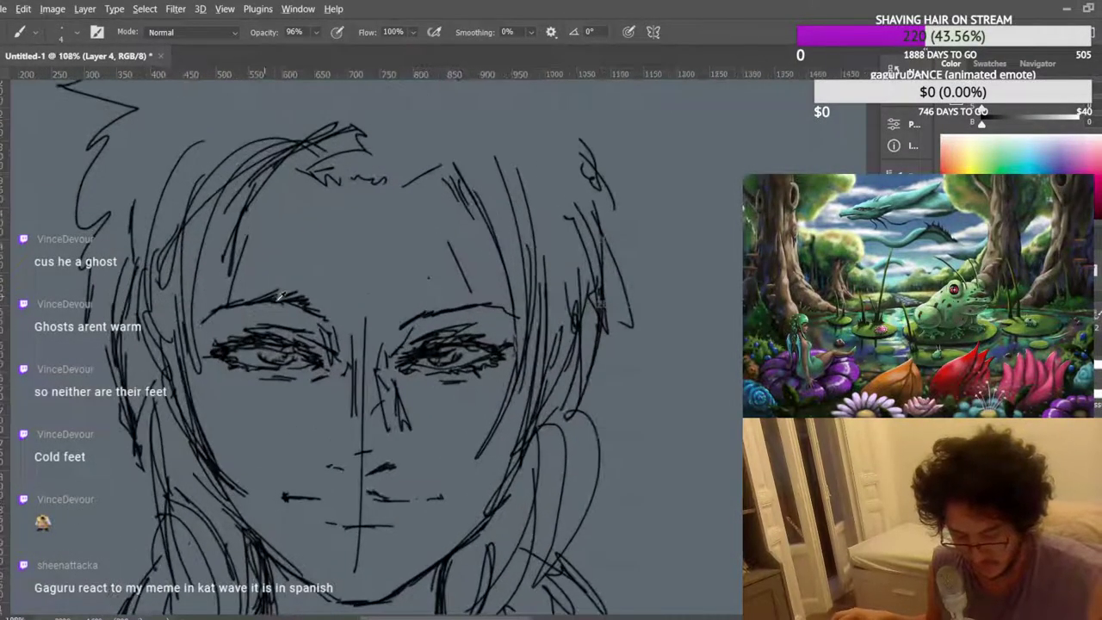
drag(280, 296, 241, 295)
drag(222, 396, 257, 398)
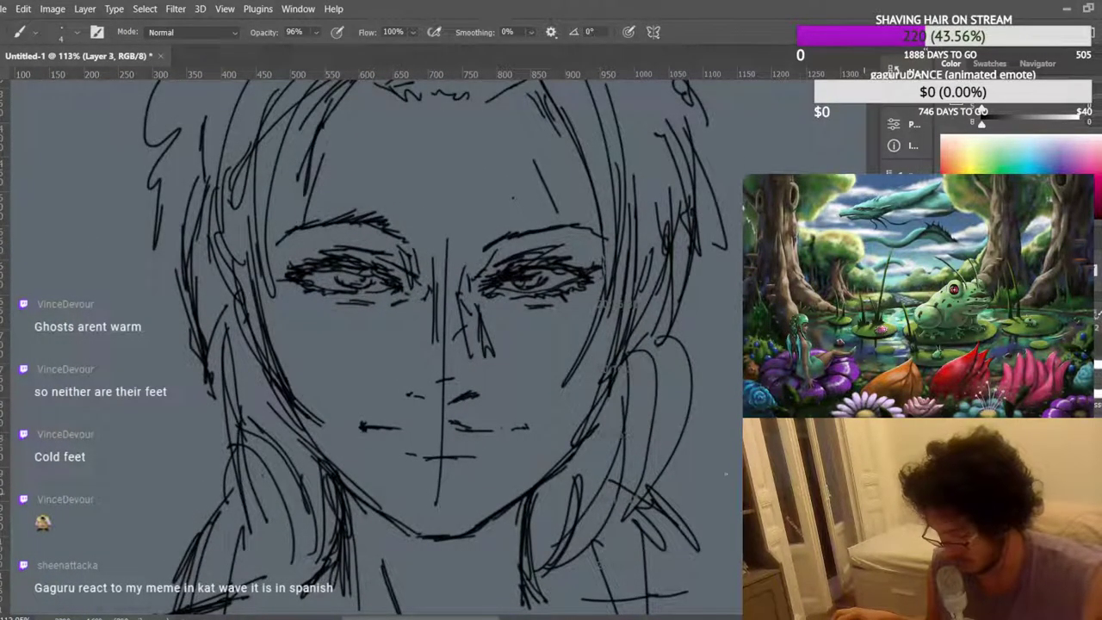
scroll(421, 378, down, 4)
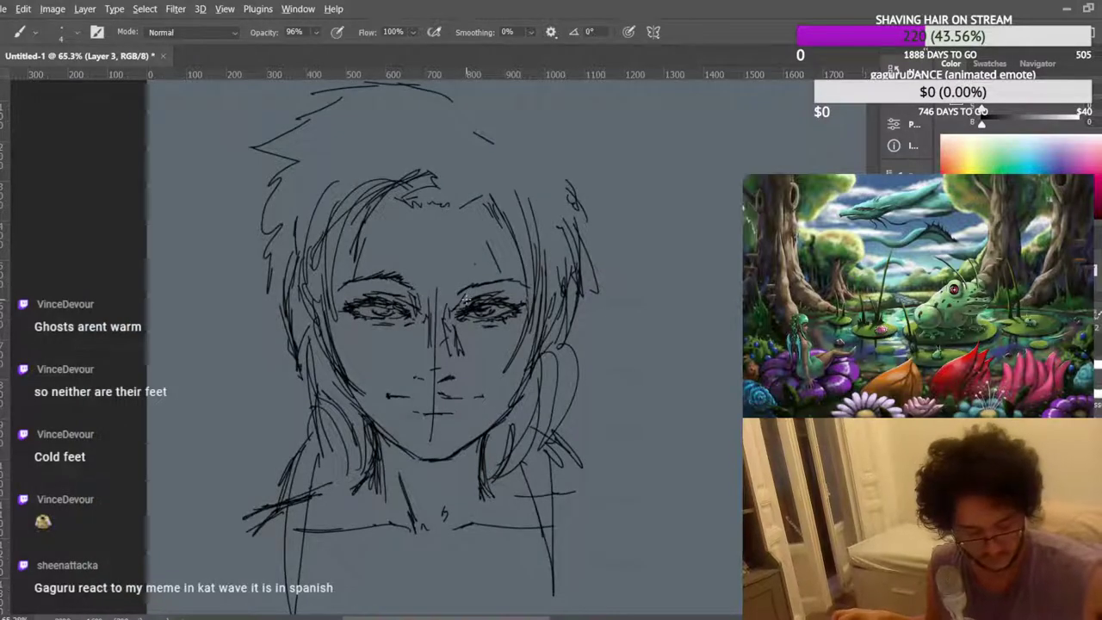
scroll(495, 335, up, 2)
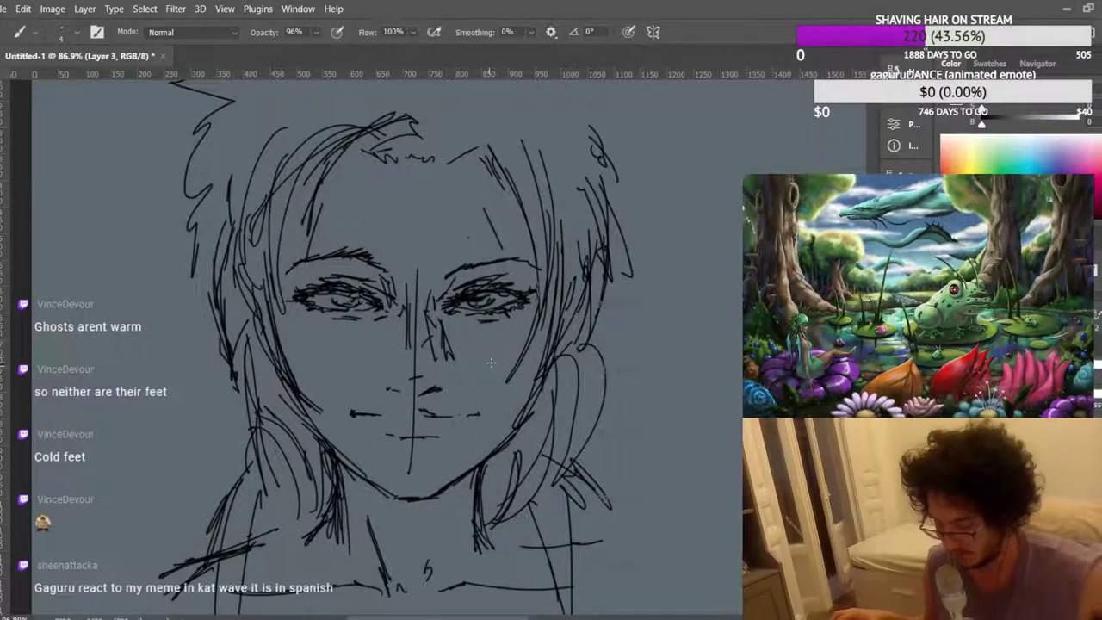
scroll(488, 366, up, 1)
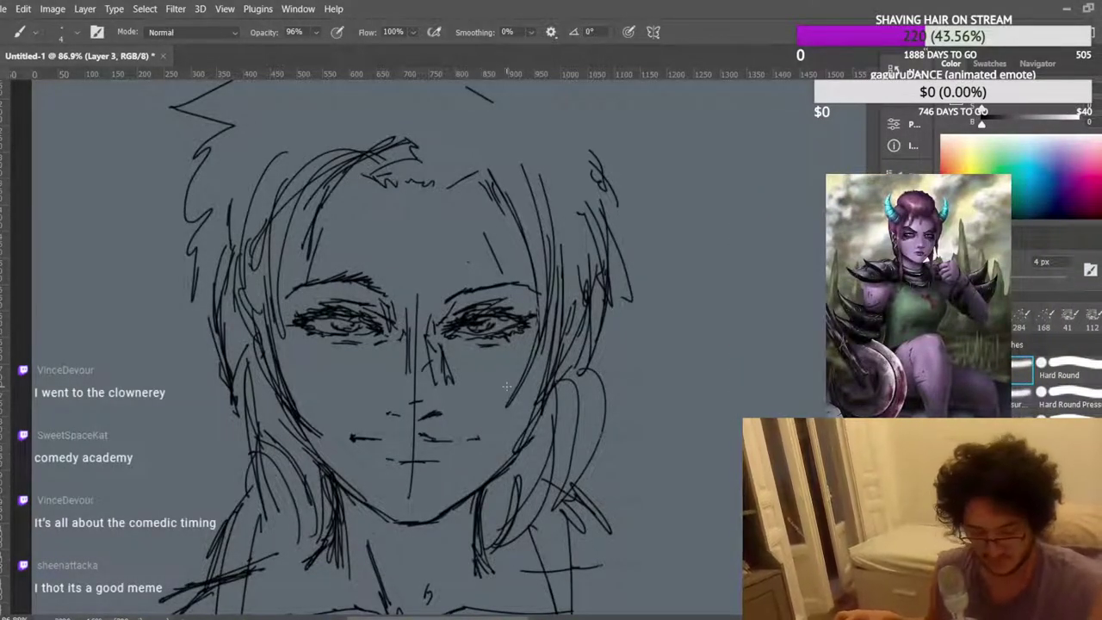
Set up a blank grey-blue canvas on an empty layer, with the finished portrait sketch out of view.
scroll(490, 365, down, 5)
scroll(263, 336, up, 3)
key(ctrl+shift+alt+n)
key(ctrl+BackSpace)
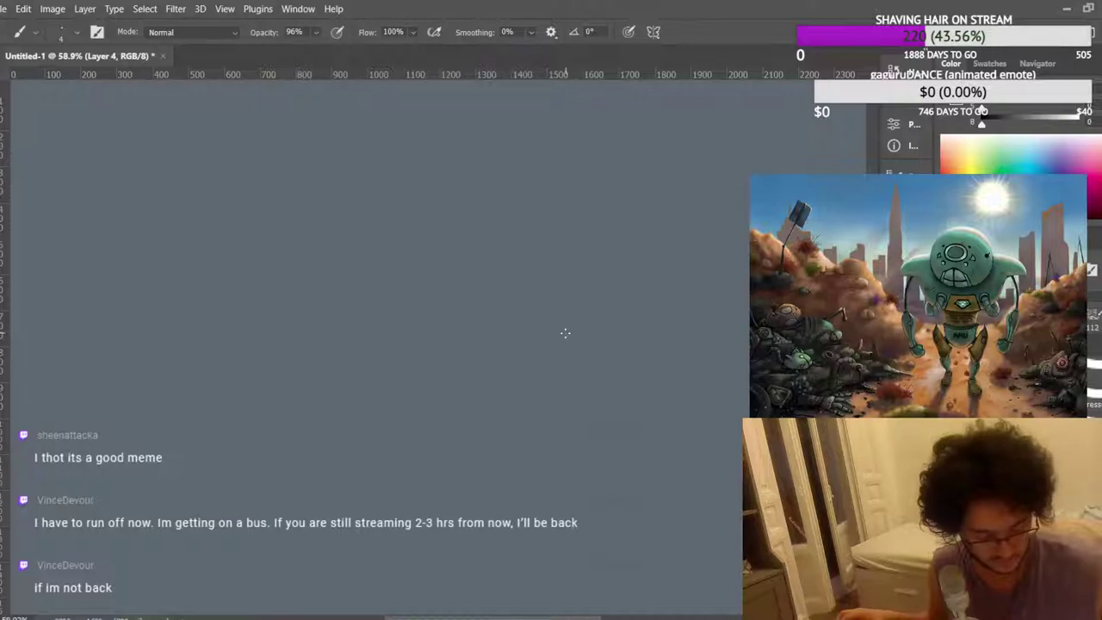
scroll(507, 335, up, 2)
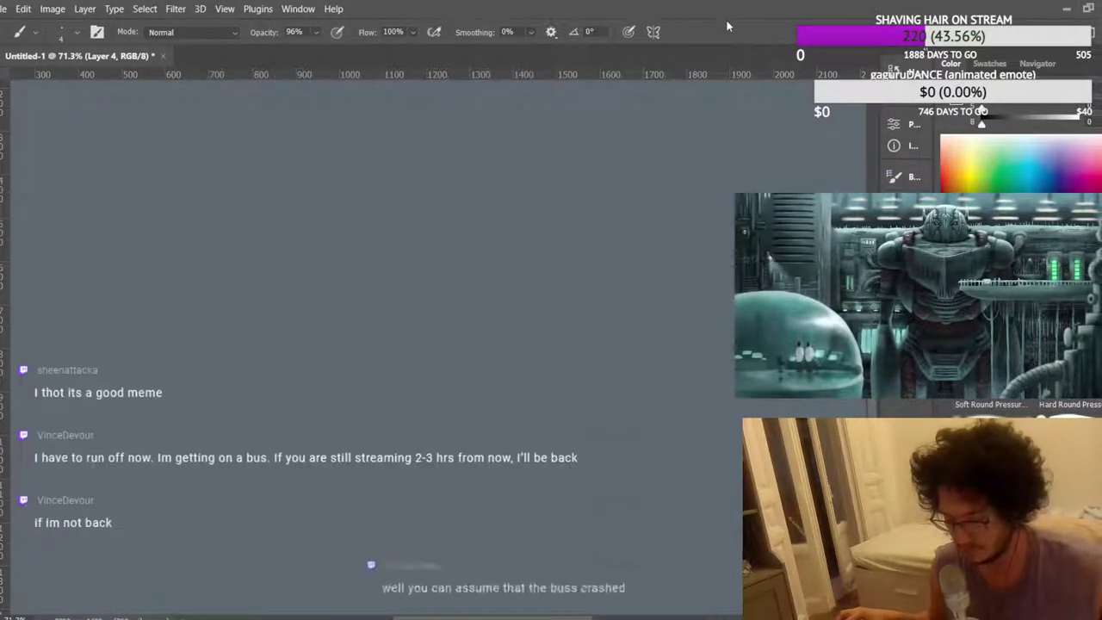
Sketch a curved nose bridge line with an almond-shaped eye outline on either side of it.
mouse_move(460, 352)
mouse_down()
mouse_move(439, 268)
mouse_move(463, 350)
mouse_up()
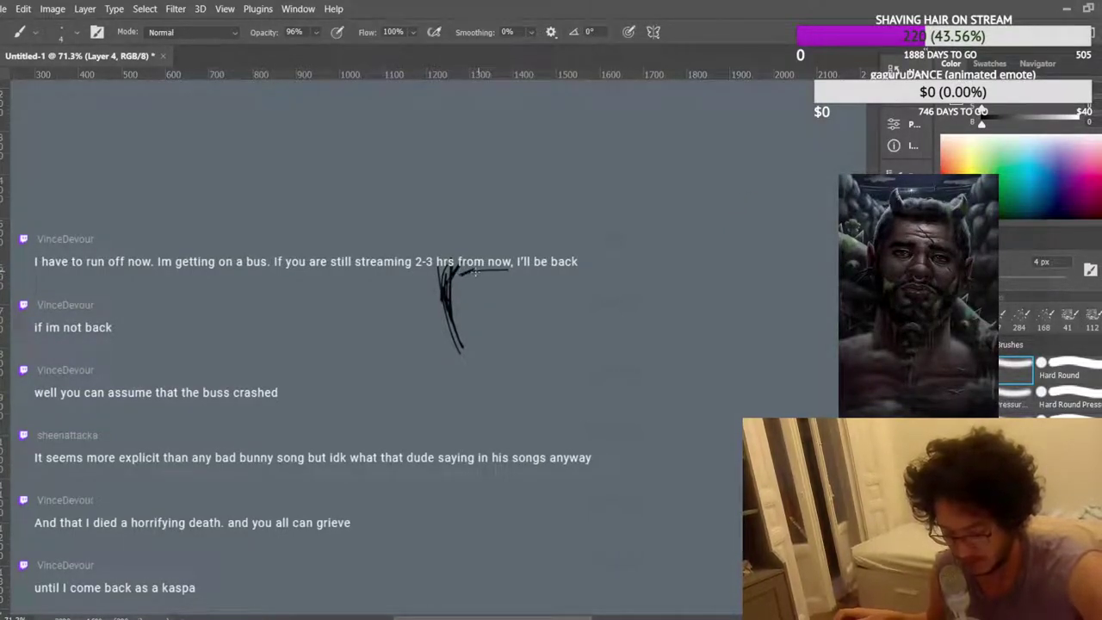
drag(459, 288, 484, 298)
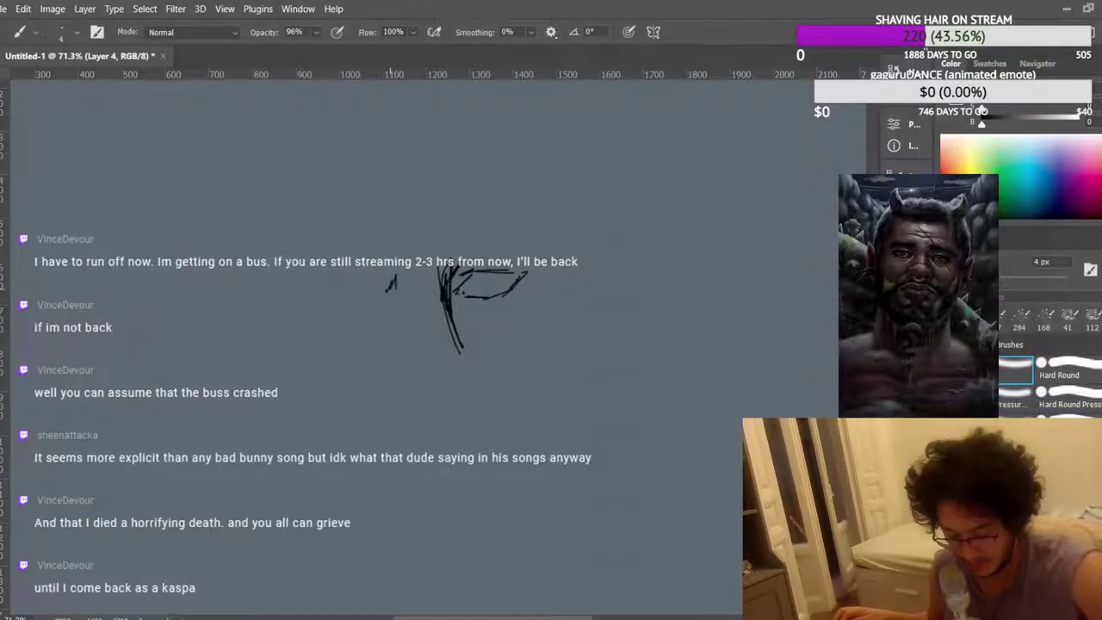
drag(359, 270, 319, 278)
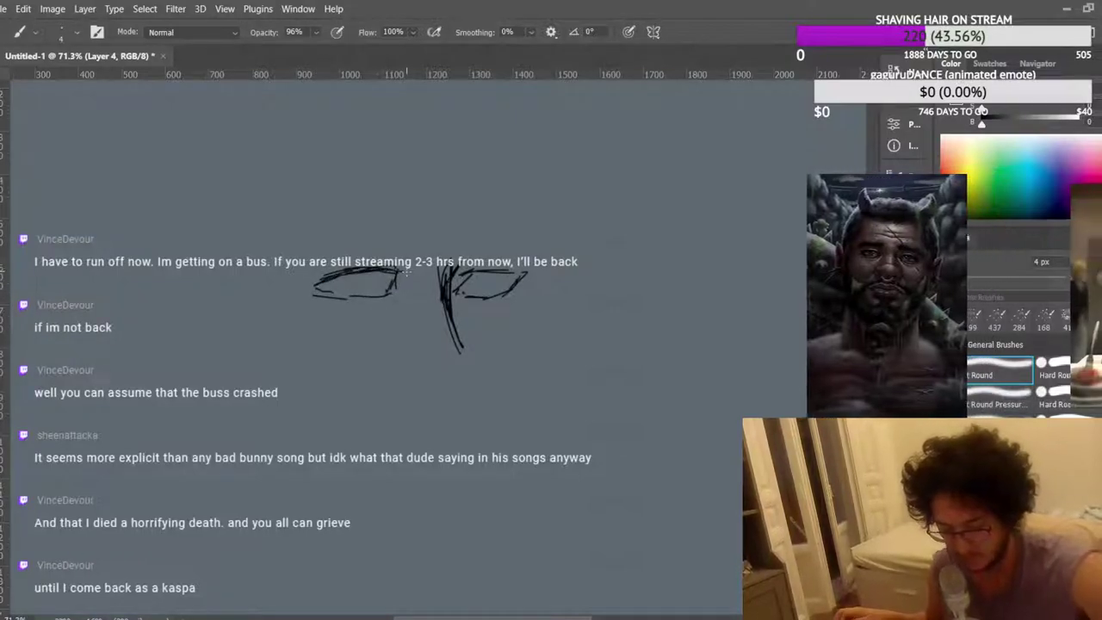
Lasso the inner end of the eye farther from the nose bridge line, shift it slightly outward with Free Transform and deselect.
scroll(334, 243, up, 1)
scroll(431, 229, up, 2)
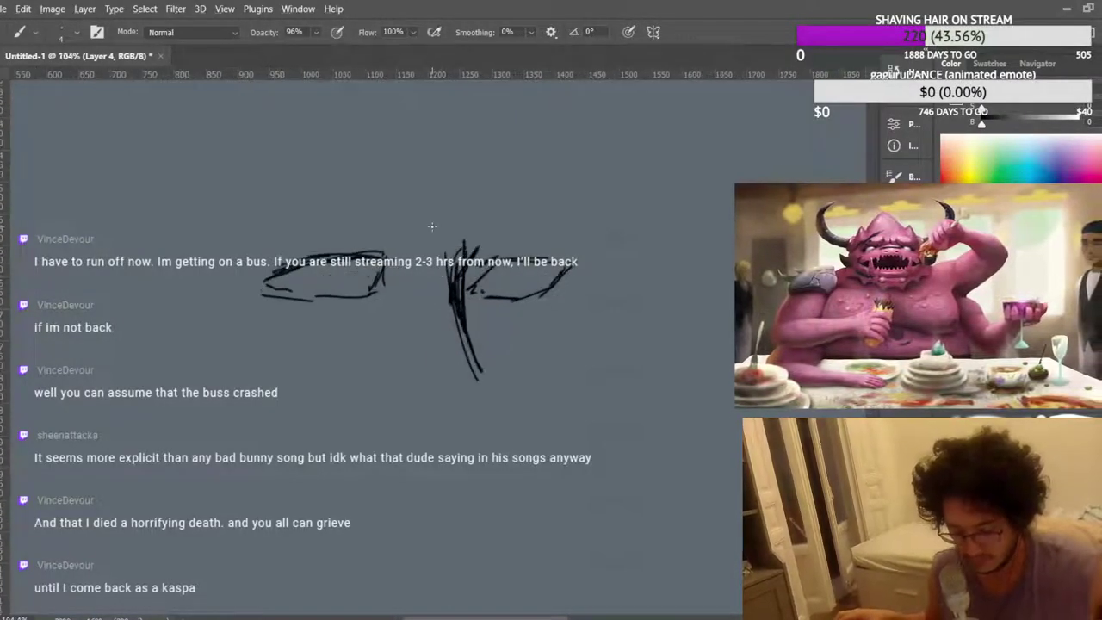
key(l)
mouse_move(389, 226)
mouse_down()
mouse_move(351, 370)
mouse_move(389, 226)
mouse_up()
key(ctrl+t)
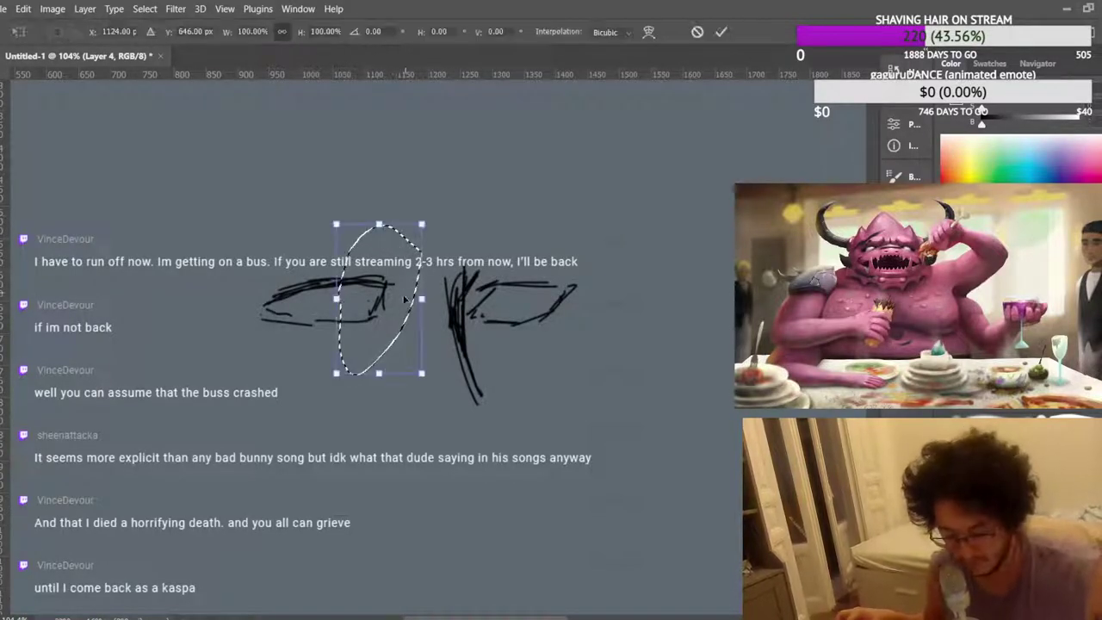
drag(396, 323, 393, 321)
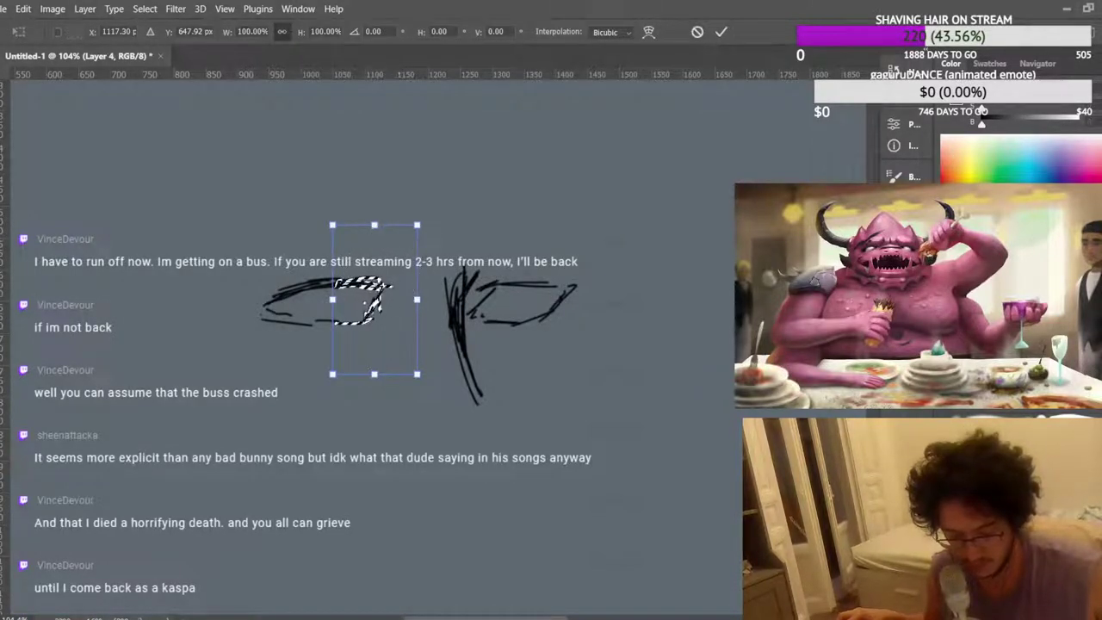
key(Return)
key(ctrl+d)
scroll(383, 192, down, 2)
scroll(266, 187, up, 1)
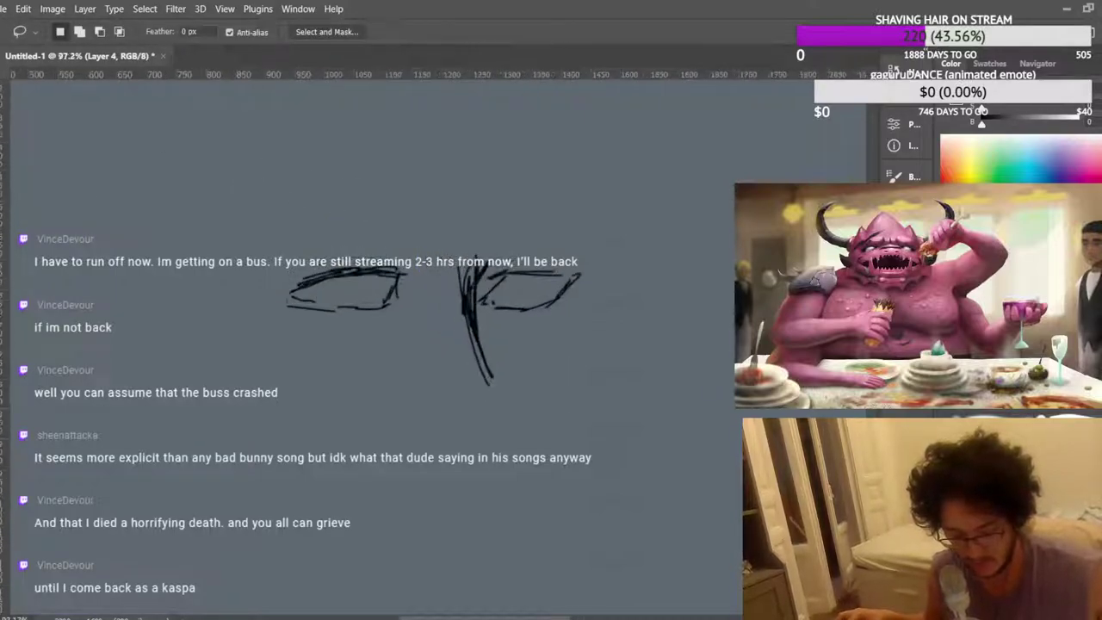
Brush a thin eyelid crease above each of the two eyes.
key(b)
scroll(393, 297, up, 1)
drag(394, 297, 359, 282)
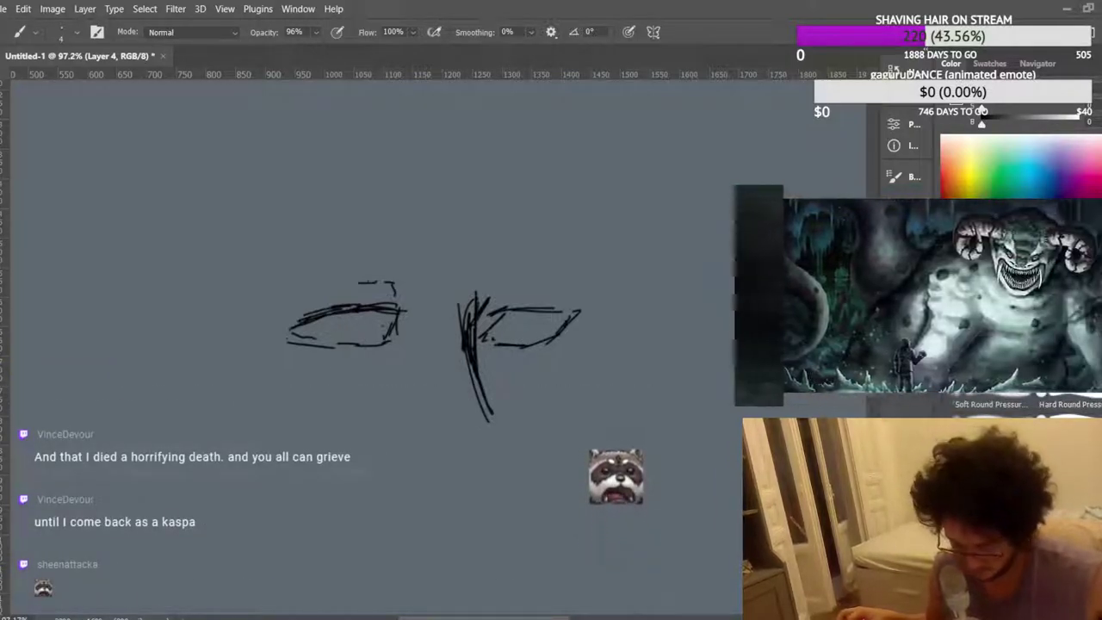
drag(382, 284, 331, 288)
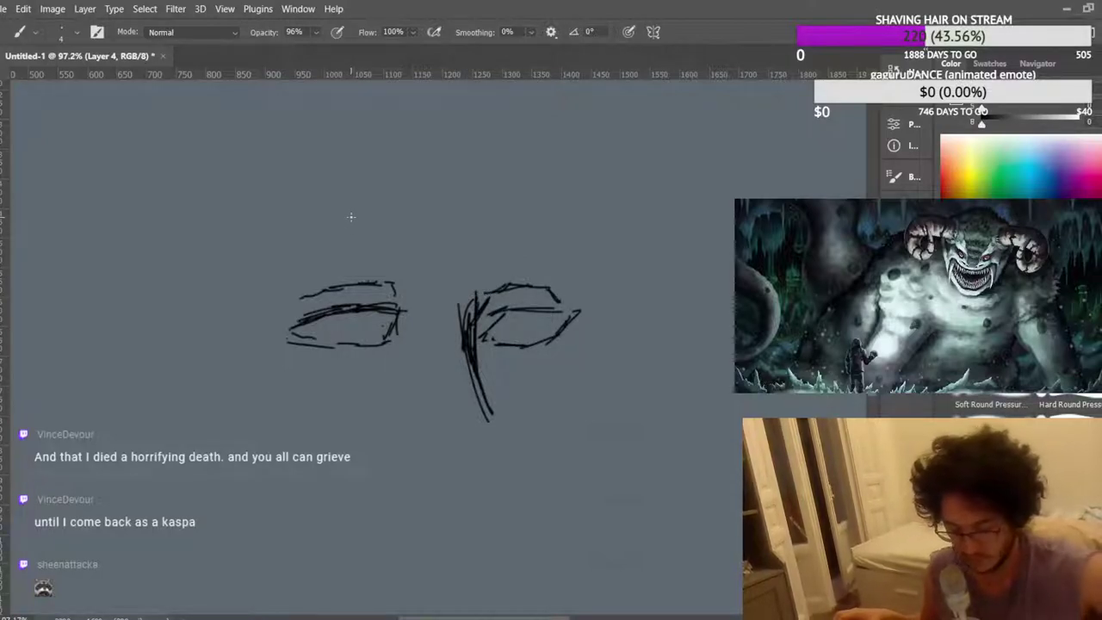
Thicken the upper lash lines and eye corners, and add short vertical iris strokes inside both eyes.
mouse_move(526, 315)
mouse_down()
mouse_move(586, 310)
mouse_move(565, 325)
mouse_up()
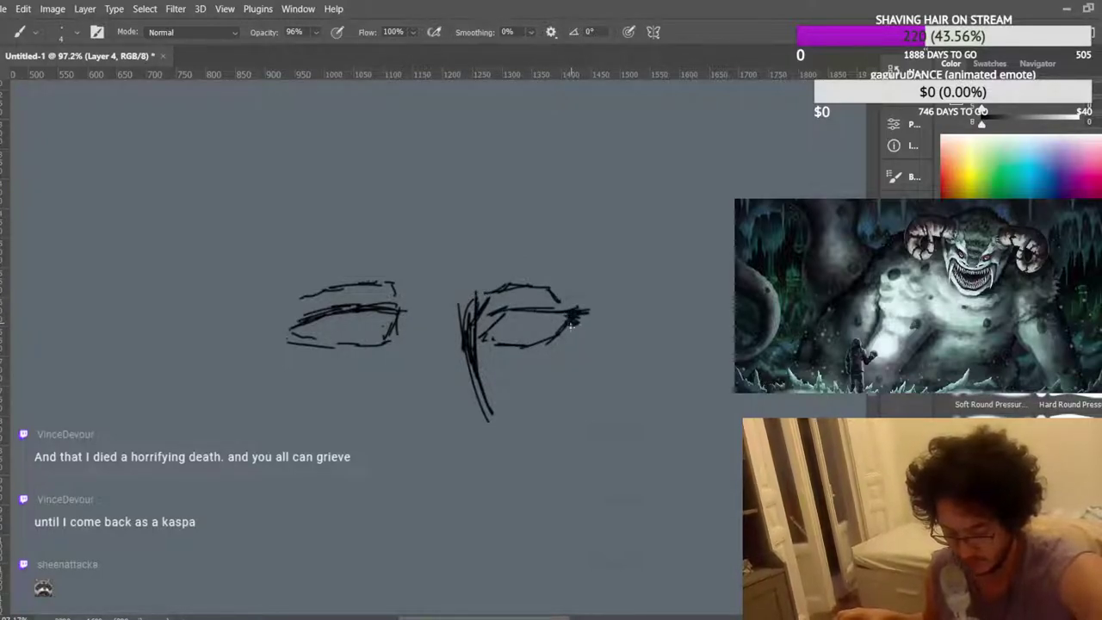
mouse_move(392, 307)
mouse_down()
mouse_move(410, 309)
mouse_move(397, 321)
mouse_up()
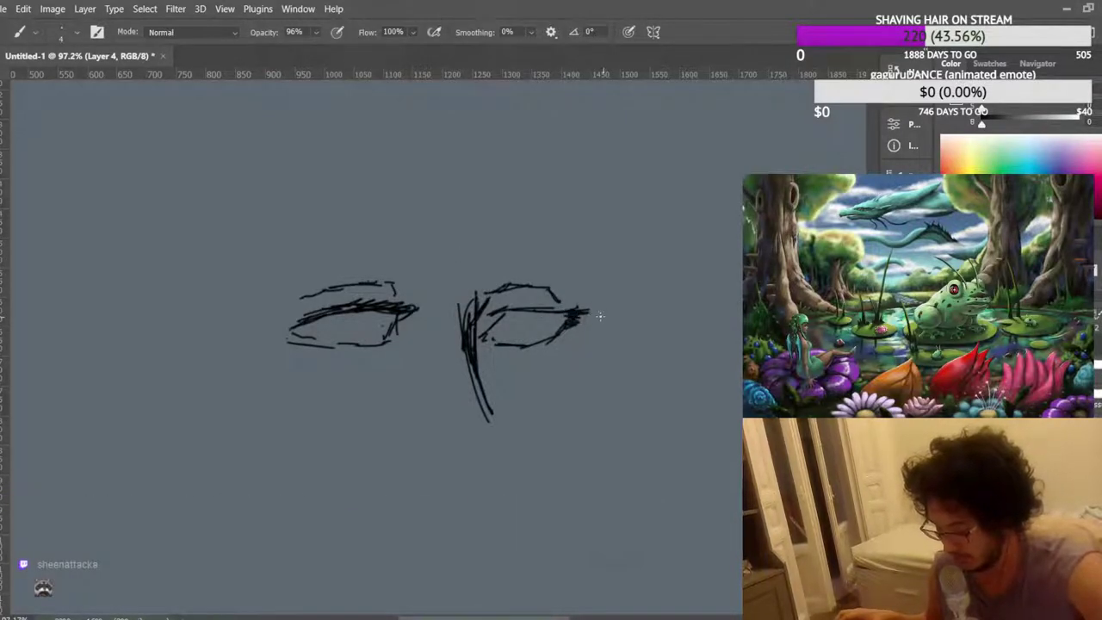
drag(527, 314, 506, 308)
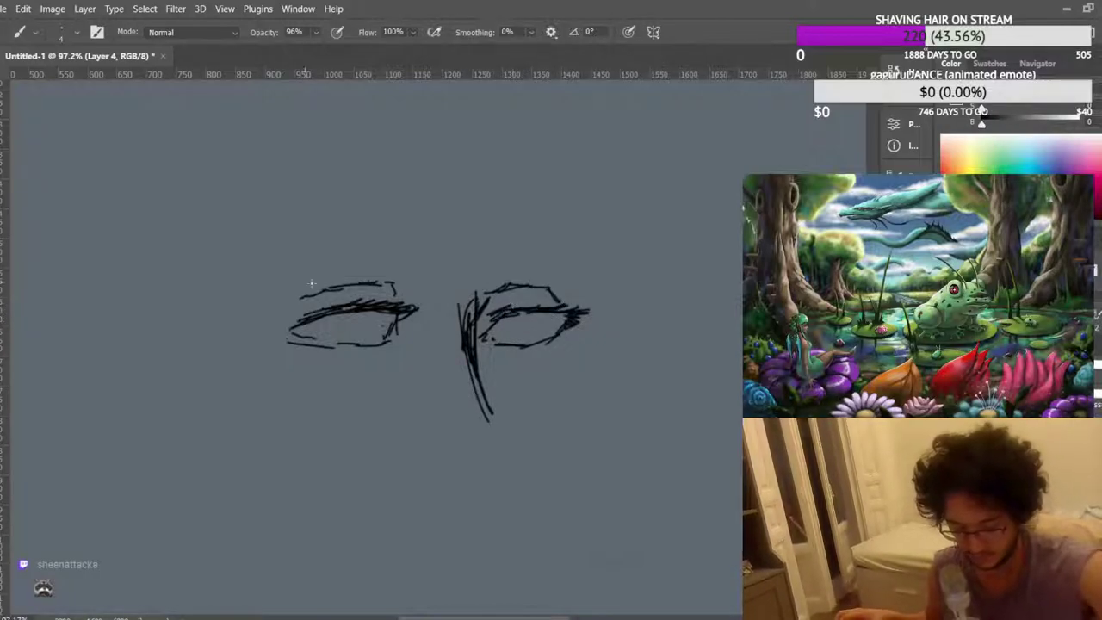
mouse_move(380, 313)
mouse_down()
mouse_move(377, 338)
mouse_move(360, 328)
mouse_up()
drag(542, 315, 539, 342)
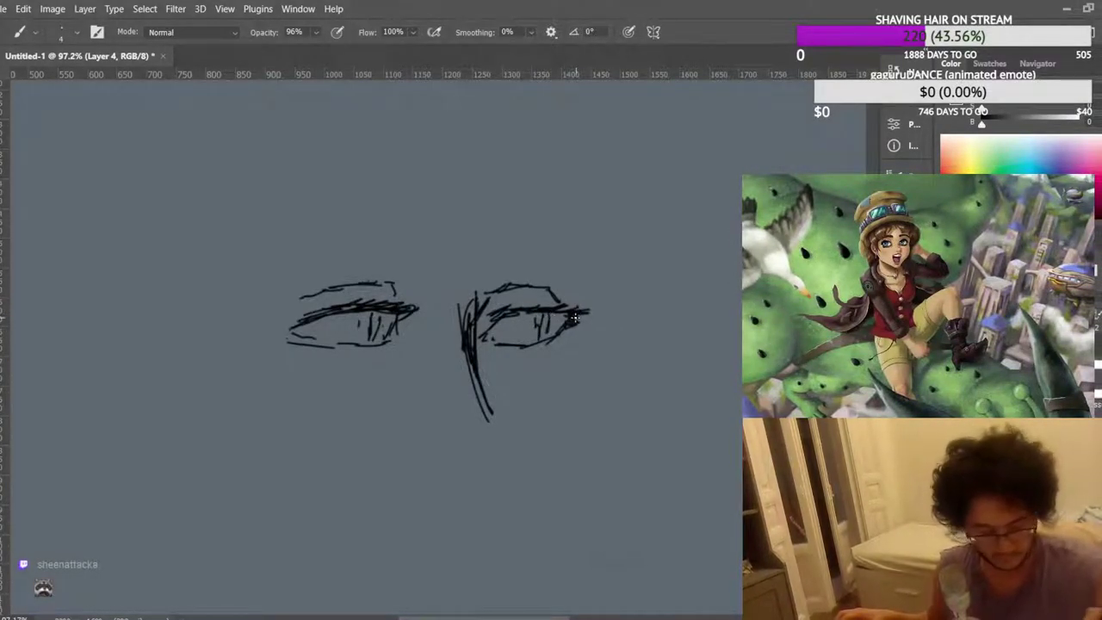
Sketch the underside of the nose with a dark nostril mark and a short dash for the other nostril.
scroll(575, 317, down, 1)
drag(476, 348, 492, 399)
mouse_move(478, 437)
mouse_down()
mouse_move(457, 459)
mouse_move(471, 454)
mouse_move(422, 437)
mouse_up()
scroll(463, 370, down, 3)
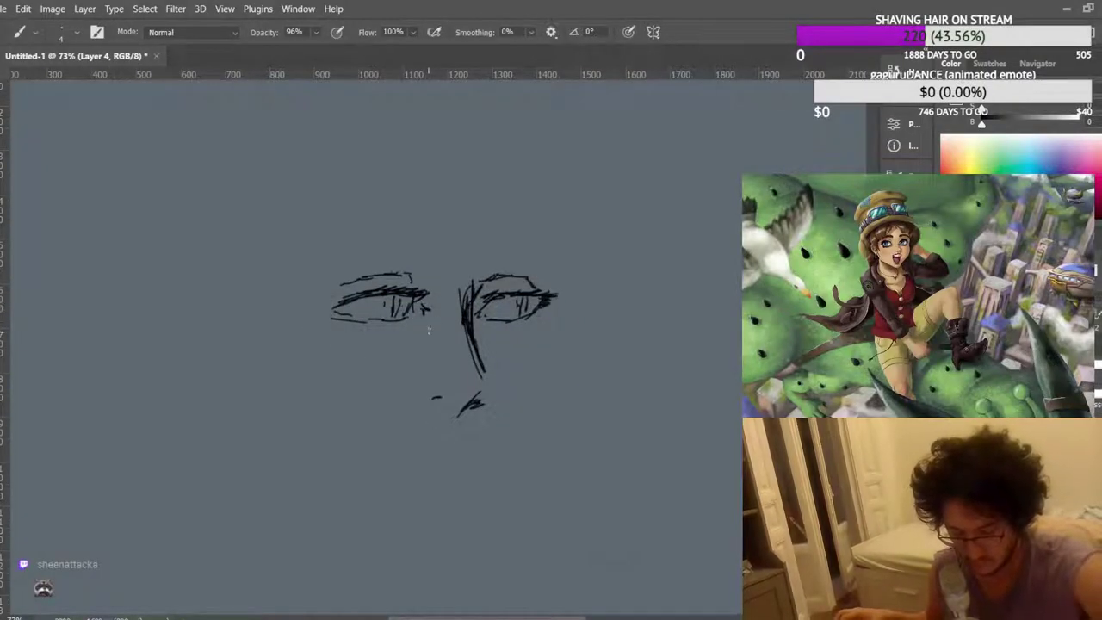
Sketch the mouth below the nose with an upper lip contour, a parting mark and a curved lower lip.
scroll(428, 332, down, 2)
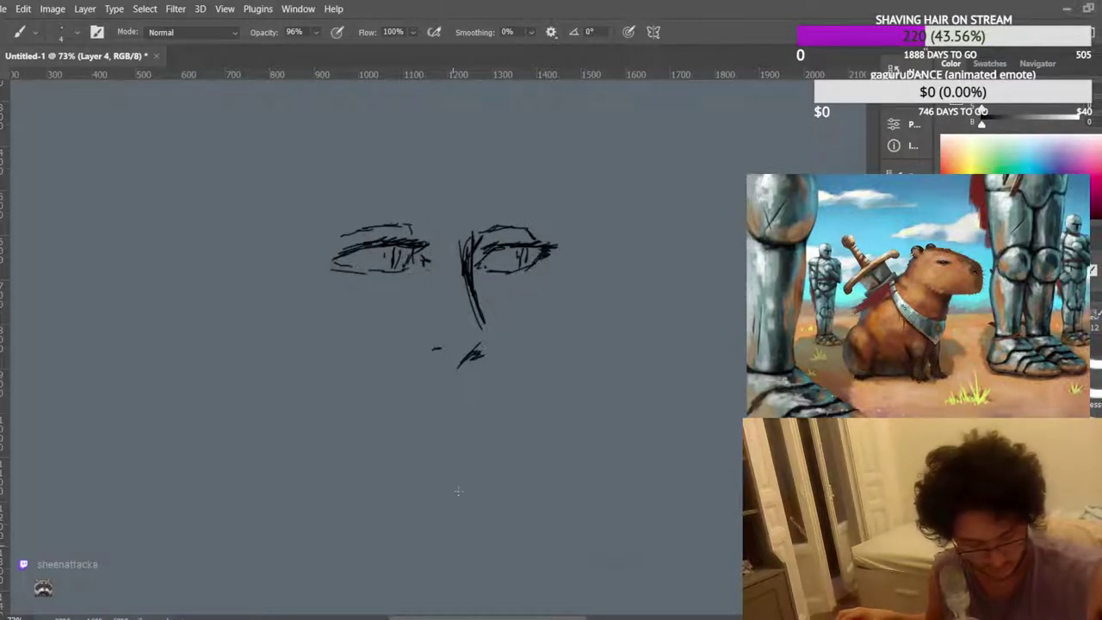
drag(443, 385, 410, 393)
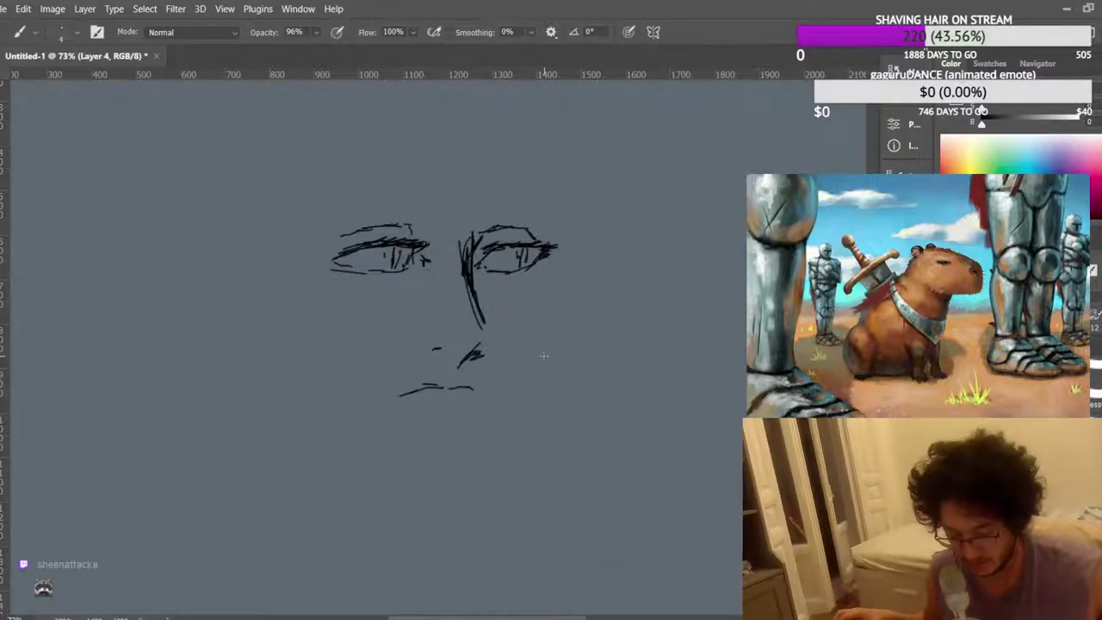
mouse_move(449, 387)
mouse_down()
mouse_move(482, 398)
mouse_move(438, 404)
mouse_move(433, 432)
mouse_move(468, 424)
mouse_up()
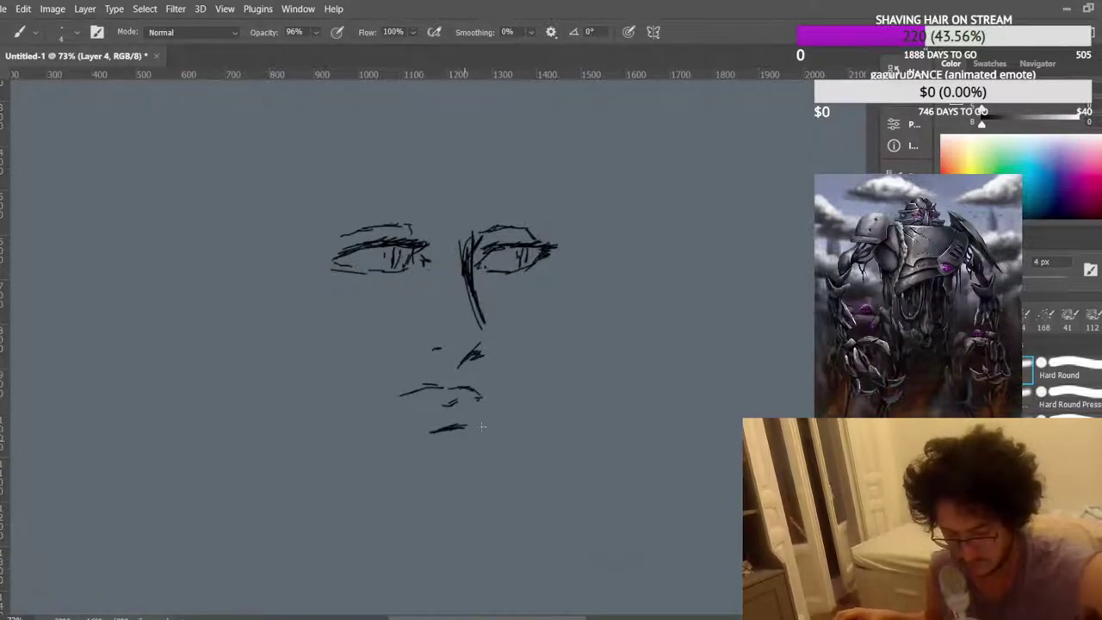
scroll(484, 315, up, 2)
scroll(513, 280, down, 2)
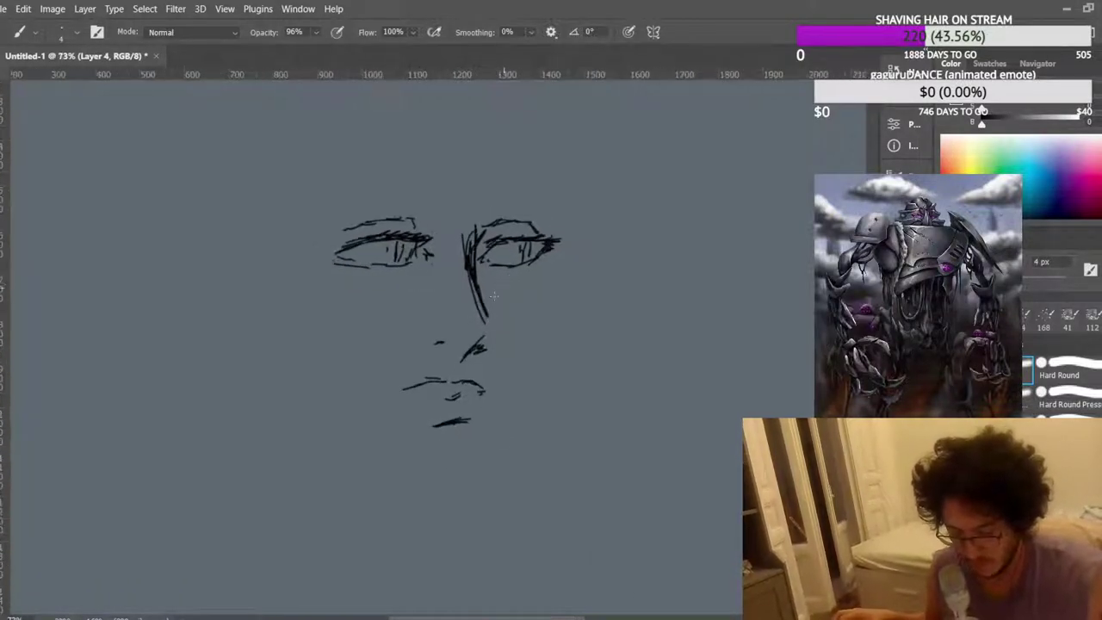
scroll(514, 280, up, 1)
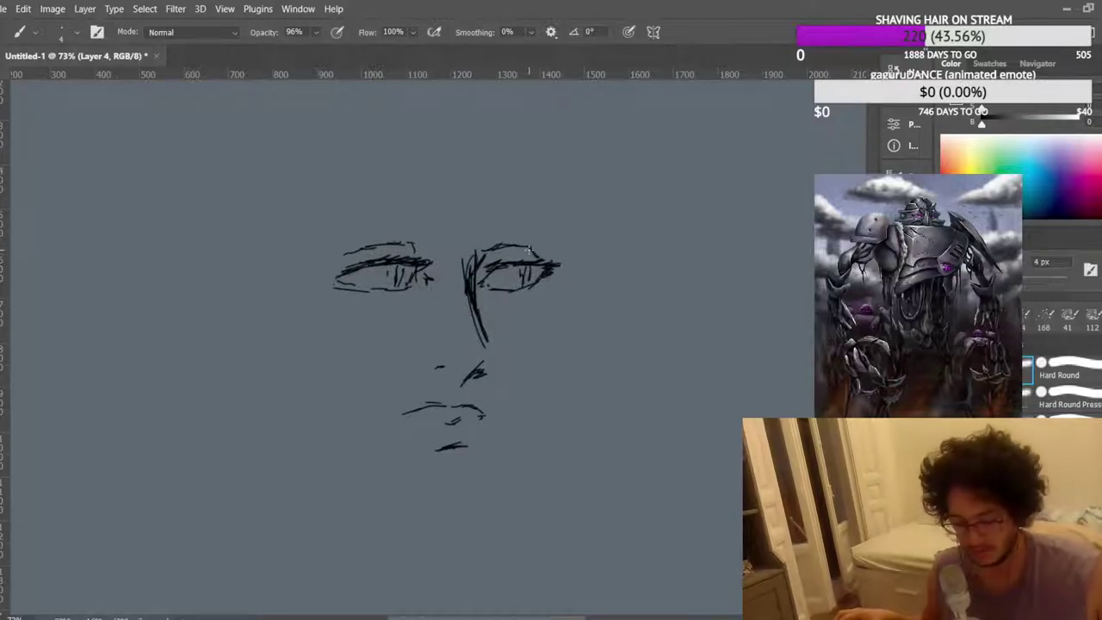
mouse_move(414, 446)
mouse_down()
mouse_move(471, 440)
mouse_move(462, 446)
mouse_move(496, 420)
mouse_up()
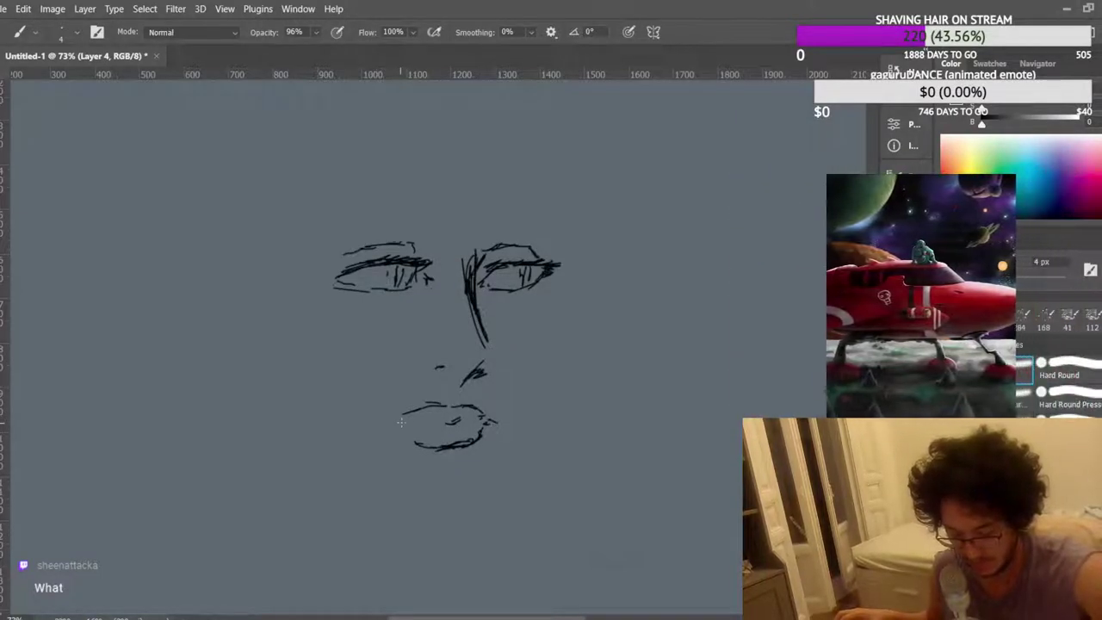
drag(389, 417, 377, 421)
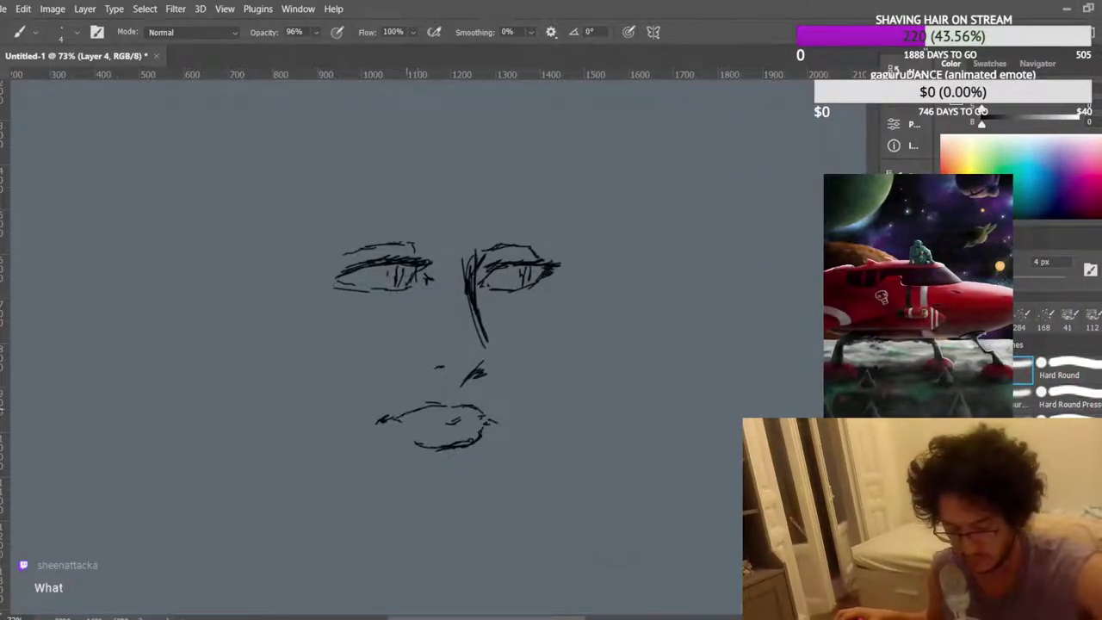
key(ctrl+z)
key(ctrl+z)
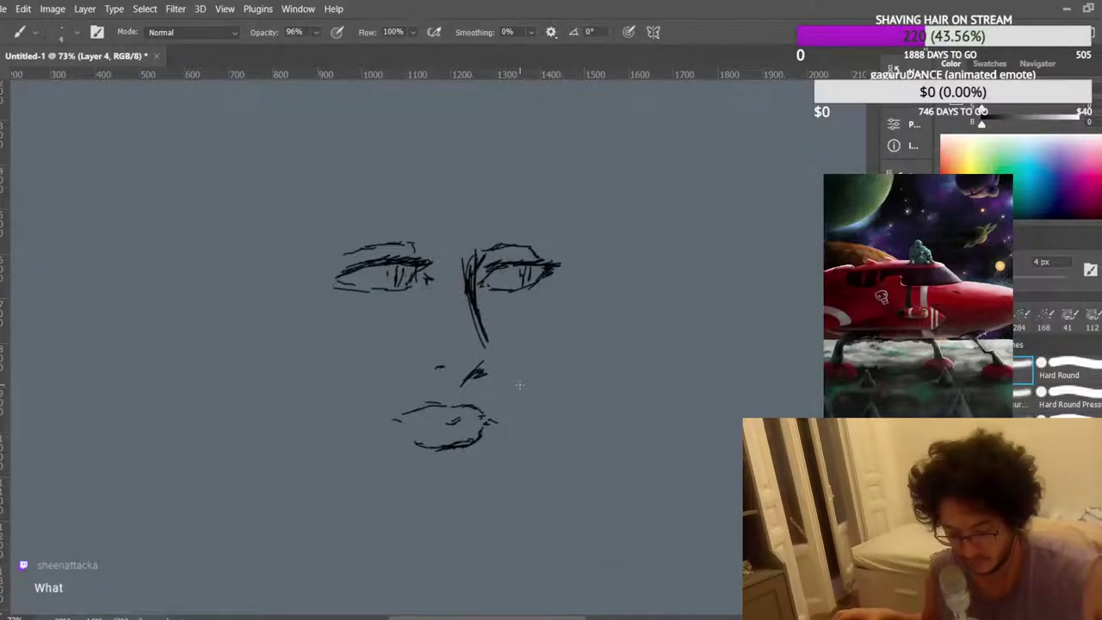
Mirror the canvas horizontally, define the mouth's parting line and refine the lower eyelids and the wider eye's crease.
scroll(494, 405, left, 5)
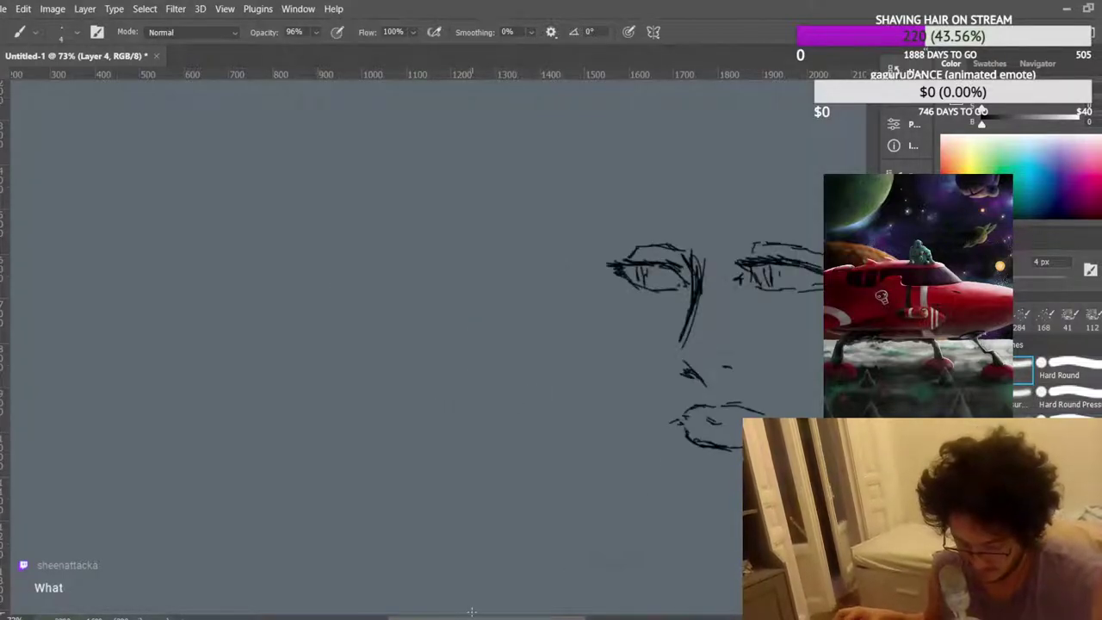
scroll(472, 611, right, 5)
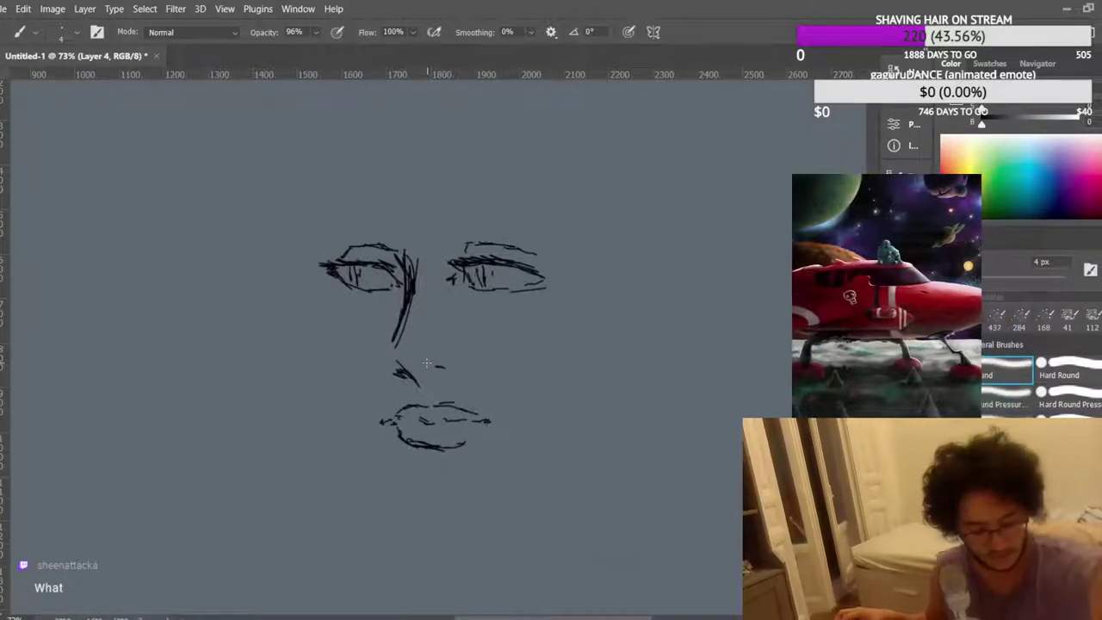
scroll(465, 301, up, 1)
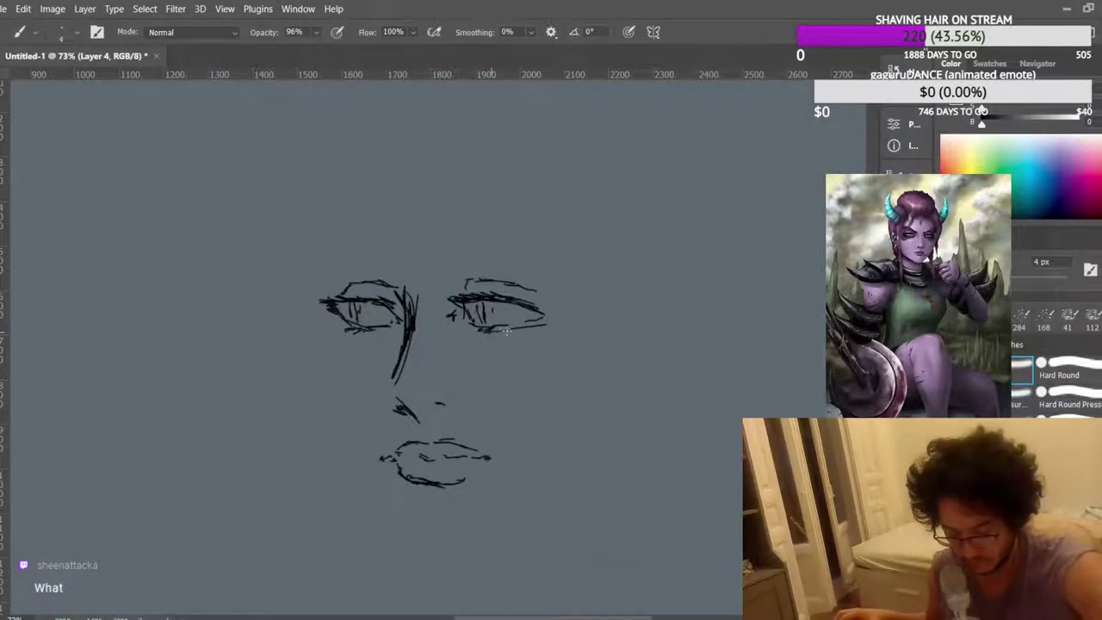
drag(527, 312, 543, 319)
drag(471, 283, 509, 280)
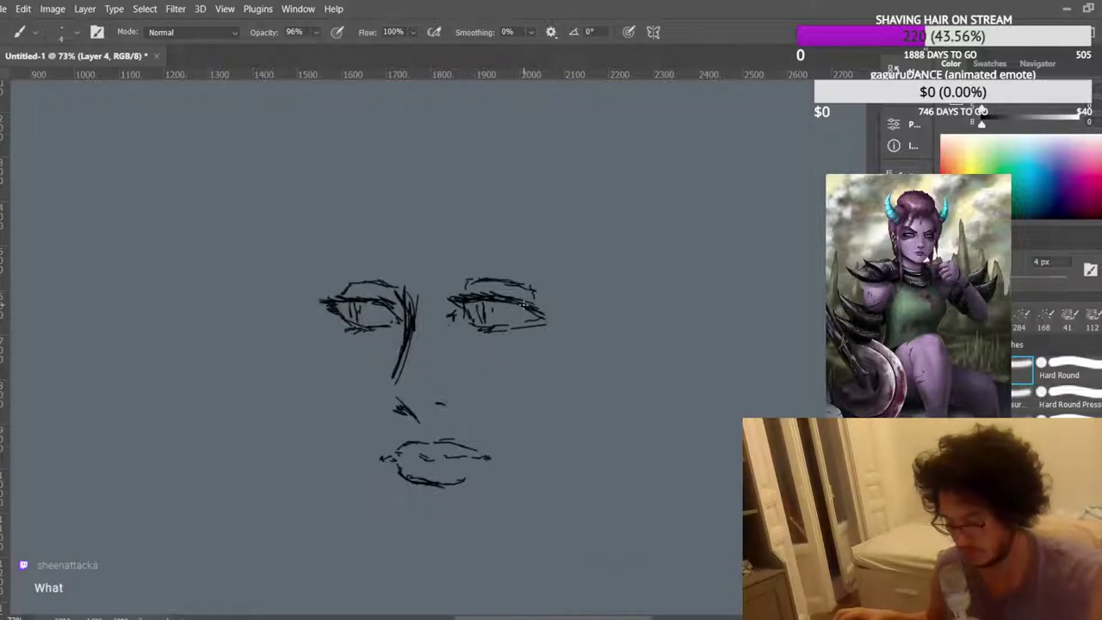
scroll(436, 301, up, 1)
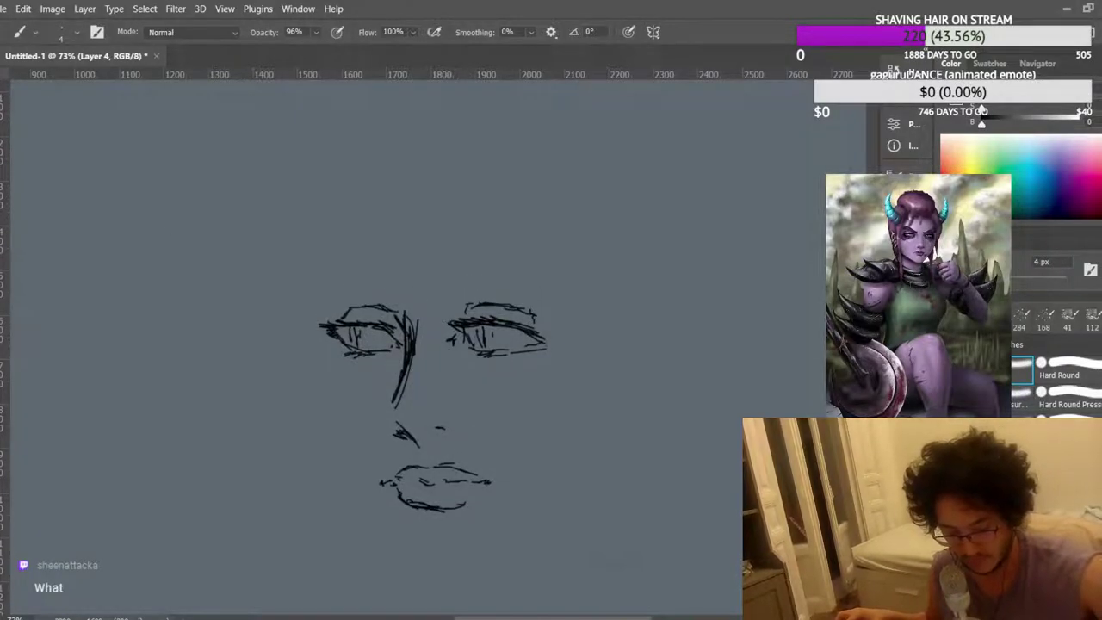
key(l)
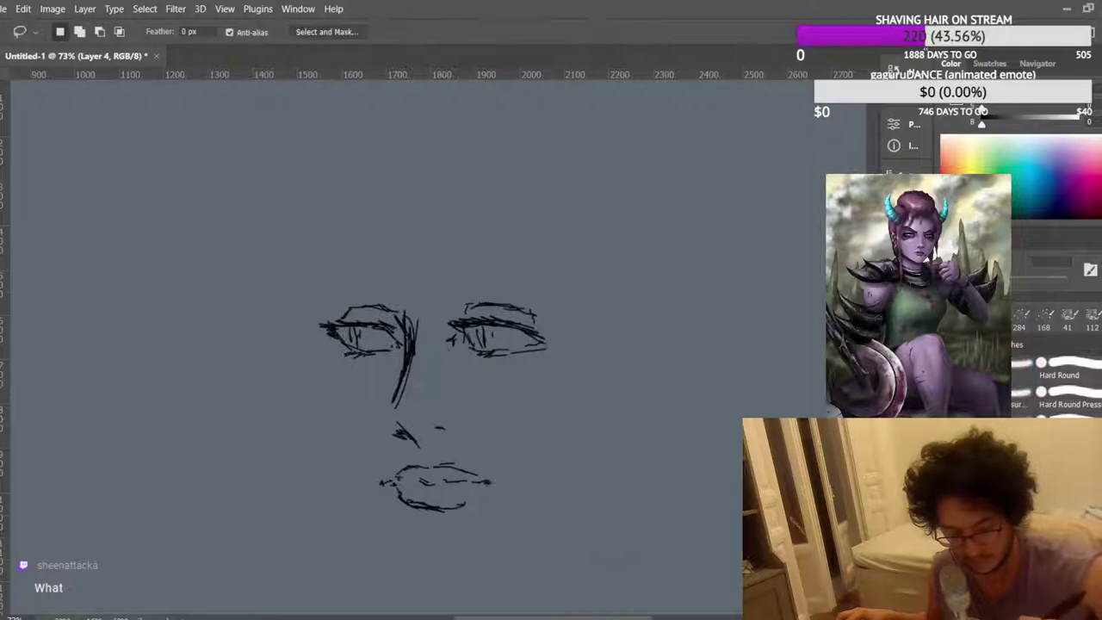
mouse_move(385, 376)
mouse_down()
mouse_move(375, 422)
mouse_move(384, 430)
mouse_move(396, 411)
mouse_move(396, 374)
mouse_up()
key(ctrl+d)
drag(479, 241, 435, 240)
scroll(482, 294, up, 1)
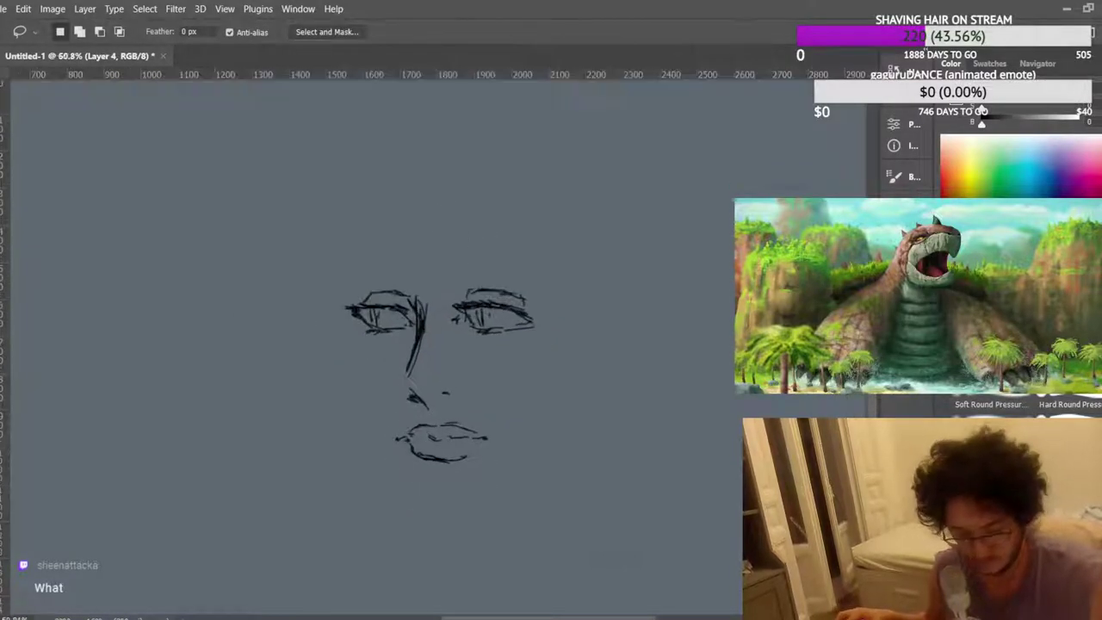
Sketch the chin with jaw lines rising on both sides of the face, plus a short shadow mark beneath the lower lip.
key(b)
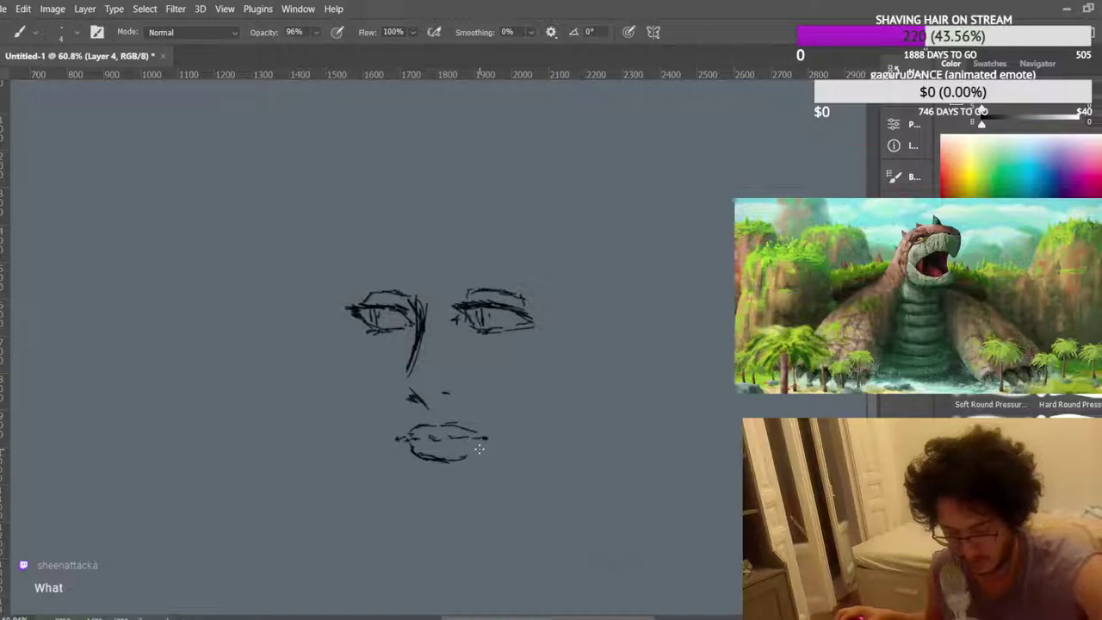
mouse_move(431, 512)
mouse_down()
mouse_move(462, 510)
mouse_move(508, 480)
mouse_up()
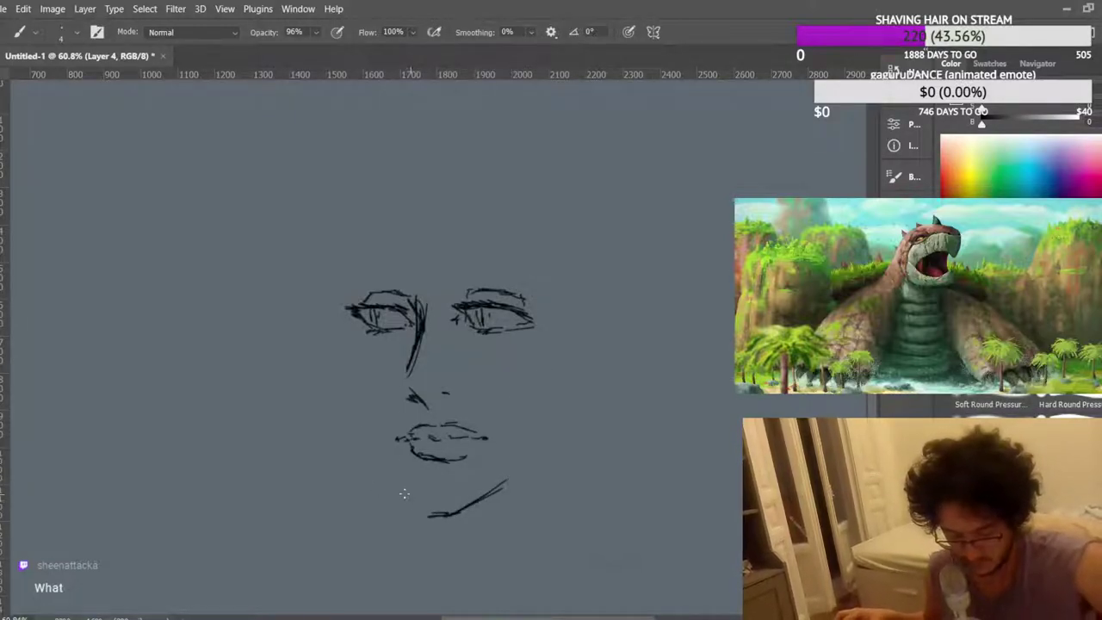
mouse_move(415, 510)
mouse_down()
mouse_move(346, 401)
mouse_move(341, 372)
mouse_up()
mouse_move(470, 501)
mouse_down()
mouse_move(548, 461)
mouse_move(582, 389)
mouse_up()
scroll(560, 260, down, 3)
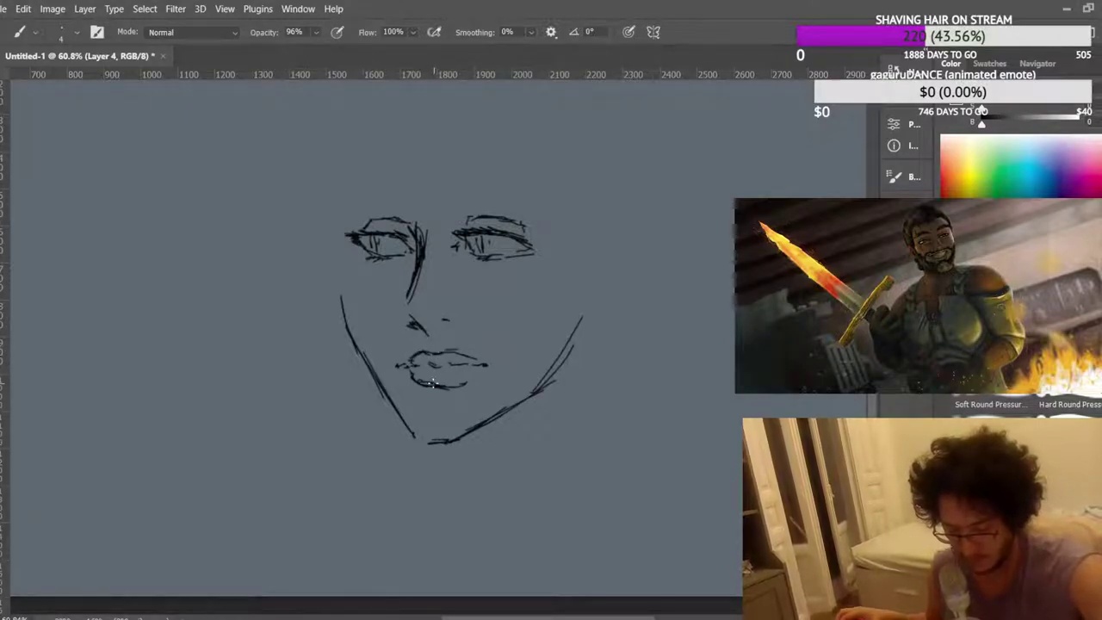
scroll(499, 322, up, 2)
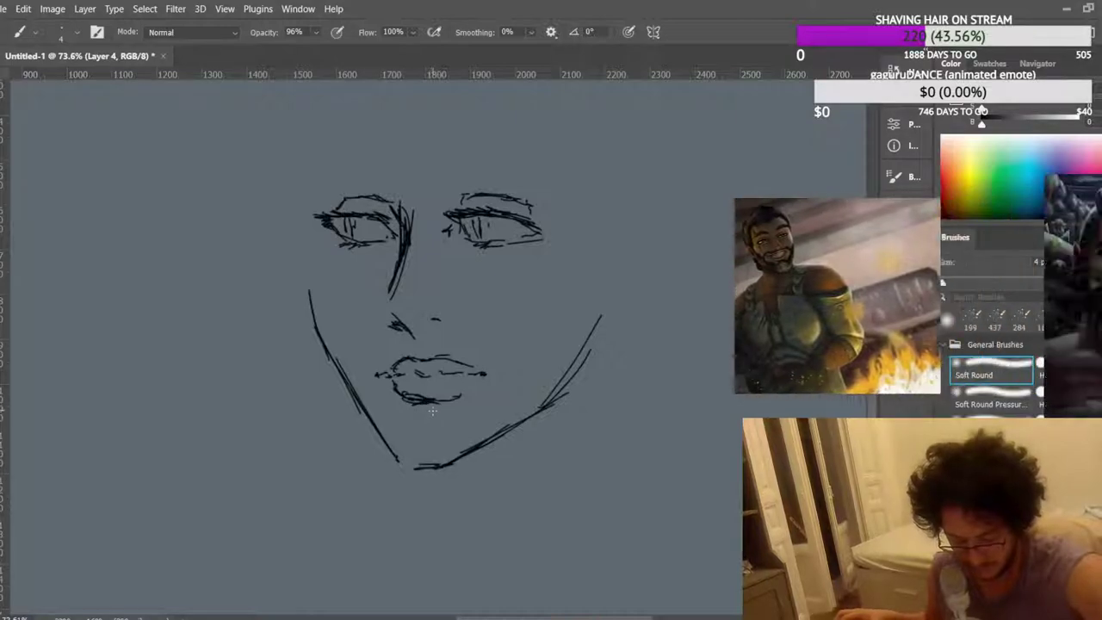
scroll(447, 293, up, 3)
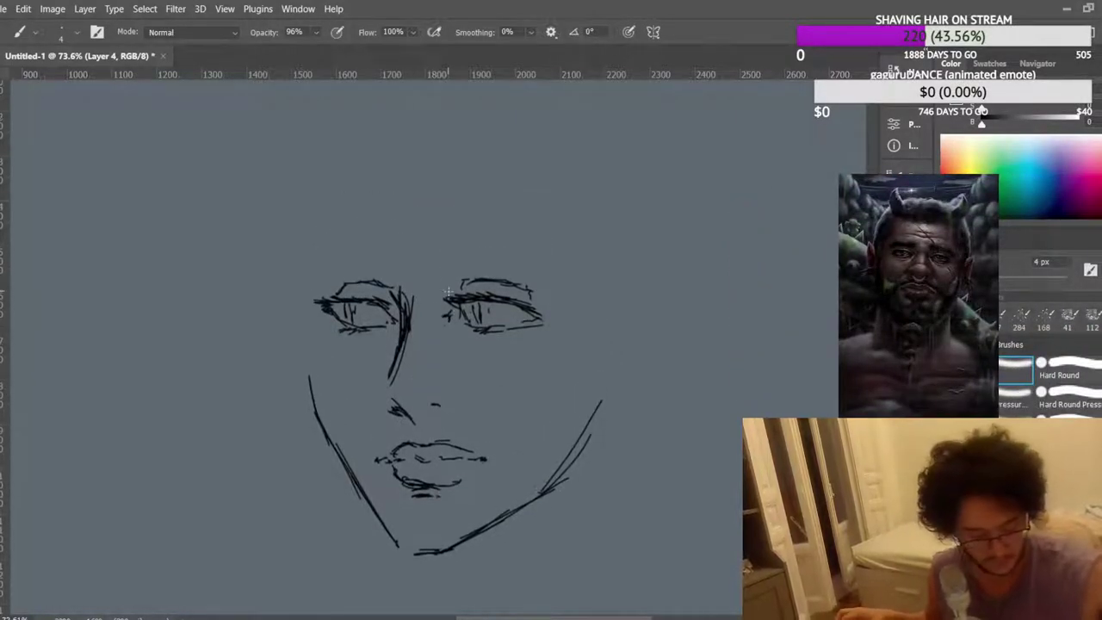
scroll(543, 333, down, 1)
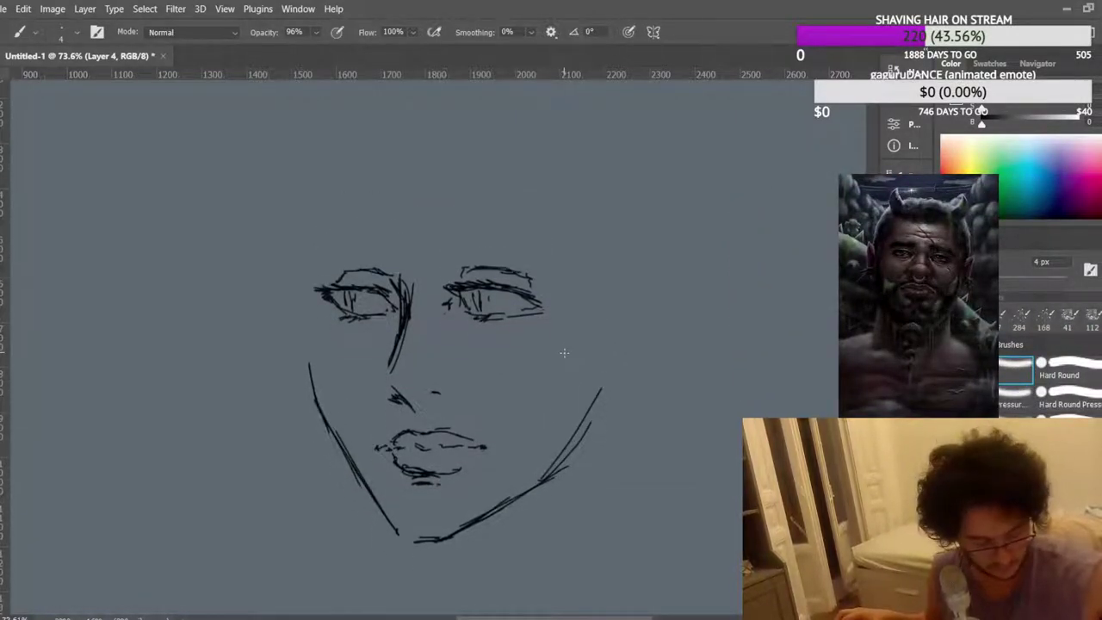
Extend the contour of the far cheek up past the eye to the forehead and reinforce the underside of the chin.
drag(332, 433, 311, 319)
drag(306, 366, 304, 276)
drag(308, 327, 303, 241)
scroll(335, 278, down, 1)
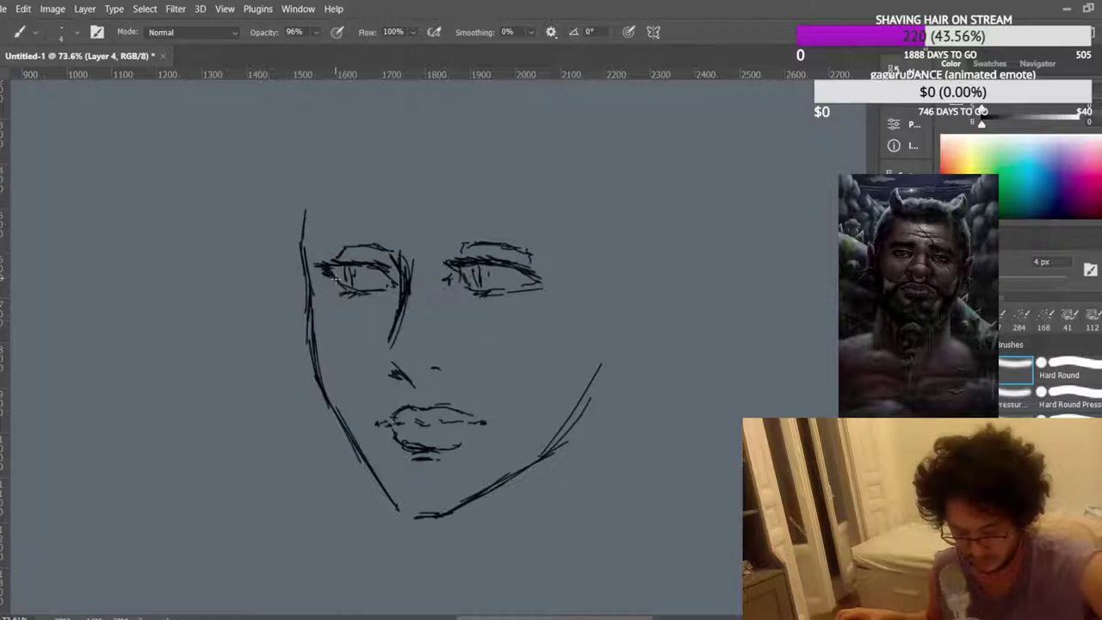
drag(429, 515, 465, 501)
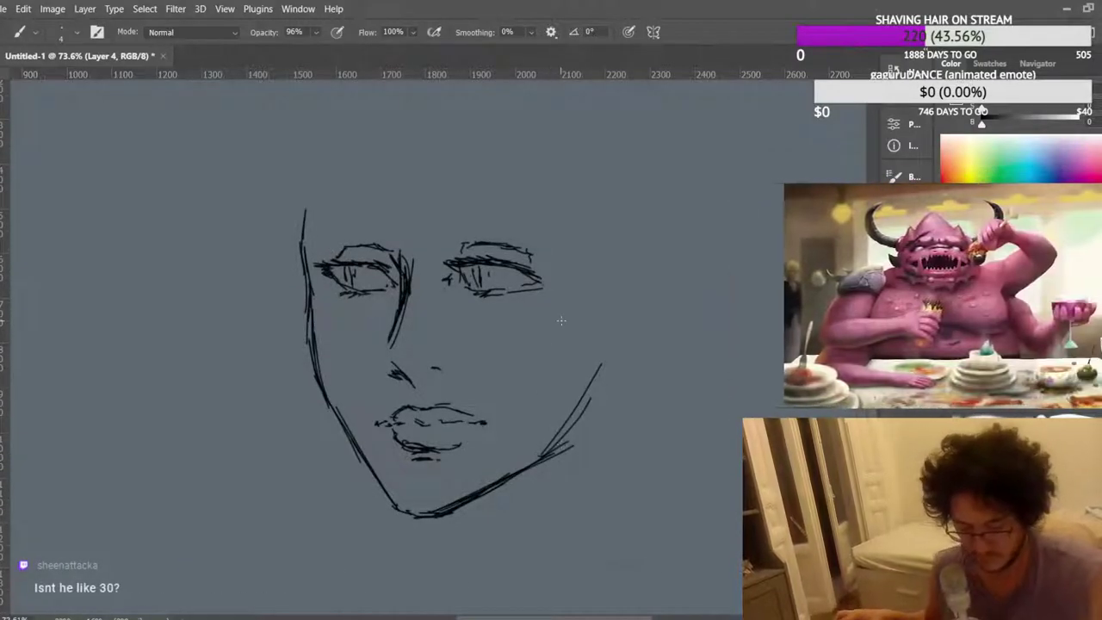
Mirror the canvas horizontally and thicken the chin and the jaw lines on both sides of the face.
scroll(561, 311, down, 2)
key(ctrl+shift+h)
drag(257, 522, 473, 521)
scroll(446, 322, up, 4)
mouse_move(377, 472)
mouse_down()
mouse_move(482, 516)
mouse_move(514, 504)
mouse_move(547, 458)
mouse_up()
scroll(564, 339, up, 1)
scroll(564, 344, down, 2)
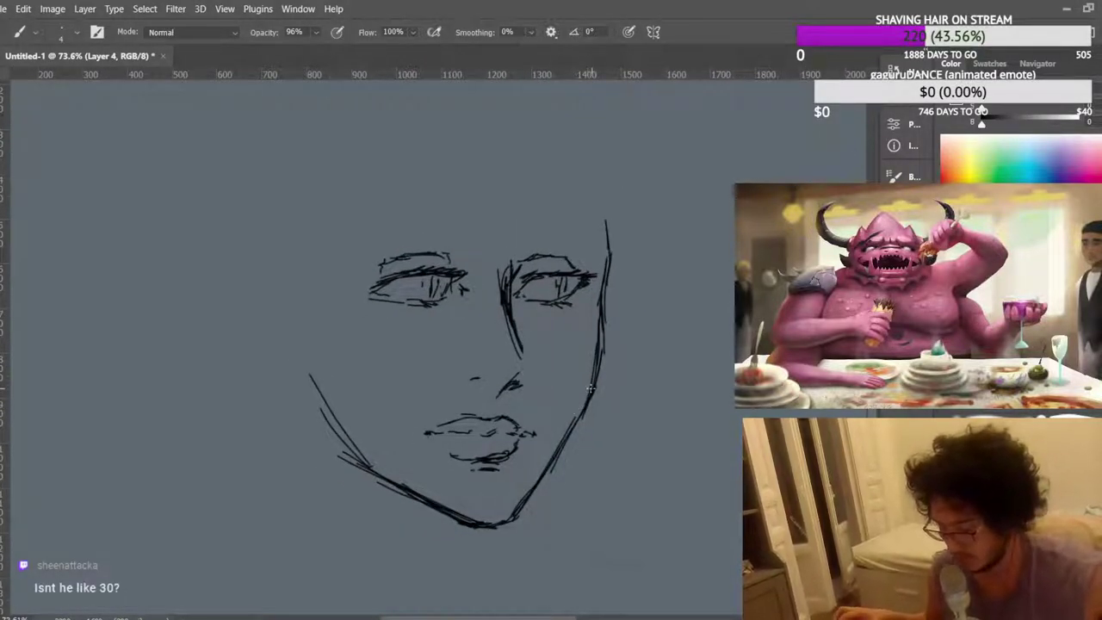
drag(353, 454, 301, 362)
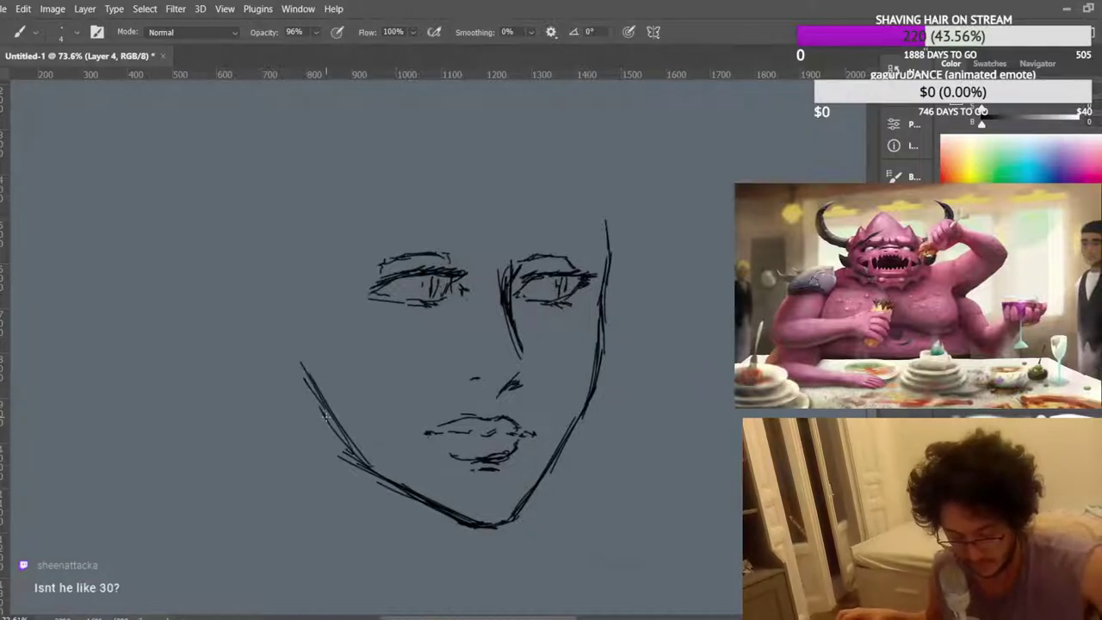
drag(335, 437, 300, 375)
scroll(435, 366, down, 1)
drag(542, 467, 580, 418)
drag(567, 431, 582, 406)
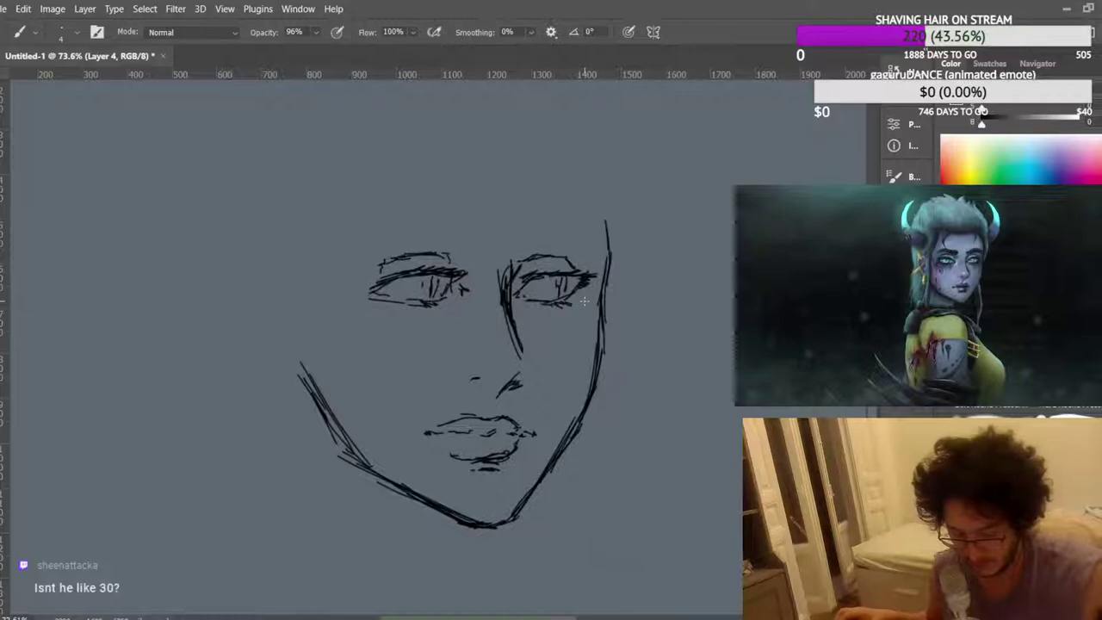
Sketch the front of the neck below the chin and the back of the neck with long overlapping strokes behind the jaw.
drag(465, 513, 458, 573)
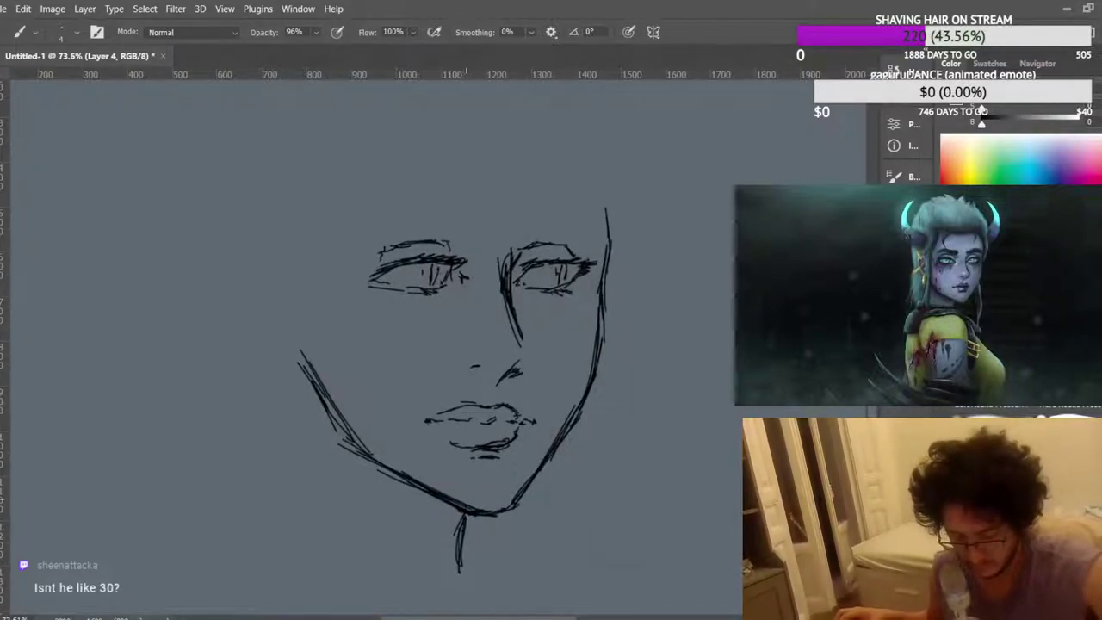
drag(283, 379, 289, 519)
drag(298, 388, 284, 541)
drag(306, 411, 284, 539)
drag(297, 385, 301, 484)
drag(288, 367, 299, 430)
mouse_move(276, 348)
mouse_down()
mouse_move(294, 415)
mouse_move(285, 382)
mouse_up()
scroll(360, 311, up, 1)
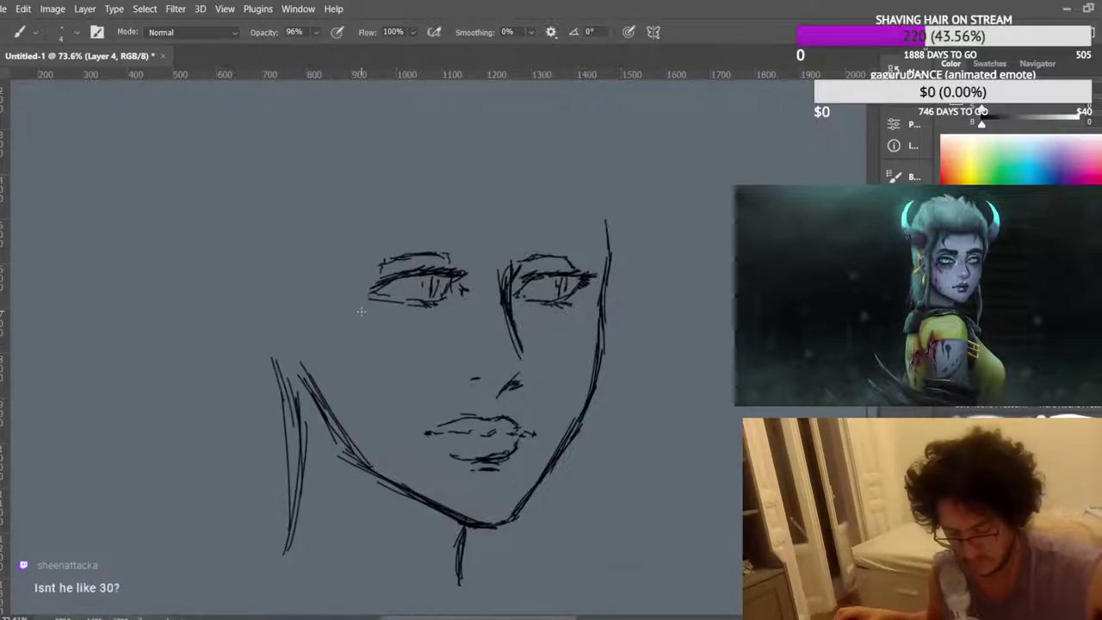
Sketch loose hair strands falling over the forehead above the near eye.
scroll(398, 273, down, 1)
scroll(502, 217, up, 4)
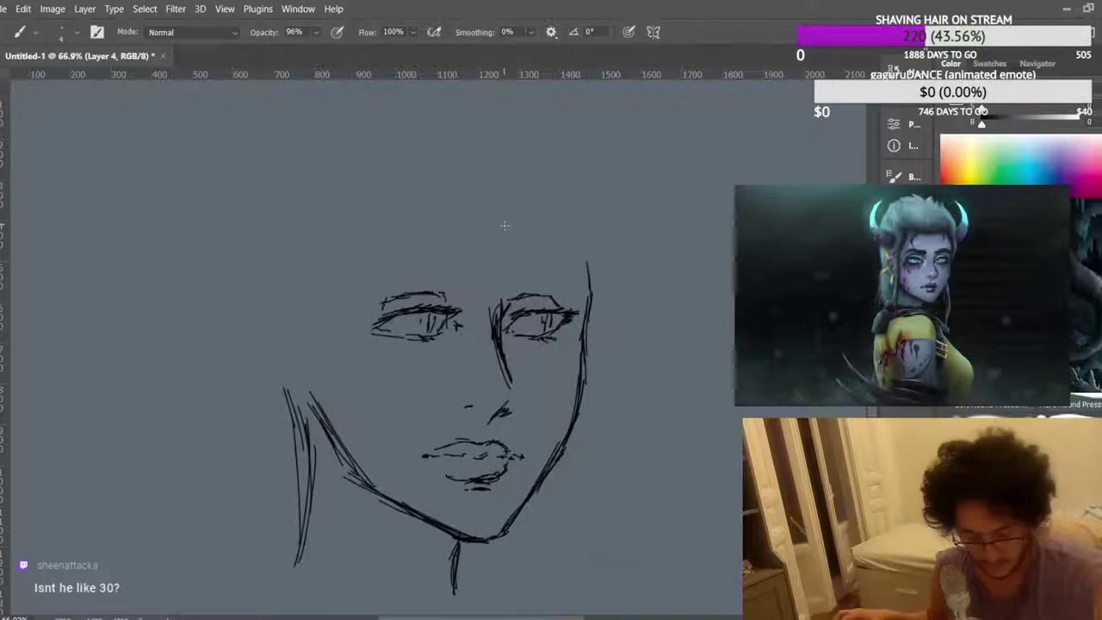
drag(386, 217, 391, 272)
mouse_move(399, 290)
mouse_down()
mouse_move(404, 224)
mouse_move(423, 264)
mouse_move(427, 315)
mouse_up()
scroll(406, 232, up, 1)
mouse_move(444, 189)
mouse_down()
mouse_move(404, 334)
mouse_move(453, 236)
mouse_up()
drag(458, 203, 462, 233)
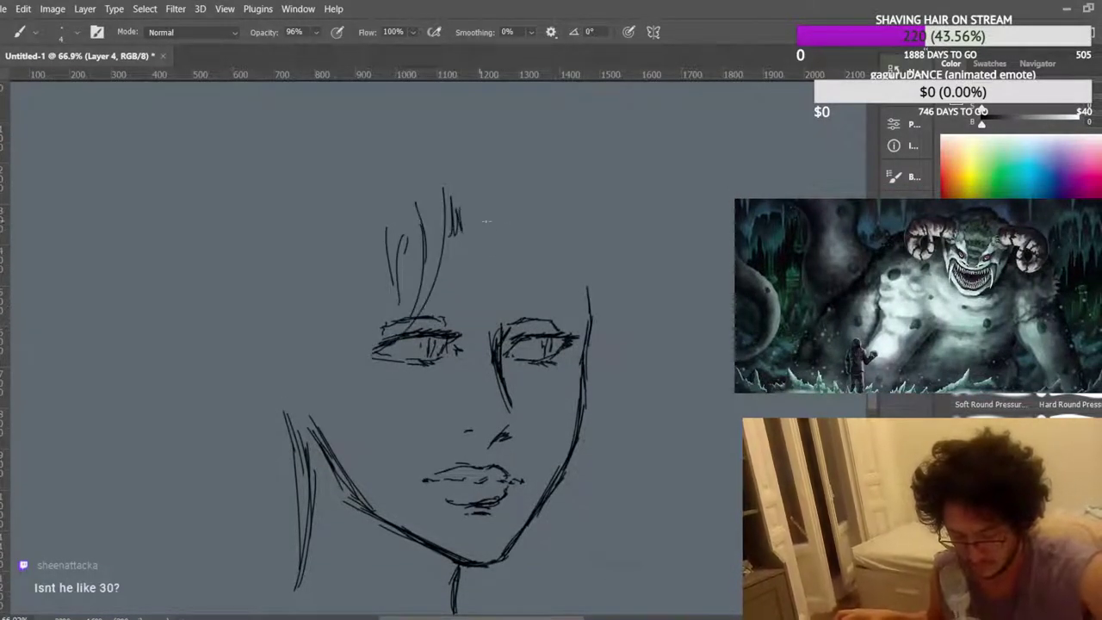
Sketch hair strands sweeping from the forehead's centre down over the far temple and past the face contour.
mouse_move(508, 203)
mouse_down()
mouse_move(562, 269)
mouse_move(561, 318)
mouse_up()
mouse_move(554, 267)
mouse_down()
mouse_move(581, 316)
mouse_move(587, 360)
mouse_move(605, 307)
mouse_move(587, 389)
mouse_up()
drag(610, 306, 613, 339)
mouse_move(599, 230)
mouse_down()
mouse_move(617, 353)
mouse_move(628, 311)
mouse_move(613, 217)
mouse_up()
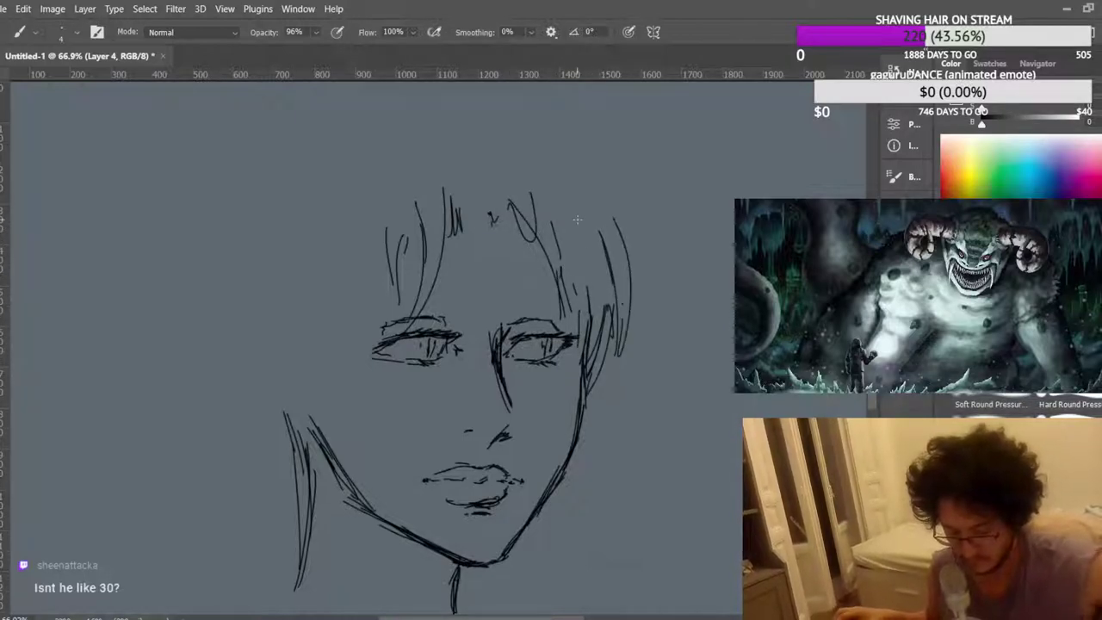
scroll(463, 190, up, 1)
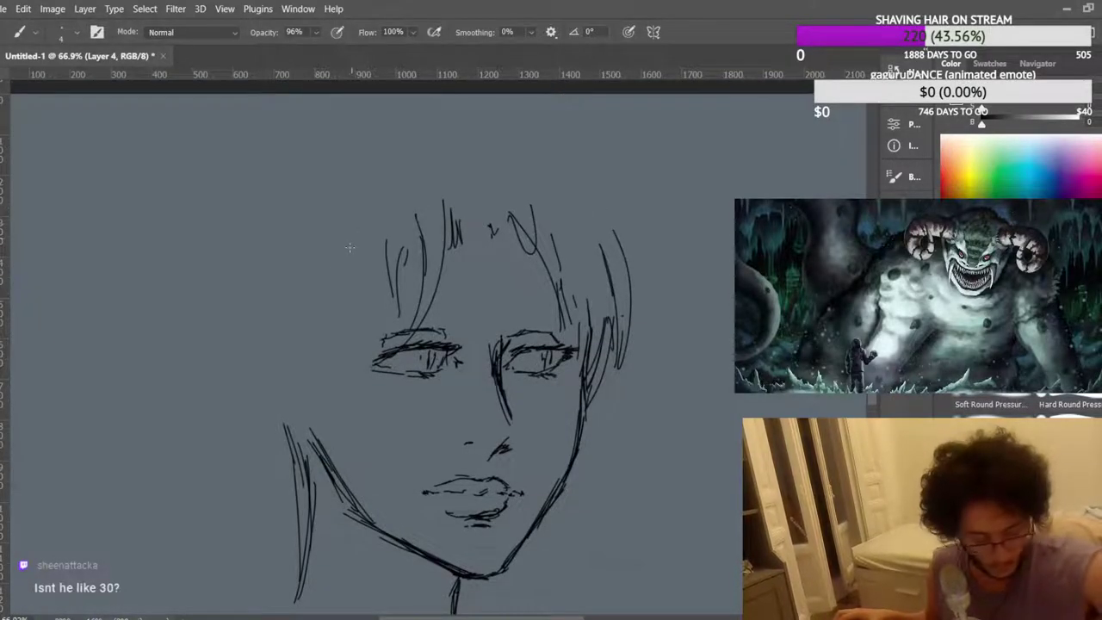
Draw side hair strands in front of the near ear and sketch the ear's outline with small inner folds.
drag(363, 259, 344, 344)
drag(360, 279, 349, 418)
drag(297, 302, 351, 432)
mouse_move(298, 320)
mouse_down()
mouse_move(308, 368)
mouse_move(296, 291)
mouse_move(312, 297)
mouse_move(285, 354)
mouse_move(295, 356)
mouse_move(274, 337)
mouse_move(273, 400)
mouse_move(298, 445)
mouse_up()
drag(275, 405, 303, 446)
drag(303, 348, 289, 387)
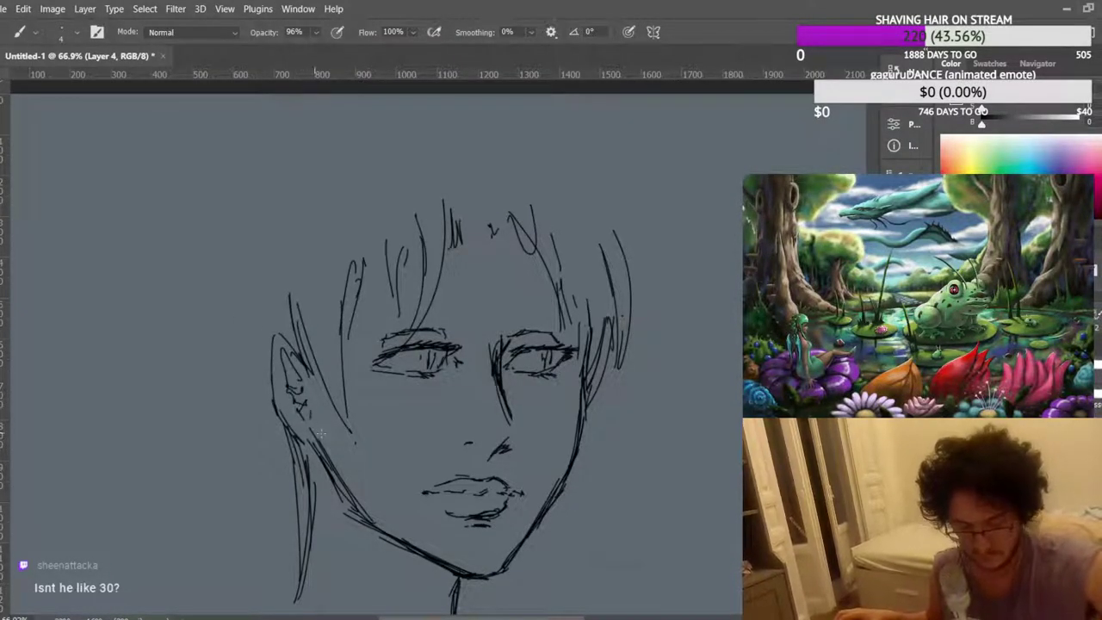
Mirror the canvas horizontally, reinforce the ear's edge and add strokes to the front and back of the neck.
scroll(373, 382, down, 2)
key(ctrl+shift+h)
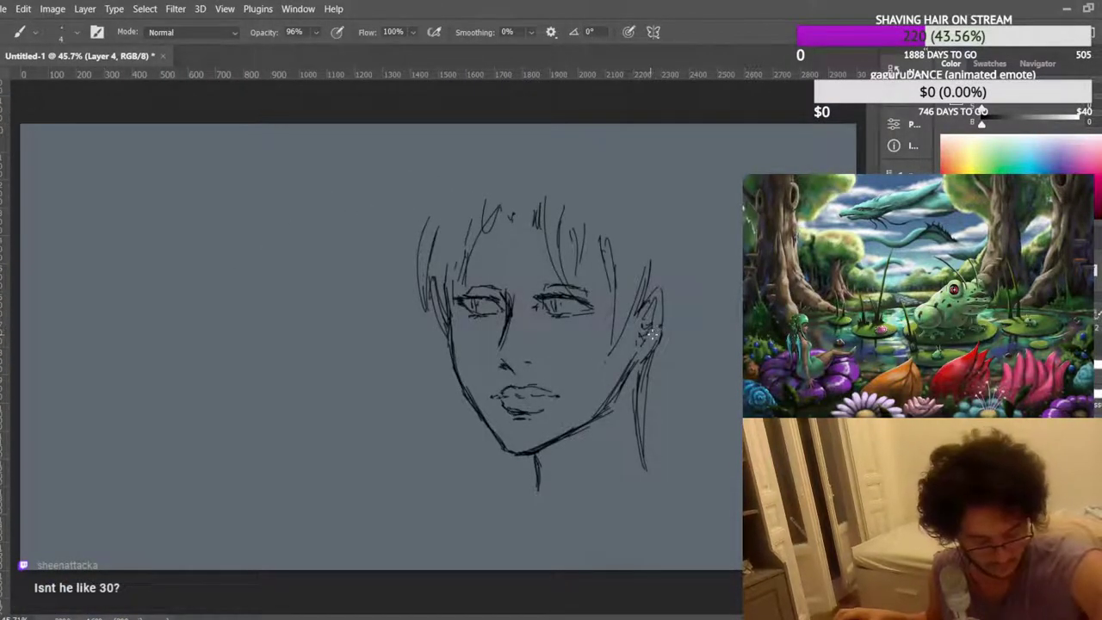
mouse_move(650, 342)
mouse_down()
mouse_move(664, 303)
mouse_move(652, 286)
mouse_up()
scroll(652, 286, up, 2)
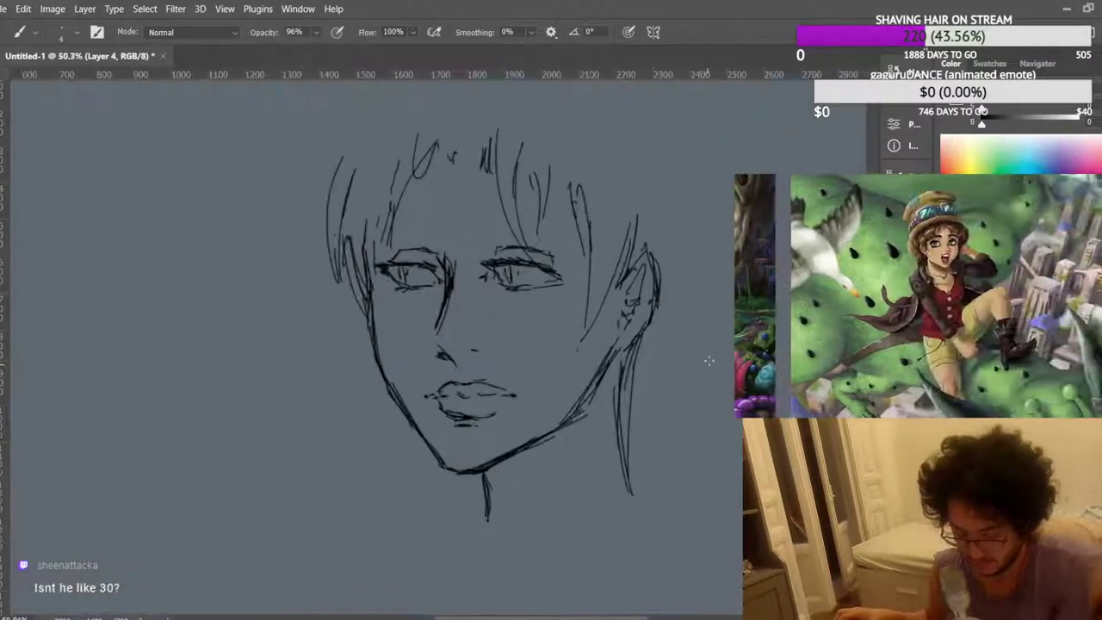
drag(613, 429, 613, 508)
drag(625, 378, 610, 508)
drag(482, 492, 476, 514)
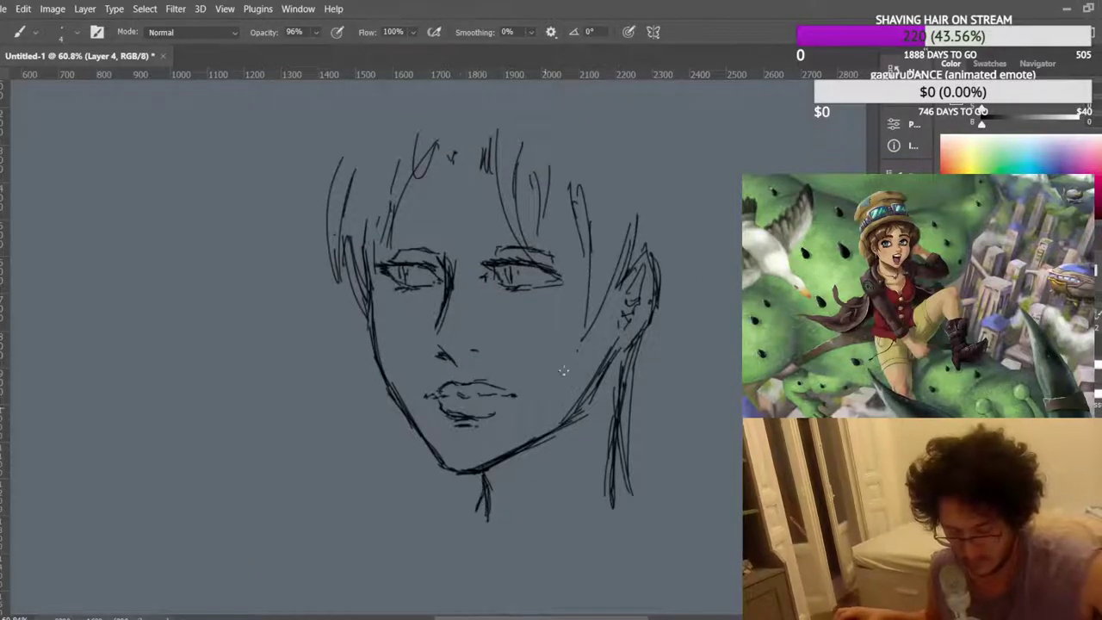
scroll(577, 344, up, 3)
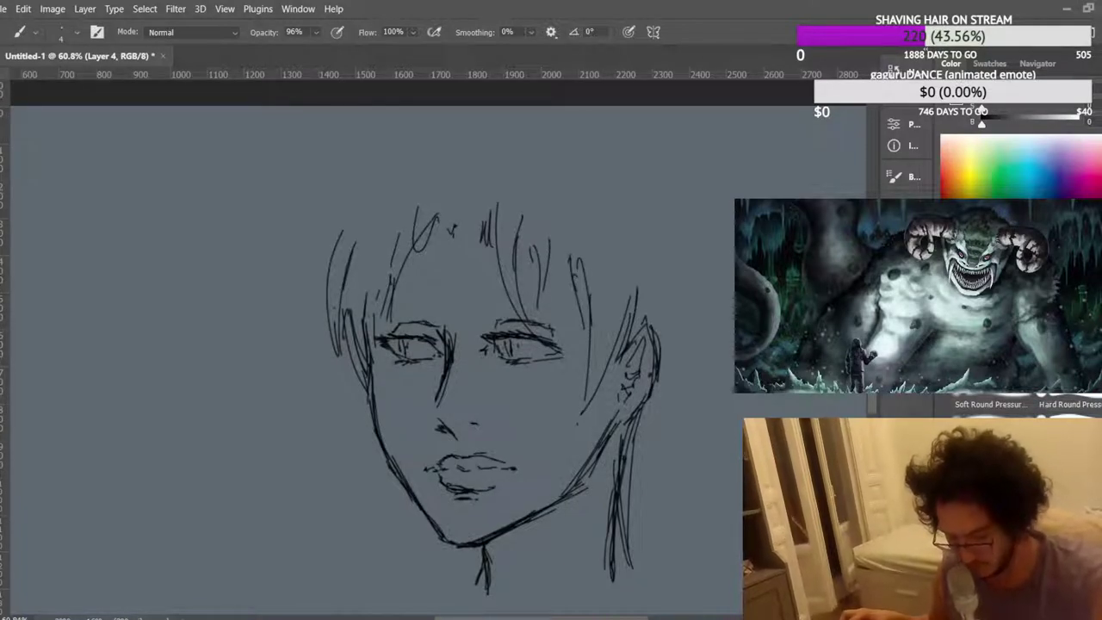
Darken the crease lines above both eyes and thicken the near jaw line up to the earlobe.
scroll(563, 364, down, 2)
scroll(563, 222, up, 1)
scroll(563, 222, down, 1)
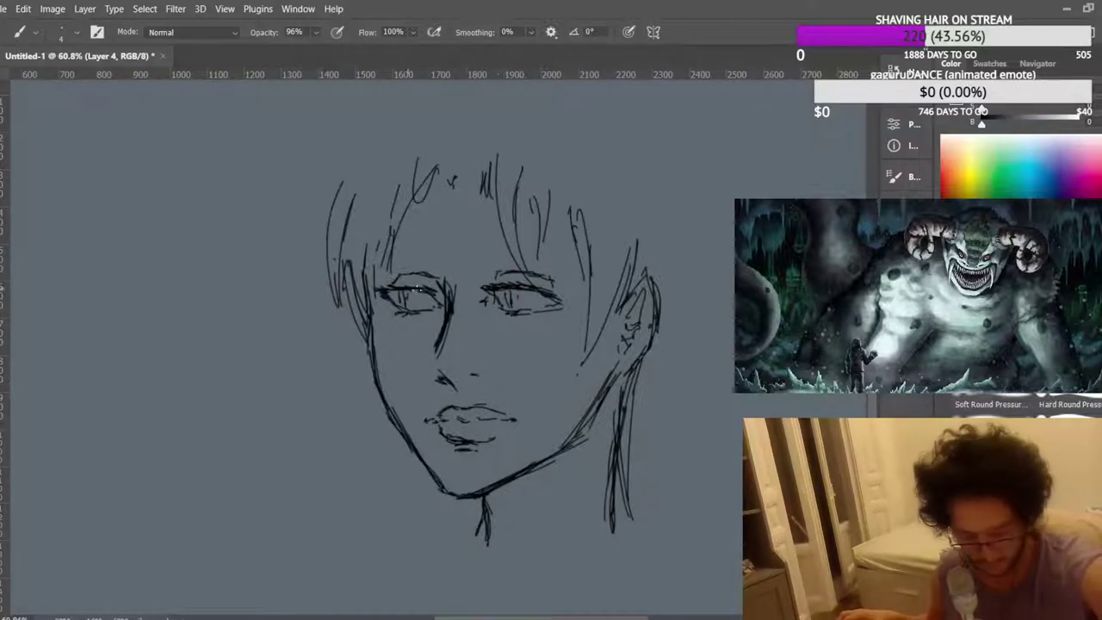
drag(385, 282, 415, 274)
drag(486, 279, 510, 272)
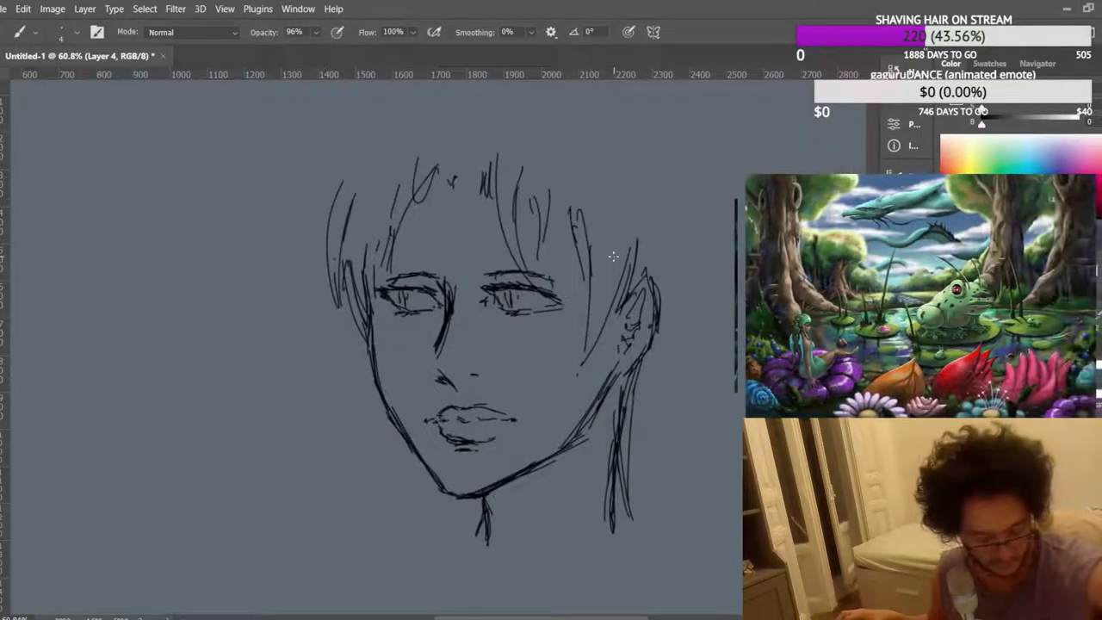
scroll(613, 255, down, 1)
drag(565, 435, 601, 383)
mouse_move(580, 426)
mouse_down()
mouse_move(625, 326)
mouse_move(612, 355)
mouse_up()
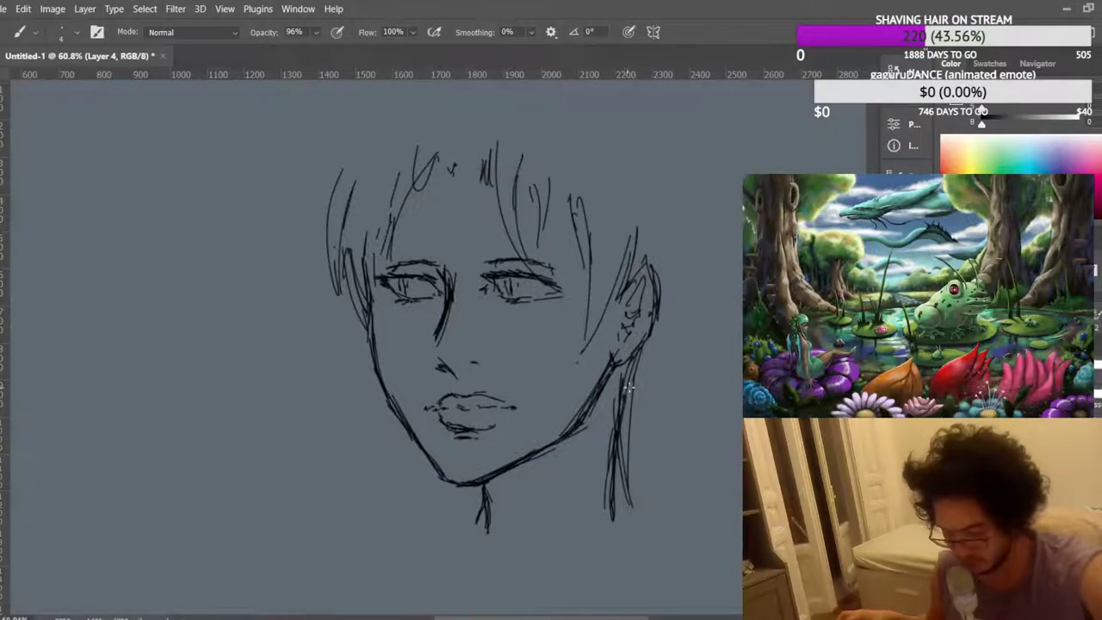
Add more strokes to both neck lines and darken the vertical iris marks inside the eyes.
scroll(561, 300, down, 4)
scroll(612, 383, down, 2)
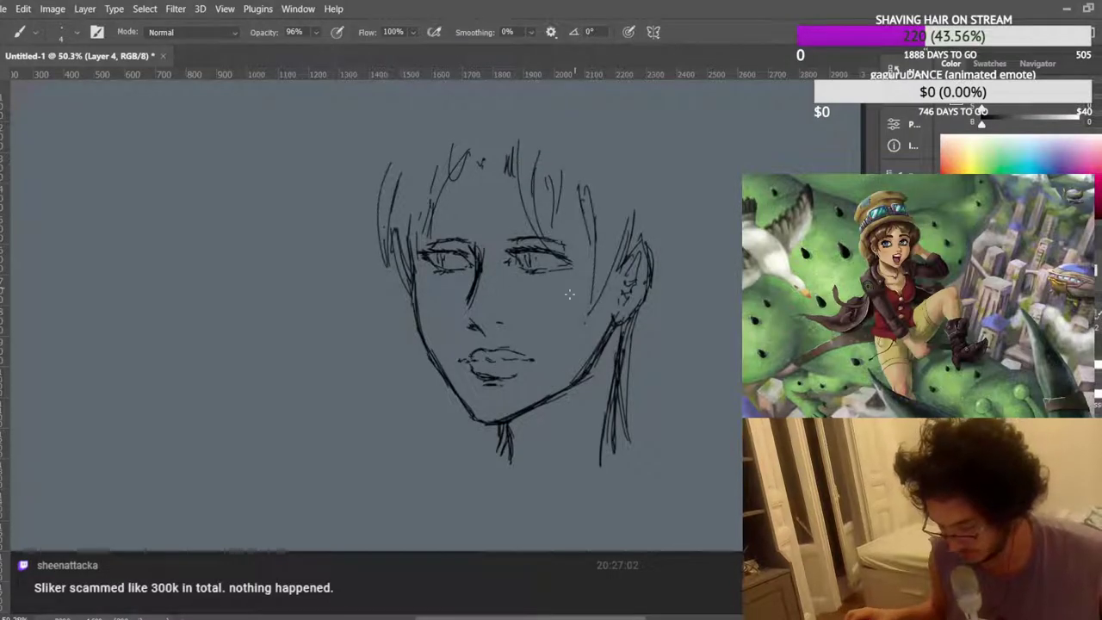
scroll(568, 282, up, 1)
scroll(568, 282, up, 5)
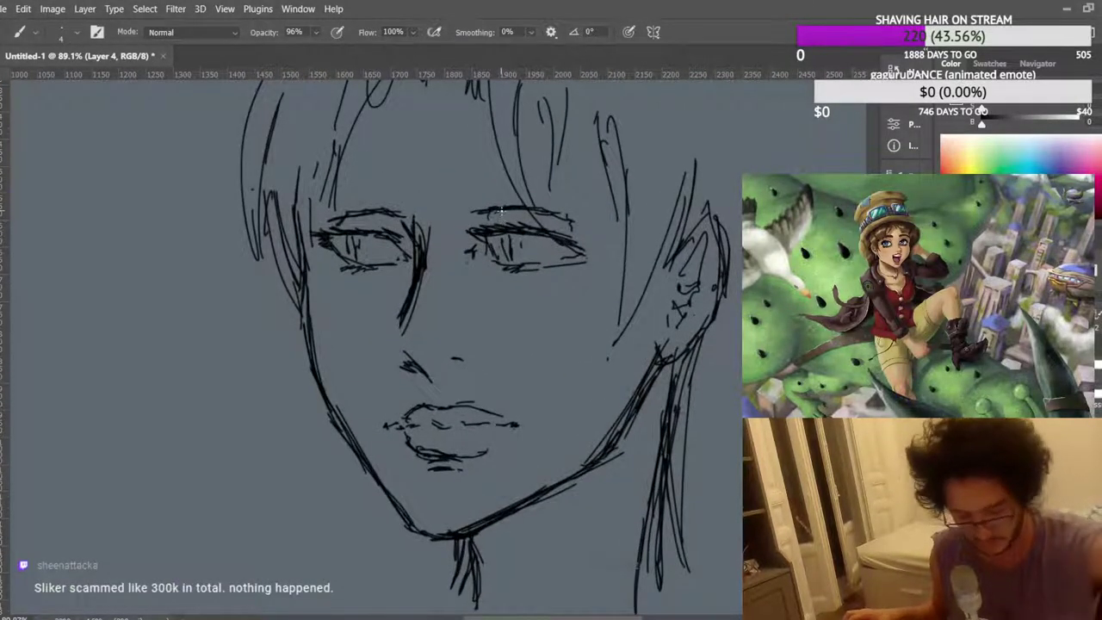
drag(516, 258, 525, 235)
scroll(590, 204, down, 1)
scroll(577, 207, down, 2)
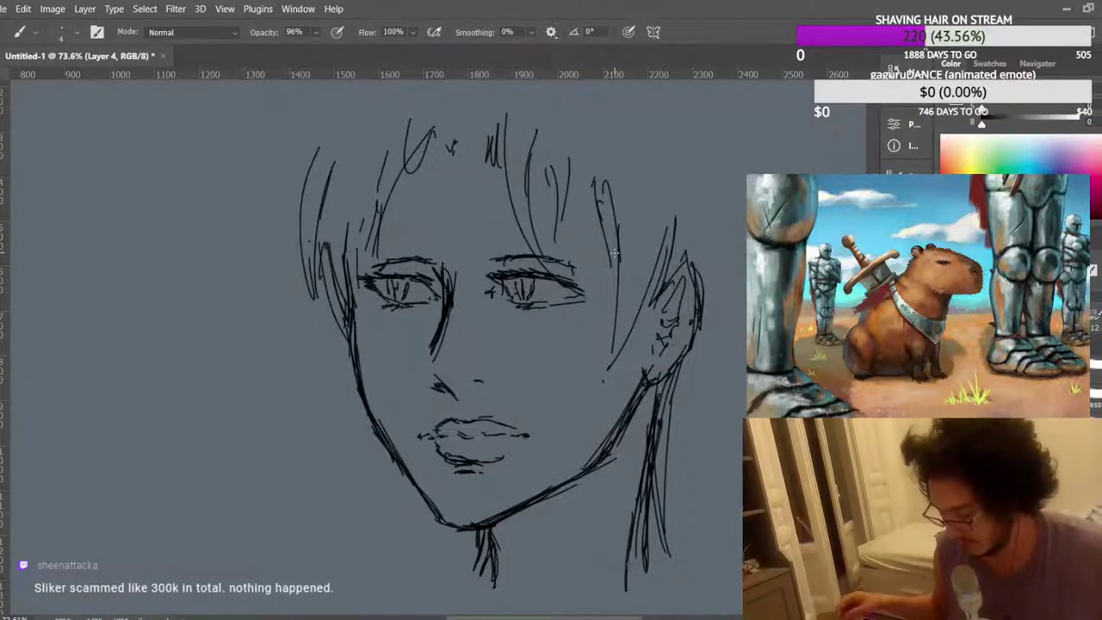
Draw long hair strands in front of the ear, tapering down onto the cheek.
scroll(605, 283, up, 1)
drag(646, 265, 609, 407)
drag(646, 332, 601, 427)
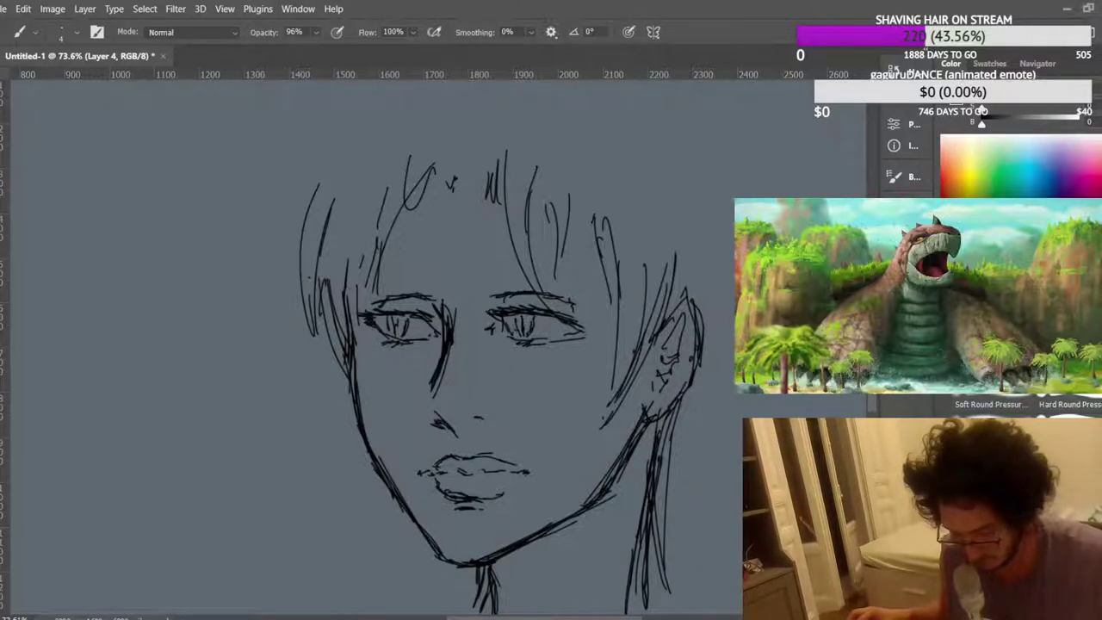
scroll(634, 310, down, 1)
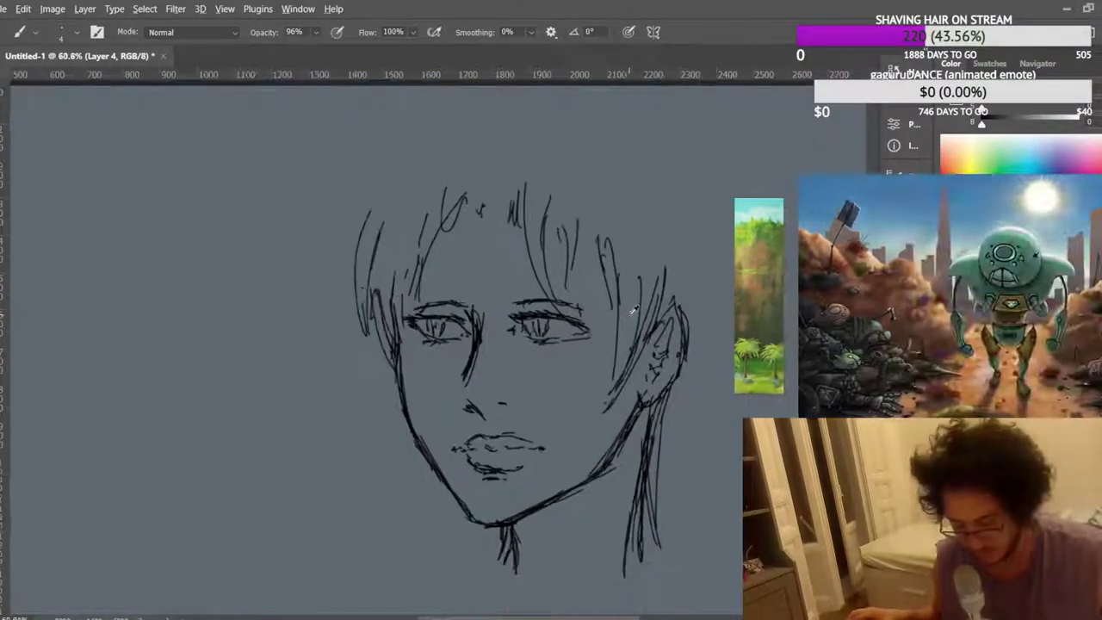
scroll(634, 310, up, 3)
scroll(611, 275, down, 3)
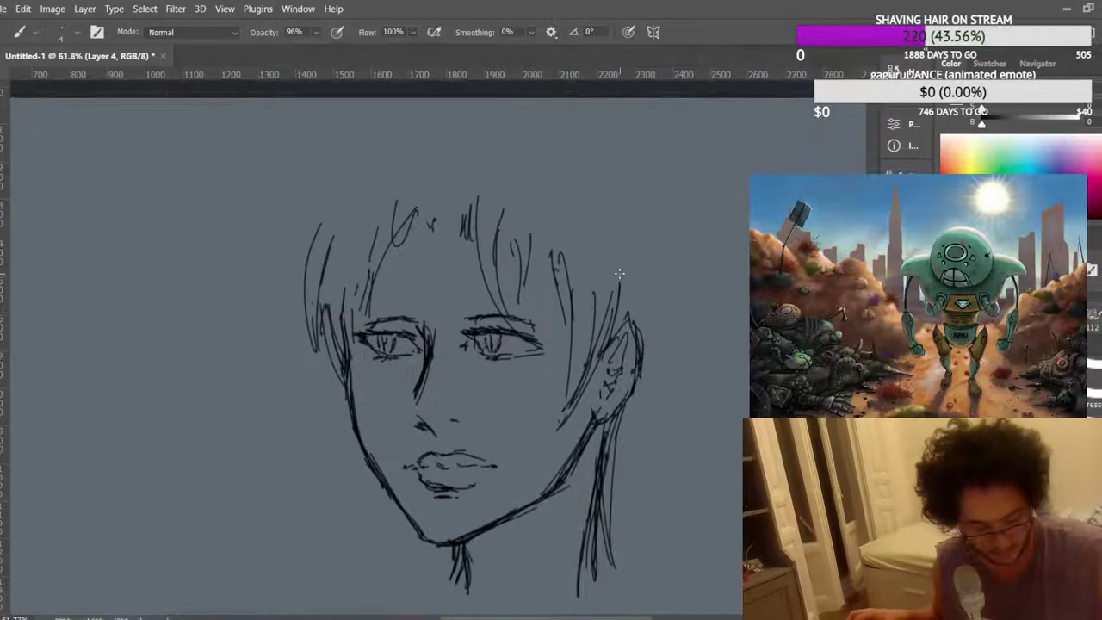
Sketch hair strands below the far jaw and behind the ear down the back of the neck, then mirror the canvas horizontally.
scroll(619, 274, down, 2)
drag(396, 467, 414, 547)
scroll(437, 534, down, 1)
drag(632, 366, 621, 430)
drag(637, 394, 591, 513)
drag(641, 355, 633, 436)
drag(658, 316, 651, 371)
drag(661, 266, 644, 405)
drag(637, 436, 621, 460)
scroll(661, 239, up, 5)
scroll(657, 242, down, 2)
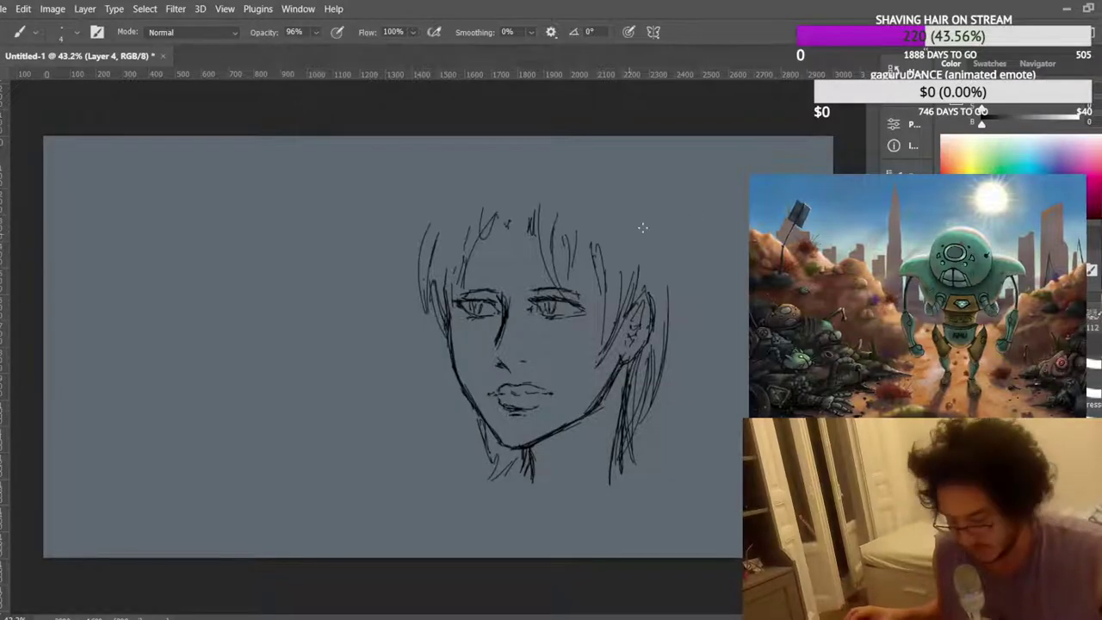
key(ctrl+shift+h)
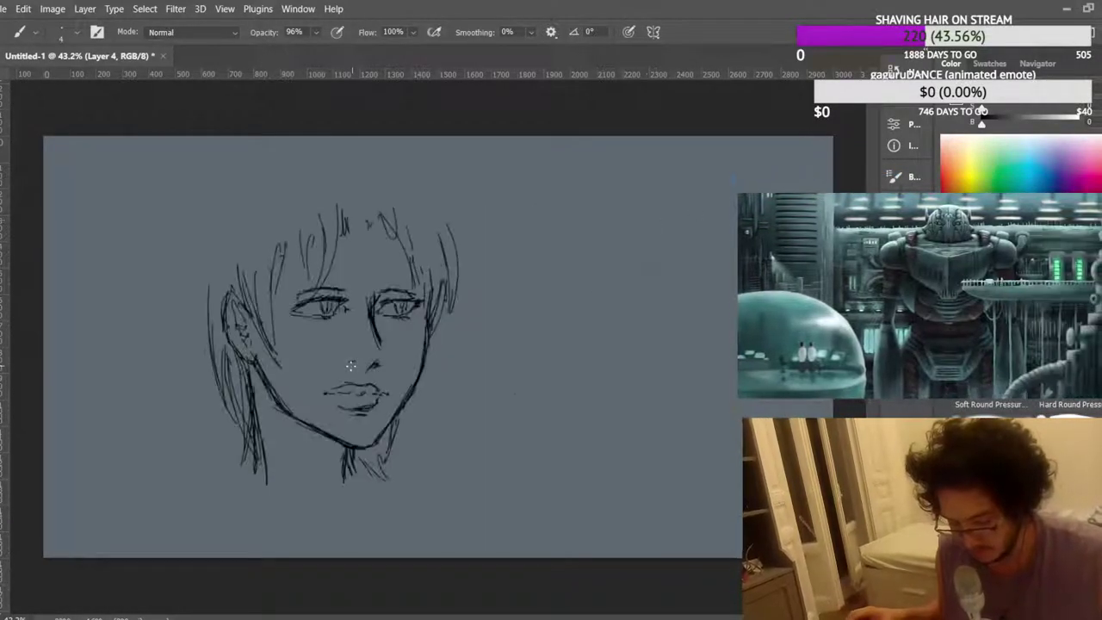
Sketch hair strands above and behind the ear and the back-of-head outline curving up toward the crown.
scroll(207, 396, up, 3)
scroll(308, 297, down, 3)
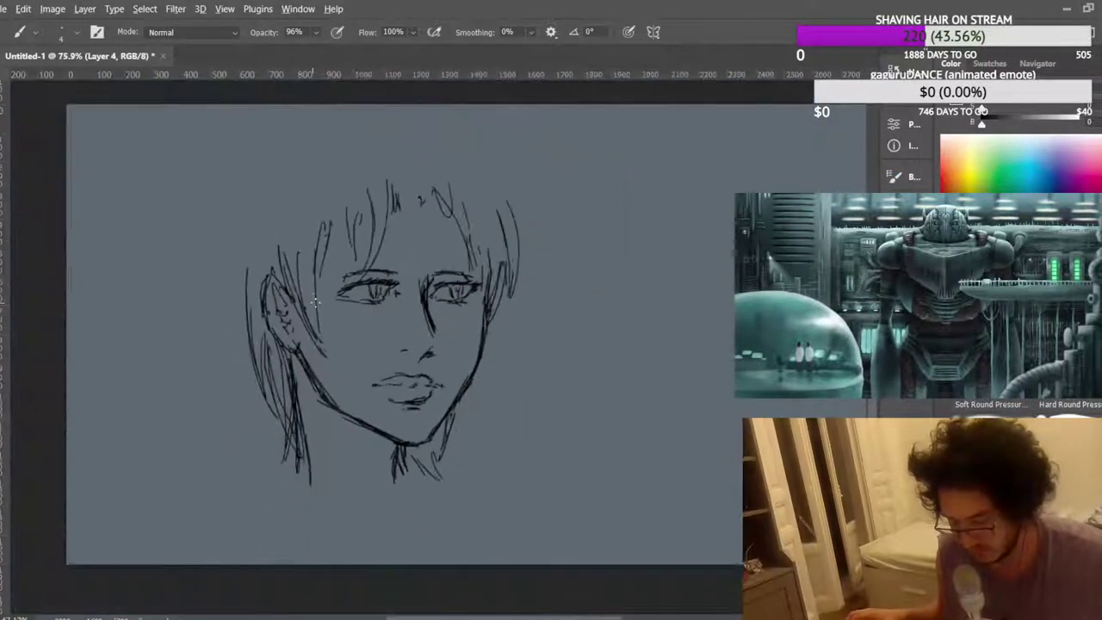
scroll(244, 297, up, 2)
scroll(244, 297, down, 2)
drag(257, 329, 245, 389)
drag(249, 315, 239, 382)
drag(243, 287, 236, 378)
mouse_move(248, 263)
mouse_down()
mouse_move(232, 319)
mouse_move(239, 273)
mouse_move(301, 194)
mouse_up()
drag(258, 237, 331, 188)
Move the whole head sketch slightly down and to the right on the canvas with Free Transform.
scroll(383, 226, down, 3)
key(ctrl+t)
mouse_move(435, 247)
mouse_down()
mouse_move(455, 298)
mouse_move(450, 281)
mouse_up()
key(Return)
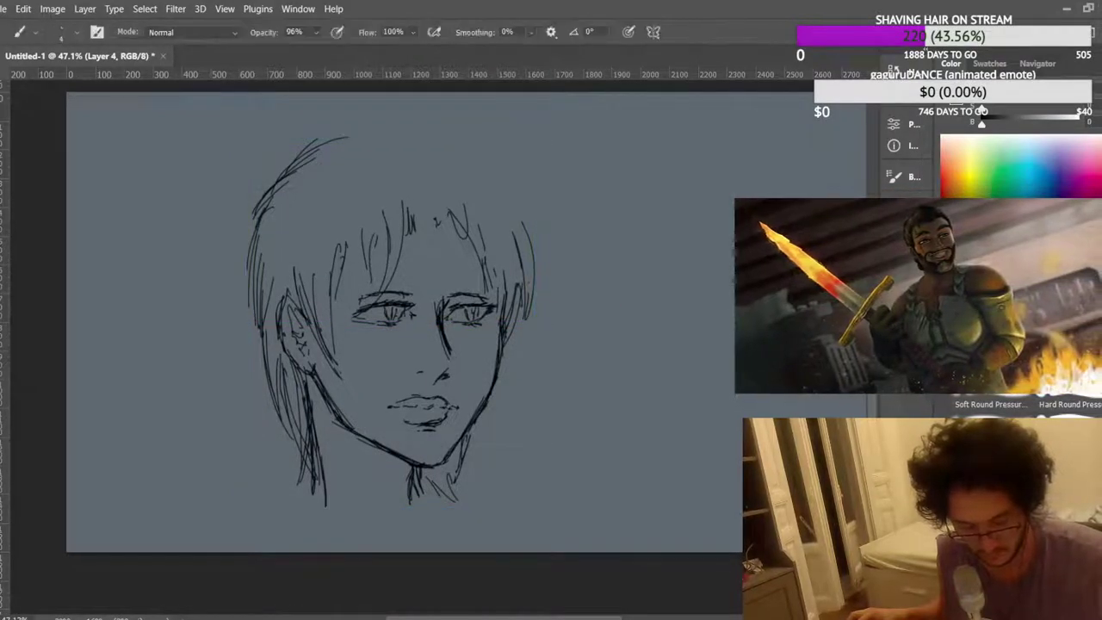
Extend the hair outline over the crown and down the far side of the head, and darken the far jaw near the chin.
scroll(164, 244, up, 1)
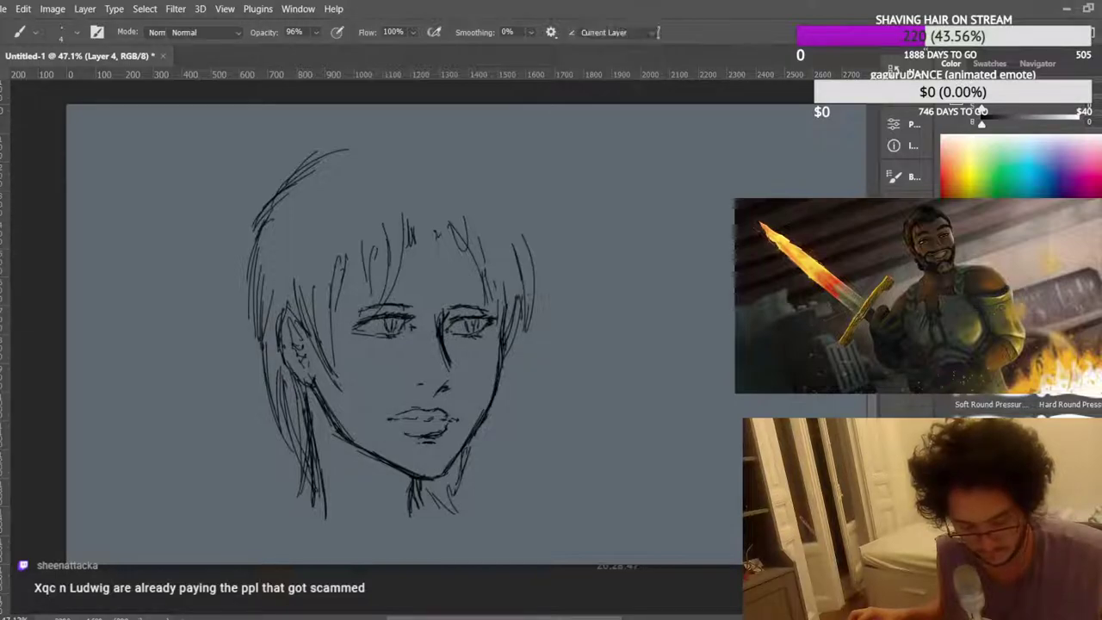
drag(303, 156, 414, 148)
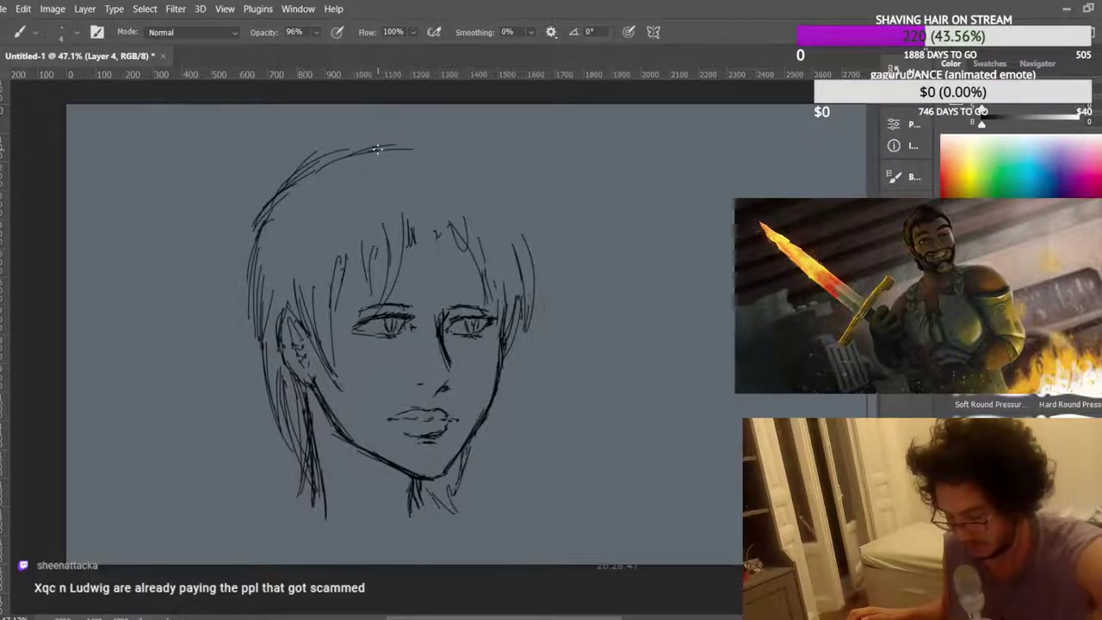
mouse_move(344, 146)
mouse_down()
mouse_move(462, 153)
mouse_move(541, 269)
mouse_up()
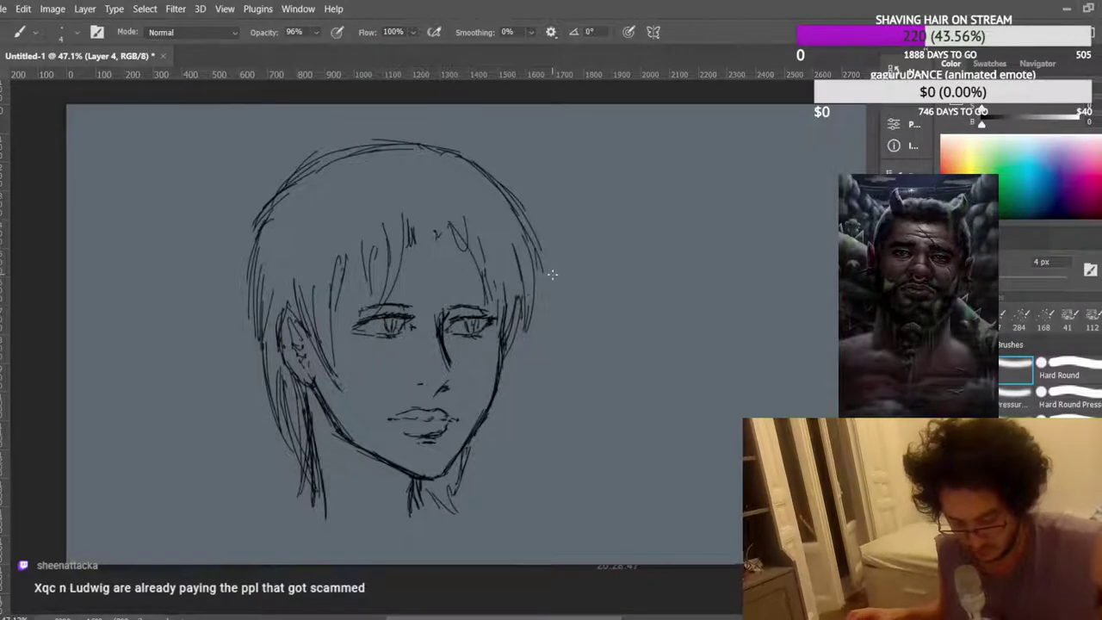
scroll(424, 330, up, 4)
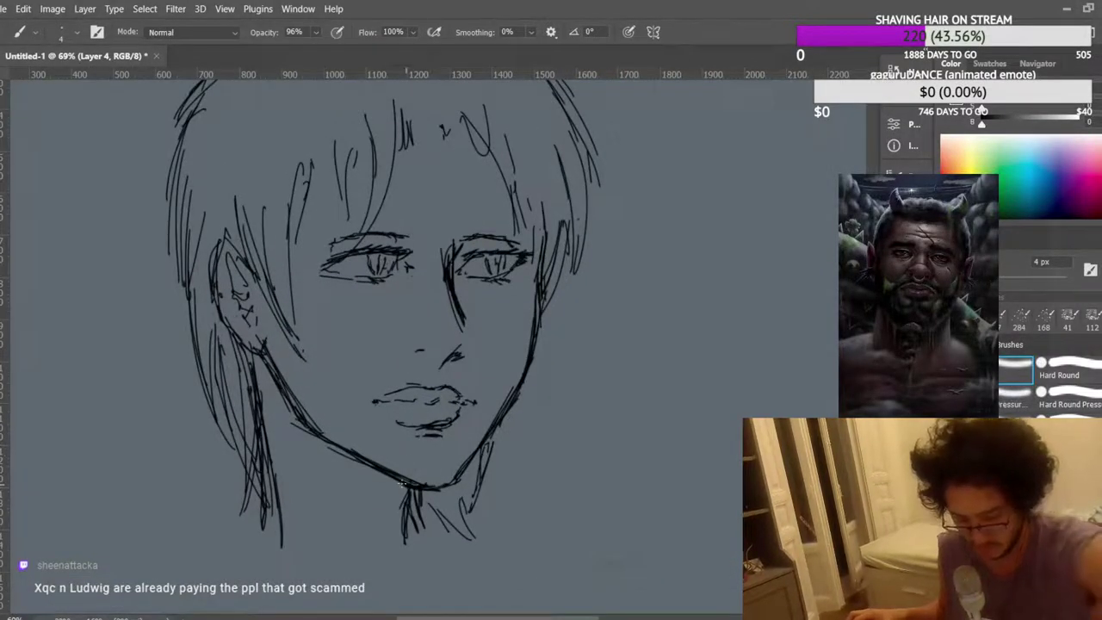
drag(438, 488, 514, 401)
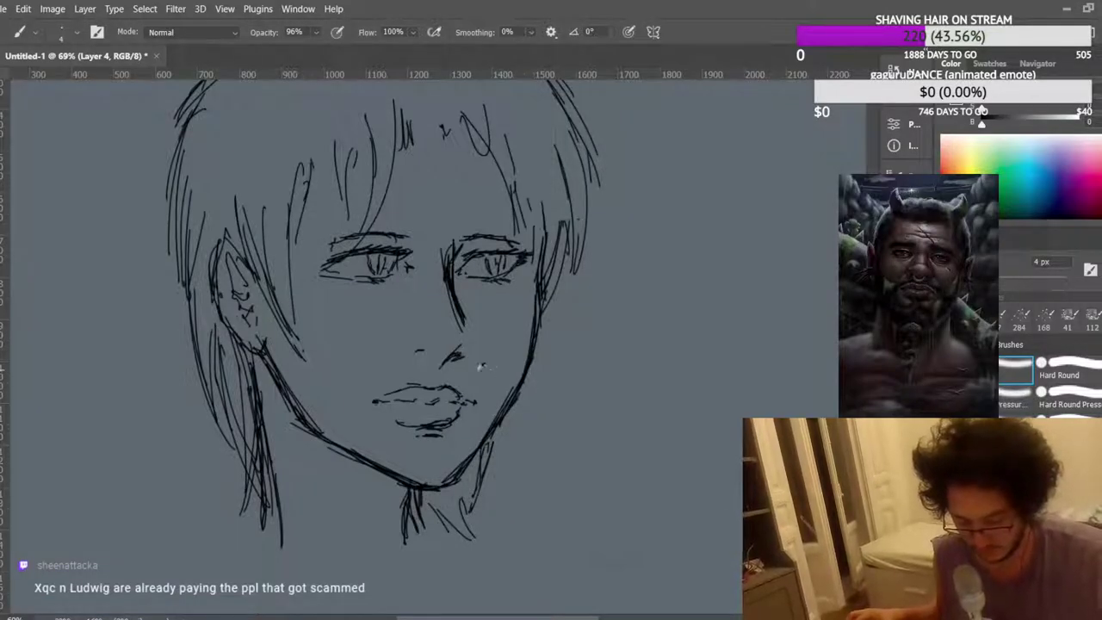
Draw fringe strands spreading to both sides from the parting at the middle of the forehead.
scroll(462, 351, down, 2)
scroll(456, 340, up, 2)
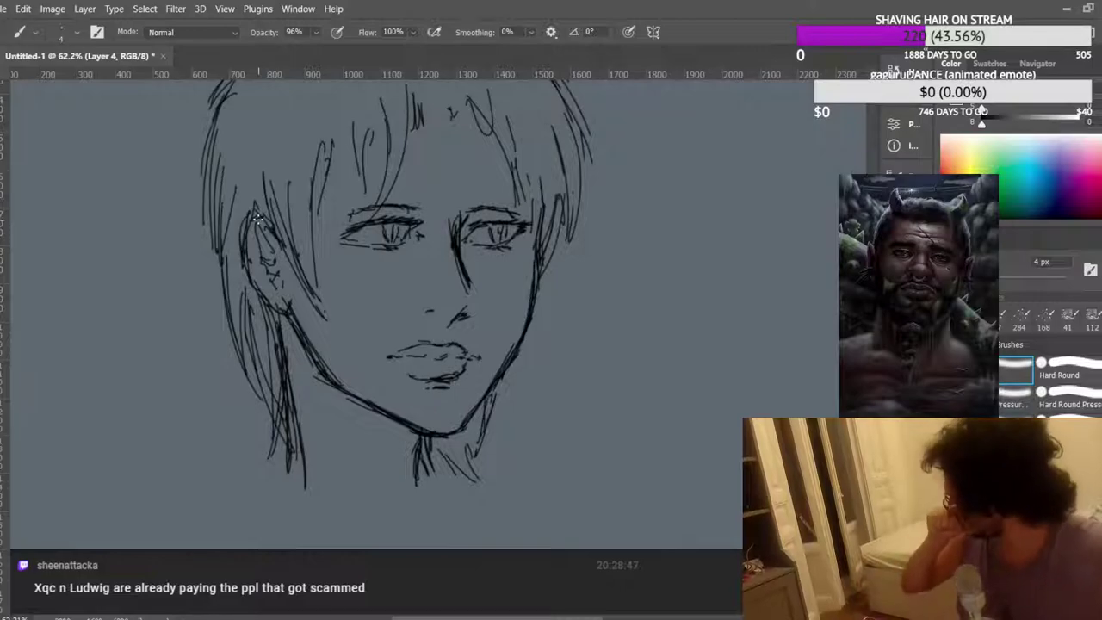
scroll(502, 217, up, 1)
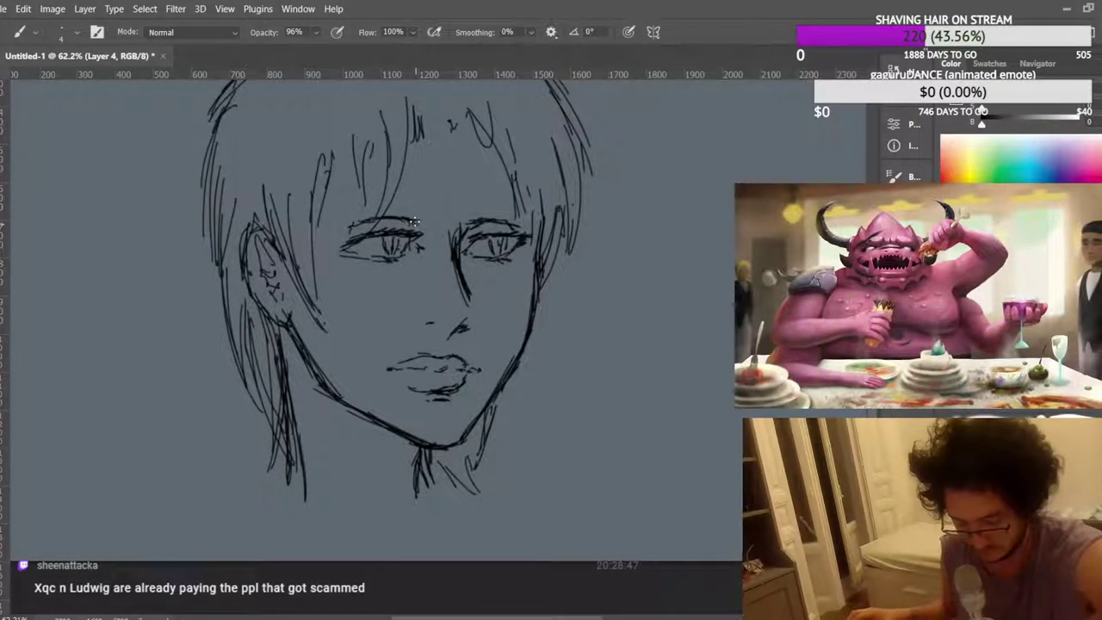
scroll(418, 232, up, 3)
scroll(422, 250, down, 2)
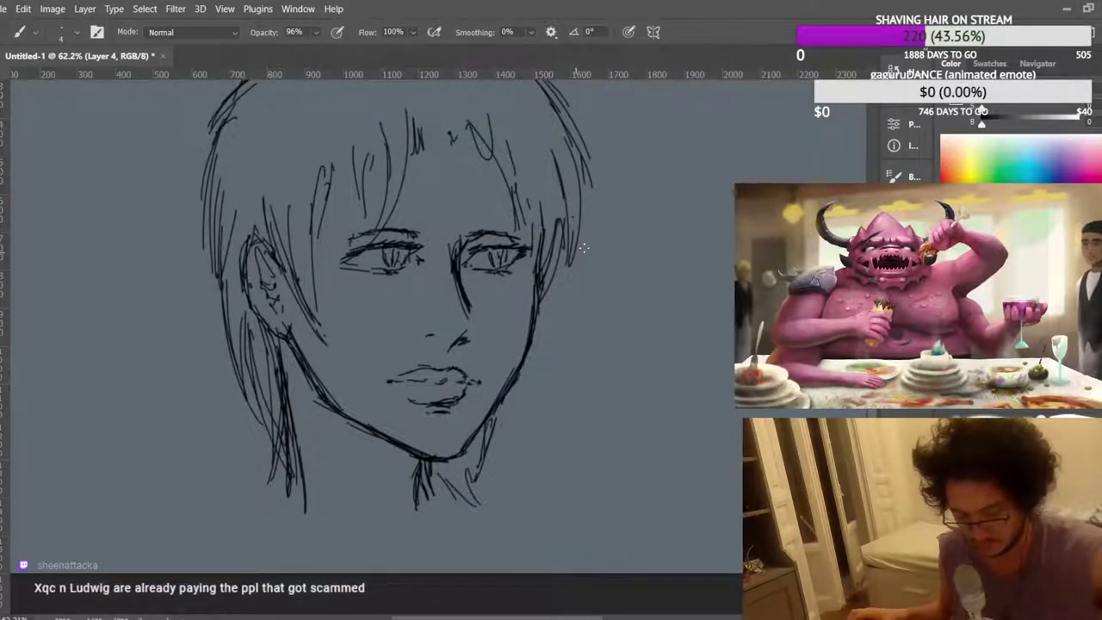
scroll(580, 249, up, 6)
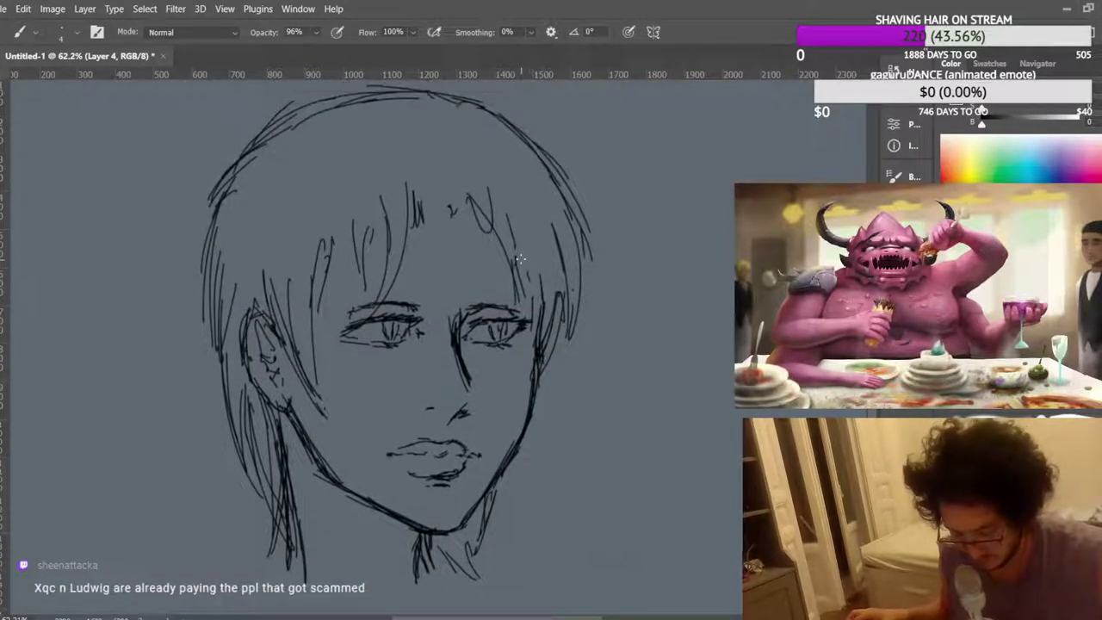
drag(427, 187, 397, 274)
drag(429, 164, 407, 266)
mouse_move(434, 179)
mouse_down()
mouse_move(432, 212)
mouse_move(442, 197)
mouse_up()
drag(445, 179, 474, 238)
Darken the neck line below the earlobe with long strokes and mirror the canvas horizontally.
scroll(480, 246, down, 4)
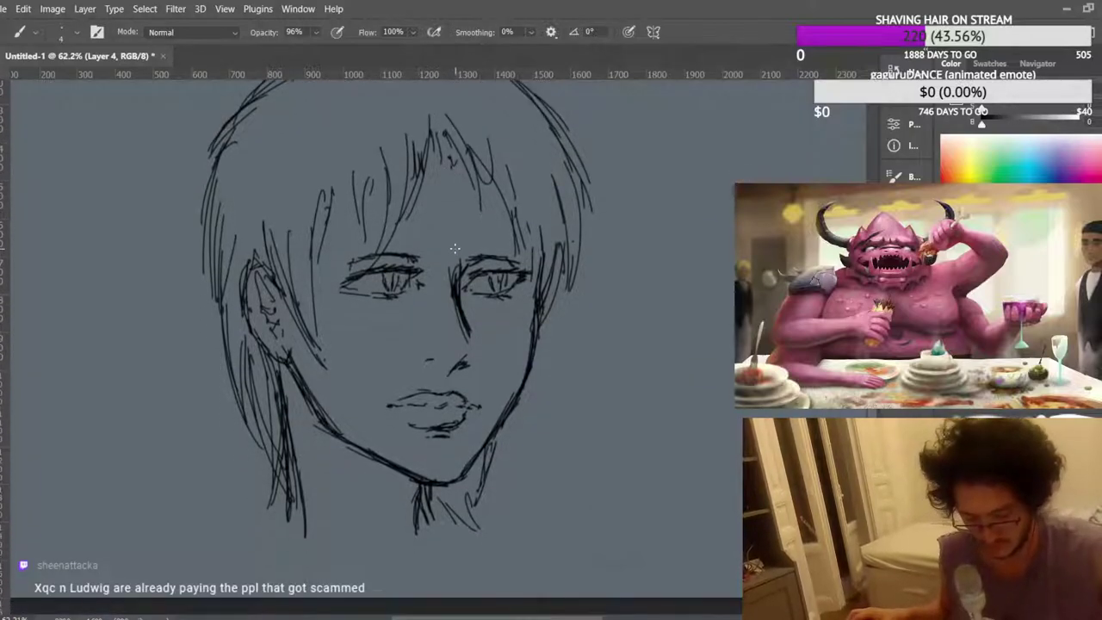
drag(280, 370, 290, 464)
drag(282, 370, 281, 464)
scroll(284, 431, up, 2)
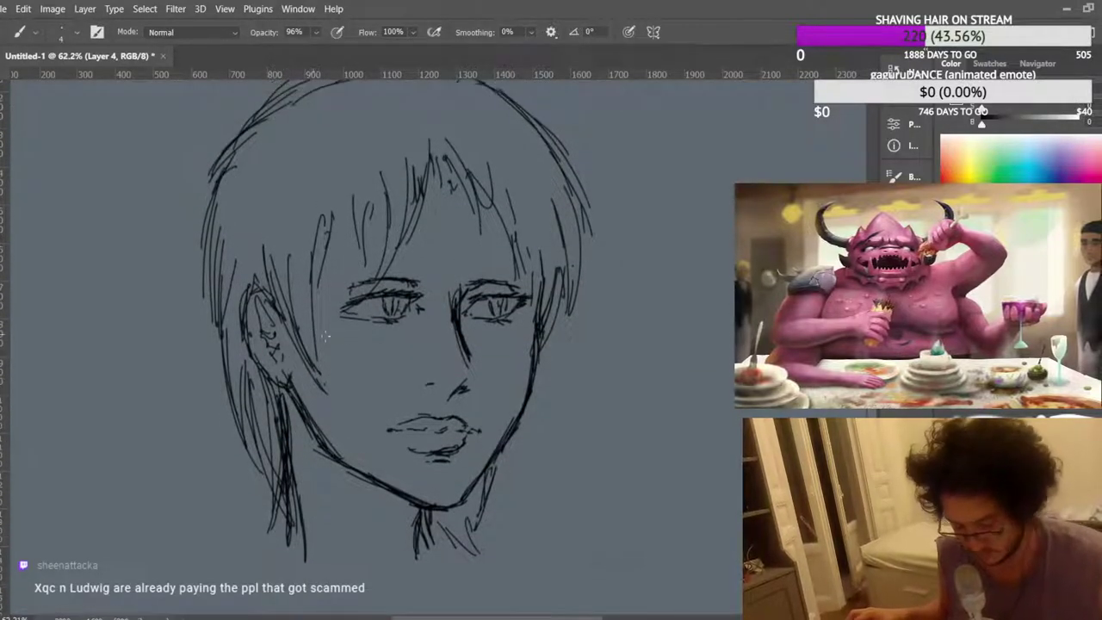
scroll(363, 380, down, 3)
scroll(363, 380, down, 2)
scroll(502, 353, up, 2)
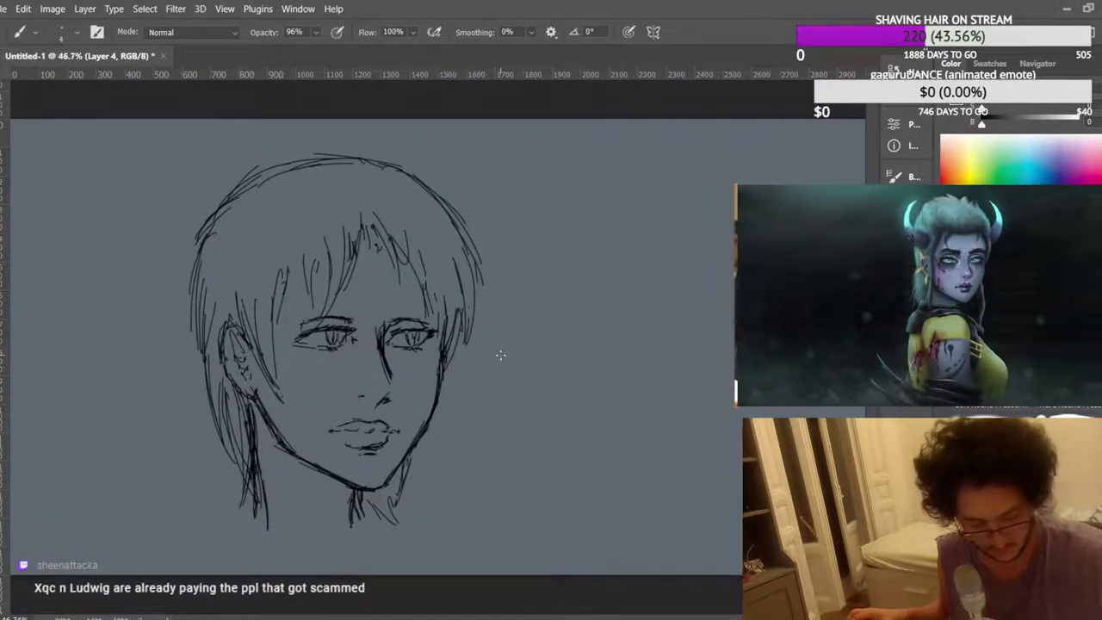
key(ctrl+shift+h)
Sketch the far shoulder line sloping outward from the base of the neck.
scroll(658, 427, up, 1)
scroll(661, 411, down, 1)
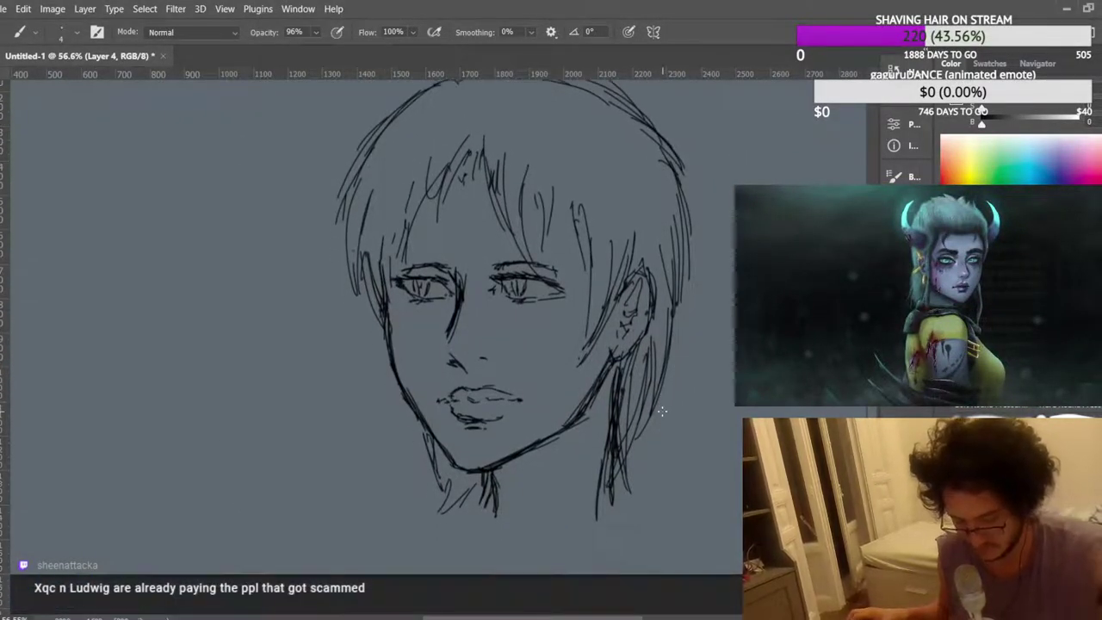
mouse_move(484, 493)
mouse_down()
mouse_move(404, 511)
mouse_move(394, 534)
mouse_up()
scroll(556, 373, up, 1)
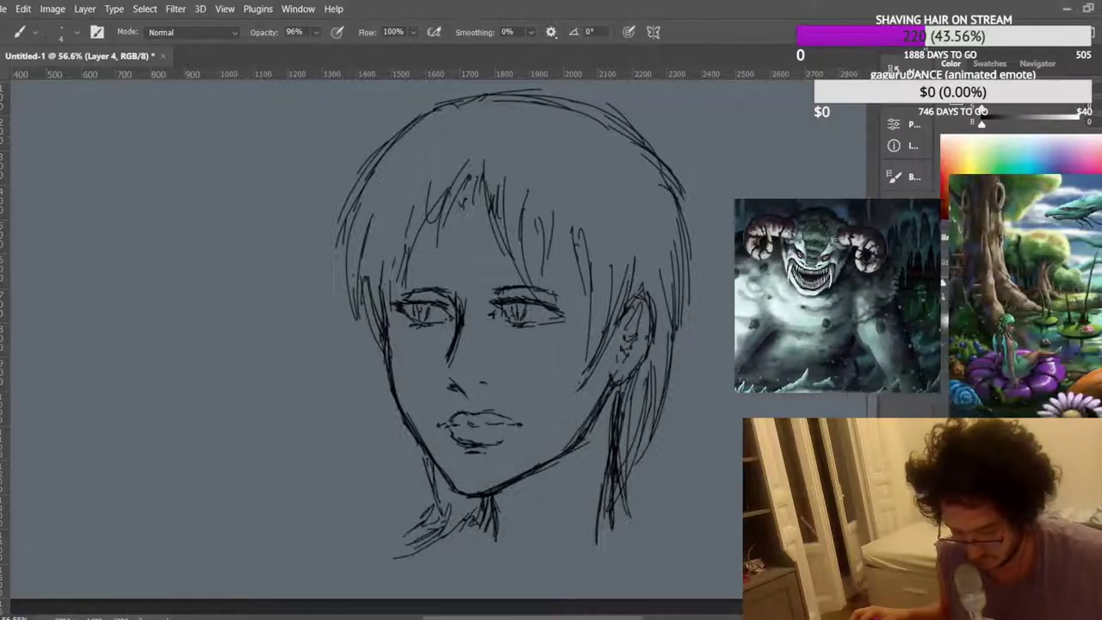
scroll(421, 501, down, 1)
drag(421, 501, 346, 532)
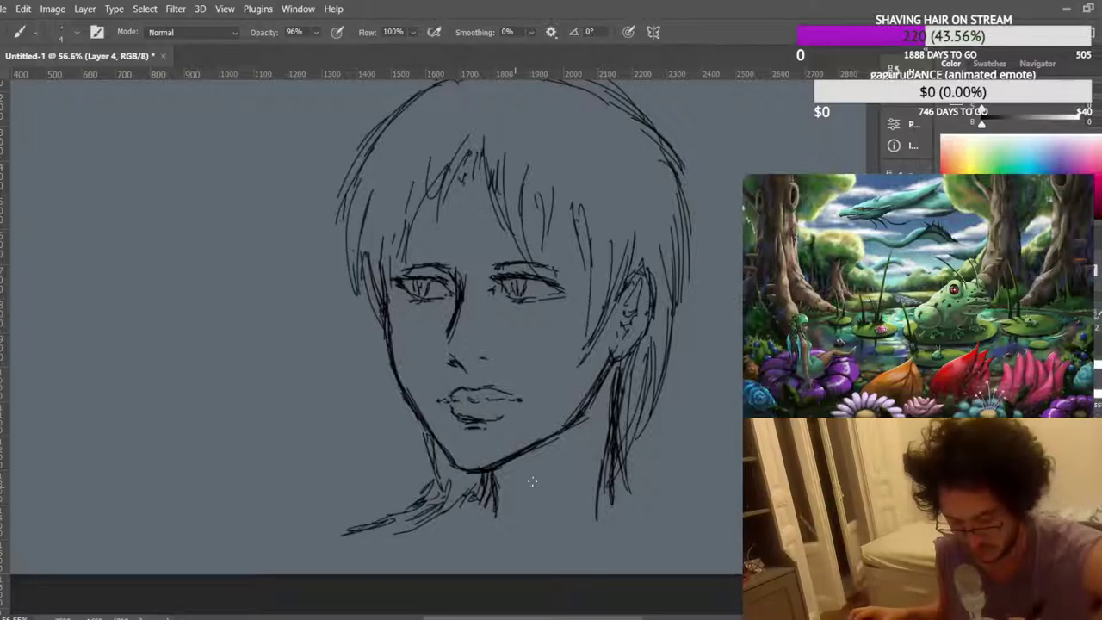
Examine the proportions of the face, hair, neck and shoulder in the sketch.
scroll(580, 471, up, 1)
scroll(551, 460, down, 3)
scroll(584, 405, up, 1)
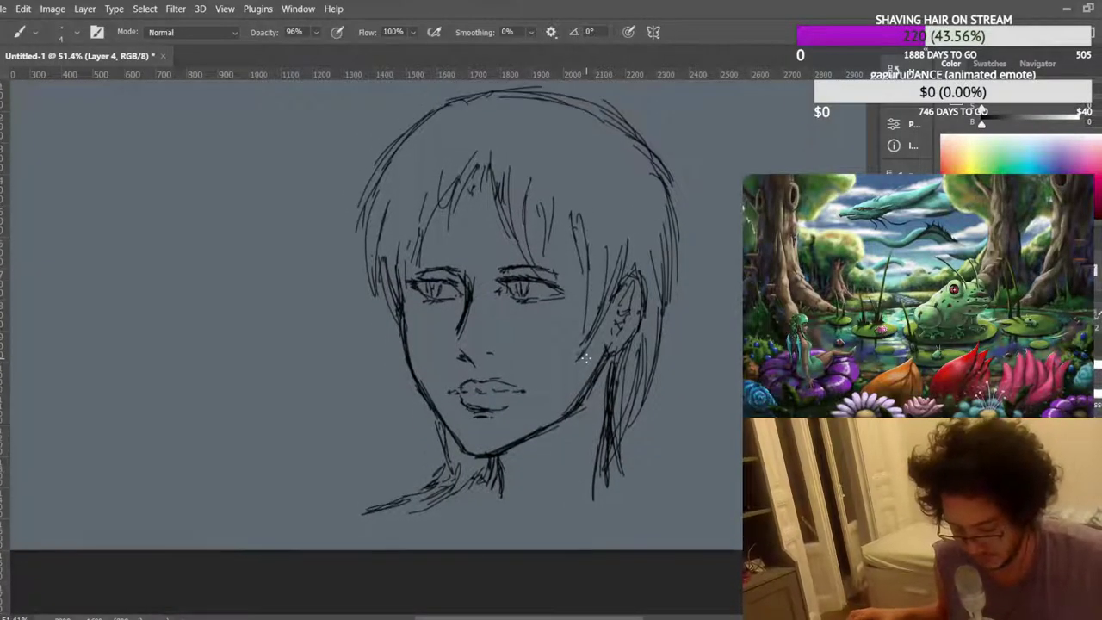
scroll(585, 358, up, 2)
scroll(594, 365, down, 2)
scroll(613, 374, up, 2)
scroll(615, 368, down, 2)
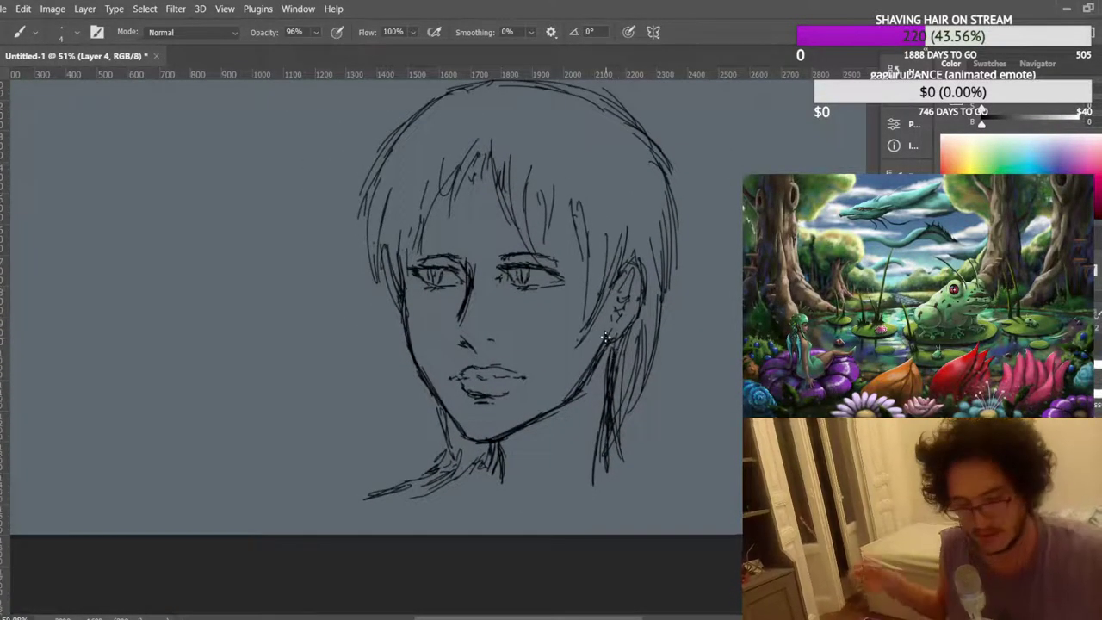
scroll(596, 355, up, 2)
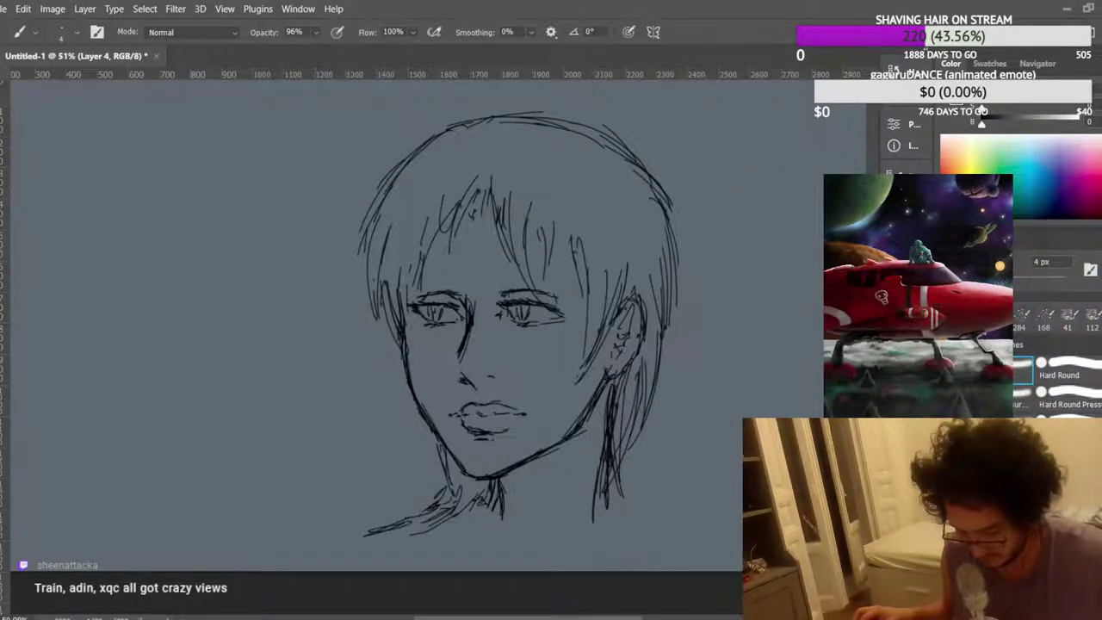
scroll(608, 239, down, 1)
scroll(545, 277, up, 4)
scroll(497, 292, up, 1)
scroll(364, 272, down, 1)
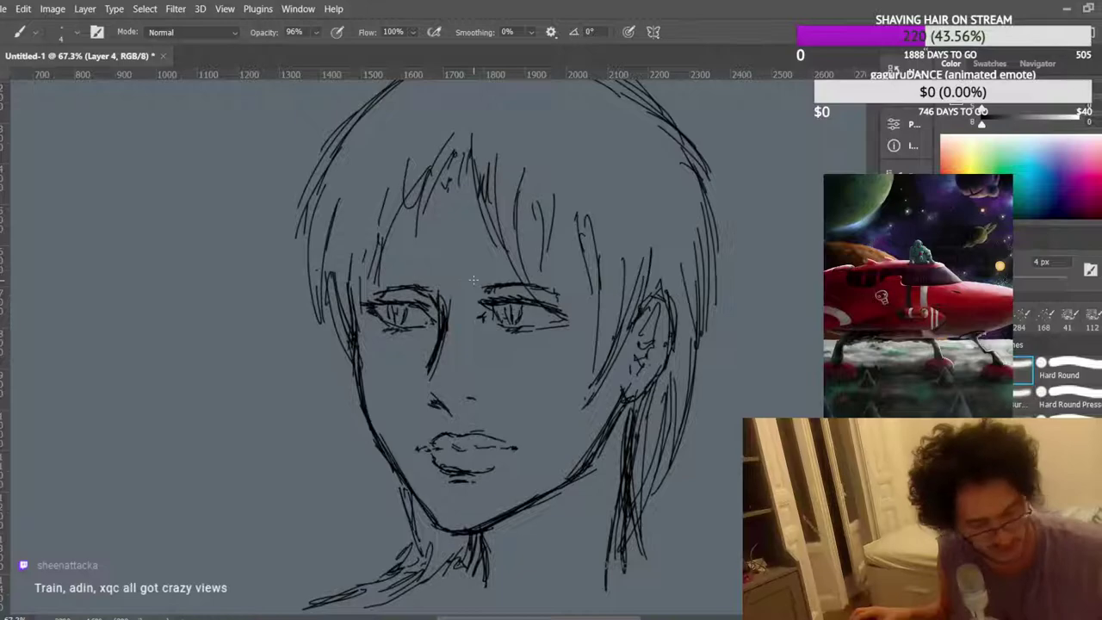
Mirror the canvas horizontally and lasso both eyes together with the upper nose bridge.
scroll(463, 336, right, 3)
drag(520, 617, 460, 615)
scroll(459, 325, up, 2)
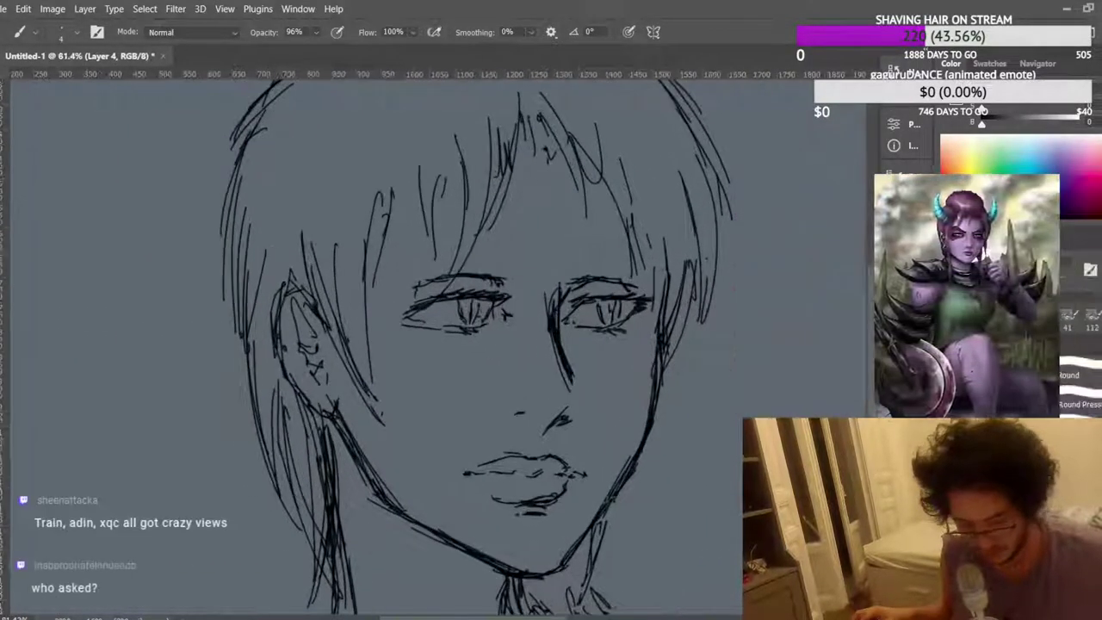
key(l)
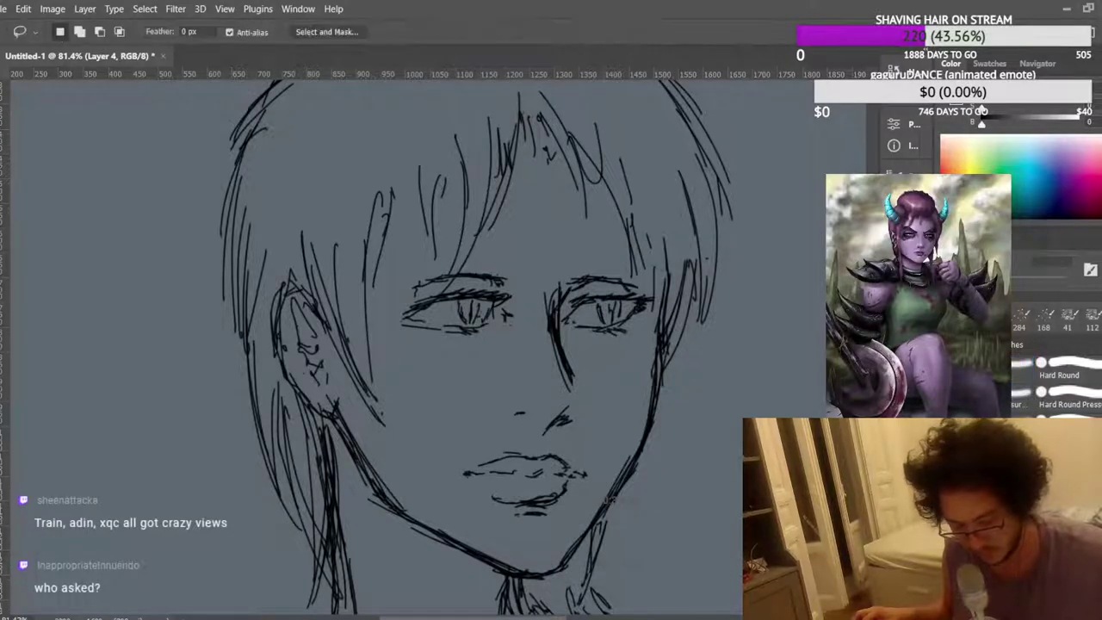
mouse_move(498, 372)
mouse_down()
mouse_move(641, 358)
mouse_move(656, 304)
mouse_move(616, 260)
mouse_move(501, 245)
mouse_move(393, 316)
mouse_move(421, 379)
mouse_up()
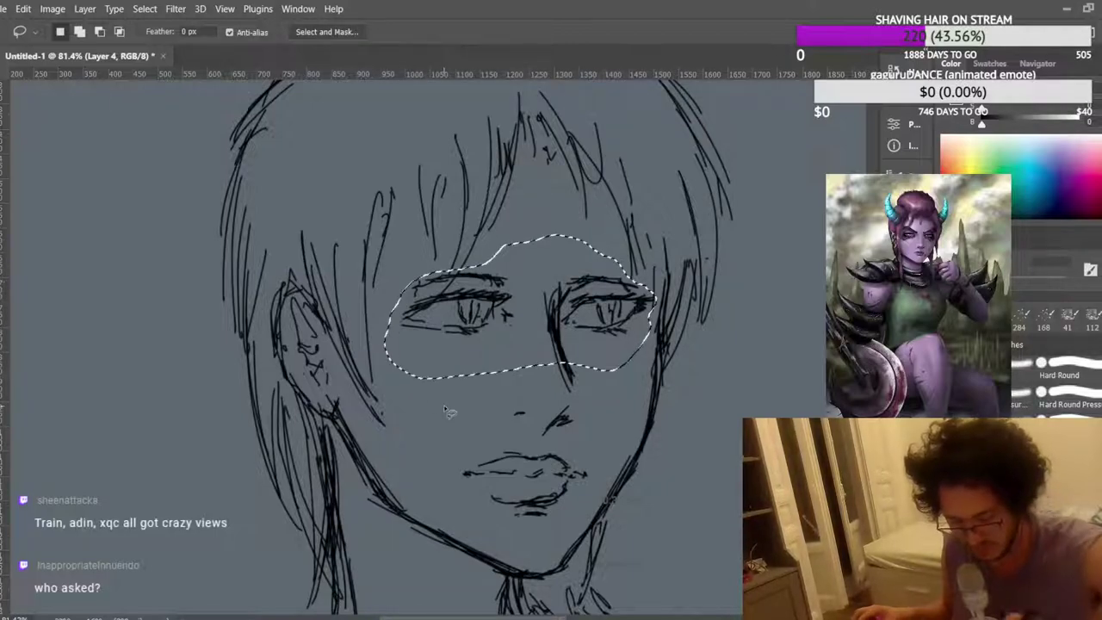
Try to shift the selected eyes and nose bridge slightly down and toward the far cheek, and deselect them.
key(ctrl+t)
scroll(540, 323, up, 3)
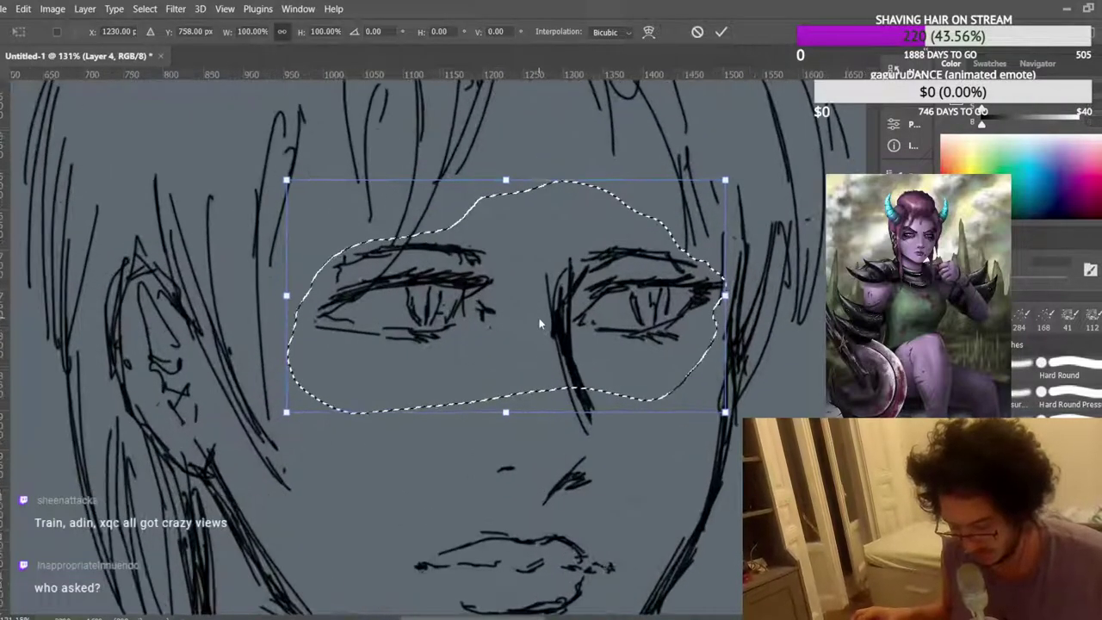
drag(589, 298, 593, 306)
scroll(94, 141, down, 1)
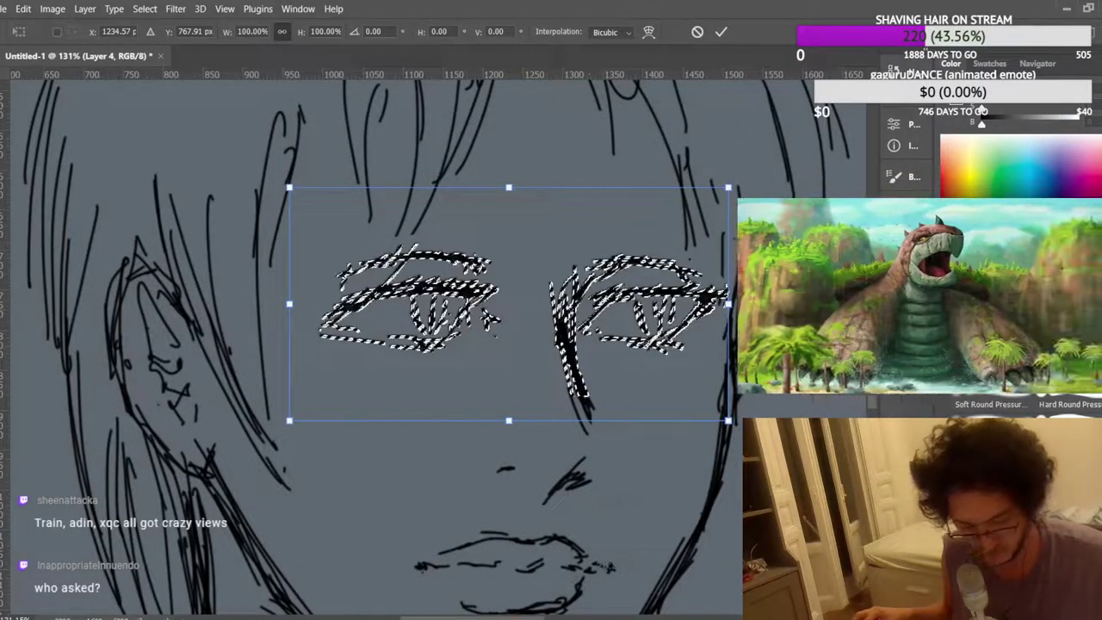
key(Return)
key(ctrl+d)
scroll(298, 207, down, 3)
scroll(299, 207, down, 2)
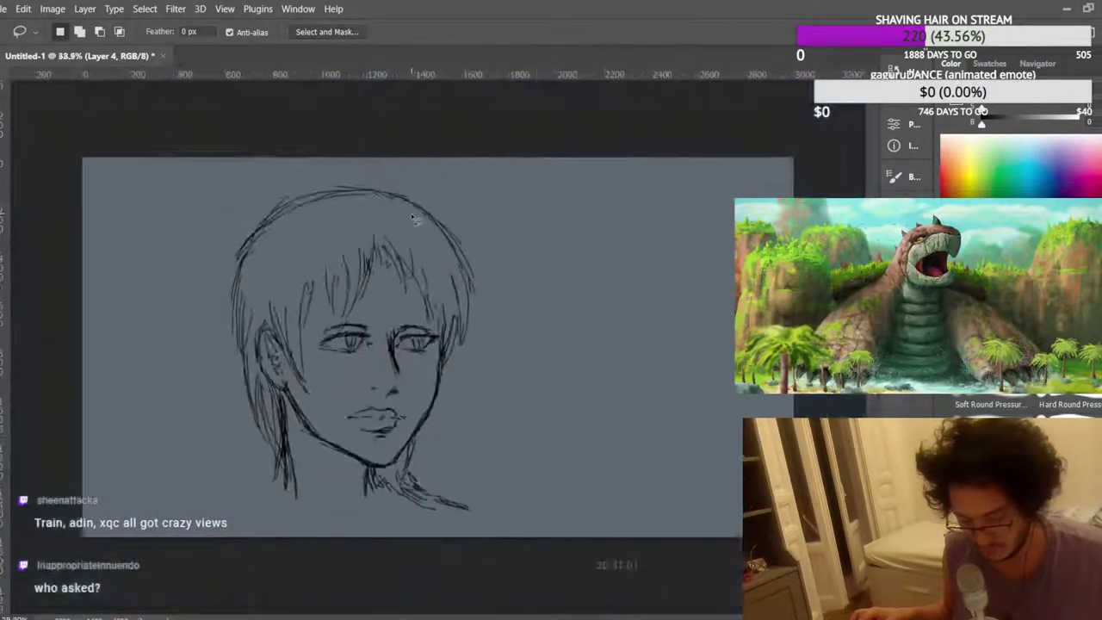
Undo the deselection and the move of the eyes, keeping the lasso selection around them.
scroll(336, 319, up, 5)
key(ctrl+z)
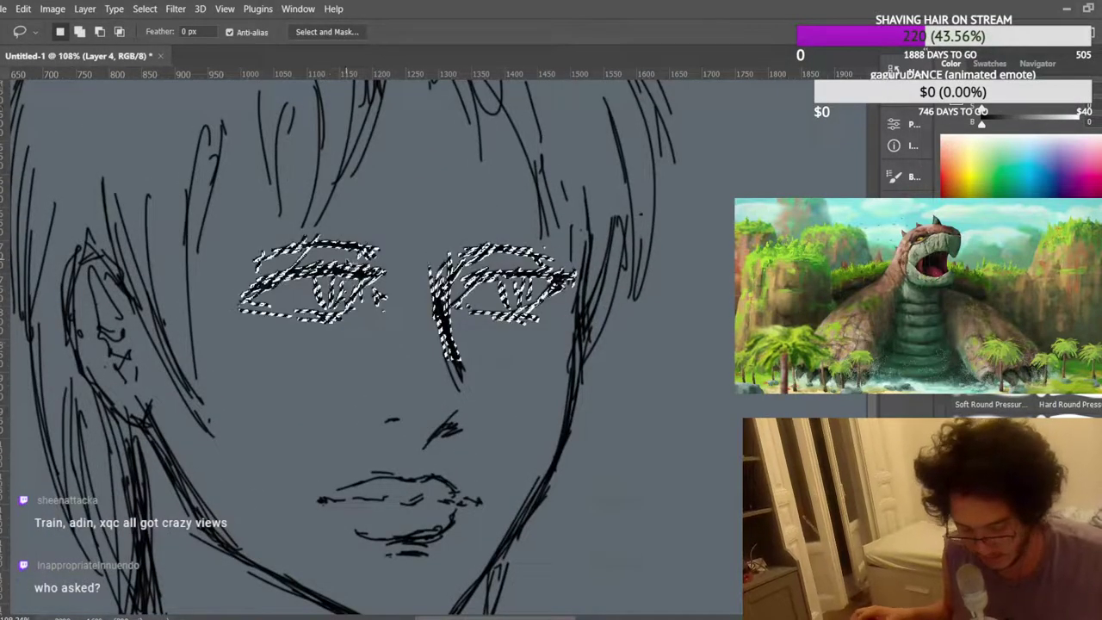
scroll(380, 258, up, 3)
key(ctrl+z)
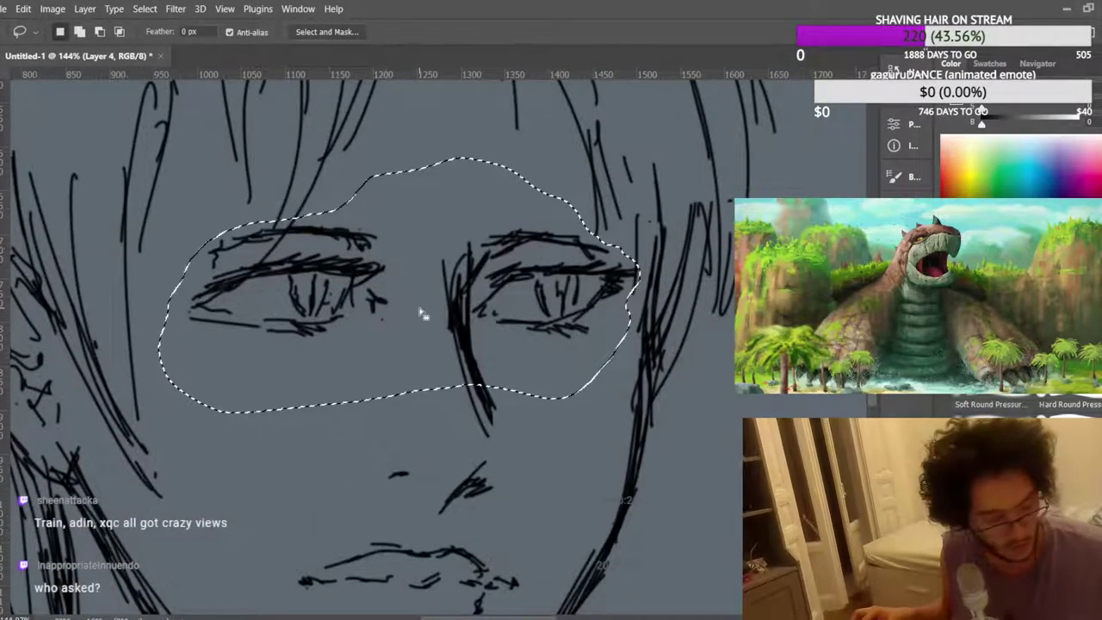
Move the selected eyes and nose bridge down about 5 px, deselect them and mirror the canvas horizontally.
key(ctrl+t)
drag(463, 325, 457, 330)
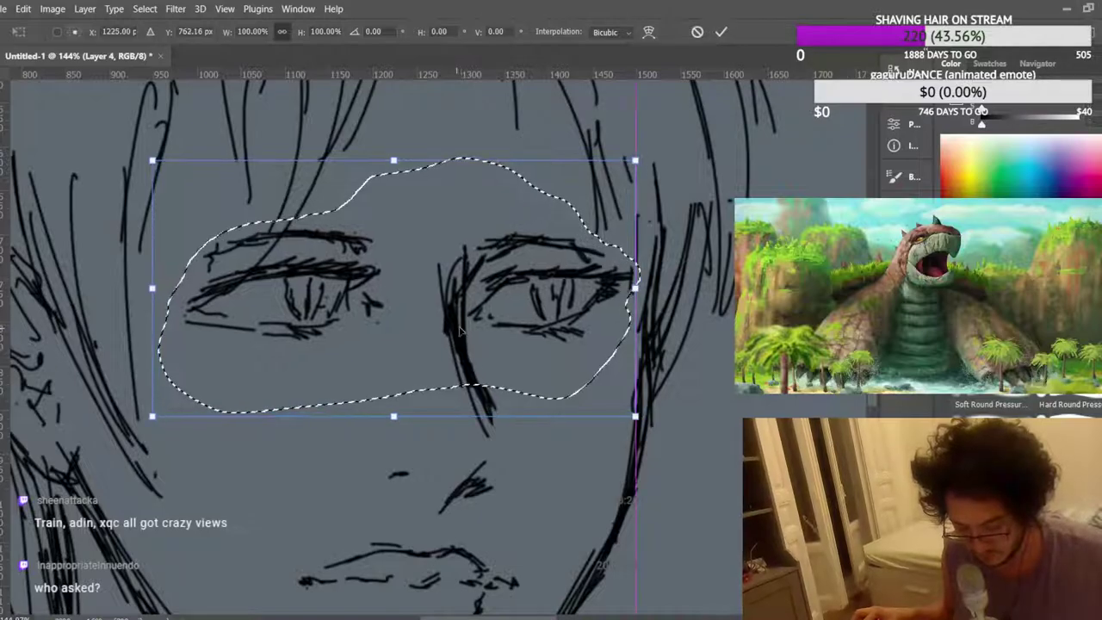
scroll(437, 333, up, 3)
drag(535, 282, 544, 276)
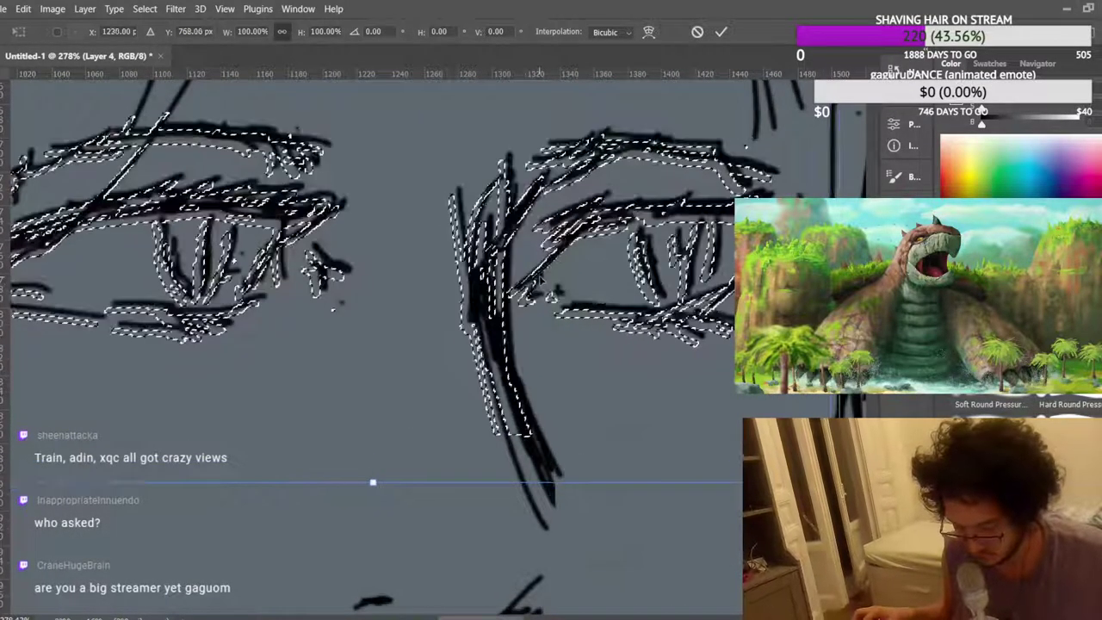
drag(512, 348, 509, 358)
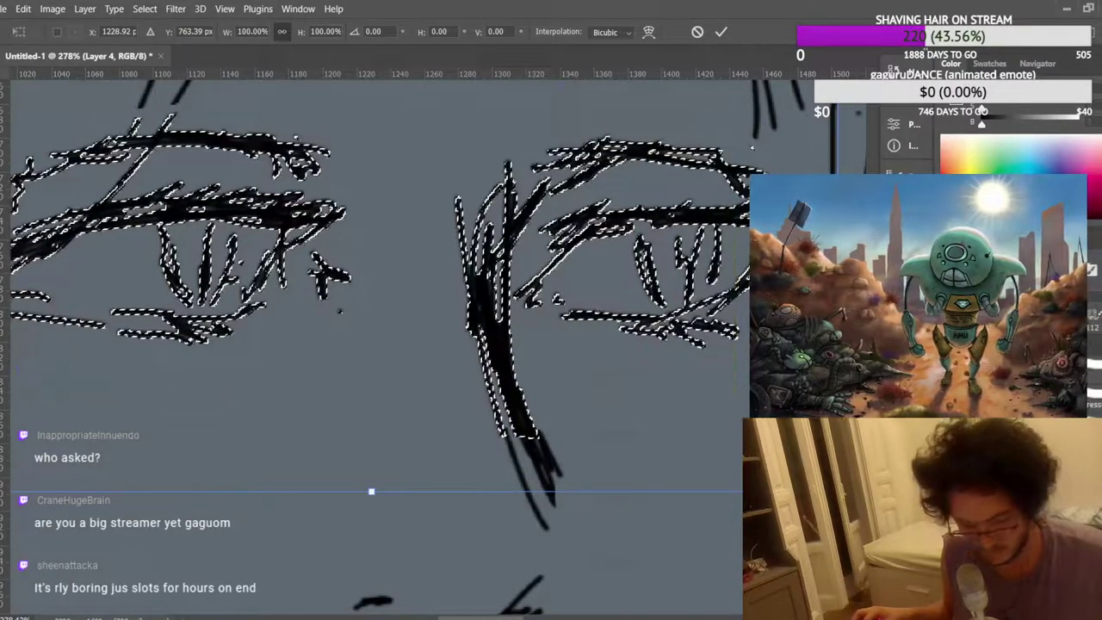
key(Return)
key(ctrl+d)
scroll(438, 245, down, 5)
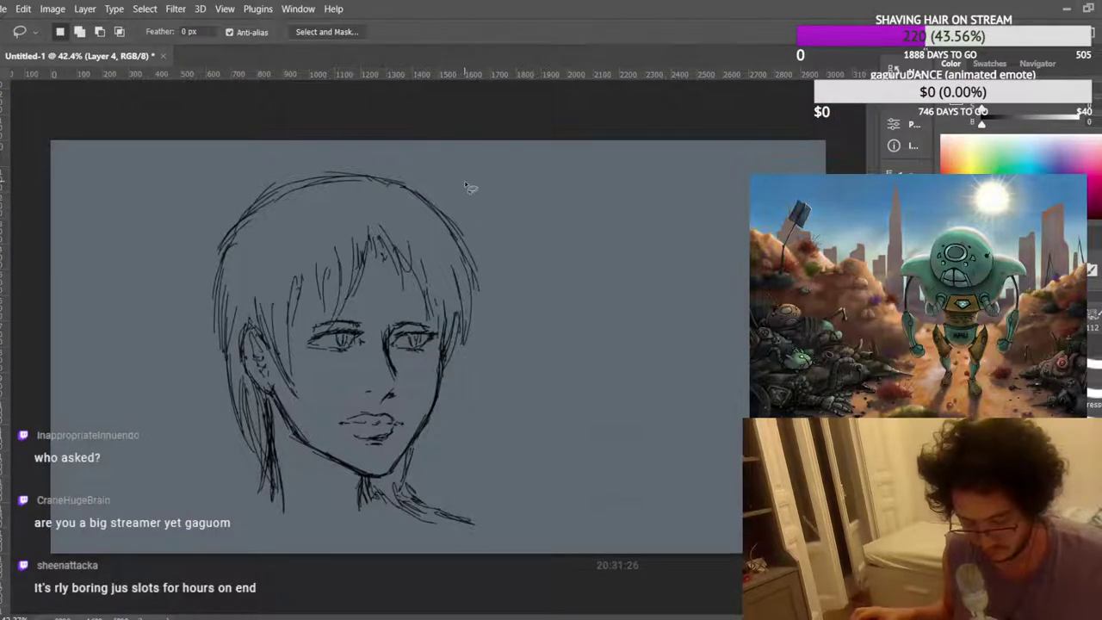
scroll(605, 244, up, 2)
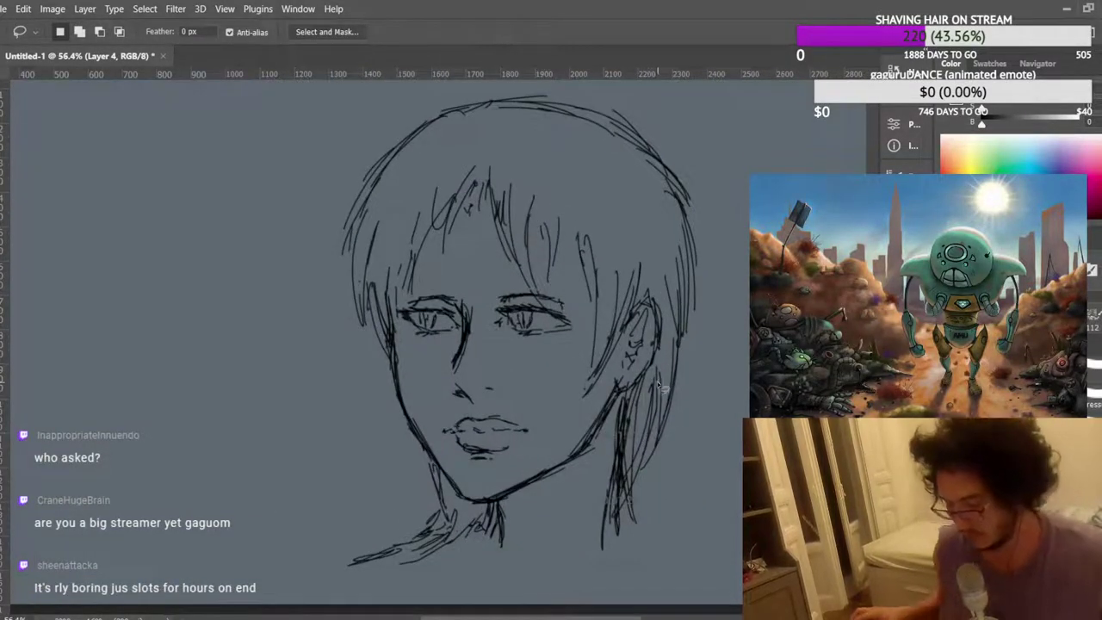
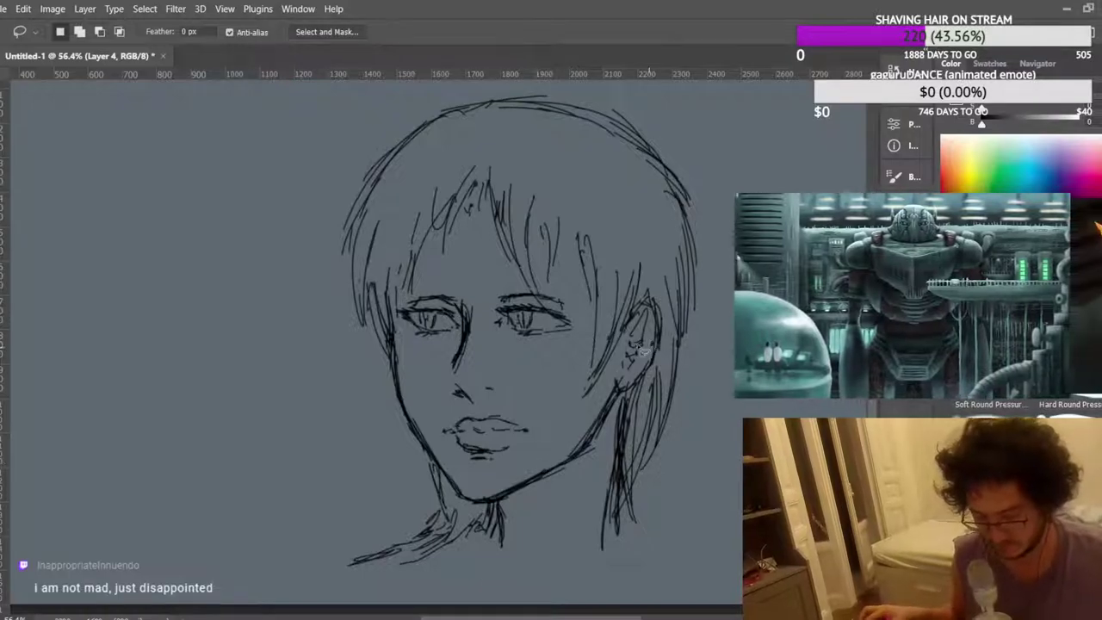
Mirror the canvas horizontally and brush a loose hair strand down the back of the neck.
scroll(622, 295, down, 1)
key(ctrl+shift+h)
scroll(179, 505, up, 3)
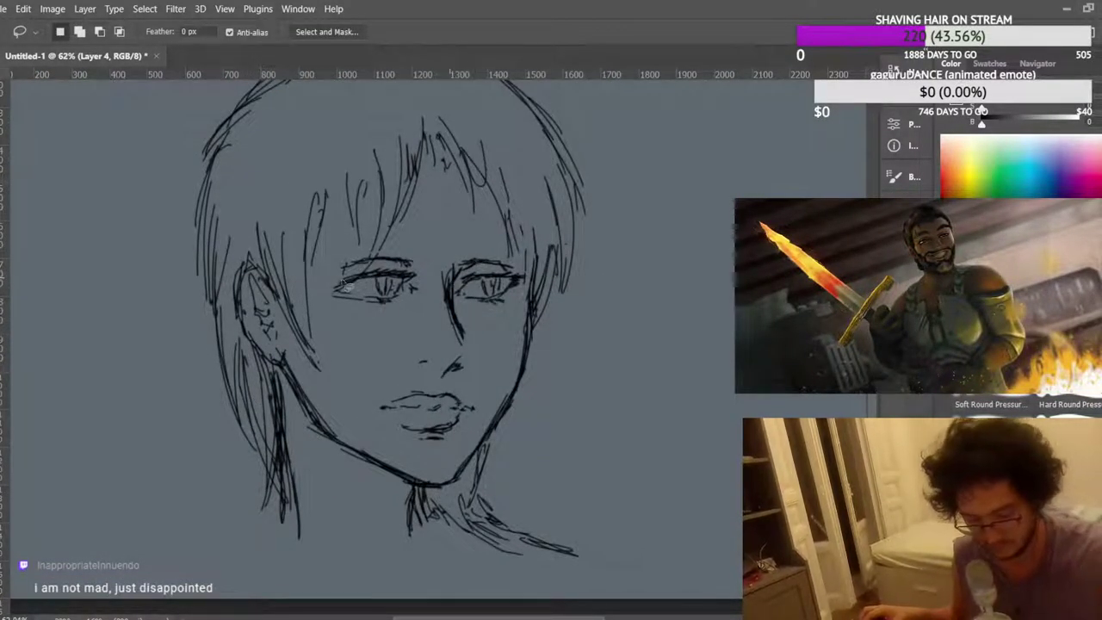
key(b)
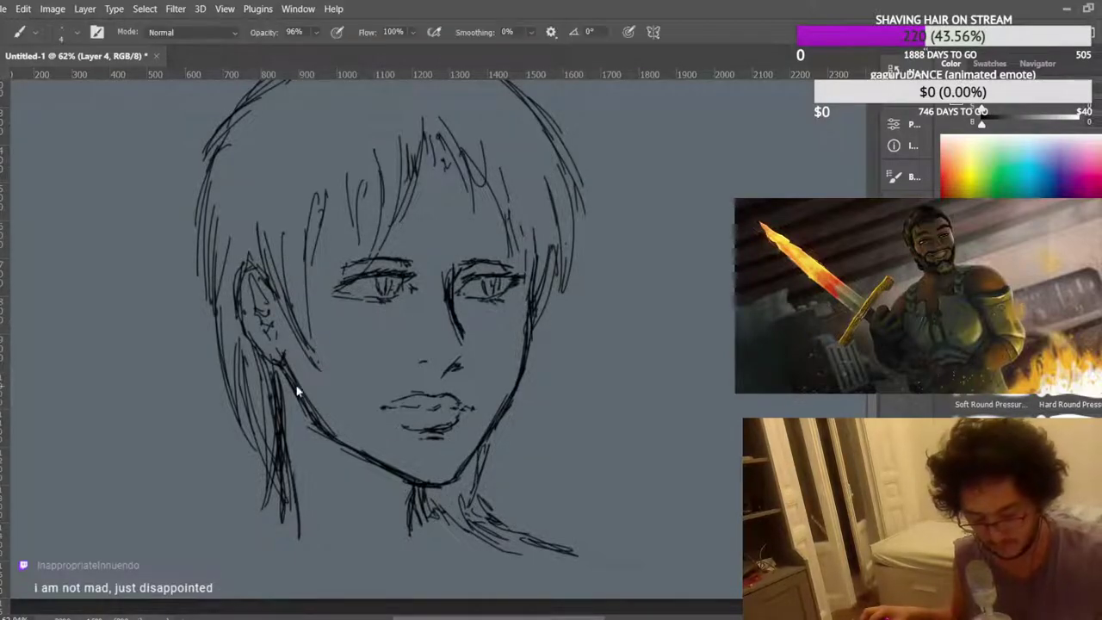
drag(255, 534, 271, 487)
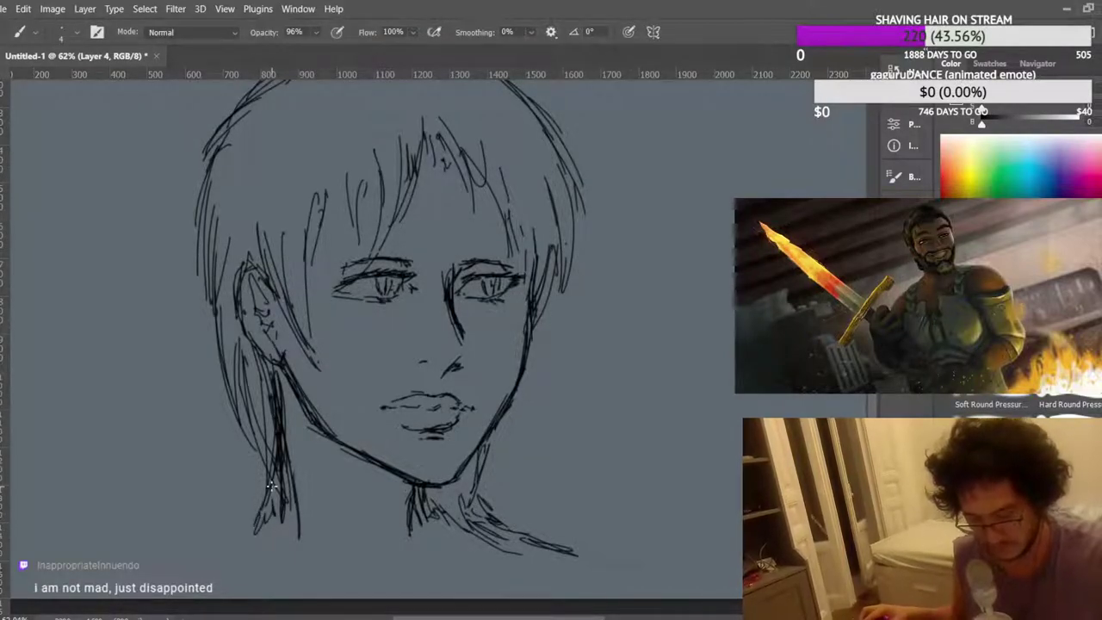
scroll(407, 398, down, 3)
Brush extra contour lines inside the upper part of the ear.
scroll(376, 336, up, 5)
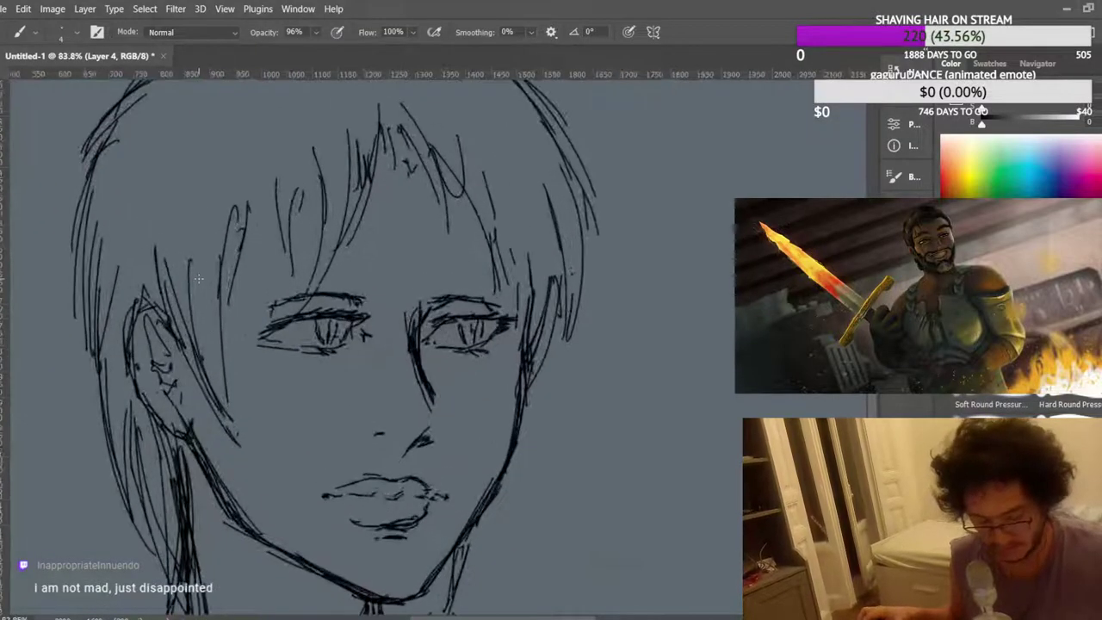
mouse_move(170, 331)
mouse_down()
mouse_move(172, 315)
mouse_move(132, 316)
mouse_move(155, 353)
mouse_move(131, 374)
mouse_up()
scroll(148, 343, up, 2)
scroll(131, 345, down, 5)
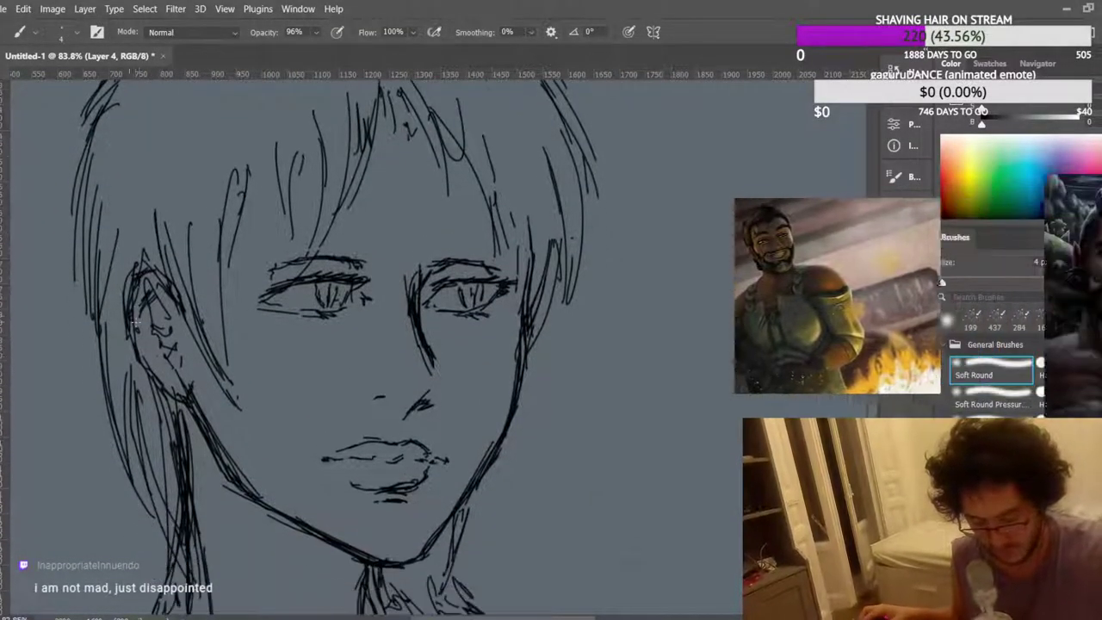
scroll(134, 341, up, 2)
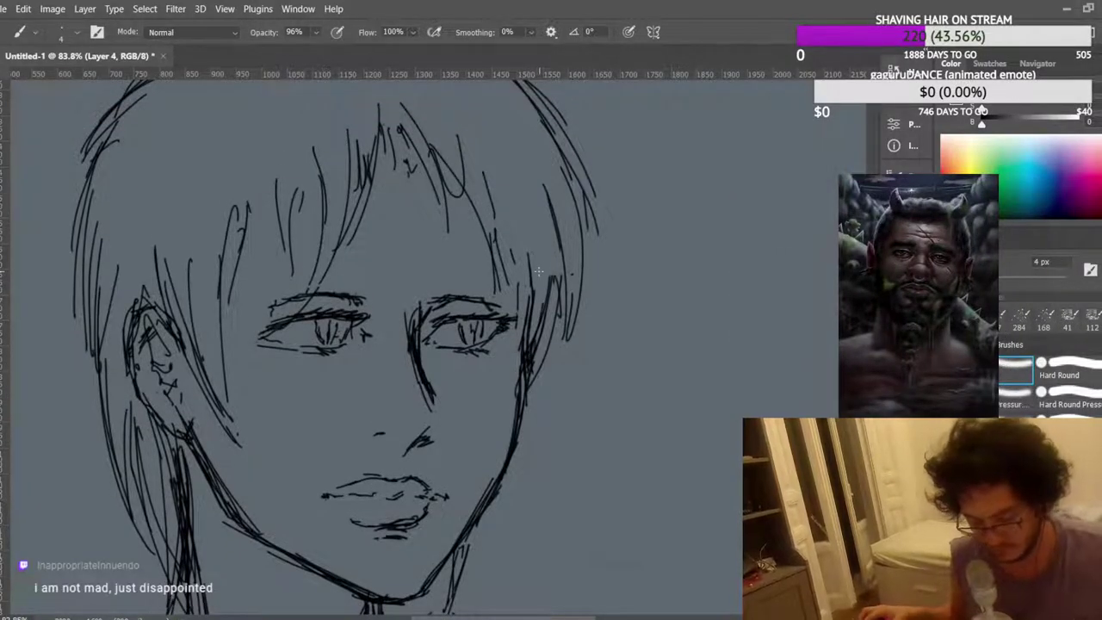
Extend the hair behind the neck with loose strokes and sketch the shoulder line on the ear side.
scroll(539, 271, down, 3)
drag(288, 470, 269, 550)
mouse_move(313, 520)
mouse_down()
mouse_move(215, 570)
mouse_move(223, 560)
mouse_move(188, 584)
mouse_up()
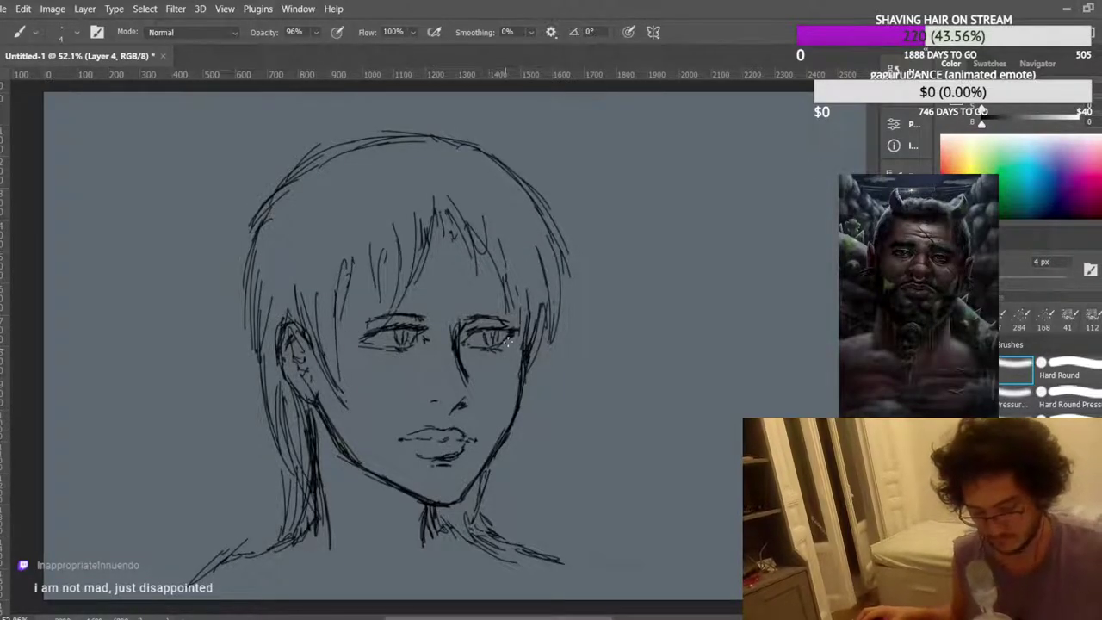
Scale the whole head sketch to about 70% and move it toward the canvas's upper left corner.
scroll(505, 346, down, 2)
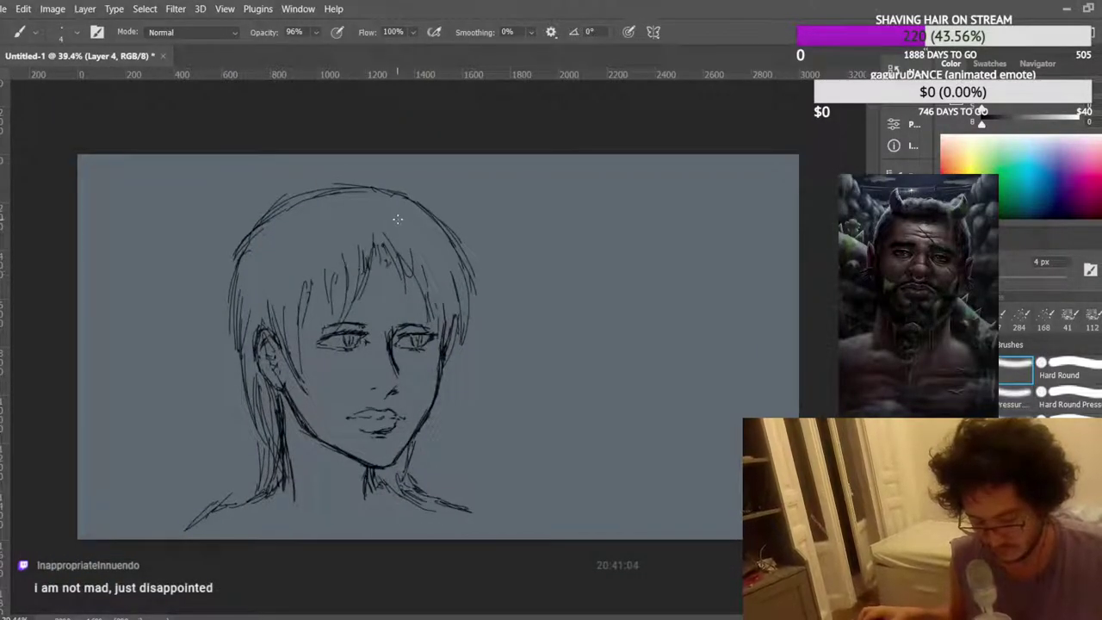
scroll(397, 219, up, 1)
key(ctrl+t)
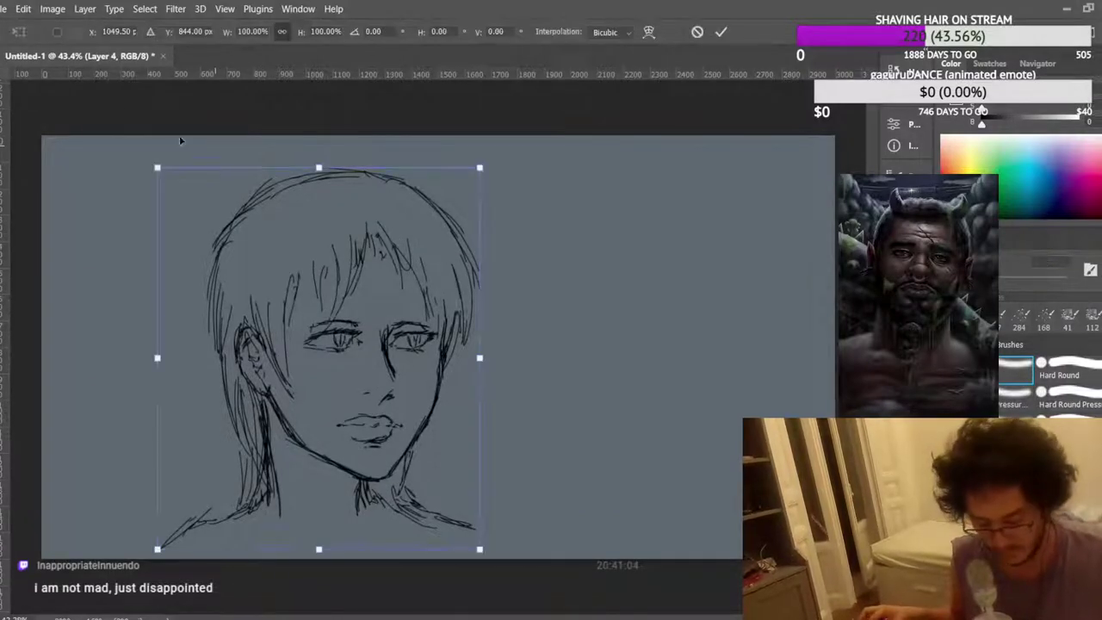
drag(158, 167, 207, 228)
mouse_move(357, 340)
mouse_down()
mouse_move(240, 256)
mouse_move(282, 274)
mouse_move(271, 271)
mouse_up()
drag(131, 158, 167, 206)
drag(266, 259, 245, 209)
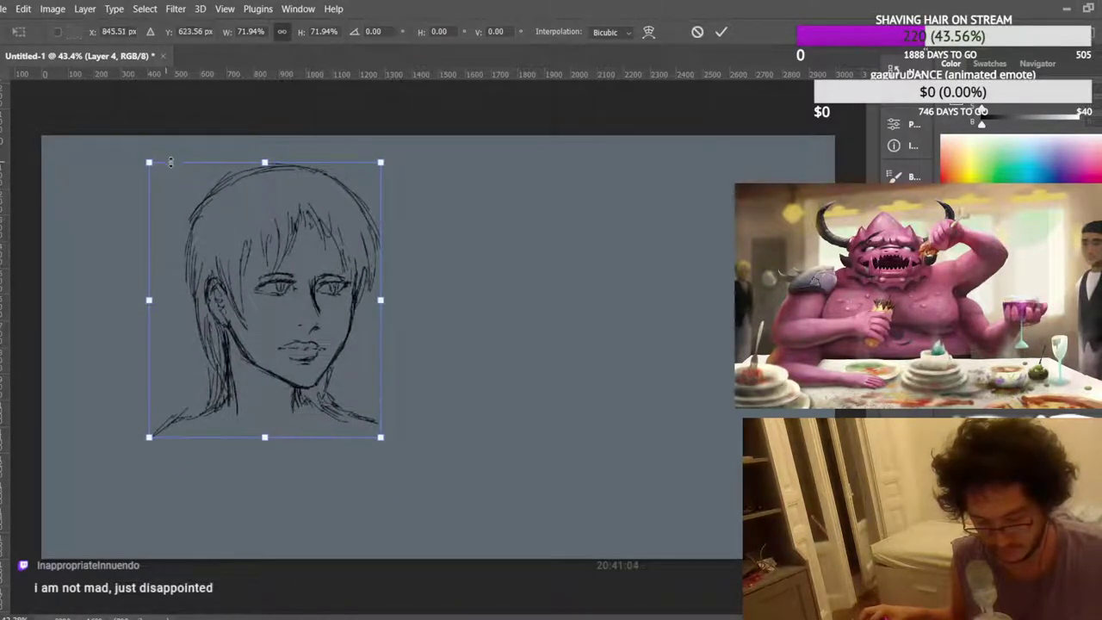
drag(150, 163, 155, 169)
drag(225, 215, 209, 208)
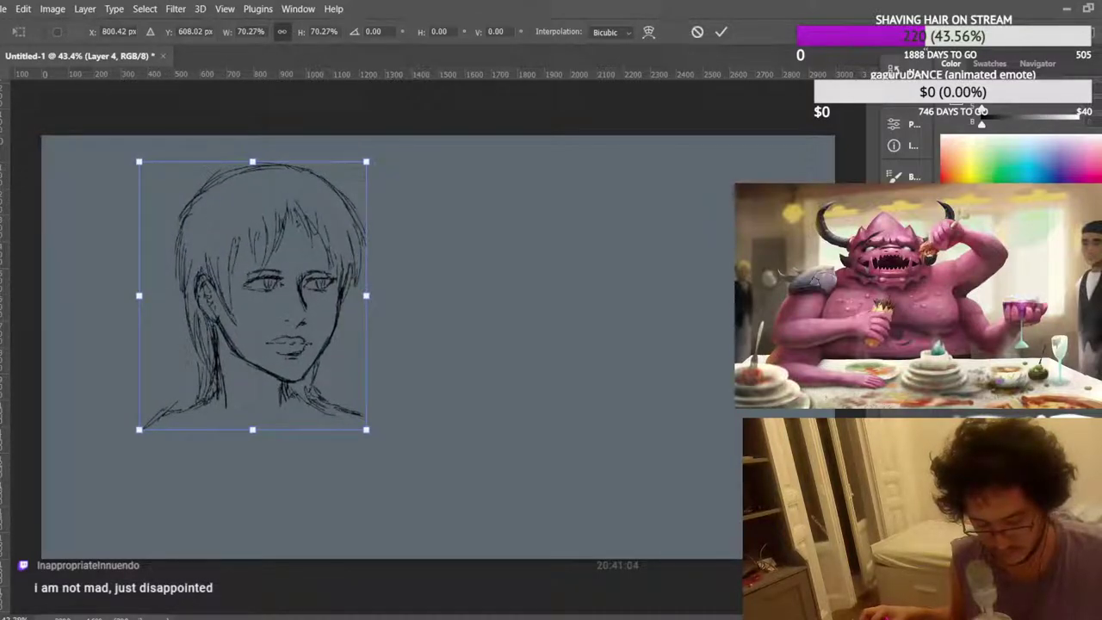
key(Return)
scroll(180, 347, up, 1)
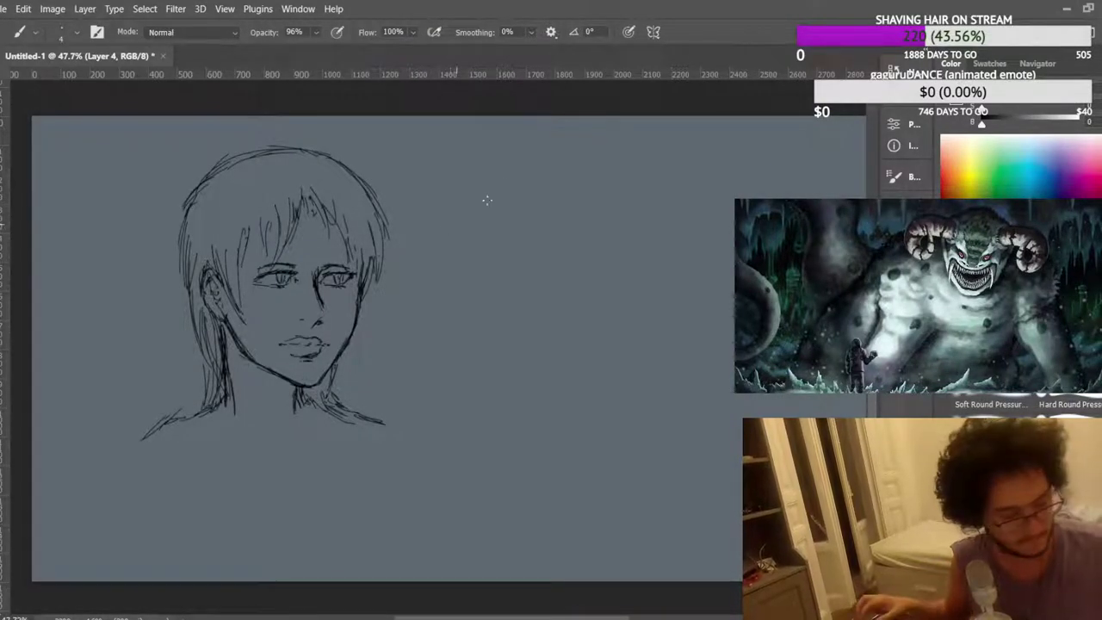
Shrink the head sketch further in proportion and move it up close to the canvas's upper edge.
key(ctrl+t)
drag(140, 148, 182, 198)
mouse_move(330, 304)
mouse_down()
mouse_move(307, 246)
mouse_move(314, 252)
mouse_up()
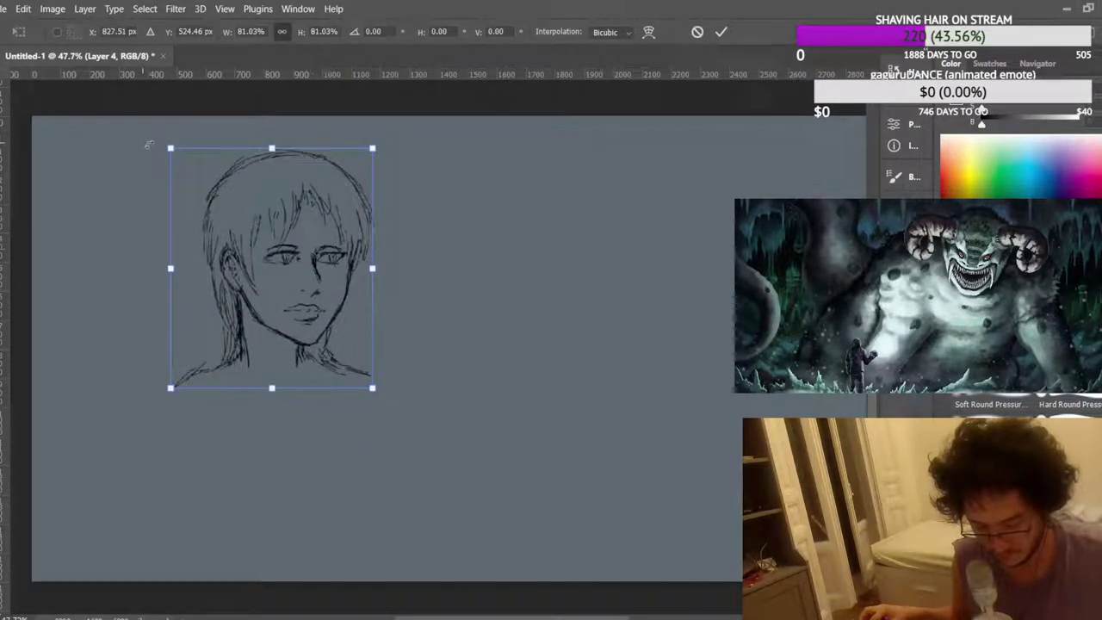
drag(170, 148, 180, 161)
drag(263, 204, 254, 188)
key(Return)
scroll(214, 304, up, 3)
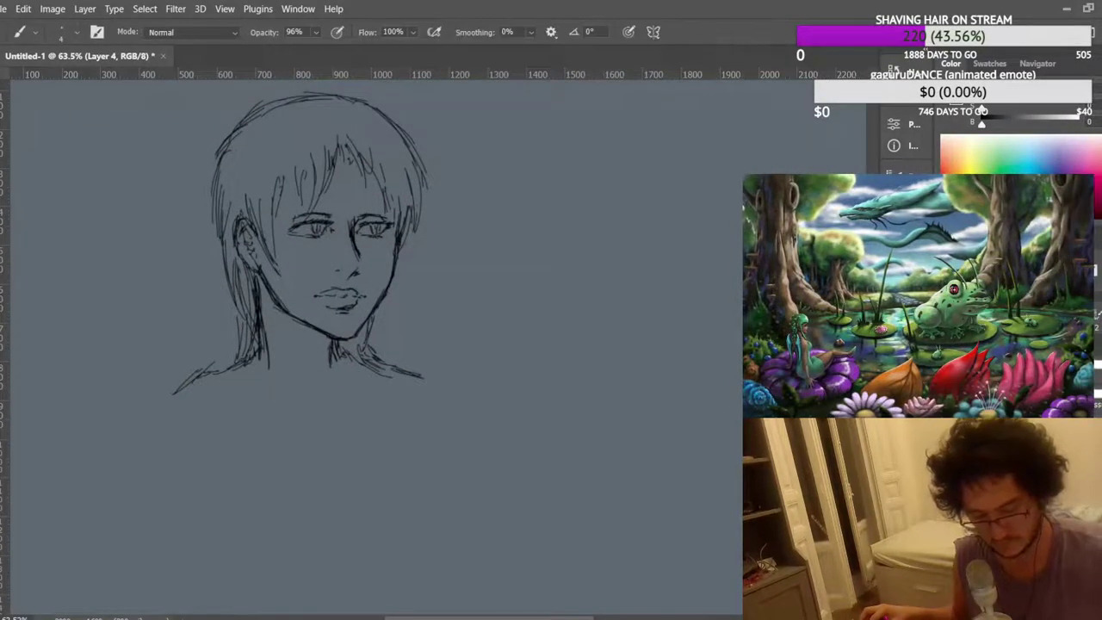
Sketch a slanted collarbone line below the neck, ending in a short hook at the throat.
scroll(155, 310, down, 1)
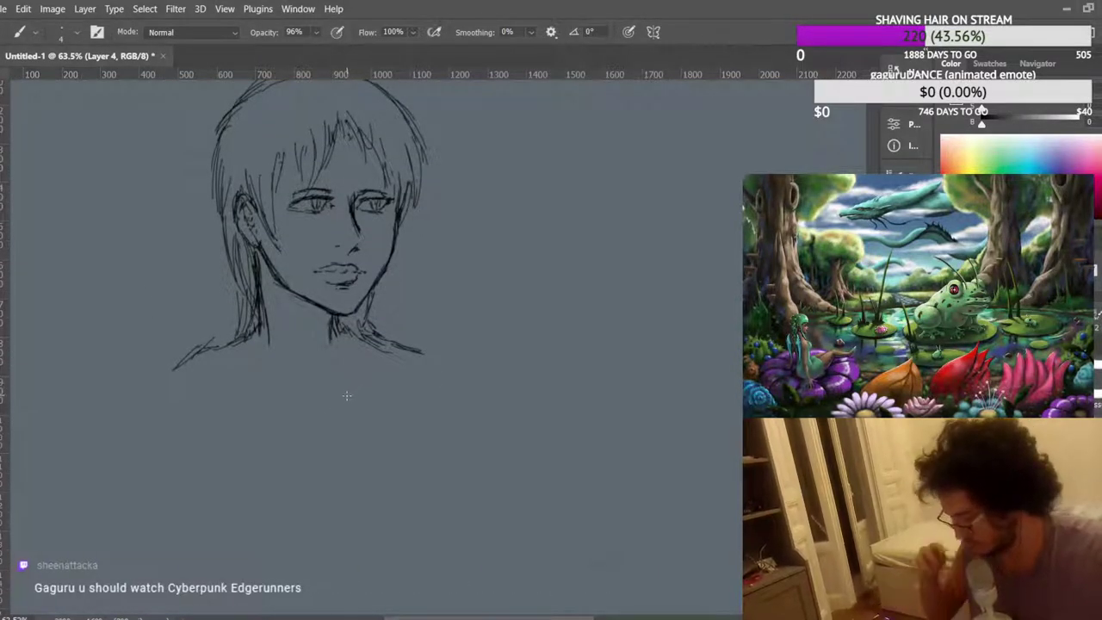
mouse_move(360, 370)
mouse_down()
mouse_move(283, 400)
mouse_move(367, 376)
mouse_move(368, 364)
mouse_up()
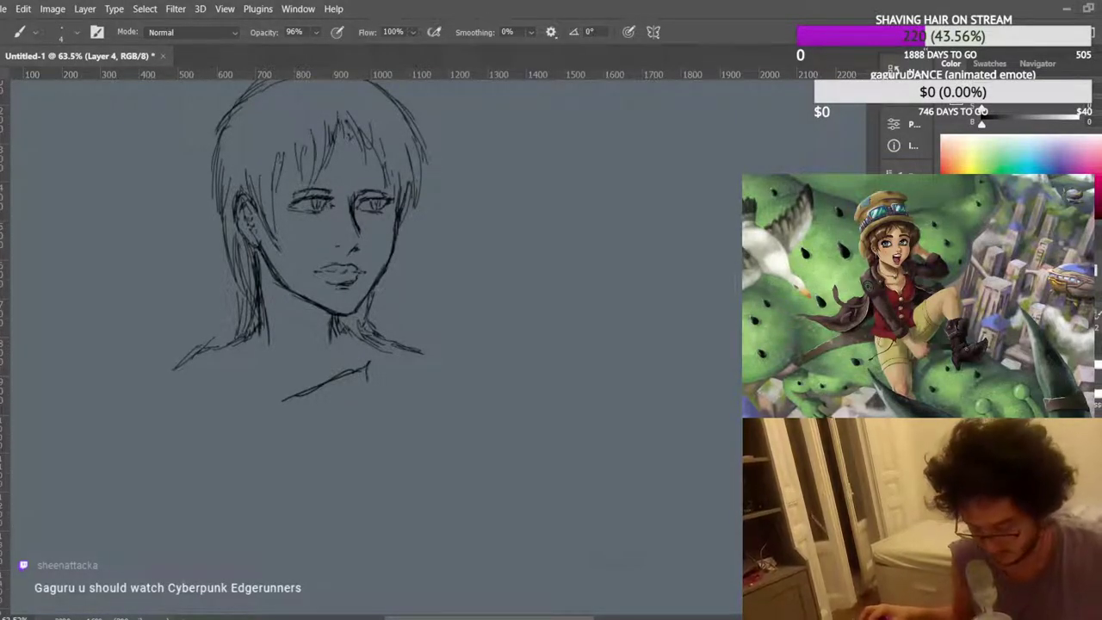
scroll(483, 266, down, 3)
scroll(485, 224, up, 1)
scroll(228, 342, up, 2)
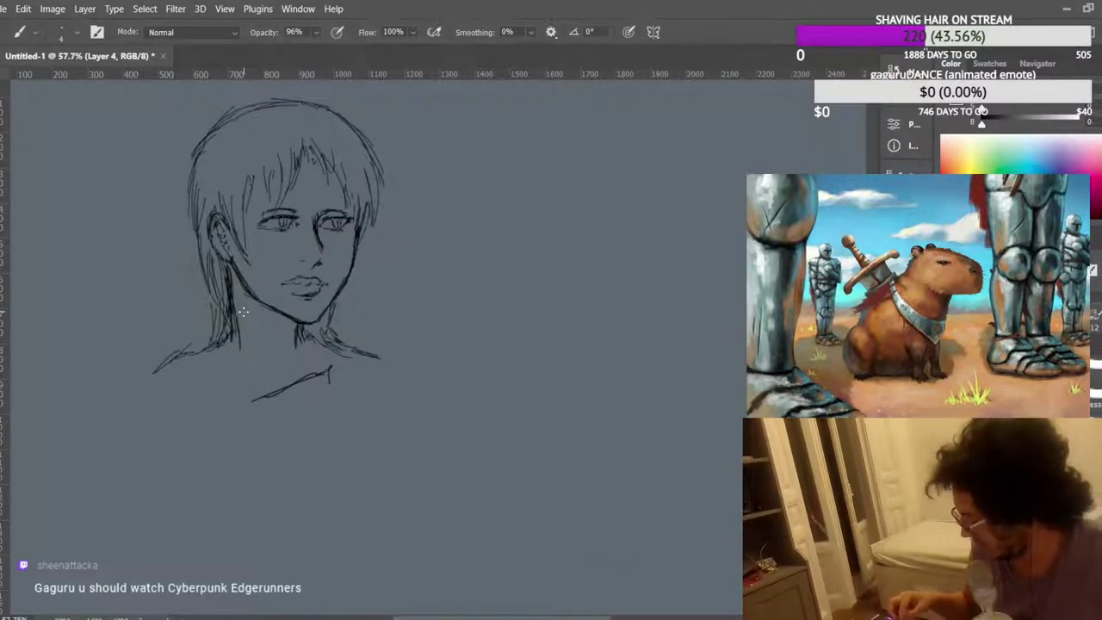
Sketch the armpit creases on both sides of the chest and the outer edge of the ear-side shoulder.
scroll(453, 281, down, 3)
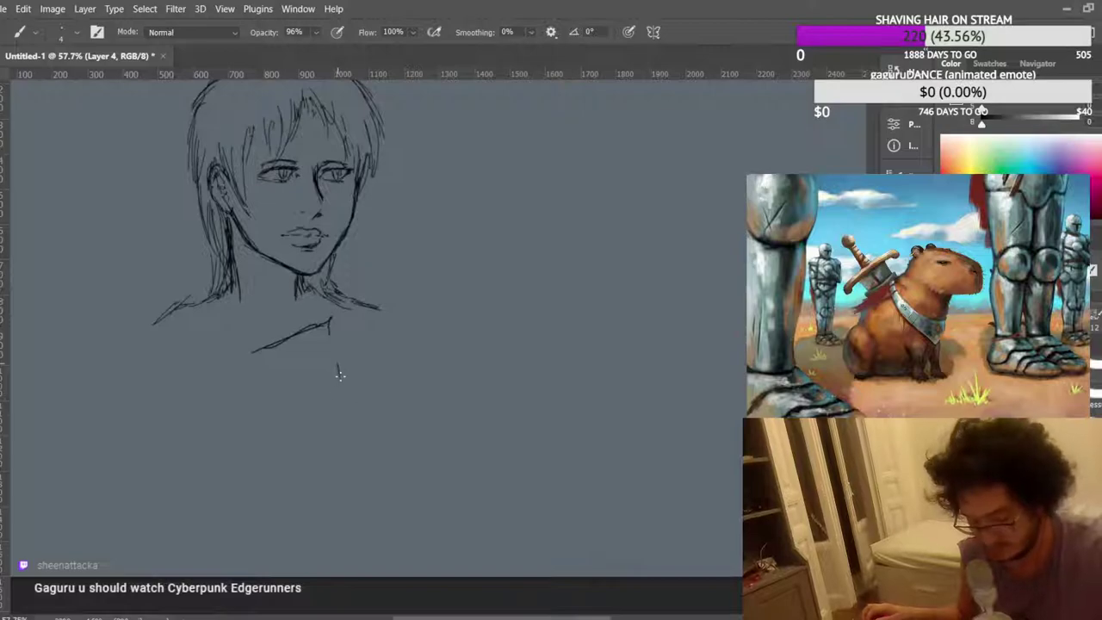
mouse_move(338, 370)
mouse_down()
mouse_move(344, 405)
mouse_move(307, 445)
mouse_move(367, 397)
mouse_move(345, 472)
mouse_up()
drag(365, 393, 346, 475)
drag(376, 373, 344, 484)
drag(173, 366, 192, 433)
mouse_move(176, 393)
mouse_down()
mouse_move(179, 437)
mouse_move(177, 384)
mouse_move(159, 421)
mouse_move(183, 457)
mouse_move(155, 421)
mouse_move(184, 357)
mouse_move(171, 376)
mouse_move(182, 367)
mouse_move(149, 379)
mouse_move(158, 435)
mouse_up()
scroll(155, 361, up, 3)
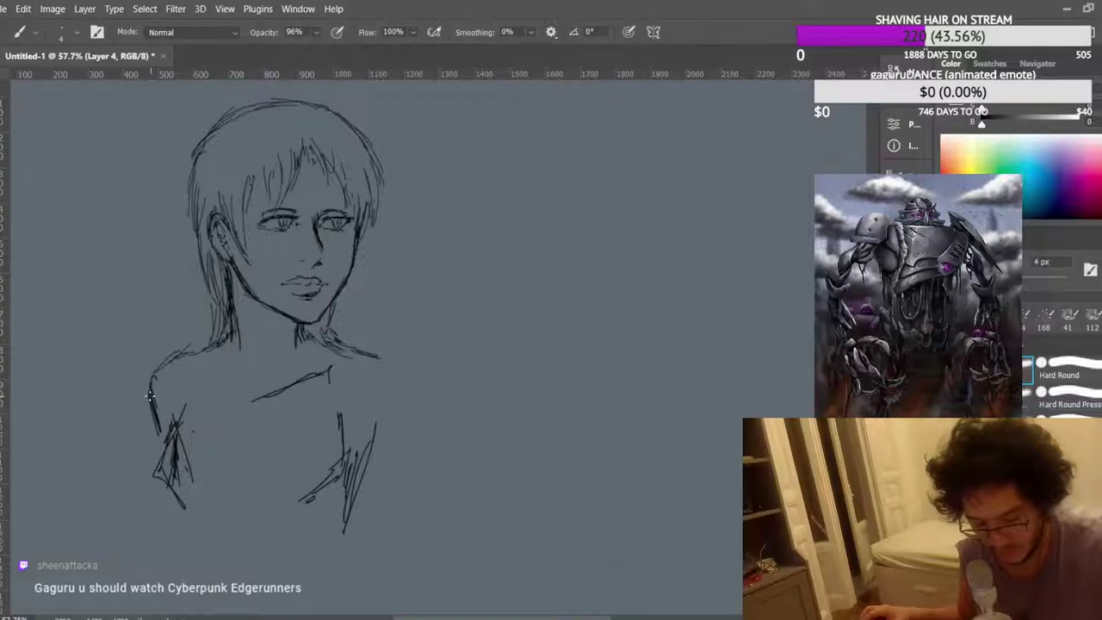
Sketch the outer contour of the ear-side upper arm running down from the shoulder.
scroll(171, 390, down, 7)
drag(153, 365, 140, 407)
drag(150, 363, 131, 438)
drag(153, 341, 130, 437)
scroll(238, 345, up, 4)
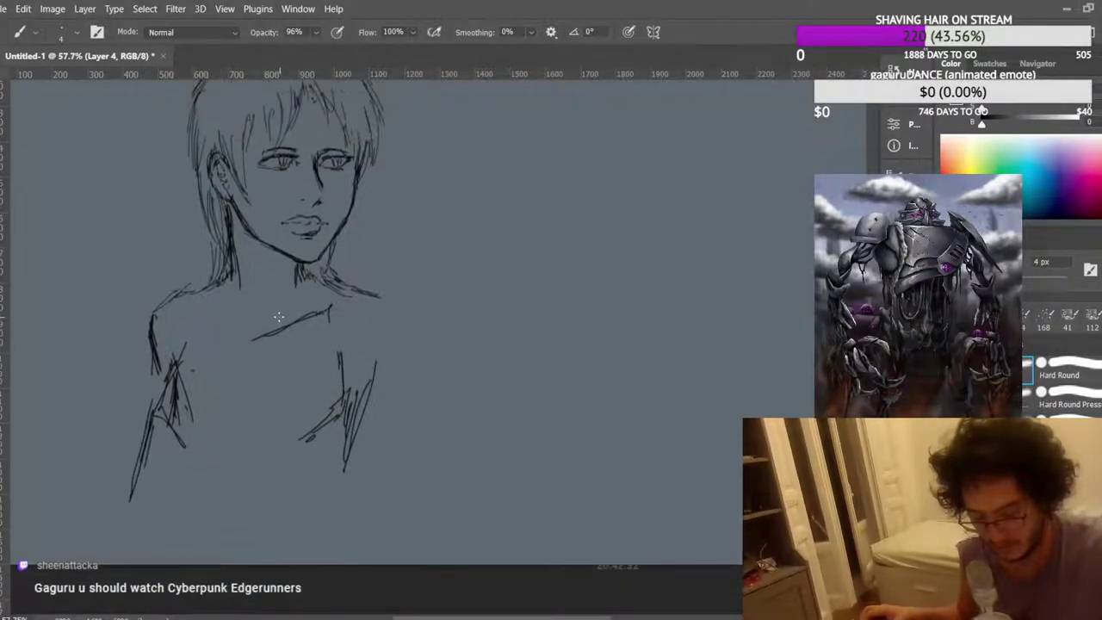
Sketch the opposite shoulder's rounded contour and the upper arm angling outward from the body.
scroll(278, 316, up, 2)
scroll(279, 316, down, 1)
mouse_move(371, 373)
mouse_down()
mouse_move(361, 377)
mouse_move(389, 432)
mouse_up()
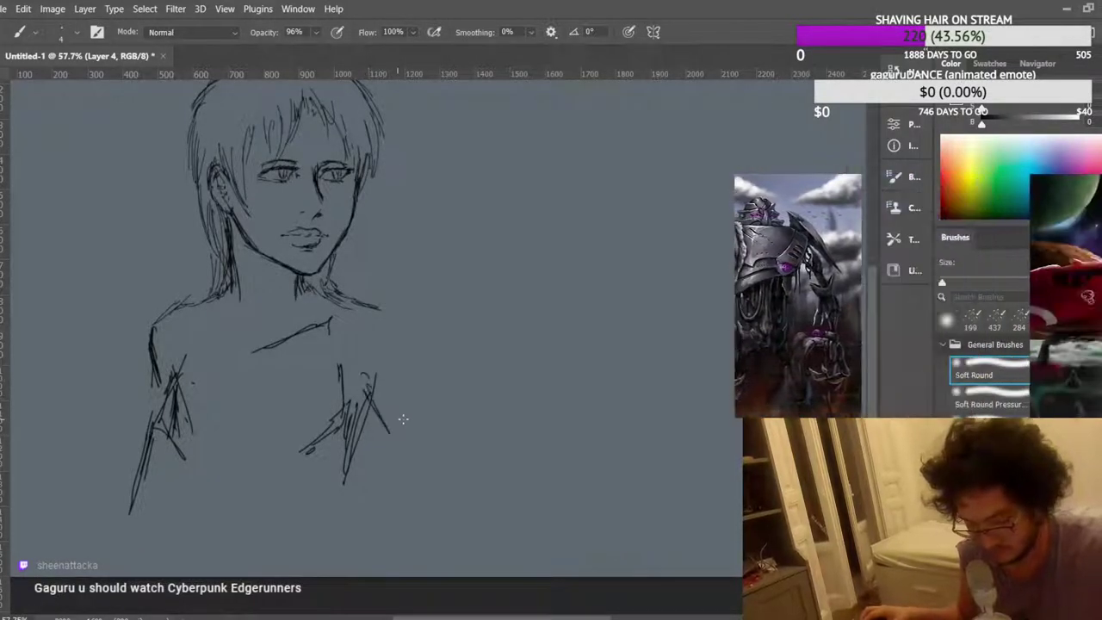
mouse_move(376, 312)
mouse_down()
mouse_move(399, 376)
mouse_move(386, 374)
mouse_move(368, 304)
mouse_move(461, 422)
mouse_up()
drag(365, 392, 411, 457)
drag(382, 422, 454, 468)
drag(413, 363, 489, 466)
scroll(415, 305, up, 2)
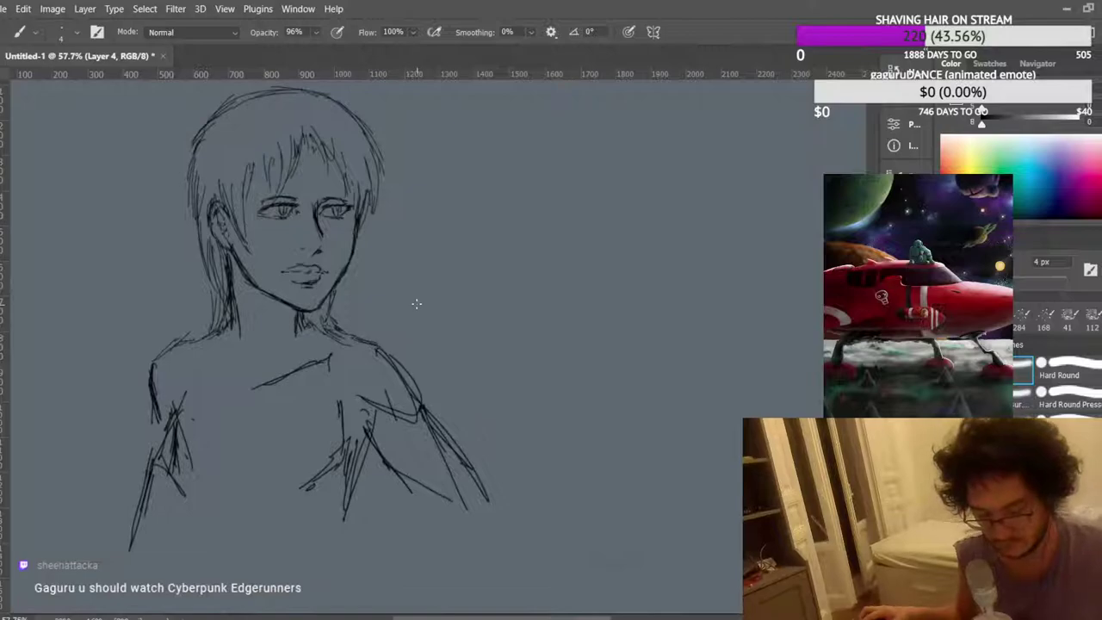
Mirror the canvas horizontally, hatch the armpit of the outstretched arm and start the torso's side line below it.
scroll(415, 305, down, 4)
key(ctrl+shift+h)
scroll(713, 423, up, 2)
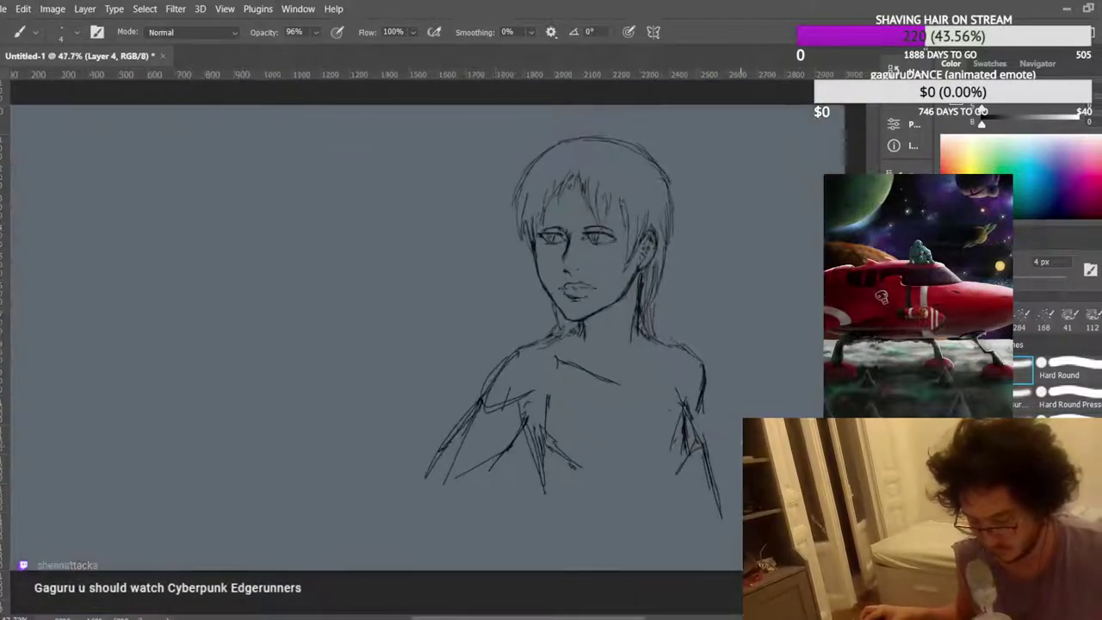
mouse_move(482, 416)
mouse_down()
mouse_move(486, 448)
mouse_move(457, 481)
mouse_up()
mouse_move(501, 442)
mouse_down()
mouse_move(467, 483)
mouse_move(510, 468)
mouse_move(520, 453)
mouse_move(512, 431)
mouse_move(537, 467)
mouse_move(533, 482)
mouse_up()
drag(534, 479, 558, 530)
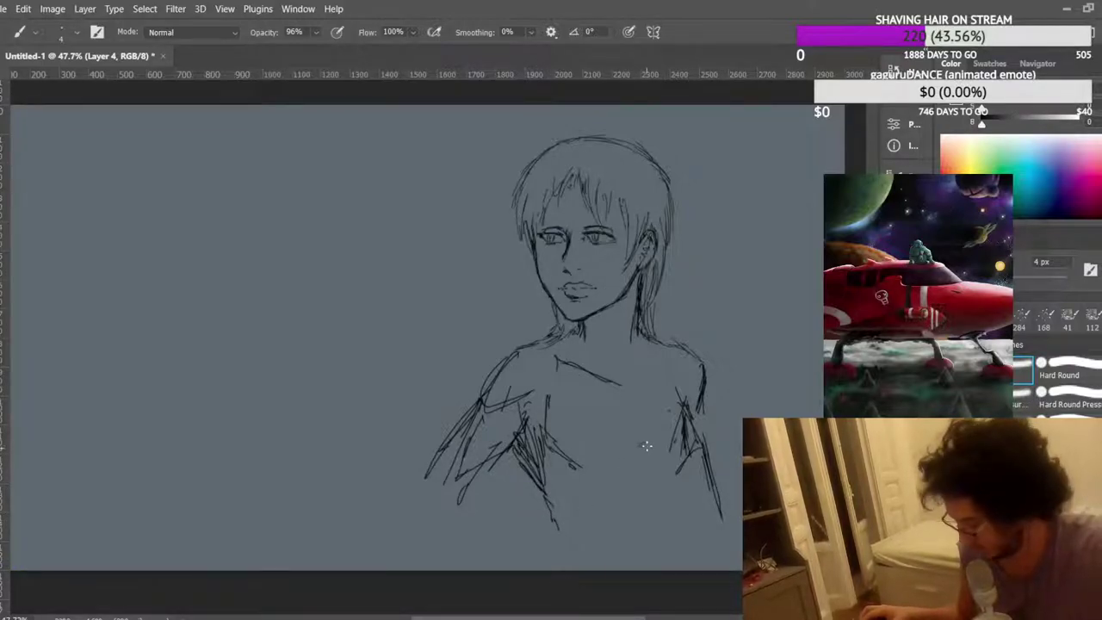
Sketch the lower chest crease and extend the torso sides and both arms down to the canvas's lower edge.
mouse_move(640, 447)
mouse_down()
mouse_move(687, 484)
mouse_move(677, 554)
mouse_up()
mouse_move(547, 550)
mouse_down()
mouse_move(552, 527)
mouse_move(547, 568)
mouse_up()
drag(520, 437, 465, 506)
mouse_move(484, 423)
mouse_down()
mouse_move(452, 519)
mouse_move(437, 532)
mouse_up()
mouse_move(477, 494)
mouse_down()
mouse_move(441, 538)
mouse_move(443, 568)
mouse_up()
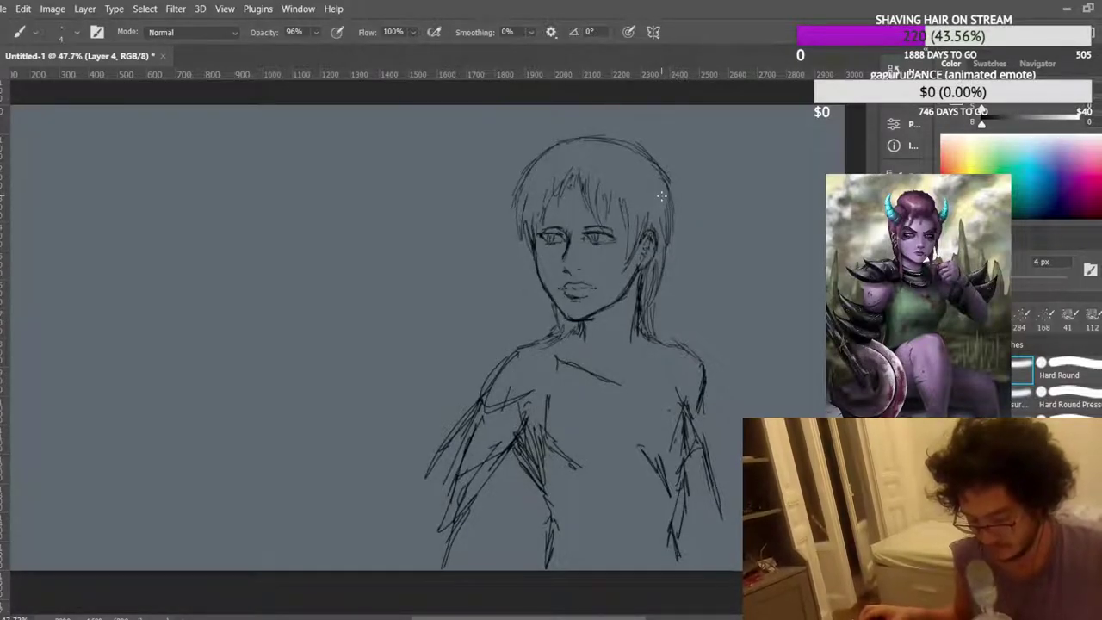
scroll(661, 195, down, 2)
drag(668, 483, 701, 551)
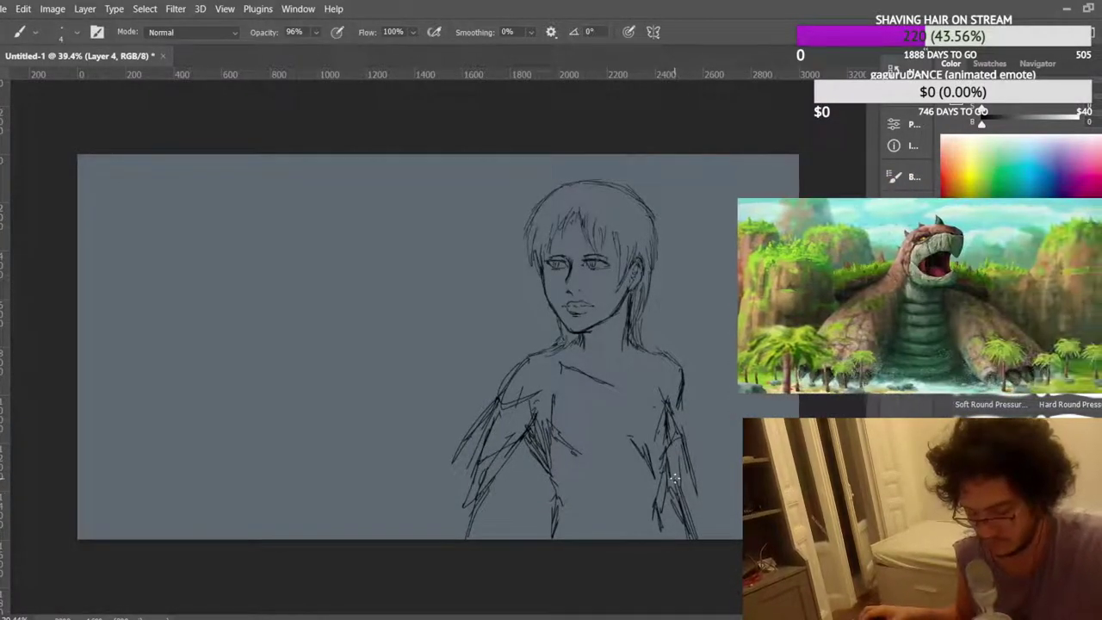
scroll(622, 296, up, 5)
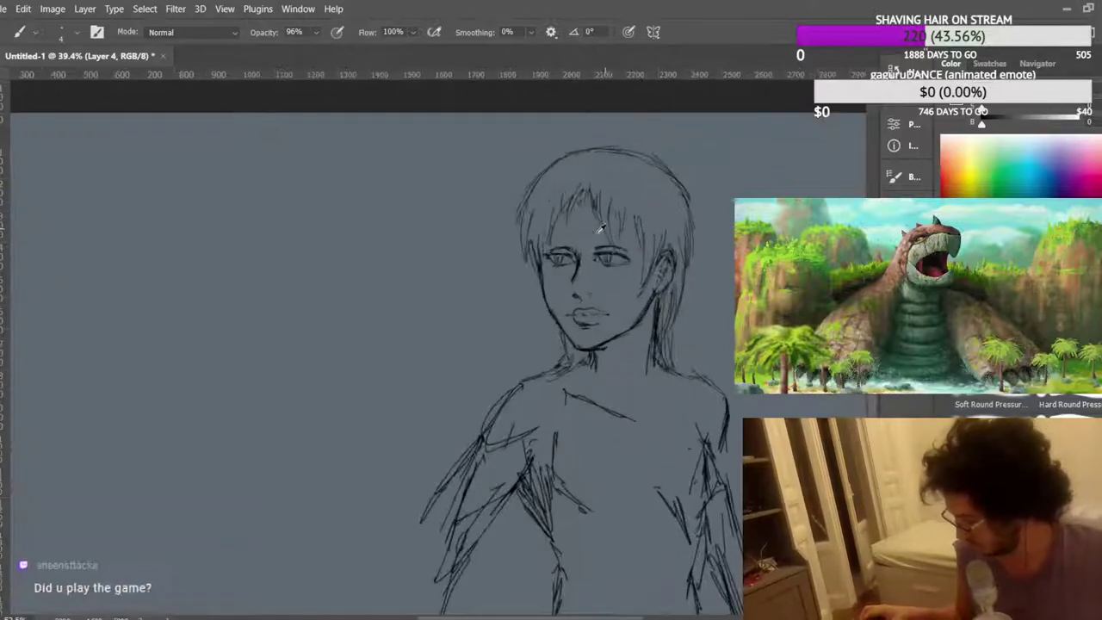
scroll(661, 278, down, 1)
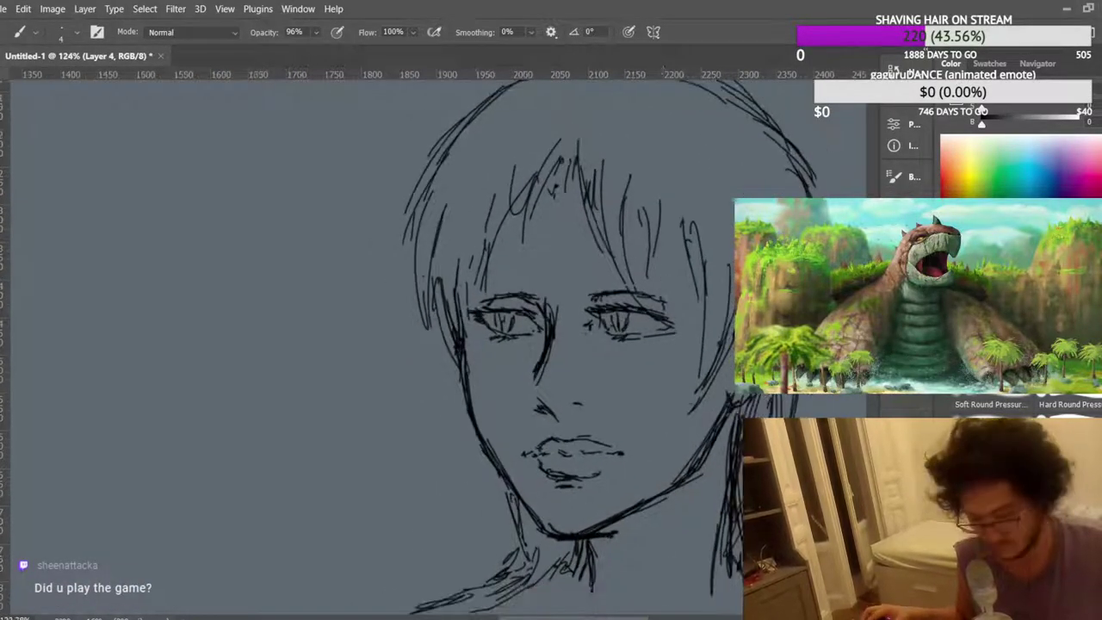
key(l)
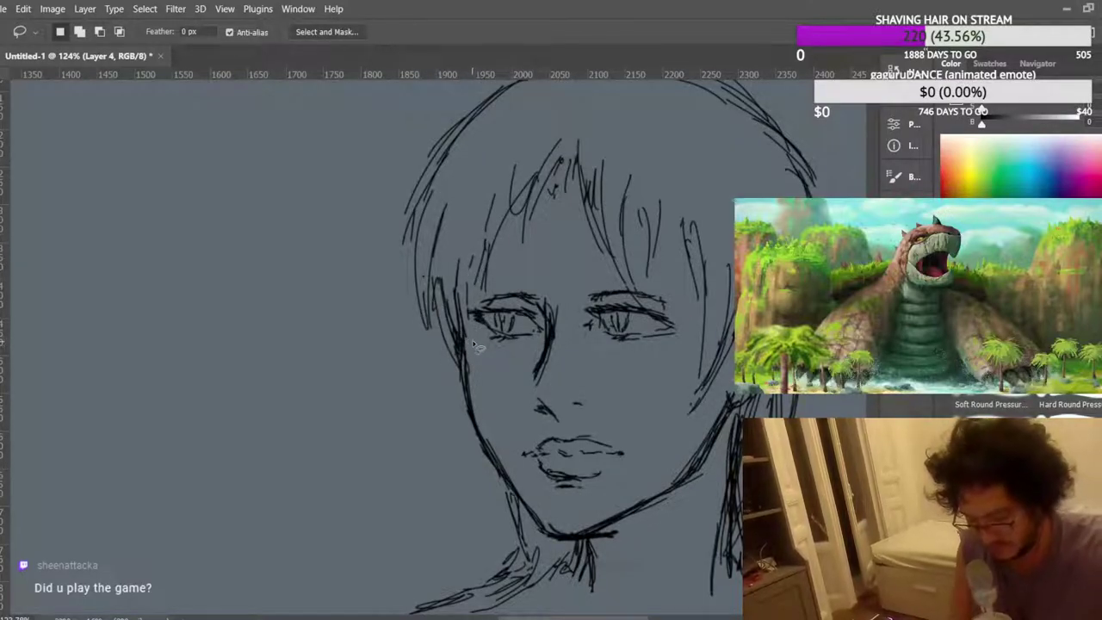
mouse_move(458, 343)
mouse_down()
mouse_move(480, 298)
mouse_move(525, 274)
mouse_move(464, 322)
mouse_move(539, 289)
mouse_move(549, 346)
mouse_up()
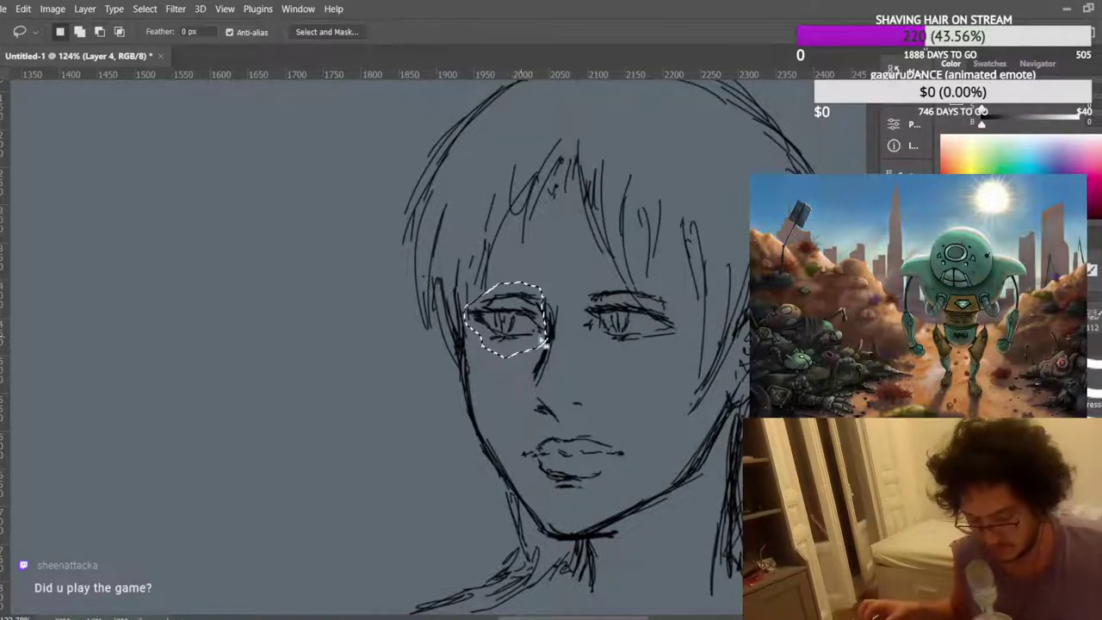
key(ctrl+d)
Lasso the far eye with its eyelid crease, move it slightly toward the far cheek's edge, and deselect it.
scroll(589, 316, up, 3)
scroll(589, 316, up, 1)
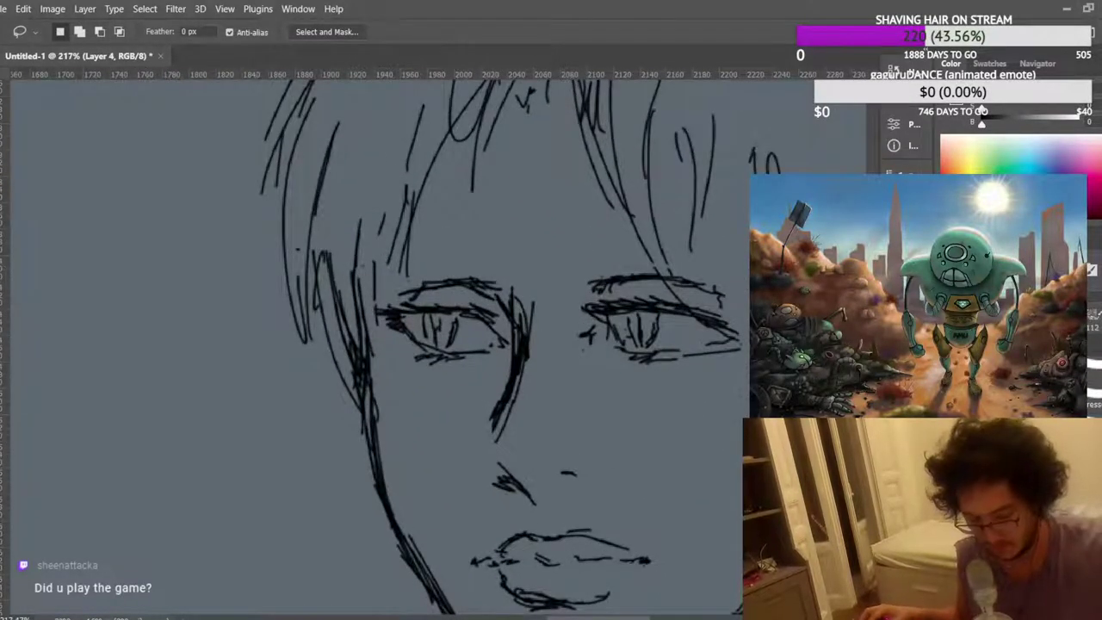
drag(377, 307, 476, 260)
drag(503, 300, 510, 332)
drag(498, 372, 389, 365)
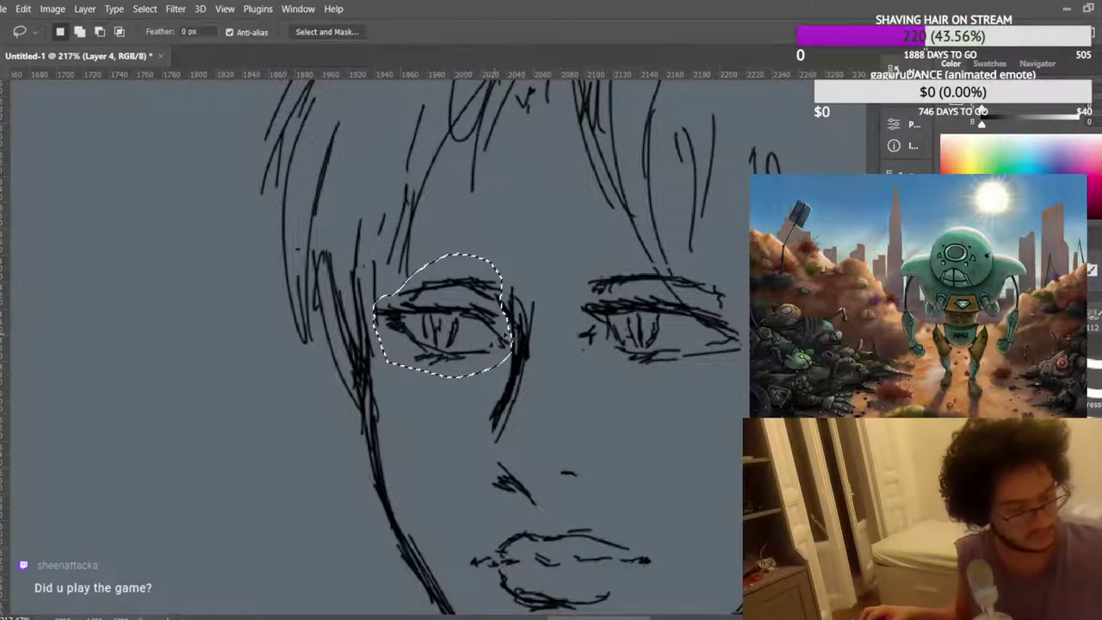
key(ctrl+t)
drag(470, 353, 463, 354)
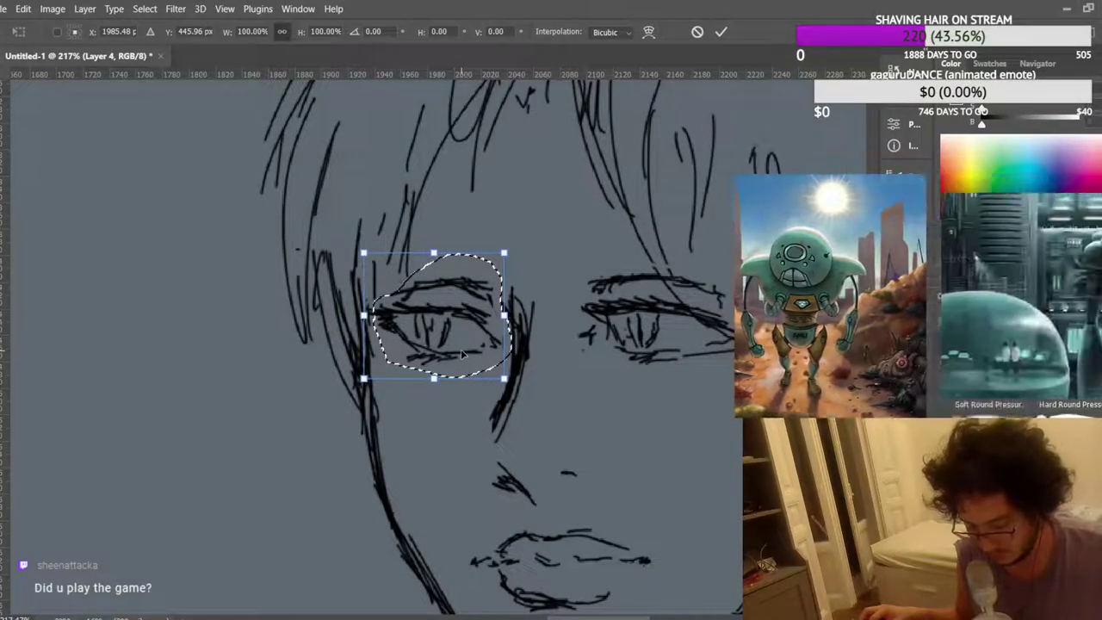
key(Return)
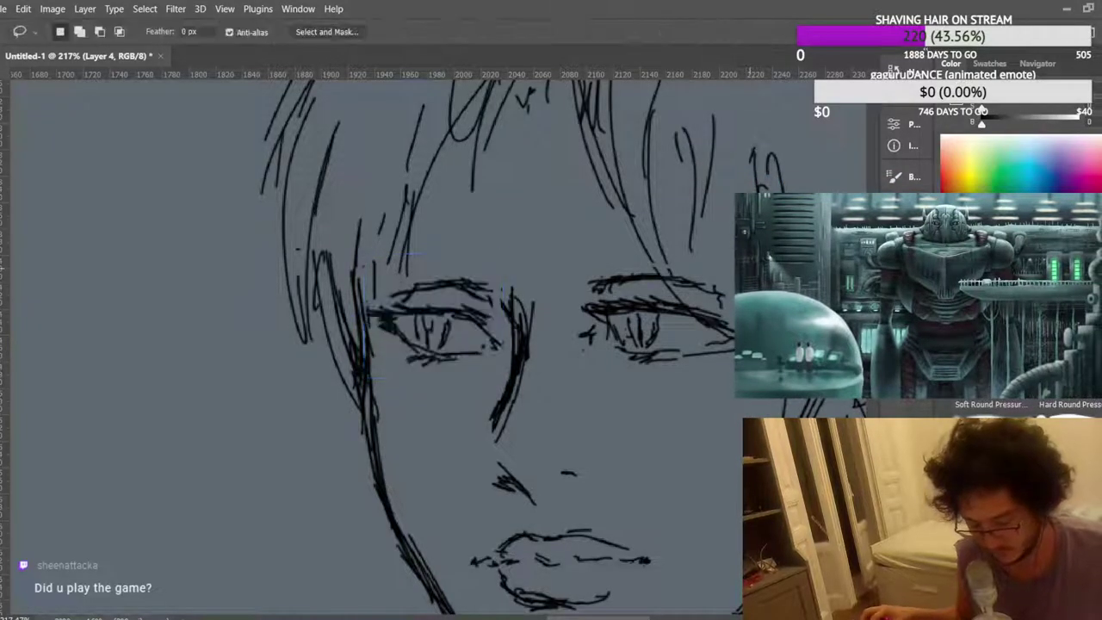
key(ctrl+d)
scroll(598, 233, down, 4)
scroll(568, 217, down, 4)
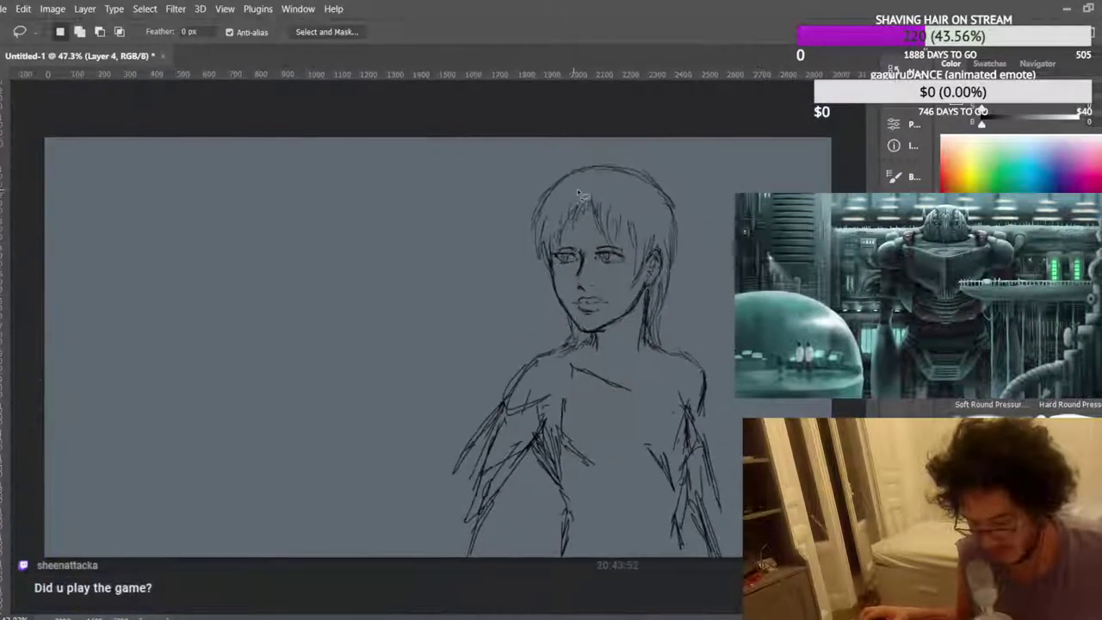
Darken the hair strands hanging behind the jaw and along the side of the neck with brush strokes.
scroll(202, 219, up, 6)
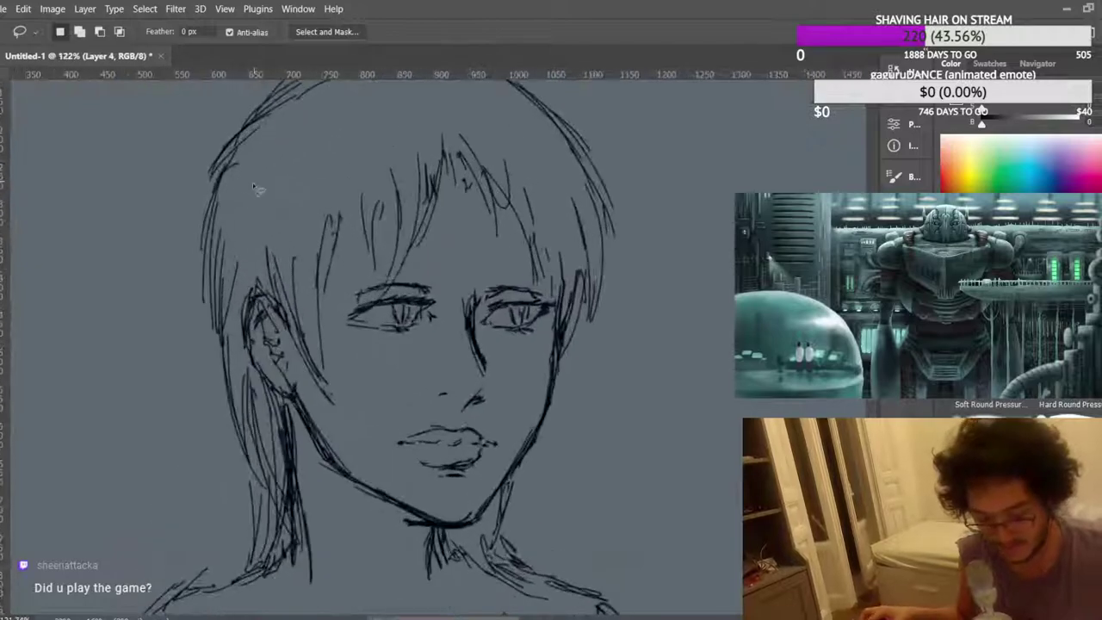
key(b)
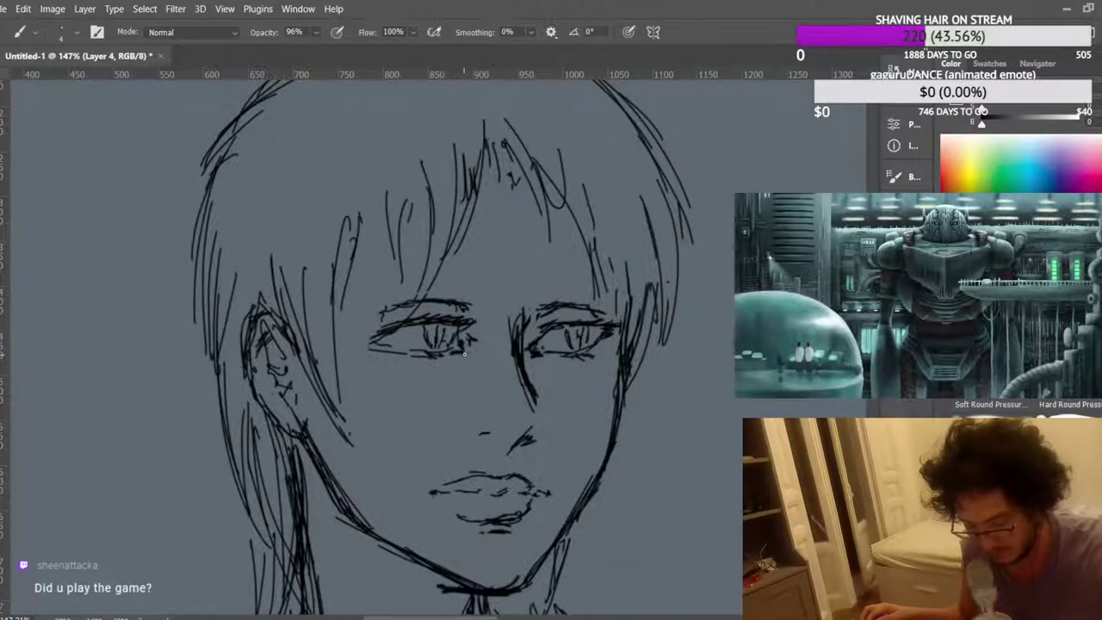
scroll(536, 286, down, 2)
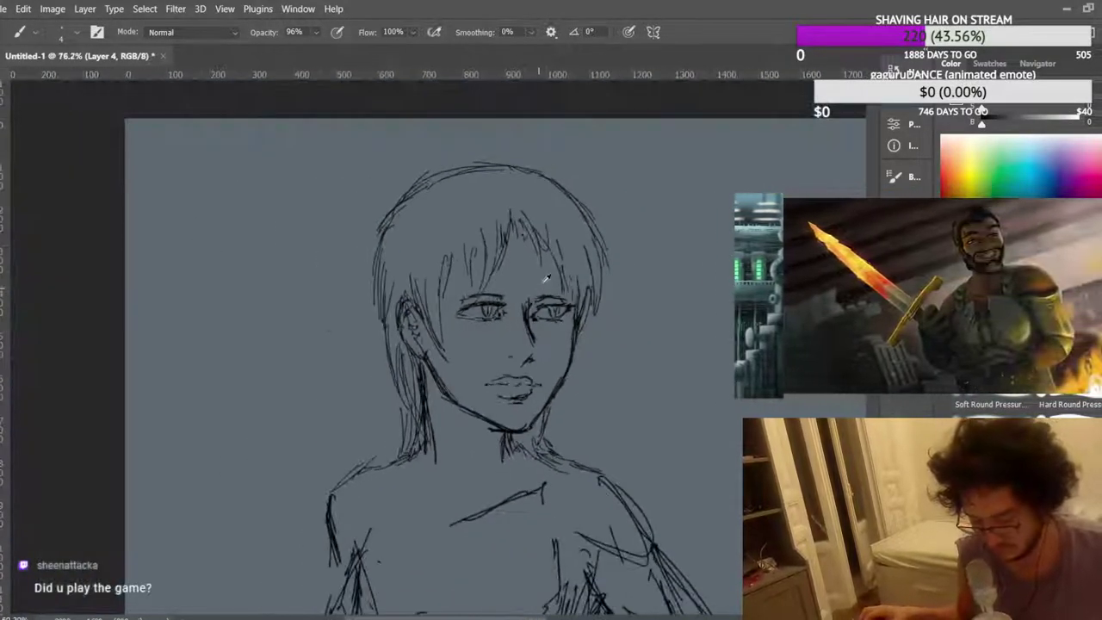
scroll(537, 254, down, 3)
scroll(102, 303, up, 4)
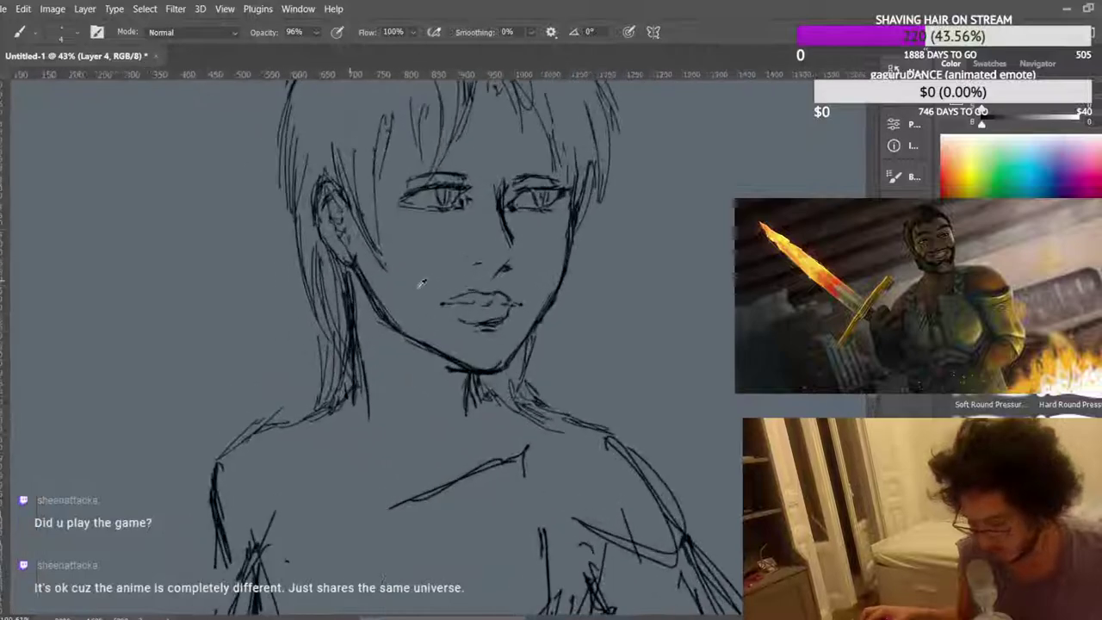
scroll(379, 277, up, 3)
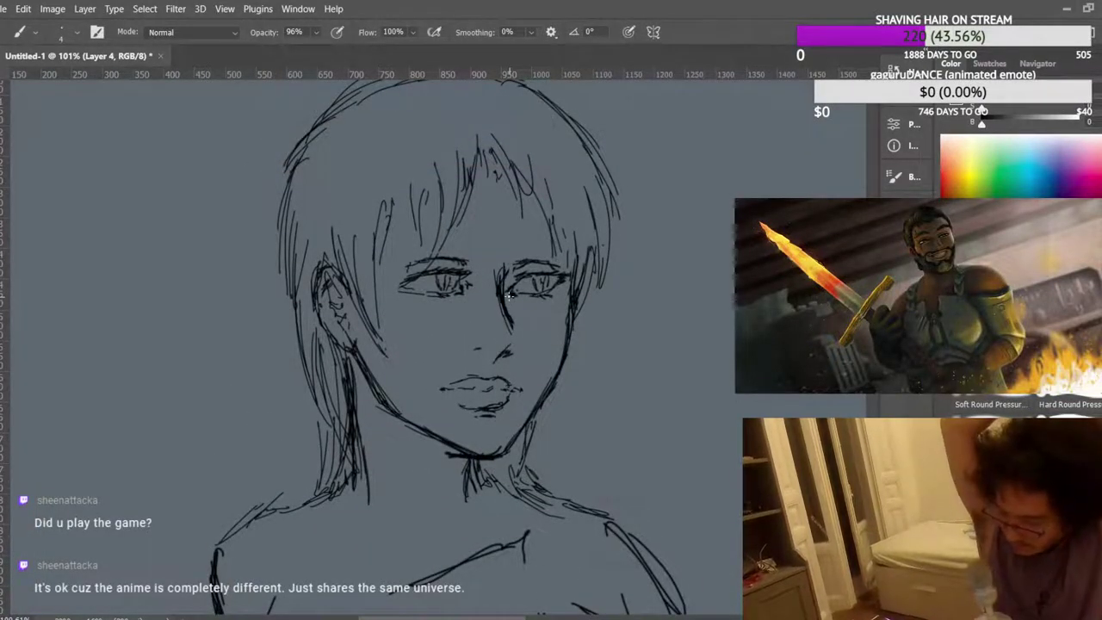
scroll(534, 336, up, 1)
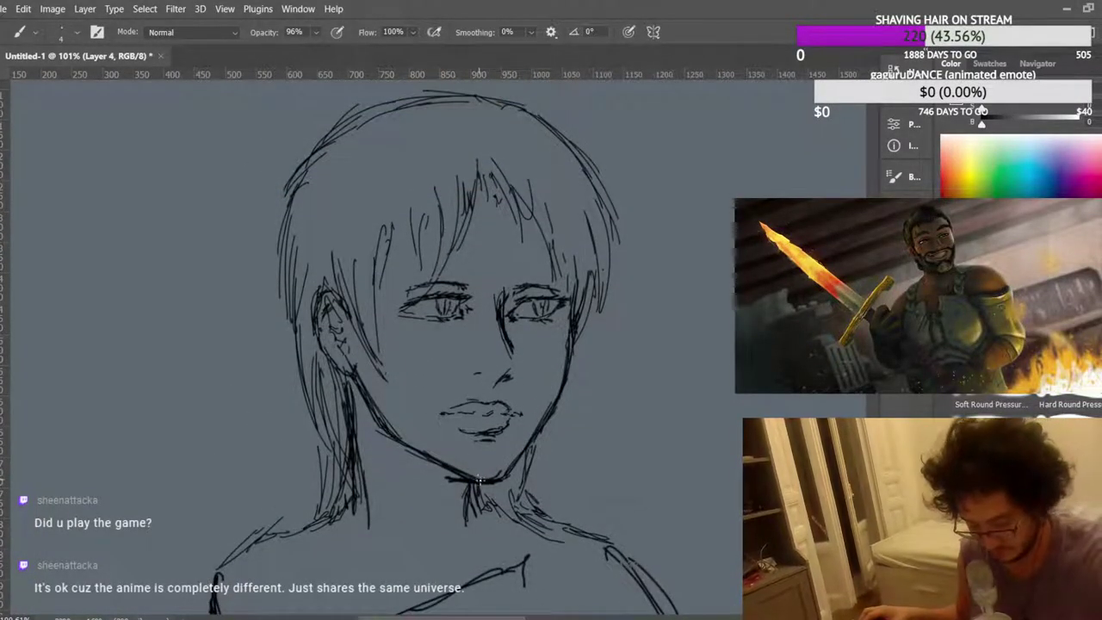
scroll(96, 298, up, 1)
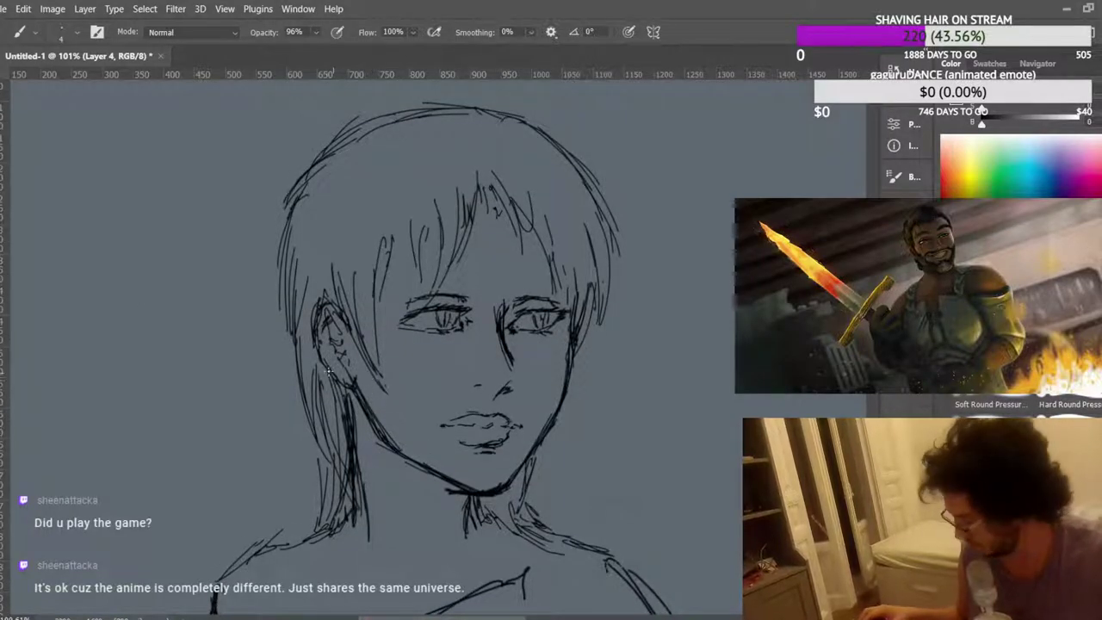
drag(356, 479, 362, 520)
drag(353, 394, 358, 487)
scroll(352, 448, down, 4)
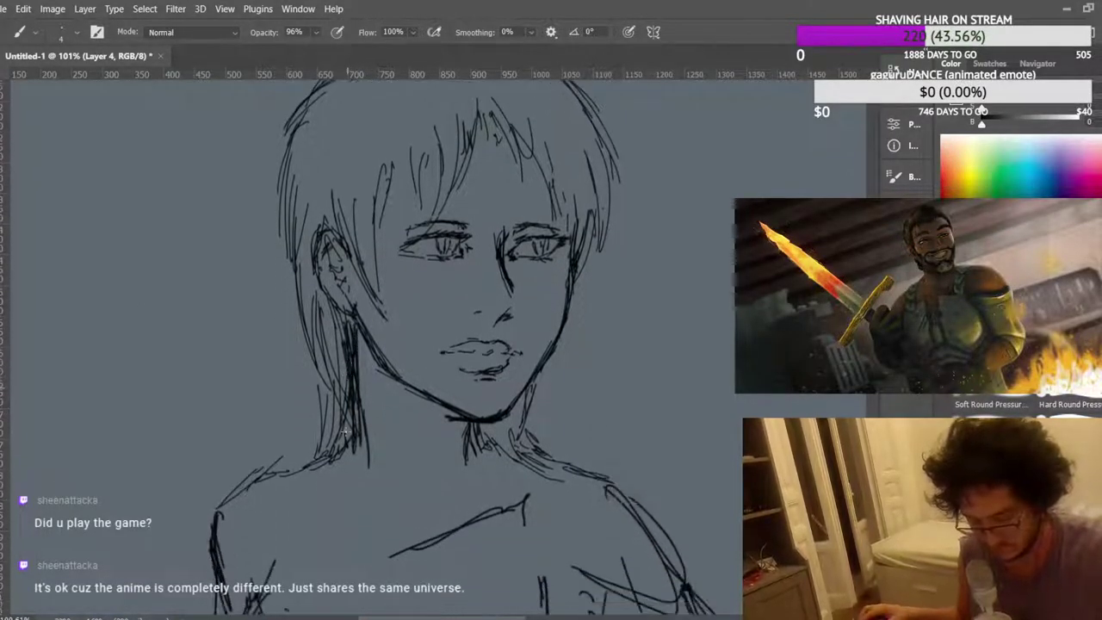
drag(351, 425, 355, 442)
Extend the armpit crease up toward the near shoulder and reinforce both torso side lines down to the canvas's lower edge.
scroll(356, 442, down, 6)
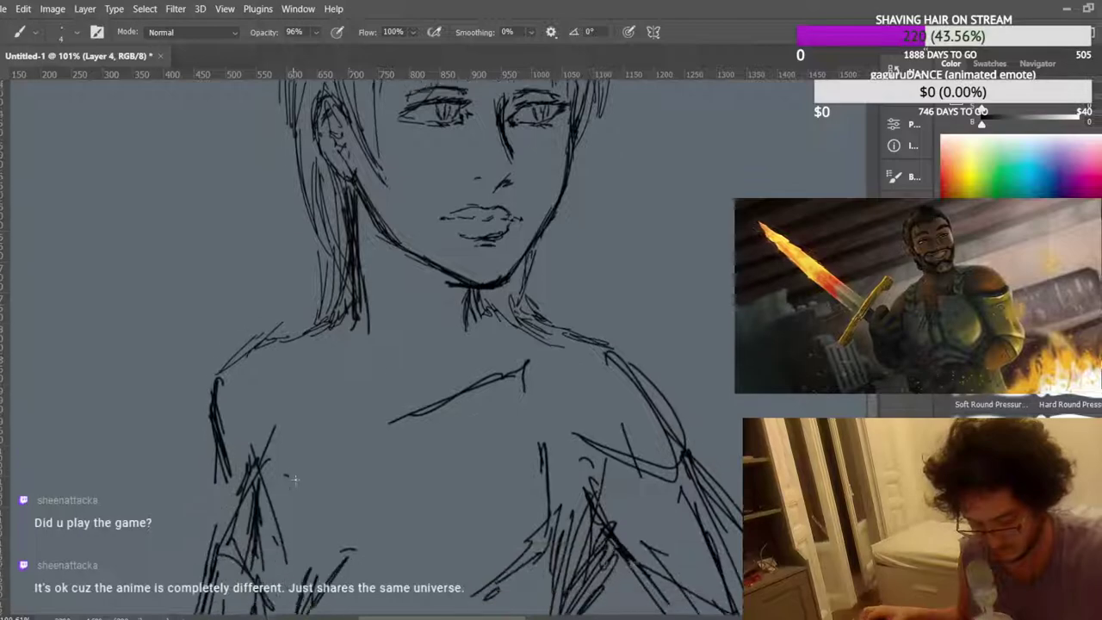
drag(307, 400, 253, 461)
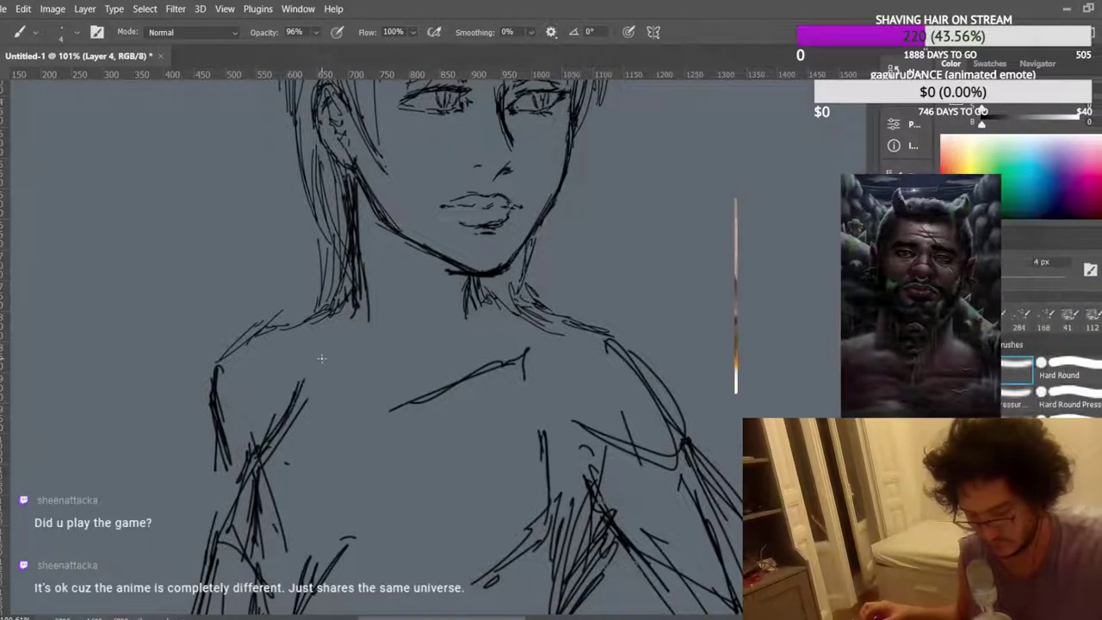
scroll(462, 319, down, 5)
scroll(253, 403, down, 1)
scroll(256, 455, up, 2)
scroll(270, 433, down, 1)
scroll(270, 432, up, 1)
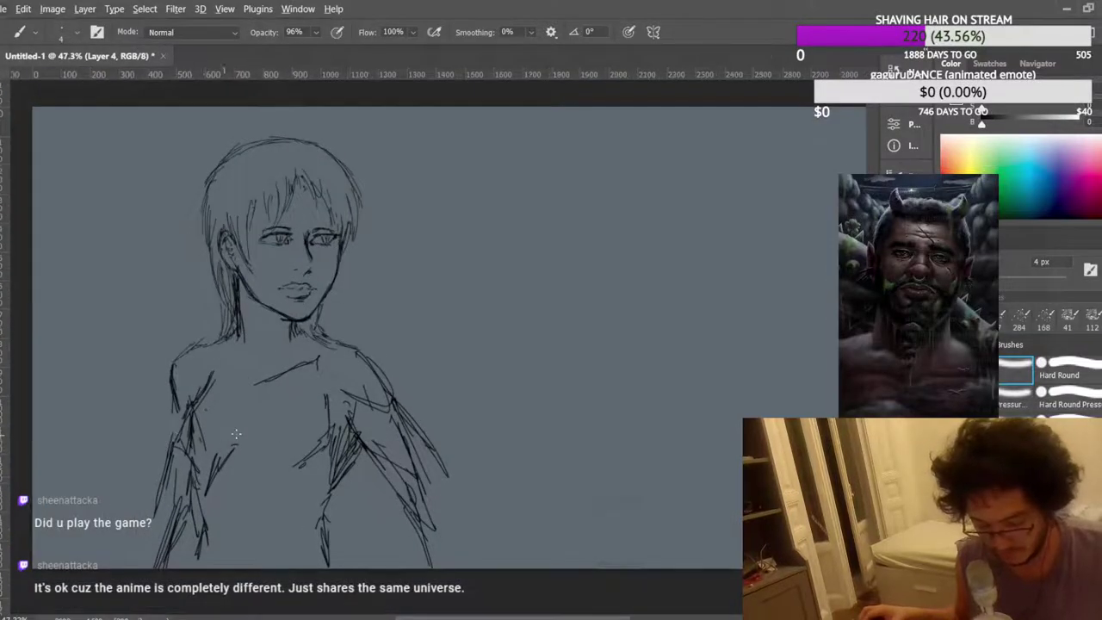
drag(321, 547, 334, 489)
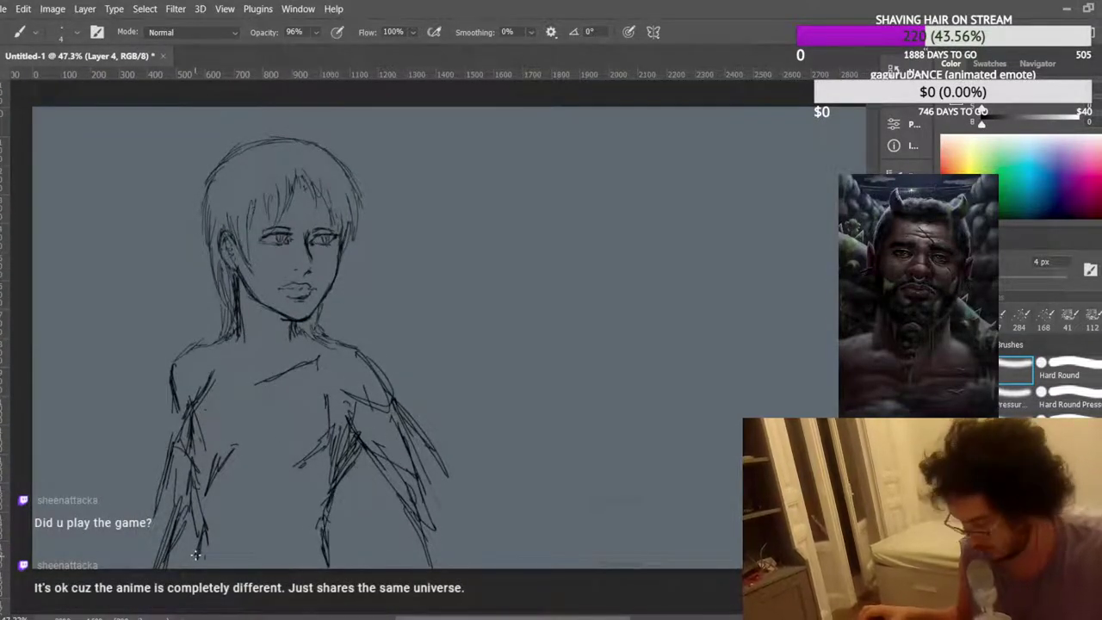
drag(195, 517, 206, 553)
drag(203, 528, 200, 567)
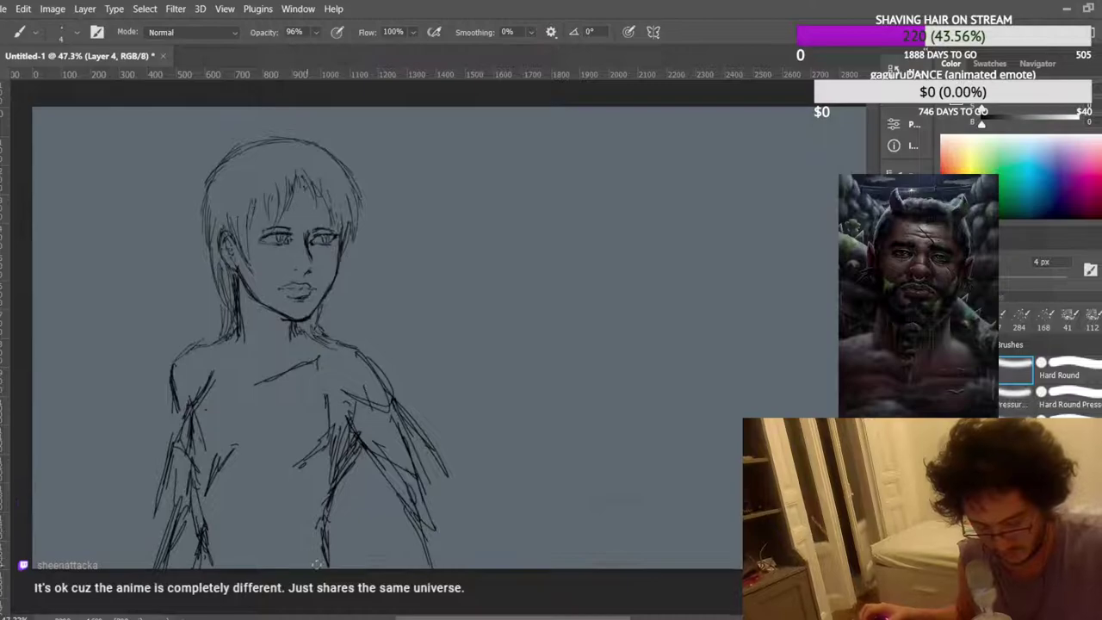
drag(330, 546, 330, 518)
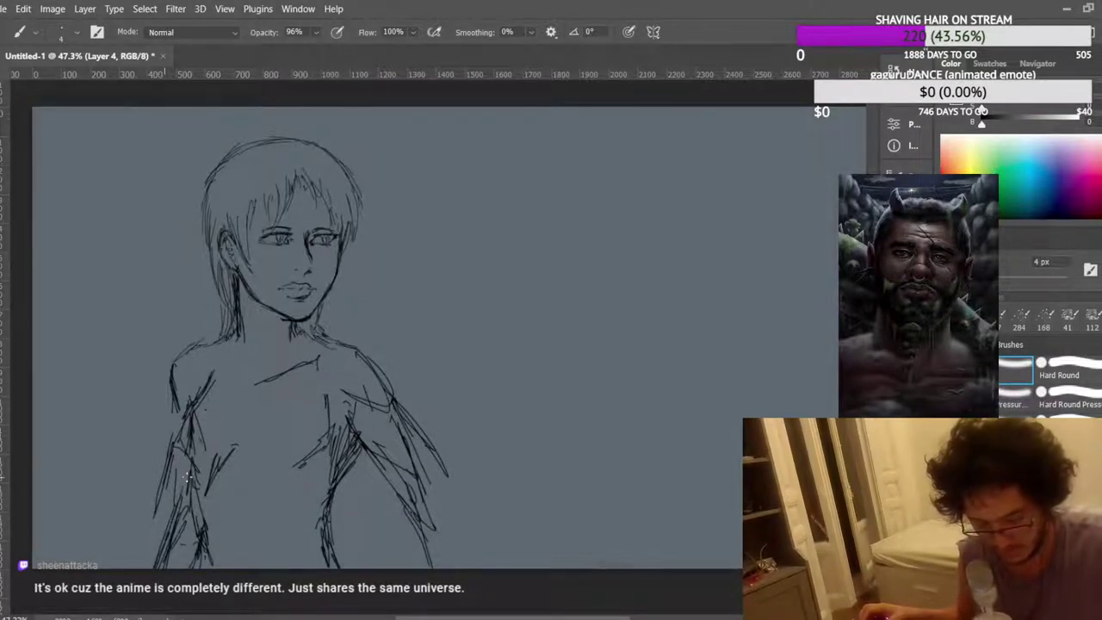
scroll(182, 485, up, 1)
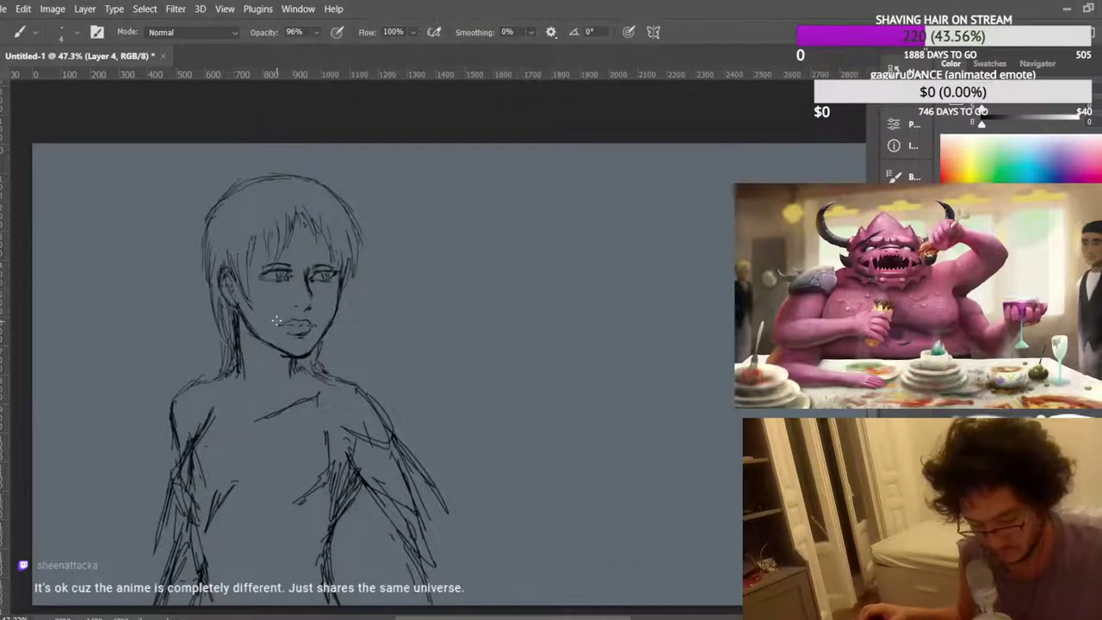
Try thickening the eyelid creases above both eyes, and undo those strokes.
scroll(272, 246, up, 10)
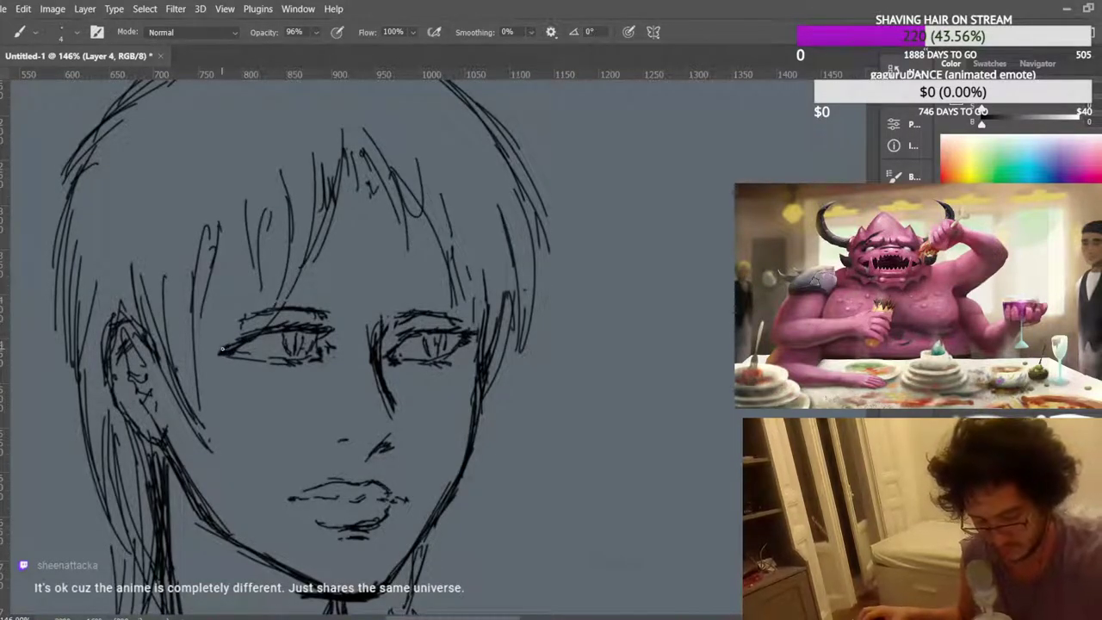
drag(274, 311, 315, 318)
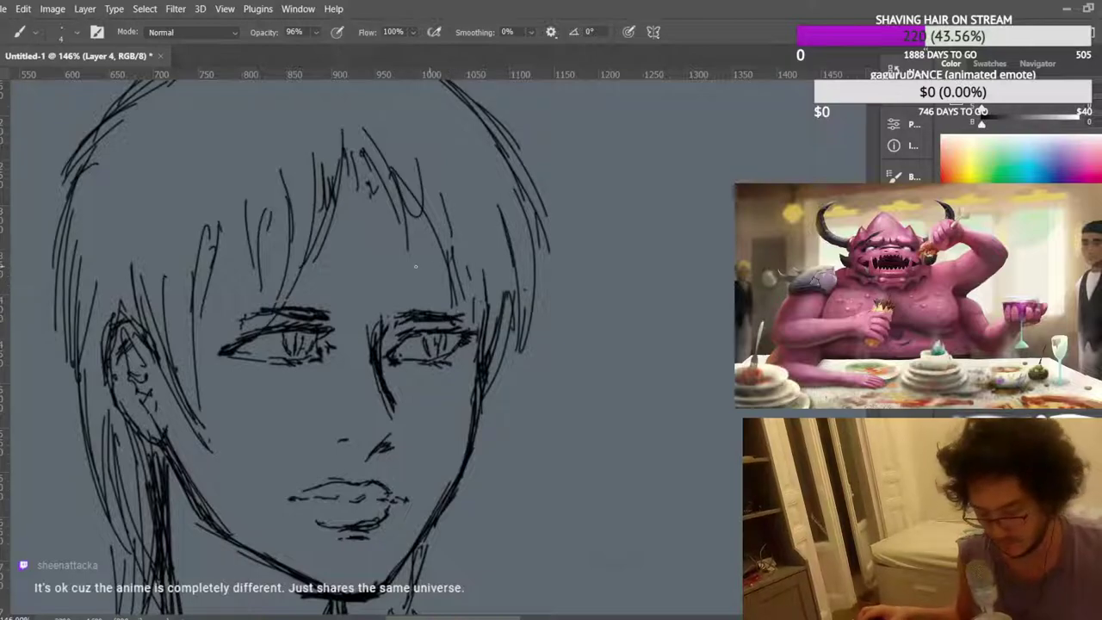
key(ctrl+z)
key(ctrl+z)
key(ctrl+z)
key(ctrl+z)
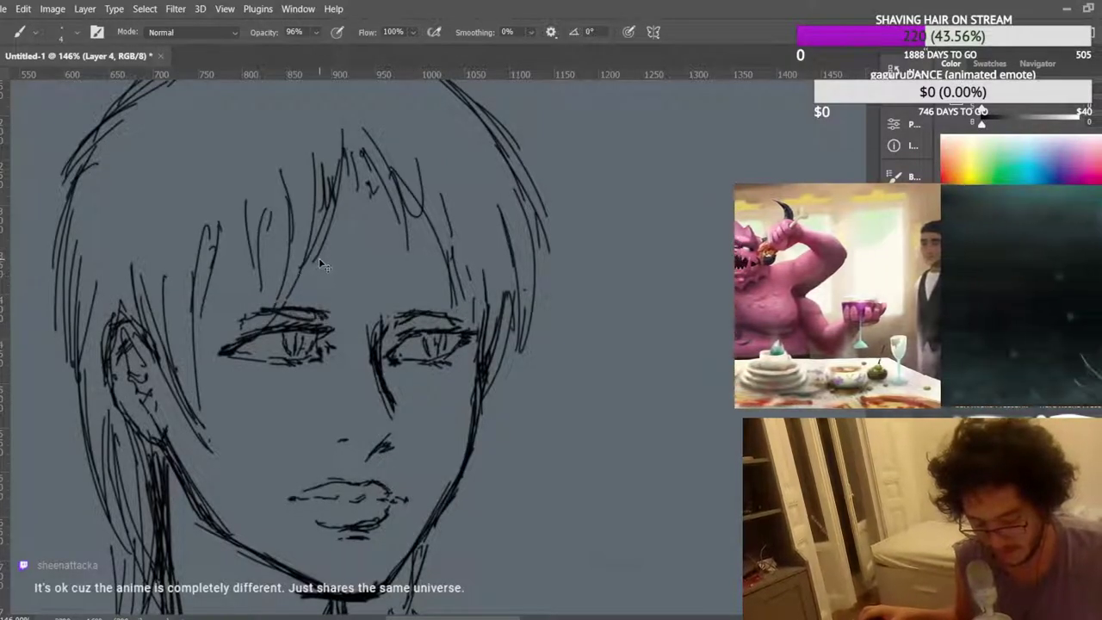
Lasso the eyelid crease above the eye nearer the ear and move it slightly closer to the eye.
drag(311, 287, 345, 288)
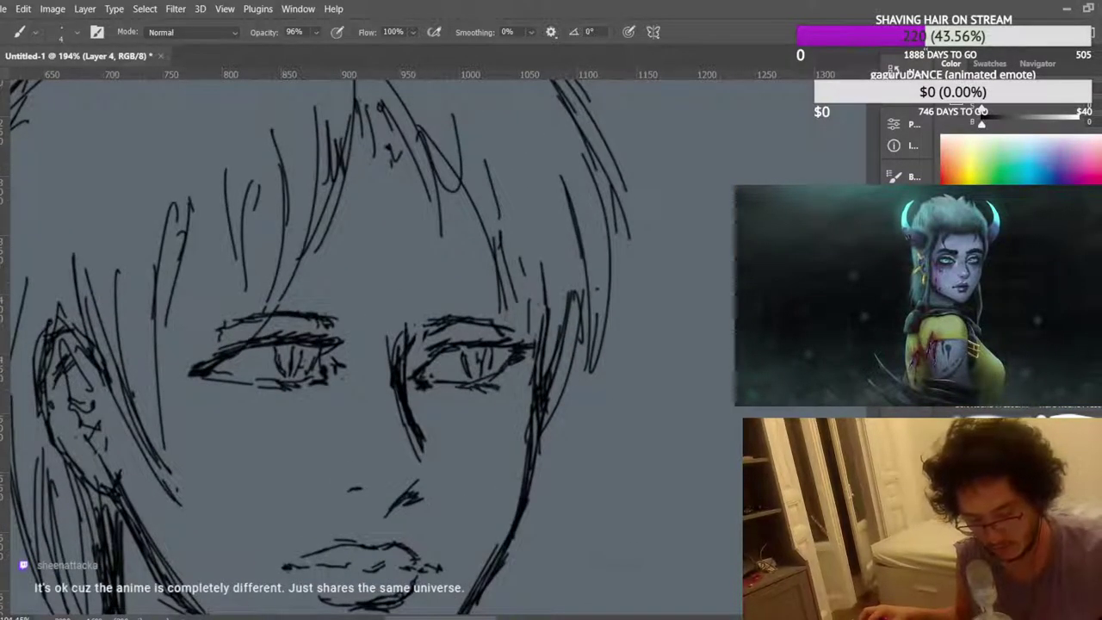
key(l)
mouse_move(254, 304)
mouse_down()
mouse_move(245, 333)
mouse_move(314, 338)
mouse_move(255, 304)
mouse_up()
key(ctrl+t)
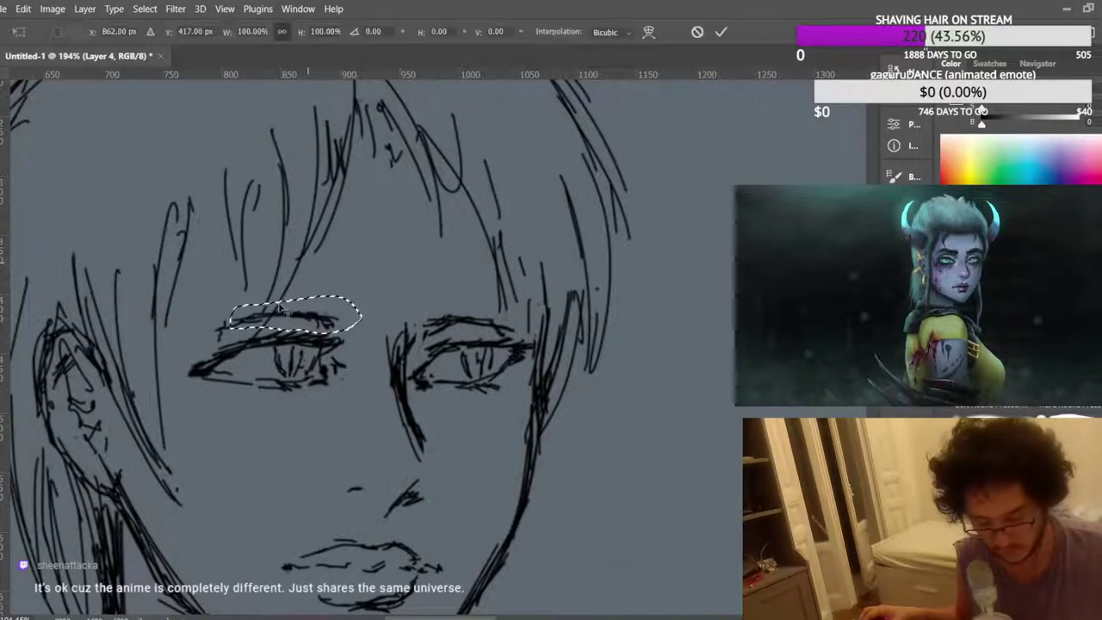
scroll(280, 310, up, 4)
drag(300, 329, 300, 324)
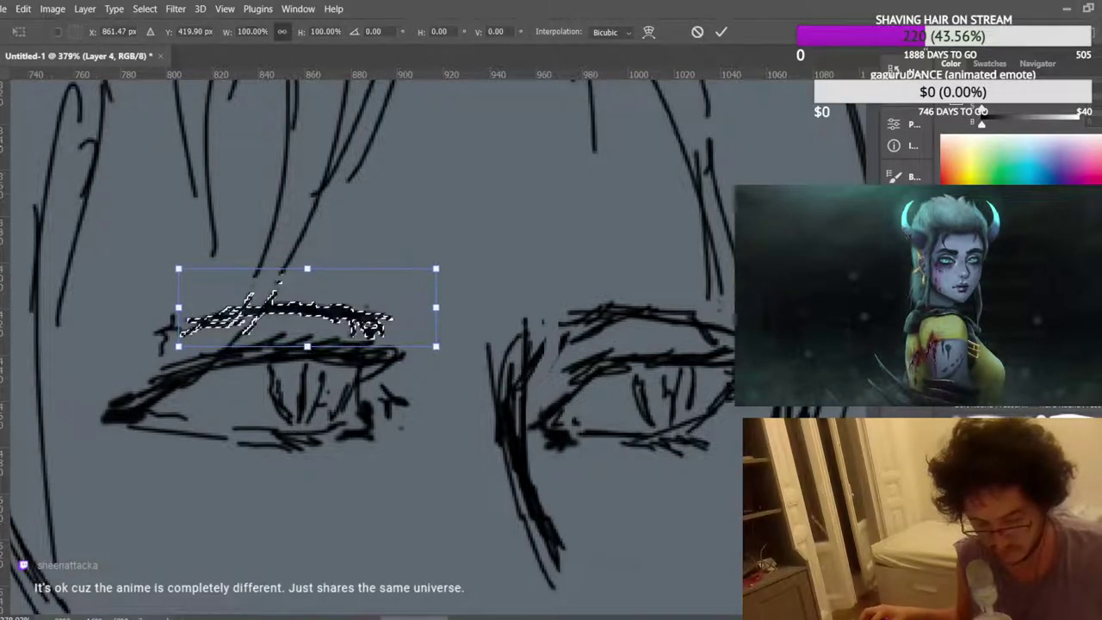
key(Return)
Lasso the far eye's eyelid crease, lower it slightly toward the eye, and deselect it.
mouse_move(632, 274)
mouse_down()
mouse_move(550, 295)
mouse_move(545, 325)
mouse_move(714, 352)
mouse_move(720, 313)
mouse_move(641, 279)
mouse_up()
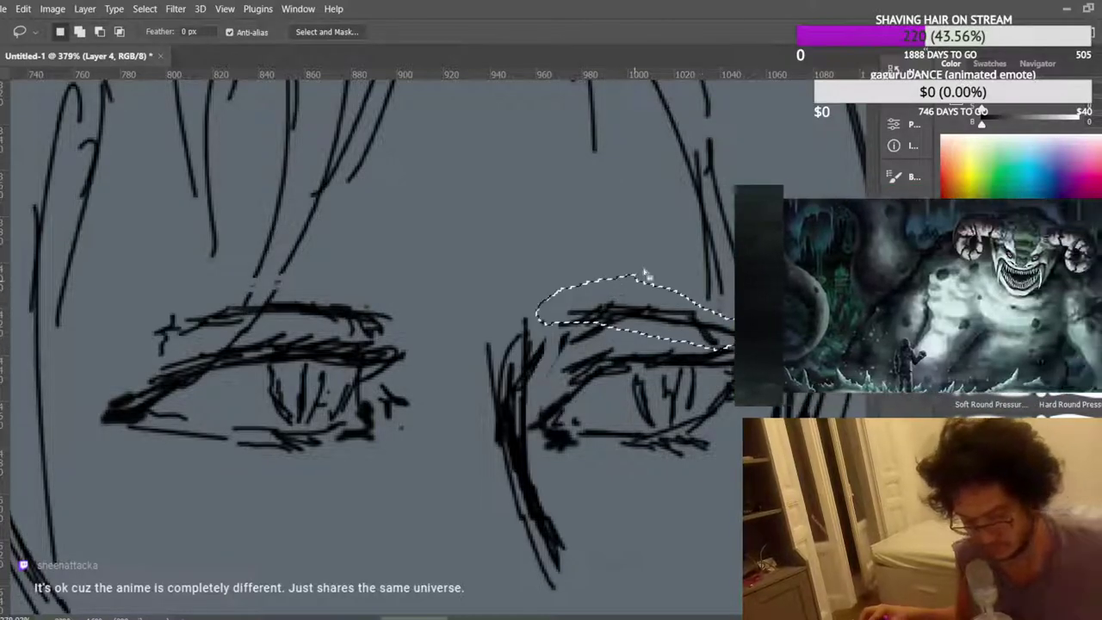
key(ctrl+t)
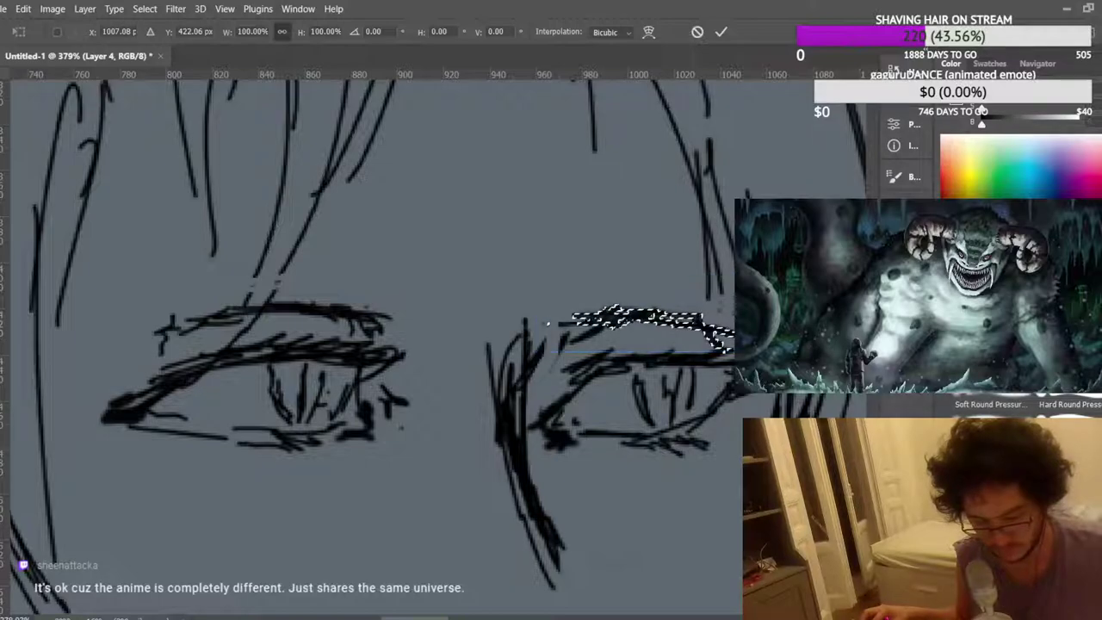
key(Return)
key(ctrl+d)
scroll(421, 189, down, 3)
scroll(424, 195, down, 10)
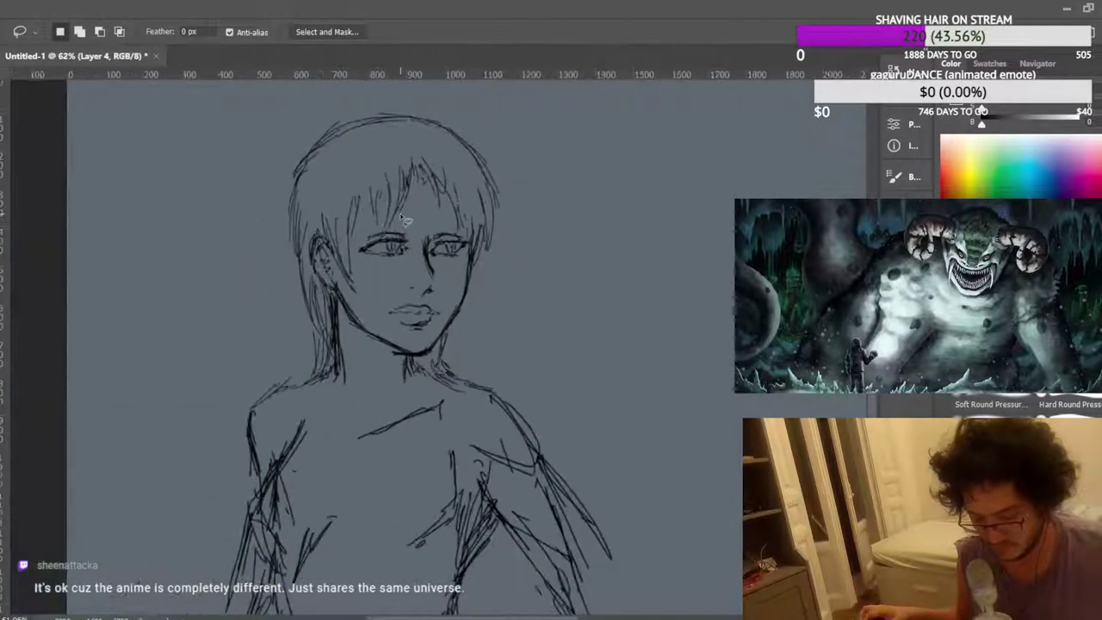
Examine the eye area and the face's proportions, both up close and against the whole figure.
scroll(189, 264, up, 2)
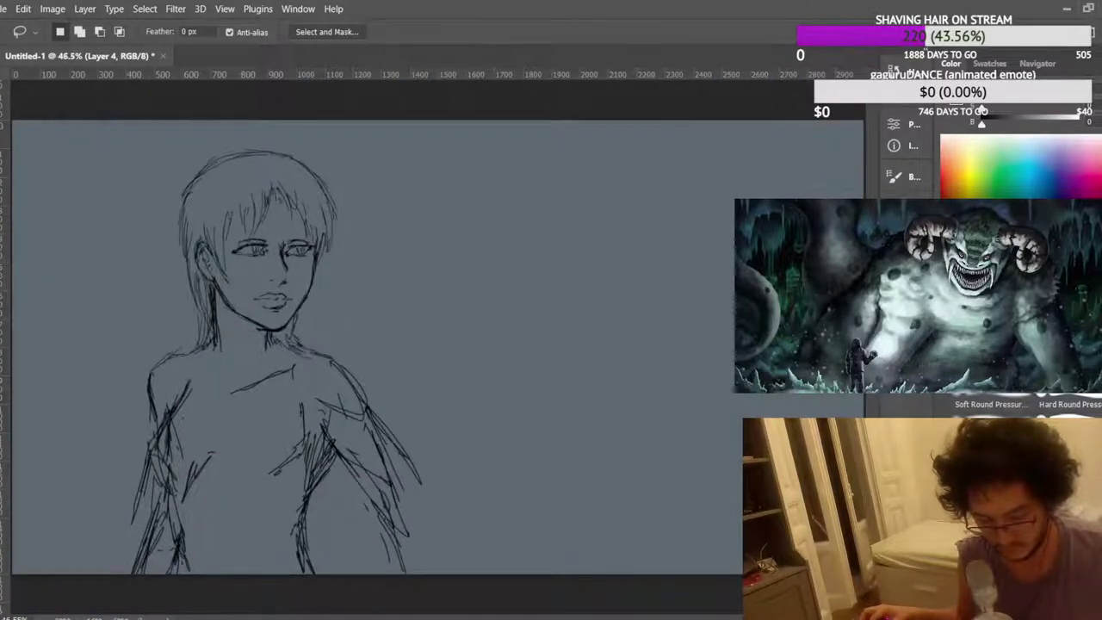
key(b)
scroll(242, 271, up, 2)
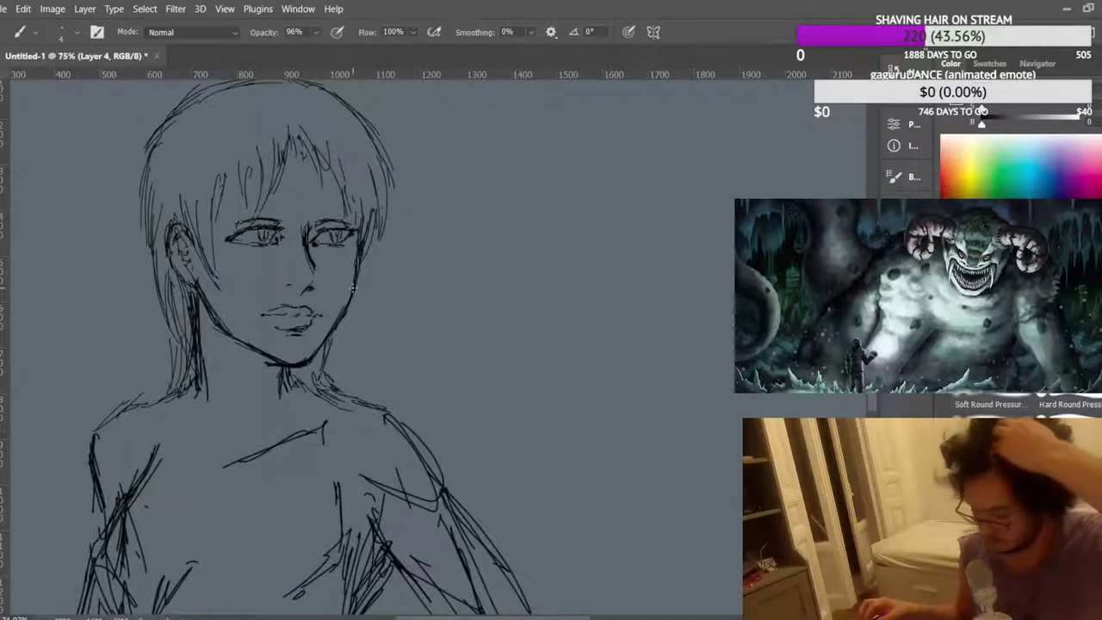
scroll(273, 212, up, 4)
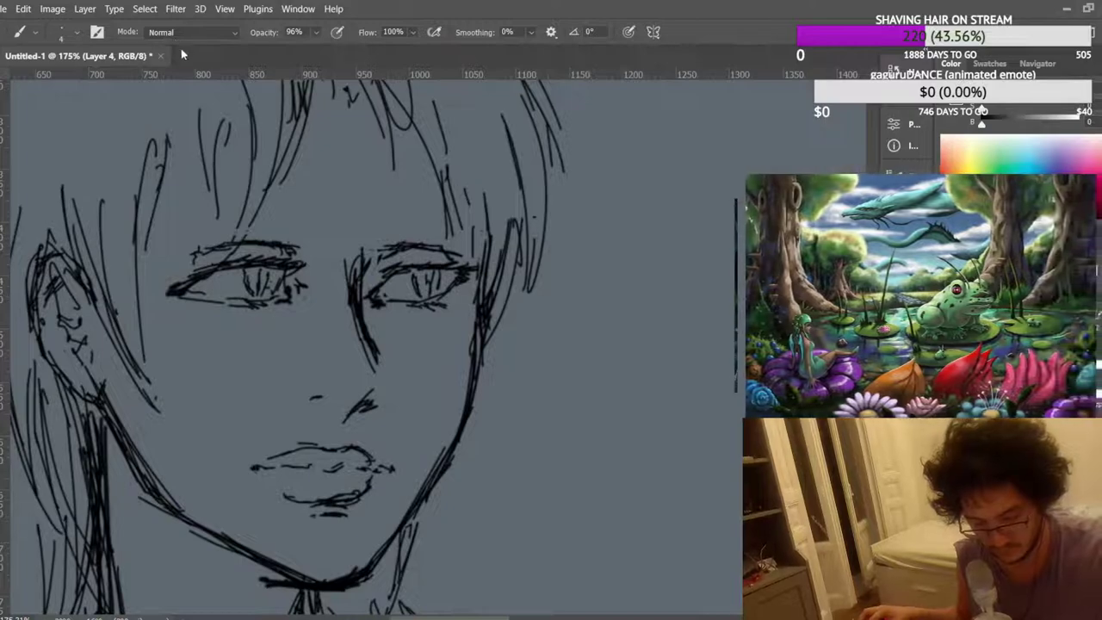
key(l)
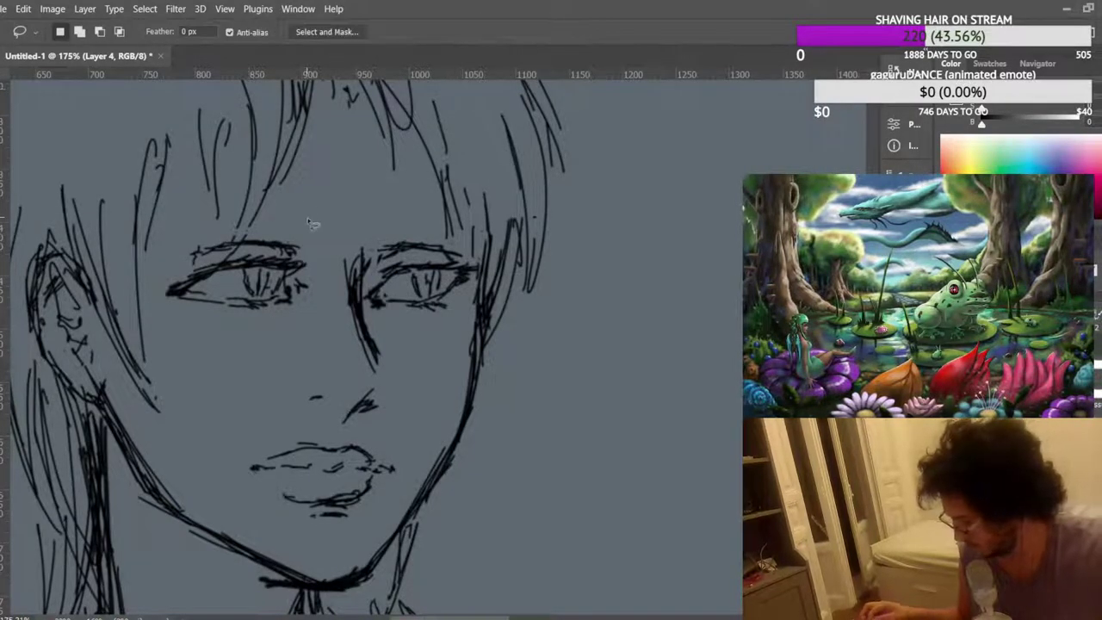
mouse_move(340, 229)
mouse_down()
mouse_move(338, 310)
mouse_move(365, 266)
mouse_move(370, 215)
mouse_up()
key(End)
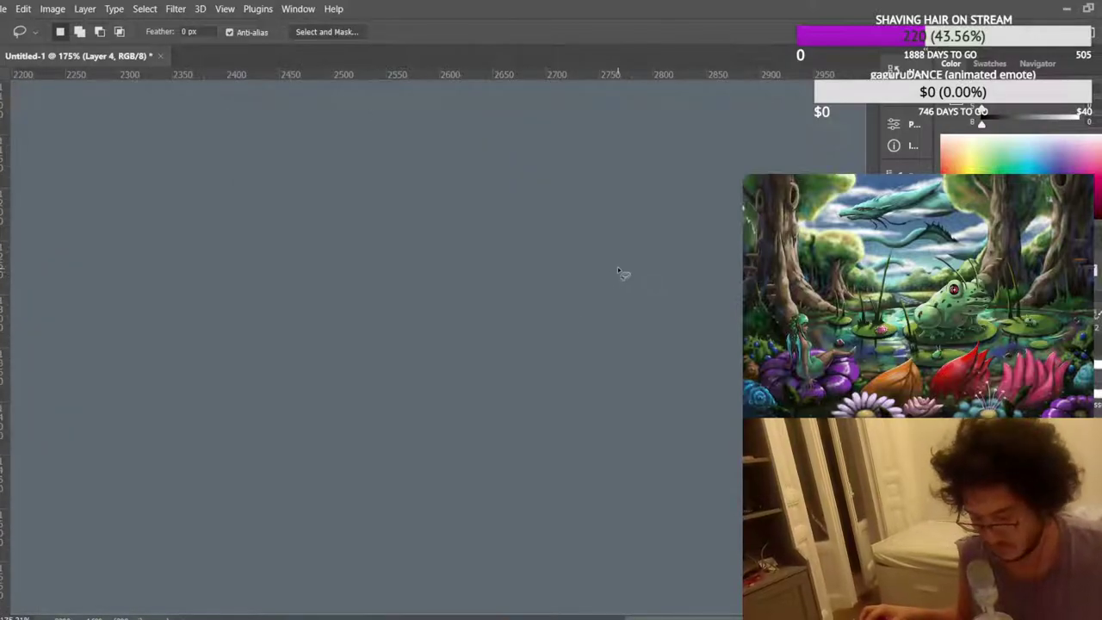
scroll(579, 255, down, 8)
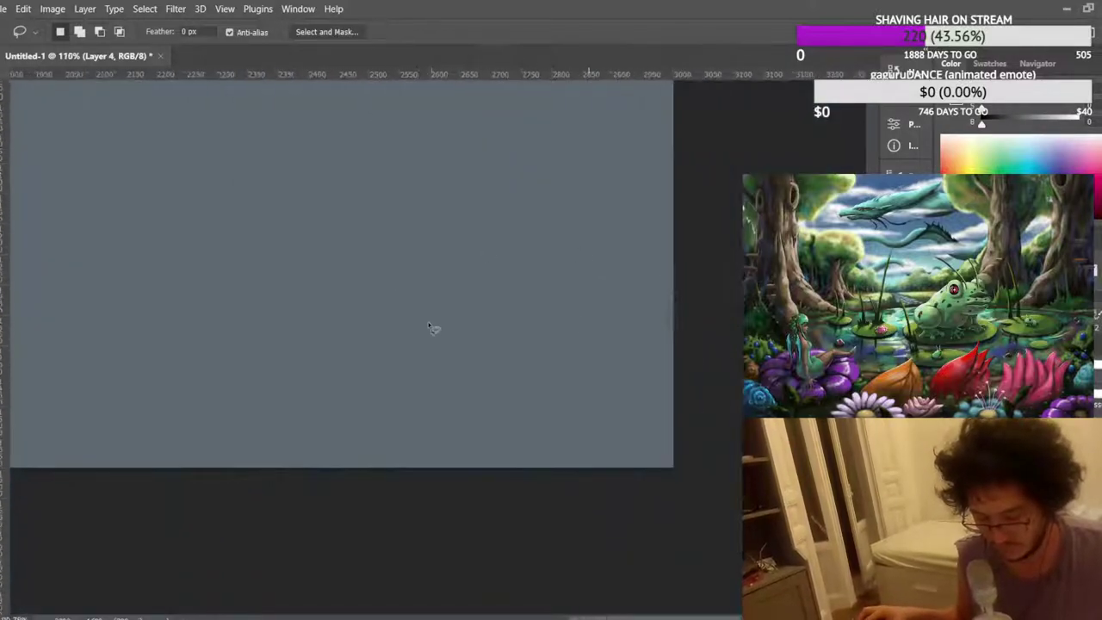
scroll(252, 407, up, 10)
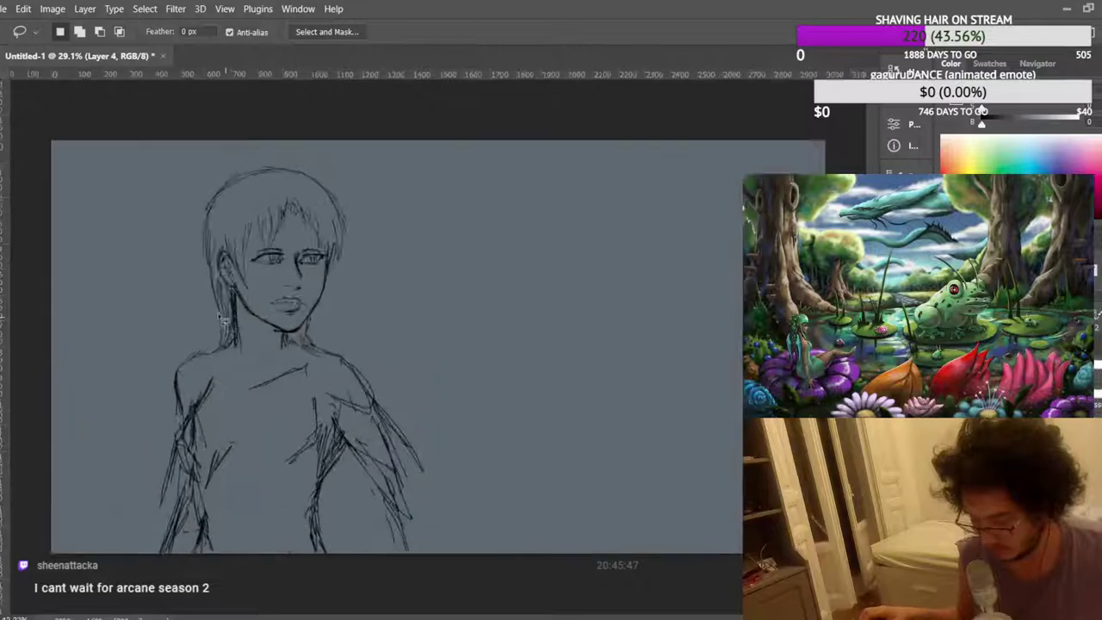
scroll(585, 176, up, 2)
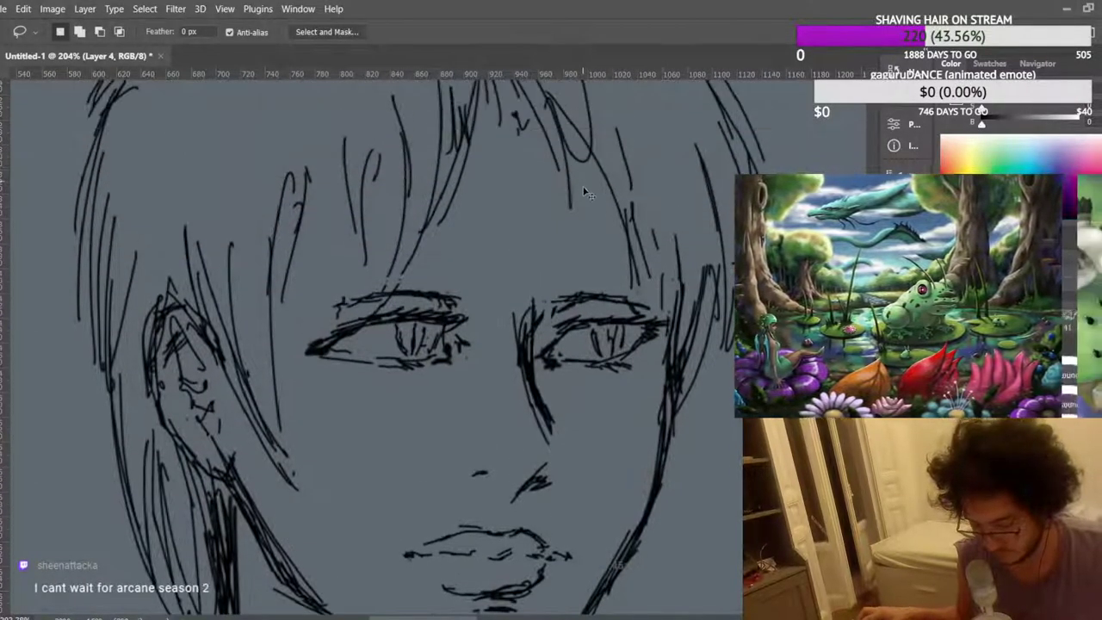
key(ctrl+d)
scroll(627, 222, down, 5)
scroll(486, 222, down, 2)
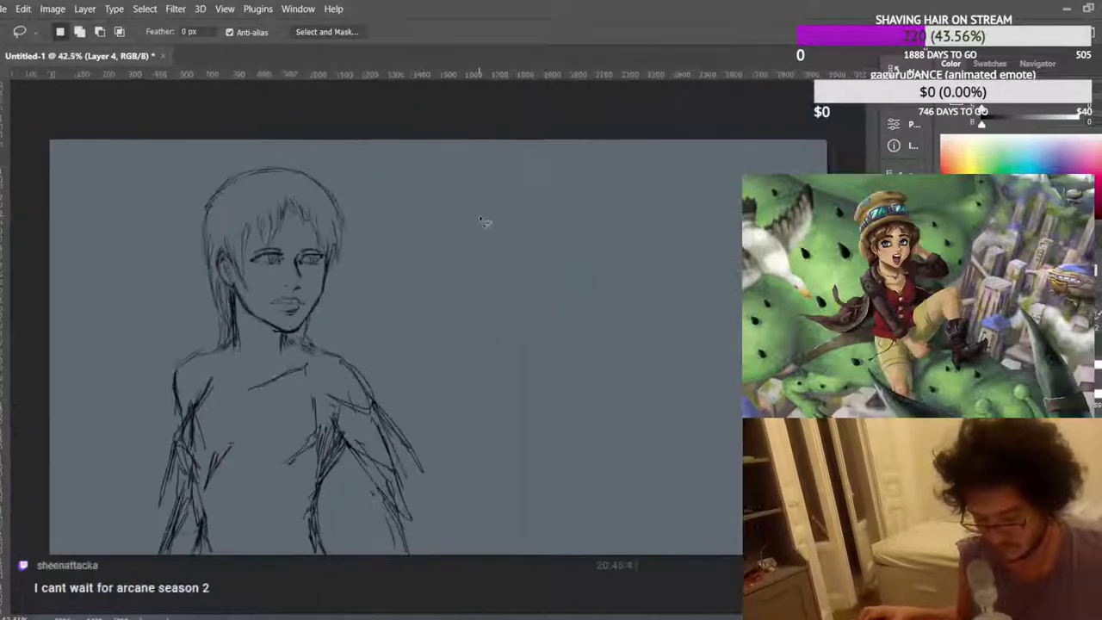
scroll(234, 228, up, 4)
scroll(231, 225, up, 3)
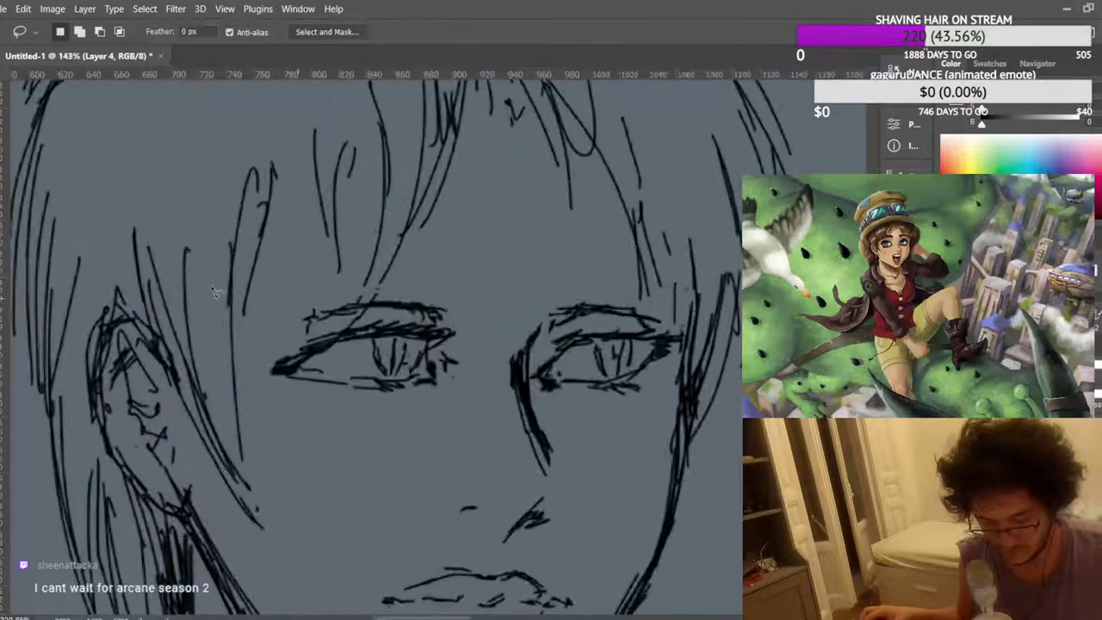
Brush a short stroke over the upper iris of the eye nearest the ear.
key(b)
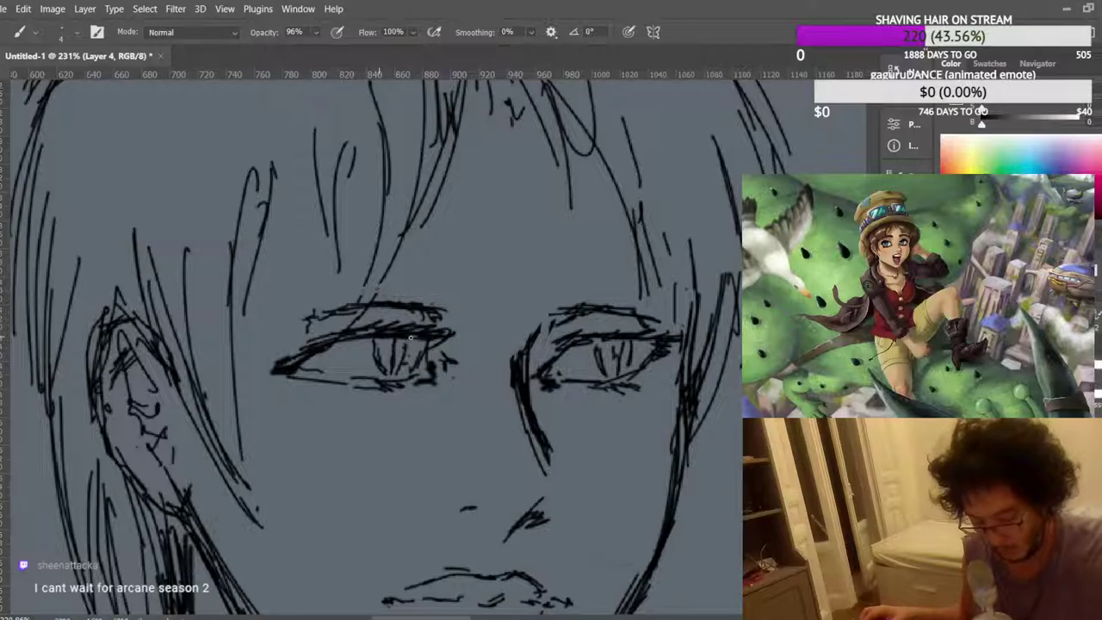
drag(393, 338, 422, 344)
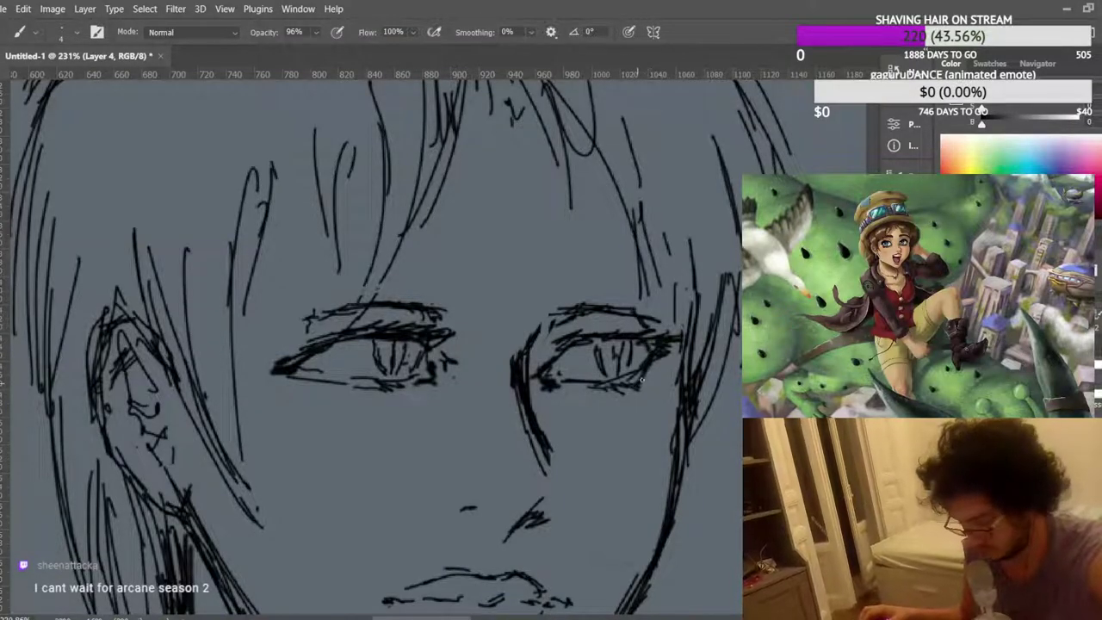
Examine the face up close and the whole figure from a distance to judge the eyes and proportions.
scroll(478, 267, down, 3)
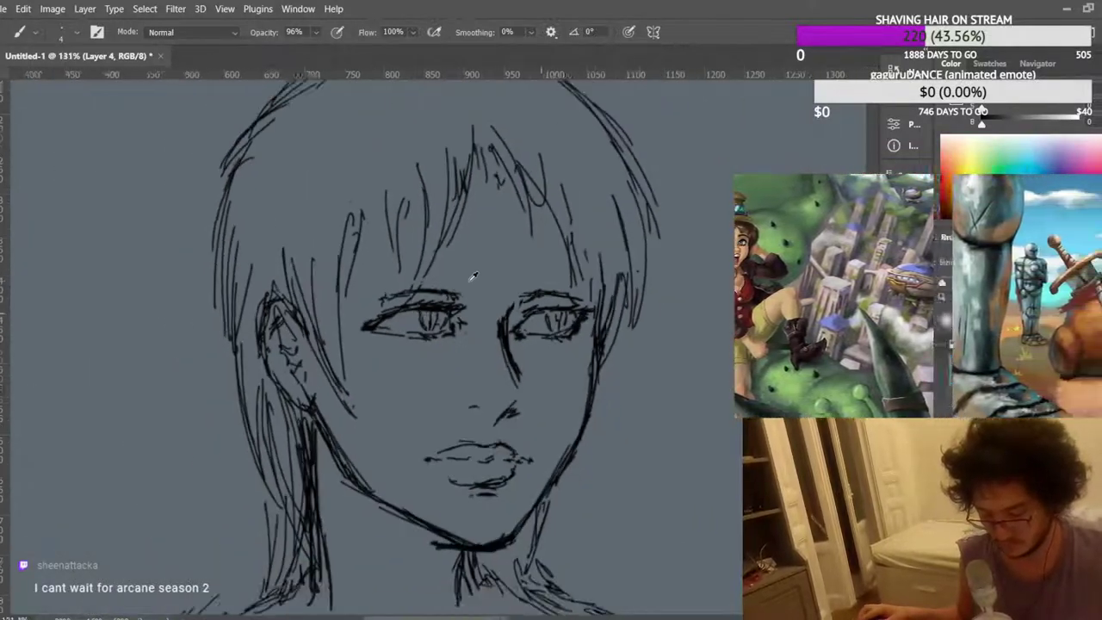
scroll(486, 258, down, 3)
scroll(241, 246, up, 3)
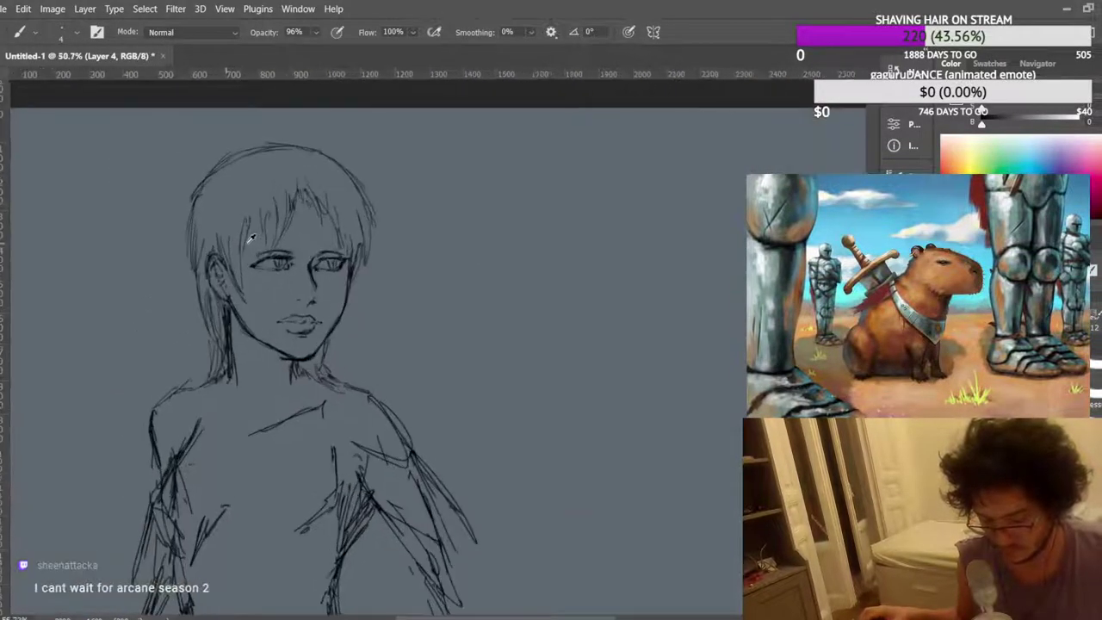
scroll(237, 259, down, 1)
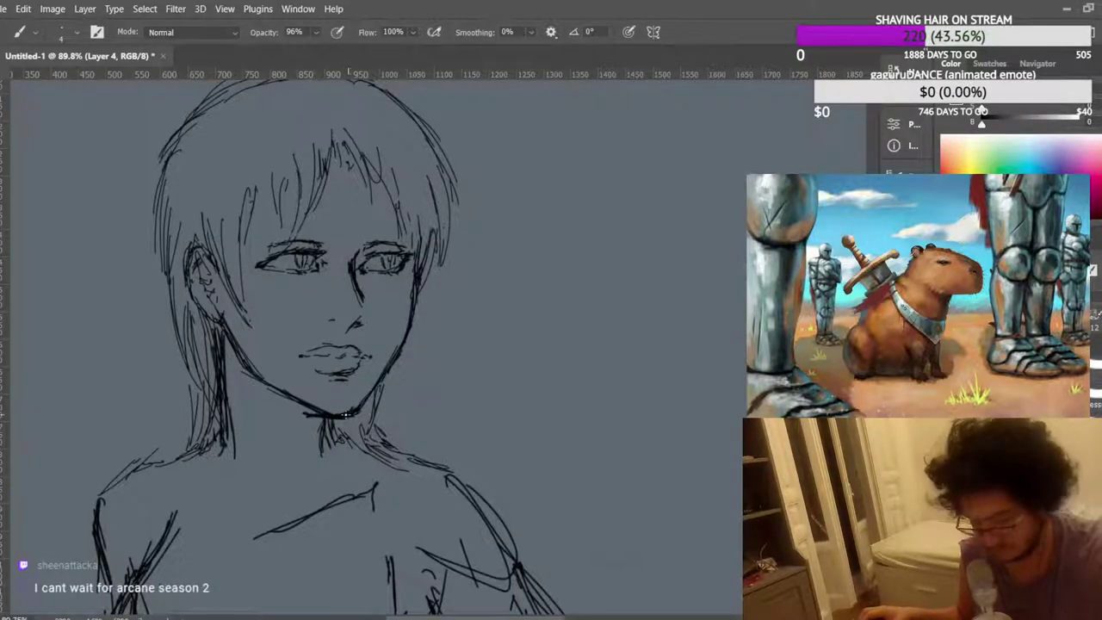
scroll(406, 348, up, 2)
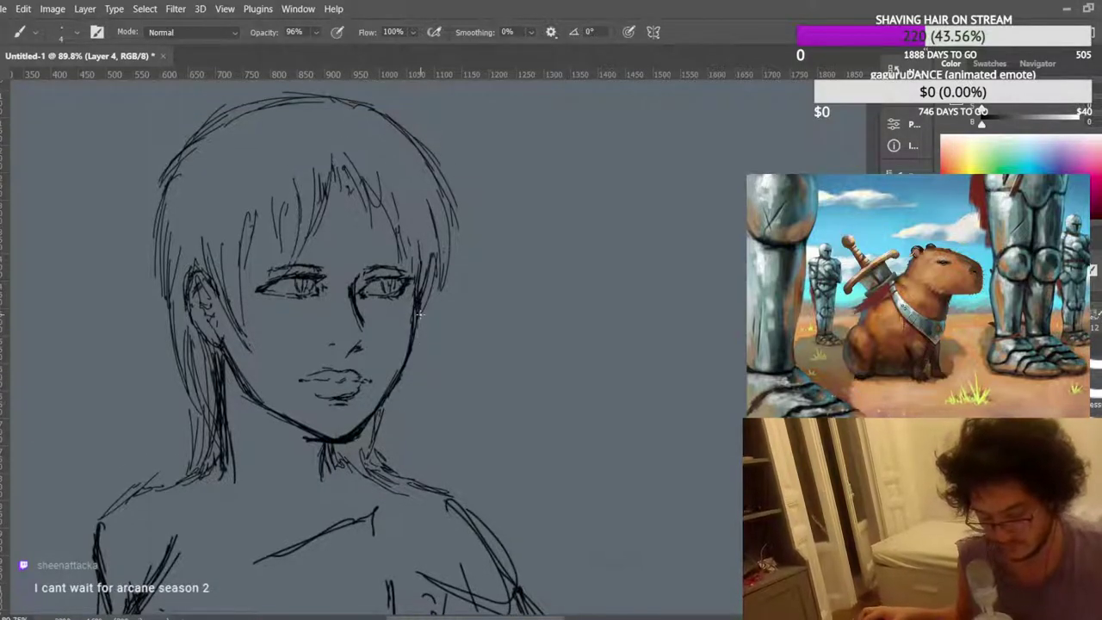
scroll(424, 307, down, 4)
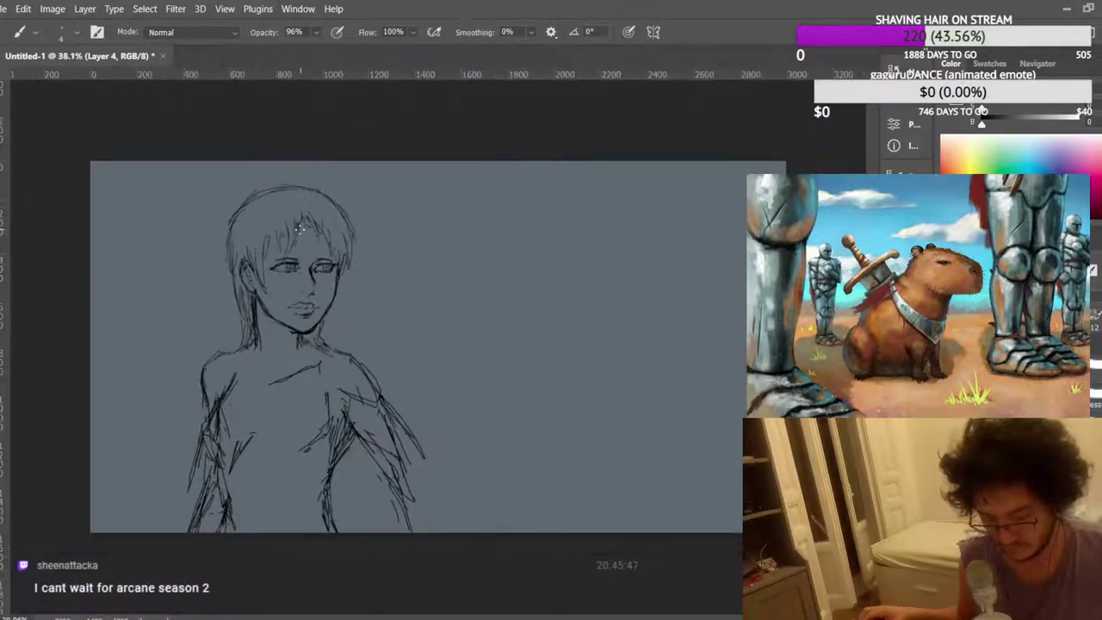
scroll(277, 284, up, 5)
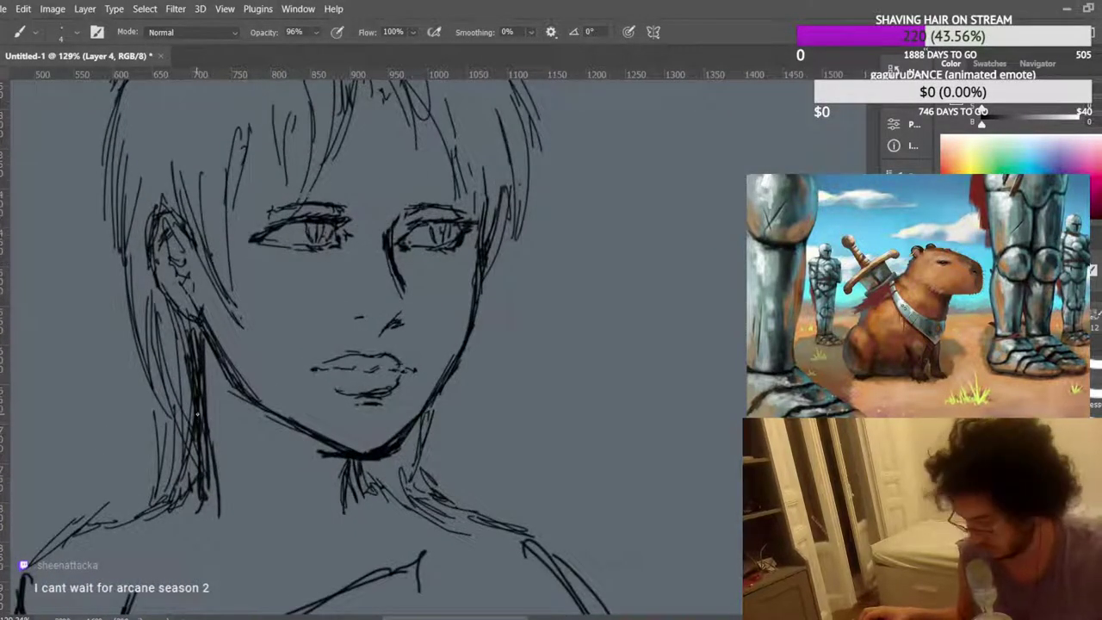
scroll(389, 460, down, 5)
scroll(389, 461, up, 4)
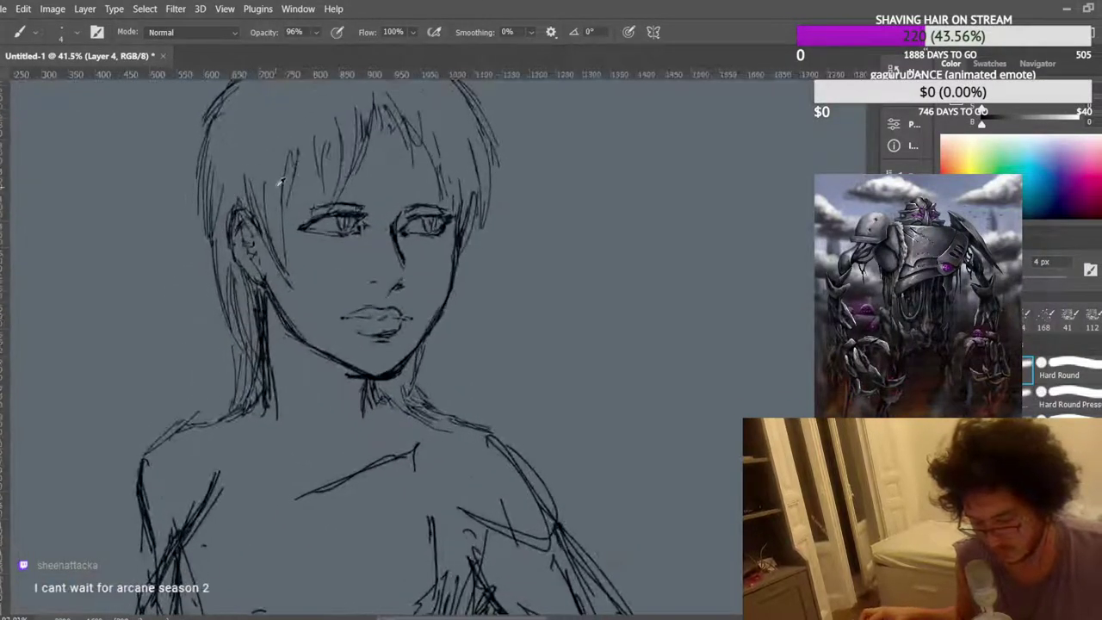
scroll(279, 182, up, 4)
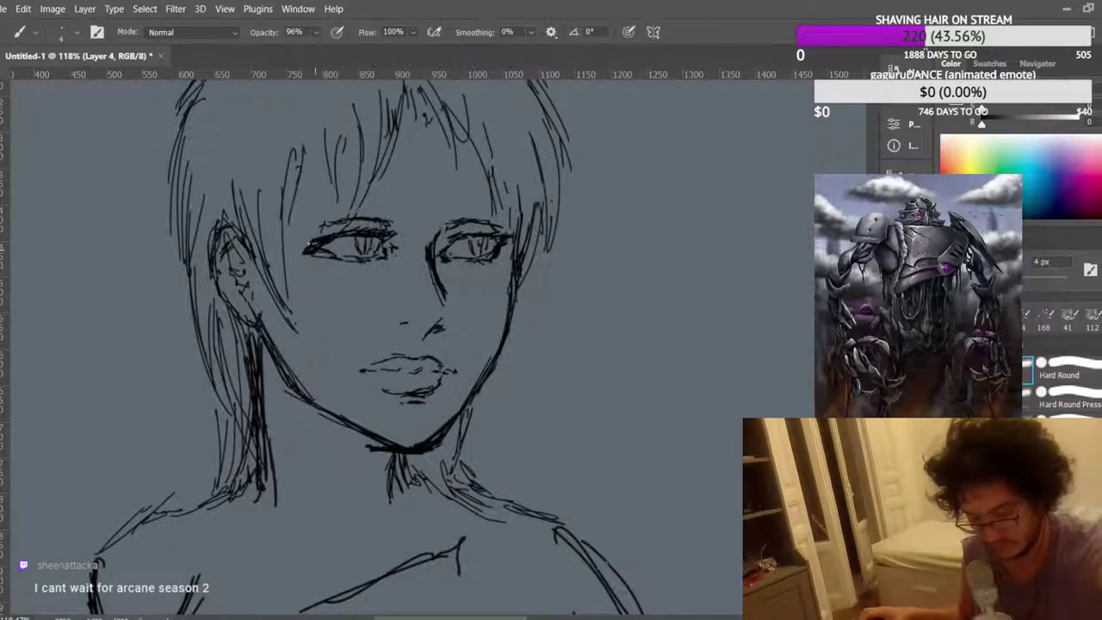
scroll(440, 244, up, 2)
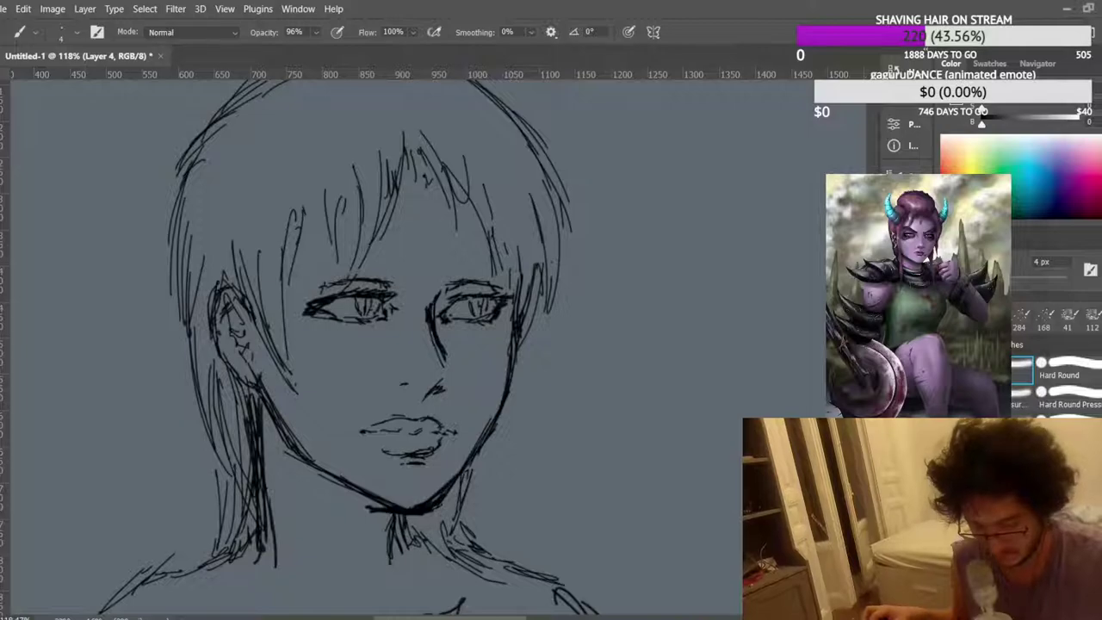
scroll(449, 285, down, 4)
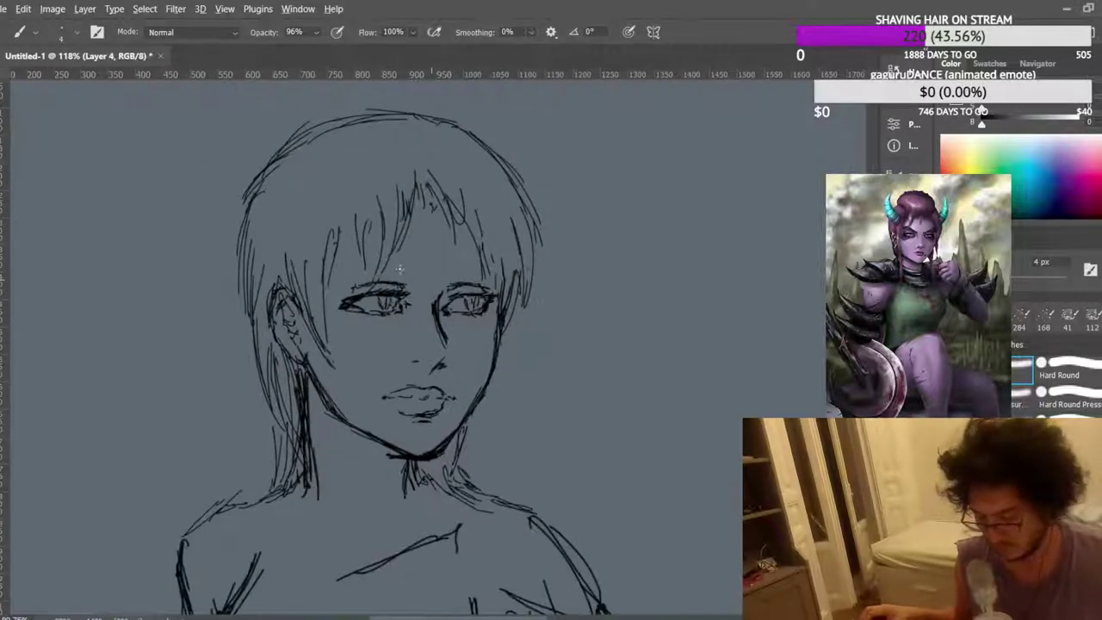
Lasso the outer corner of the eye nearest the ear.
scroll(369, 274, up, 8)
key(l)
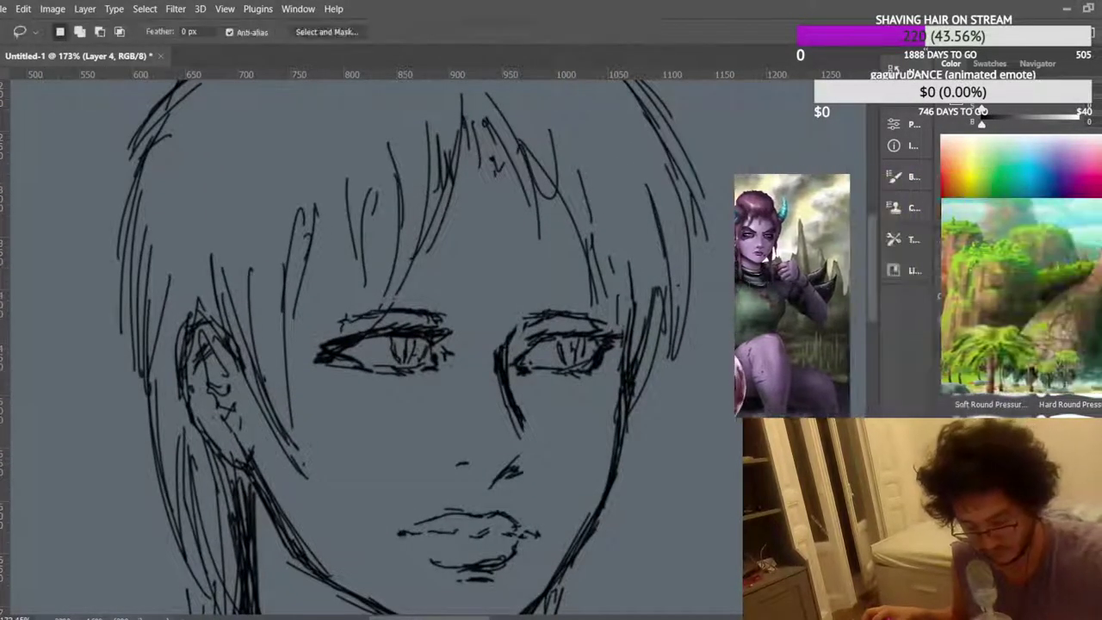
mouse_move(318, 359)
mouse_down()
mouse_move(355, 376)
mouse_move(312, 390)
mouse_move(303, 361)
mouse_up()
scroll(464, 257, down, 6)
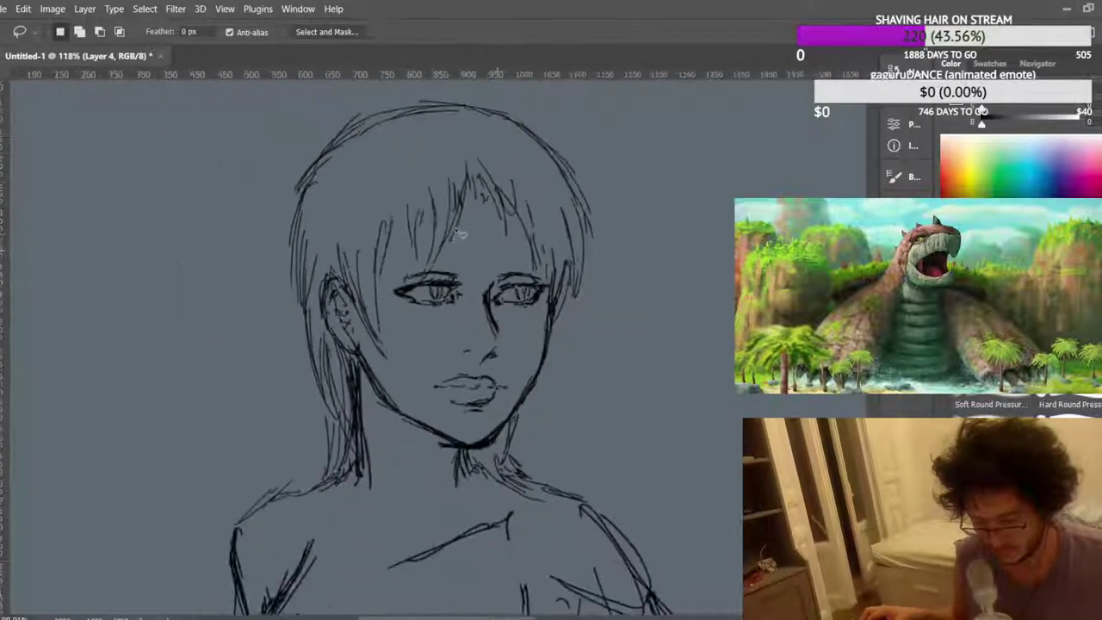
Flip the canvas horizontally and adjust the inner corner of the far eye by transforming a lassoed selection.
key(ctrl+shift+h)
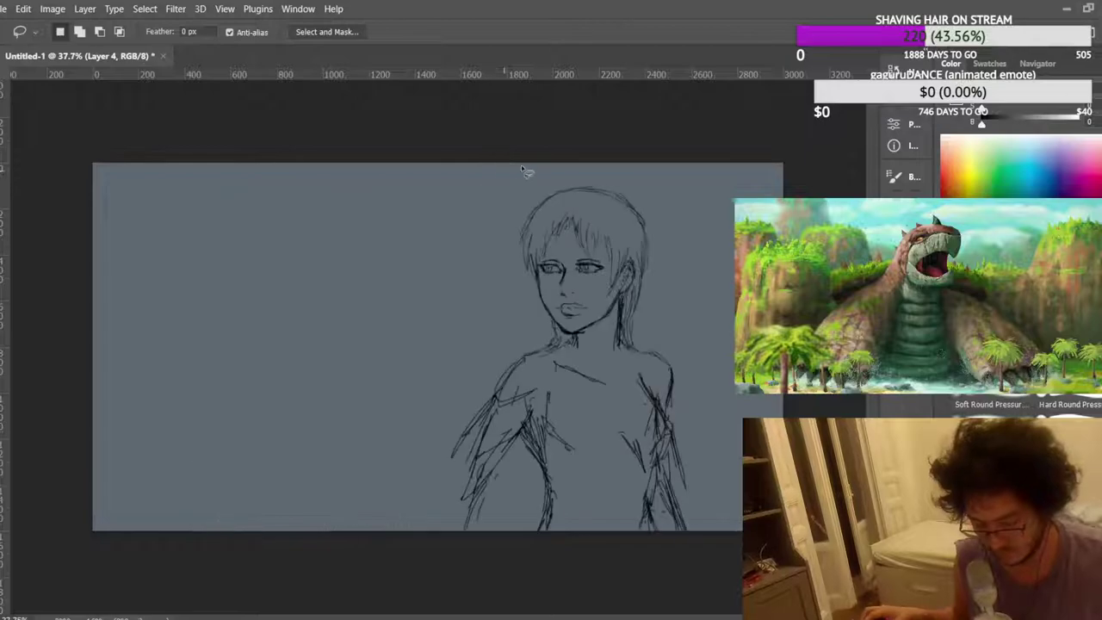
scroll(614, 266, up, 4)
scroll(616, 271, up, 6)
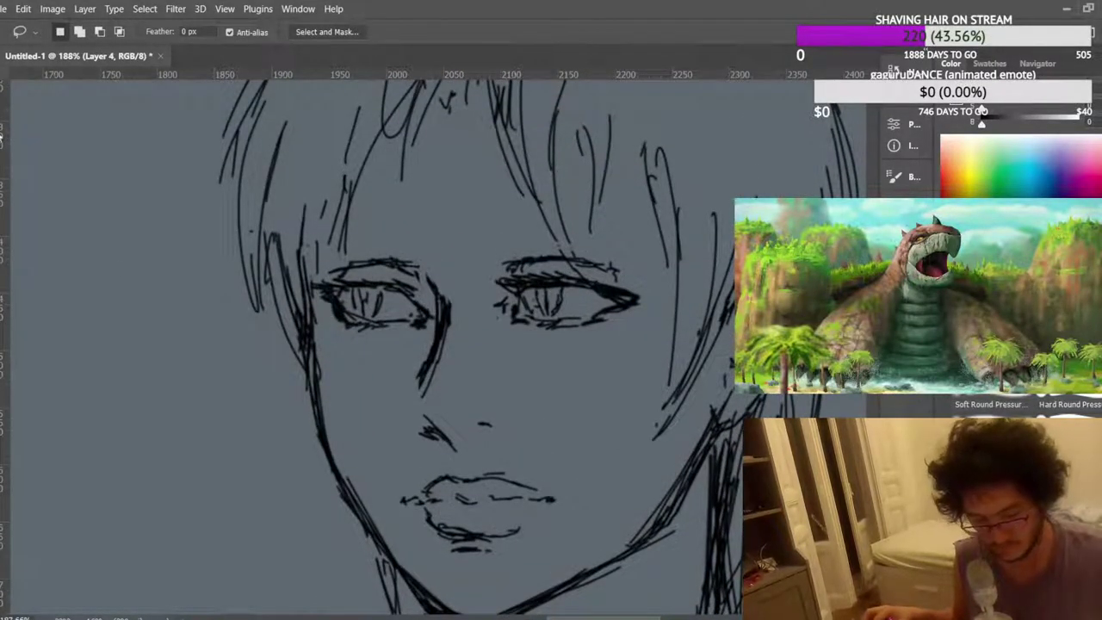
drag(387, 350, 401, 310)
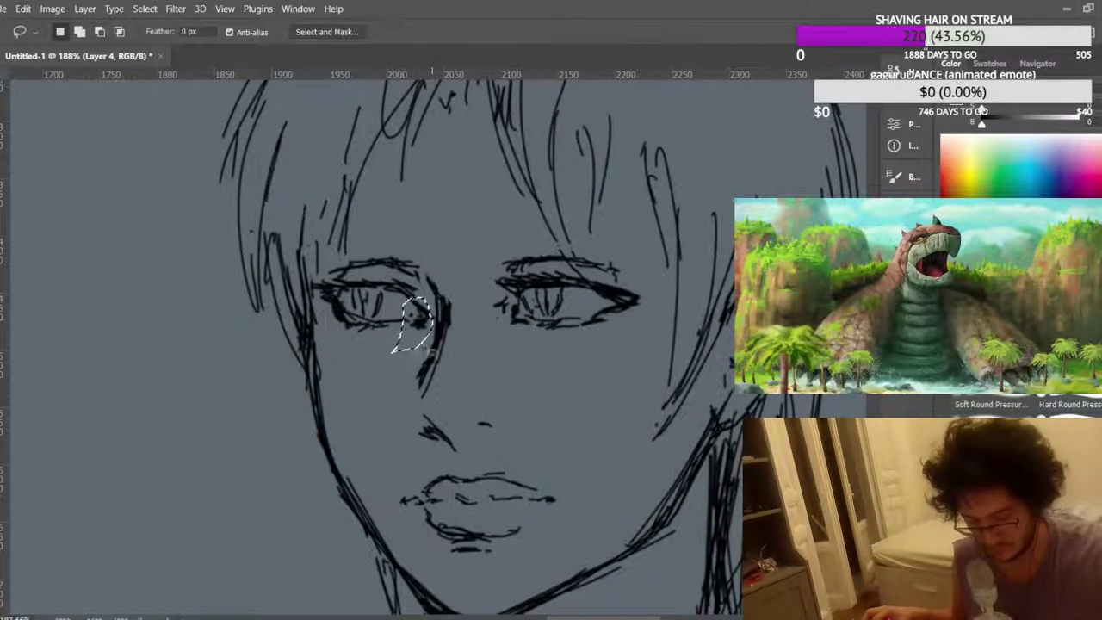
scroll(398, 355, up, 1)
mouse_move(390, 372)
mouse_down()
mouse_move(411, 316)
mouse_move(431, 326)
mouse_up()
mouse_move(438, 336)
mouse_down()
mouse_move(426, 368)
mouse_move(406, 332)
mouse_up()
key(ctrl+t)
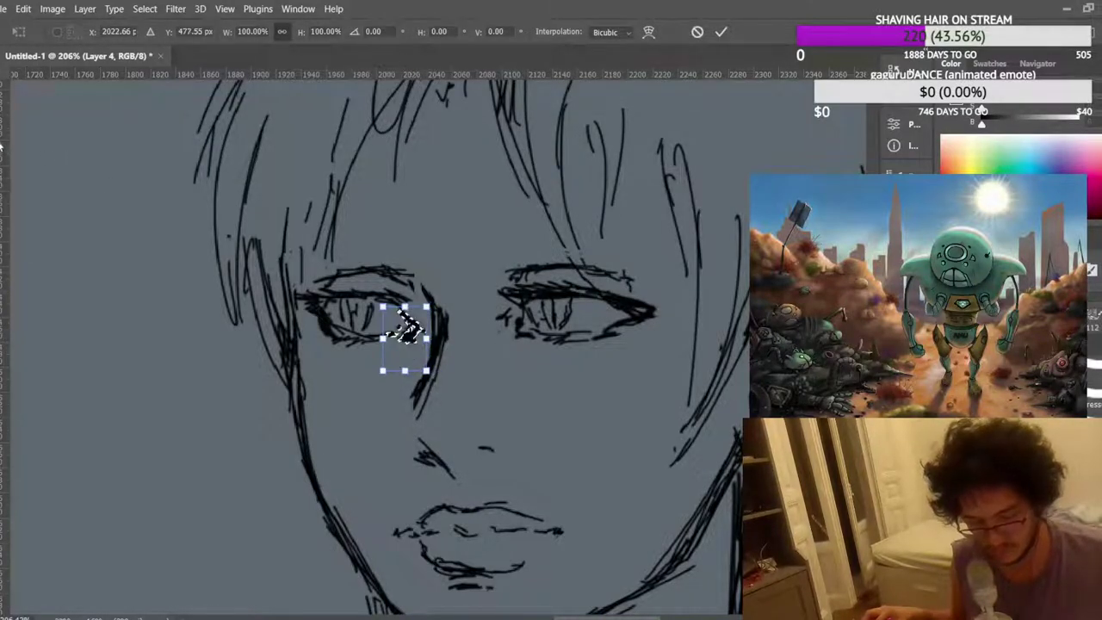
key(Return)
Thicken the lower lid line of the far eye with the Brush.
scroll(480, 227, down, 5)
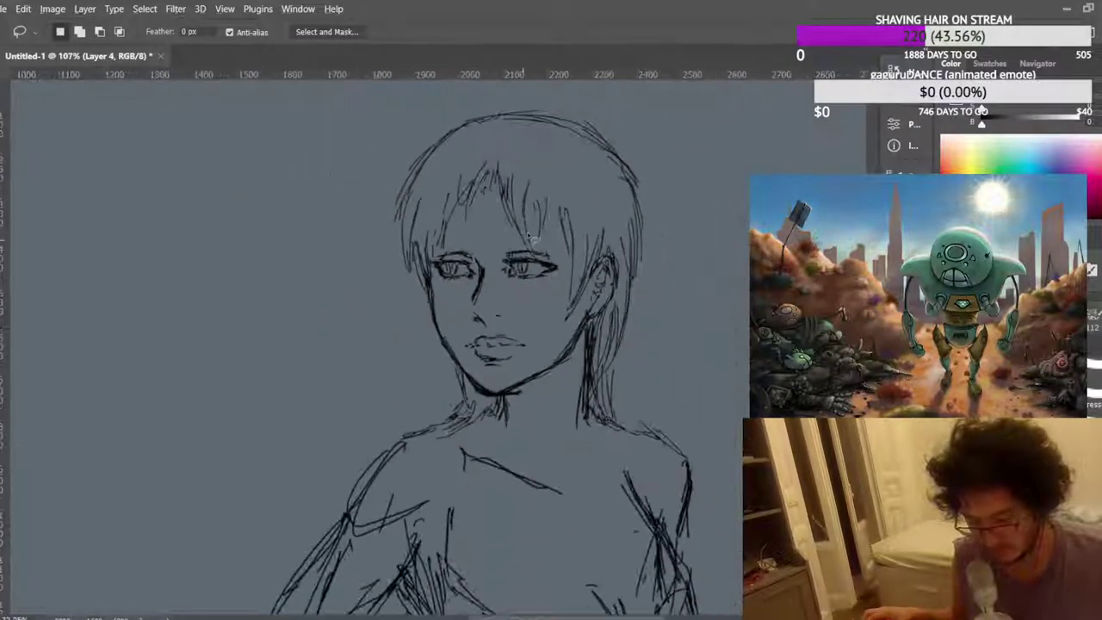
scroll(528, 244, down, 3)
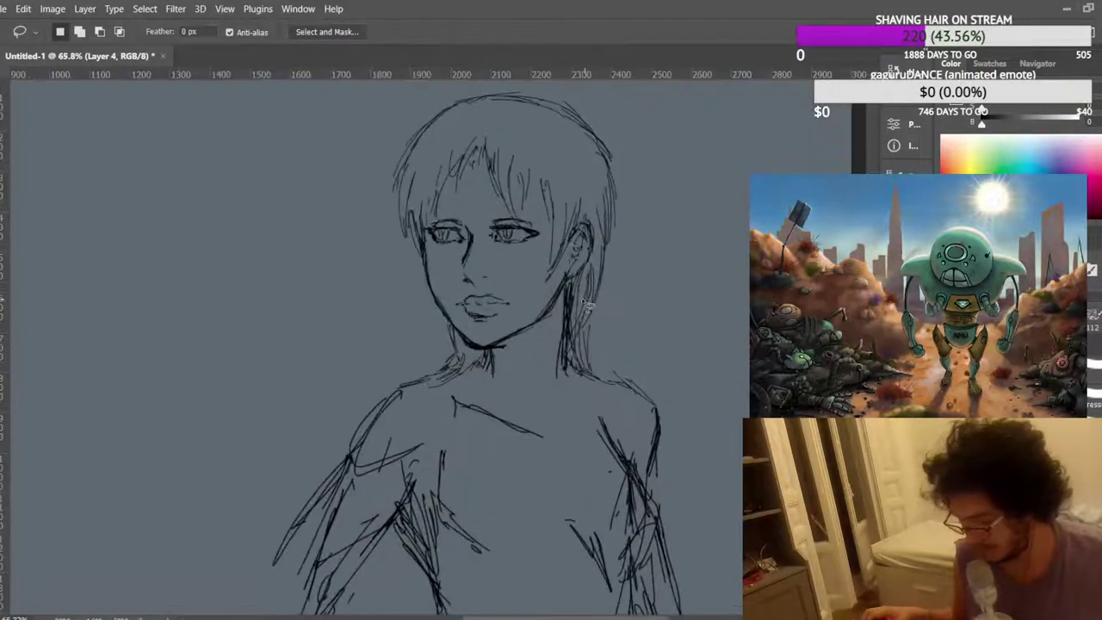
scroll(482, 177, up, 6)
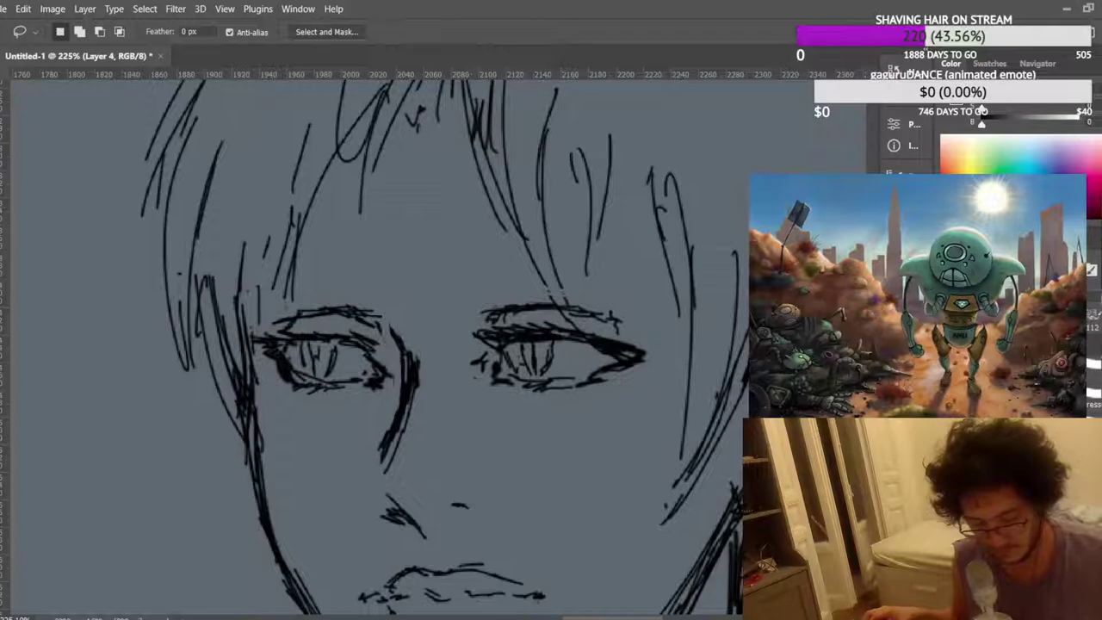
key(b)
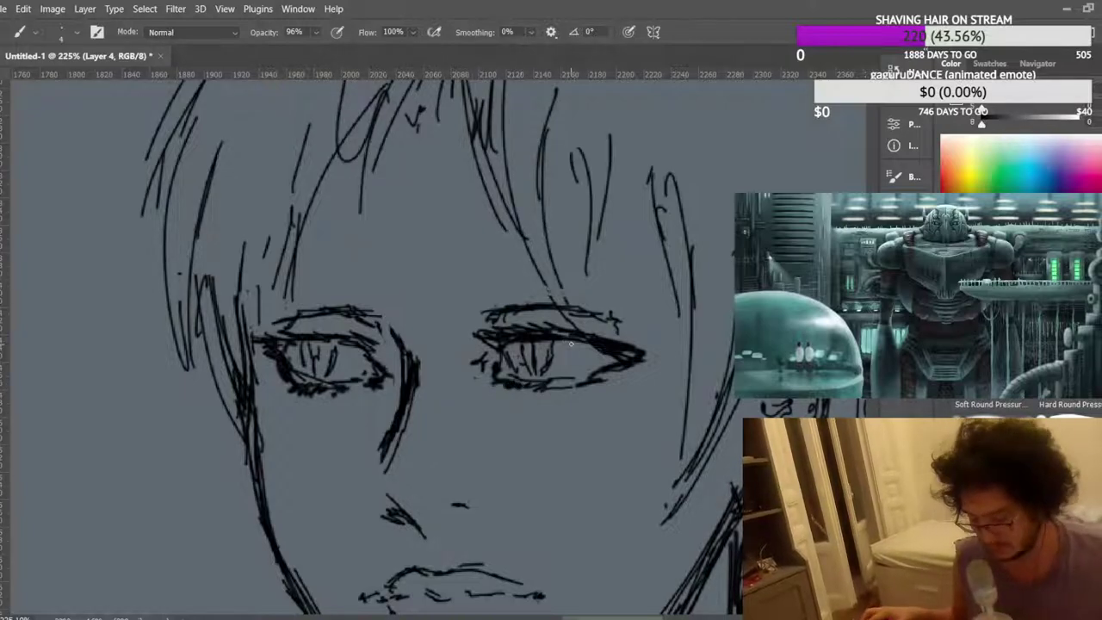
Flip the canvas back to its original orientation and set up a 3 px brush for refining the eyes.
scroll(571, 343, down, 10)
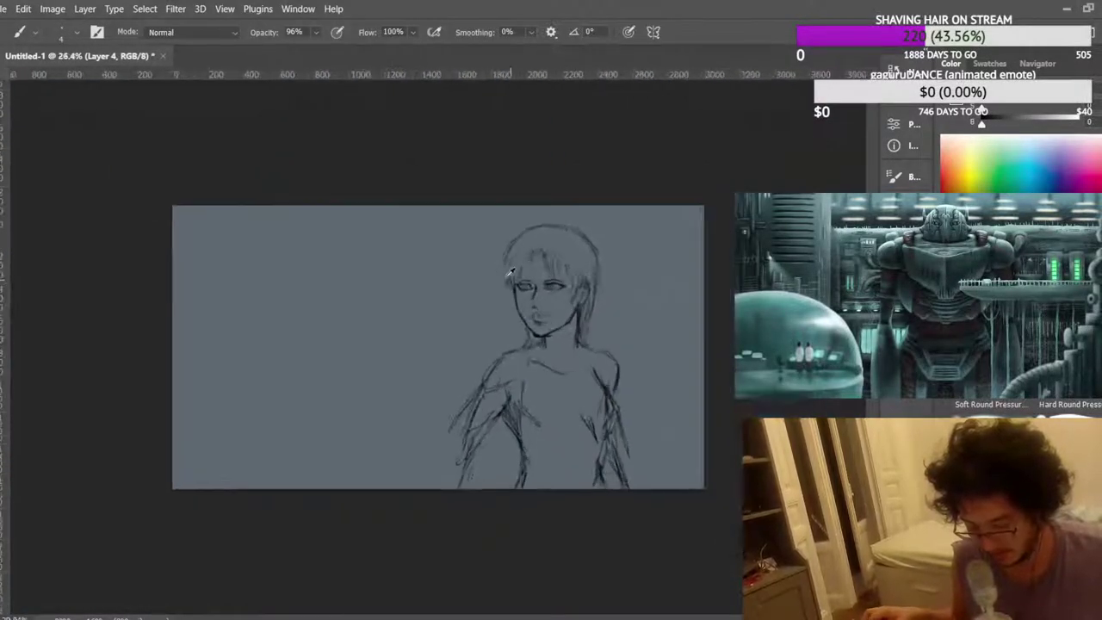
scroll(517, 274, up, 4)
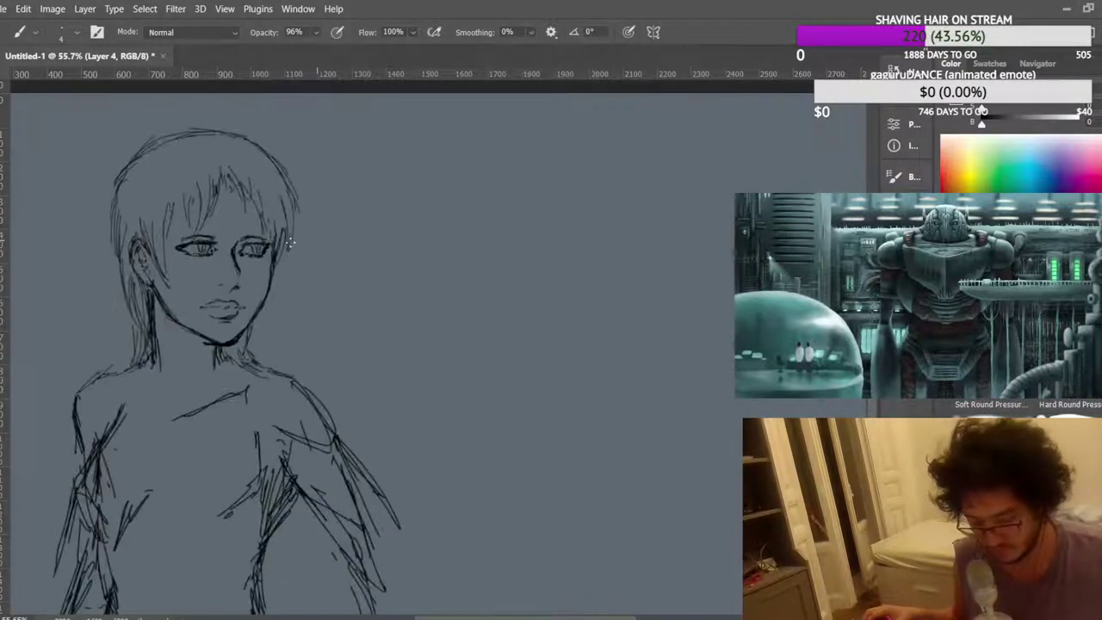
scroll(300, 241, up, 6)
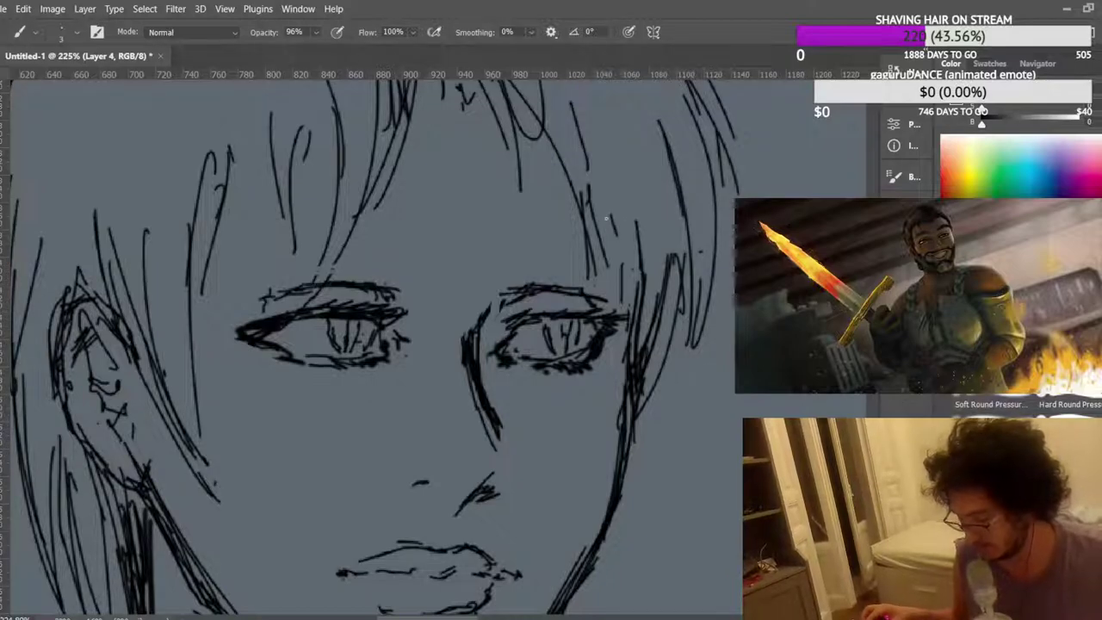
key(s)
key(b)
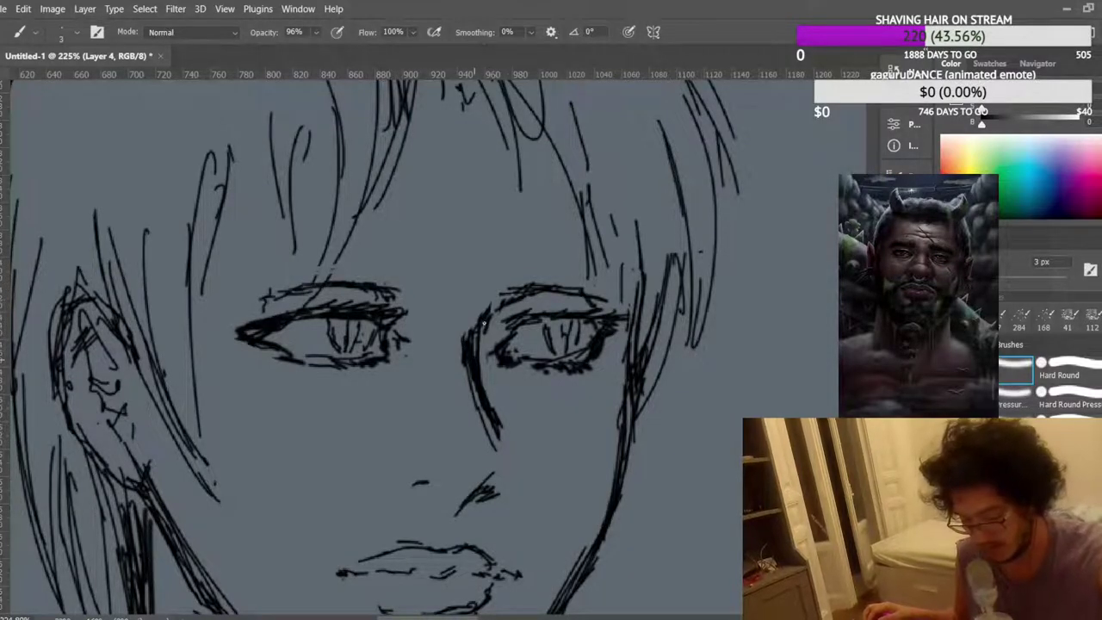
Compare the reworked eyes with the rest of the head and the full figure.
scroll(480, 235, down, 10)
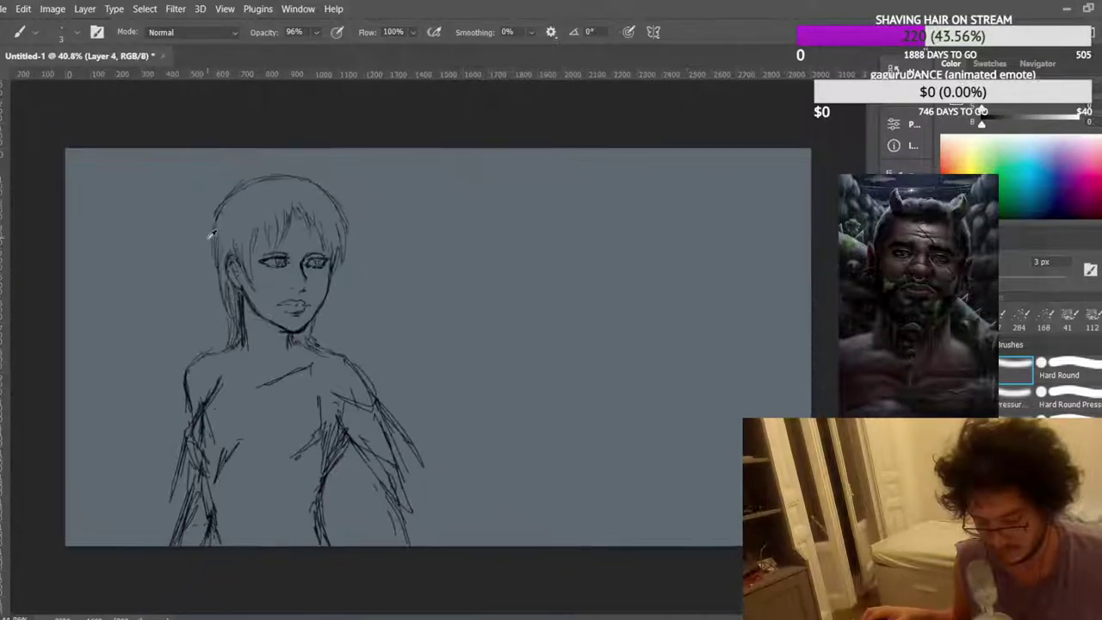
scroll(341, 293, up, 6)
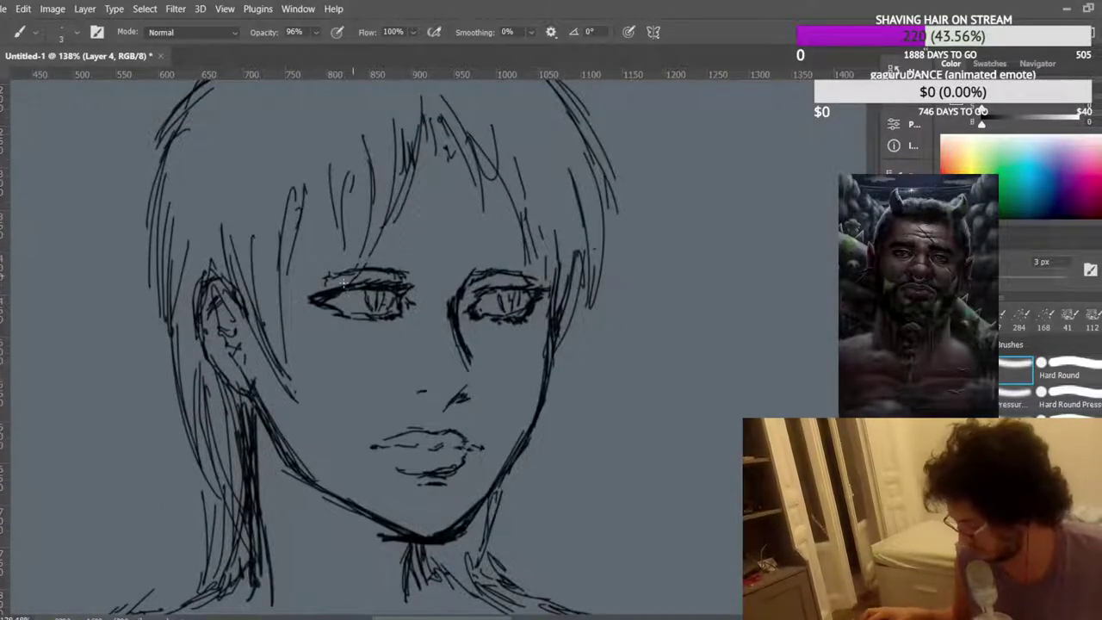
scroll(346, 282, down, 3)
scroll(422, 319, up, 2)
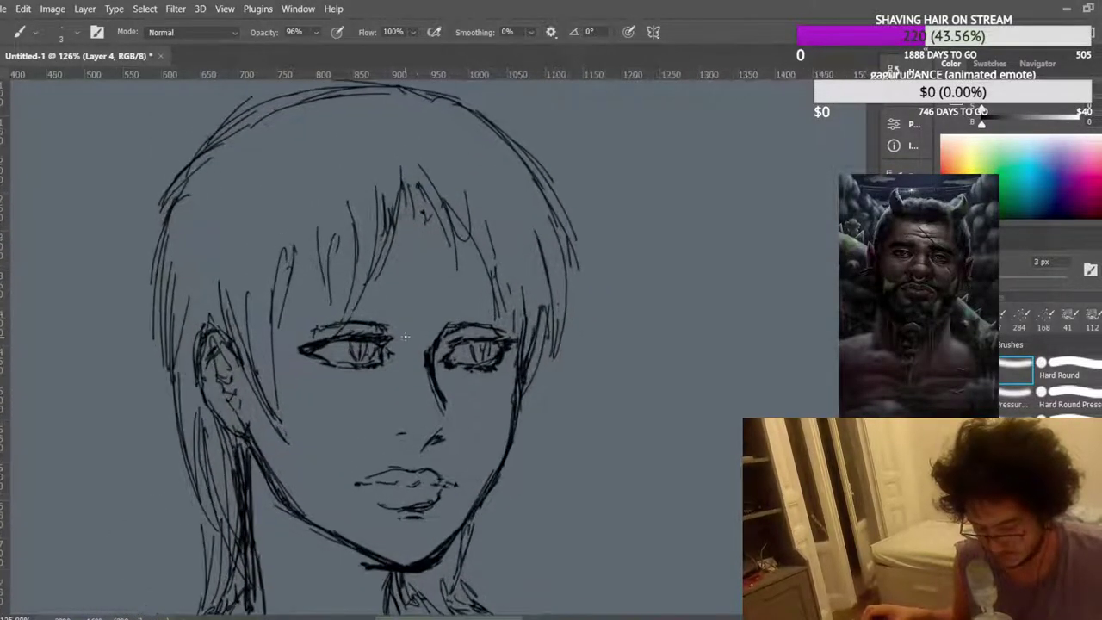
scroll(302, 383, up, 1)
scroll(246, 362, down, 1)
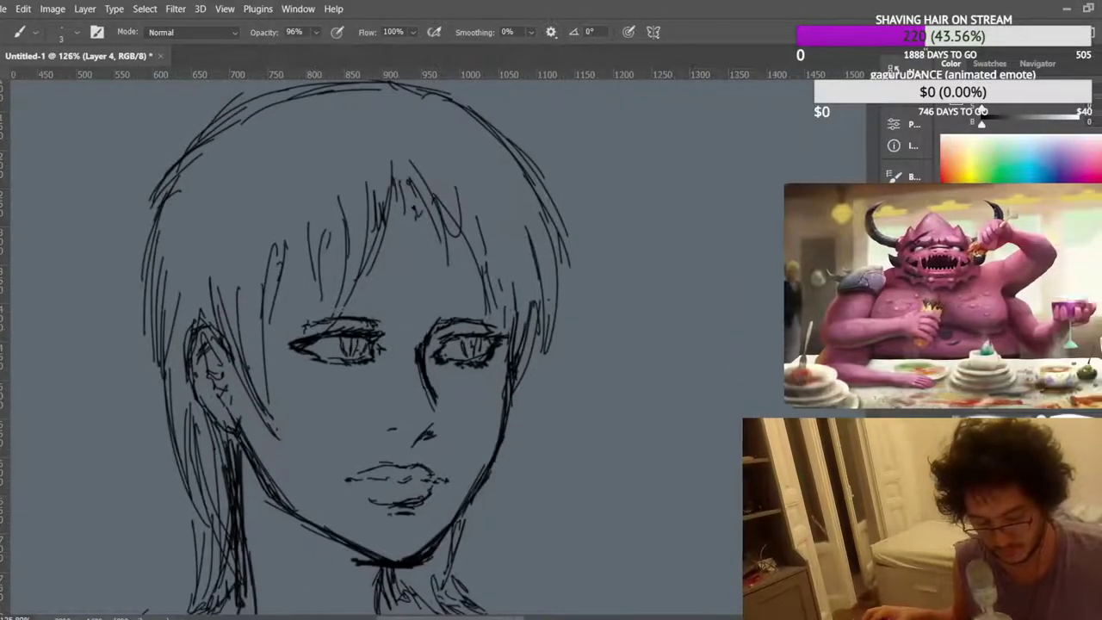
key(l)
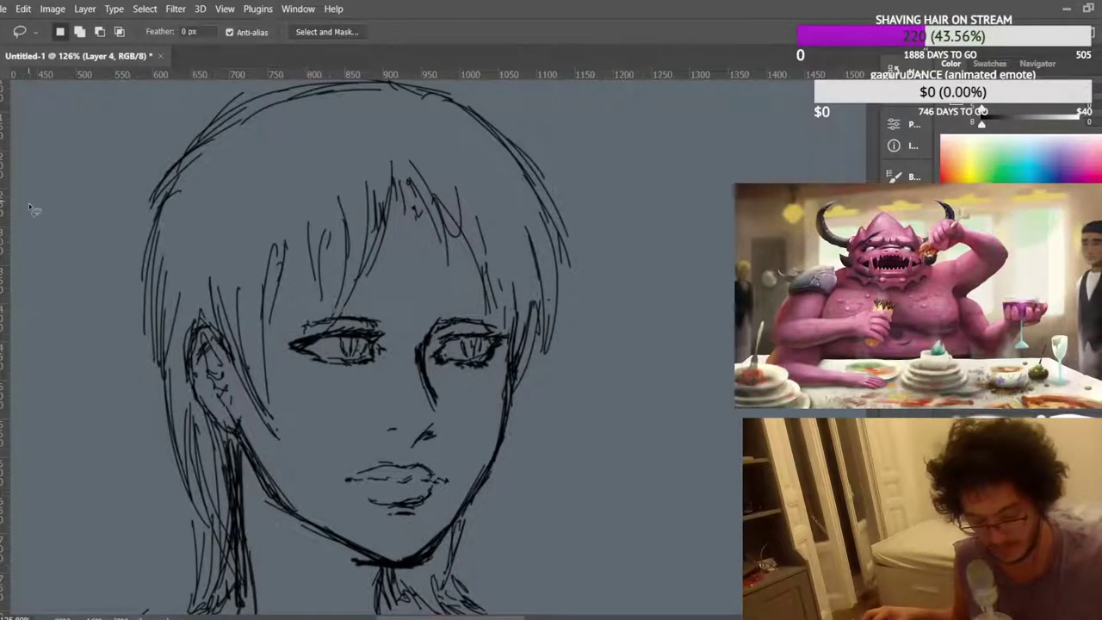
mouse_move(205, 303)
mouse_down()
mouse_move(173, 386)
mouse_move(182, 391)
mouse_move(409, 378)
mouse_move(474, 394)
mouse_move(492, 383)
mouse_move(510, 333)
mouse_move(444, 306)
mouse_up()
key(ctrl+d)
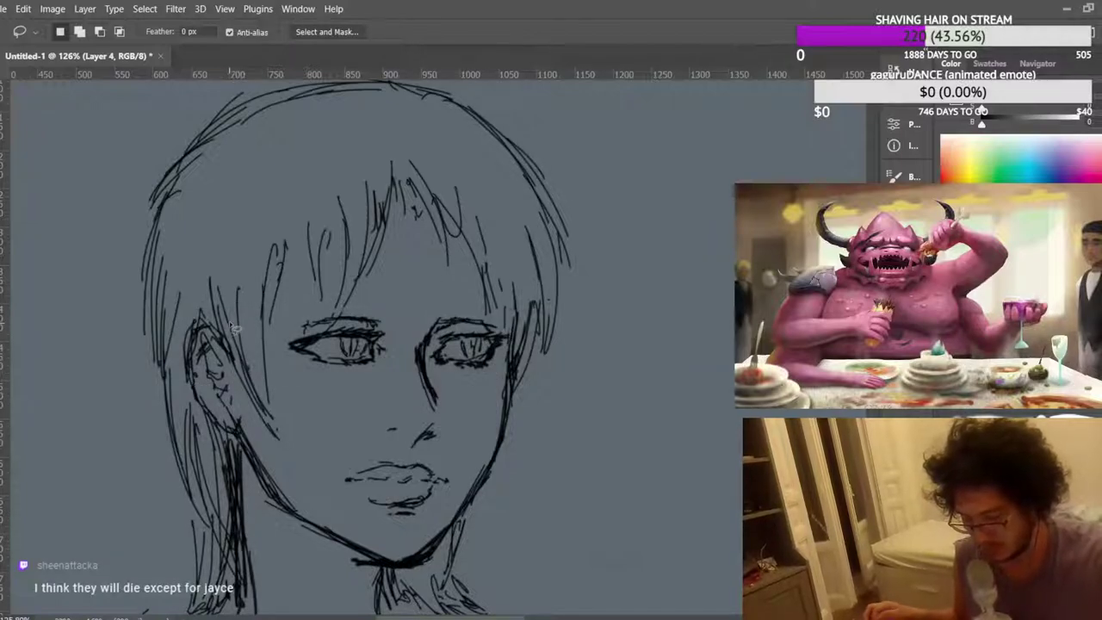
Lasso the band containing both eyes and the upper ear, and shift it slightly downward with Free Transform.
mouse_move(196, 312)
mouse_down()
mouse_move(181, 396)
mouse_move(237, 379)
mouse_move(422, 398)
mouse_move(498, 383)
mouse_move(515, 344)
mouse_move(394, 293)
mouse_move(318, 308)
mouse_move(196, 310)
mouse_up()
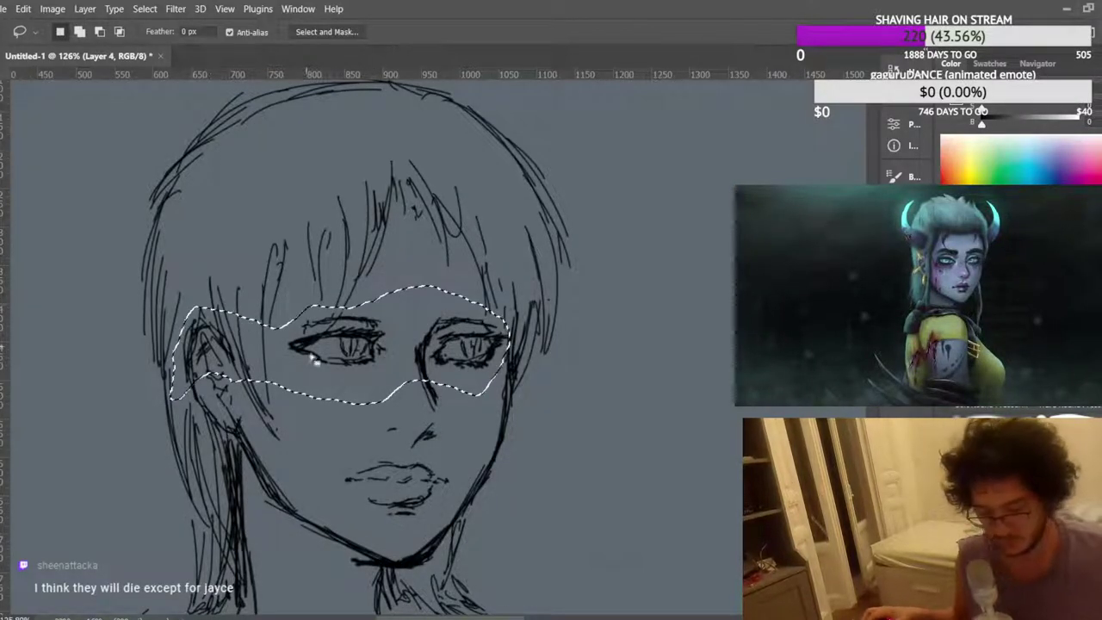
scroll(364, 388, up, 4)
key(ctrl+t)
scroll(512, 355, up, 3)
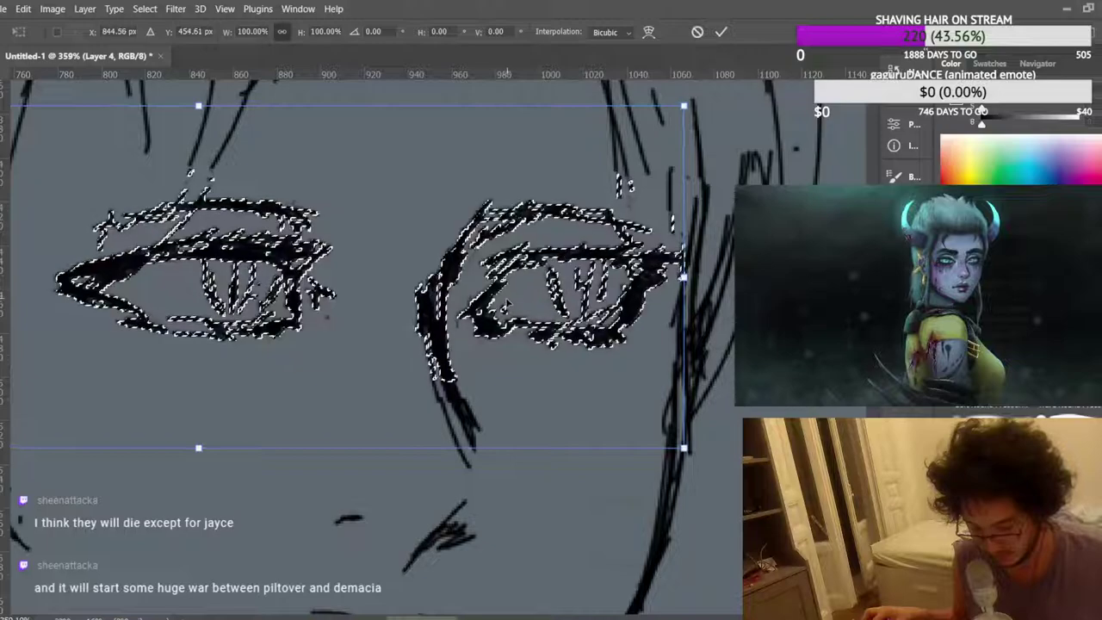
drag(457, 292, 462, 299)
key(Return)
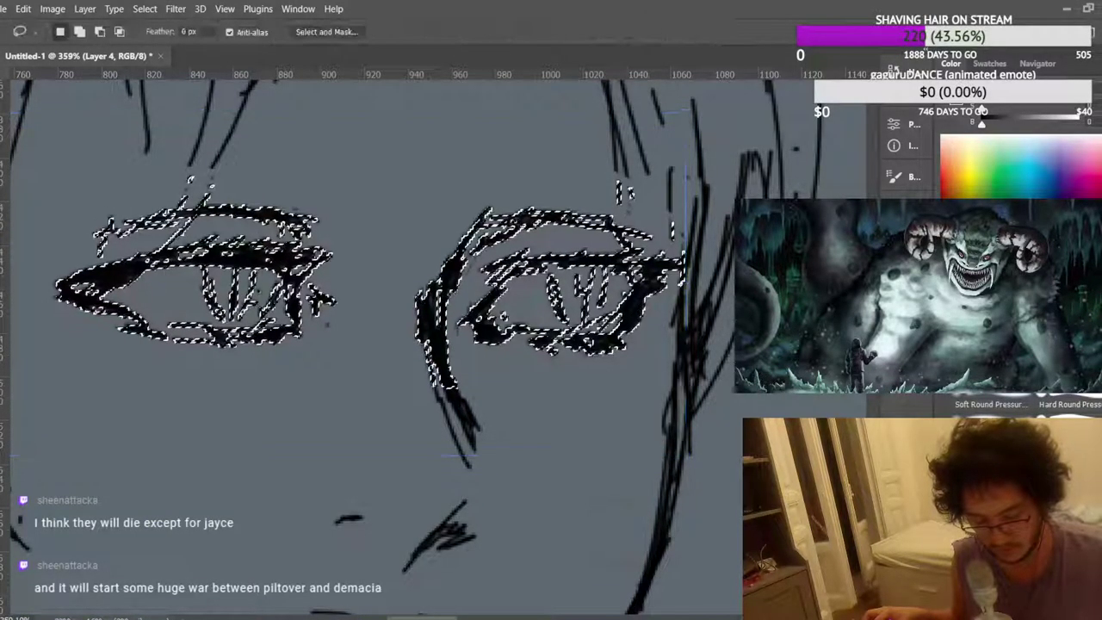
Deselect the shifted eyes and compare their placement with the head and the full figure.
key(ctrl+d)
scroll(393, 320, down, 3)
scroll(393, 319, down, 6)
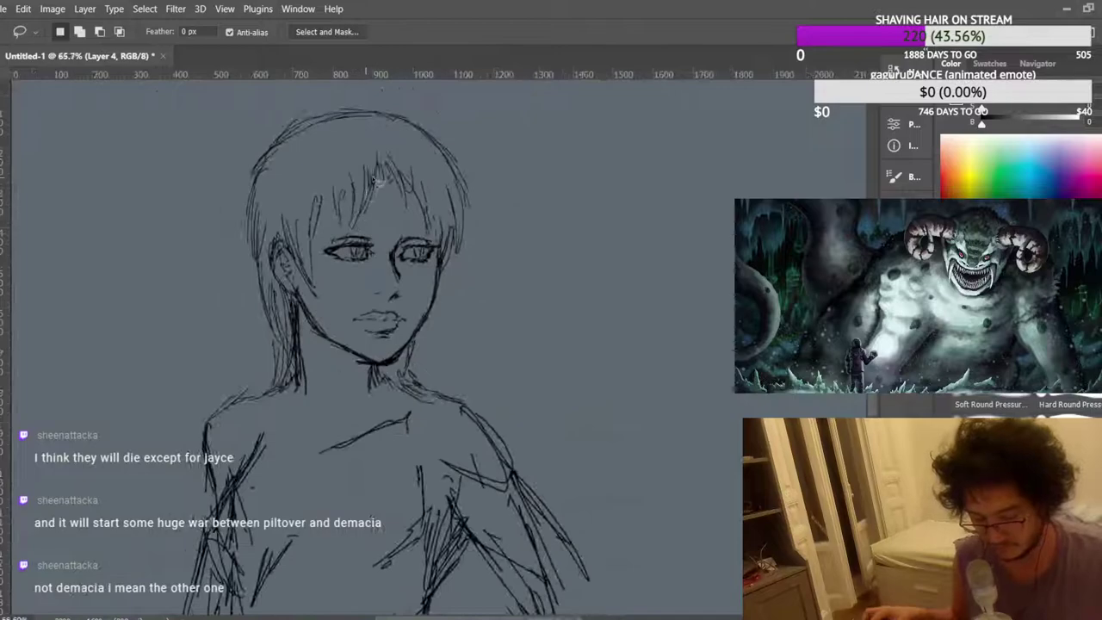
scroll(252, 231, up, 4)
scroll(258, 215, down, 5)
scroll(319, 215, up, 4)
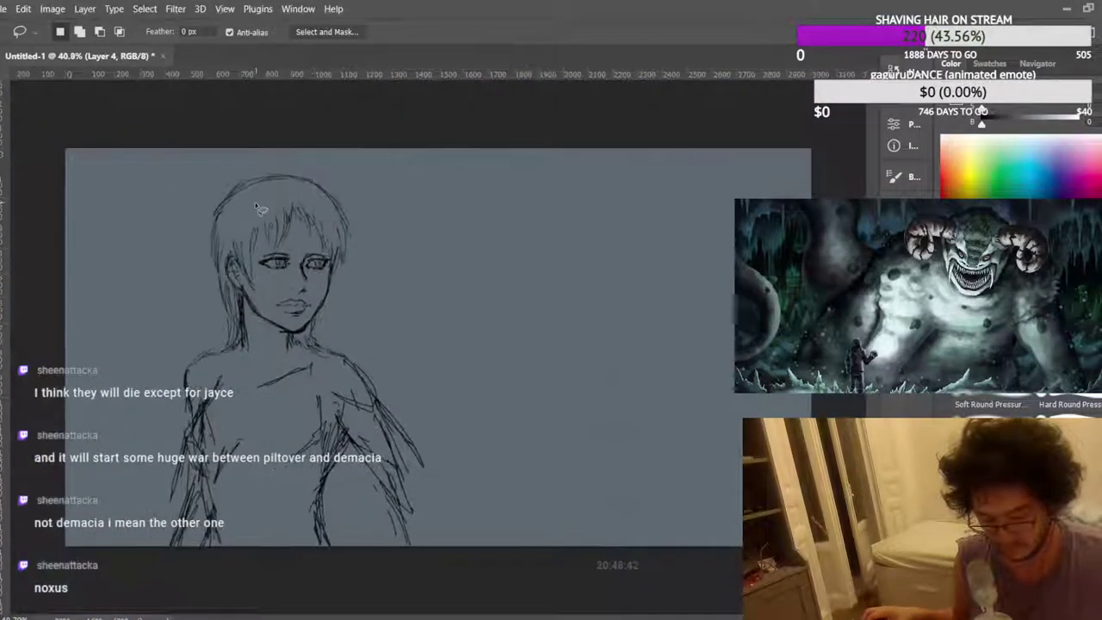
scroll(311, 252, down, 4)
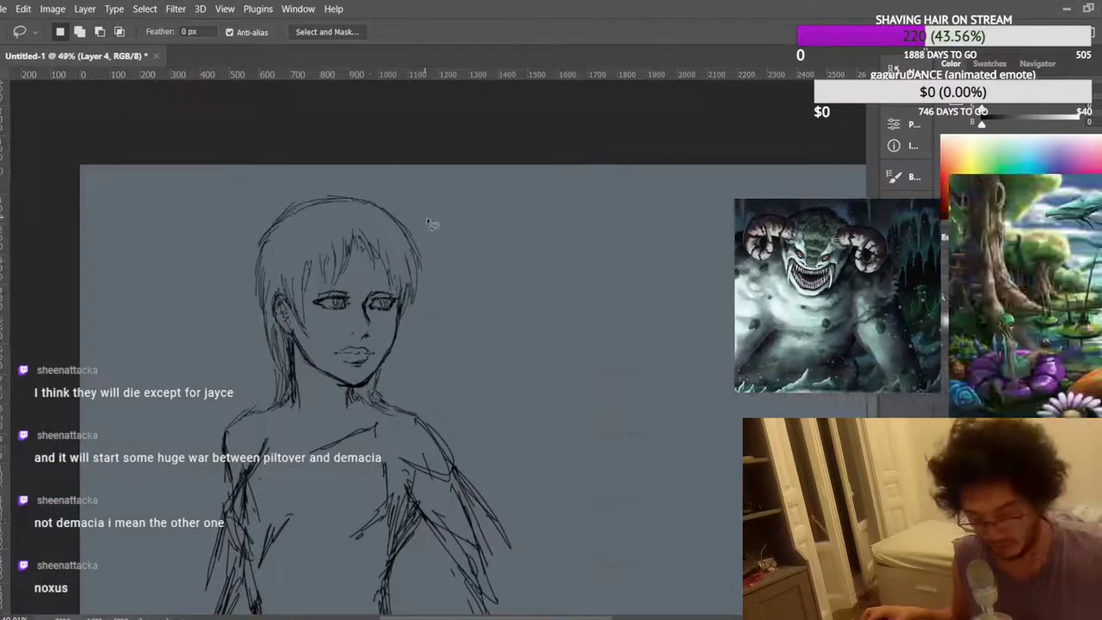
Flip the canvas horizontally and examine the eyes and face proportions in the mirrored view.
key(ctrl+shift+h)
scroll(400, 265, up, 6)
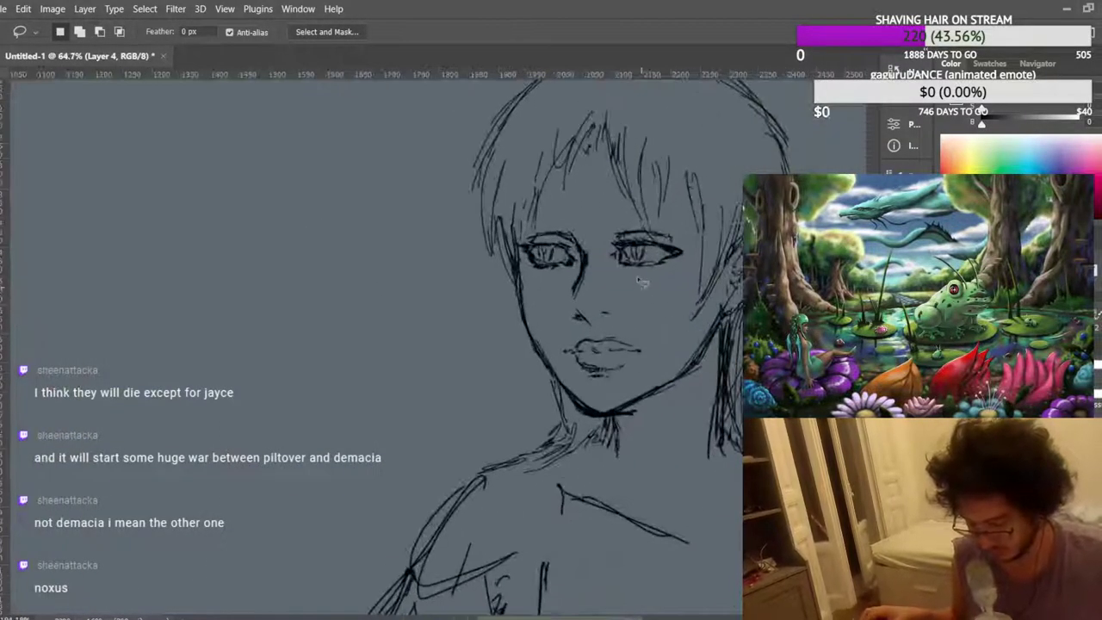
scroll(534, 237, up, 1)
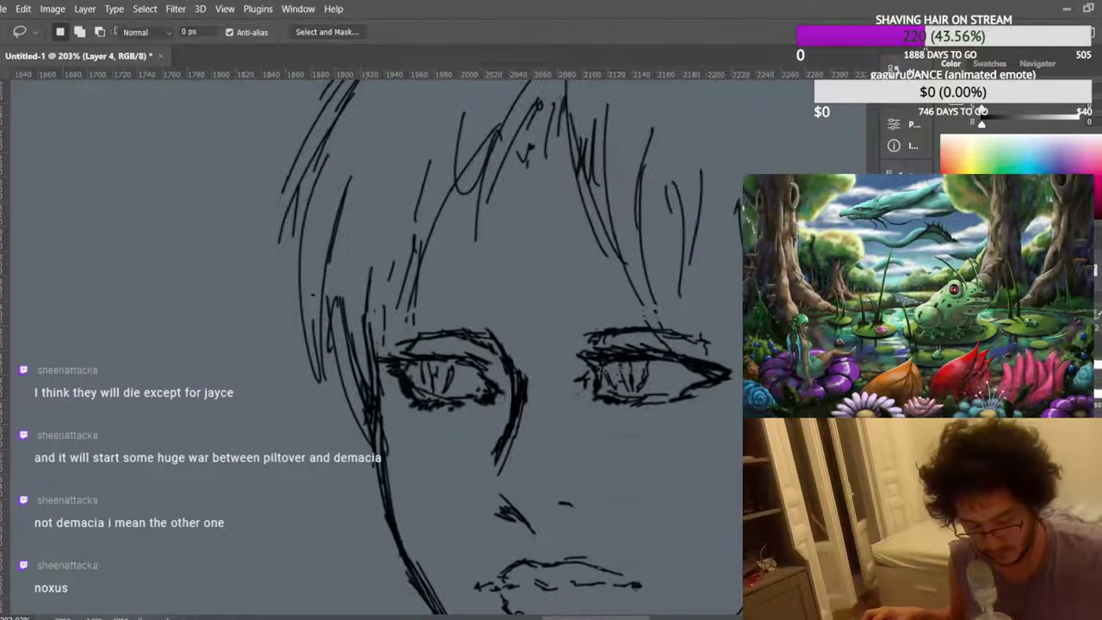
key(b)
key(shift+alt+r)
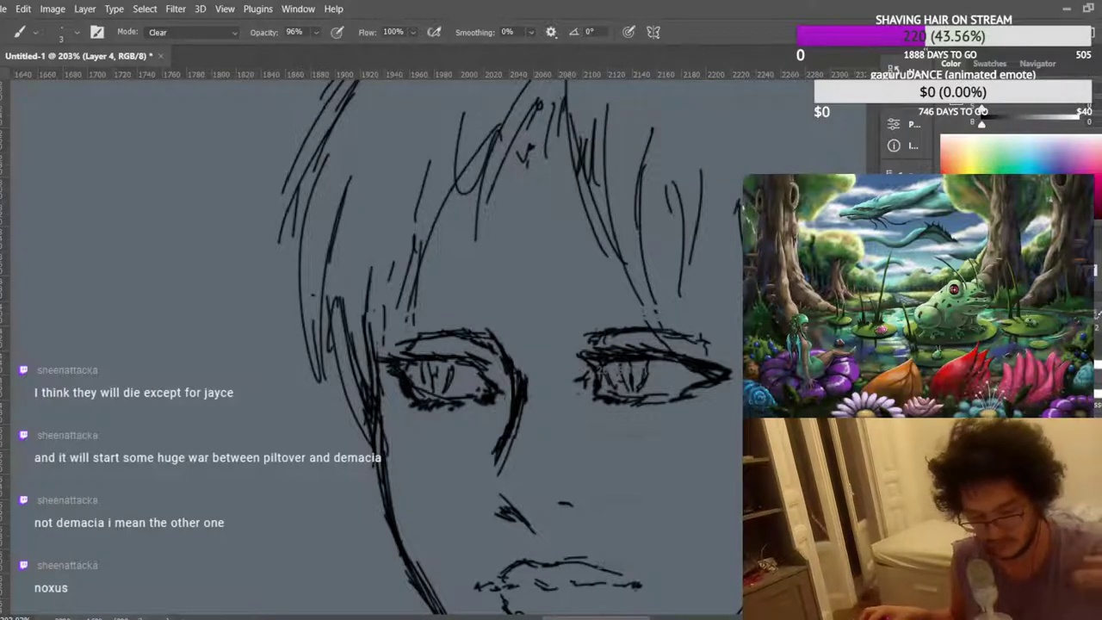
key(shift+alt+n)
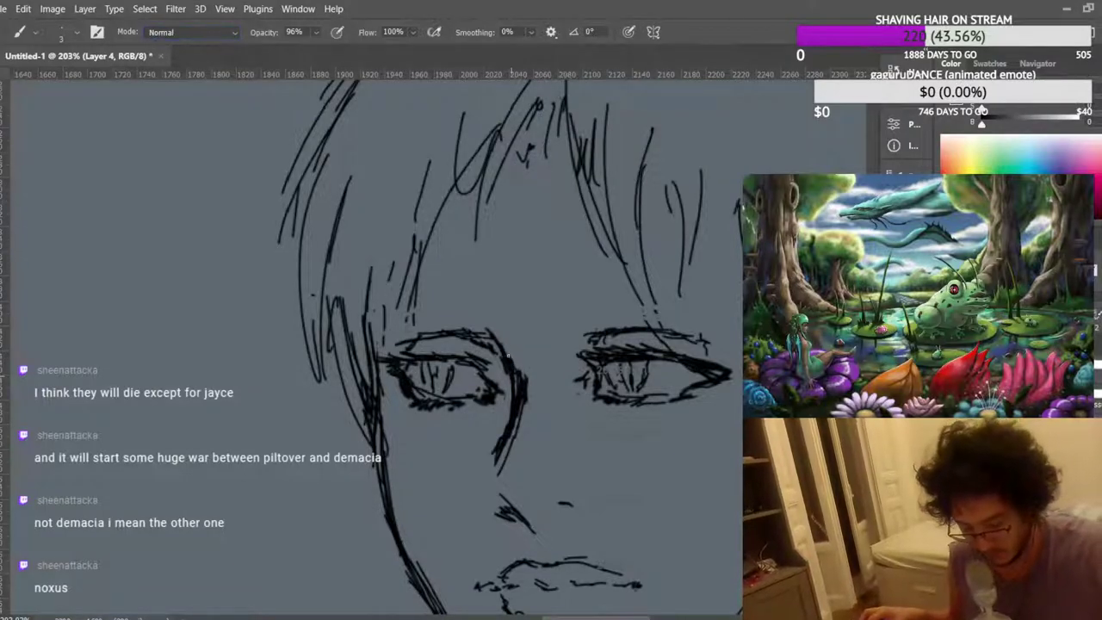
scroll(503, 279, down, 3)
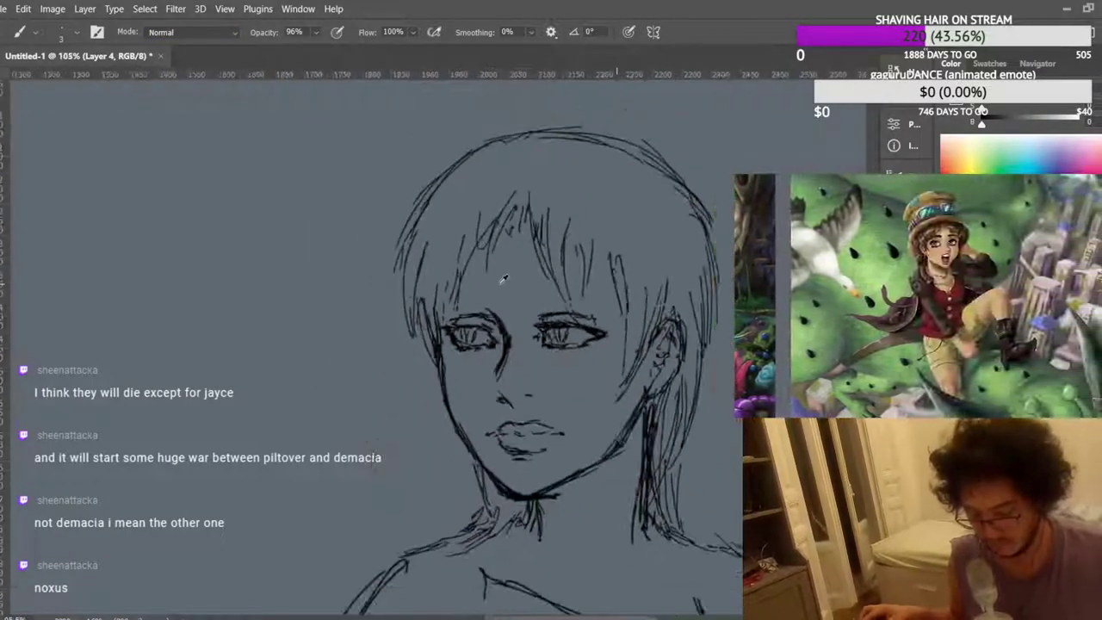
scroll(517, 293, up, 3)
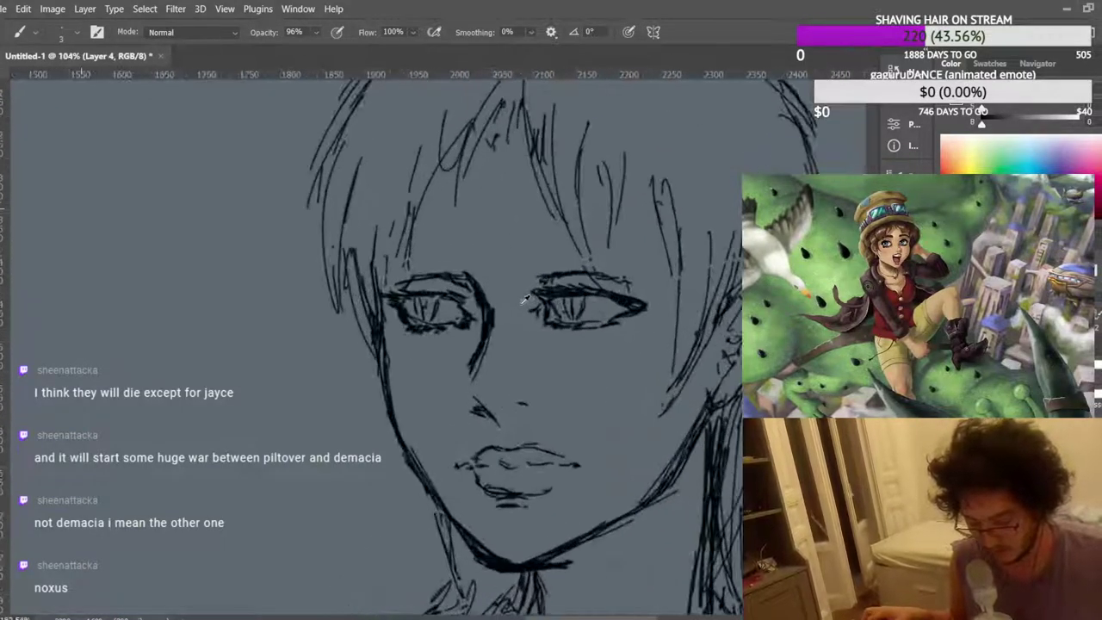
scroll(523, 297, up, 4)
Erase the link between the far eye's upper lid crease and the nose bridge line, using the 3 px Brush in Clear mode.
key(shift+alt+r)
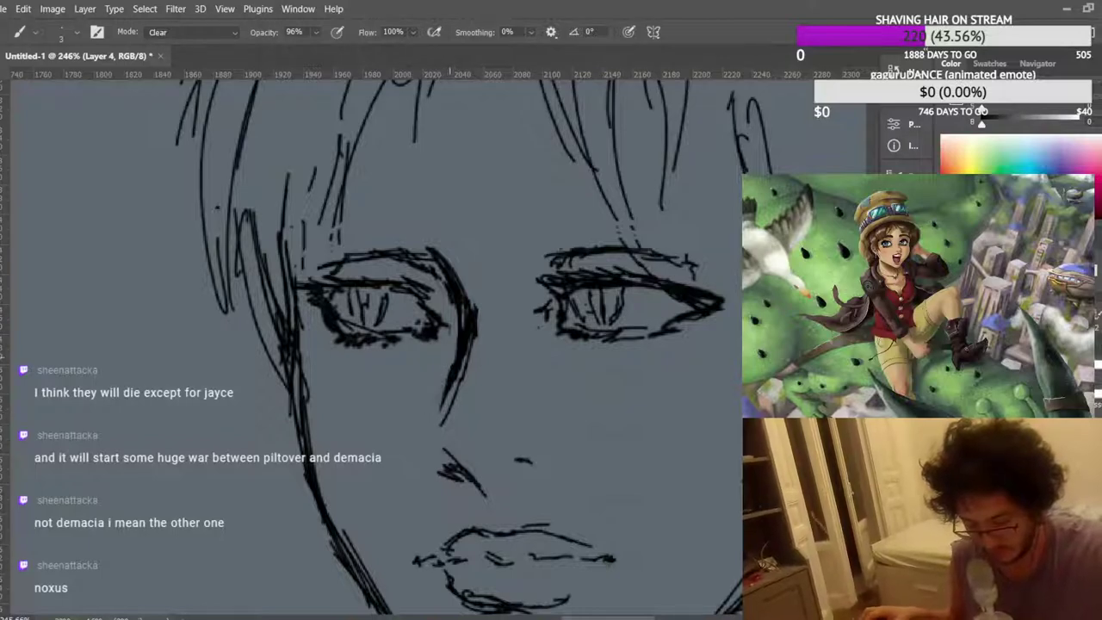
scroll(452, 343, up, 2)
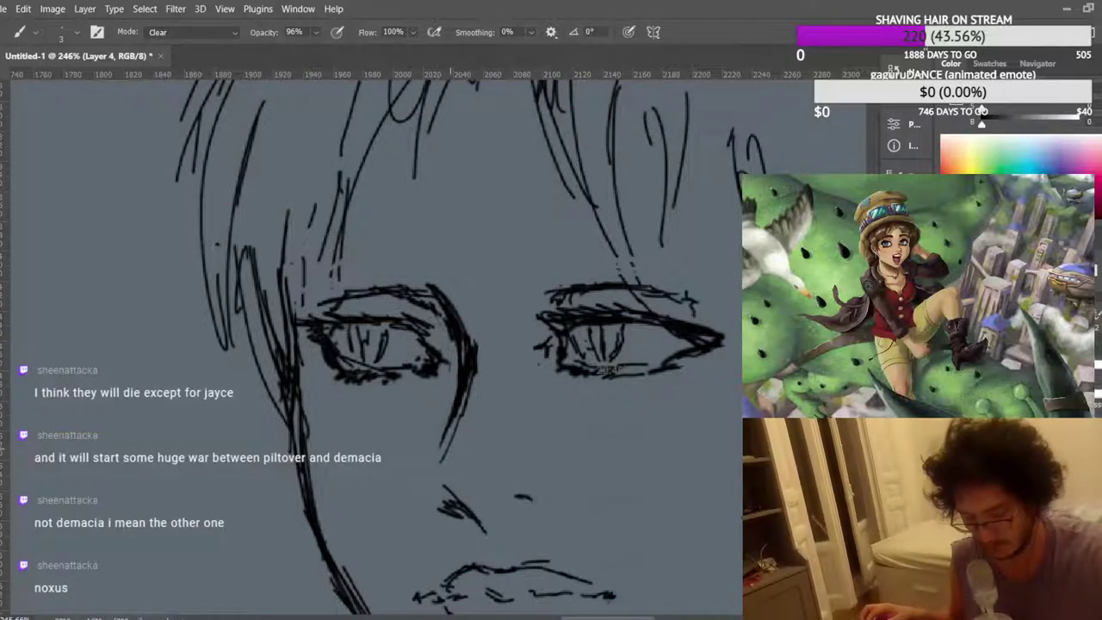
scroll(425, 261, down, 8)
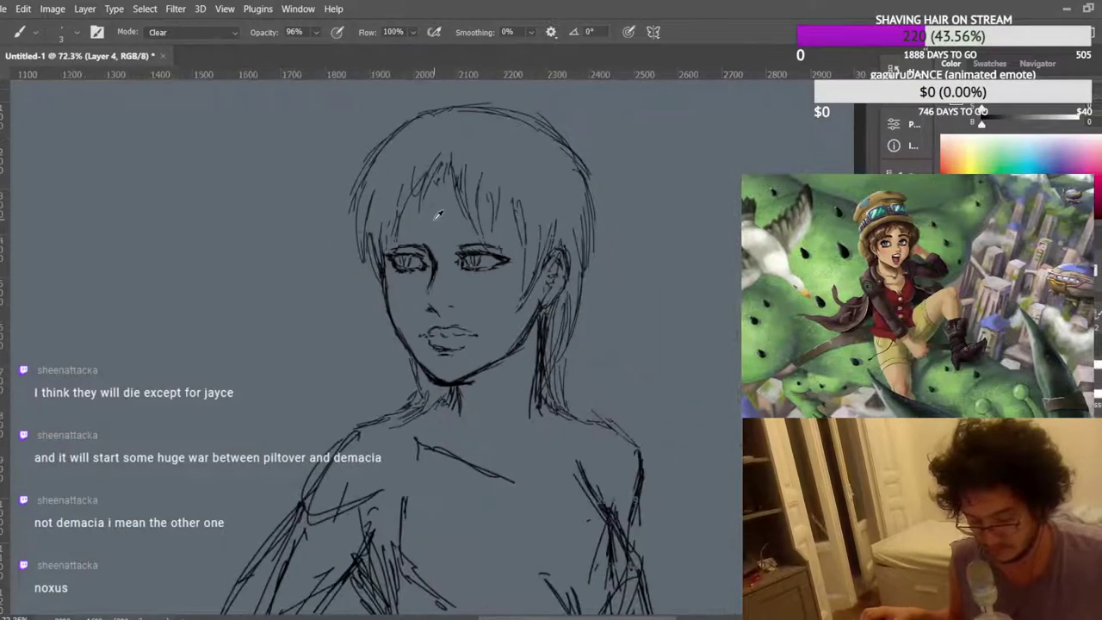
scroll(630, 211, up, 4)
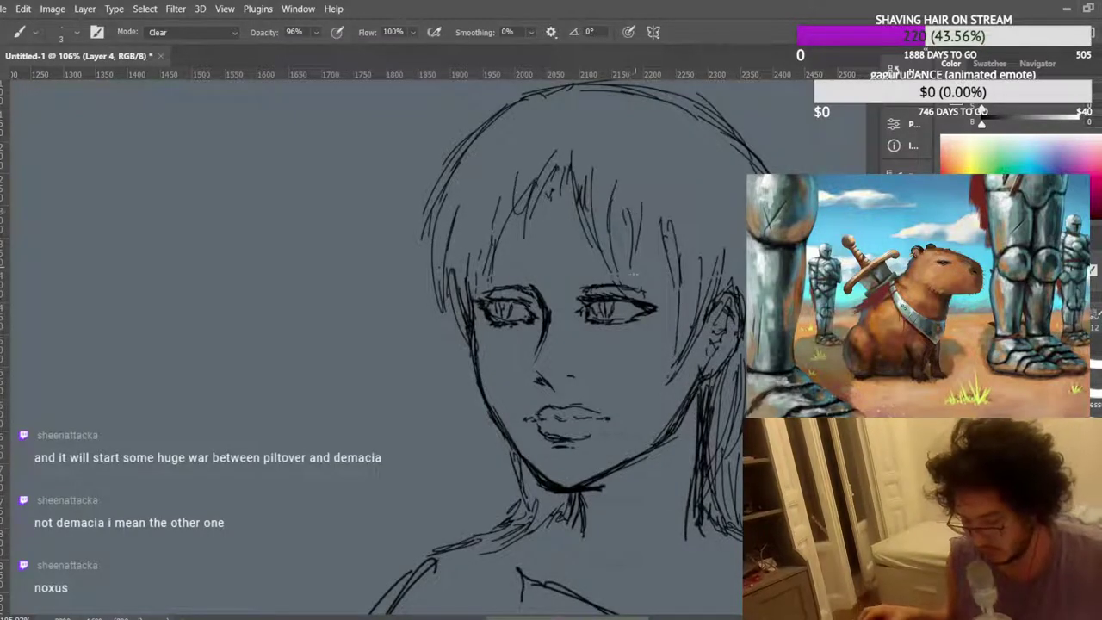
scroll(658, 250, up, 3)
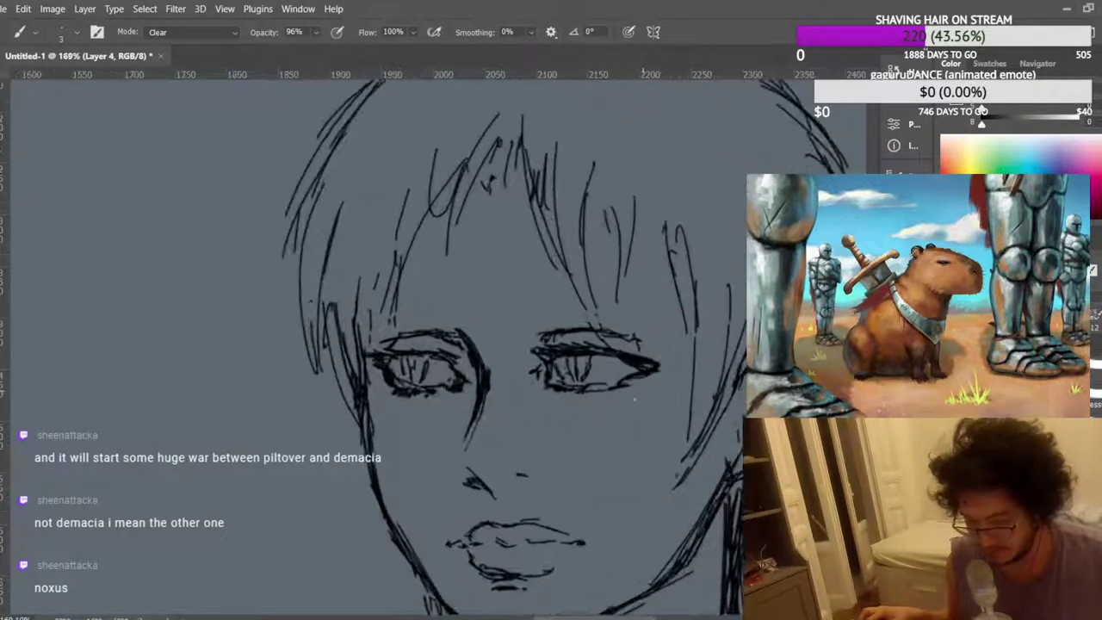
scroll(594, 320, up, 1)
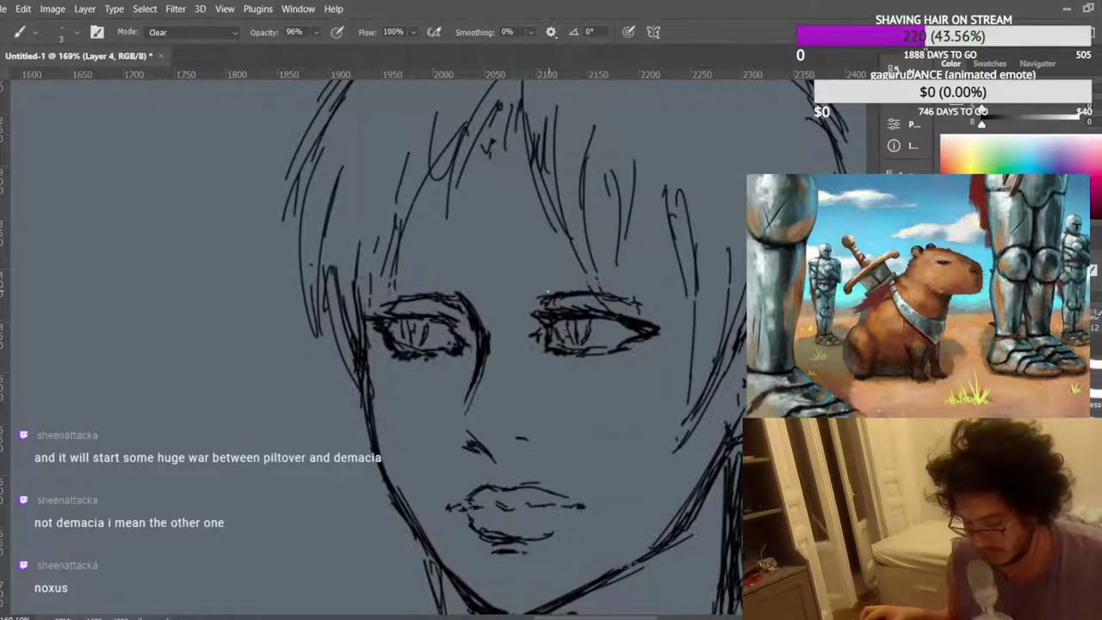
scroll(525, 279, up, 4)
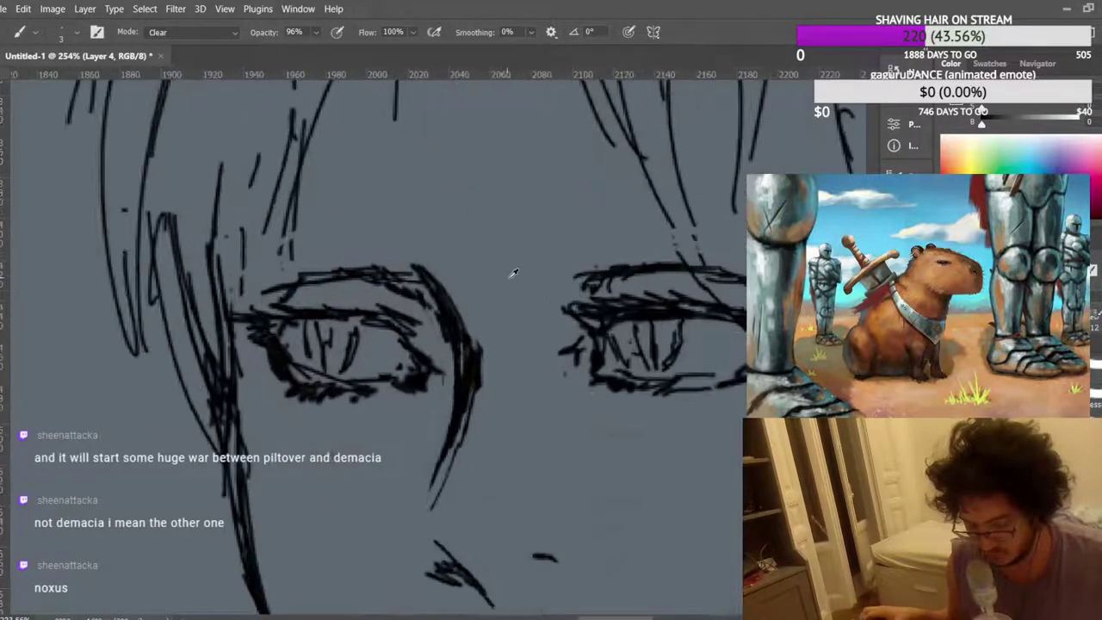
scroll(515, 270, down, 3)
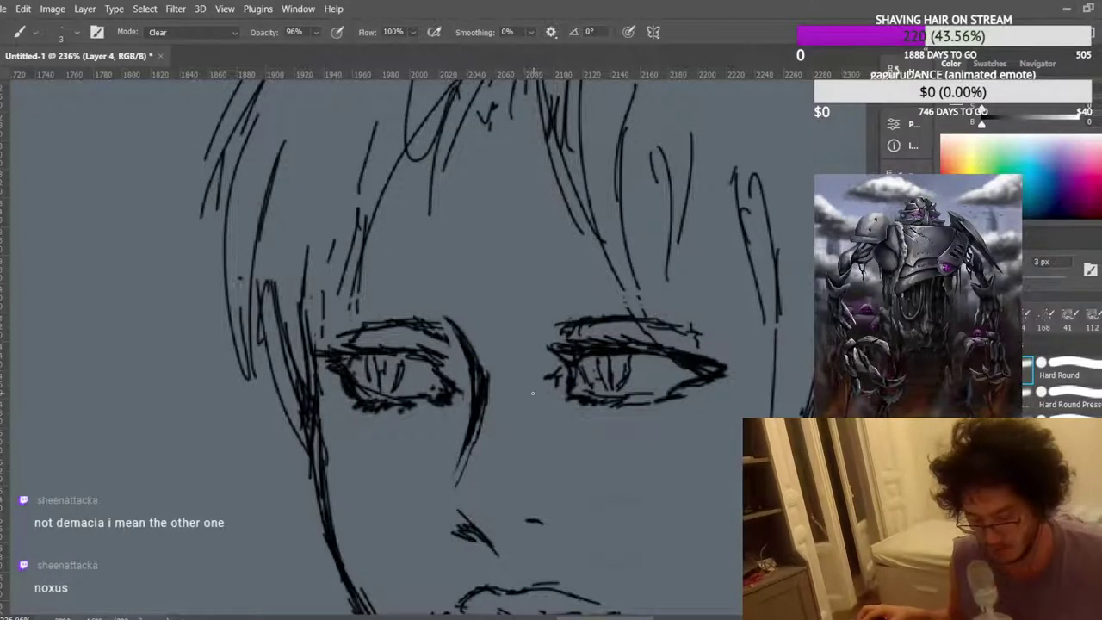
Check the mirrored full figure and flip the canvas back to its original orientation.
scroll(532, 393, down, 10)
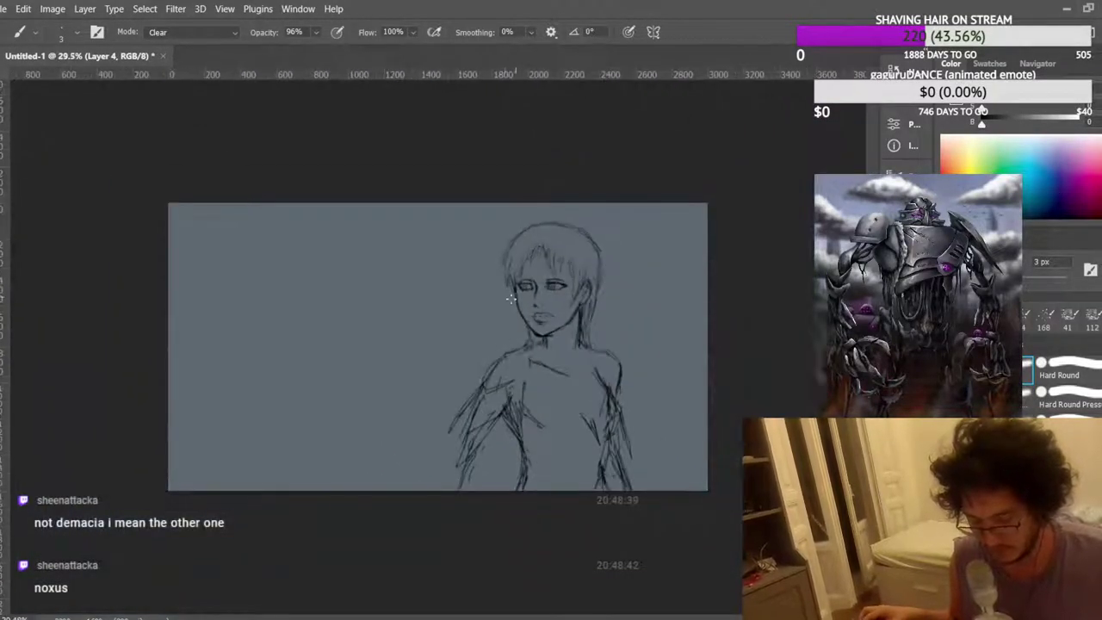
scroll(509, 281, up, 10)
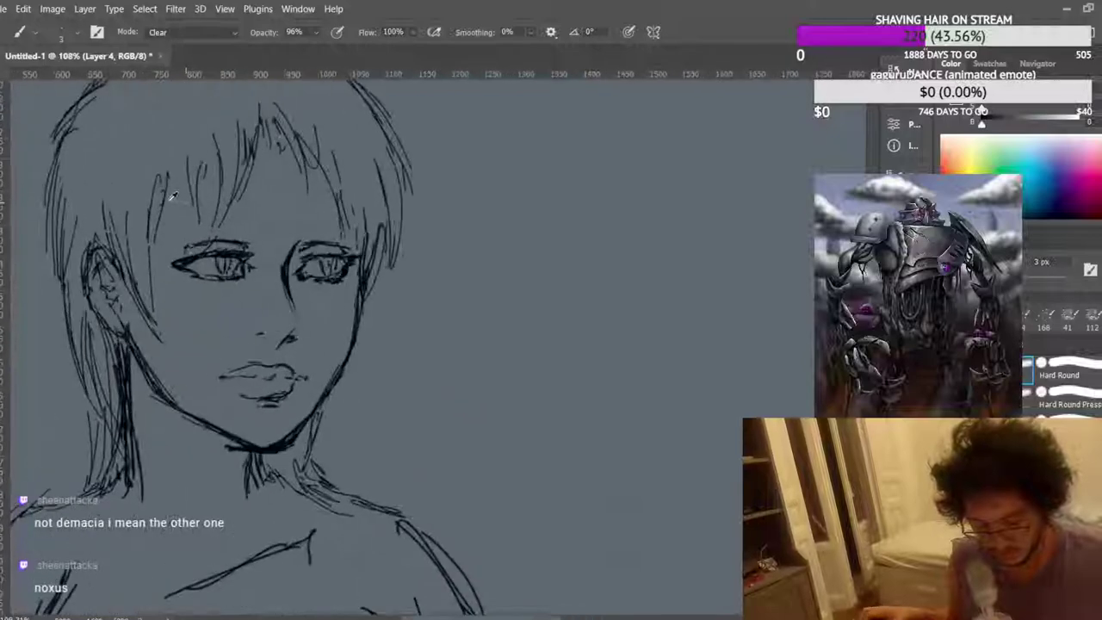
scroll(150, 197, up, 1)
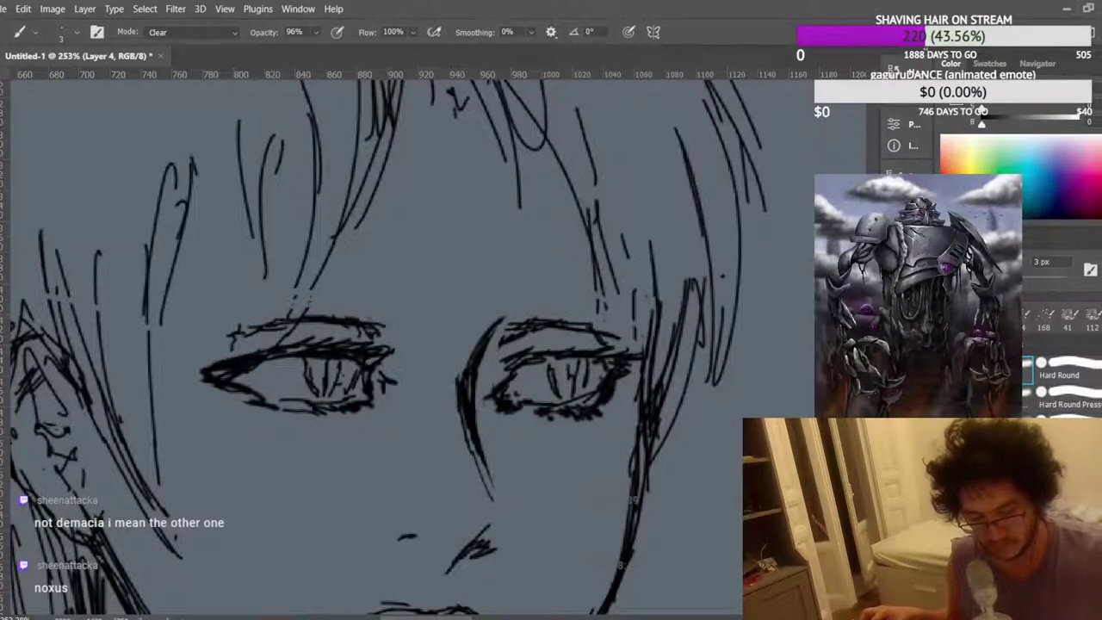
Lasso the far eye's upper lid crease, move it slightly down with Free Transform and deselect it.
key(l)
mouse_move(487, 360)
mouse_down()
mouse_move(559, 303)
mouse_move(603, 318)
mouse_move(631, 348)
mouse_move(554, 352)
mouse_up()
key(ctrl+t)
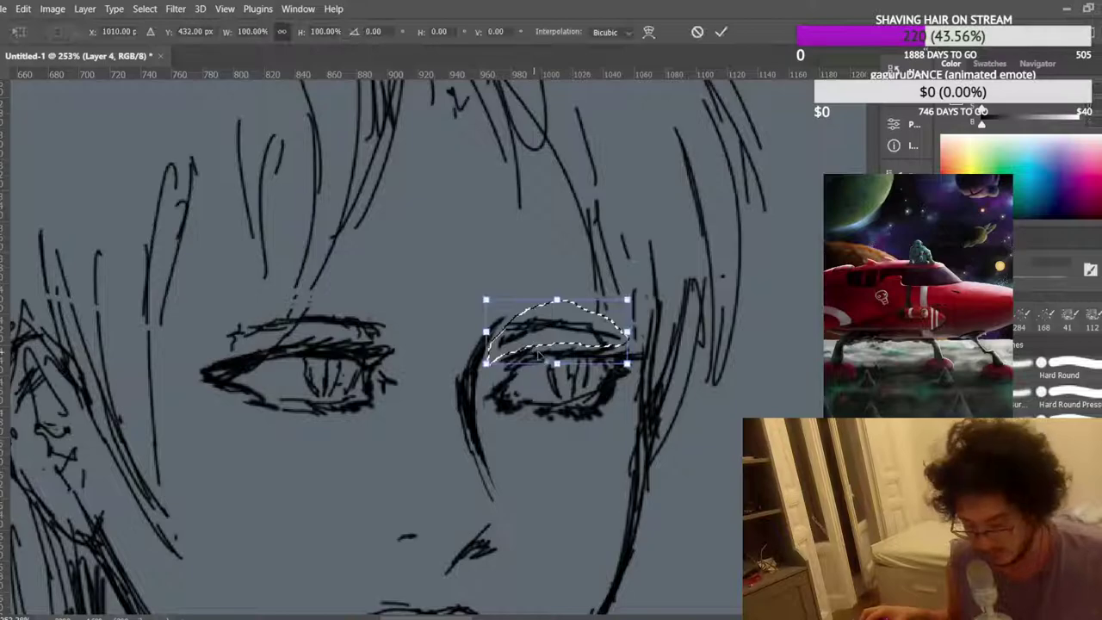
scroll(532, 327, up, 4)
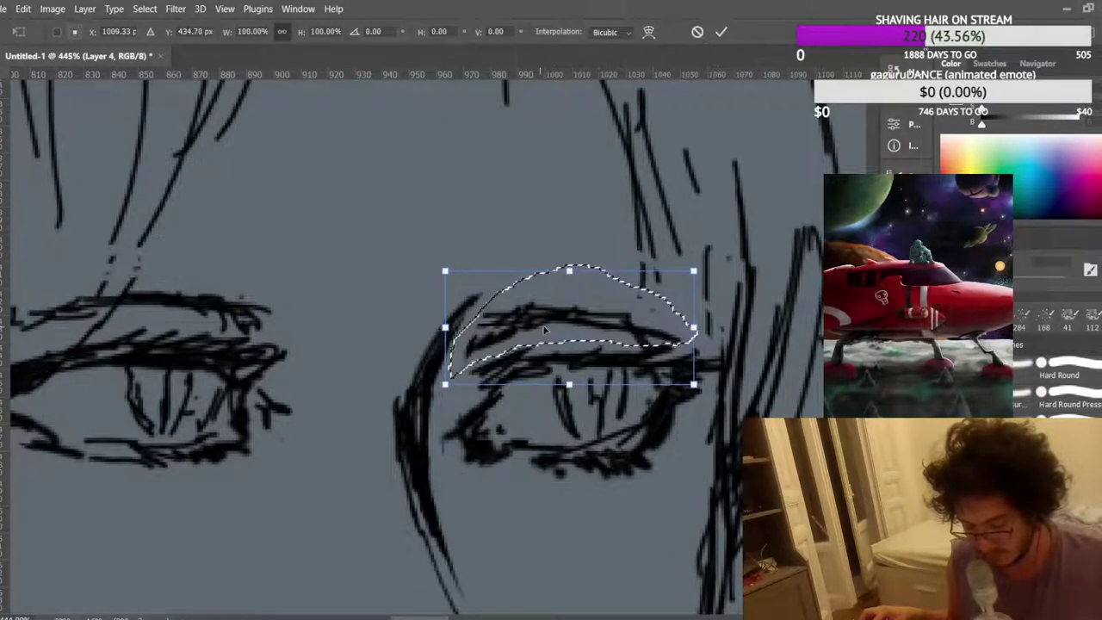
drag(539, 325, 539, 334)
key(Return)
key(ctrl+d)
scroll(422, 231, down, 6)
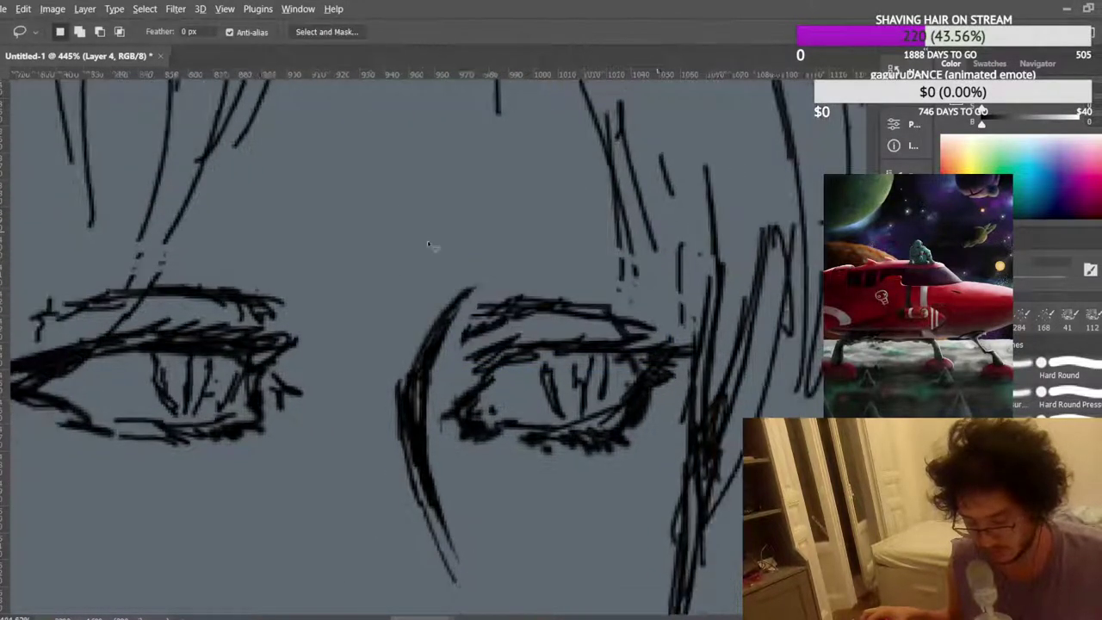
scroll(440, 232, down, 4)
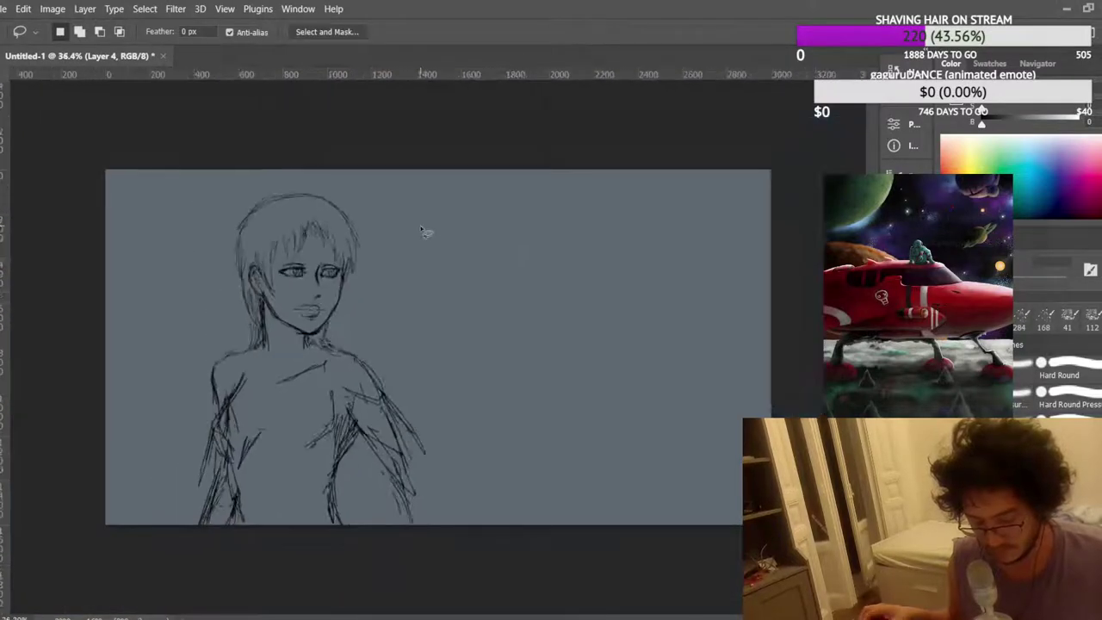
Hatch the near eye's iris darker and thicken its upper lid crease, using the 3 px Brush in Normal mode.
scroll(425, 233, up, 5)
scroll(251, 261, up, 4)
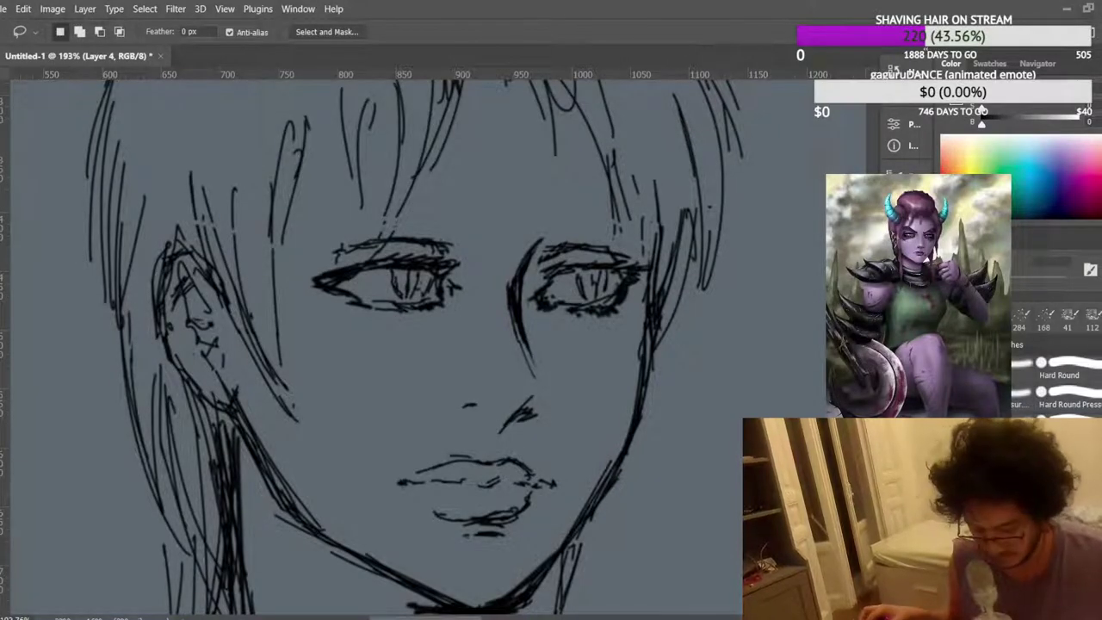
drag(612, 258, 615, 332)
scroll(615, 332, up, 2)
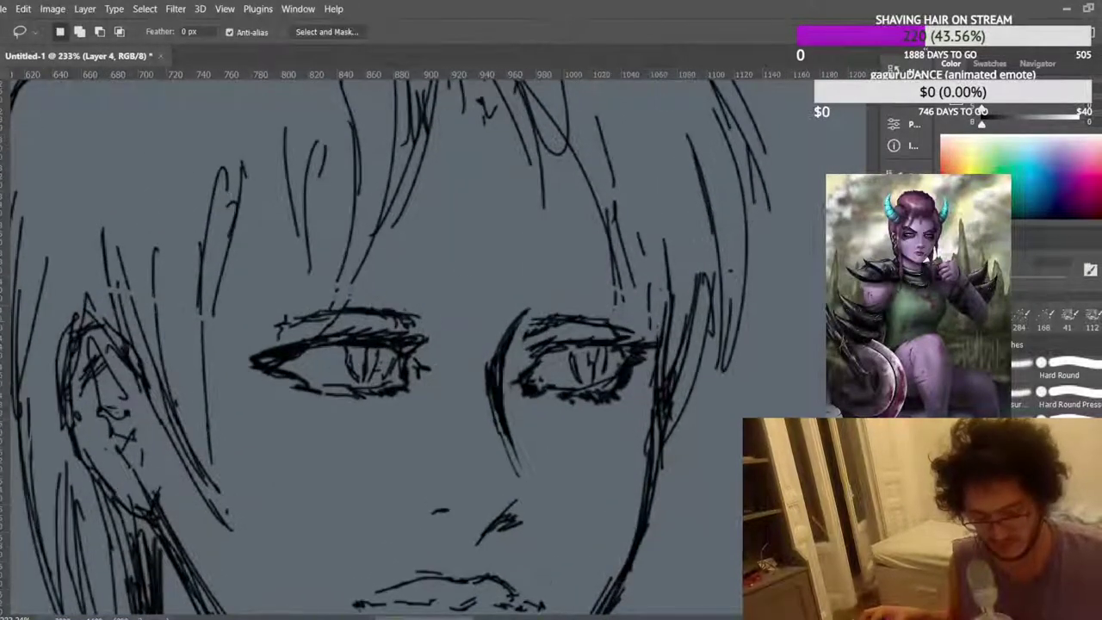
key(b)
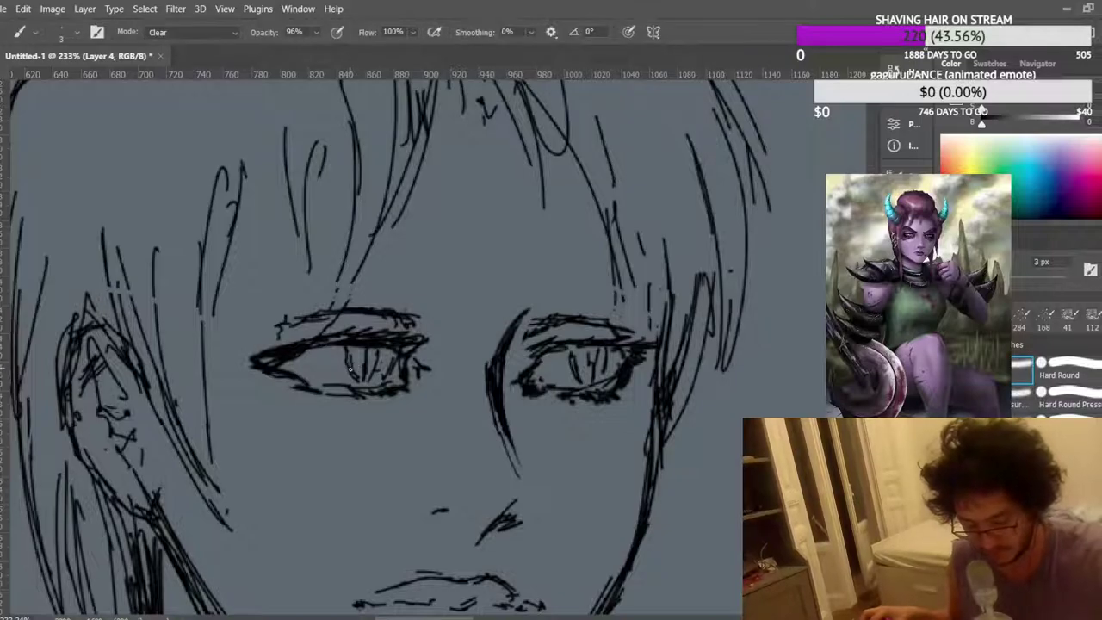
click(186, 37)
click(186, 45)
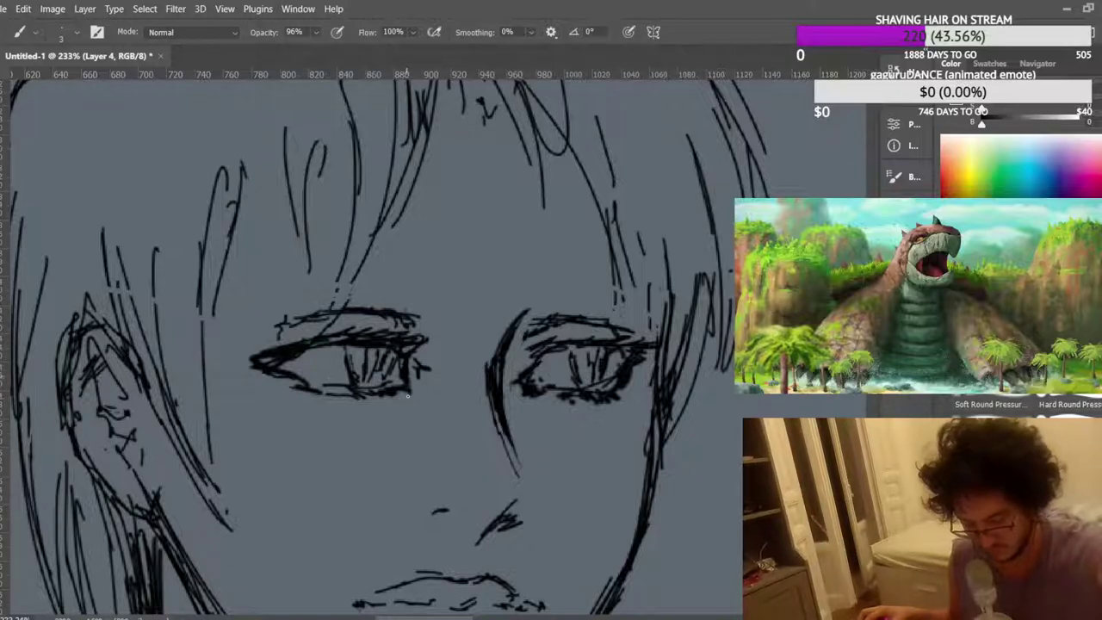
scroll(529, 341, down, 8)
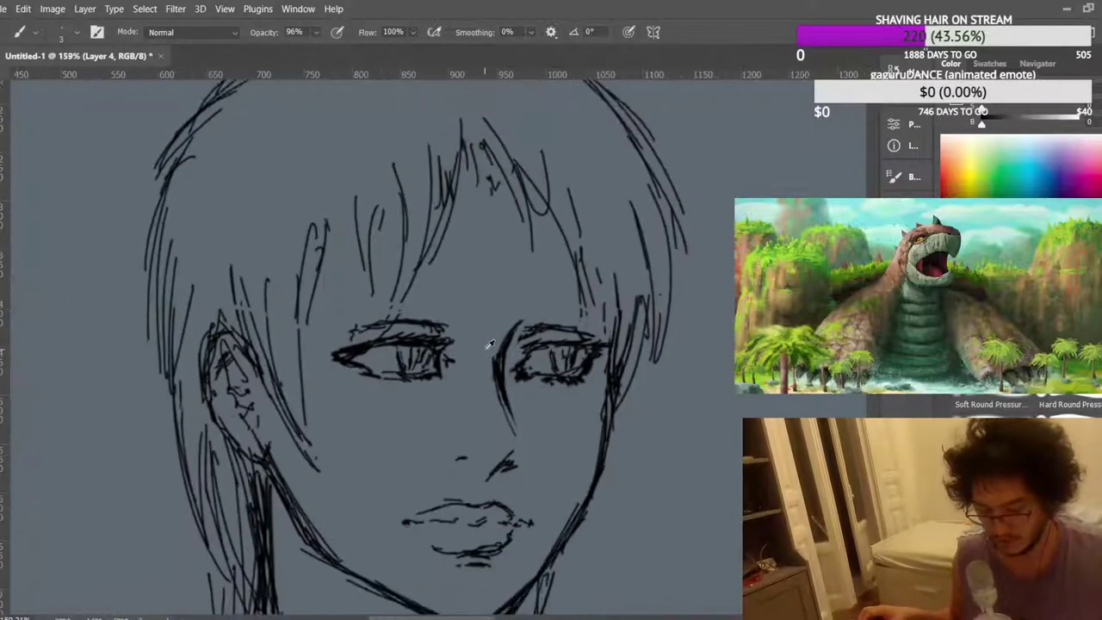
scroll(509, 351, up, 6)
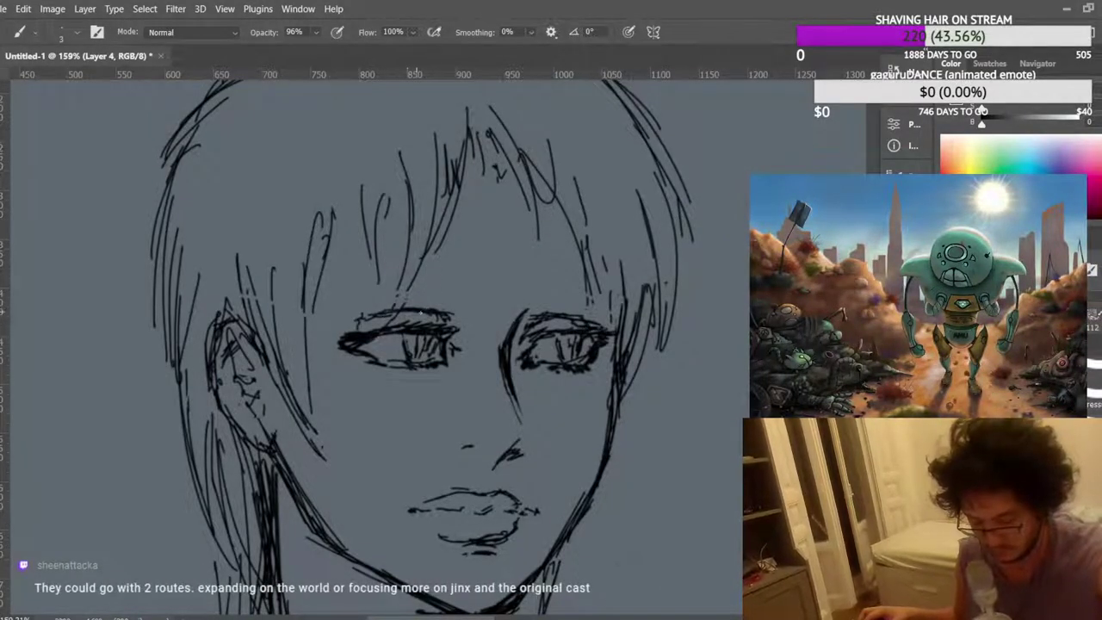
scroll(431, 319, down, 3)
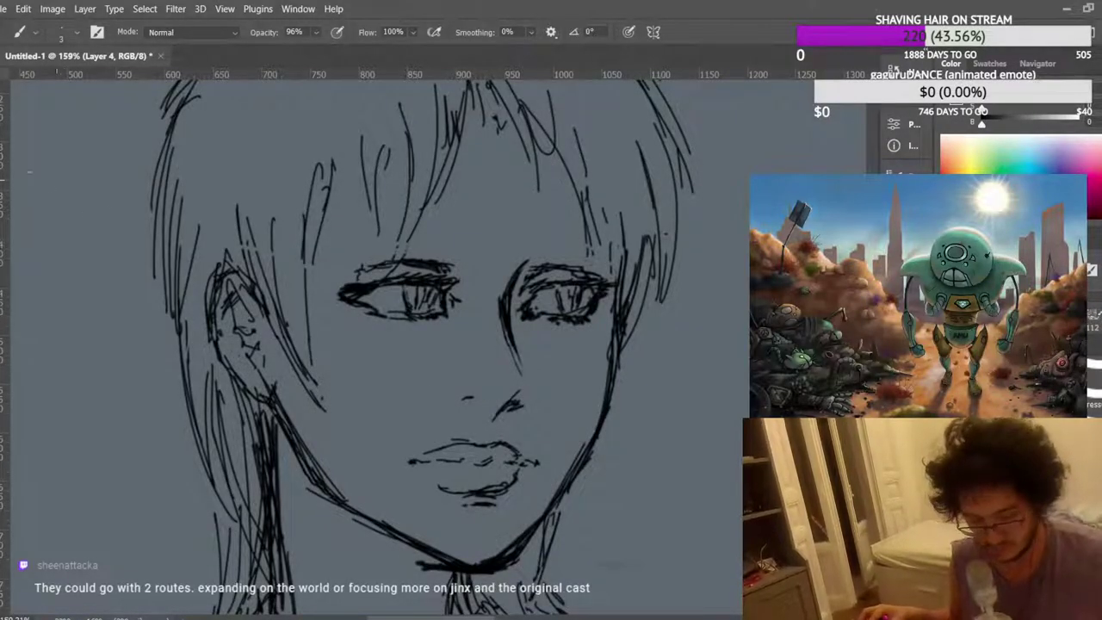
key(l)
drag(447, 389, 449, 395)
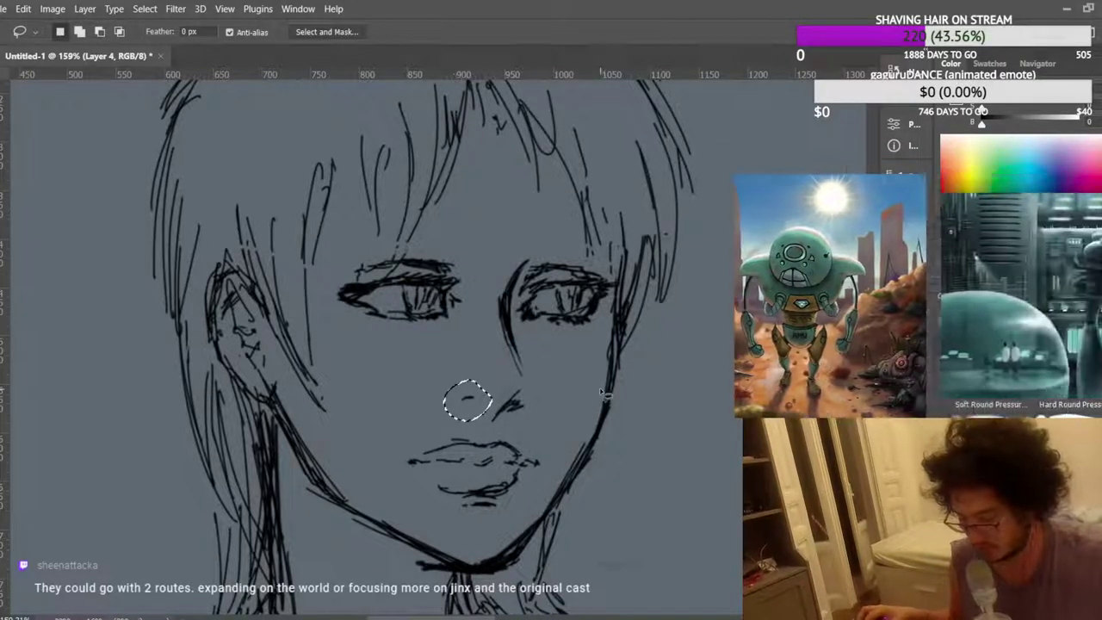
key(Delete)
key(ctrl+d)
key(b)
drag(462, 398, 472, 399)
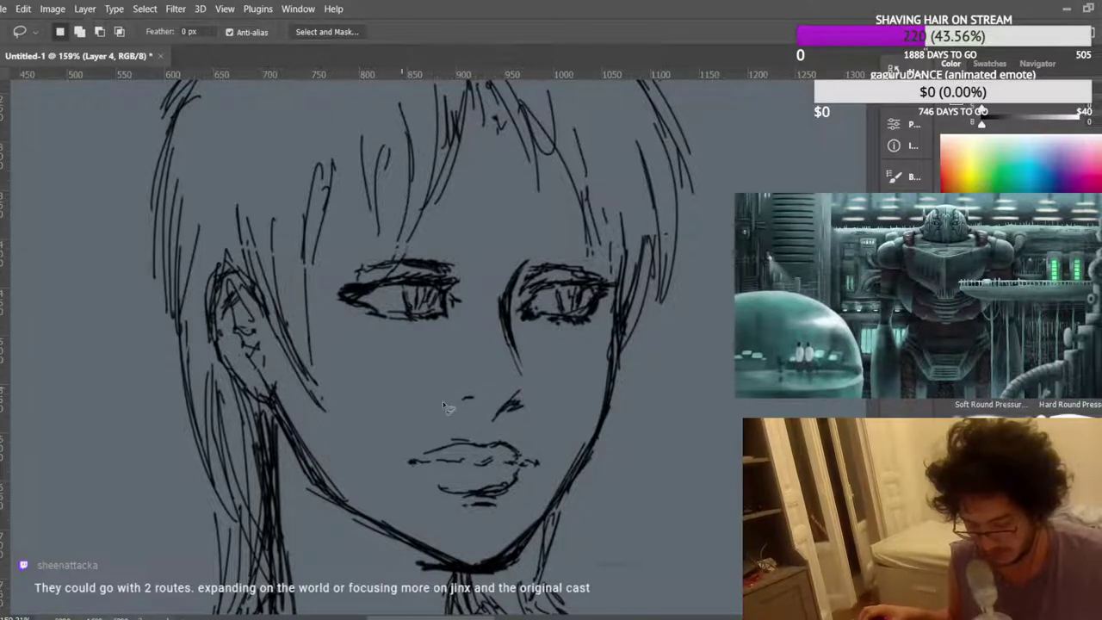
Lasso the small near-side nostril stroke, nudge it slightly down toward the nose tip with Free Transform and deselect it.
scroll(467, 399, up, 3)
drag(454, 370, 458, 376)
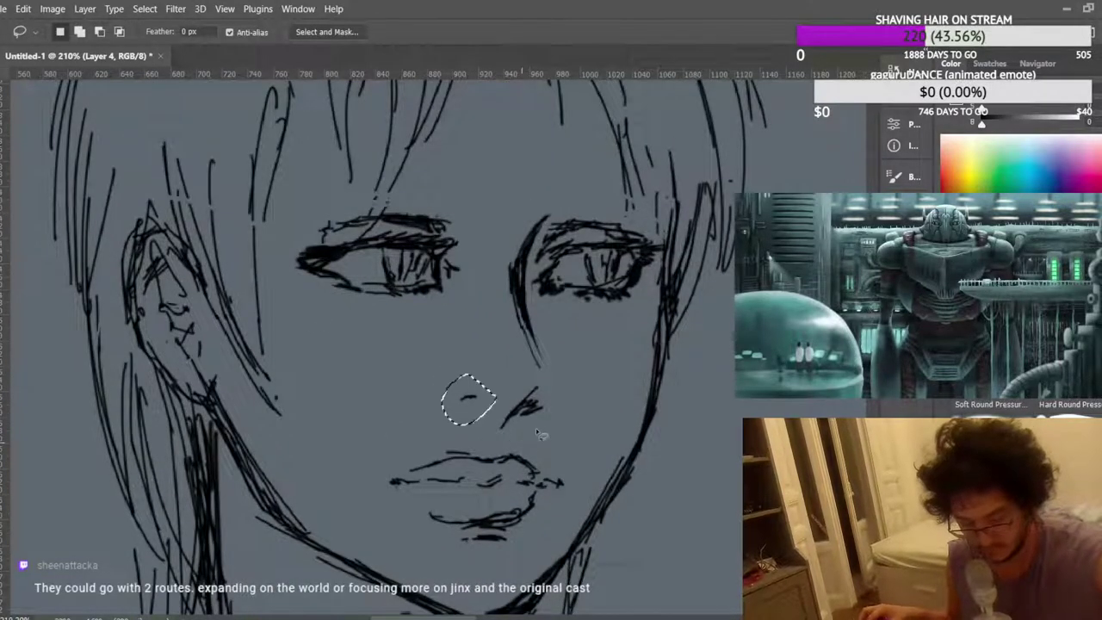
key(ctrl+t)
scroll(464, 413, up, 3)
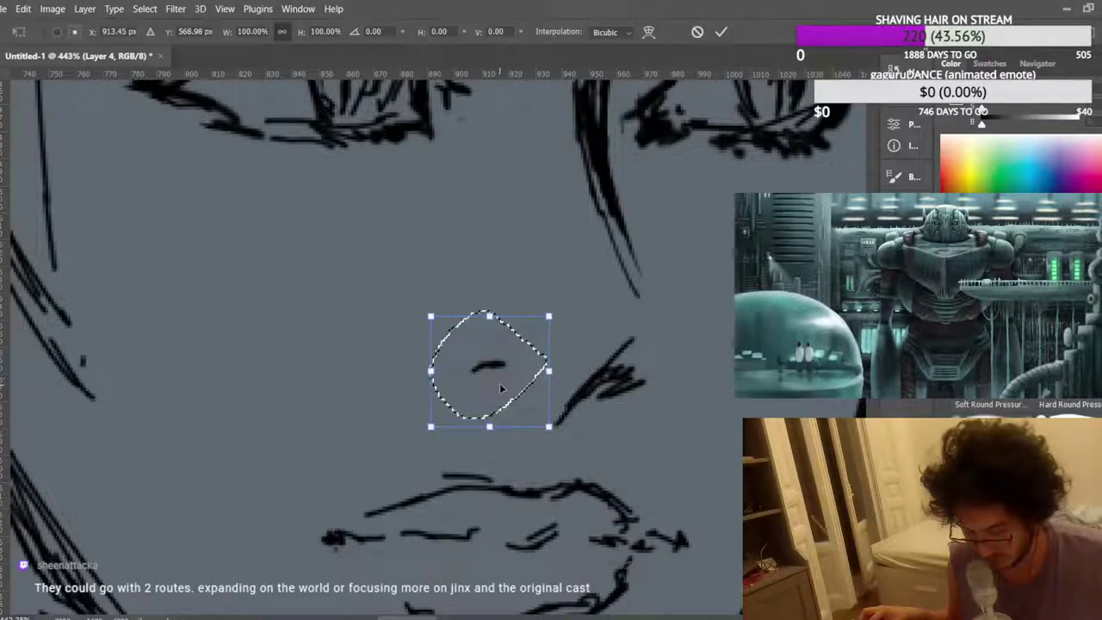
drag(500, 383, 505, 390)
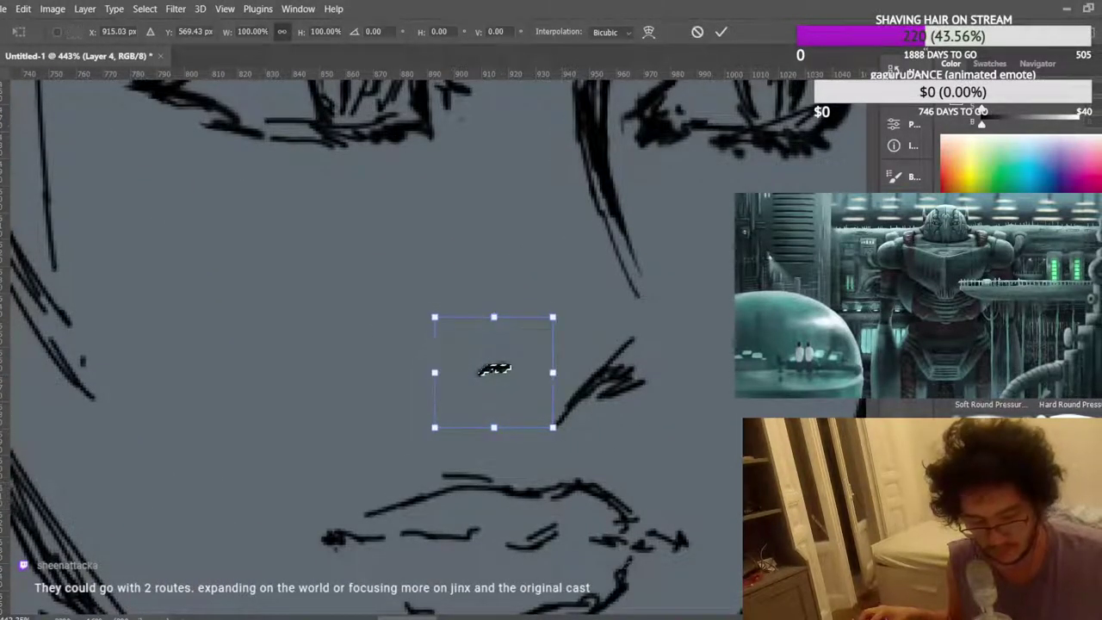
key(Return)
key(ctrl+d)
scroll(489, 335, down, 10)
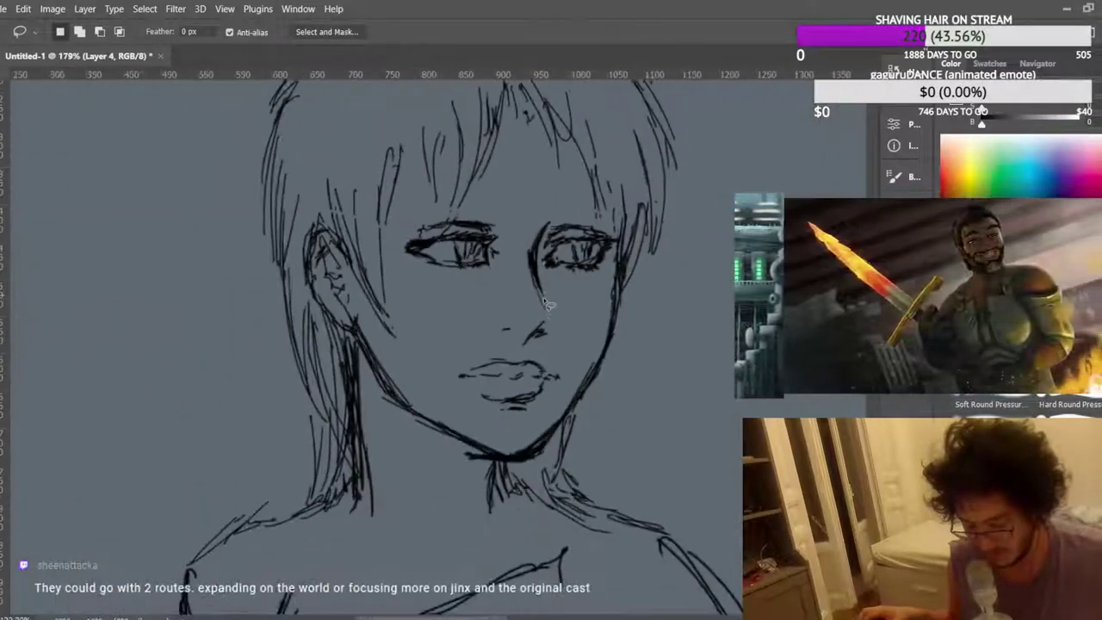
Reselect the near-side nostril stroke with the Lasso, shift it slightly with Free Transform, deselect and check the full figure.
scroll(553, 276, up, 10)
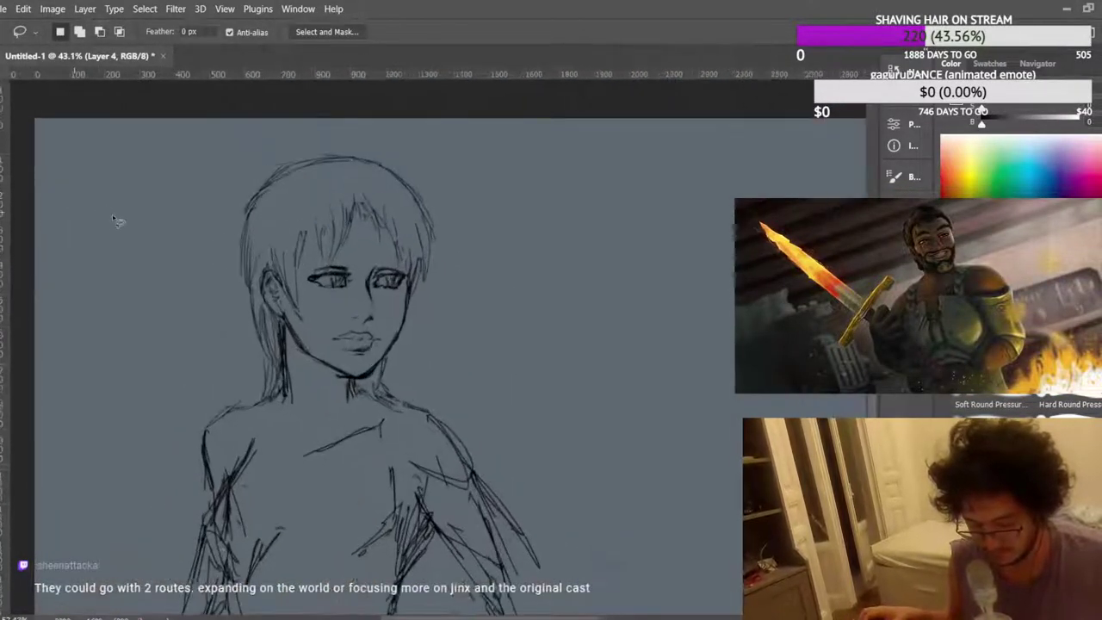
scroll(615, 401, up, 8)
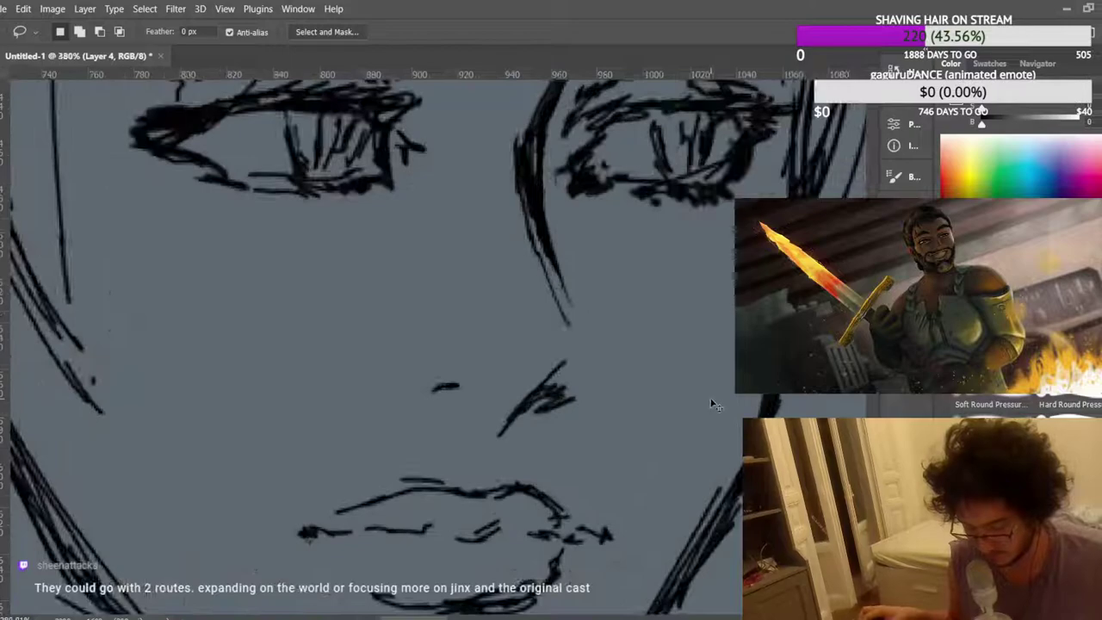
mouse_move(434, 389)
mouse_down()
mouse_move(461, 385)
mouse_move(478, 346)
mouse_up()
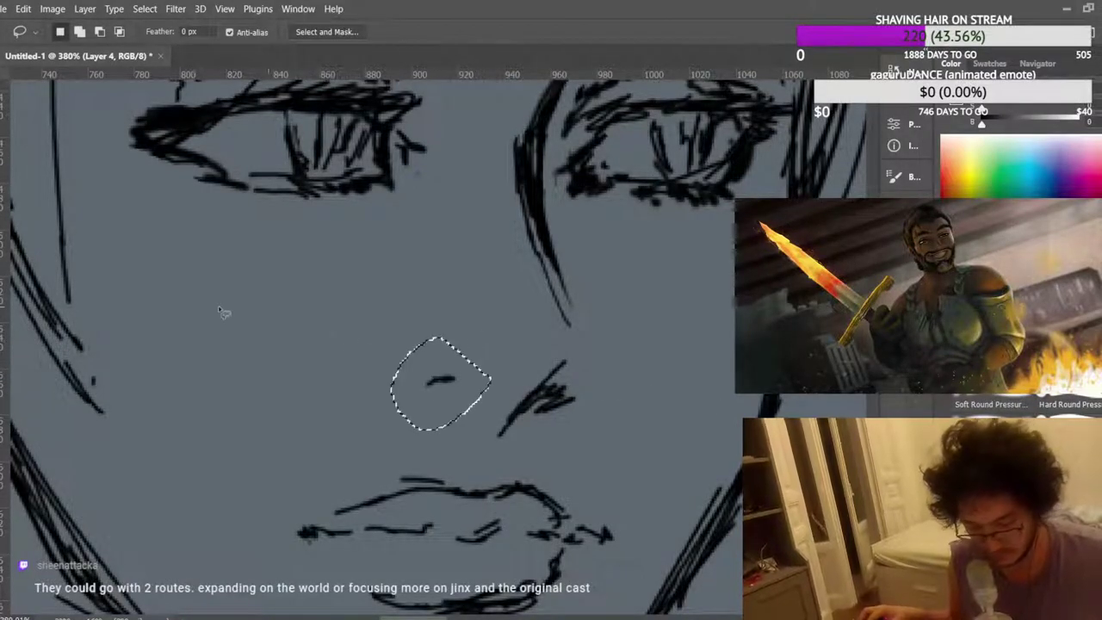
key(ctrl+t)
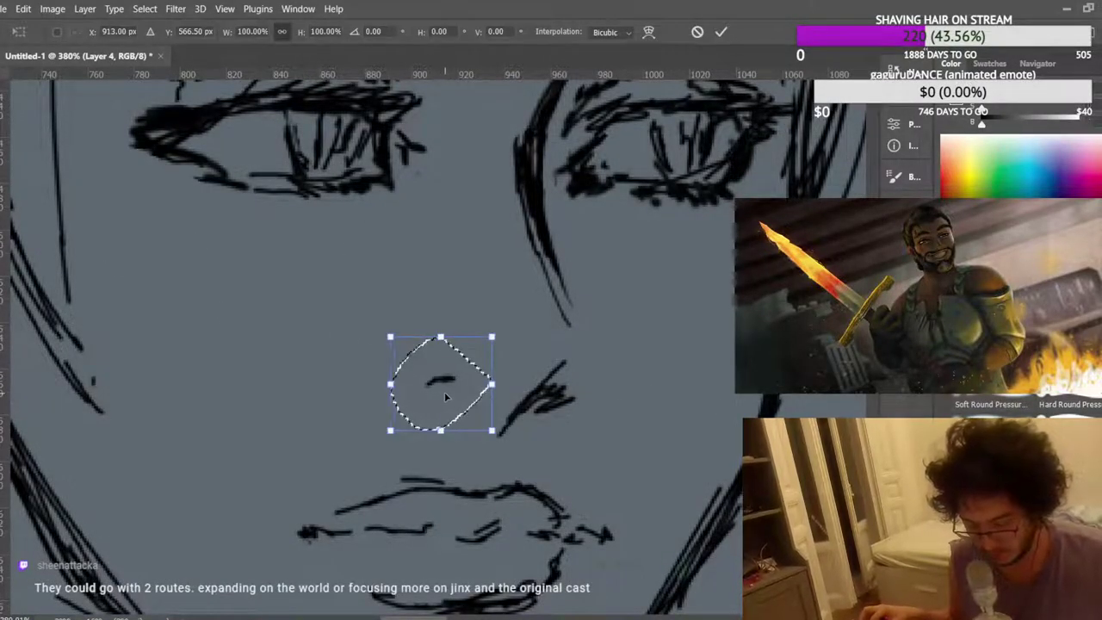
key(Return)
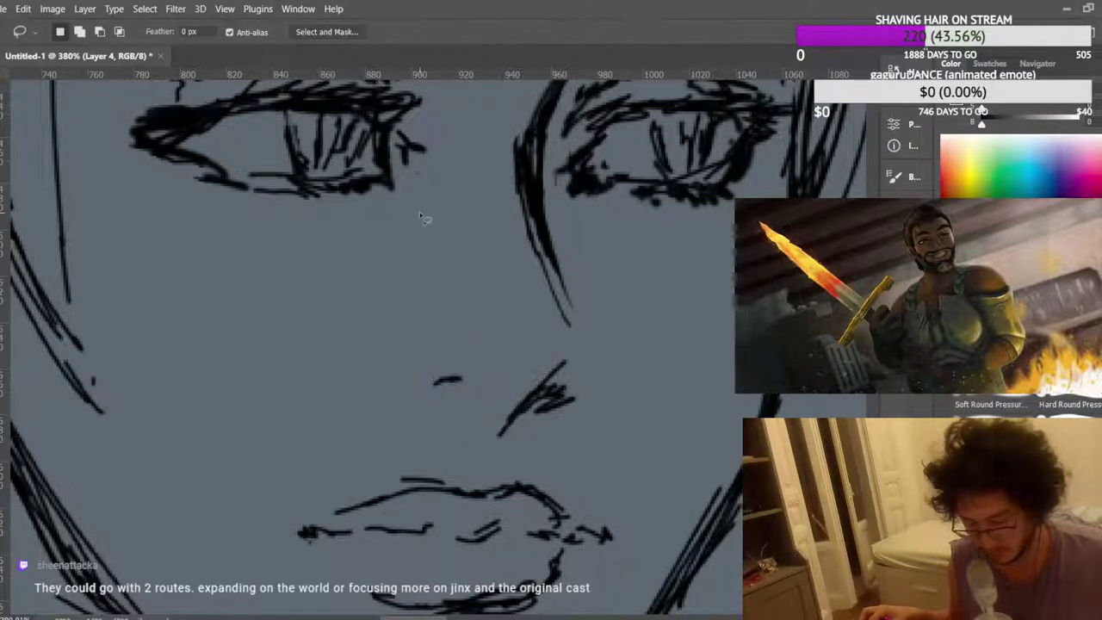
scroll(428, 241, down, 4)
scroll(475, 269, down, 2)
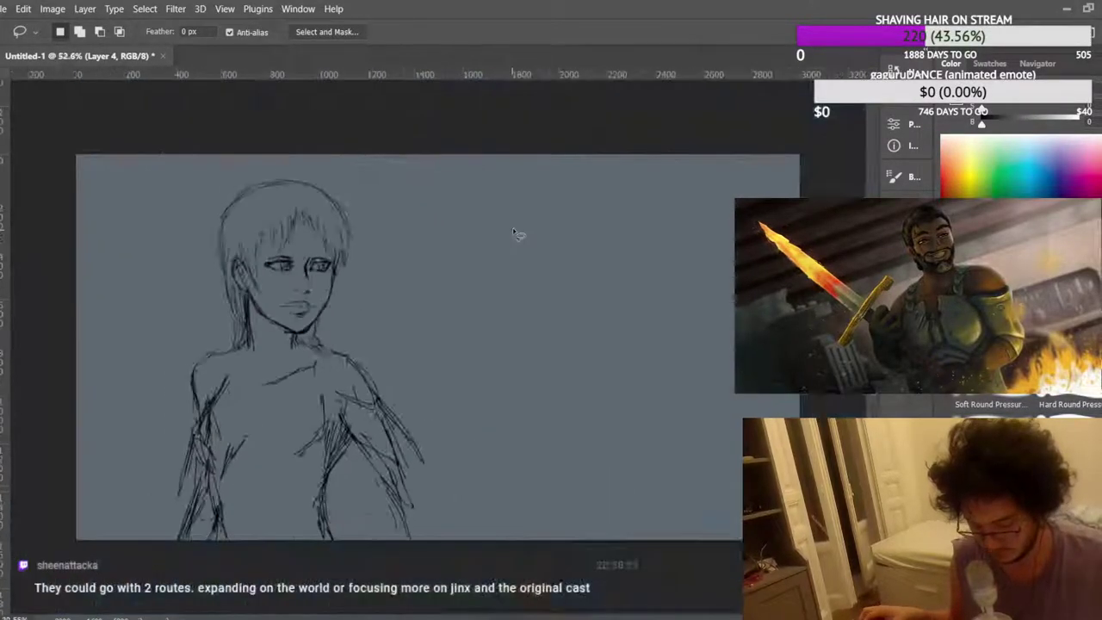
Extend the nose tip line up toward the end of the bridge line, using the 3 px Brush in Normal mode.
scroll(401, 224, up, 4)
scroll(304, 359, up, 3)
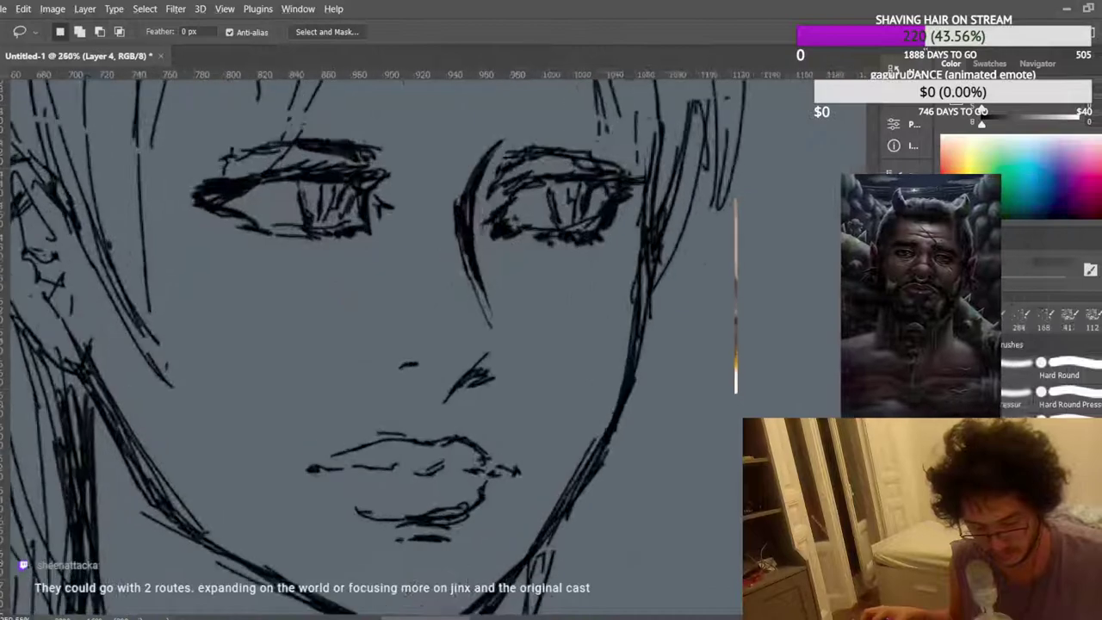
key(b)
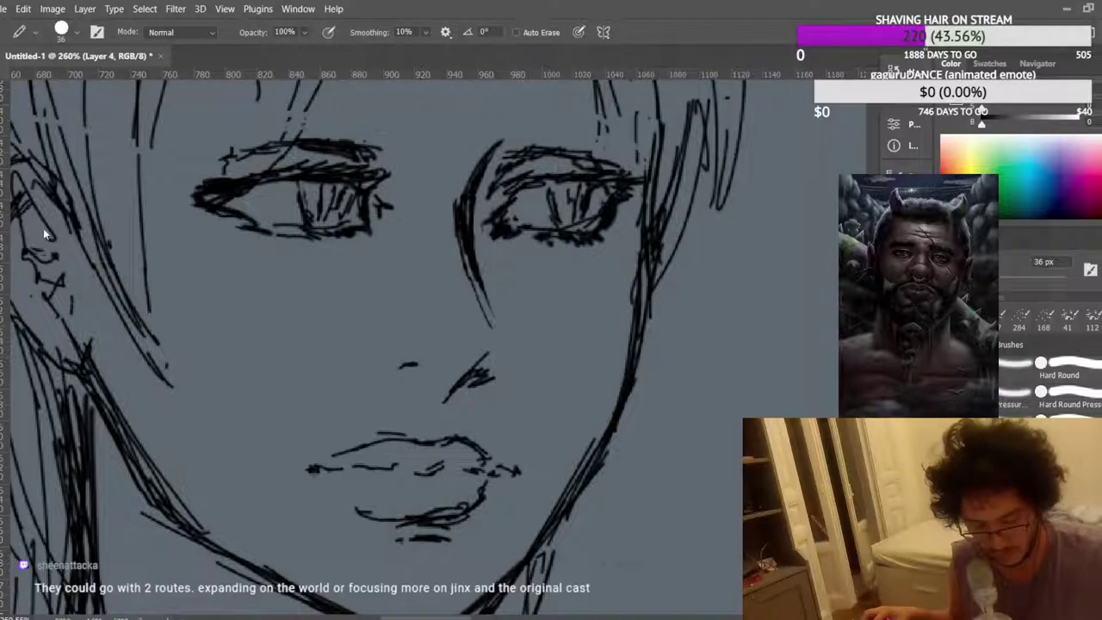
key(b)
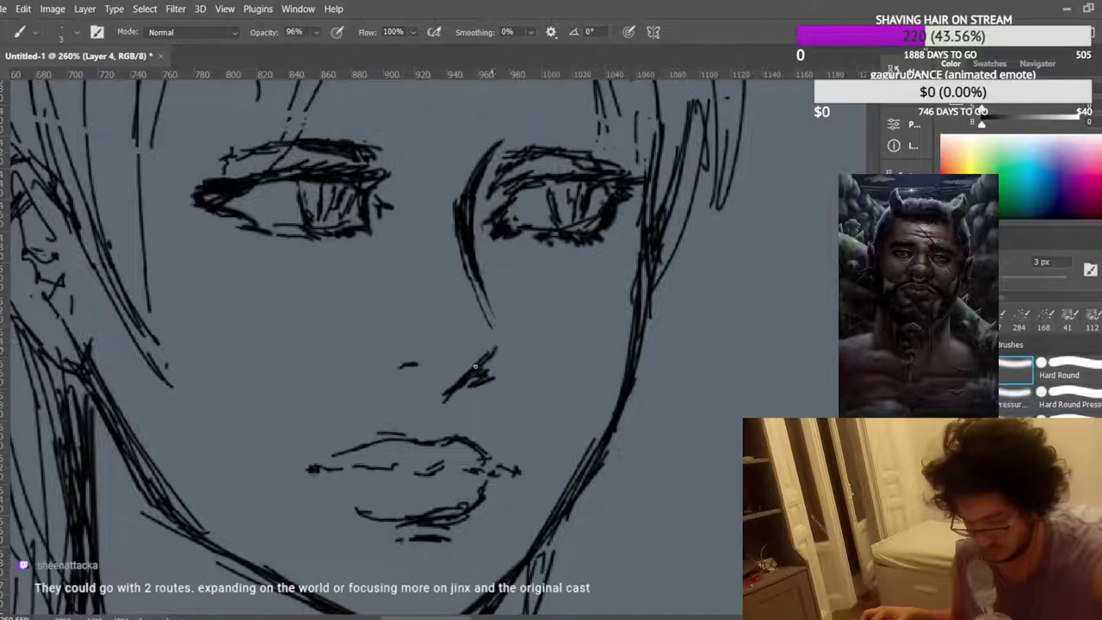
drag(488, 361, 494, 353)
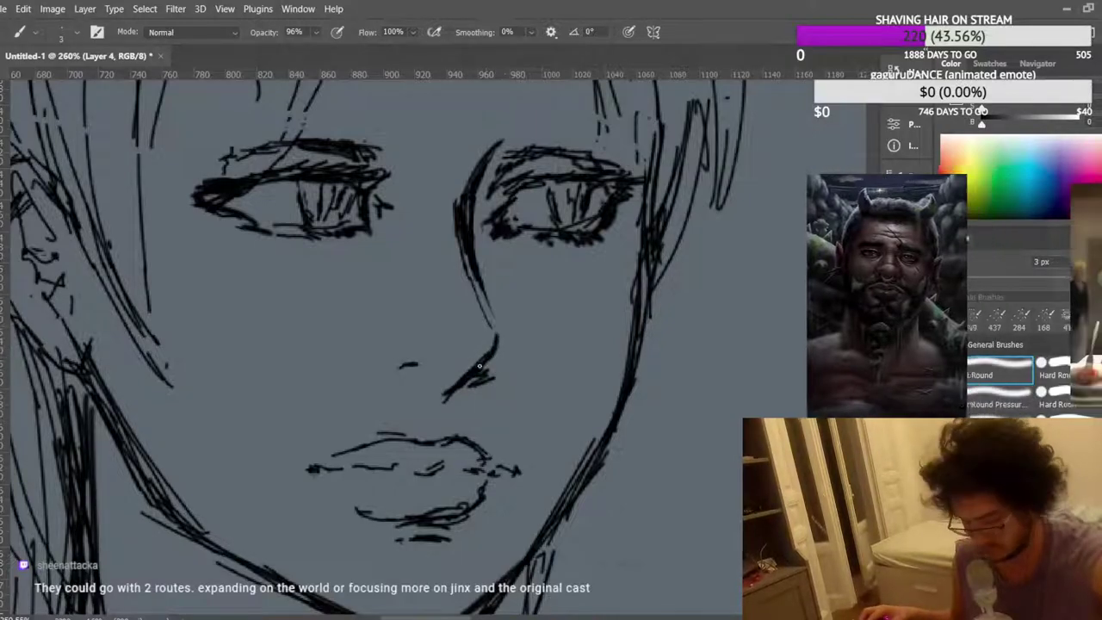
scroll(441, 332, down, 10)
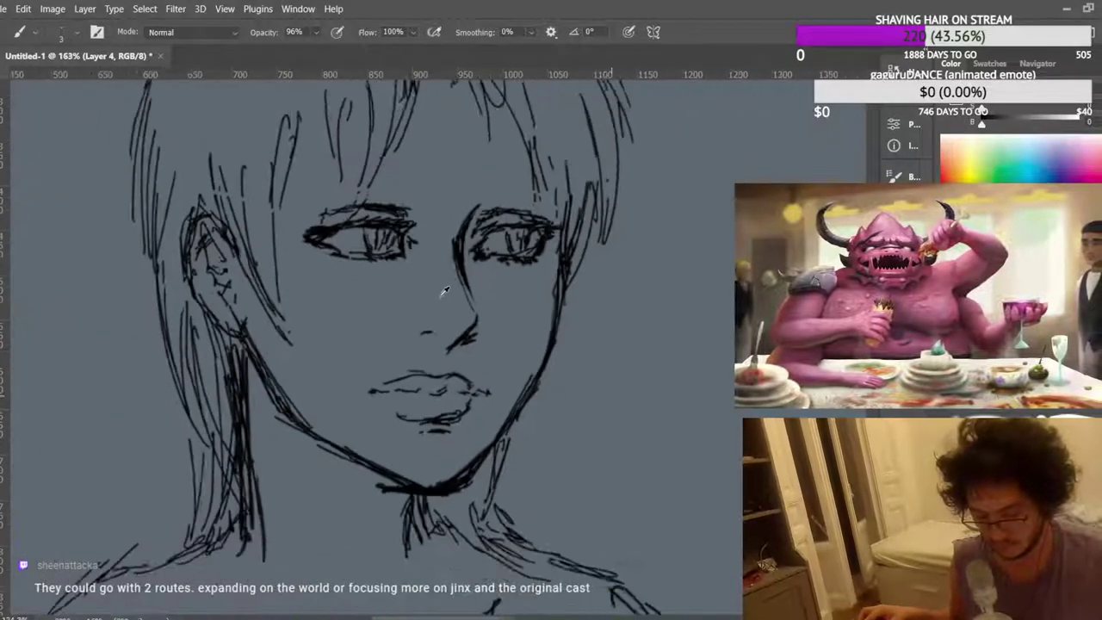
Flip the canvas horizontally and examine the mirrored face, comparing the eyes, nose and mouth.
scroll(465, 201, up, 1)
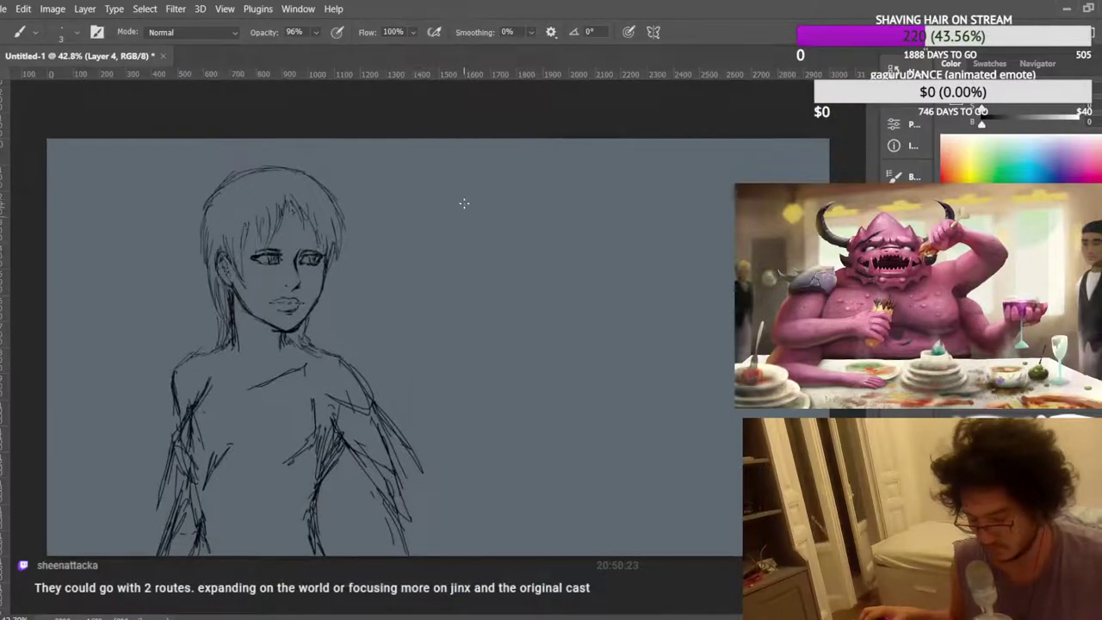
key(ctrl+shift+h)
scroll(640, 212, up, 11)
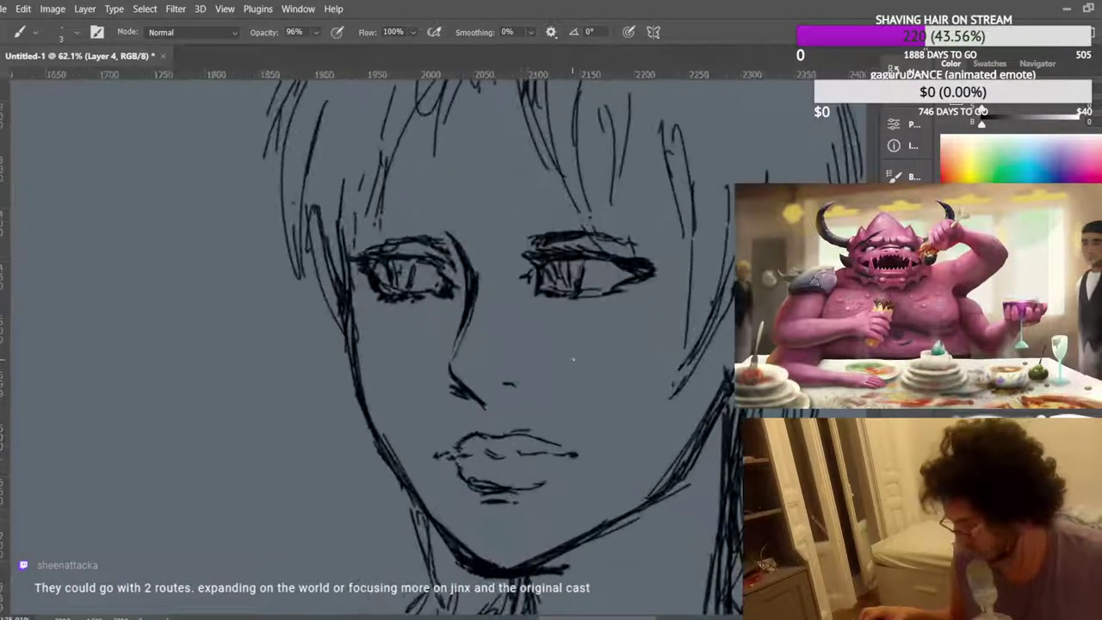
scroll(572, 360, up, 1)
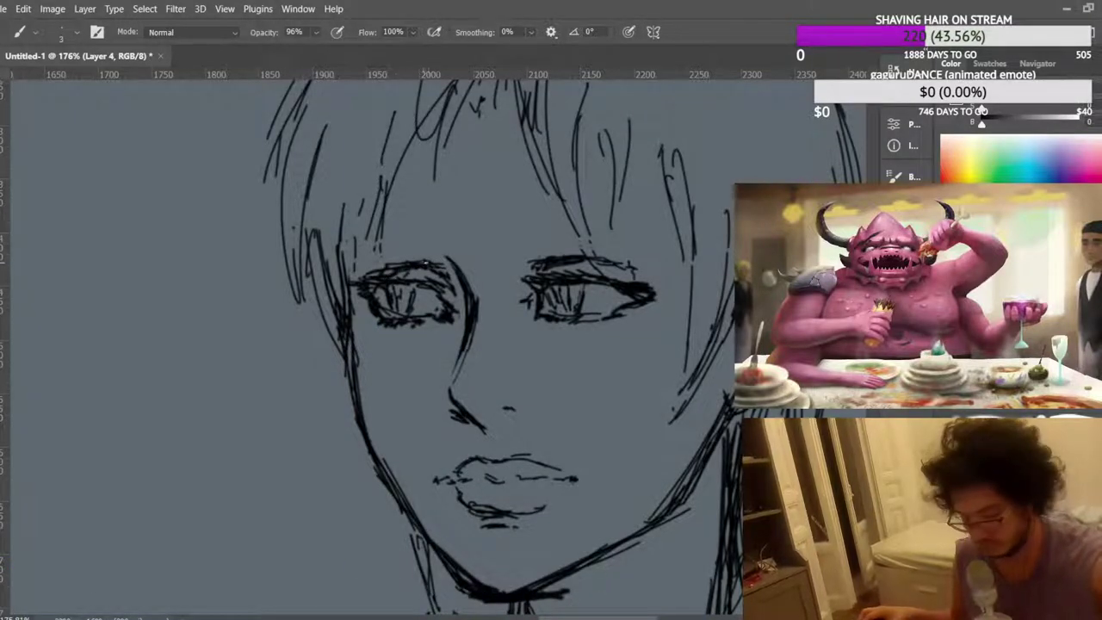
scroll(495, 254, down, 6)
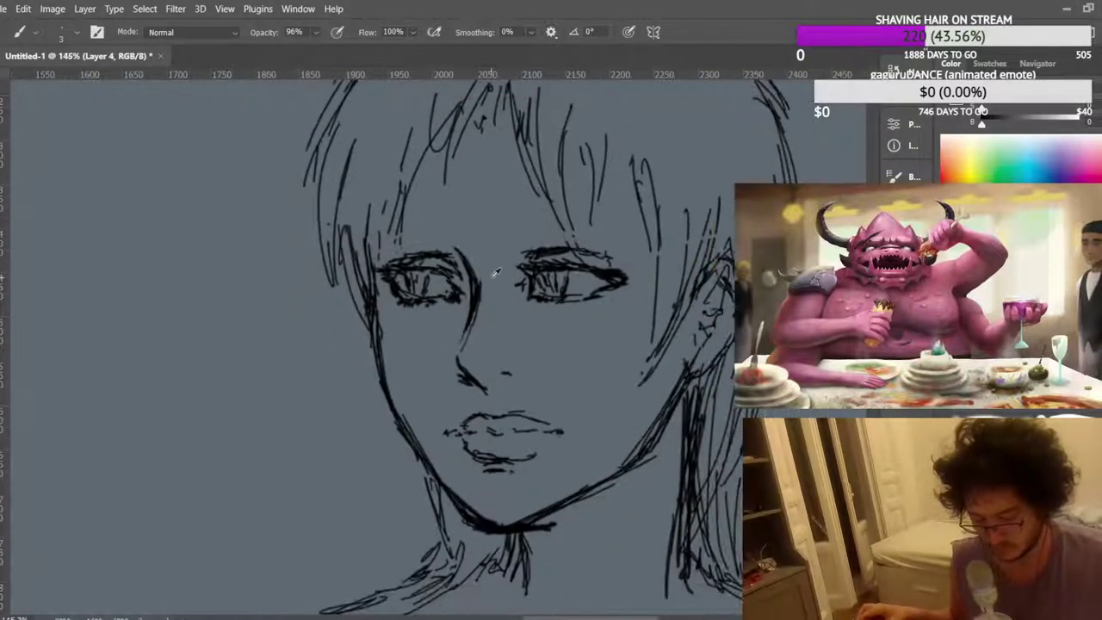
scroll(502, 241, up, 5)
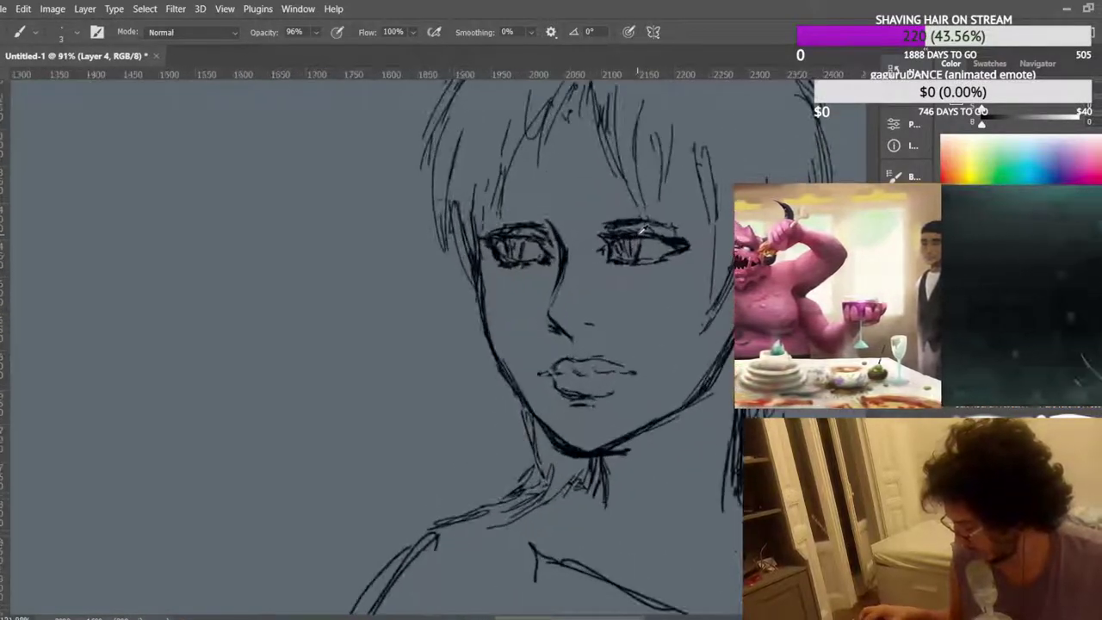
Lasso the lower part of the nose bridge line, move it slightly down with Free Transform and deselect it.
scroll(681, 321, up, 2)
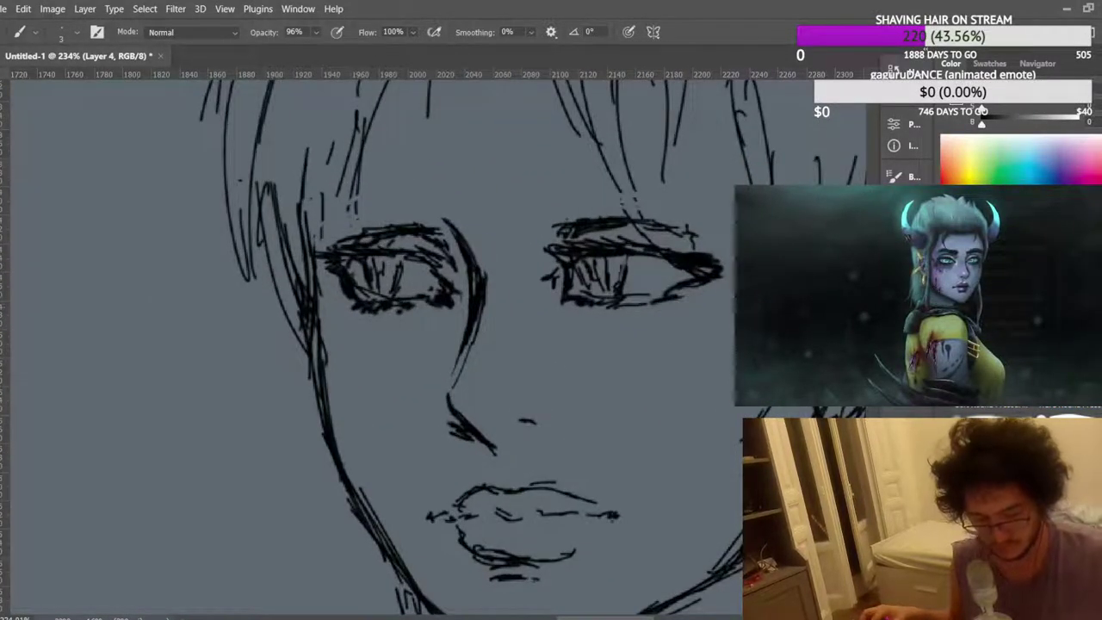
key(l)
drag(497, 310, 451, 334)
mouse_move(443, 379)
mouse_down()
mouse_move(468, 389)
mouse_move(498, 310)
mouse_up()
key(ctrl+t)
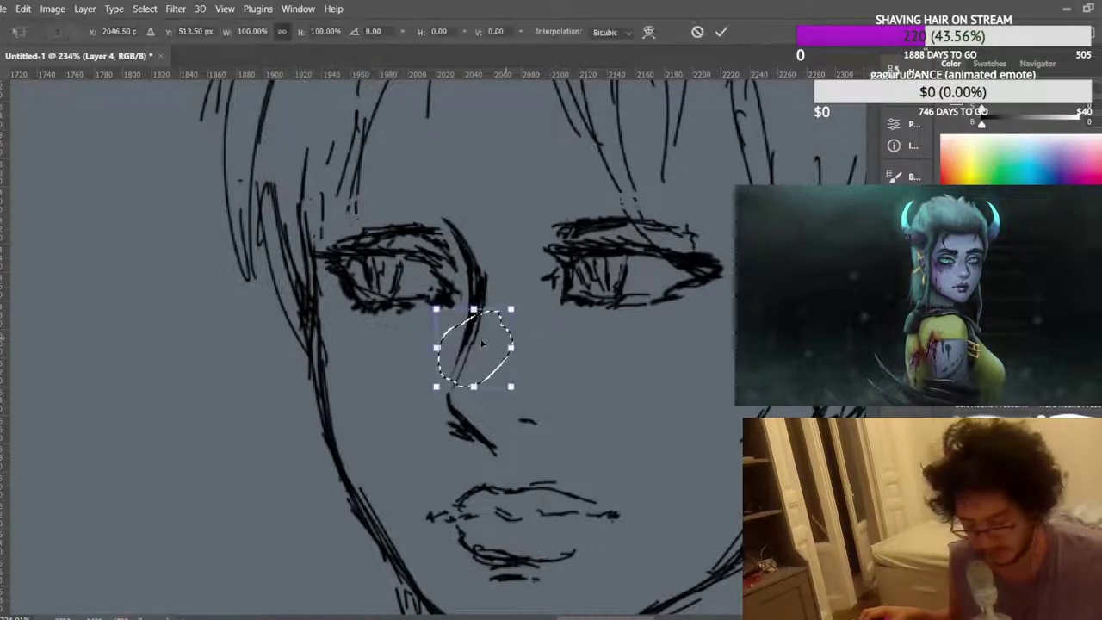
scroll(486, 334, up, 4)
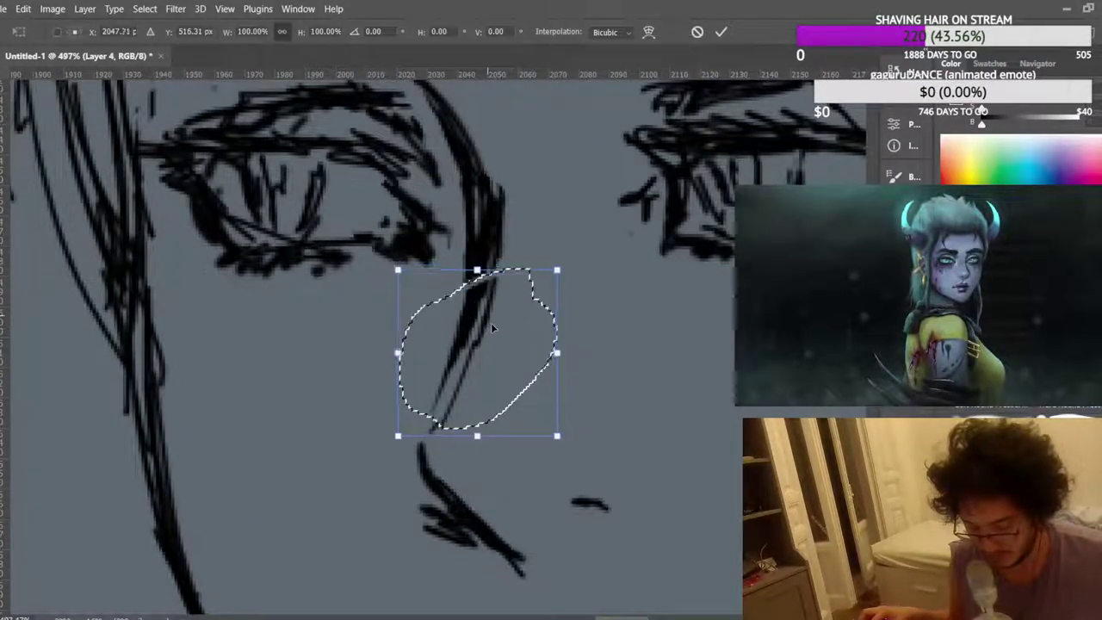
drag(492, 327, 492, 338)
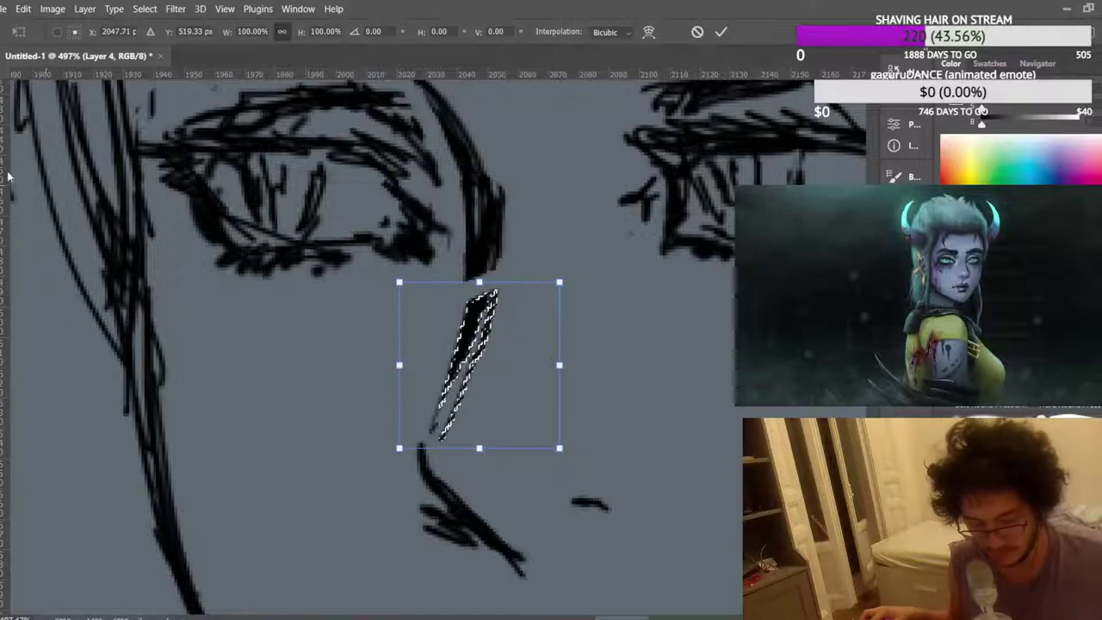
key(Return)
key(ctrl+d)
scroll(320, 334, down, 10)
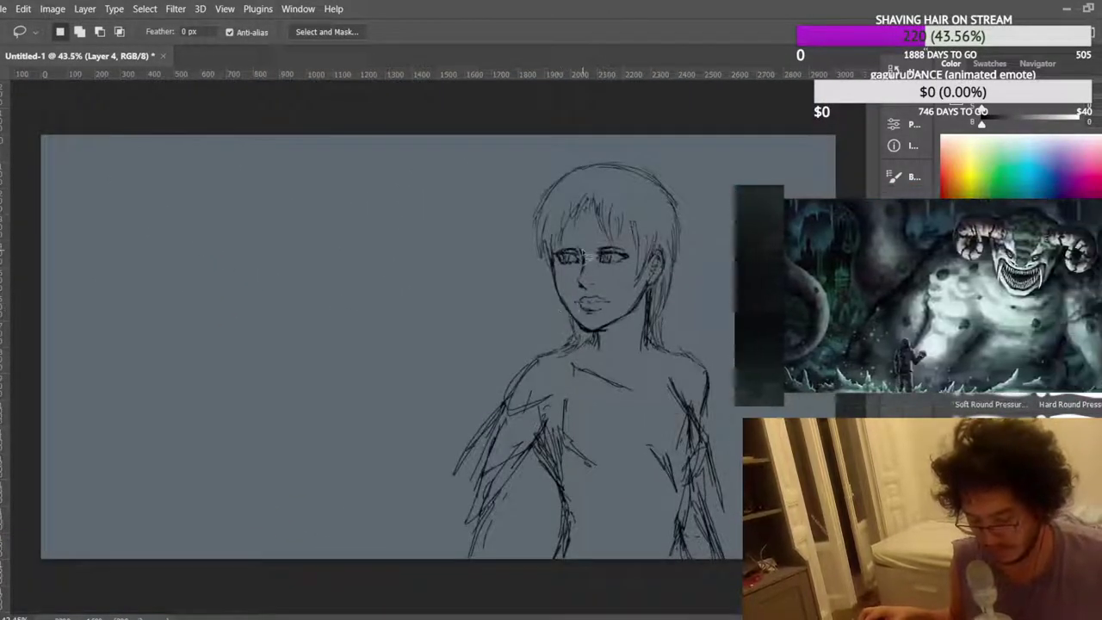
Flip the canvas back, lasso the upper end of the nose bridge line, rotate it 4.24° with Free Transform and deselect it.
scroll(543, 293, right, 5)
scroll(482, 272, up, 4)
scroll(411, 267, up, 5)
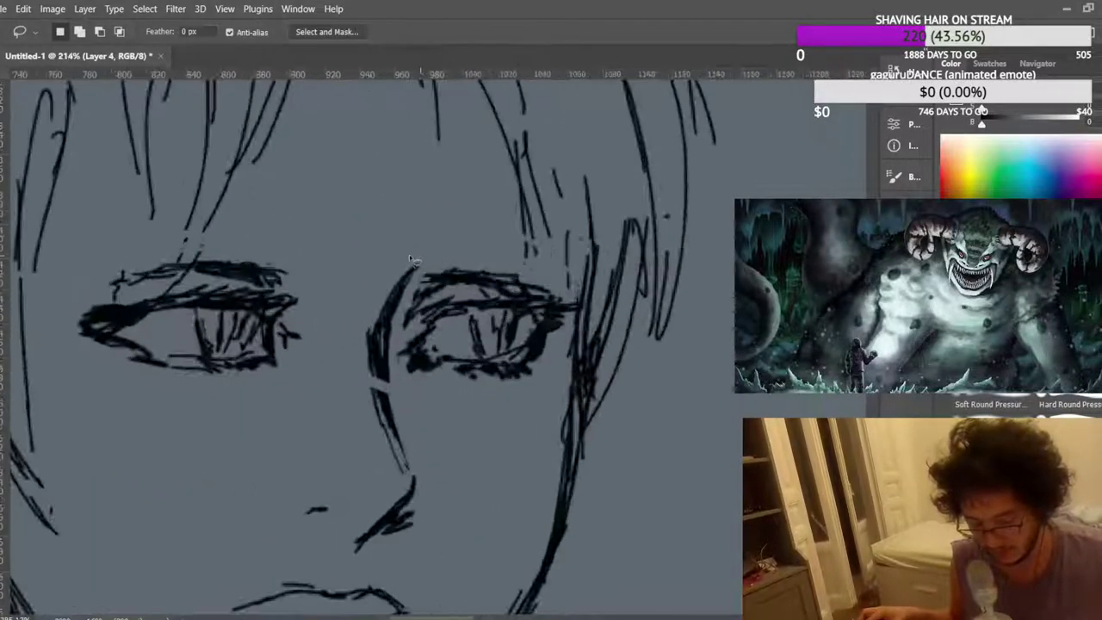
mouse_move(411, 236)
mouse_down()
mouse_move(376, 259)
mouse_move(379, 332)
mouse_move(443, 268)
mouse_move(448, 244)
mouse_move(403, 231)
mouse_move(379, 324)
mouse_move(426, 289)
mouse_move(418, 226)
mouse_move(398, 205)
mouse_move(393, 232)
mouse_move(406, 239)
mouse_up()
key(ctrl+t)
key(ctrl+z)
drag(405, 136, 418, 136)
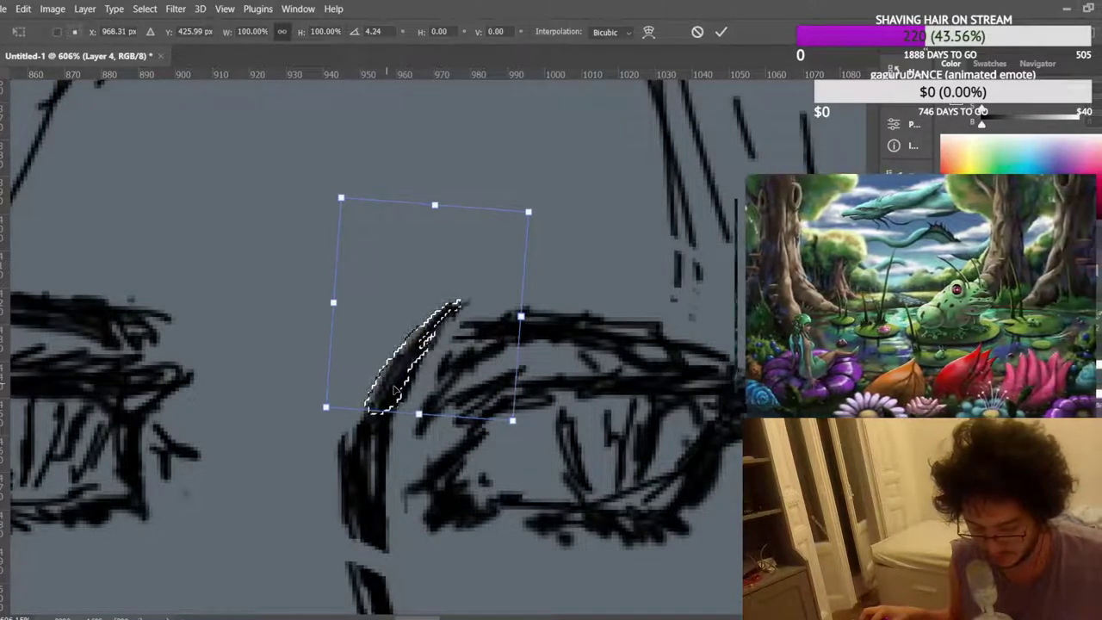
key(Return)
key(ctrl+d)
scroll(282, 165, down, 10)
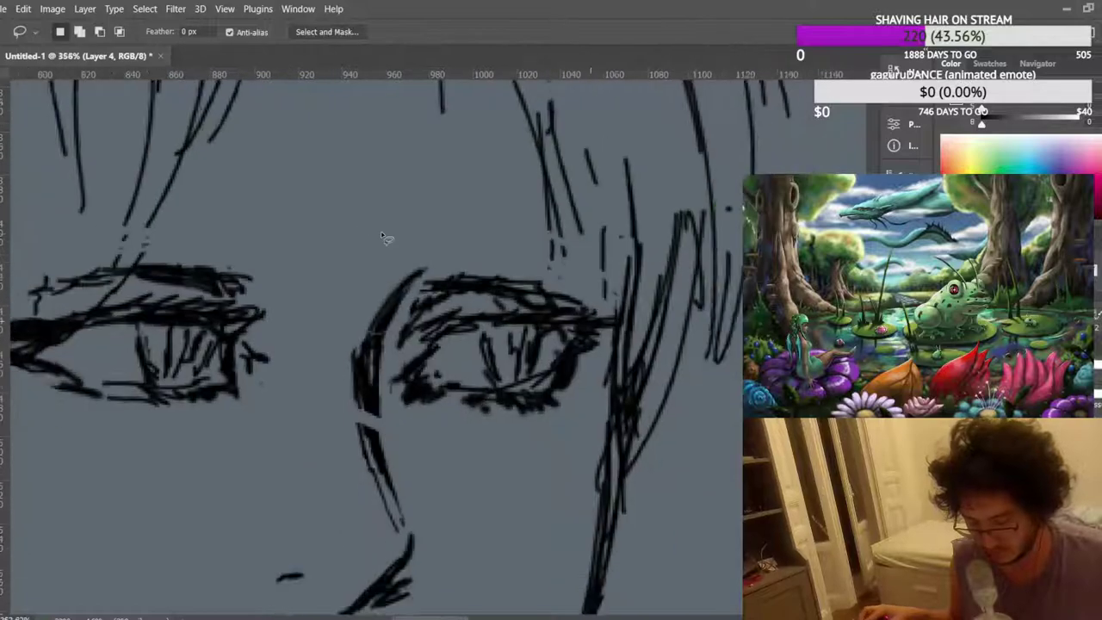
scroll(487, 222, down, 2)
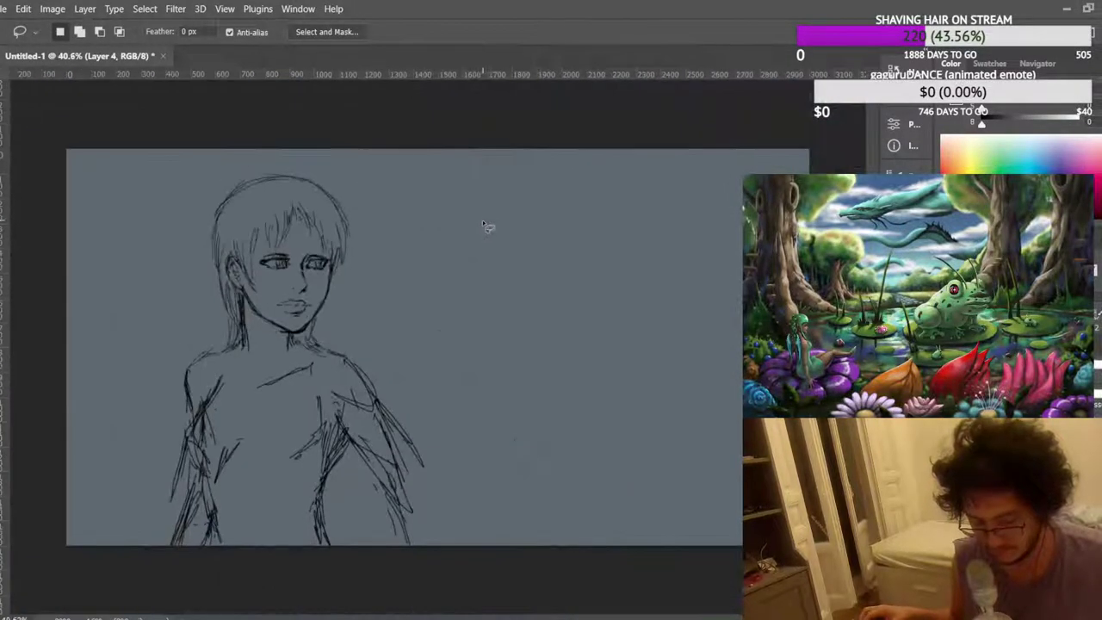
Mirror the canvas again and examine the eyes and the adjusted nose bridge line up close.
scroll(629, 267, up, 4)
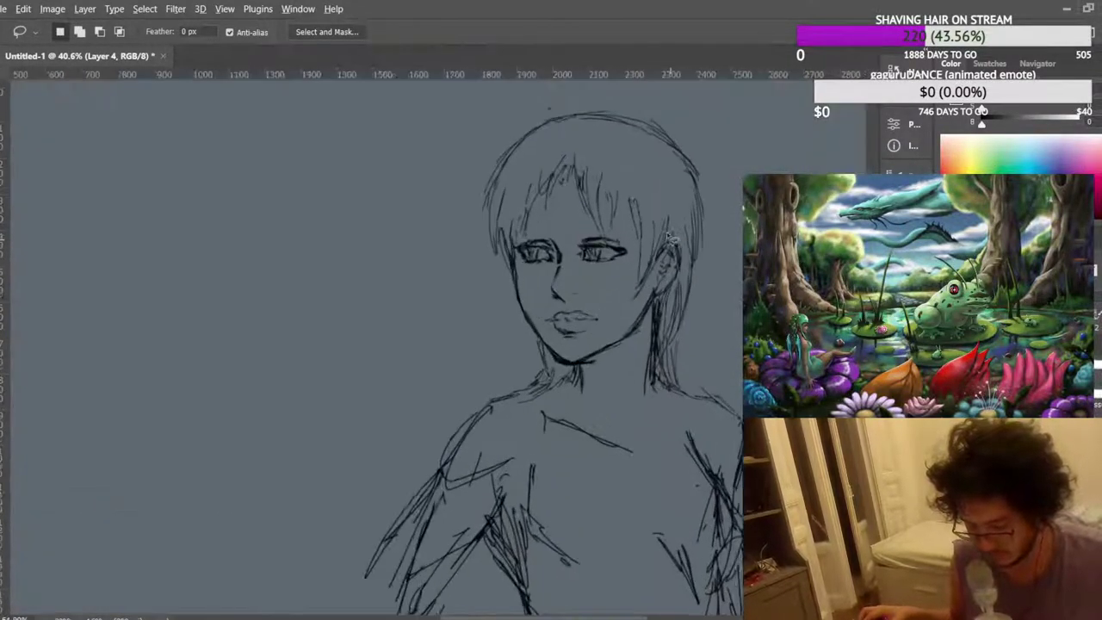
scroll(643, 228, up, 2)
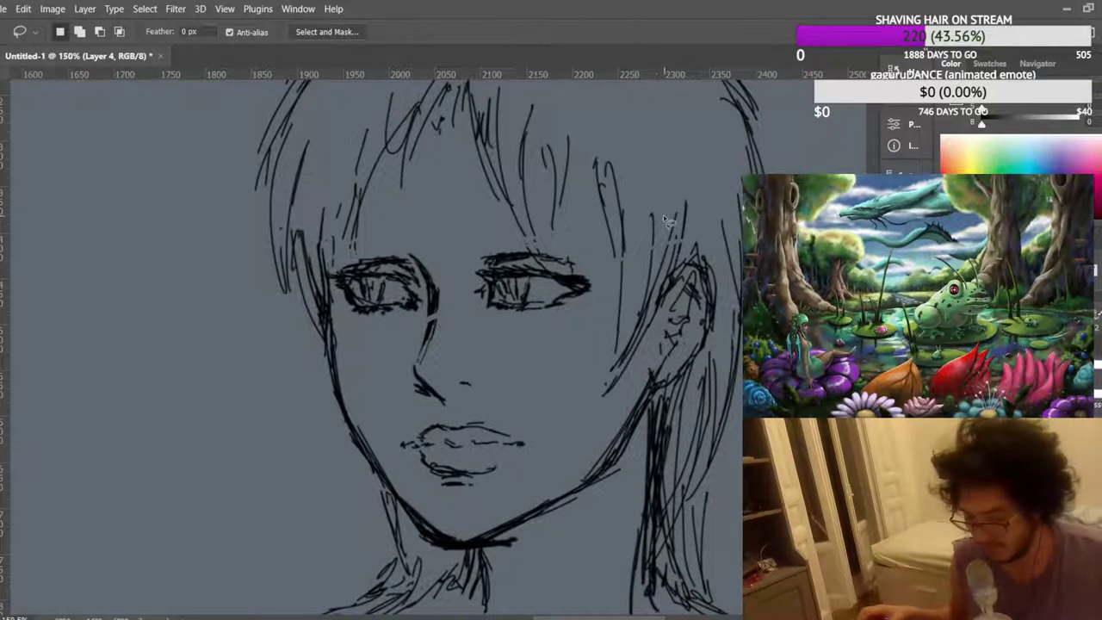
scroll(663, 214, up, 2)
scroll(266, 327, up, 1)
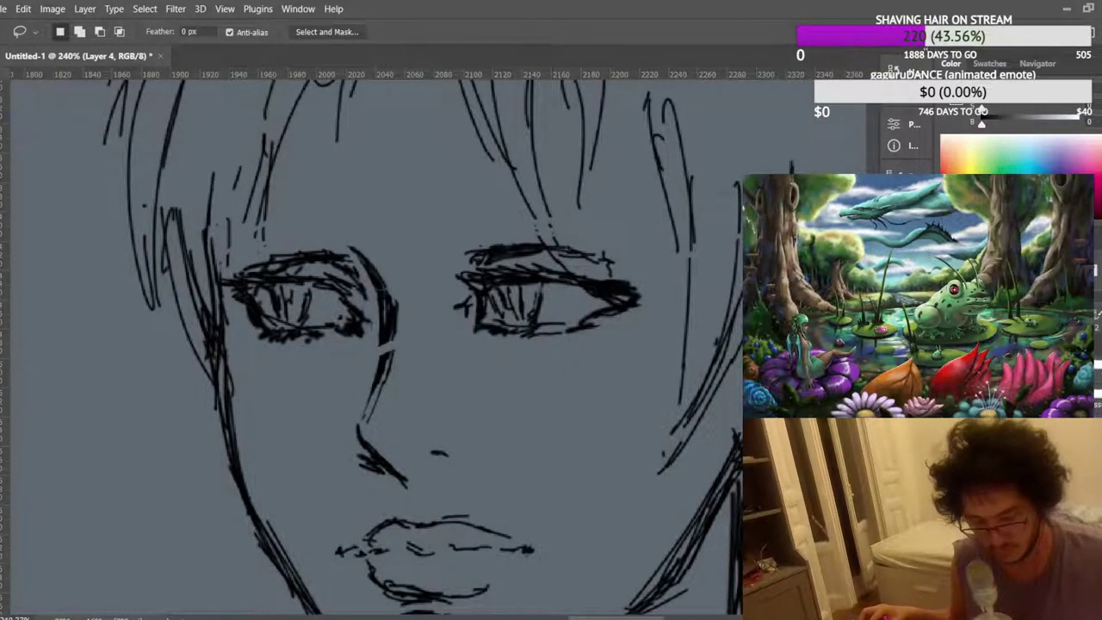
mouse_move(454, 344)
mouse_down()
mouse_move(456, 327)
mouse_move(564, 310)
mouse_move(618, 340)
mouse_move(454, 355)
mouse_up()
scroll(428, 330, up, 2)
key(ctrl+d)
scroll(394, 212, up, 1)
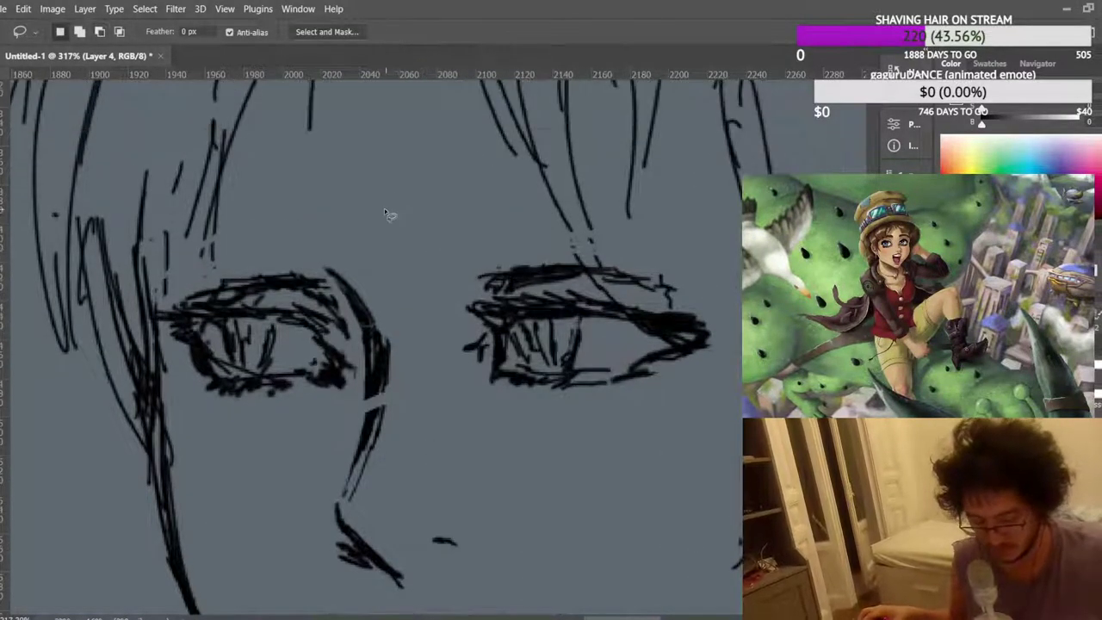
Lasso the outer part of the far eye's lower lid, reposition it slightly with Free Transform and deselect it.
mouse_move(189, 407)
mouse_down()
mouse_move(178, 382)
mouse_move(206, 363)
mouse_move(288, 366)
mouse_move(292, 404)
mouse_move(244, 402)
mouse_up()
key(ctrl+t)
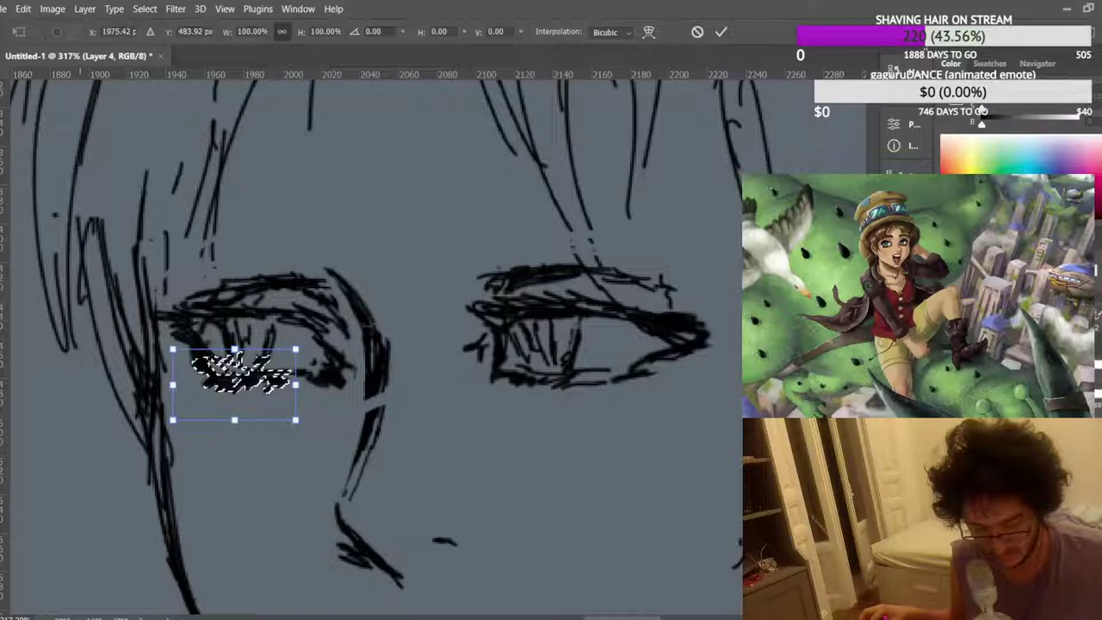
key(Return)
key(ctrl+d)
scroll(403, 241, down, 5)
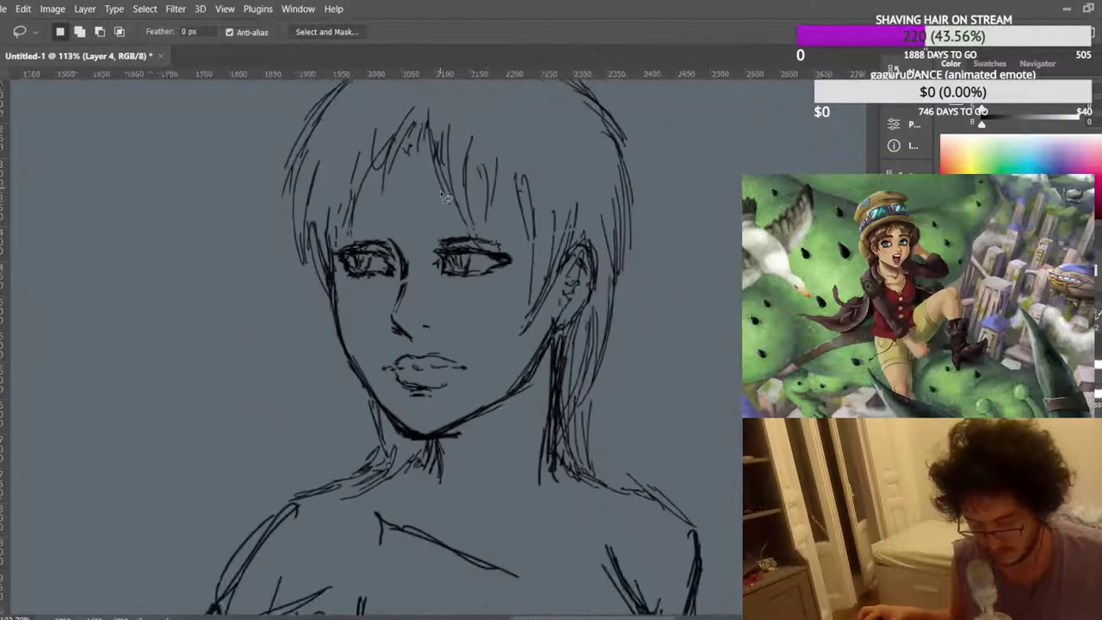
Flip the canvas back and sketch eyebrows above both eyes with the 3 px Brush.
scroll(445, 194, down, 5)
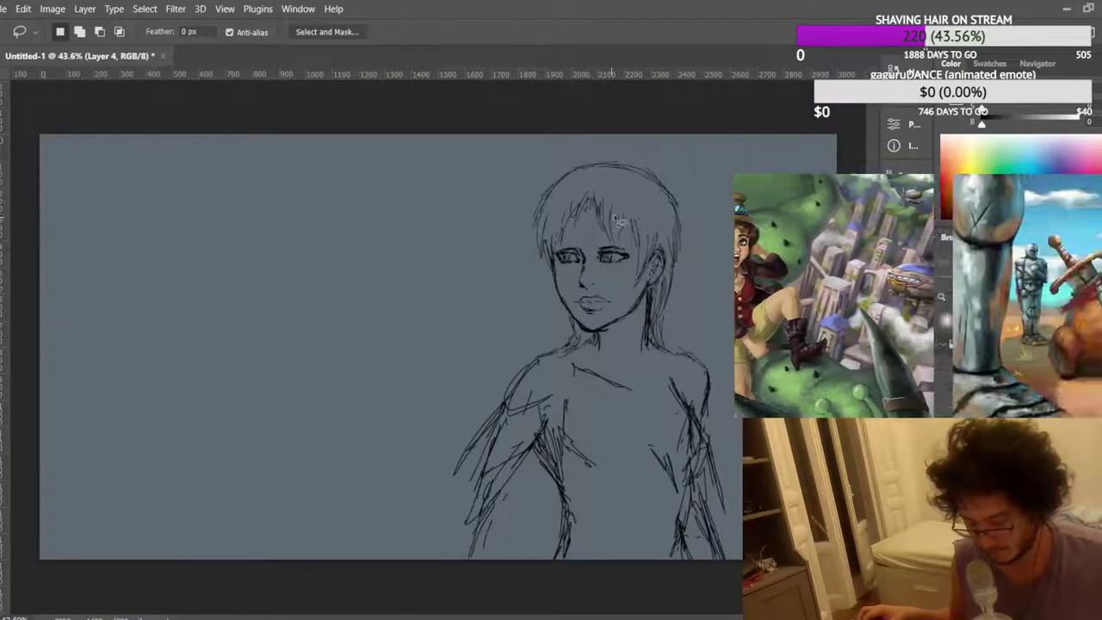
key(ctrl+shift+h)
scroll(179, 254, up, 5)
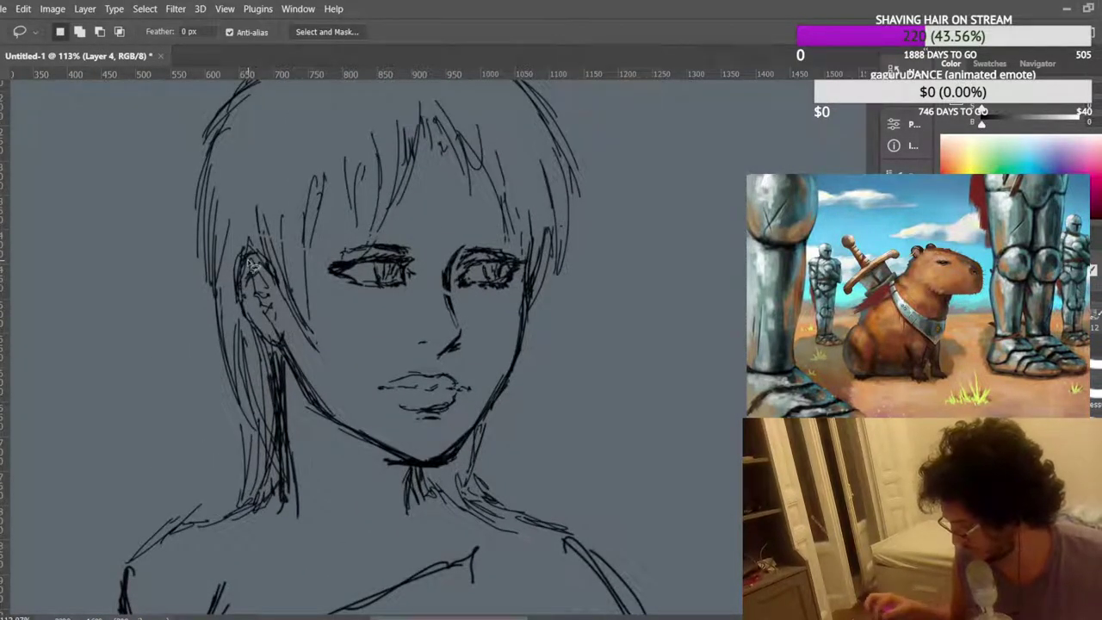
scroll(253, 268, up, 2)
key(b)
scroll(362, 260, up, 2)
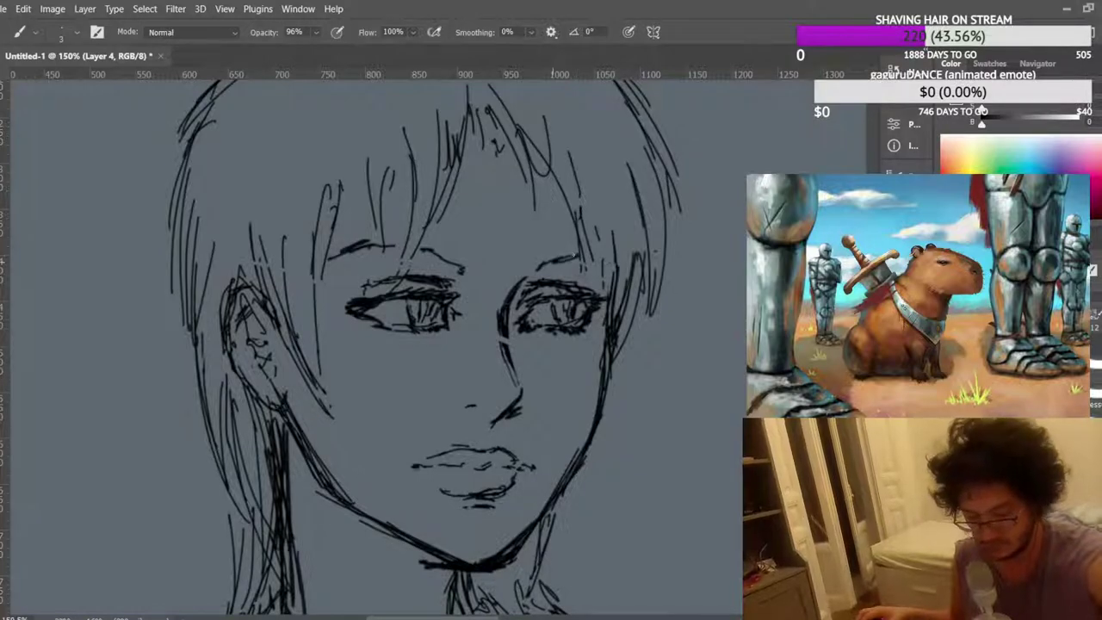
scroll(459, 254, down, 3)
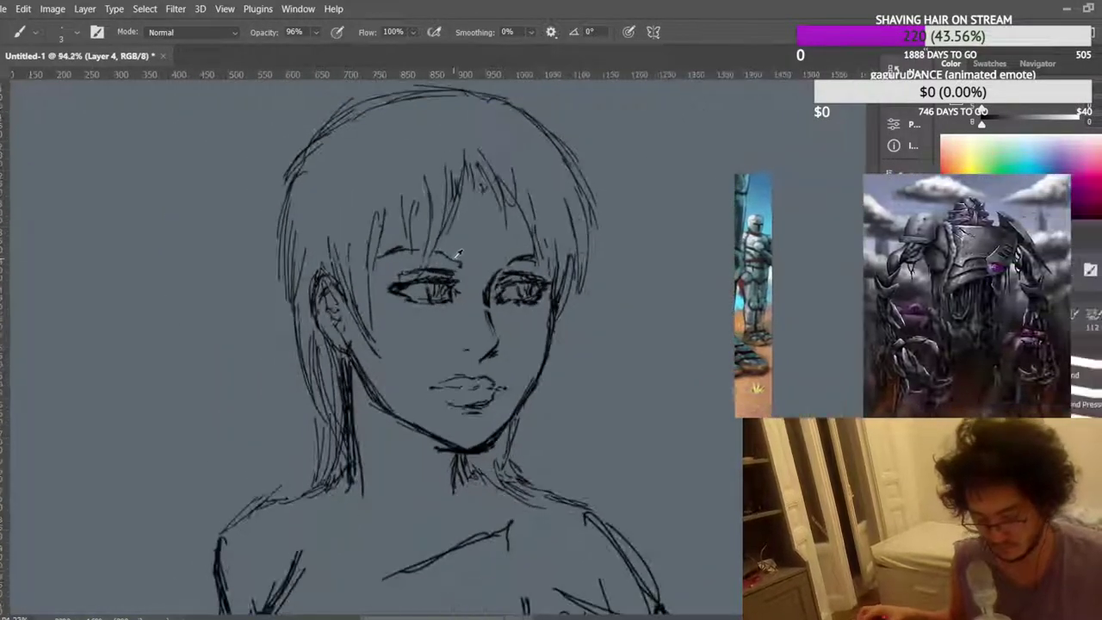
Sketch both collarbone lines across the base of the neck, between the shoulders.
scroll(459, 254, down, 3)
scroll(438, 241, down, 1)
scroll(231, 284, up, 2)
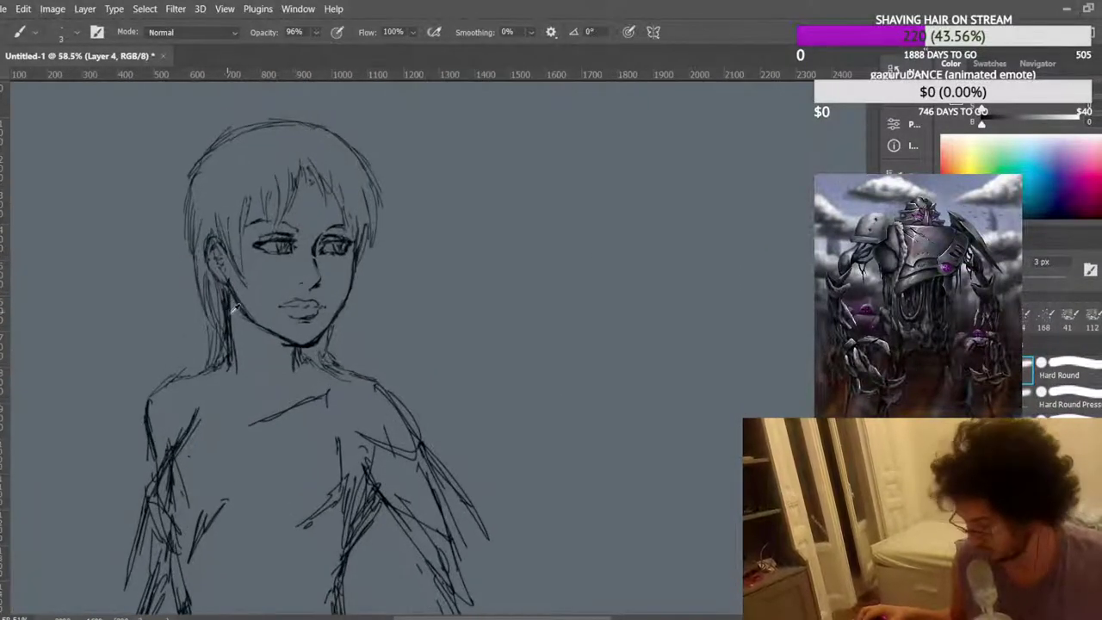
scroll(227, 380, up, 1)
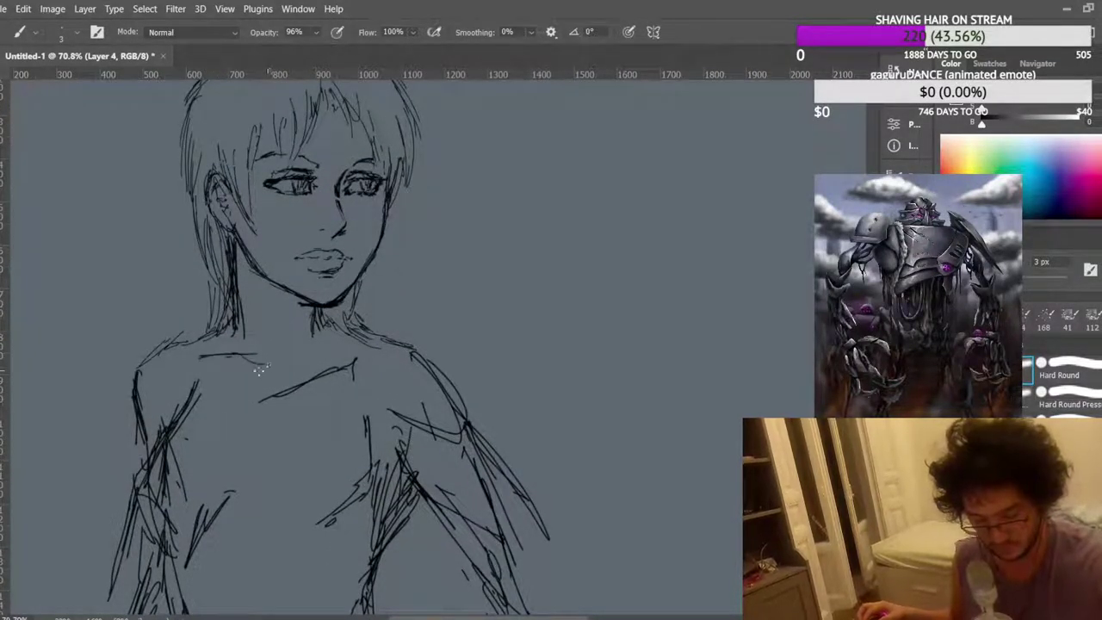
drag(288, 355, 373, 353)
scroll(318, 355, down, 5)
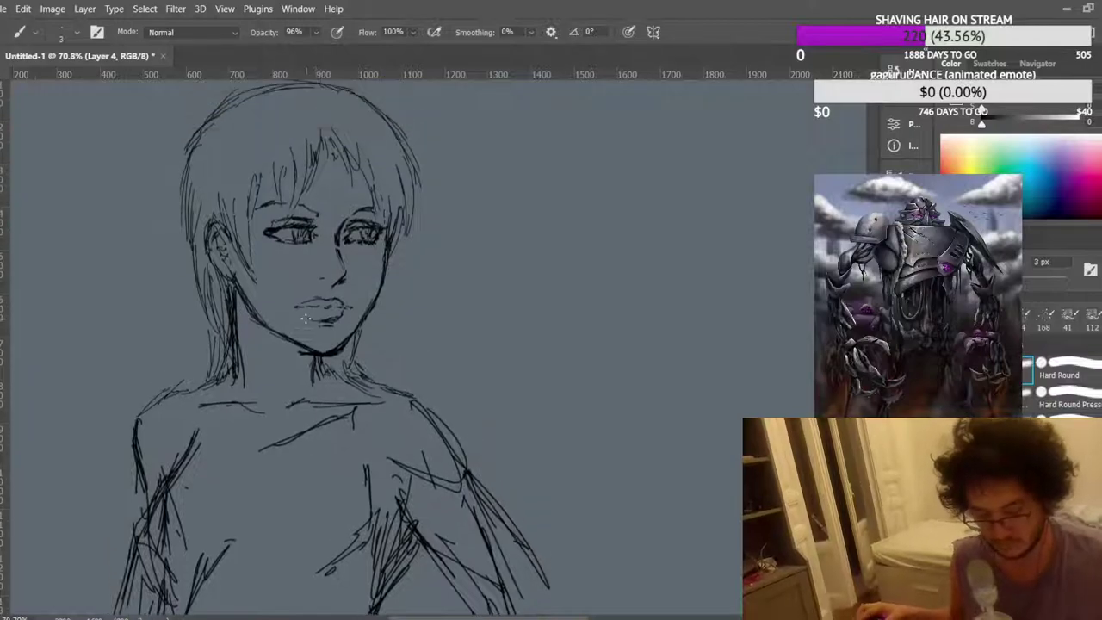
Reinforce the jawline between the chin and the ear and add strokes to the hair behind the ear.
scroll(260, 255, up, 4)
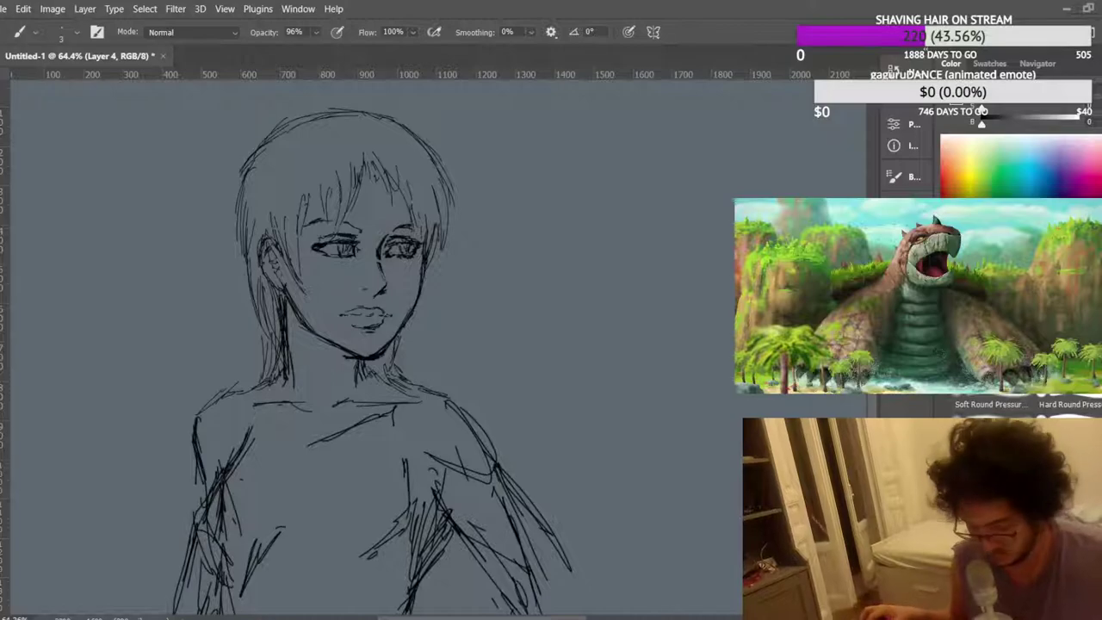
scroll(300, 203, up, 3)
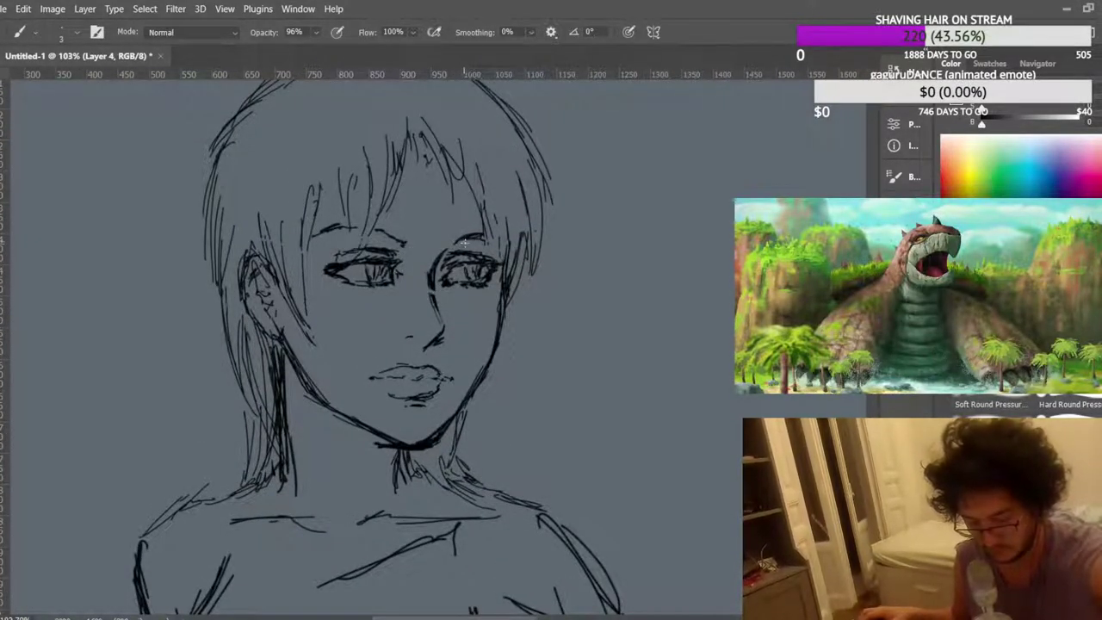
scroll(495, 225, up, 3)
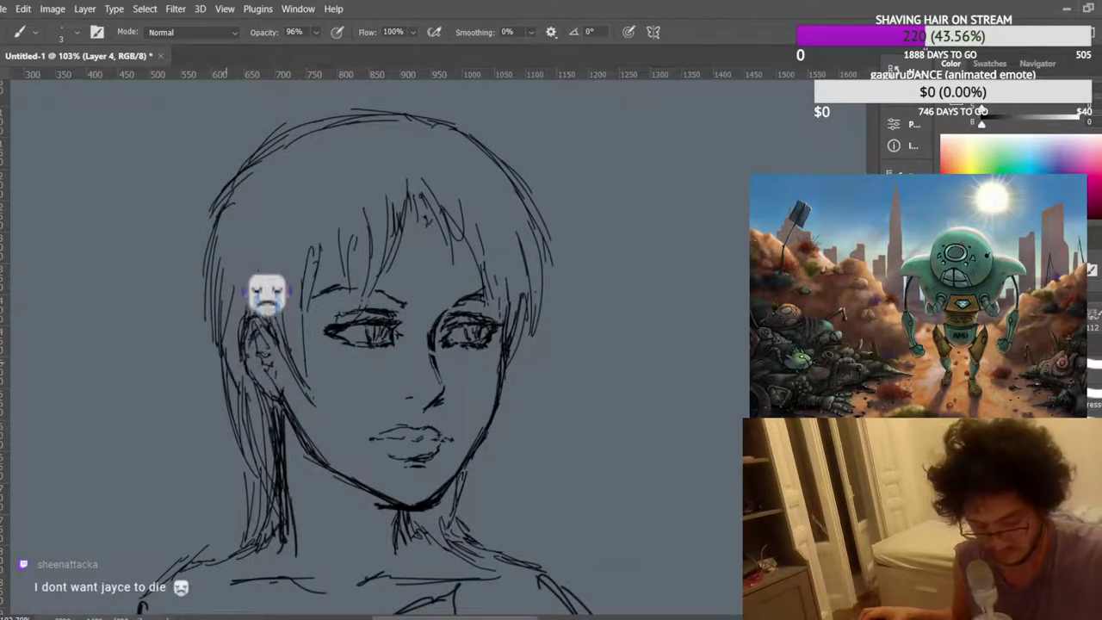
scroll(248, 321, down, 6)
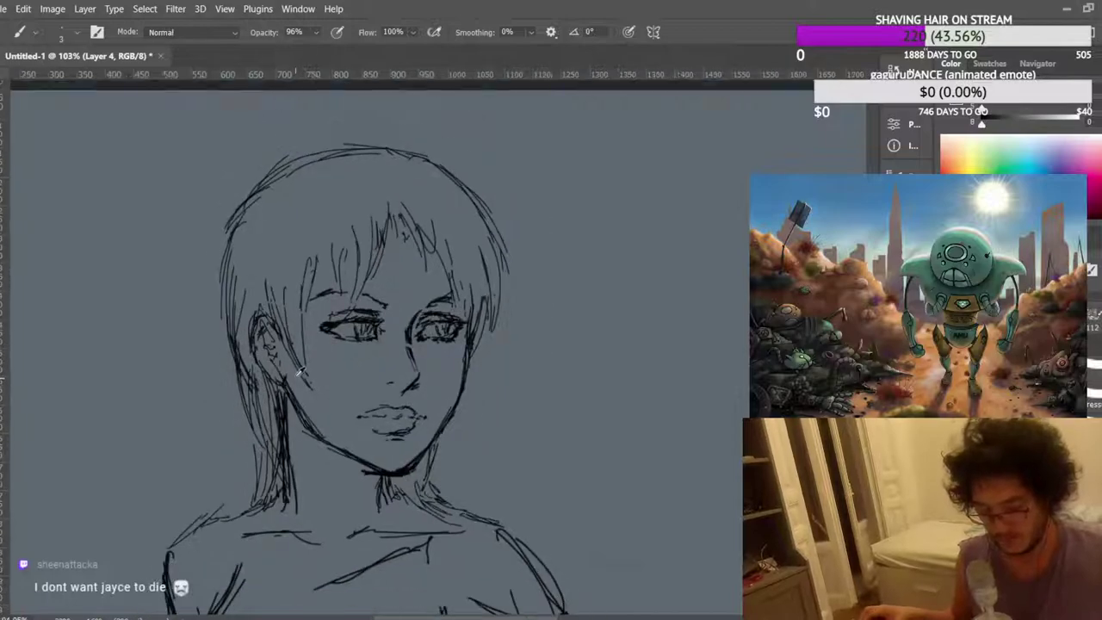
drag(379, 511, 290, 387)
scroll(165, 277, up, 6)
scroll(168, 272, up, 5)
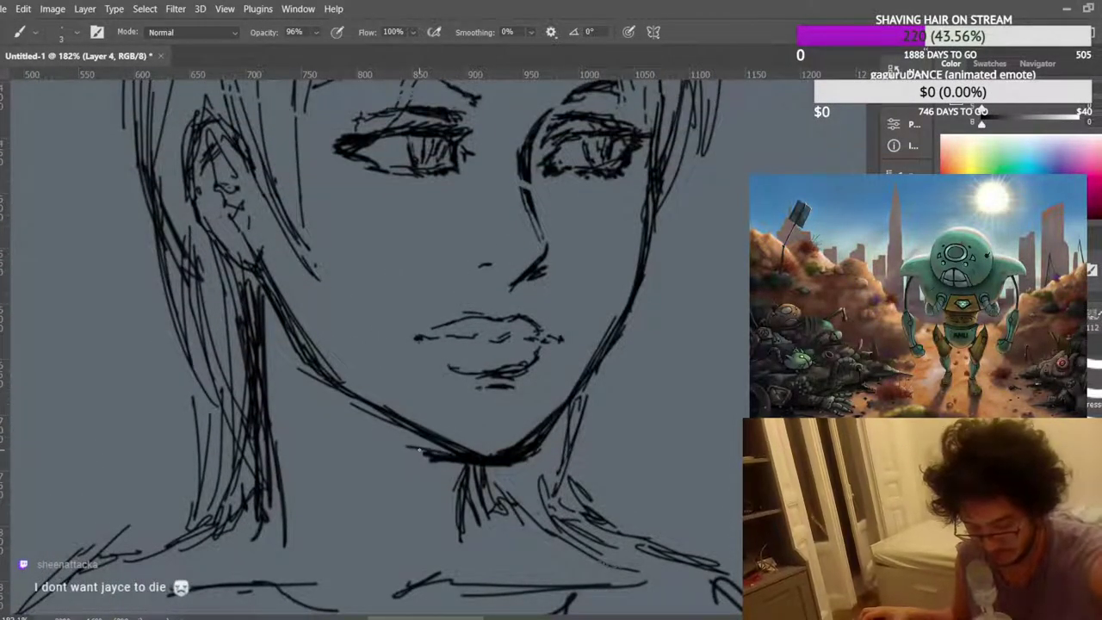
Sketch diagonal strokes across the middle of the chest and a curved line below them along the lower ribcage.
scroll(468, 419, up, 2)
scroll(454, 408, down, 4)
scroll(497, 414, up, 4)
scroll(500, 414, down, 8)
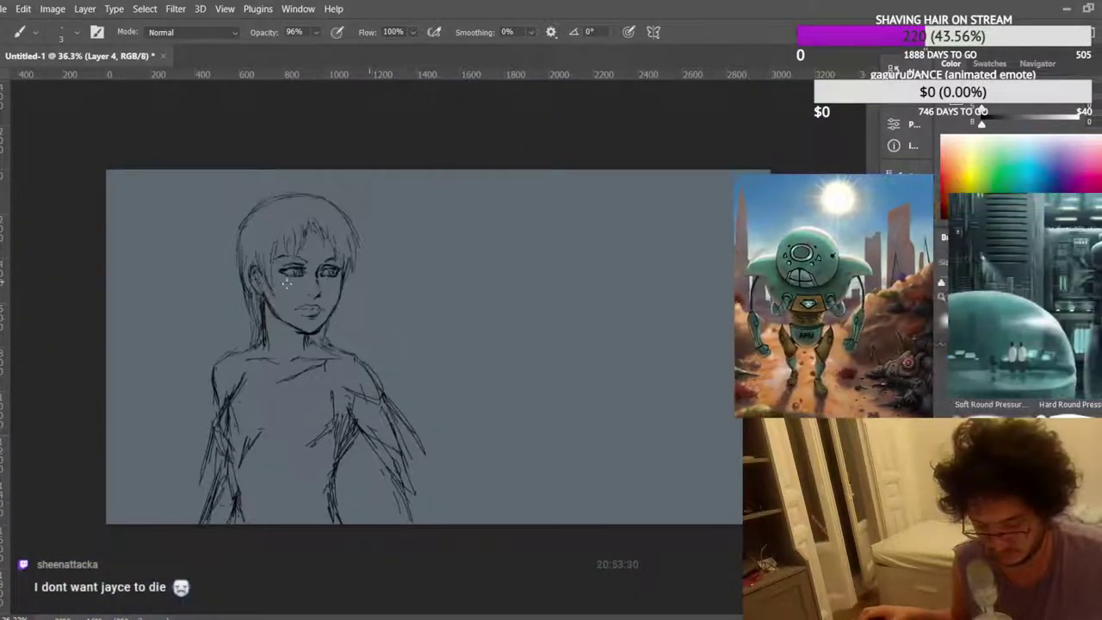
scroll(235, 328, up, 4)
scroll(247, 399, down, 4)
drag(300, 380, 366, 334)
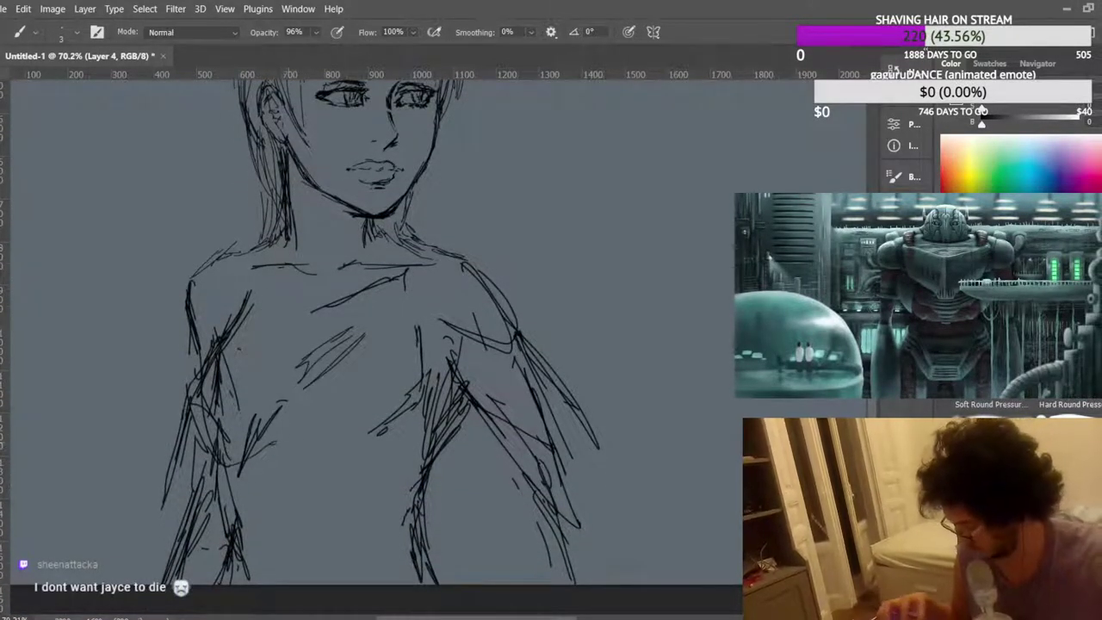
scroll(354, 298, down, 3)
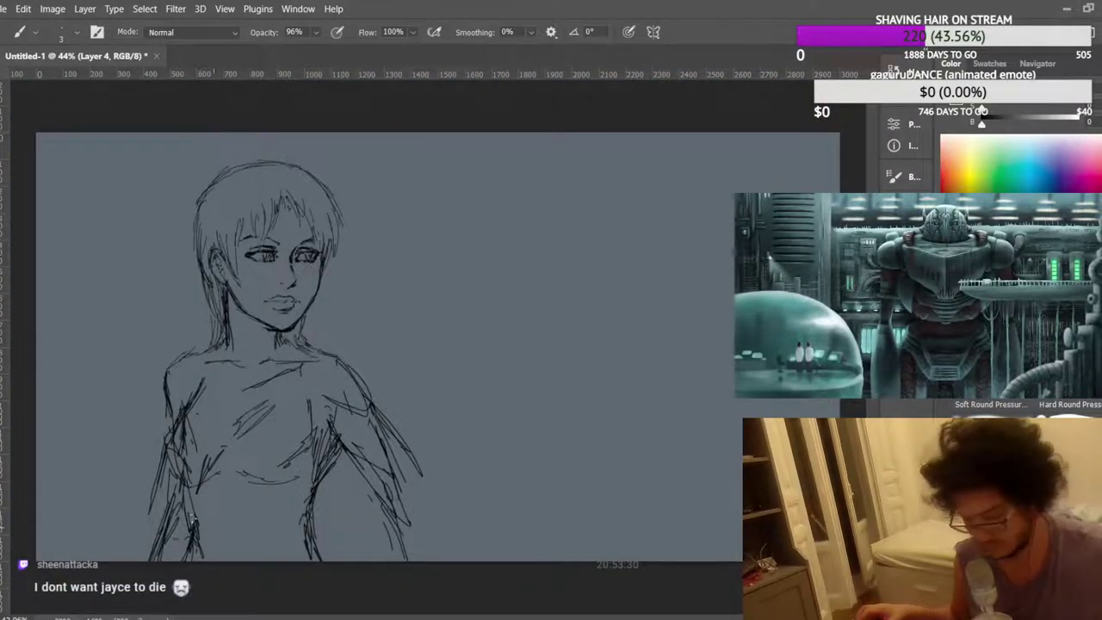
Fill the gap in the near eyebrow with thicker strokes and extend the inner end of the far eyebrow.
scroll(252, 171, up, 2)
scroll(293, 343, up, 2)
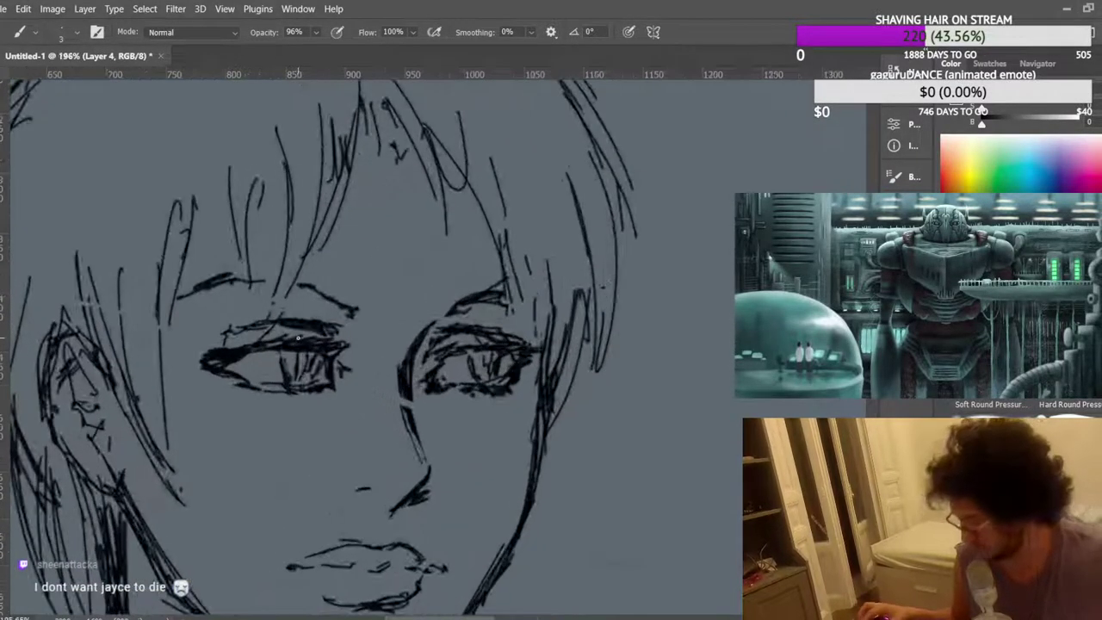
mouse_move(215, 287)
mouse_down()
mouse_move(267, 281)
mouse_move(339, 297)
mouse_up()
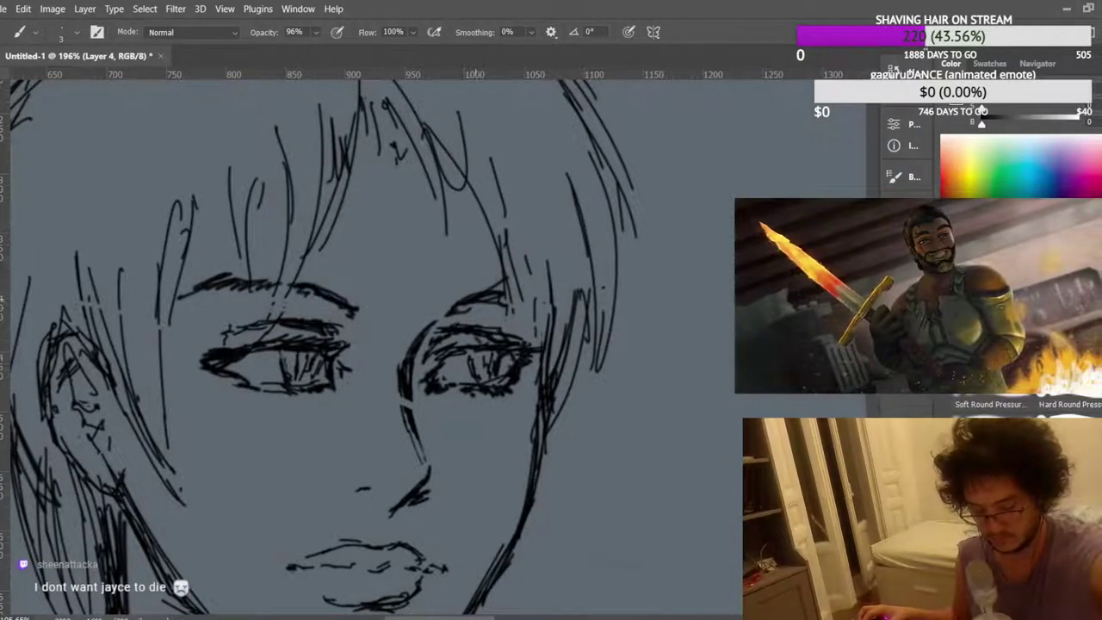
mouse_move(449, 302)
mouse_down()
mouse_move(461, 299)
mouse_move(437, 313)
mouse_up()
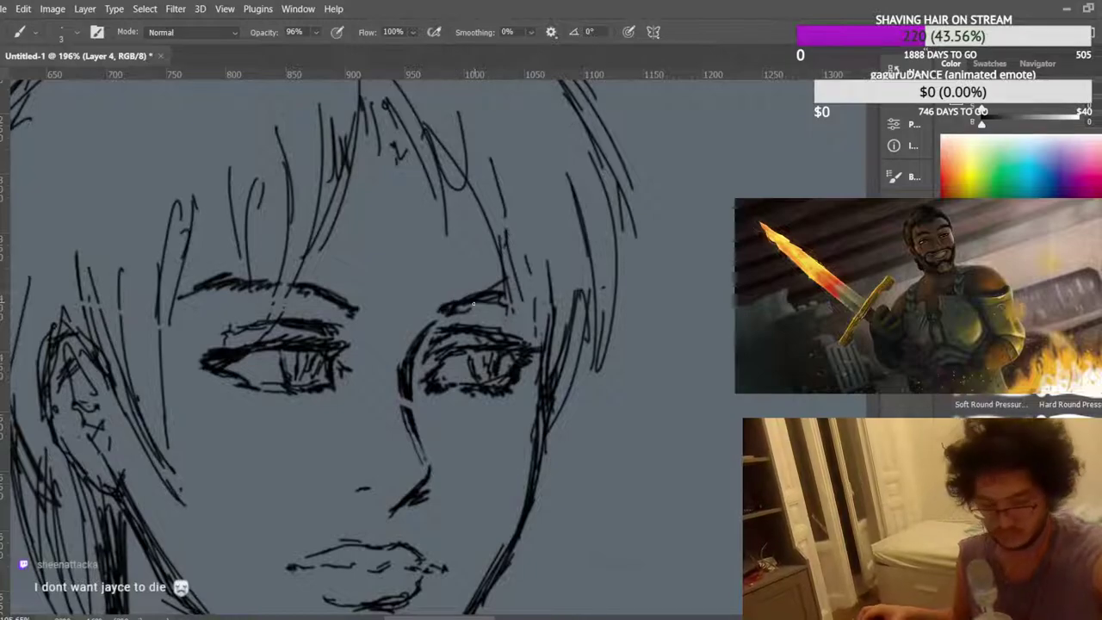
scroll(449, 298, down, 8)
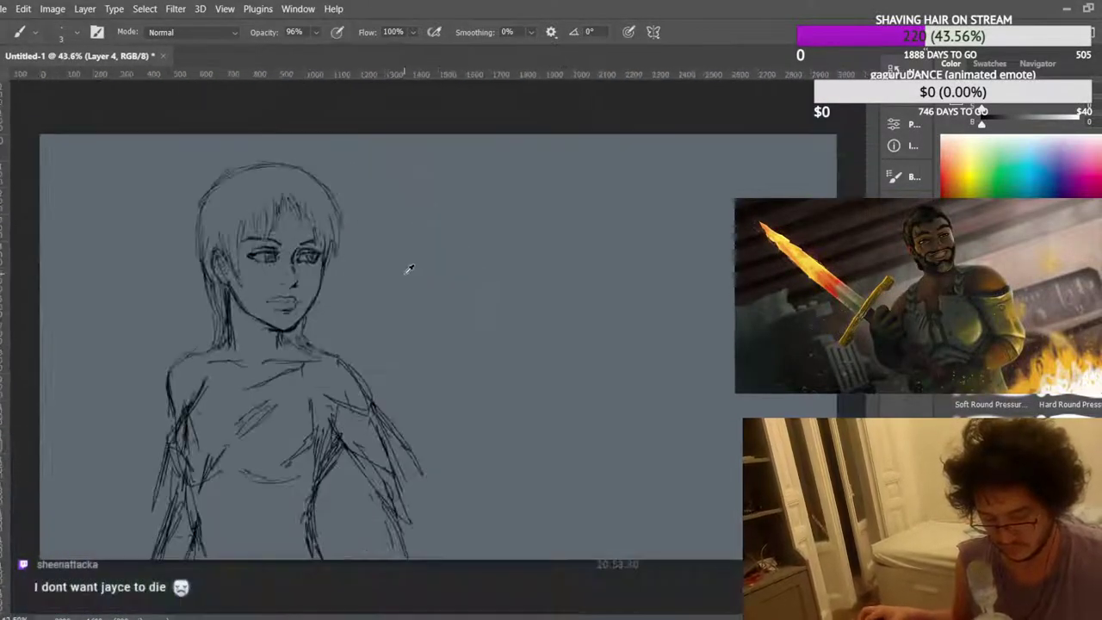
Mirror the canvas and draw short creases beneath the inner corners of both eyes.
key(ctrl+shift+h)
scroll(649, 287, up, 5)
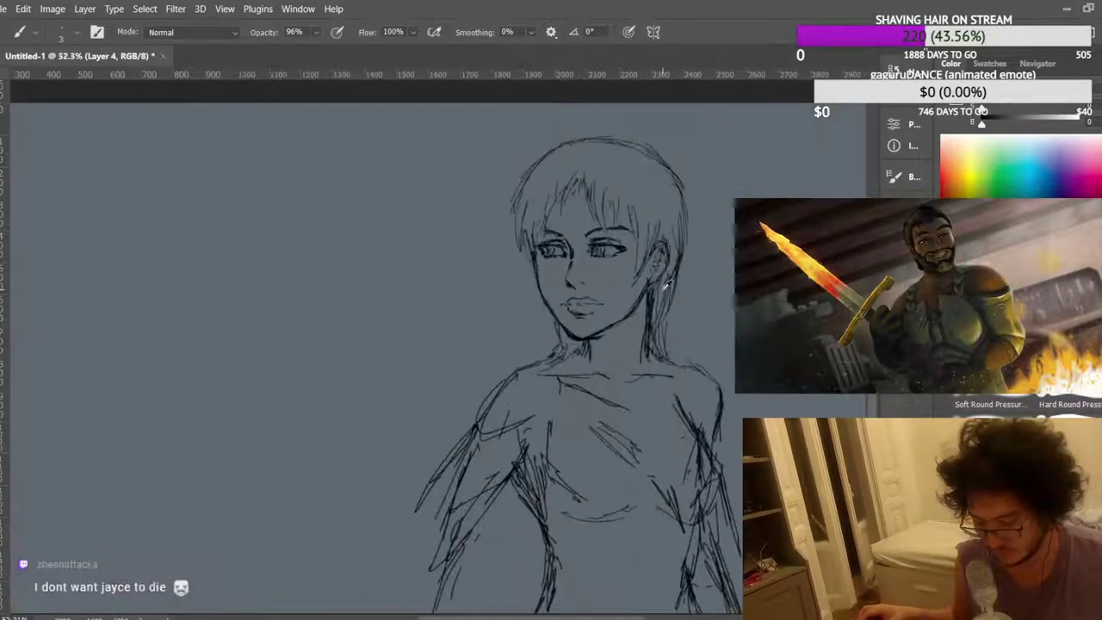
scroll(650, 263, up, 2)
mouse_move(441, 220)
mouse_down()
mouse_move(446, 234)
mouse_move(422, 243)
mouse_up()
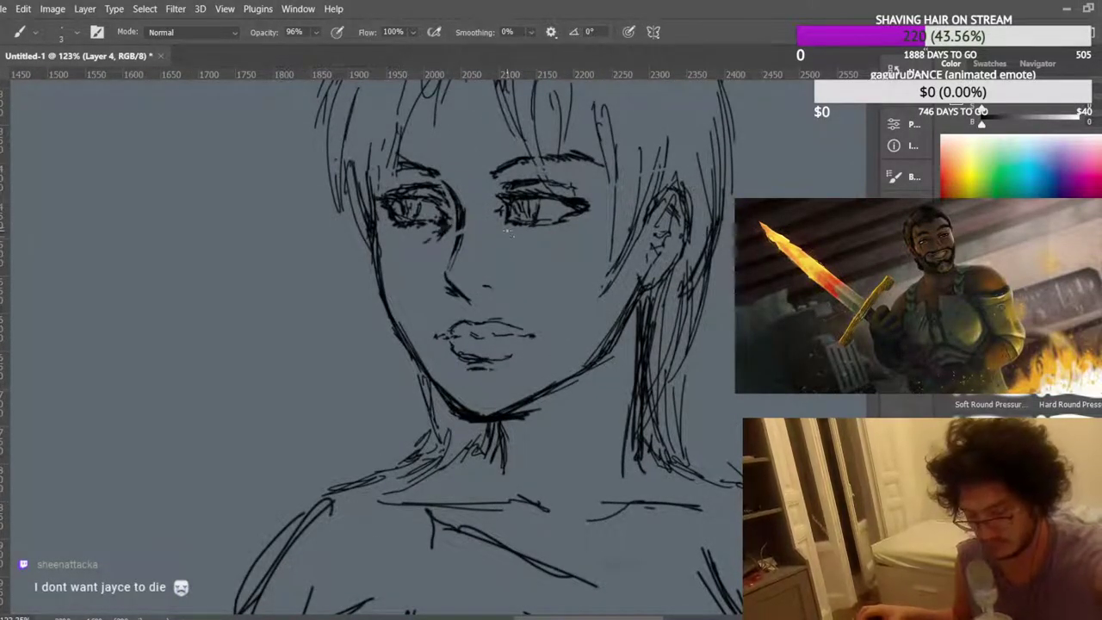
scroll(520, 211, up, 3)
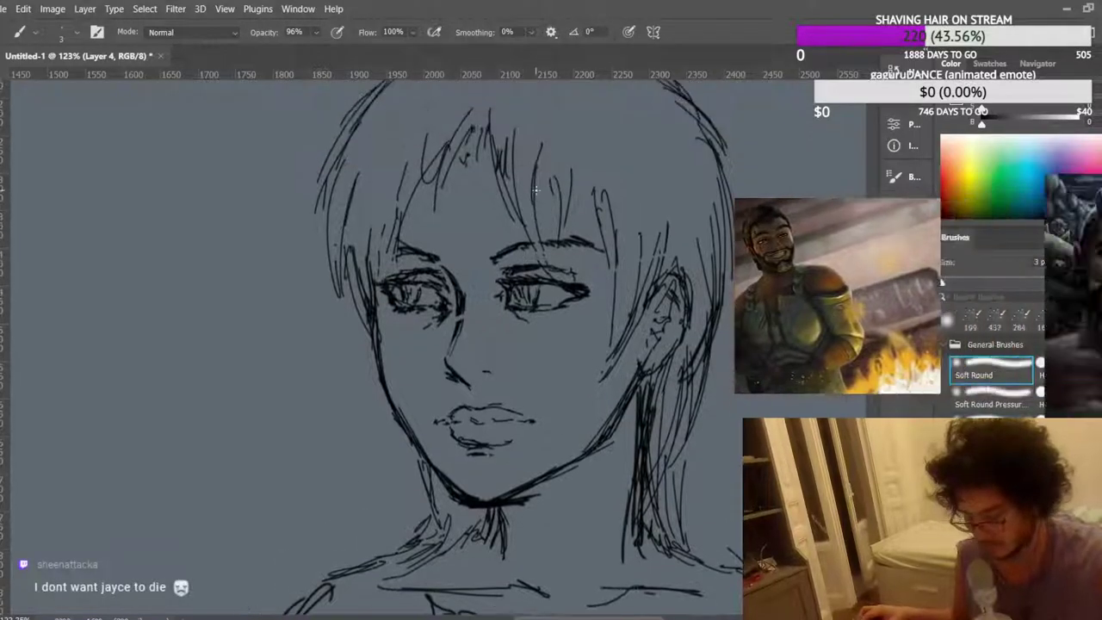
scroll(534, 190, up, 1)
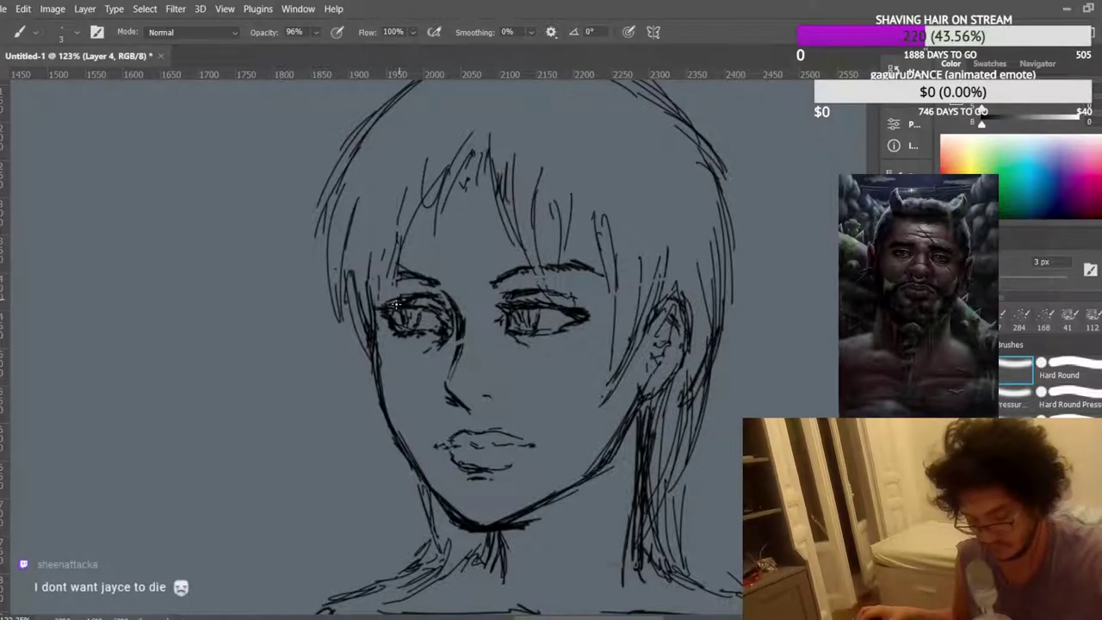
Lower the opacity of the sketch layer and add a new layer for drawing clean lines with the Brush.
scroll(446, 265, down, 6)
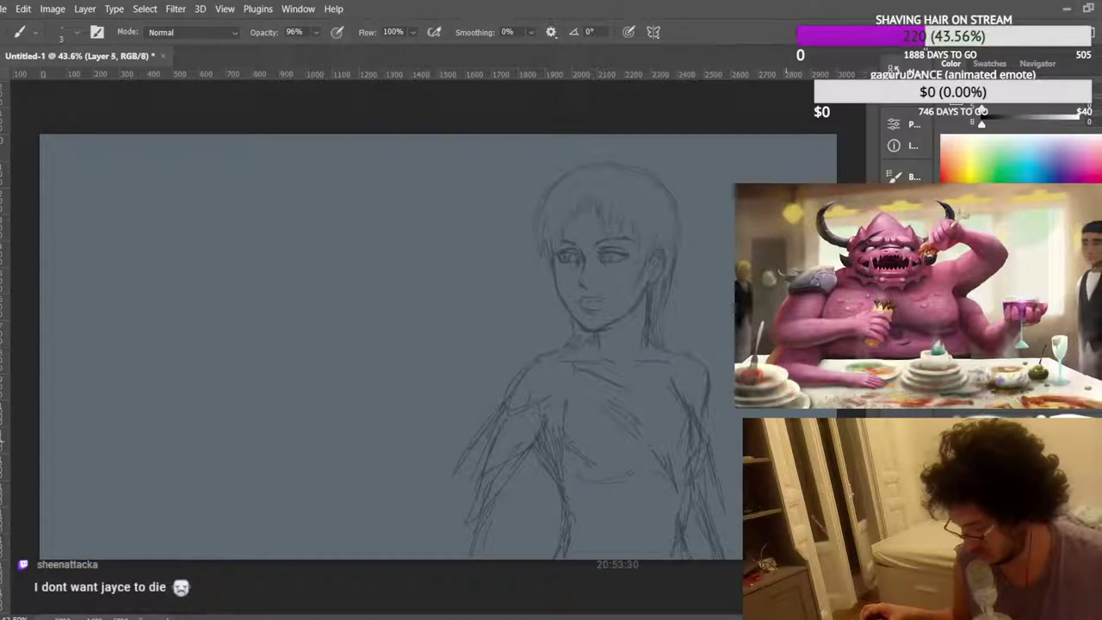
scroll(699, 268, up, 10)
scroll(601, 379, up, 3)
scroll(596, 479, down, 3)
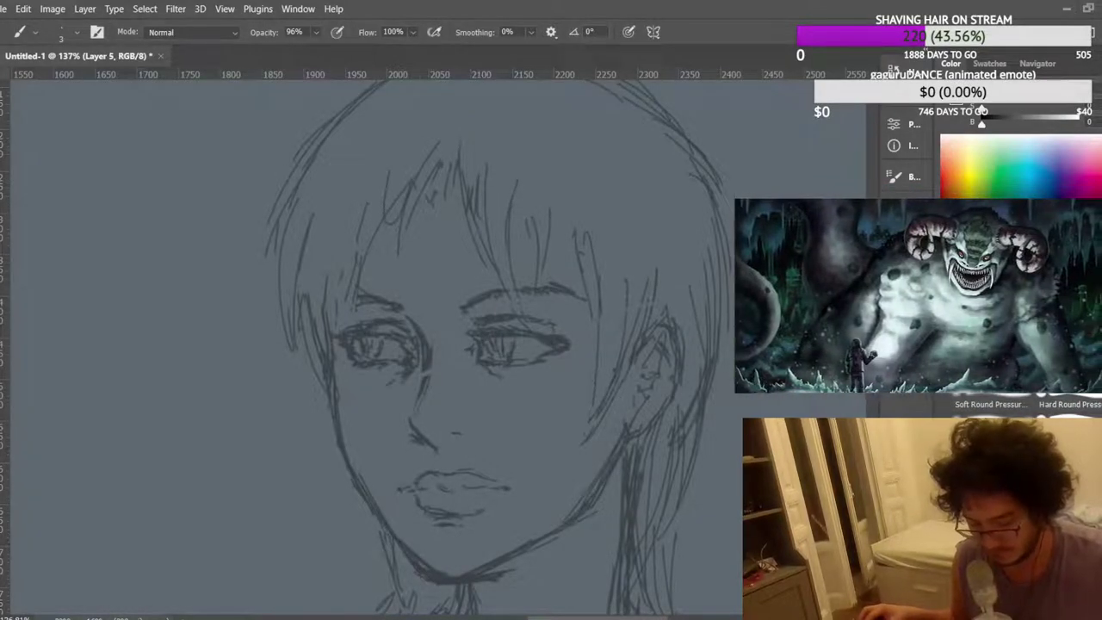
scroll(521, 353, up, 4)
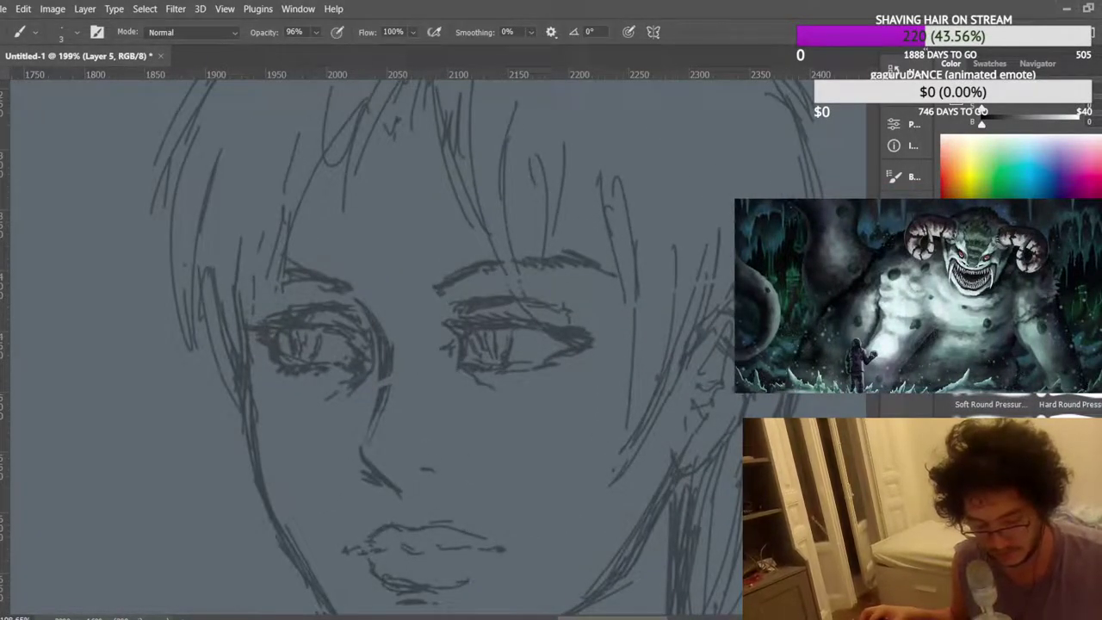
key(s)
key(b)
scroll(331, 361, down, 3)
scroll(323, 372, up, 5)
scroll(324, 372, down, 7)
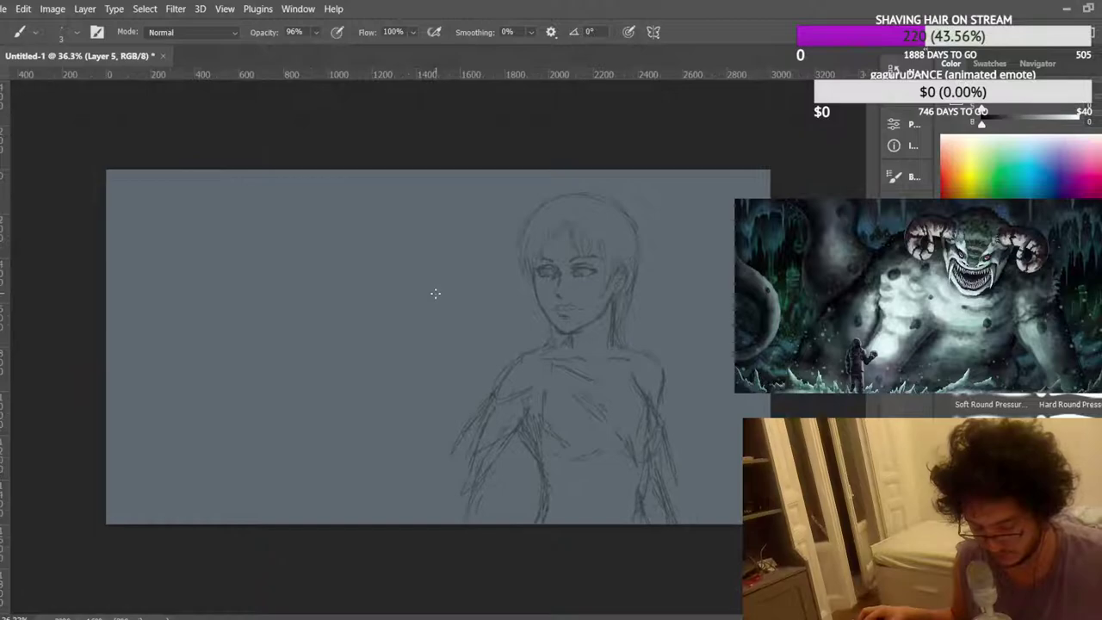
Flip the canvas back and ink the near eye's upper lid line and the iris outlines of both eyes.
key(ctrl+shift+h)
scroll(287, 260, up, 7)
scroll(280, 232, up, 12)
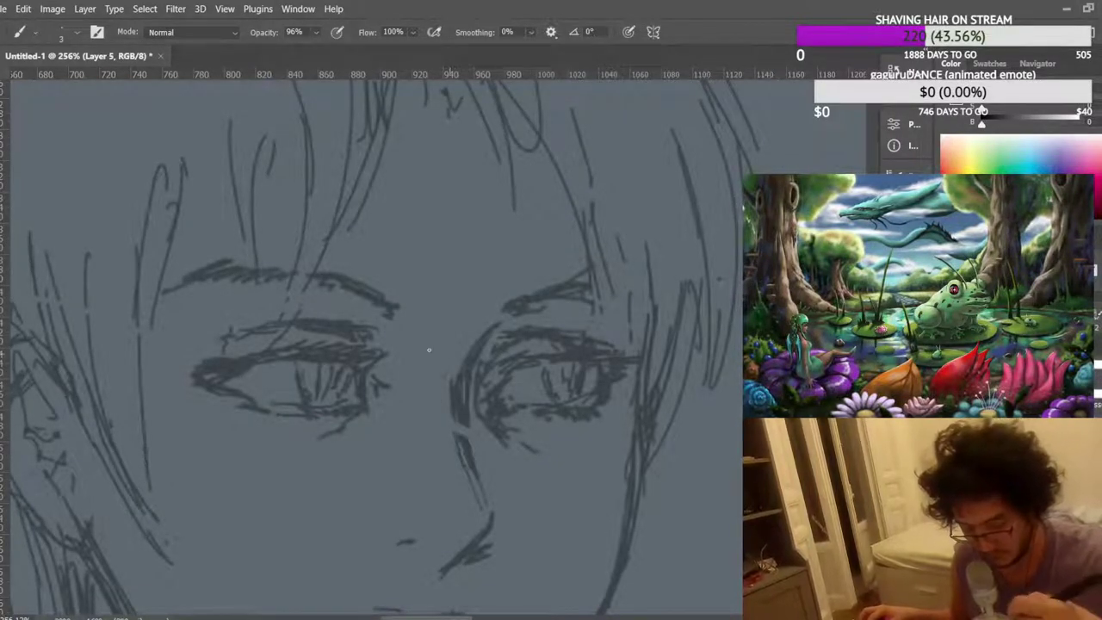
drag(277, 357, 377, 352)
mouse_move(595, 375)
mouse_down()
mouse_move(573, 411)
mouse_move(539, 371)
mouse_move(543, 394)
mouse_move(543, 364)
mouse_up()
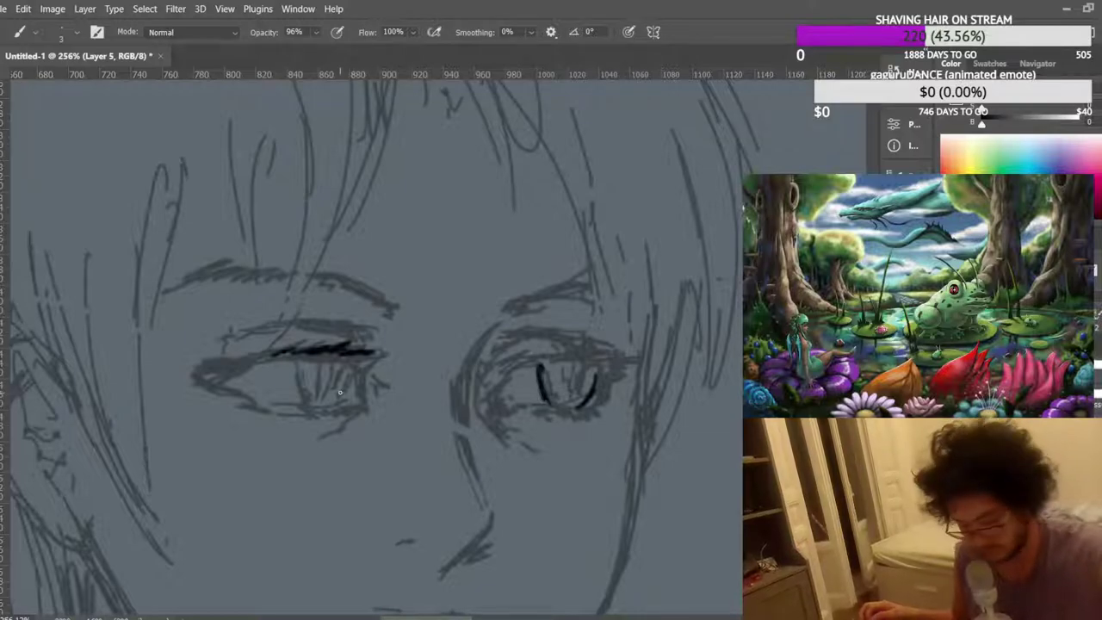
mouse_move(298, 360)
mouse_down()
mouse_move(310, 404)
mouse_move(340, 398)
mouse_move(354, 362)
mouse_up()
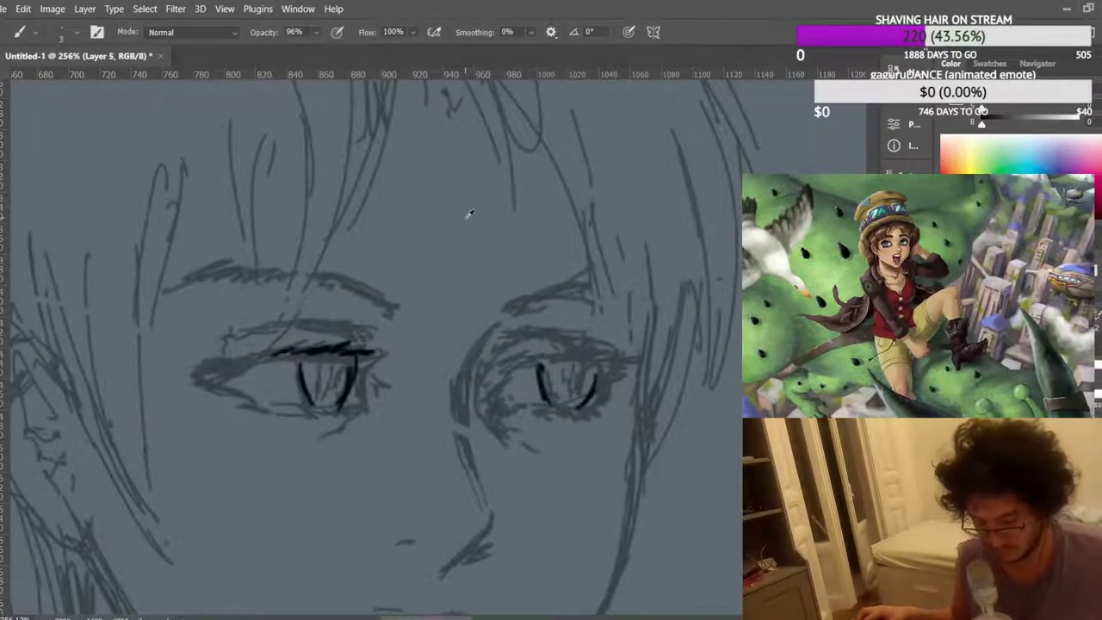
Ink the nose bridge as a curved line running from the far eyebrow down toward the nose tip.
scroll(468, 216, down, 6)
scroll(461, 207, up, 3)
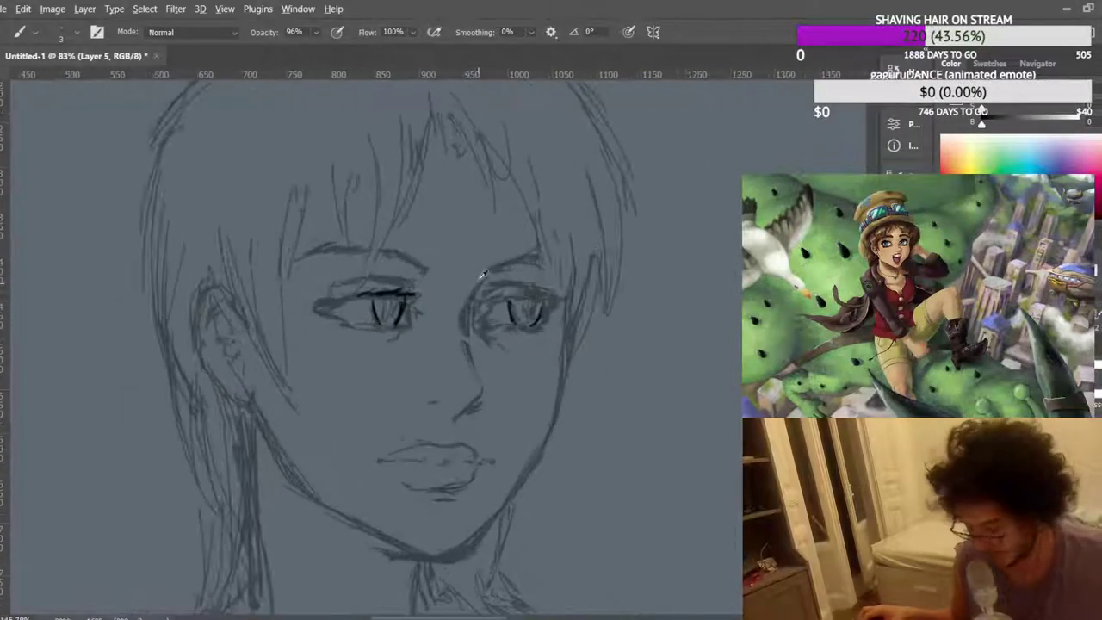
scroll(478, 276, up, 2)
drag(477, 377, 467, 302)
mouse_move(465, 343)
mouse_down()
mouse_move(472, 292)
mouse_move(487, 279)
mouse_up()
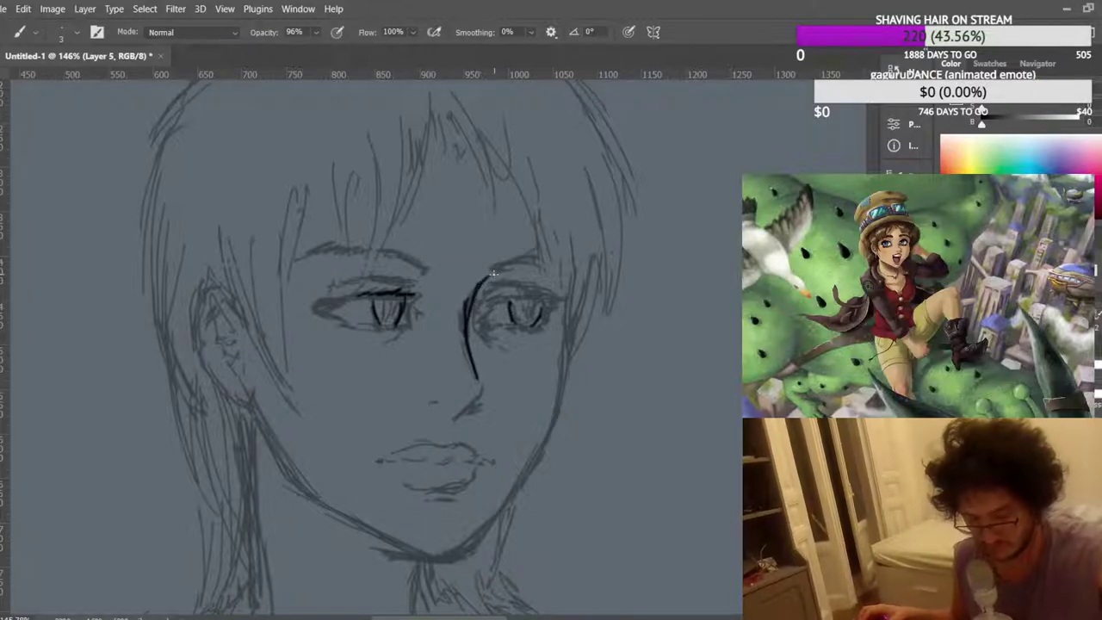
scroll(474, 258, up, 1)
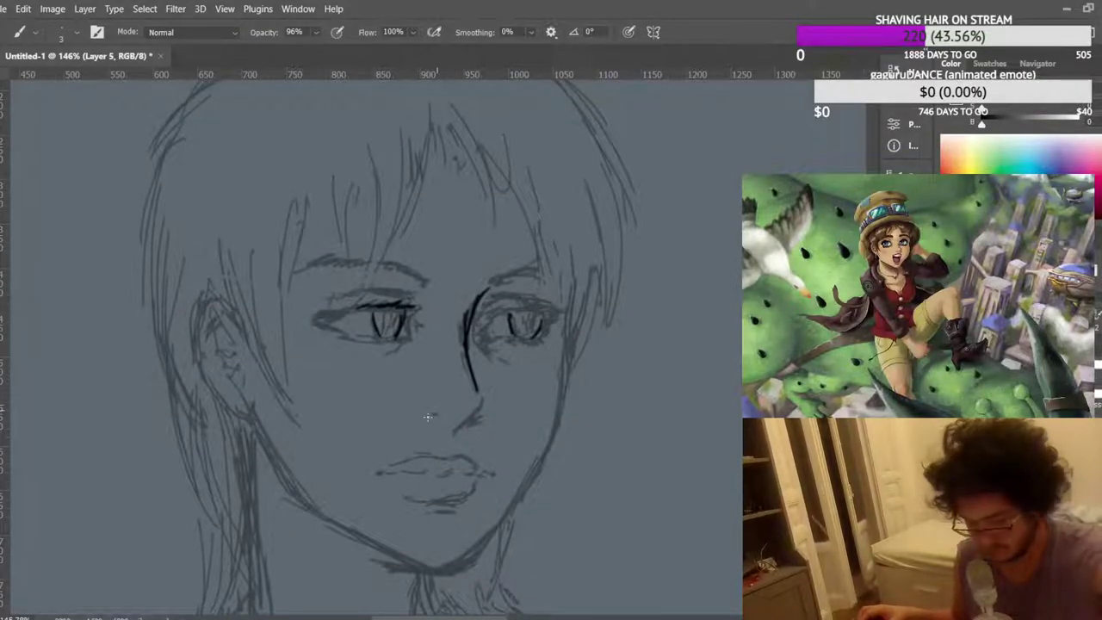
drag(403, 465, 463, 457)
key(ctrl+z)
key(ctrl+z)
key(ctrl+z)
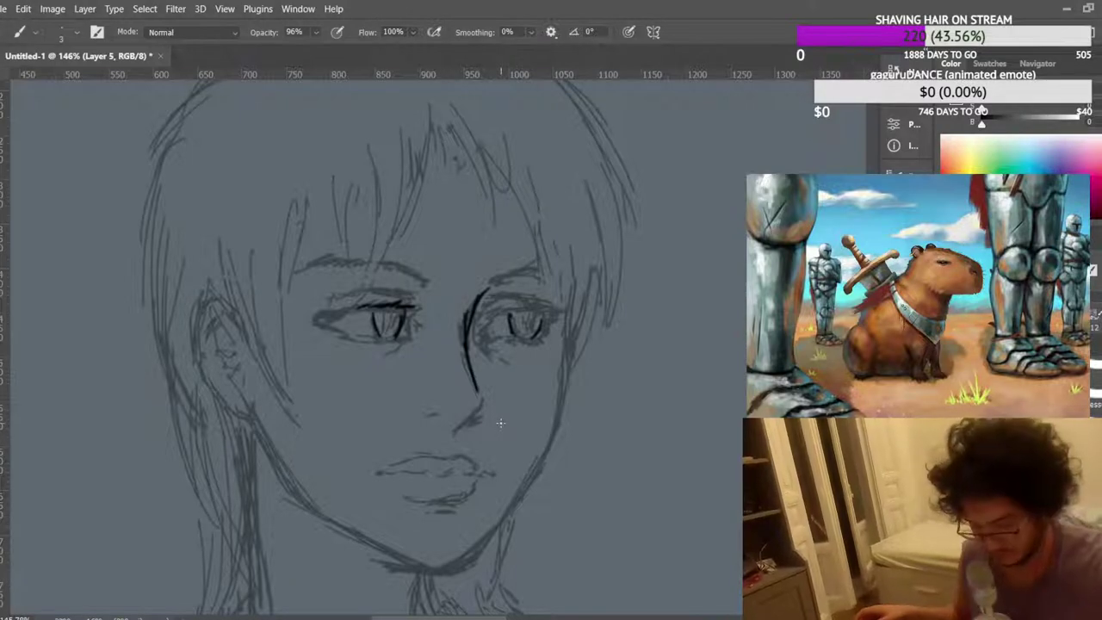
Ink the top contour of the upper lip over the faded sketch.
drag(415, 457, 463, 459)
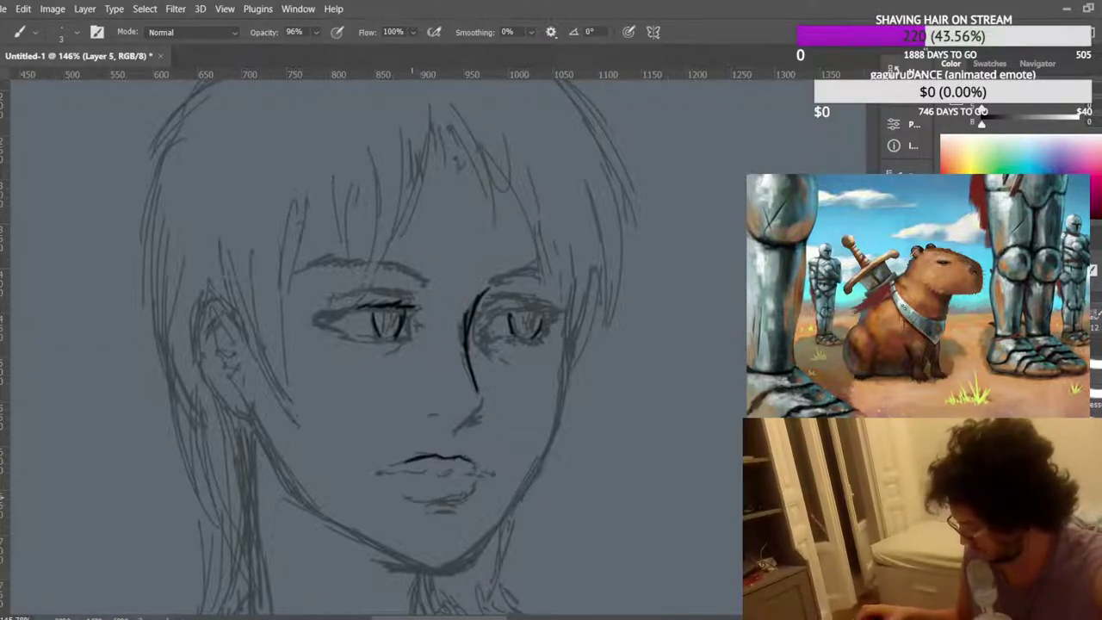
Ink the lower lip's bottom edge and the jawline from the far cheek around the chin up to the near ear.
drag(405, 497, 471, 497)
scroll(505, 481, down, 1)
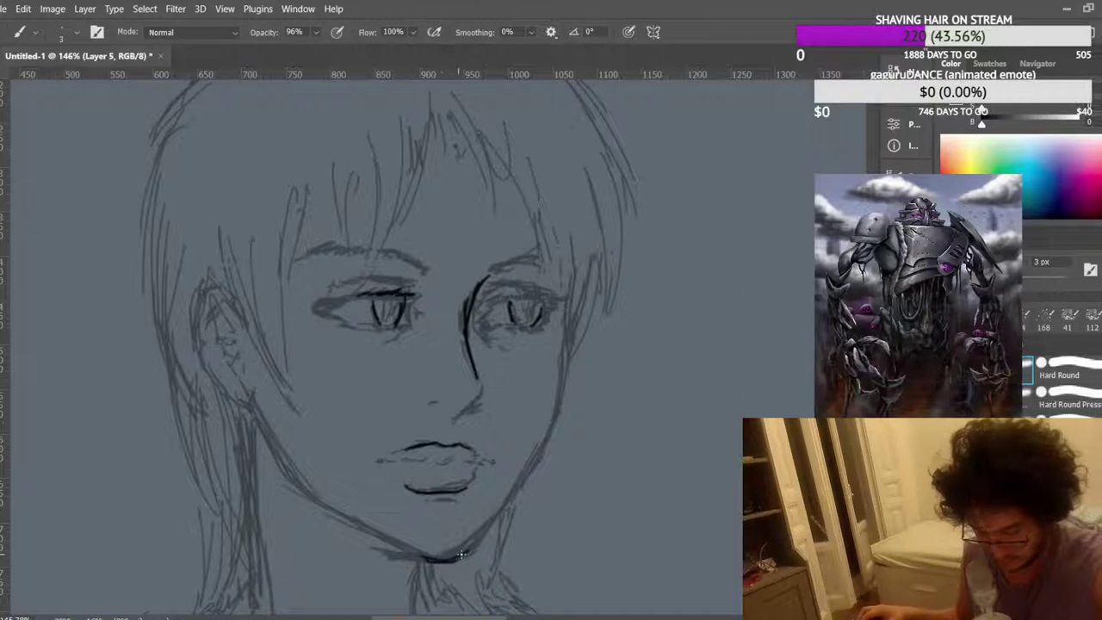
mouse_move(455, 558)
mouse_down()
mouse_move(544, 452)
mouse_move(554, 424)
mouse_move(533, 459)
mouse_move(567, 382)
mouse_move(565, 337)
mouse_up()
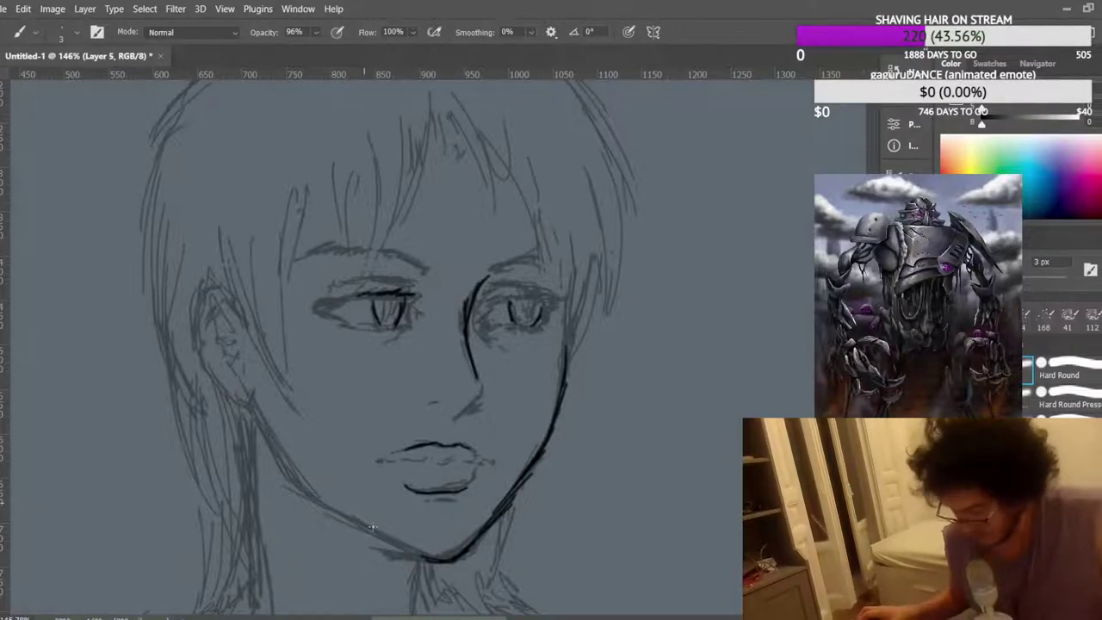
mouse_move(417, 558)
mouse_down()
mouse_move(306, 500)
mouse_move(325, 508)
mouse_move(269, 447)
mouse_up()
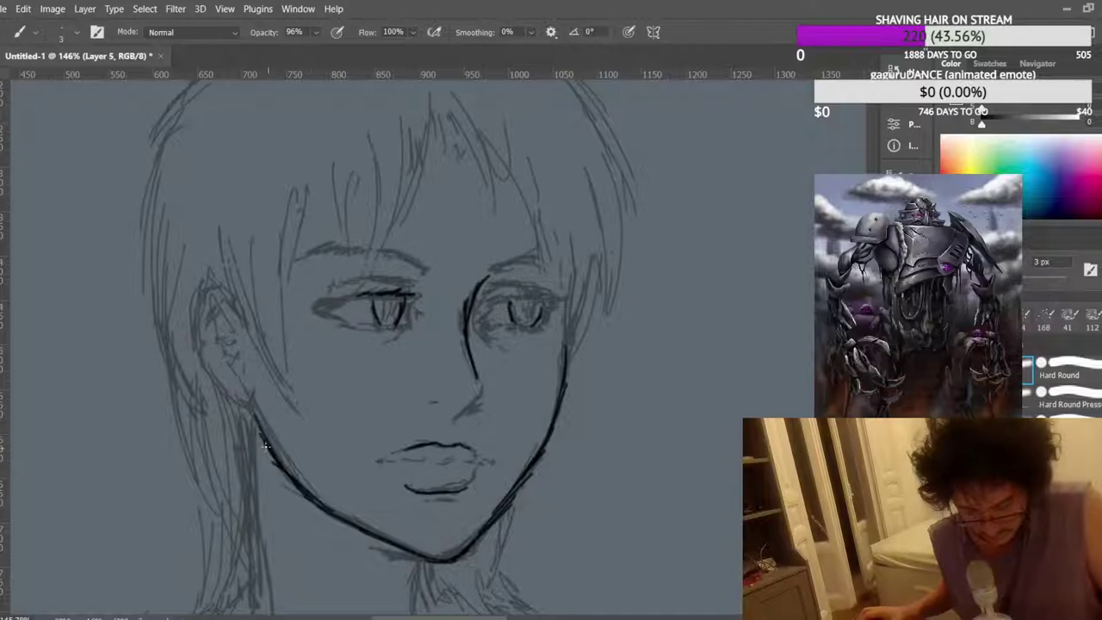
scroll(437, 367, down, 4)
scroll(439, 404, up, 5)
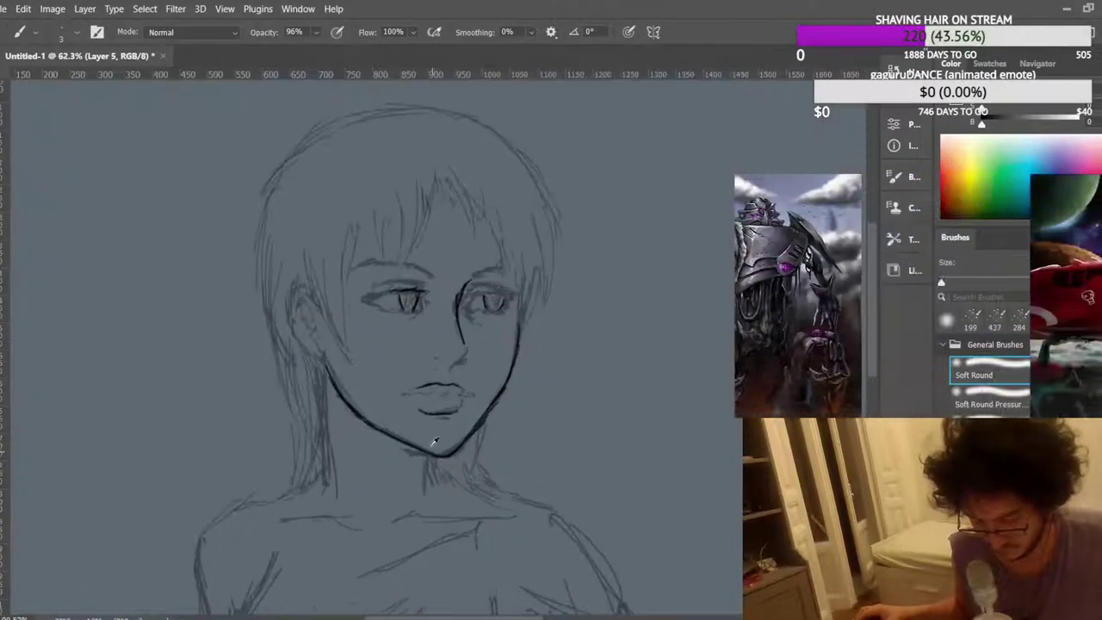
Ink thick upper lid lines on both eyes, darkening the outer corners over the faded sketch.
scroll(509, 216, up, 1)
mouse_move(361, 249)
mouse_down()
mouse_move(397, 263)
mouse_move(390, 282)
mouse_move(398, 257)
mouse_up()
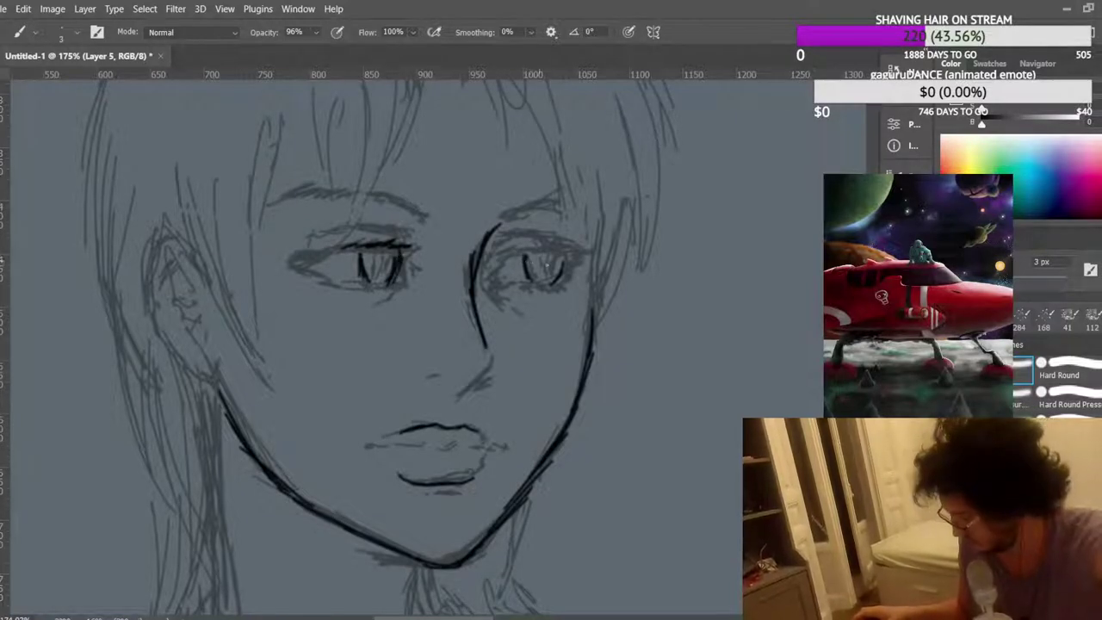
mouse_move(554, 255)
mouse_down()
mouse_move(504, 263)
mouse_move(539, 243)
mouse_move(537, 253)
mouse_move(585, 248)
mouse_move(549, 241)
mouse_up()
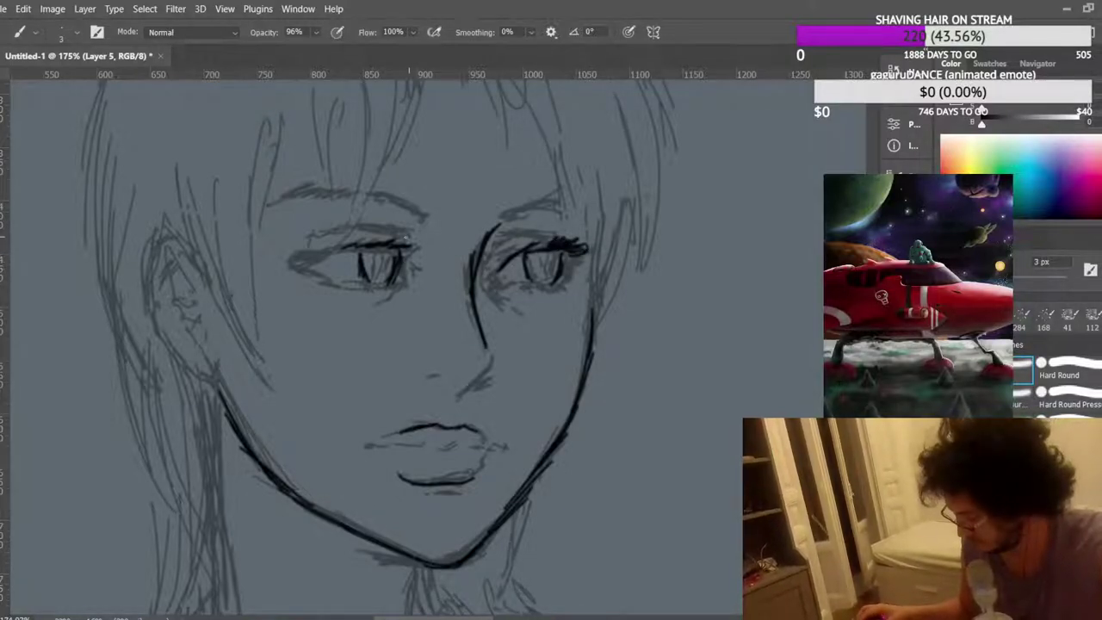
mouse_move(342, 248)
mouse_down()
mouse_move(291, 252)
mouse_move(353, 244)
mouse_up()
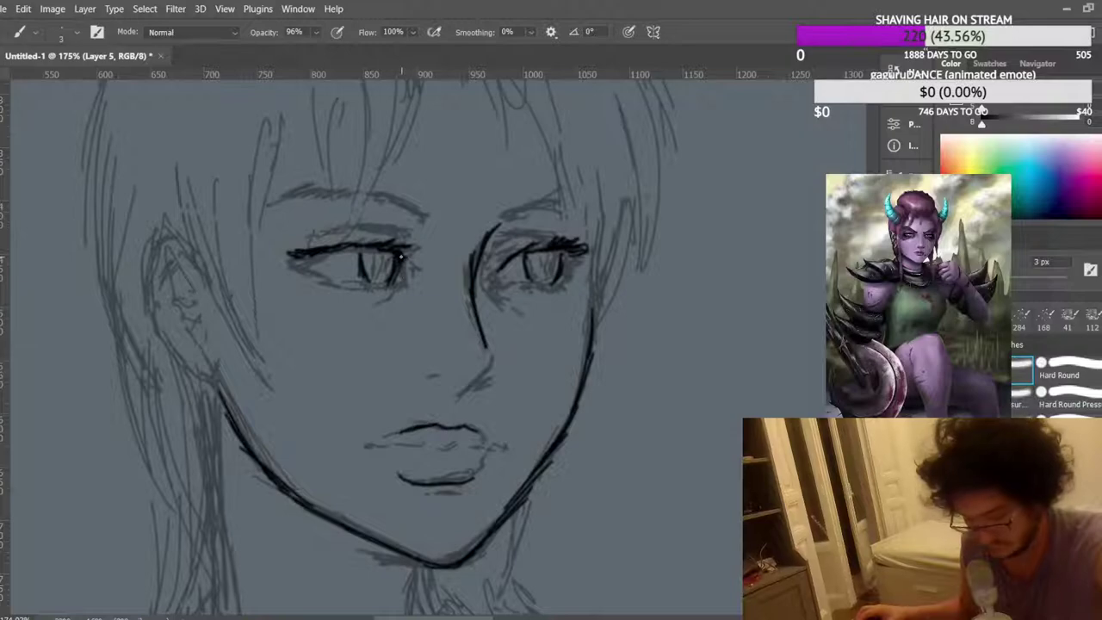
Ink the inner corners and lower lid lines of both eyes, adding short lashes along the near eye's lower lid.
mouse_move(401, 268)
mouse_down()
mouse_move(410, 286)
mouse_move(396, 287)
mouse_up()
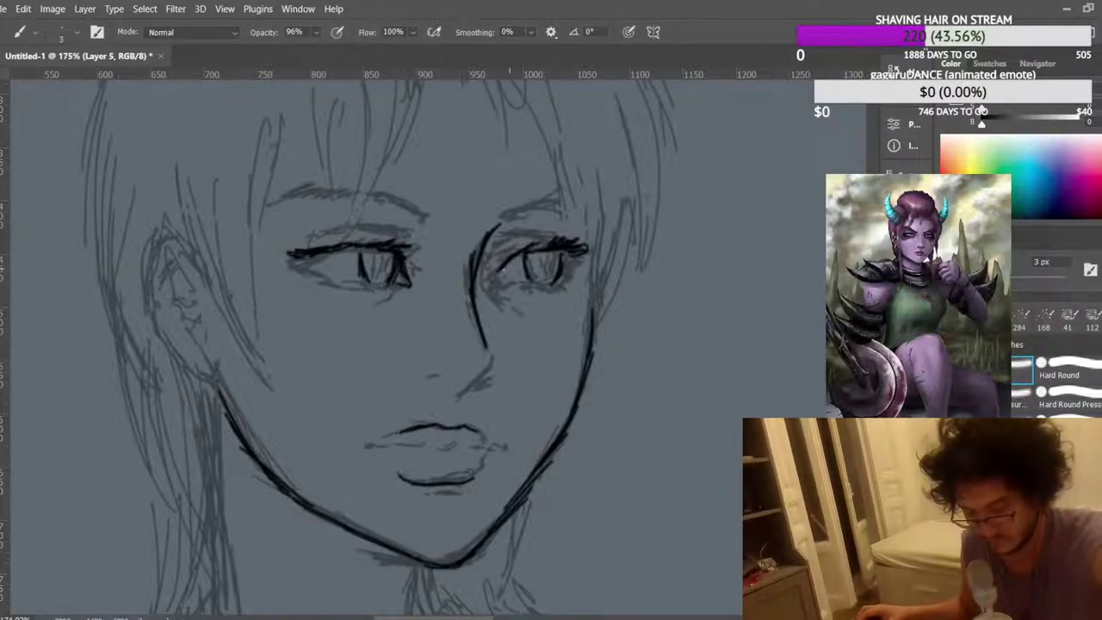
drag(528, 252, 499, 277)
mouse_move(504, 276)
mouse_down()
mouse_move(494, 287)
mouse_move(534, 287)
mouse_move(564, 277)
mouse_move(571, 259)
mouse_up()
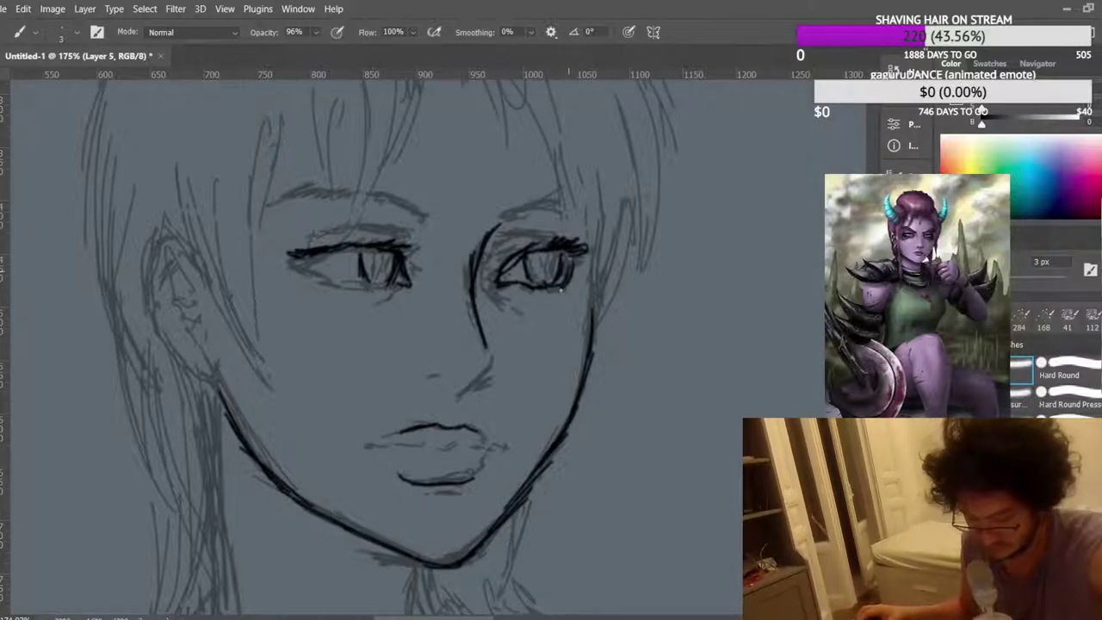
mouse_move(296, 258)
mouse_down()
mouse_move(321, 287)
mouse_move(394, 285)
mouse_up()
scroll(464, 280, up, 2)
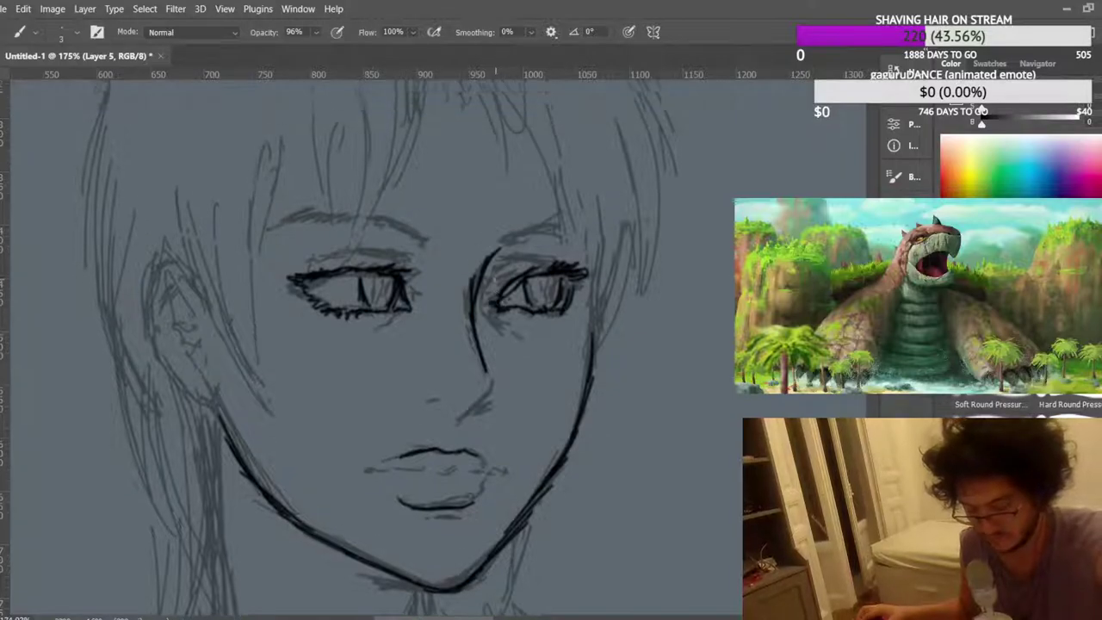
Ink the eyelid creases above both eyes and reinforce the near eye's upper lid line.
mouse_move(344, 272)
mouse_down()
mouse_move(317, 272)
mouse_move(401, 272)
mouse_up()
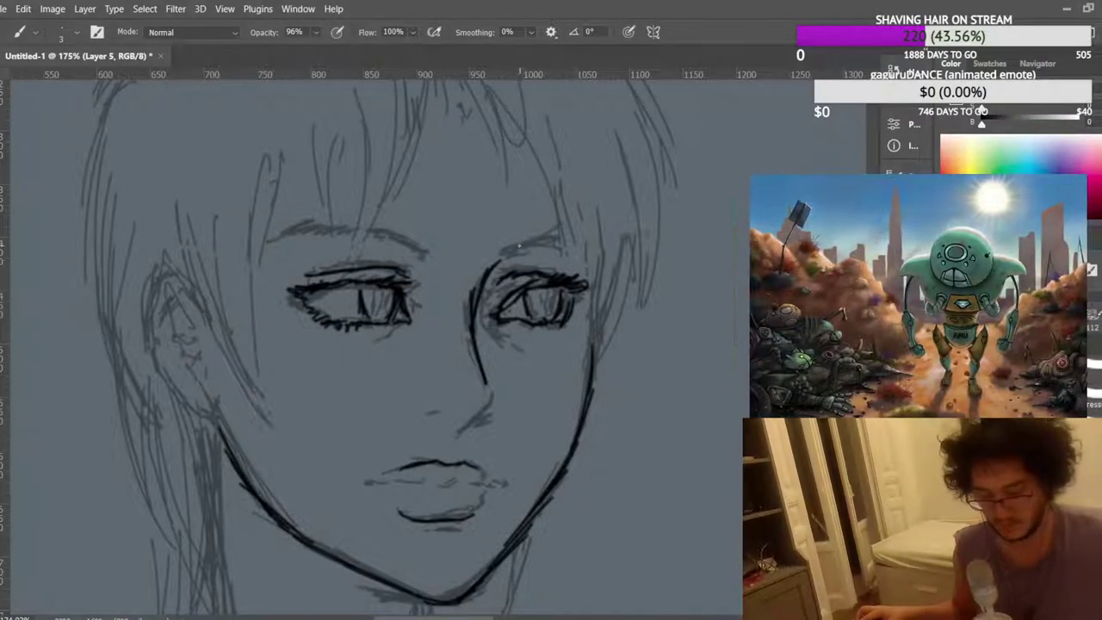
scroll(497, 282, down, 5)
scroll(503, 202, down, 4)
scroll(224, 285, up, 6)
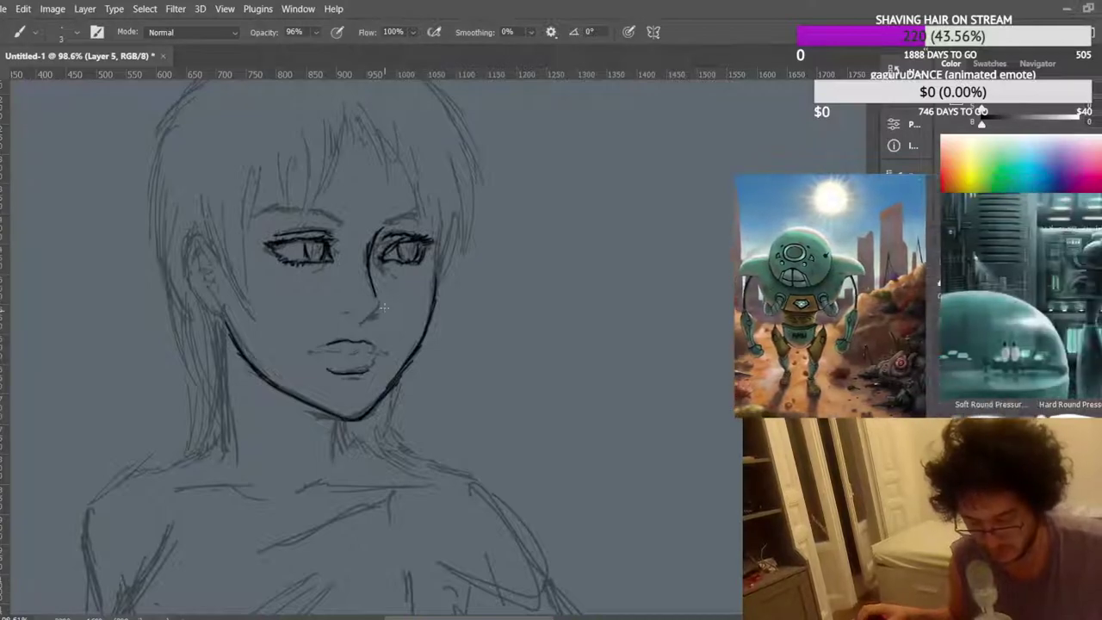
scroll(327, 213, up, 2)
scroll(327, 212, up, 3)
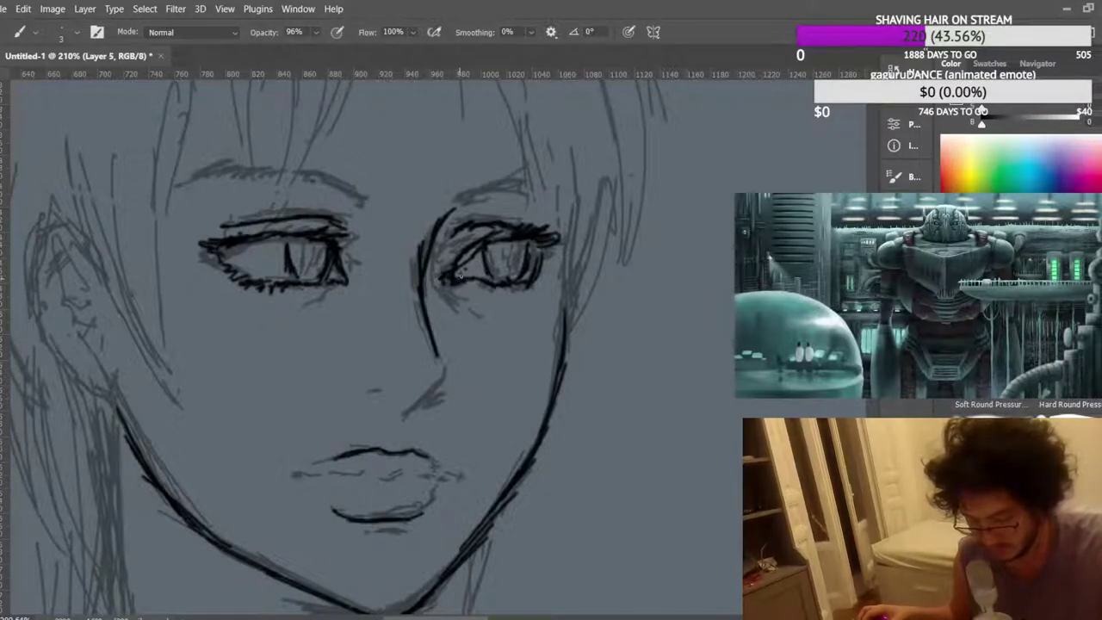
scroll(451, 291, up, 2)
drag(262, 241, 331, 240)
scroll(373, 241, up, 1)
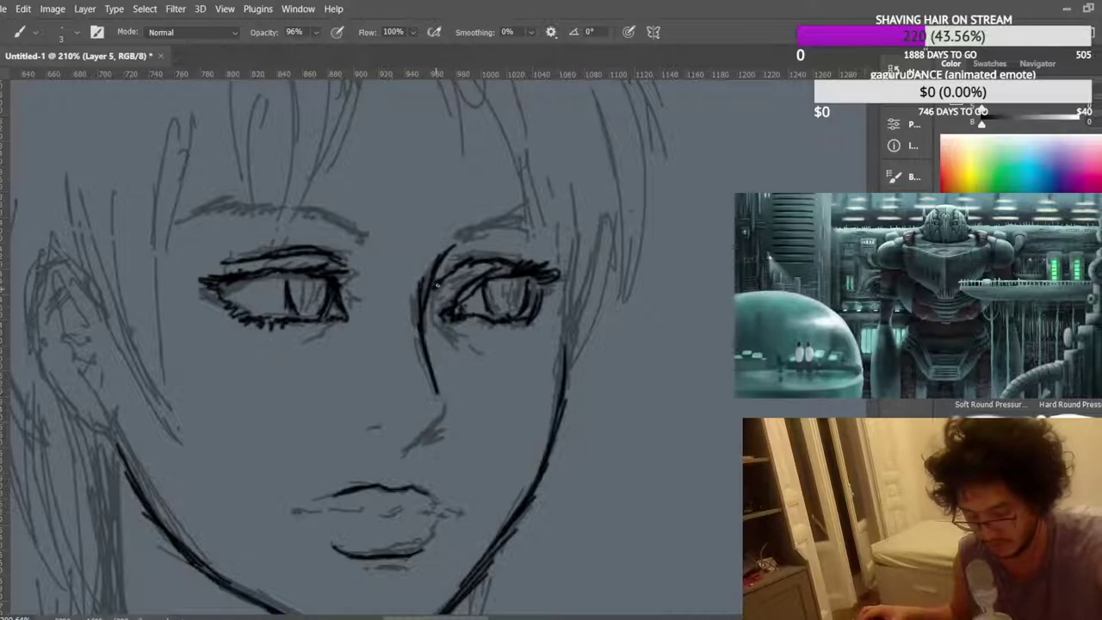
Flip the canvas, lengthen the nose line toward the tip, and extend the far cheek contour up past the eye to the temple.
scroll(453, 260, down, 5)
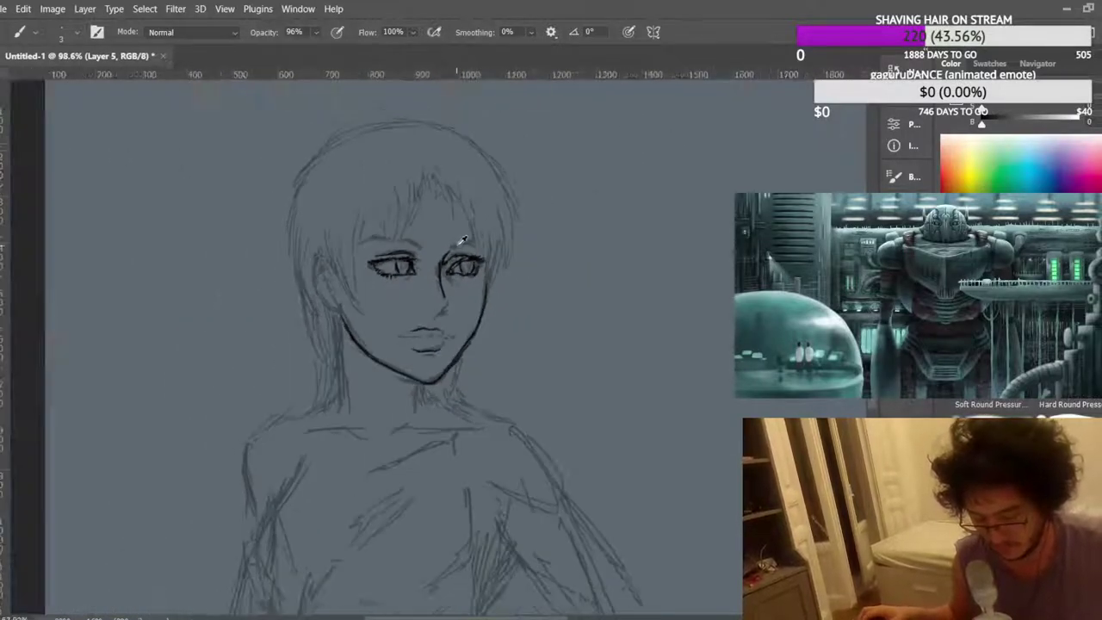
scroll(586, 275, up, 4)
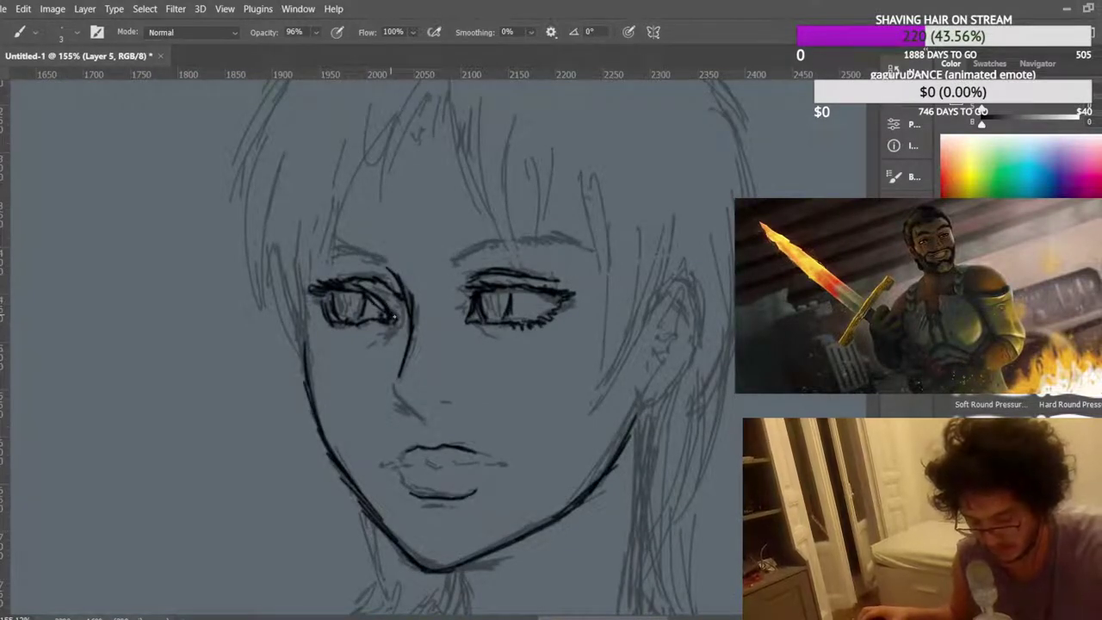
scroll(445, 328, up, 2)
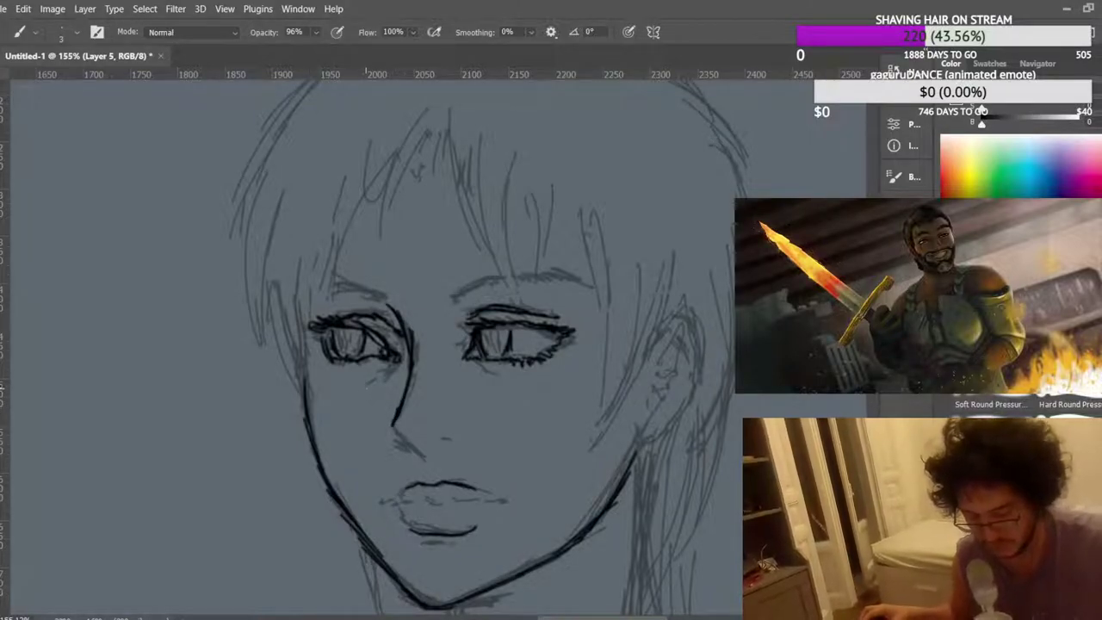
scroll(375, 341, down, 1)
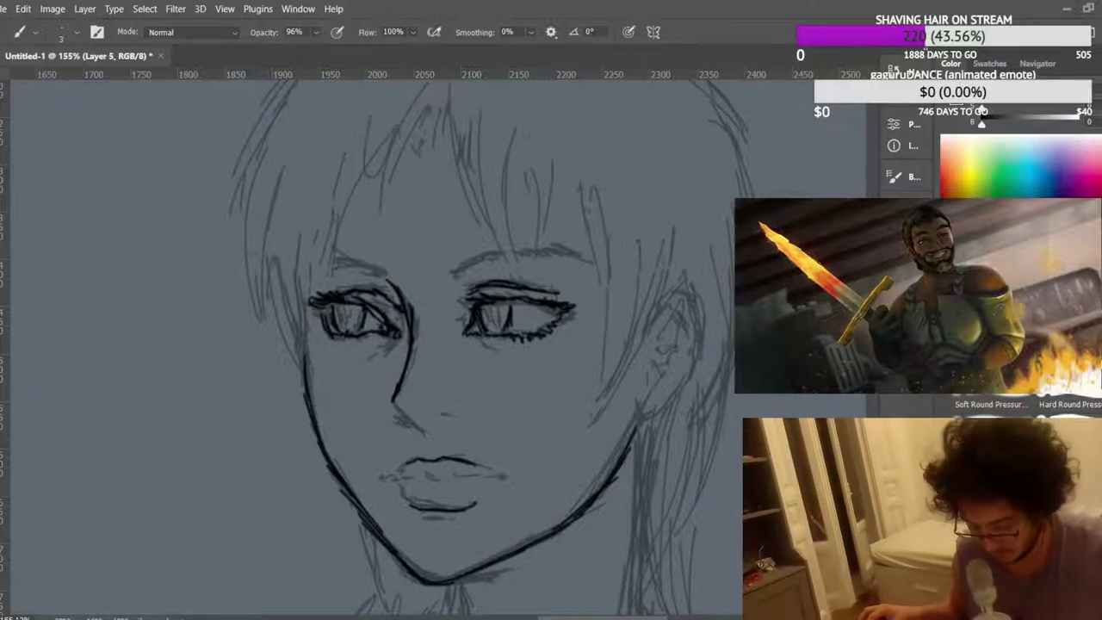
scroll(454, 344, down, 1)
scroll(454, 345, up, 1)
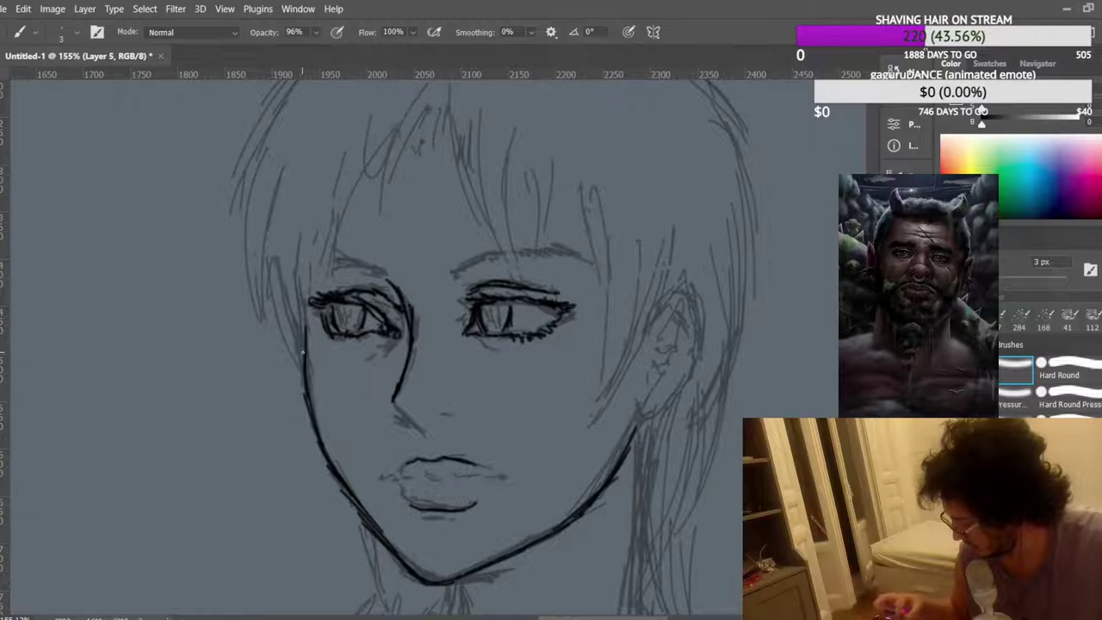
drag(301, 349, 298, 279)
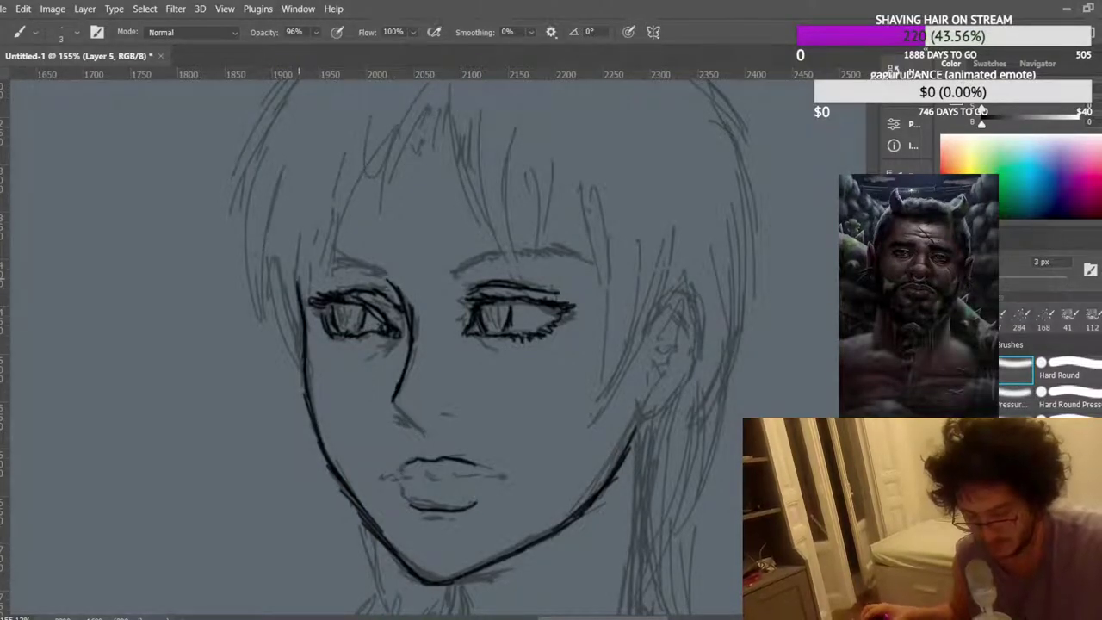
Ink the neck with a short curved line below the chin and a long thick line from the near jaw corner downward.
scroll(423, 265, down, 9)
scroll(474, 396, up, 9)
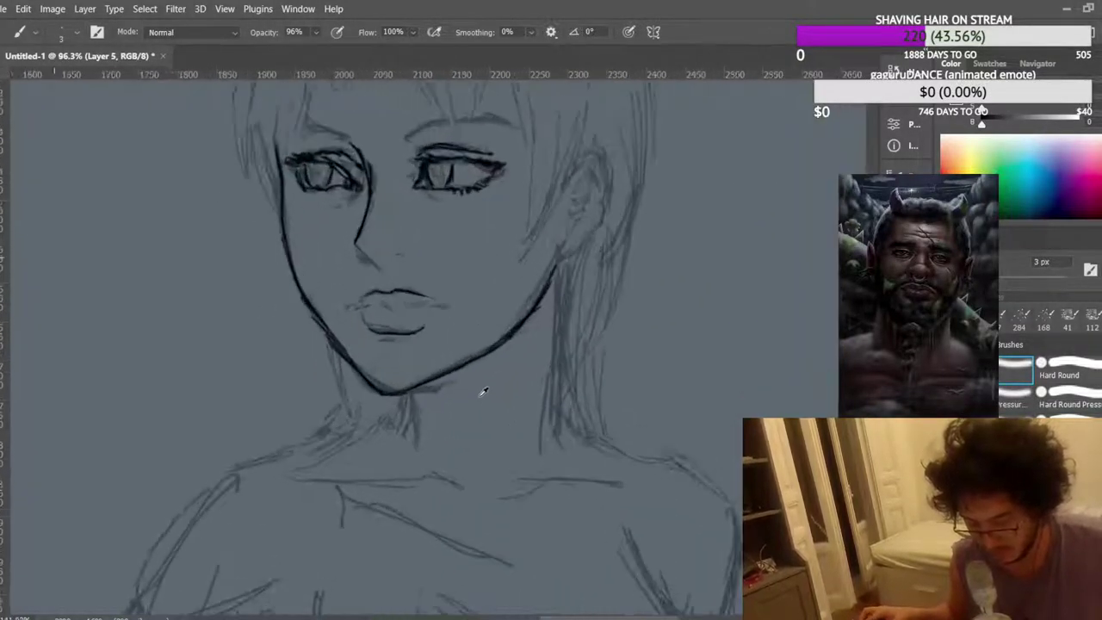
scroll(445, 343, up, 2)
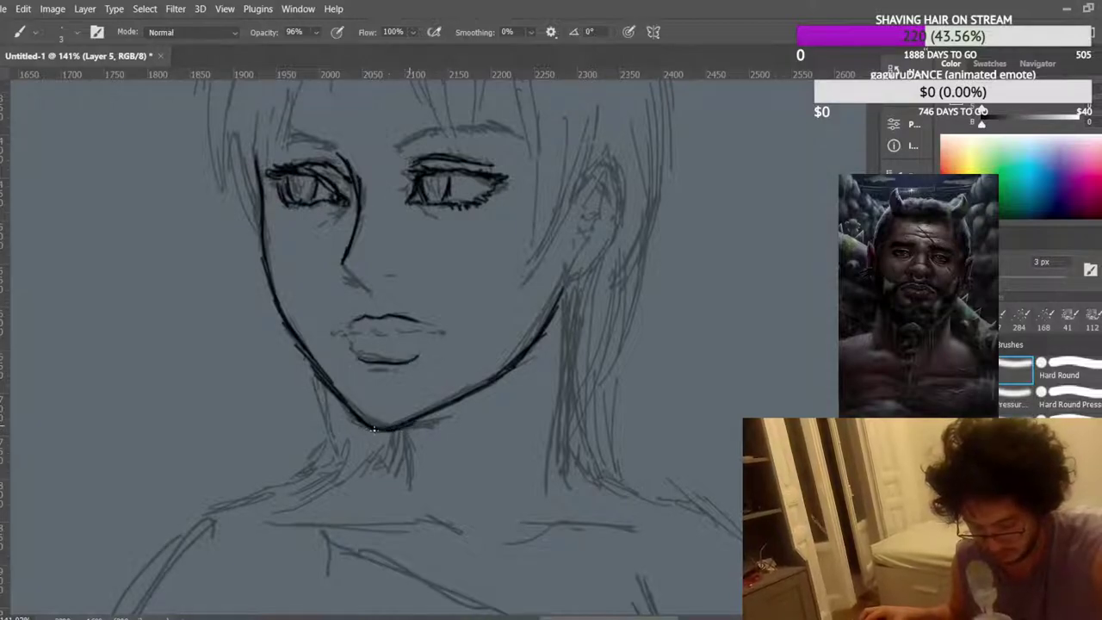
scroll(421, 393, up, 4)
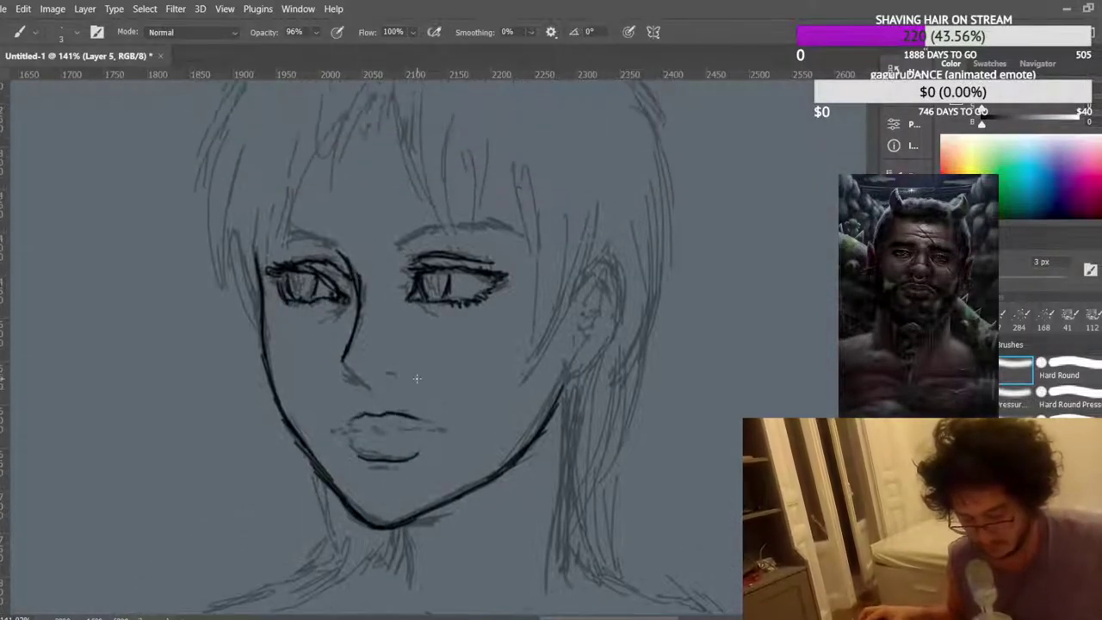
scroll(421, 393, down, 2)
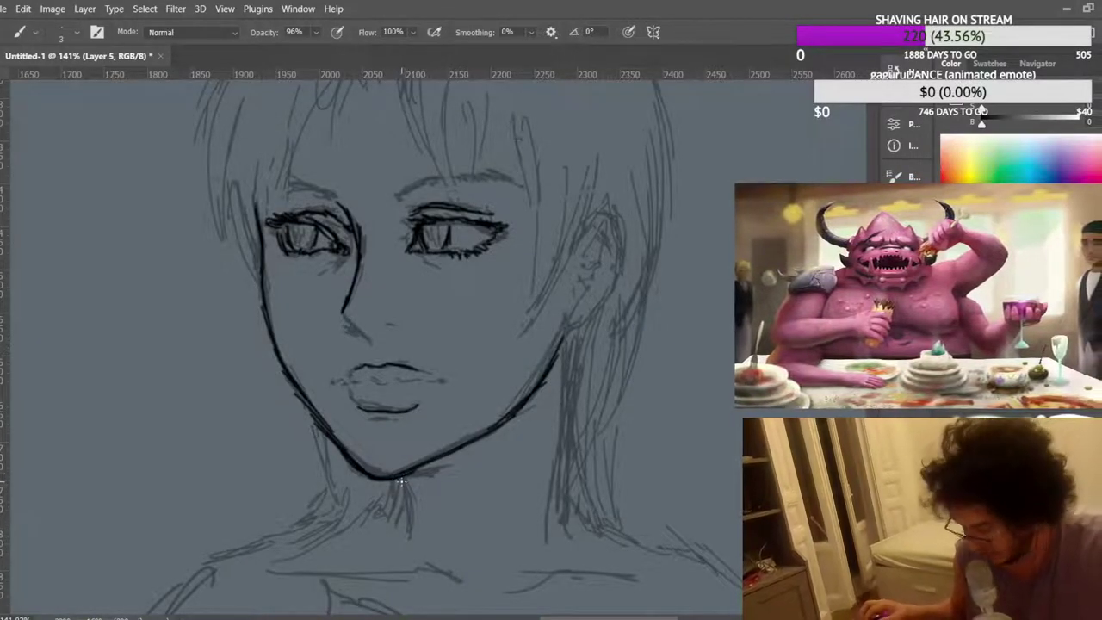
drag(393, 484, 382, 522)
scroll(392, 489, up, 2)
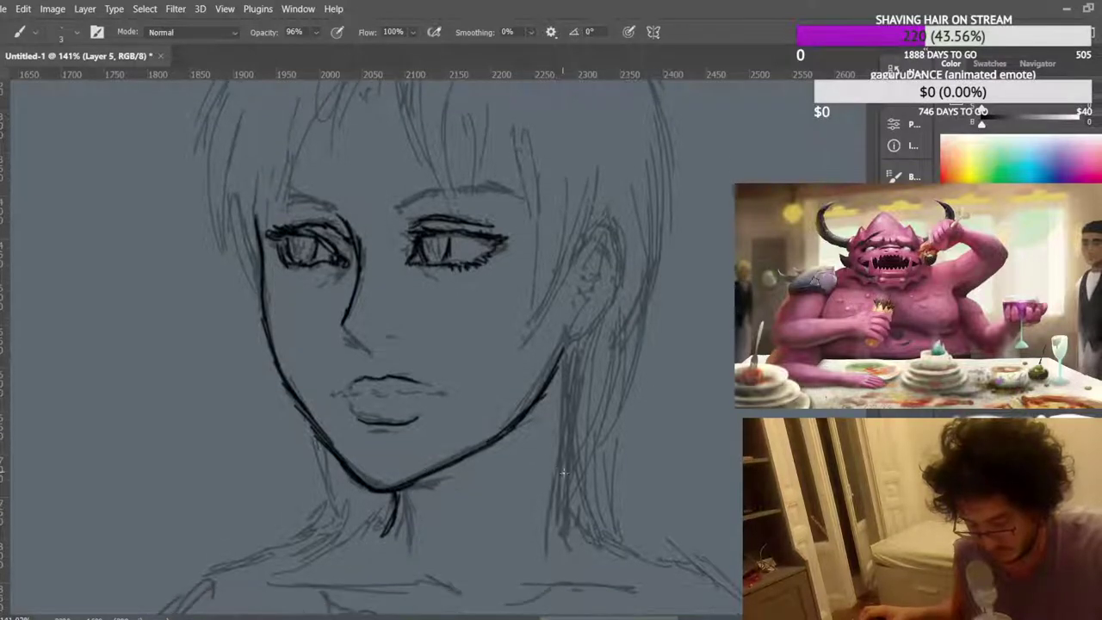
drag(562, 478, 558, 527)
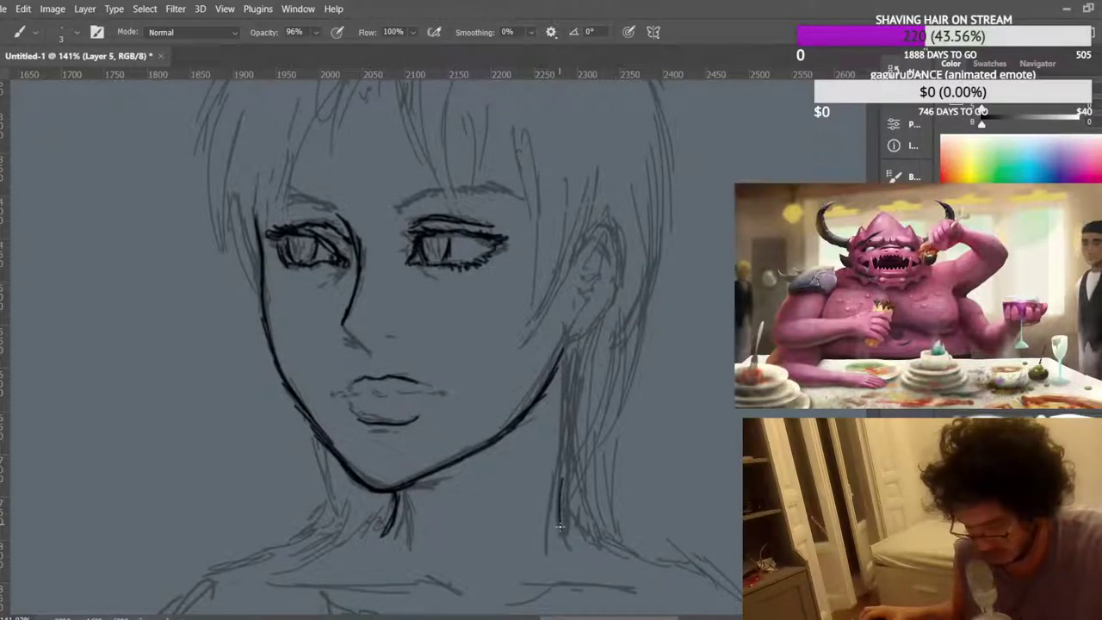
mouse_move(566, 424)
mouse_down()
mouse_move(556, 492)
mouse_move(558, 480)
mouse_up()
drag(570, 369, 561, 459)
drag(574, 341, 560, 533)
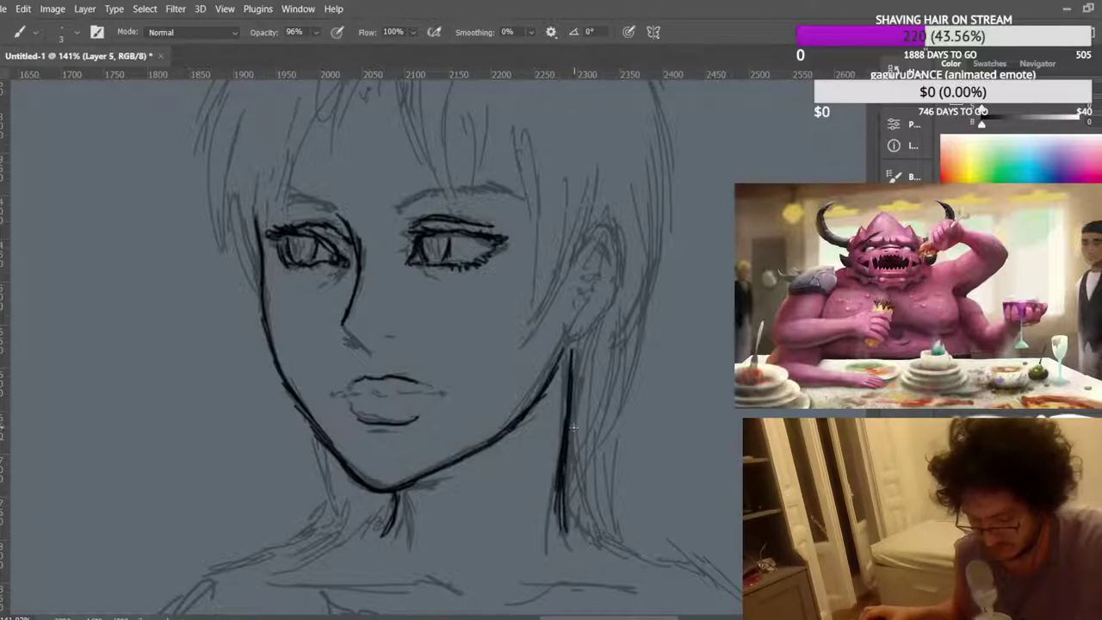
Flip the canvas back and ink the under-eye creases below both eyes, touching up the near eye's upper lid crease.
scroll(542, 347, down, 5)
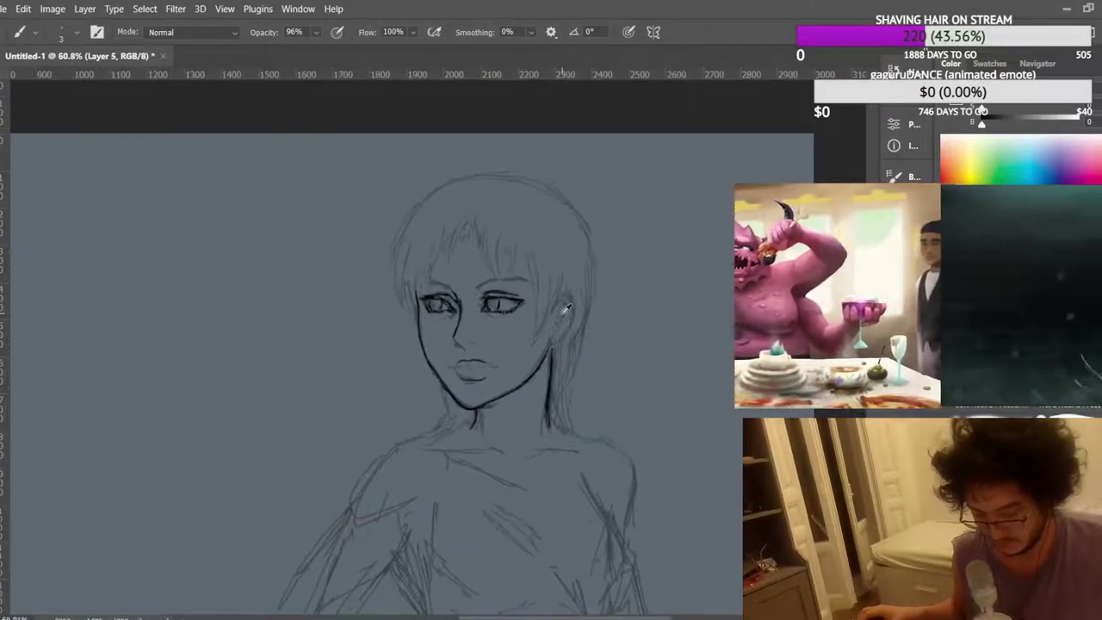
scroll(562, 299, right, 5)
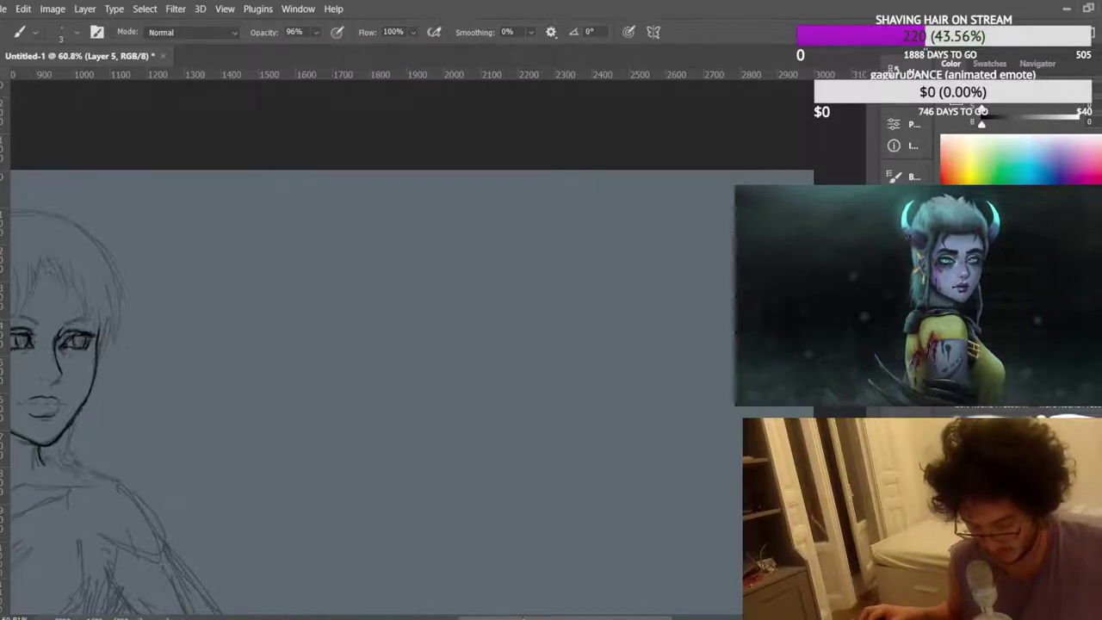
scroll(392, 305, left, 4)
scroll(392, 306, up, 4)
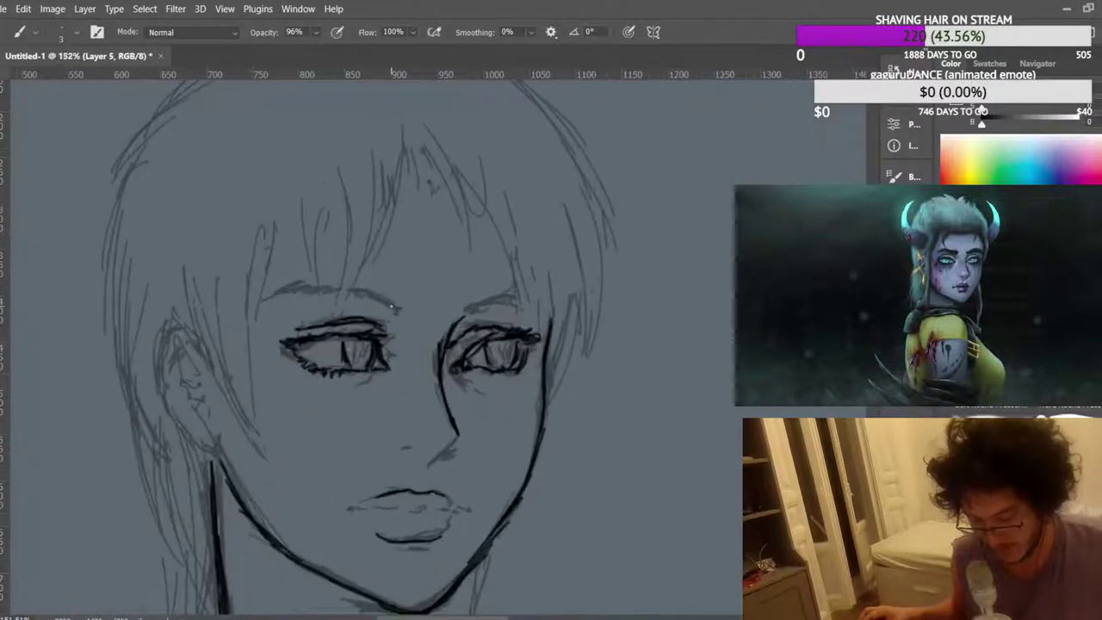
scroll(392, 306, down, 1)
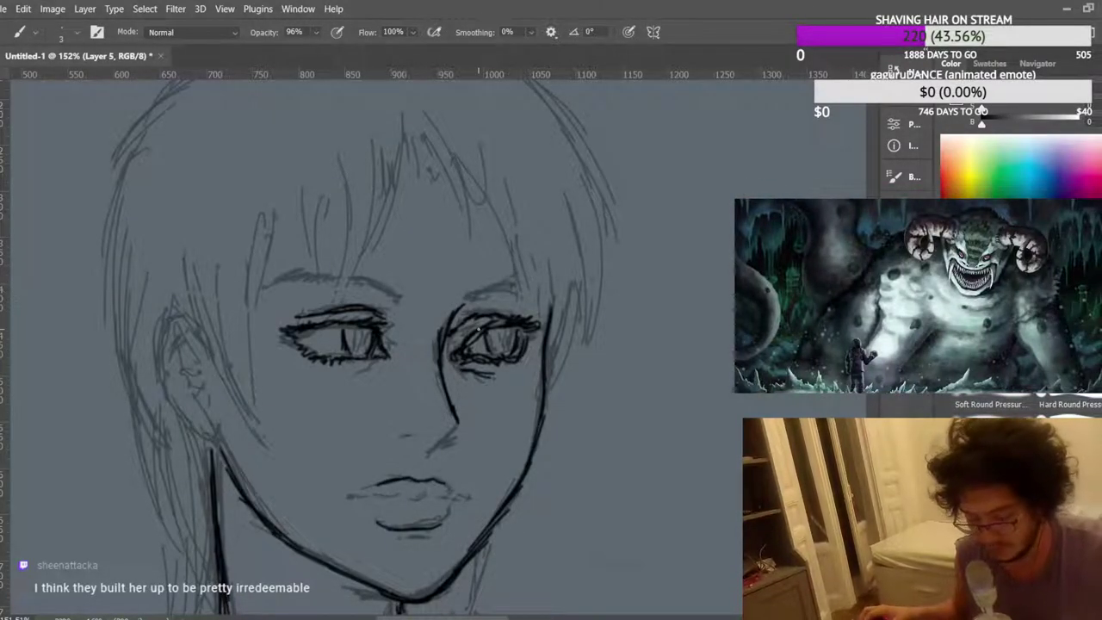
mouse_move(385, 368)
mouse_down()
mouse_move(344, 384)
mouse_move(397, 368)
mouse_up()
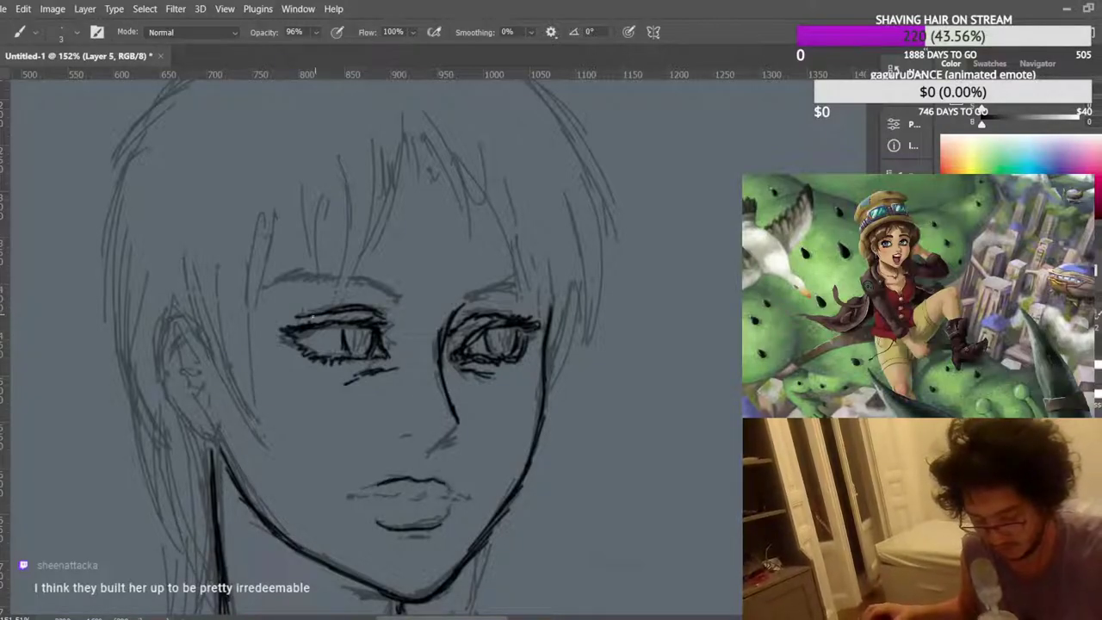
drag(317, 311, 363, 307)
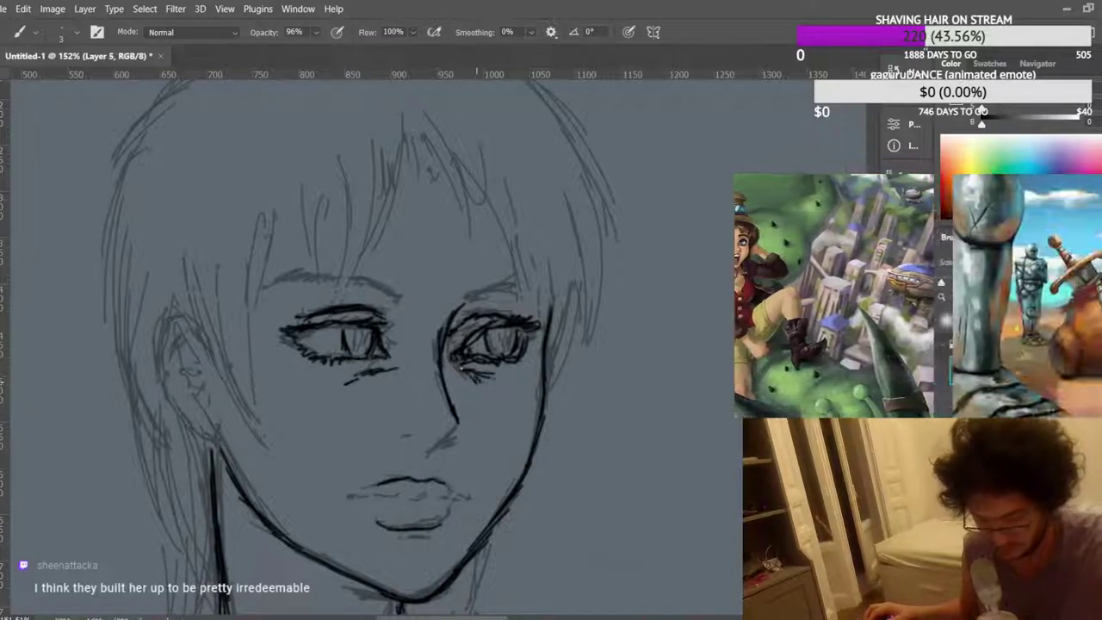
scroll(440, 316, down, 5)
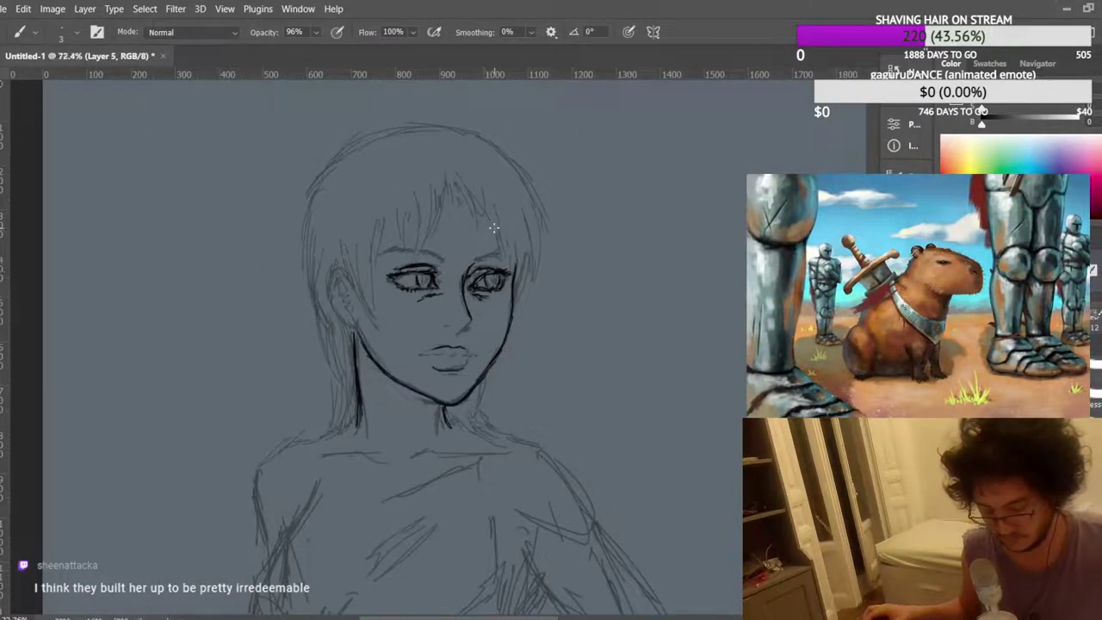
scroll(494, 228, up, 2)
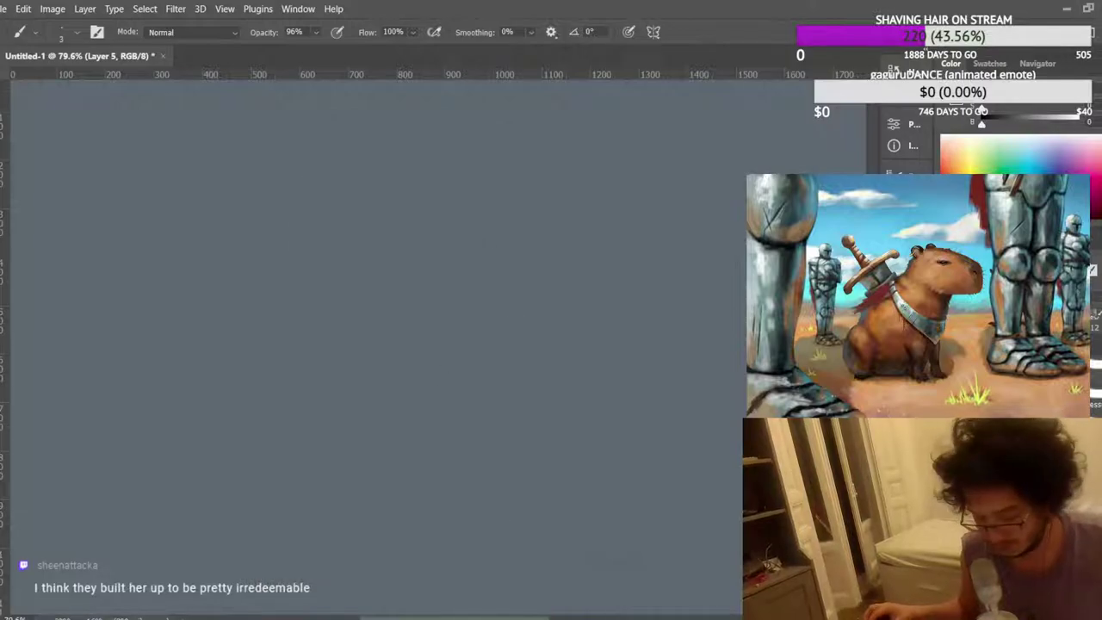
Erase part of the crease below the far eye with the brush in Clear mode, and retouch its upper lid in Normal mode.
scroll(511, 274, up, 5)
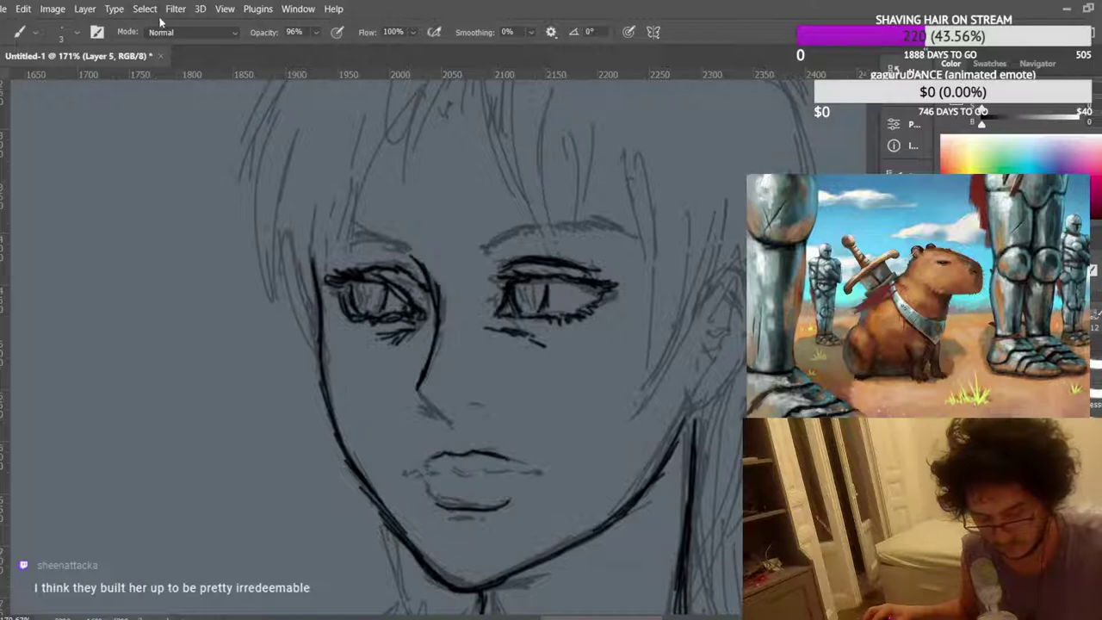
key(shift+alt+r)
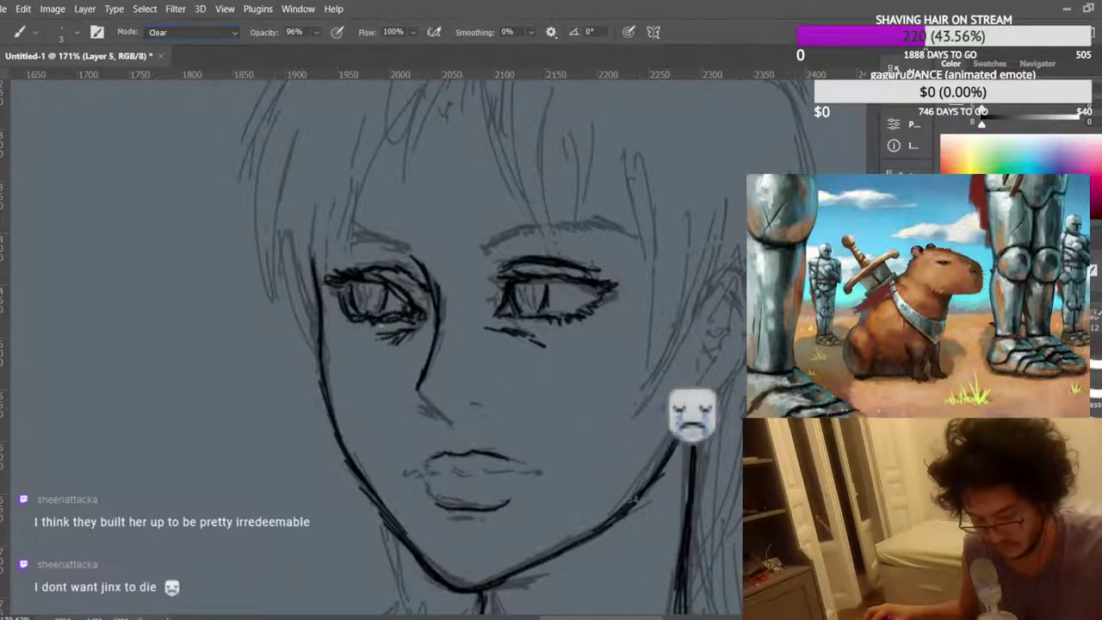
drag(395, 331, 408, 327)
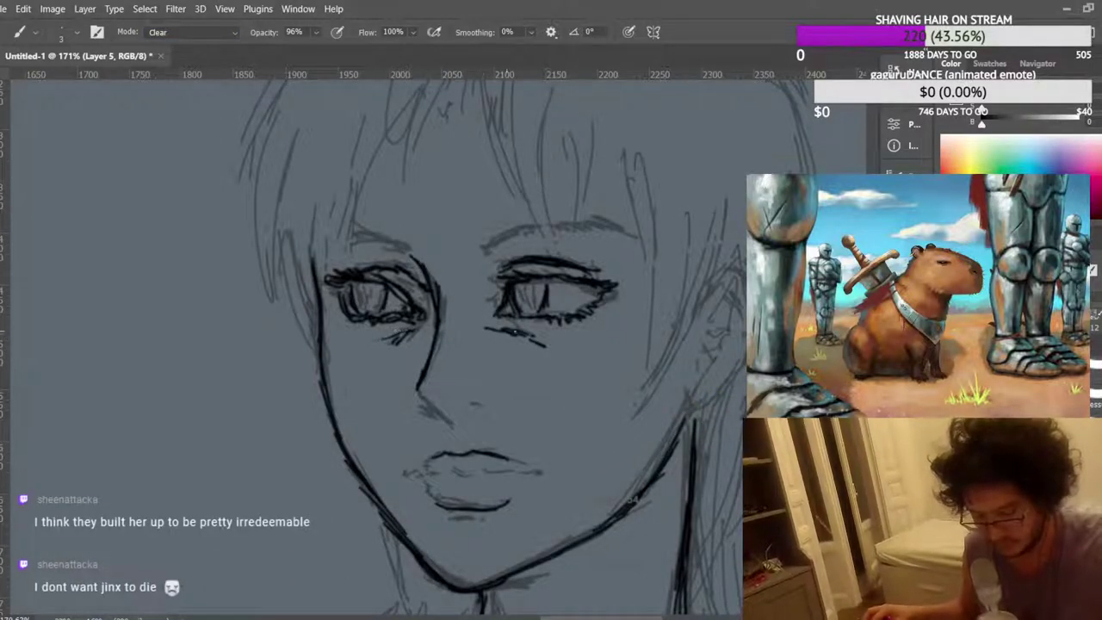
scroll(471, 271, up, 2)
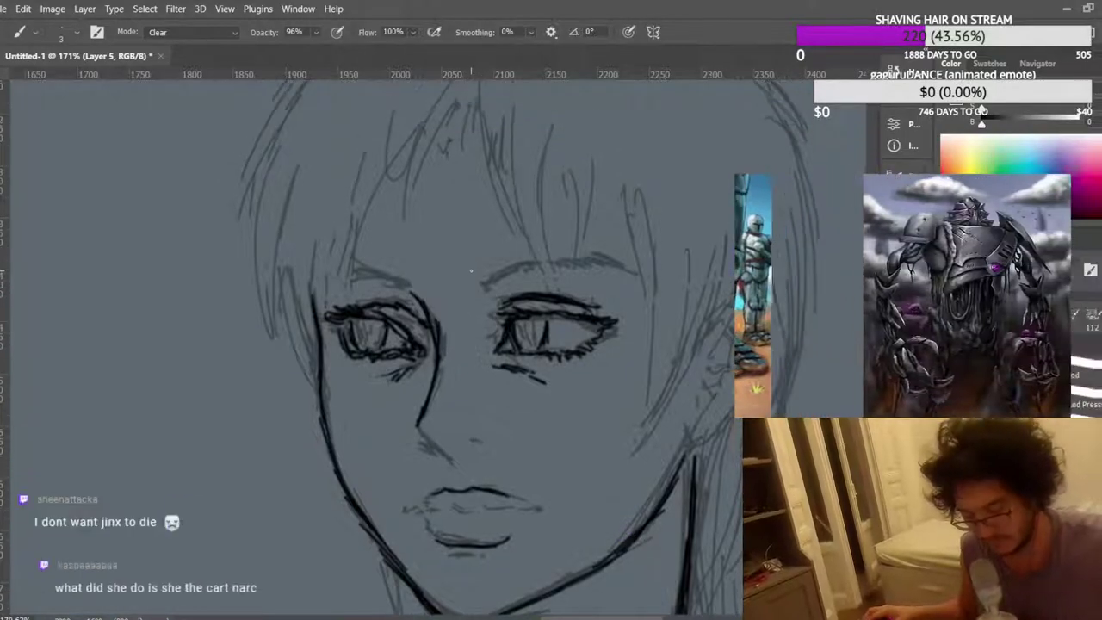
scroll(471, 270, down, 3)
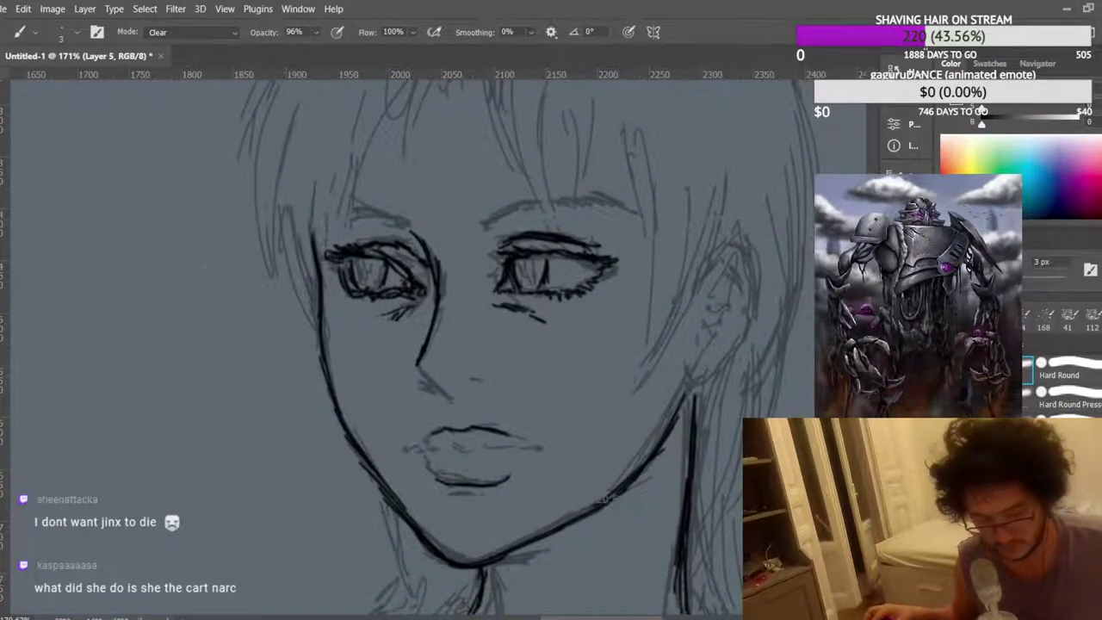
click(203, 31)
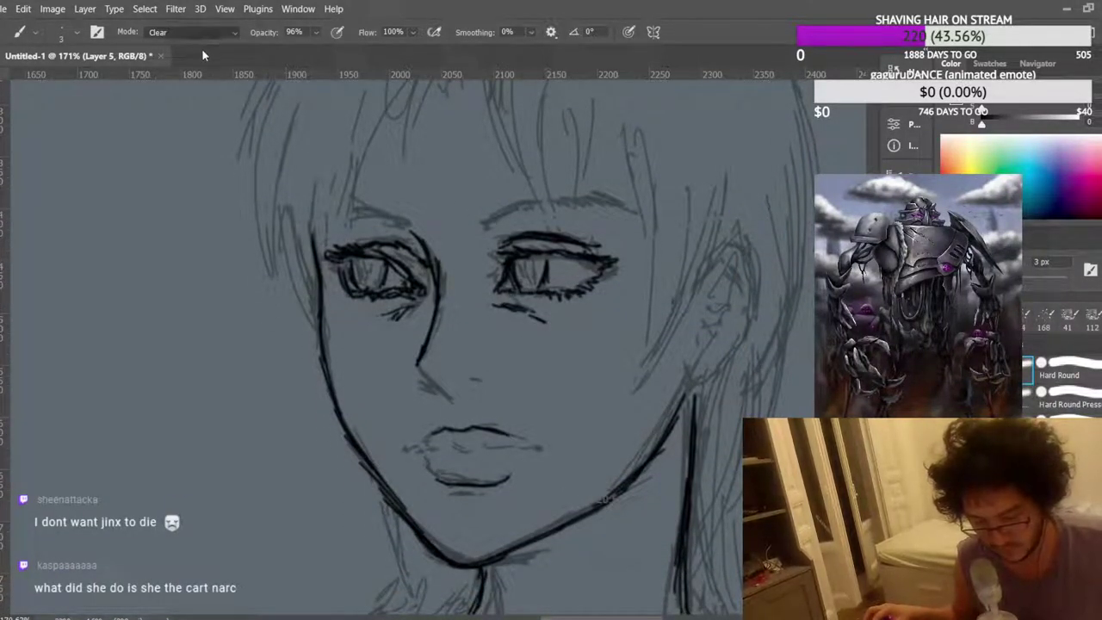
click(201, 49)
drag(358, 245, 412, 245)
Ink the inner part of the near eyebrow with a thick dark stroke over the sketch.
scroll(479, 223, up, 3)
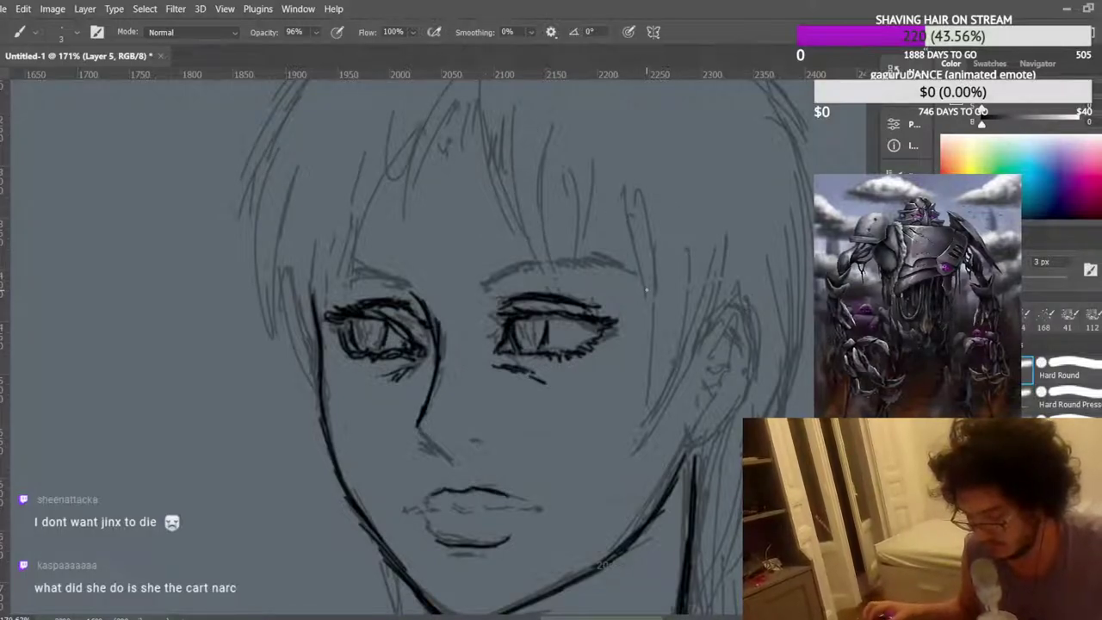
scroll(645, 290, up, 3)
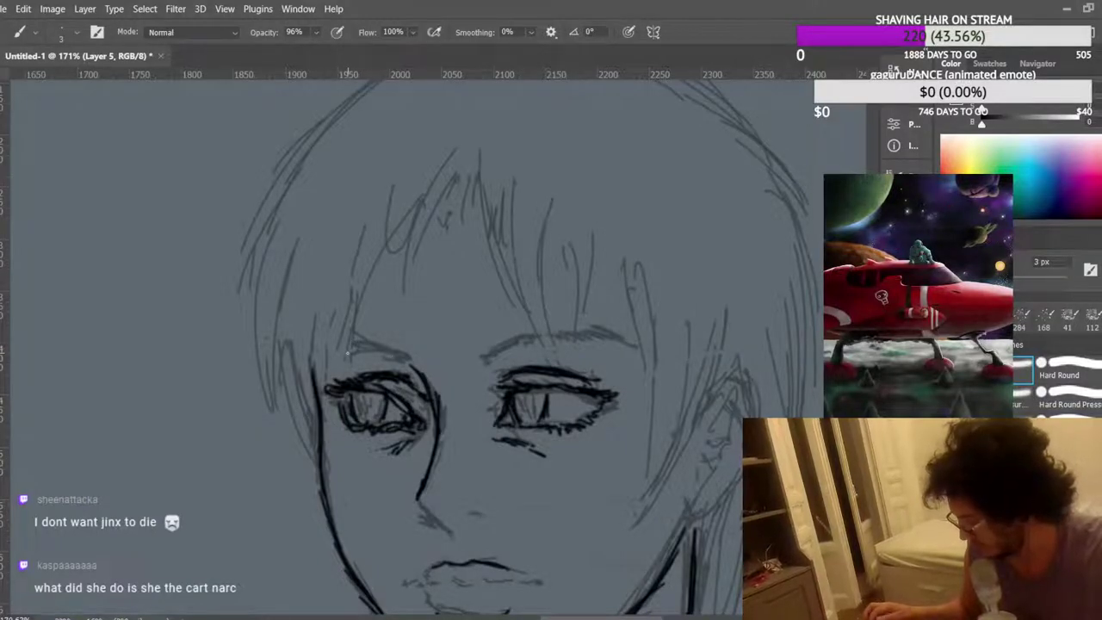
mouse_move(480, 359)
mouse_down()
mouse_move(508, 337)
mouse_move(540, 335)
mouse_up()
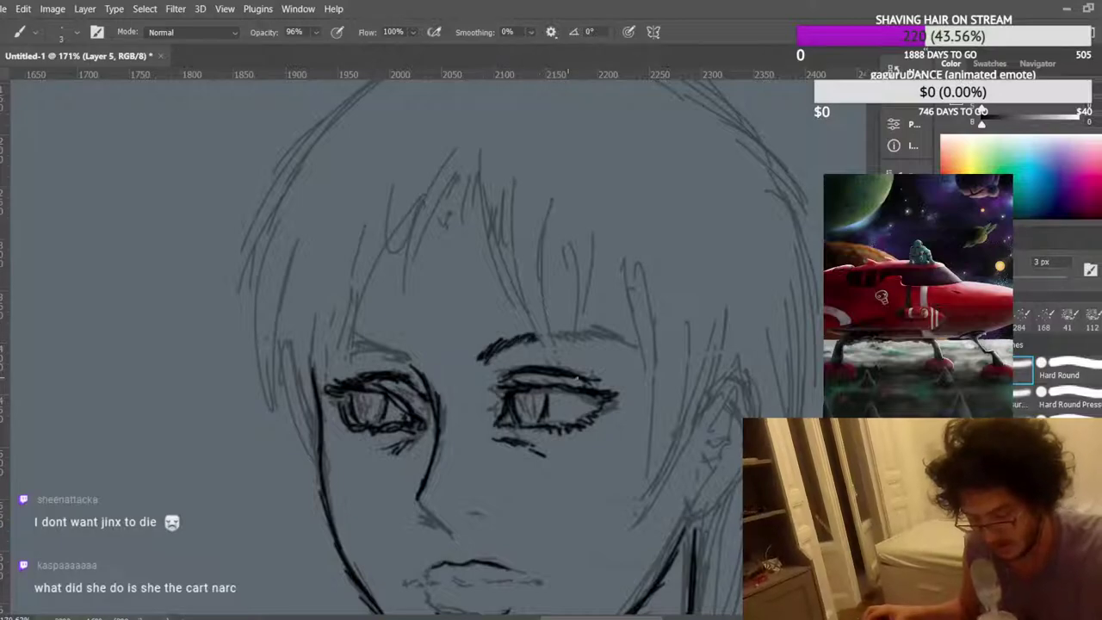
Flip the canvas and thicken the outer edge of the near eye's iris.
scroll(526, 297, down, 6)
scroll(527, 297, up, 4)
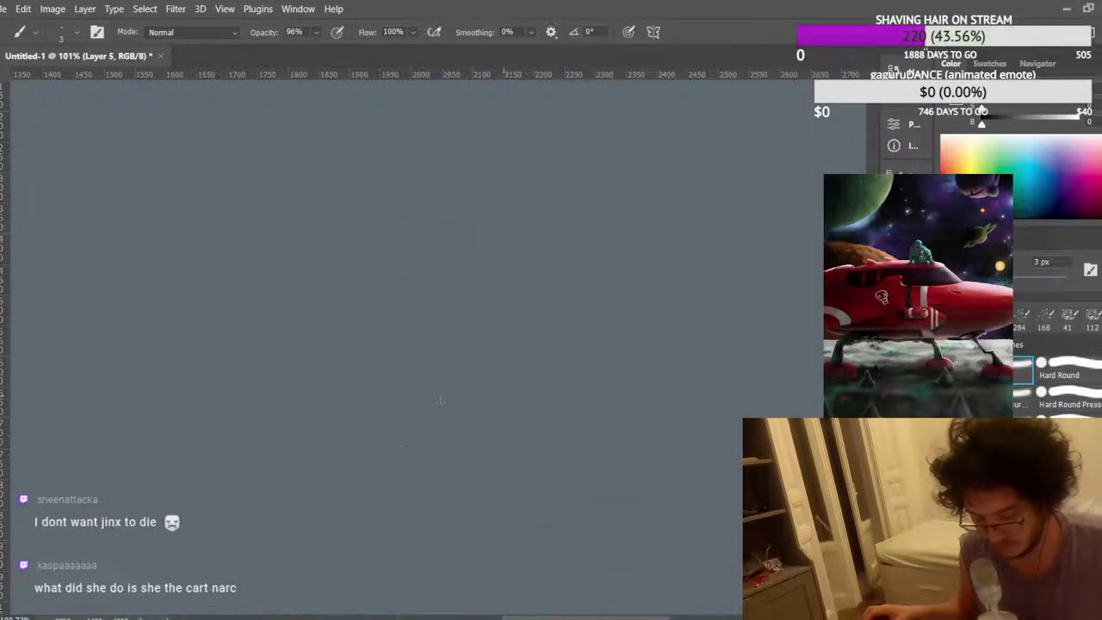
scroll(504, 222, up, 4)
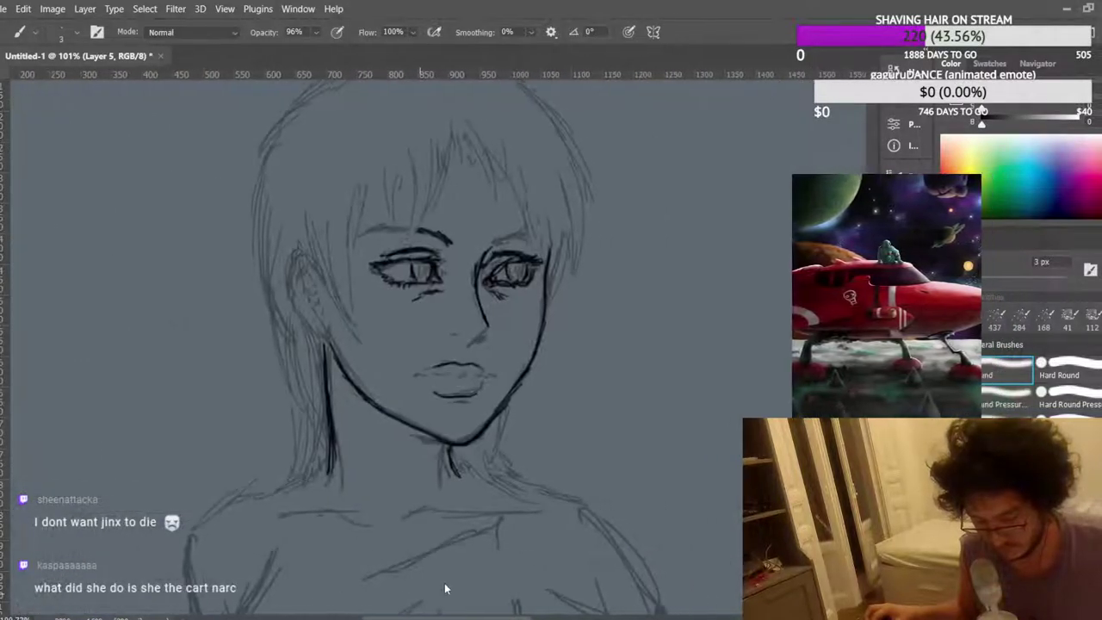
scroll(504, 222, up, 1)
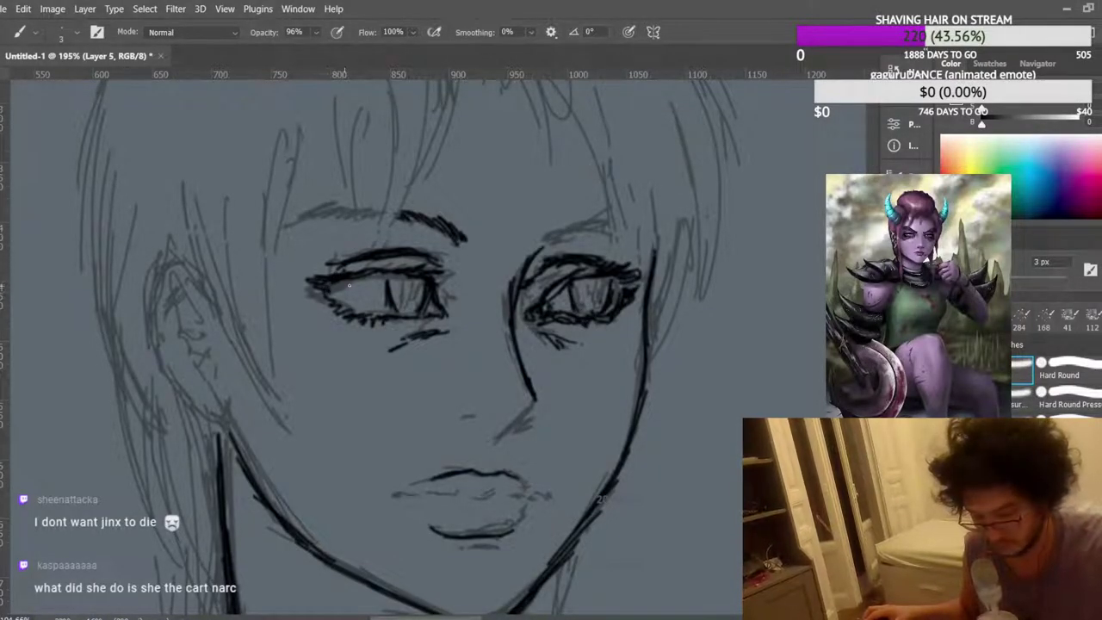
drag(387, 303, 384, 282)
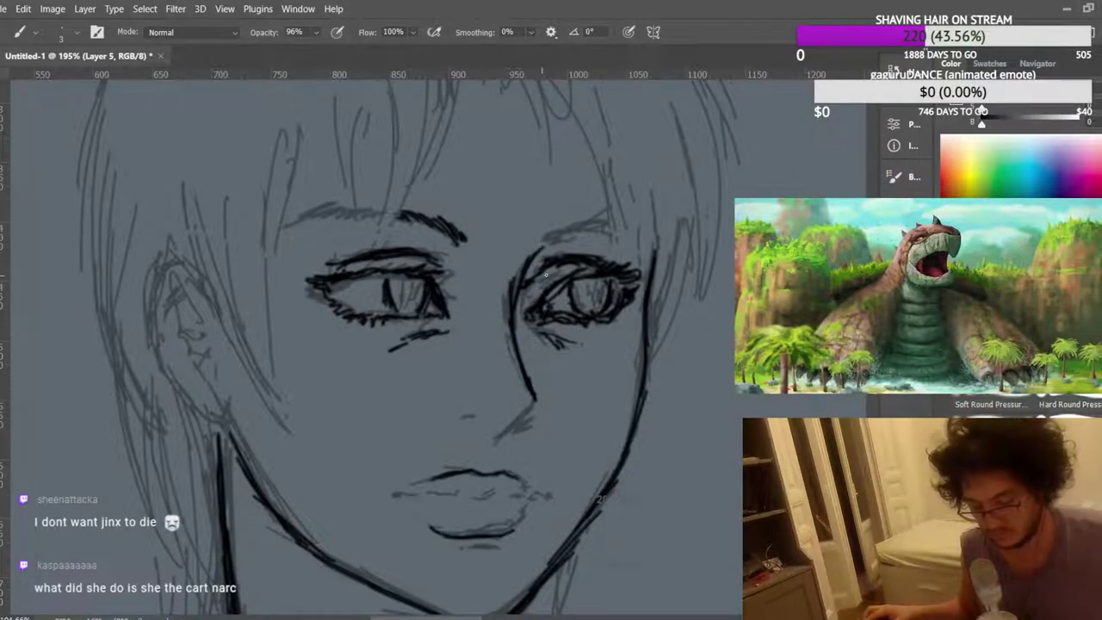
Clear all the inked face and neck lines, keeping only the underlying sketch.
scroll(546, 273, down, 6)
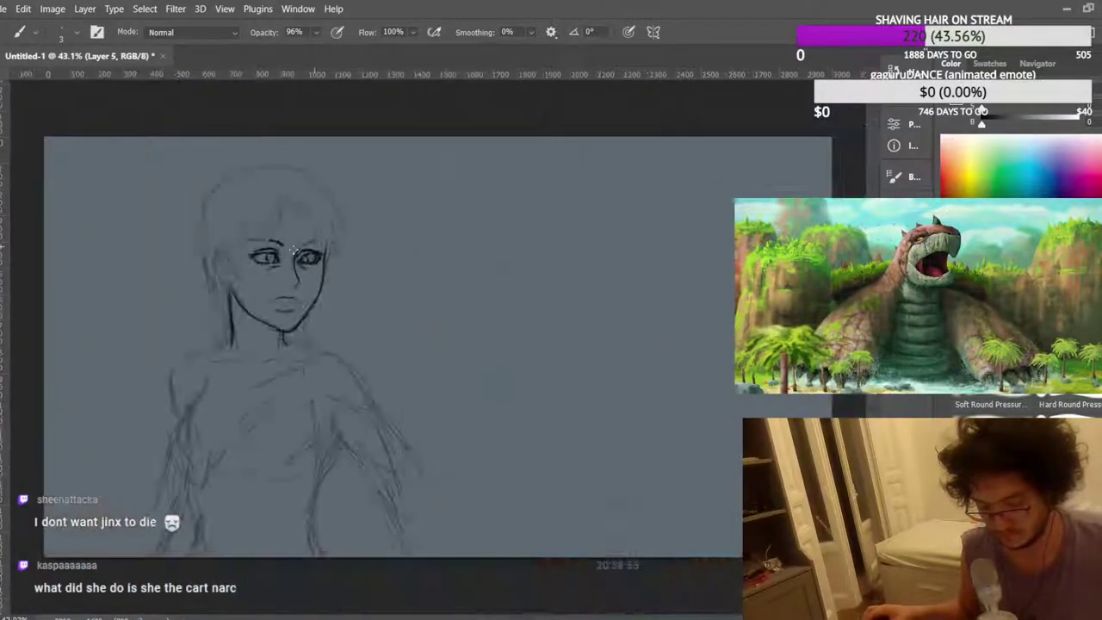
scroll(303, 249, up, 4)
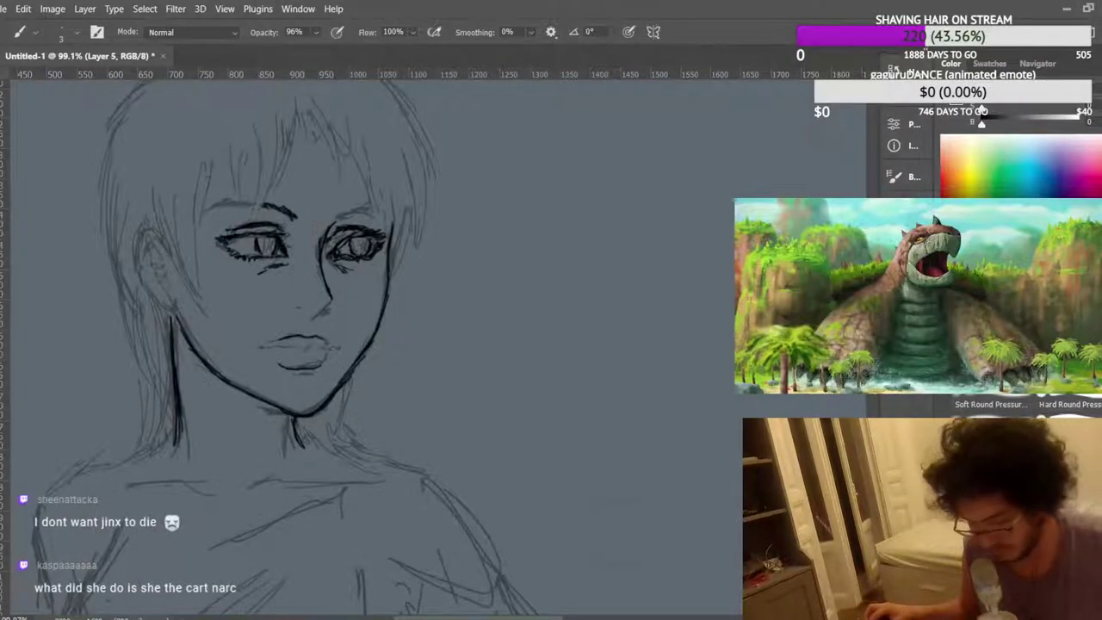
key(Delete)
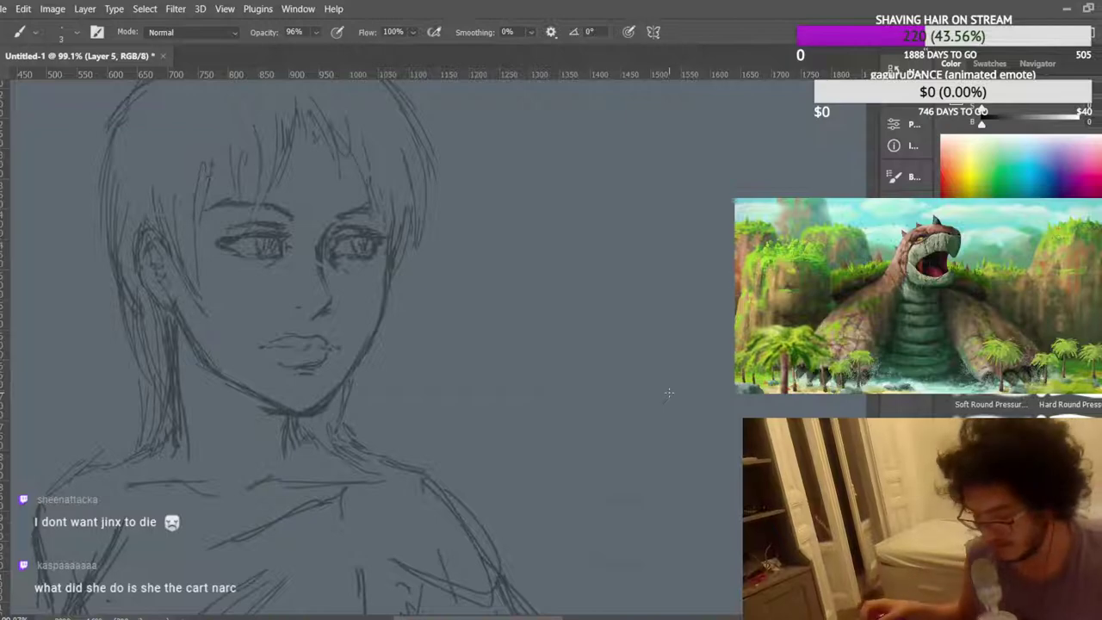
scroll(284, 250, up, 4)
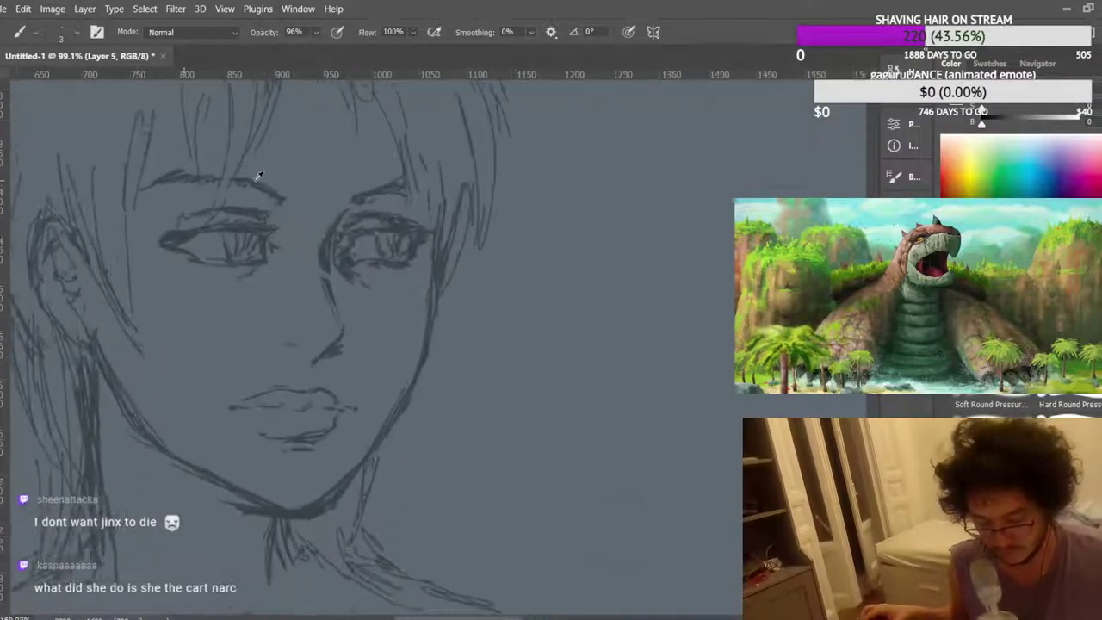
scroll(287, 255, up, 2)
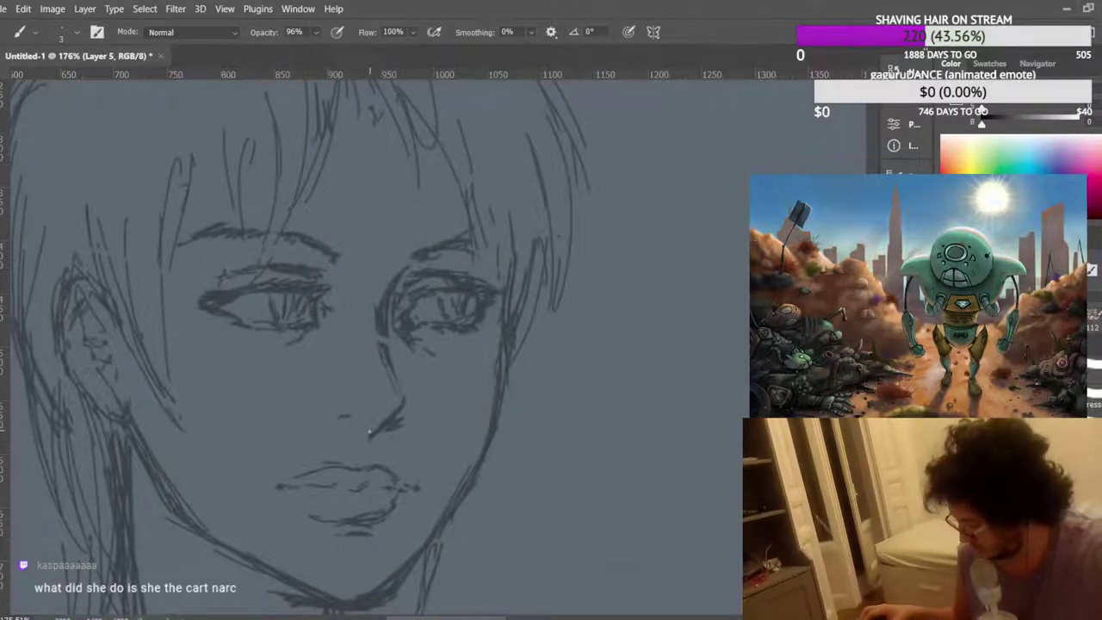
drag(358, 431, 404, 405)
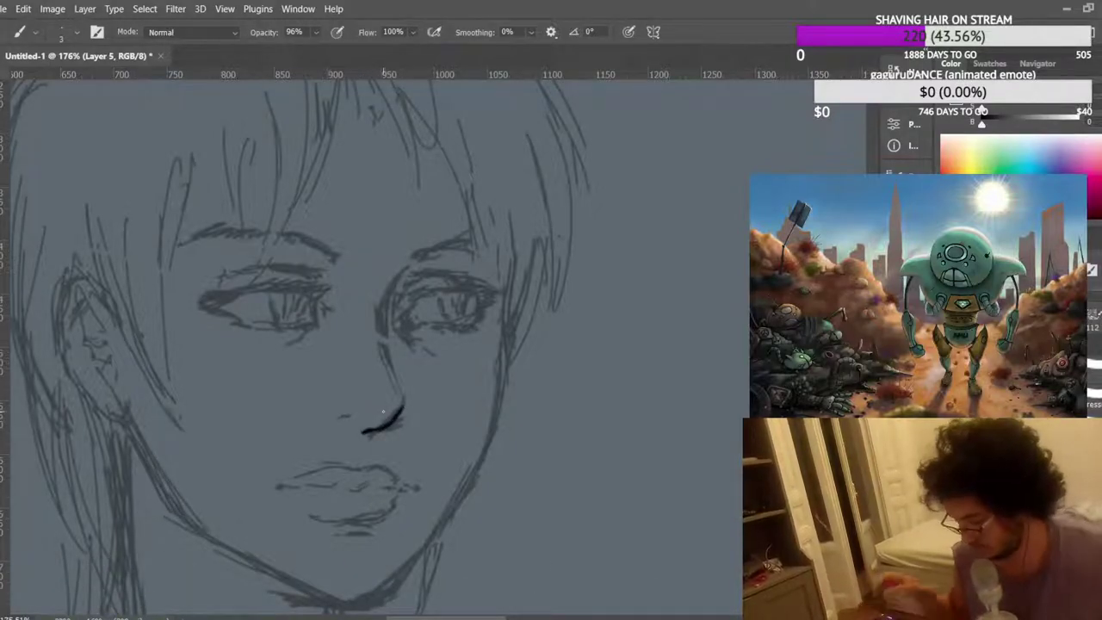
key(ctrl+z)
key(ctrl+z)
key(ctrl+z)
key(ctrl+z)
key(ctrl+z)
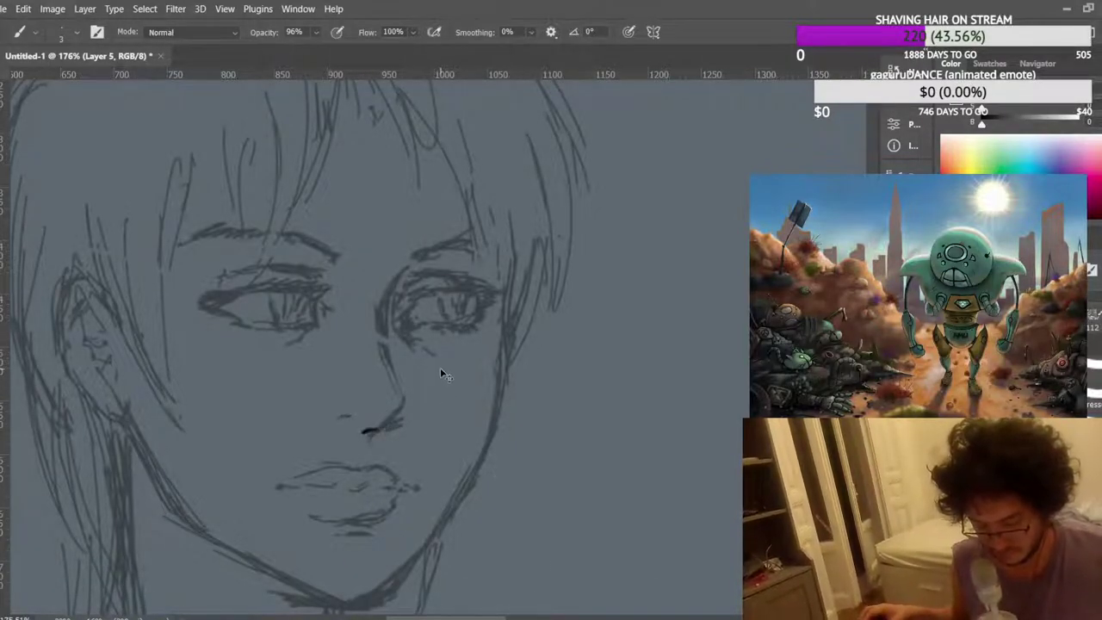
key(ctrl+z)
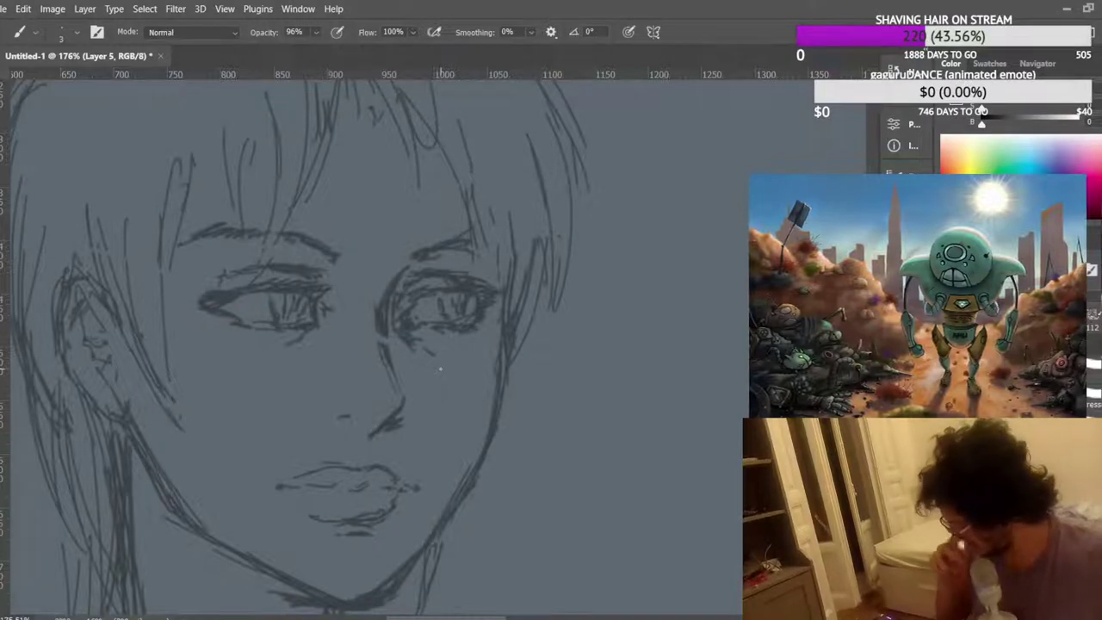
Ink the nose in one continuous line from its underside around the tip and up the bridge to the far brow.
mouse_move(359, 436)
mouse_down()
mouse_move(366, 435)
mouse_move(407, 402)
mouse_move(386, 426)
mouse_move(403, 402)
mouse_move(385, 307)
mouse_up()
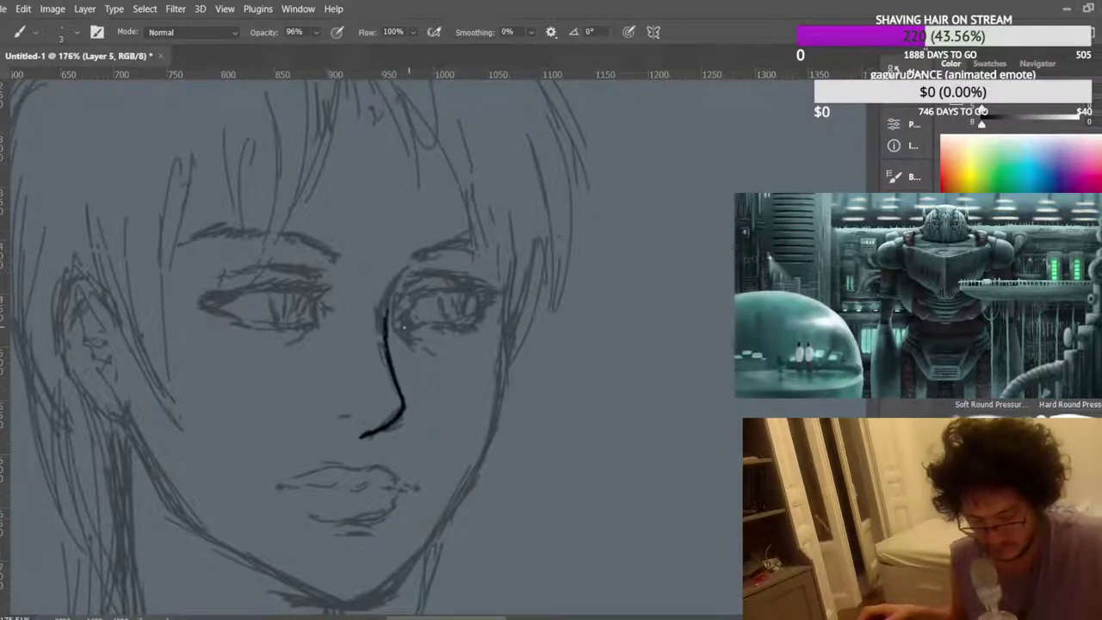
drag(402, 401, 390, 370)
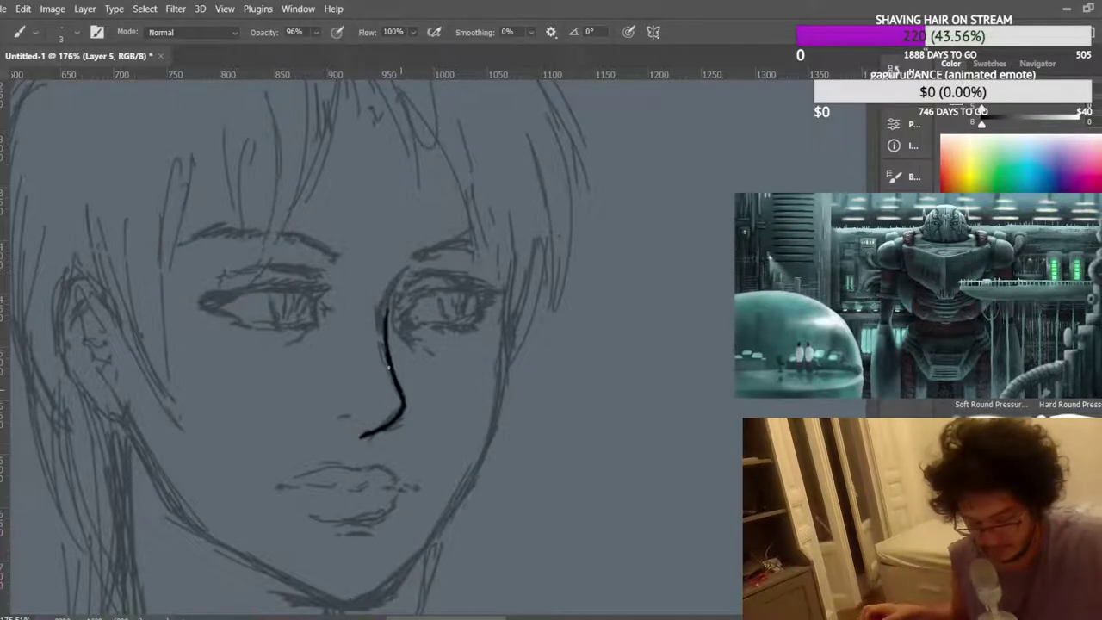
drag(386, 325, 401, 269)
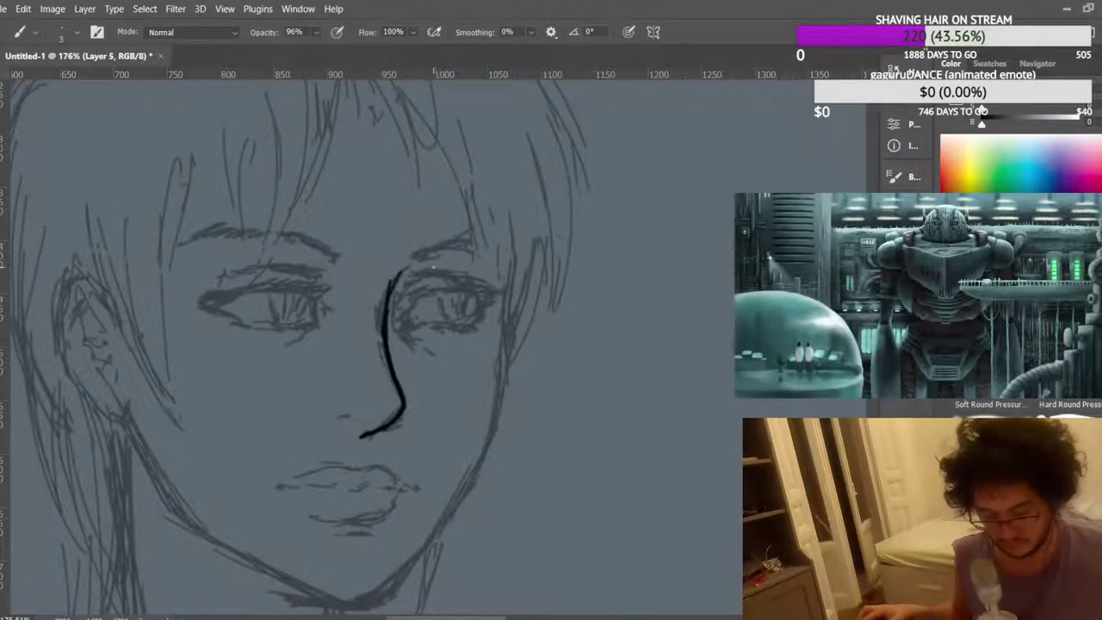
scroll(433, 267, down, 5)
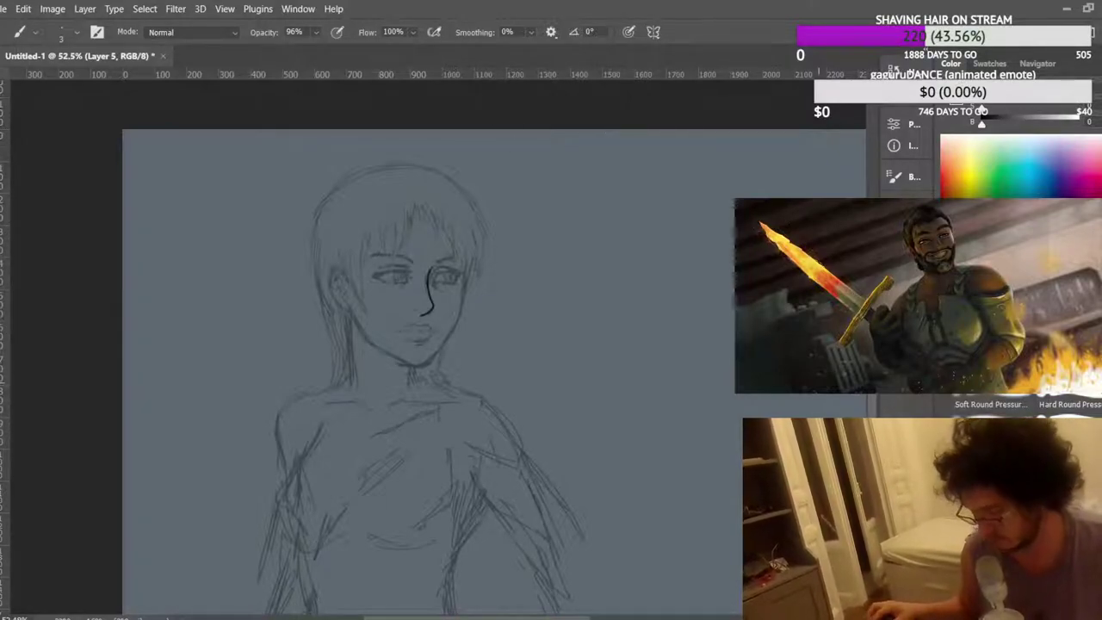
Undo the nose inking and fade the sketch on Layer 4 further.
key(ctrl+z)
key(ctrl+z)
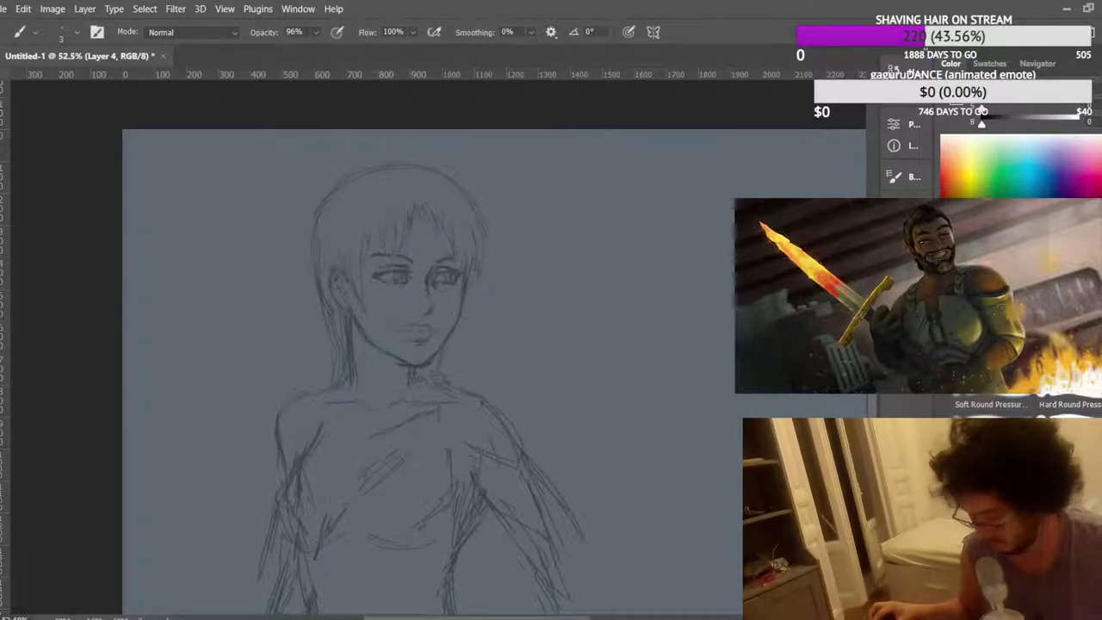
key(ctrl+shift+z)
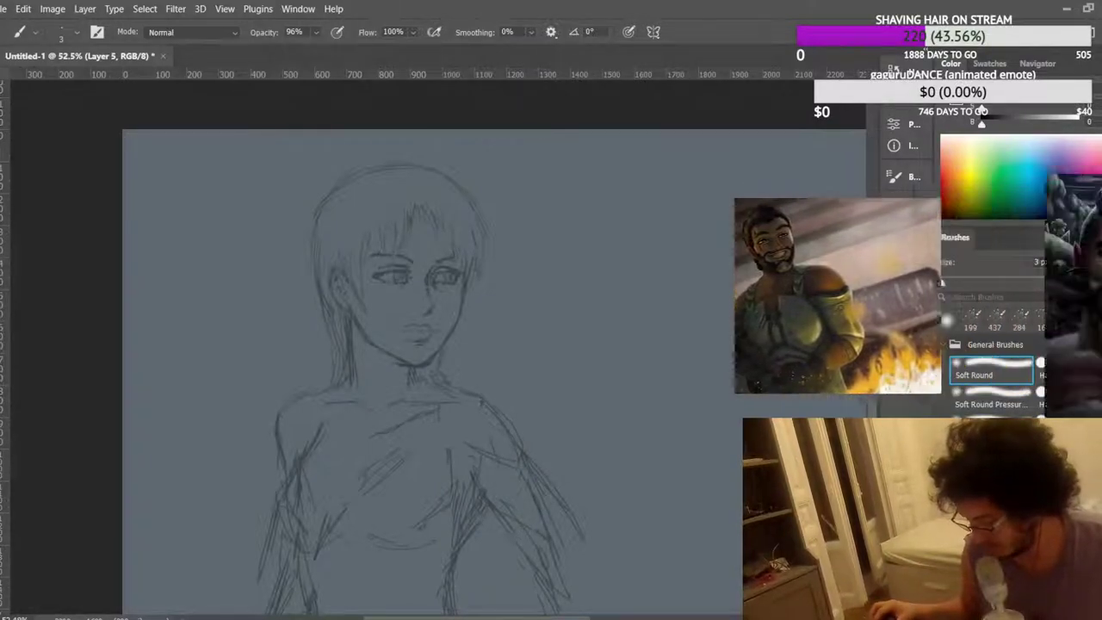
key(ctrl+z)
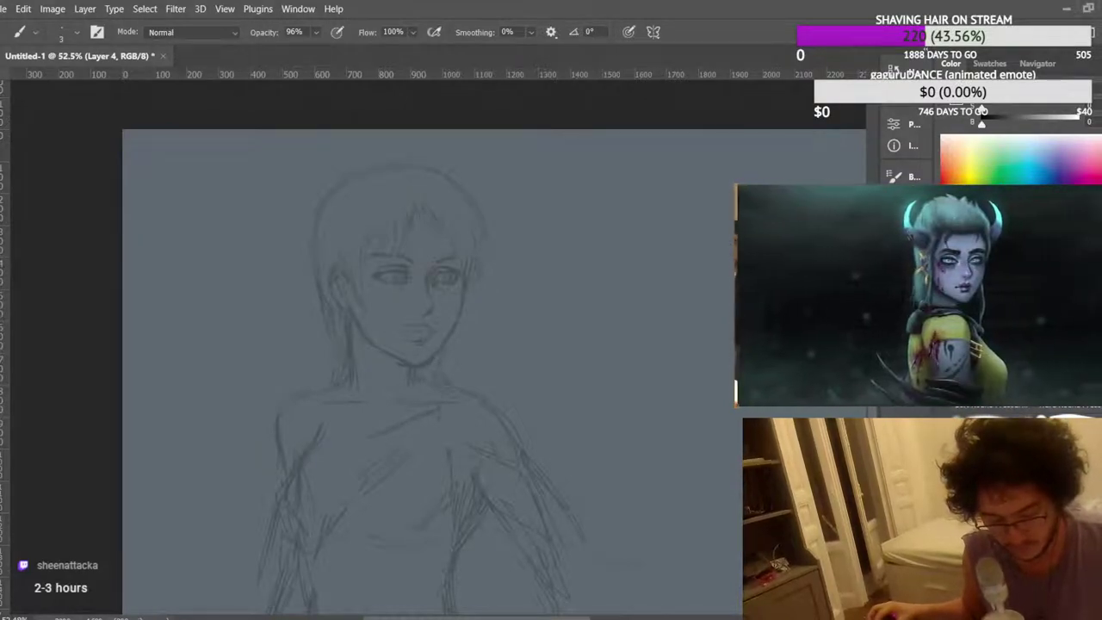
Try to ink the underside of the chin on Layer 5, then undo the stroke.
key(s)
key(b)
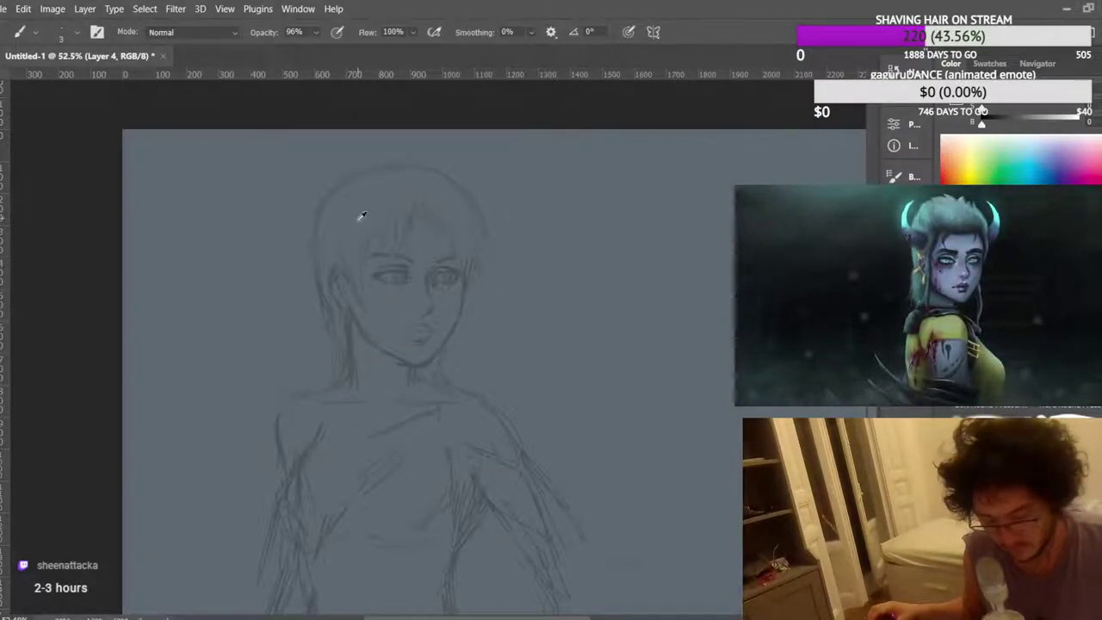
scroll(359, 217, up, 5)
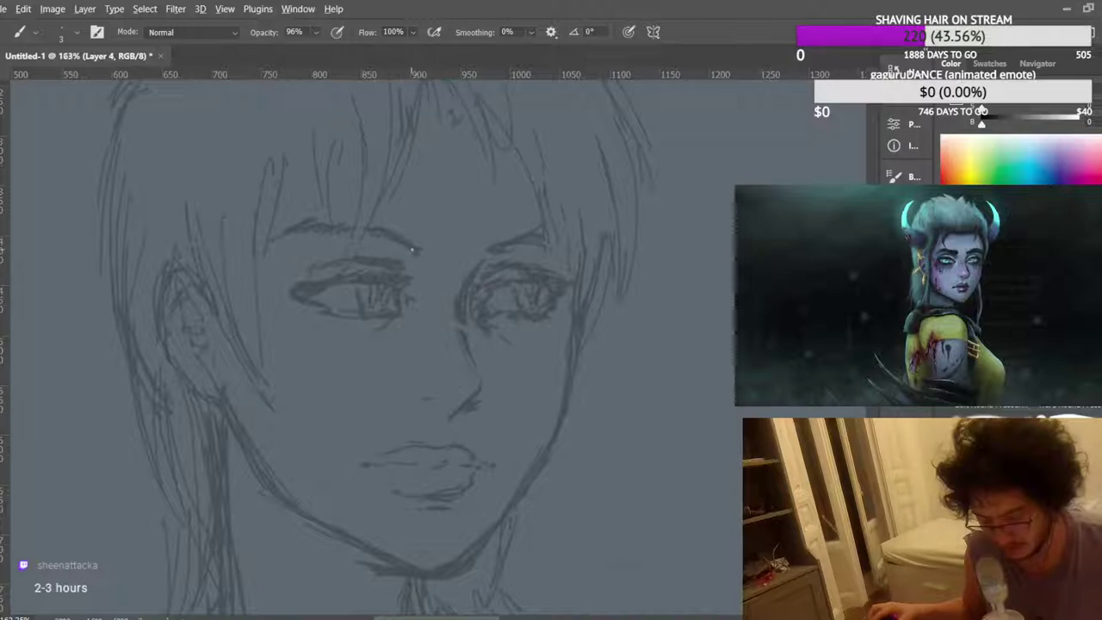
scroll(422, 252, down, 1)
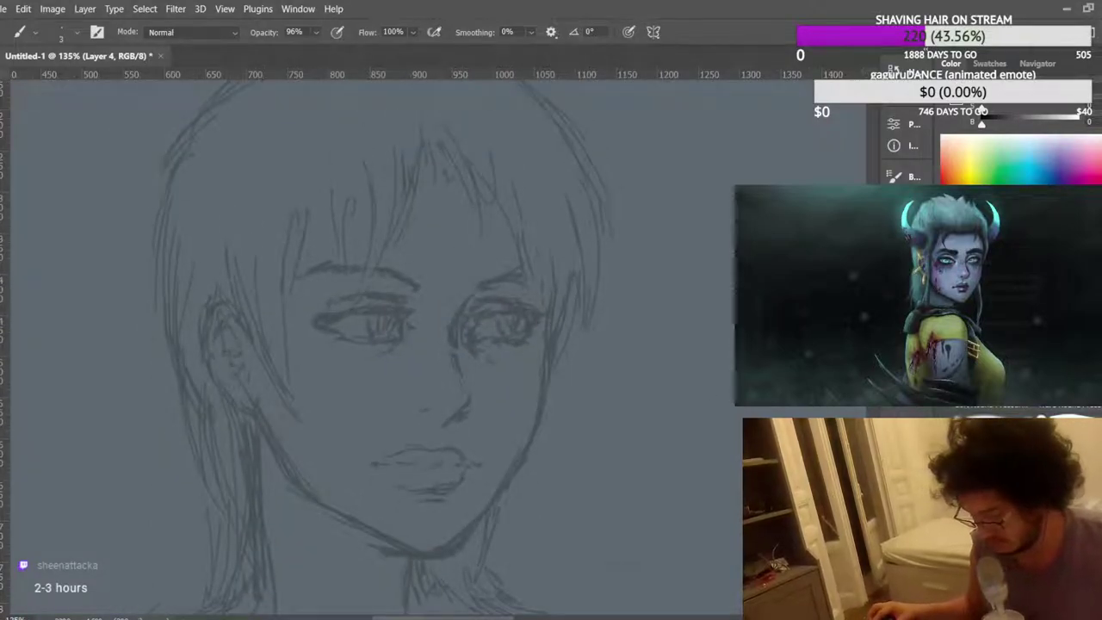
key(ctrl+comma)
key(ctrl+comma)
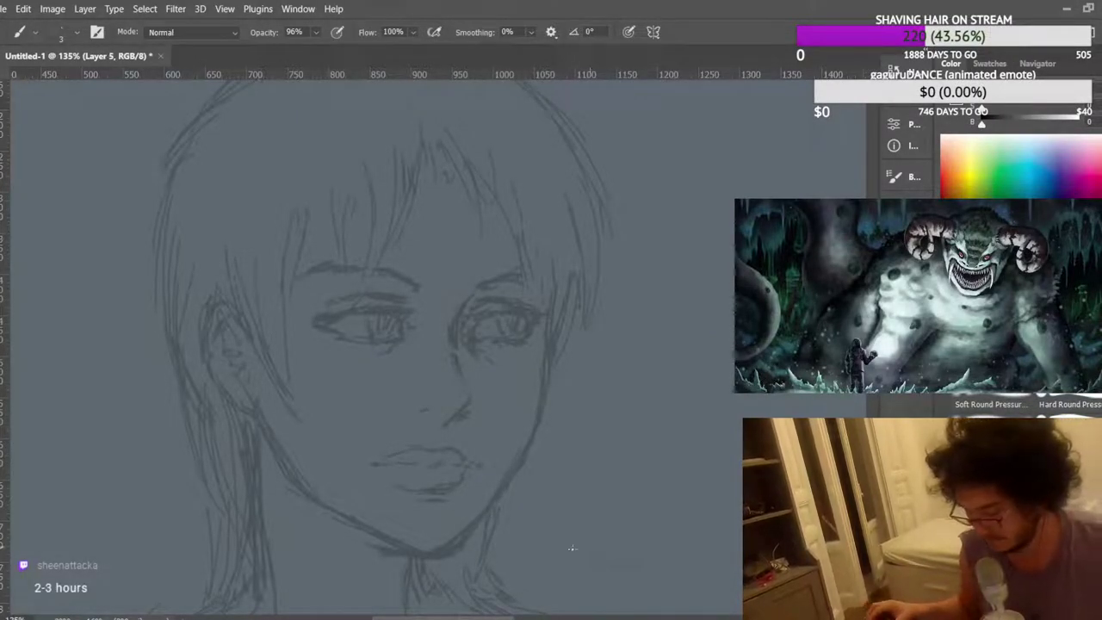
drag(420, 554, 448, 549)
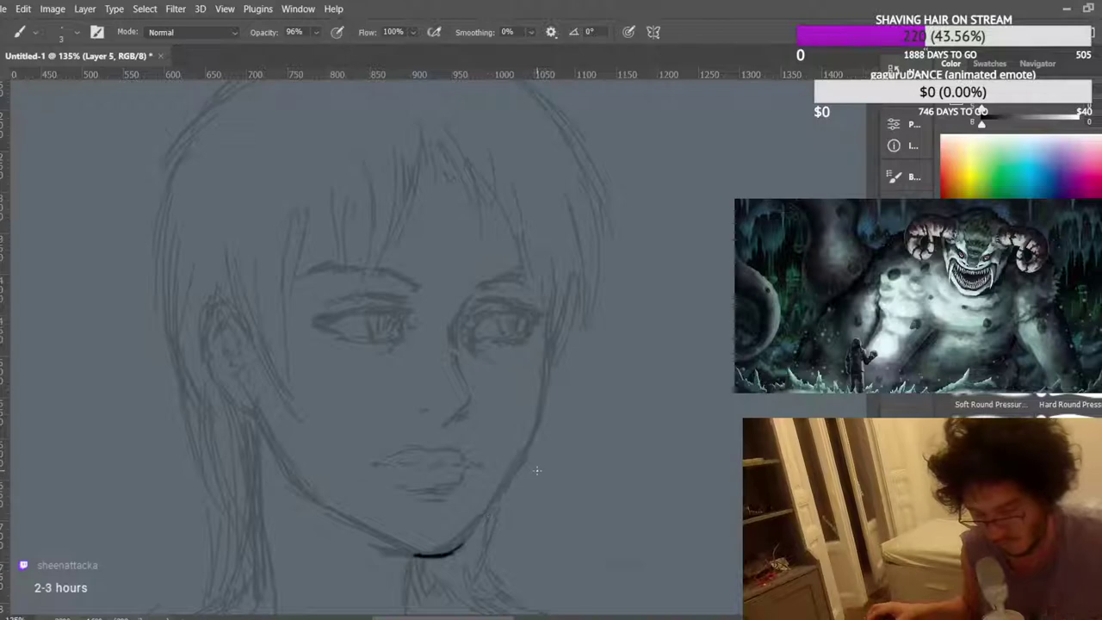
key(ctrl+z)
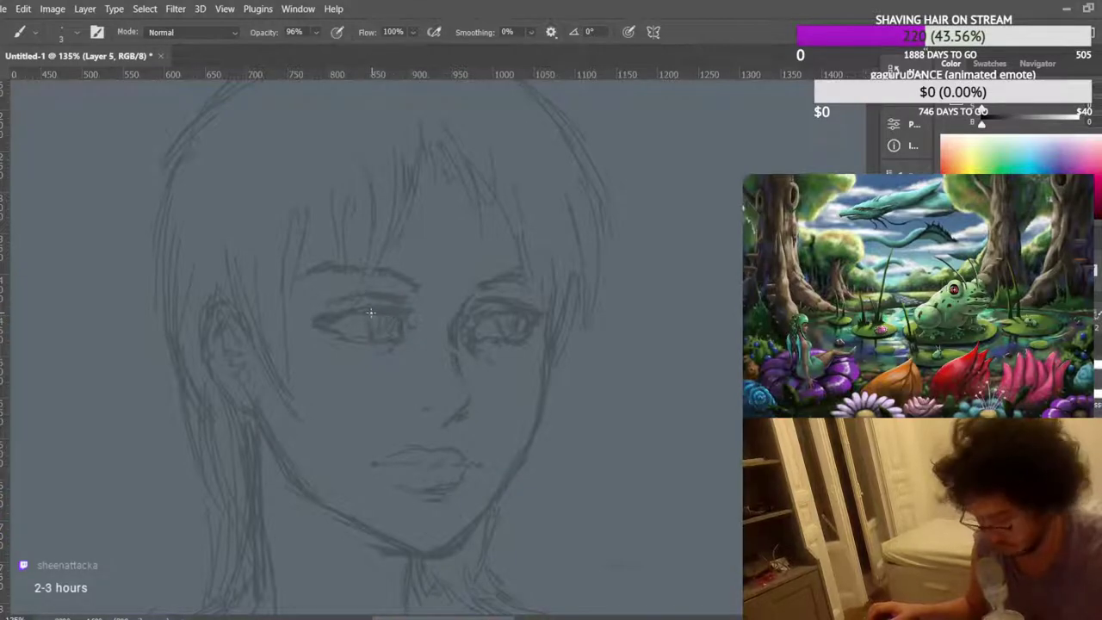
Try to ink the upper lid of the near eye and undo the attempt.
mouse_move(347, 309)
mouse_down()
mouse_move(396, 316)
mouse_move(415, 336)
mouse_up()
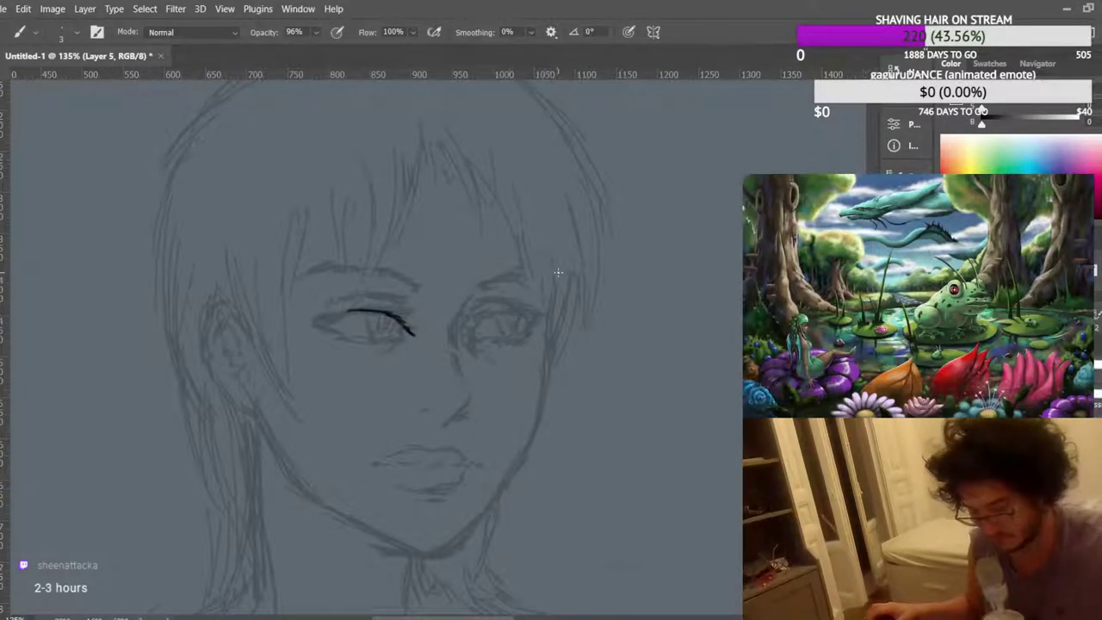
key(ctrl+z)
key(ctrl+z)
key(ctrl+z)
key(ctrl+z)
key(ctrl+z)
key(ctrl+z)
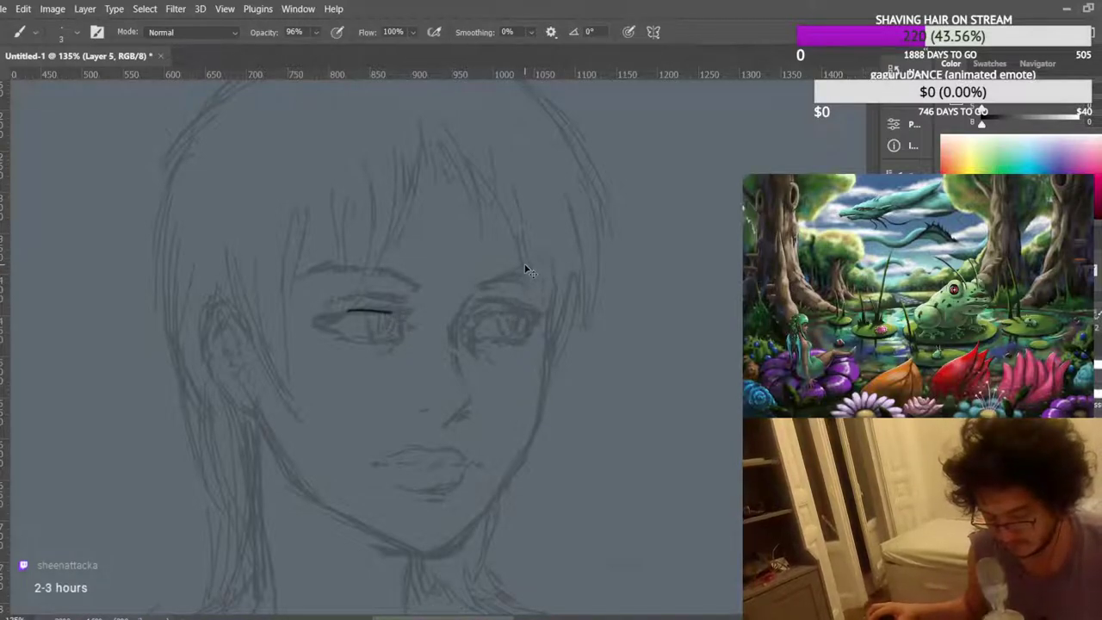
Add a new empty layer above the faded sketch on Layer 4 for the face line art.
scroll(448, 280, down, 3)
scroll(418, 270, down, 2)
scroll(418, 270, up, 5)
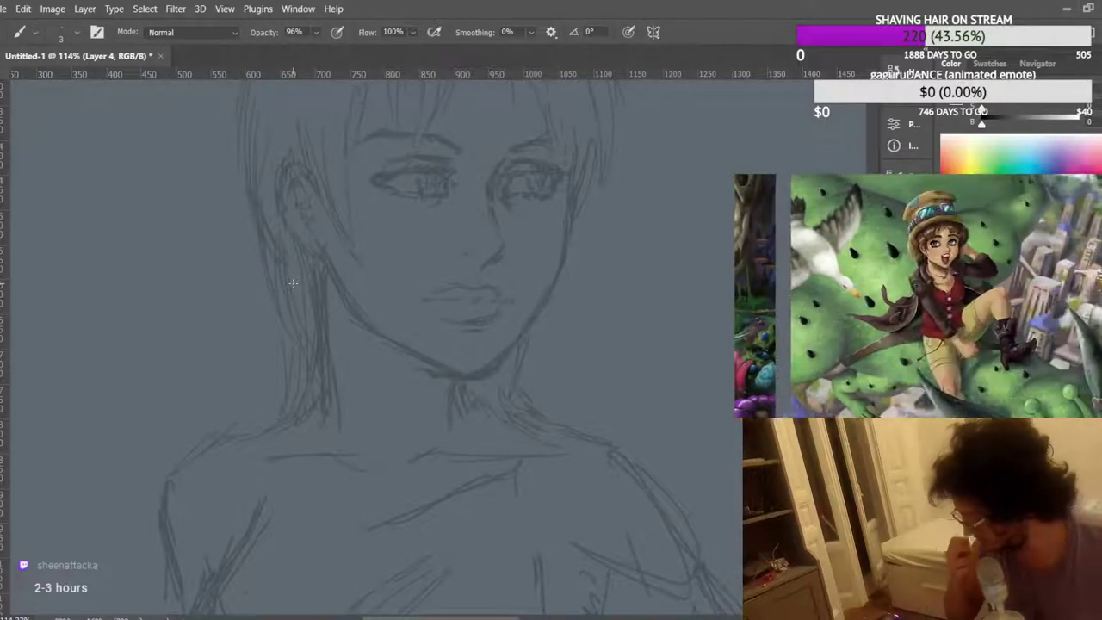
scroll(372, 286, down, 2)
scroll(372, 287, down, 6)
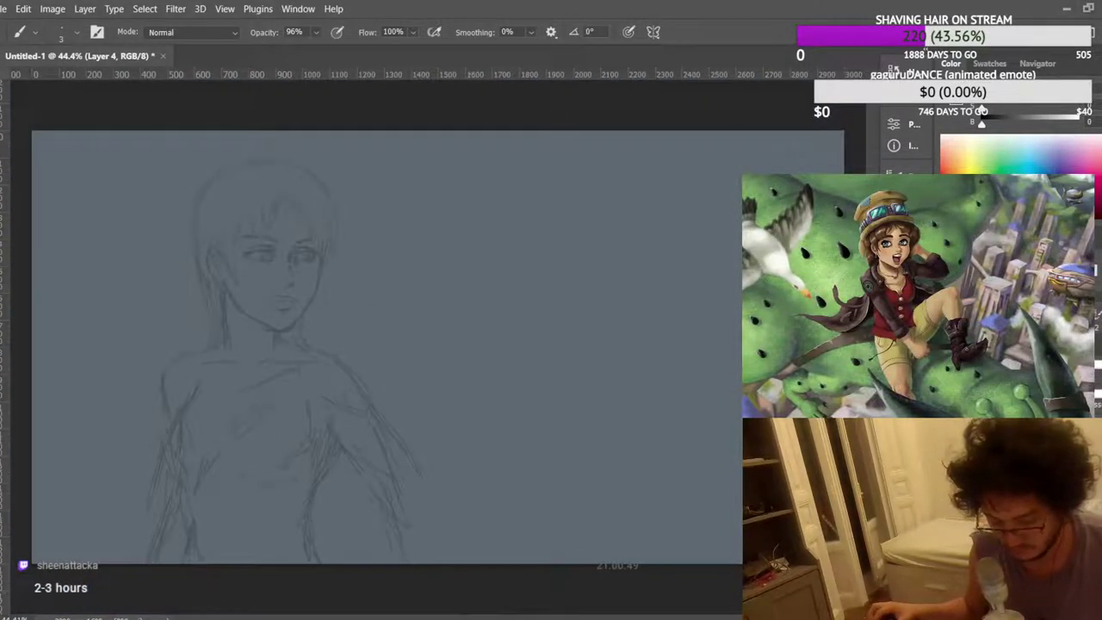
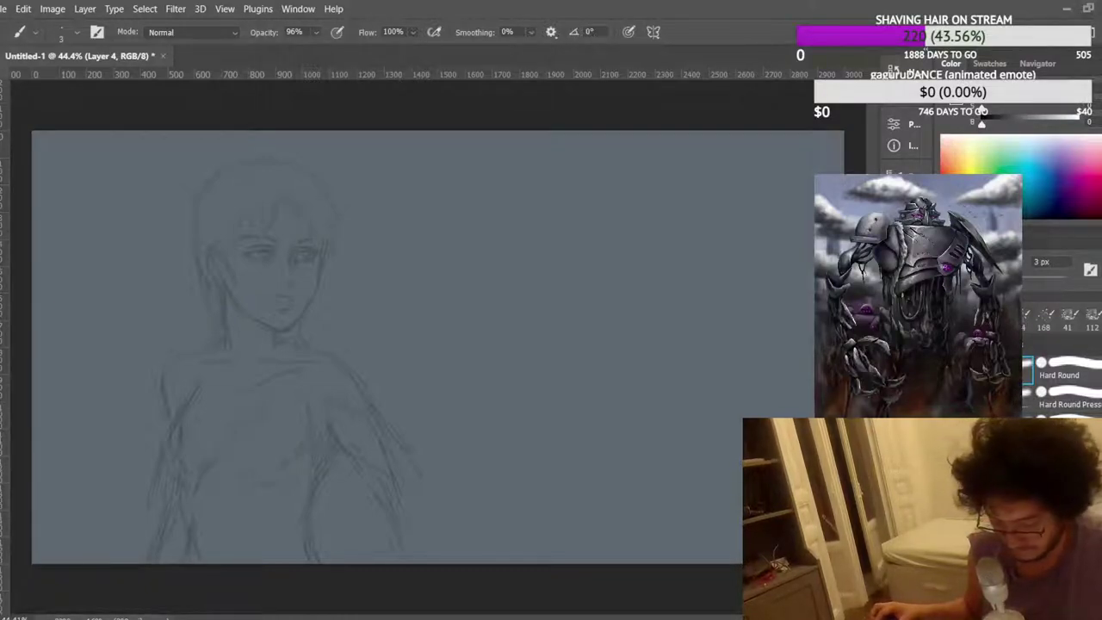
scroll(289, 239, up, 5)
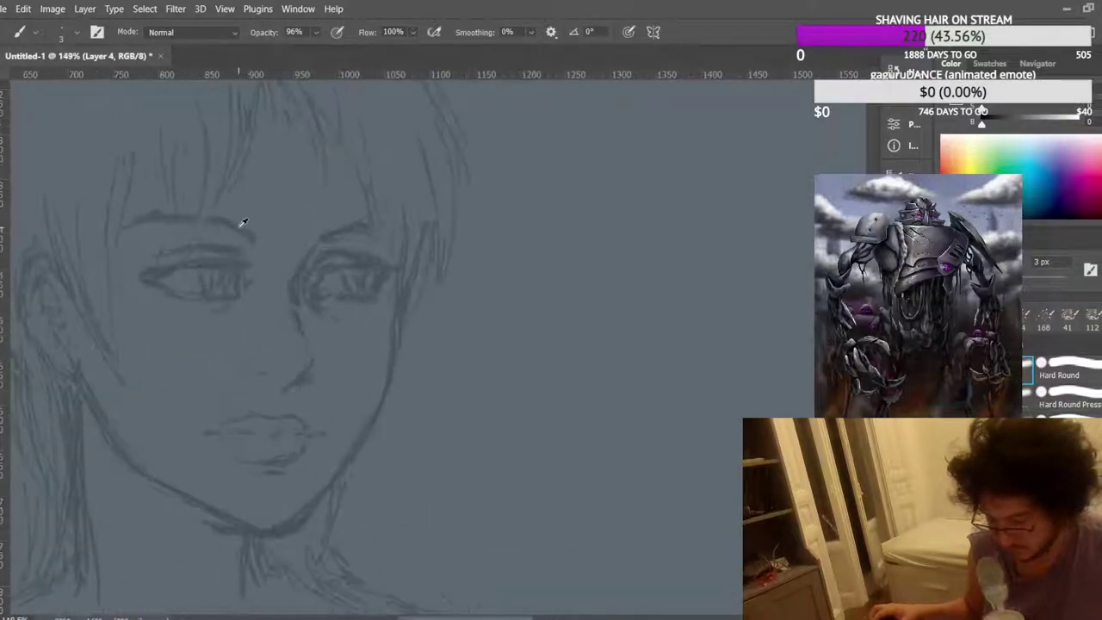
scroll(243, 222, up, 3)
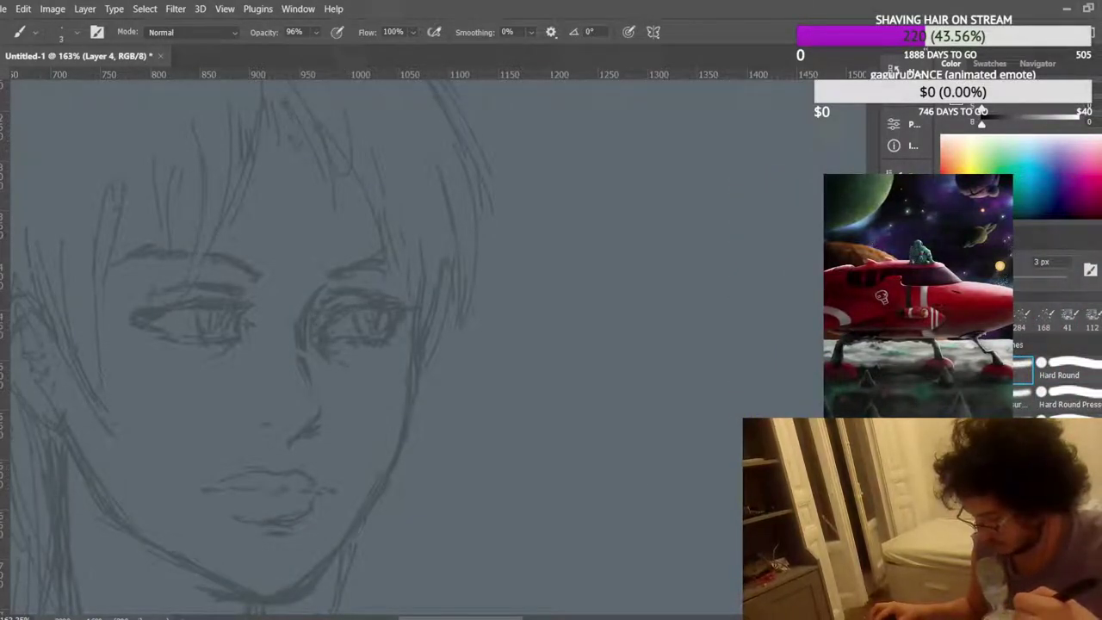
key(ctrl+shift+alt+n)
Try to ink the far eye's upper lid and crease with dark strokes, and undo them.
mouse_move(325, 328)
mouse_down()
mouse_move(375, 297)
mouse_move(401, 306)
mouse_move(377, 293)
mouse_move(322, 308)
mouse_move(347, 295)
mouse_up()
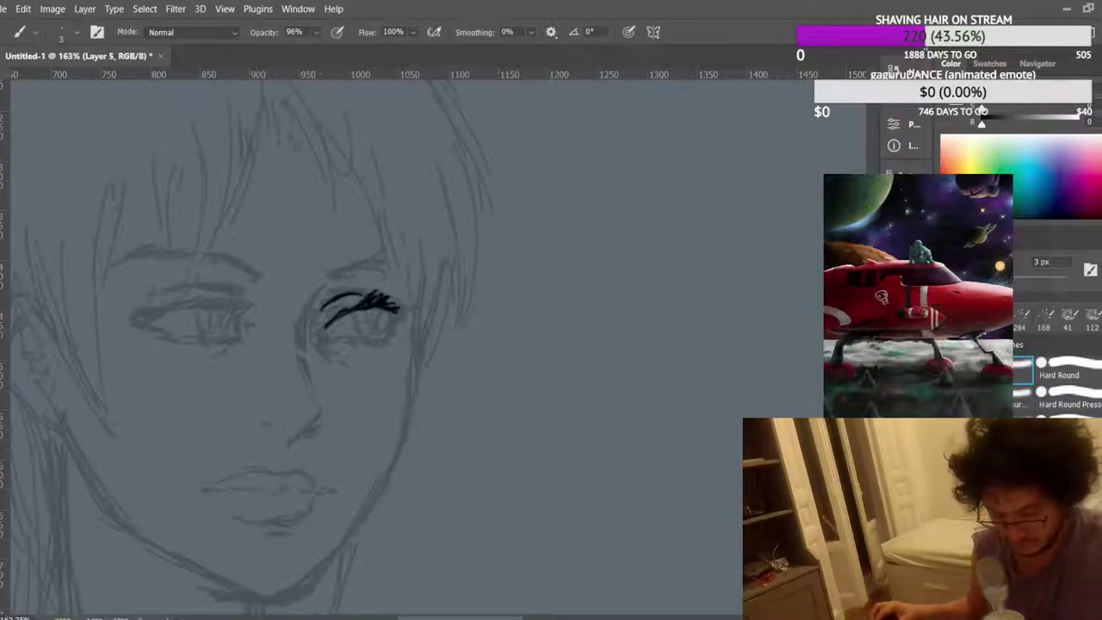
mouse_move(416, 543)
mouse_down()
mouse_move(660, 544)
mouse_move(595, 543)
mouse_up()
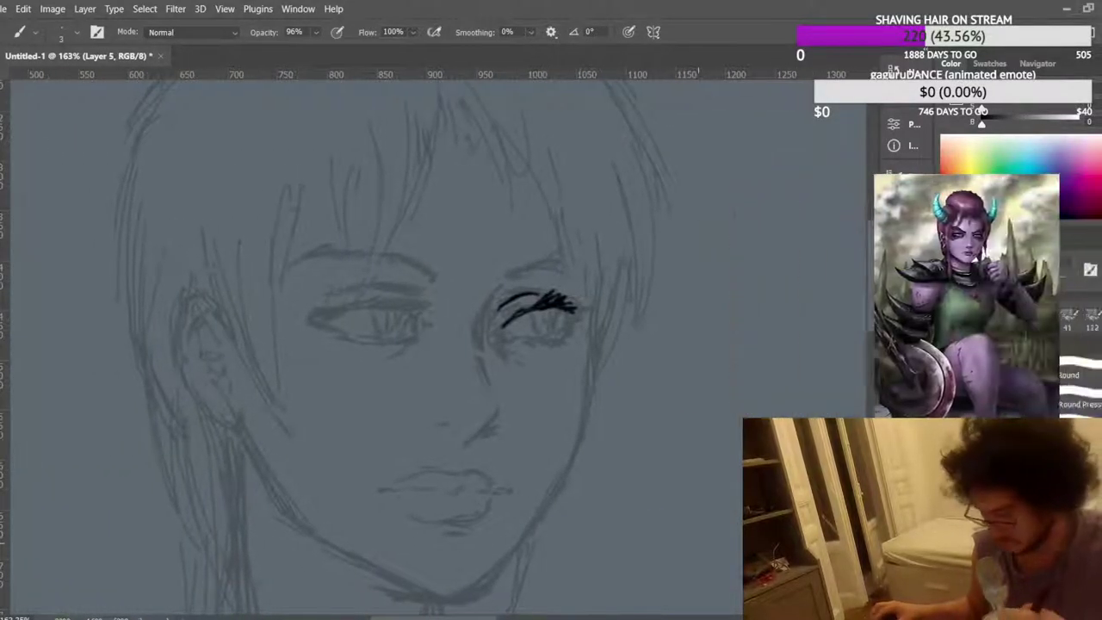
key(ctrl+z)
key(ctrl+z)
key(ctrl+z)
key(ctrl+z)
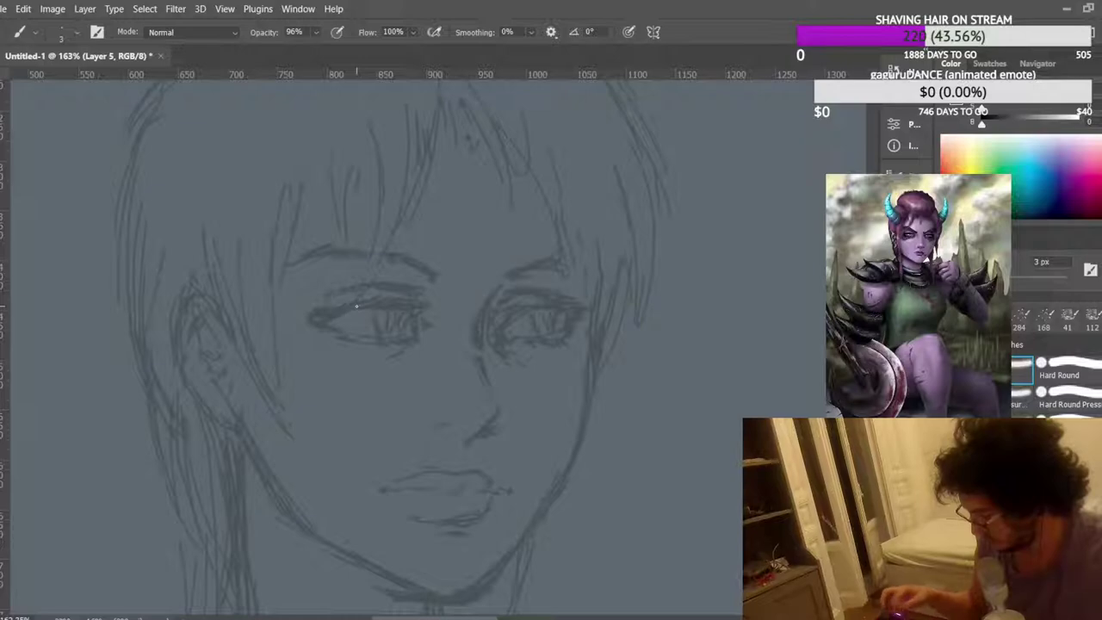
Ink thick upper lash lines and lashed lower lids on both eyes, following the sketch.
mouse_move(357, 304)
mouse_down()
mouse_move(325, 311)
mouse_move(386, 297)
mouse_move(360, 305)
mouse_move(409, 300)
mouse_move(419, 304)
mouse_move(397, 308)
mouse_move(431, 329)
mouse_up()
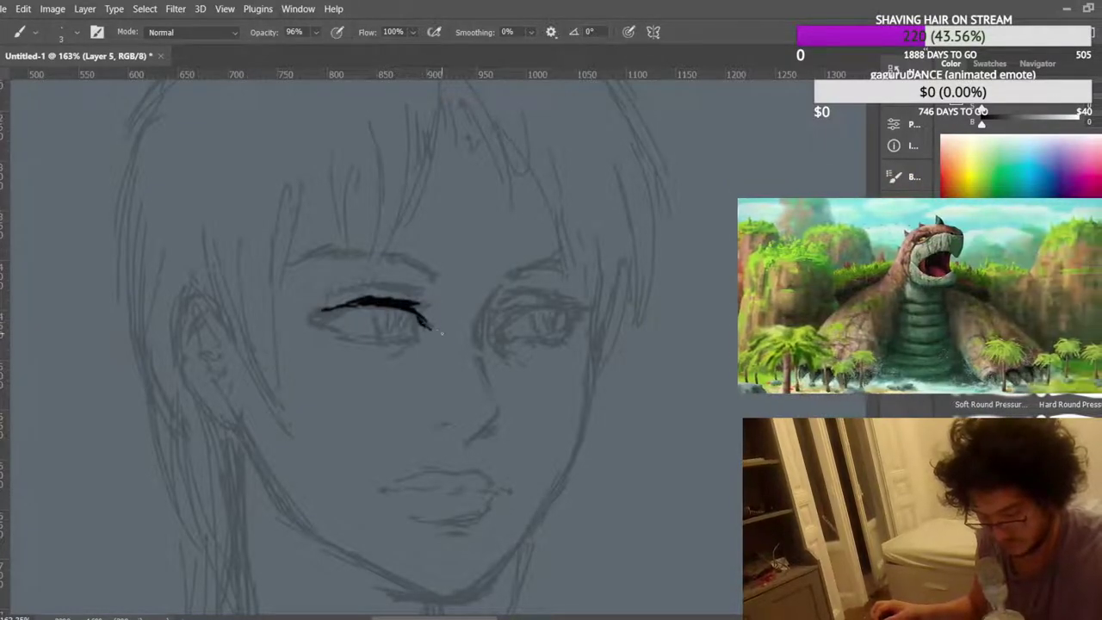
scroll(520, 254, down, 4)
scroll(509, 255, up, 4)
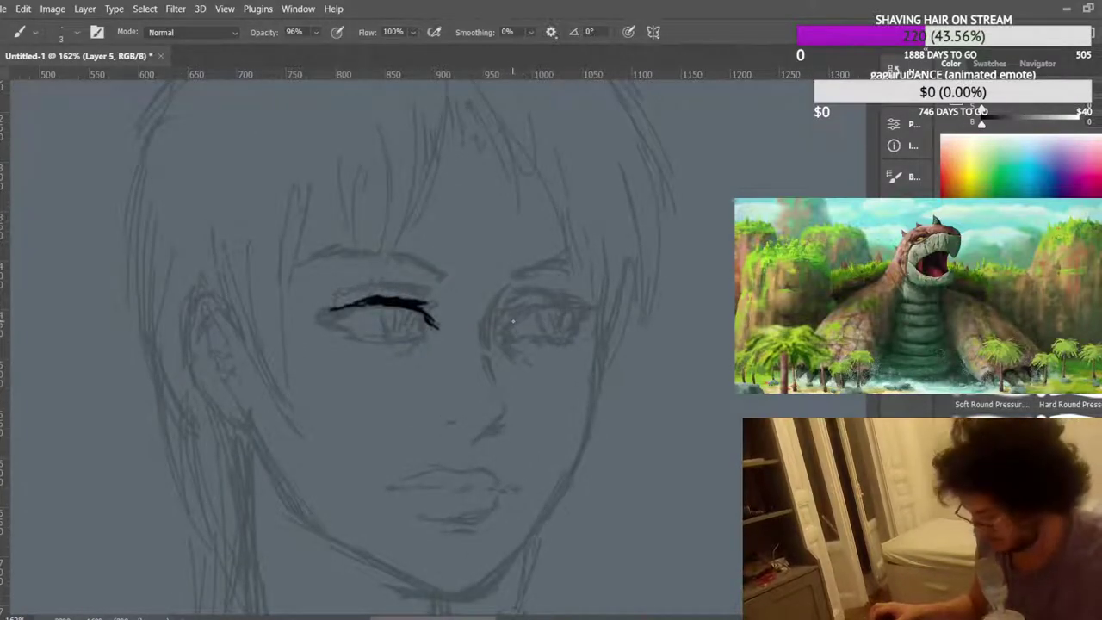
mouse_move(510, 325)
mouse_down()
mouse_move(559, 300)
mouse_move(580, 301)
mouse_move(572, 335)
mouse_up()
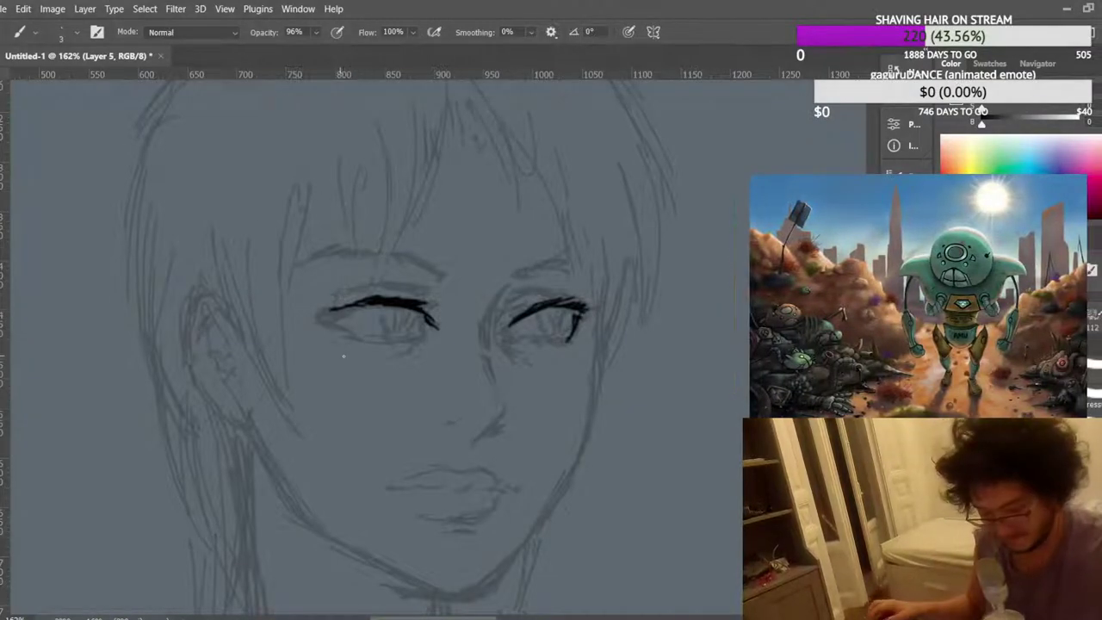
mouse_move(344, 306)
mouse_down()
mouse_move(326, 317)
mouse_move(348, 341)
mouse_move(417, 341)
mouse_up()
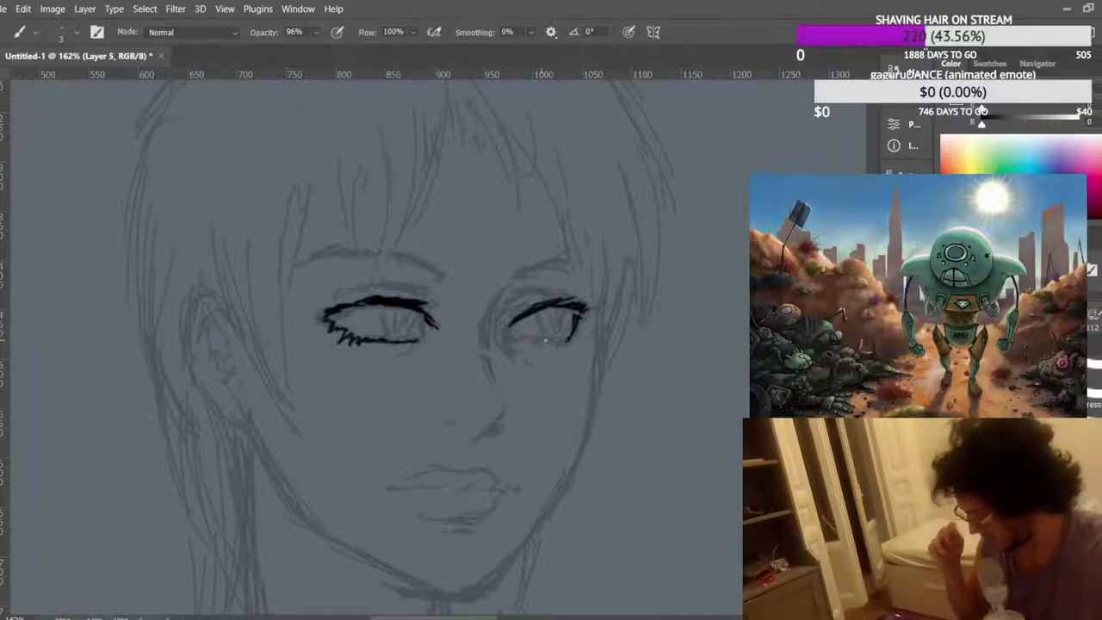
mouse_move(538, 342)
mouse_down()
mouse_move(574, 338)
mouse_move(510, 334)
mouse_up()
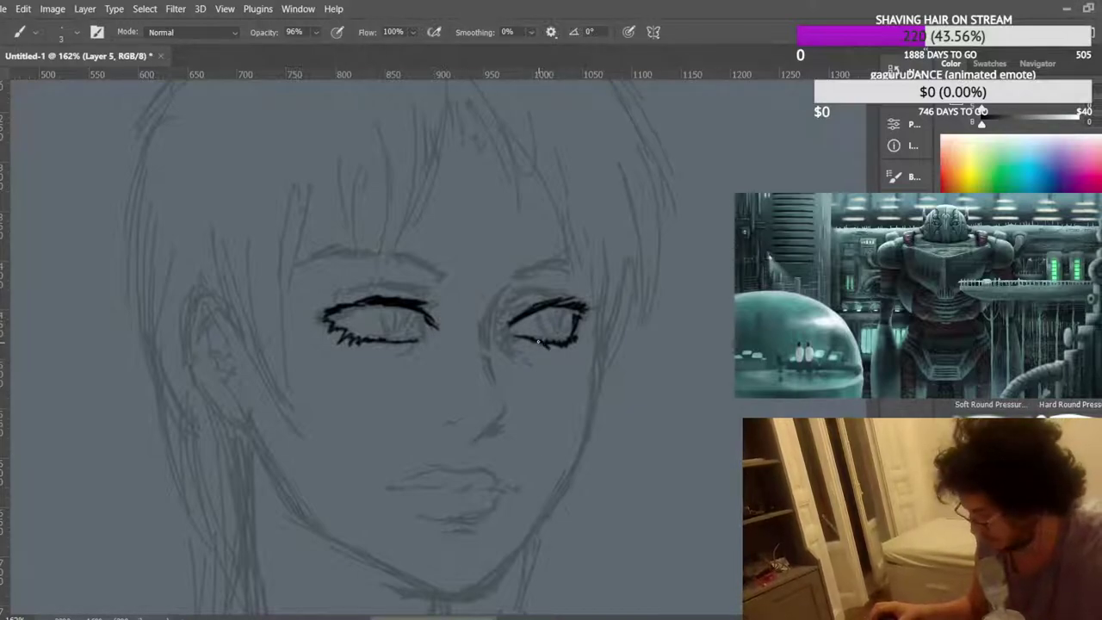
Ink the irises and narrow vertical slit pupils of both eyes, redrawing the far pupil once.
mouse_move(572, 314)
mouse_down()
mouse_move(564, 334)
mouse_move(538, 336)
mouse_move(556, 336)
mouse_up()
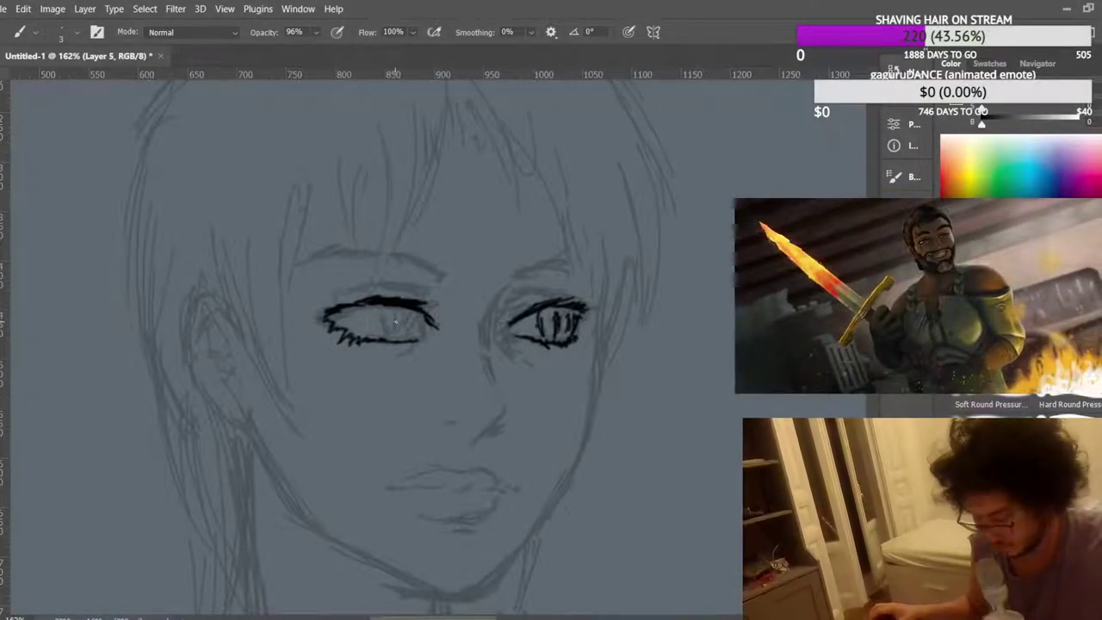
drag(398, 312, 399, 334)
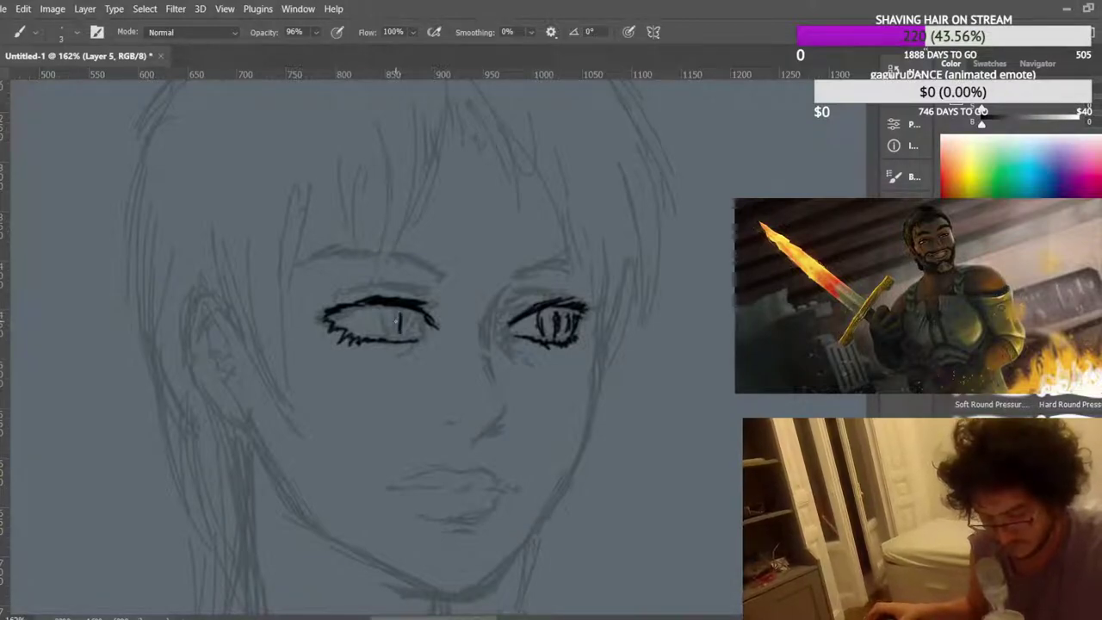
key(ctrl+z)
key(ctrl+z)
key(ctrl+z)
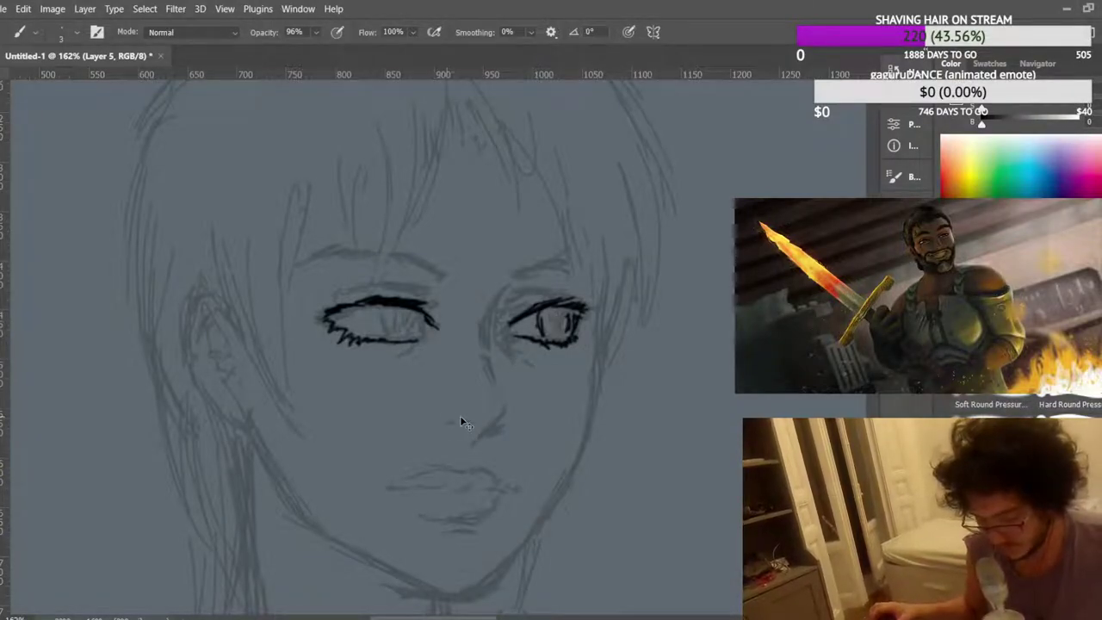
drag(554, 310, 552, 336)
drag(554, 308, 555, 339)
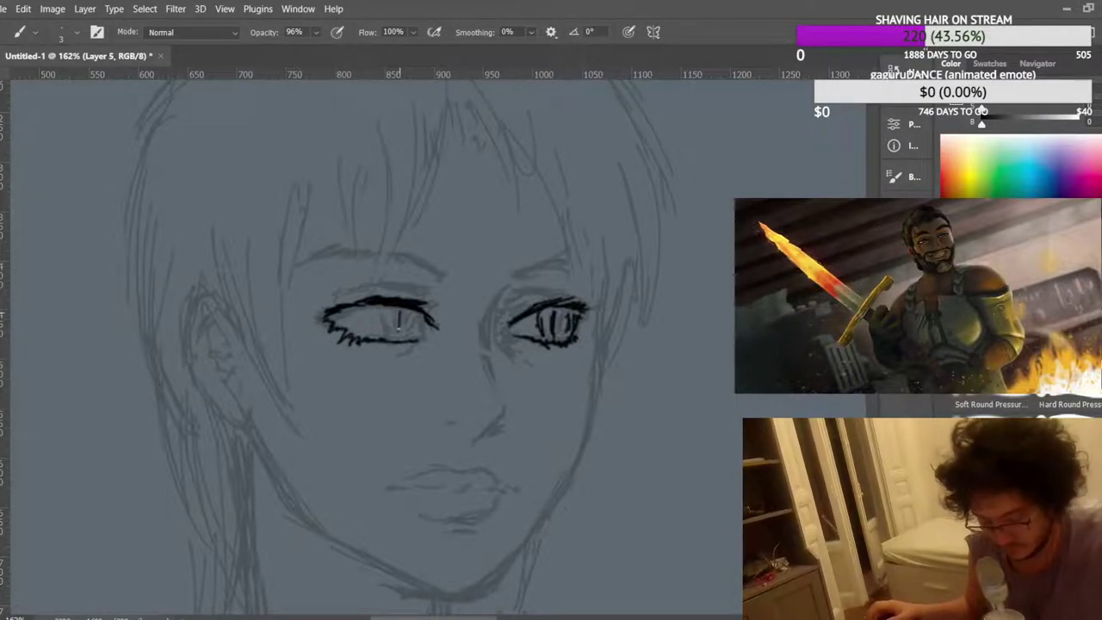
drag(398, 322, 398, 337)
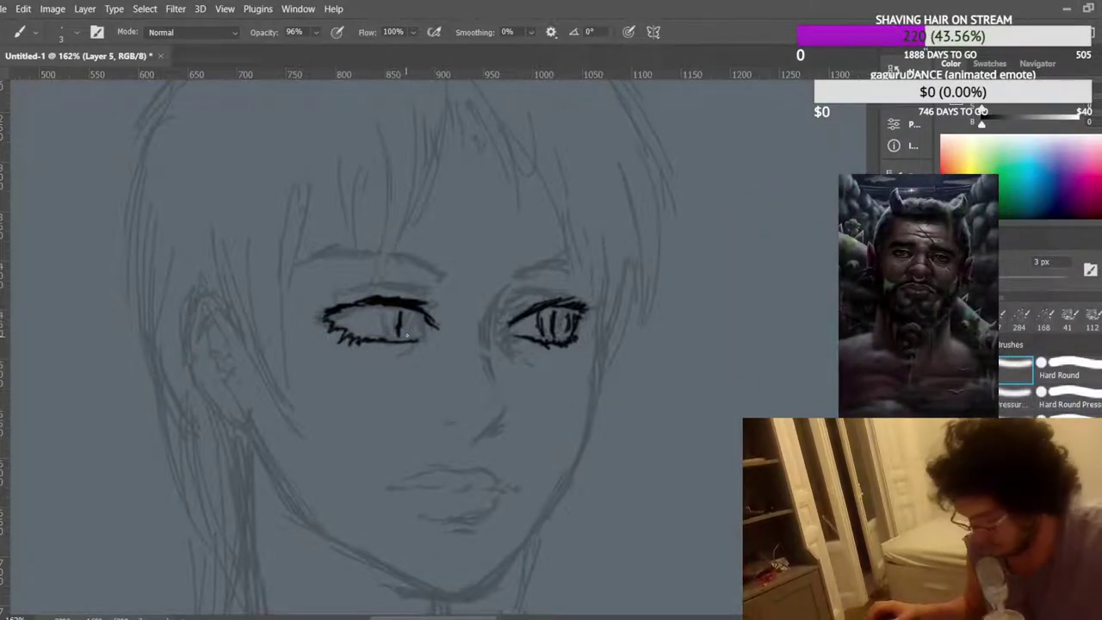
mouse_move(412, 337)
mouse_down()
mouse_move(413, 309)
mouse_move(383, 334)
mouse_move(379, 310)
mouse_move(380, 339)
mouse_up()
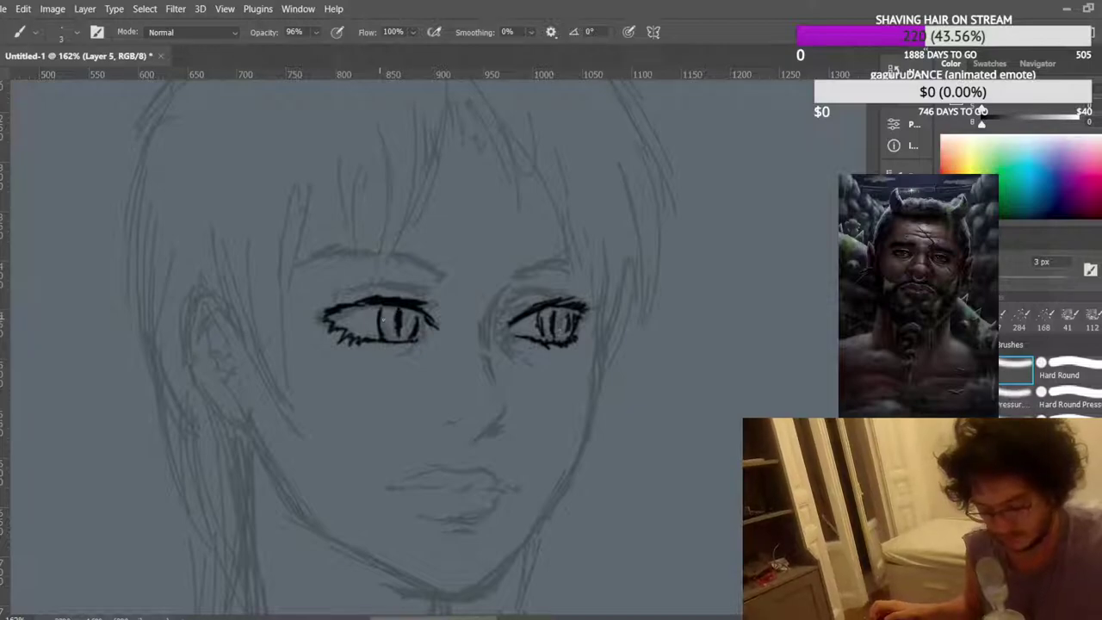
Flip the canvas horizontally and check the inked eyes from close up and from afar.
scroll(477, 278, down, 5)
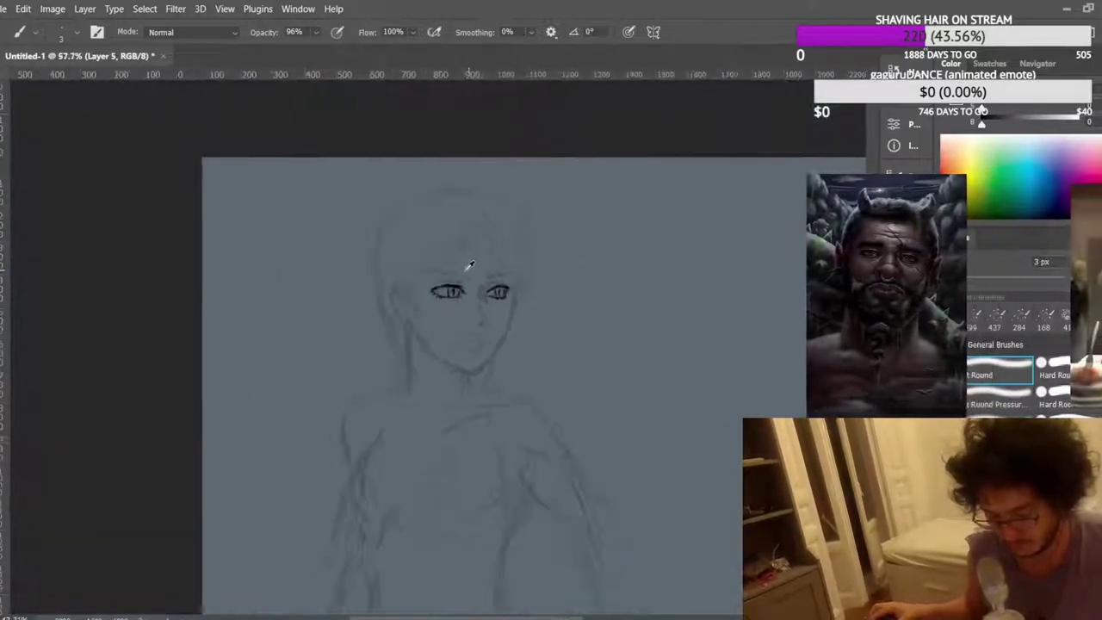
scroll(198, 223, up, 3)
scroll(172, 223, up, 2)
scroll(315, 253, up, 5)
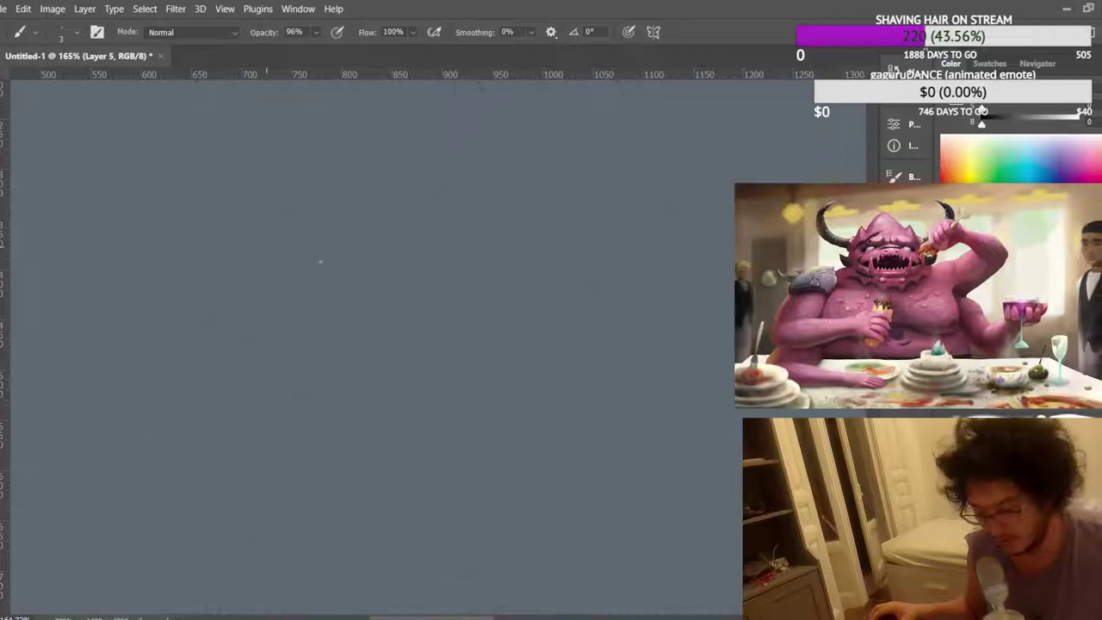
scroll(527, 388, down, 3)
drag(504, 618, 600, 618)
scroll(517, 360, up, 8)
scroll(525, 345, up, 3)
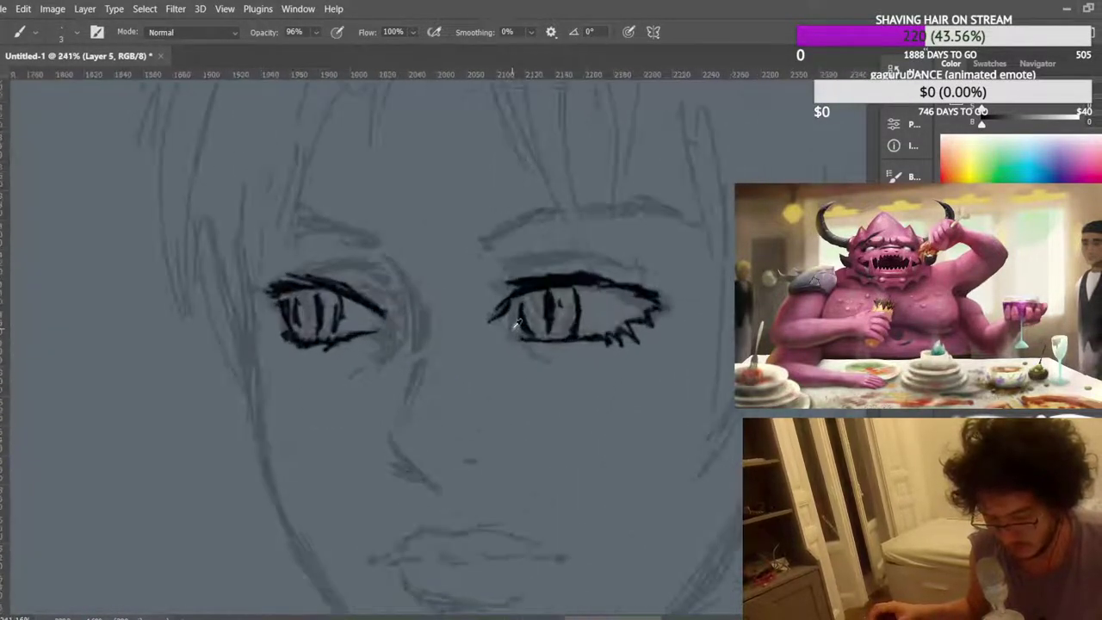
scroll(479, 281, down, 4)
scroll(476, 284, up, 2)
scroll(478, 289, down, 2)
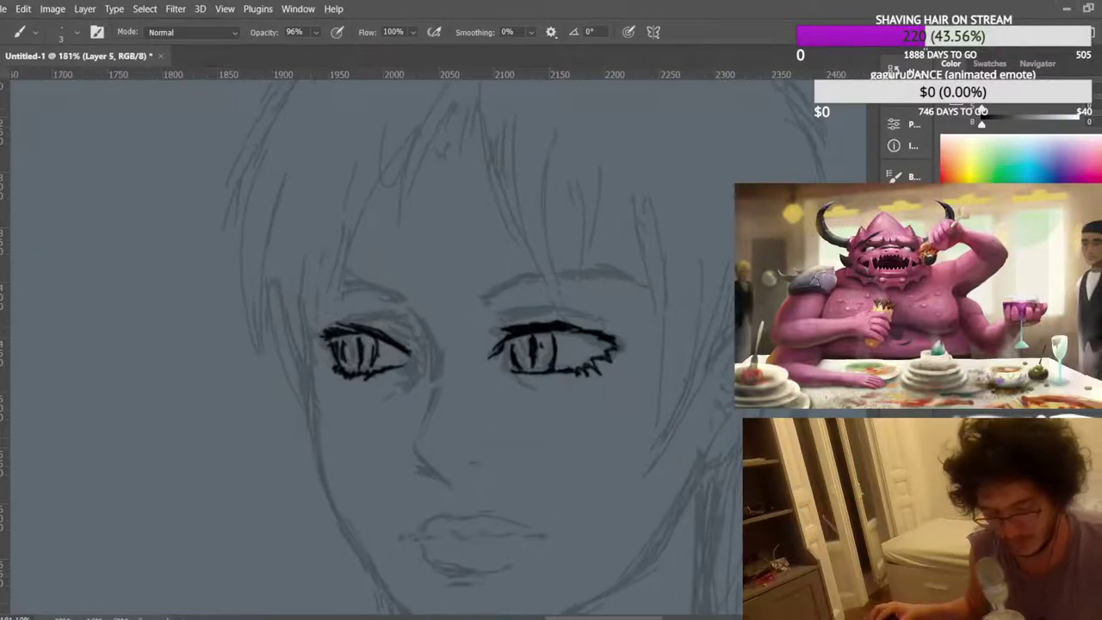
Lasso the far eye's iris and pupil lines, apply a Free Transform to them, and deselect.
scroll(479, 289, up, 3)
key(l)
mouse_move(338, 350)
mouse_down()
mouse_move(372, 342)
mouse_move(384, 368)
mouse_move(341, 367)
mouse_move(342, 350)
mouse_up()
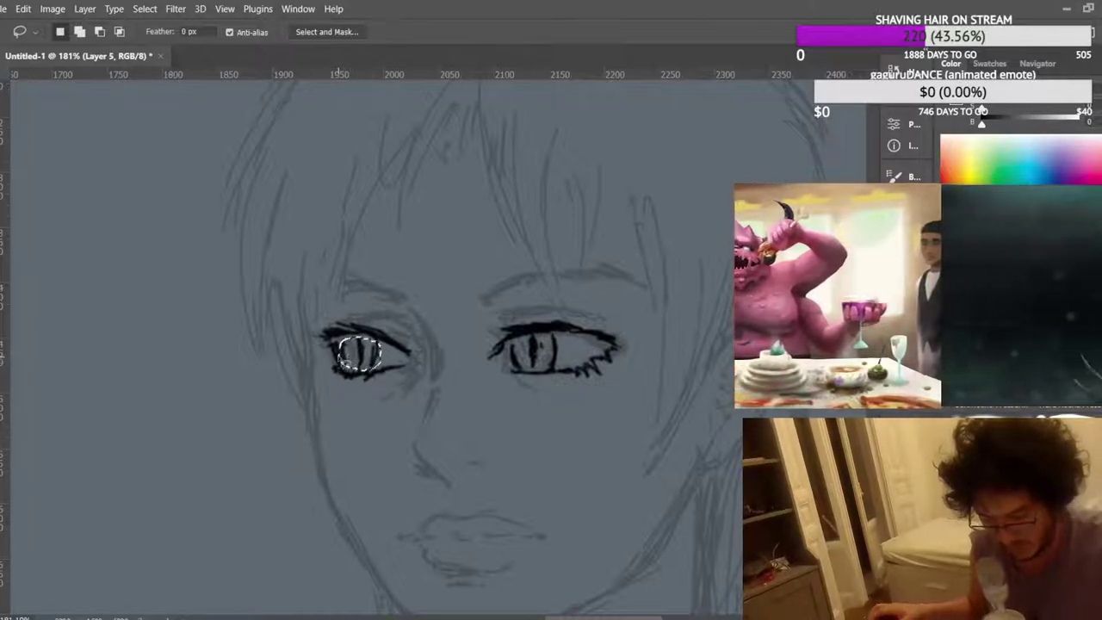
key(ctrl+t)
scroll(371, 345, up, 5)
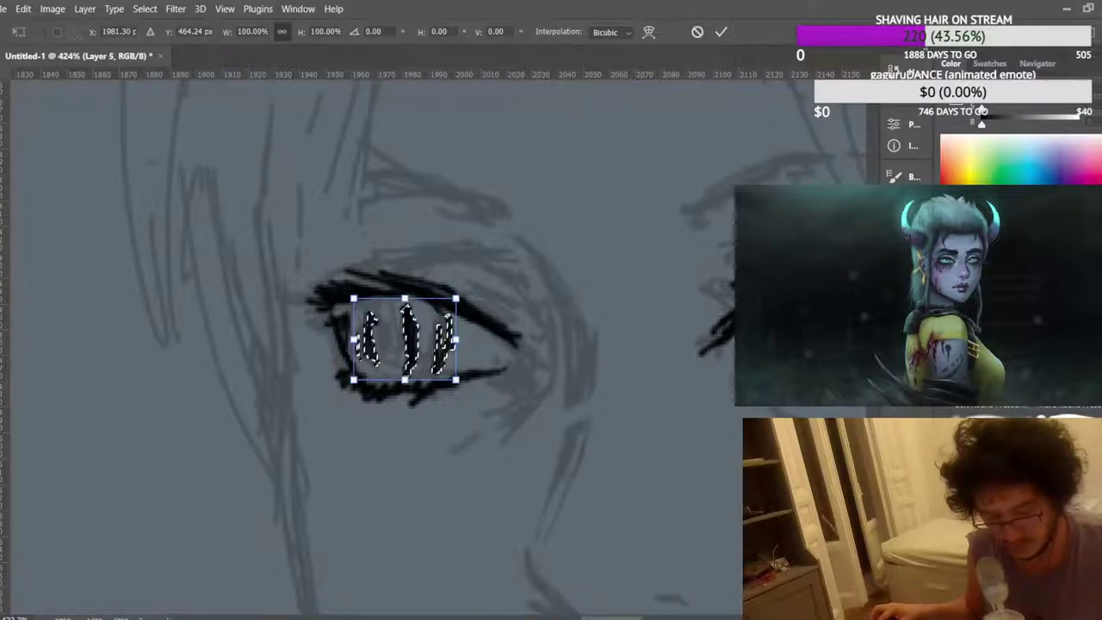
key(Return)
key(ctrl+d)
scroll(394, 222, down, 3)
scroll(393, 231, down, 6)
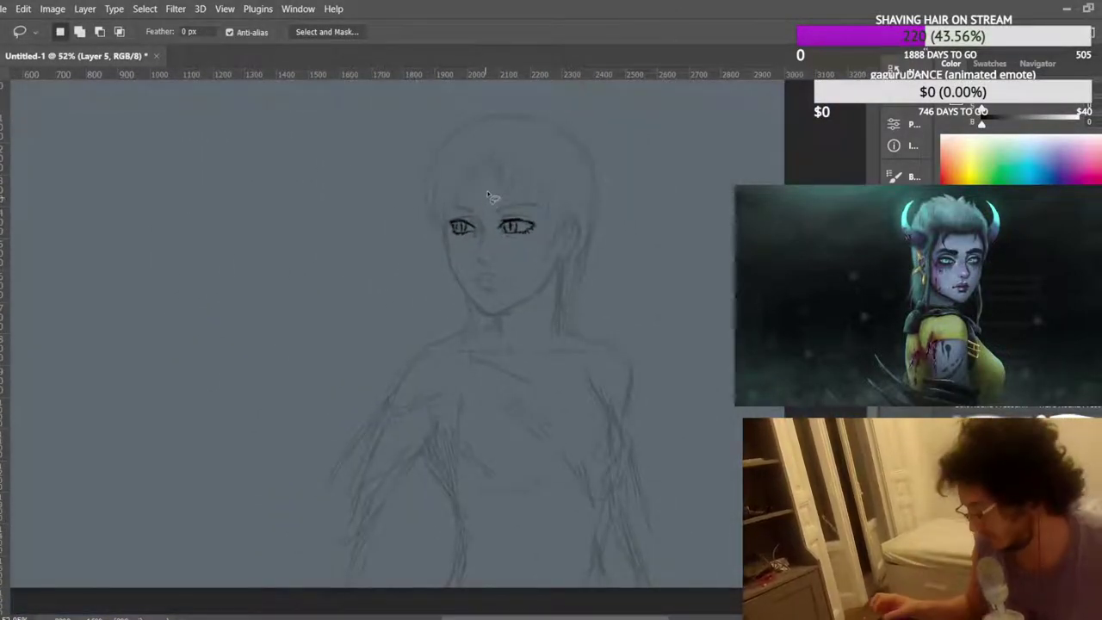
scroll(499, 198, up, 3)
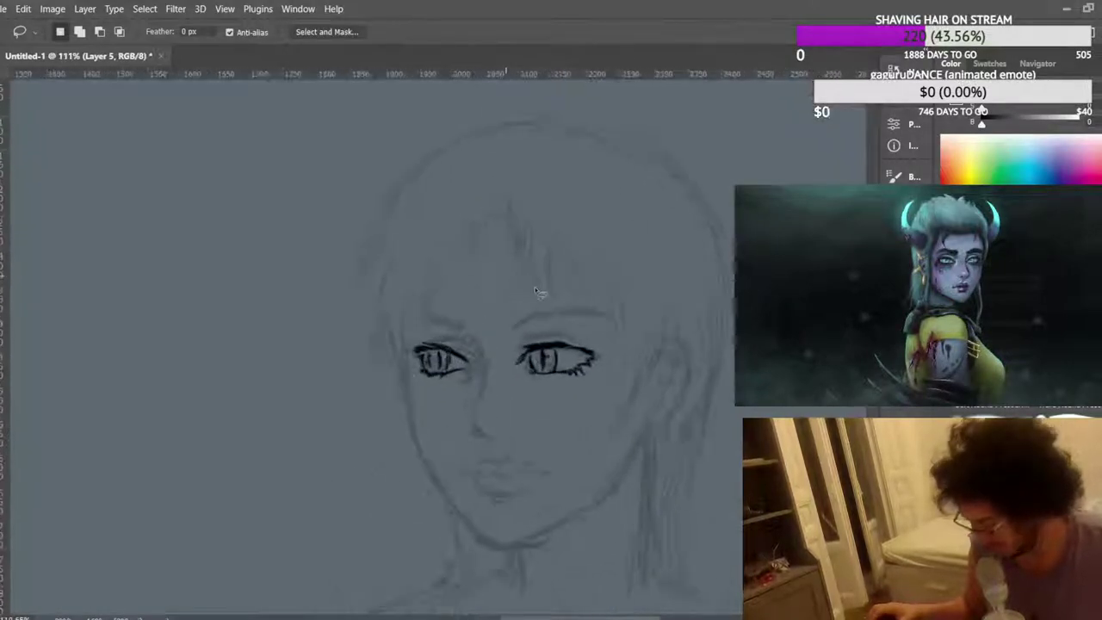
Thicken the iris outlines and slit pupils of both inked eyes with the 3 px brush.
scroll(531, 289, up, 4)
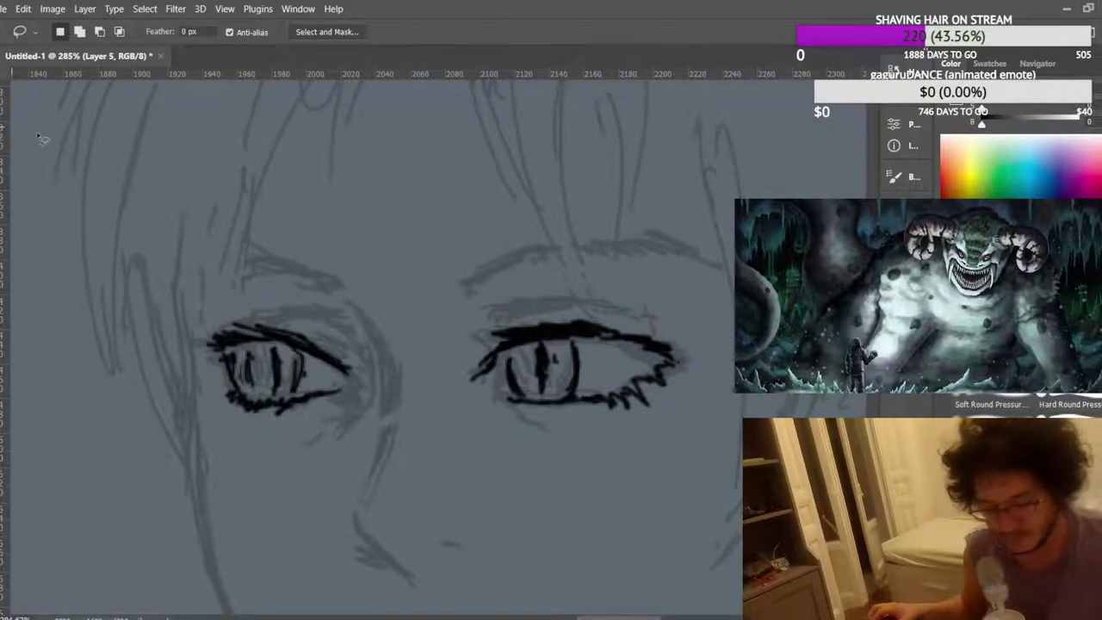
key(b)
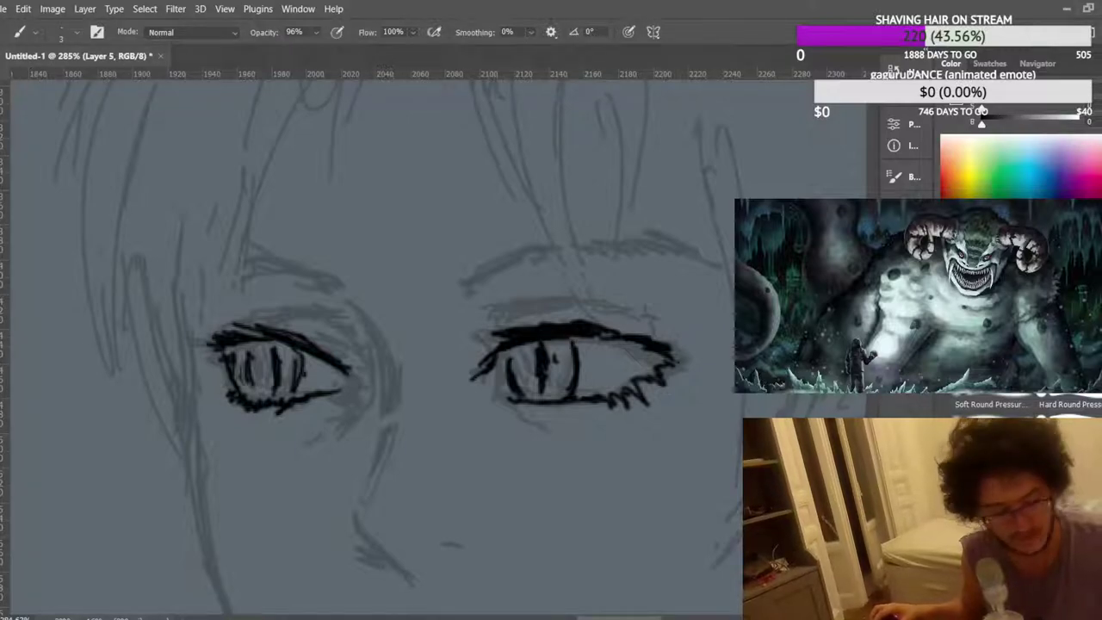
scroll(349, 310, up, 2)
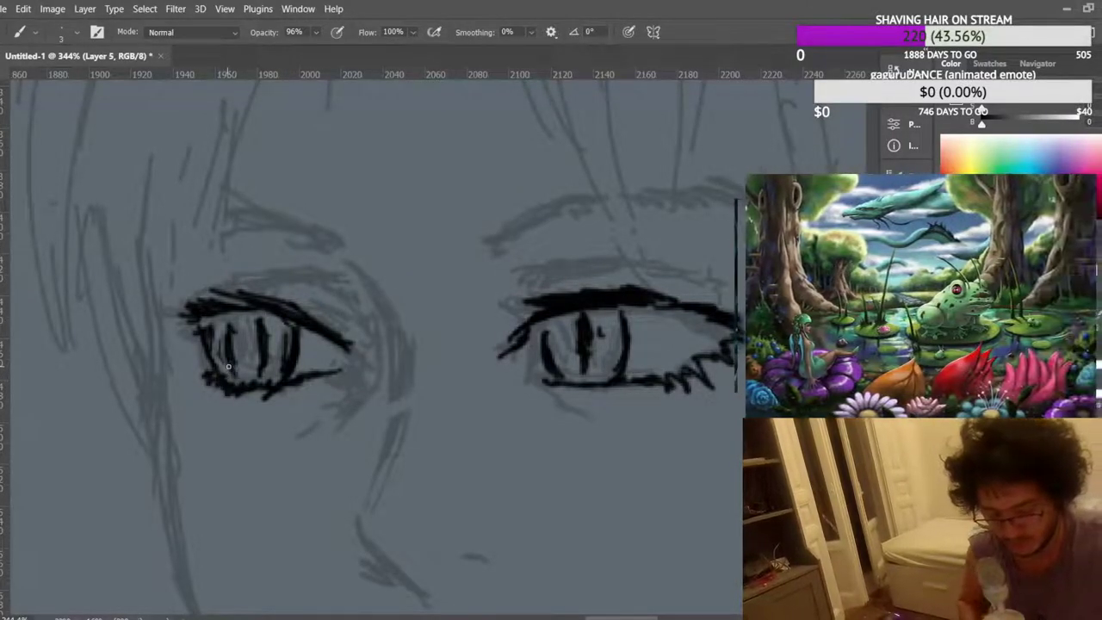
mouse_move(262, 343)
mouse_down()
mouse_move(266, 325)
mouse_move(265, 339)
mouse_up()
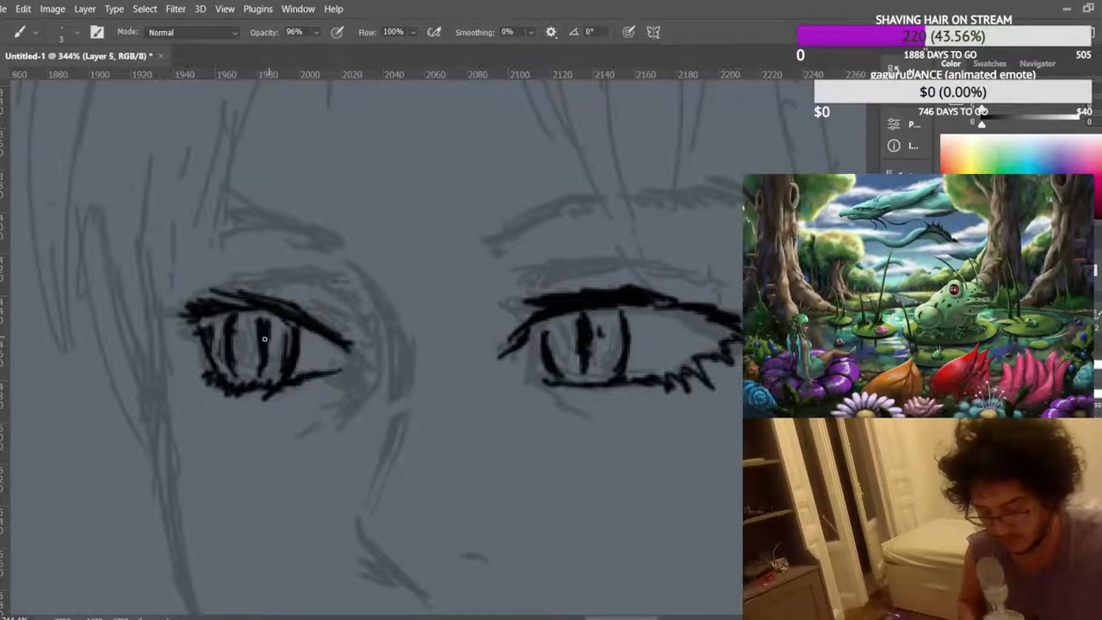
drag(539, 348, 550, 317)
drag(628, 314, 631, 378)
drag(298, 364, 290, 324)
drag(245, 384, 232, 319)
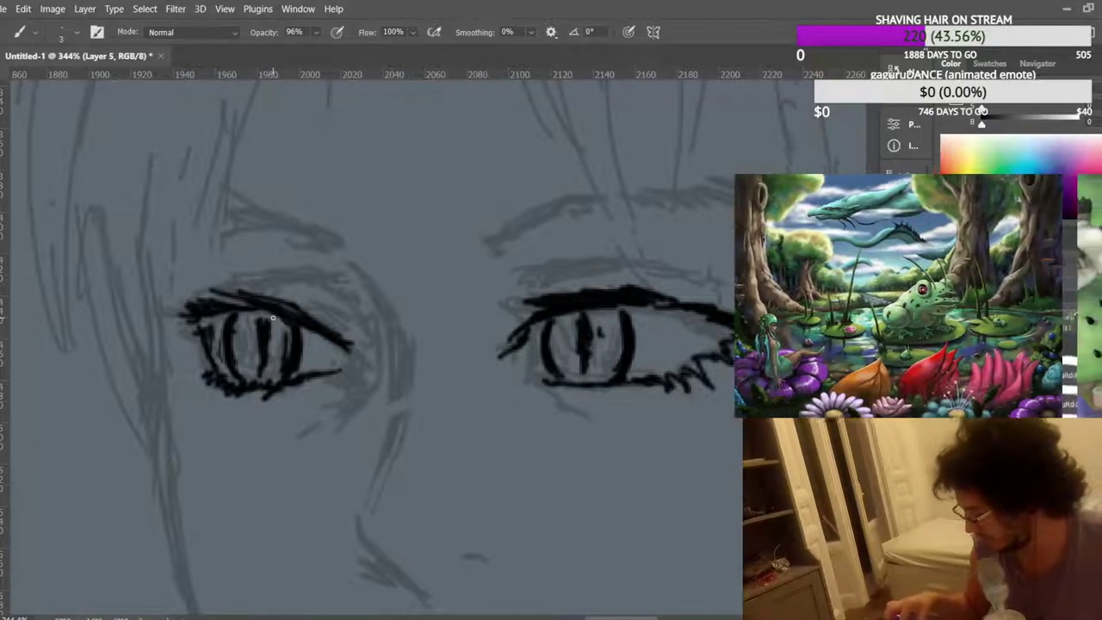
Lasso the near eye's pupil, shift it slightly within the iris with Free Transform, and deselect.
scroll(318, 305, down, 10)
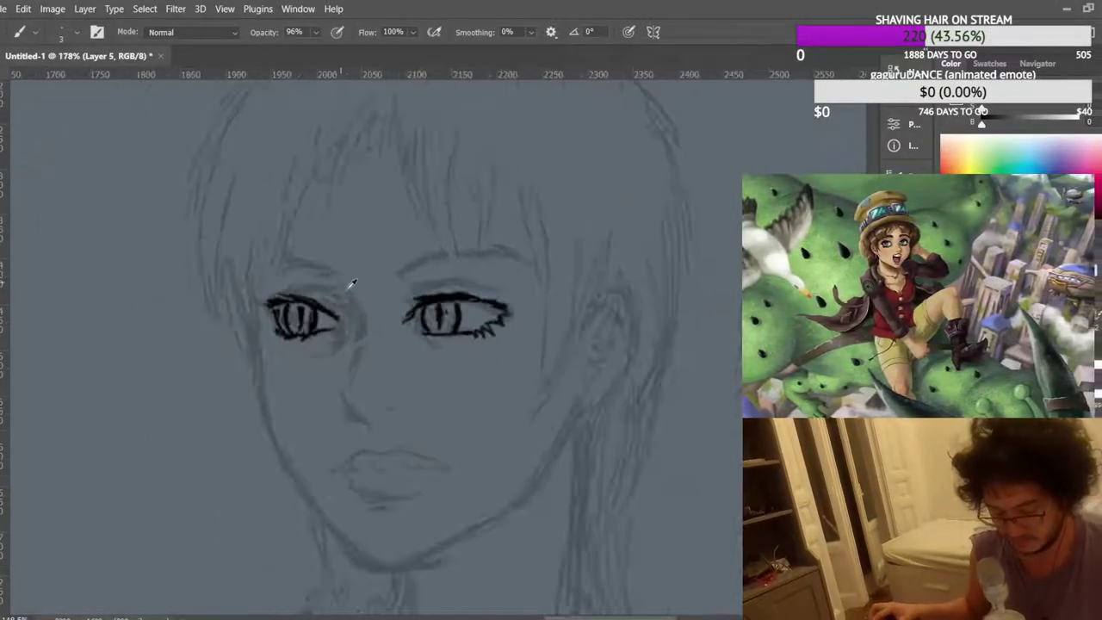
scroll(595, 241, up, 10)
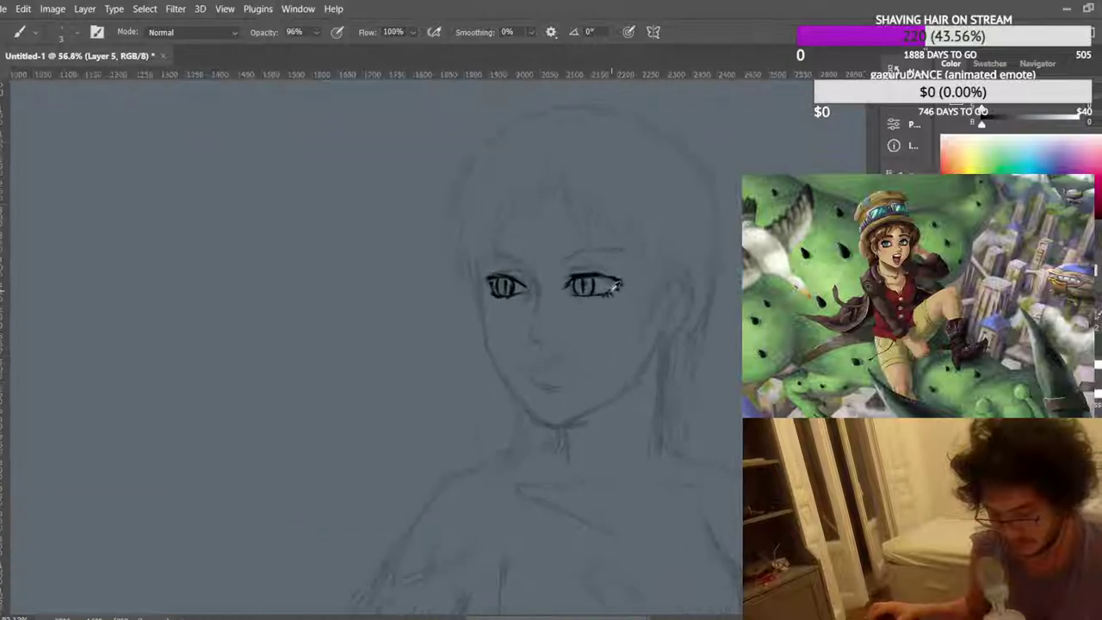
scroll(551, 248, up, 1)
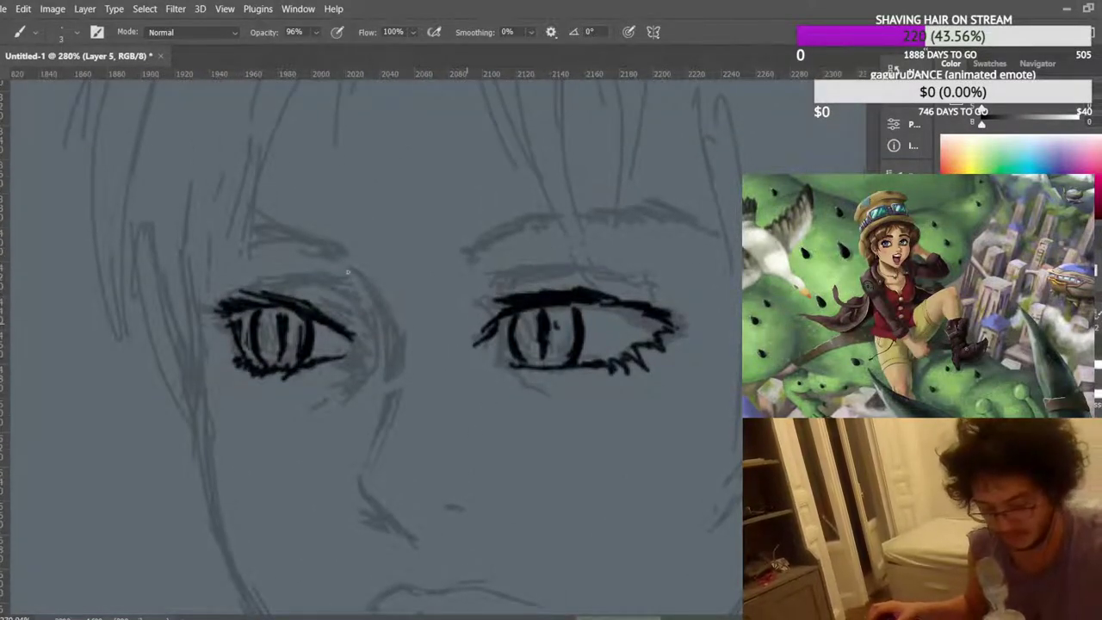
key(l)
mouse_move(526, 321)
mouse_down()
mouse_move(542, 311)
mouse_move(563, 321)
mouse_move(564, 355)
mouse_move(539, 367)
mouse_move(527, 324)
mouse_move(549, 360)
mouse_move(545, 351)
mouse_up()
key(ctrl+t)
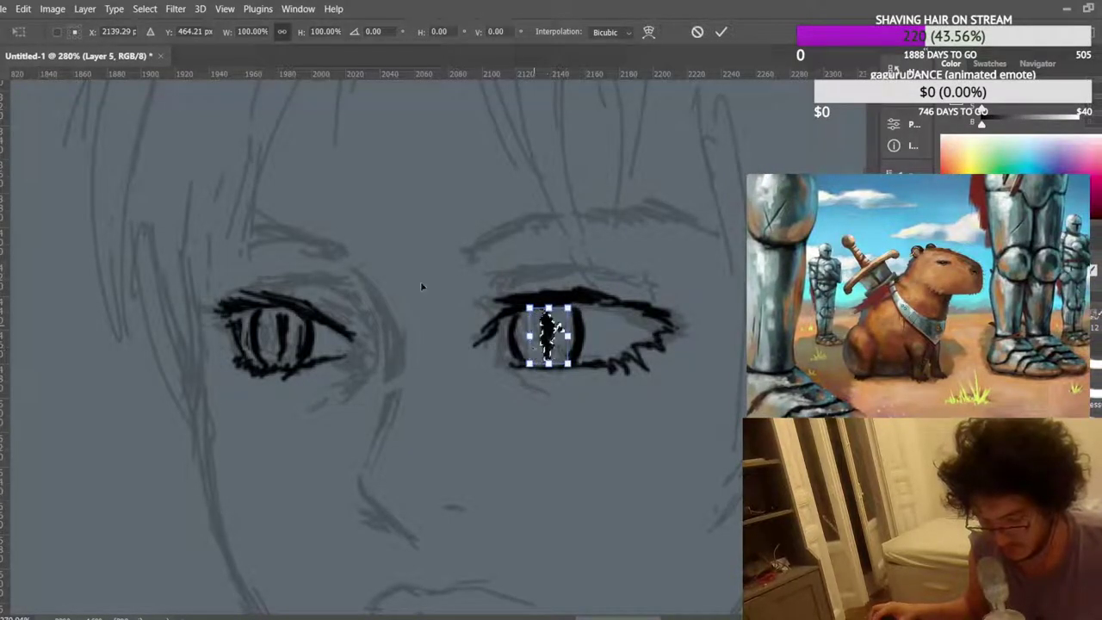
key(Return)
key(ctrl+d)
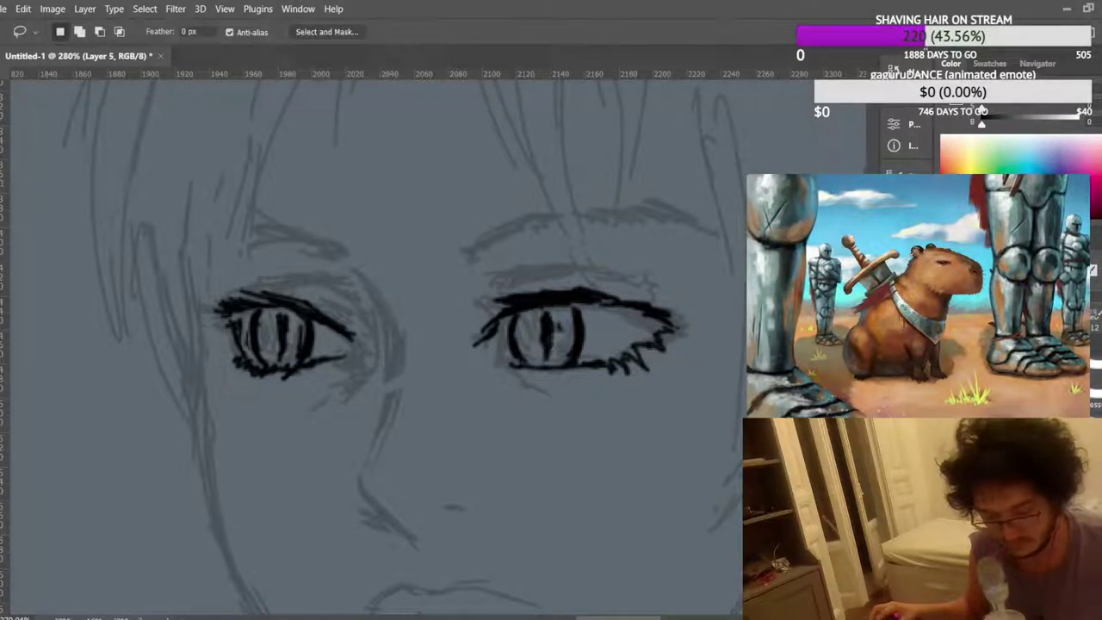
Darken the far eye's upper lash line with the brush and check the eyes from afar.
key(b)
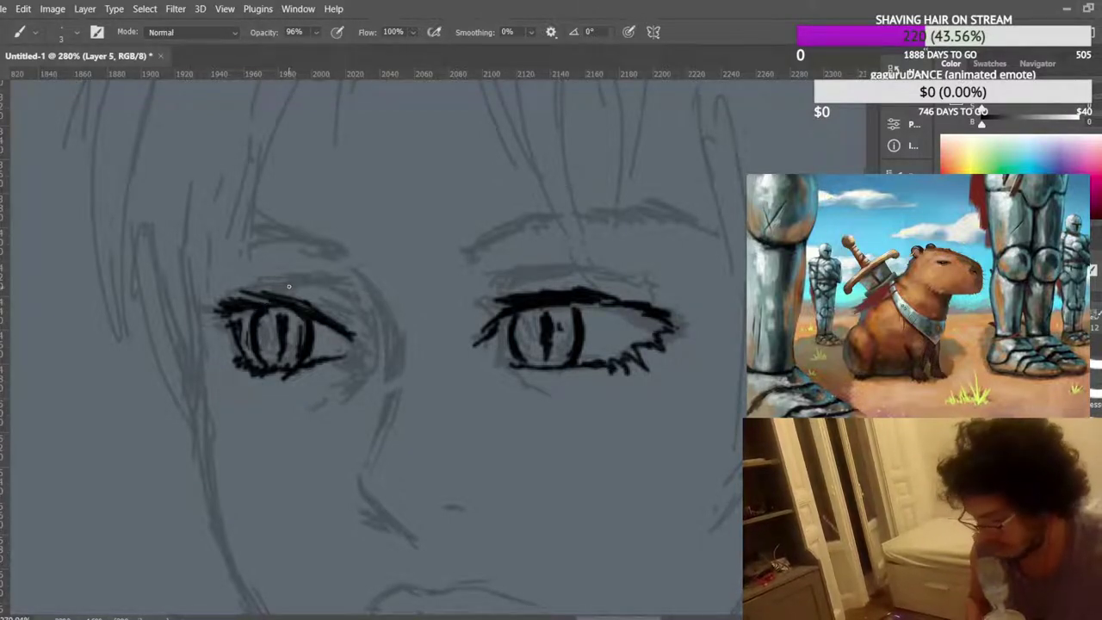
mouse_move(234, 310)
mouse_down()
mouse_move(227, 318)
mouse_move(291, 310)
mouse_move(267, 306)
mouse_up()
scroll(401, 312, down, 4)
scroll(400, 311, down, 4)
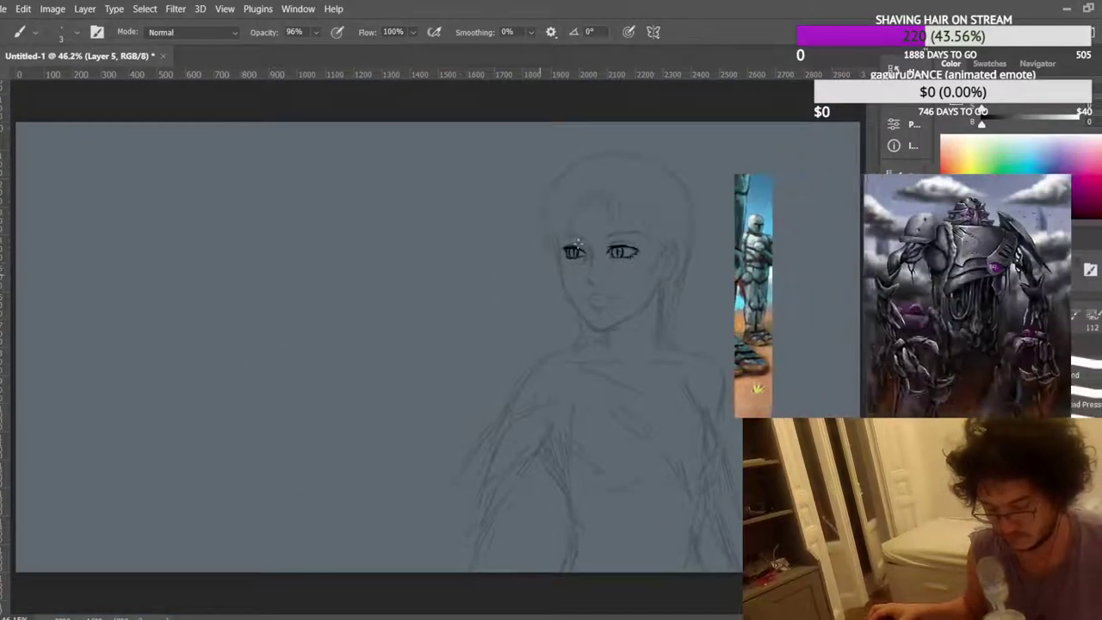
Flip the canvas horizontally and replace the inked-eyes layer with a new empty layer above the sketch.
scroll(217, 249, up, 8)
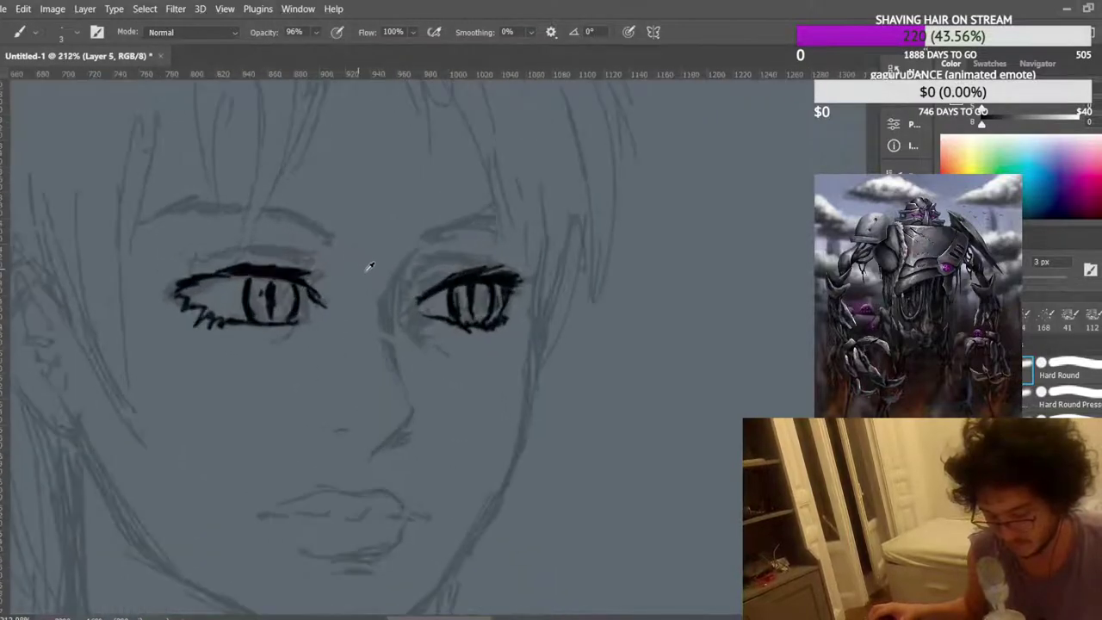
scroll(277, 239, up, 2)
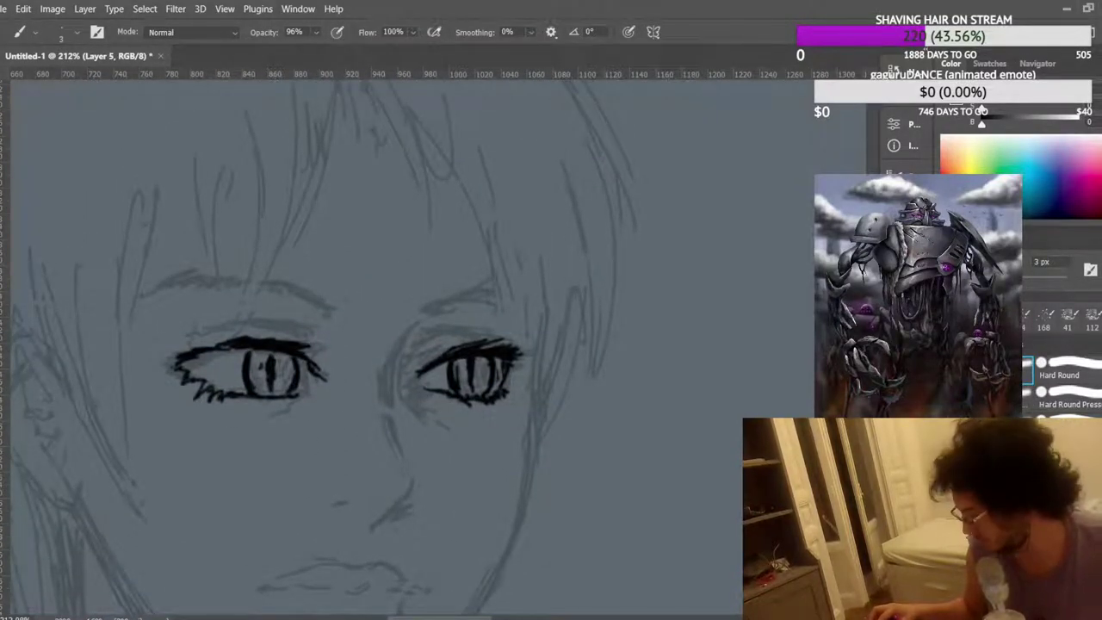
scroll(259, 183, down, 3)
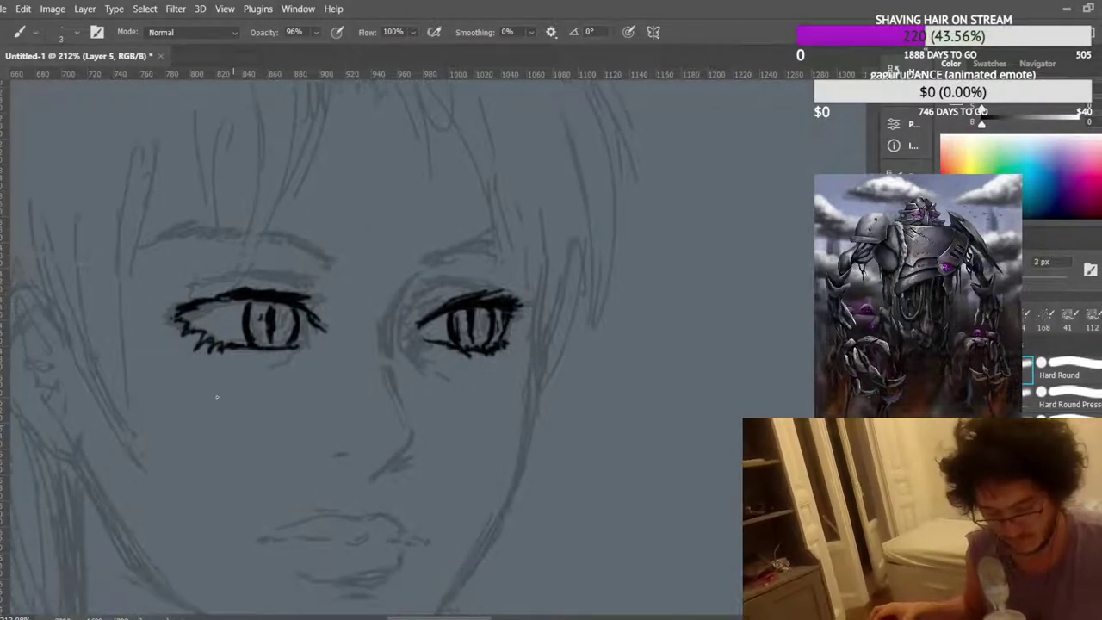
key(Delete)
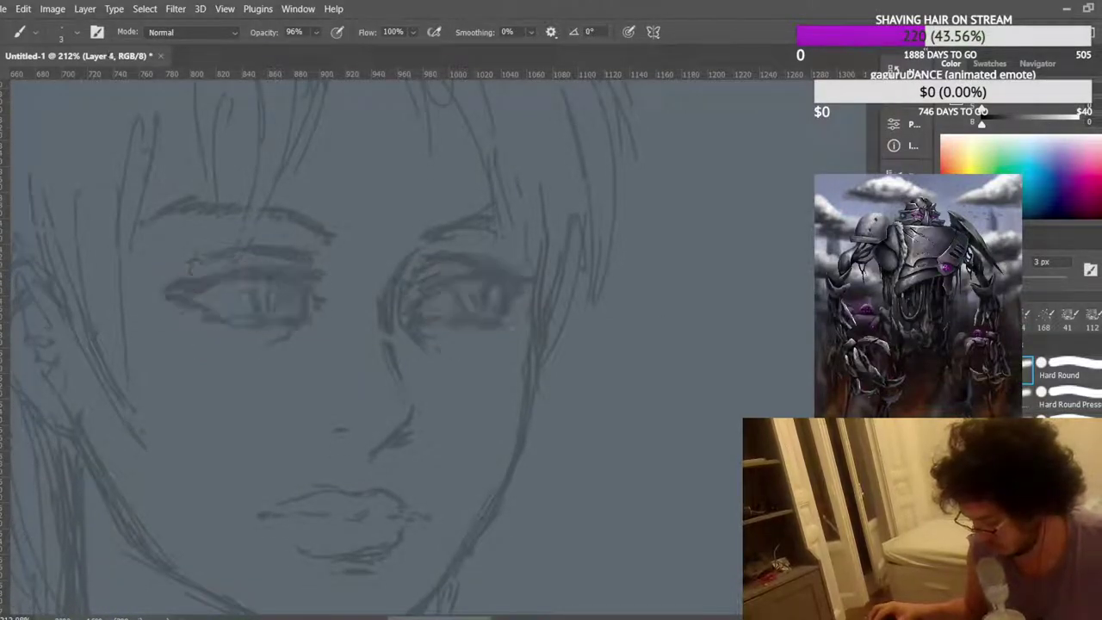
scroll(255, 346, down, 1)
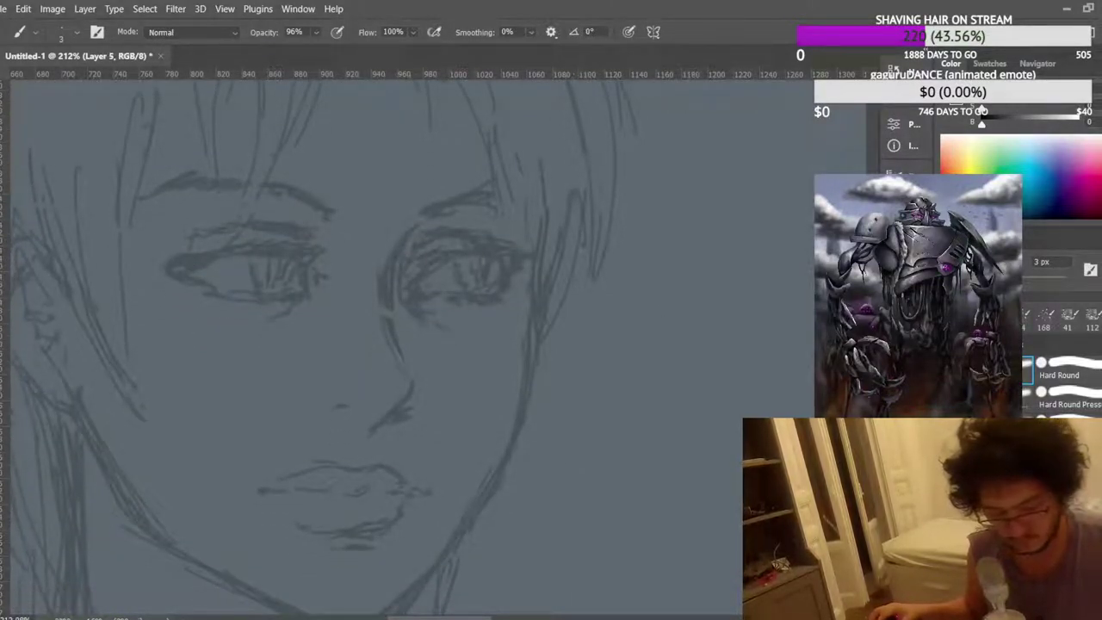
Ink the far-side face contour from the chin along the jaw and cheek up to the outer eye.
scroll(251, 329, down, 3)
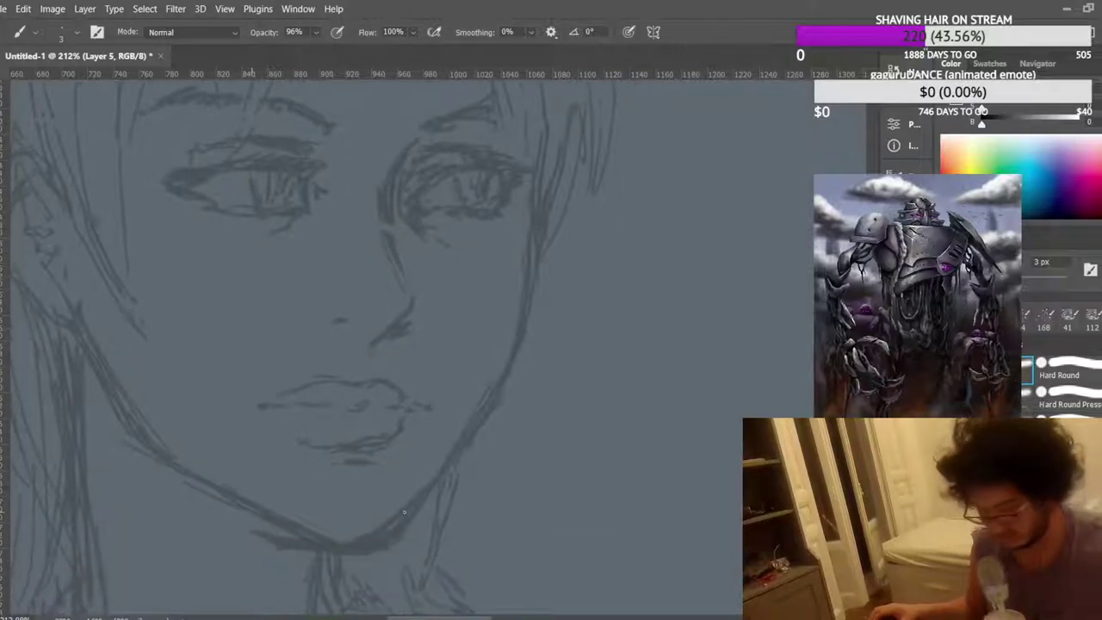
mouse_move(325, 547)
mouse_down()
mouse_move(396, 526)
mouse_move(406, 515)
mouse_move(370, 547)
mouse_move(477, 428)
mouse_move(523, 331)
mouse_move(513, 355)
mouse_move(532, 222)
mouse_up()
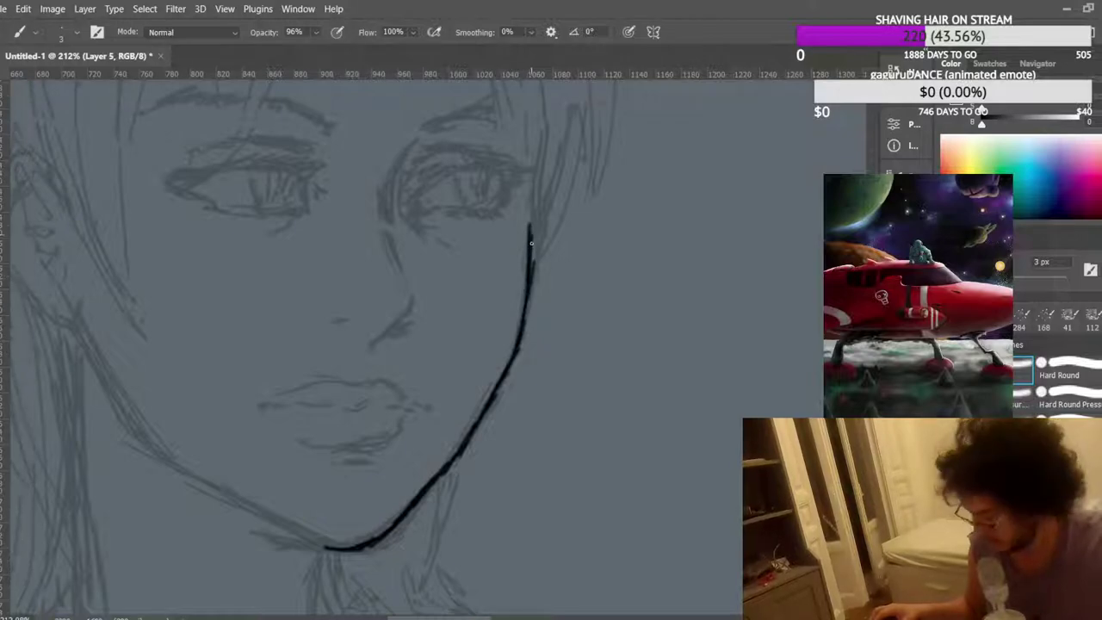
scroll(529, 270, up, 3)
drag(530, 271, 535, 207)
scroll(536, 209, up, 1)
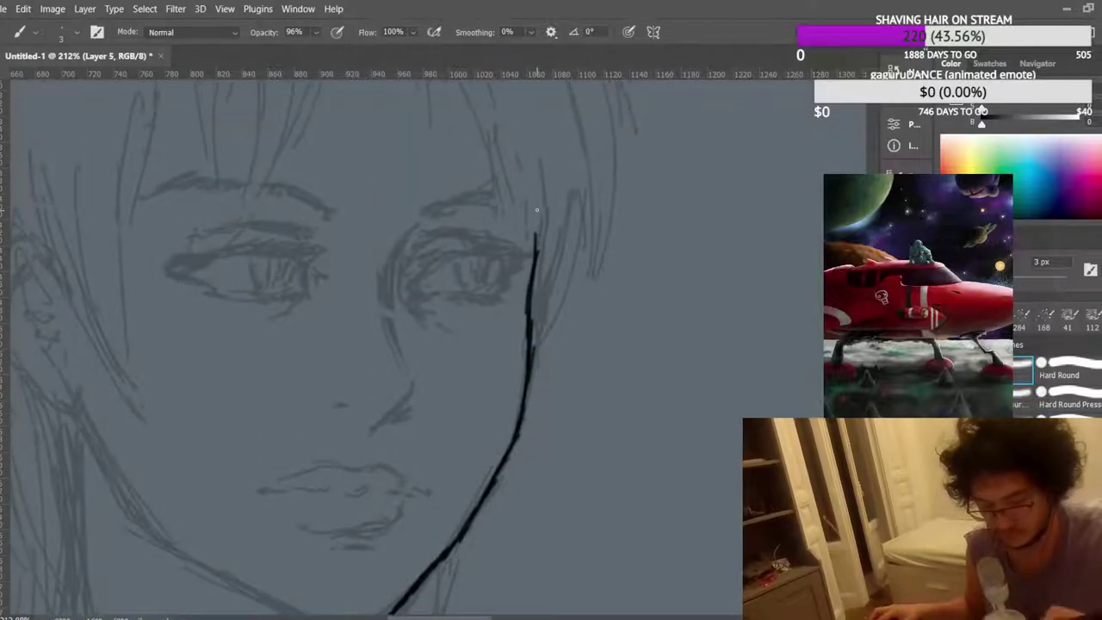
Ink the near-side jawline from the chin up to the base of the ear, following the sketch.
scroll(580, 210, down, 6)
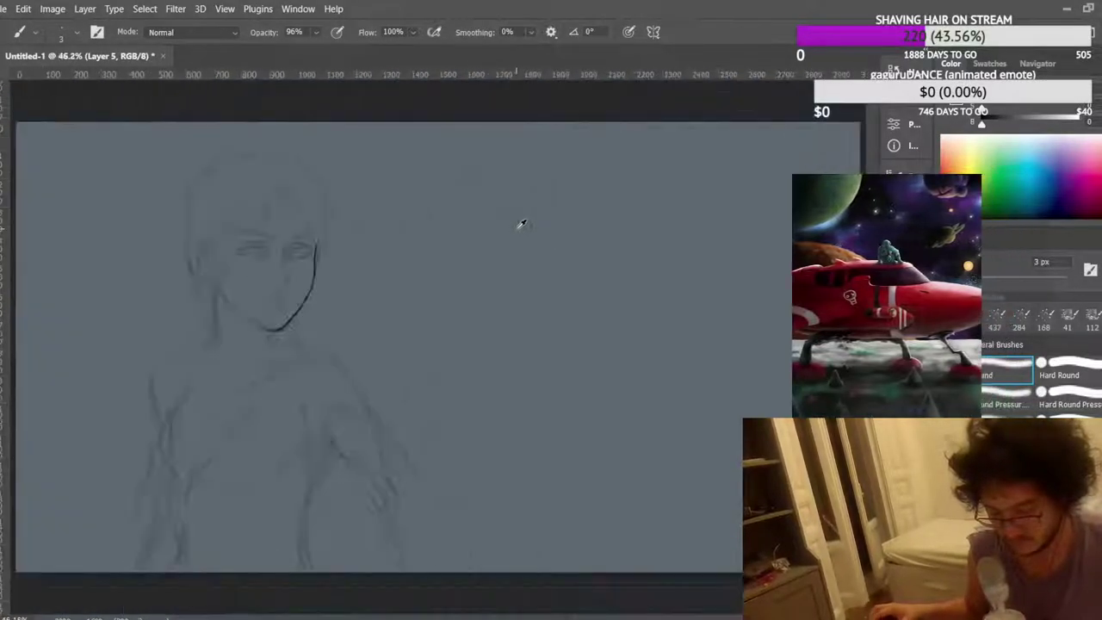
scroll(217, 249, up, 5)
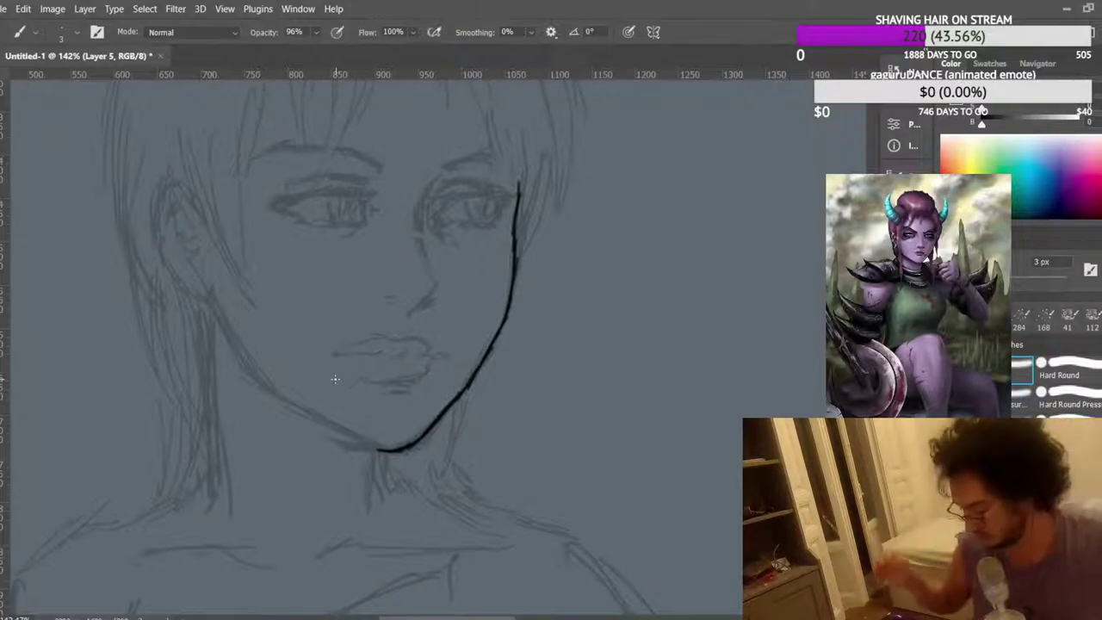
mouse_move(353, 439)
mouse_down()
mouse_move(274, 398)
mouse_move(351, 436)
mouse_move(258, 388)
mouse_up()
scroll(328, 403, up, 3)
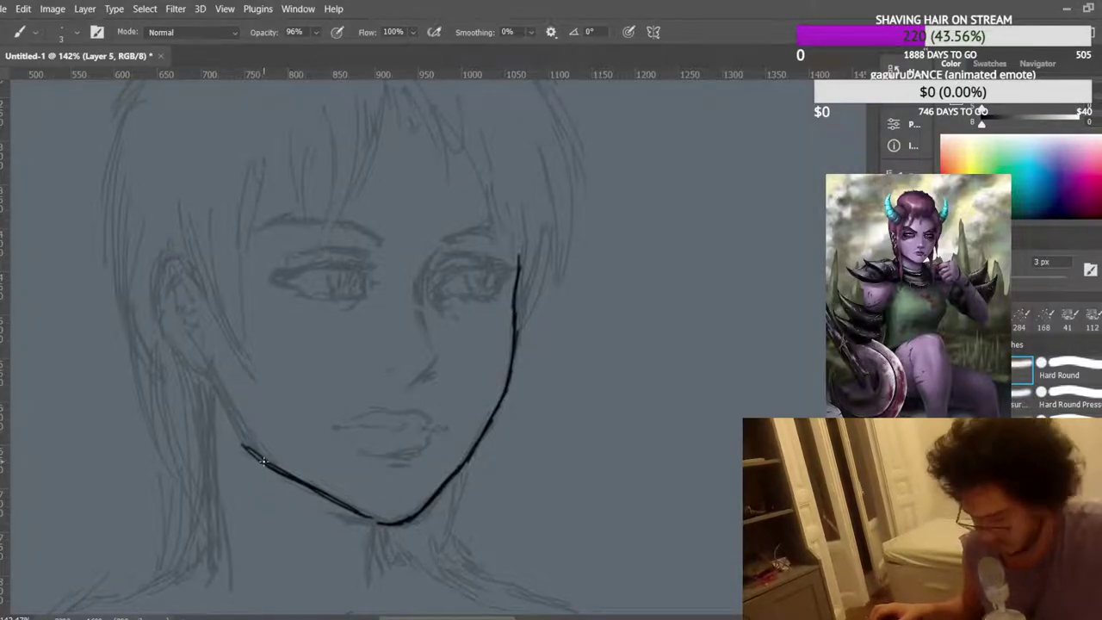
drag(258, 459, 209, 383)
scroll(401, 364, up, 1)
scroll(506, 337, down, 8)
scroll(465, 292, up, 7)
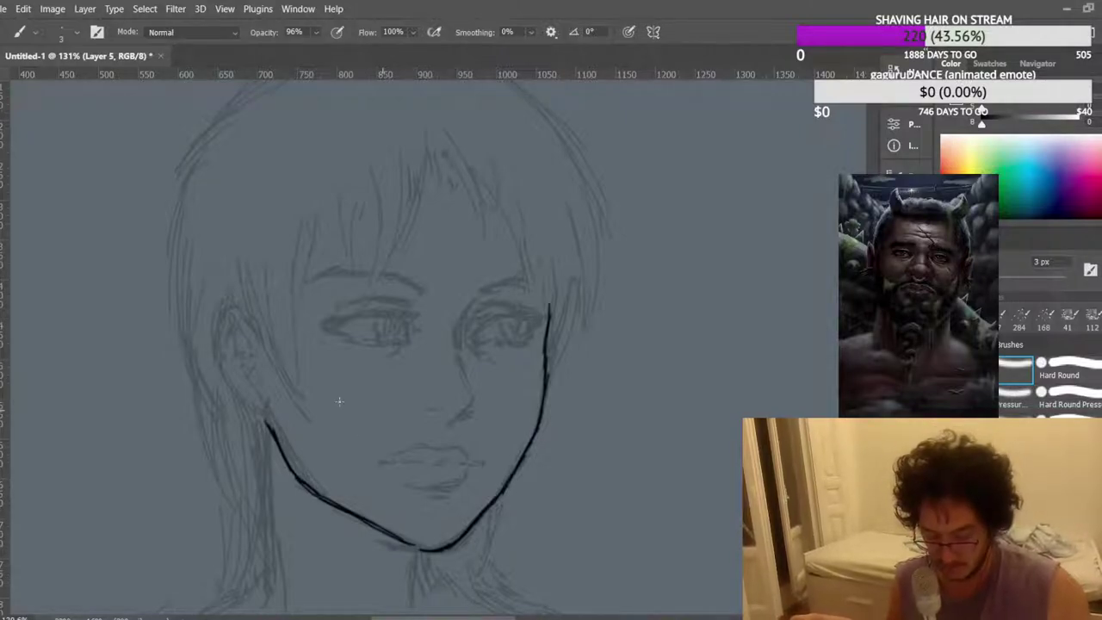
Ink the near side of the neck from the ear's base down into the shoulder slope.
scroll(416, 322, down, 2)
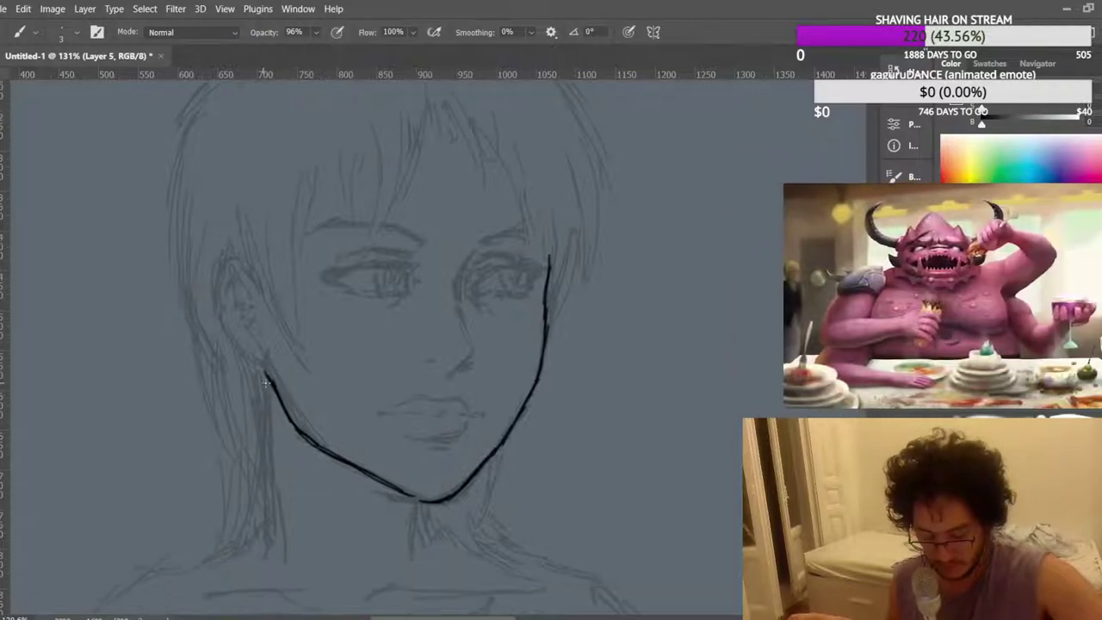
scroll(268, 370, down, 2)
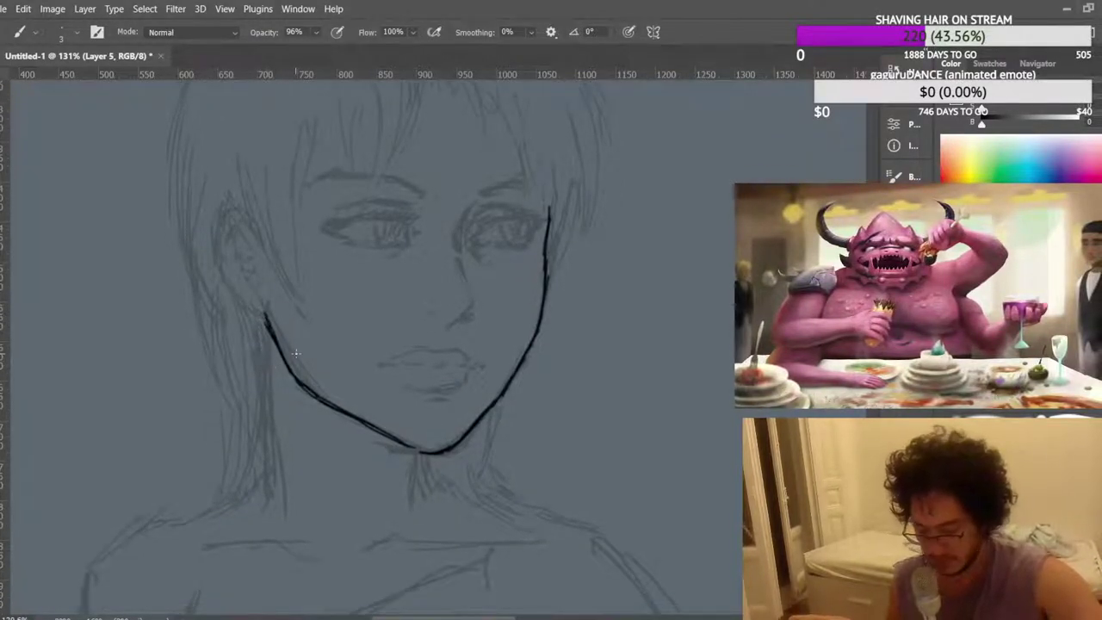
scroll(340, 362, down, 1)
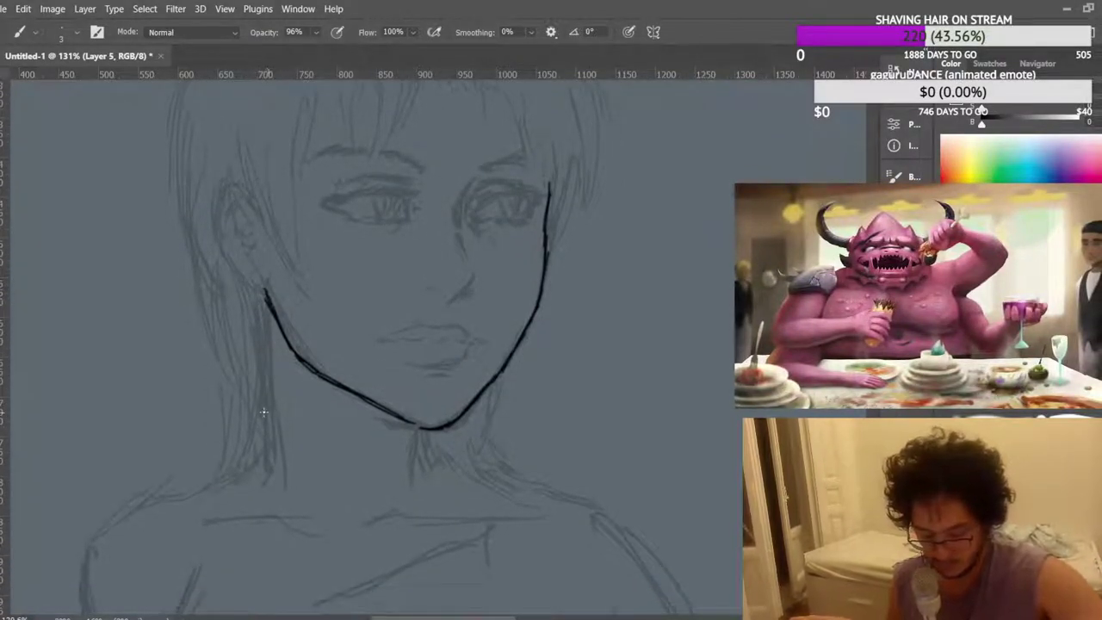
mouse_move(218, 480)
mouse_down()
mouse_move(265, 448)
mouse_move(265, 414)
mouse_up()
mouse_move(263, 372)
mouse_down()
mouse_move(266, 441)
mouse_move(260, 315)
mouse_move(258, 336)
mouse_up()
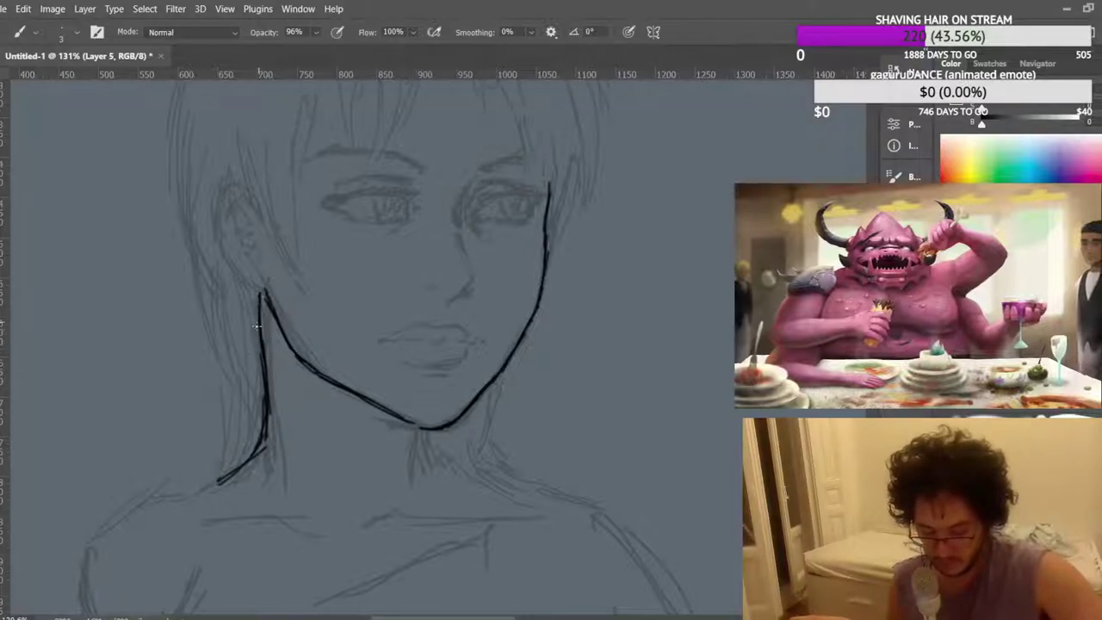
drag(260, 296, 259, 336)
Ink the far side of the neck from under the chin, curving out toward the shoulder.
scroll(259, 335, down, 2)
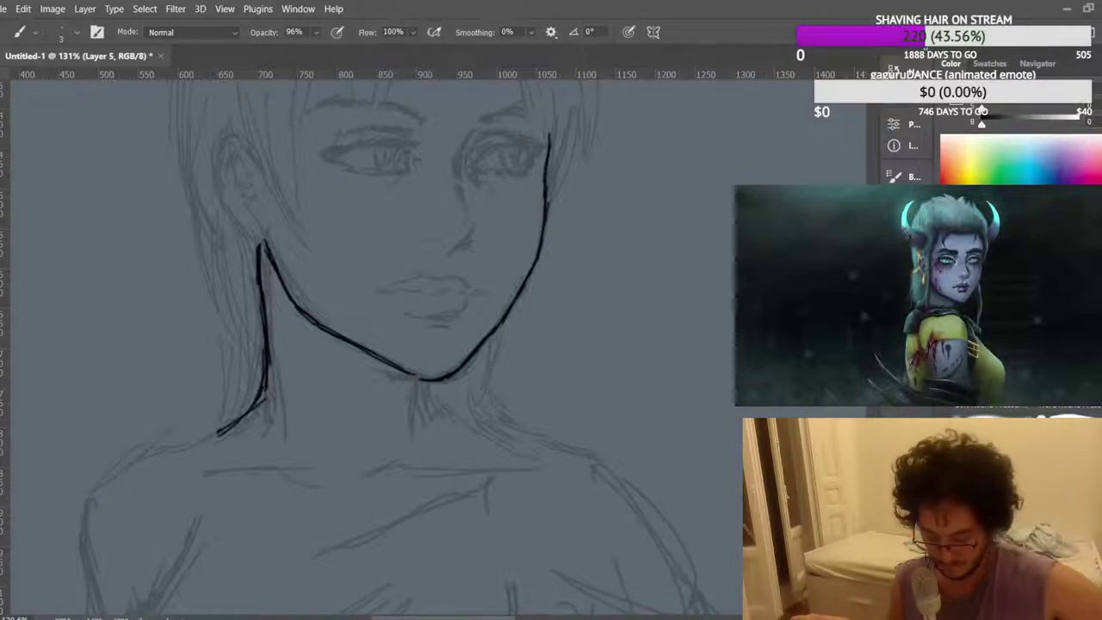
scroll(473, 449, down, 1)
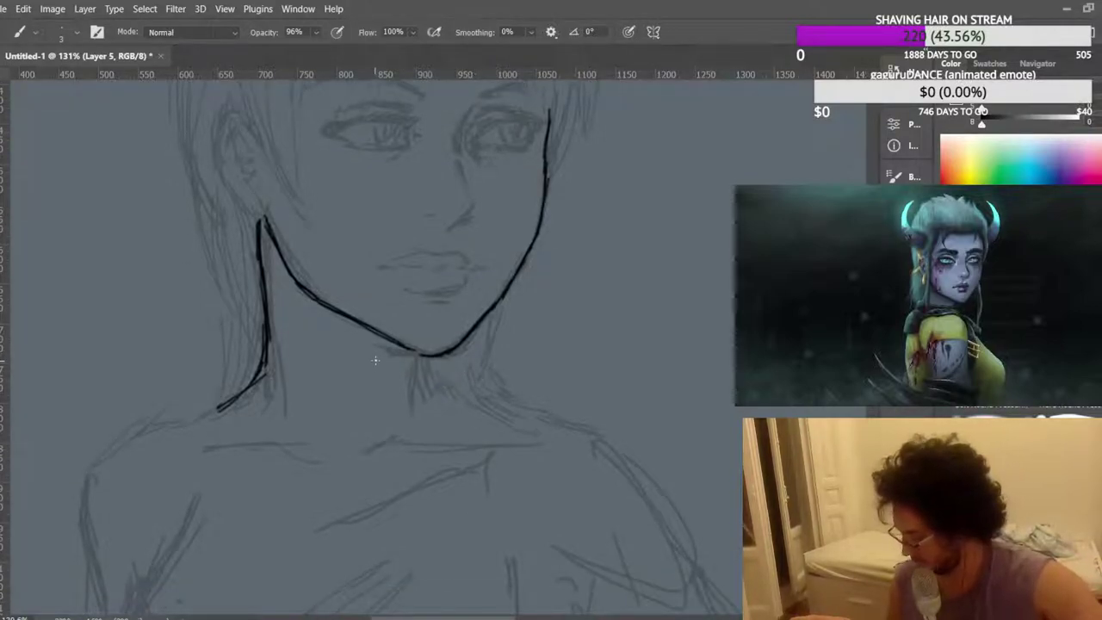
mouse_move(421, 355)
mouse_down()
mouse_move(428, 387)
mouse_move(424, 360)
mouse_move(448, 404)
mouse_move(431, 385)
mouse_move(493, 413)
mouse_move(458, 405)
mouse_move(519, 420)
mouse_up()
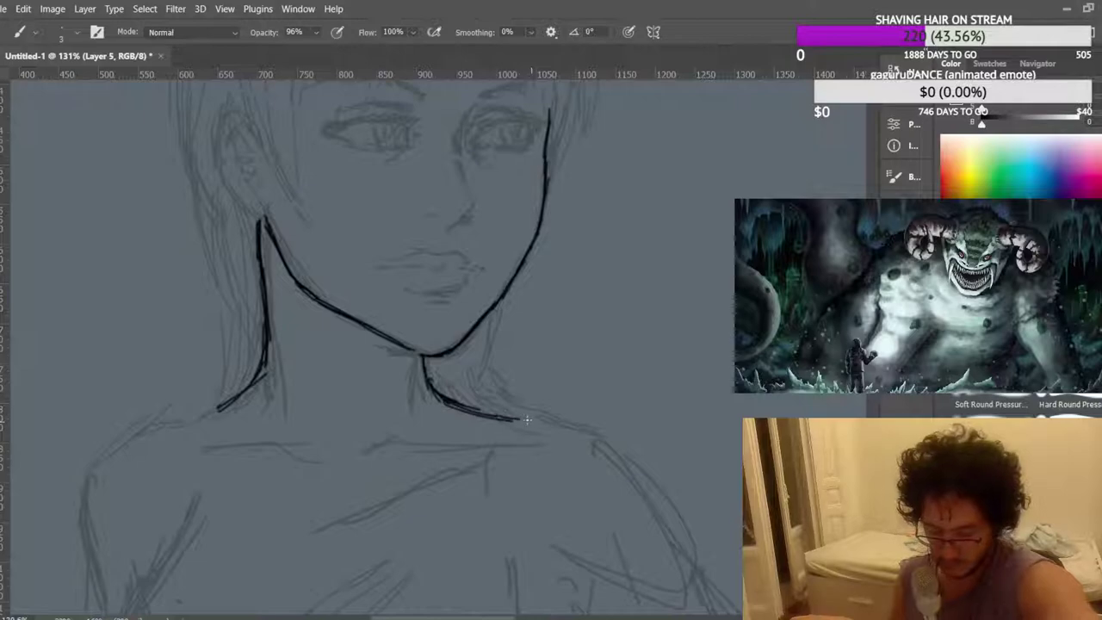
Thicken the upper end of the far cheek contour beside the outer eye.
scroll(446, 265, down, 10)
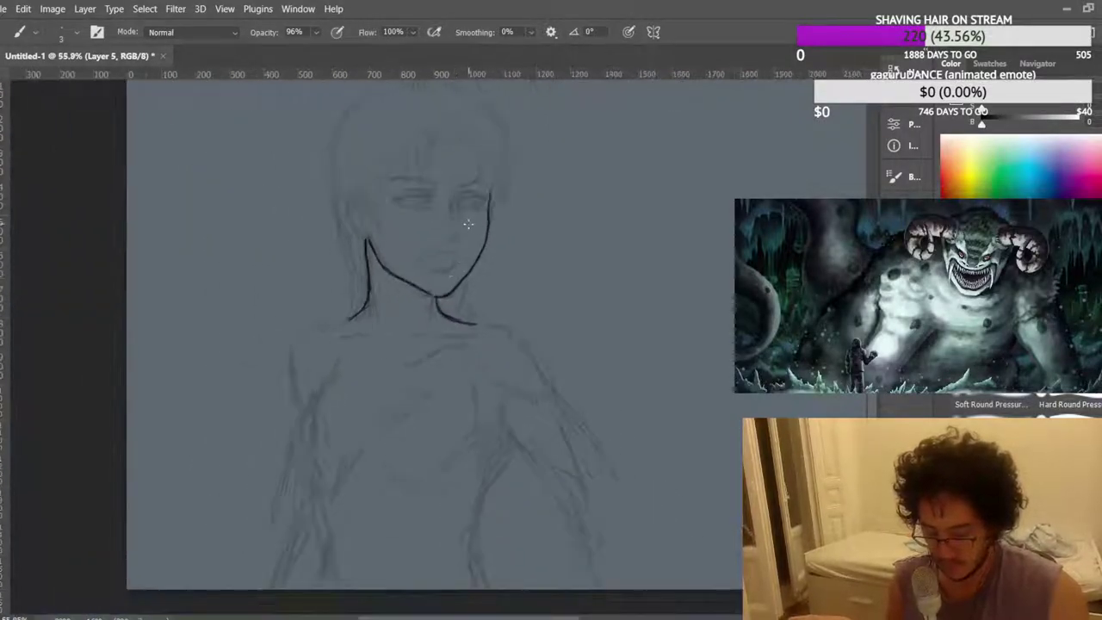
scroll(376, 228, up, 5)
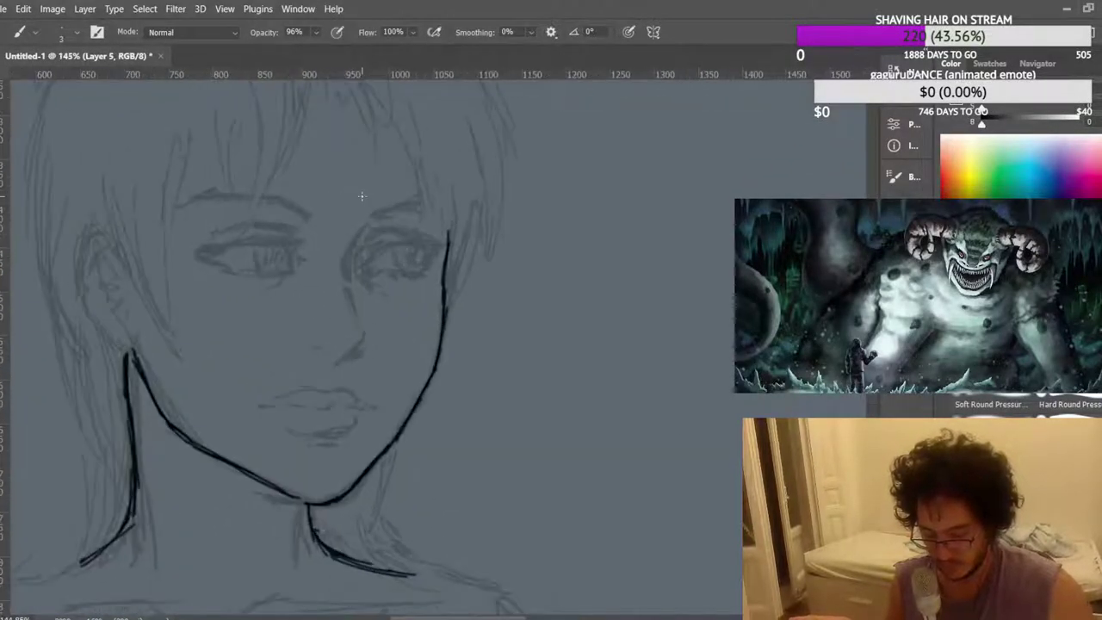
drag(445, 306, 448, 260)
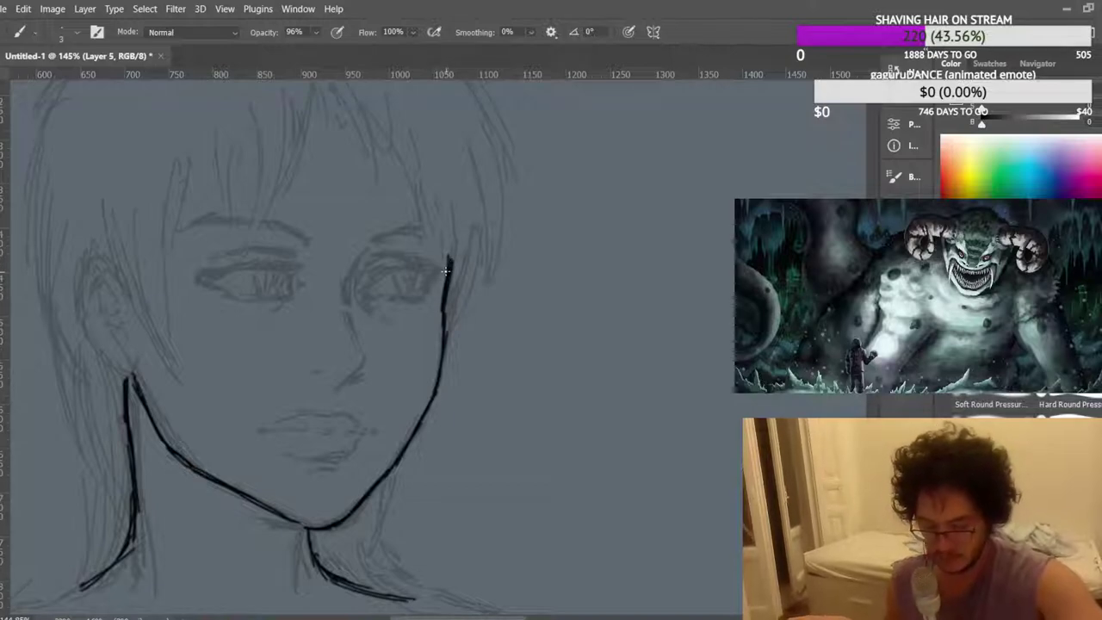
scroll(439, 294, up, 3)
scroll(413, 590, left, 5)
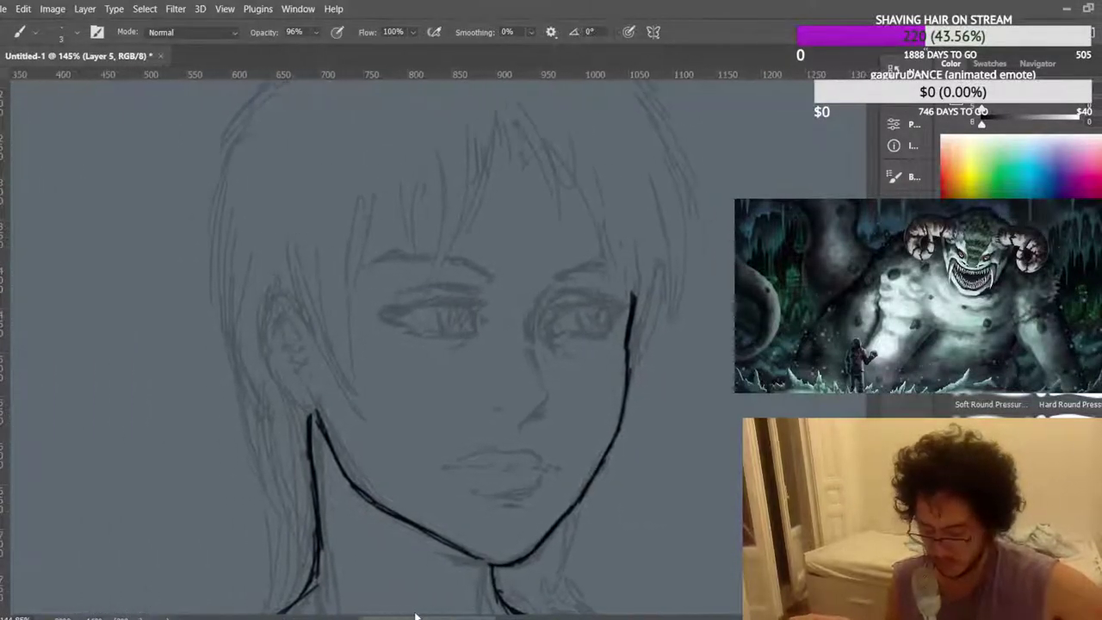
Ink the outline of the near-side ear from the top of the jawline around its outer rim, following the sketch.
scroll(443, 514, up, 2)
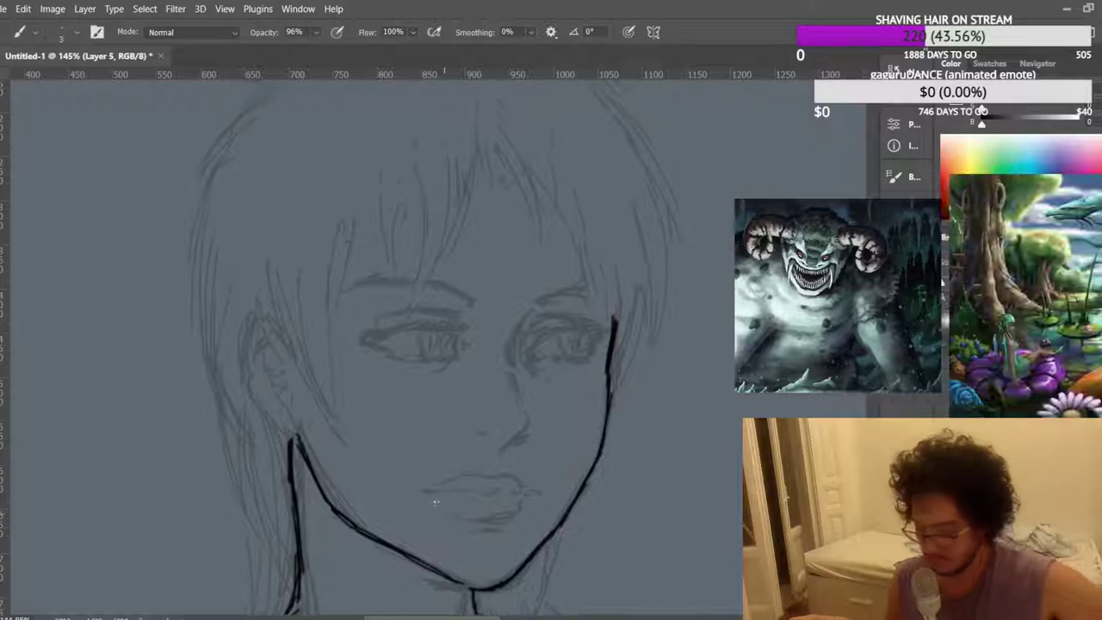
scroll(392, 435, down, 3)
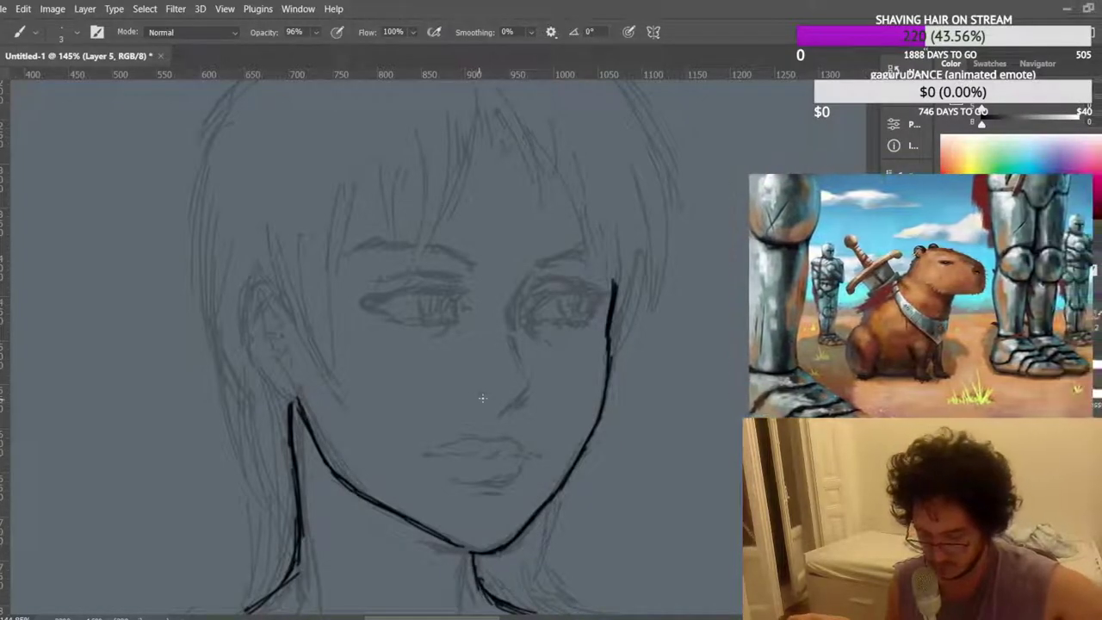
scroll(615, 373, up, 3)
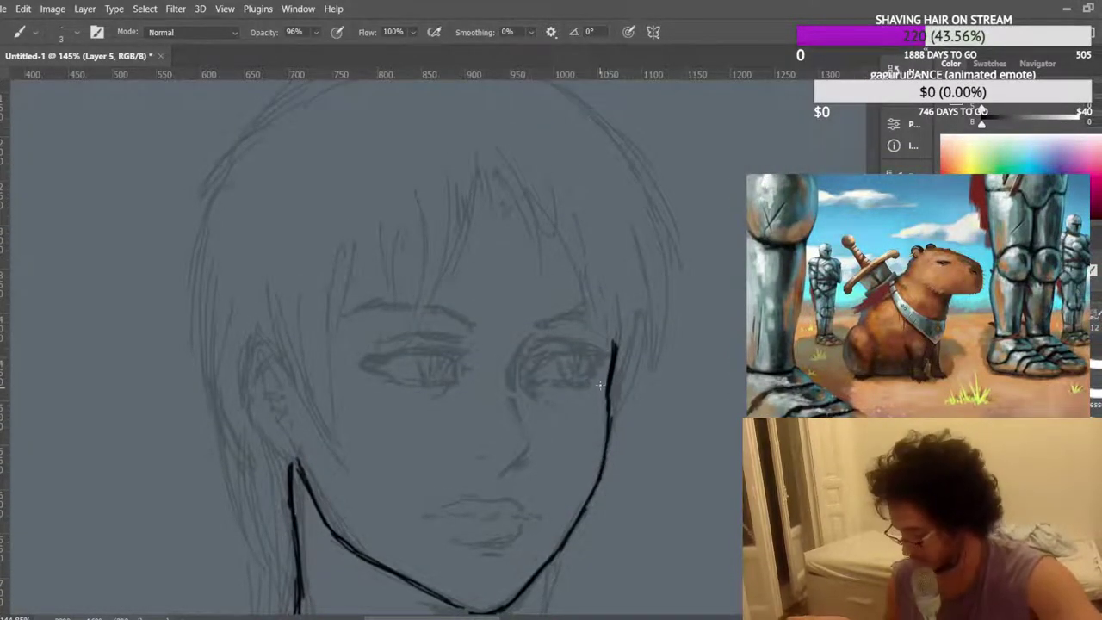
scroll(615, 340, up, 2)
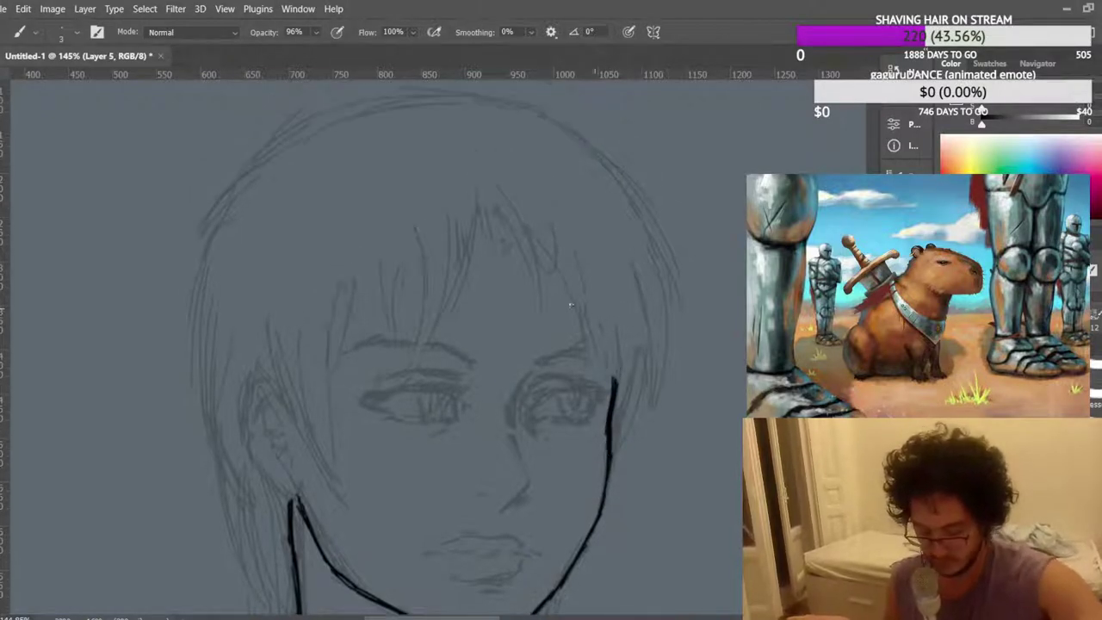
scroll(572, 301, down, 4)
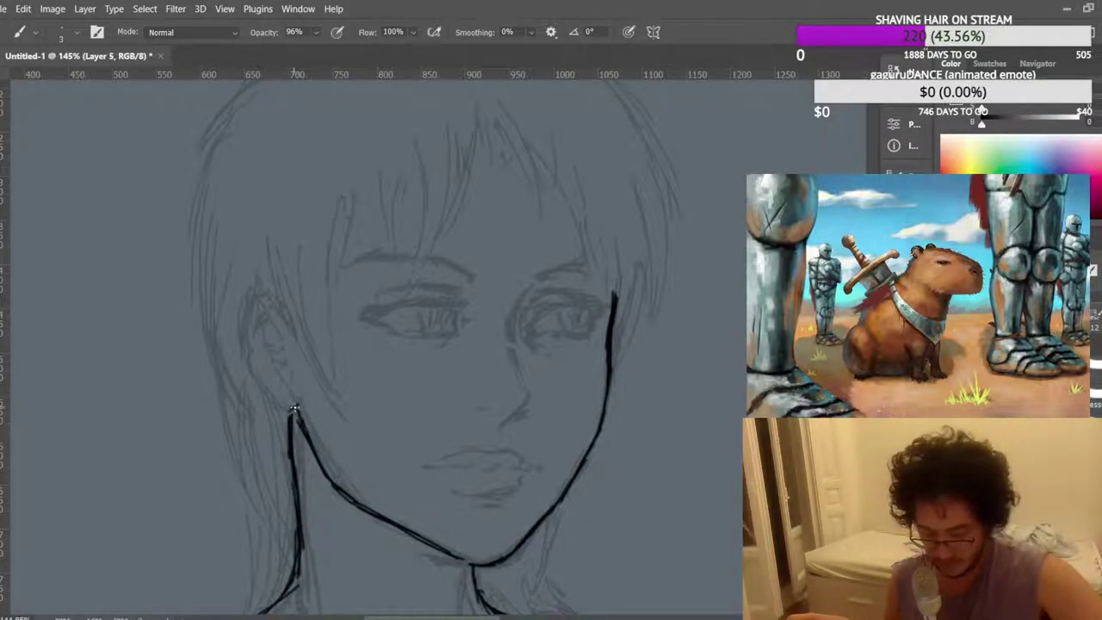
mouse_move(283, 405)
mouse_down()
mouse_move(249, 373)
mouse_move(259, 349)
mouse_move(236, 340)
mouse_move(249, 294)
mouse_move(262, 289)
mouse_move(293, 321)
mouse_up()
scroll(292, 321, down, 1)
scroll(300, 301, up, 3)
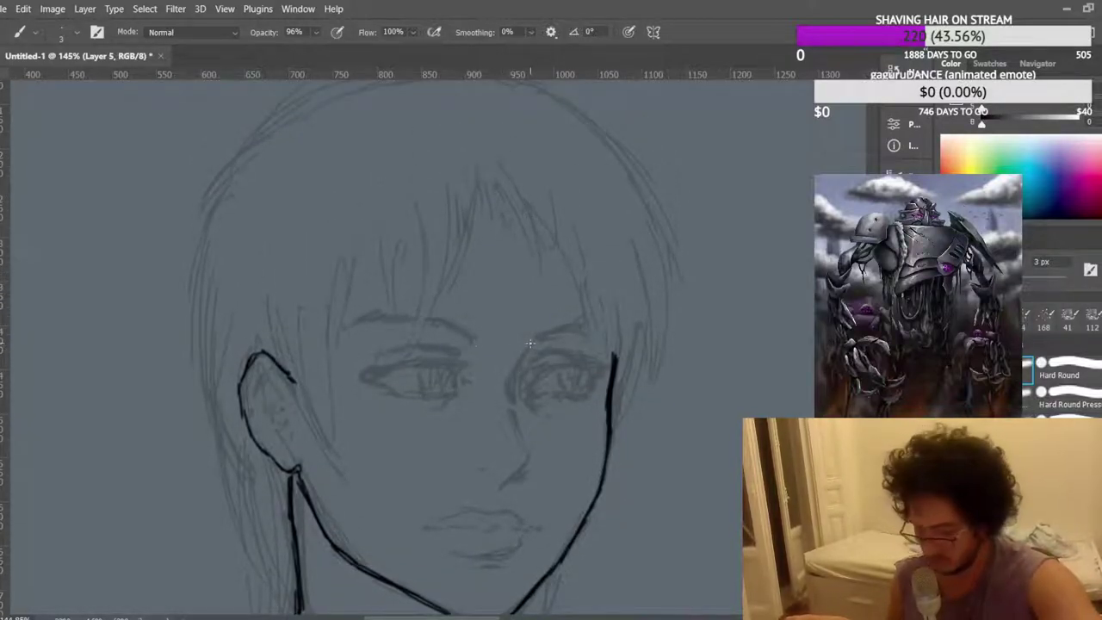
Ink both eyebrows over the sketch, redrawing the inner end of the near-side brow.
mouse_move(547, 331)
mouse_down()
mouse_move(582, 317)
mouse_move(534, 341)
mouse_move(526, 330)
mouse_up()
mouse_move(347, 327)
mouse_down()
mouse_move(403, 317)
mouse_move(478, 338)
mouse_up()
scroll(495, 293, down, 3)
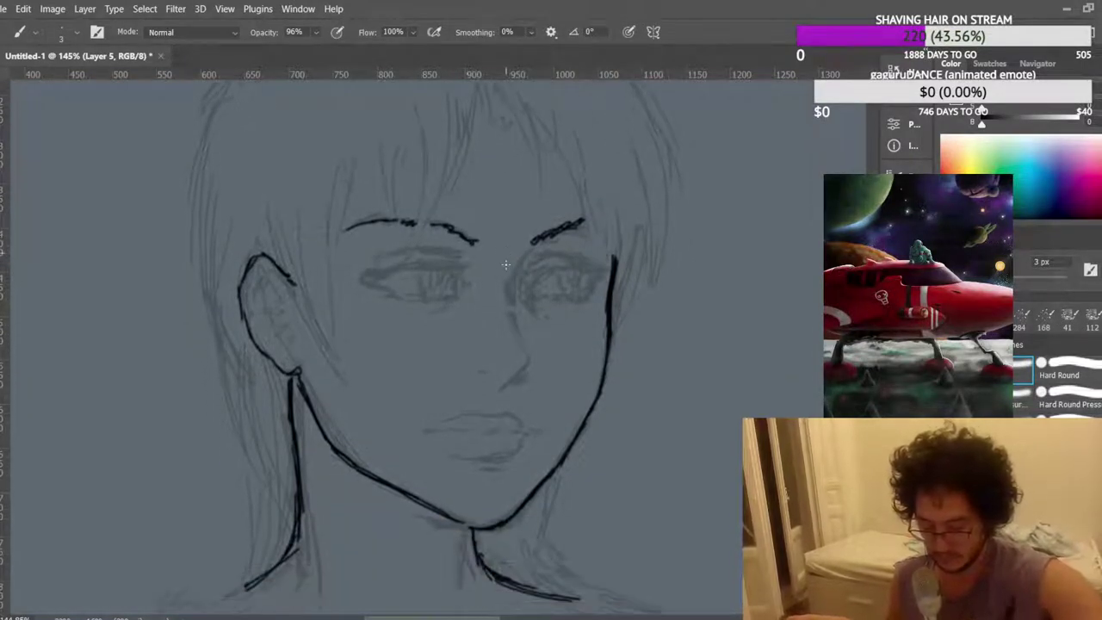
key(ctrl+z)
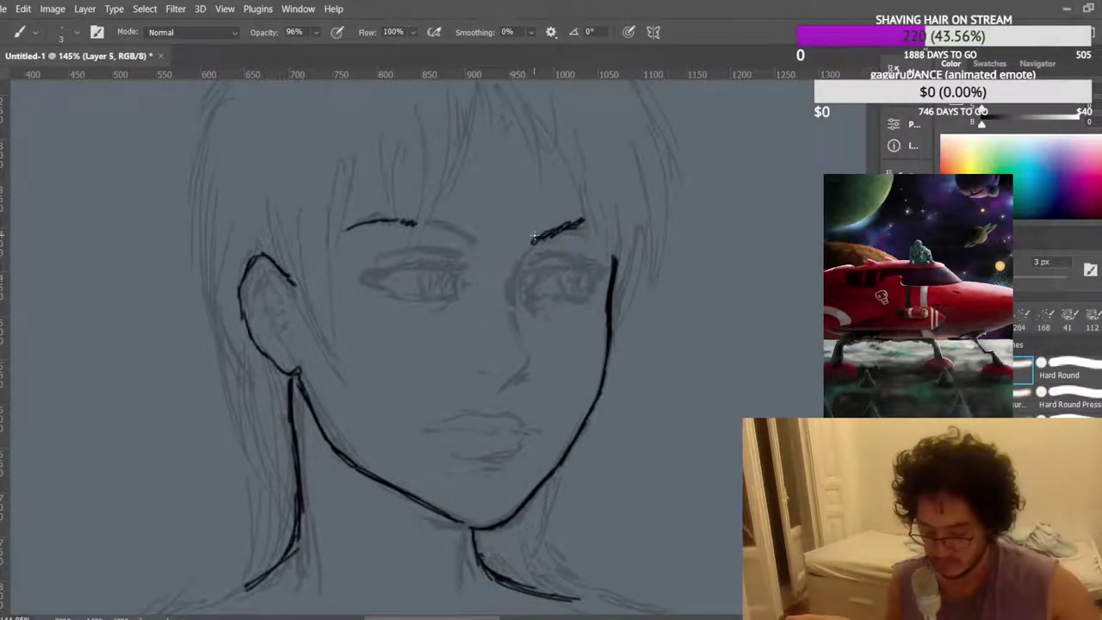
mouse_move(409, 221)
mouse_down()
mouse_move(472, 239)
mouse_move(457, 241)
mouse_up()
scroll(519, 153, up, 1)
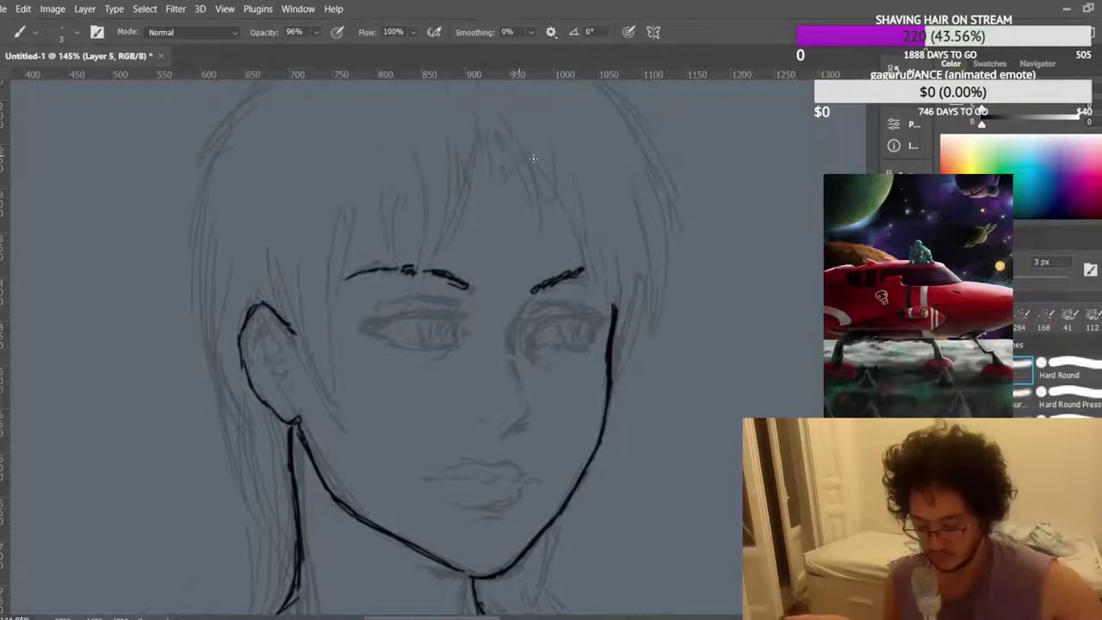
Flip the canvas horizontally to check the face and reinforce the far-side jawline between chin and cheek.
scroll(521, 203, down, 8)
scroll(461, 299, down, 6)
scroll(521, 232, up, 2)
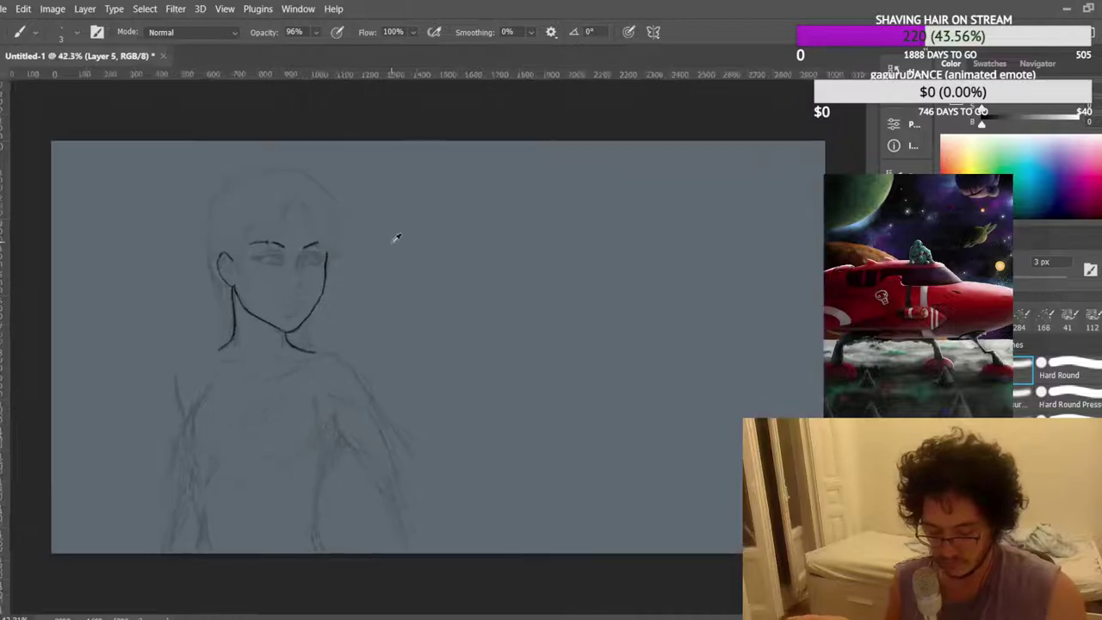
key(ctrl+shift+h)
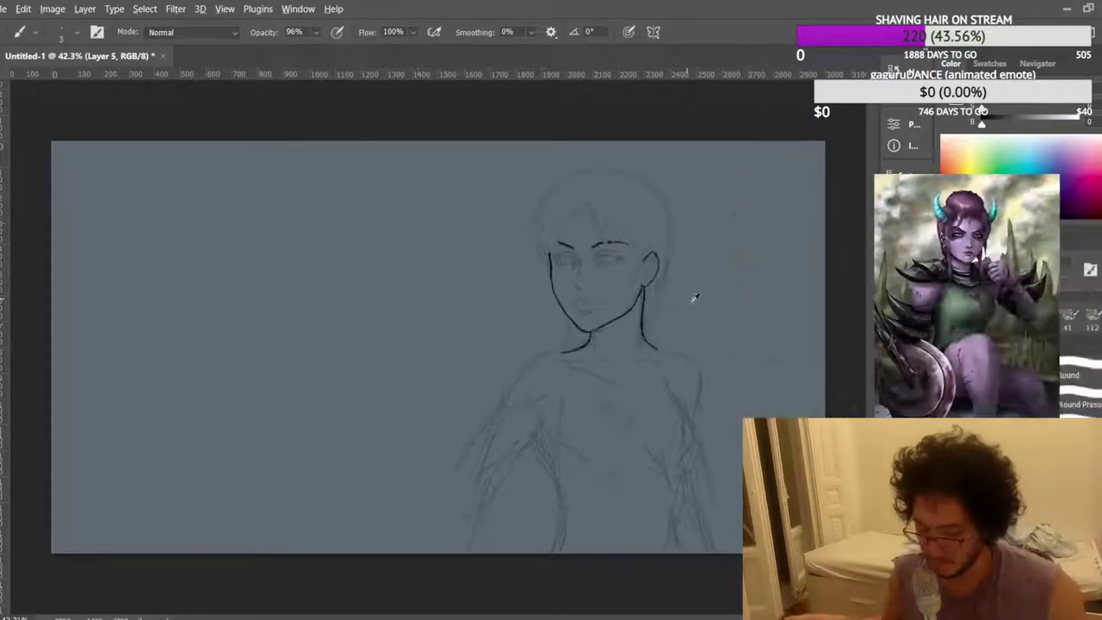
scroll(694, 295, up, 3)
scroll(614, 279, up, 2)
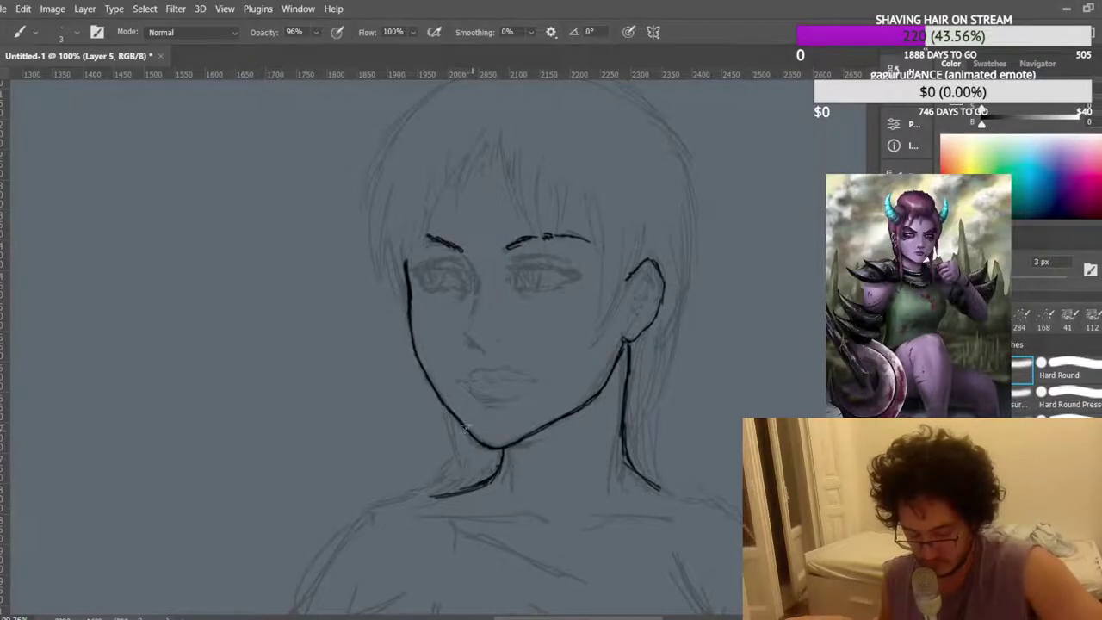
drag(465, 428, 431, 386)
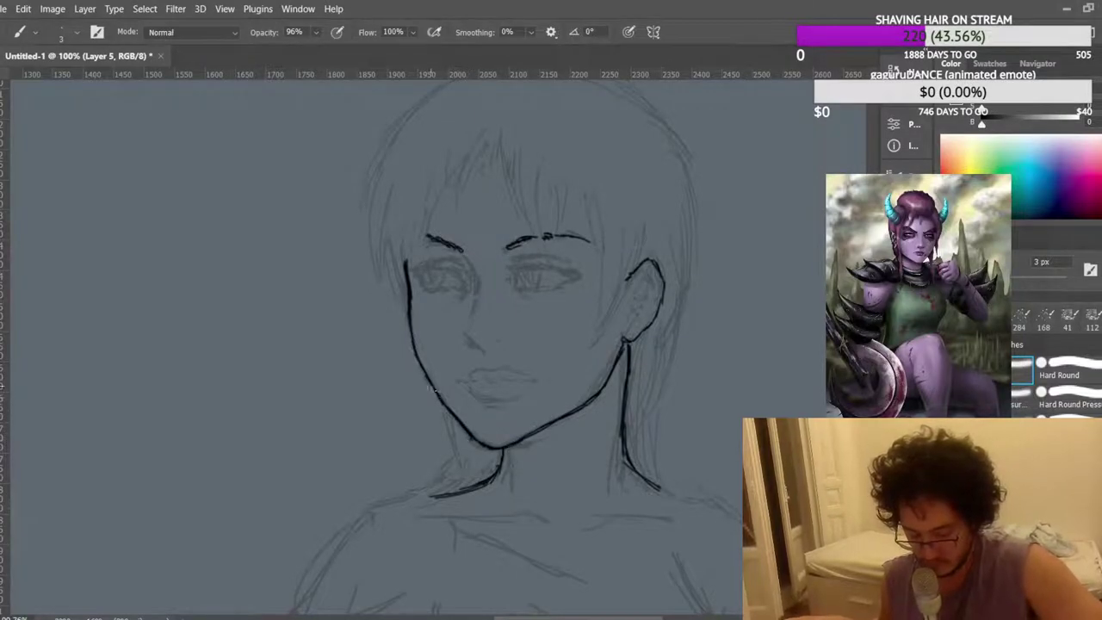
scroll(559, 205, up, 2)
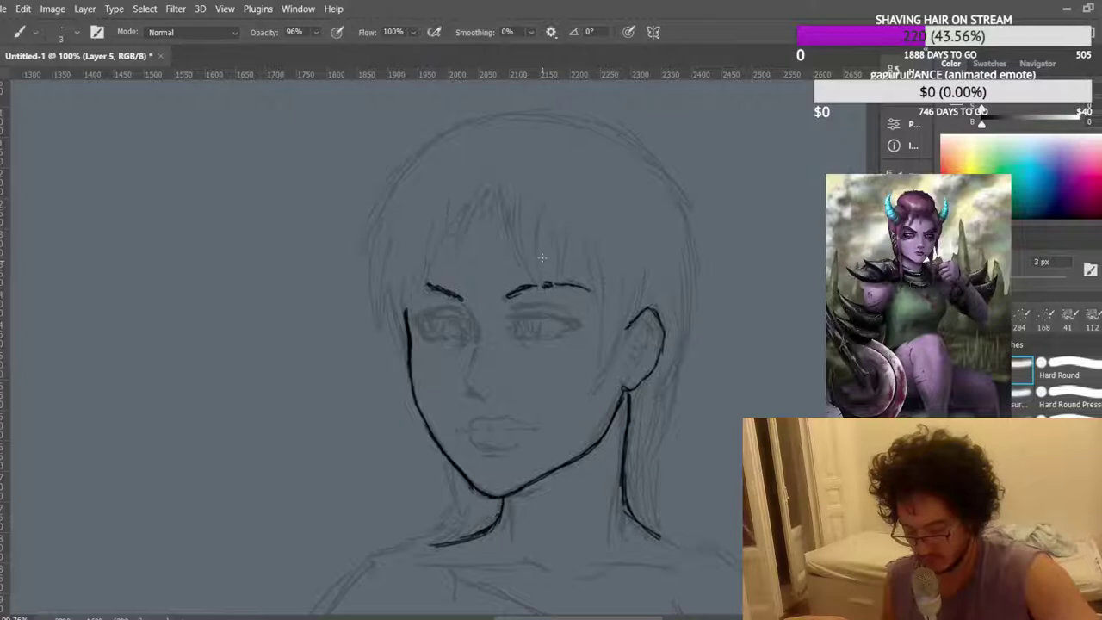
Ink the far-side fringe strands over the forehead, with one long wisp sweeping out past the cheek.
scroll(541, 260, down, 2)
scroll(557, 239, down, 2)
scroll(558, 240, down, 1)
scroll(569, 241, up, 4)
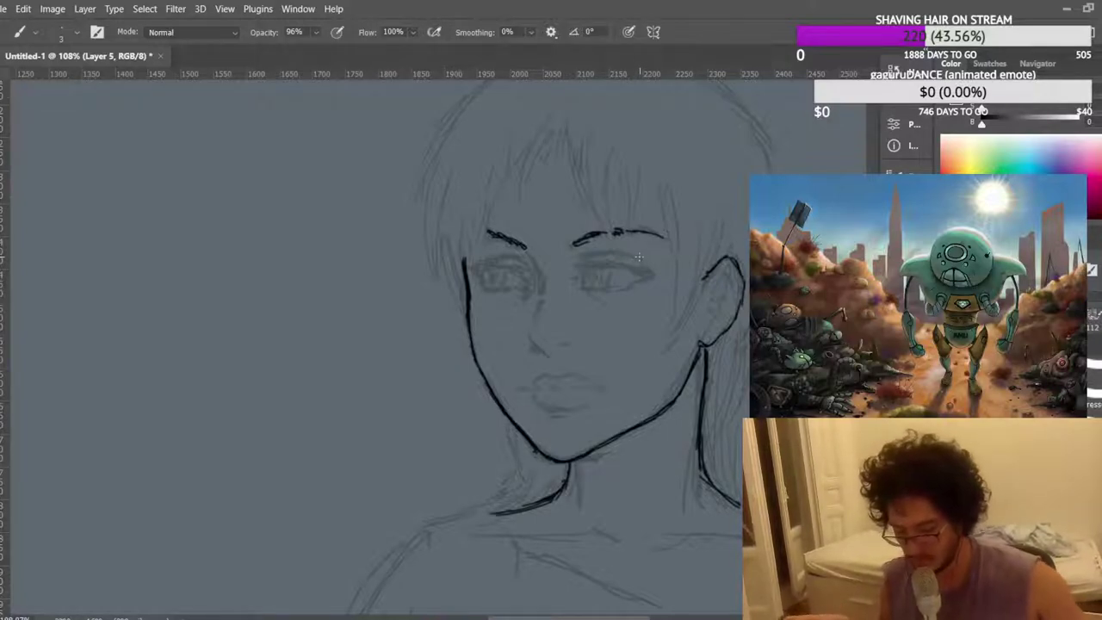
scroll(647, 250, down, 1)
scroll(645, 246, up, 2)
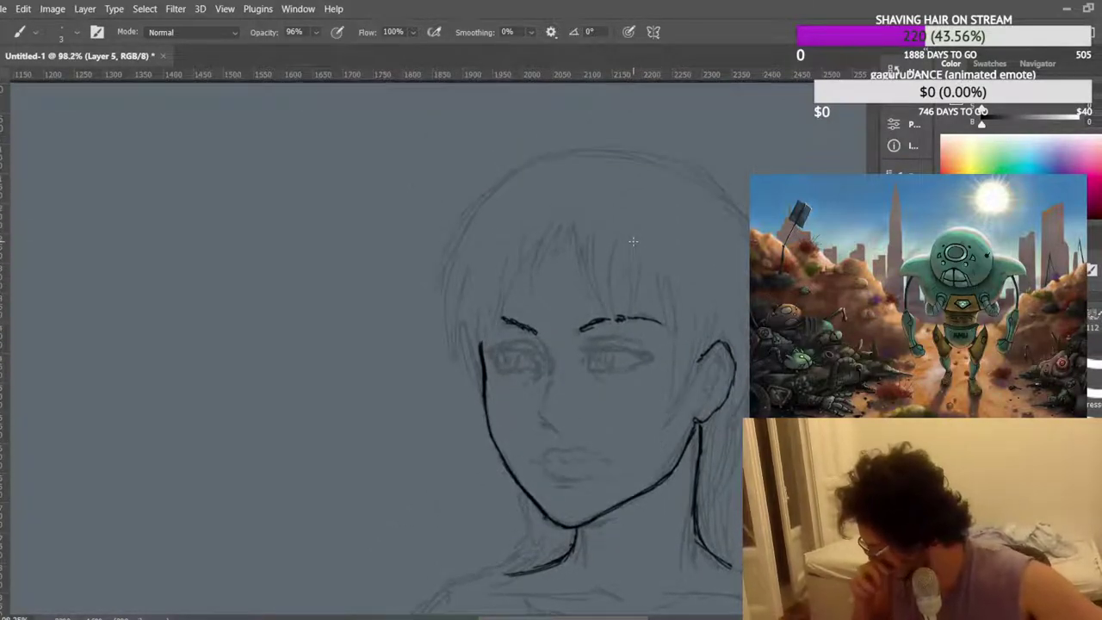
mouse_move(547, 234)
mouse_down()
mouse_move(539, 303)
mouse_move(554, 285)
mouse_move(538, 316)
mouse_up()
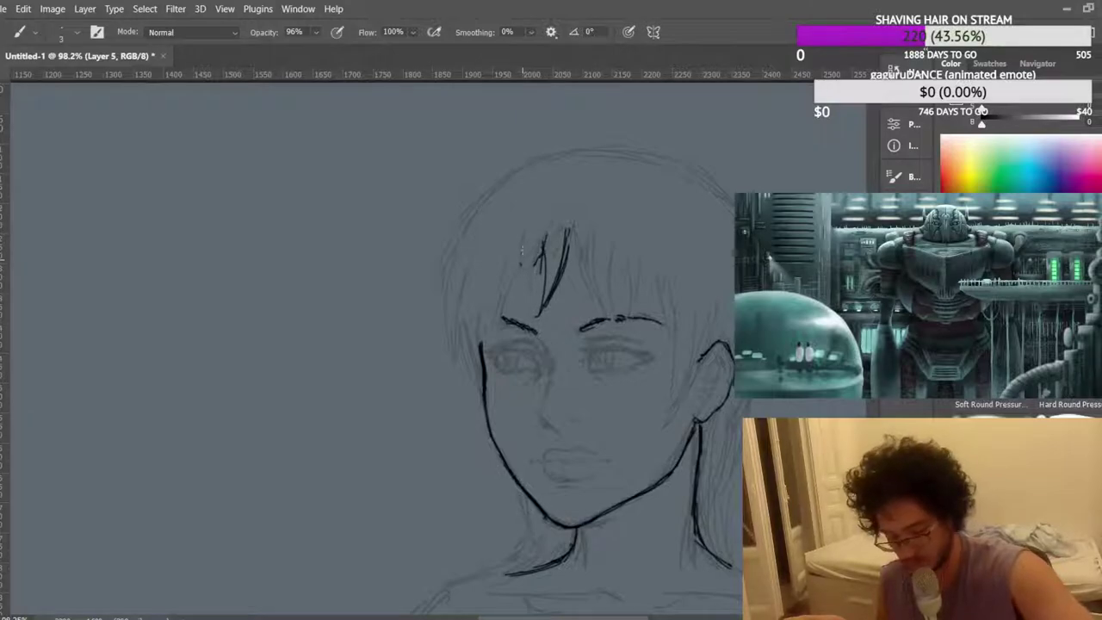
mouse_move(525, 256)
mouse_down()
mouse_move(437, 377)
mouse_move(458, 361)
mouse_move(392, 385)
mouse_up()
mouse_move(527, 277)
mouse_down()
mouse_move(431, 377)
mouse_move(467, 357)
mouse_up()
drag(527, 256, 520, 276)
scroll(544, 265, up, 1)
scroll(544, 263, down, 2)
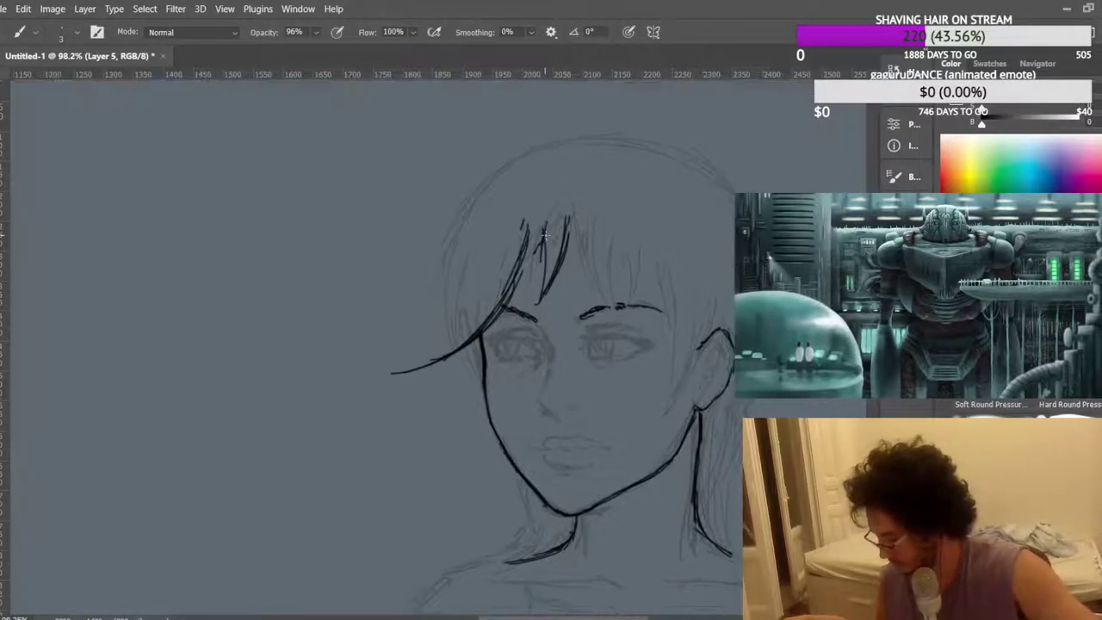
Ink the near-side fringe lock falling from the hairline across the brow to the outer eye.
mouse_move(602, 214)
mouse_down()
mouse_move(628, 229)
mouse_move(634, 301)
mouse_move(671, 361)
mouse_up()
drag(631, 286, 674, 363)
drag(630, 266, 639, 303)
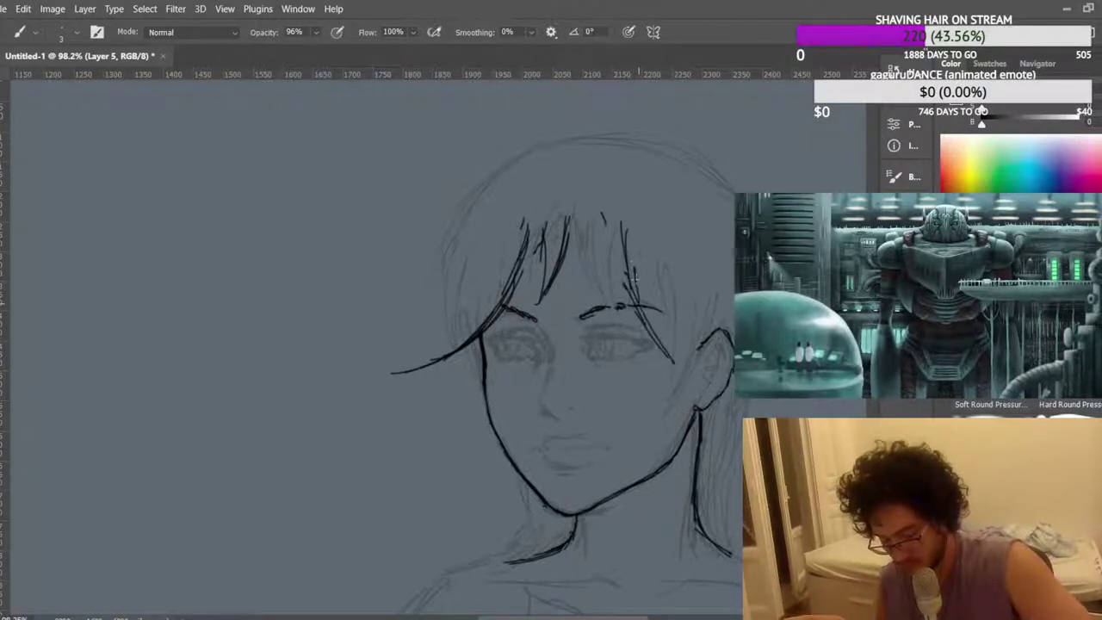
drag(633, 246, 635, 266)
Flip the canvas horizontally again and ink the upper lash lines of both eyes.
scroll(548, 207, down, 5)
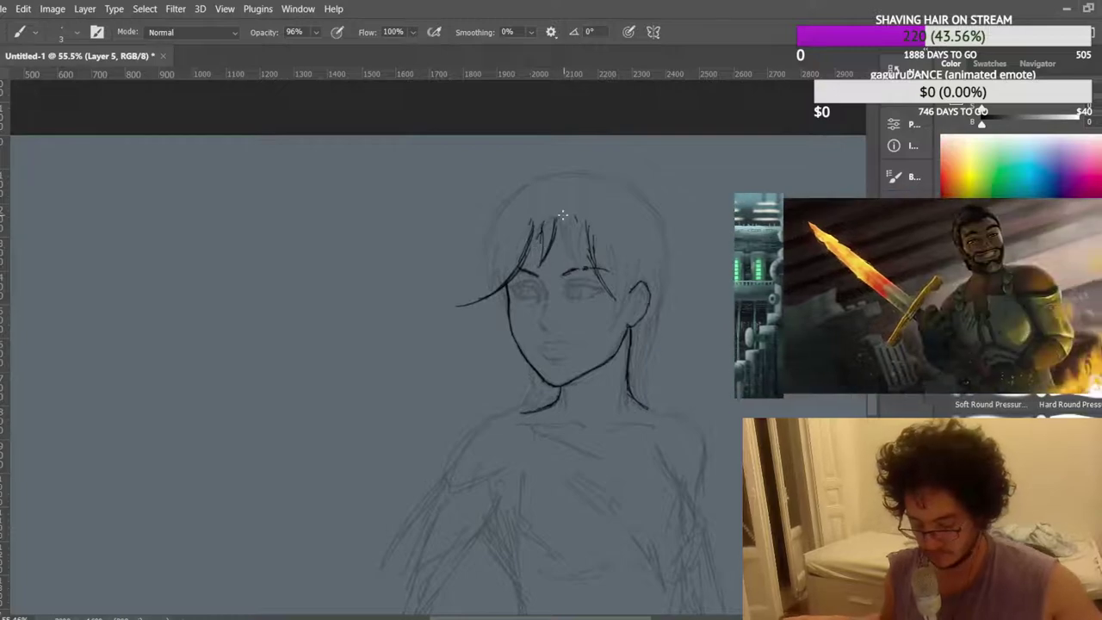
key(ctrl+shift+h)
scroll(332, 393, up, 3)
mouse_move(89, 217)
mouse_down()
mouse_move(499, 217)
mouse_move(487, 217)
mouse_move(487, 266)
mouse_up()
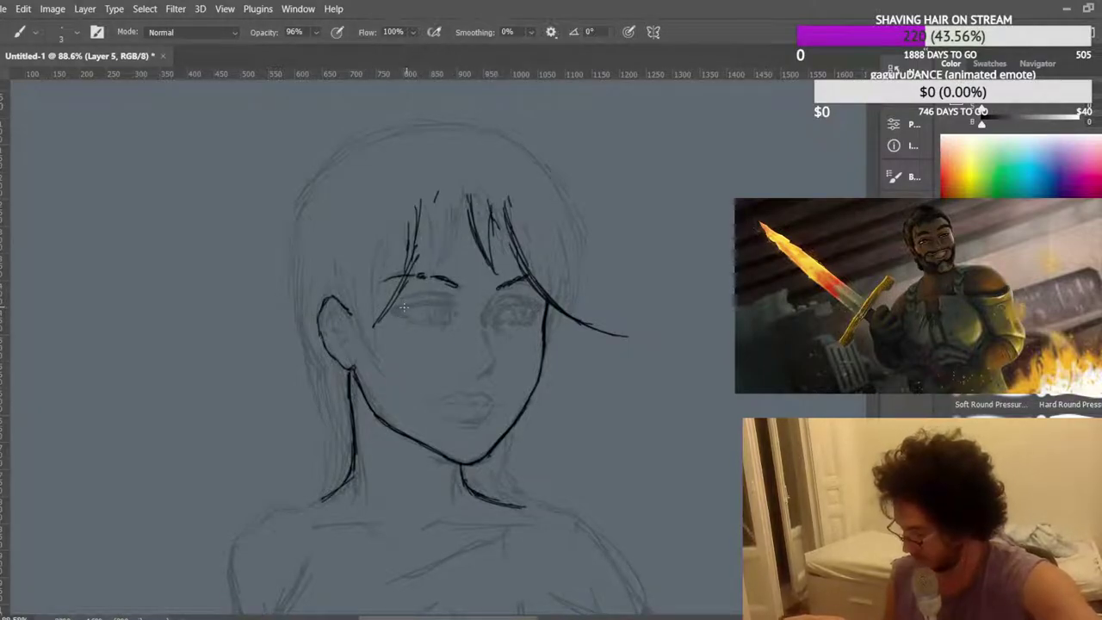
drag(398, 304, 532, 307)
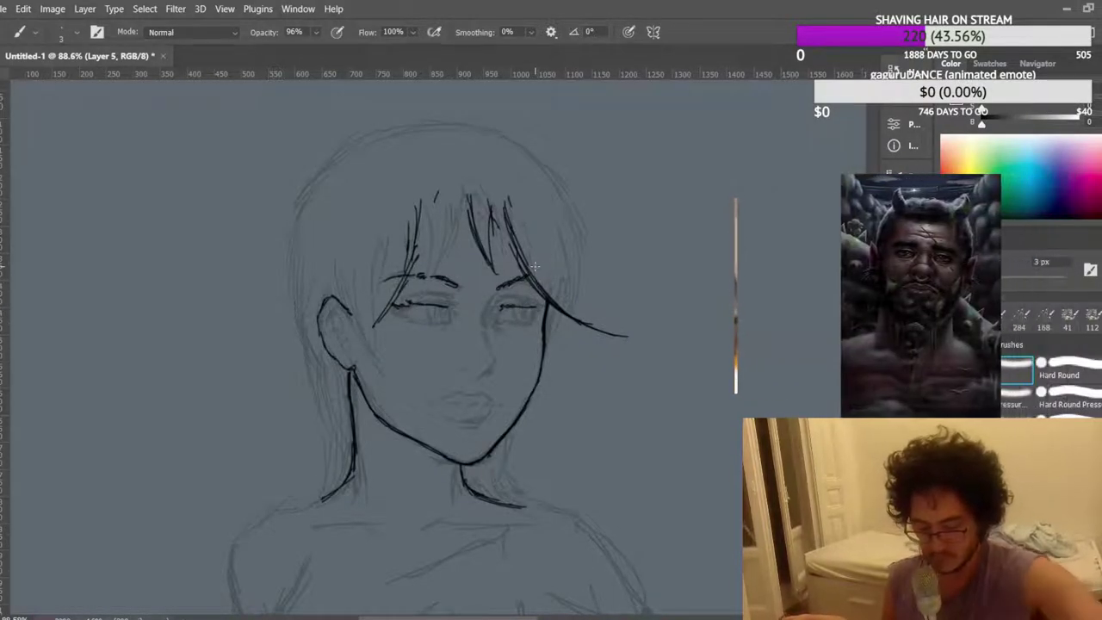
drag(495, 312, 527, 307)
scroll(371, 280, up, 2)
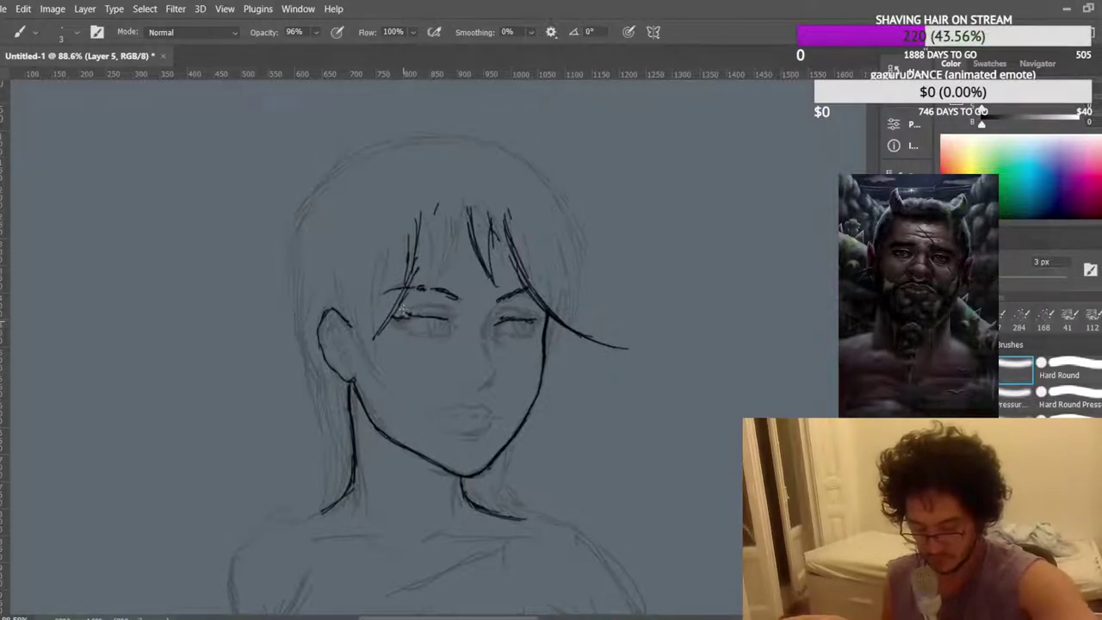
Ink the hair strands behind the near-side ear, running from the back of the head down beside the neck.
scroll(389, 246, down, 4)
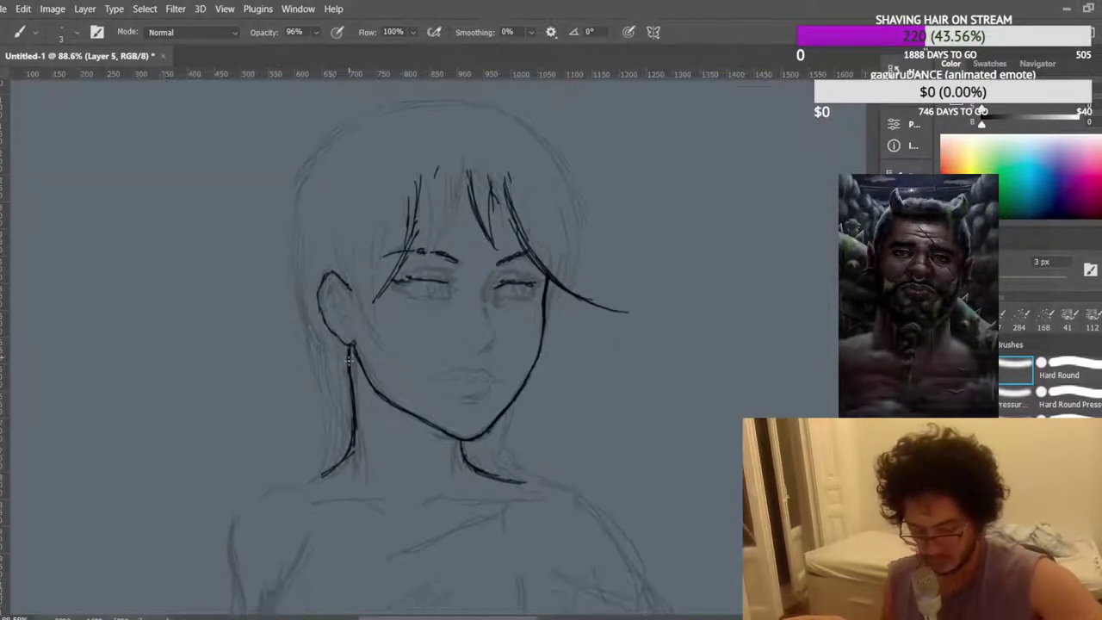
drag(313, 377, 348, 435)
drag(305, 307, 325, 391)
drag(297, 276, 332, 351)
drag(289, 234, 321, 324)
scroll(297, 245, up, 4)
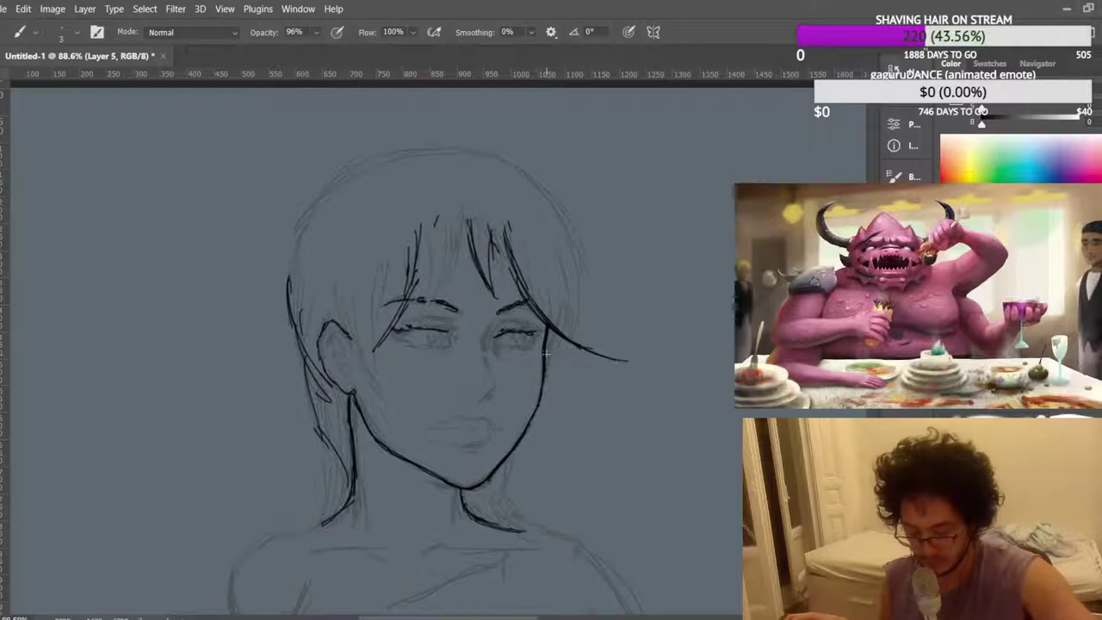
Ink the hair strand curving along the far temple, from the upper side of the head down to the cheek.
drag(565, 324, 555, 228)
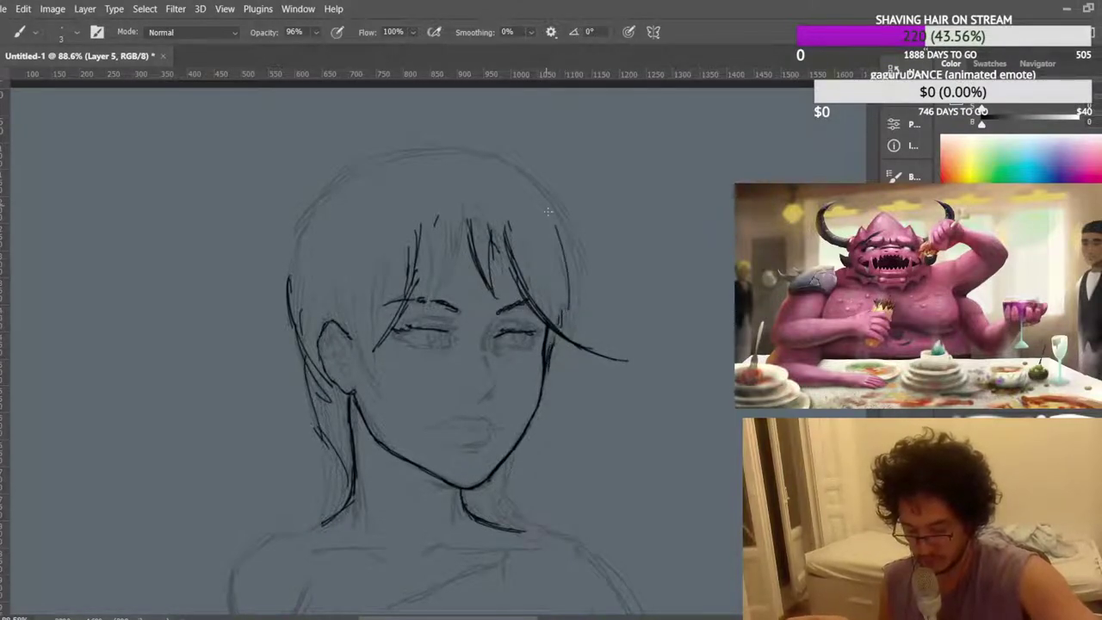
drag(567, 277, 558, 234)
scroll(533, 226, up, 2)
Ink curved hair strands on the near side of the head, from above the ear up toward the crown.
mouse_move(303, 338)
mouse_down()
mouse_move(306, 295)
mouse_move(341, 211)
mouse_up()
drag(334, 288, 369, 197)
mouse_move(336, 234)
mouse_down()
mouse_move(368, 196)
mouse_move(348, 198)
mouse_up()
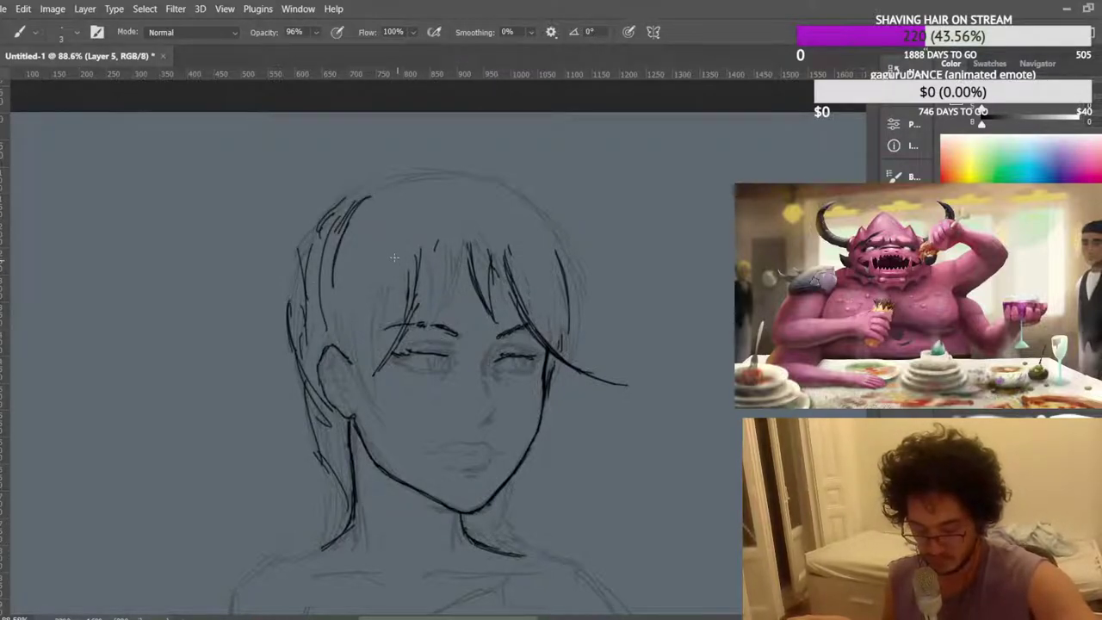
Add inner strands to the far-side fringe and extend the tip of the central forehead lock toward the brow.
drag(529, 266, 556, 343)
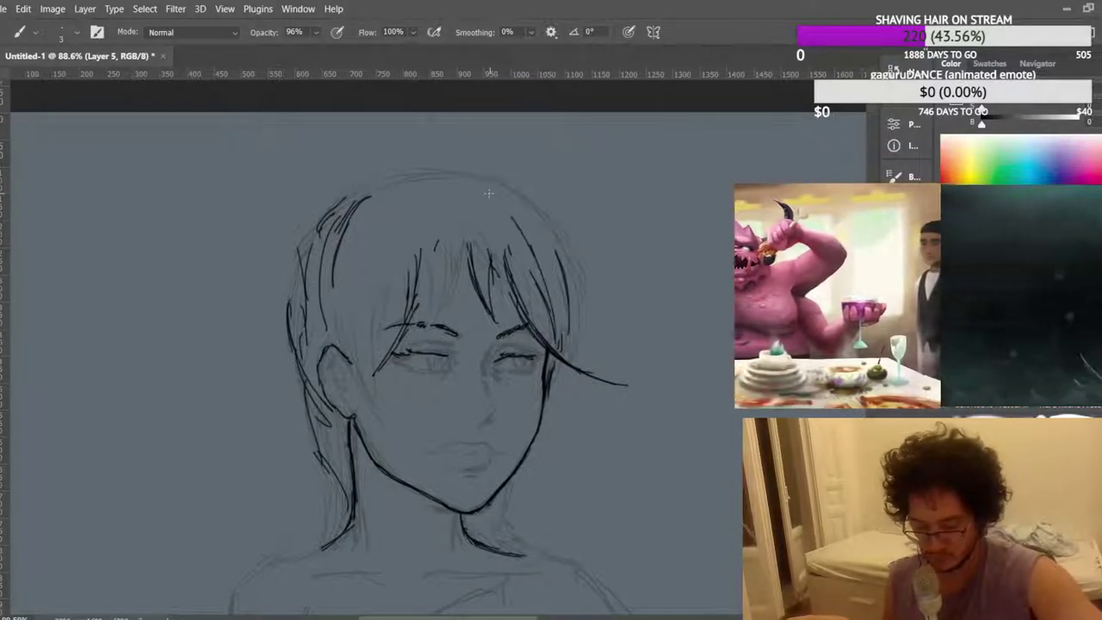
scroll(493, 298, down, 3)
scroll(490, 304, down, 1)
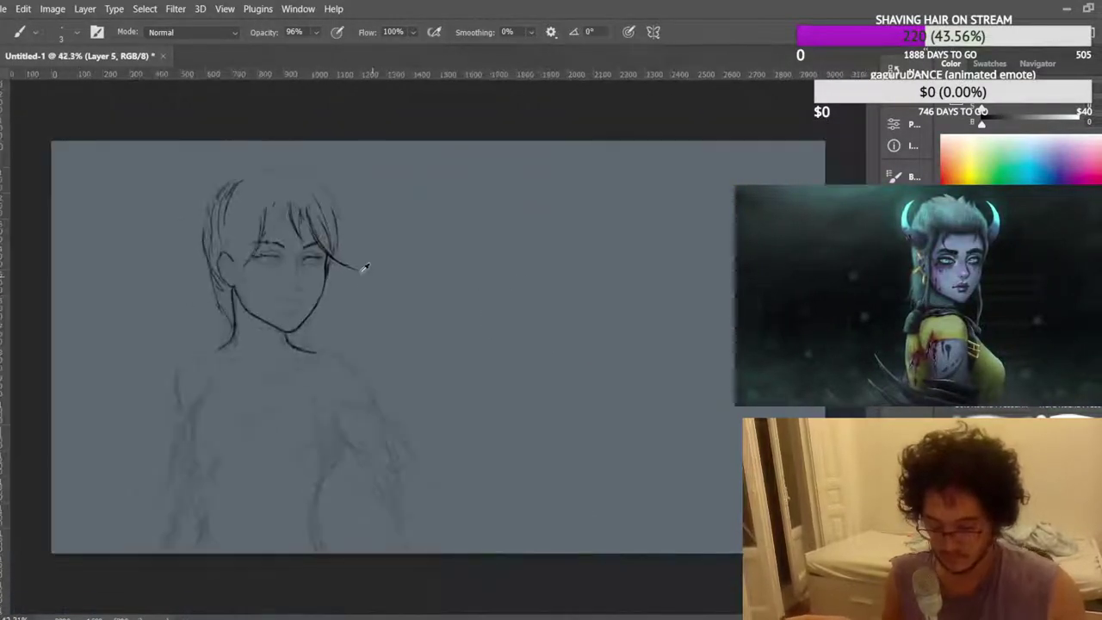
scroll(376, 272, up, 5)
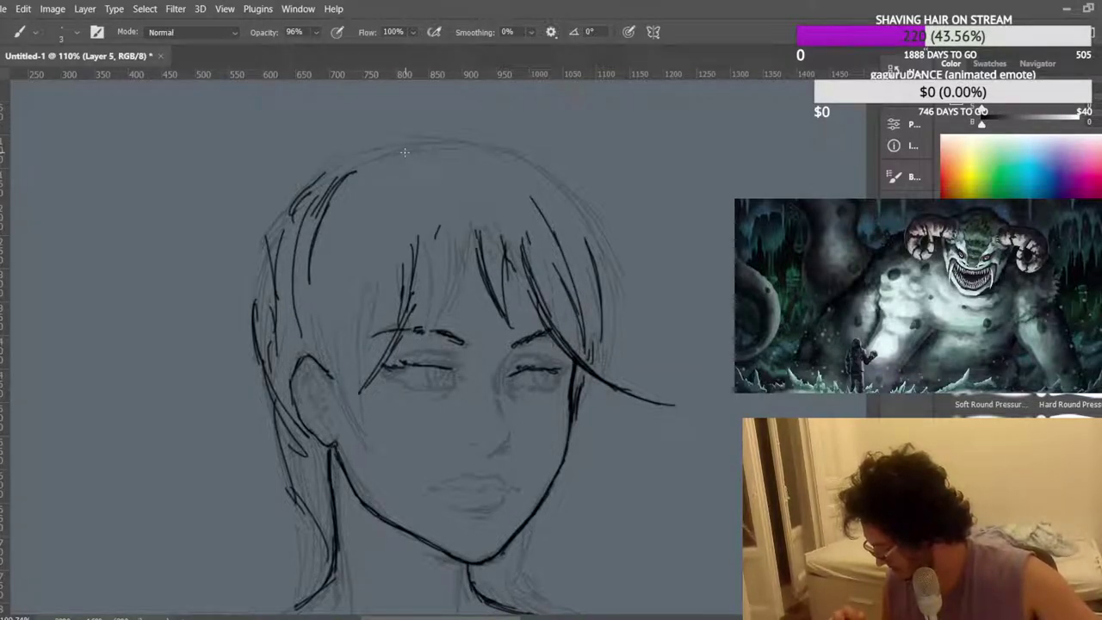
drag(487, 289, 518, 344)
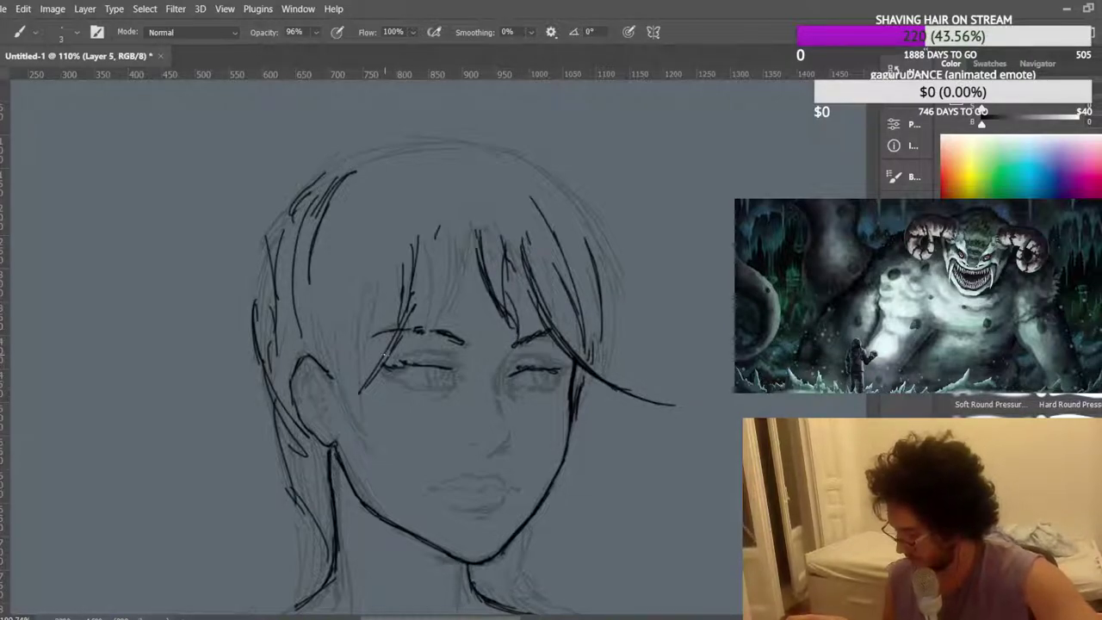
Ink a coiled lock of hair below the near-side ear and loose hair ends on both sides of the neck.
mouse_move(310, 439)
mouse_down()
mouse_move(313, 493)
mouse_move(301, 515)
mouse_move(286, 501)
mouse_move(290, 526)
mouse_up()
drag(277, 478, 287, 528)
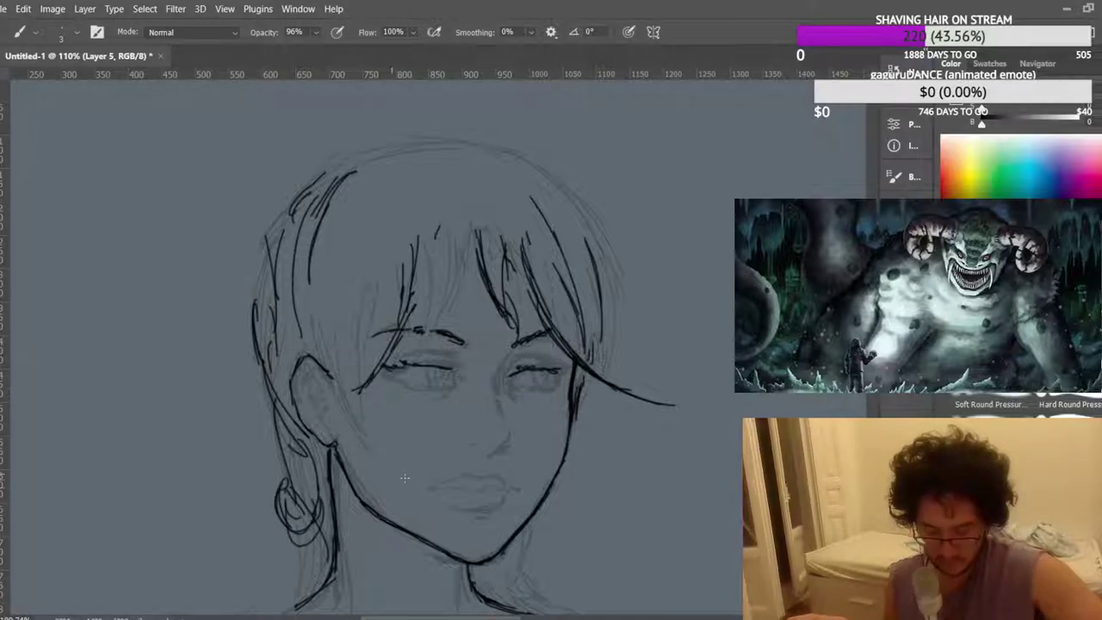
key(ctrl+0)
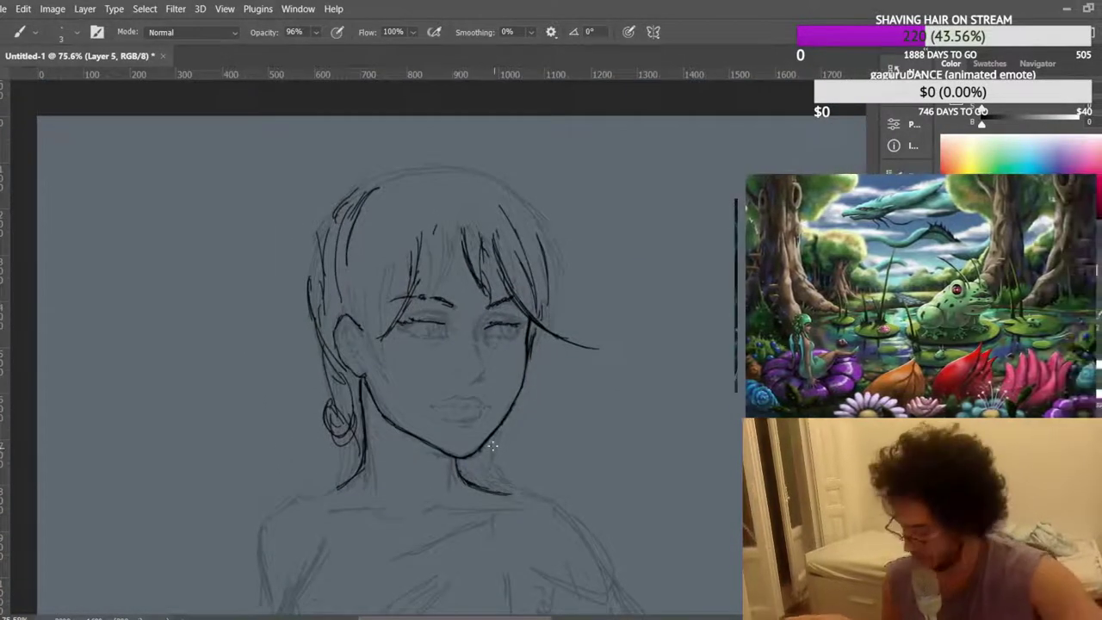
mouse_move(491, 437)
mouse_down()
mouse_move(479, 475)
mouse_move(485, 465)
mouse_up()
mouse_move(337, 456)
mouse_down()
mouse_move(331, 487)
mouse_move(313, 499)
mouse_up()
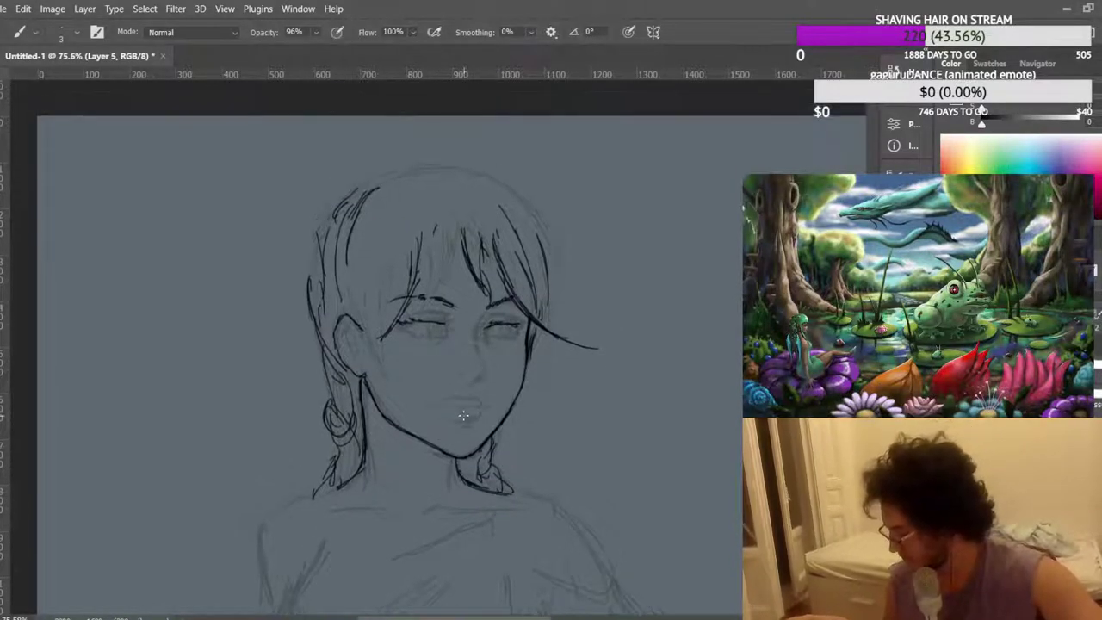
scroll(462, 416, up, 3)
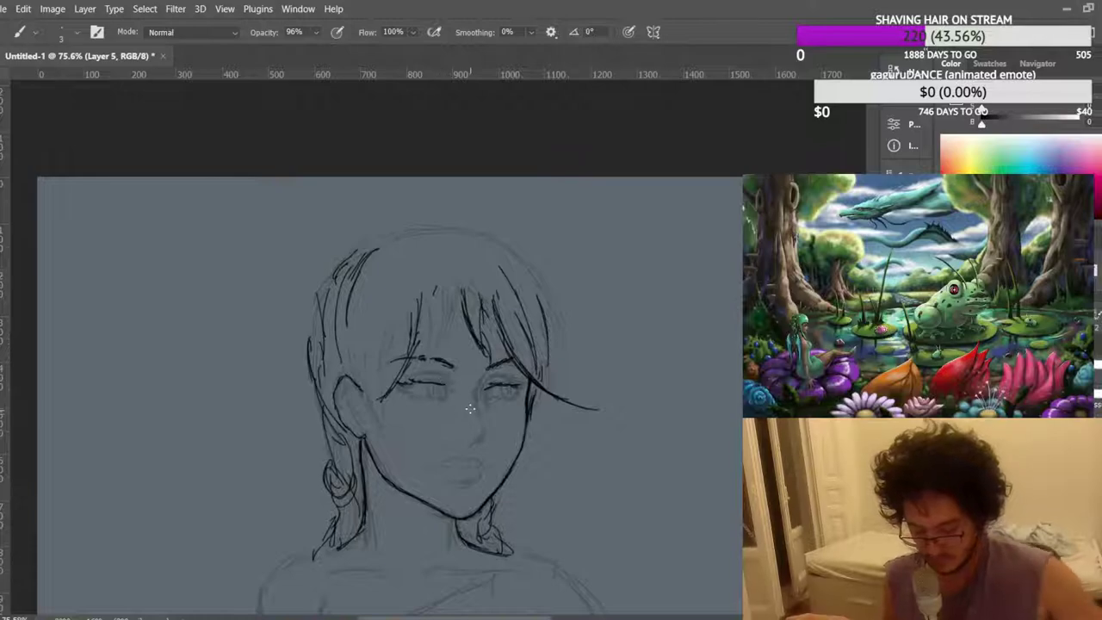
Ink the upper lid and iris lines of the eyes, and the nose bridge line descending beside the far eye.
scroll(470, 410, up, 5)
mouse_move(488, 393)
mouse_down()
mouse_move(485, 402)
mouse_move(522, 404)
mouse_up()
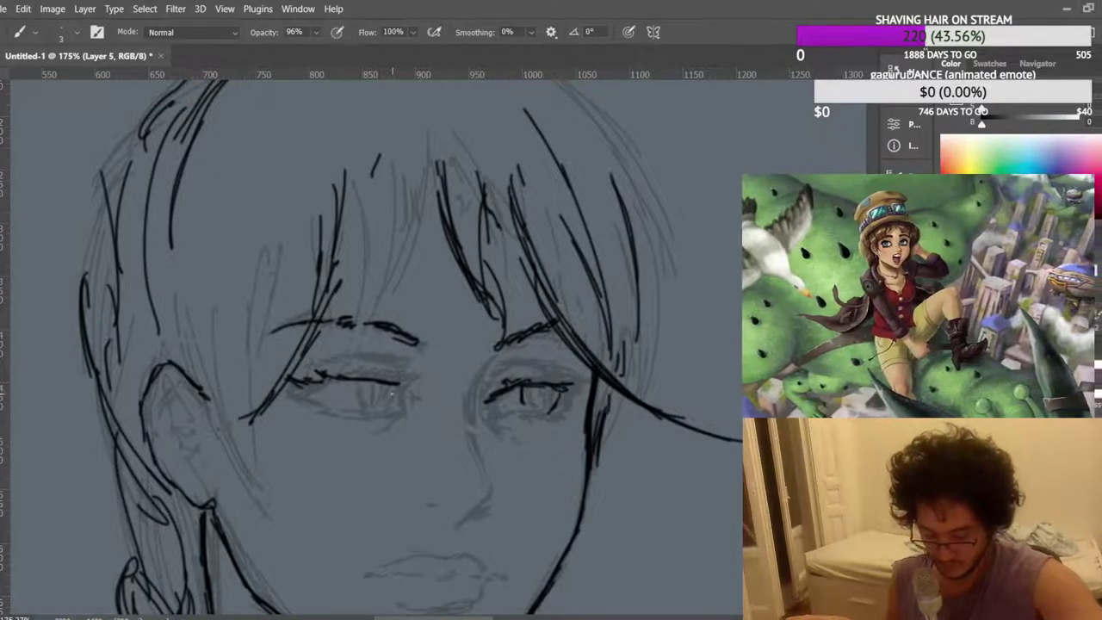
scroll(449, 388, down, 1)
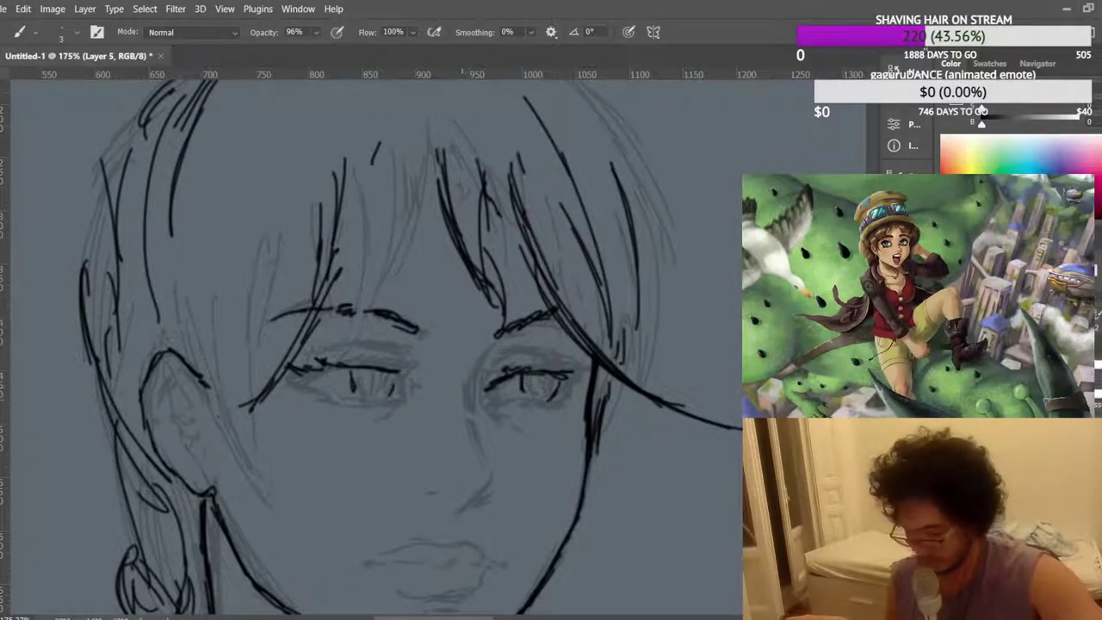
drag(479, 458, 469, 371)
drag(469, 416, 483, 347)
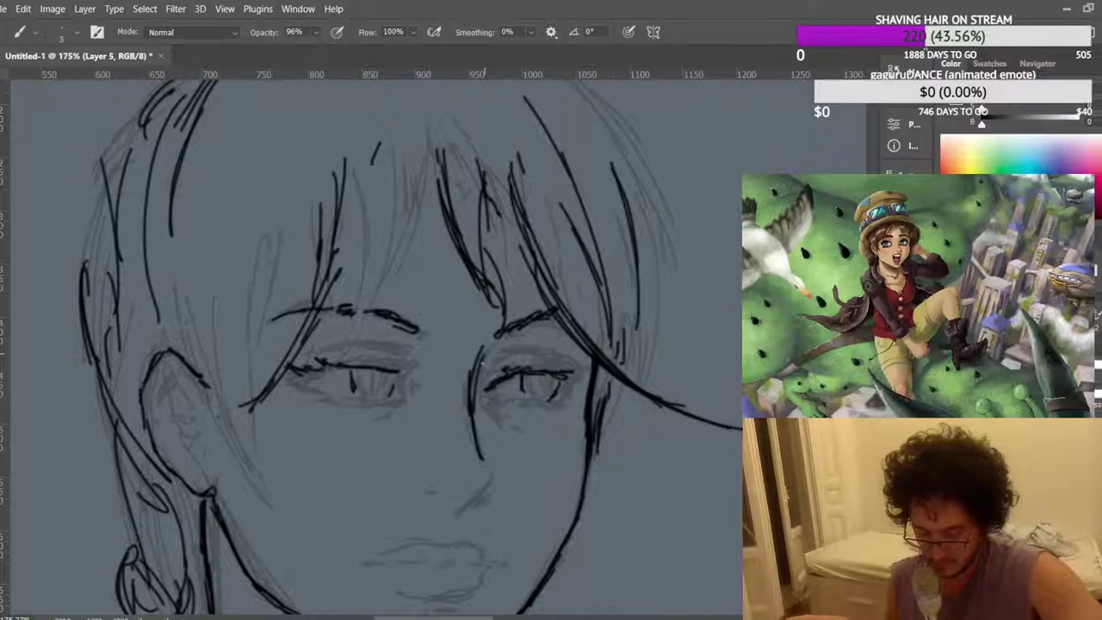
Ink hair strands sweeping from the parting at the crown down the near side of the head.
scroll(426, 329, down, 4)
scroll(424, 328, down, 5)
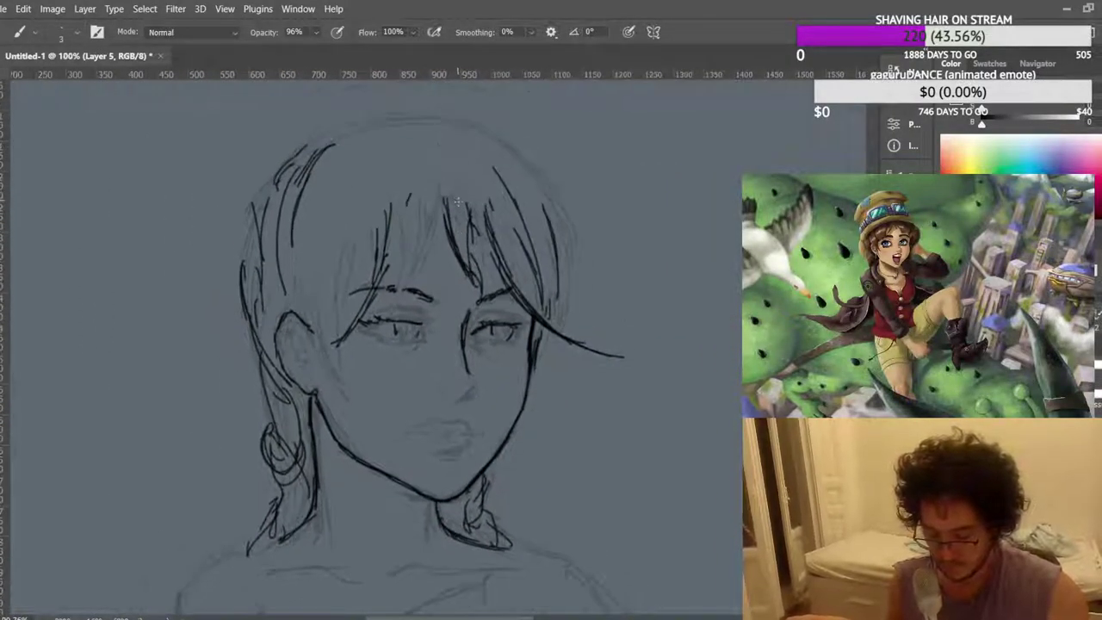
scroll(429, 181, up, 2)
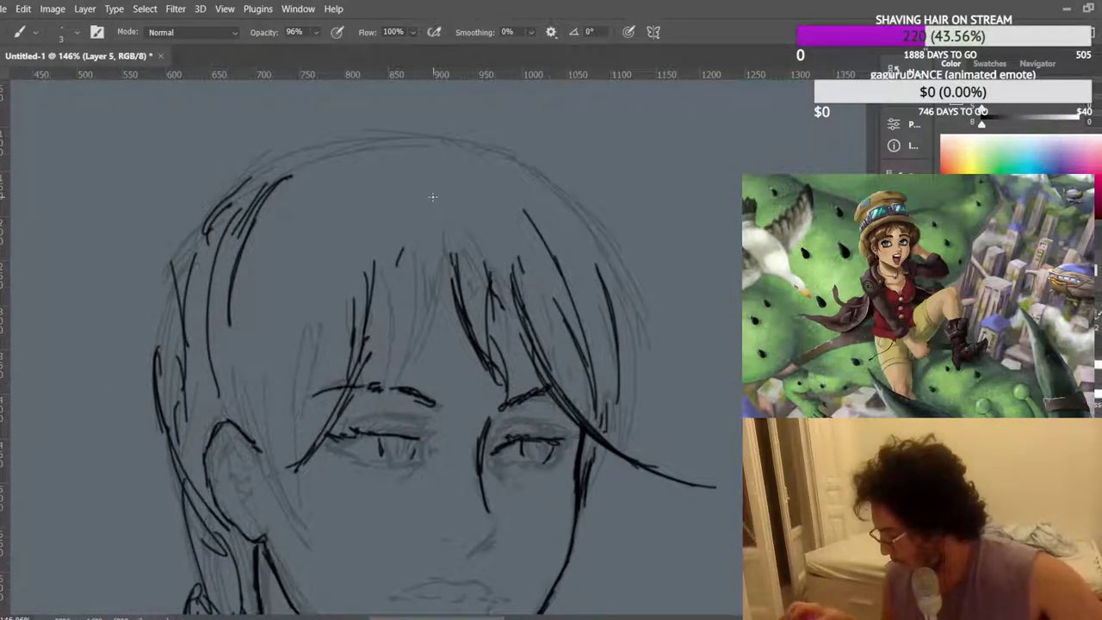
drag(343, 227, 308, 293)
drag(357, 207, 316, 259)
drag(394, 208, 359, 227)
drag(404, 182, 298, 279)
drag(427, 175, 411, 184)
mouse_move(381, 249)
mouse_down()
mouse_move(443, 180)
mouse_move(283, 192)
mouse_up()
Ink strands from the parting down the far side and draw the outer hair contour across the crown to the far temple.
mouse_move(437, 172)
mouse_down()
mouse_move(501, 170)
mouse_move(558, 188)
mouse_up()
mouse_move(439, 214)
mouse_down()
mouse_move(479, 204)
mouse_move(540, 269)
mouse_up()
mouse_move(441, 170)
mouse_down()
mouse_move(501, 207)
mouse_move(516, 156)
mouse_up()
mouse_move(474, 144)
mouse_down()
mouse_move(544, 169)
mouse_move(408, 130)
mouse_move(282, 143)
mouse_up()
drag(365, 165, 267, 248)
mouse_move(418, 137)
mouse_down()
mouse_move(526, 166)
mouse_move(529, 135)
mouse_move(530, 197)
mouse_move(613, 277)
mouse_up()
mouse_move(578, 221)
mouse_down()
mouse_move(623, 292)
mouse_move(644, 405)
mouse_up()
drag(582, 217, 606, 420)
drag(520, 413, 521, 301)
scroll(520, 299, down, 7)
scroll(509, 240, down, 1)
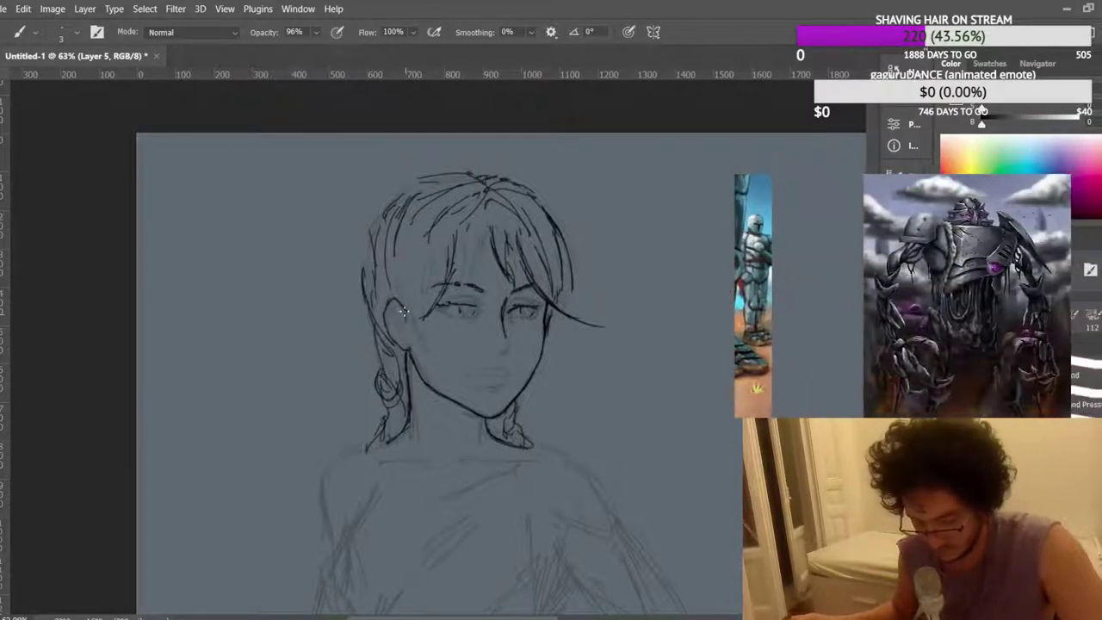
Ink the sideburn strands falling in front of the near-side ear onto the cheek.
drag(410, 295, 426, 362)
drag(408, 314, 418, 332)
mouse_move(406, 263)
mouse_down()
mouse_move(426, 245)
mouse_move(413, 311)
mouse_move(417, 268)
mouse_move(419, 316)
mouse_up()
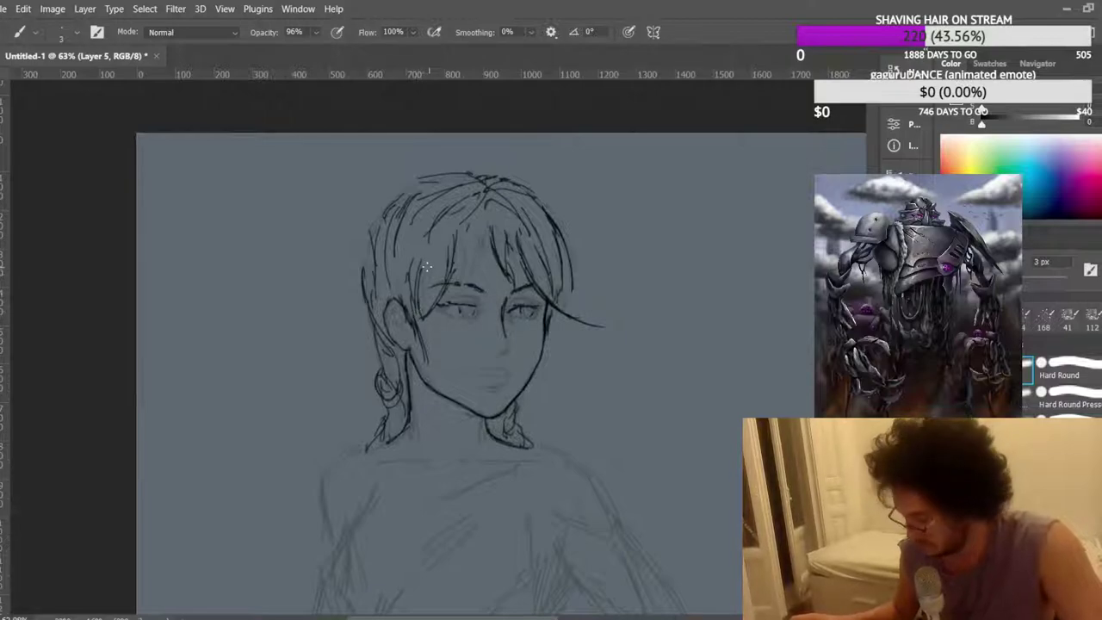
Fill the near-side and central fringe with short strands and reinforce the outer hair contour on the near side.
drag(417, 255, 424, 277)
drag(434, 237, 427, 284)
mouse_move(430, 284)
mouse_down()
mouse_move(448, 233)
mouse_move(461, 292)
mouse_up()
mouse_move(464, 234)
mouse_down()
mouse_move(464, 287)
mouse_move(472, 246)
mouse_move(481, 270)
mouse_move(487, 230)
mouse_move(479, 261)
mouse_up()
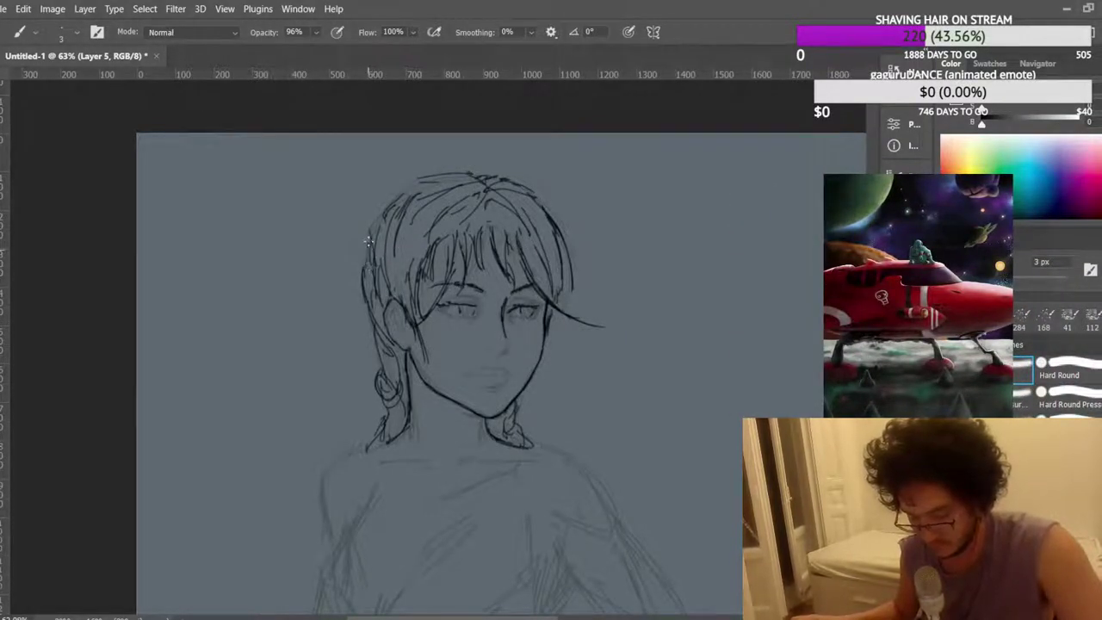
drag(375, 242, 382, 213)
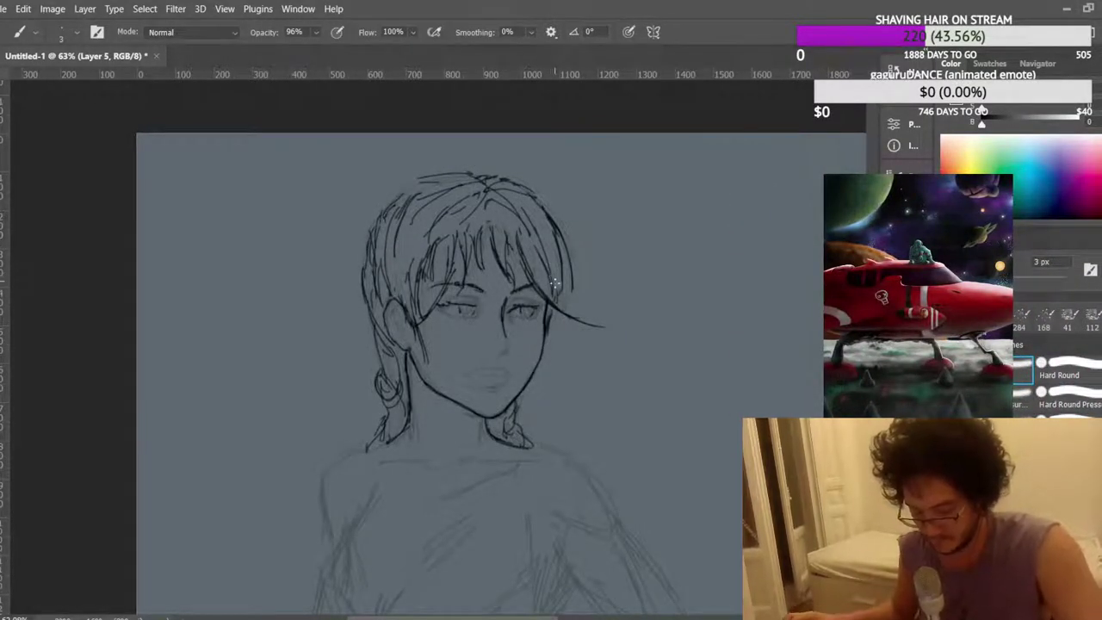
Reinforce the jaw line at the chin and add iris and pupil lines to both eyes.
scroll(517, 324, up, 5)
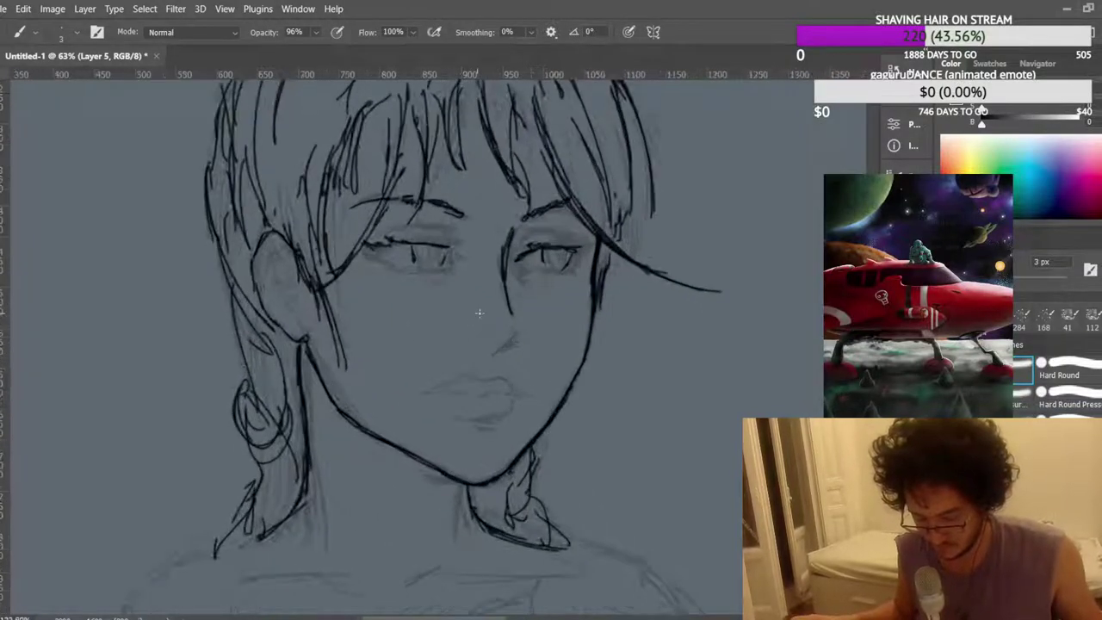
drag(439, 521, 472, 531)
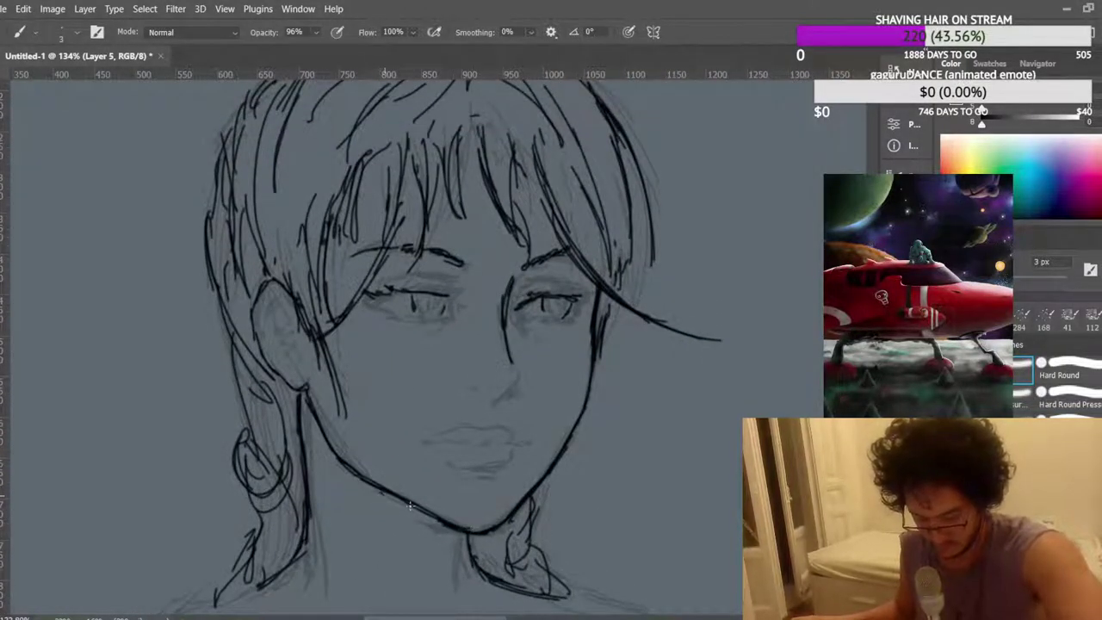
scroll(410, 453, up, 1)
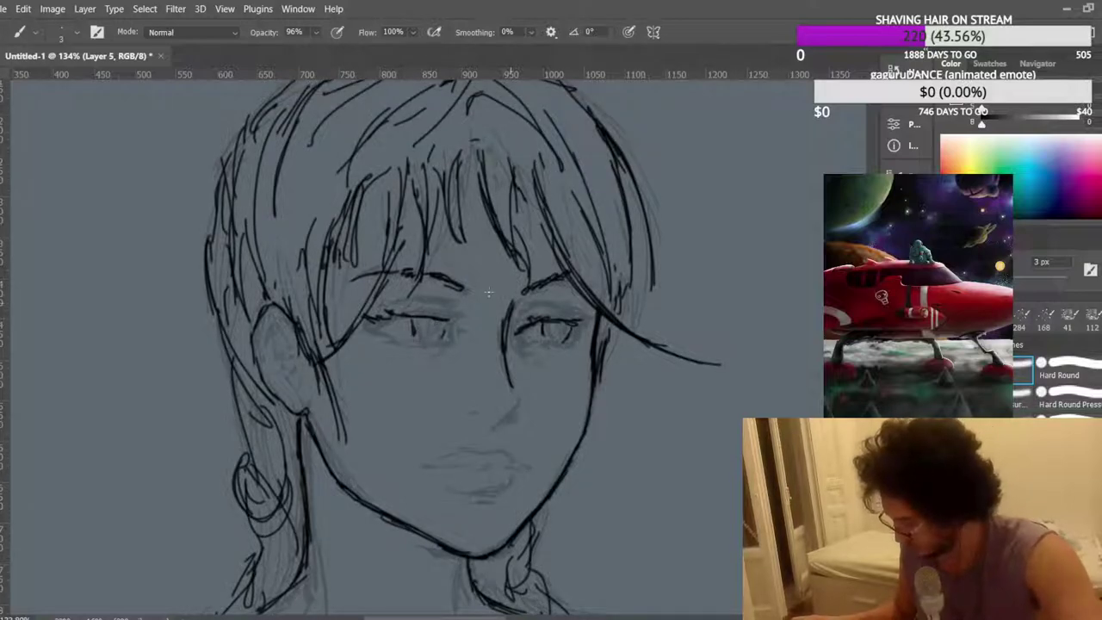
drag(428, 326, 432, 343)
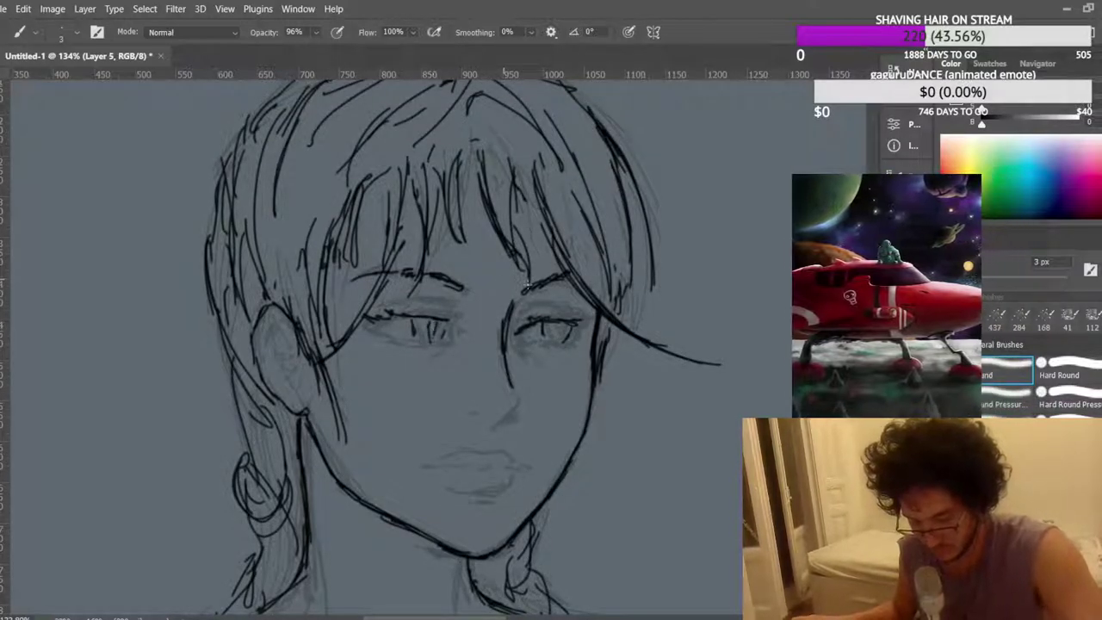
drag(555, 325, 557, 339)
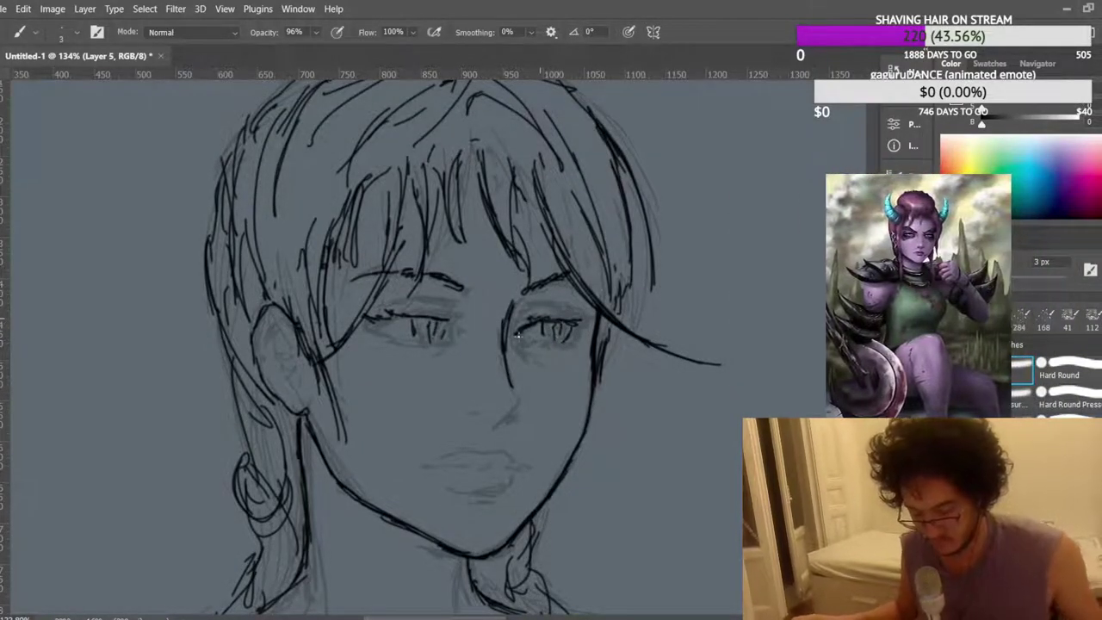
Ink the eyelid crease lines above both eyes.
scroll(493, 320, up, 2)
mouse_move(392, 292)
mouse_down()
mouse_move(445, 297)
mouse_move(435, 294)
mouse_up()
mouse_move(520, 316)
mouse_down()
mouse_move(582, 305)
mouse_move(544, 300)
mouse_move(587, 298)
mouse_up()
scroll(565, 280, down, 1)
scroll(460, 265, down, 12)
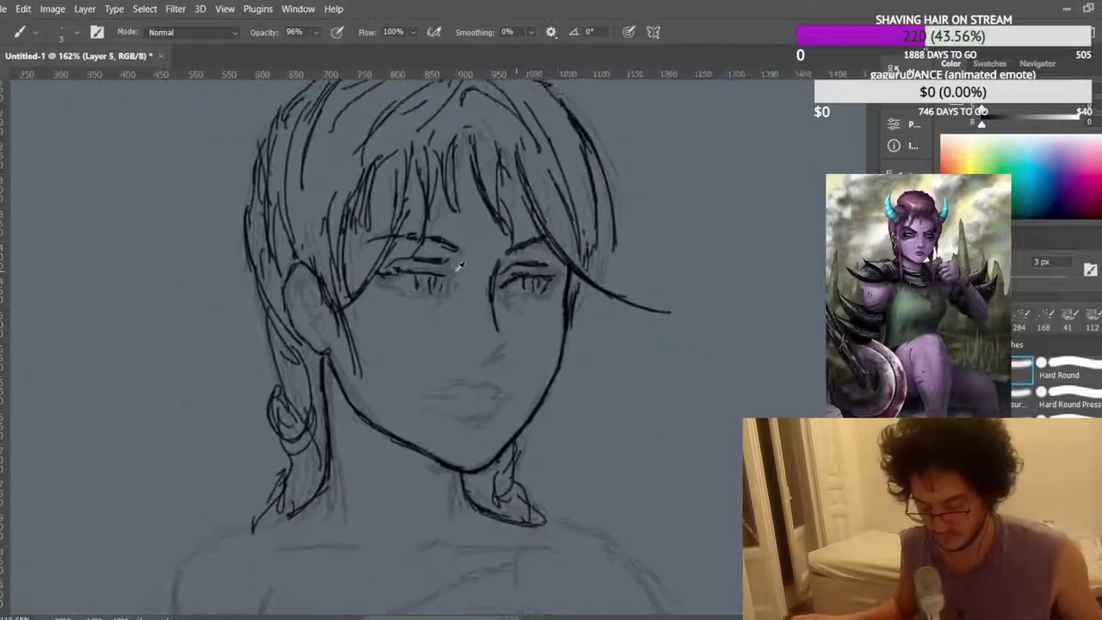
Mirror the canvas horizontally and ink the near eye's outer-corner lashes and the lower lash lines of both eyes.
key(ctrl+shift+h)
scroll(654, 243, up, 6)
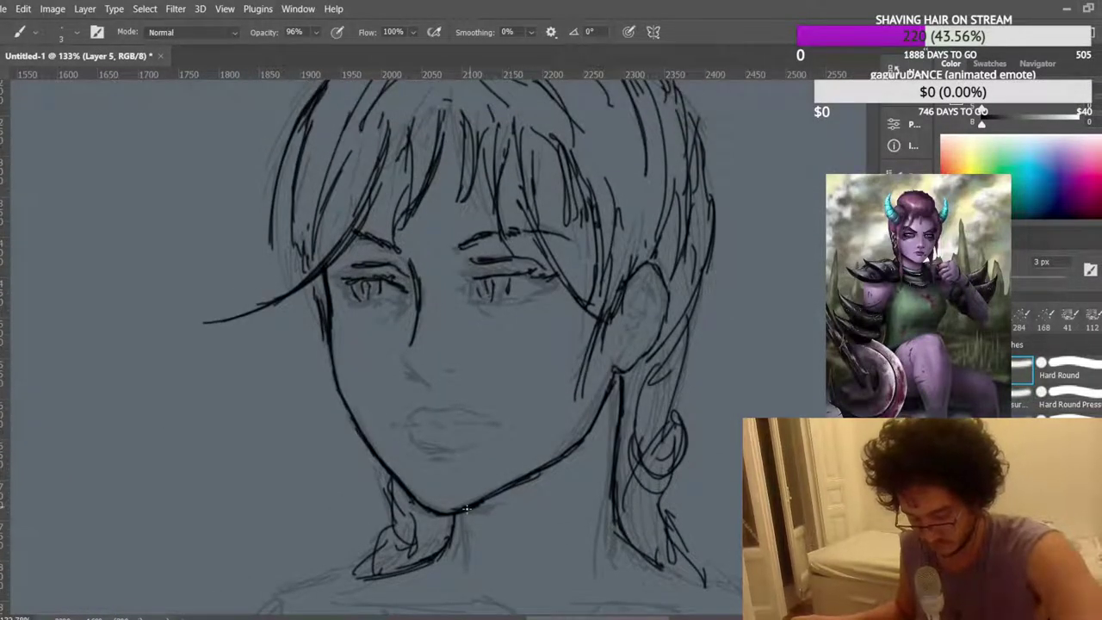
scroll(529, 316, up, 1)
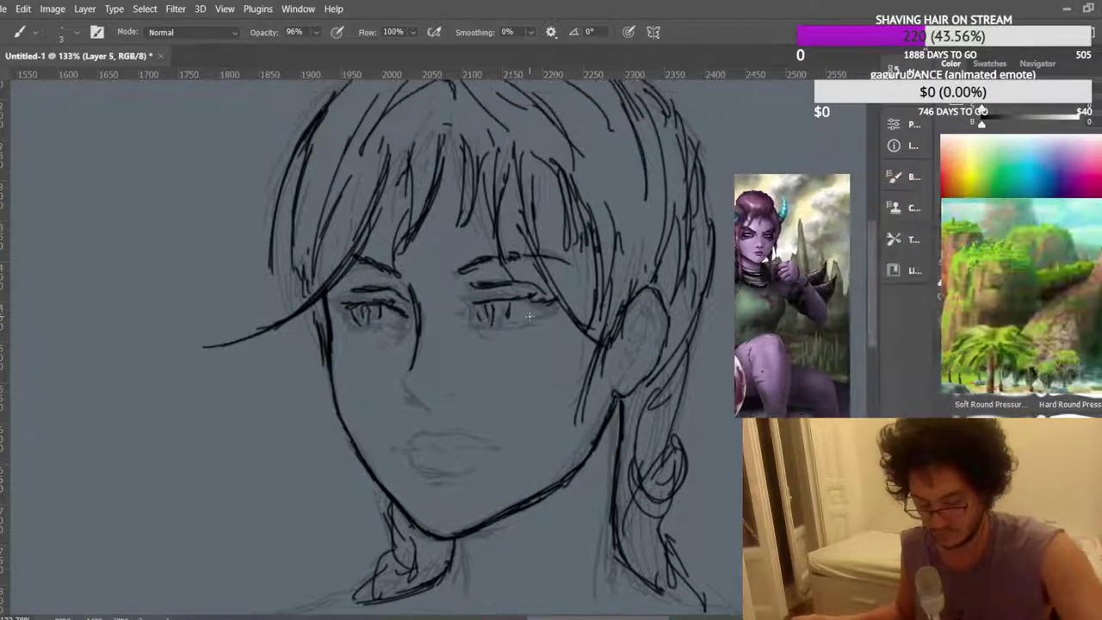
scroll(529, 316, up, 1)
scroll(529, 311, down, 1)
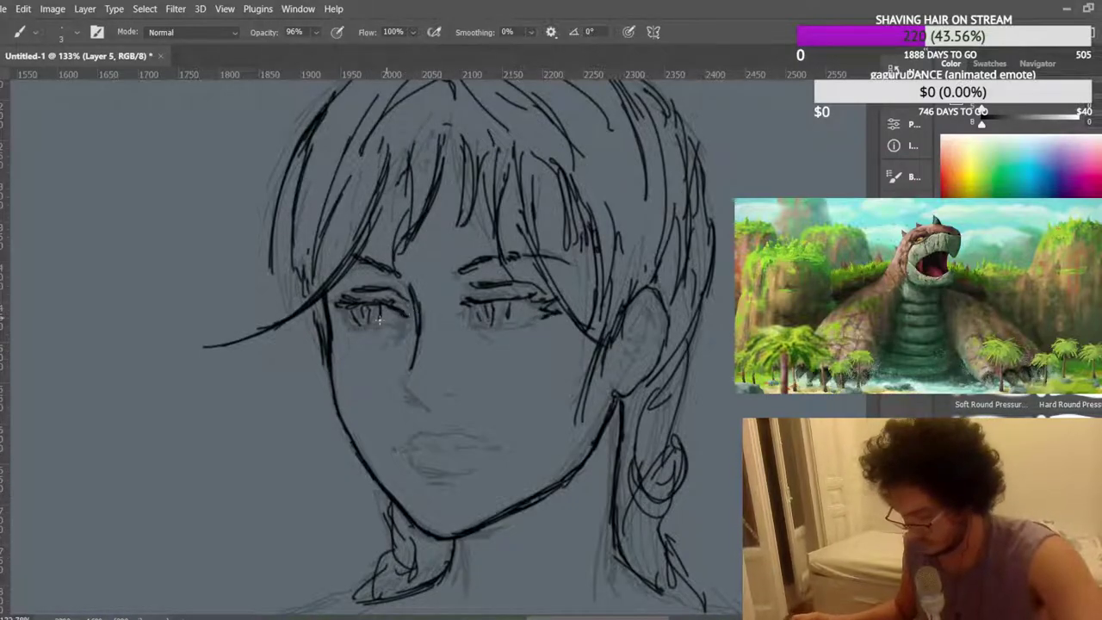
drag(354, 334, 384, 330)
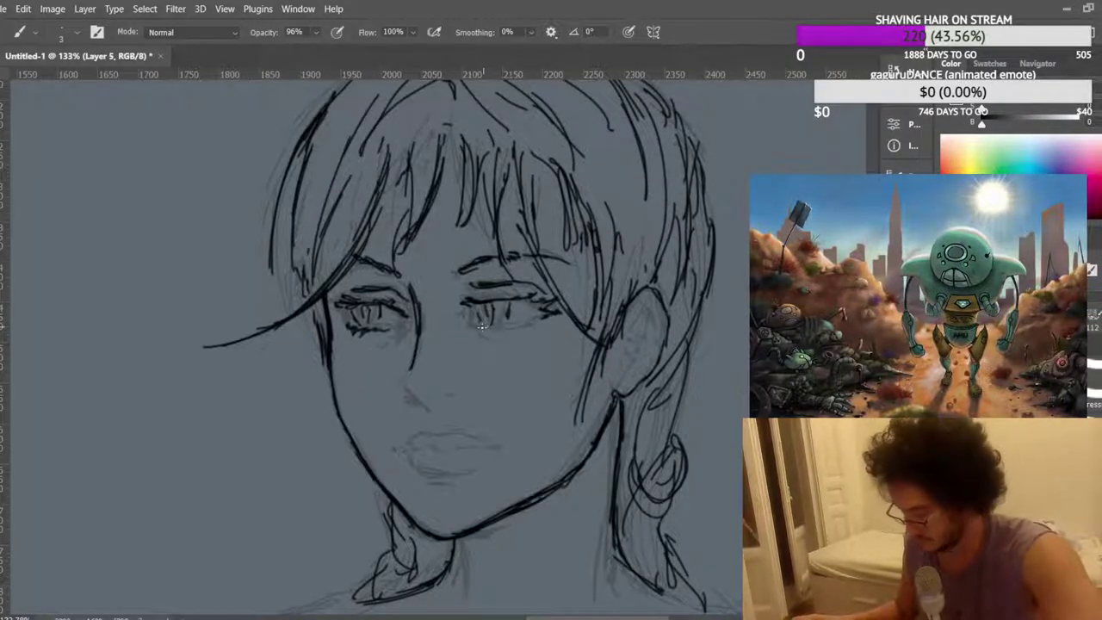
mouse_move(497, 331)
mouse_down()
mouse_move(530, 328)
mouse_move(472, 331)
mouse_up()
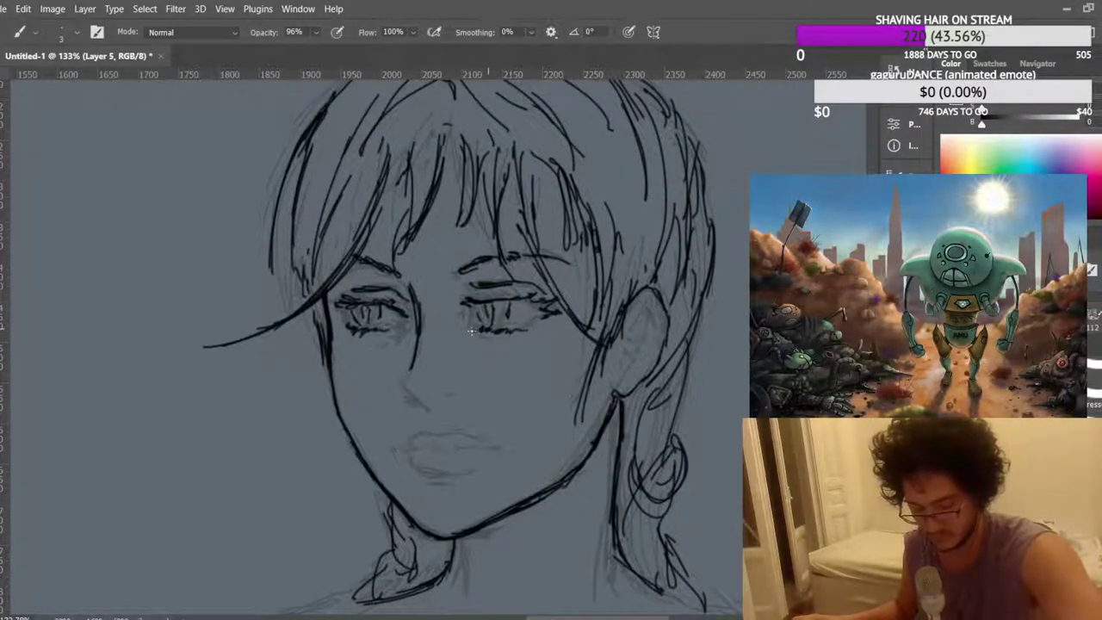
Darken the iris edge of the far eye and ink the inner corner of the near eye.
scroll(452, 266, down, 7)
scroll(453, 286, up, 8)
scroll(469, 294, up, 2)
mouse_move(323, 284)
mouse_down()
mouse_move(326, 310)
mouse_move(330, 297)
mouse_up()
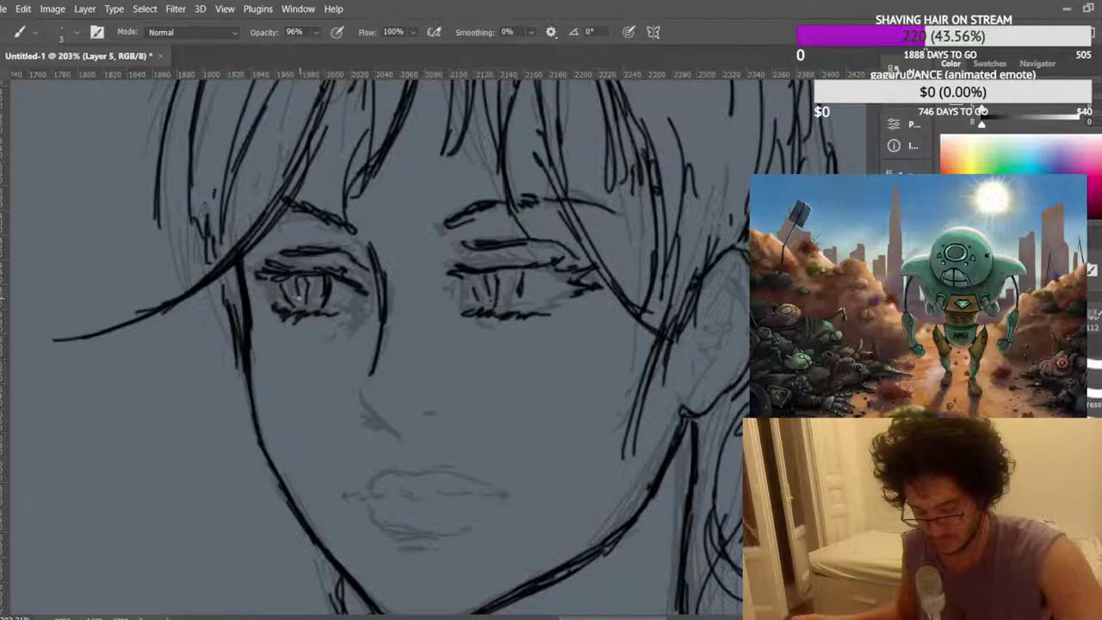
mouse_move(525, 284)
mouse_down()
mouse_move(502, 313)
mouse_move(485, 282)
mouse_move(471, 298)
mouse_move(469, 280)
mouse_move(461, 301)
mouse_move(463, 277)
mouse_move(454, 315)
mouse_up()
drag(462, 288, 456, 311)
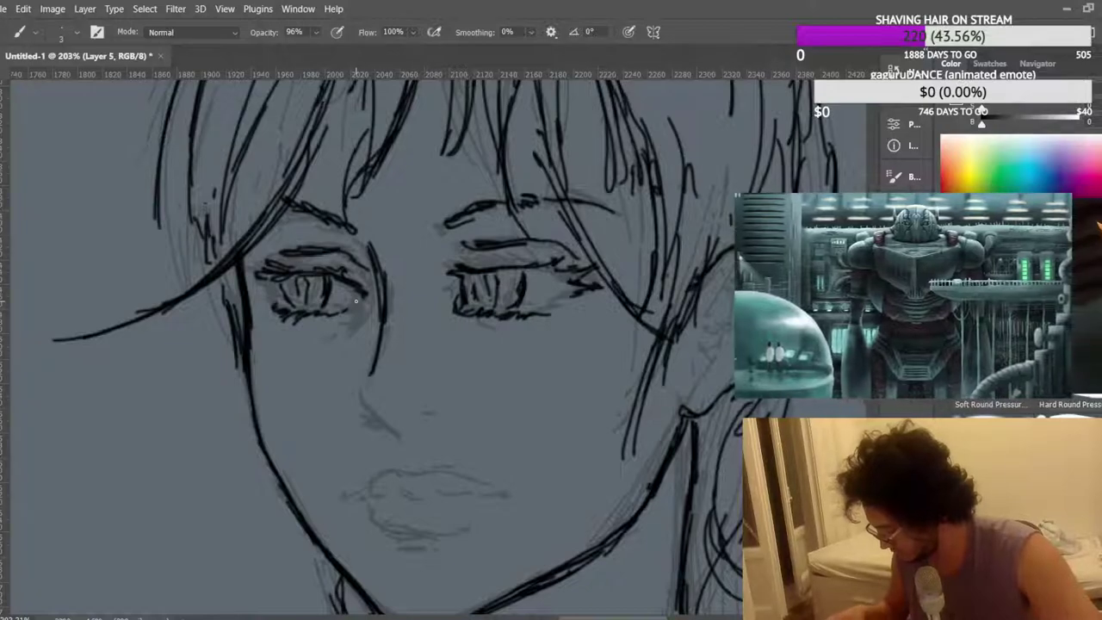
Flip the canvas back to its original orientation and extend the near eye's lower lash line to its outer corner.
scroll(329, 307, down, 10)
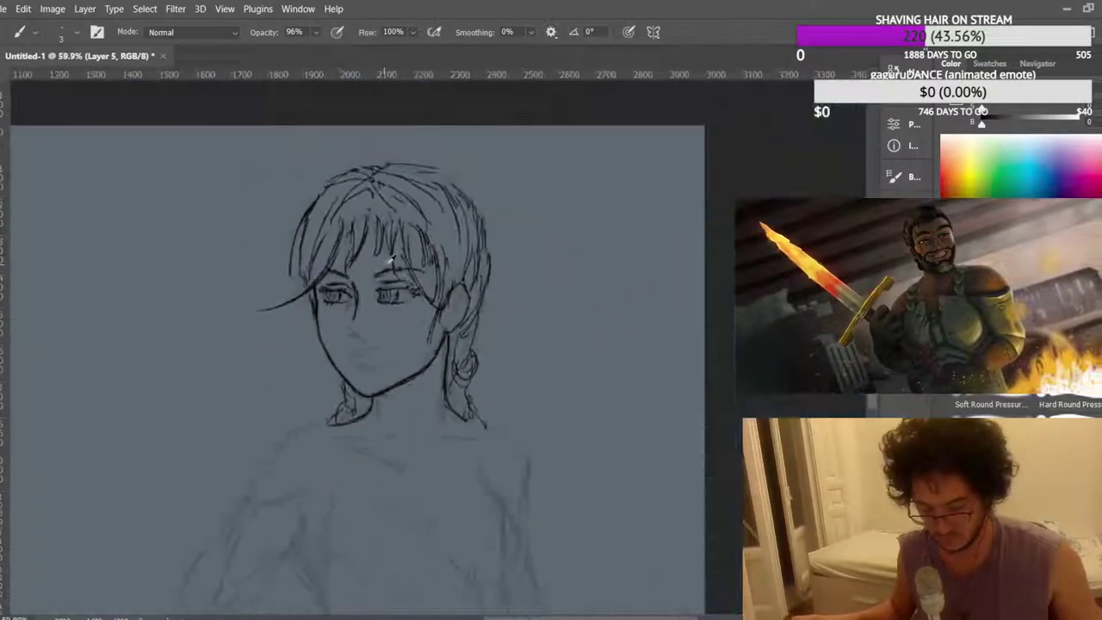
key(ctrl+shift+h)
scroll(221, 263, up, 1)
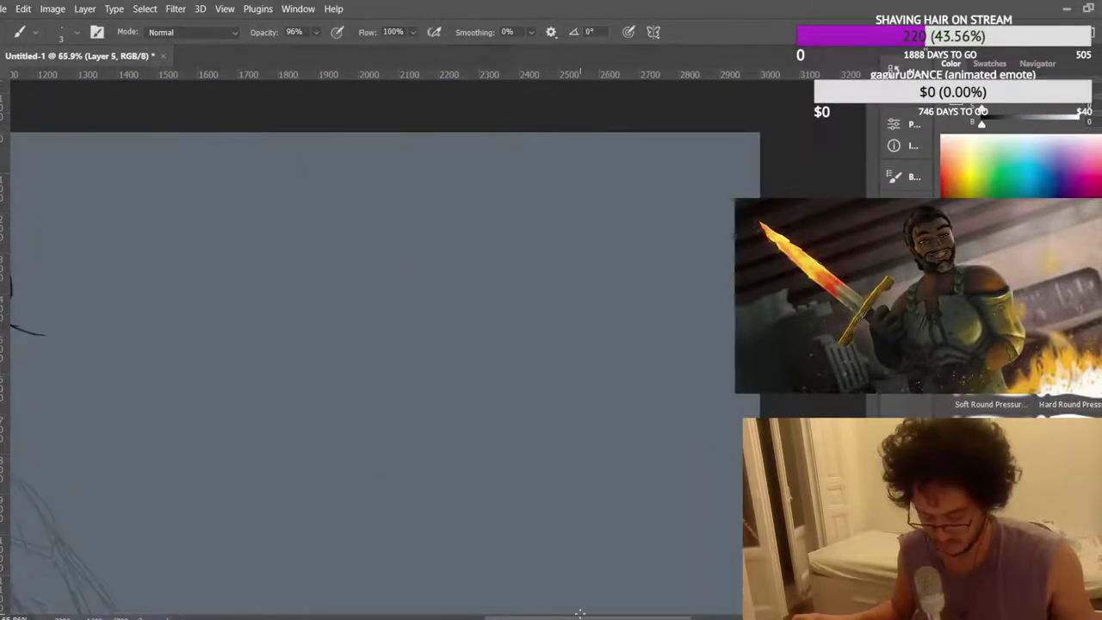
drag(580, 612, 483, 616)
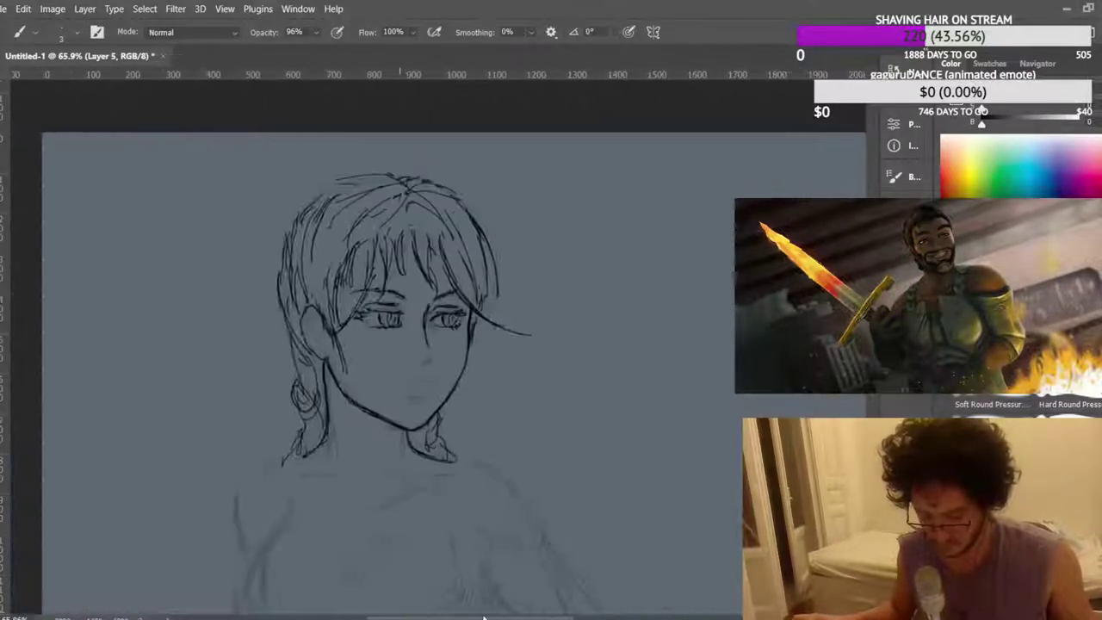
scroll(409, 308, up, 6)
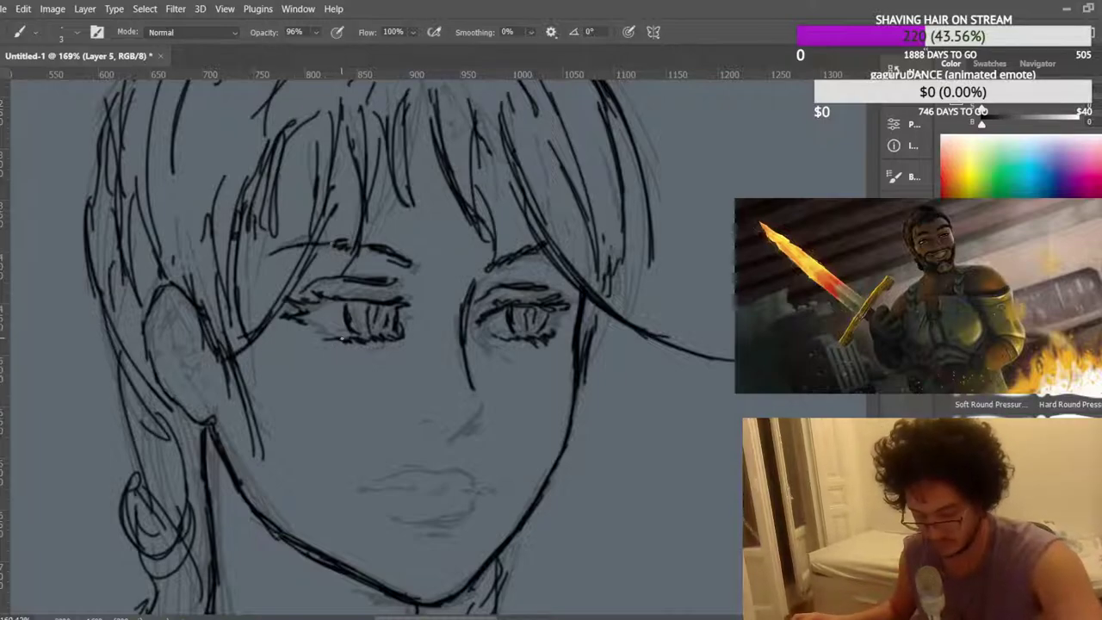
drag(329, 339, 313, 334)
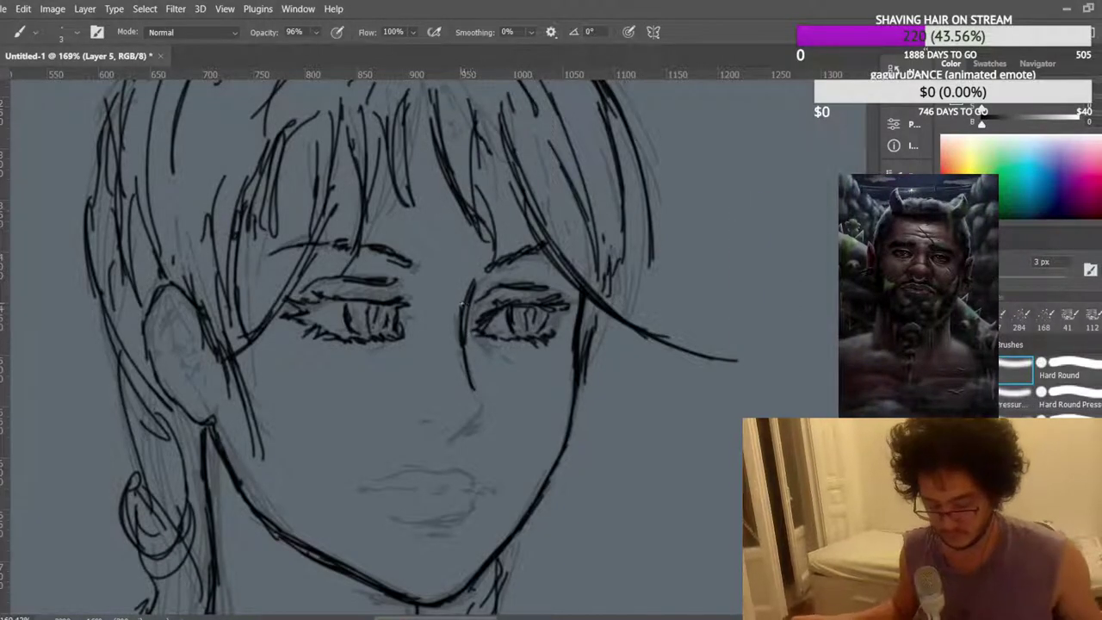
Thicken the nose bridge line beside the far eye and darken the corner where the near earlobe meets the jaw.
scroll(463, 304, down, 2)
scroll(469, 295, up, 1)
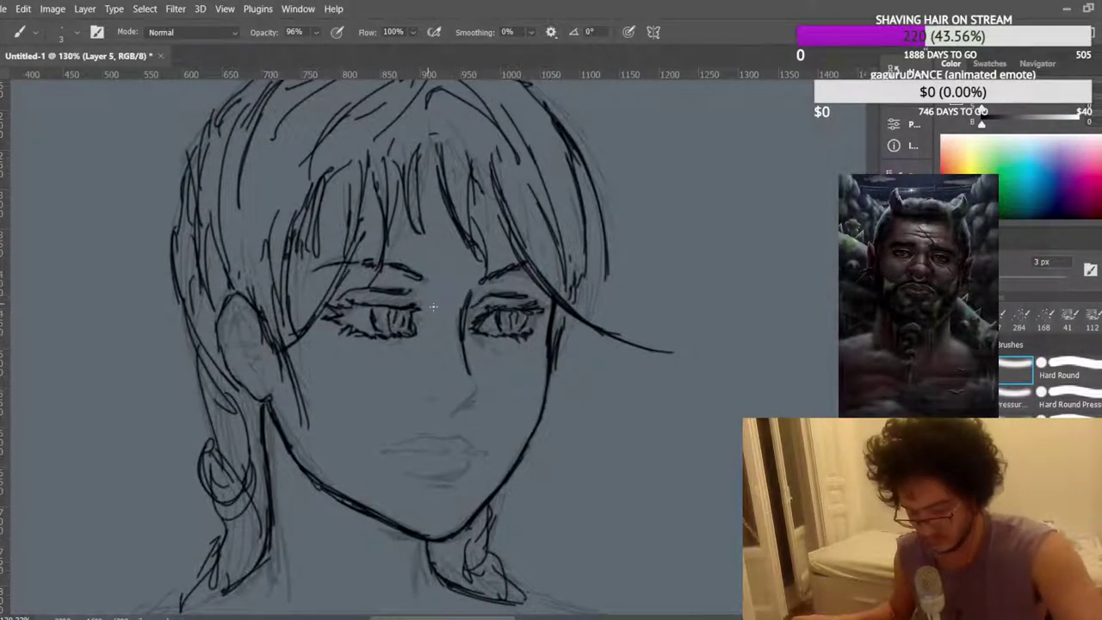
drag(459, 310, 454, 346)
drag(468, 291, 456, 329)
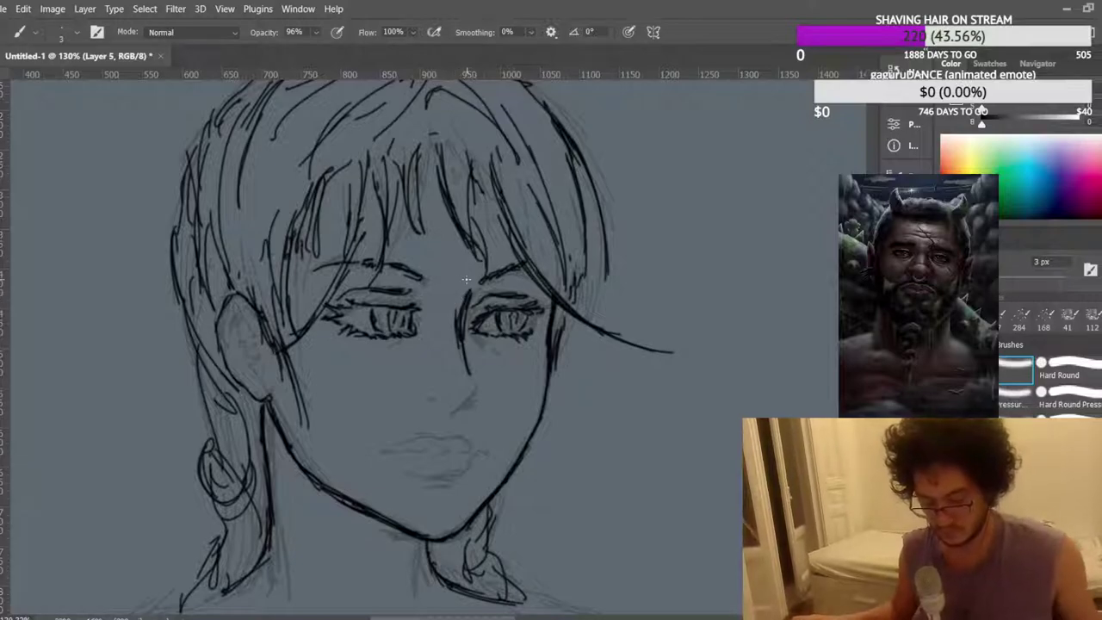
scroll(465, 280, down, 3)
scroll(468, 339, up, 1)
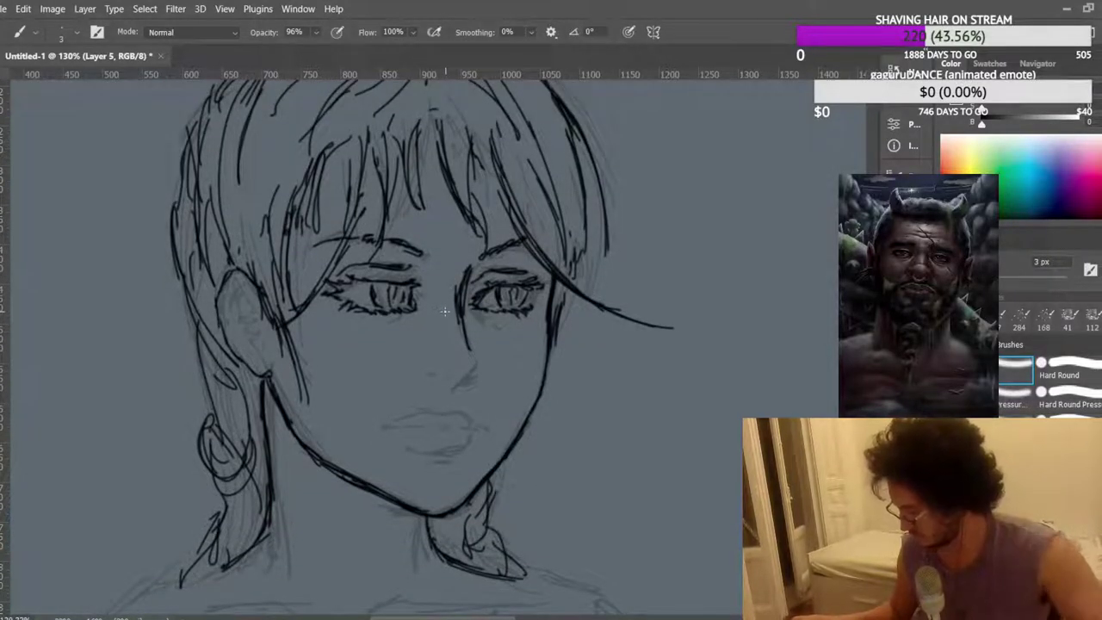
drag(266, 379, 263, 394)
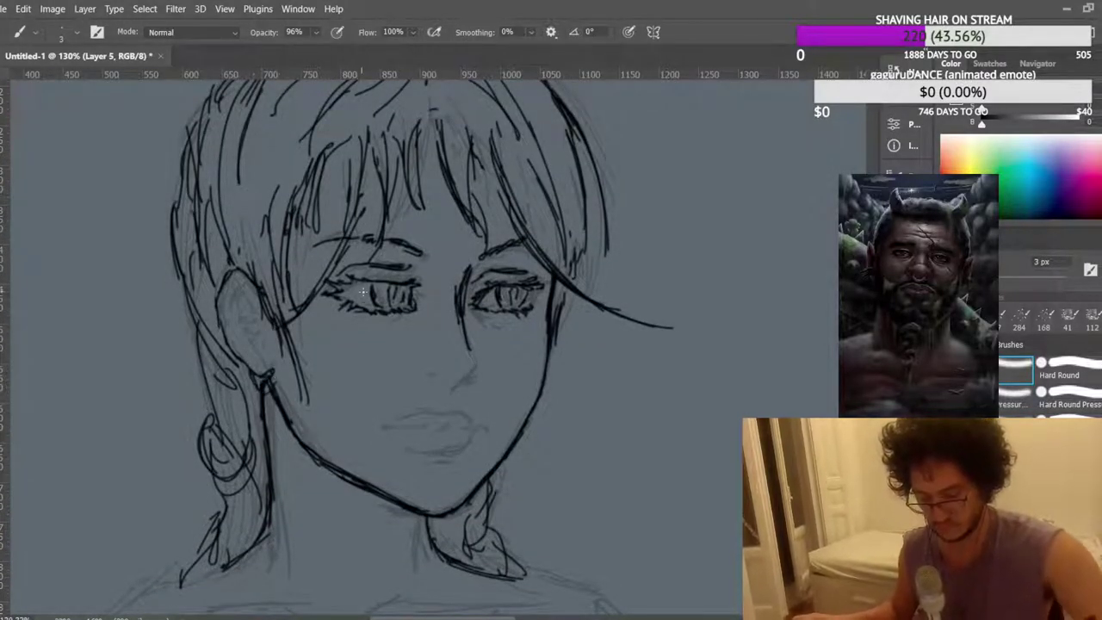
Thicken the upper lash lines of both eyes.
scroll(363, 291, up, 1)
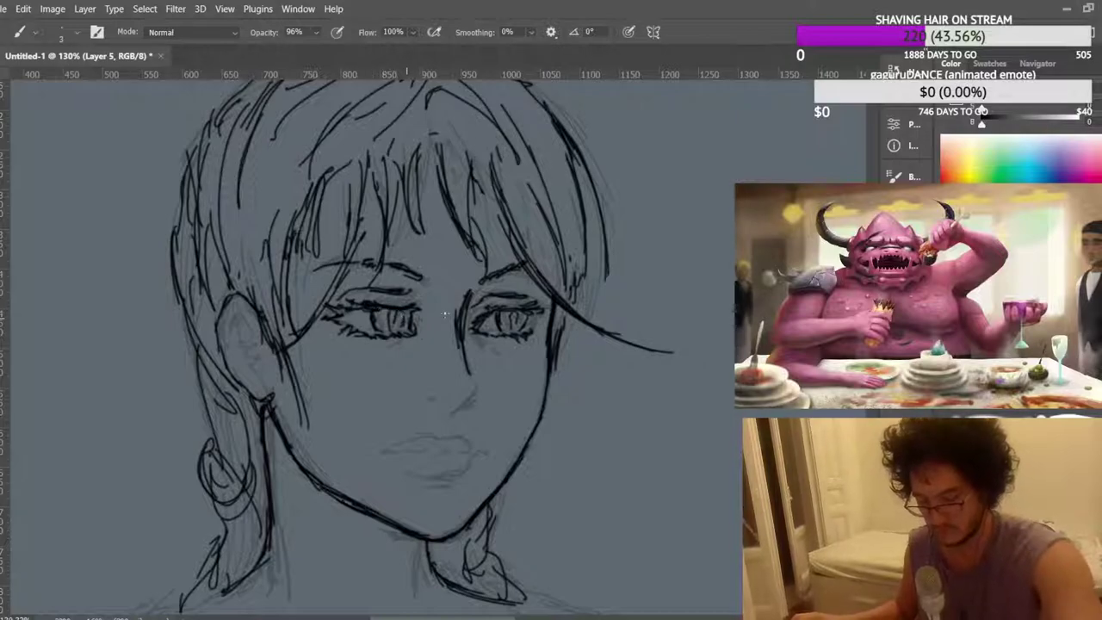
mouse_move(499, 312)
mouse_down()
mouse_move(518, 305)
mouse_move(536, 318)
mouse_up()
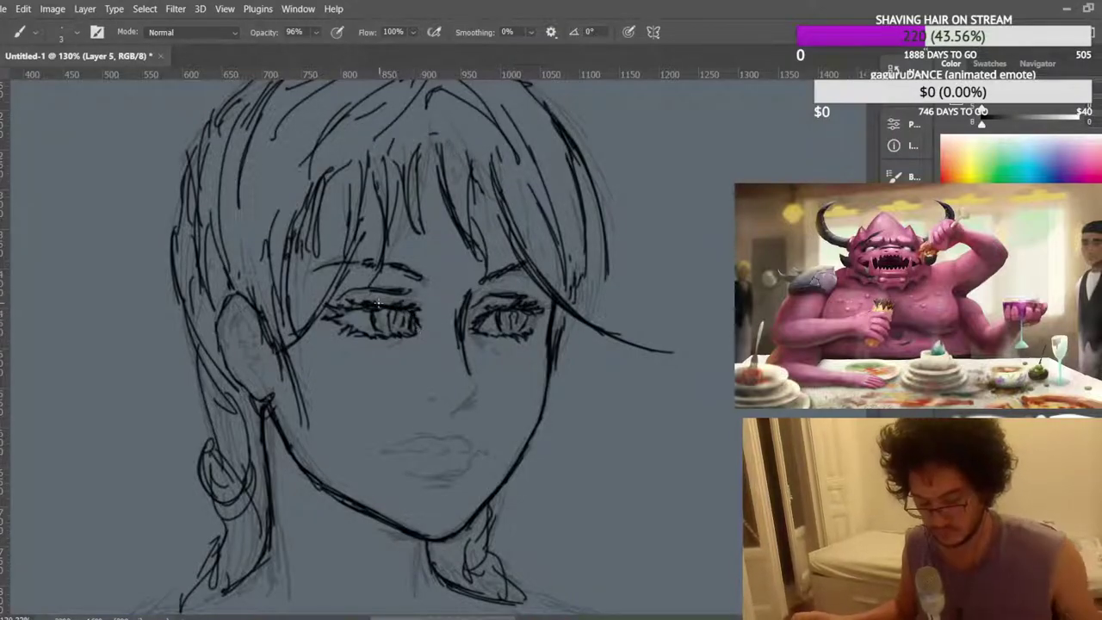
scroll(400, 254, down, 8)
scroll(232, 247, up, 3)
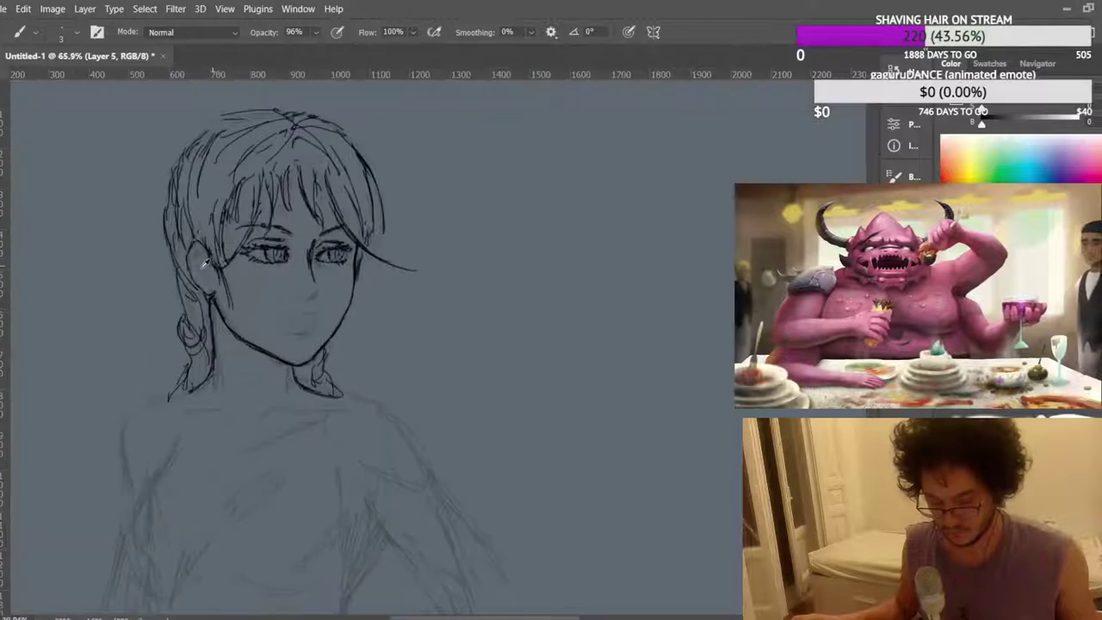
scroll(205, 265, up, 5)
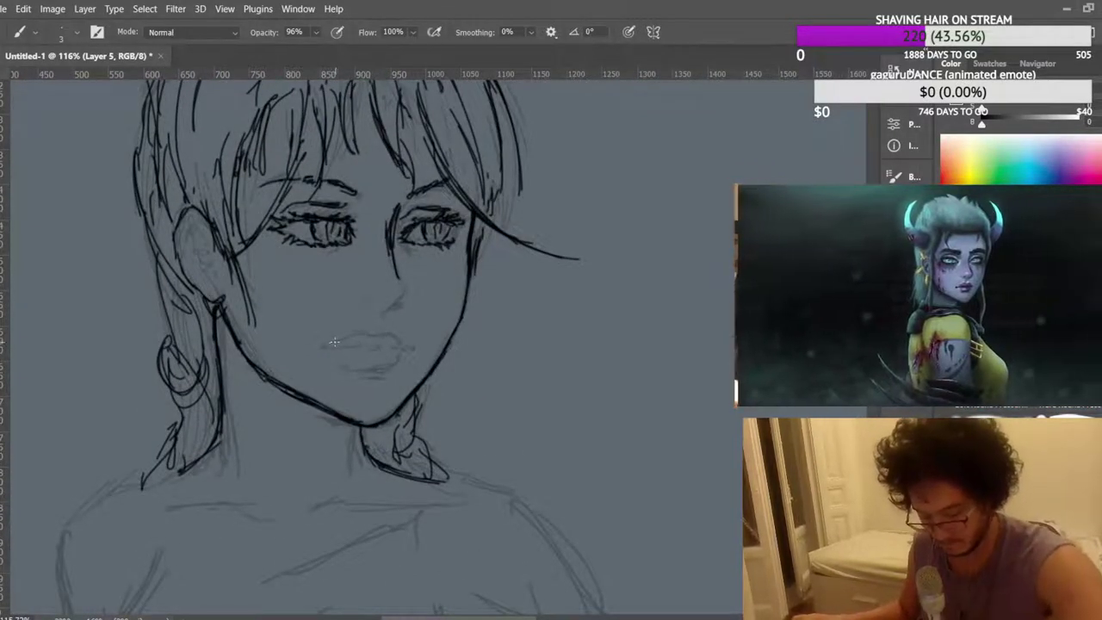
Try to ink the upper lip line over the sketched mouth.
mouse_move(360, 335)
mouse_down()
mouse_move(339, 339)
mouse_move(380, 337)
mouse_up()
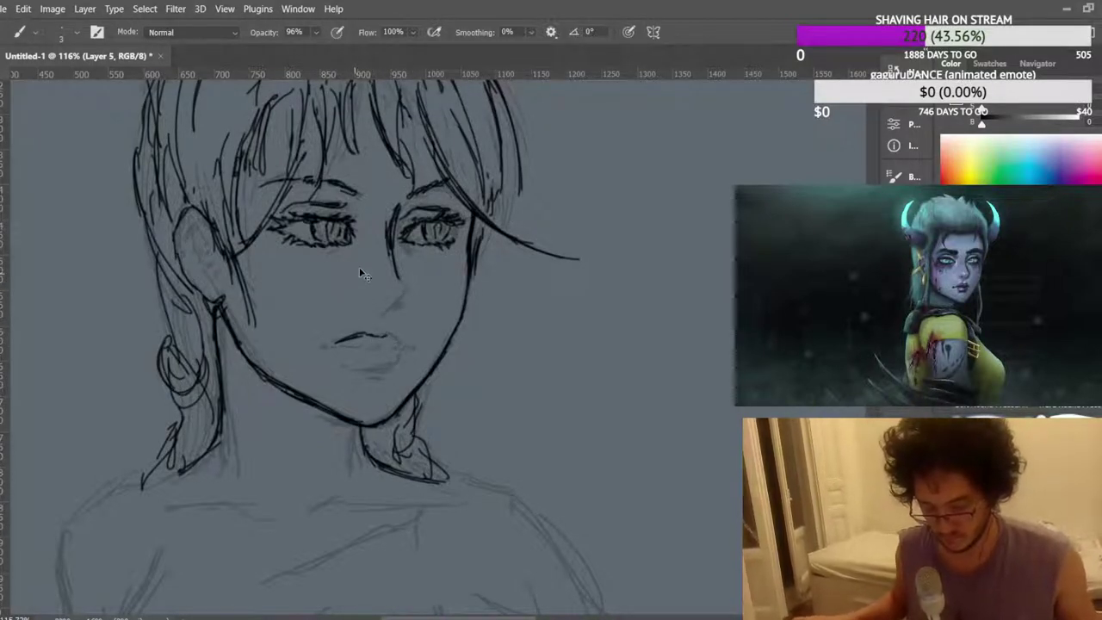
key(ctrl+z)
key(ctrl+z)
scroll(319, 263, up, 2)
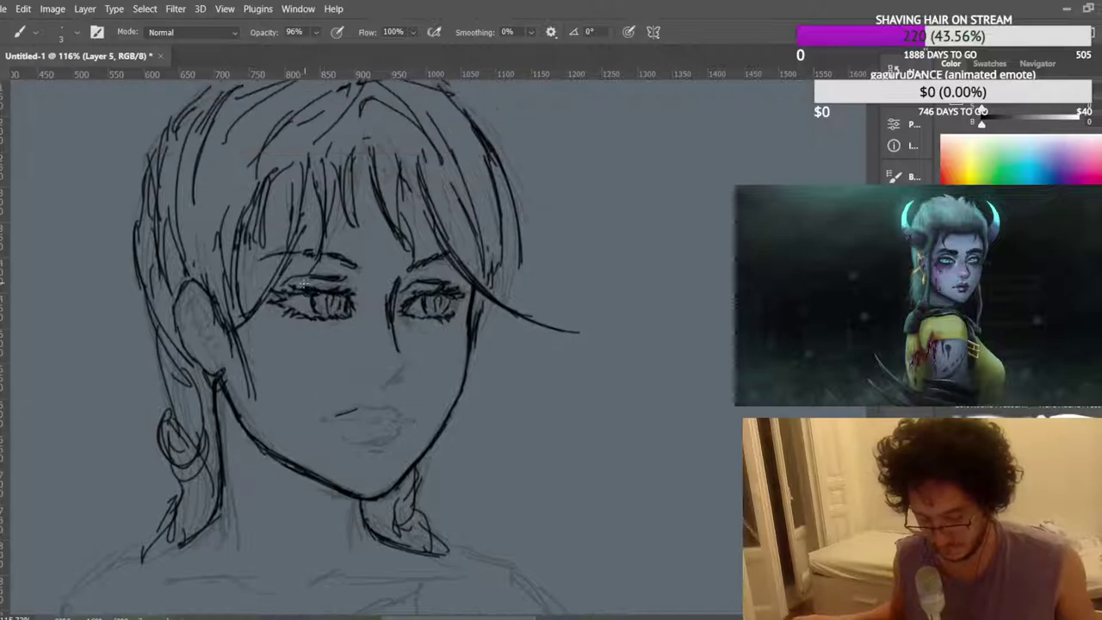
scroll(260, 319, up, 3)
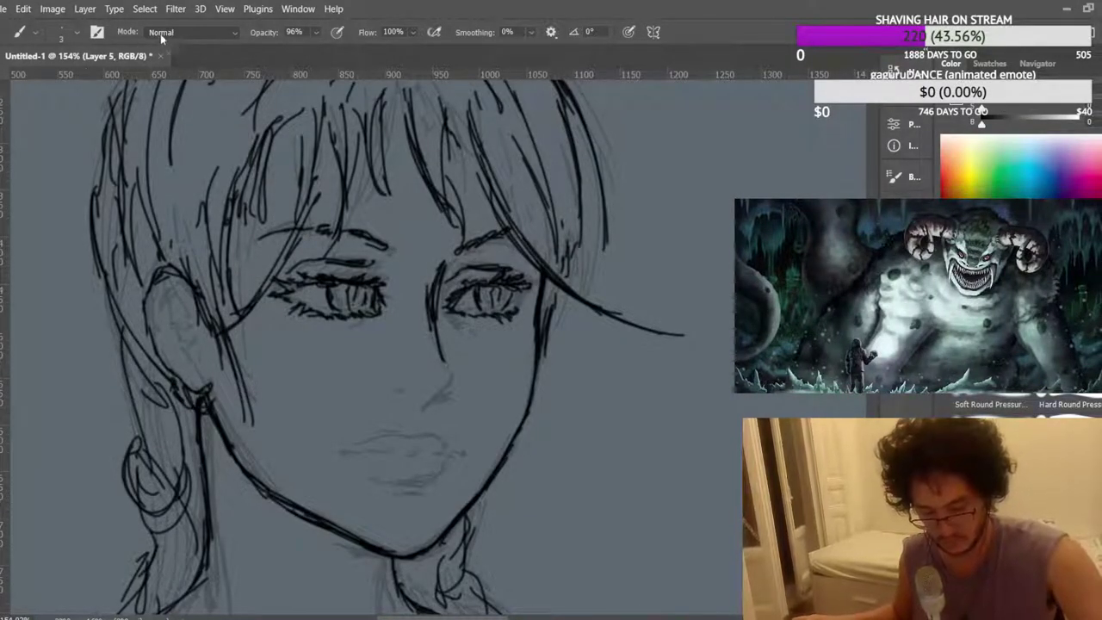
Erase the excess ink at the near earlobe with the brush in Clear mode and ink the inner ear contours in Normal mode.
key(shift+alt+r)
drag(194, 394, 204, 401)
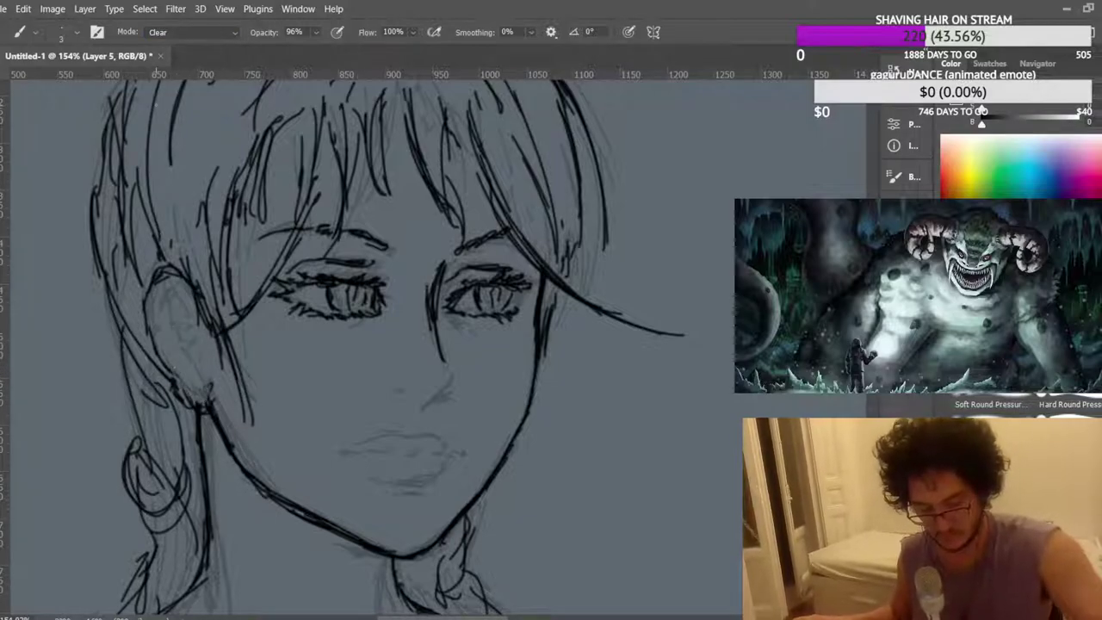
click(157, 47)
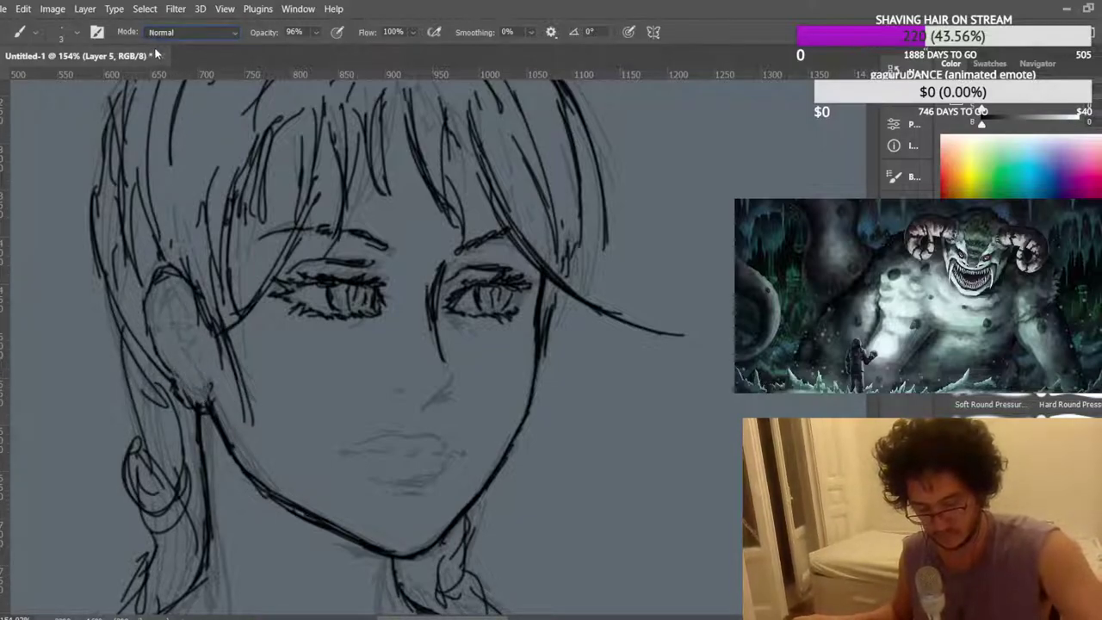
drag(161, 362, 185, 397)
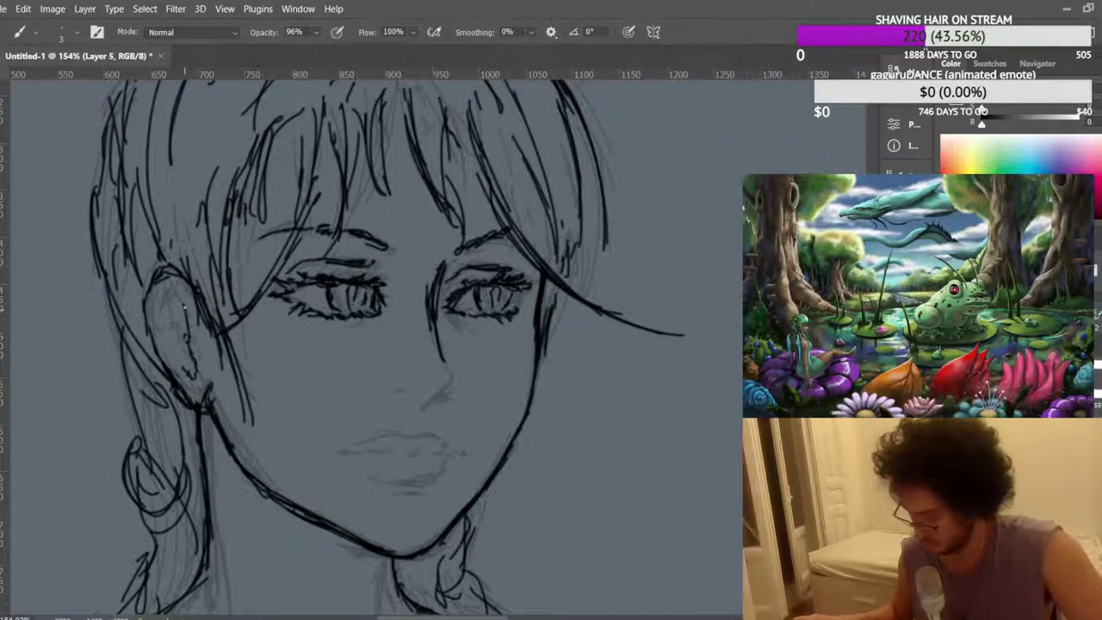
mouse_move(166, 289)
mouse_down()
mouse_move(159, 303)
mouse_move(176, 349)
mouse_up()
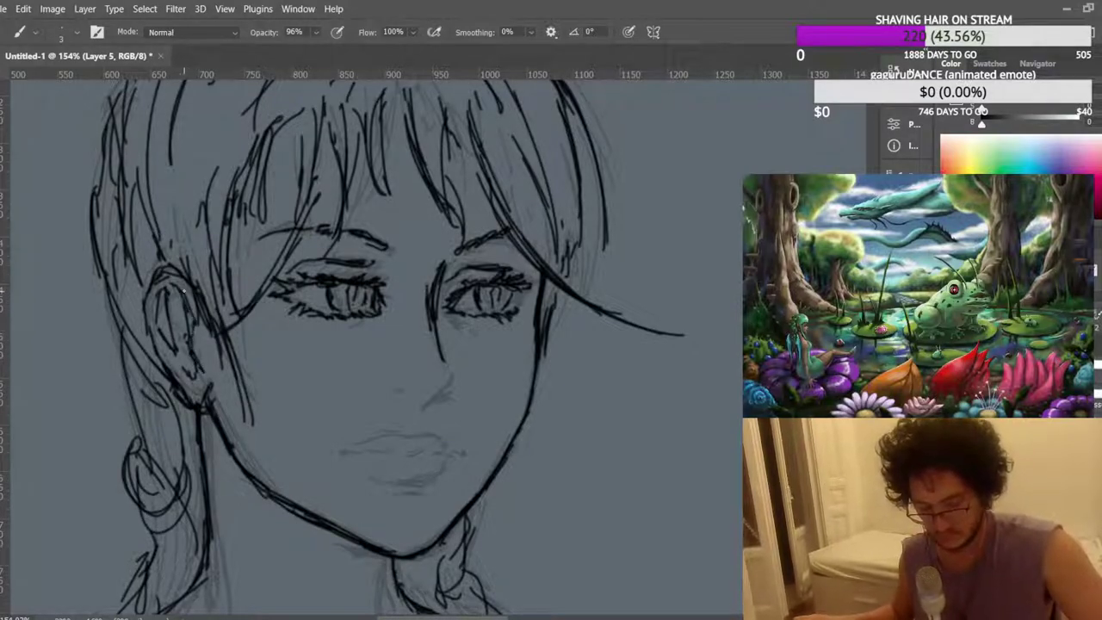
Darken the far eye and nose bridge lines and strengthen both eyebrows, including the near brow's outer end.
scroll(211, 328, up, 2)
mouse_move(479, 312)
mouse_down()
mouse_move(462, 321)
mouse_move(499, 316)
mouse_up()
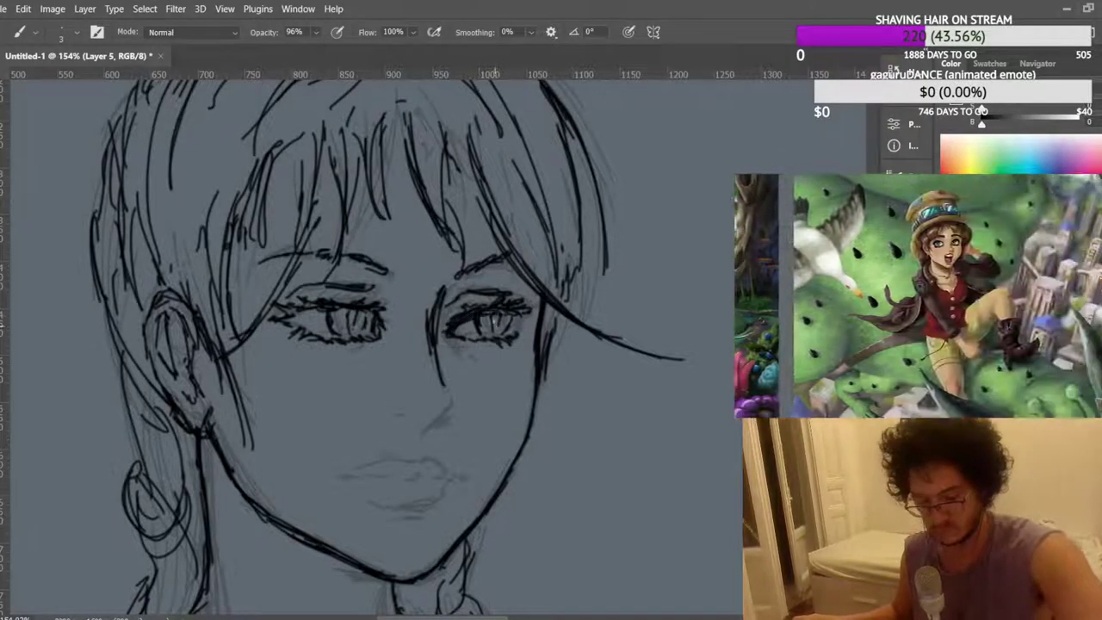
scroll(498, 318, down, 2)
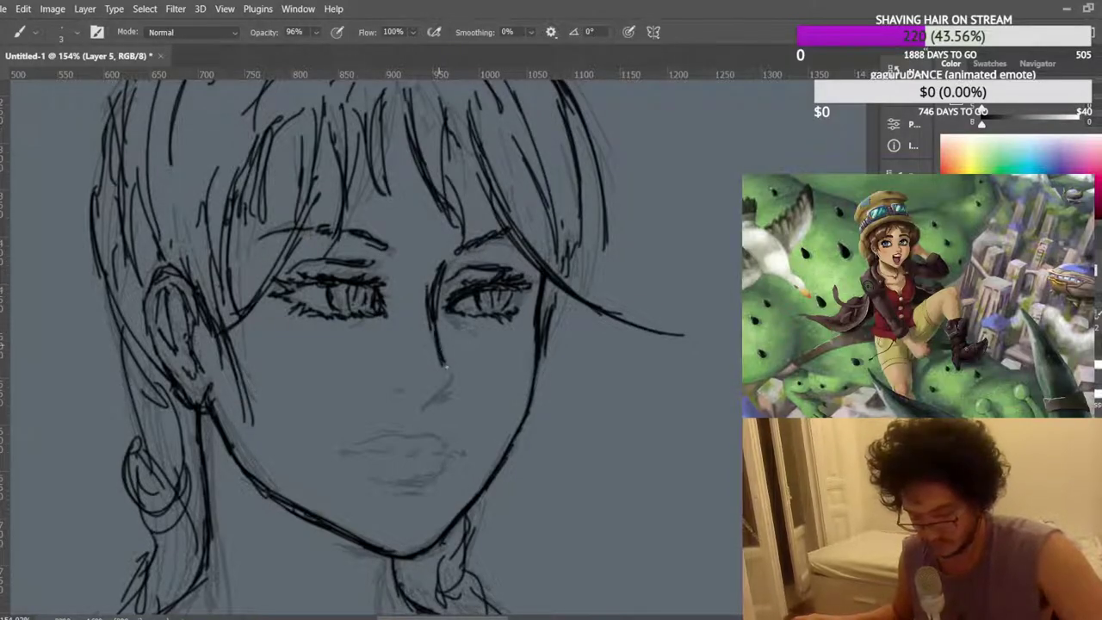
scroll(446, 278, up, 2)
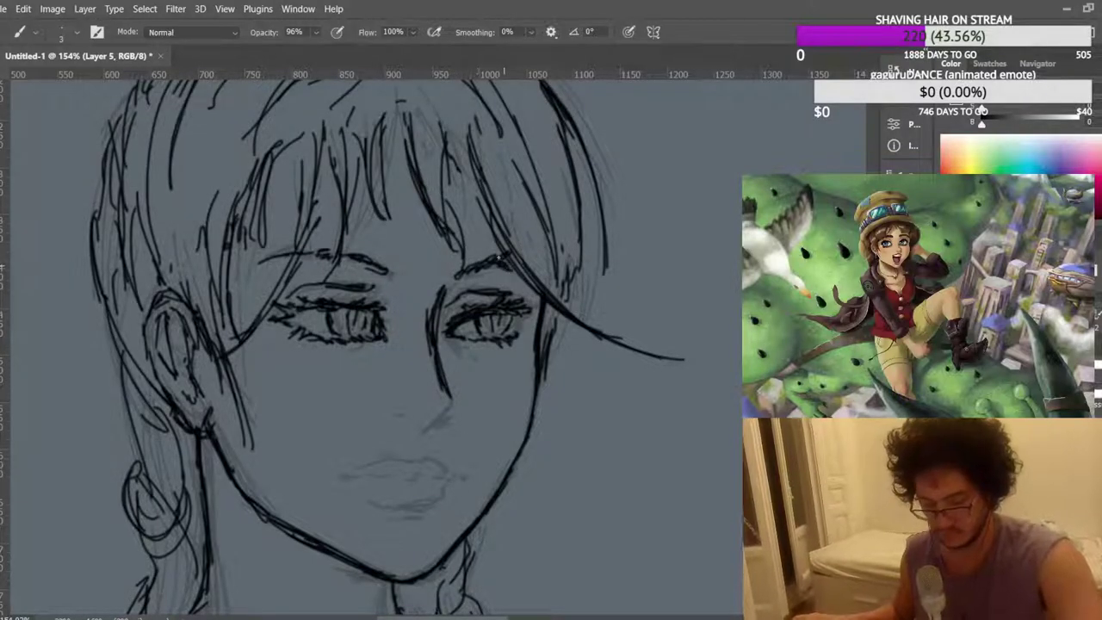
drag(263, 264, 293, 249)
Ink the upper lip line over the sketched mouth and inspect the face at different zoom levels.
scroll(442, 272, down, 6)
scroll(442, 272, up, 1)
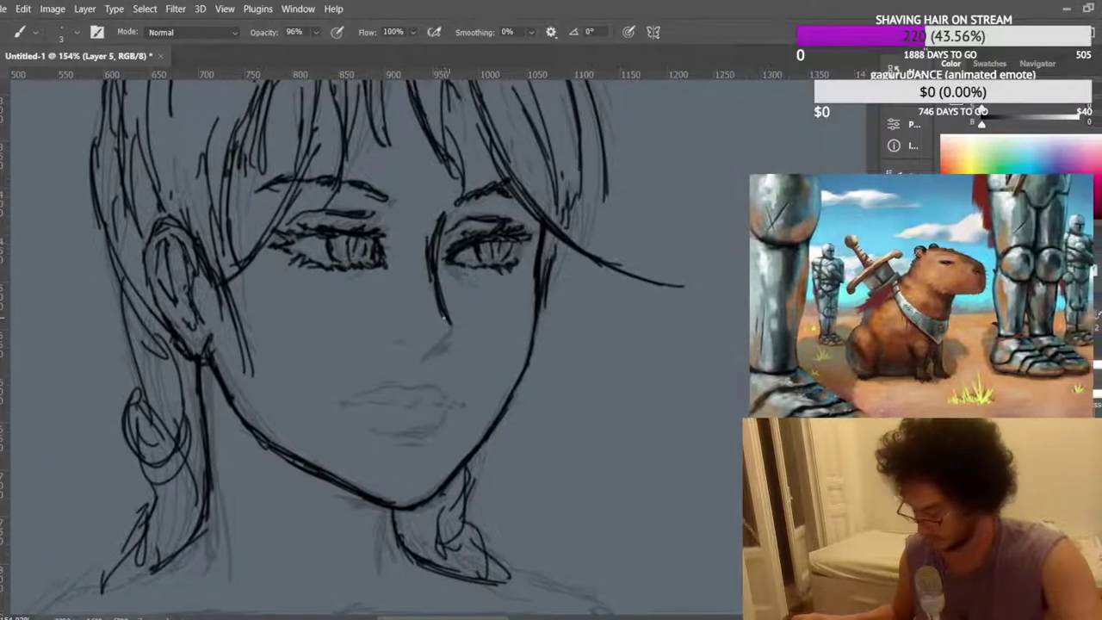
drag(366, 395, 402, 383)
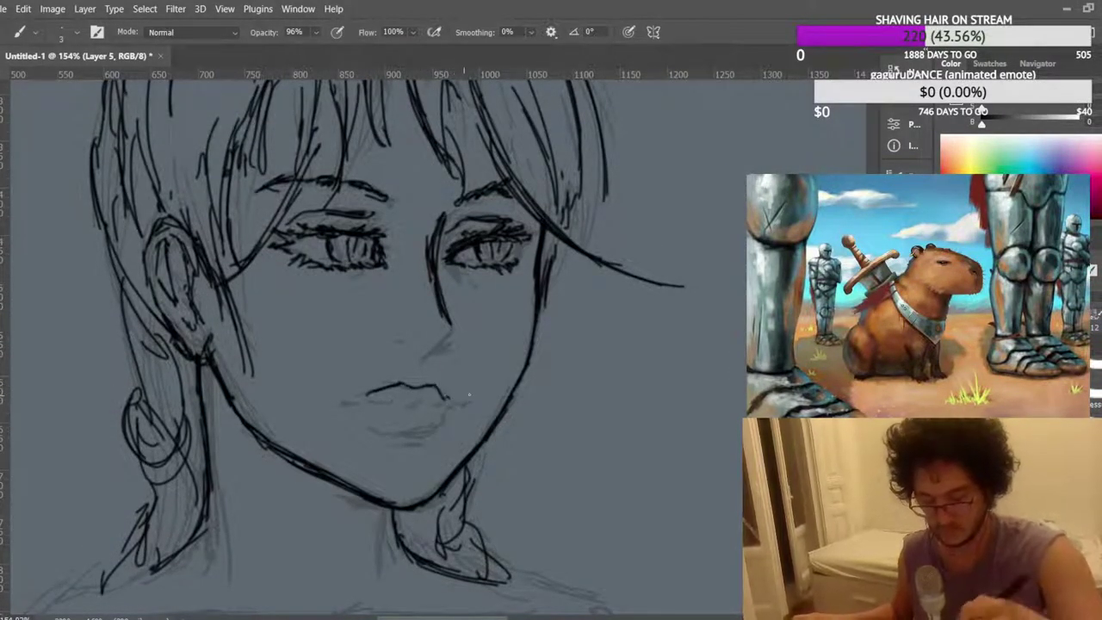
scroll(467, 396, up, 1)
scroll(479, 364, down, 8)
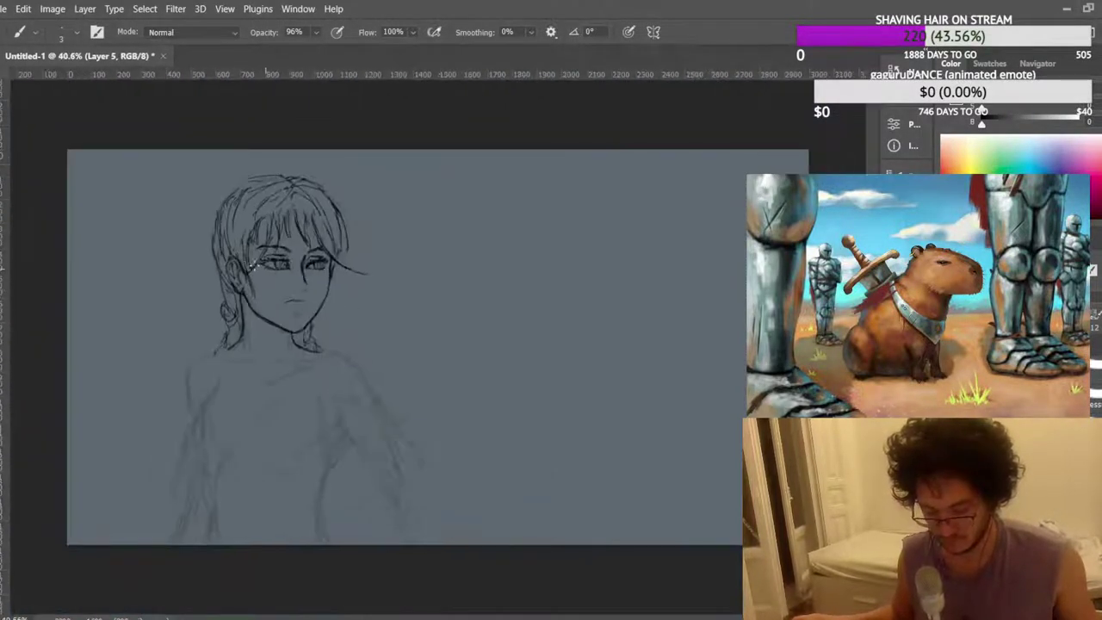
scroll(318, 249, up, 5)
scroll(318, 244, up, 1)
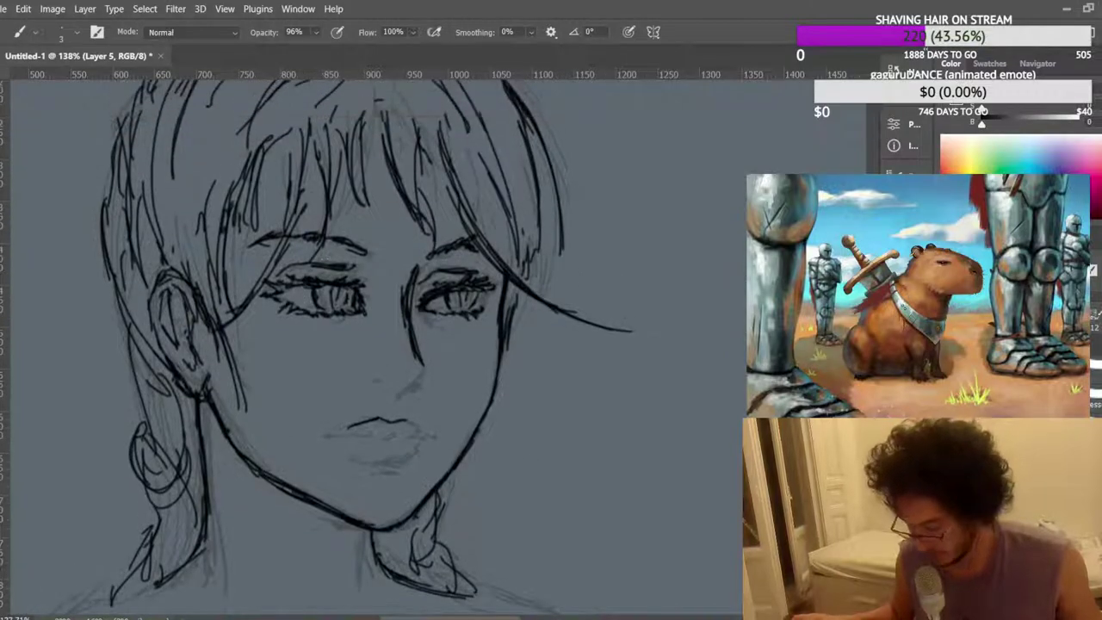
key(ctrl+comma)
key(ctrl+comma)
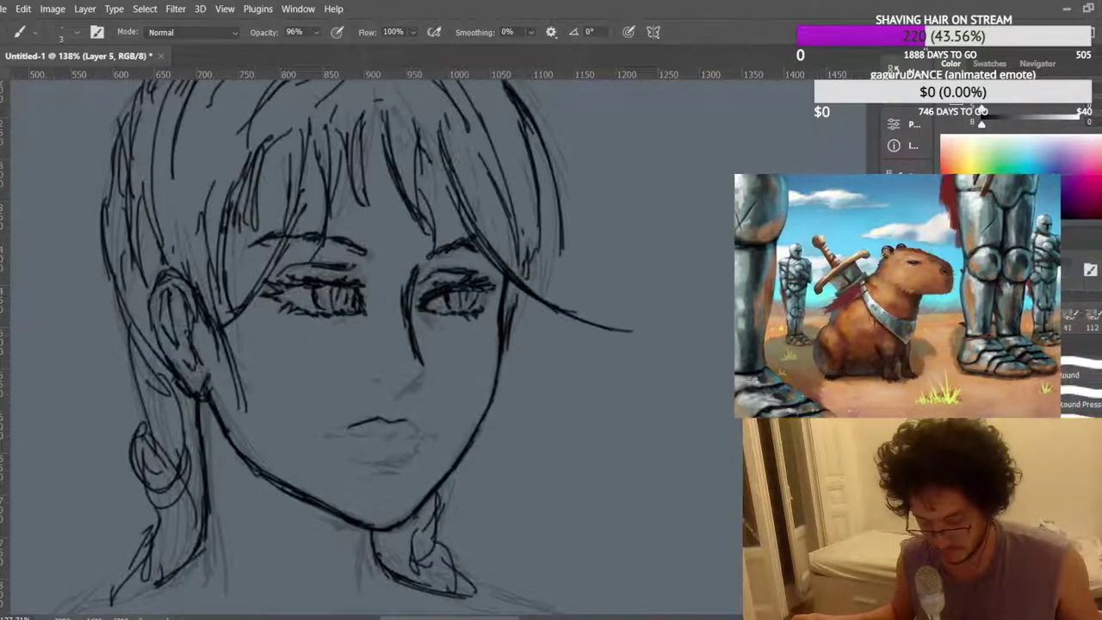
key(ctrl+comma)
key(ctrl+comma)
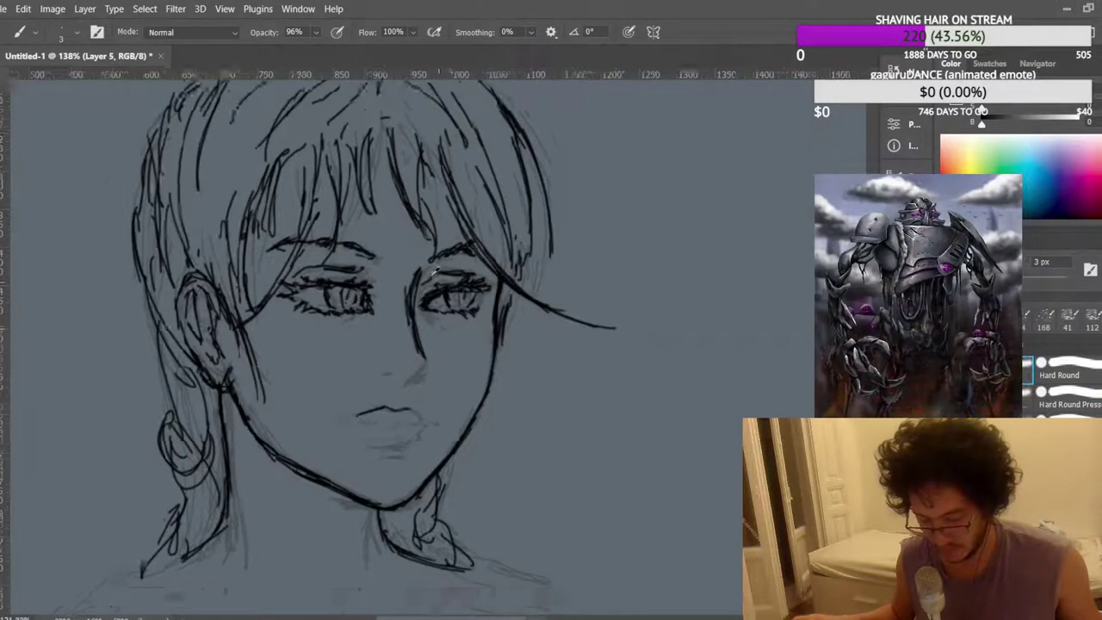
Lasso the mouth area, delete the inked upper lip line and clear the selection.
scroll(446, 256, down, 3)
scroll(446, 257, up, 3)
key(l)
mouse_move(470, 376)
mouse_down()
mouse_move(436, 385)
mouse_move(507, 424)
mouse_move(506, 375)
mouse_up()
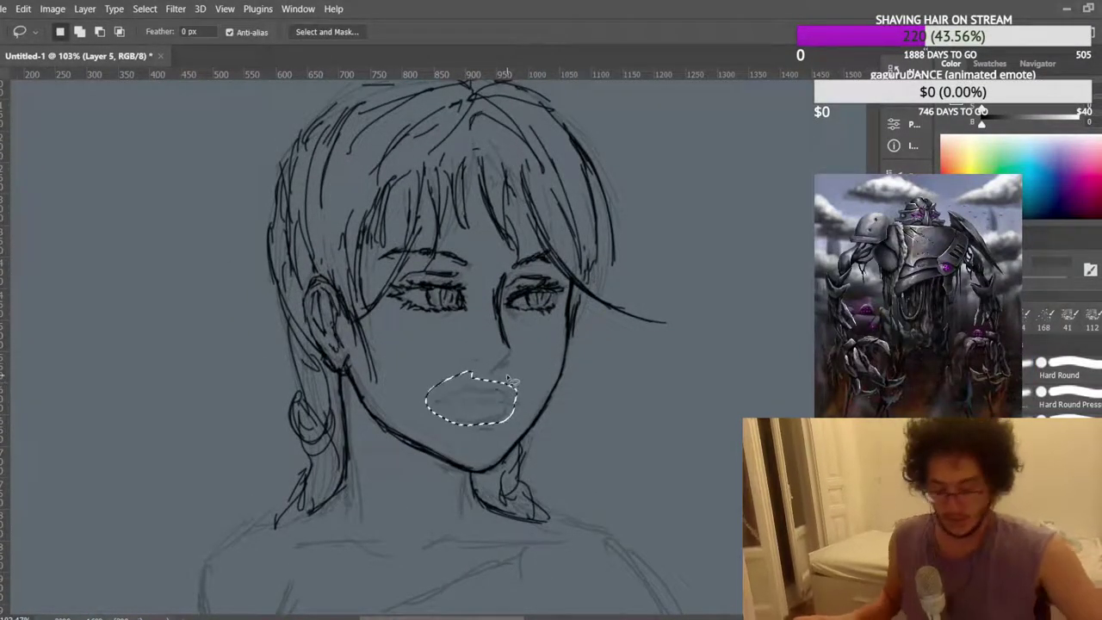
key(ctrl+d)
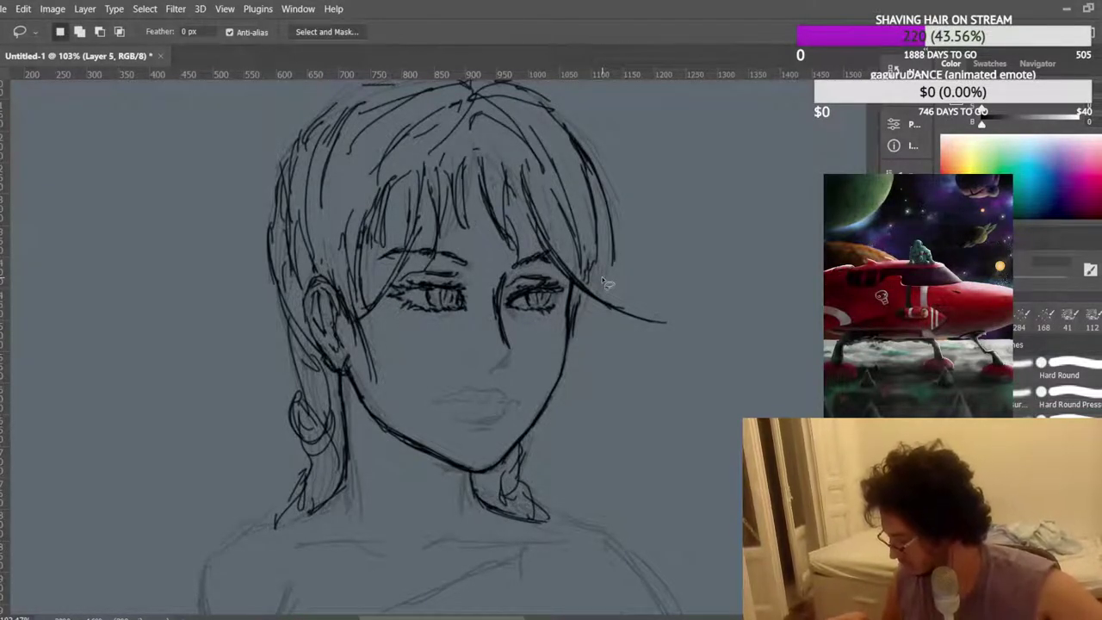
Examine the face at several zoom levels and compare it with the underlying sketch by hiding and showing the line art.
mouse_move(386, 259)
mouse_down()
mouse_move(420, 254)
mouse_move(439, 273)
mouse_up()
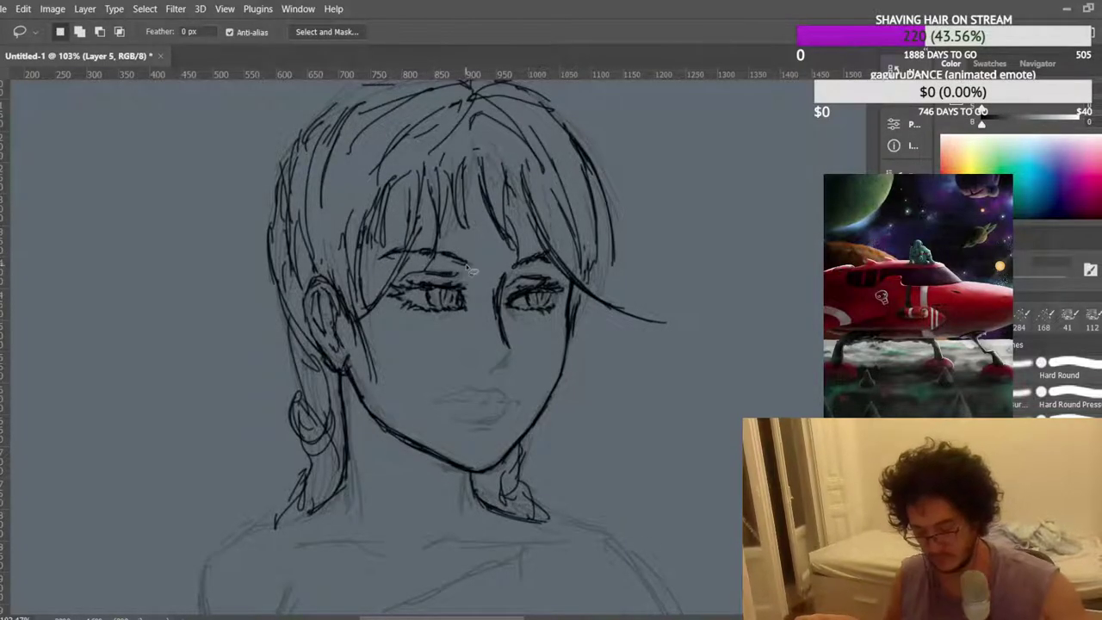
key(b)
scroll(532, 261, down, 1)
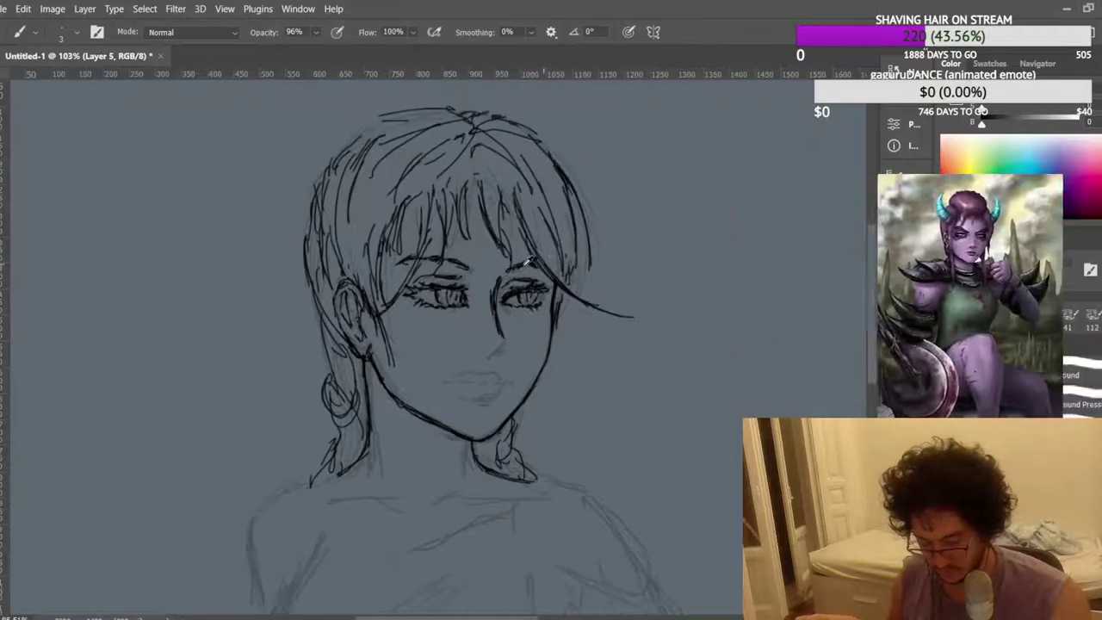
scroll(533, 261, down, 1)
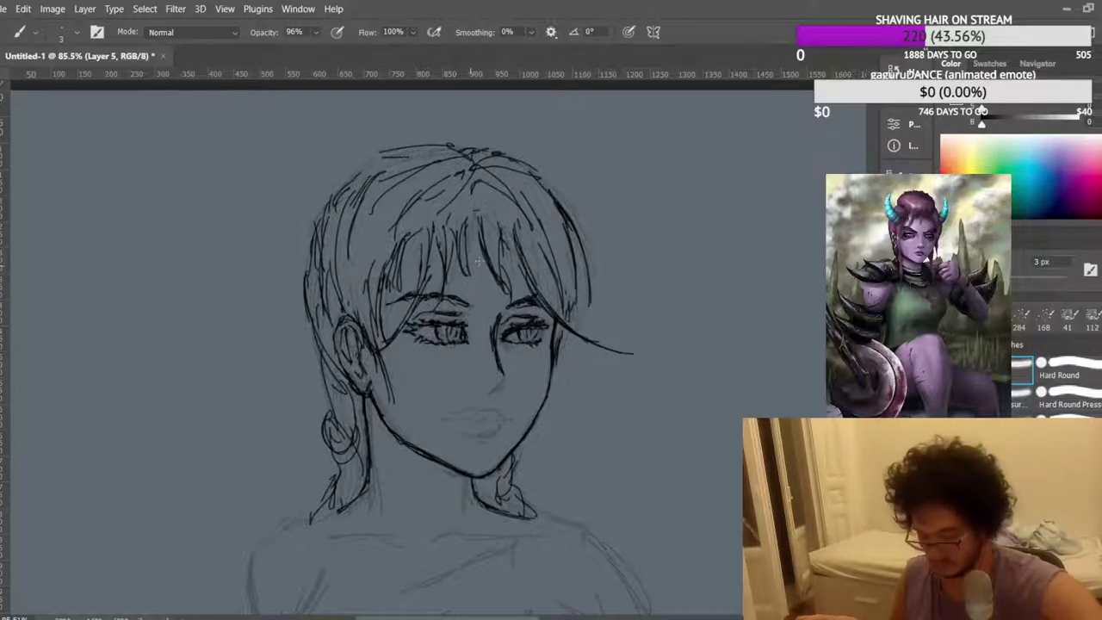
scroll(401, 256, up, 1)
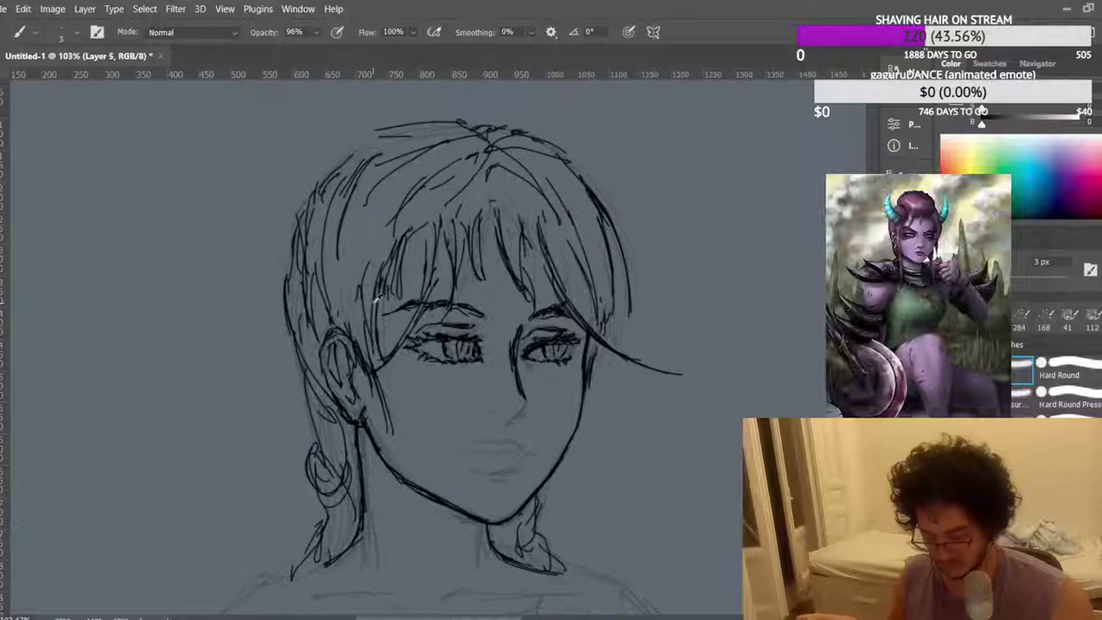
scroll(454, 362, down, 5)
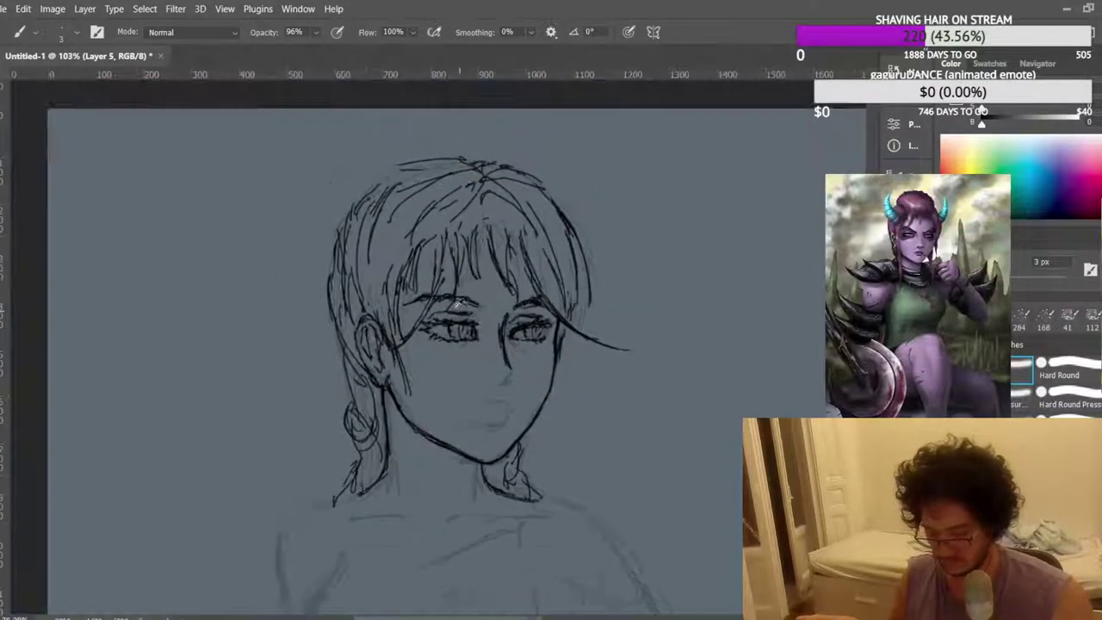
scroll(129, 215, up, 4)
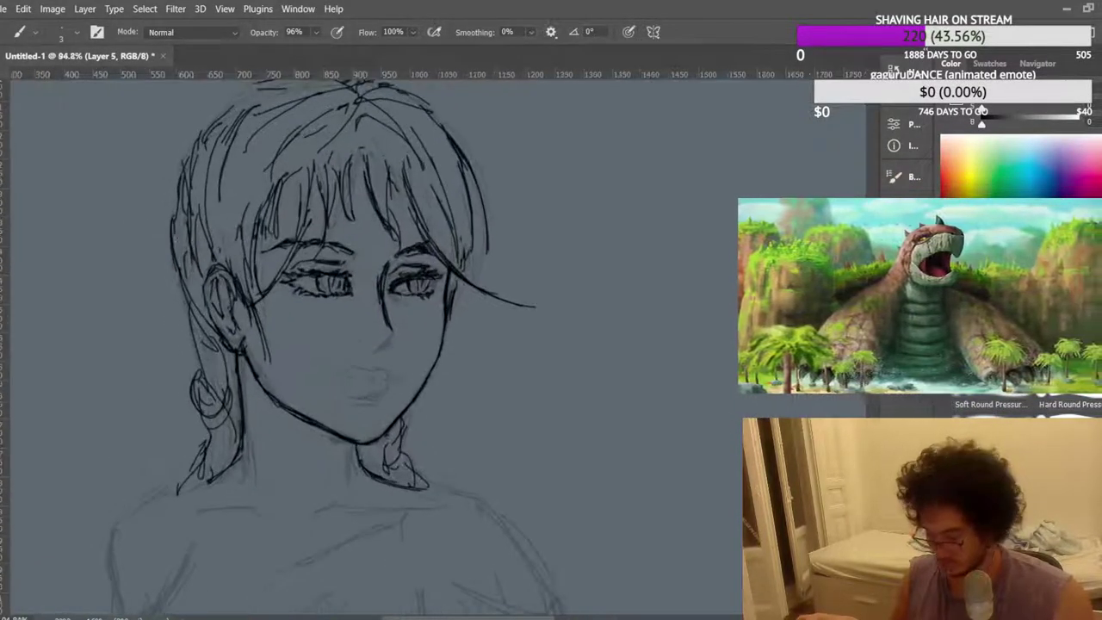
scroll(483, 377, down, 2)
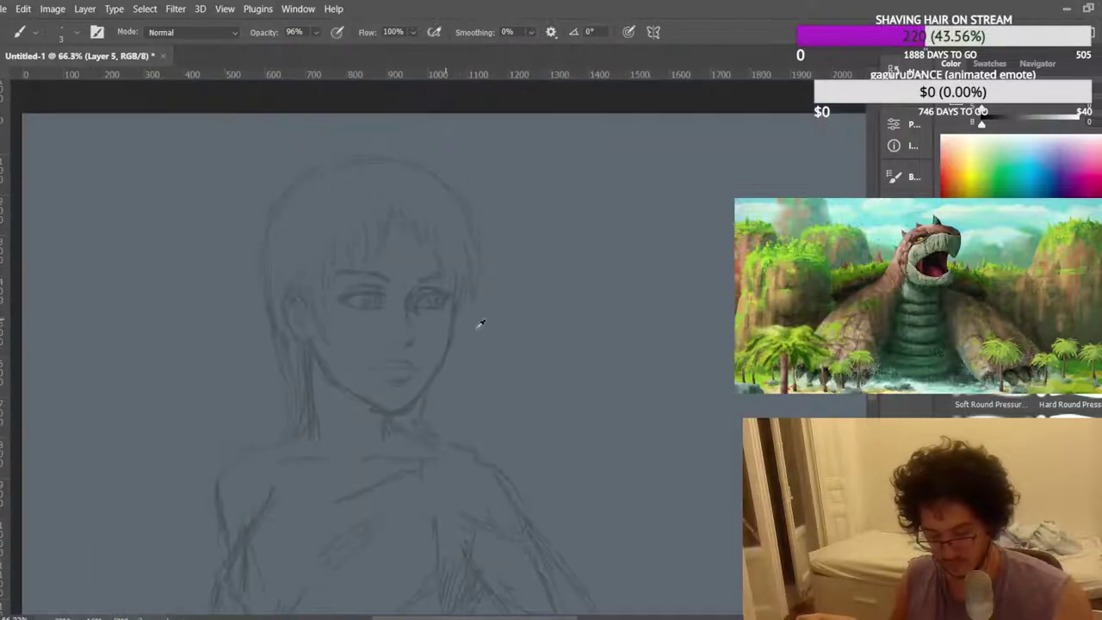
key(ctrl+z)
key(ctrl+shift+z)
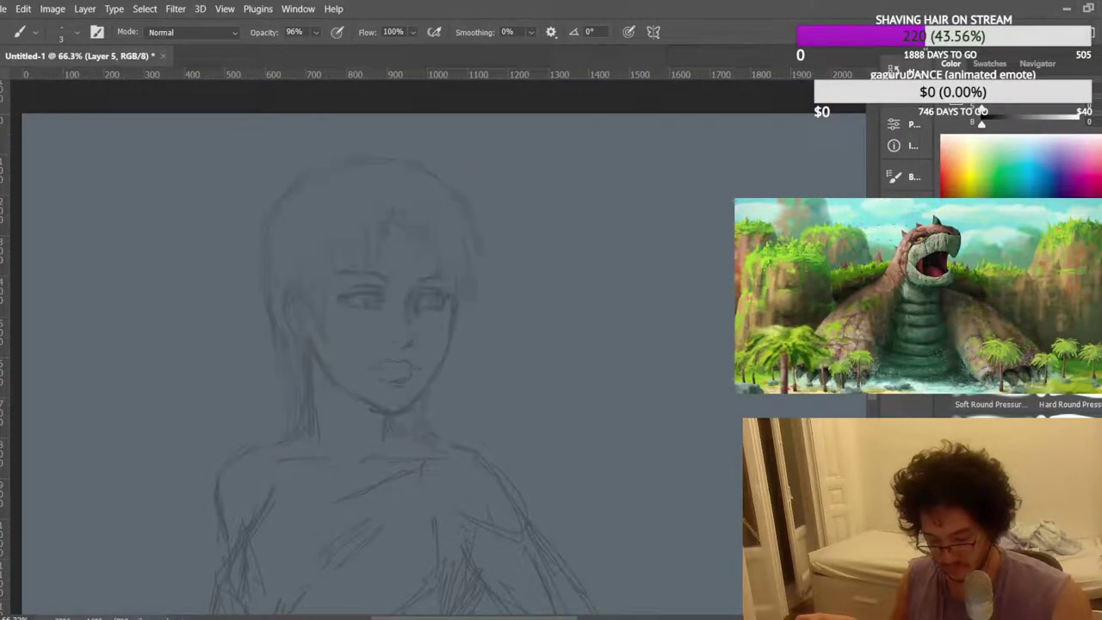
key(ctrl+z)
key(ctrl+shift+z)
key(ctrl+z)
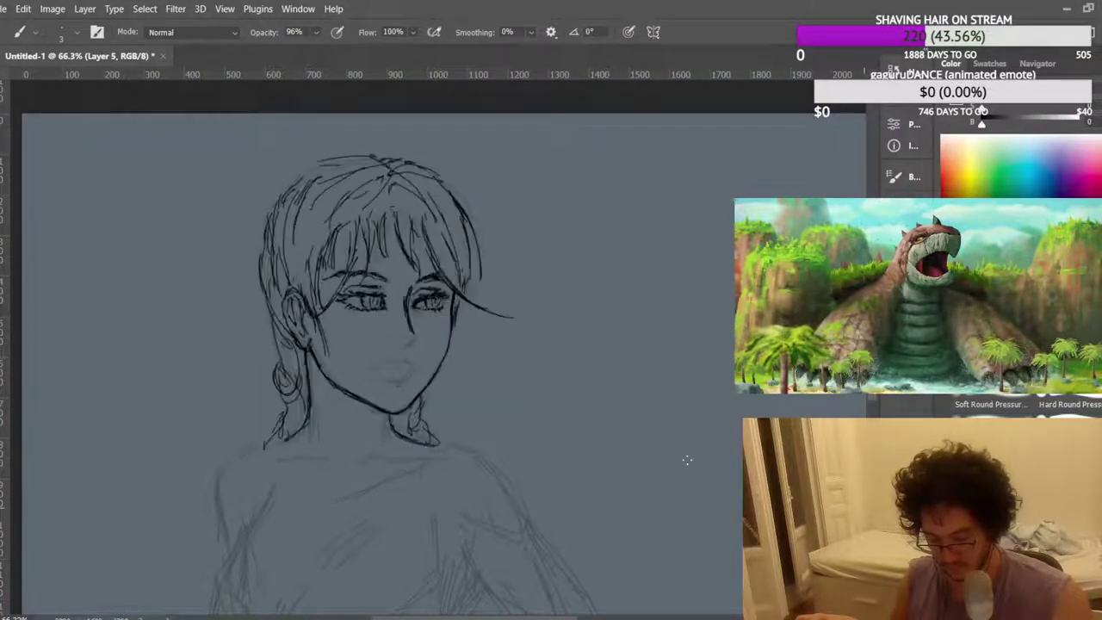
Lasso the near eye with its lashes and move it slightly outward toward the ear with Free Transform.
scroll(356, 304, up, 3)
scroll(338, 284, up, 3)
key(l)
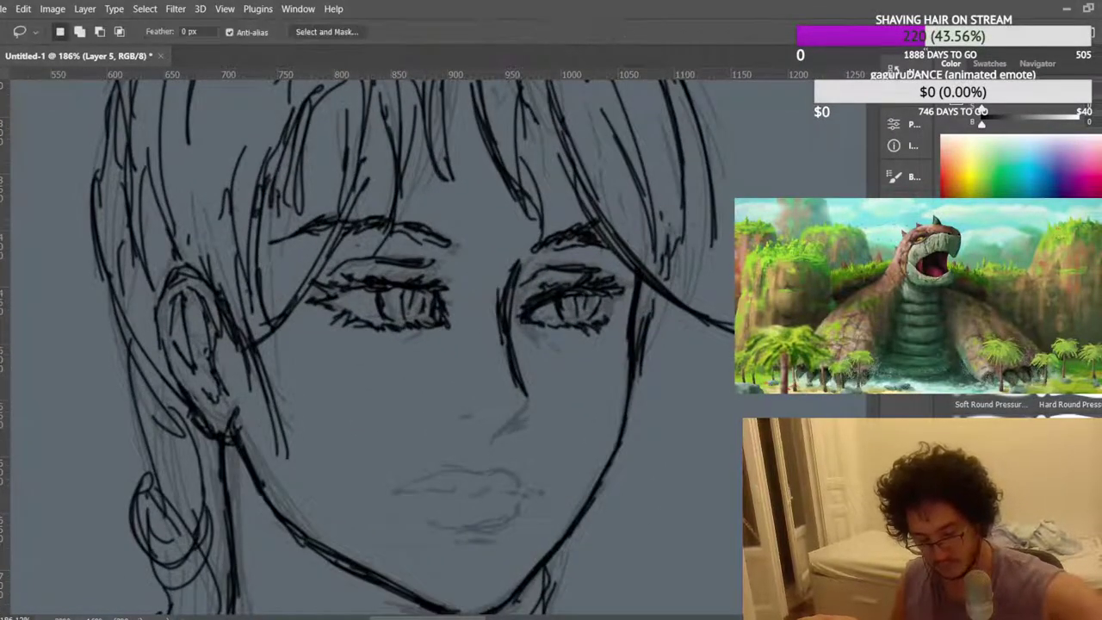
mouse_move(308, 327)
mouse_down()
mouse_move(312, 284)
mouse_move(350, 259)
mouse_move(439, 260)
mouse_move(465, 321)
mouse_move(368, 359)
mouse_move(303, 325)
mouse_up()
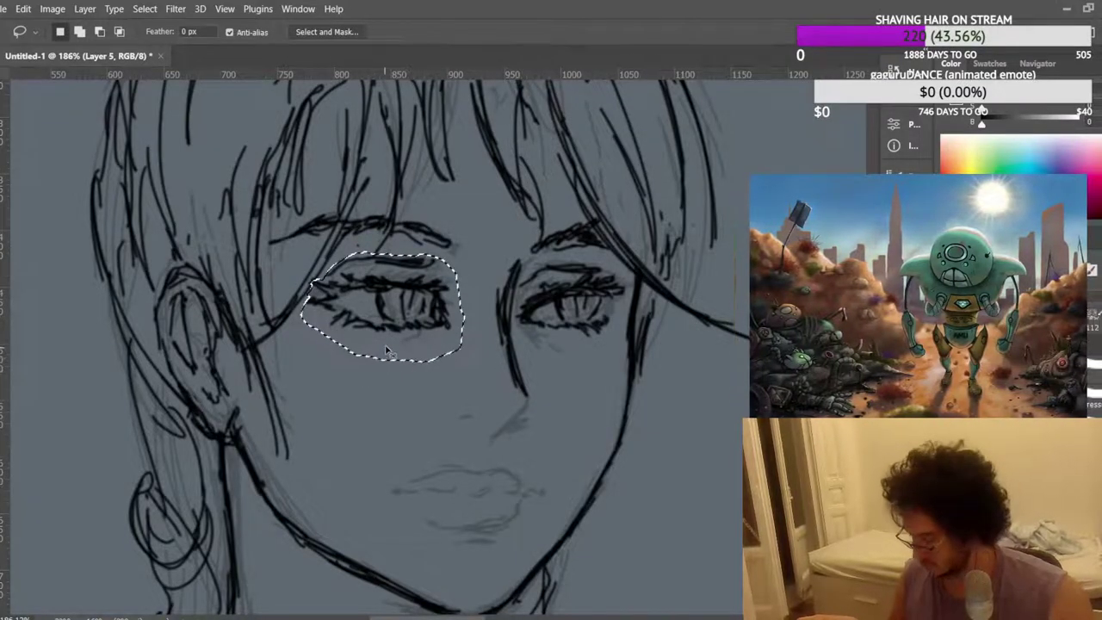
key(ctrl+t)
drag(418, 343, 403, 325)
key(Return)
key(ctrl+d)
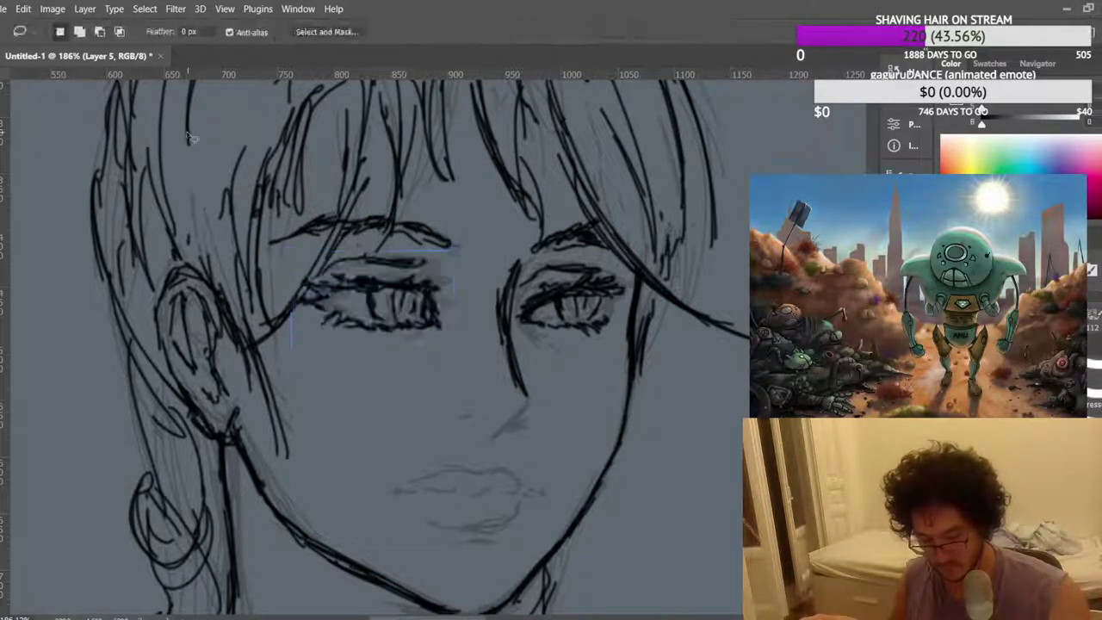
Flip the canvas horizontally and examine the placement of the eyes and brows in the mirrored view.
scroll(467, 235, down, 6)
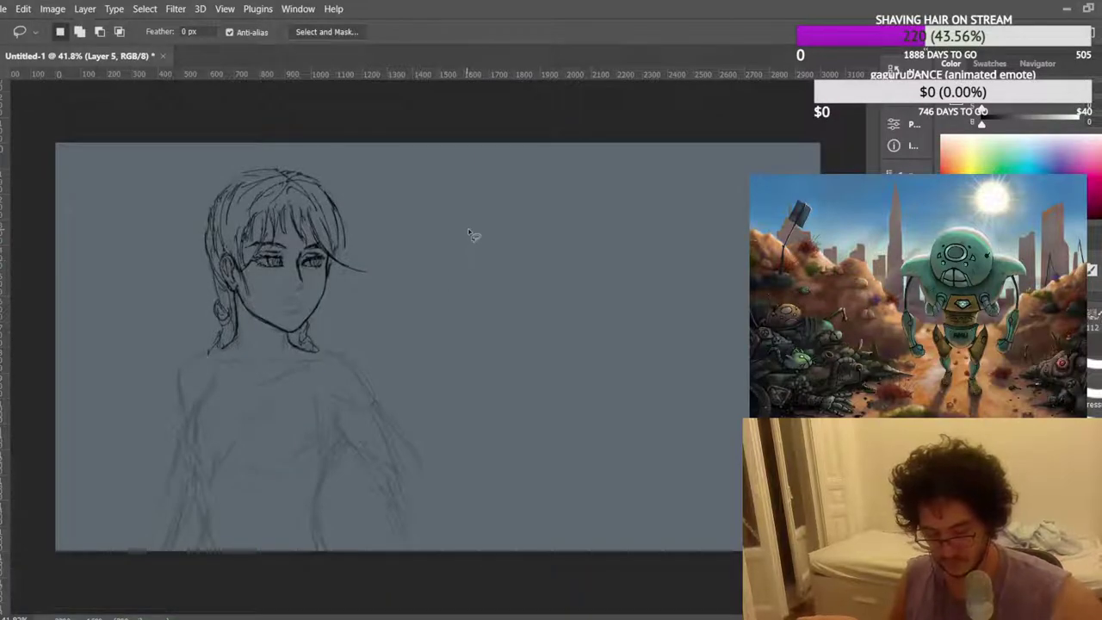
key(ctrl+shift+h)
scroll(596, 230, up, 3)
scroll(641, 222, up, 2)
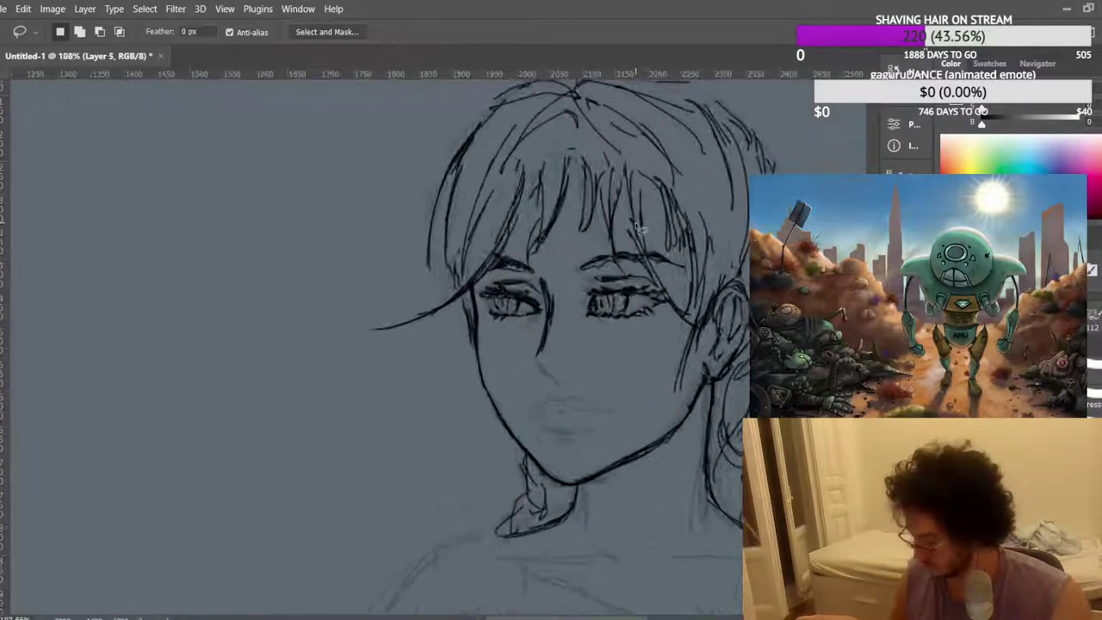
drag(558, 228, 524, 229)
drag(542, 266, 637, 278)
key(ctrl+)
key(ctrl+)
scroll(615, 404, up, 2)
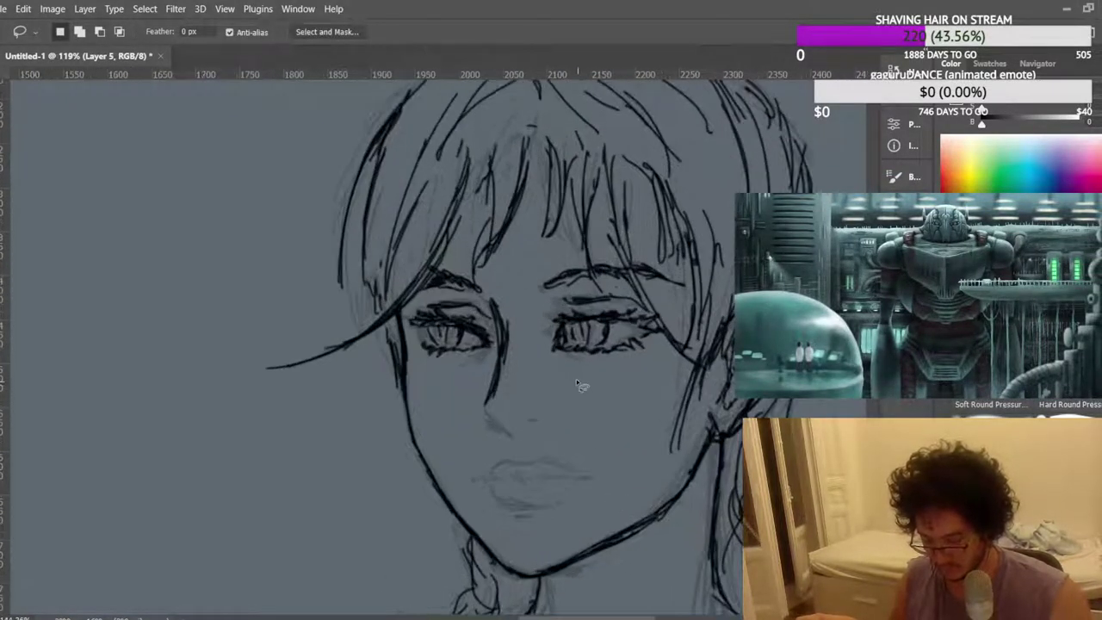
Lasso the far eye together with the nose-bridge line, nudge them to about X 2004.45, Y 492.58 with Free Transform, and deselect.
scroll(544, 369, down, 5)
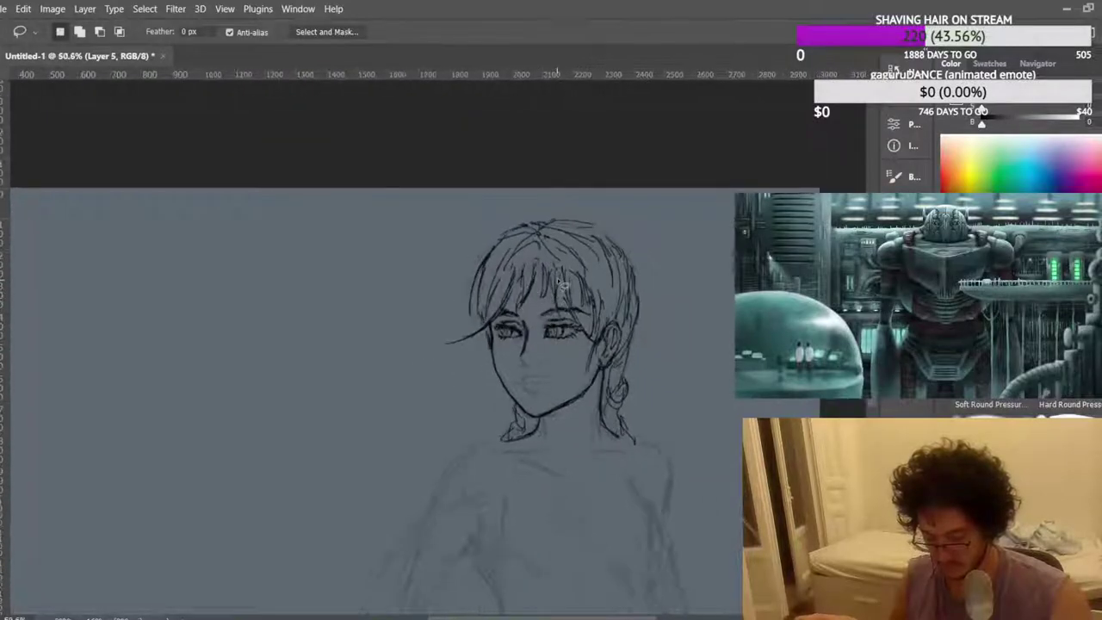
scroll(514, 338, up, 4)
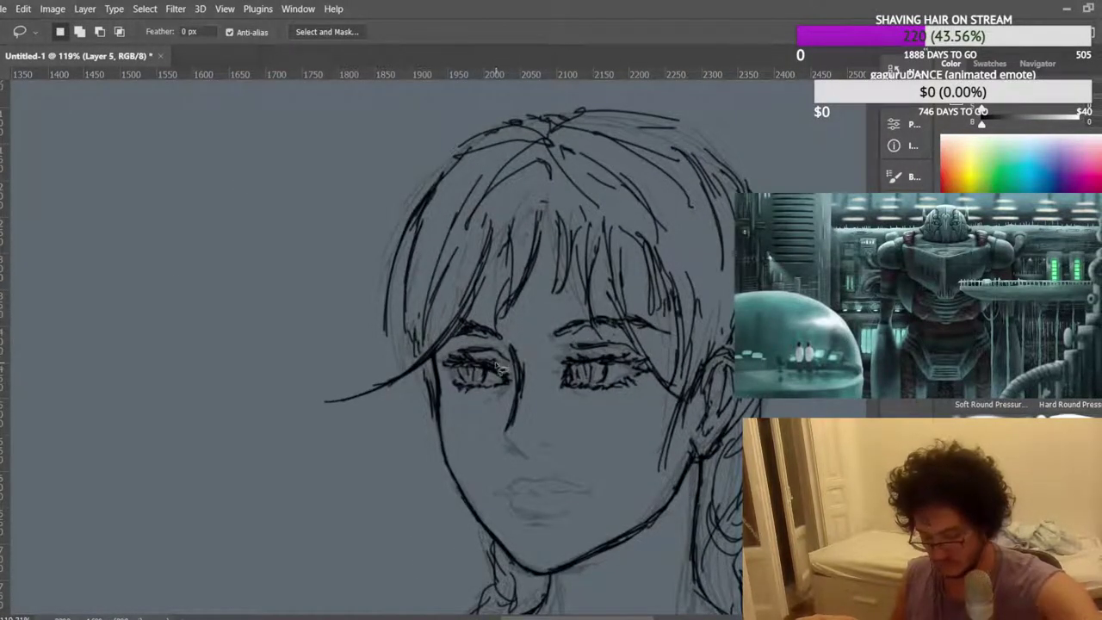
mouse_move(449, 393)
mouse_down()
mouse_move(441, 362)
mouse_move(469, 343)
mouse_move(502, 343)
mouse_move(530, 363)
mouse_move(491, 449)
mouse_up()
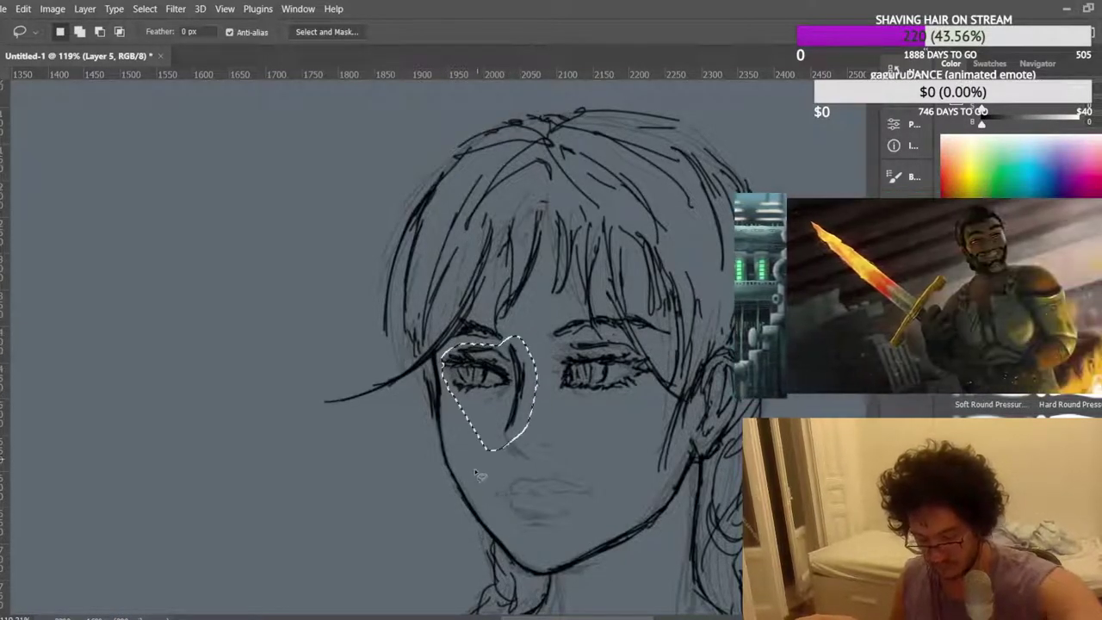
key(ctrl+t)
scroll(489, 422, up, 3)
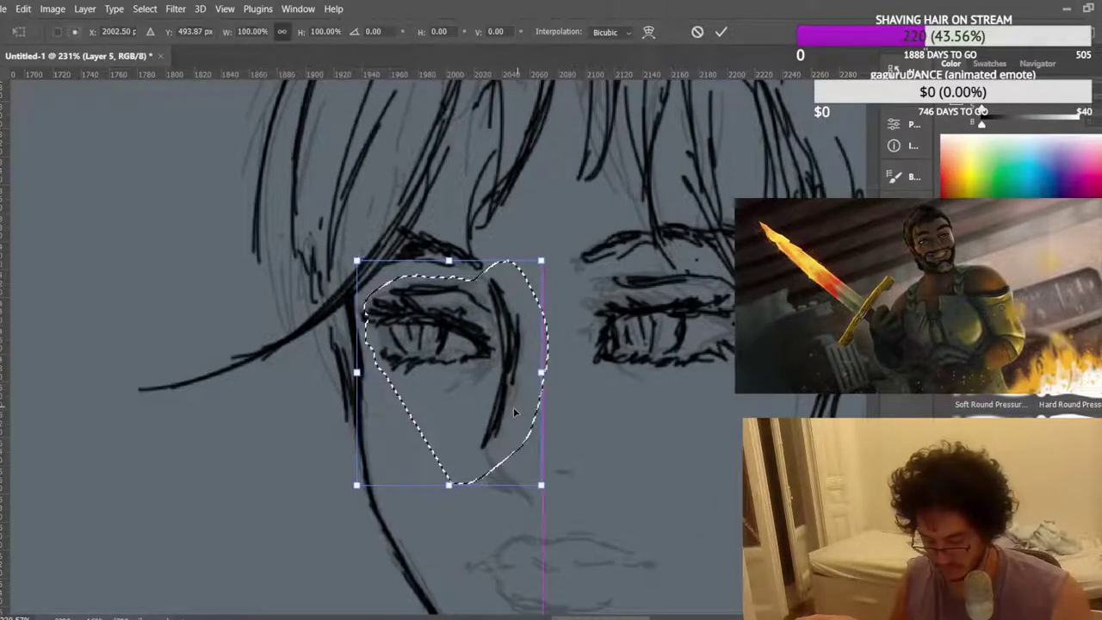
scroll(510, 407, up, 2)
mouse_move(502, 443)
mouse_down()
mouse_move(501, 429)
mouse_move(514, 434)
mouse_move(489, 460)
mouse_up()
key(ctrl+z)
scroll(512, 432, up, 4)
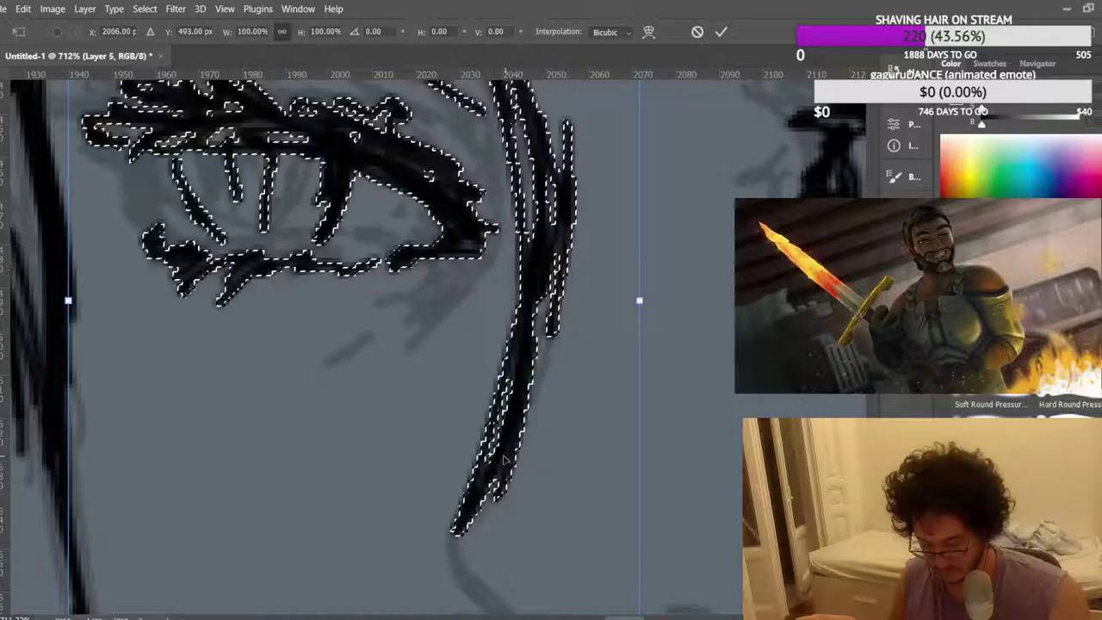
scroll(352, 321, down, 2)
scroll(352, 321, down, 8)
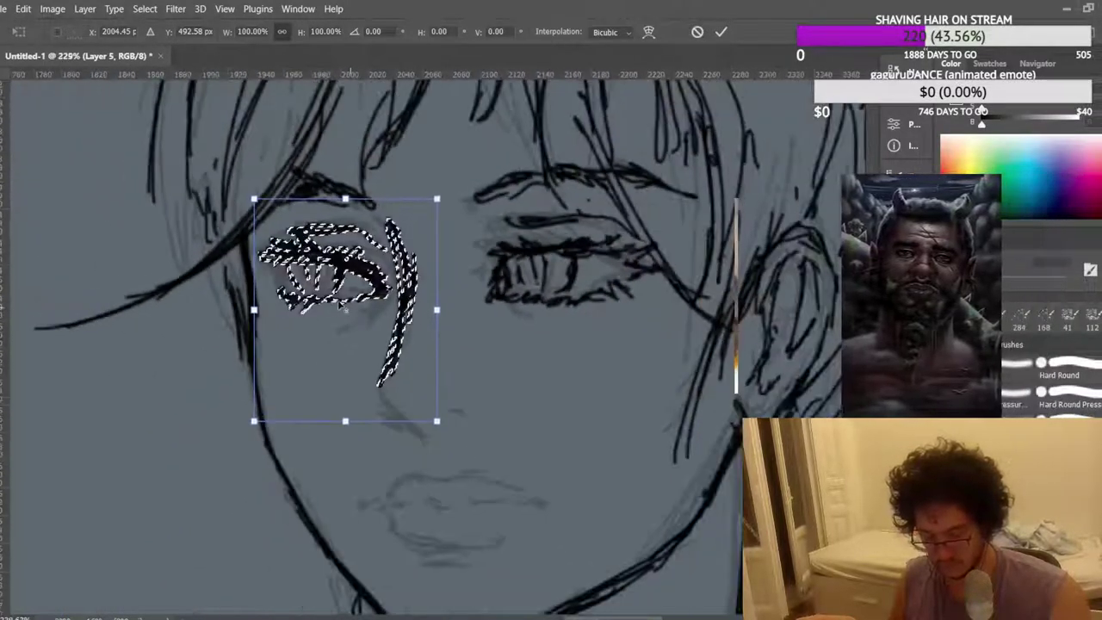
key(Return)
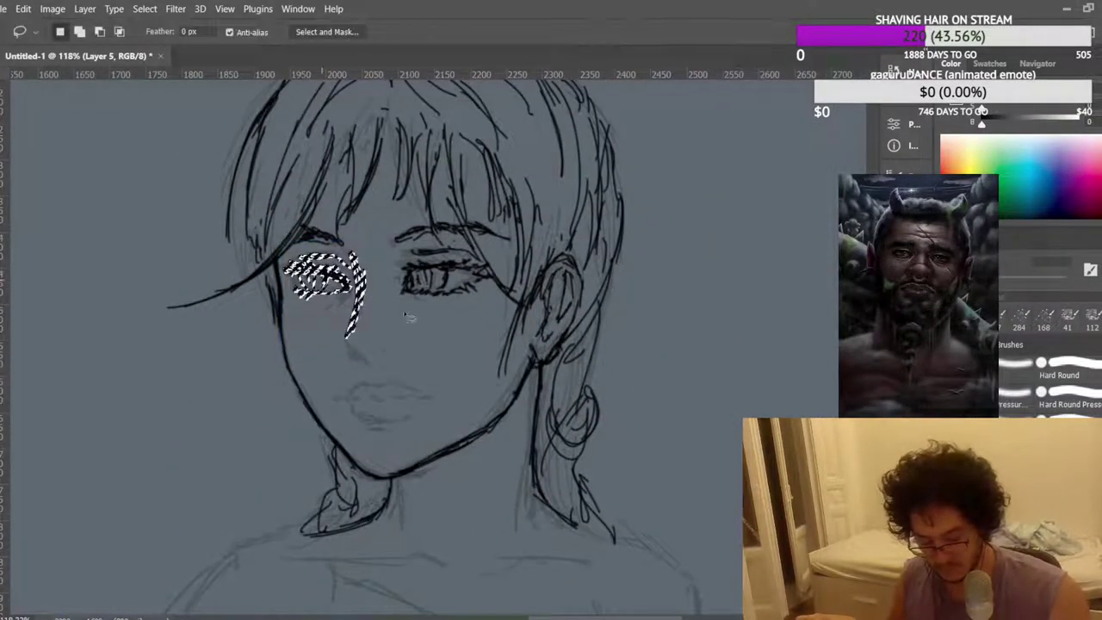
click(74, 157)
Mirror the whole drawing horizontally to check the face's proportions.
scroll(186, 215, down, 5)
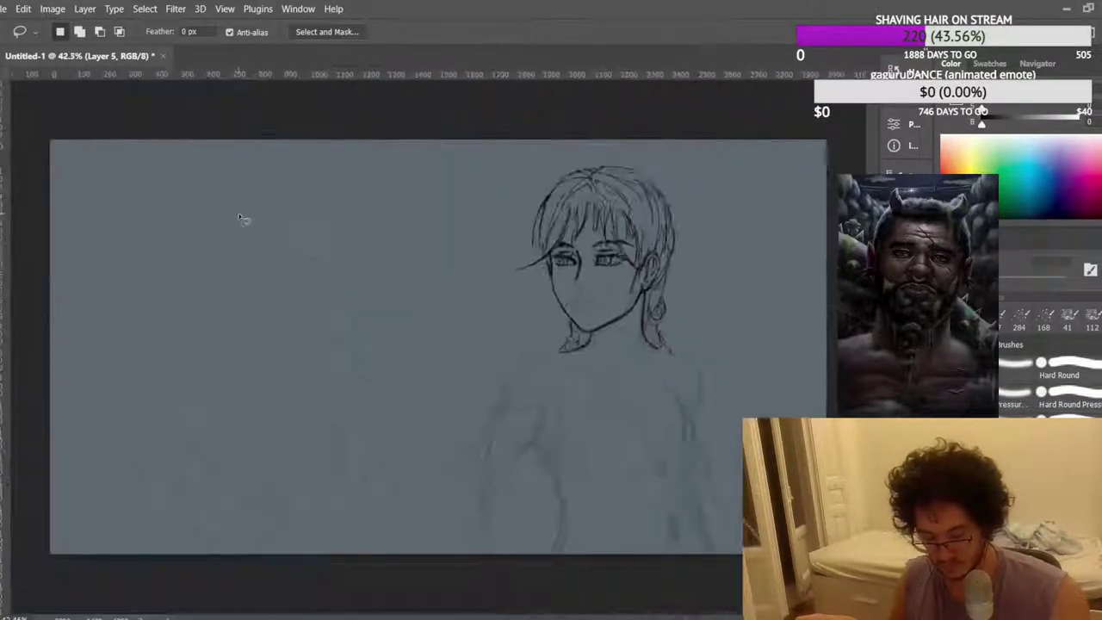
scroll(362, 210, up, 1)
key(ctrl+shift+h)
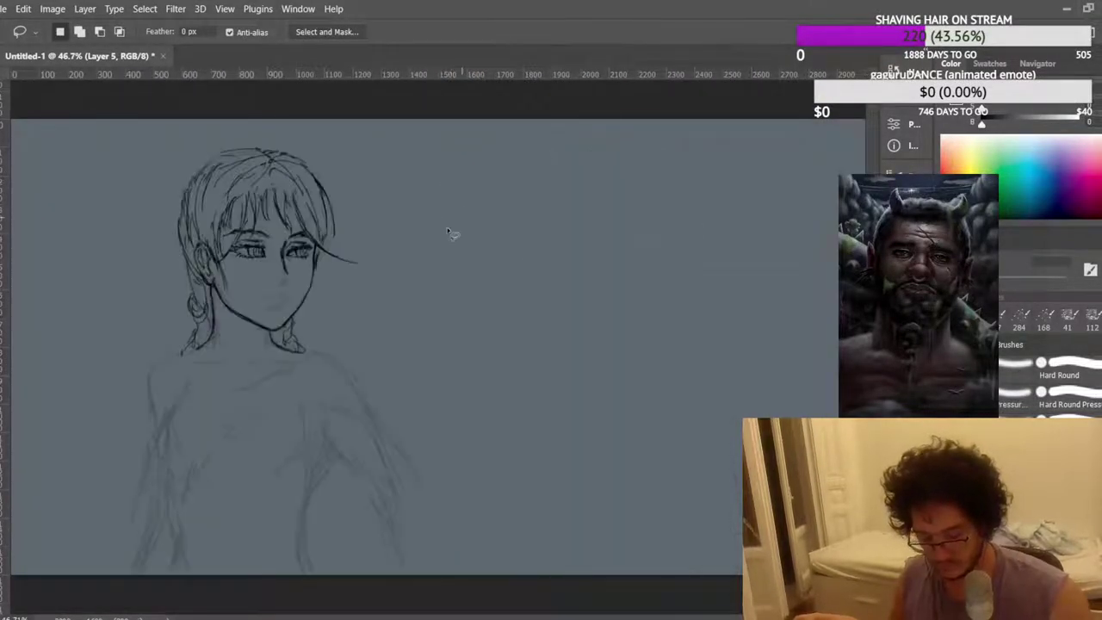
Darken the lashes, eyelid lines and irises of both eyes with the 3 px brush at 96% opacity.
scroll(136, 197, up, 7)
key(b)
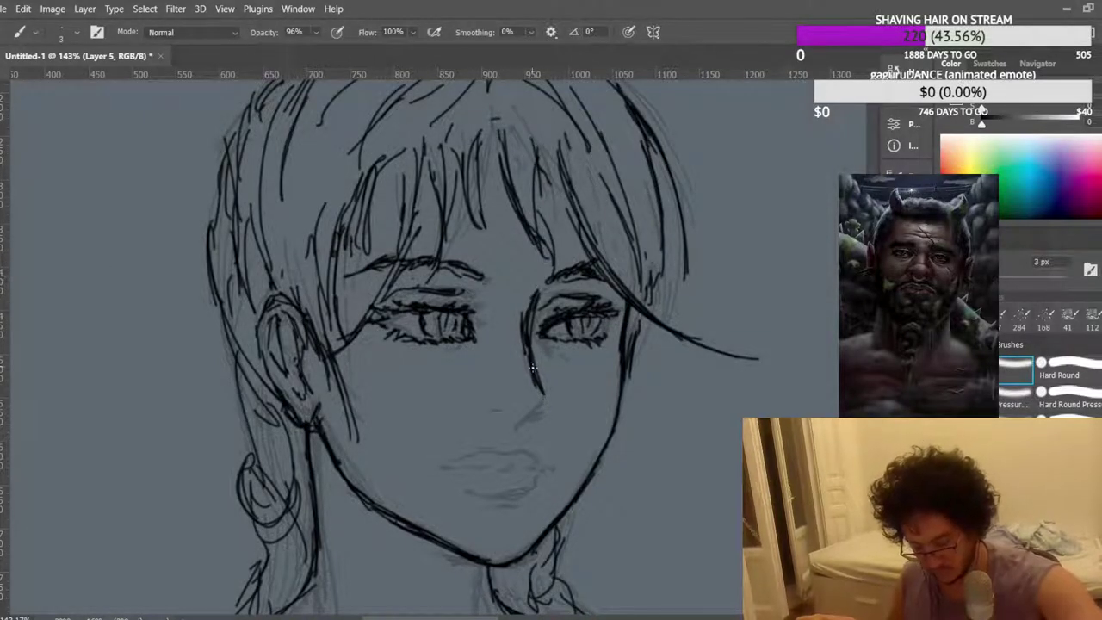
scroll(529, 301, up, 2)
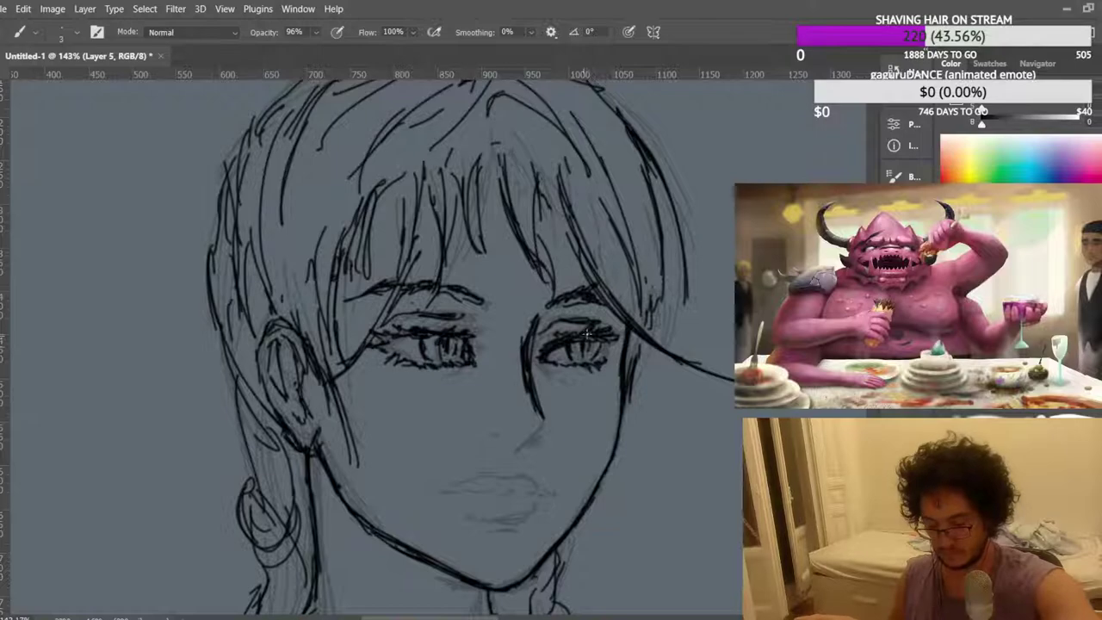
scroll(580, 345, up, 1)
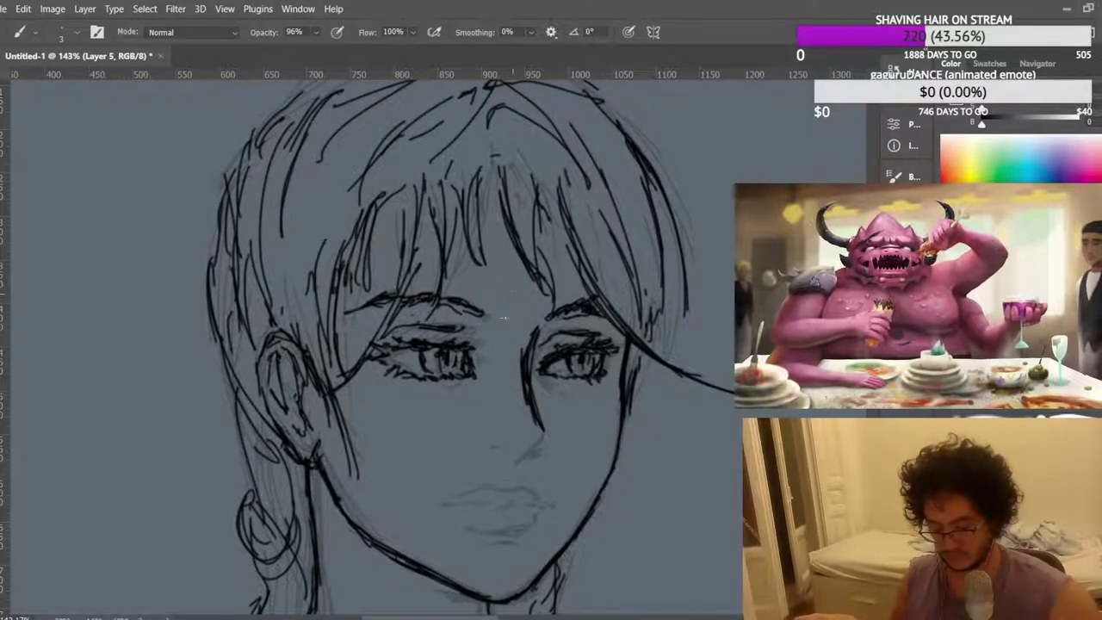
scroll(521, 327, down, 4)
scroll(237, 227, up, 1)
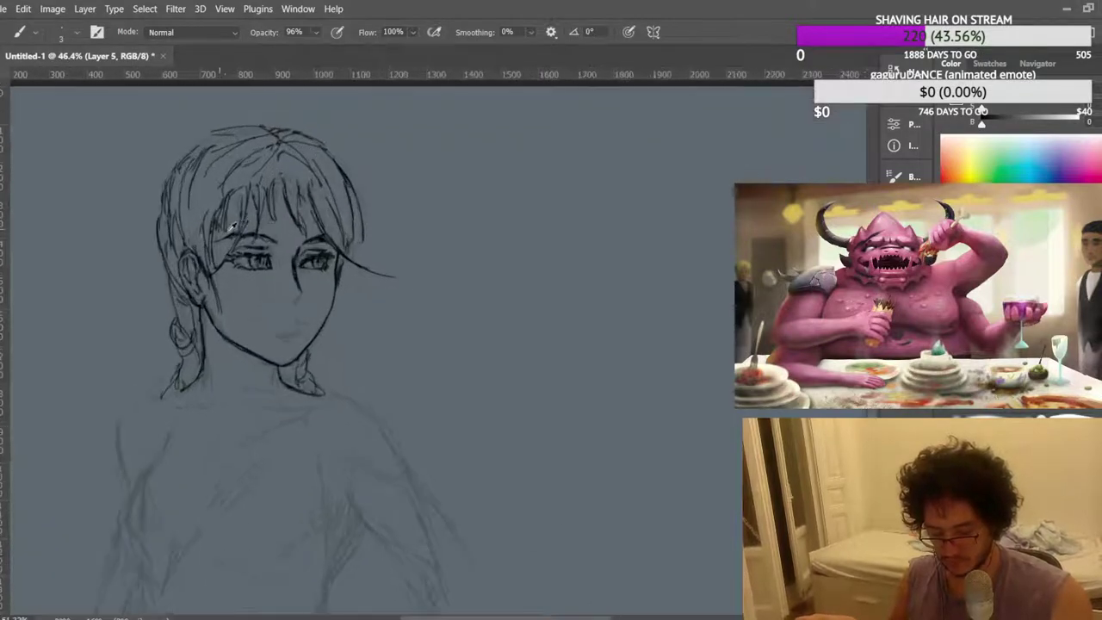
scroll(237, 223, up, 5)
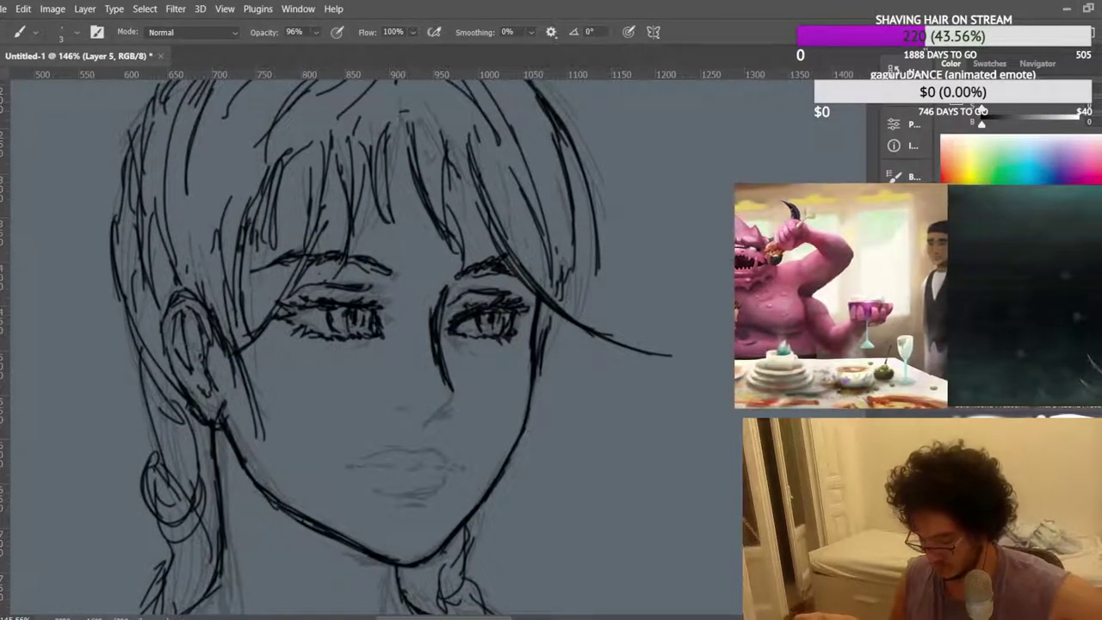
key(ctrl+)
key(ctrl+)
scroll(372, 307, up, 2)
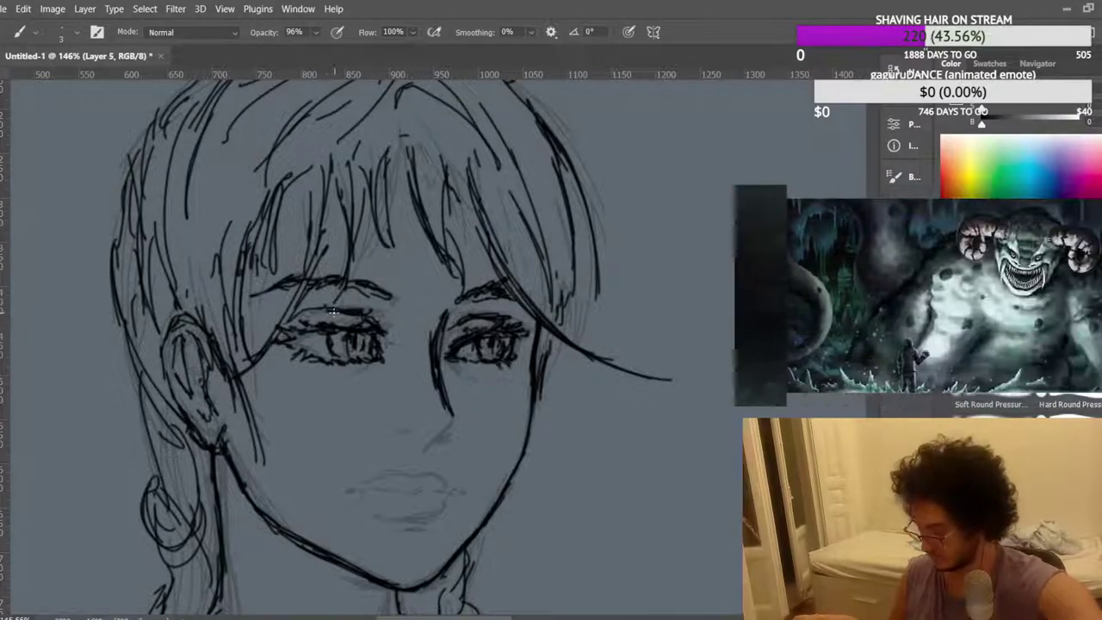
Lasso and delete the near eye's upper eyelid crease, and brush a new crease line closer to the lashes.
mouse_move(332, 312)
mouse_down()
mouse_move(301, 317)
mouse_move(314, 299)
mouse_move(310, 320)
mouse_move(368, 315)
mouse_move(361, 303)
mouse_up()
key(l)
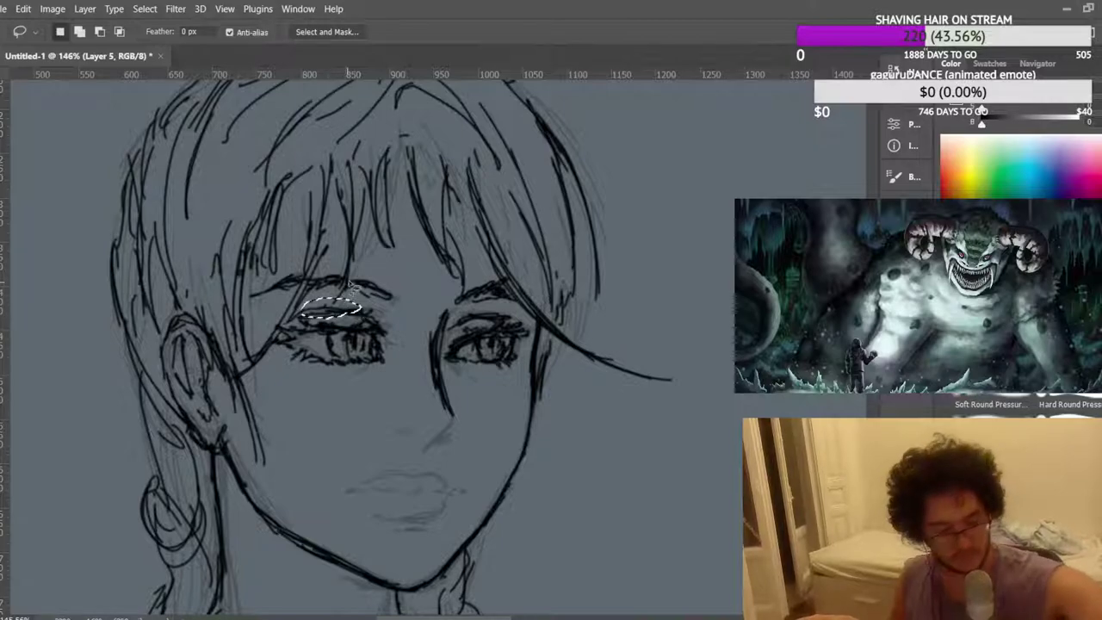
key(ctrl+d)
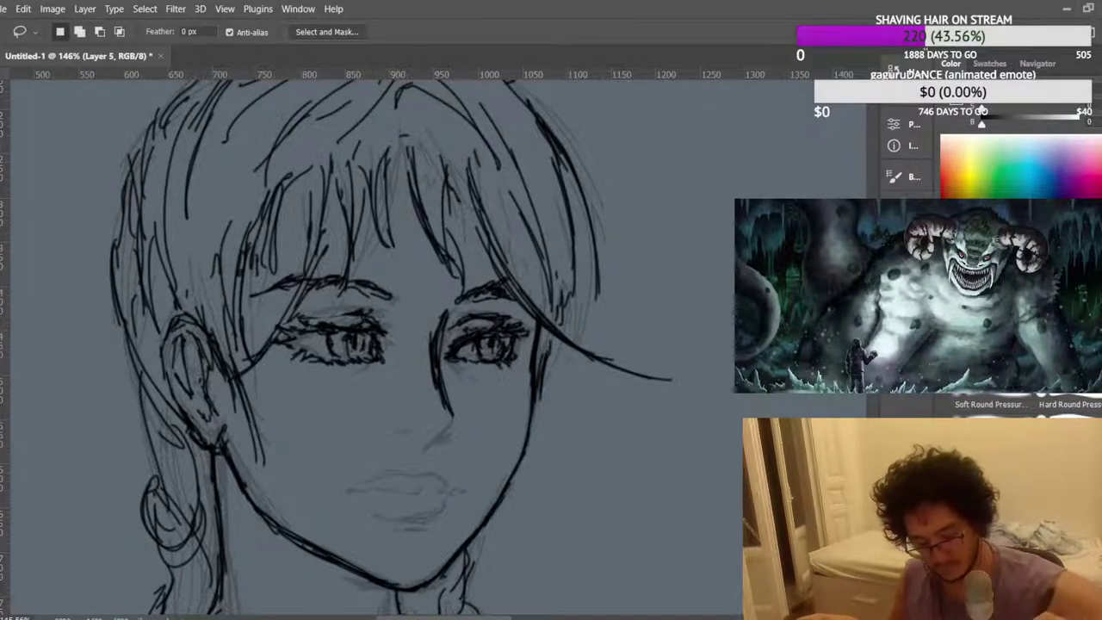
key(b)
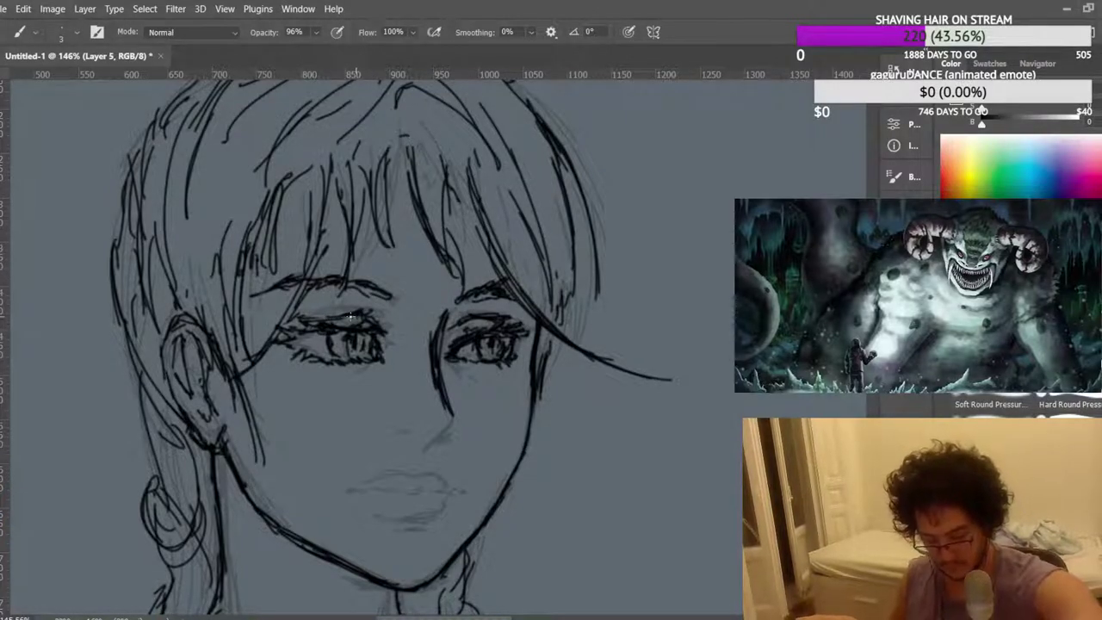
drag(367, 315, 321, 321)
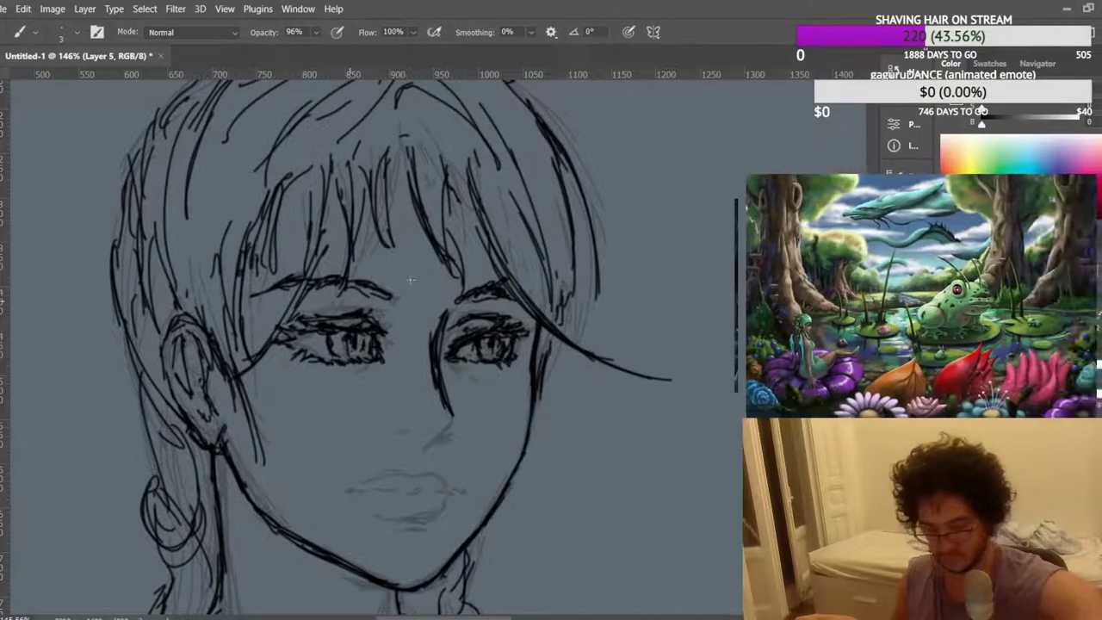
Extend the inner ends of both eyebrows toward the nose bridge with short 3 px brush strokes.
scroll(457, 252, down, 7)
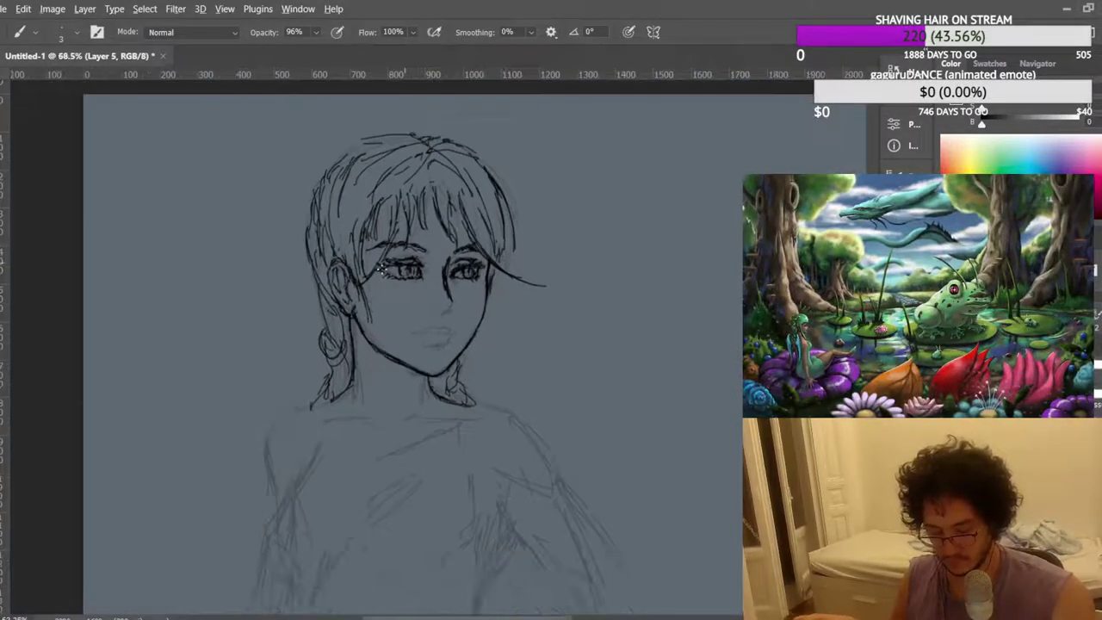
scroll(425, 276, up, 4)
scroll(425, 276, up, 4)
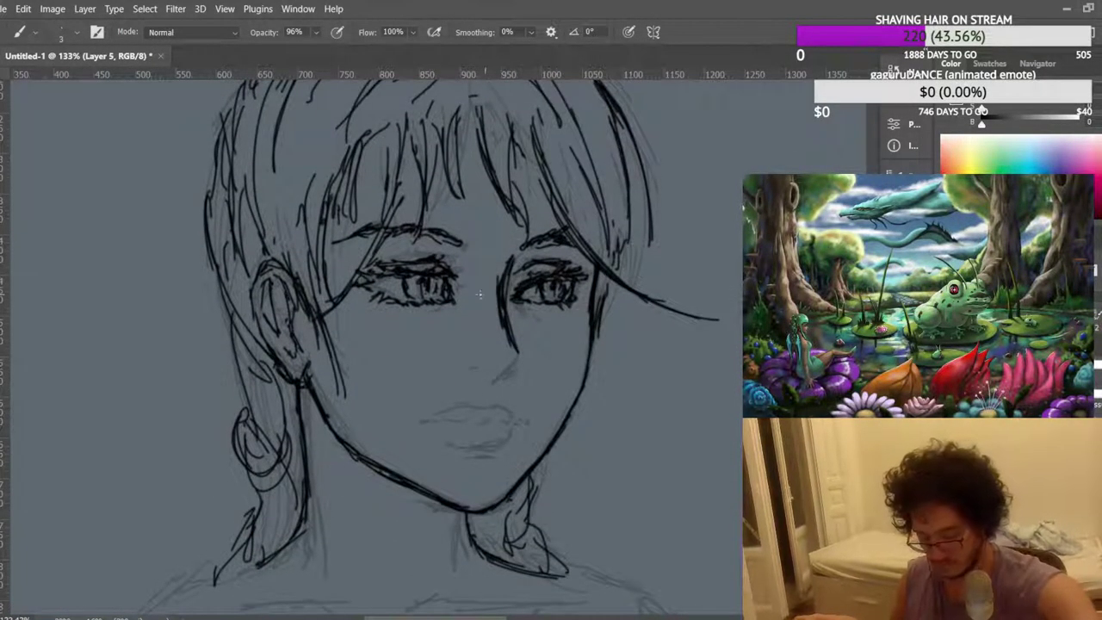
scroll(465, 280, up, 1)
drag(463, 271, 475, 272)
Ink the near nostril and the underside of the nose tip over the faint sketch with the 3 px brush.
scroll(519, 271, up, 1)
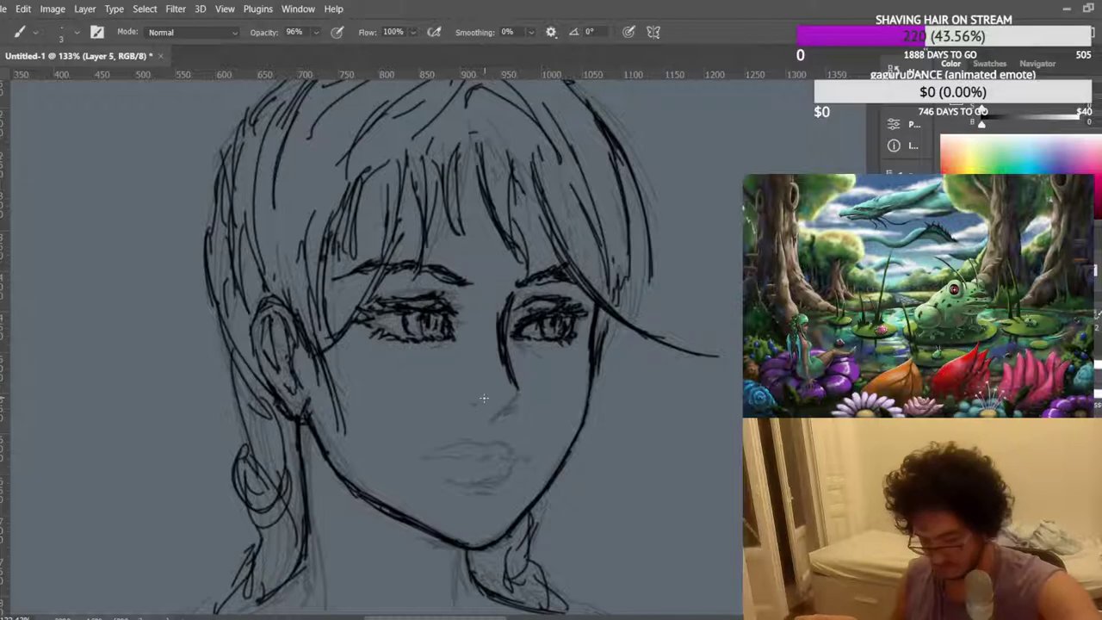
mouse_move(480, 405)
mouse_down()
mouse_move(501, 416)
mouse_move(512, 402)
mouse_up()
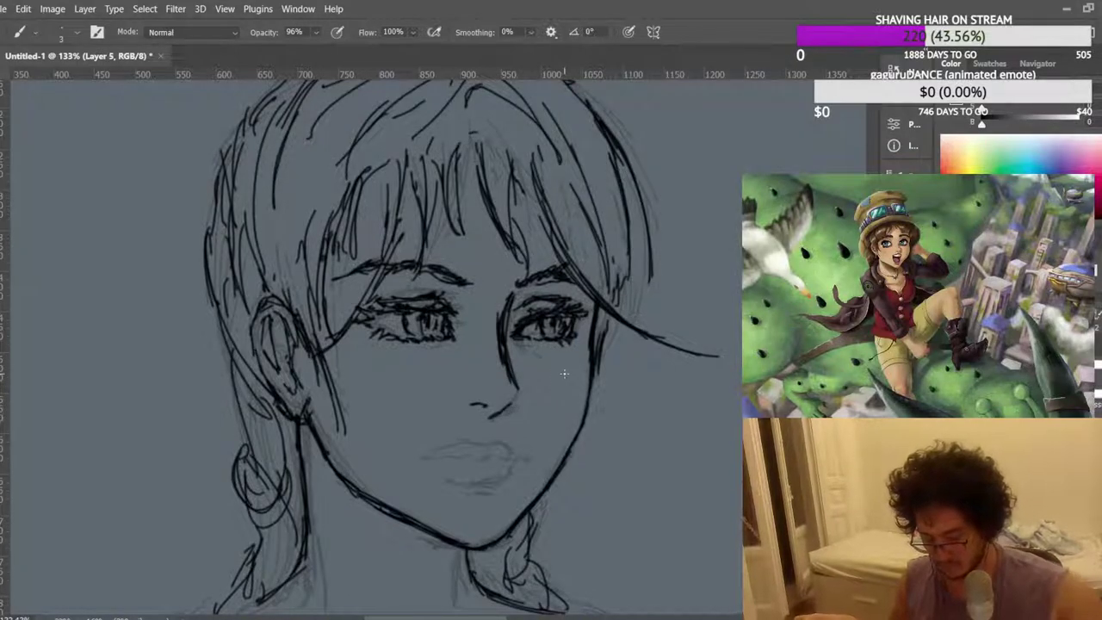
drag(499, 417, 518, 404)
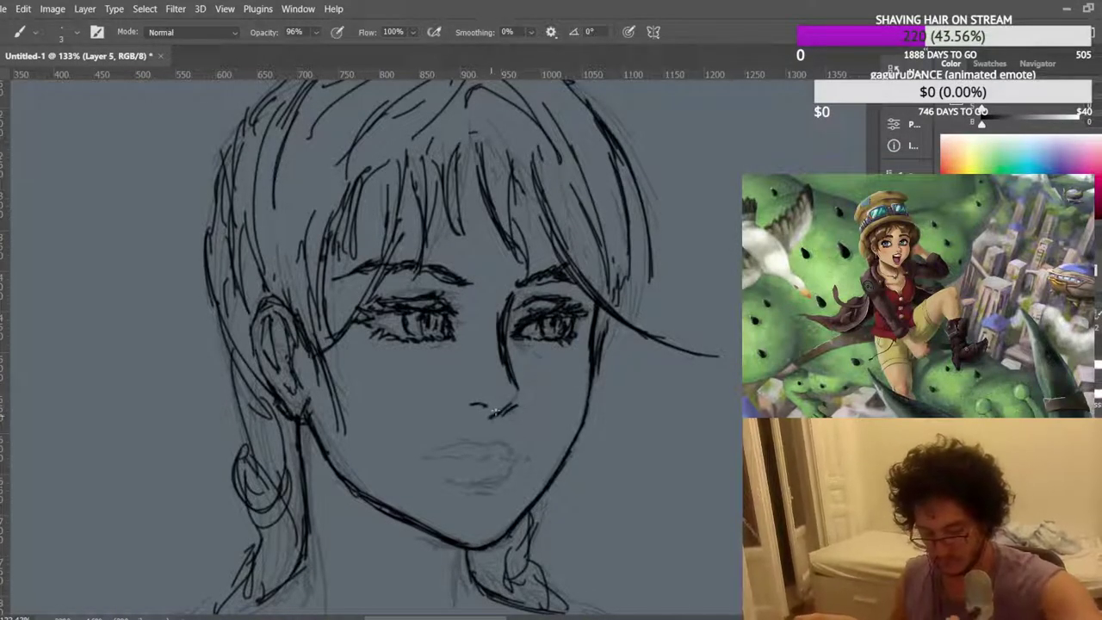
Outline the upper and lower lips over the faint sketch and draw the line between them from corner to corner.
scroll(526, 360, down, 2)
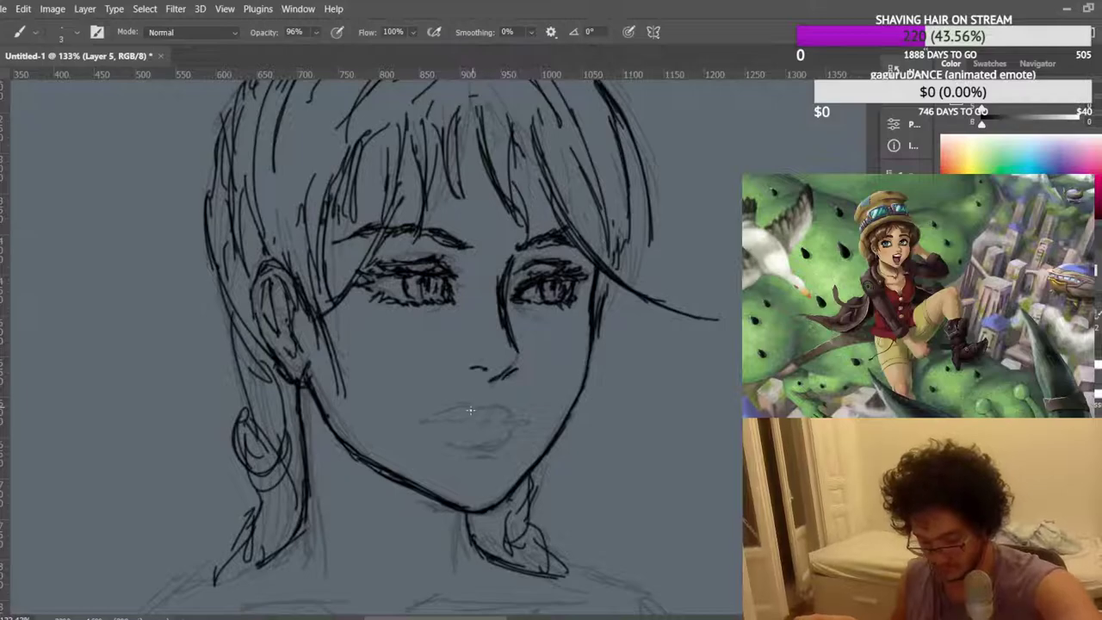
mouse_move(478, 404)
mouse_down()
mouse_move(501, 402)
mouse_move(469, 405)
mouse_move(465, 444)
mouse_move(505, 438)
mouse_up()
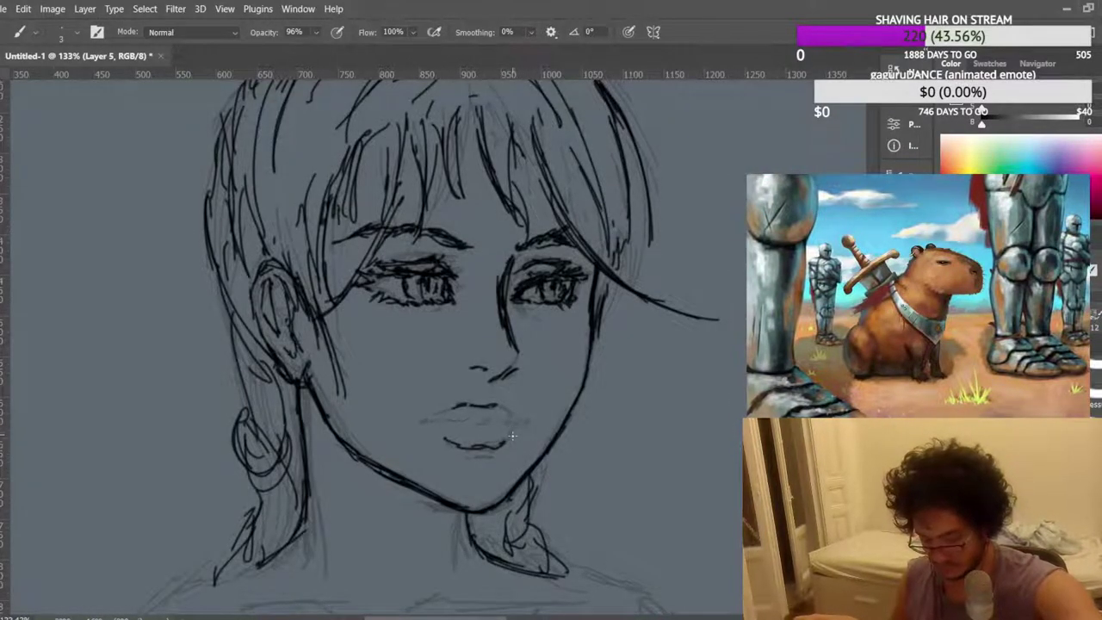
drag(520, 422, 511, 411)
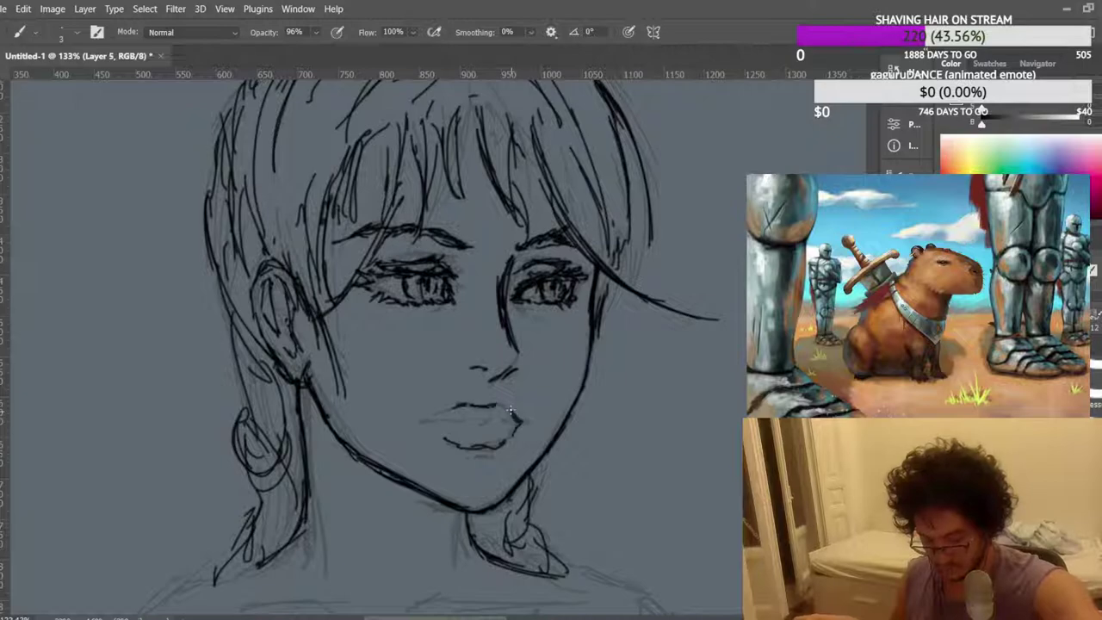
scroll(519, 385, up, 2)
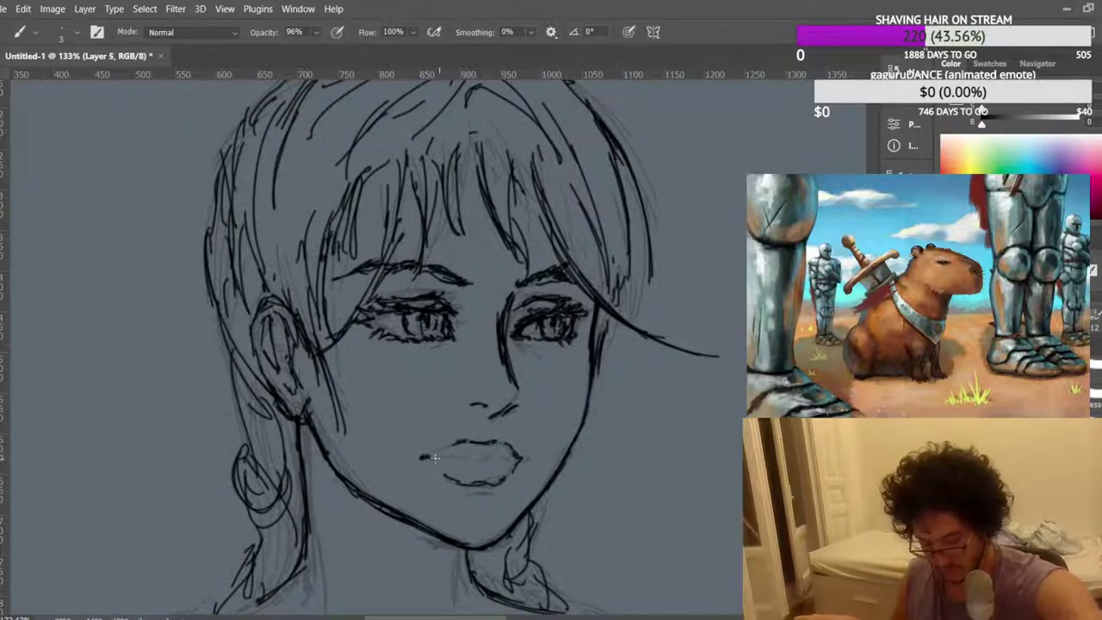
drag(438, 457, 484, 462)
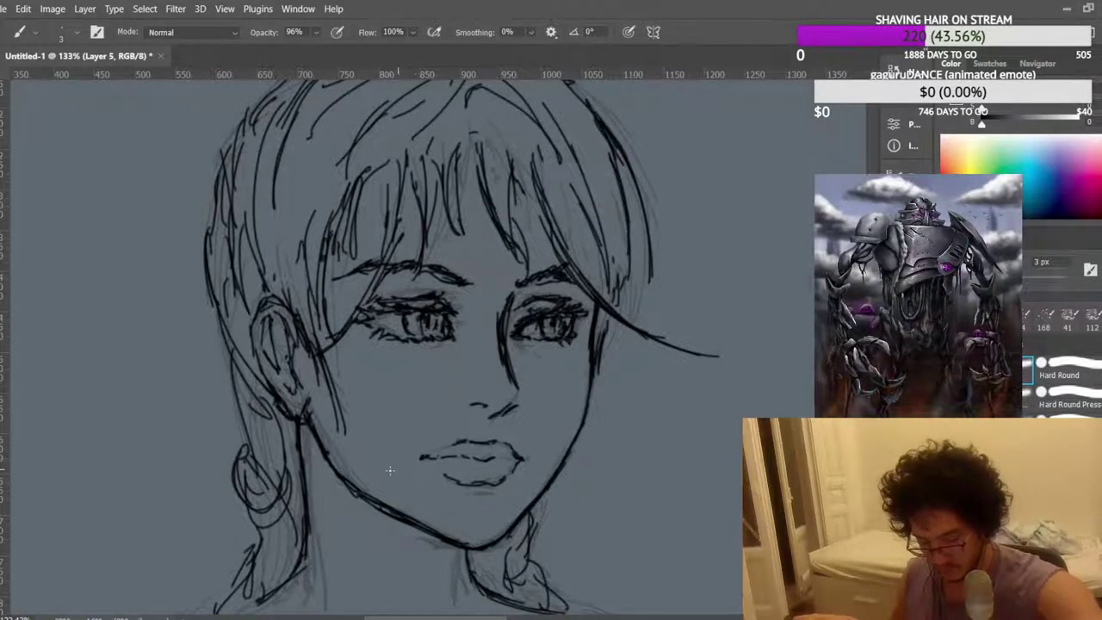
Flip the drawing horizontally back to its original orientation and check the nose and lips.
scroll(458, 386, down, 8)
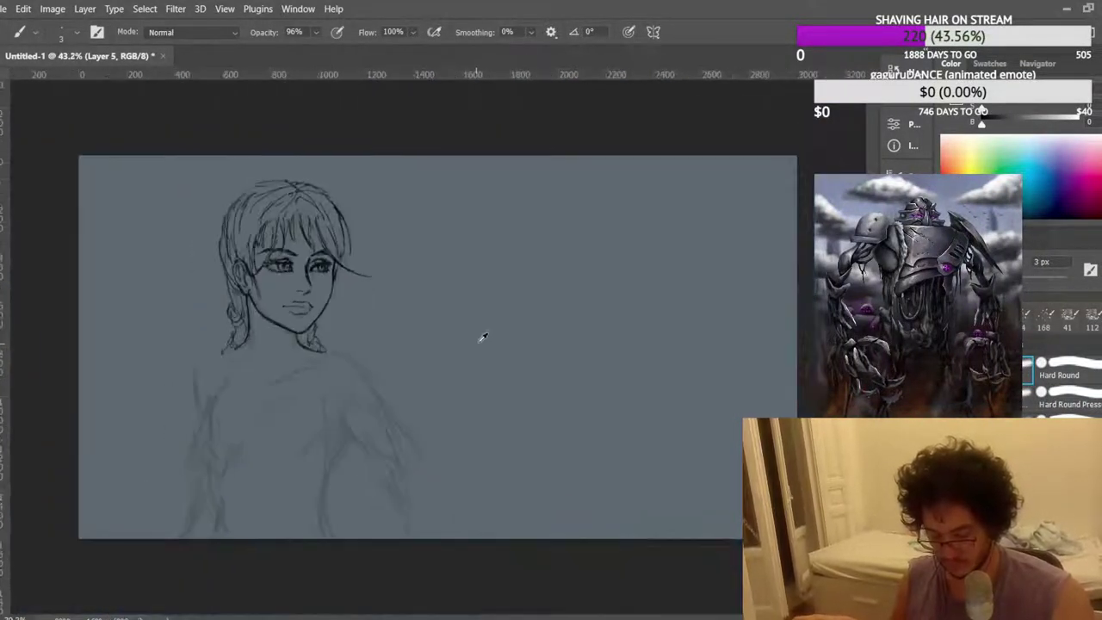
key(ctrl+shift+h)
scroll(599, 281, up, 6)
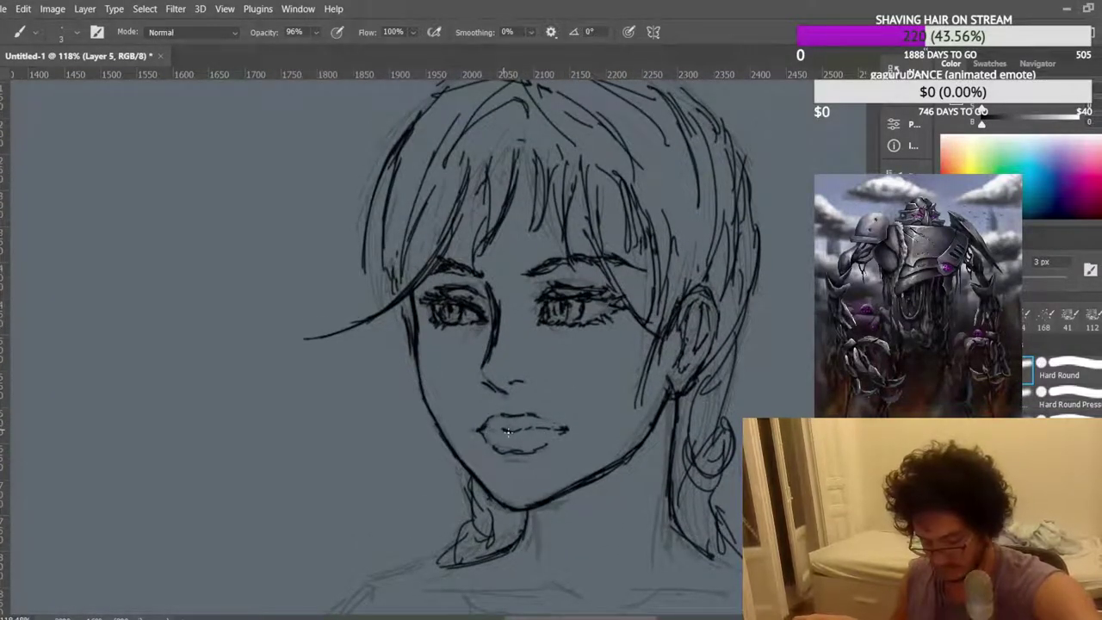
scroll(537, 397, up, 2)
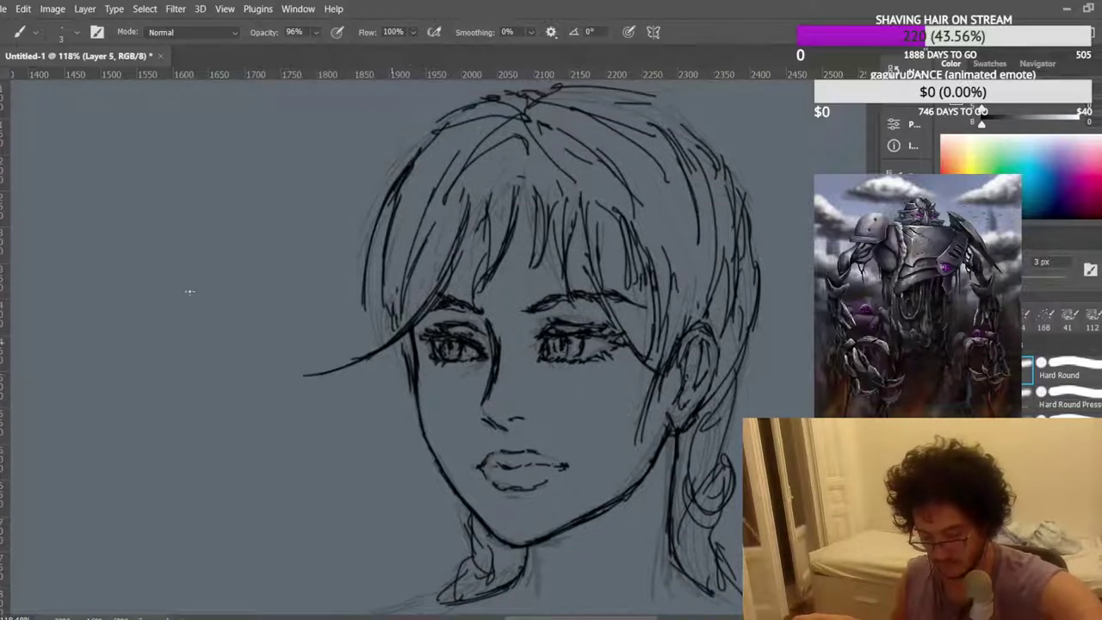
Lasso and trim the heavy stroke at the near mouth corner, and touch up both corners of the lips with the brush.
key(l)
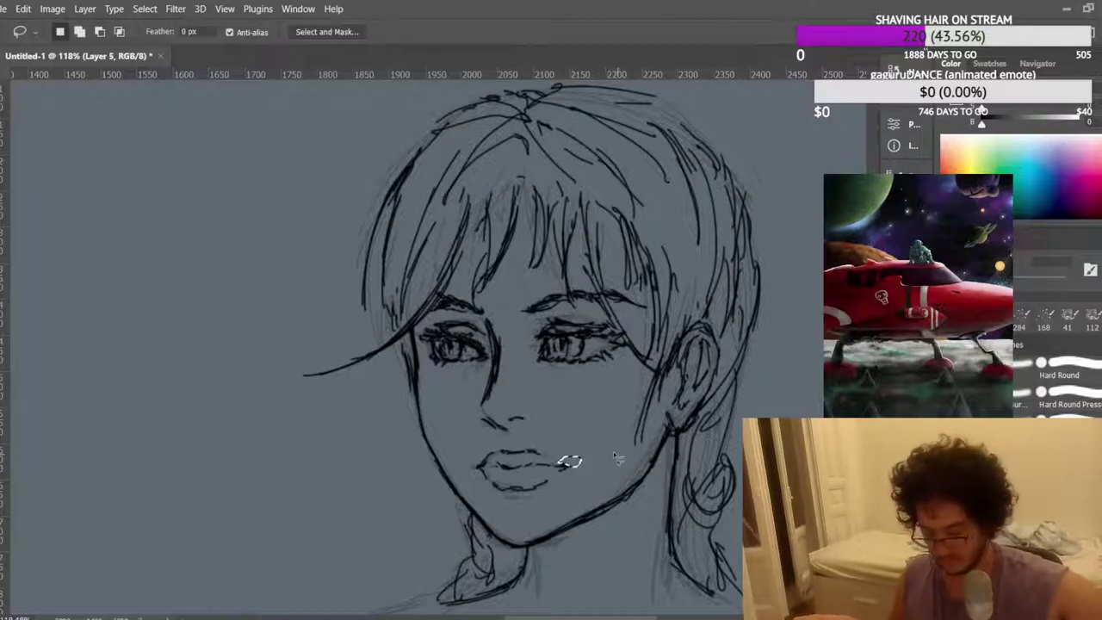
key(b)
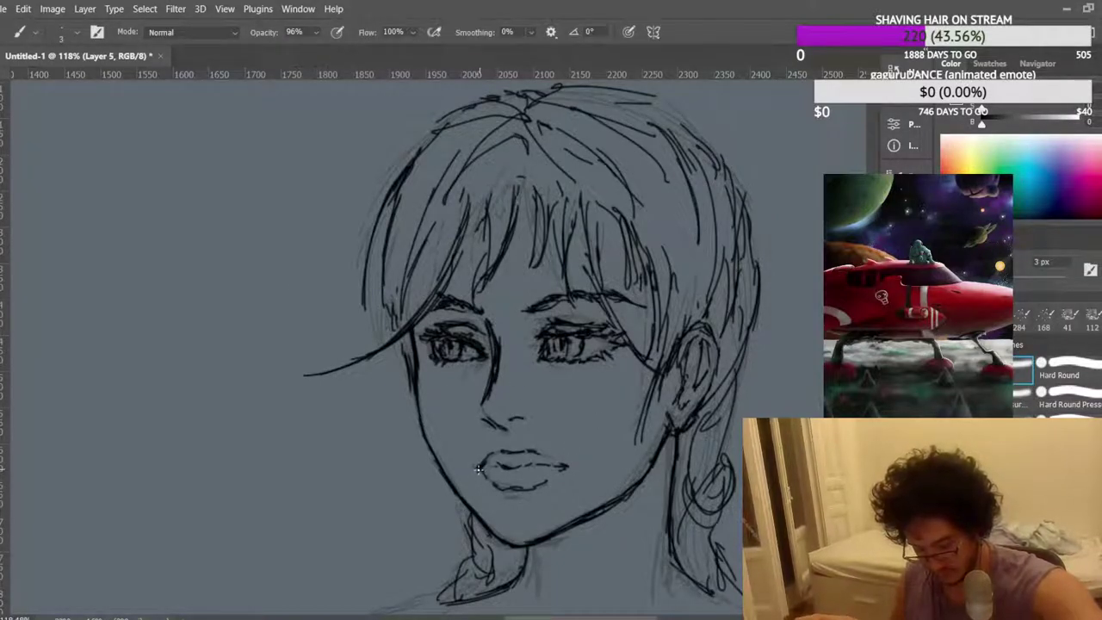
drag(478, 470, 563, 467)
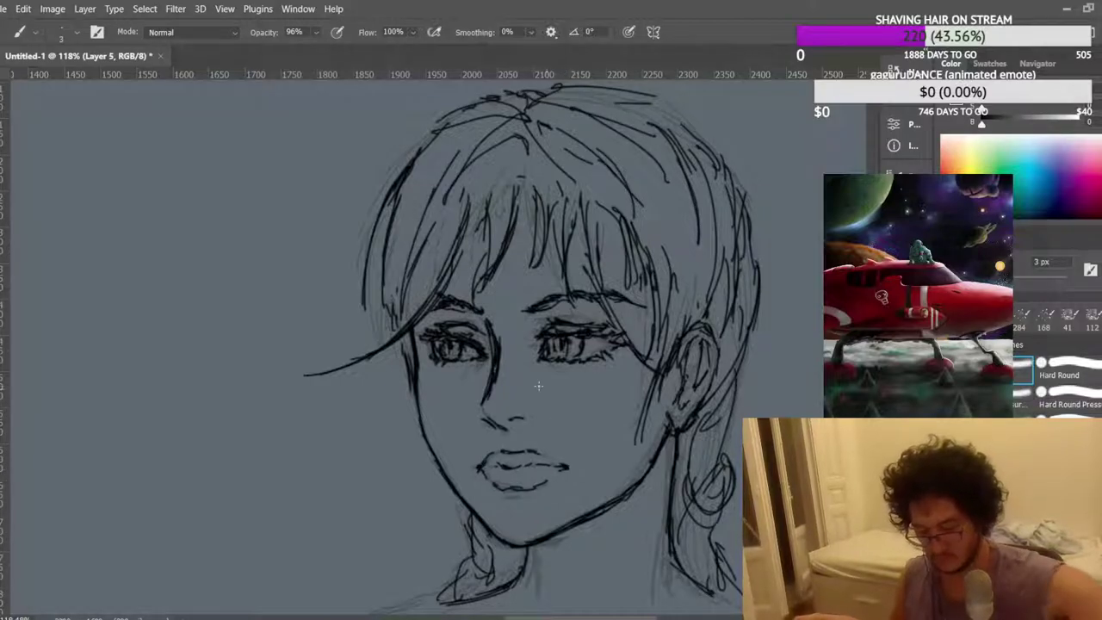
Lasso the near corner of the mouth on the line art and nudge it slightly inward with Free Transform.
scroll(579, 363, down, 4)
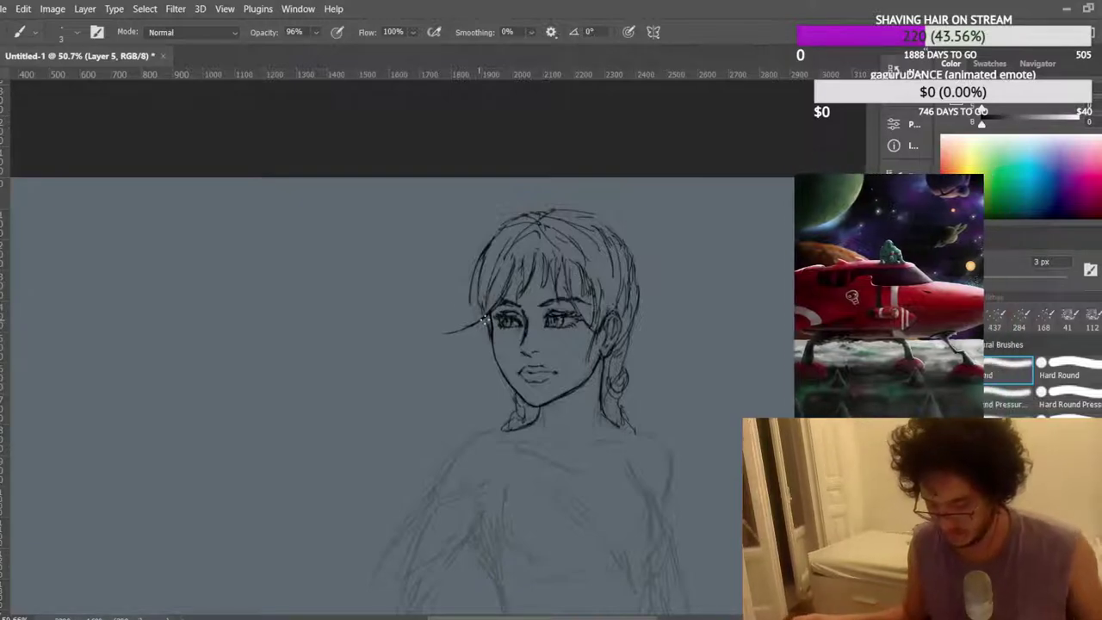
scroll(482, 318, up, 4)
key(l)
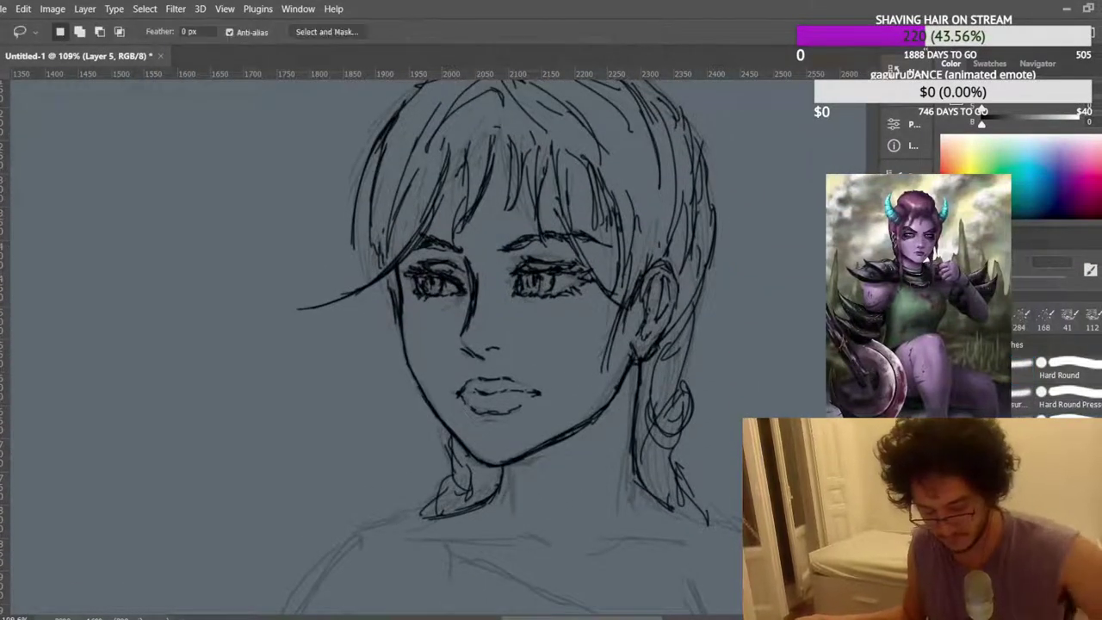
mouse_move(550, 362)
mouse_down()
mouse_move(550, 388)
mouse_move(526, 430)
mouse_move(517, 396)
mouse_move(551, 364)
mouse_up()
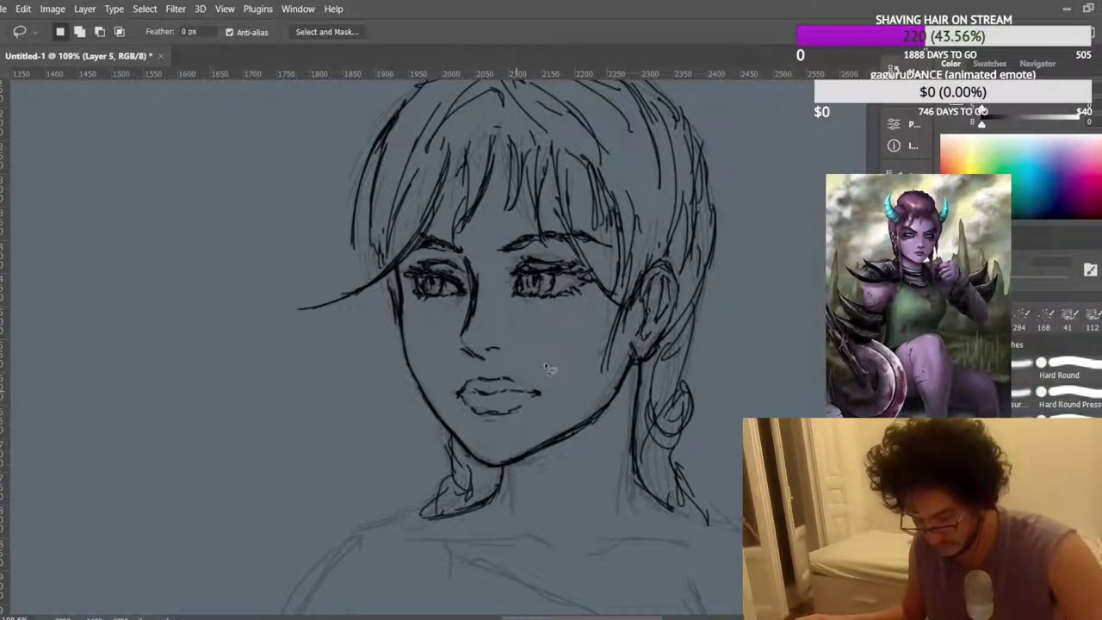
key(ctrl+t)
scroll(553, 414, up, 5)
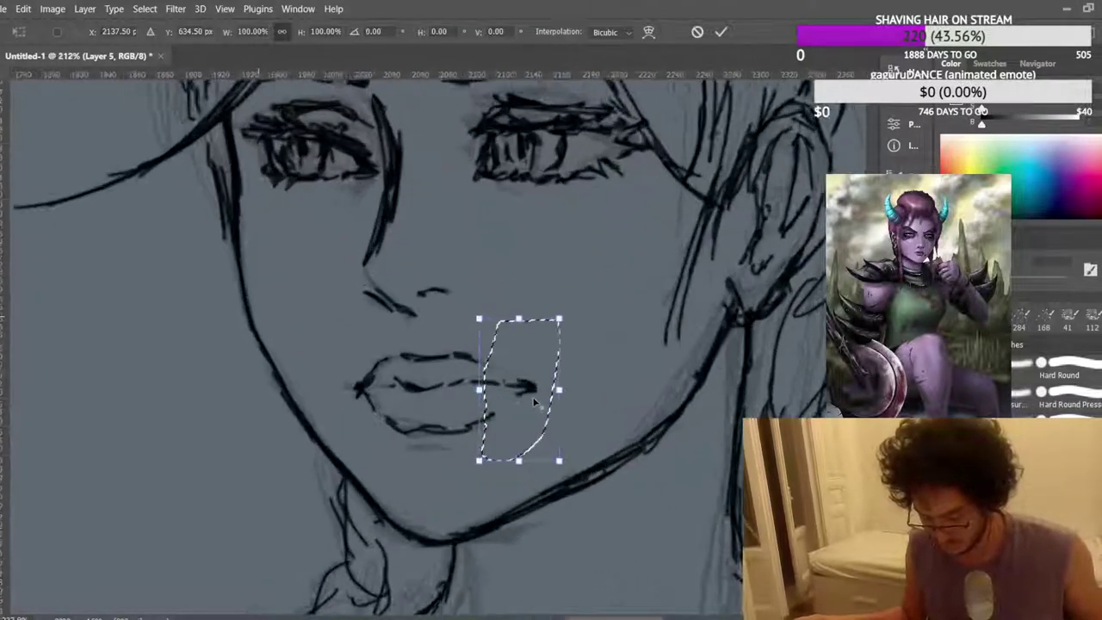
drag(529, 389, 521, 389)
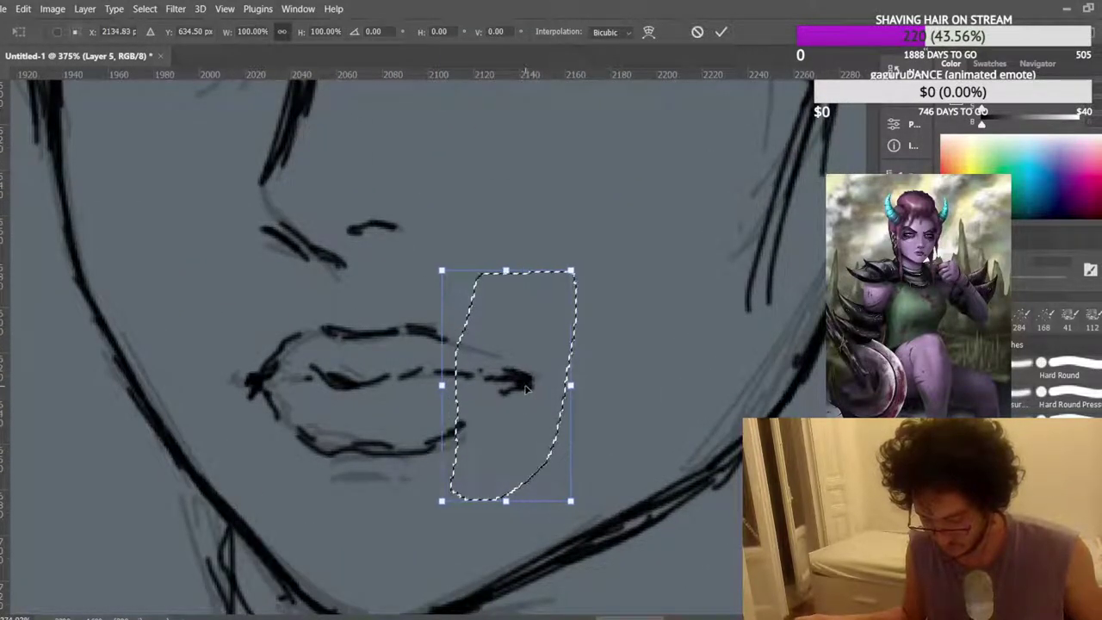
key(Return)
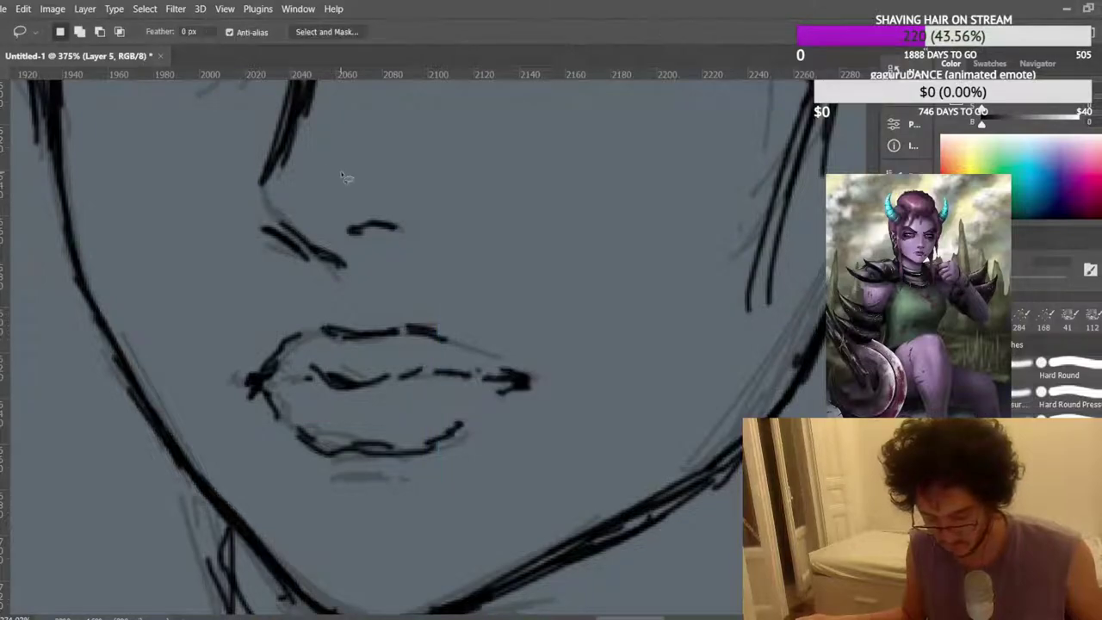
Flip the drawing horizontally and check the mouth and facial proportions in the mirrored view.
scroll(481, 232, down, 5)
scroll(480, 233, down, 3)
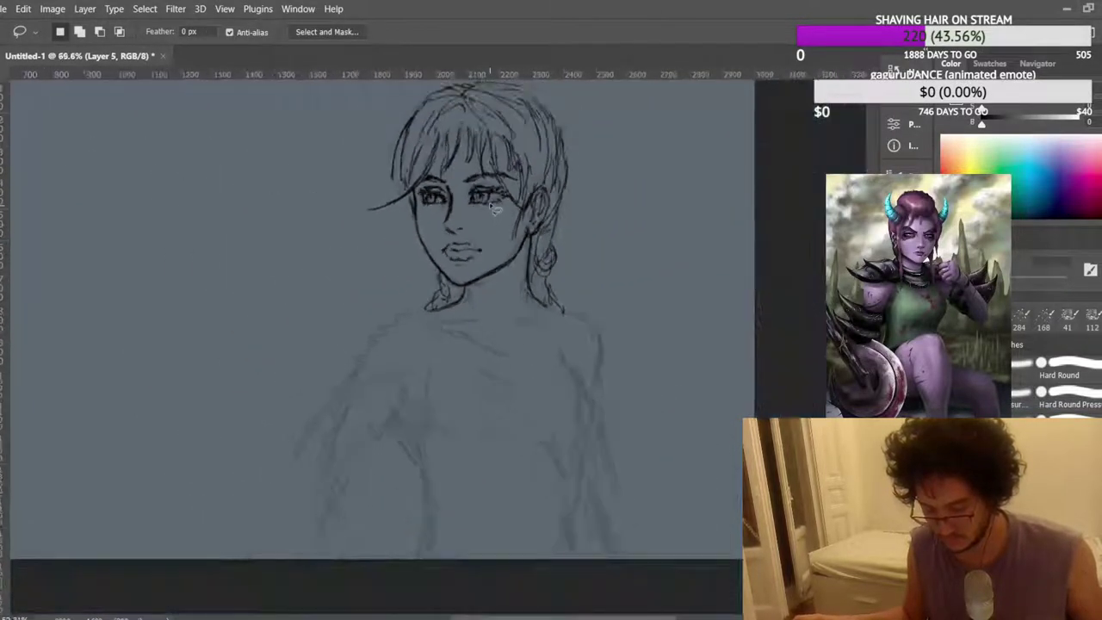
key(ctrl+shift+h)
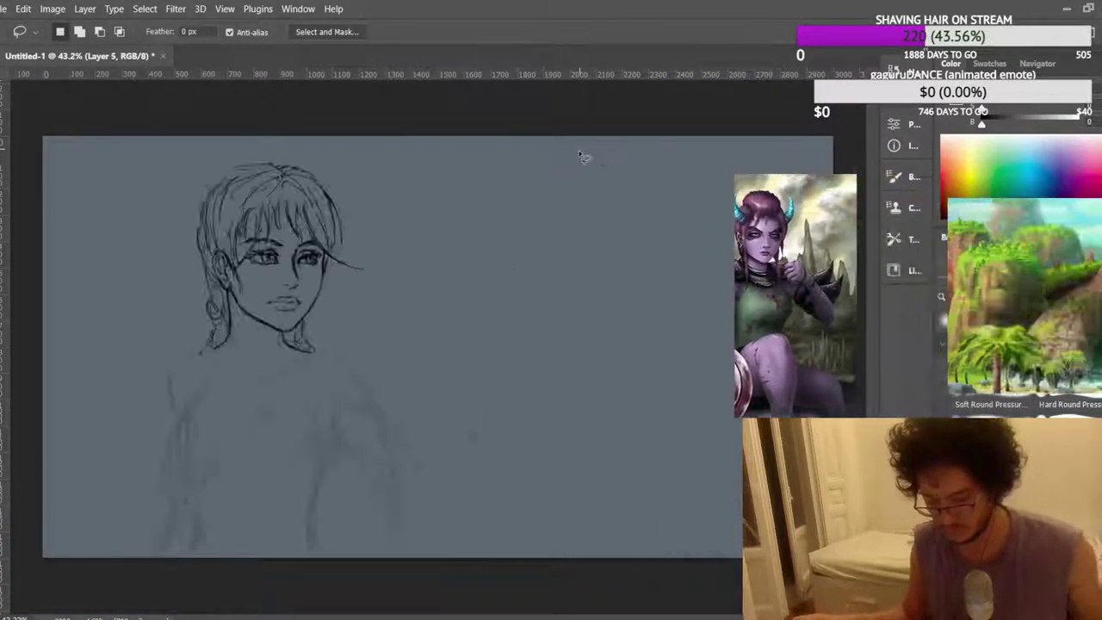
scroll(216, 228, up, 4)
scroll(13, 224, up, 1)
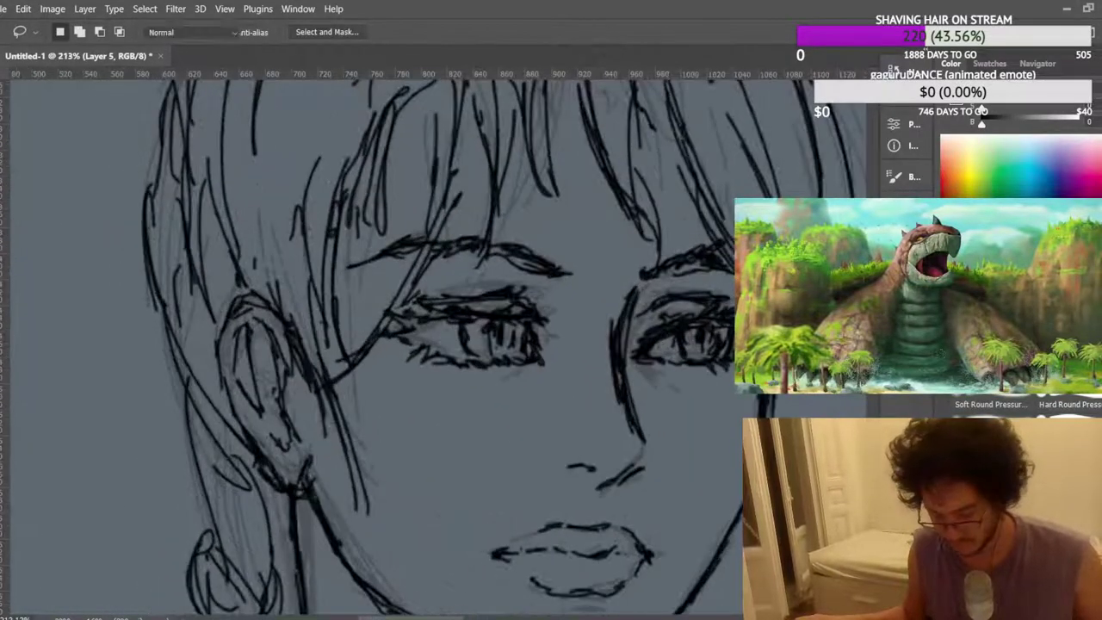
Set the brush mode to Clear and trim the stroke on the underside of the nose tip.
key(b)
scroll(421, 333, down, 4)
scroll(609, 401, up, 2)
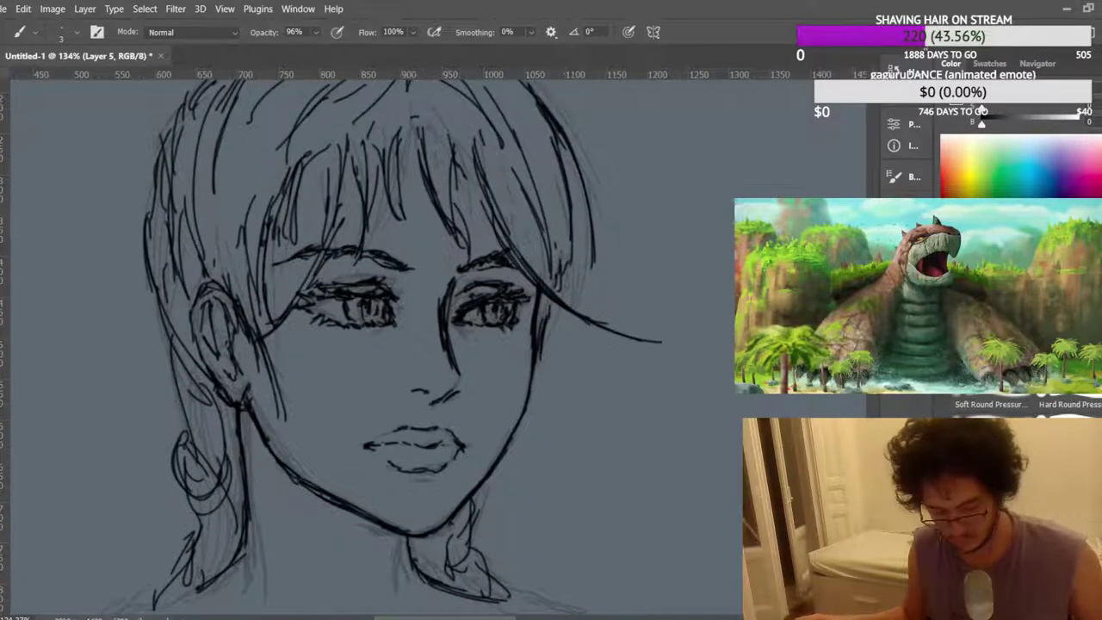
click(194, 31)
click(172, 90)
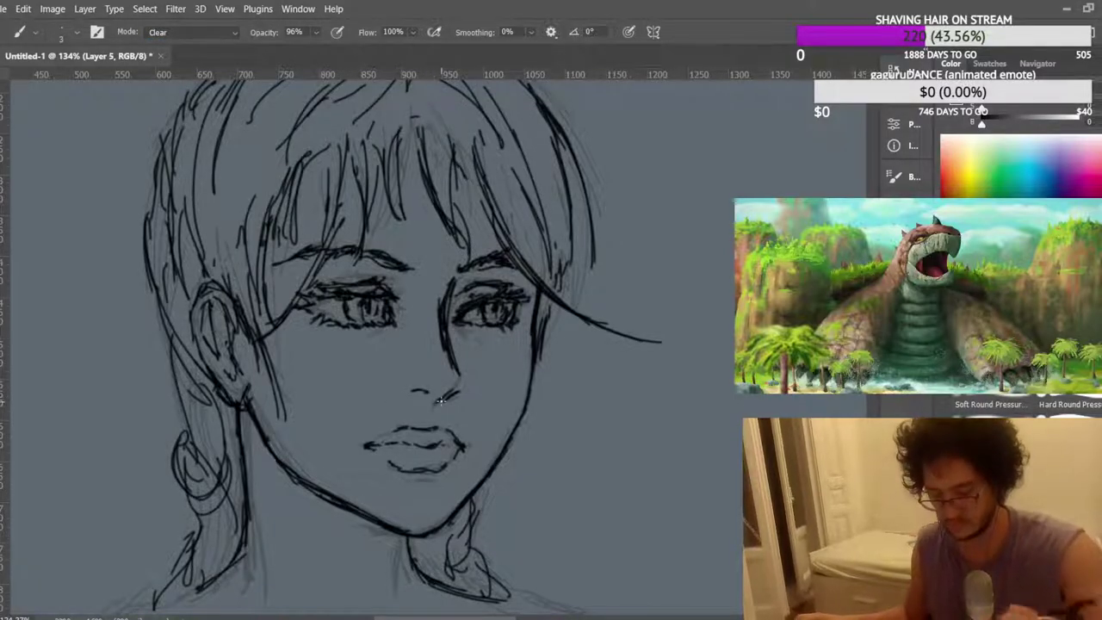
scroll(488, 289, down, 4)
scroll(529, 244, down, 2)
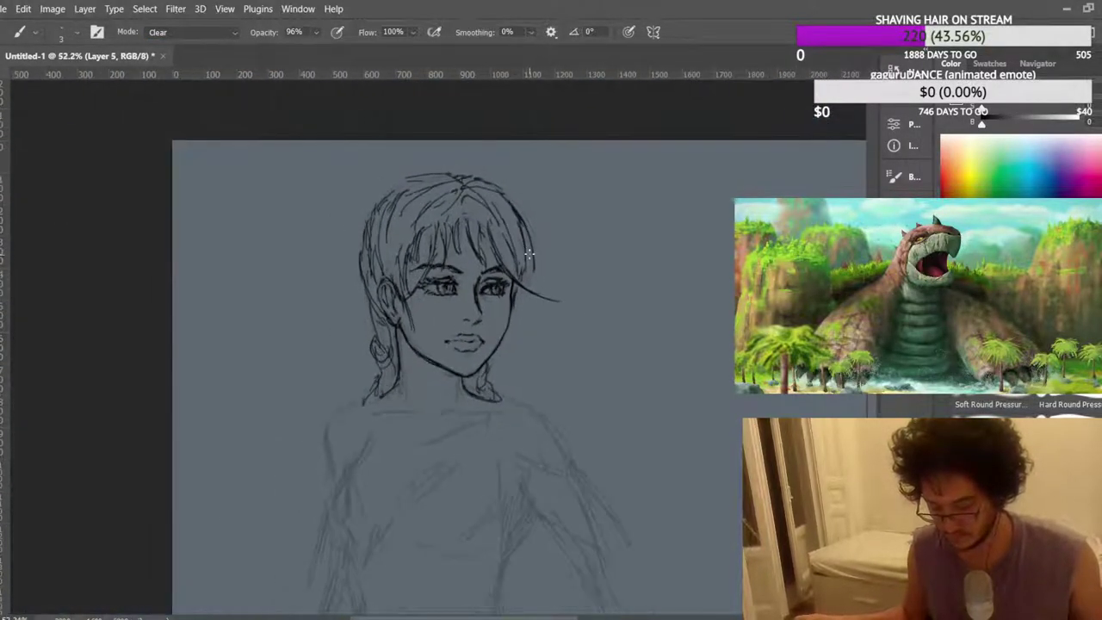
scroll(527, 258, up, 1)
scroll(522, 293, up, 4)
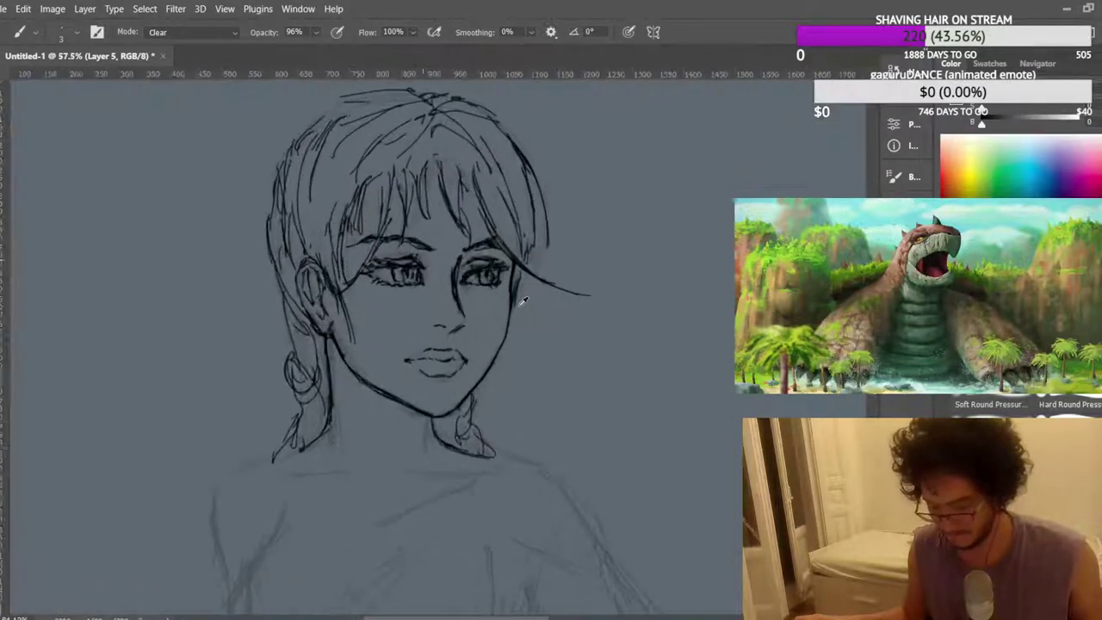
Return the brush to Normal mode and add accent lines below the lower lip, along the lower nose bridge and under both eyes.
click(157, 33)
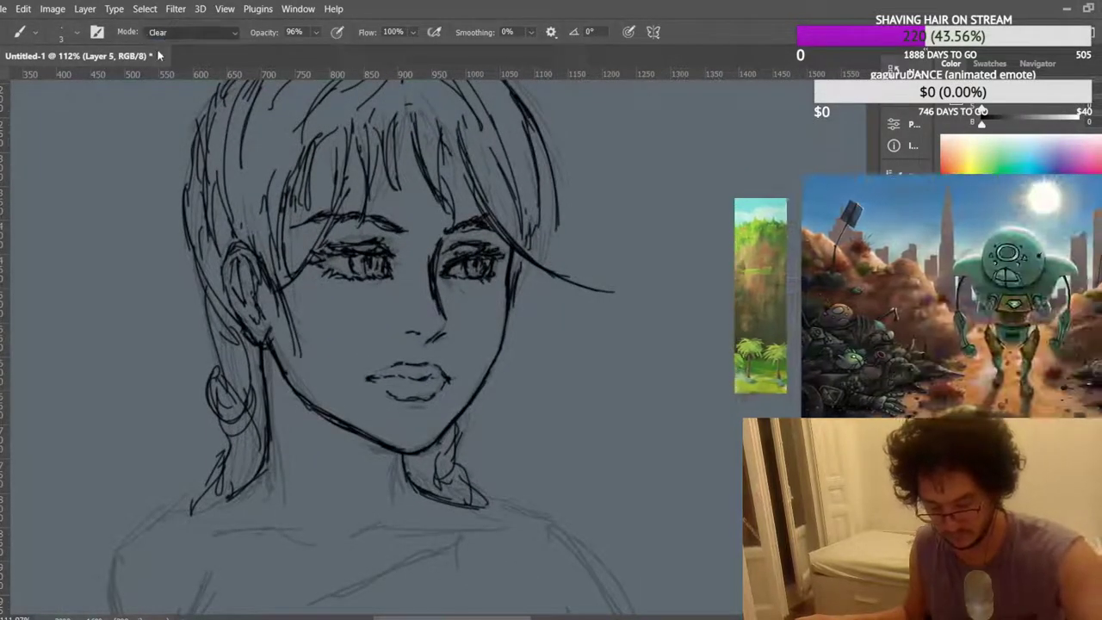
click(158, 48)
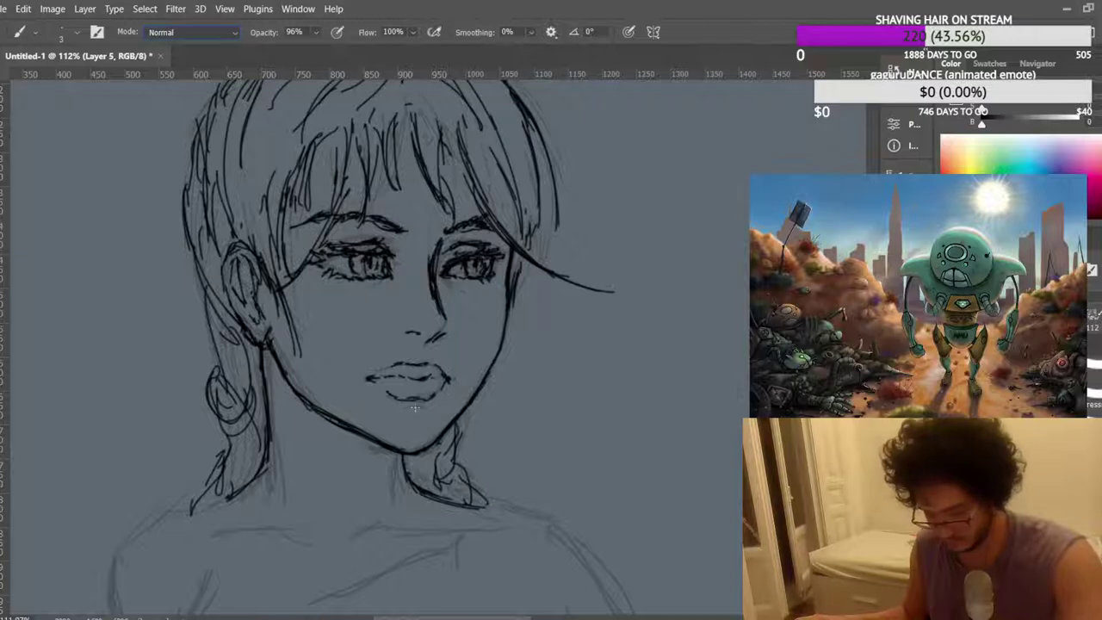
scroll(447, 379, up, 3)
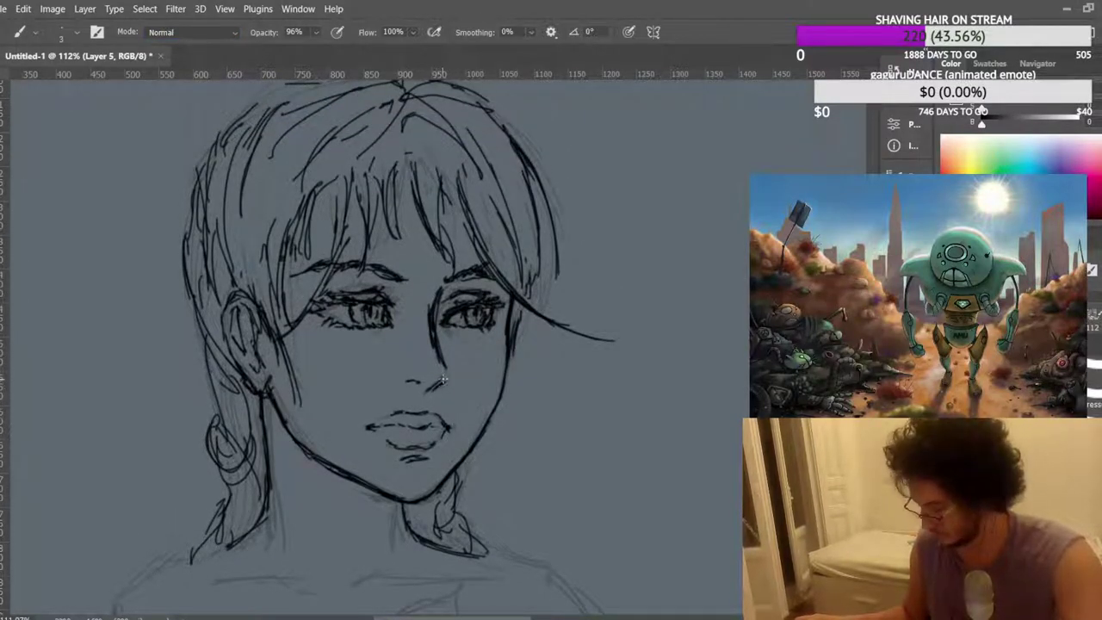
drag(435, 343, 447, 366)
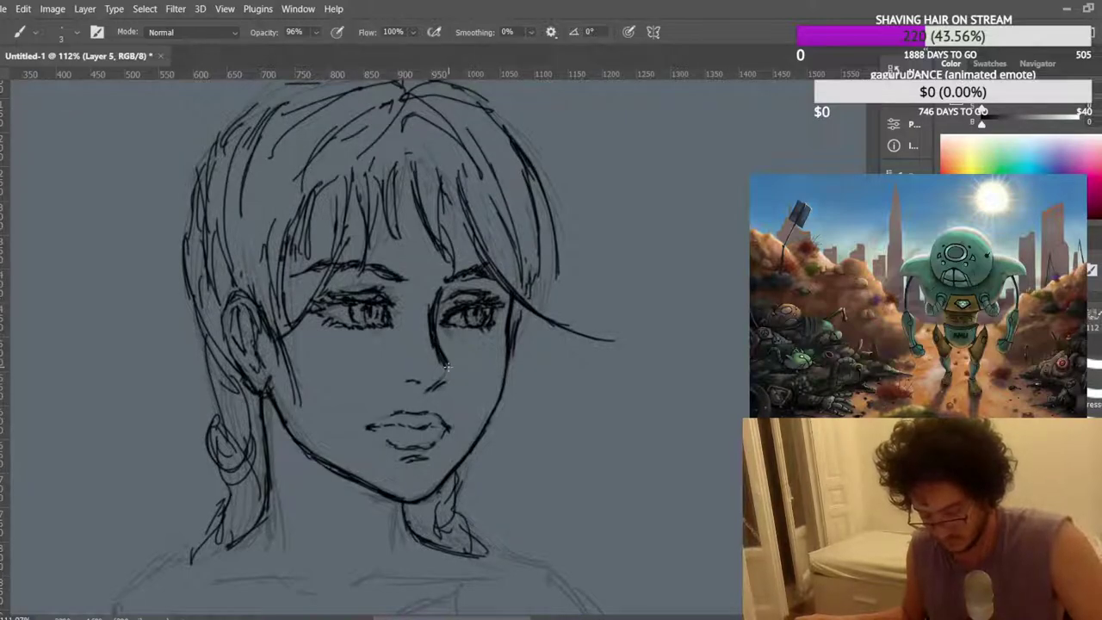
scroll(480, 295, up, 2)
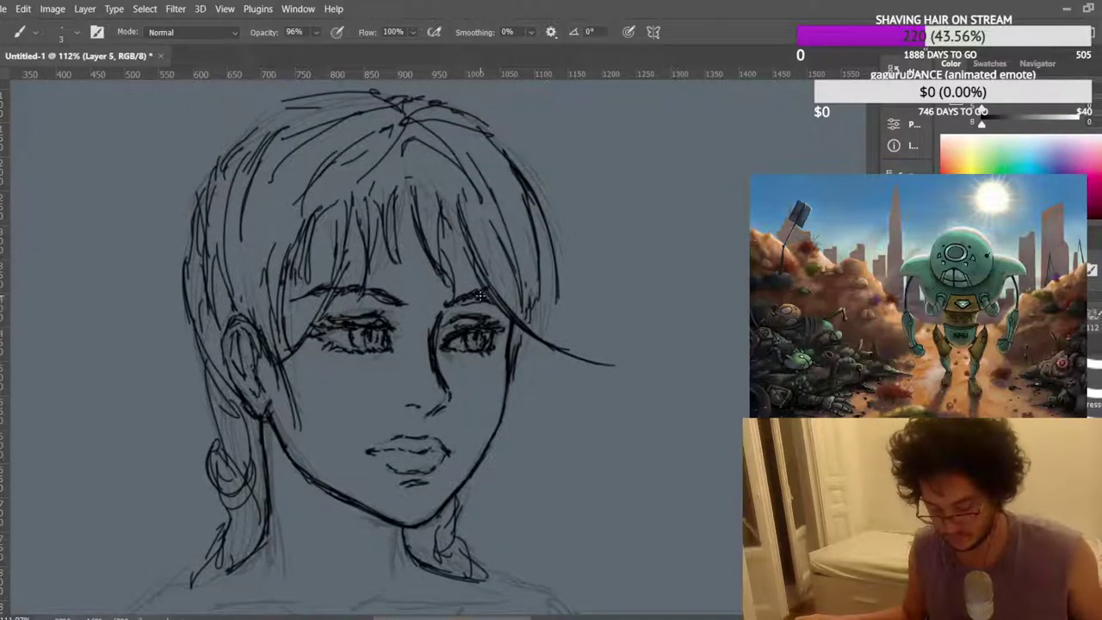
scroll(477, 321, down, 1)
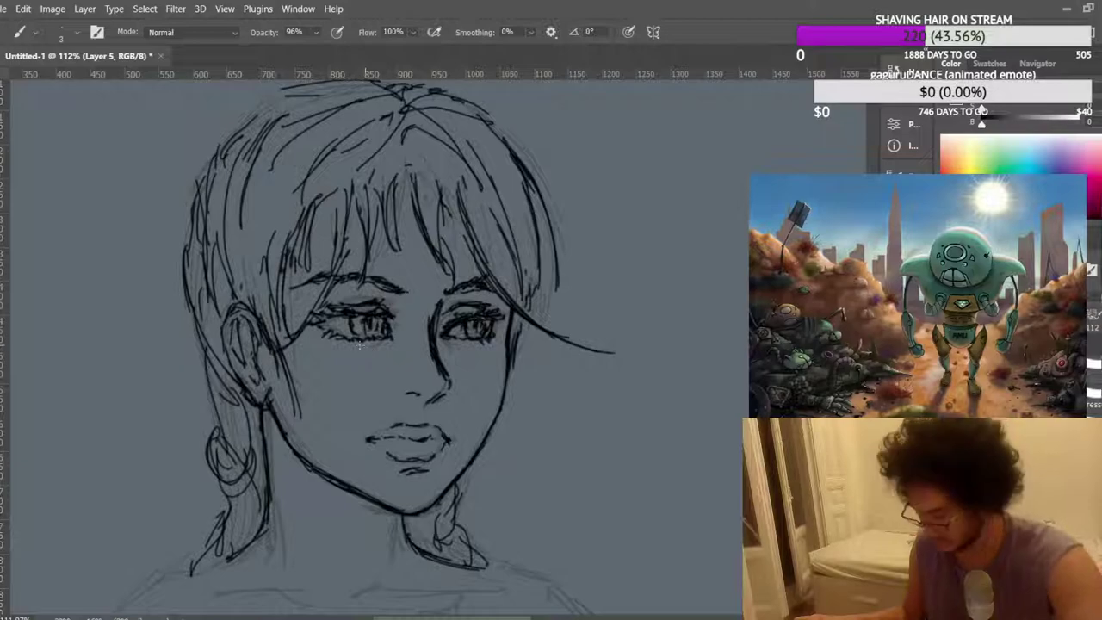
drag(348, 351, 383, 348)
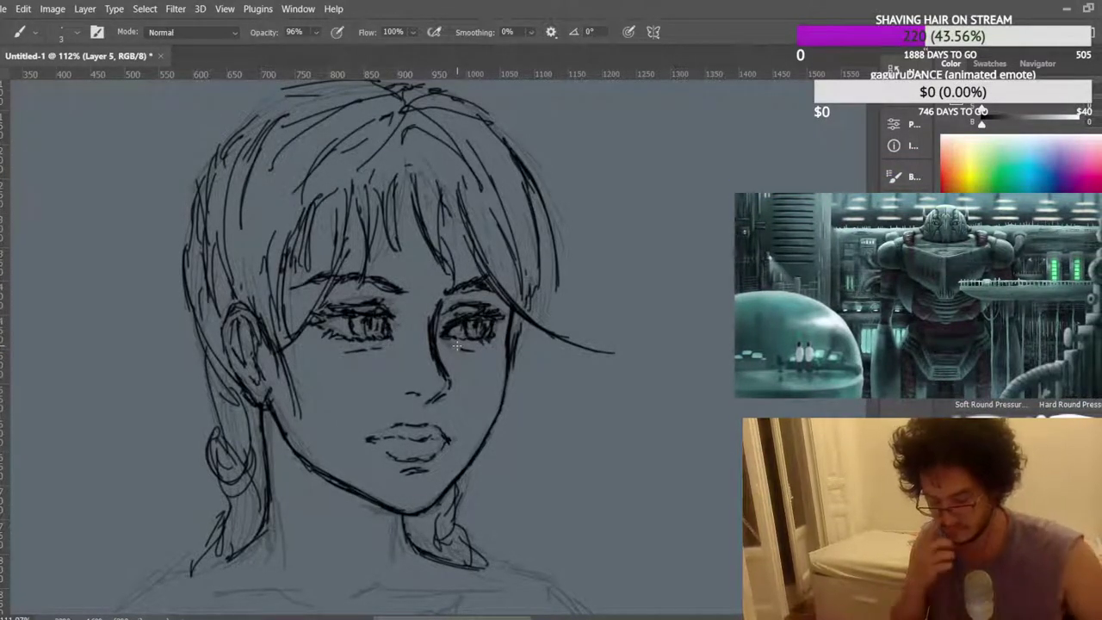
Ink both collarbones and the contours of the two shoulders over the faint body sketch with the 3 px brush.
scroll(456, 344, down, 4)
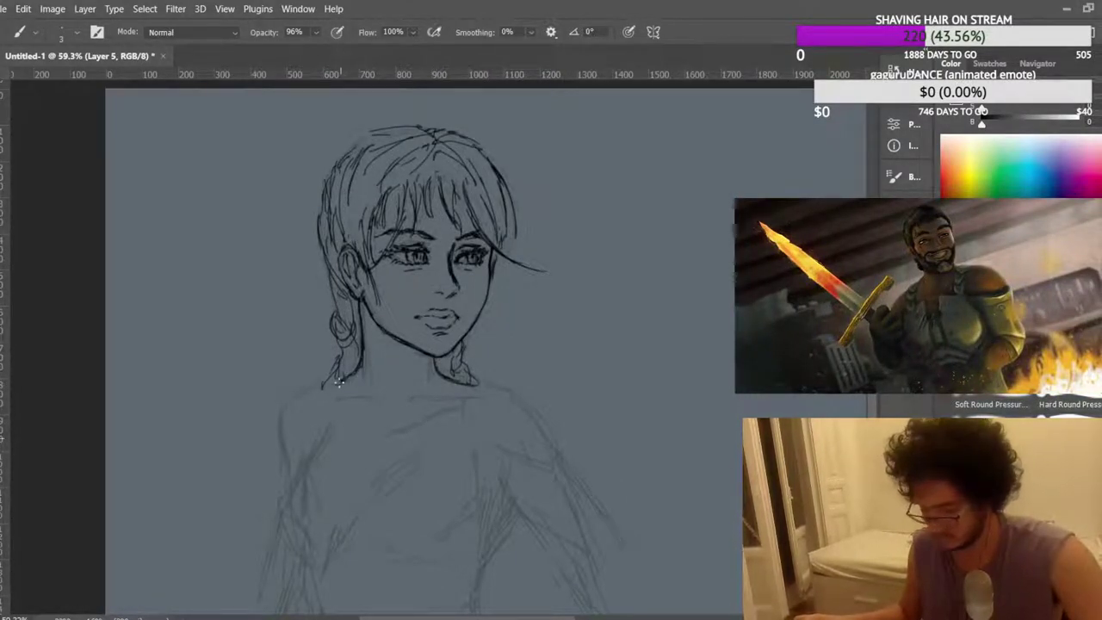
mouse_move(325, 392)
mouse_down()
mouse_move(340, 389)
mouse_move(475, 386)
mouse_up()
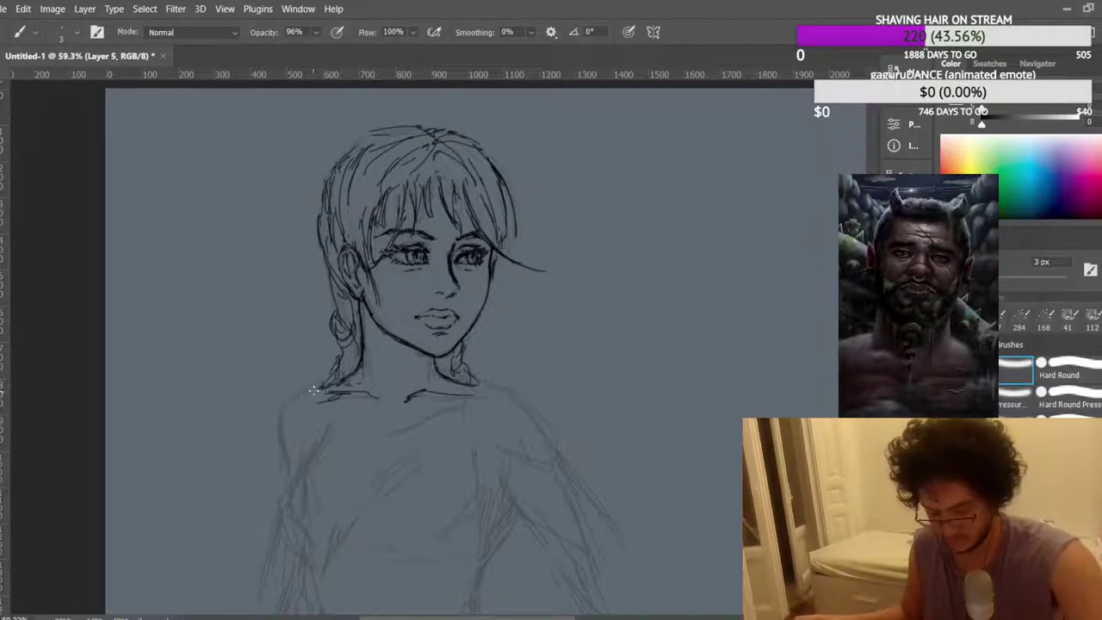
drag(327, 386, 281, 415)
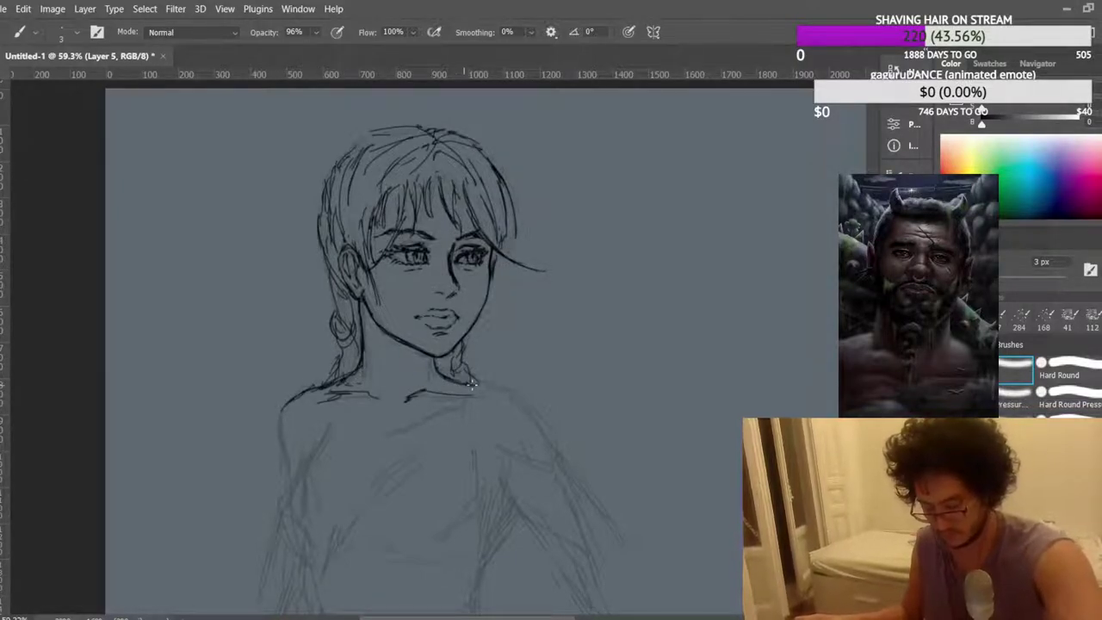
mouse_move(499, 393)
mouse_down()
mouse_move(525, 413)
mouse_move(487, 391)
mouse_move(528, 416)
mouse_move(532, 402)
mouse_move(520, 421)
mouse_move(552, 460)
mouse_move(516, 403)
mouse_up()
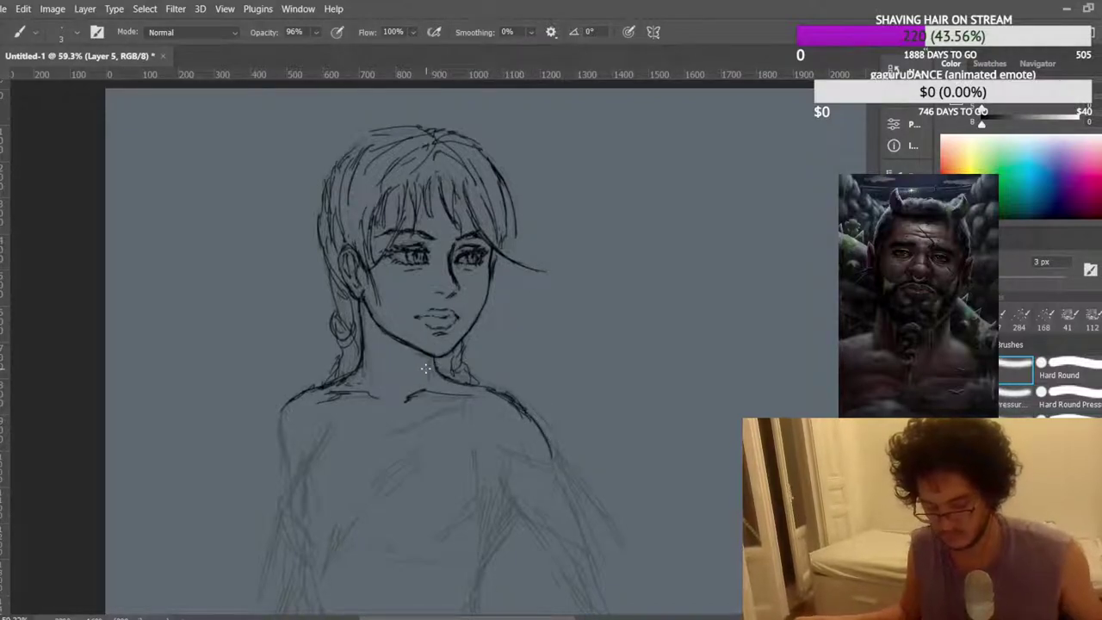
Flip the drawing horizontally and reinforce the outer shoulder contour on the side the face turns toward.
scroll(470, 274, down, 5)
key(h)
scroll(659, 344, up, 1)
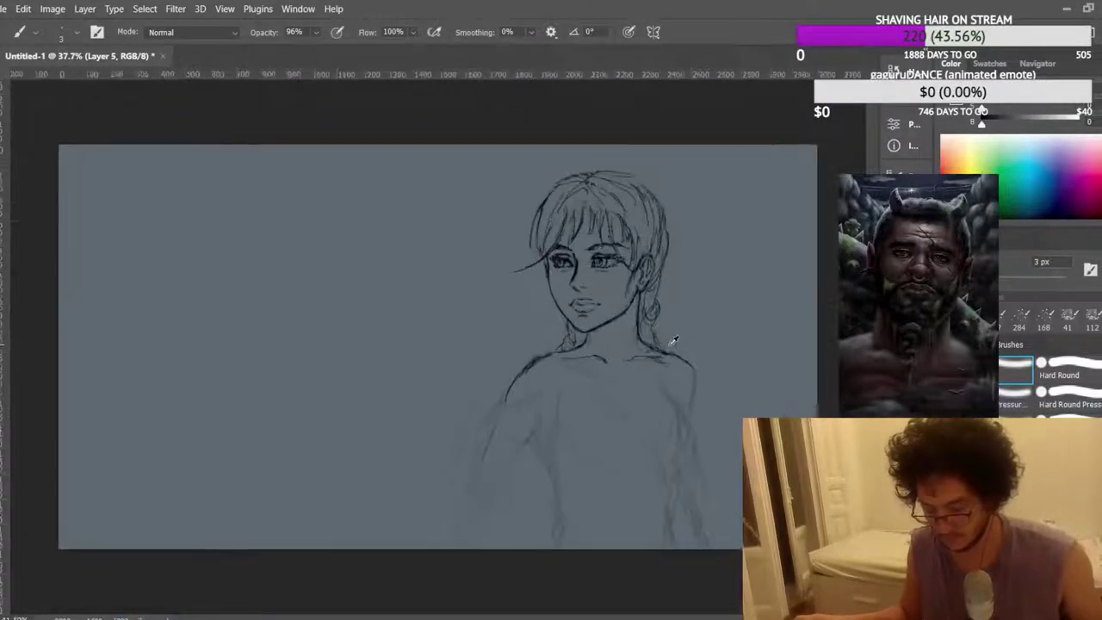
scroll(668, 341, up, 2)
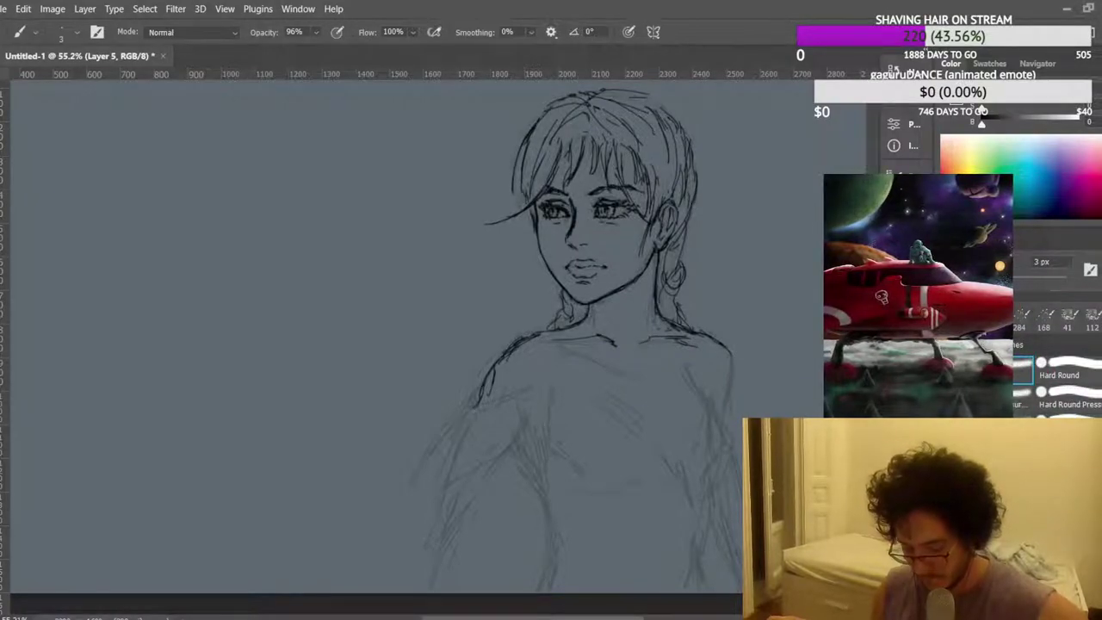
Examine the face, hair and shoulder line art up close and as a whole.
scroll(683, 310, down, 5)
scroll(687, 313, up, 5)
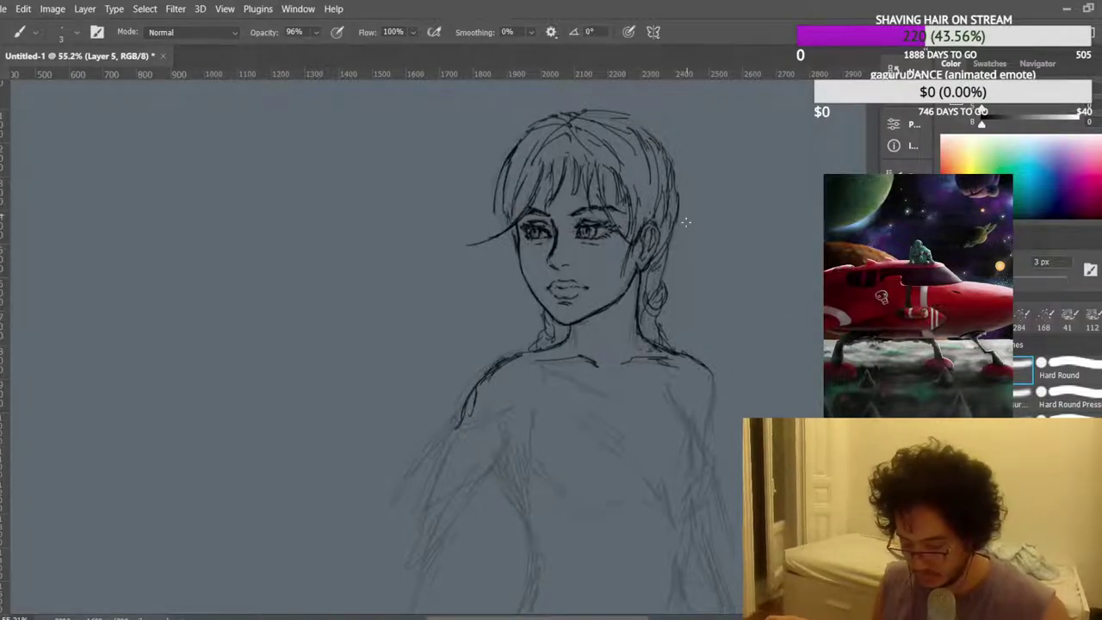
scroll(686, 215, up, 3)
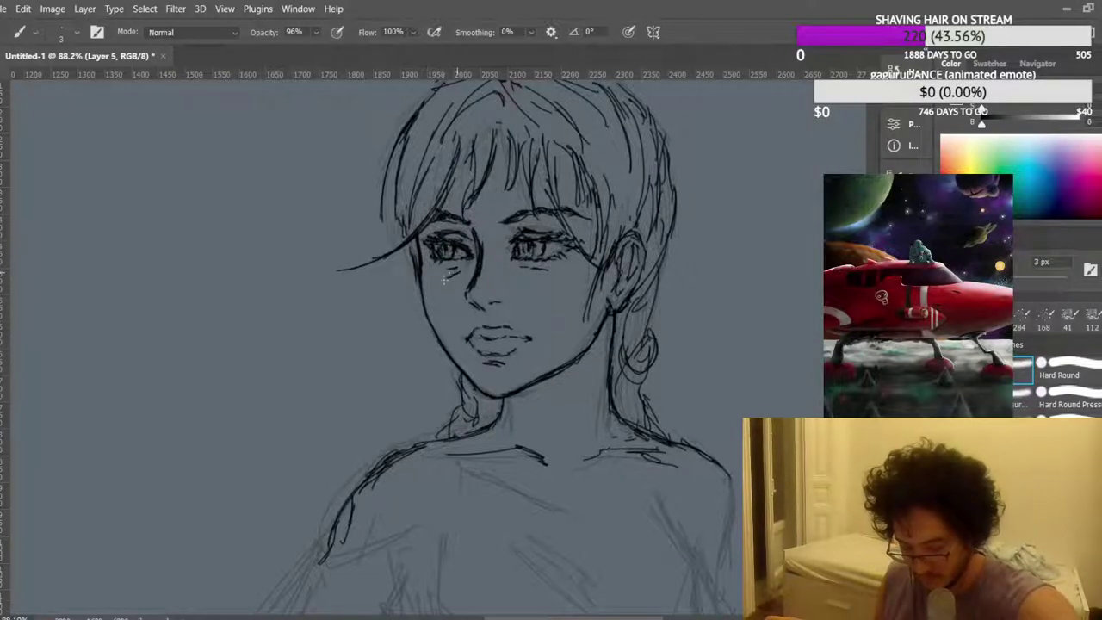
scroll(516, 245, down, 3)
scroll(582, 210, down, 1)
scroll(582, 210, up, 1)
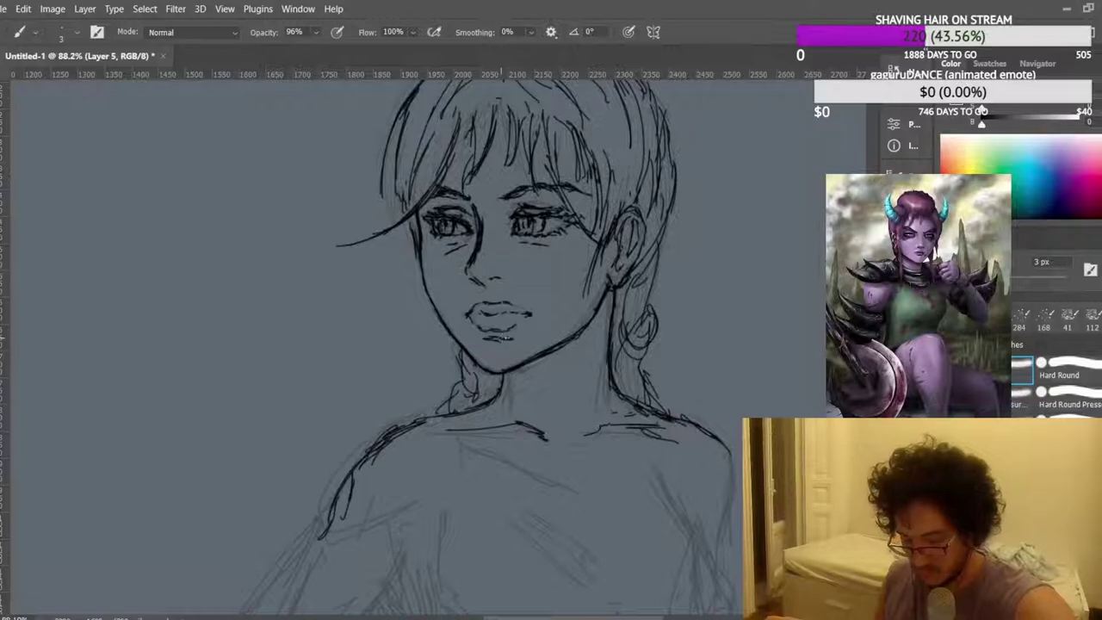
scroll(545, 279, up, 5)
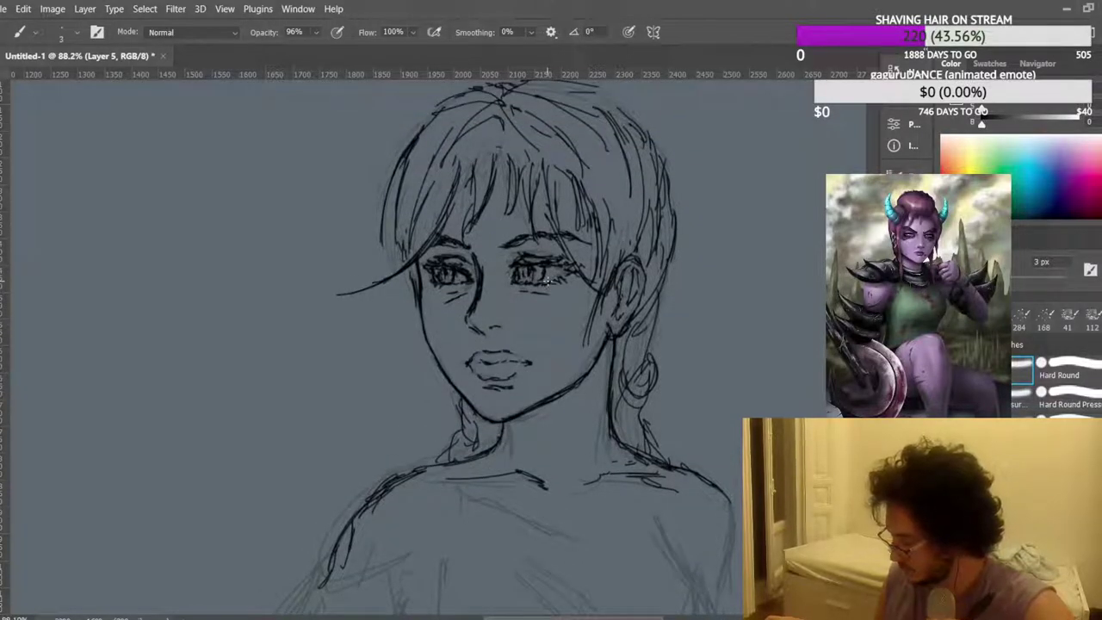
scroll(546, 280, up, 5)
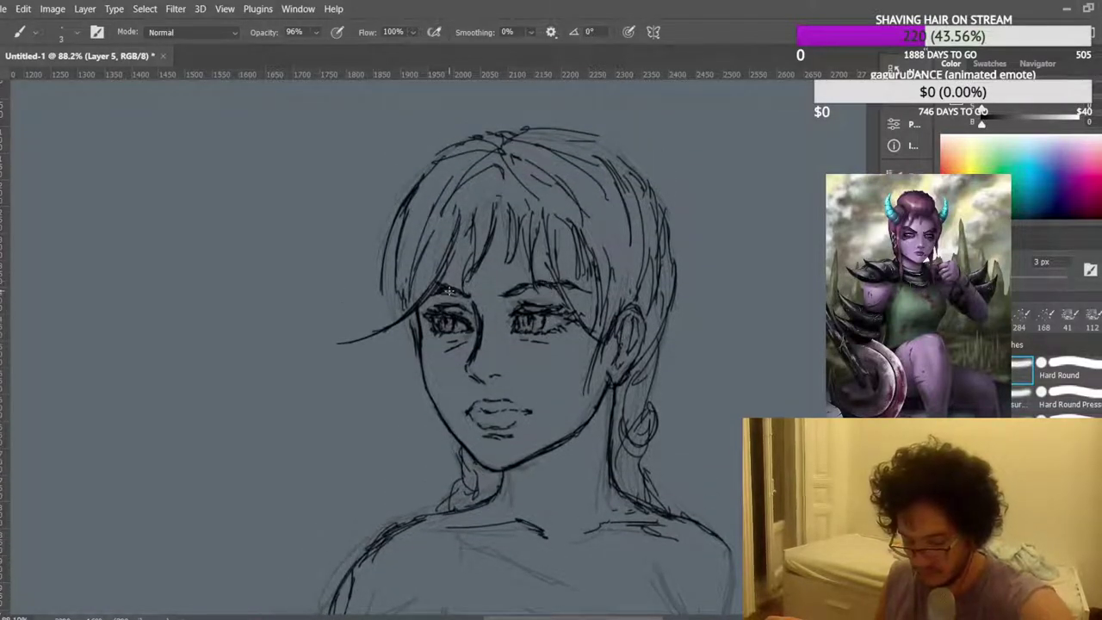
scroll(526, 281, down, 4)
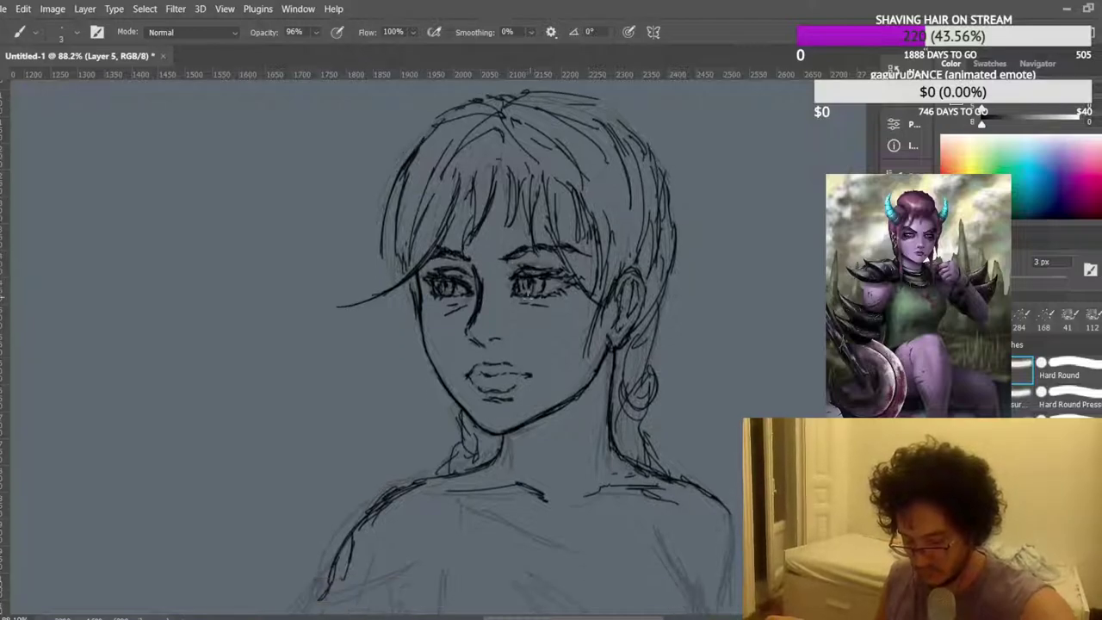
Ink short neck muscle lines running down to the inner ends of the collarbones, and check the whole figure.
scroll(536, 290, up, 5)
scroll(545, 281, down, 15)
drag(588, 353, 578, 384)
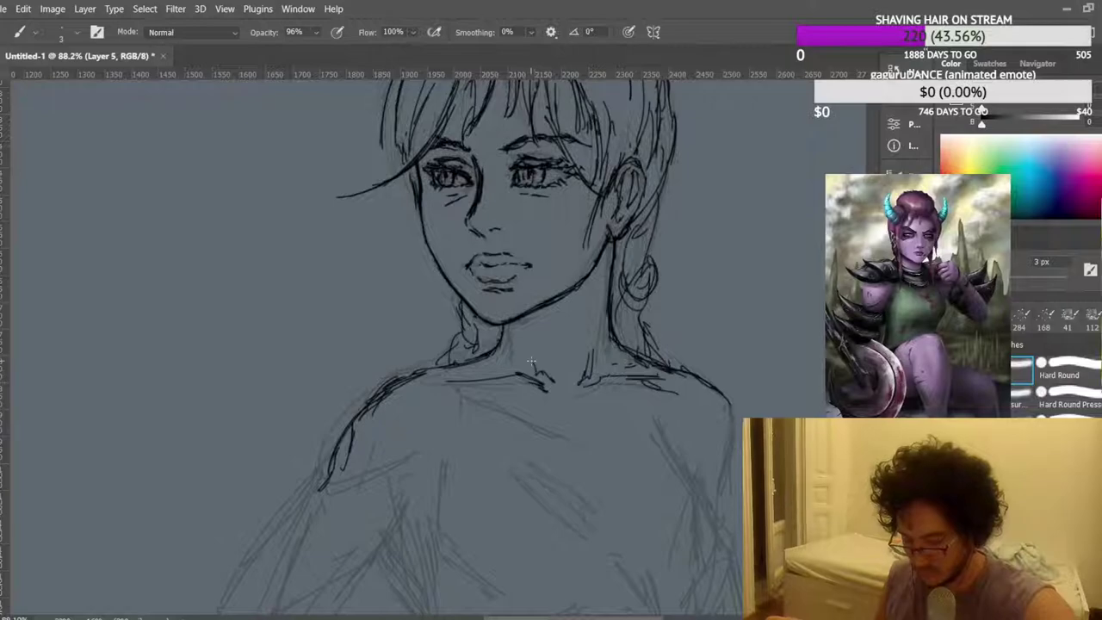
scroll(548, 378, down, 1)
scroll(568, 269, down, 3)
scroll(568, 269, down, 3)
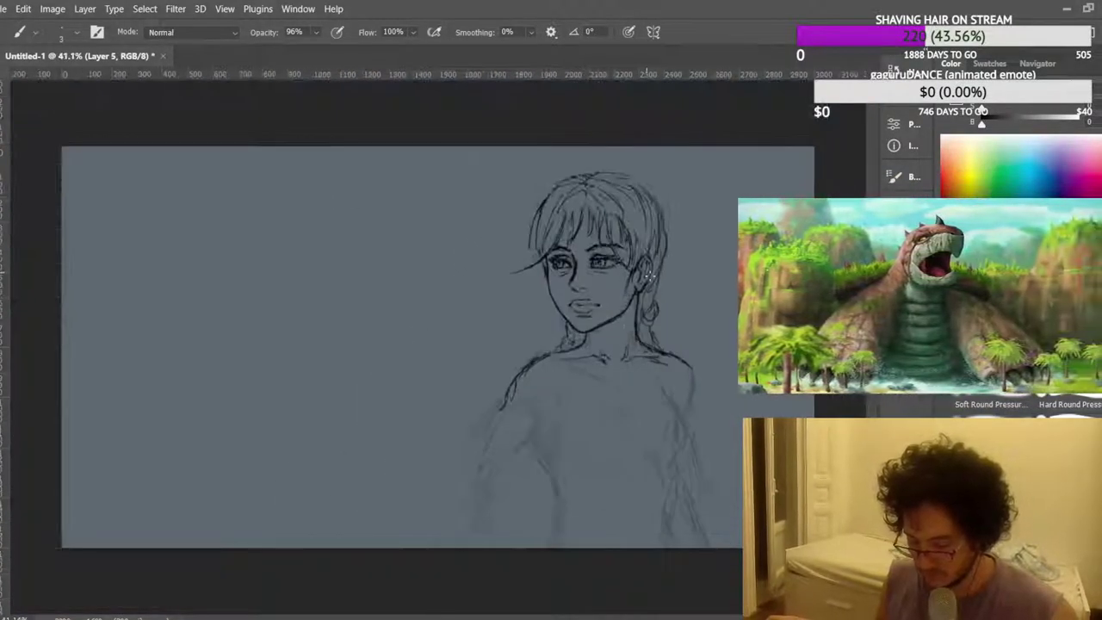
scroll(715, 322, up, 3)
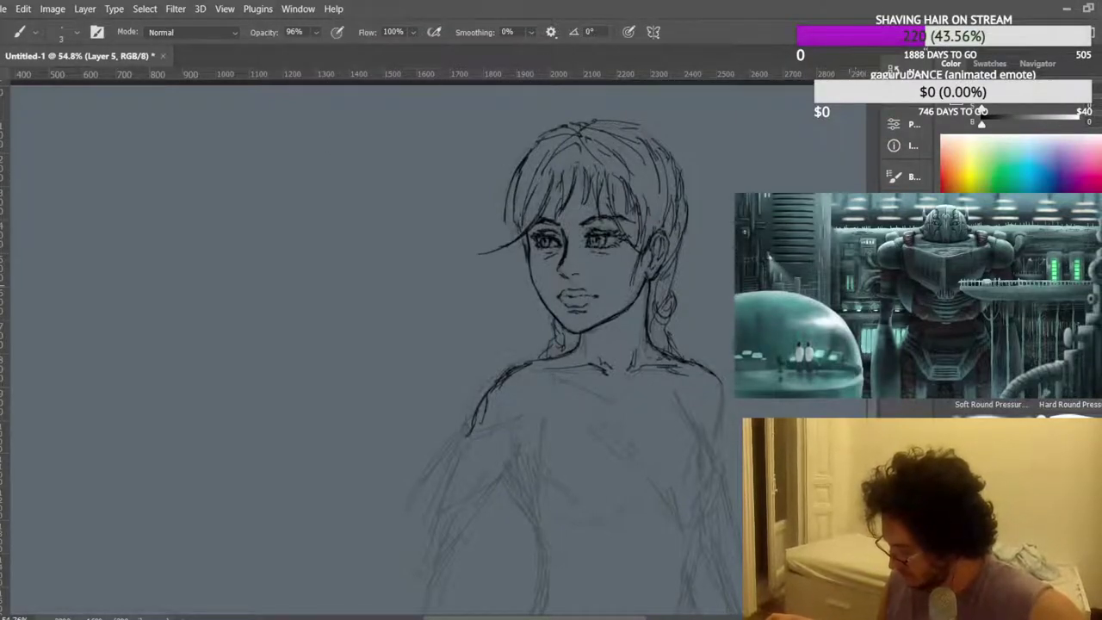
Ink the bust contours, the short chest line and the strap lines from the near shoulder to the armpit over the faint sketch.
scroll(592, 258, down, 1)
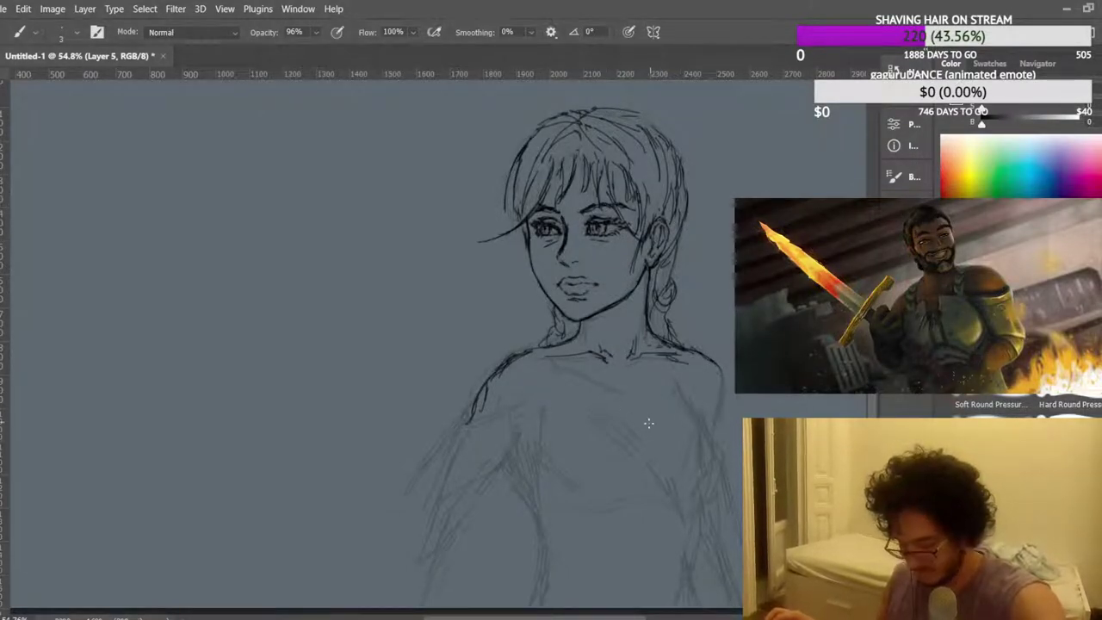
mouse_move(603, 404)
mouse_down()
mouse_move(648, 423)
mouse_move(672, 401)
mouse_move(697, 406)
mouse_move(682, 391)
mouse_move(719, 435)
mouse_up()
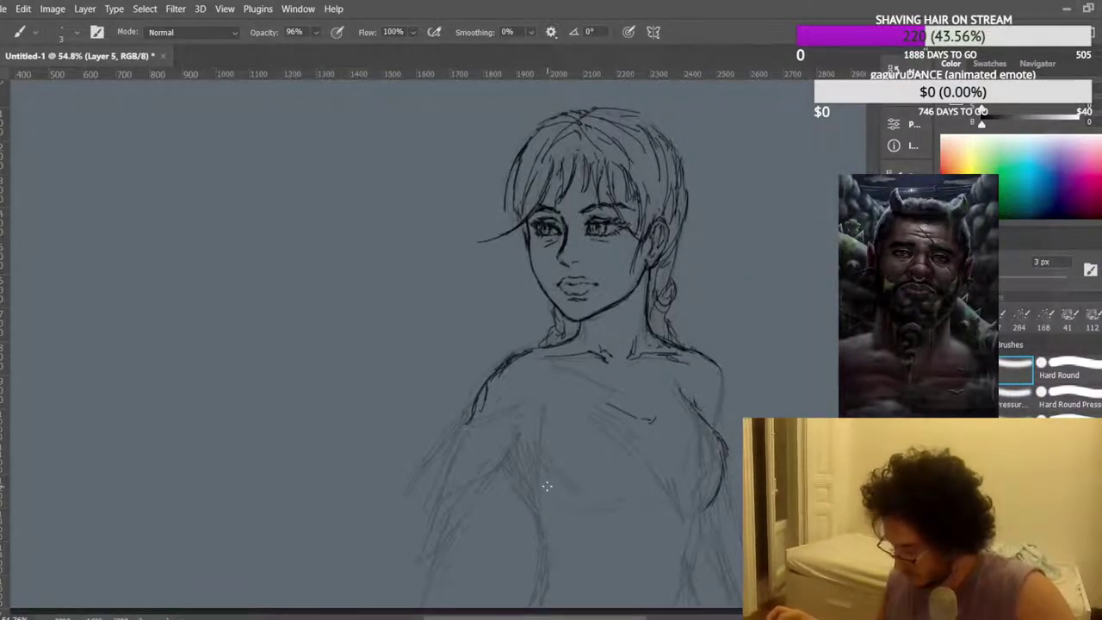
mouse_move(543, 488)
mouse_down()
mouse_move(532, 437)
mouse_move(539, 423)
mouse_move(544, 434)
mouse_move(548, 410)
mouse_move(554, 425)
mouse_move(543, 369)
mouse_move(551, 358)
mouse_move(594, 413)
mouse_up()
drag(558, 348, 534, 351)
drag(534, 353, 552, 387)
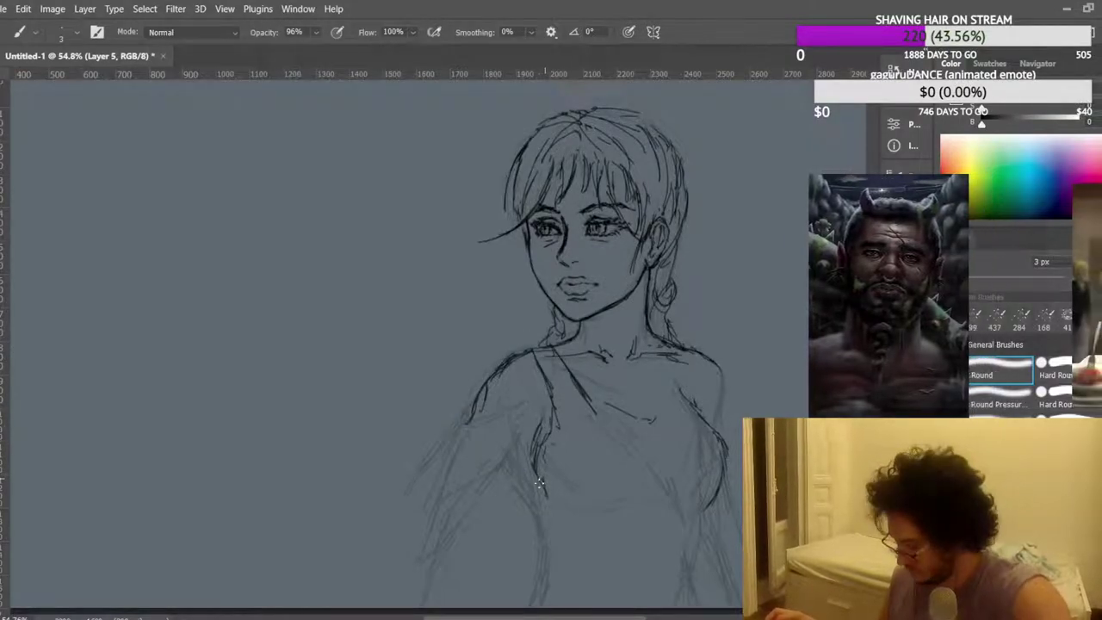
Ink the horizontal line beneath the bust, the near side of the waist and small angular folds beside the armpit.
mouse_move(603, 502)
mouse_down()
mouse_move(666, 502)
mouse_move(563, 501)
mouse_move(616, 513)
mouse_move(593, 513)
mouse_move(700, 512)
mouse_move(668, 515)
mouse_up()
mouse_move(555, 511)
mouse_down()
mouse_move(546, 528)
mouse_move(539, 501)
mouse_move(545, 587)
mouse_up()
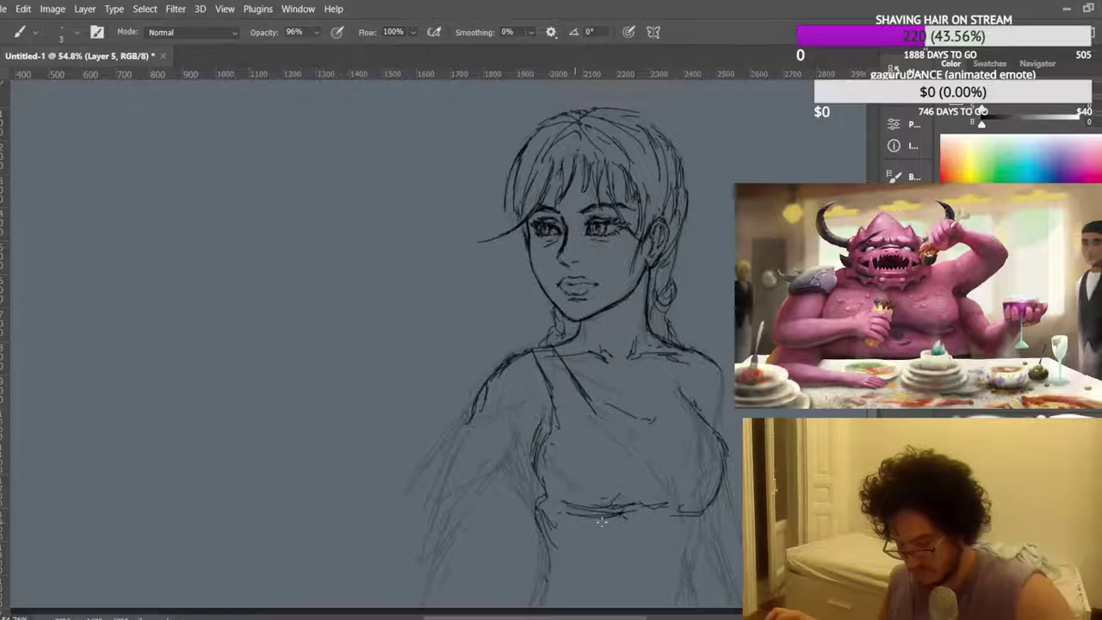
mouse_move(534, 471)
mouse_down()
mouse_move(518, 476)
mouse_move(540, 494)
mouse_move(518, 486)
mouse_move(523, 501)
mouse_up()
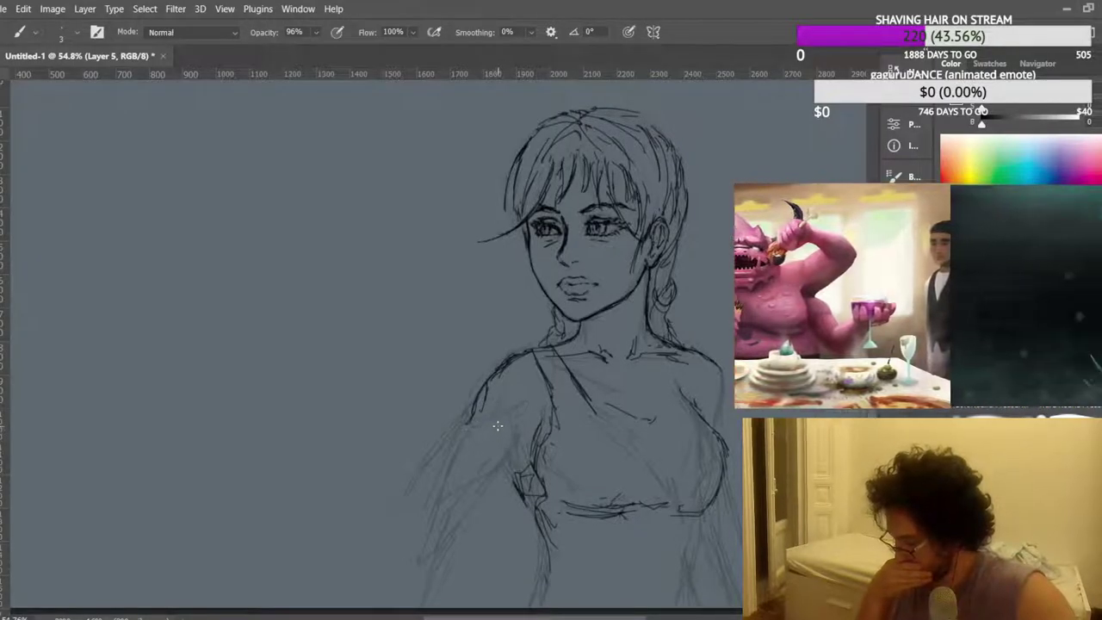
Ink both contours of the near upper arm down to the elbow and strengthen the outer edge of the far shoulder.
mouse_move(461, 430)
mouse_down()
mouse_move(448, 463)
mouse_move(473, 444)
mouse_move(504, 460)
mouse_move(467, 513)
mouse_up()
mouse_move(499, 470)
mouse_down()
mouse_move(452, 543)
mouse_move(418, 544)
mouse_up()
drag(415, 532, 454, 430)
drag(452, 458, 436, 486)
drag(505, 456, 492, 482)
drag(518, 441, 497, 474)
drag(704, 355, 728, 389)
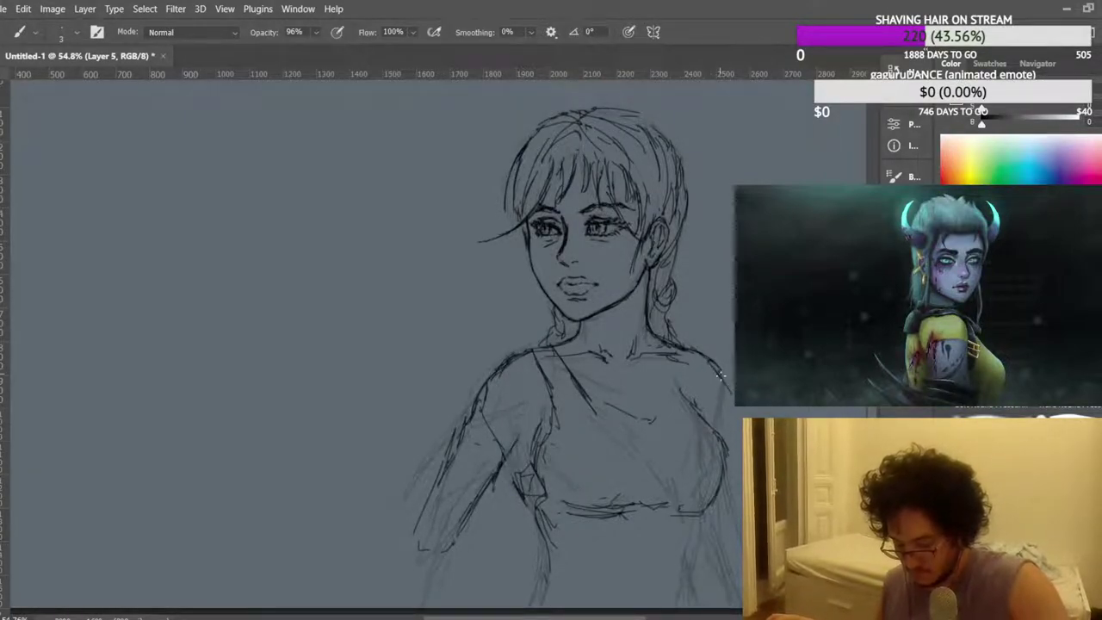
Flip the drawing horizontally and ink the contour of the far upper arm beside the bust.
scroll(714, 372, down, 1)
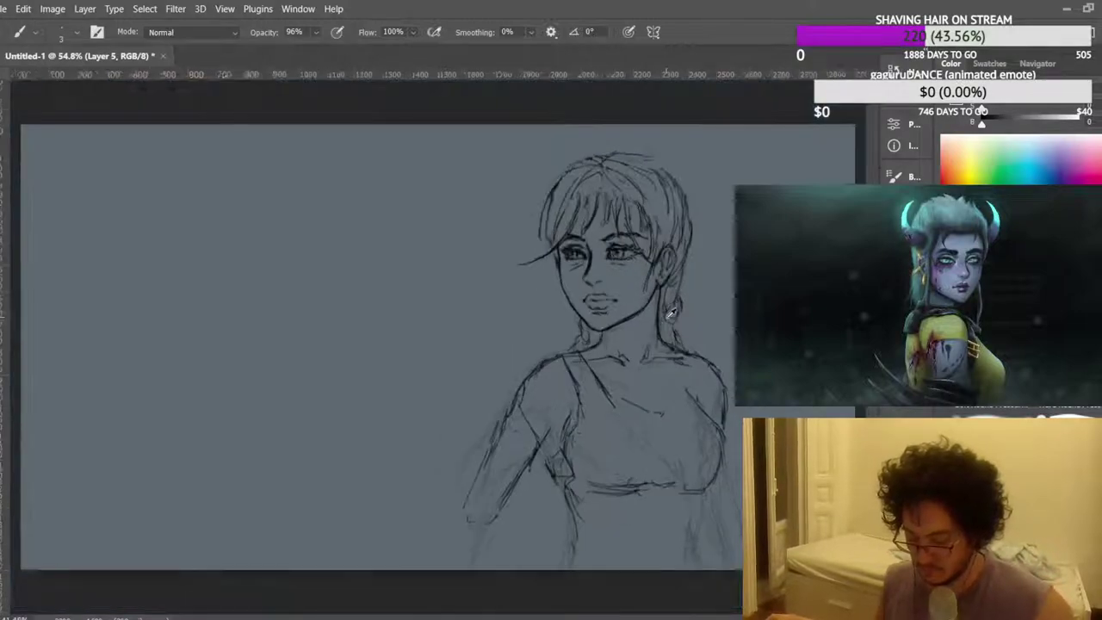
scroll(641, 274, down, 1)
scroll(234, 394, up, 2)
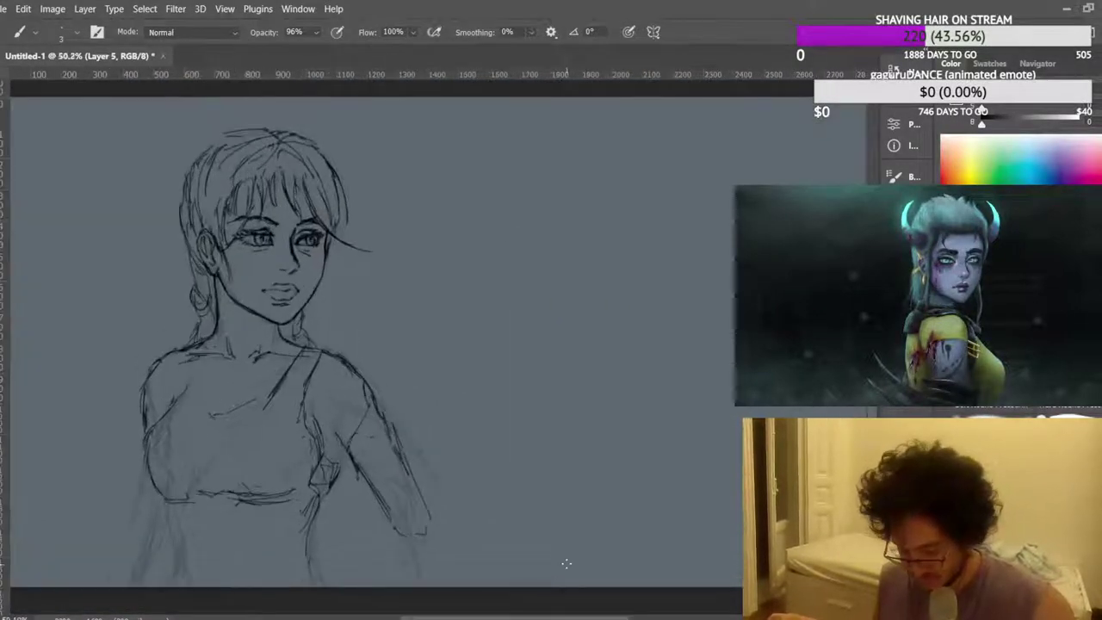
drag(605, 616, 573, 615)
scroll(456, 327, down, 1)
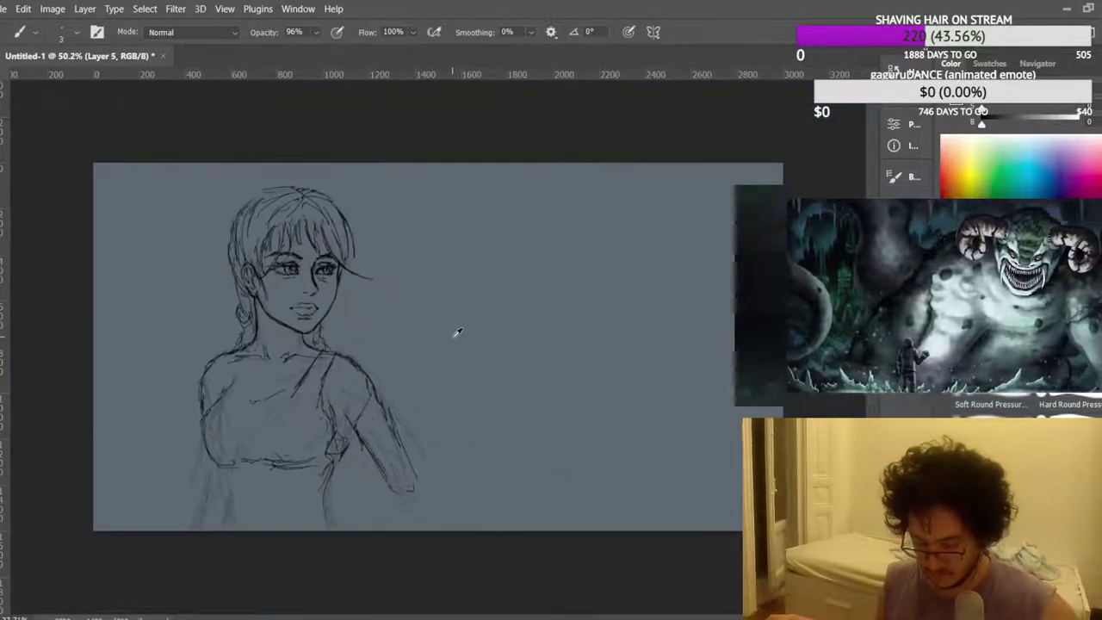
scroll(189, 364, up, 1)
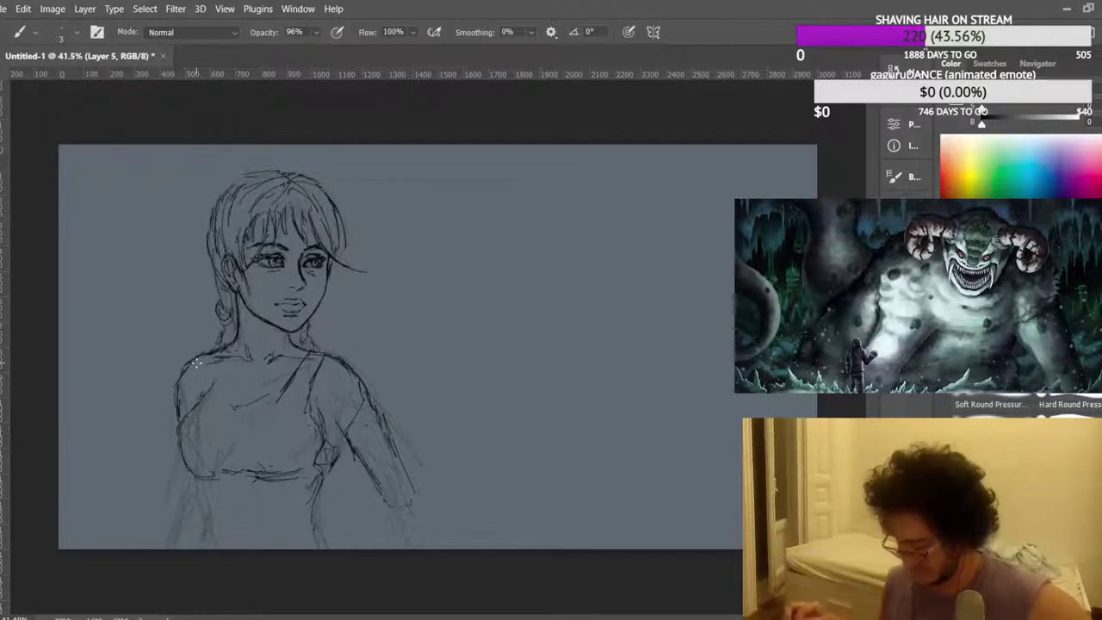
mouse_move(180, 403)
mouse_down()
mouse_move(190, 413)
mouse_move(173, 439)
mouse_move(175, 474)
mouse_move(187, 491)
mouse_up()
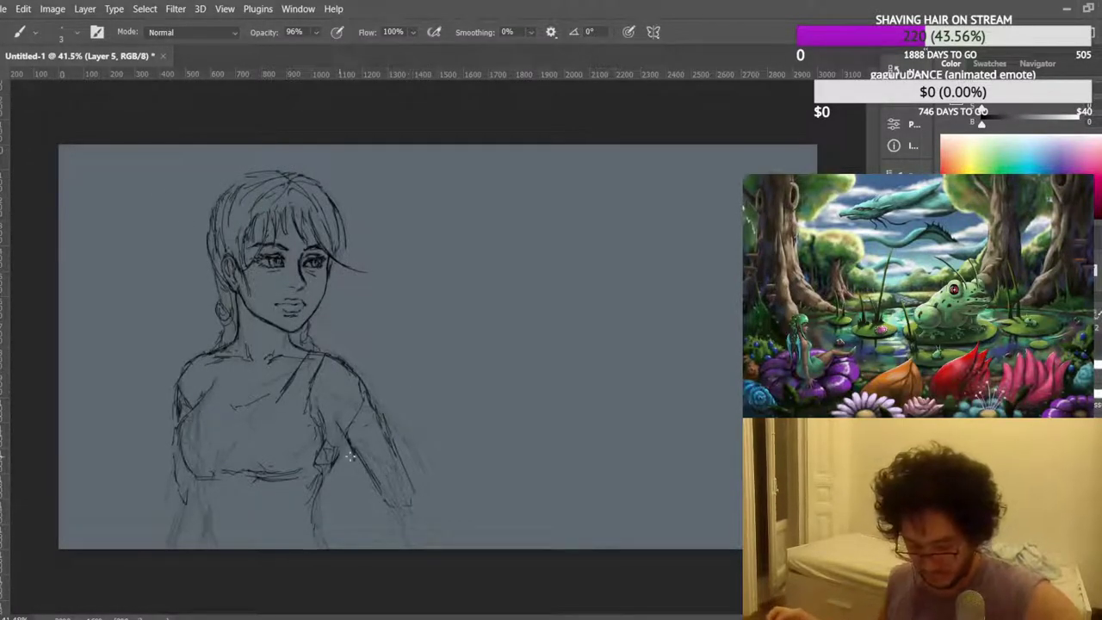
Ink both forearms down to the canvas edge and the near side of the torso from armpit to waist.
drag(391, 514, 397, 541)
mouse_move(393, 517)
mouse_down()
mouse_move(408, 504)
mouse_move(428, 539)
mouse_up()
drag(417, 497, 432, 549)
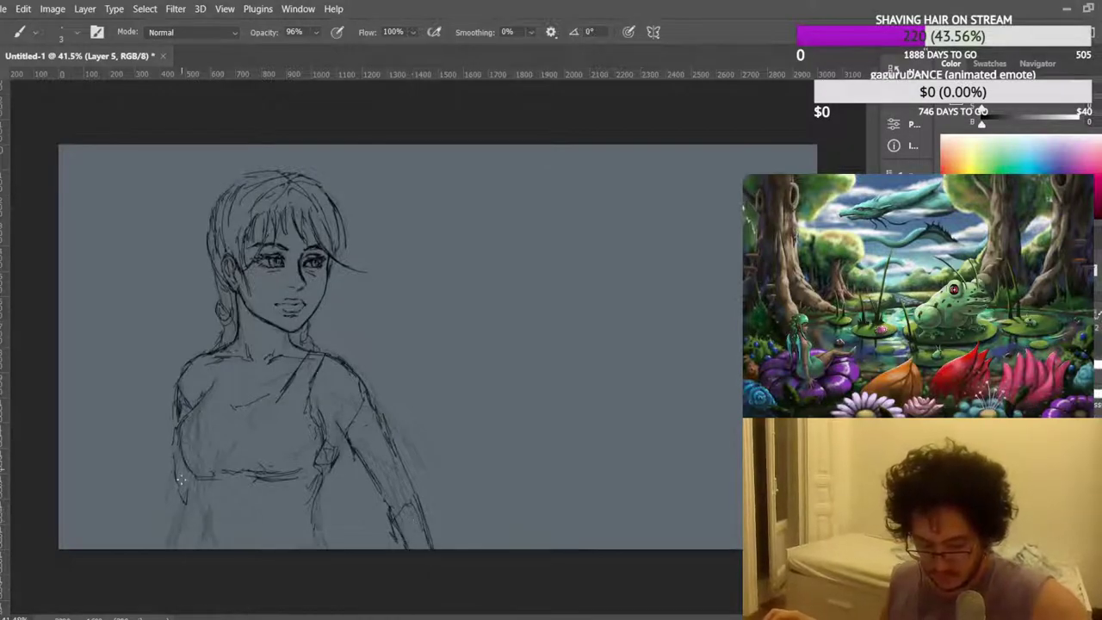
mouse_move(179, 502)
mouse_down()
mouse_move(169, 558)
mouse_move(206, 523)
mouse_move(186, 556)
mouse_move(207, 516)
mouse_move(195, 478)
mouse_move(195, 552)
mouse_up()
mouse_move(322, 482)
mouse_down()
mouse_move(313, 521)
mouse_move(344, 426)
mouse_move(350, 449)
mouse_move(320, 389)
mouse_up()
drag(314, 499, 316, 546)
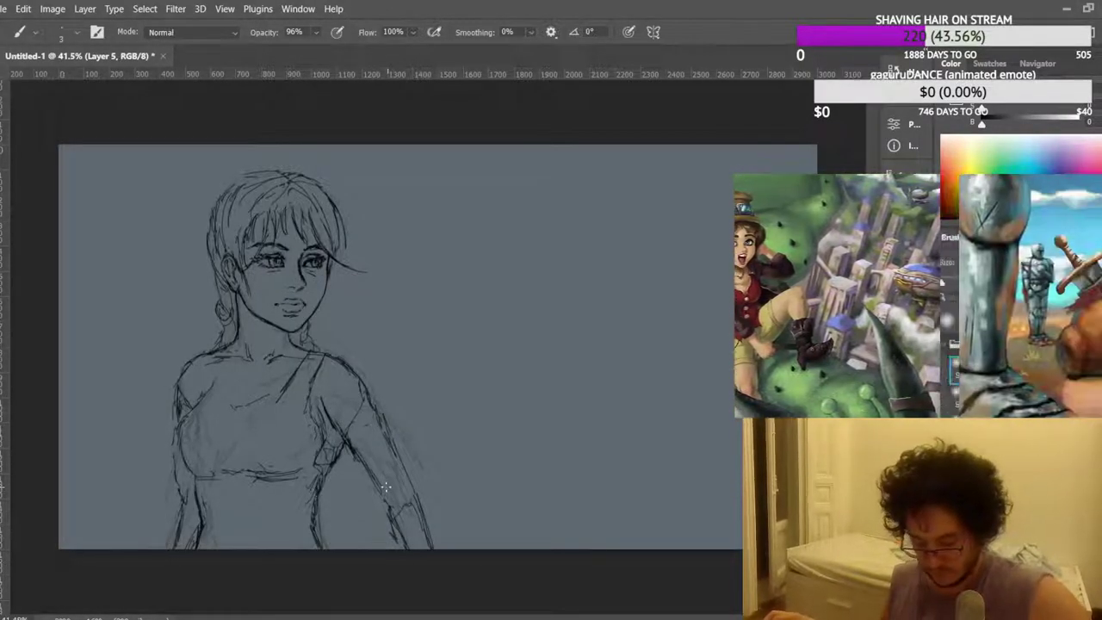
Reinforce the inner and outer contours of the near arm from the armpit to the forearm with extra strokes.
drag(383, 506, 398, 548)
drag(424, 530, 393, 428)
mouse_move(410, 495)
mouse_down()
mouse_move(363, 385)
mouse_move(381, 439)
mouse_move(356, 454)
mouse_move(350, 446)
mouse_up()
mouse_move(373, 491)
mouse_down()
mouse_move(344, 445)
mouse_move(358, 473)
mouse_up()
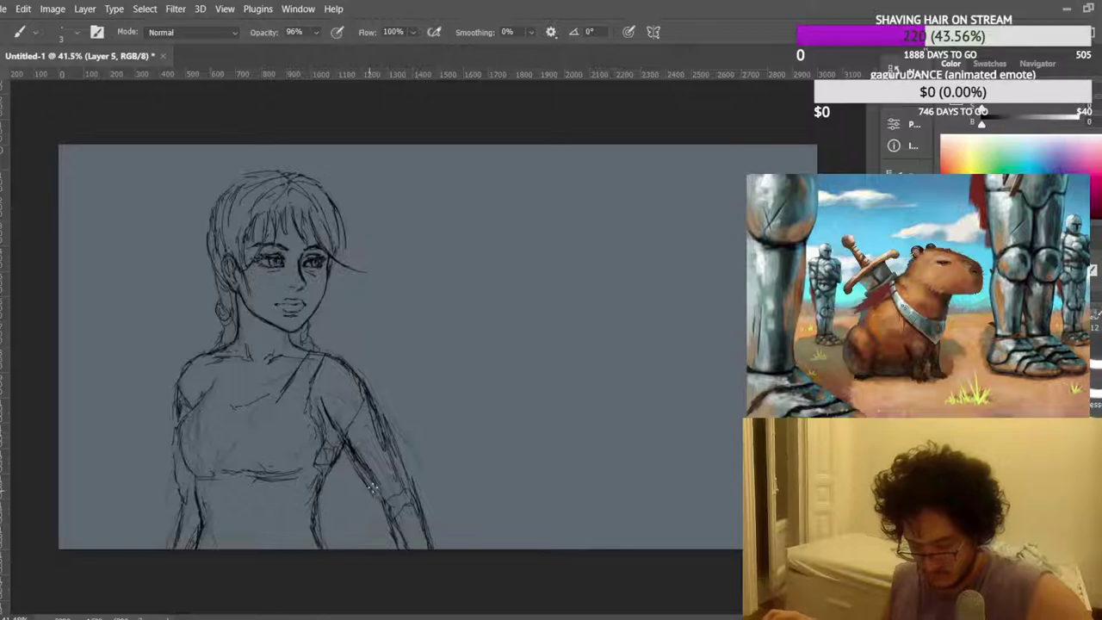
drag(389, 512, 365, 473)
Reinforce the far shoulder and arm contours and darken the crease where the arm meets the chest.
mouse_move(186, 499)
mouse_down()
mouse_move(168, 535)
mouse_move(179, 383)
mouse_move(203, 358)
mouse_move(191, 364)
mouse_up()
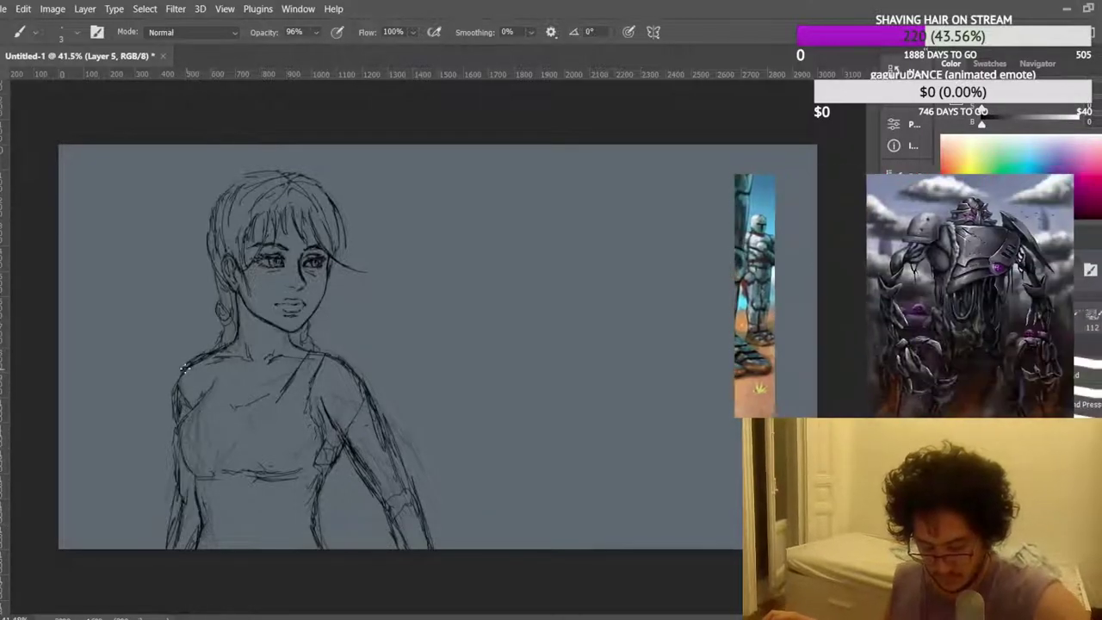
drag(182, 428, 206, 379)
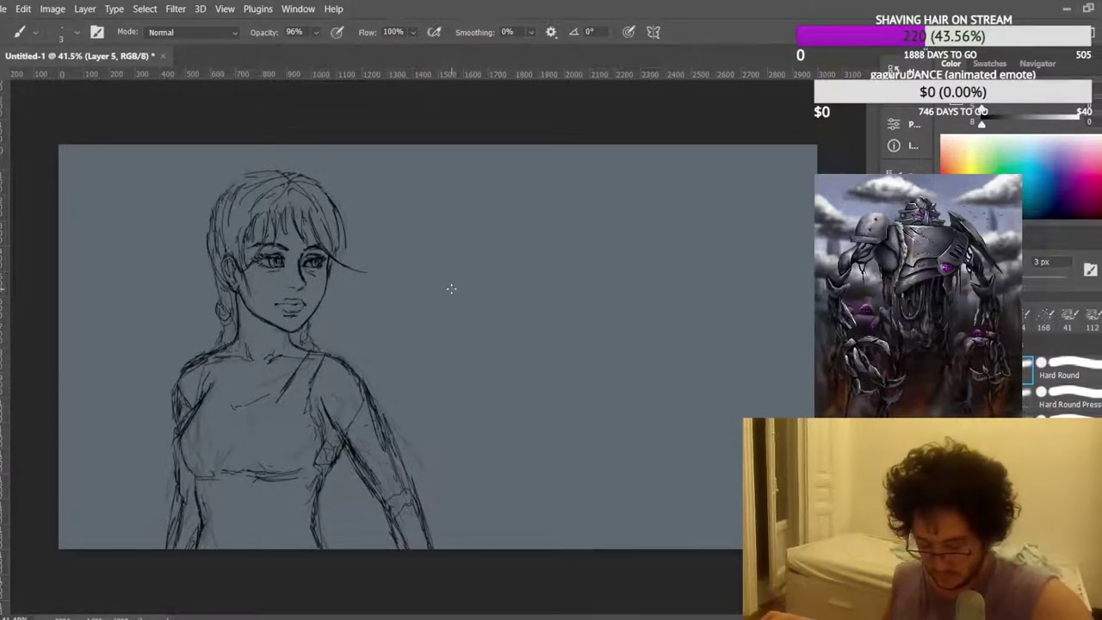
drag(180, 439, 196, 415)
drag(173, 460, 183, 427)
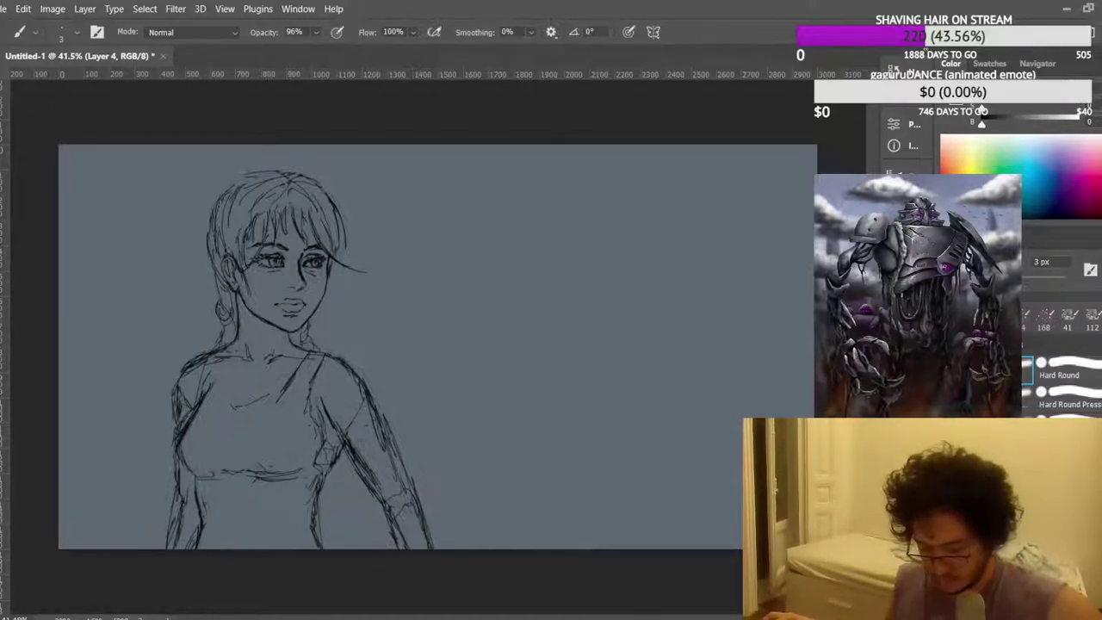
Merge the active layer into the one below, compare it before and after, and add a new empty layer.
key(ctrl+e)
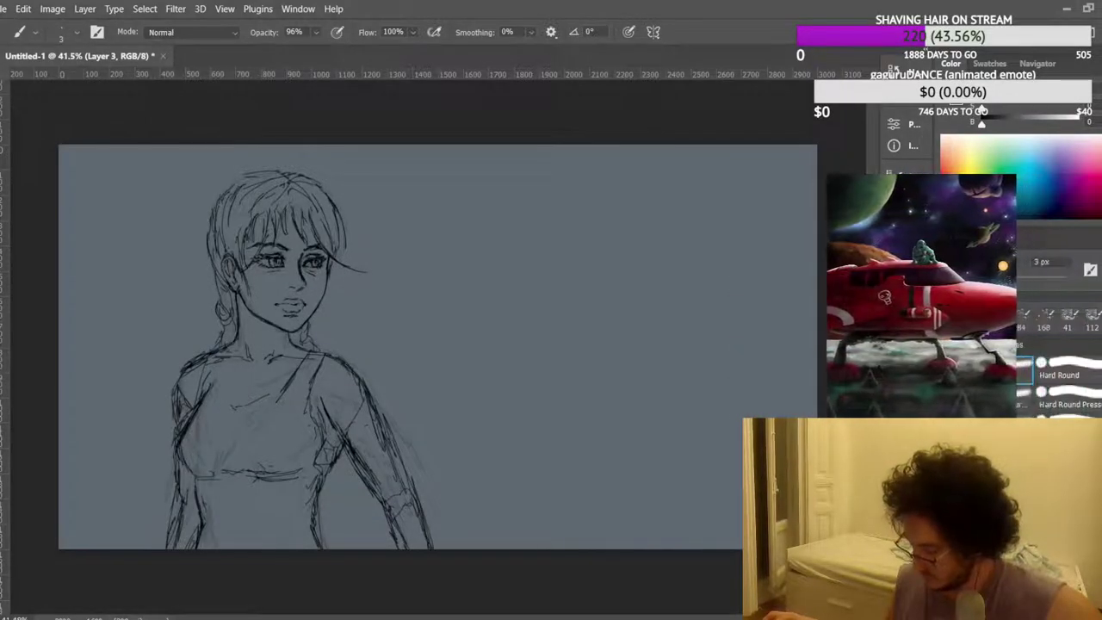
key(ctrl+z)
key(ctrl+shift+z)
key(ctrl+z)
key(ctrl+shift+z)
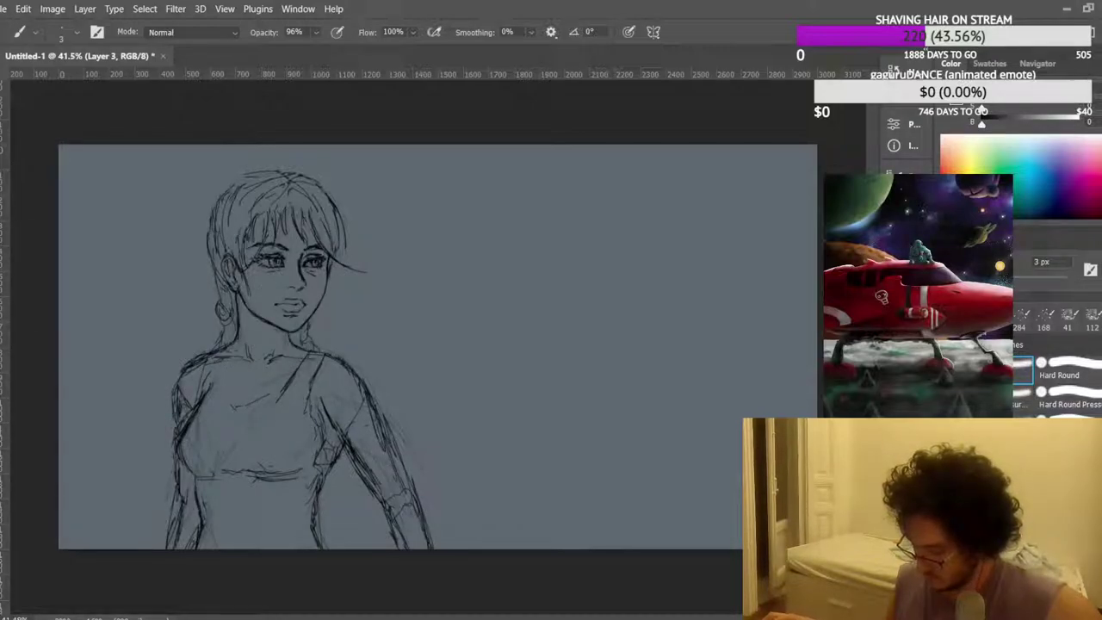
key(ctrl+shift+alt+n)
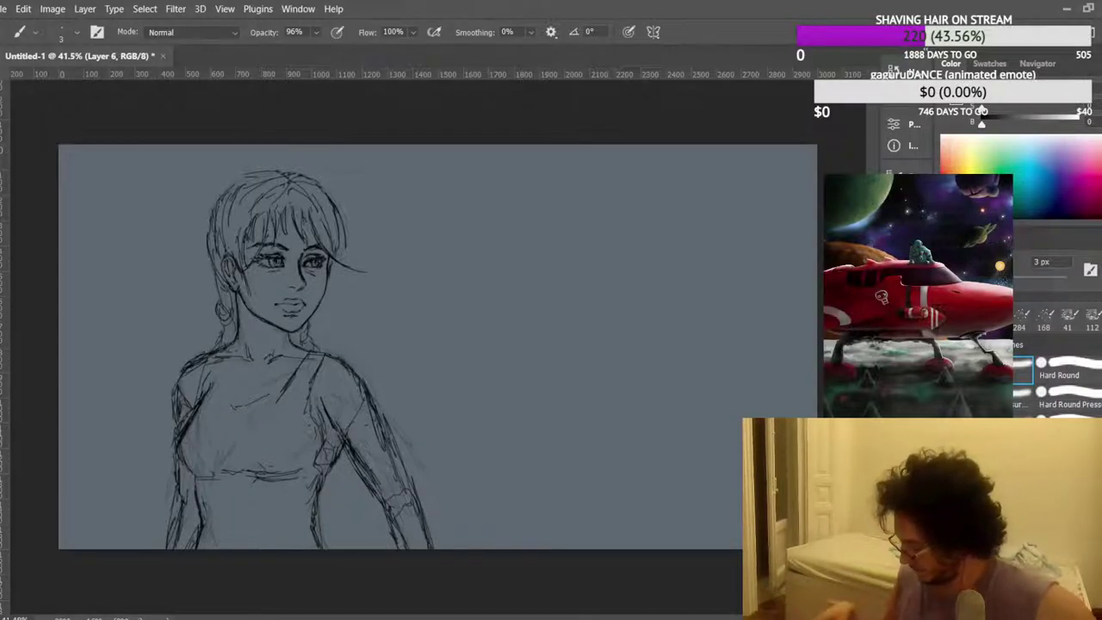
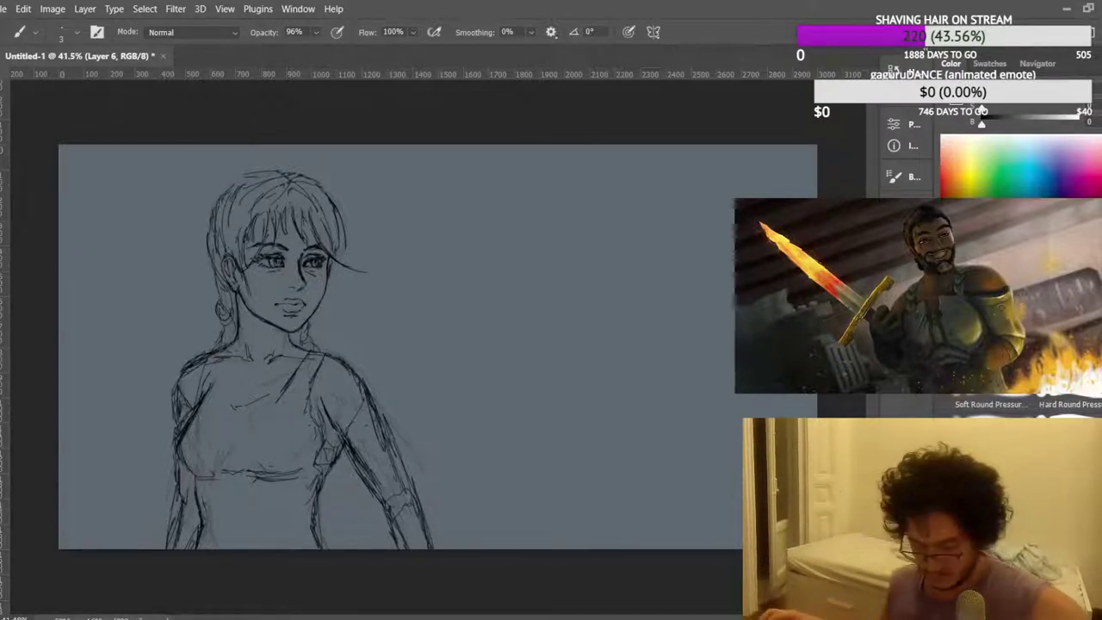
Sketch clothing bands sweeping from the chest up over the near shoulder on the new layer.
scroll(320, 404, up, 4)
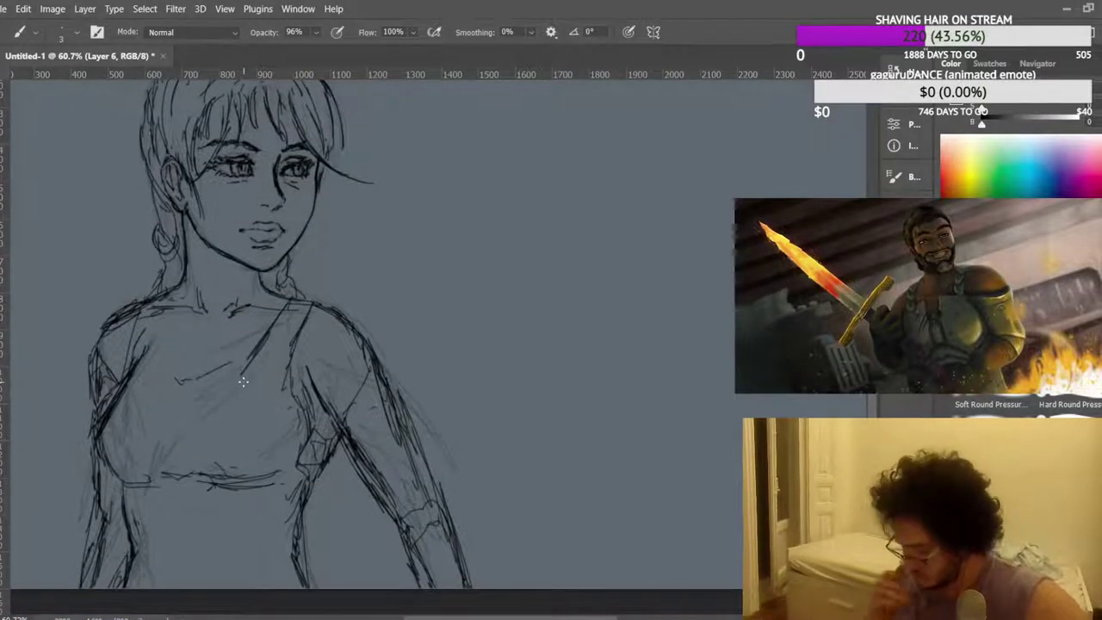
mouse_move(226, 382)
mouse_down()
mouse_move(250, 360)
mouse_move(291, 363)
mouse_move(388, 323)
mouse_up()
mouse_move(386, 327)
mouse_down()
mouse_move(308, 371)
mouse_move(388, 326)
mouse_up()
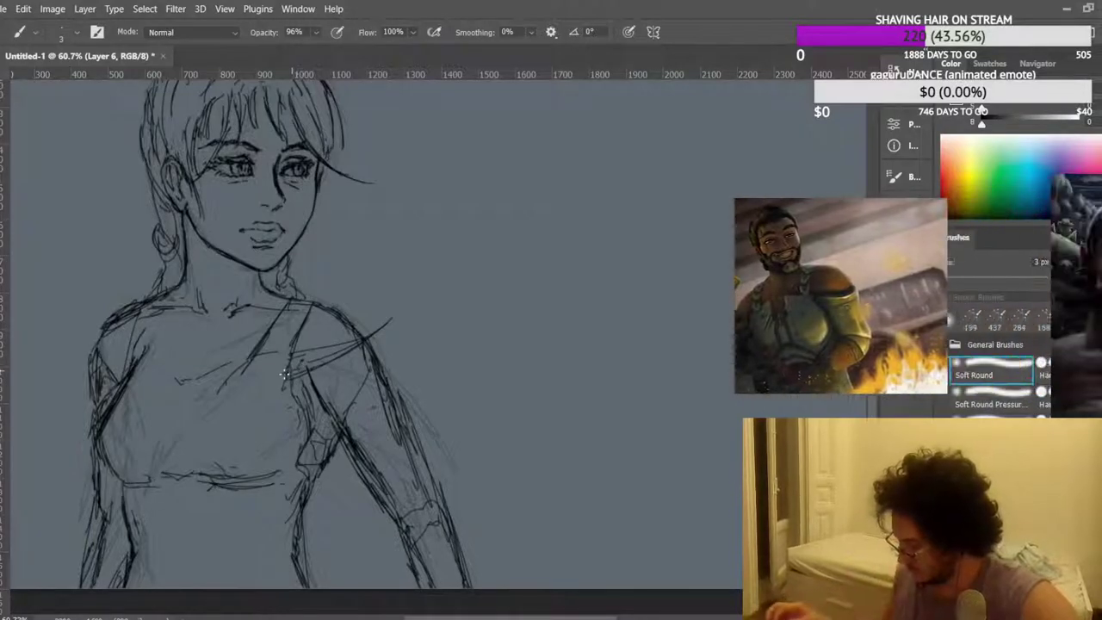
Sketch the top's cup outline, centre seam and far neckline, with a pointed panel hanging below the bust.
drag(247, 402, 215, 472)
drag(287, 409, 299, 449)
mouse_move(302, 465)
mouse_down()
mouse_move(244, 485)
mouse_move(231, 515)
mouse_move(239, 544)
mouse_move(305, 486)
mouse_move(229, 515)
mouse_up()
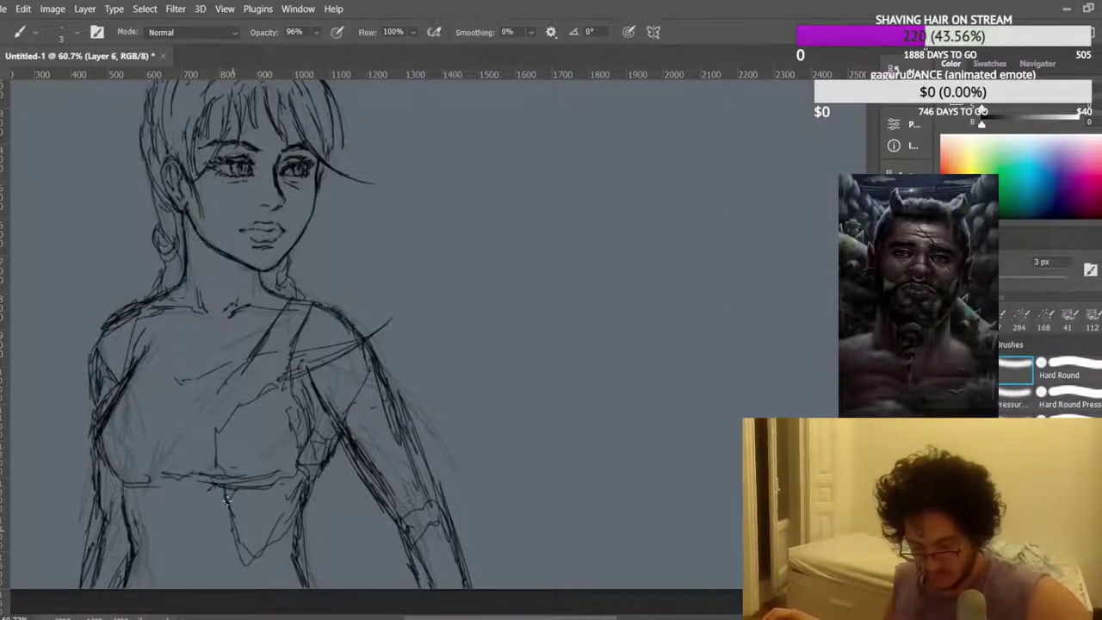
mouse_move(216, 448)
mouse_down()
mouse_move(189, 400)
mouse_move(194, 377)
mouse_move(196, 411)
mouse_move(110, 388)
mouse_move(197, 381)
mouse_up()
mouse_move(129, 389)
mouse_down()
mouse_move(209, 381)
mouse_move(158, 403)
mouse_up()
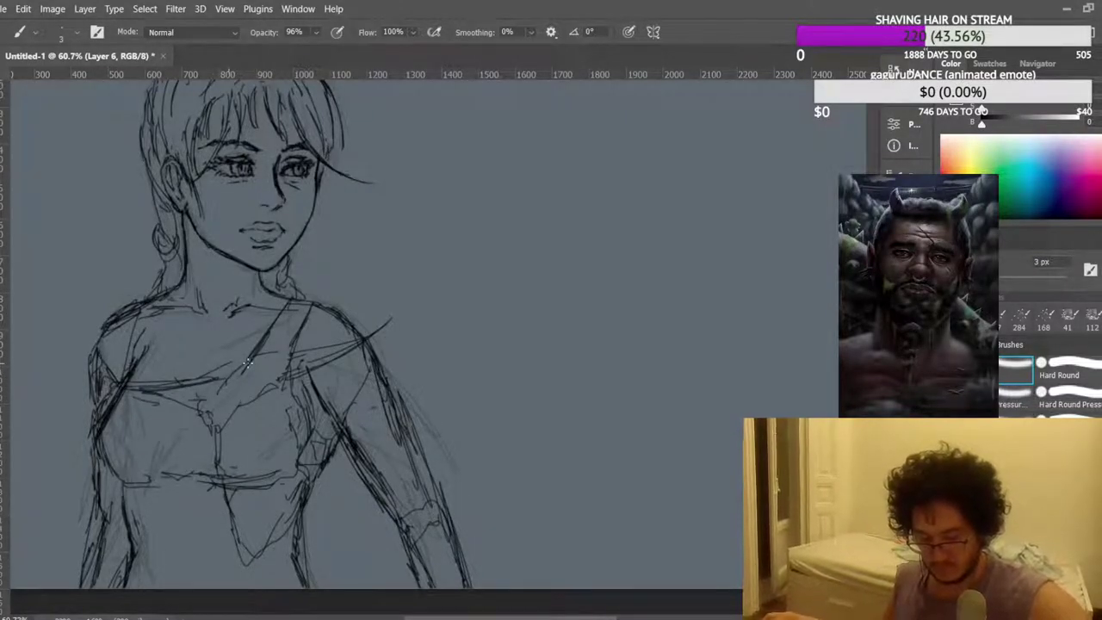
Sketch a diagonal clothing edge across the far side of the abdomen and a small navel below it.
scroll(247, 365, down, 1)
scroll(234, 476, down, 1)
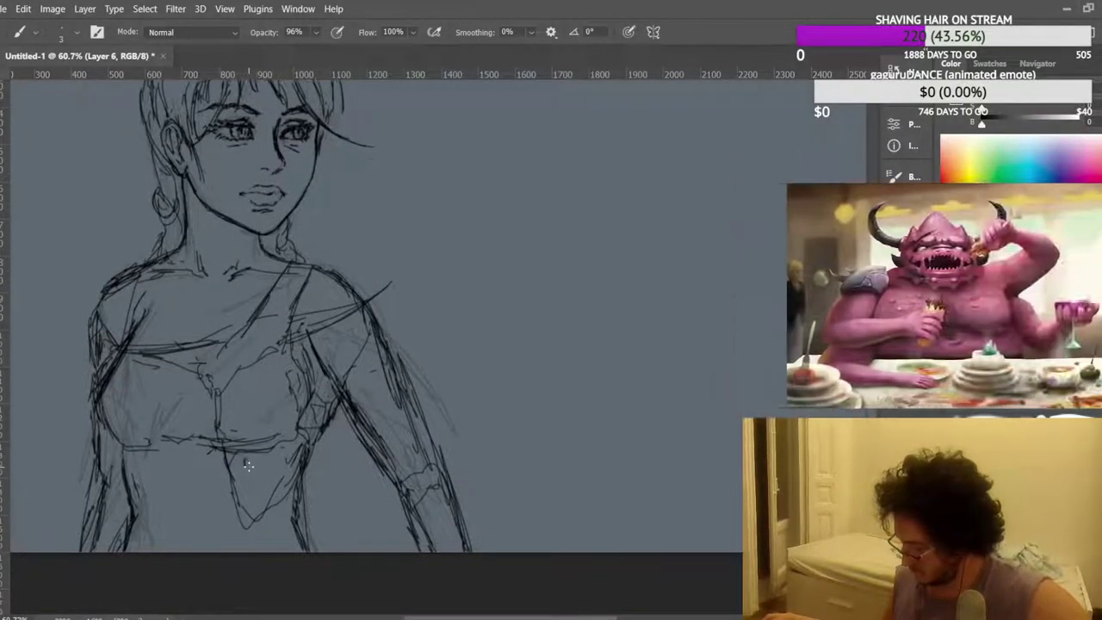
drag(149, 504, 222, 472)
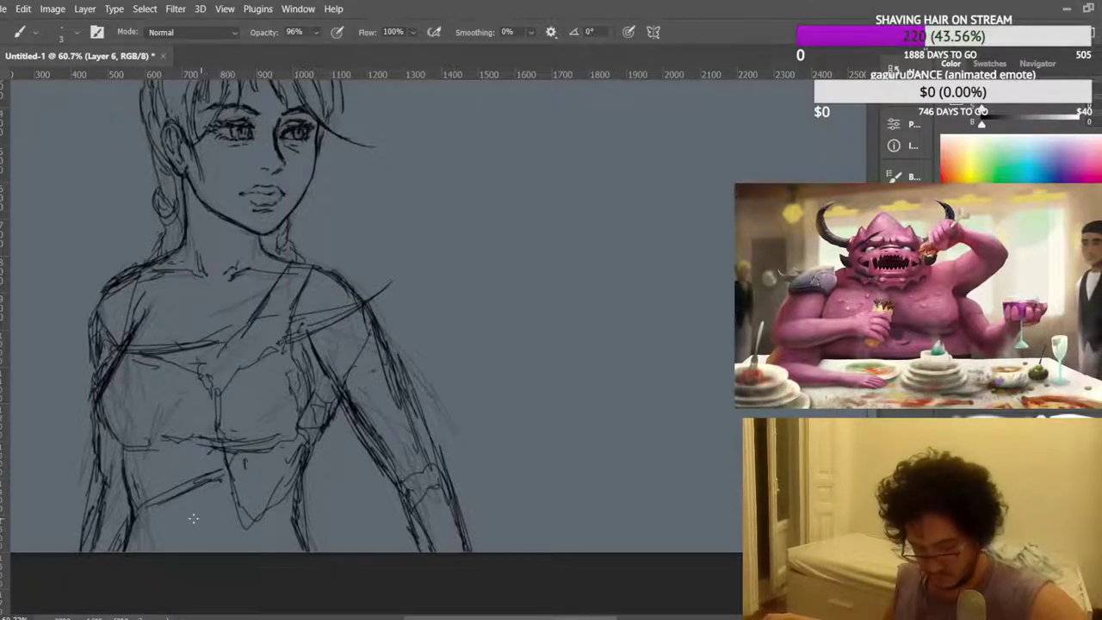
drag(190, 541, 209, 540)
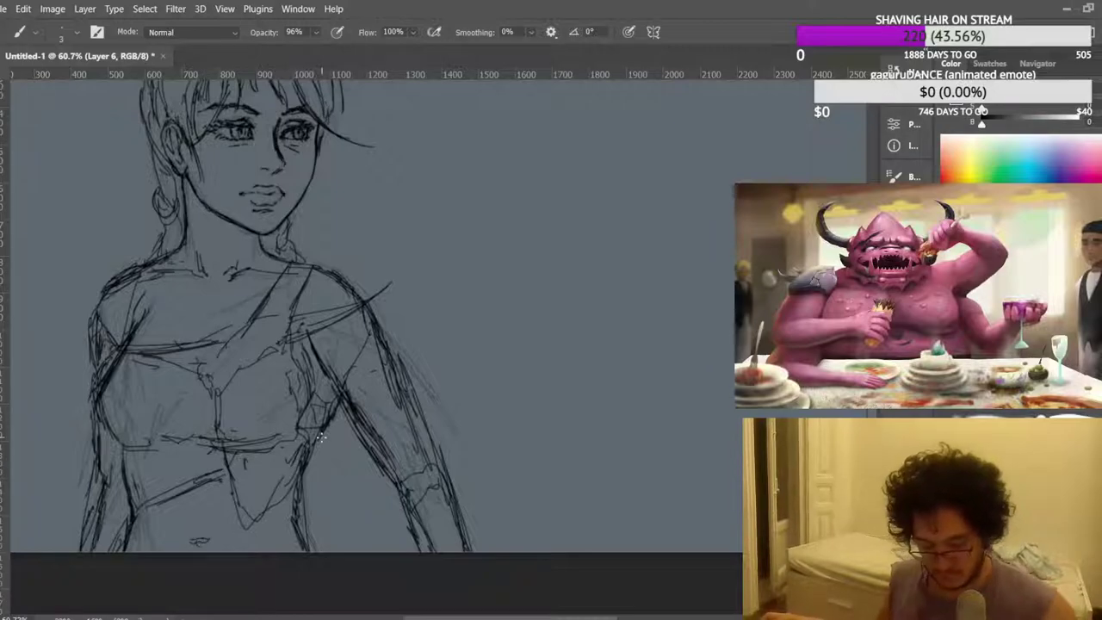
Flip the drawing horizontally, strengthen the near arm's contours and sketch a lower diagonal band across the waist.
scroll(319, 437, down, 5)
key(ctrl+shift+h)
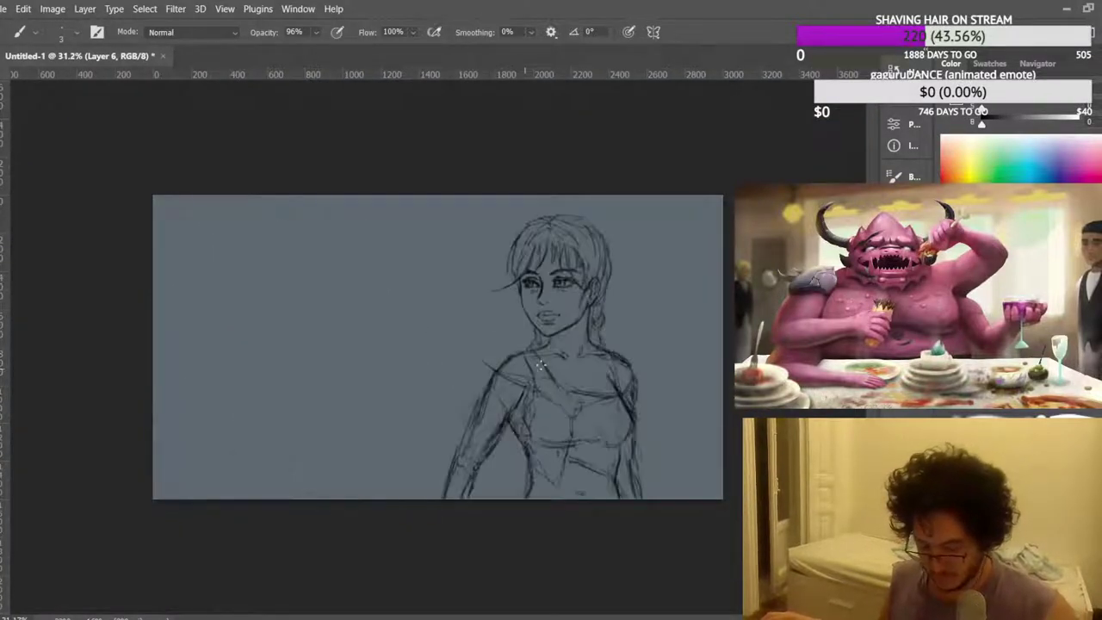
scroll(491, 308, up, 3)
drag(484, 452, 469, 512)
mouse_move(534, 449)
mouse_down()
mouse_move(483, 553)
mouse_move(515, 464)
mouse_move(463, 509)
mouse_move(449, 555)
mouse_up()
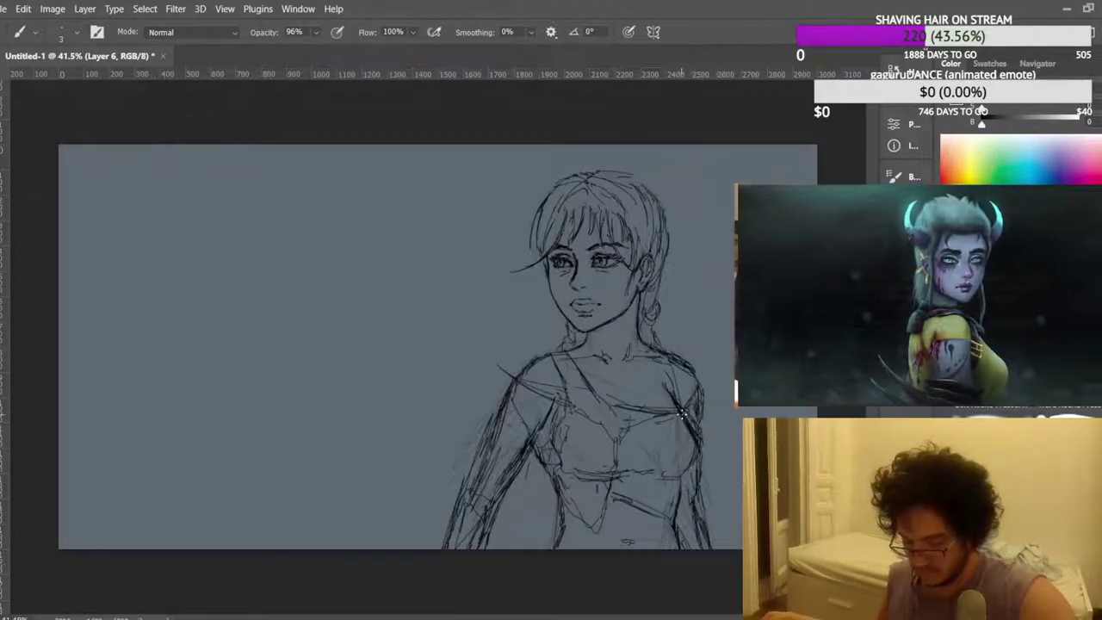
drag(512, 401, 494, 454)
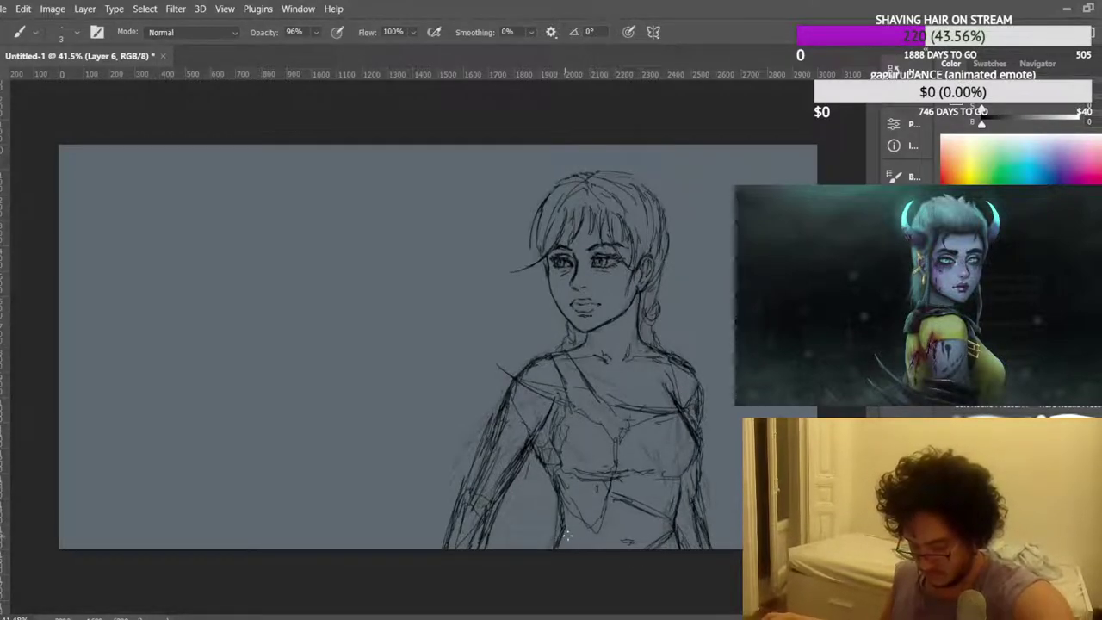
drag(563, 526, 616, 546)
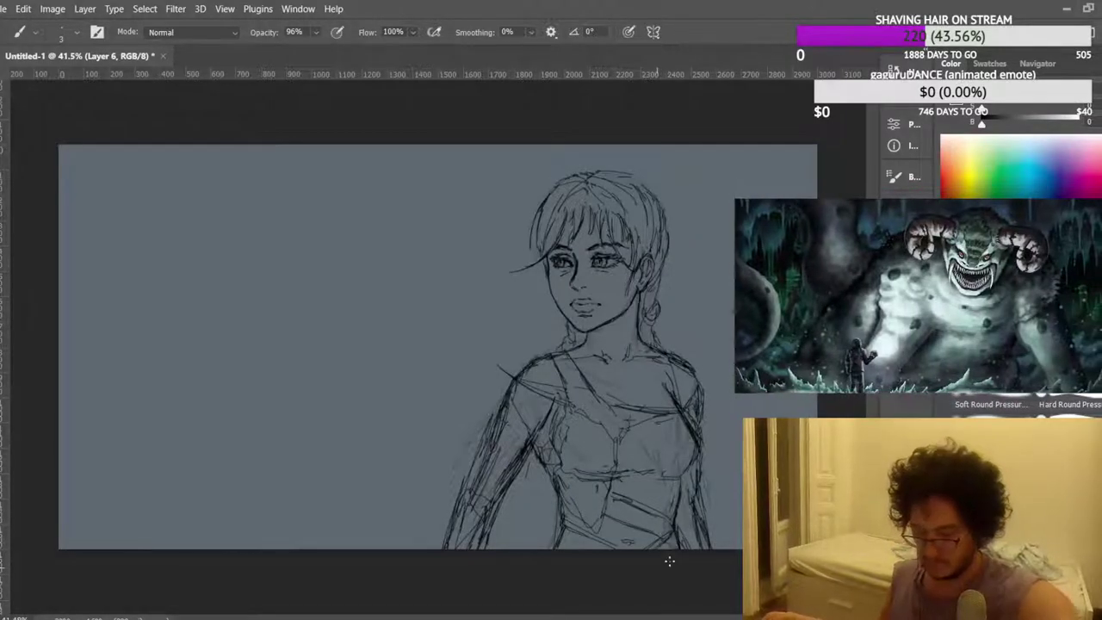
scroll(572, 389, up, 1)
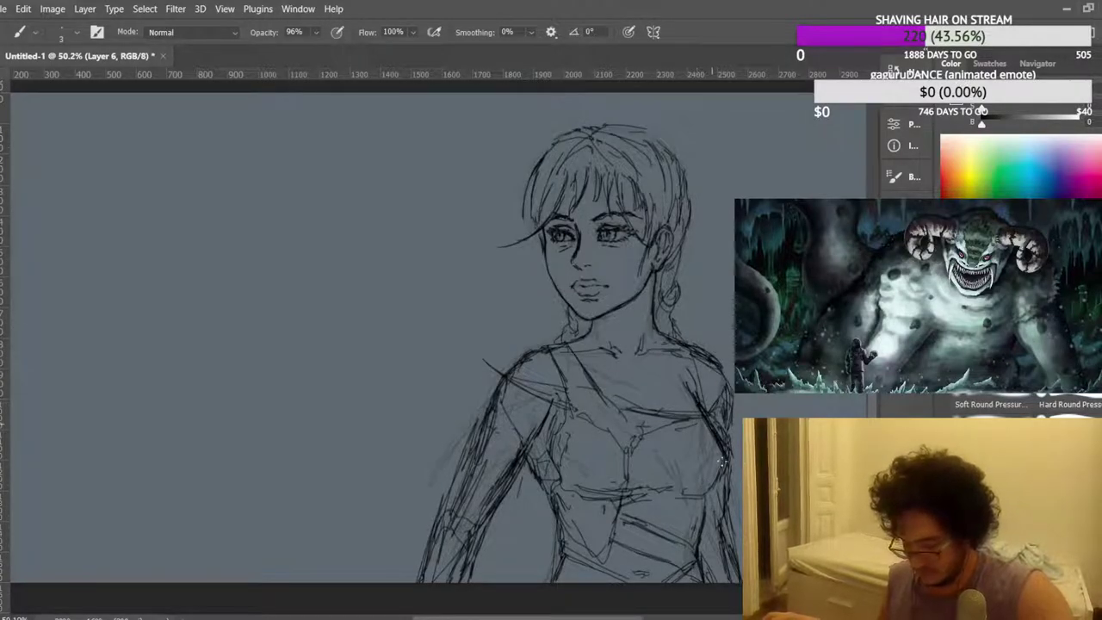
scroll(697, 380, up, 1)
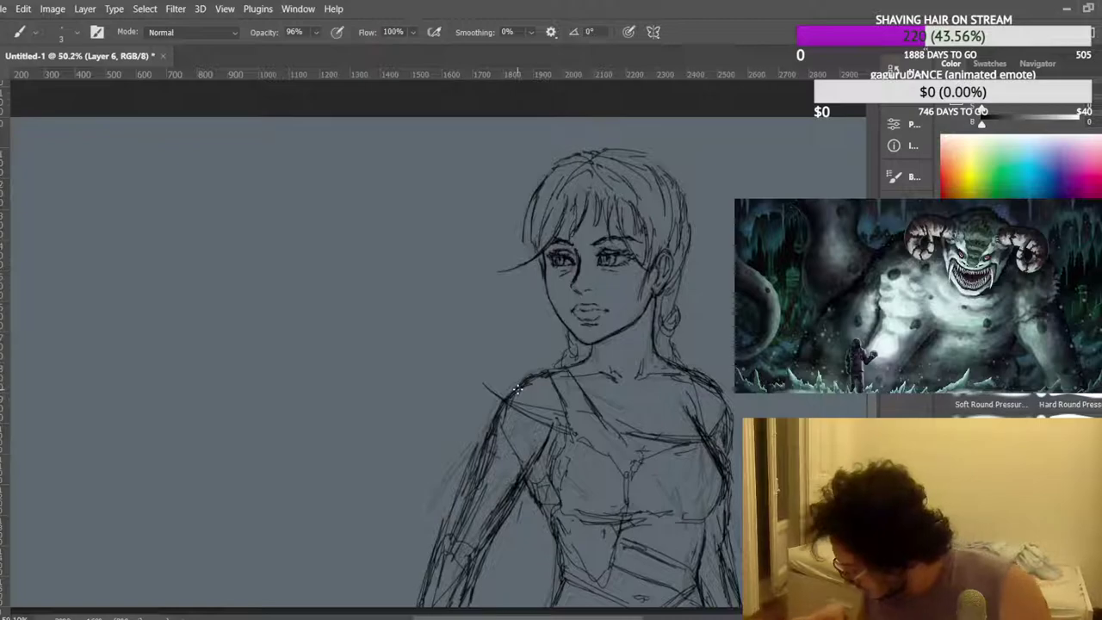
scroll(517, 389, up, 6)
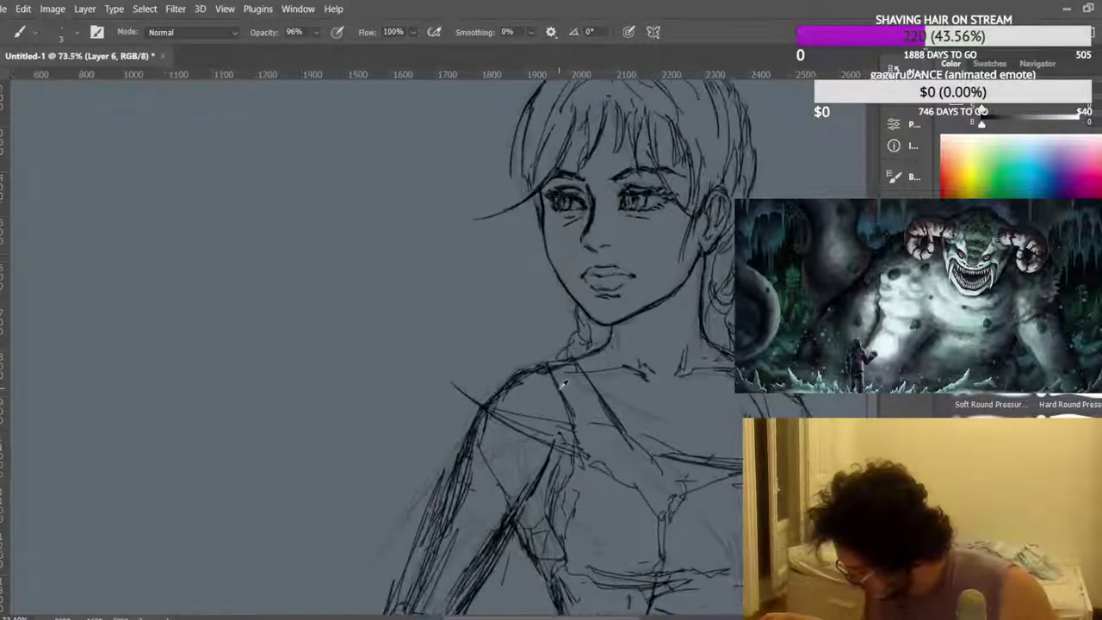
Add small studs along the diagonal shoulder strap and reinforce the band lines sweeping from the near shoulder across the chest.
scroll(632, 353, up, 2)
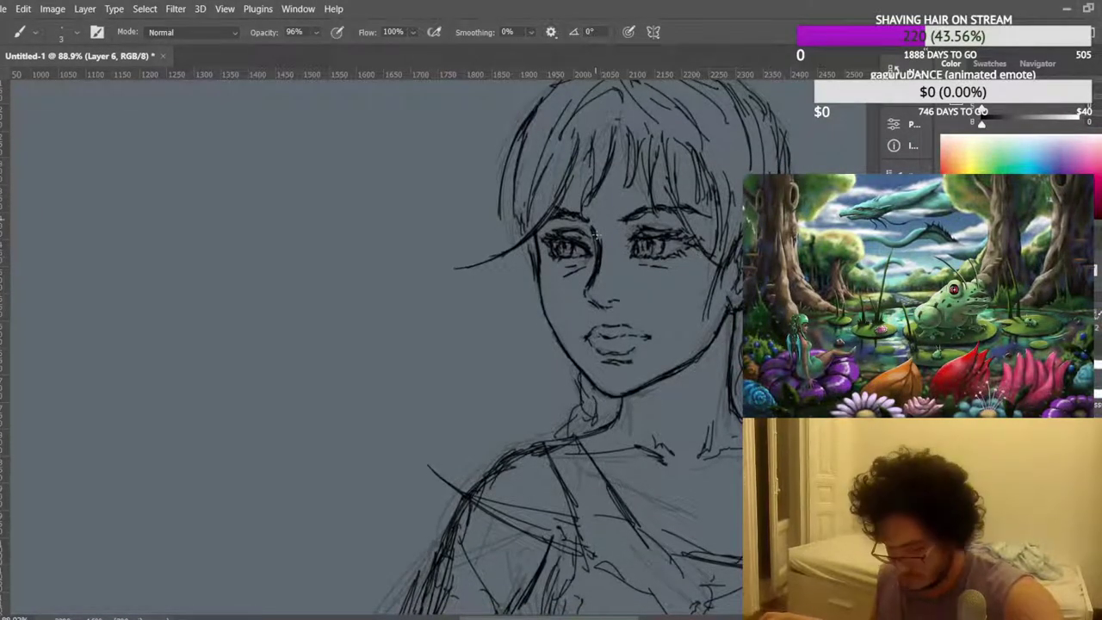
scroll(641, 239, up, 1)
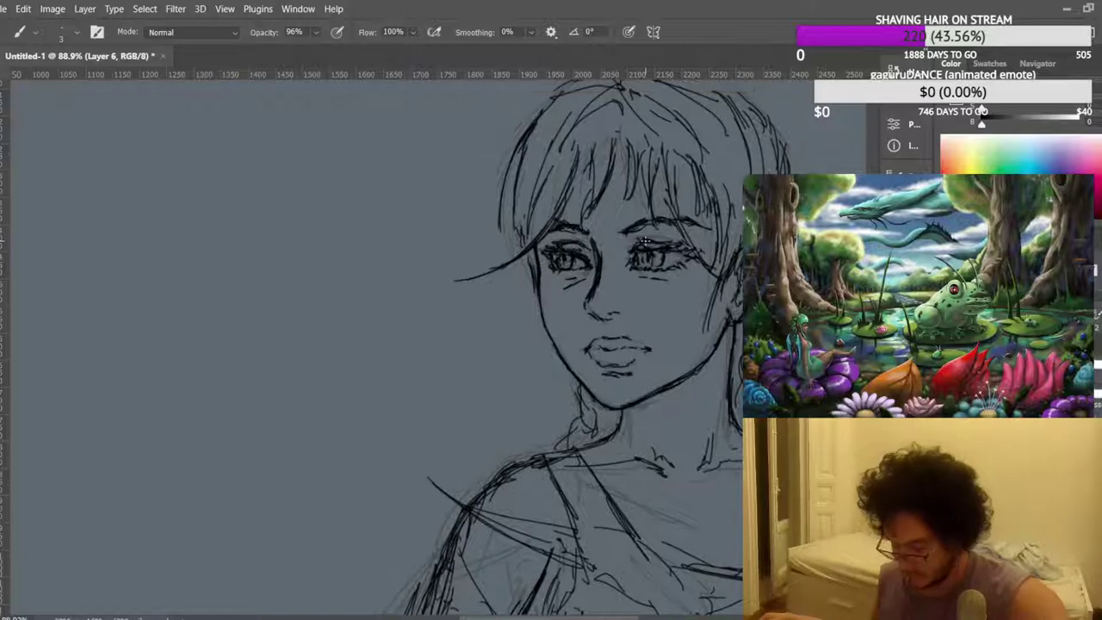
scroll(644, 241, down, 3)
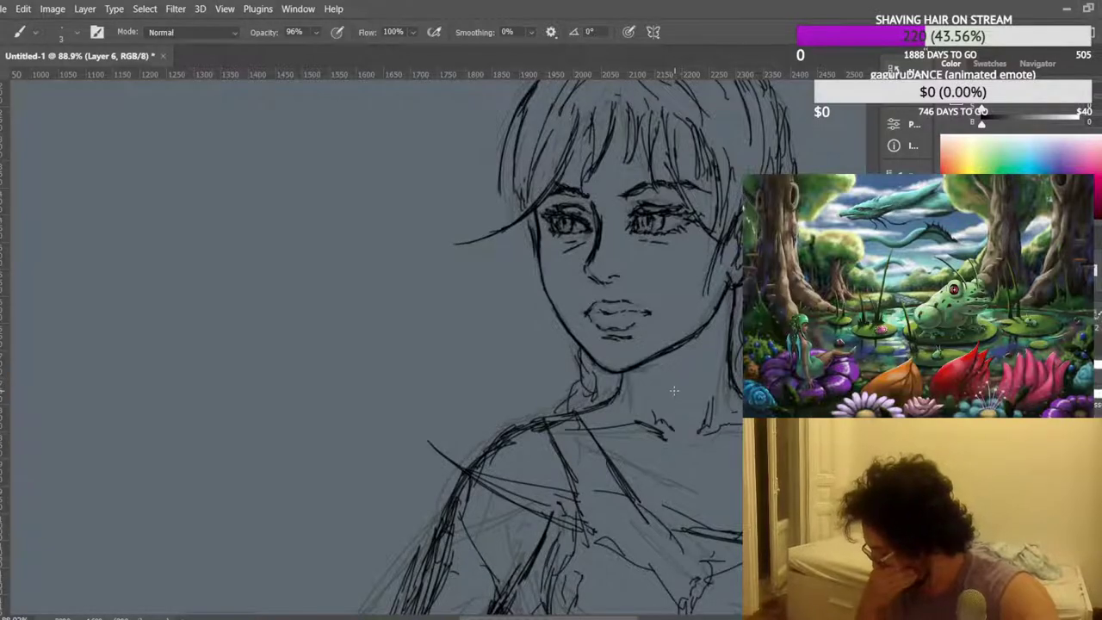
scroll(680, 401, down, 2)
scroll(680, 405, down, 2)
scroll(689, 401, down, 4)
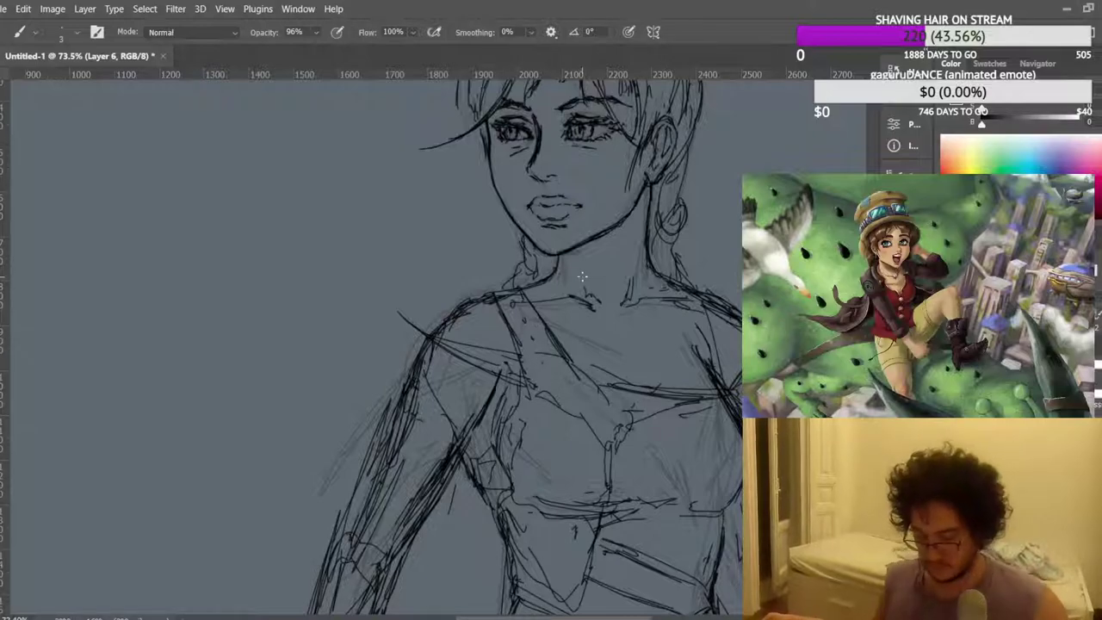
scroll(582, 275, down, 3)
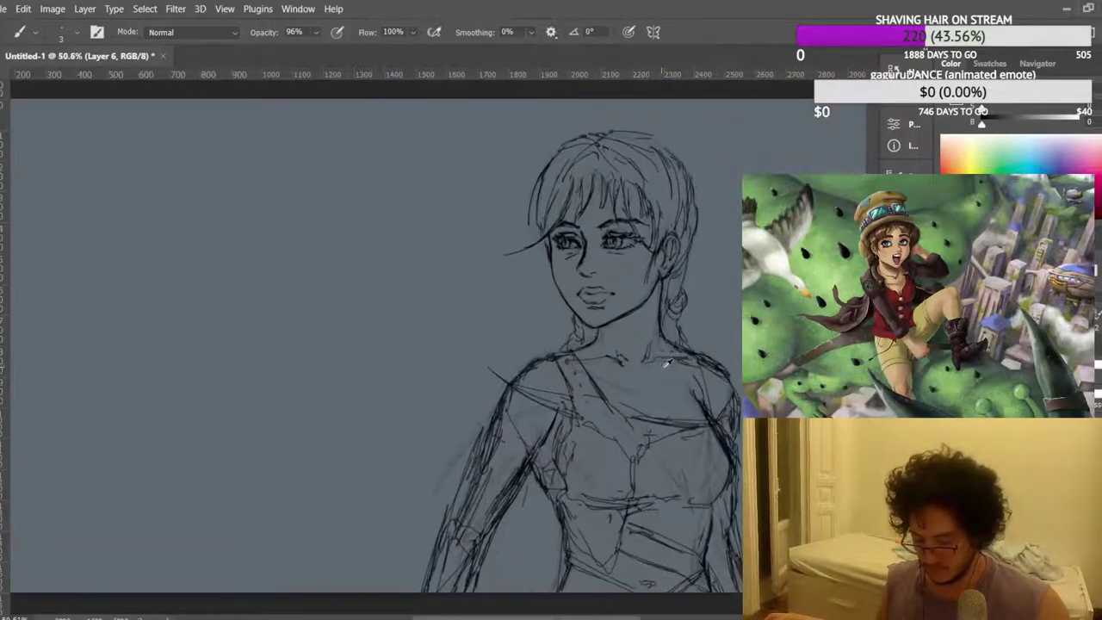
scroll(666, 363, up, 2)
mouse_move(430, 353)
mouse_down()
mouse_move(570, 429)
mouse_move(543, 420)
mouse_move(622, 444)
mouse_up()
drag(542, 394, 661, 425)
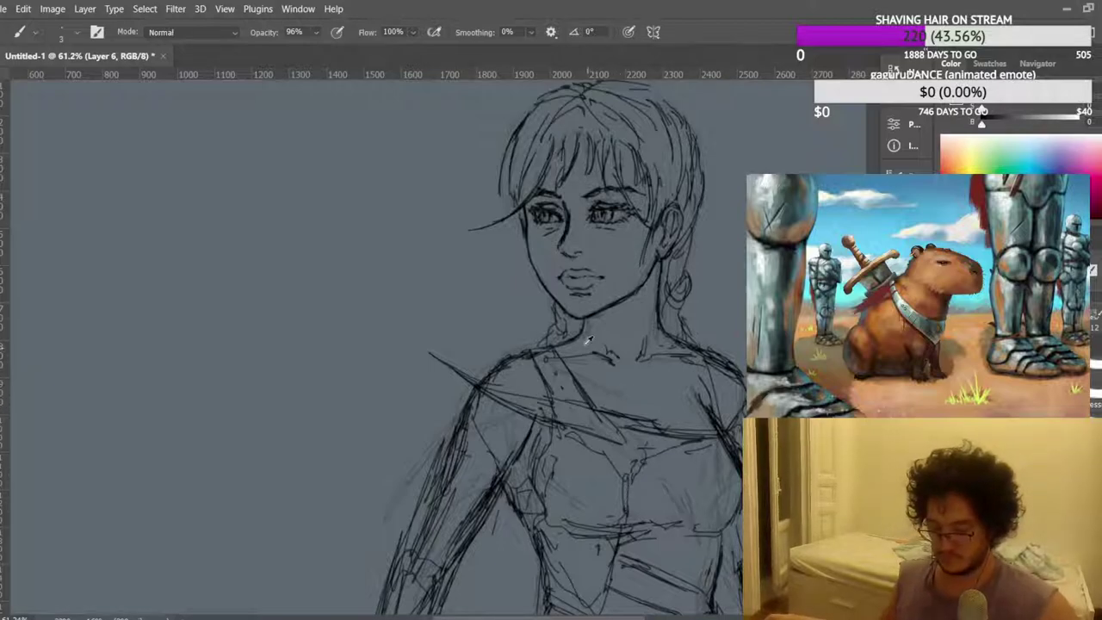
Darken the inner contour of the near forearm with overlapping strokes running down to the canvas edge.
scroll(586, 344, down, 6)
scroll(592, 336, up, 1)
scroll(723, 310, down, 1)
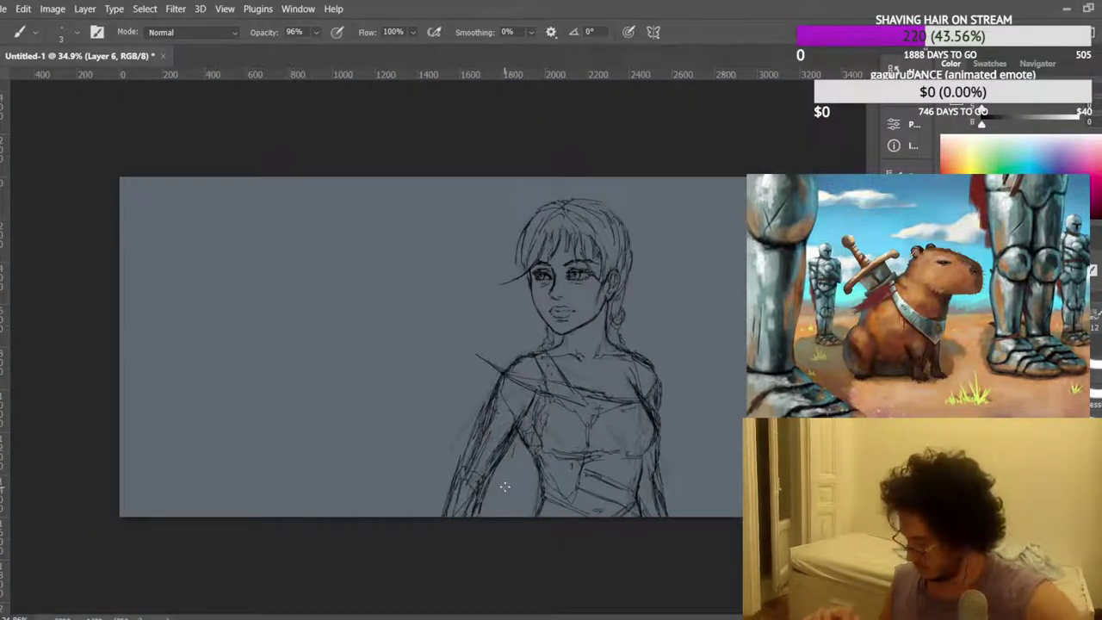
drag(487, 491, 472, 518)
drag(497, 472, 479, 515)
drag(518, 435, 492, 474)
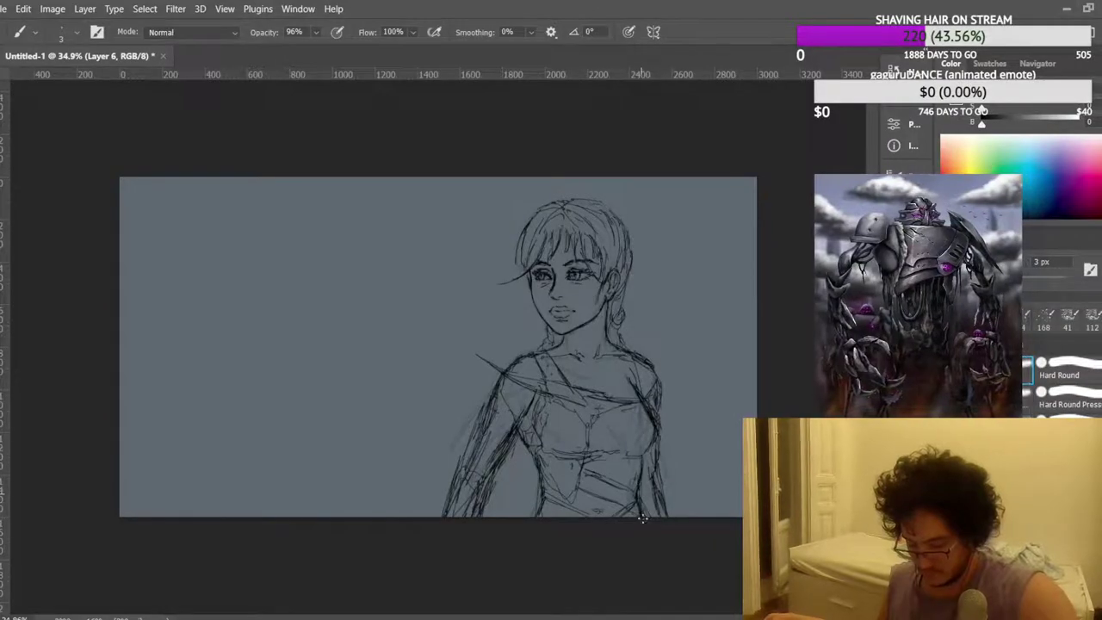
Check the old sketch and clothing layers by toggling their visibility, and combine the portrait's line art on Layer 6.
scroll(606, 247, up, 2)
scroll(606, 247, down, 1)
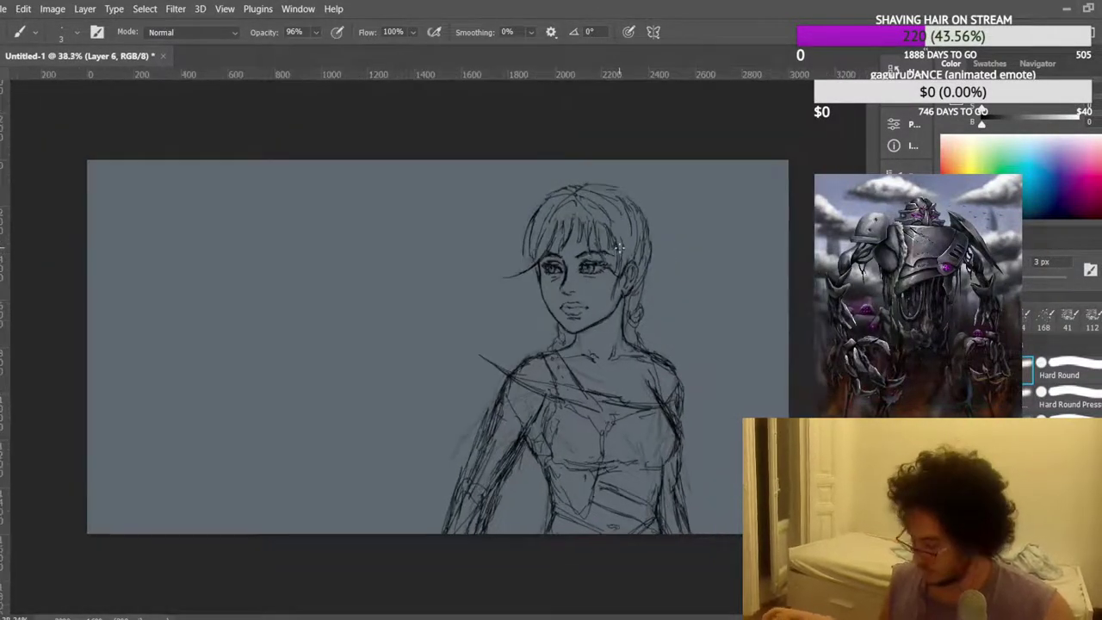
scroll(618, 247, up, 3)
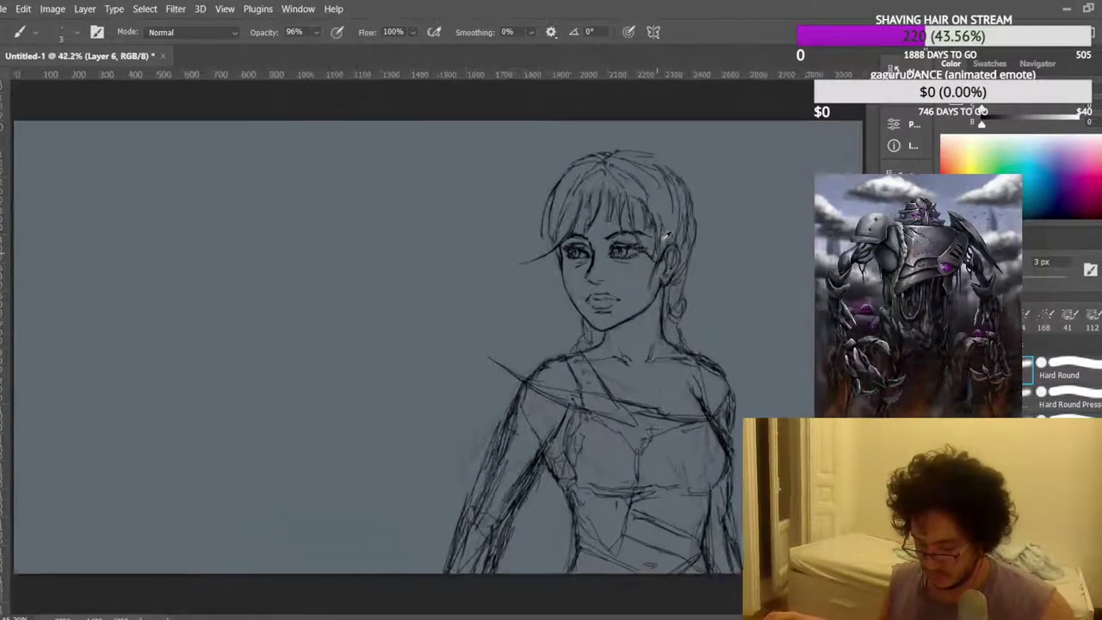
scroll(725, 230, down, 3)
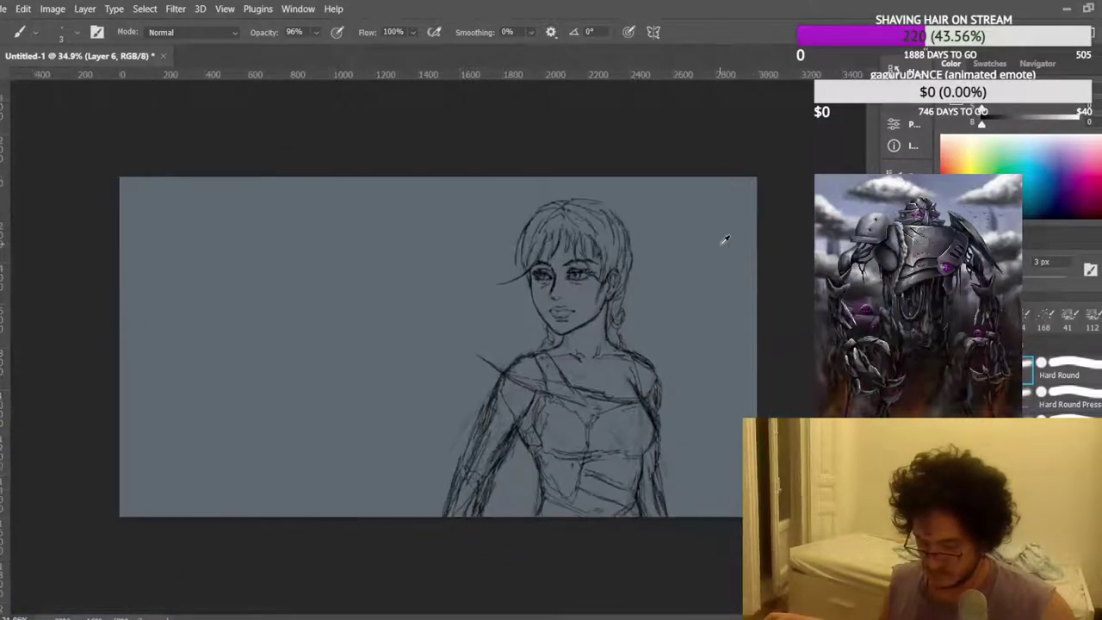
key(ctrl+z)
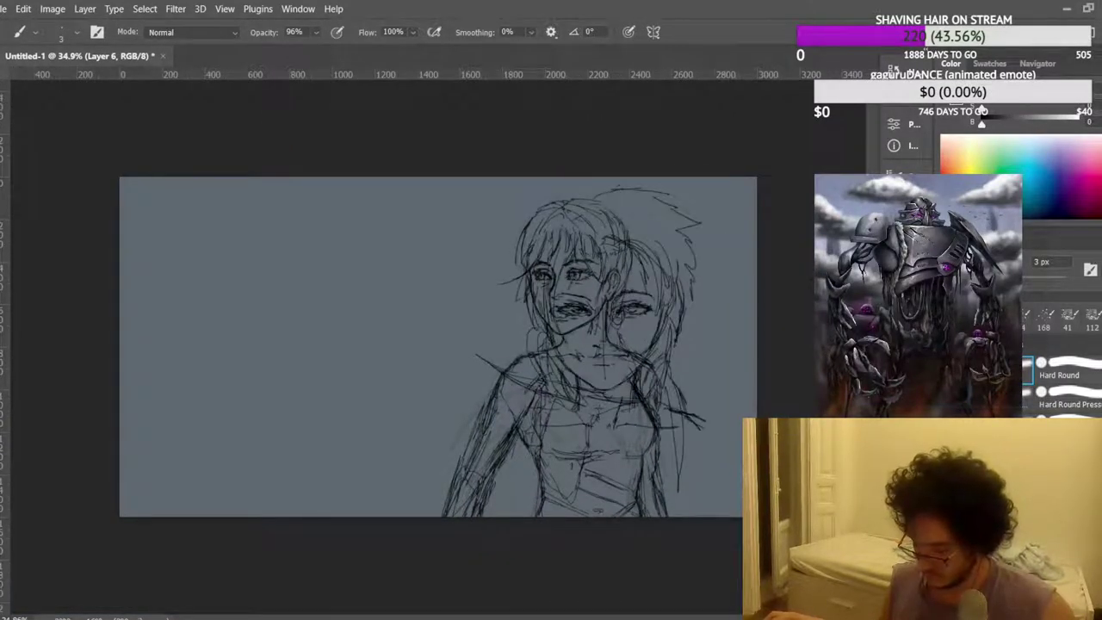
key(ctrl+z)
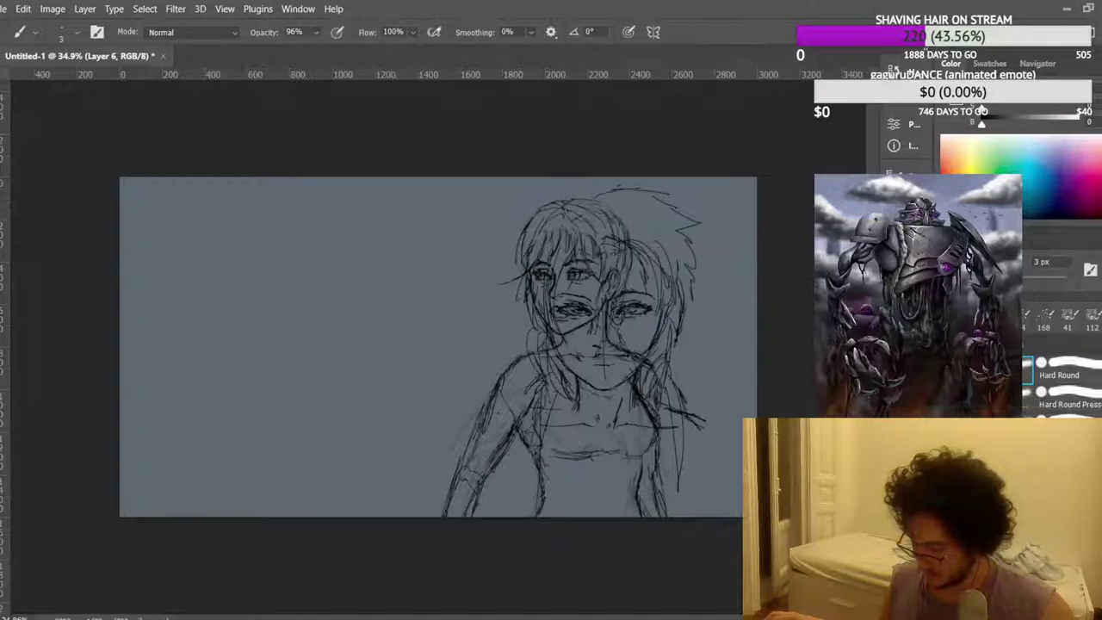
key(ctrl+z)
key(ctrl+z)
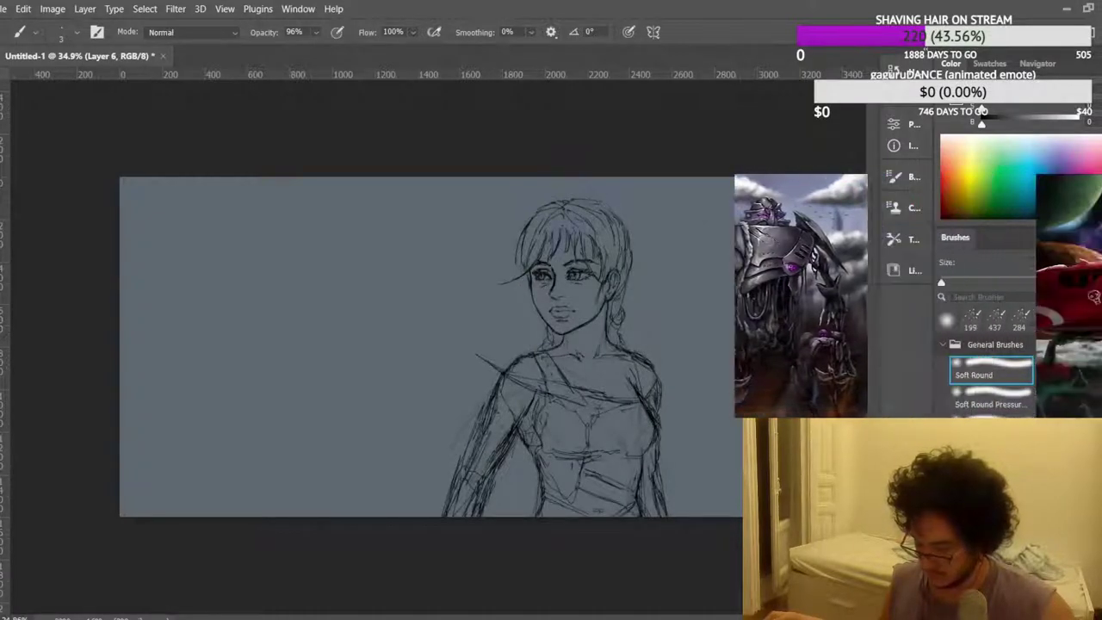
key(ctrl+z)
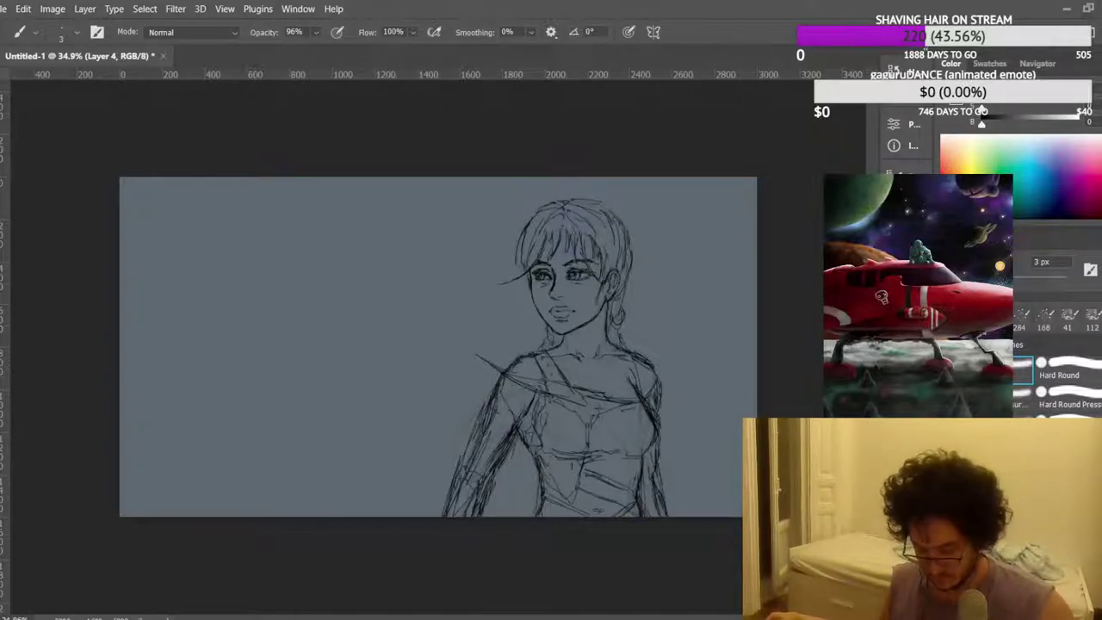
key(ctrl+shift+alt+n)
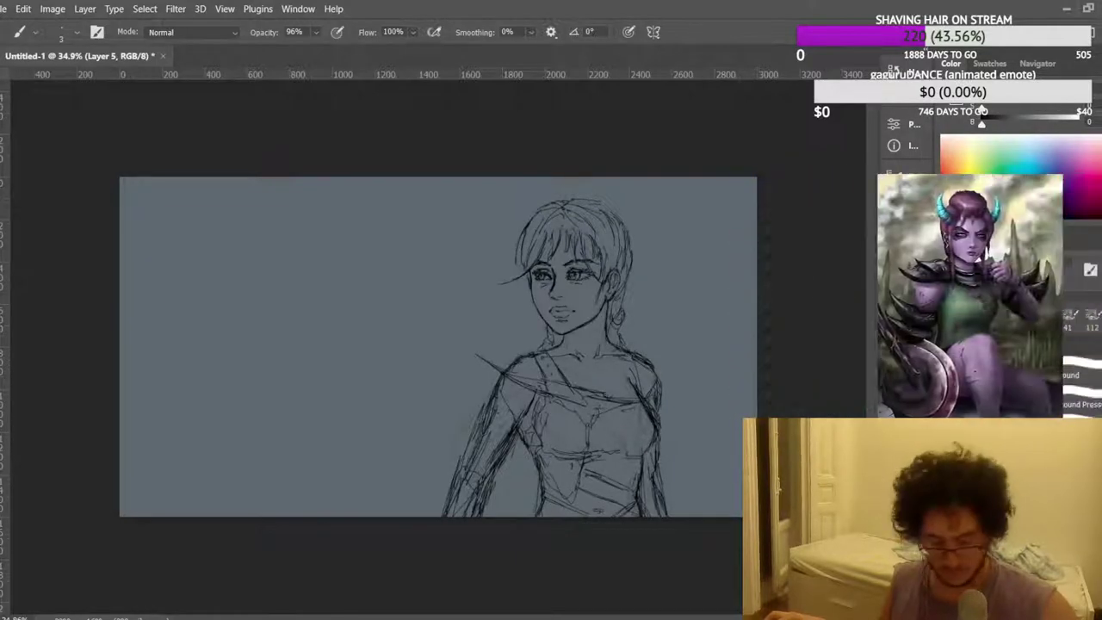
key(ctrl+shift+alt+n)
Lasso the head along the jawline and around the hair, and scale it proportionally to 96.52%.
scroll(674, 439, up, 3)
scroll(633, 205, down, 1)
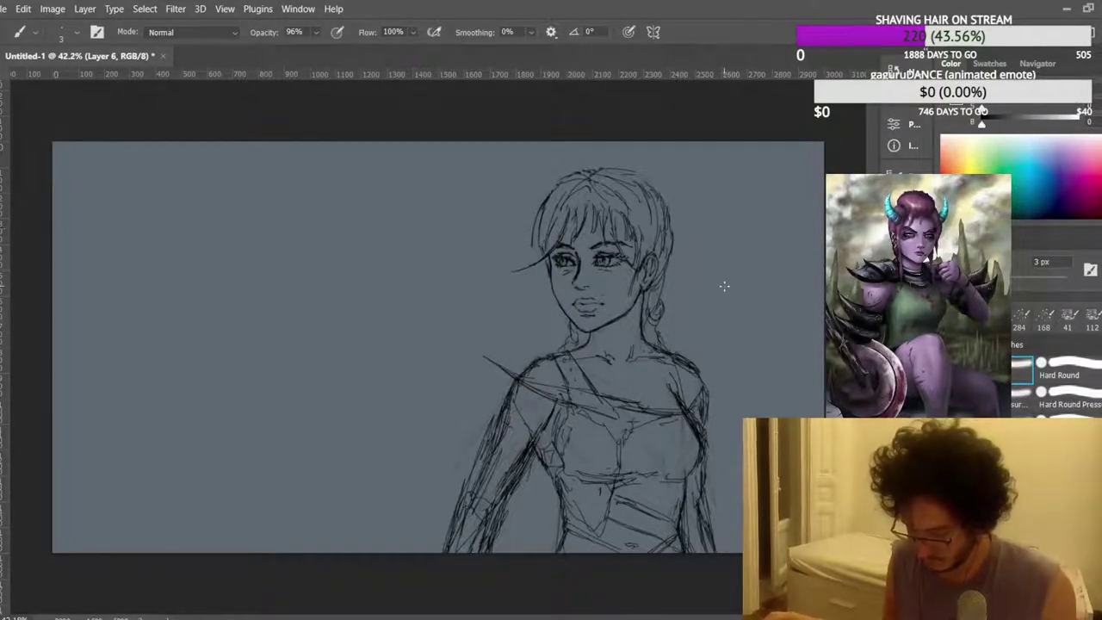
scroll(705, 267, down, 1)
scroll(719, 220, up, 2)
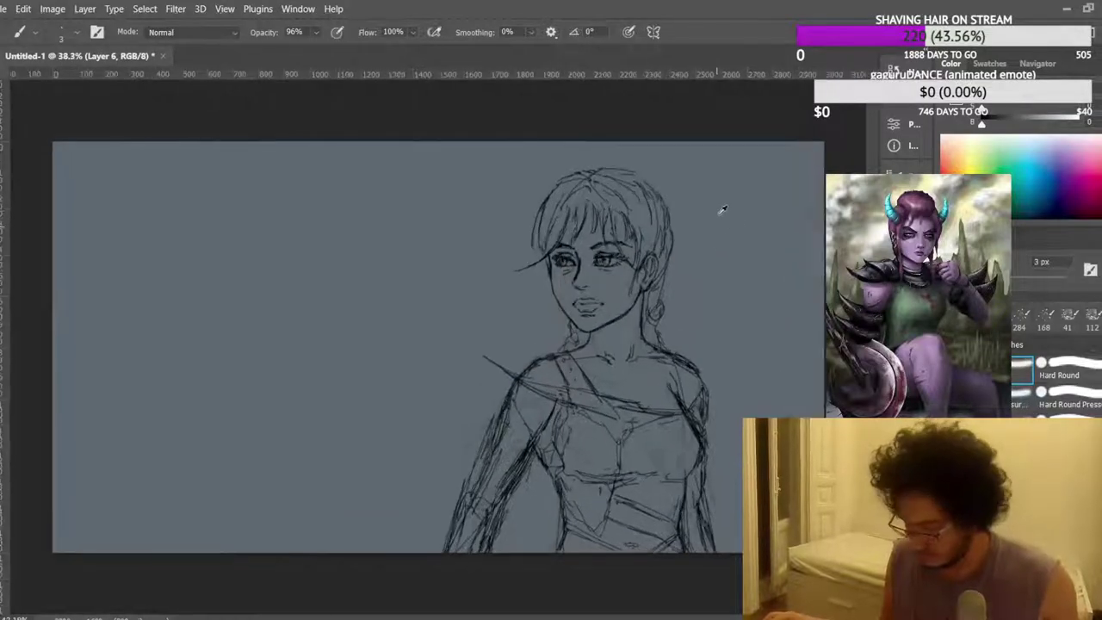
key(l)
mouse_move(560, 318)
mouse_down()
mouse_move(599, 340)
mouse_move(640, 328)
mouse_move(689, 285)
mouse_move(733, 193)
mouse_move(668, 147)
mouse_move(587, 132)
mouse_move(474, 246)
mouse_up()
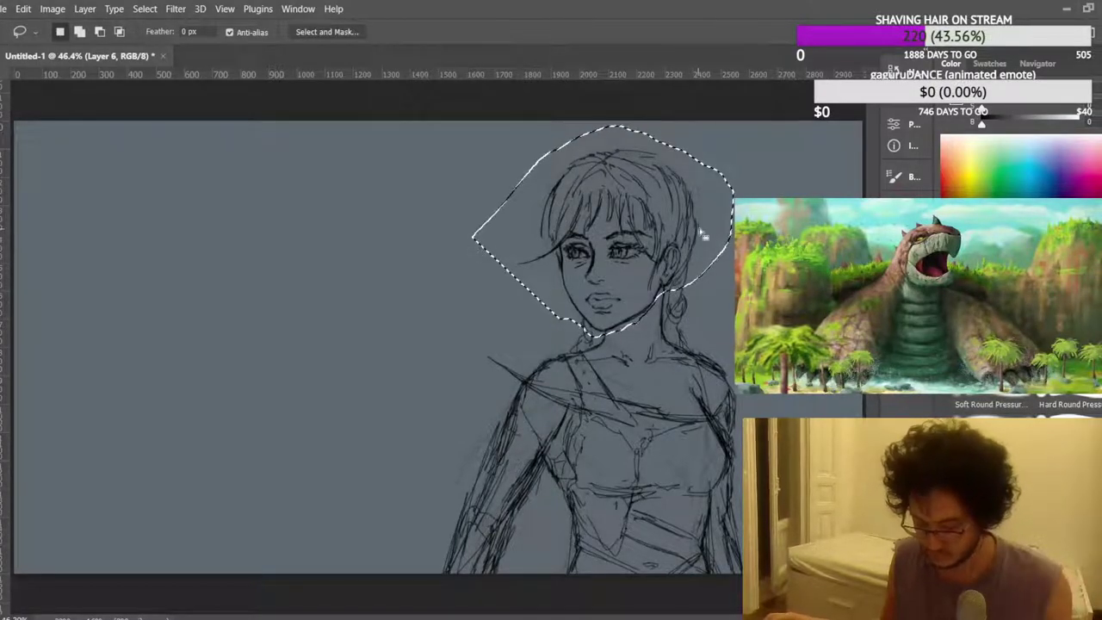
scroll(696, 234, up, 3)
key(ctrl+t)
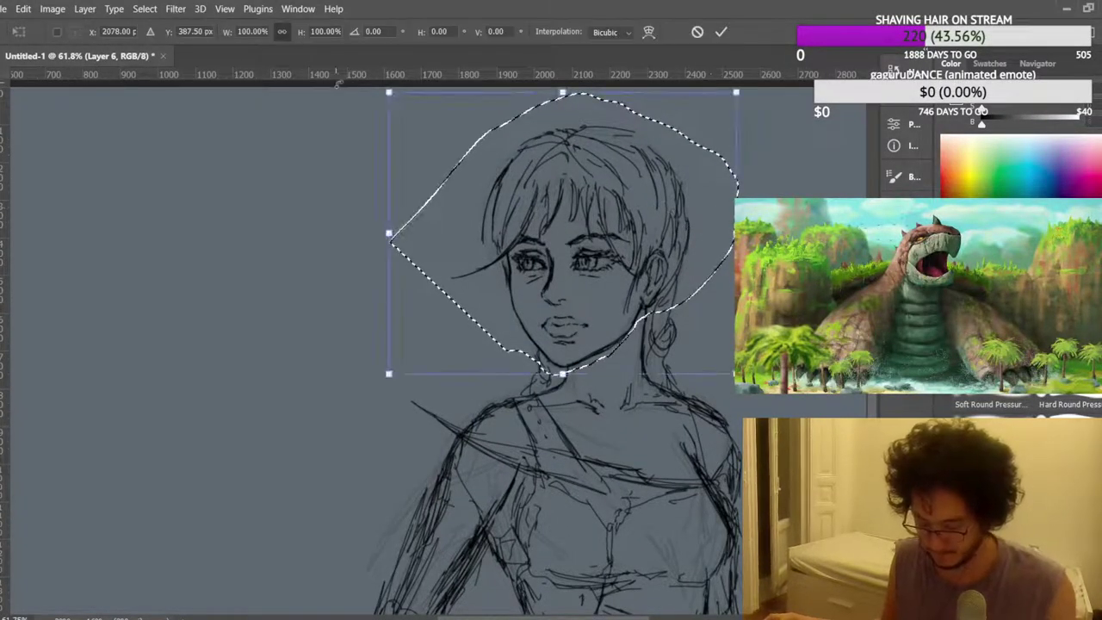
mouse_move(397, 96)
mouse_down()
mouse_move(417, 112)
mouse_move(395, 95)
mouse_up()
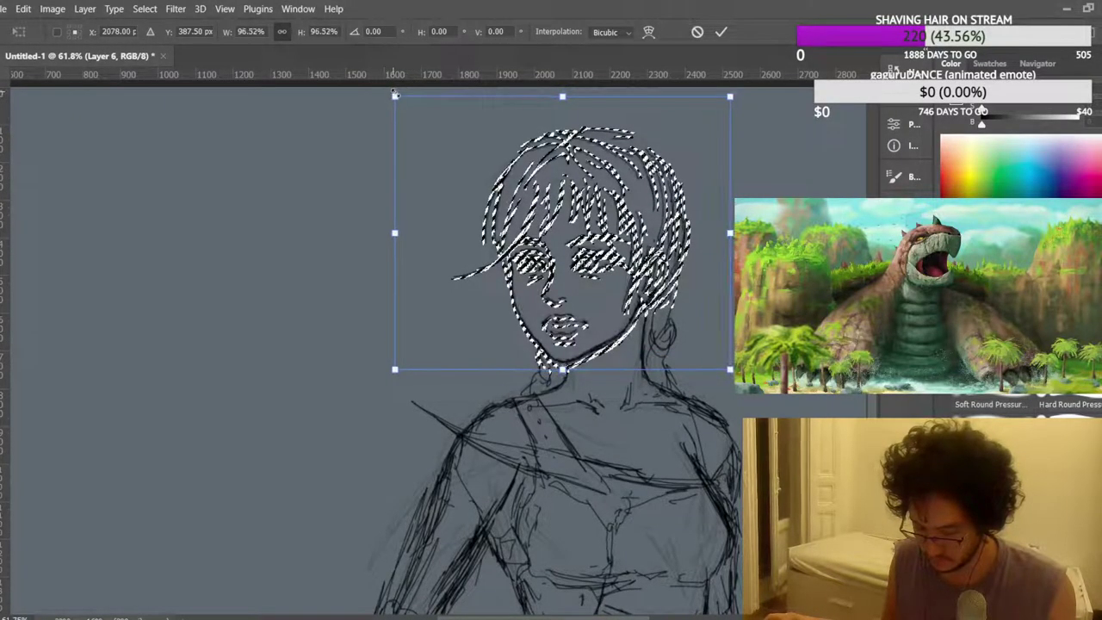
Move the scaled head about 10 px down and 5 px right toward the neck, apply the transform and deselect.
scroll(524, 295, up, 5)
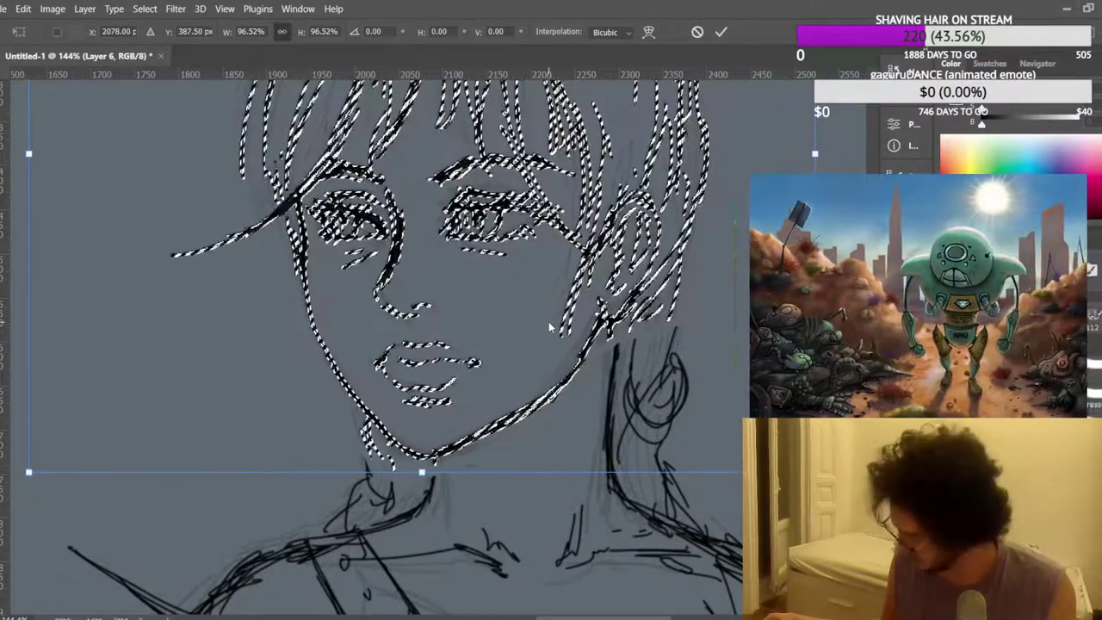
drag(558, 329, 563, 338)
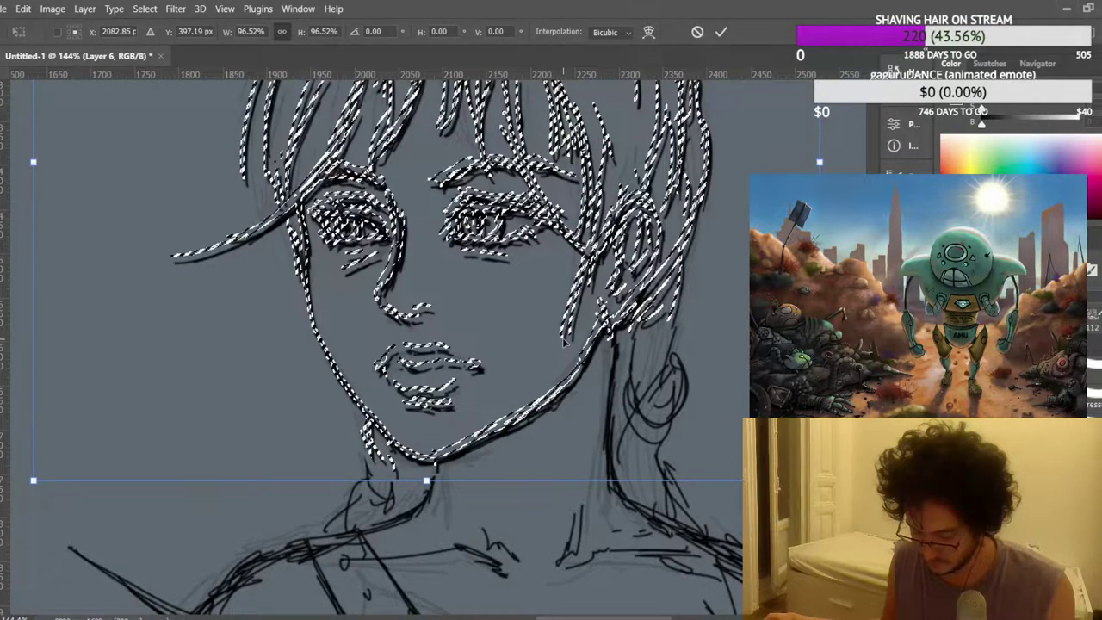
key(Return)
key(ctrl+d)
Flip the drawing horizontally and examine the head's proportions against the neck and shoulders.
scroll(347, 337, down, 10)
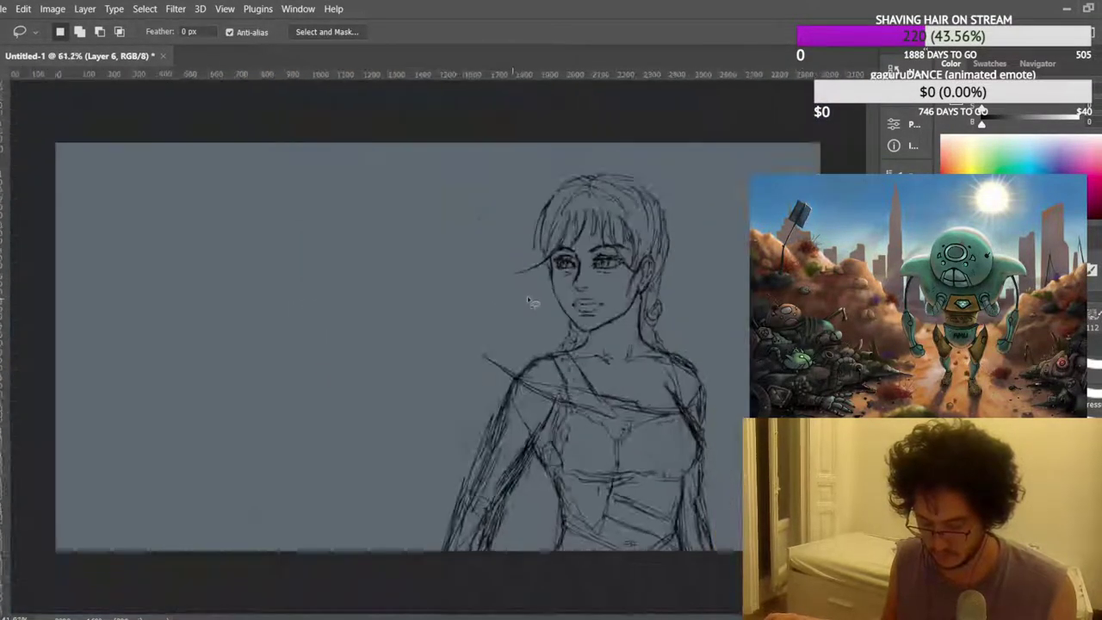
scroll(590, 231, up, 1)
key(ctrl+shift+h)
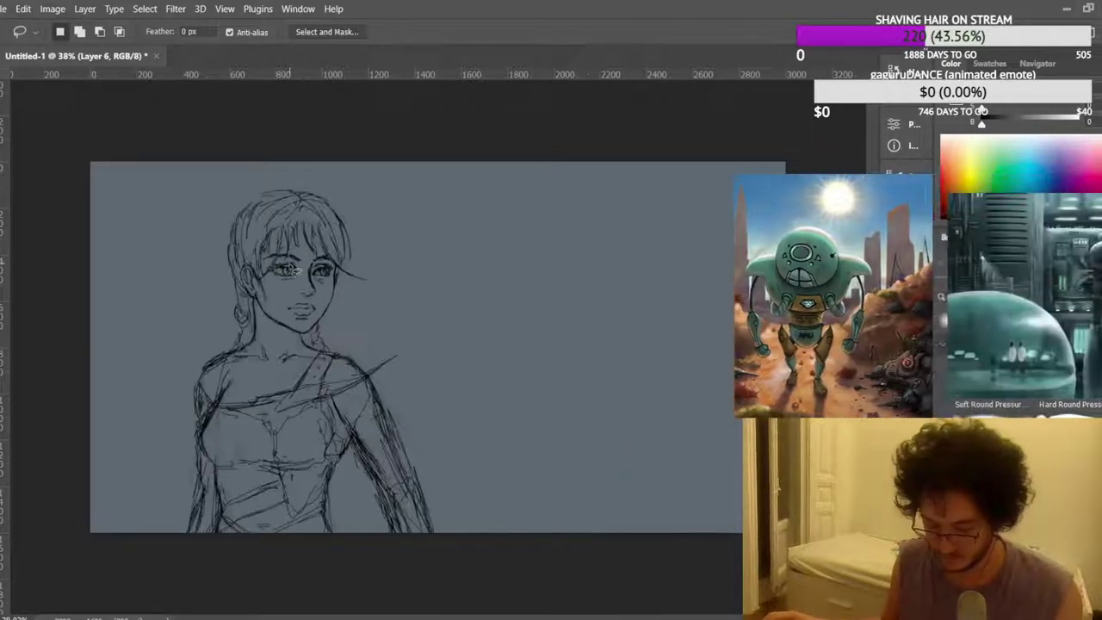
scroll(91, 231, up, 2)
scroll(96, 203, up, 2)
scroll(176, 200, down, 3)
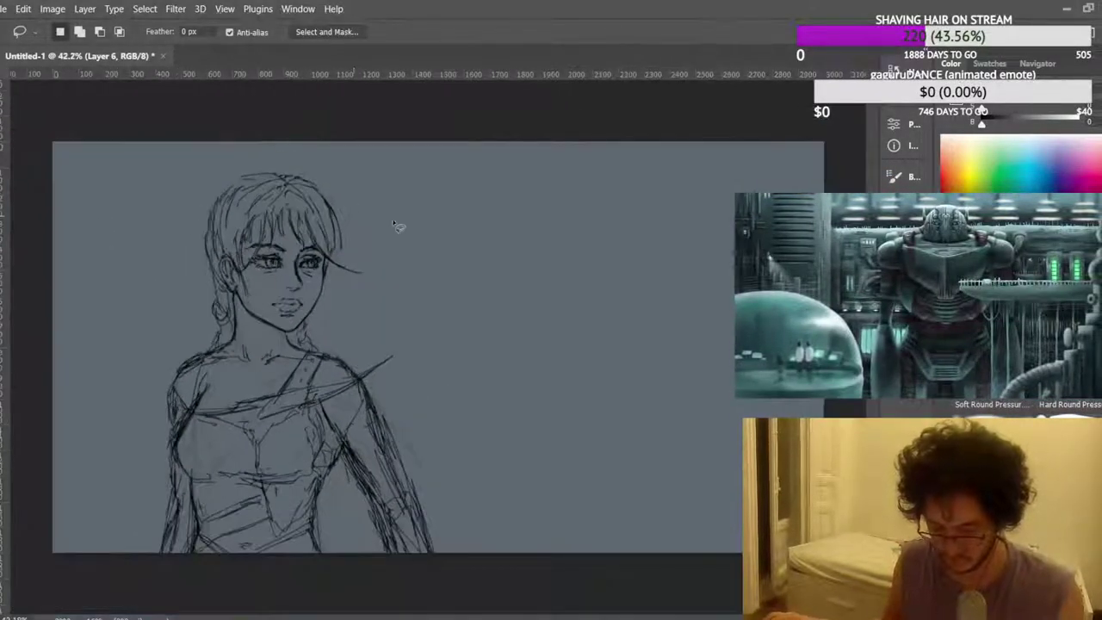
scroll(392, 224, down, 1)
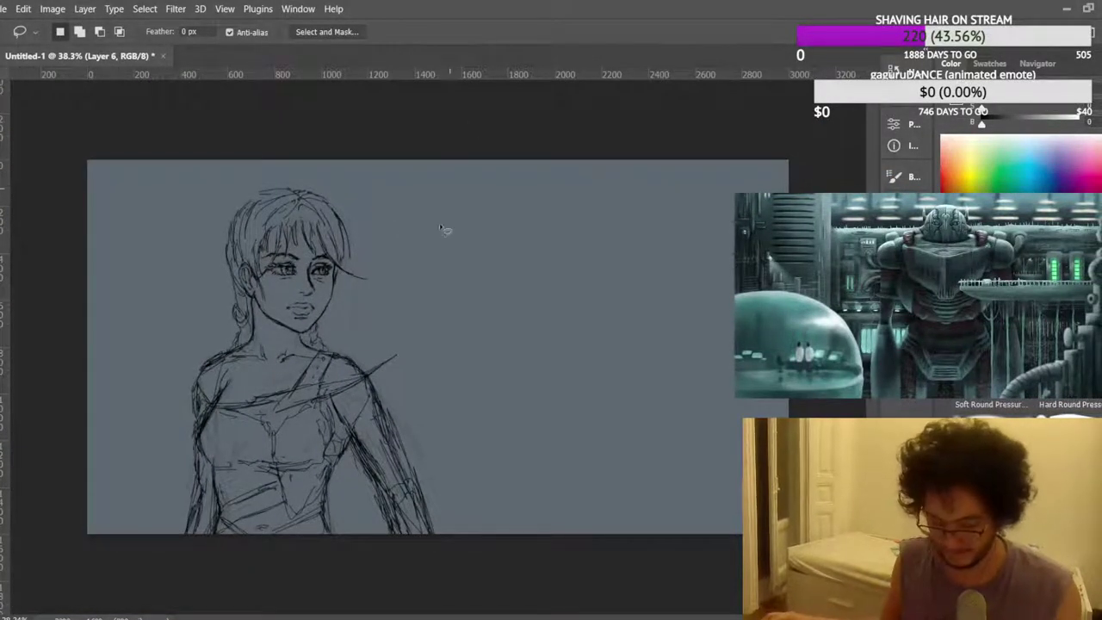
scroll(194, 278, up, 6)
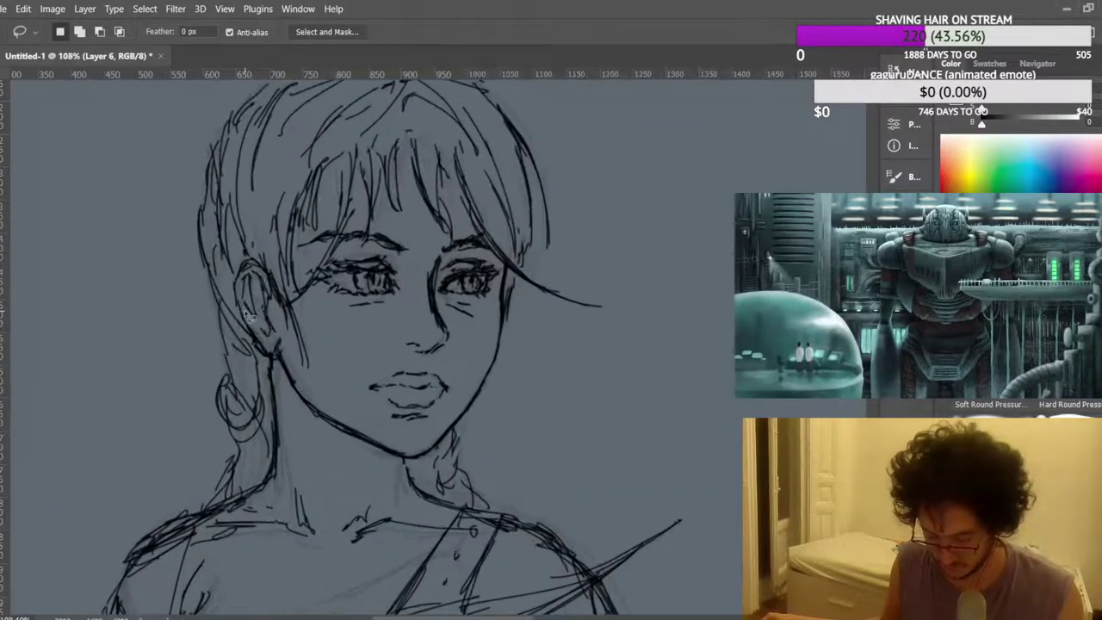
scroll(245, 314, down, 6)
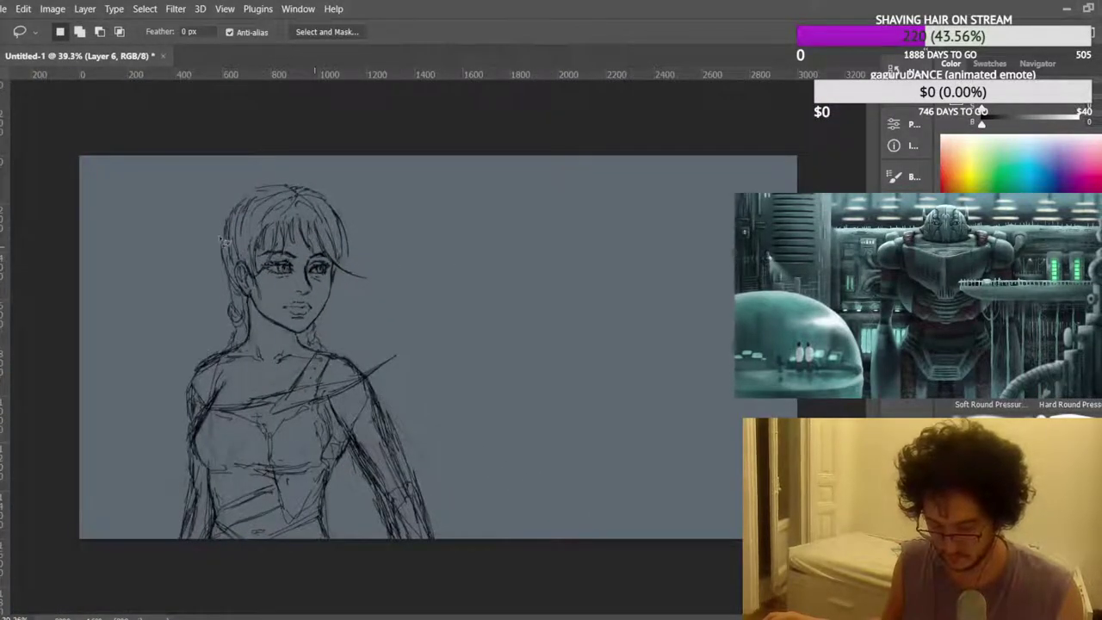
Lasso the hair over the crown, scale it proportionally to 96.73% and shift it slightly toward the back of the head.
scroll(253, 243, up, 4)
scroll(189, 101, up, 2)
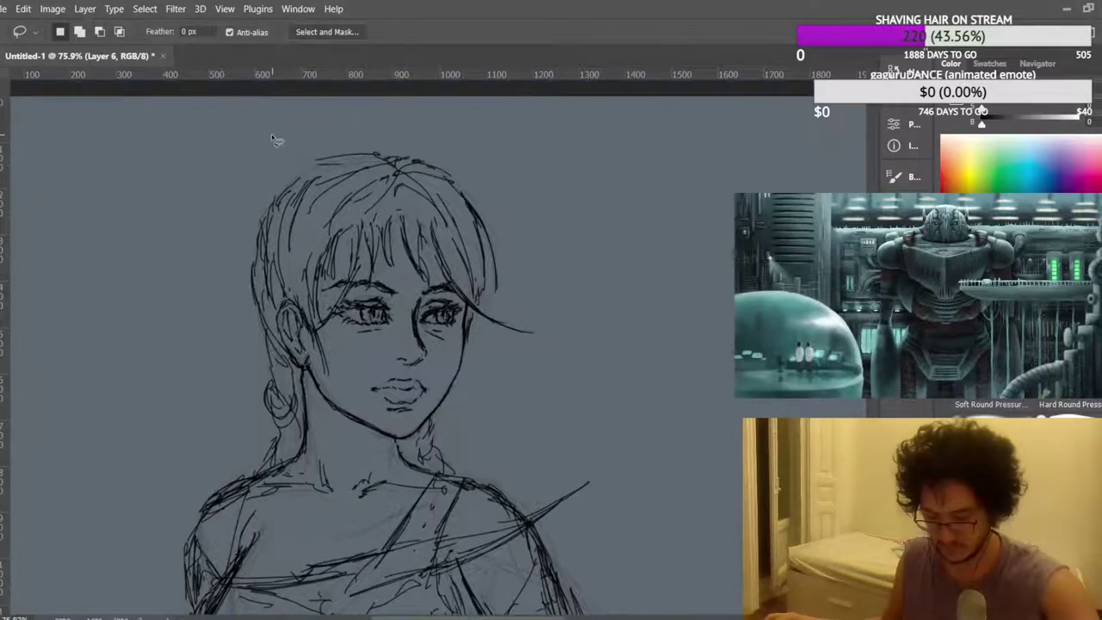
mouse_move(379, 203)
mouse_down()
mouse_move(446, 215)
mouse_move(483, 275)
mouse_move(285, 137)
mouse_up()
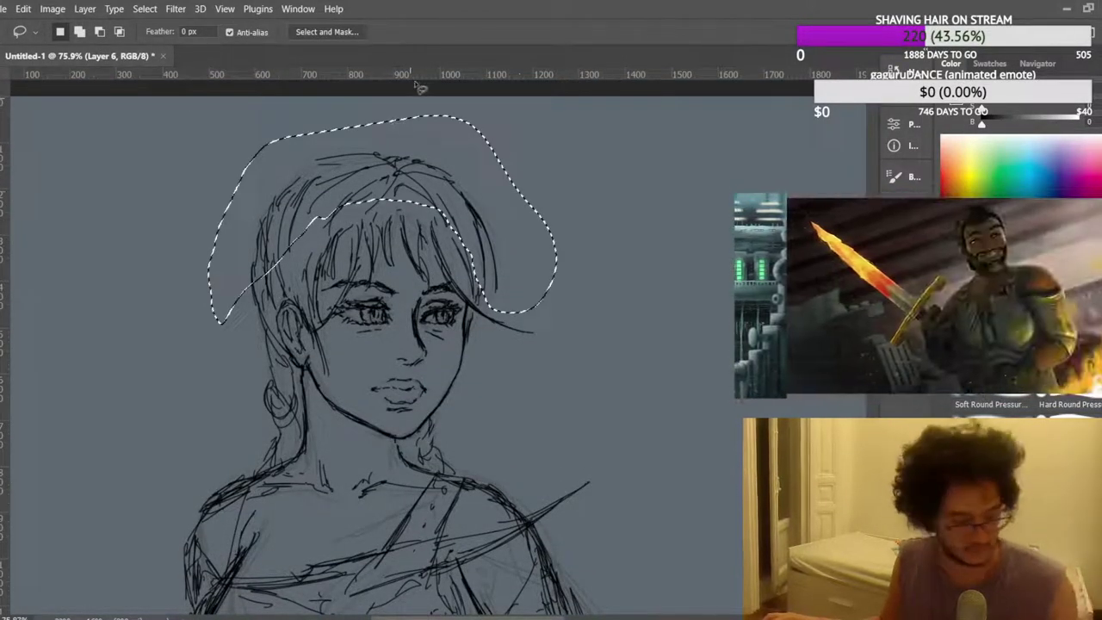
key(ctrl+t)
scroll(371, 134, up, 3)
drag(380, 140, 380, 142)
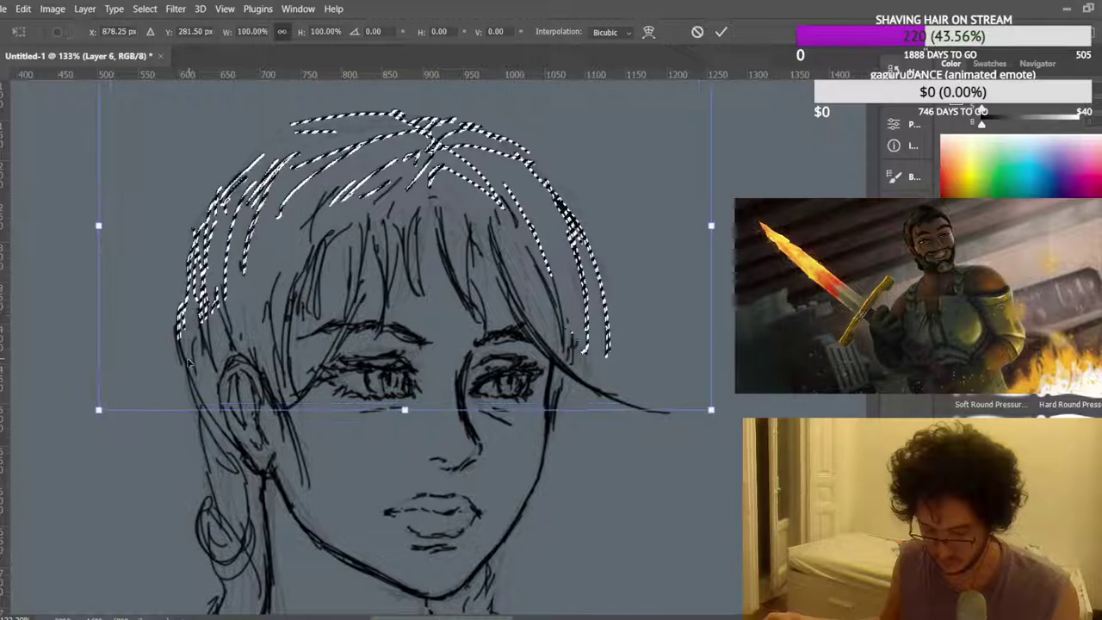
drag(98, 410, 107, 404)
drag(200, 291, 192, 290)
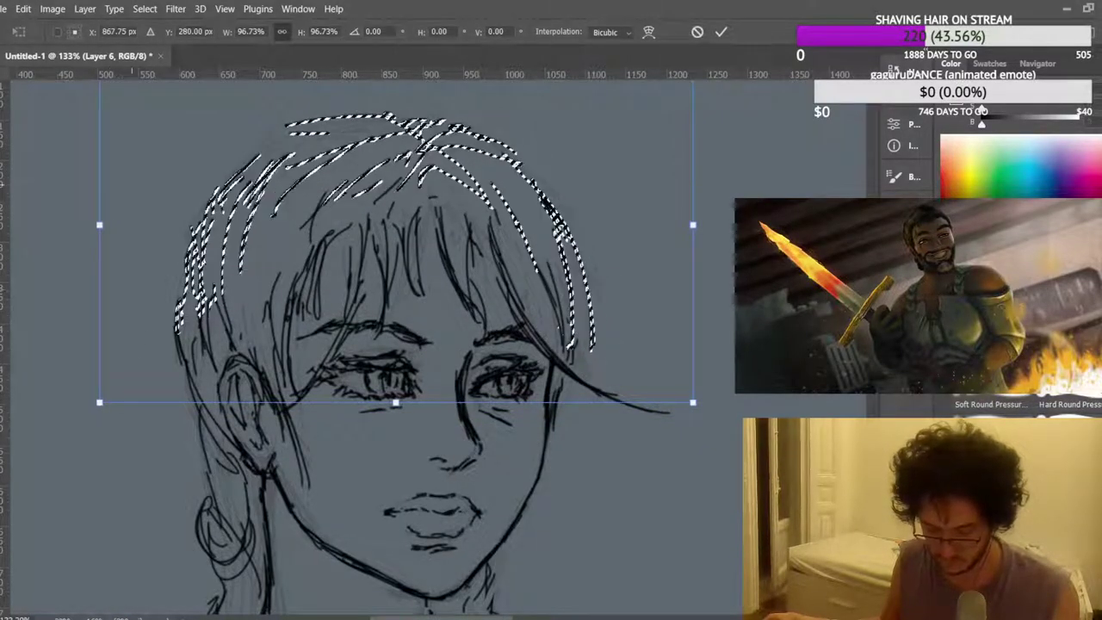
key(Return)
key(ctrl+d)
Flip the drawing back to its original orientation and check the reduced hair against the face and body.
scroll(232, 258, down, 3)
scroll(232, 258, down, 5)
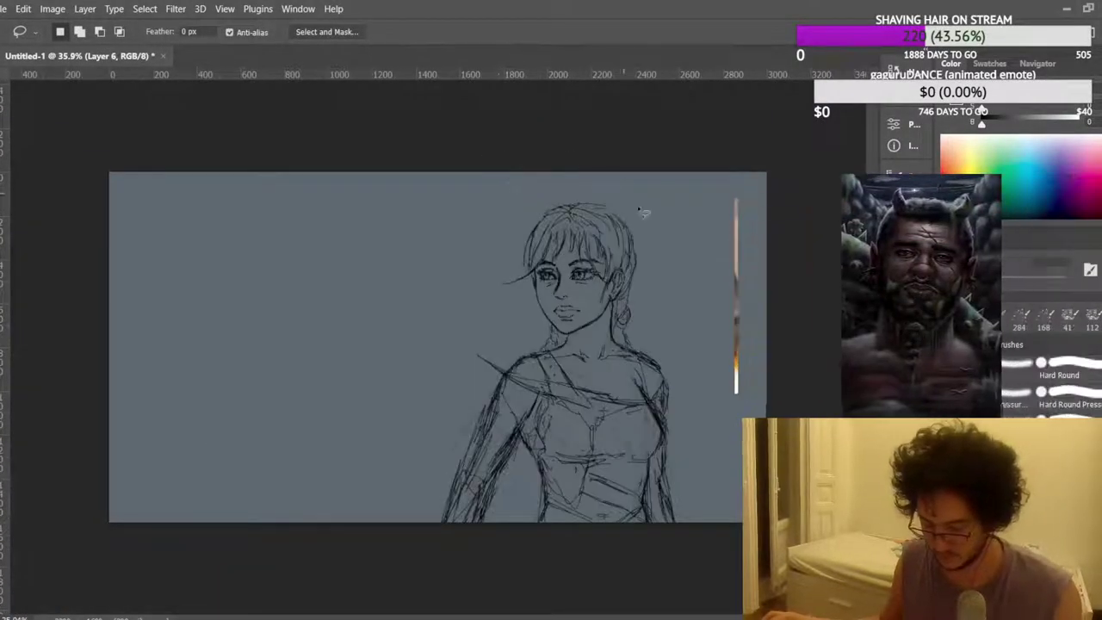
scroll(652, 216, up, 5)
scroll(696, 239, down, 5)
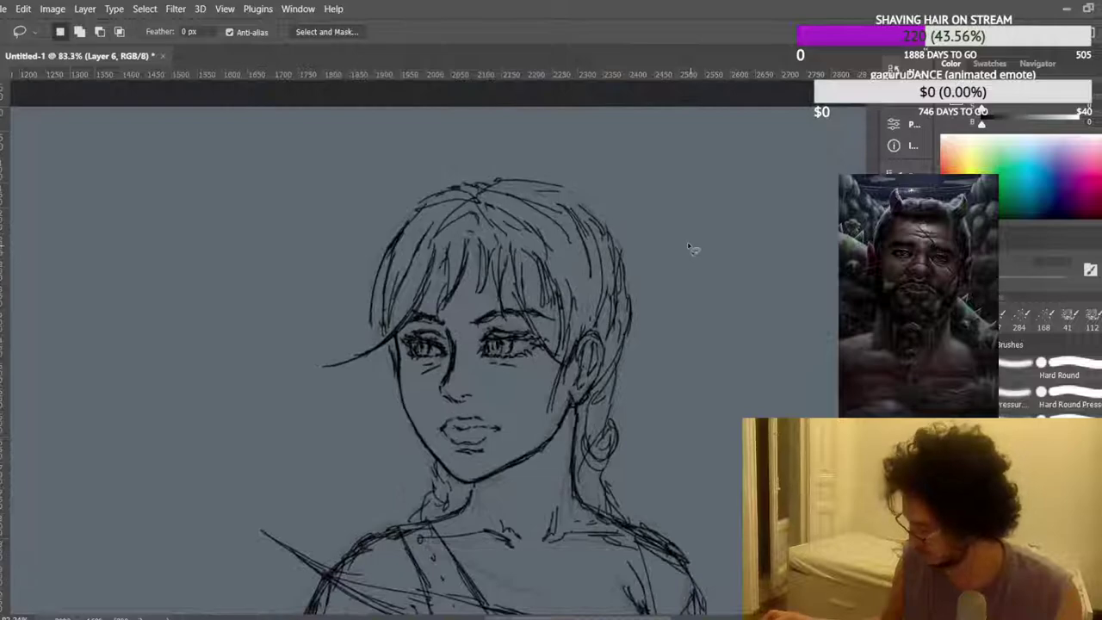
Flip the drawing horizontally and examine the head's size against the torso and arms.
scroll(655, 241, down, 1)
scroll(677, 233, up, 1)
key(ctrl+h)
scroll(284, 464, up, 1)
scroll(328, 455, up, 1)
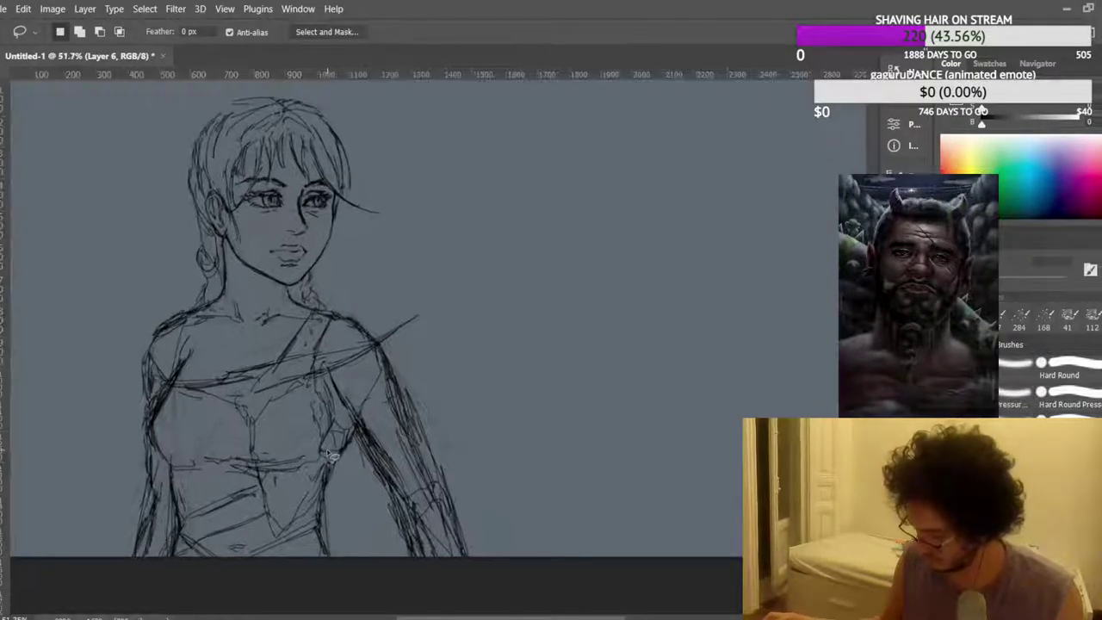
scroll(337, 450, down, 2)
scroll(322, 516, up, 3)
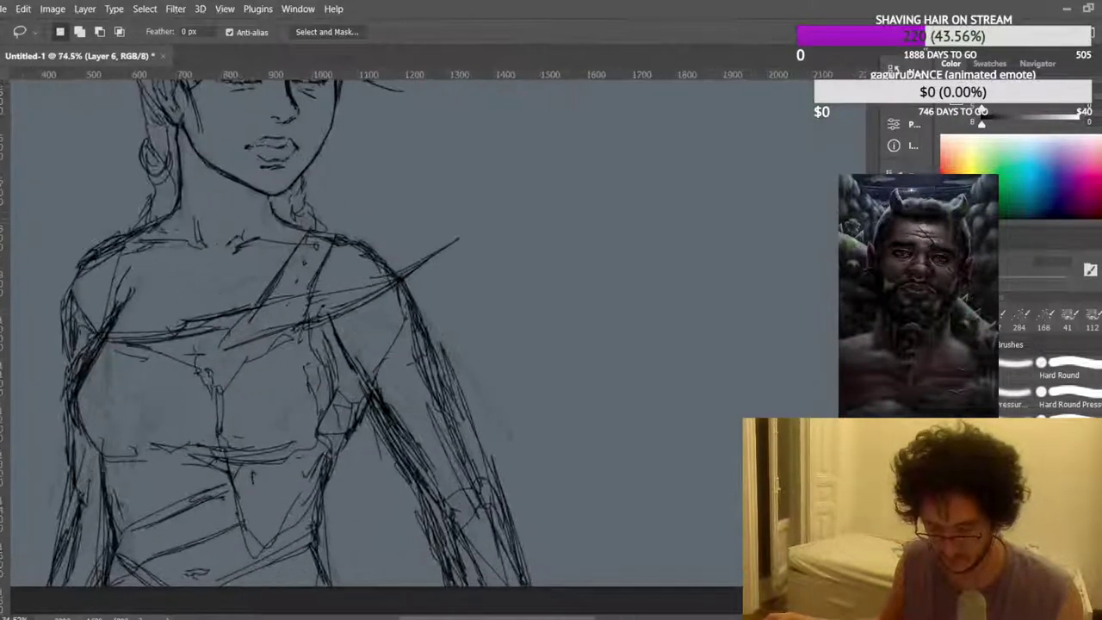
Lasso the small gap under the armpit beside the bodice and review the whole figure's proportions.
drag(374, 434, 355, 449)
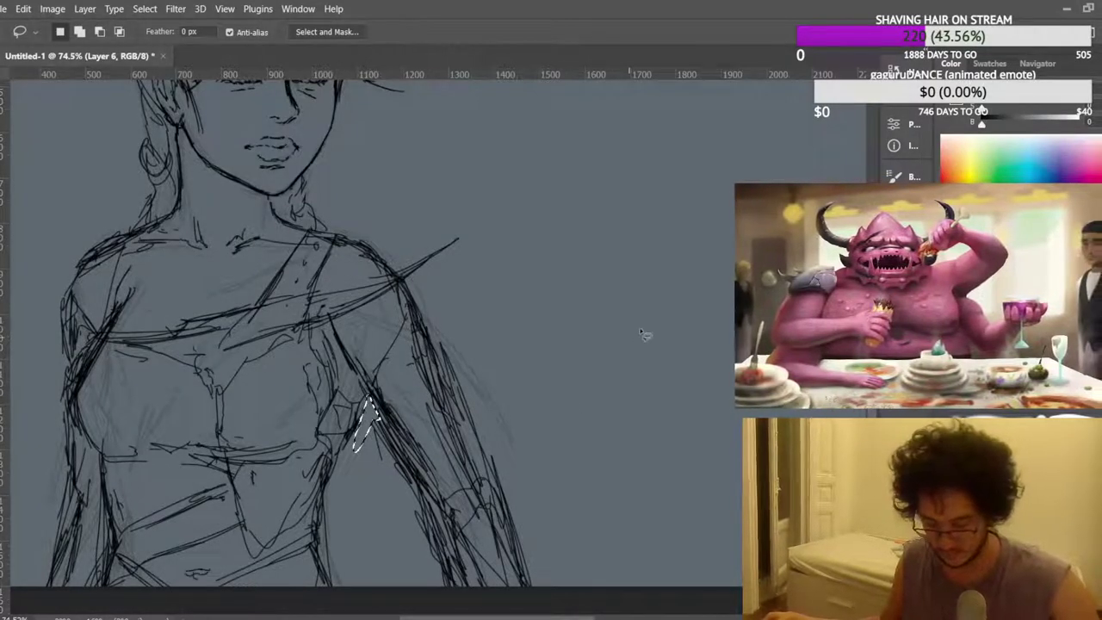
scroll(602, 325, down, 4)
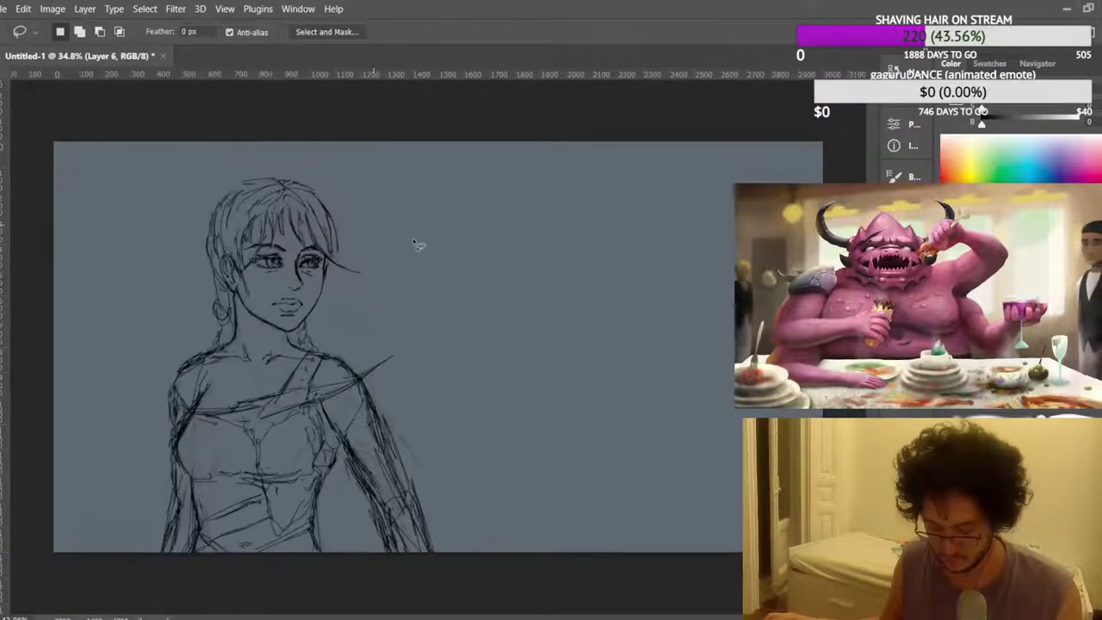
scroll(422, 241, down, 1)
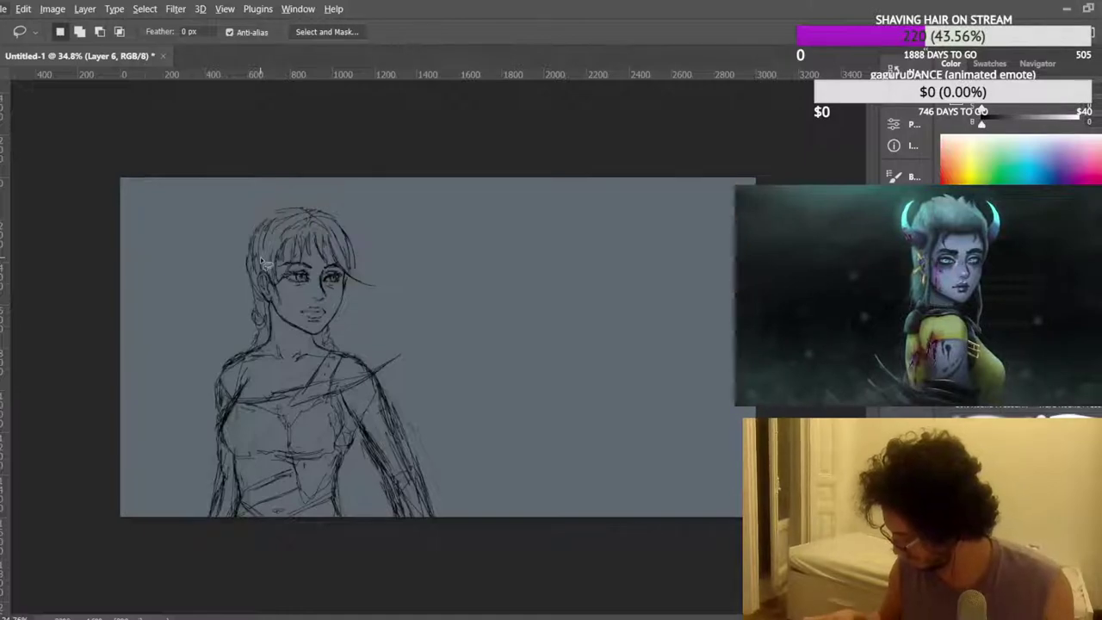
scroll(182, 292, up, 3)
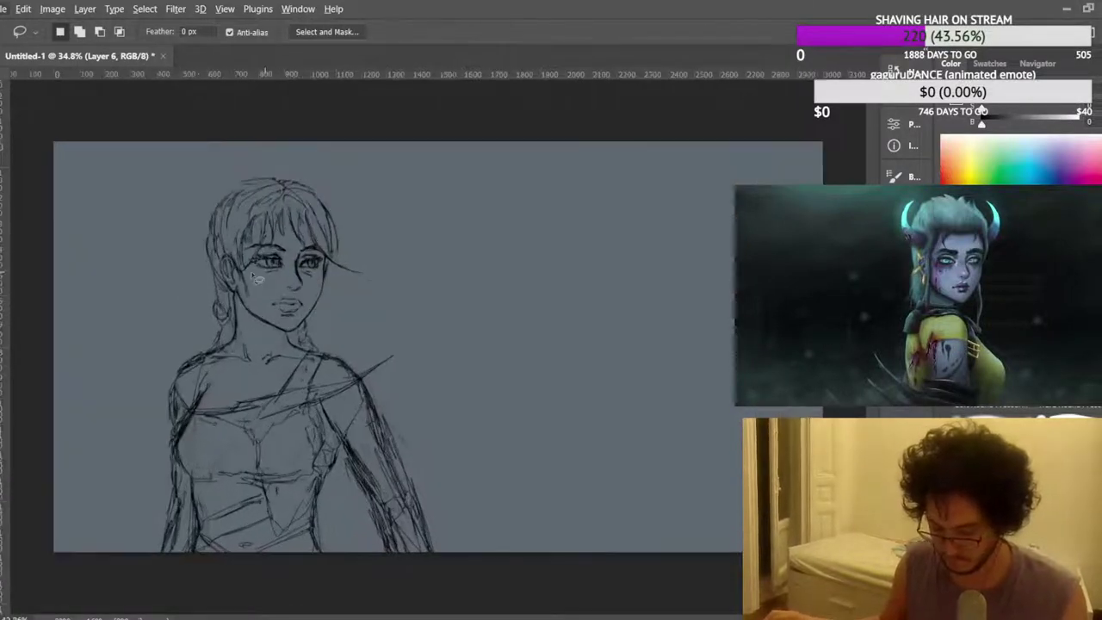
scroll(412, 229, down, 2)
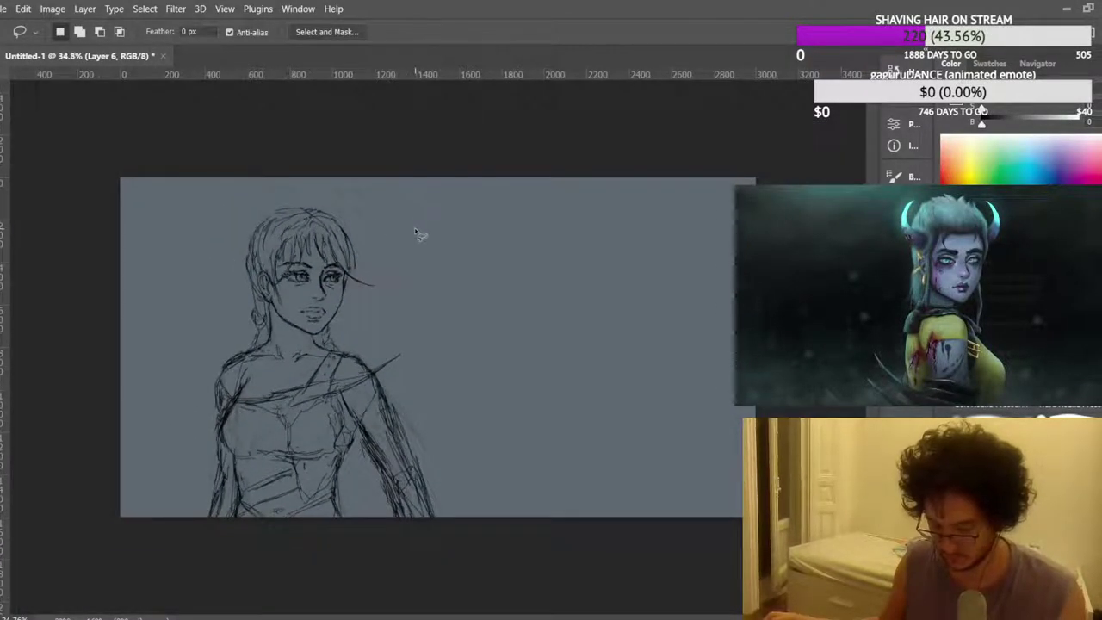
Move the whole figure drawing up to X 932.24 px, Y 800 px and apply the transform.
key(ctrl+t)
drag(302, 289, 300, 275)
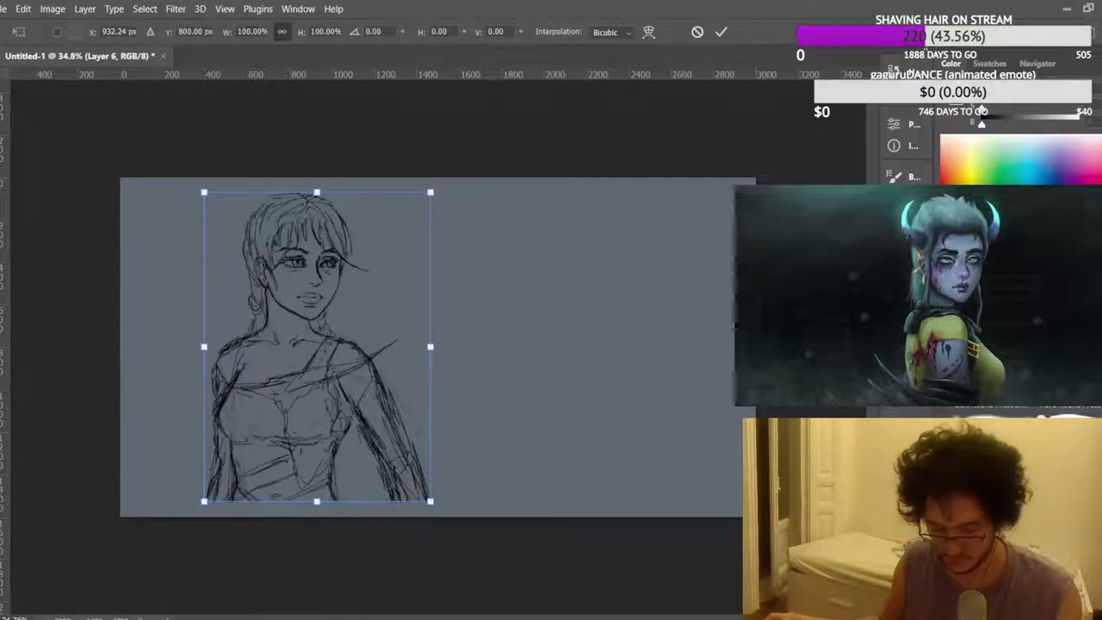
key(Return)
scroll(228, 250, down, 3)
scroll(204, 290, up, 6)
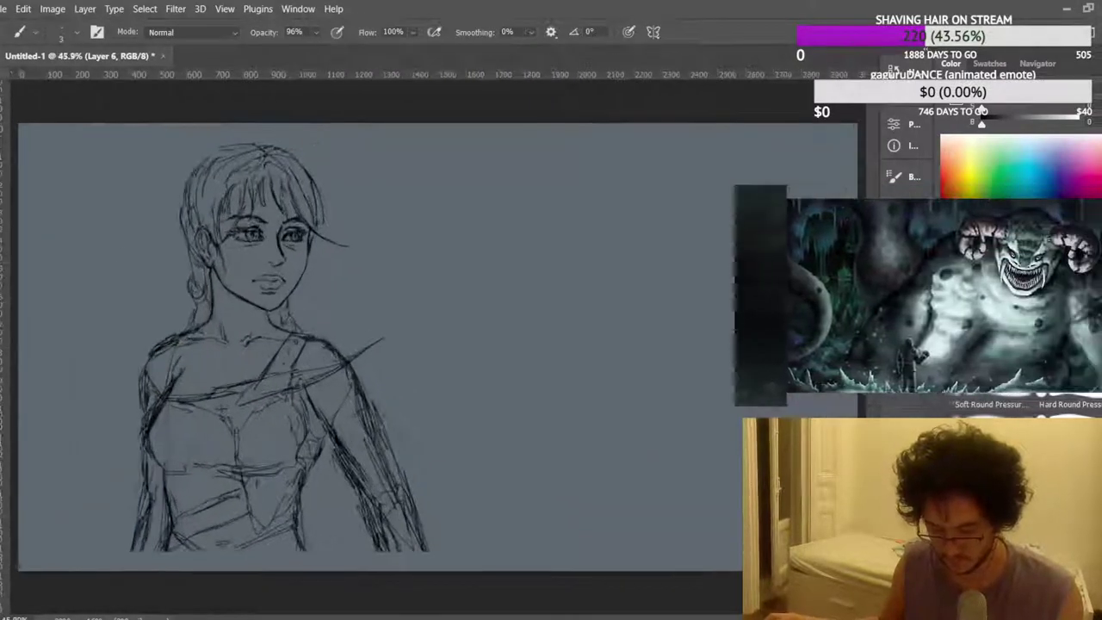
Extend the line art of the arms and waist down to the canvas's lower edge with the Brush.
key(s)
key(b)
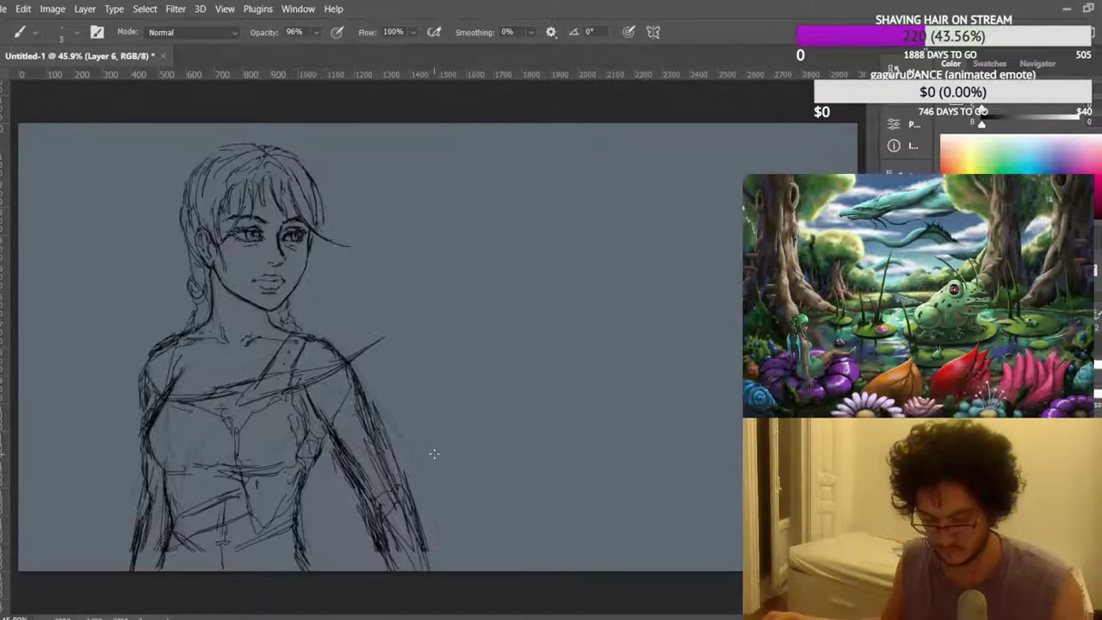
scroll(555, 351, down, 3)
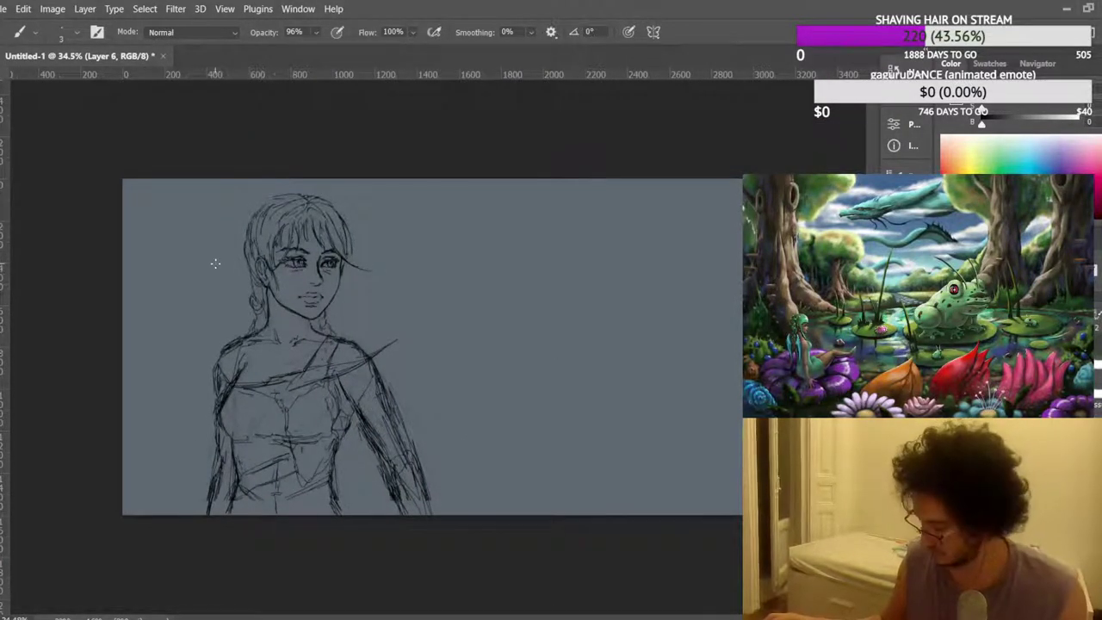
Lasso the head, hair and neck, shift them slightly over the shoulders, apply the transform and deselect.
scroll(221, 260, up, 4)
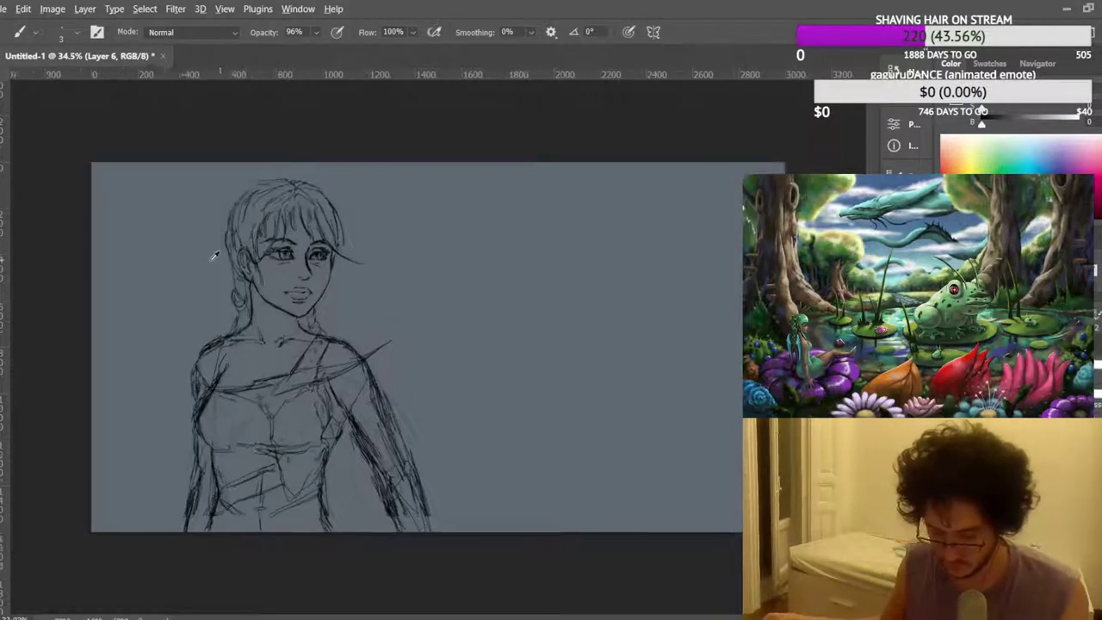
key(l)
mouse_move(162, 352)
mouse_down()
mouse_move(160, 319)
mouse_move(135, 156)
mouse_move(225, 124)
mouse_move(401, 178)
mouse_move(373, 325)
mouse_move(342, 351)
mouse_move(285, 365)
mouse_up()
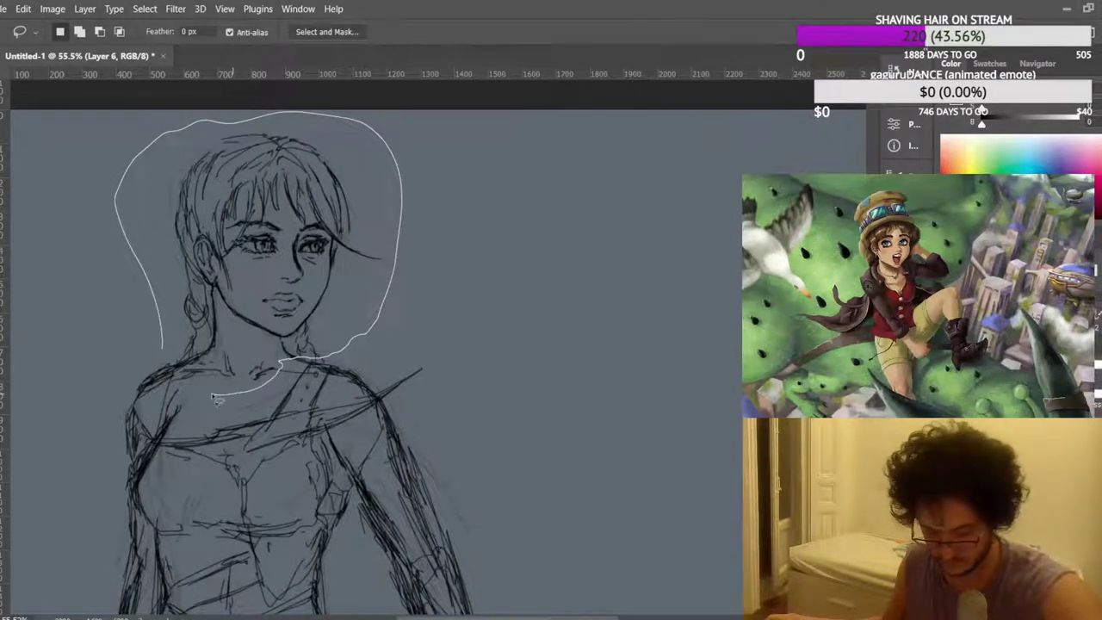
drag(172, 358, 164, 353)
scroll(176, 251, up, 3)
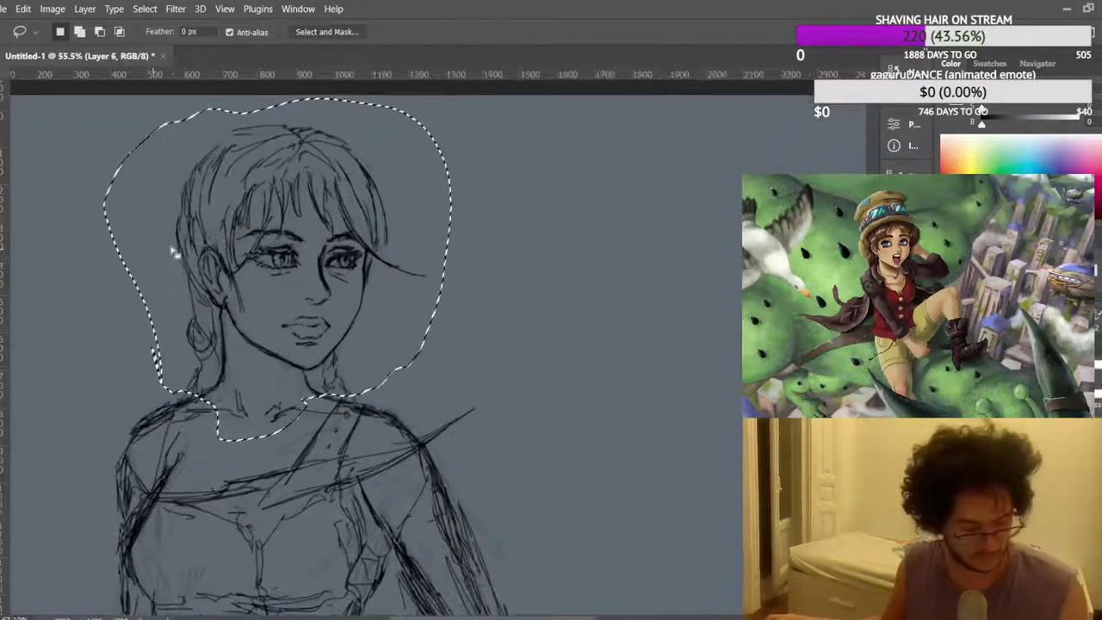
key(ctrl+t)
scroll(278, 307, up, 4)
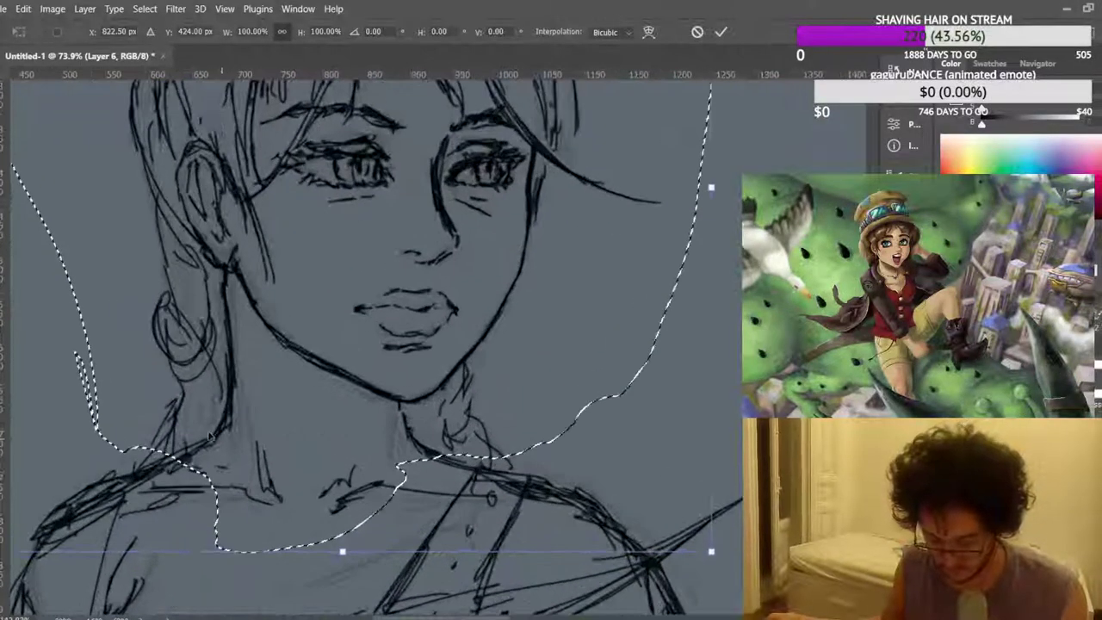
mouse_move(203, 469)
mouse_down()
mouse_move(205, 457)
mouse_move(206, 467)
mouse_up()
scroll(205, 465, up, 6)
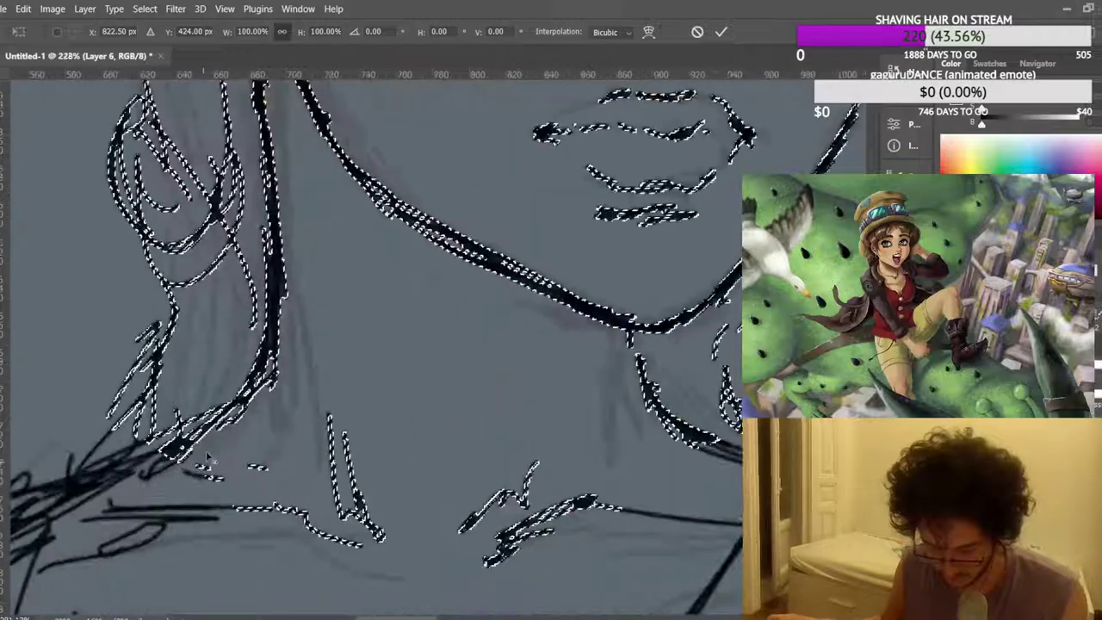
drag(196, 440, 208, 454)
key(Return)
key(ctrl+d)
Flip the drawing horizontally and check the head's placement against the whole figure.
scroll(106, 229, down, 3)
scroll(106, 229, down, 10)
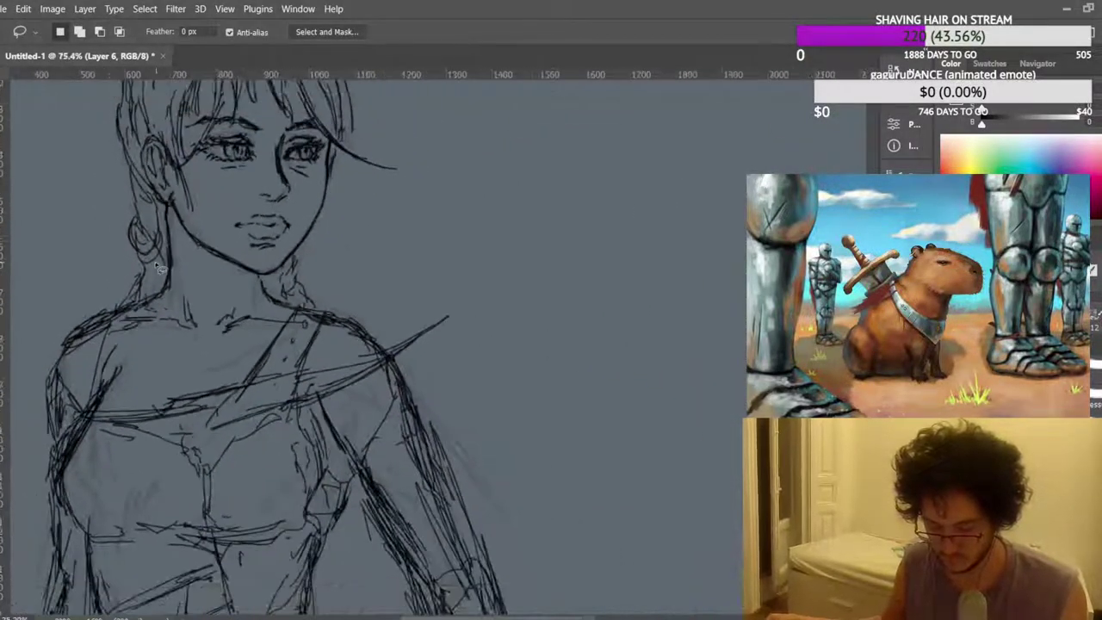
scroll(392, 244, up, 1)
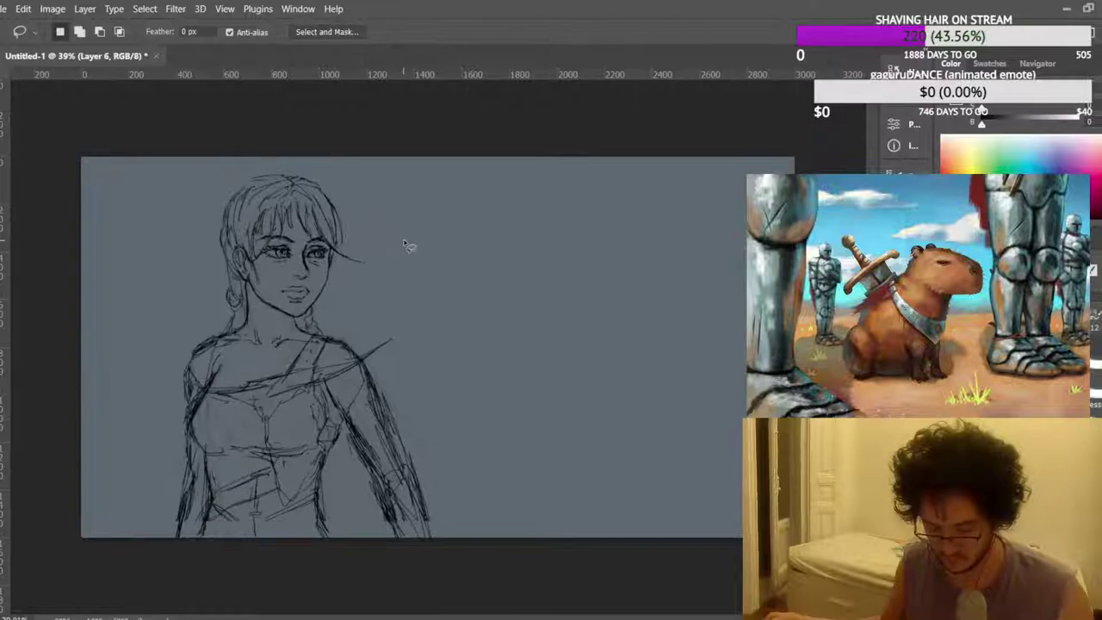
drag(411, 241, 691, 243)
scroll(476, 325, up, 1)
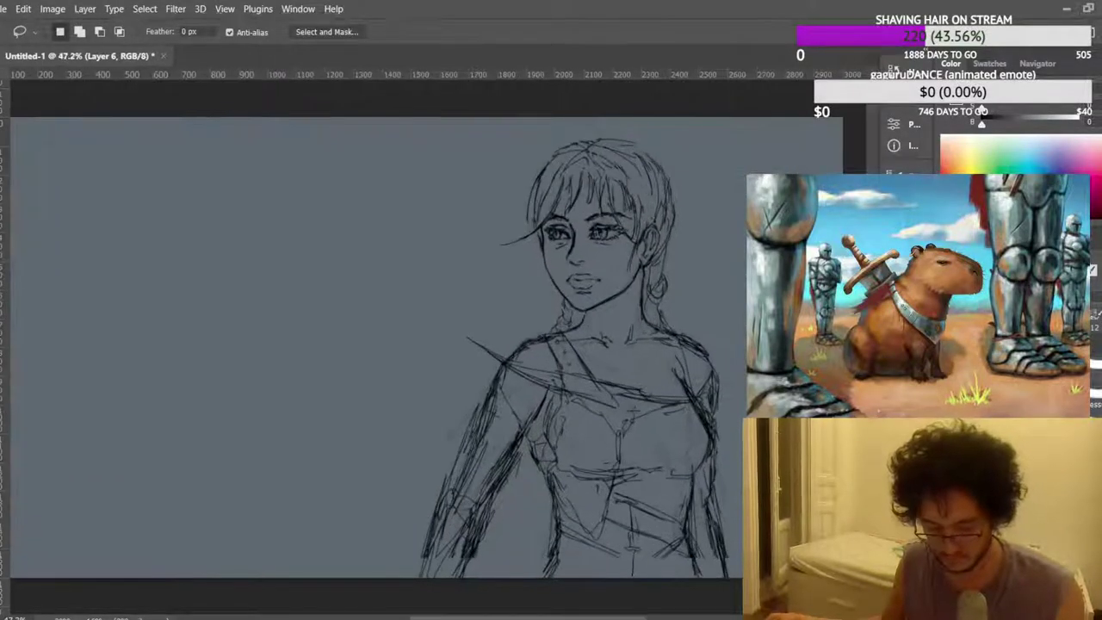
Brush the outer contour of the extended forearm down to the canvas's lower edge.
key(b)
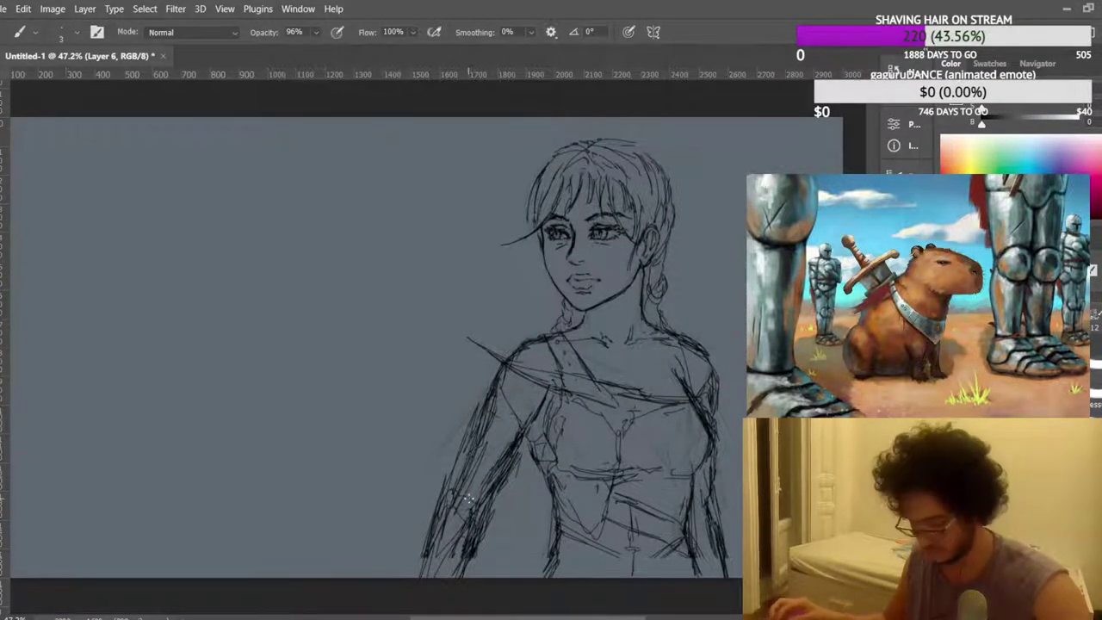
drag(446, 491, 417, 577)
scroll(528, 466, up, 1)
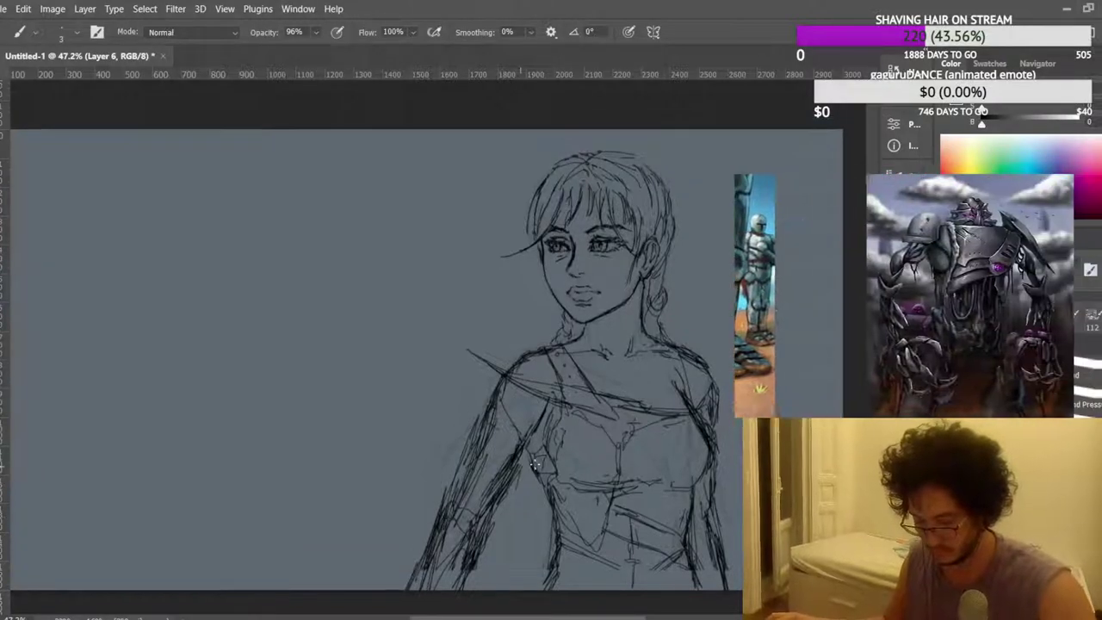
scroll(471, 540, up, 1)
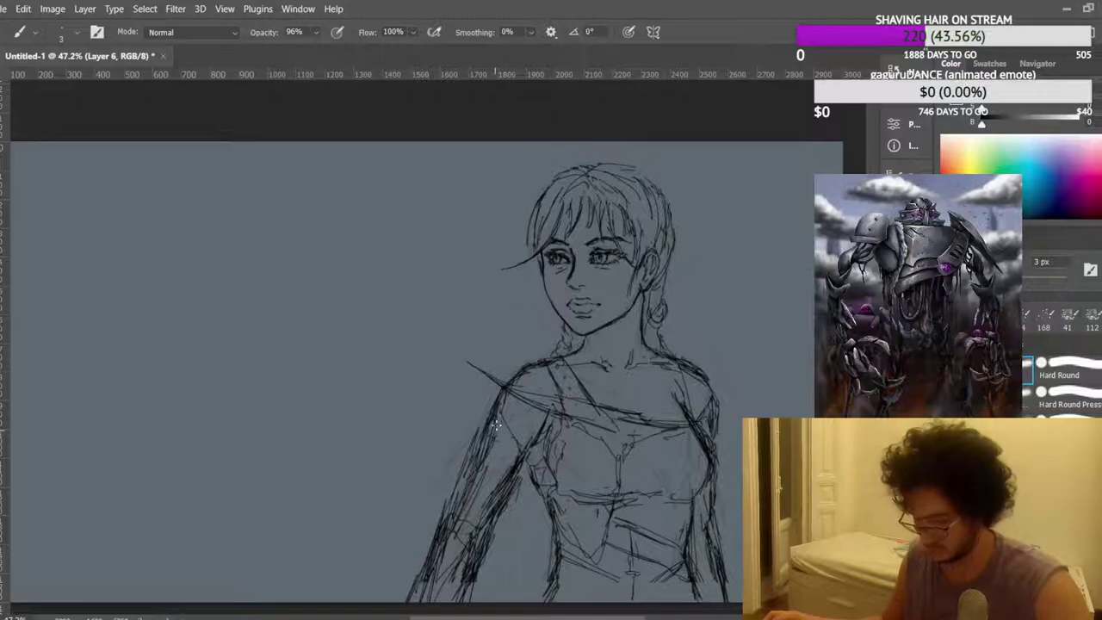
scroll(621, 358, up, 1)
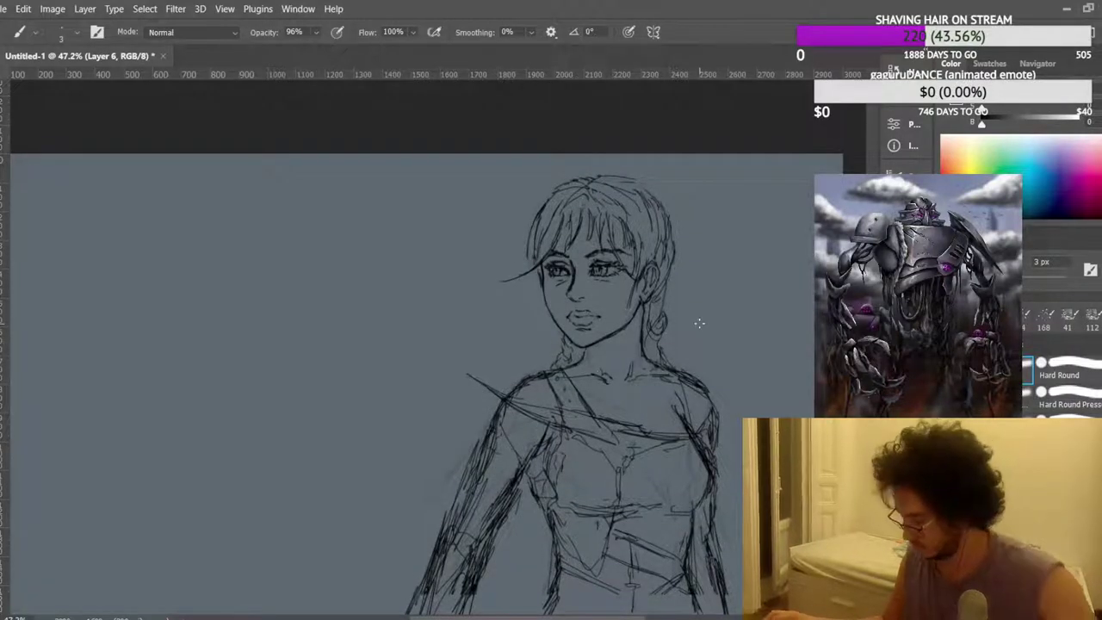
Reinforce the face contour beside the far eye with a short brush stroke.
scroll(651, 289, up, 3)
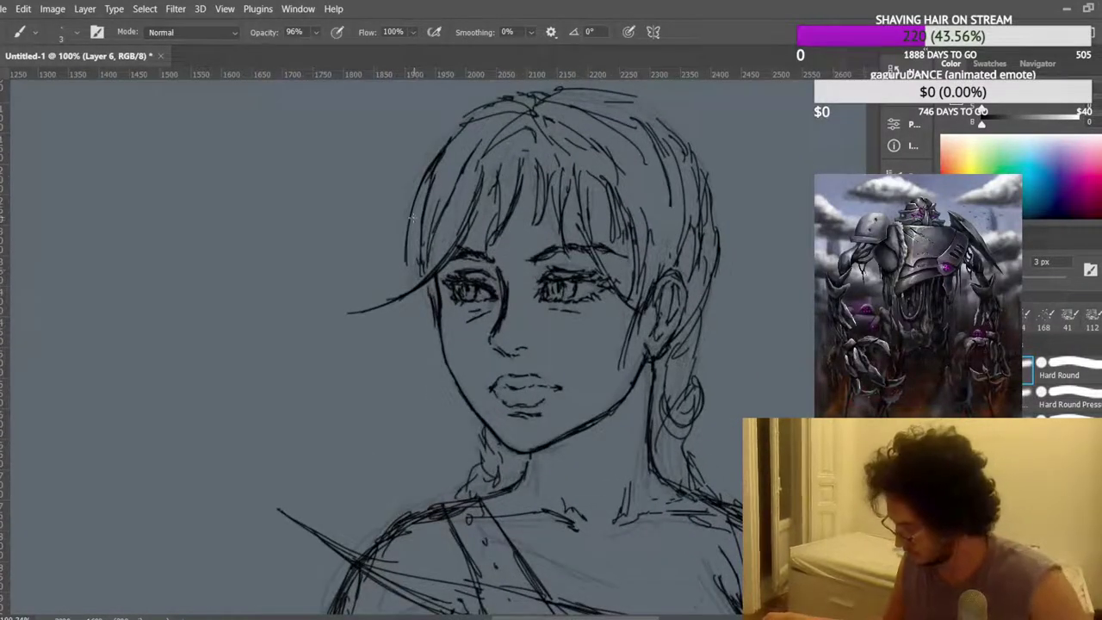
drag(438, 323, 440, 345)
scroll(546, 274, down, 8)
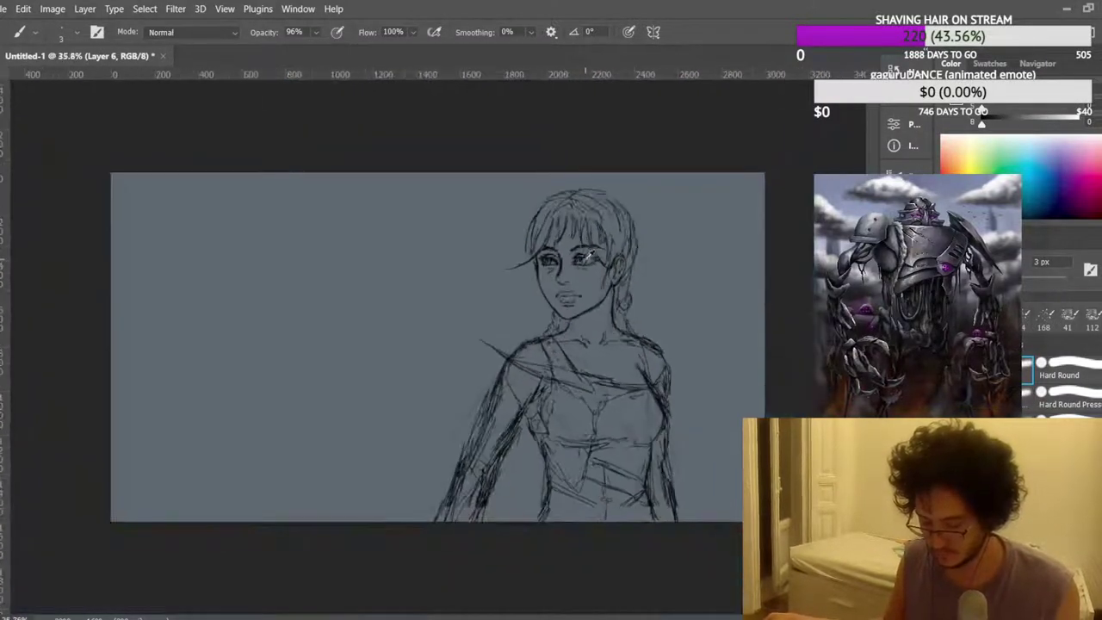
Lasso most of the far eye, move it about 2 px down, apply the transform and deselect.
scroll(662, 253, up, 5)
scroll(653, 247, up, 5)
scroll(385, 303, up, 2)
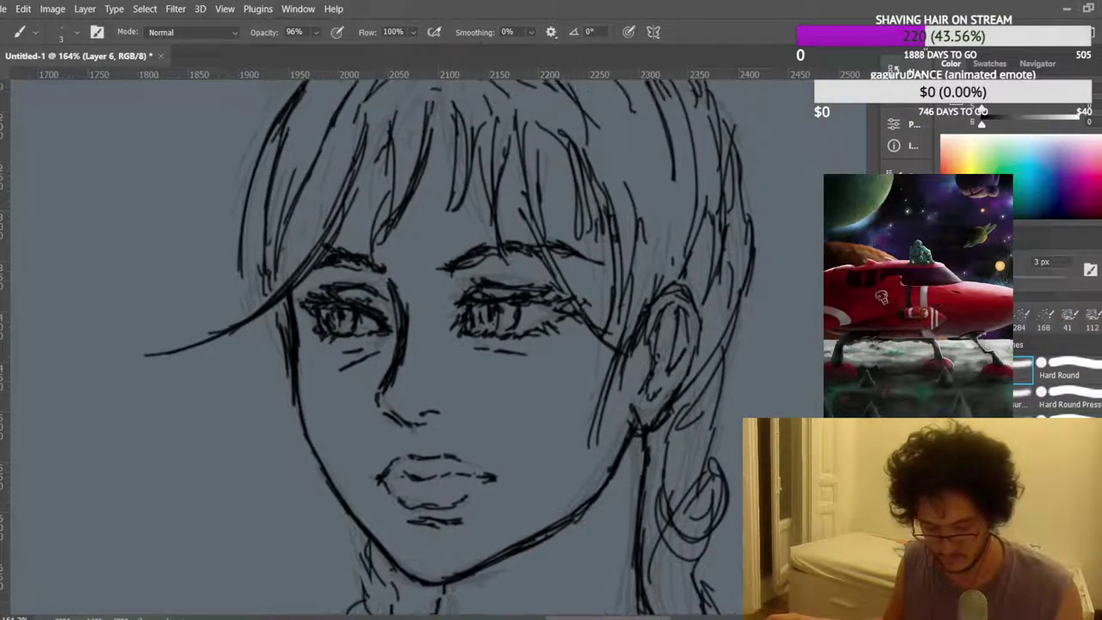
key(l)
drag(327, 274, 305, 294)
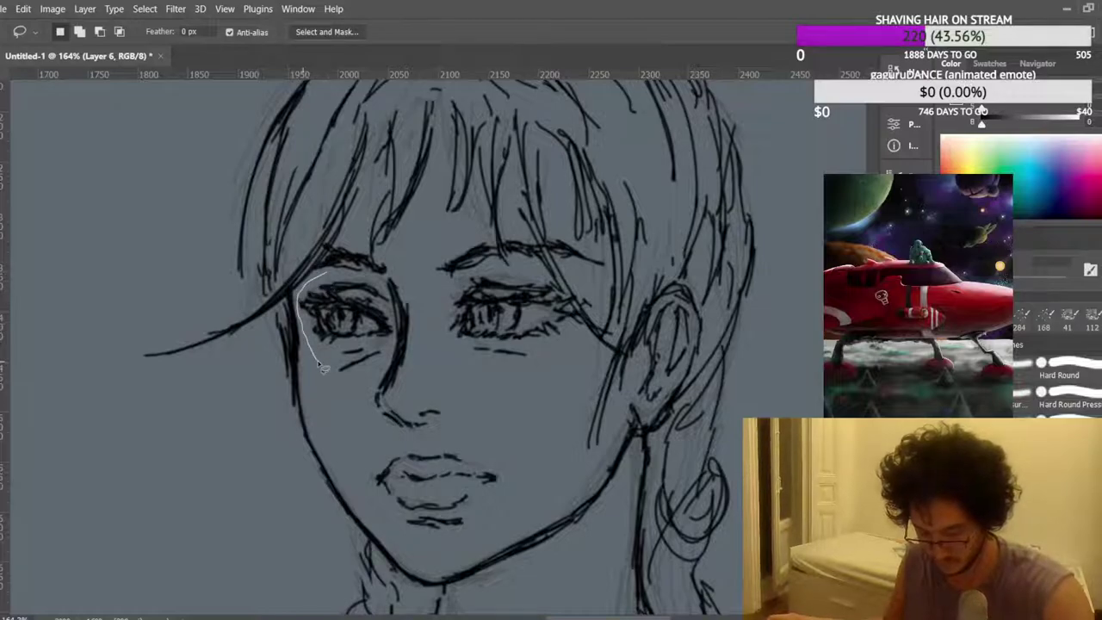
mouse_move(372, 353)
mouse_down()
mouse_move(379, 311)
mouse_move(365, 274)
mouse_up()
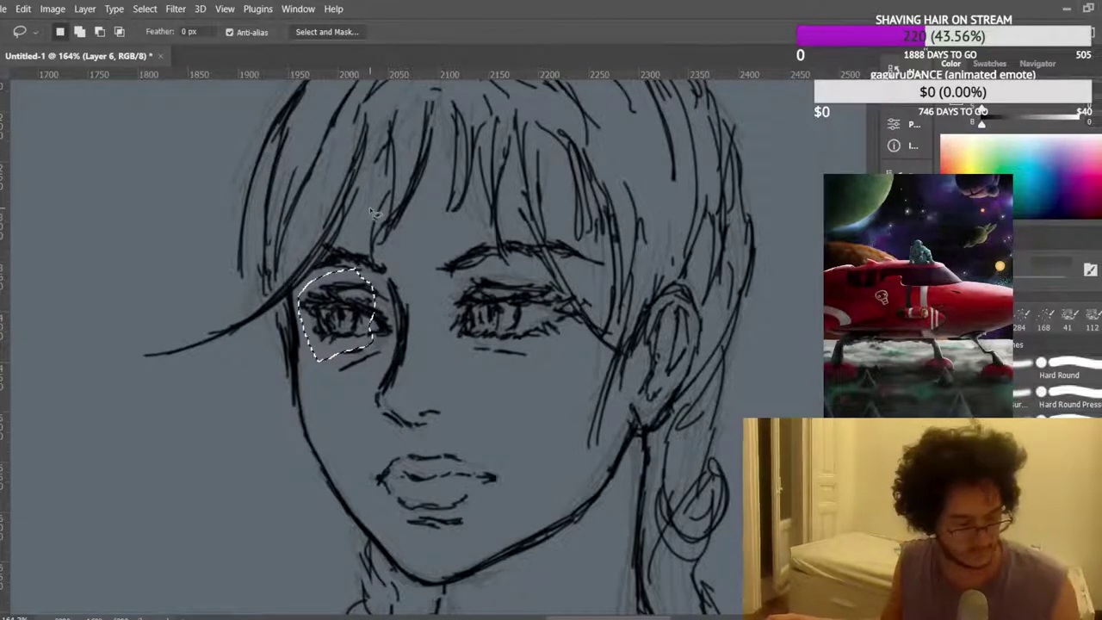
key(ctrl+t)
scroll(352, 318, up, 5)
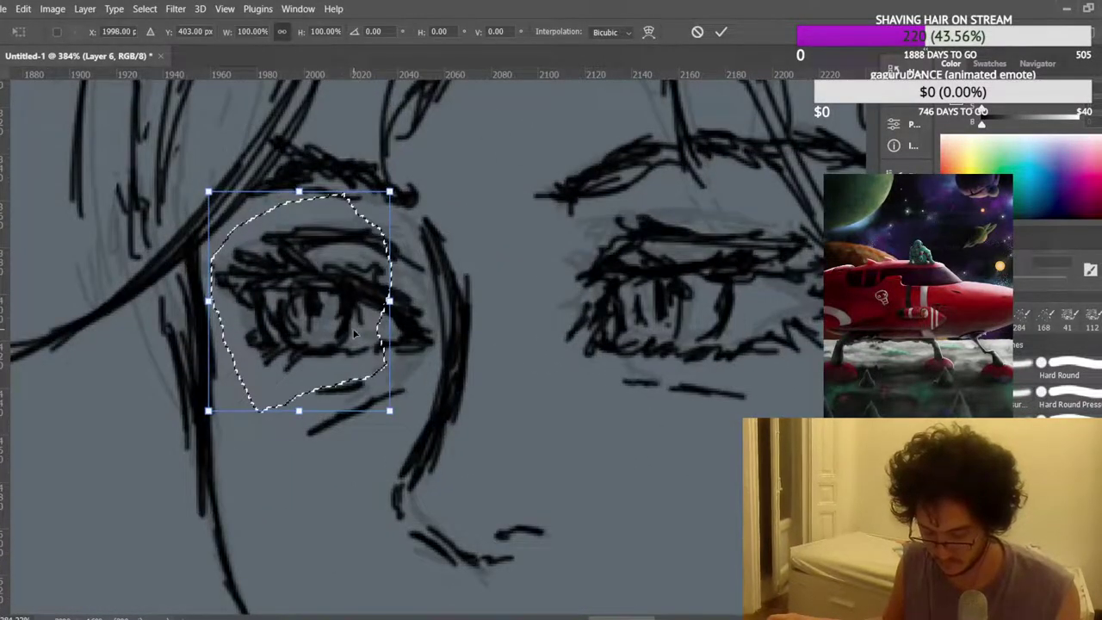
scroll(324, 310, up, 2)
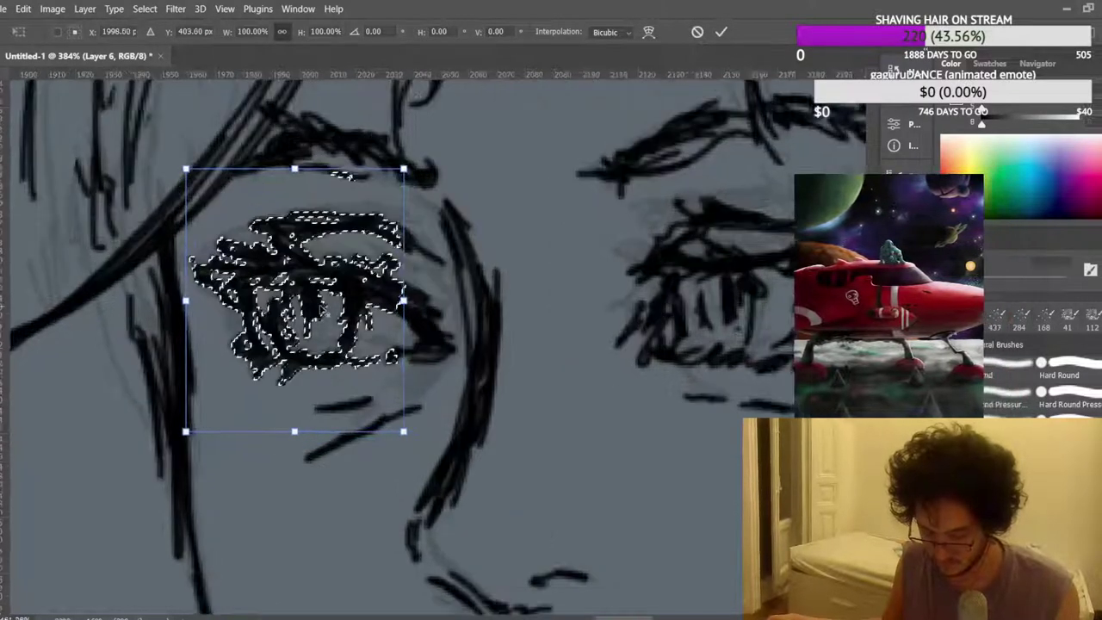
scroll(322, 307, up, 4)
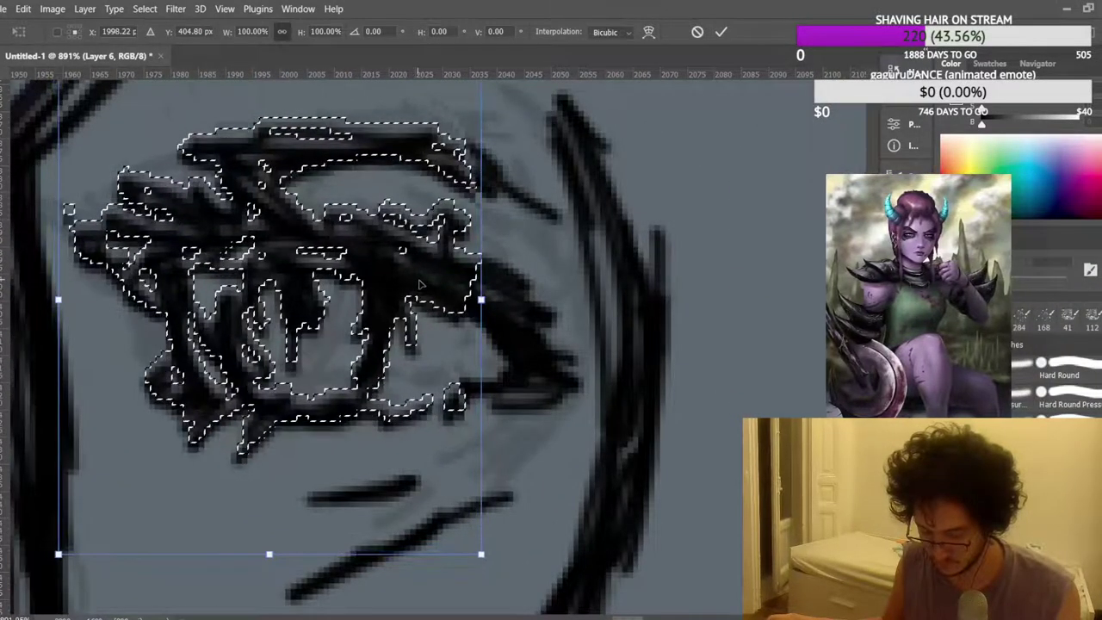
key(Return)
key(ctrl+d)
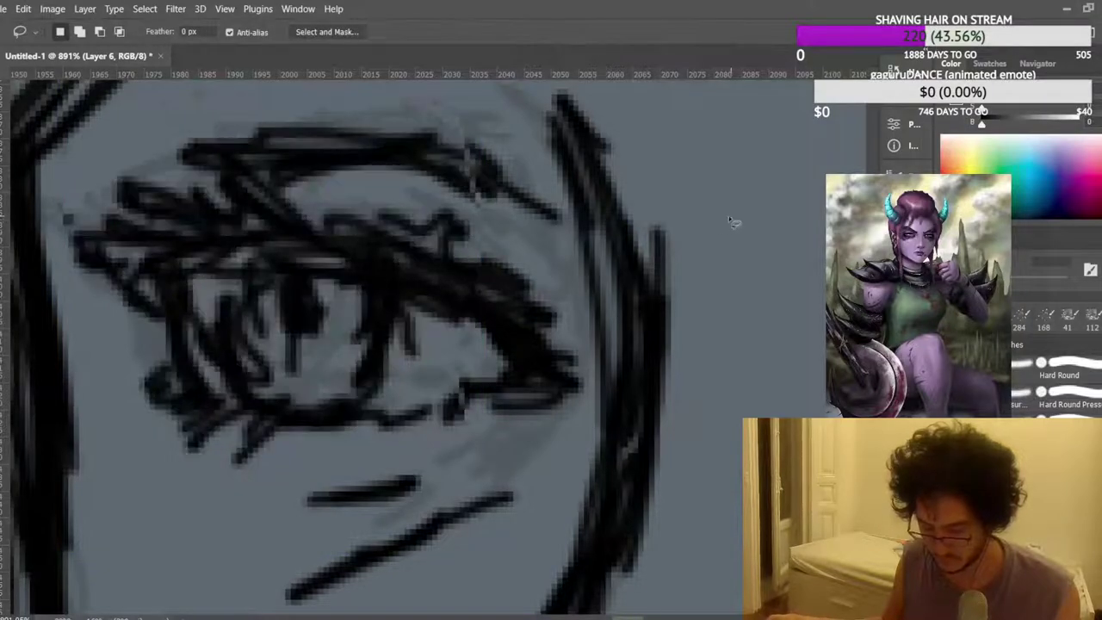
Flip the drawing back horizontally and check the adjusted eye within the full figure.
scroll(733, 220, down, 10)
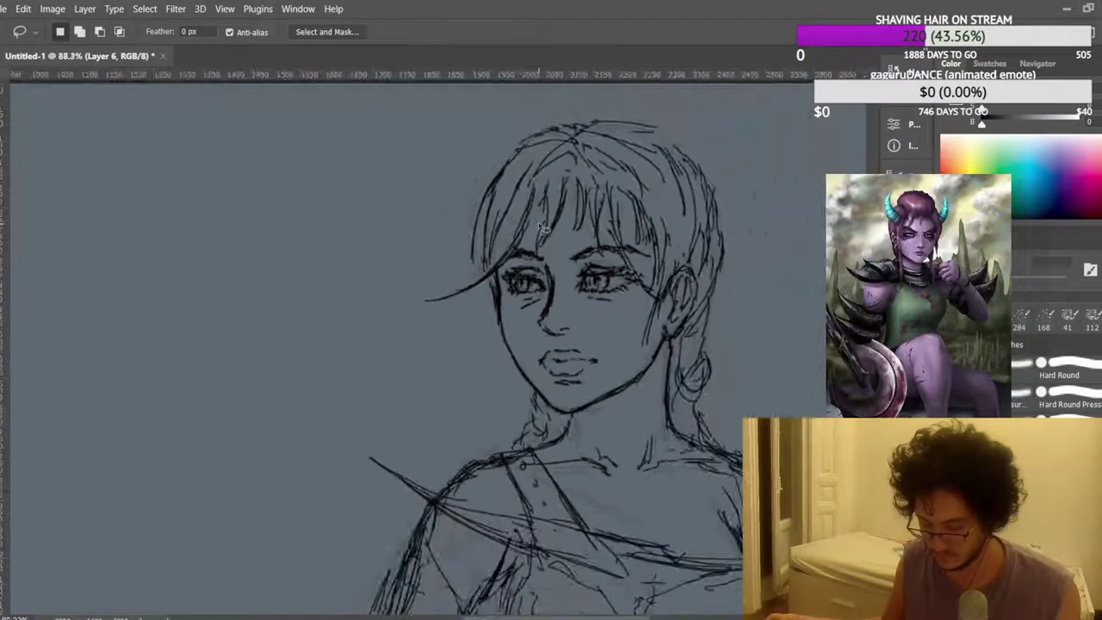
scroll(542, 226, down, 4)
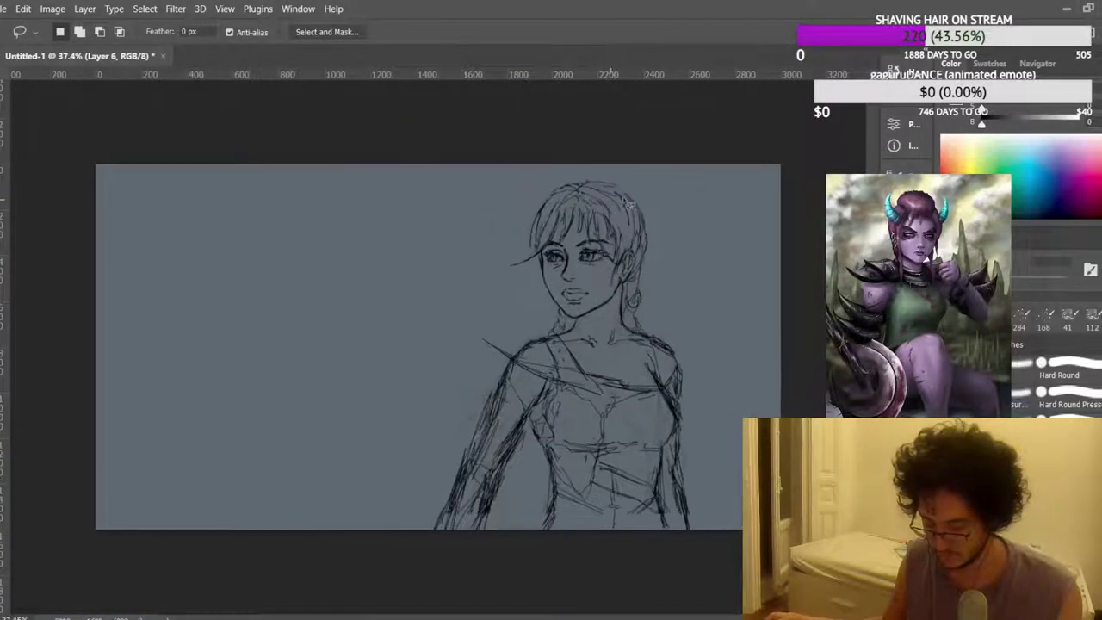
key(ctrl+shift+h)
scroll(254, 278, up, 1)
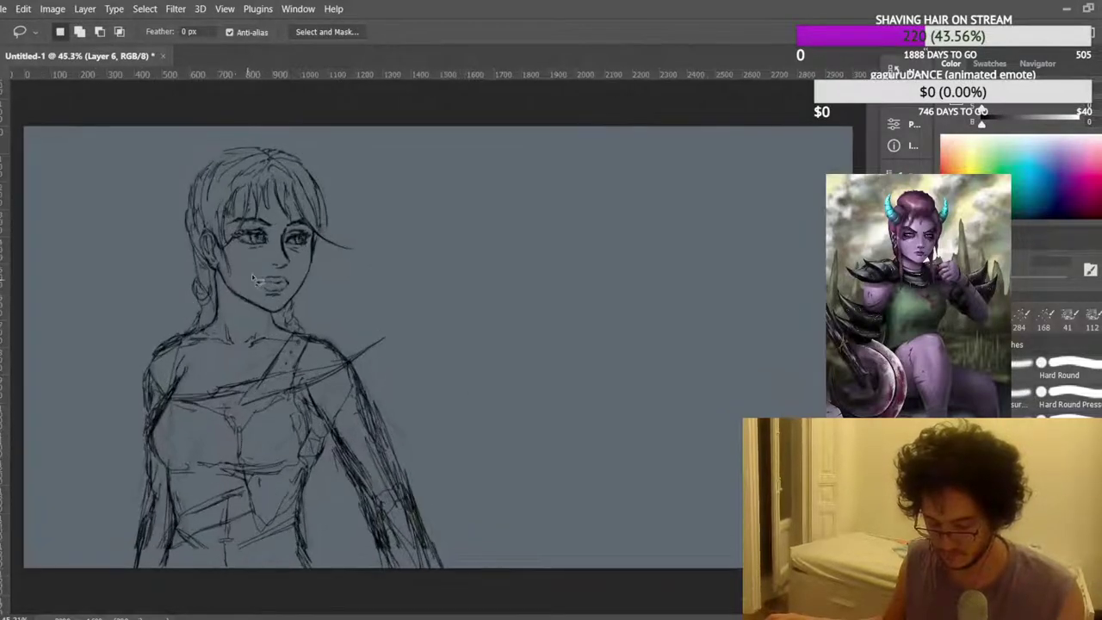
Lasso the torso's lower centre line and navel, shift them slightly toward the near arm's side, apply the transform and deselect.
scroll(442, 245, down, 1)
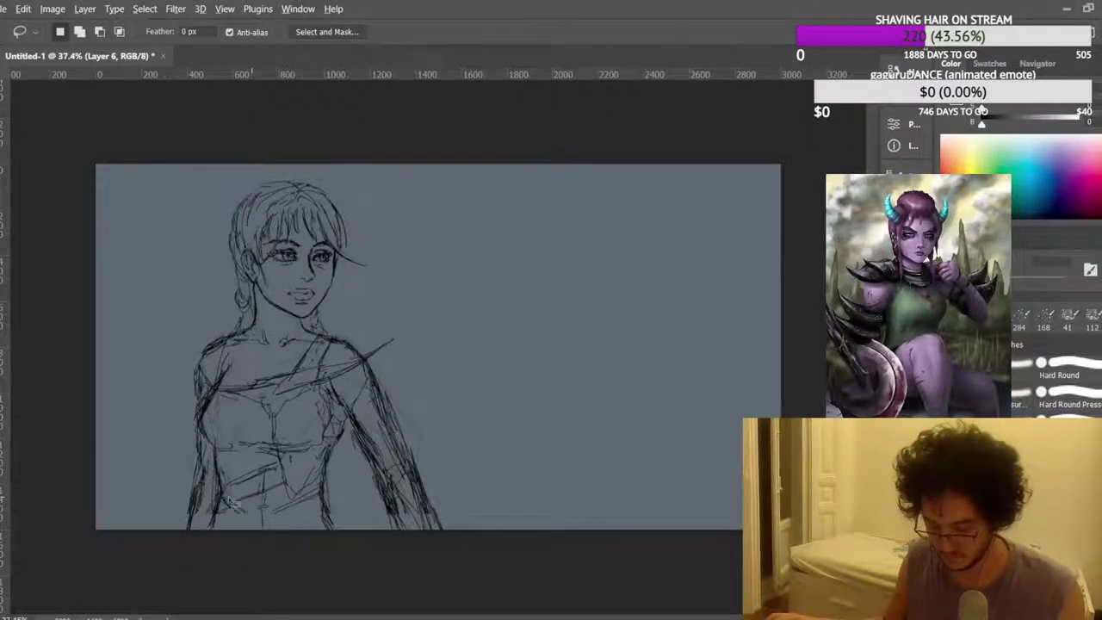
scroll(188, 572, up, 2)
scroll(207, 529, up, 2)
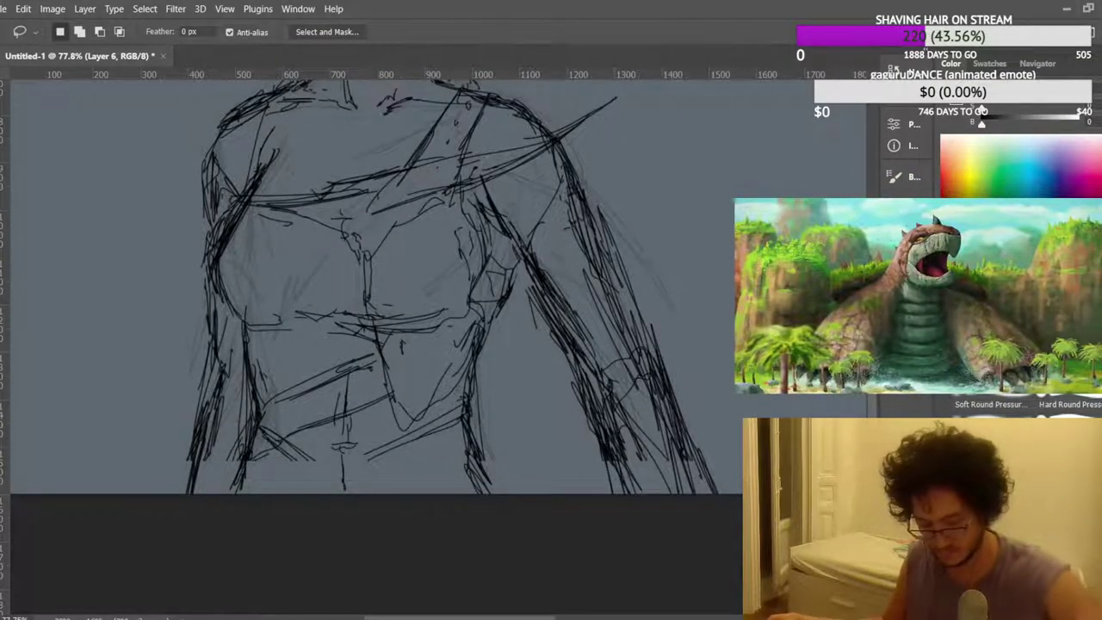
mouse_move(320, 491)
mouse_down()
mouse_move(319, 443)
mouse_move(366, 447)
mouse_move(365, 506)
mouse_move(332, 493)
mouse_up()
key(ctrl+t)
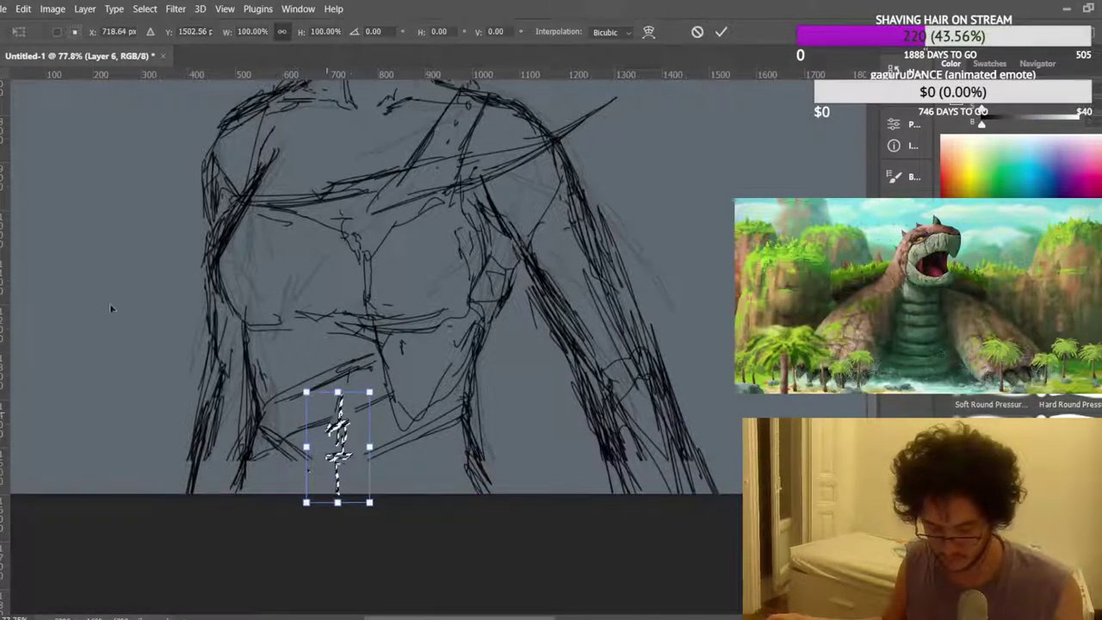
key(Return)
key(ctrl+d)
scroll(85, 238, down, 7)
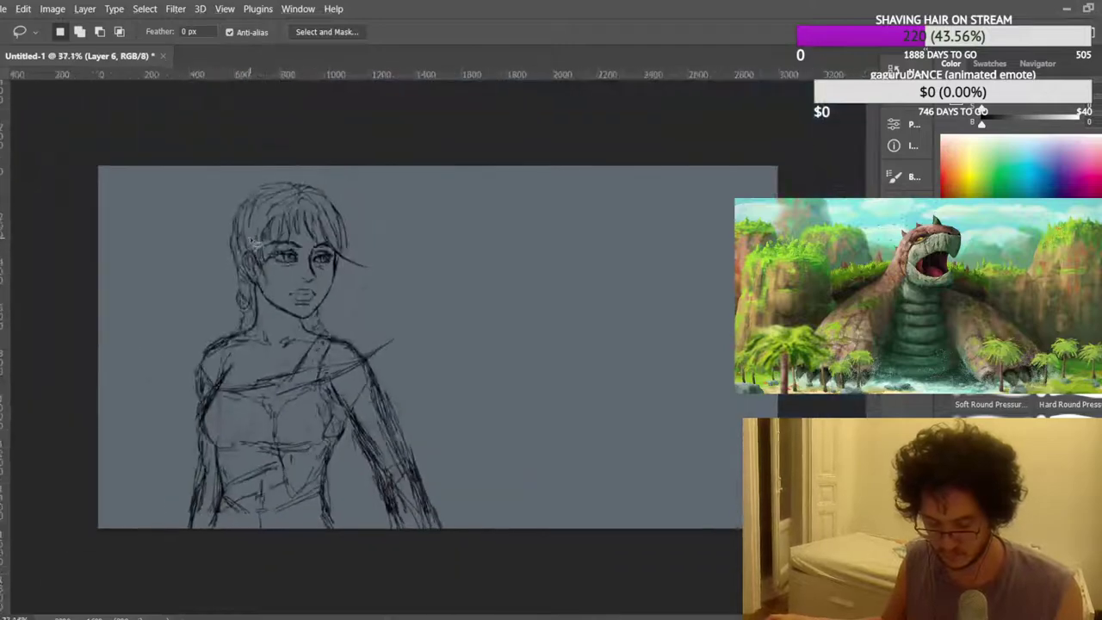
Flip the canvas horizontally and examine the head up close and within the full figure.
scroll(404, 218, up, 1)
key(b)
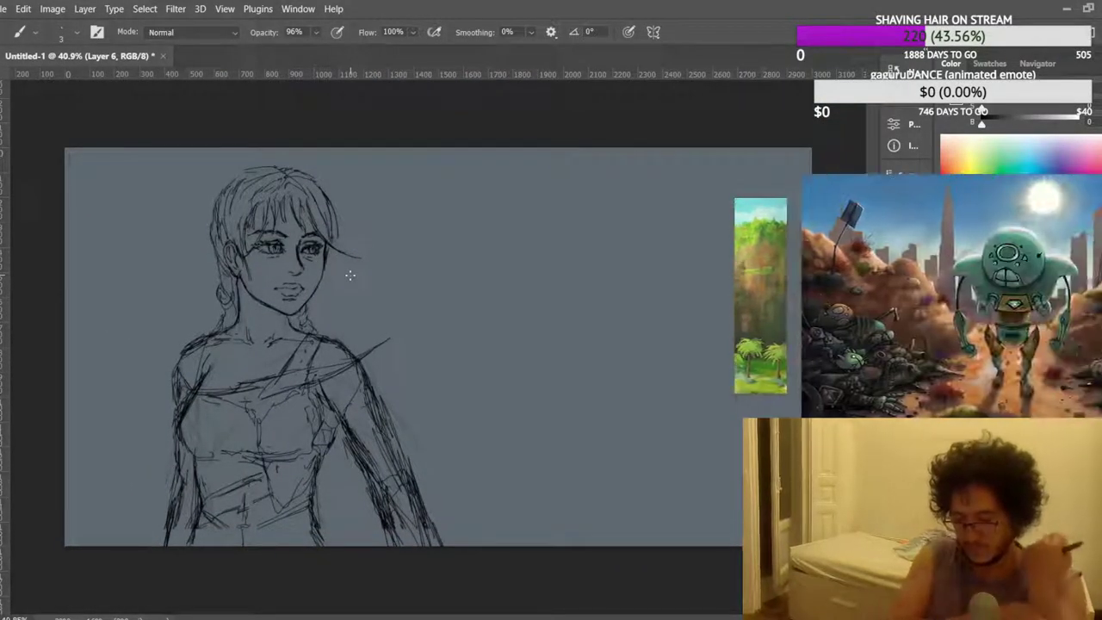
key(s)
key(b)
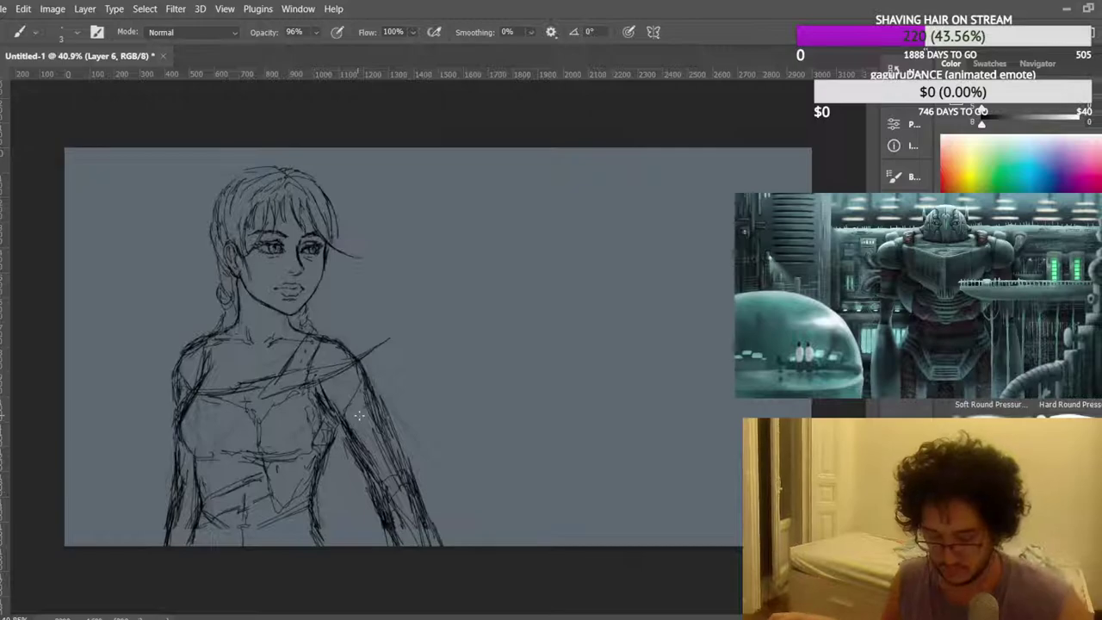
scroll(399, 306, down, 2)
key(ctrl+shift+h)
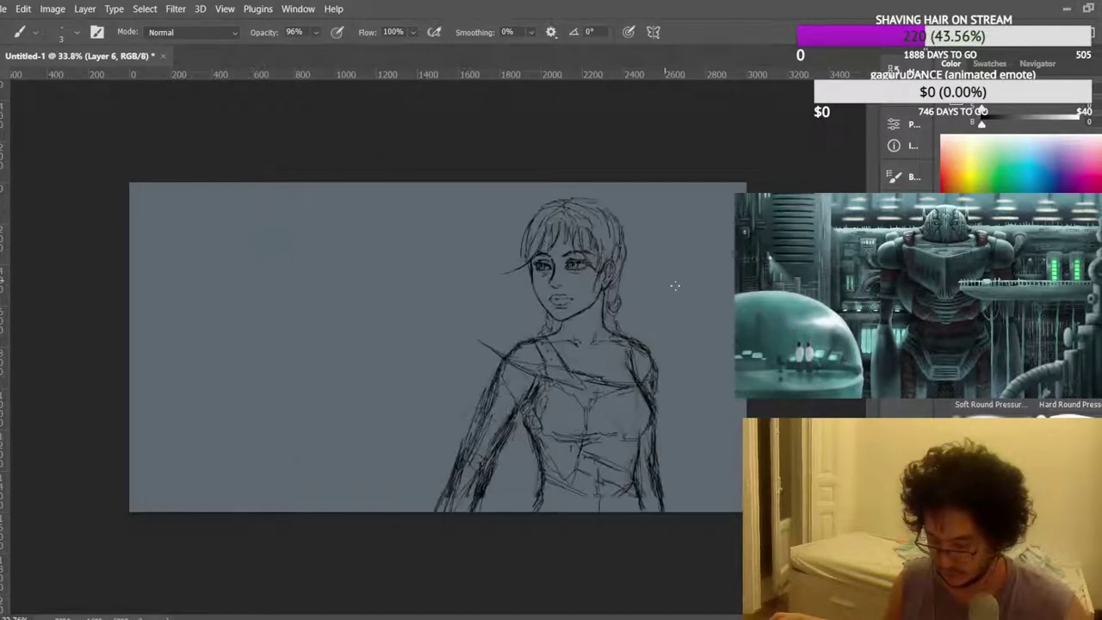
scroll(668, 282, up, 10)
scroll(647, 171, up, 3)
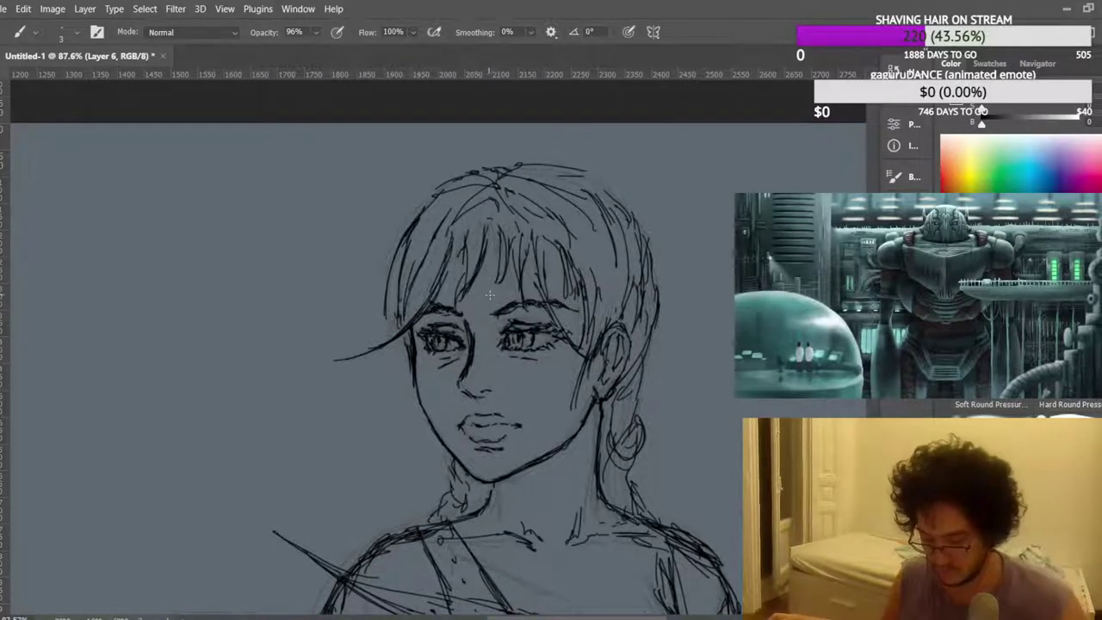
scroll(489, 295, down, 5)
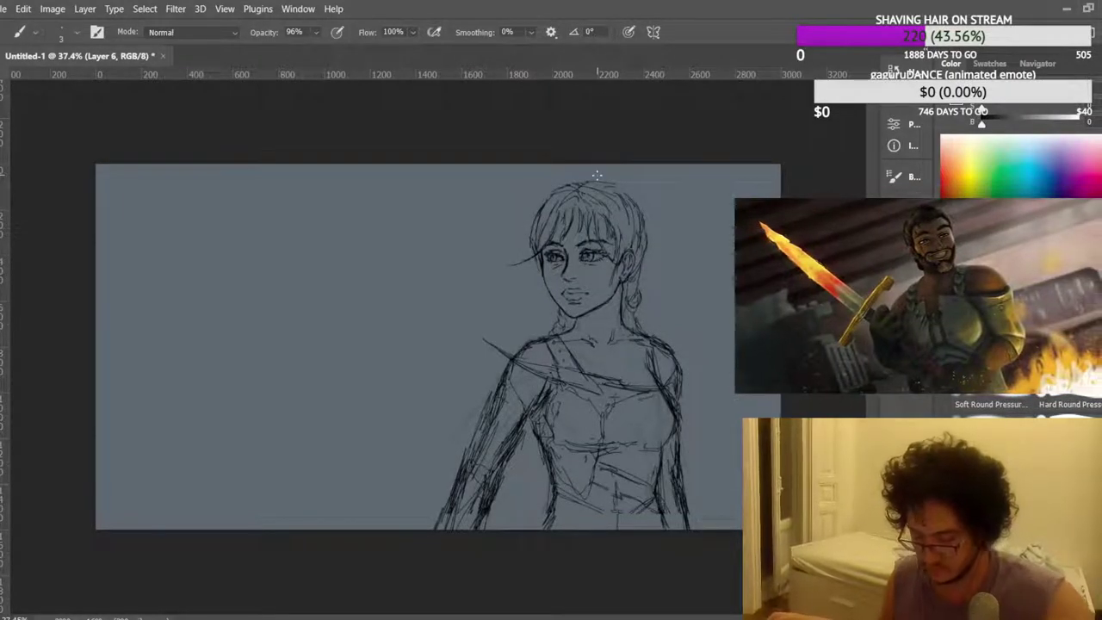
scroll(587, 291, down, 1)
scroll(654, 230, up, 2)
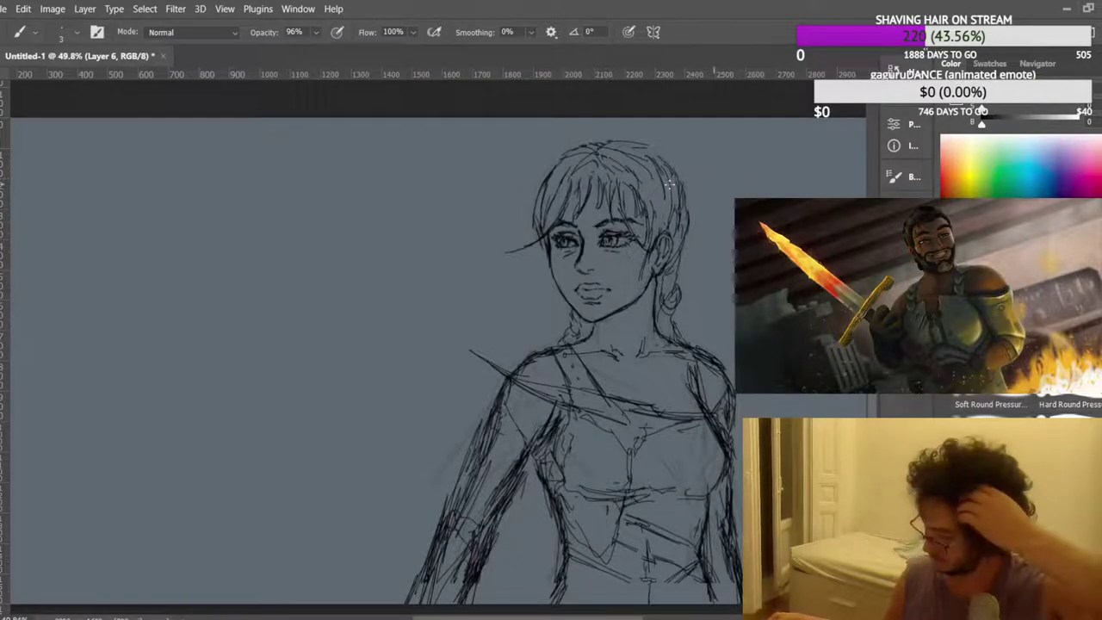
Lasso the hair at the back of the head, move it about 7 px inward and 1 px up, apply and deselect.
key(l)
mouse_move(675, 143)
mouse_down()
mouse_move(640, 159)
mouse_move(663, 216)
mouse_move(721, 203)
mouse_move(701, 132)
mouse_up()
key(ctrl+t)
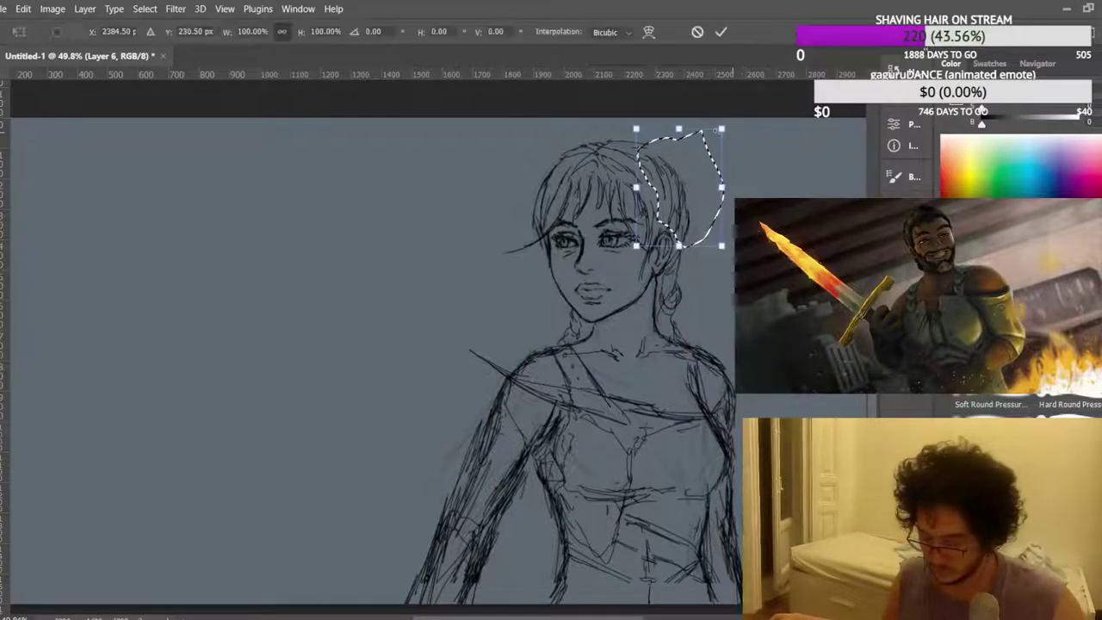
scroll(680, 298, up, 3)
drag(679, 299, 670, 286)
key(Return)
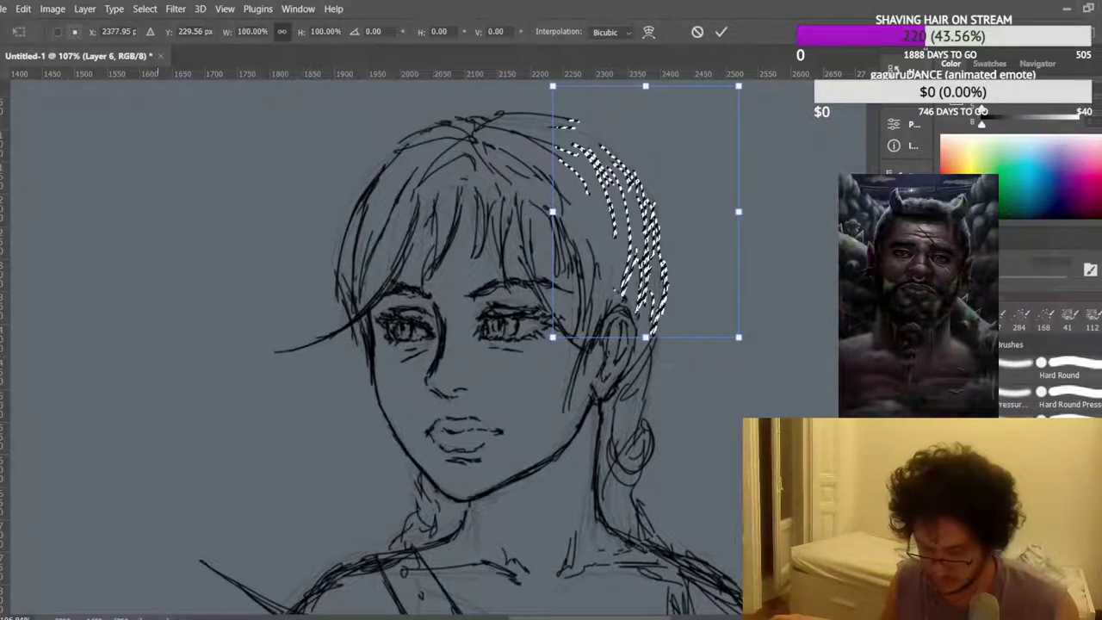
key(Return)
key(ctrl+d)
scroll(266, 192, down, 3)
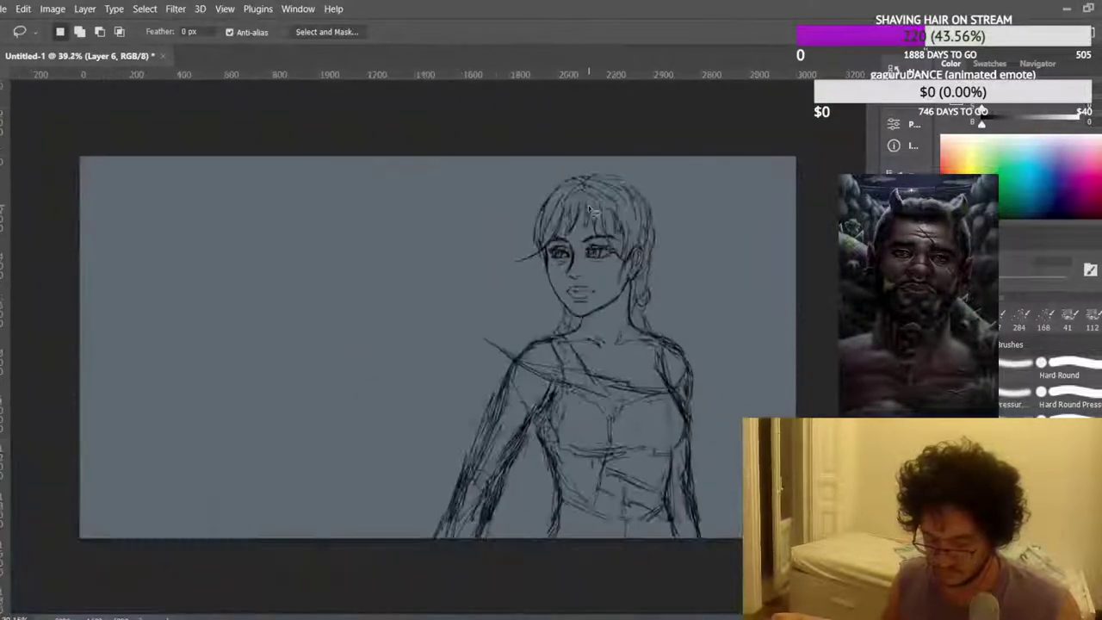
scroll(612, 189, down, 1)
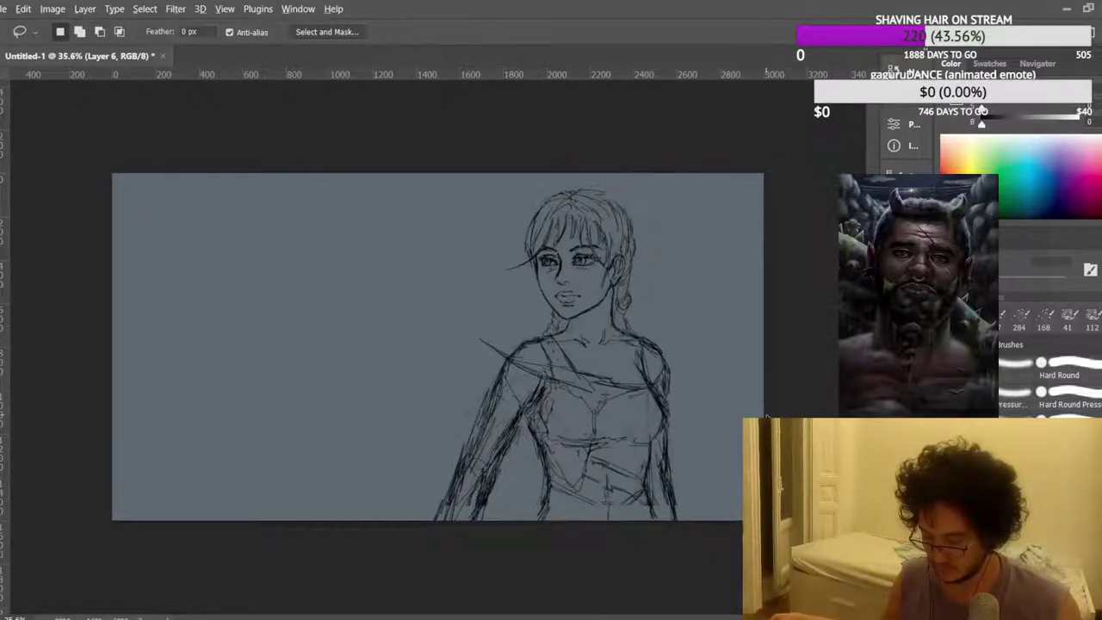
Lasso the near collarbone, rotate it 4.52° and move it about 9 px left and 16 px down, apply and deselect.
scroll(766, 415, up, 1)
scroll(798, 325, up, 3)
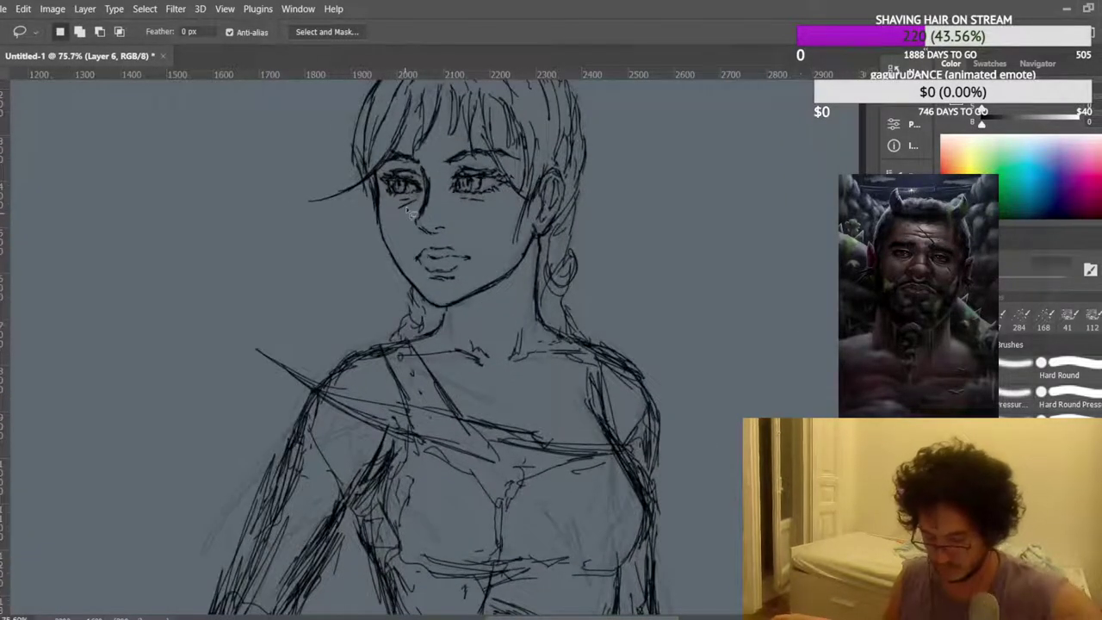
mouse_move(575, 355)
mouse_down()
mouse_move(596, 366)
mouse_move(564, 379)
mouse_move(529, 369)
mouse_up()
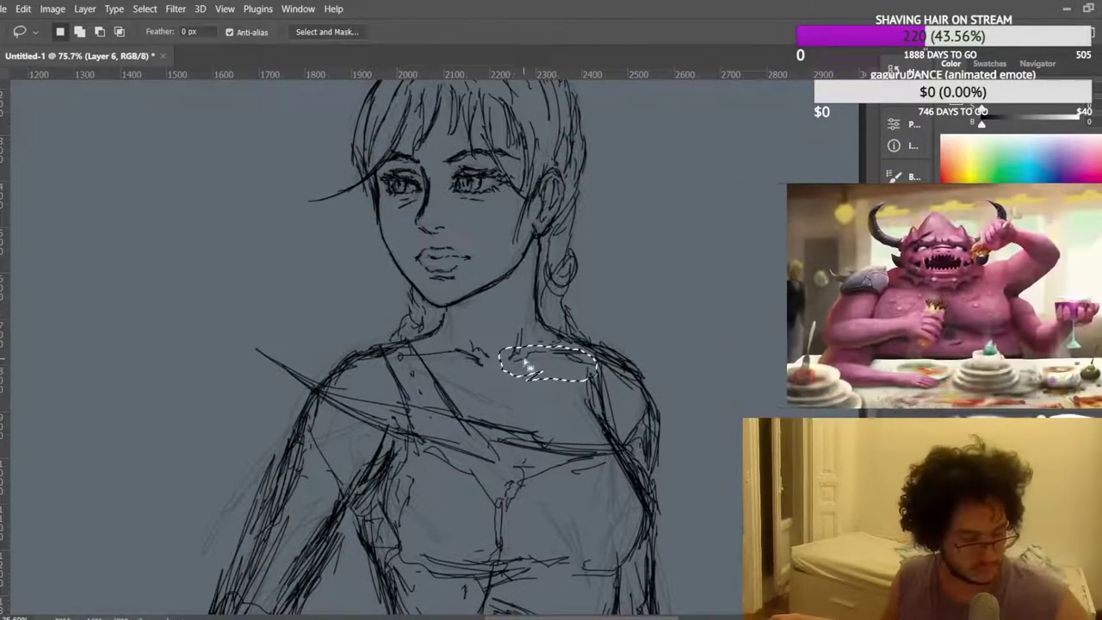
key(ctrl+t)
scroll(542, 366, up, 3)
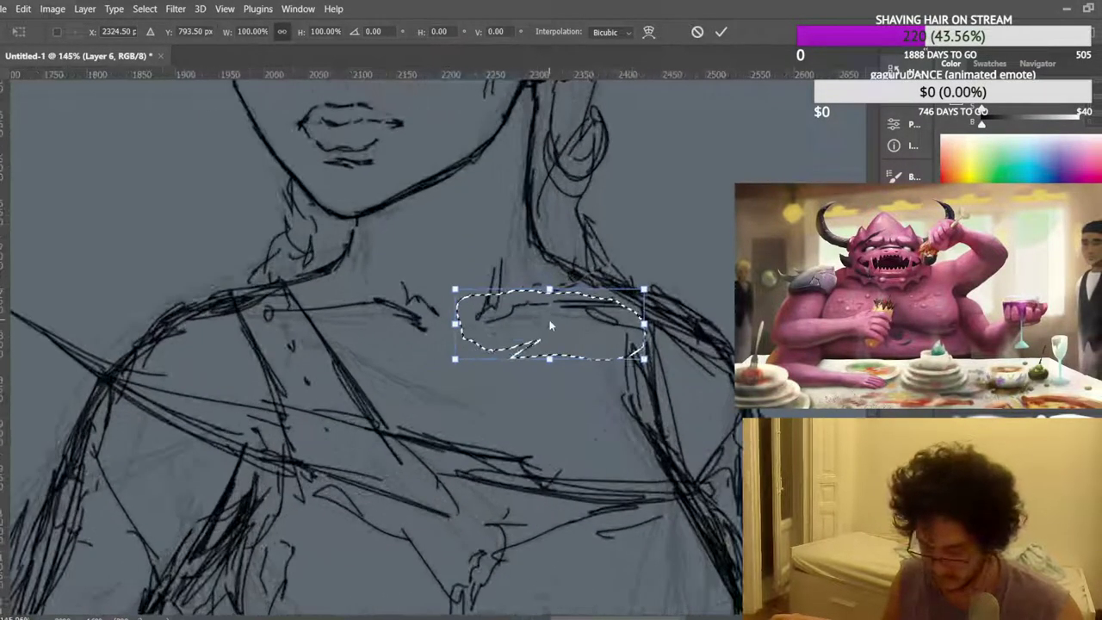
drag(549, 335, 546, 342)
drag(399, 262, 470, 298)
drag(521, 332, 500, 316)
key(ctrl+z)
scroll(506, 320, up, 6)
scroll(500, 320, down, 5)
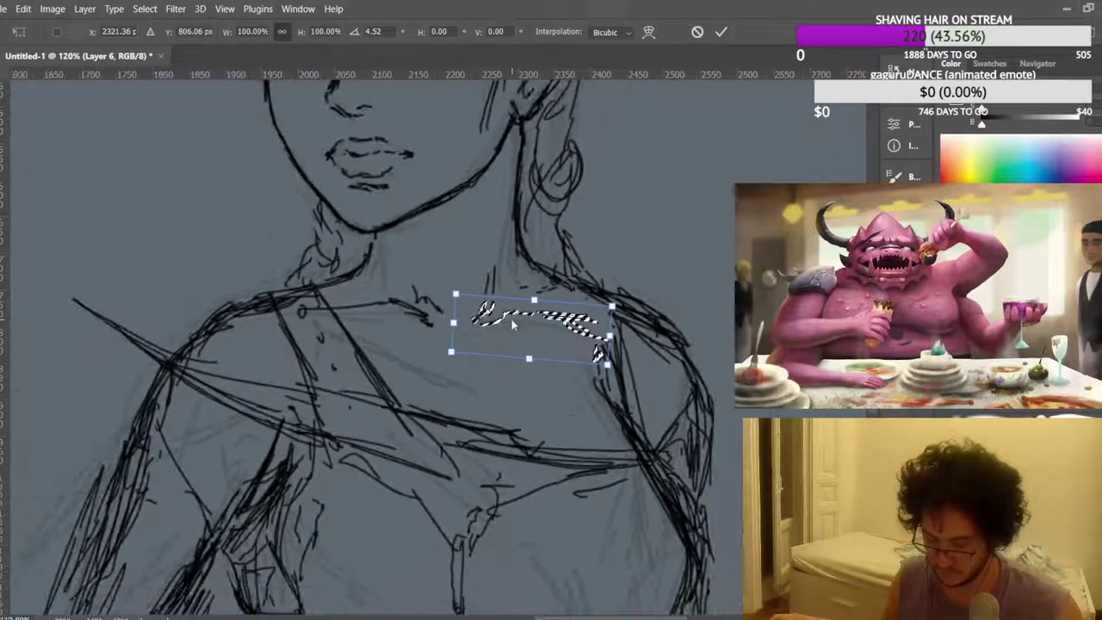
drag(510, 320, 506, 323)
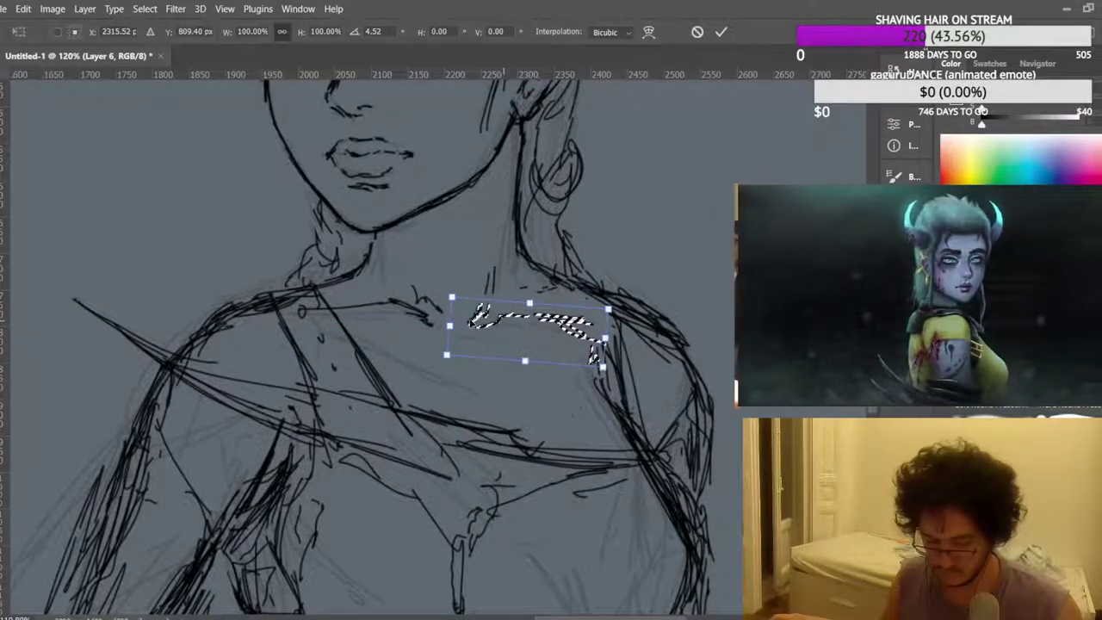
key(Return)
key(ctrl+d)
scroll(583, 233, down, 6)
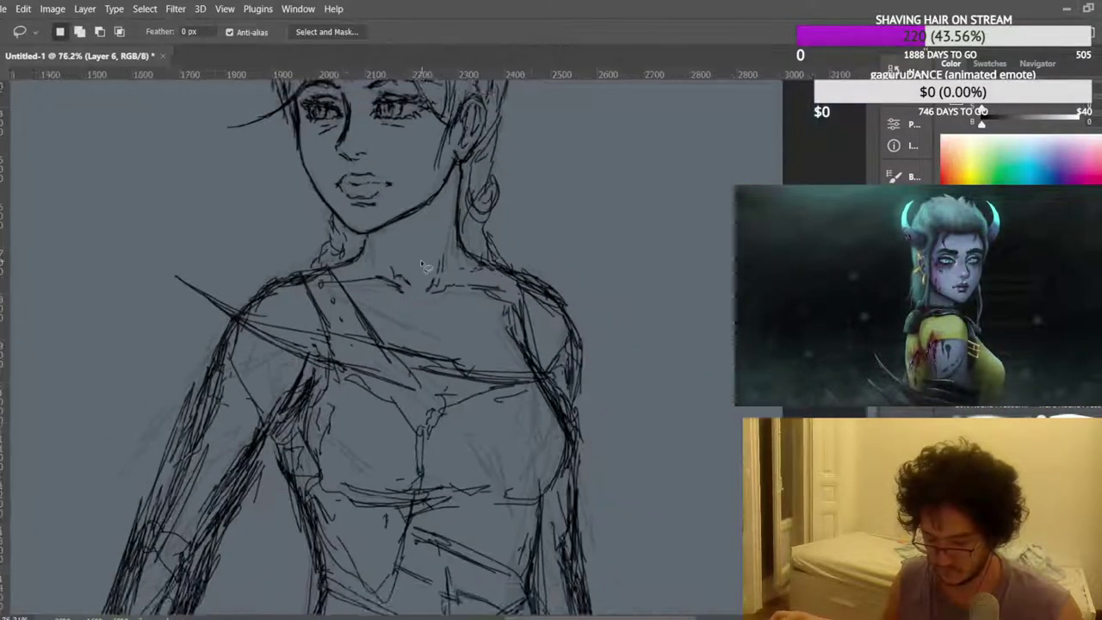
Flip the canvas horizontally and back again to examine the adjusted collarbone within the full figure.
scroll(582, 232, up, 1)
scroll(594, 229, right, 4)
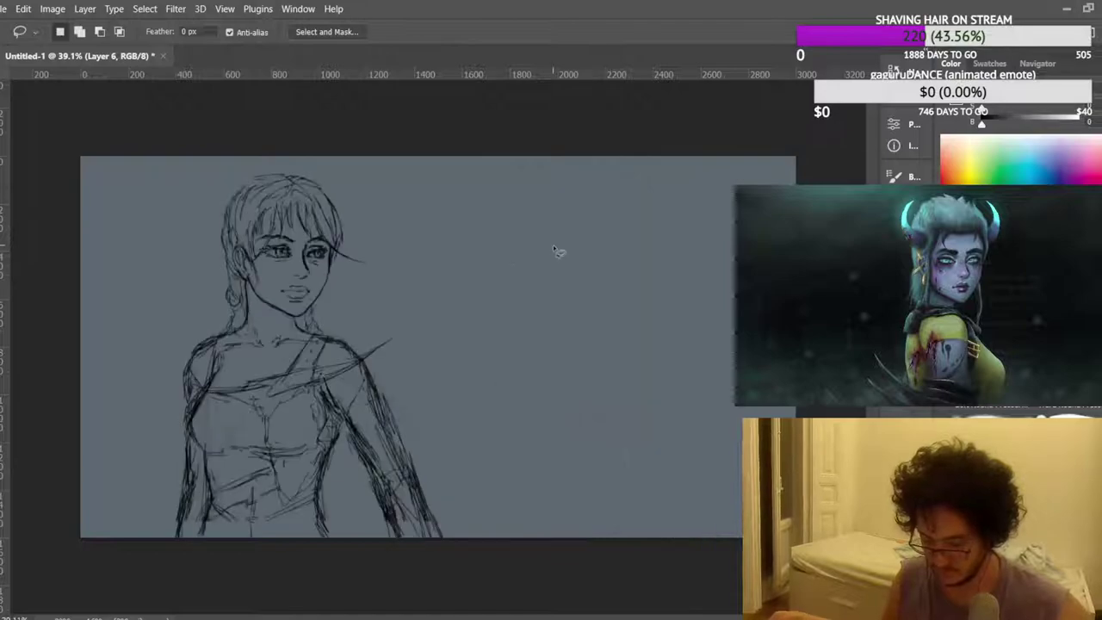
scroll(129, 290, up, 2)
scroll(177, 261, down, 3)
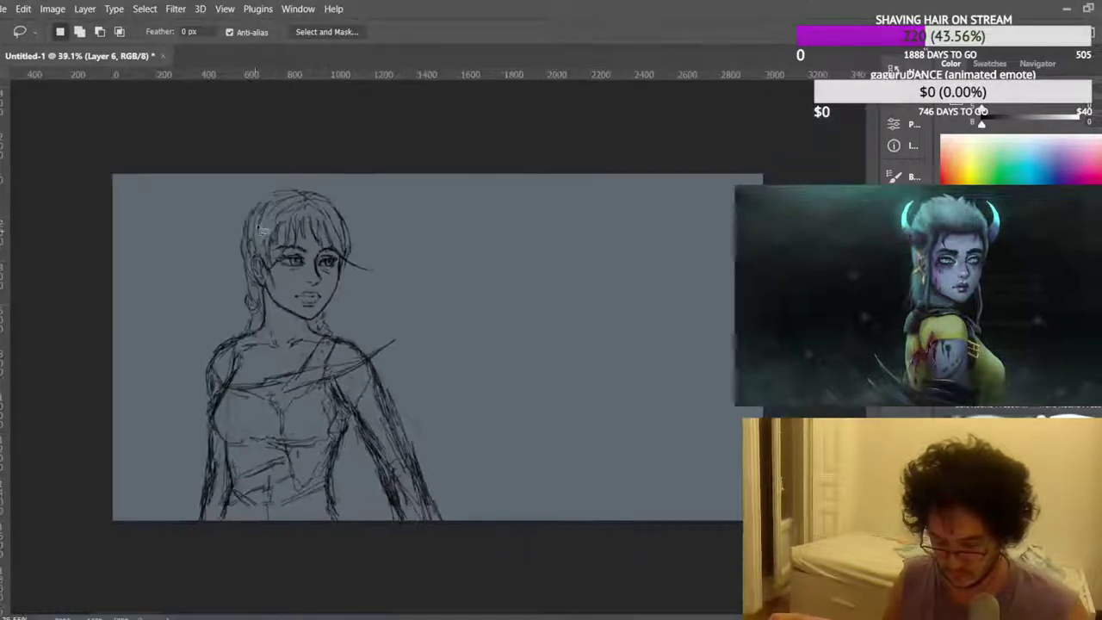
scroll(307, 225, up, 1)
key(ctrl+shift+h)
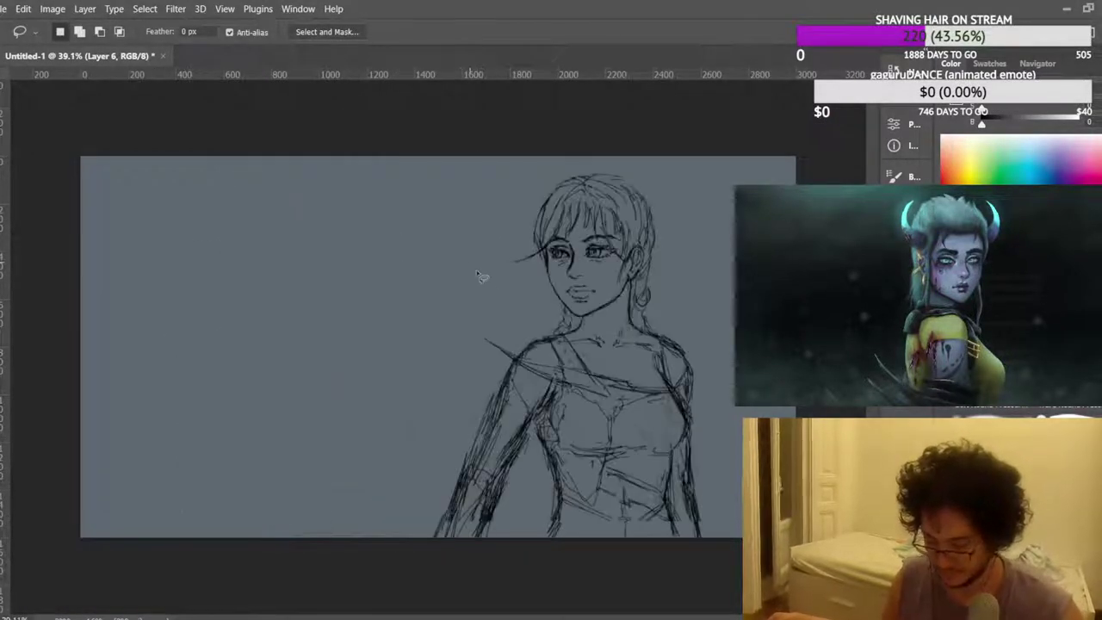
scroll(572, 384, up, 4)
scroll(658, 208, up, 1)
scroll(649, 210, down, 5)
scroll(626, 200, up, 1)
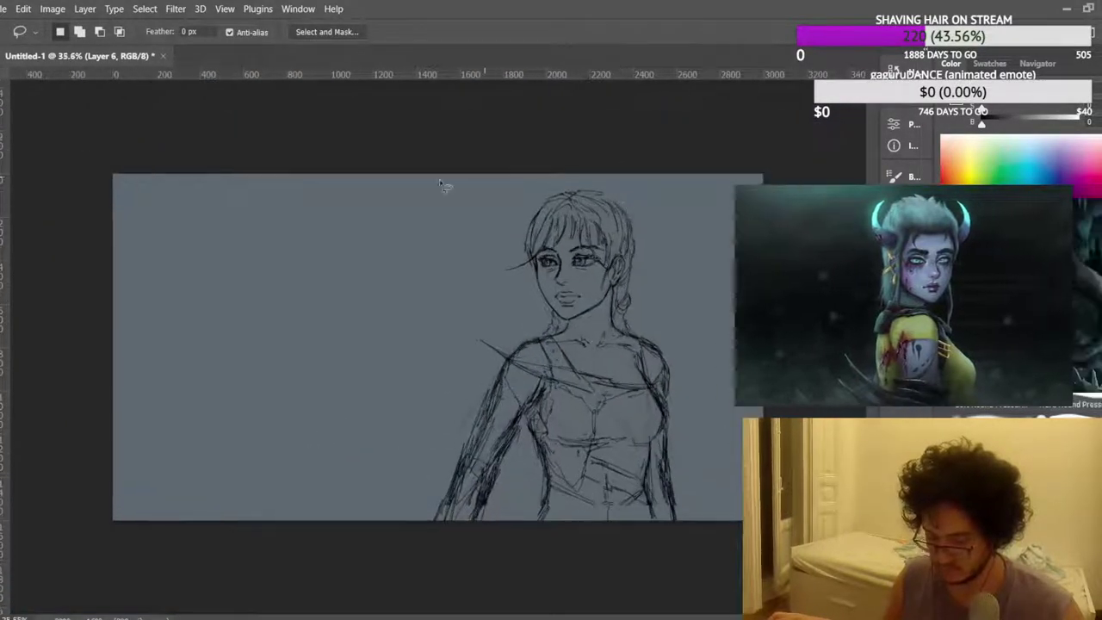
Create a new layer and brush a loose, broken horizon line across the lower canvas behind the figure.
key(b)
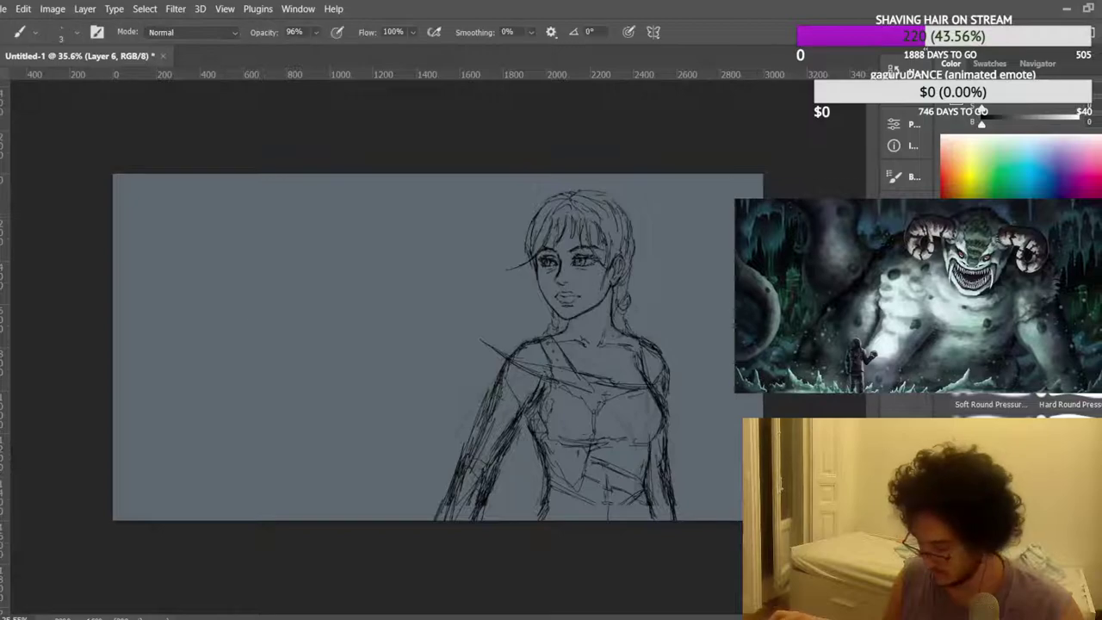
key(ctrl+z)
key(ctrl+shift+z)
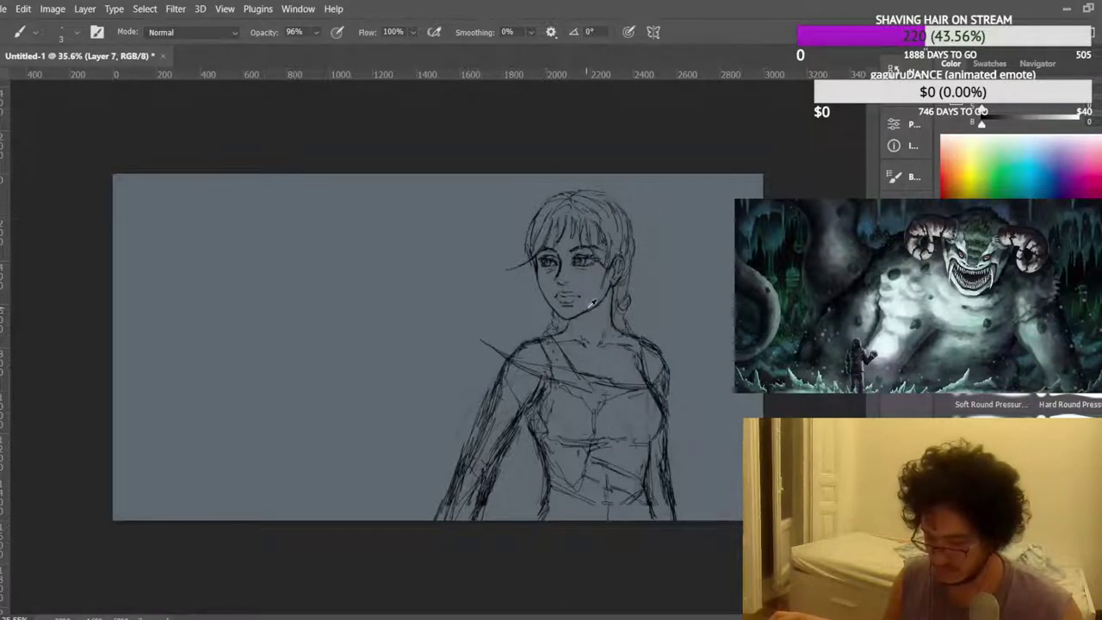
scroll(590, 301, up, 1)
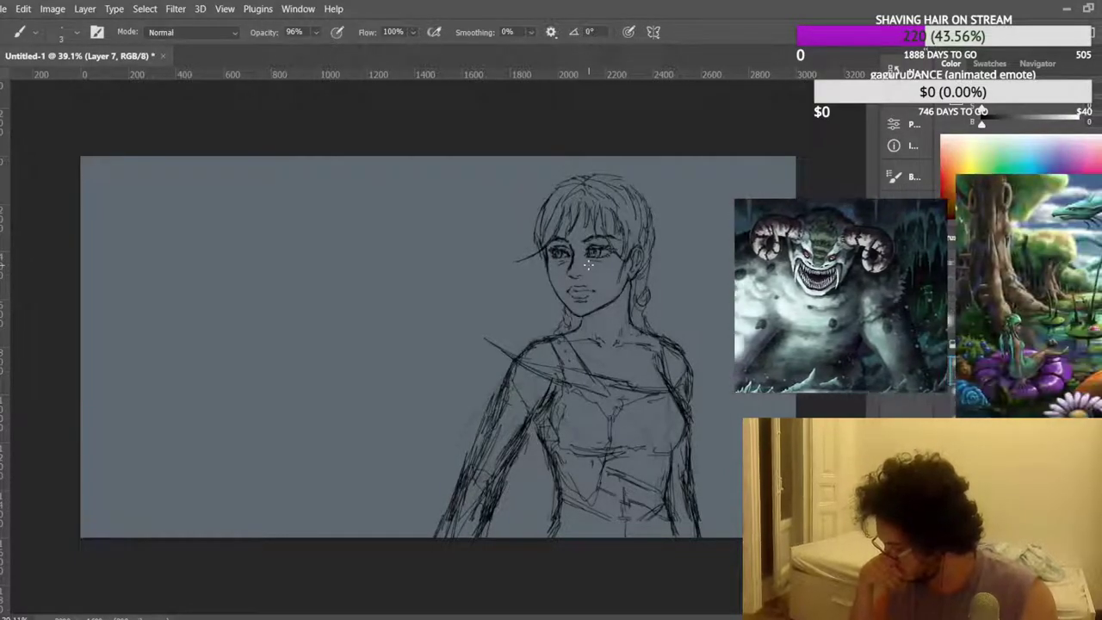
scroll(589, 265, down, 1)
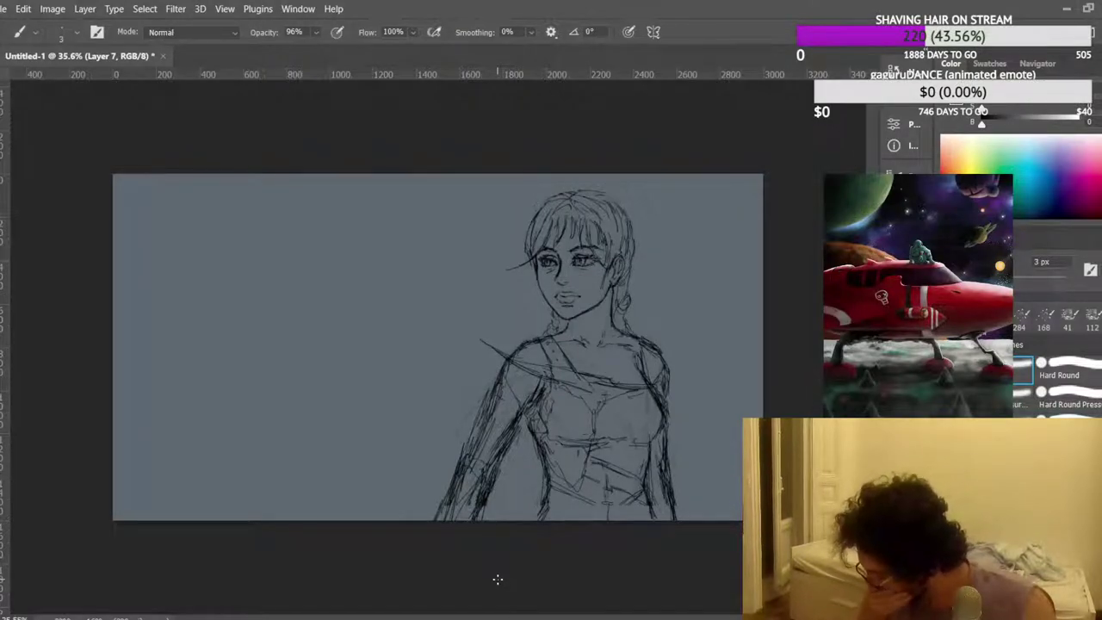
scroll(344, 458, down, 1)
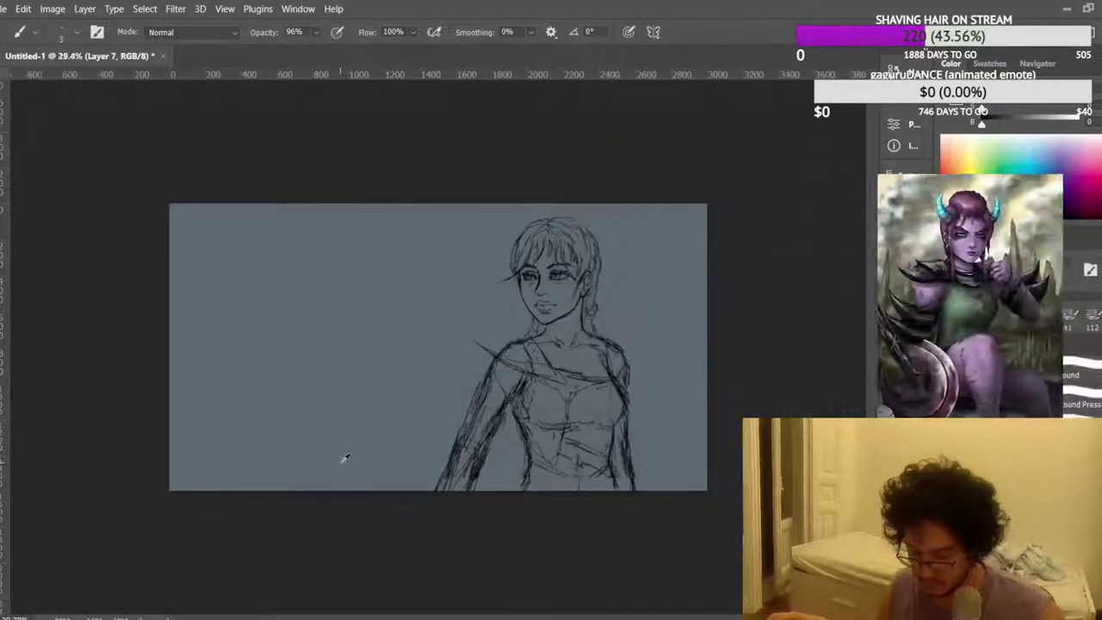
scroll(345, 458, up, 1)
scroll(363, 458, up, 1)
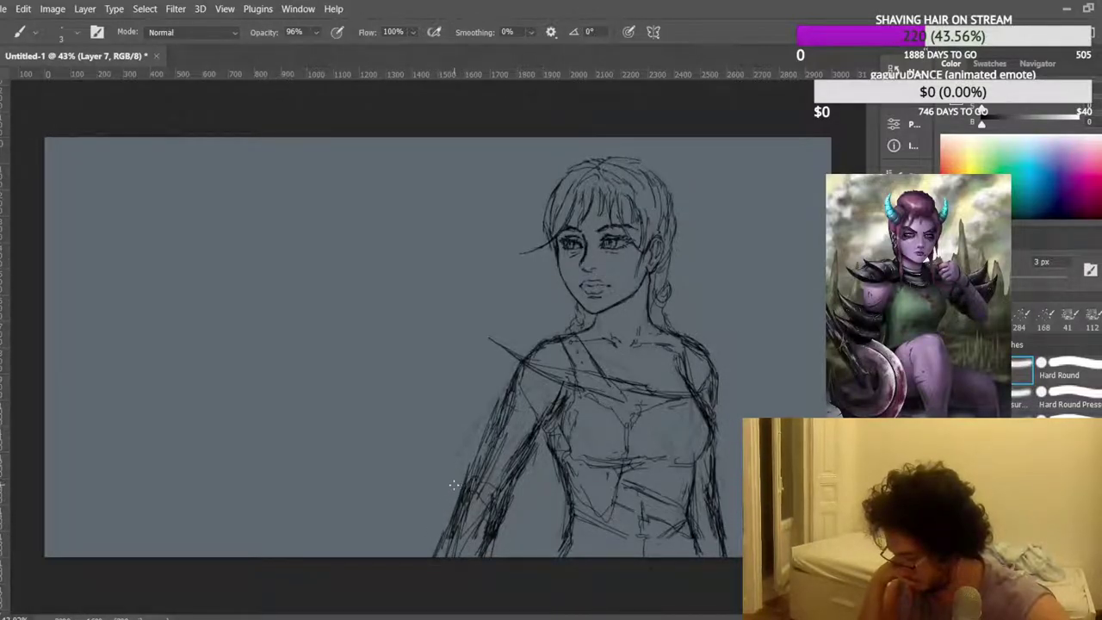
drag(385, 492, 43, 485)
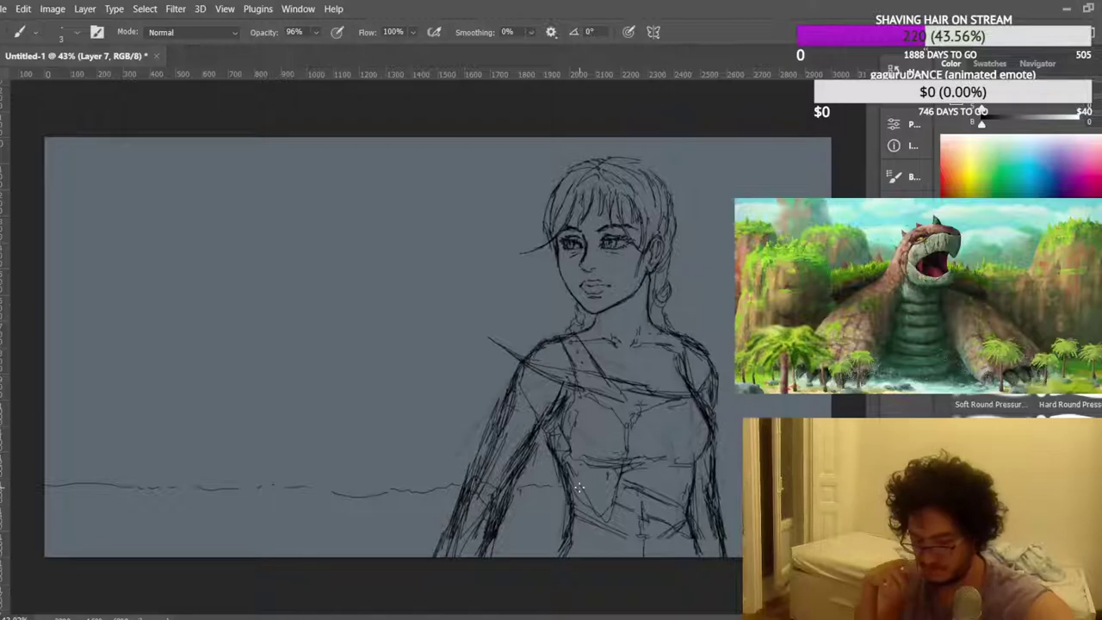
Flip the canvas horizontally and brush a second wavy horizon line just above the first, continuing both beyond the figure.
key(ctrl+minus)
key(ctrl+minus)
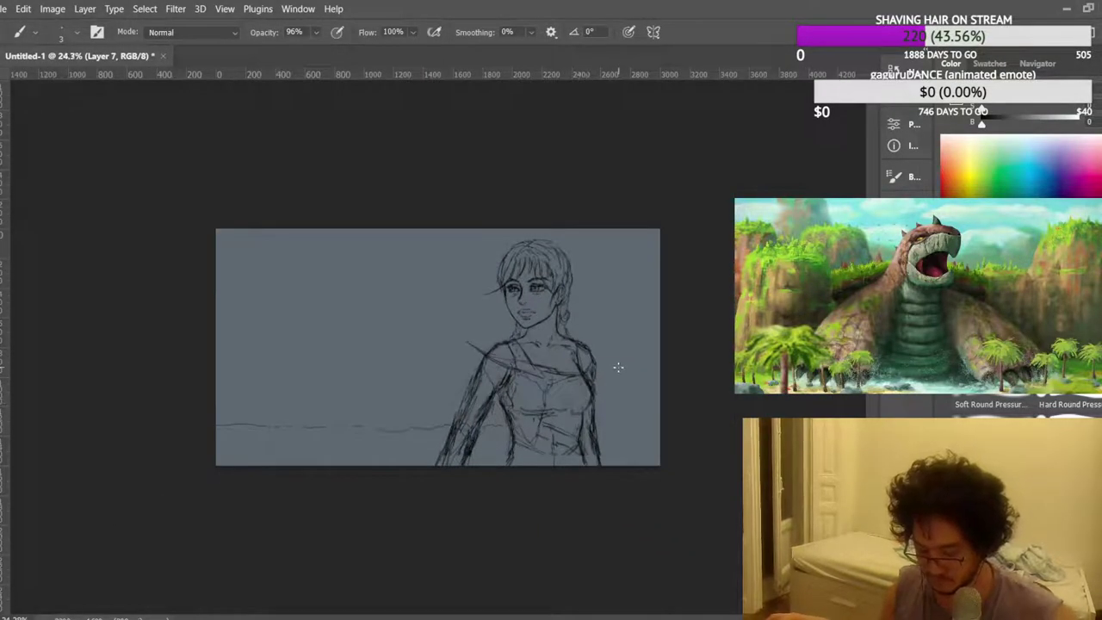
key(ctrl+shift+h)
scroll(403, 272, up, 4)
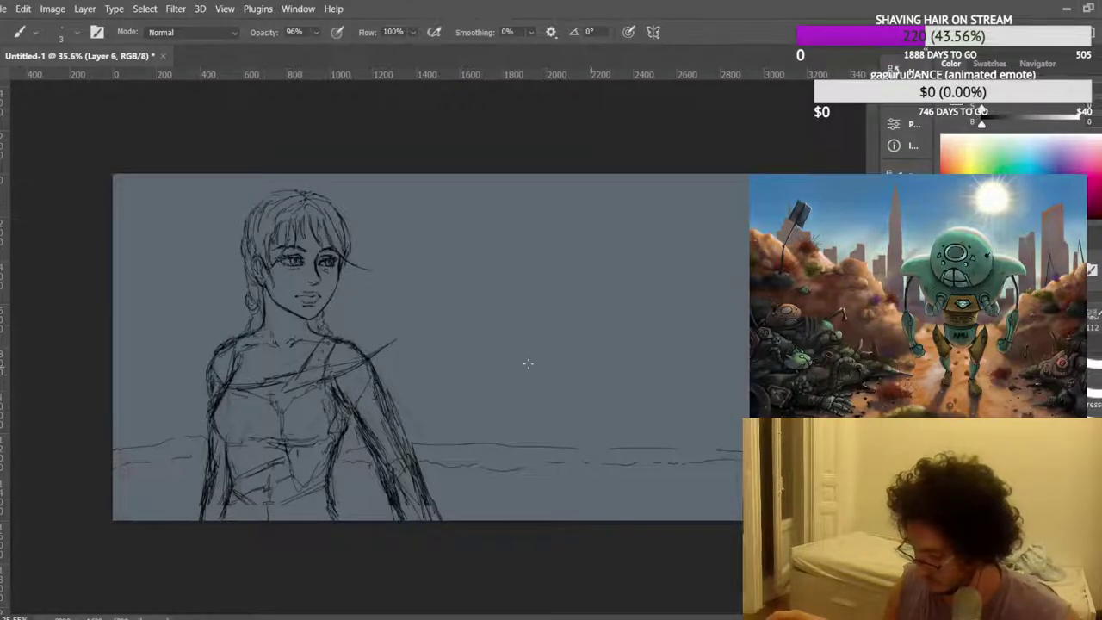
Lasso the head, scale it to 98.95% and move it about 2 px right and 7 px down, apply and deselect.
scroll(227, 212, up, 3)
key(l)
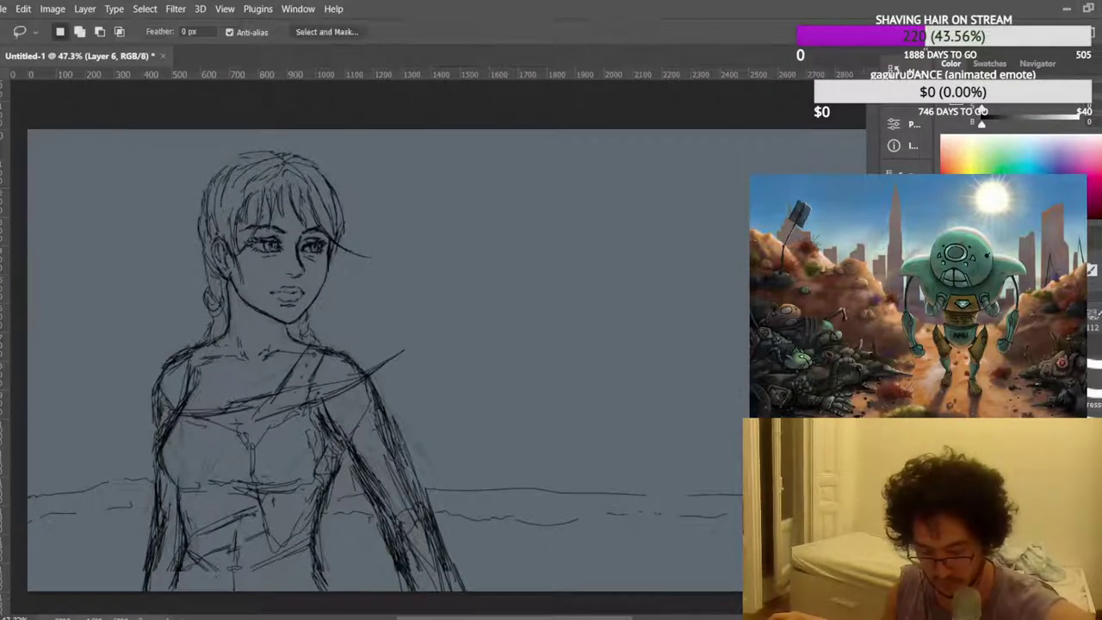
mouse_move(176, 243)
mouse_down()
mouse_move(224, 134)
mouse_move(364, 154)
mouse_move(396, 270)
mouse_up()
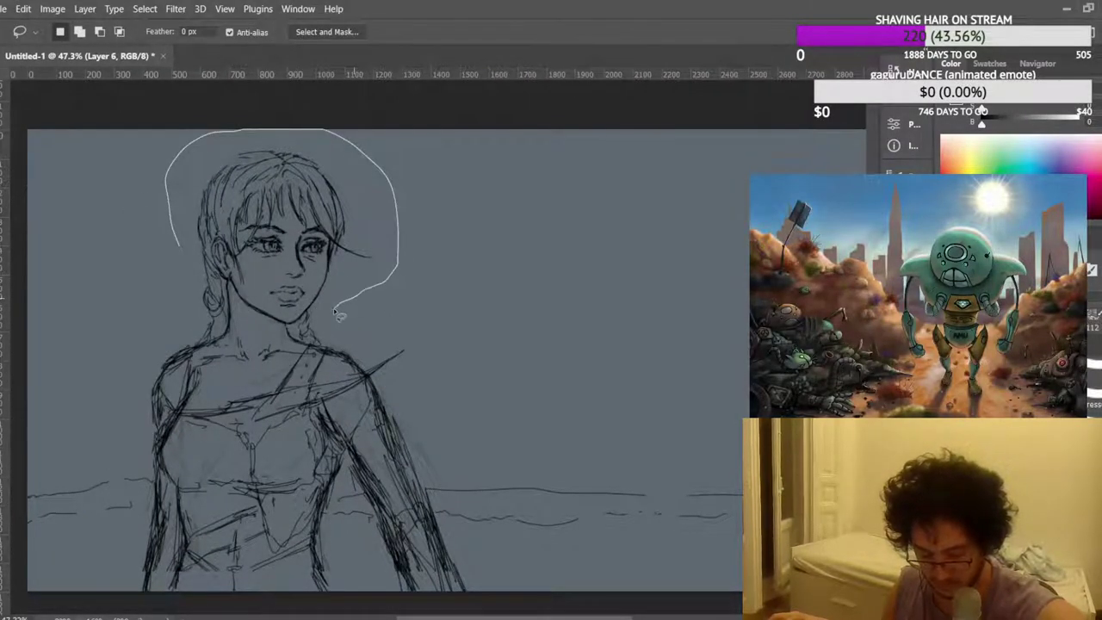
mouse_move(317, 324)
mouse_down()
mouse_move(287, 331)
mouse_move(231, 306)
mouse_up()
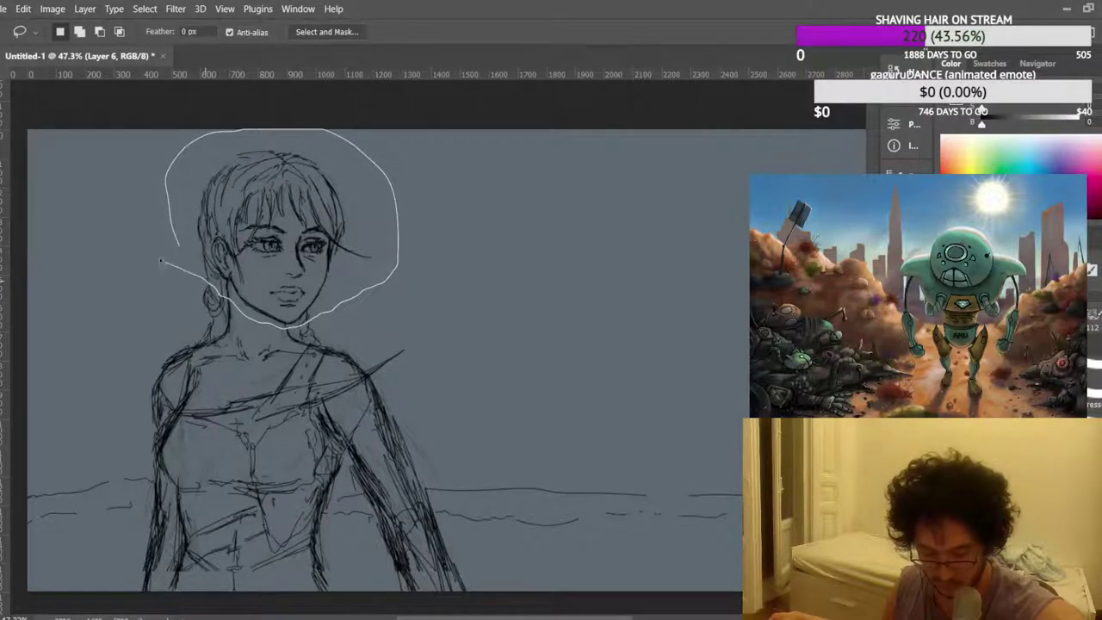
drag(173, 269, 150, 255)
scroll(260, 152, up, 5)
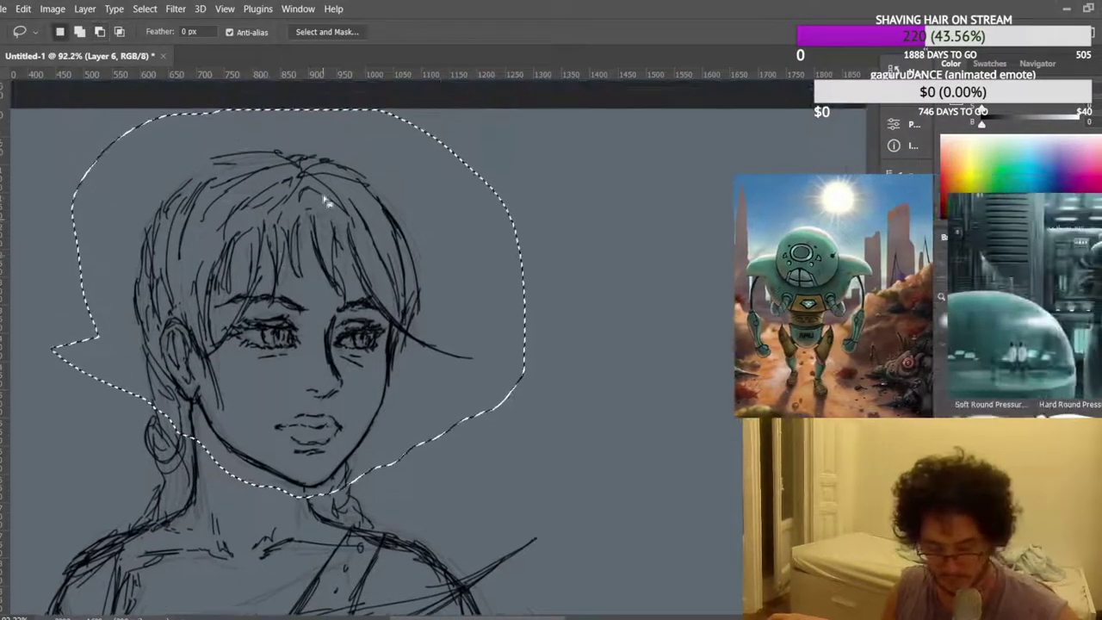
scroll(327, 201, up, 1)
key(ctrl+t)
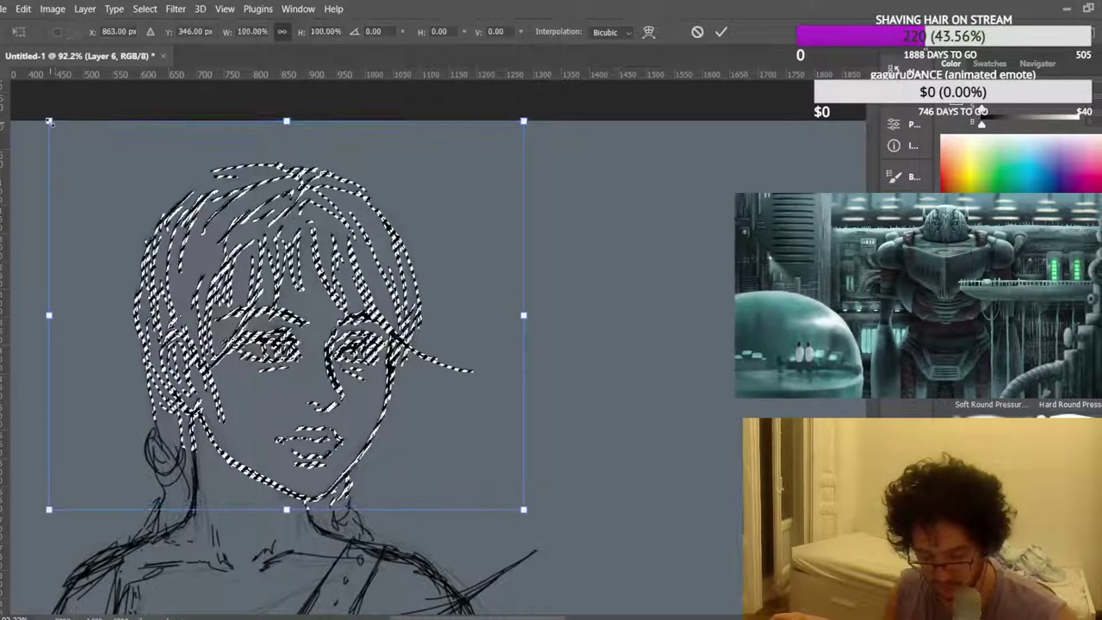
drag(49, 121, 54, 125)
scroll(242, 514, up, 3)
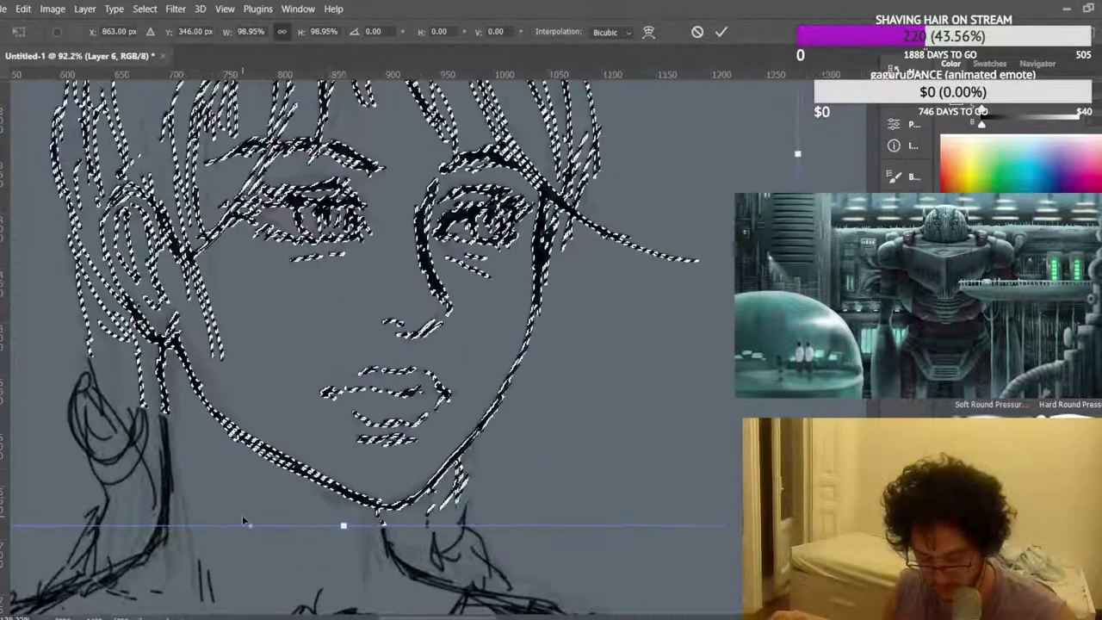
scroll(242, 515, up, 2)
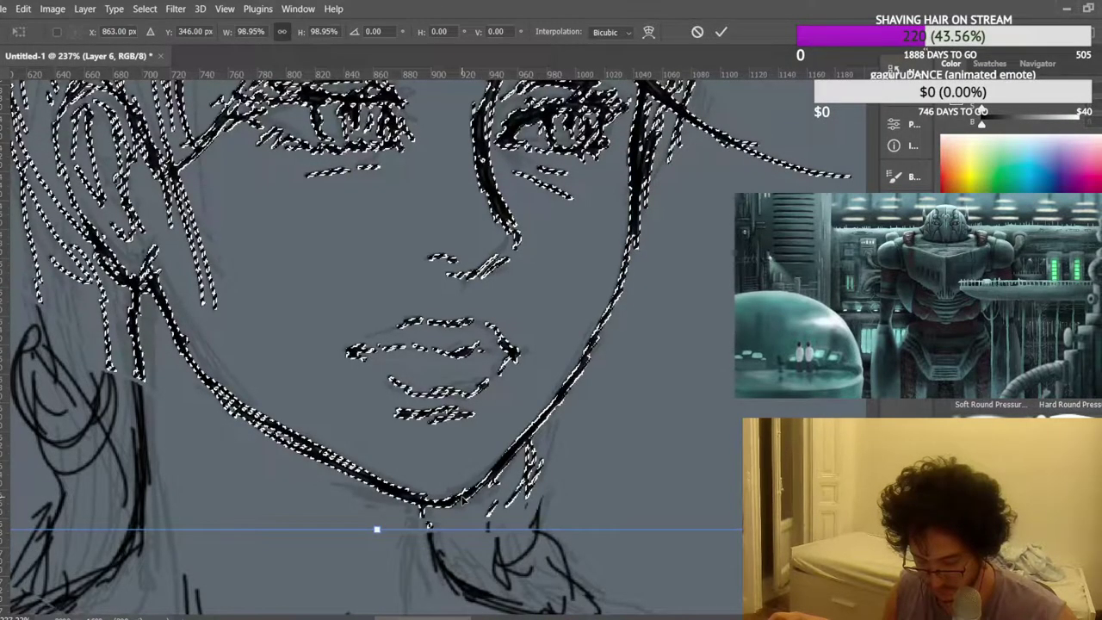
drag(455, 474, 460, 488)
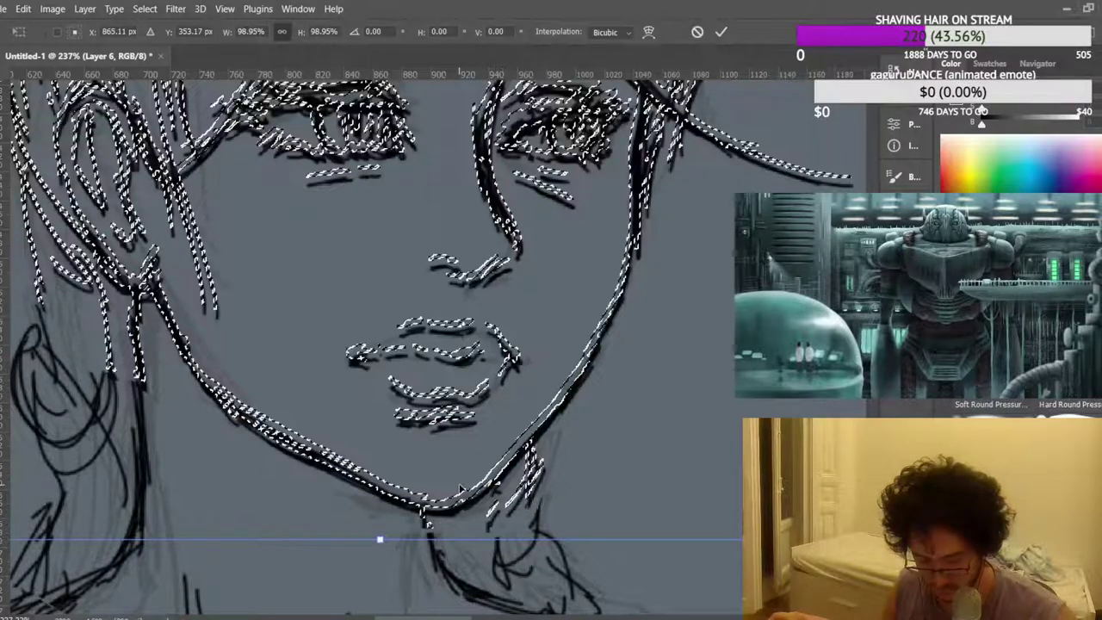
key(Return)
key(ctrl+d)
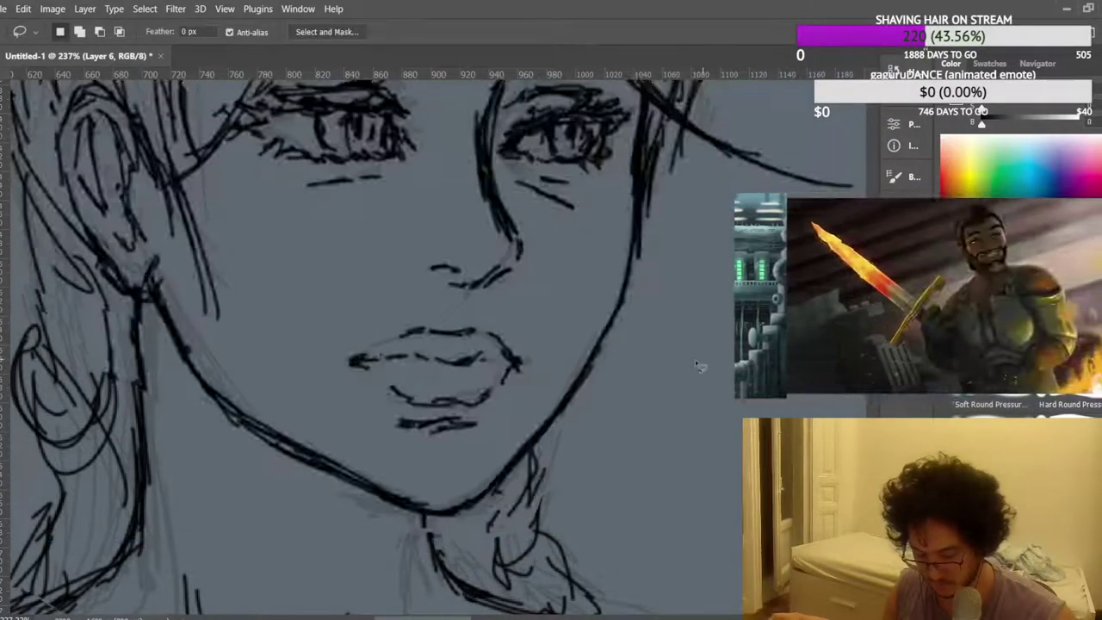
Flip the canvas horizontally to check the resized head against the body.
scroll(671, 374, down, 10)
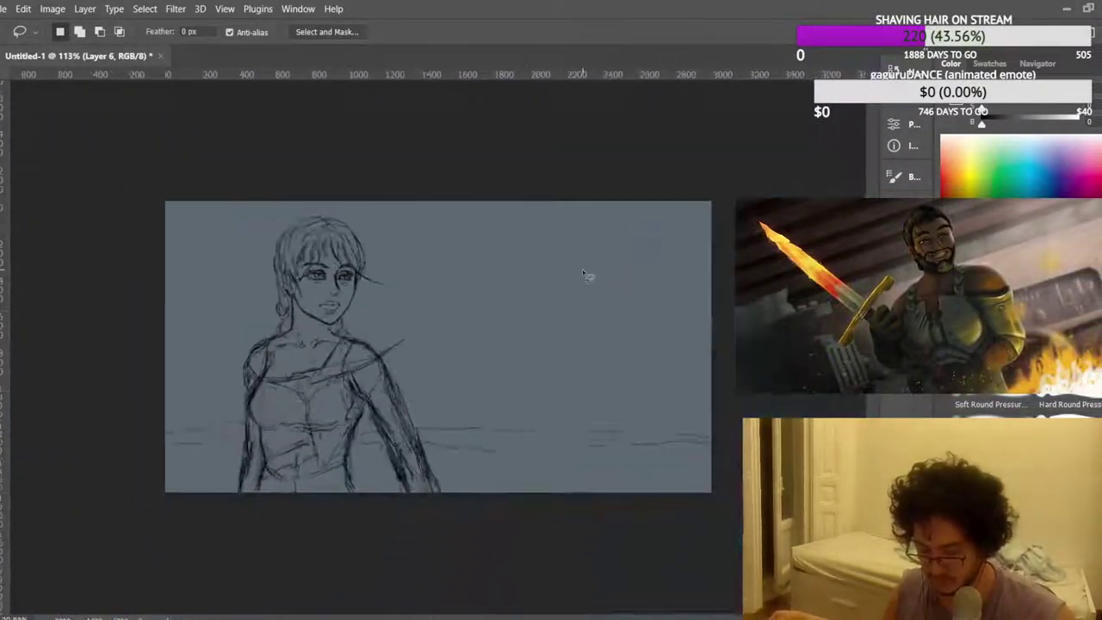
scroll(519, 246, up, 1)
key(ctrl+shift+h)
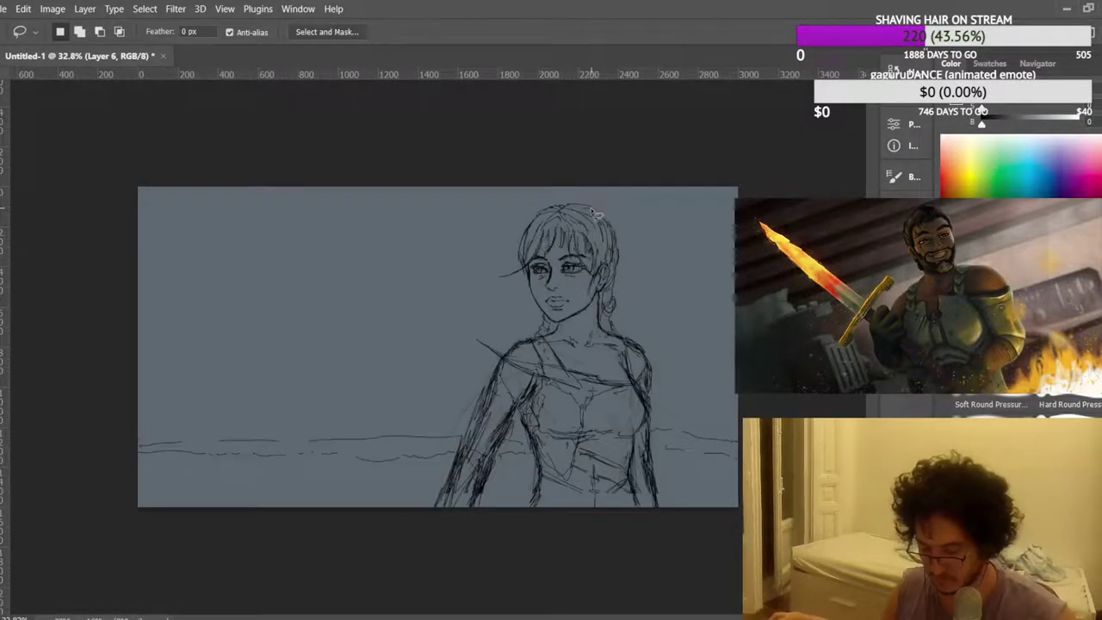
scroll(592, 213, up, 6)
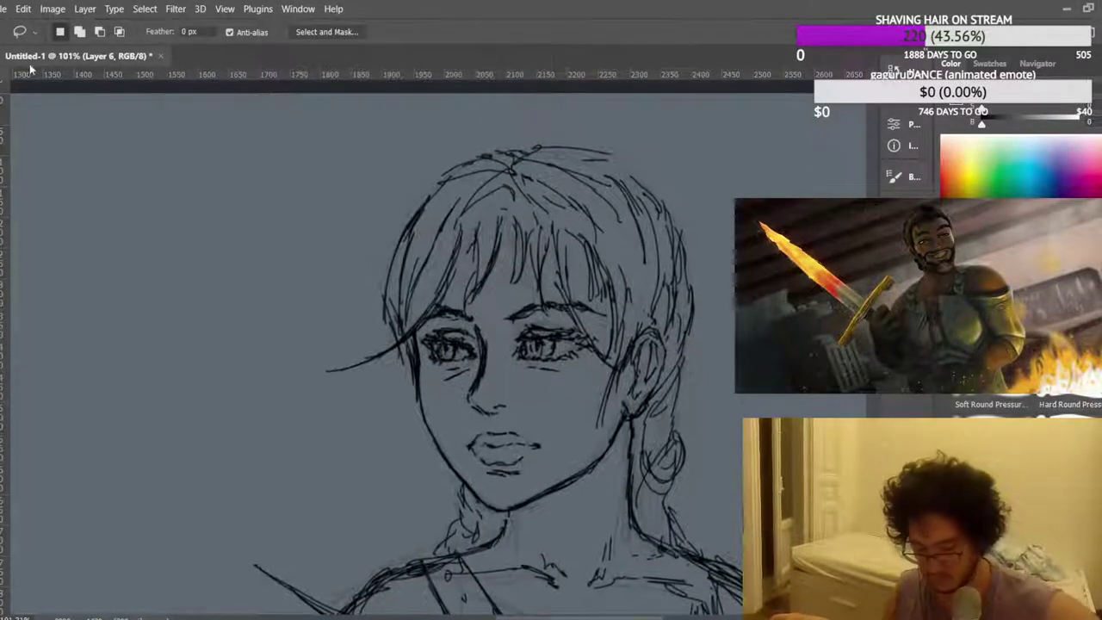
Lasso the head in the mirrored view, move it about 2.5 px right and 0.3 px down, apply and deselect.
mouse_move(390, 404)
mouse_down()
mouse_move(278, 380)
mouse_move(371, 152)
mouse_move(544, 101)
mouse_move(707, 252)
mouse_move(714, 375)
mouse_move(660, 419)
mouse_up()
key(ctrl+d)
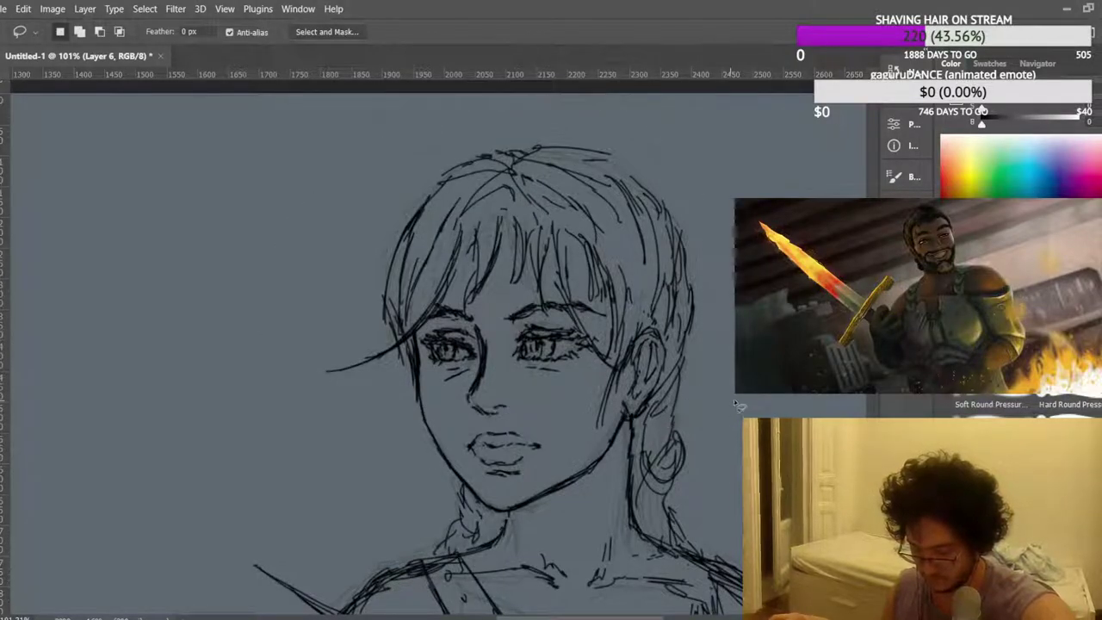
mouse_move(724, 429)
mouse_down()
mouse_move(623, 486)
mouse_move(492, 534)
mouse_move(296, 423)
mouse_move(608, 124)
mouse_move(739, 392)
mouse_up()
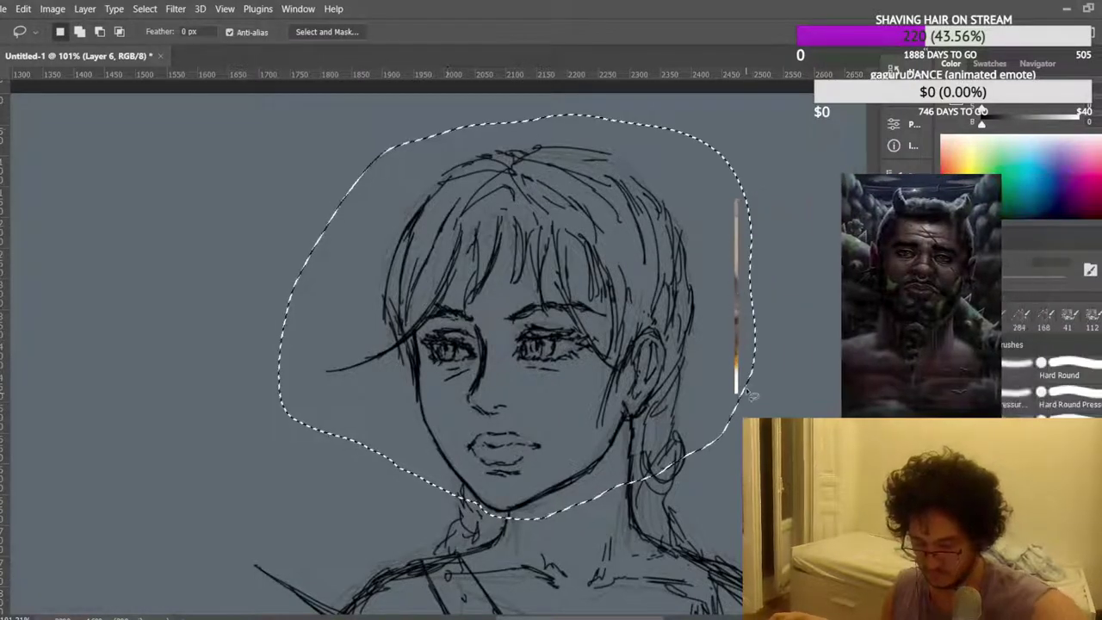
scroll(733, 490, up, 3)
key(ctrl+t)
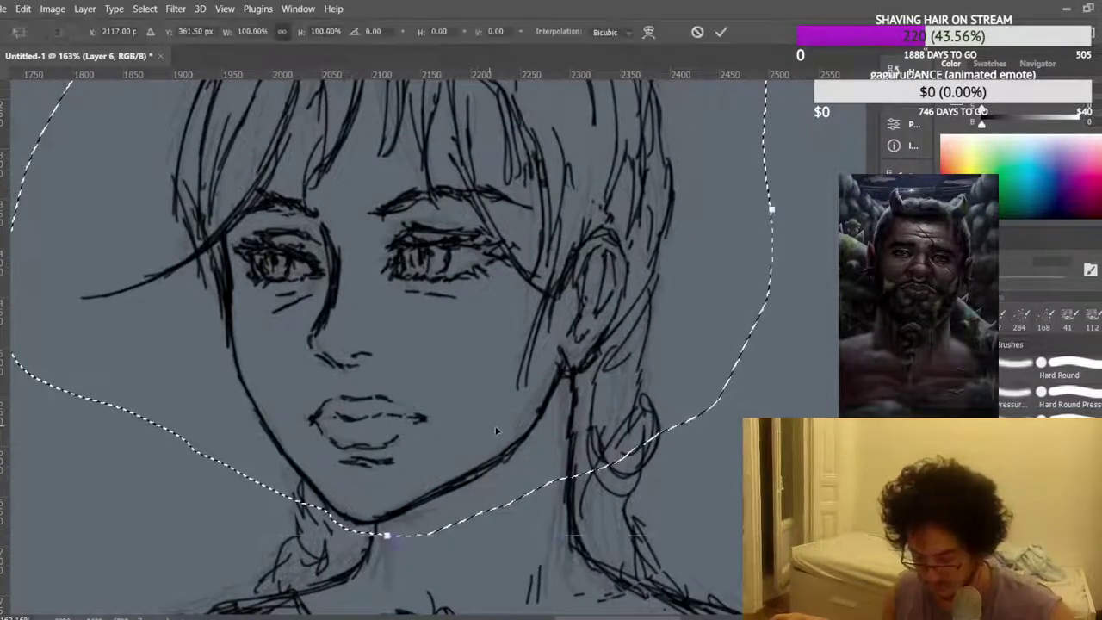
scroll(499, 479, up, 3)
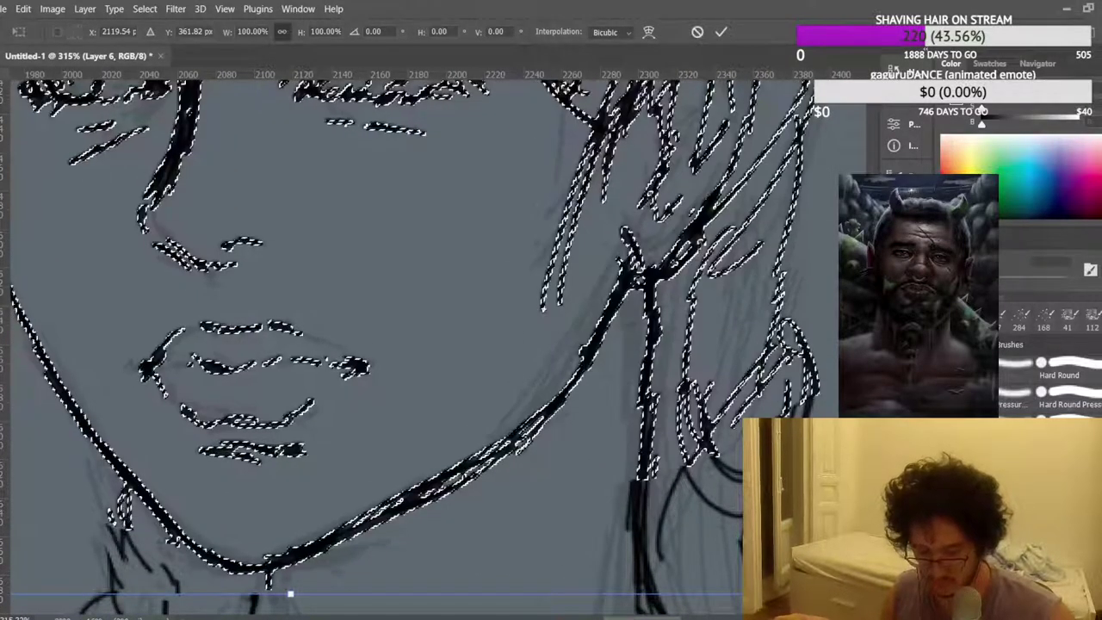
key(Return)
key(ctrl+d)
scroll(363, 272, down, 1)
scroll(363, 273, down, 10)
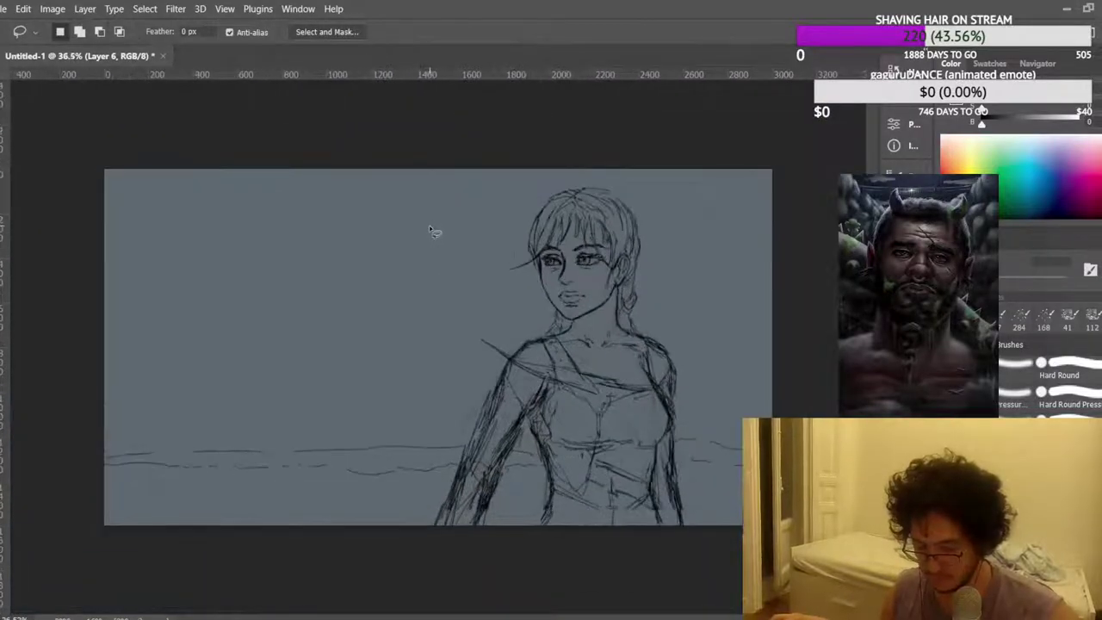
Flip the canvas back, erase excess neck lines with the brush in Clear mode, and redraw both neck contours in Normal mode.
scroll(377, 251, up, 5)
scroll(164, 301, up, 3)
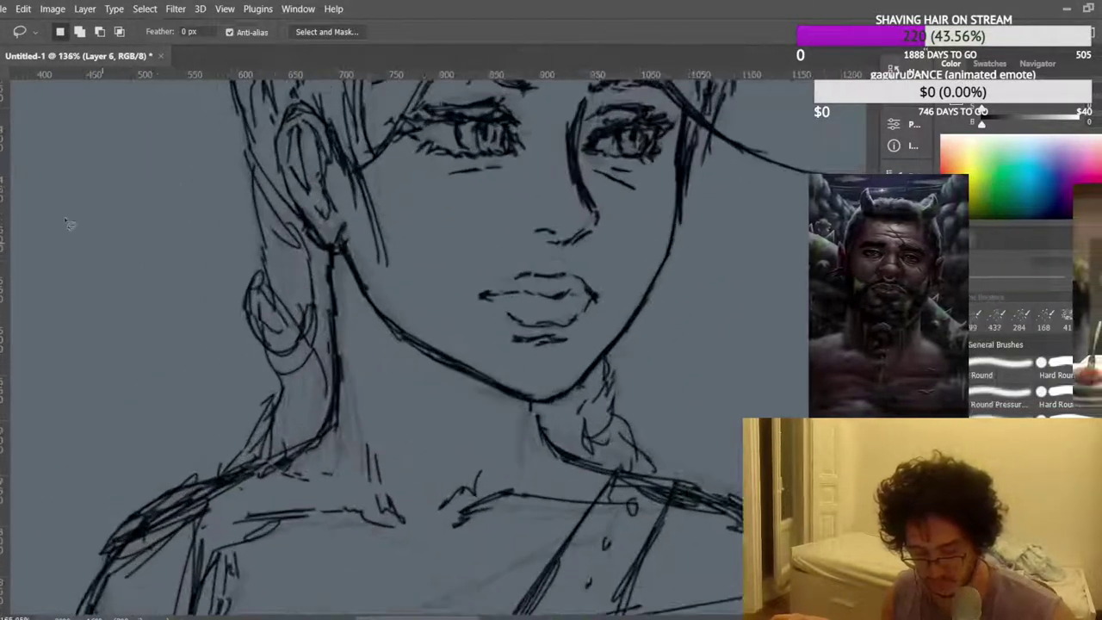
key(b)
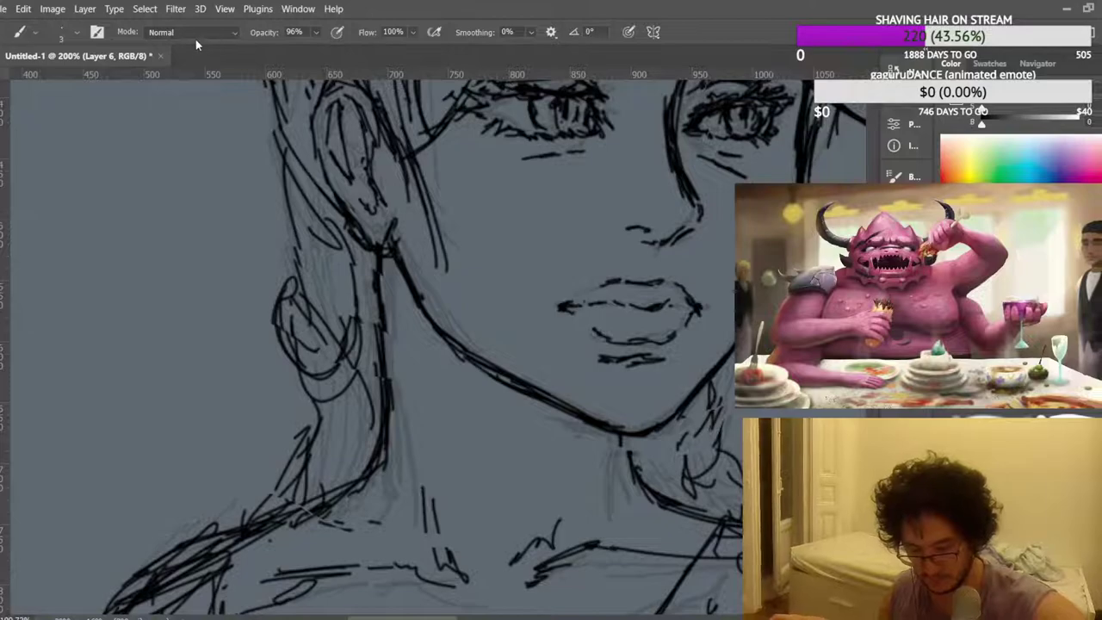
key(shift+alt+r)
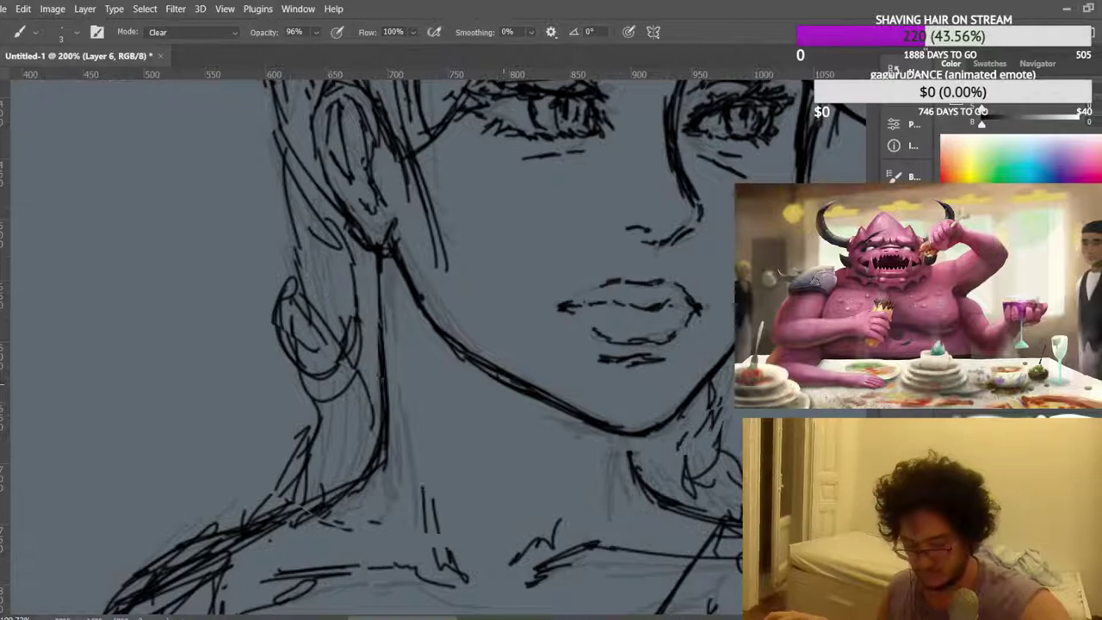
key(shift+alt+n)
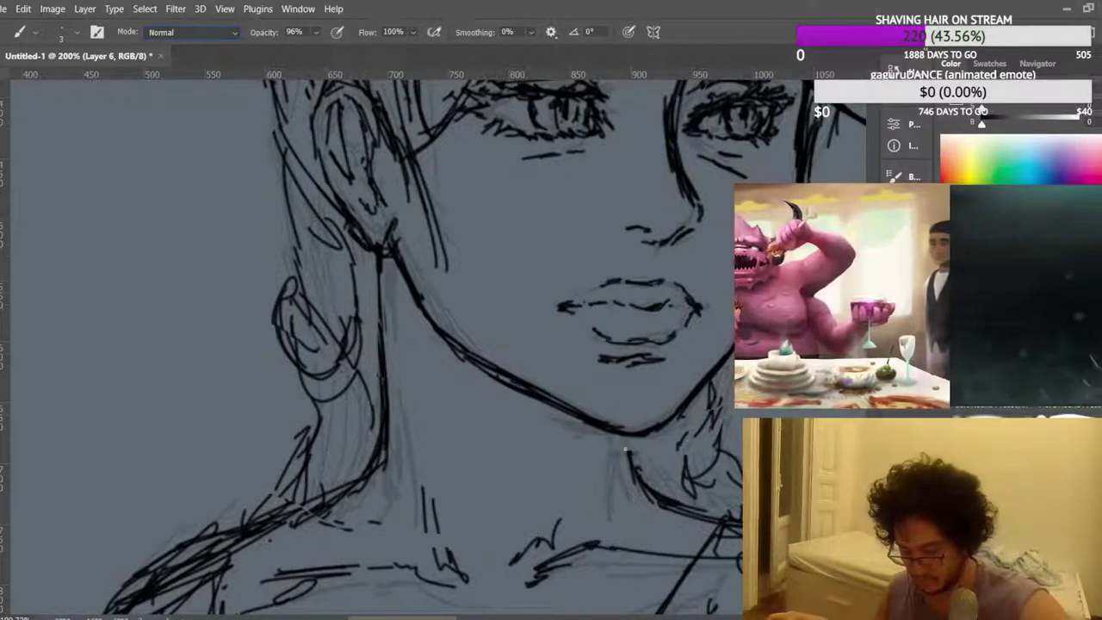
drag(385, 432, 380, 260)
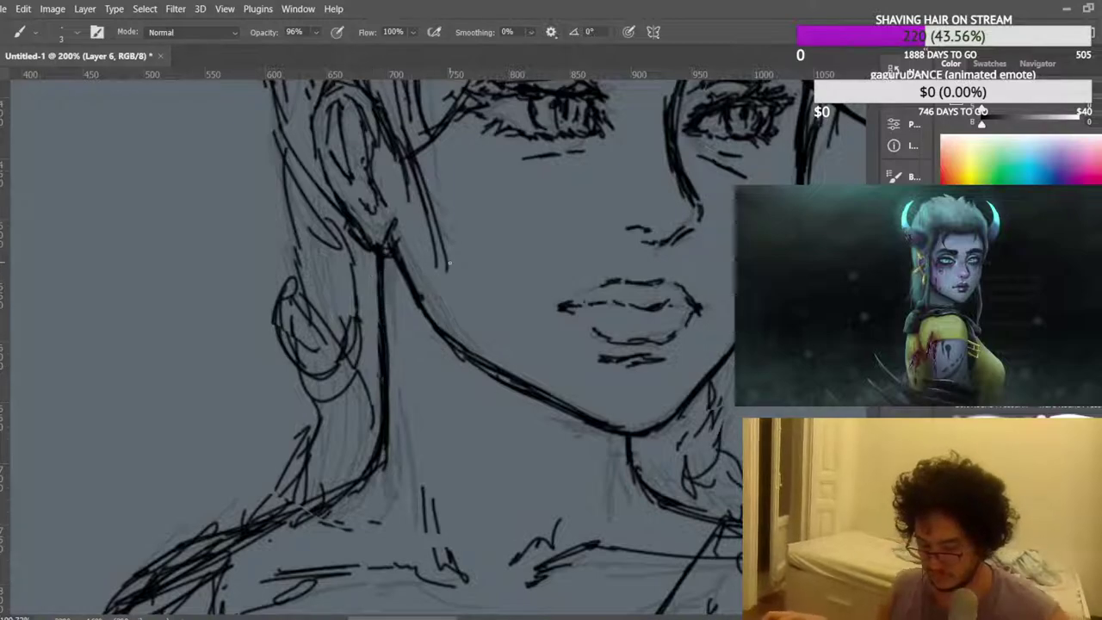
scroll(448, 262, down, 8)
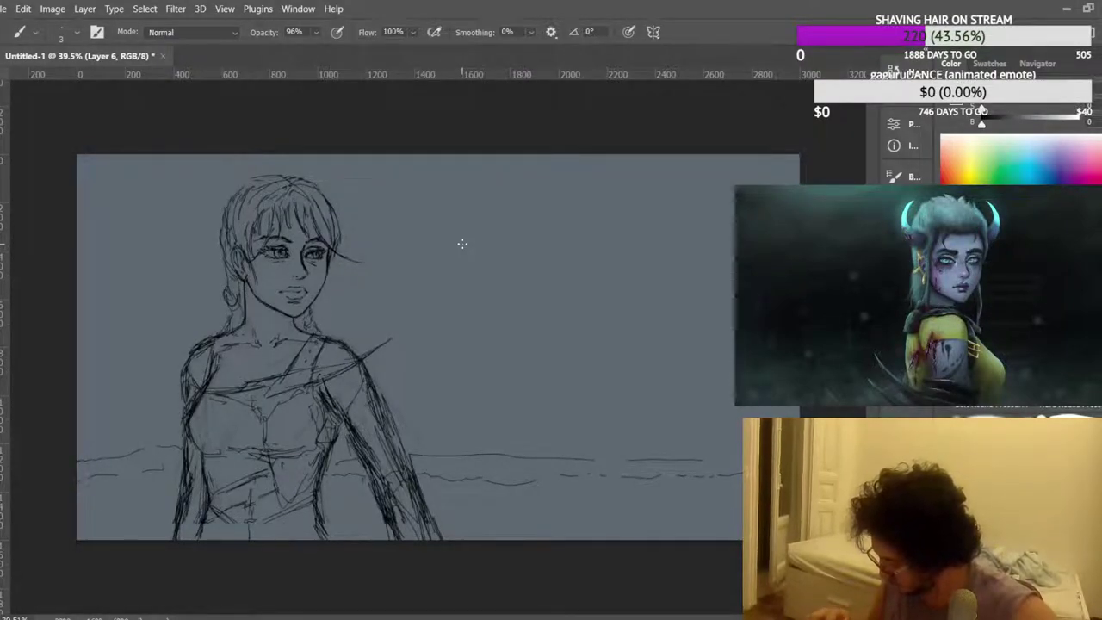
Lasso the upper lip's top contour, move it about 2 px right and 1.5 px down, apply and deselect.
scroll(232, 272, up, 12)
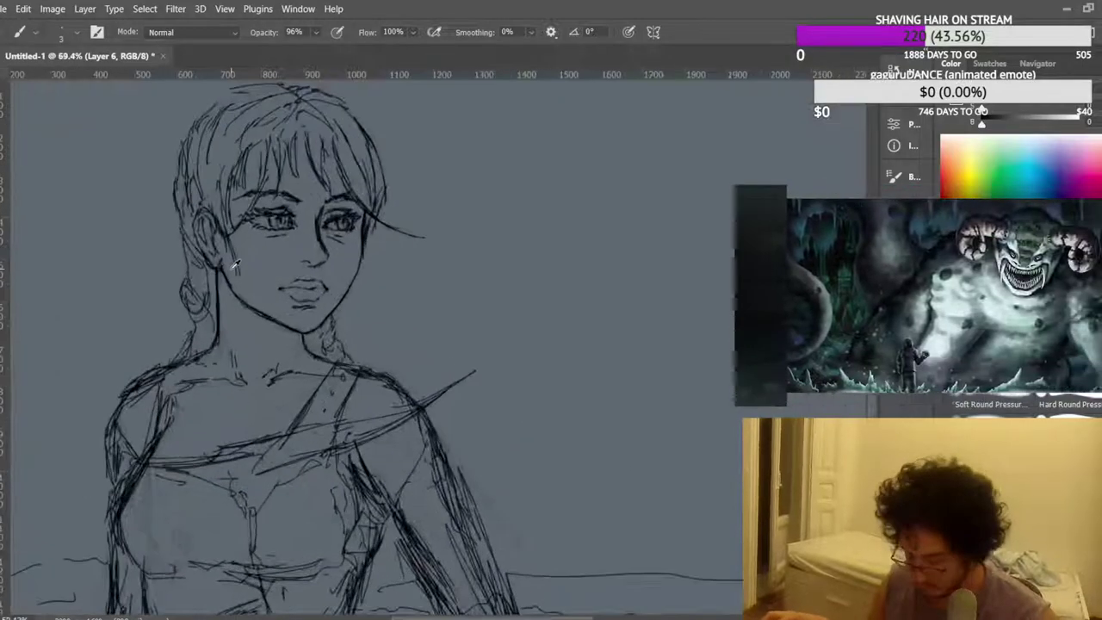
scroll(301, 255, up, 2)
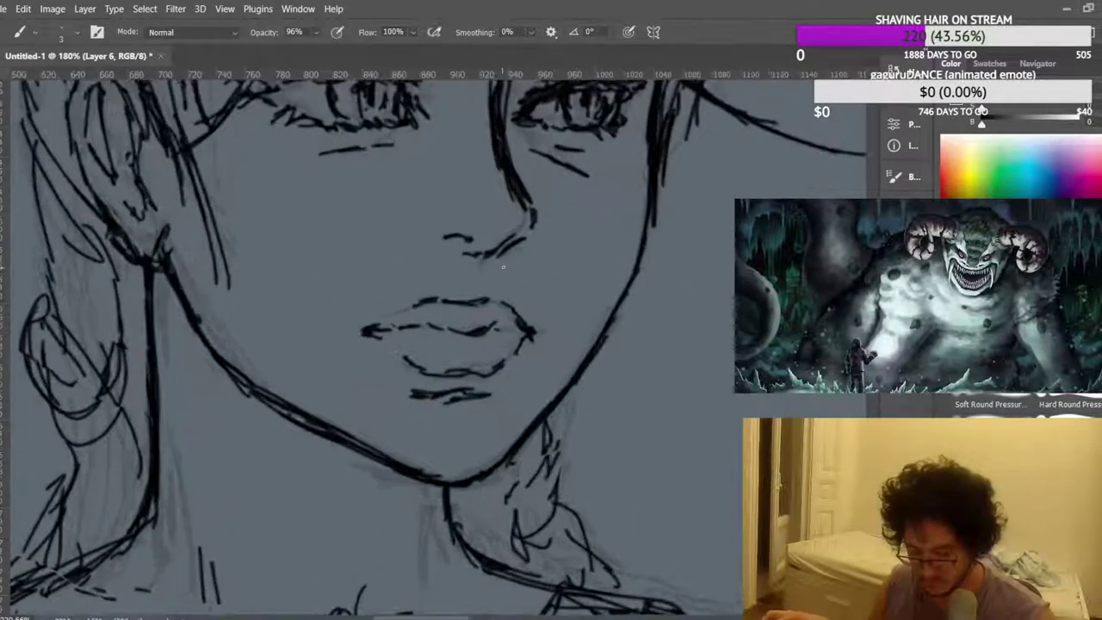
key(l)
mouse_move(391, 380)
mouse_down()
mouse_move(493, 384)
mouse_move(456, 329)
mouse_up()
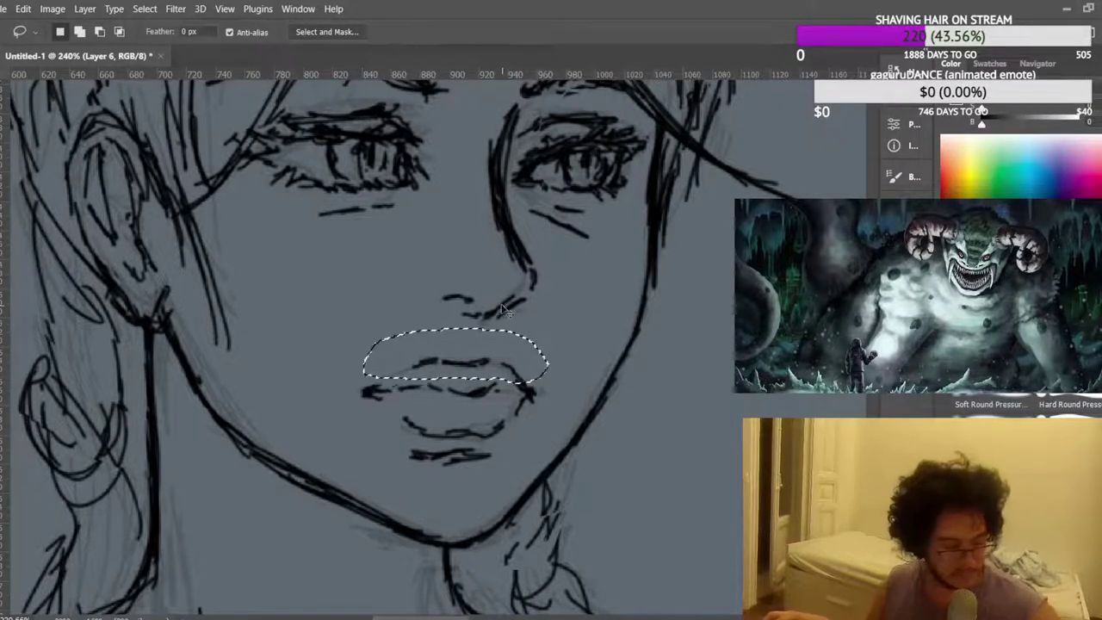
key(ctrl+t)
scroll(462, 372, up, 2)
scroll(462, 372, up, 1)
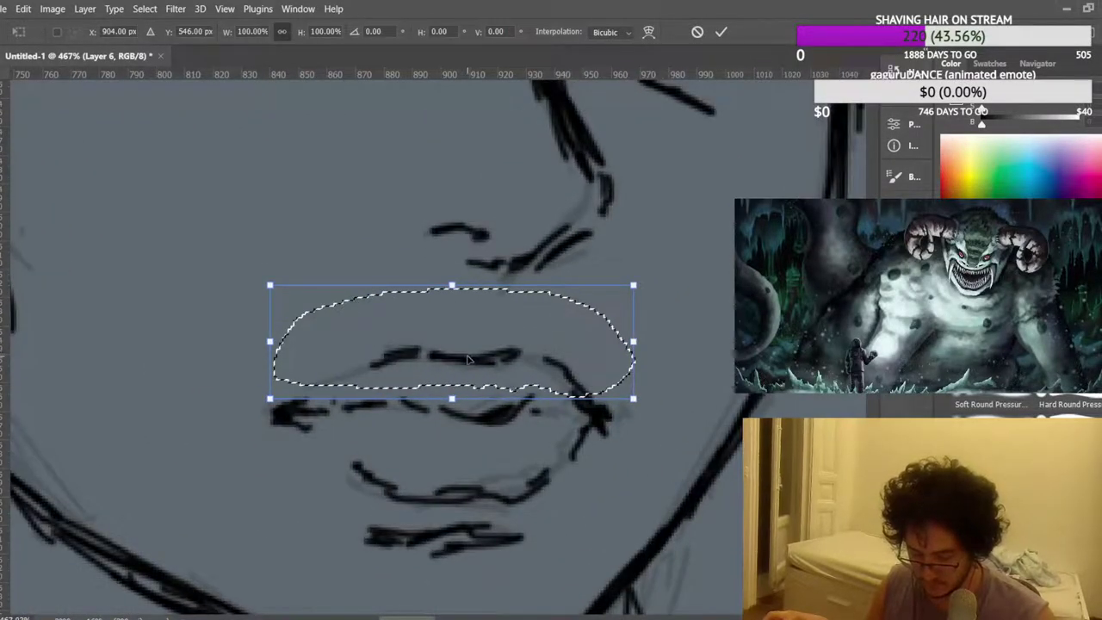
drag(469, 360, 476, 365)
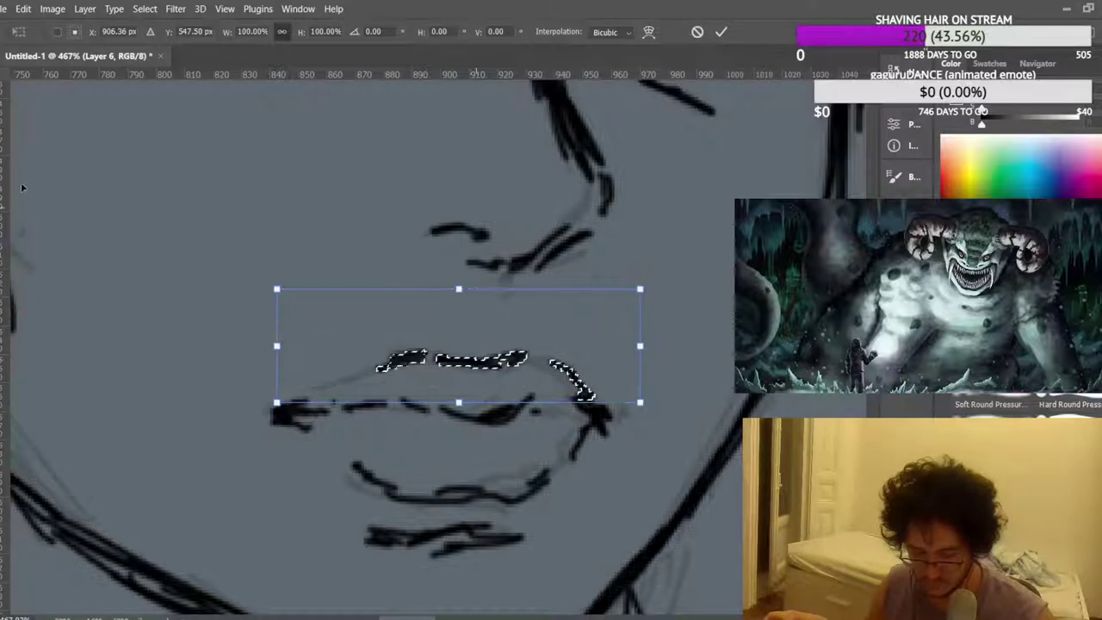
key(Return)
key(ctrl+d)
scroll(373, 289, down, 2)
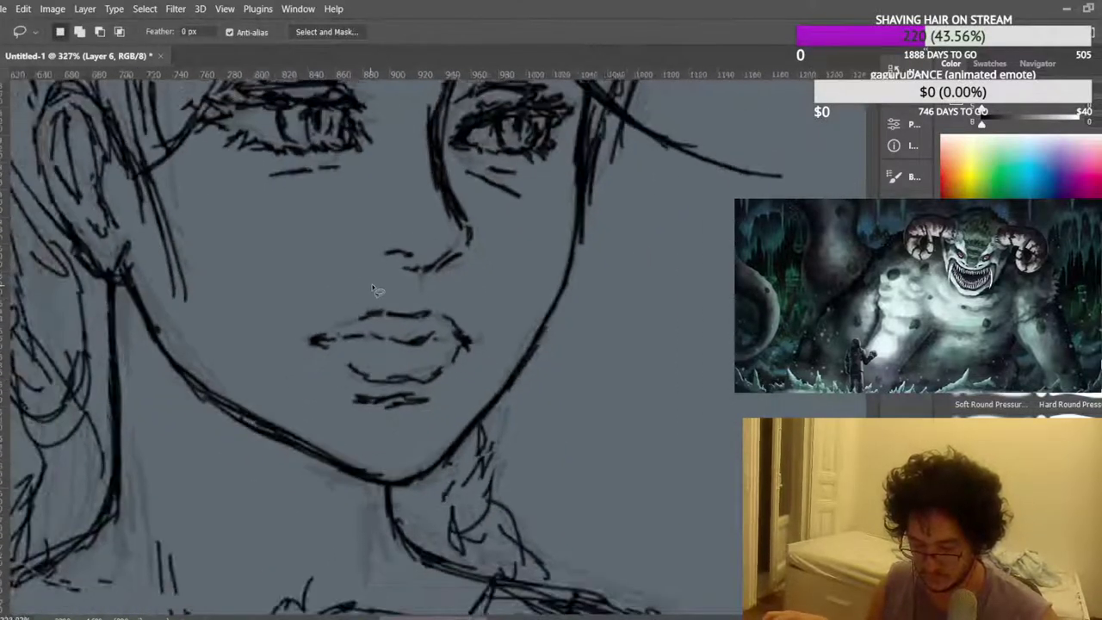
Flip the canvas horizontally and brush short contour strokes on the cheek in front of the ear.
scroll(372, 290, down, 10)
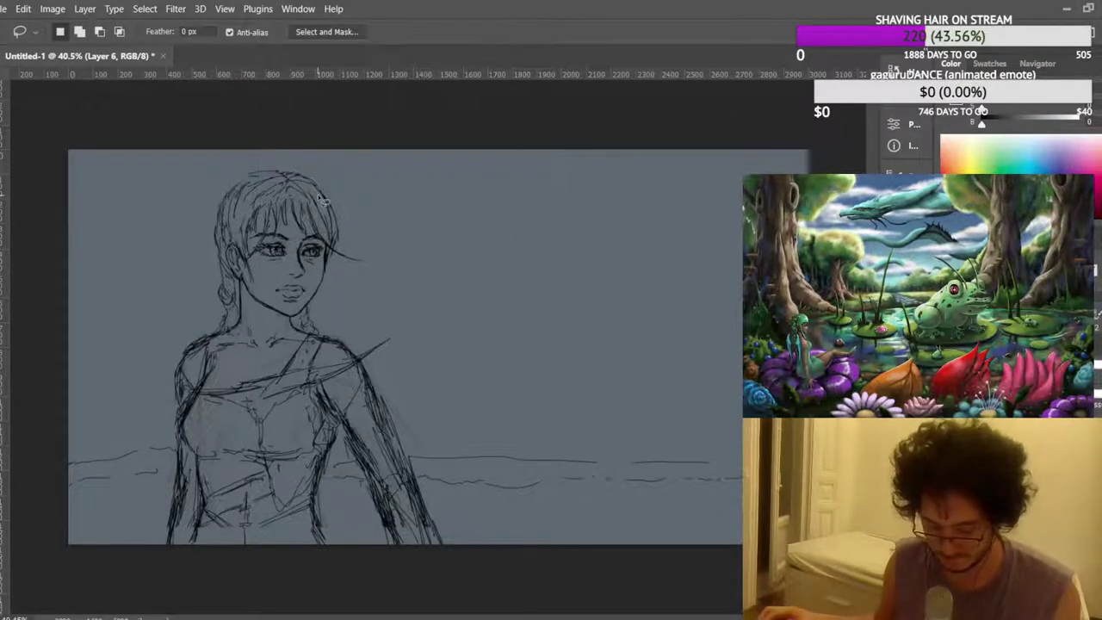
key(ctrl+shift+h)
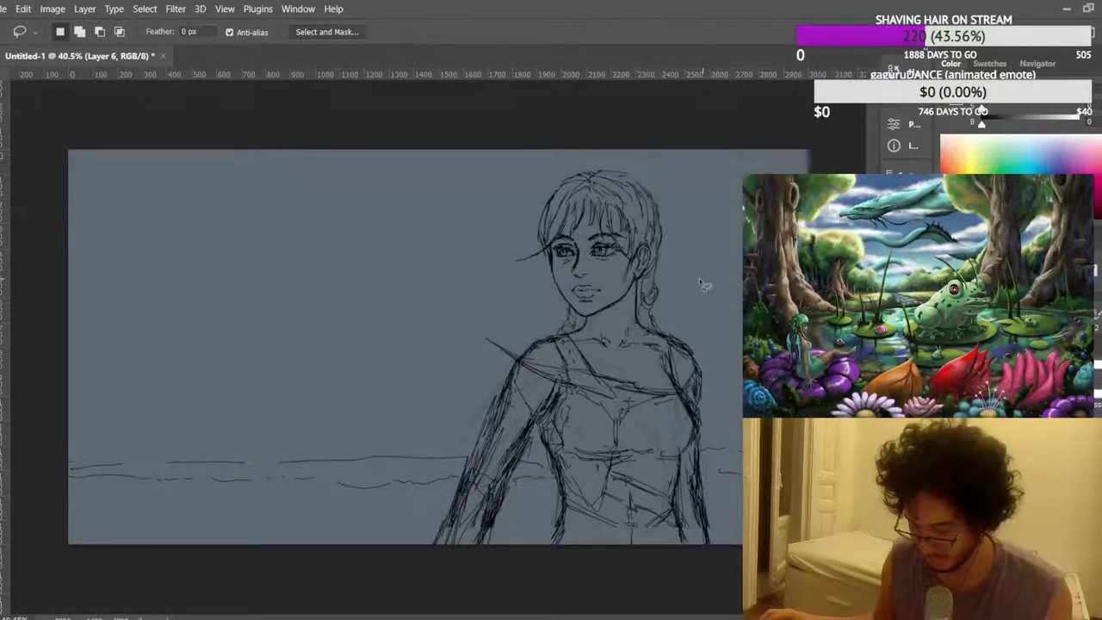
scroll(702, 284, up, 6)
key(b)
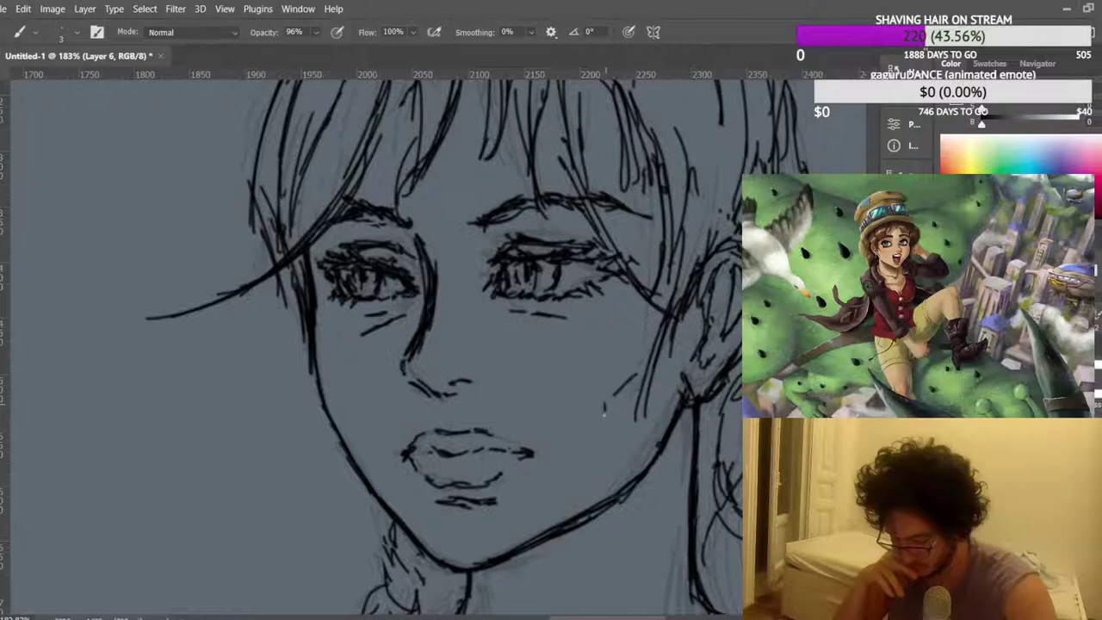
scroll(622, 303, down, 10)
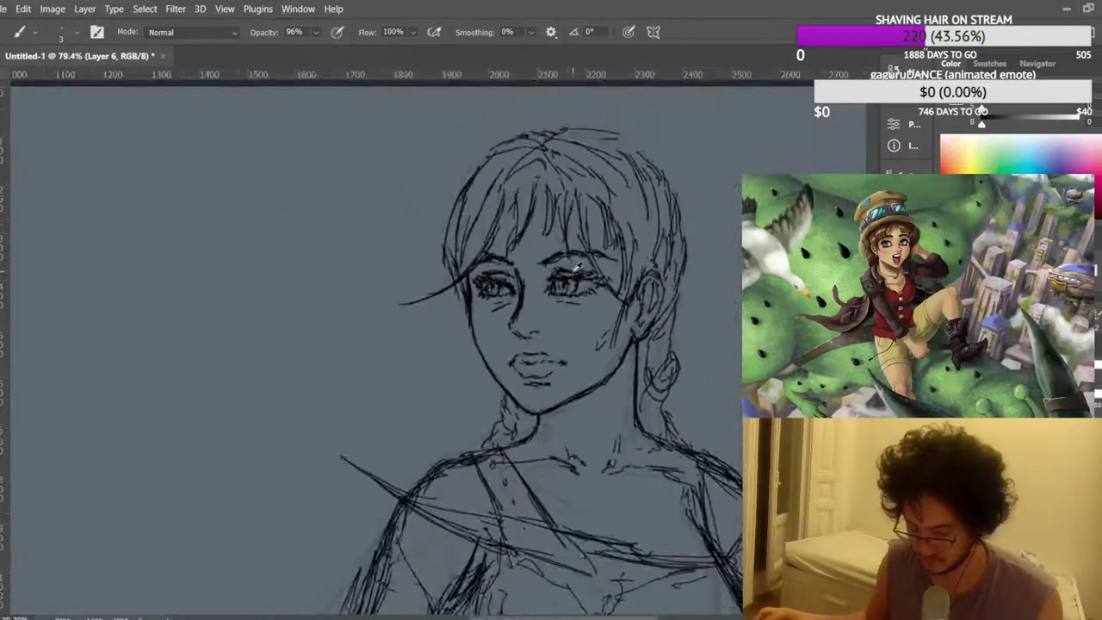
scroll(648, 263, up, 7)
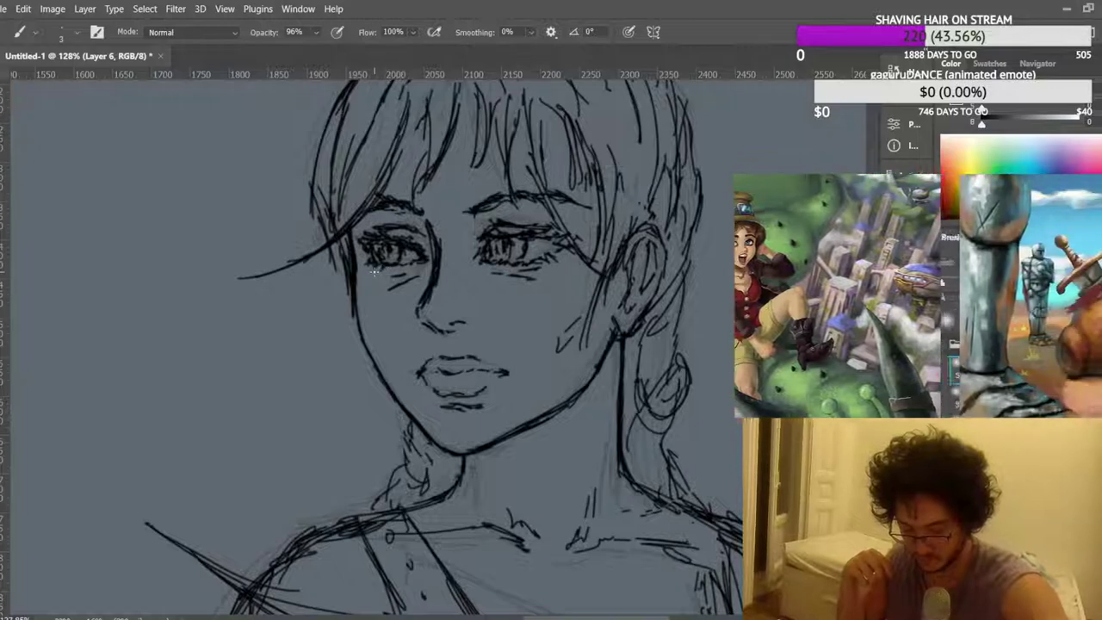
scroll(484, 233, up, 3)
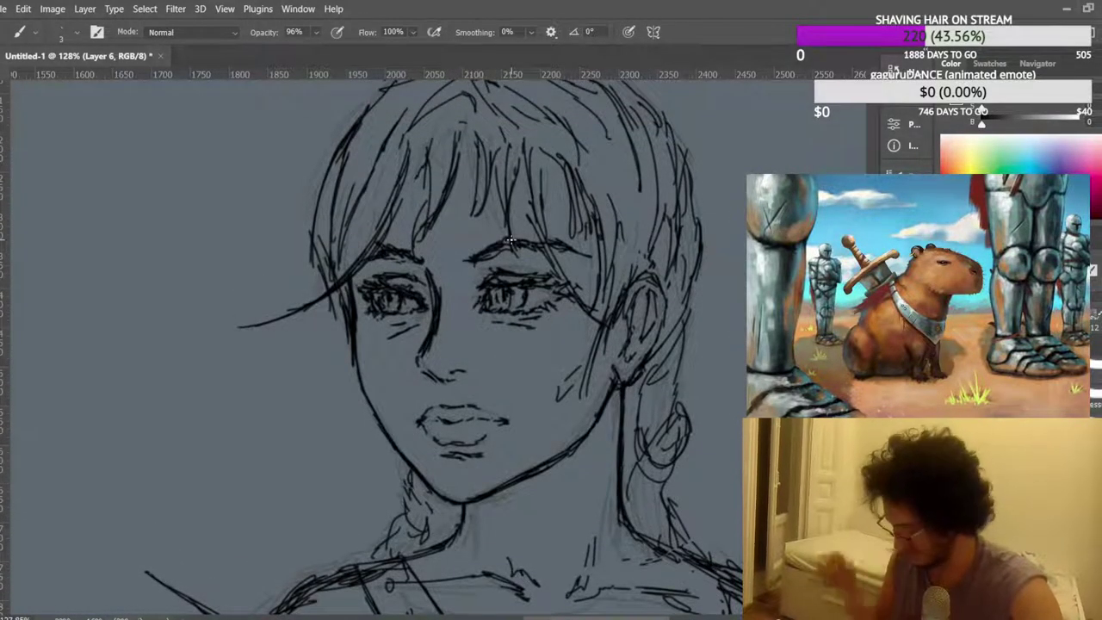
Compare the whole composition with its horizontally mirrored view to check the figure's proportions.
scroll(551, 237, down, 1)
scroll(604, 303, down, 2)
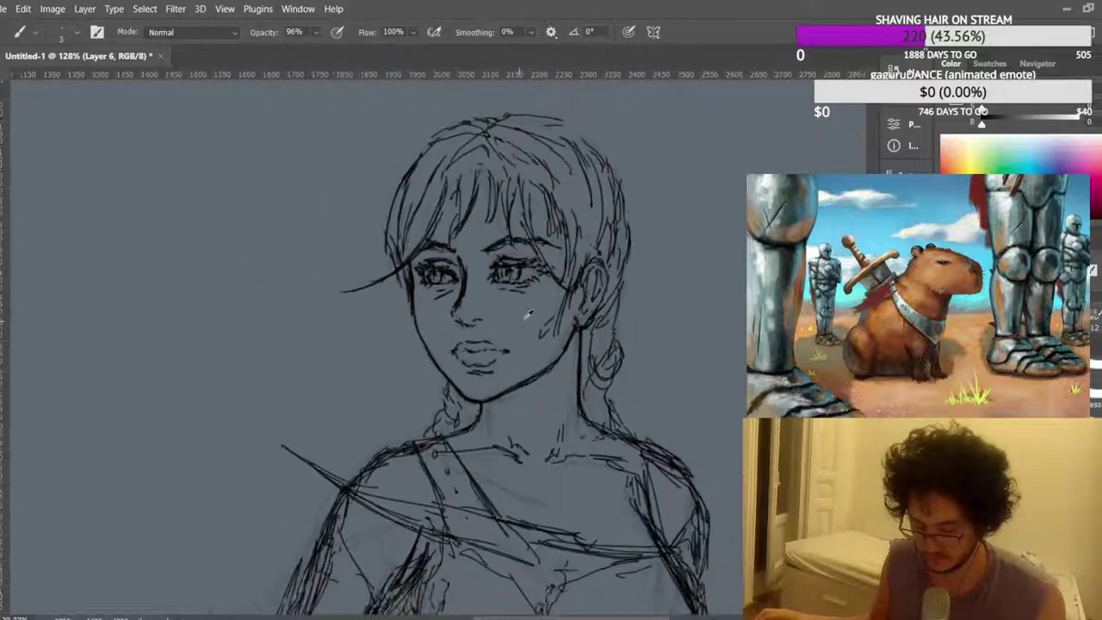
scroll(668, 224, down, 5)
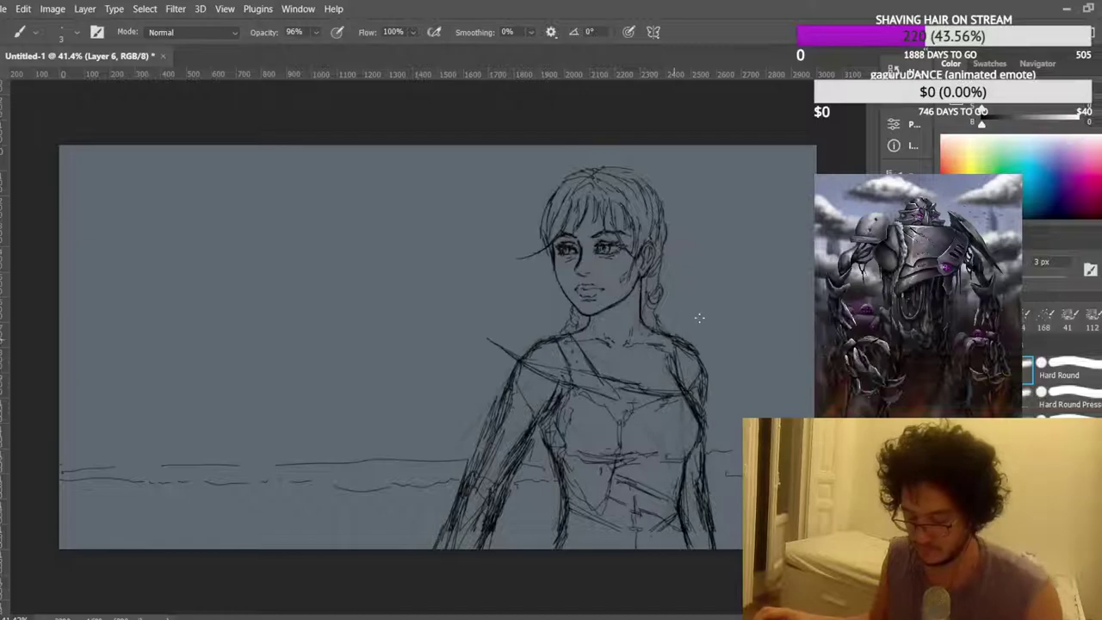
scroll(691, 310, down, 2)
key(ctrl+shift+h)
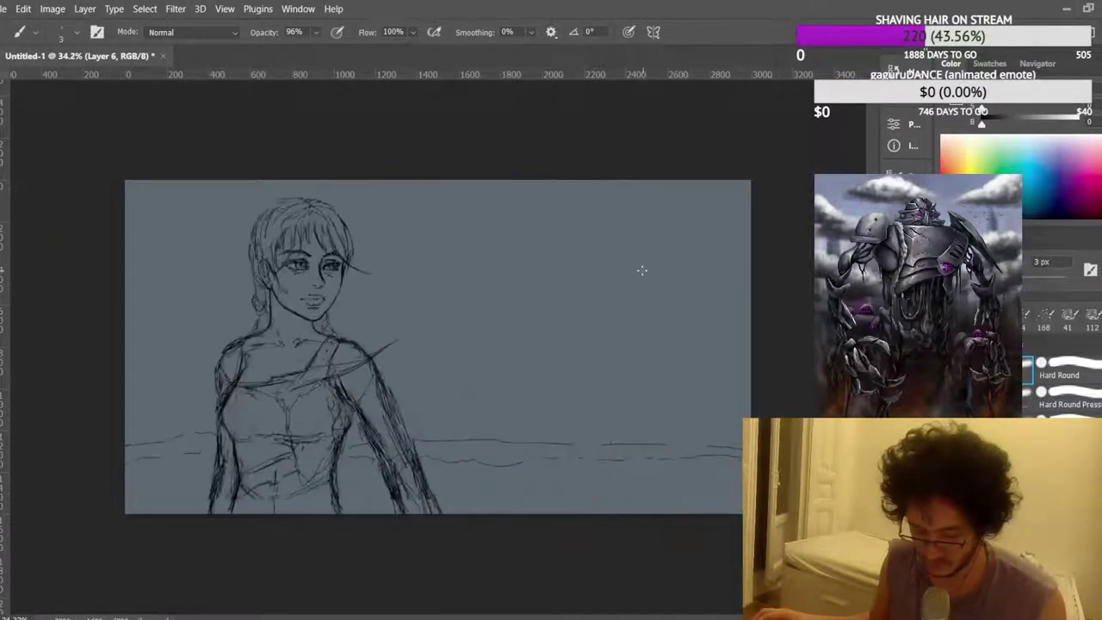
key(ctrl+shift+h)
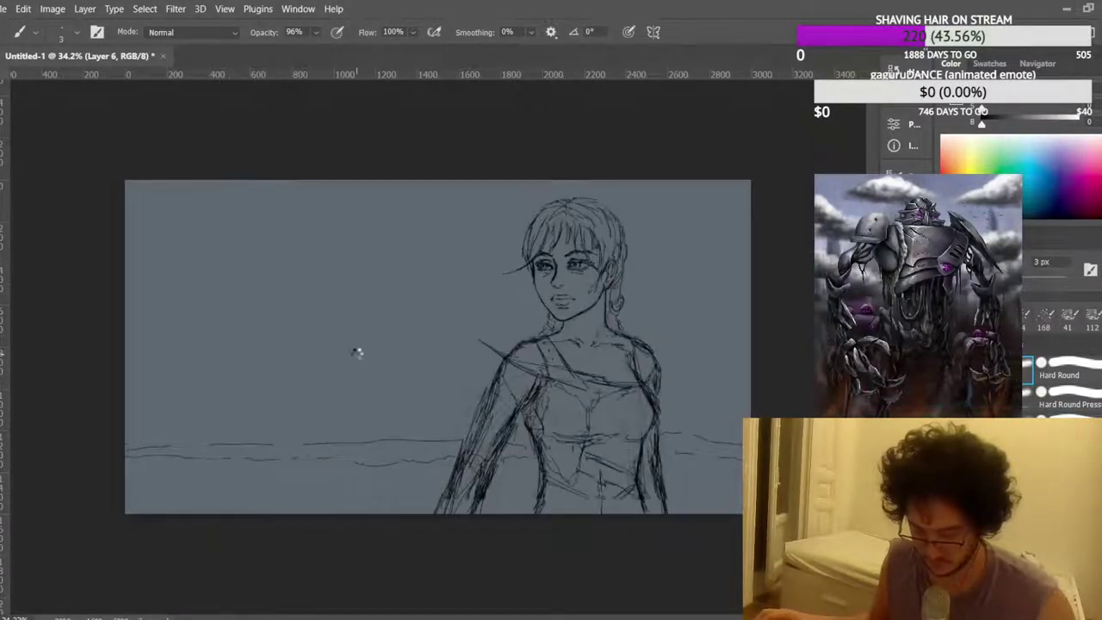
Flip the canvas horizontally, lasso the shoulder contour beside the neck below the ear, adjust it with Free Transform, apply and deselect.
key(ctrl+shift+h)
scroll(143, 411, up, 2)
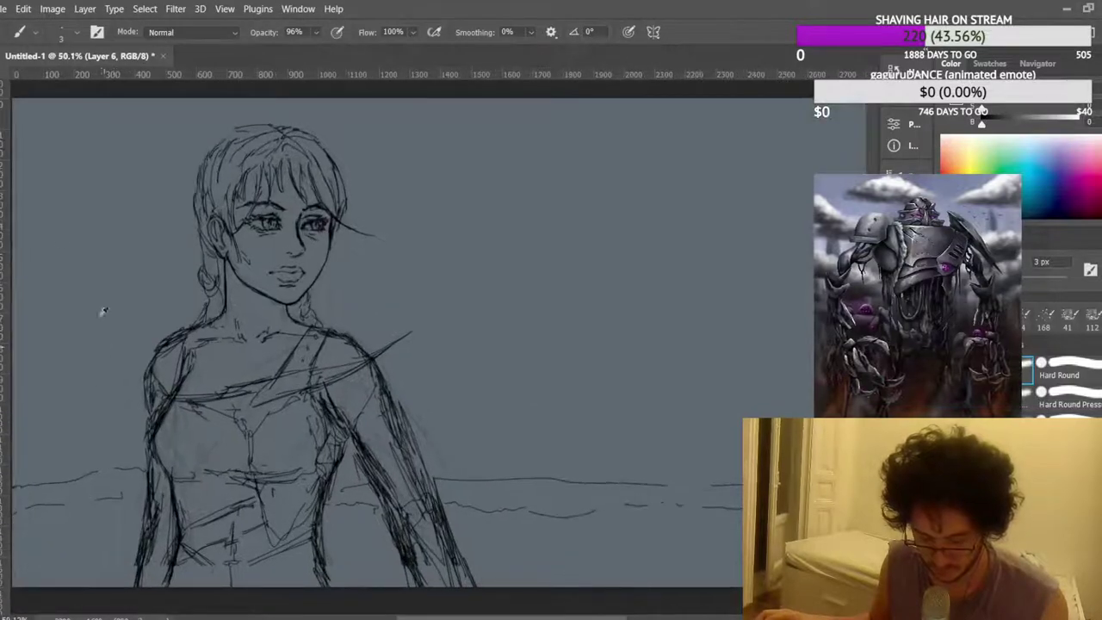
key(l)
mouse_move(189, 312)
mouse_down()
mouse_move(160, 333)
mouse_move(175, 350)
mouse_move(218, 342)
mouse_move(221, 319)
mouse_move(180, 337)
mouse_move(163, 316)
mouse_move(265, 334)
mouse_up()
key(ctrl+t)
scroll(165, 318, up, 2)
scroll(166, 318, up, 3)
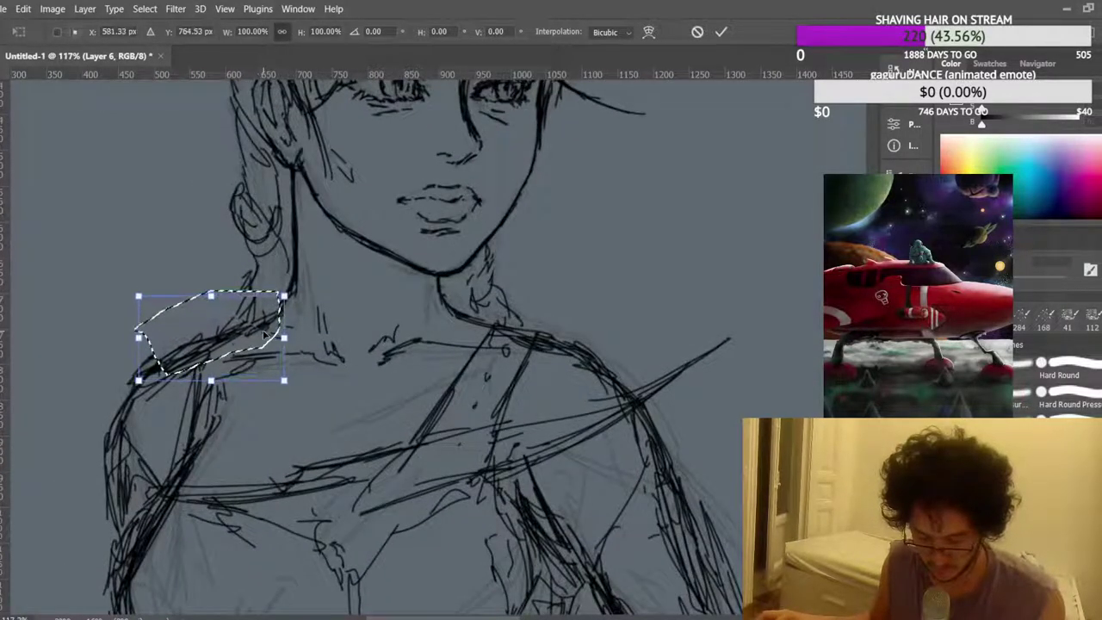
key(Return)
key(ctrl+d)
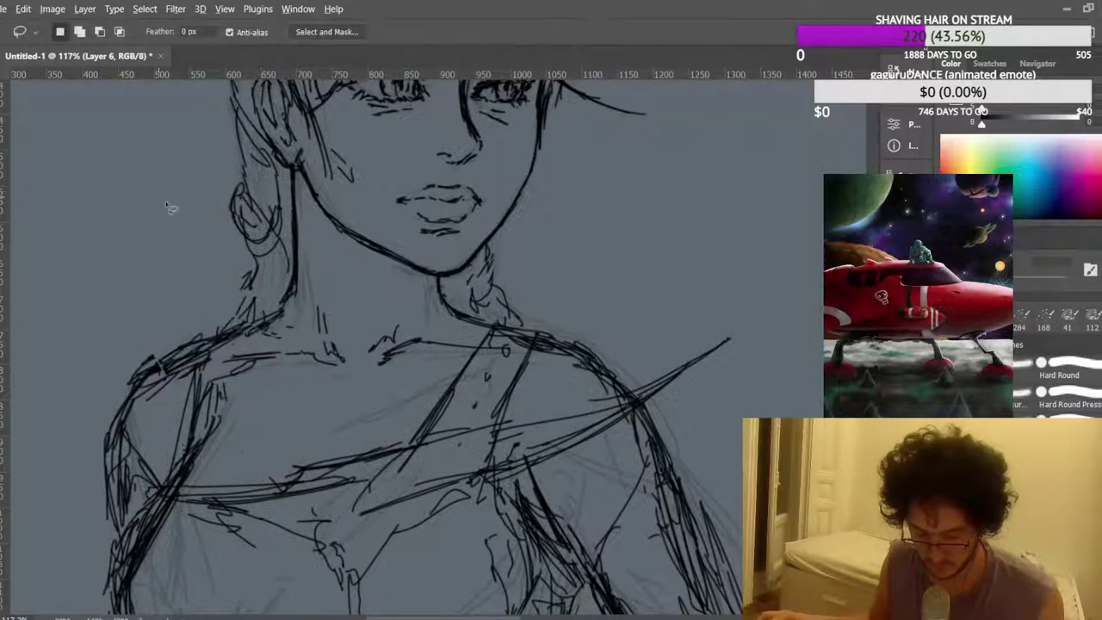
Flip the canvas back, switch to the Brush tool and examine the face, neck and shoulders up close and as a whole.
scroll(222, 225, down, 2)
scroll(222, 226, down, 3)
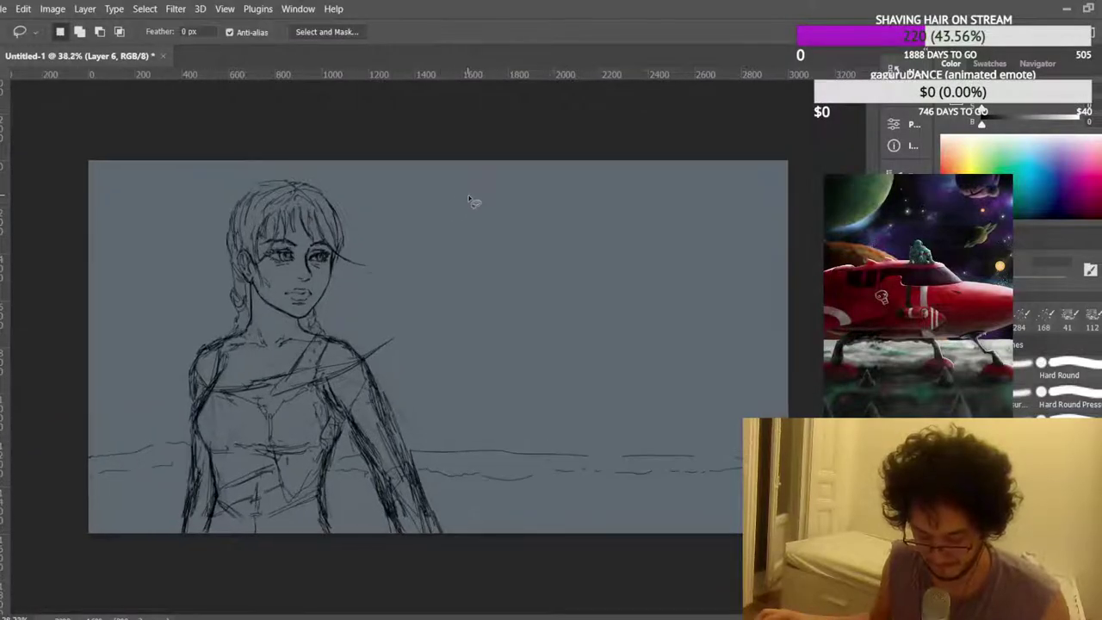
key(ctrl+shift+h)
scroll(740, 315, up, 3)
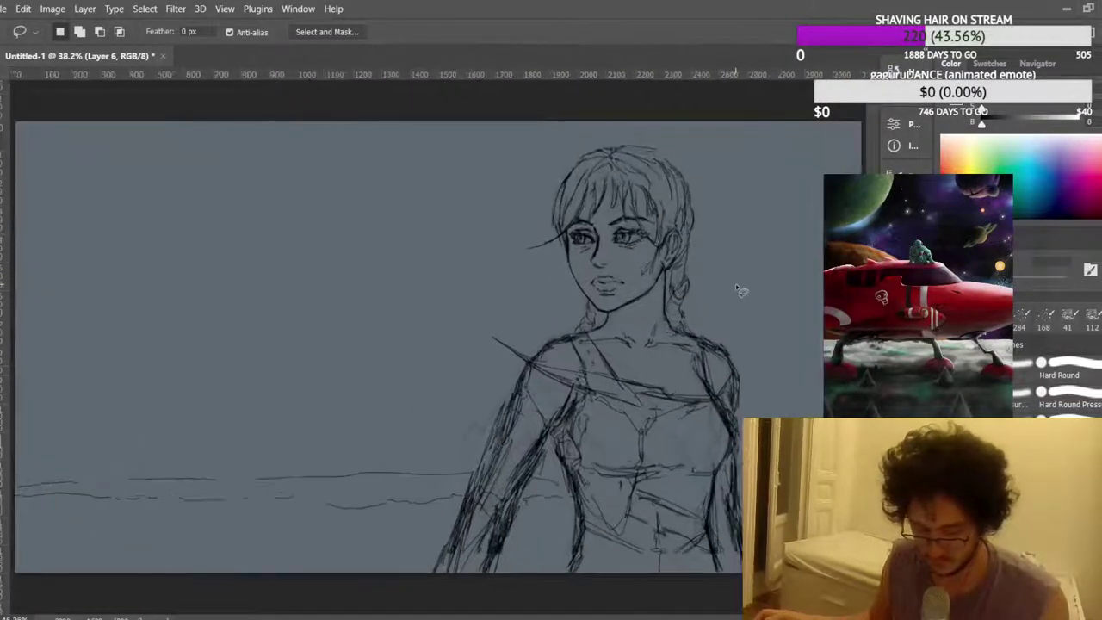
key(b)
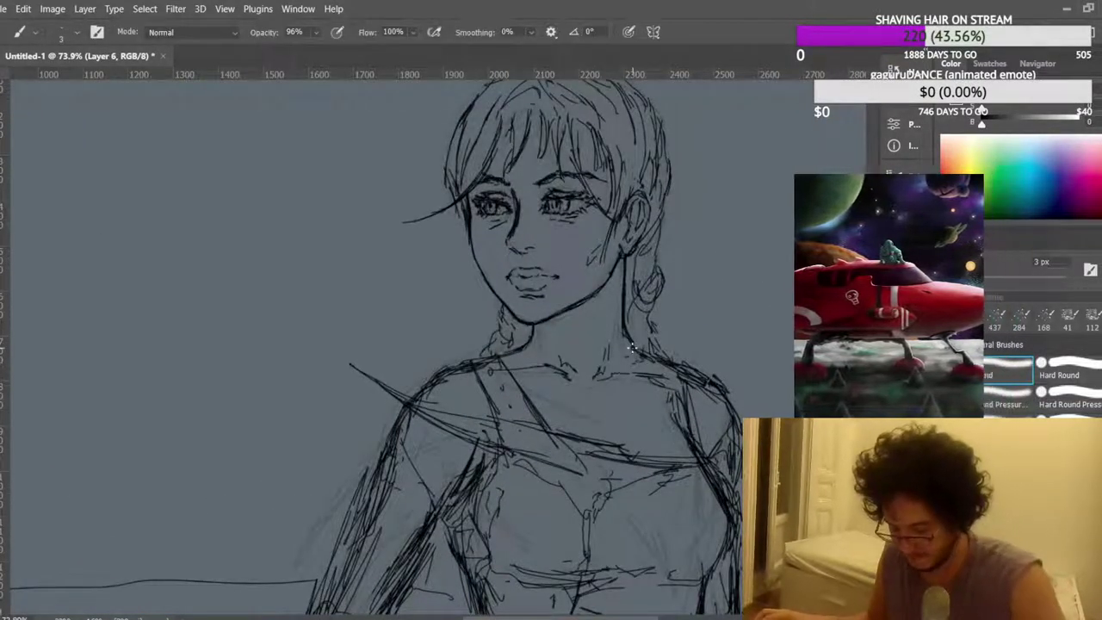
scroll(650, 235, down, 3)
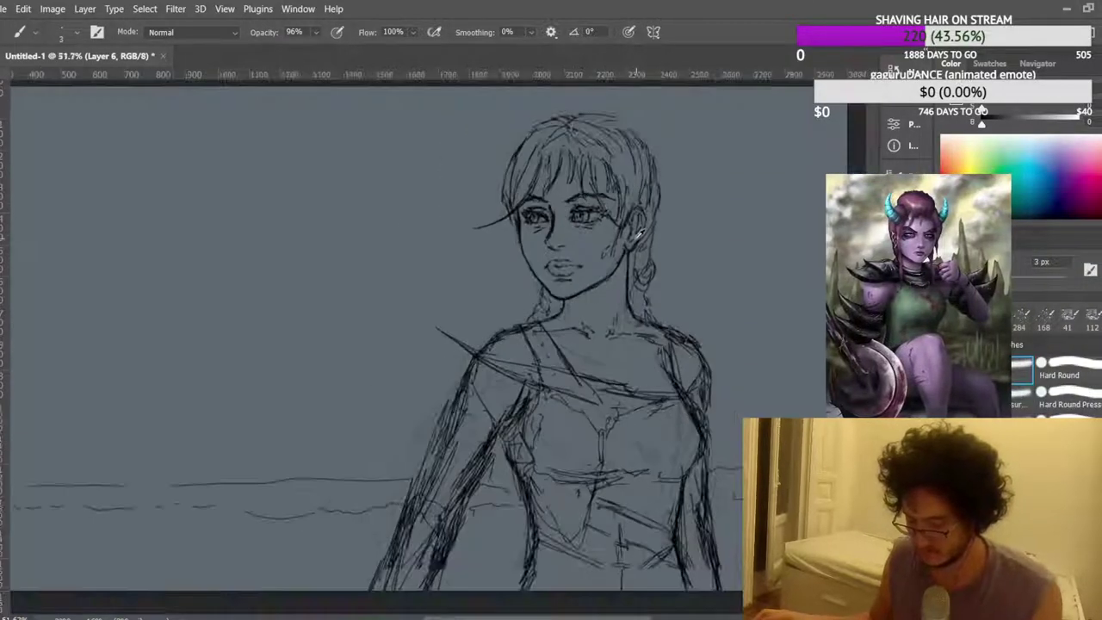
scroll(701, 229, up, 2)
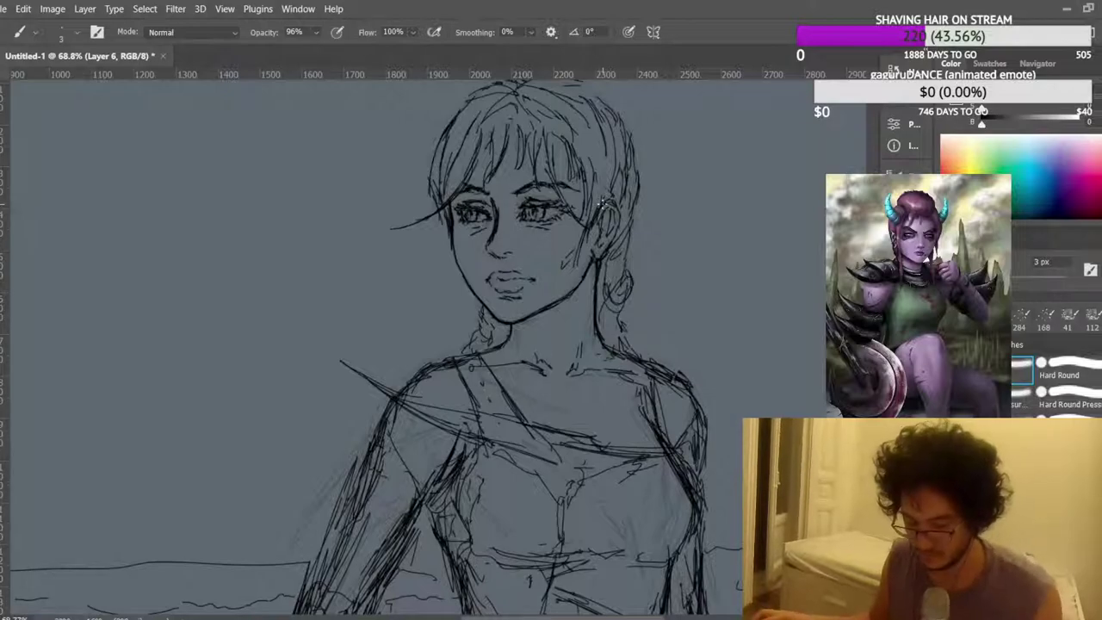
scroll(603, 206, down, 3)
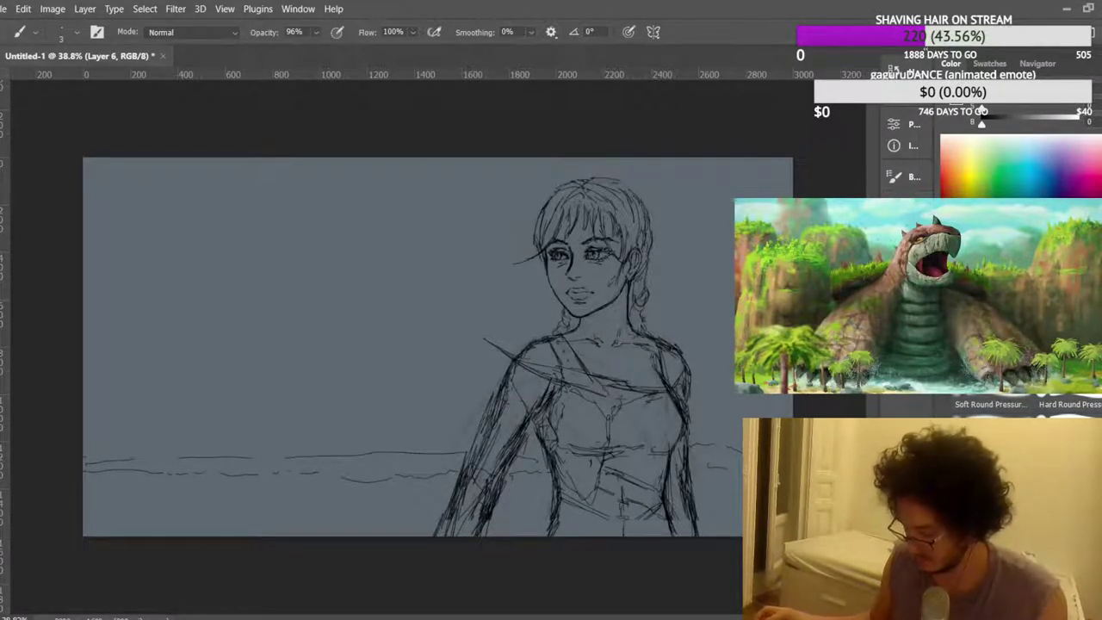
Add a new layer and brush the garment's seam under the bust, diagonal lines across the waist, and strokes along its lower edge.
key(ctrl+shift+alt+n)
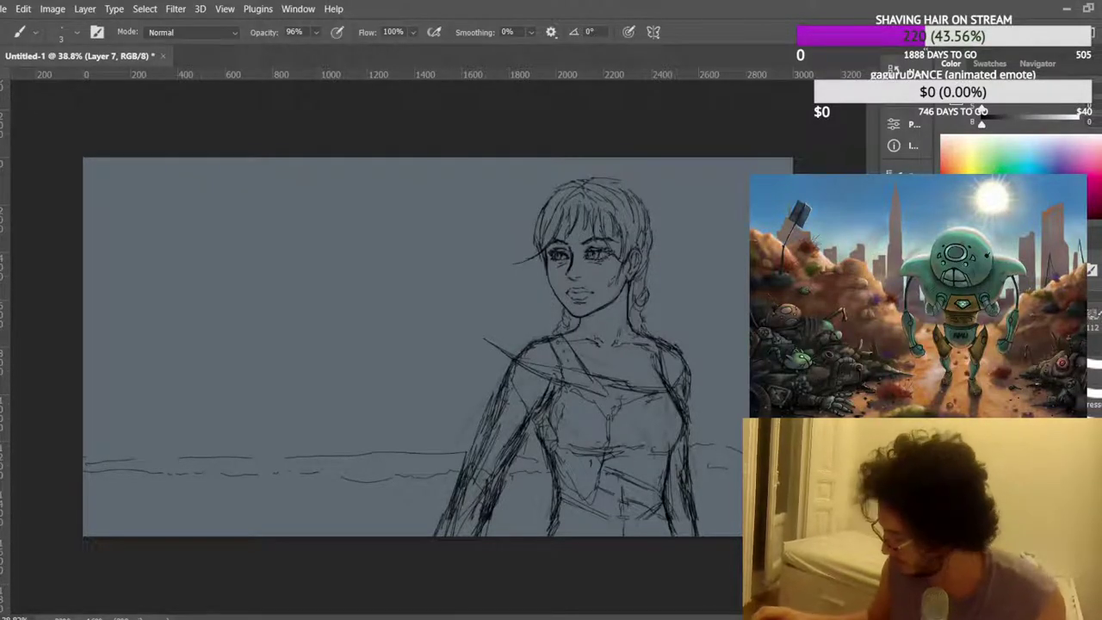
scroll(676, 398, up, 3)
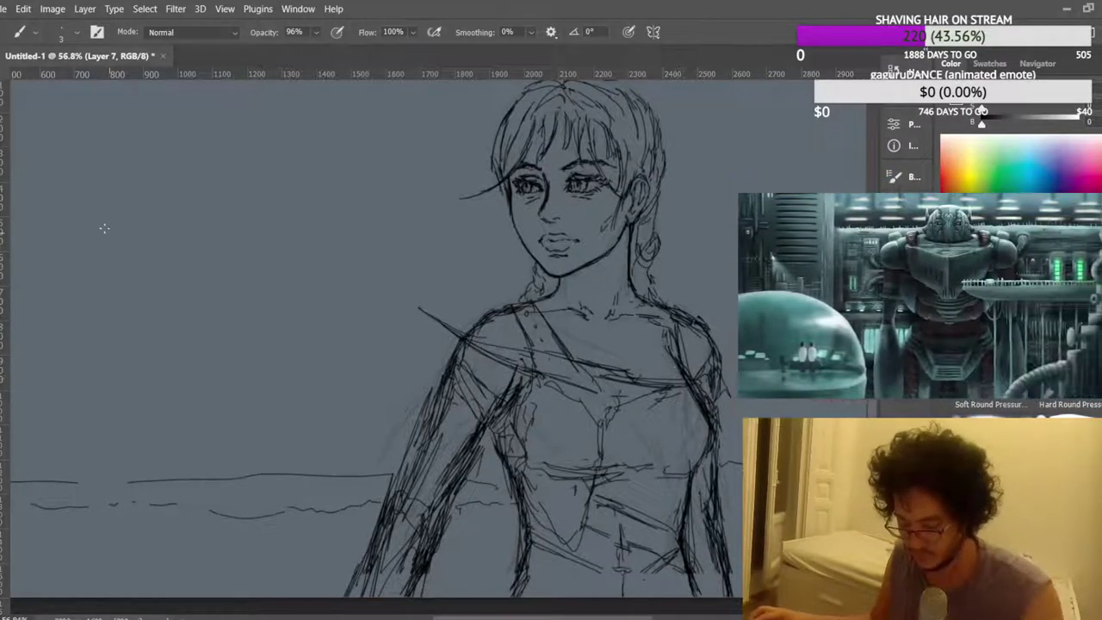
scroll(399, 251, down, 2)
scroll(491, 243, down, 1)
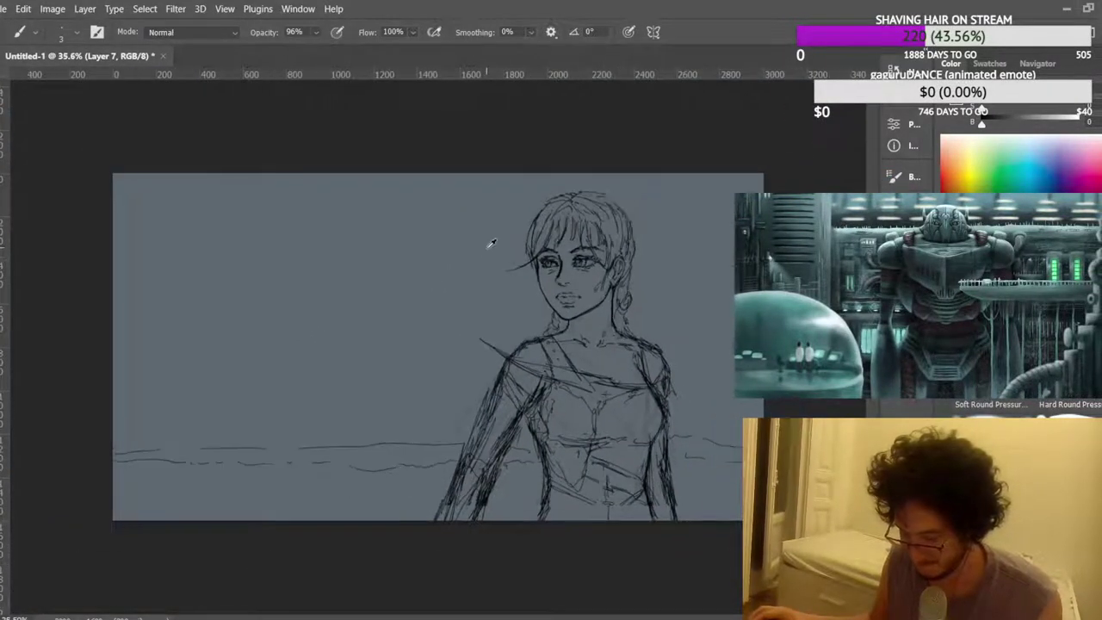
scroll(491, 244, up, 1)
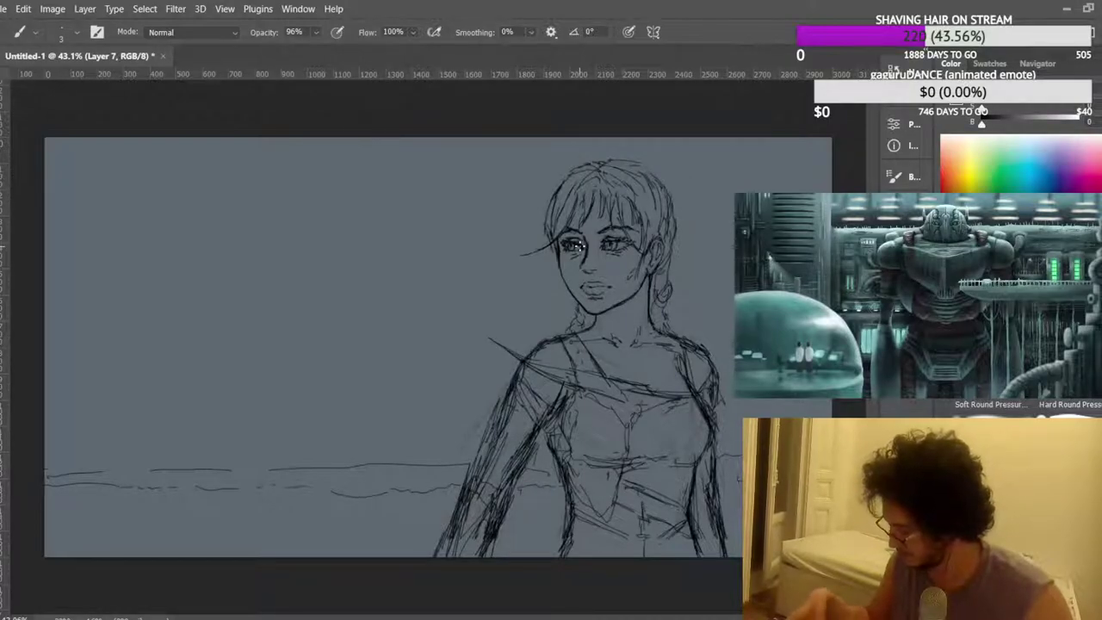
drag(625, 480, 690, 508)
mouse_move(638, 466)
mouse_down()
mouse_move(699, 472)
mouse_move(689, 463)
mouse_up()
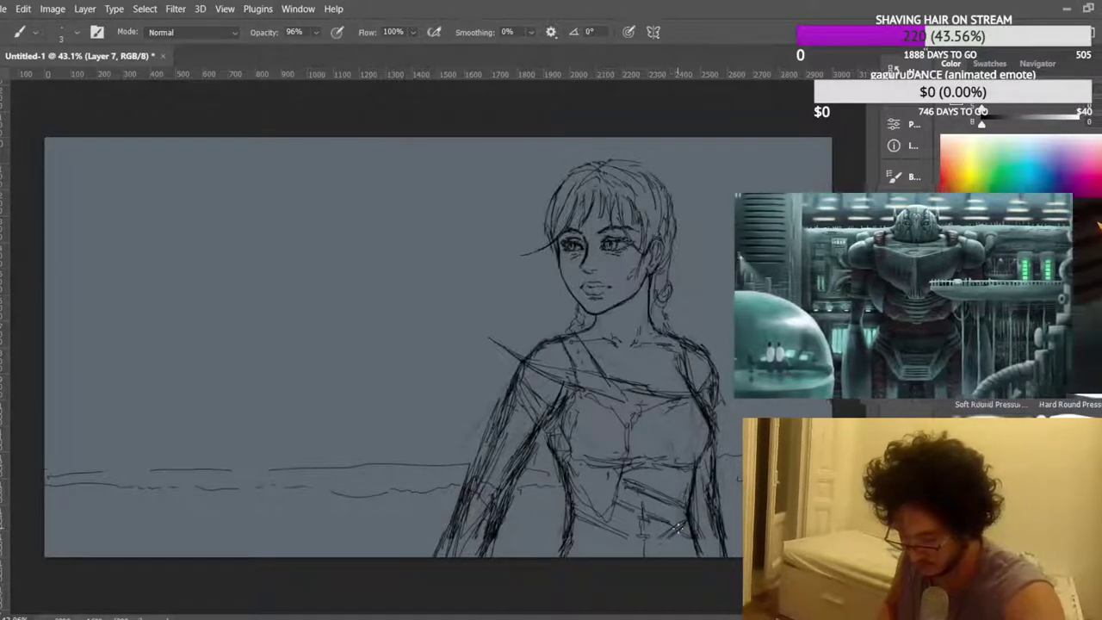
drag(648, 555, 681, 529)
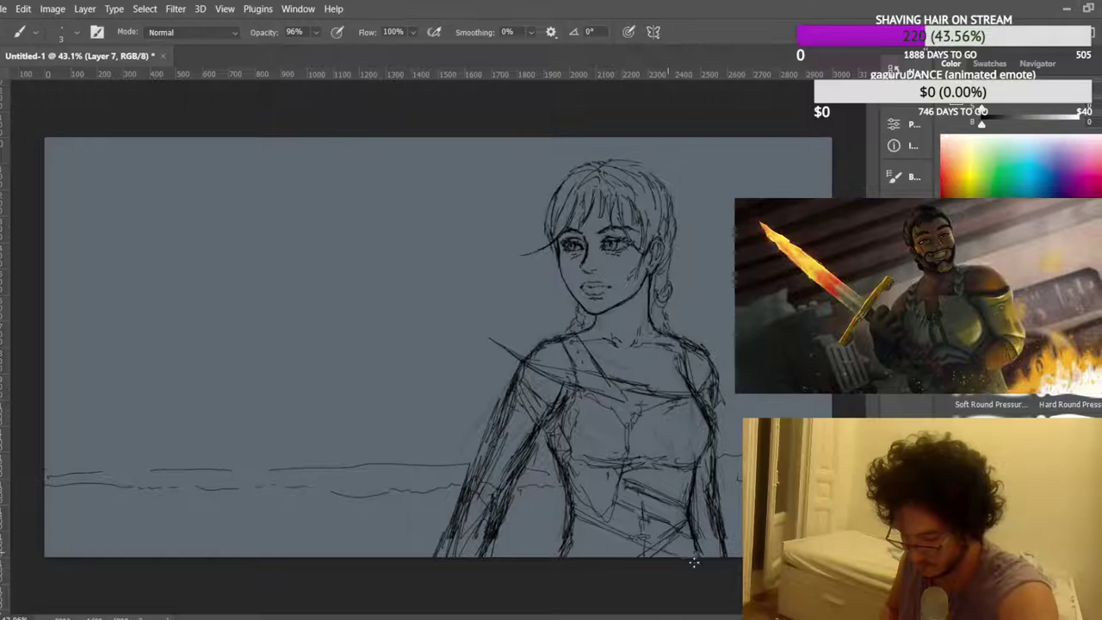
mouse_move(572, 544)
mouse_down()
mouse_move(633, 557)
mouse_move(570, 547)
mouse_move(602, 554)
mouse_up()
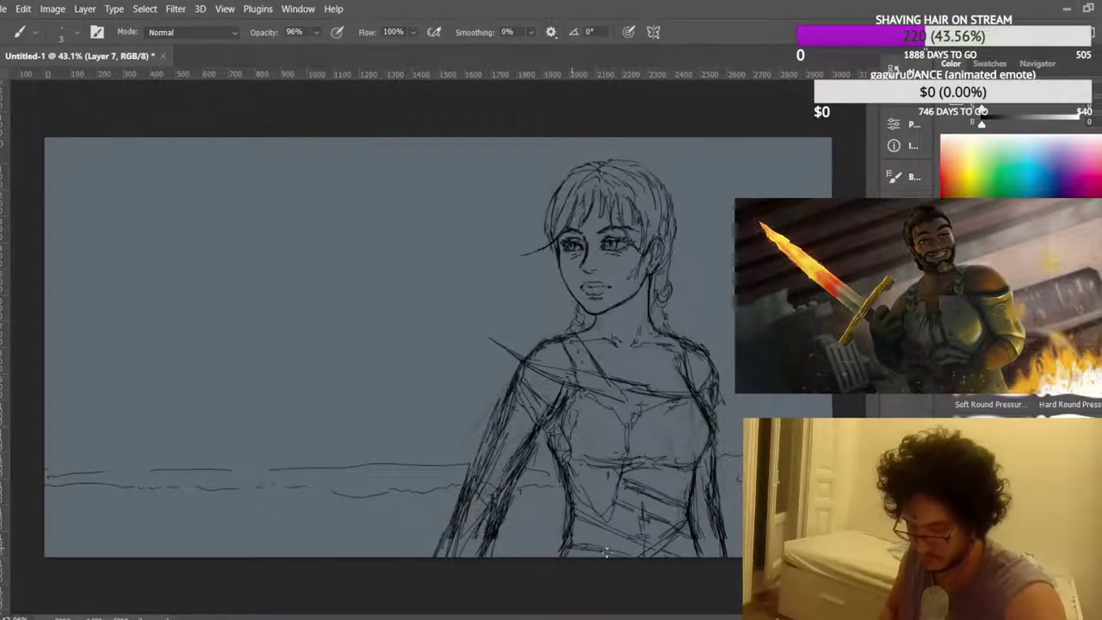
scroll(598, 318, down, 2)
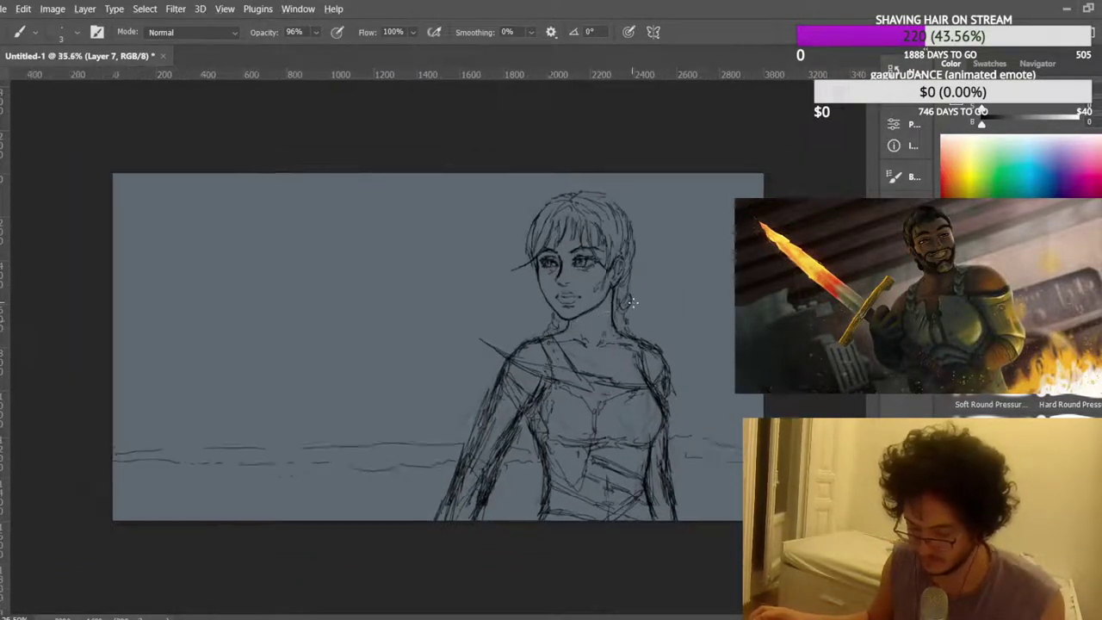
Try shifting the figure on Layer 6 about 61 px to the right, comparing the placement in normal and mirrored views.
scroll(642, 298, up, 1)
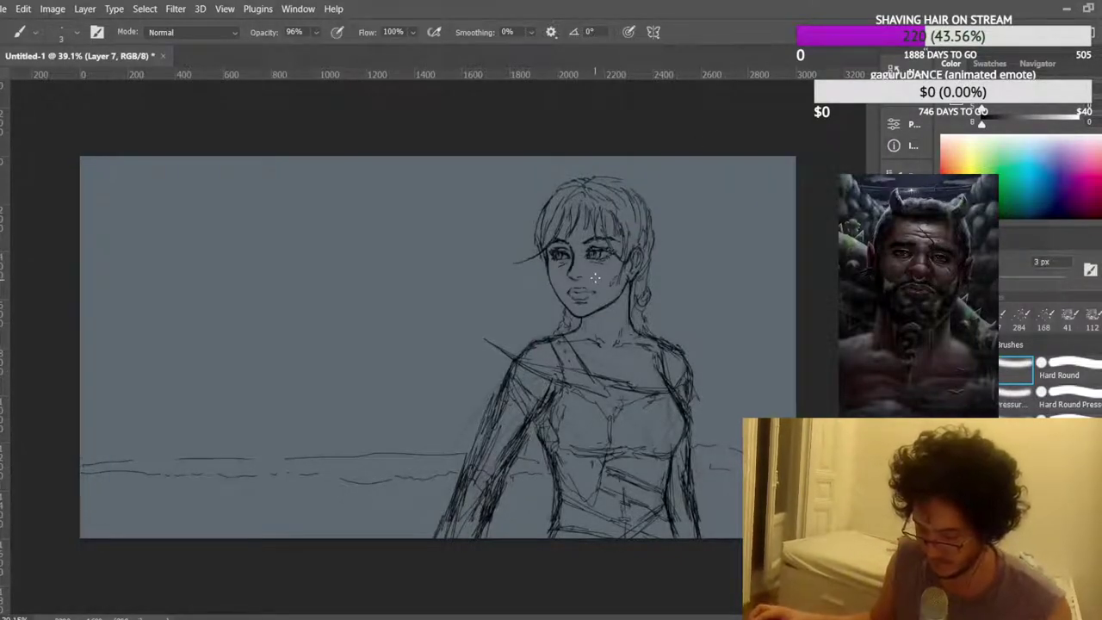
scroll(447, 356, down, 2)
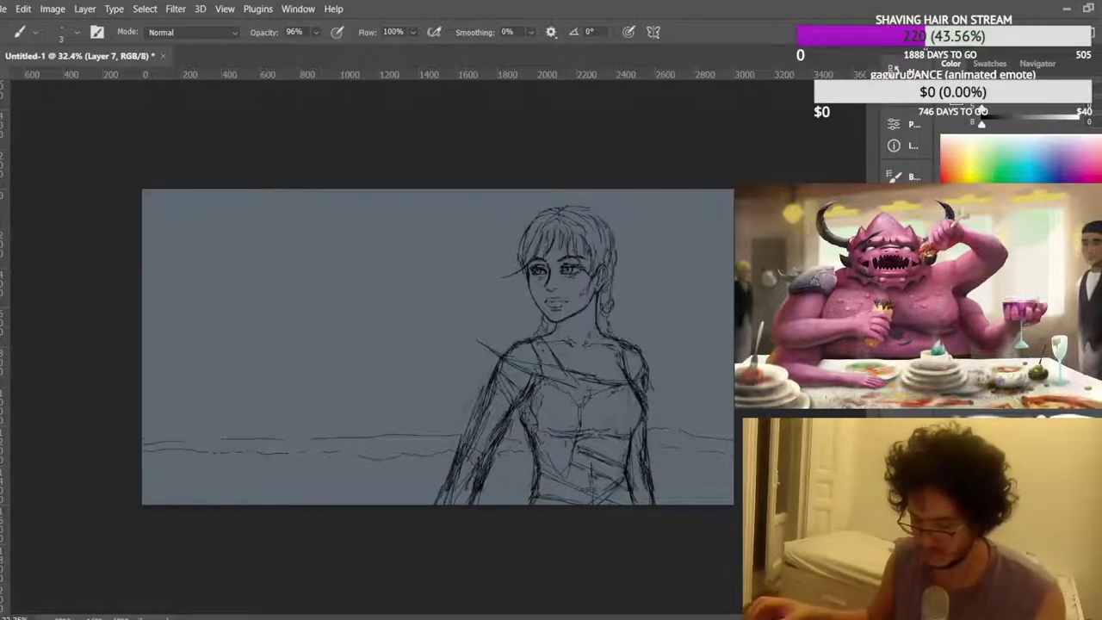
scroll(622, 311, up, 2)
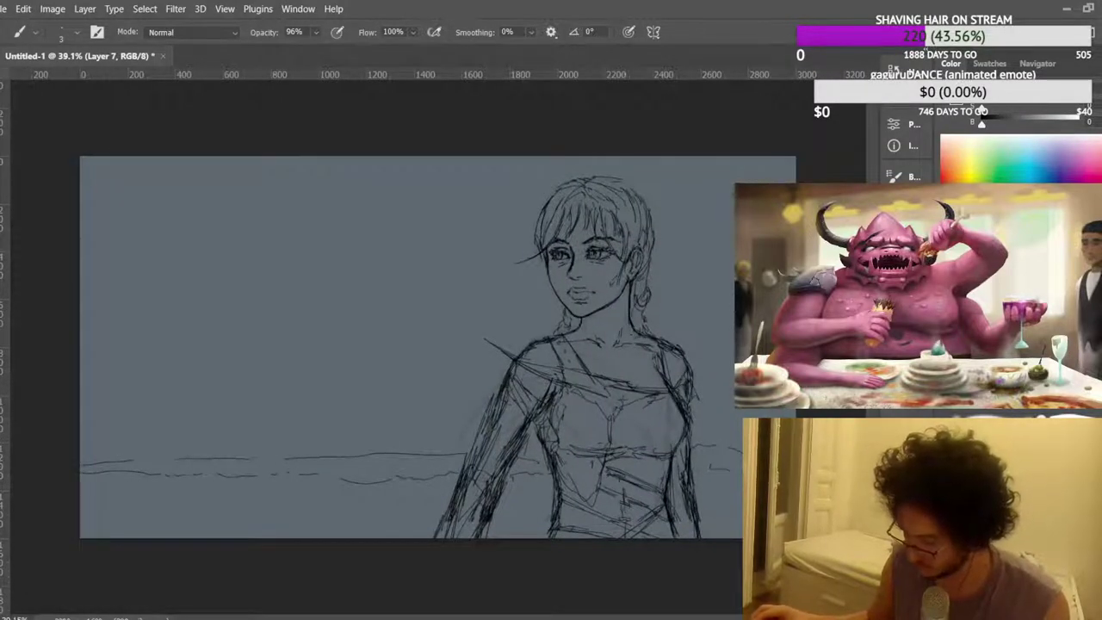
key(alt+[)
key(ctrl+t)
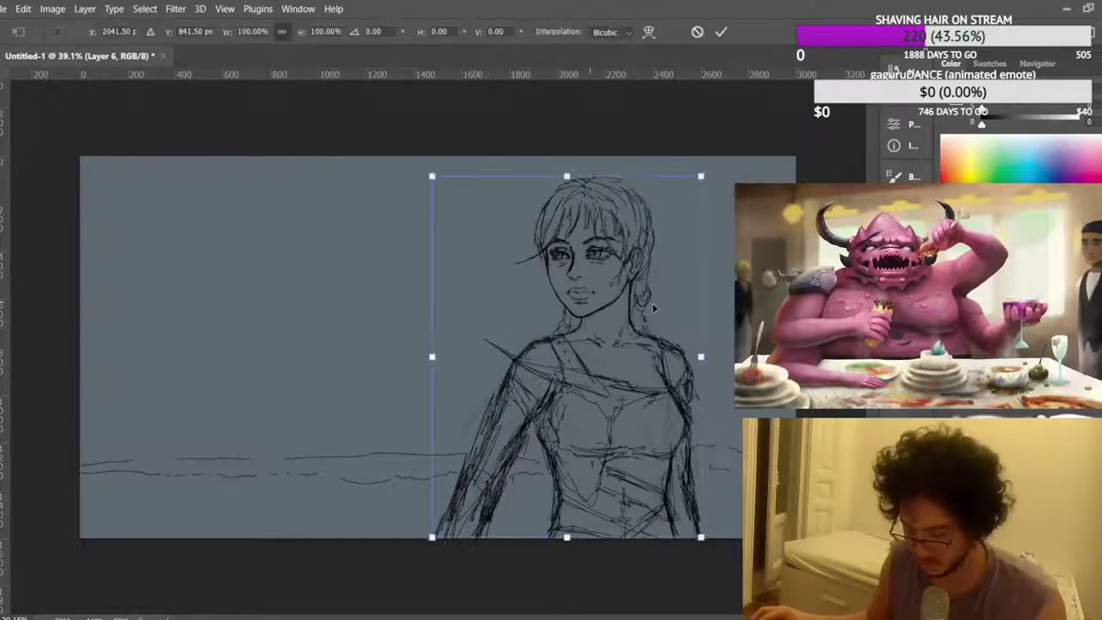
drag(616, 322, 631, 319)
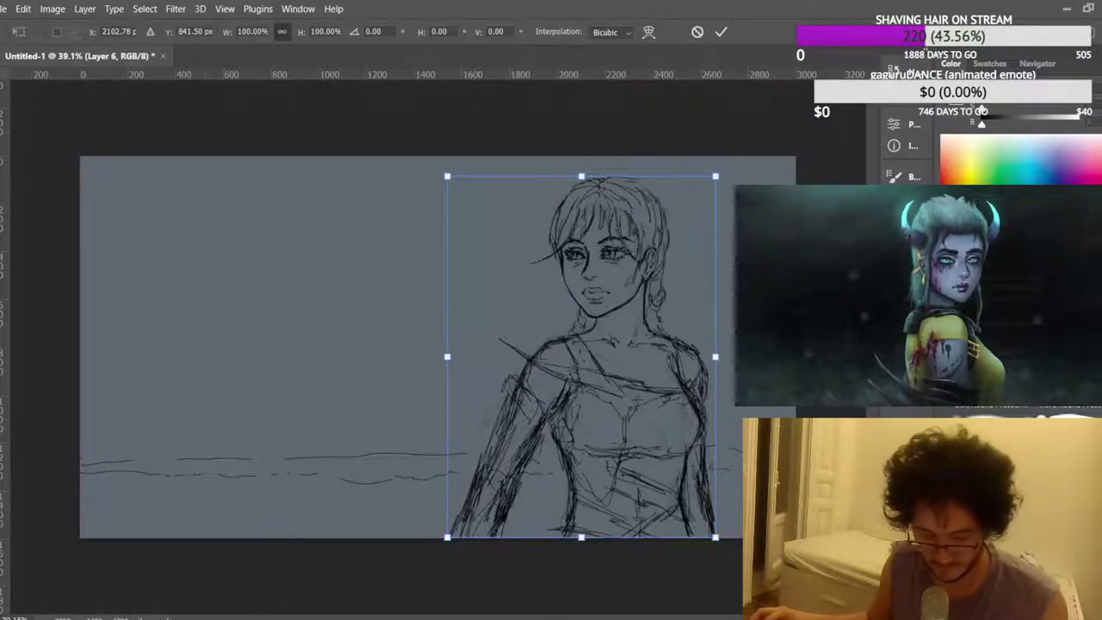
key(Return)
scroll(438, 214, down, 2)
scroll(432, 210, up, 1)
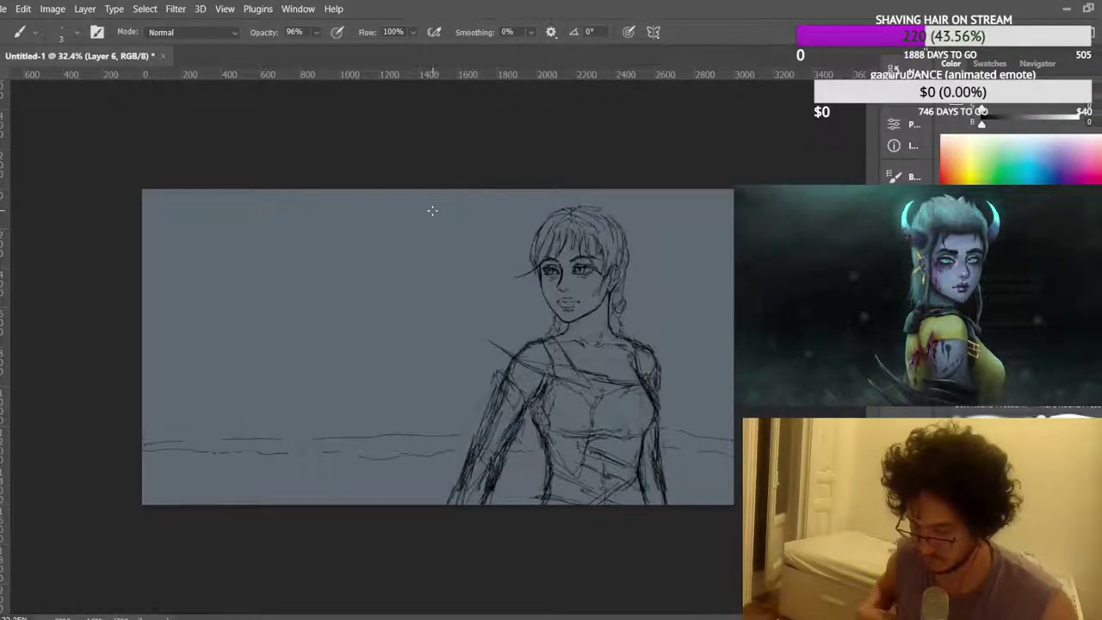
key(ctrl+shift+h)
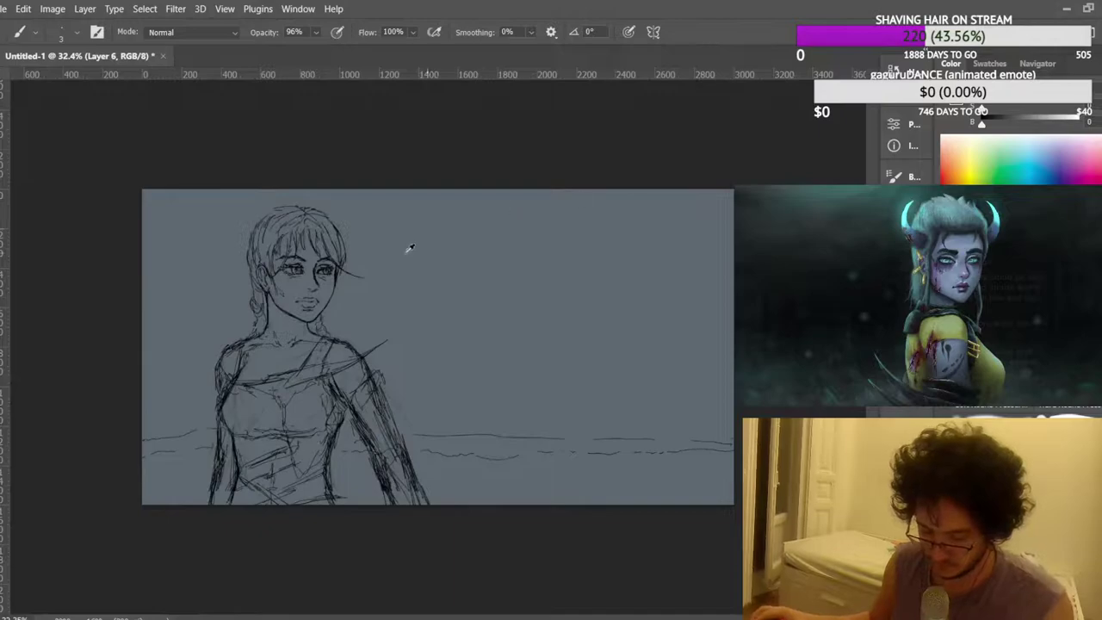
scroll(410, 248, up, 1)
key(ctrl+shift+h)
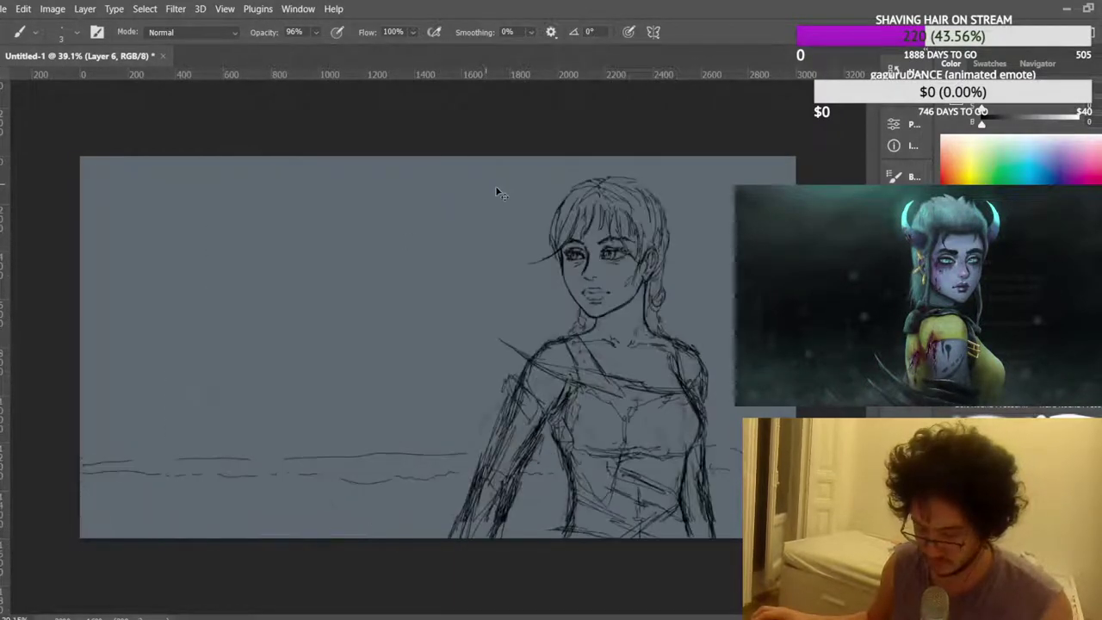
scroll(491, 202, down, 1)
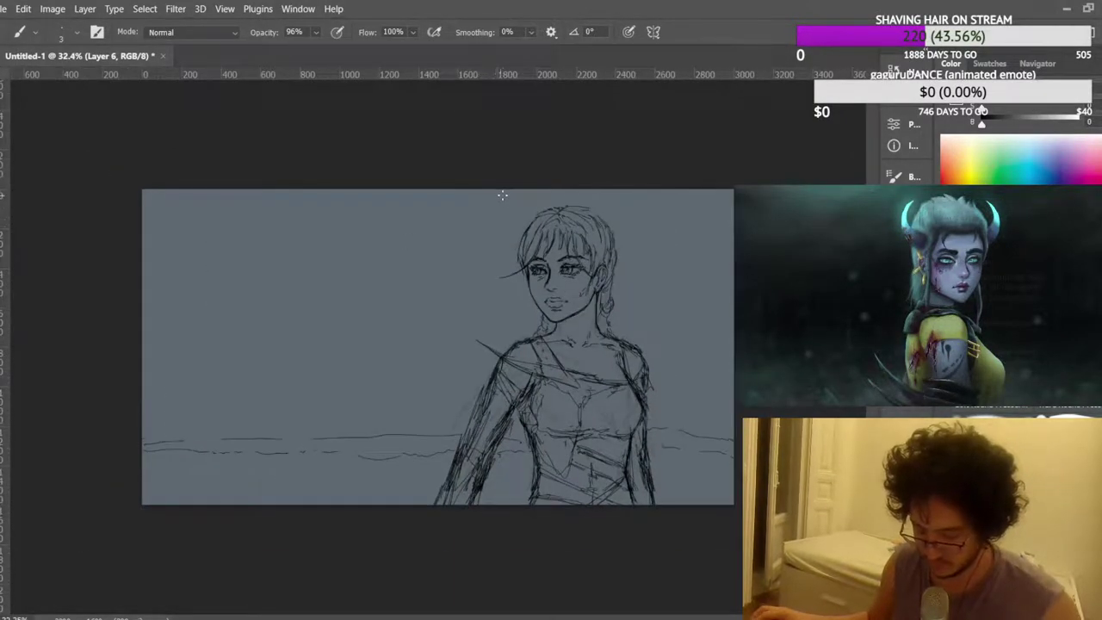
Flip the canvas horizontally, add a new layer and brush large jagged background contours on both sides of the woman.
key(ctrl+shift+h)
scroll(420, 211, up, 1)
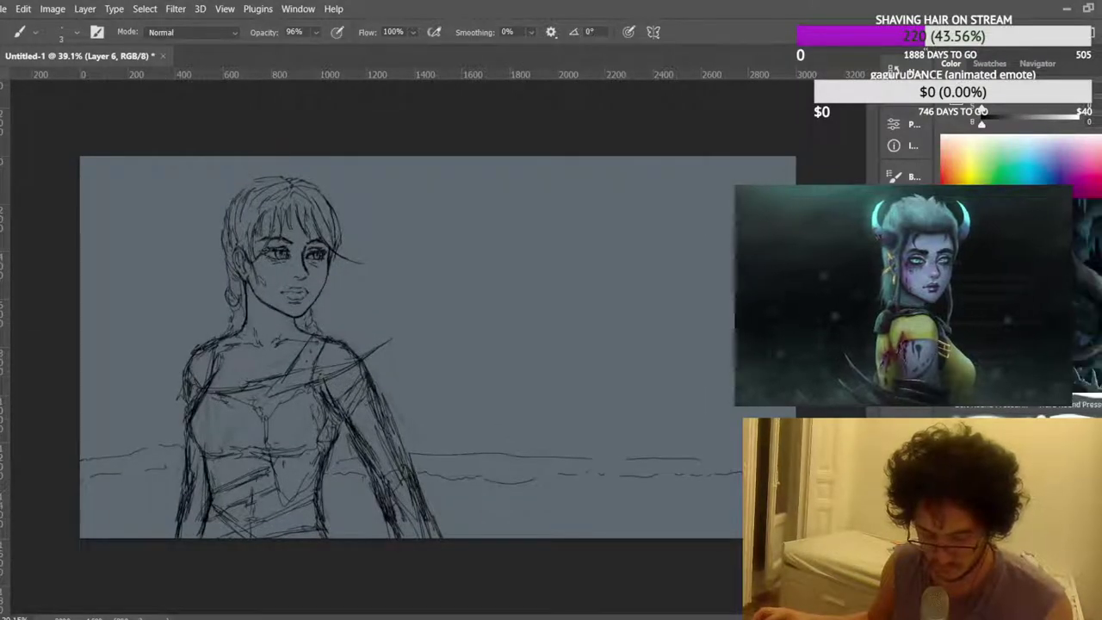
key(ctrl+shift+alt+n)
key(ctrl+shift+alt+n)
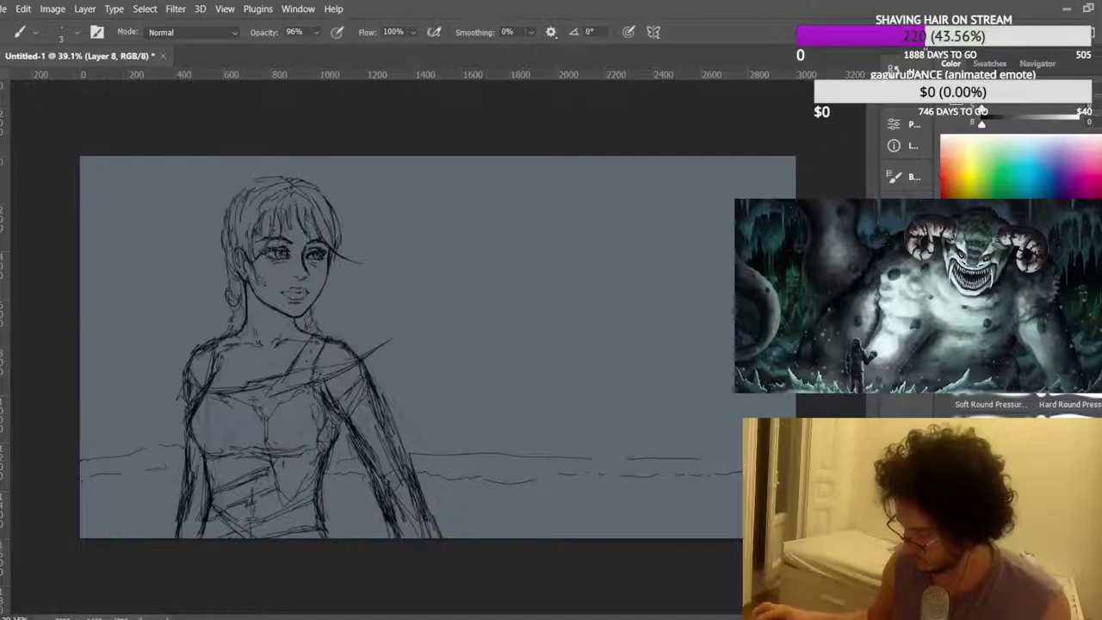
mouse_move(215, 265)
mouse_down()
mouse_move(177, 277)
mouse_move(67, 431)
mouse_up()
drag(75, 507, 176, 497)
mouse_move(368, 226)
mouse_down()
mouse_move(643, 215)
mouse_move(512, 304)
mouse_move(411, 415)
mouse_move(384, 228)
mouse_move(413, 427)
mouse_up()
drag(151, 501, 81, 510)
drag(100, 372, 142, 320)
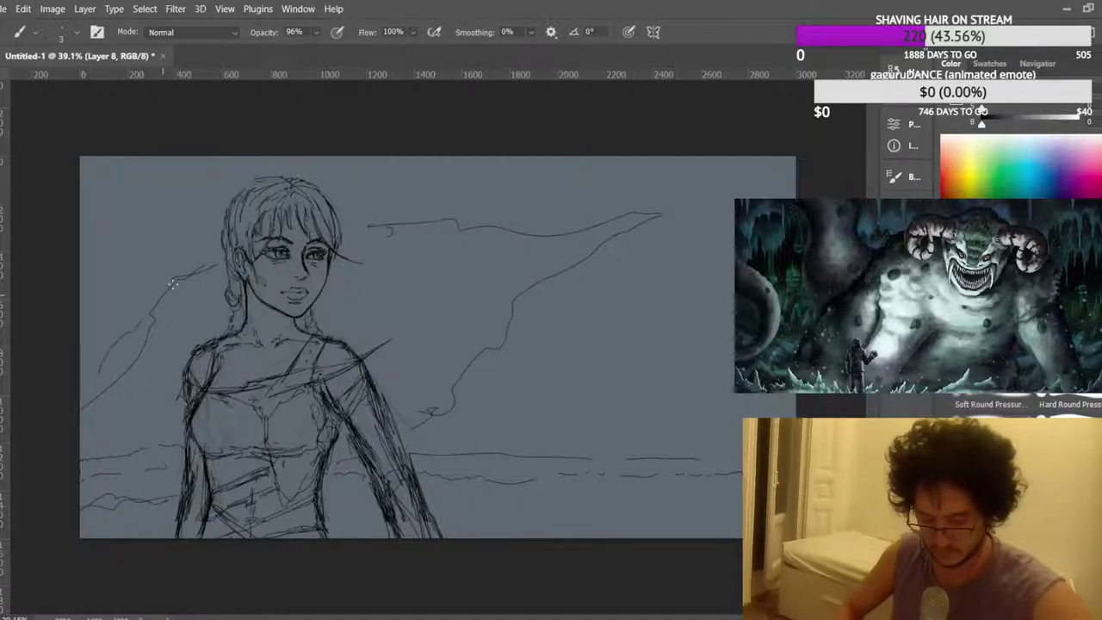
Brush a long pointed shape and sweeping diagonal strokes in the sky beside the woman's head.
drag(408, 230, 458, 236)
drag(559, 193, 436, 292)
mouse_move(407, 297)
mouse_down()
mouse_move(536, 201)
mouse_move(348, 237)
mouse_up()
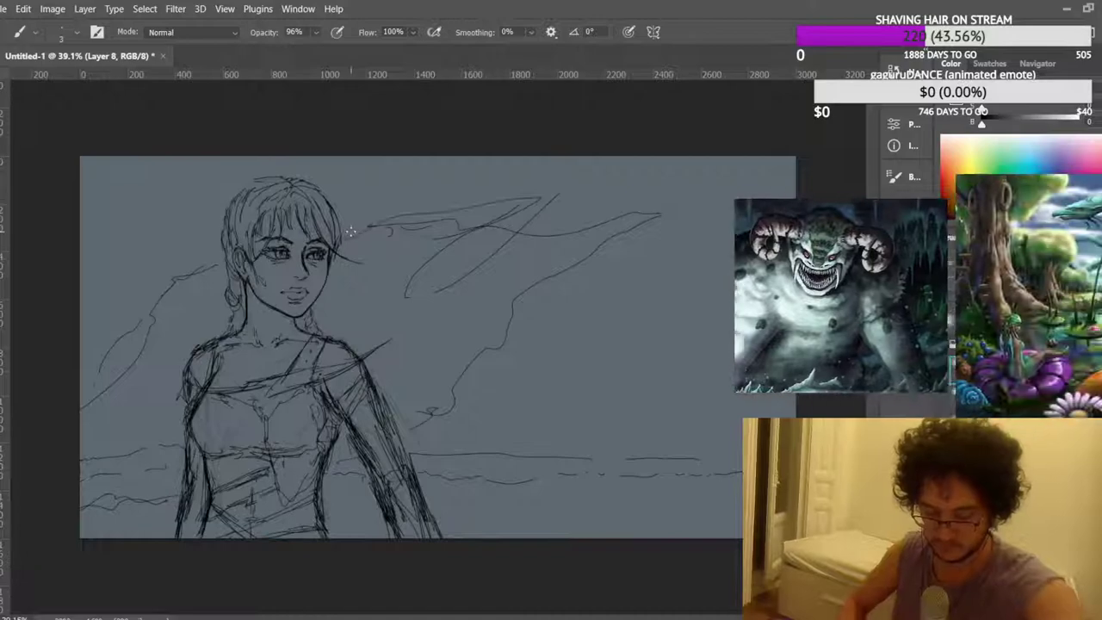
key(ctrl+minus)
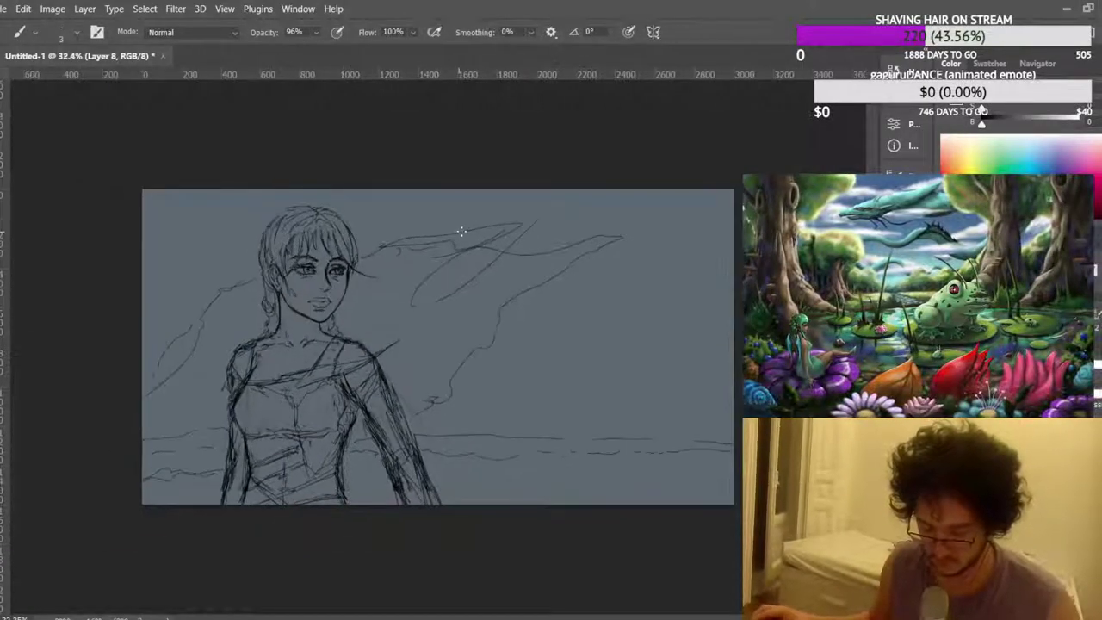
Flip the canvas horizontally, shift Layer 1's grey background to a bluer tone, and choose a soft round brush preset.
key(ctrl+shift+h)
key(ctrl+plus)
key(ctrl+plus)
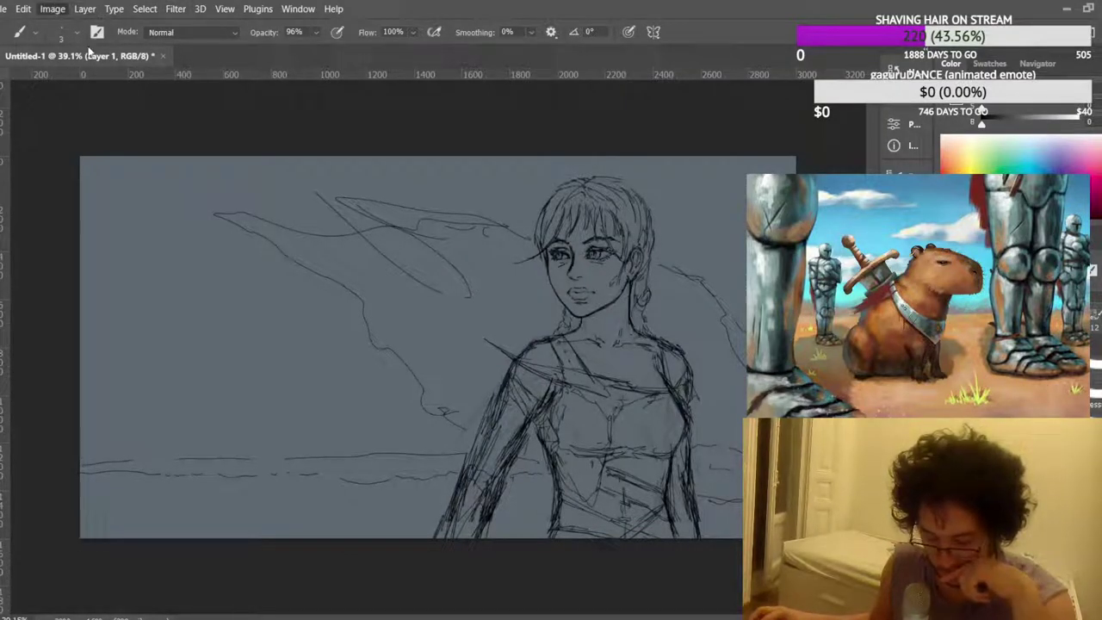
key(i)
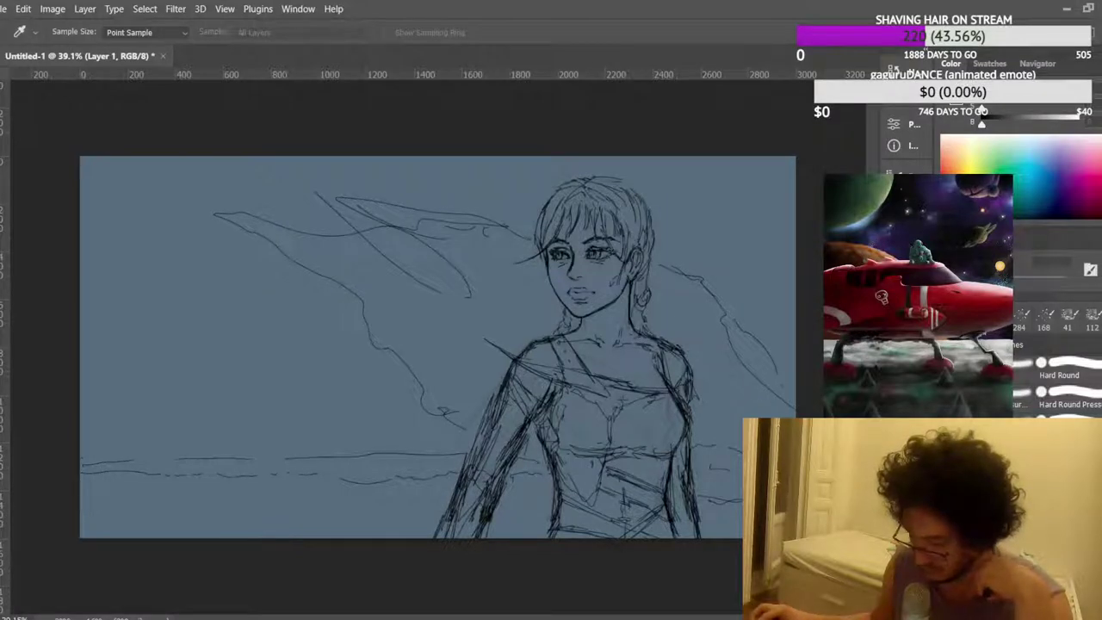
click(1061, 372)
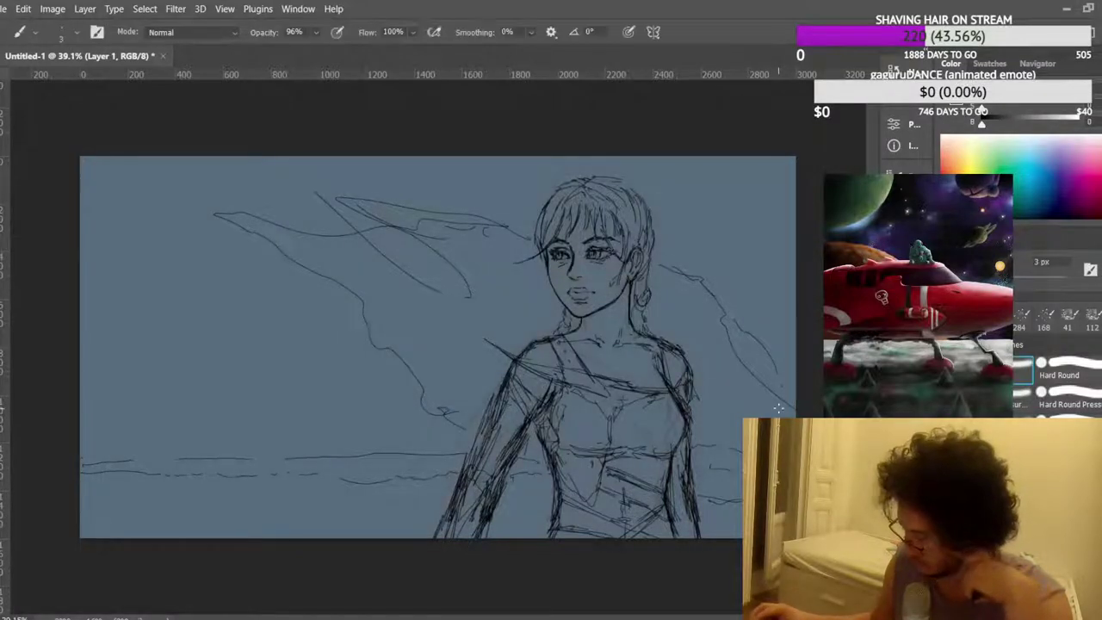
Mix a light teal and paint a soft horizontal band just above the horizon beside the woman with a 166 px brush.
scroll(375, 454, up, 2)
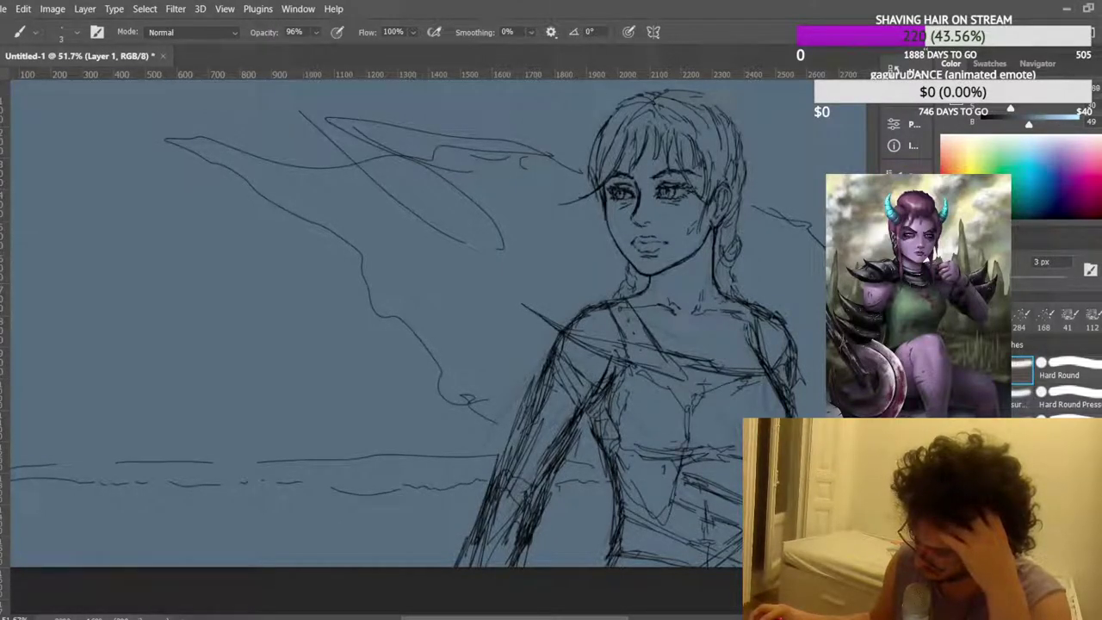
drag(1028, 125, 1037, 126)
drag(1024, 277, 1001, 277)
mouse_move(458, 420)
mouse_down()
mouse_move(339, 435)
mouse_move(320, 397)
mouse_up()
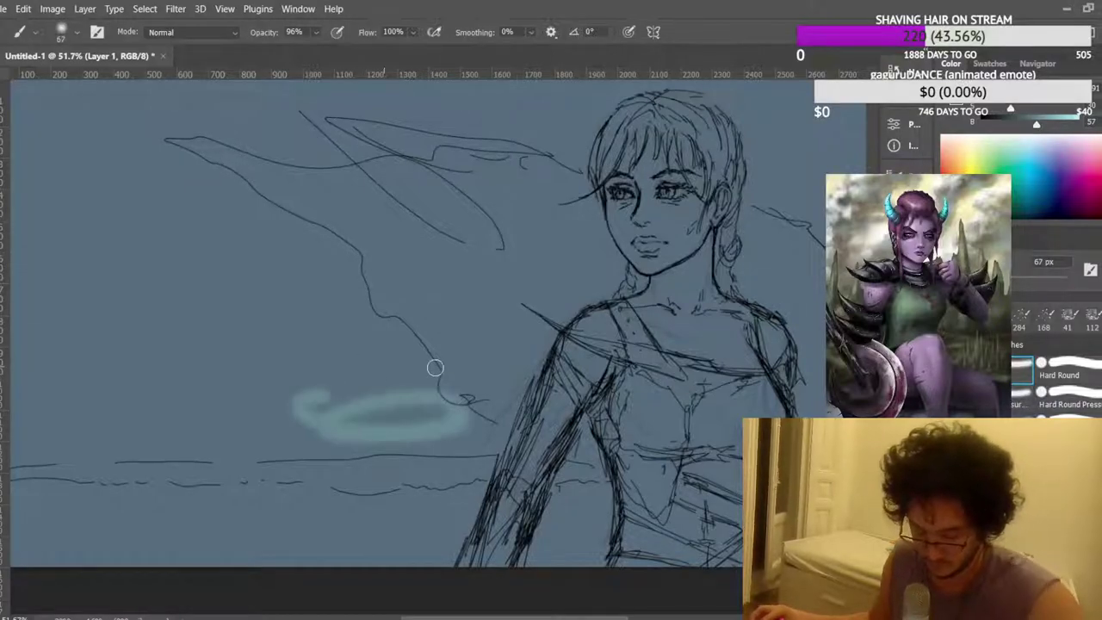
key(ctrl+z)
click(1024, 282)
drag(461, 440, 13, 431)
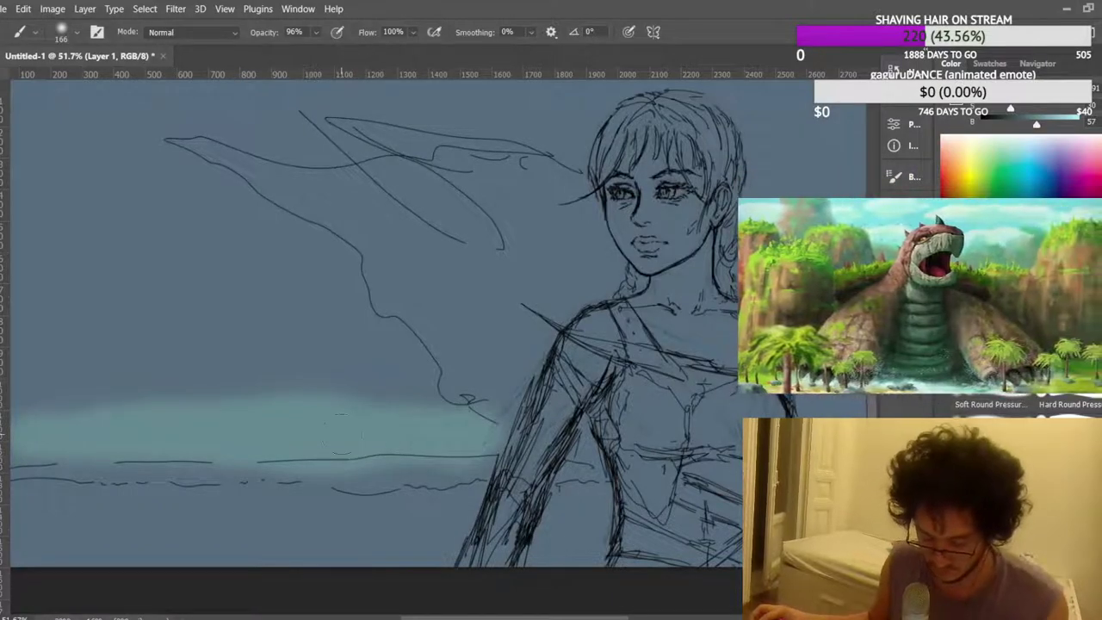
Extend the teal glow across the full canvas width and higher into the sky with a 245 px brush.
scroll(410, 398, down, 1)
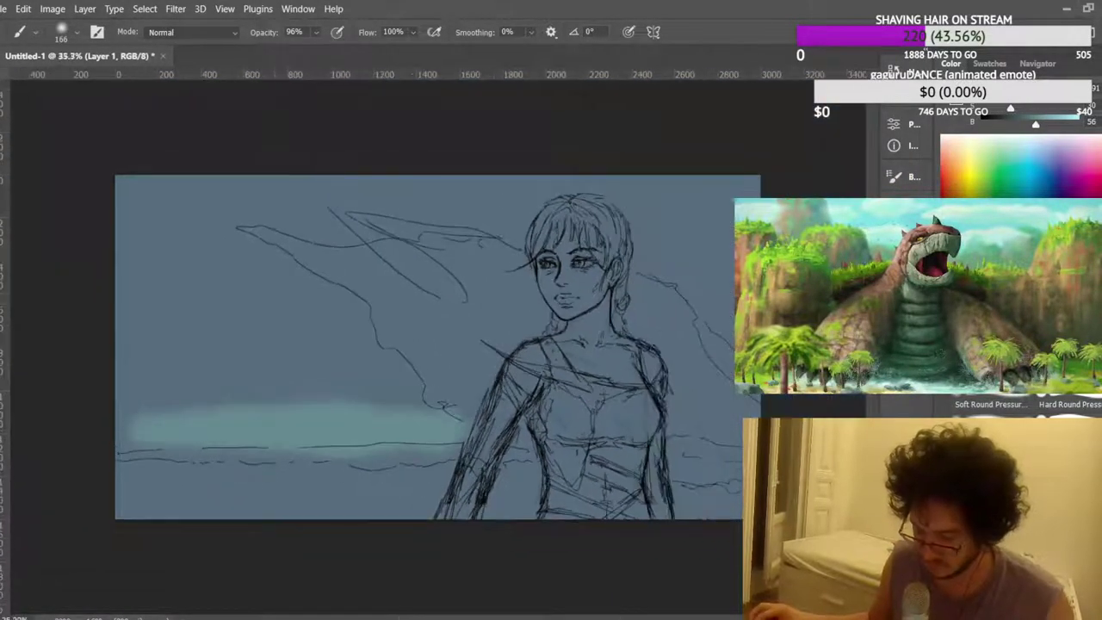
mouse_move(472, 424)
mouse_down()
mouse_move(381, 389)
mouse_move(249, 433)
mouse_move(387, 396)
mouse_move(540, 433)
mouse_move(714, 430)
mouse_up()
mouse_move(411, 387)
mouse_down()
mouse_move(183, 438)
mouse_move(382, 438)
mouse_move(115, 436)
mouse_move(288, 416)
mouse_move(729, 415)
mouse_move(687, 452)
mouse_move(333, 428)
mouse_move(532, 402)
mouse_move(246, 454)
mouse_move(659, 441)
mouse_move(312, 432)
mouse_up()
alt+scroll(642, 386, up, 3)
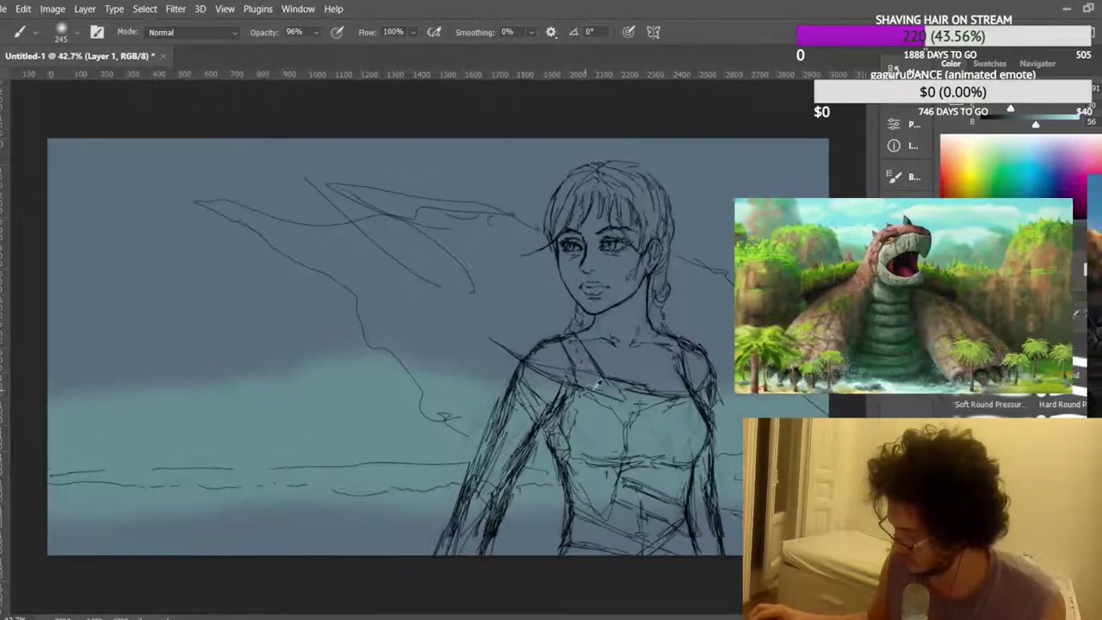
alt+scroll(643, 386, down, 1)
alt+scroll(665, 377, up, 1)
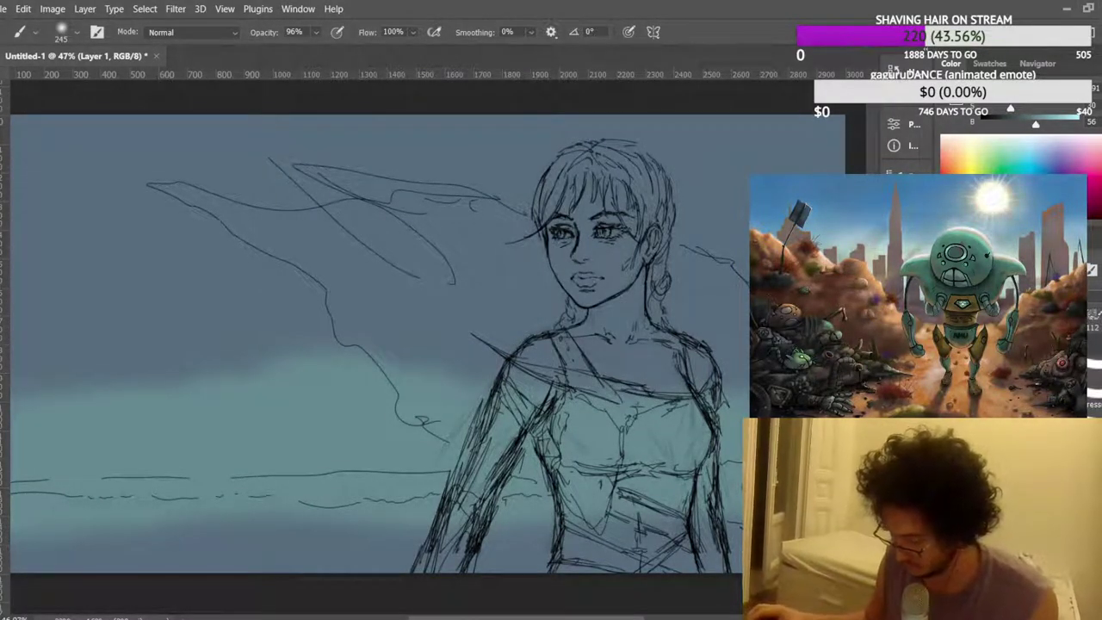
Add Layer 9, mix a dark muted purple, and block in the woman's whole silhouette with a 123 px soft brush.
key(ctrl+z)
key(ctrl+shift+z)
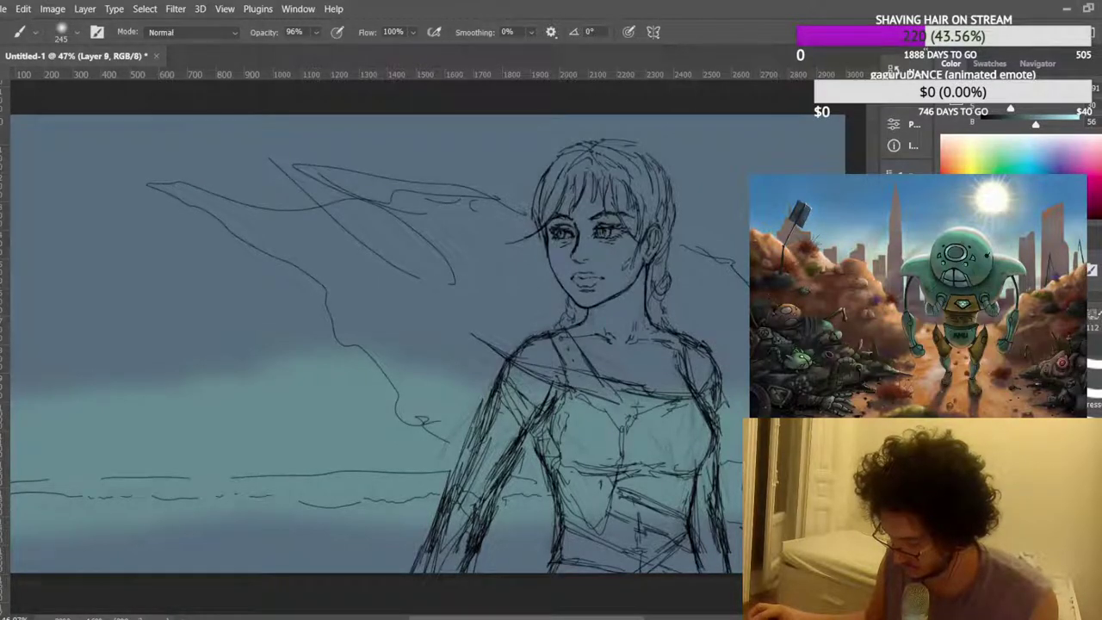
scroll(644, 339, up, 1)
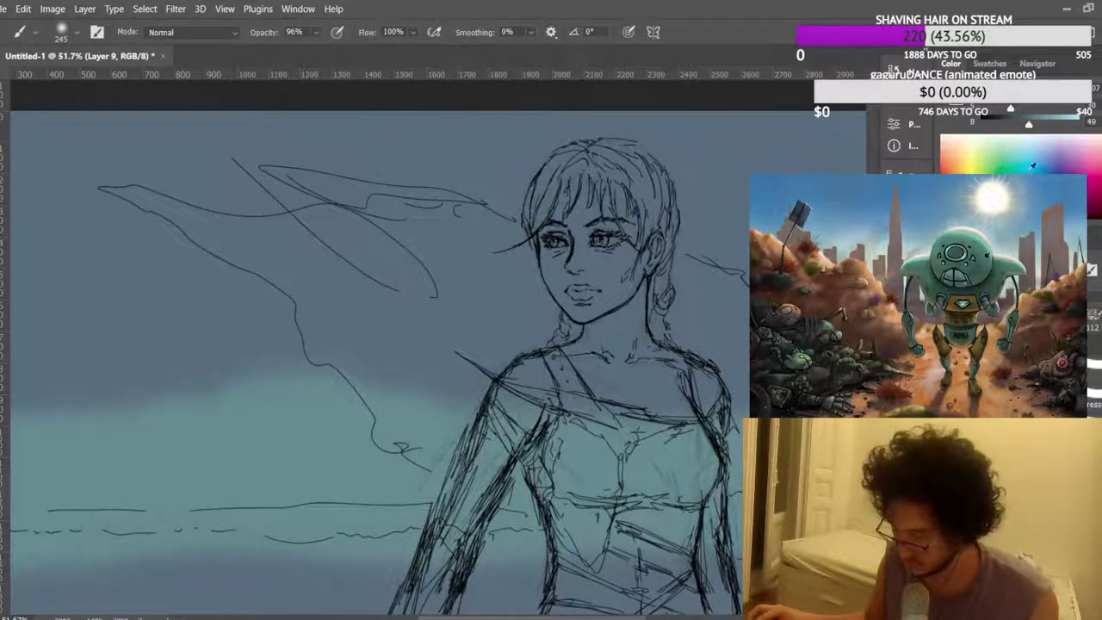
drag(1024, 124, 1016, 124)
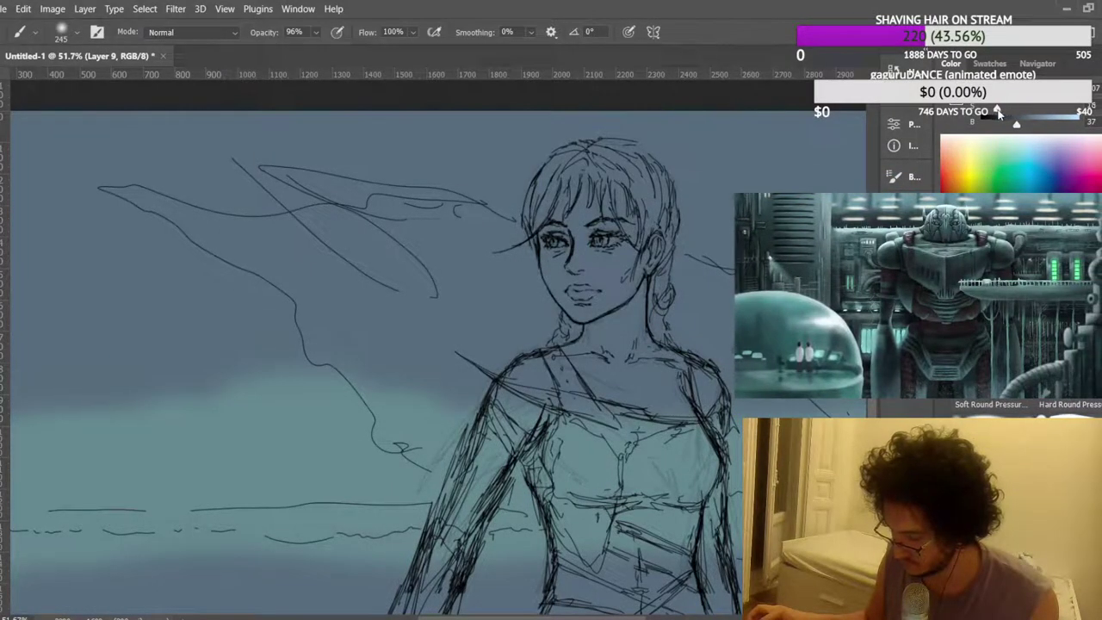
mouse_move(603, 229)
mouse_down()
mouse_move(582, 285)
mouse_move(564, 268)
mouse_move(578, 298)
mouse_move(556, 259)
mouse_move(556, 191)
mouse_move(545, 225)
mouse_move(549, 198)
mouse_move(603, 159)
mouse_move(619, 192)
mouse_move(604, 199)
mouse_move(625, 174)
mouse_move(667, 208)
mouse_move(647, 284)
mouse_move(620, 307)
mouse_move(611, 266)
mouse_move(613, 335)
mouse_move(579, 322)
mouse_move(571, 344)
mouse_move(617, 352)
mouse_move(641, 289)
mouse_move(652, 353)
mouse_move(583, 375)
mouse_move(574, 355)
mouse_move(516, 402)
mouse_move(559, 361)
mouse_up()
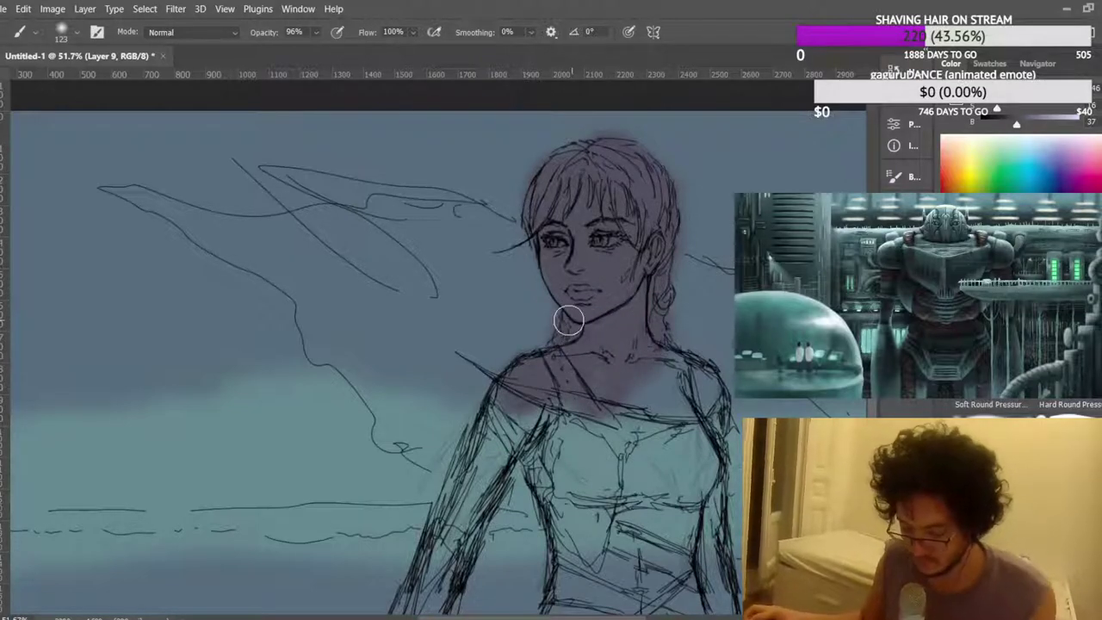
scroll(566, 319, down, 3)
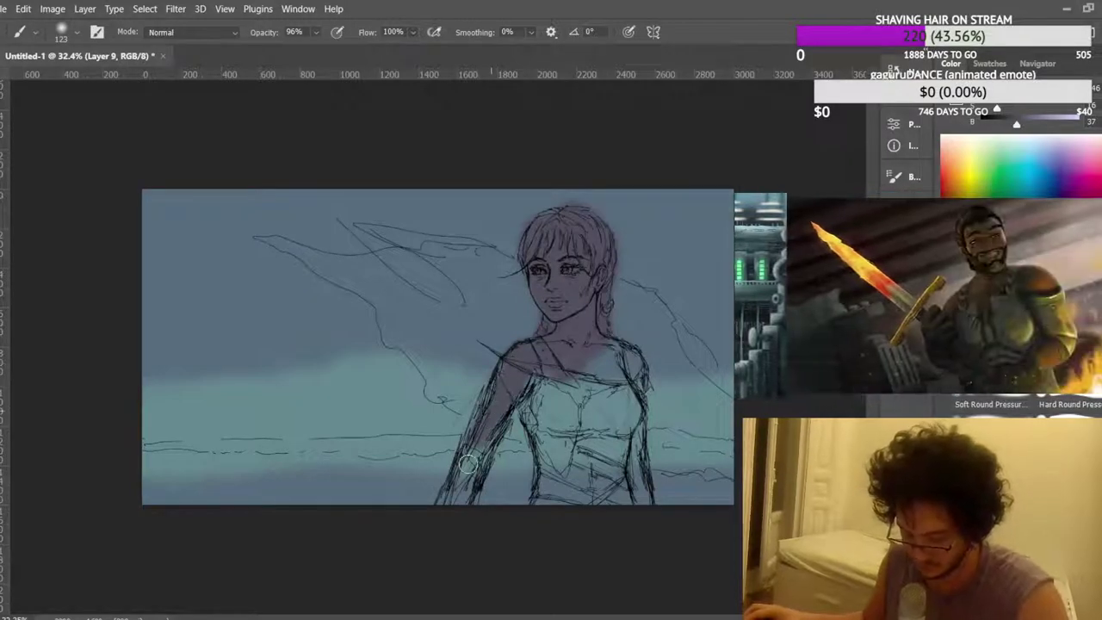
mouse_move(534, 369)
mouse_down()
mouse_move(552, 472)
mouse_move(542, 440)
mouse_move(559, 411)
mouse_move(577, 472)
mouse_move(568, 476)
mouse_move(581, 403)
mouse_move(598, 391)
mouse_move(617, 449)
mouse_move(595, 483)
mouse_move(591, 412)
mouse_move(639, 513)
mouse_move(621, 384)
mouse_move(636, 372)
mouse_move(634, 431)
mouse_move(625, 358)
mouse_move(634, 459)
mouse_move(596, 505)
mouse_move(532, 471)
mouse_move(637, 347)
mouse_up()
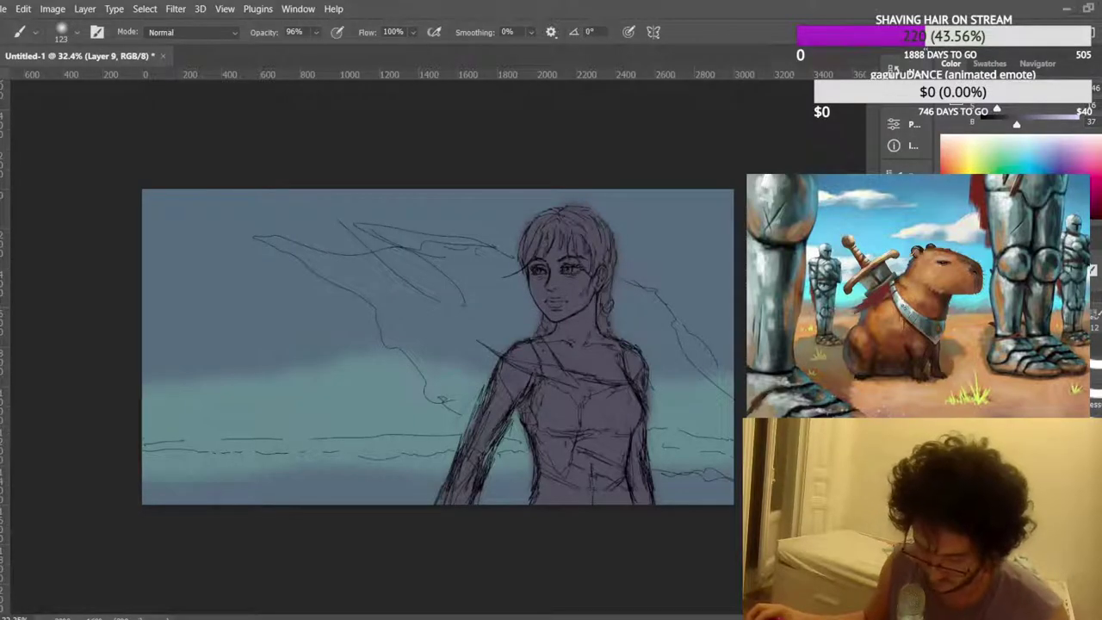
Try a bright cream skin tone over the centre of the face.
scroll(619, 258, up, 10)
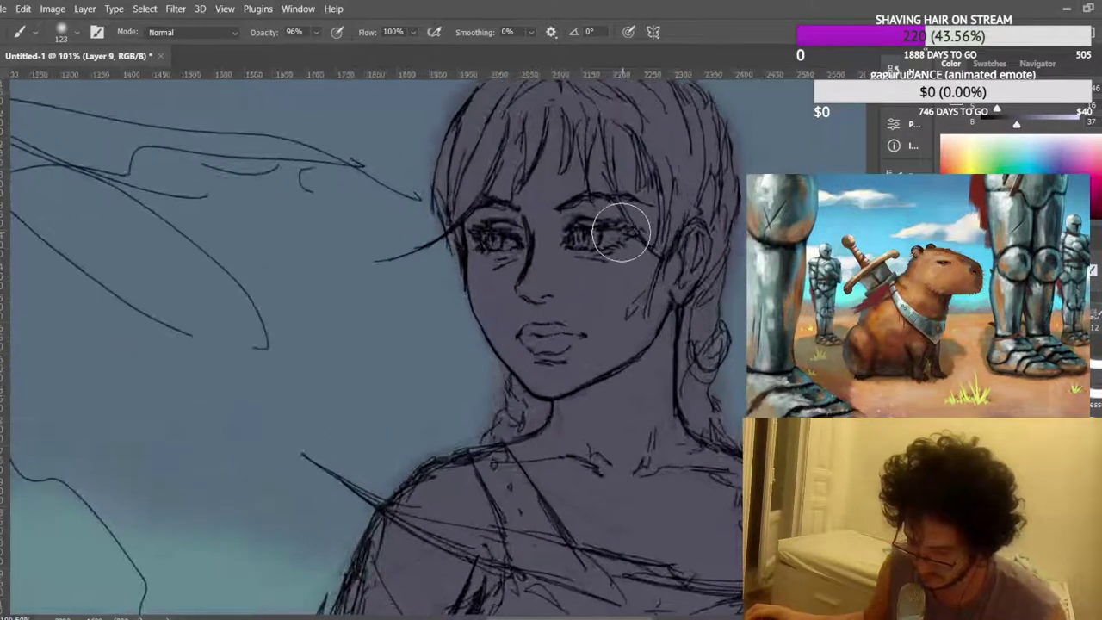
click(967, 153)
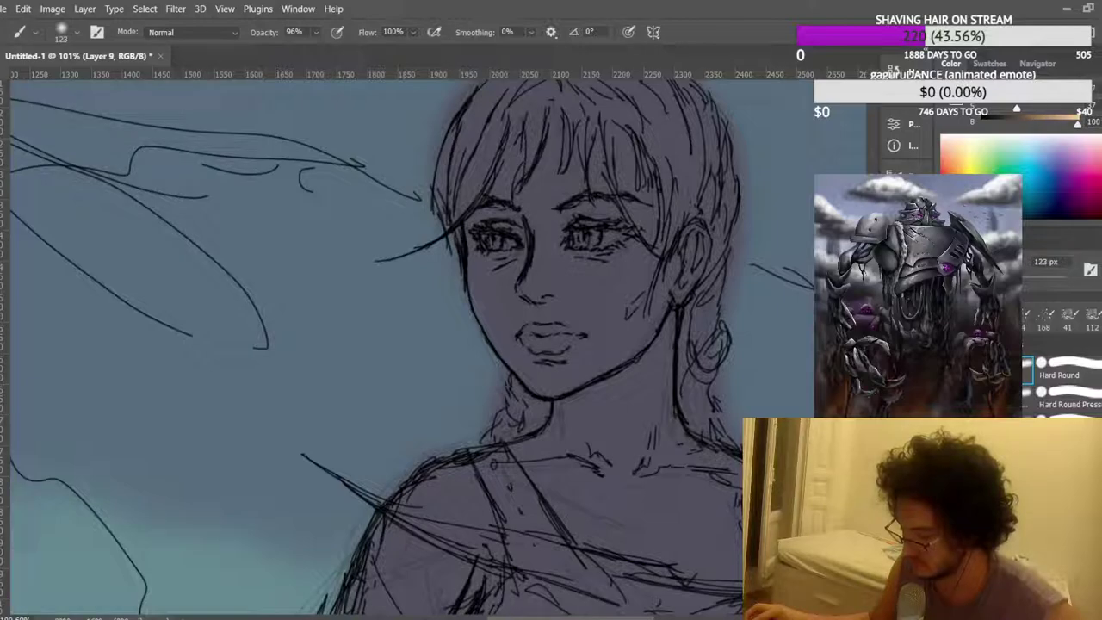
mouse_move(532, 290)
mouse_down()
mouse_move(527, 310)
mouse_move(534, 250)
mouse_up()
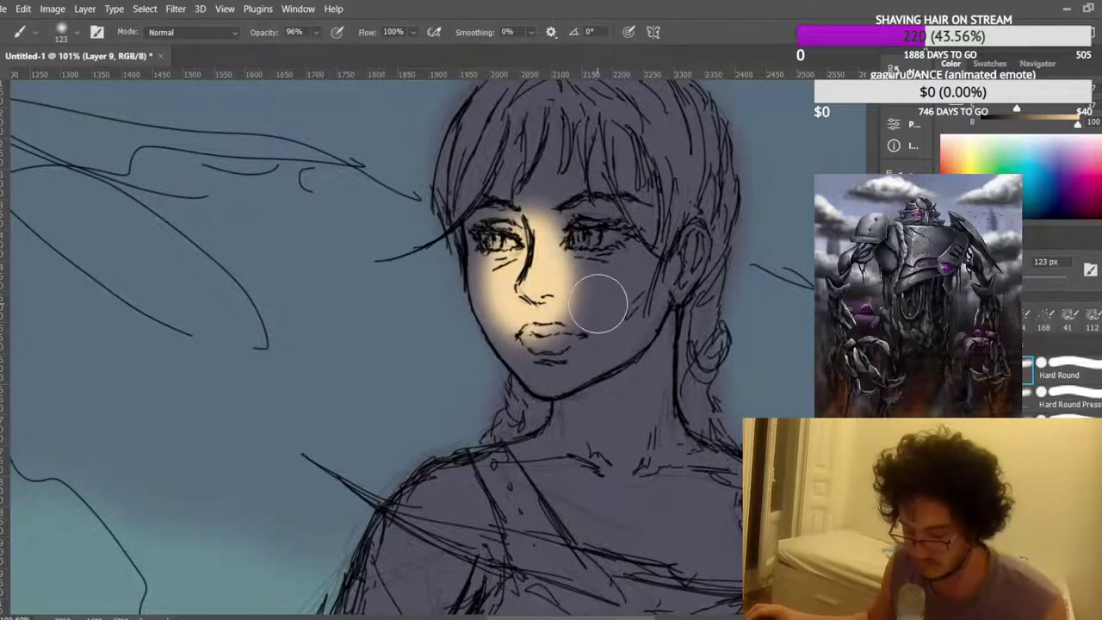
scroll(590, 287, up, 3)
alt+click(556, 284)
key(ctrl+z)
Brush a darker beige skin tone over the woman's face, from chin and cheeks to the forehead between the bangs.
mouse_move(588, 285)
mouse_down()
mouse_move(576, 310)
mouse_move(585, 310)
mouse_move(530, 250)
mouse_move(539, 265)
mouse_move(517, 262)
mouse_move(532, 241)
mouse_move(554, 320)
mouse_up()
scroll(529, 269, down, 4)
scroll(534, 266, down, 1)
mouse_move(559, 228)
mouse_down()
mouse_move(575, 250)
mouse_move(547, 312)
mouse_move(538, 292)
mouse_up()
scroll(538, 293, up, 2)
mouse_move(535, 246)
mouse_down()
mouse_move(538, 222)
mouse_move(558, 211)
mouse_move(538, 315)
mouse_move(555, 317)
mouse_up()
scroll(564, 289, down, 2)
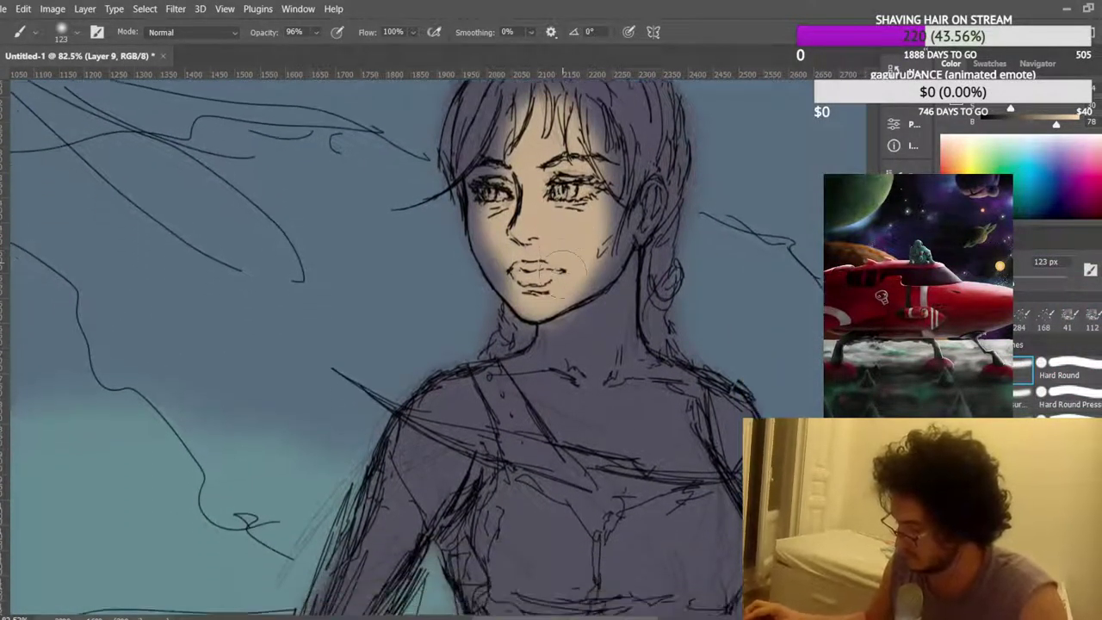
mouse_move(594, 233)
mouse_down()
mouse_move(586, 336)
mouse_move(602, 293)
mouse_up()
mouse_move(600, 208)
mouse_down()
mouse_move(605, 172)
mouse_move(575, 162)
mouse_move(588, 202)
mouse_up()
Brush the beige tone over the neck, chest, shoulders, arms and lit side of the torso, leaving purple in the shadowed areas.
scroll(621, 163, up, 1)
mouse_move(629, 308)
mouse_down()
mouse_move(617, 407)
mouse_move(680, 448)
mouse_move(667, 486)
mouse_move(675, 495)
mouse_move(586, 430)
mouse_move(556, 441)
mouse_move(644, 485)
mouse_up()
scroll(589, 389, down, 1)
scroll(533, 270, down, 8)
scroll(663, 362, up, 3)
mouse_move(609, 394)
mouse_down()
mouse_move(689, 405)
mouse_move(642, 448)
mouse_move(663, 482)
mouse_move(654, 513)
mouse_up()
mouse_move(680, 469)
mouse_down()
mouse_move(676, 553)
mouse_move(644, 509)
mouse_move(699, 508)
mouse_up()
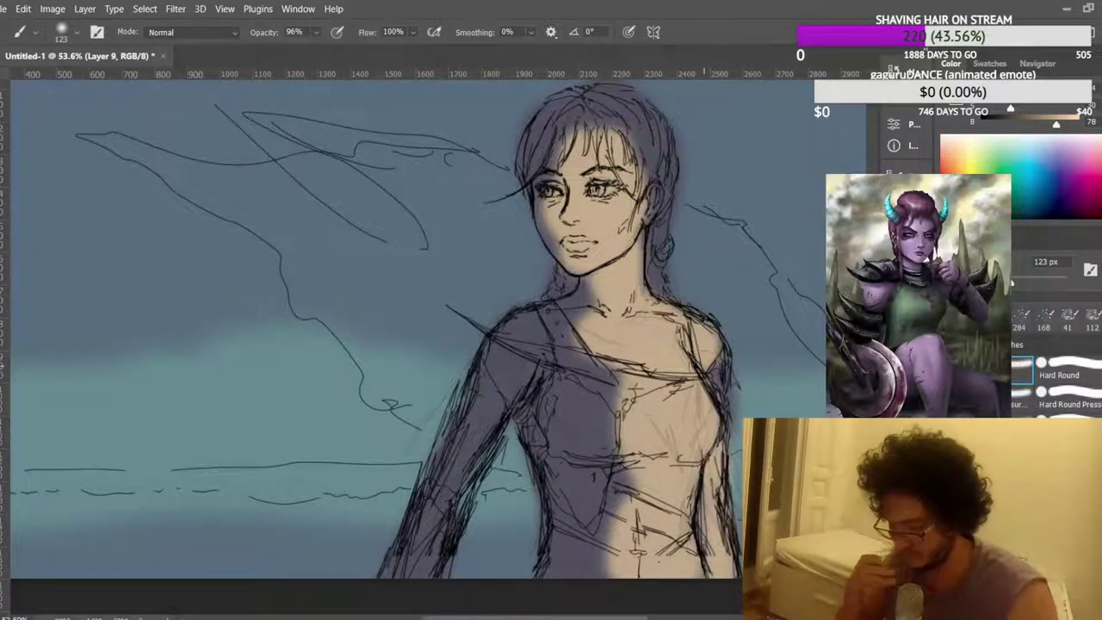
scroll(672, 302, down, 2)
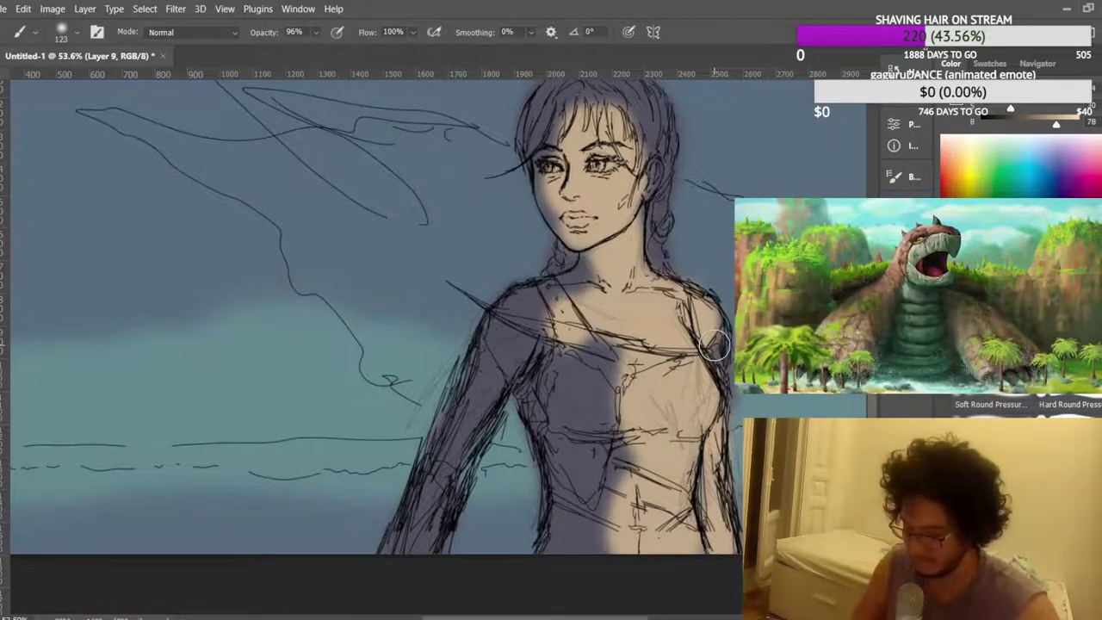
mouse_move(536, 319)
mouse_down()
mouse_move(513, 344)
mouse_move(435, 508)
mouse_up()
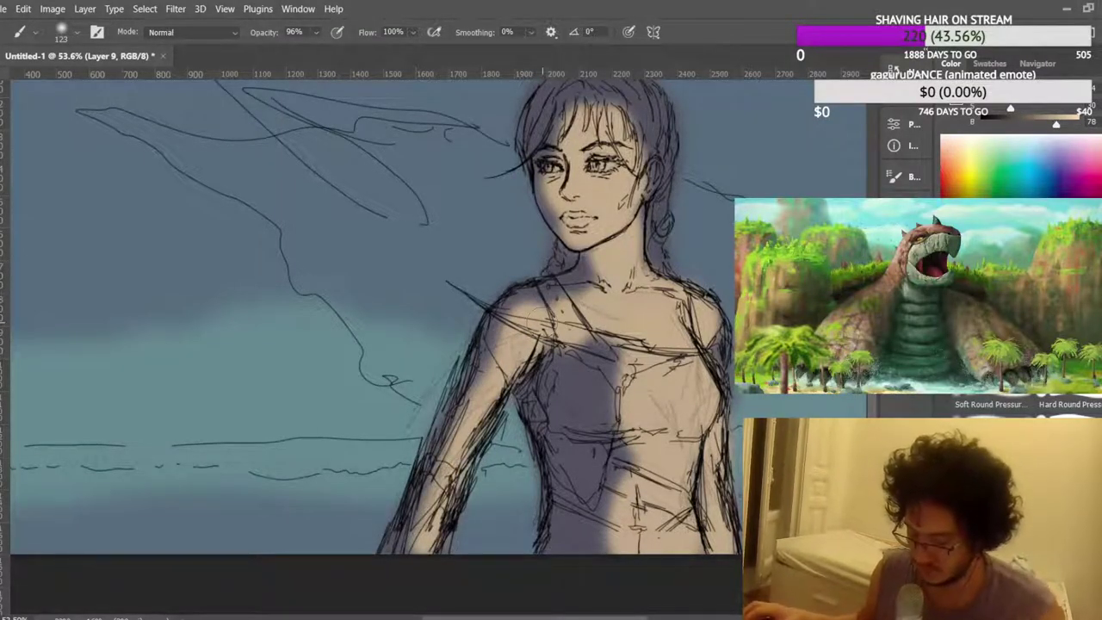
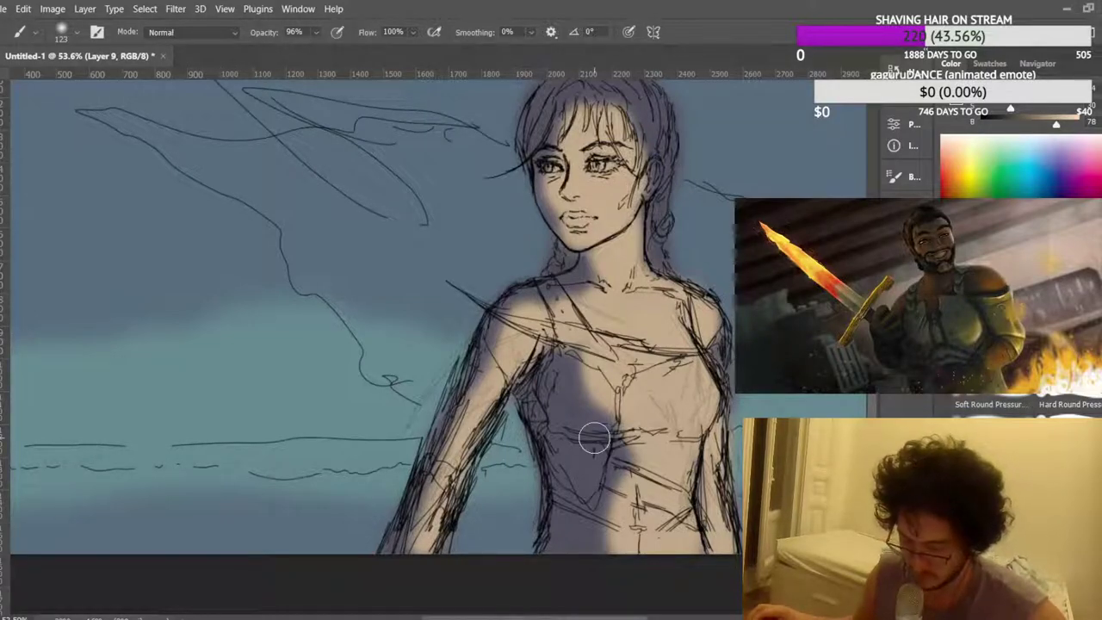
Mix a darker reddish brown at 44% brightness and brush a shadow under the jawline with a 32 px soft brush.
scroll(591, 358, down, 6)
scroll(593, 355, up, 5)
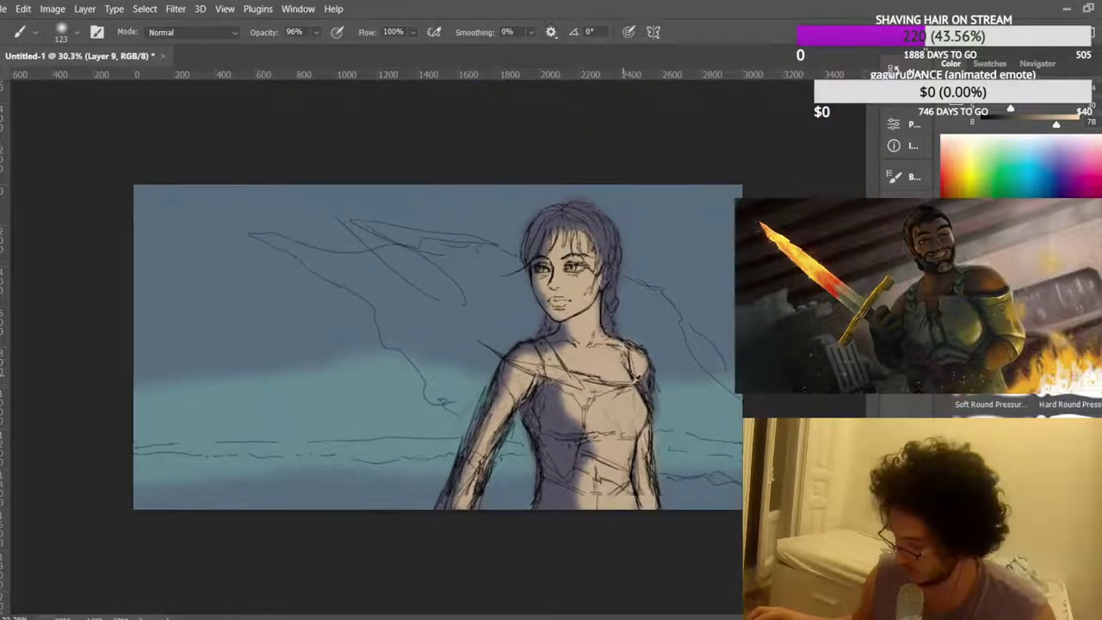
scroll(626, 386, up, 5)
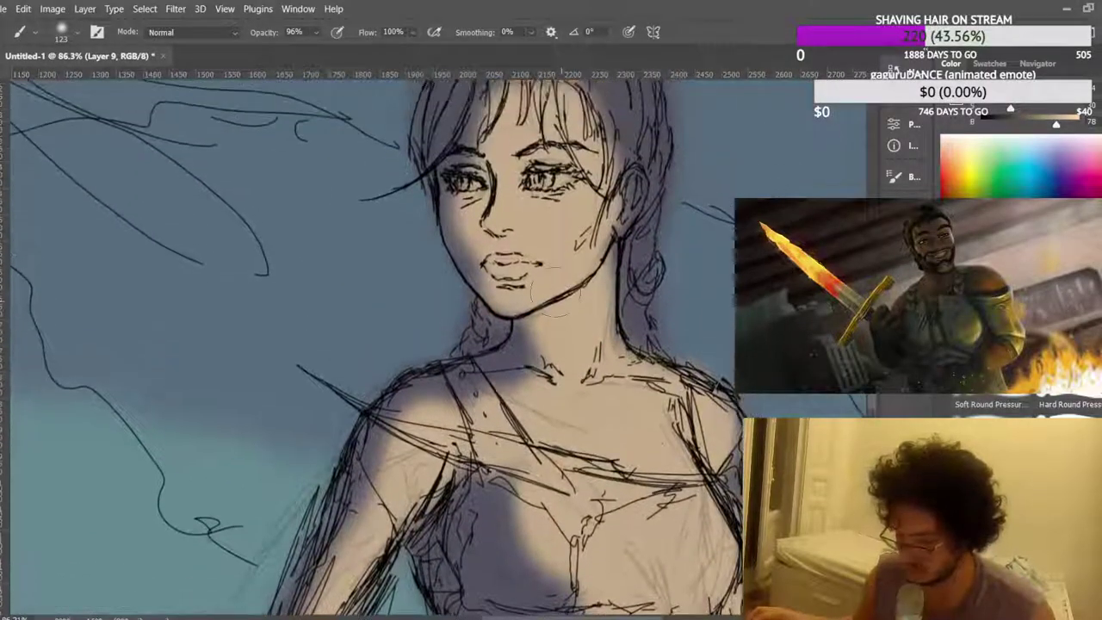
scroll(501, 312, up, 3)
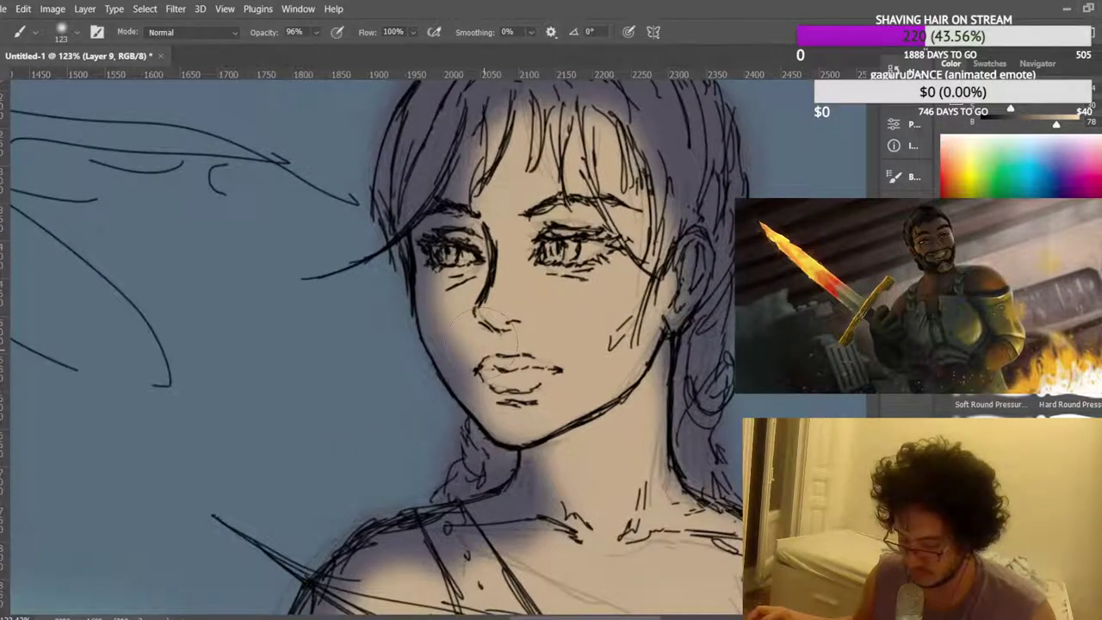
scroll(548, 366, up, 2)
scroll(548, 366, down, 1)
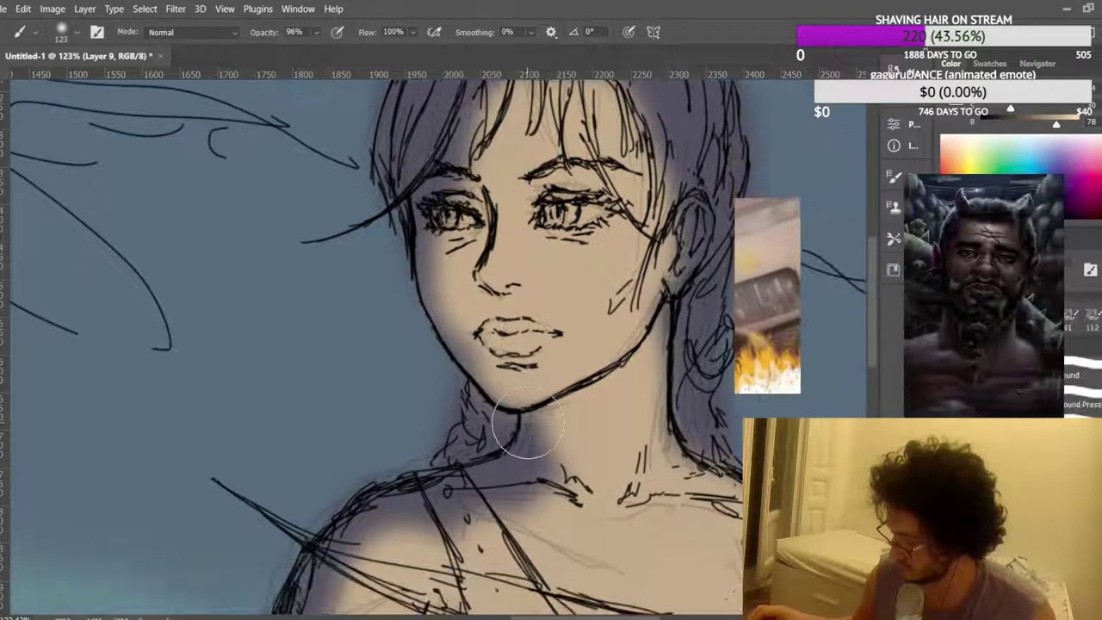
scroll(551, 379, up, 3)
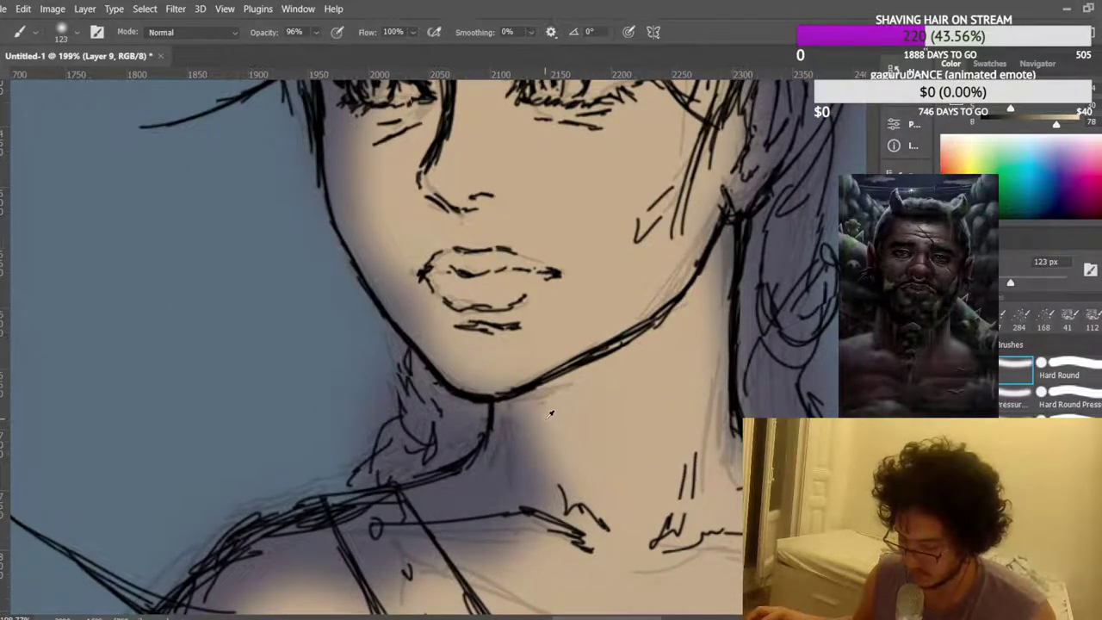
scroll(482, 370, up, 1)
alt+click(413, 332)
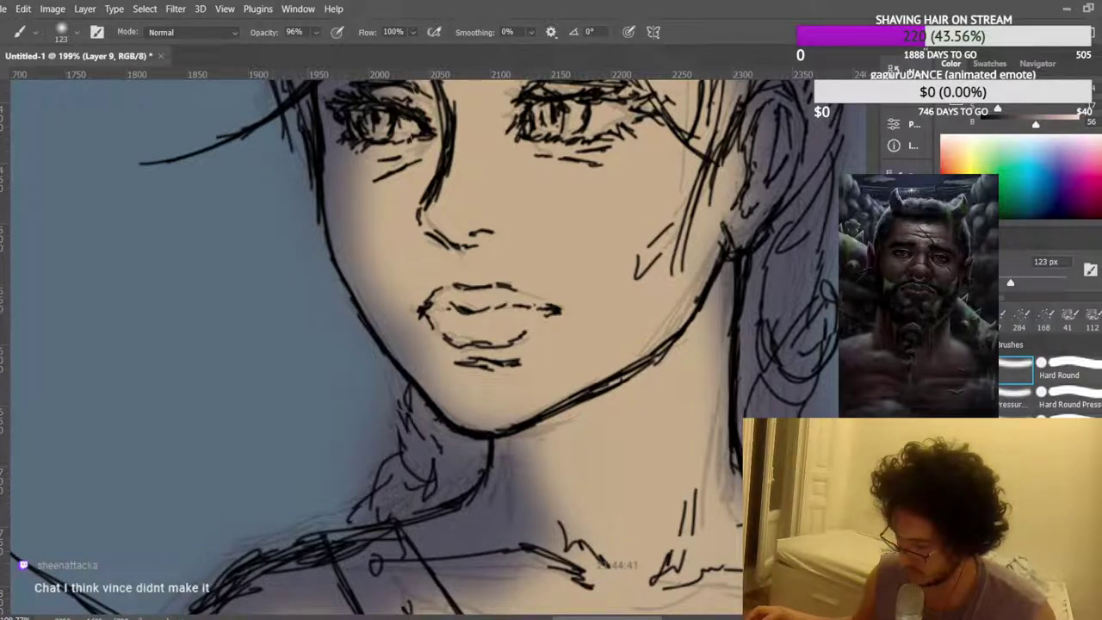
click(1008, 112)
click(1023, 125)
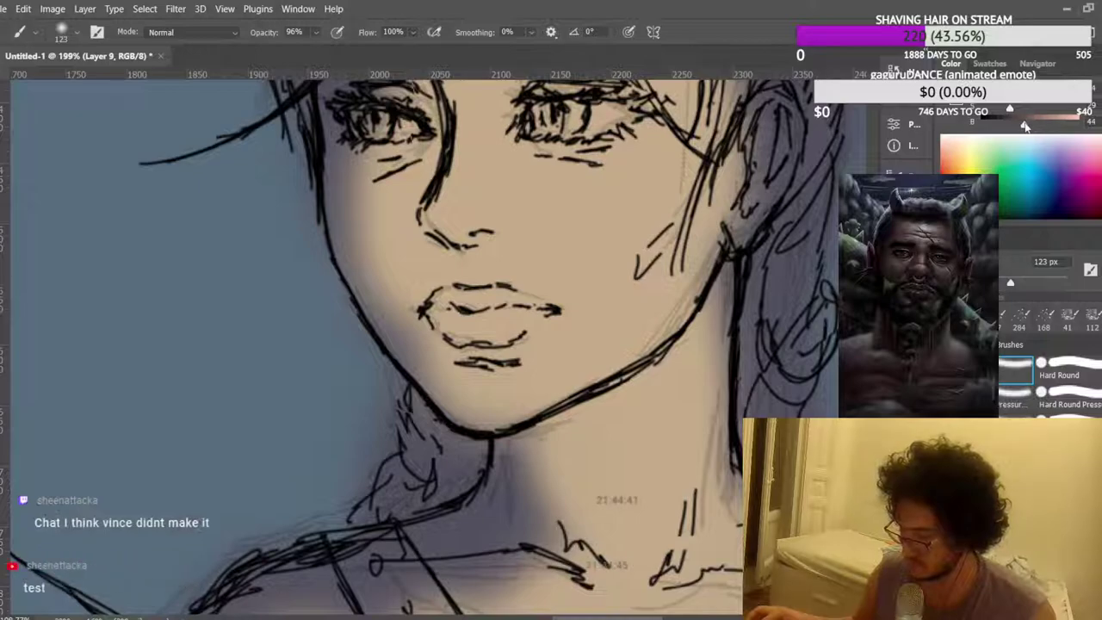
key(bracketleft)
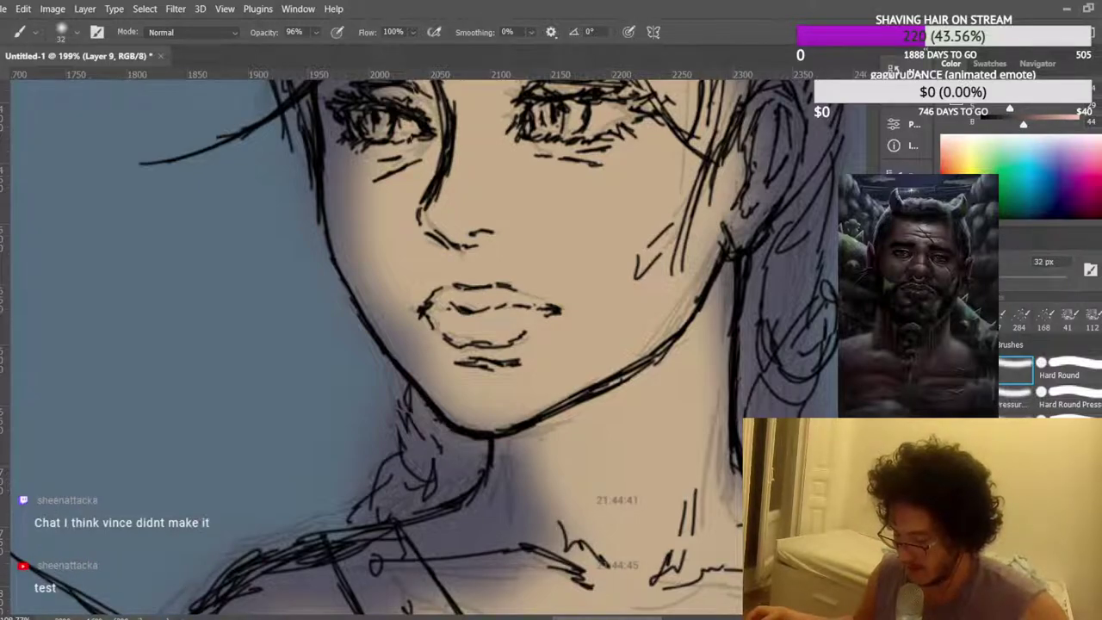
drag(569, 417, 629, 388)
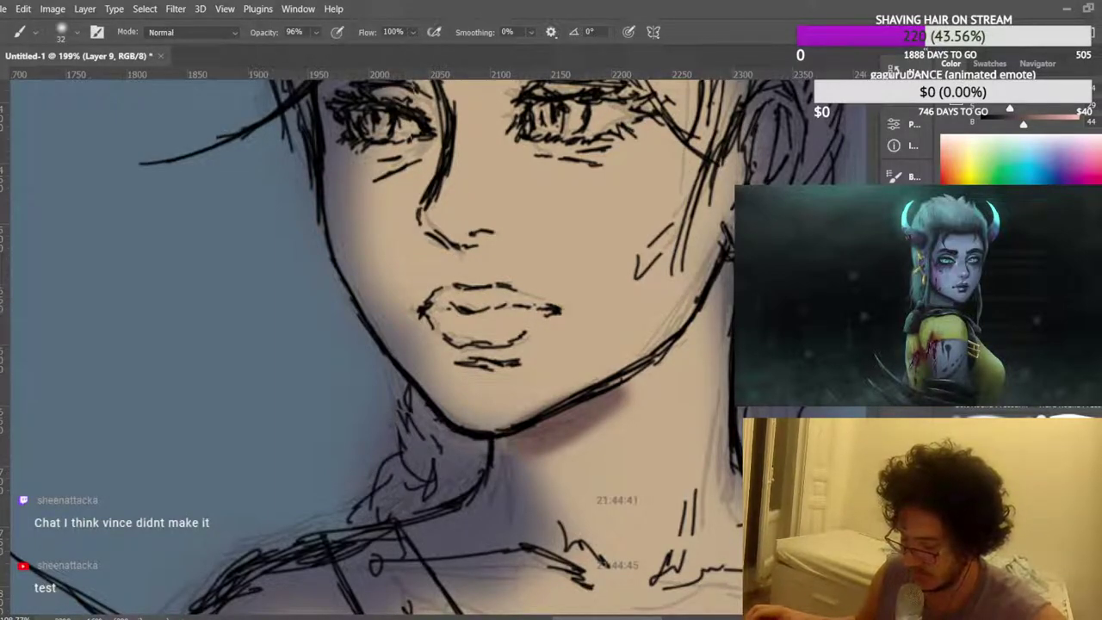
Shade the narrow far side of the face from jaw to eye with a 37 px brush, making the brown more saturated.
scroll(540, 248, down, 1)
scroll(540, 249, up, 1)
scroll(544, 245, up, 3)
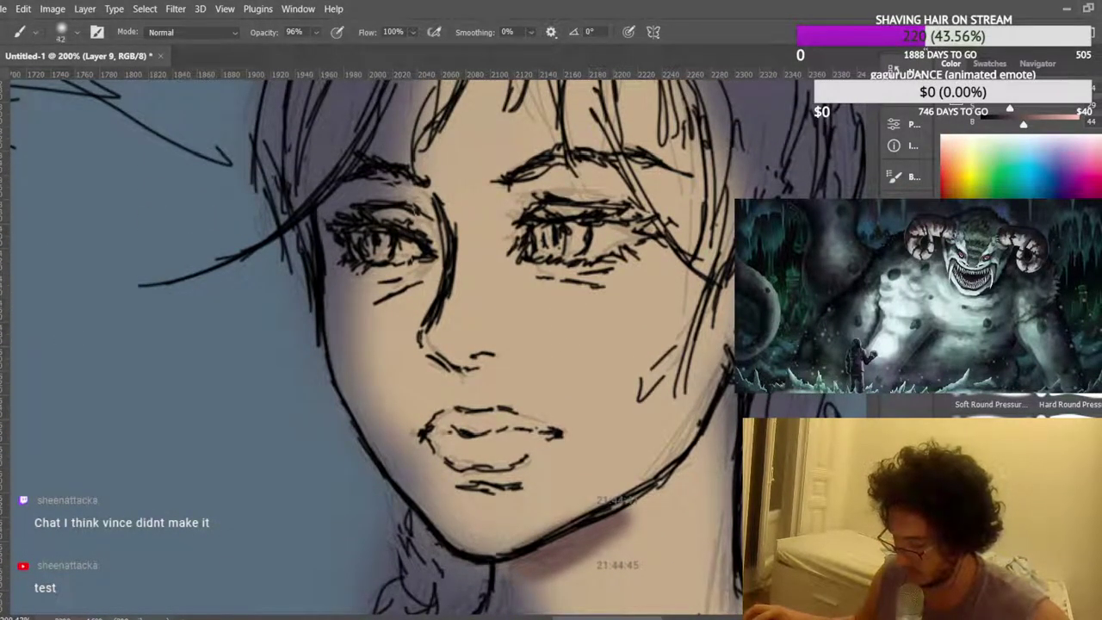
mouse_move(389, 426)
mouse_down()
mouse_move(339, 365)
mouse_move(359, 383)
mouse_move(348, 293)
mouse_move(341, 328)
mouse_move(359, 269)
mouse_up()
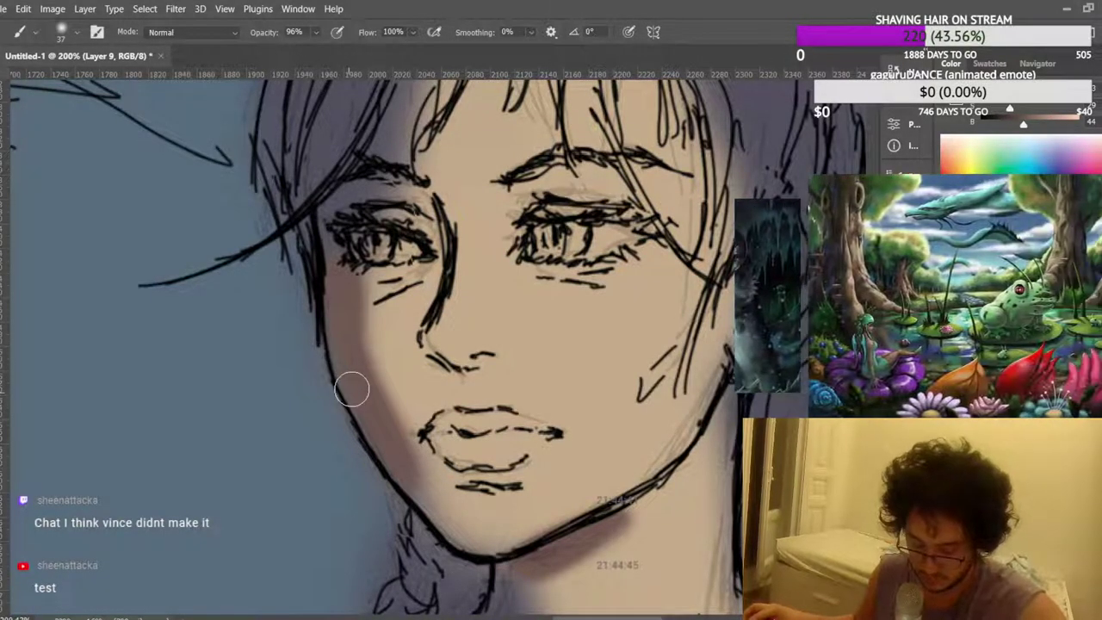
drag(1012, 109, 1025, 109)
mouse_move(368, 389)
mouse_down()
mouse_move(336, 307)
mouse_move(356, 412)
mouse_move(335, 260)
mouse_up()
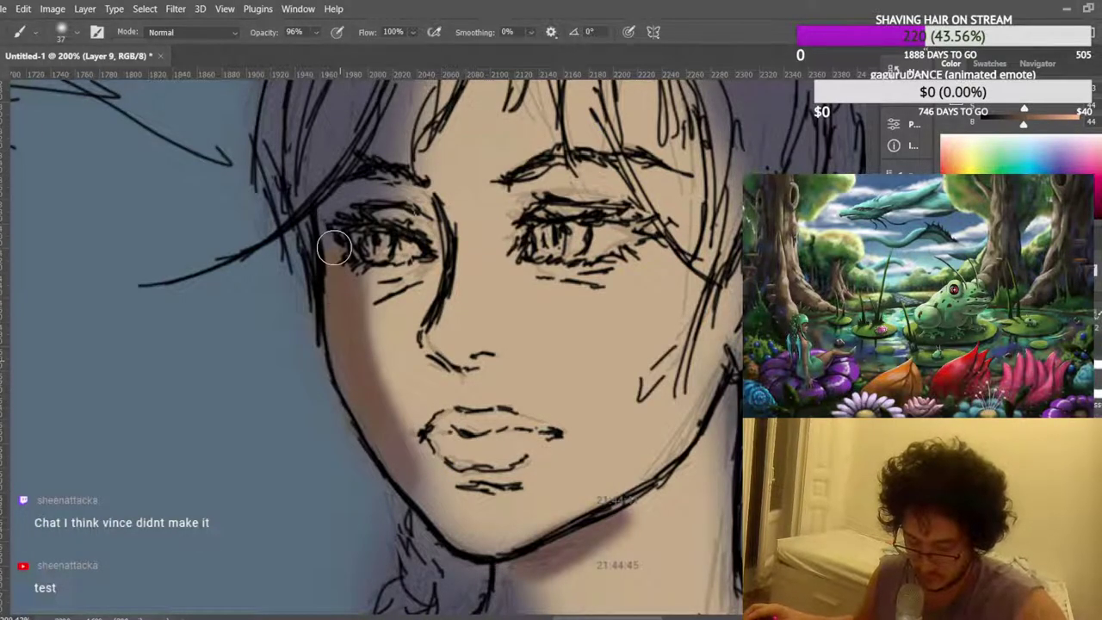
Soften the inner edge of the far-cheek shadow with sampled beige skin tone, using the 37 px brush at 62% opacity.
scroll(344, 258, down, 2)
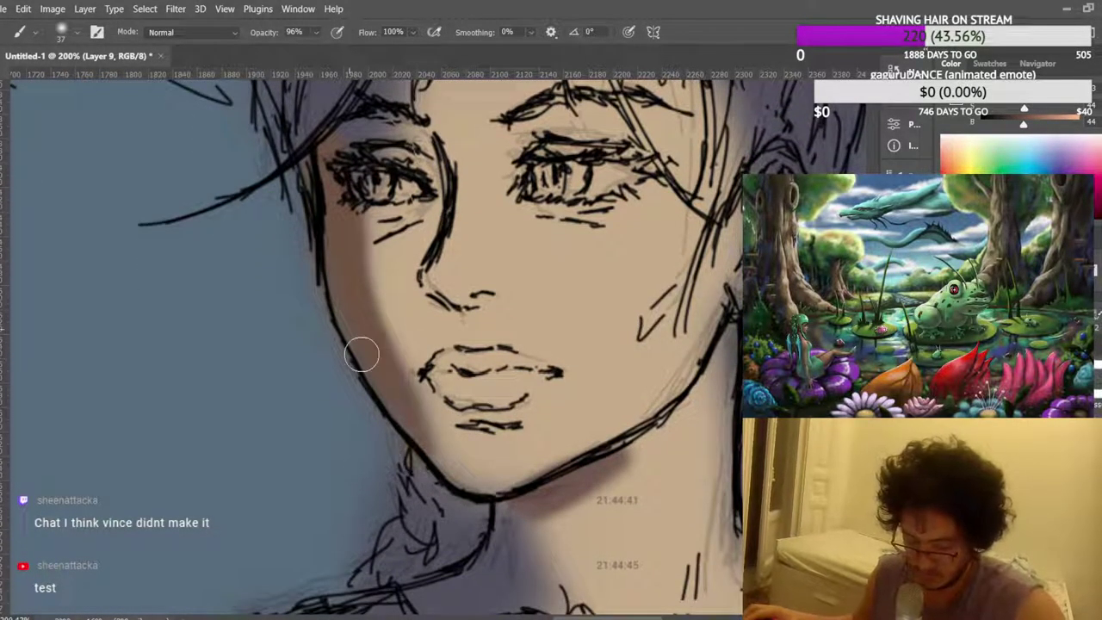
scroll(386, 301, down, 2)
alt+click(391, 291)
drag(401, 353, 375, 261)
mouse_move(417, 379)
mouse_down()
mouse_move(448, 411)
mouse_move(412, 365)
mouse_up()
scroll(405, 345, up, 1)
drag(363, 287, 373, 222)
scroll(368, 267, down, 2)
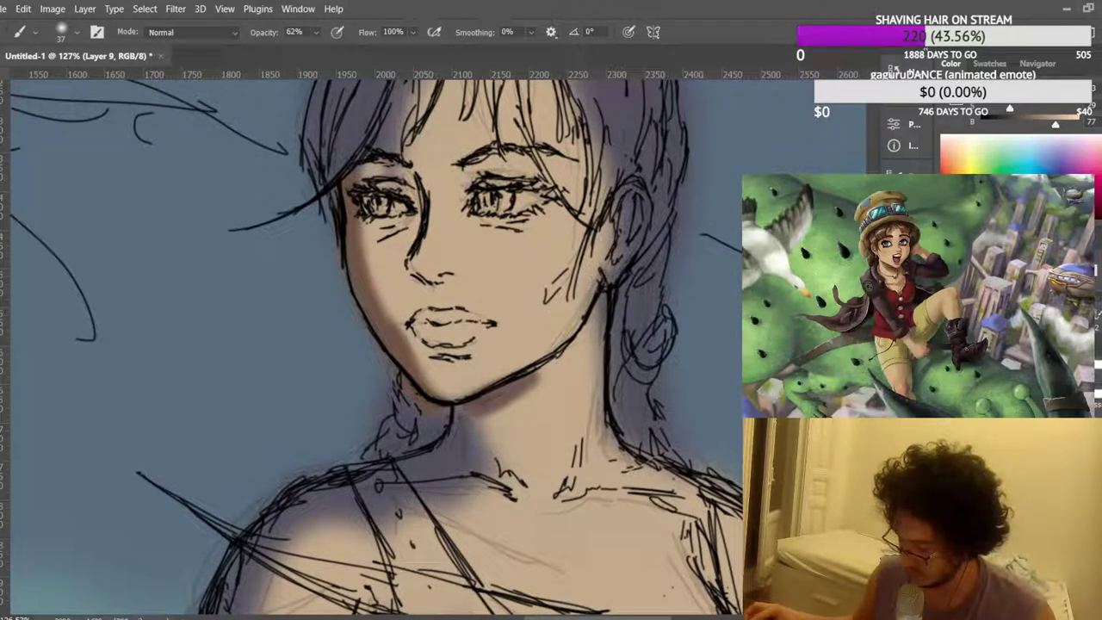
Brush a brown shadow over the purple area of the neck beneath the chin, down towards the shoulder line.
key(ctrl+j)
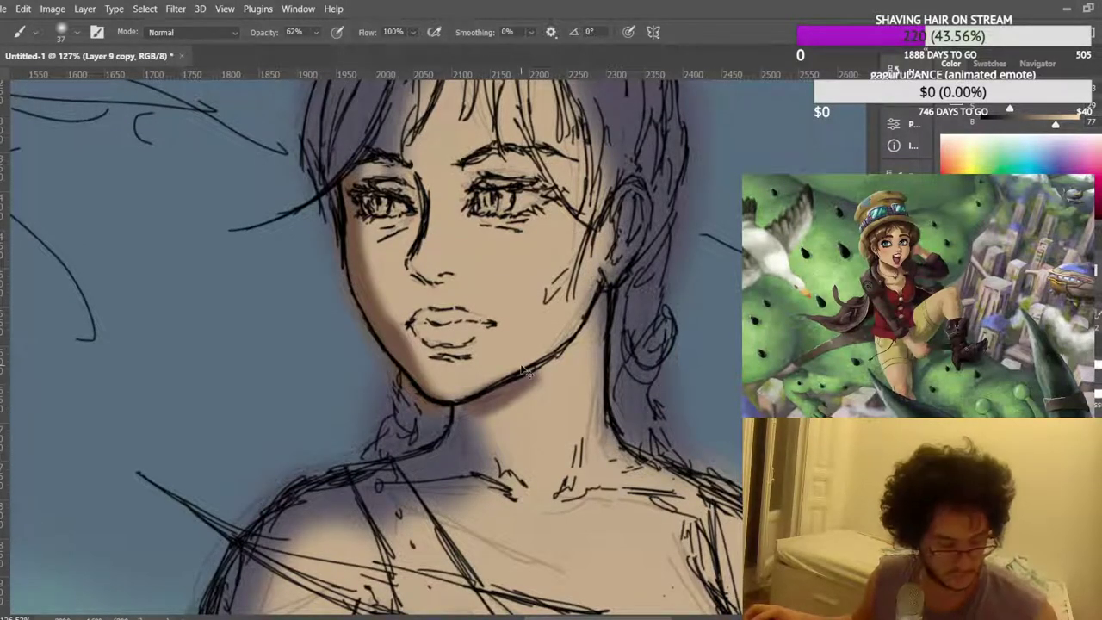
key(ctrl+z)
scroll(433, 338, up, 5)
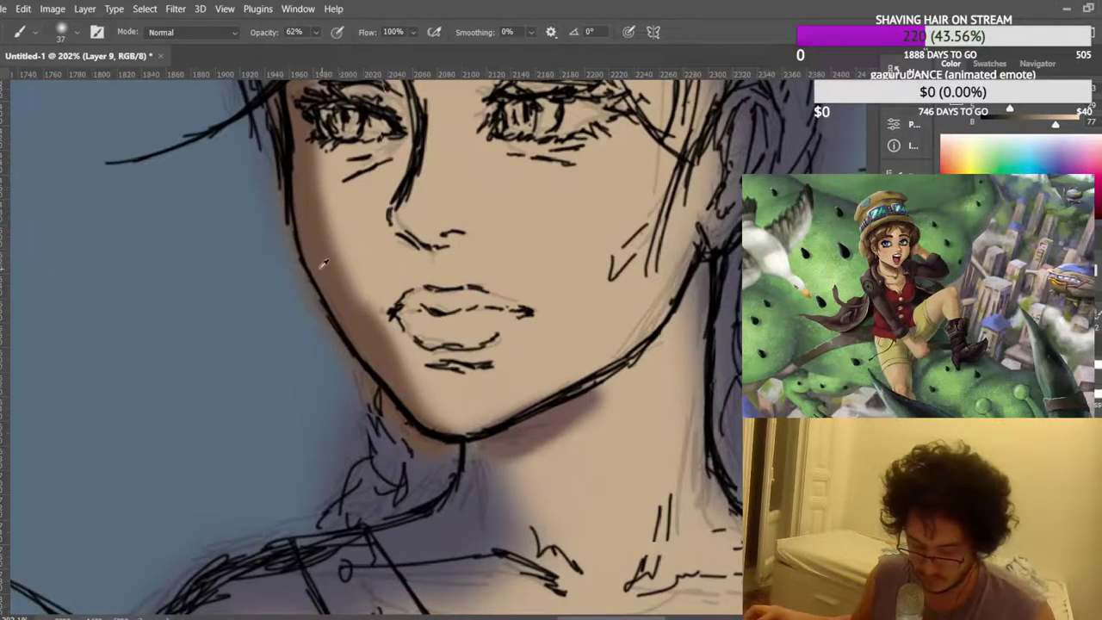
scroll(504, 393, down, 2)
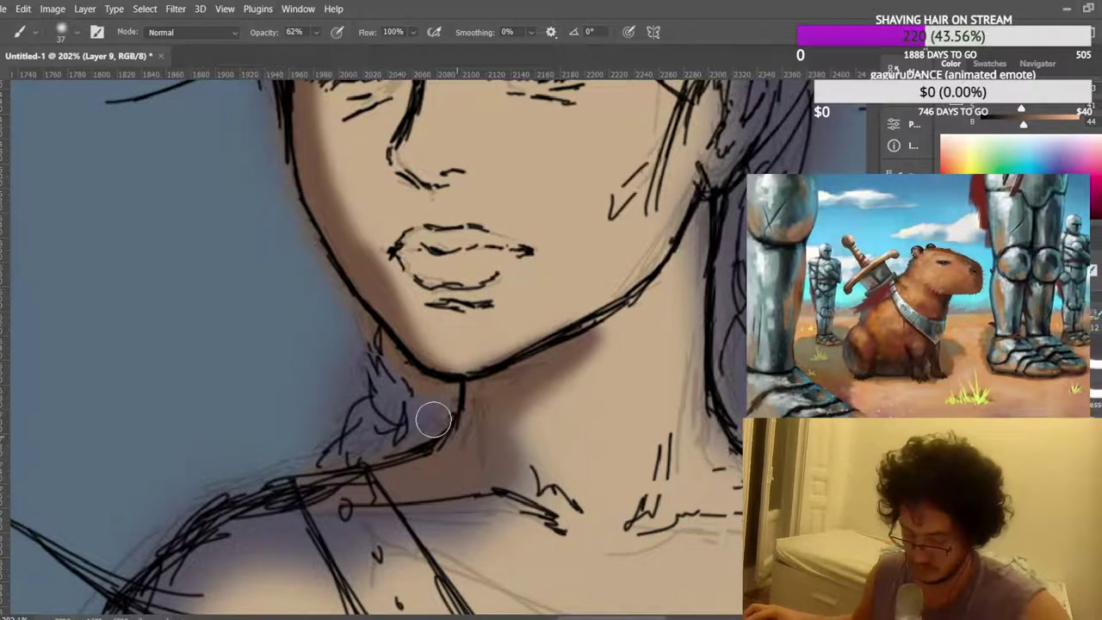
scroll(364, 394, down, 4)
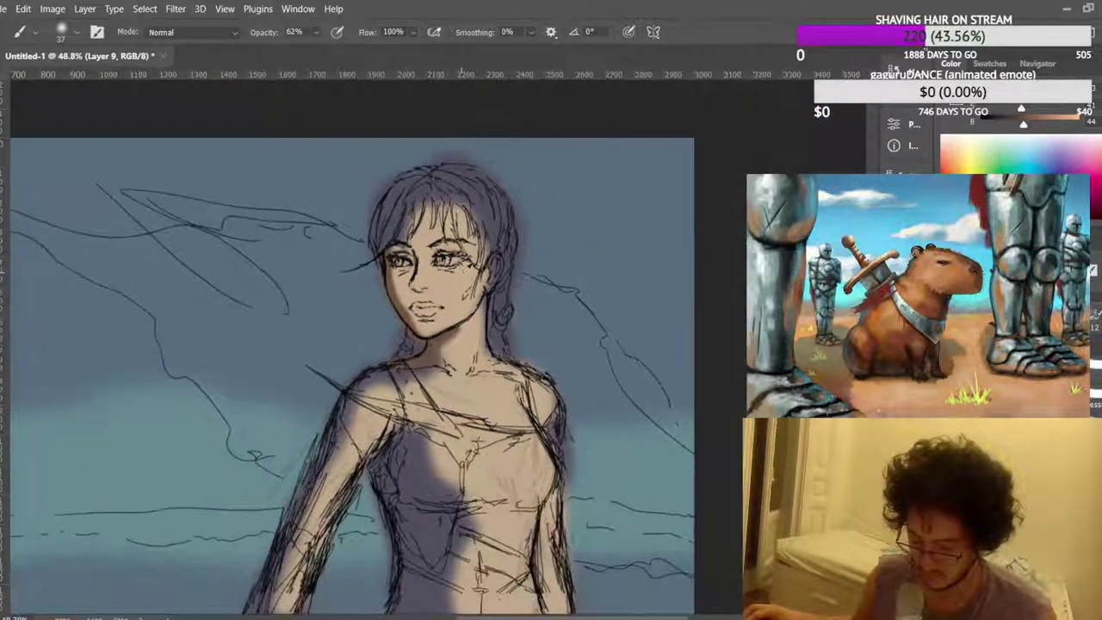
Sample the lit skin tone and blend the boundary between the far-cheek shadow and the face, down to the chin.
scroll(352, 363, down, 1)
scroll(404, 258, up, 4)
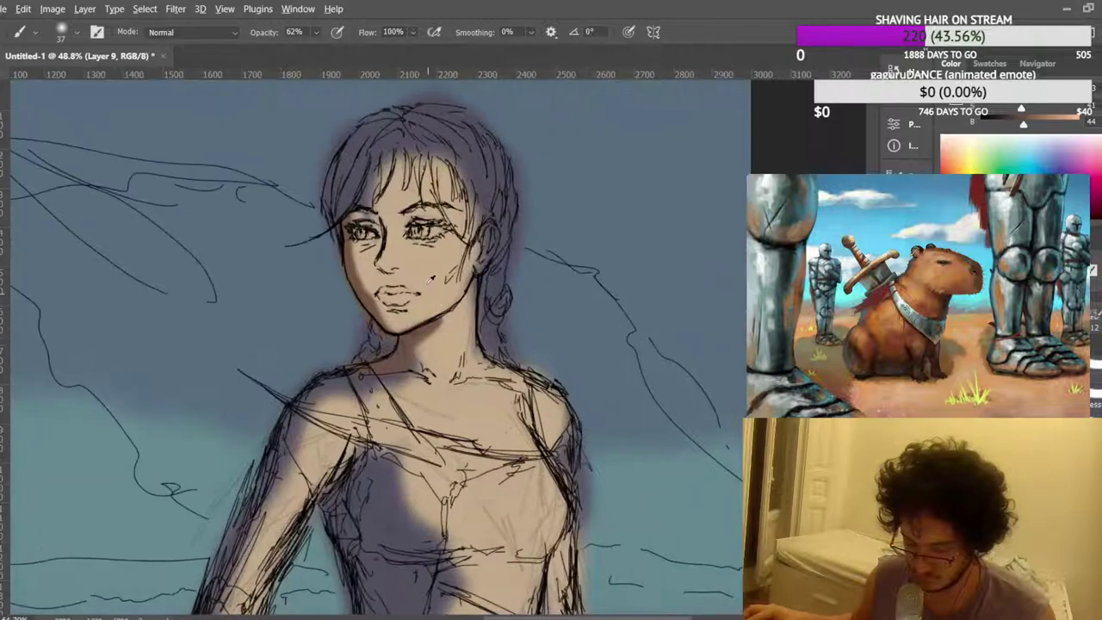
scroll(328, 235, up, 4)
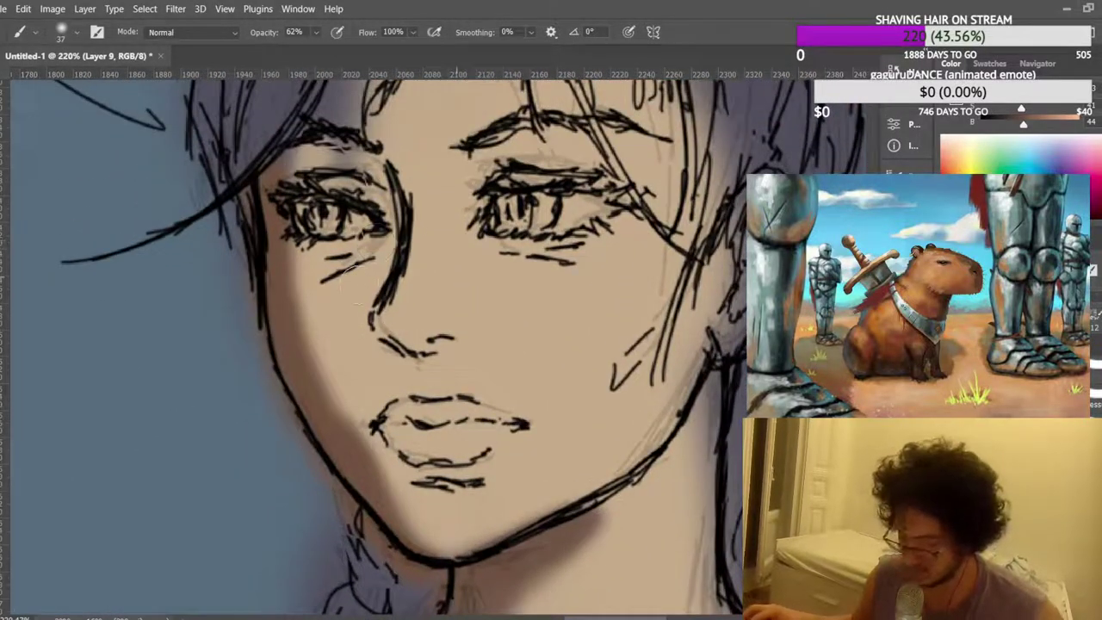
alt+click(342, 345)
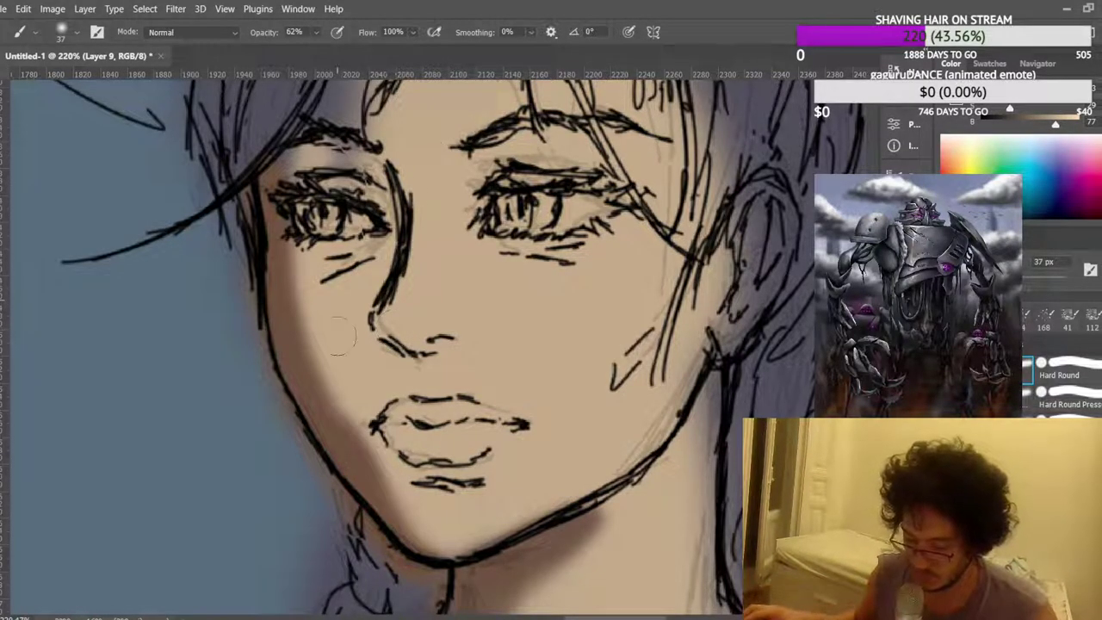
alt+click(378, 359)
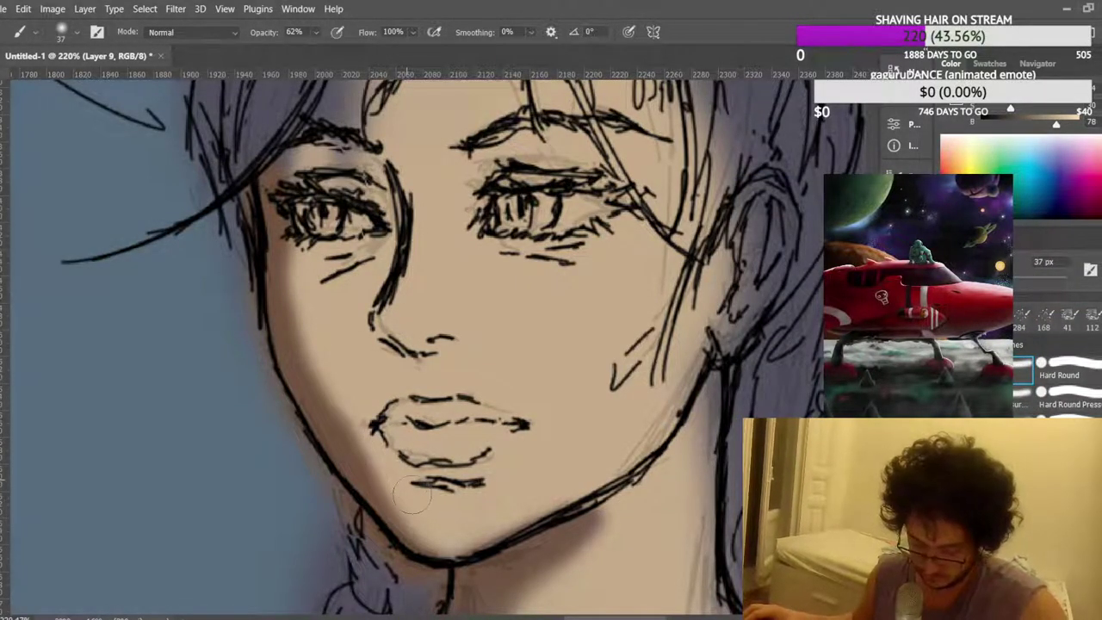
scroll(358, 274, down, 6)
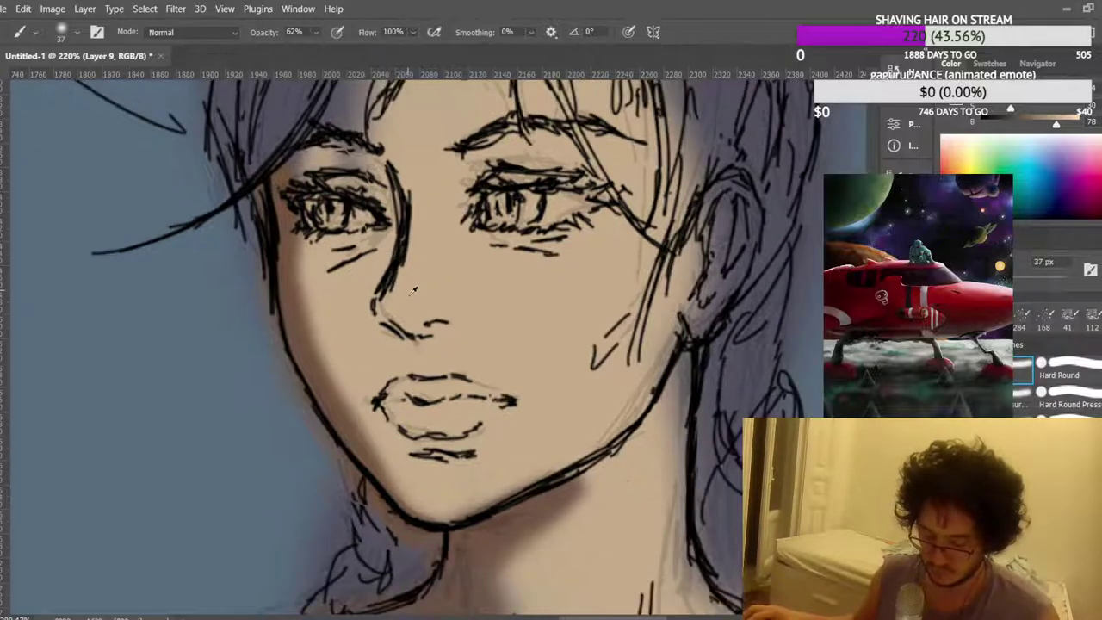
Glaze a more saturated reddish brown over the far side of the face, from the jaw up to the temple.
scroll(455, 230, up, 7)
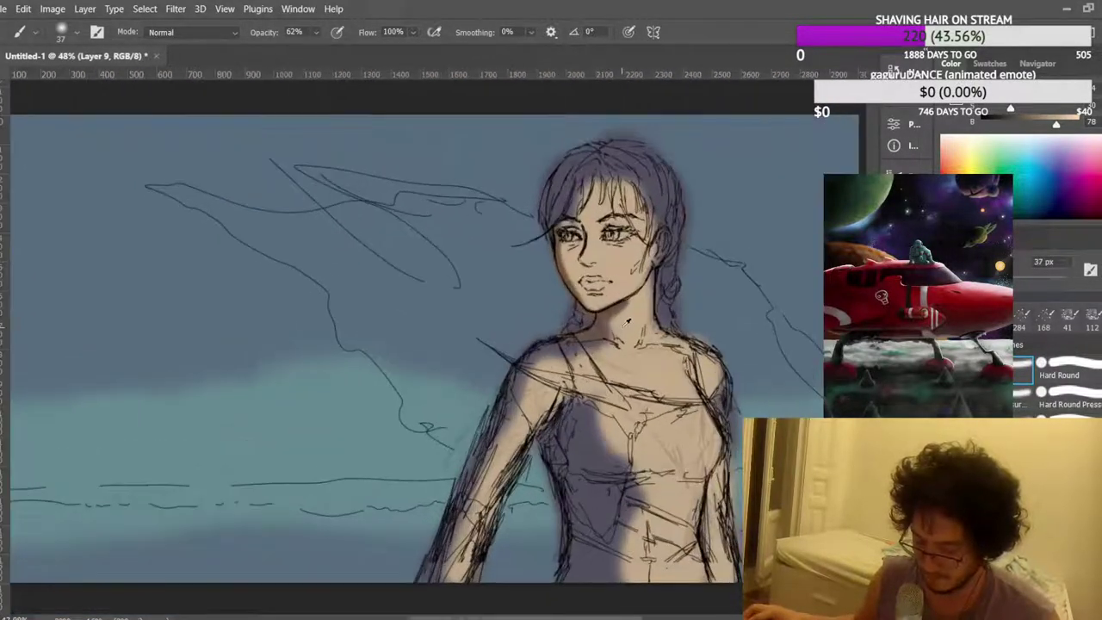
scroll(443, 152, up, 2)
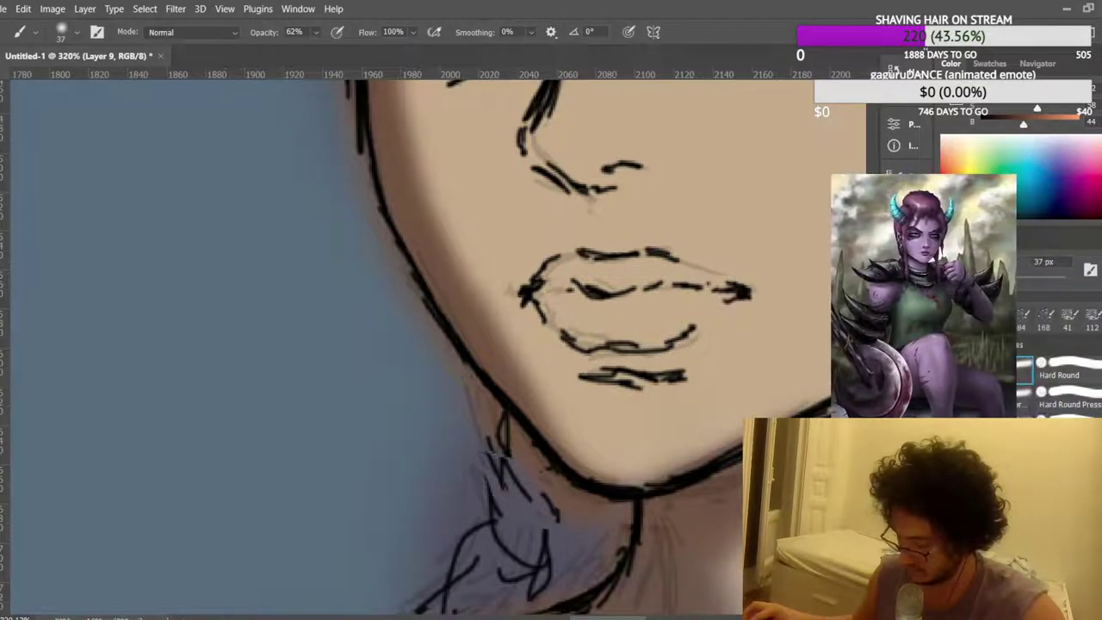
scroll(379, 172, up, 5)
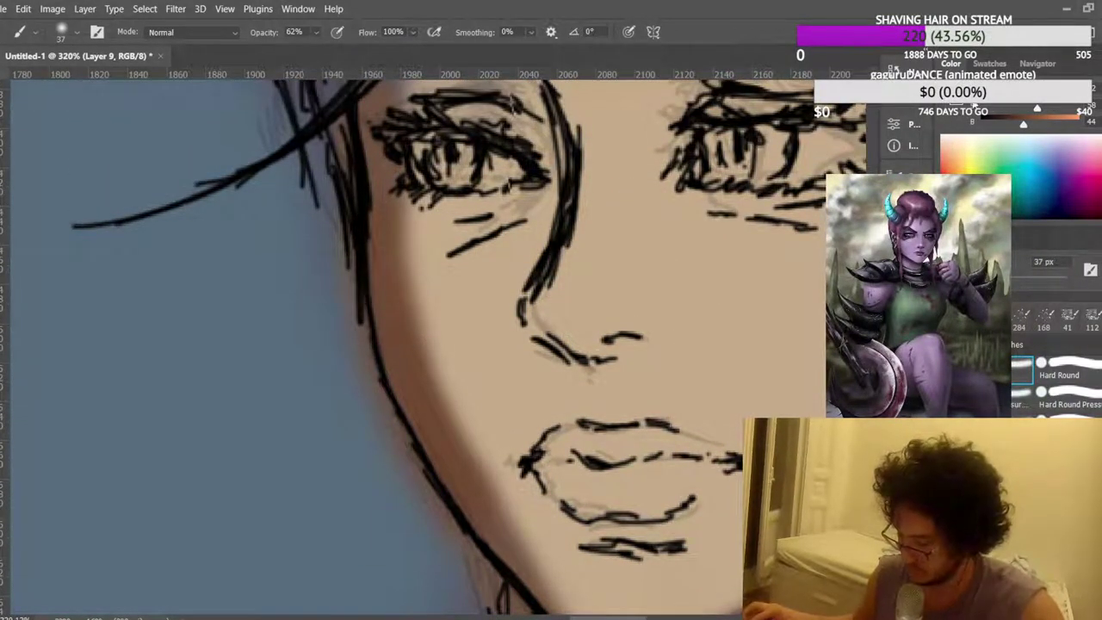
key(ctrl+z)
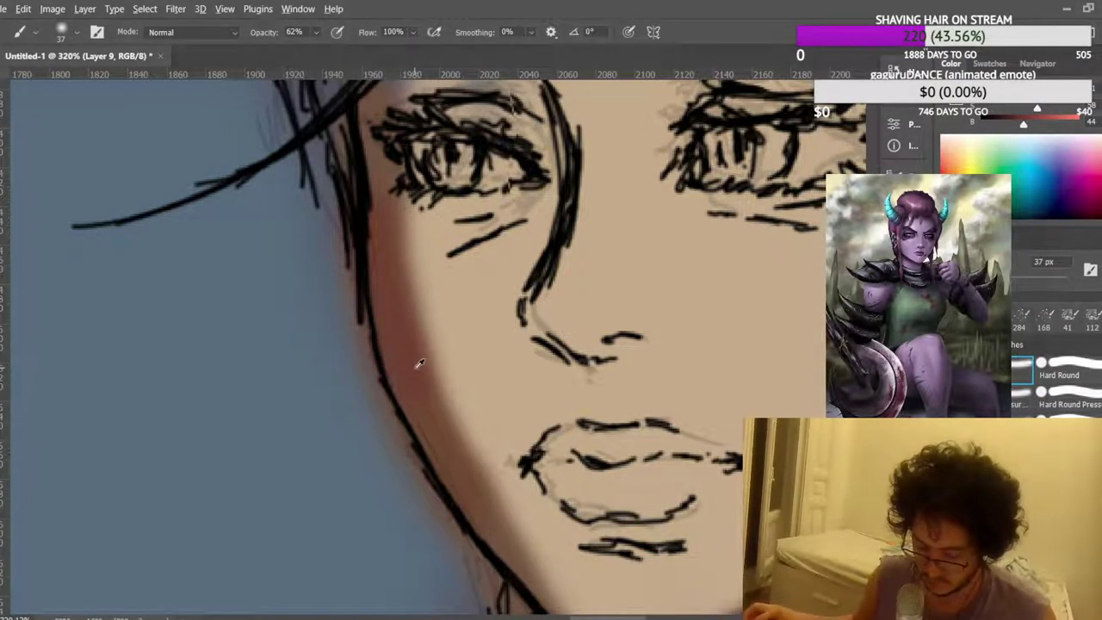
scroll(413, 369, down, 2)
scroll(373, 147, up, 3)
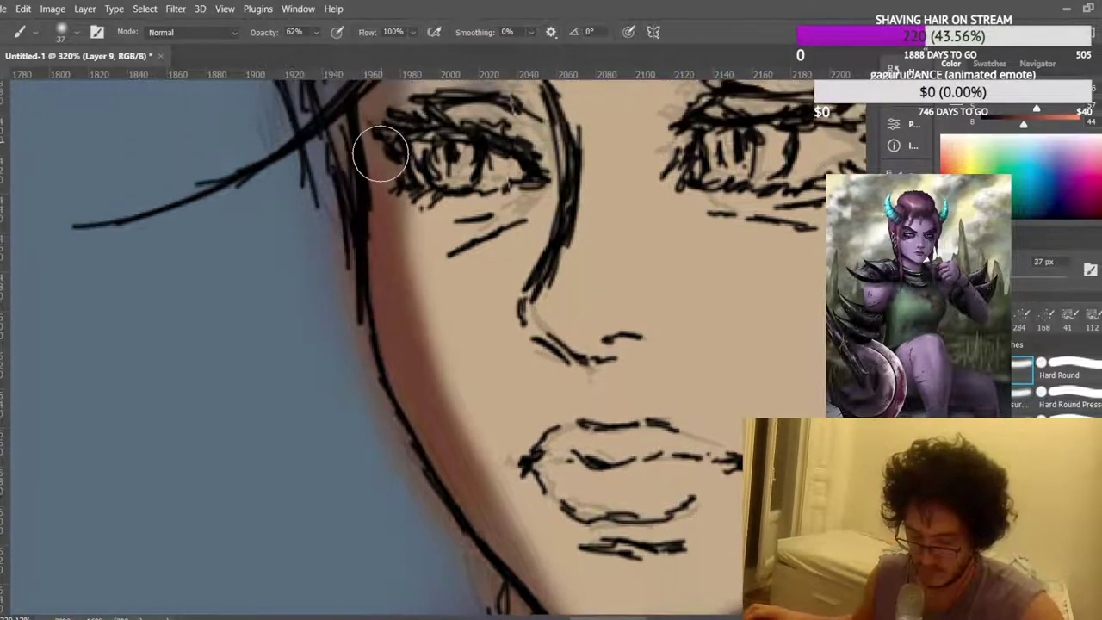
scroll(417, 273, down, 6)
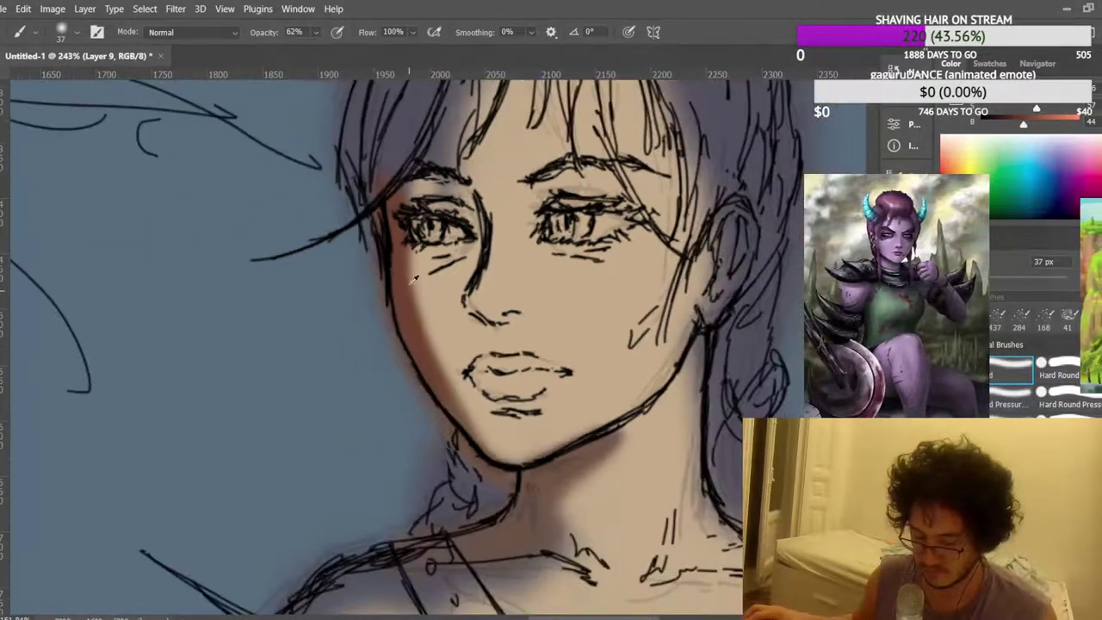
scroll(473, 316, down, 2)
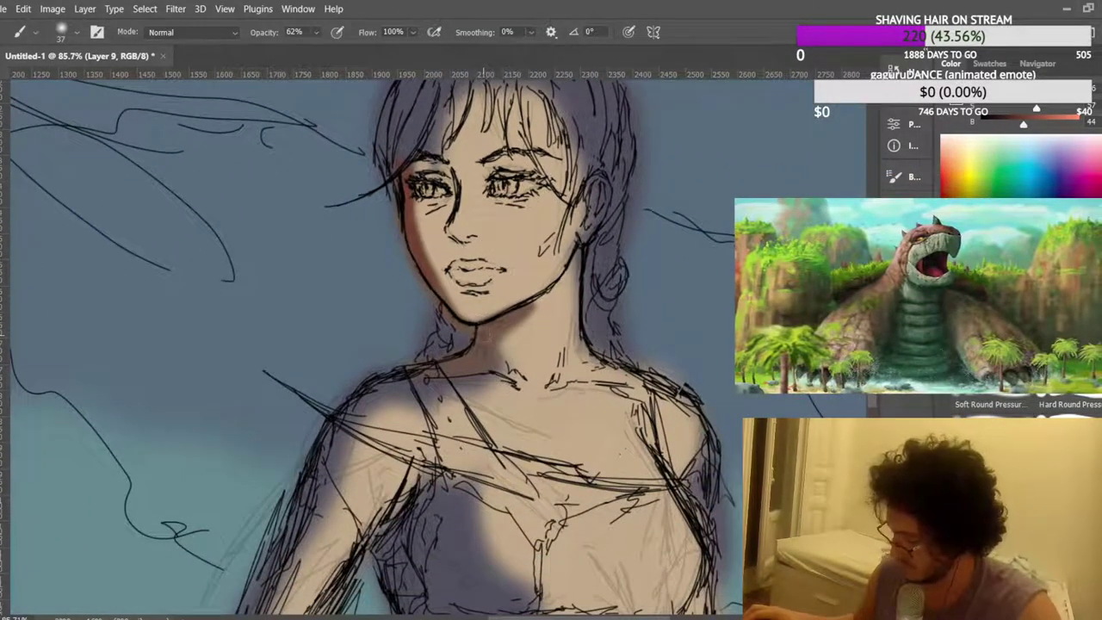
Brush the reddish brown along the neck base, the shoulder top and the outer edge of the arm down to the forearm.
scroll(430, 345, down, 1)
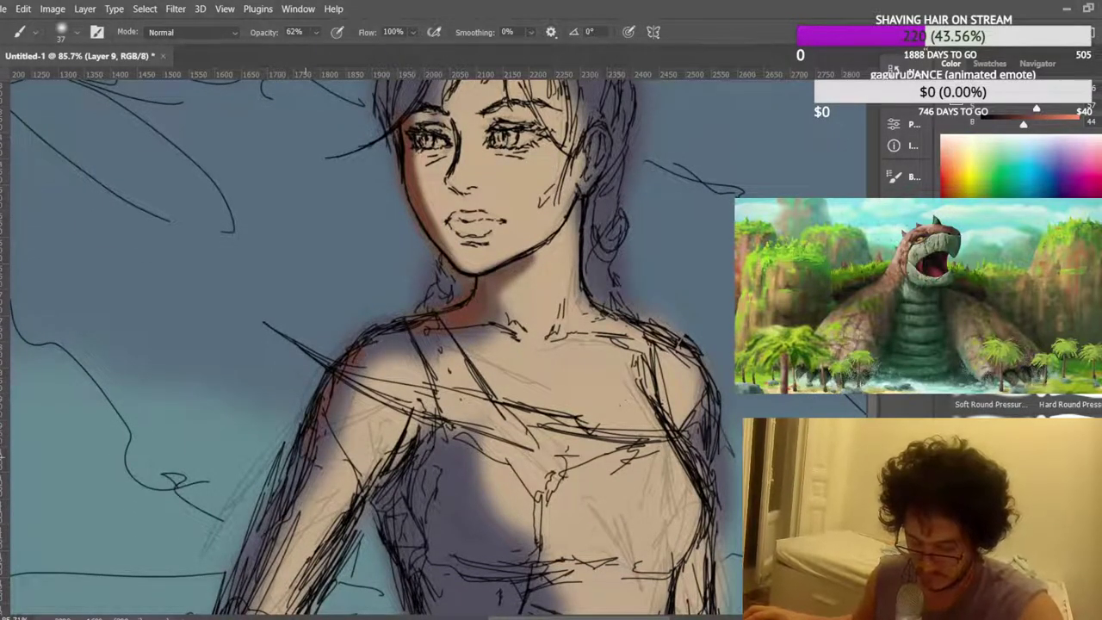
scroll(430, 319, down, 3)
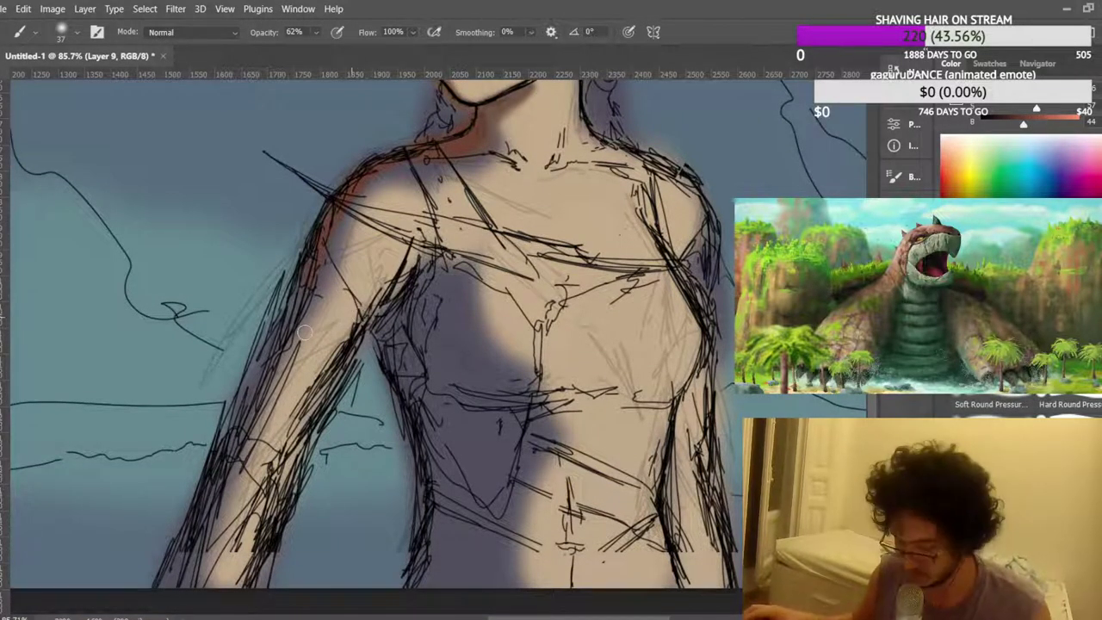
scroll(210, 387, down, 3)
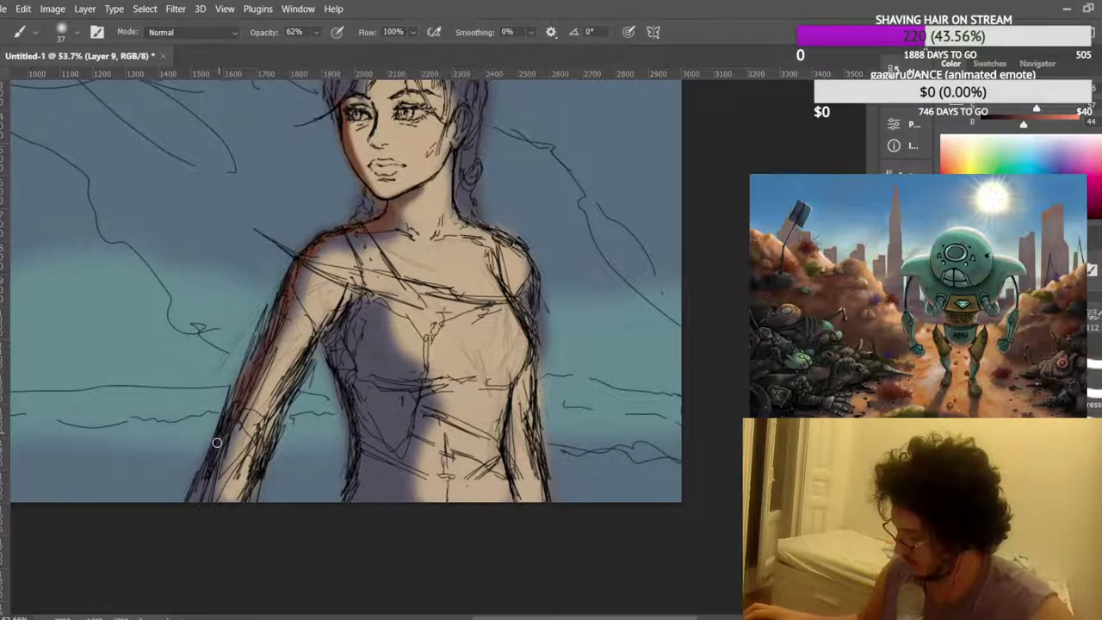
mouse_move(196, 490)
mouse_down()
mouse_move(209, 482)
mouse_move(234, 402)
mouse_up()
Cover the torso's purple shadow with reddish brown using a 64 px soft brush, and blend its edge with sampled beige.
scroll(258, 401, up, 3)
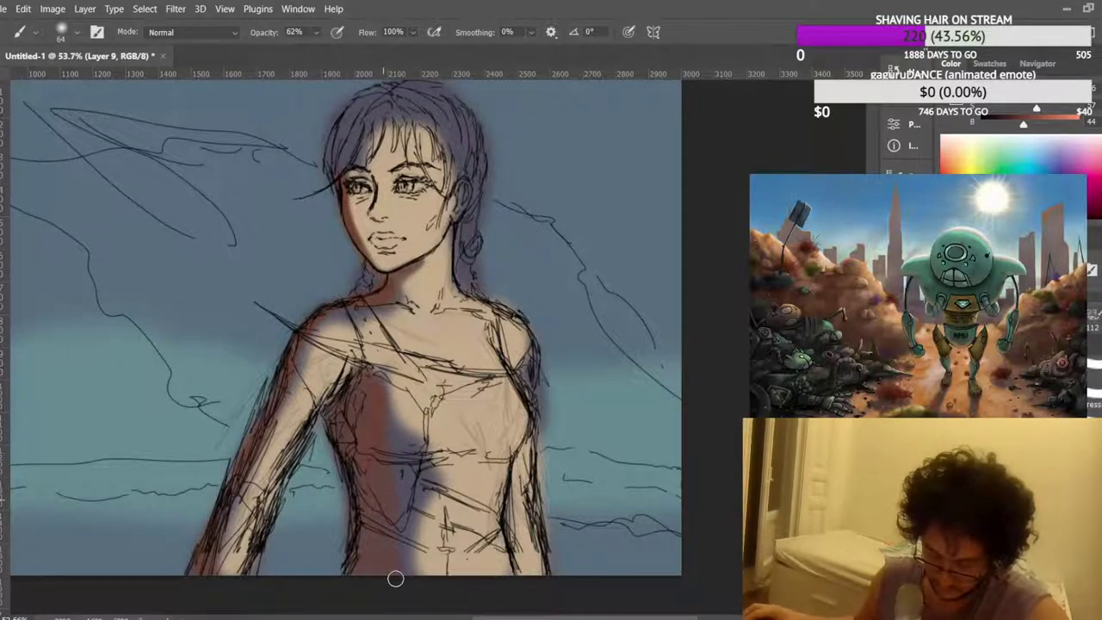
drag(387, 414, 410, 423)
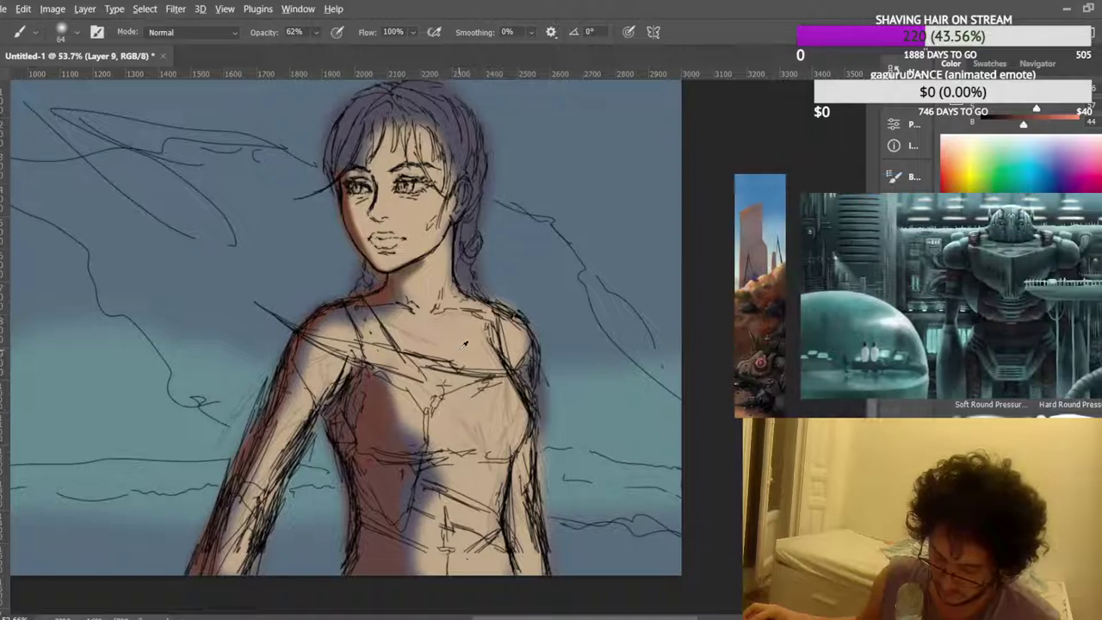
alt+click(459, 349)
mouse_move(404, 516)
mouse_down()
mouse_move(409, 495)
mouse_move(396, 534)
mouse_move(391, 517)
mouse_move(422, 464)
mouse_move(379, 396)
mouse_move(383, 405)
mouse_up()
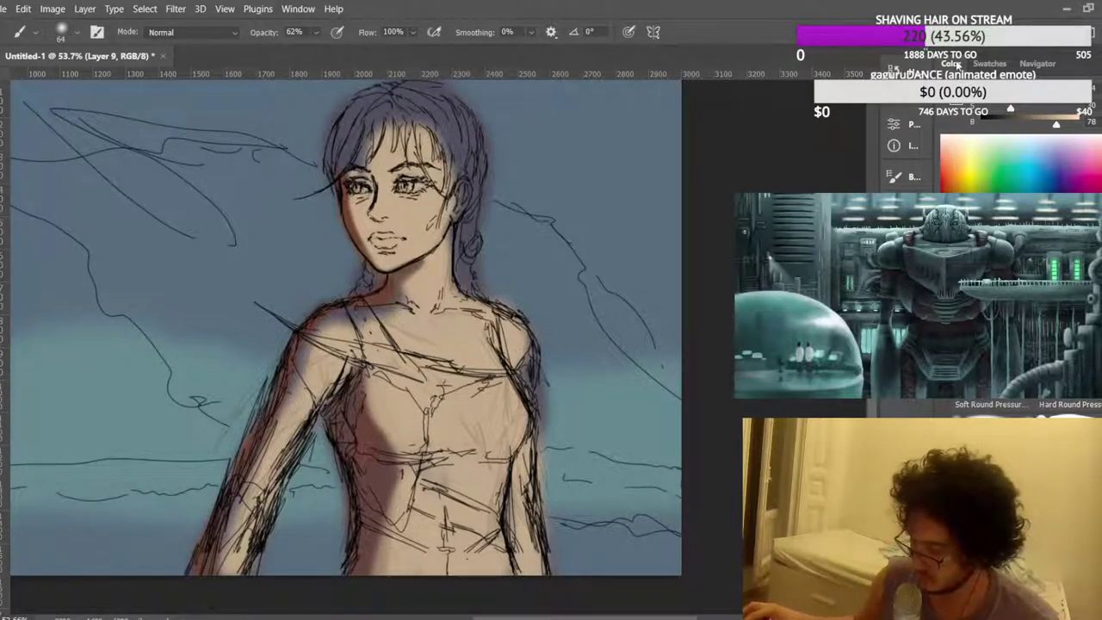
Strengthen the reddish brown shading on the torso's shadowed side and at the temple hairline with an 87 px soft brush.
click(986, 64)
click(951, 63)
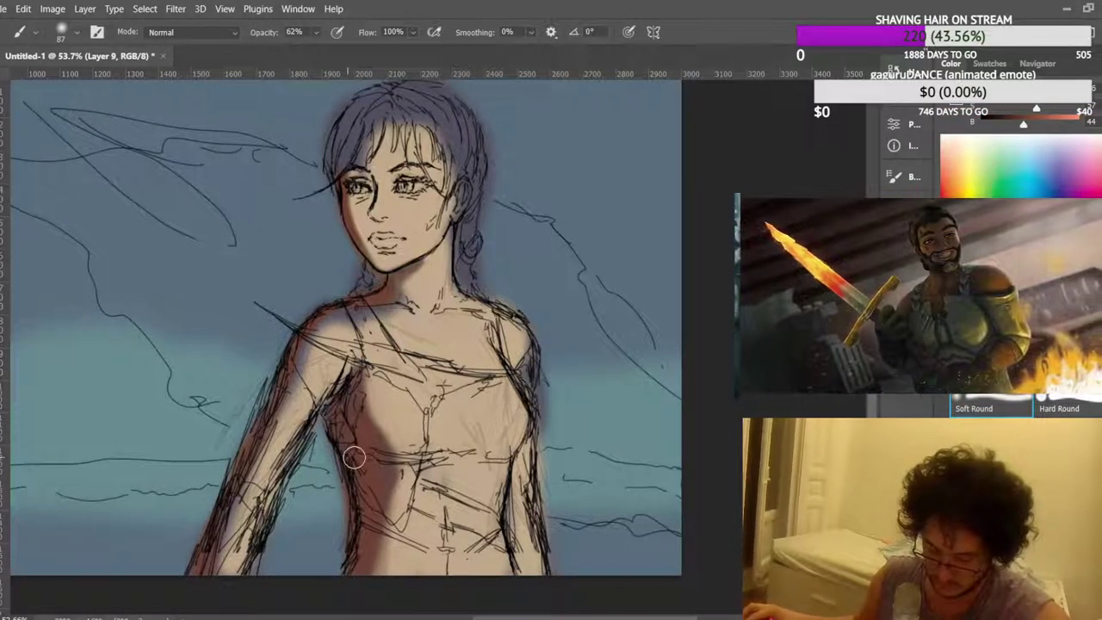
scroll(269, 397, up, 3)
scroll(269, 397, up, 1)
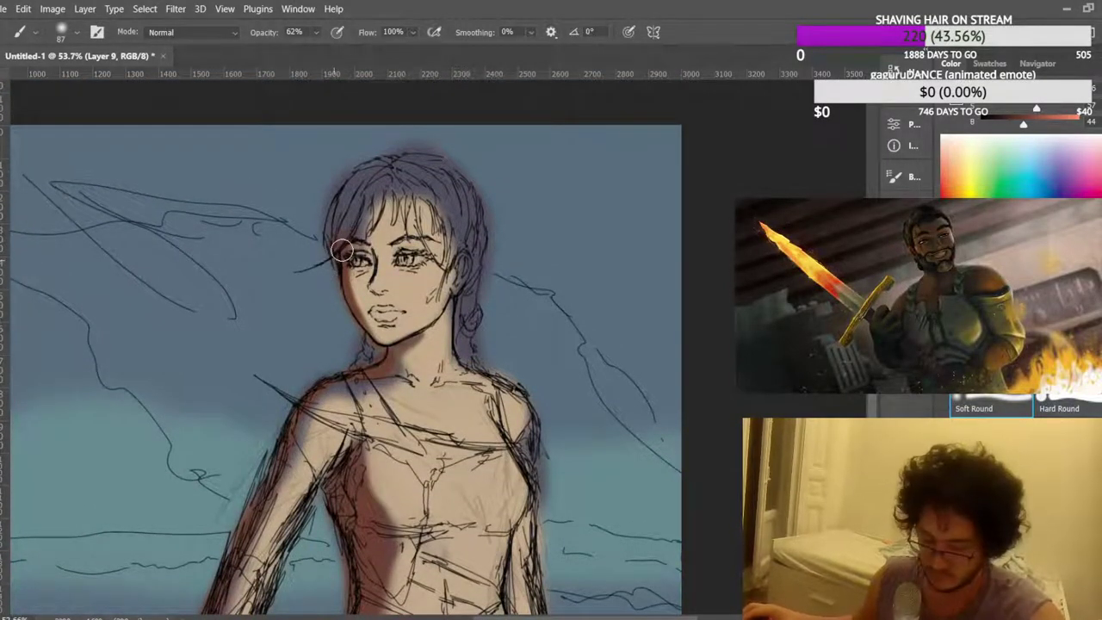
scroll(465, 202, down, 1)
scroll(404, 305, down, 2)
scroll(865, 402, up, 6)
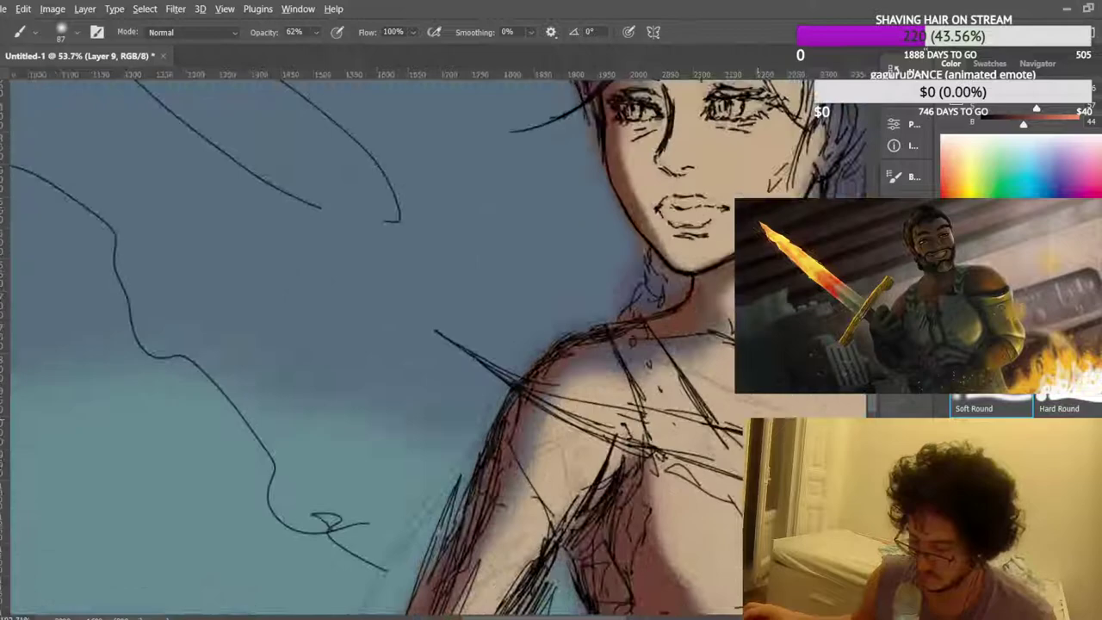
Sample the beige skin tone and brush it over the neck, shoulder and upper arm to replace the remaining purple.
scroll(676, 342, down, 3)
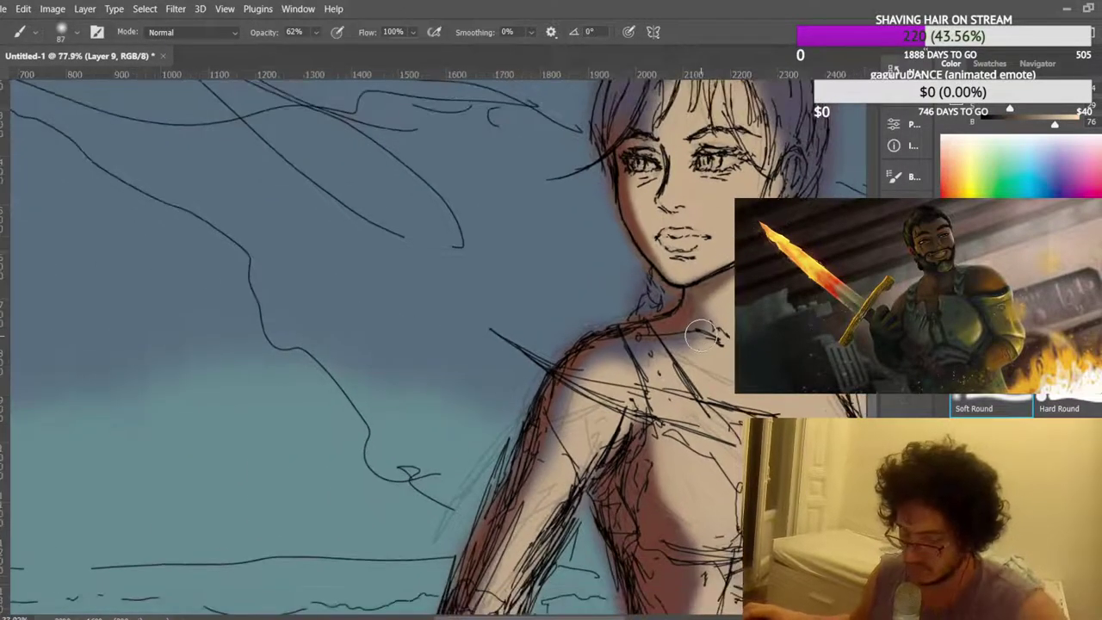
scroll(711, 312, up, 1)
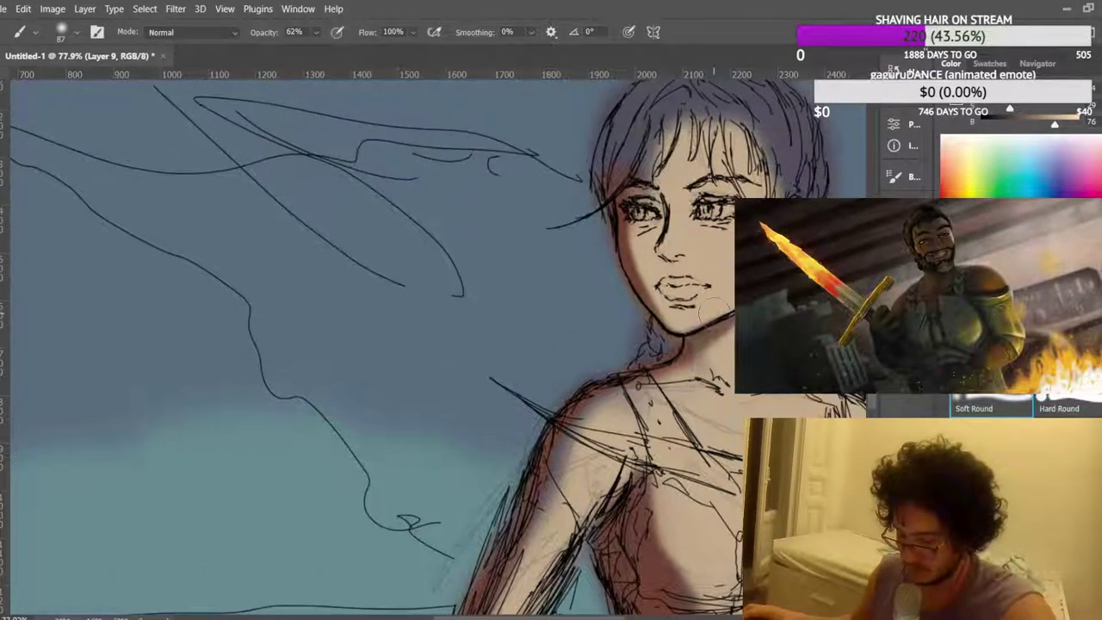
drag(736, 341, 721, 324)
scroll(721, 332, down, 3)
mouse_move(558, 401)
mouse_down()
mouse_move(560, 362)
mouse_move(589, 323)
mouse_up()
scroll(615, 311, down, 1)
scroll(431, 344, down, 2)
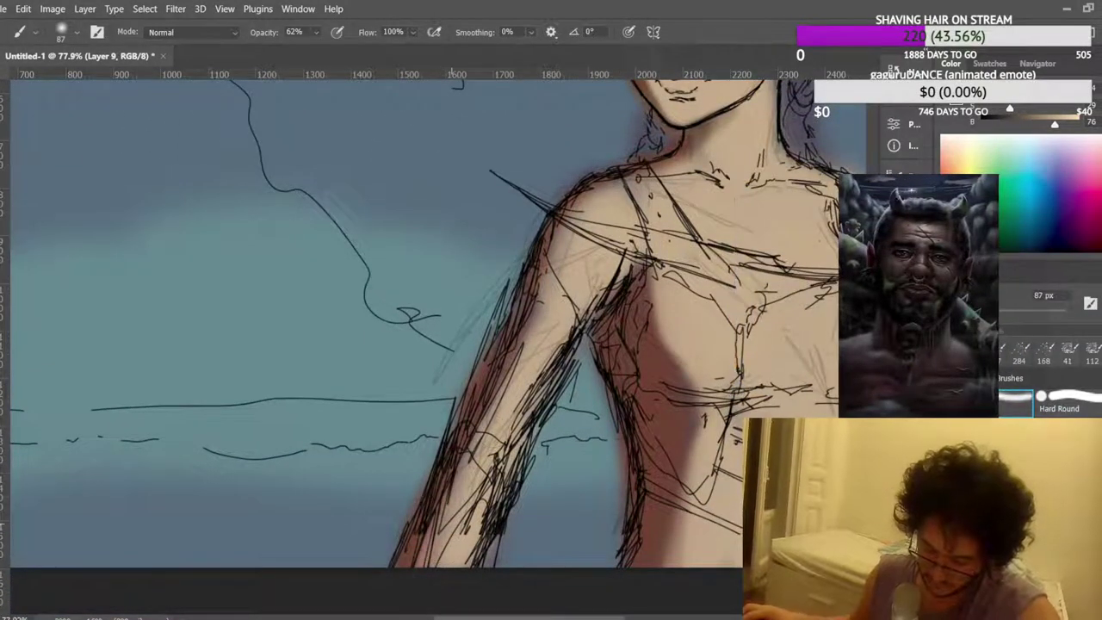
scroll(586, 291, up, 1)
scroll(430, 344, down, 1)
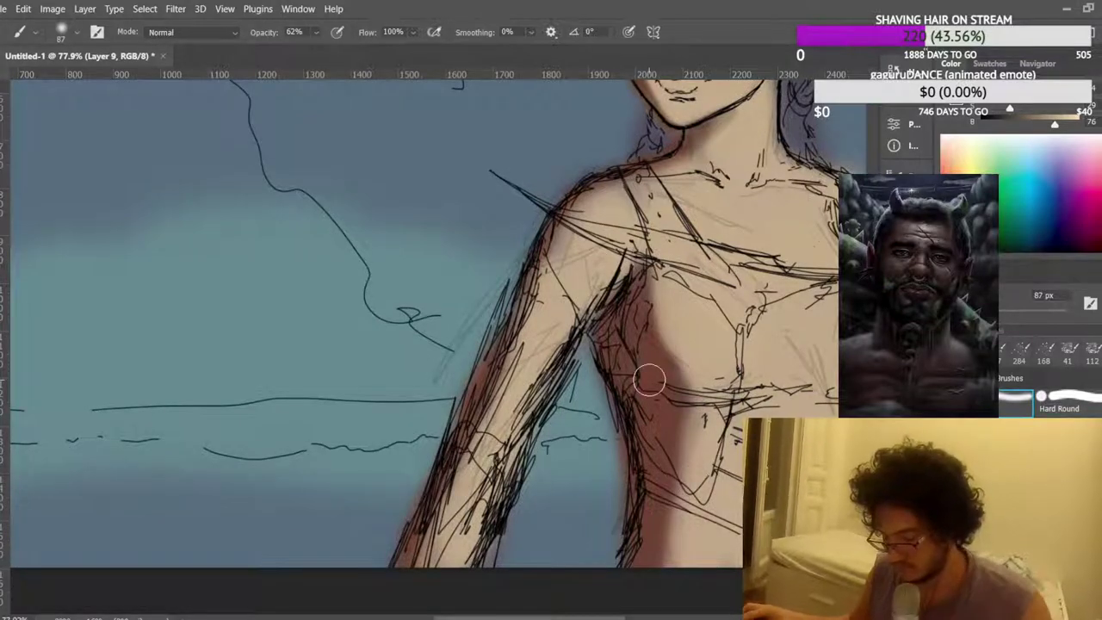
Shade the armpit and the adjoining side of the chest in reddish brown at 43% brightness with a 25 px brush.
scroll(649, 380, down, 5)
scroll(605, 319, up, 3)
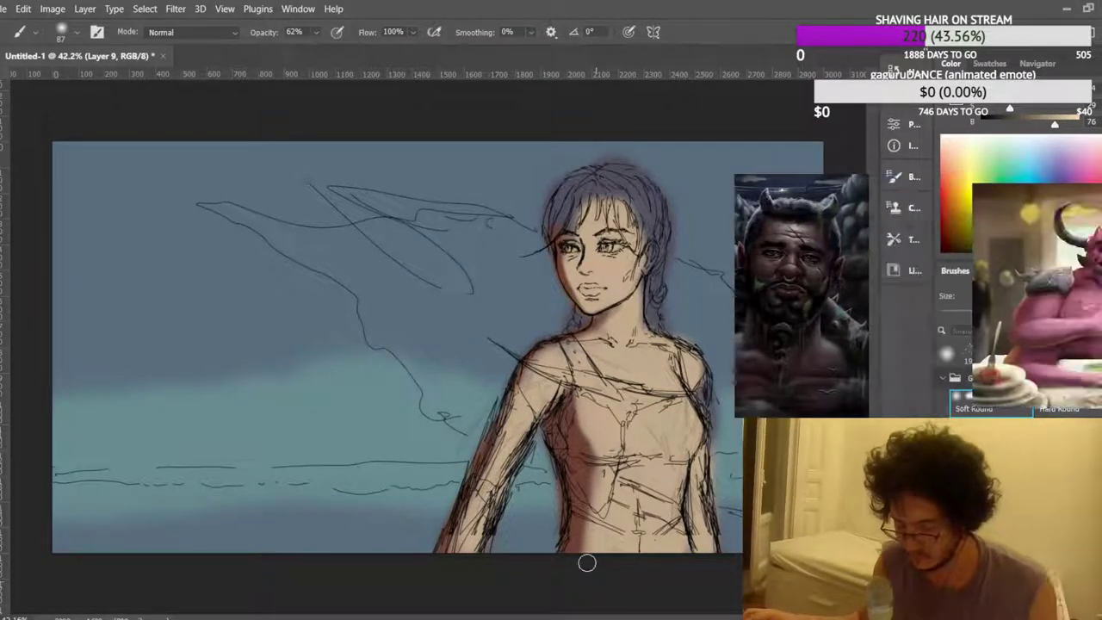
scroll(582, 404, up, 10)
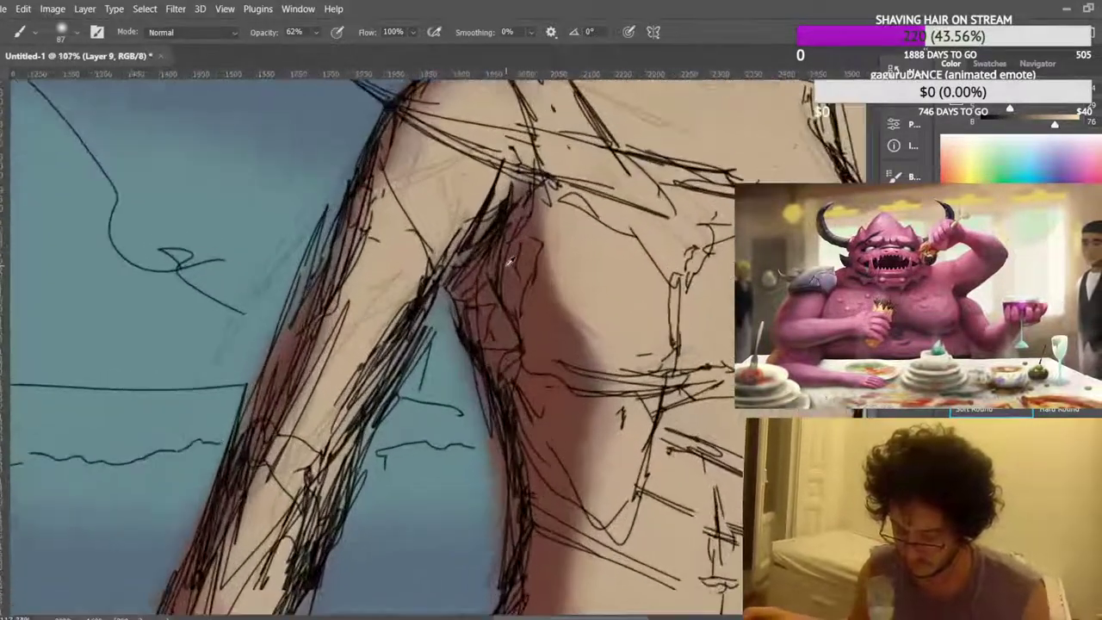
scroll(555, 401, down, 3)
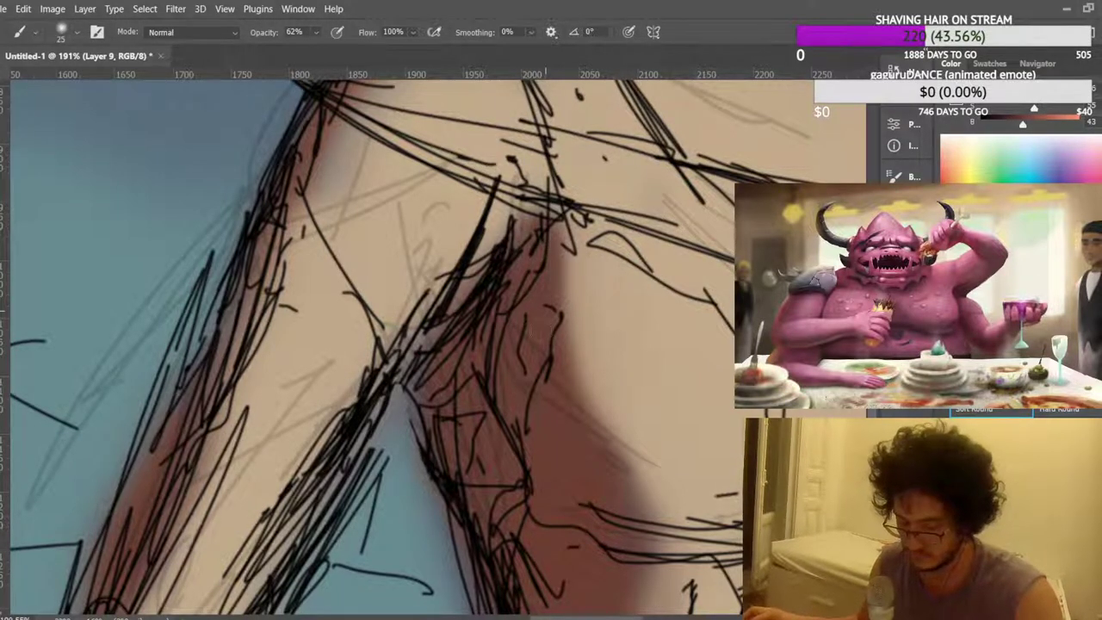
scroll(630, 222, down, 10)
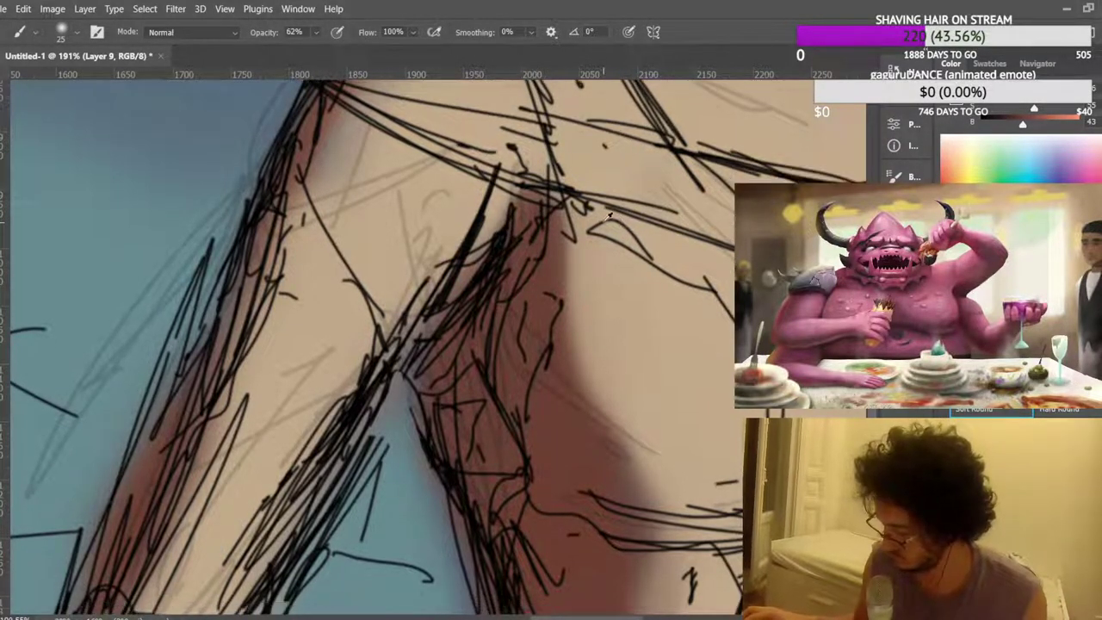
Duplicate the shaded skin layer and undo the duplication.
scroll(581, 330, up, 7)
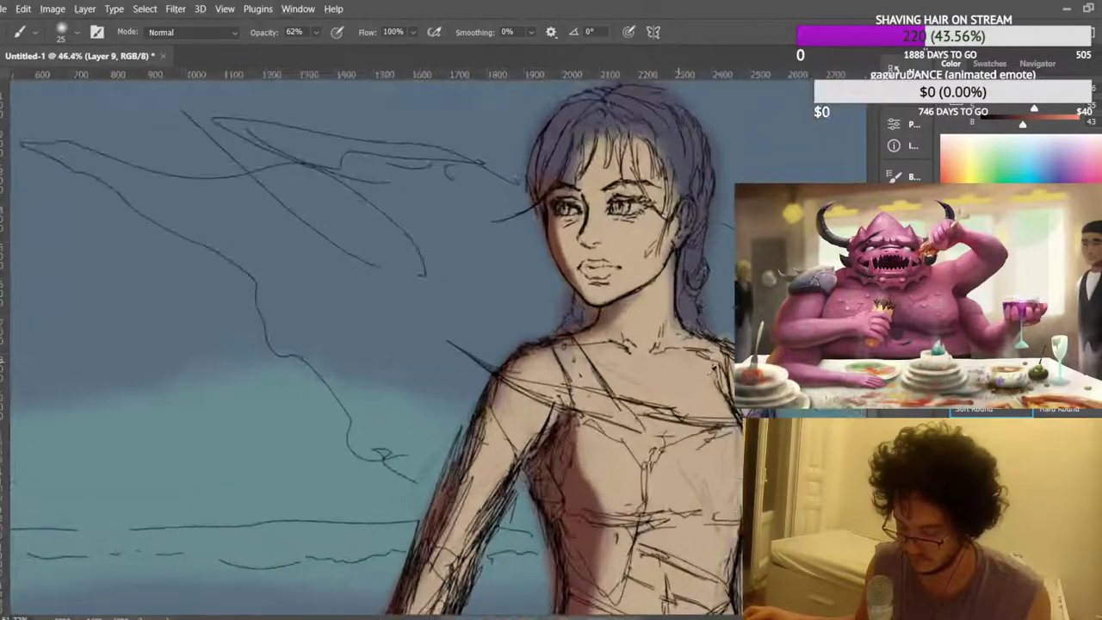
scroll(727, 387, down, 2)
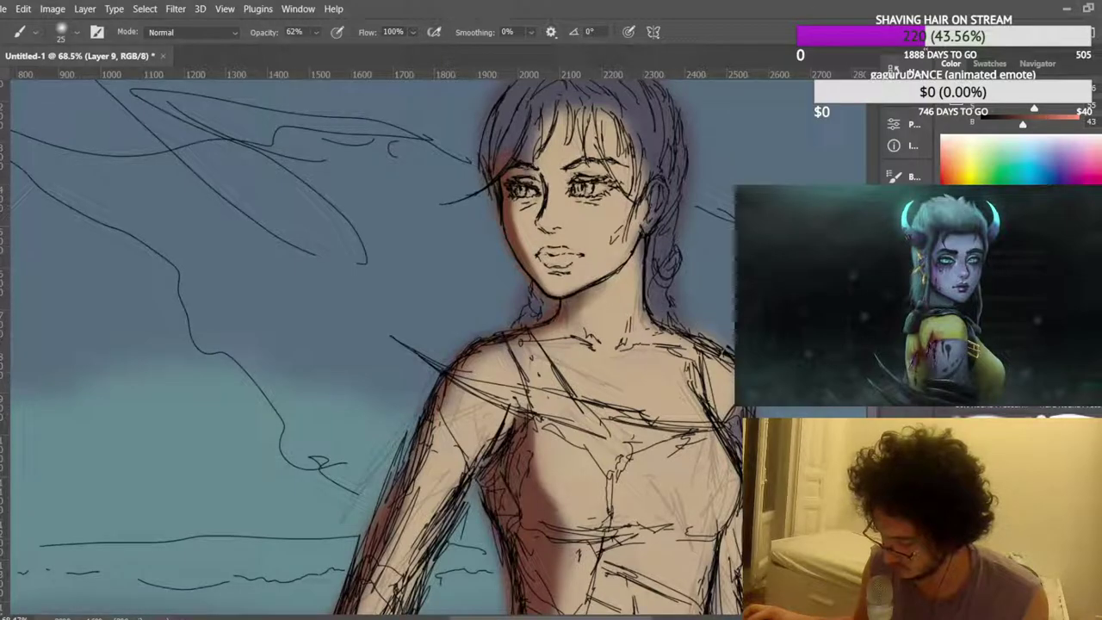
key(ctrl+j)
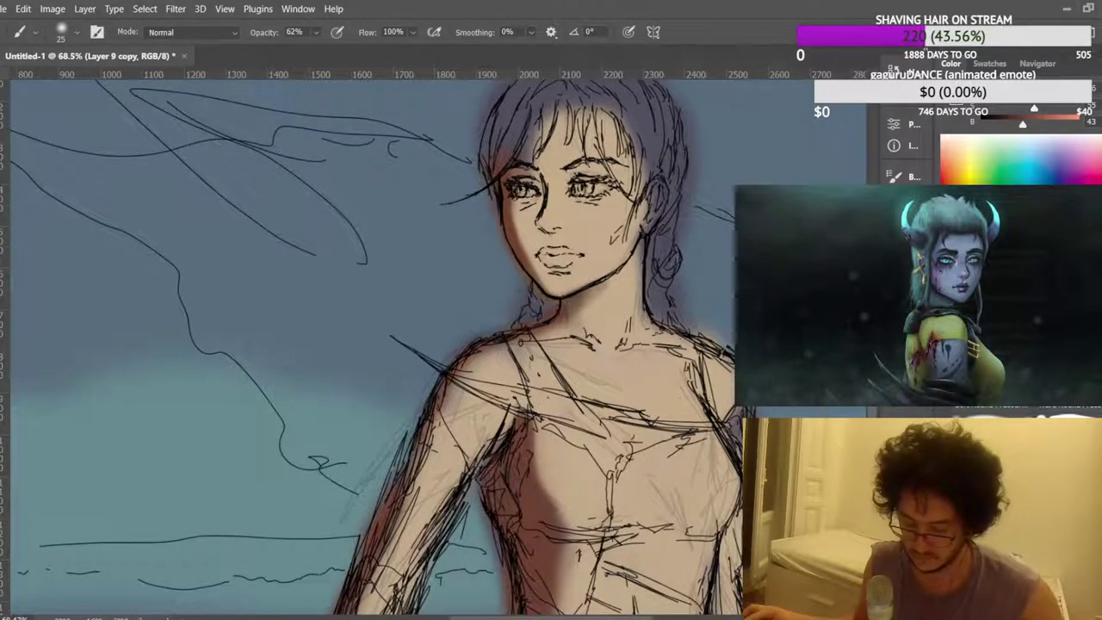
key(ctrl+z)
Soften the edge of the chest's side shadow with sampled beige, using a 41 px soft brush at 24% opacity.
scroll(707, 376, down, 3)
scroll(708, 376, up, 1)
scroll(625, 430, up, 5)
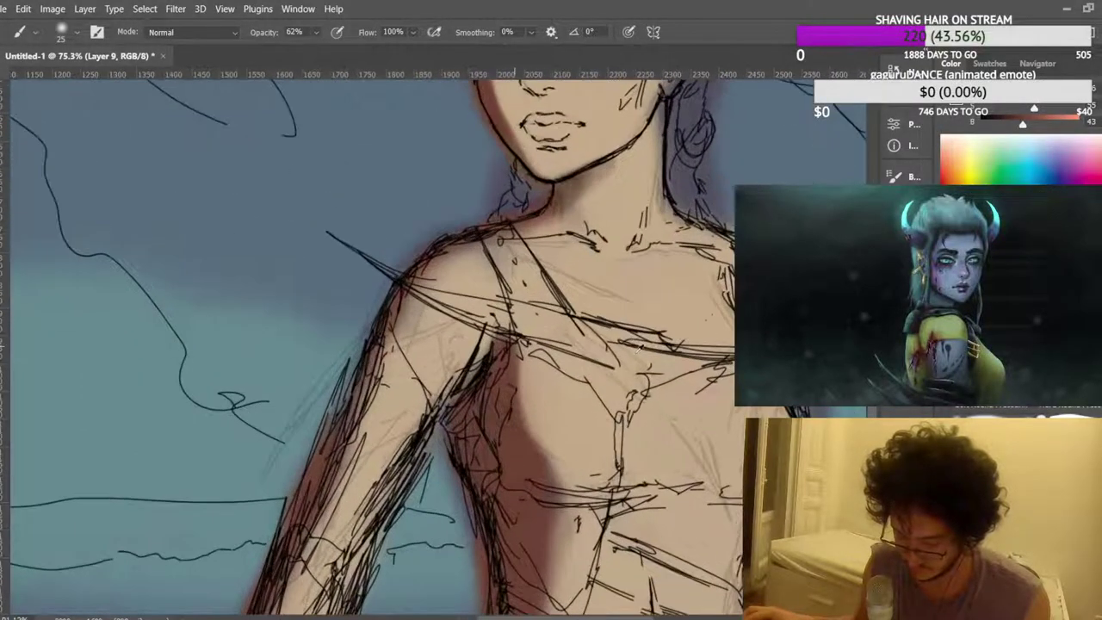
scroll(624, 431, up, 2)
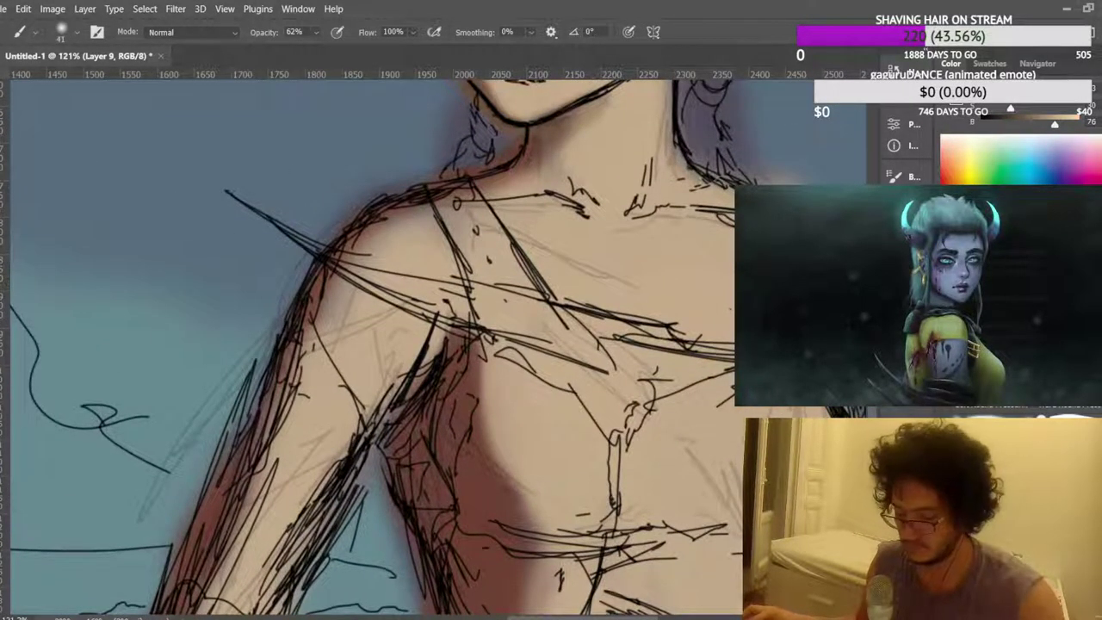
key(2)
key(4)
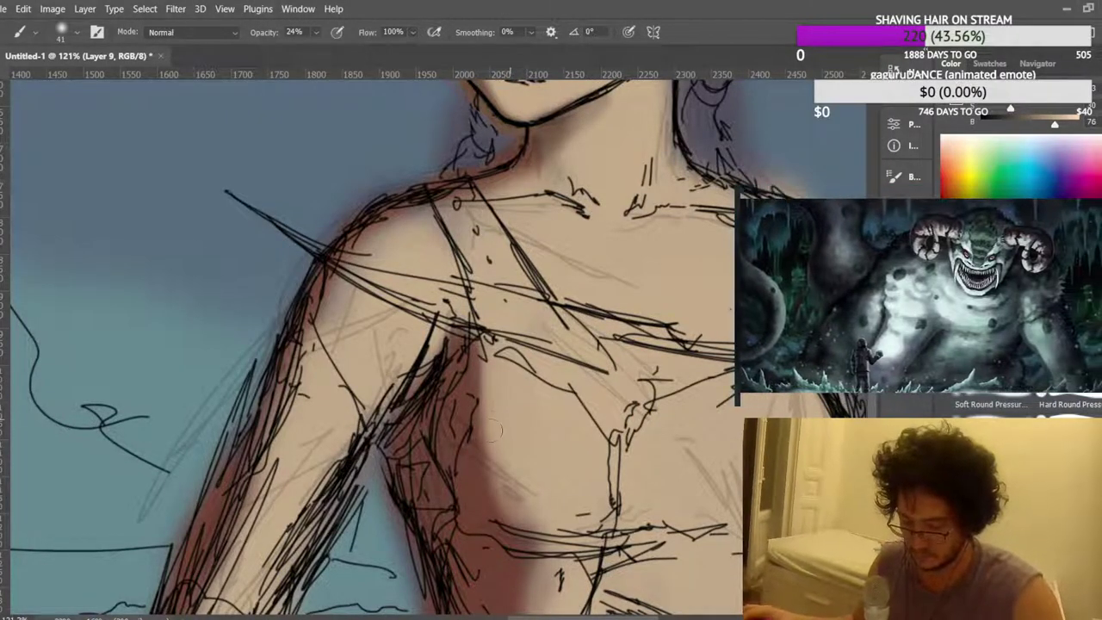
scroll(522, 304, down, 7)
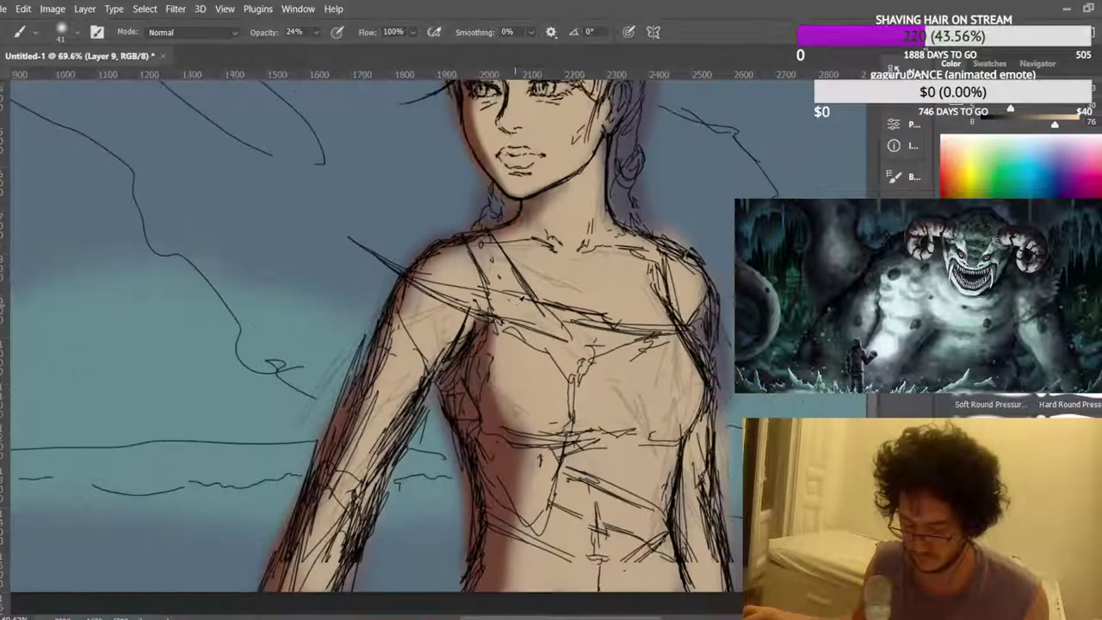
Shade the underside of the bust in sampled reddish brown with the 41 px brush at 17% opacity.
scroll(729, 487, up, 3)
scroll(533, 457, up, 5)
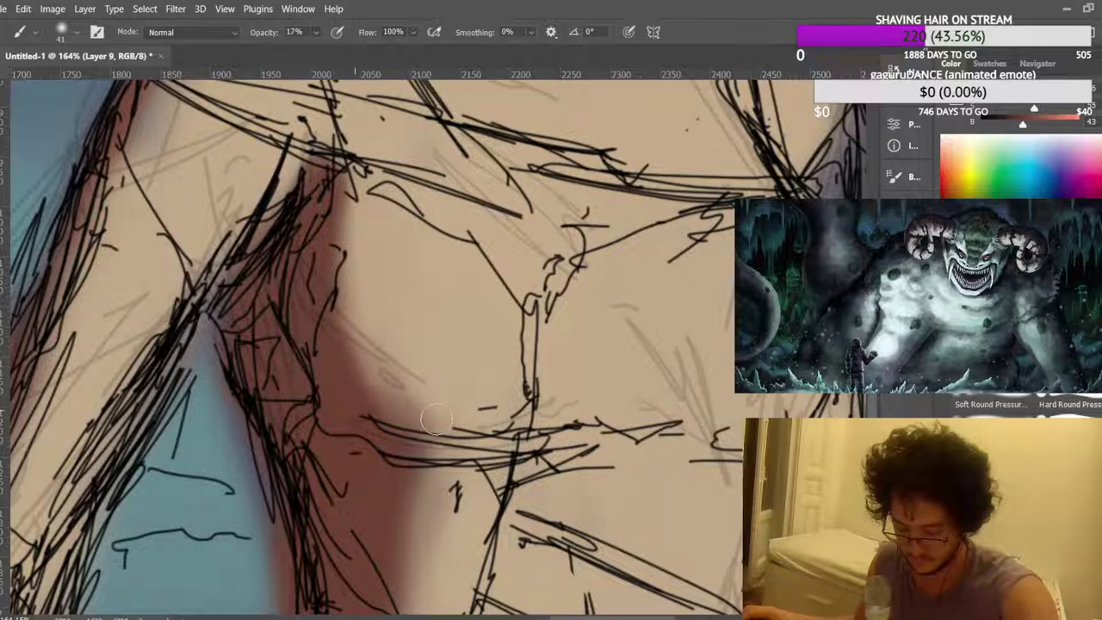
mouse_move(443, 430)
mouse_down()
mouse_move(374, 407)
mouse_move(462, 430)
mouse_move(440, 434)
mouse_move(374, 390)
mouse_move(297, 368)
mouse_up()
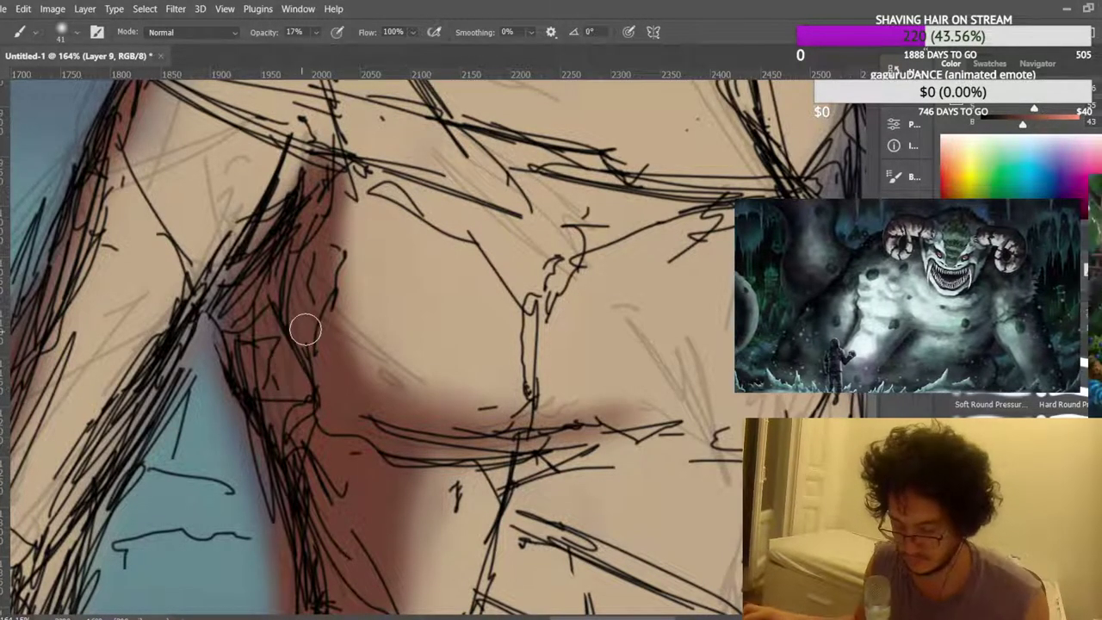
scroll(300, 327, down, 5)
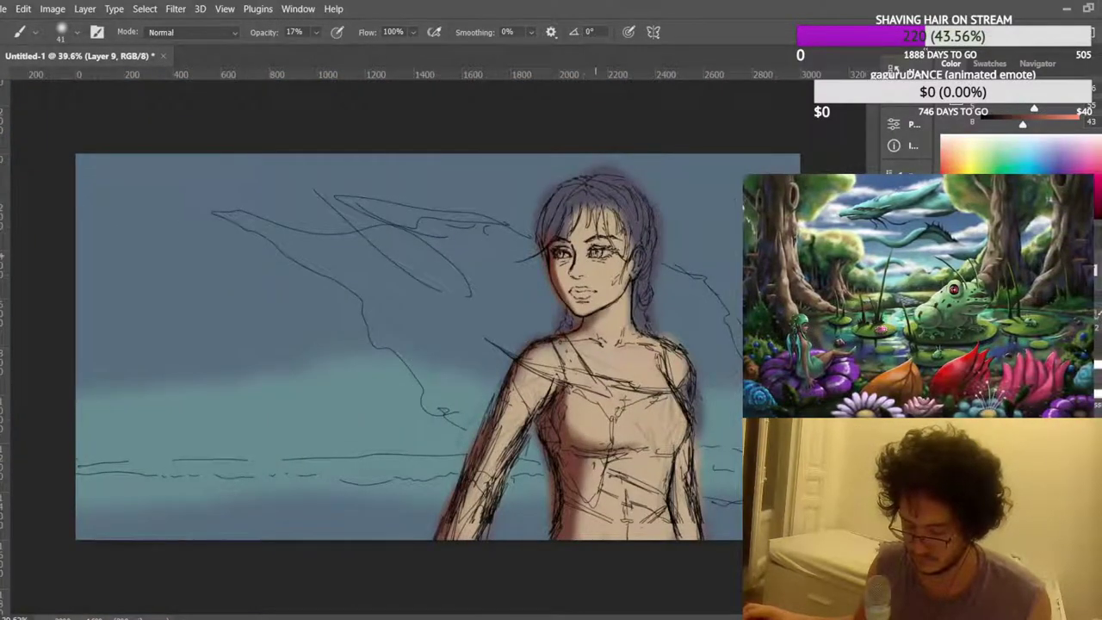
Sample the beige skin tone and fill the ear with it at 91% opacity.
scroll(522, 247, up, 3)
scroll(659, 219, up, 3)
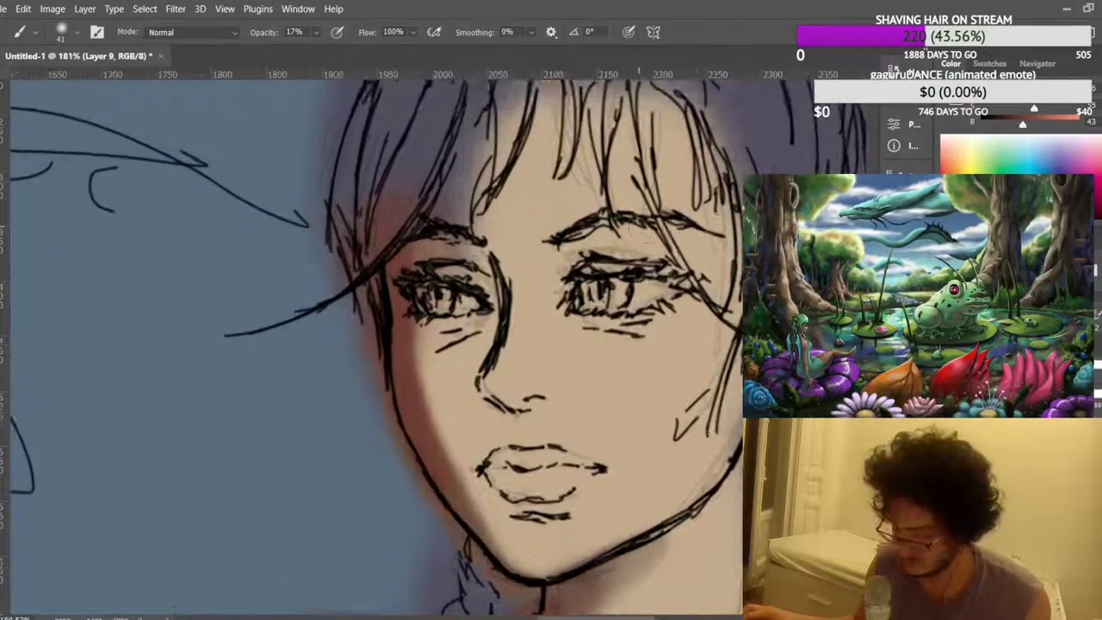
drag(582, 617, 635, 617)
alt+click(281, 380)
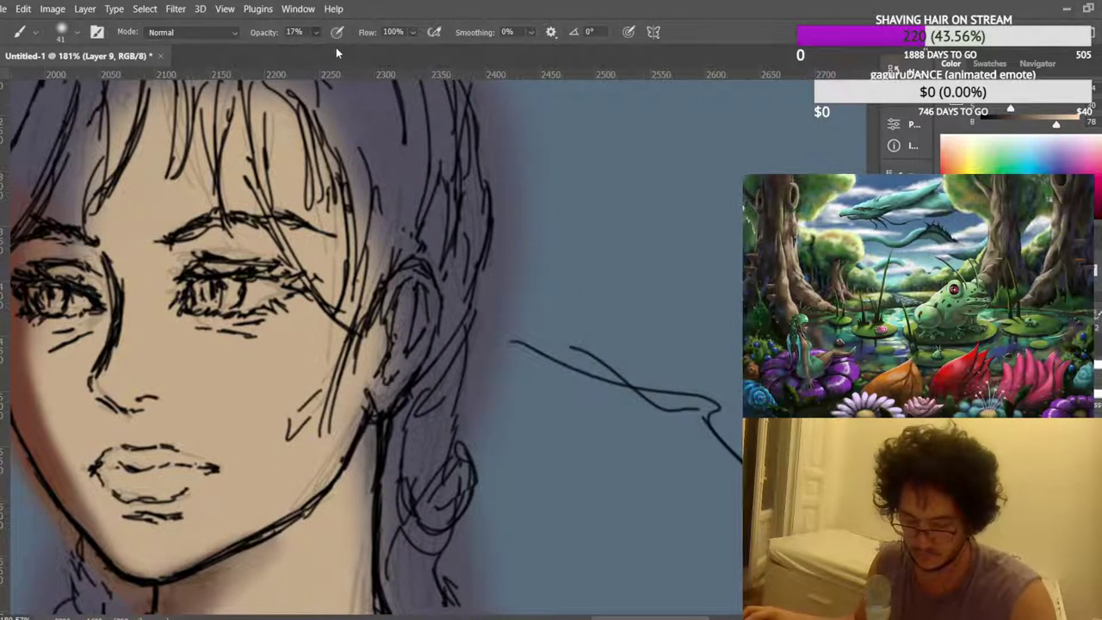
mouse_move(392, 357)
mouse_down()
mouse_move(404, 323)
mouse_move(409, 357)
mouse_move(395, 378)
mouse_up()
mouse_move(418, 297)
mouse_down()
mouse_move(409, 340)
mouse_move(421, 365)
mouse_up()
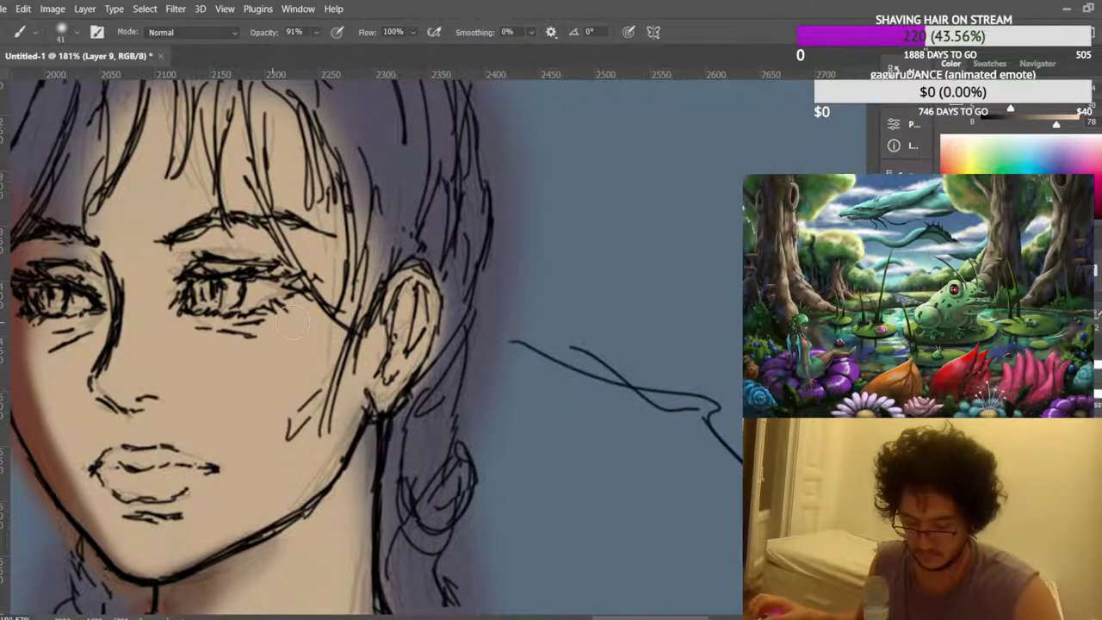
Paint a reddish brown shadow on the neck beneath the jaw, and trim its edge with sampled beige.
scroll(334, 258, down, 5)
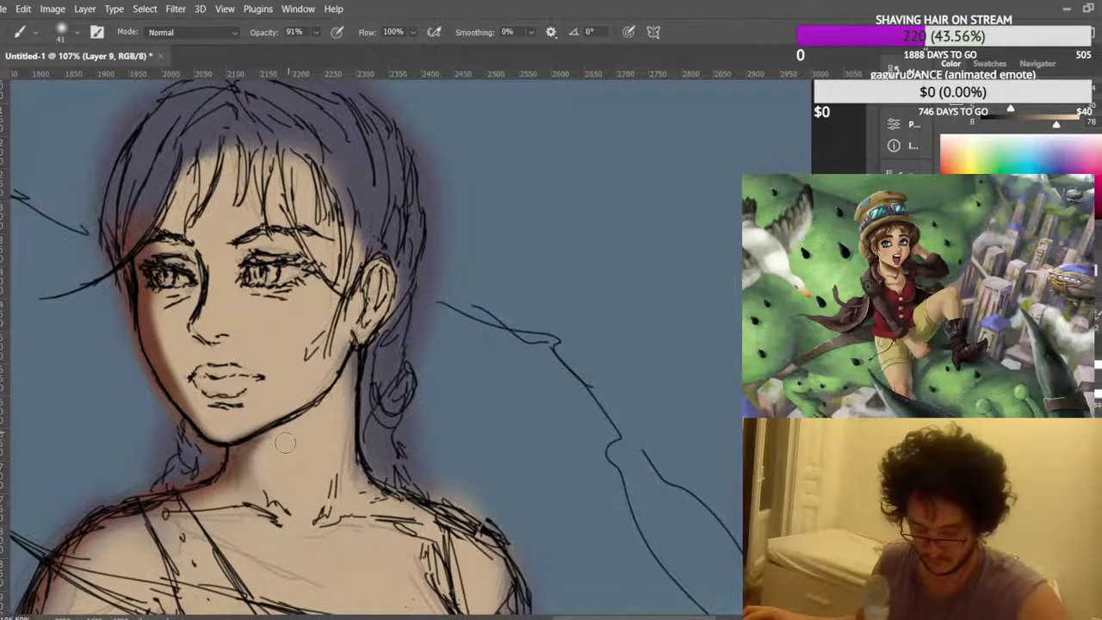
alt+click(144, 336)
mouse_move(229, 465)
mouse_down()
mouse_move(242, 469)
mouse_move(234, 456)
mouse_move(316, 402)
mouse_up()
alt+click(321, 437)
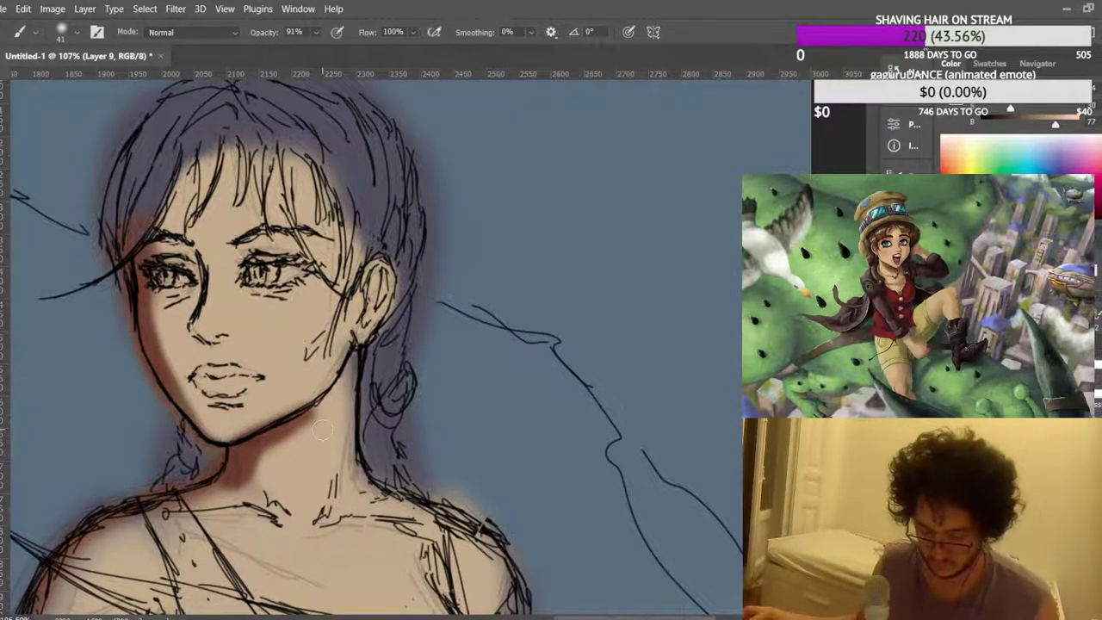
mouse_move(306, 445)
mouse_down()
mouse_move(278, 453)
mouse_move(296, 441)
mouse_move(235, 420)
mouse_up()
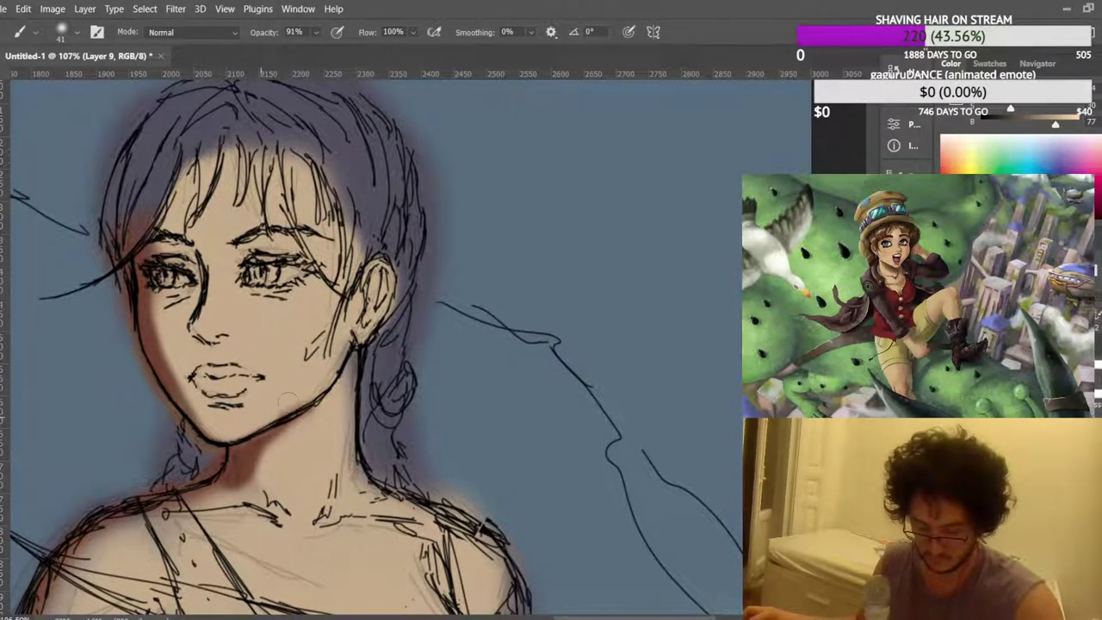
Flip the canvas horizontally and brush beige skin tone over the hairline at the temple on the shadowed side.
scroll(360, 351, down, 8)
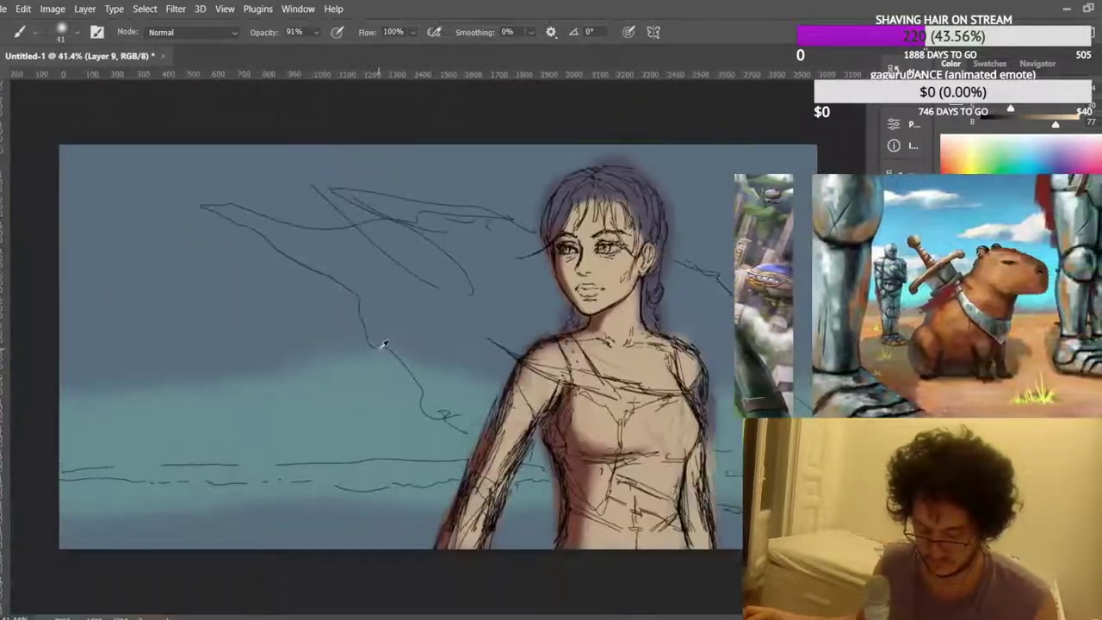
scroll(645, 322, down, 1)
scroll(635, 319, up, 8)
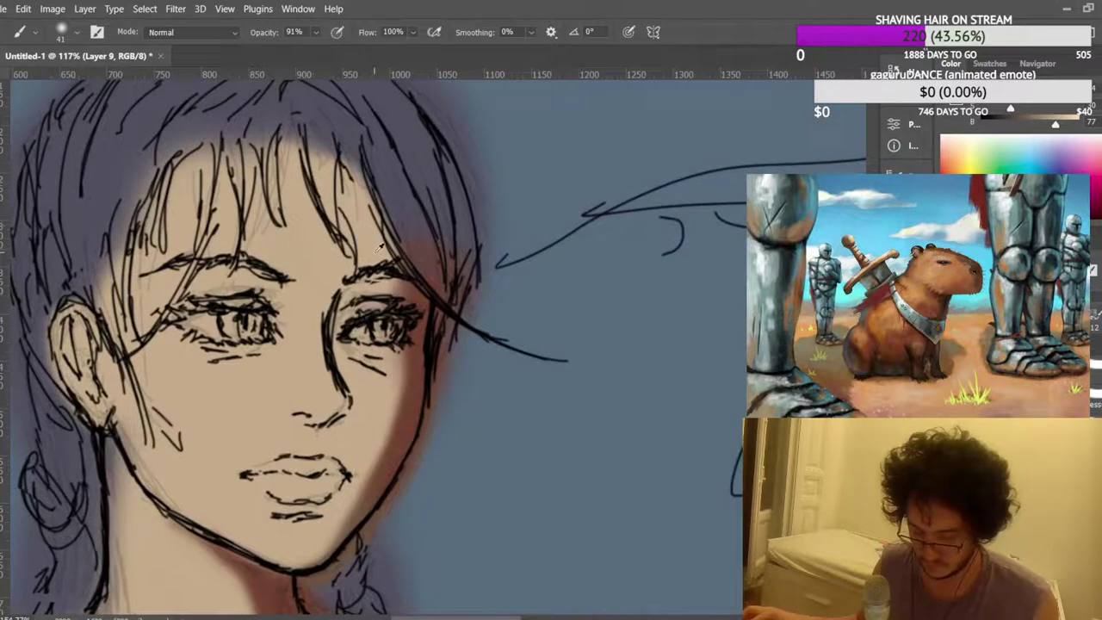
drag(396, 259, 379, 197)
scroll(365, 216, up, 1)
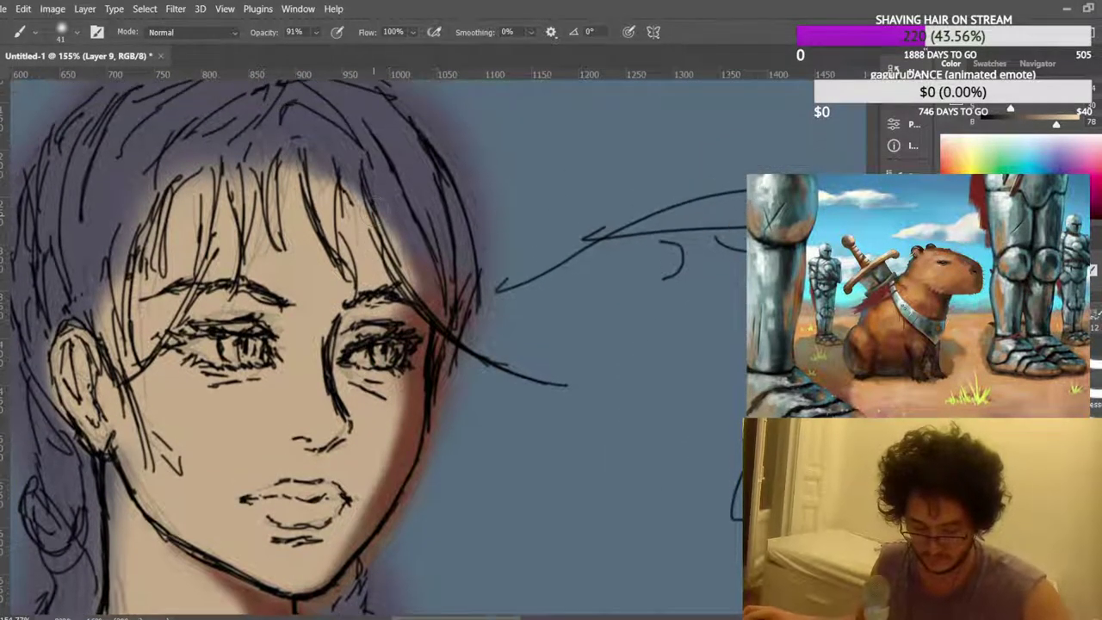
Sample the beige of the cheek and brush it along the inner edge of the reddish face shadow.
scroll(129, 435, down, 5)
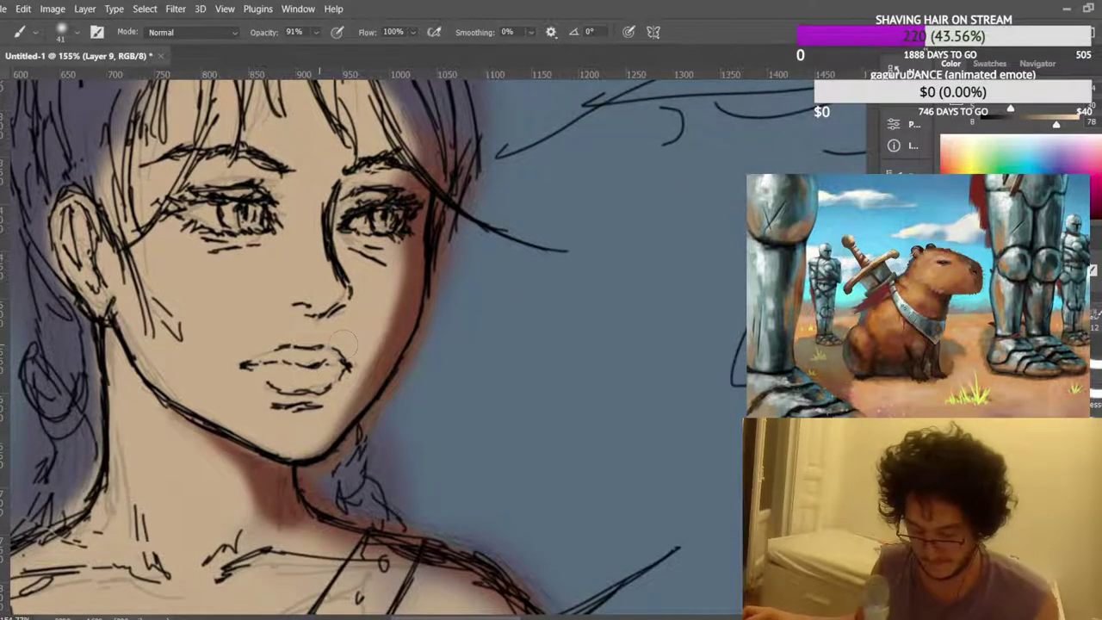
scroll(332, 362, down, 6)
scroll(335, 336, up, 6)
alt+click(381, 337)
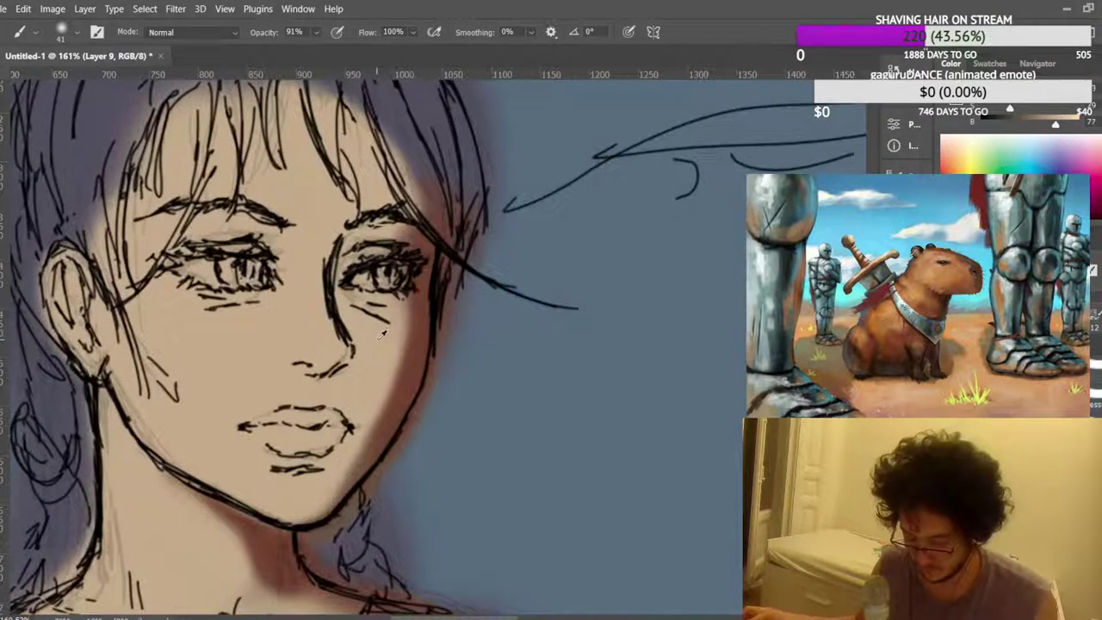
drag(384, 370, 387, 400)
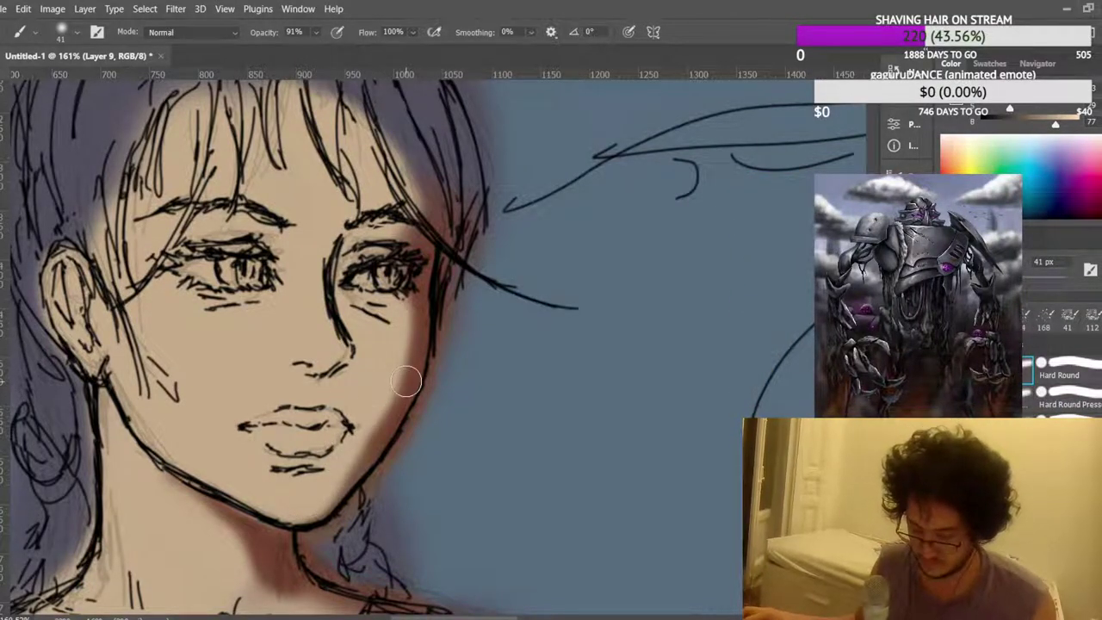
Shade the side of the nose up to the inner eye corner in sampled reddish brown with a 14 px brush.
scroll(407, 381, down, 8)
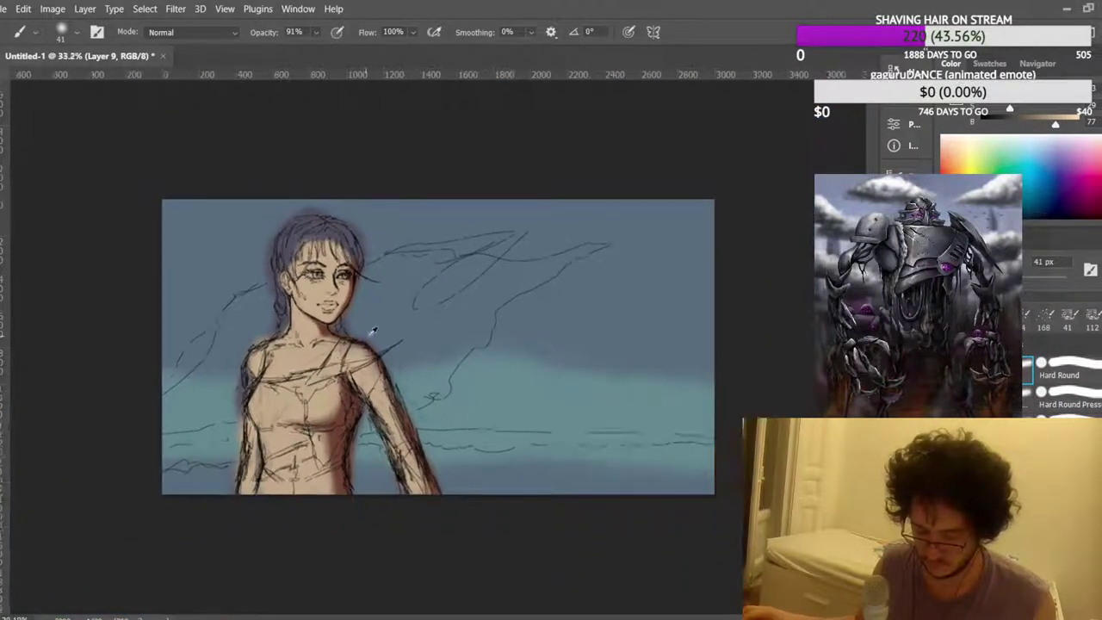
scroll(373, 330, up, 8)
scroll(335, 232, up, 1)
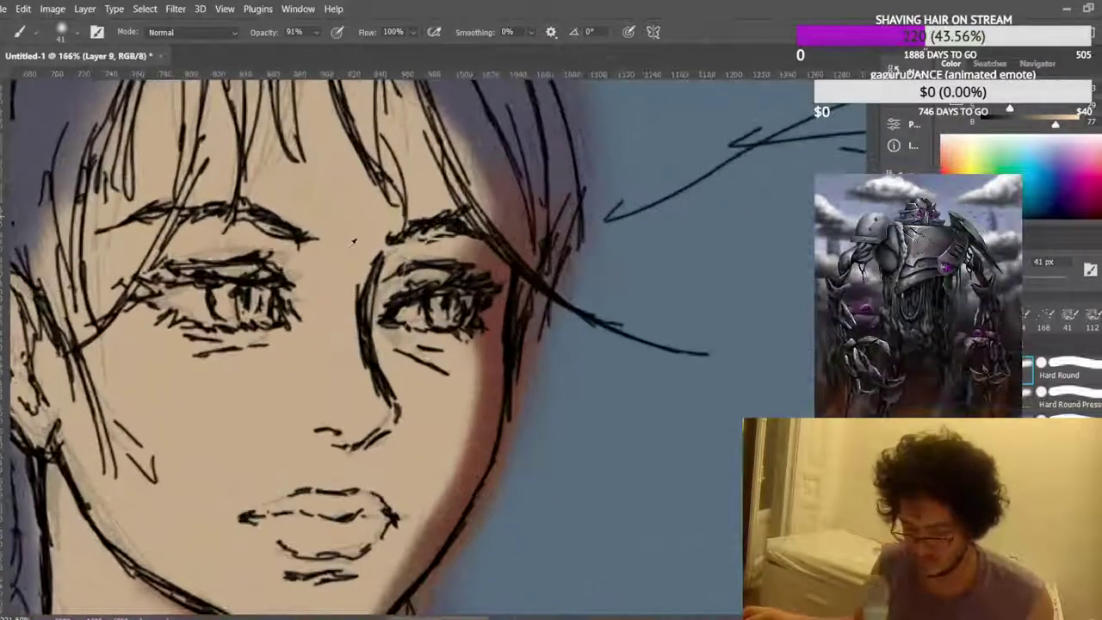
alt+click(494, 445)
key(bracketleft)
key(bracketleft)
key(bracketleft)
key(bracketleft)
key(bracketleft)
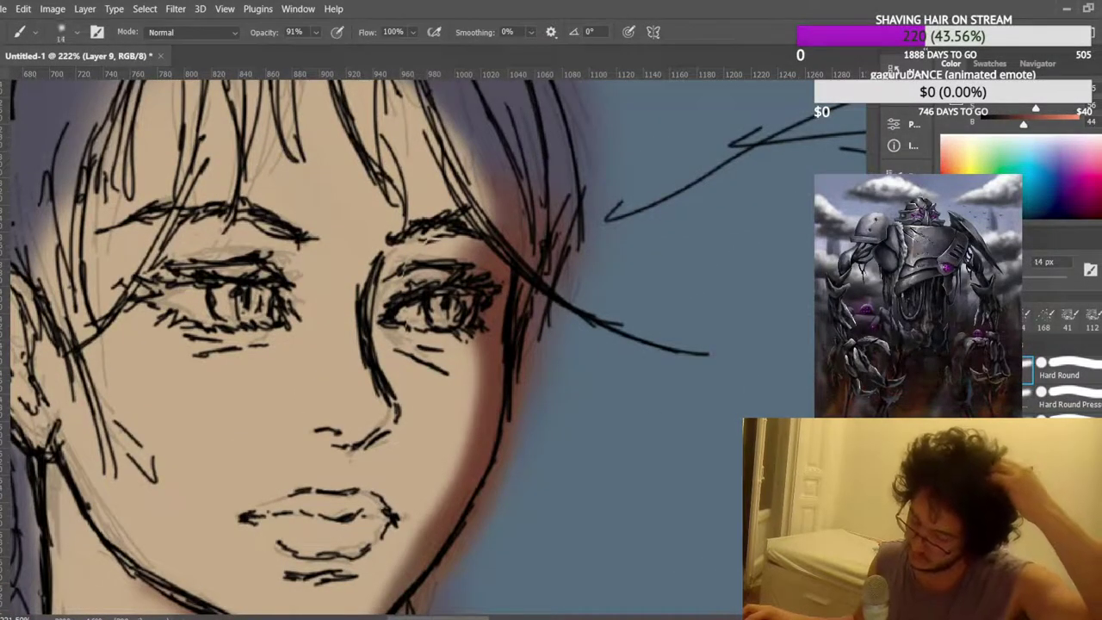
mouse_move(387, 398)
mouse_down()
mouse_move(370, 286)
mouse_move(384, 272)
mouse_up()
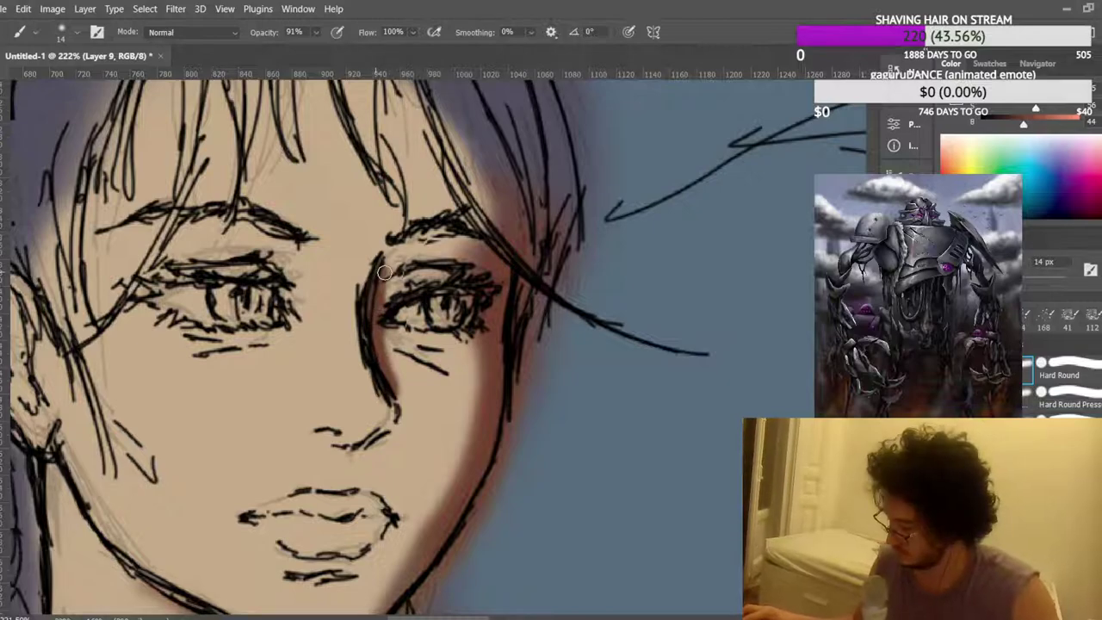
Extend the reddish brown shading around the nostril and beneath the tip of the nose.
scroll(384, 272, down, 3)
drag(360, 368, 398, 331)
drag(363, 366, 349, 369)
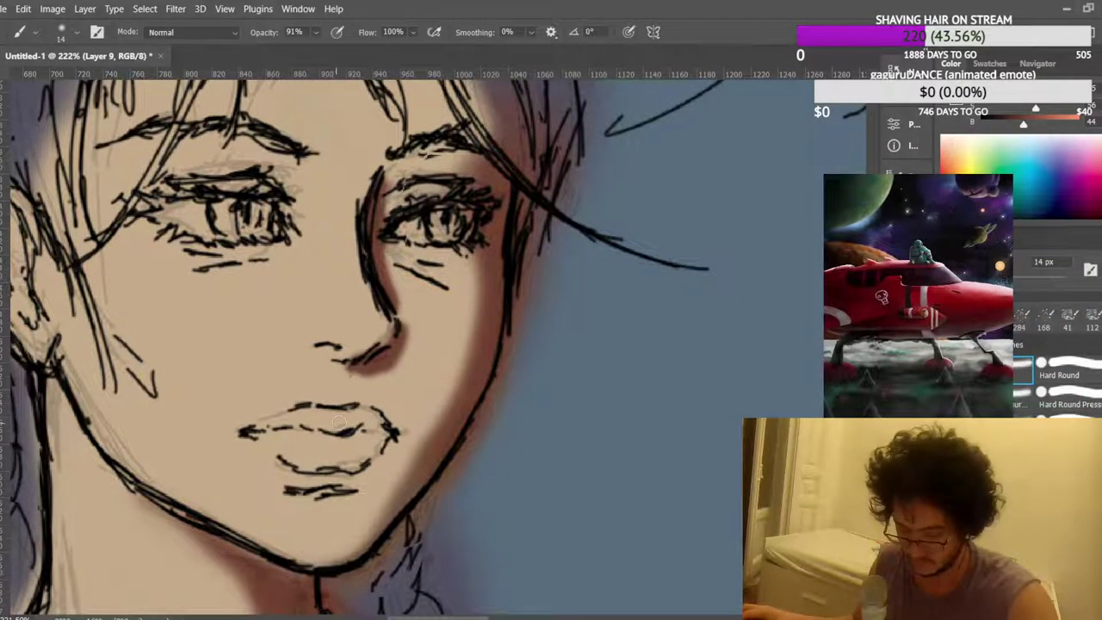
Sample the skin tone and turn it into a pale yellow-green hair colour with a brightness of 82.
scroll(301, 311, down, 10)
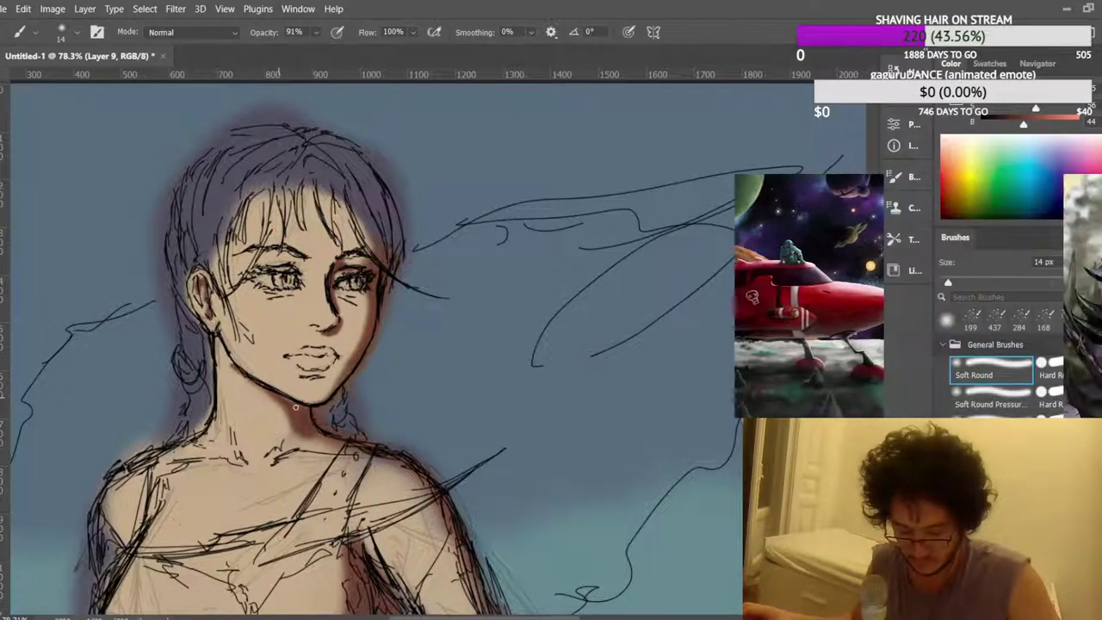
scroll(353, 223, down, 3)
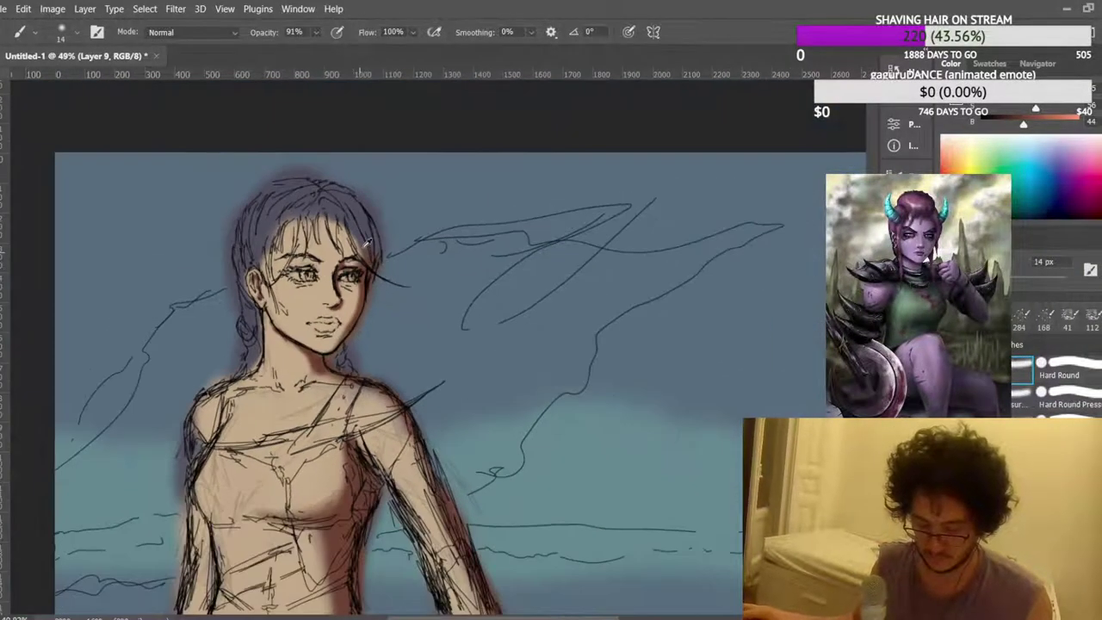
scroll(216, 414, up, 3)
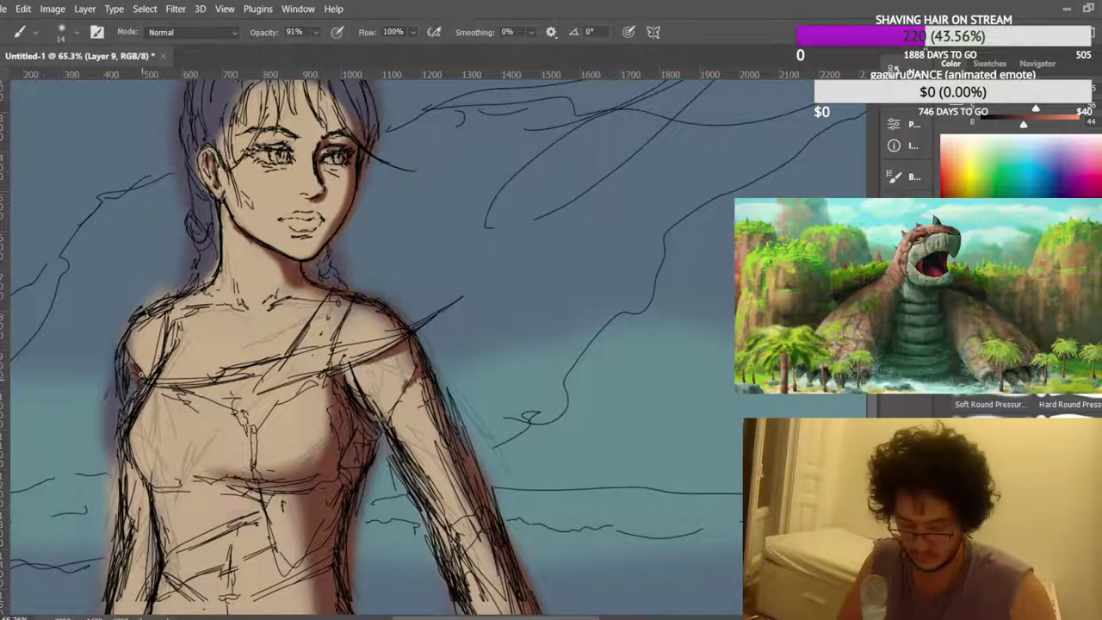
alt+click(209, 338)
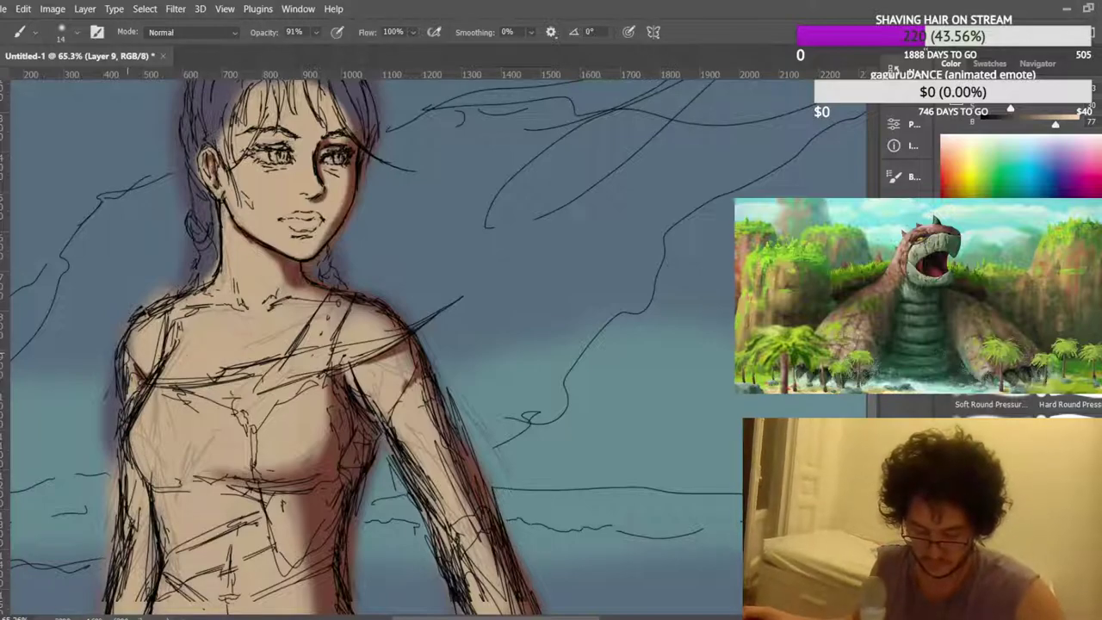
key(ctrl+0)
scroll(248, 207, up, 4)
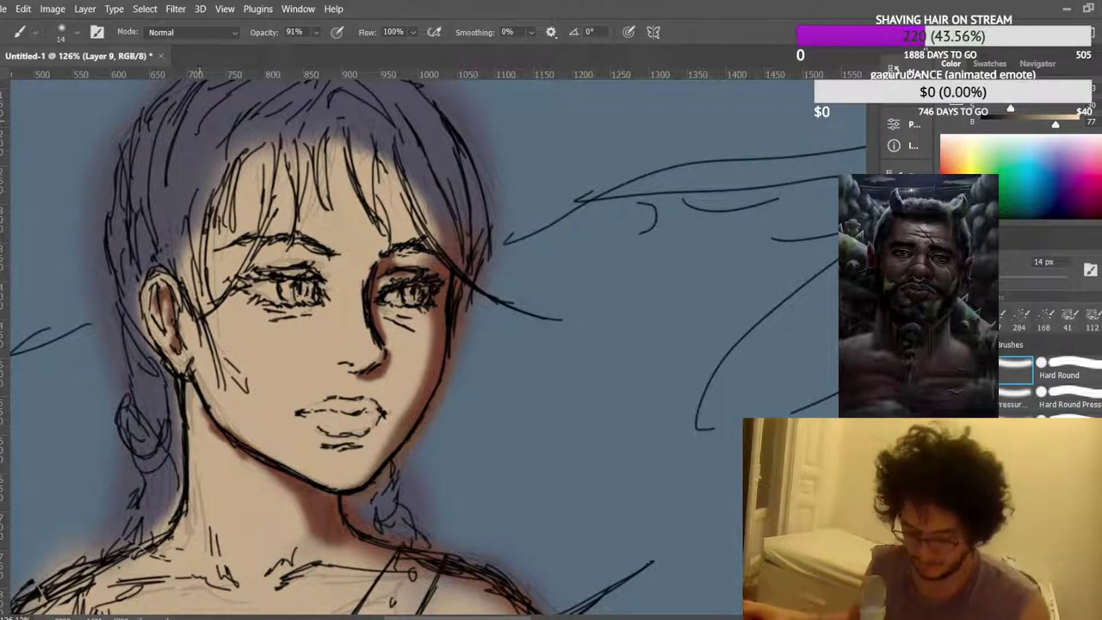
scroll(179, 217, up, 2)
scroll(178, 217, up, 2)
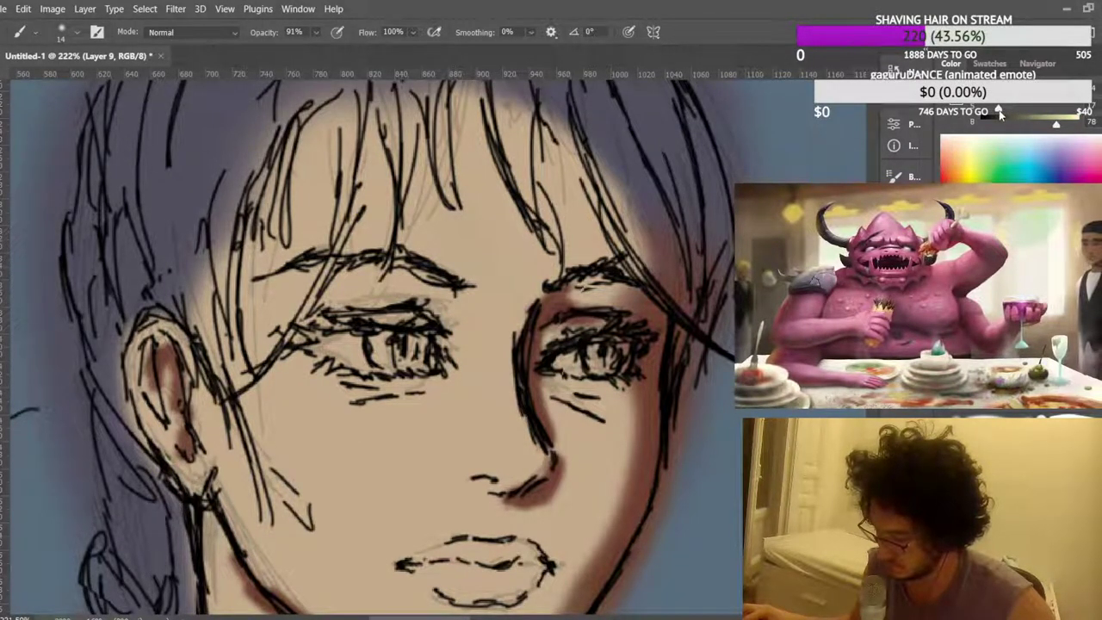
drag(1056, 128, 1060, 128)
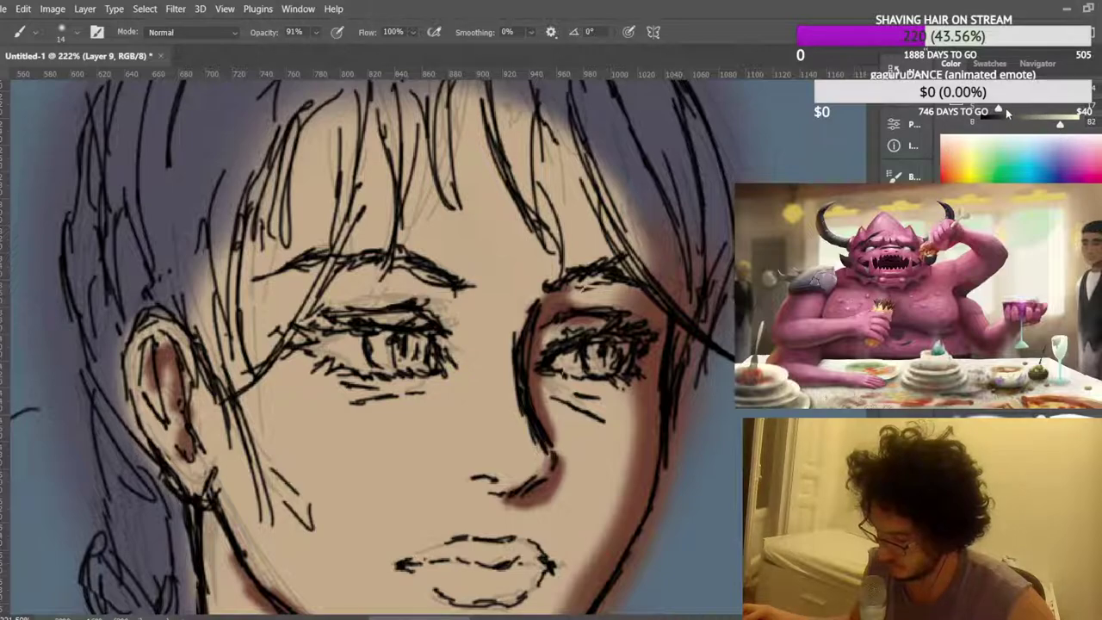
Block in pale yellow-green hair above and behind the ear, down the braid and behind the far side of the neck.
mouse_move(178, 253)
mouse_down()
mouse_move(151, 164)
mouse_move(198, 293)
mouse_up()
scroll(595, 147, up, 5)
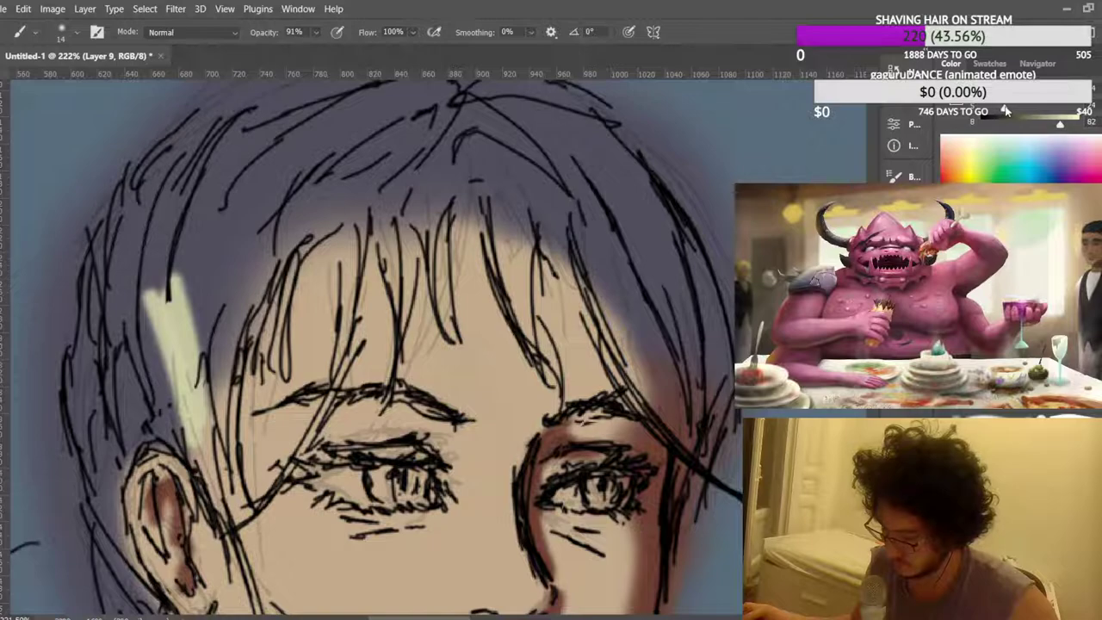
mouse_move(148, 306)
mouse_down()
mouse_move(172, 403)
mouse_move(163, 266)
mouse_move(189, 450)
mouse_move(121, 353)
mouse_move(101, 516)
mouse_up()
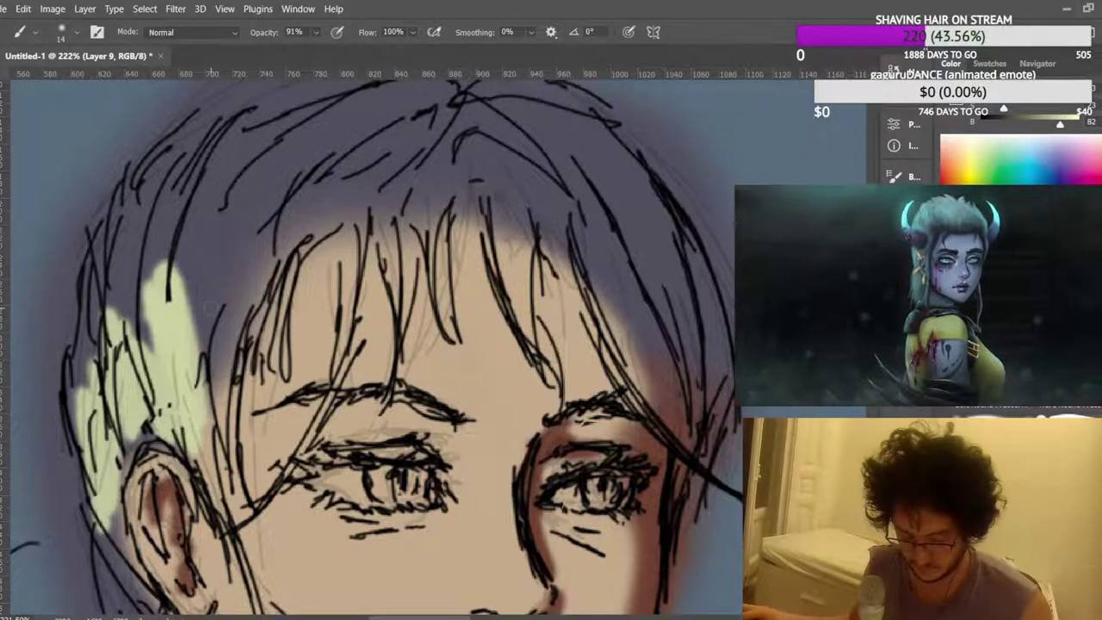
scroll(211, 307, down, 10)
drag(209, 448, 235, 400)
drag(237, 355, 257, 422)
mouse_move(238, 327)
mouse_down()
mouse_move(256, 450)
mouse_move(241, 456)
mouse_up()
mouse_move(349, 436)
mouse_down()
mouse_move(360, 458)
mouse_move(368, 426)
mouse_up()
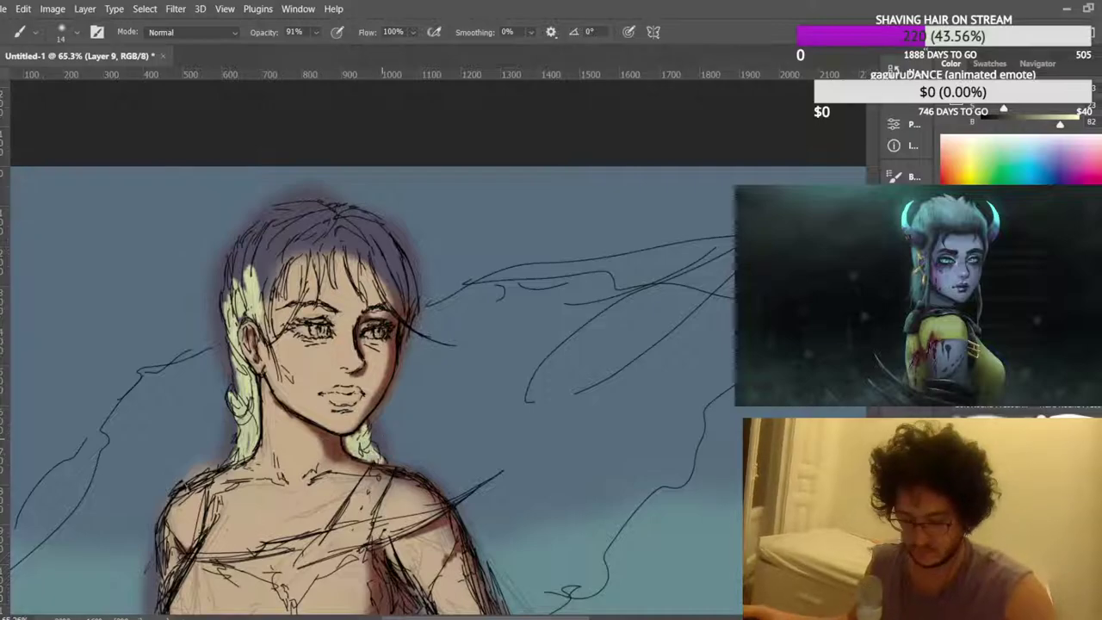
Fill the crown and both sides of the head with the pale yellow-green hair colour.
scroll(431, 439, up, 1)
mouse_move(258, 305)
mouse_down()
mouse_move(279, 274)
mouse_move(248, 292)
mouse_move(312, 245)
mouse_move(306, 232)
mouse_move(292, 282)
mouse_up()
mouse_move(339, 245)
mouse_down()
mouse_move(317, 277)
mouse_move(325, 267)
mouse_move(348, 287)
mouse_up()
mouse_move(384, 250)
mouse_down()
mouse_move(360, 310)
mouse_move(394, 310)
mouse_move(405, 337)
mouse_up()
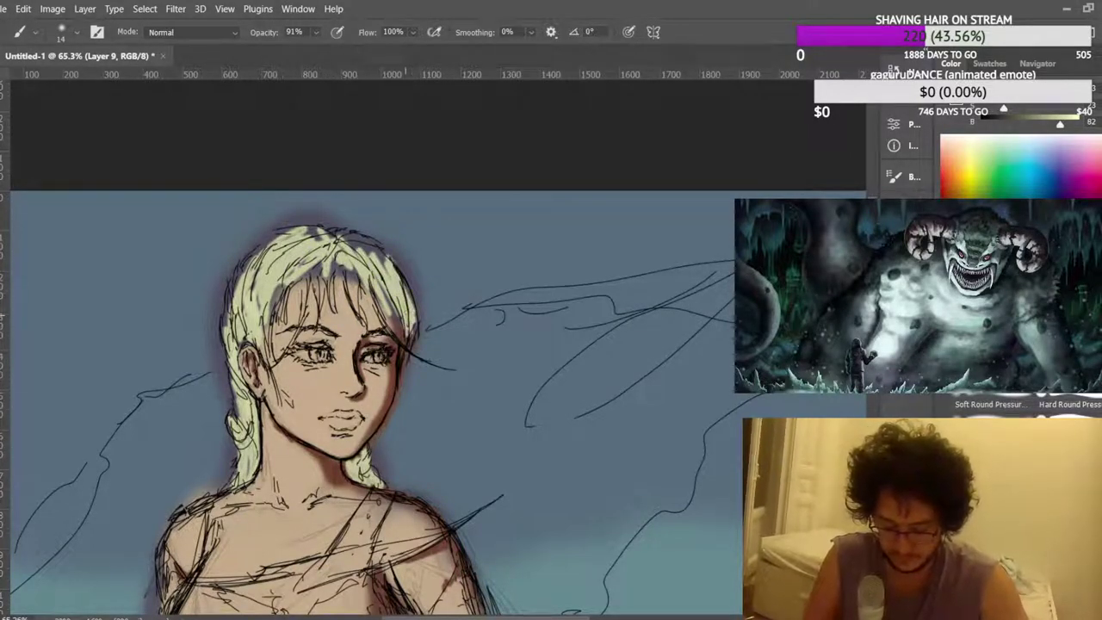
drag(369, 242, 384, 267)
drag(356, 241, 384, 267)
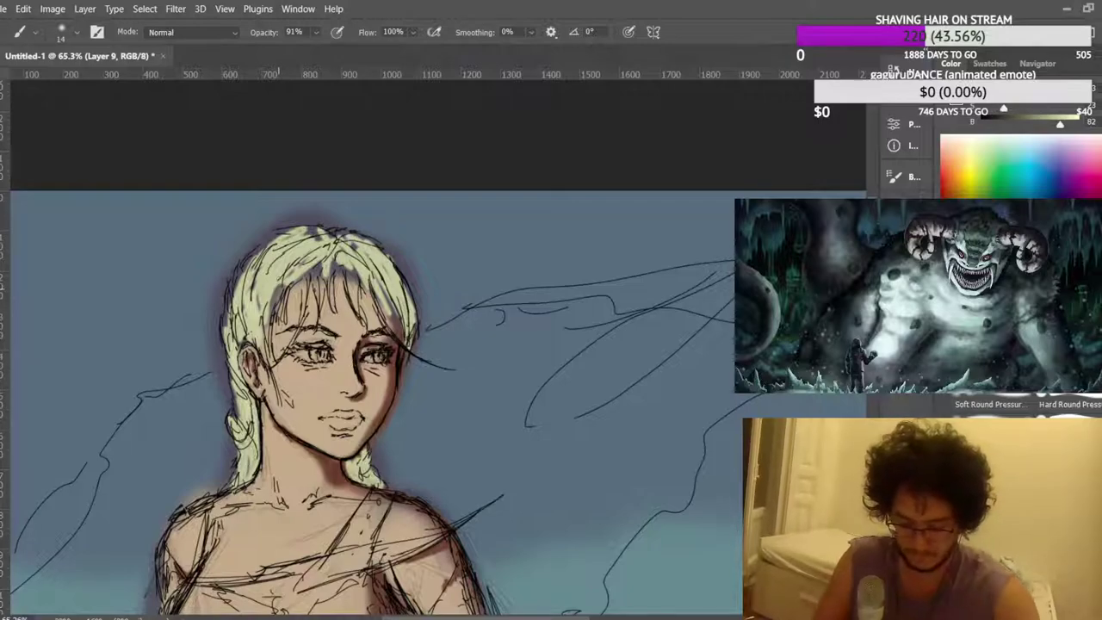
drag(249, 266, 235, 307)
mouse_move(253, 260)
mouse_down()
mouse_move(243, 276)
mouse_move(255, 258)
mouse_up()
drag(278, 239, 251, 272)
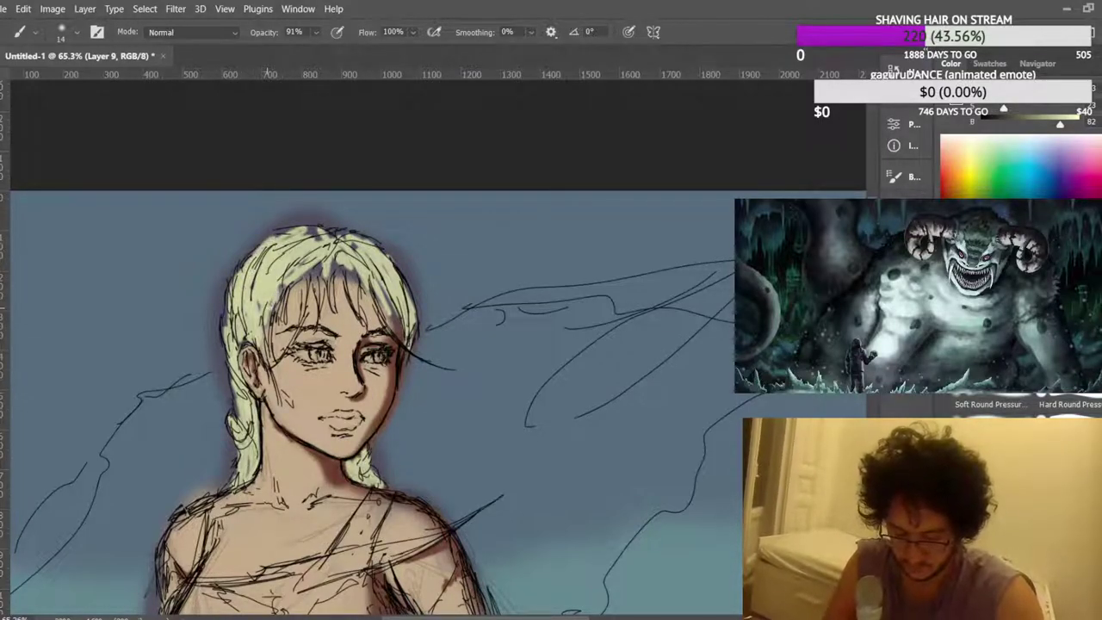
Paint the fringe strands over the forehead and cover the dark gaps near the parting with the pale hair colour.
drag(286, 277, 285, 288)
mouse_move(303, 267)
mouse_down()
mouse_move(311, 310)
mouse_move(319, 284)
mouse_up()
mouse_move(318, 263)
mouse_down()
mouse_move(320, 296)
mouse_move(356, 303)
mouse_up()
mouse_move(348, 273)
mouse_down()
mouse_move(358, 315)
mouse_move(371, 311)
mouse_up()
drag(377, 272, 373, 286)
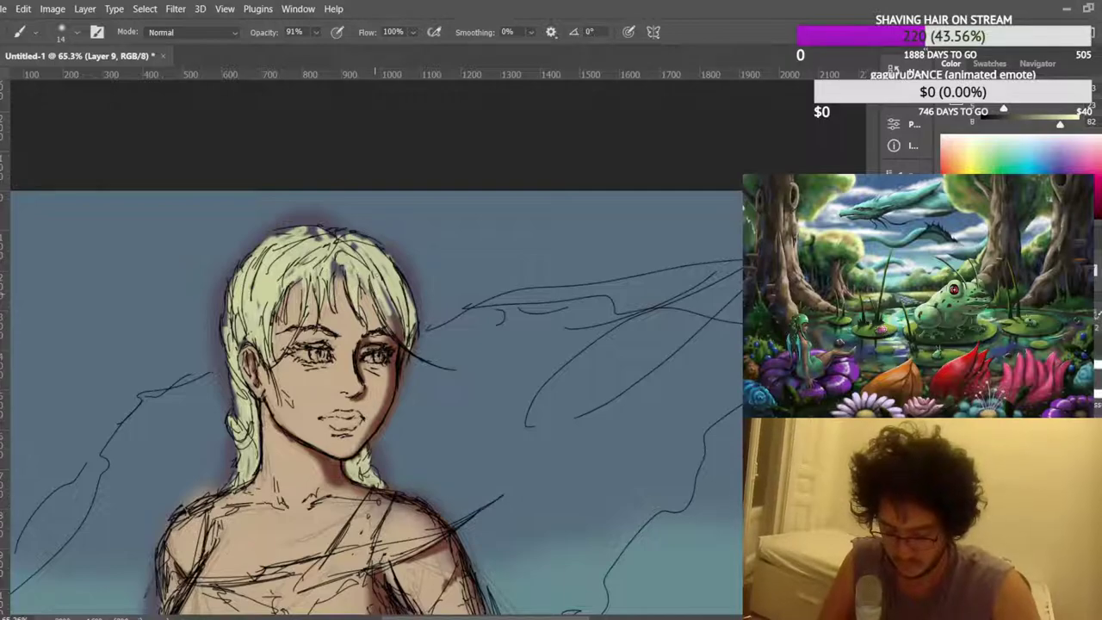
drag(306, 257, 301, 278)
mouse_move(317, 229)
mouse_down()
mouse_move(346, 241)
mouse_move(332, 269)
mouse_up()
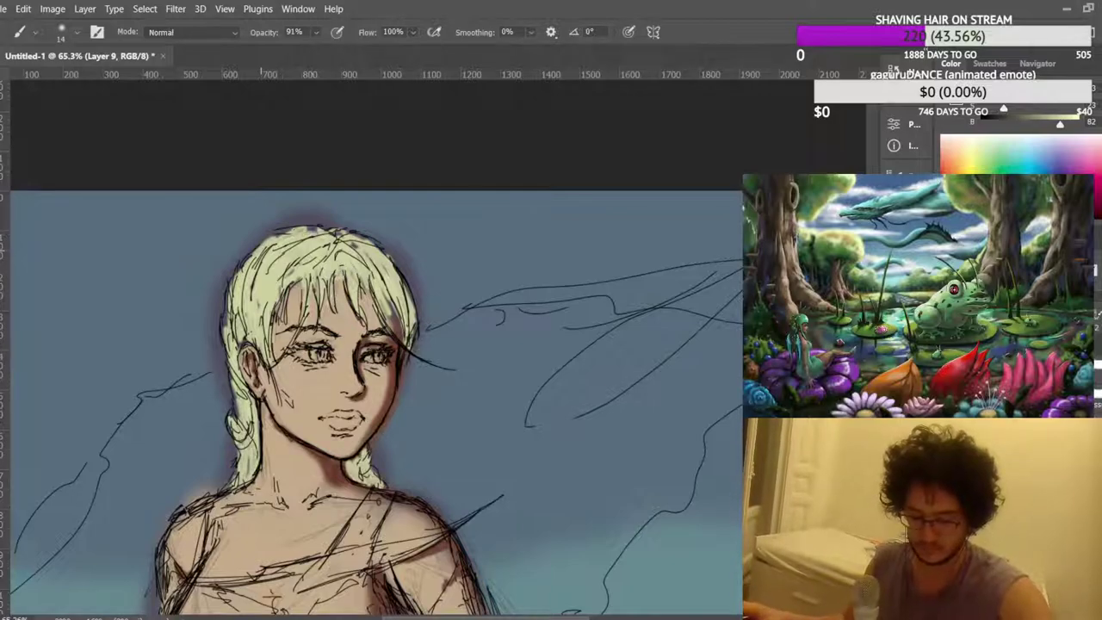
Flip the canvas horizontally to check the figure in mirror view.
key(ctrl+shift+h)
scroll(360, 253, down, 6)
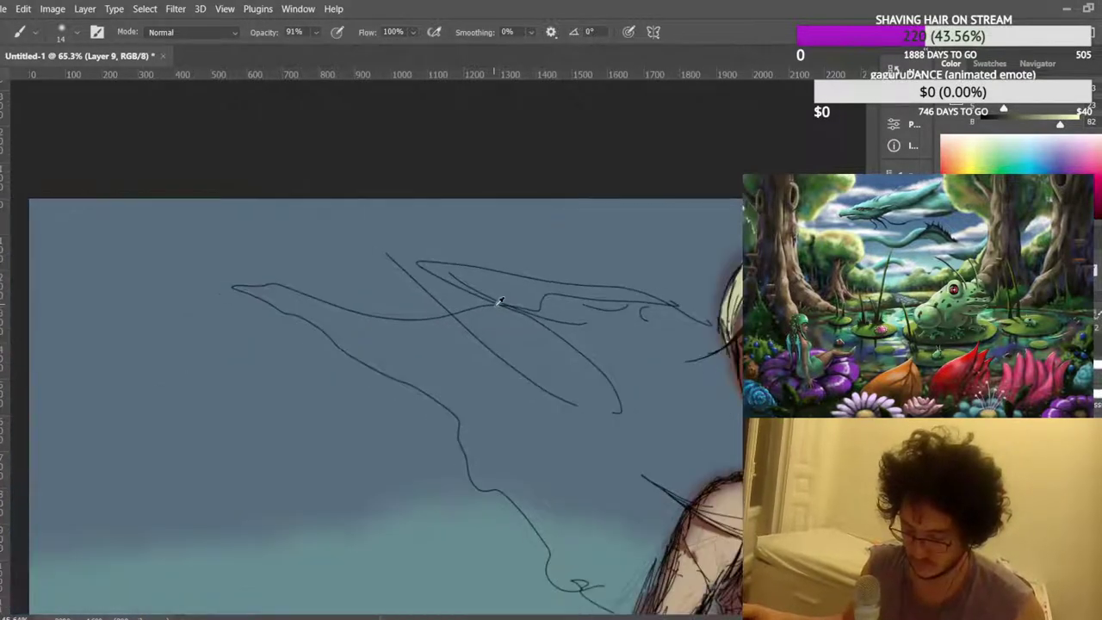
scroll(558, 285, up, 2)
key(ctrl+j)
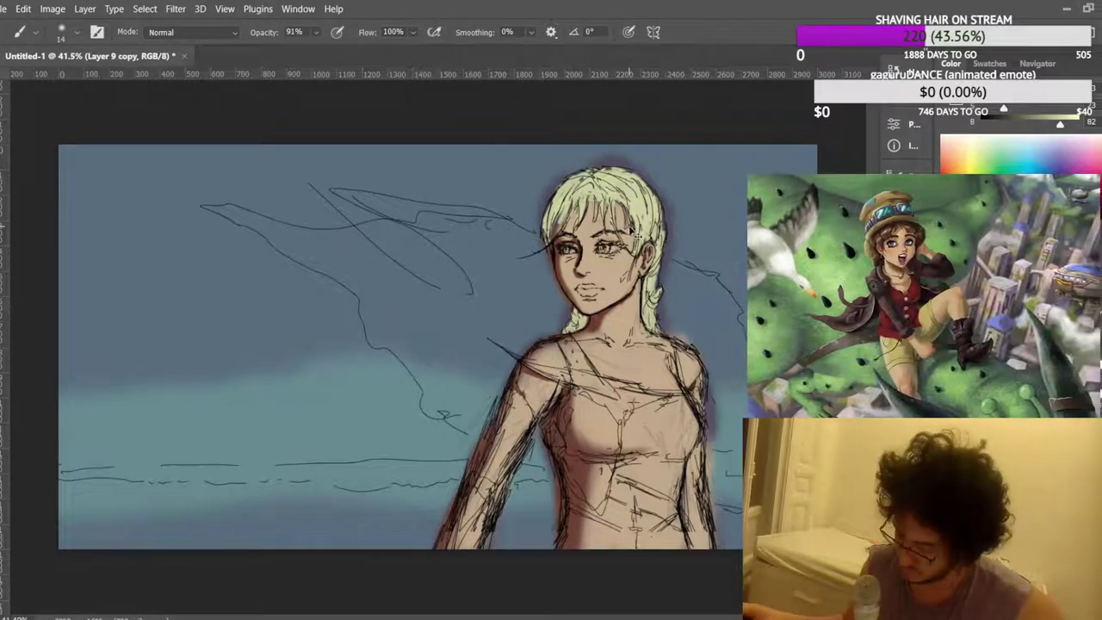
key(ctrl+z)
scroll(641, 223, up, 3)
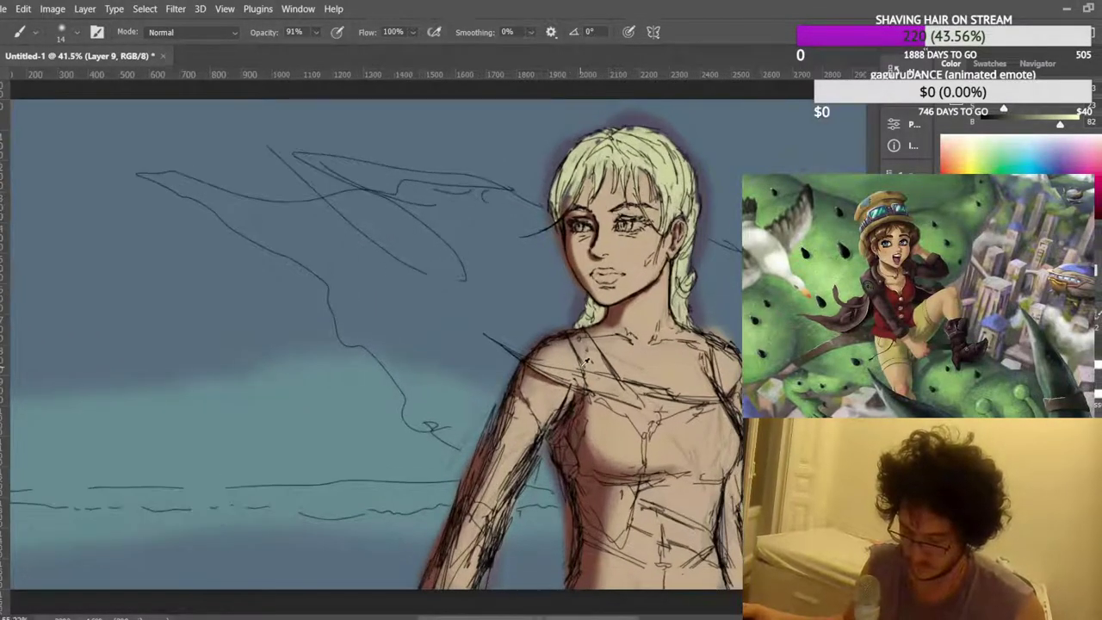
scroll(489, 251, right, 4)
scroll(490, 251, up, 2)
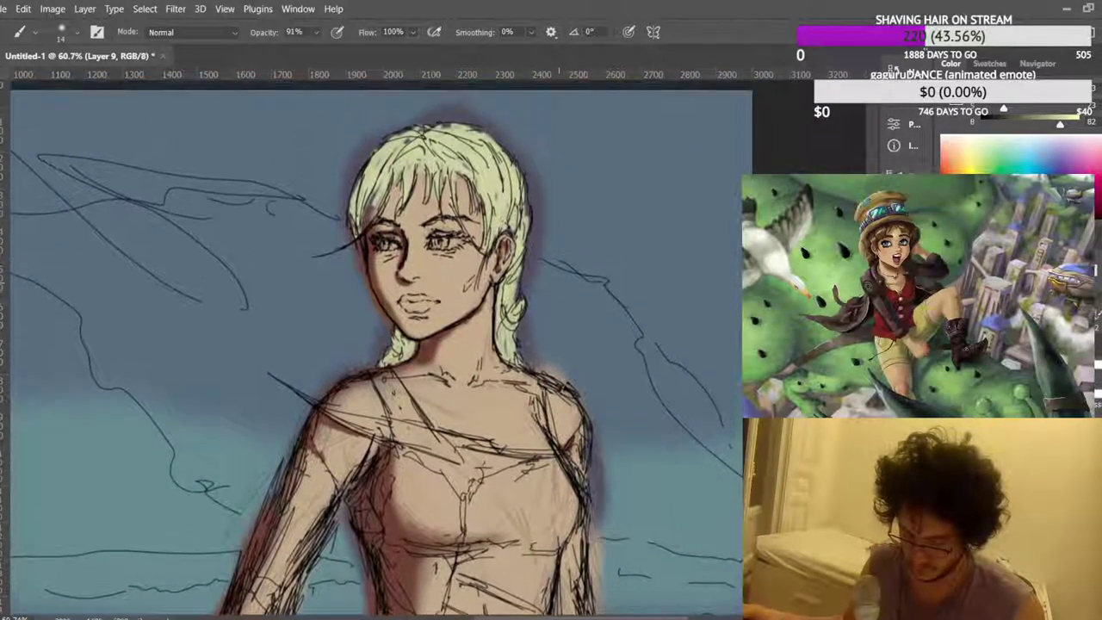
scroll(489, 251, up, 3)
scroll(490, 252, up, 3)
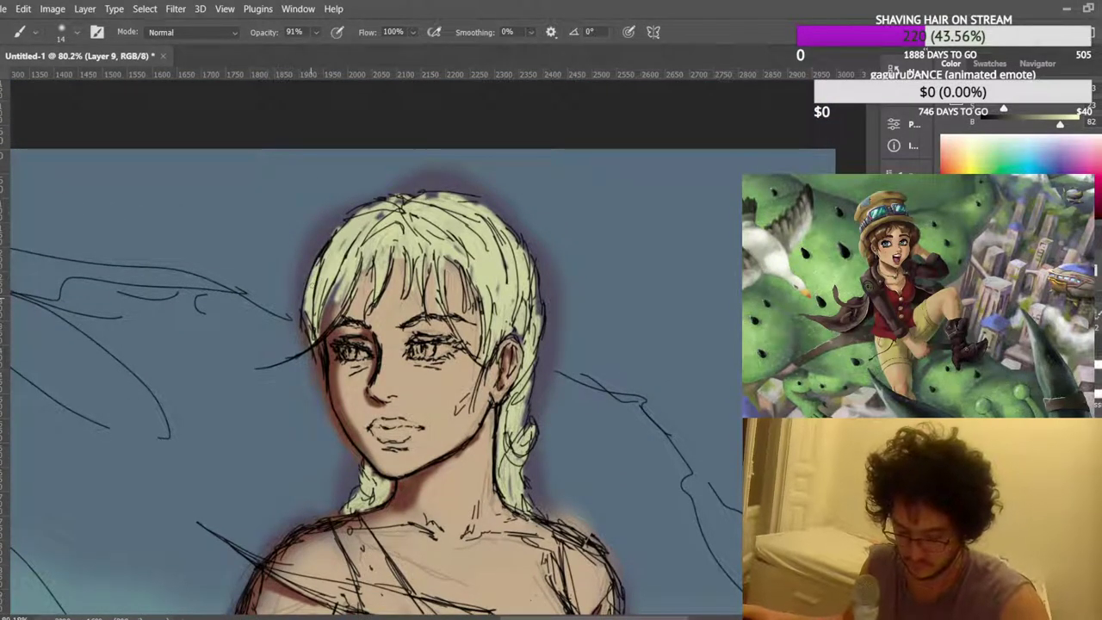
Fill the remaining gaps along the hair's outer edges and in the fringe with the pale yellow-green.
mouse_move(313, 269)
mouse_down()
mouse_move(333, 232)
mouse_move(374, 206)
mouse_move(357, 219)
mouse_up()
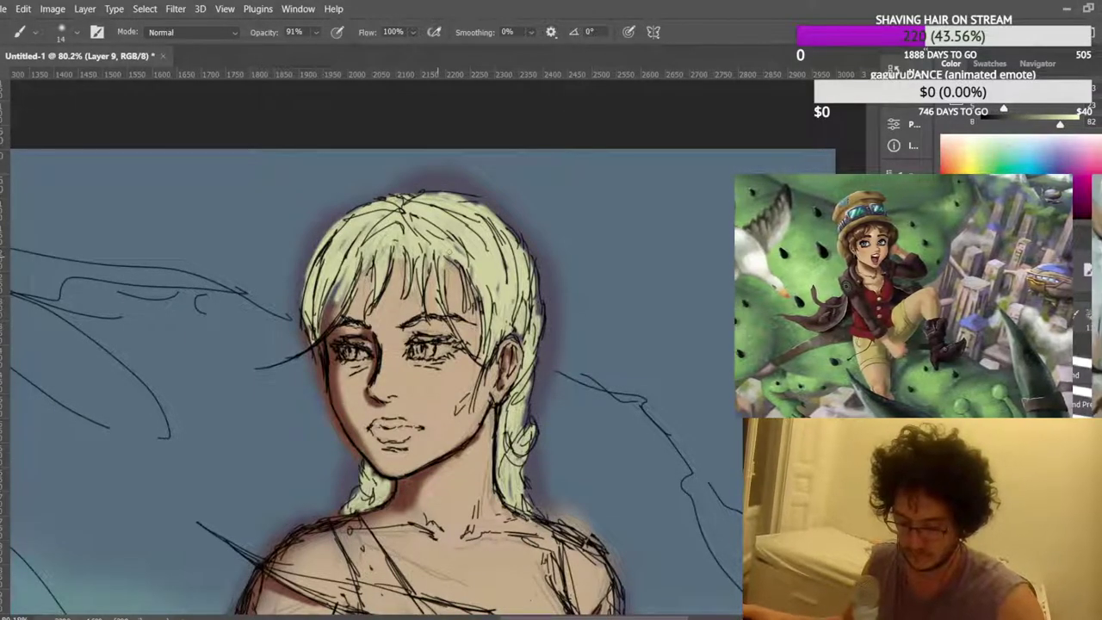
mouse_move(539, 317)
mouse_down()
mouse_move(527, 251)
mouse_move(510, 231)
mouse_move(540, 283)
mouse_up()
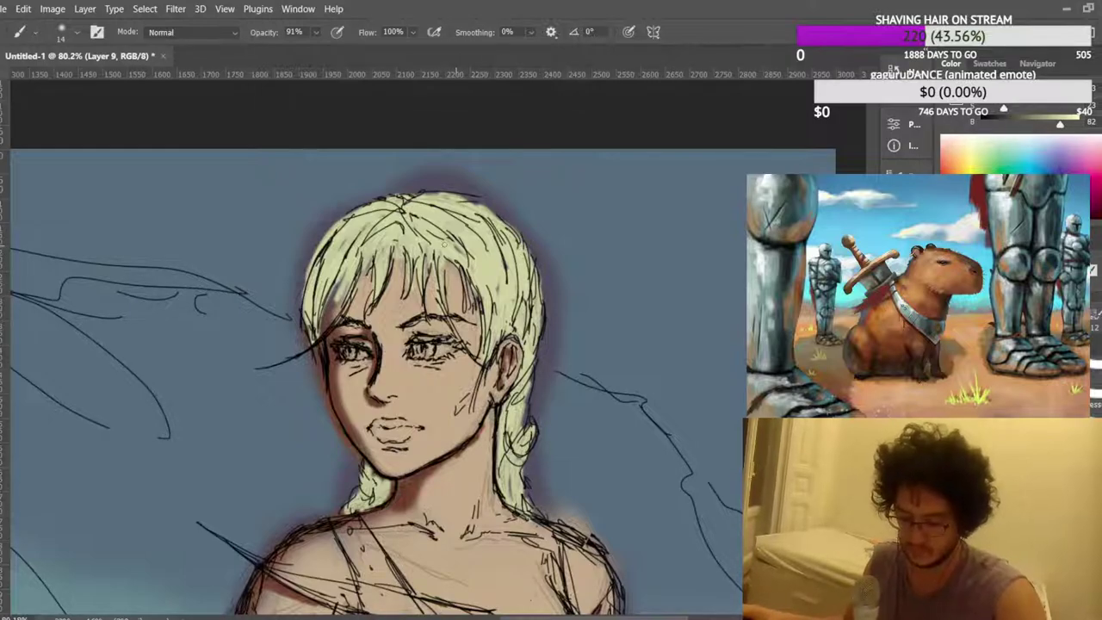
drag(346, 307, 332, 324)
mouse_move(345, 276)
mouse_down()
mouse_move(336, 289)
mouse_move(426, 248)
mouse_up()
drag(463, 278, 444, 260)
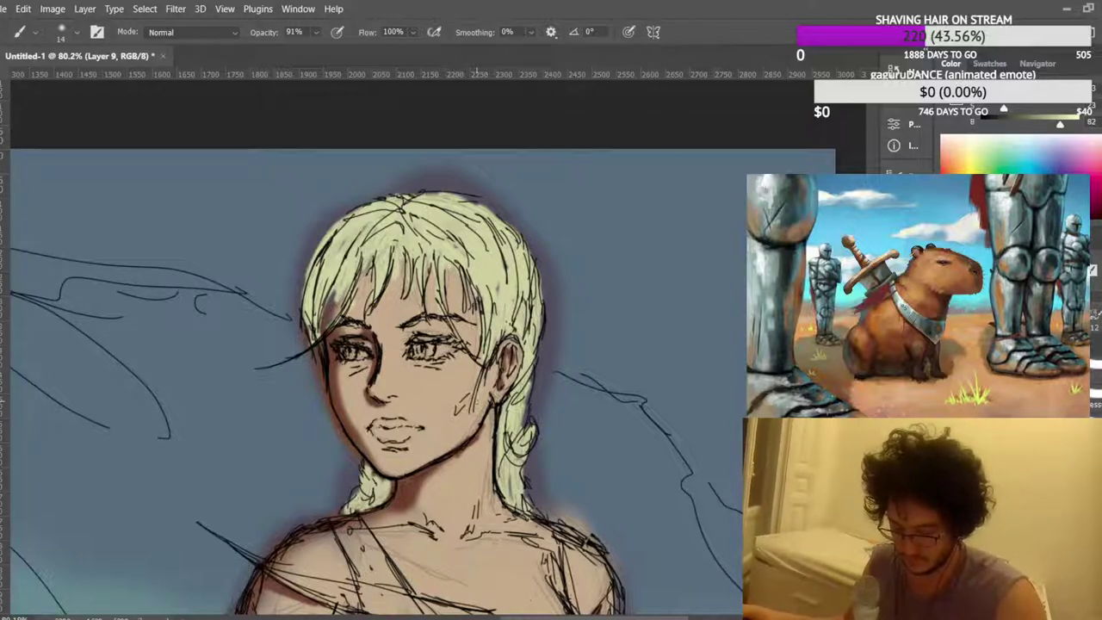
scroll(439, 276, down, 1)
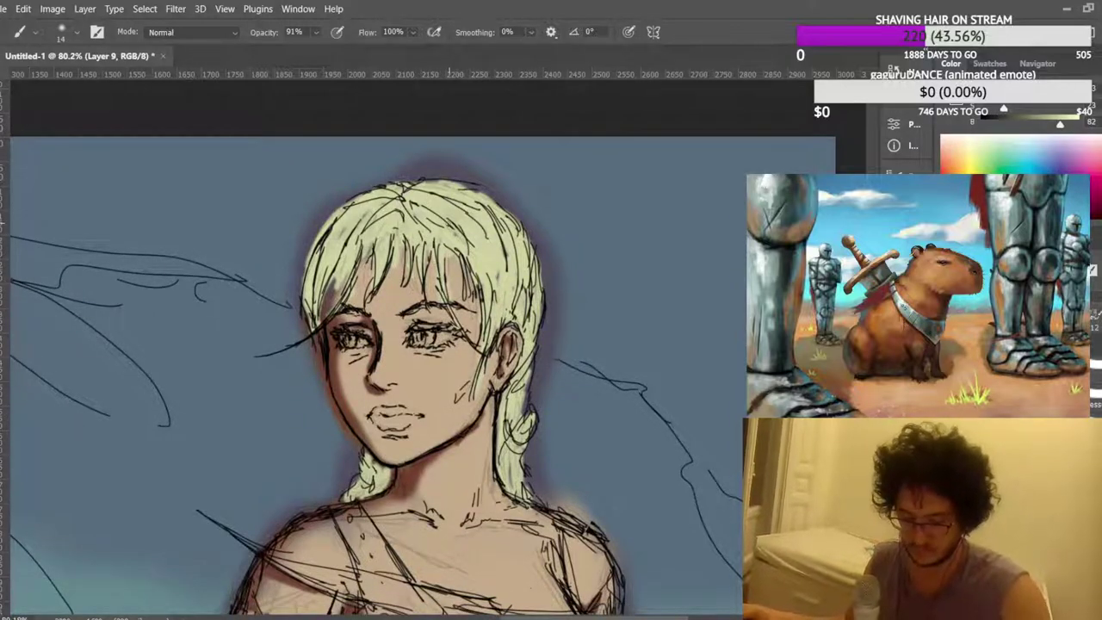
scroll(496, 312, down, 3)
scroll(497, 313, up, 3)
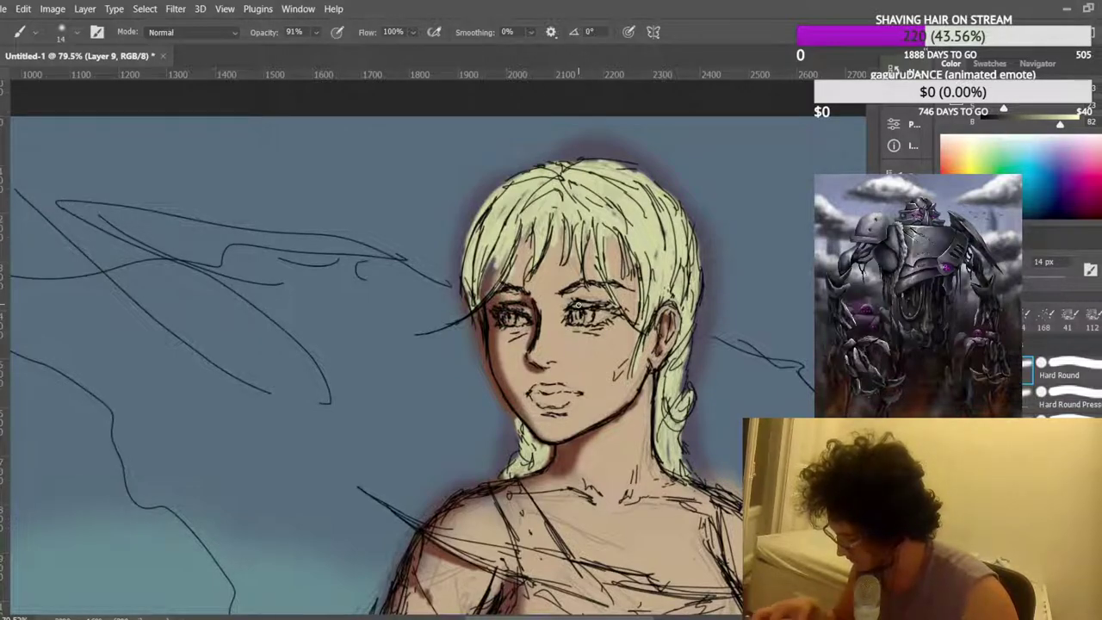
Darken the hair colour to an olive with a brightness of 41 and shade the hair under the jaw beside the neck.
drag(635, 404, 749, 439)
scroll(473, 485, up, 5)
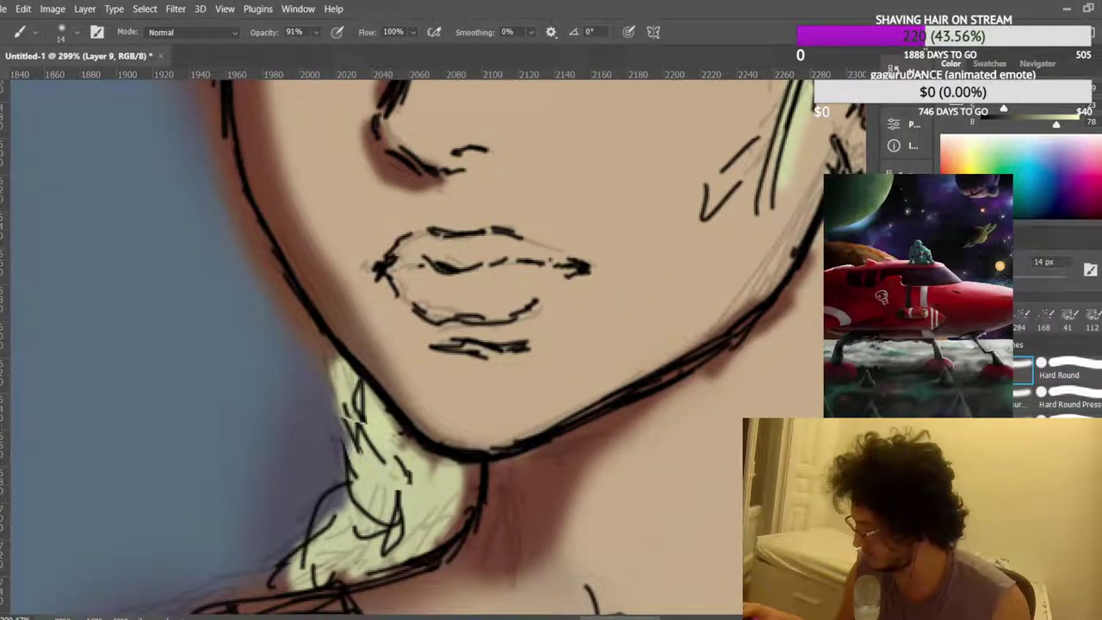
click(1037, 127)
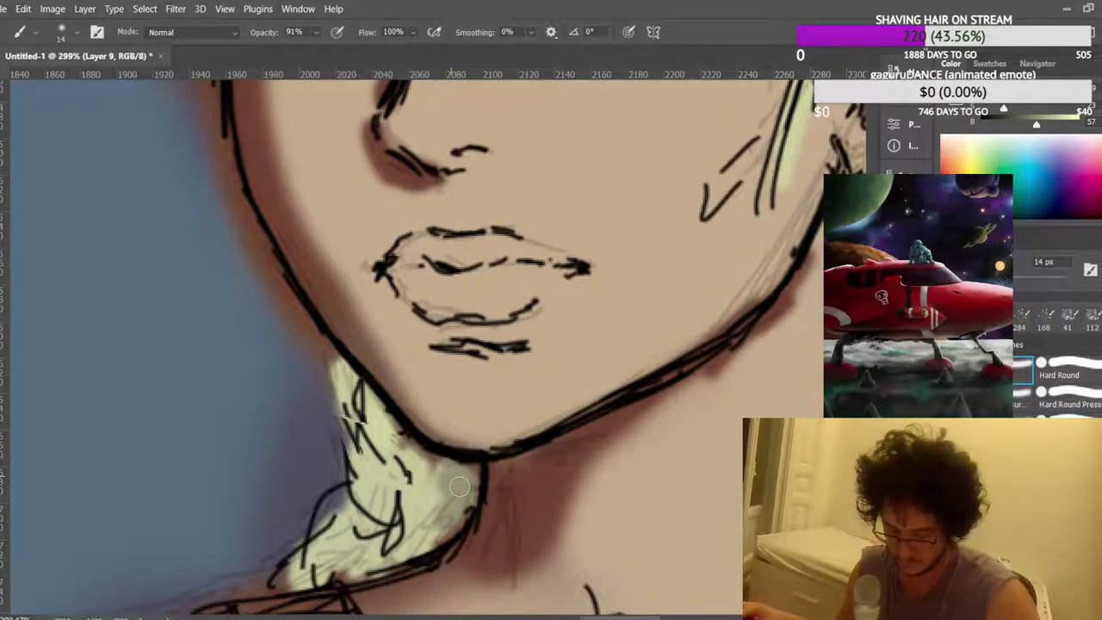
click(1023, 126)
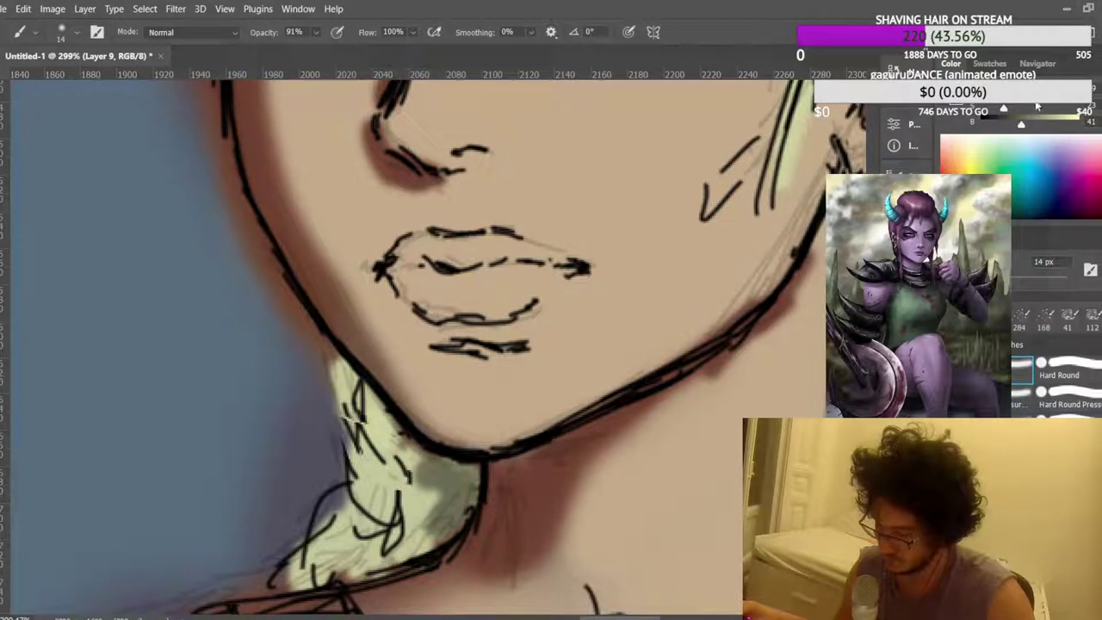
mouse_move(453, 475)
mouse_down()
mouse_move(439, 516)
mouse_move(426, 461)
mouse_up()
scroll(433, 347, down, 3)
scroll(433, 348, down, 5)
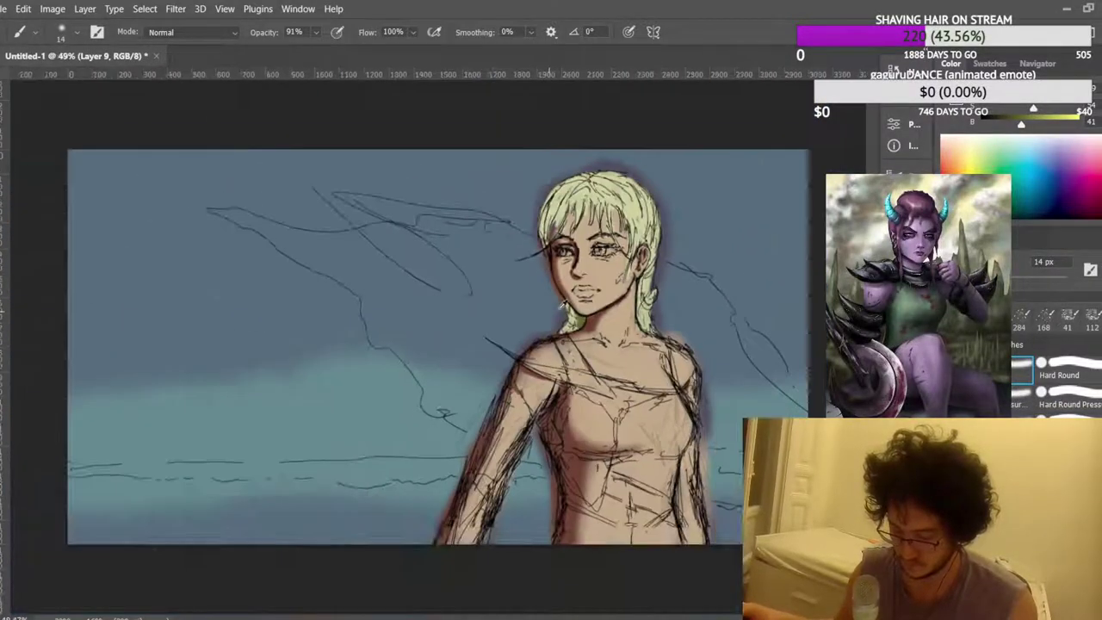
Add olive shadow strokes to the hair under the jaw and along the shaded side of the head.
scroll(654, 193, up, 5)
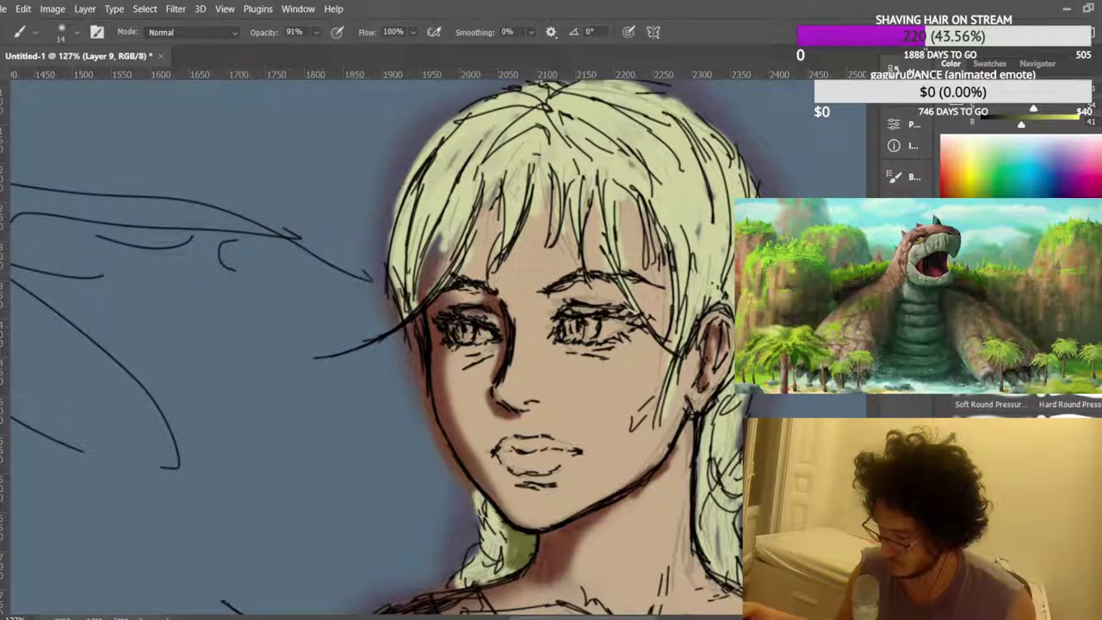
drag(508, 563, 507, 534)
scroll(508, 536, up, 2)
mouse_move(419, 312)
mouse_down()
mouse_move(411, 340)
mouse_move(401, 332)
mouse_move(415, 259)
mouse_move(469, 209)
mouse_move(474, 280)
mouse_move(441, 314)
mouse_up()
scroll(437, 469, up, 4)
Sample the reddish shadow and light skin tones from the face and paint over the bluish gap between fringe and temple.
alt+click(440, 424)
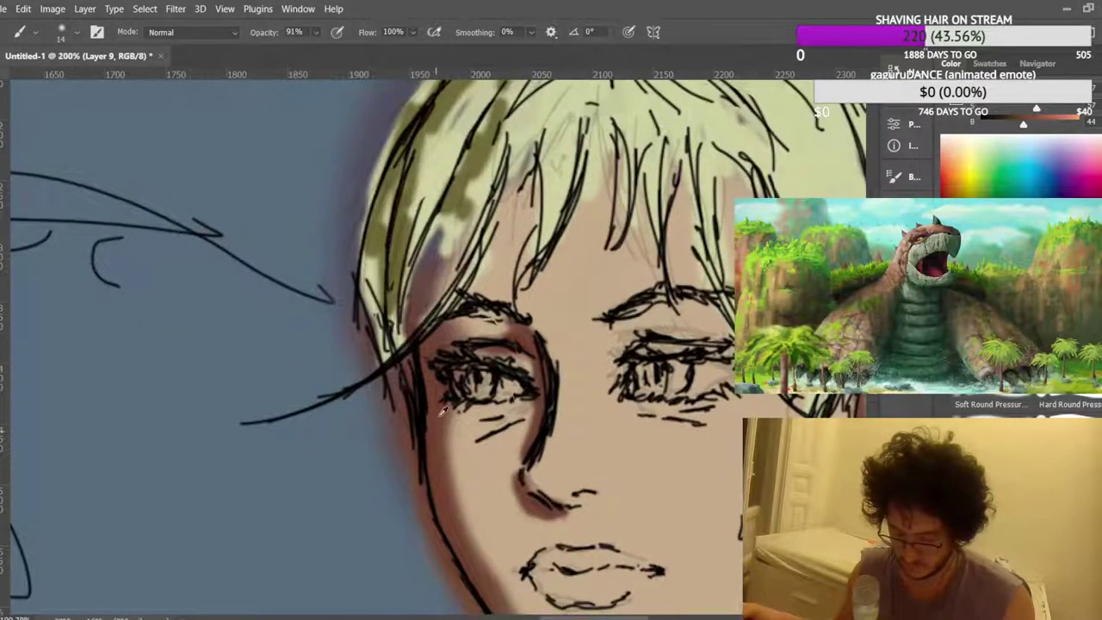
drag(440, 423, 446, 435)
mouse_move(435, 306)
mouse_down()
mouse_move(445, 249)
mouse_move(426, 327)
mouse_up()
scroll(516, 247, up, 1)
alt+click(500, 302)
drag(458, 281, 438, 330)
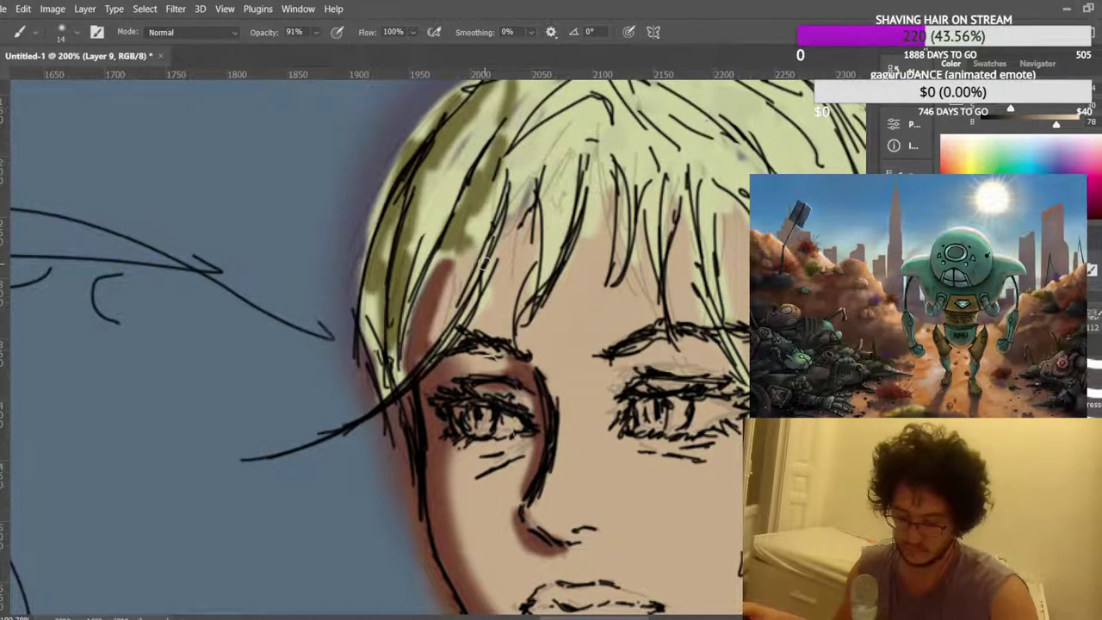
scroll(437, 331, up, 1)
scroll(429, 331, down, 4)
scroll(434, 322, down, 6)
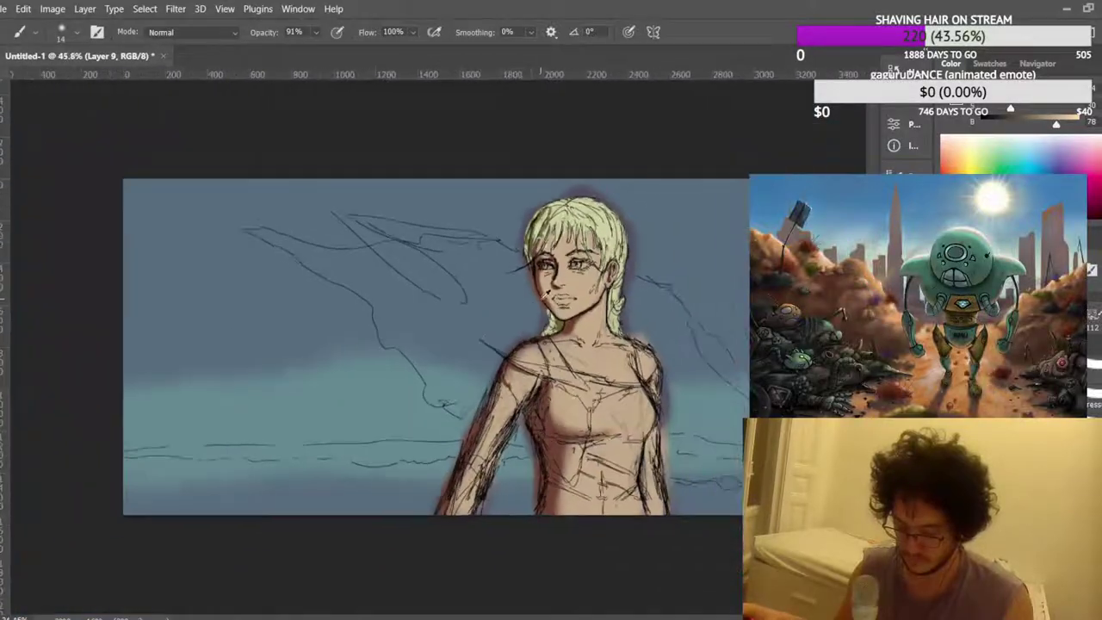
Flip the canvas horizontally back to its original orientation and frame the face.
key(ctrl+shift+h)
scroll(252, 215, up, 6)
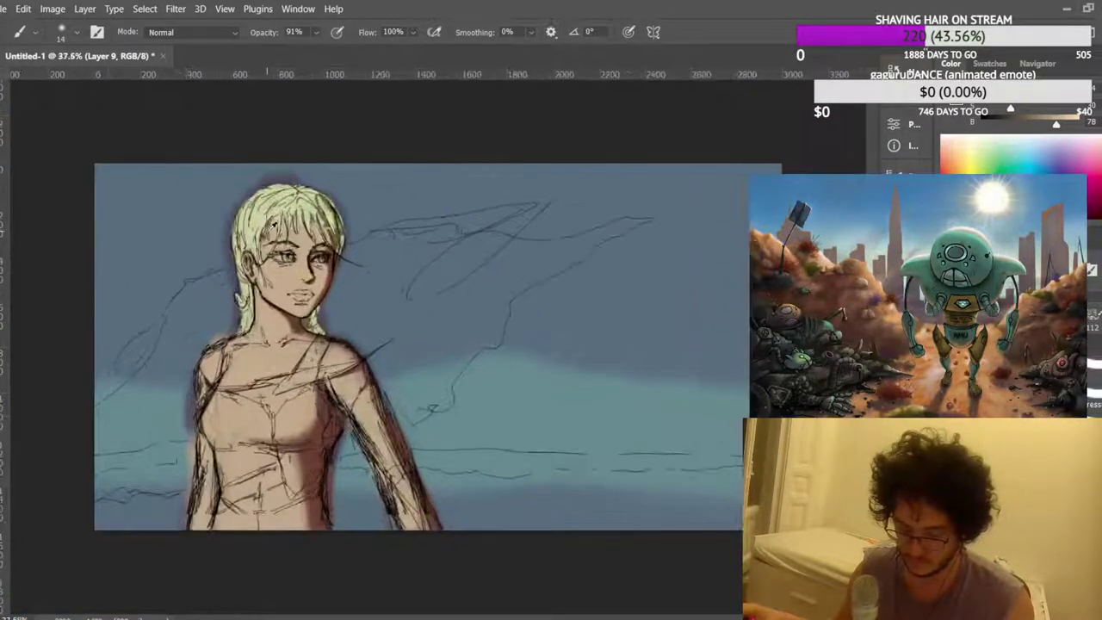
scroll(250, 465, up, 4)
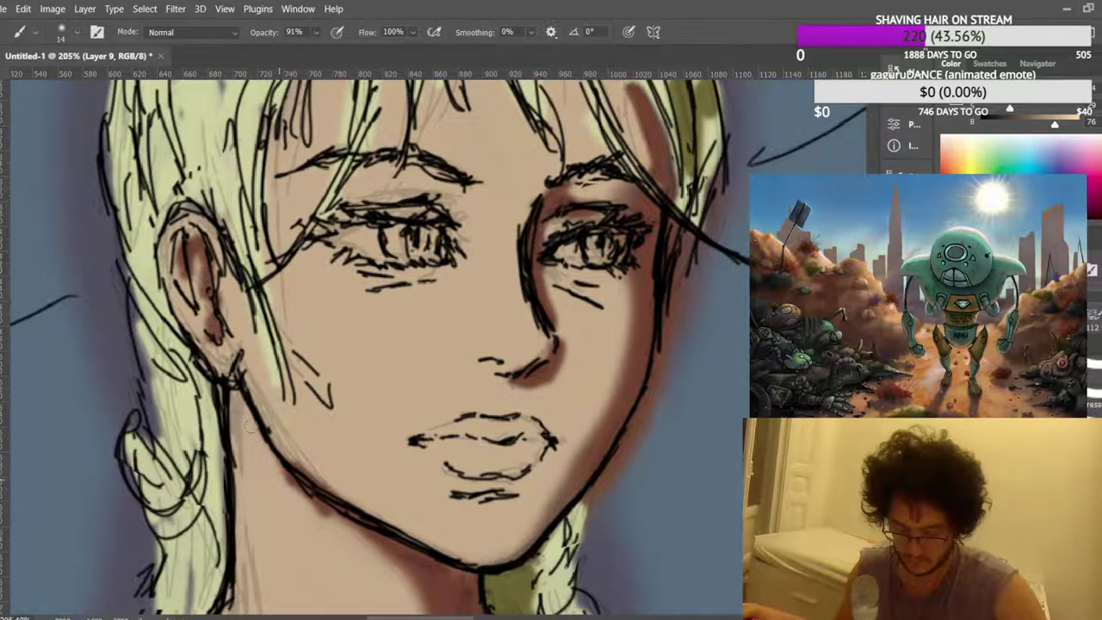
Adjust the sampled hair colour to a yellow-green with a brightness of 86 and fill both irises.
scroll(376, 358, down, 2)
scroll(377, 358, up, 5)
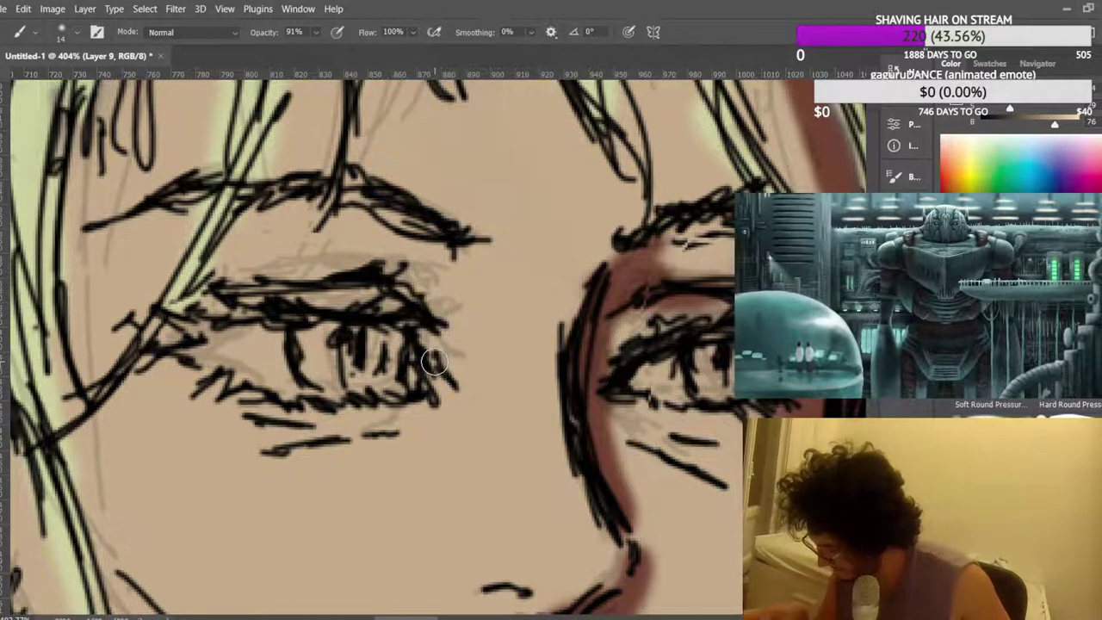
scroll(417, 465, down, 3)
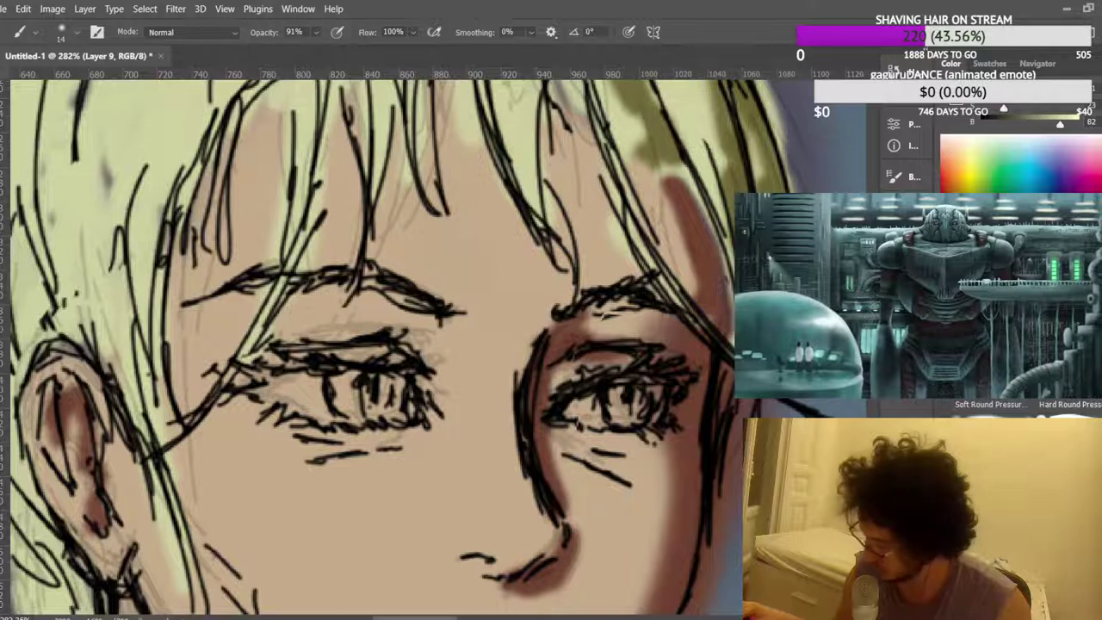
drag(1005, 110, 1034, 111)
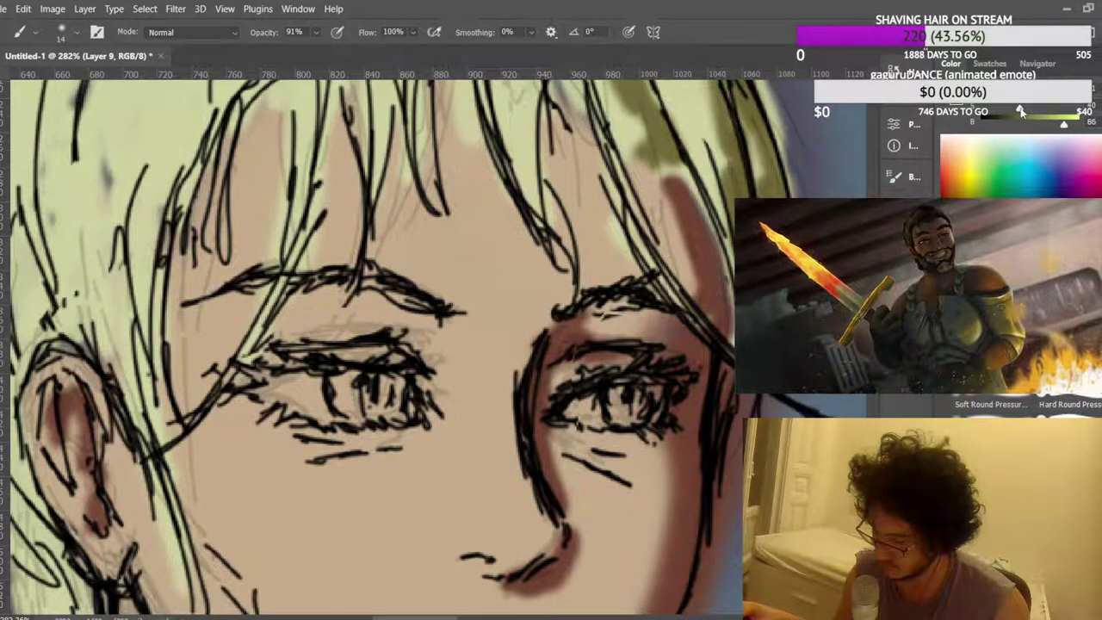
mouse_move(357, 386)
mouse_down()
mouse_move(365, 405)
mouse_move(379, 392)
mouse_move(353, 403)
mouse_move(360, 377)
mouse_up()
drag(613, 404, 625, 394)
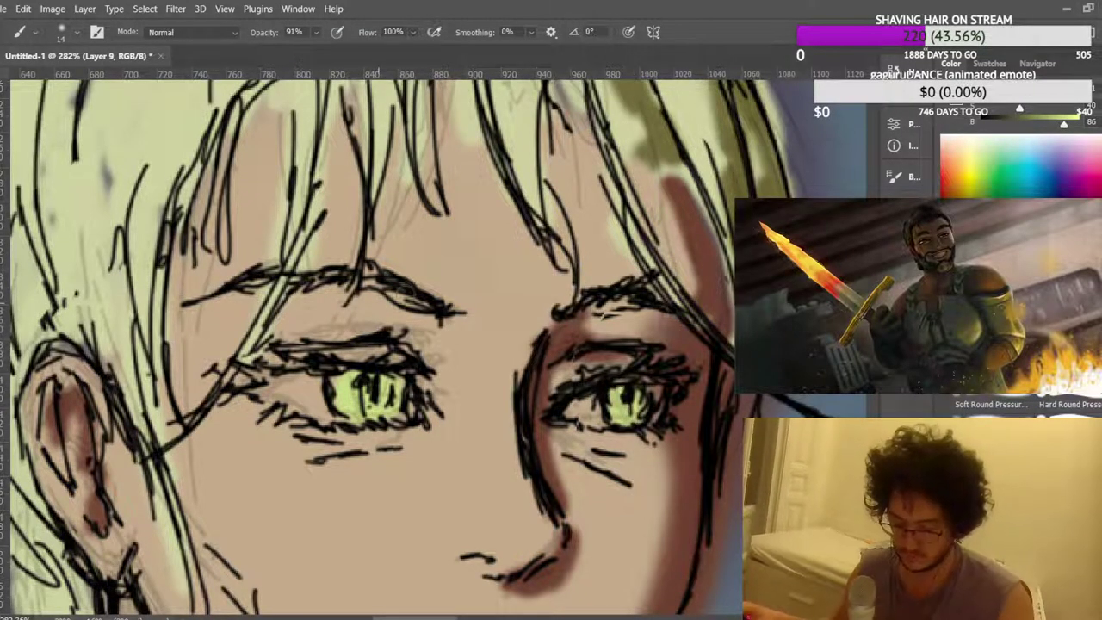
scroll(378, 304, down, 12)
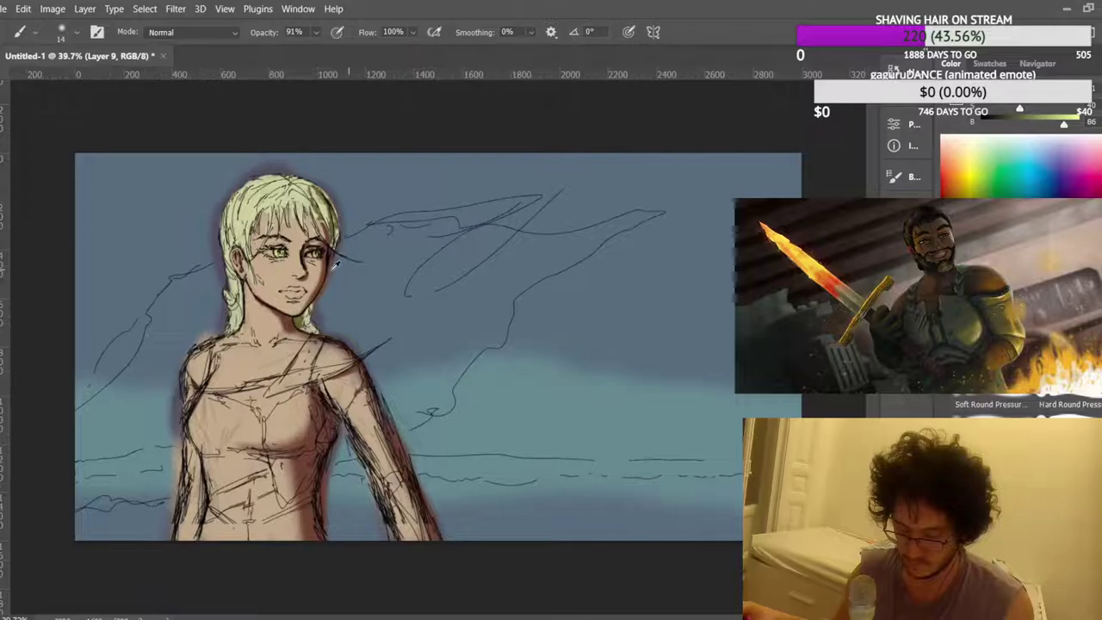
Repaint both irises in a more vivid green with a brightness of 81.
scroll(334, 263, up, 15)
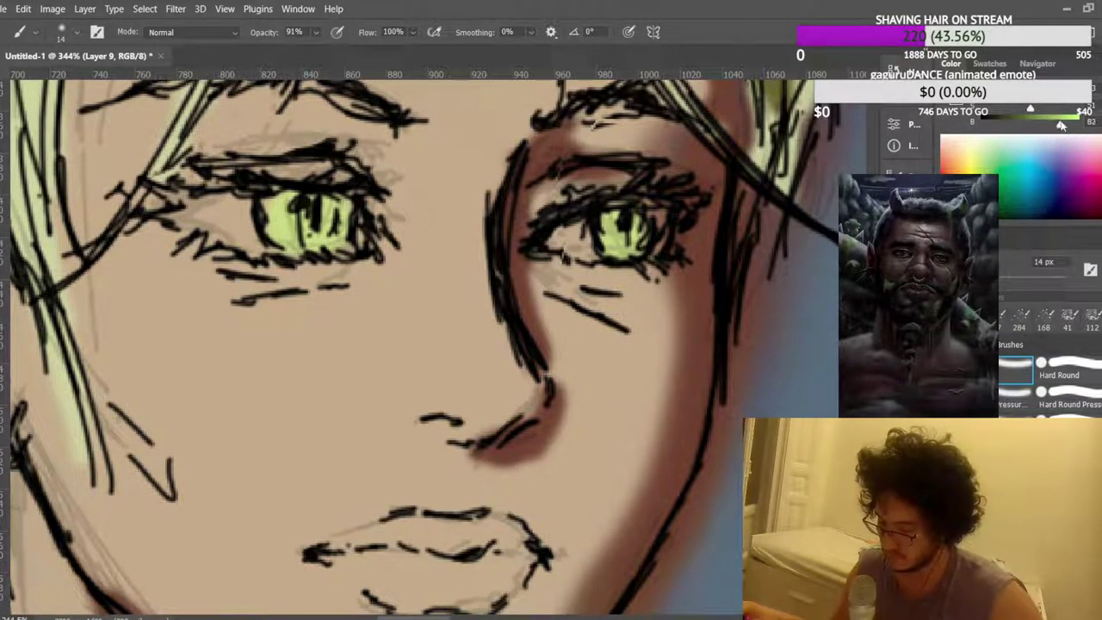
mouse_move(313, 212)
mouse_down()
mouse_move(308, 243)
mouse_move(301, 201)
mouse_move(263, 215)
mouse_move(313, 203)
mouse_move(356, 230)
mouse_up()
scroll(553, 181, down, 10)
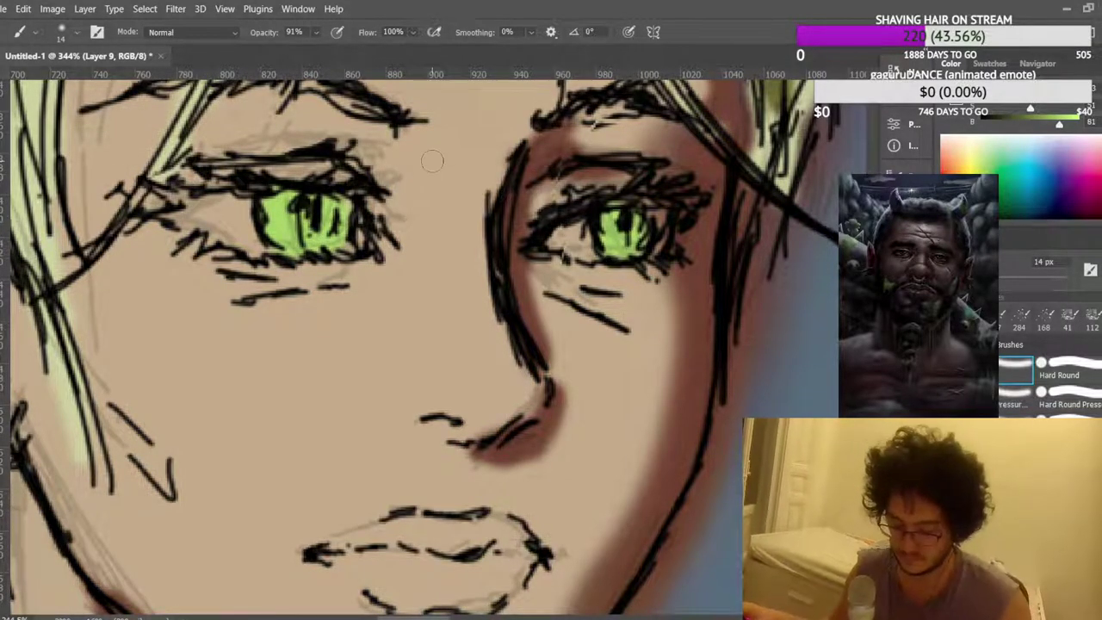
scroll(370, 189, down, 3)
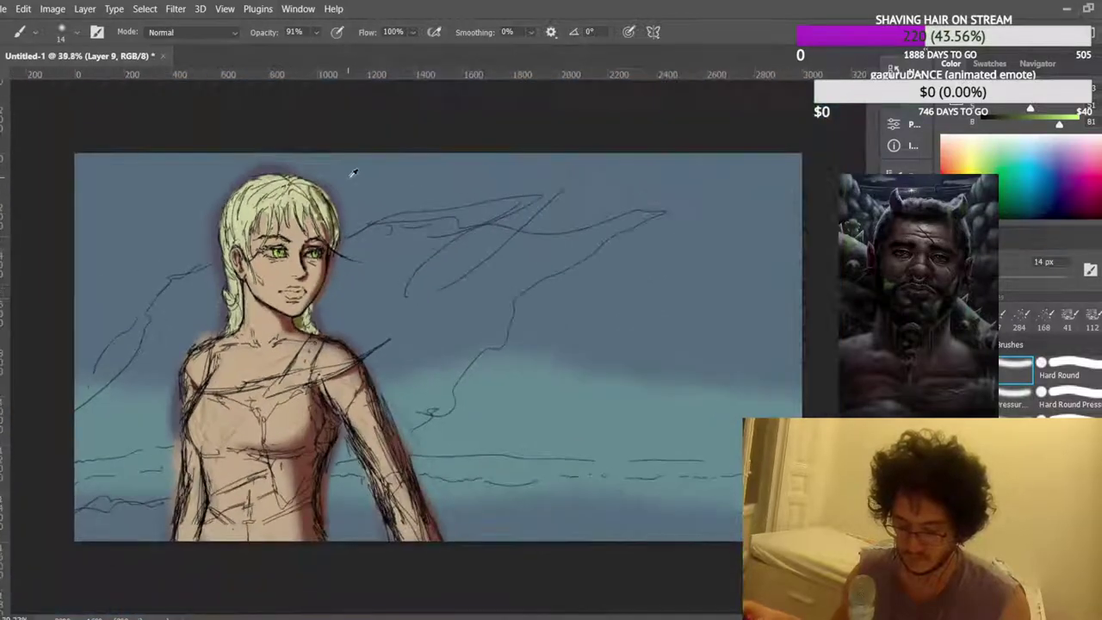
Flip the canvas horizontally and paint the whites of both eyes in light grey with a brightness of 77.
scroll(346, 199, up, 8)
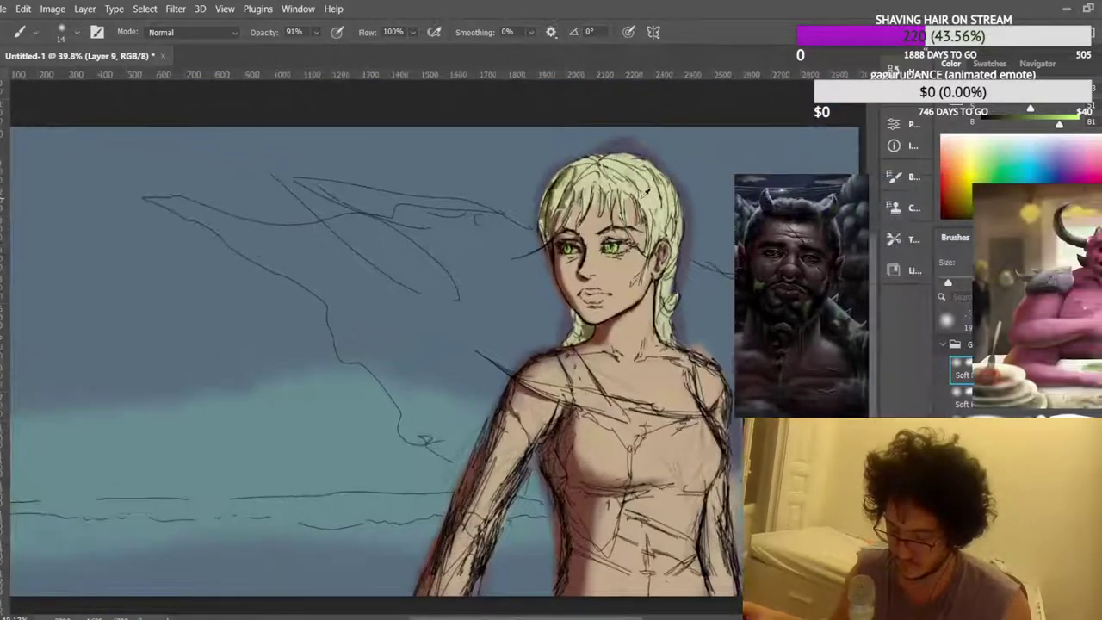
scroll(489, 288, up, 8)
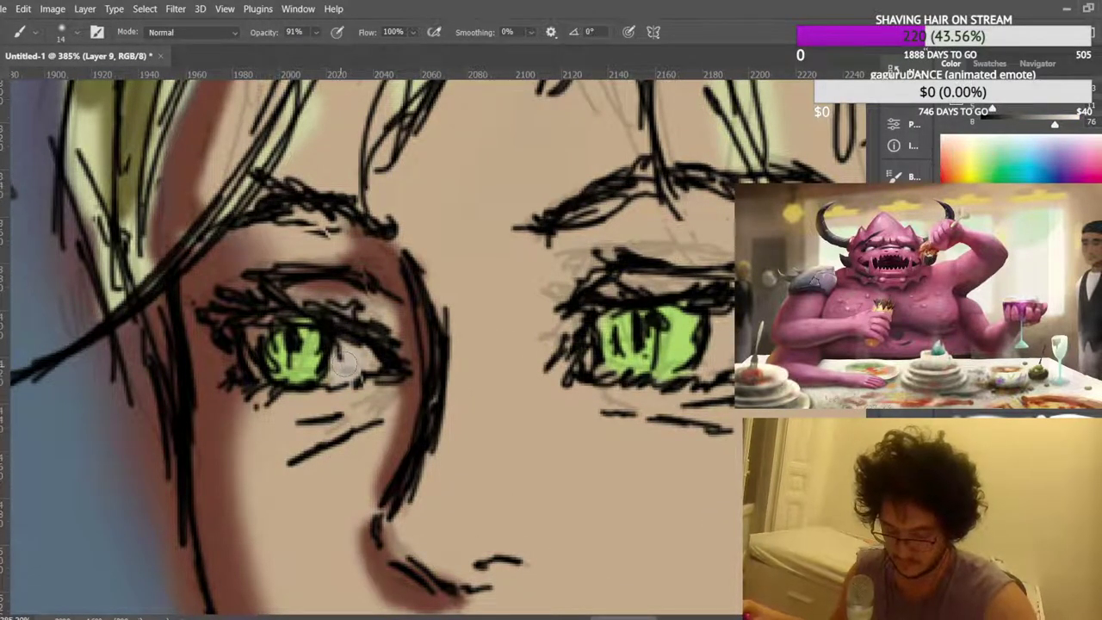
scroll(366, 338, up, 2)
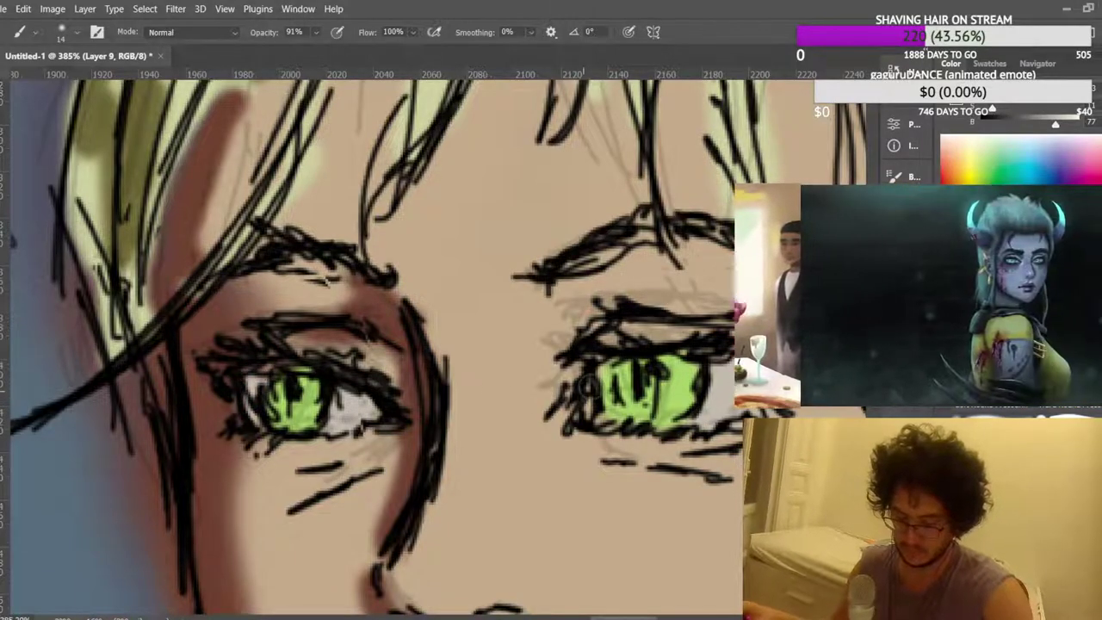
scroll(494, 294, down, 20)
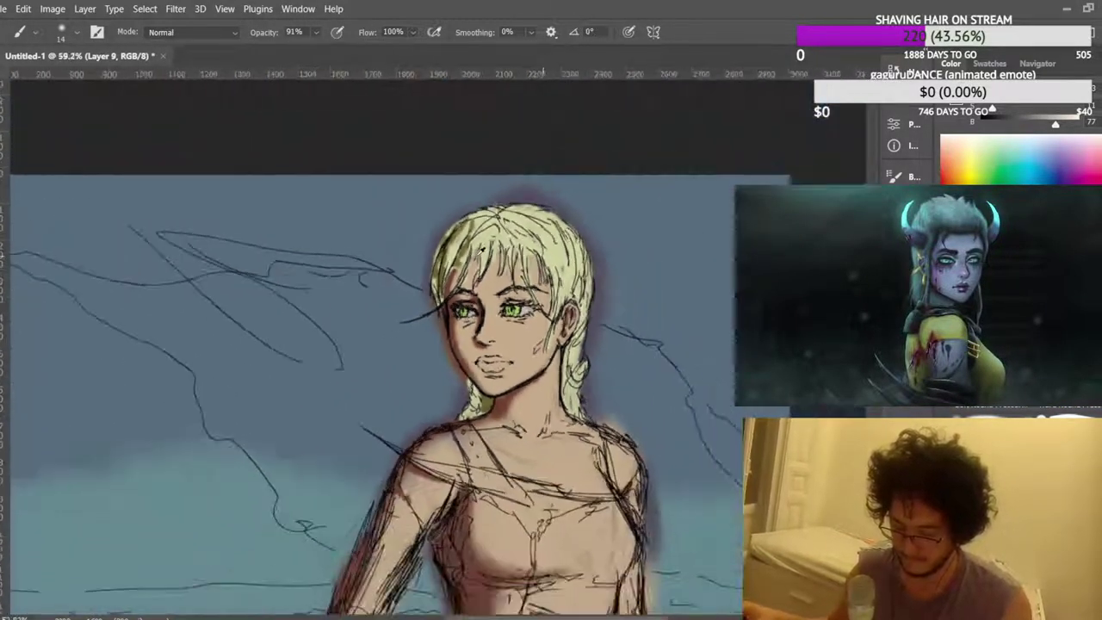
Mix a muted red with a brightness of 71 and fill the upper lip from corner to corner.
scroll(613, 276, up, 10)
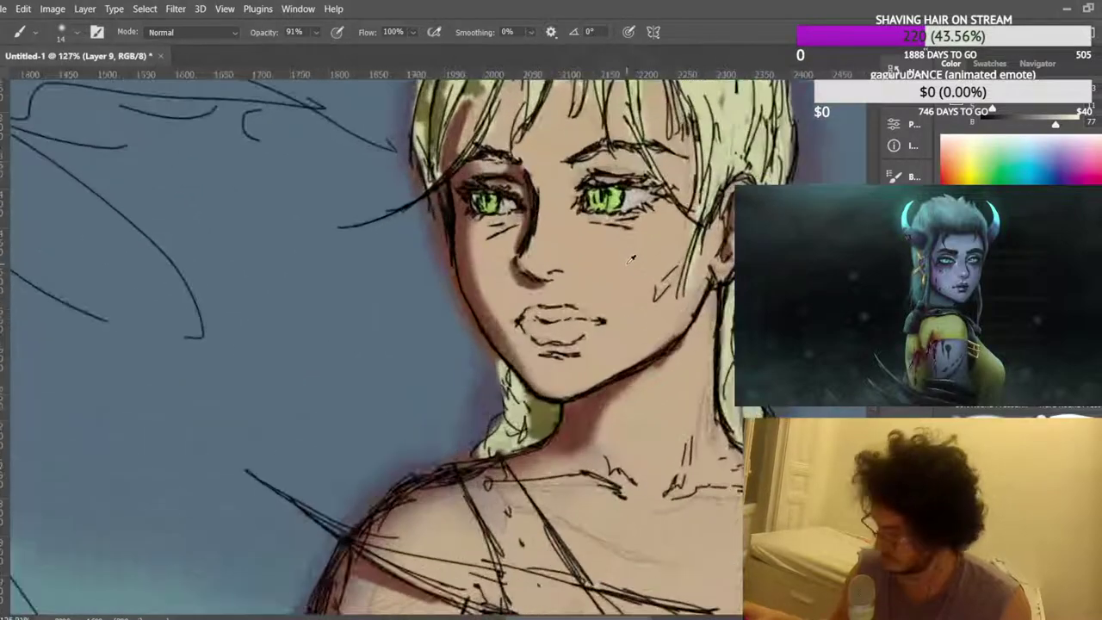
scroll(486, 336, up, 3)
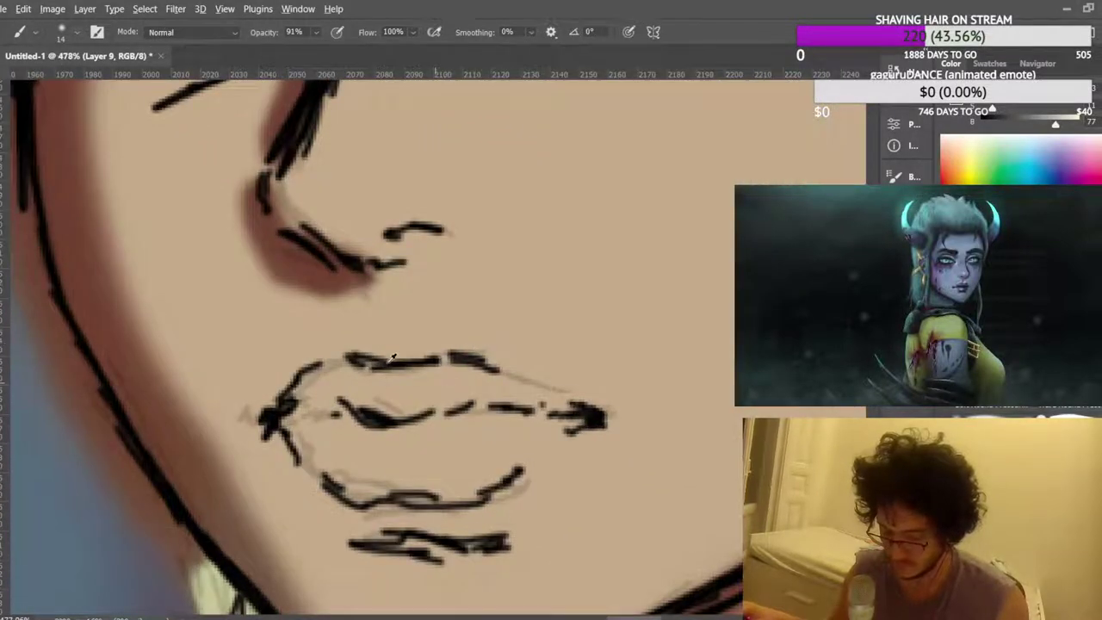
scroll(441, 376, down, 2)
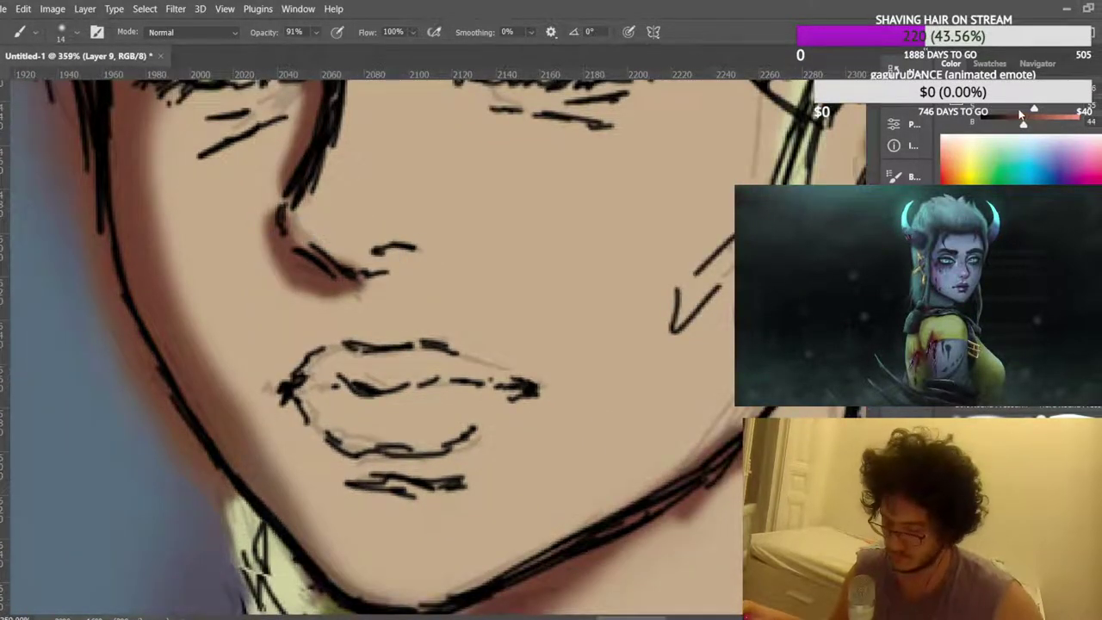
mouse_move(389, 388)
mouse_down()
mouse_move(370, 369)
mouse_move(378, 379)
mouse_up()
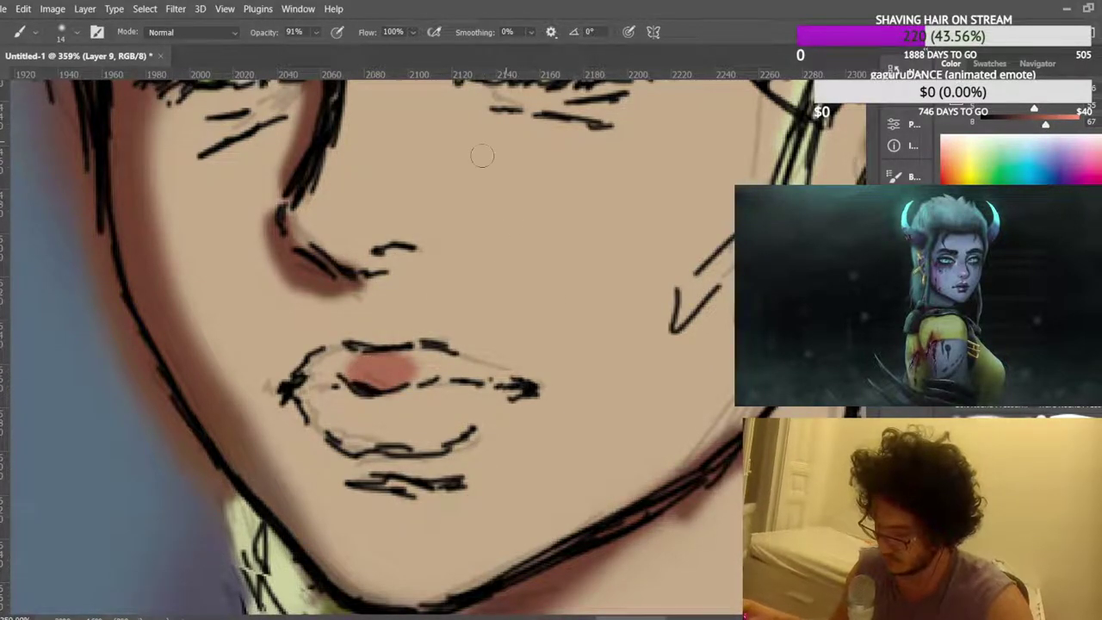
drag(1045, 123, 1051, 122)
mouse_move(345, 362)
mouse_down()
mouse_move(412, 371)
mouse_move(430, 352)
mouse_move(491, 372)
mouse_up()
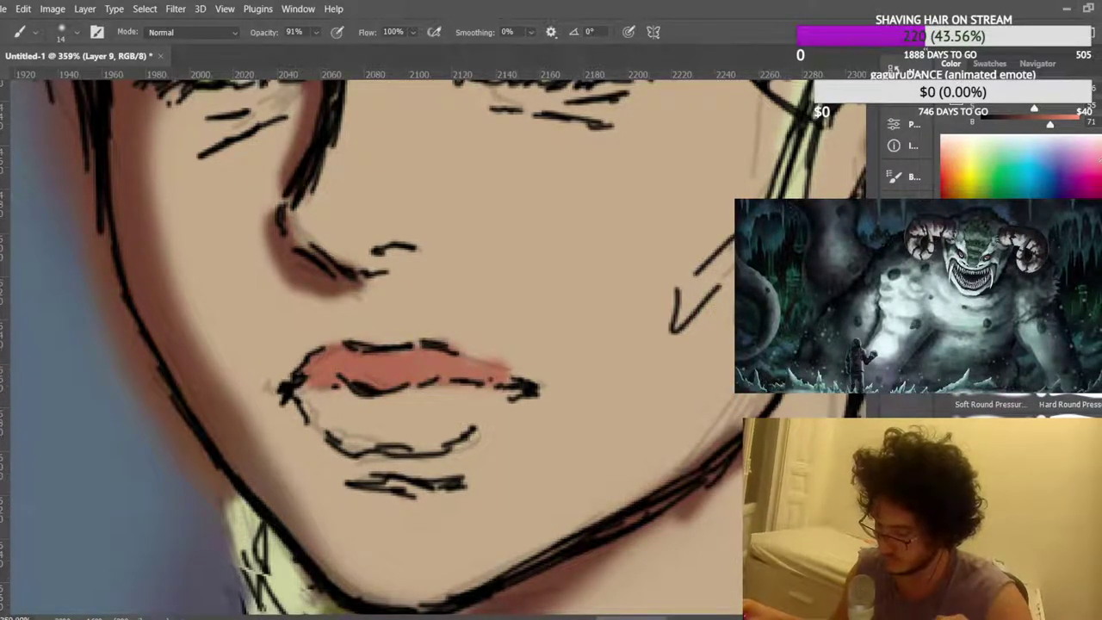
Lighten the lip colour to a pink with a brightness of 83 and fill the lower lip.
mouse_move(366, 415)
mouse_down()
mouse_move(340, 430)
mouse_move(349, 403)
mouse_up()
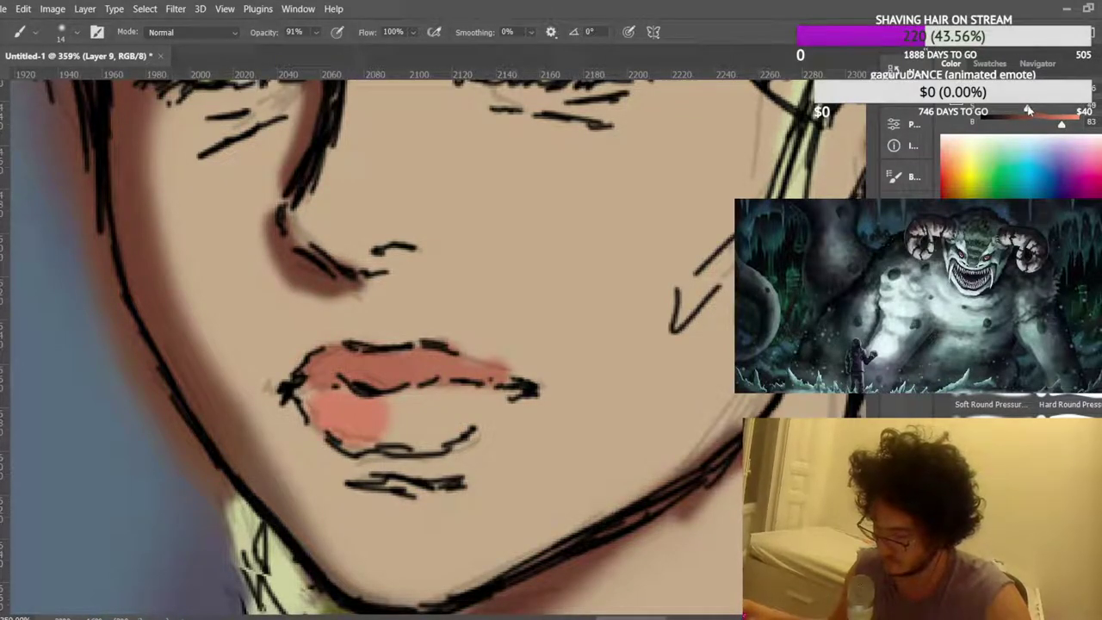
mouse_move(356, 427)
mouse_down()
mouse_move(455, 421)
mouse_move(414, 438)
mouse_up()
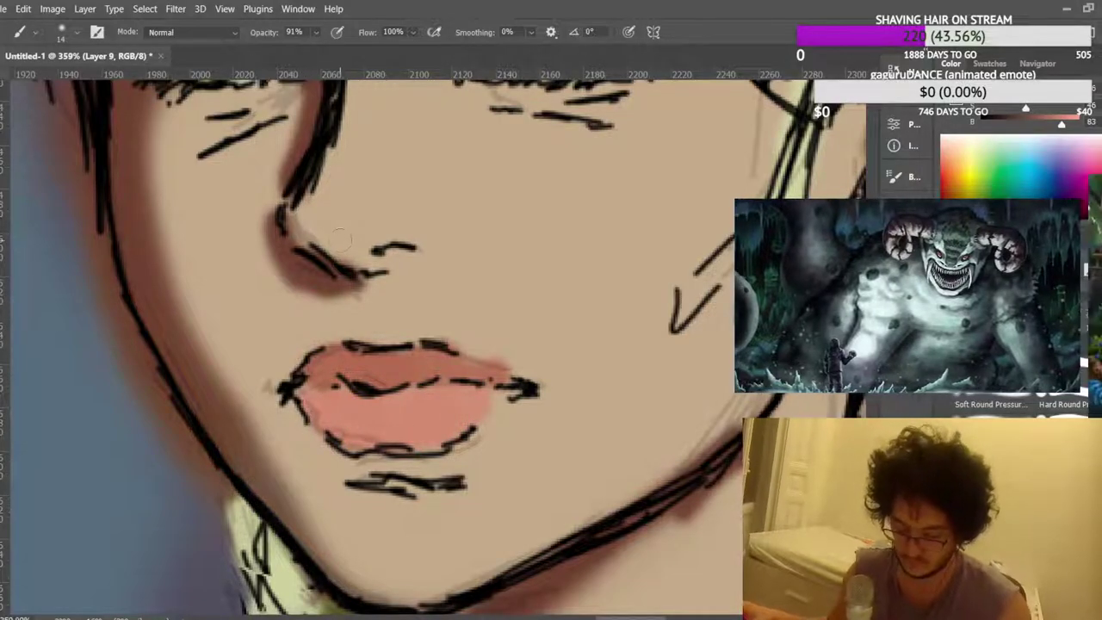
scroll(353, 275, down, 8)
scroll(505, 243, down, 4)
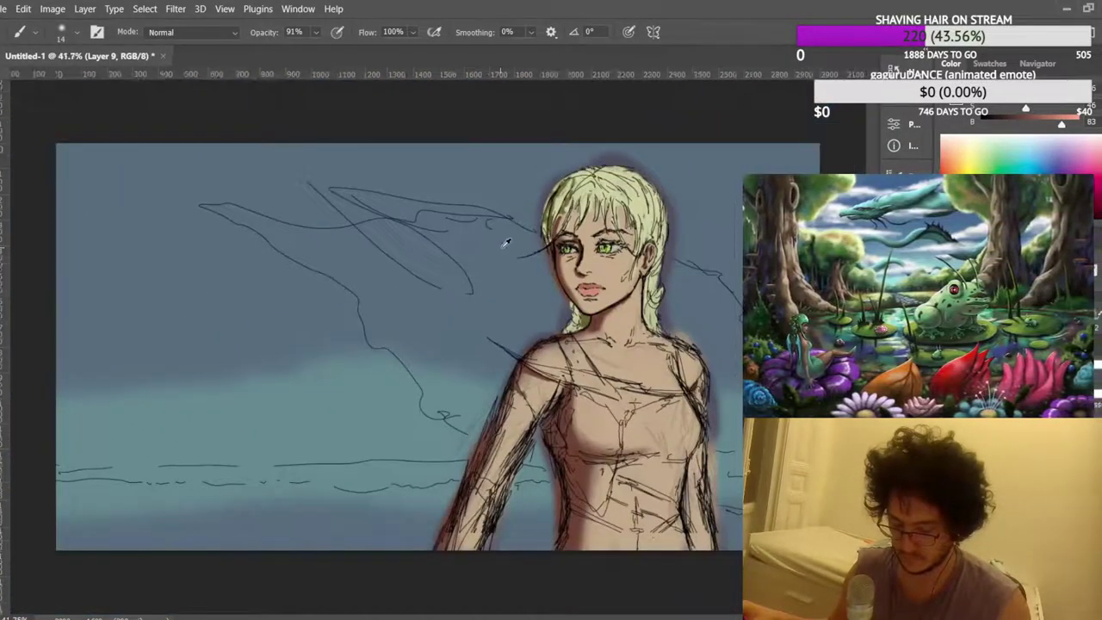
Flip the canvas back to its original orientation and extend the upper lip's darker red out to the mouth corners.
scroll(317, 306, up, 6)
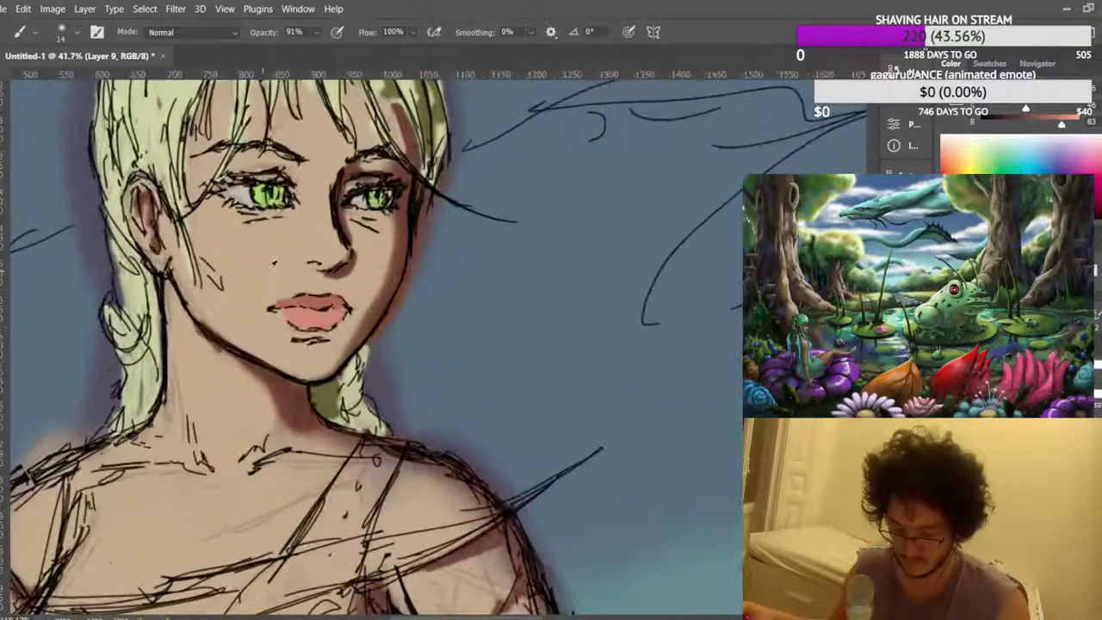
scroll(317, 306, up, 3)
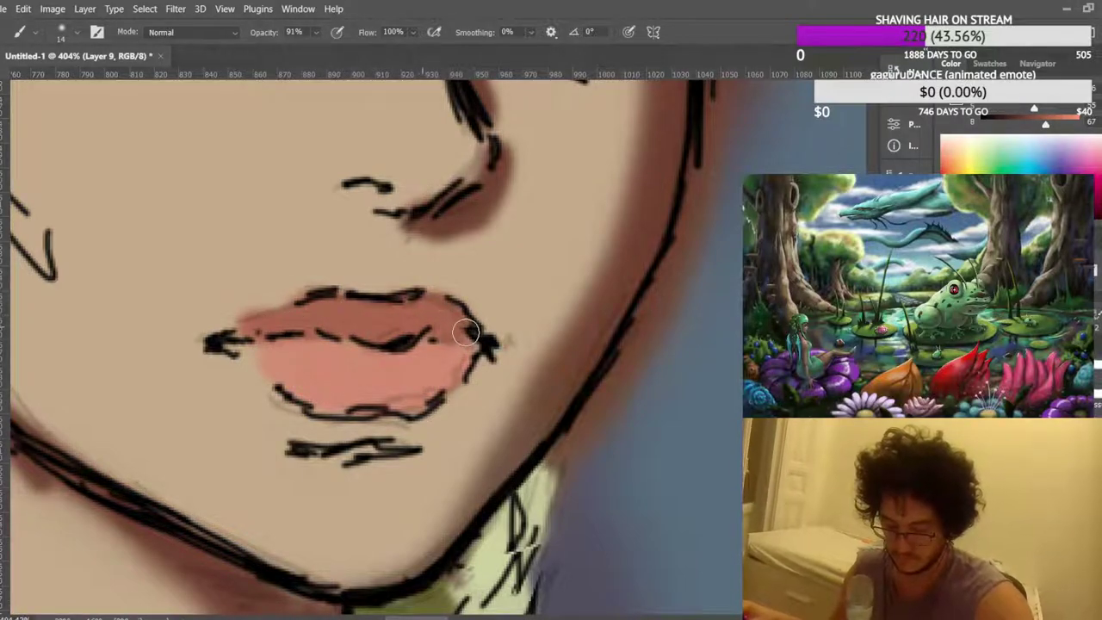
drag(281, 322, 238, 330)
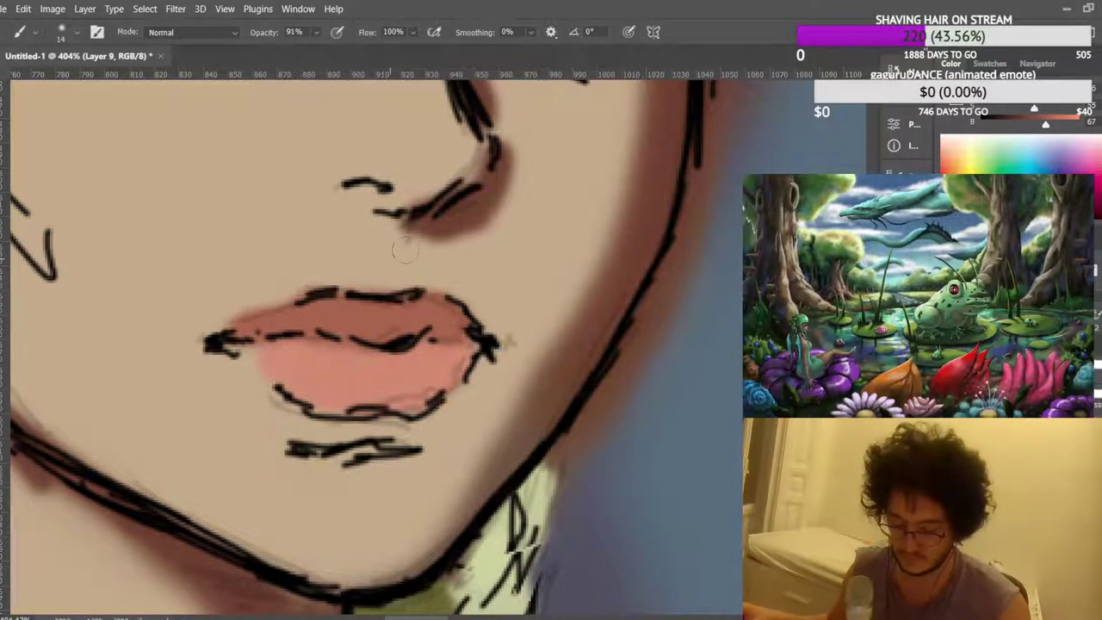
scroll(275, 276, down, 10)
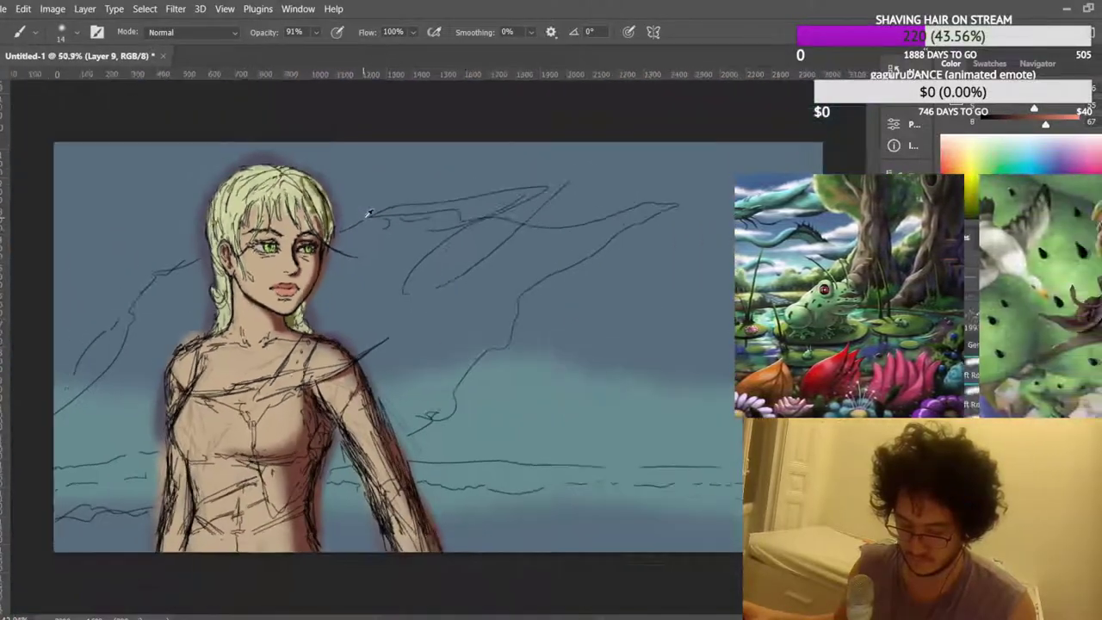
Sample the skin tone beside the mouth and clean up the upper lip's outer edge near the corner.
scroll(284, 293, up, 8)
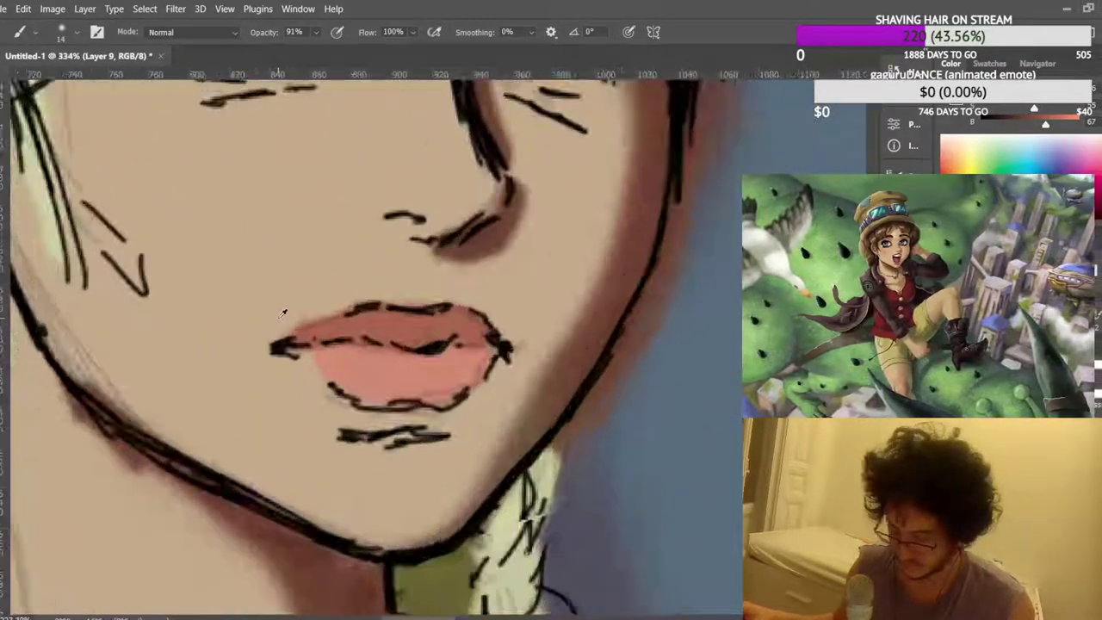
alt+click(277, 318)
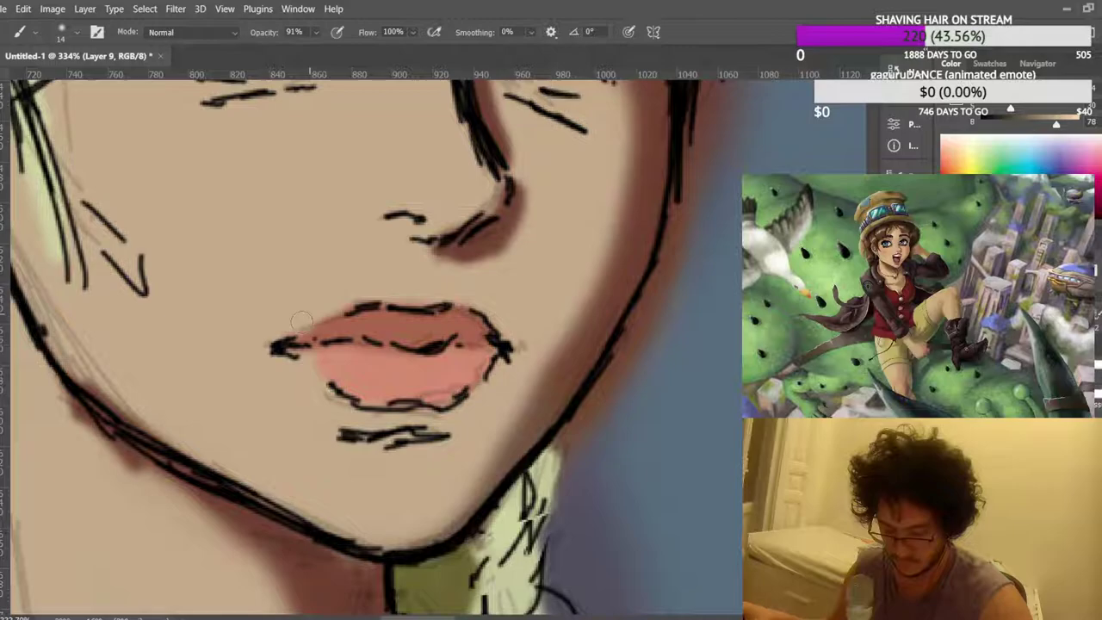
scroll(396, 253, down, 8)
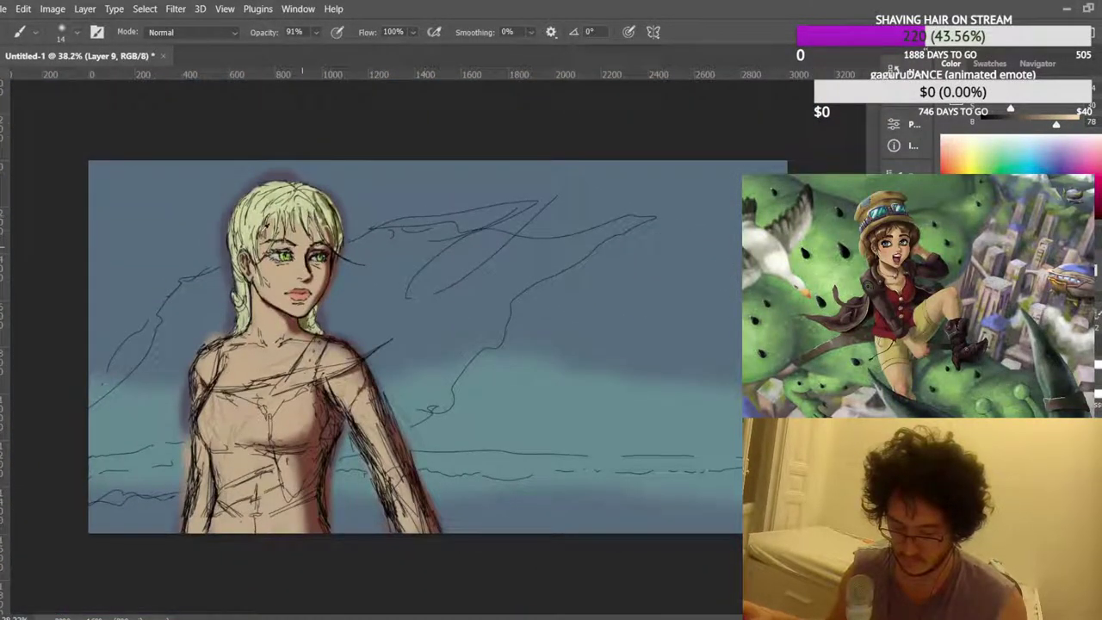
Sample the lower lip's pink and touch up the lower lip along its bottom outline.
scroll(268, 285, up, 6)
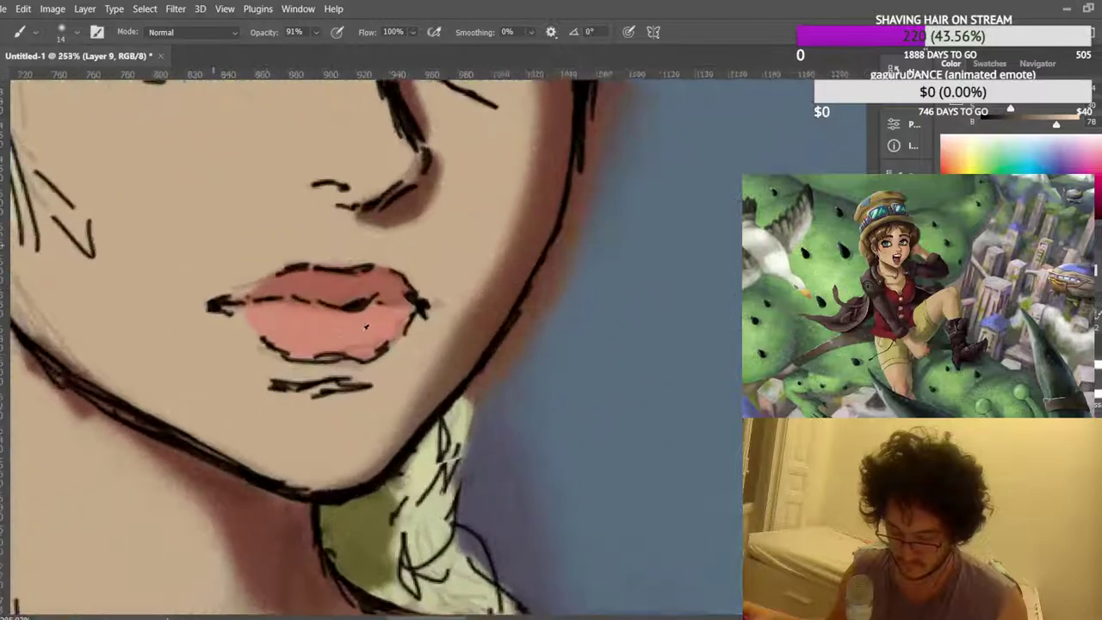
scroll(366, 325, up, 2)
alt+click(366, 329)
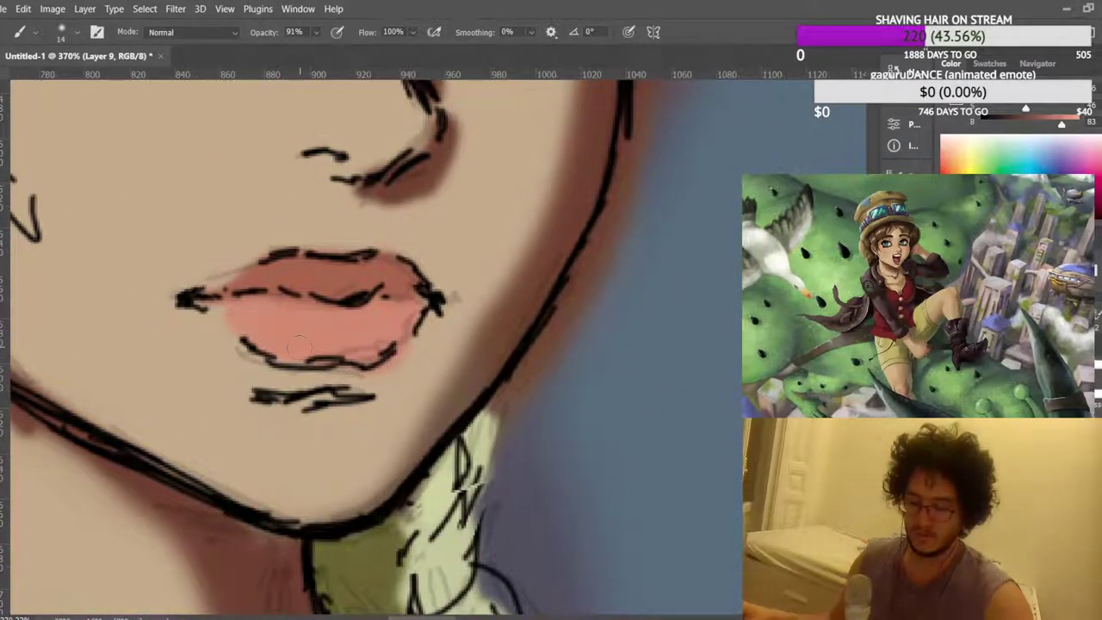
scroll(433, 259, down, 5)
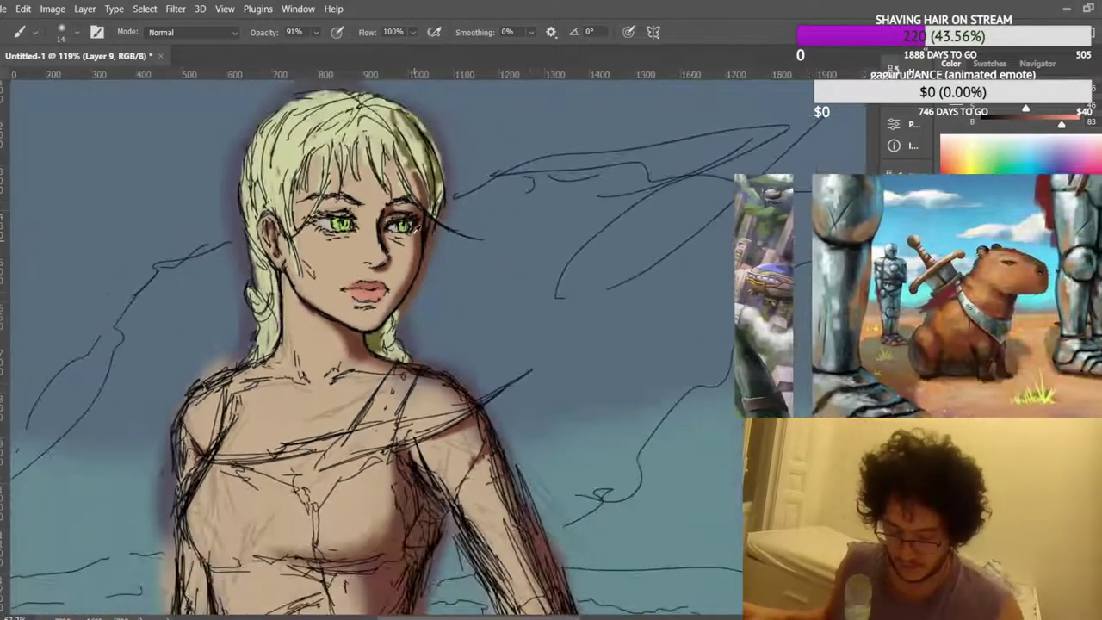
scroll(414, 247, down, 2)
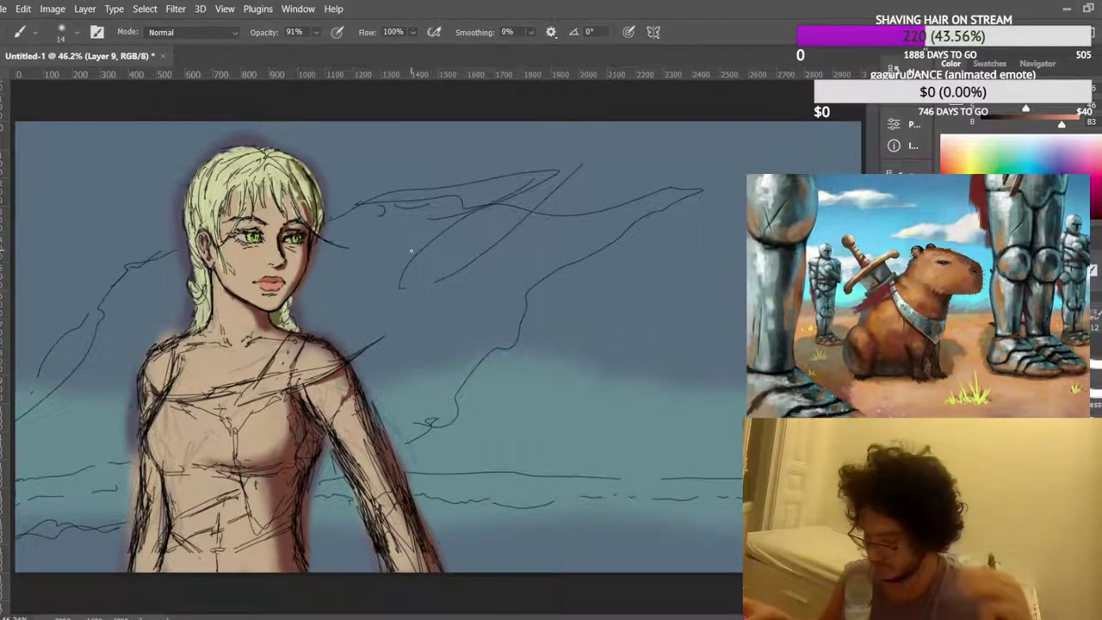
Sample the reddish neck shadow, reduce the brush to 8 px and paint a small shadow beneath the lower lip.
scroll(358, 263, up, 5)
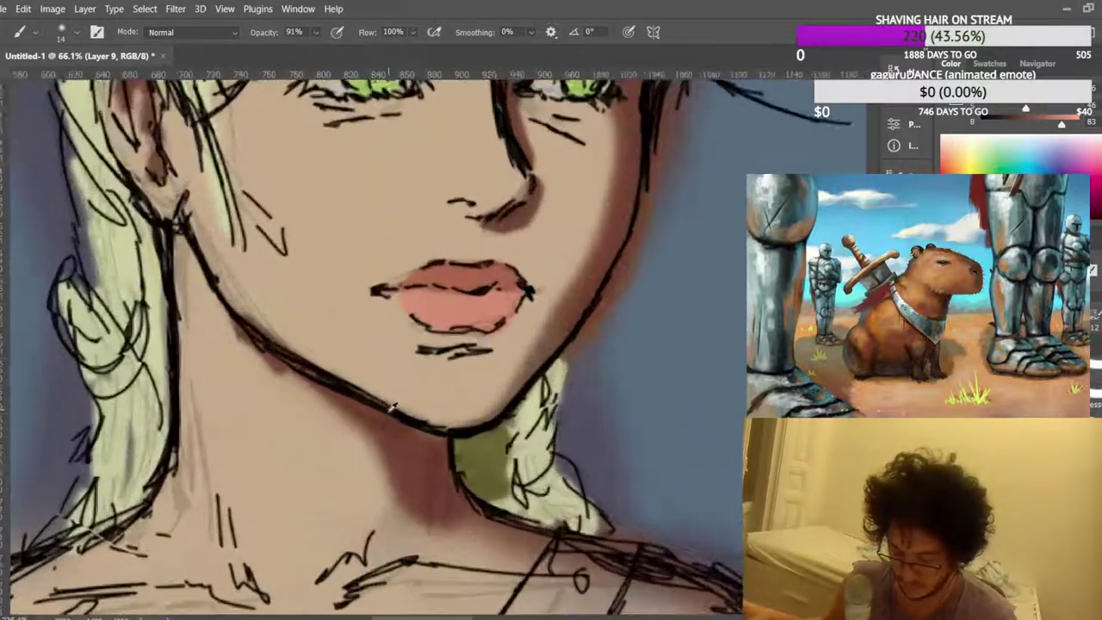
alt+click(402, 439)
scroll(398, 443, up, 1)
scroll(435, 464, up, 2)
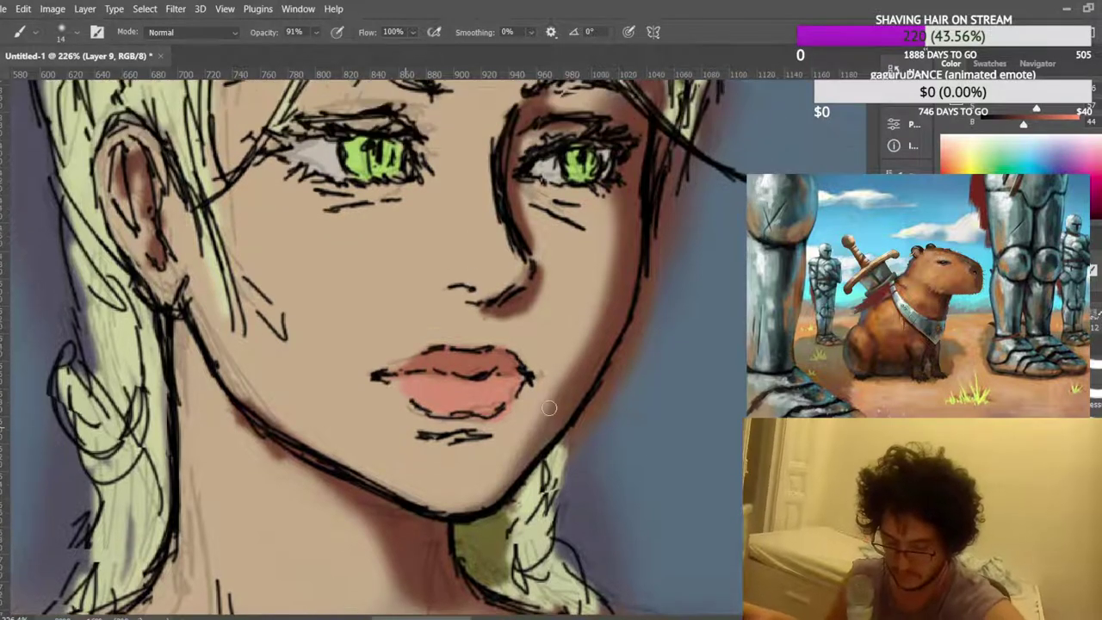
drag(469, 441, 424, 441)
scroll(470, 388, up, 3)
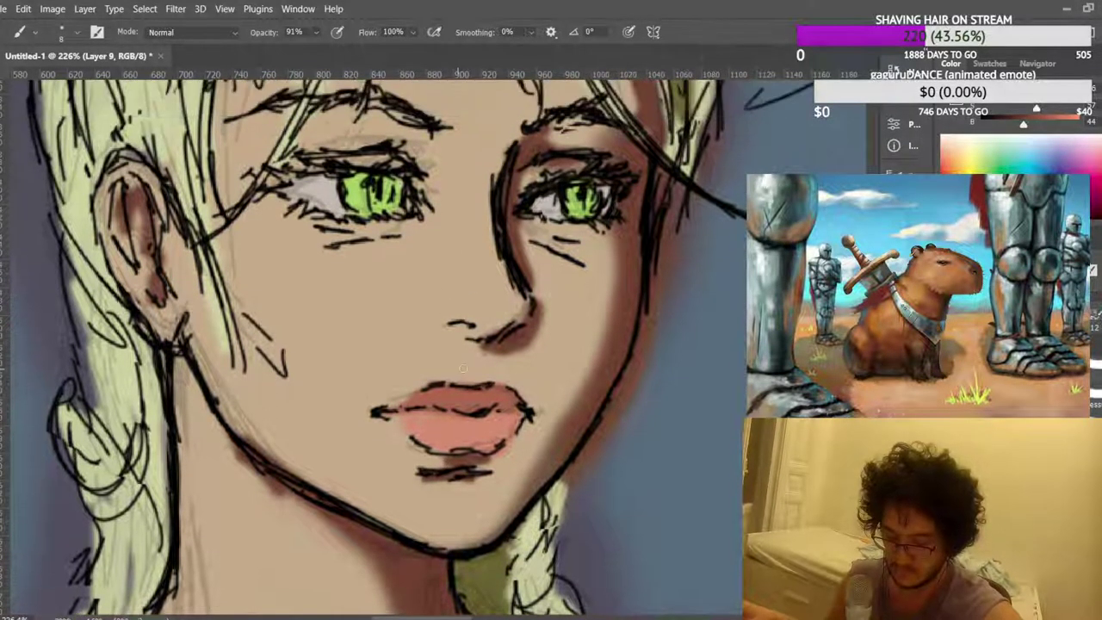
scroll(481, 270, down, 8)
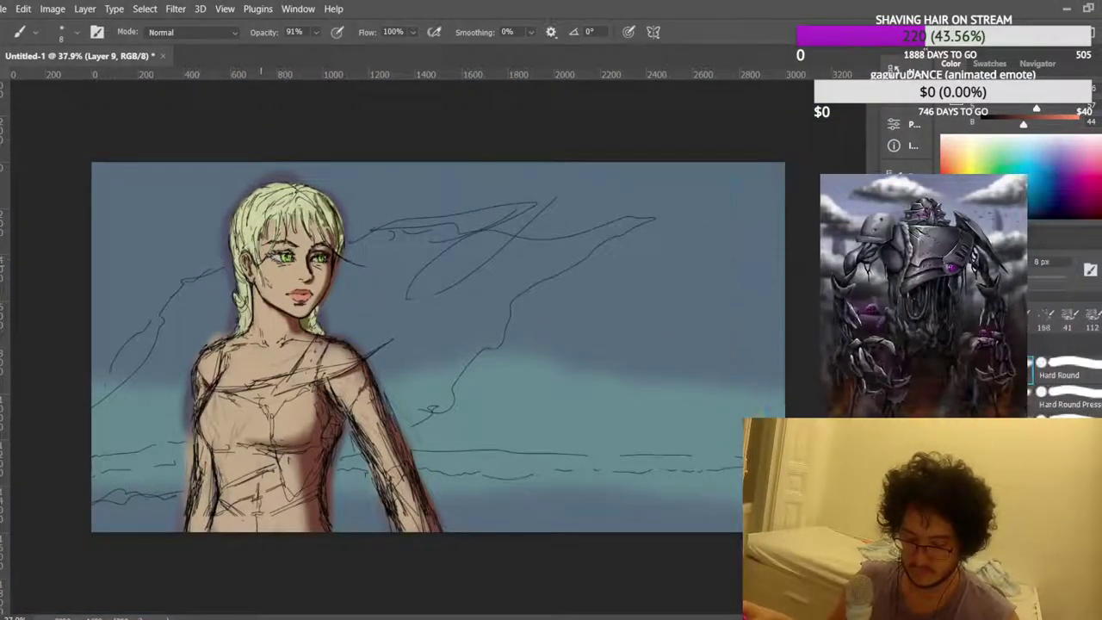
Lower the brush opacity to 61% and paint a reddish shadow at the inner end of the larger eye's upper lid.
scroll(286, 245, up, 3)
scroll(243, 225, up, 8)
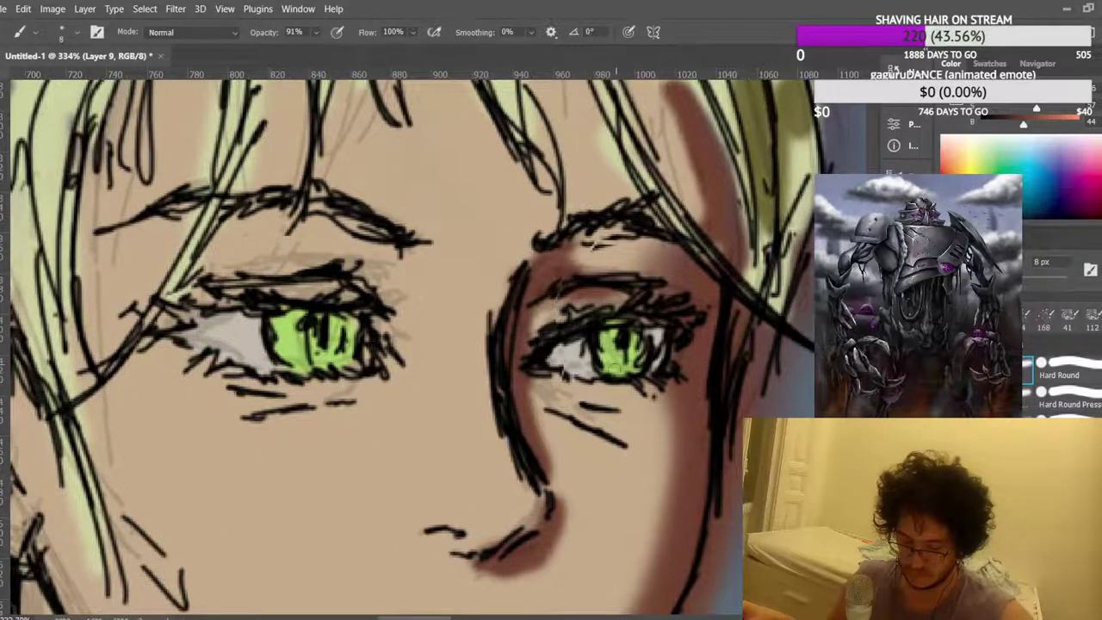
mouse_move(368, 298)
mouse_down()
mouse_move(253, 281)
mouse_move(370, 265)
mouse_move(380, 297)
mouse_up()
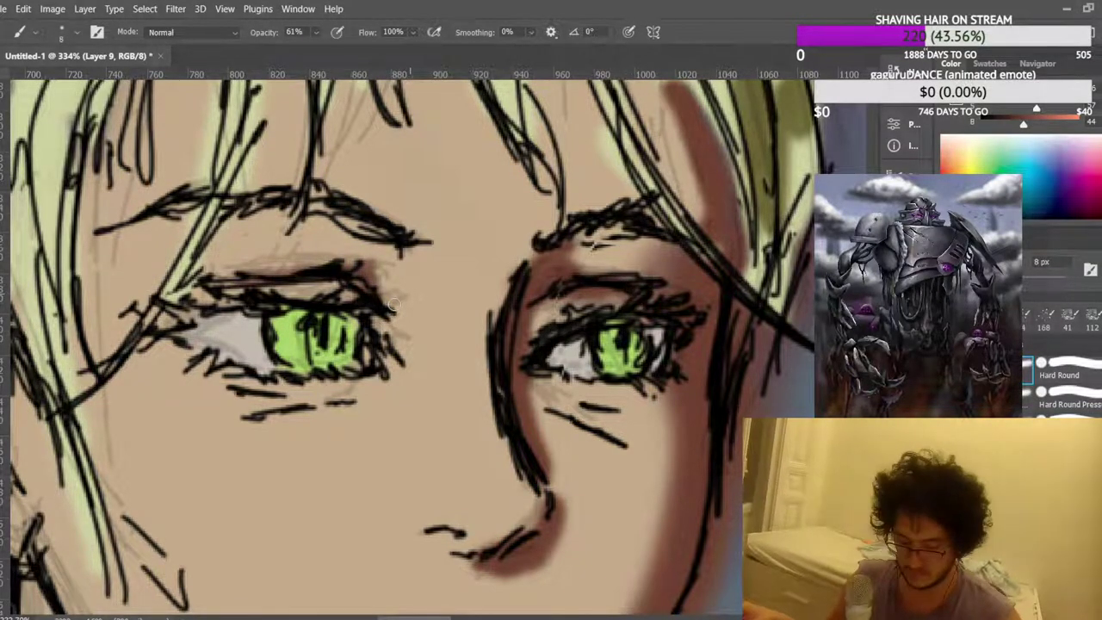
Sample the iris green, darken it to a 41% brightness cooler green, and shade the upper part of both irises.
scroll(302, 332, up, 3)
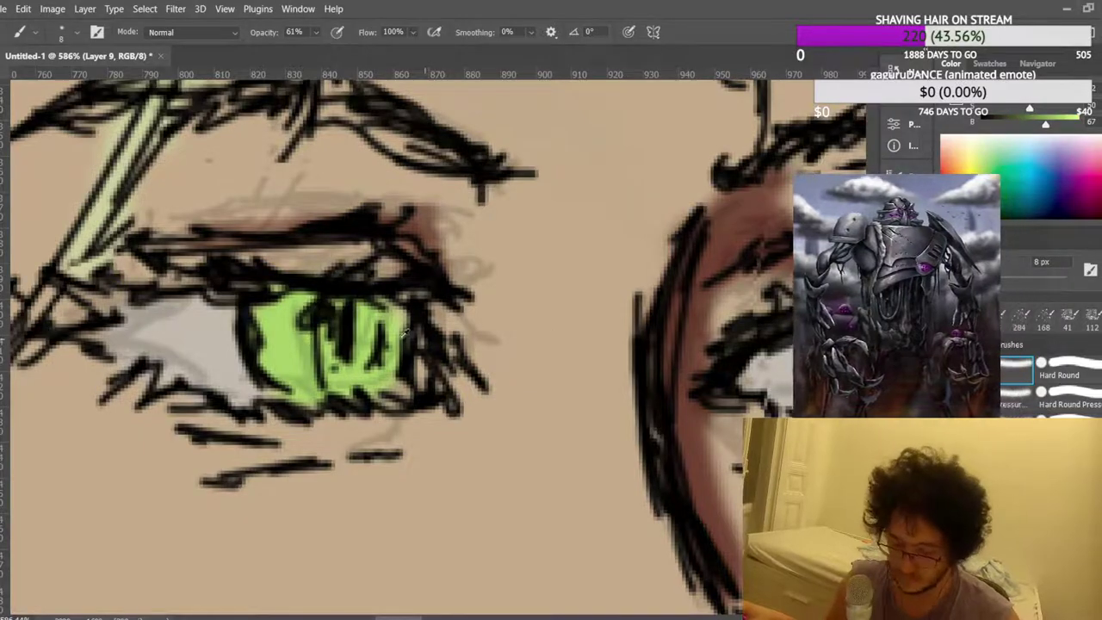
alt+click(281, 337)
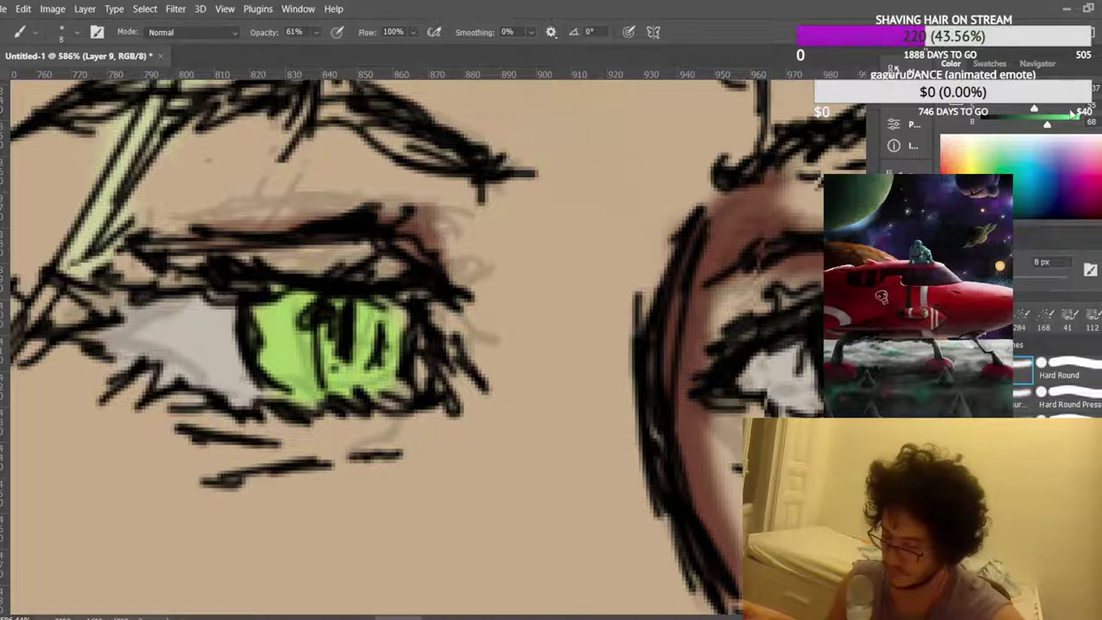
click(1026, 127)
mouse_move(259, 321)
mouse_down()
mouse_move(310, 305)
mouse_move(387, 316)
mouse_move(356, 298)
mouse_move(261, 306)
mouse_move(262, 323)
mouse_up()
drag(306, 284, 305, 320)
mouse_move(862, 374)
mouse_down()
mouse_move(435, 374)
mouse_move(491, 375)
mouse_move(446, 379)
mouse_move(431, 361)
mouse_move(470, 365)
mouse_up()
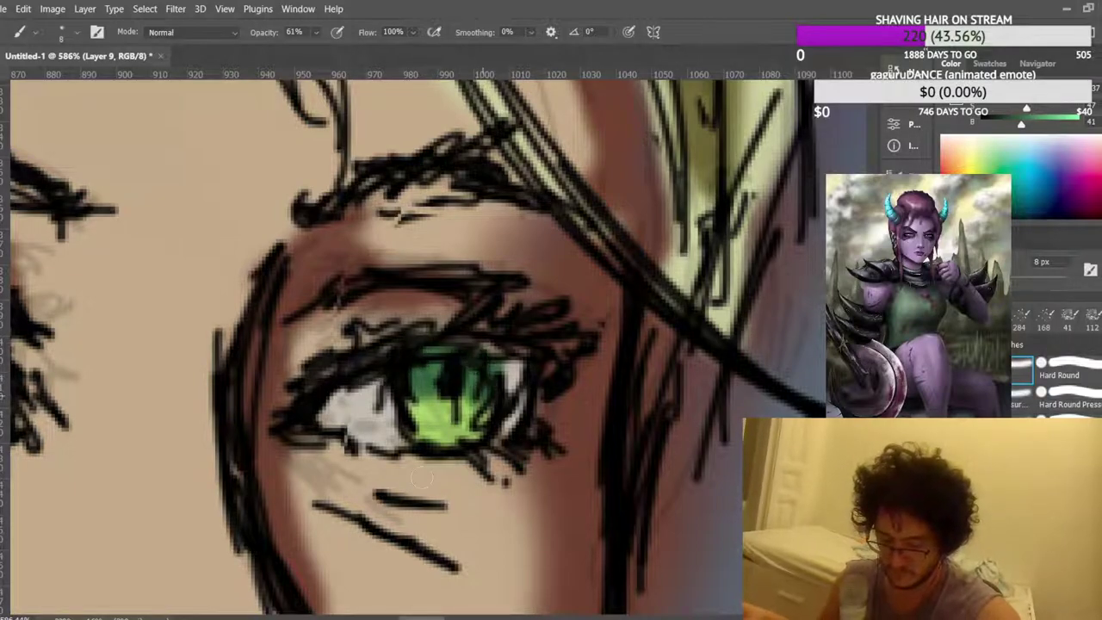
drag(433, 617, 416, 616)
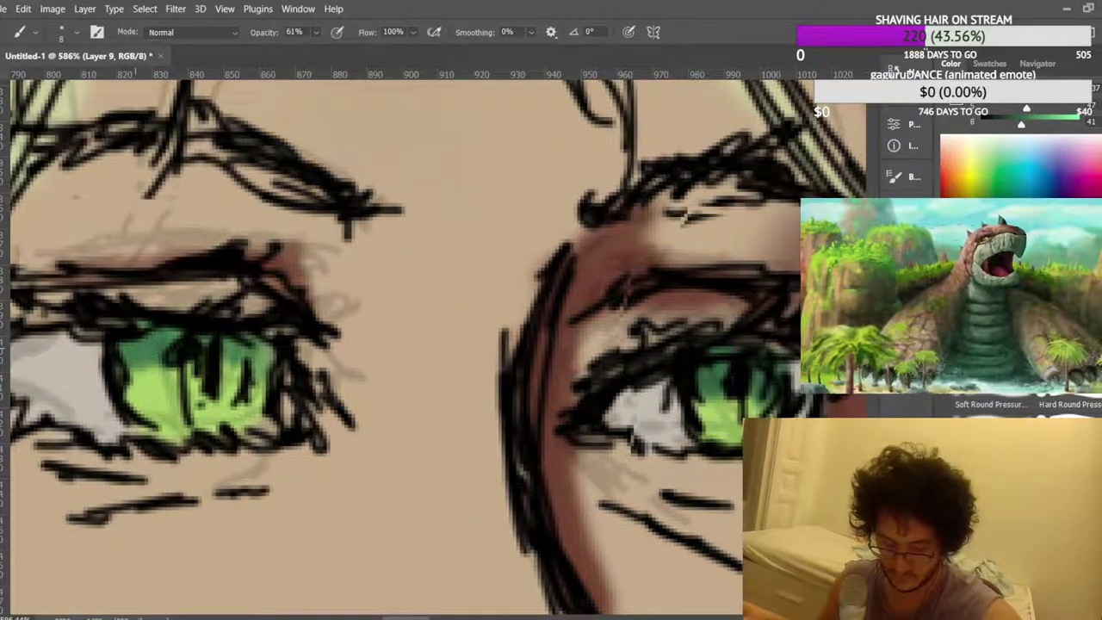
Sample the light grey eye white and add pale touches to the larger eye's iris and beside its inner edge.
drag(138, 383, 163, 366)
drag(231, 349, 264, 376)
alt+click(80, 348)
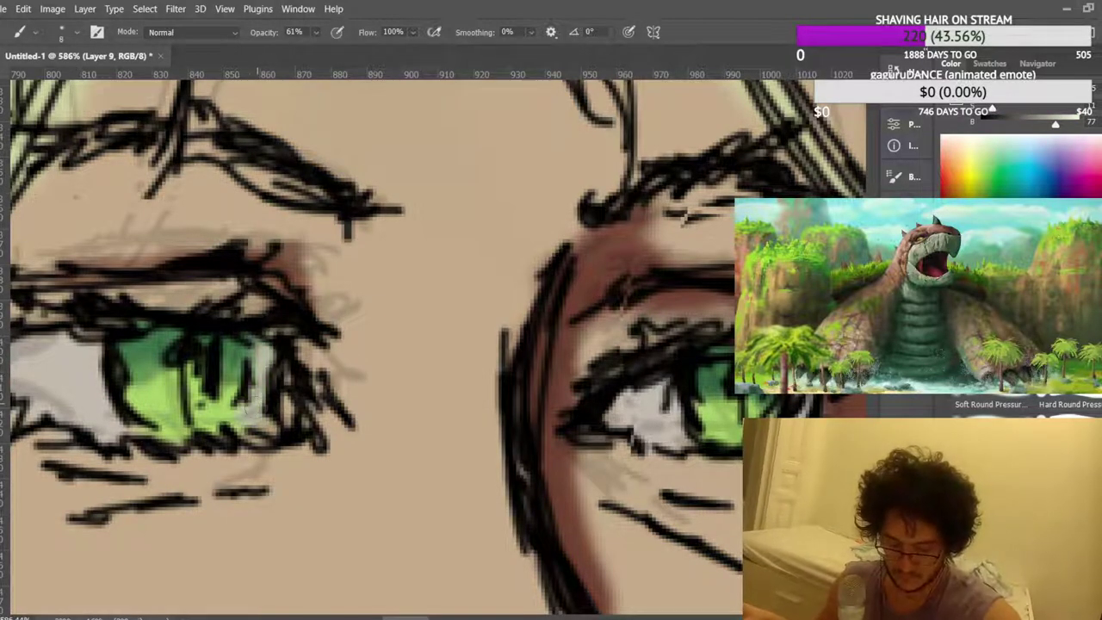
scroll(296, 336, down, 10)
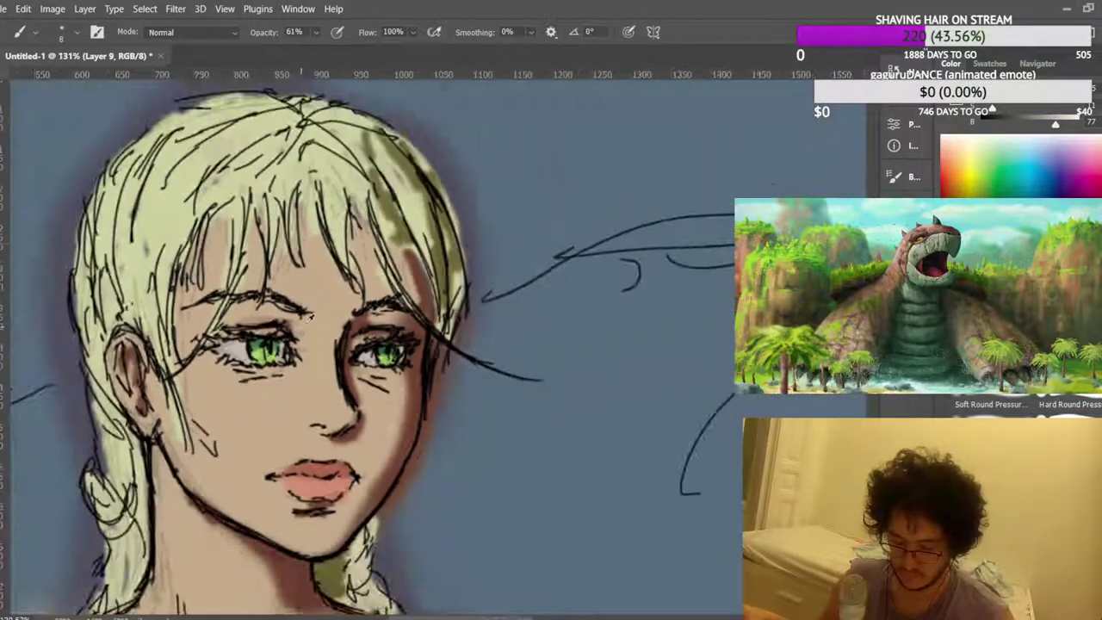
Flip the canvas horizontally and examine the mirrored face and figure both as a whole and close up.
scroll(300, 312, down, 4)
scroll(351, 179, up, 2)
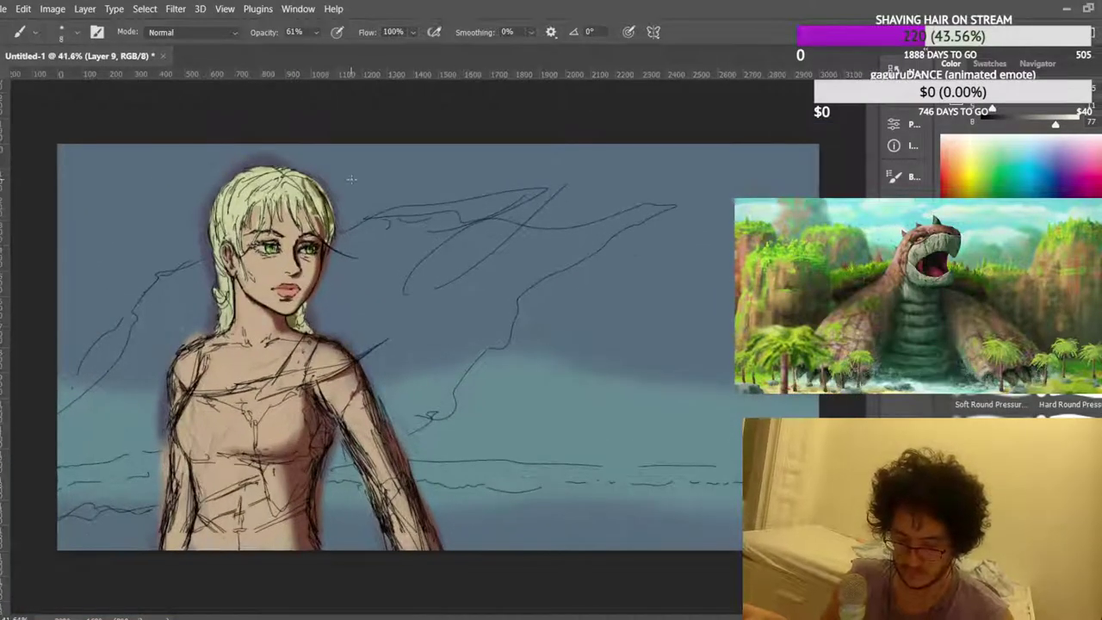
key(ctrl+shift+h)
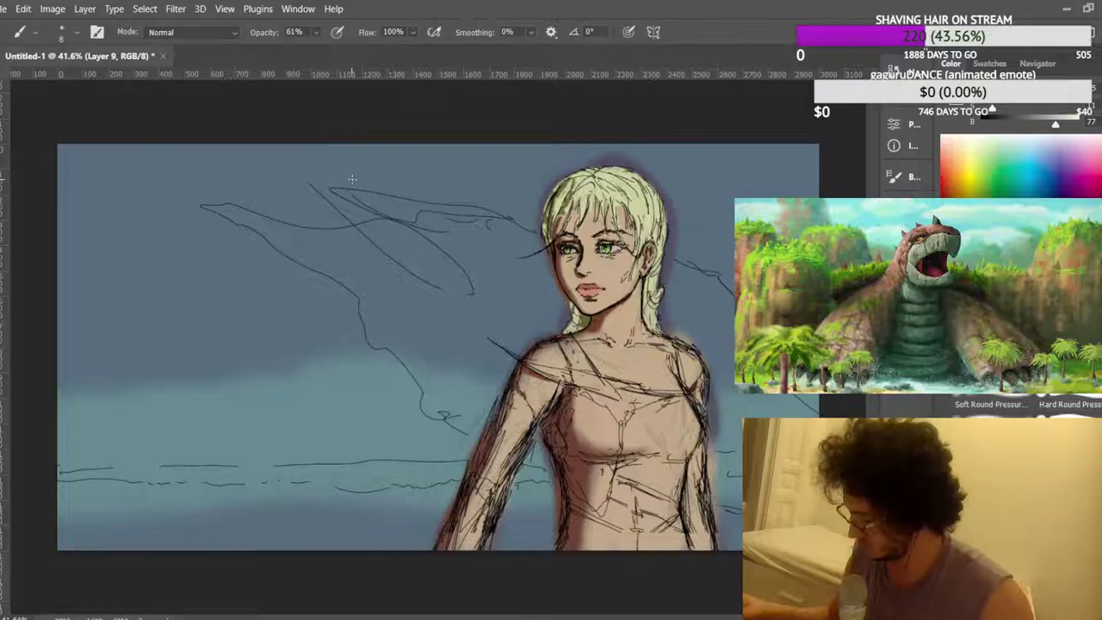
scroll(596, 213, up, 1)
scroll(602, 208, up, 6)
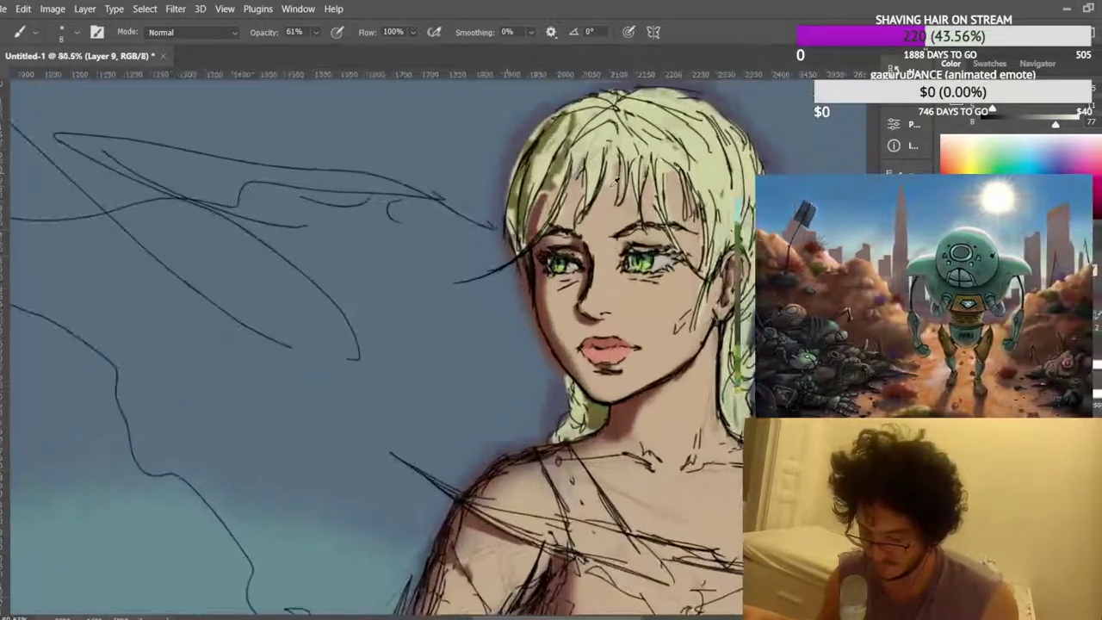
scroll(578, 229, down, 7)
scroll(596, 241, up, 2)
scroll(431, 344, down, 1)
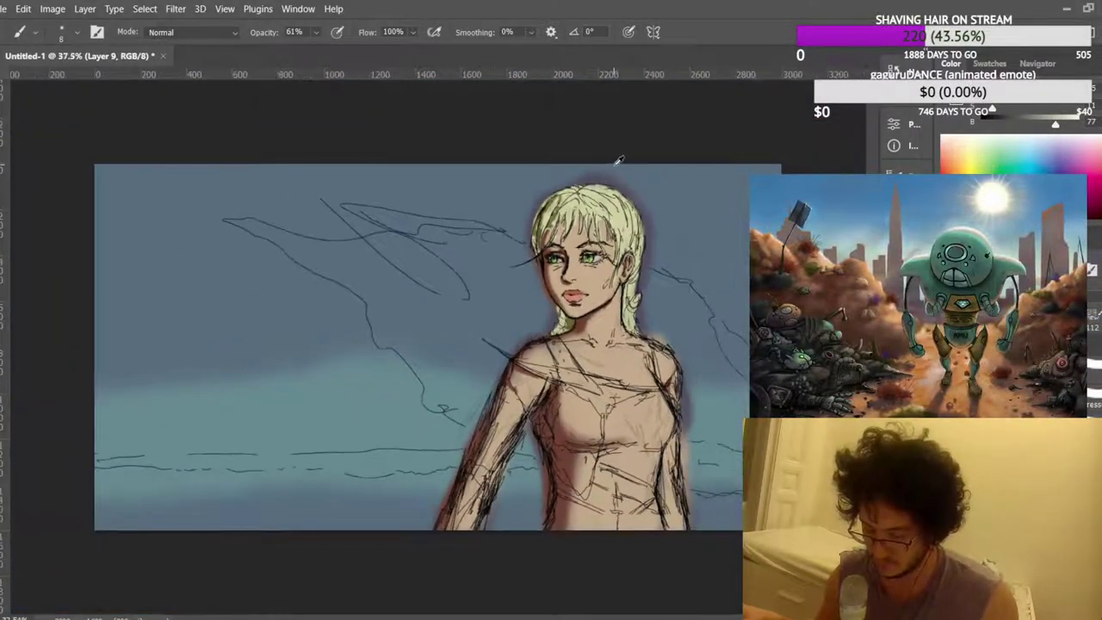
scroll(573, 255, up, 8)
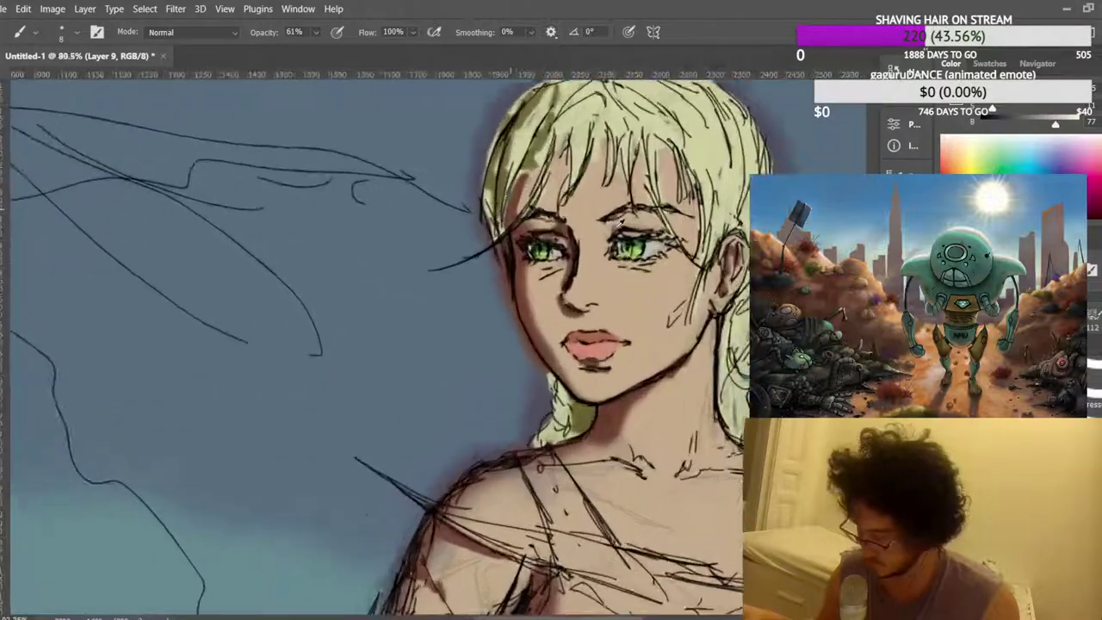
Sample the reddish skin shadow, lower the brush opacity to 39% and paint soft shadows beneath both eyes.
scroll(603, 233, up, 3)
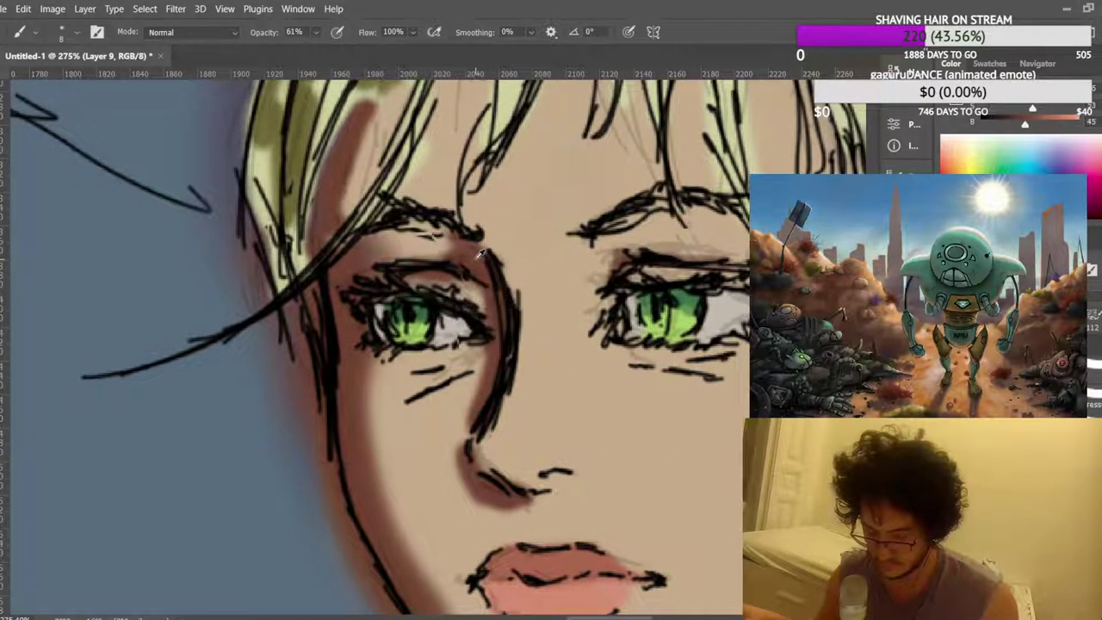
scroll(603, 233, up, 2)
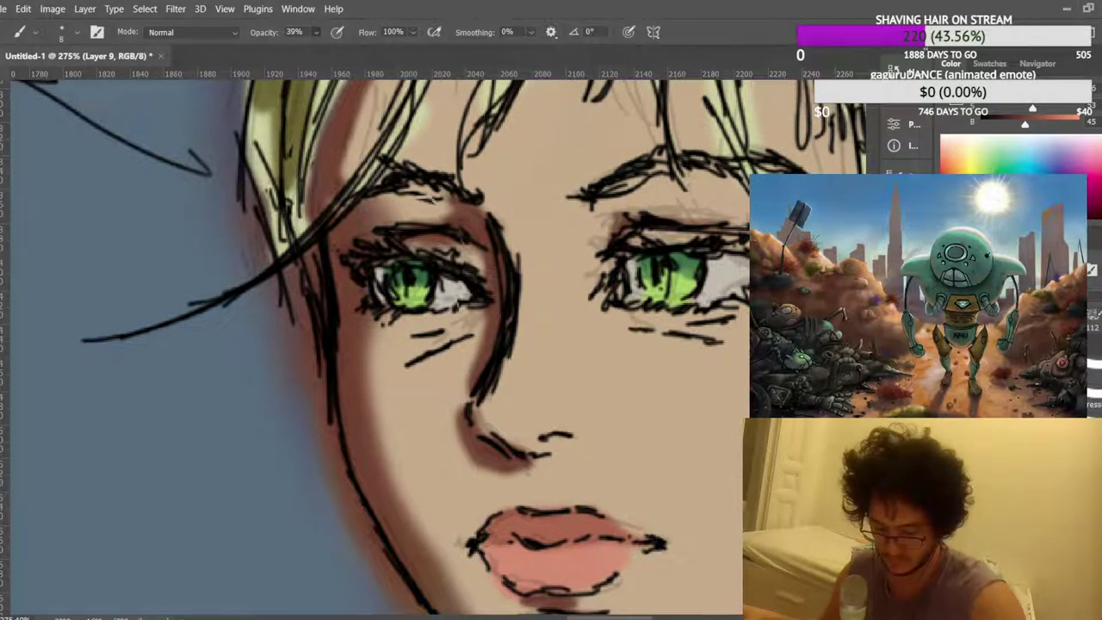
drag(392, 328, 460, 325)
drag(623, 324, 715, 320)
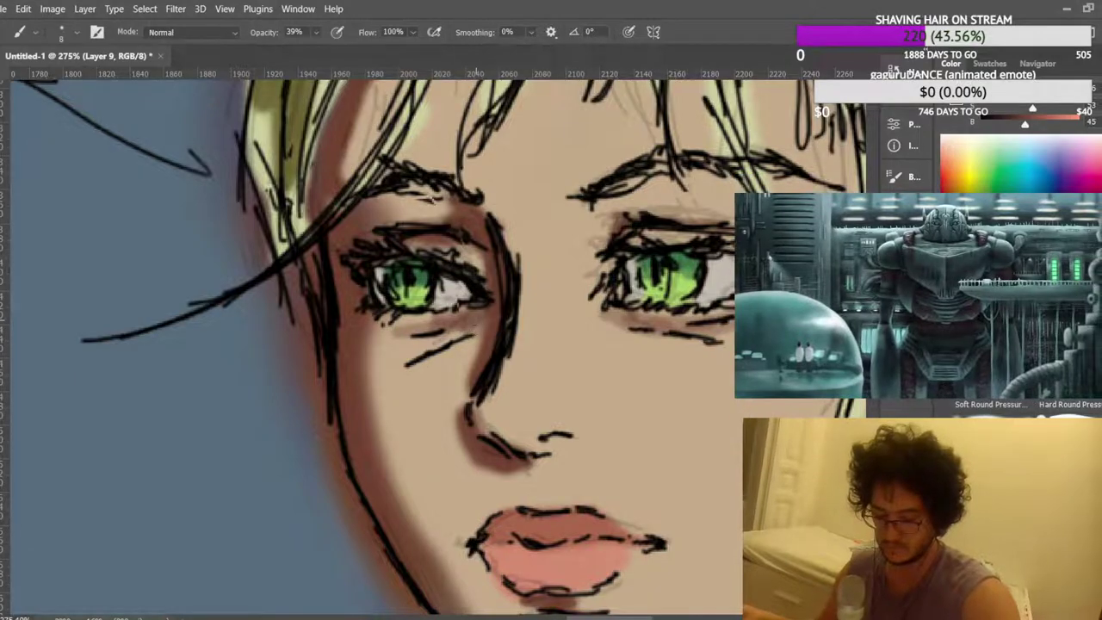
scroll(520, 279, down, 6)
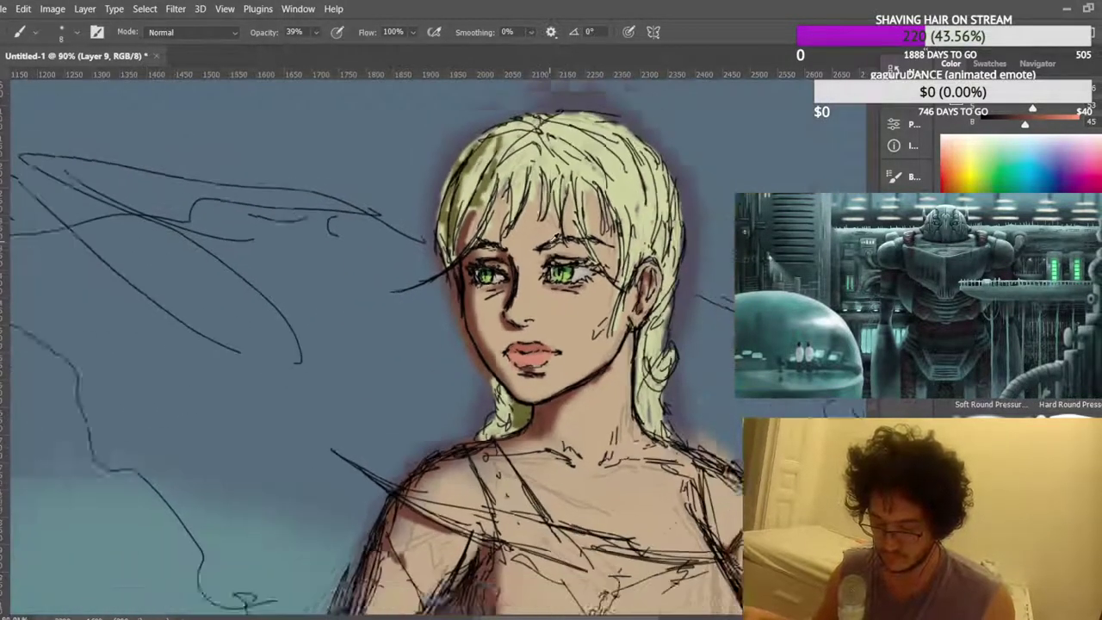
Examine the shaded face, flip the canvas back to its original orientation and compare the portrait again.
scroll(612, 195, up, 4)
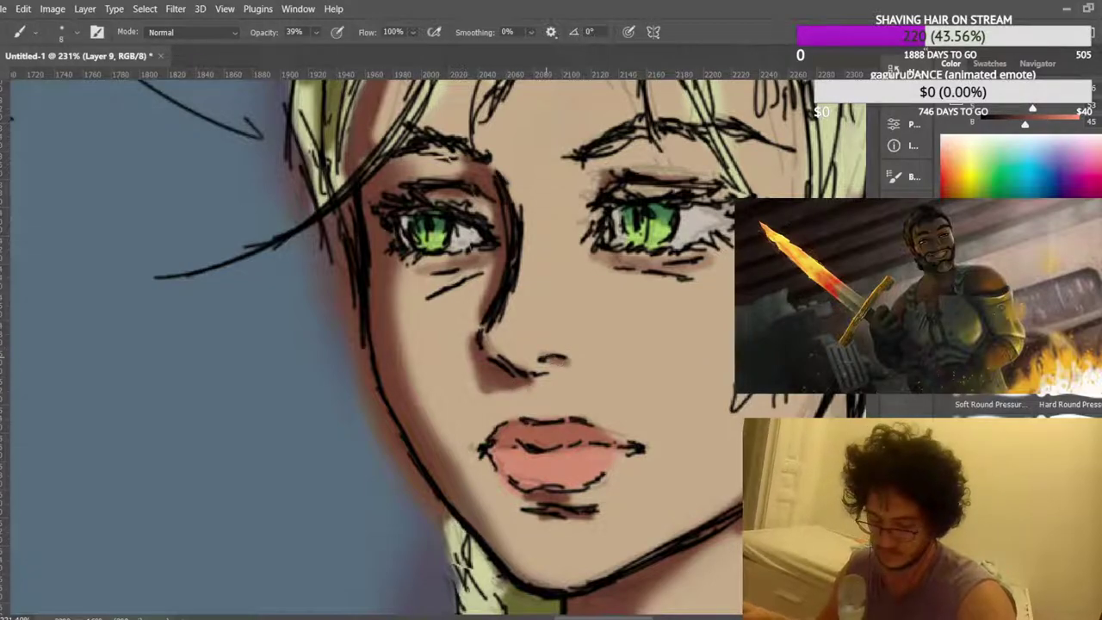
scroll(486, 233, down, 10)
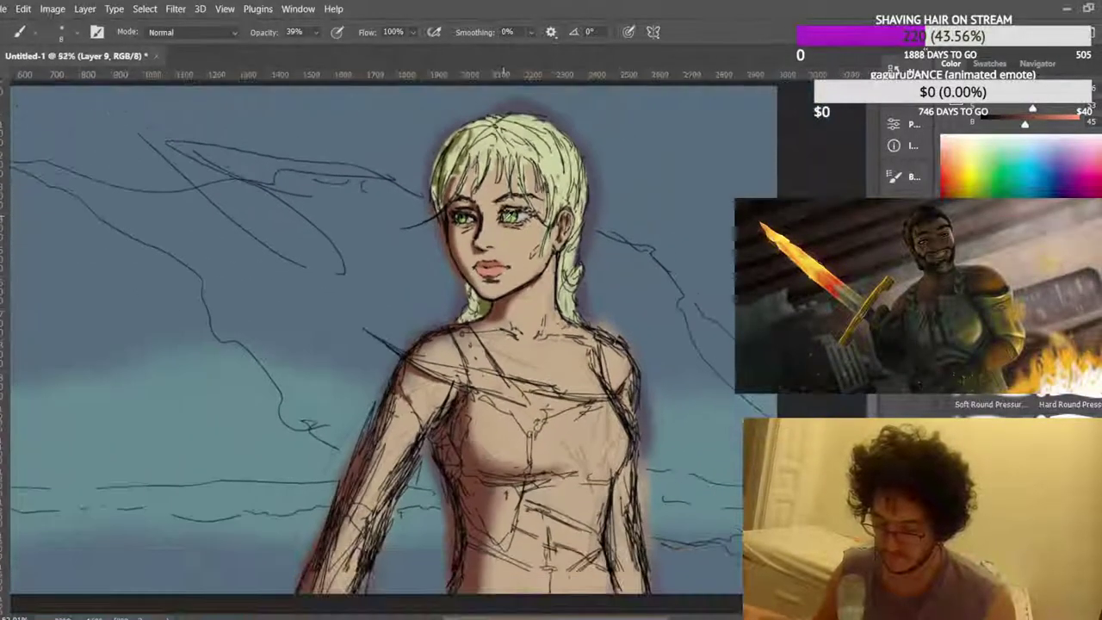
key(ctrl+shift+h)
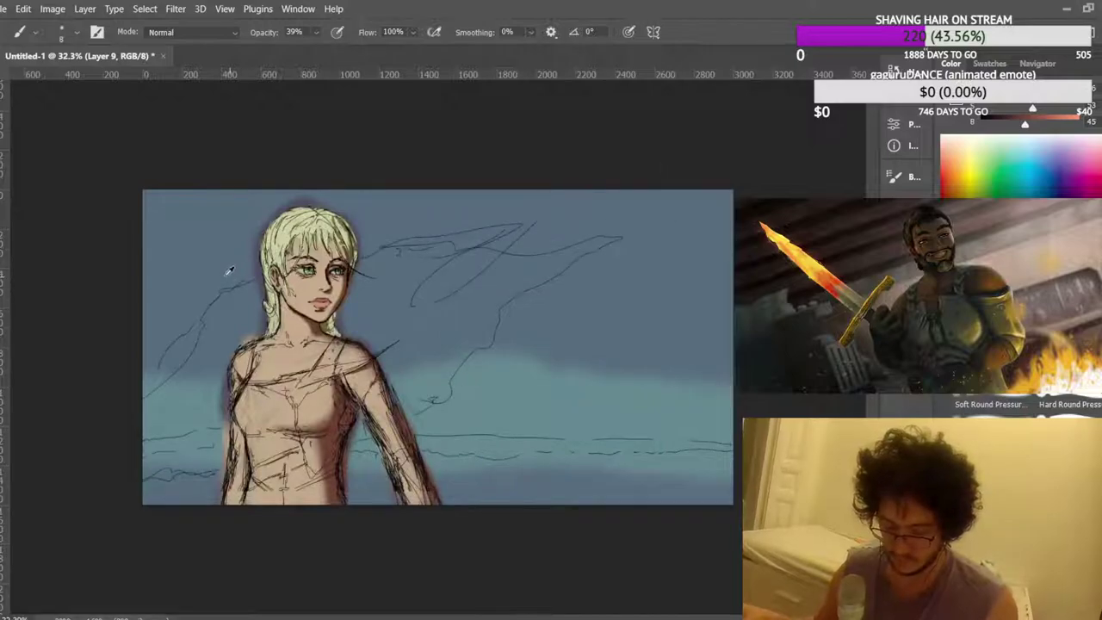
scroll(230, 270, up, 5)
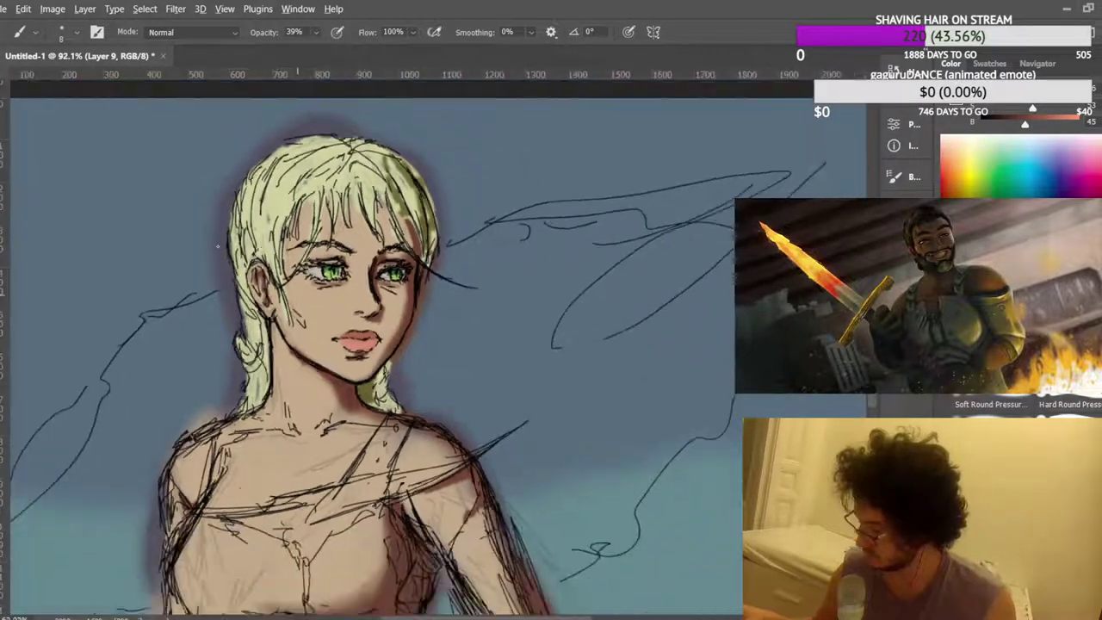
scroll(217, 246, down, 5)
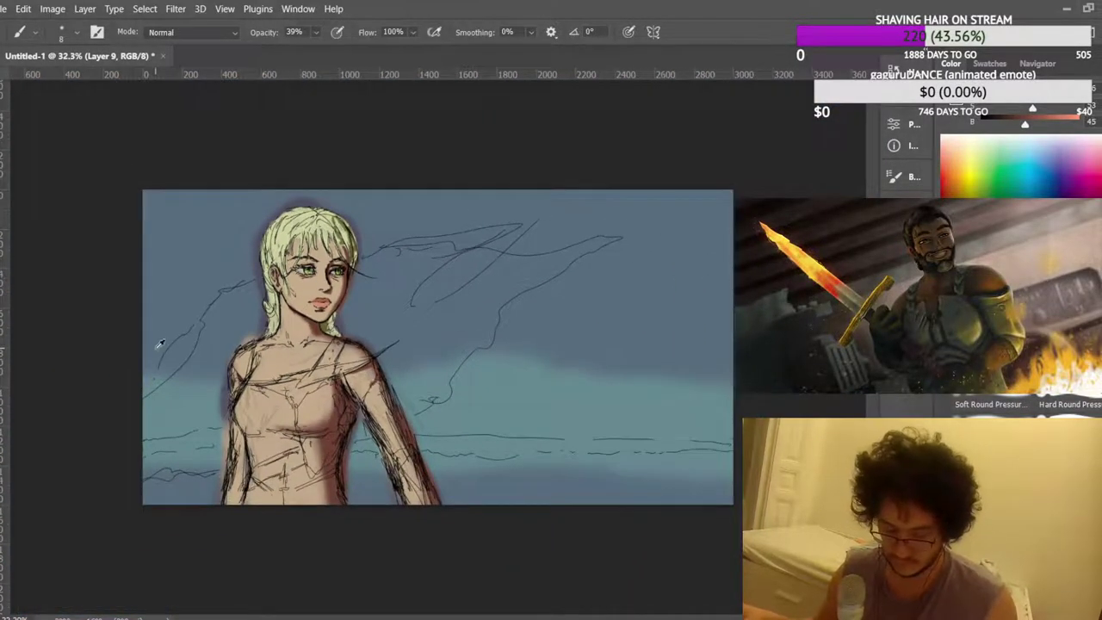
Sample the chest shadow, mute it to a dark purple-brown at 32% brightness, and paint a first patch below the shoulder strap with a 42 px brush at 100% opacity.
scroll(159, 345, up, 4)
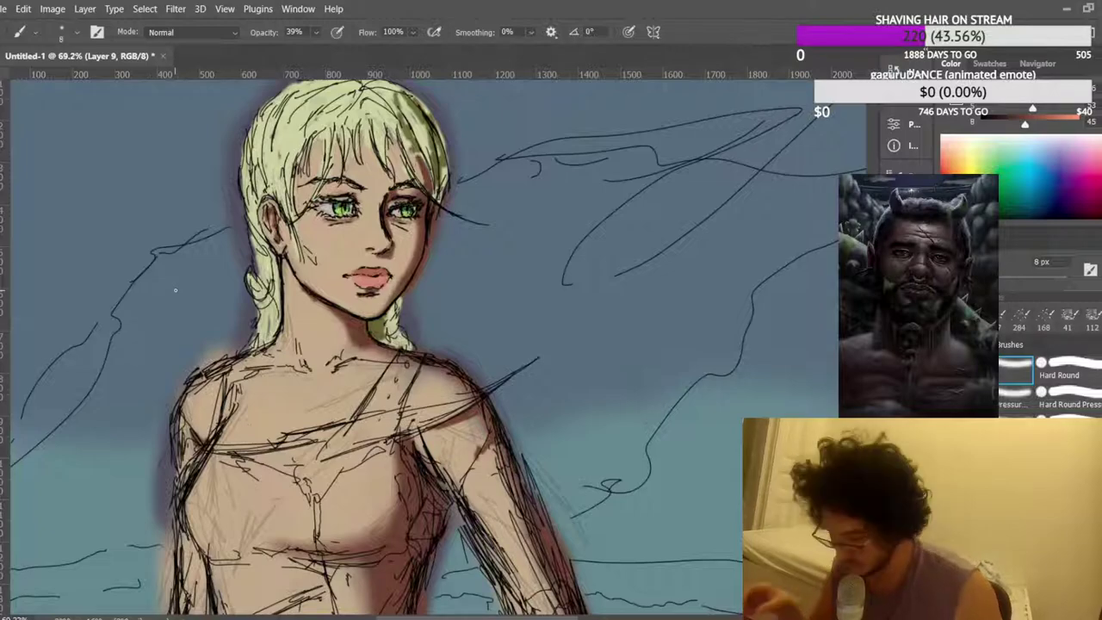
drag(259, 510, 309, 480)
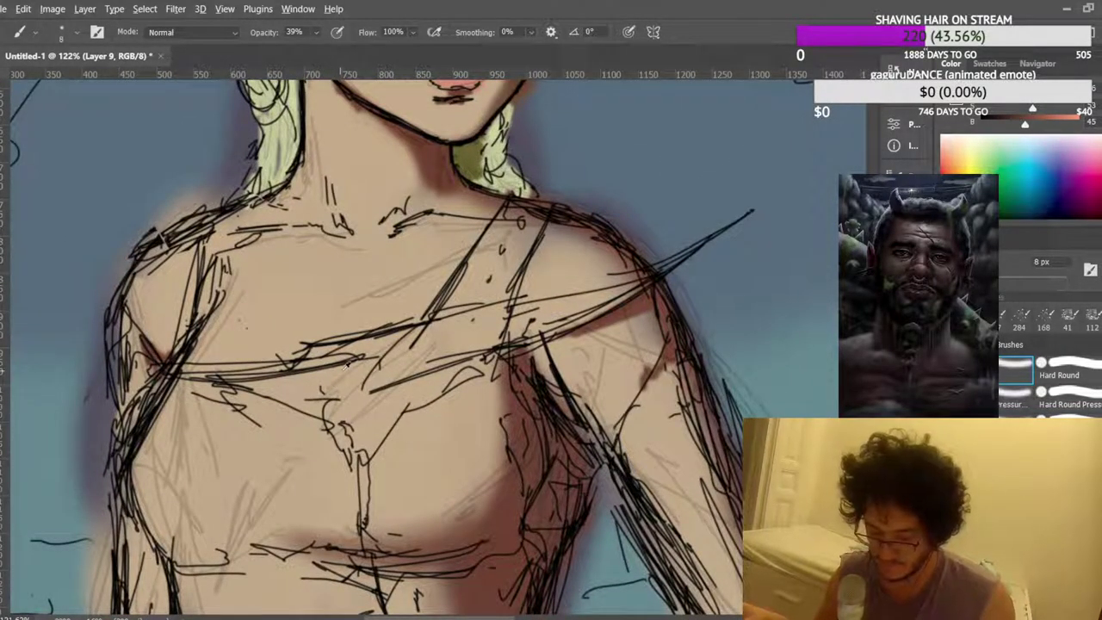
alt+click(383, 413)
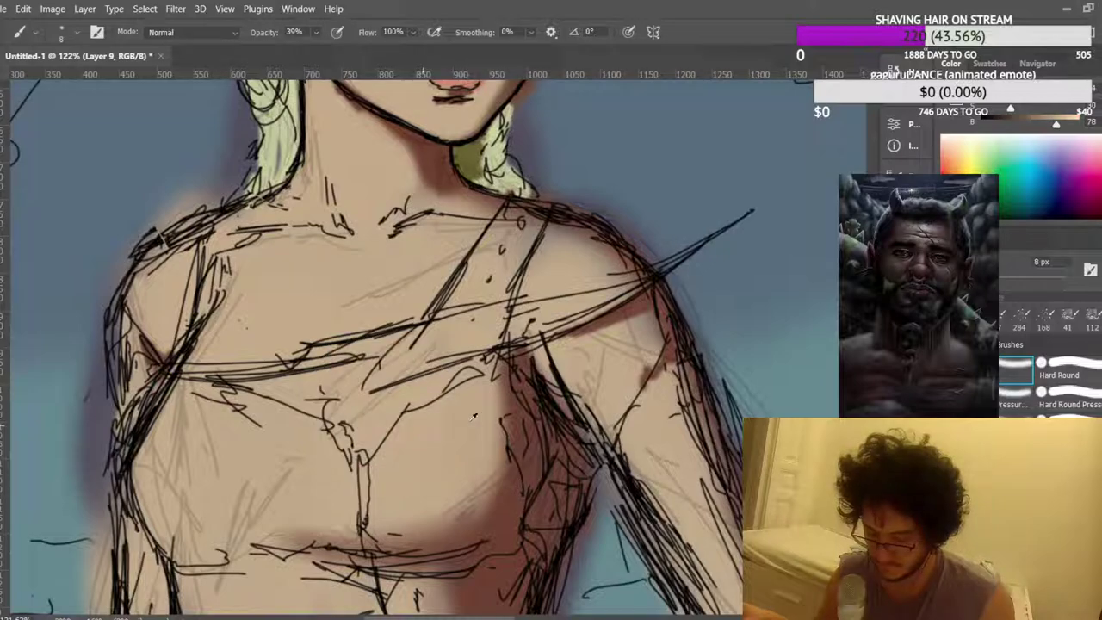
alt+click(514, 401)
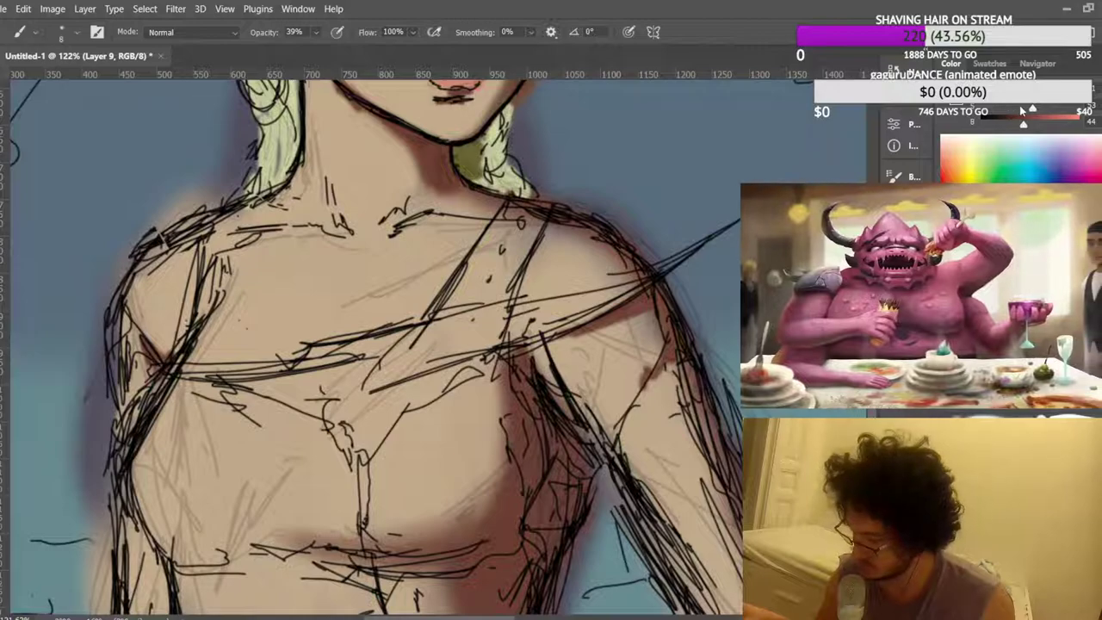
drag(1017, 129, 1008, 110)
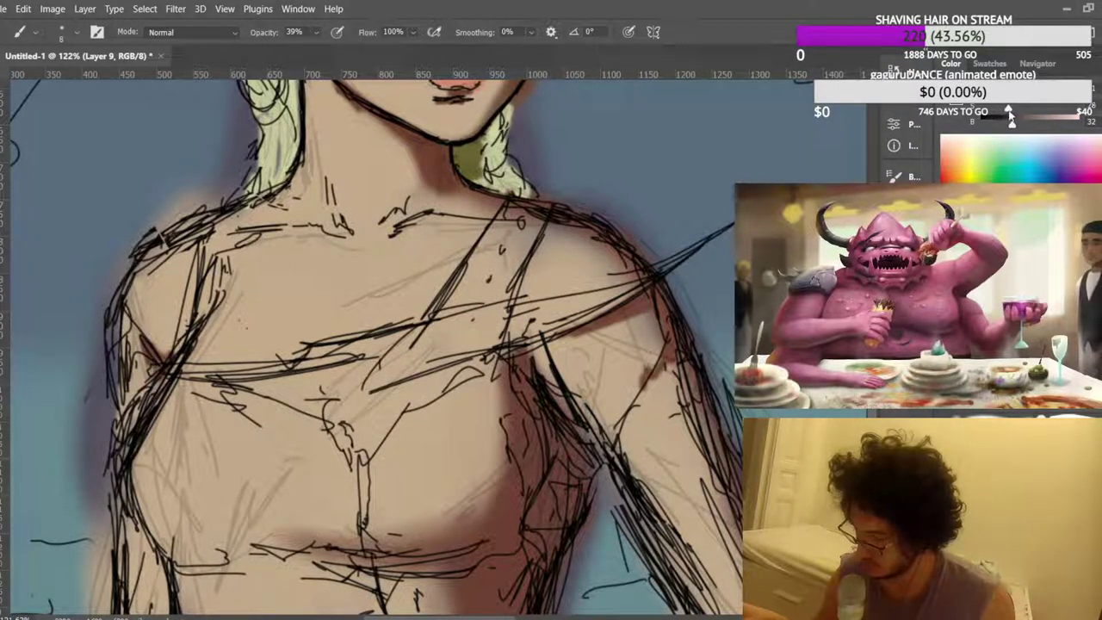
mouse_move(434, 388)
mouse_down()
mouse_move(429, 413)
mouse_move(440, 364)
mouse_up()
key(0)
mouse_move(426, 404)
mouse_down()
mouse_move(452, 315)
mouse_move(470, 301)
mouse_move(472, 333)
mouse_up()
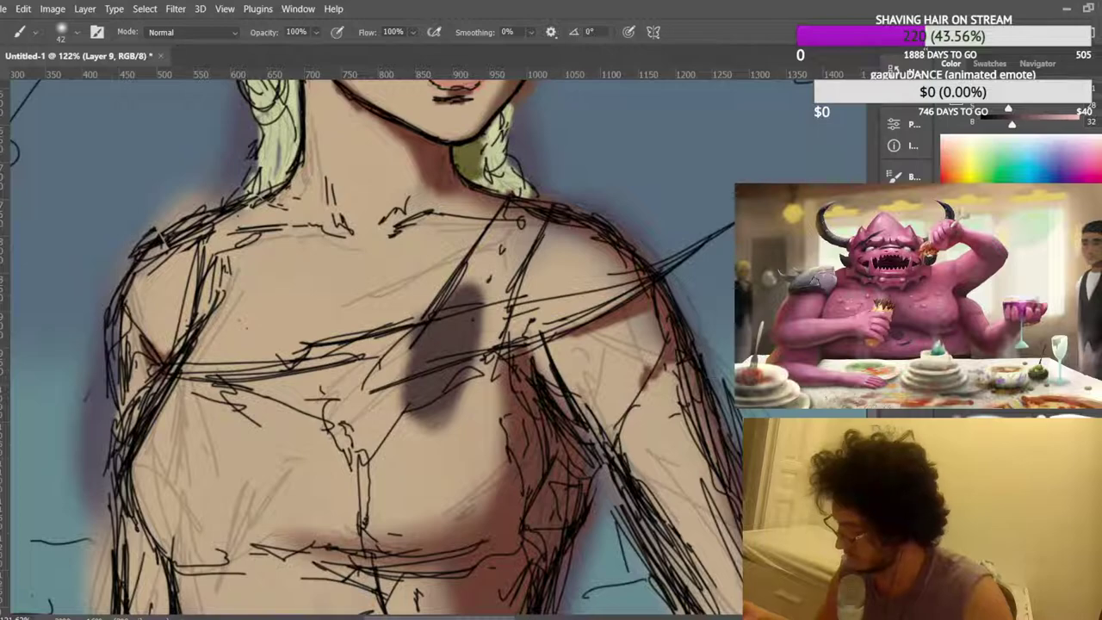
Make the dark brown slightly more saturated and fill the diagonal shoulder strap and the band across the upper arm.
drag(1009, 110, 1020, 109)
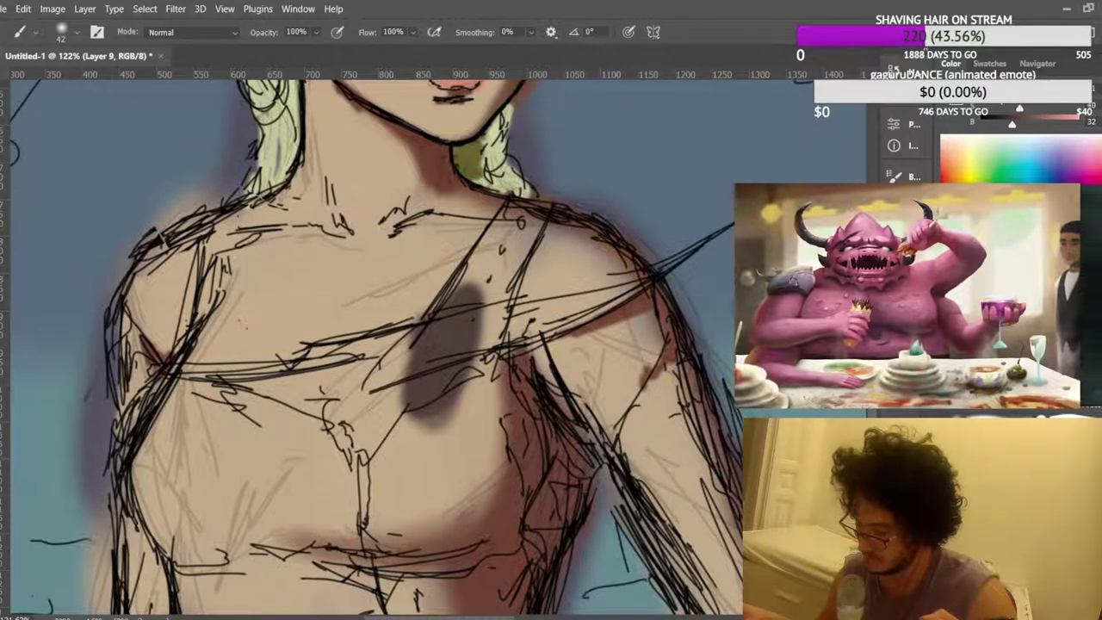
mouse_move(476, 284)
mouse_down()
mouse_move(476, 334)
mouse_move(487, 249)
mouse_up()
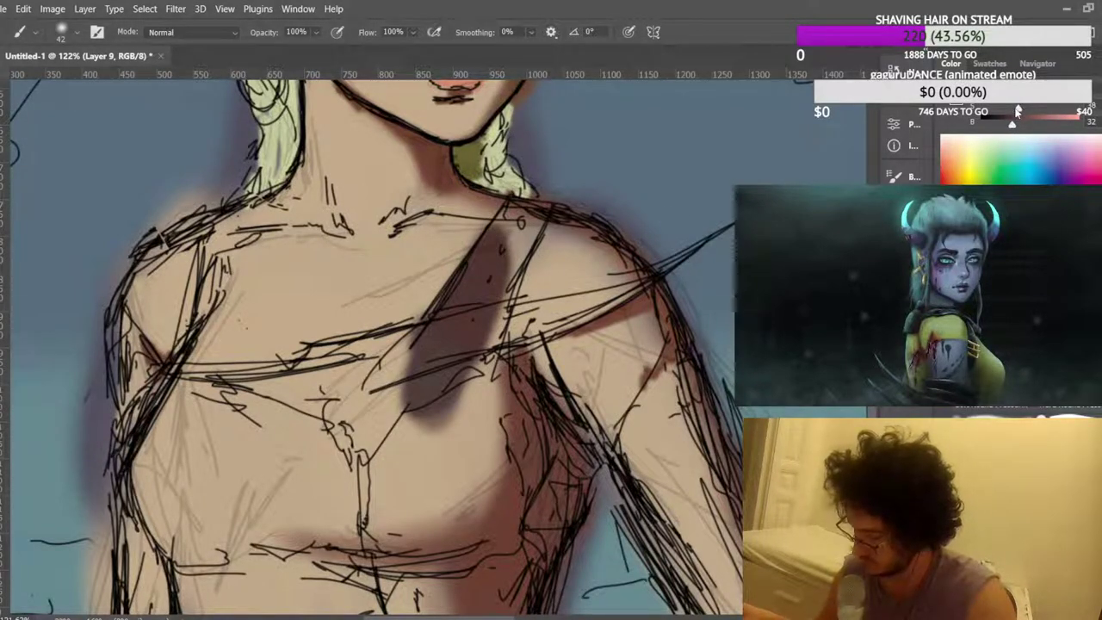
mouse_move(467, 290)
mouse_down()
mouse_move(514, 222)
mouse_move(498, 290)
mouse_move(534, 209)
mouse_up()
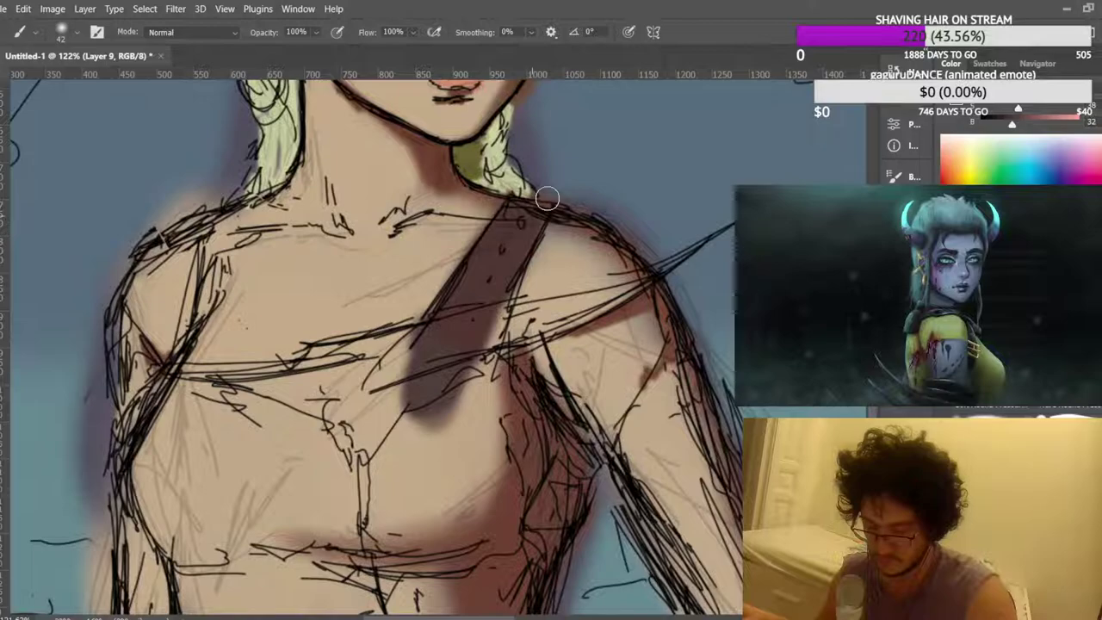
mouse_move(501, 316)
mouse_down()
mouse_move(586, 310)
mouse_move(610, 297)
mouse_move(517, 315)
mouse_up()
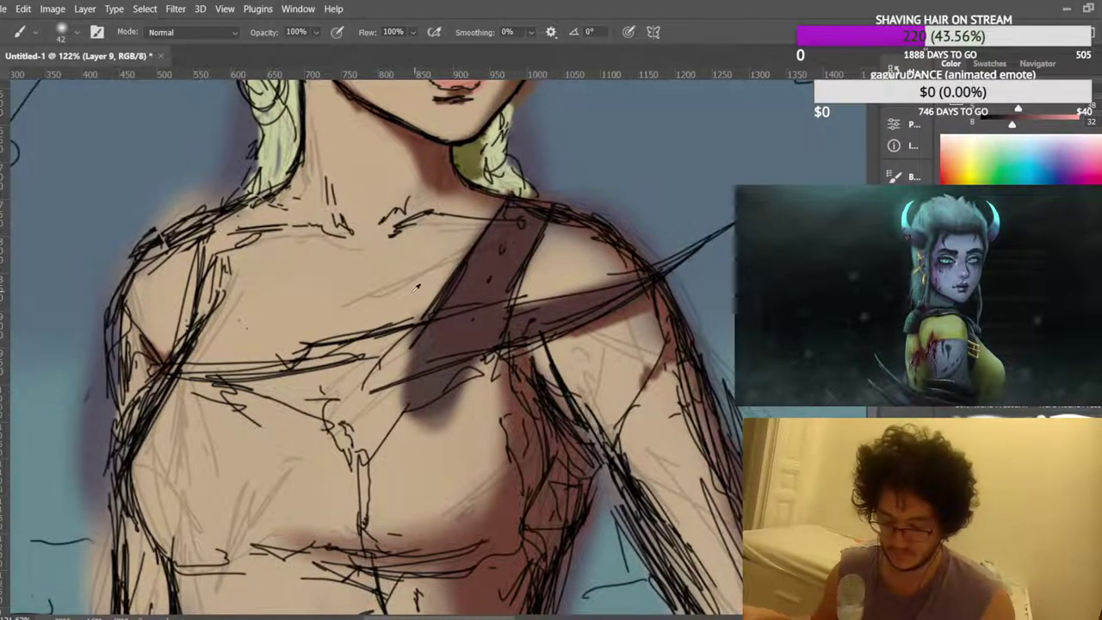
Fill the shadow-side half of the top down to the waist and its upper edge across the chest with the dark brown.
scroll(415, 281, down, 8)
scroll(259, 345, up, 5)
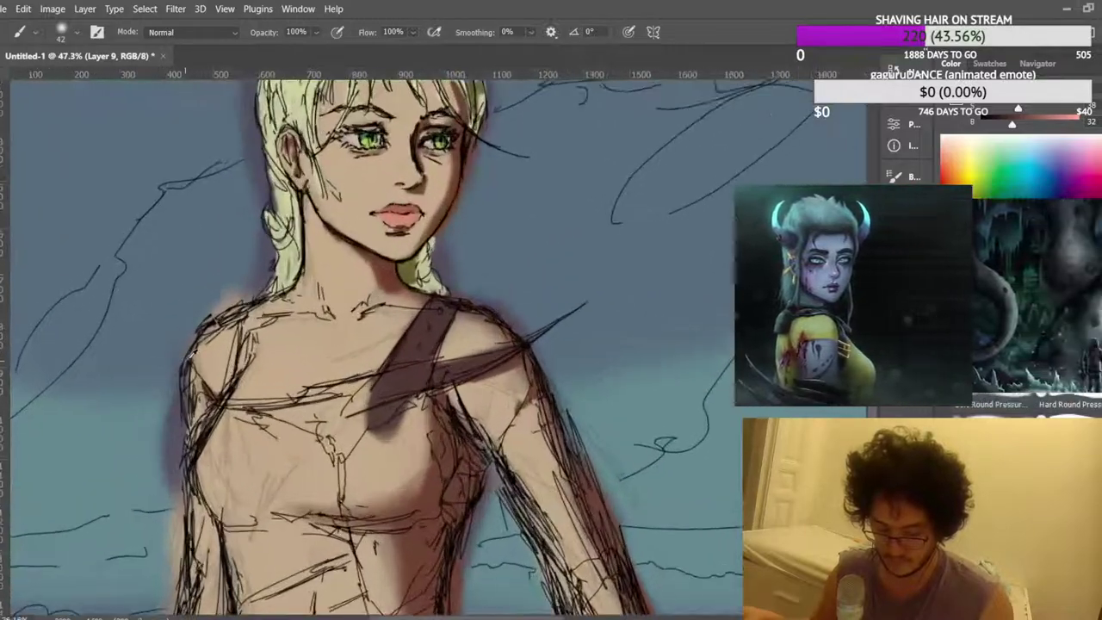
scroll(191, 355, up, 3)
mouse_move(435, 401)
mouse_down()
mouse_move(375, 426)
mouse_move(263, 424)
mouse_move(439, 409)
mouse_move(412, 424)
mouse_move(414, 411)
mouse_move(412, 496)
mouse_move(394, 434)
mouse_move(366, 391)
mouse_move(415, 521)
mouse_move(418, 411)
mouse_move(420, 480)
mouse_move(445, 510)
mouse_move(480, 477)
mouse_move(491, 413)
mouse_move(479, 366)
mouse_move(458, 454)
mouse_move(491, 441)
mouse_move(476, 453)
mouse_move(519, 401)
mouse_move(489, 476)
mouse_move(505, 452)
mouse_move(541, 437)
mouse_move(510, 455)
mouse_move(519, 432)
mouse_move(532, 423)
mouse_move(524, 477)
mouse_move(506, 426)
mouse_move(496, 436)
mouse_move(514, 407)
mouse_move(508, 418)
mouse_move(497, 402)
mouse_move(507, 404)
mouse_move(486, 434)
mouse_move(413, 418)
mouse_move(442, 411)
mouse_move(426, 392)
mouse_move(443, 431)
mouse_move(434, 465)
mouse_move(440, 443)
mouse_move(519, 379)
mouse_move(444, 450)
mouse_move(466, 457)
mouse_move(432, 480)
mouse_up()
scroll(402, 456, down, 1)
scroll(487, 473, down, 3)
scroll(499, 433, down, 3)
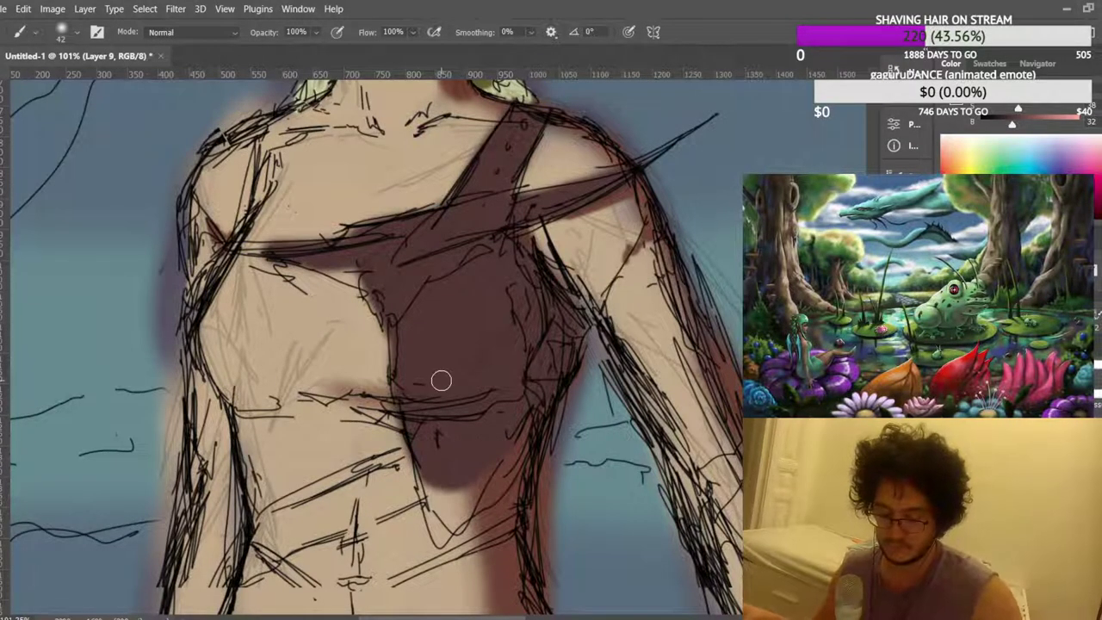
scroll(435, 327, down, 4)
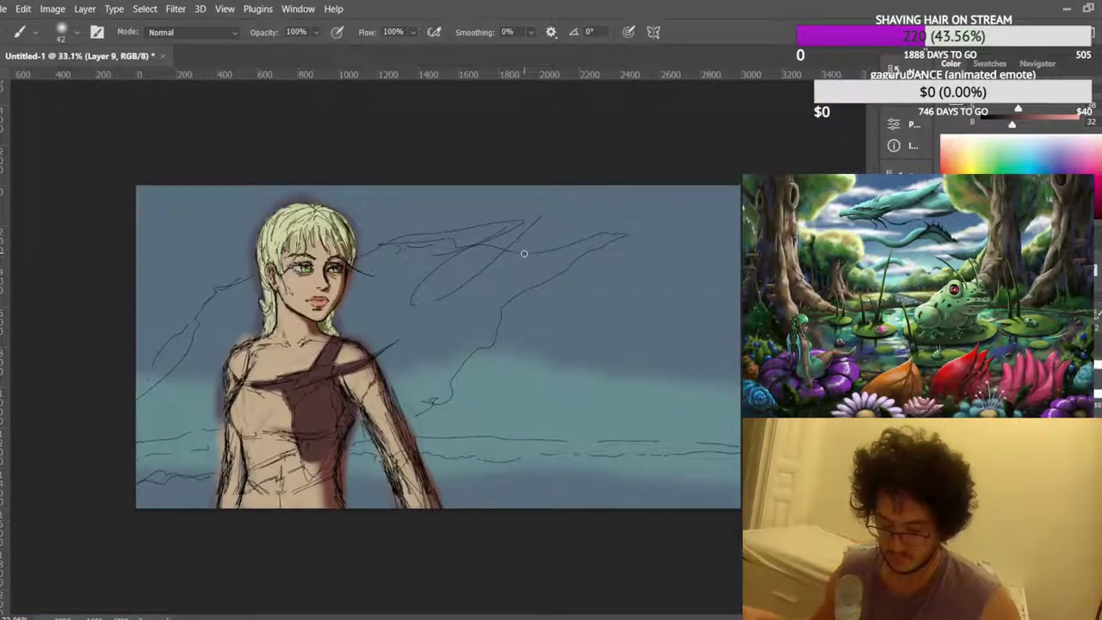
Flip the canvas horizontally and examine the half-filled top against the whole figure at several magnifications.
key(ctrl+shift+h)
scroll(585, 355, up, 4)
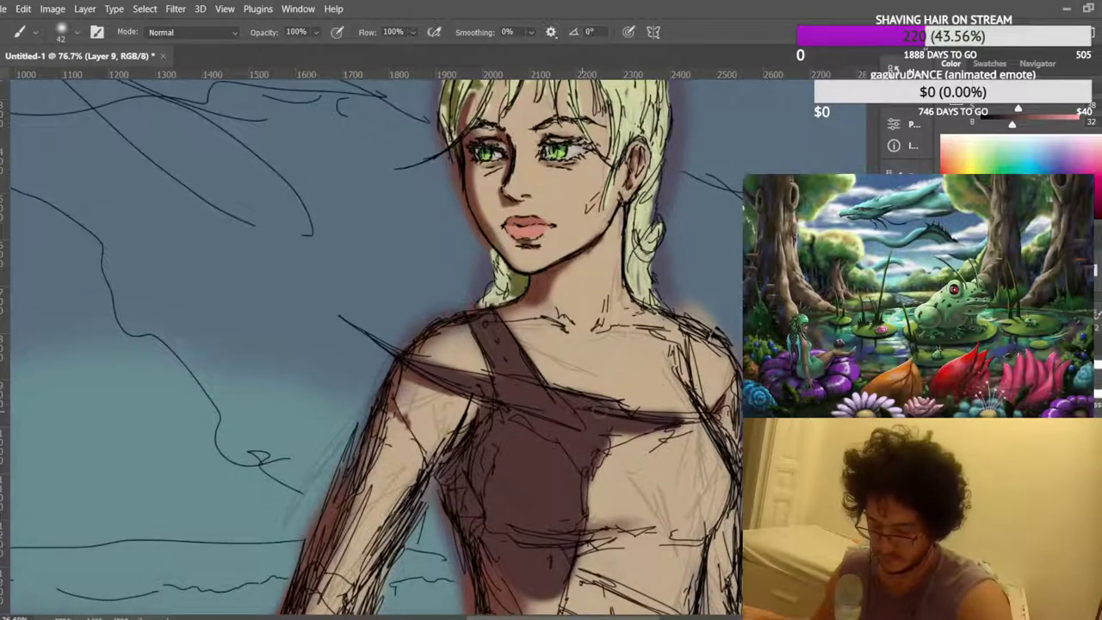
drag(482, 402, 444, 399)
drag(526, 154, 528, 250)
scroll(528, 250, down, 2)
scroll(528, 251, down, 3)
scroll(529, 251, up, 2)
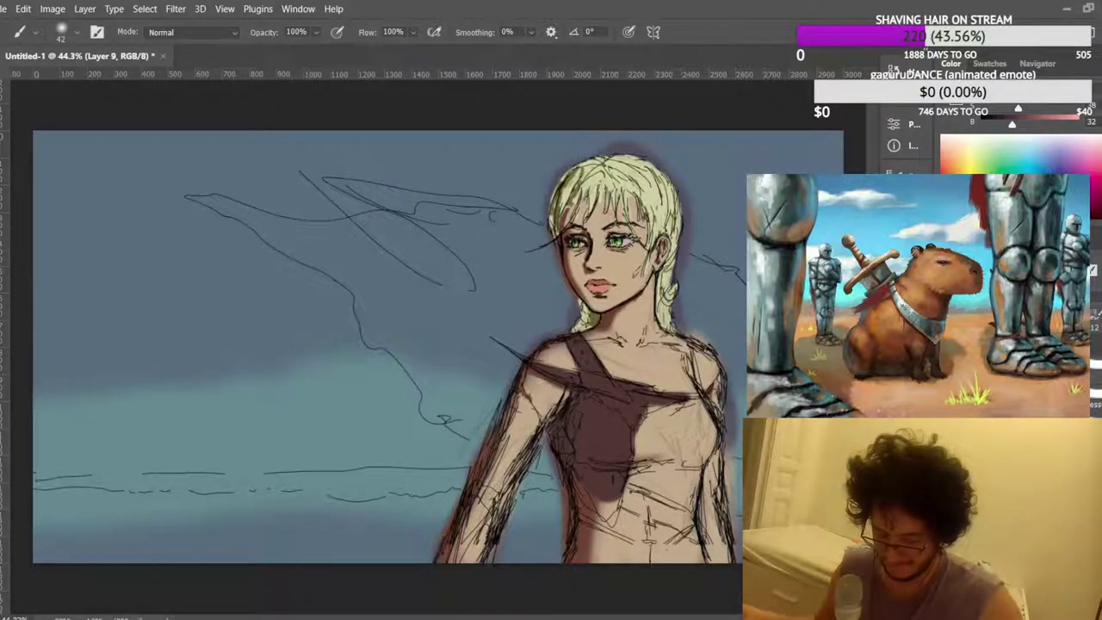
scroll(564, 373, down, 5)
scroll(685, 414, up, 5)
scroll(684, 416, up, 8)
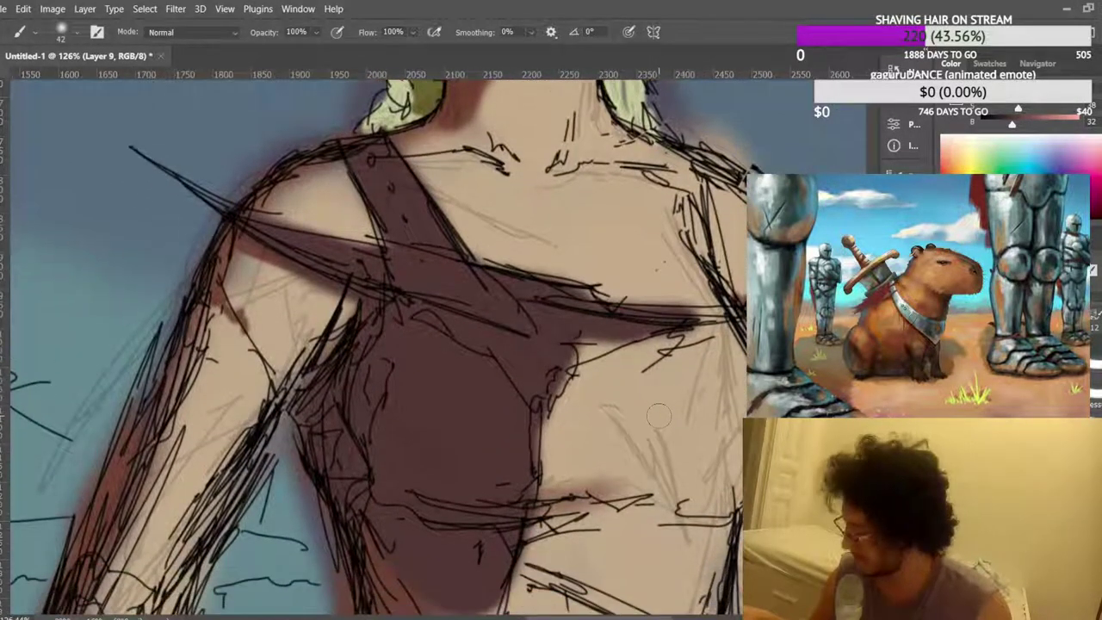
scroll(659, 416, down, 8)
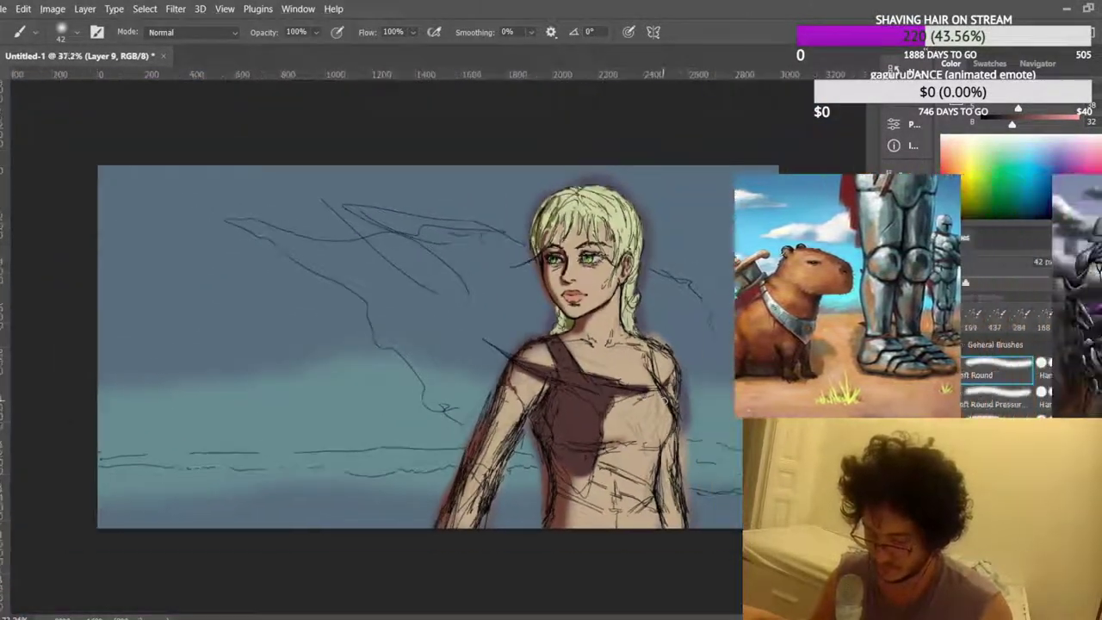
scroll(667, 399, up, 5)
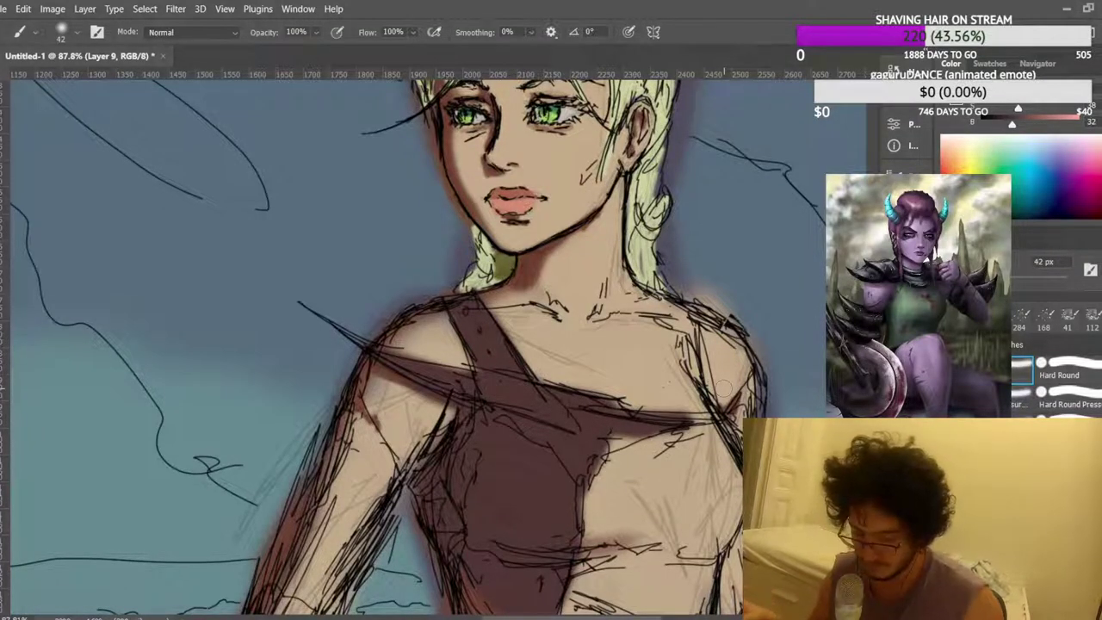
Sample the top's brown, change it to a dark purple at 27% saturation and 18% brightness, and fill the bare cup with a 72 px brush.
alt+click(534, 472)
drag(1011, 125, 999, 125)
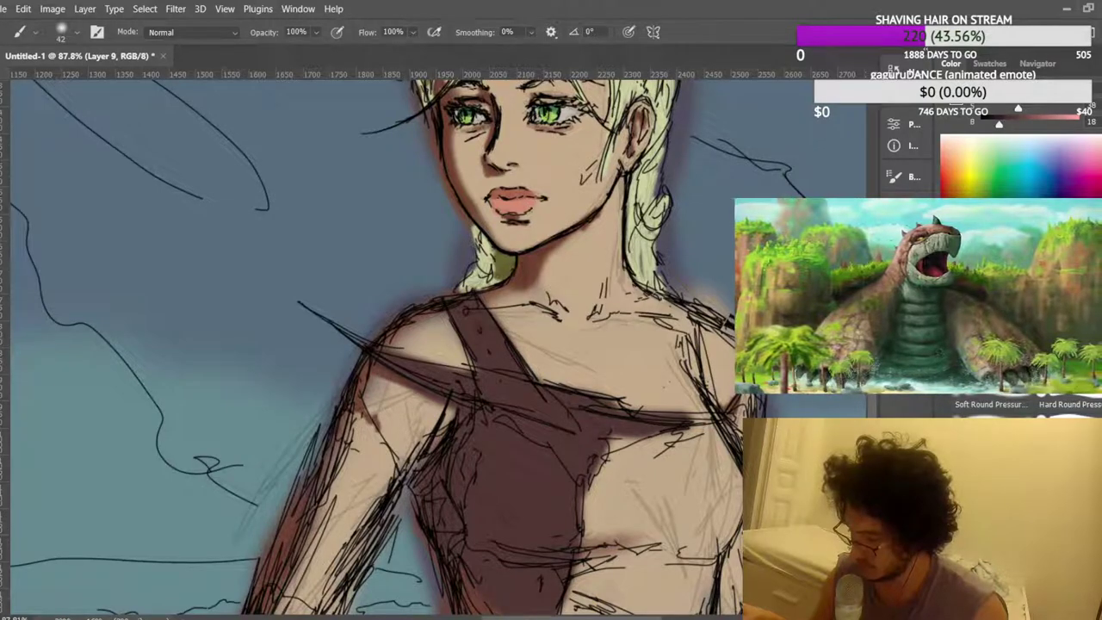
drag(998, 112, 1007, 113)
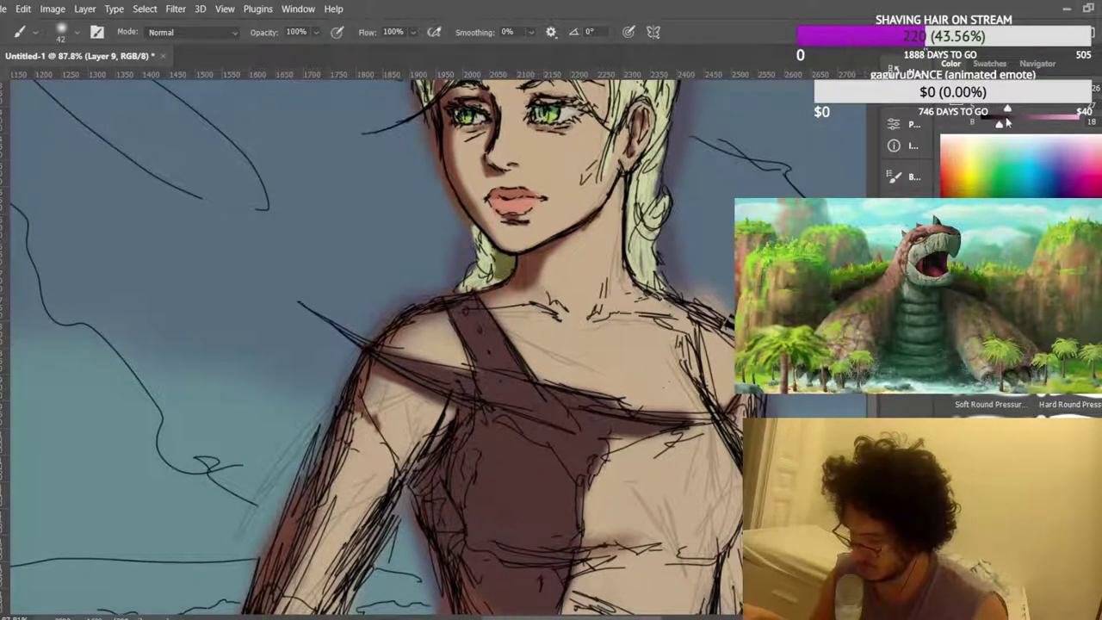
mouse_move(602, 482)
mouse_down()
mouse_move(613, 514)
mouse_move(601, 495)
mouse_move(629, 454)
mouse_move(631, 518)
mouse_move(614, 502)
mouse_move(673, 445)
mouse_move(691, 452)
mouse_move(652, 528)
mouse_move(689, 466)
mouse_move(715, 450)
mouse_move(714, 532)
mouse_move(730, 495)
mouse_move(675, 542)
mouse_move(602, 522)
mouse_up()
scroll(602, 521, down, 5)
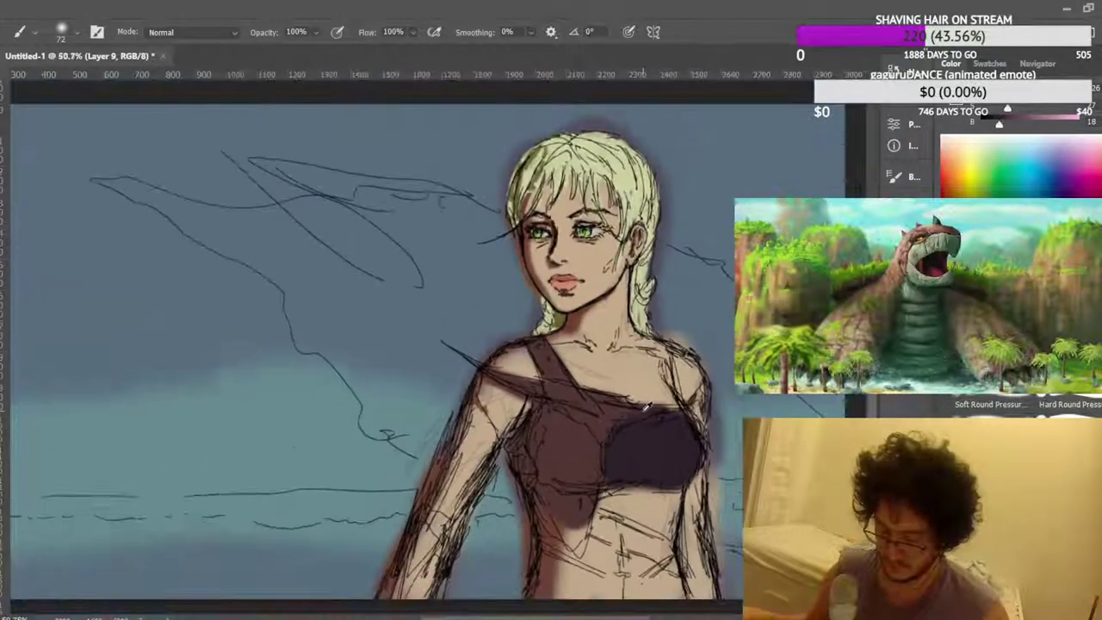
Mute the dark purple to 16% saturation and 17% brightness and extend it along the lower edge of the lit-side cup.
scroll(700, 422, up, 5)
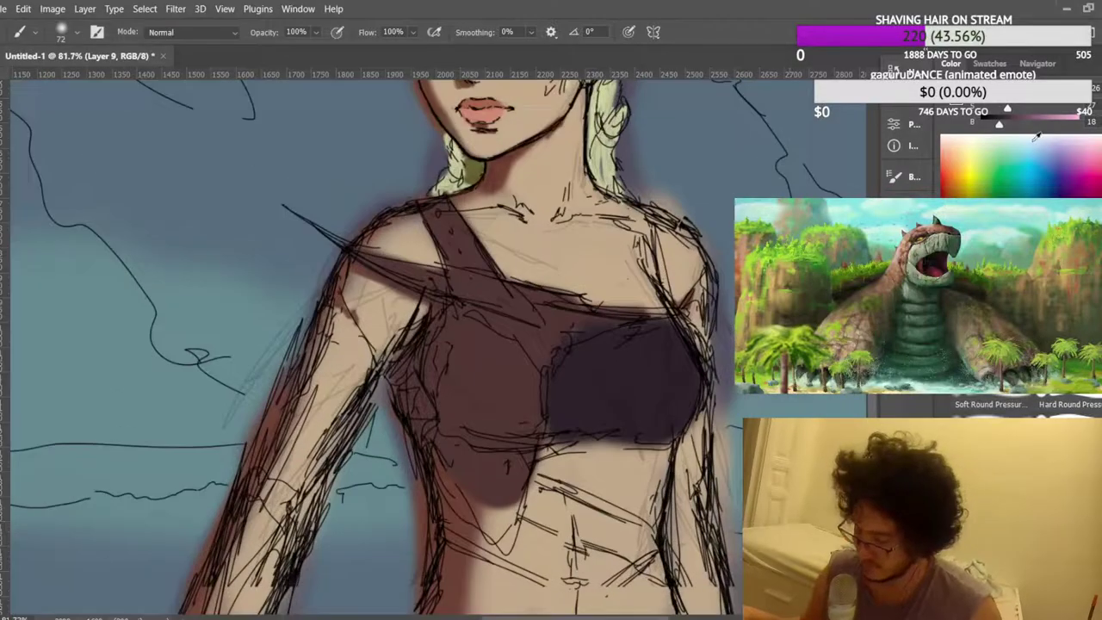
click(998, 125)
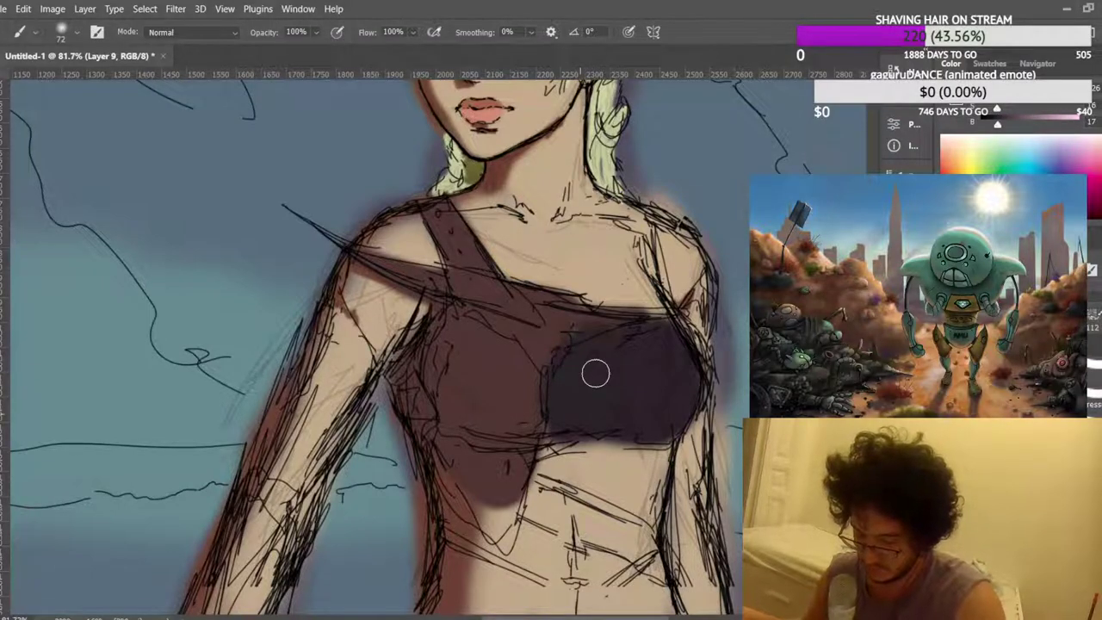
drag(665, 430, 563, 419)
scroll(632, 329, down, 1)
scroll(632, 330, up, 1)
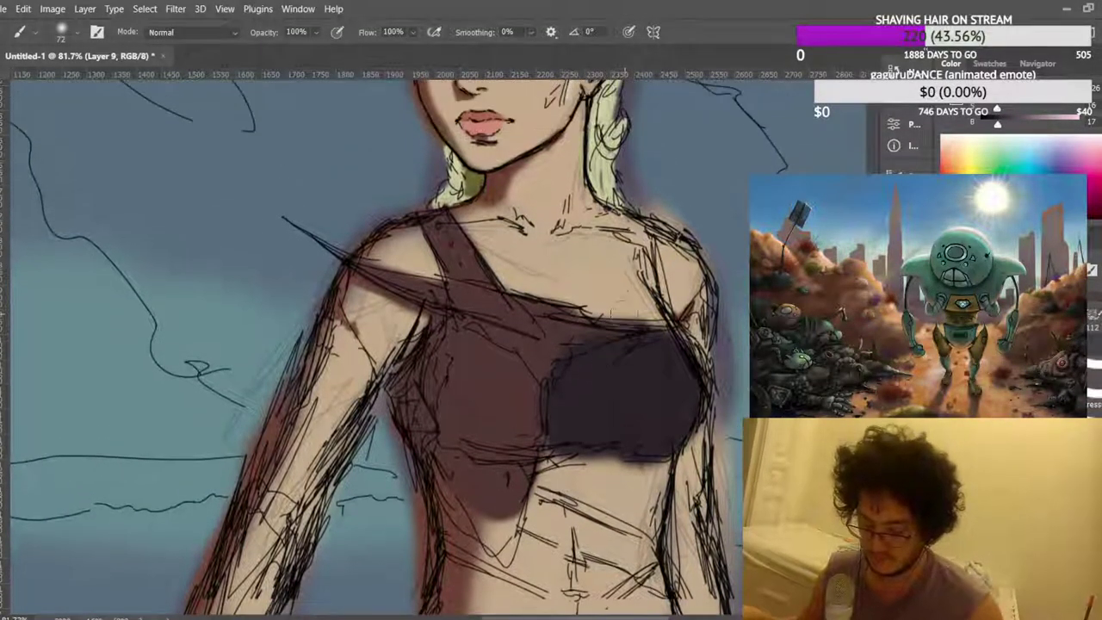
scroll(607, 360, down, 1)
key(ctrl+minus)
key(ctrl+minus)
key(ctrl+minus)
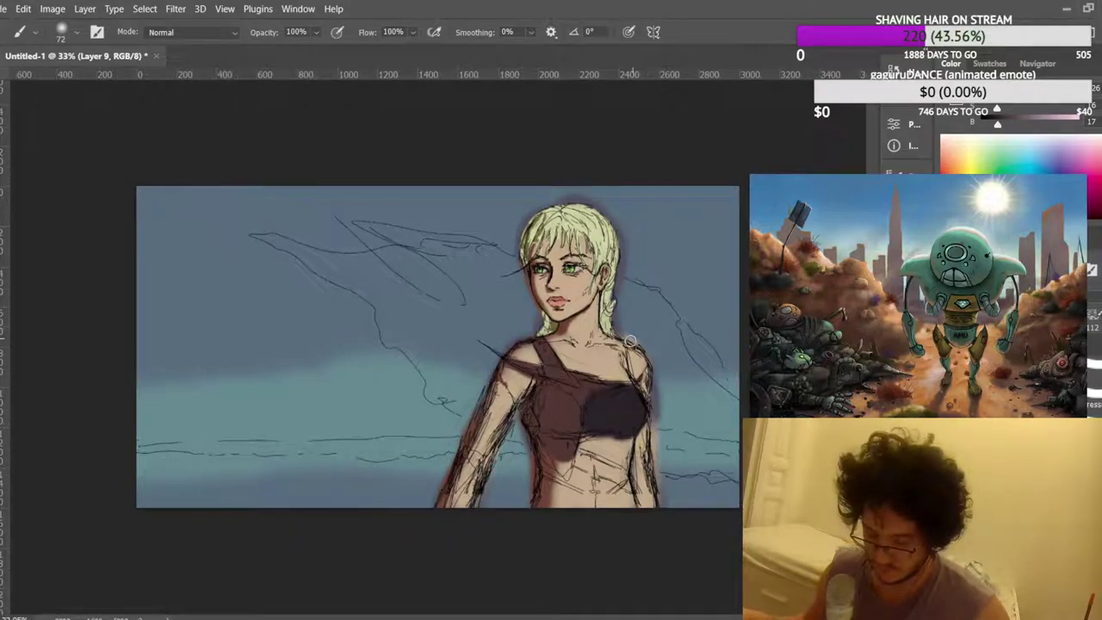
Paint the crossing diagonal straps over the bare waist in the muted dark colour with a 23 px brush.
scroll(176, 359, up, 7)
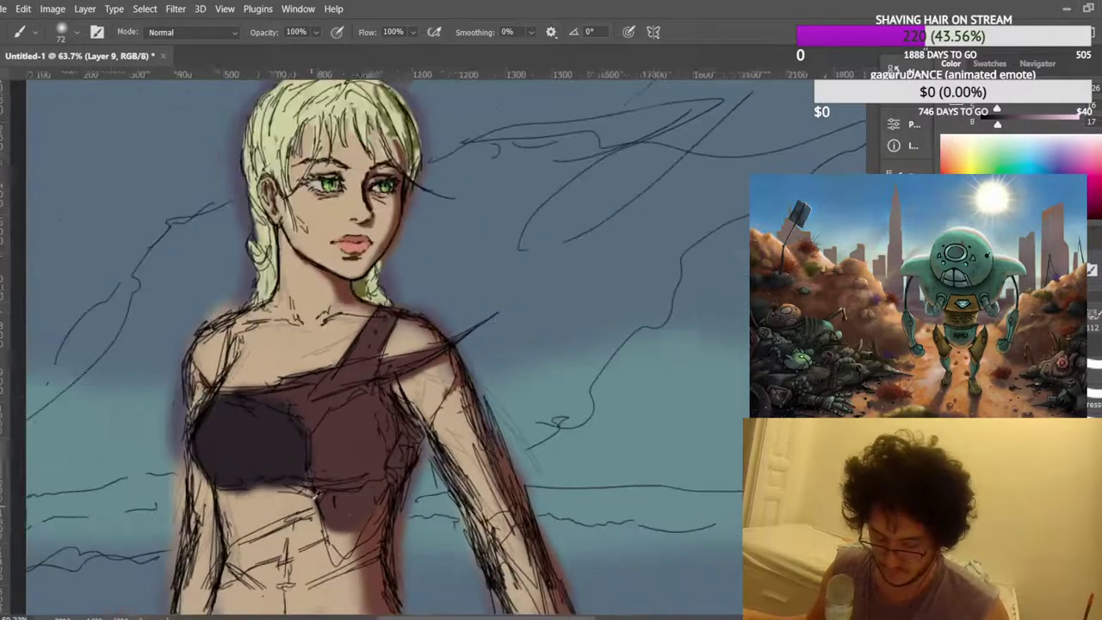
scroll(345, 492, down, 1)
scroll(349, 493, up, 1)
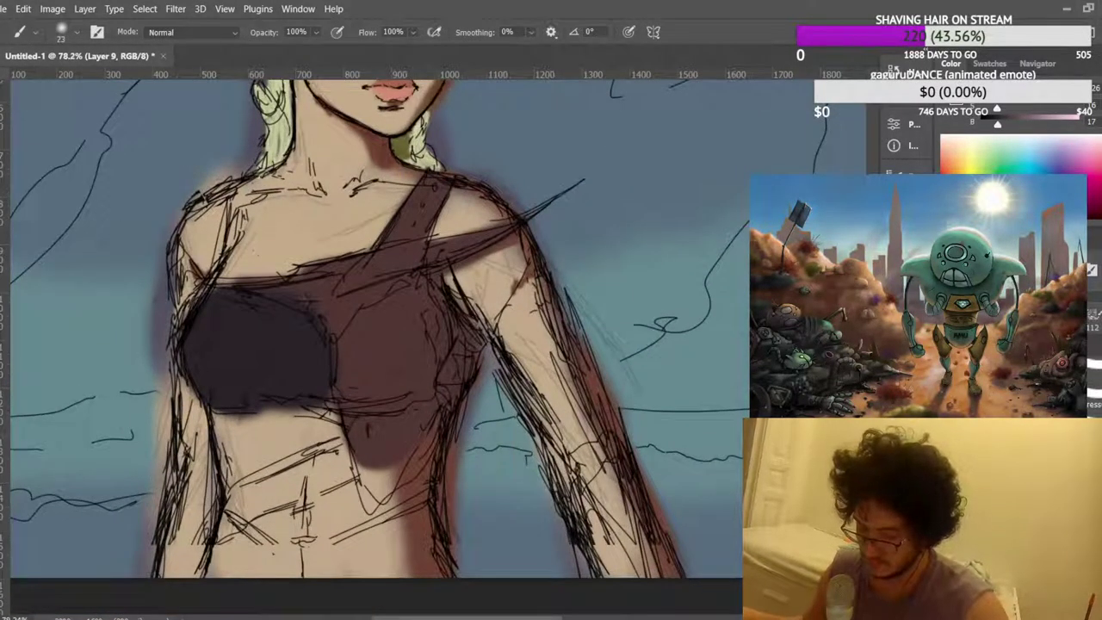
drag(342, 441, 226, 494)
scroll(551, 327, down, 1)
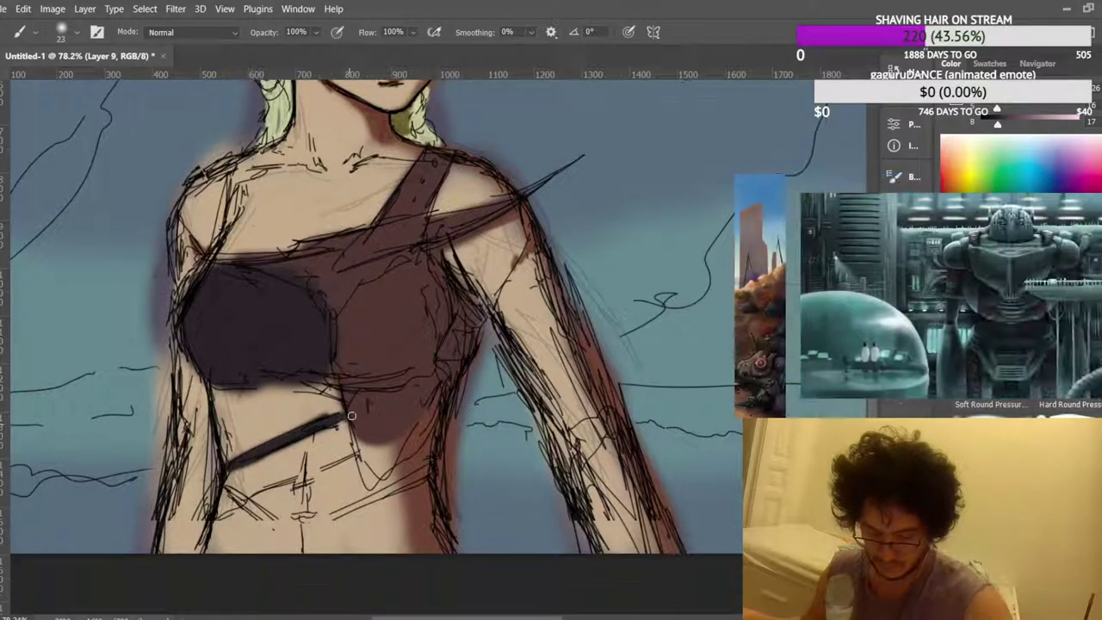
mouse_move(369, 503)
mouse_down()
mouse_move(261, 551)
mouse_move(431, 477)
mouse_up()
mouse_move(355, 458)
mouse_down()
mouse_move(259, 509)
mouse_move(320, 551)
mouse_up()
drag(231, 501, 343, 565)
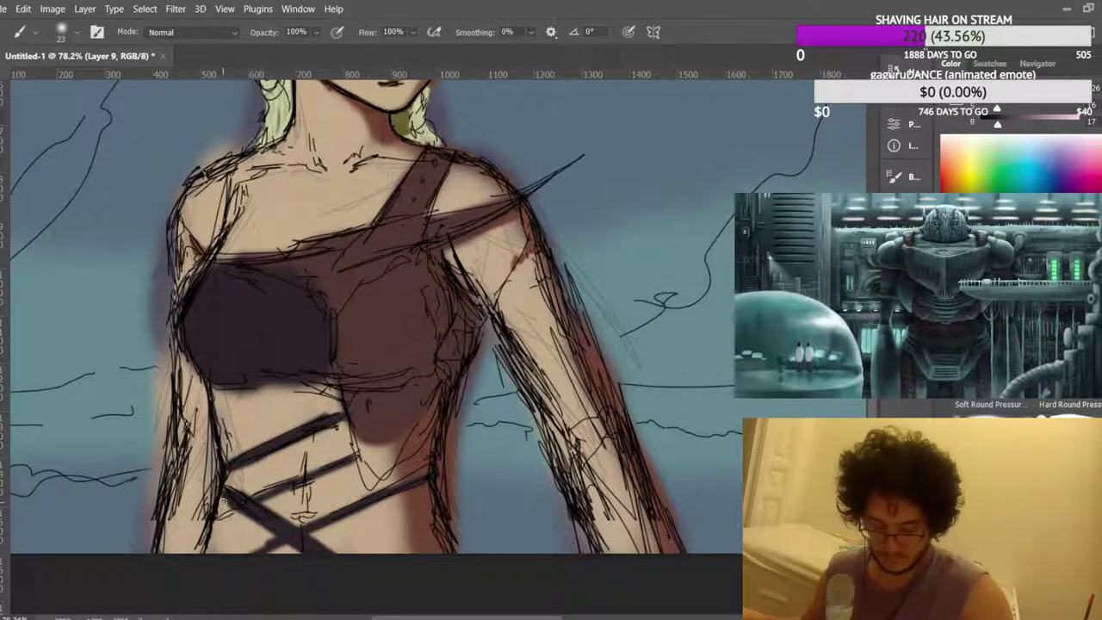
Paint dark bands around the upper arm and both forearms with a 26 px brush, checking the arm in the flipped view.
scroll(303, 465, down, 4)
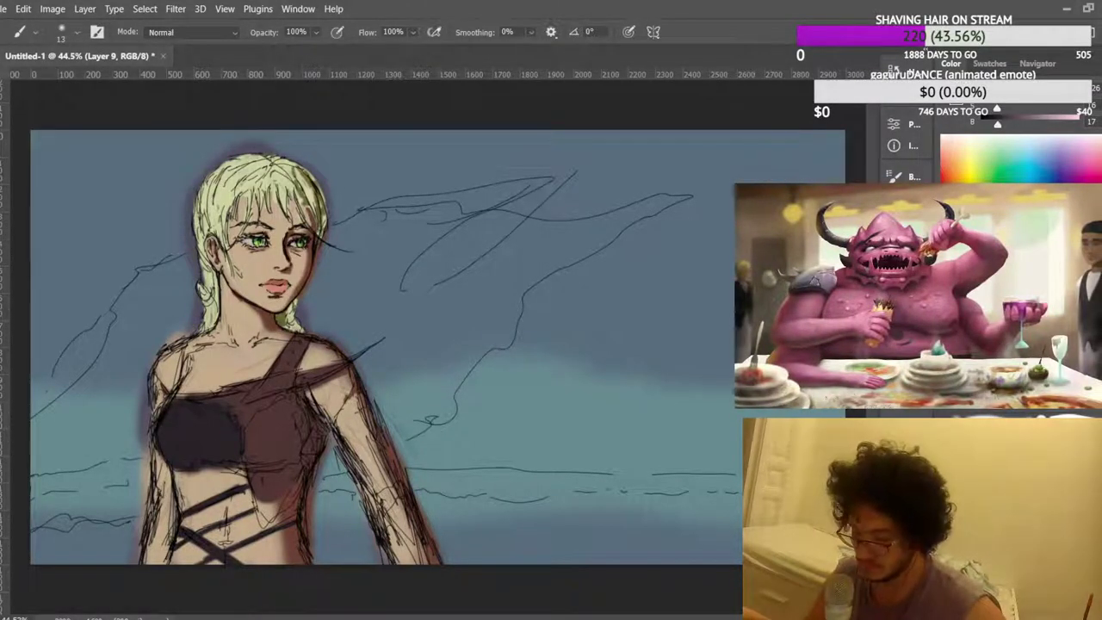
mouse_move(362, 412)
mouse_down()
mouse_move(345, 440)
mouse_move(362, 412)
mouse_move(371, 437)
mouse_move(344, 441)
mouse_up()
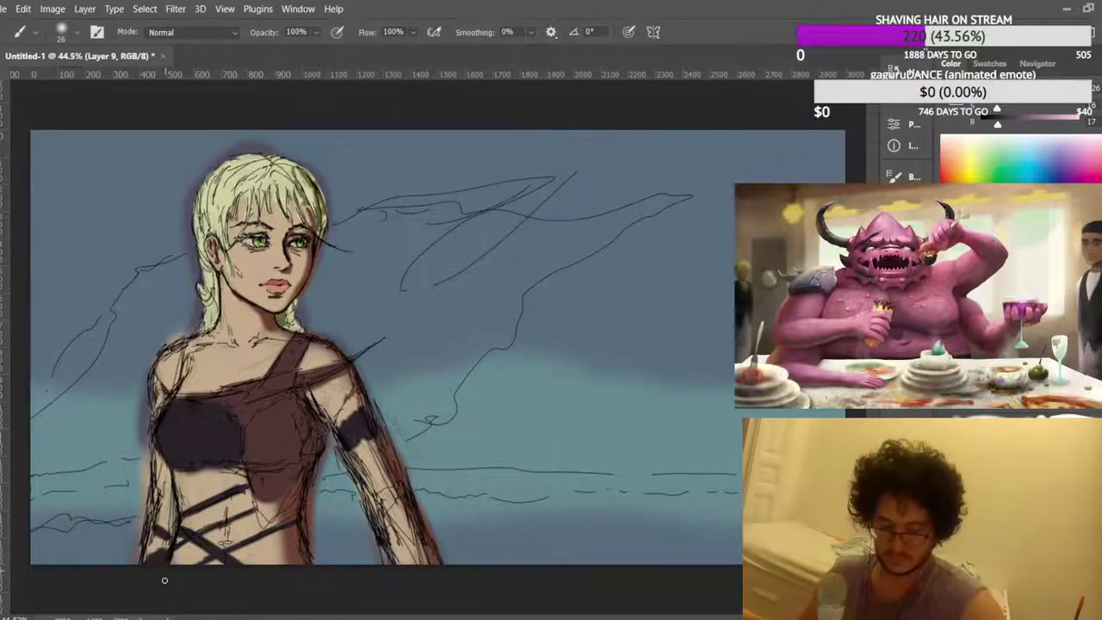
drag(419, 534, 394, 548)
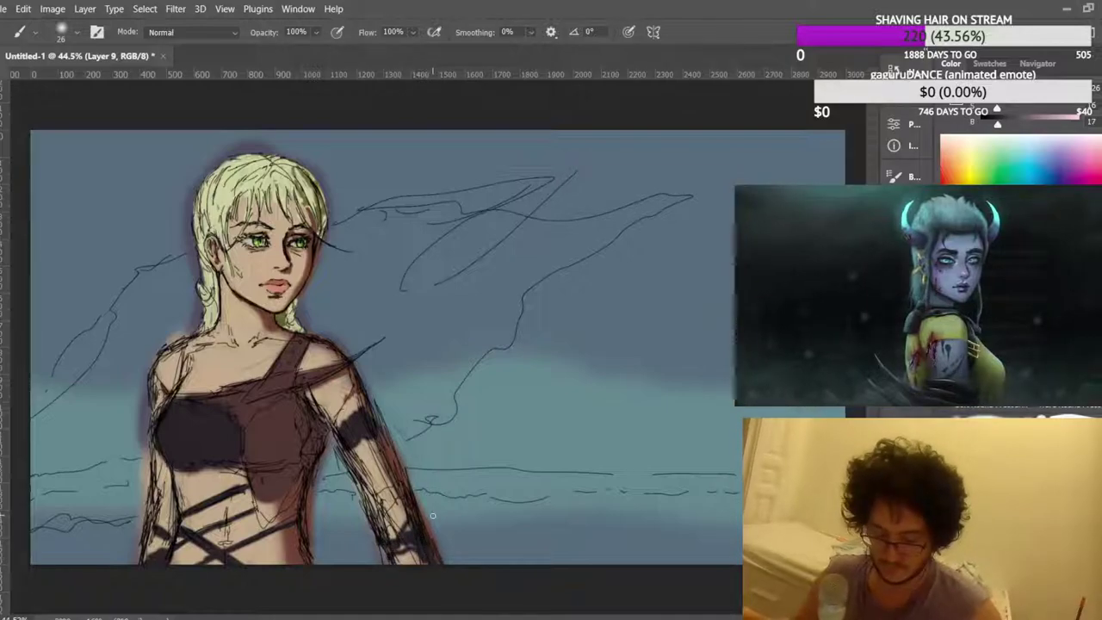
key(ctrl+shift+h)
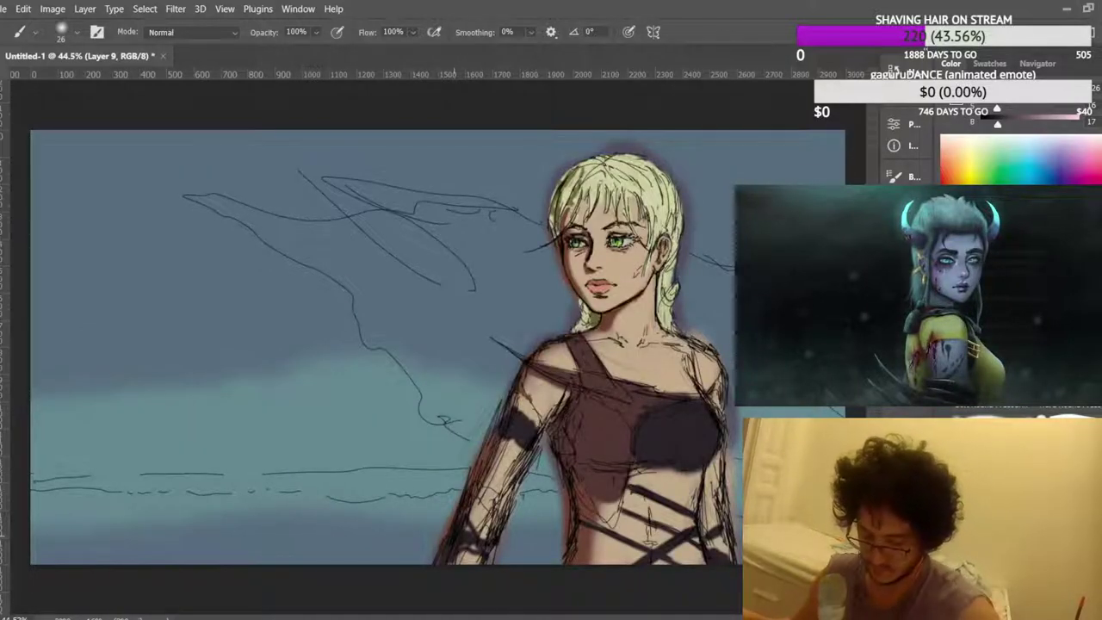
drag(455, 525, 443, 551)
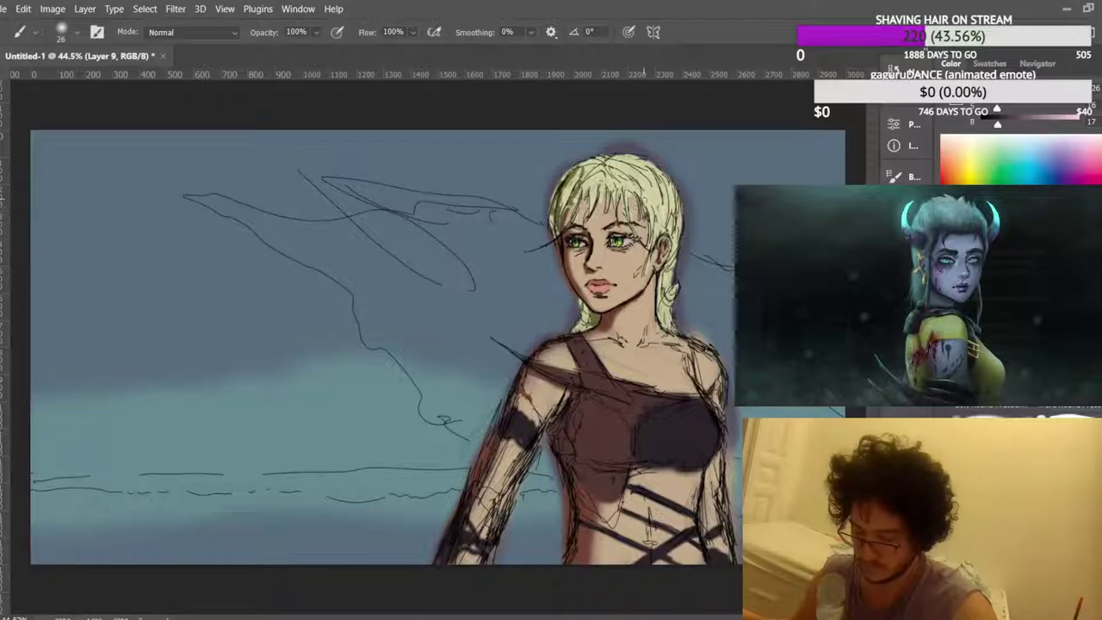
key(ctrl+minus)
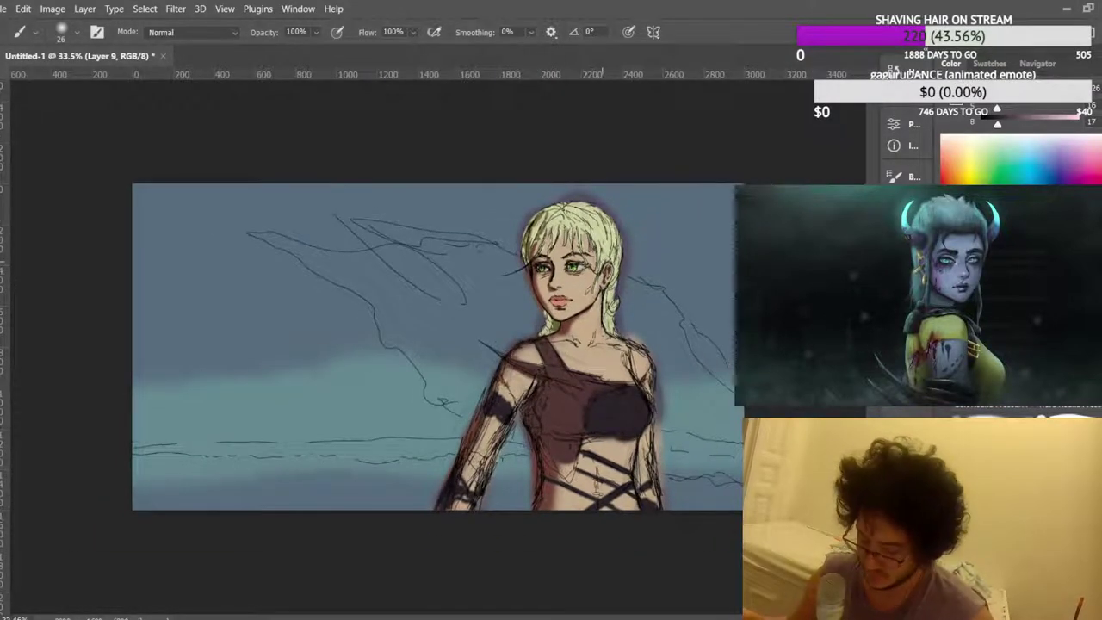
key(ctrl+j)
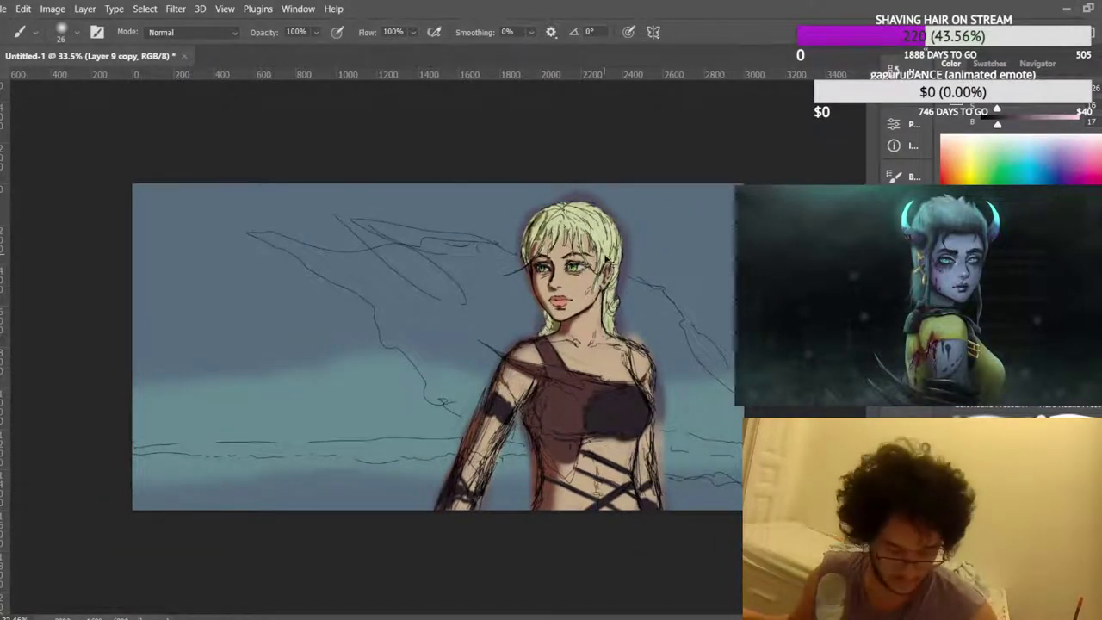
key(ctrl+z)
Lasso the colour spilling past the outer outline of the shadow-side arm and delete it.
drag(526, 335, 590, 336)
drag(525, 430, 523, 274)
key(l)
mouse_move(363, 360)
mouse_down()
mouse_move(321, 579)
mouse_move(361, 540)
mouse_move(392, 482)
mouse_move(479, 268)
mouse_move(353, 205)
mouse_move(275, 244)
mouse_up()
key(Delete)
key(ctrl+d)
Lasso the dark halo above the shadow-side shoulder, up past the neck to the jaw, and delete it.
mouse_move(495, 169)
mouse_down()
mouse_move(442, 194)
mouse_move(454, 222)
mouse_up()
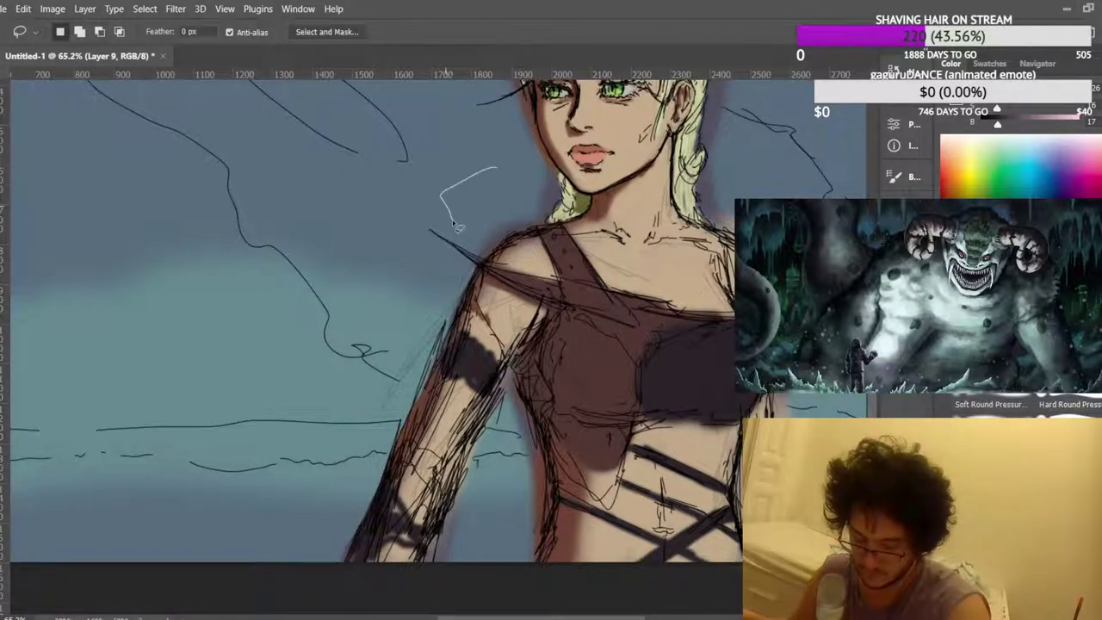
drag(486, 263, 544, 229)
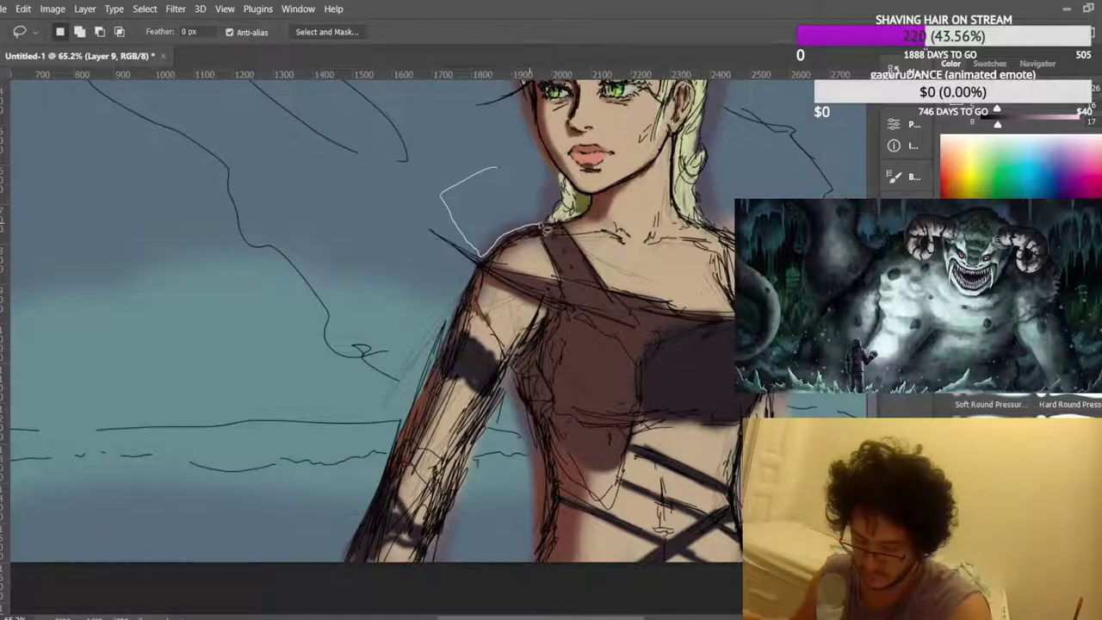
drag(559, 172, 479, 141)
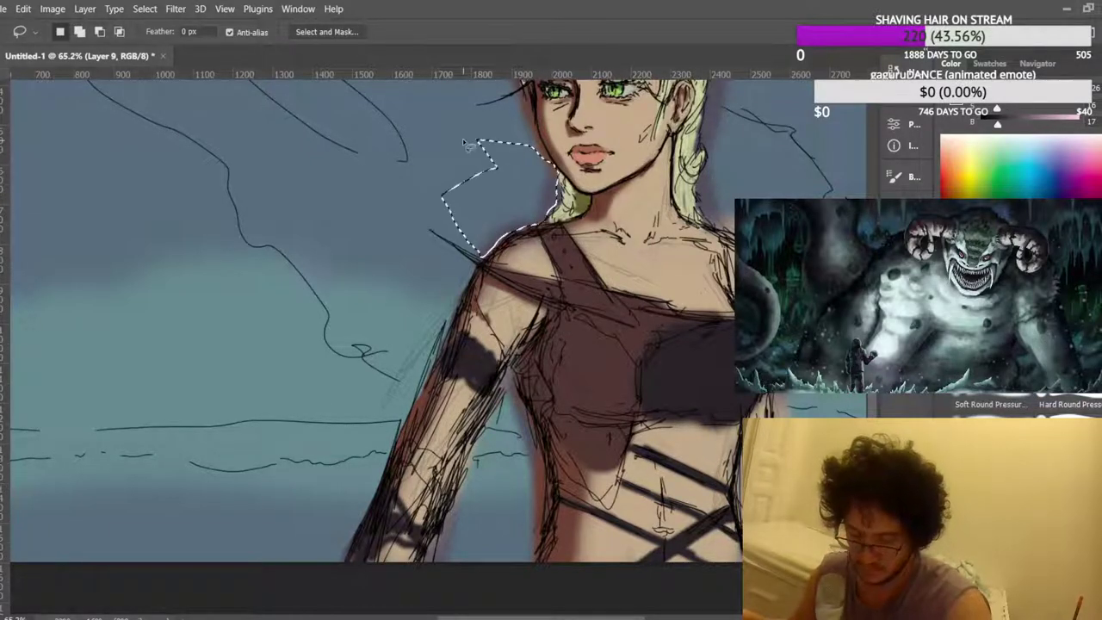
key(Delete)
scroll(555, 213, down, 4)
scroll(557, 219, down, 4)
key(ctrl+d)
Lasso the colour spilling into the gap between the shadow-side arm and the waist and delete it.
scroll(704, 521, up, 6)
scroll(701, 518, up, 2)
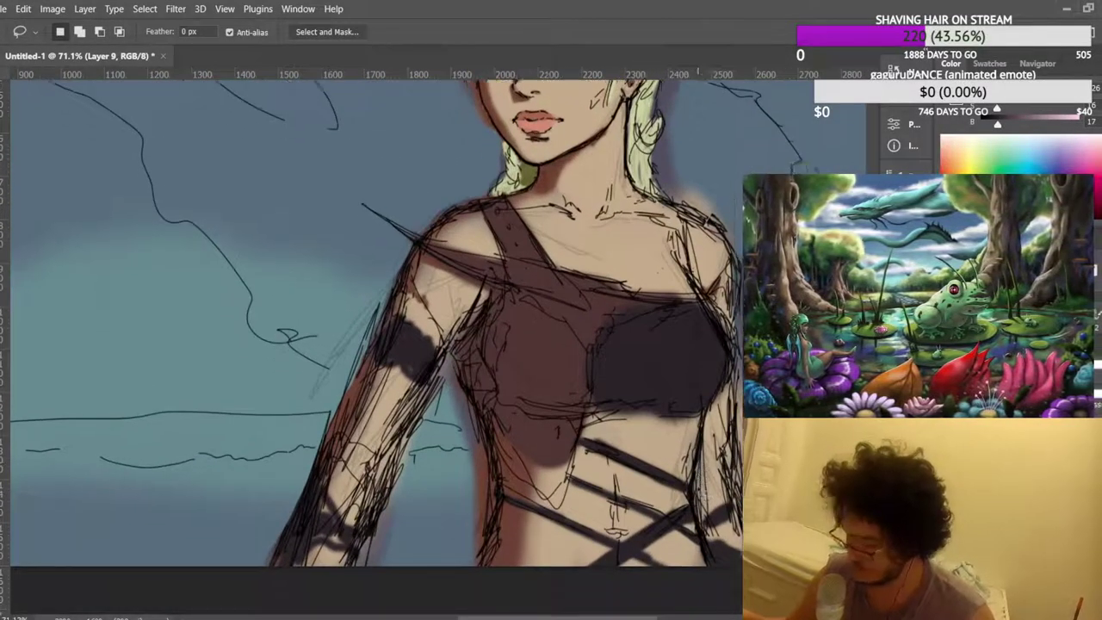
mouse_move(462, 433)
mouse_down()
mouse_move(452, 337)
mouse_move(496, 431)
mouse_move(492, 495)
mouse_move(460, 536)
mouse_move(445, 538)
mouse_move(409, 489)
mouse_move(371, 550)
mouse_move(359, 542)
mouse_move(455, 327)
mouse_move(443, 465)
mouse_up()
click(264, 237)
key(Delete)
click(301, 327)
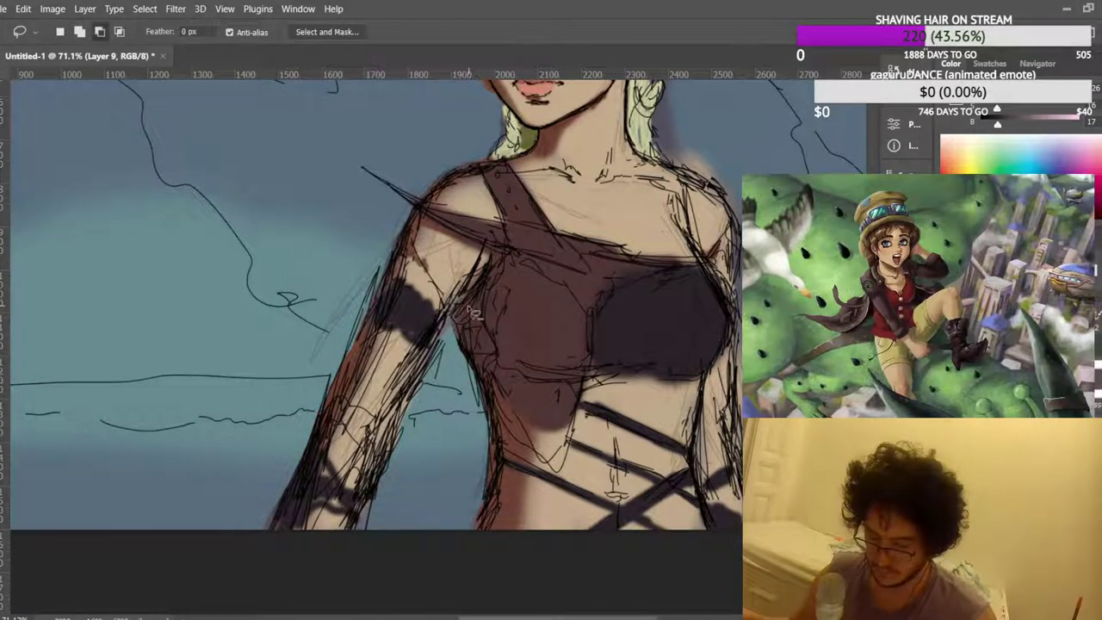
Flip the canvas and delete the halo behind the back of the hair, from the shoulder up to the crown.
scroll(578, 256, down, 5)
key(ctrl+shift+h)
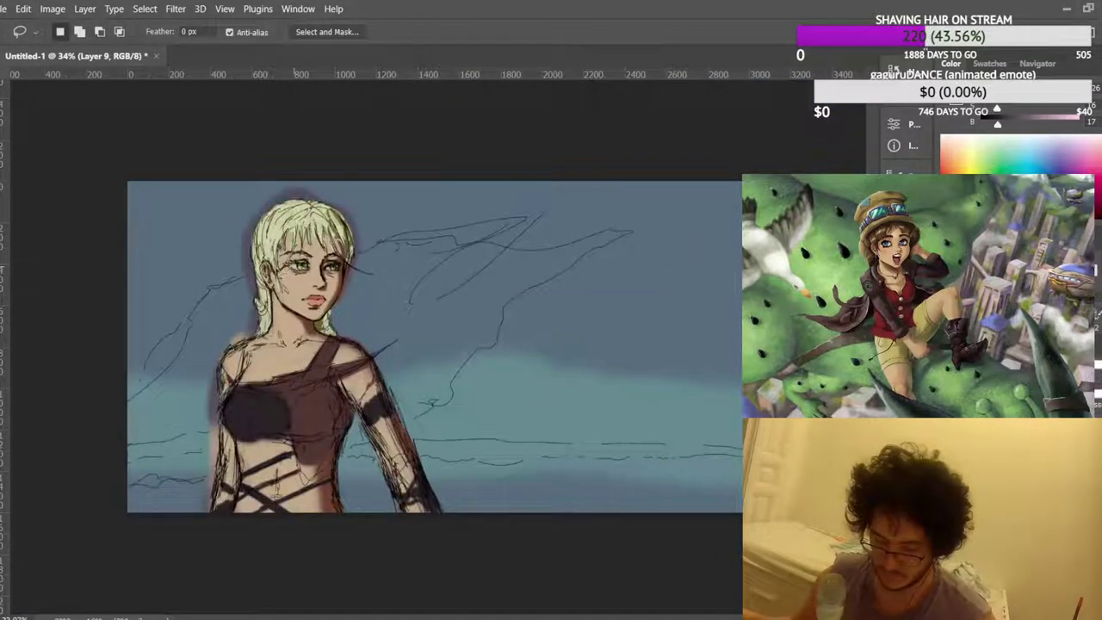
scroll(295, 274, up, 7)
scroll(210, 200, up, 1)
drag(164, 361, 183, 514)
mouse_move(182, 558)
mouse_down()
mouse_move(224, 544)
mouse_move(245, 519)
mouse_up()
mouse_move(249, 478)
mouse_down()
mouse_move(229, 268)
mouse_move(111, 184)
mouse_up()
key(Delete)
key(ctrl+d)
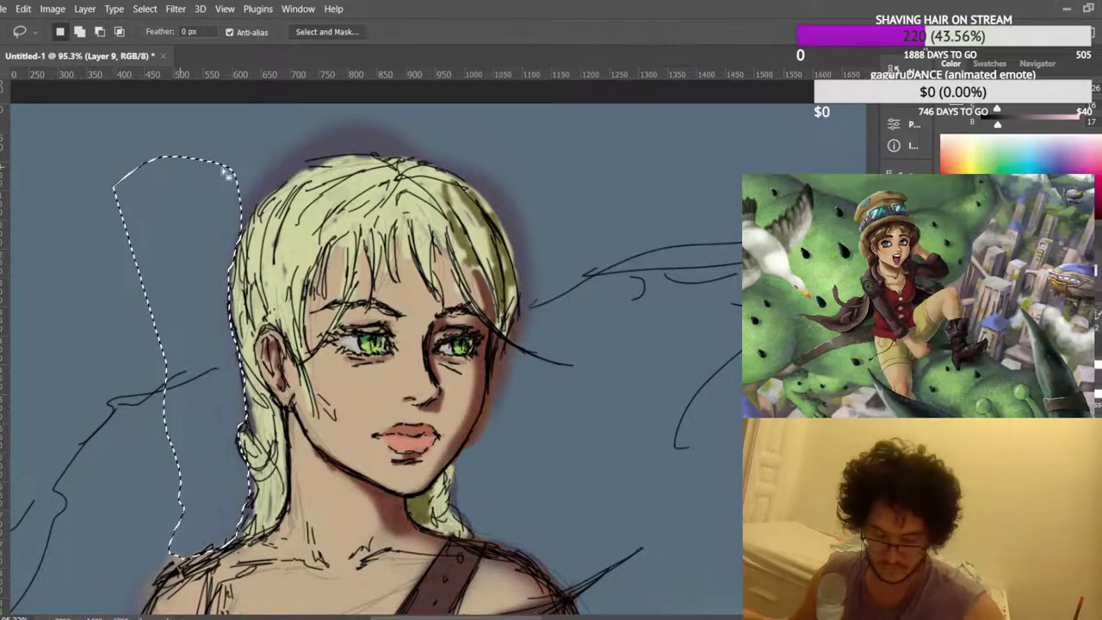
Lasso and delete the purple halo above the crown and down the shadow side of the hair.
scroll(322, 151, up, 1)
mouse_move(273, 163)
mouse_down()
mouse_move(222, 272)
mouse_move(263, 234)
mouse_move(426, 172)
mouse_move(411, 170)
mouse_move(516, 272)
mouse_move(529, 327)
mouse_move(509, 384)
mouse_move(486, 178)
mouse_move(463, 145)
mouse_up()
key(Delete)
key(ctrl+d)
key(Delete)
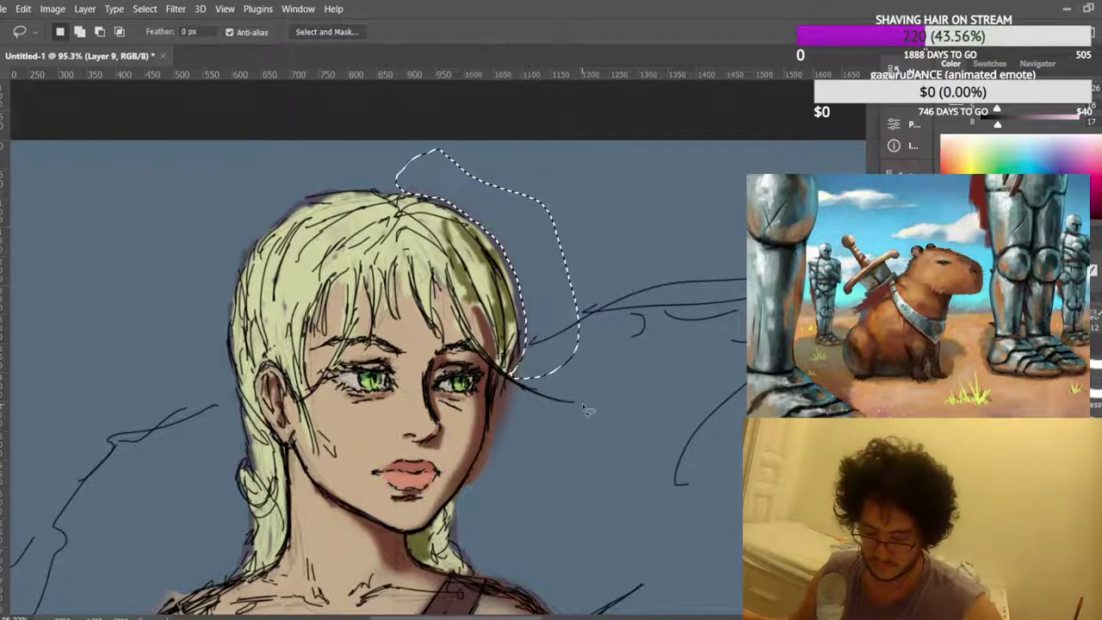
key(ctrl+d)
Lasso and delete the brown spill outside the shadow-side cheek and the remaining halo beside the hair.
mouse_move(502, 486)
mouse_down()
mouse_move(466, 504)
mouse_move(501, 381)
mouse_move(531, 409)
mouse_move(529, 482)
mouse_up()
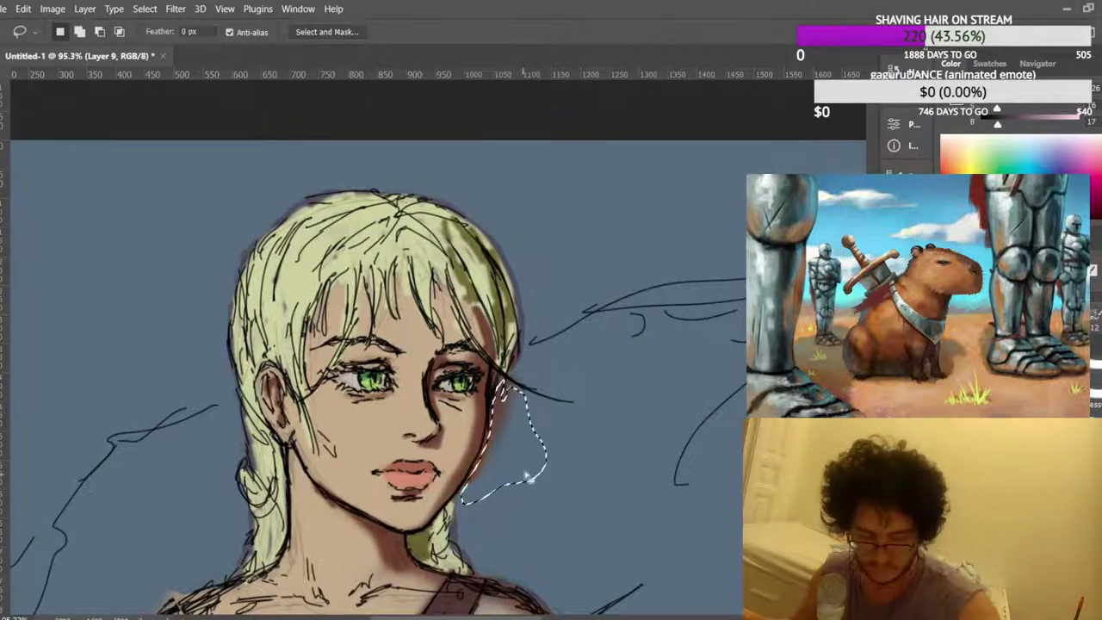
key(Delete)
key(ctrl+d)
mouse_move(547, 364)
mouse_down()
mouse_move(527, 383)
mouse_move(520, 319)
mouse_move(570, 258)
mouse_up()
key(Delete)
key(ctrl+d)
Lasso and delete the colour spill outside the light-side arm, from the shoulder down to the canvas edge.
mouse_move(654, 435)
mouse_down()
mouse_move(592, 426)
mouse_move(543, 384)
mouse_up()
scroll(531, 350, down, 1)
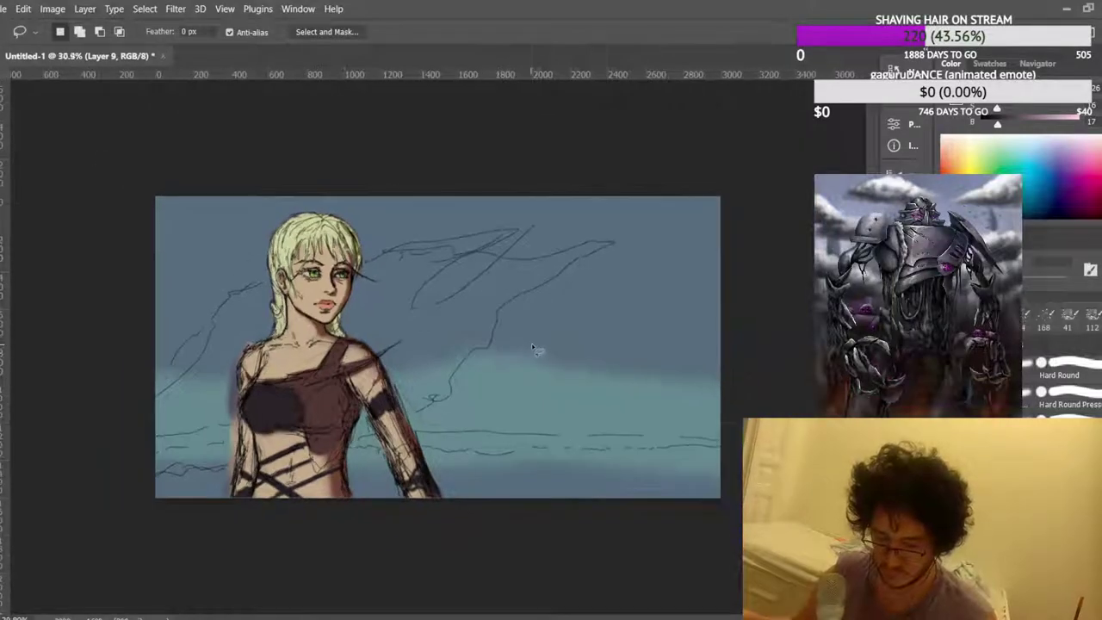
scroll(135, 484, up, 4)
scroll(102, 485, down, 1)
mouse_move(135, 315)
mouse_down()
mouse_move(110, 381)
mouse_move(146, 459)
mouse_move(159, 317)
mouse_move(174, 290)
mouse_move(158, 226)
mouse_up()
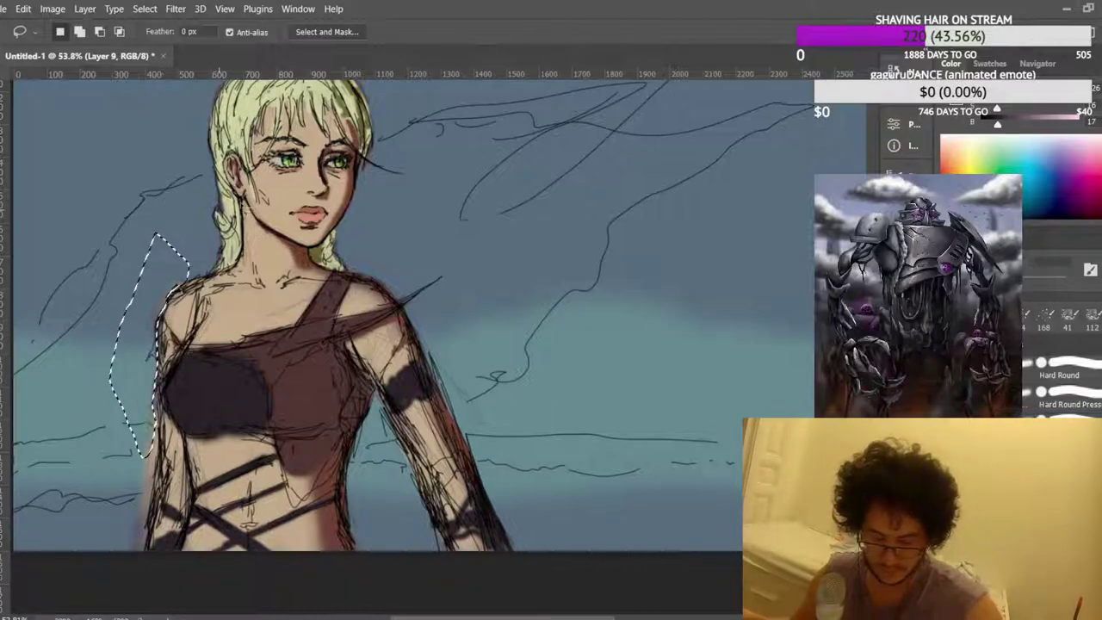
key(ctrl+d)
scroll(120, 444, down, 1)
mouse_move(120, 416)
mouse_down()
mouse_move(127, 525)
mouse_move(146, 516)
mouse_move(159, 331)
mouse_up()
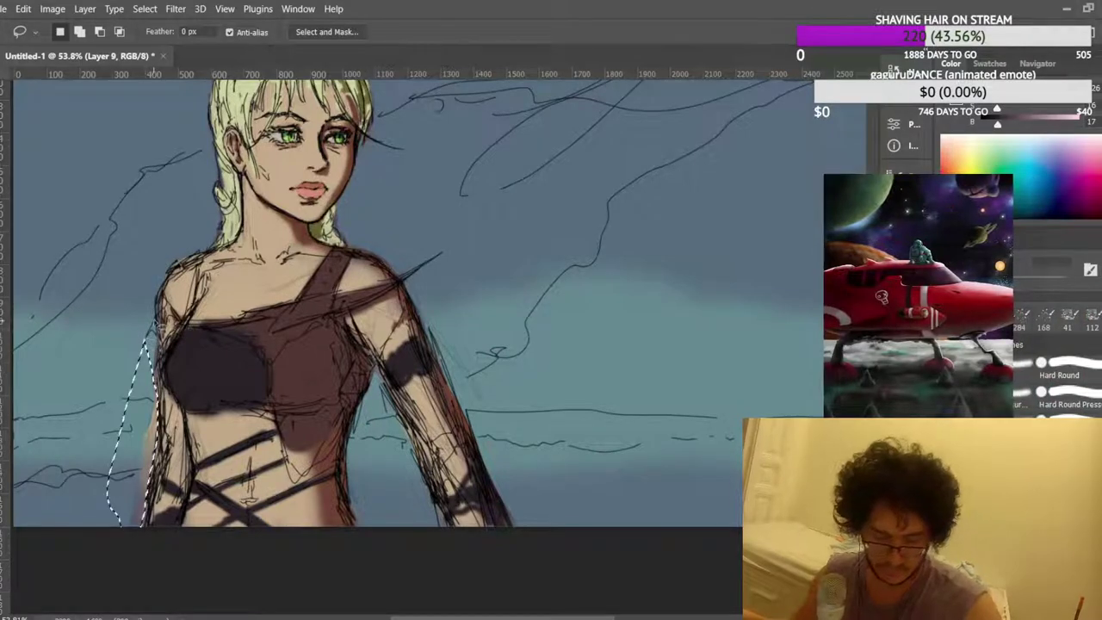
key(ctrl+minus)
scroll(197, 260, down, 1)
scroll(216, 244, up, 1)
Flip the canvas, check the colours with the line art hidden, and make the line-art layer, Layer 6, active.
key(ctrl+shift+h)
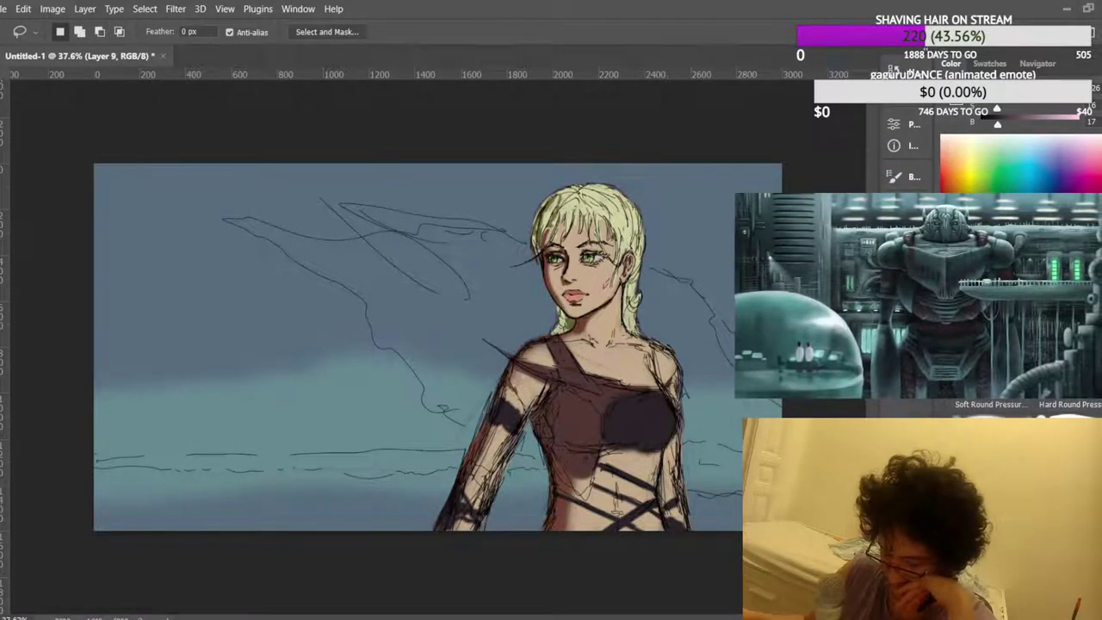
scroll(559, 480, up, 8)
scroll(561, 483, down, 3)
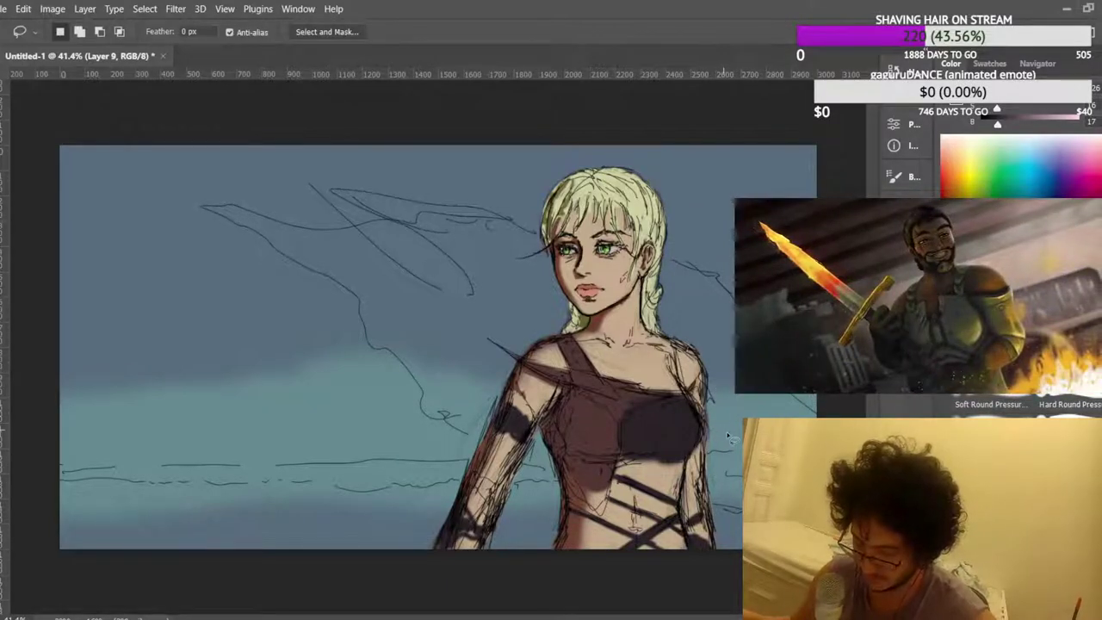
key(ctrl+)
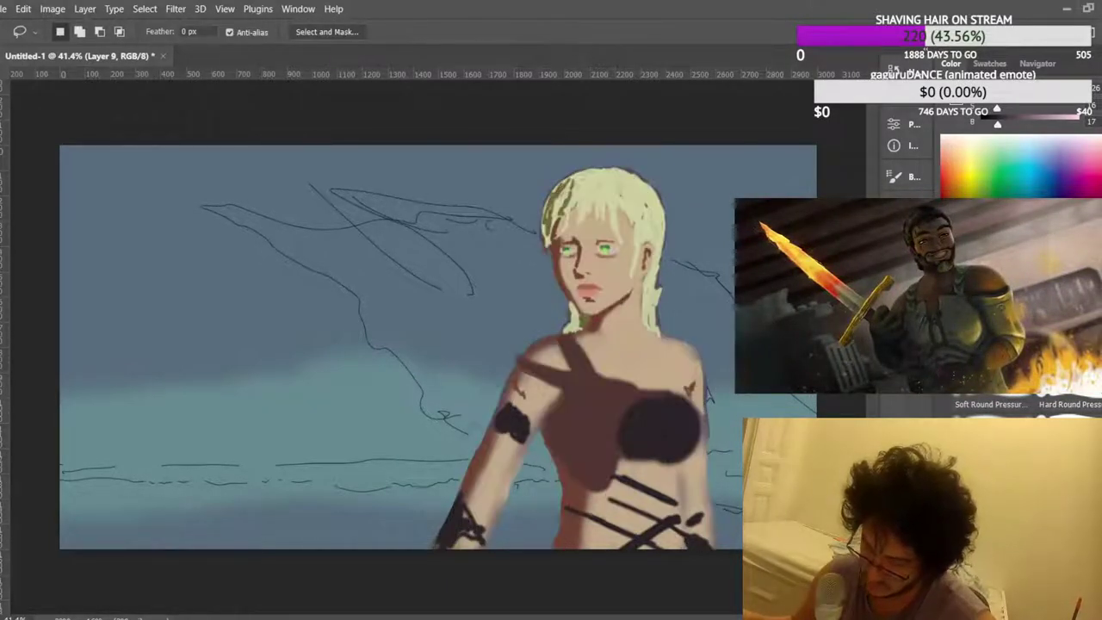
key(ctrl+comma)
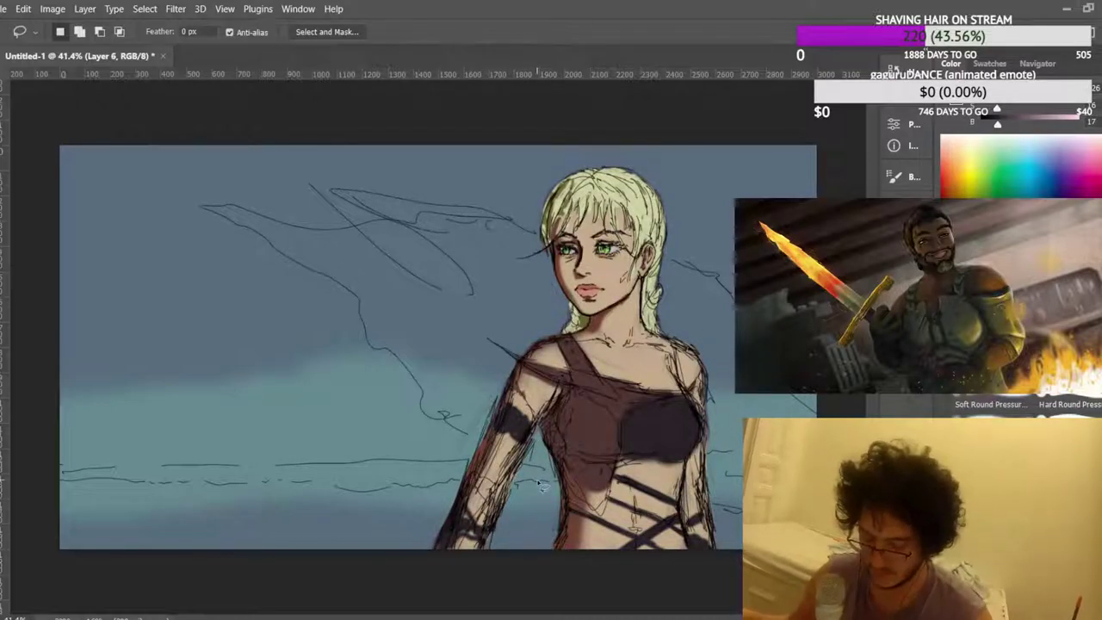
Set the brush mode to Clear and erase stray sketch lines across the armband and beside the shadow-side arm at 26 px.
scroll(541, 487, up, 3)
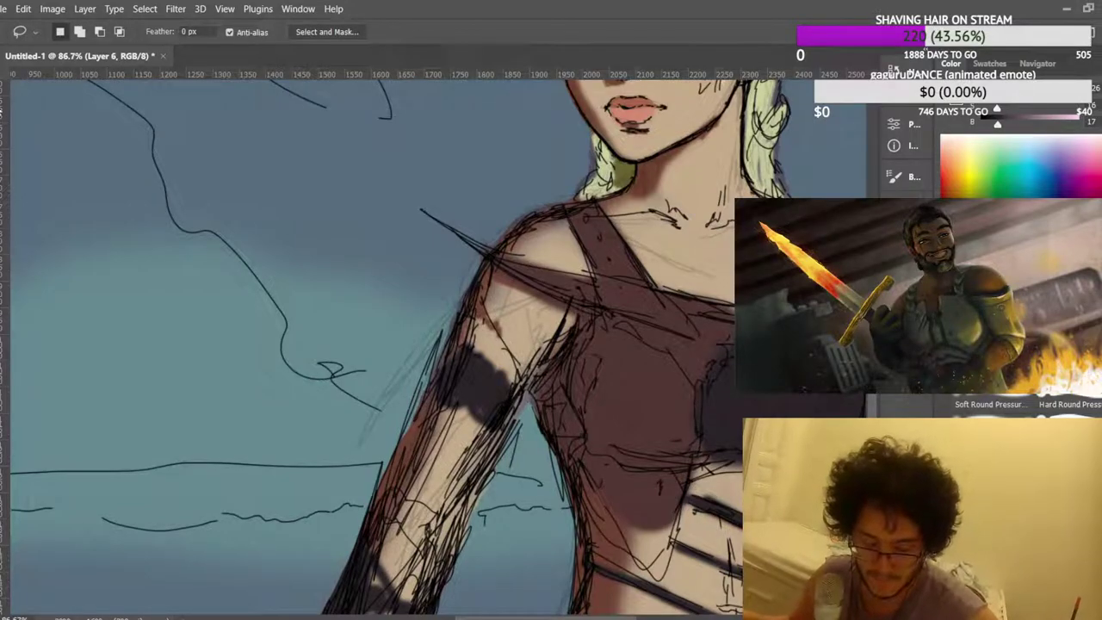
key(b)
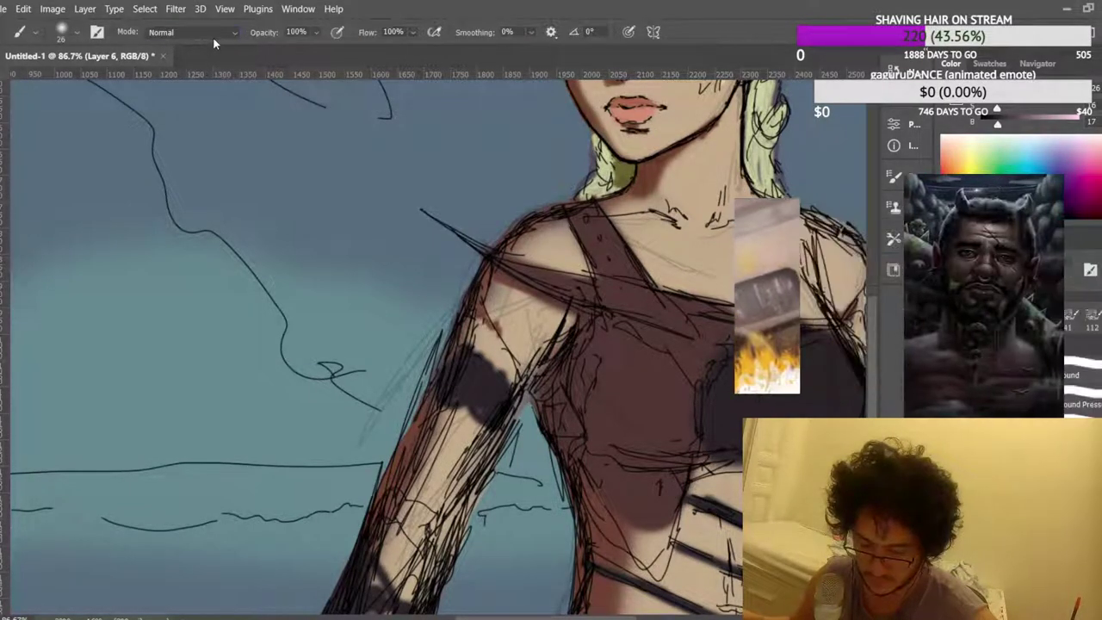
key(shift+alt+r)
mouse_move(481, 402)
mouse_down()
mouse_move(449, 482)
mouse_move(435, 430)
mouse_move(469, 340)
mouse_move(456, 396)
mouse_move(527, 345)
mouse_move(524, 353)
mouse_up()
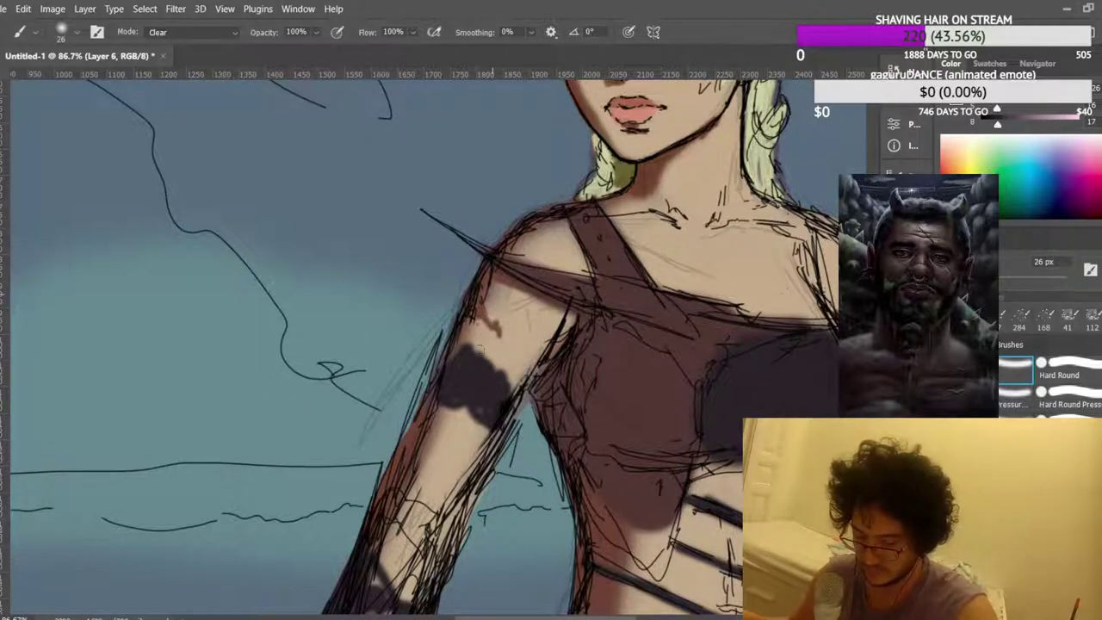
drag(381, 398, 439, 331)
scroll(499, 232, up, 1)
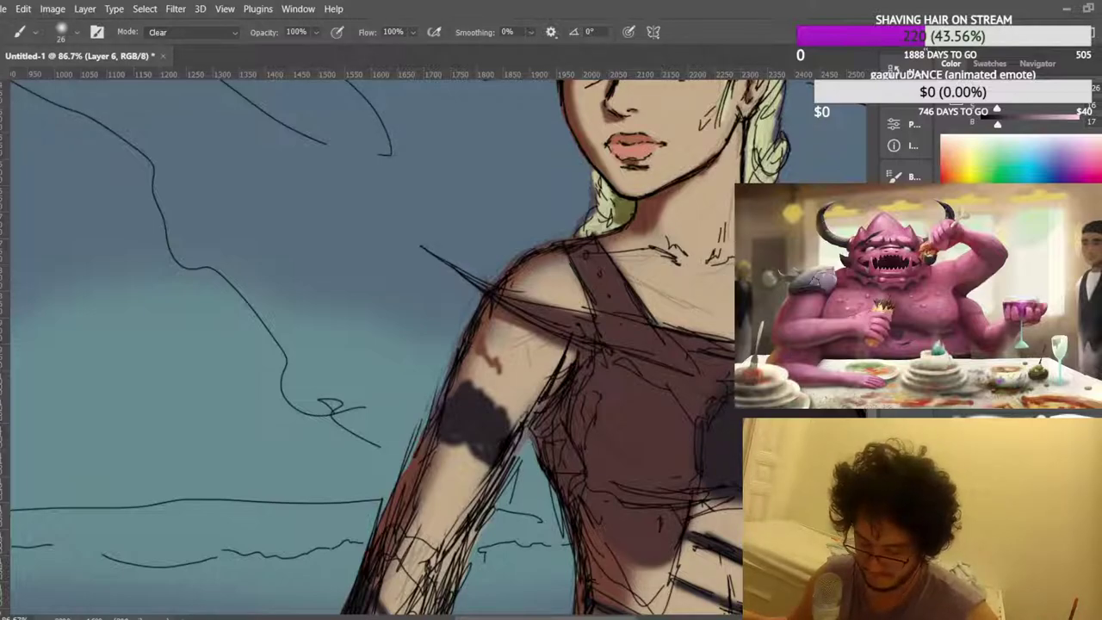
scroll(497, 372, down, 5)
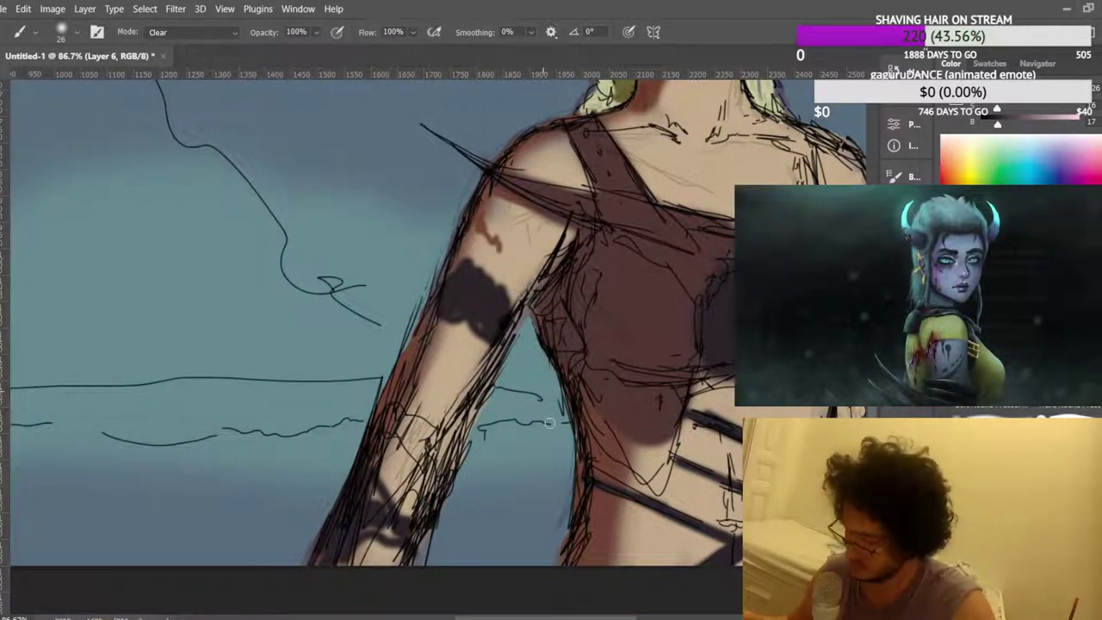
scroll(547, 399, down, 2)
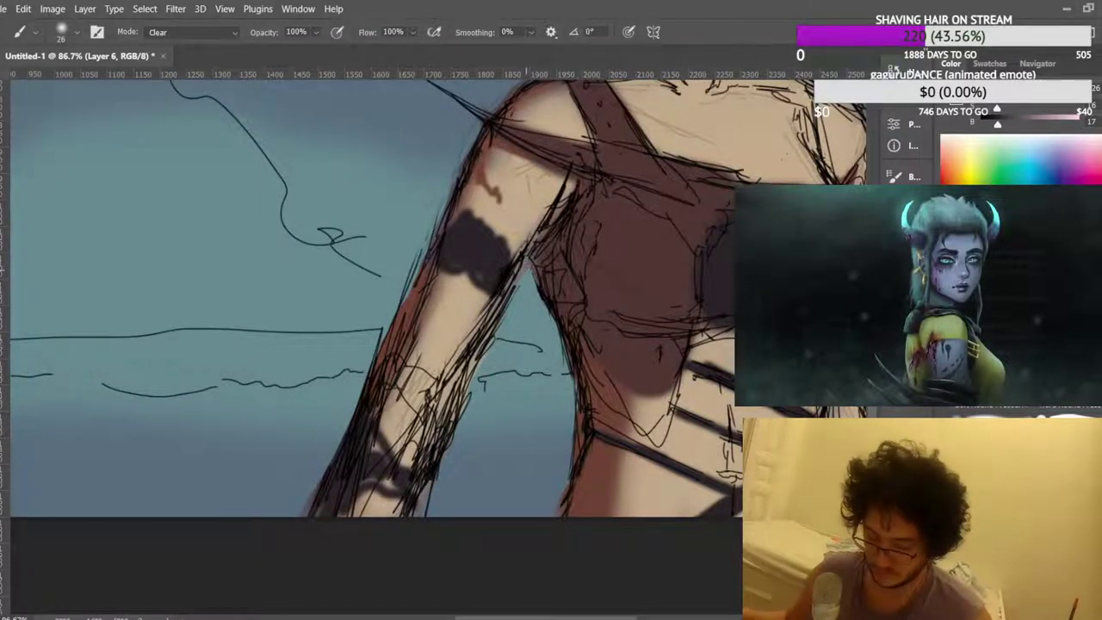
Erase the loose strokes on the light-side cheek beside the hair strand using a 13 px clearing brush.
scroll(524, 266, down, 6)
scroll(709, 322, up, 4)
scroll(699, 186, up, 3)
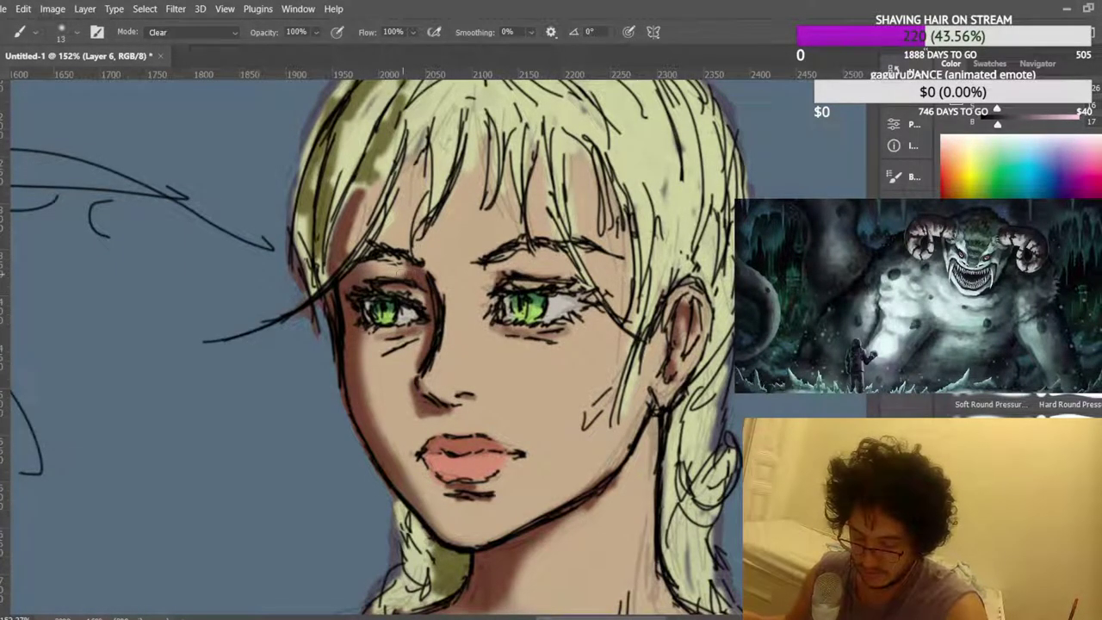
scroll(429, 148, down, 8)
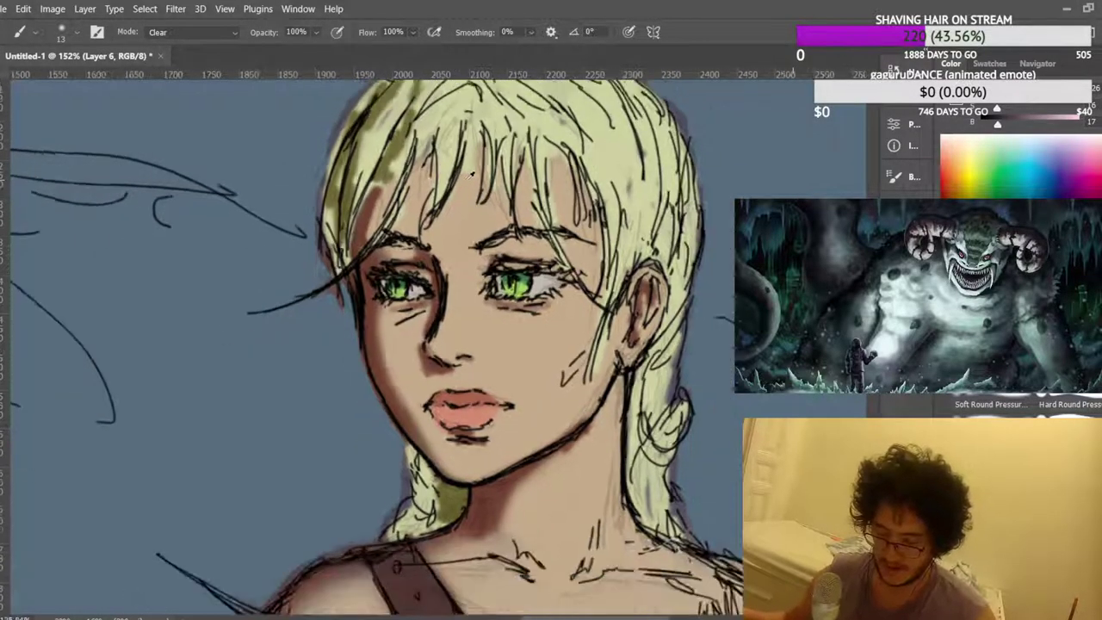
scroll(579, 269, up, 8)
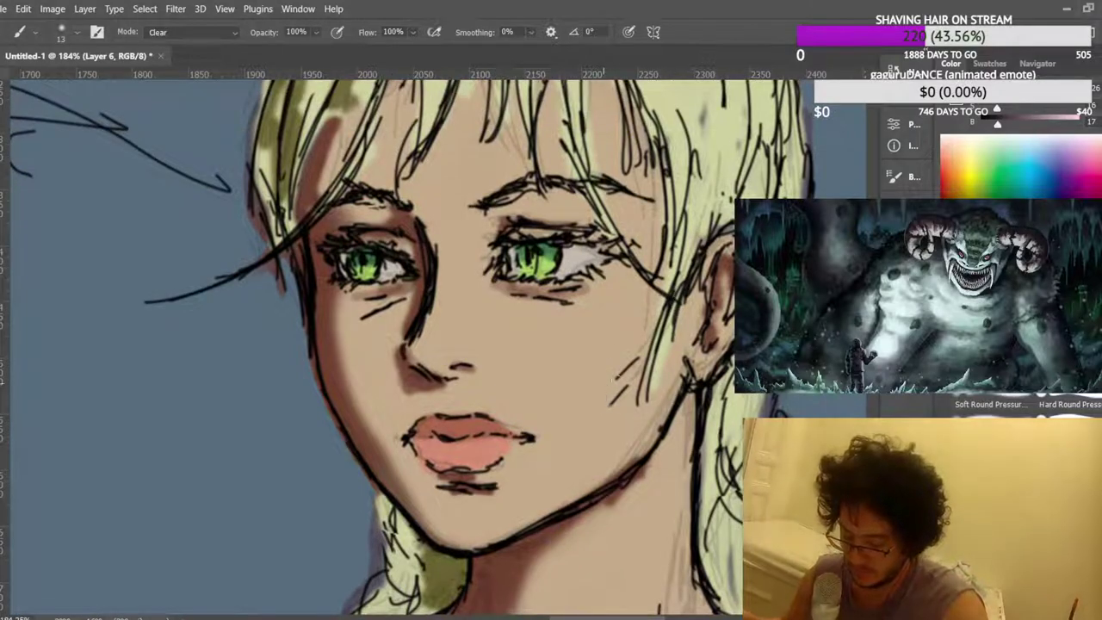
drag(604, 383, 633, 362)
drag(676, 320, 669, 373)
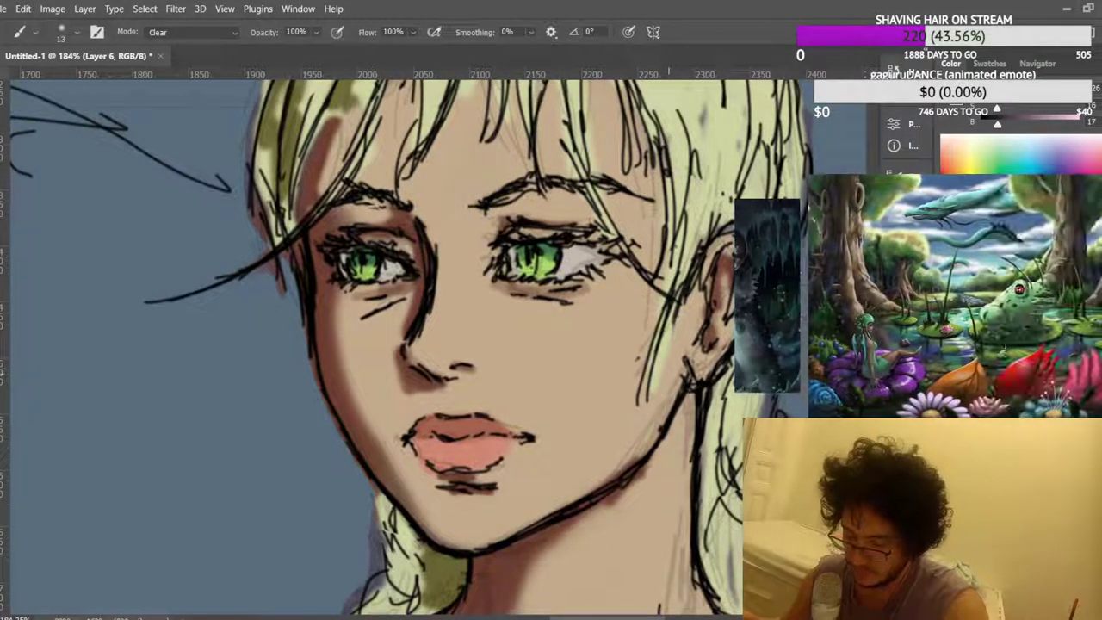
scroll(448, 427, down, 5)
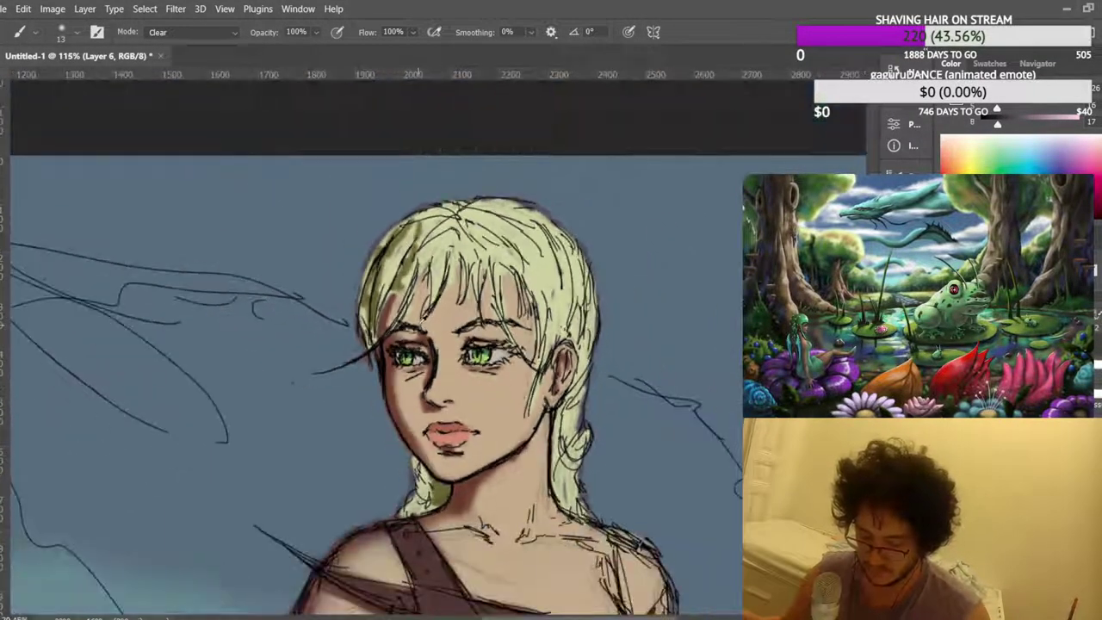
Clean up the stray sketch strokes around the fringe and the outer edge of the shadow-side hair.
scroll(408, 310, down, 3)
scroll(408, 310, up, 6)
scroll(407, 309, up, 4)
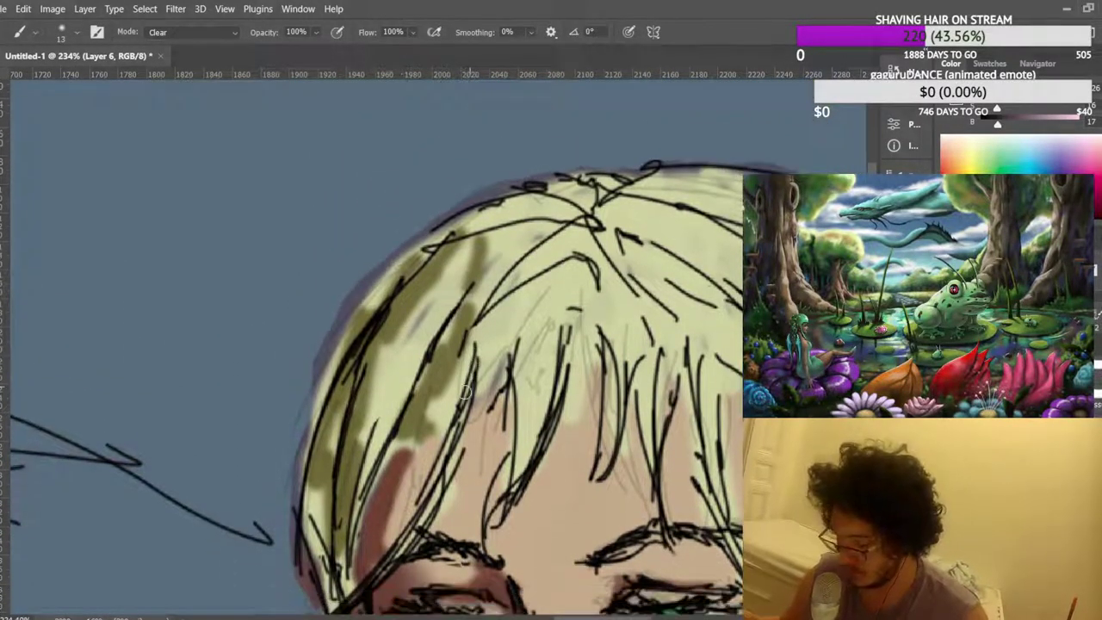
scroll(467, 390, down, 4)
scroll(393, 454, up, 3)
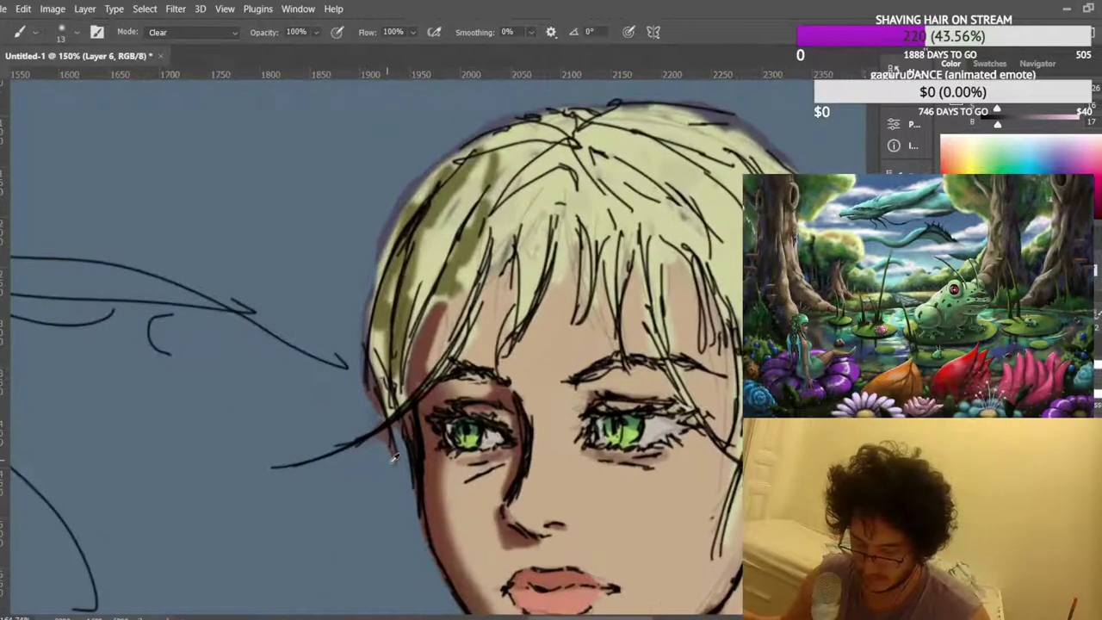
scroll(393, 456, up, 1)
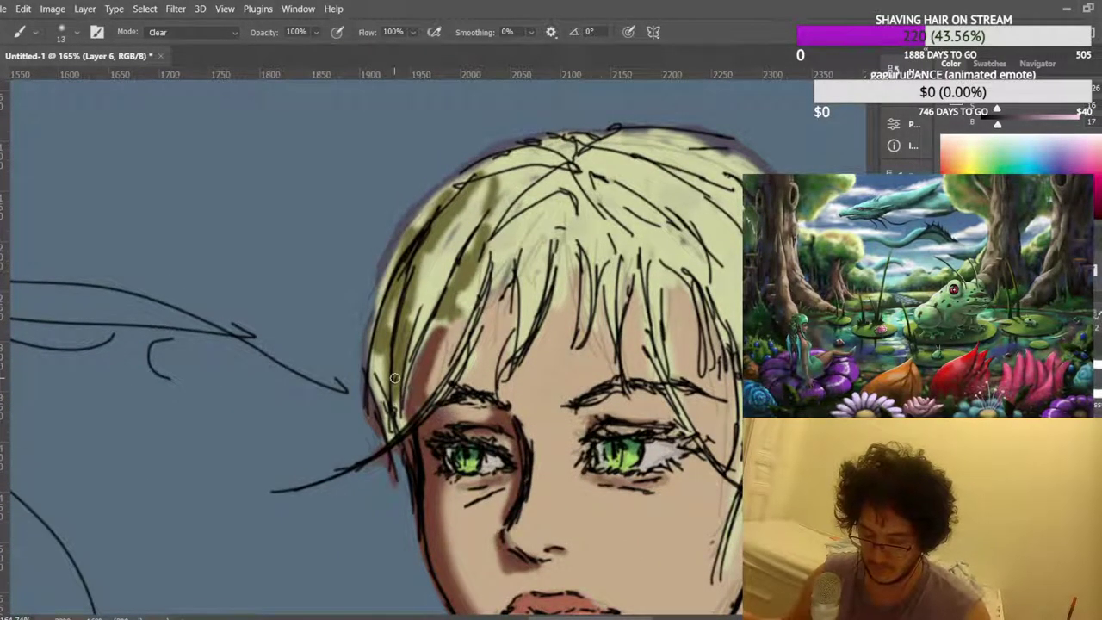
scroll(398, 382, up, 2)
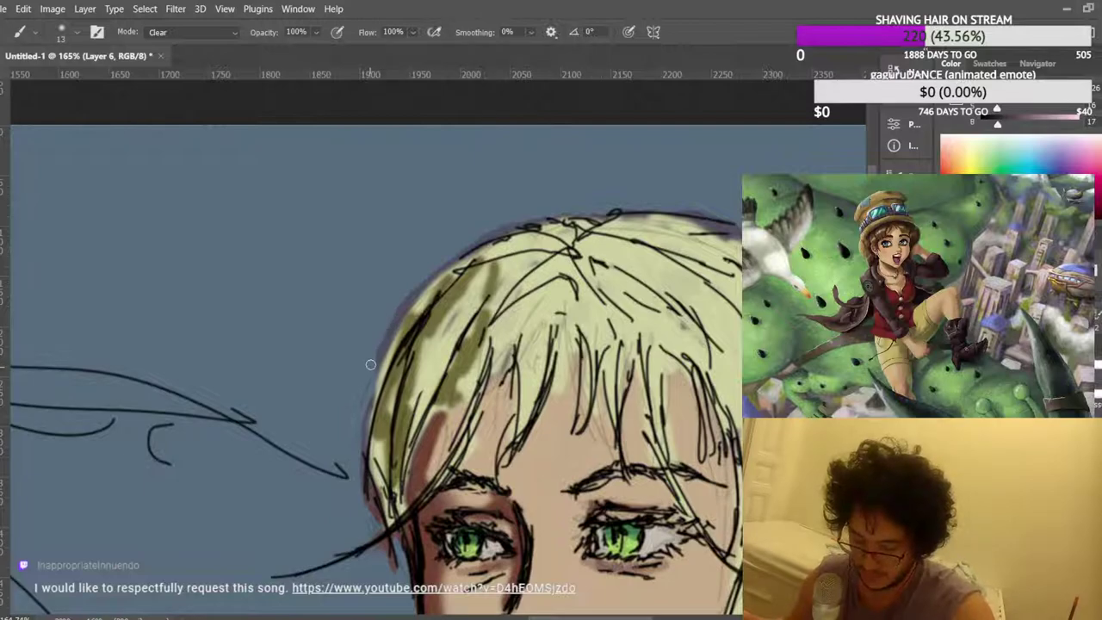
scroll(409, 329, up, 1)
scroll(421, 323, down, 15)
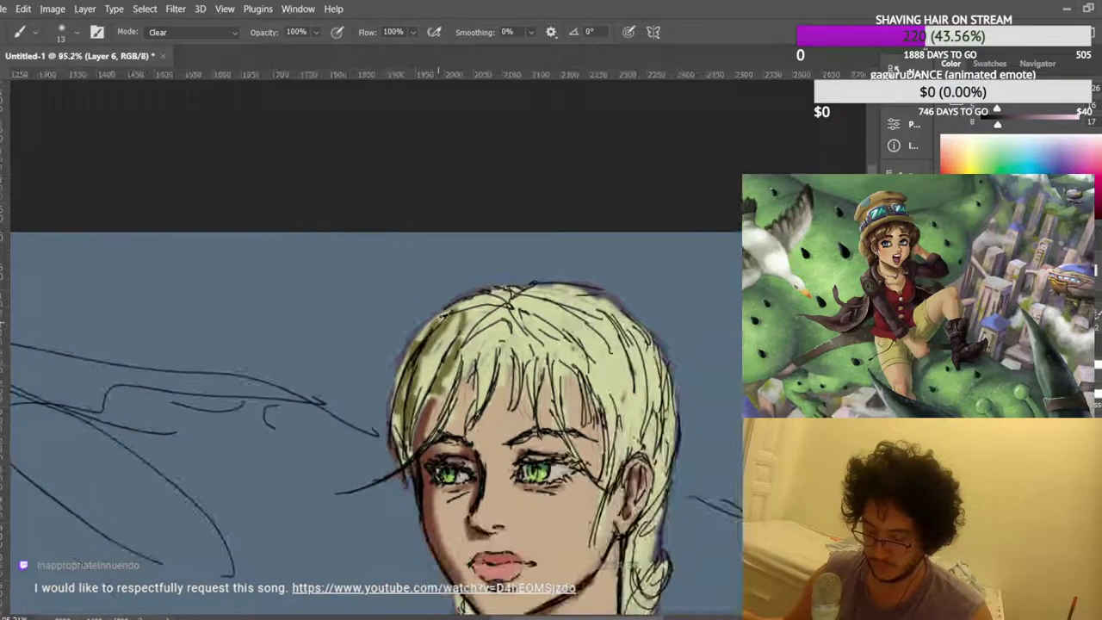
Flip the canvas and erase loose sketch lines around the shadow-side shoulder with a 17 px clearing brush.
key(h)
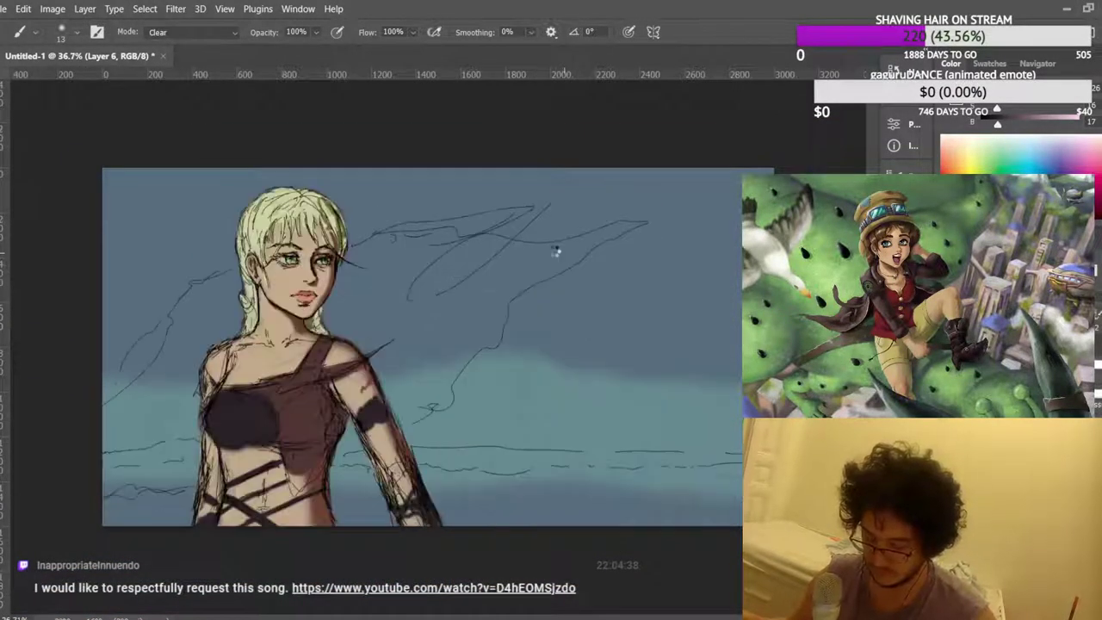
scroll(213, 259, up, 7)
scroll(558, 418, up, 4)
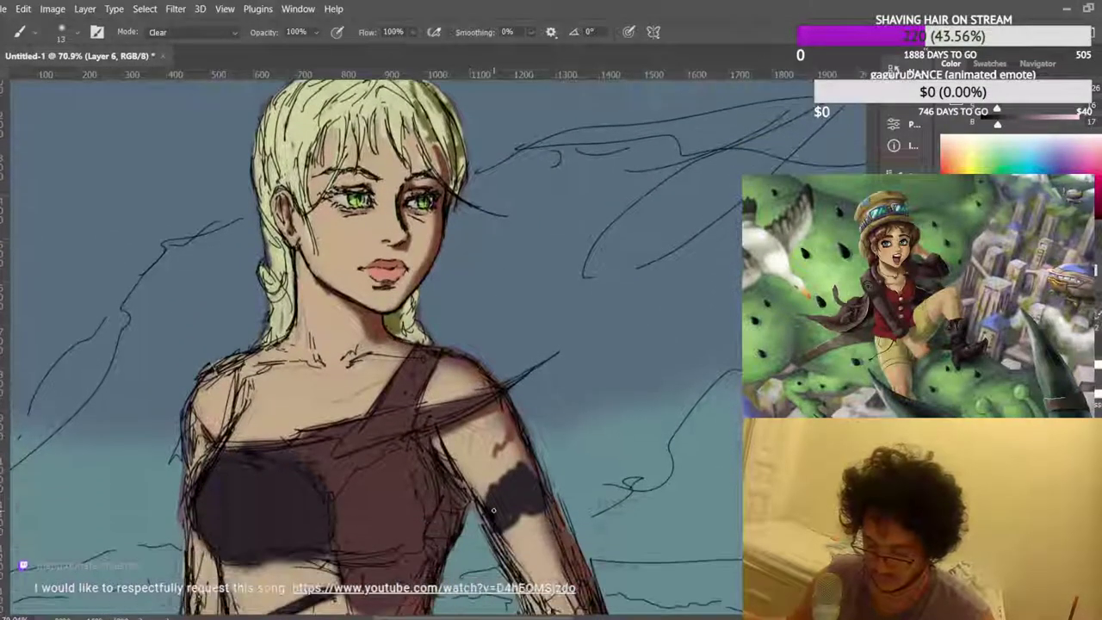
scroll(559, 418, down, 1)
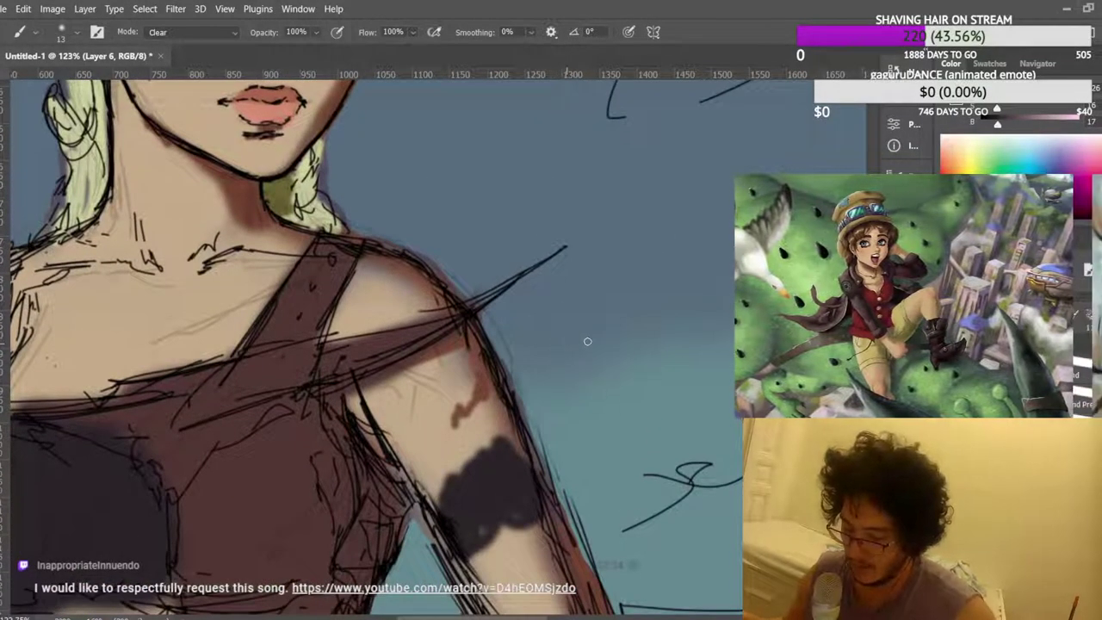
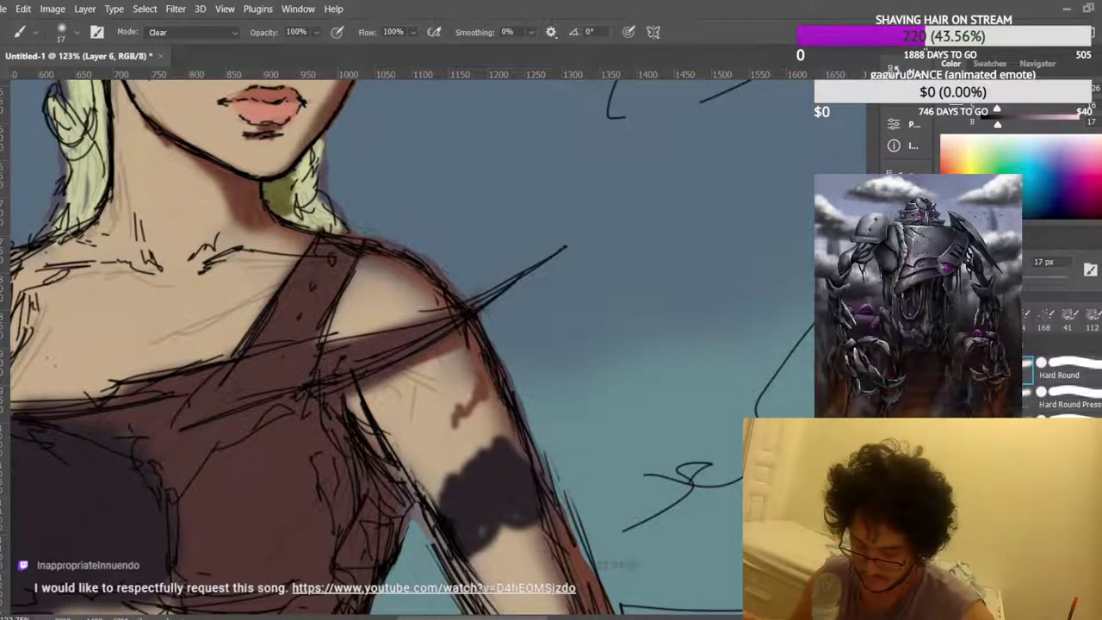
scroll(494, 393, up, 3)
scroll(458, 393, up, 3)
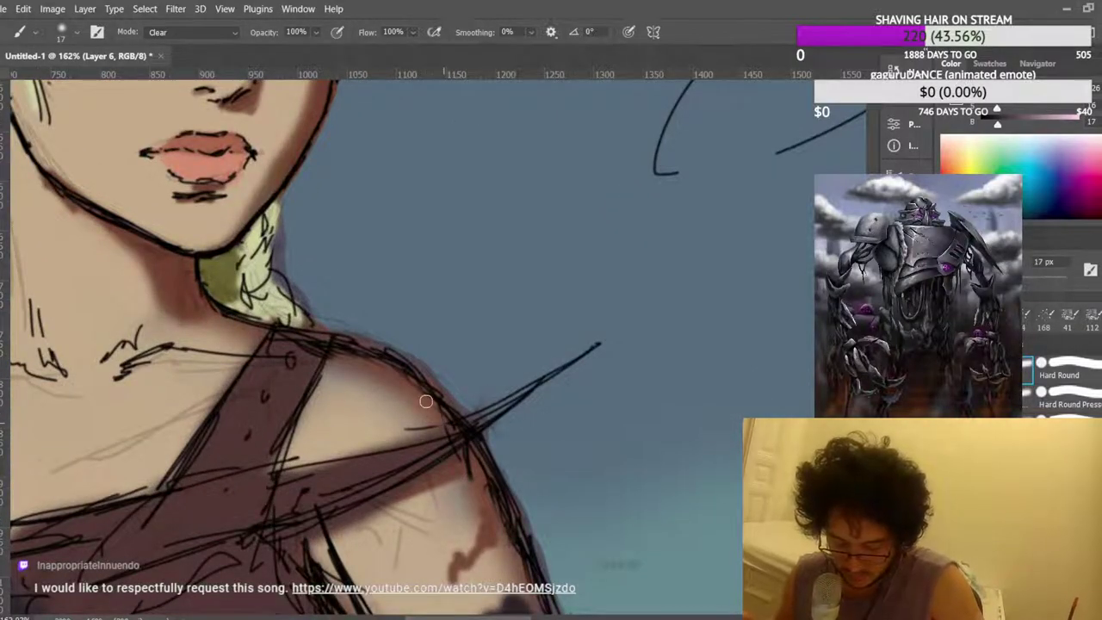
scroll(370, 370, down, 2)
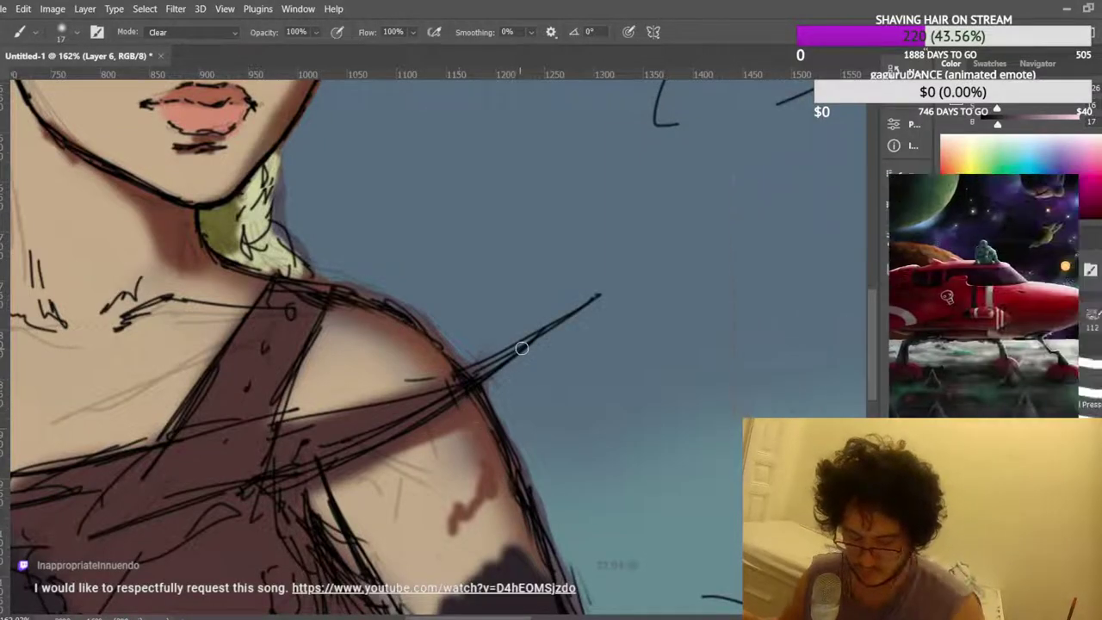
scroll(496, 373, down, 1)
scroll(496, 373, down, 5)
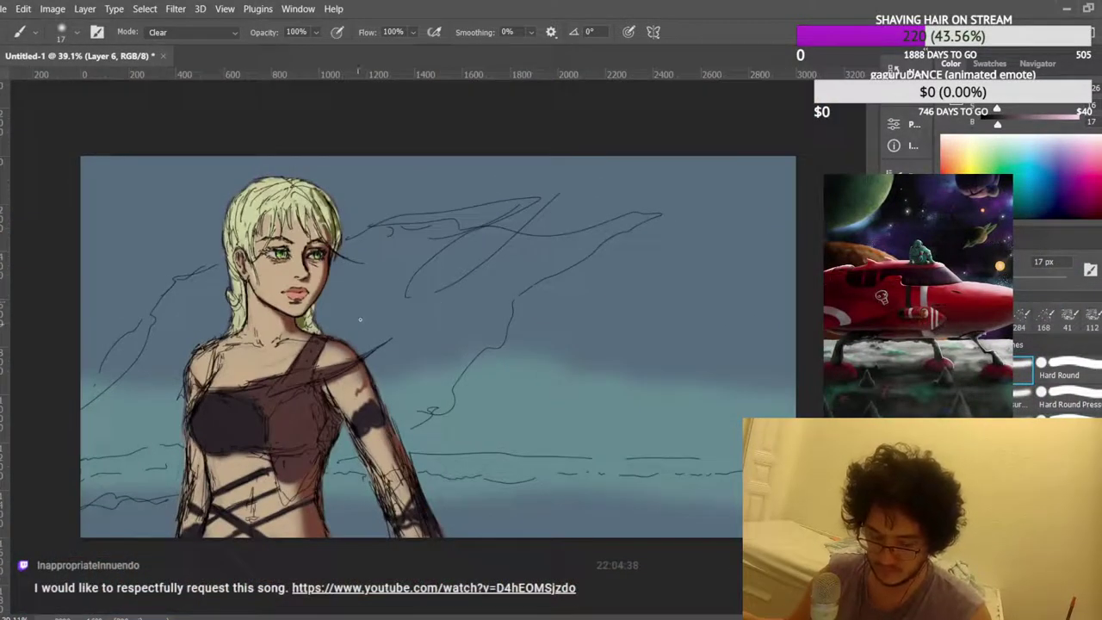
Erase the faint construction lines on the shadow-side upper arm below the strap and on the shoulder above it.
scroll(497, 419, up, 5)
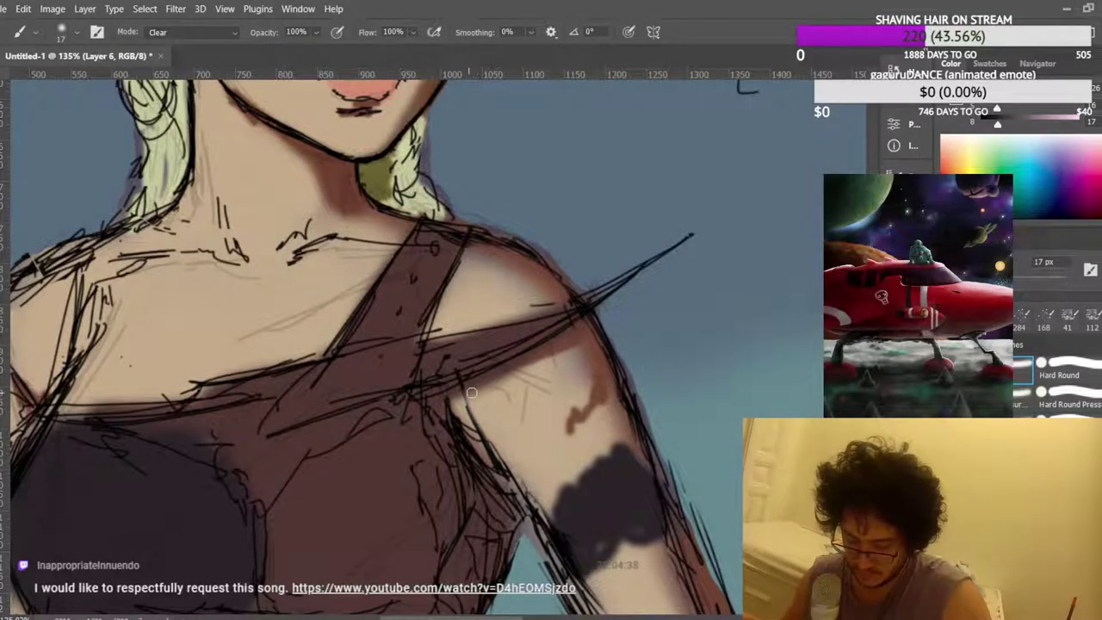
scroll(471, 382, up, 1)
scroll(471, 382, up, 1)
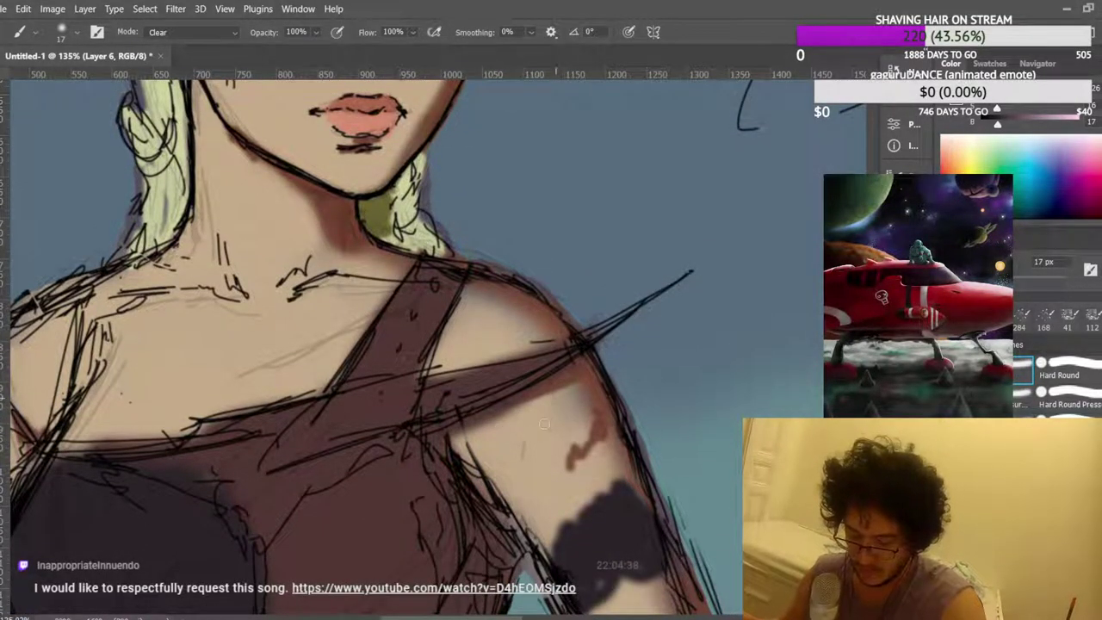
scroll(507, 454, up, 2)
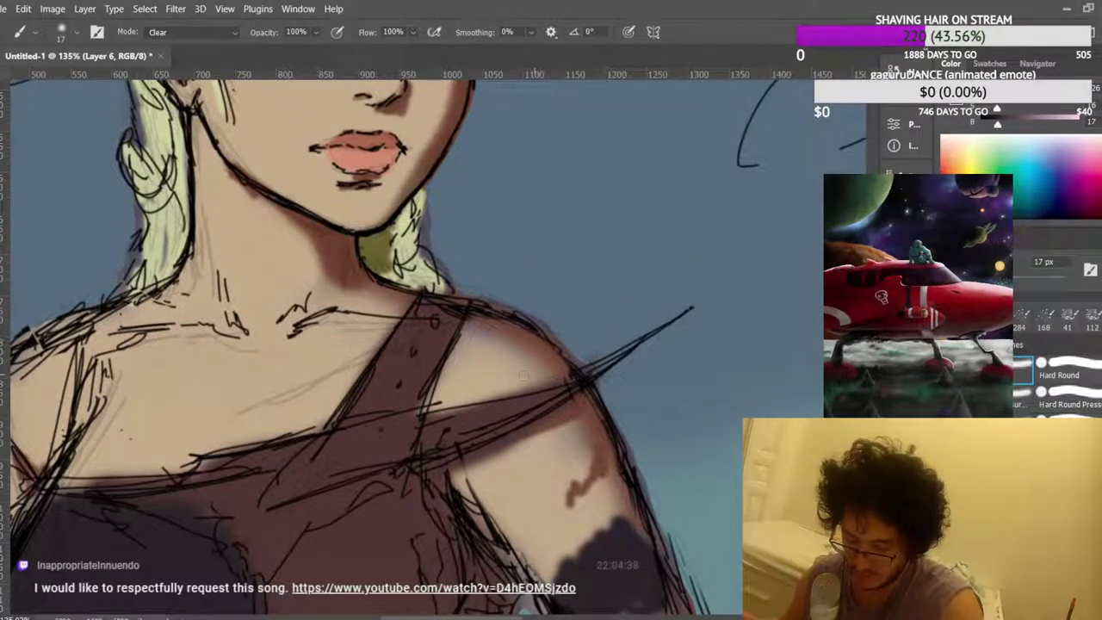
scroll(482, 387, up, 2)
scroll(319, 433, up, 1)
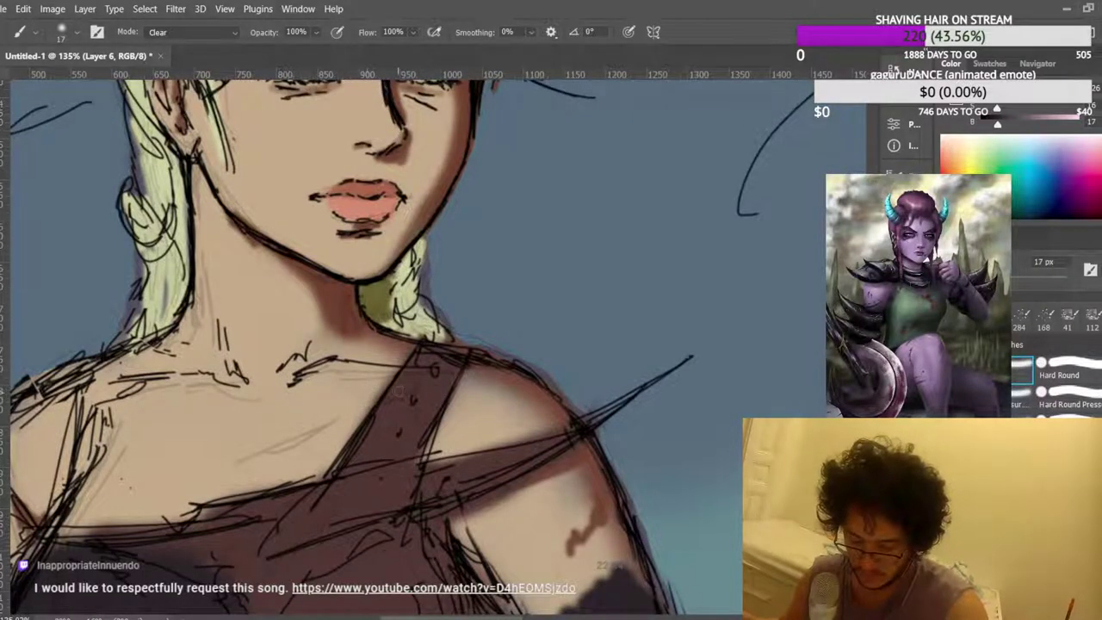
scroll(428, 338, down, 8)
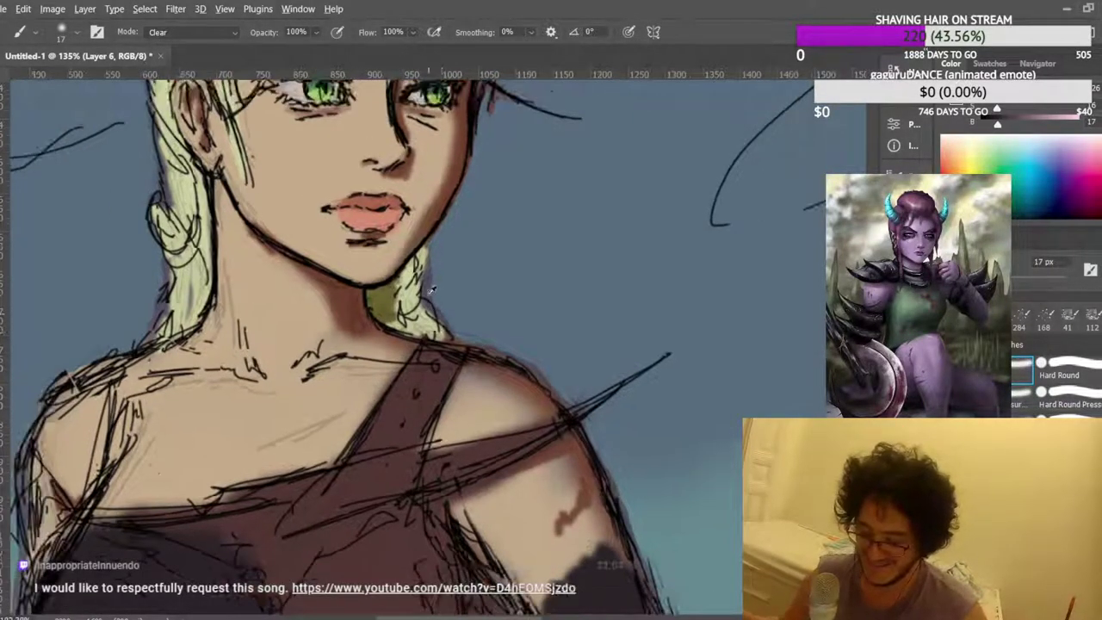
Erase the faint sketch lines on the light-side neck below the ear with the 17 px clearing brush.
scroll(259, 292, up, 8)
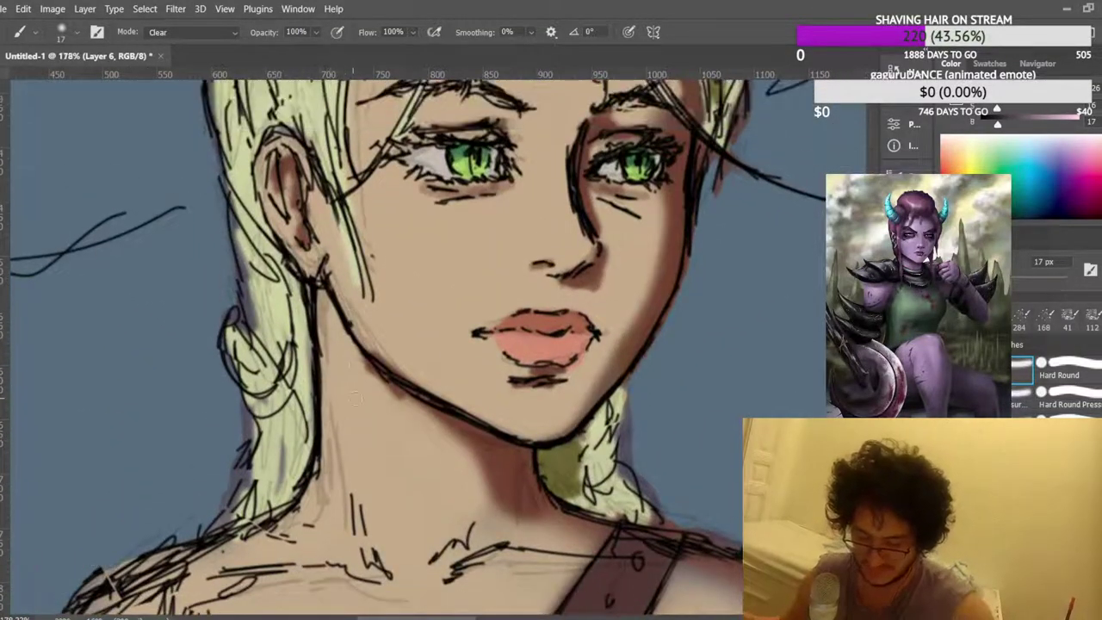
mouse_move(339, 426)
mouse_down()
mouse_move(343, 476)
mouse_move(331, 408)
mouse_up()
mouse_move(326, 356)
mouse_down()
mouse_move(292, 322)
mouse_move(308, 351)
mouse_move(300, 299)
mouse_move(316, 320)
mouse_up()
scroll(425, 299, down, 6)
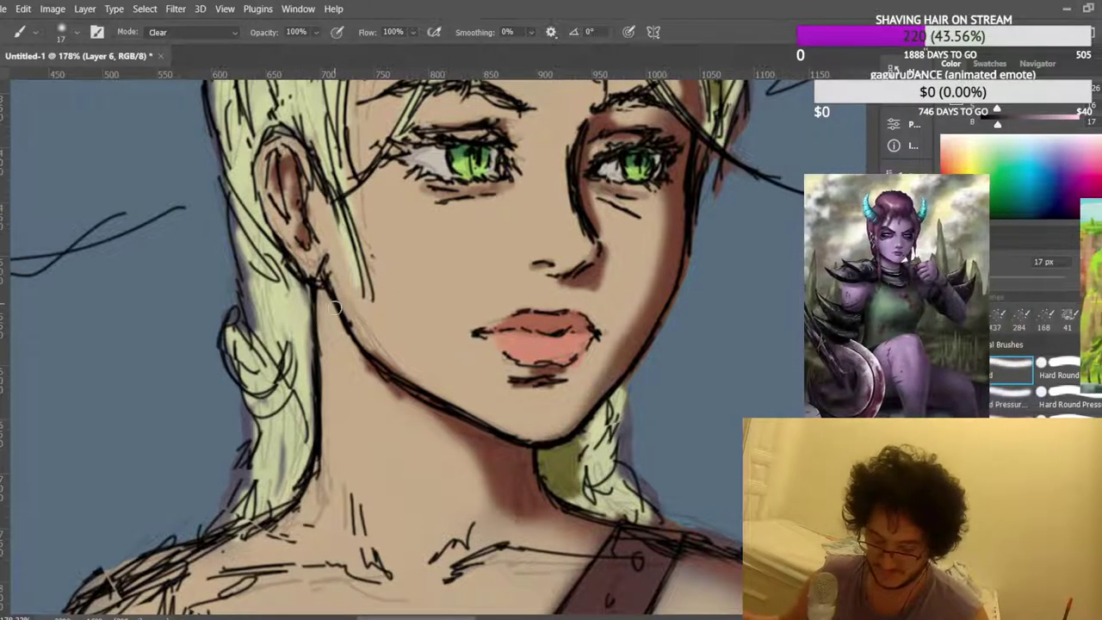
scroll(426, 298, down, 2)
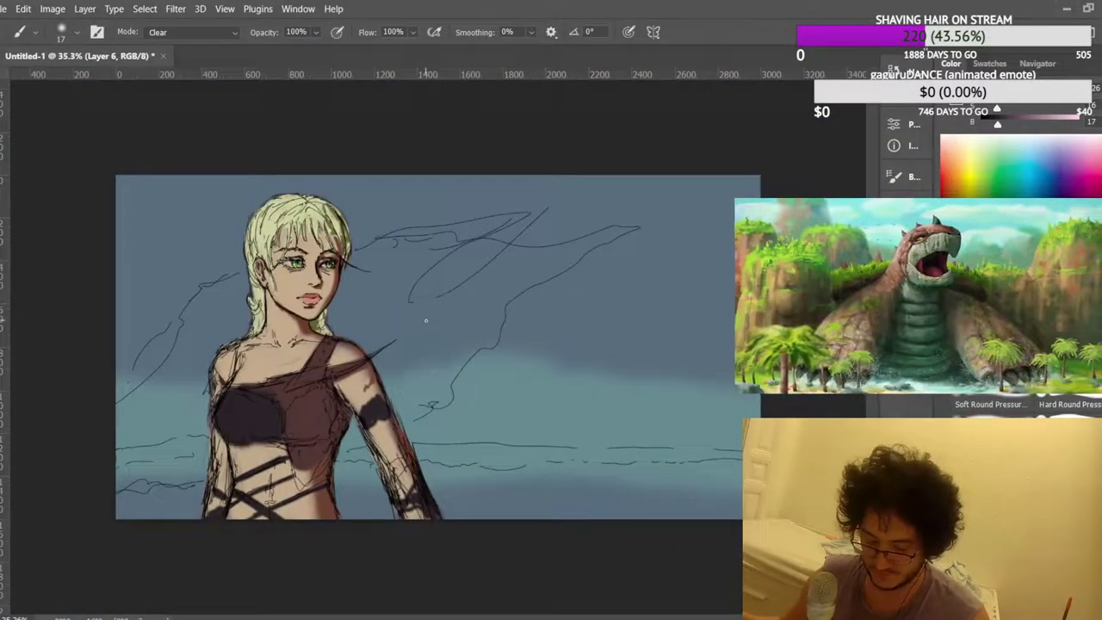
Flip the canvas horizontally and clear the stray marks beside the shadow-side forearm.
key(ctrl+shift+h)
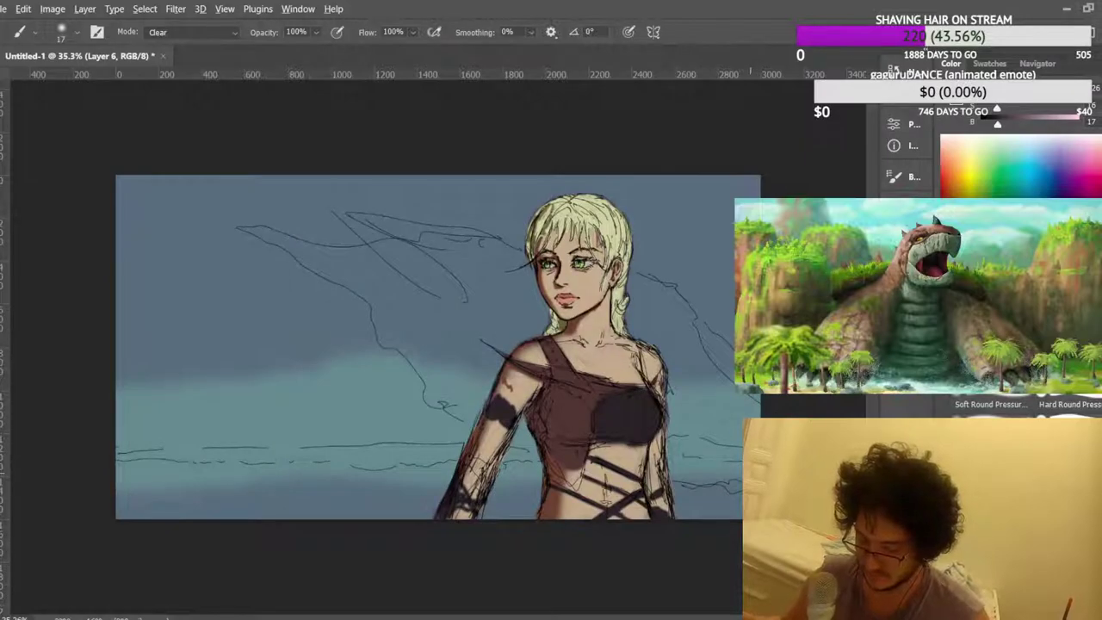
scroll(551, 448, up, 3)
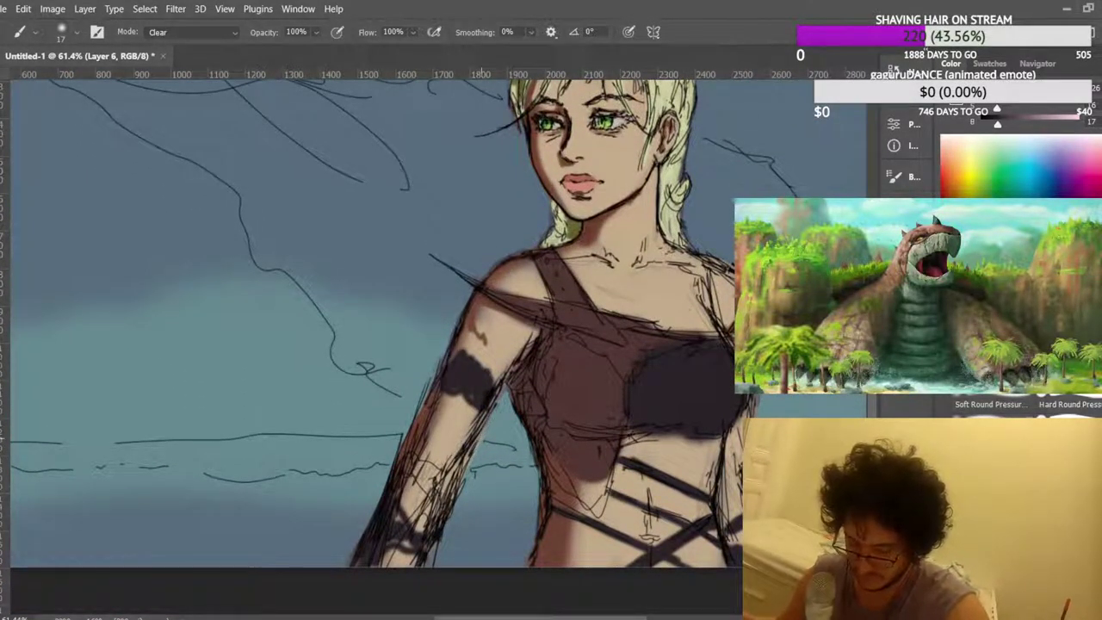
drag(482, 438, 472, 455)
Examine the flipped figure from hair to waist for leftover stray lines and colour spill.
scroll(422, 394, up, 1)
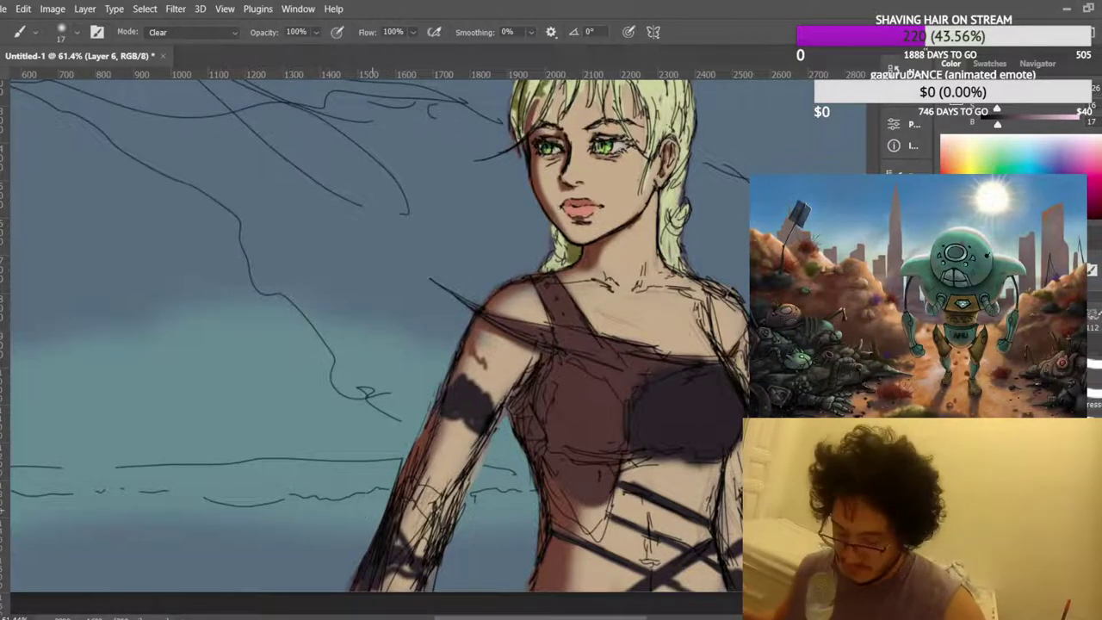
scroll(353, 563, down, 2)
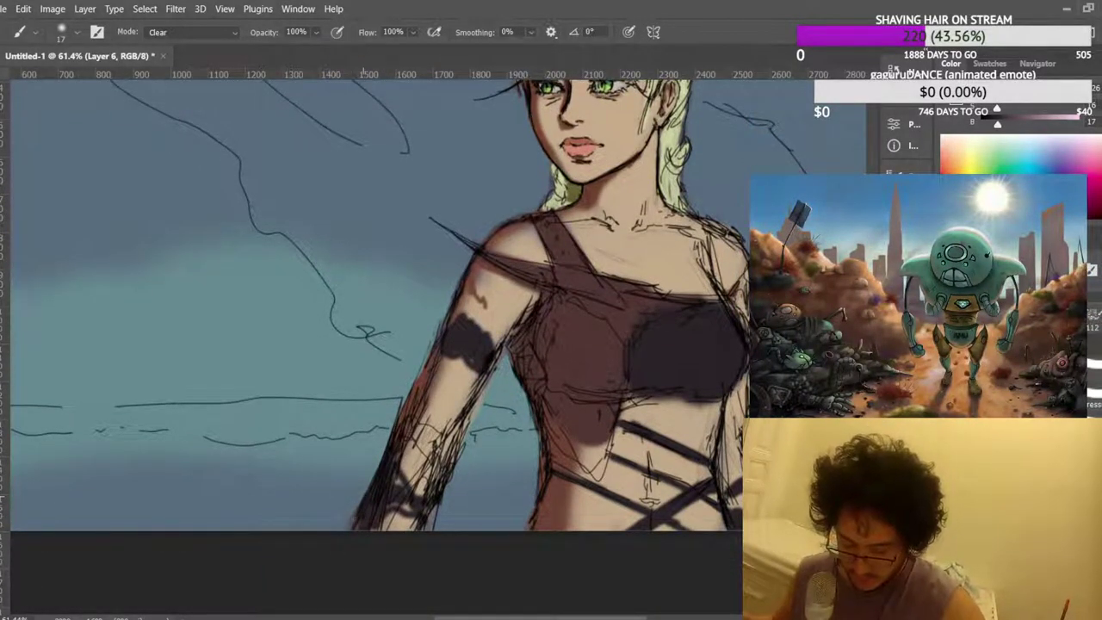
scroll(377, 345, up, 2)
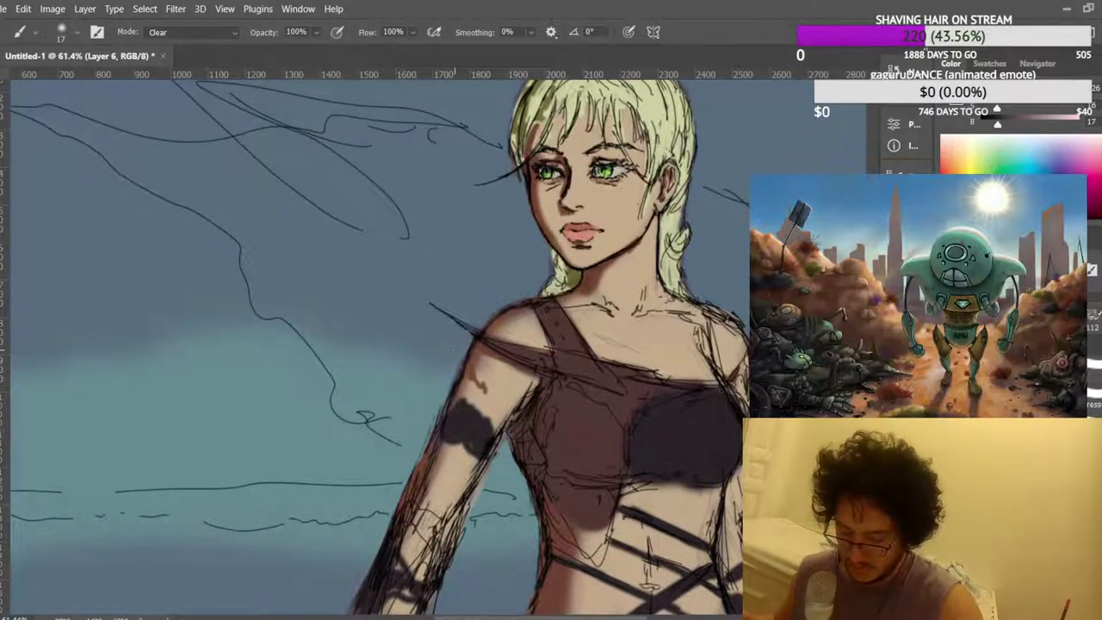
scroll(502, 288, down, 8)
scroll(597, 434, up, 4)
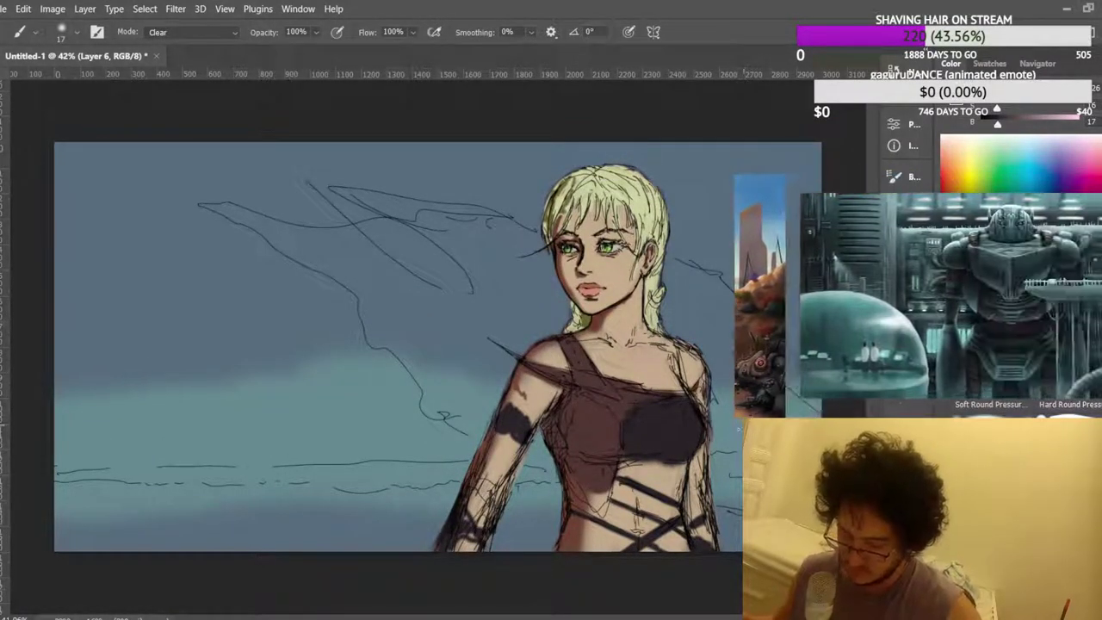
scroll(732, 310, up, 5)
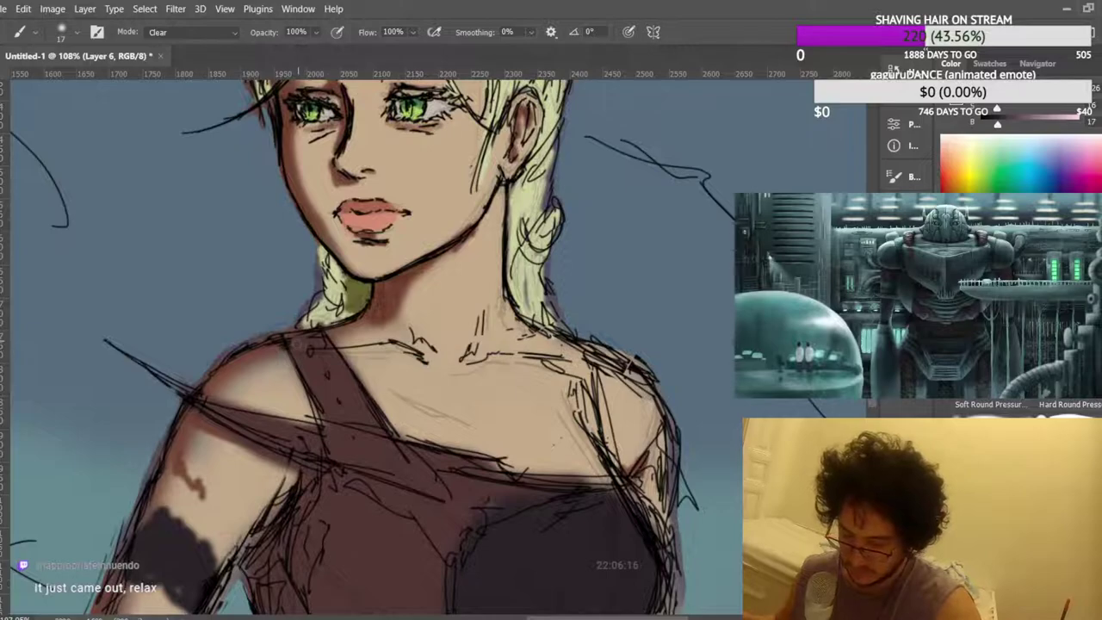
scroll(301, 353, up, 3)
scroll(303, 378, up, 1)
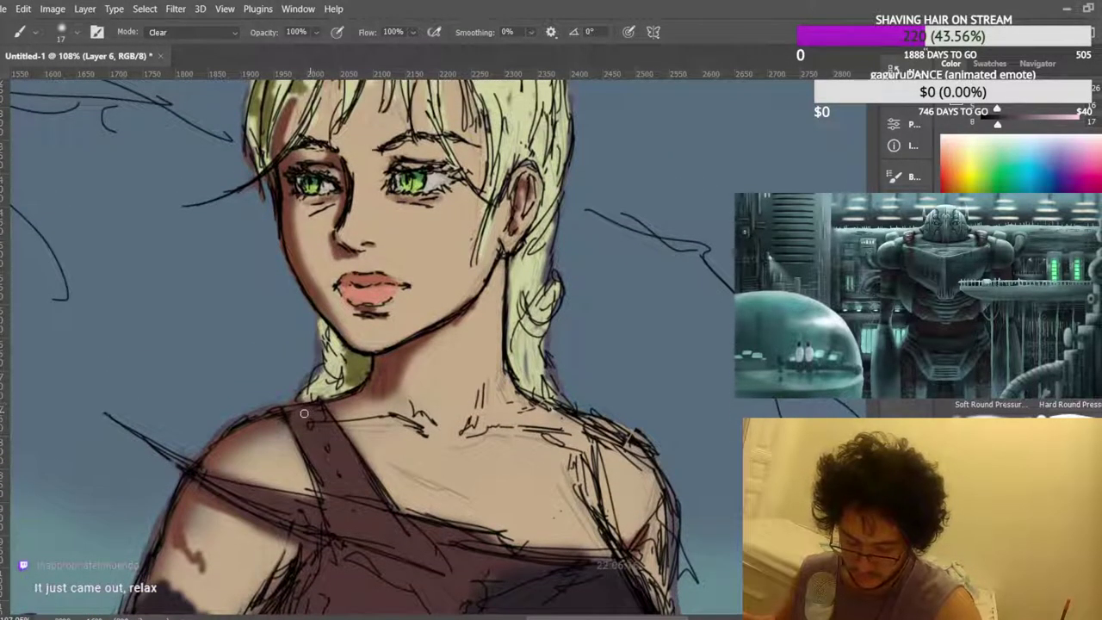
scroll(314, 393, up, 2)
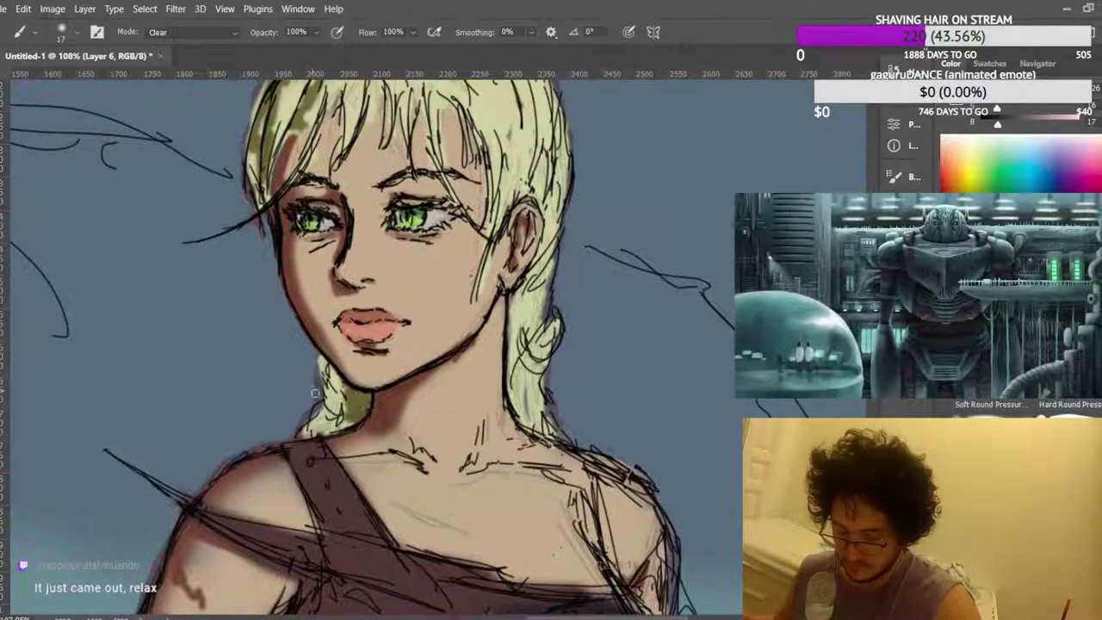
scroll(547, 278, up, 5)
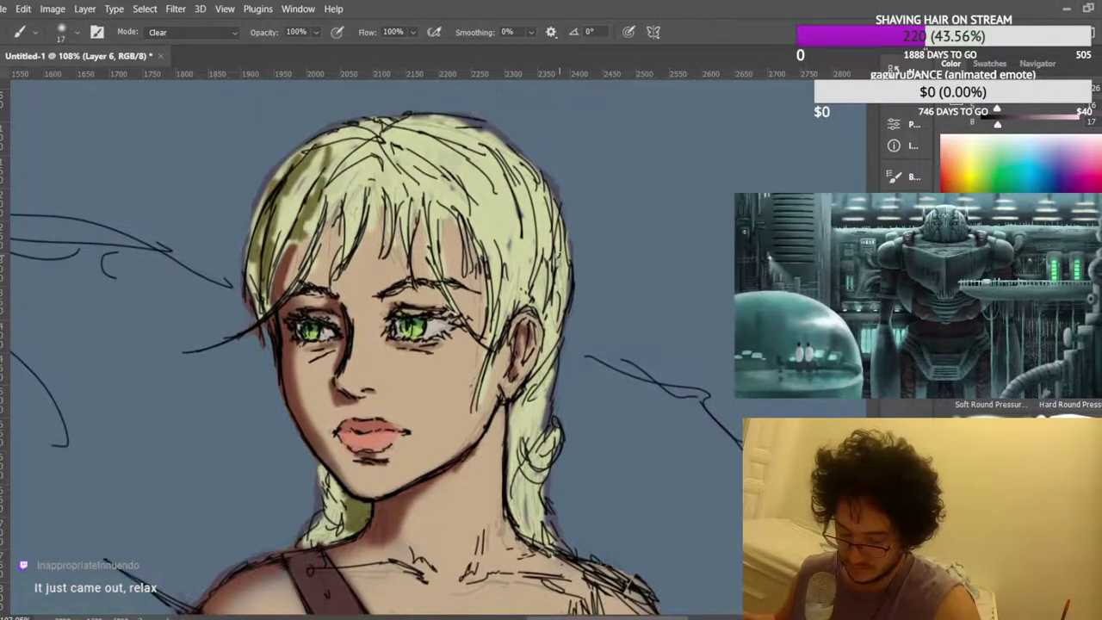
scroll(566, 307, up, 3)
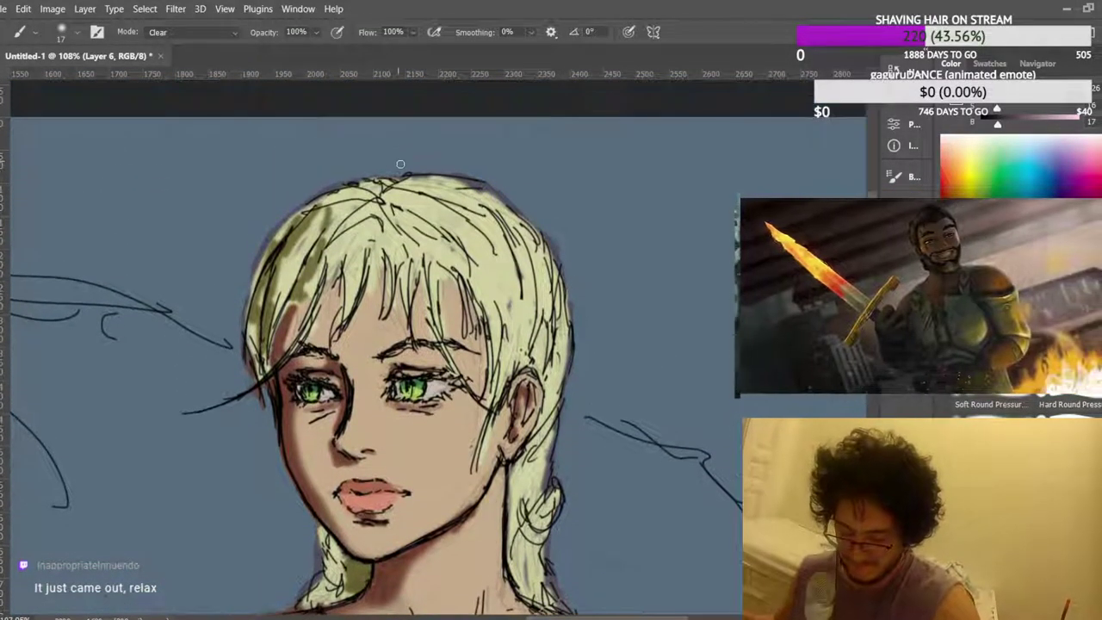
scroll(234, 356, down, 5)
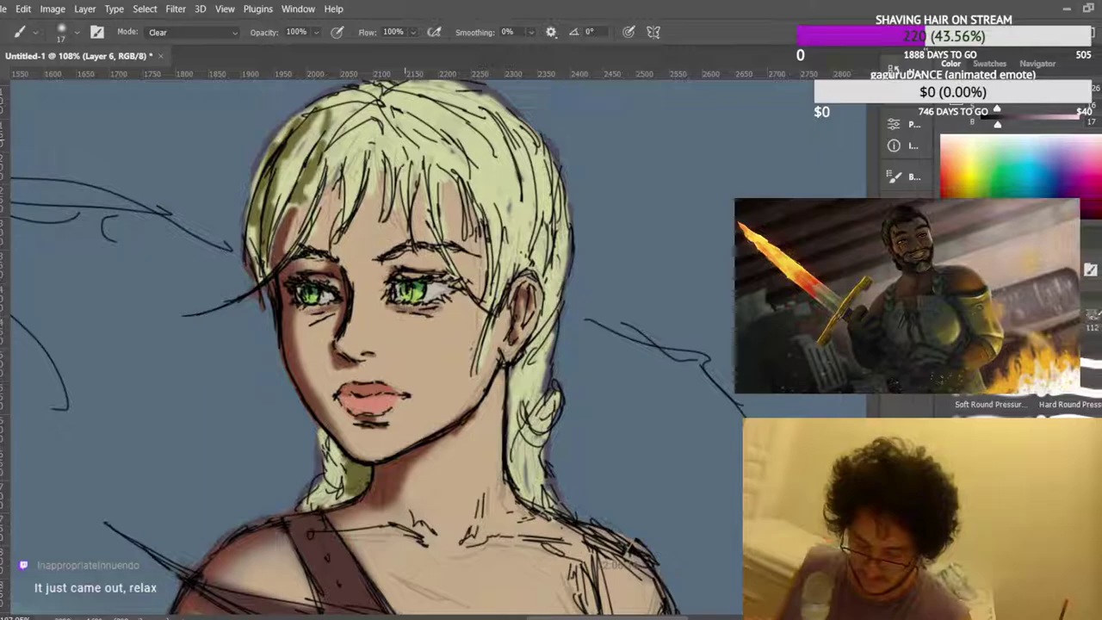
scroll(261, 379, down, 5)
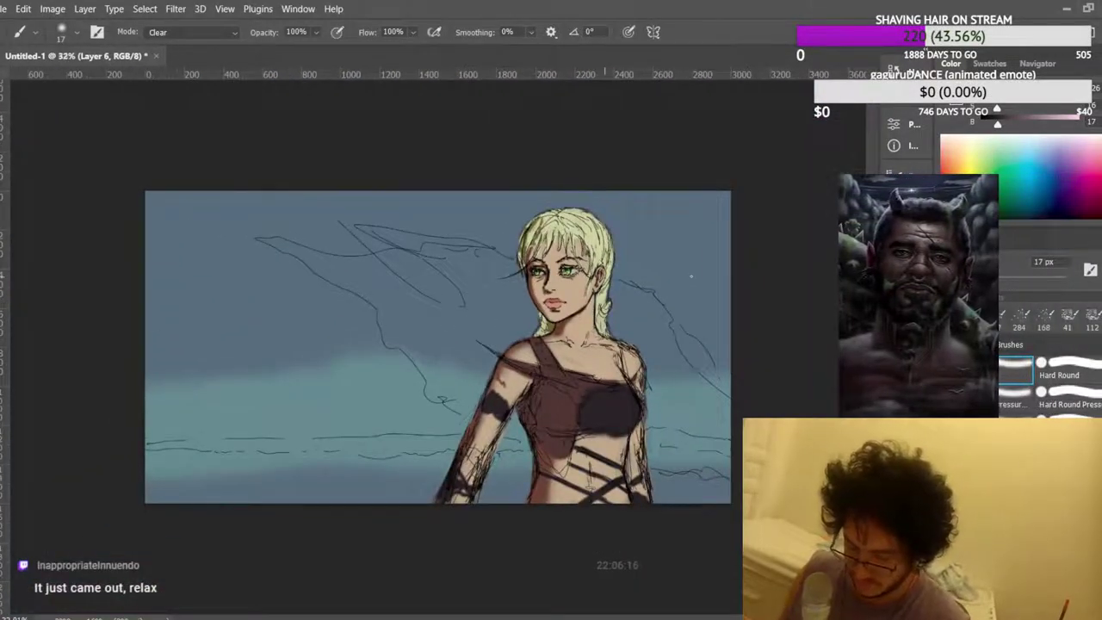
scroll(501, 321, up, 5)
scroll(579, 320, down, 3)
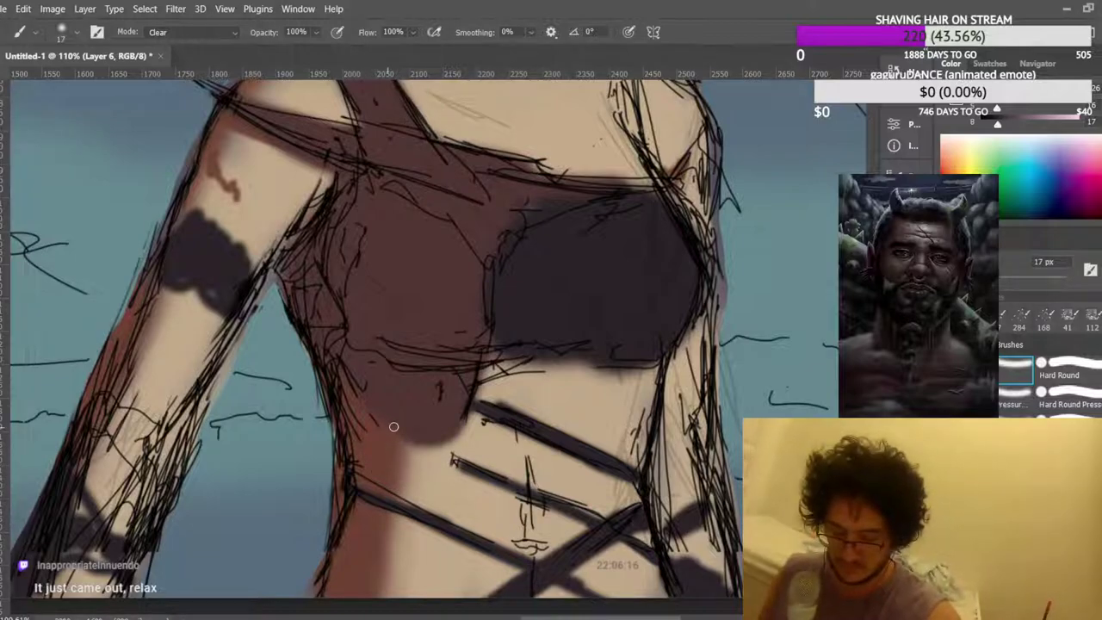
scroll(392, 427, down, 2)
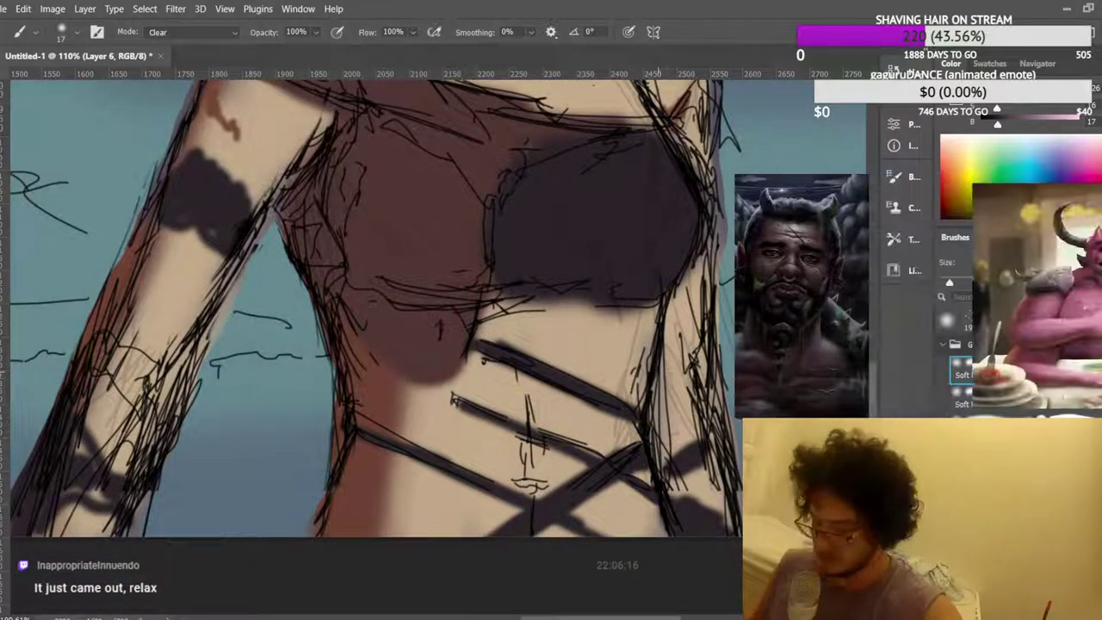
scroll(660, 372, down, 6)
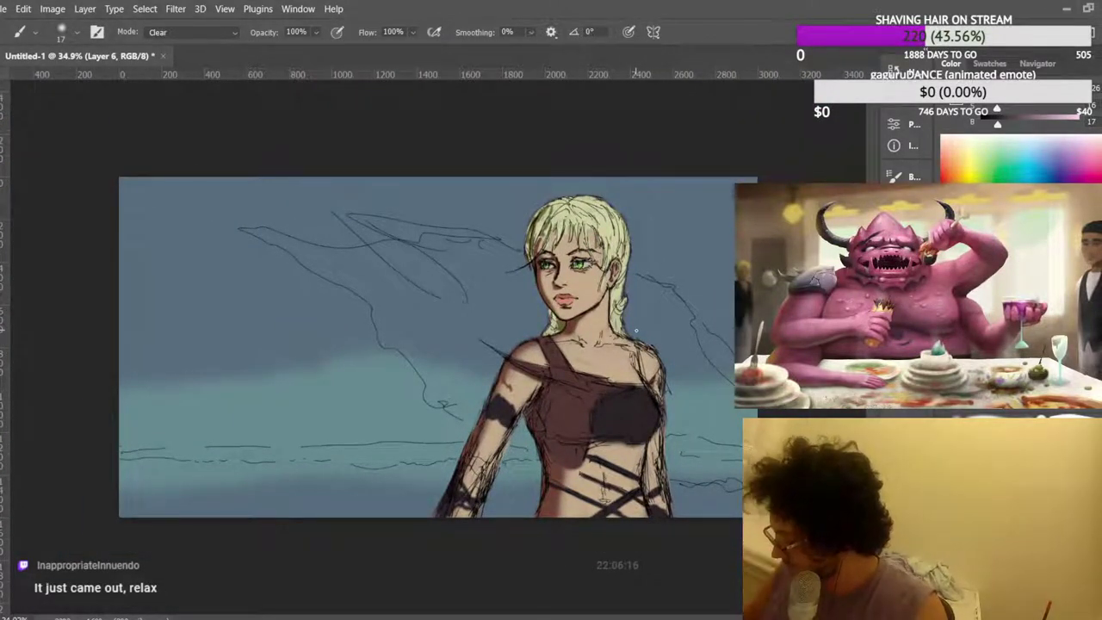
On Layer 9, set the 36 px brush to Normal mode and paint skin tone under the dark chest patch's lower edge.
scroll(636, 331, up, 6)
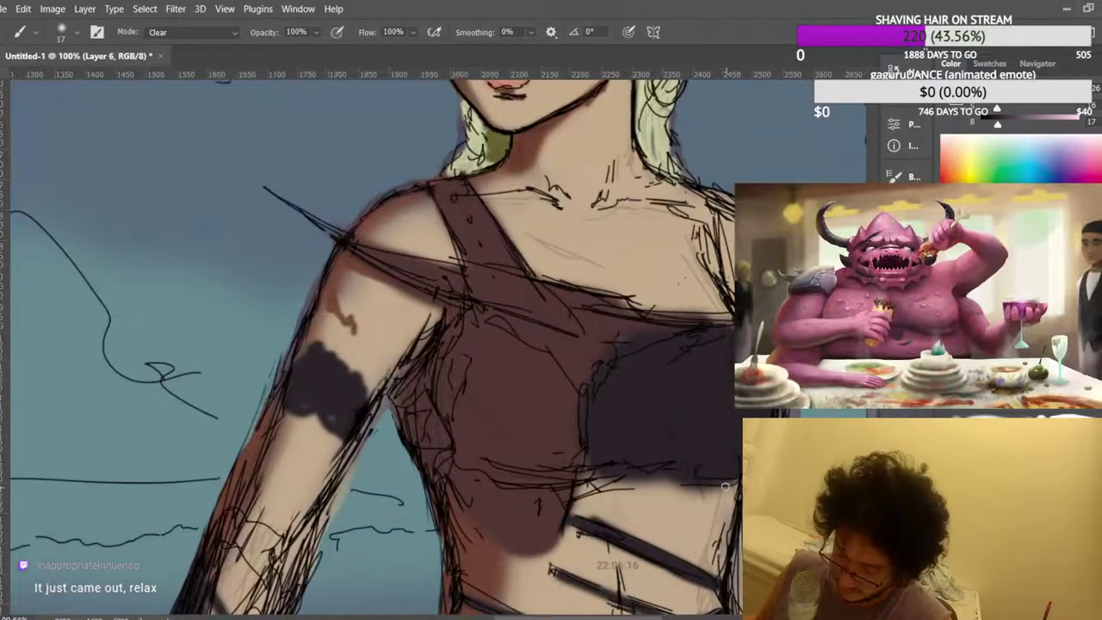
scroll(727, 487, down, 1)
scroll(731, 478, up, 1)
scroll(735, 470, down, 1)
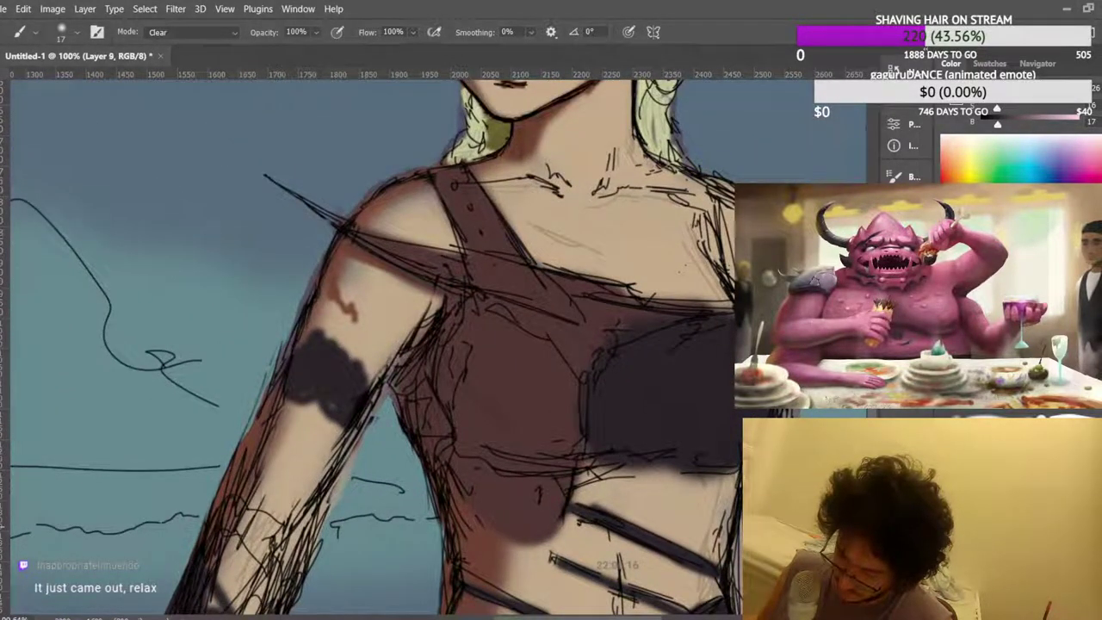
scroll(644, 469, up, 2)
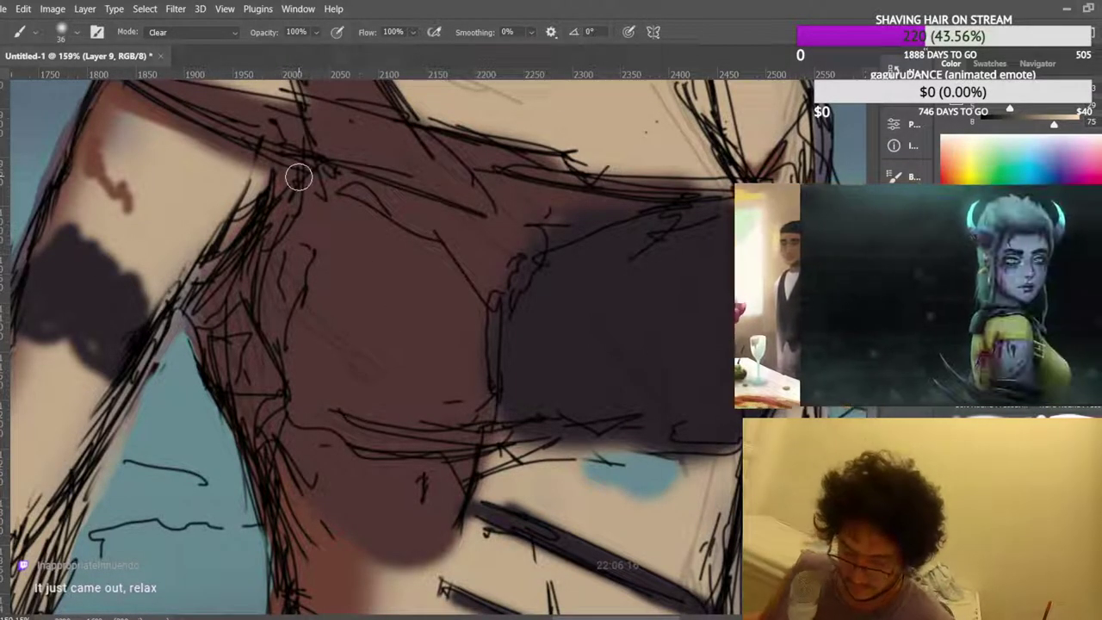
click(226, 36)
click(217, 49)
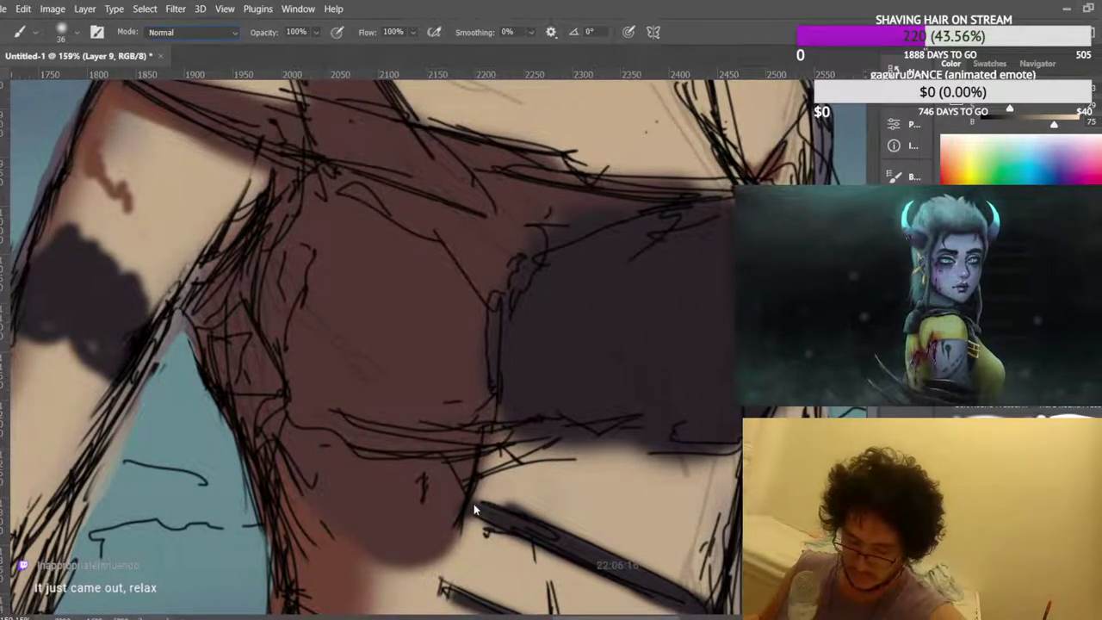
drag(683, 482, 563, 454)
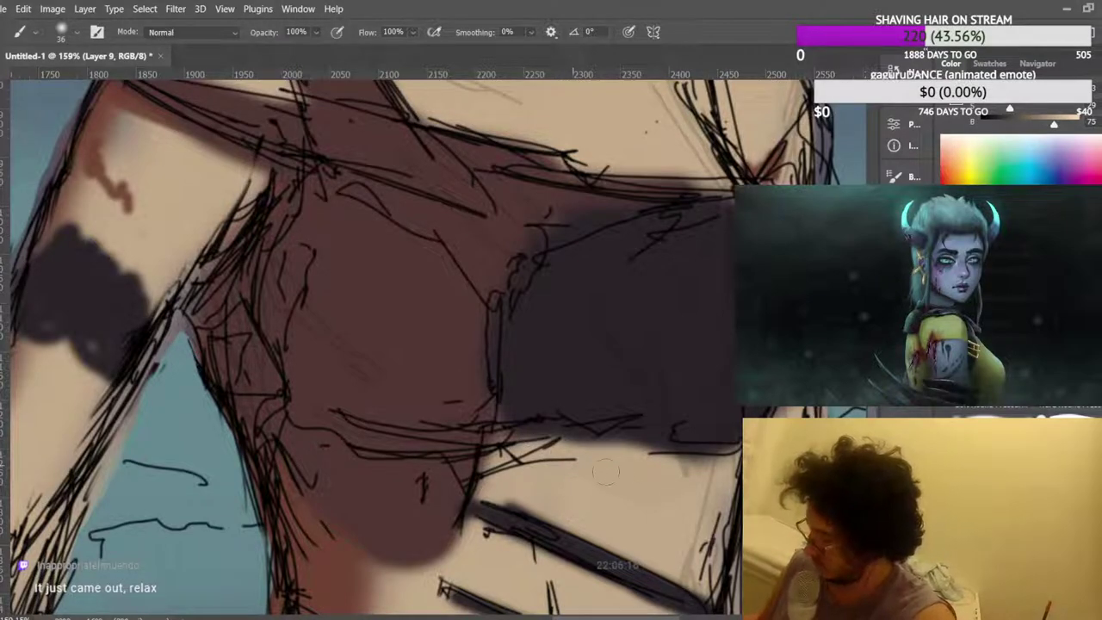
drag(656, 458, 696, 471)
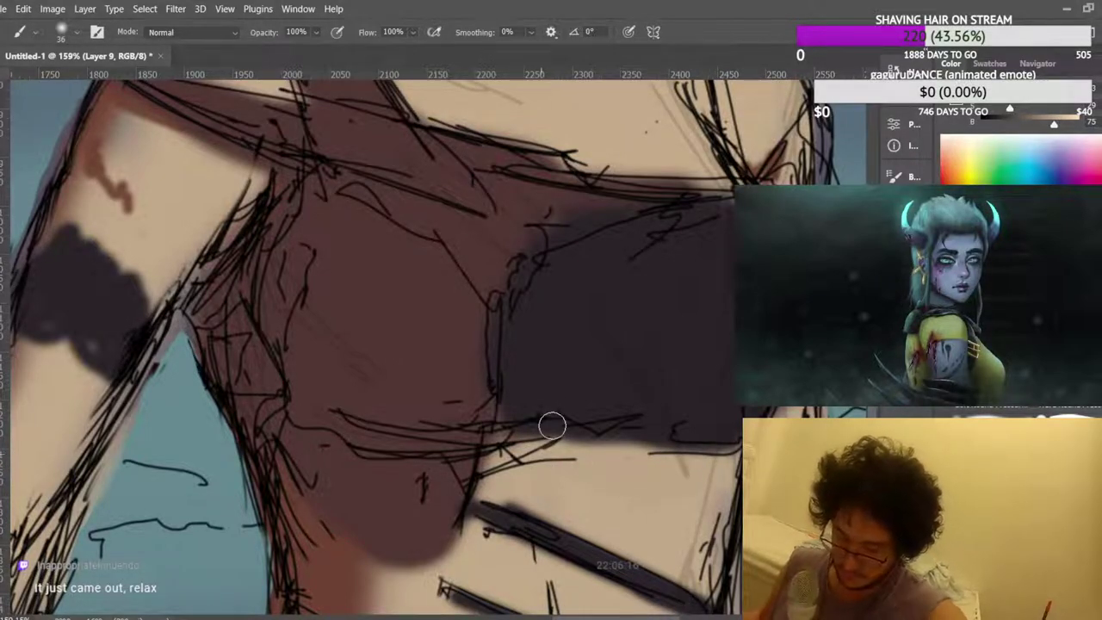
Sample the dark purple of the chest patch and fill in its lower outer corner.
alt+click(657, 296)
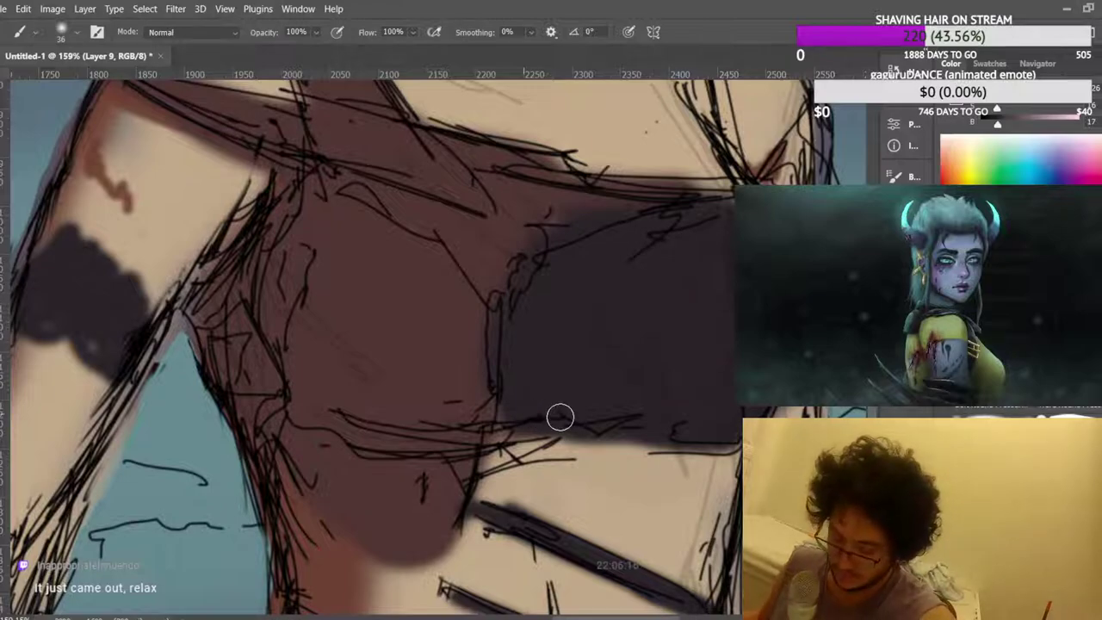
mouse_move(709, 433)
mouse_down()
mouse_move(733, 433)
mouse_move(718, 443)
mouse_move(747, 419)
mouse_up()
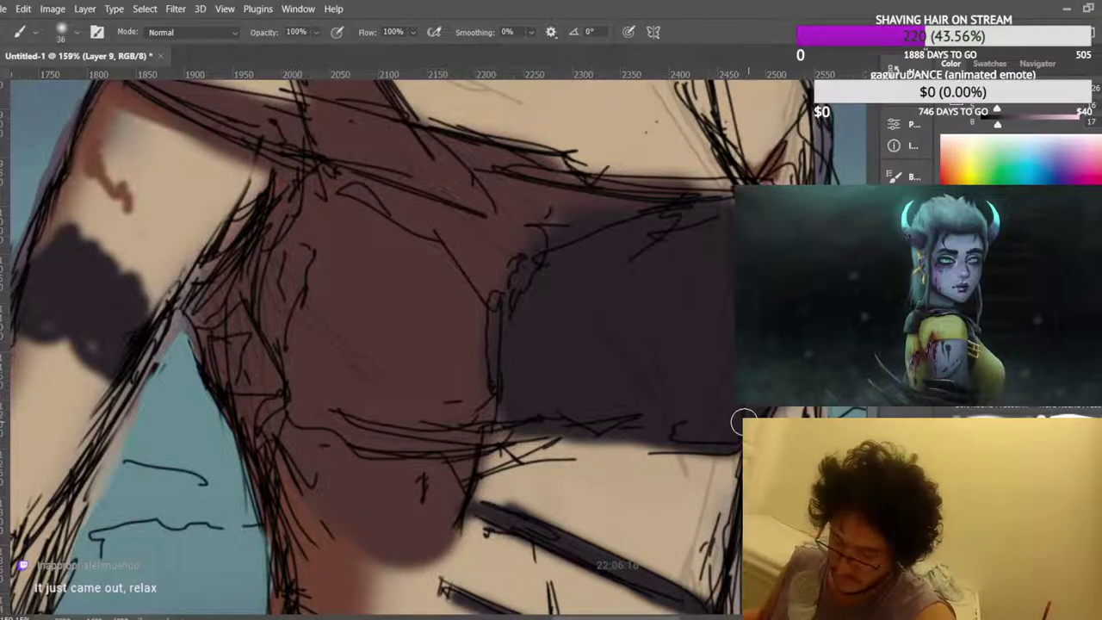
scroll(685, 405, up, 2)
scroll(686, 379, down, 8)
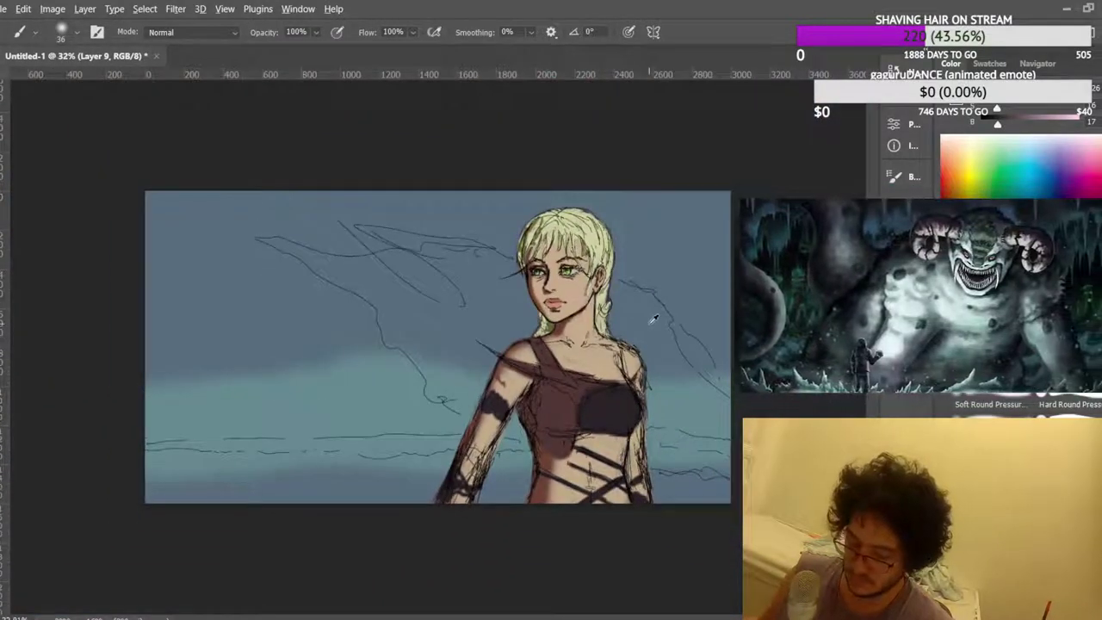
Flip the canvas back and toggle the figure's line art off and on to check the colours beneath.
key(ctrl+shift+h)
scroll(435, 347, up, 1)
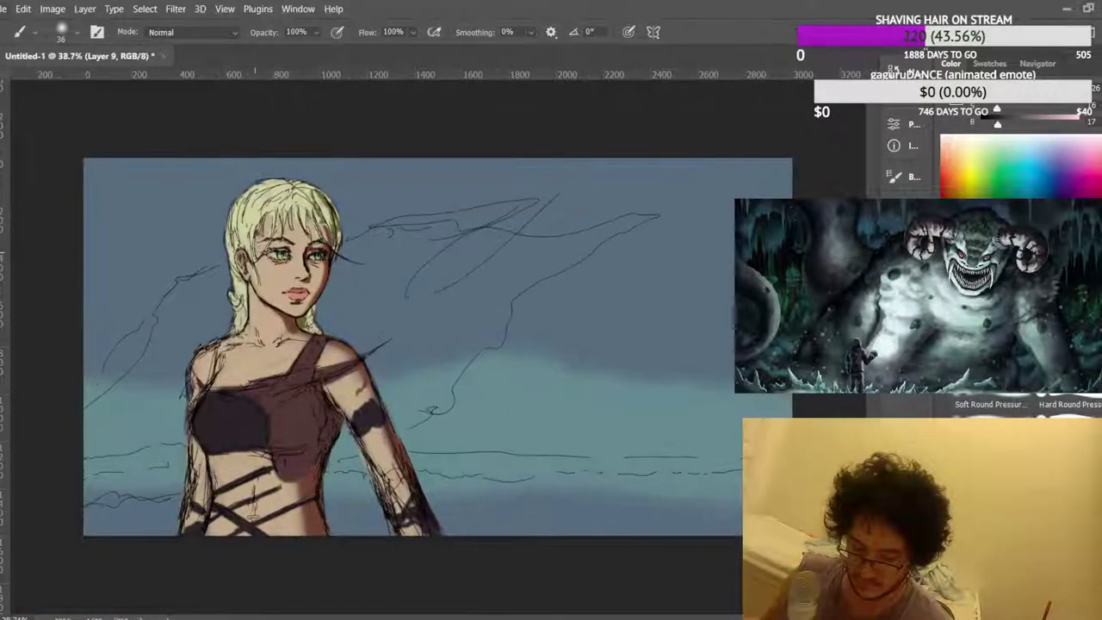
key(ctrl+comma)
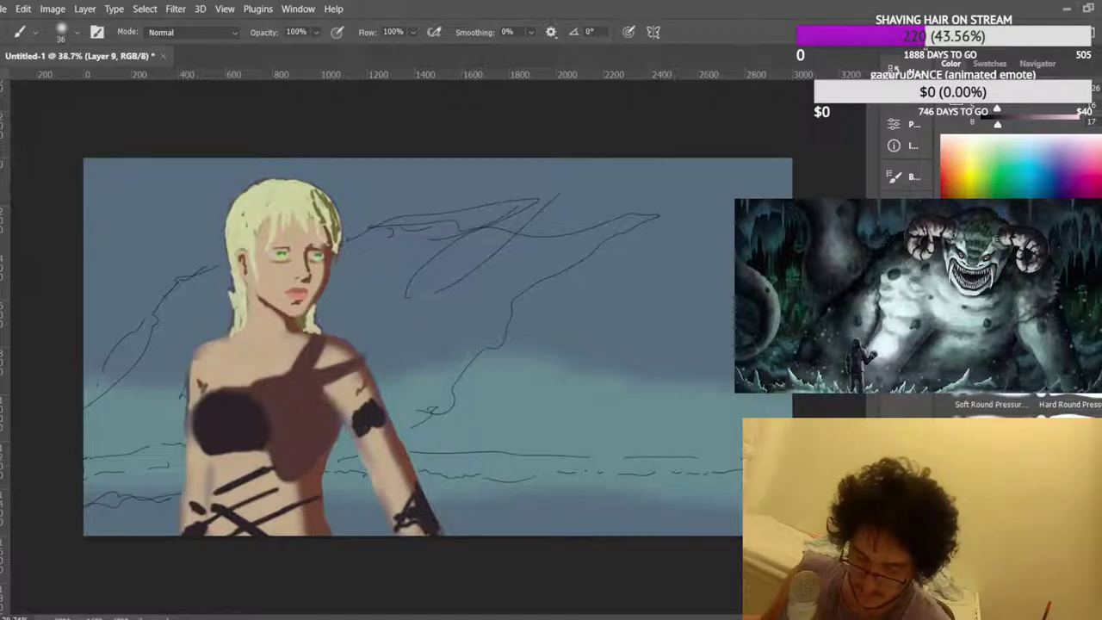
key(ctrl+comma)
Sample the light skin tone and paint over the reddish-brown mark near the light-side armpit.
scroll(255, 337, up, 3)
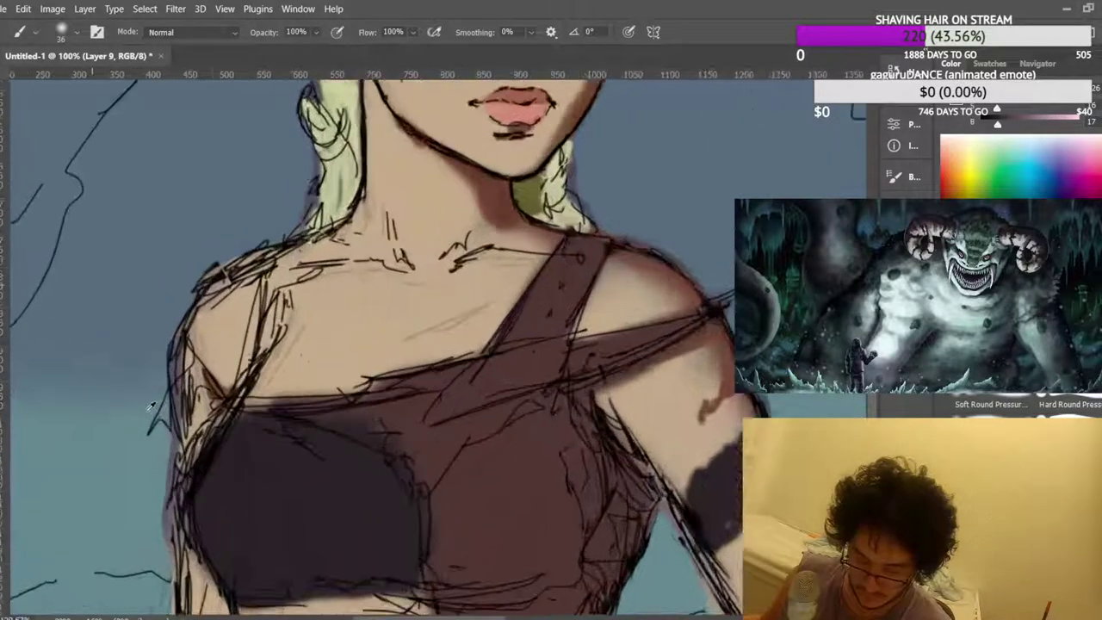
alt+click(304, 287)
alt+click(276, 267)
mouse_move(226, 339)
mouse_down()
mouse_move(220, 350)
mouse_move(273, 421)
mouse_move(291, 386)
mouse_move(280, 360)
mouse_up()
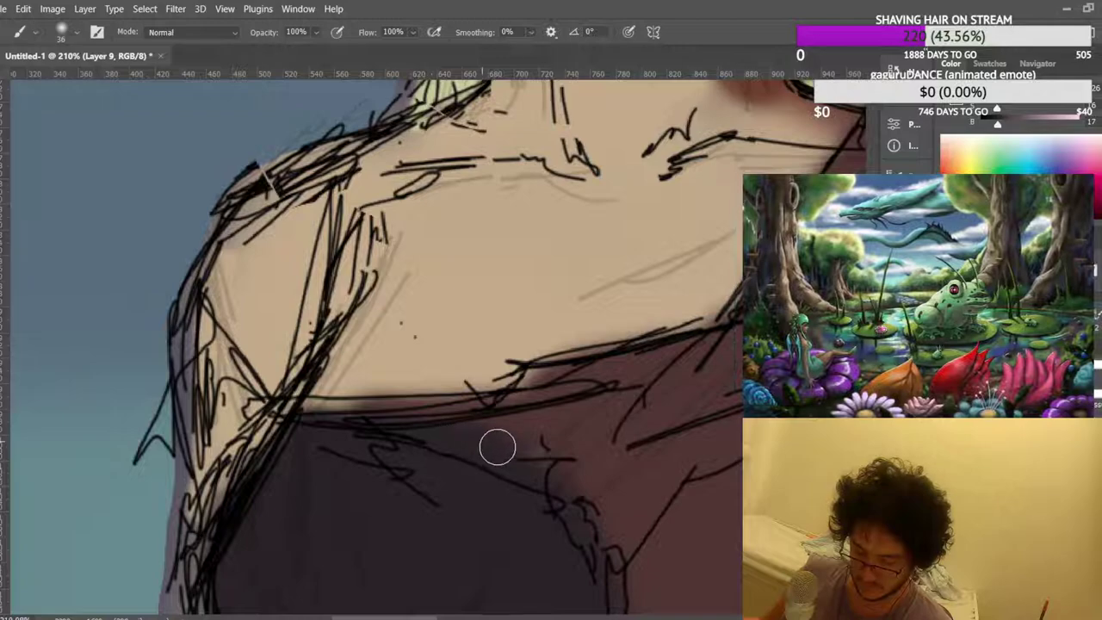
Sample the dark purple of the chest patch and paint along its lower edge.
scroll(534, 473, down, 3)
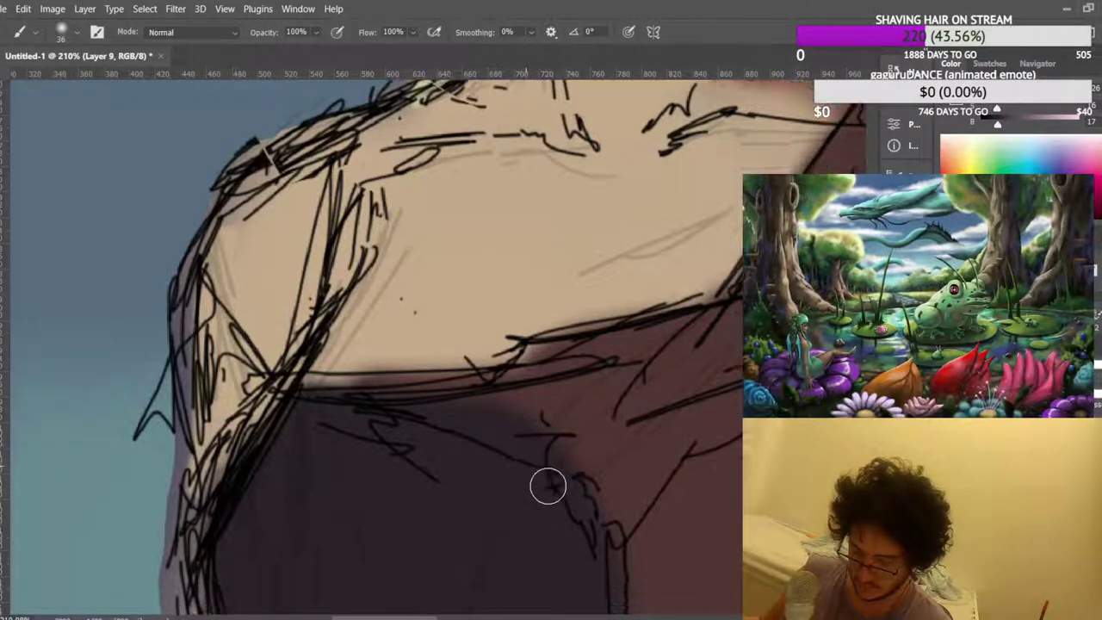
scroll(541, 474, down, 3)
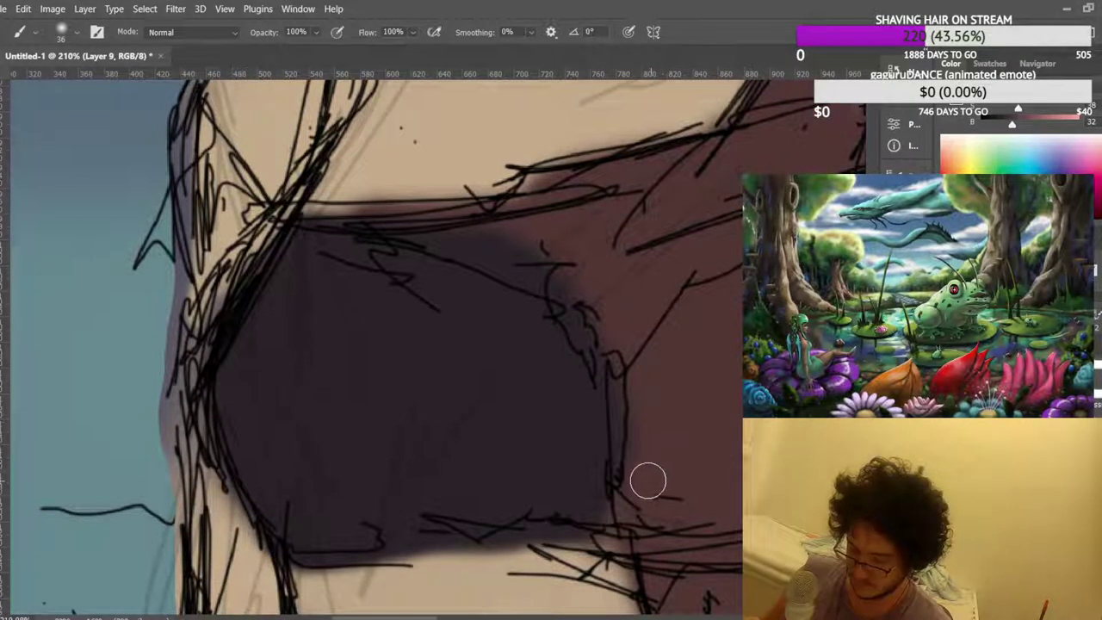
alt+click(520, 466)
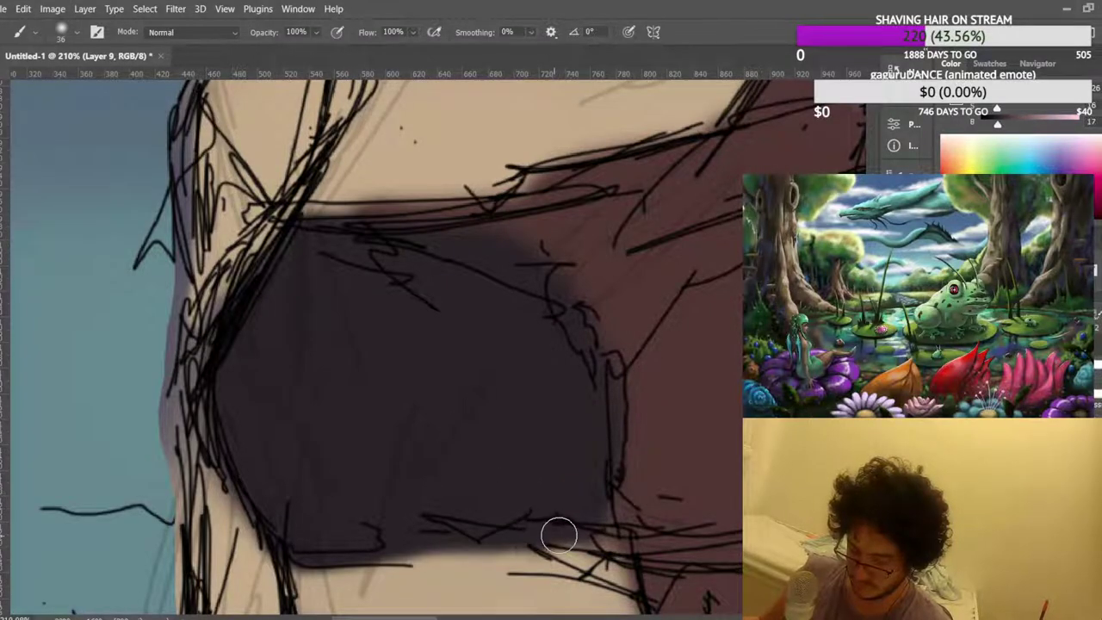
mouse_move(490, 535)
mouse_down()
mouse_move(586, 551)
mouse_move(396, 531)
mouse_move(475, 543)
mouse_move(379, 540)
mouse_up()
Mix a near-black grey and darken the upper lashes and outer corner of the light-side eye with a fine 4 px brush.
scroll(301, 523, down, 10)
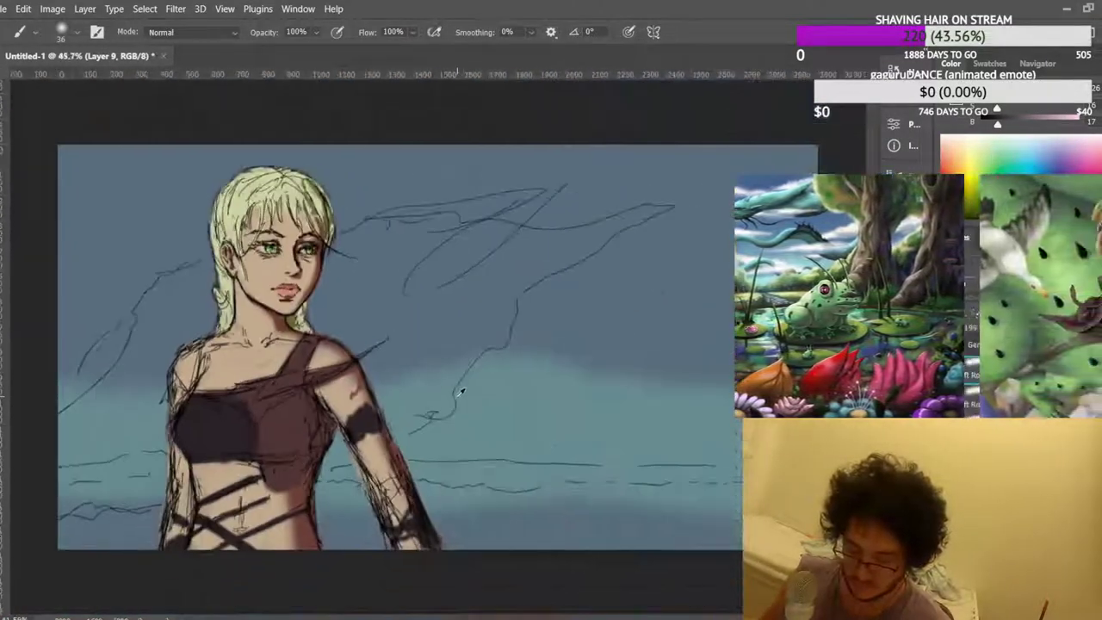
scroll(305, 264, up, 8)
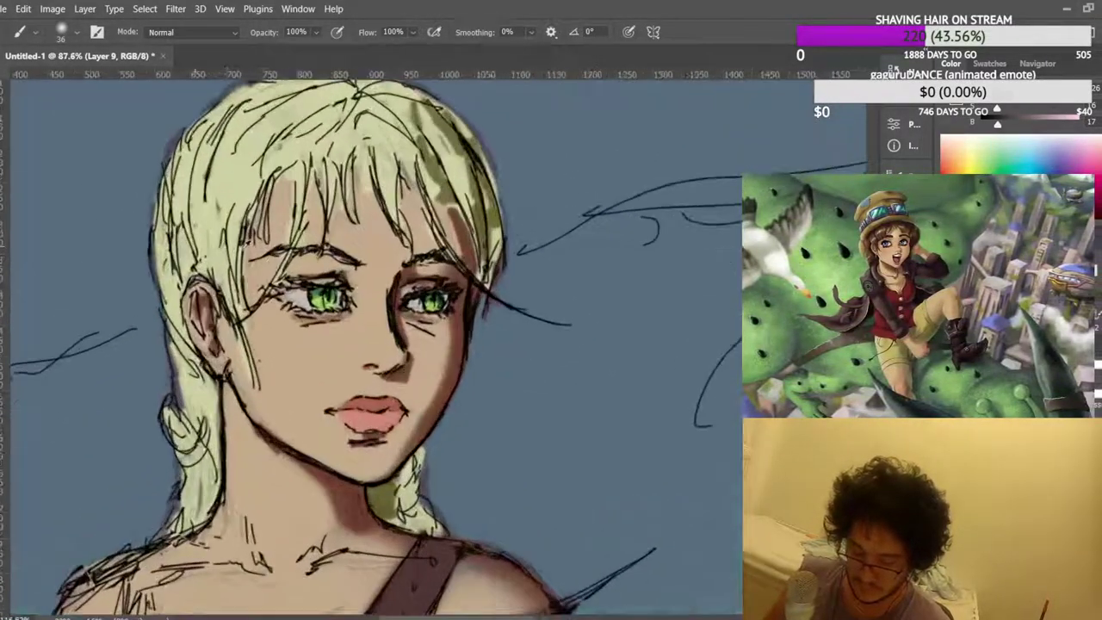
scroll(321, 250, up, 2)
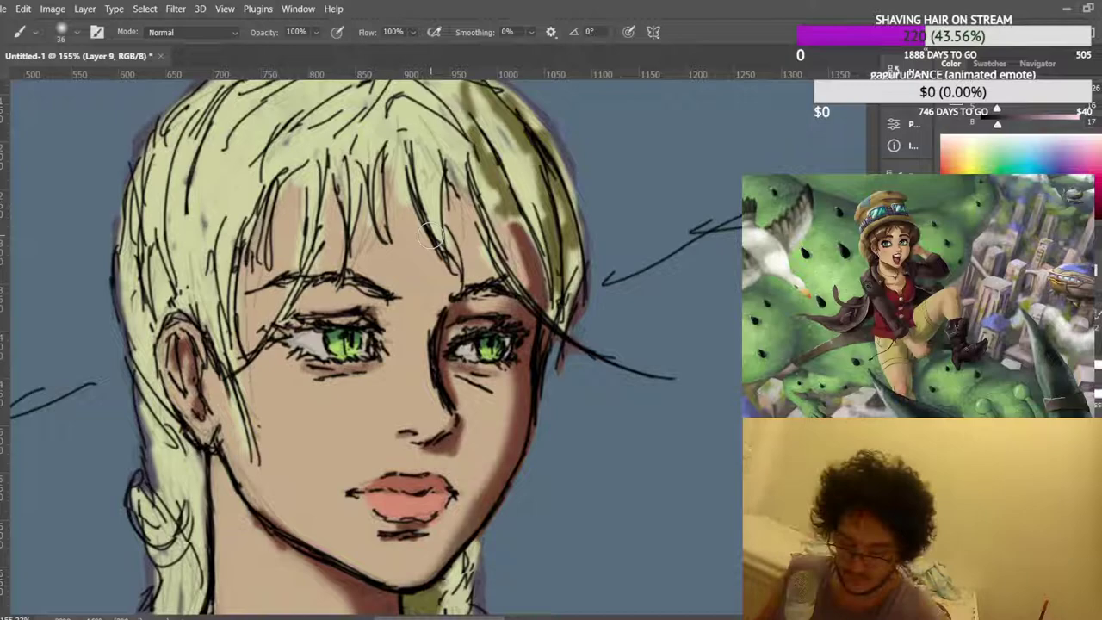
scroll(327, 217, up, 3)
scroll(325, 215, up, 2)
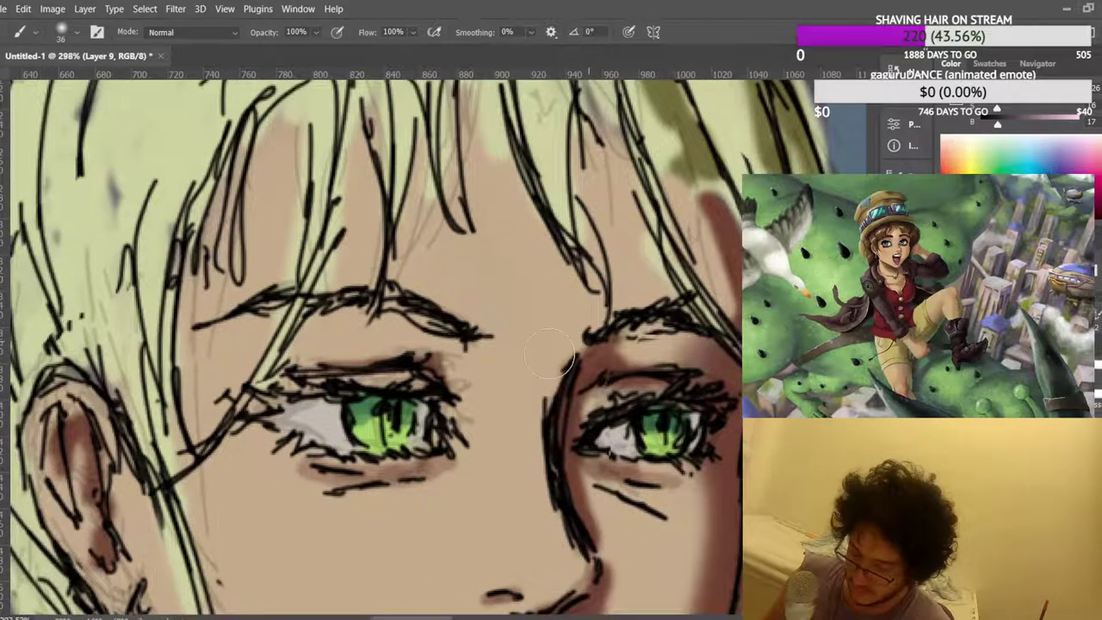
alt+click(406, 517)
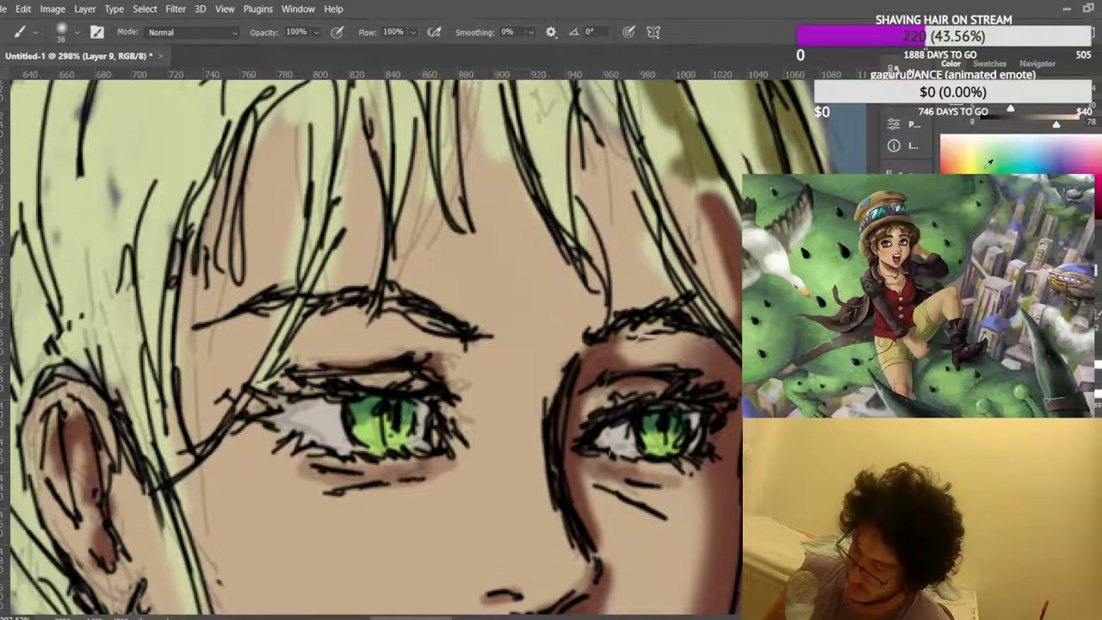
click(988, 108)
click(1005, 124)
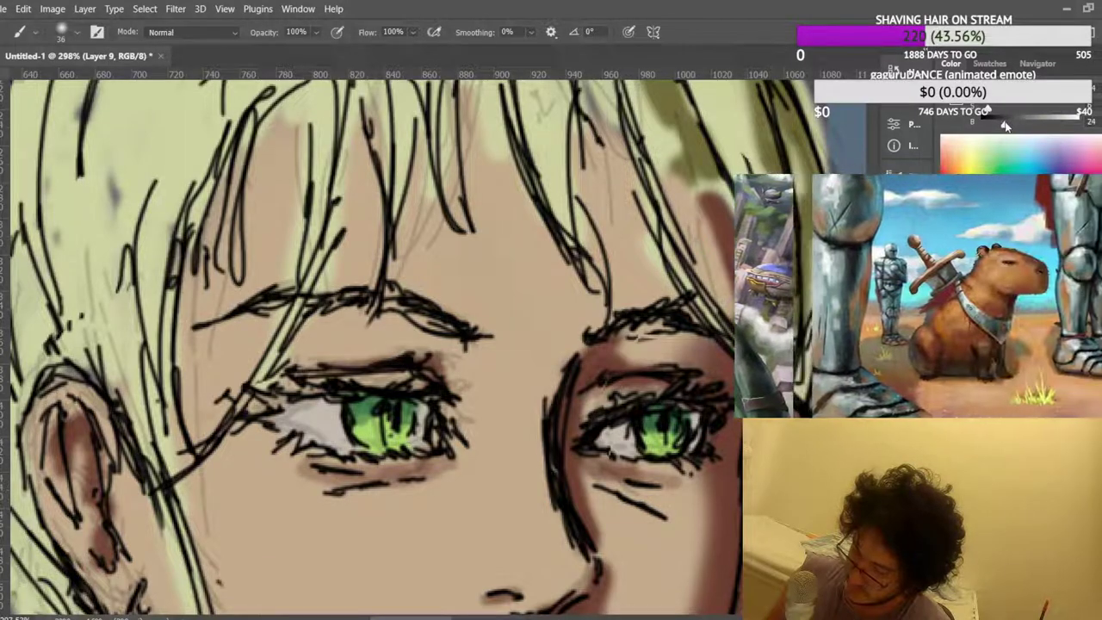
drag(1006, 126, 997, 128)
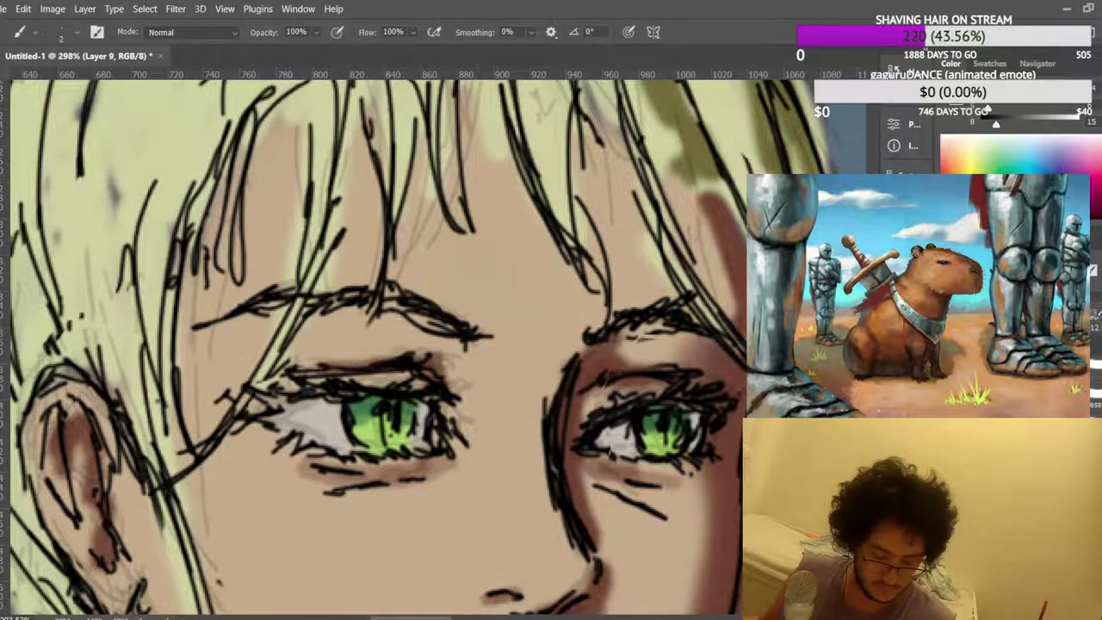
drag(282, 397, 253, 389)
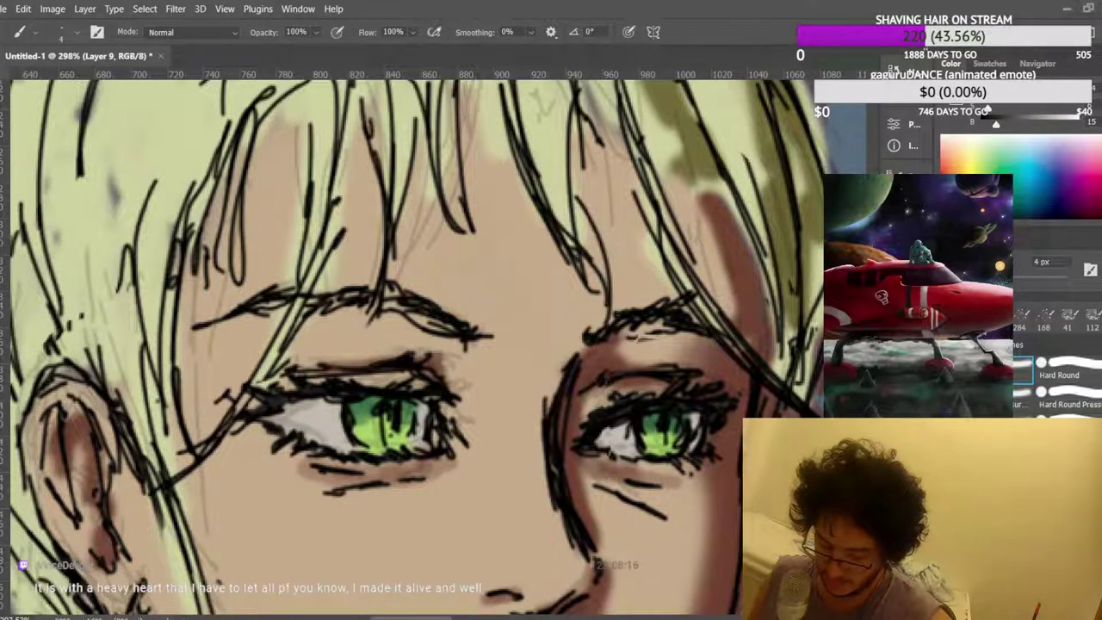
On Layer 6, lasso the outer part of the crease line under the shadow-side eye and move it slightly up and inward.
scroll(569, 276, down, 8)
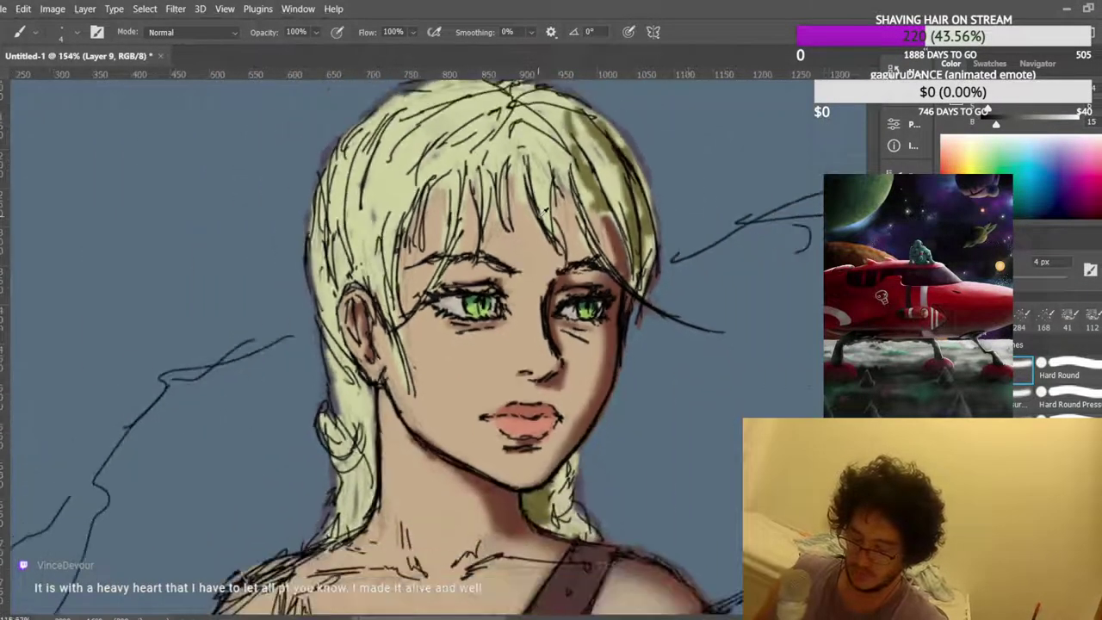
scroll(250, 228, up, 5)
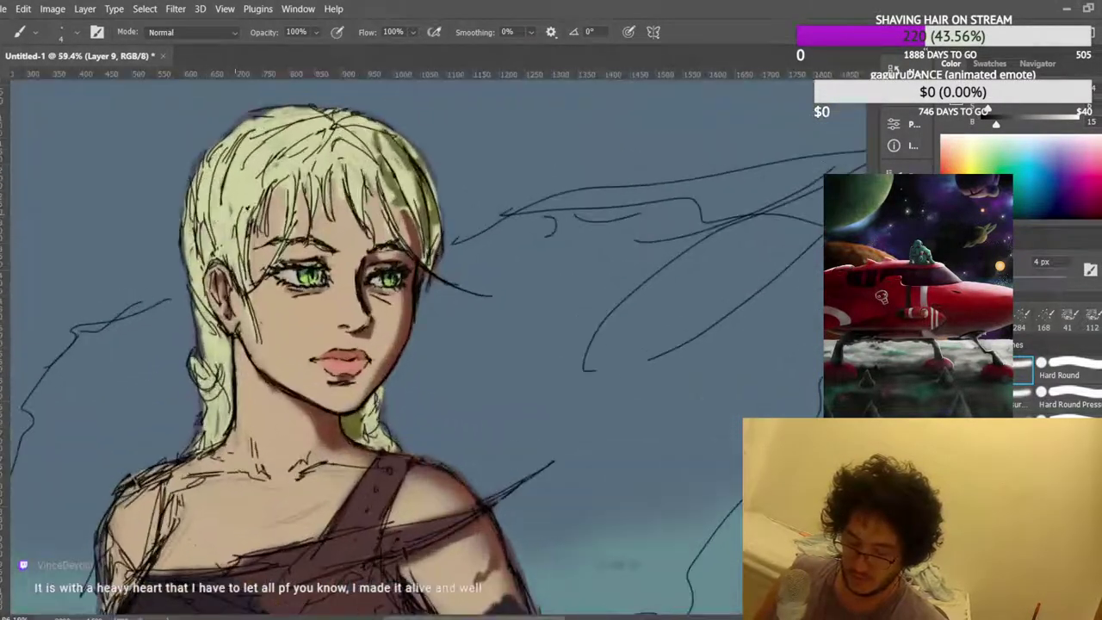
scroll(311, 261, up, 2)
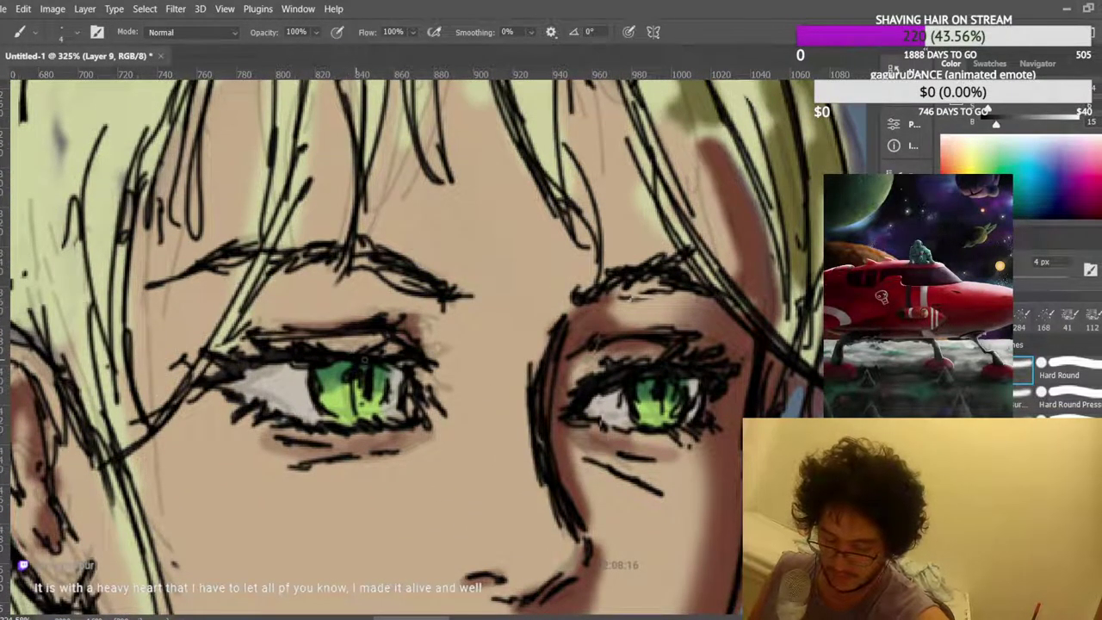
scroll(665, 404, up, 1)
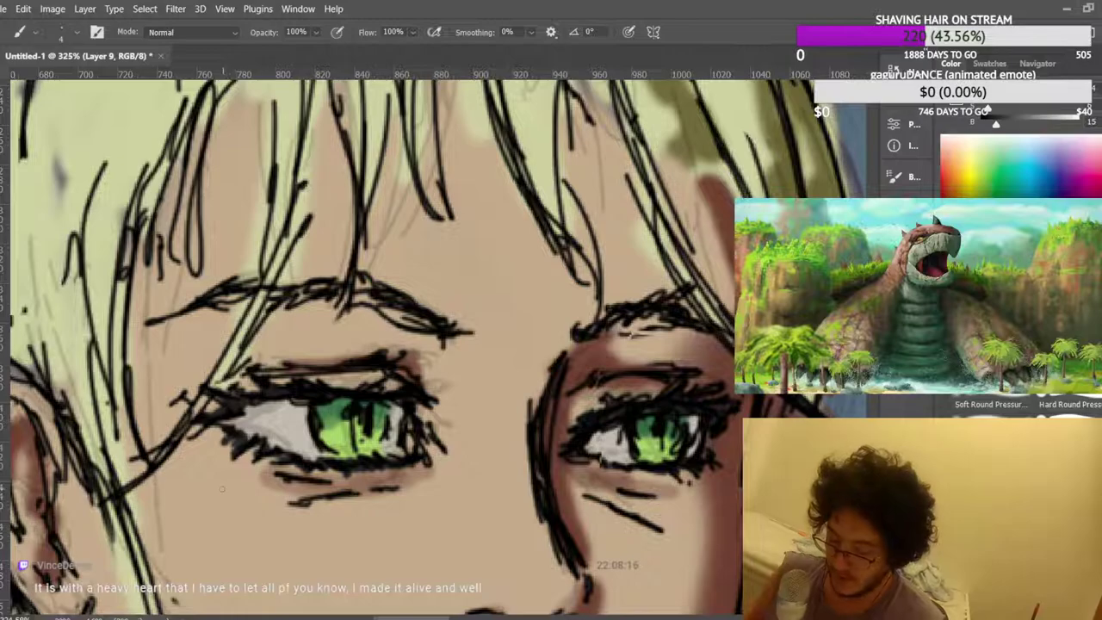
scroll(310, 415, down, 10)
scroll(444, 362, up, 8)
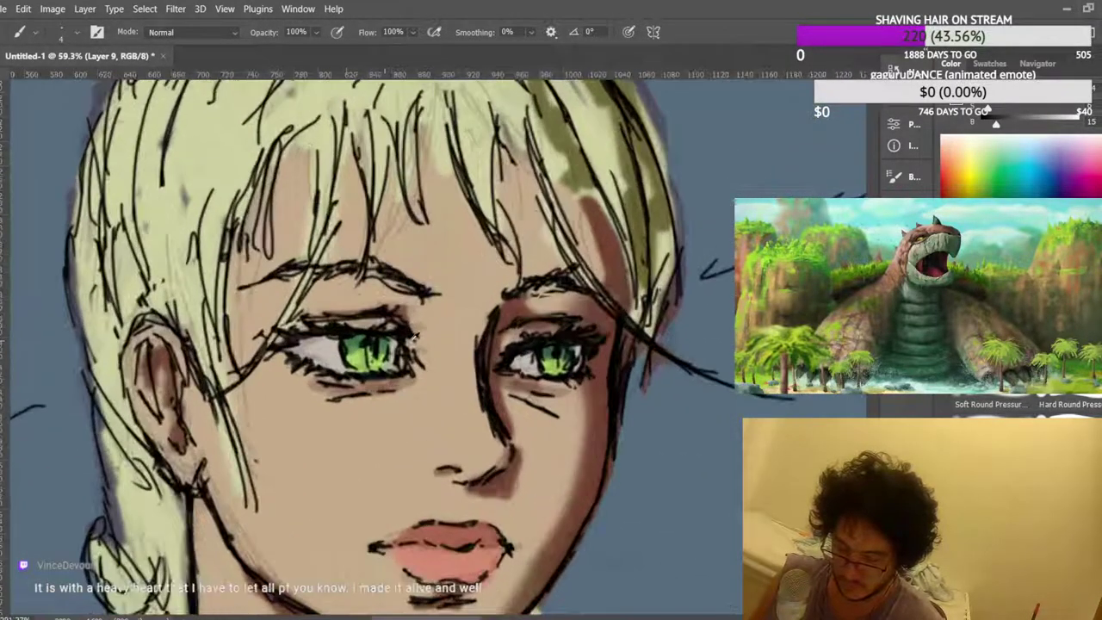
scroll(416, 337, up, 4)
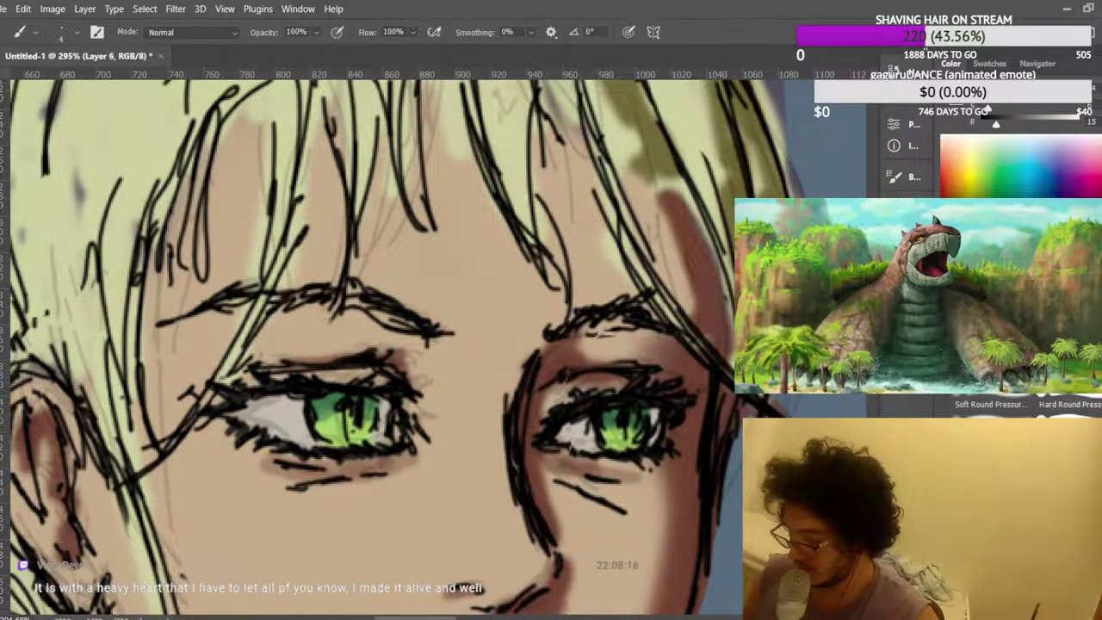
key(l)
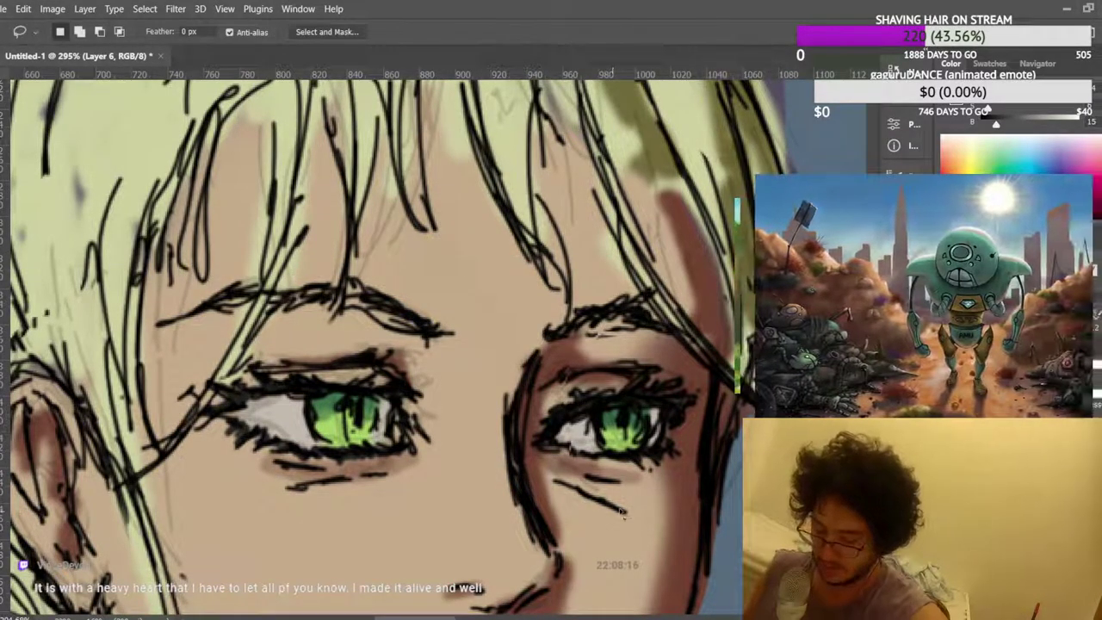
drag(584, 507, 592, 498)
key(ctrl+t)
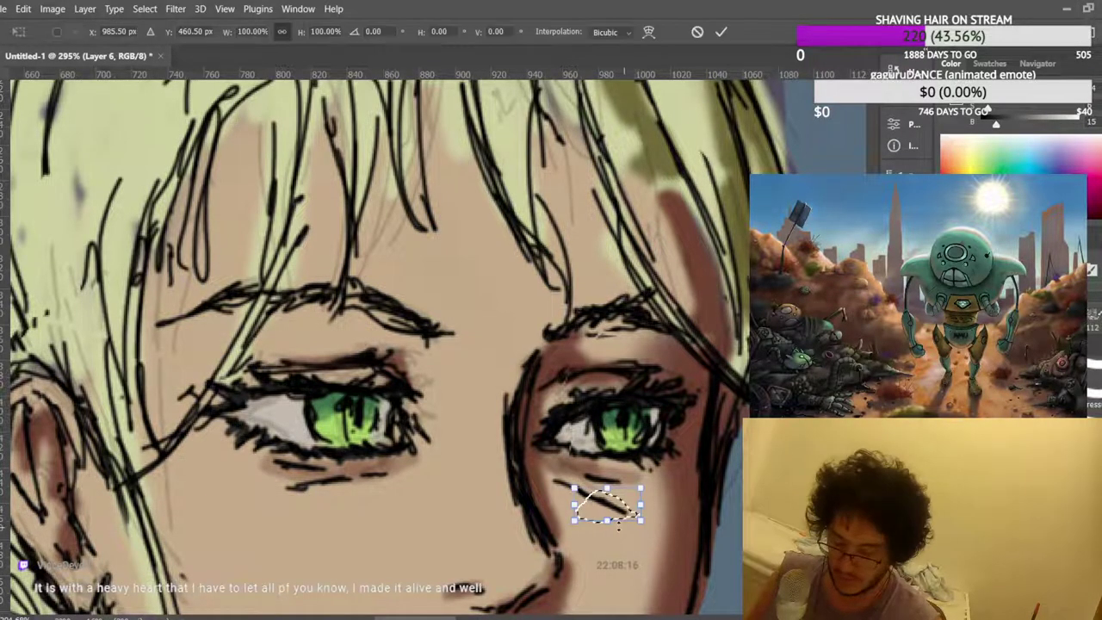
scroll(613, 521, up, 7)
drag(601, 494, 580, 477)
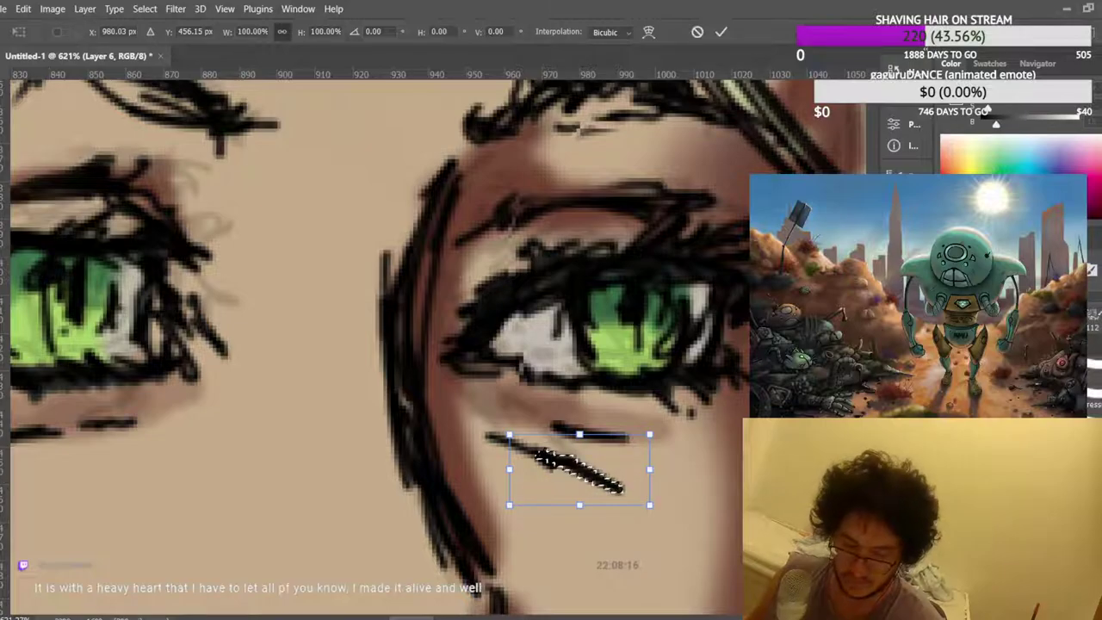
key(Return)
key(ctrl+d)
Flip the canvas and delete the stray line-art marks inside the outer white of the shadow-side eye.
scroll(388, 316, down, 10)
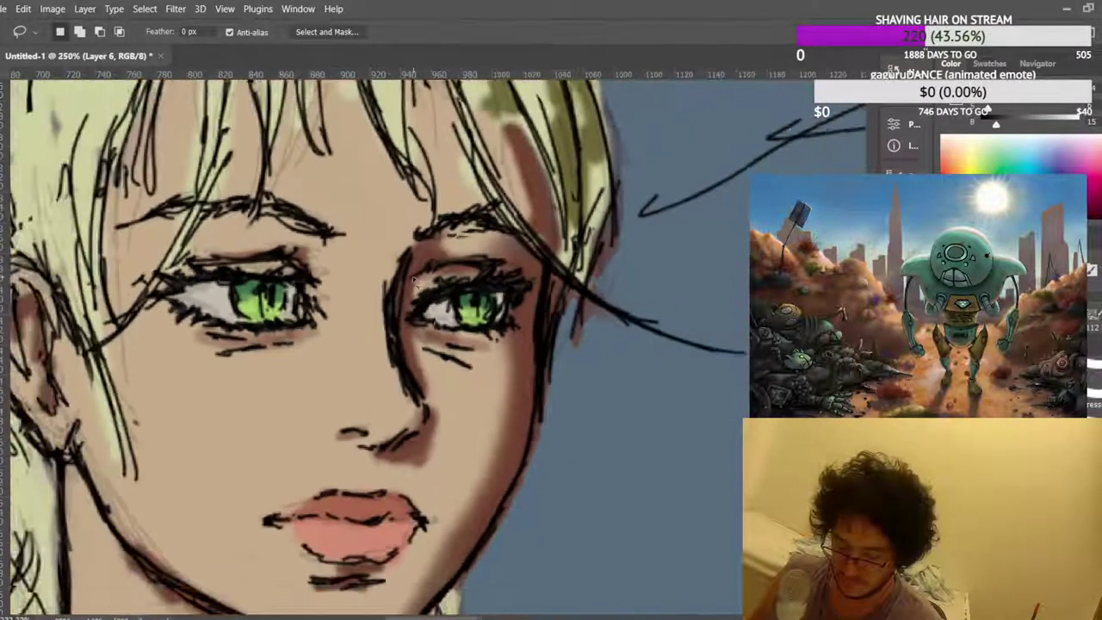
scroll(491, 326, down, 4)
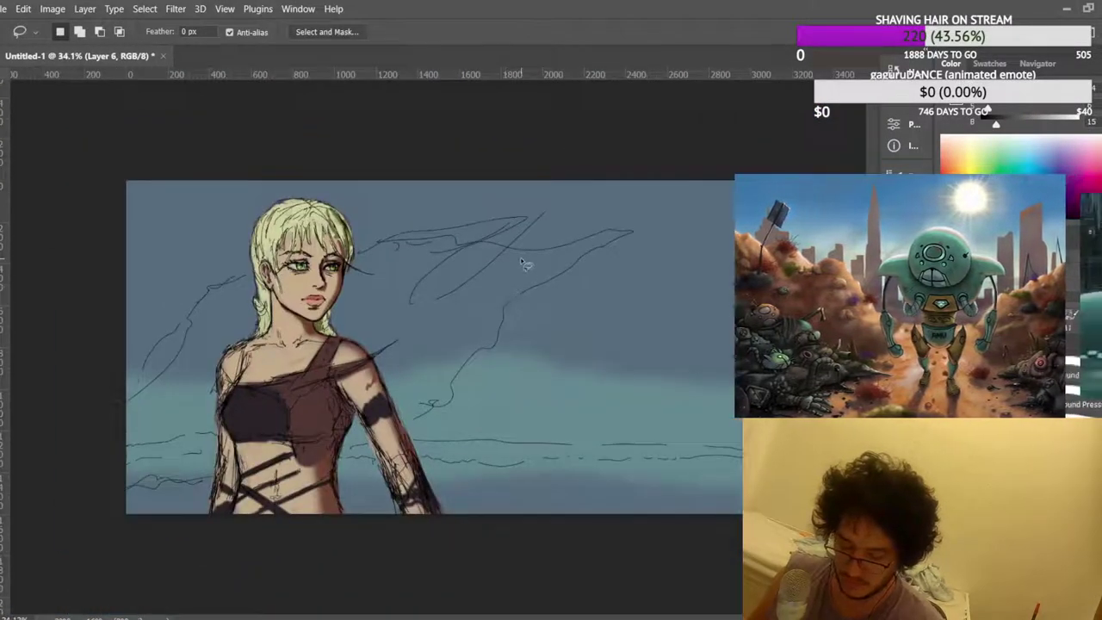
scroll(559, 265, up, 9)
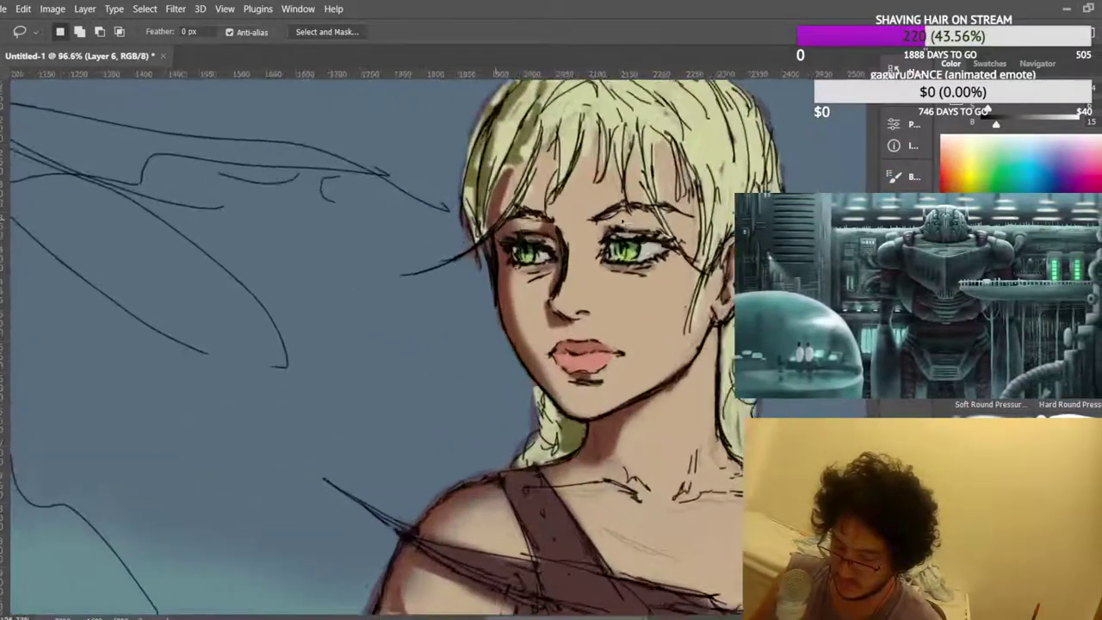
scroll(383, 350, up, 4)
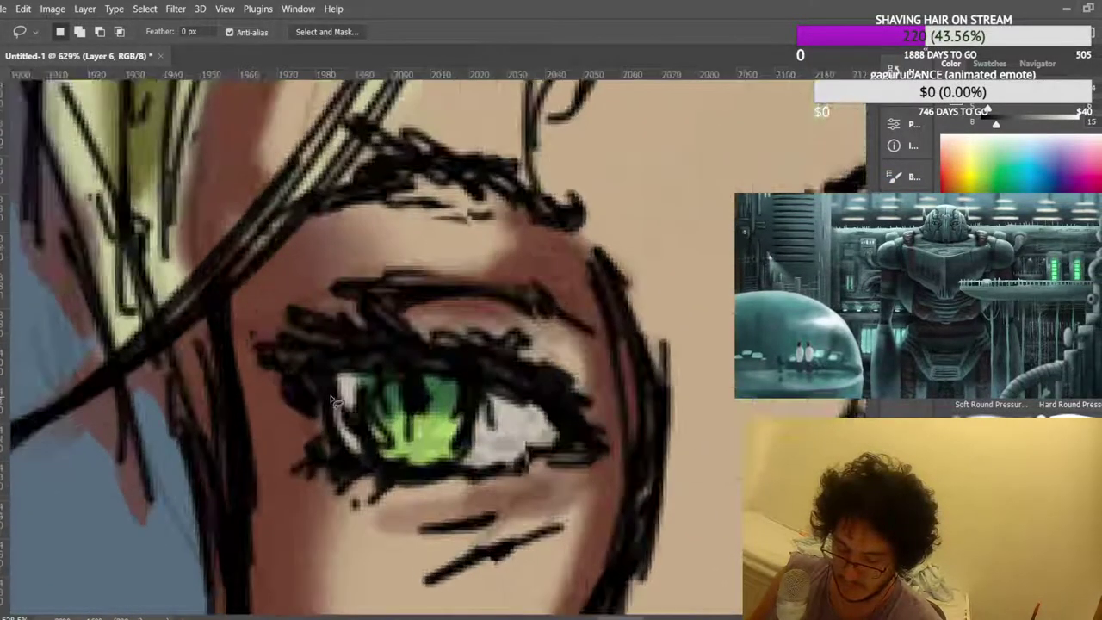
scroll(383, 351, down, 2)
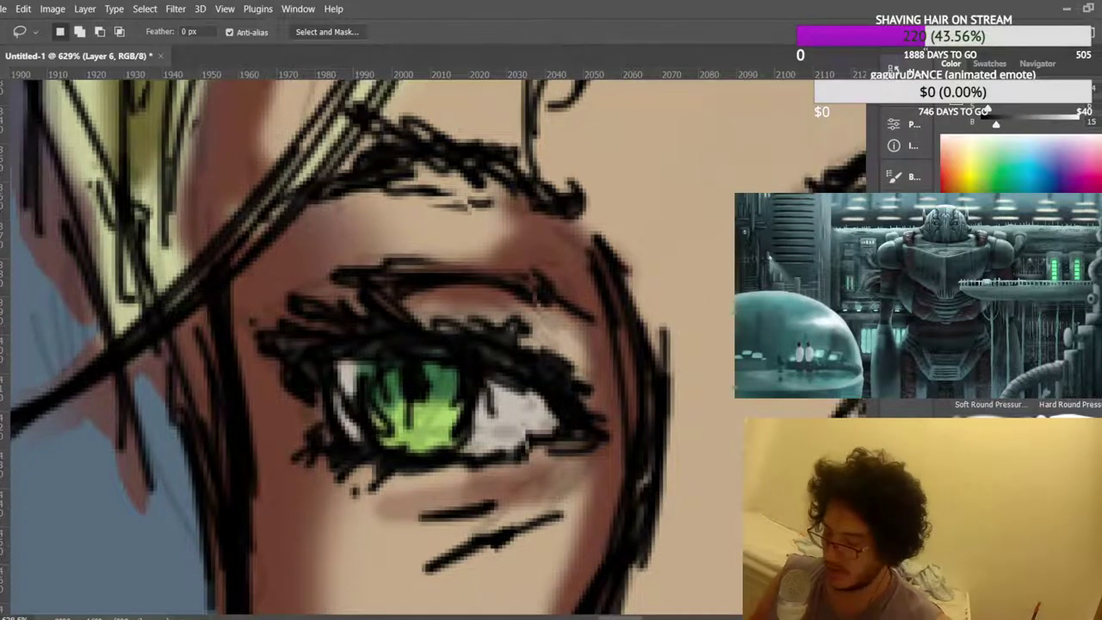
scroll(561, 365, down, 1)
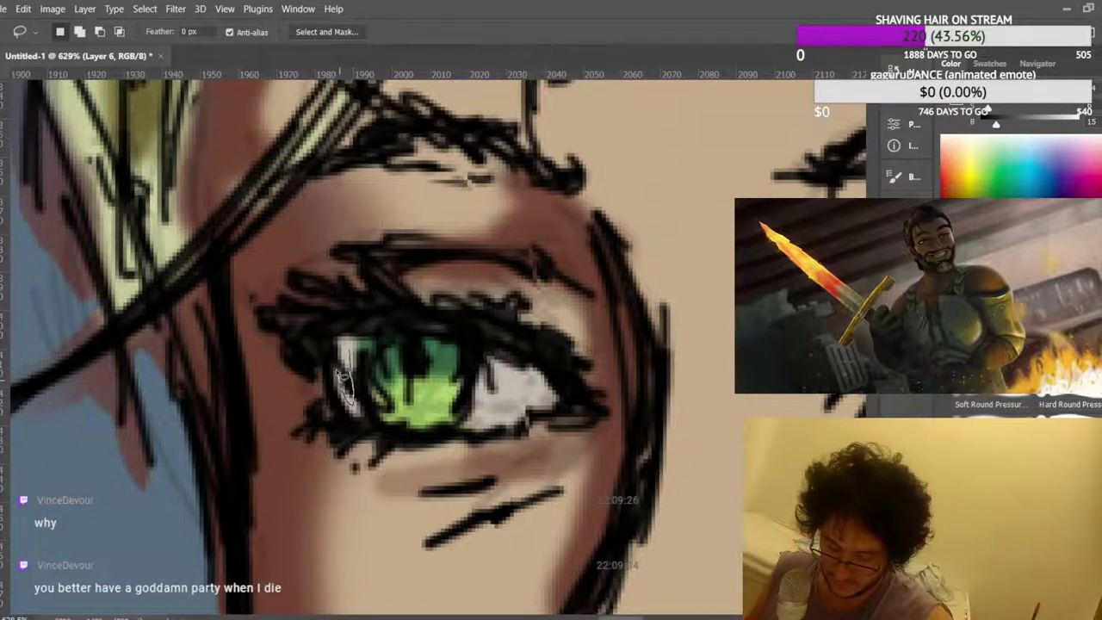
drag(343, 347, 347, 351)
key(Delete)
key(ctrl+d)
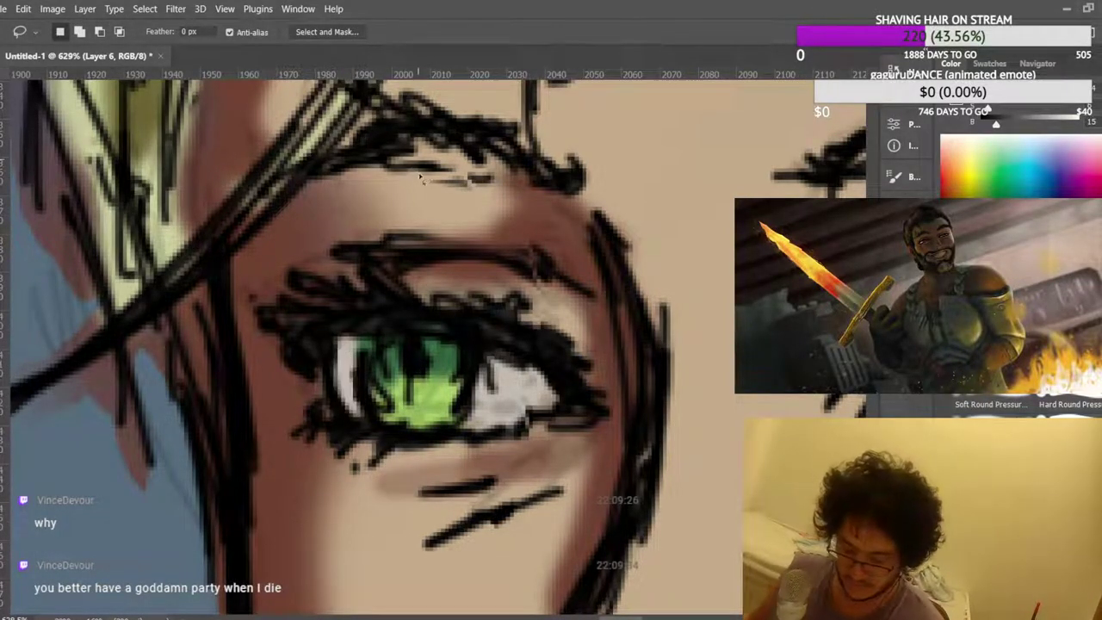
Examine the flipped portrait, comparing the eyes and face close up with the whole composition.
scroll(421, 201, down, 1)
scroll(421, 203, down, 12)
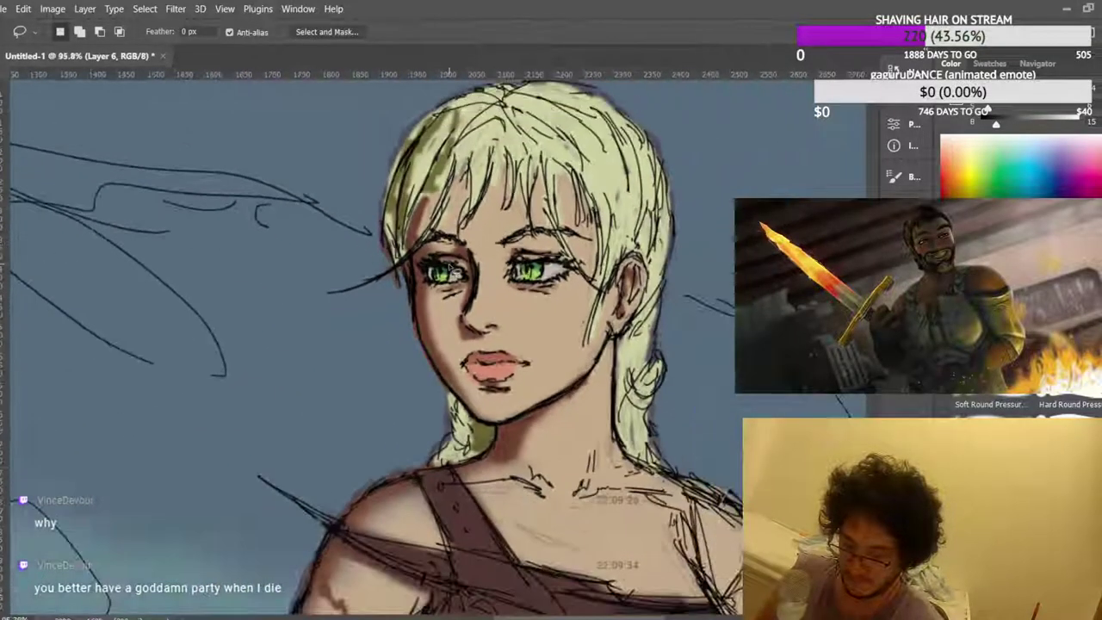
scroll(531, 250, down, 3)
scroll(639, 250, up, 6)
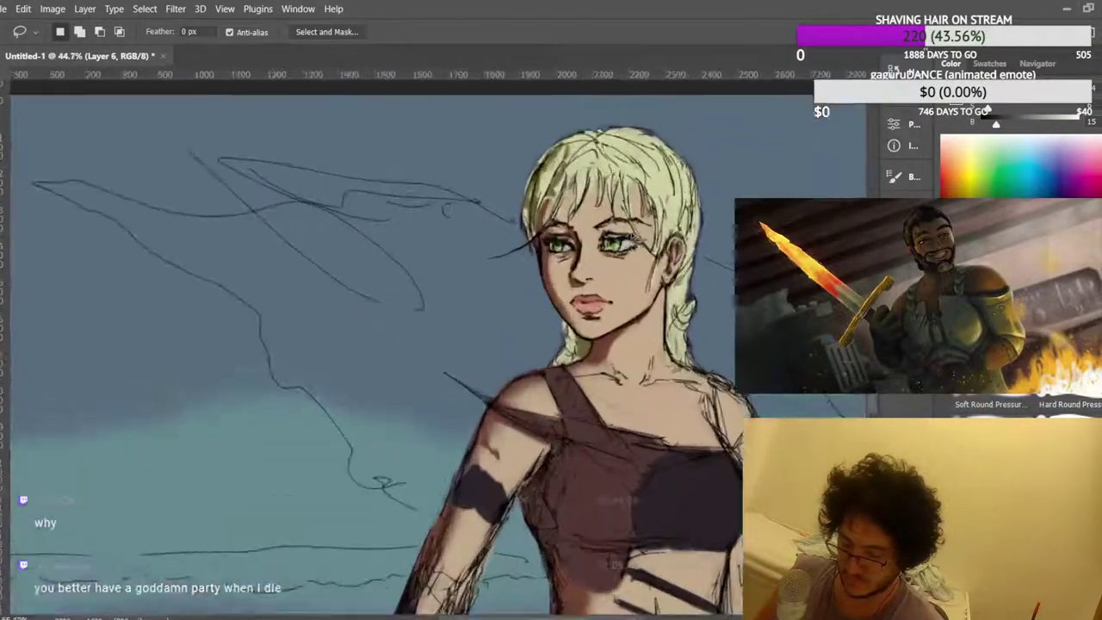
scroll(335, 285, up, 3)
scroll(334, 285, down, 5)
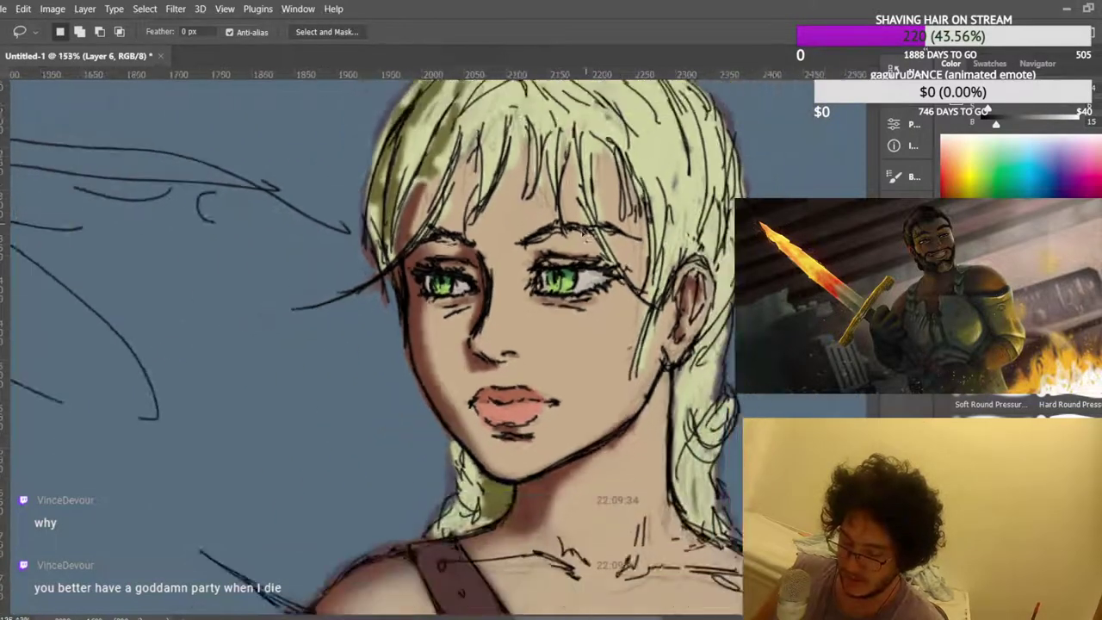
scroll(335, 285, down, 4)
scroll(335, 285, up, 5)
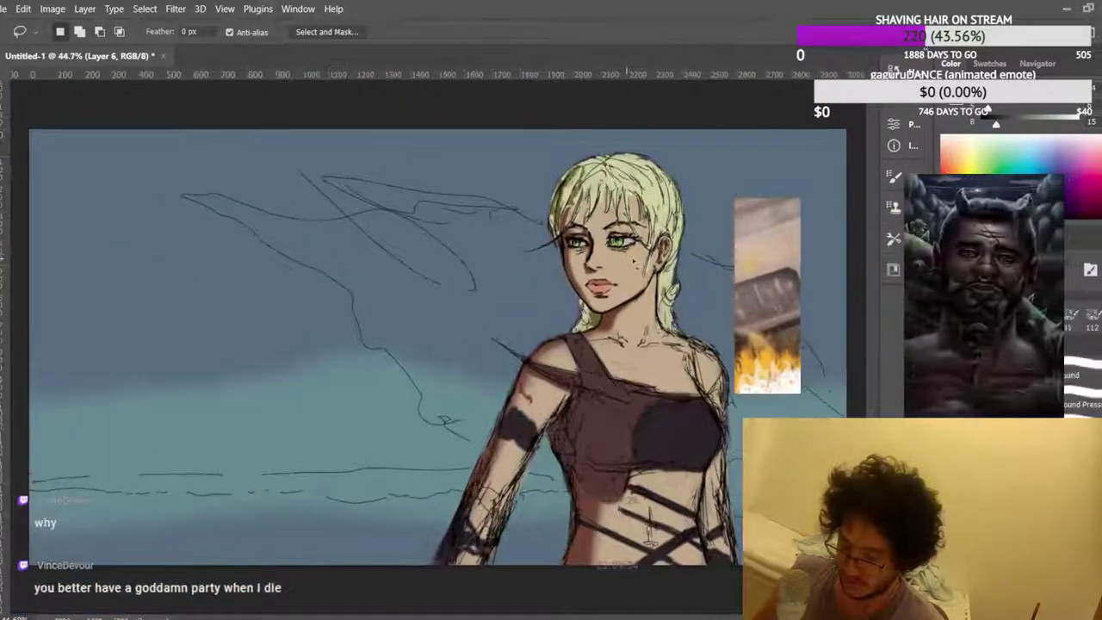
scroll(661, 240, up, 5)
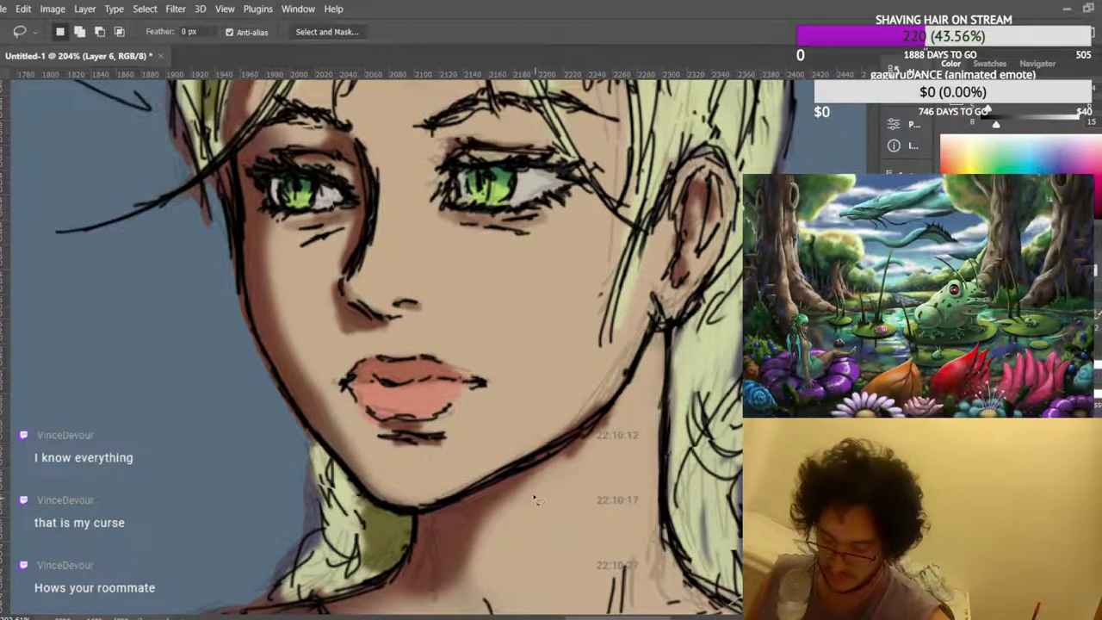
scroll(513, 384, down, 5)
scroll(510, 382, down, 5)
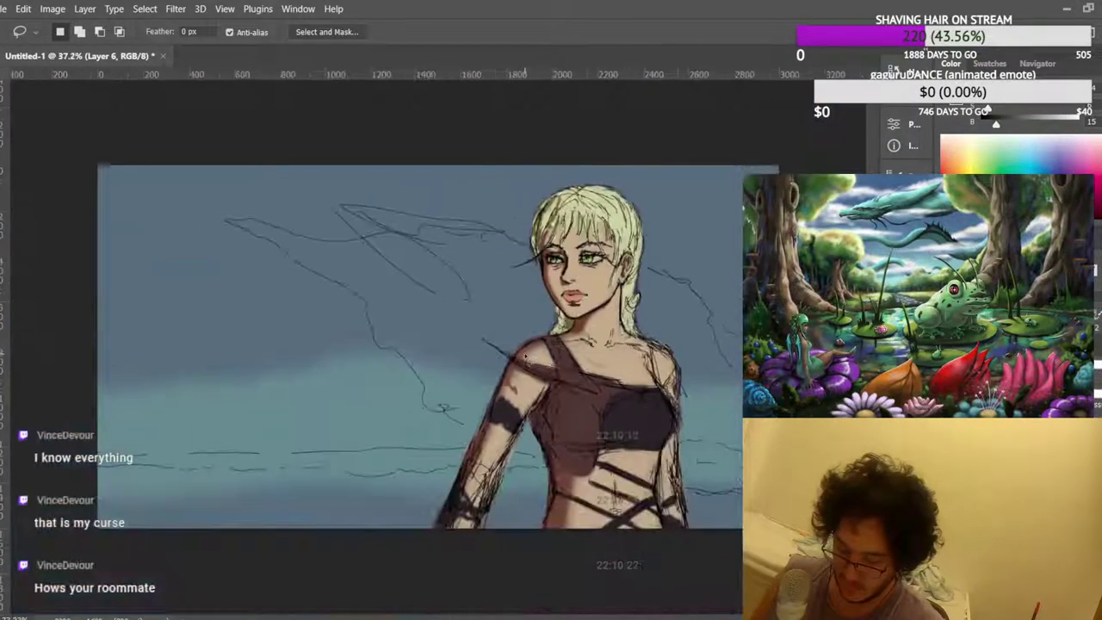
scroll(517, 363, down, 1)
scroll(517, 366, up, 6)
scroll(623, 226, up, 5)
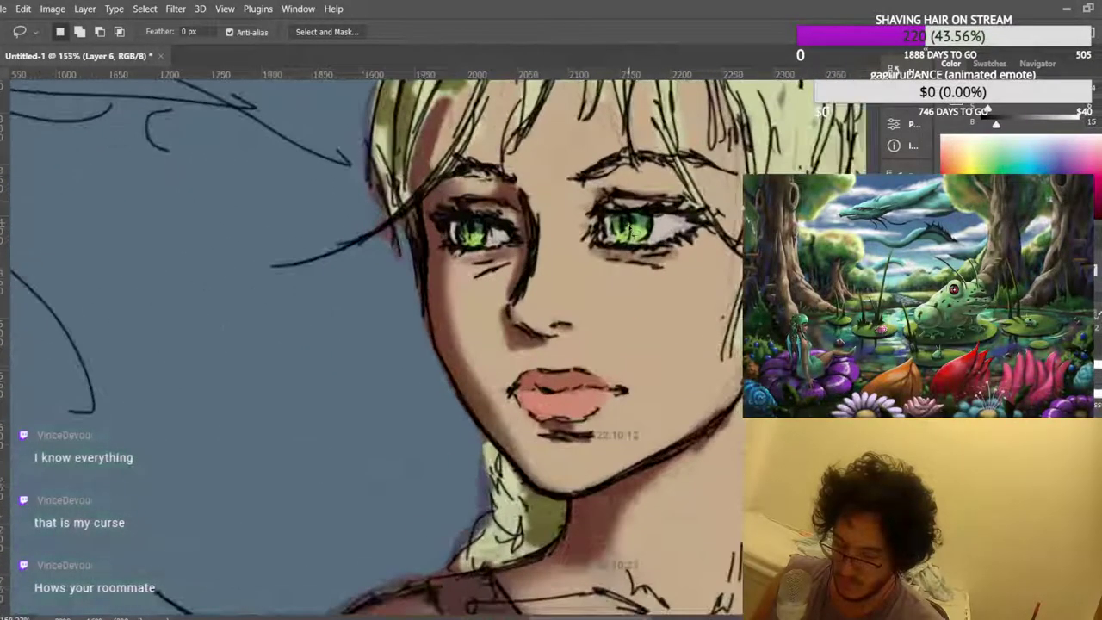
scroll(576, 362, down, 5)
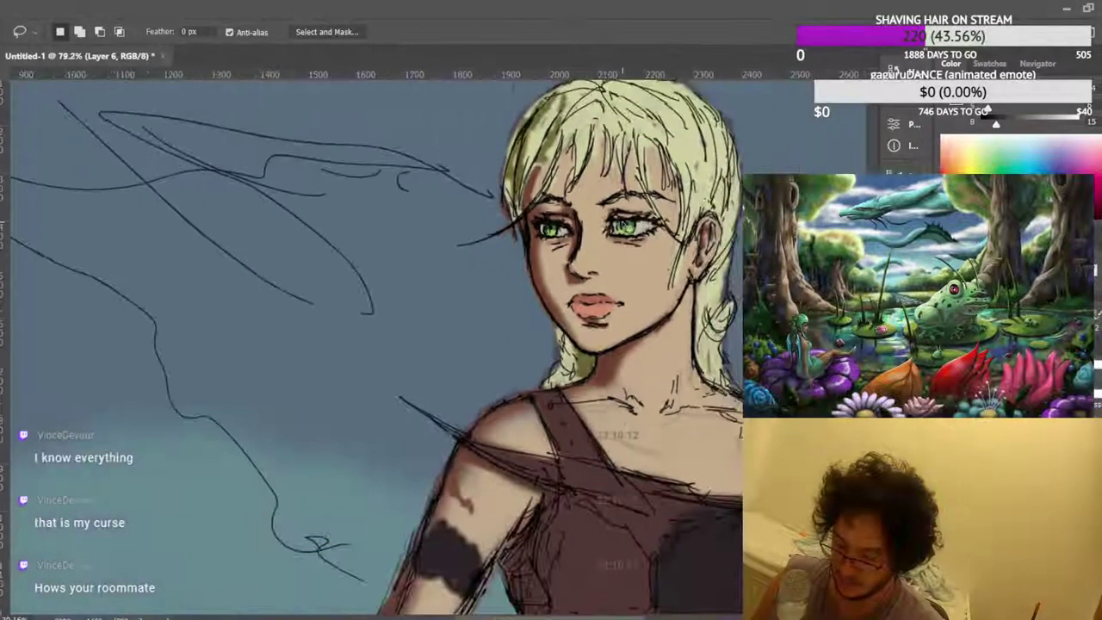
Flip the canvas back, then lasso the outer lashes of the light-side eye on Layer 6 and move them about 2 px inward.
scroll(598, 344, up, 1)
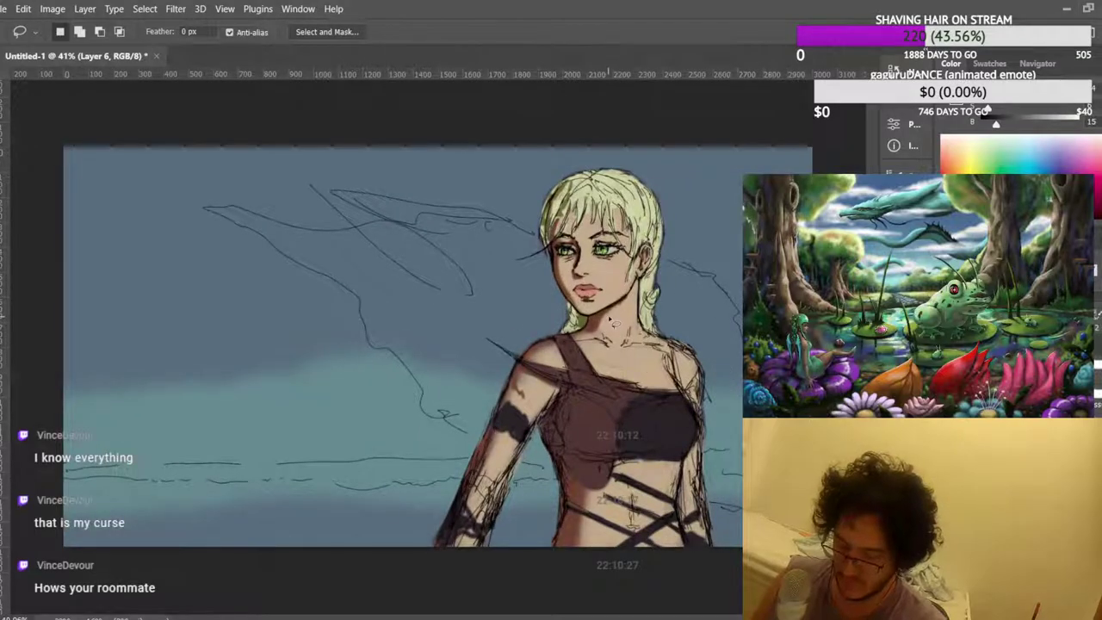
key(ctrl+shift+h)
scroll(345, 236, up, 1)
scroll(324, 333, up, 5)
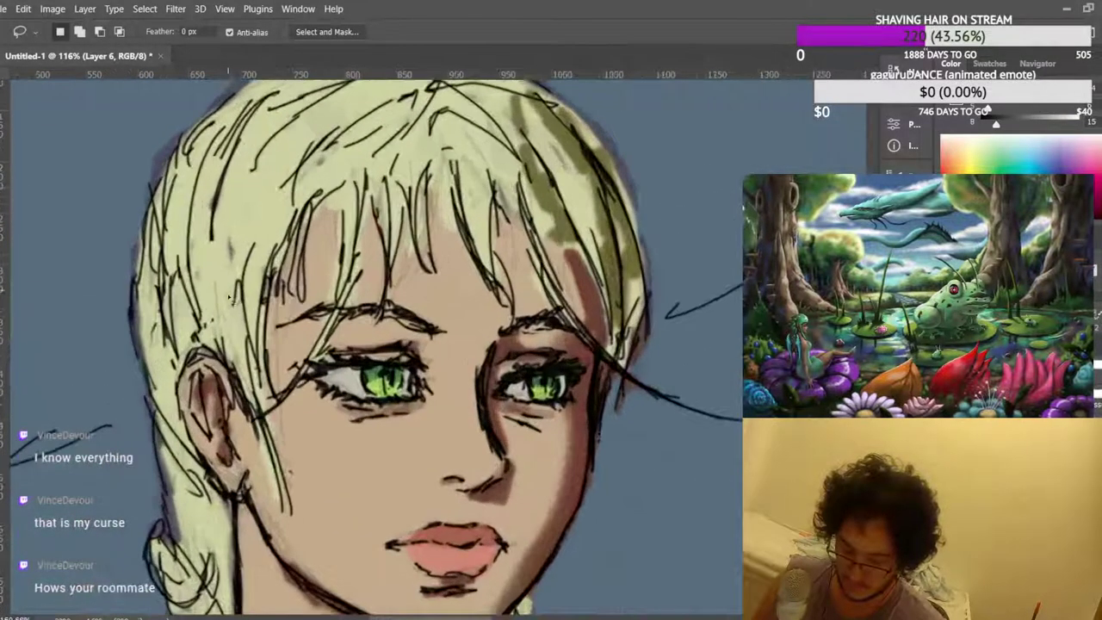
scroll(324, 332, up, 1)
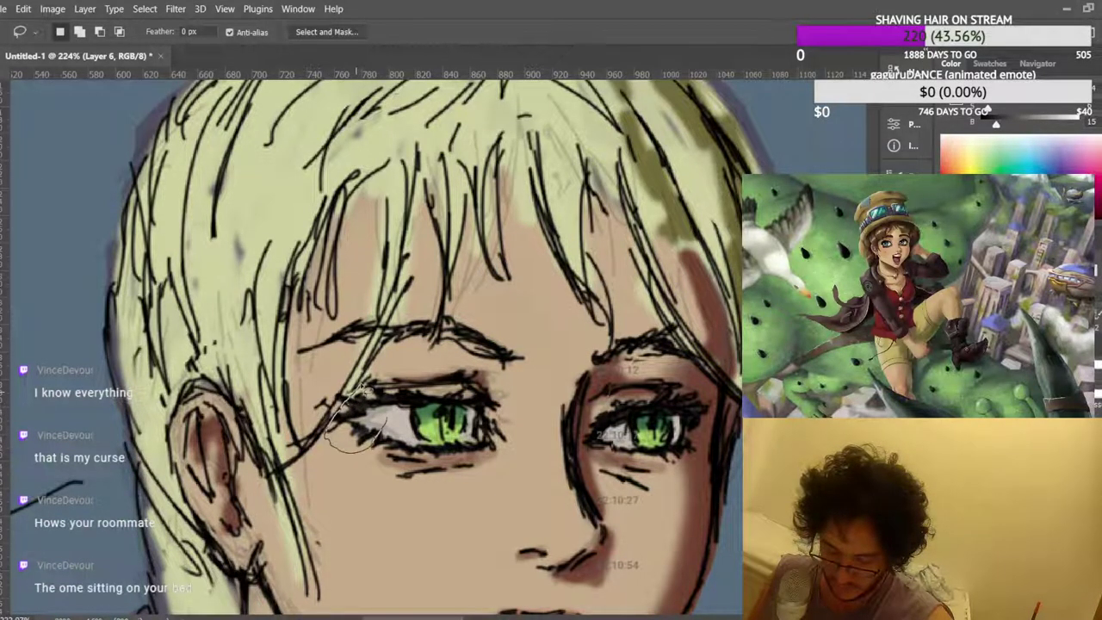
drag(393, 417, 392, 418)
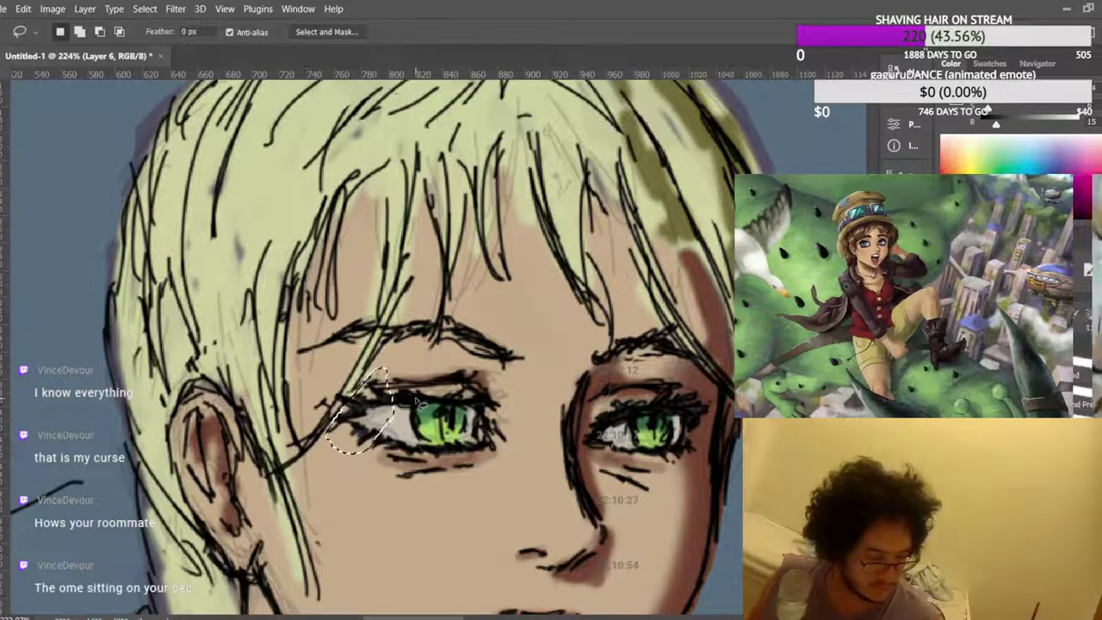
key(ctrl+t)
scroll(374, 411, up, 5)
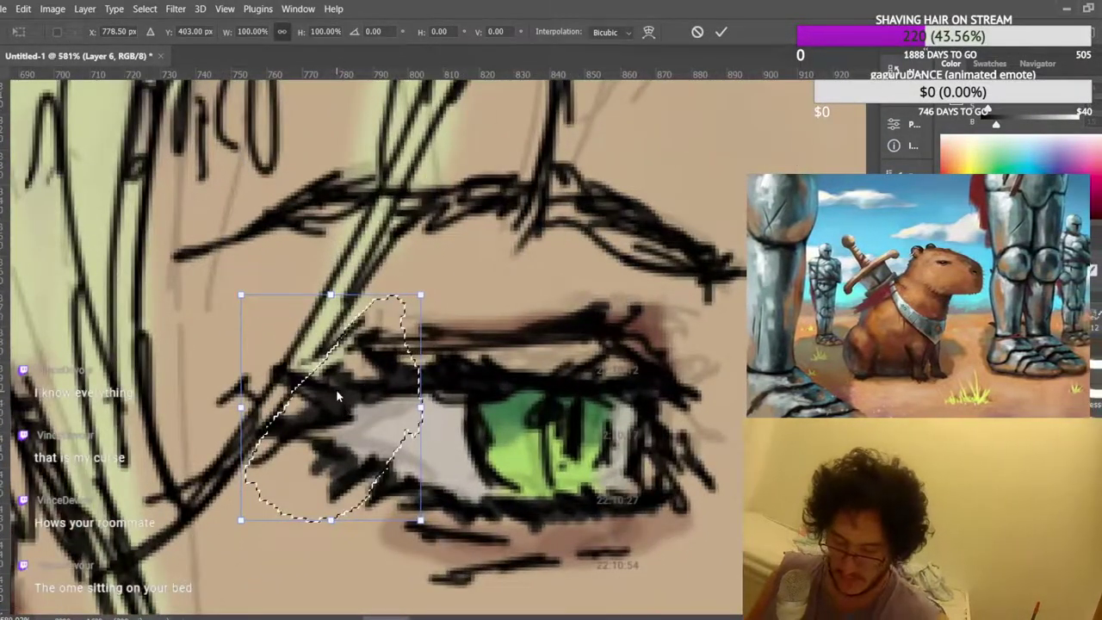
drag(341, 393, 350, 392)
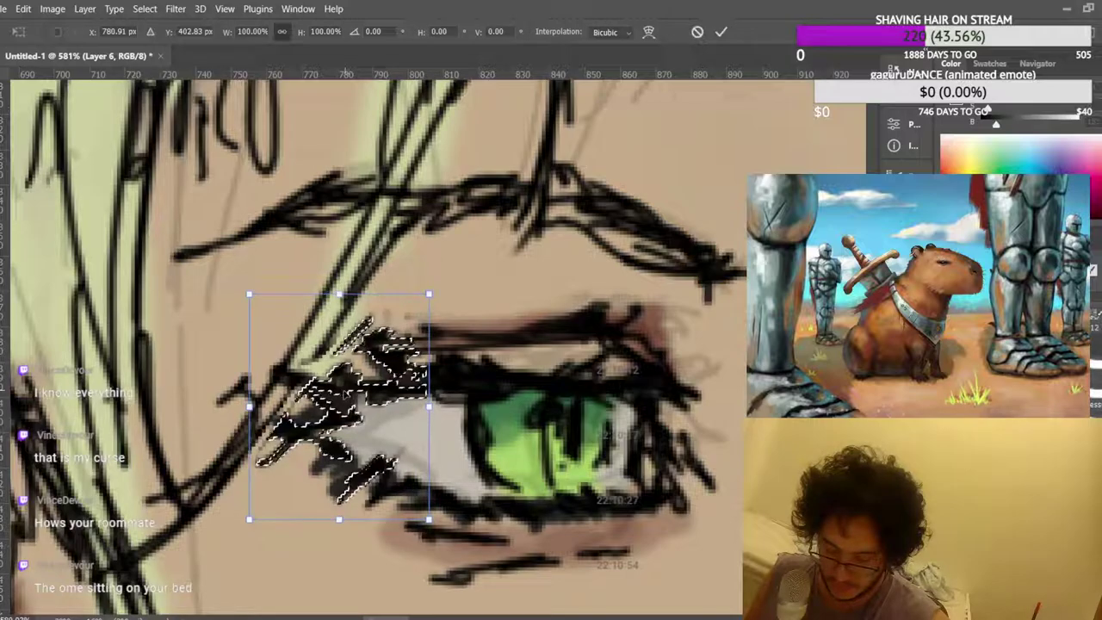
key(Return)
key(ctrl+d)
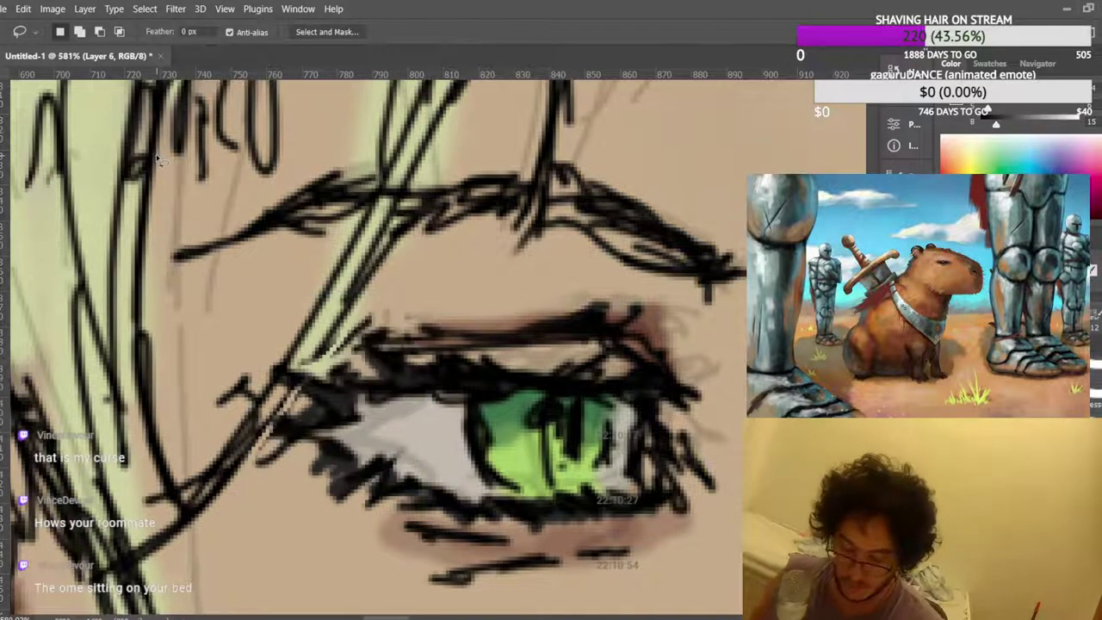
Flip the canvas, lasso the crease line above the light-side eye and adjust its placement slightly with a free transform.
scroll(376, 276, down, 5)
scroll(376, 276, down, 5)
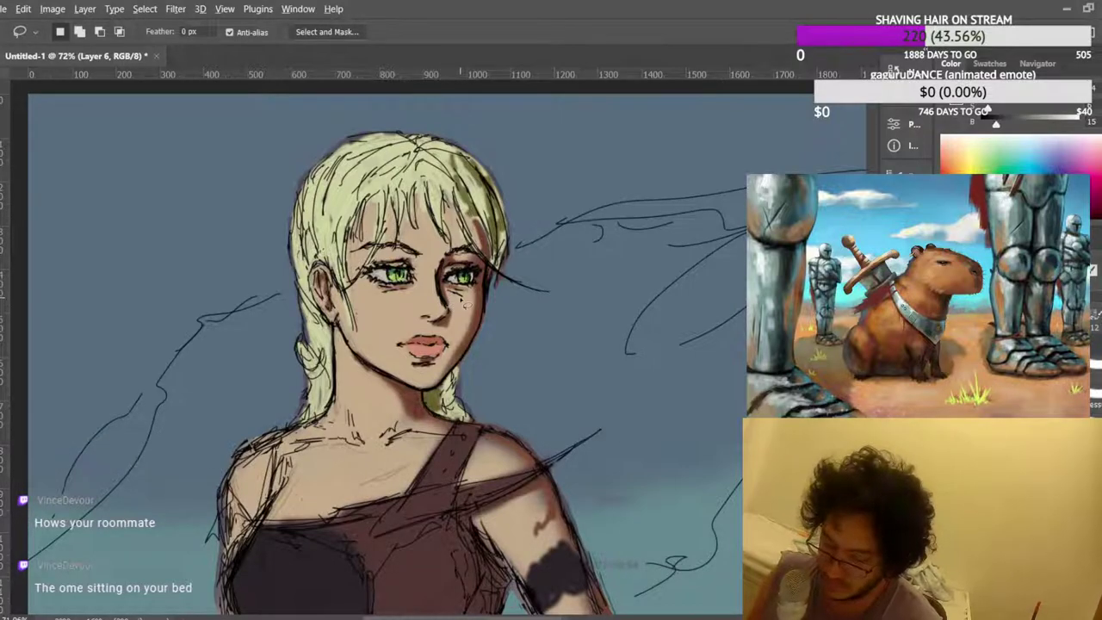
scroll(449, 303, down, 3)
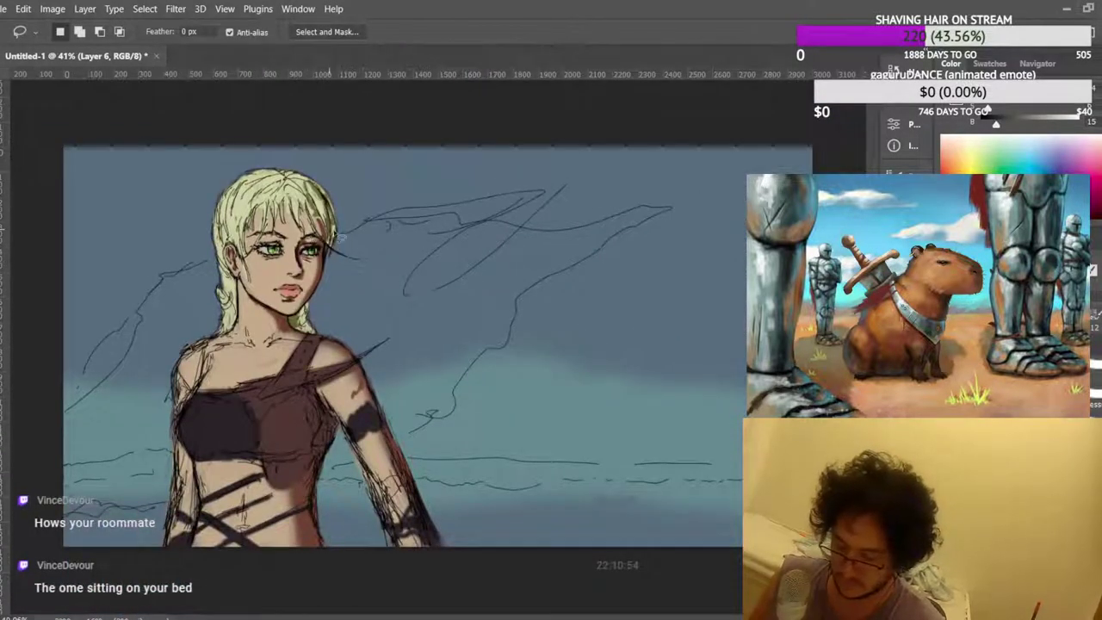
scroll(369, 239, up, 2)
scroll(368, 238, up, 3)
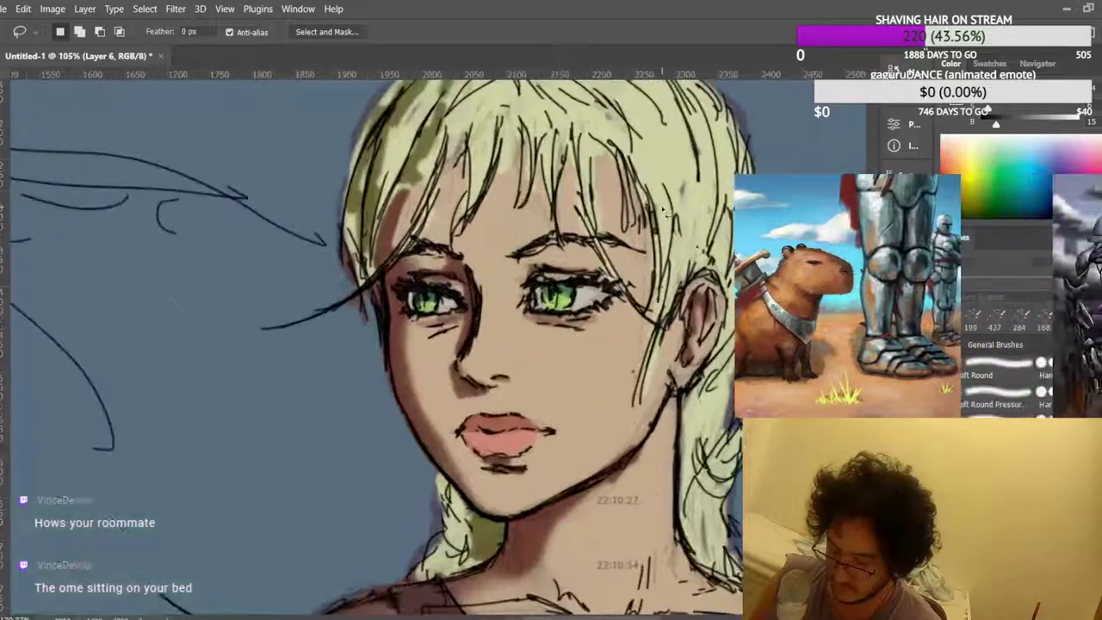
scroll(663, 209, up, 4)
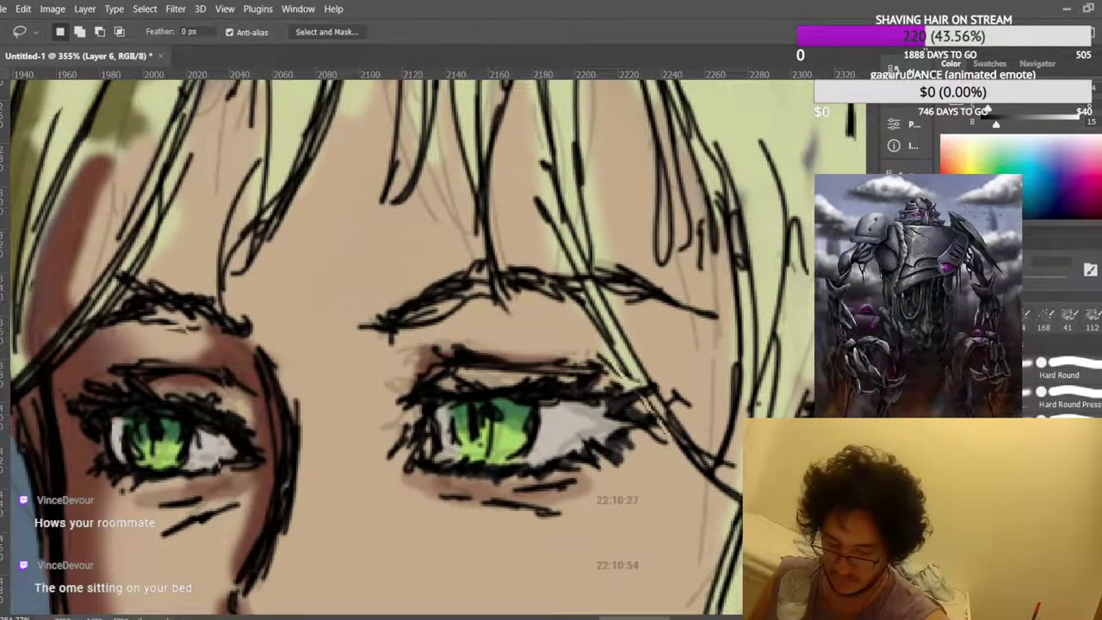
mouse_move(415, 369)
mouse_down()
mouse_move(562, 383)
mouse_move(585, 374)
mouse_move(532, 318)
mouse_up()
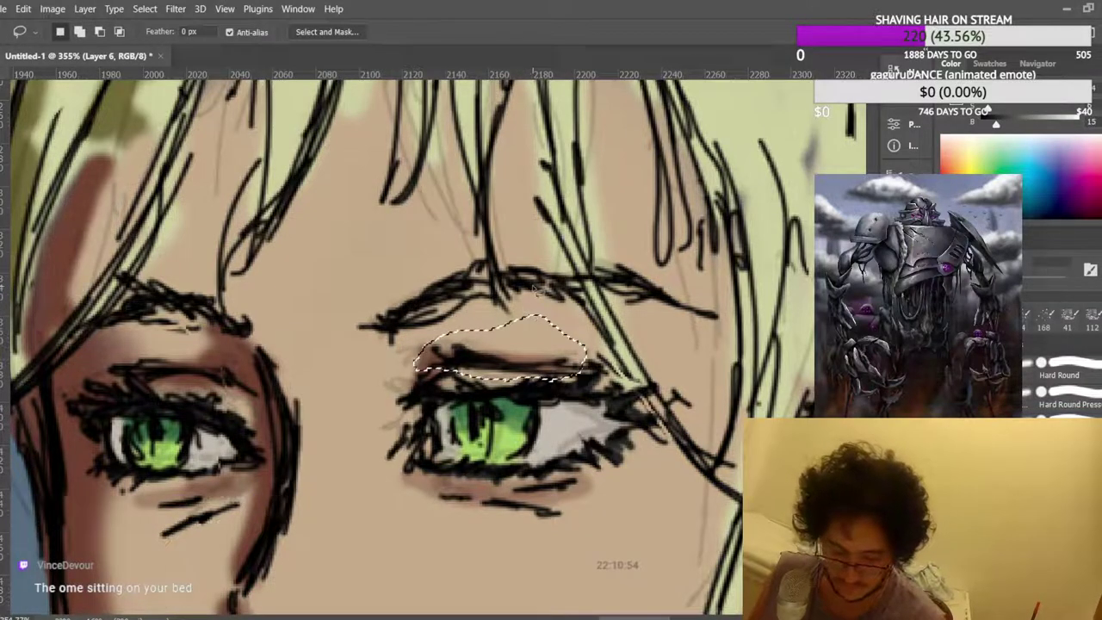
key(ctrl+t)
drag(539, 250, 535, 249)
key(Return)
key(ctrl+d)
scroll(547, 272, down, 8)
scroll(551, 251, down, 6)
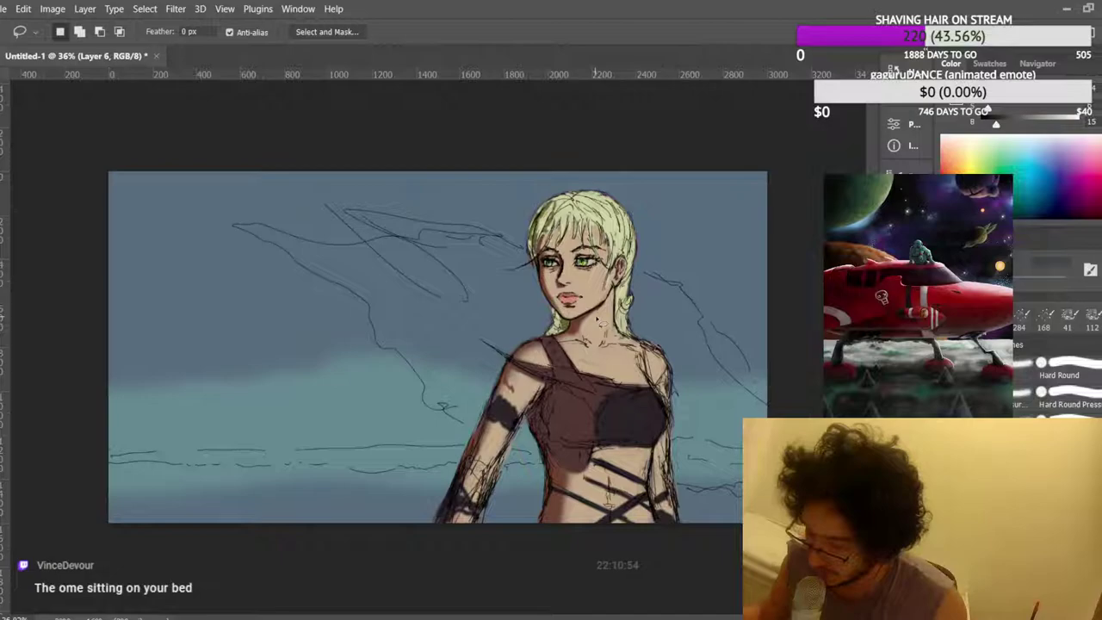
Lasso the strap line art crossing the shadow-side shoulder and move it about 5 px inward and 4 px up.
scroll(564, 351, up, 11)
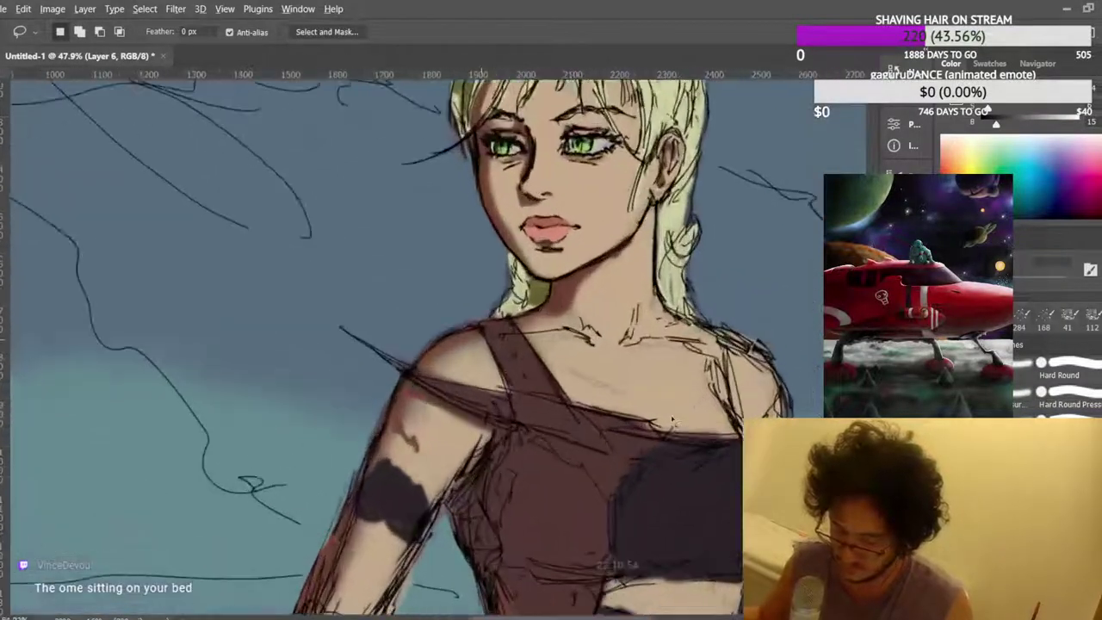
scroll(388, 287, down, 1)
mouse_move(331, 284)
mouse_down()
mouse_move(271, 322)
mouse_move(345, 371)
mouse_move(375, 372)
mouse_up()
mouse_move(494, 437)
mouse_down()
mouse_move(545, 445)
mouse_move(554, 405)
mouse_move(536, 387)
mouse_move(432, 356)
mouse_move(415, 362)
mouse_move(378, 310)
mouse_move(323, 265)
mouse_up()
key(ctrl+t)
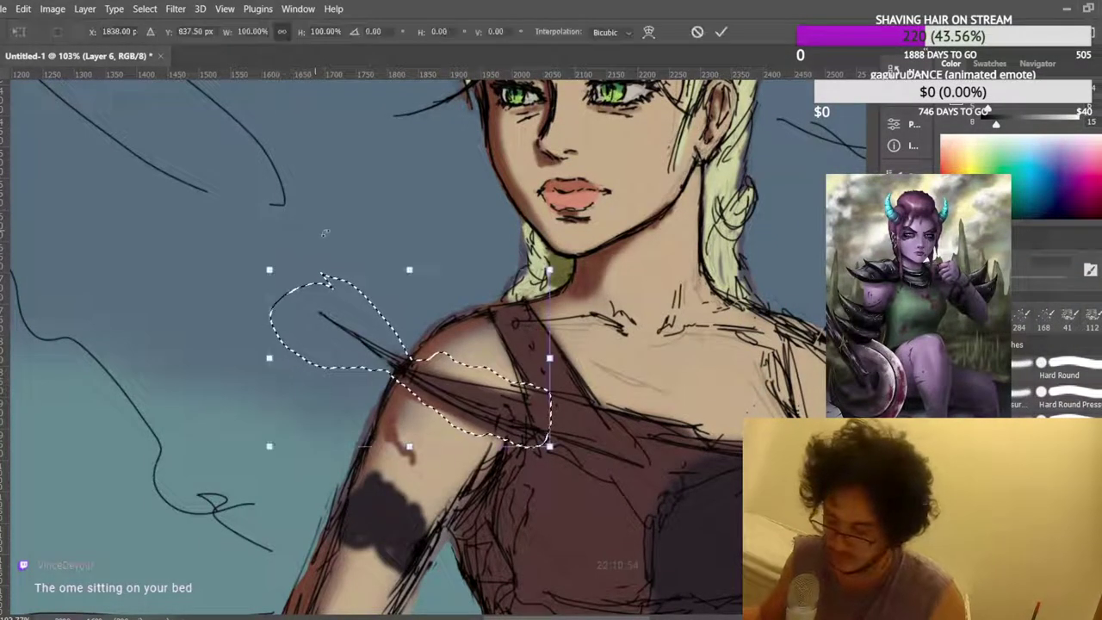
scroll(470, 318, up, 5)
drag(516, 464, 521, 461)
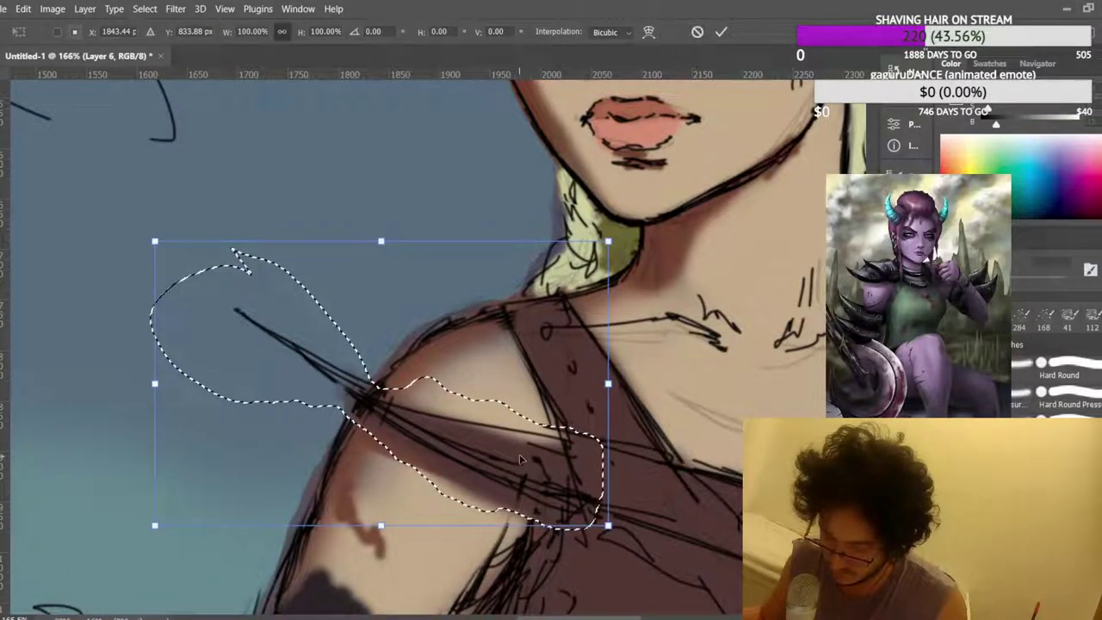
key(Return)
key(ctrl+d)
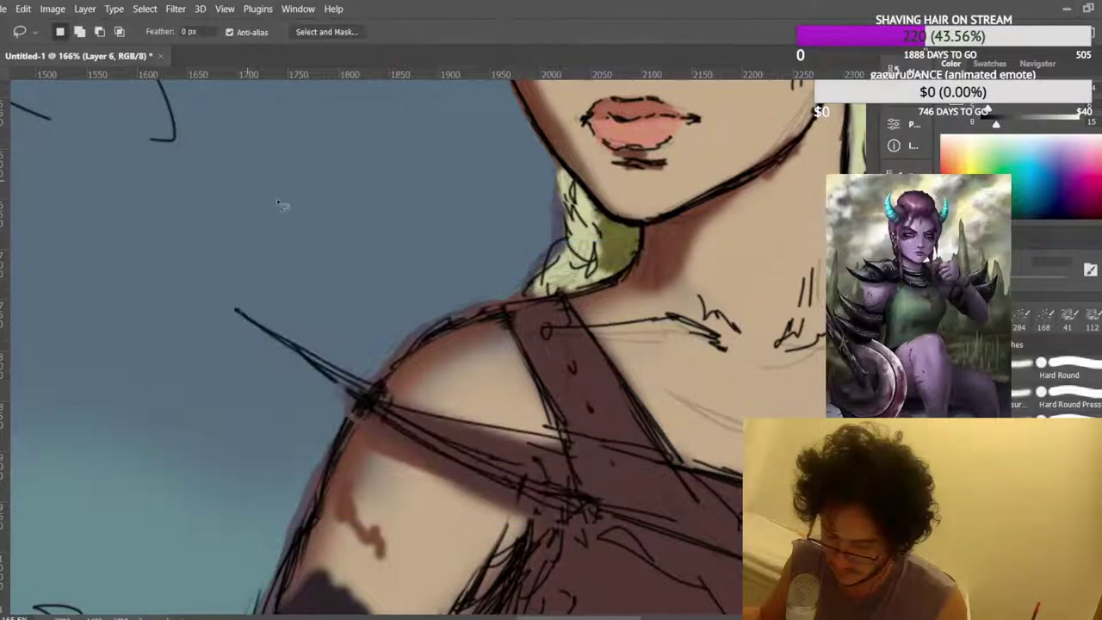
scroll(386, 286, down, 5)
scroll(392, 290, down, 5)
scroll(391, 290, up, 1)
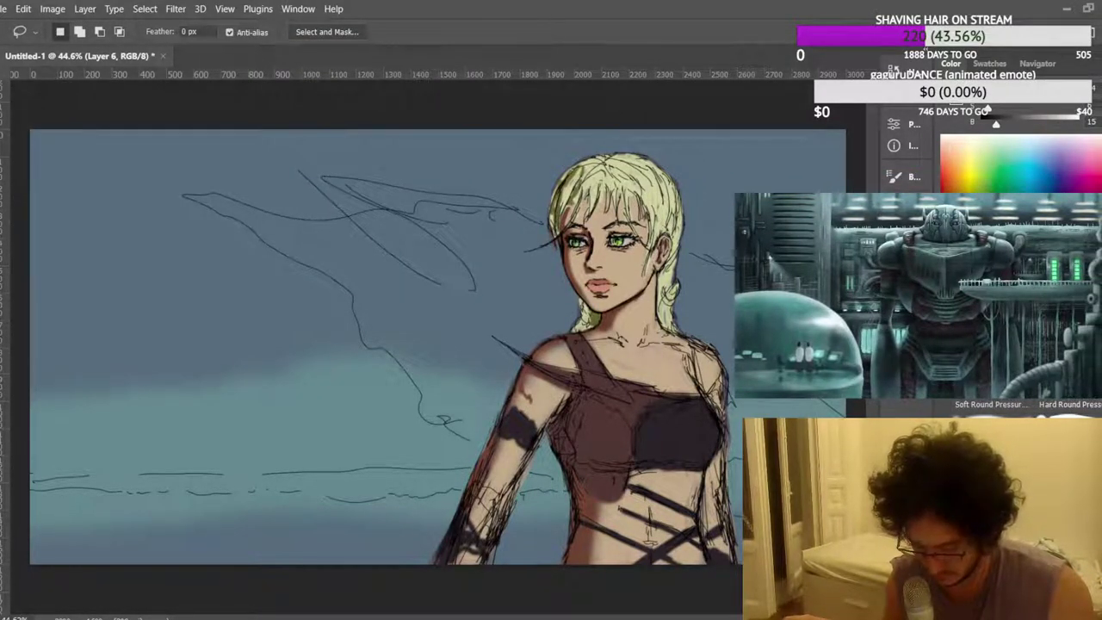
scroll(520, 361, down, 2)
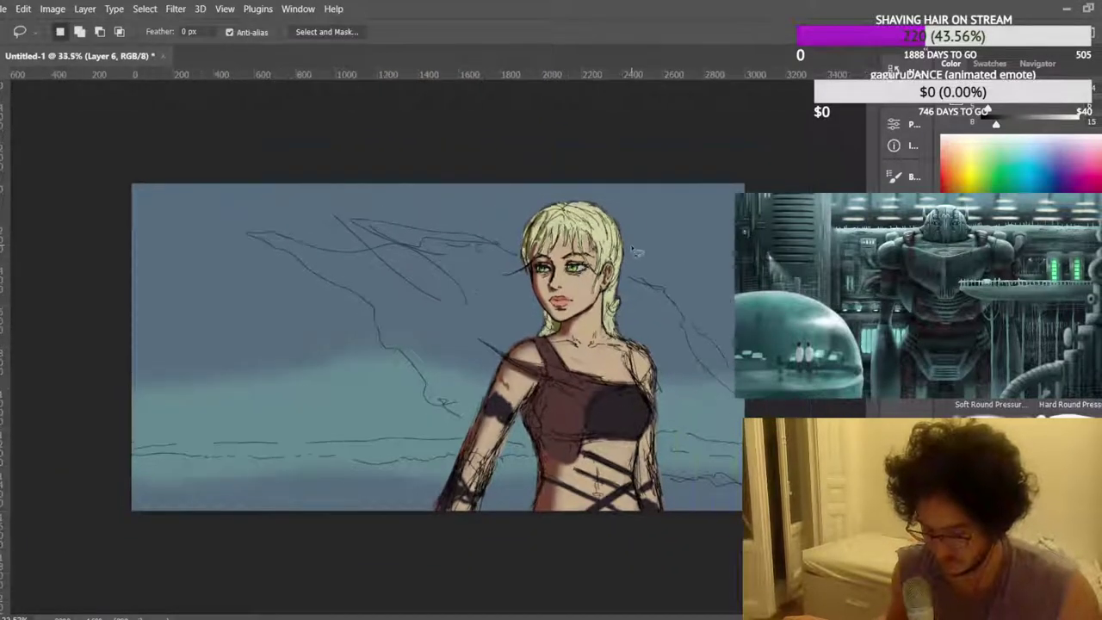
Flip the canvas back and remove the stray sketch lines beside the jawline below the ear on Layer 6.
key(ctrl+shift+h)
scroll(360, 241, up, 10)
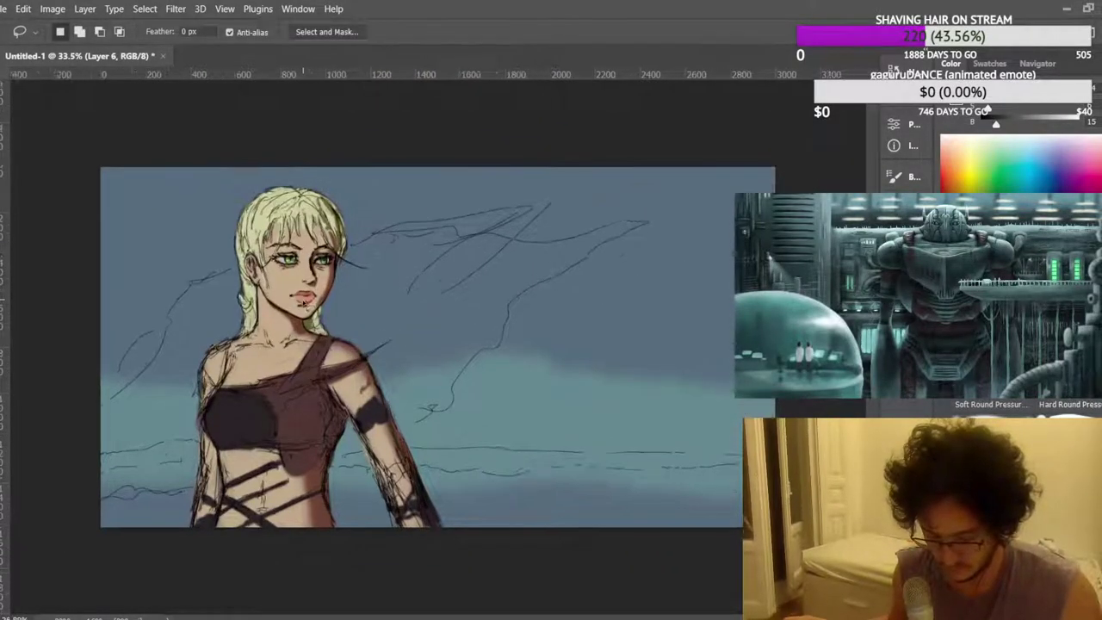
scroll(270, 225, down, 3)
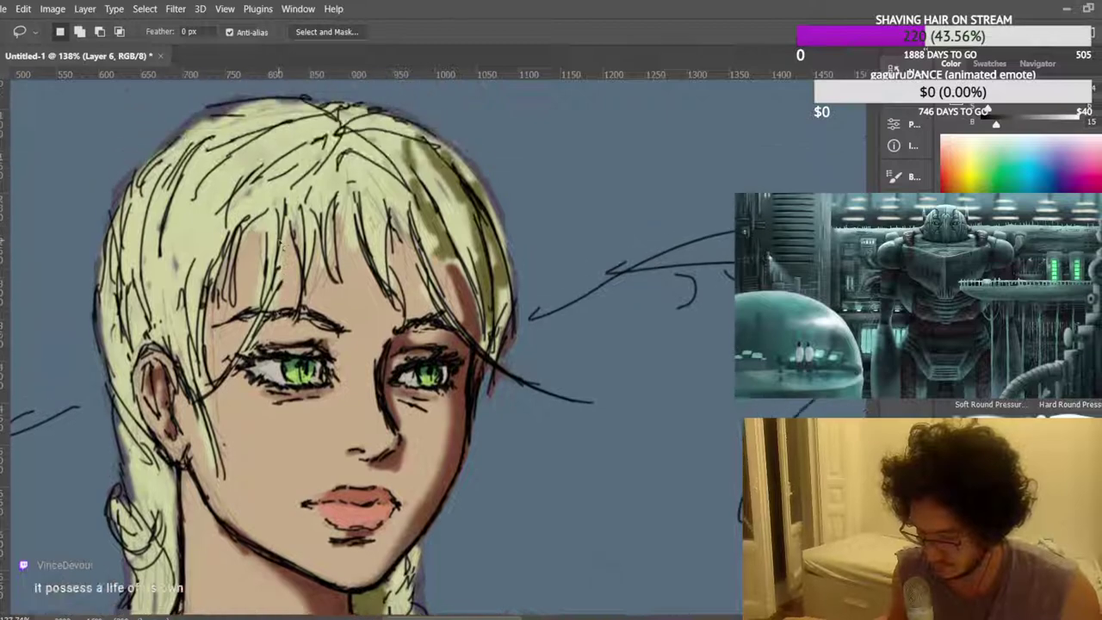
scroll(189, 394, up, 4)
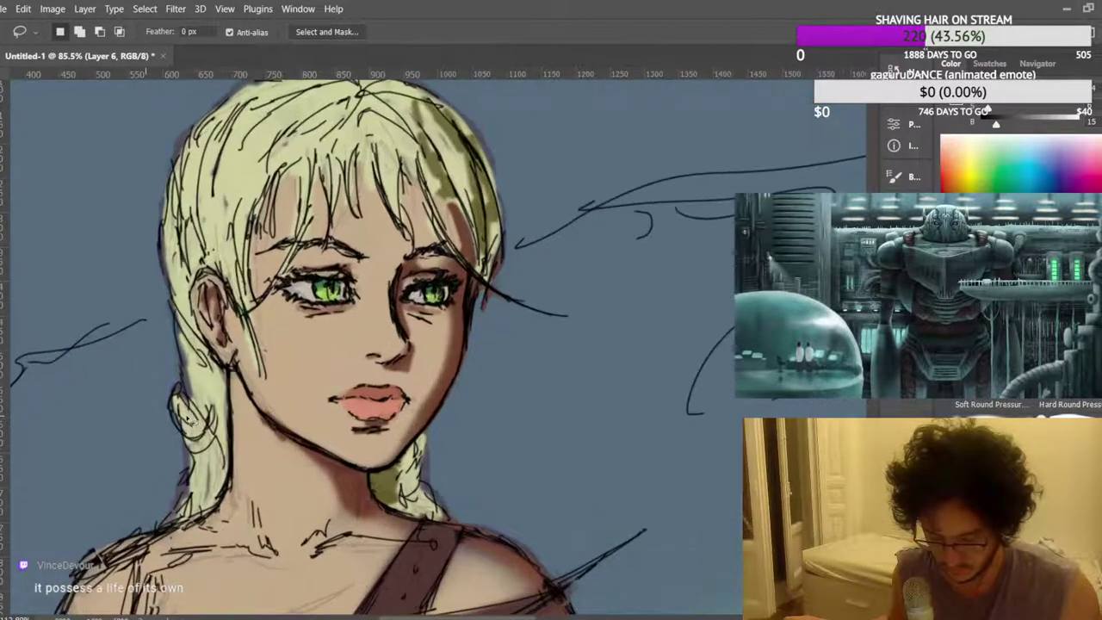
key(b)
scroll(189, 394, down, 1)
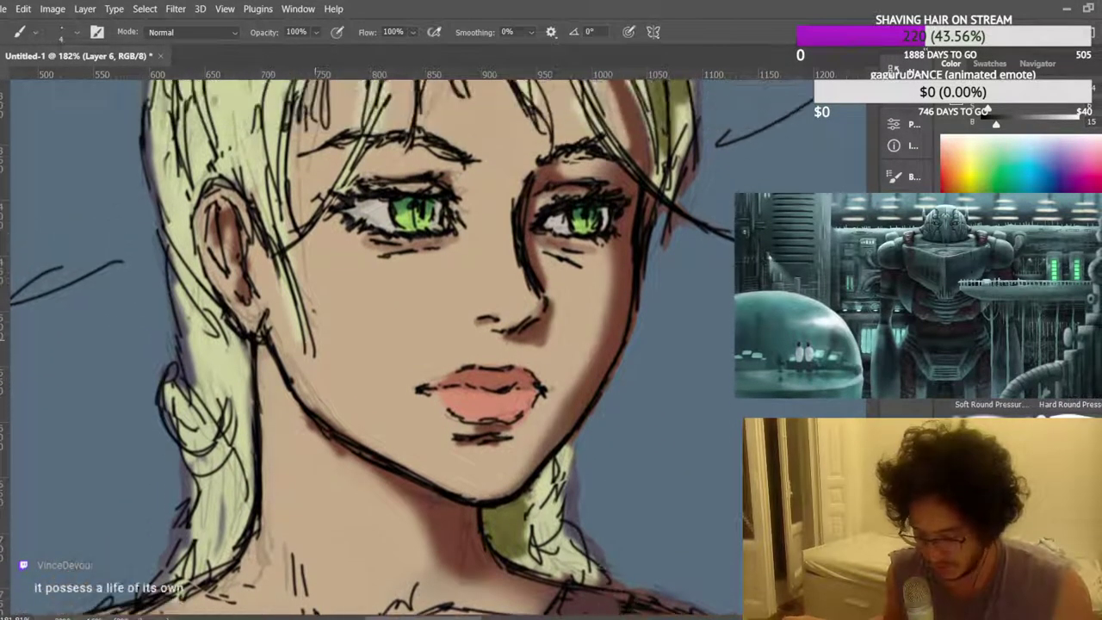
scroll(170, 282, up, 1)
scroll(171, 283, up, 2)
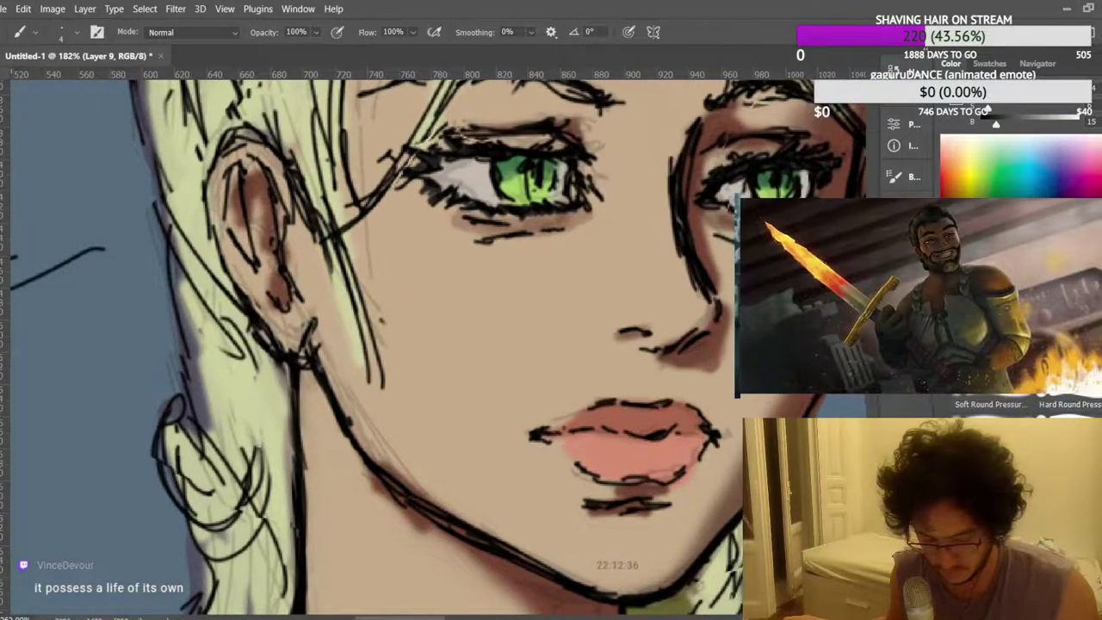
key(l)
scroll(349, 315, down, 1)
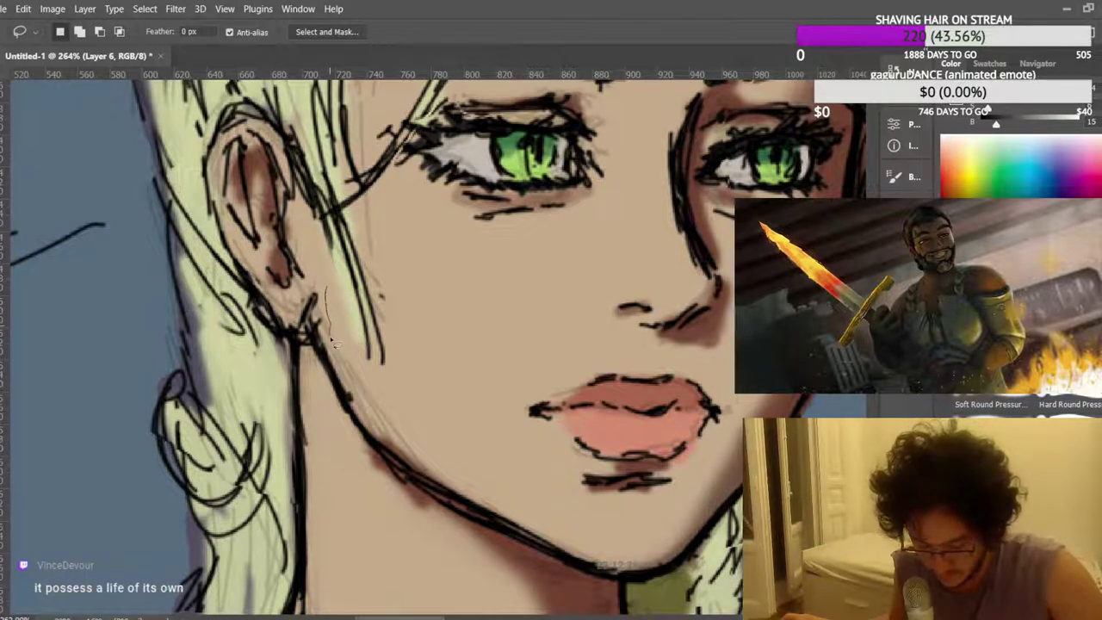
mouse_move(387, 447)
mouse_down()
mouse_move(442, 447)
mouse_move(383, 383)
mouse_up()
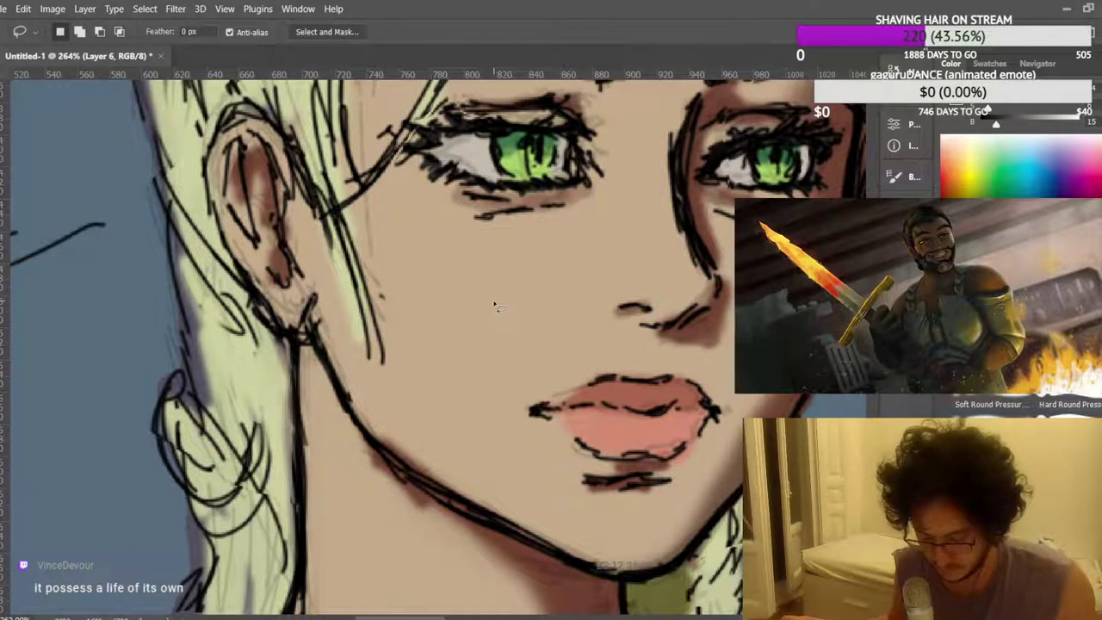
Examine the unflipped portrait, comparing the figure close up with the whole composition.
scroll(484, 301, down, 10)
scroll(470, 295, down, 3)
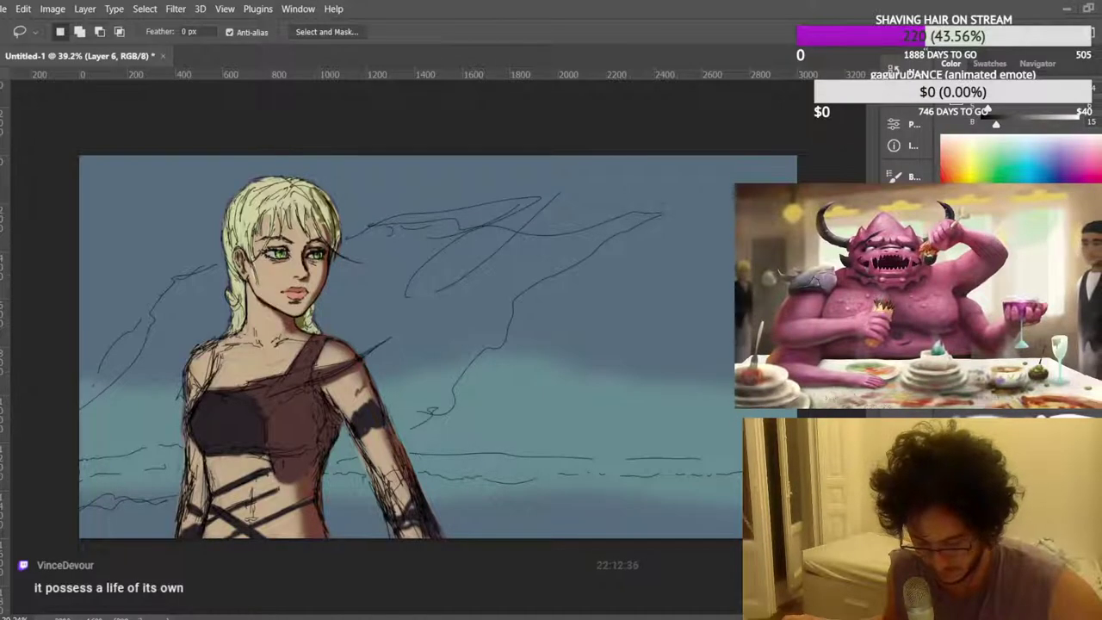
scroll(327, 331, up, 3)
scroll(327, 331, up, 3)
drag(522, 614, 465, 611)
scroll(456, 476, down, 5)
scroll(461, 480, up, 1)
scroll(461, 480, down, 2)
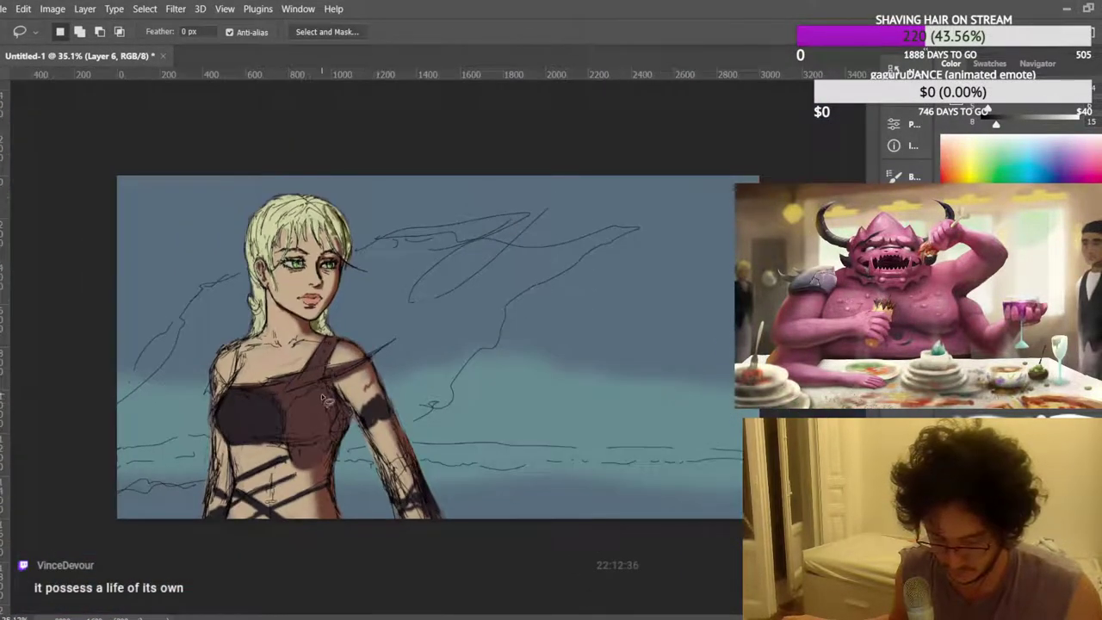
On Layer 9, paint sampled skin tone over the reddish mark and strap shadow on the upper arm with a soft 27 px brush at 62% opacity.
scroll(441, 398, up, 5)
scroll(441, 398, up, 1)
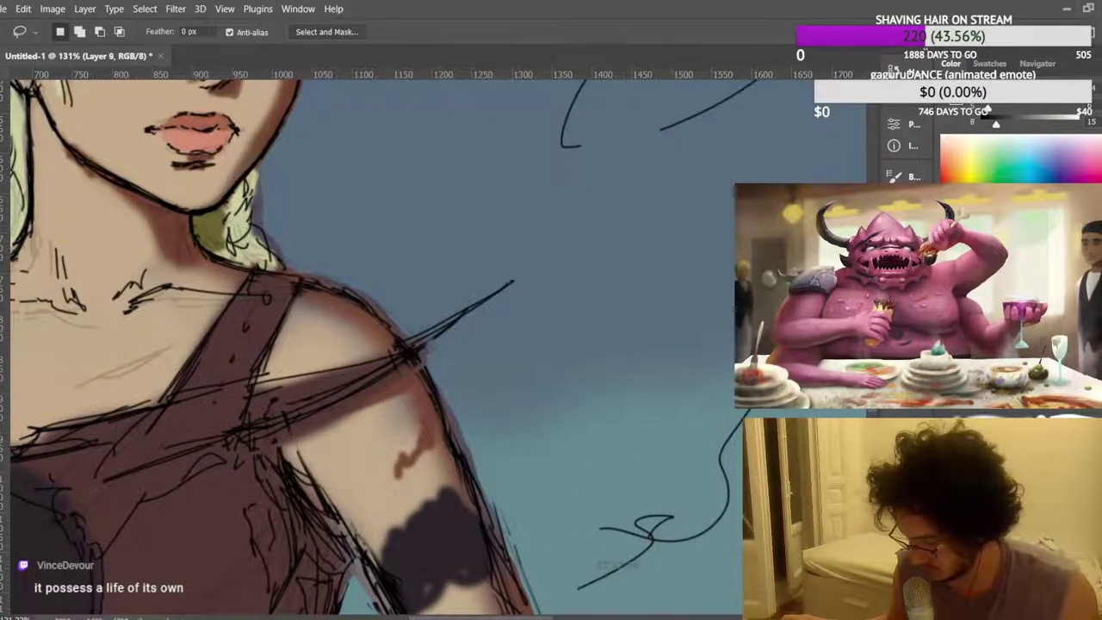
scroll(418, 504, up, 3)
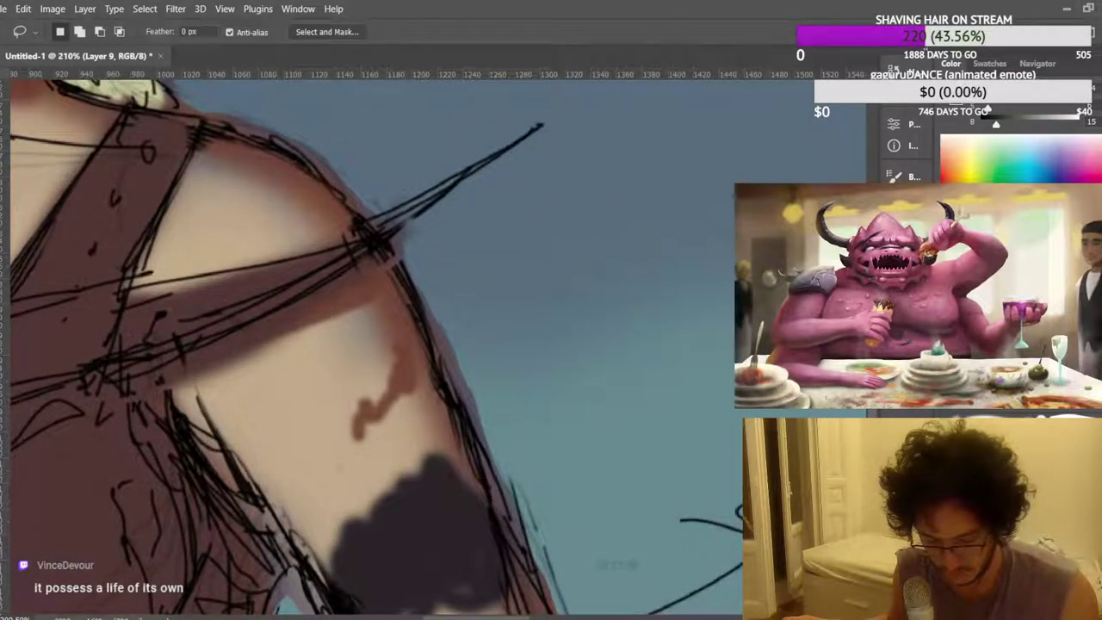
key(b)
scroll(327, 386, down, 3)
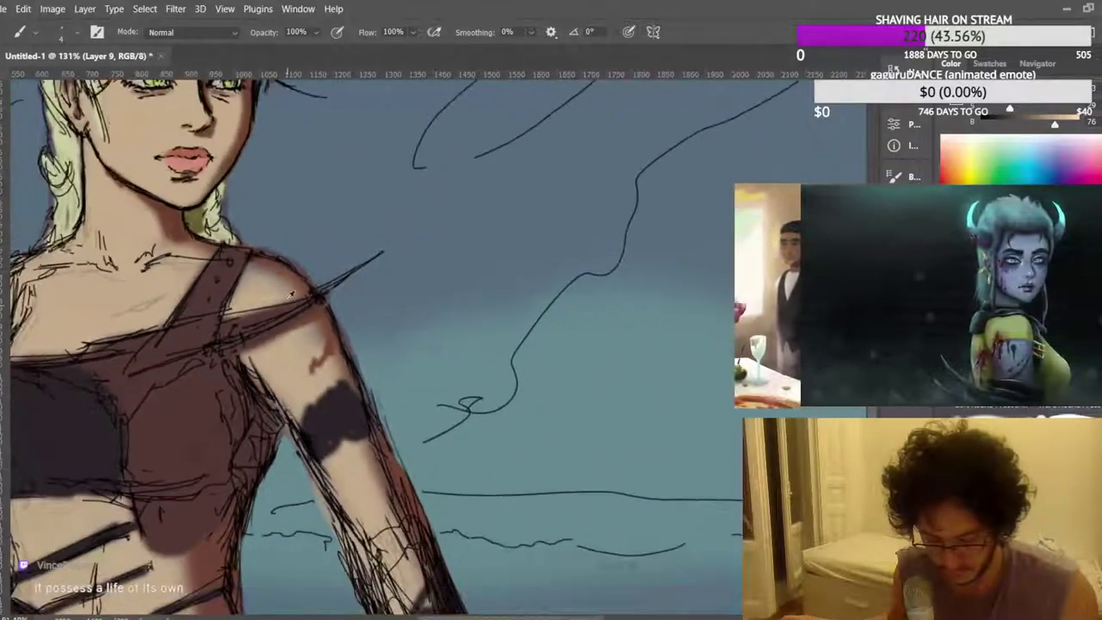
scroll(259, 404, up, 2)
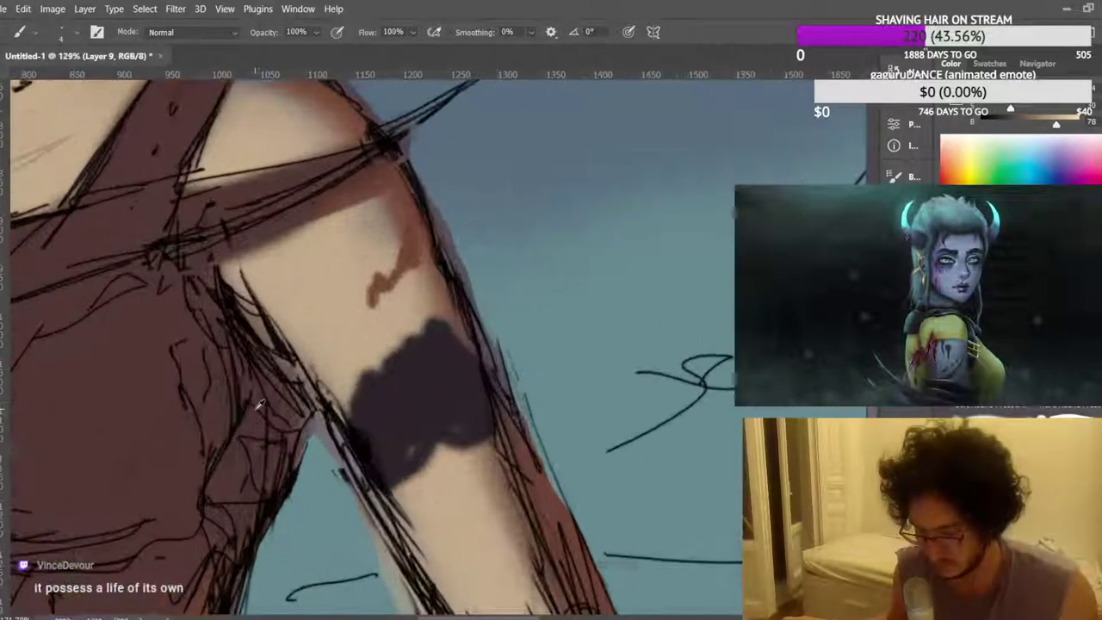
scroll(259, 404, up, 3)
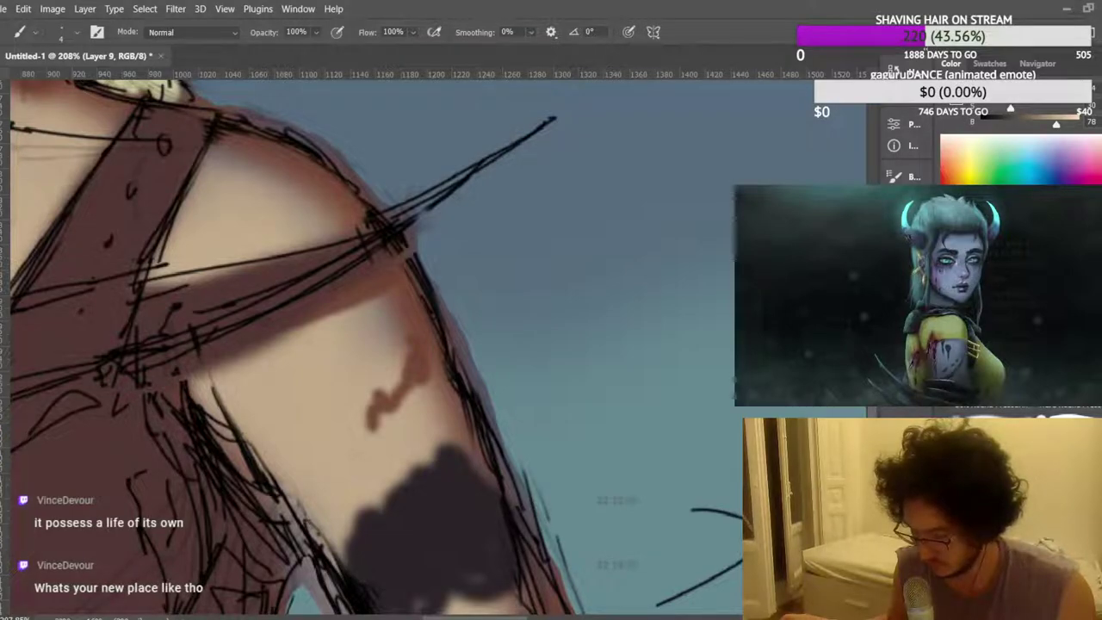
mouse_move(370, 429)
mouse_down()
mouse_move(369, 398)
mouse_move(386, 408)
mouse_move(395, 394)
mouse_move(398, 353)
mouse_move(348, 310)
mouse_move(281, 351)
mouse_move(232, 354)
mouse_move(304, 313)
mouse_move(287, 338)
mouse_up()
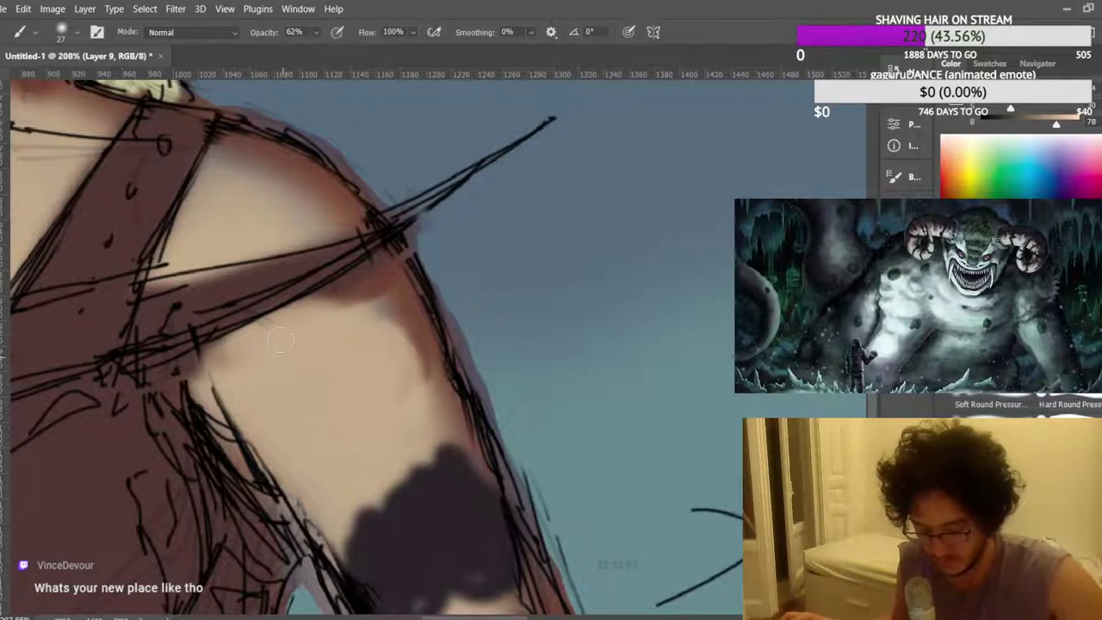
drag(317, 309, 332, 311)
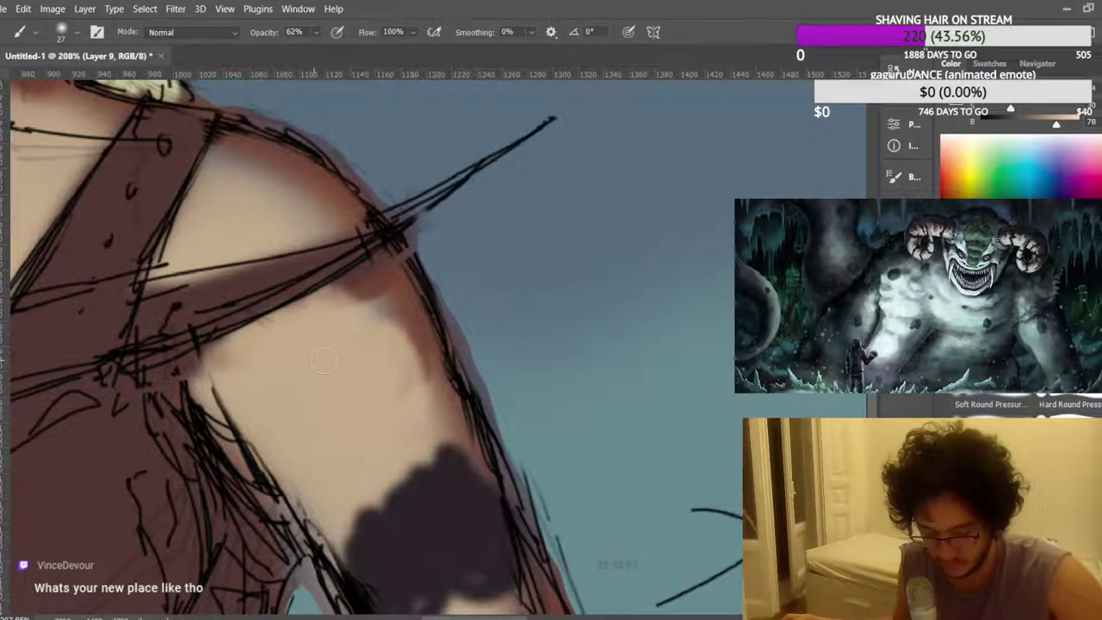
Even out the upper arm's skin below the strap and along the outer shadow with the sampled skin tone on Layer 9.
mouse_move(307, 464)
mouse_down()
mouse_move(321, 536)
mouse_move(227, 350)
mouse_up()
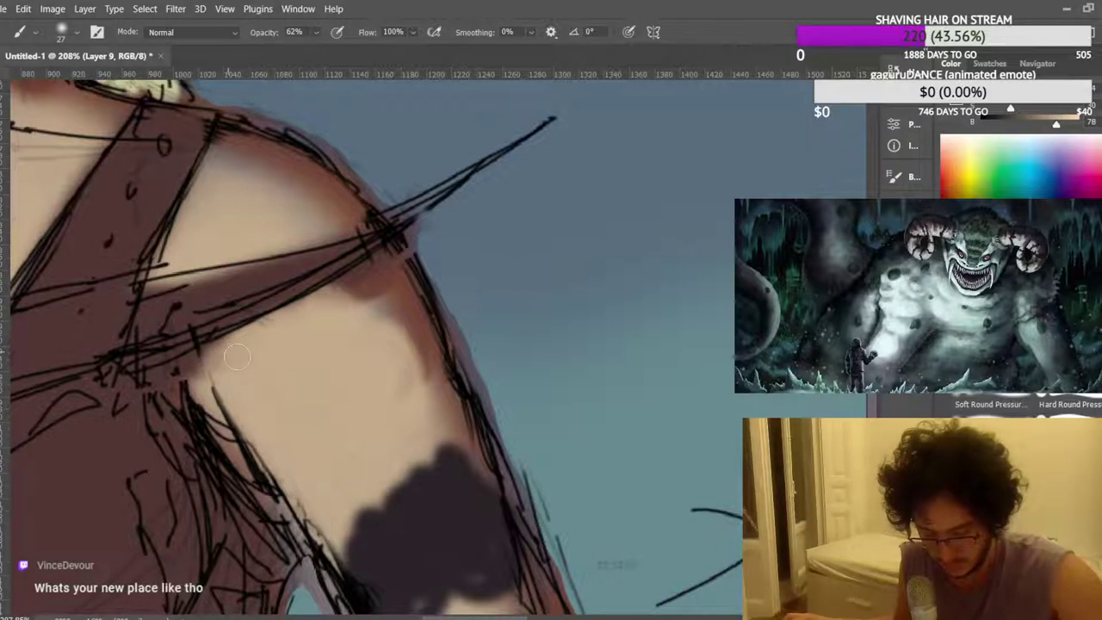
mouse_move(422, 397)
mouse_down()
mouse_move(417, 469)
mouse_move(366, 517)
mouse_move(434, 437)
mouse_move(448, 461)
mouse_up()
mouse_move(369, 308)
mouse_down()
mouse_move(362, 298)
mouse_move(377, 287)
mouse_up()
scroll(363, 279, down, 5)
scroll(392, 279, down, 5)
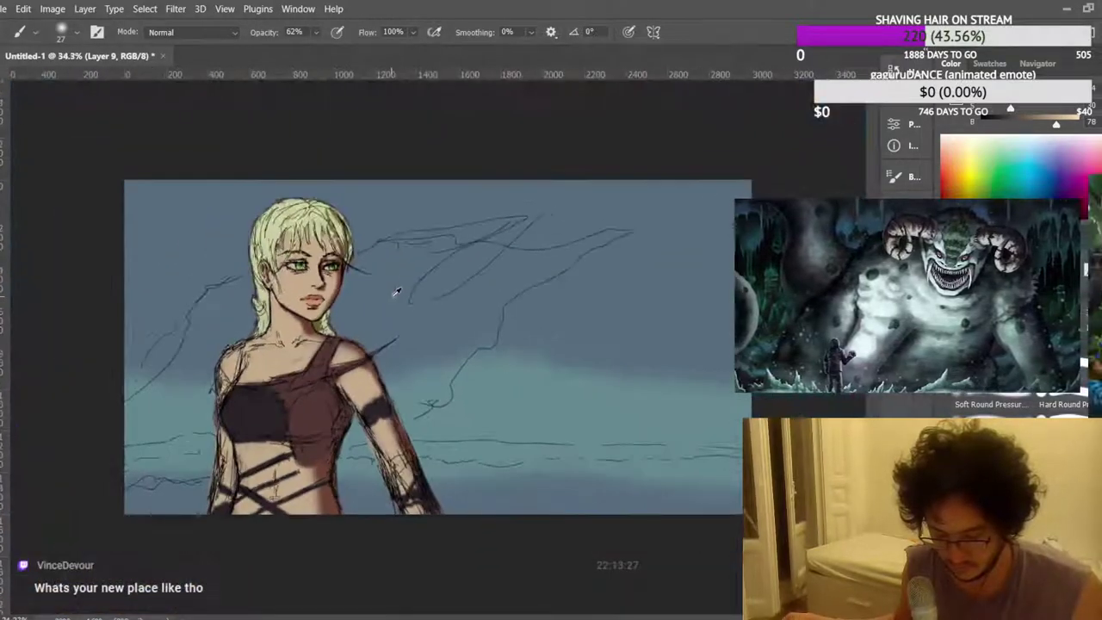
Paint skin tone over the shoulder patch above the arm strap, narrowing the soft shadow along its outer curve.
scroll(356, 370, up, 3)
scroll(347, 370, up, 5)
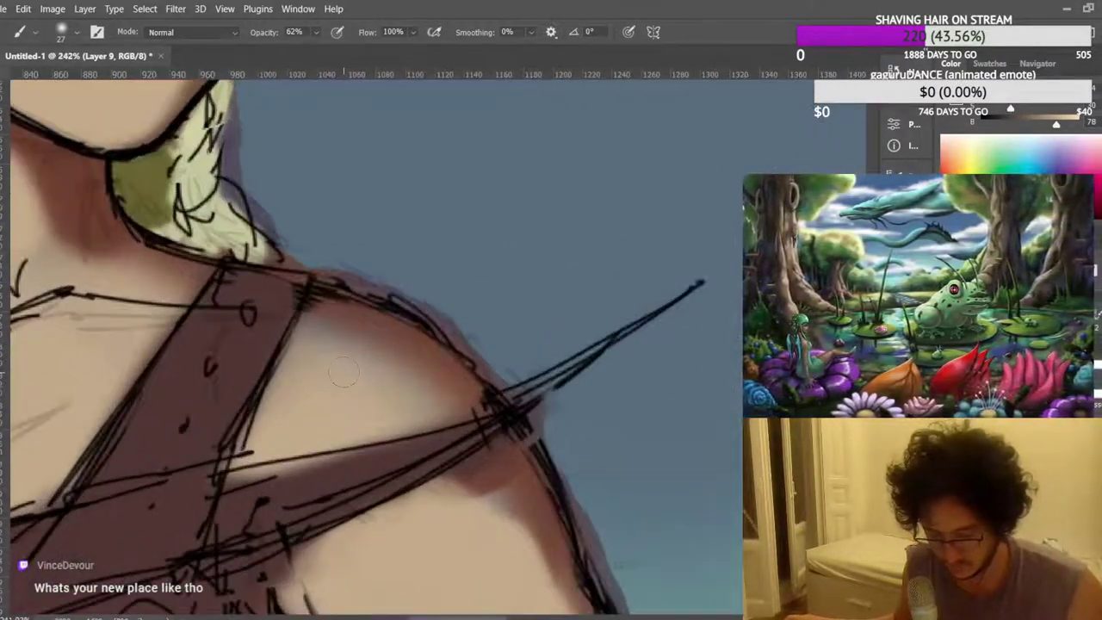
mouse_move(256, 425)
mouse_down()
mouse_move(262, 462)
mouse_move(275, 452)
mouse_move(265, 447)
mouse_move(310, 346)
mouse_move(385, 373)
mouse_move(397, 406)
mouse_move(415, 404)
mouse_move(397, 413)
mouse_move(447, 415)
mouse_up()
drag(388, 381, 366, 346)
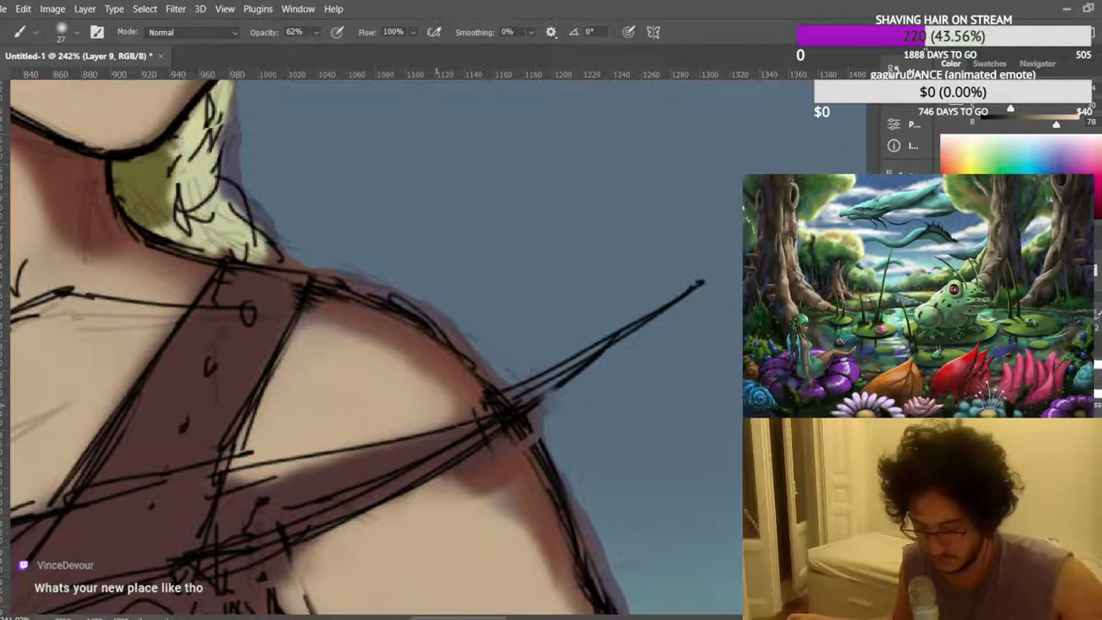
Cover the leftover shading just below the arm strap with skin tone and clean the inner edge of the outer-arm shadow.
scroll(499, 459, down, 5)
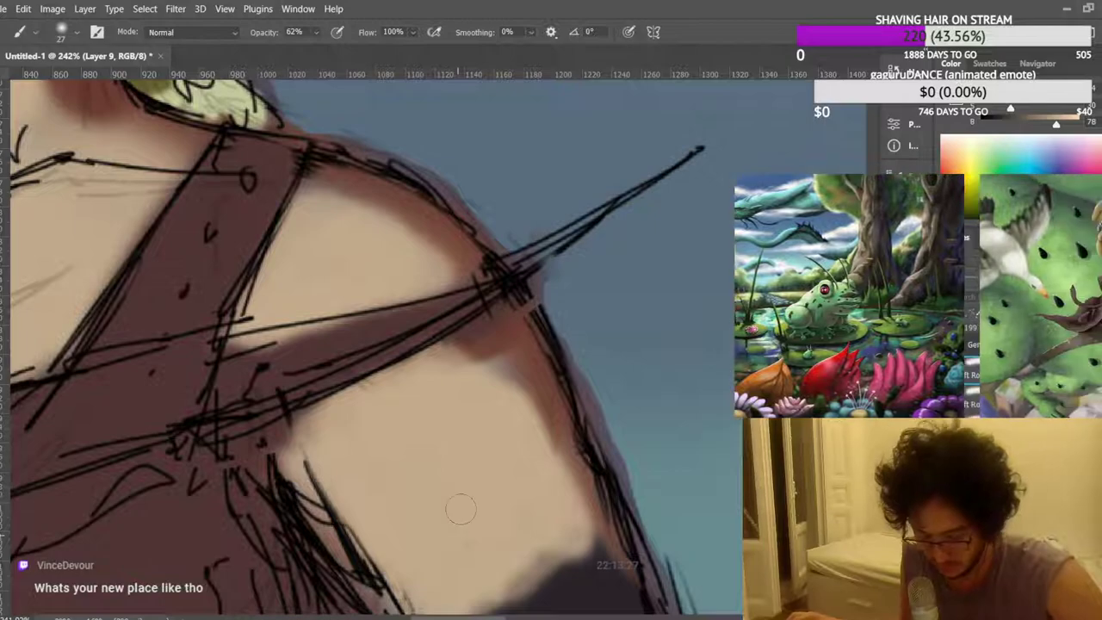
mouse_move(457, 366)
mouse_down()
mouse_move(495, 384)
mouse_move(472, 342)
mouse_move(496, 333)
mouse_move(509, 385)
mouse_move(457, 369)
mouse_move(452, 356)
mouse_move(491, 348)
mouse_up()
scroll(525, 426, down, 6)
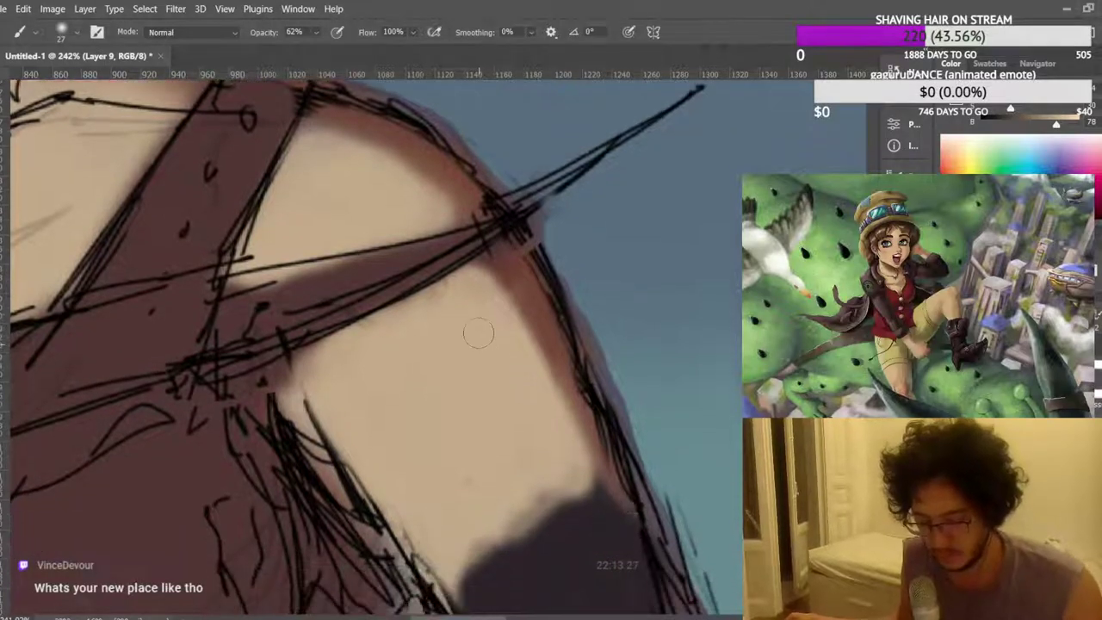
scroll(439, 300, down, 5)
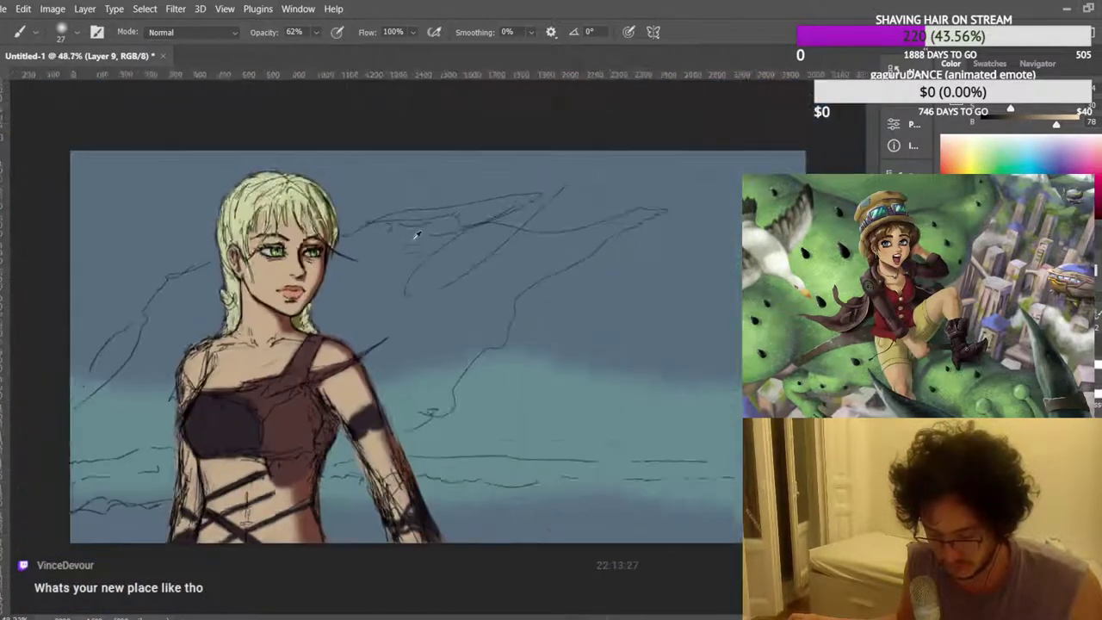
Flip the canvas and smooth the forehead shadow beside the side hair with sampled skin tone, using an 18 px soft brush.
scroll(446, 216, up, 7)
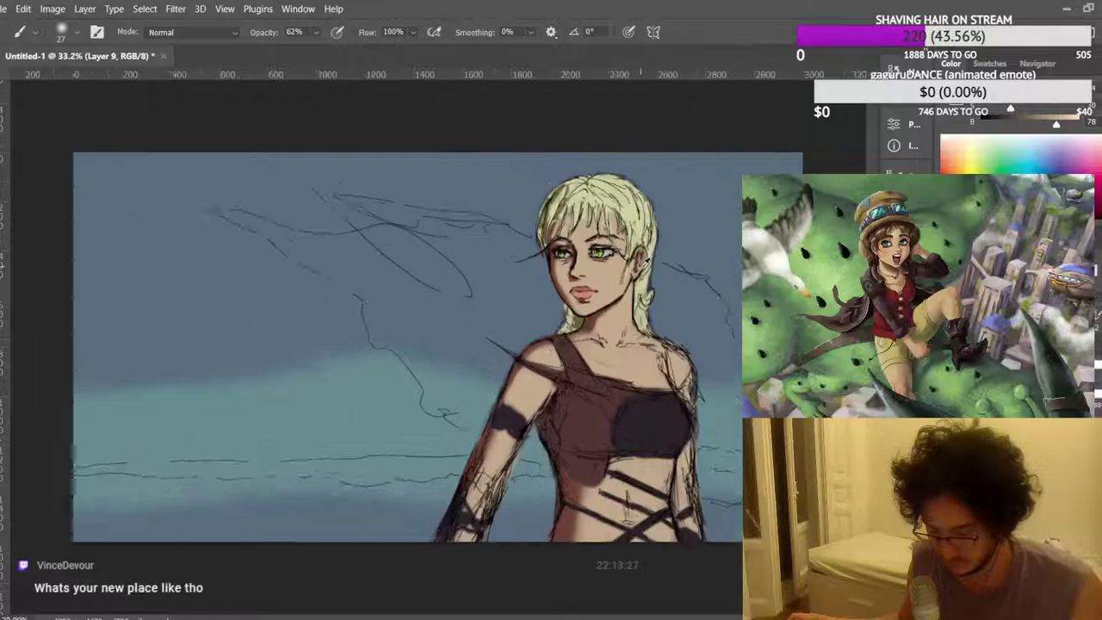
scroll(517, 207, up, 4)
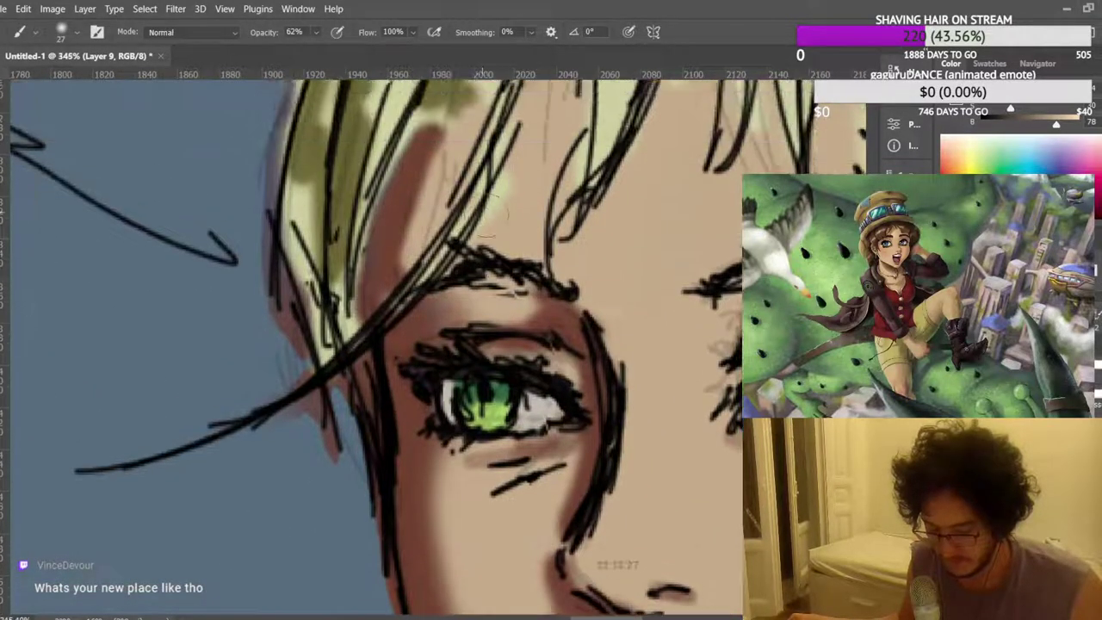
scroll(628, 316, down, 1)
mouse_move(456, 372)
mouse_down()
mouse_move(440, 356)
mouse_move(468, 353)
mouse_up()
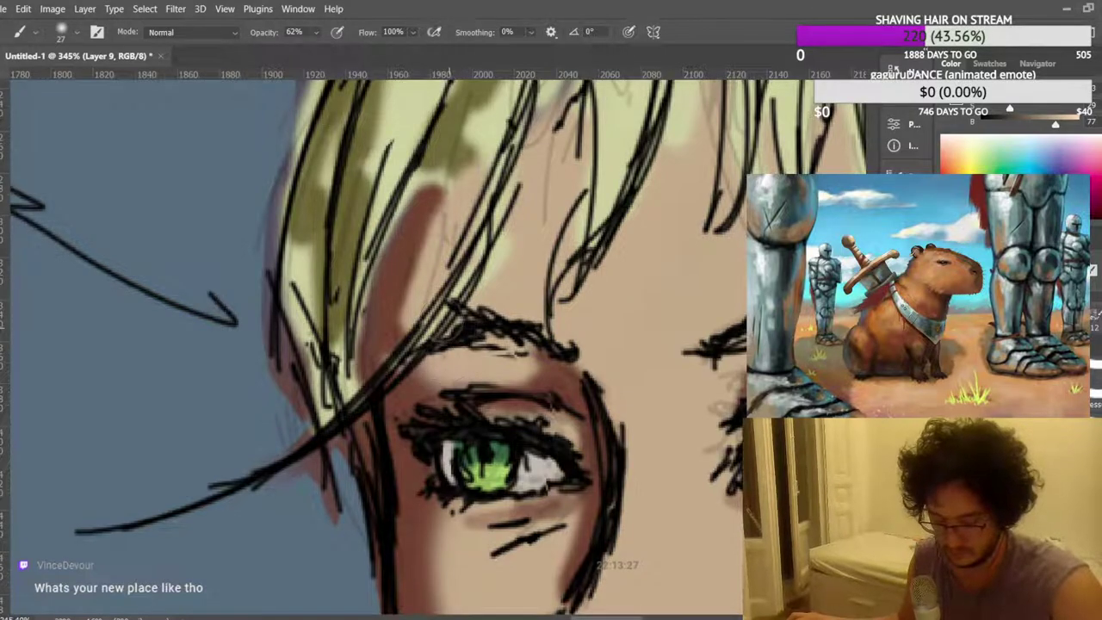
scroll(434, 340, up, 2)
mouse_move(441, 266)
mouse_down()
mouse_move(434, 235)
mouse_move(415, 341)
mouse_move(430, 257)
mouse_up()
drag(410, 324, 444, 226)
Paint sampled skin tone over the bluish gap between the bangs and the uneven tip of the olive hair shadow.
scroll(414, 242, down, 10)
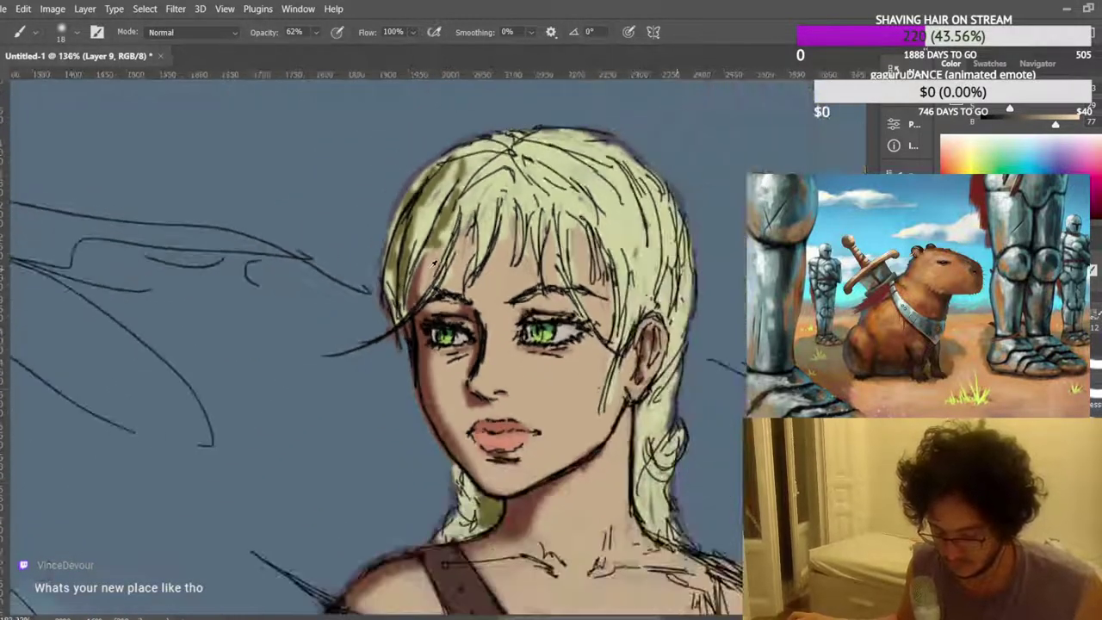
scroll(552, 250, up, 10)
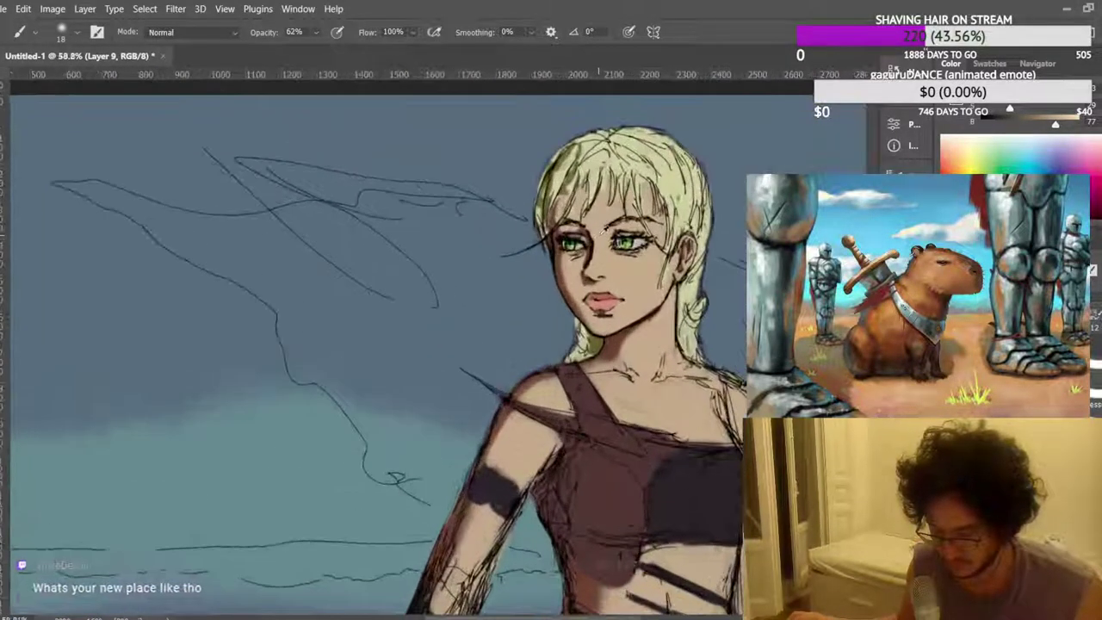
scroll(552, 233, up, 7)
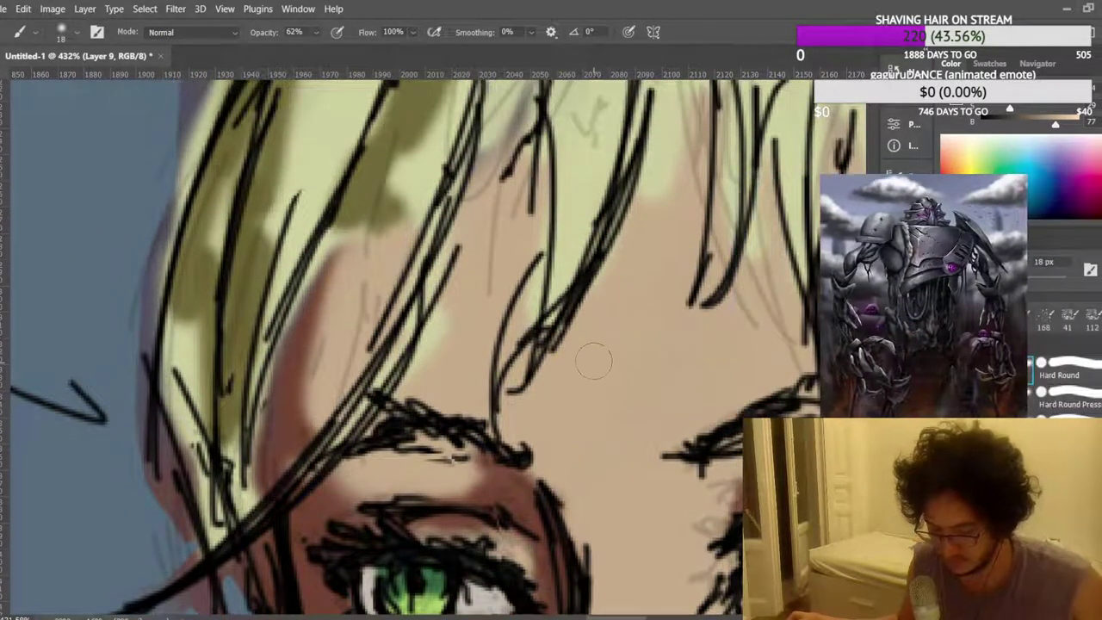
scroll(448, 314, up, 3)
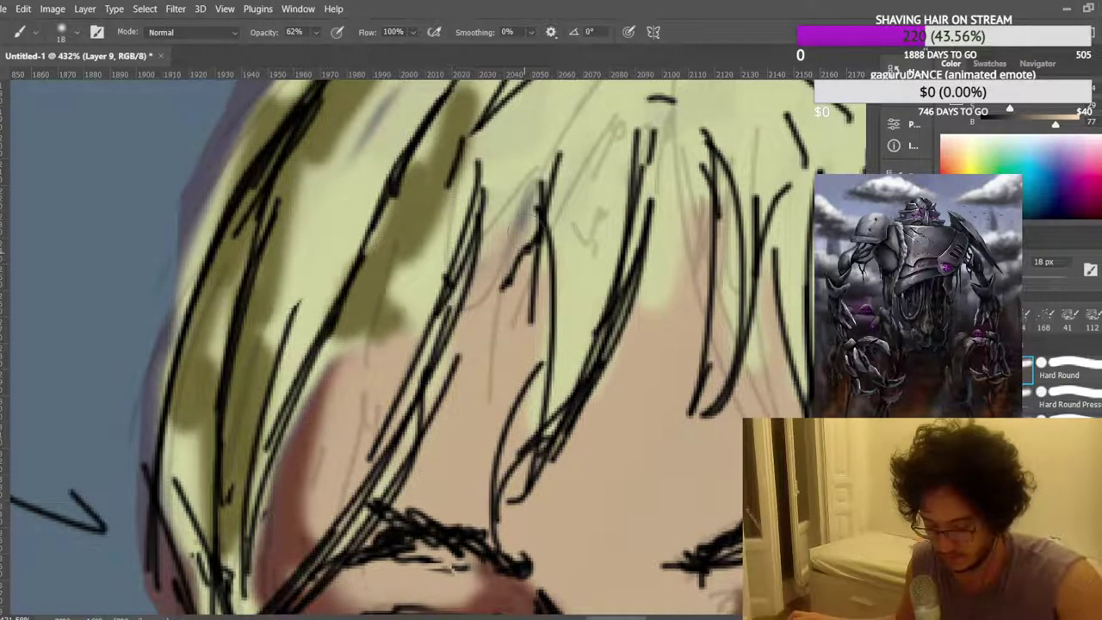
alt+click(381, 362)
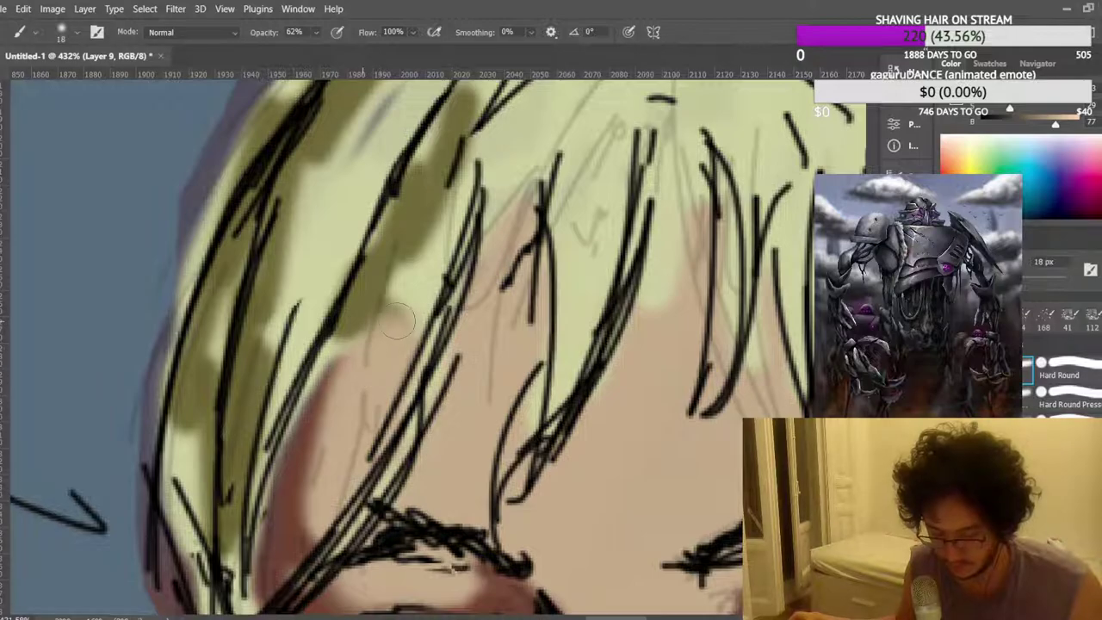
scroll(369, 355, down, 5)
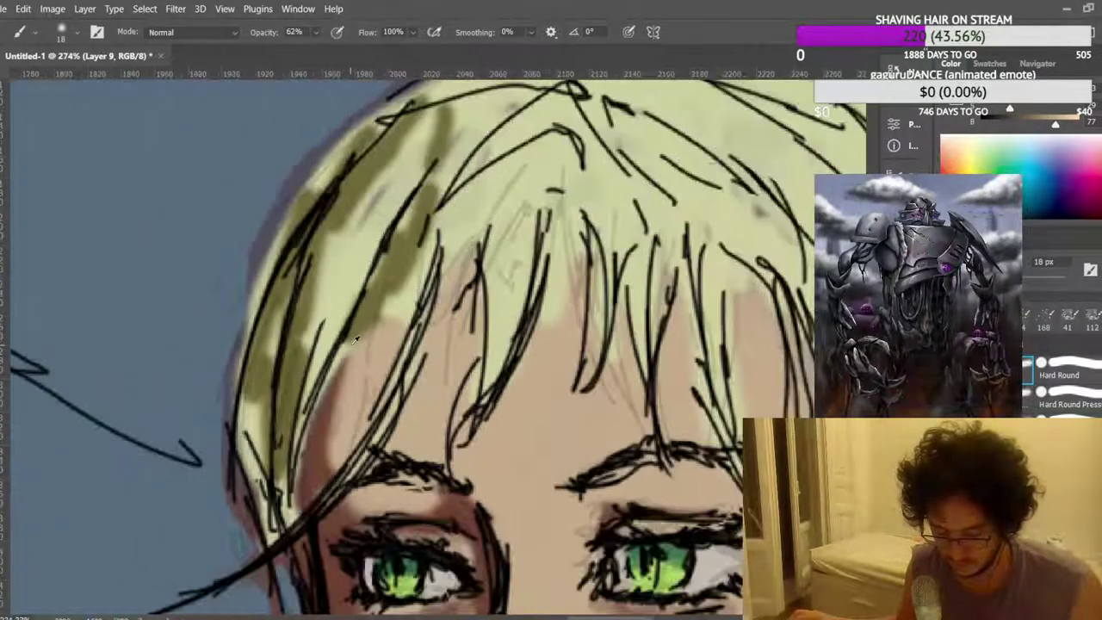
scroll(482, 271, down, 4)
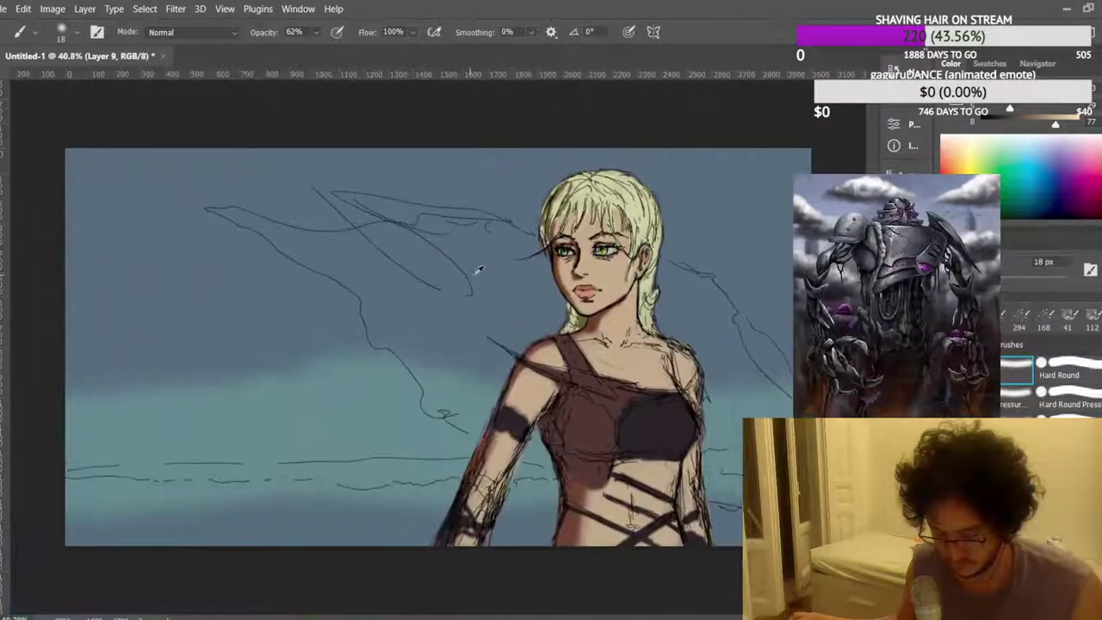
Flip the canvas back and extend the top's reddish-brown base colour over the skin gap at its lower front edge.
key(ctrl+shift+h)
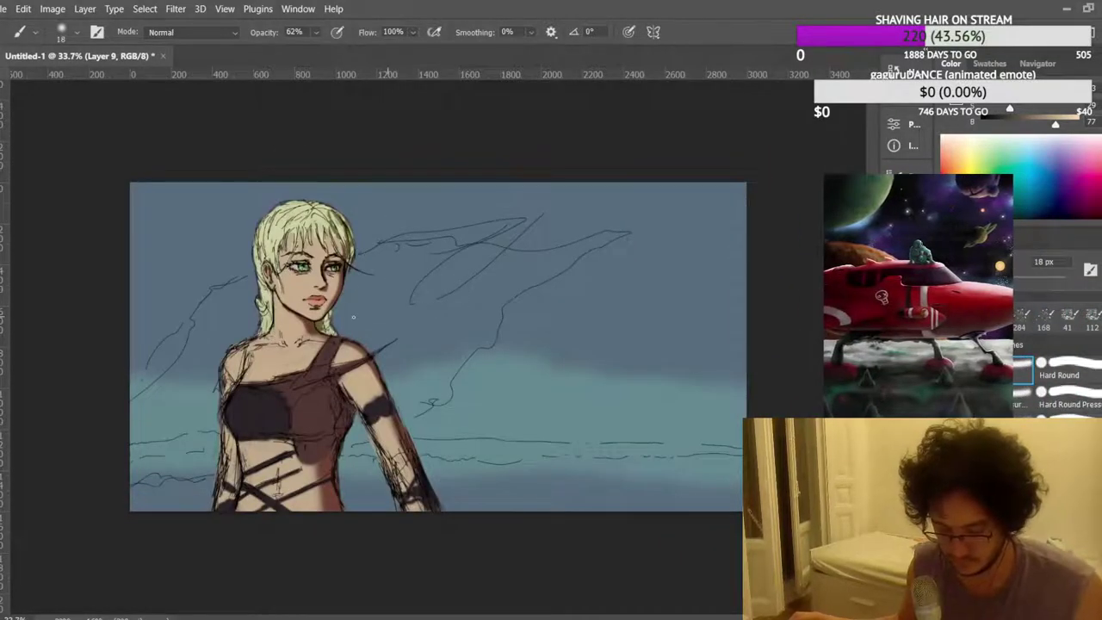
scroll(294, 392, up, 3)
scroll(362, 447, up, 4)
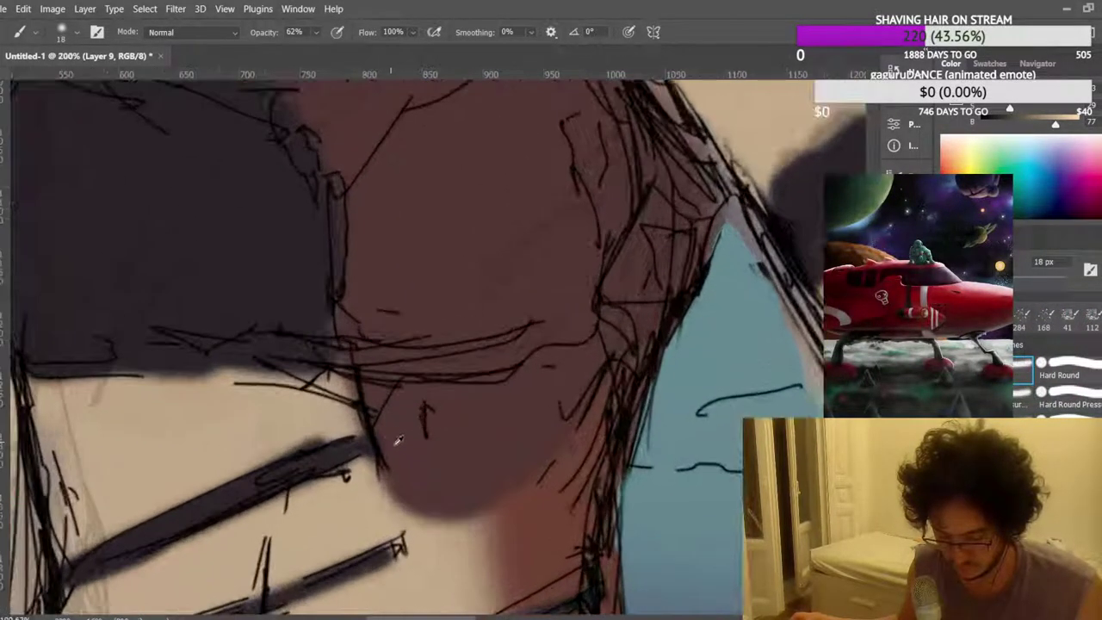
mouse_move(385, 447)
mouse_down()
mouse_move(356, 389)
mouse_move(364, 426)
mouse_move(351, 416)
mouse_move(372, 462)
mouse_up()
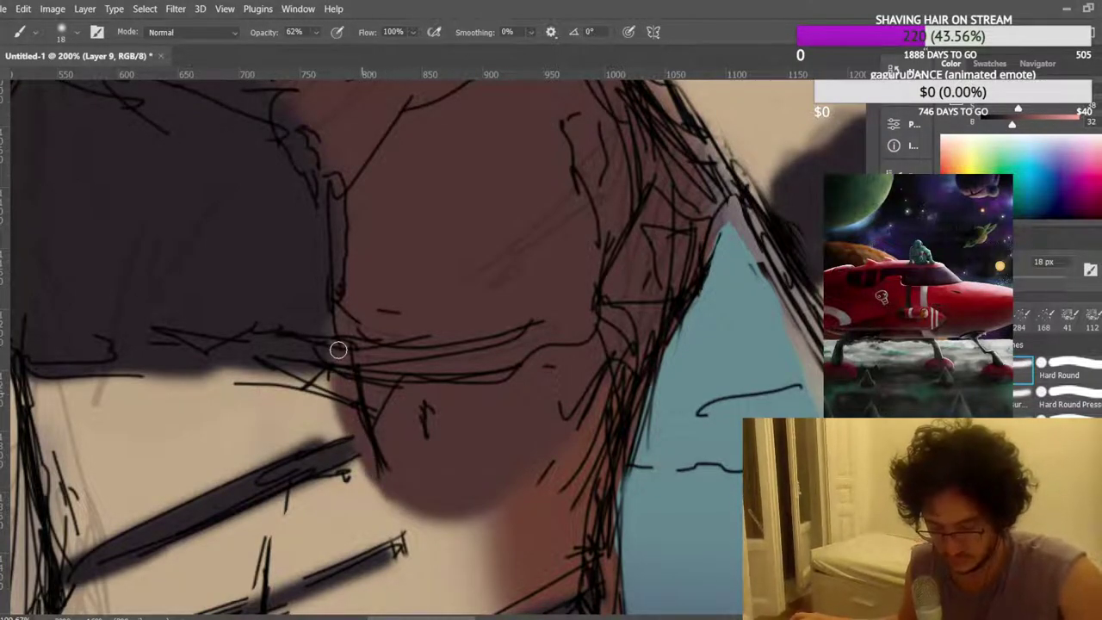
scroll(418, 325, down, 5)
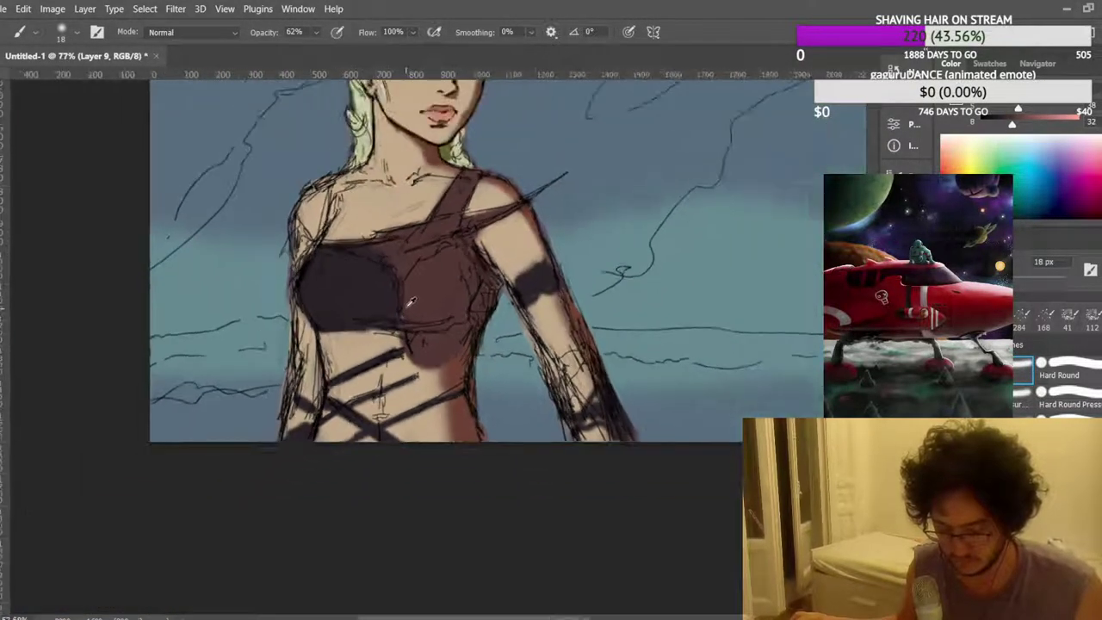
Lower the opacity of the line art on Layer 6 and return to Layer 9.
scroll(411, 301, down, 3)
scroll(344, 293, up, 1)
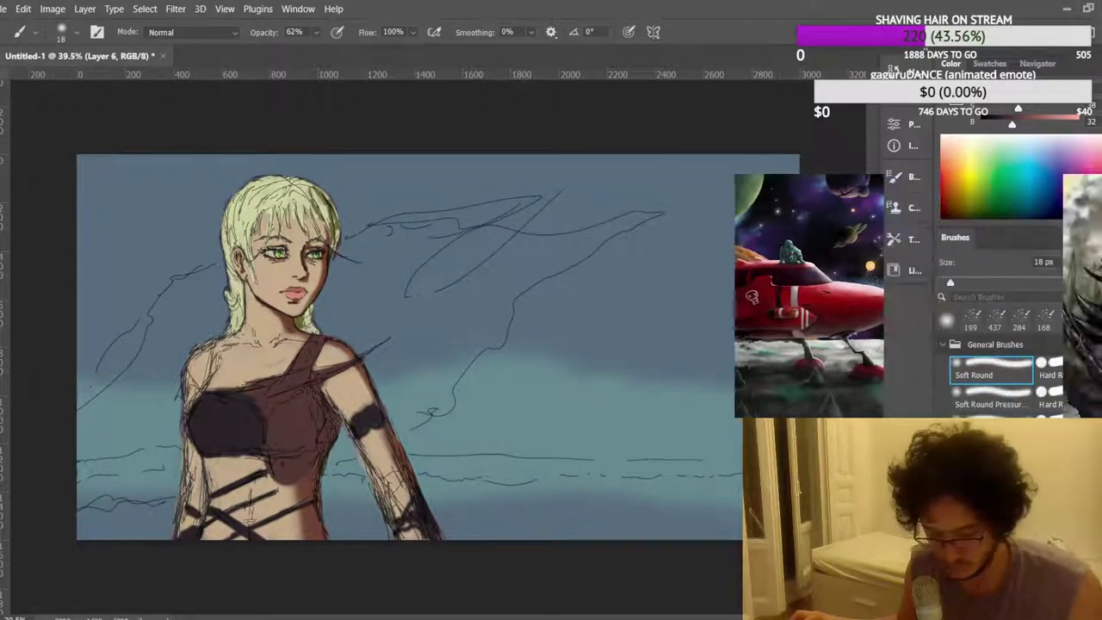
scroll(285, 261, up, 8)
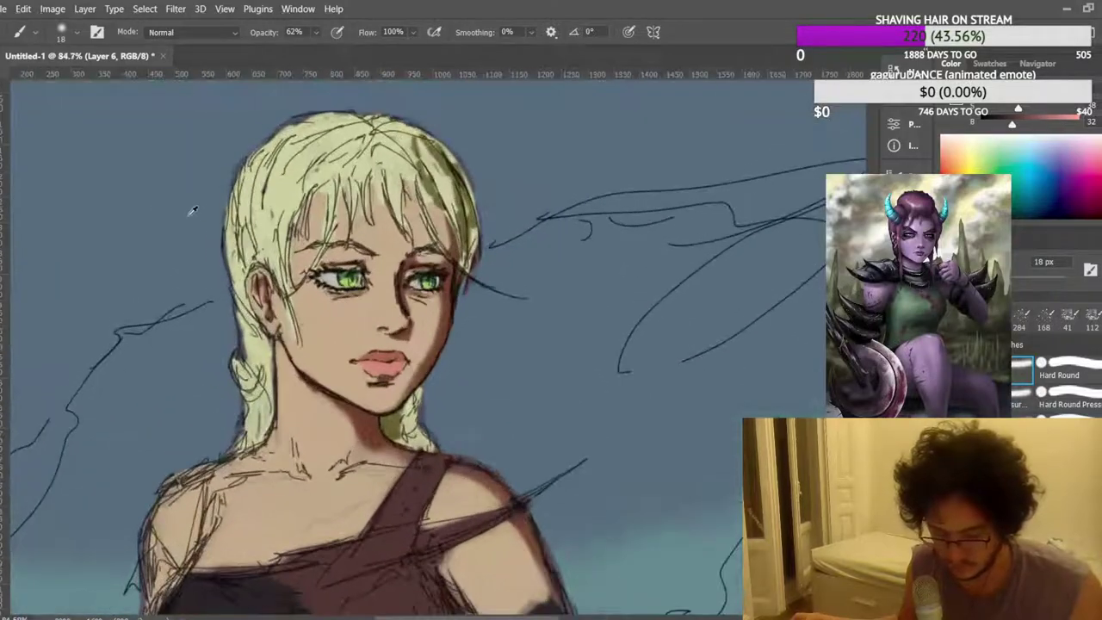
scroll(498, 365, up, 5)
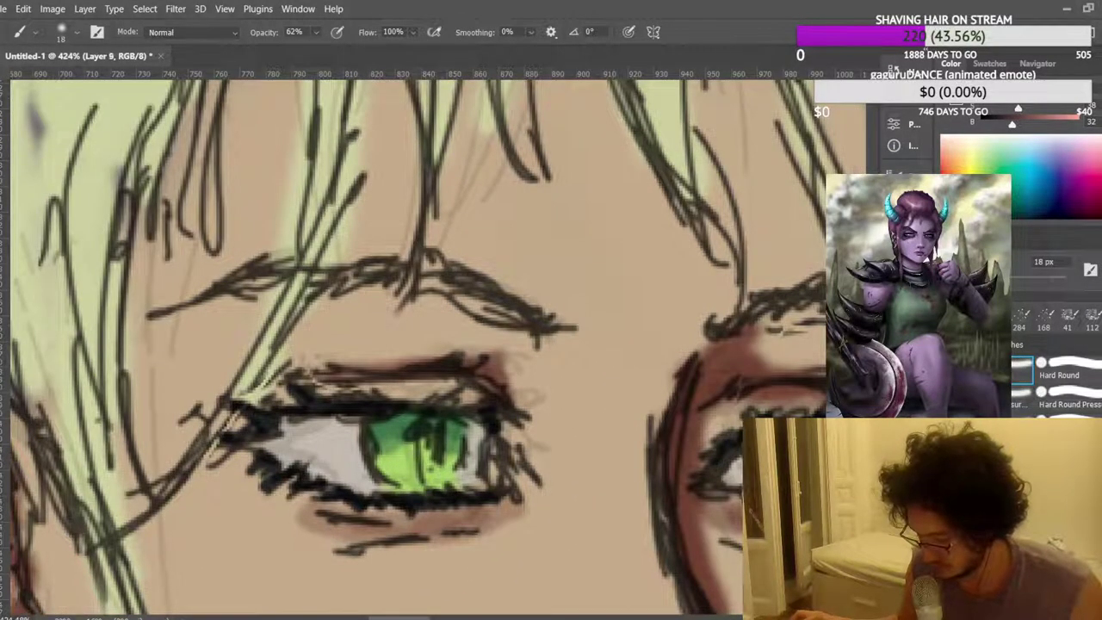
Hide the line art to sample the near-black lash colour, show it again, and touch up the shadow-side eye's upper lash line, undoing the last stroke.
key(ctrl+comma)
scroll(362, 405, down, 10)
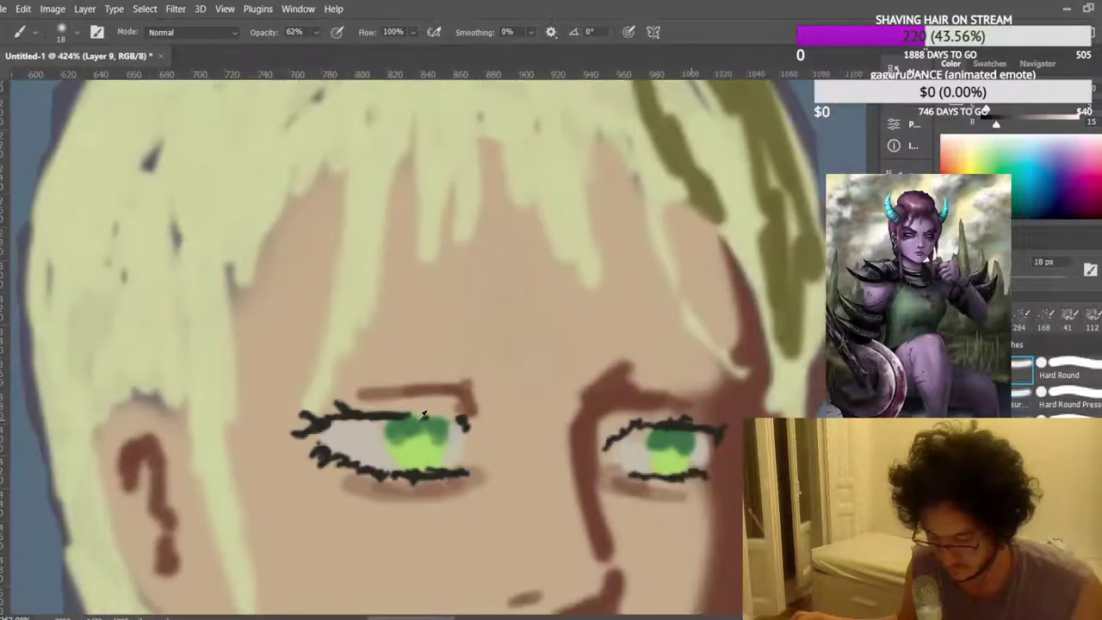
key(ctrl+comma)
scroll(444, 379, up, 6)
scroll(445, 379, up, 2)
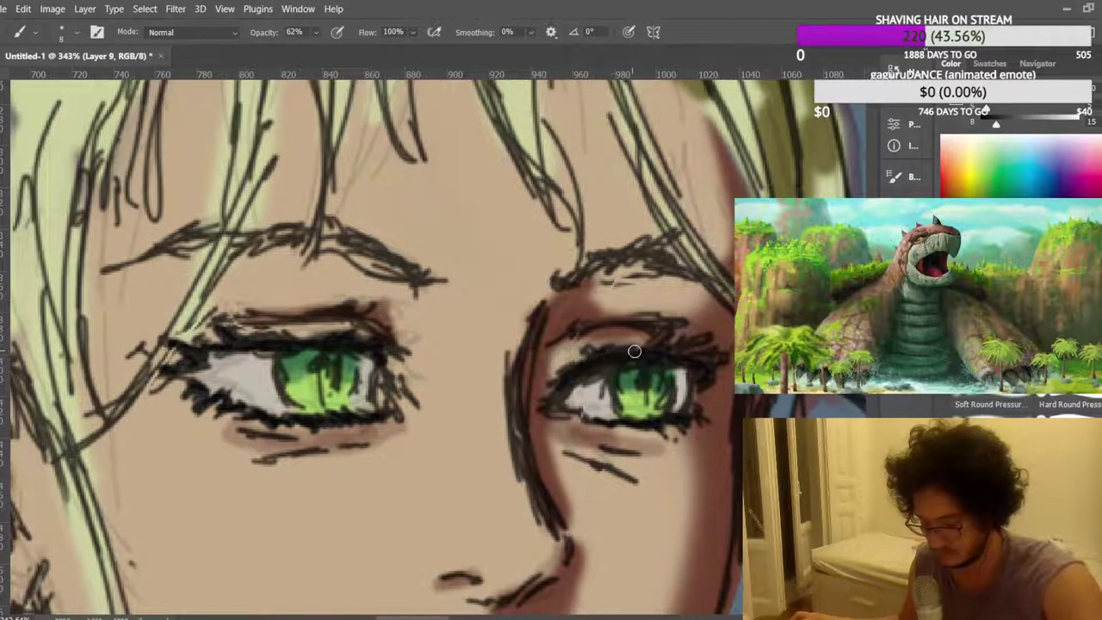
mouse_move(611, 357)
mouse_down()
mouse_move(560, 380)
mouse_move(564, 403)
mouse_up()
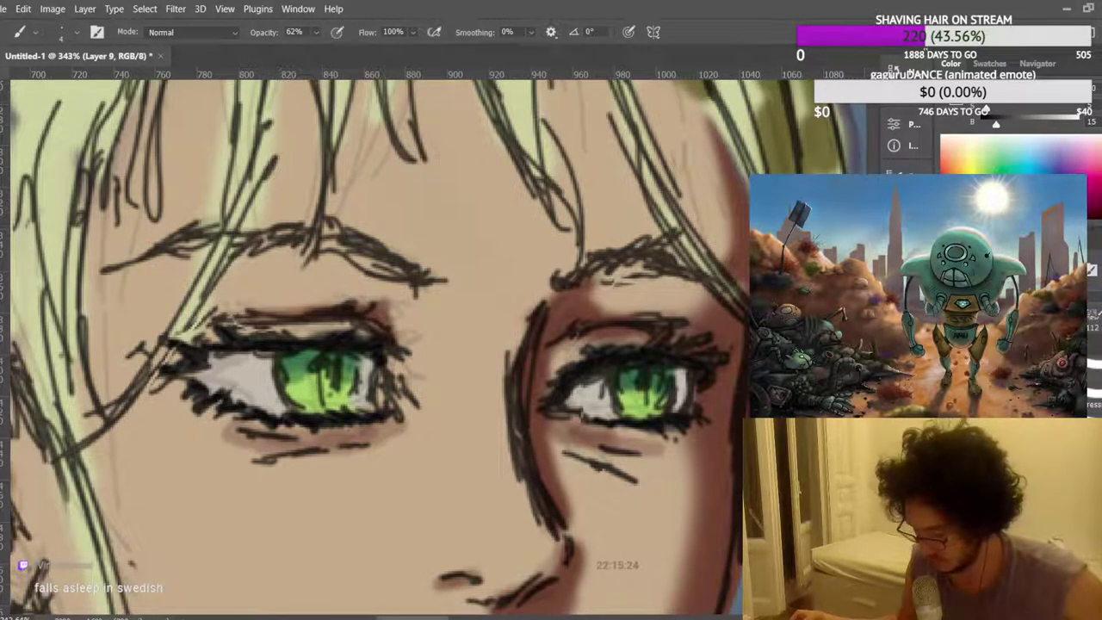
key(ctrl+z)
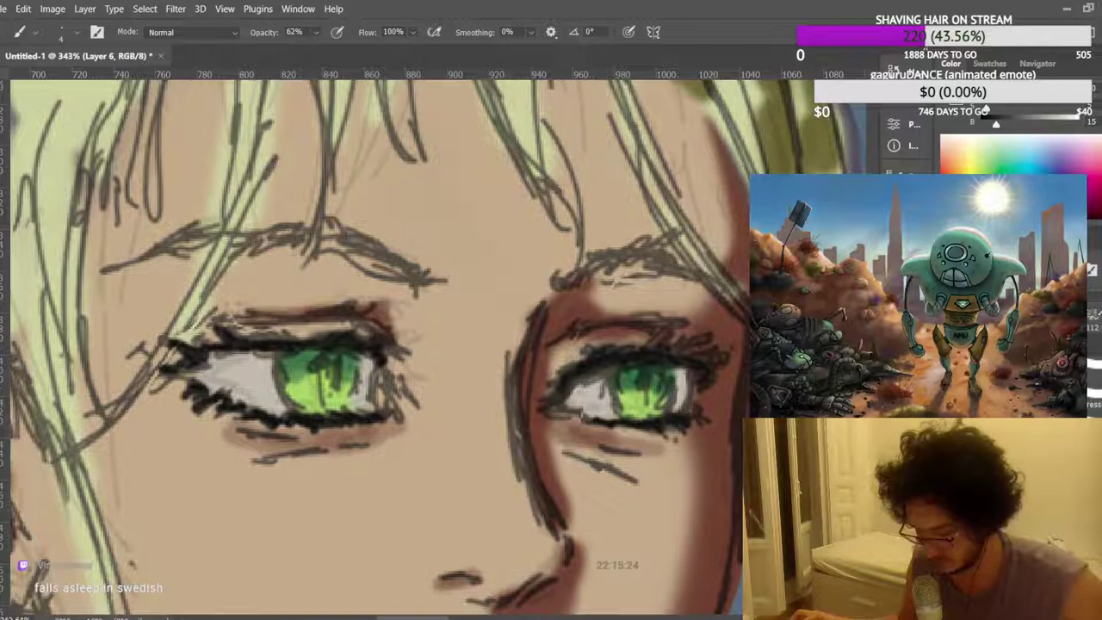
Fade the Layer 6 line art further and darken the iris outlines and pupils of both eyes on Layer 9 with a 4 px brush.
drag(285, 403, 289, 355)
mouse_move(358, 363)
mouse_down()
mouse_move(343, 410)
mouse_move(354, 368)
mouse_up()
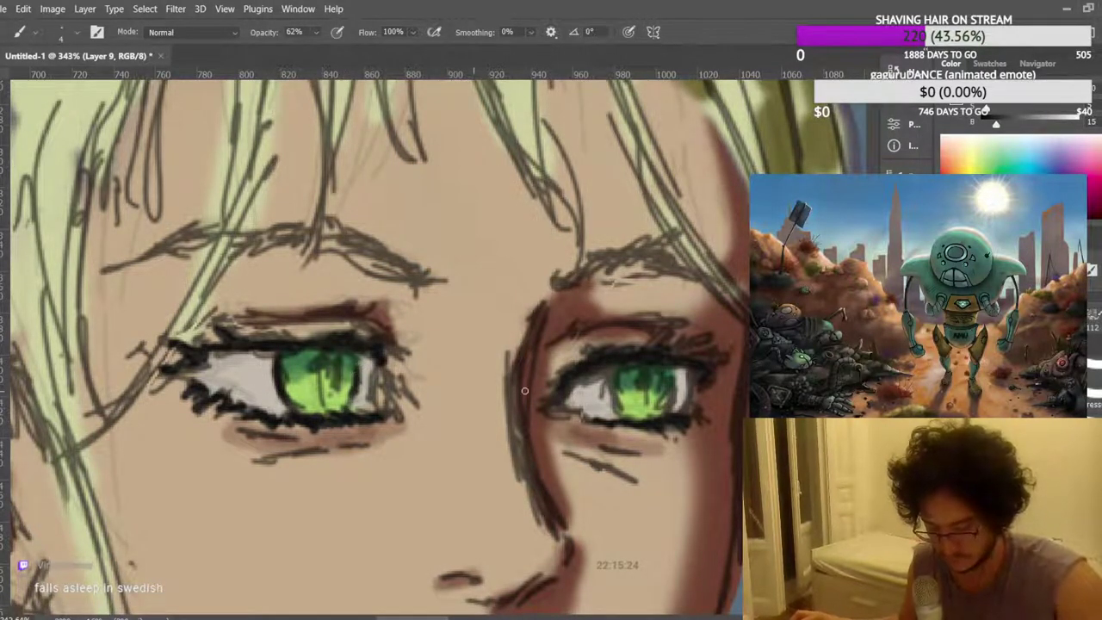
drag(617, 409, 616, 368)
drag(662, 415, 645, 372)
mouse_move(325, 400)
mouse_down()
mouse_move(322, 351)
mouse_move(345, 352)
mouse_move(310, 342)
mouse_up()
Examine the eyes close up and within the whole portrait, comparing the normal and flipped views.
scroll(342, 271, down, 10)
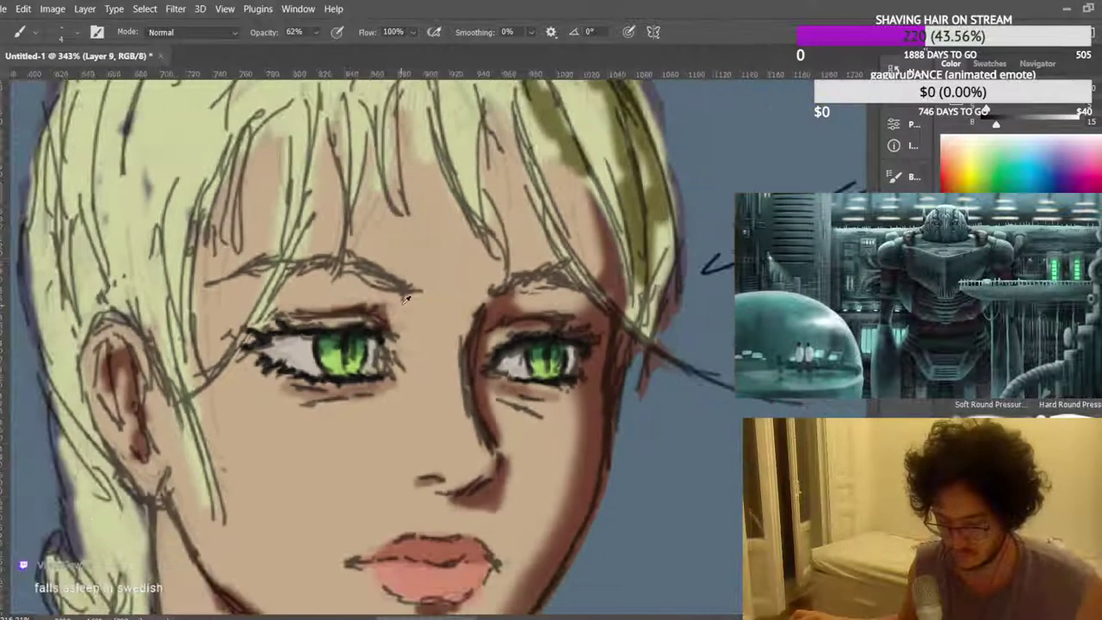
scroll(424, 296, down, 2)
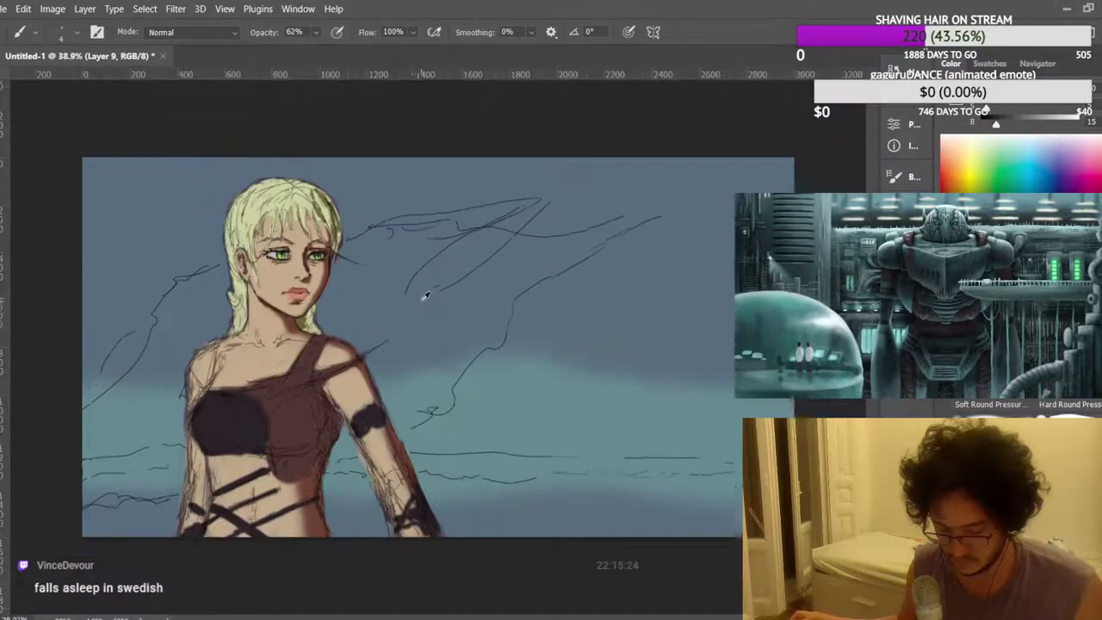
scroll(638, 204, up, 8)
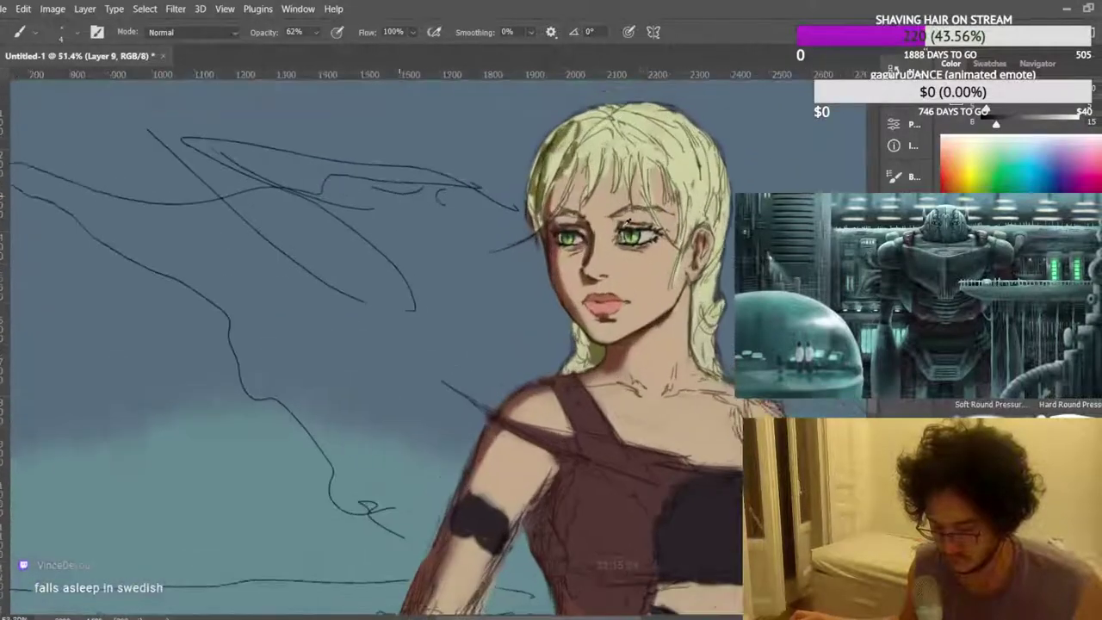
scroll(638, 204, up, 3)
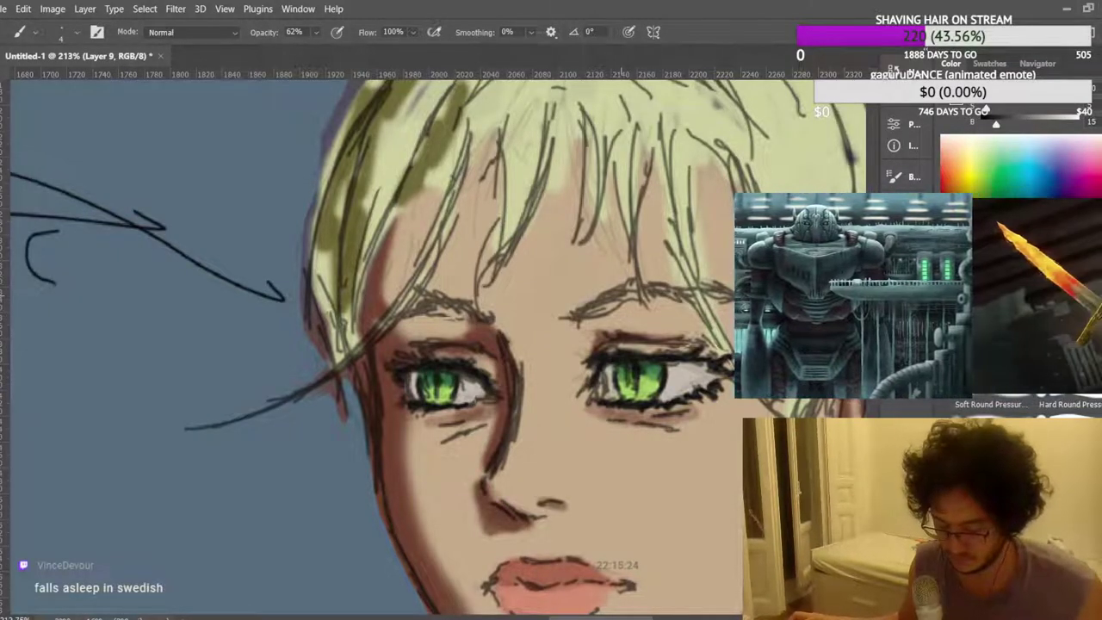
scroll(594, 383, down, 5)
scroll(504, 268, down, 3)
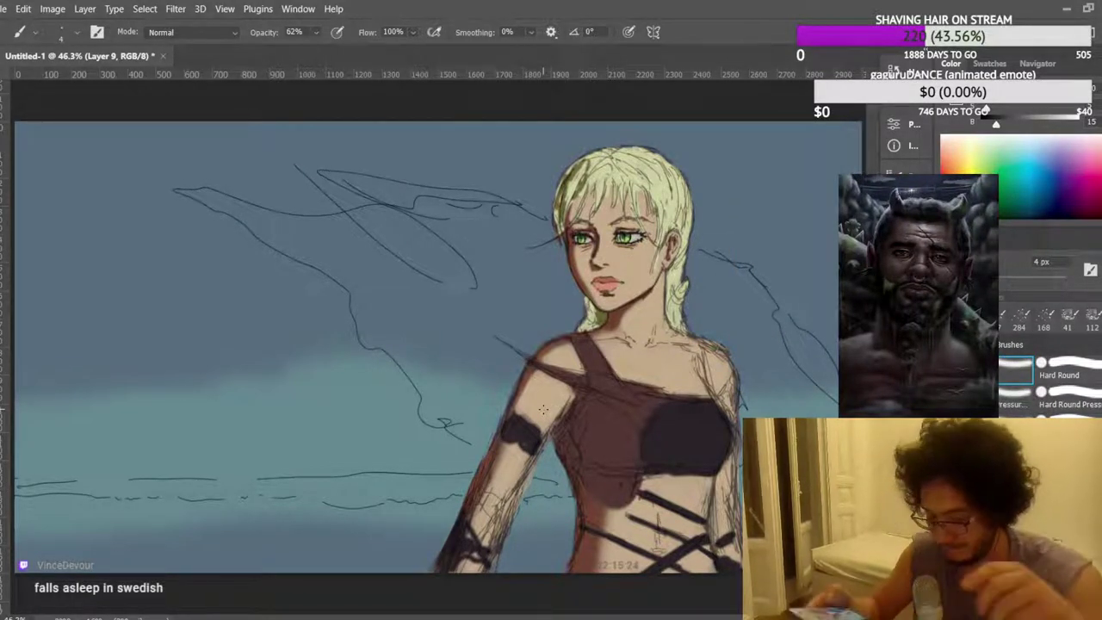
scroll(628, 234, up, 10)
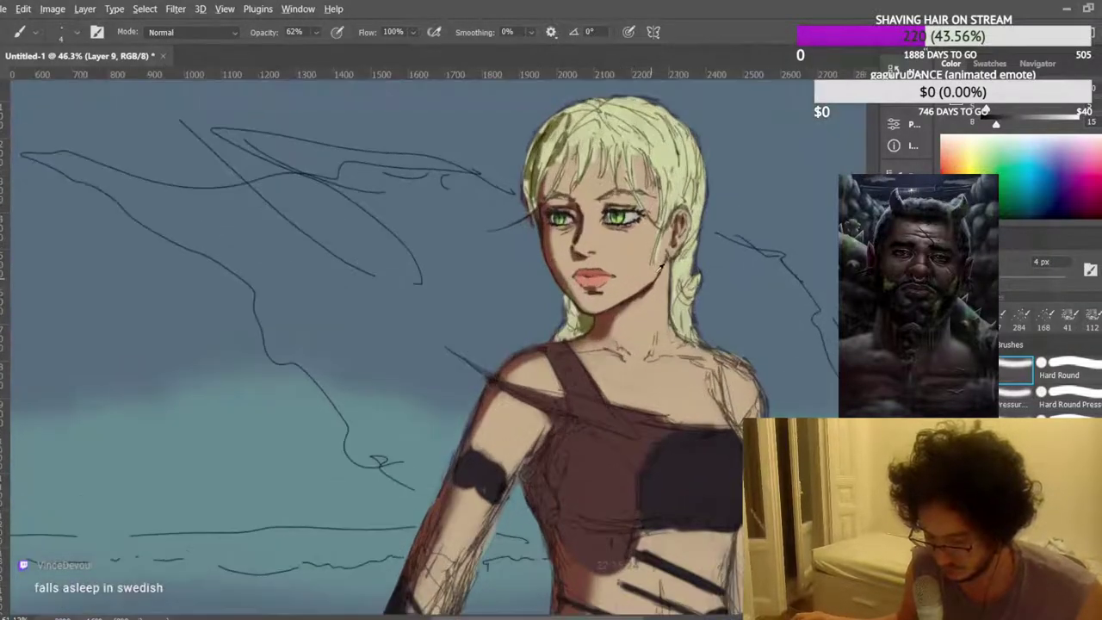
Touch up the eye whites with sampled light grey and the irises with sampled light green on Layer 9.
scroll(618, 176, up, 5)
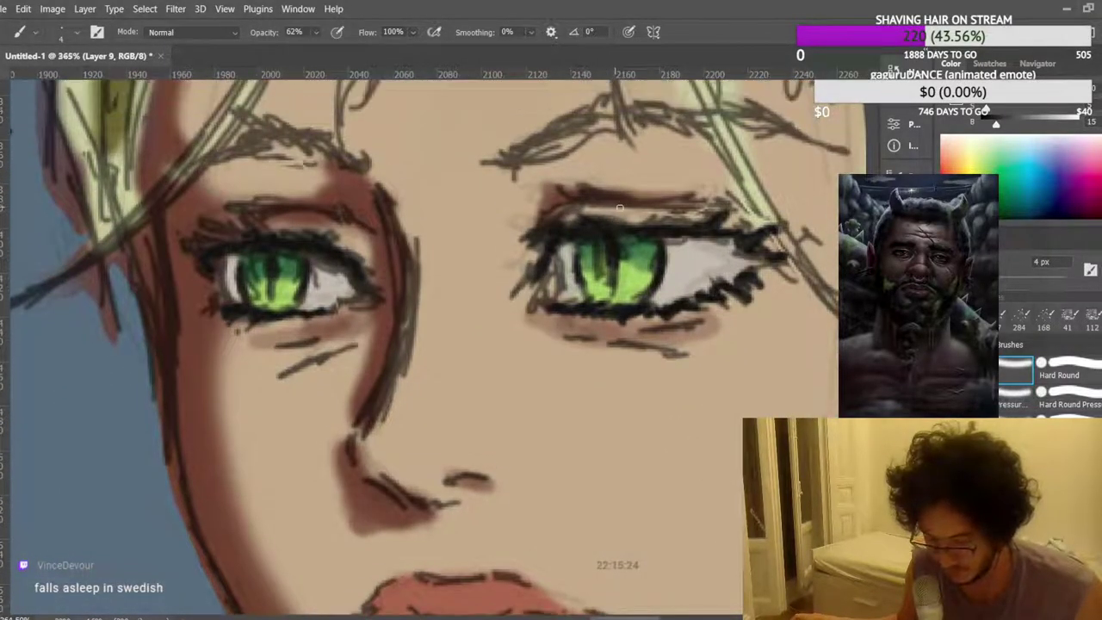
scroll(766, 360, up, 3)
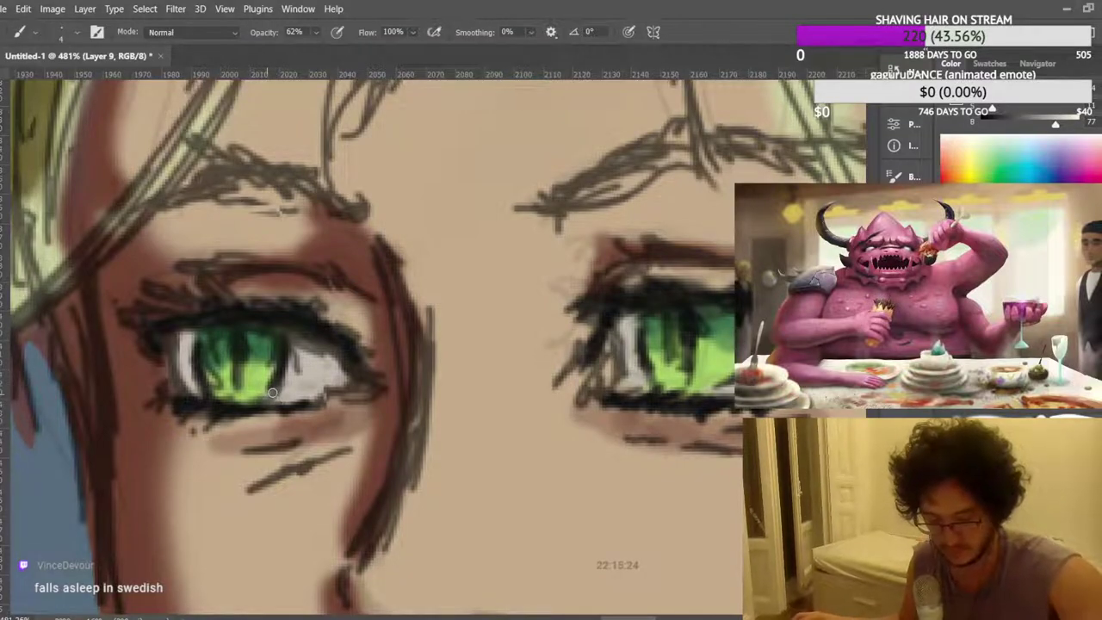
scroll(188, 380, up, 1)
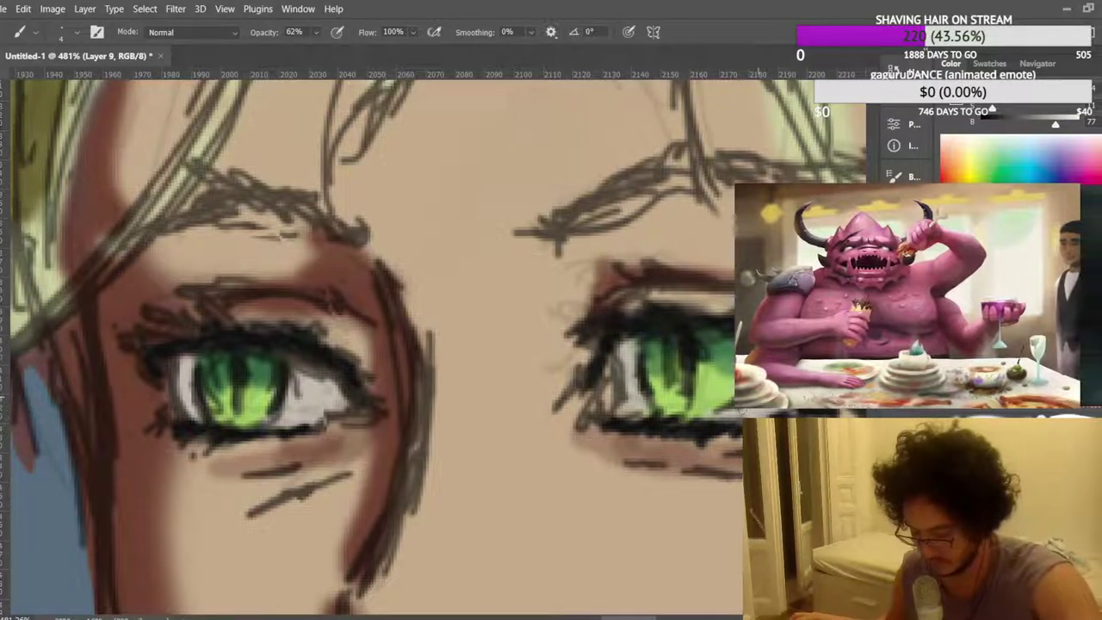
scroll(719, 384, up, 2)
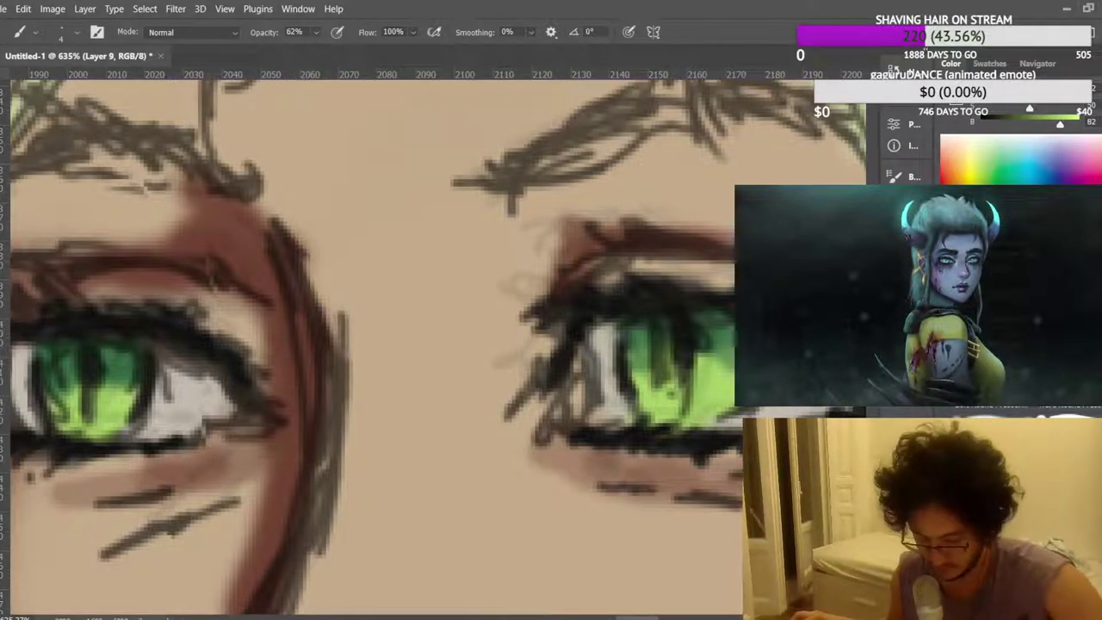
scroll(671, 391, left, 3)
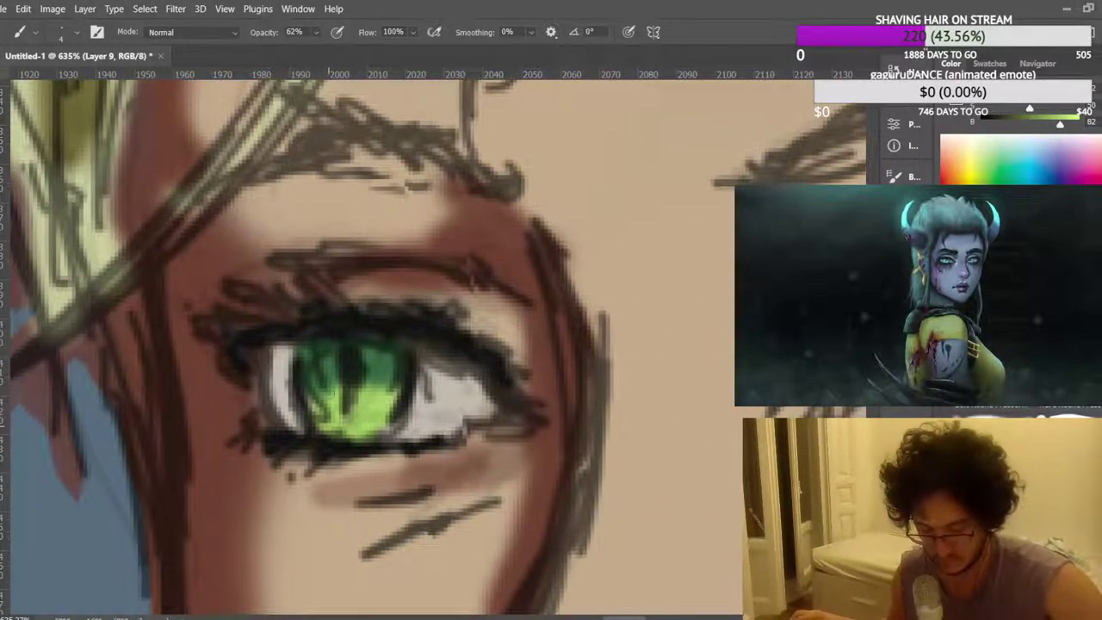
Lasso and clear the stray line art over the irises on Layer 6, and drop the selection.
scroll(412, 348, down, 10)
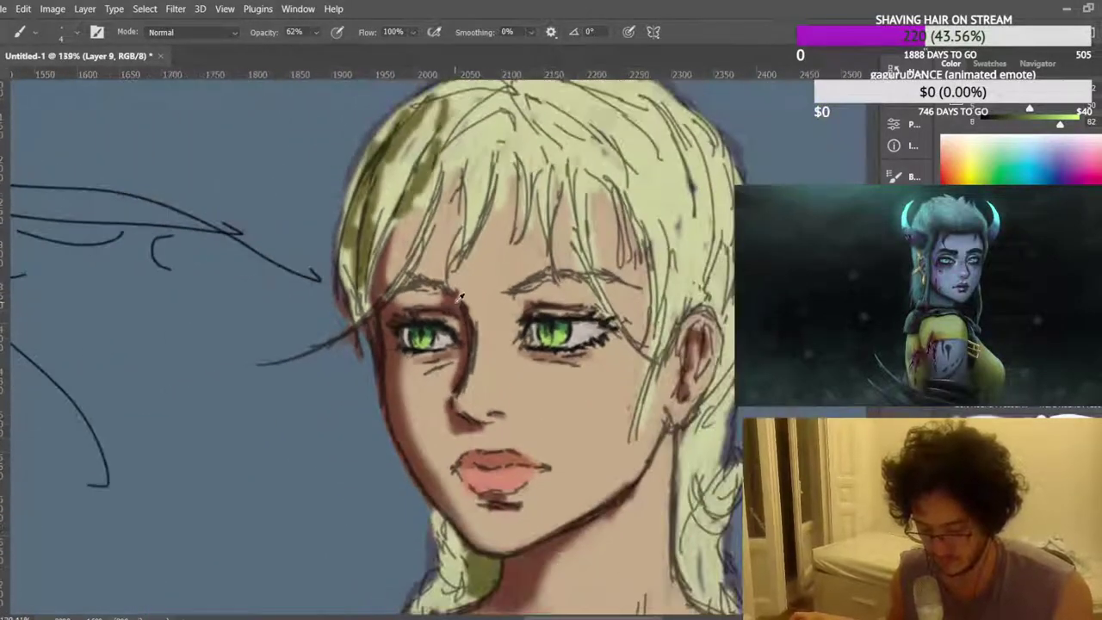
scroll(465, 267, up, 4)
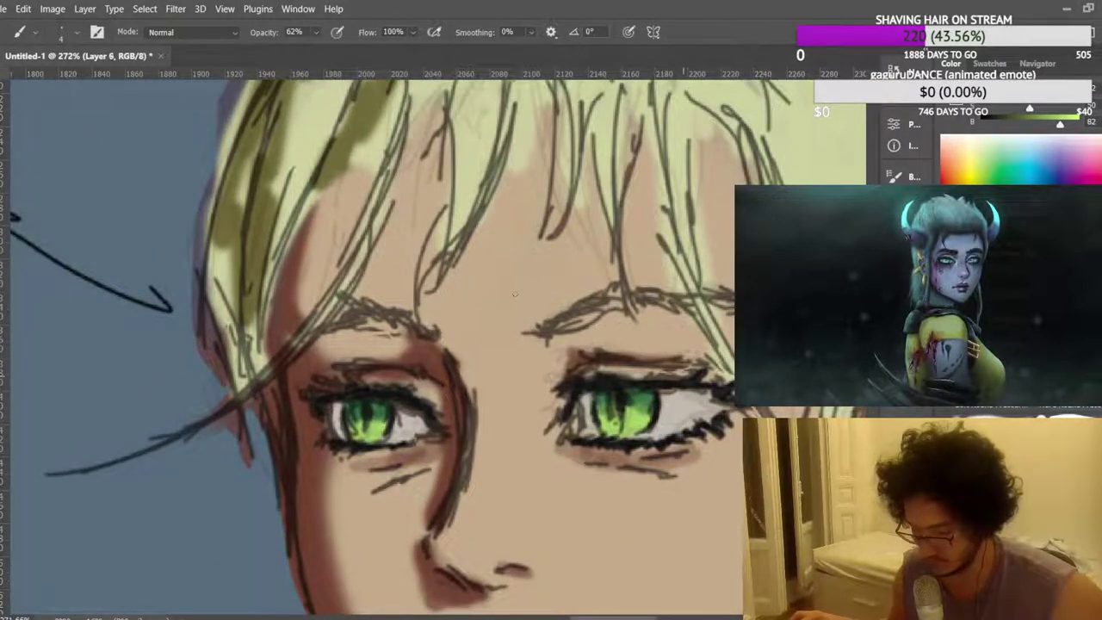
key(l)
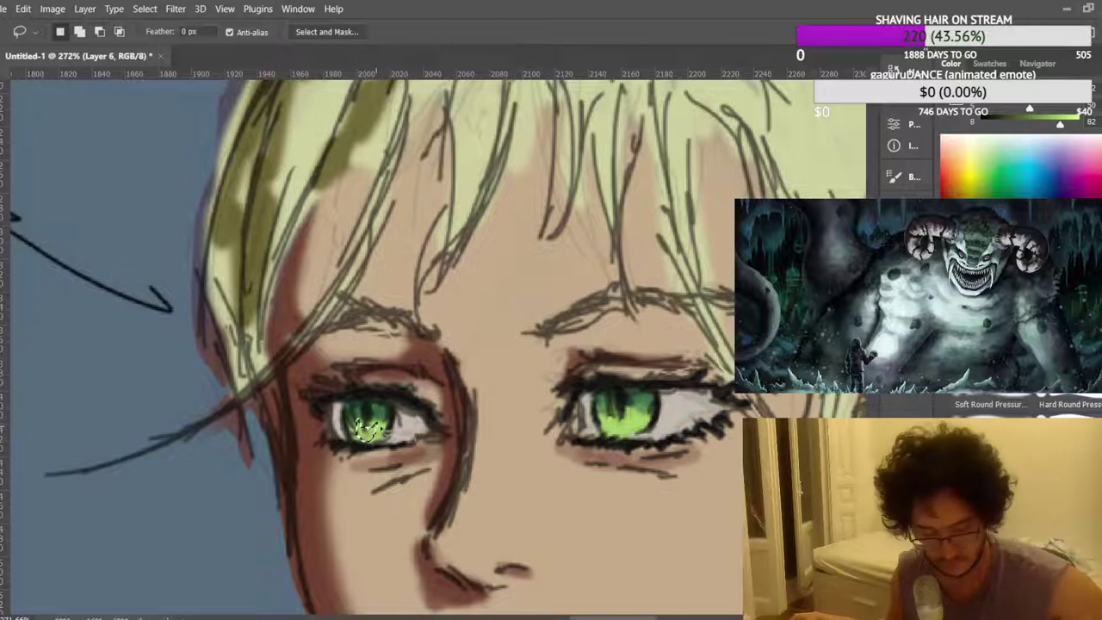
key(ctrl+d)
Flip the canvas and examine the eyes and eyebrows both within the whole portrait and close up.
scroll(534, 308, down, 10)
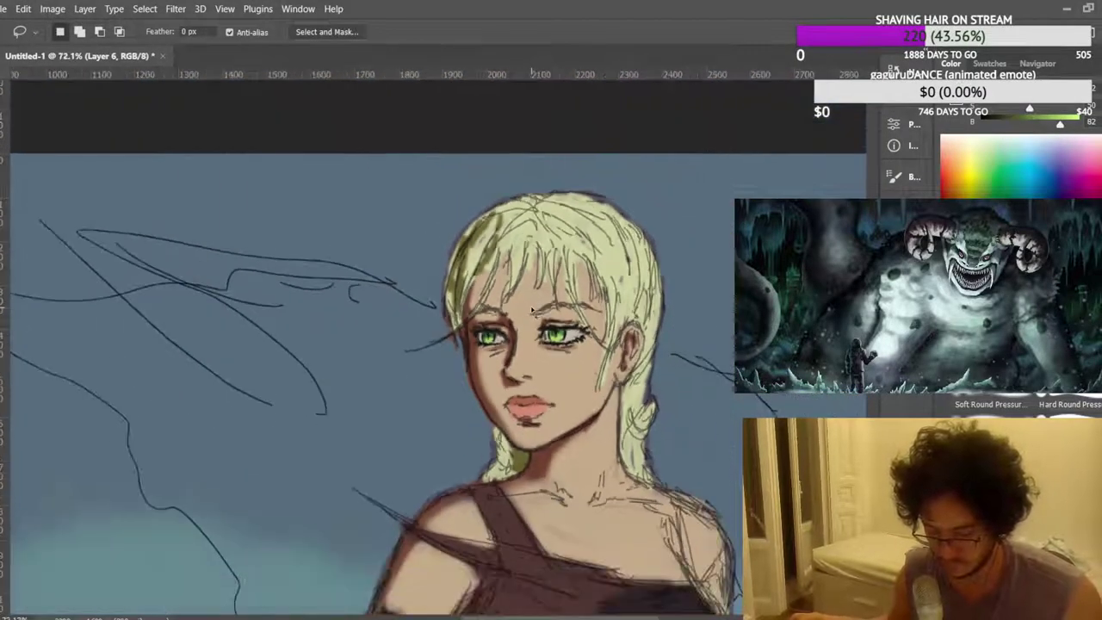
scroll(533, 284, down, 1)
key(ctrl+shift+h)
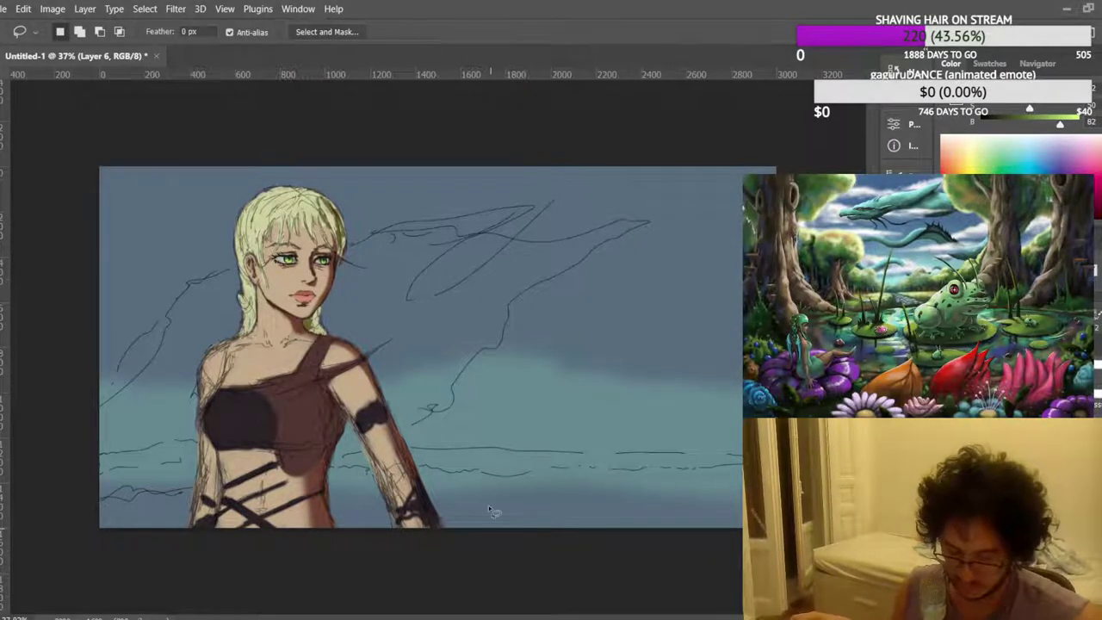
drag(243, 249, 418, 201)
scroll(571, 252, up, 3)
scroll(508, 318, down, 6)
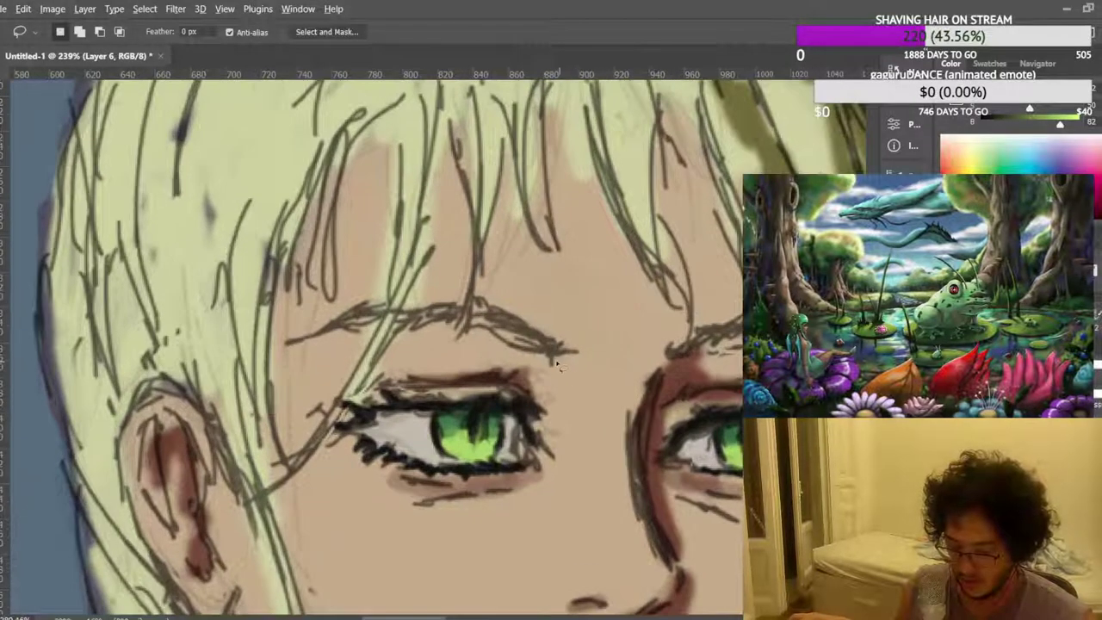
scroll(549, 319, up, 5)
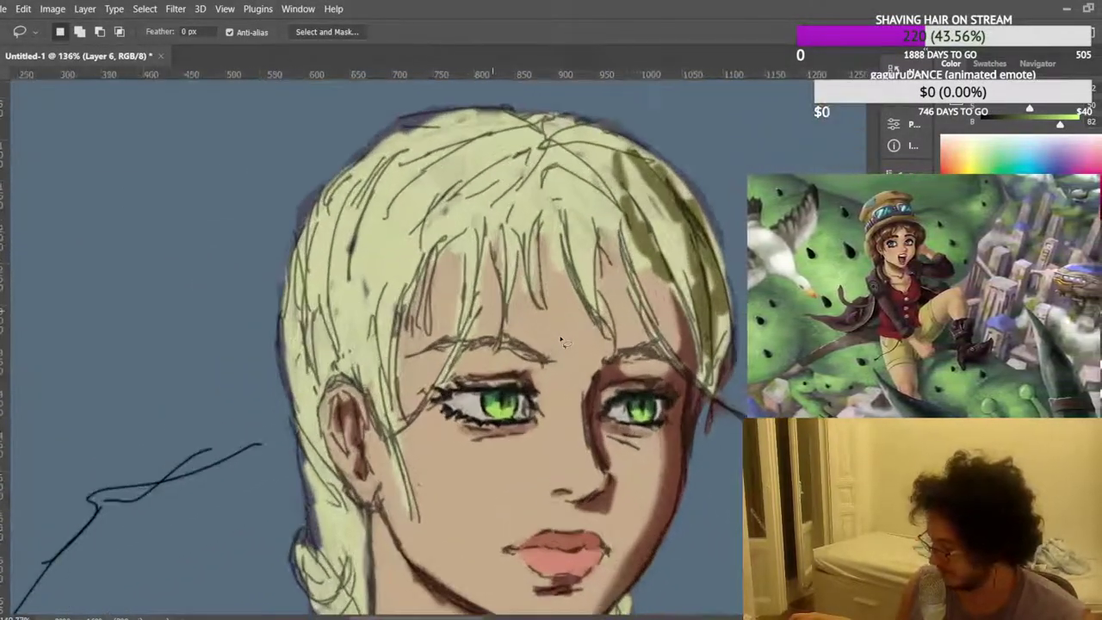
scroll(646, 268, up, 1)
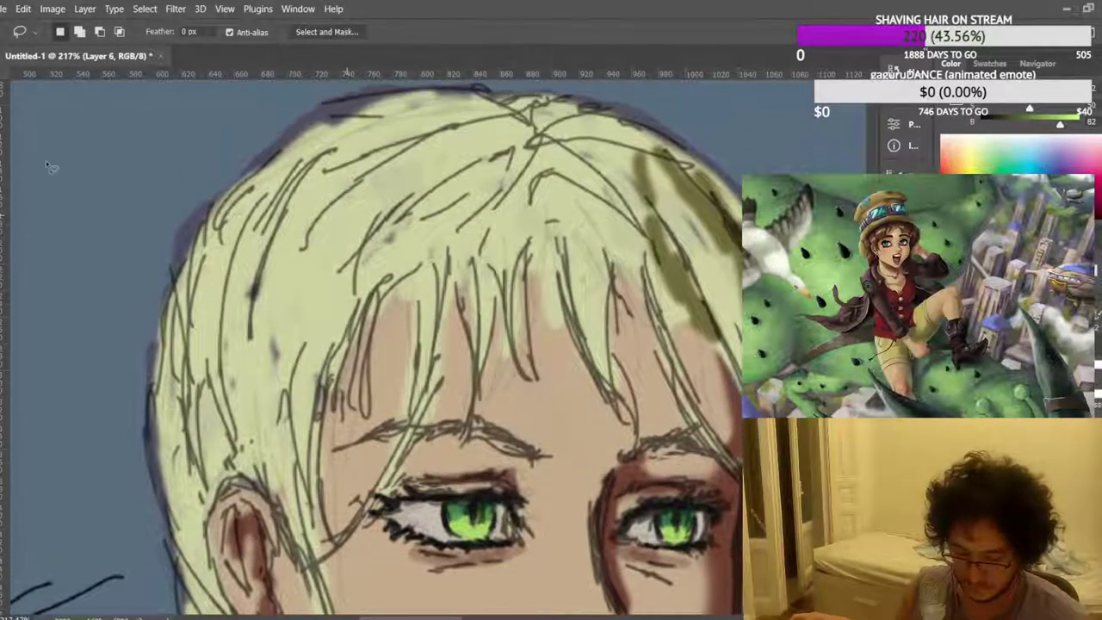
Sample the olive hair shadow, darken it to a brown with brightness 37, and paint over both eyebrows on Layer 9.
key(b)
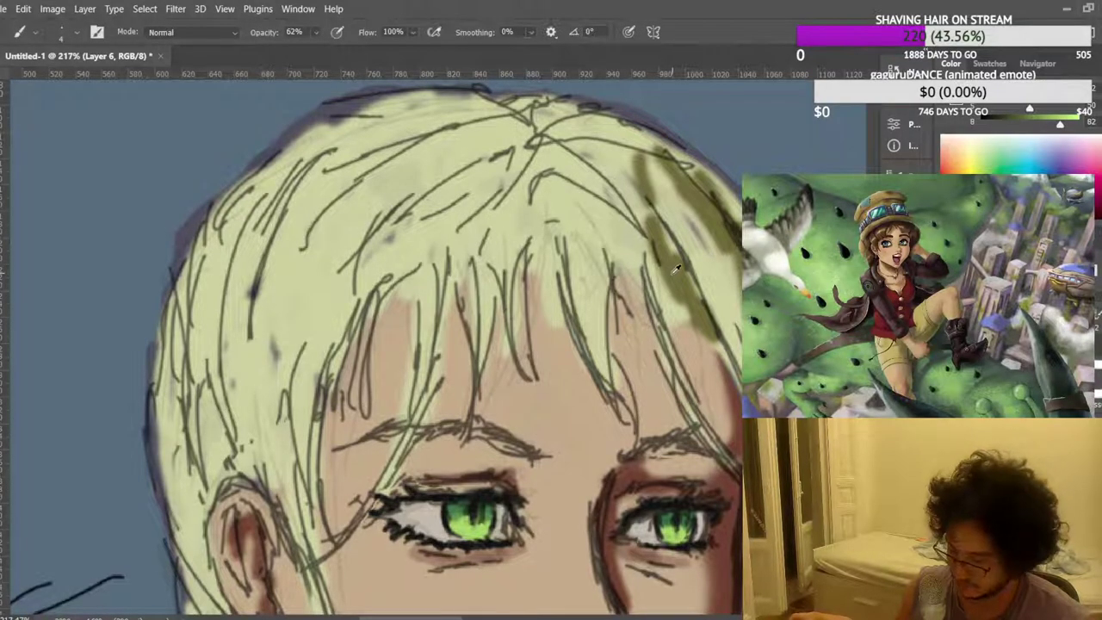
scroll(654, 264, down, 1)
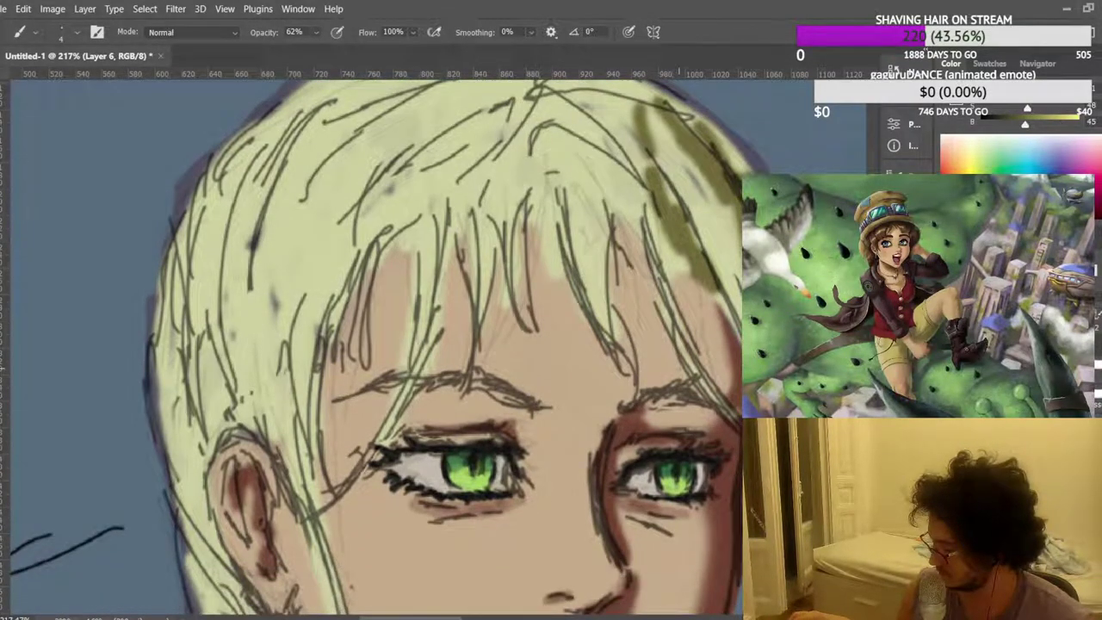
click(1033, 109)
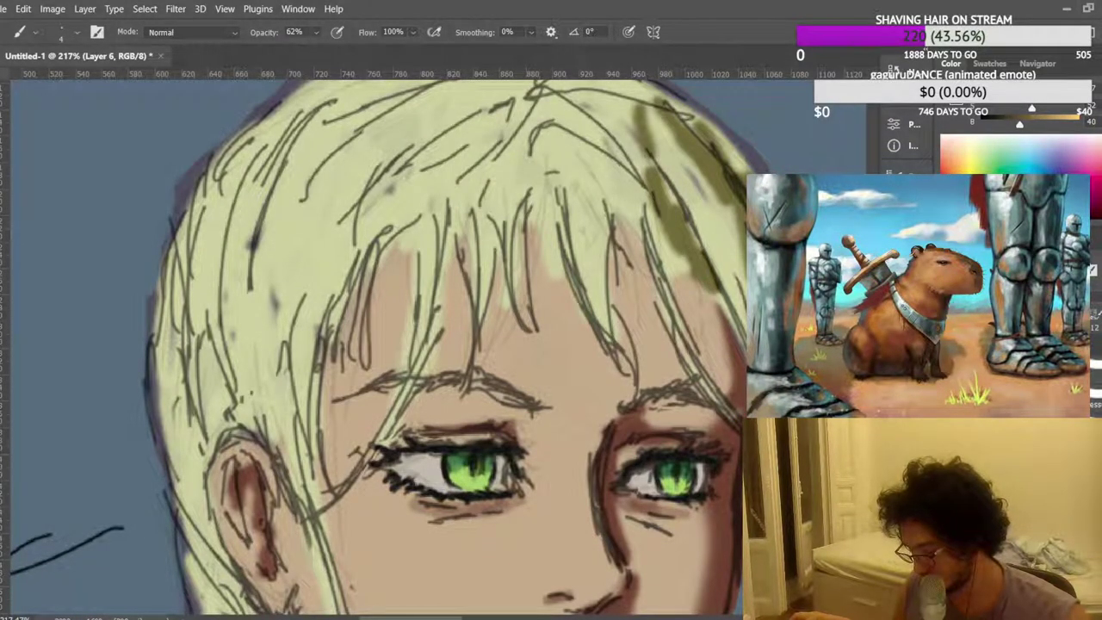
drag(388, 387, 368, 390)
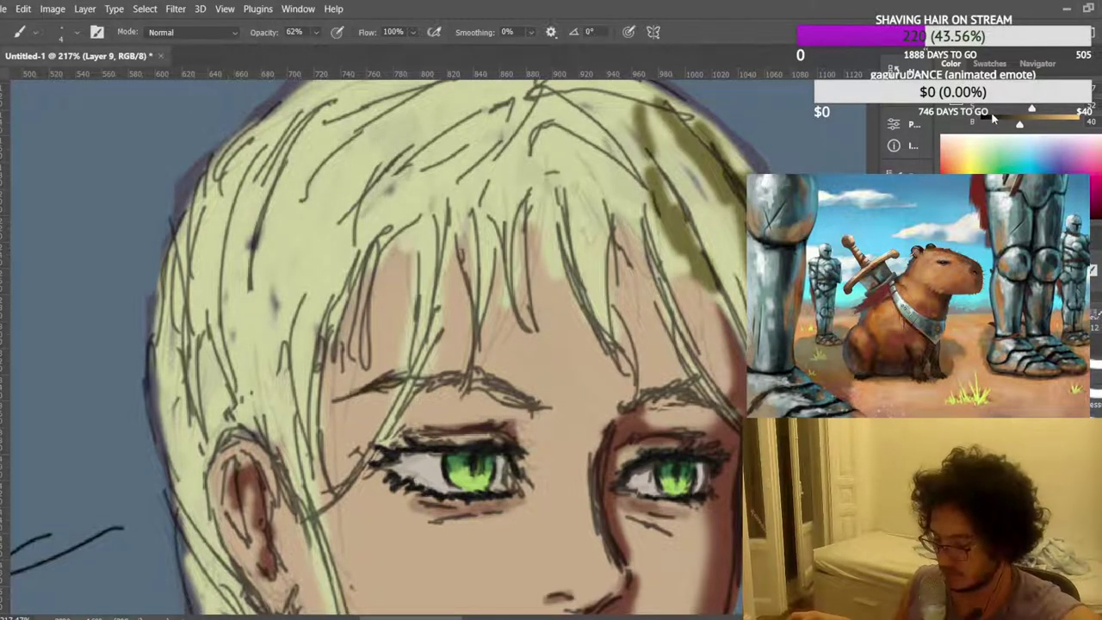
mouse_move(390, 384)
mouse_down()
mouse_move(372, 387)
mouse_move(454, 379)
mouse_move(421, 378)
mouse_up()
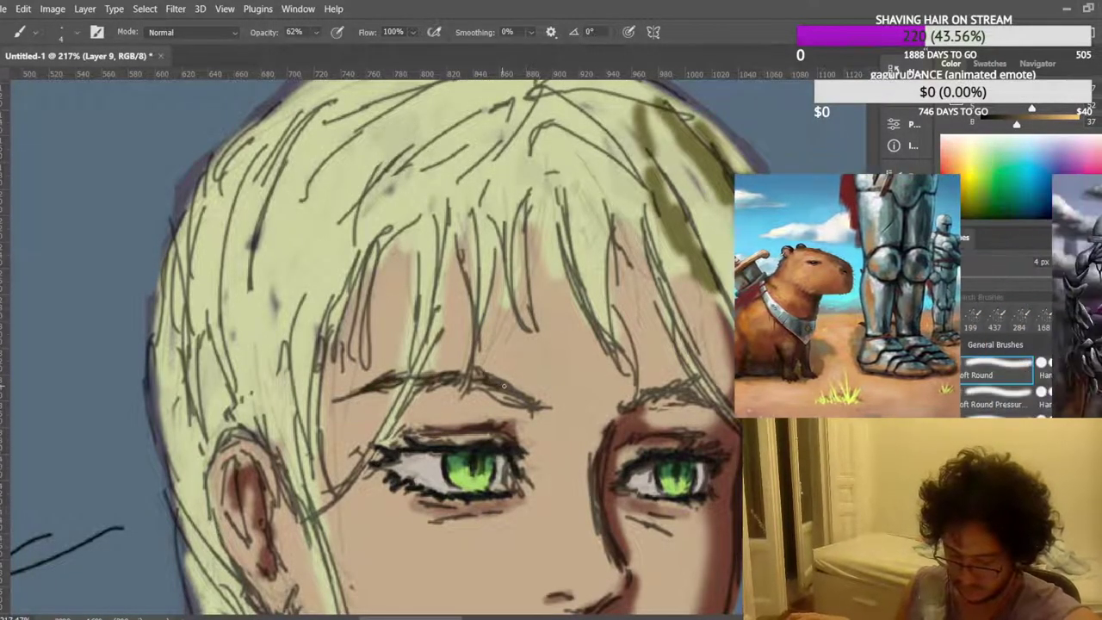
drag(620, 406, 689, 395)
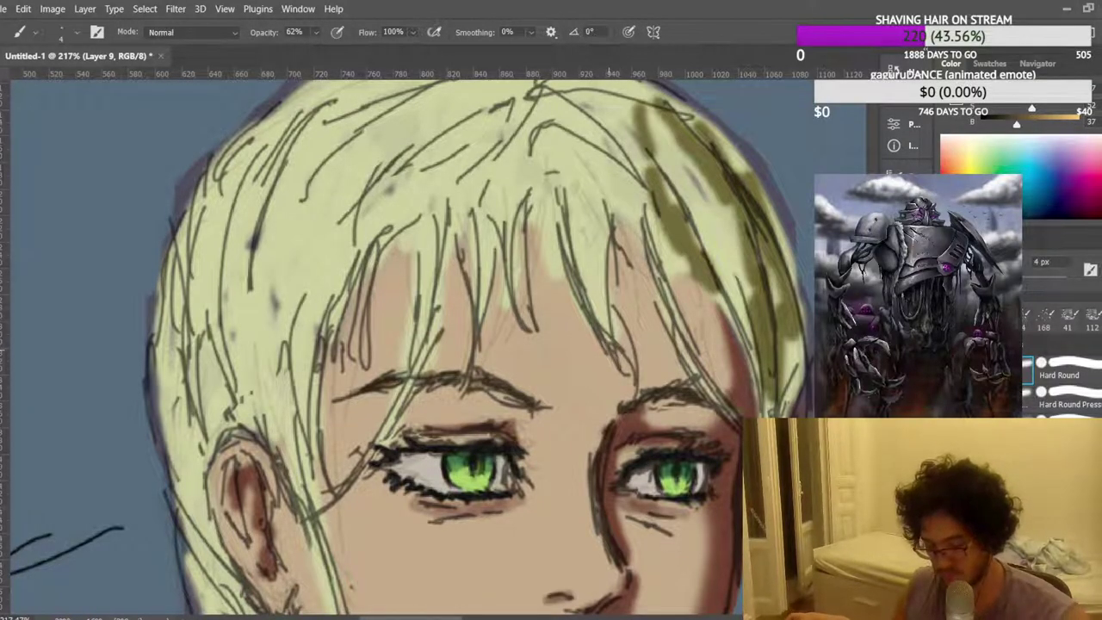
Flip the canvas back and check the darkened eyebrows within the full composition and close up.
scroll(571, 281, down, 8)
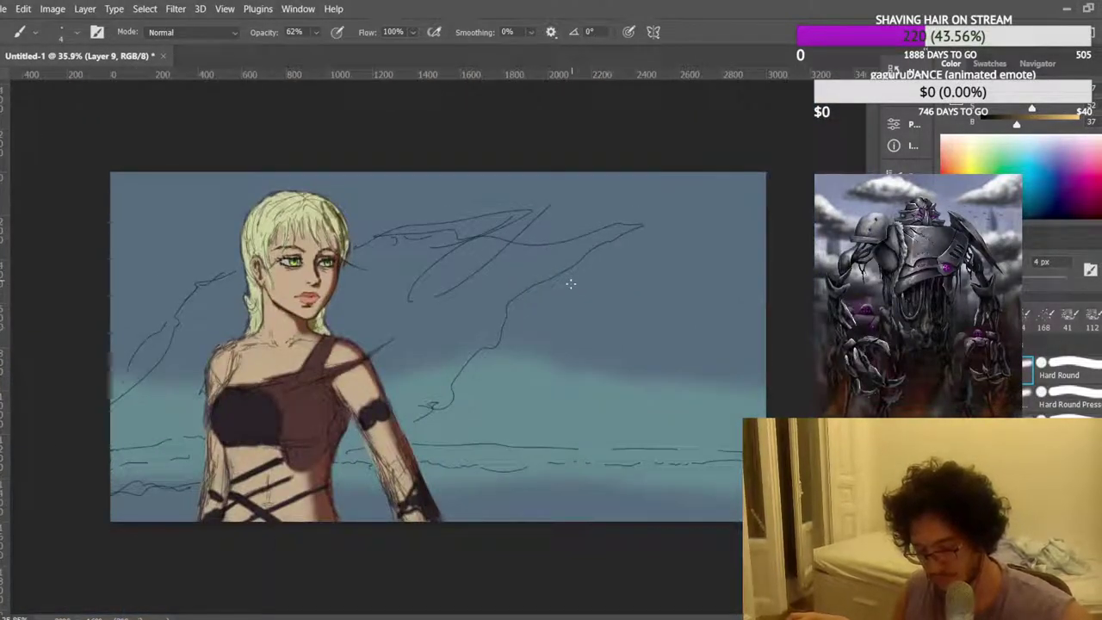
key(ctrl+shift+h)
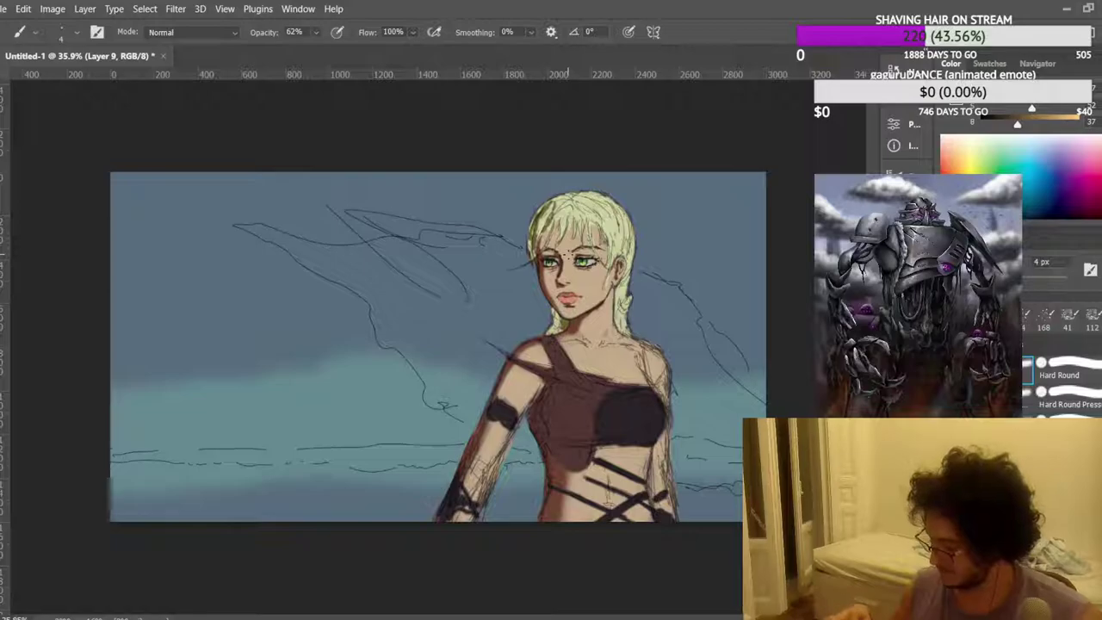
scroll(583, 252, up, 8)
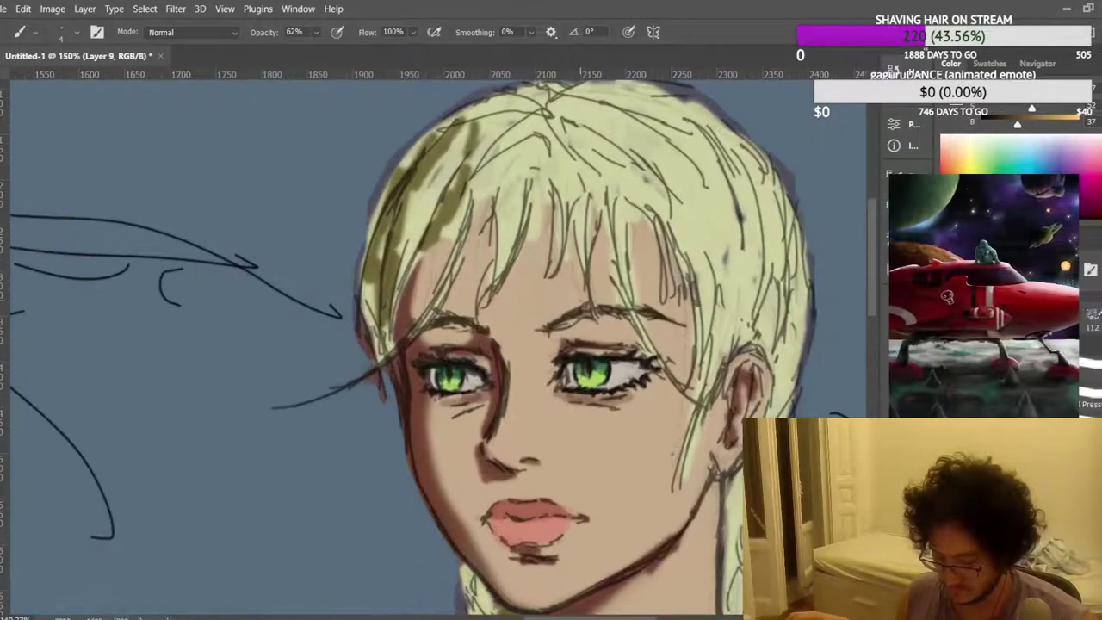
scroll(587, 296, down, 5)
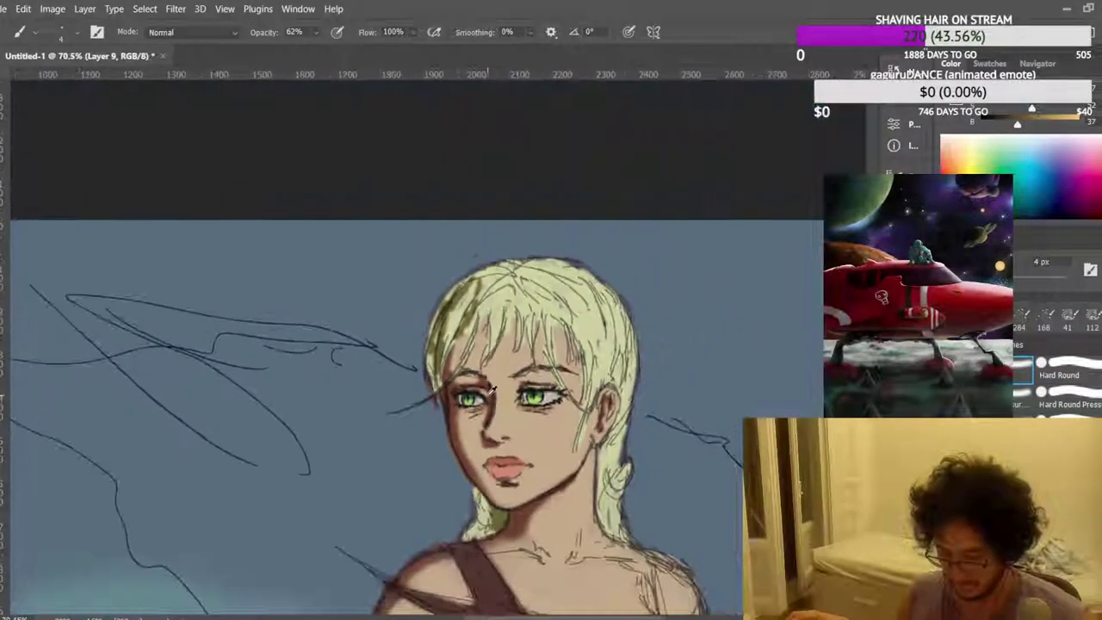
scroll(492, 391, down, 4)
scroll(588, 228, up, 9)
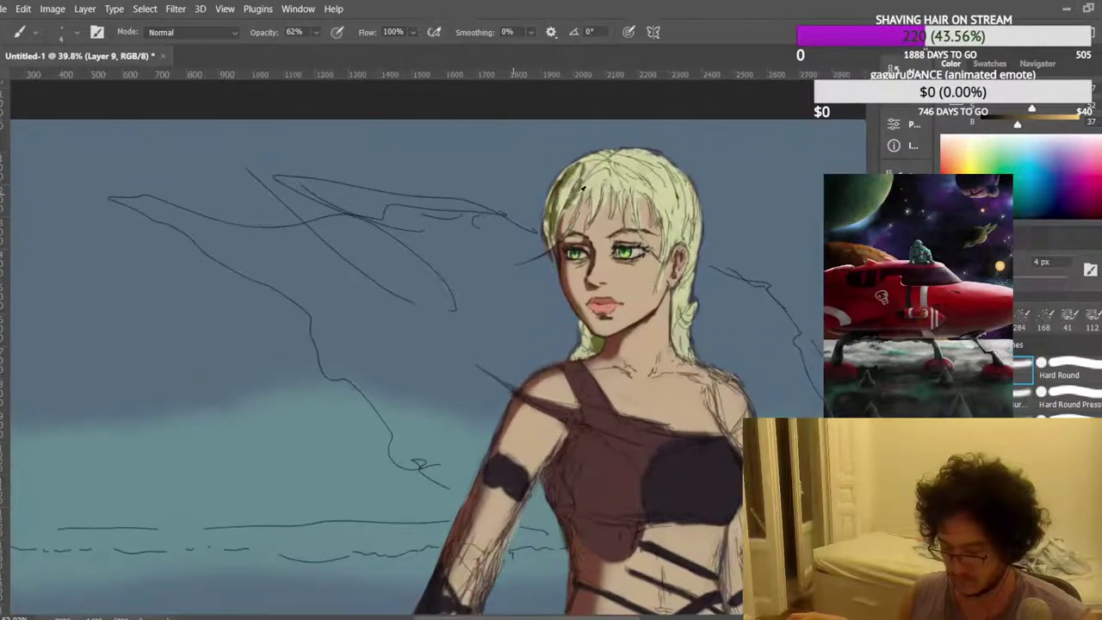
scroll(607, 284, up, 1)
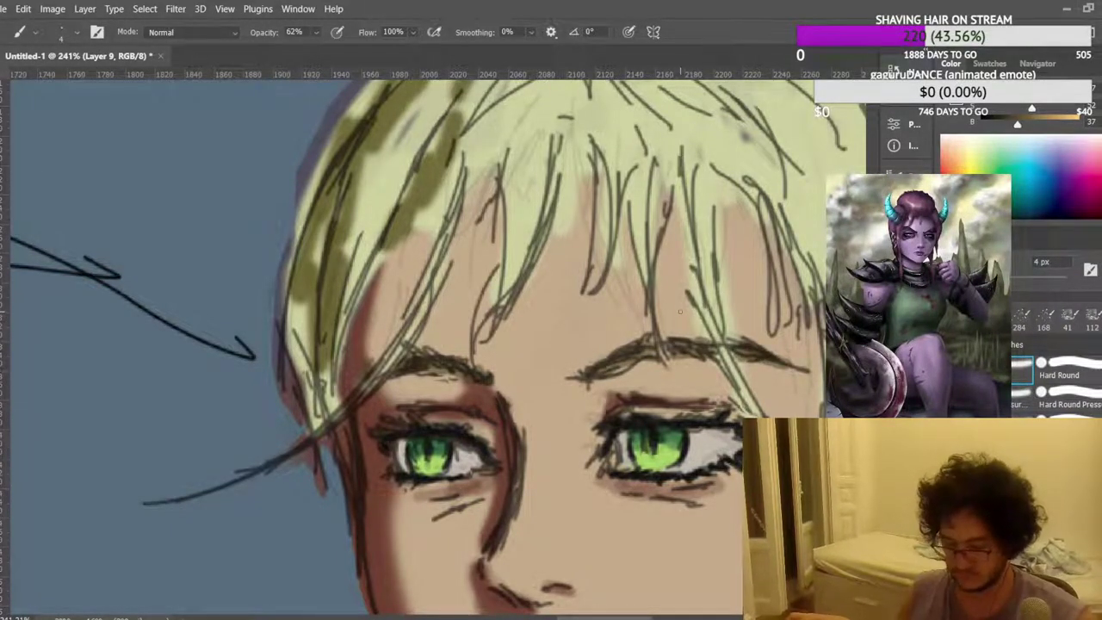
scroll(680, 310, down, 8)
scroll(631, 343, down, 1)
scroll(626, 343, up, 2)
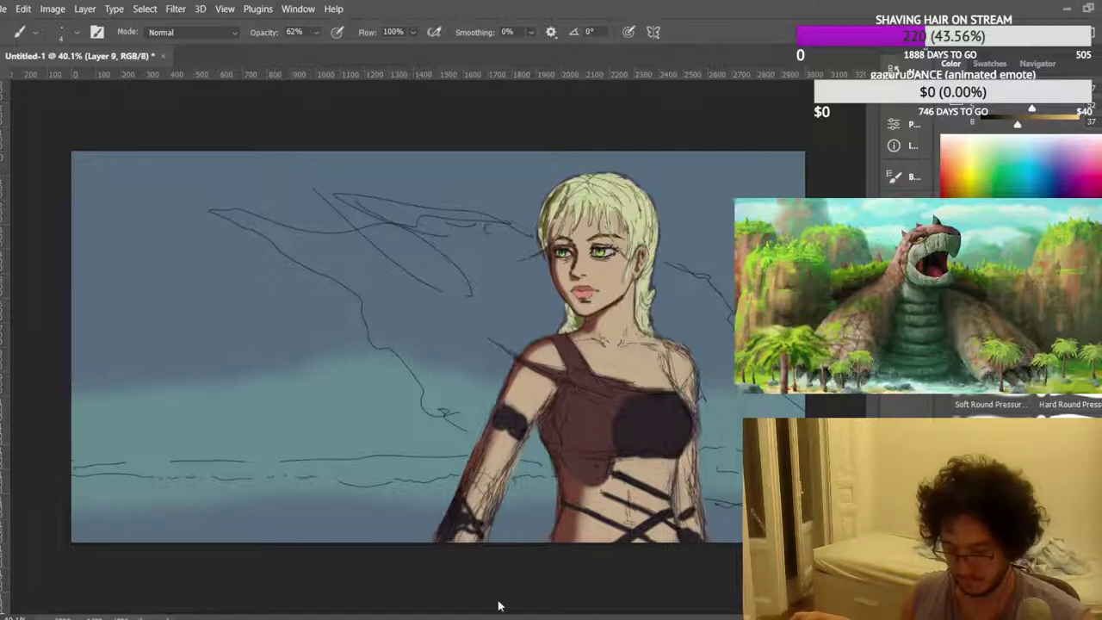
Hide the line art, sample the near-black lash colour, and thicken the outer corner of the shadow-side eye's upper and lower lash lines.
scroll(588, 257, up, 8)
drag(538, 215, 501, 308)
scroll(501, 308, up, 4)
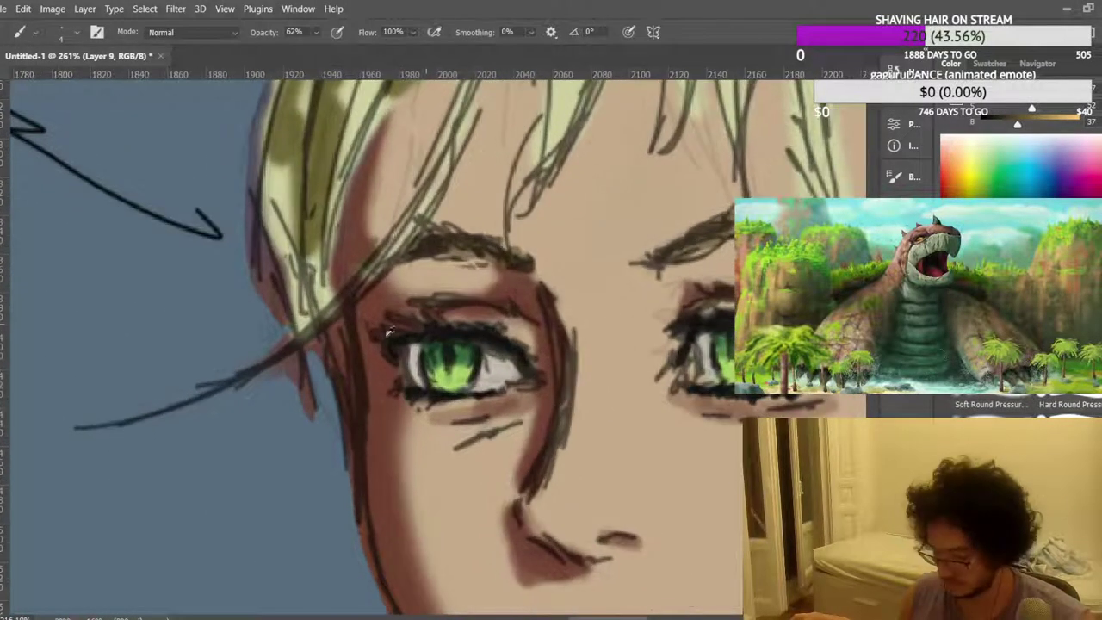
scroll(403, 349, up, 2)
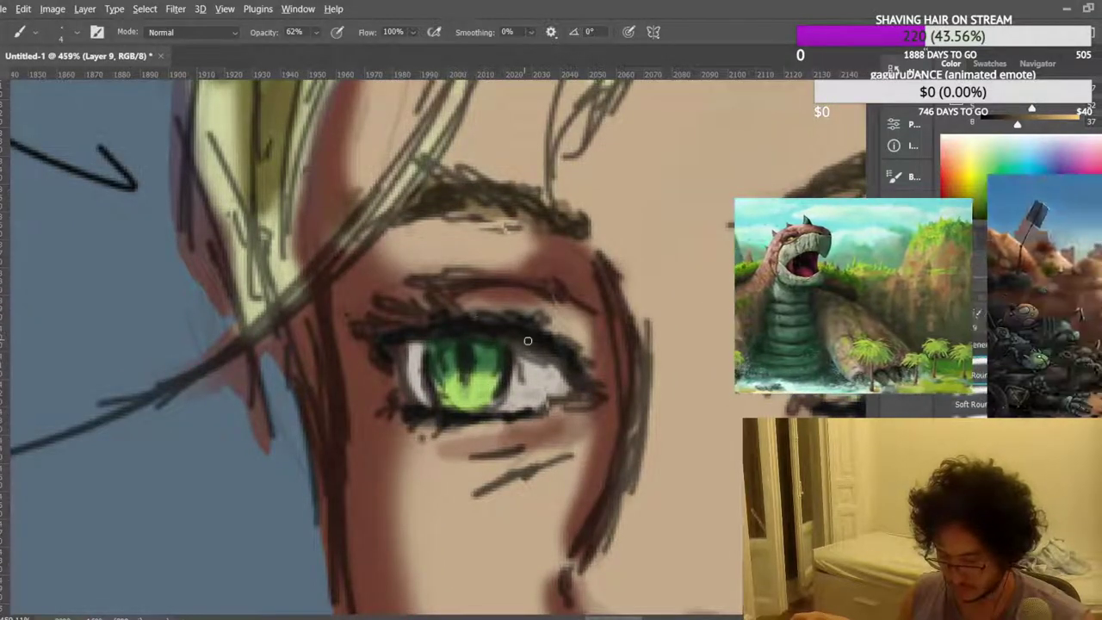
key(ctrl+comma)
alt+click(470, 325)
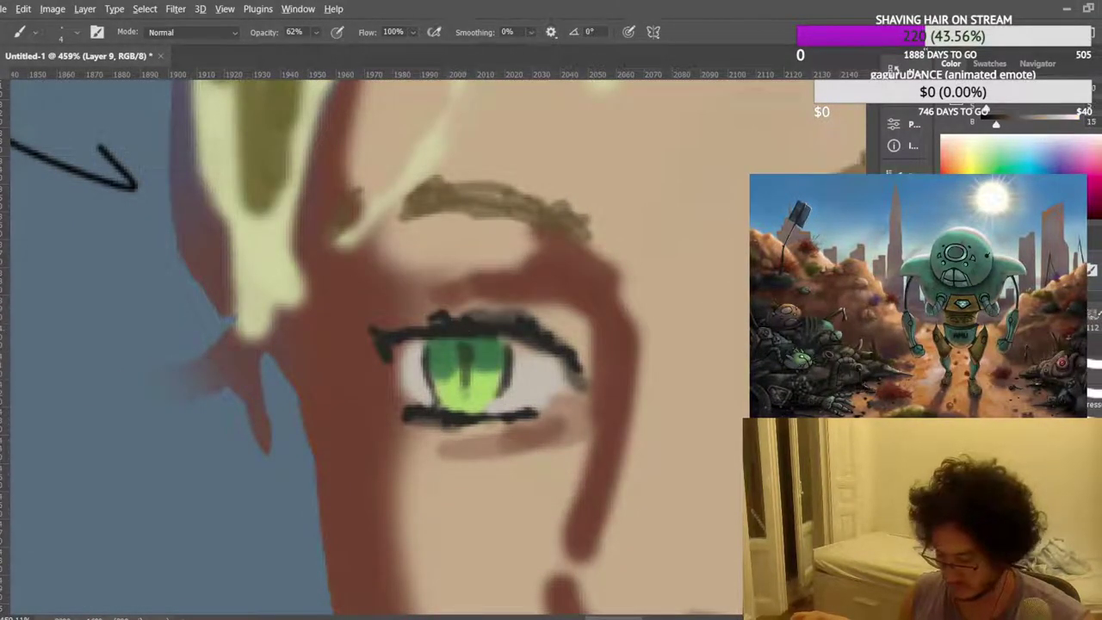
mouse_move(397, 363)
mouse_down()
mouse_move(406, 346)
mouse_move(390, 356)
mouse_move(414, 340)
mouse_up()
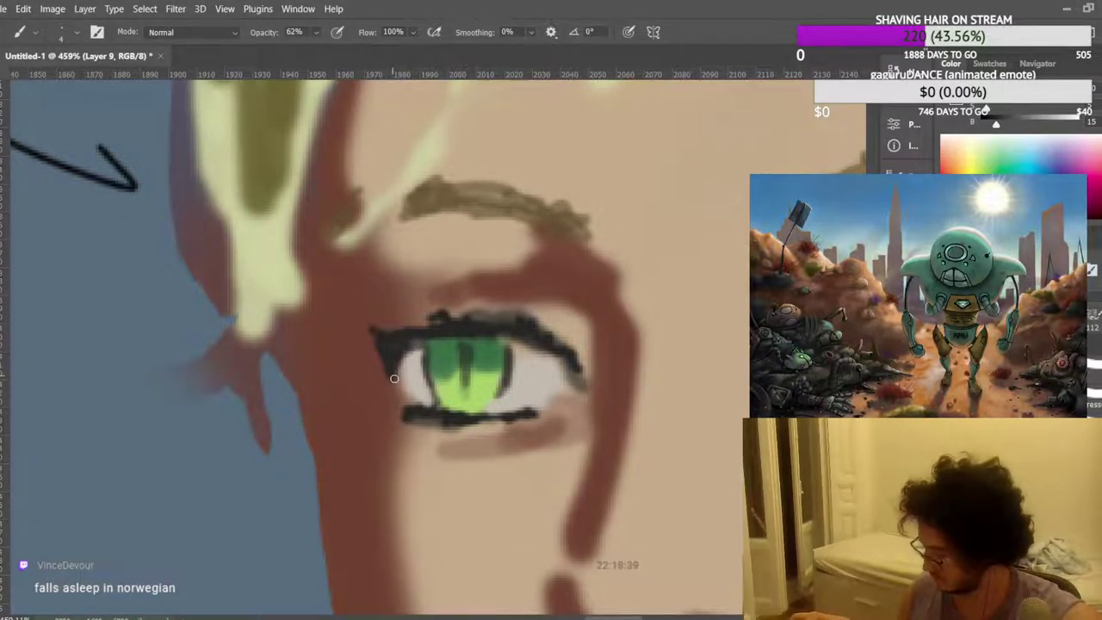
drag(405, 413, 412, 405)
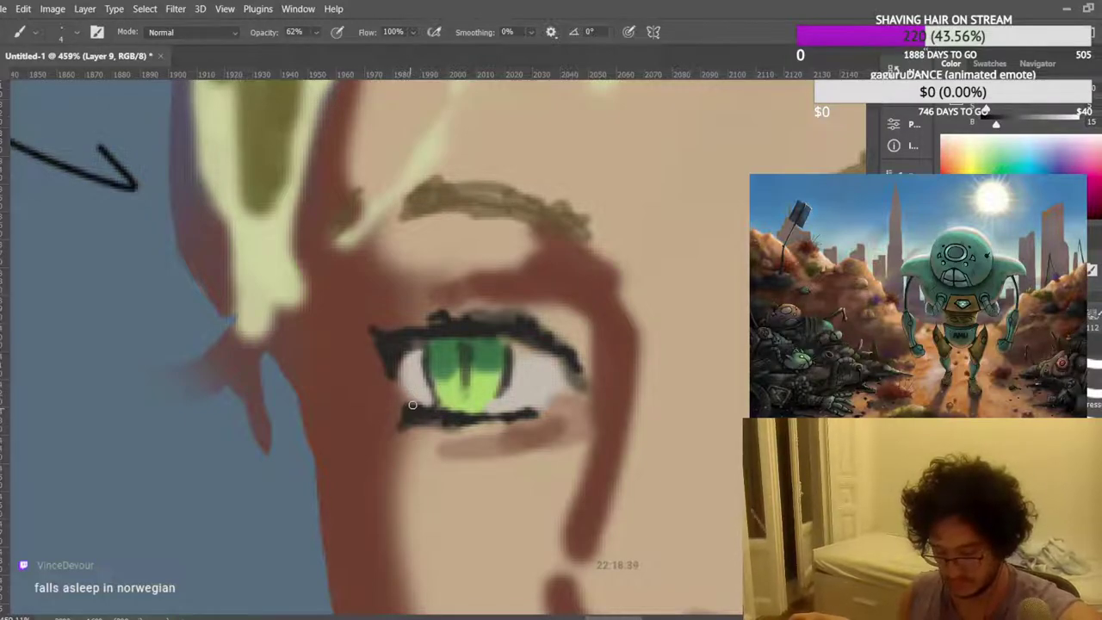
Flip the canvas and thicken the upper lash line at the inner corner of the light-side eye.
scroll(465, 316, down, 10)
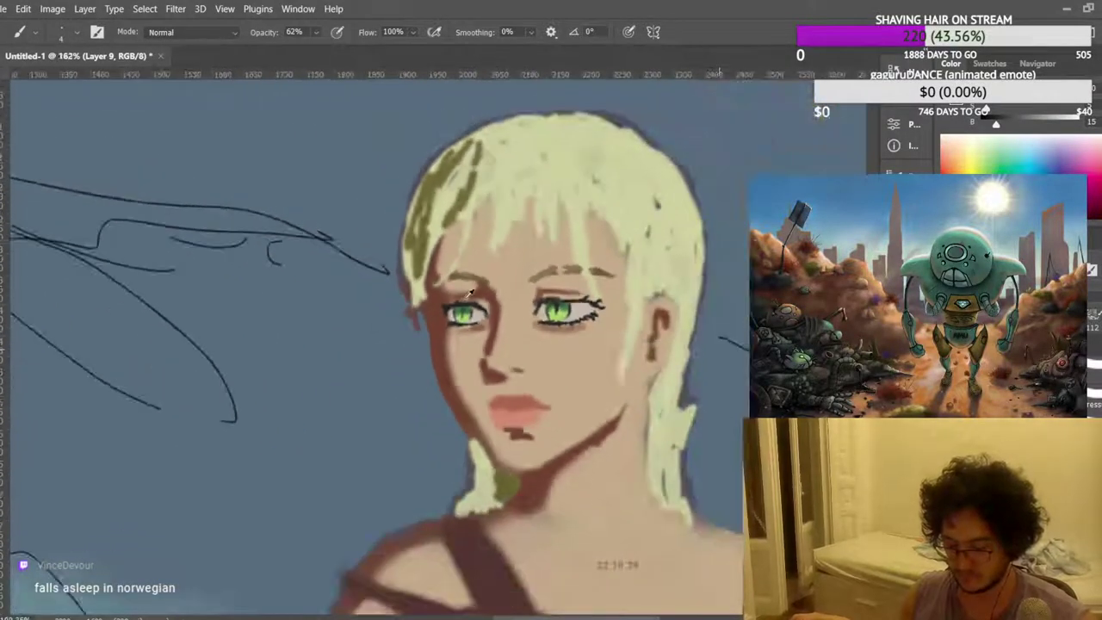
key(ctrl+shift+h)
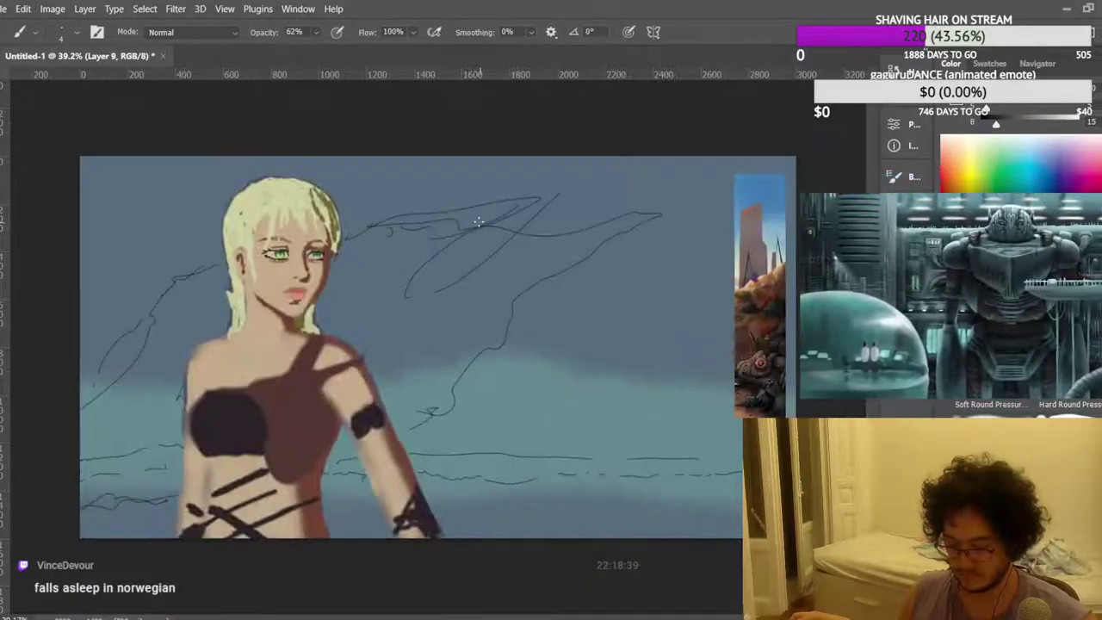
scroll(310, 237, up, 4)
scroll(389, 347, up, 8)
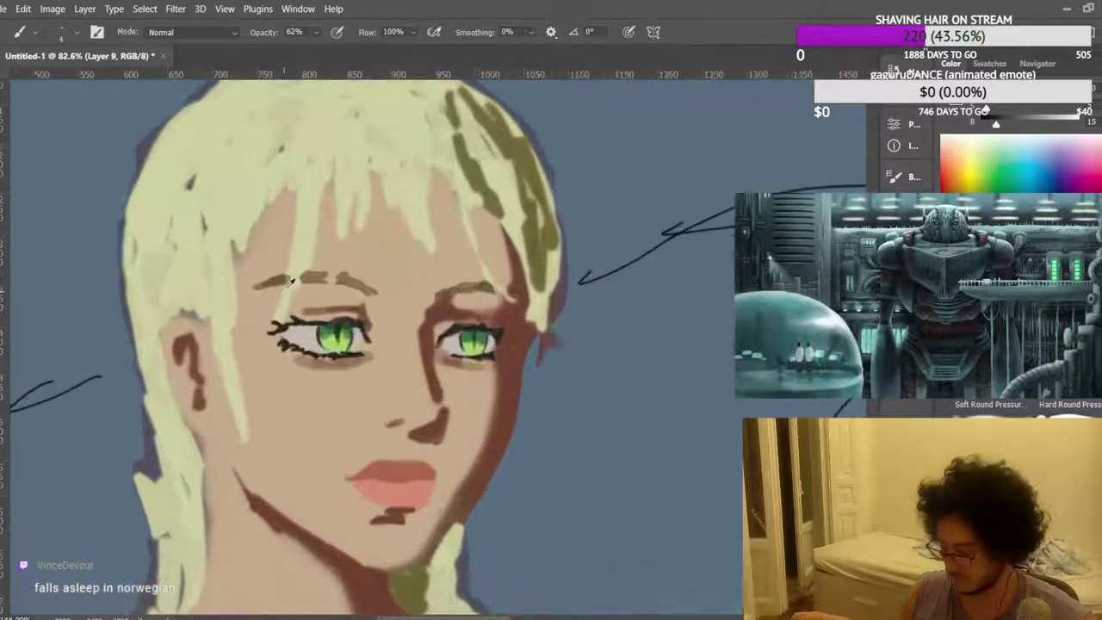
scroll(389, 347, up, 3)
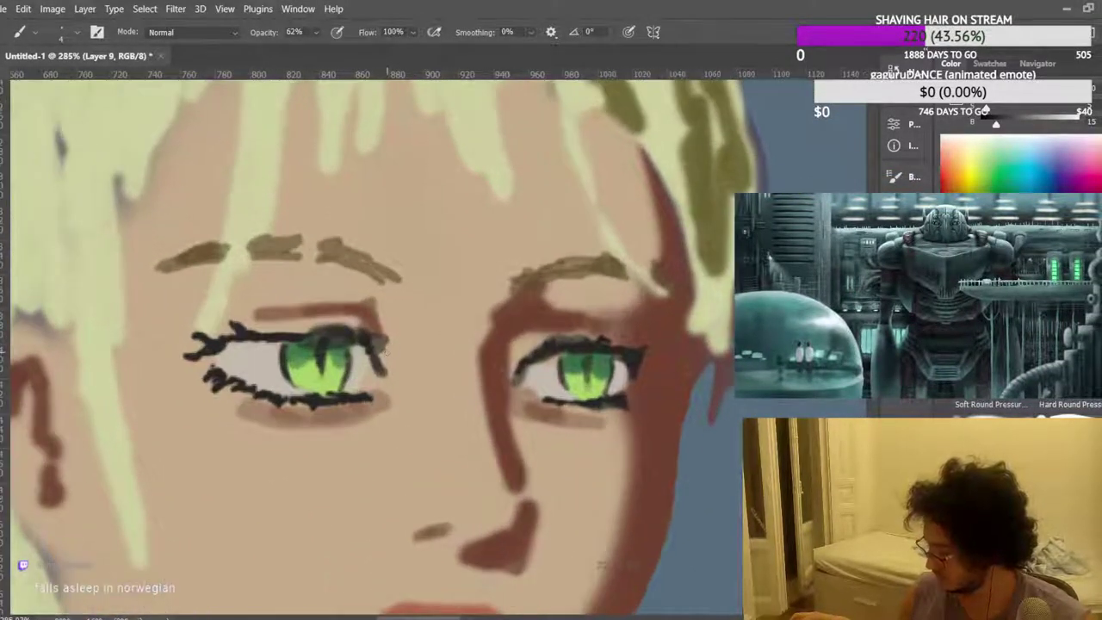
drag(365, 325, 345, 320)
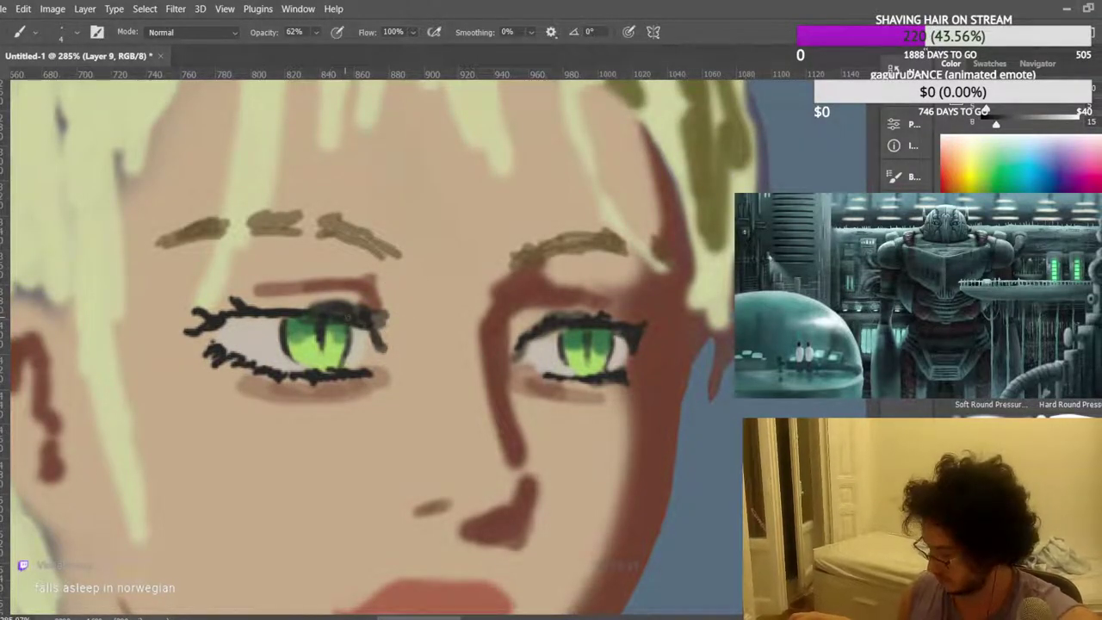
drag(367, 331, 354, 333)
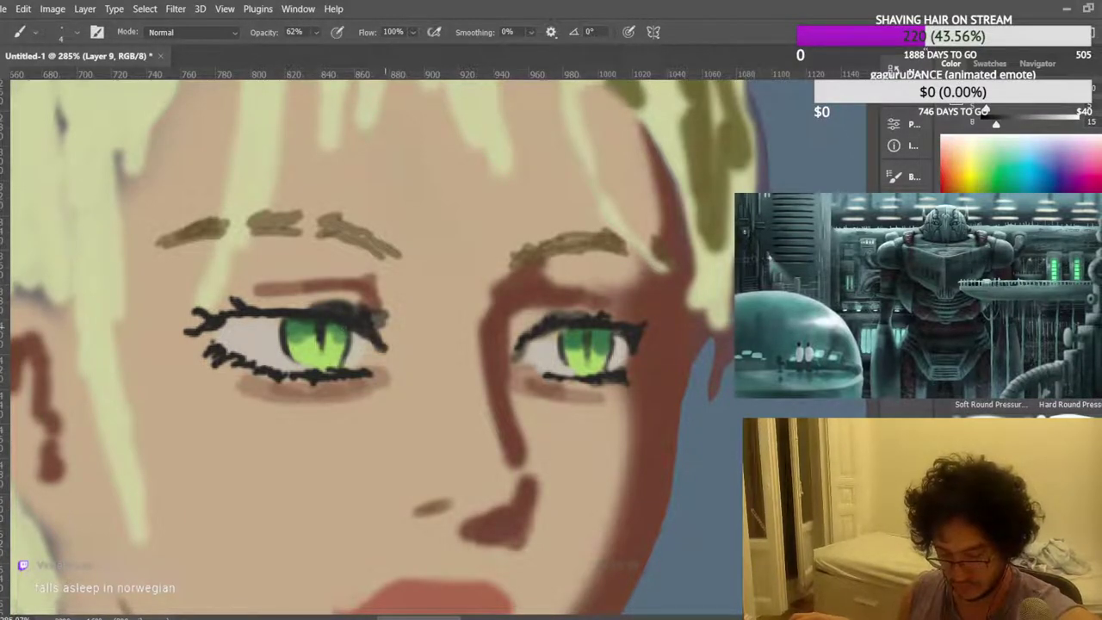
Flip the canvas back and reinforce the shadow-side eye's upper lash line toward its inner corner.
scroll(401, 287, down, 12)
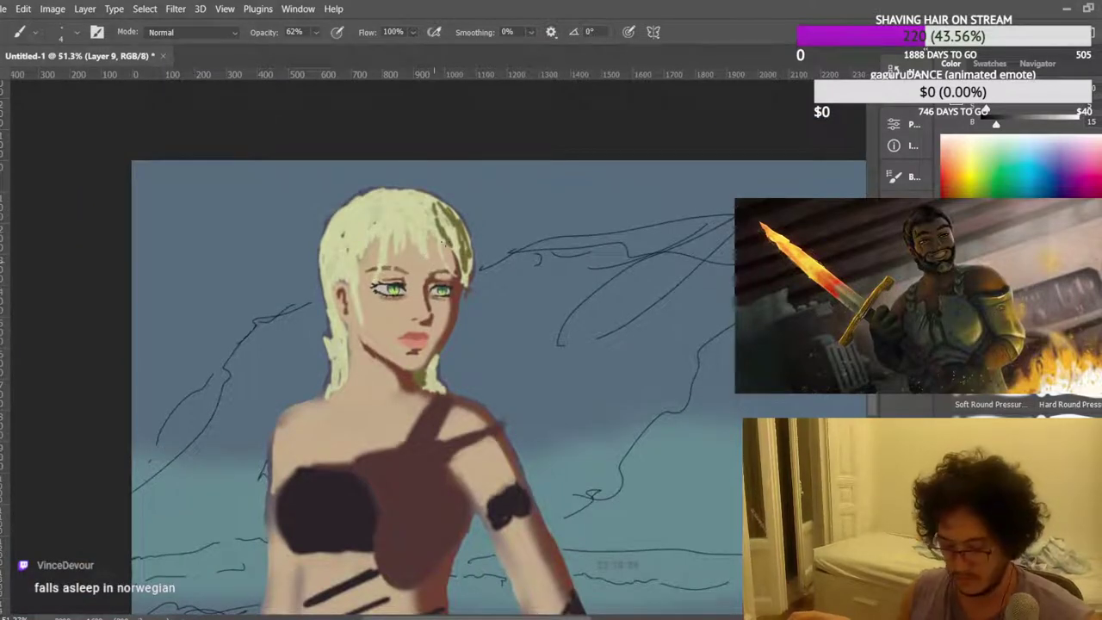
scroll(381, 266, up, 8)
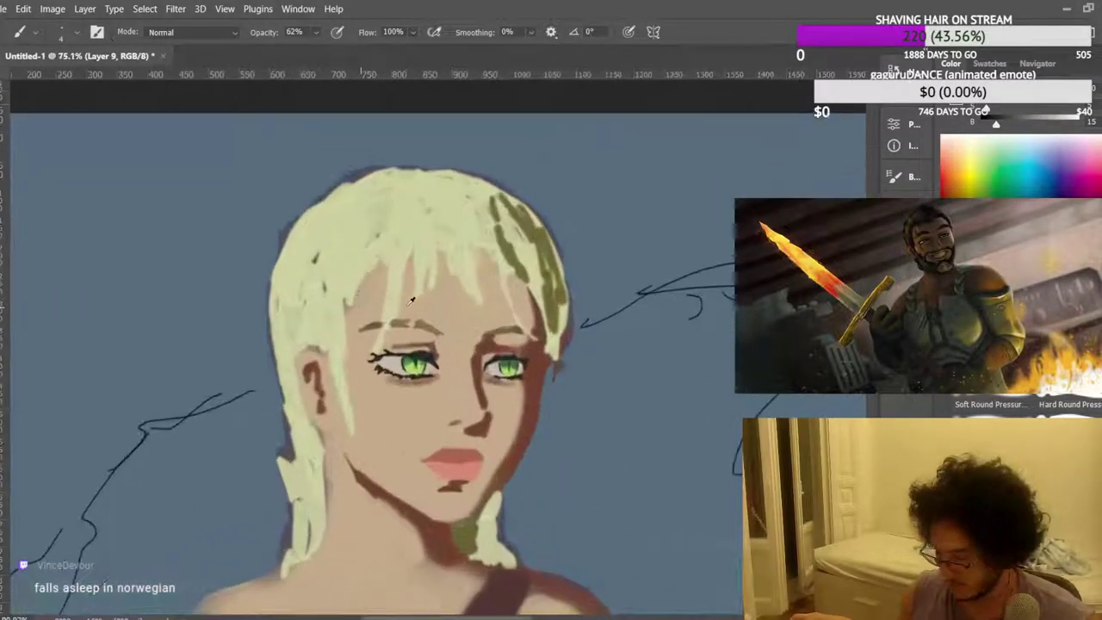
scroll(439, 417, up, 2)
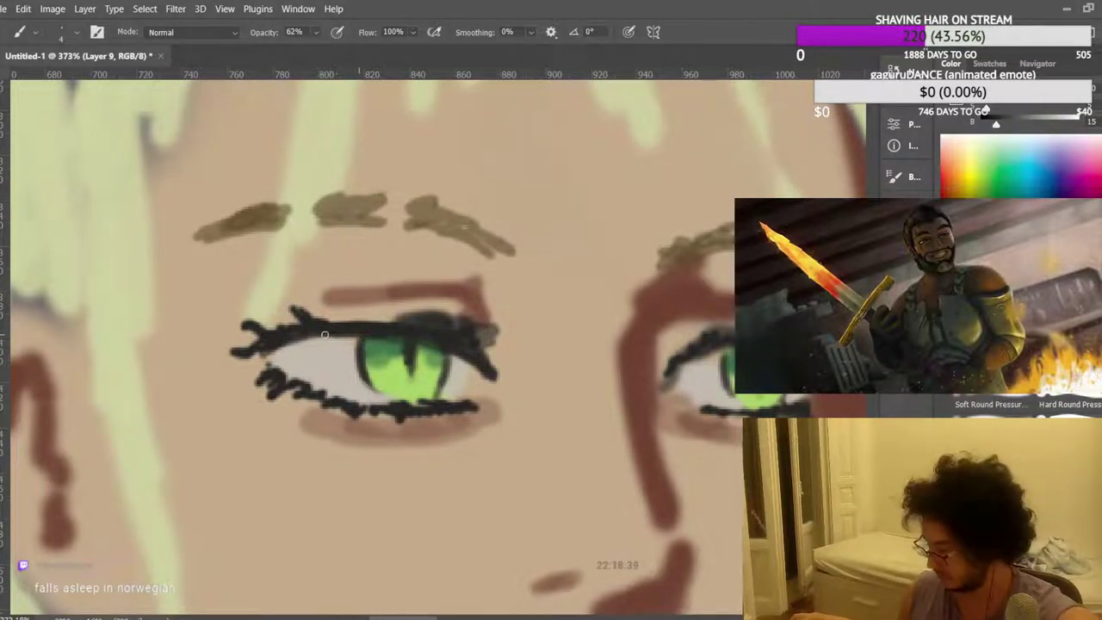
scroll(370, 418, up, 2)
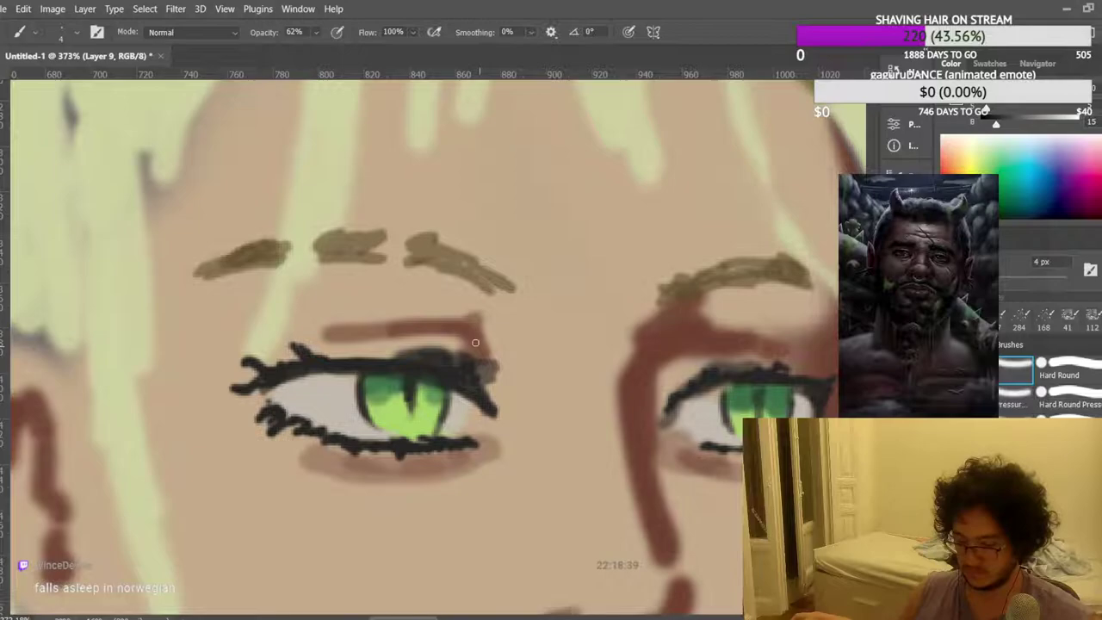
scroll(476, 343, down, 10)
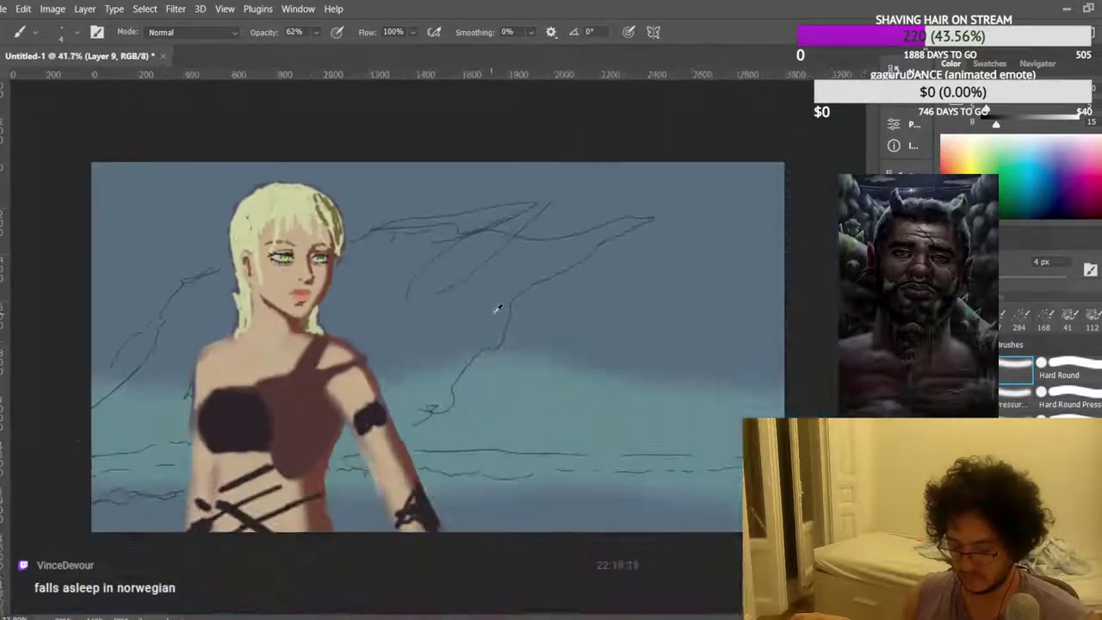
scroll(634, 222, up, 6)
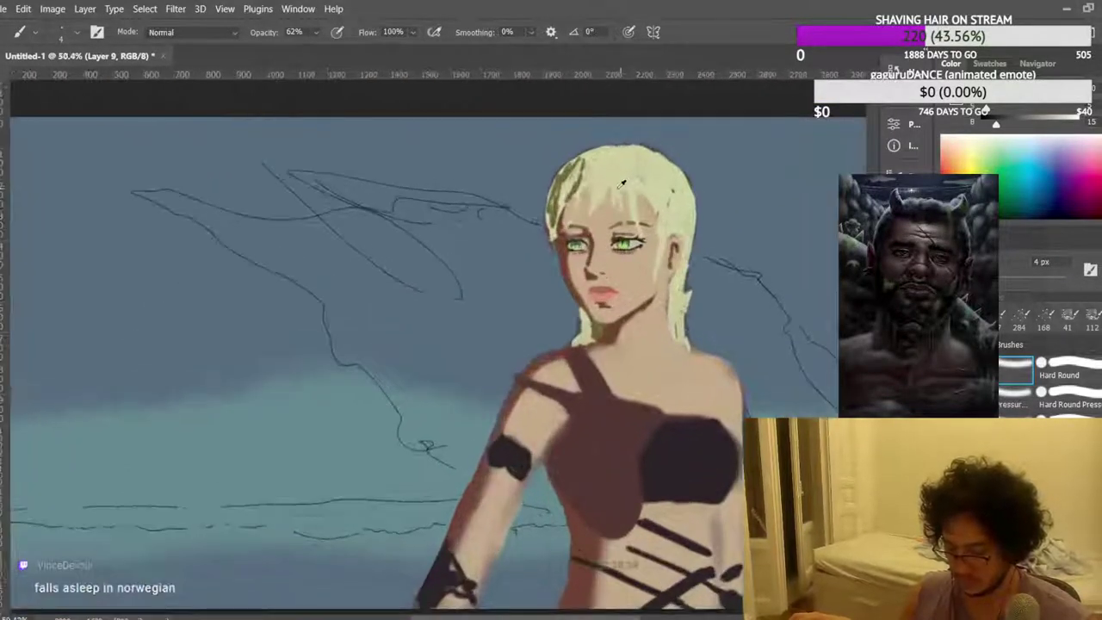
scroll(634, 222, up, 4)
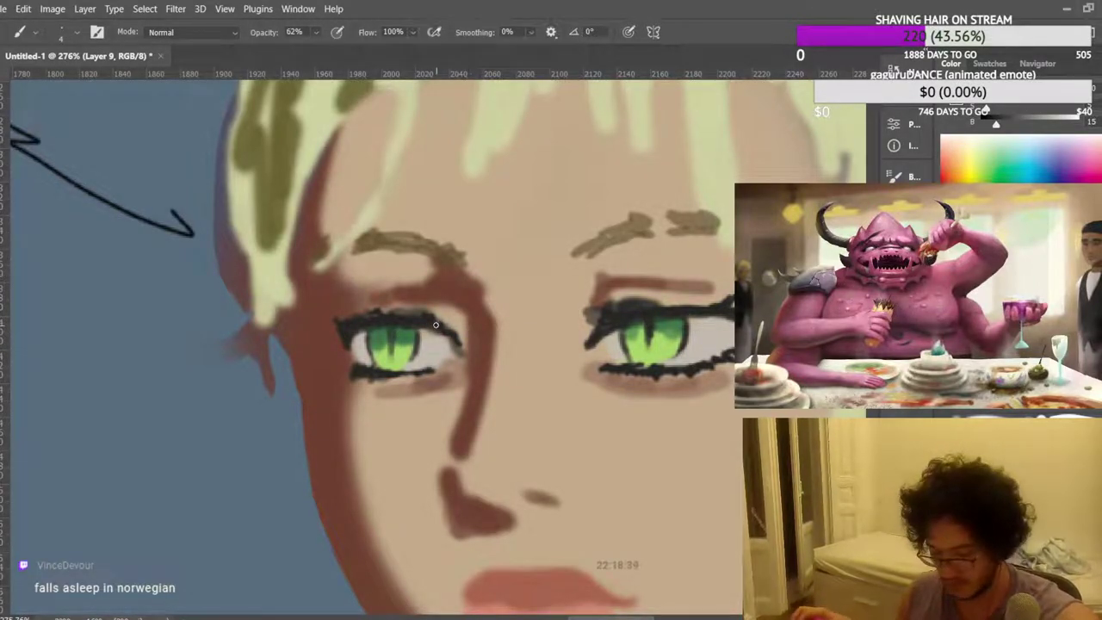
mouse_move(448, 335)
mouse_down()
mouse_move(462, 345)
mouse_move(444, 338)
mouse_up()
Extend the shadow-side eye's lower lash line toward the inner corner.
scroll(425, 310, down, 6)
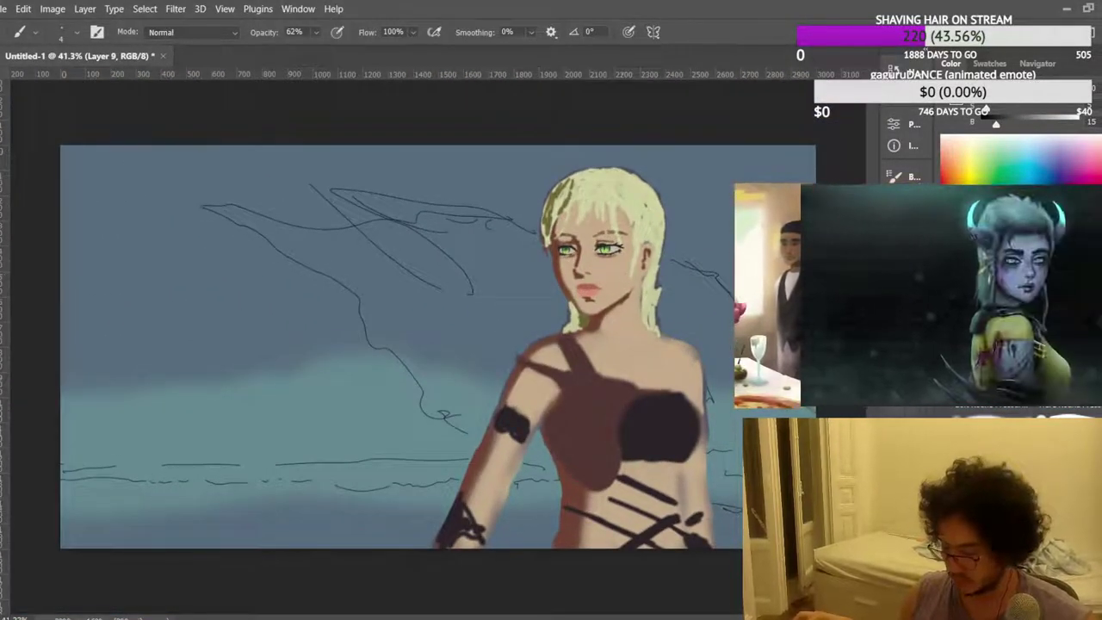
scroll(632, 215, up, 8)
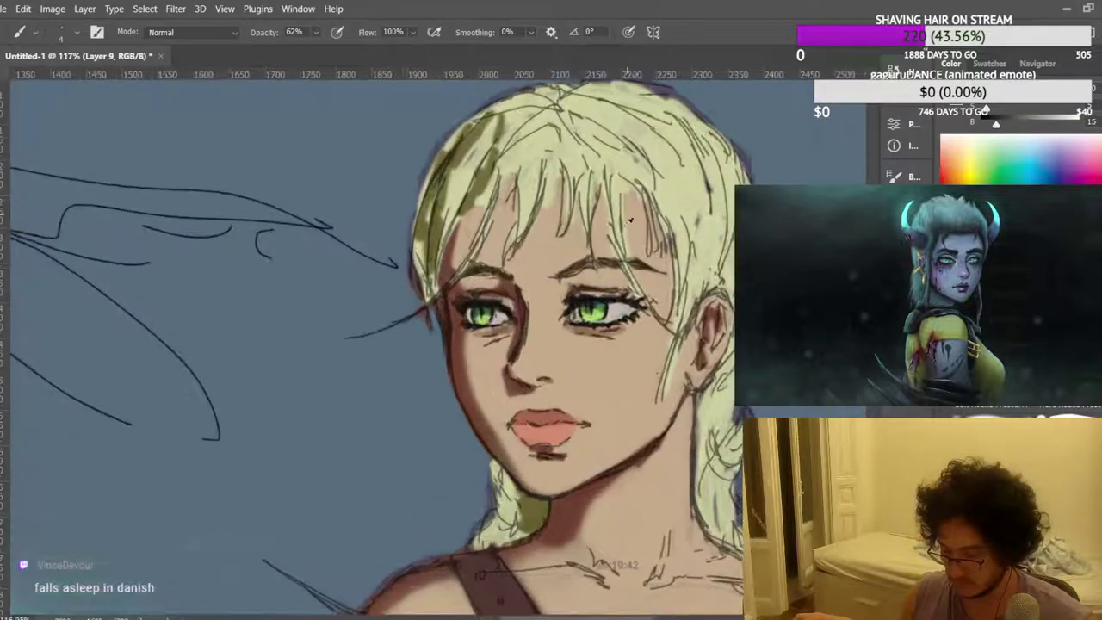
scroll(456, 392, up, 1)
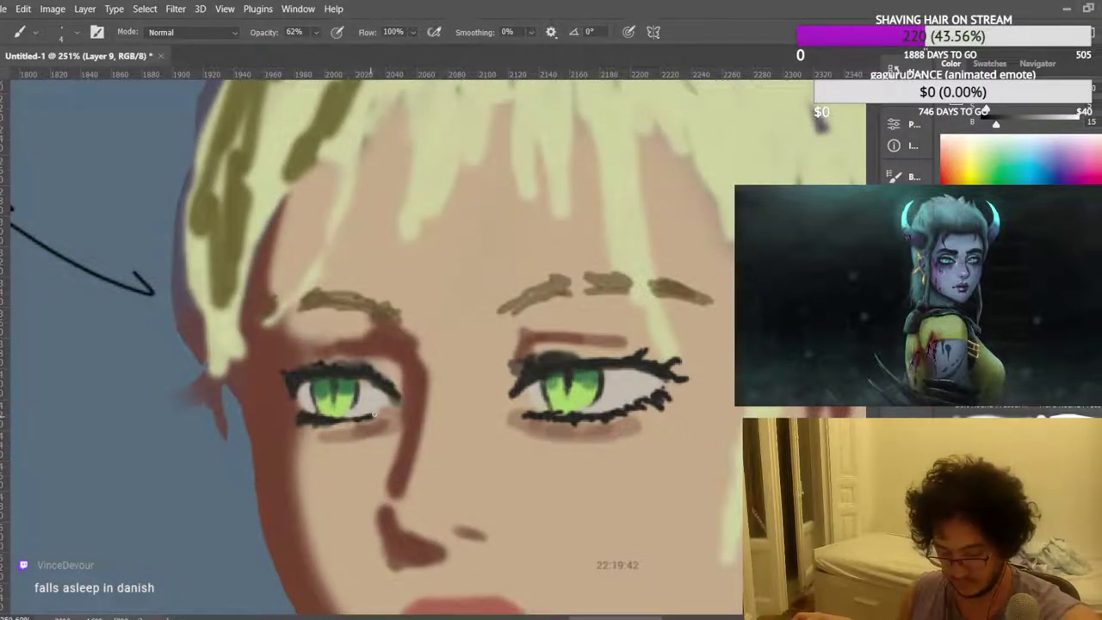
drag(373, 415, 348, 420)
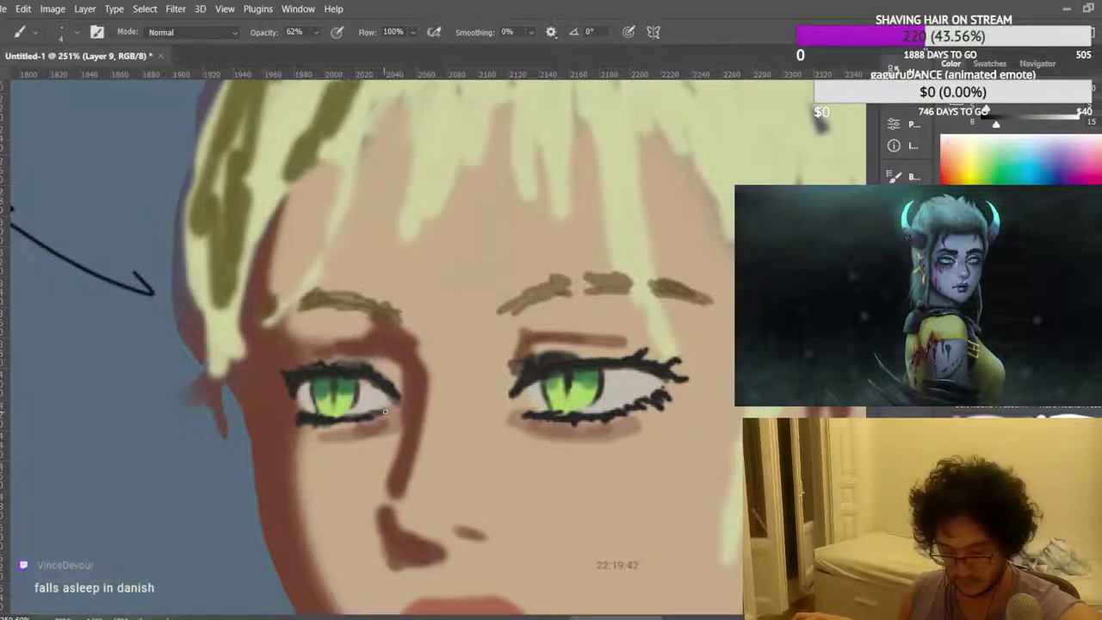
key(ctrl+)
key(ctrl+)
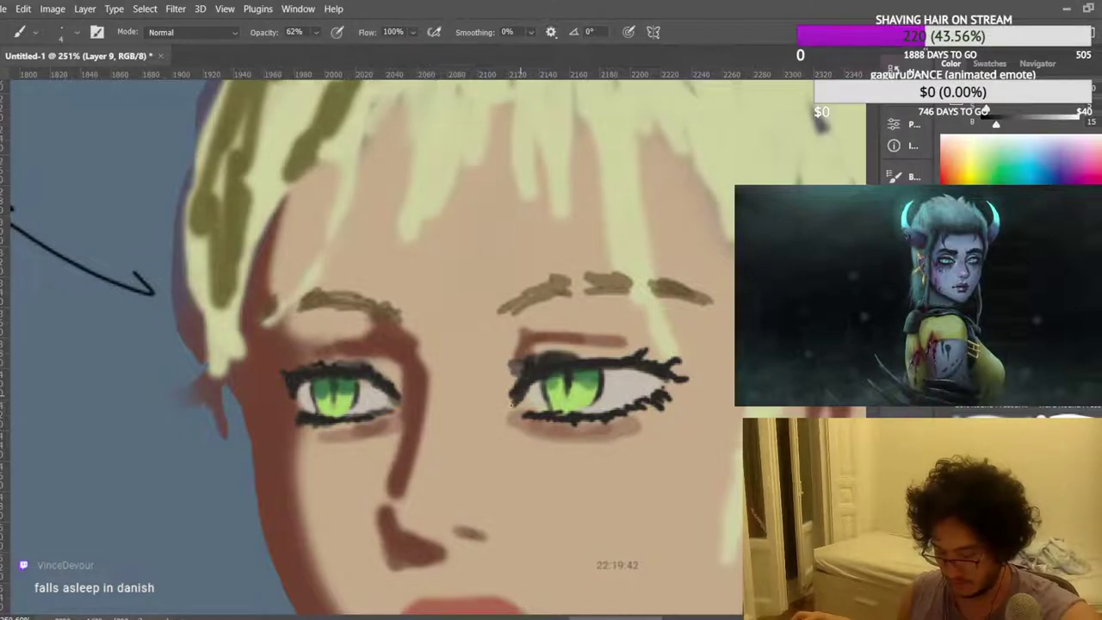
Flip the canvas, sample the skin tone, and paint out the upper shadow stroke beneath the lower lip at 34% opacity, then sample the lip pink.
scroll(447, 323, down, 6)
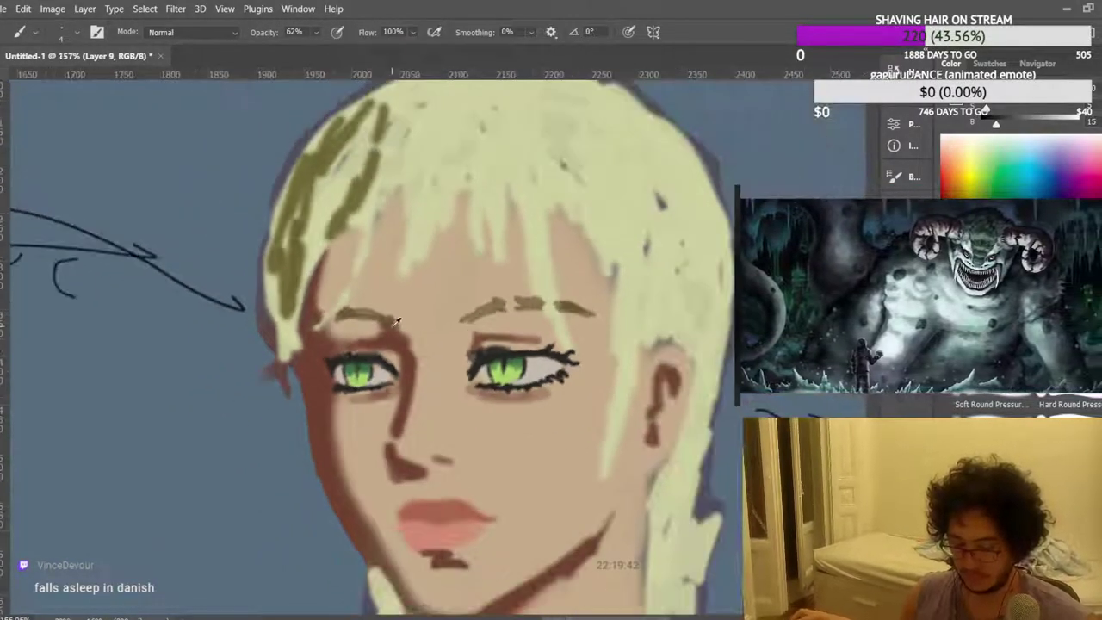
scroll(463, 301, down, 3)
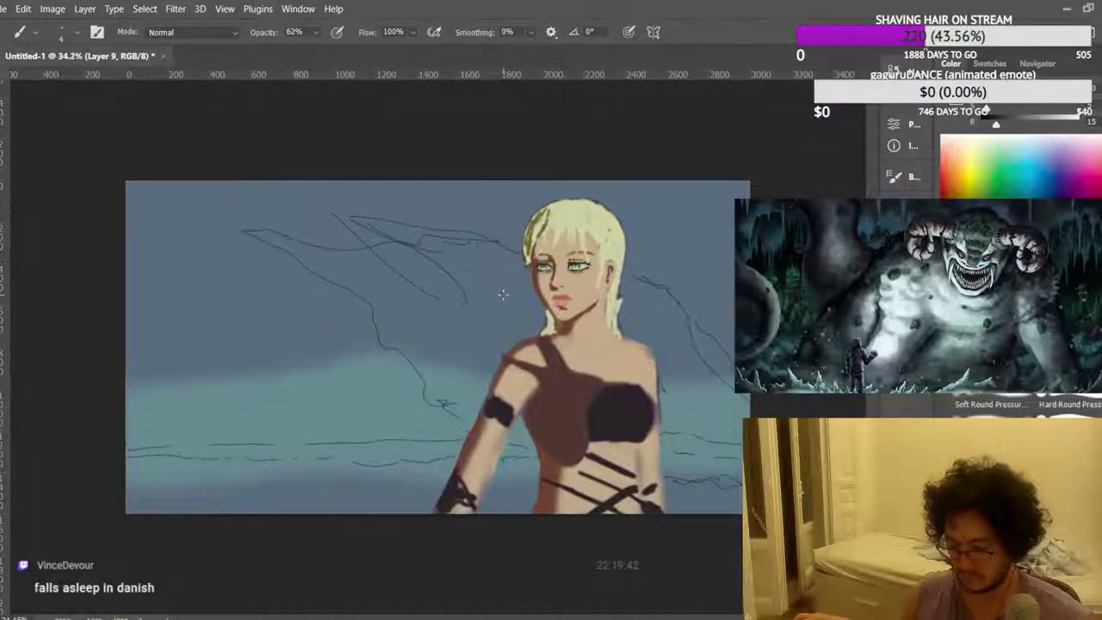
key(ctrl+shift+h)
scroll(285, 265, up, 6)
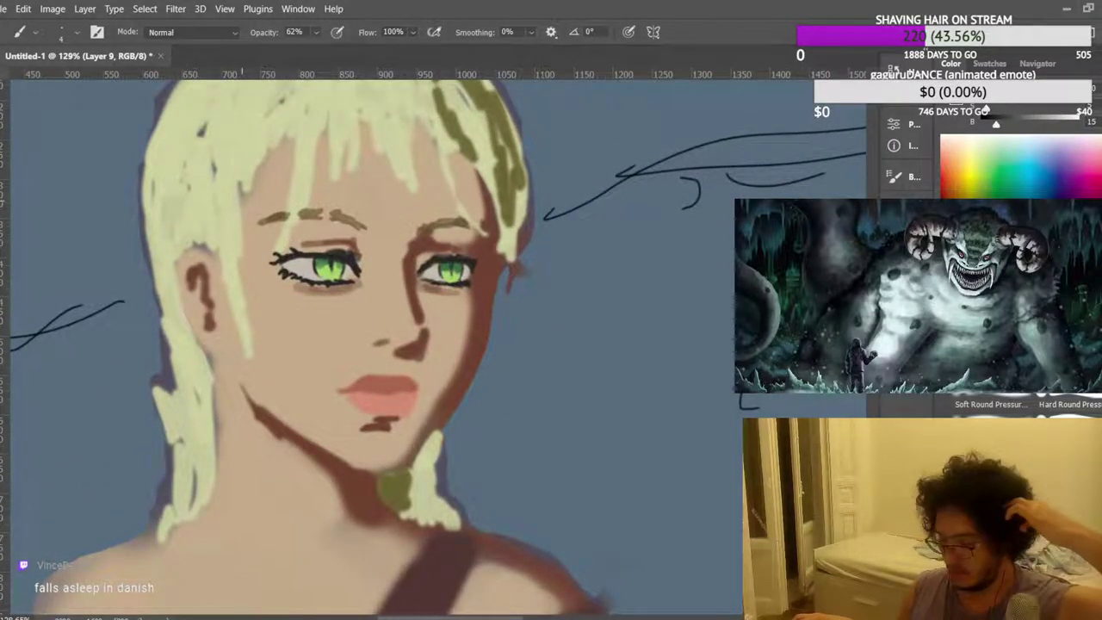
drag(308, 452, 295, 509)
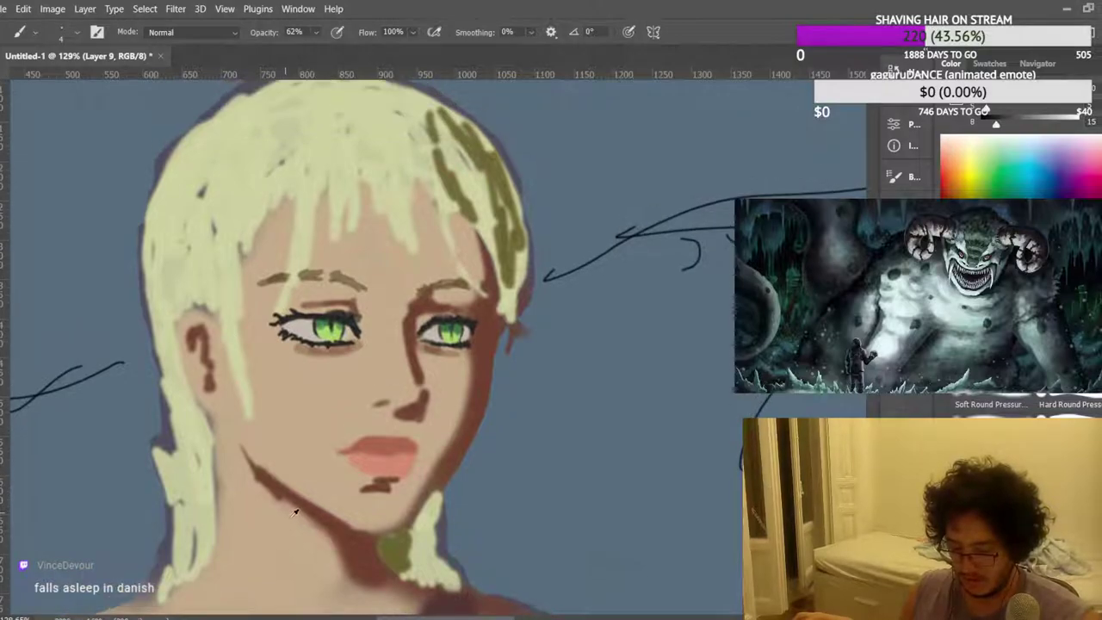
scroll(357, 495, up, 3)
scroll(450, 454, up, 2)
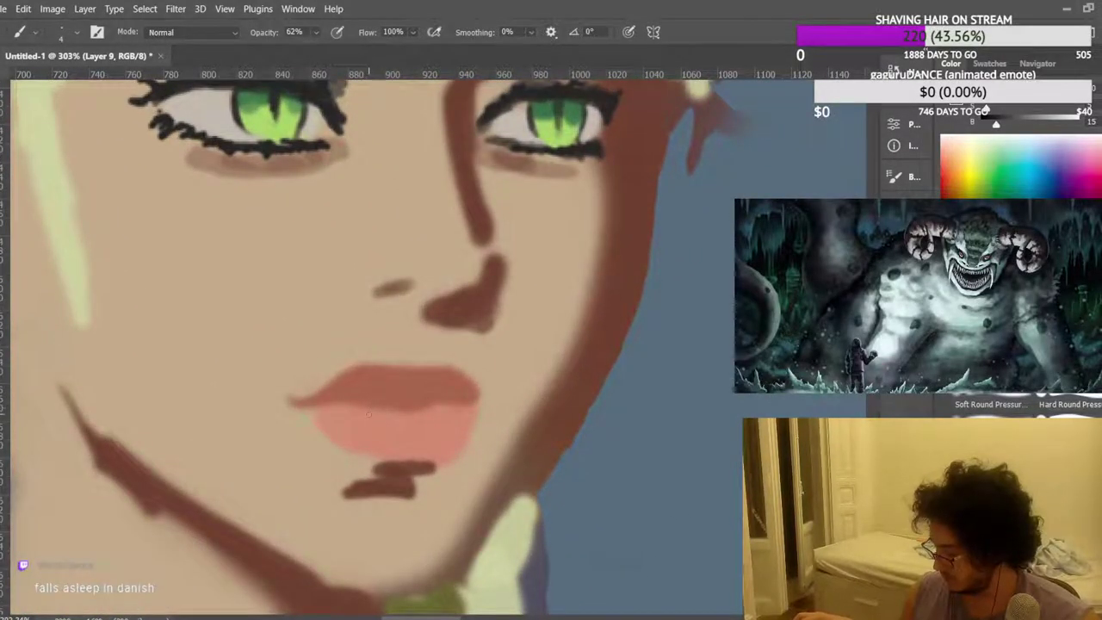
alt+click(334, 448)
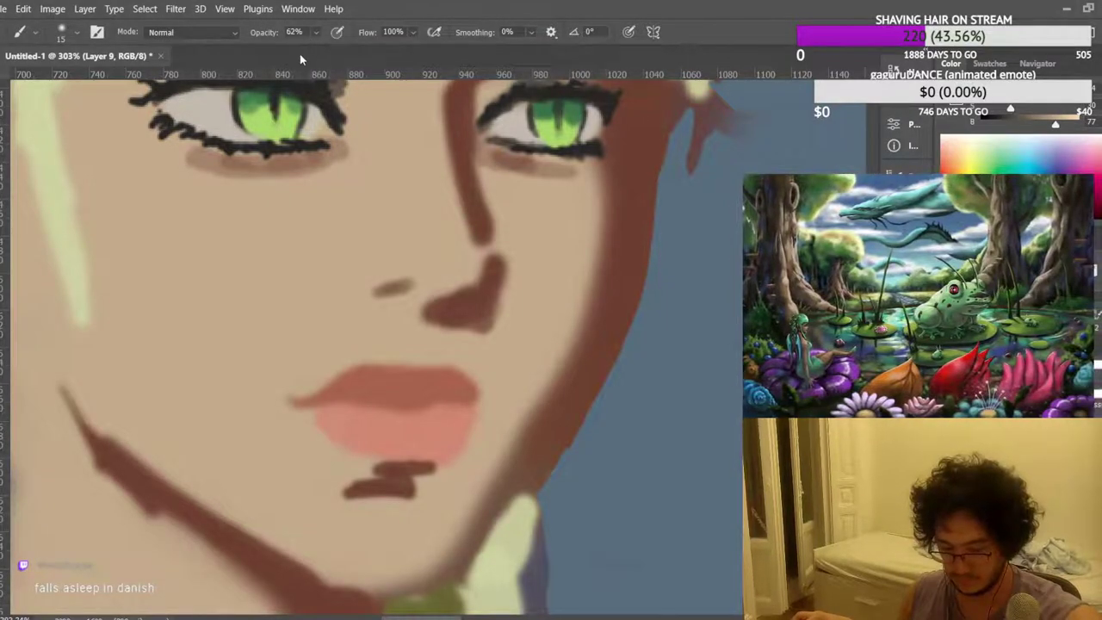
mouse_move(431, 469)
mouse_down()
mouse_move(344, 462)
mouse_move(353, 467)
mouse_up()
drag(437, 472, 399, 472)
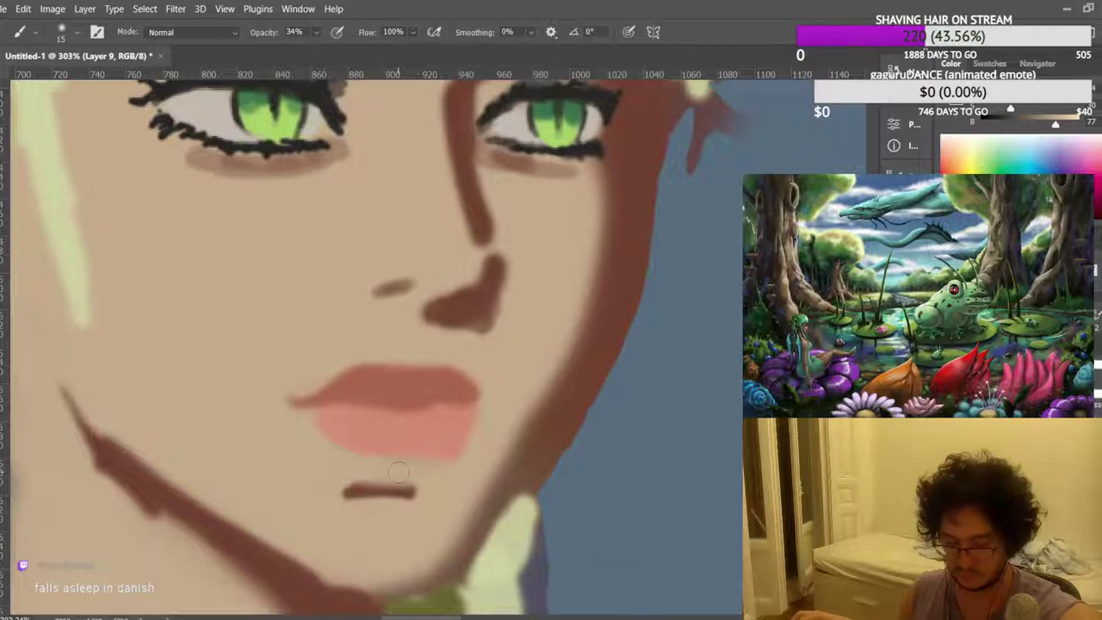
alt+click(404, 437)
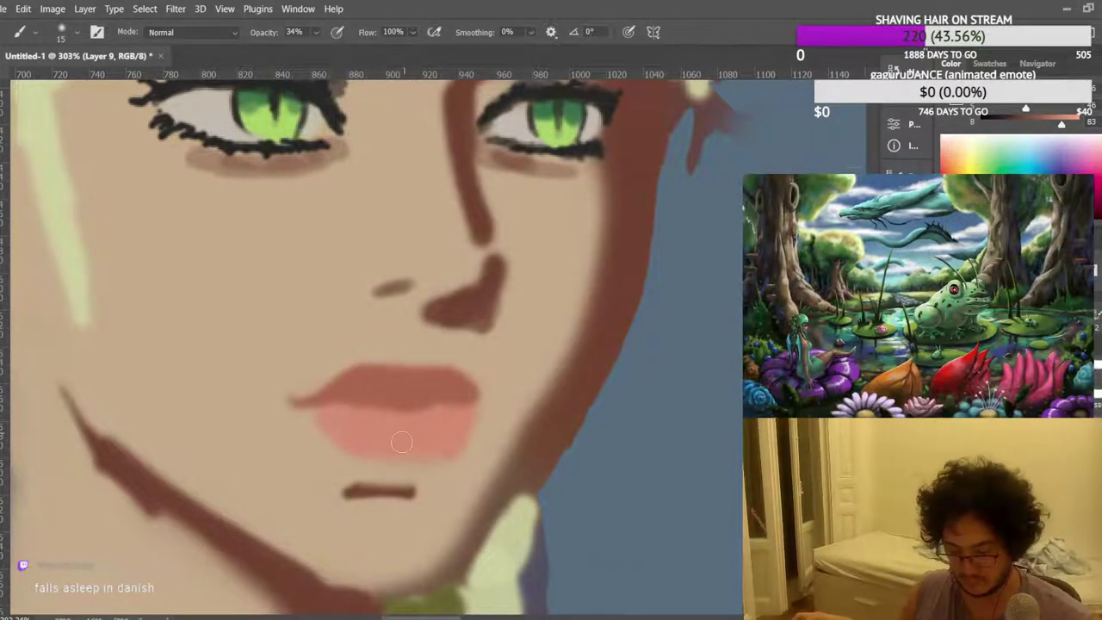
Show the line art again and confine it to the painted figure's silhouette, checking it across the whole composition.
scroll(341, 416, down, 6)
scroll(425, 363, down, 3)
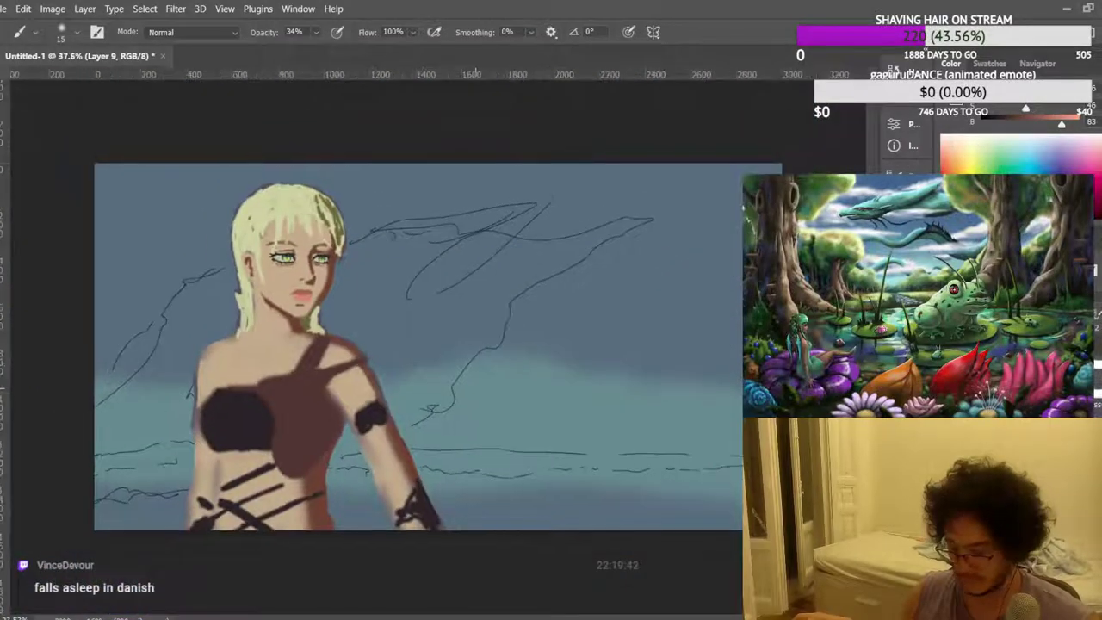
key(ctrl+)
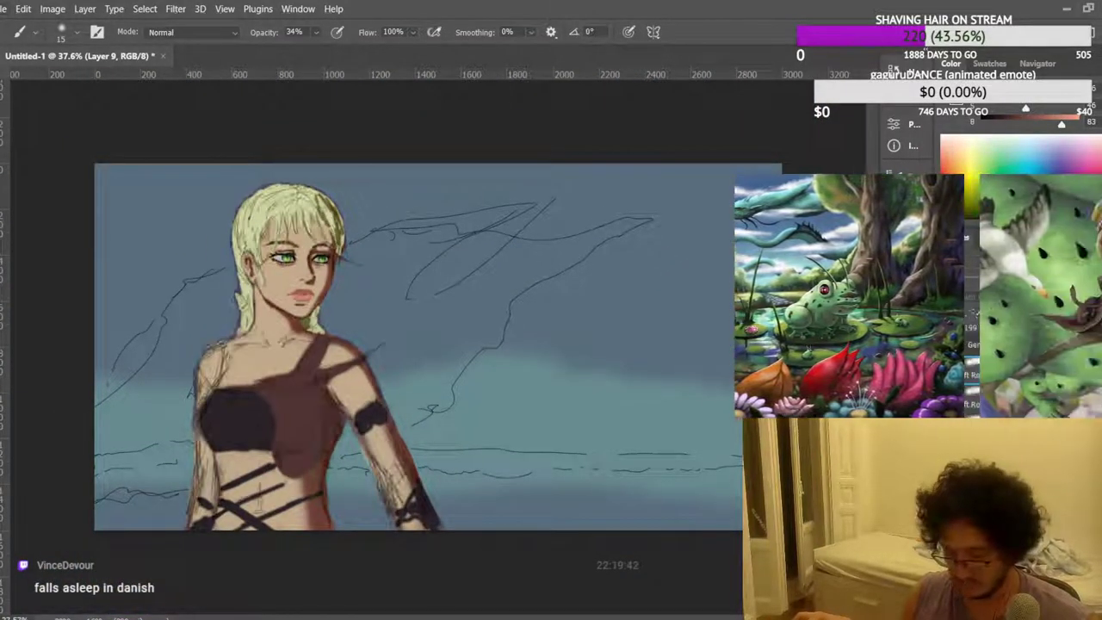
scroll(274, 251, up, 3)
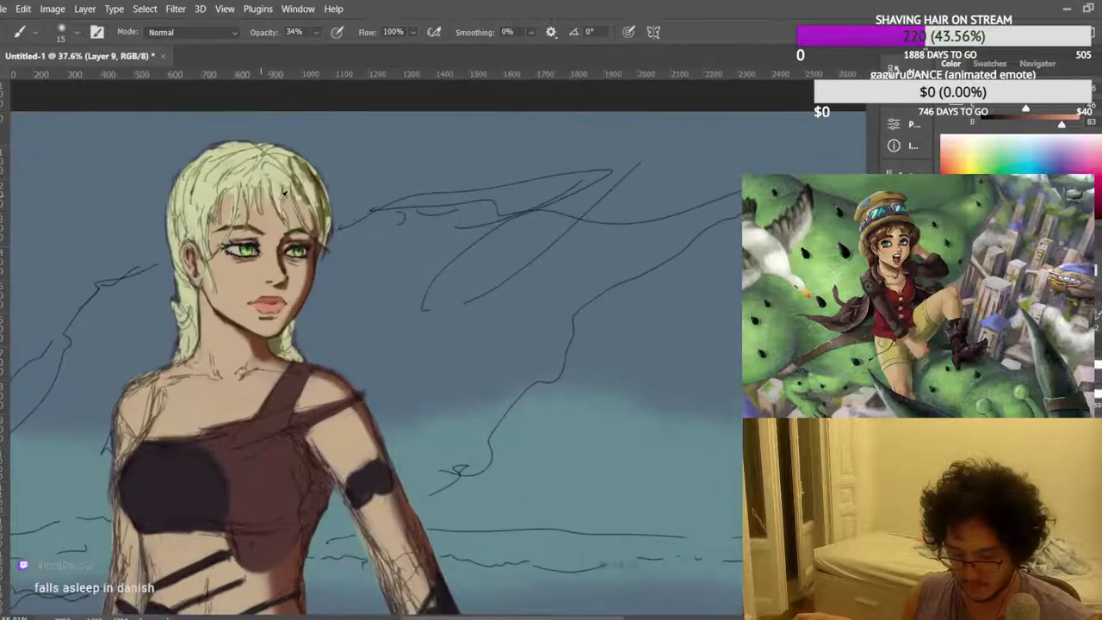
scroll(249, 236, down, 3)
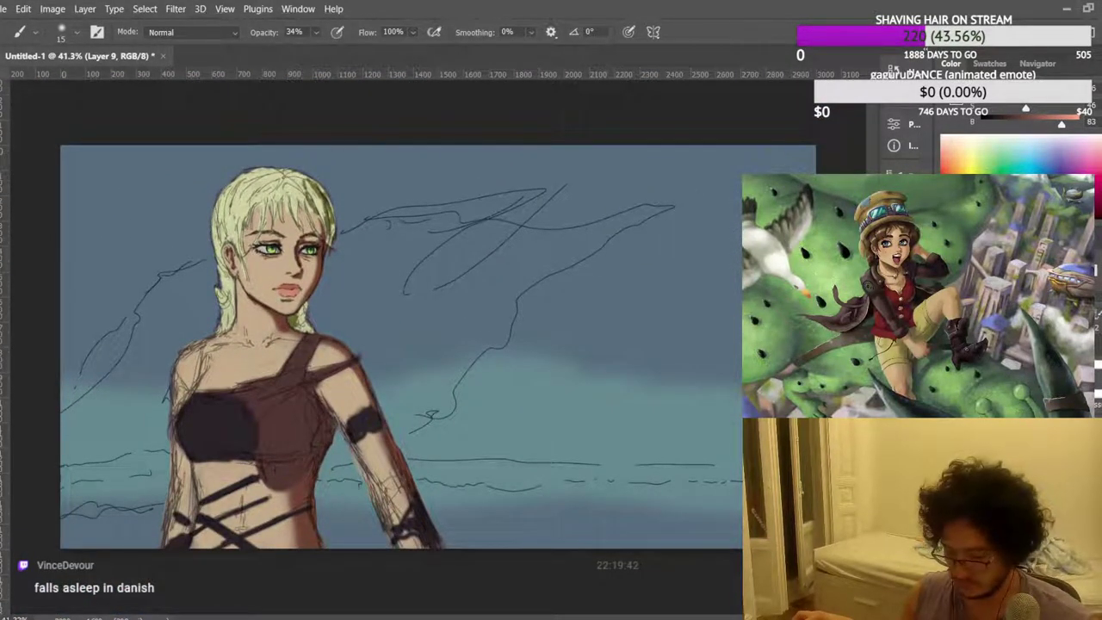
key(ctrl+e)
key(ctrl+z)
key(ctrl+shift+z)
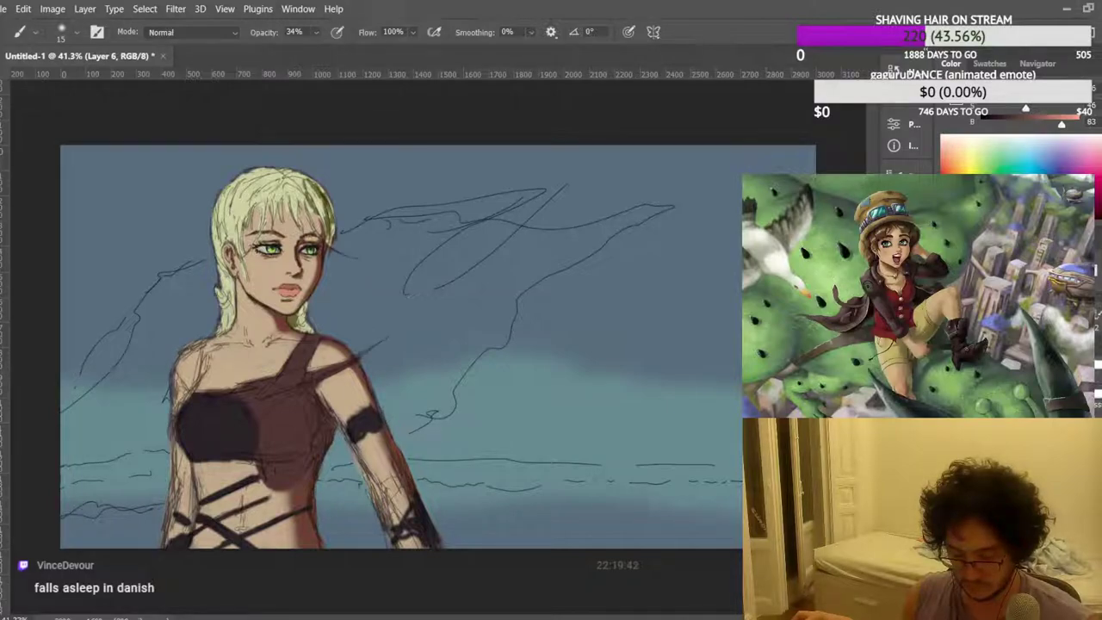
Sample the pale hair colour and, at 78% opacity on Layer 9, paint a thin windblown strand from the shadow-side fringe across the background.
drag(289, 263, 544, 376)
scroll(581, 436, up, 2)
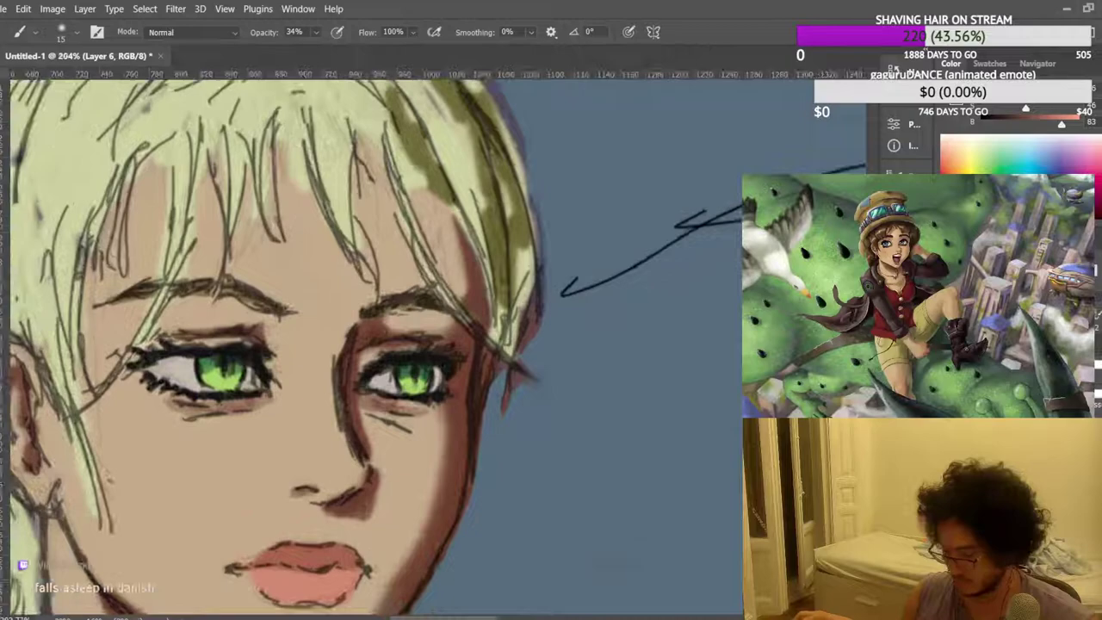
scroll(566, 374, up, 3)
scroll(294, 221, up, 1)
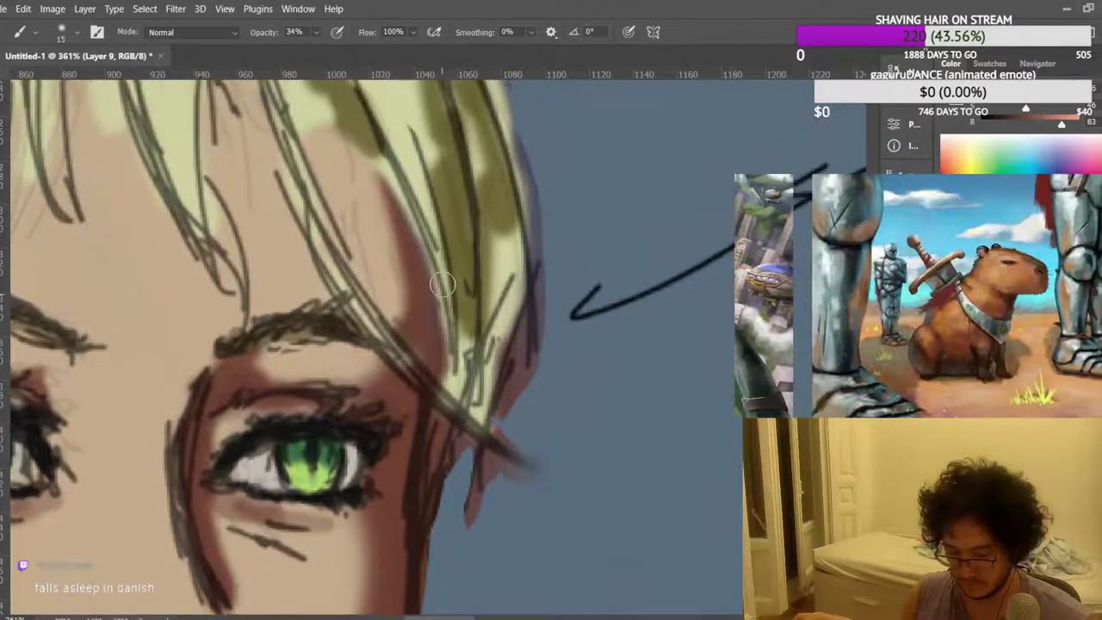
alt+click(188, 185)
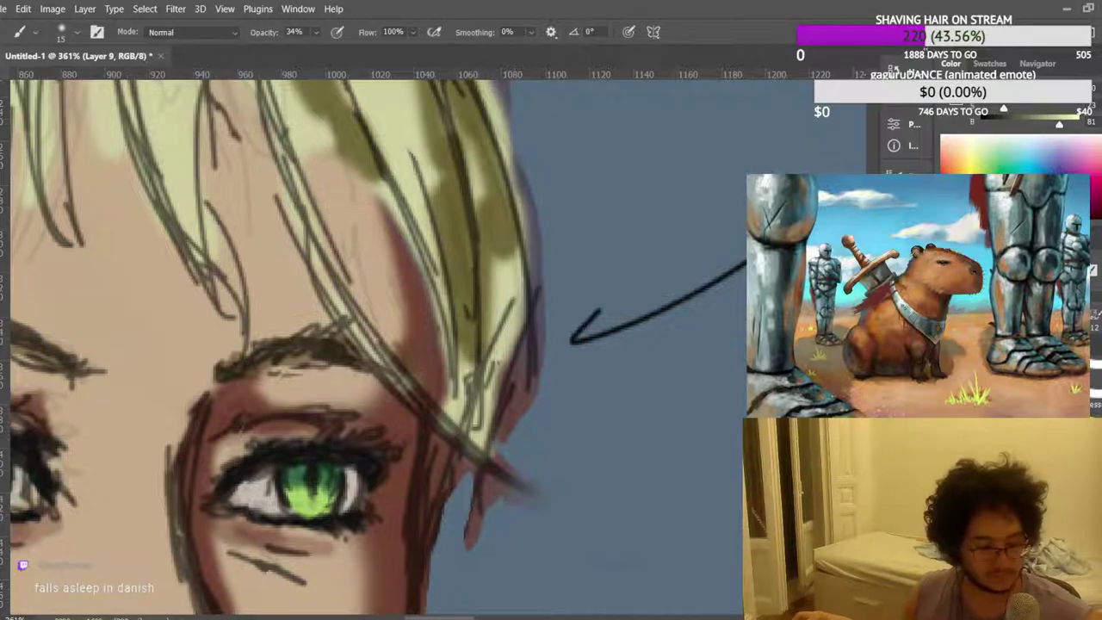
key(7)
key(8)
mouse_move(465, 465)
mouse_down()
mouse_move(564, 515)
mouse_move(597, 517)
mouse_up()
drag(449, 447, 628, 535)
mouse_move(520, 485)
mouse_down()
mouse_move(662, 527)
mouse_move(664, 539)
mouse_up()
mouse_move(560, 505)
mouse_down()
mouse_move(713, 556)
mouse_move(664, 551)
mouse_up()
drag(489, 465, 525, 482)
drag(672, 542, 740, 564)
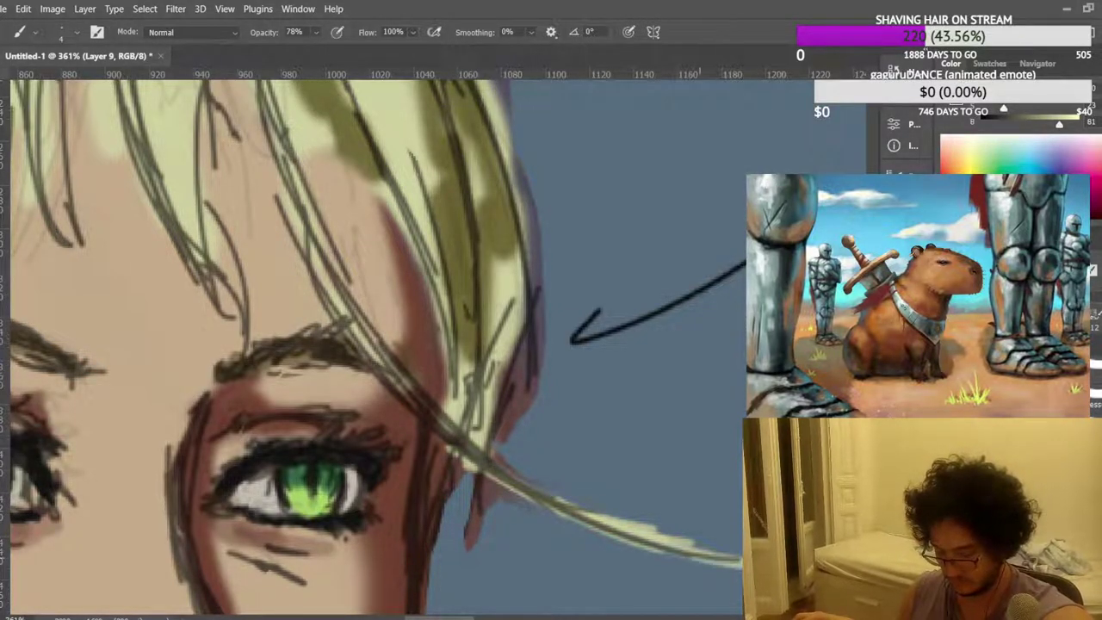
Paint a dark tapering spike with the 4 px brush, extending the shoulder strap outward past the shoulder over the blue background.
scroll(555, 368, down, 5)
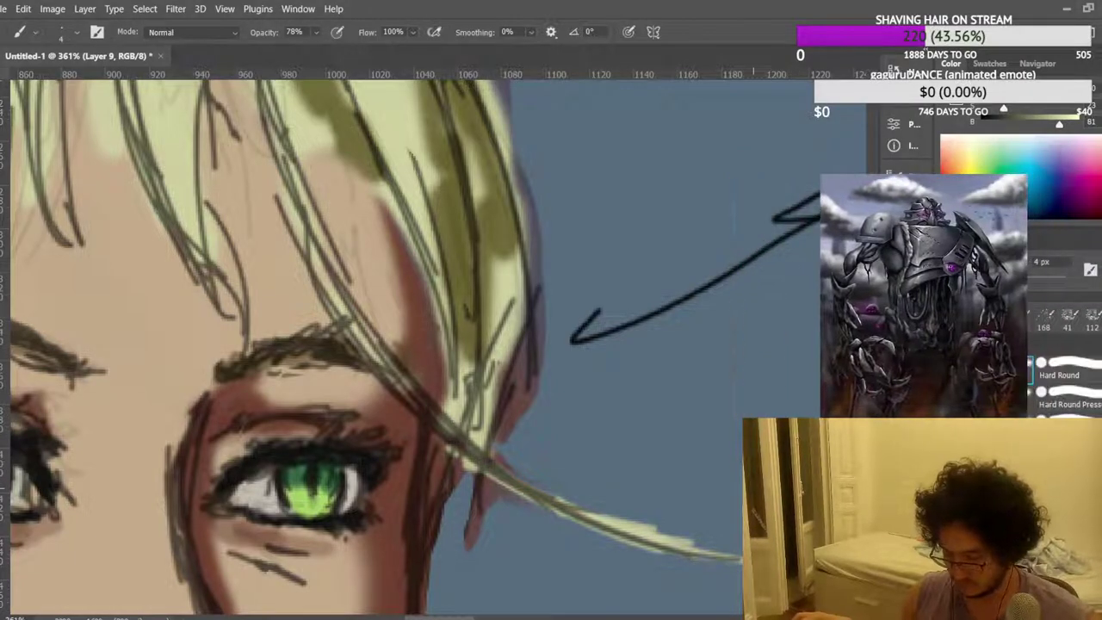
scroll(555, 369, down, 3)
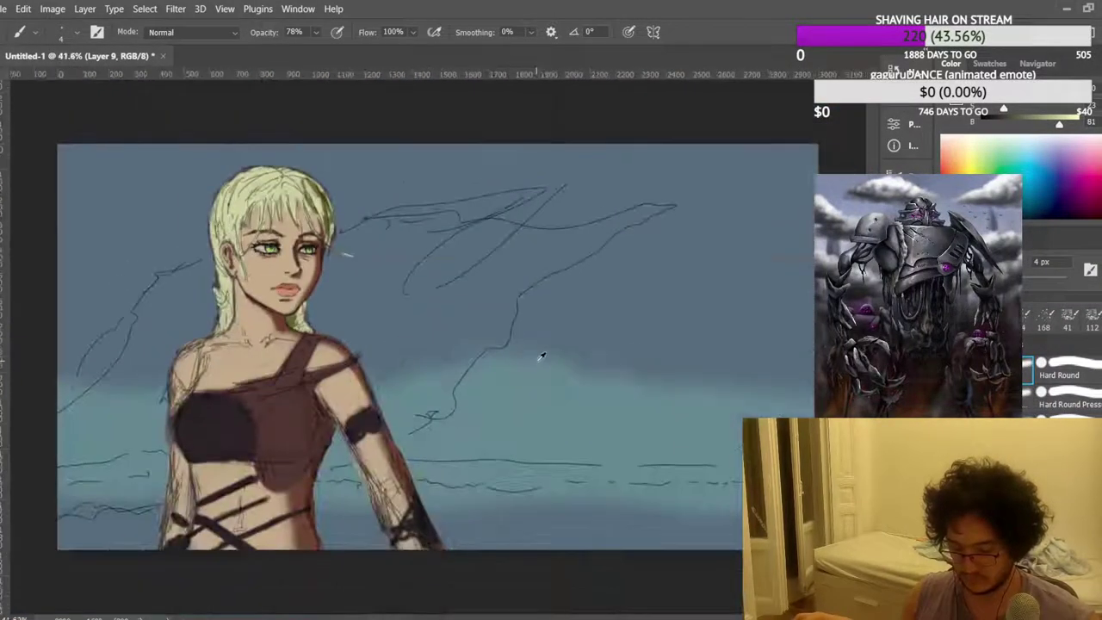
scroll(438, 320, up, 4)
scroll(306, 370, up, 3)
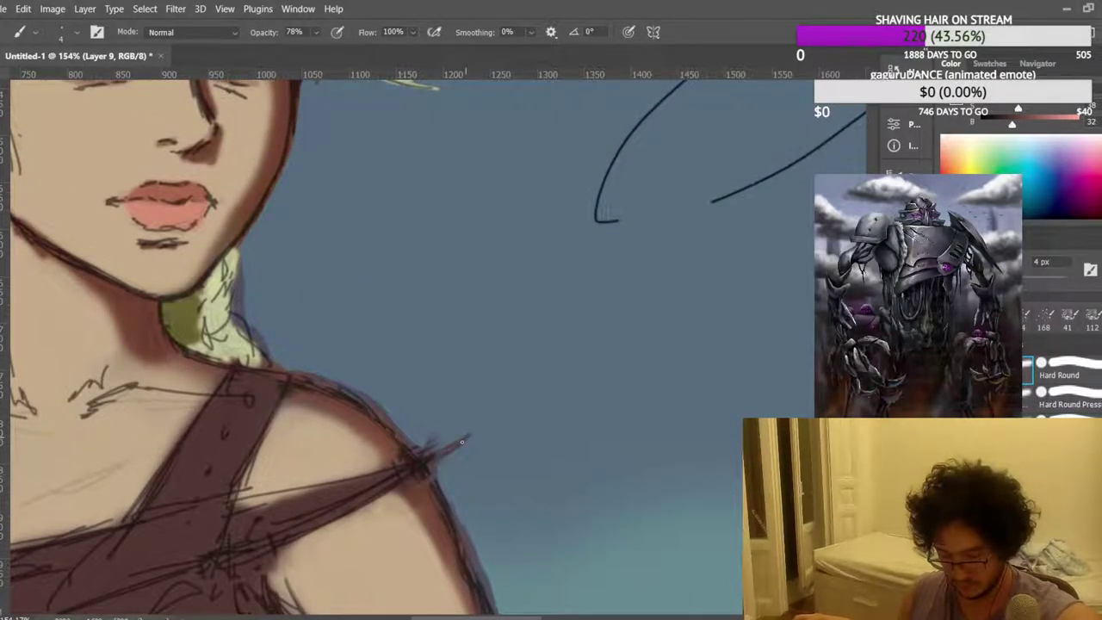
drag(482, 421, 427, 453)
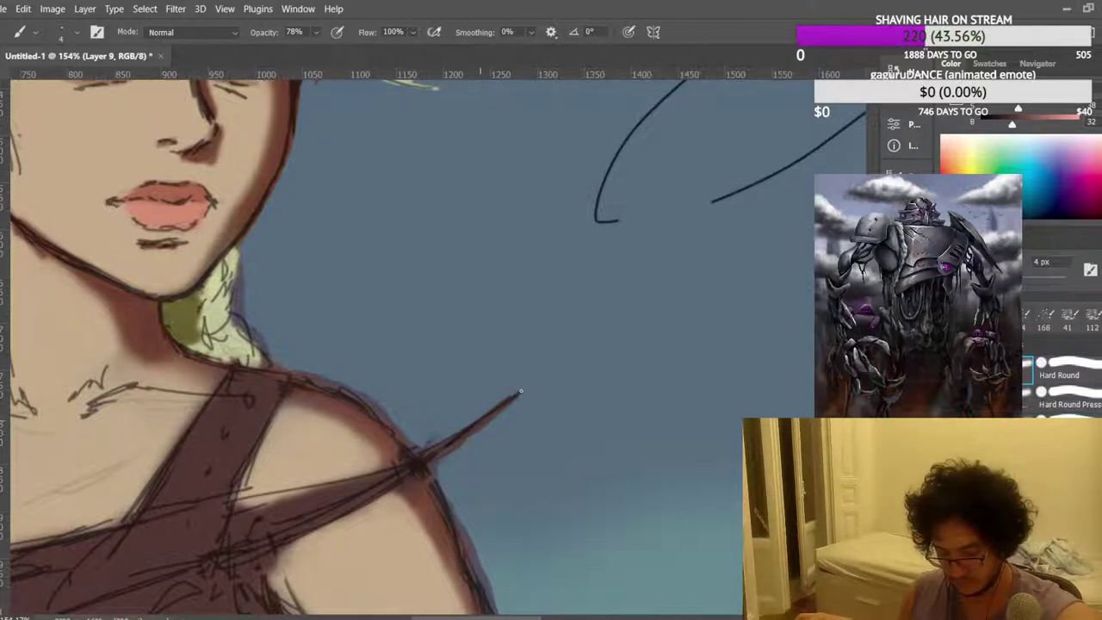
drag(516, 397, 543, 374)
scroll(490, 388, down, 6)
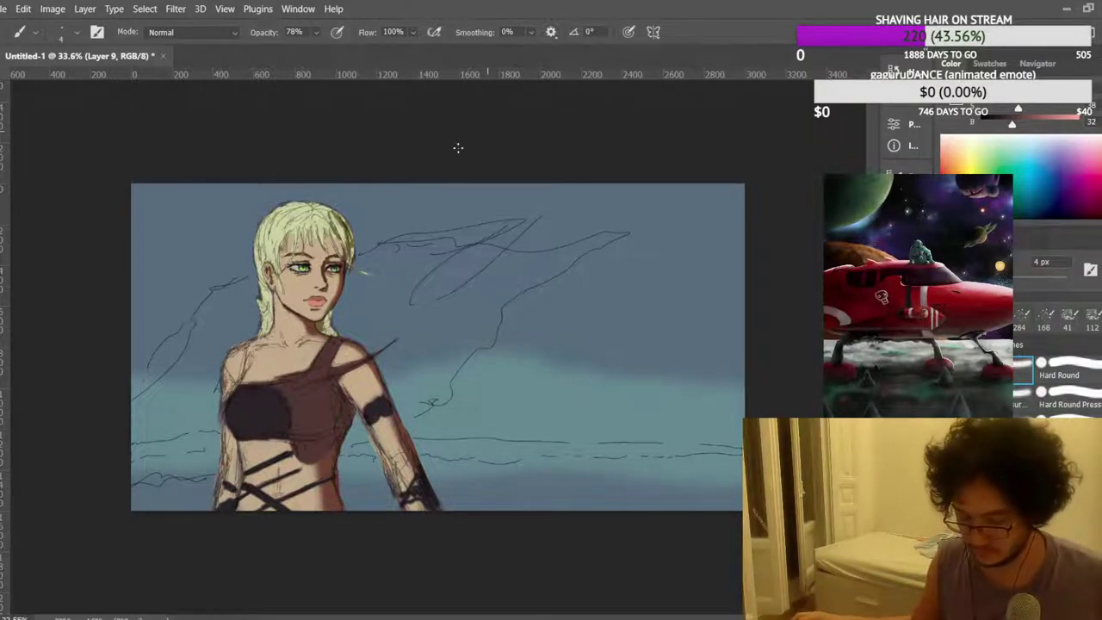
Mirror the canvas horizontally to examine the eyes and face, and restore the original orientation.
scroll(356, 253, up, 2)
key(ctrl+shift+h)
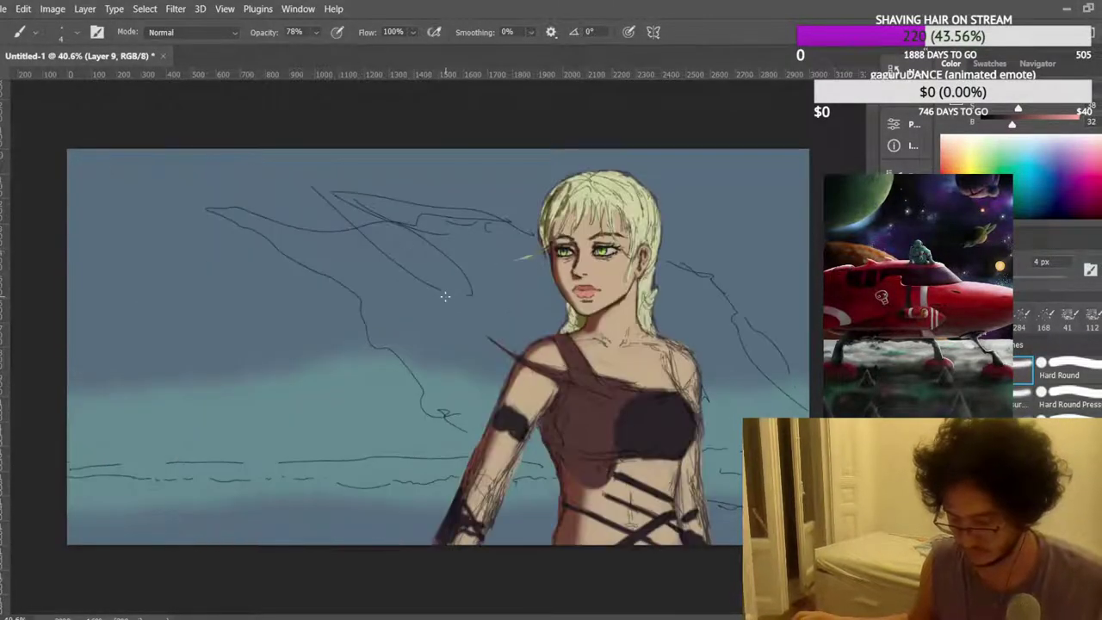
scroll(592, 247, up, 8)
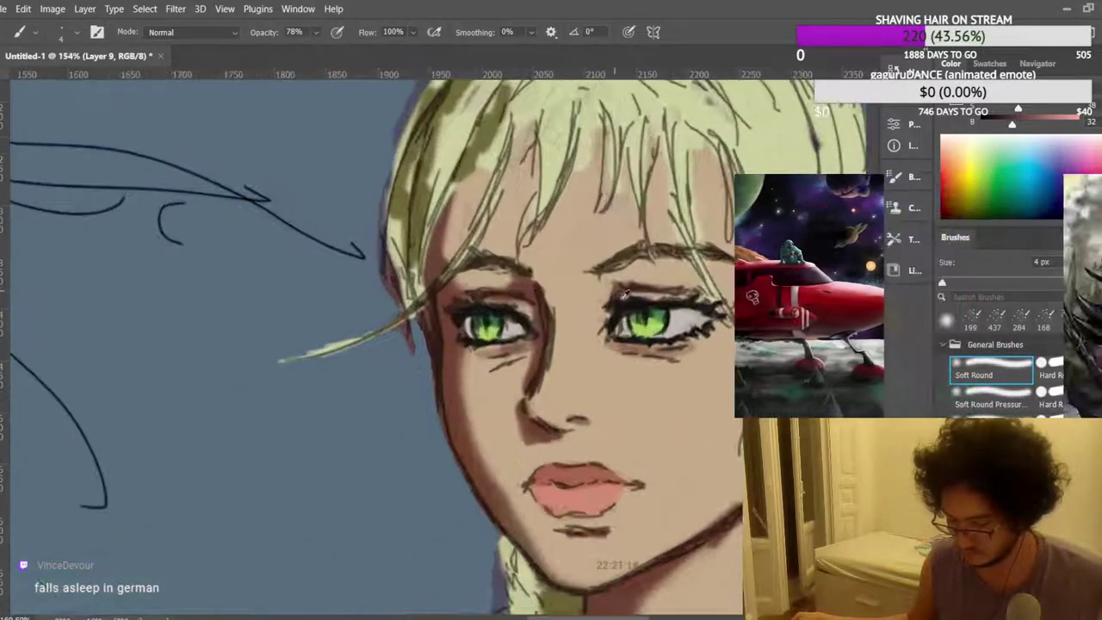
scroll(602, 344, up, 4)
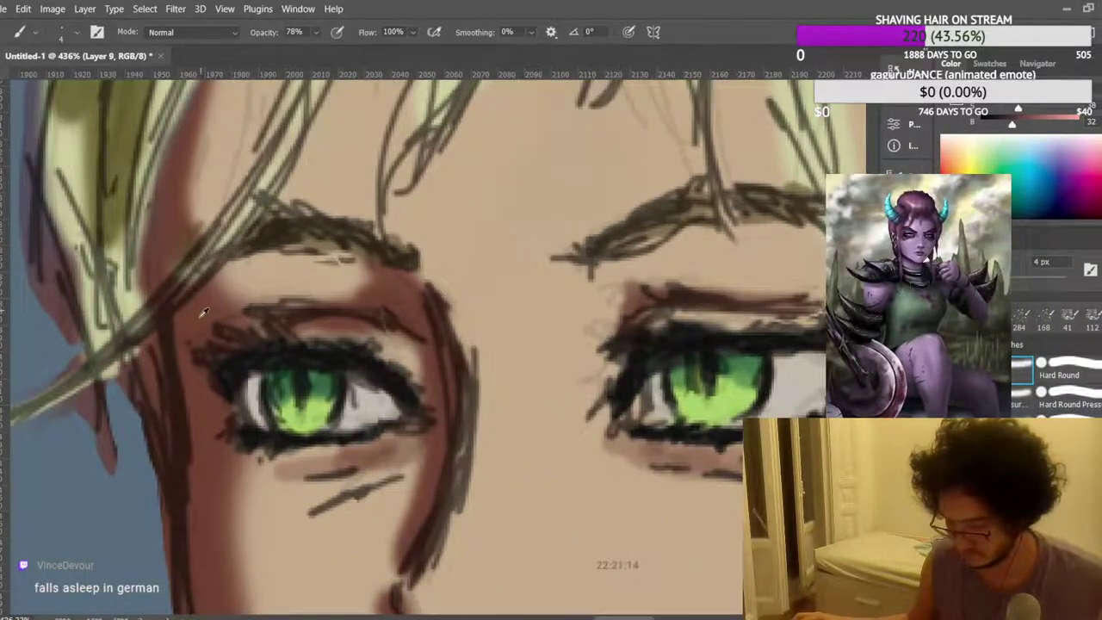
scroll(205, 305, up, 1)
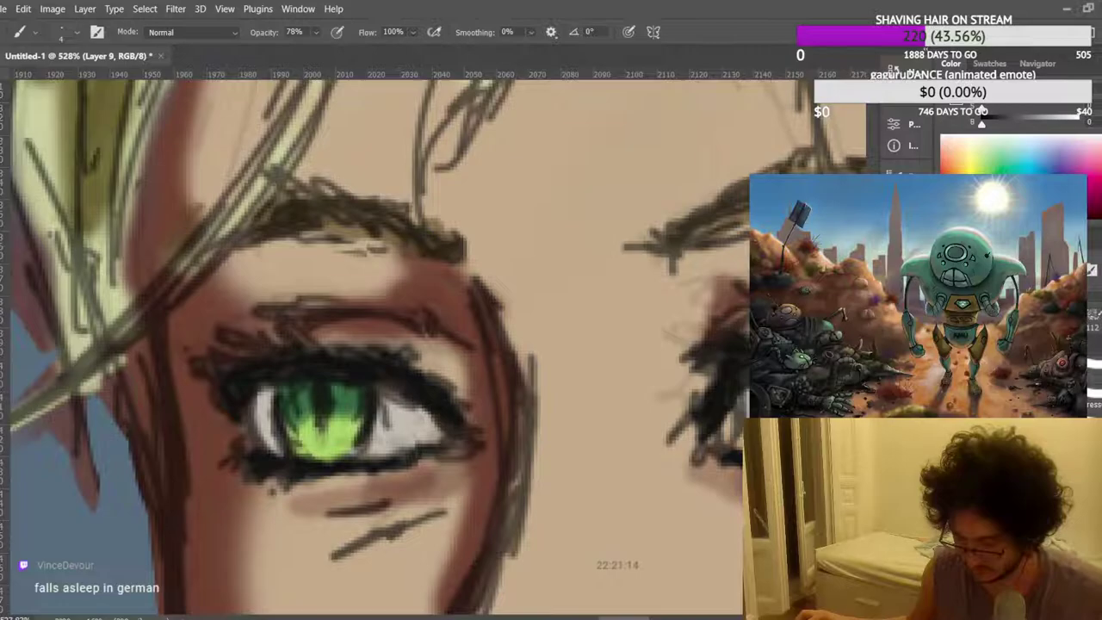
scroll(408, 383, down, 10)
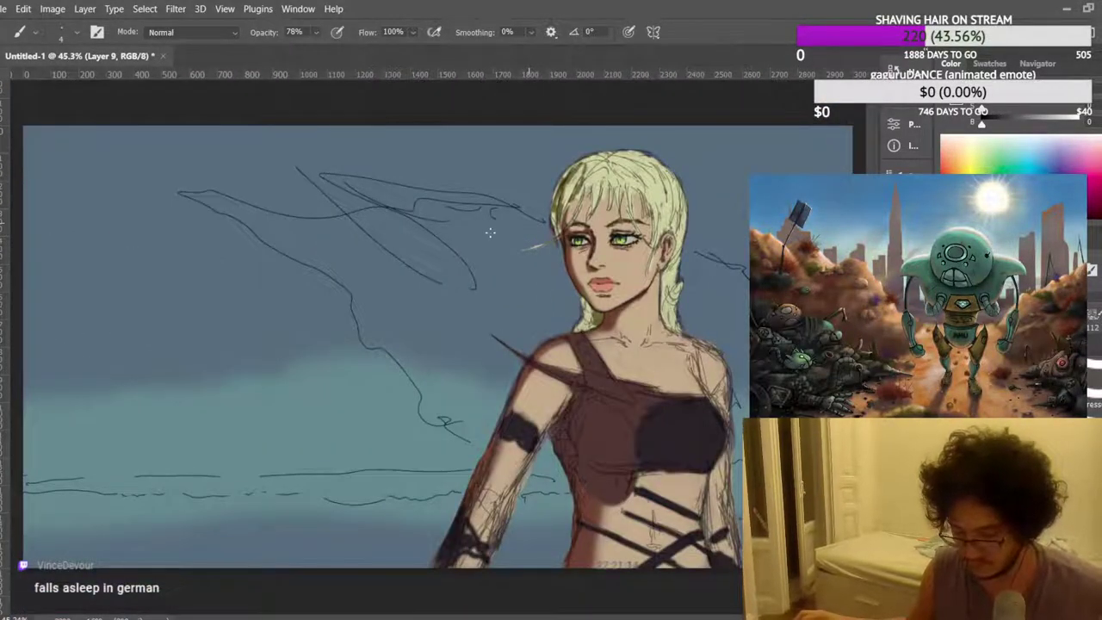
scroll(491, 233, up, 5)
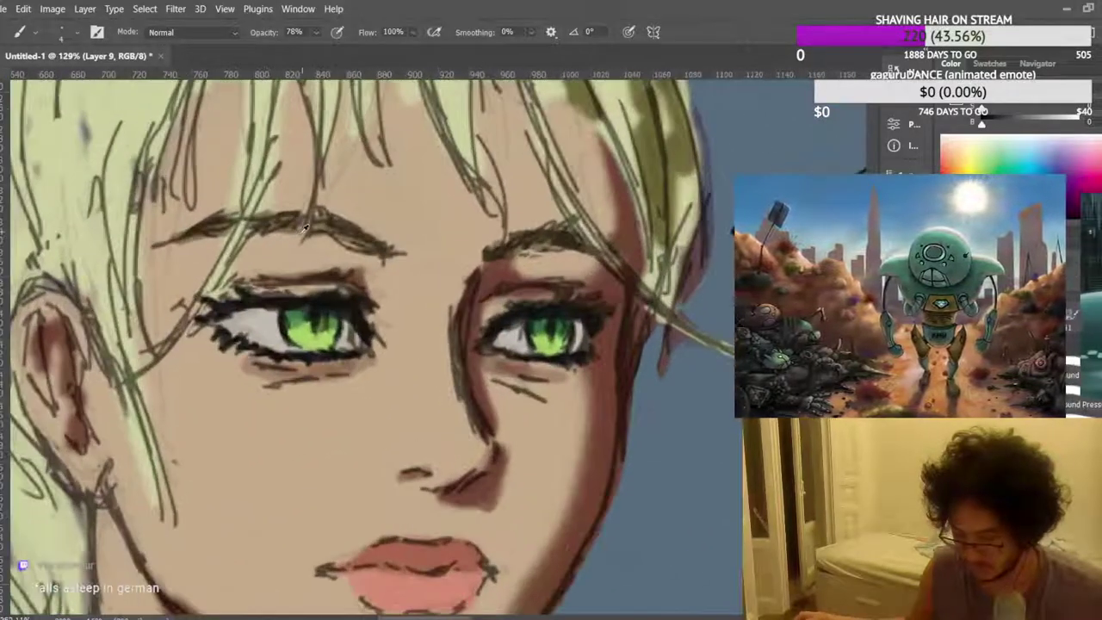
Hide the line art to sample the near-black lash colour, show it again and thicken the upper lash line of the eye nearer the ear.
scroll(306, 226, up, 7)
key(ctrl+comma)
key(ctrl+comma)
key(ctrl+comma)
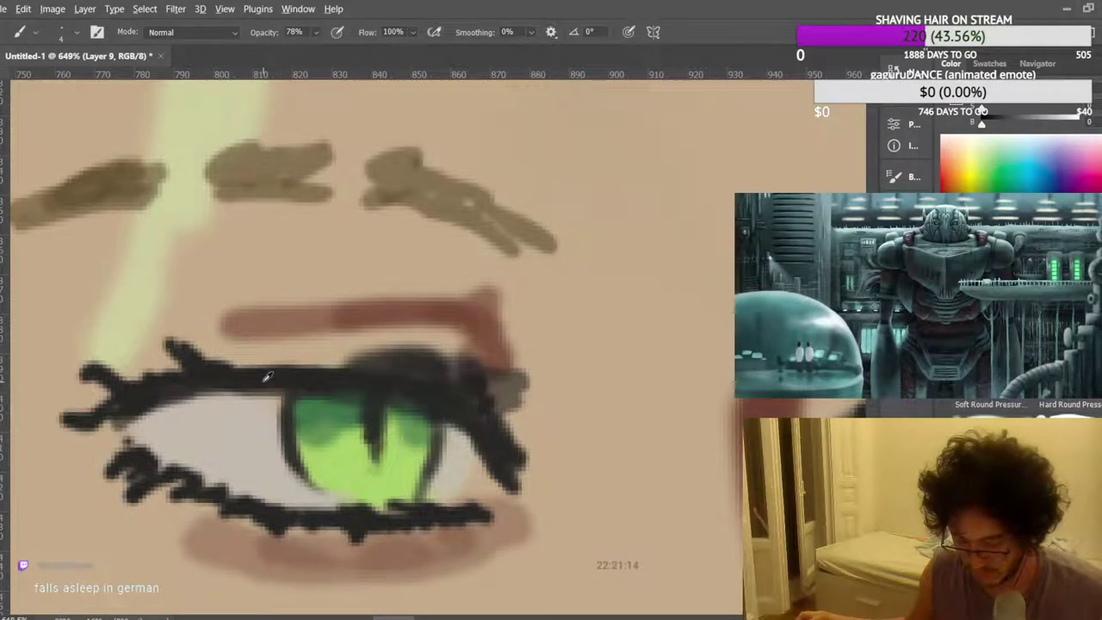
alt+click(264, 379)
mouse_move(266, 393)
mouse_down()
mouse_move(280, 394)
mouse_move(224, 393)
mouse_up()
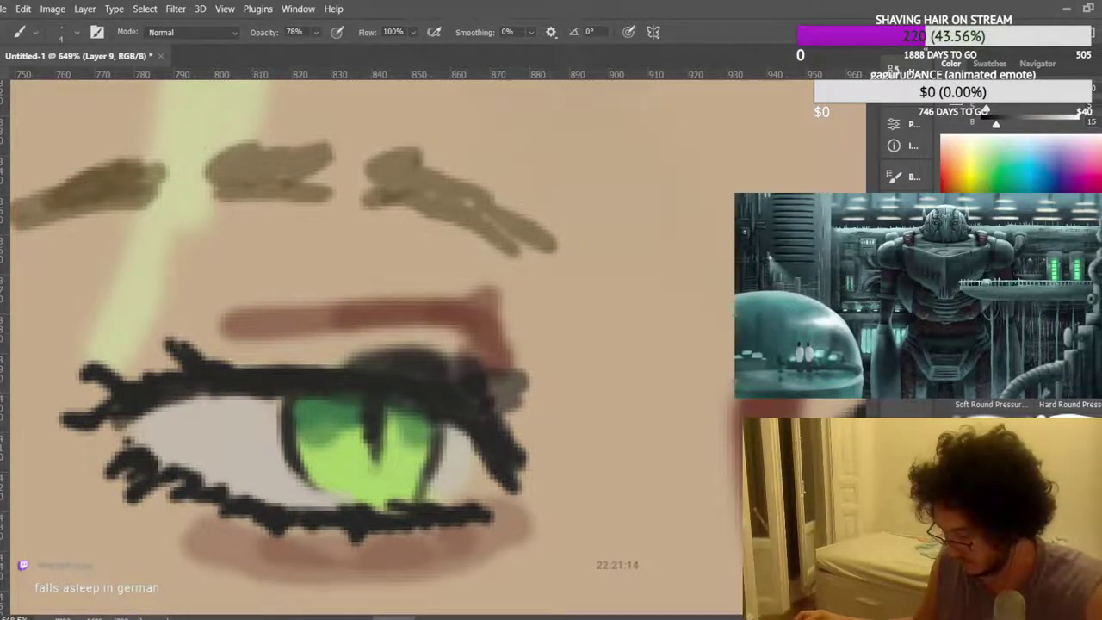
key(ctrl+comma)
mouse_move(288, 363)
mouse_down()
mouse_move(274, 355)
mouse_move(340, 373)
mouse_up()
drag(242, 365, 265, 374)
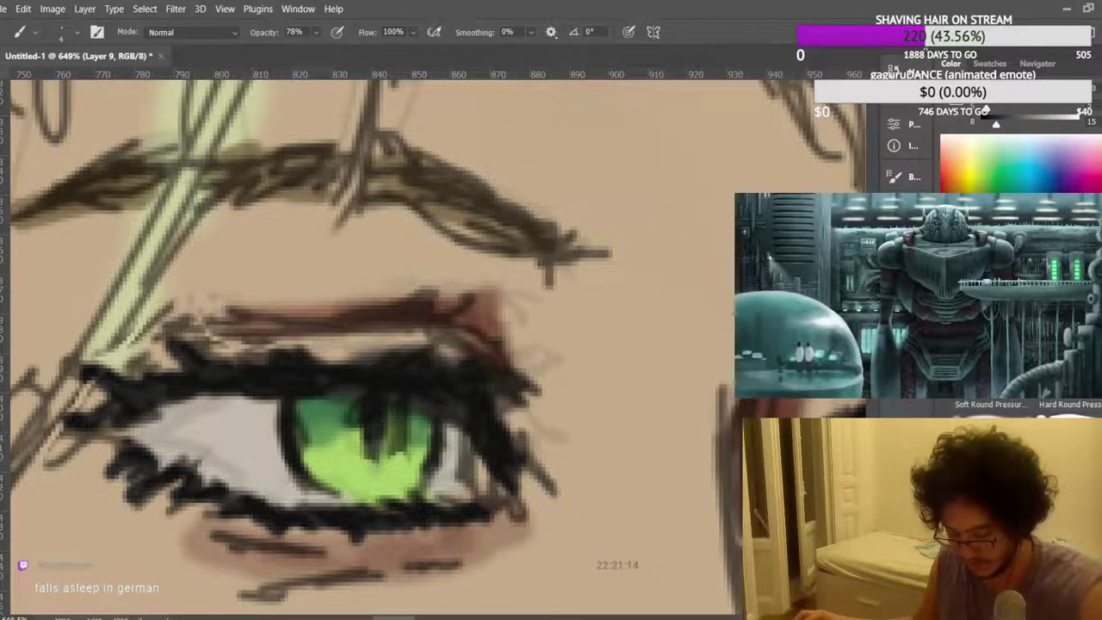
Darken the inner and outer corners of the lash outline on the eye nearer the ear.
scroll(495, 403, right, 8)
scroll(495, 403, left, 2)
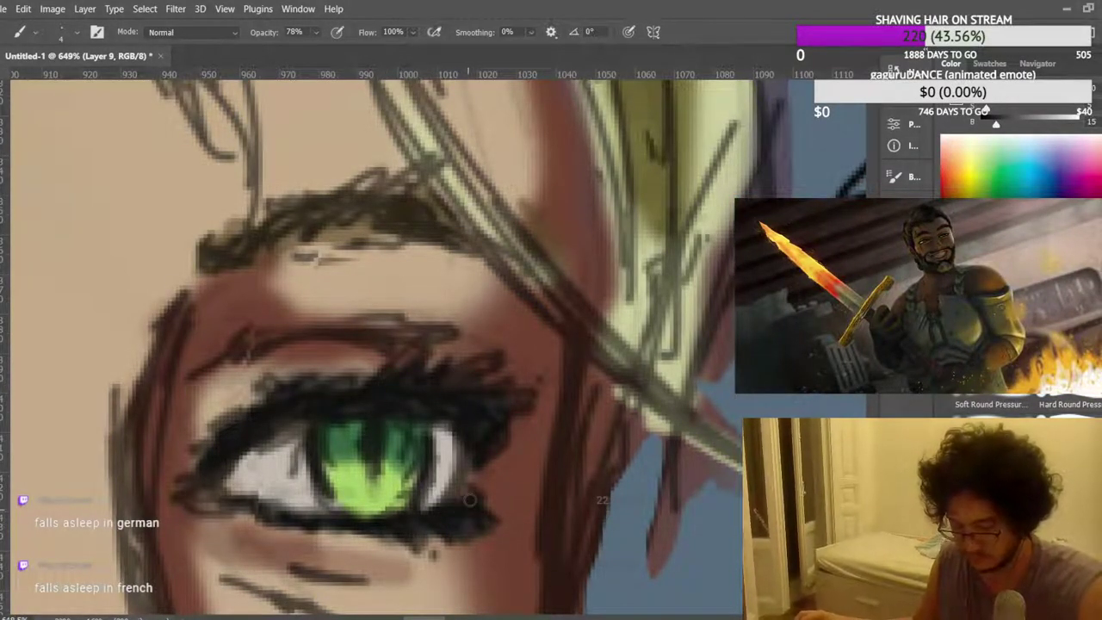
scroll(469, 521, left, 7)
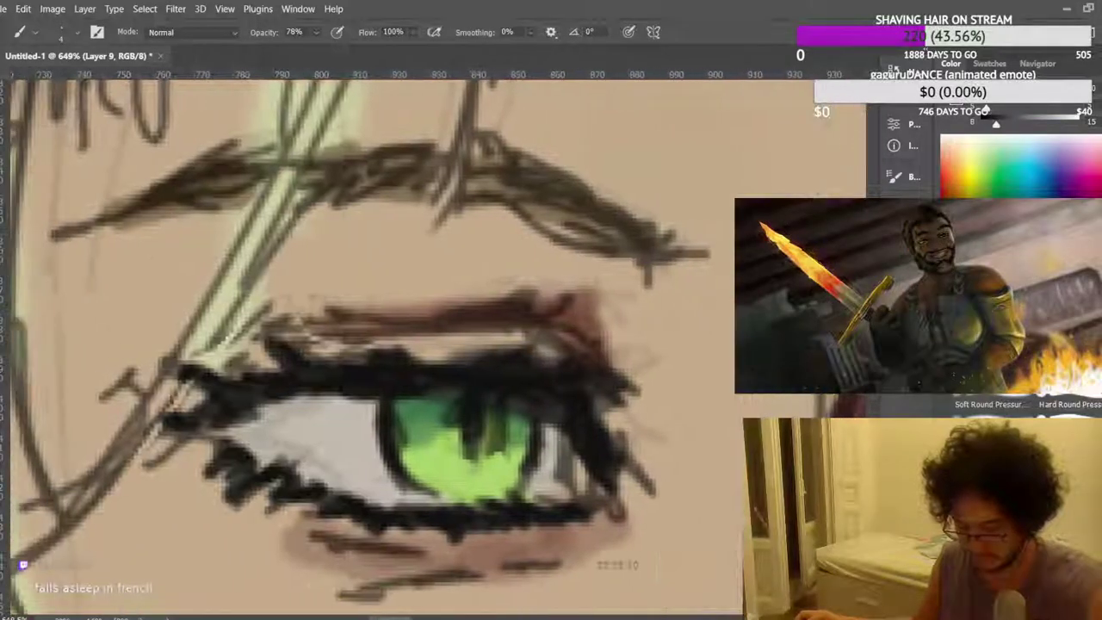
scroll(593, 462, right, 1)
mouse_move(593, 462)
mouse_down()
mouse_move(616, 486)
mouse_move(593, 514)
mouse_up()
mouse_move(216, 460)
mouse_down()
mouse_move(287, 487)
mouse_move(232, 477)
mouse_move(202, 445)
mouse_move(234, 417)
mouse_up()
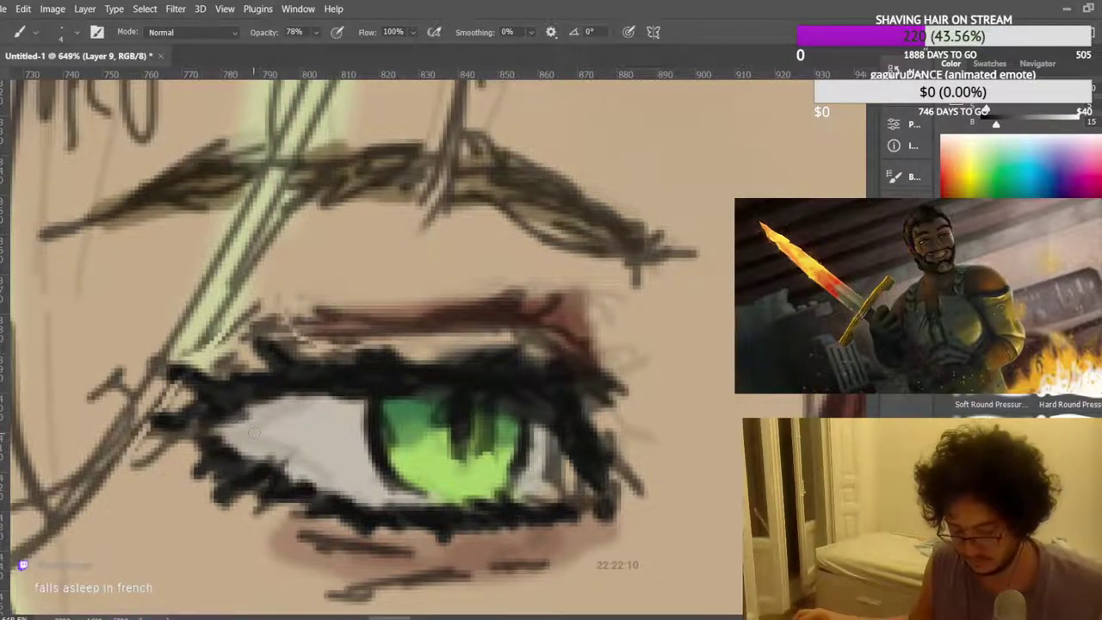
Set the brush size to 2 px and darken the lower and inner rim of the iris on the eye nearer the ear.
scroll(436, 473, up, 2)
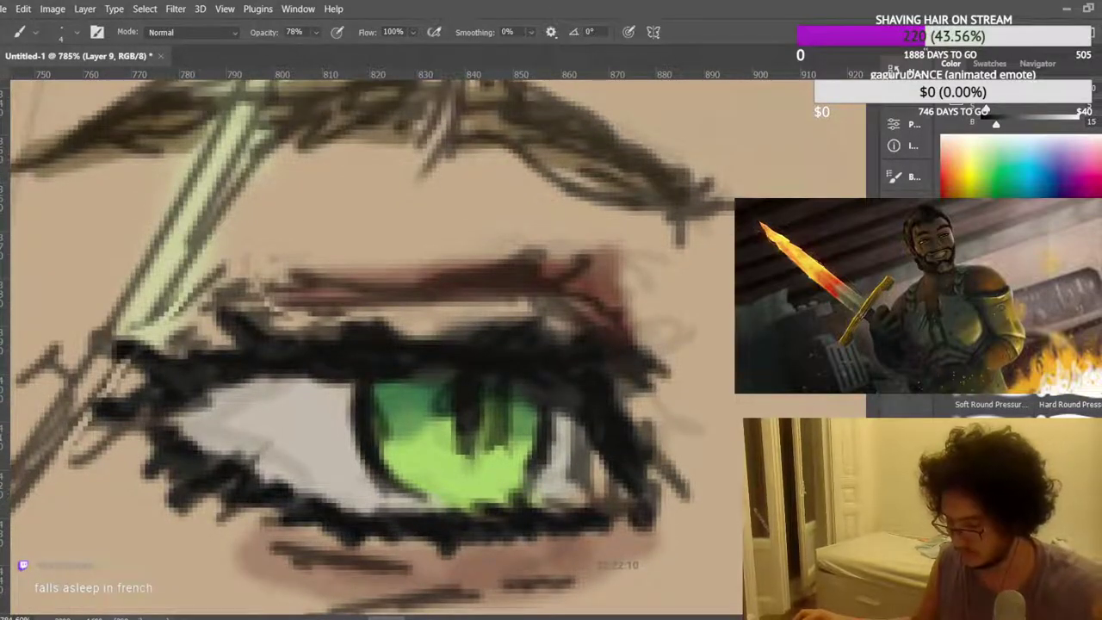
click(1030, 265)
text(2)
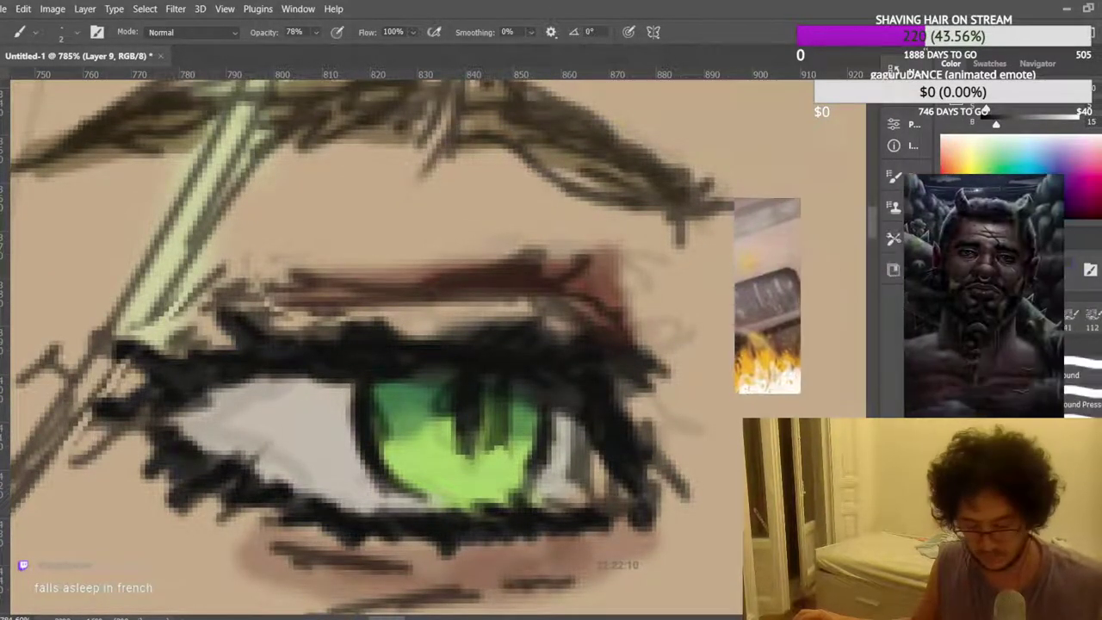
mouse_move(398, 483)
mouse_down()
mouse_move(431, 501)
mouse_move(404, 508)
mouse_move(465, 514)
mouse_move(525, 495)
mouse_move(508, 515)
mouse_move(531, 466)
mouse_up()
mouse_move(421, 509)
mouse_down()
mouse_move(367, 435)
mouse_move(402, 486)
mouse_up()
drag(533, 461, 544, 403)
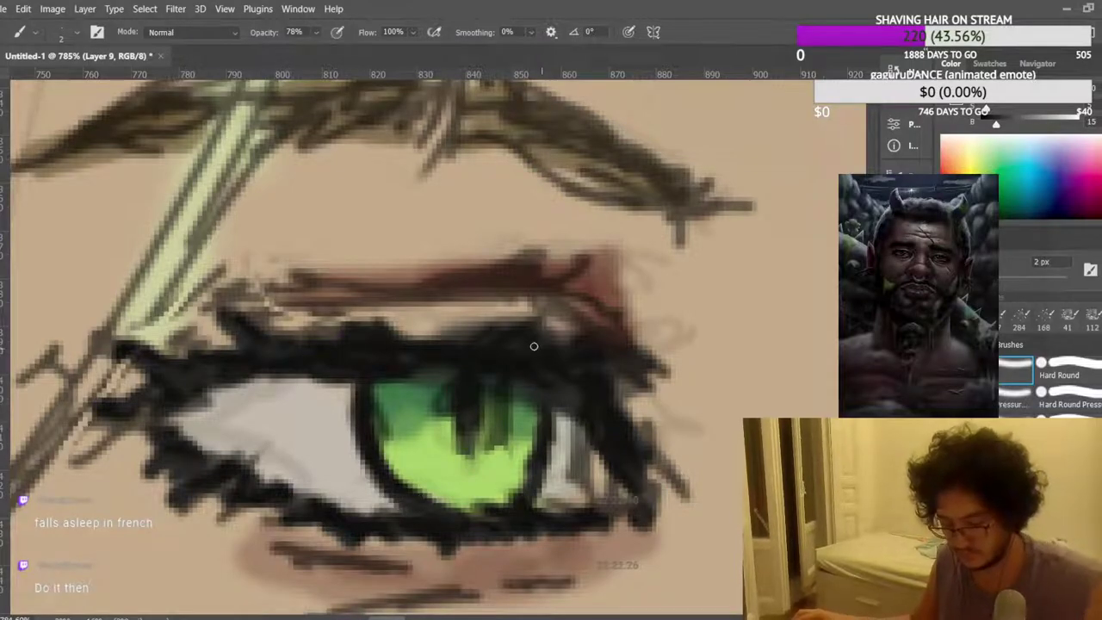
Darken both sides of the iris outline on the eye nearer the loose hair strand.
scroll(379, 333, down, 12)
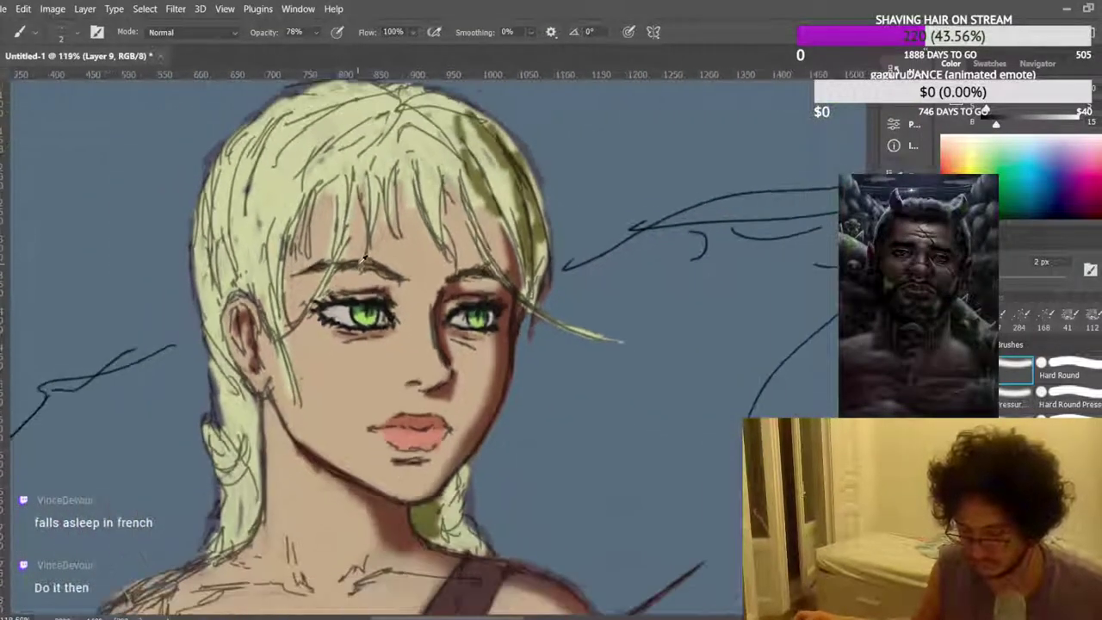
scroll(371, 247, up, 6)
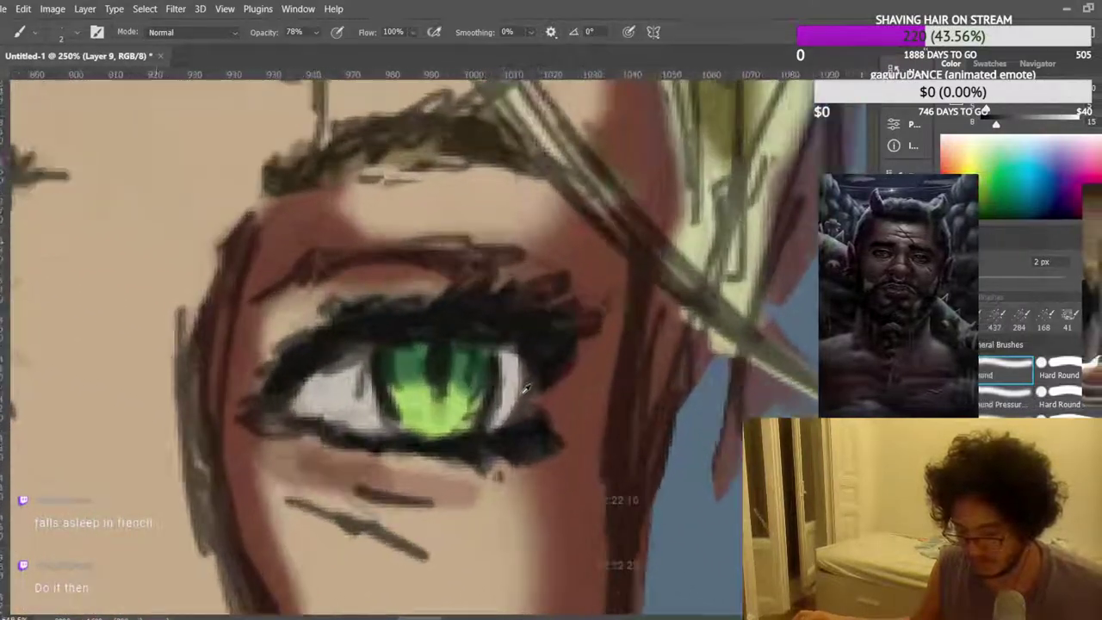
scroll(525, 387, up, 2)
mouse_move(348, 411)
mouse_down()
mouse_move(374, 442)
mouse_move(364, 442)
mouse_up()
mouse_move(461, 420)
mouse_down()
mouse_move(450, 445)
mouse_move(480, 360)
mouse_up()
scroll(429, 319, down, 7)
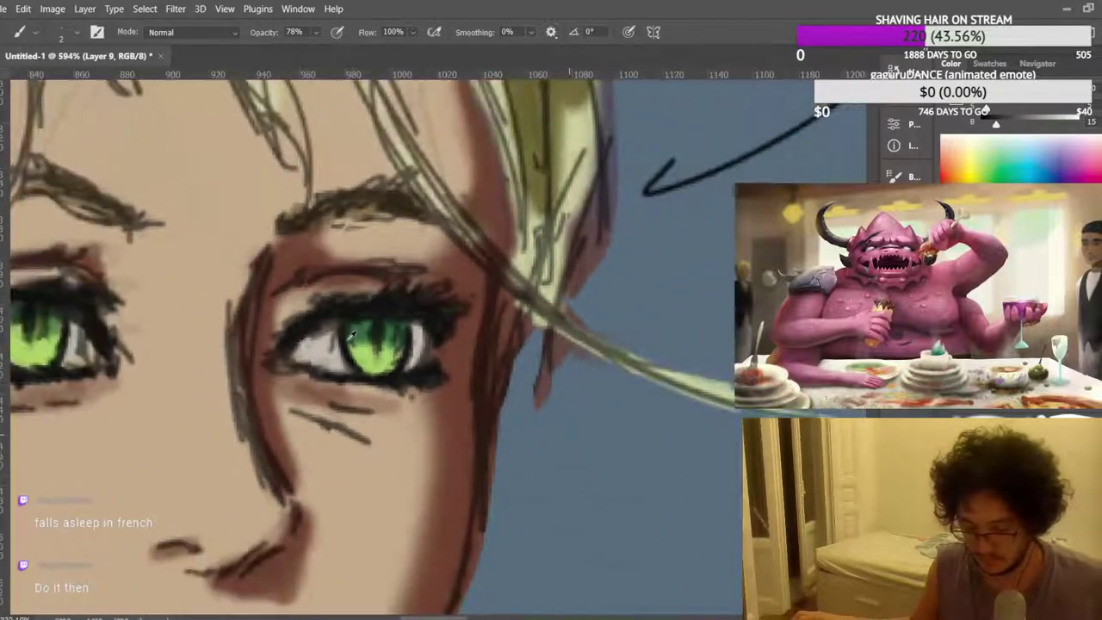
Mirror the canvas horizontally and examine both eyes and their iris outlines.
scroll(386, 294, down, 4)
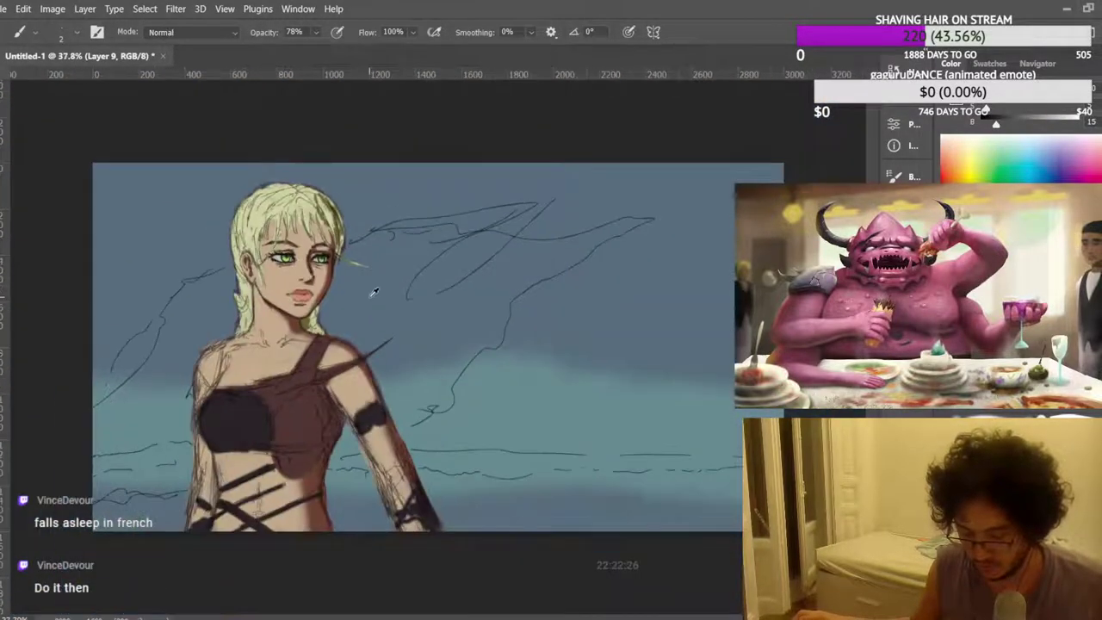
scroll(466, 272, up, 5)
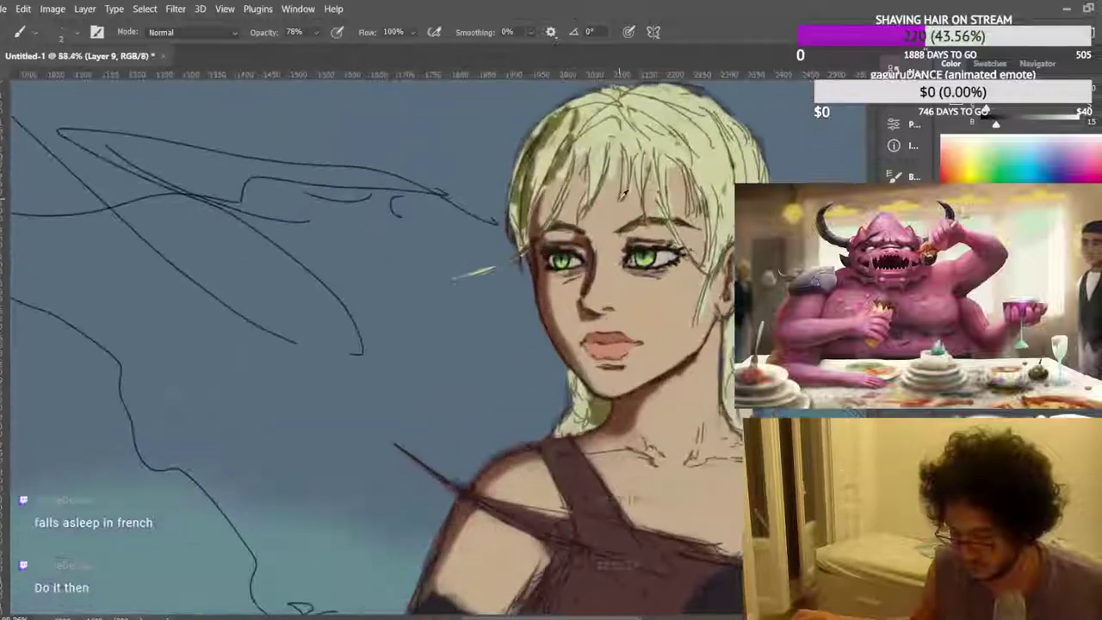
scroll(606, 278, up, 6)
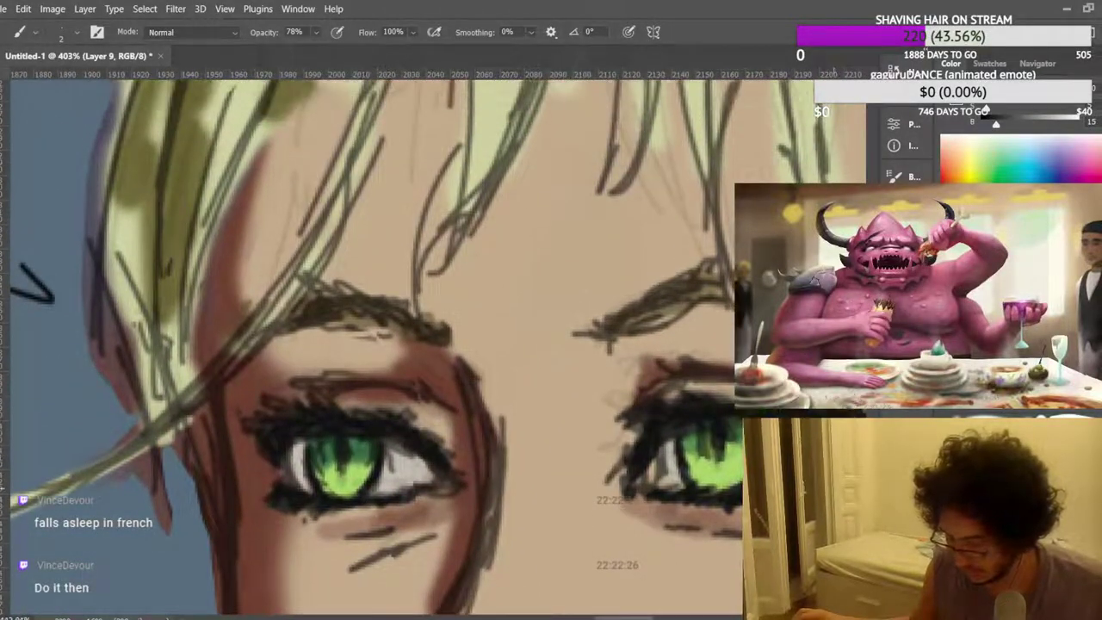
scroll(752, 416, down, 1)
scroll(752, 417, up, 1)
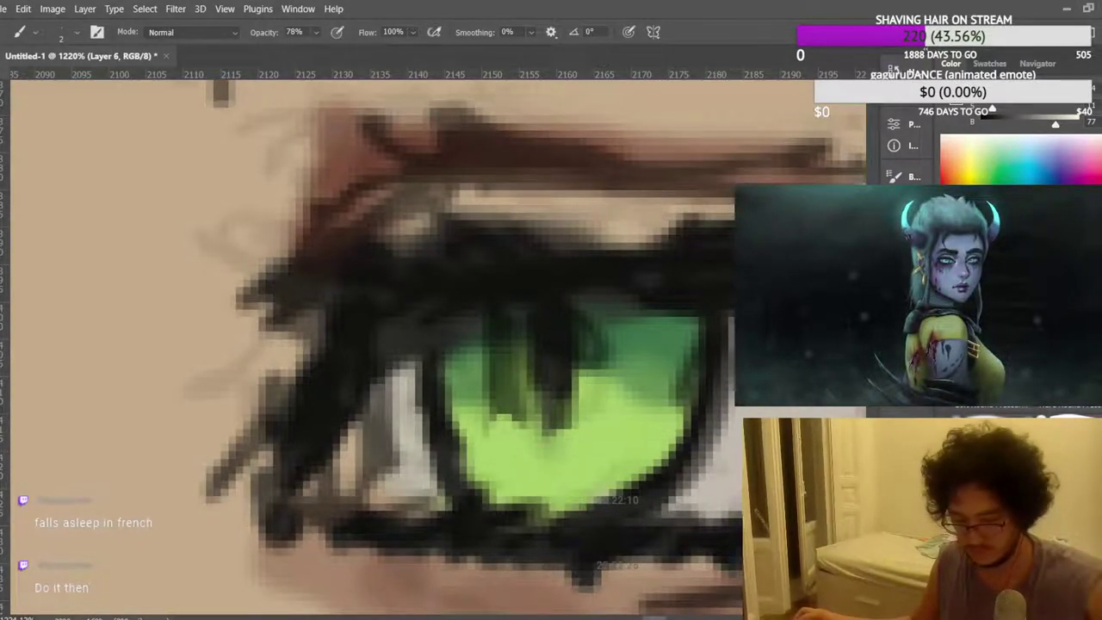
click(194, 31)
click(154, 84)
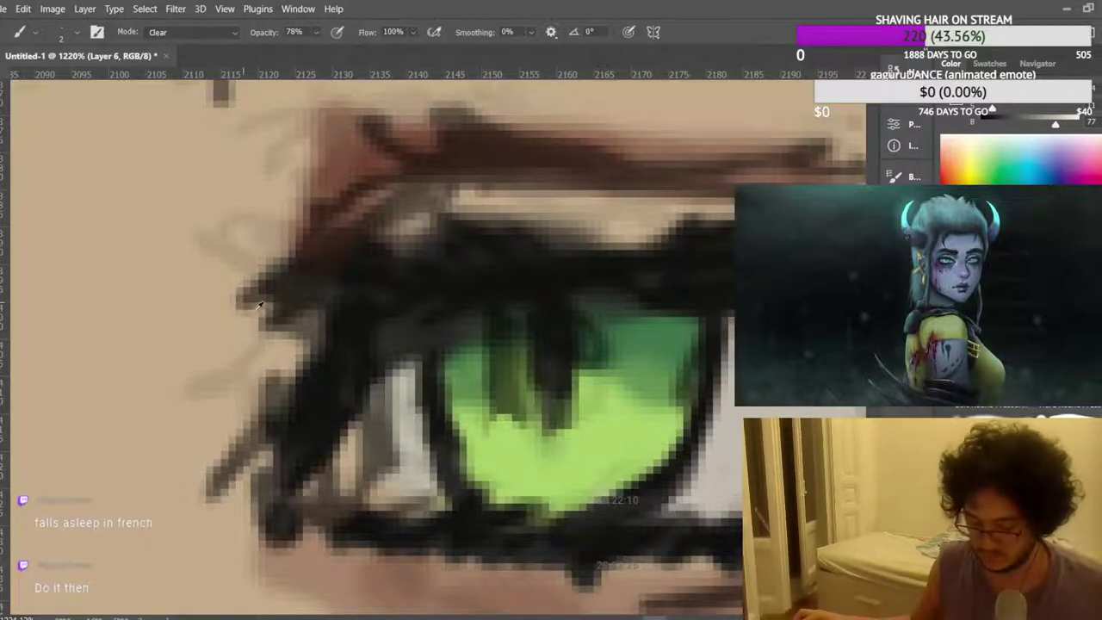
scroll(328, 253, down, 15)
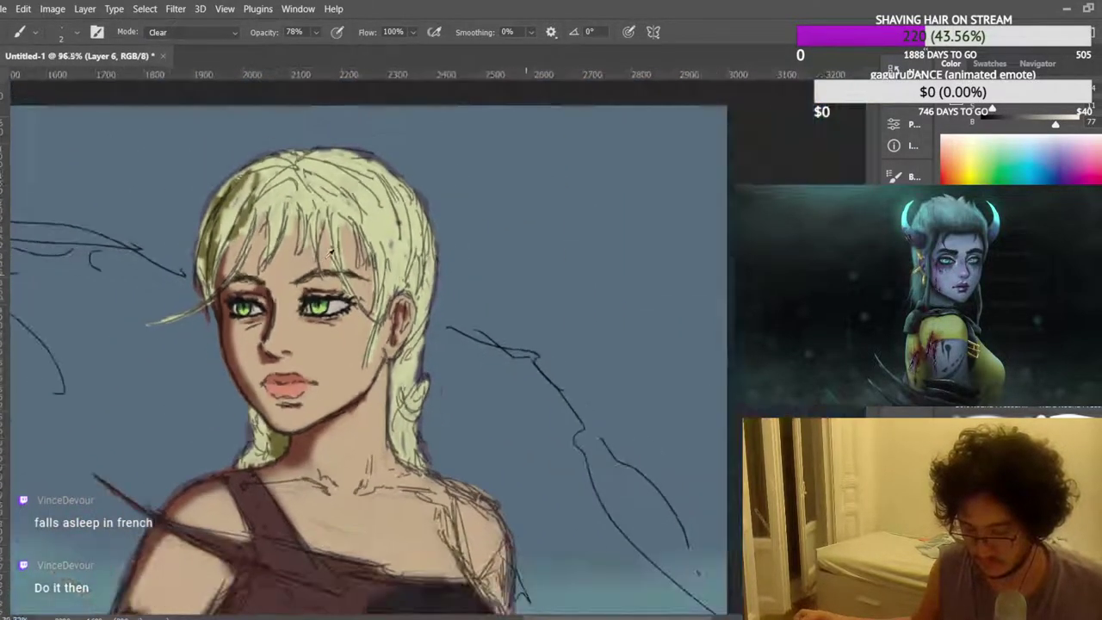
scroll(328, 252, down, 6)
scroll(614, 275, up, 7)
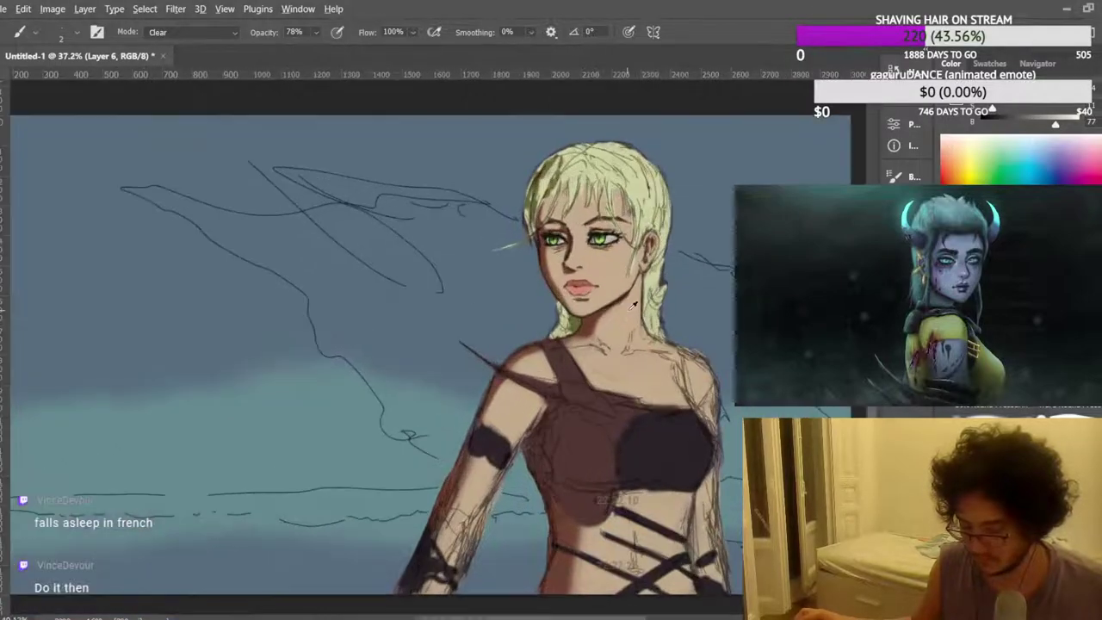
scroll(376, 451, up, 6)
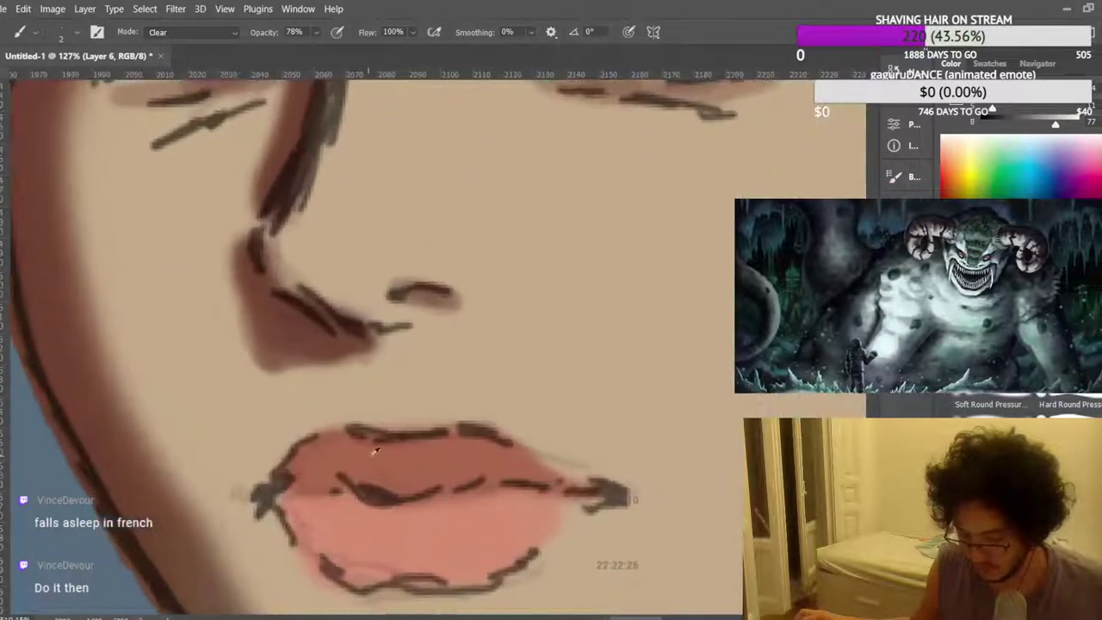
scroll(375, 451, down, 2)
Choose black as the brush colour, lower the brush opacity to 47% and set the blending mode to Normal.
drag(1047, 192, 1046, 207)
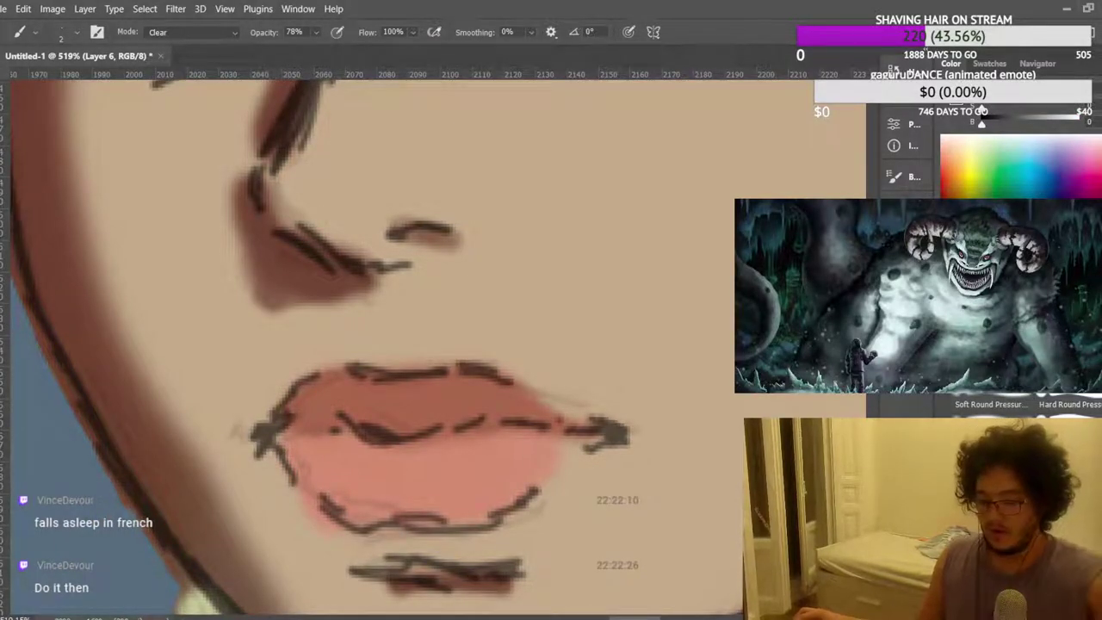
click(307, 53)
click(155, 34)
click(152, 49)
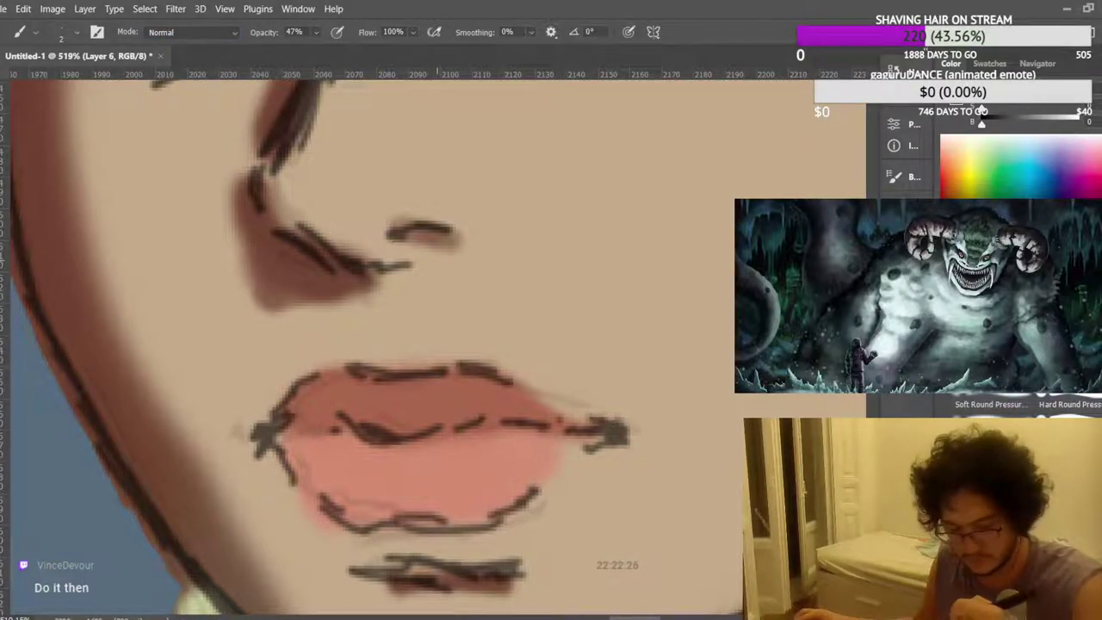
Try black brush strokes on the cheek from the mouth corner upward, and undo them.
mouse_move(622, 422)
mouse_down()
mouse_move(534, 319)
mouse_move(517, 261)
mouse_up()
key(ctrl+z)
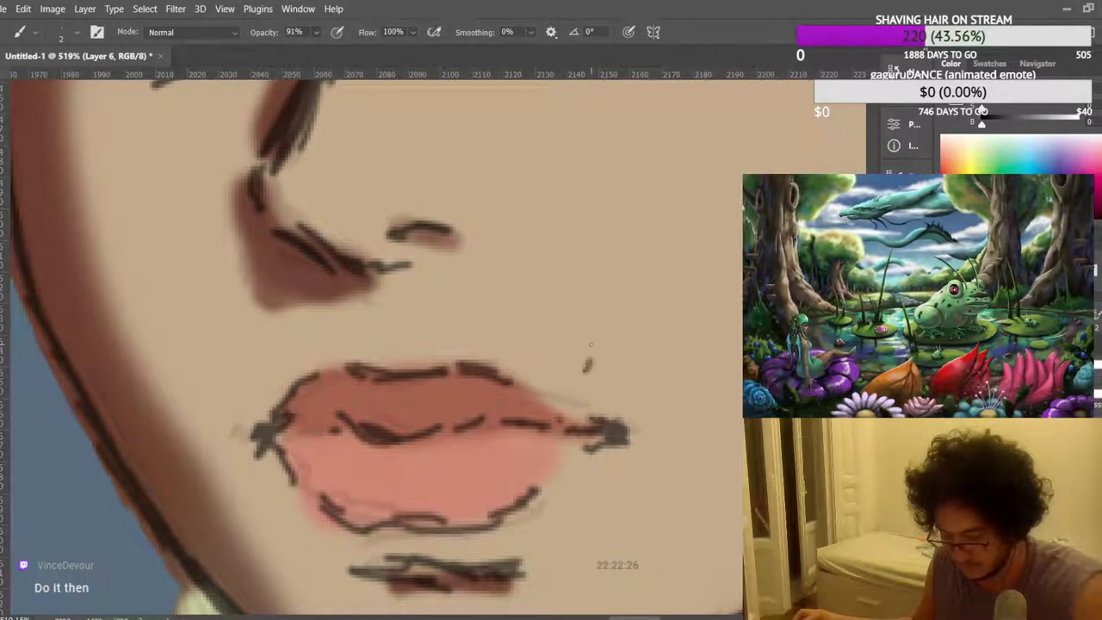
drag(590, 345, 483, 204)
key(ctrl+z)
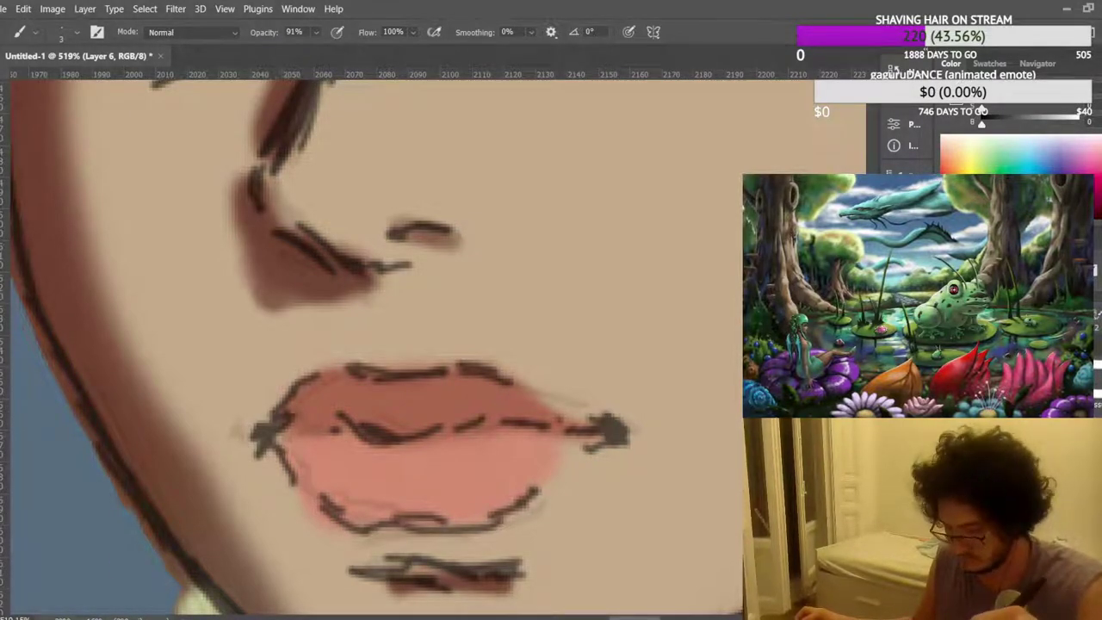
Undo a trial squiggle on the cheek, add a new layer and dab black on the mouth corner.
mouse_move(551, 234)
mouse_down()
mouse_move(561, 303)
mouse_move(499, 174)
mouse_up()
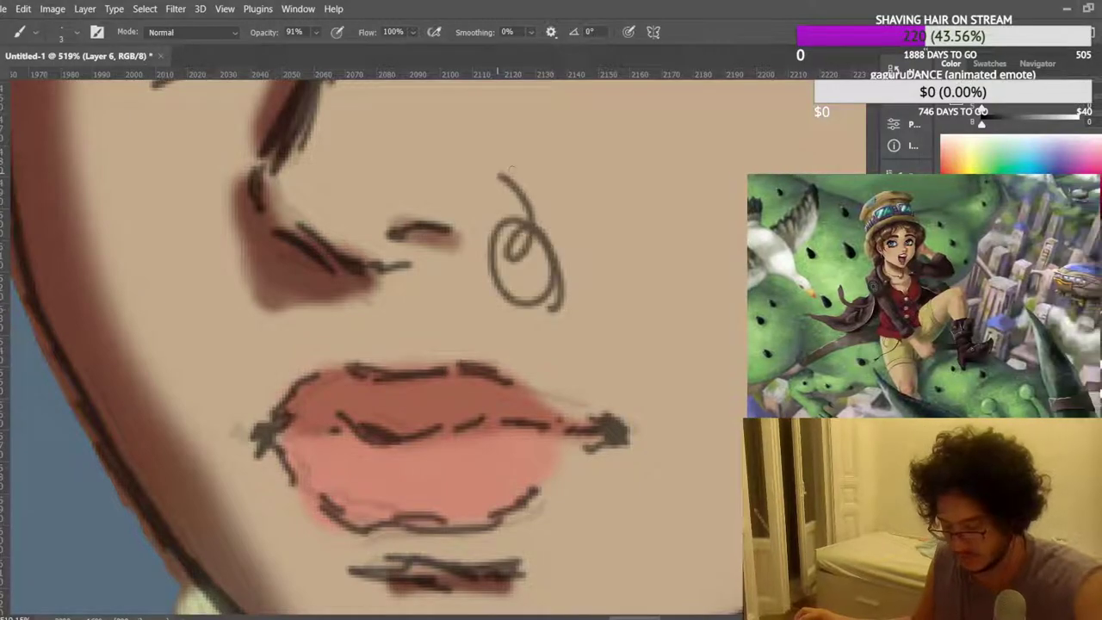
key(ctrl+z)
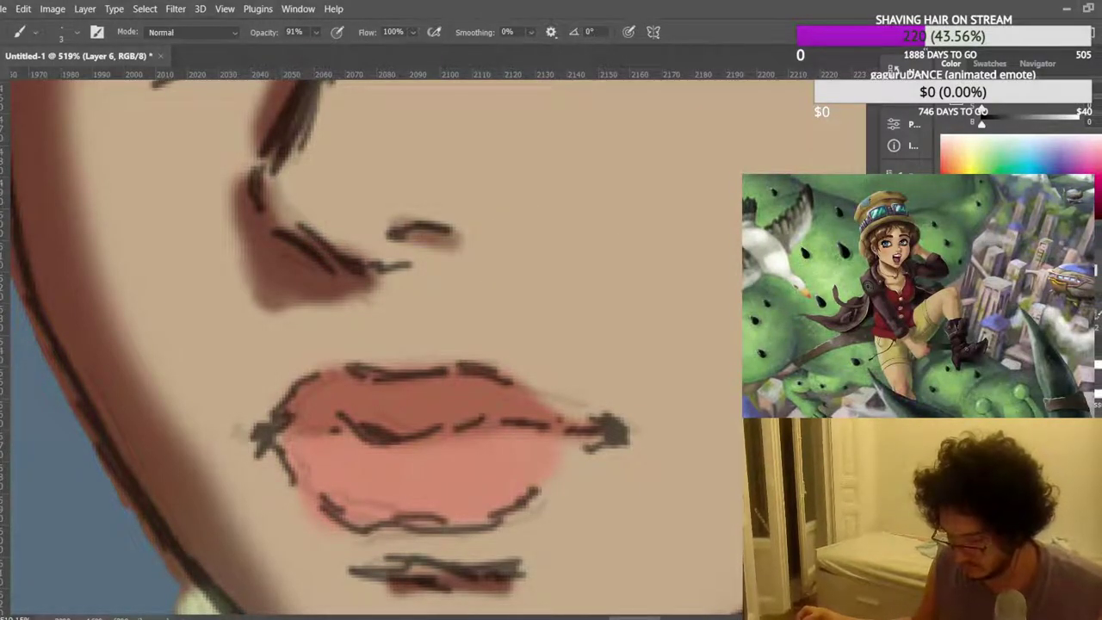
key(ctrl+shift+alt+n)
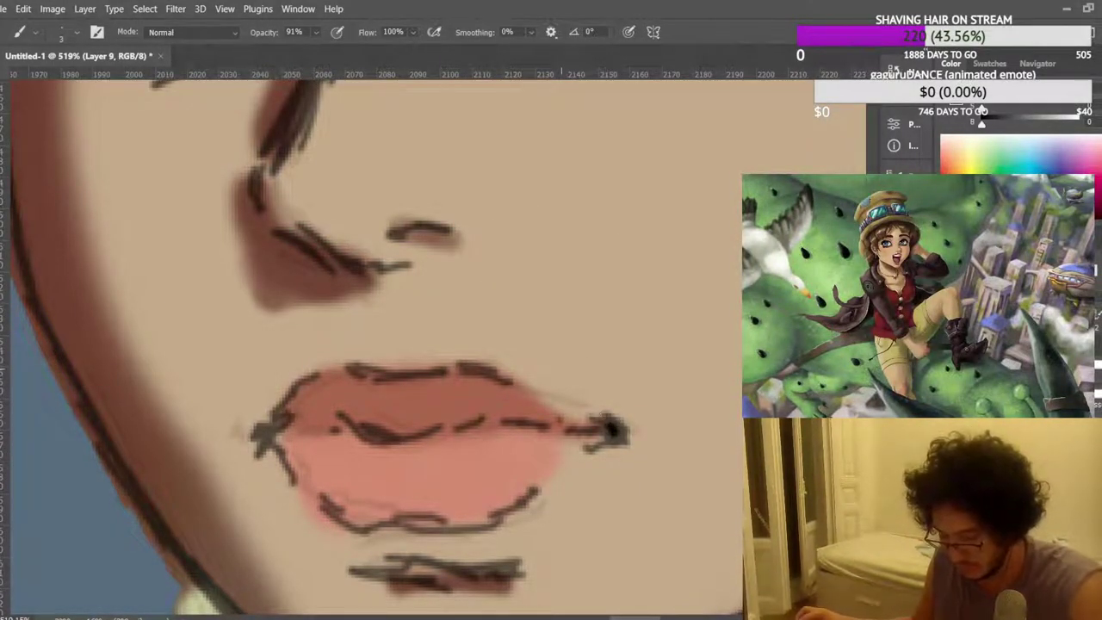
scroll(553, 387, down, 10)
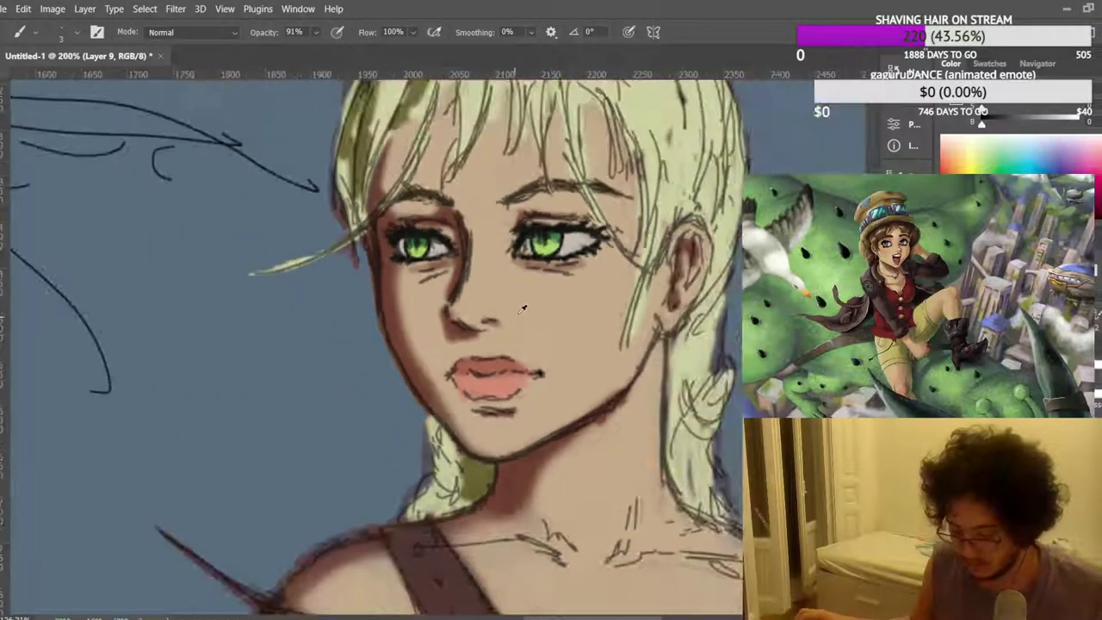
scroll(520, 306, down, 2)
scroll(515, 311, up, 5)
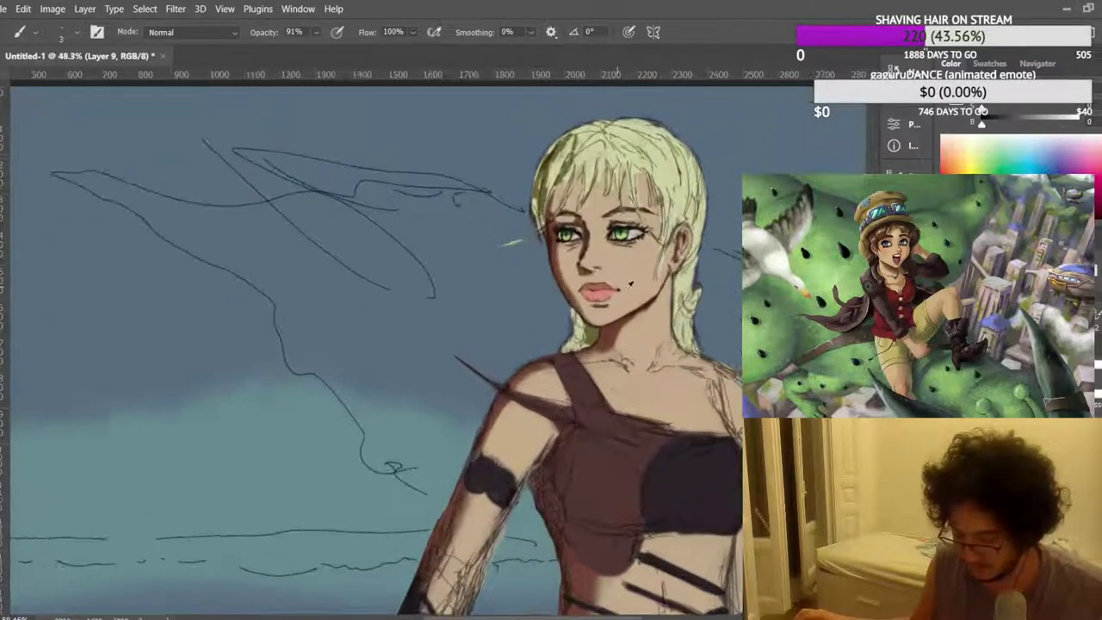
scroll(650, 293, up, 8)
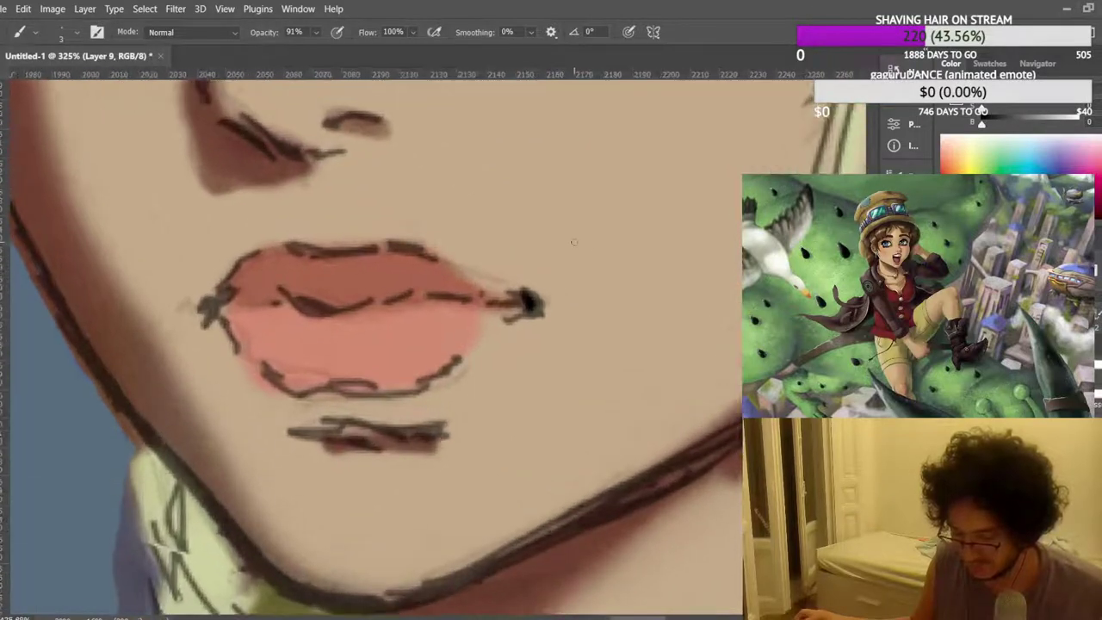
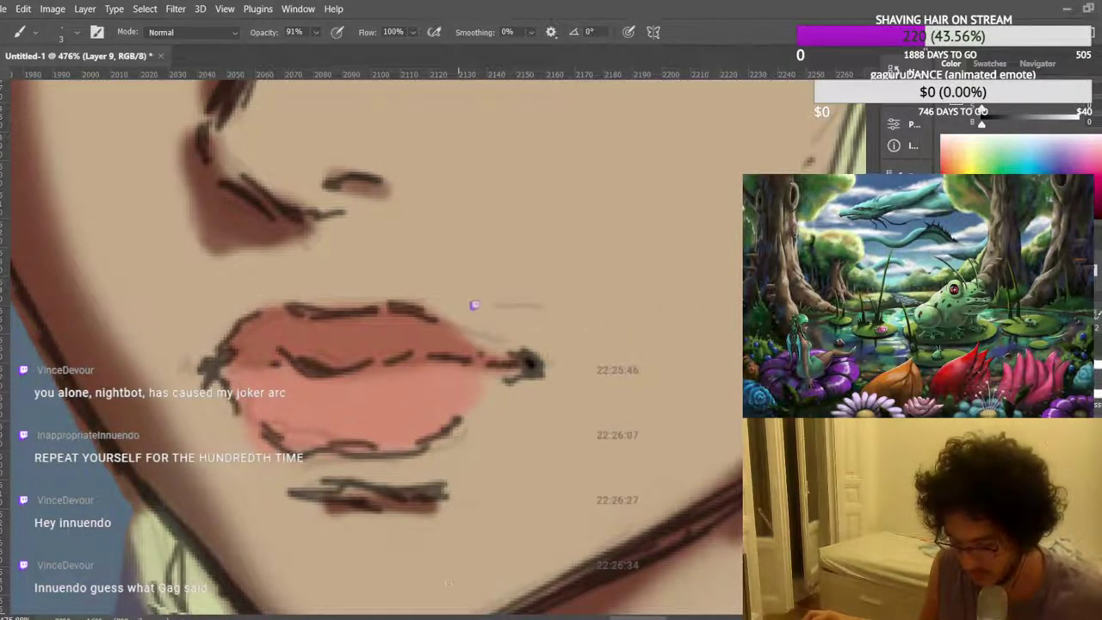
Mirror the canvas horizontally and check the proportions of the face and figure.
scroll(409, 473, down, 2)
scroll(409, 474, down, 8)
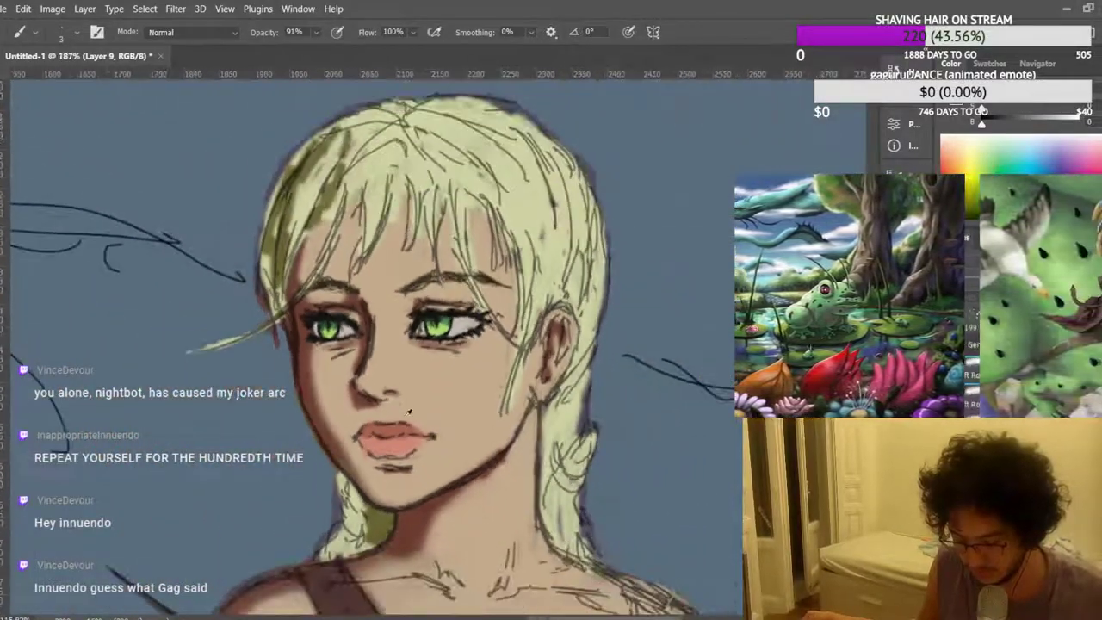
scroll(483, 318, up, 1)
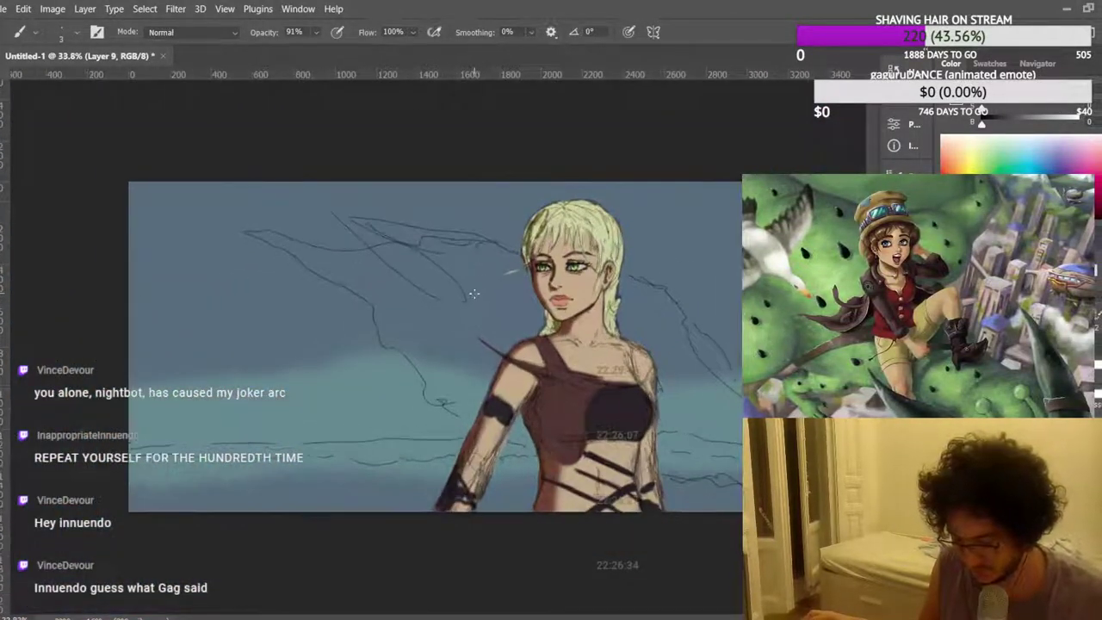
key(ctrl+shift+h)
scroll(292, 262, up, 8)
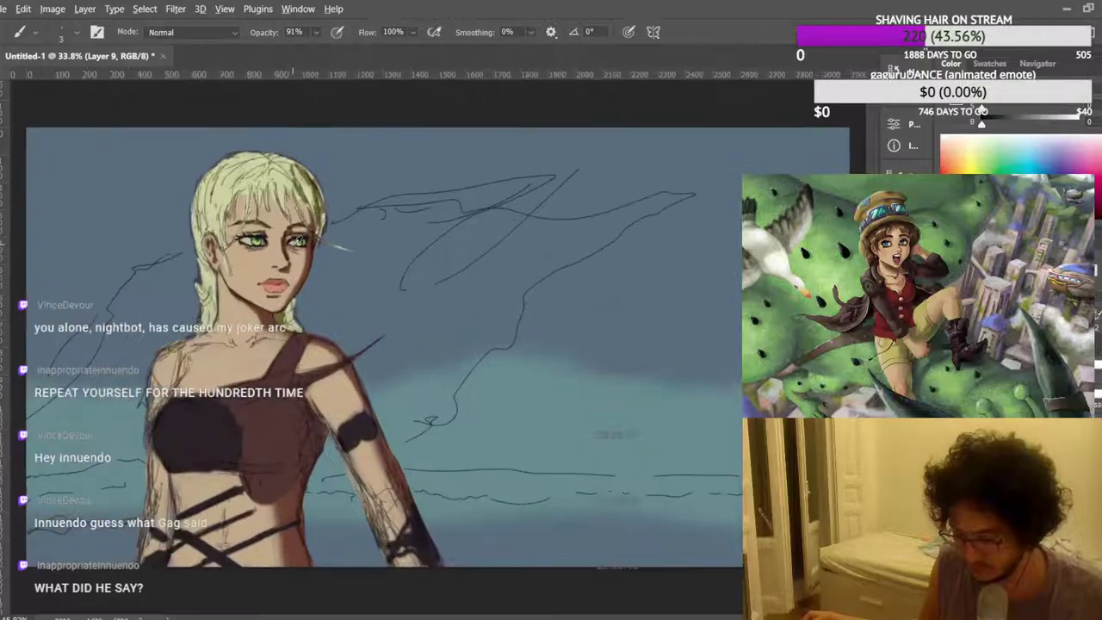
scroll(334, 231, down, 1)
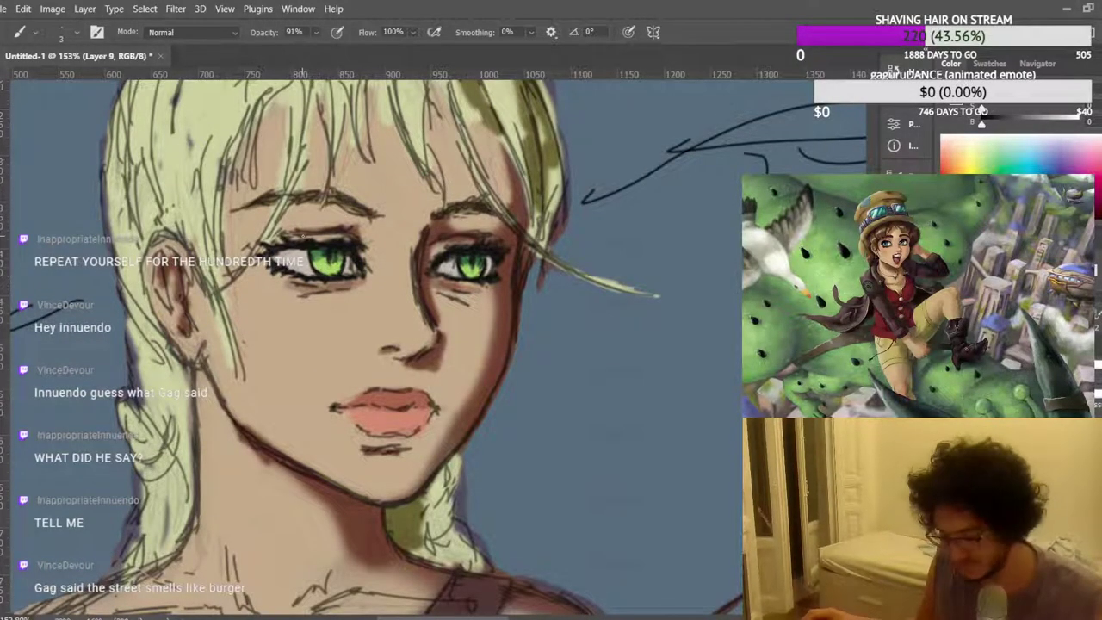
Hide the line art and thicken the inner side of the iris outline on the eye nearer the loose strand, using the sampled lash colour.
scroll(508, 231, up, 5)
scroll(507, 232, up, 3)
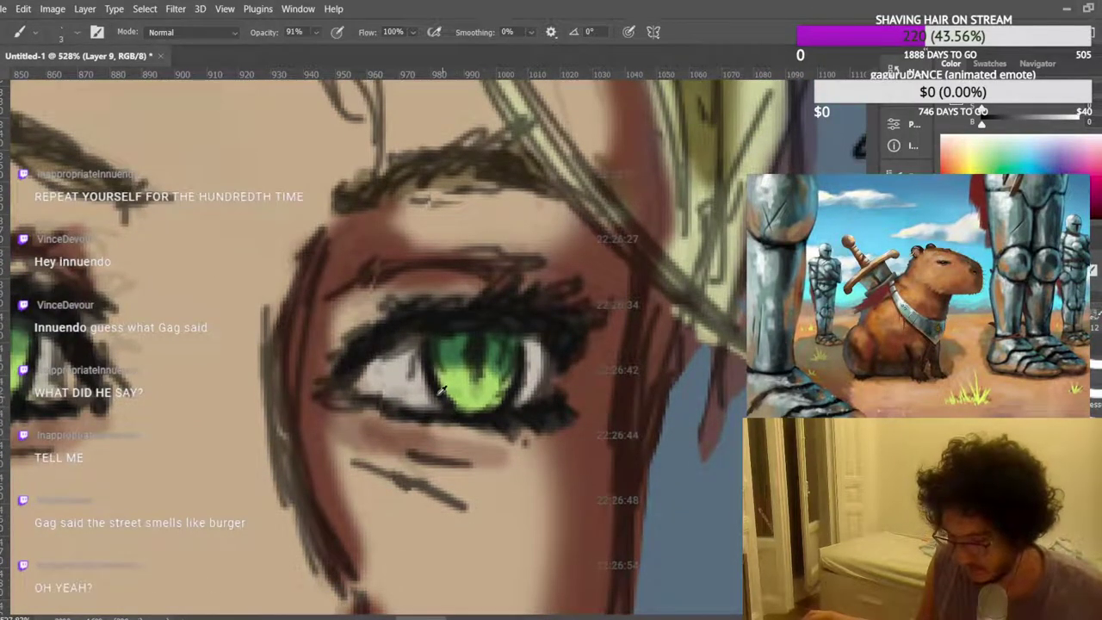
scroll(442, 389, up, 2)
scroll(458, 355, down, 3)
scroll(458, 352, down, 2)
scroll(455, 231, up, 4)
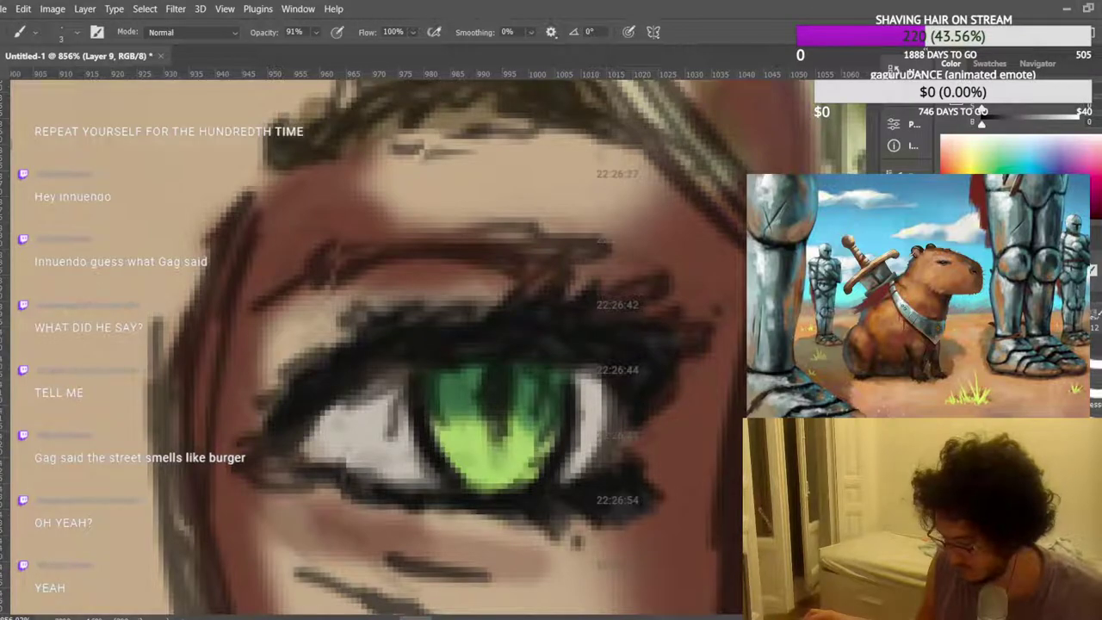
key(ctrl+comma)
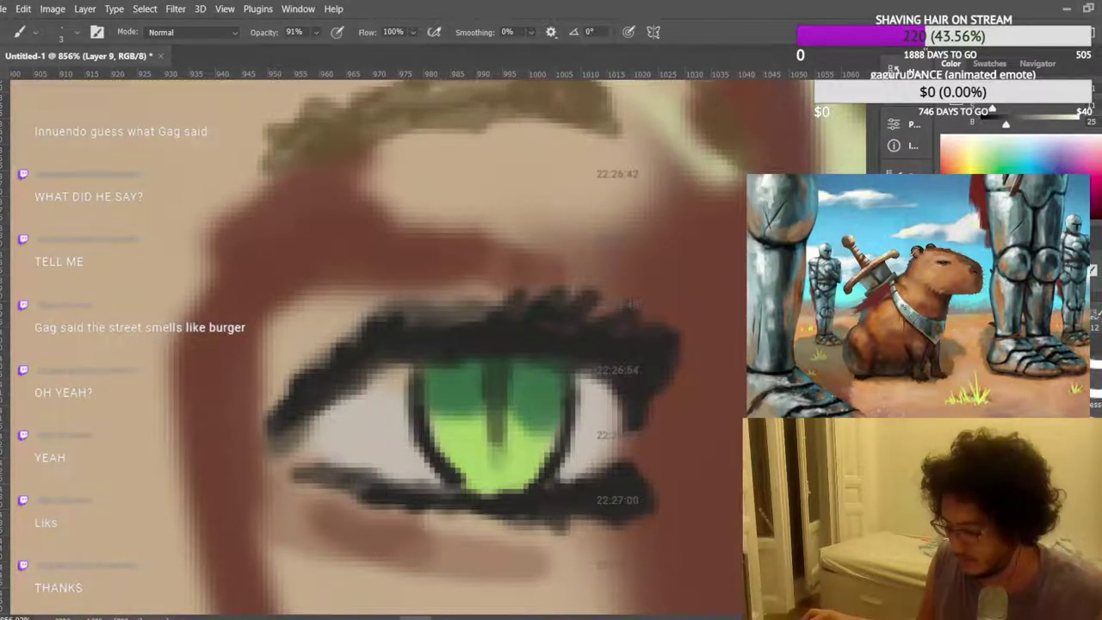
mouse_move(429, 472)
mouse_down()
mouse_move(407, 358)
mouse_move(410, 423)
mouse_up()
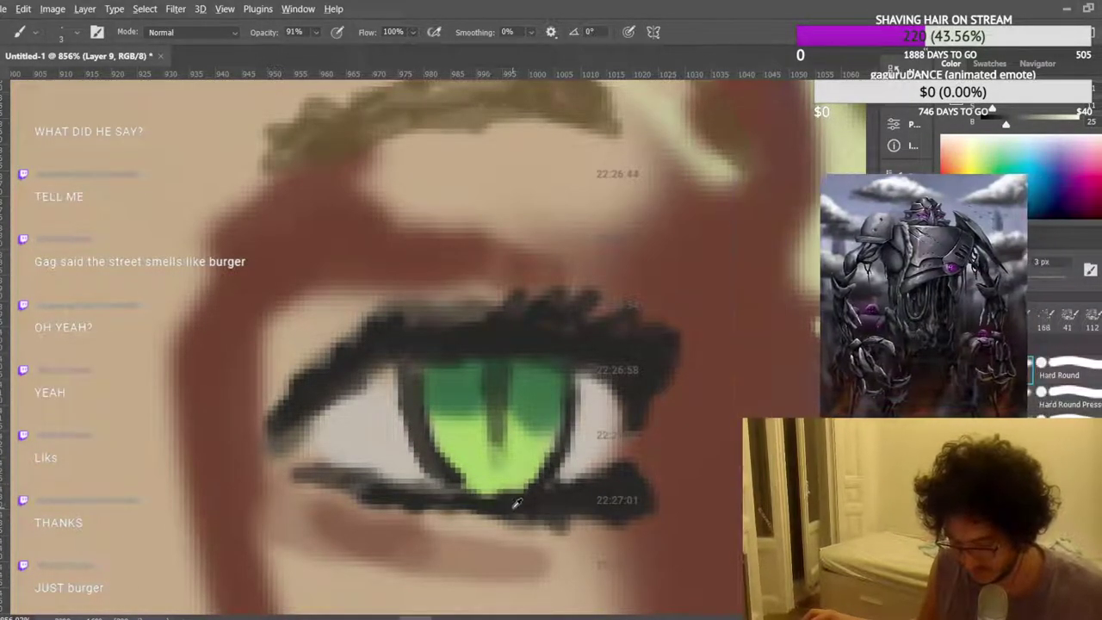
alt+click(513, 507)
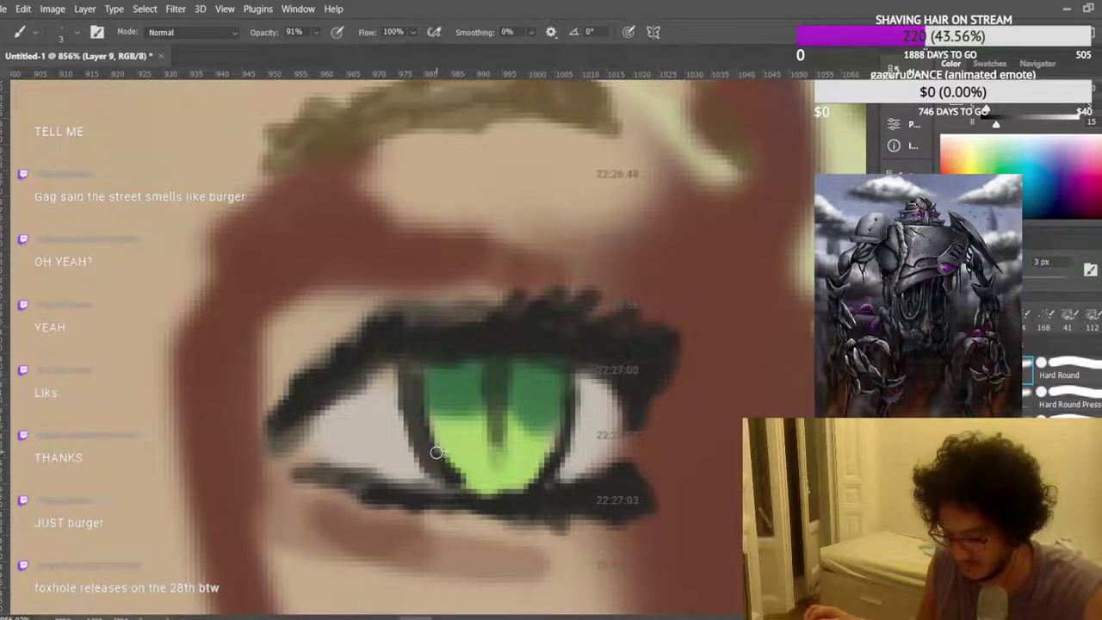
mouse_move(438, 467)
mouse_down()
mouse_move(415, 387)
mouse_move(422, 452)
mouse_move(456, 488)
mouse_move(415, 373)
mouse_move(418, 448)
mouse_move(431, 473)
mouse_move(409, 421)
mouse_move(415, 389)
mouse_up()
Thin the outer iris outline of the eye nearer the ear by painting over it with the sampled eye-white colour.
scroll(414, 389, down, 4)
scroll(447, 376, down, 12)
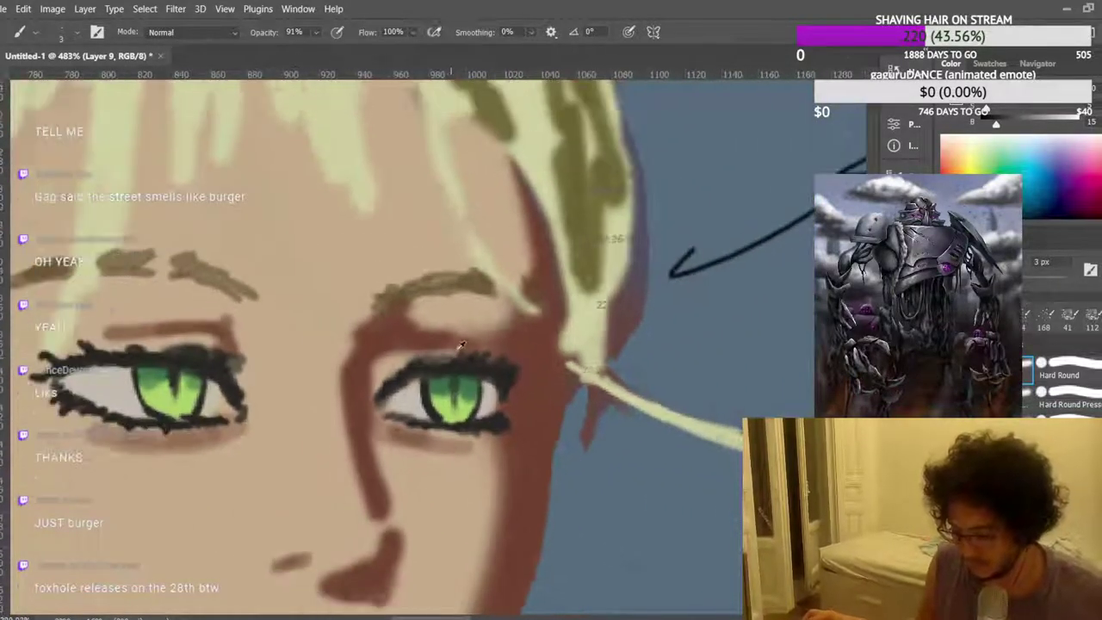
scroll(417, 356, up, 12)
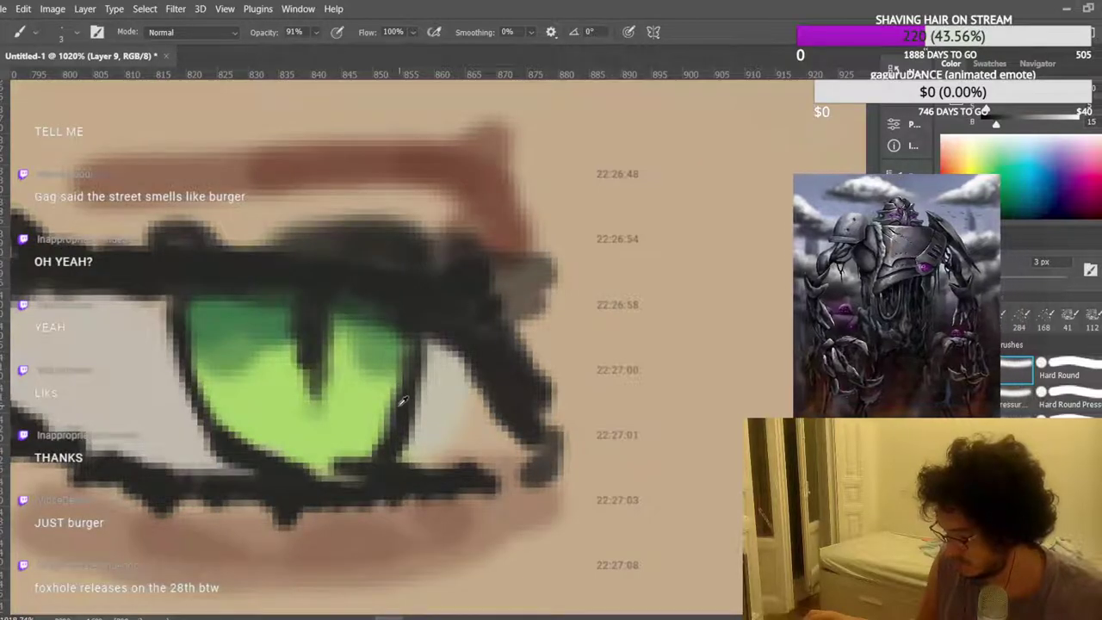
alt+click(185, 412)
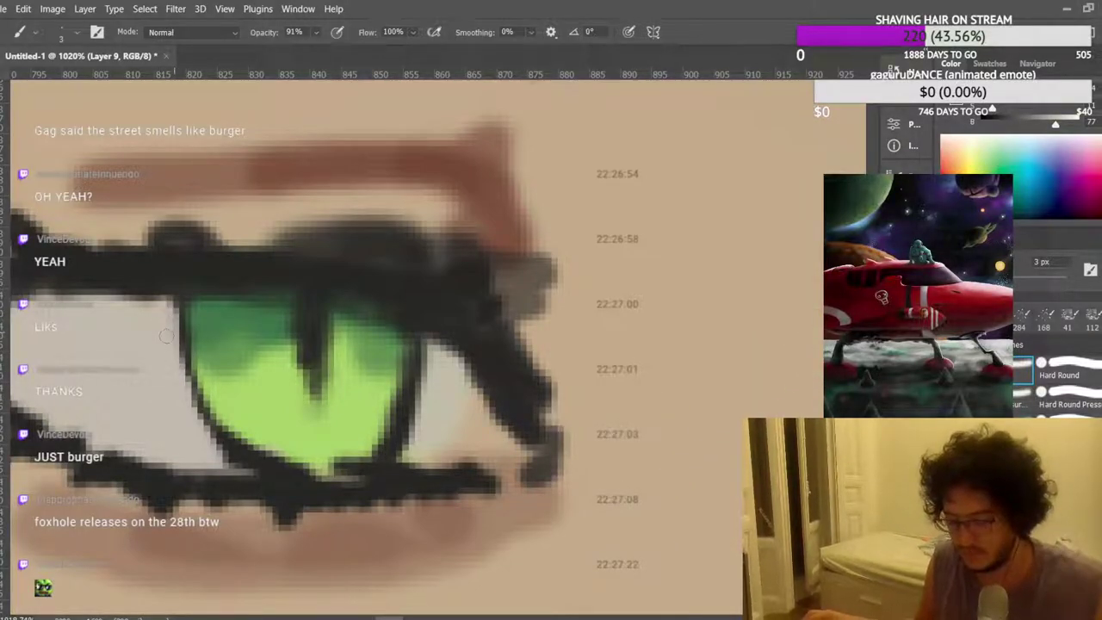
scroll(197, 312, down, 20)
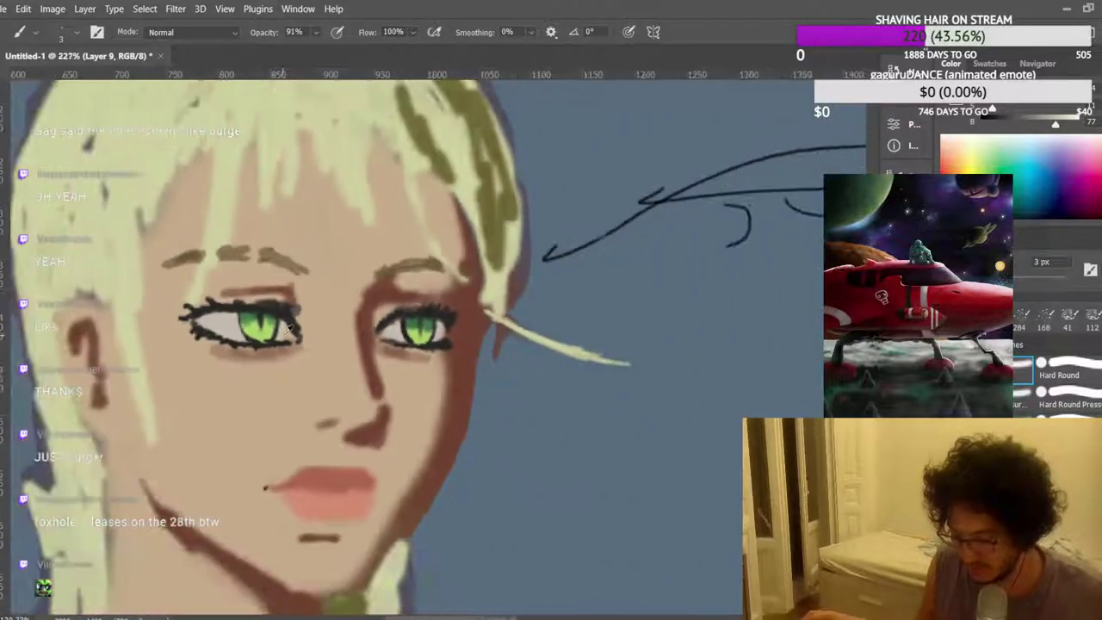
Examine the painted face without the line art, and show the line art again.
scroll(306, 338, down, 3)
scroll(263, 383, up, 3)
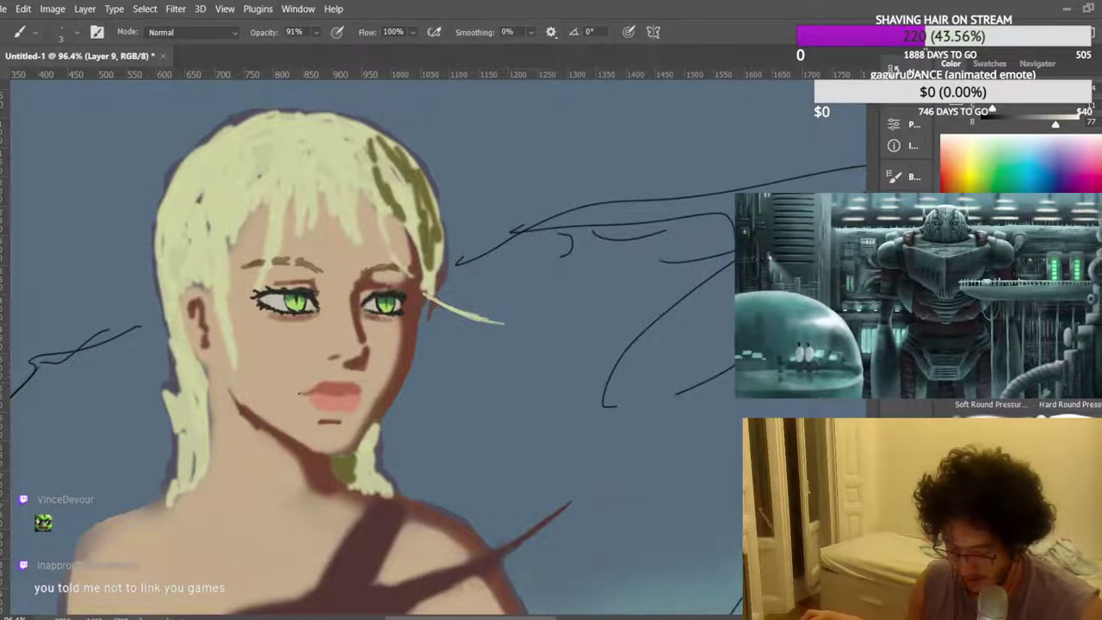
scroll(450, 393, down, 5)
scroll(194, 263, up, 6)
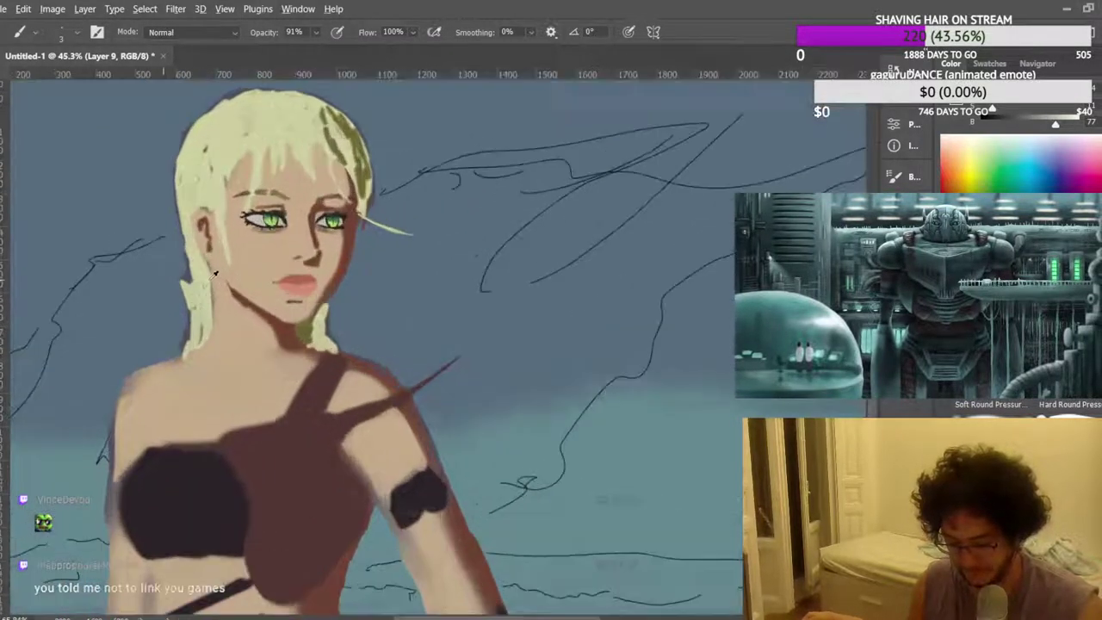
scroll(278, 207, up, 4)
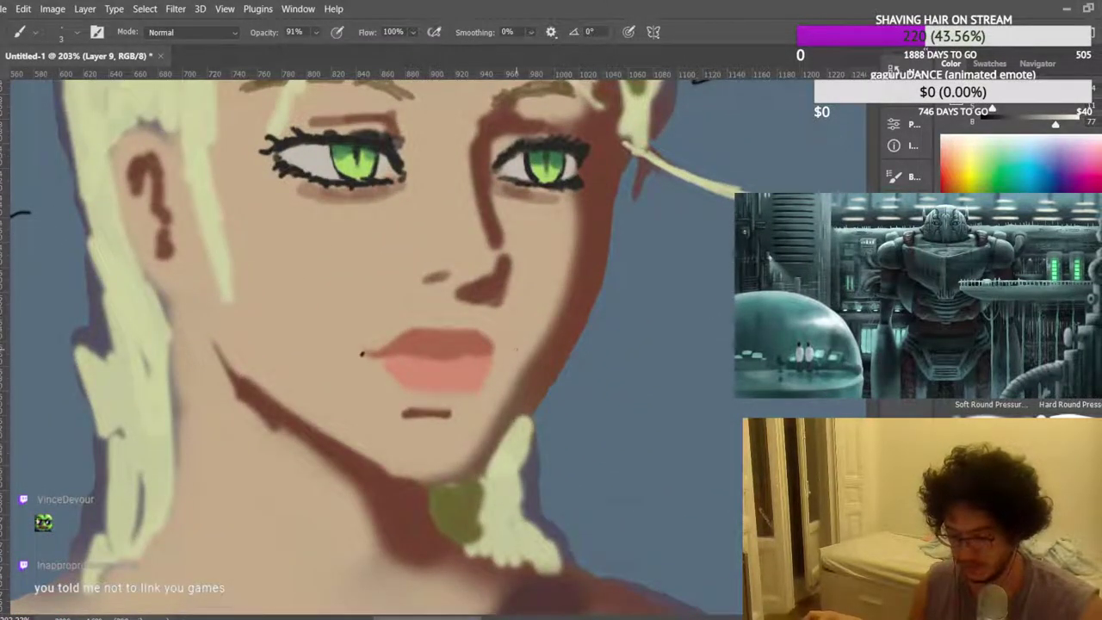
scroll(362, 353, down, 2)
scroll(383, 358, up, 4)
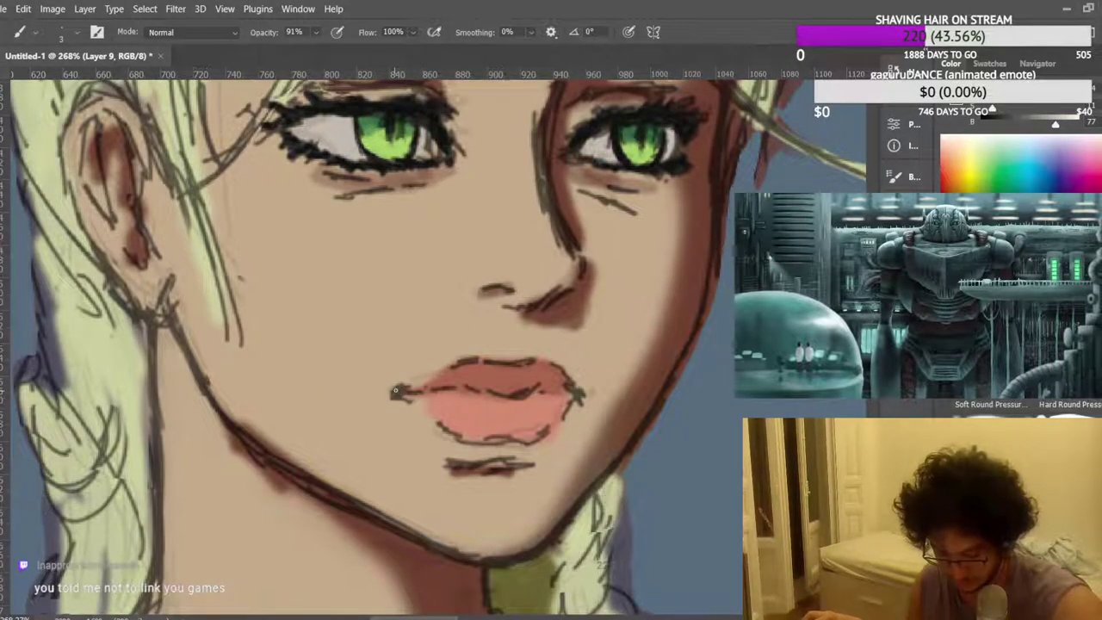
Darken the mouth corner and the line between the lips with a dark brush, lowering the brush opacity to 55%.
scroll(508, 329, up, 3)
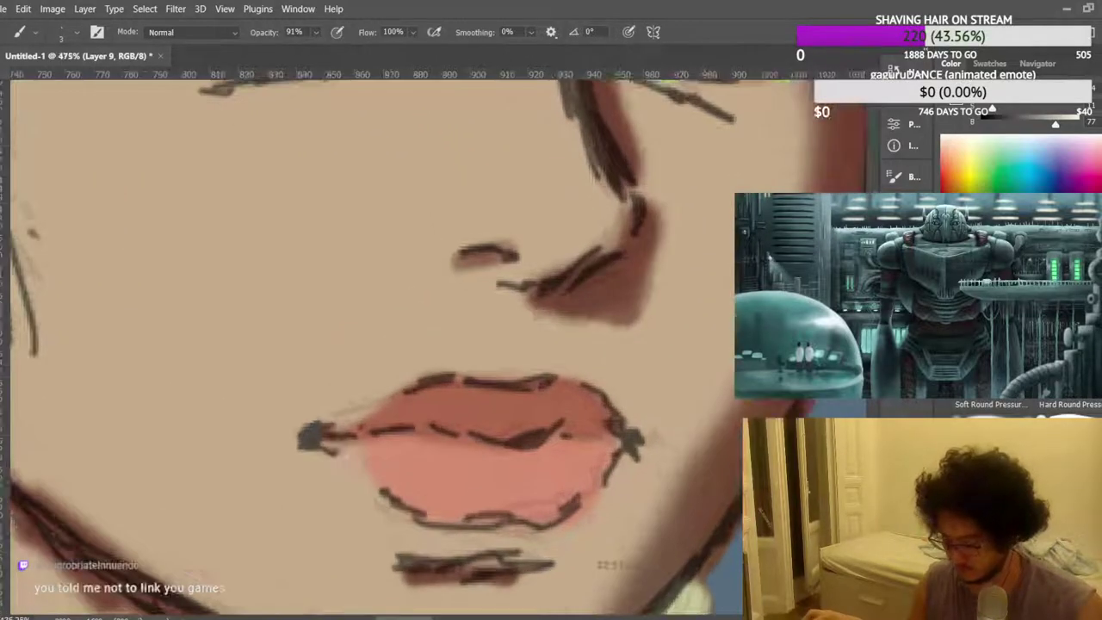
scroll(457, 343, down, 2)
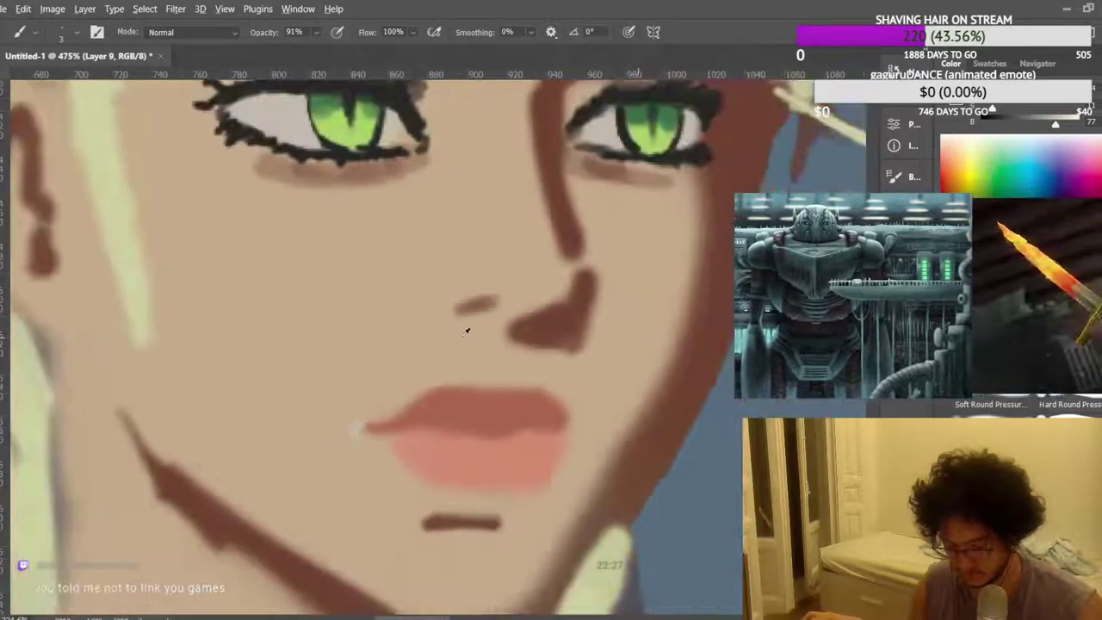
scroll(352, 422, up, 2)
scroll(364, 429, down, 5)
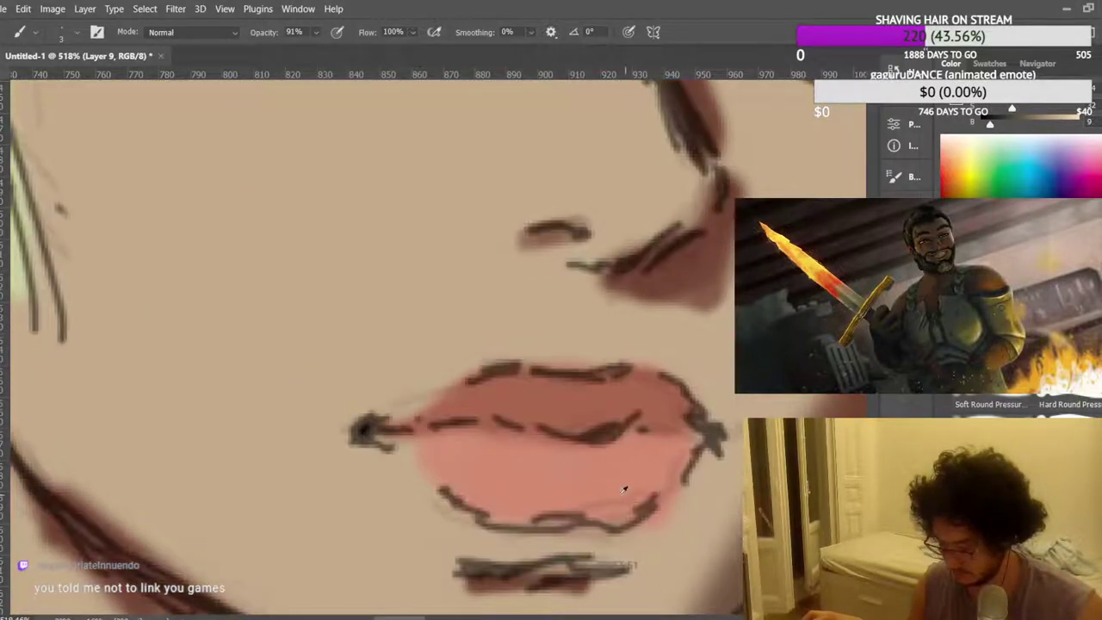
scroll(541, 427, down, 3)
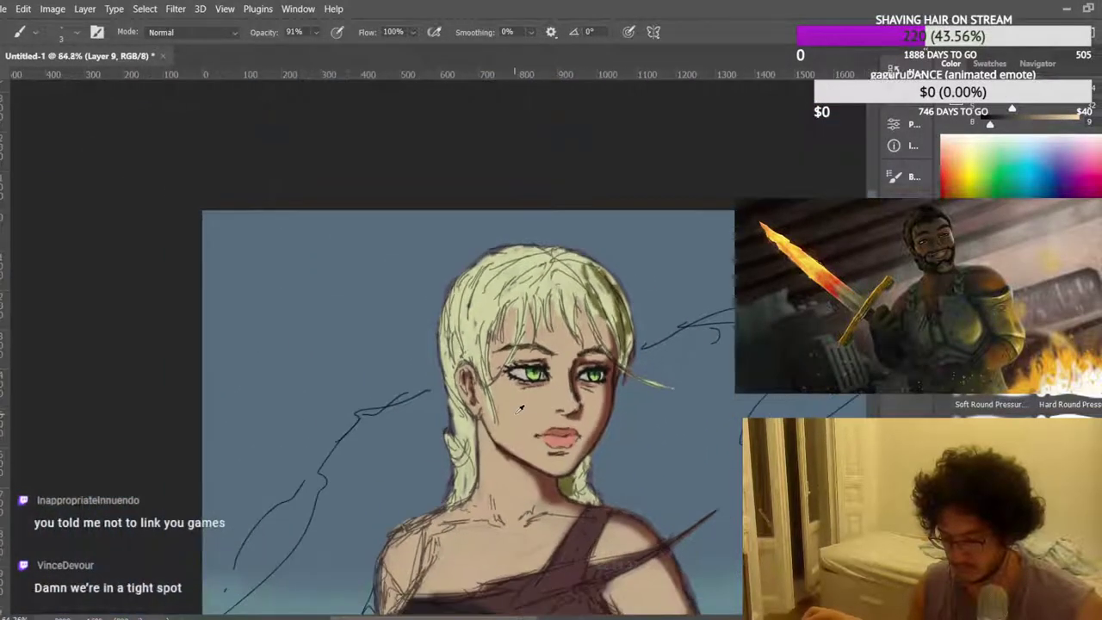
scroll(237, 266, up, 5)
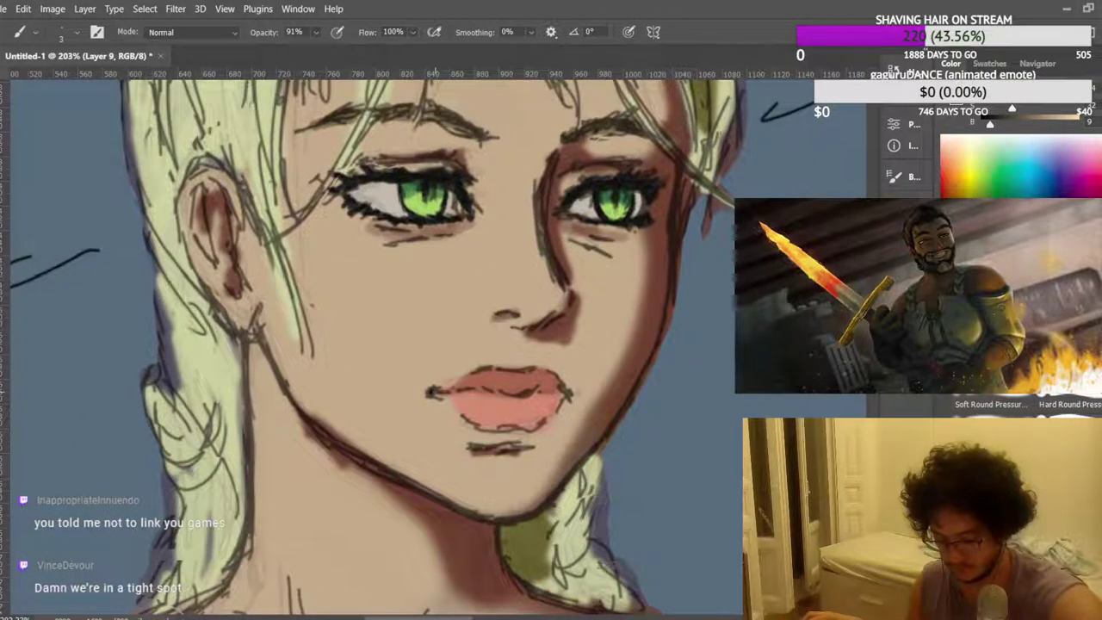
drag(433, 393, 458, 392)
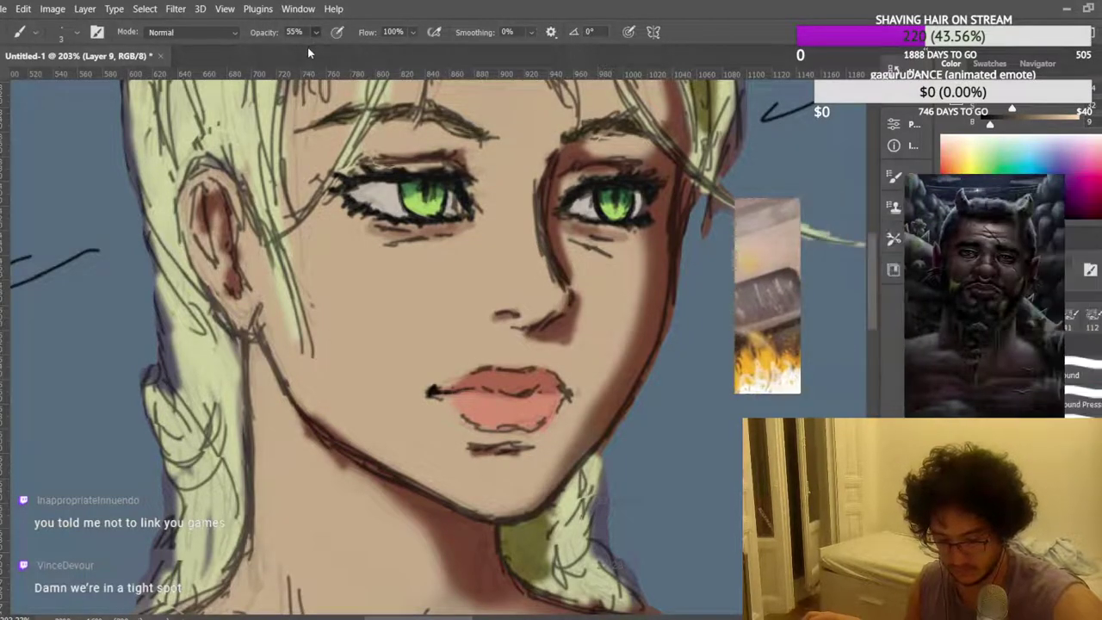
key(5)
key(5)
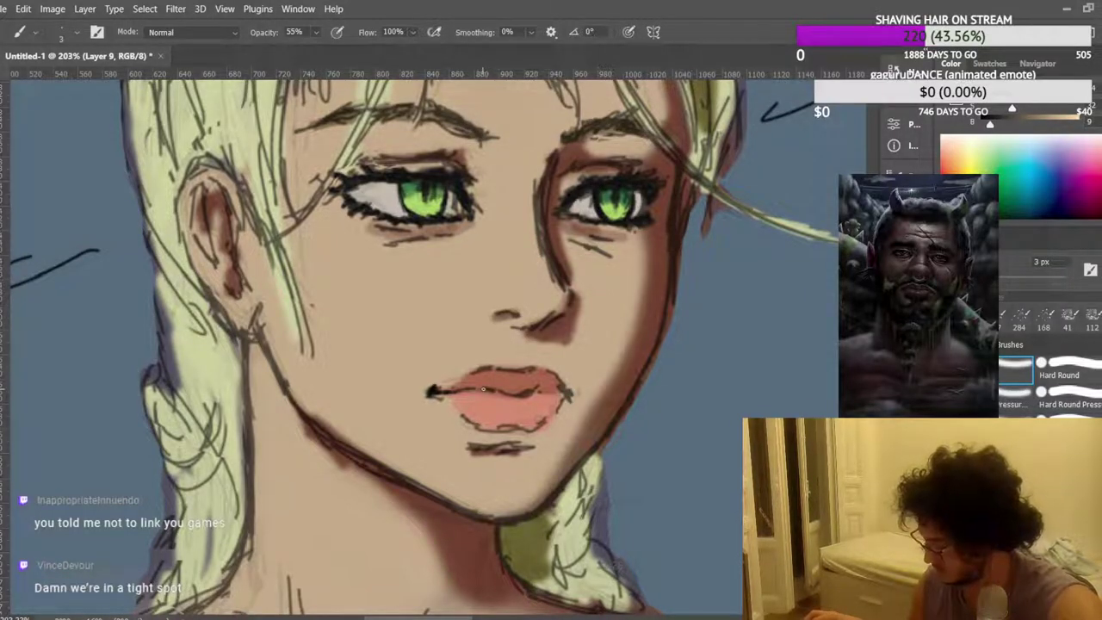
drag(492, 390, 528, 395)
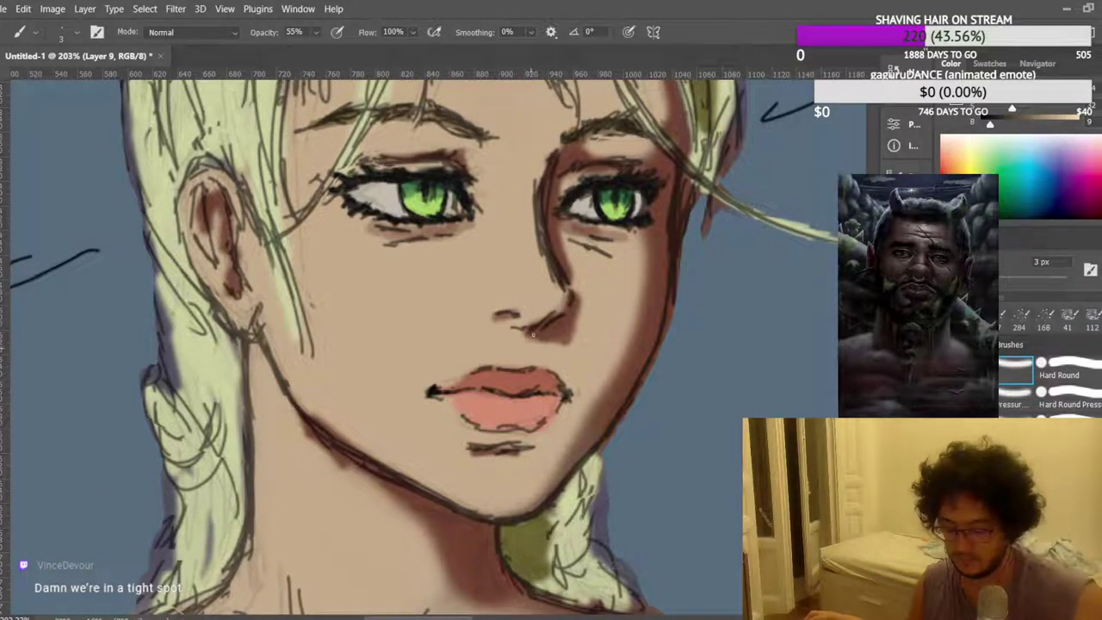
Flip the canvas back horizontally and inspect the figure, the eyes and the reworked mouth.
scroll(560, 390, down, 6)
scroll(488, 267, down, 3)
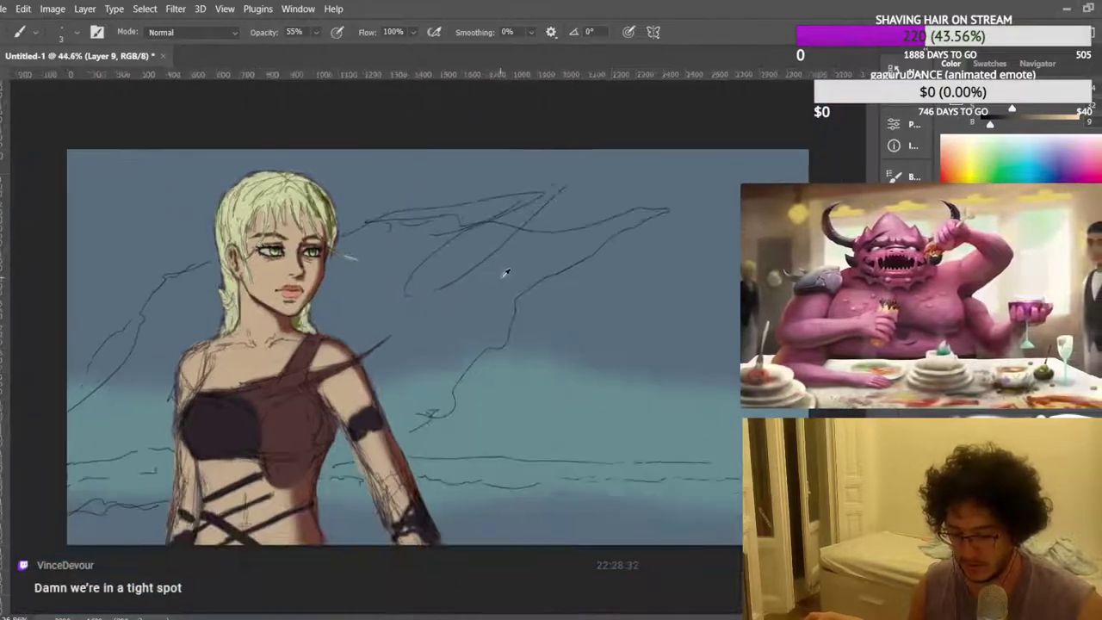
key(ctrl+shift+h)
key(h)
key(h)
scroll(628, 209, up, 4)
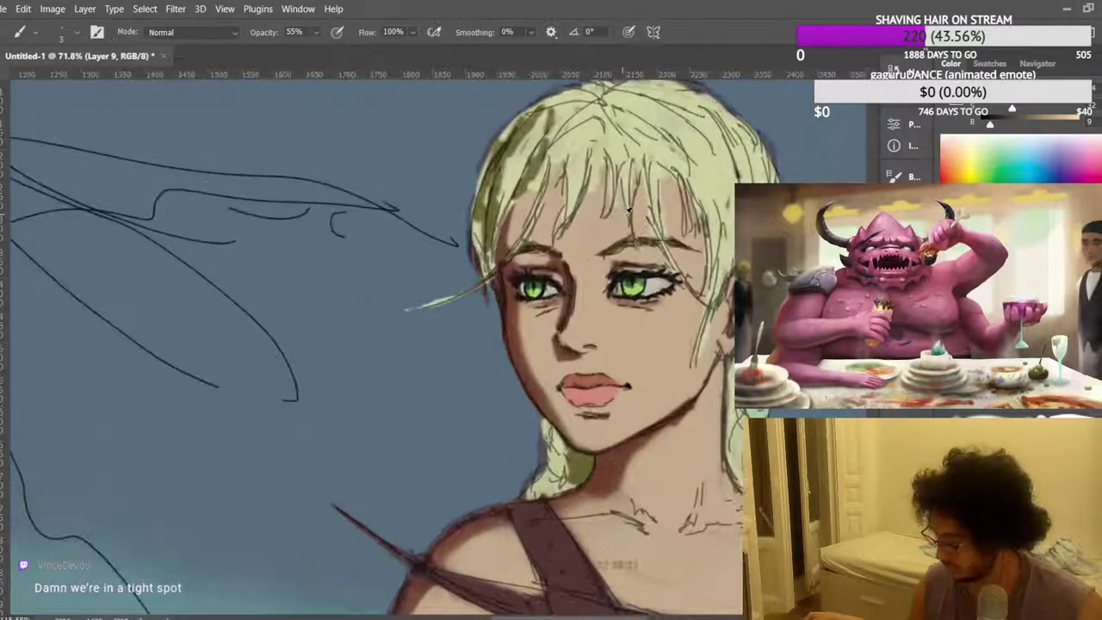
scroll(627, 209, up, 5)
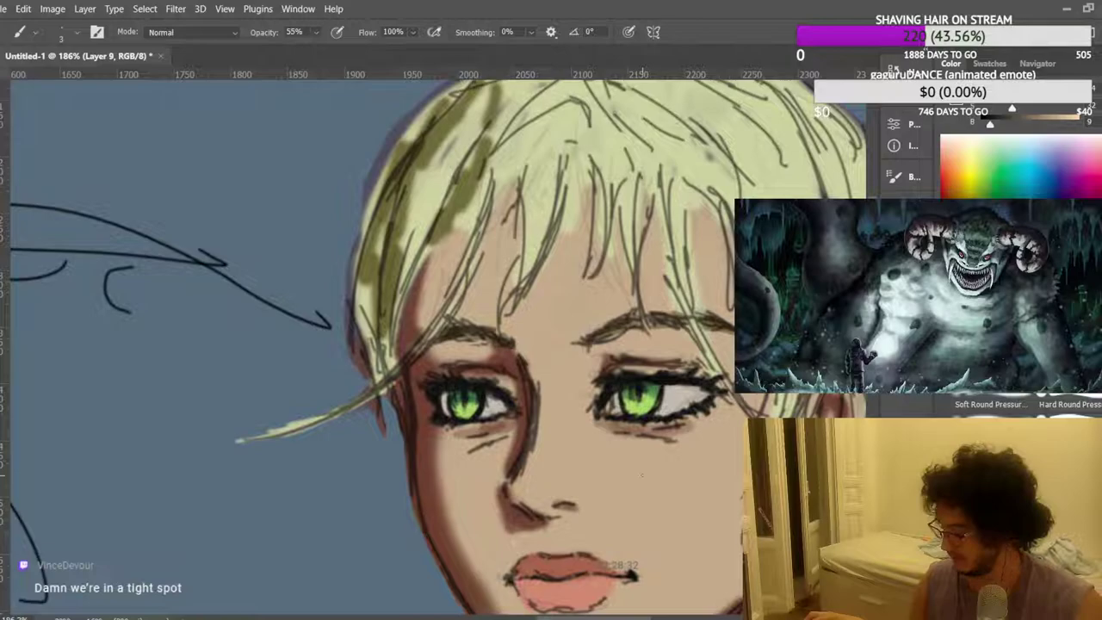
Flip the canvas horizontally to its original orientation and check the face against the whole figure.
scroll(670, 485, down, 15)
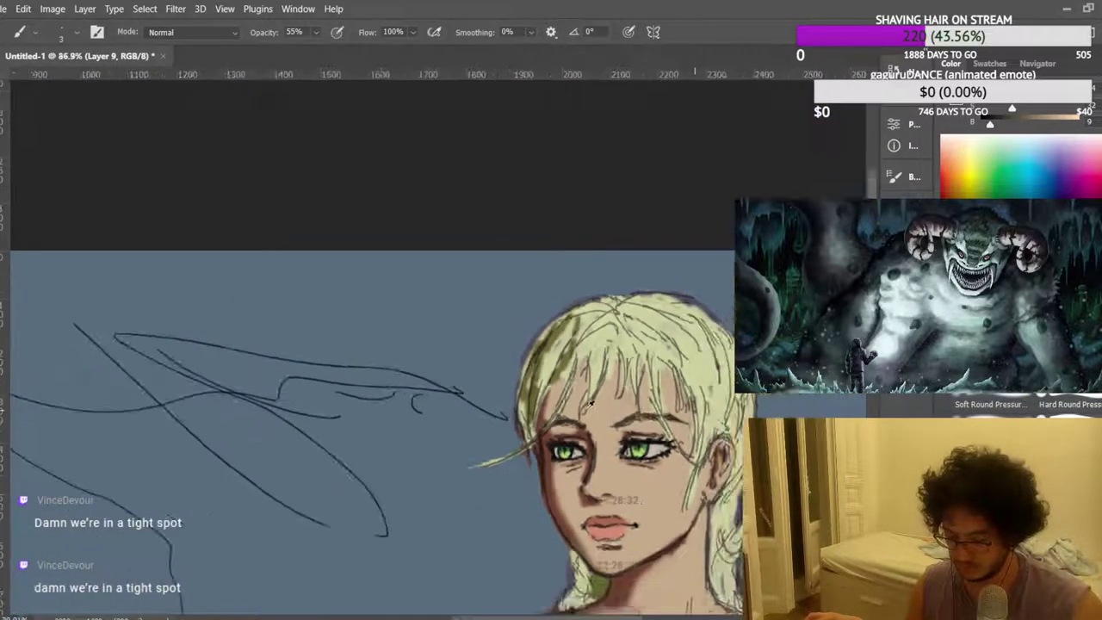
scroll(594, 250, up, 8)
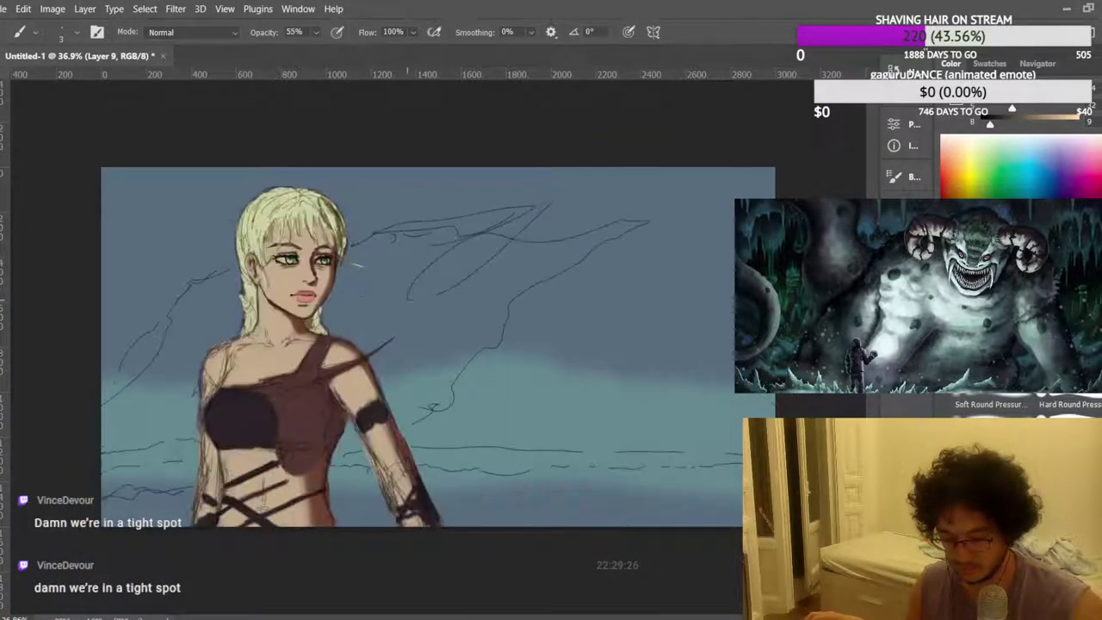
scroll(282, 252, down, 5)
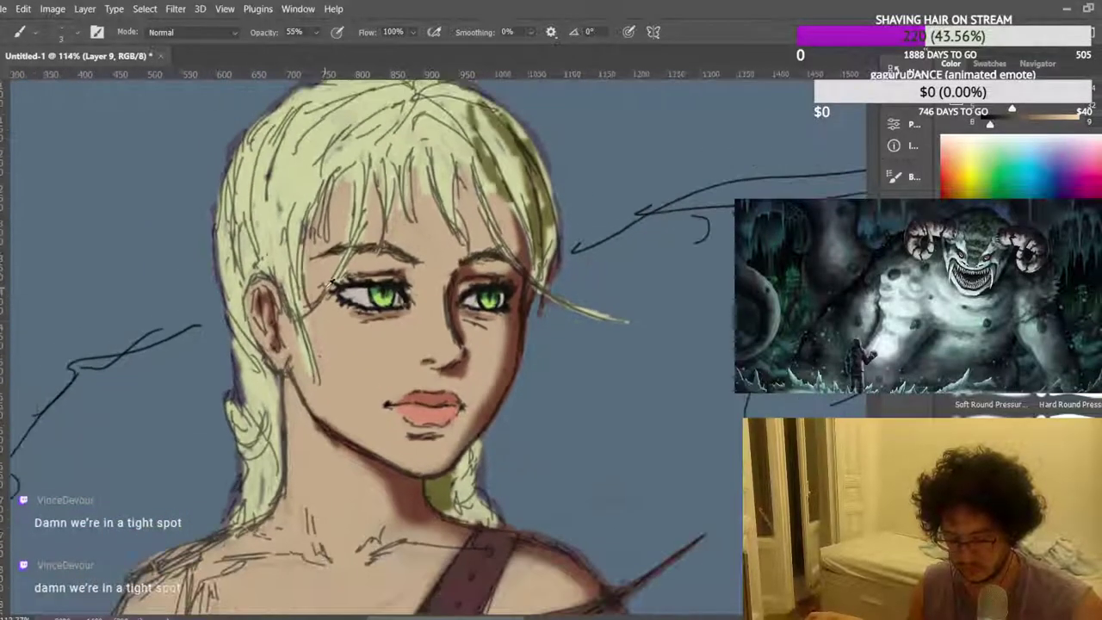
scroll(297, 236, up, 8)
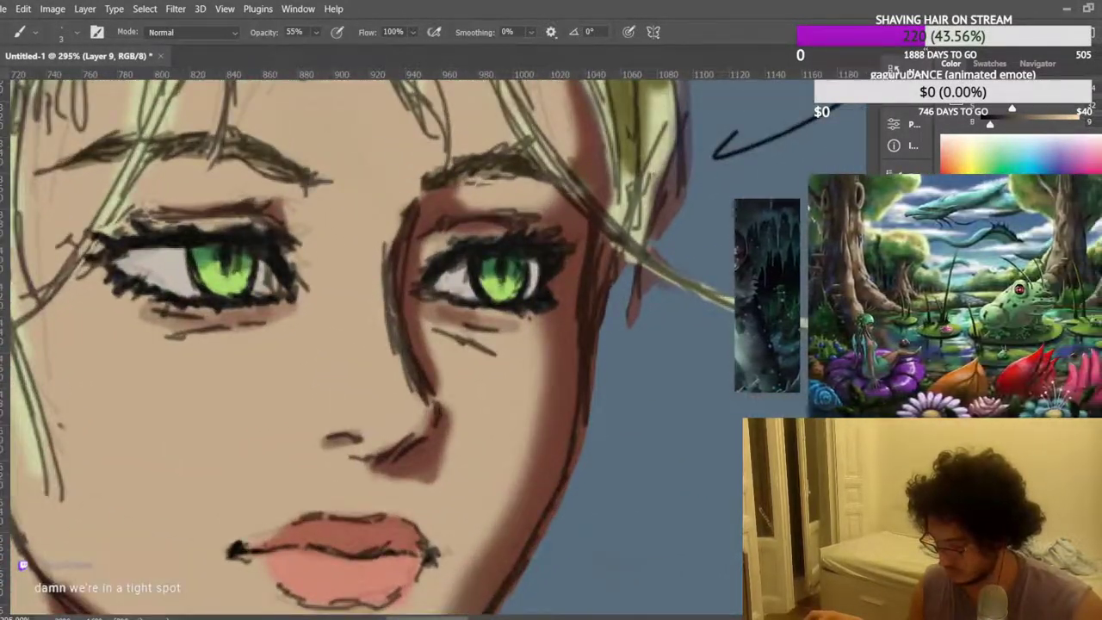
Select Layer 6, set the brush mode to Clear and trim the sketch line along the nose bridge.
scroll(589, 380, up, 1)
ctrl+click(589, 380)
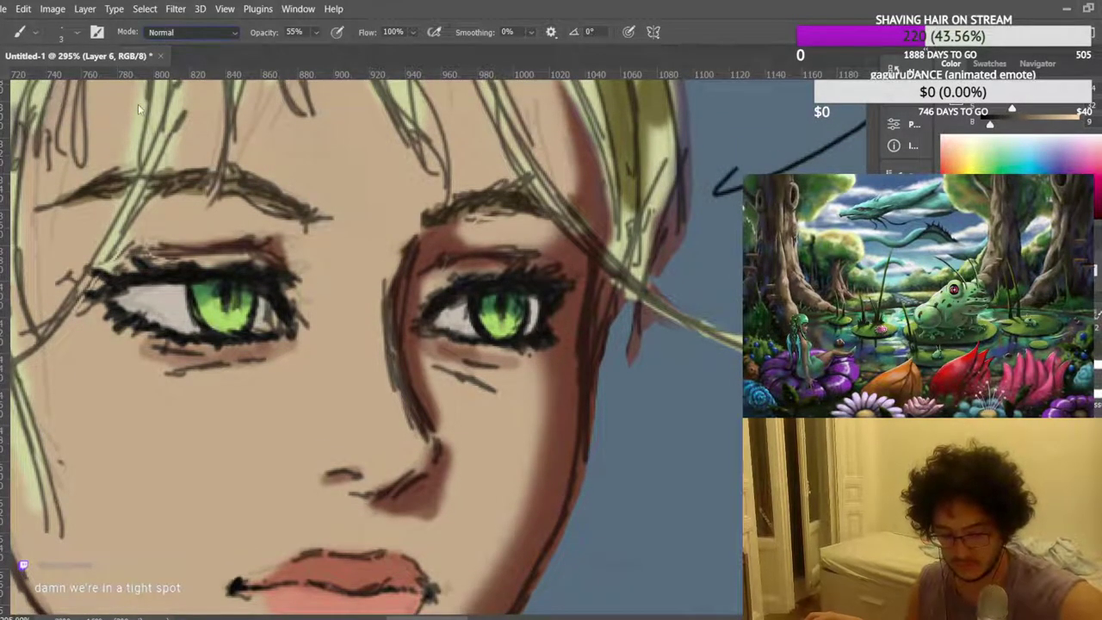
key(shift+alt+r)
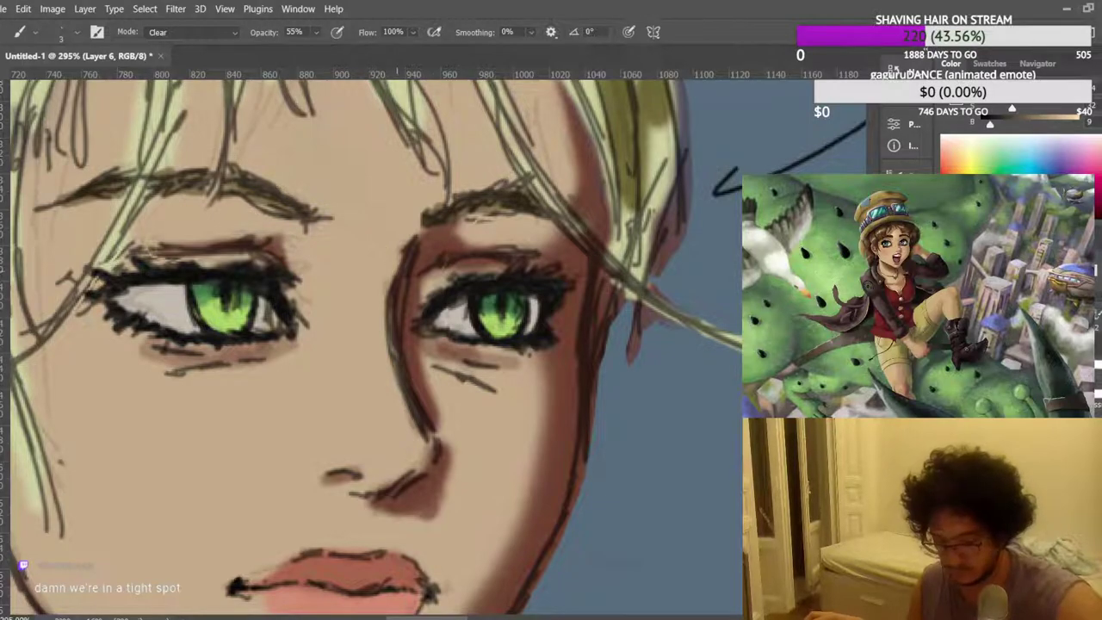
Hide the sketch lines on Layer 6 and examine the face and figure without them.
scroll(435, 263, down, 10)
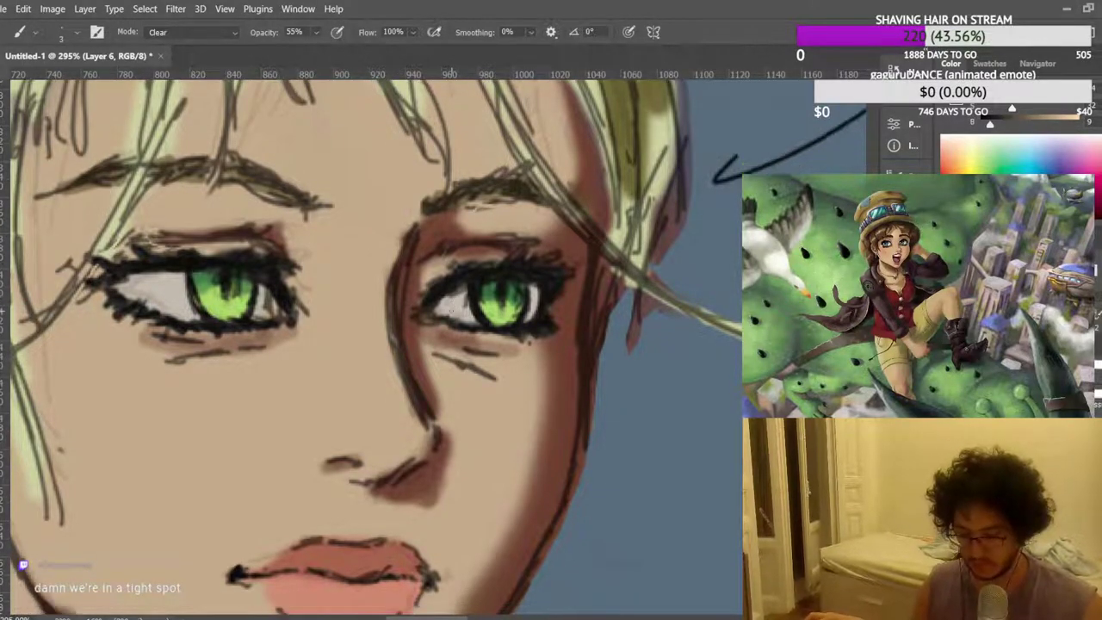
scroll(435, 266, down, 3)
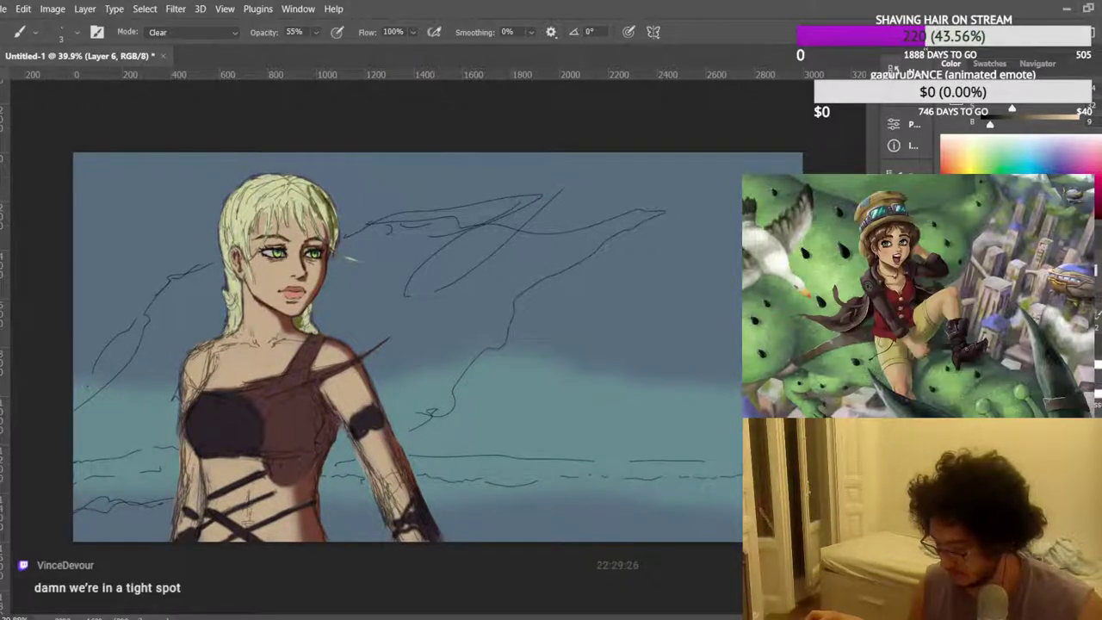
key(ctrl+comma)
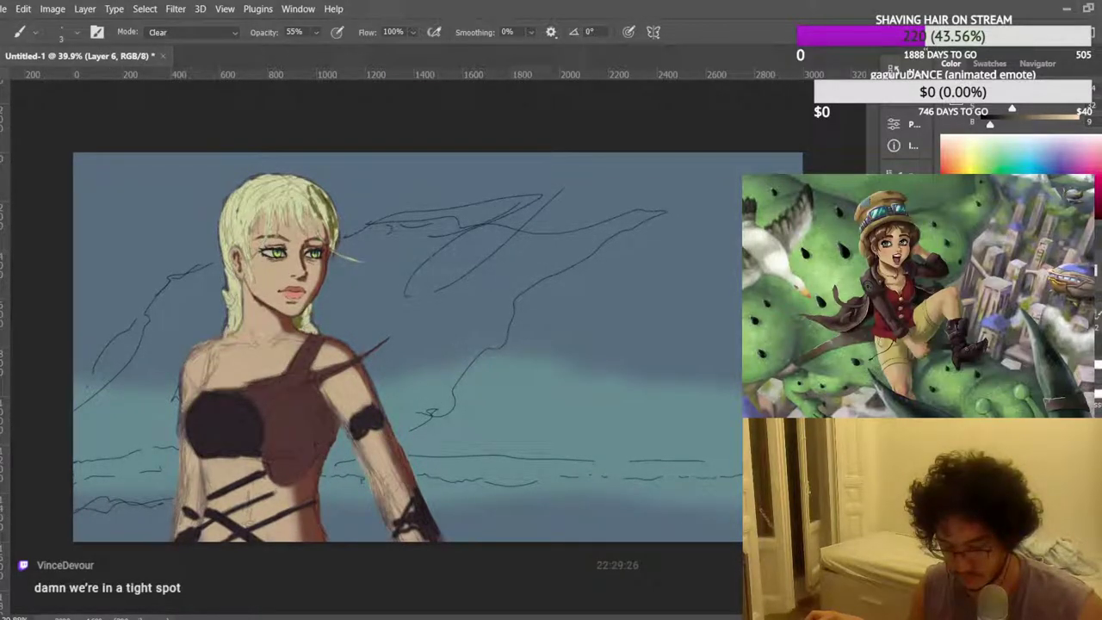
scroll(361, 267, up, 8)
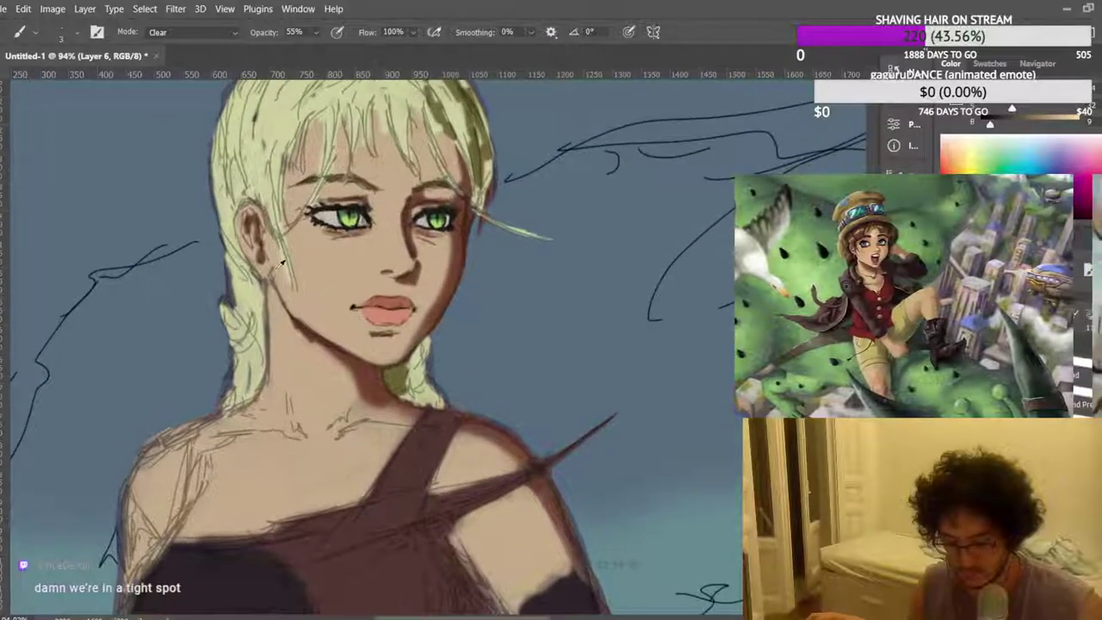
scroll(362, 267, down, 4)
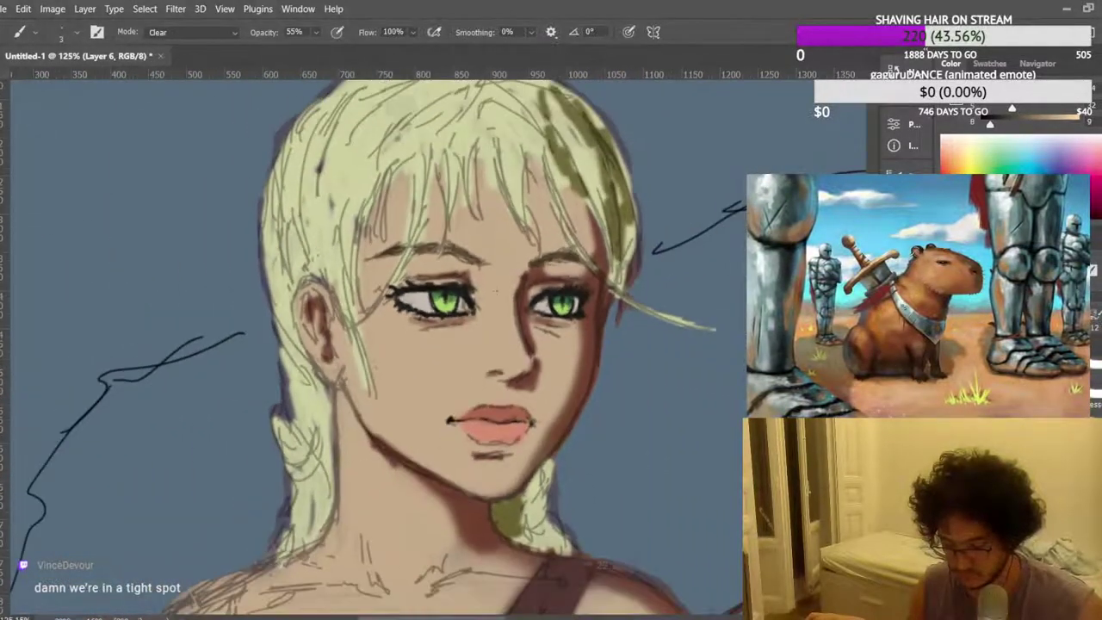
scroll(502, 285, down, 5)
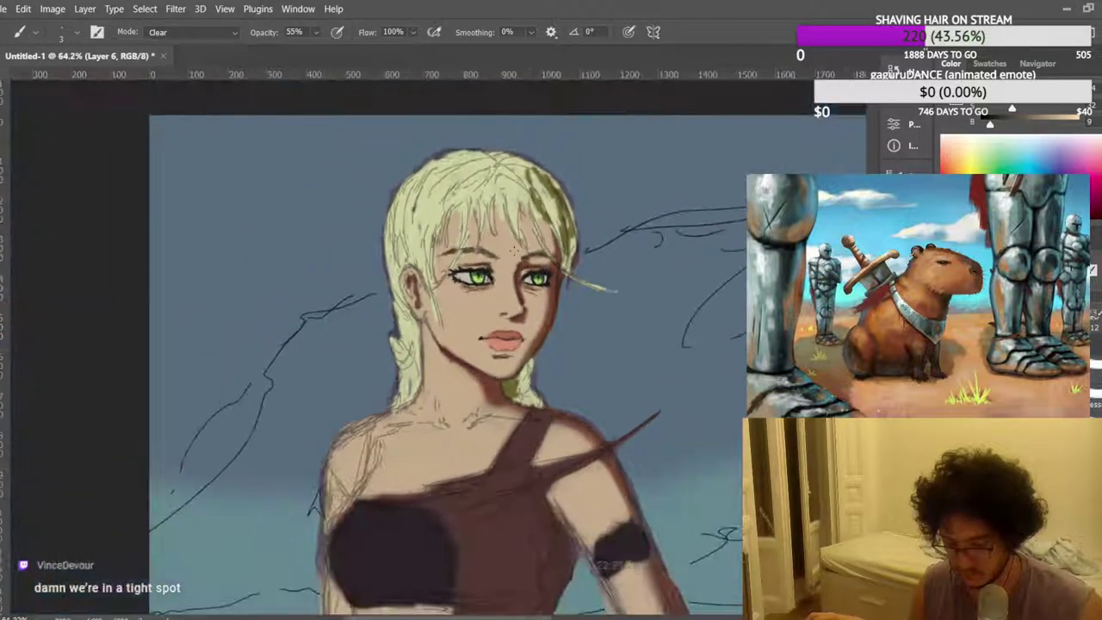
scroll(511, 244, up, 7)
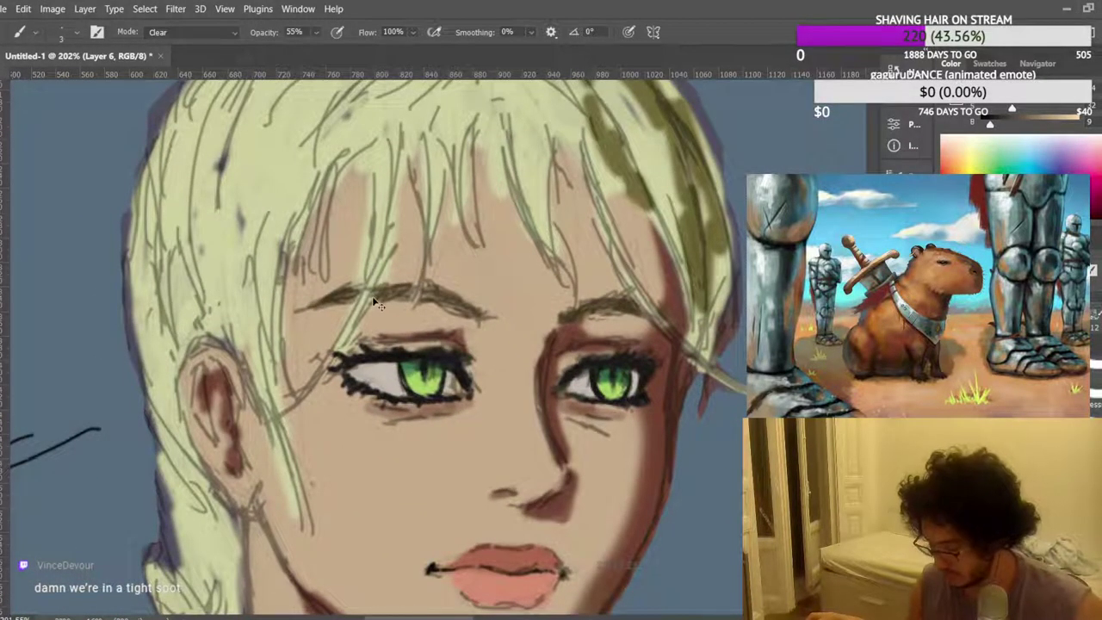
Switch to Layer 9, undo the trial stroke below the far eye and set the brush mode back to Normal.
scroll(508, 387, down, 5)
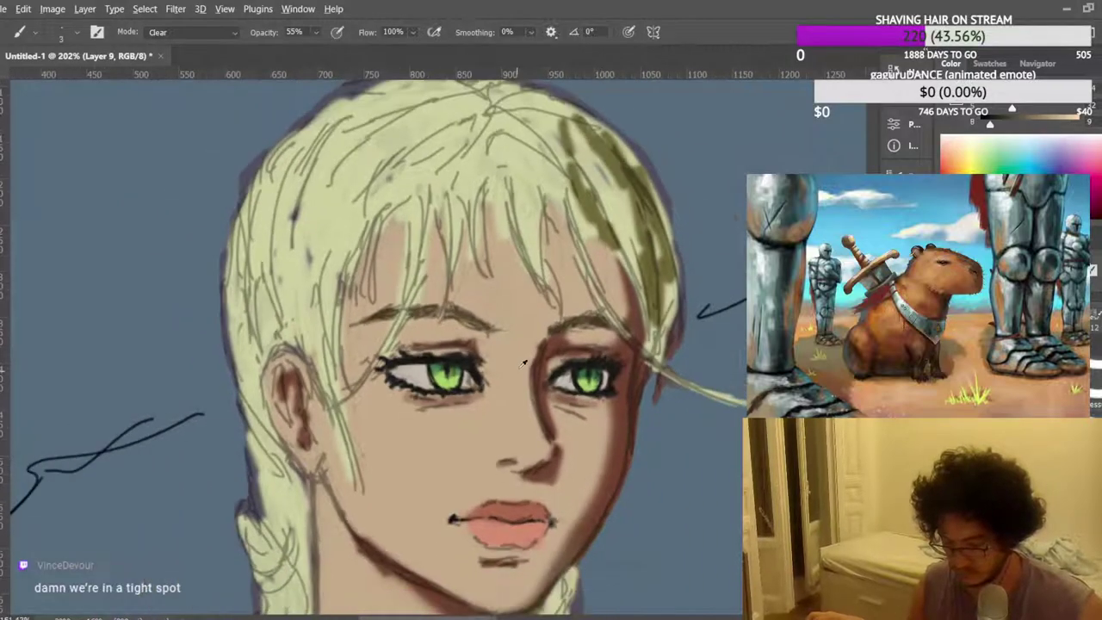
scroll(554, 391, up, 7)
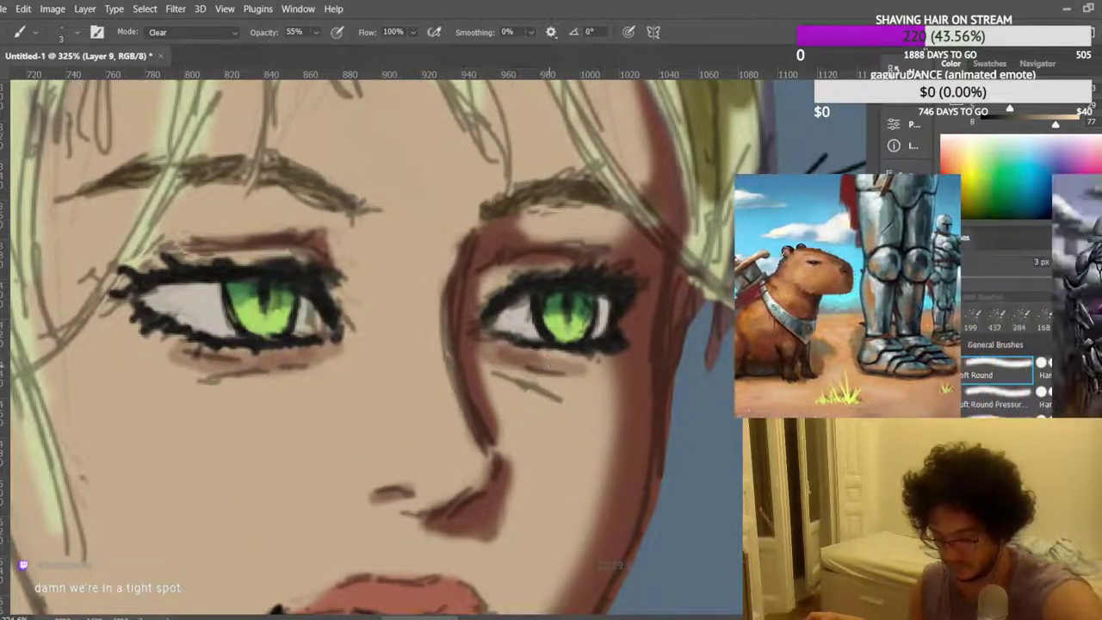
drag(537, 398, 567, 410)
key(ctrl+z)
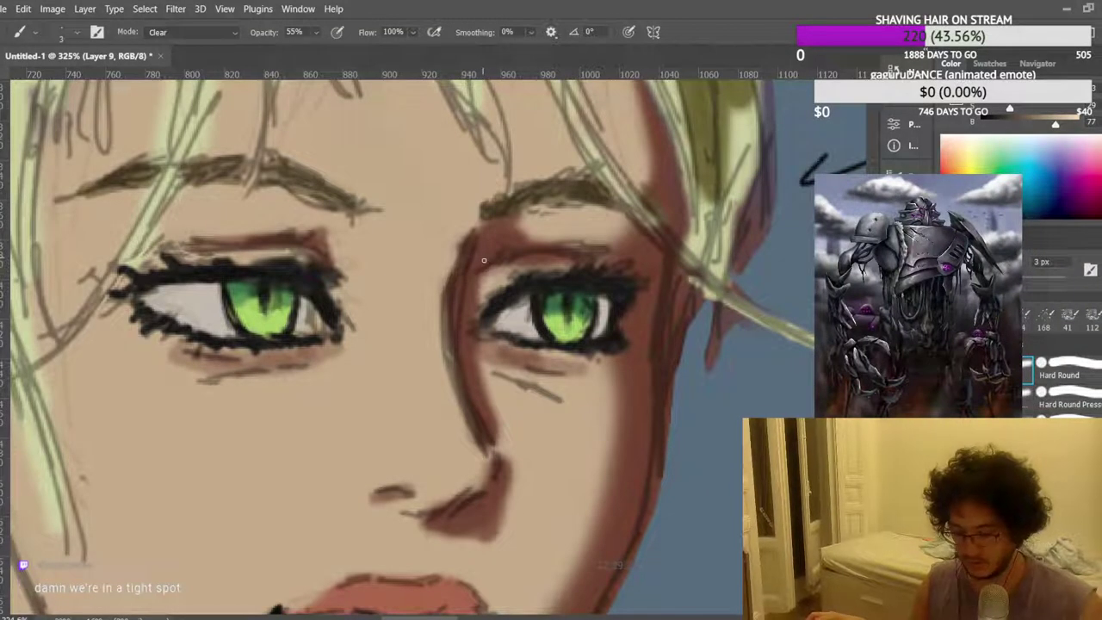
click(178, 34)
click(162, 54)
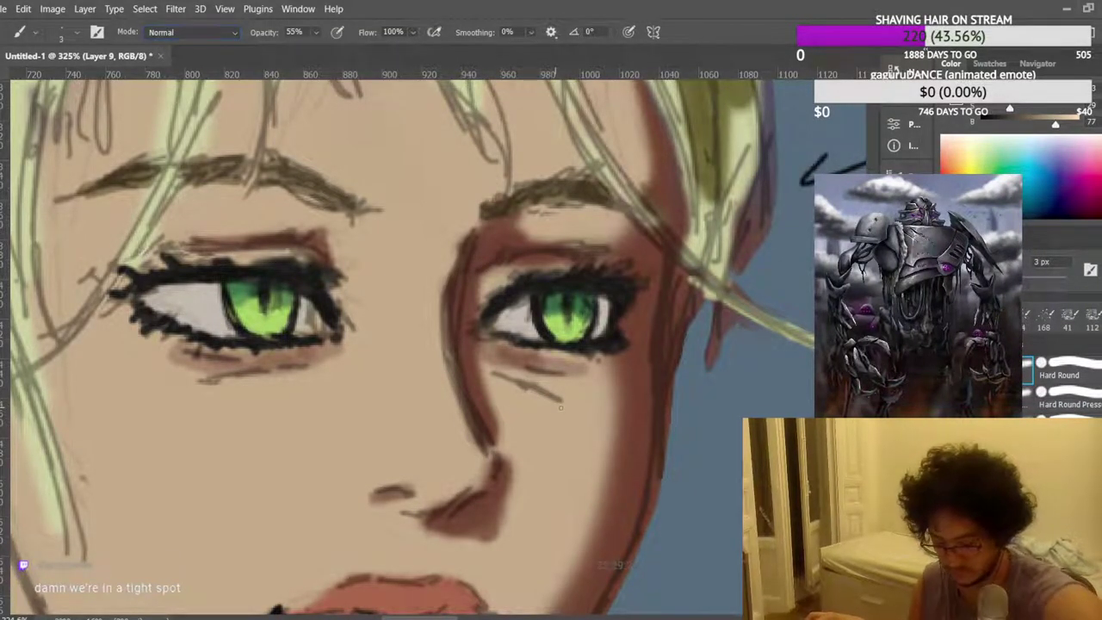
Sharpen the inner corner of the far eye with the dark colour sampled from its lash line.
scroll(370, 378, up, 2)
scroll(328, 396, up, 7)
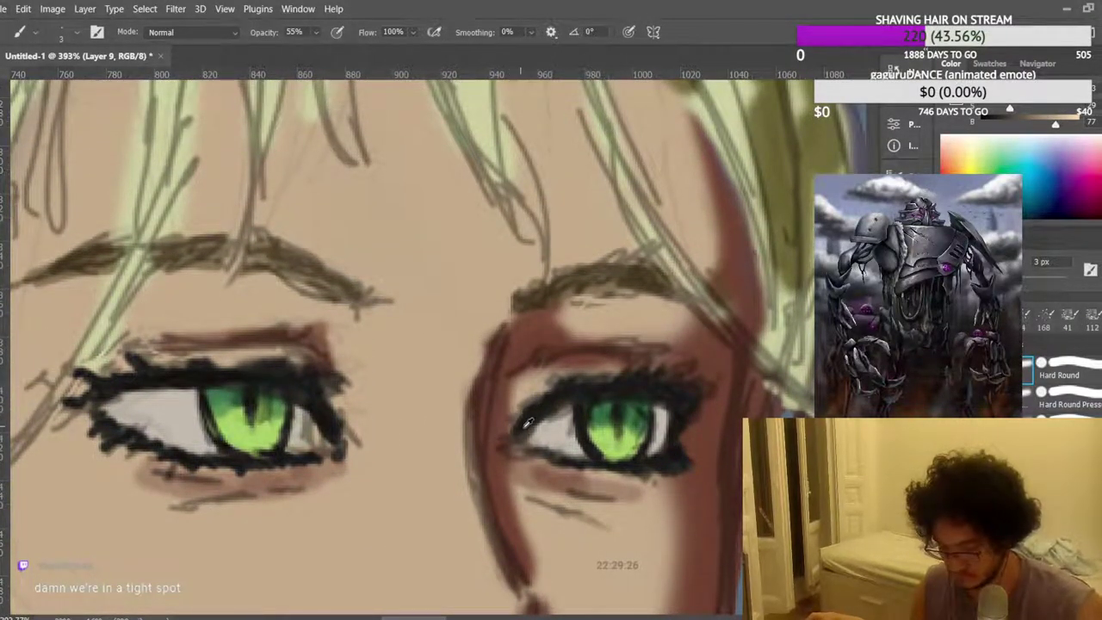
alt+click(521, 430)
drag(522, 430, 510, 443)
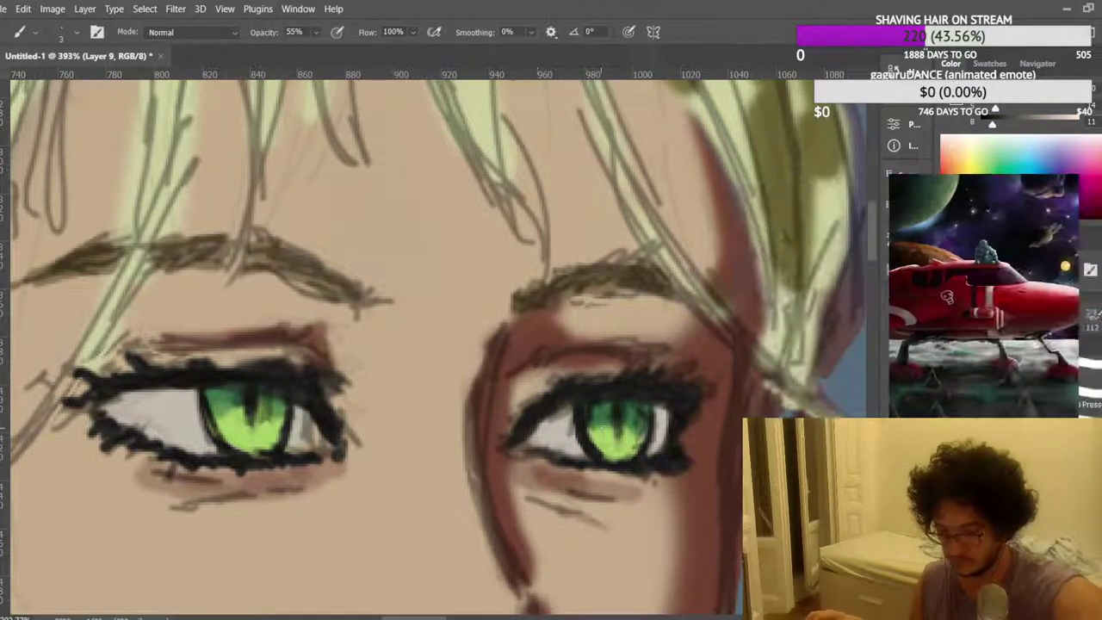
drag(344, 354, 371, 354)
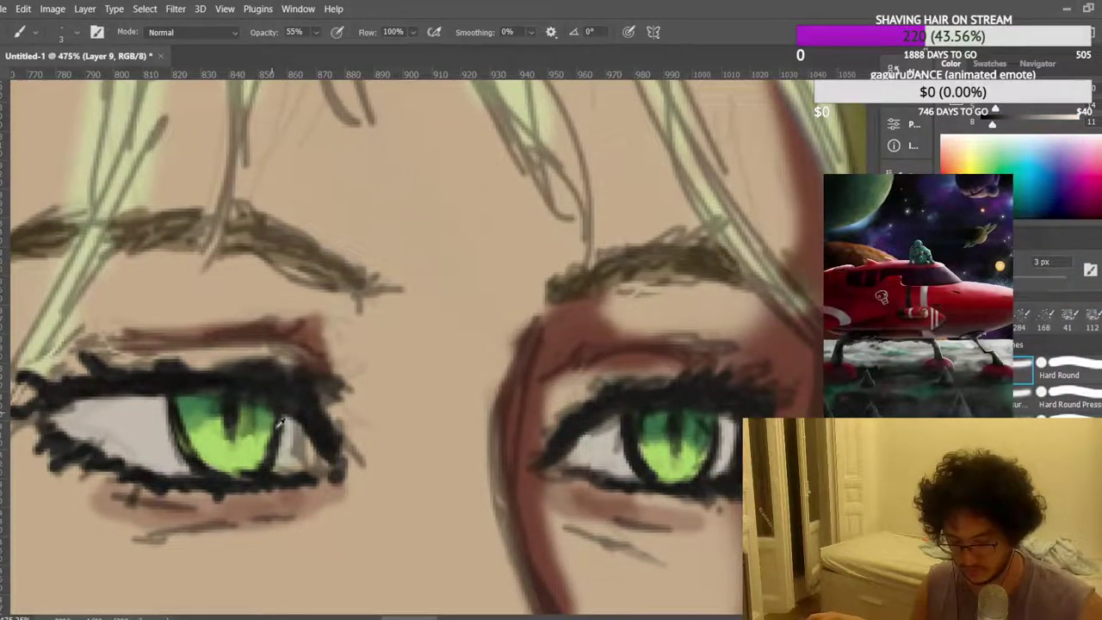
Paint the inner corner of the eye nearer the ear with the reddish brown sampled from its eyelid crease.
alt+click(314, 319)
scroll(342, 362, down, 2)
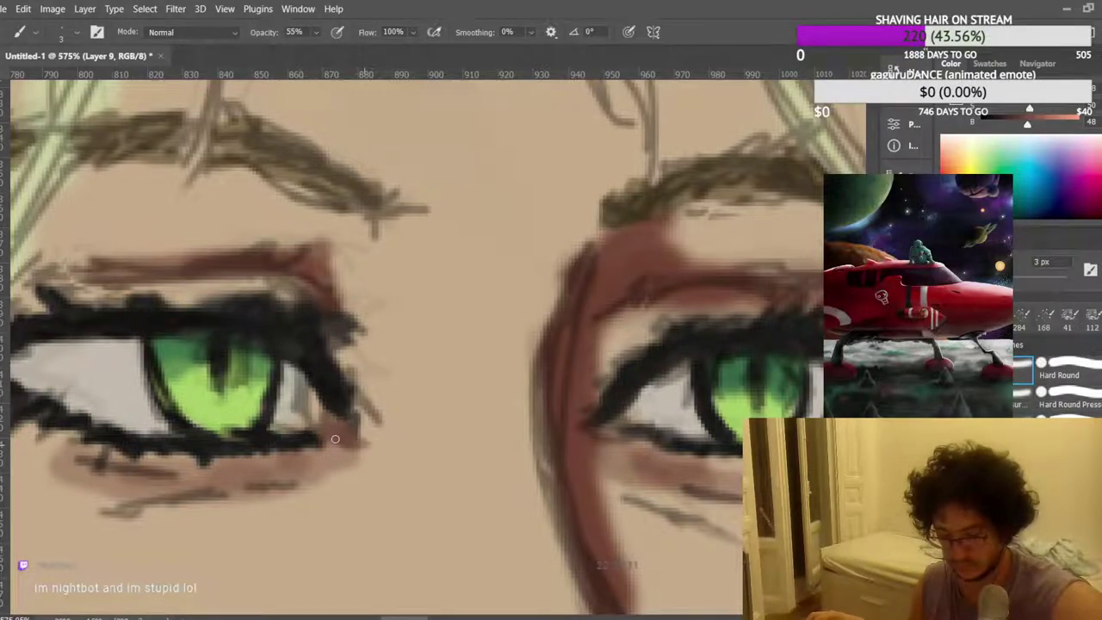
scroll(336, 439, up, 2)
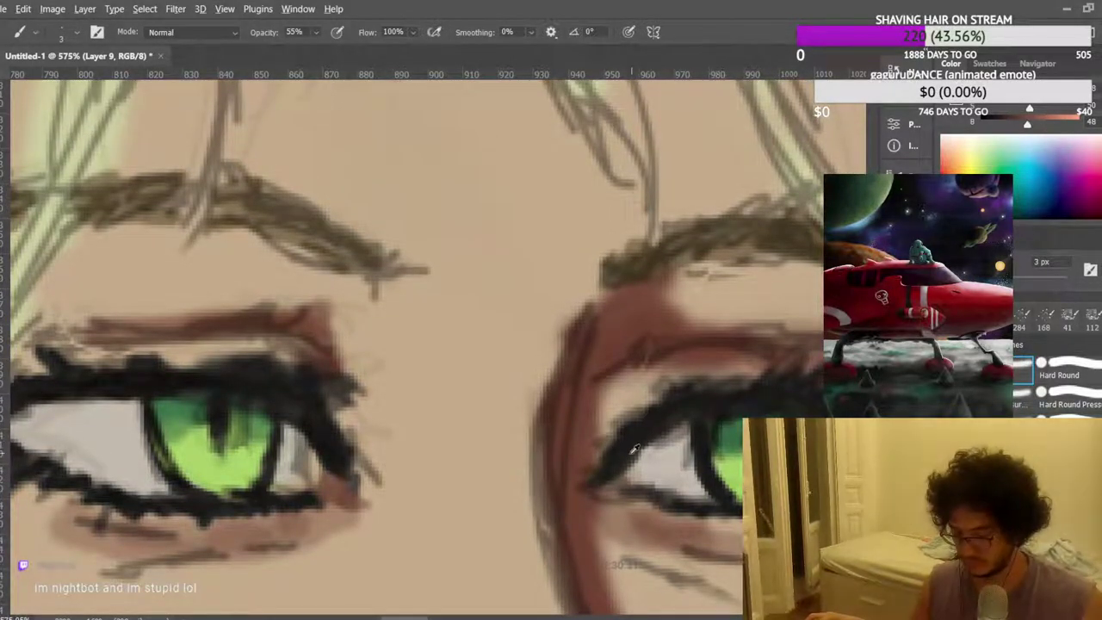
Blend the dark nose-bridge outline into the sampled reddish-brown shadow with a 14 px brush at 28% opacity.
scroll(635, 449, down, 8)
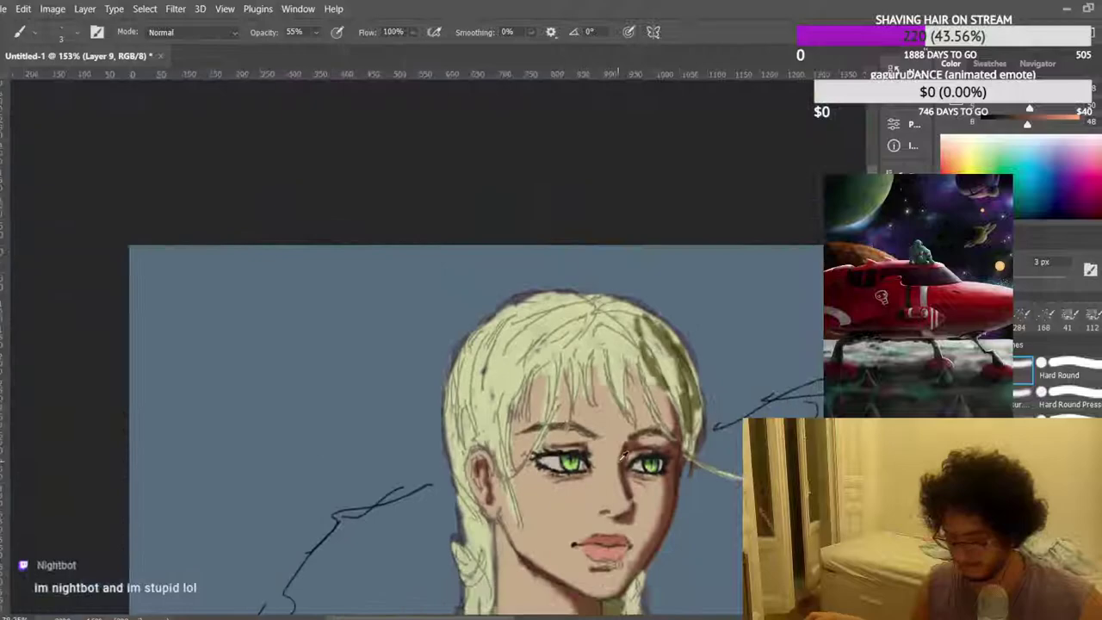
scroll(623, 457, down, 4)
scroll(172, 266, up, 4)
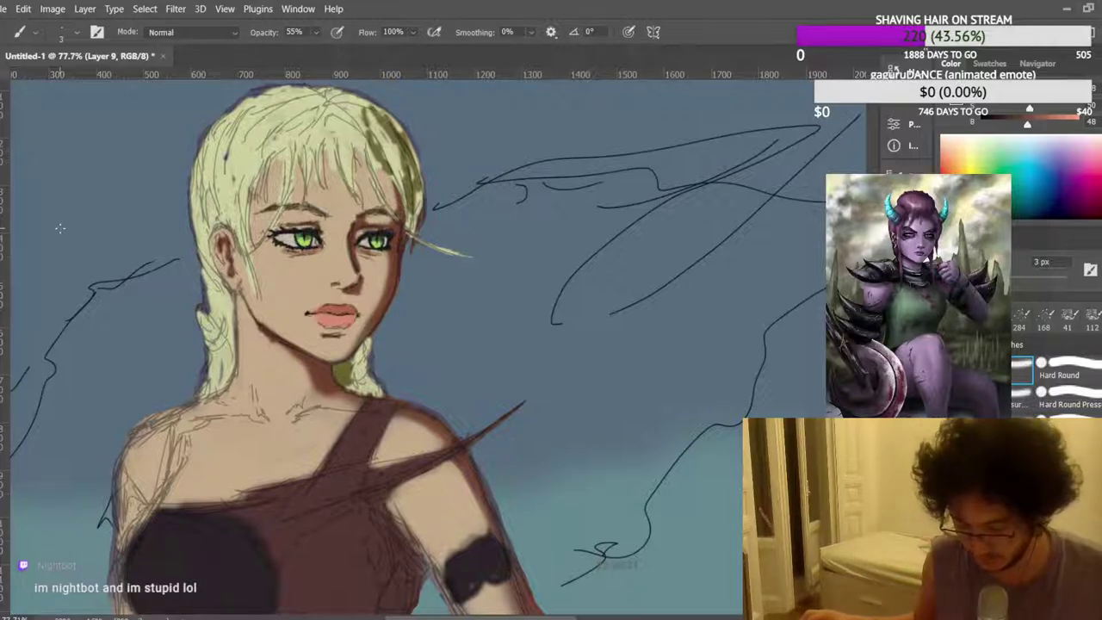
scroll(371, 248, up, 6)
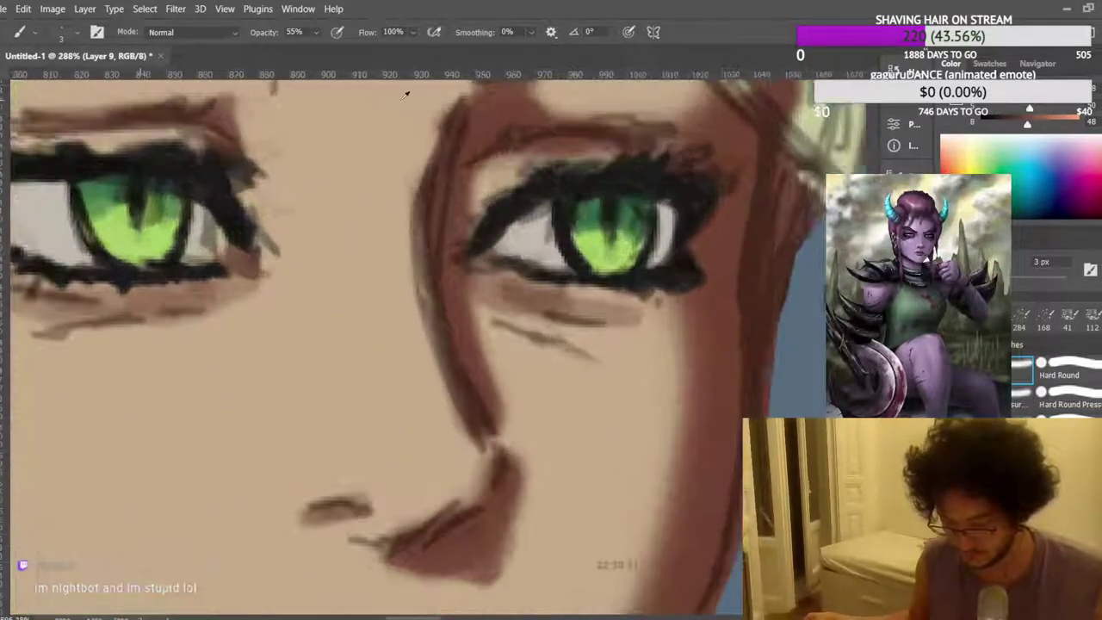
scroll(430, 241, down, 4)
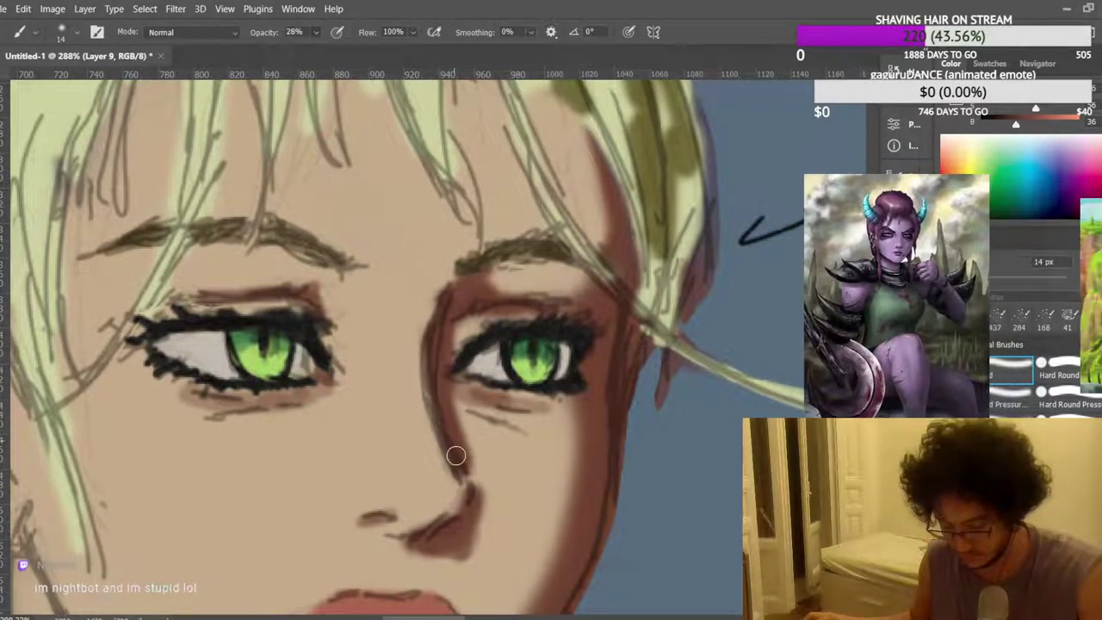
alt+click(437, 315)
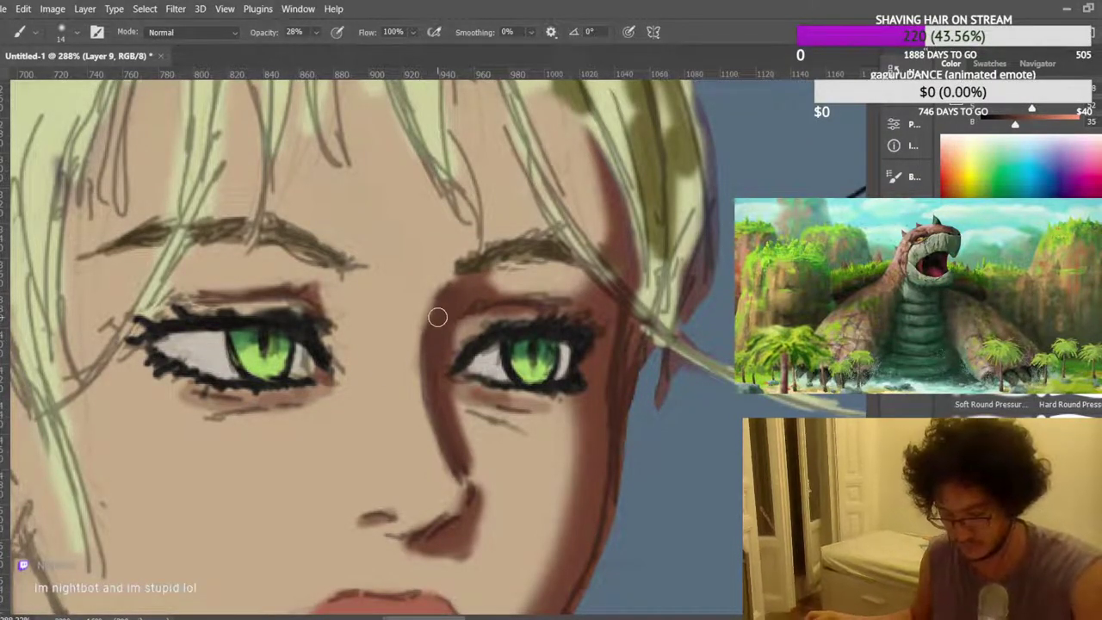
Soften the eyelid creases of both eyes with the reddish-brown shadow colour sampled above the far eye.
scroll(503, 315, up, 2)
alt+click(484, 320)
mouse_move(484, 332)
mouse_down()
mouse_move(525, 327)
mouse_move(469, 328)
mouse_move(577, 332)
mouse_up()
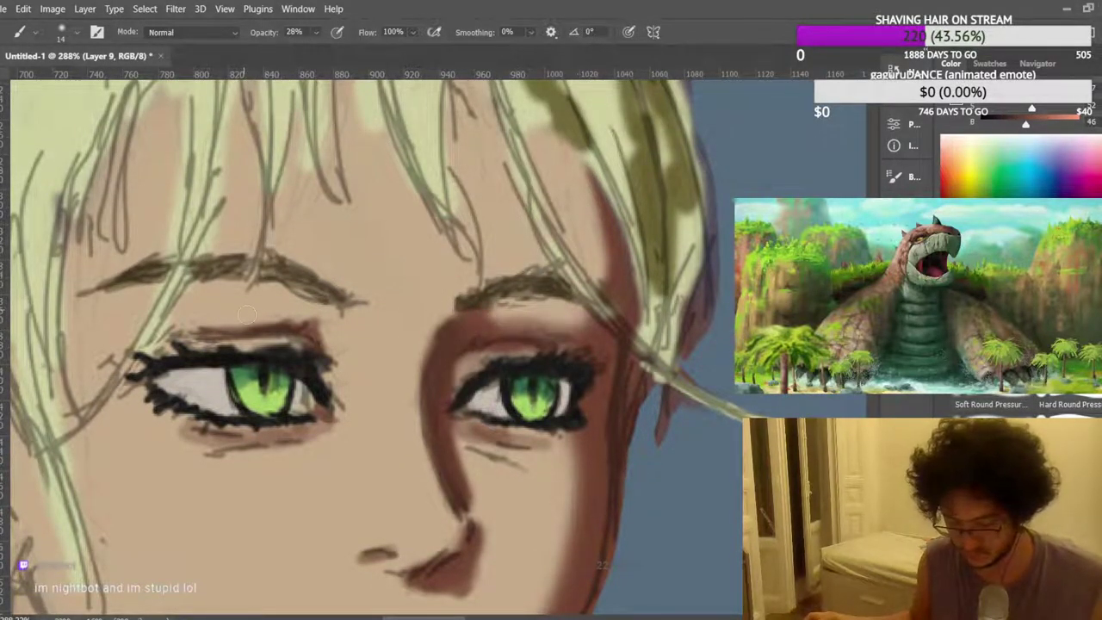
drag(221, 336, 198, 323)
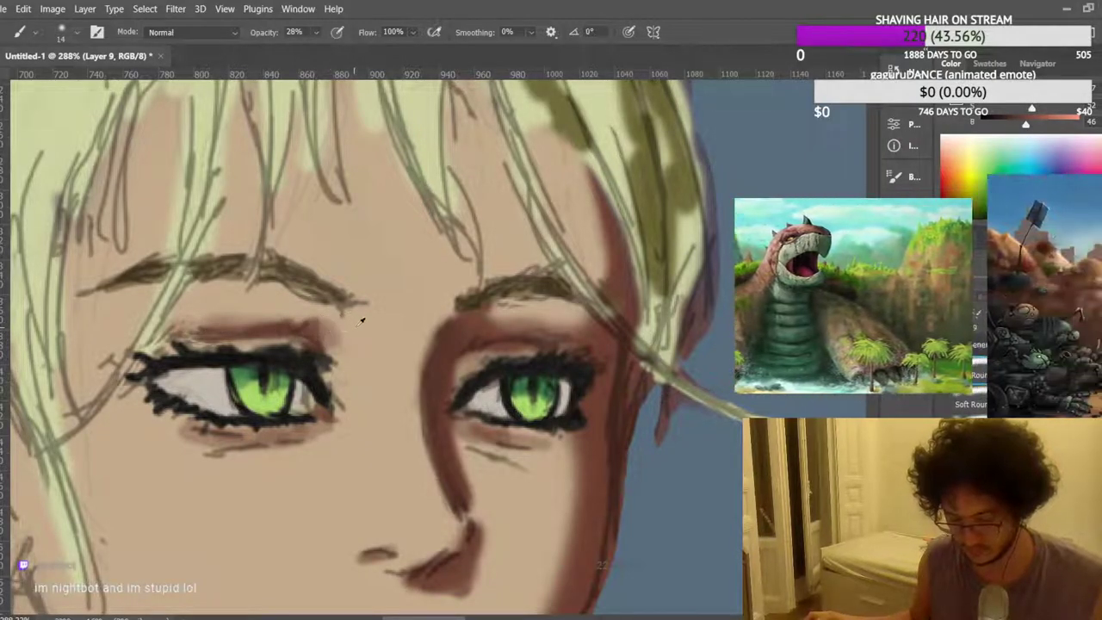
Paint sampled skin colour over the stray marks at the outer lash corner of the eye nearer the ear.
key(ctrl+0)
scroll(401, 278, up, 5)
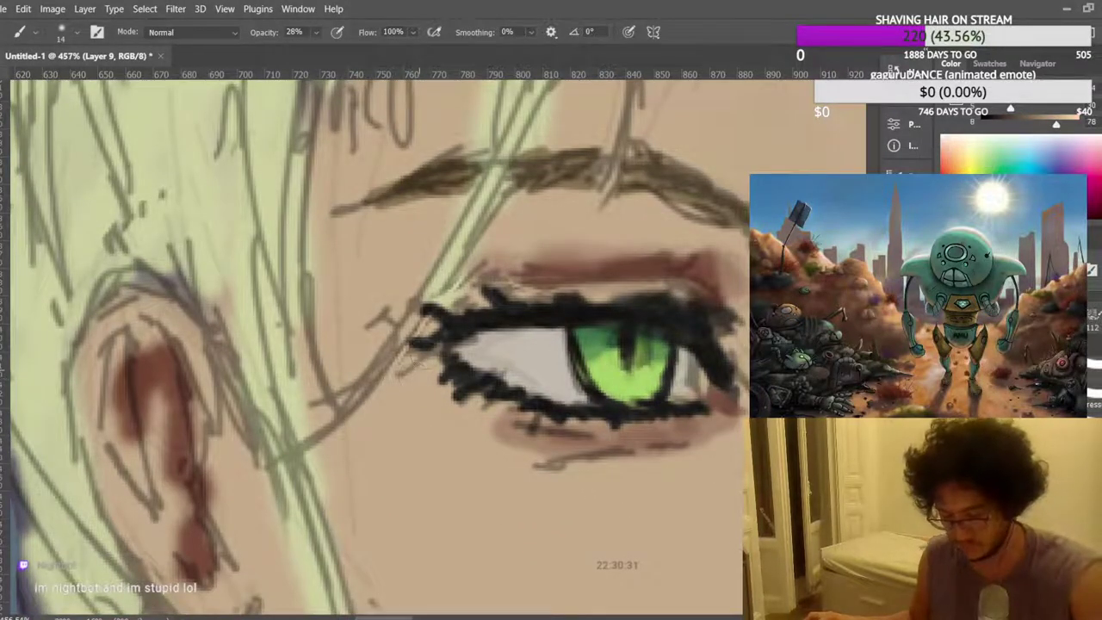
mouse_move(420, 349)
mouse_down()
mouse_move(440, 375)
mouse_move(439, 338)
mouse_move(467, 327)
mouse_up()
scroll(468, 326, down, 10)
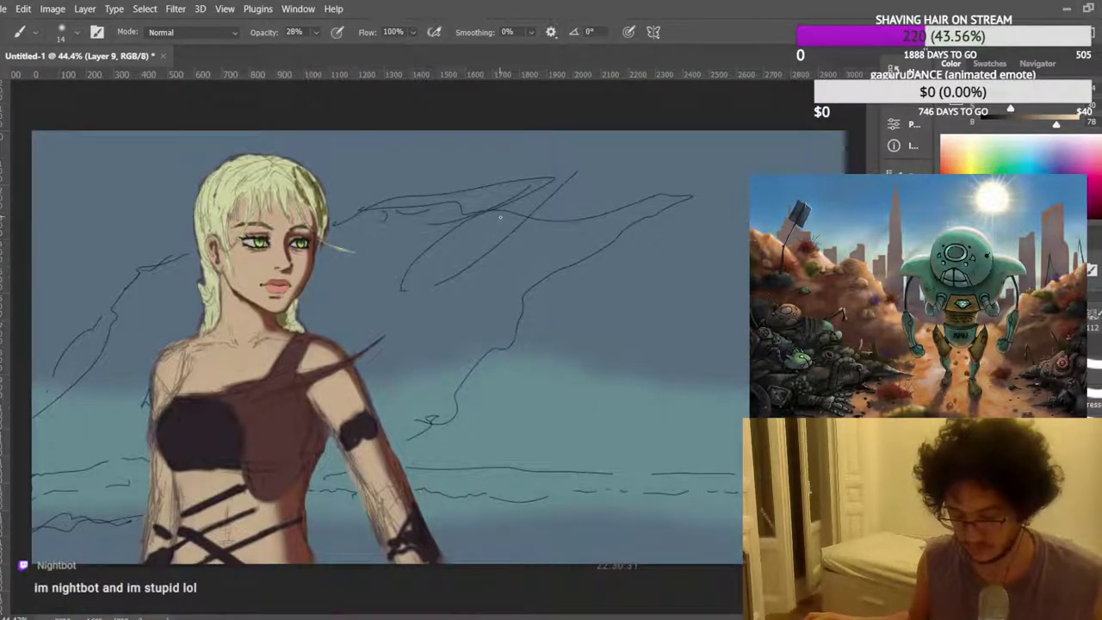
Flip the canvas horizontally and blend the lower nose-bridge line into the shadow beside the nostril.
key(ctrl+shift+h)
scroll(615, 215, up, 8)
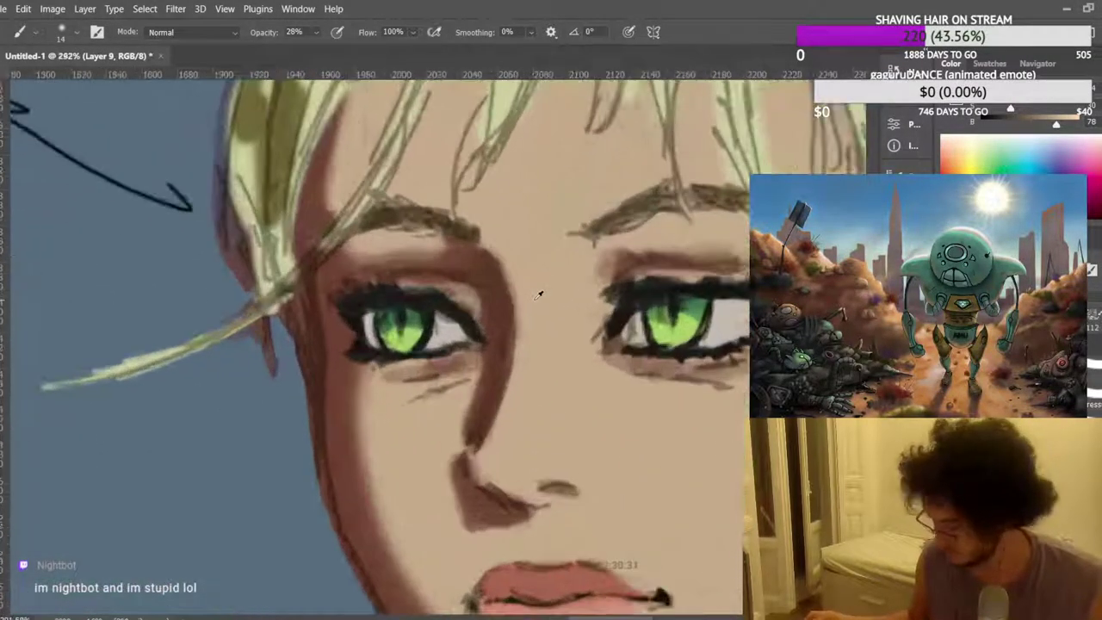
scroll(539, 295, up, 6)
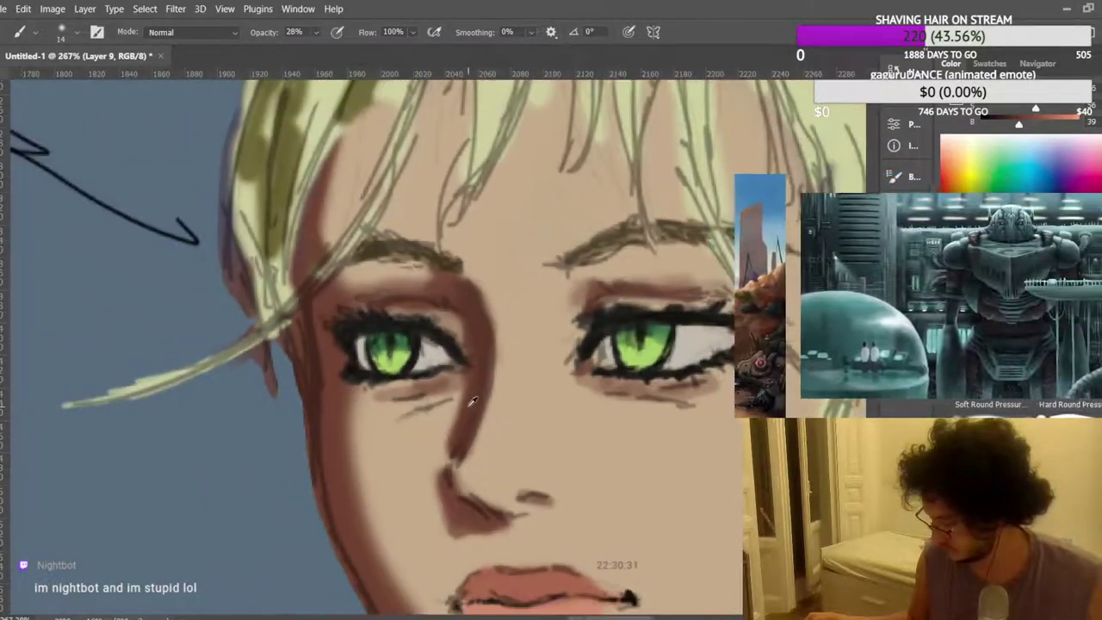
scroll(472, 402, down, 1)
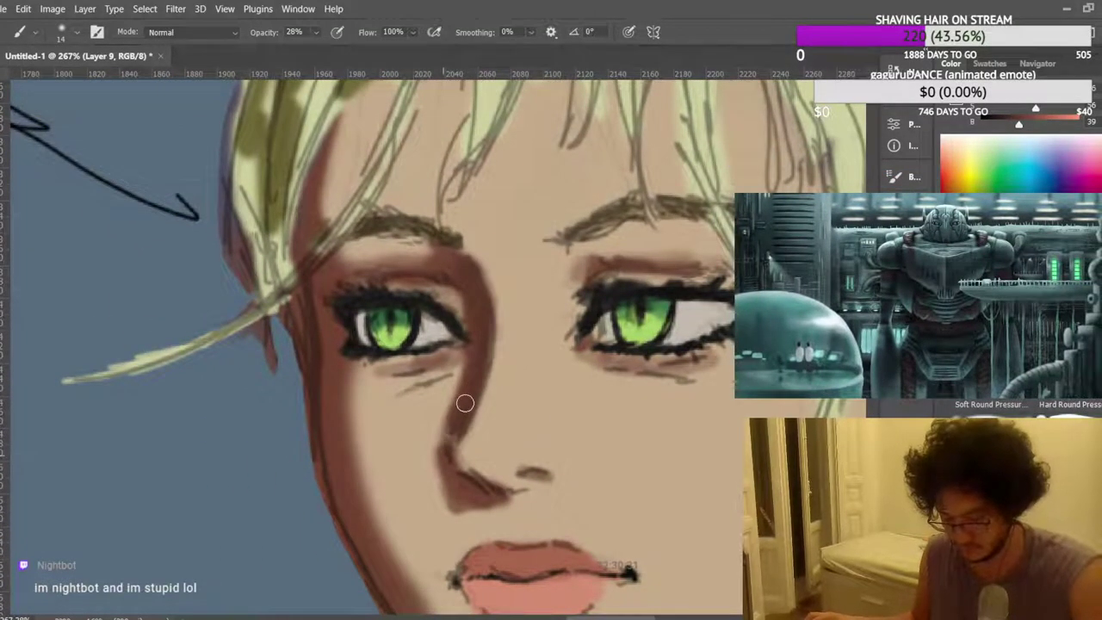
drag(476, 492, 445, 469)
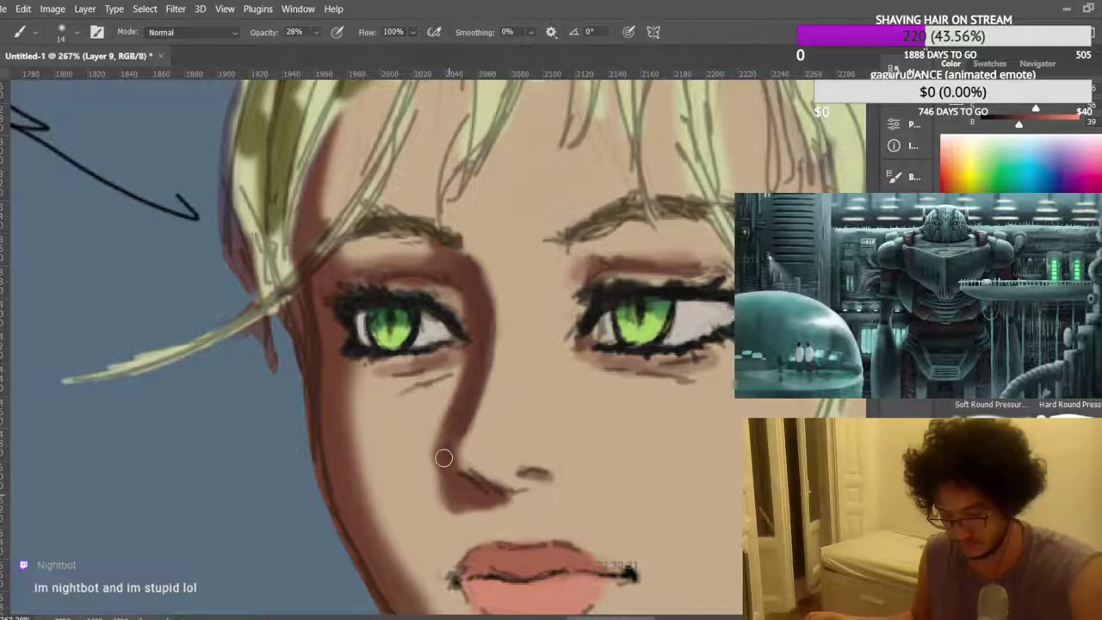
Examine the nose, lips and eyes up close and in relation to the whole figure.
scroll(473, 388, down, 5)
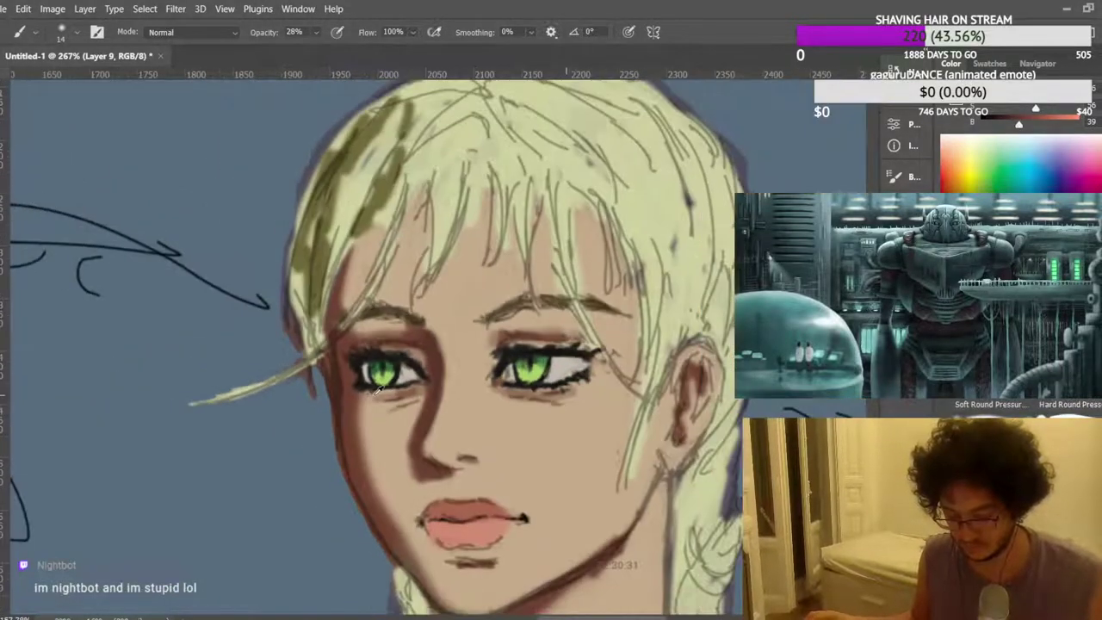
scroll(441, 474, down, 2)
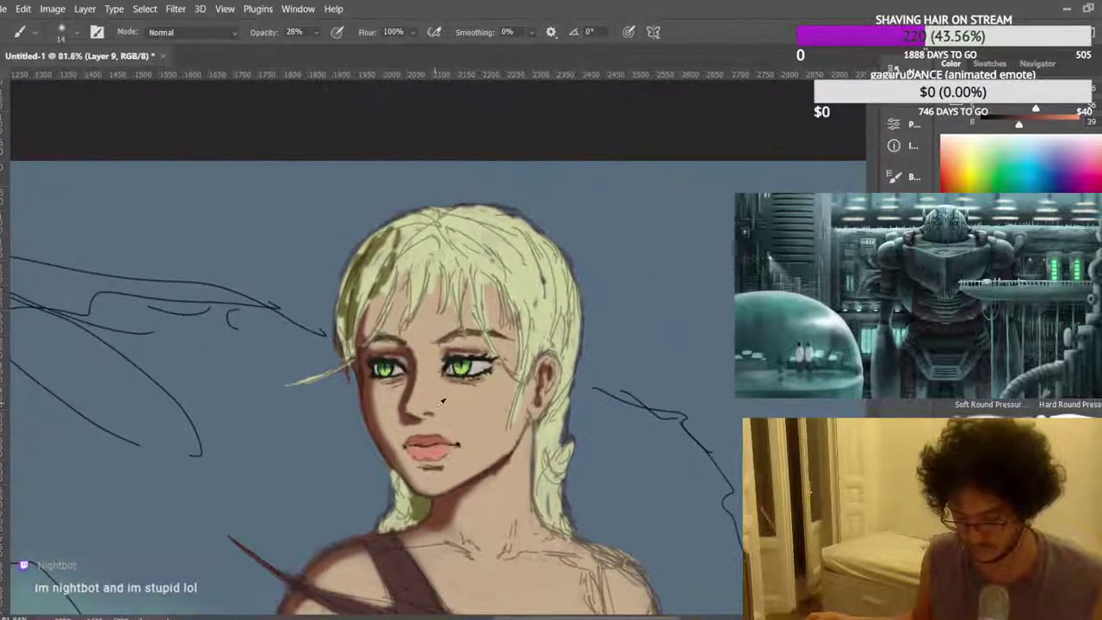
scroll(441, 474, up, 7)
scroll(446, 467, up, 6)
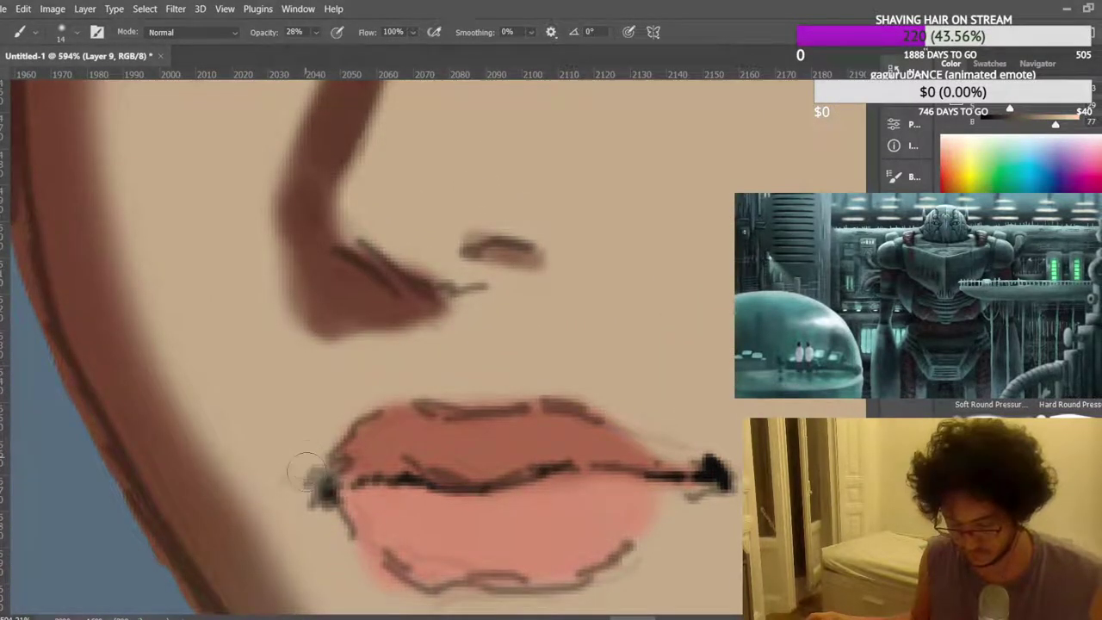
scroll(405, 327, down, 2)
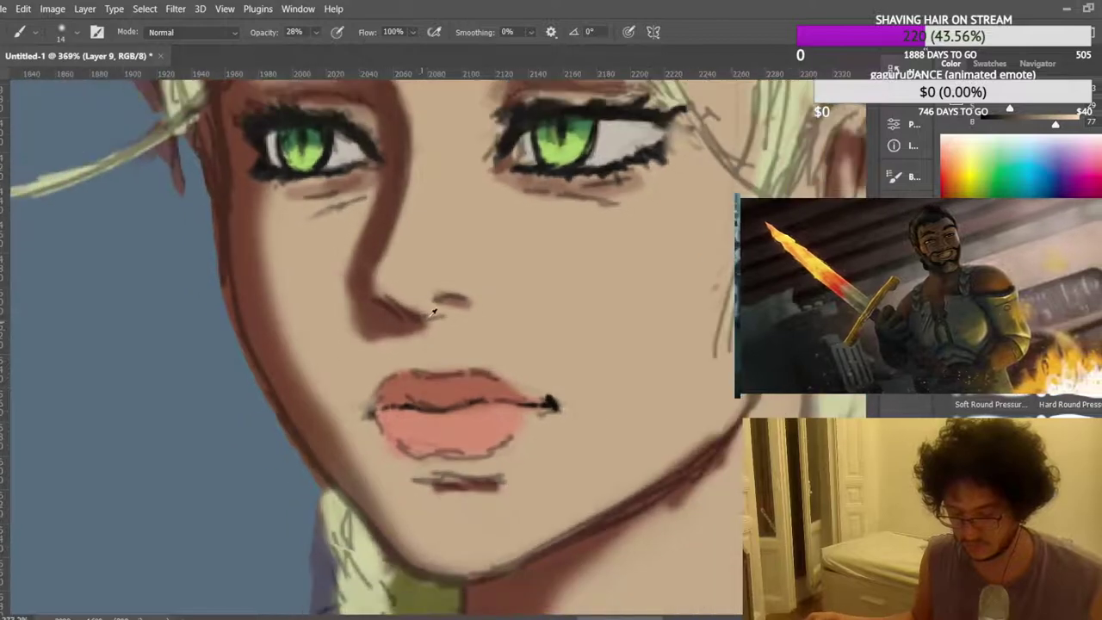
scroll(432, 314, down, 8)
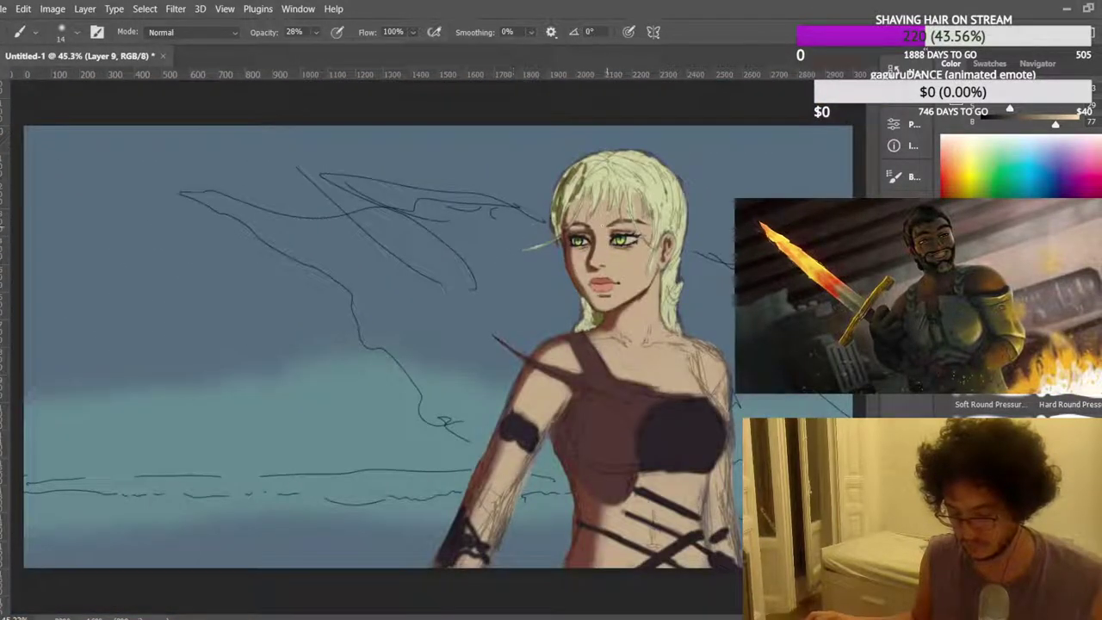
scroll(613, 250, up, 6)
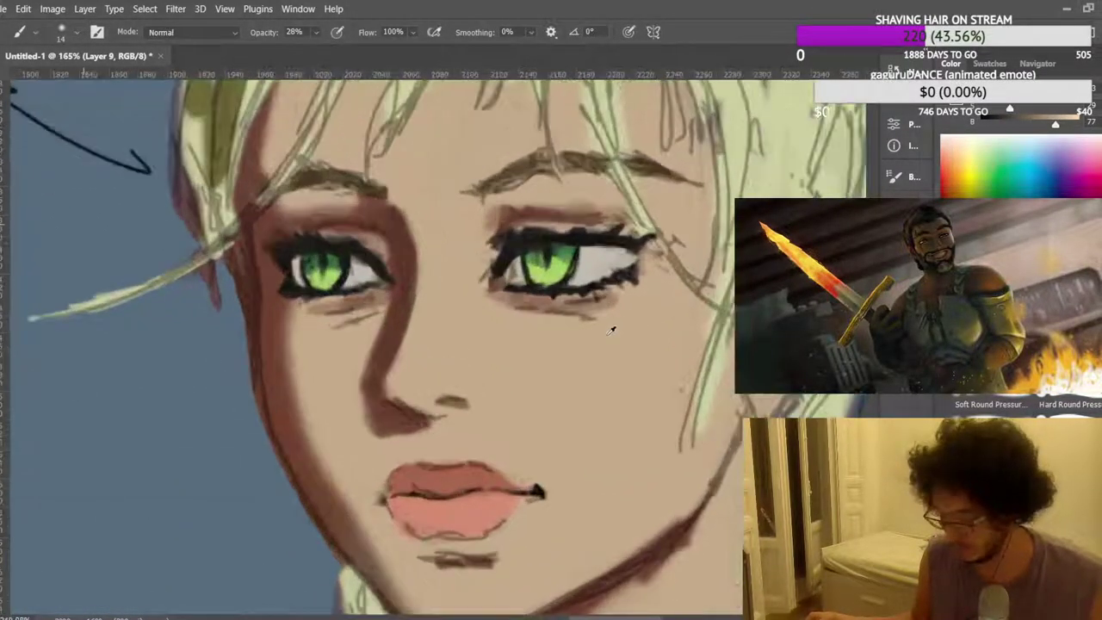
scroll(617, 333, up, 5)
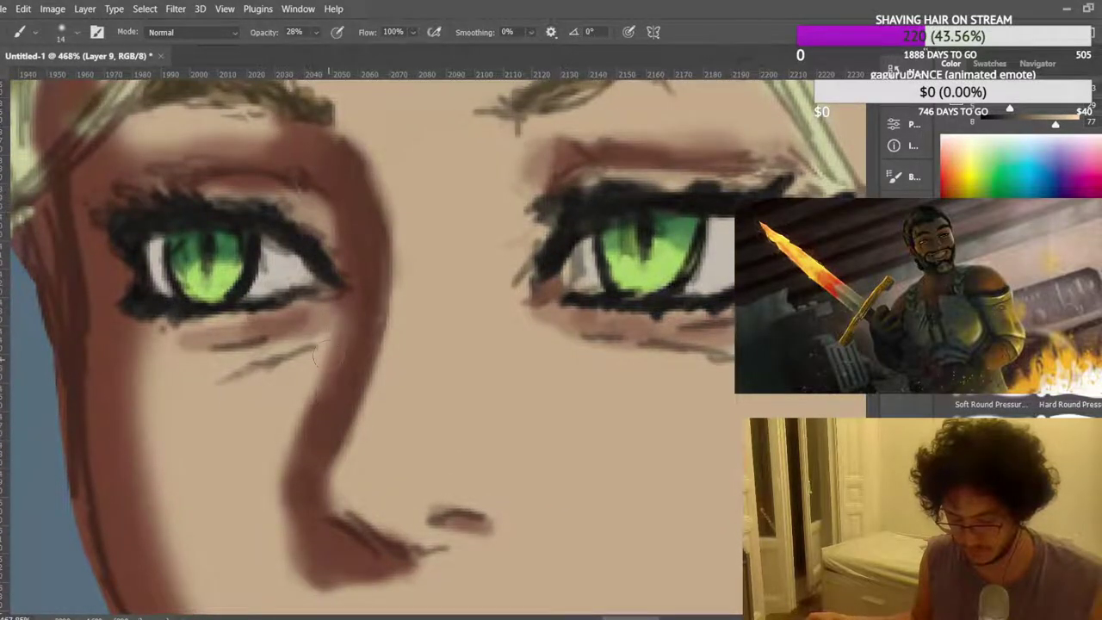
Touch up the skin beside the nose-bridge shadow below the far eye with the sampled skin colour.
scroll(347, 325, down, 2)
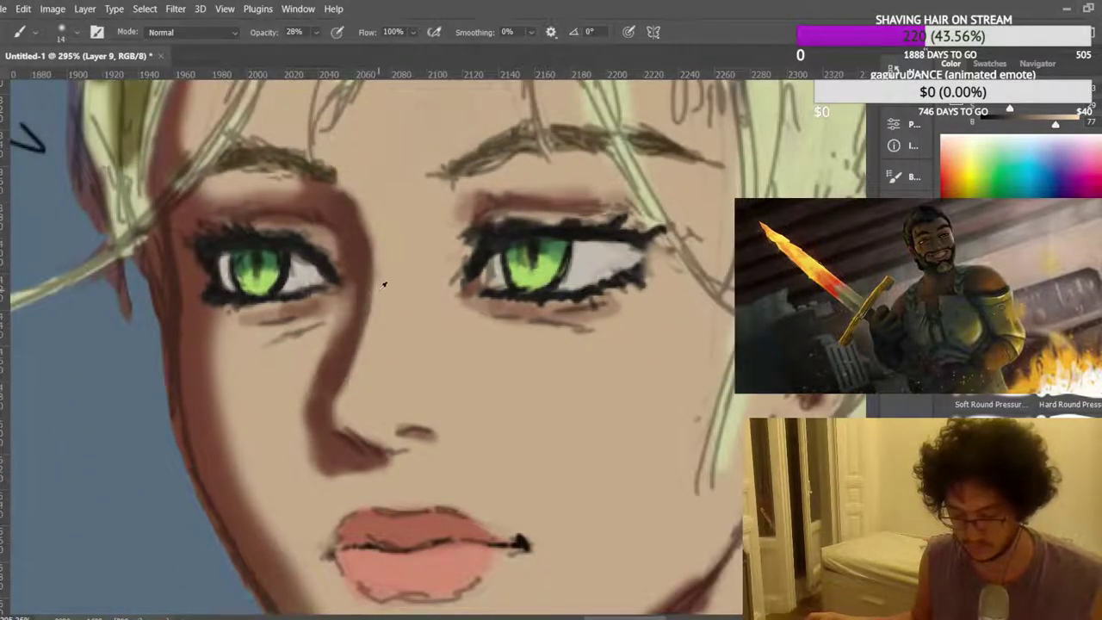
scroll(384, 284, down, 3)
scroll(334, 343, up, 3)
mouse_move(335, 344)
mouse_down()
mouse_move(345, 315)
mouse_move(343, 345)
mouse_up()
scroll(463, 288, down, 1)
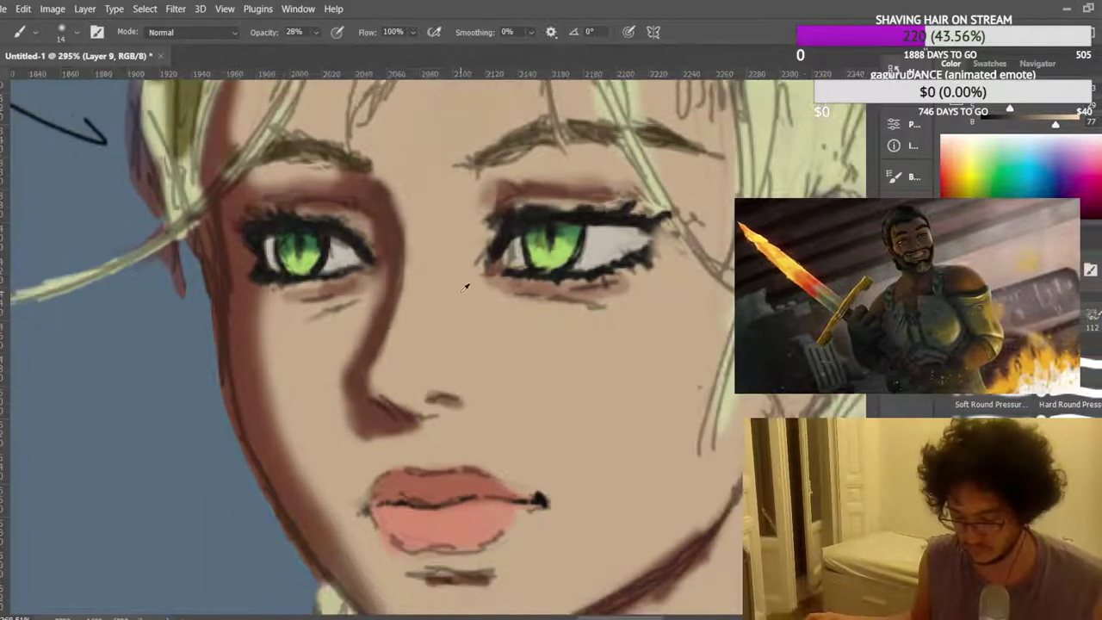
Smooth the far eye's upper lid and crease with sampled lid and reddish-brown shadow colours, using a 9 px brush at 35% opacity.
scroll(465, 287, down, 7)
scroll(569, 267, up, 7)
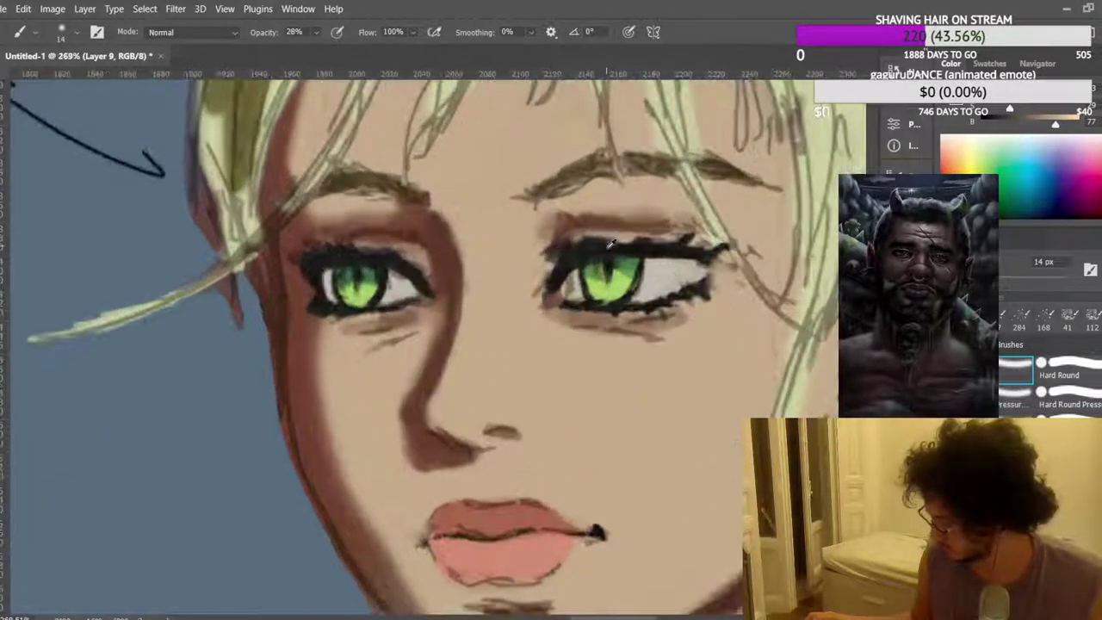
scroll(610, 242, up, 3)
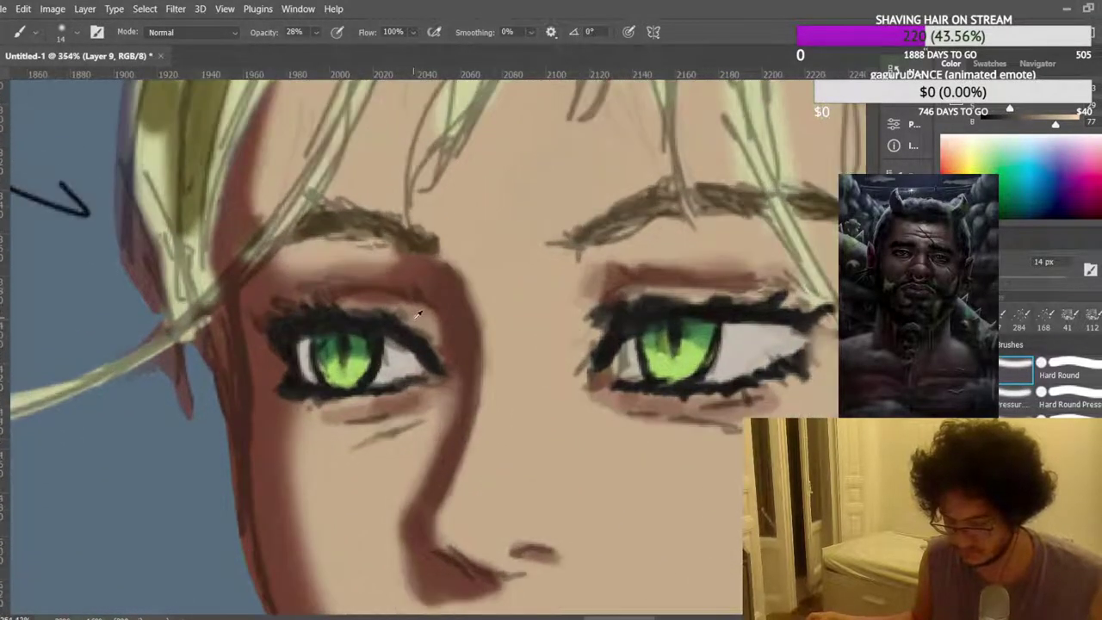
alt+click(432, 317)
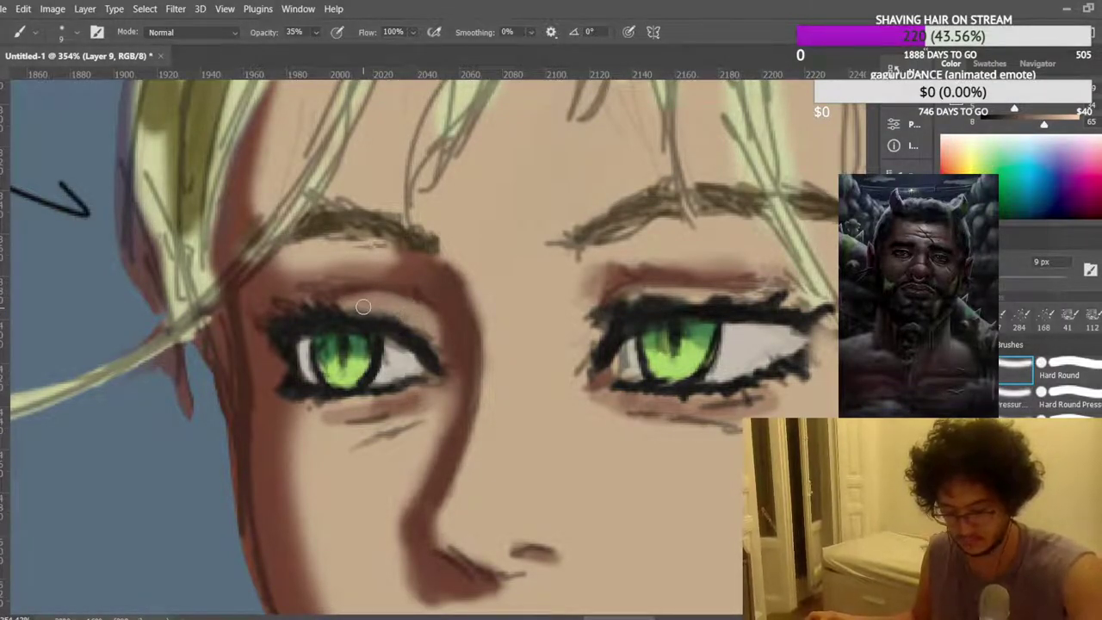
drag(447, 282, 456, 352)
alt+click(488, 362)
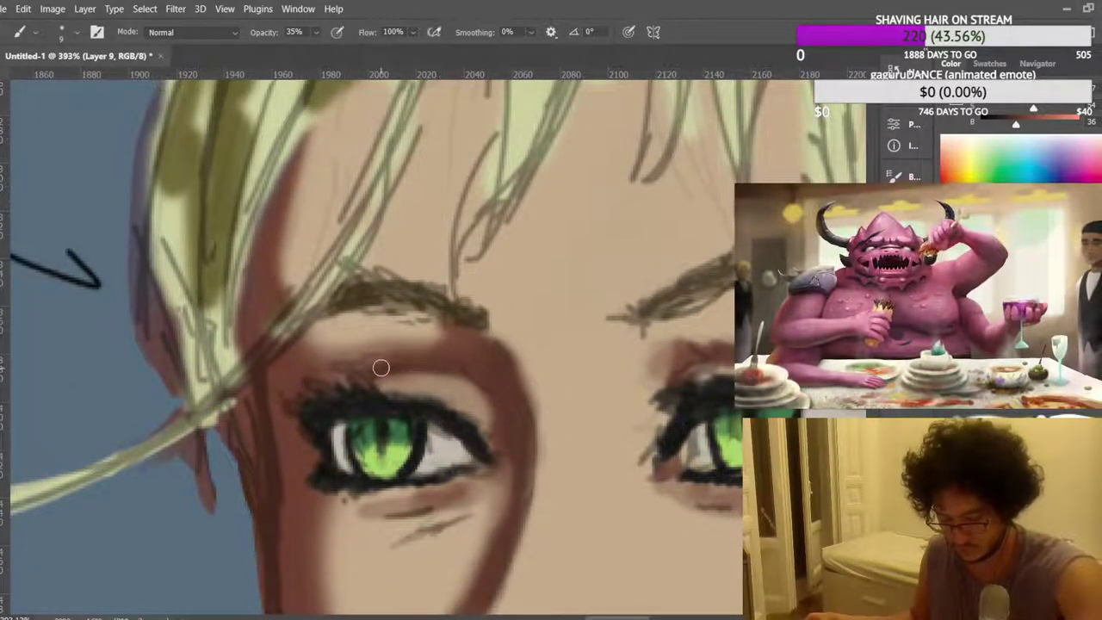
scroll(466, 325, down, 8)
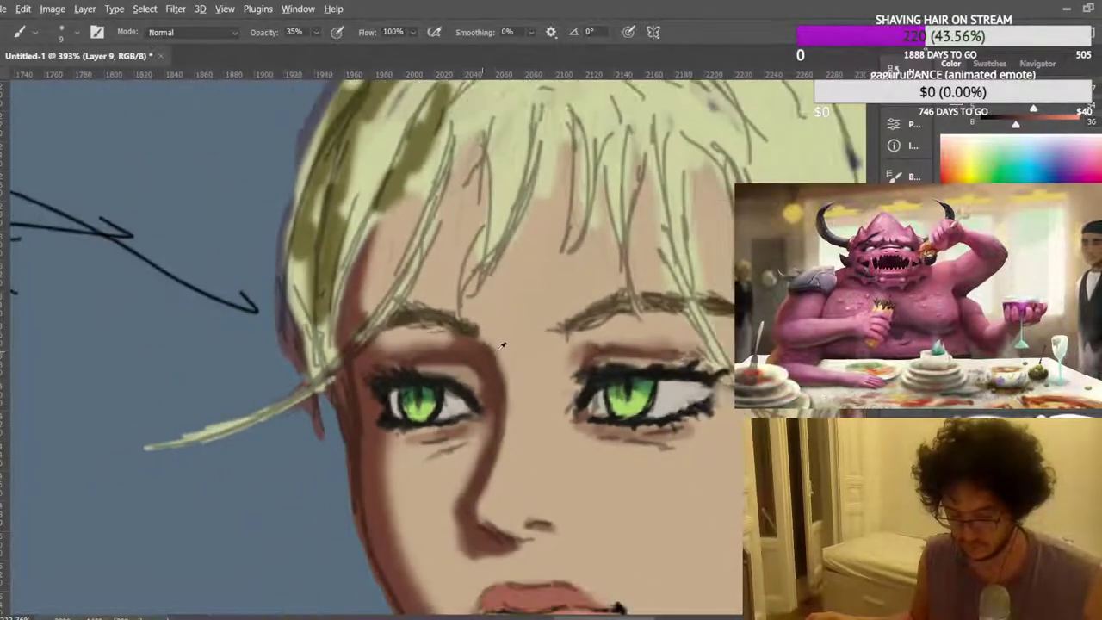
scroll(594, 277, down, 4)
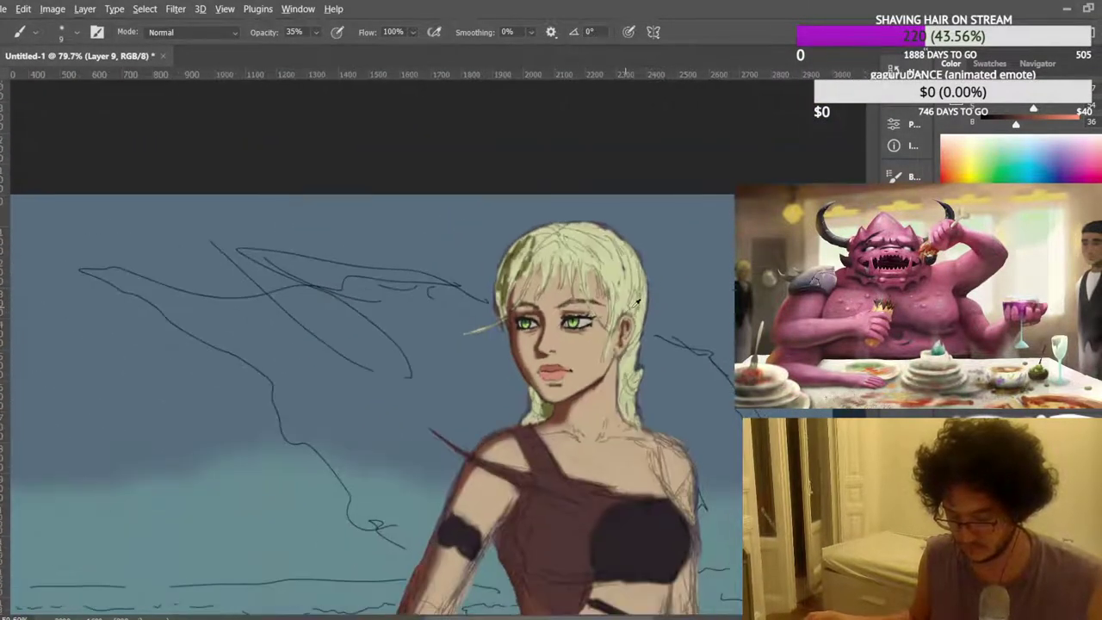
Flip the canvas horizontally and paint over the lower lip's dark outline with sampled lip pink and skin colours.
scroll(268, 278, up, 5)
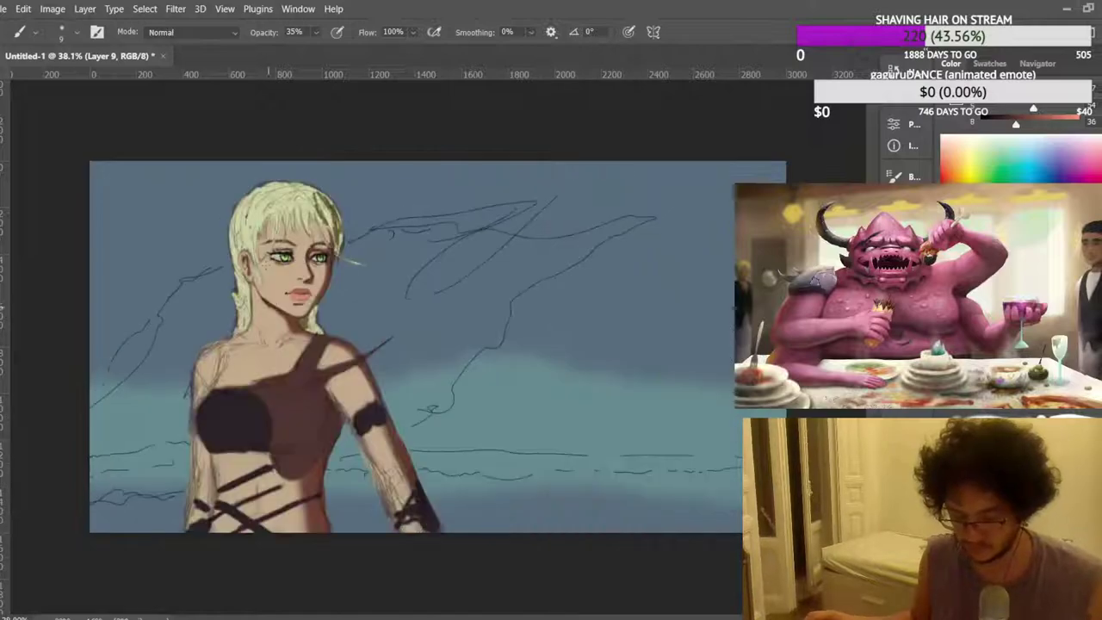
scroll(268, 278, up, 3)
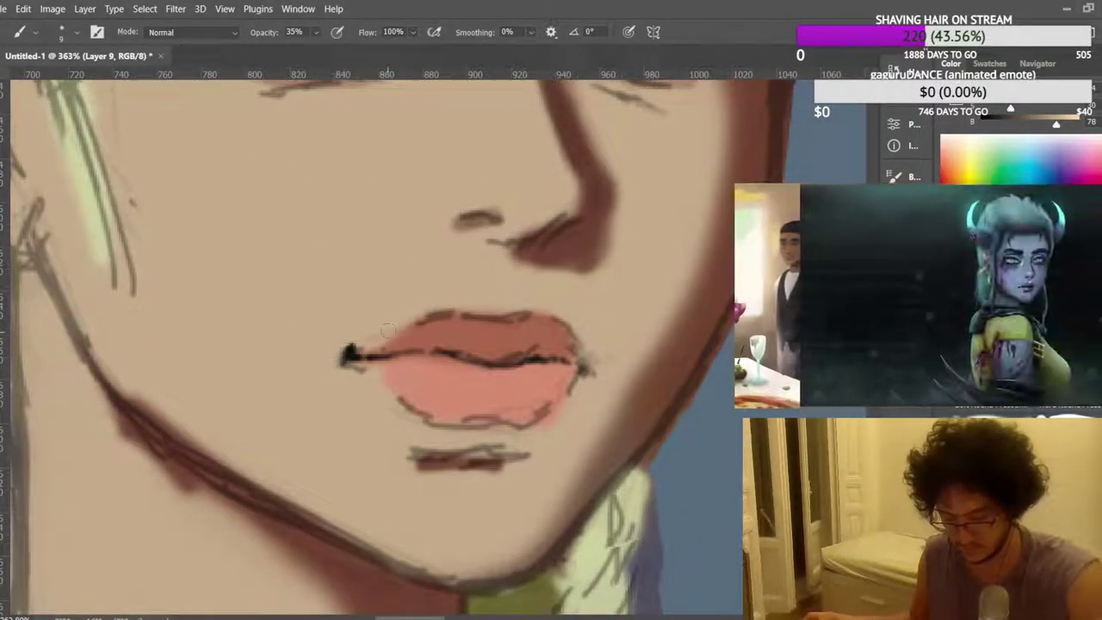
drag(388, 360, 387, 384)
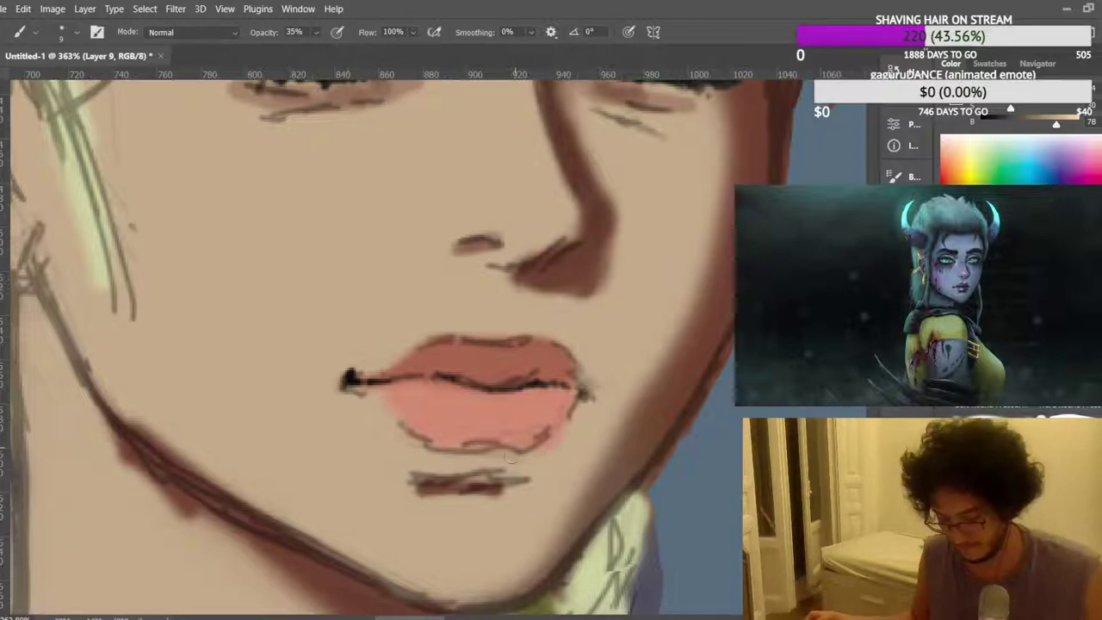
alt+click(473, 414)
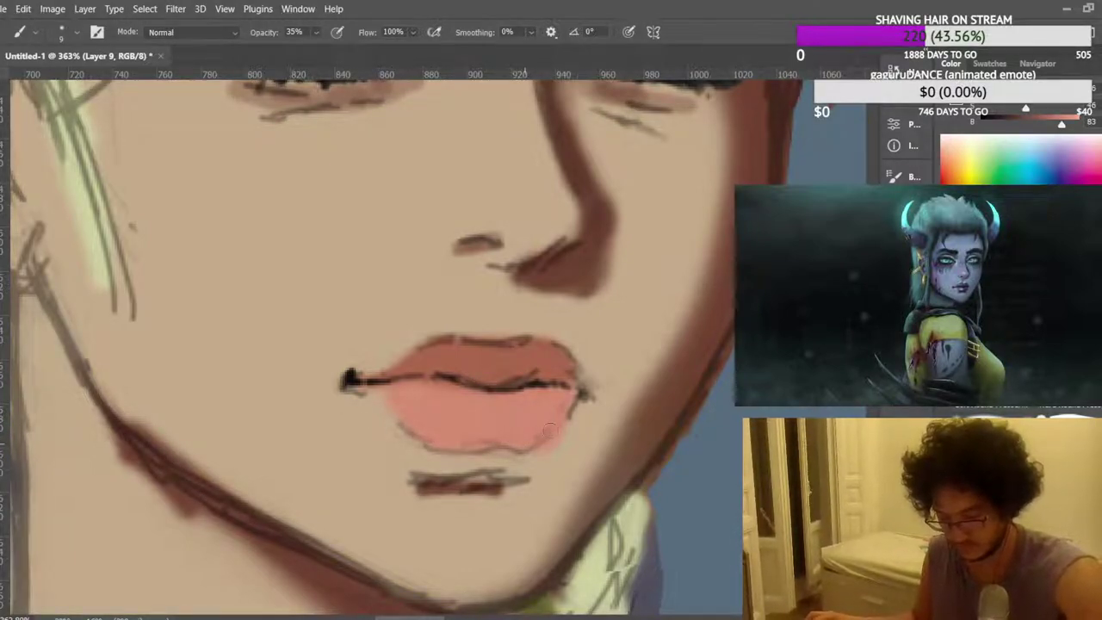
alt+click(409, 445)
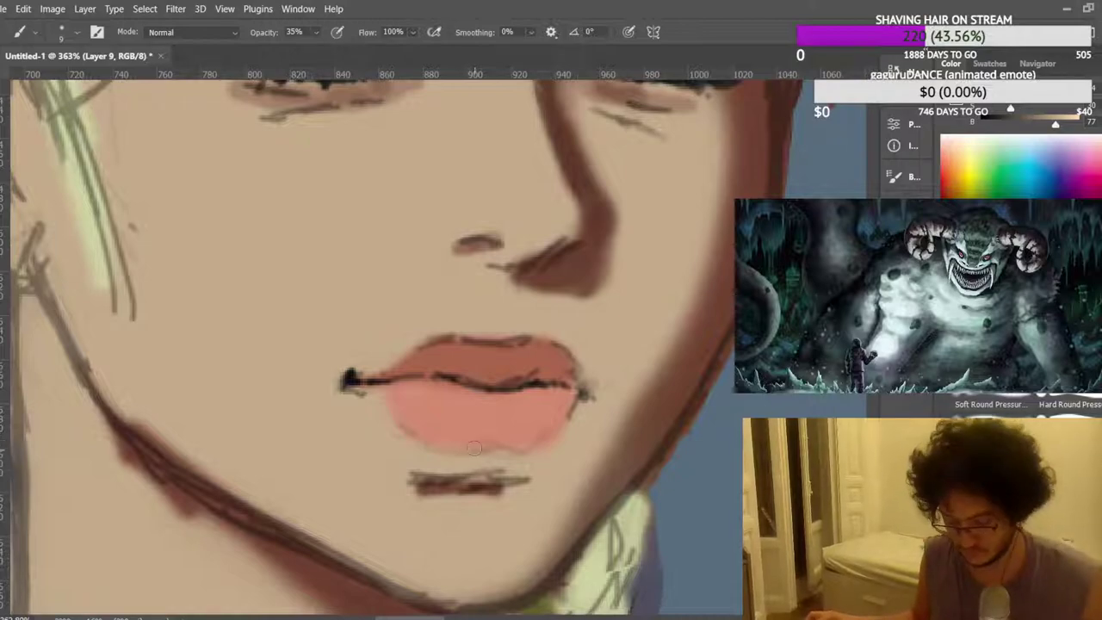
alt+click(475, 409)
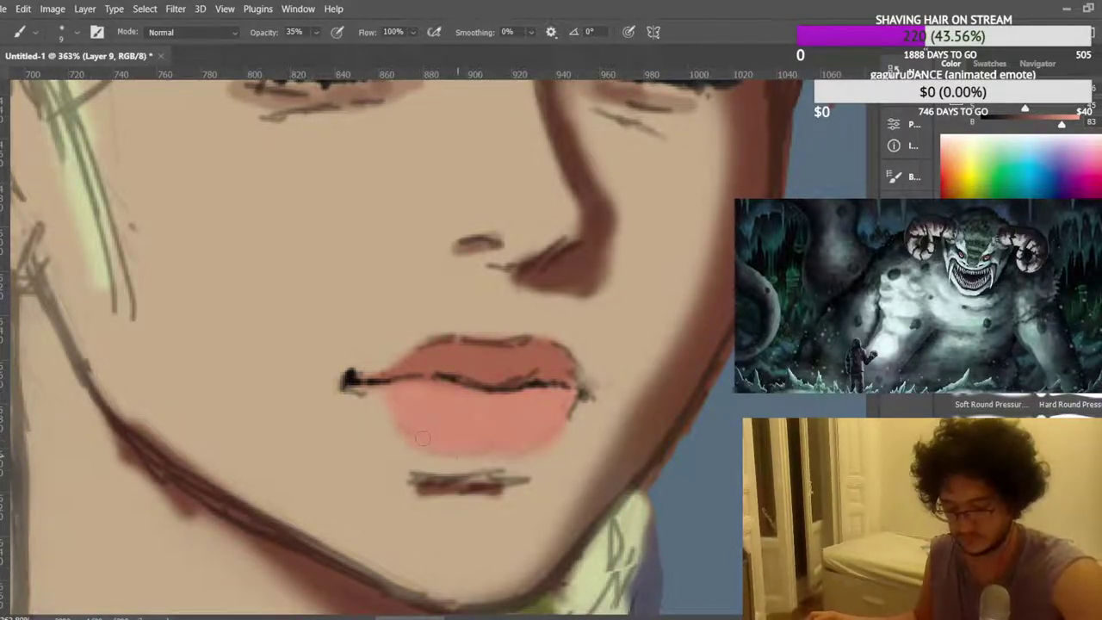
scroll(471, 324, down, 6)
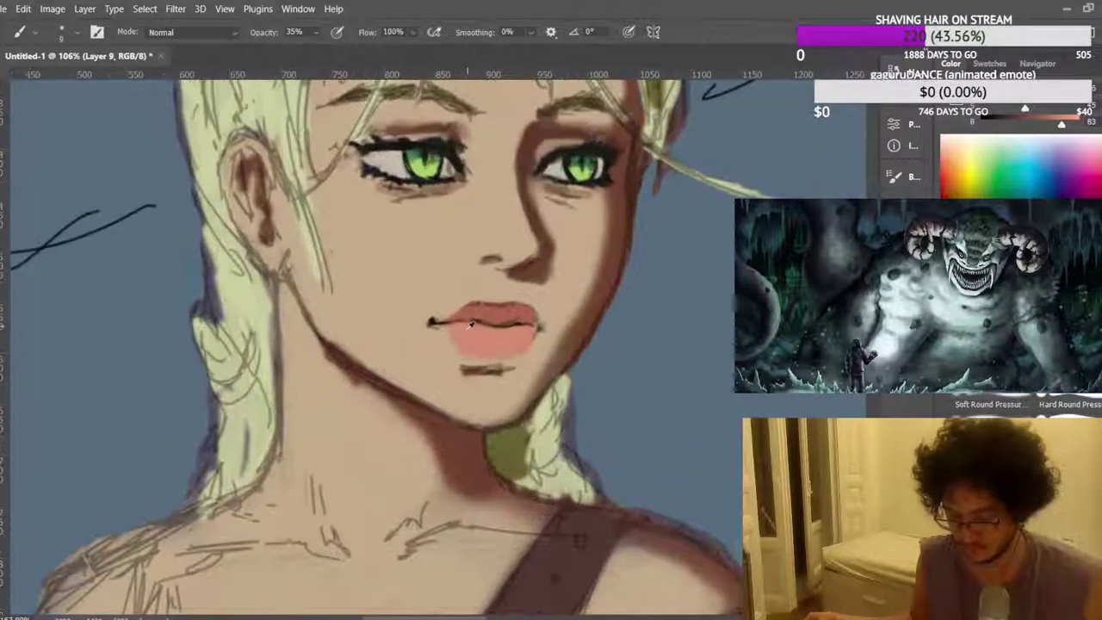
Clean up the skin around the lower lip at the mouth corner nearer the ear with sampled skin colour.
scroll(471, 324, up, 4)
alt+click(446, 343)
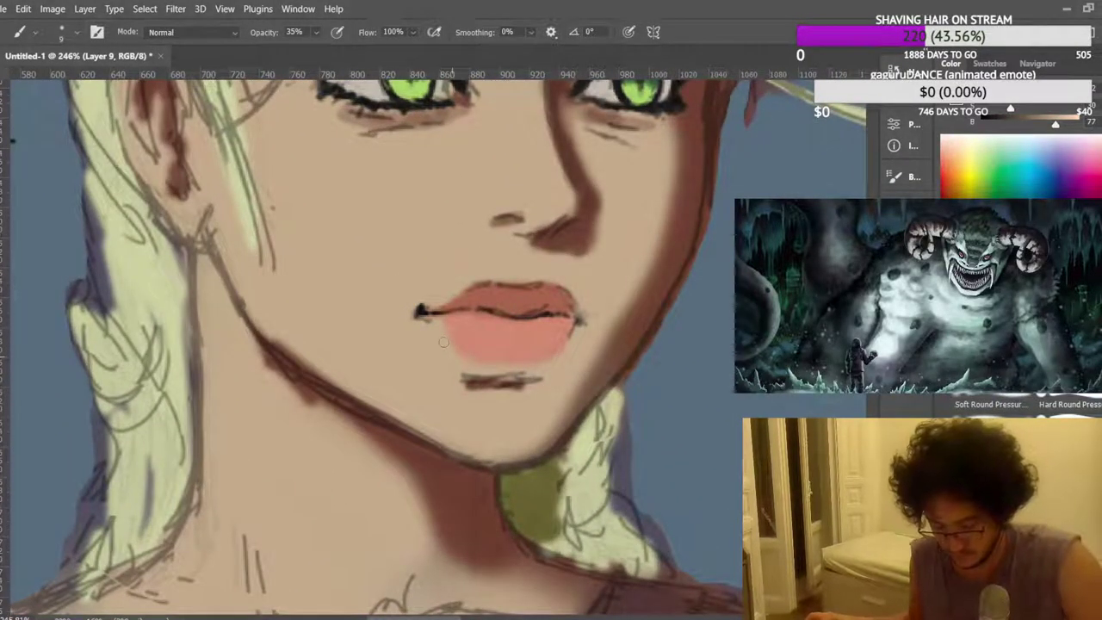
scroll(559, 271, down, 6)
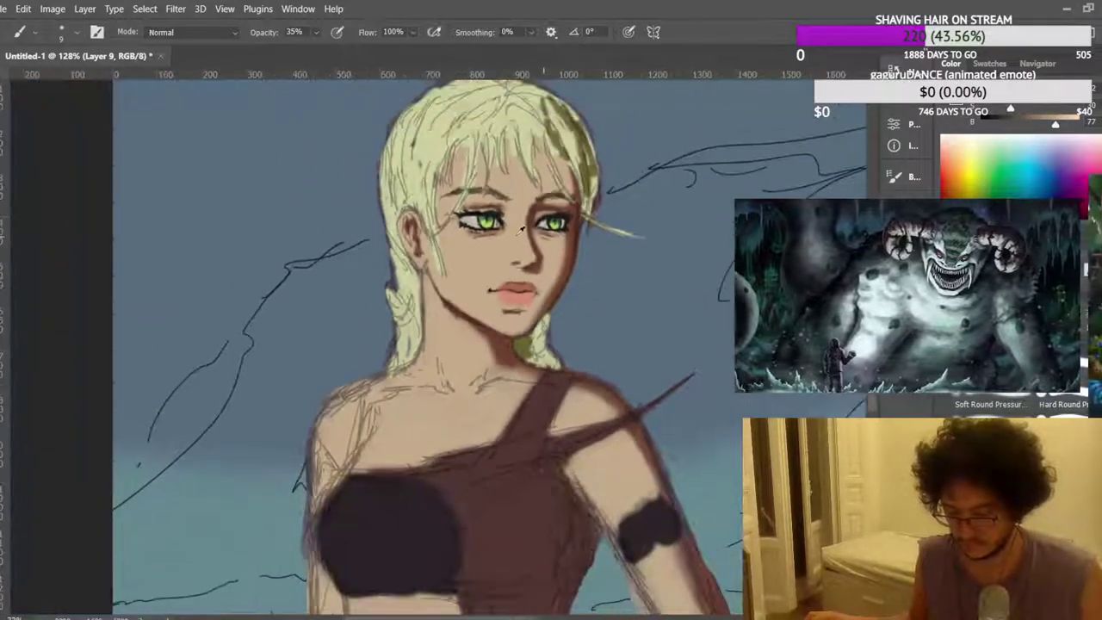
scroll(325, 338, up, 6)
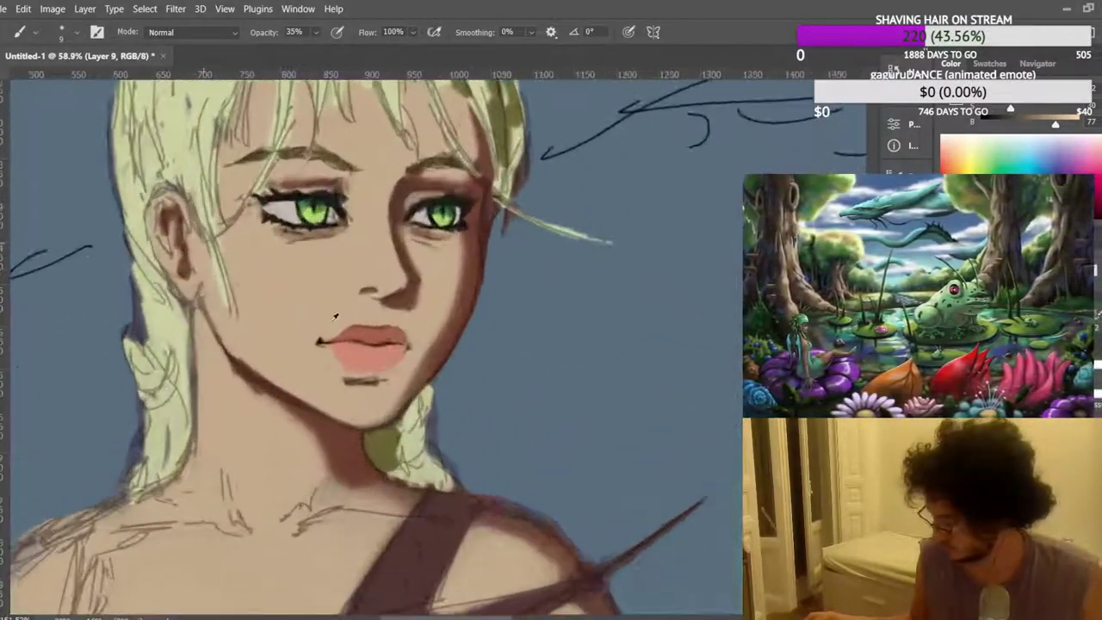
scroll(327, 339, up, 3)
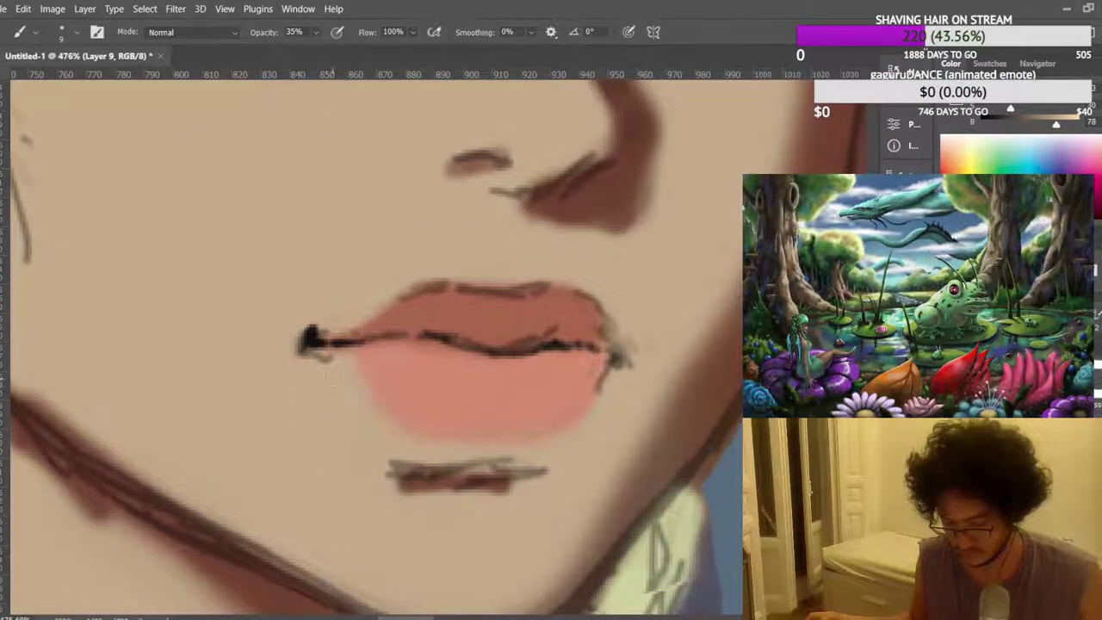
scroll(463, 382, up, 3)
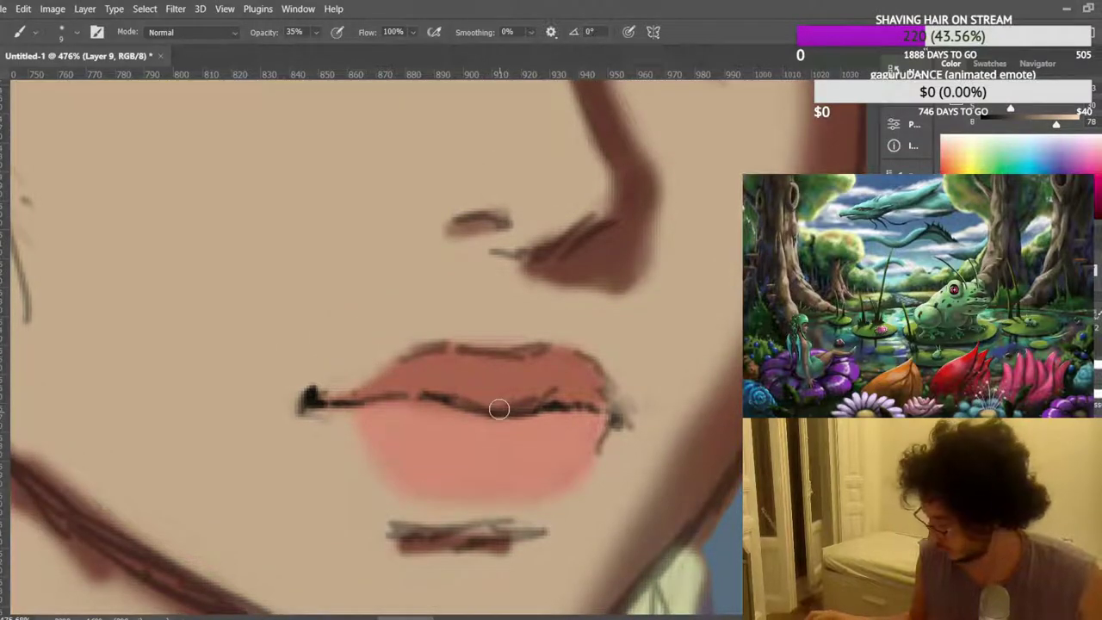
Shade the far side of both lips with darker sampled reds, blending the mouth line into the shadow.
alt+click(527, 400)
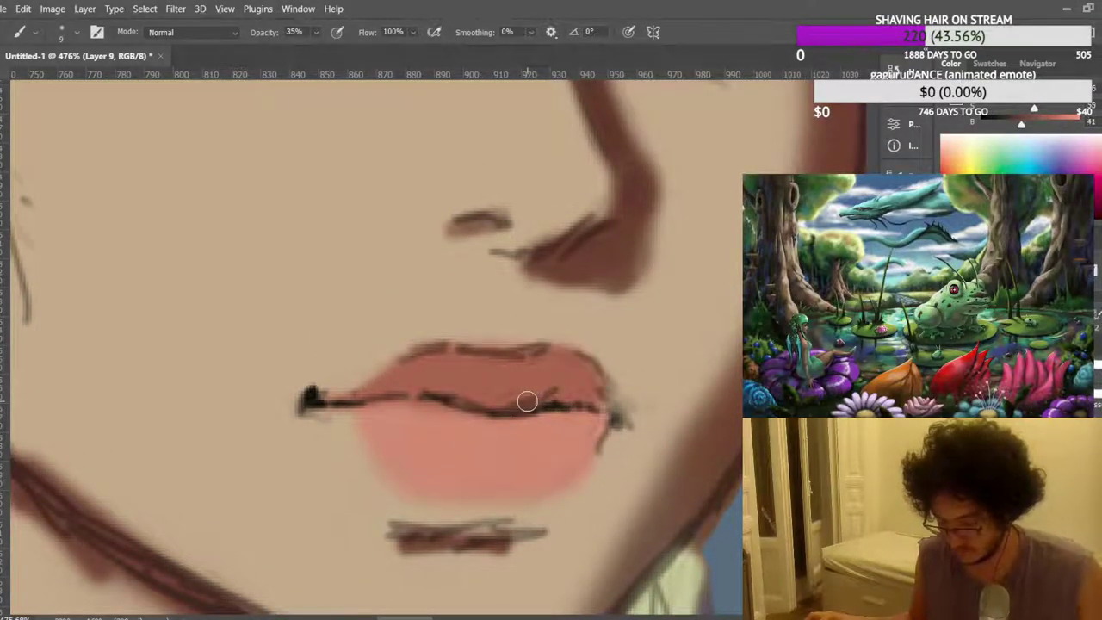
mouse_move(527, 390)
mouse_down()
mouse_move(551, 387)
mouse_move(546, 376)
mouse_move(549, 393)
mouse_move(578, 401)
mouse_move(570, 435)
mouse_move(560, 418)
mouse_move(591, 387)
mouse_up()
alt+click(585, 442)
mouse_move(568, 444)
mouse_down()
mouse_move(556, 465)
mouse_move(540, 430)
mouse_up()
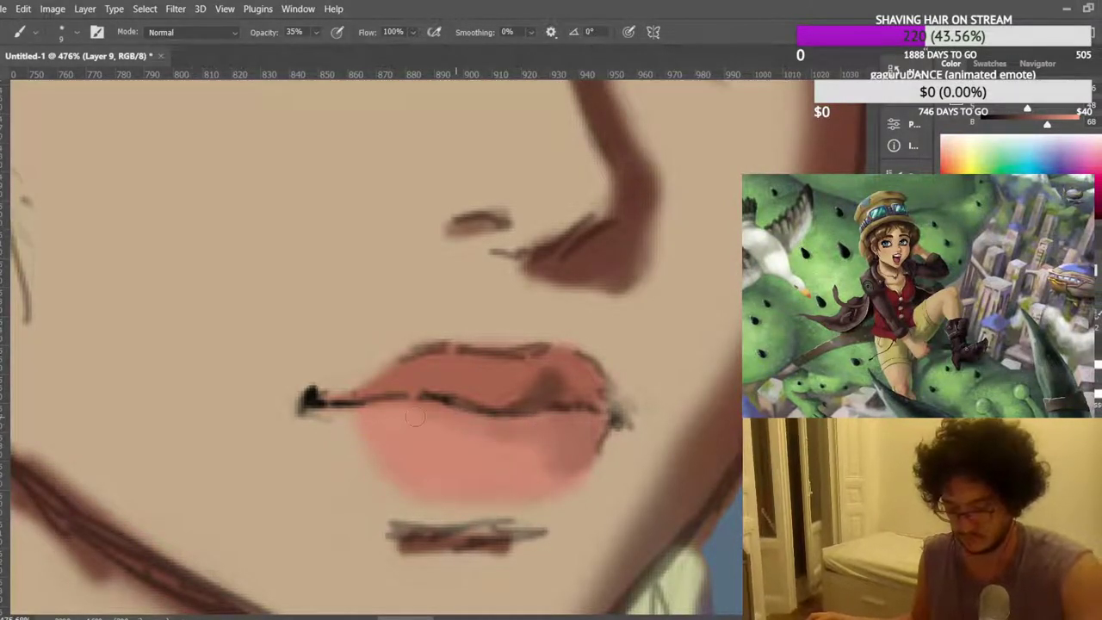
scroll(517, 339, down, 10)
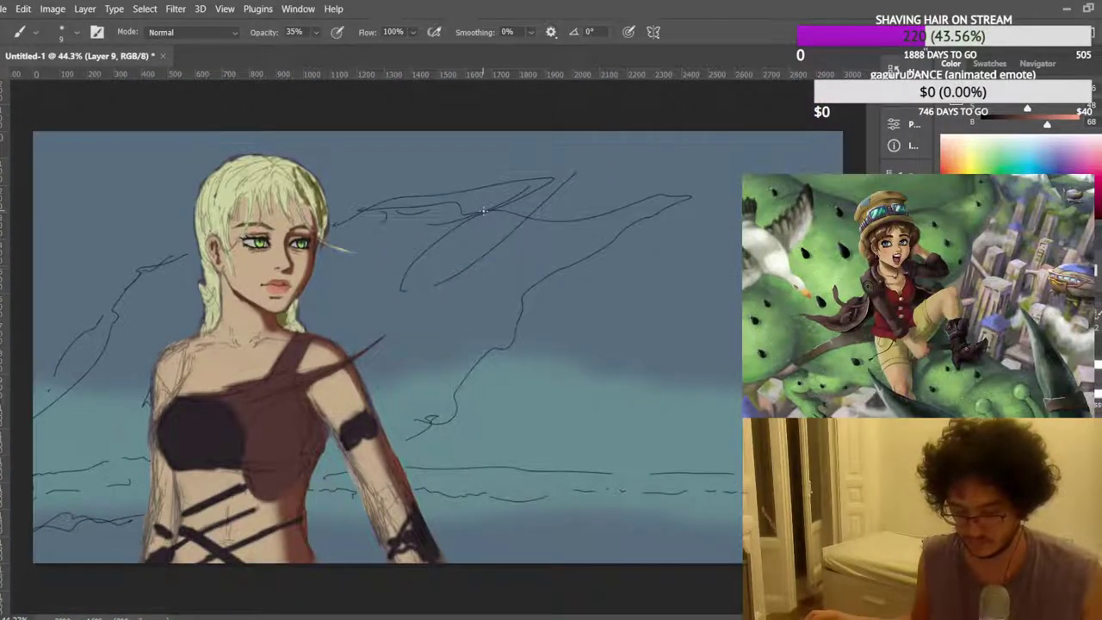
Flip the canvas back and darken the near eye's upper lash line with sampled near-black, using a 6 px brush at 65% opacity.
key(ctrl+shift+h)
scroll(627, 234, up, 7)
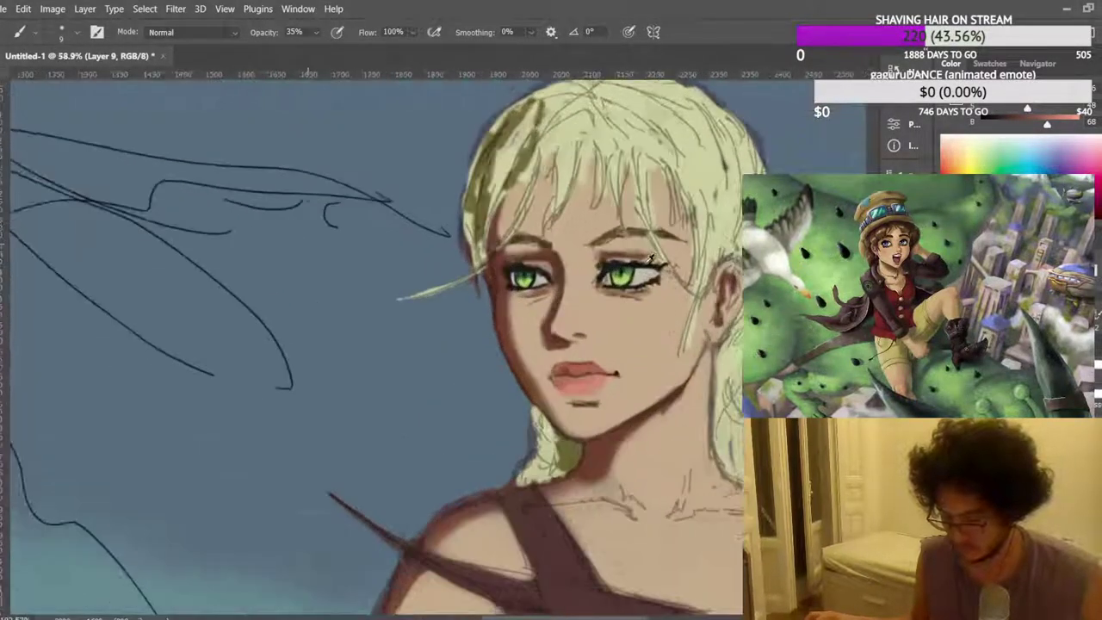
scroll(661, 263, up, 4)
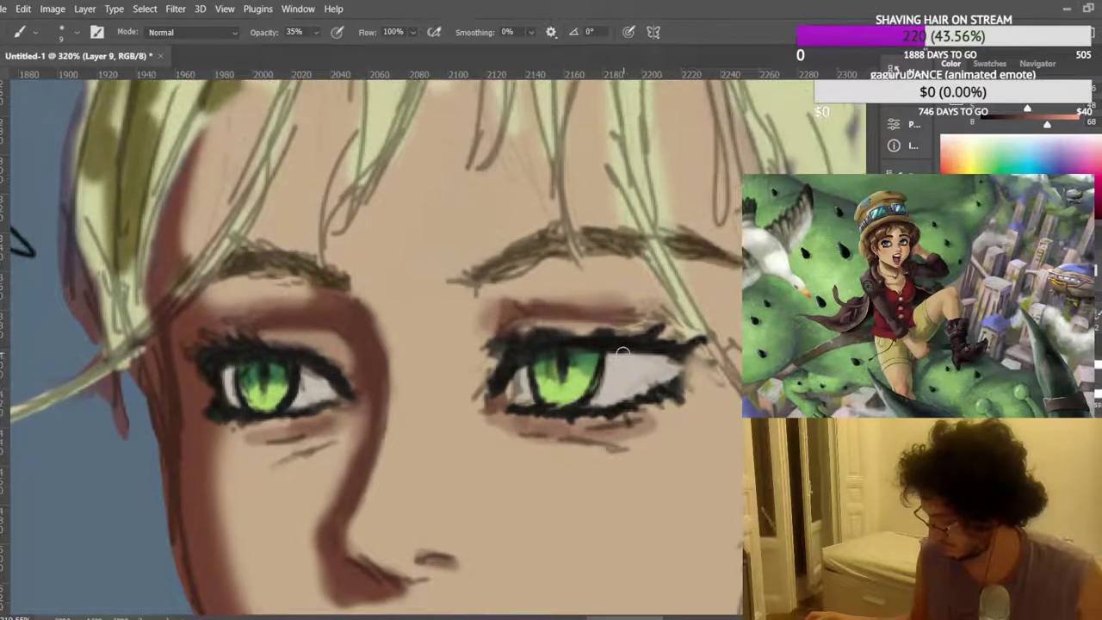
alt+click(653, 342)
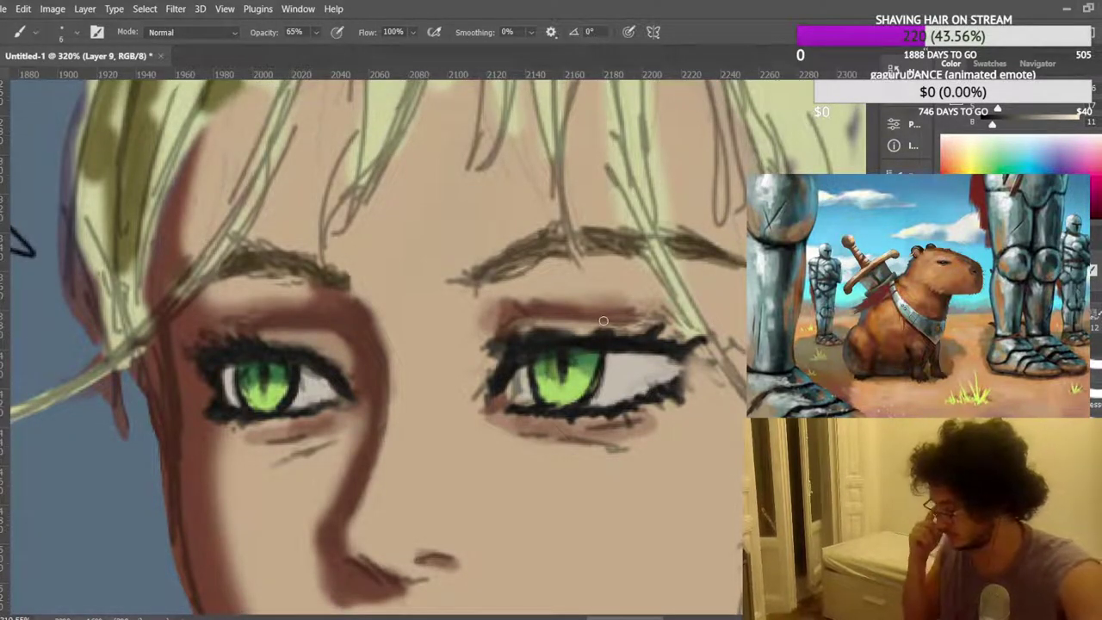
mouse_move(607, 346)
mouse_down()
mouse_move(666, 356)
mouse_move(623, 354)
mouse_up()
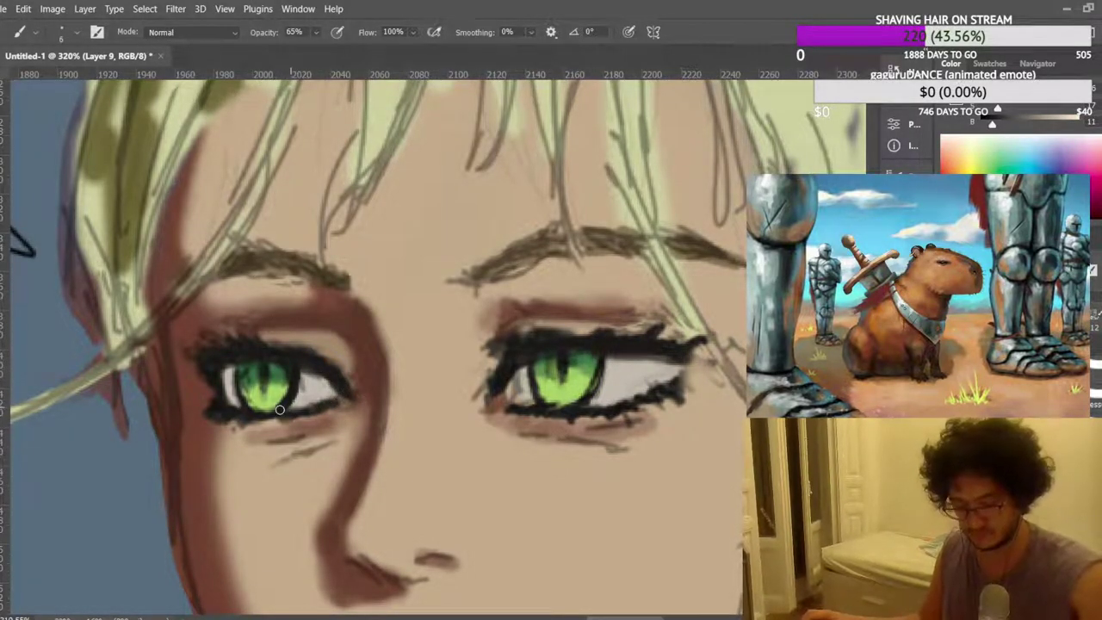
scroll(337, 305, down, 5)
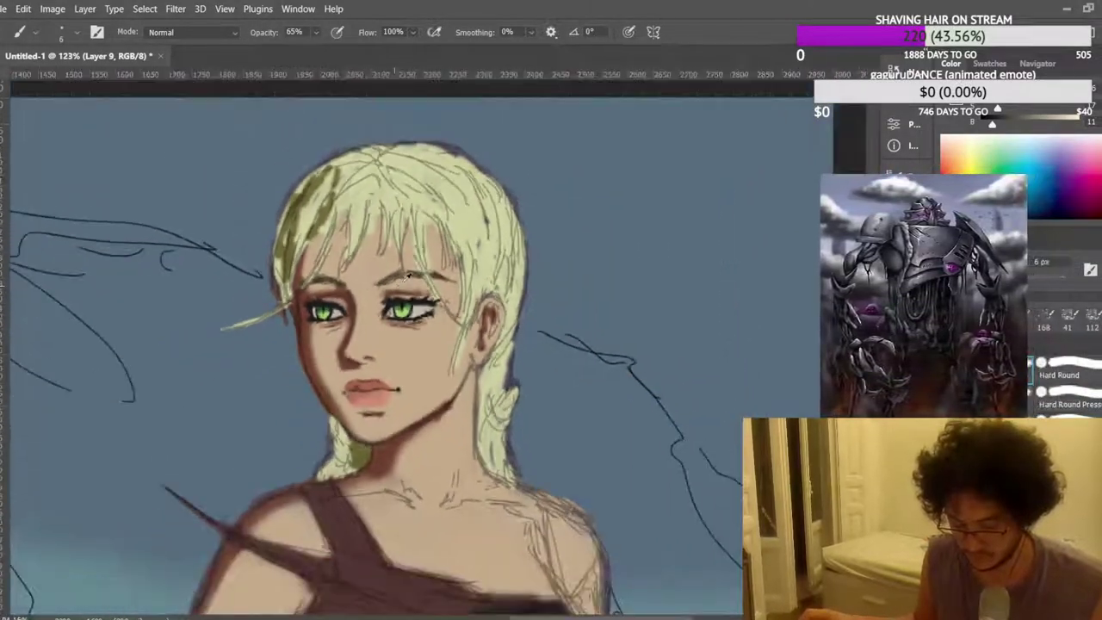
Thin the dark outline beneath the chin with sampled skin colour and the neck's reddish-brown shadow colour.
scroll(403, 278, down, 5)
scroll(523, 208, up, 2)
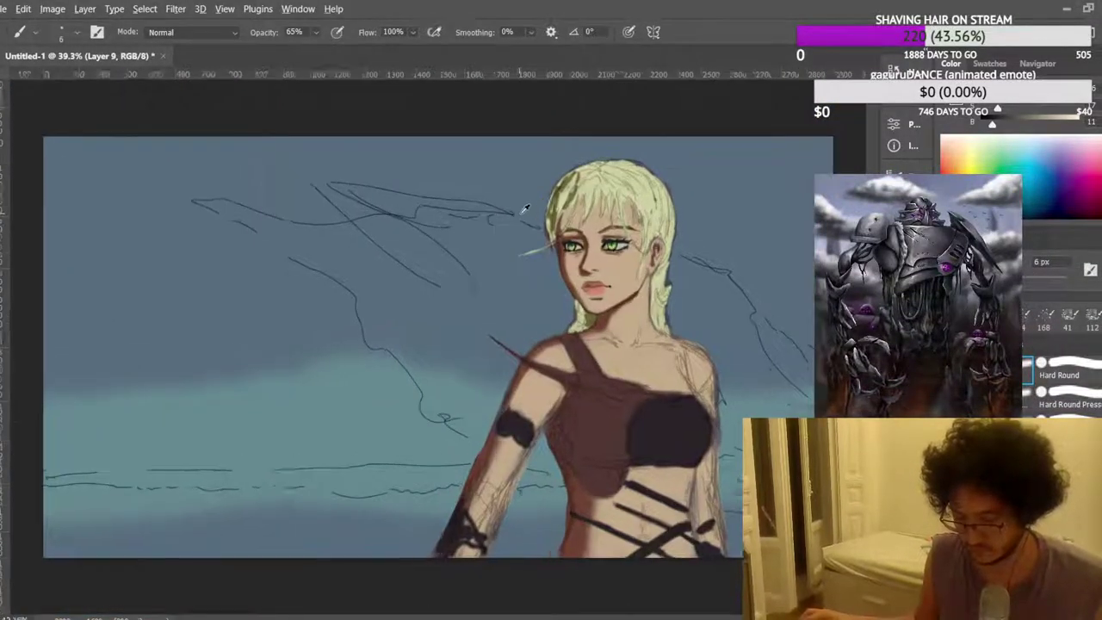
scroll(523, 209, up, 8)
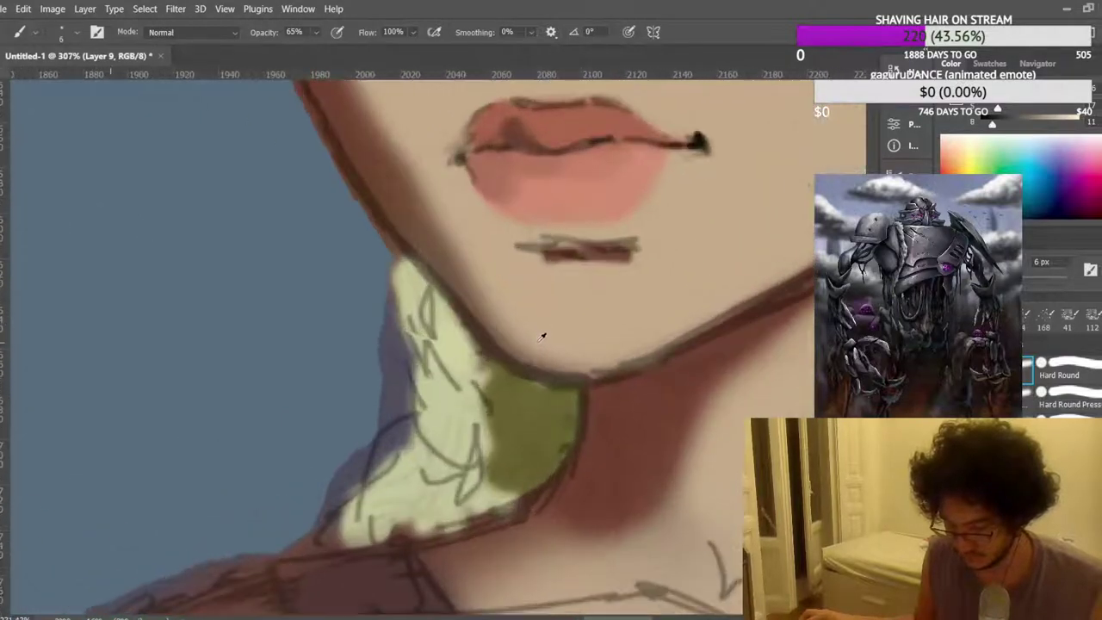
scroll(542, 336, up, 2)
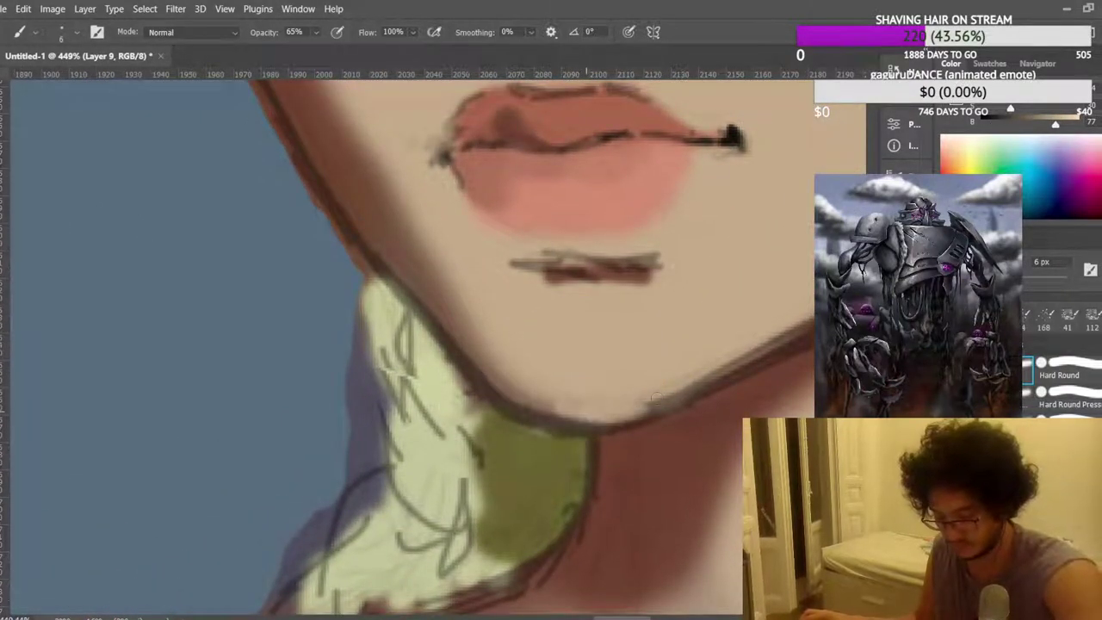
scroll(626, 434, up, 3)
mouse_move(578, 506)
mouse_down()
mouse_move(676, 480)
mouse_move(651, 490)
mouse_up()
alt+click(674, 517)
alt+click(674, 552)
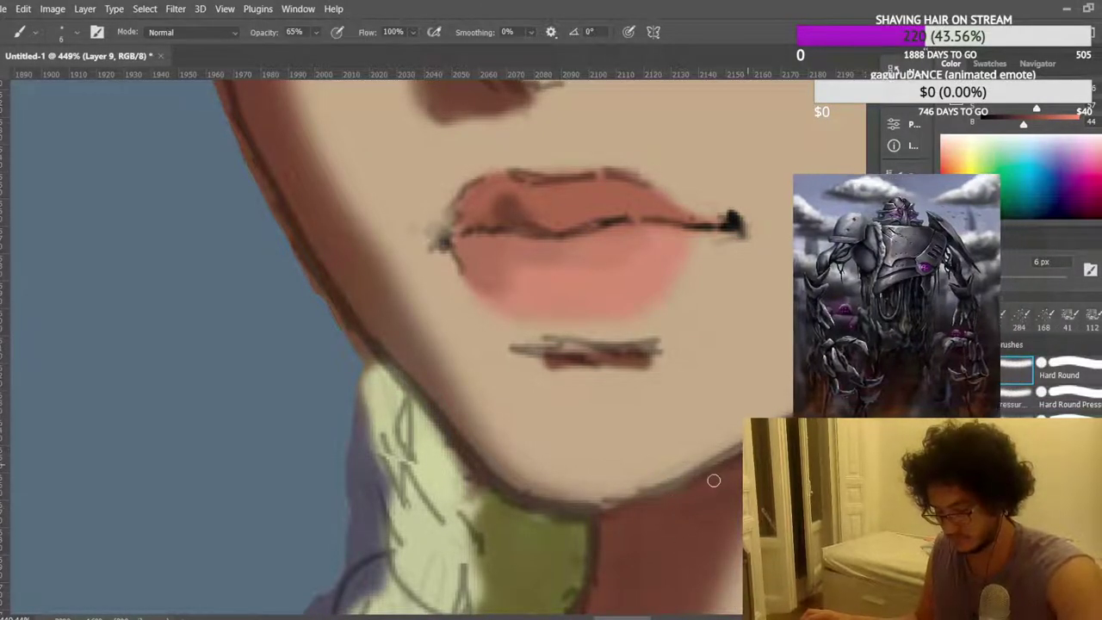
scroll(696, 491, down, 3)
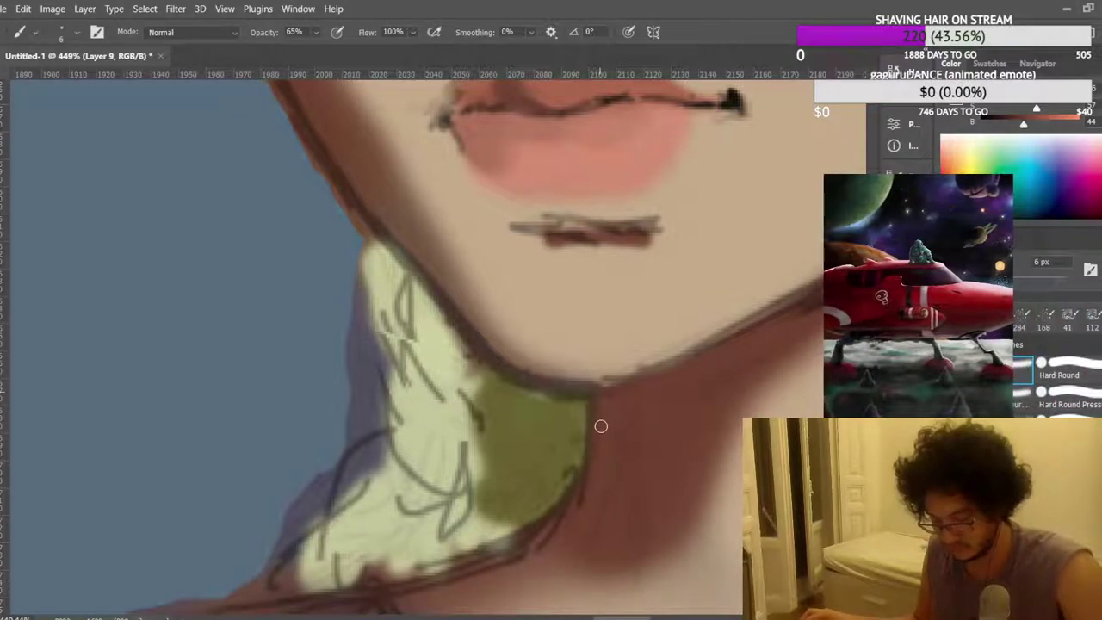
scroll(597, 401, up, 3)
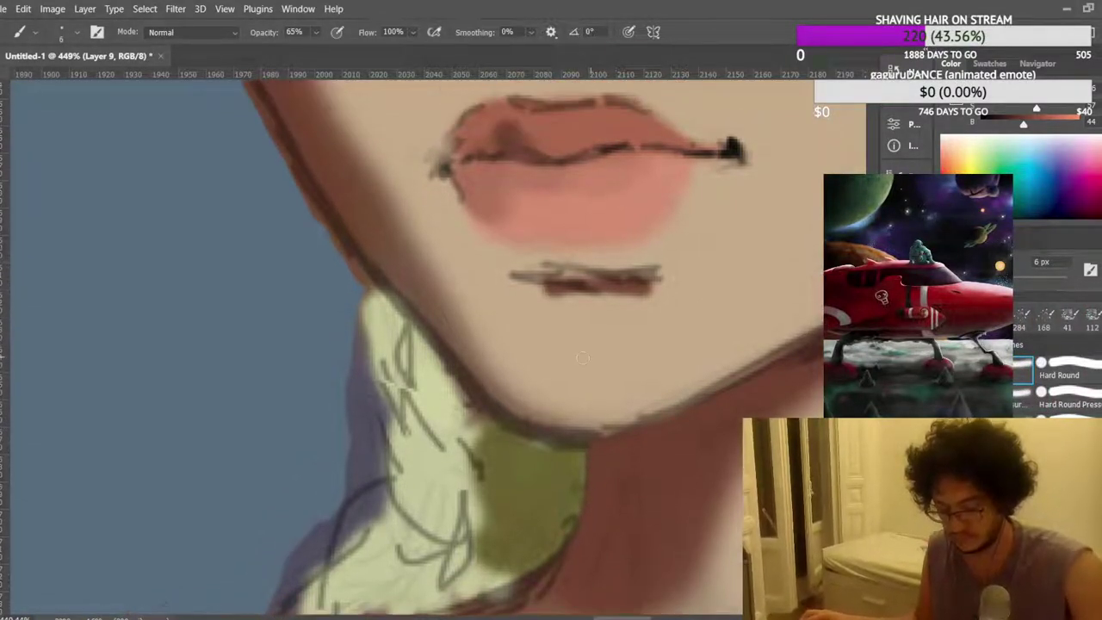
scroll(336, 258, up, 2)
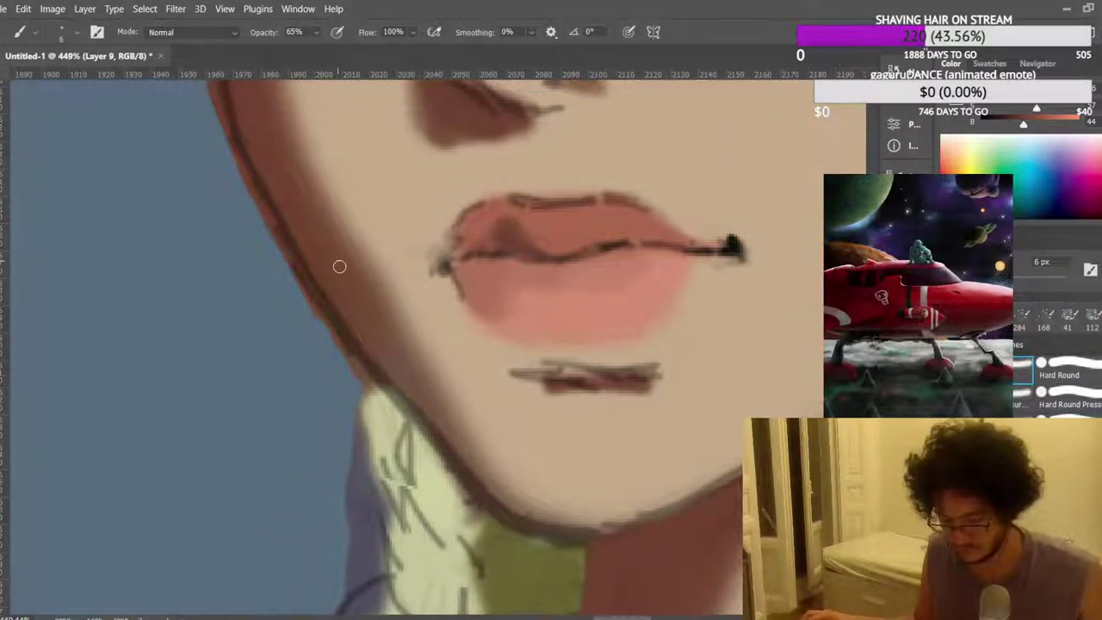
Set the brush blending mode to Clear and erase the reddish fringe outside the far cheek and jaw outline.
click(189, 32)
click(155, 93)
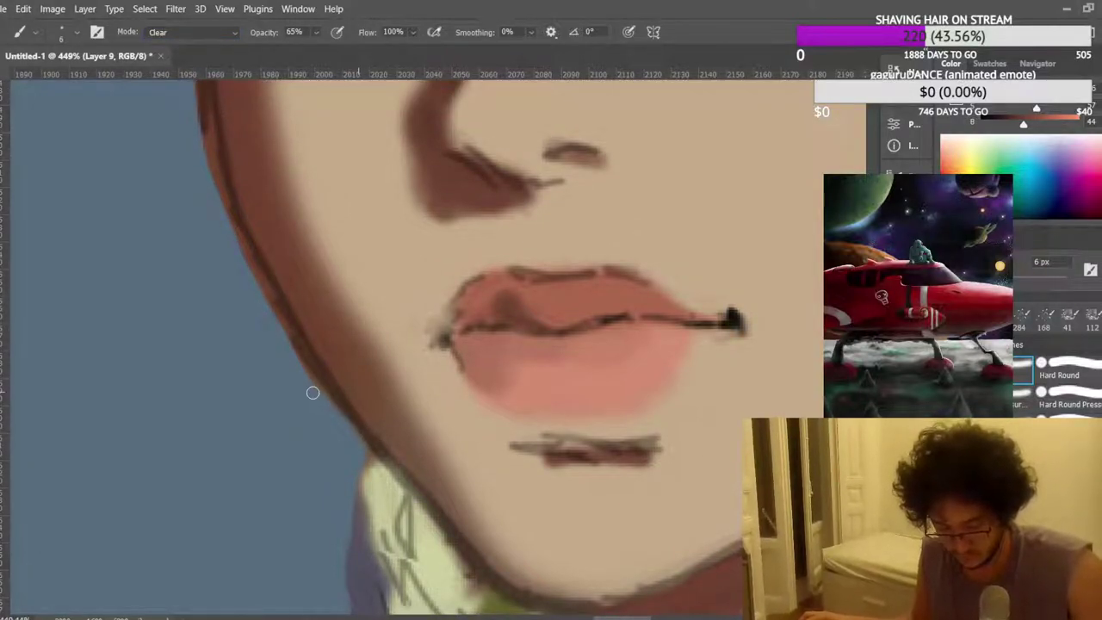
drag(335, 416, 239, 256)
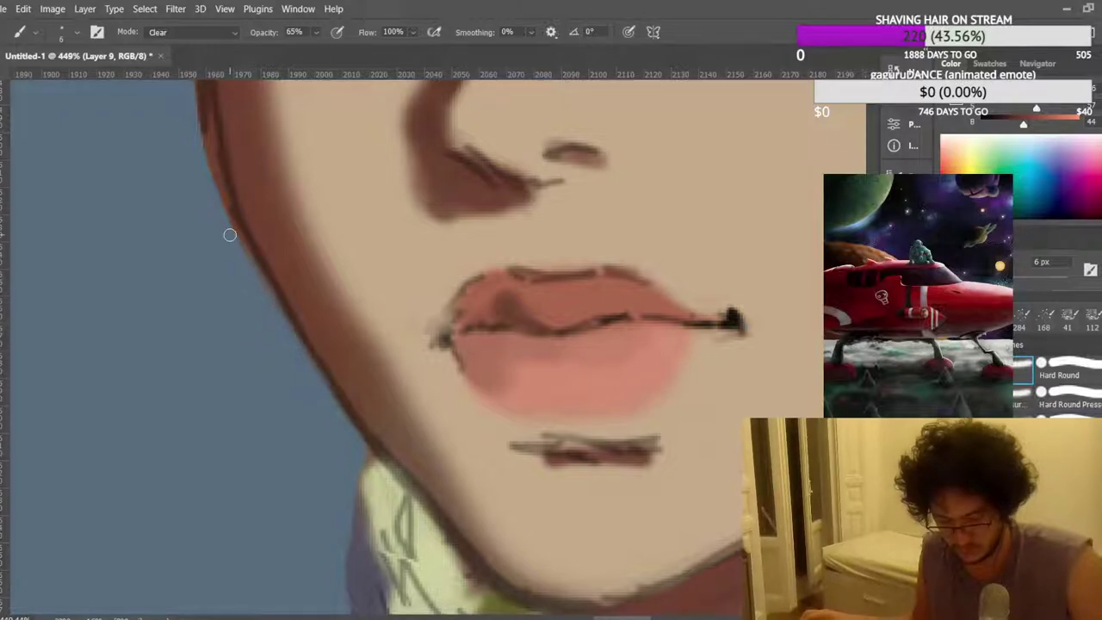
scroll(228, 207, up, 3)
scroll(187, 192, up, 3)
scroll(185, 245, up, 2)
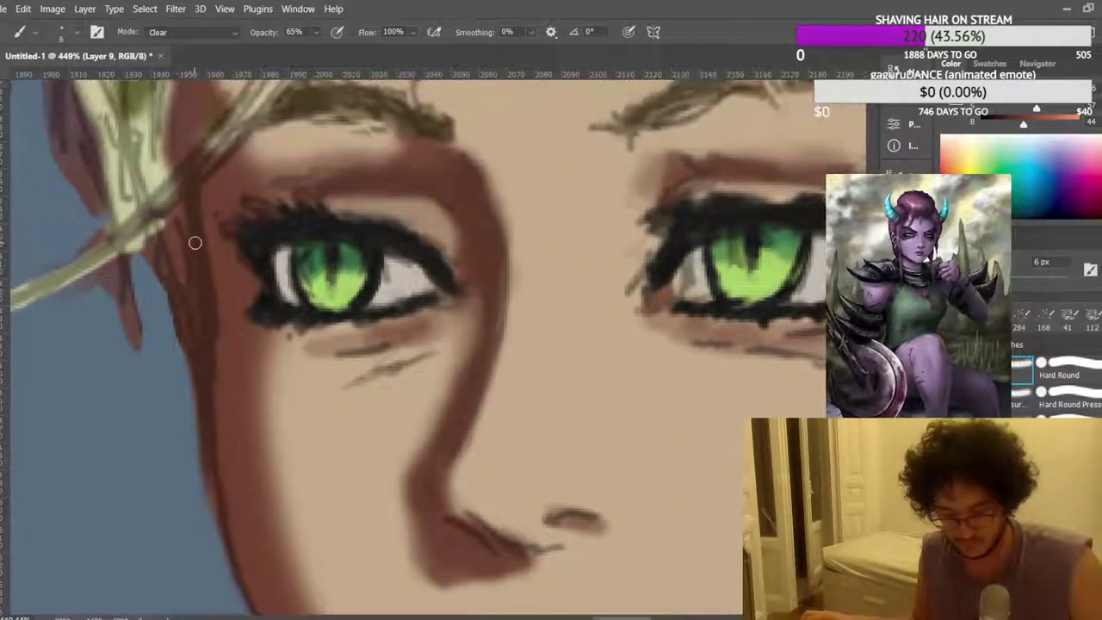
alt+scroll(258, 212, down, 4)
alt+scroll(334, 288, down, 5)
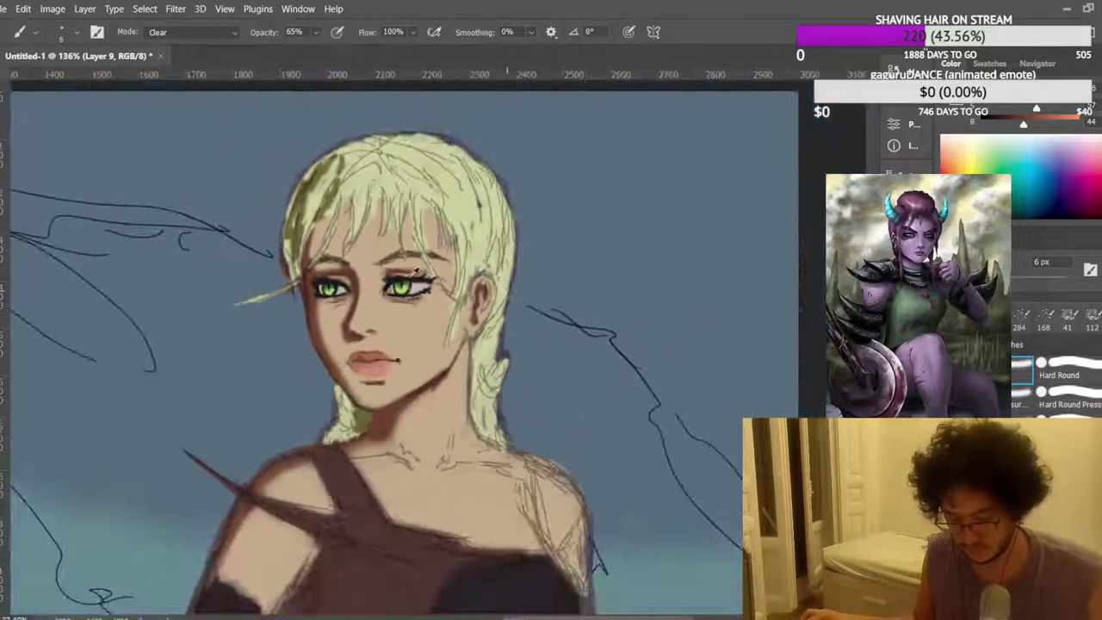
Undo the stray Clear stroke, restore Normal brush mode and trim the near jaw outline's upper edge with skin colour.
scroll(594, 297, up, 6)
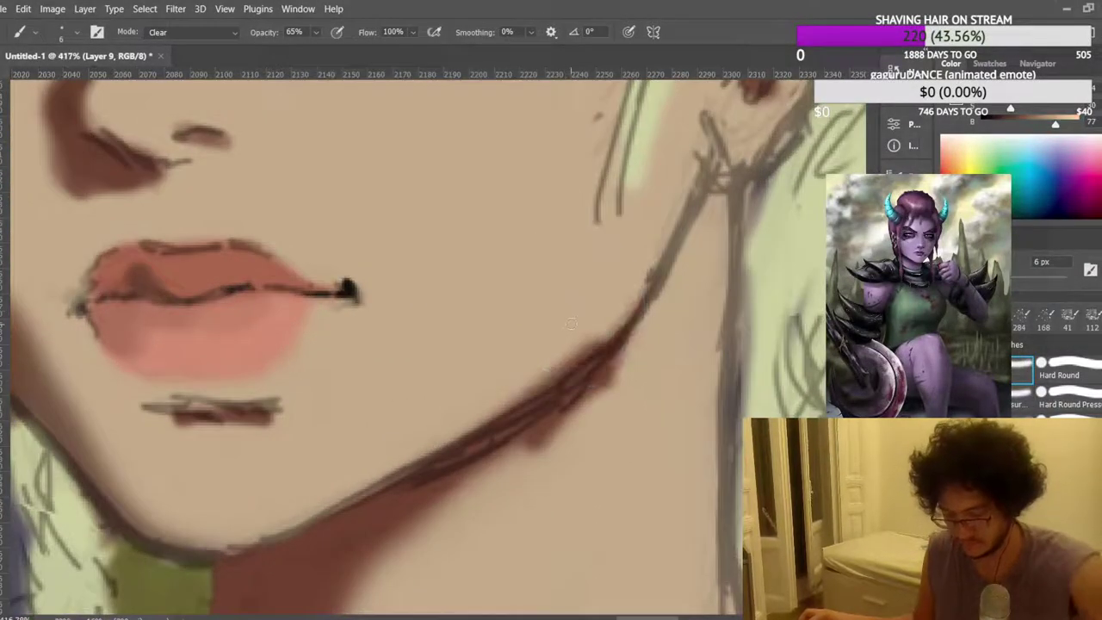
drag(587, 334, 511, 384)
key(ctrl+z)
click(226, 37)
click(227, 49)
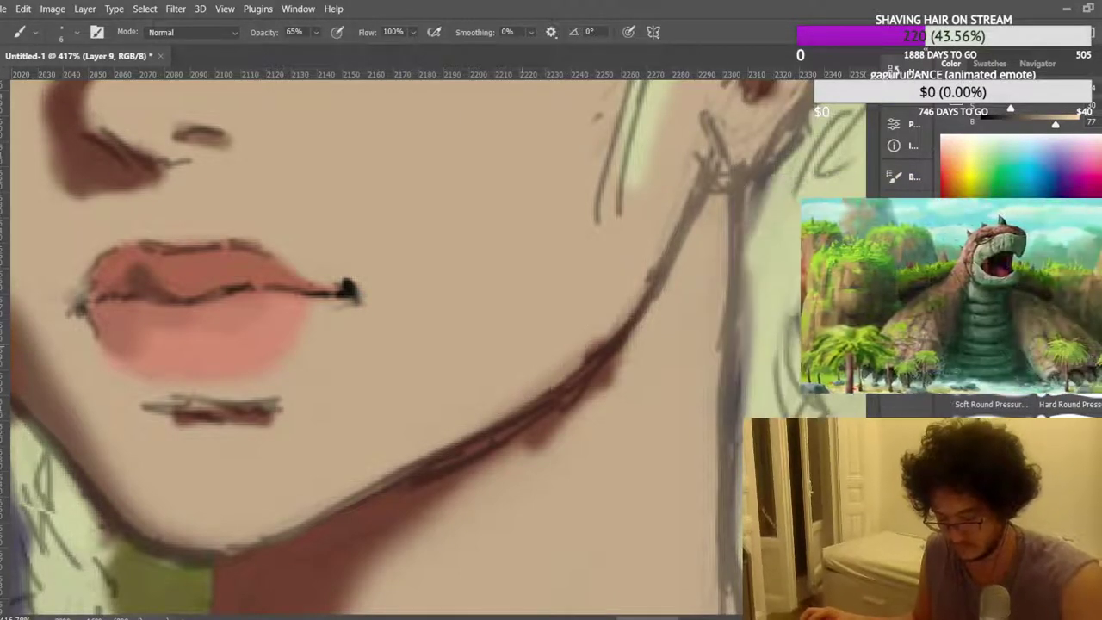
scroll(517, 413, up, 2)
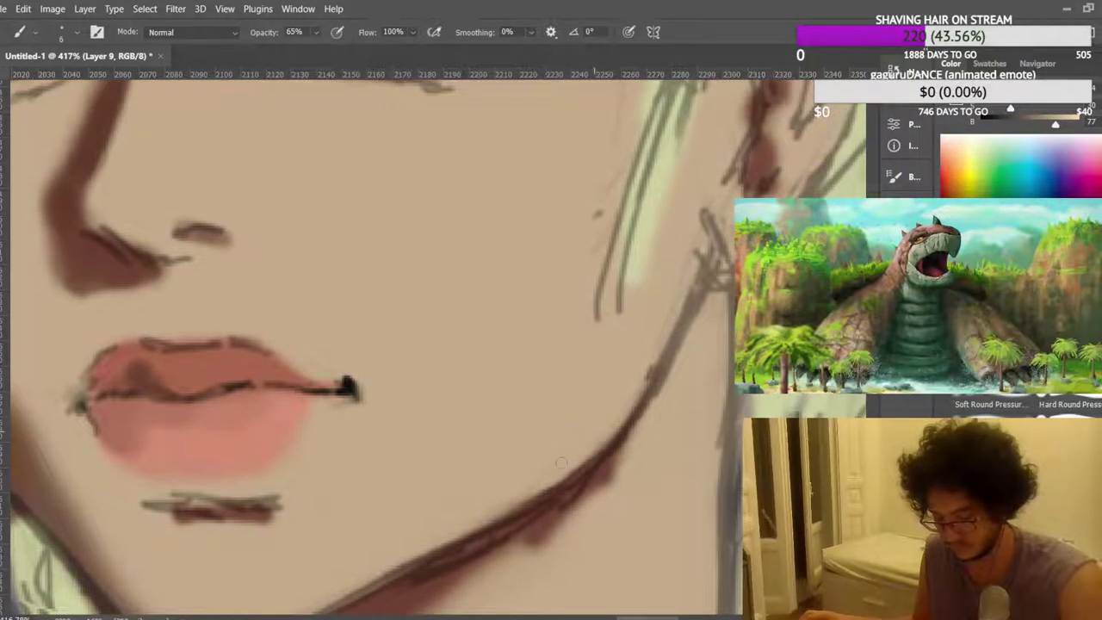
scroll(430, 344, up, 2)
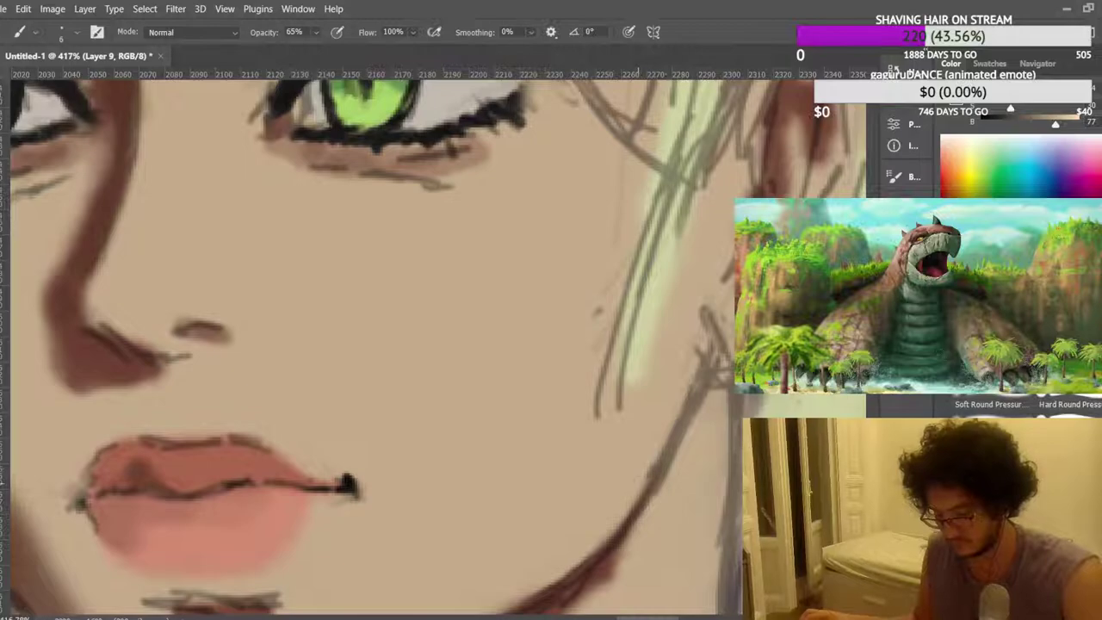
Tidy the lash edge at the far eye's outer corner with sampled reddish-brown shadow colour.
scroll(389, 346, down, 5)
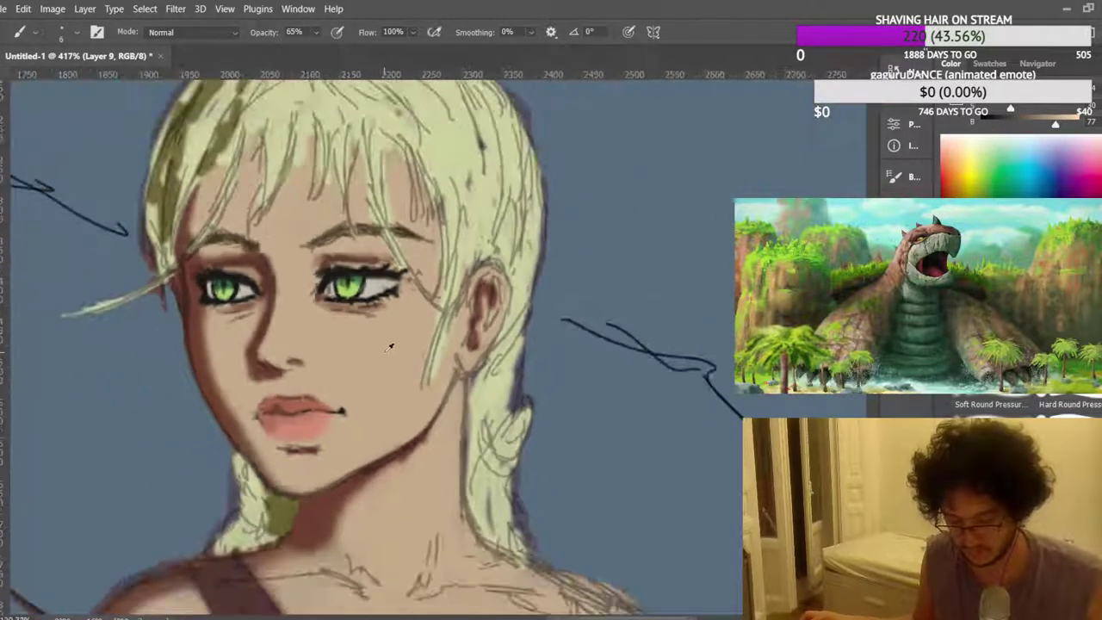
scroll(389, 346, down, 5)
scroll(646, 244, up, 3)
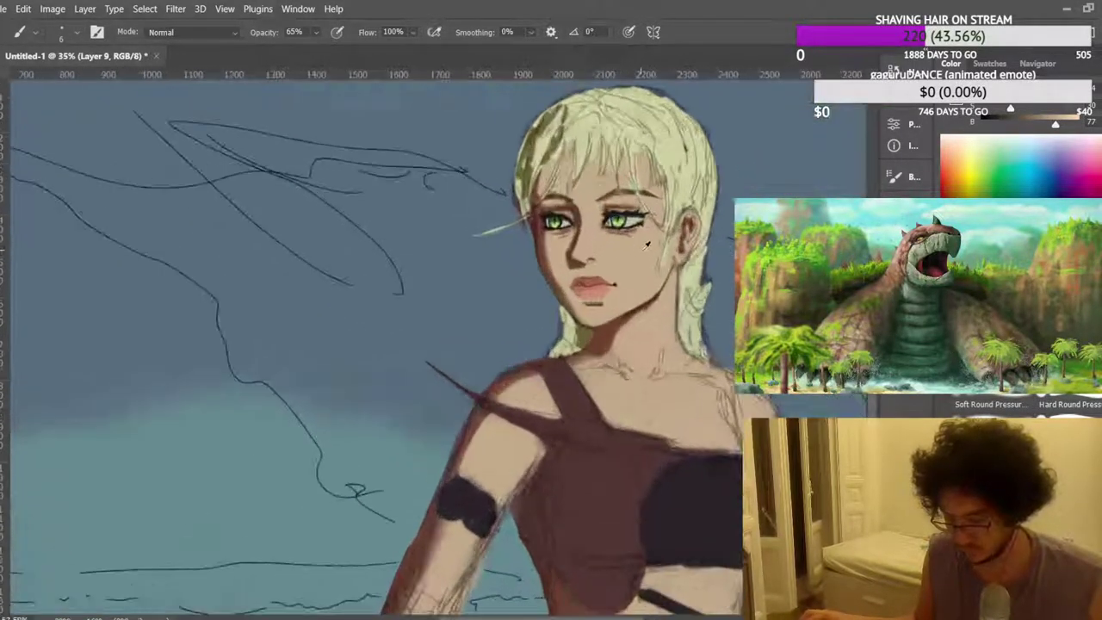
scroll(645, 245, up, 8)
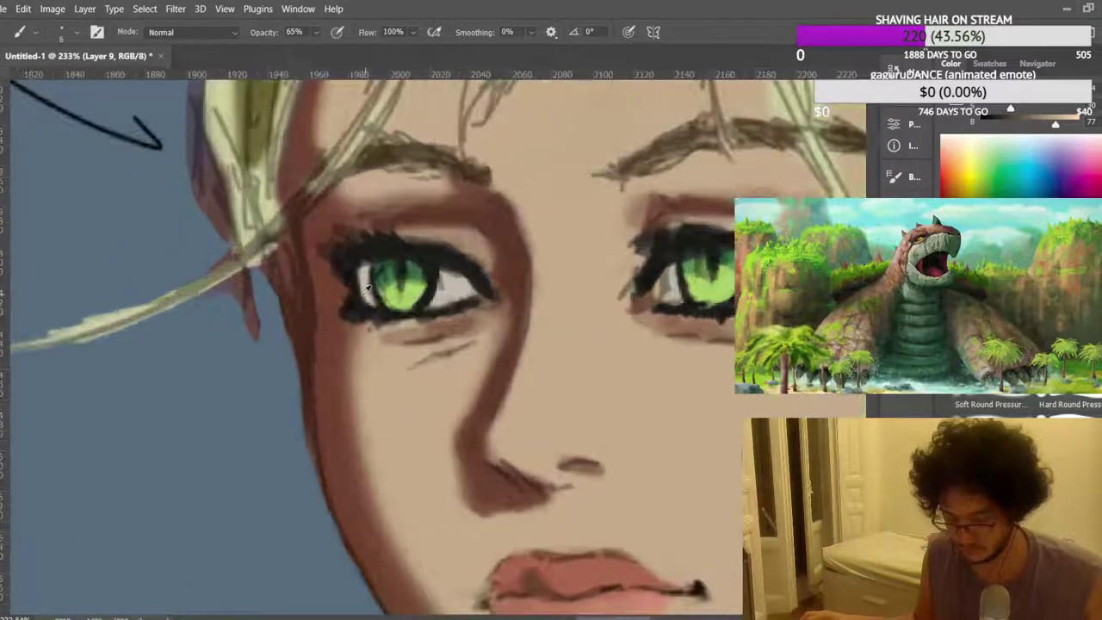
scroll(369, 287, up, 4)
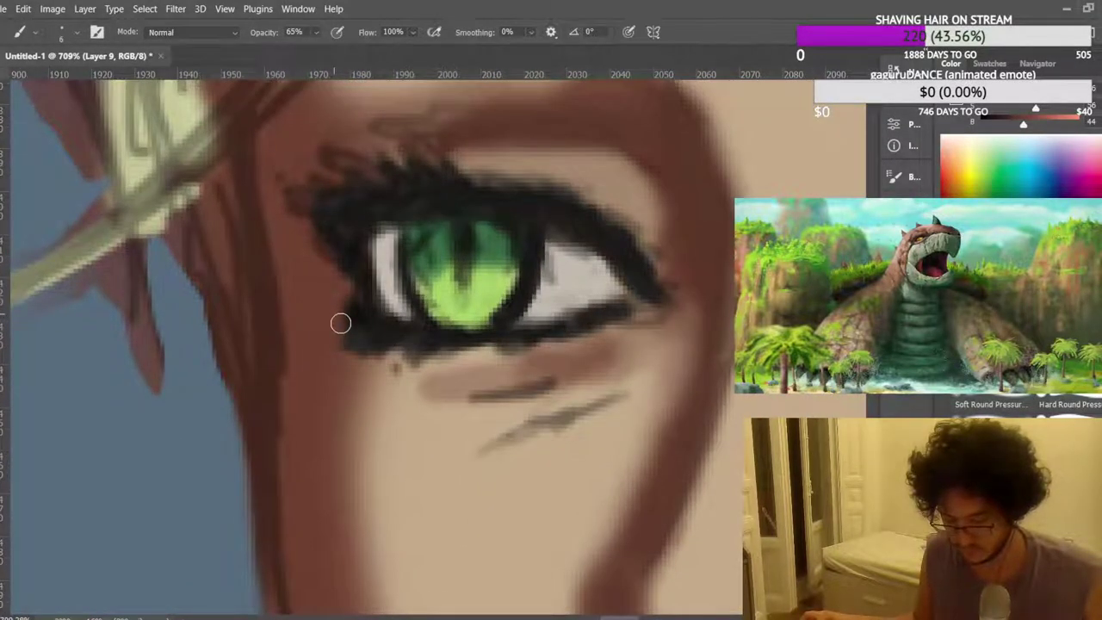
scroll(339, 330, down, 7)
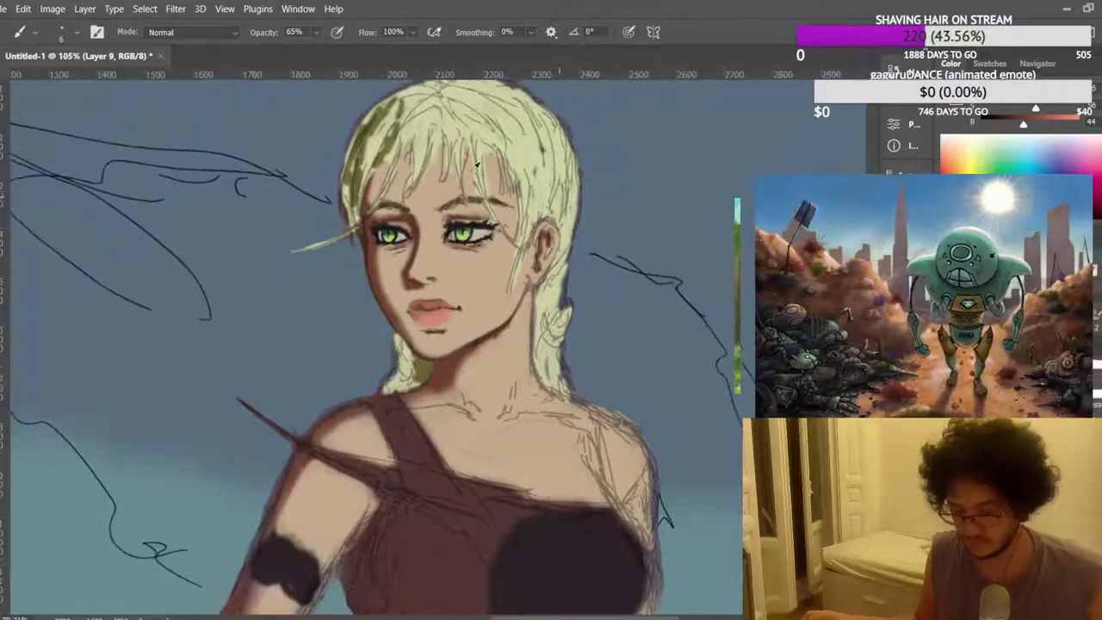
Flip the canvas horizontally and extend the hair's shadow along the far jaw with sampled olive green.
scroll(476, 165, down, 4)
key(ctrl+shift+h)
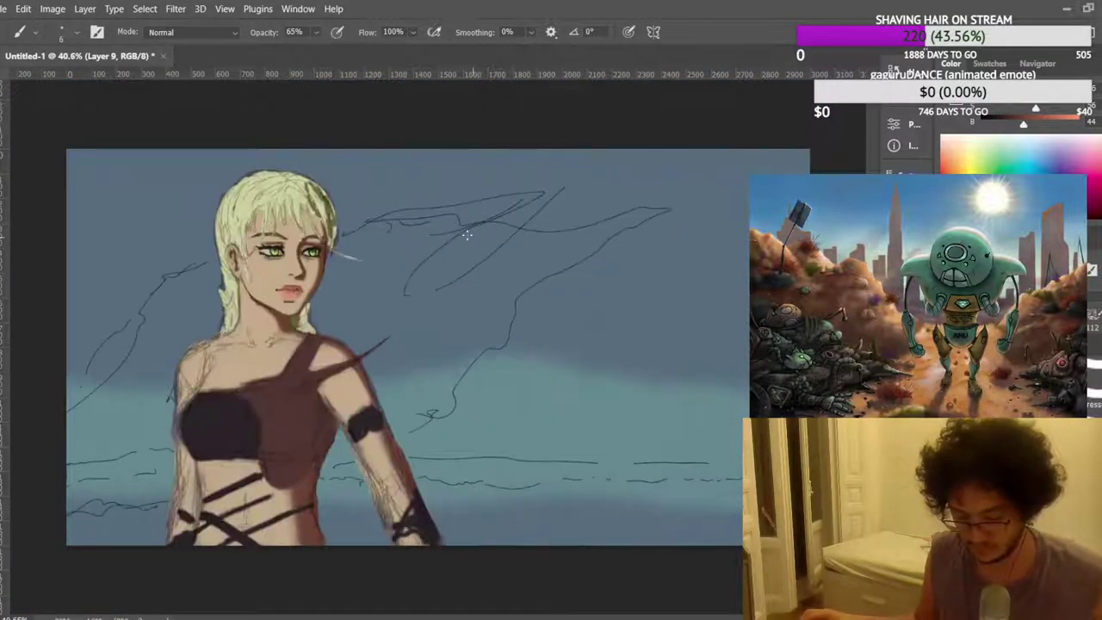
scroll(251, 242, up, 4)
scroll(379, 392, up, 10)
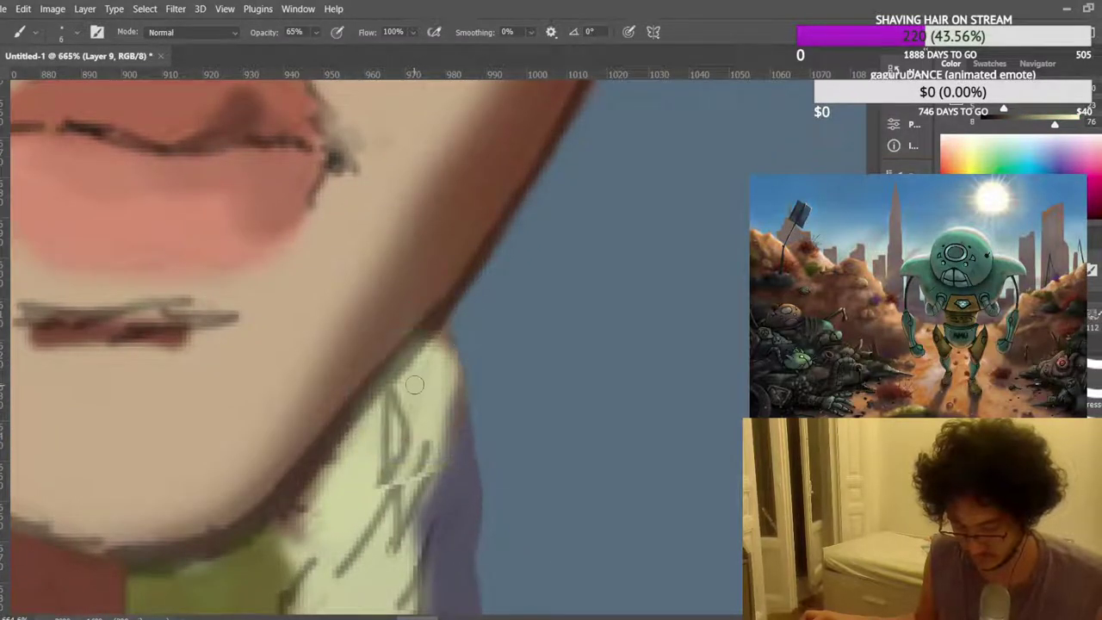
scroll(412, 386, down, 1)
alt+click(273, 558)
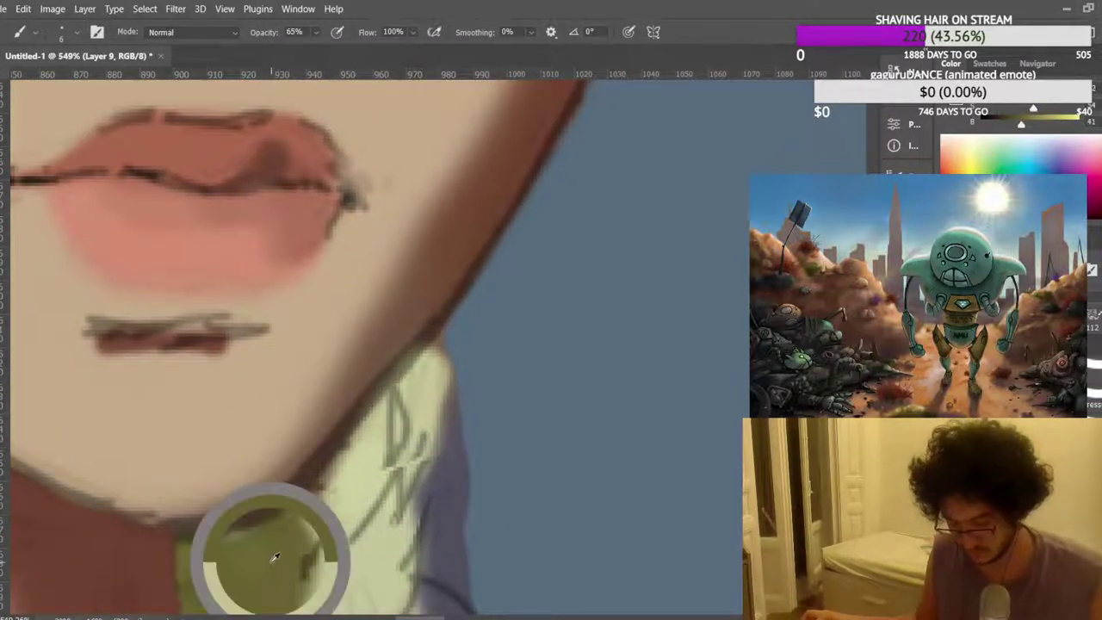
mouse_move(339, 476)
mouse_down()
mouse_move(290, 528)
mouse_move(353, 431)
mouse_move(439, 348)
mouse_move(420, 366)
mouse_up()
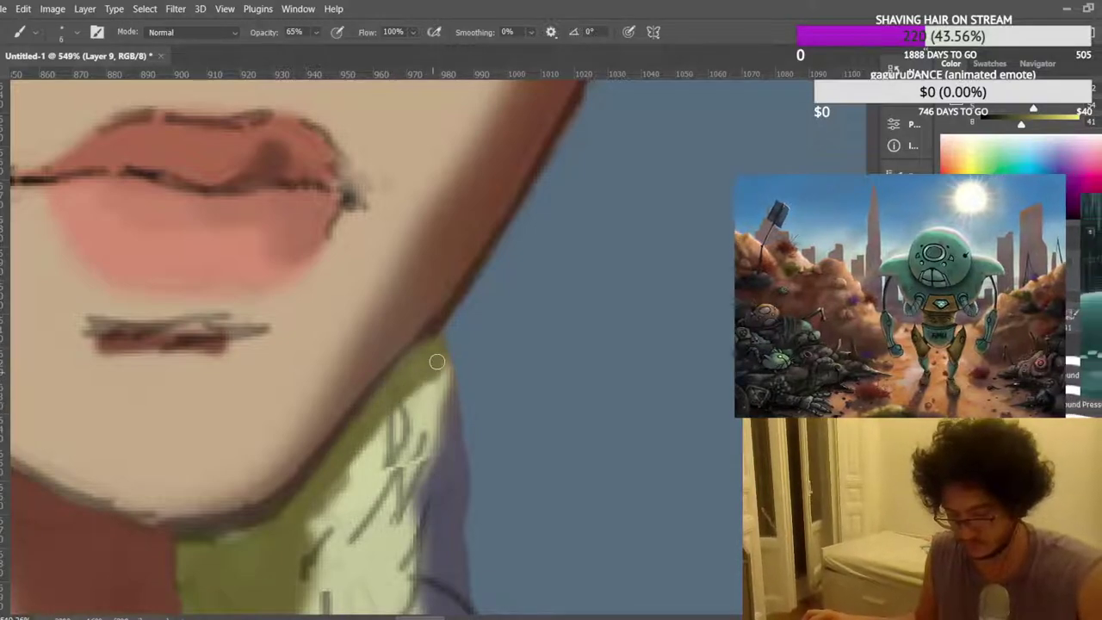
Soften the far jaw and chin outlines with sampled reddish-brown shadow and light skin colours.
alt+click(482, 189)
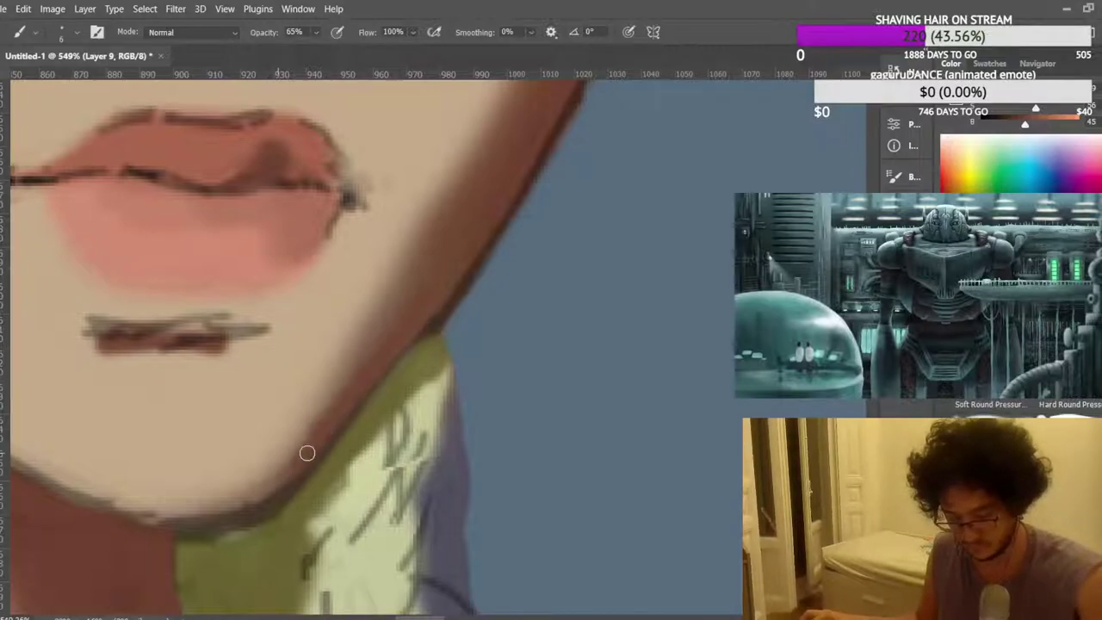
scroll(306, 428, down, 1)
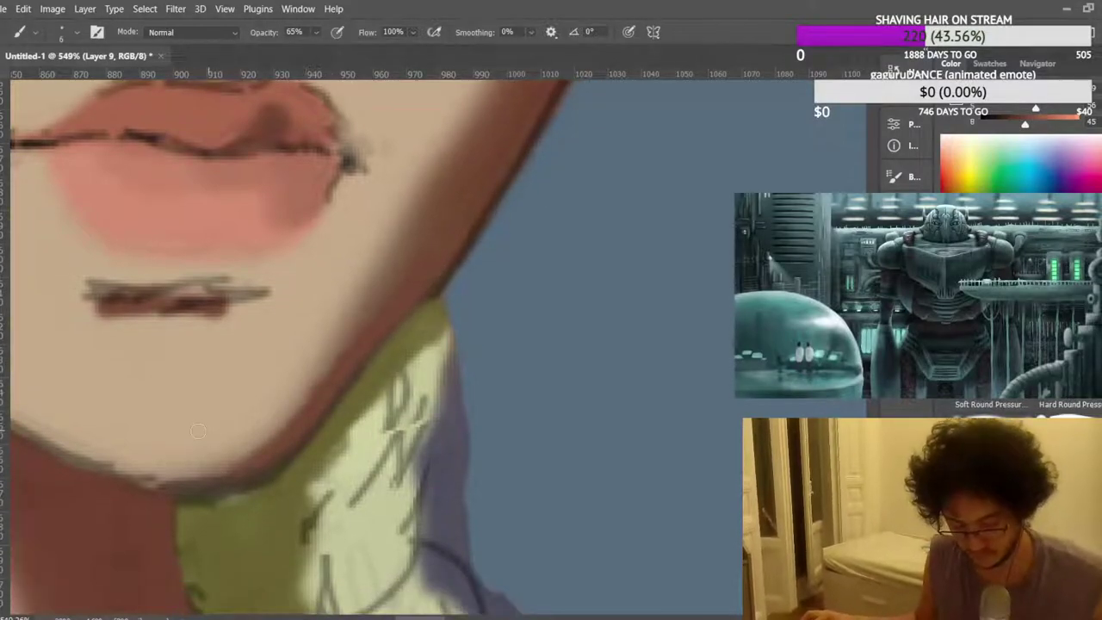
alt+click(180, 437)
mouse_move(145, 473)
mouse_down()
mouse_move(210, 485)
mouse_move(241, 460)
mouse_up()
drag(143, 481, 107, 467)
drag(227, 467, 251, 444)
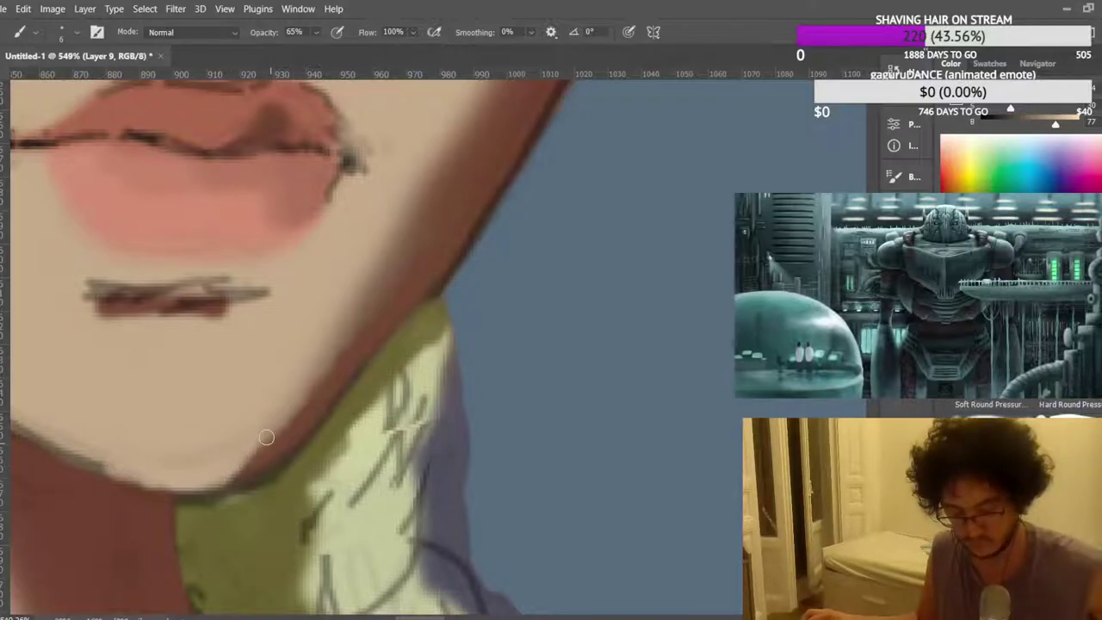
Clean up the near jaw outline's upper edge toward the ear with the sampled skin colour.
scroll(266, 442, down, 5)
scroll(293, 411, down, 6)
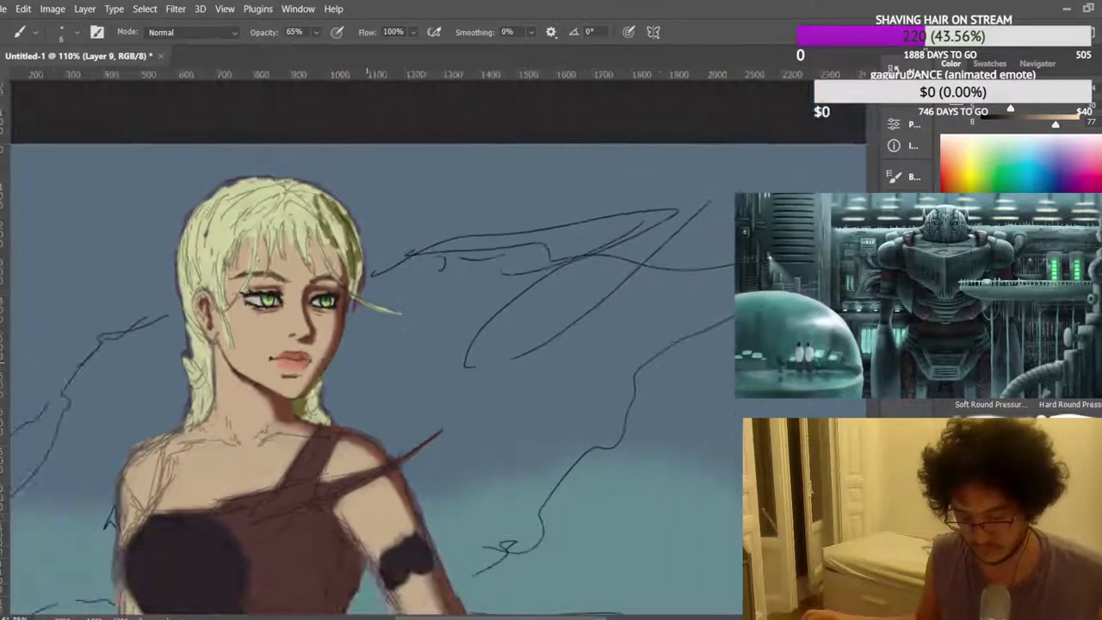
scroll(267, 276, up, 2)
scroll(309, 392, up, 7)
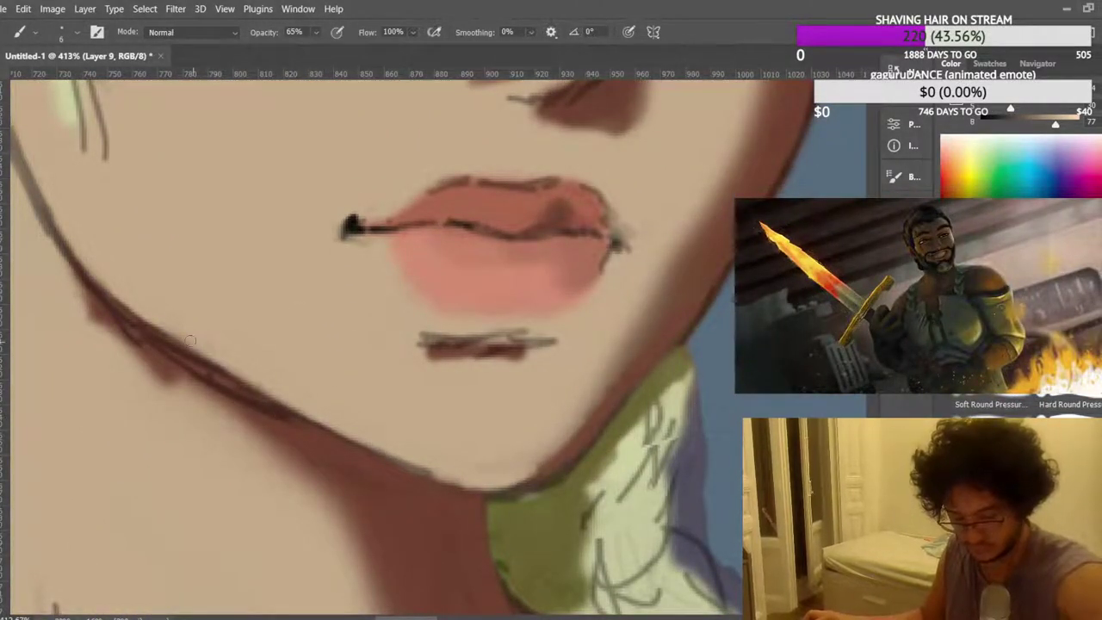
scroll(185, 340, up, 2)
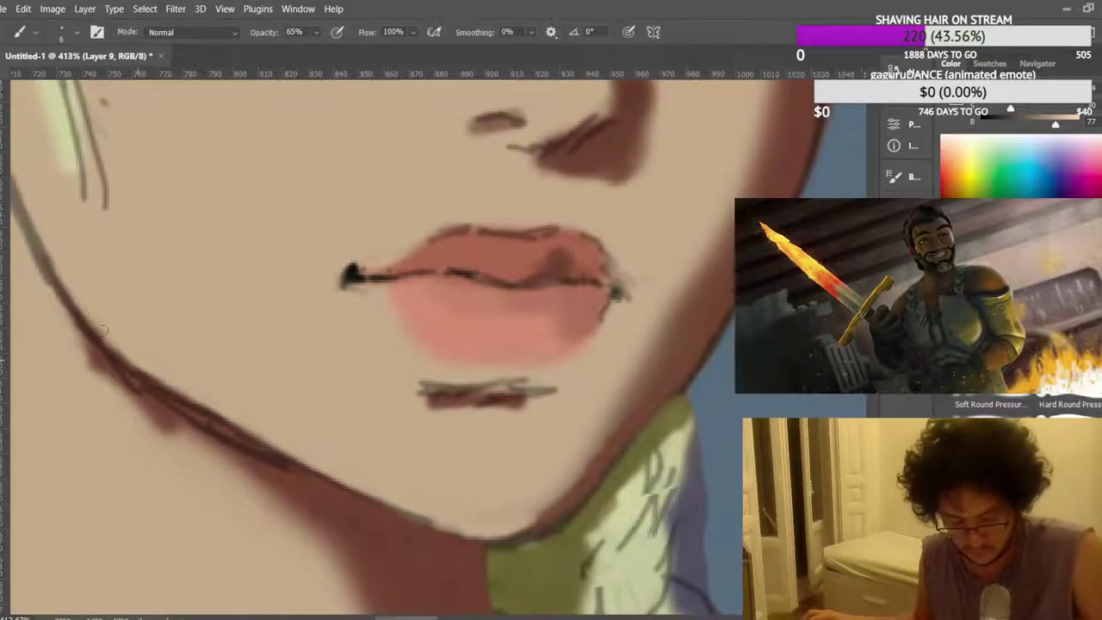
scroll(277, 424, up, 4)
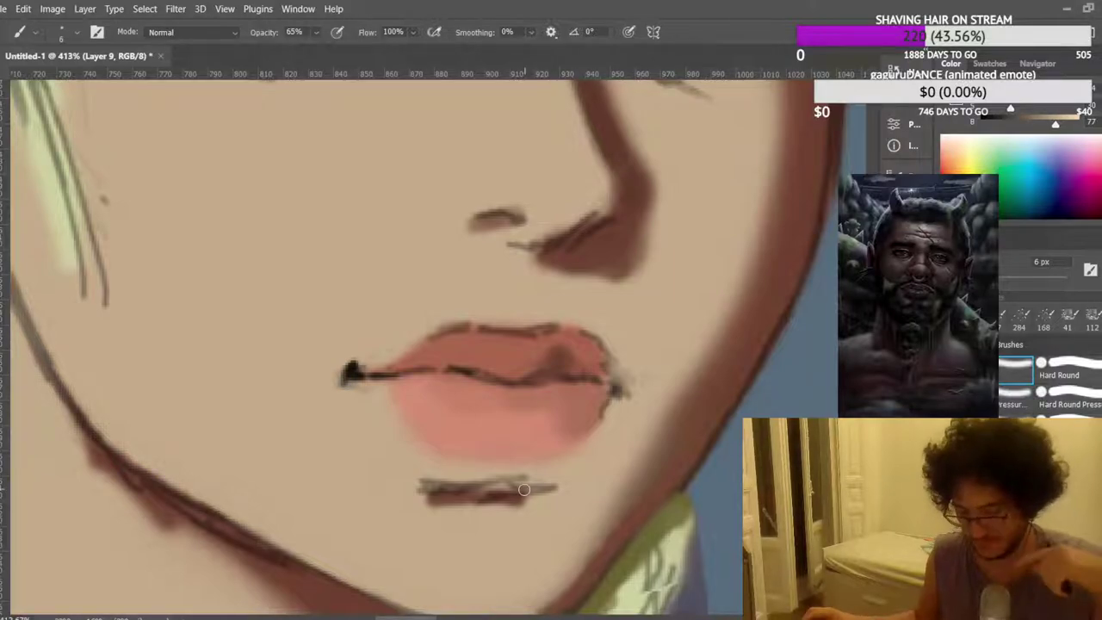
Paint over the upper lip's dark top outline with sampled skin and lip red colours.
scroll(488, 471, down, 12)
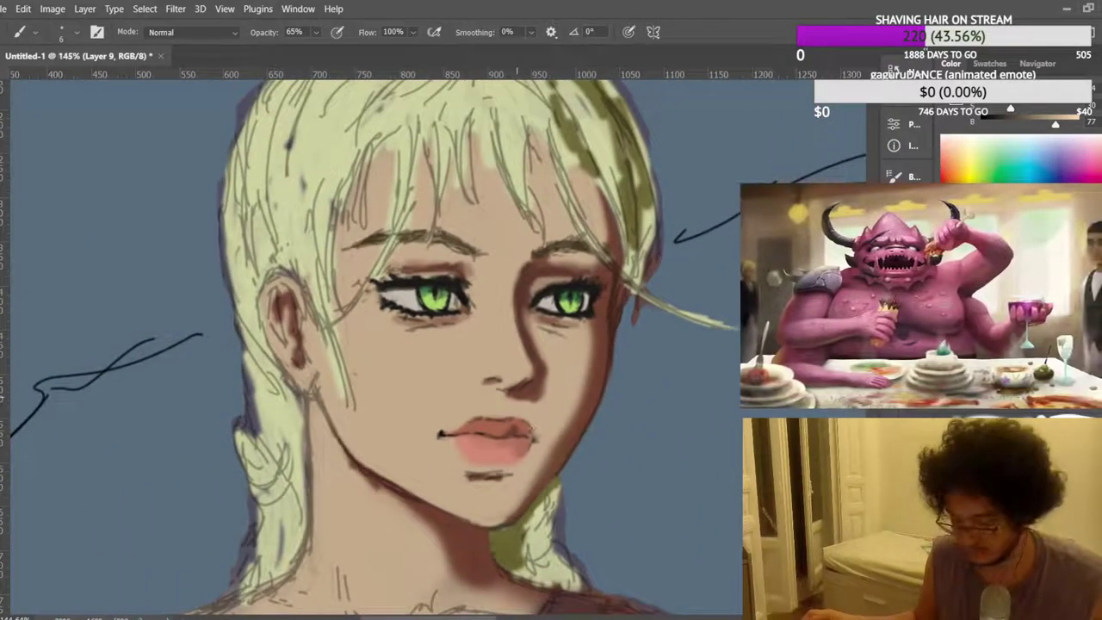
scroll(492, 400, up, 6)
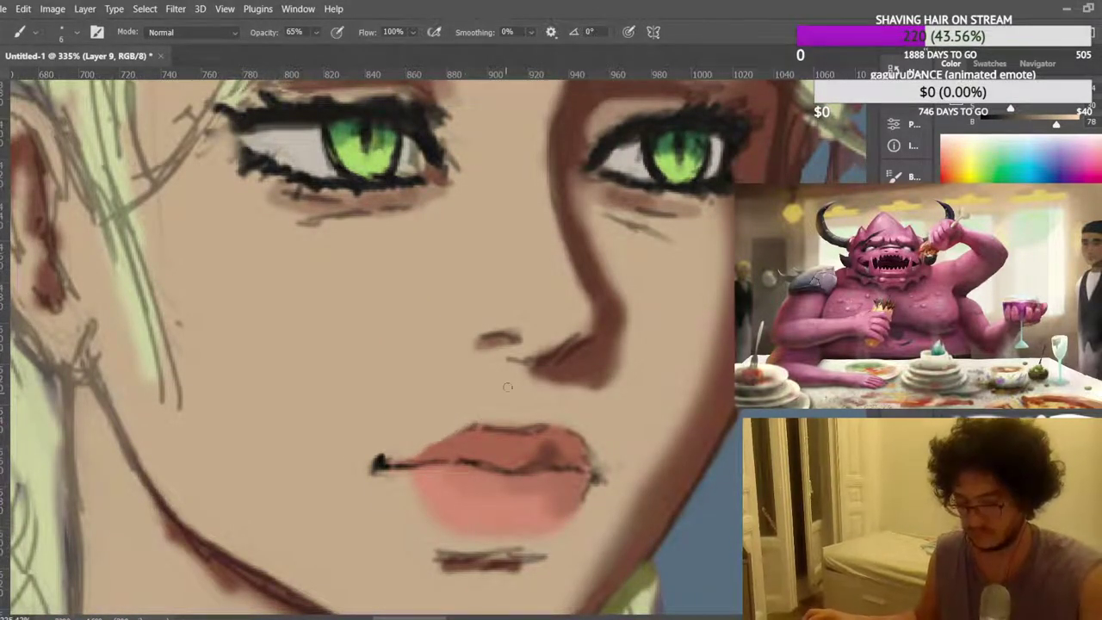
scroll(506, 388, up, 1)
alt+click(499, 467)
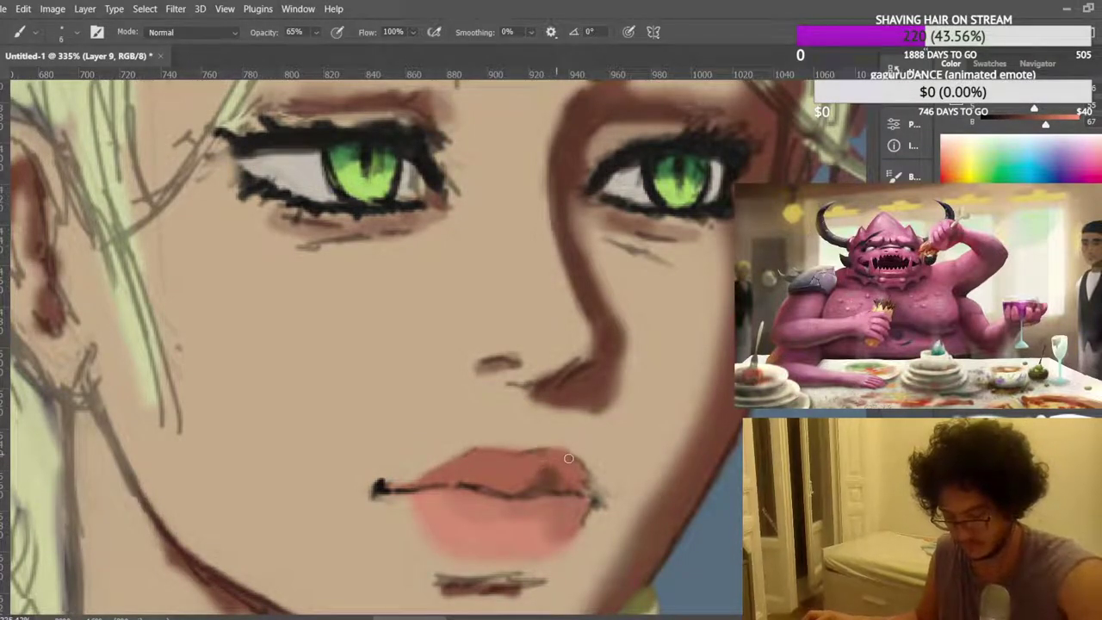
scroll(370, 345, up, 3)
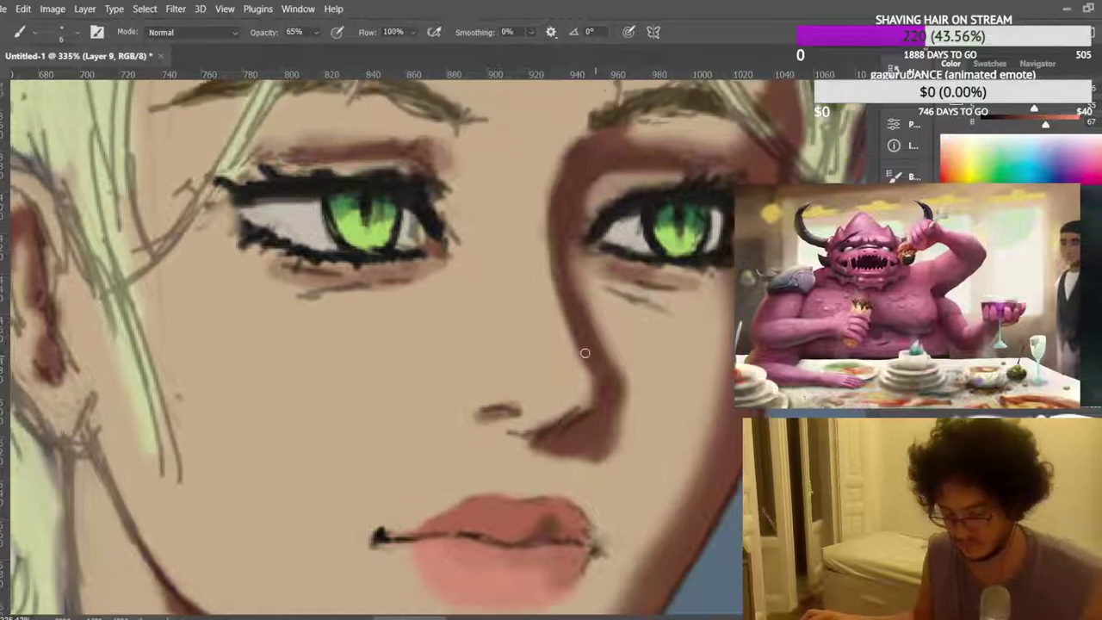
Dab a small brown shadow into the philtrum just above the upper lip.
scroll(728, 434, down, 2)
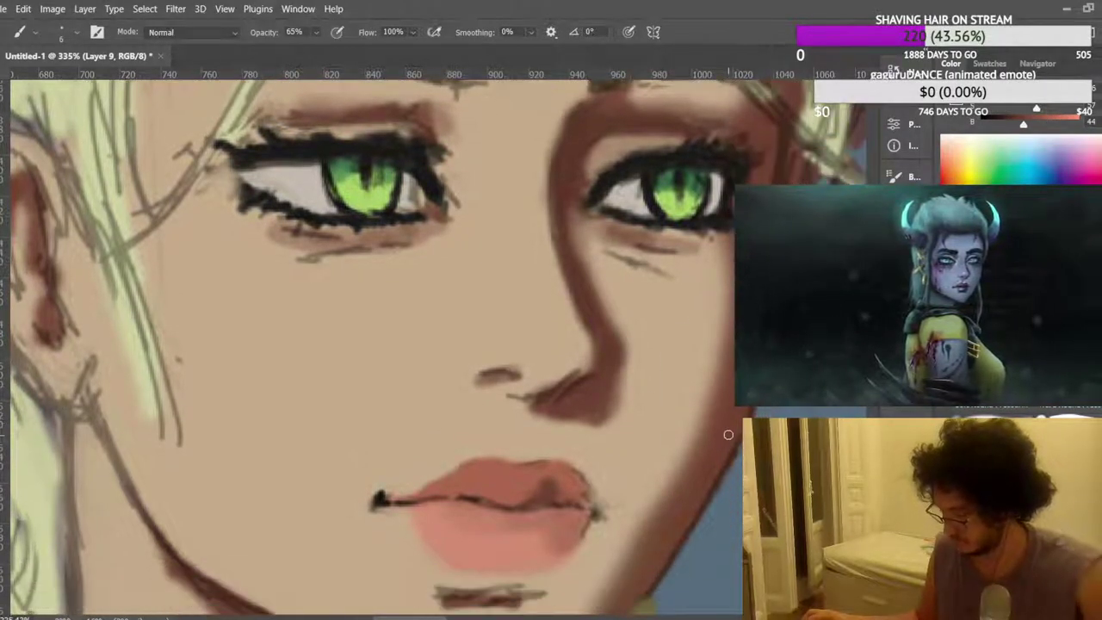
mouse_move(515, 456)
mouse_down()
mouse_move(507, 449)
mouse_move(519, 455)
mouse_up()
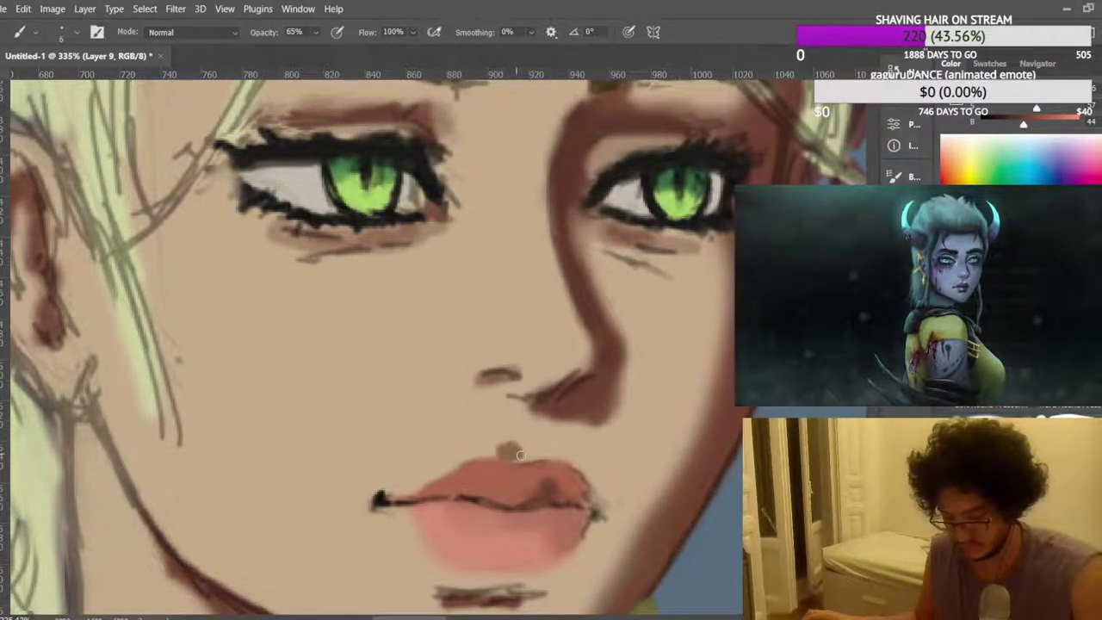
scroll(357, 345, down, 4)
scroll(423, 346, up, 3)
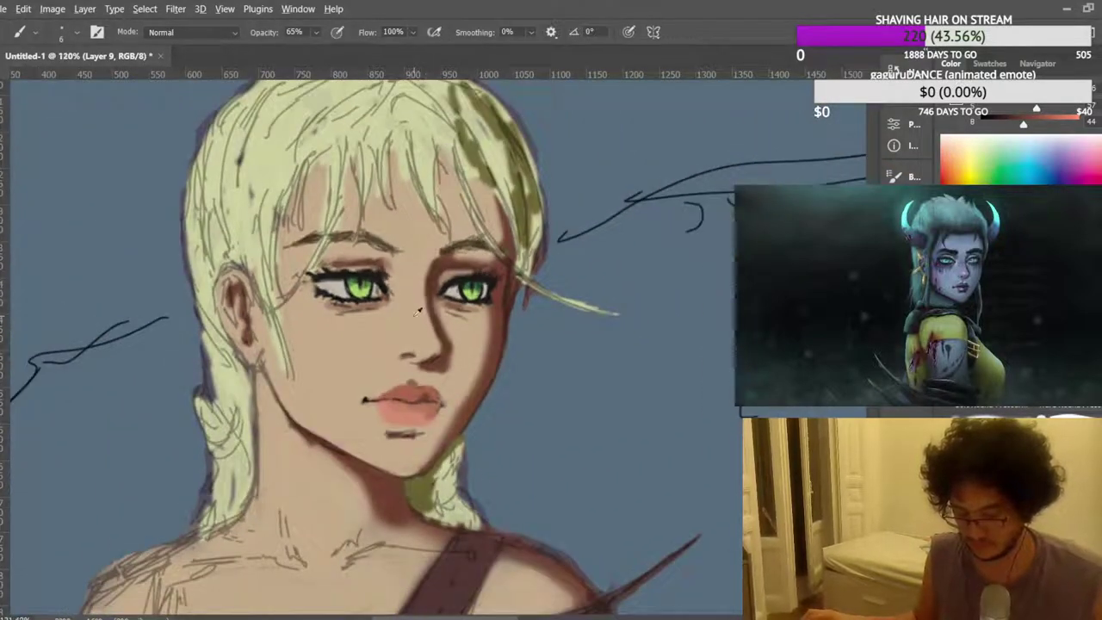
key(ctrl+z)
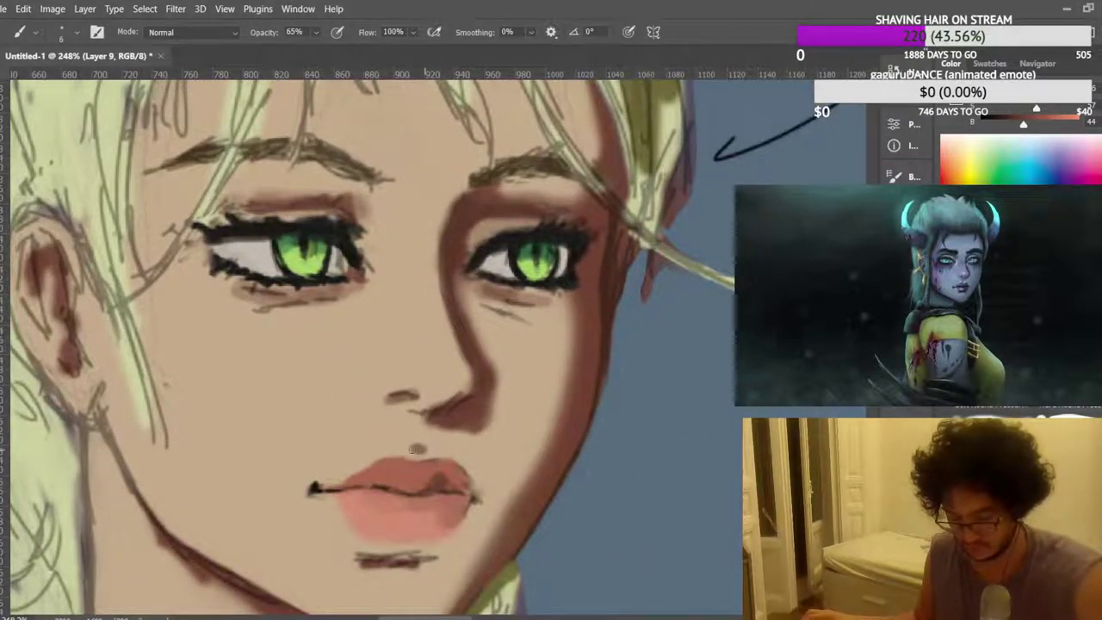
scroll(392, 383, down, 8)
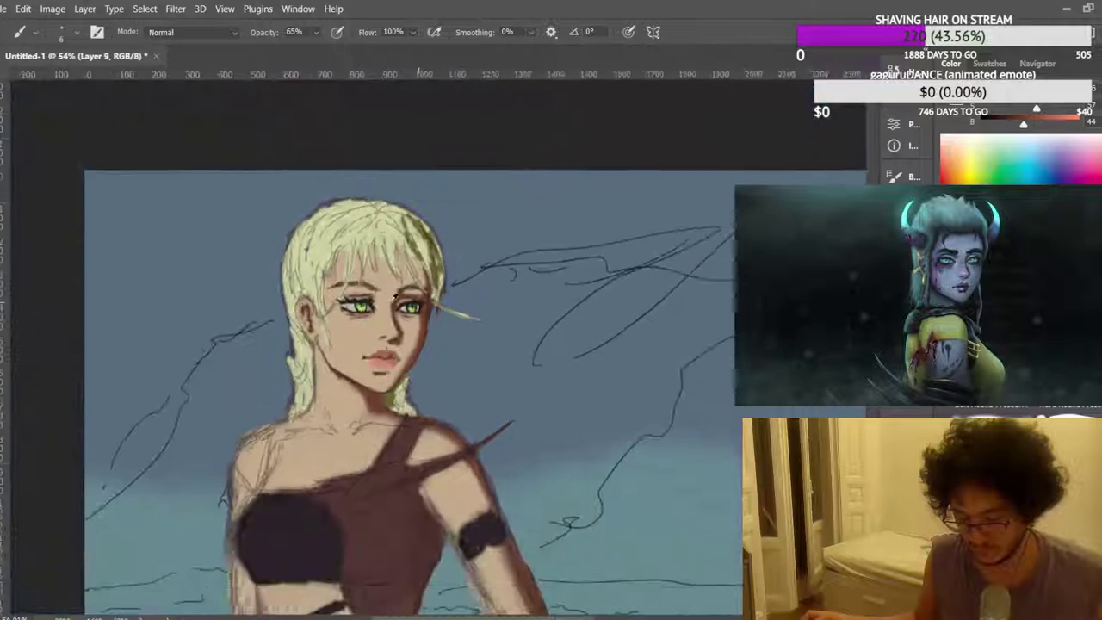
scroll(411, 291, up, 8)
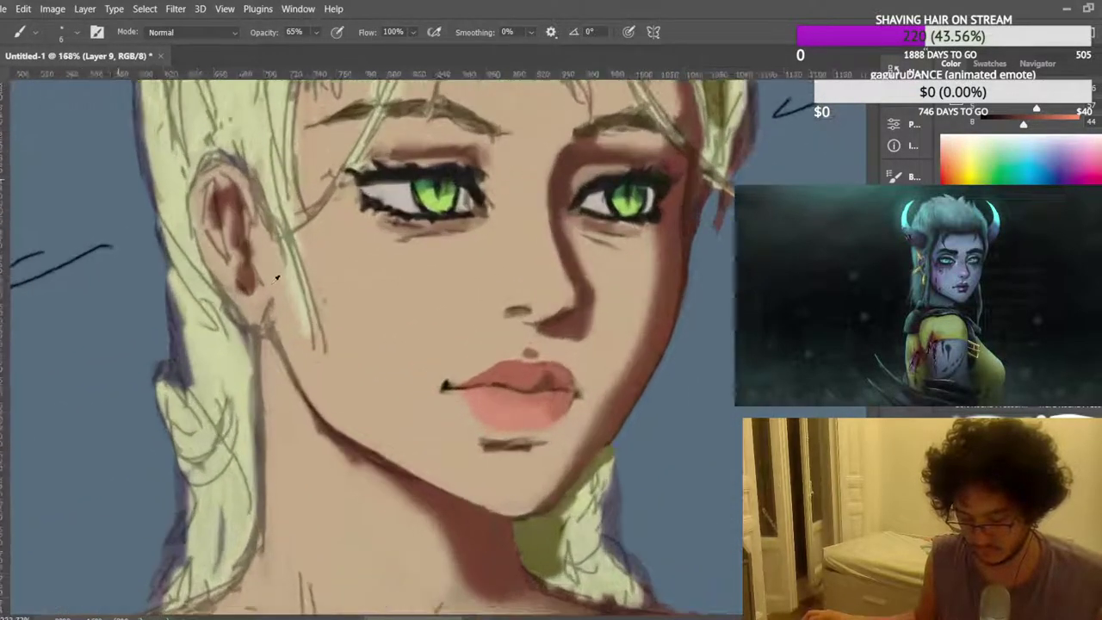
Sample the skin tones and paint the lid area above the far eye's inner corner with soft skin shadow.
alt+click(291, 295)
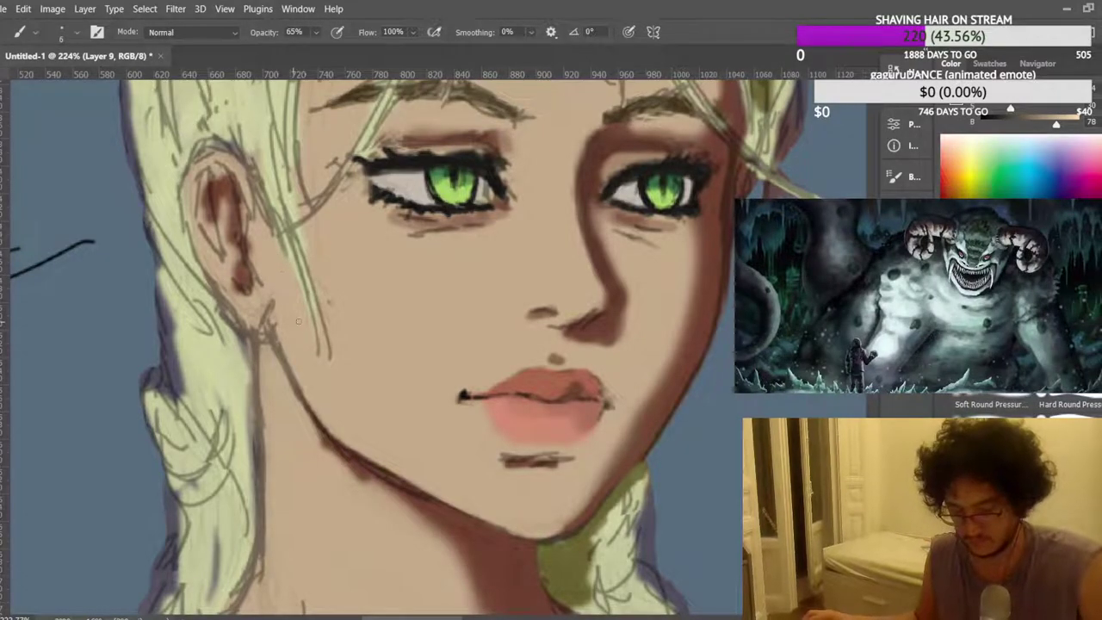
scroll(298, 322, up, 5)
scroll(619, 388, up, 3)
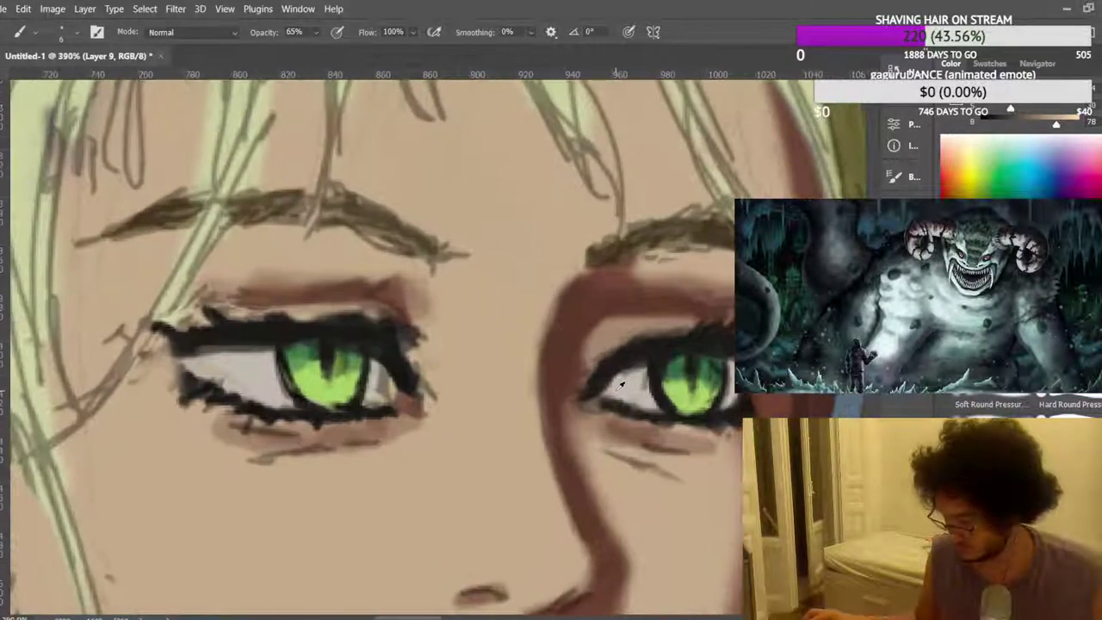
alt+click(606, 378)
alt+click(597, 347)
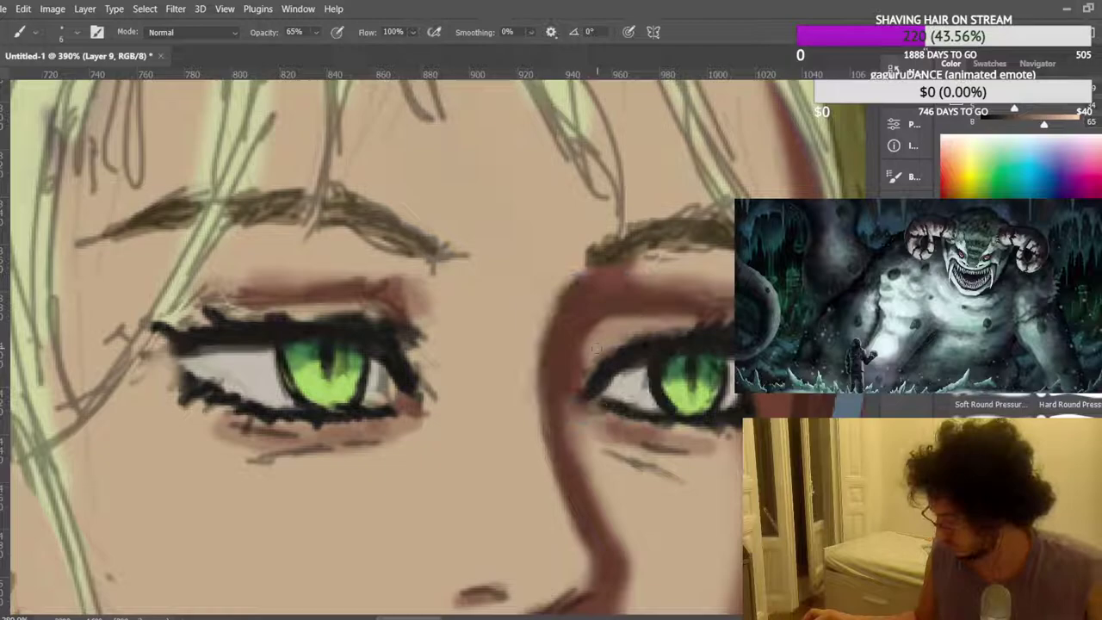
mouse_move(602, 352)
mouse_down()
mouse_move(586, 382)
mouse_move(641, 340)
mouse_up()
scroll(647, 279, down, 15)
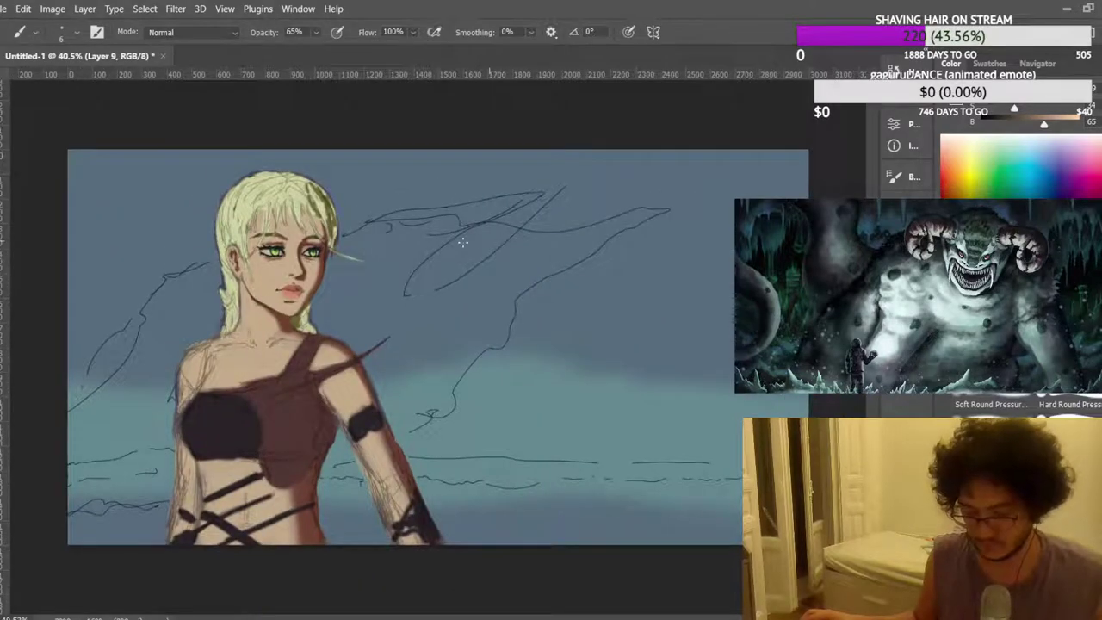
Check the face and whole figure in a horizontally flipped view and return the canvas to its original orientation.
scroll(203, 195, up, 10)
scroll(268, 176, down, 2)
scroll(220, 181, down, 4)
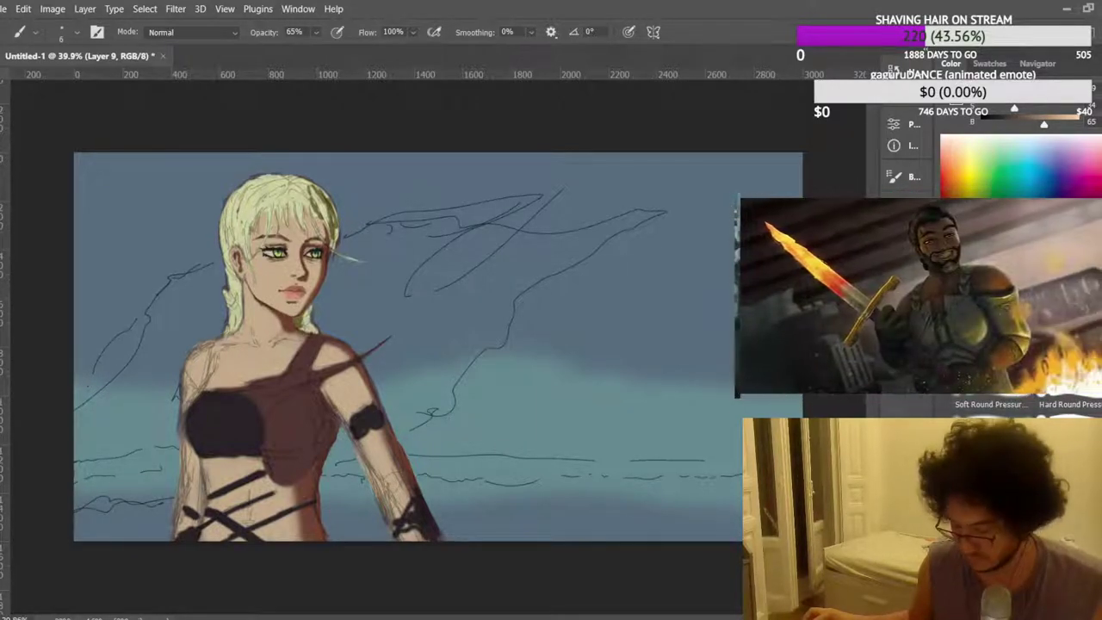
scroll(614, 262, down, 3)
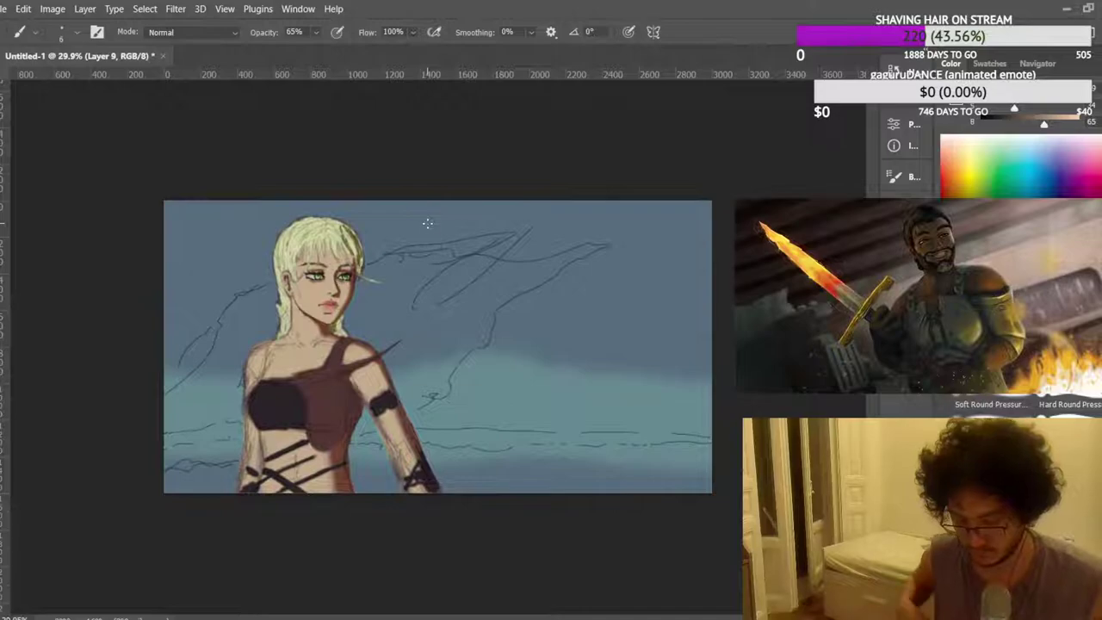
key(F2)
scroll(677, 211, up, 7)
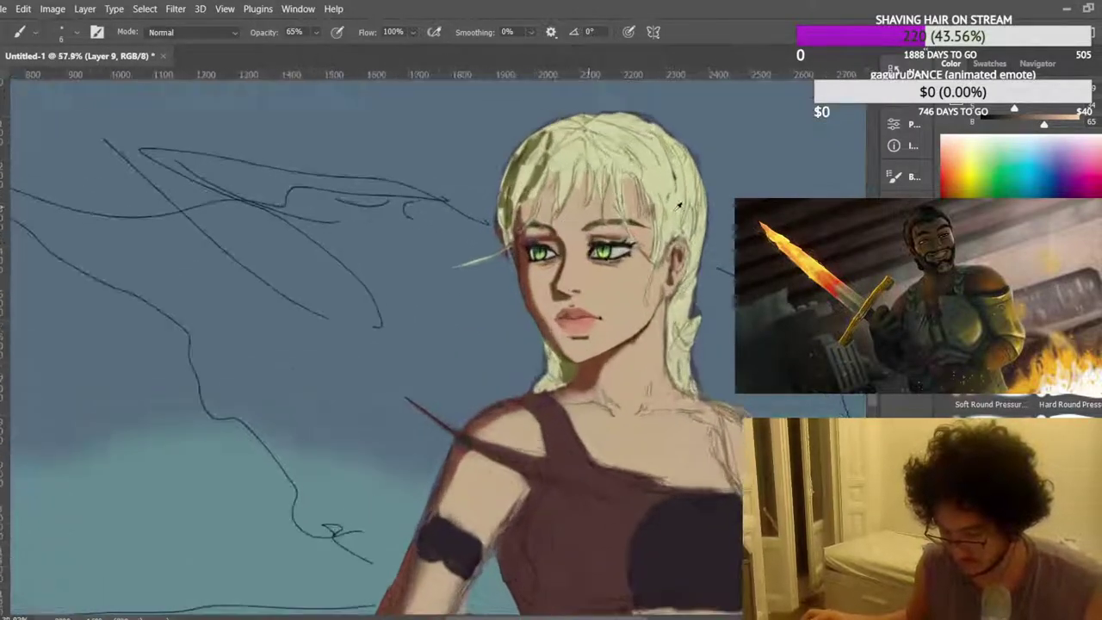
scroll(680, 206, up, 6)
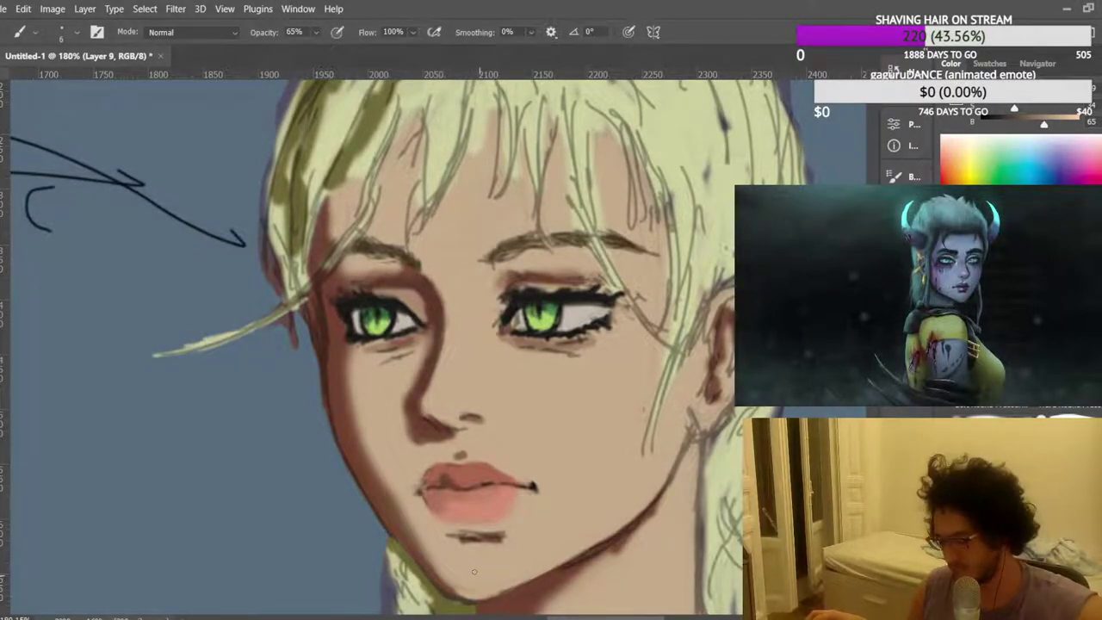
scroll(250, 294, down, 8)
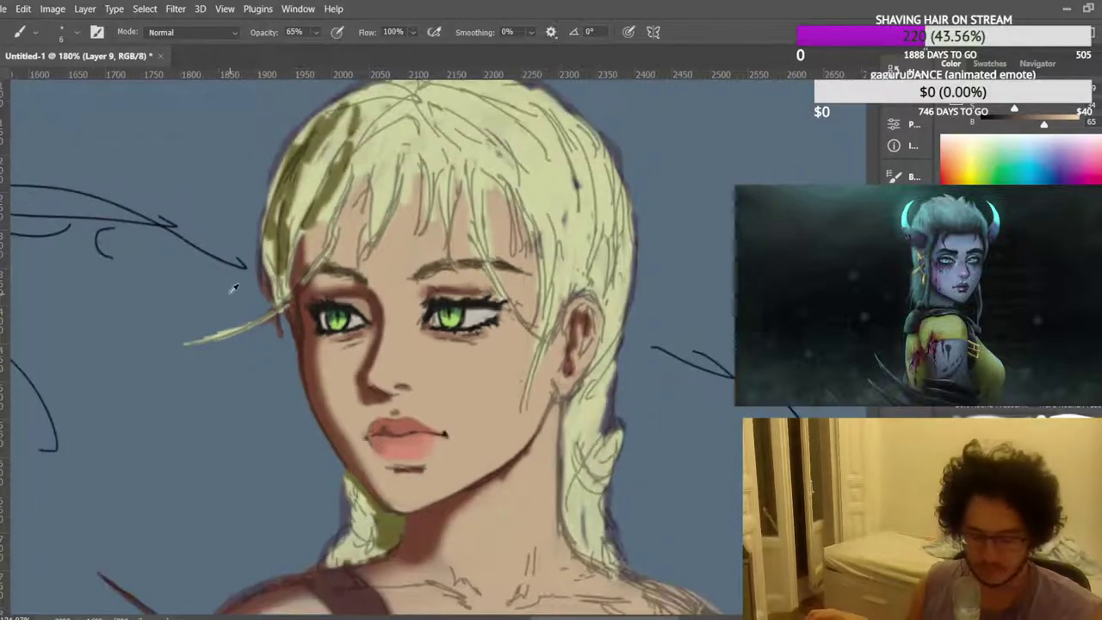
scroll(602, 243, up, 9)
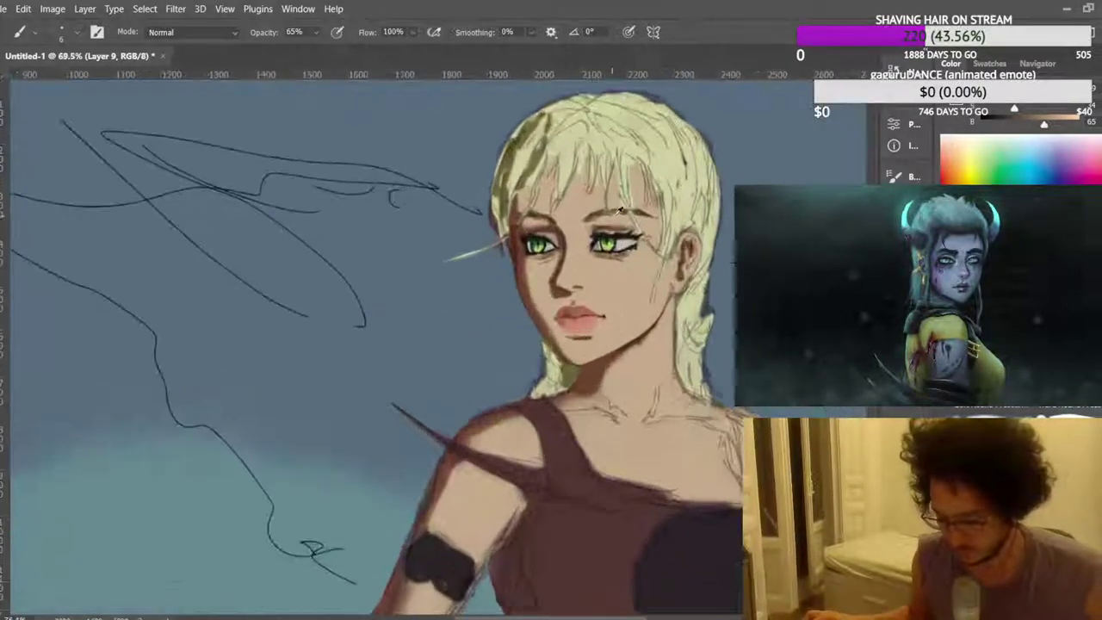
scroll(592, 247, down, 10)
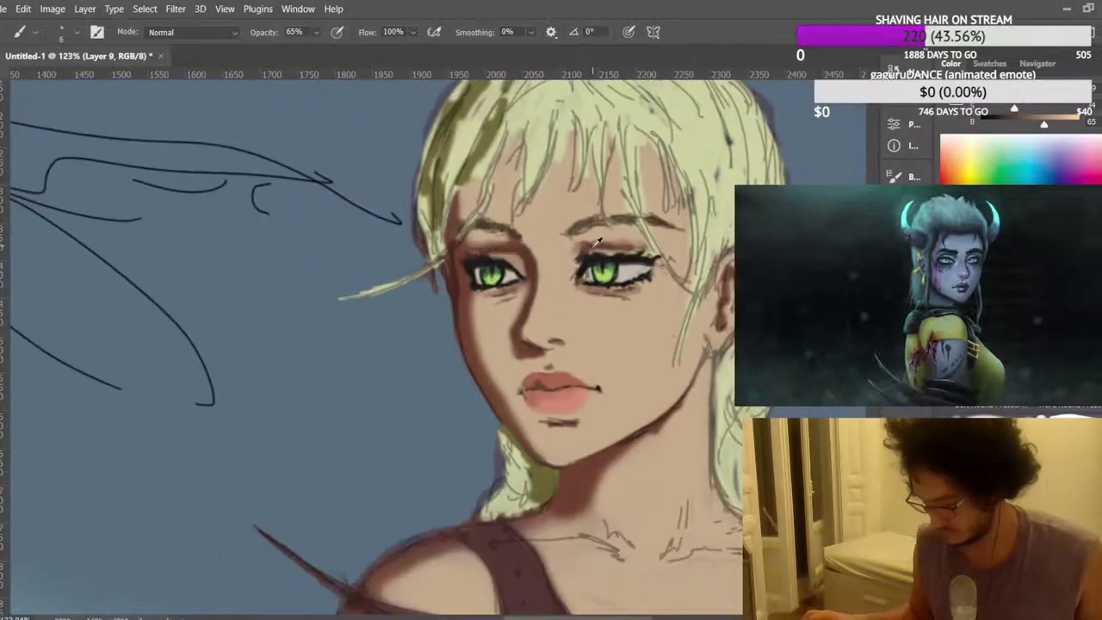
key(ctrl+shift+h)
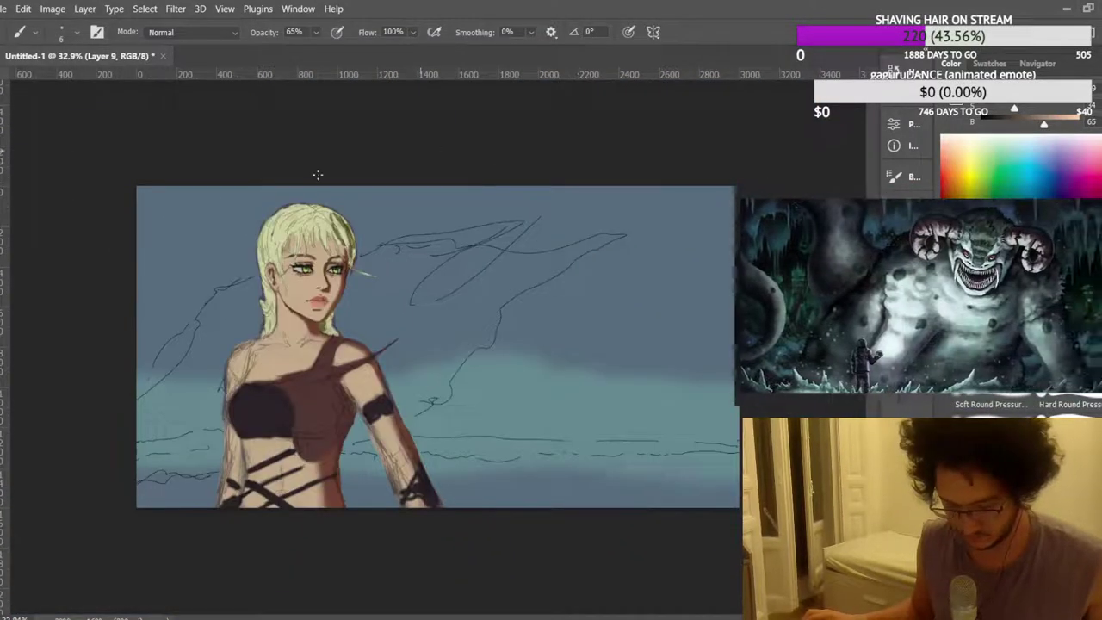
scroll(300, 261, up, 10)
scroll(381, 291, up, 5)
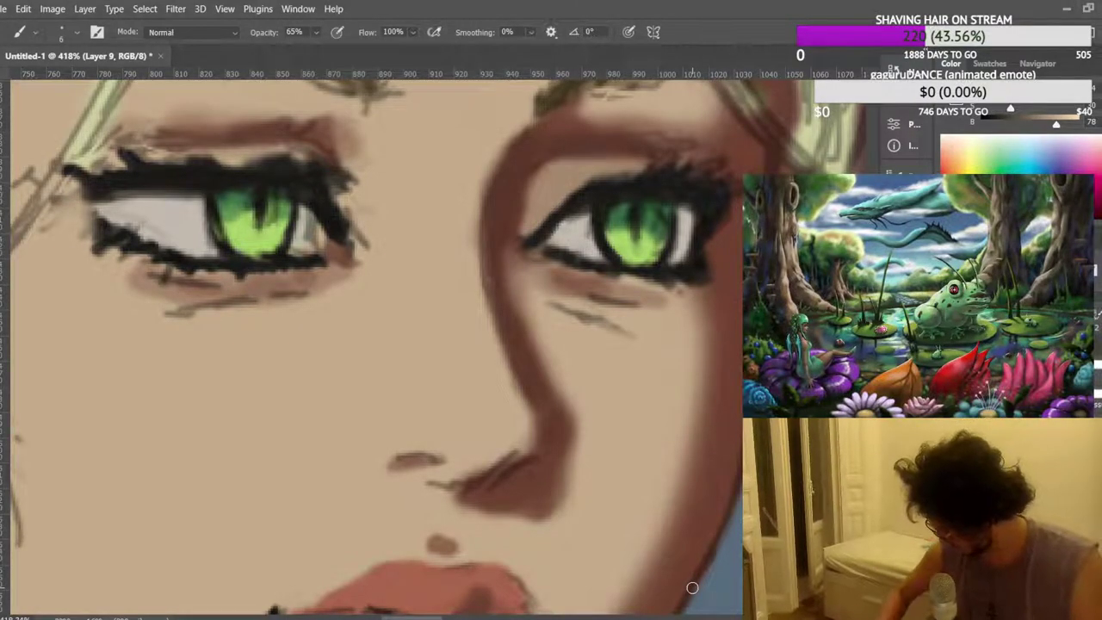
scroll(449, 411, down, 6)
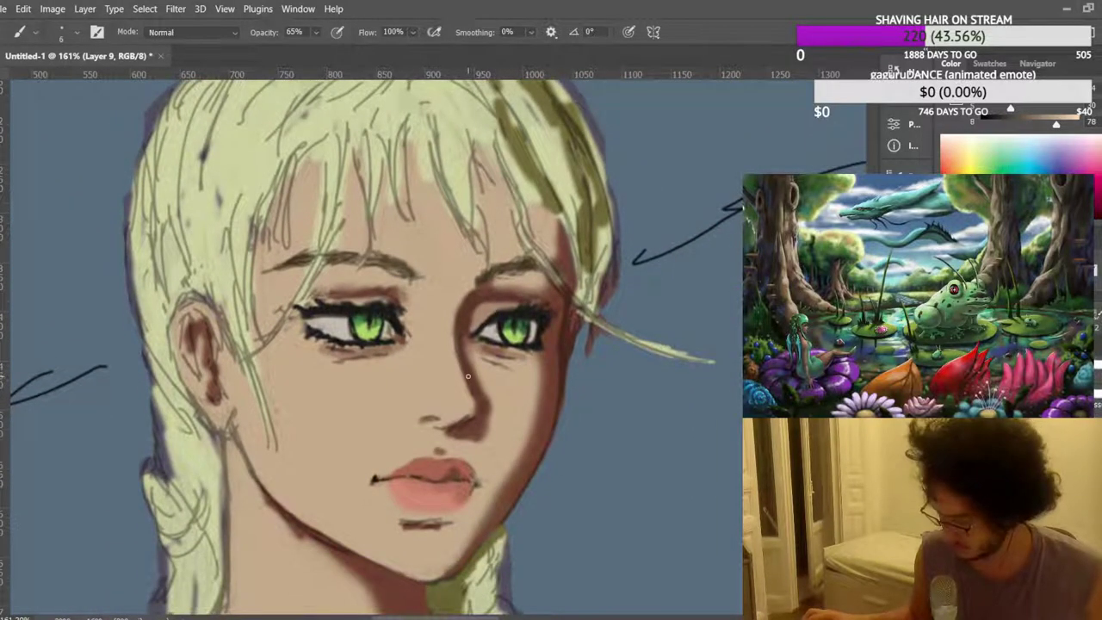
scroll(468, 377, up, 4)
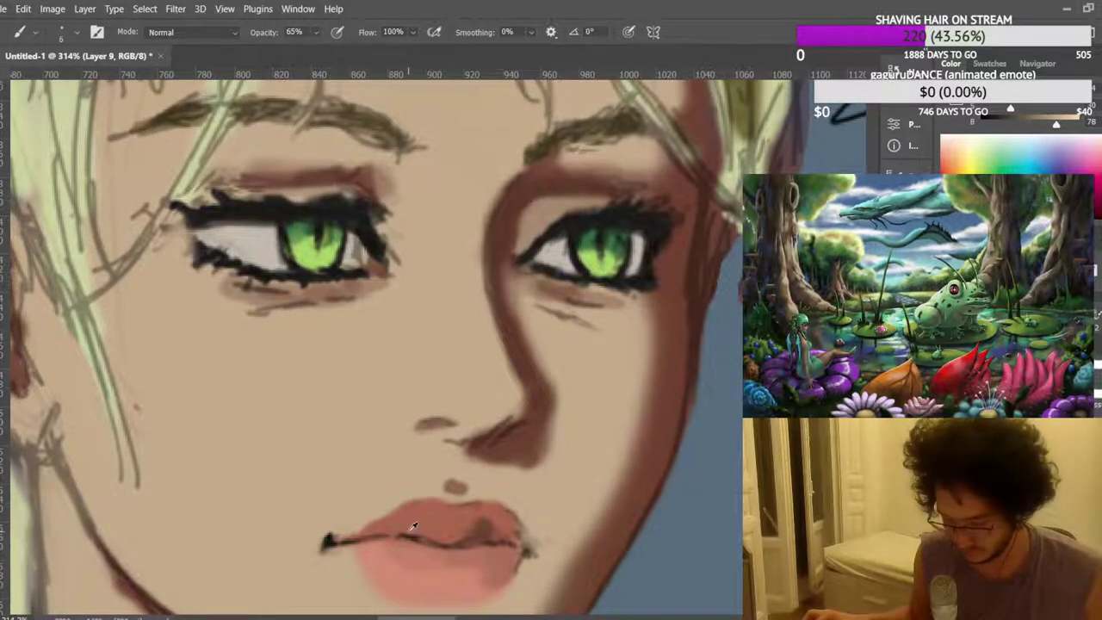
Paint over the upper lip and dark mouth line with the sampled lip red.
alt+click(405, 516)
alt+click(397, 519)
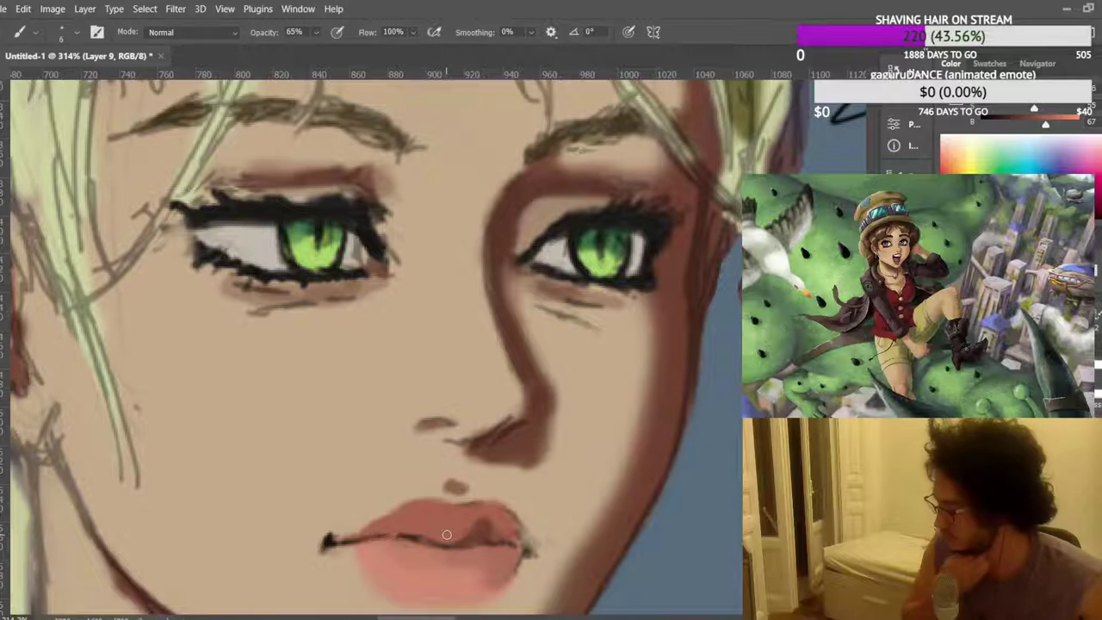
drag(393, 328, 336, 329)
drag(485, 298, 472, 389)
drag(393, 313, 495, 325)
Reinforce the far eye's upper lid line with sampled near-black and shade the sides of both irises with sampled dark green.
alt+click(517, 356)
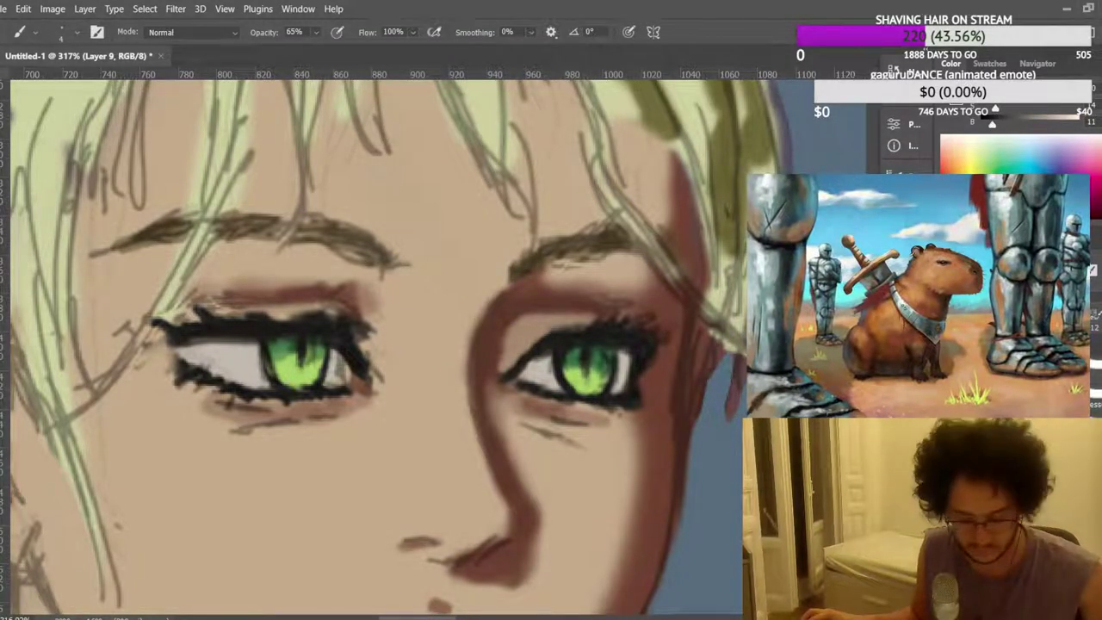
drag(523, 361, 552, 346)
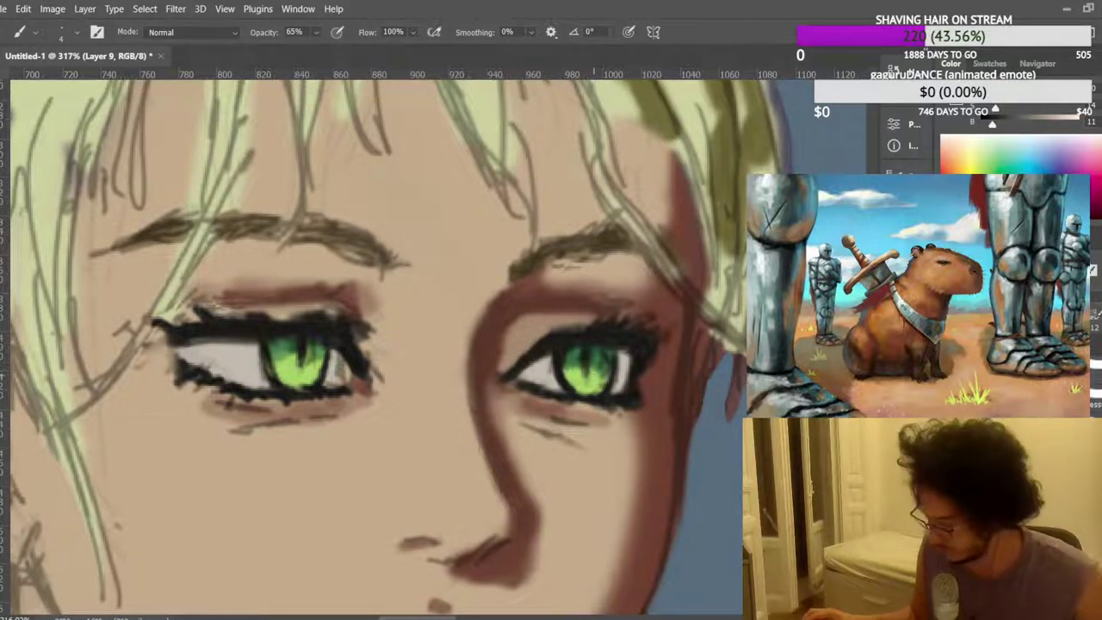
scroll(602, 375, up, 4)
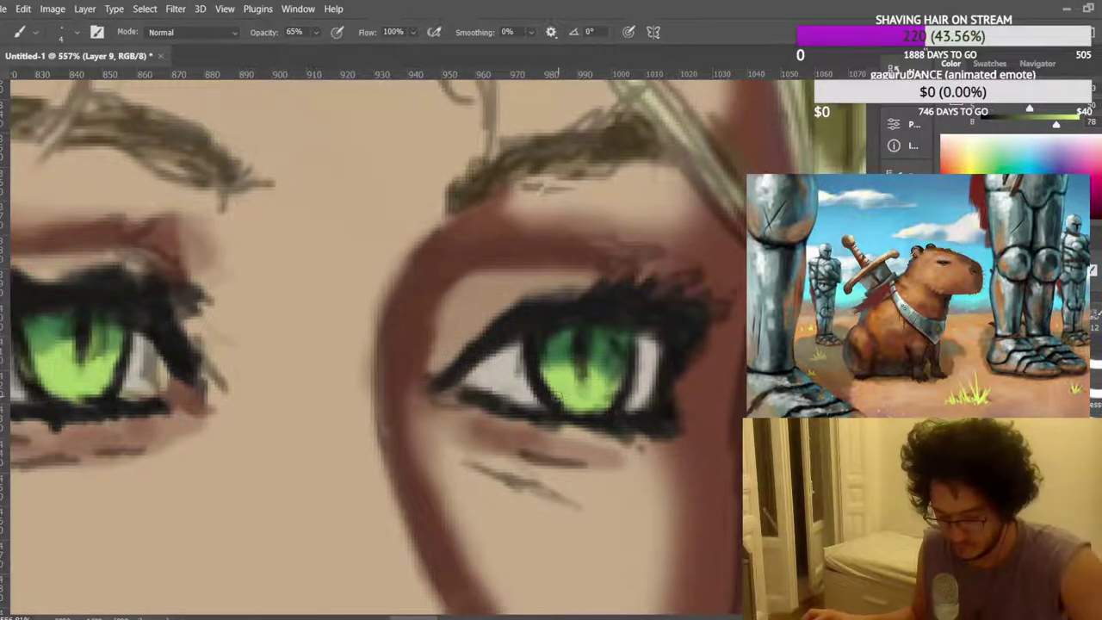
alt+click(605, 341)
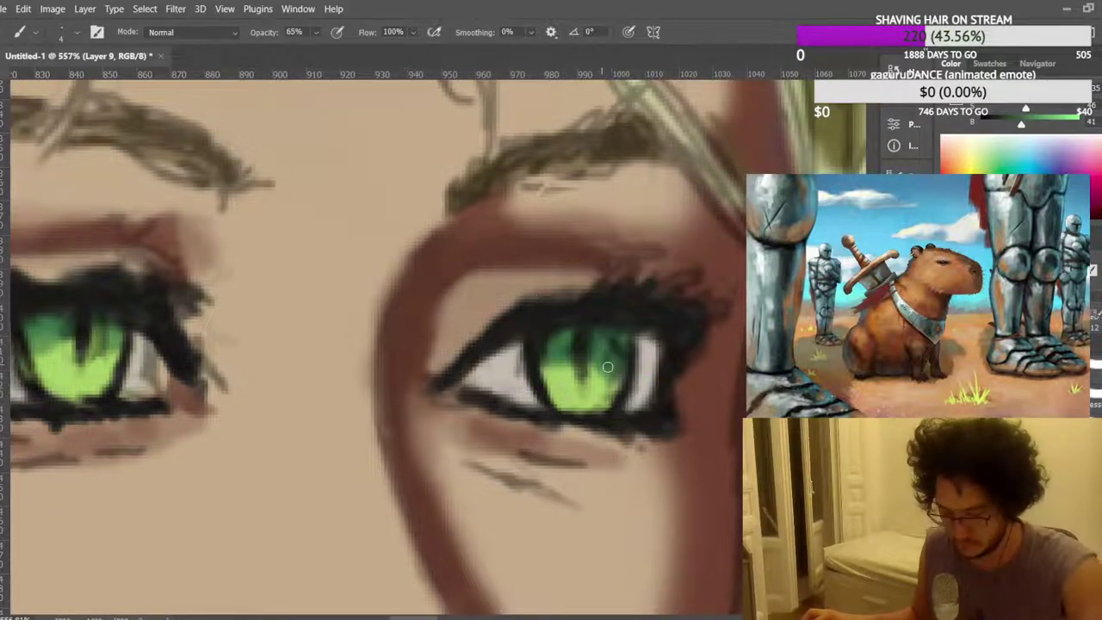
mouse_move(111, 337)
mouse_down()
mouse_move(88, 399)
mouse_move(97, 385)
mouse_up()
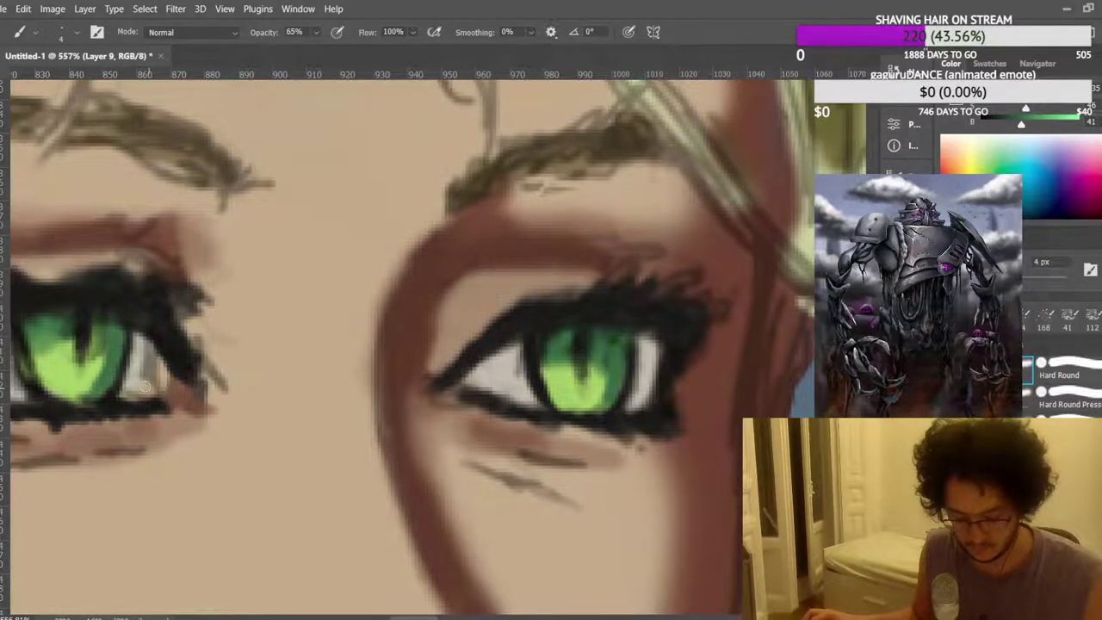
Shade the near eye's inner white and the far eye's outer white with a sampled grey.
scroll(147, 351, up, 1)
alt+click(151, 355)
mouse_move(144, 361)
mouse_down()
mouse_move(131, 391)
mouse_move(155, 406)
mouse_up()
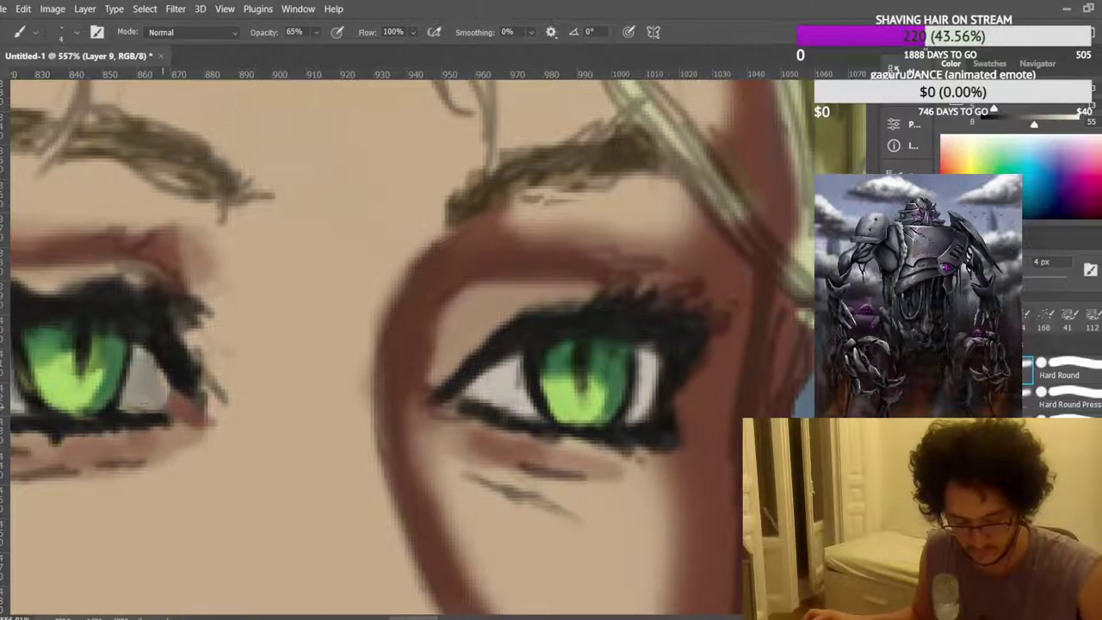
mouse_move(644, 363)
mouse_down()
mouse_move(639, 411)
mouse_move(656, 396)
mouse_up()
scroll(551, 355, down, 3)
scroll(458, 358, down, 10)
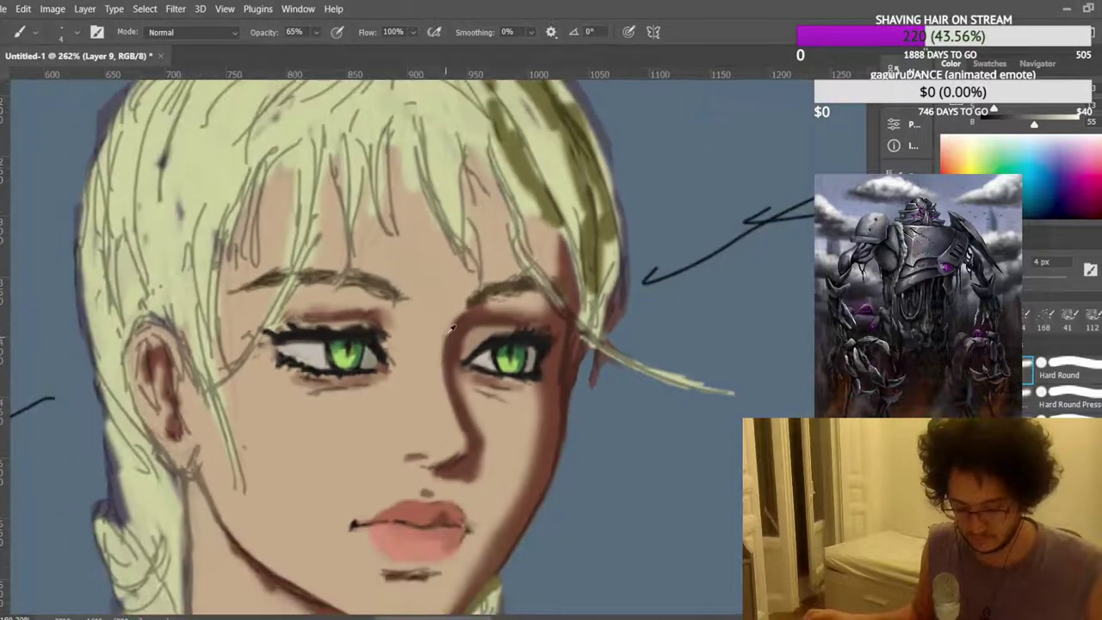
Fill in and smooth the lower edge of the near eye's upper lash line with near-black strokes.
scroll(404, 316, up, 10)
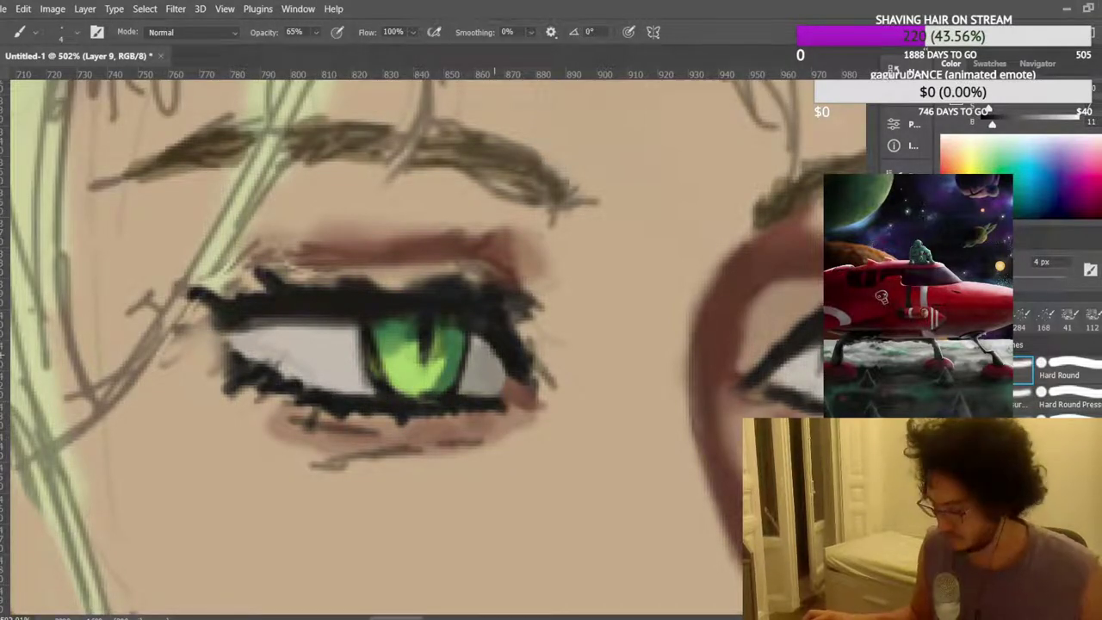
scroll(486, 353, down, 2)
scroll(485, 360, up, 2)
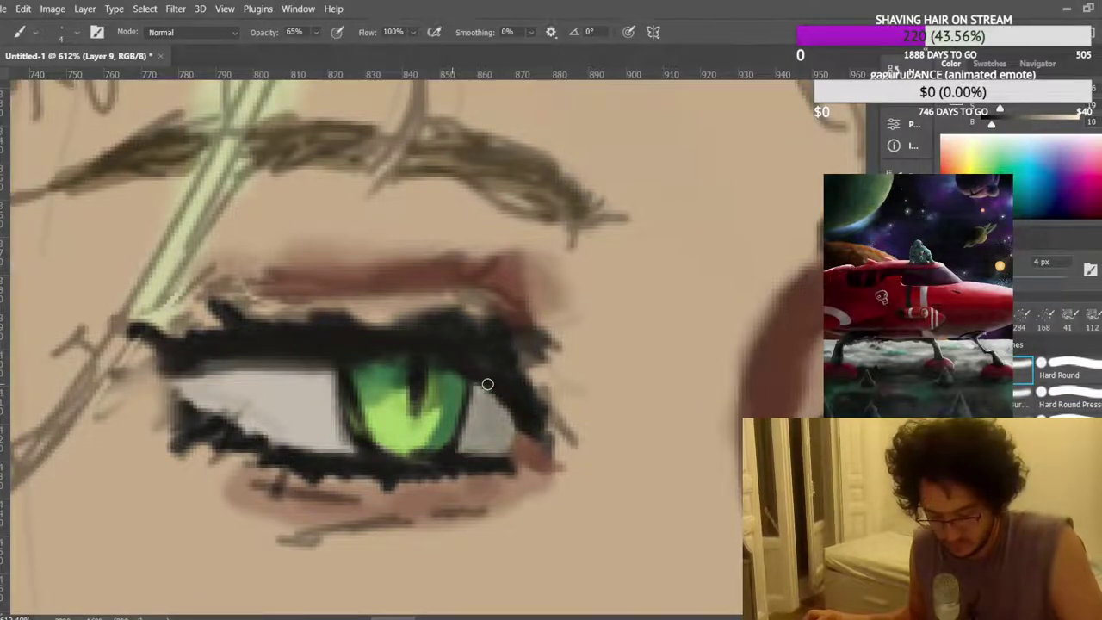
drag(397, 358, 375, 358)
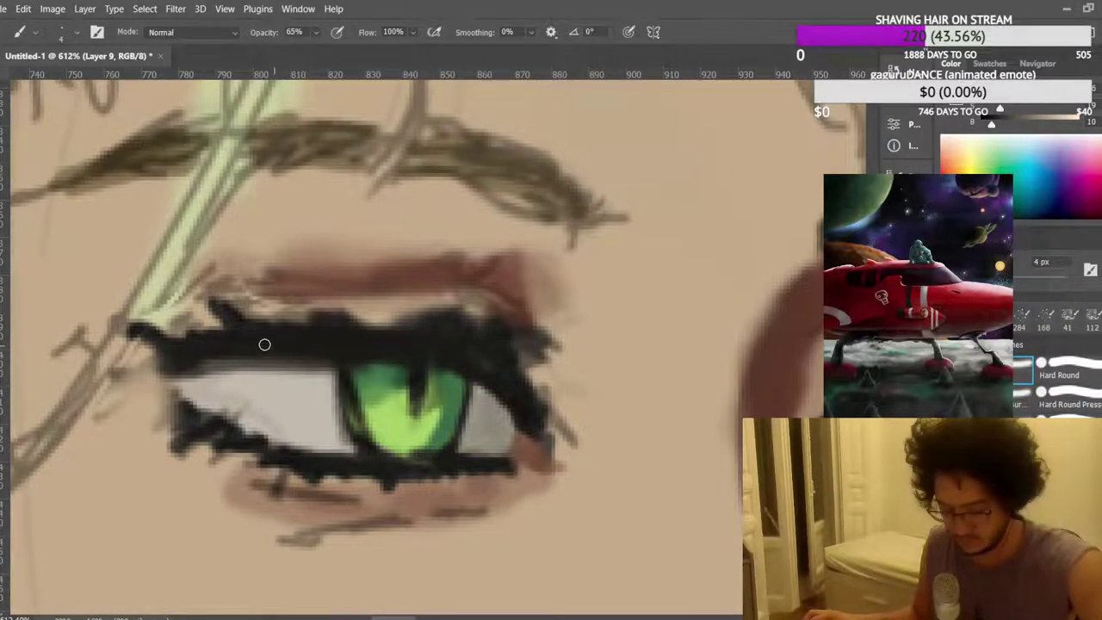
mouse_move(280, 361)
mouse_down()
mouse_move(206, 362)
mouse_move(293, 356)
mouse_up()
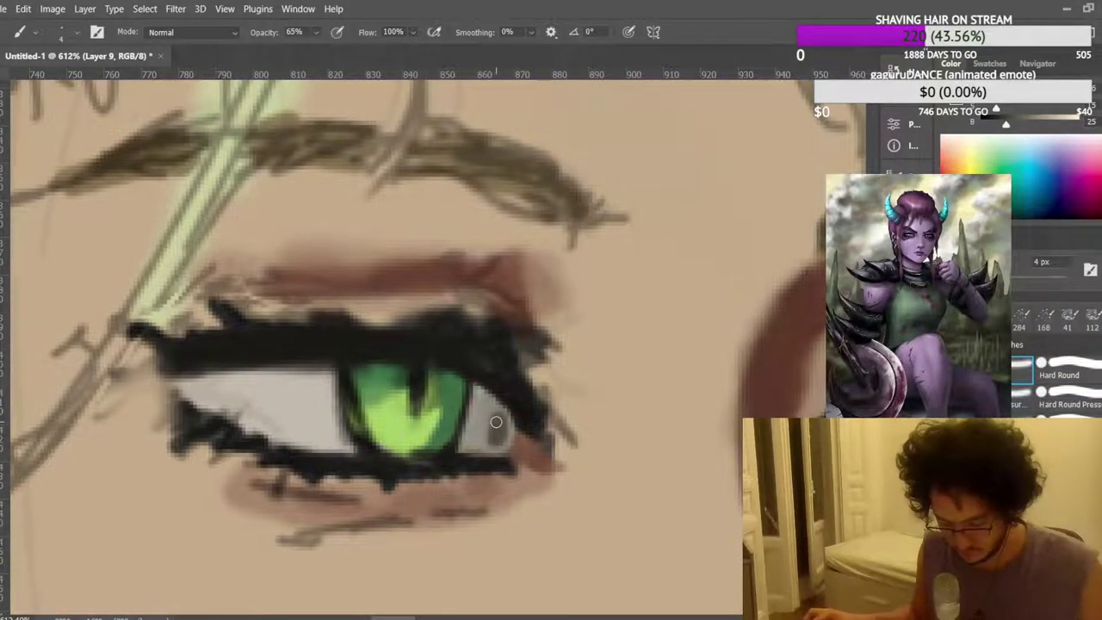
Blend the grey shadow across the near eye's inner-corner white with sampled mid-greys.
alt+click(497, 425)
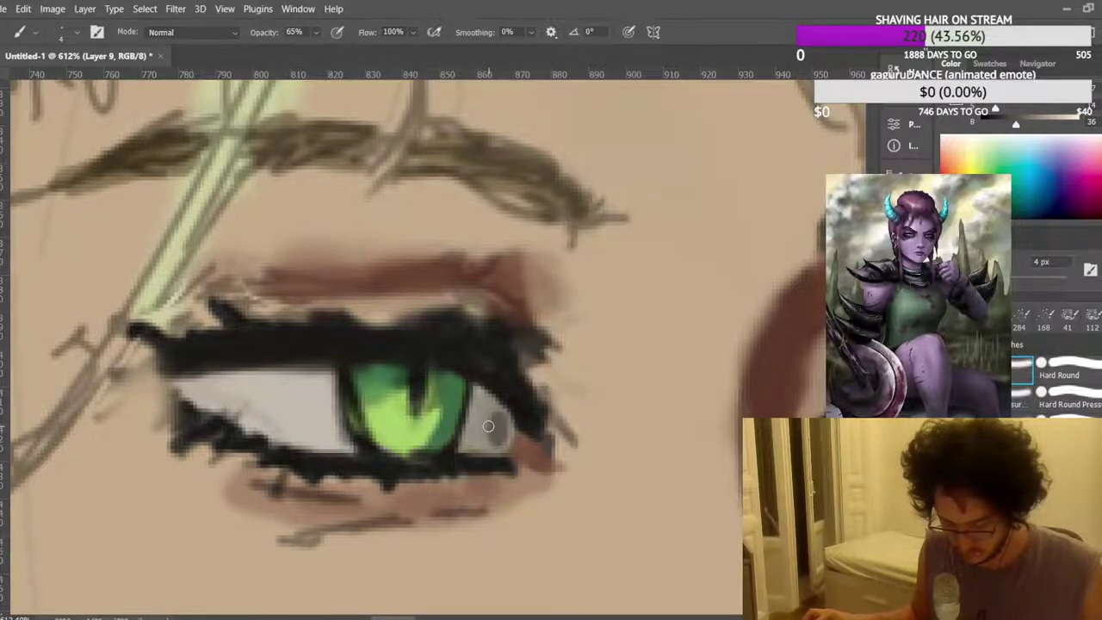
alt+click(488, 421)
drag(481, 419, 488, 442)
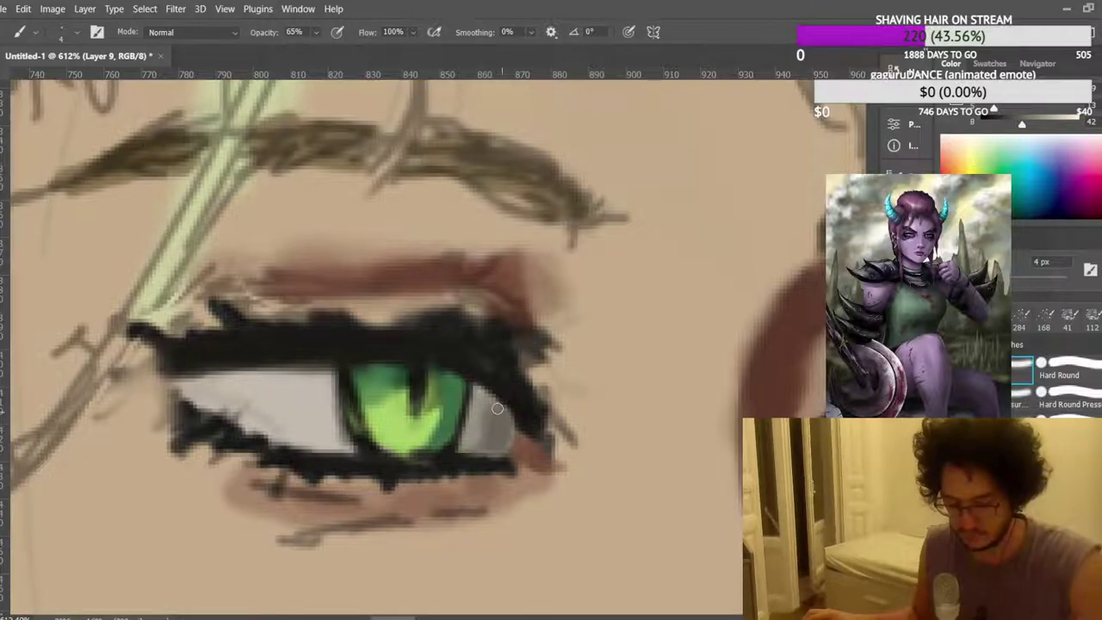
Touch up the far eye's inner upper lid with sampled reddish brown and sample near-black from its lash line.
scroll(460, 363, down, 2)
scroll(459, 363, down, 4)
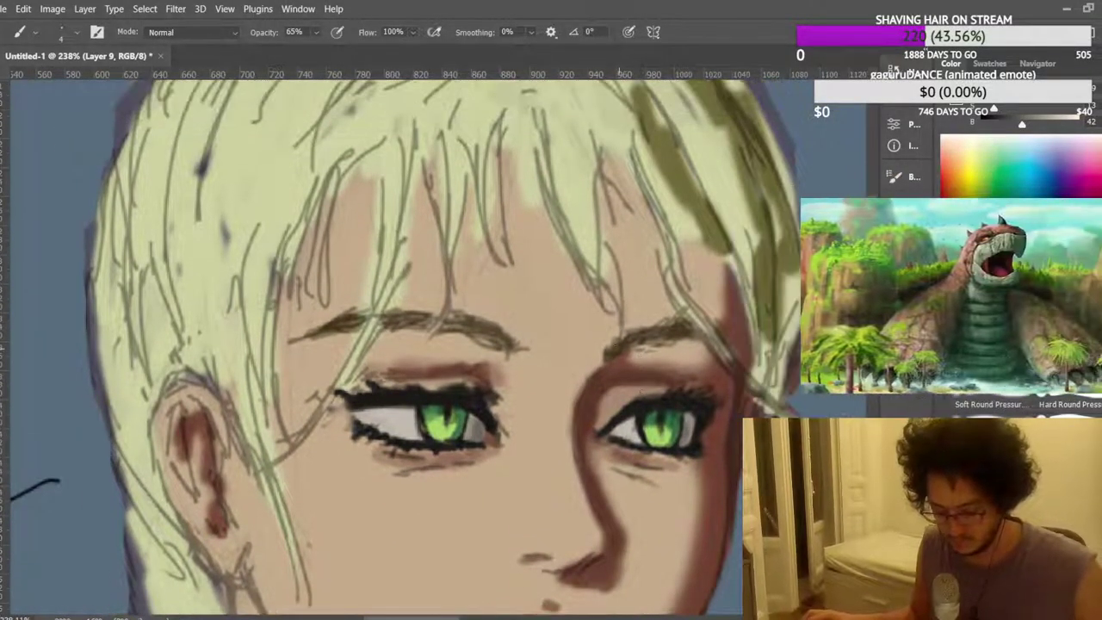
scroll(637, 308, down, 5)
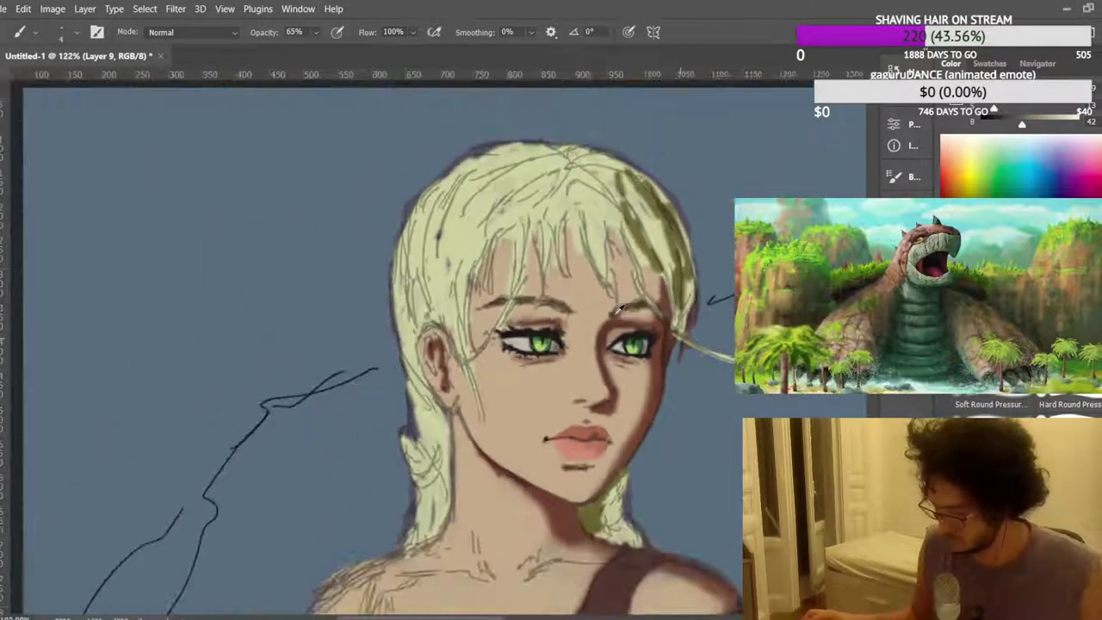
scroll(637, 308, up, 3)
scroll(637, 307, up, 4)
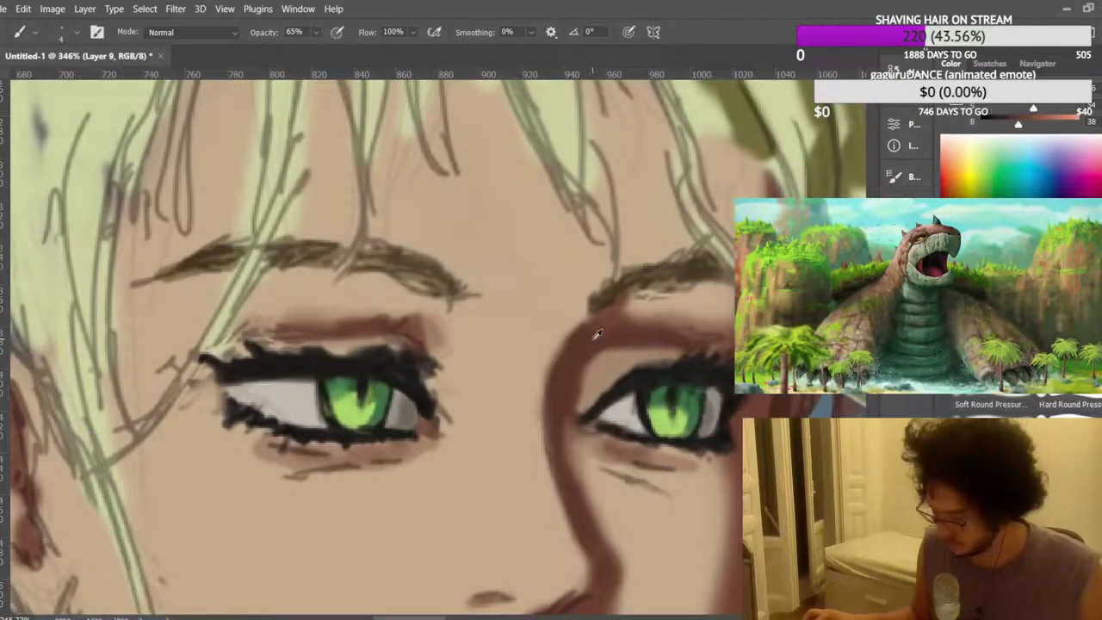
mouse_move(572, 397)
mouse_down()
mouse_move(597, 366)
mouse_move(623, 368)
mouse_up()
alt+click(637, 376)
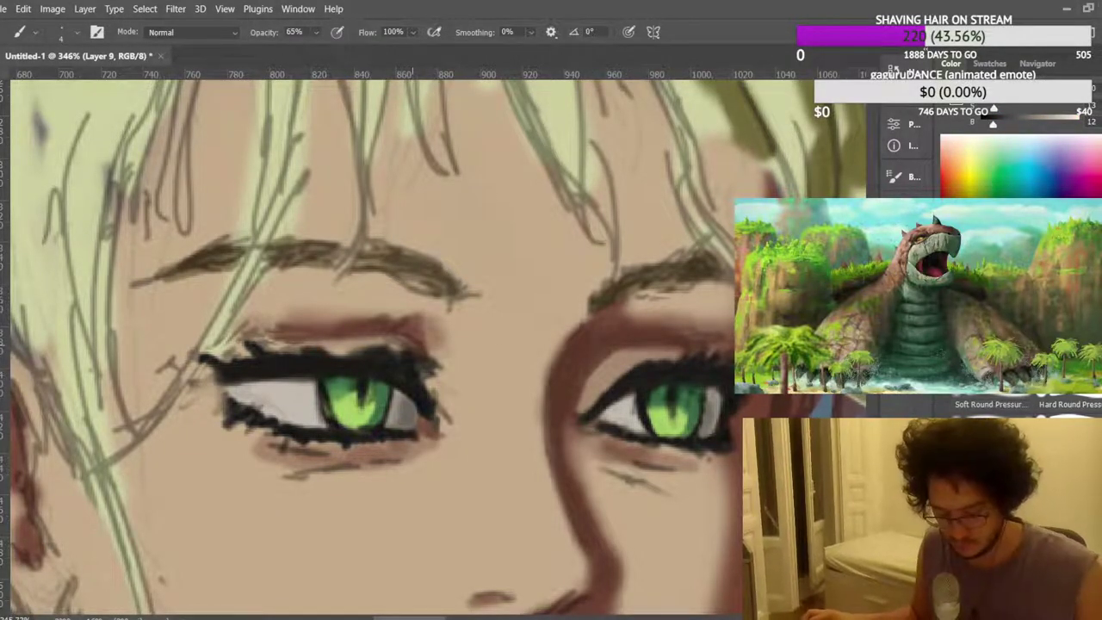
Clean the skin below the lower lip with sampled skin tone and fill in the under-lip shadow with sampled reddish brown.
scroll(369, 361, down, 10)
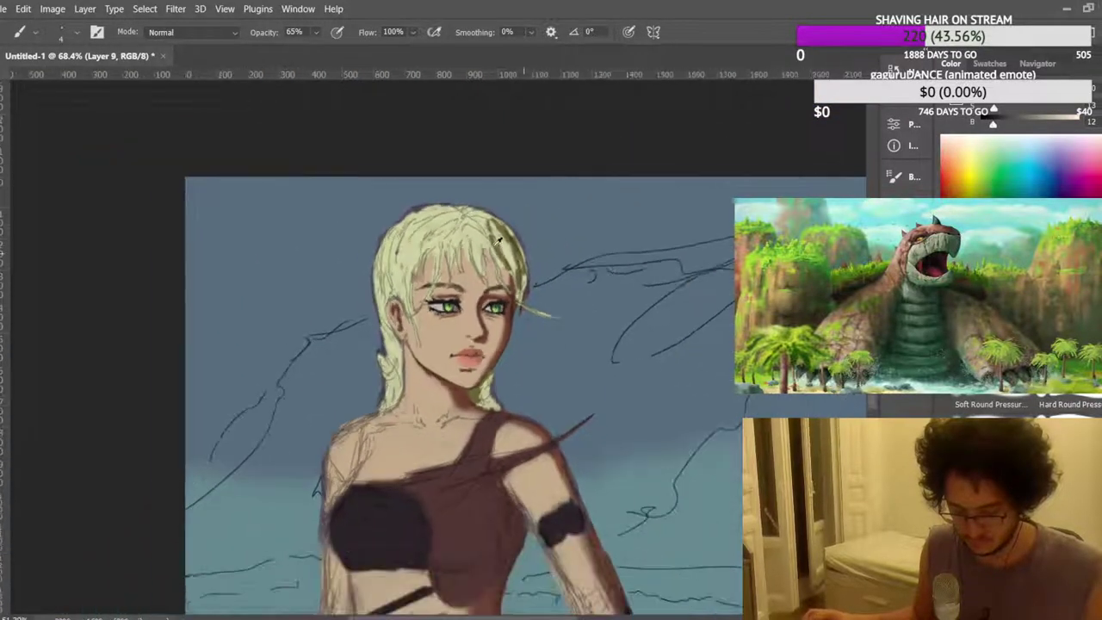
scroll(496, 242, down, 2)
scroll(267, 271, up, 4)
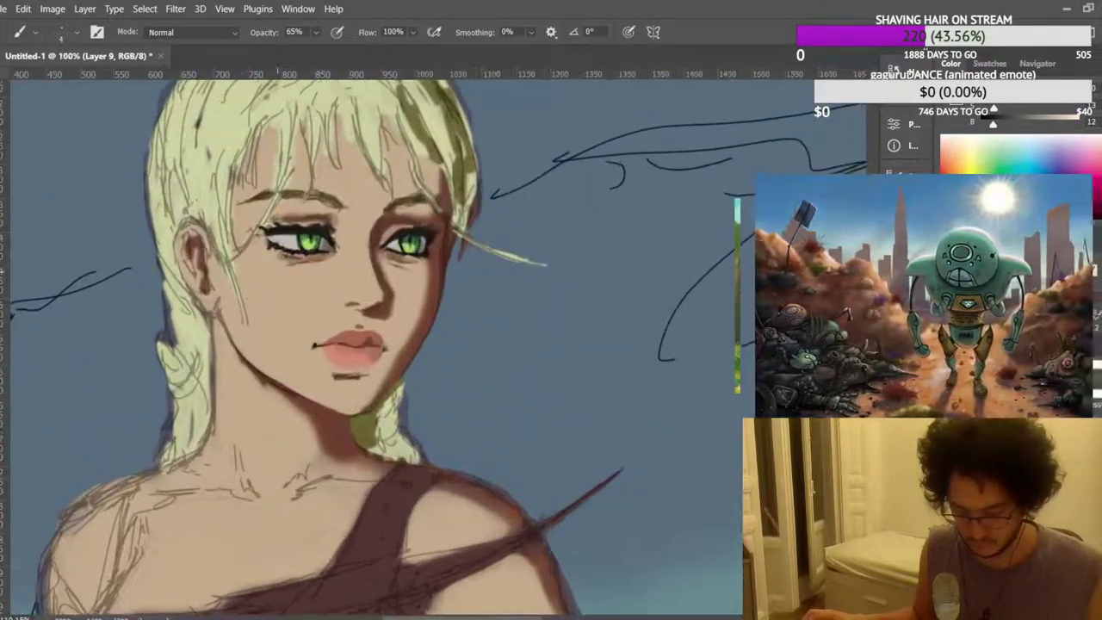
scroll(321, 482, up, 4)
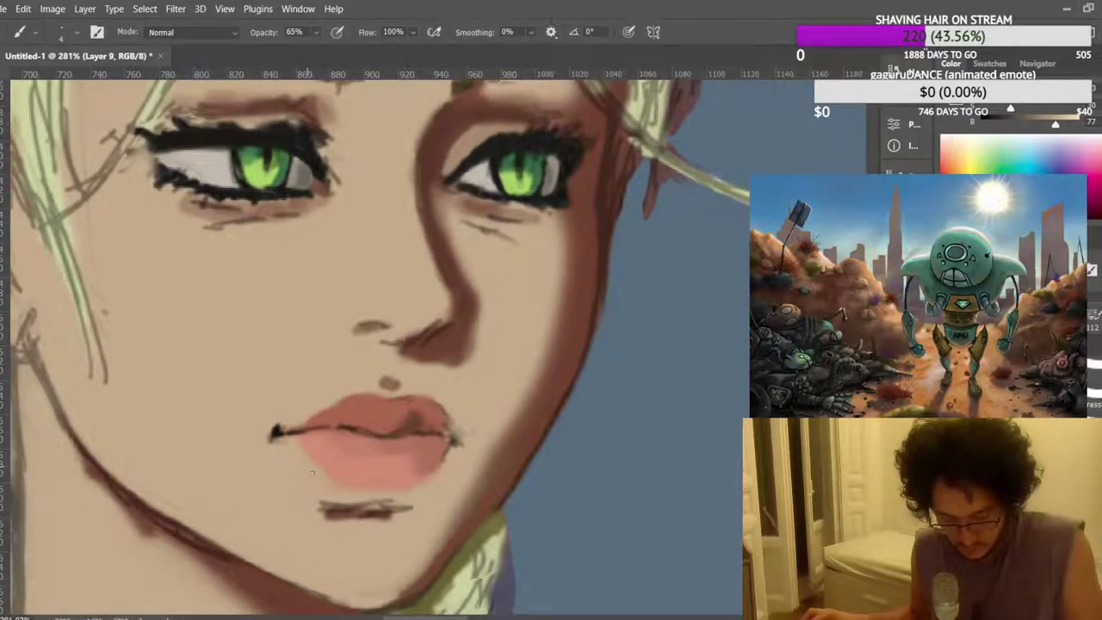
scroll(379, 423, down, 4)
scroll(378, 423, up, 1)
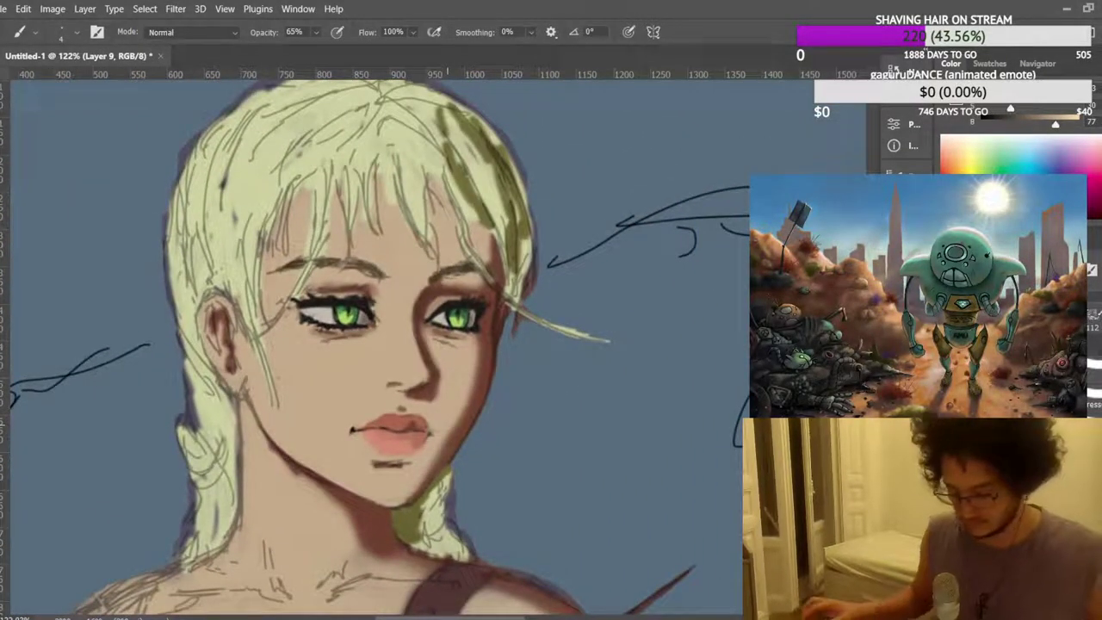
scroll(379, 430, up, 5)
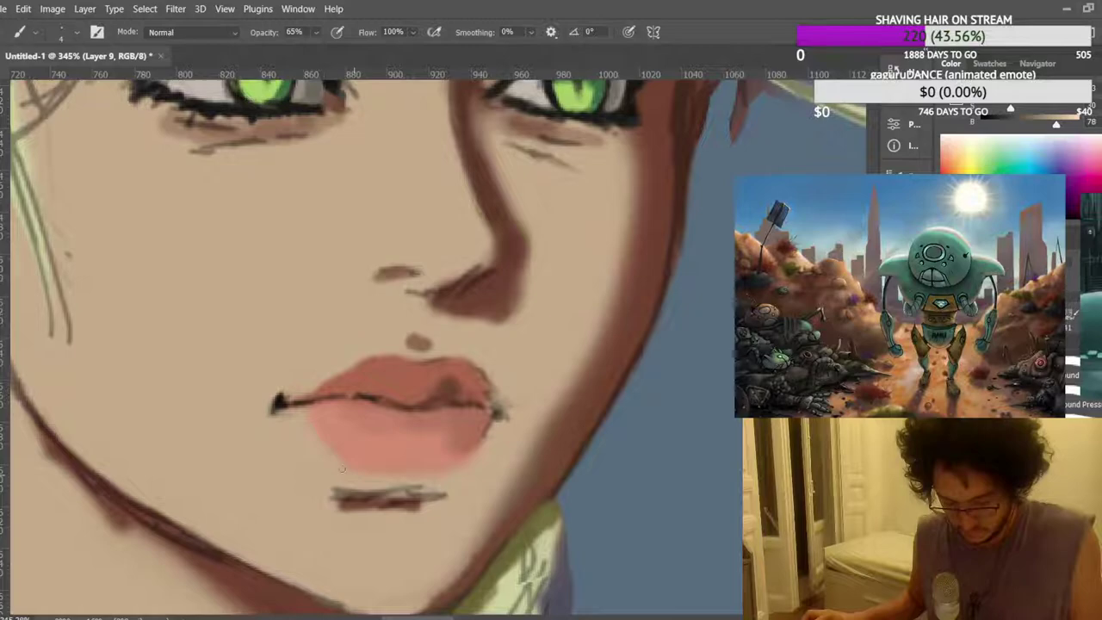
alt+click(374, 501)
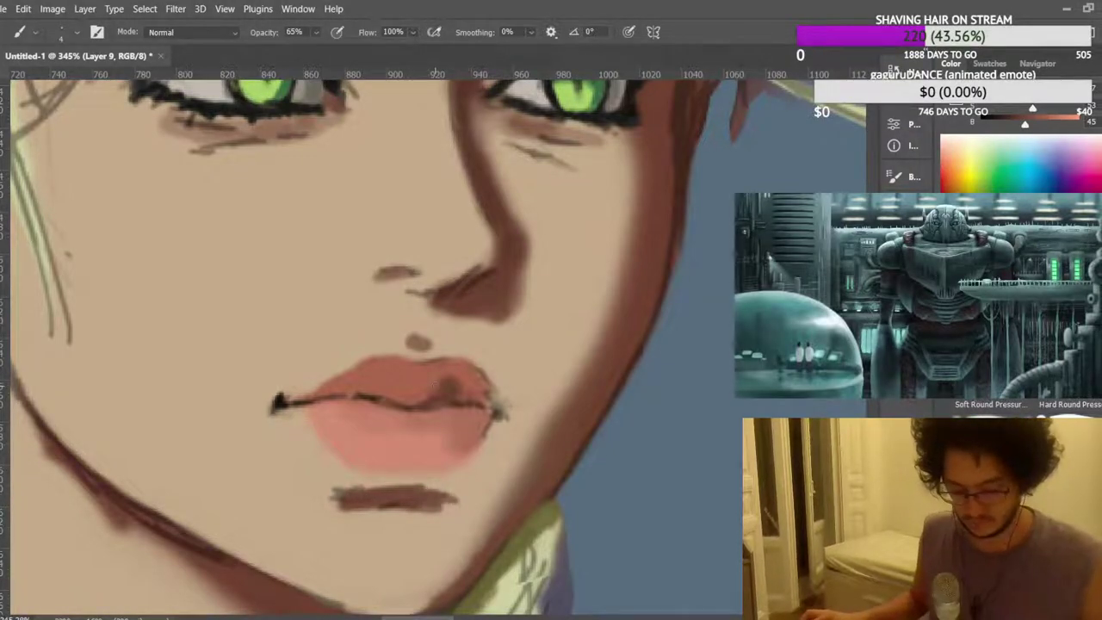
Flip the canvas horizontally and soften the near eye's outer corner beneath the upper lashes with a sampled grey.
scroll(437, 385, down, 15)
scroll(435, 230, down, 1)
key(ctrl+shift+h)
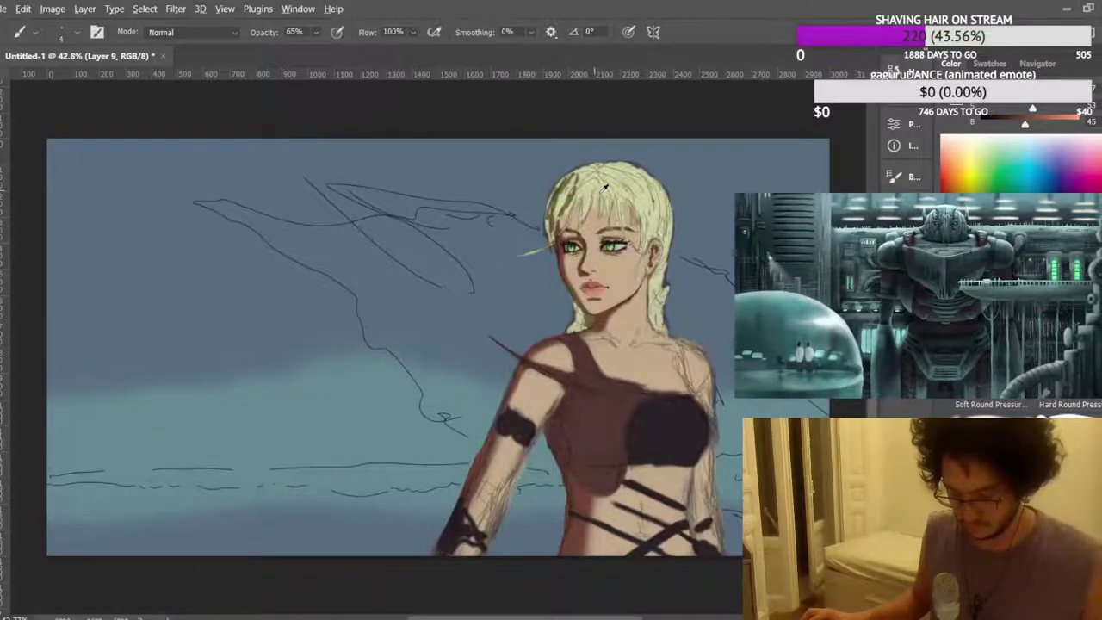
scroll(621, 227, up, 14)
scroll(657, 303, up, 5)
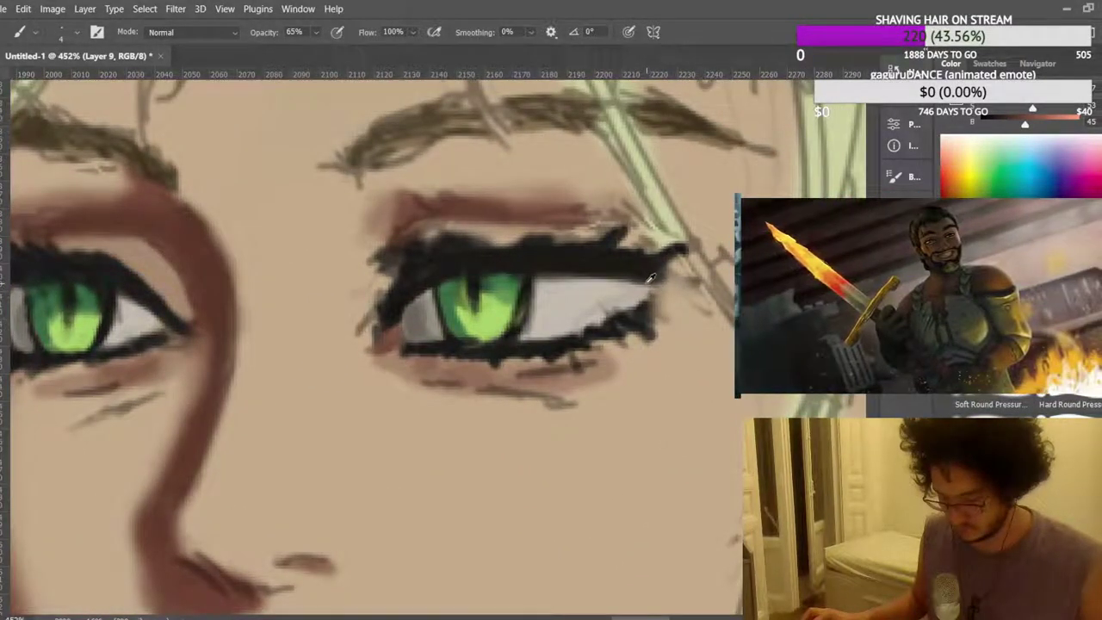
alt+click(648, 279)
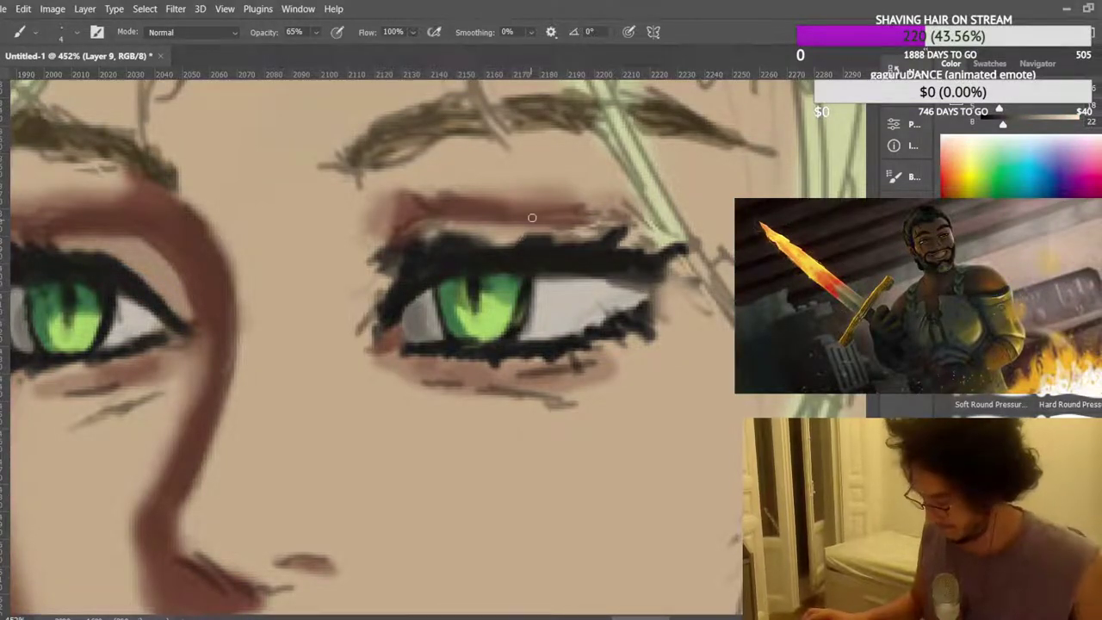
scroll(497, 296, up, 1)
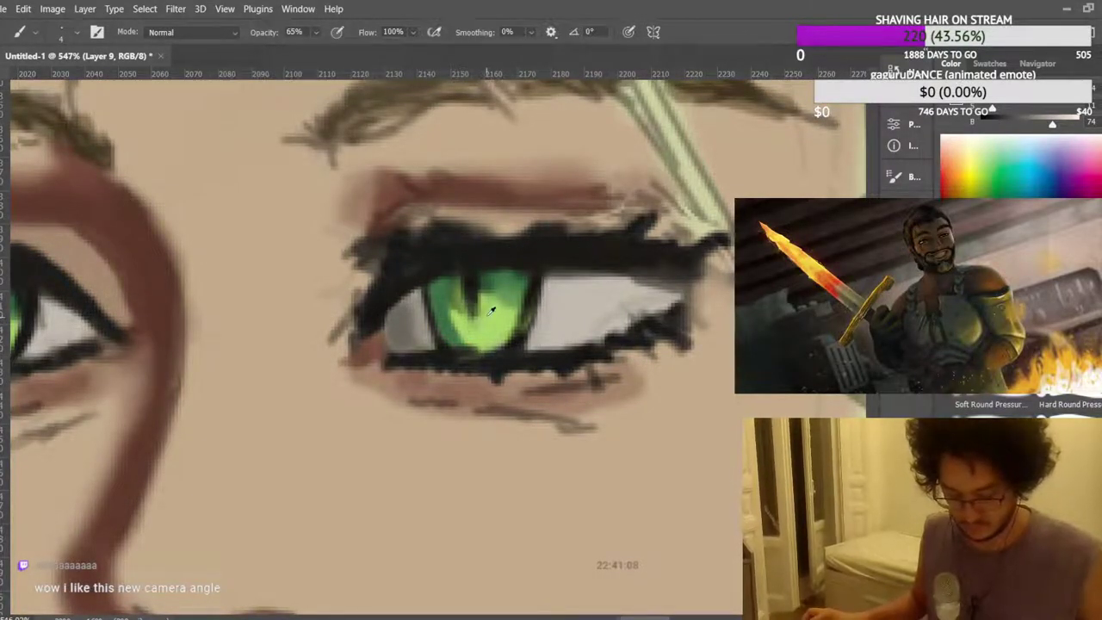
Darken the outer edge of the far eye's iris with near-black.
scroll(492, 310, down, 3)
scroll(258, 345, up, 2)
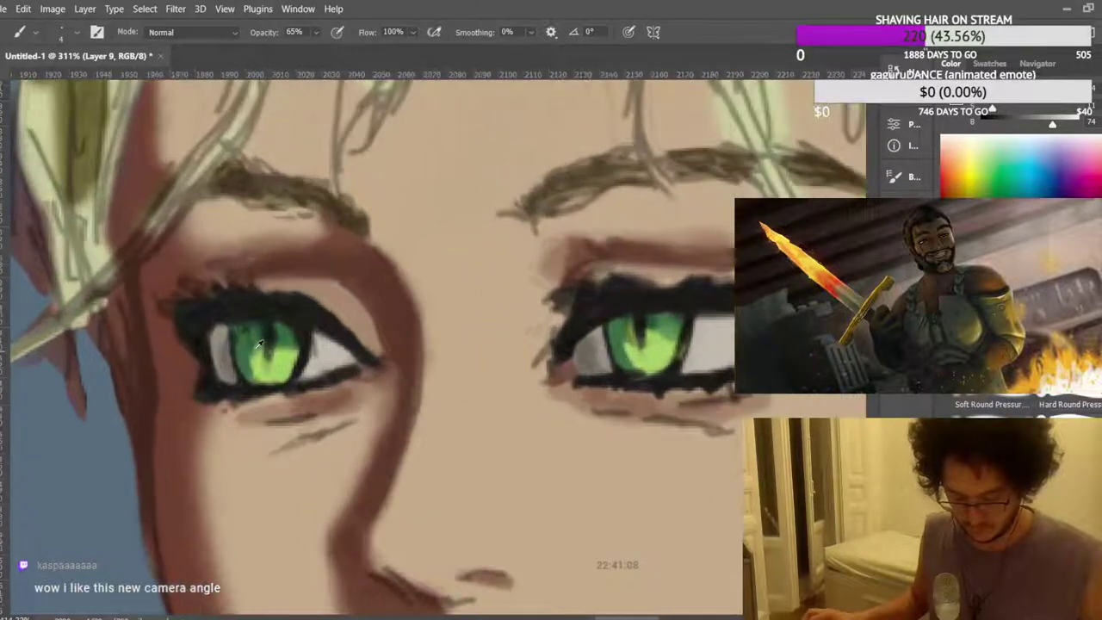
scroll(259, 344, up, 3)
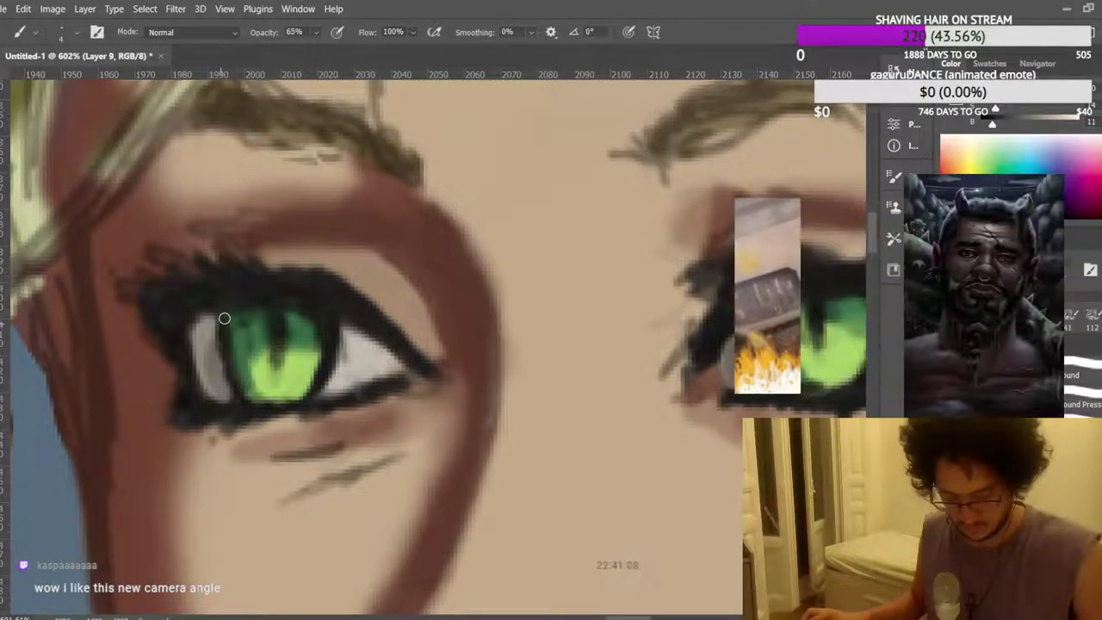
scroll(221, 319, up, 1)
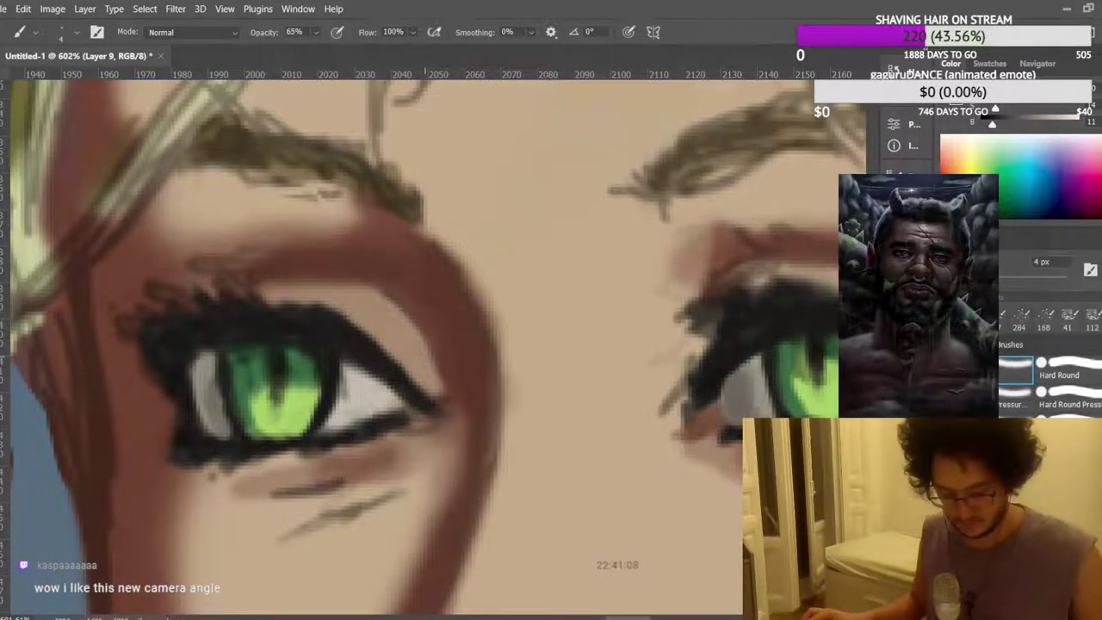
Refine the far side of the upper lip with sampled lip red and flip the canvas back.
scroll(435, 290, down, 8)
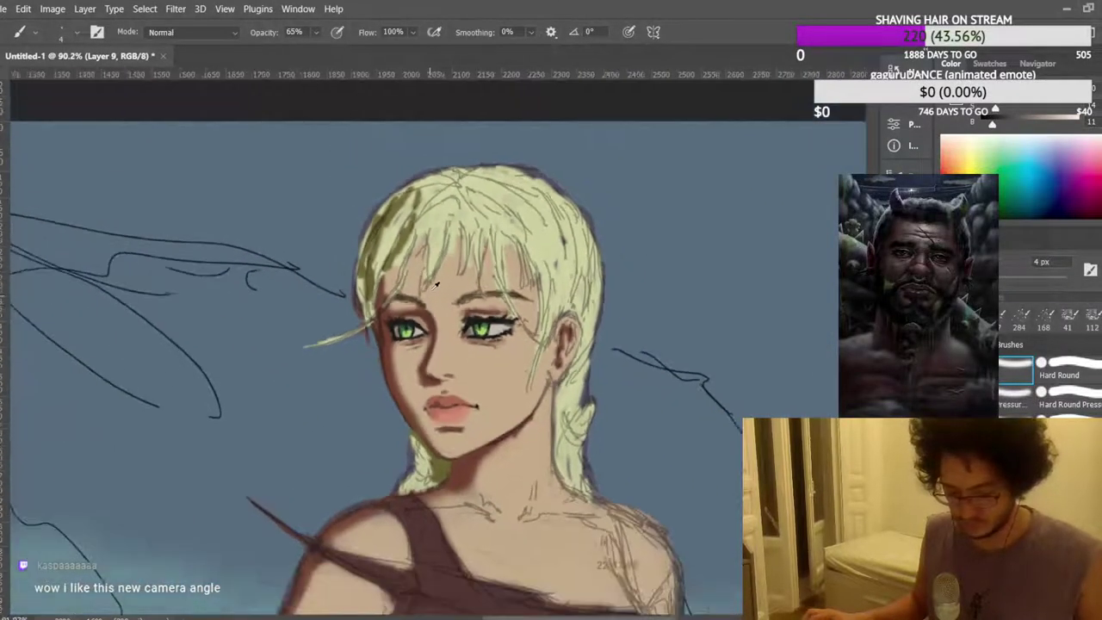
scroll(435, 290, down, 1)
scroll(384, 408, up, 3)
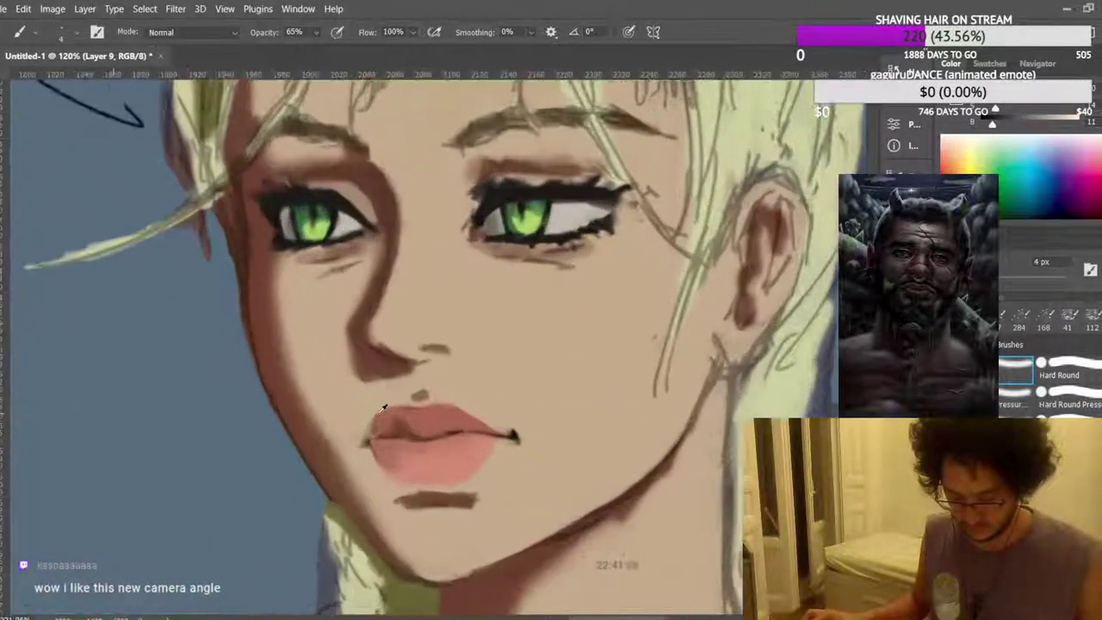
scroll(383, 407, up, 5)
alt+click(386, 420)
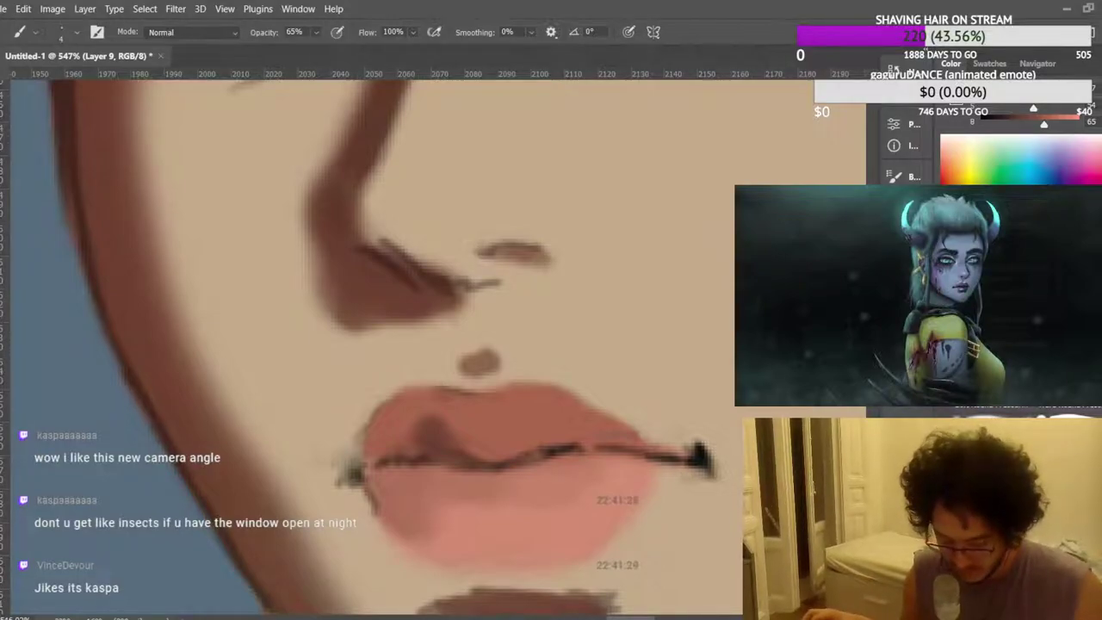
scroll(456, 331, down, 12)
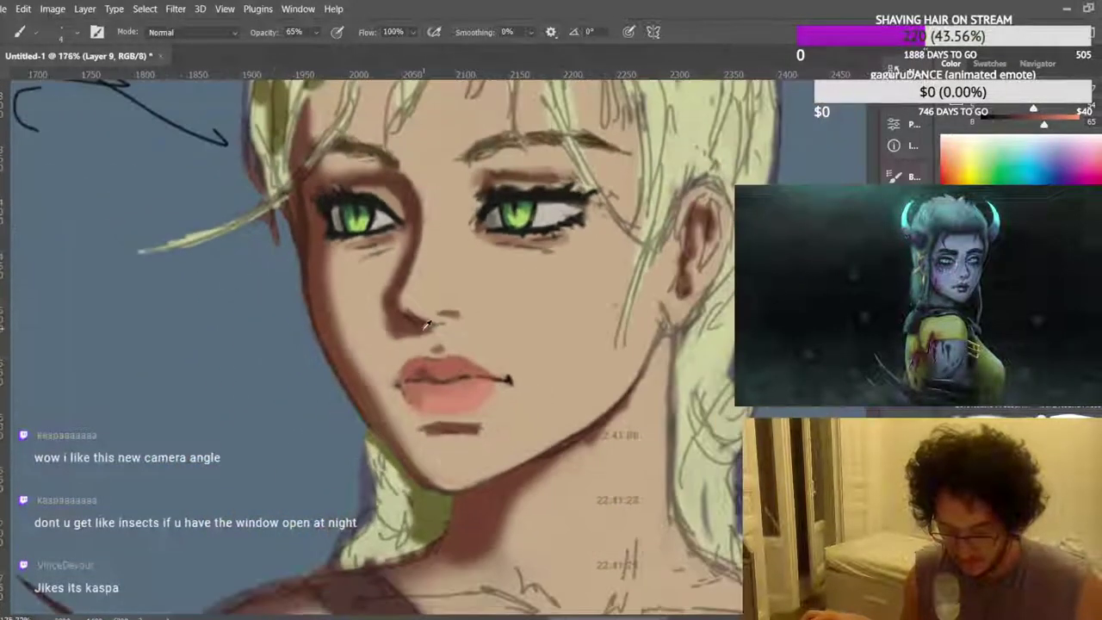
scroll(545, 266, down, 3)
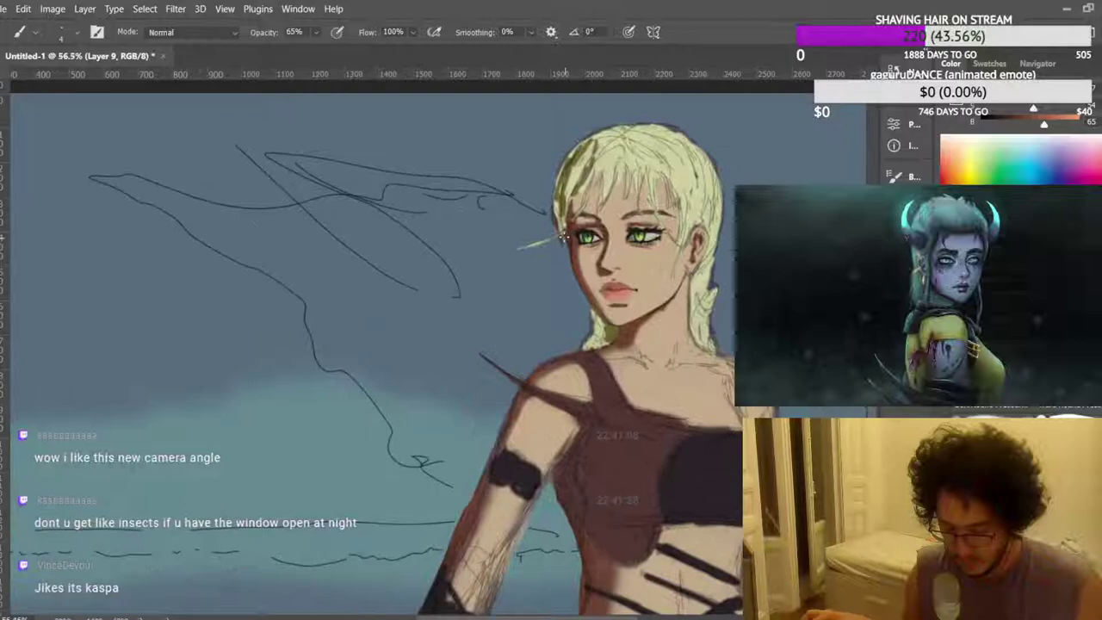
key(ctrl+shift+h)
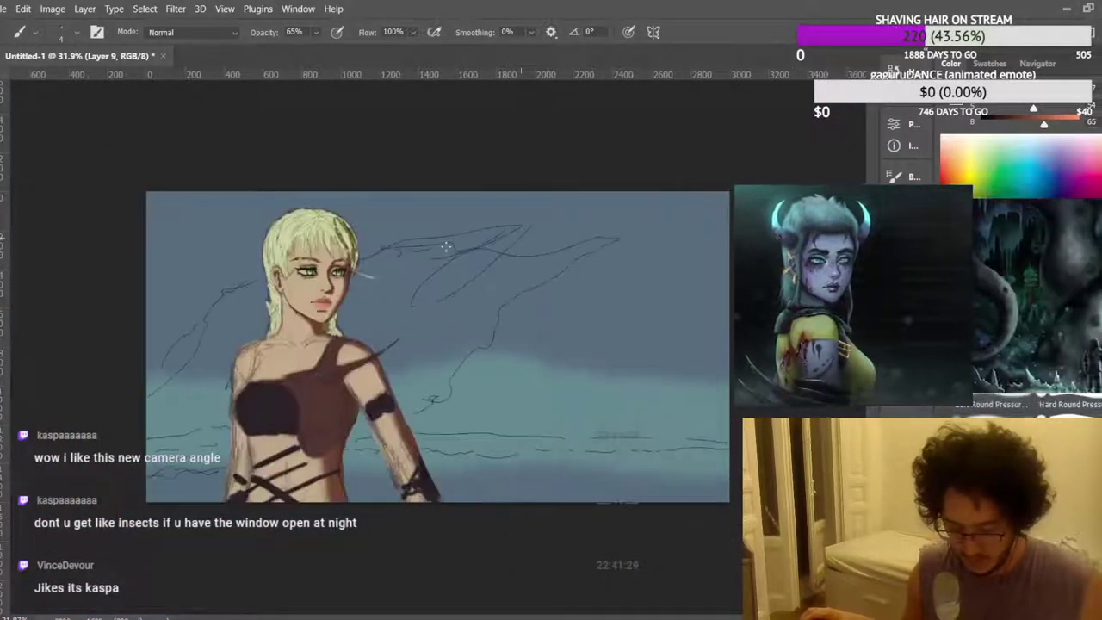
Trim the skin around the near mouth corner with sampled skin tone.
scroll(327, 286, up, 13)
scroll(289, 314, up, 8)
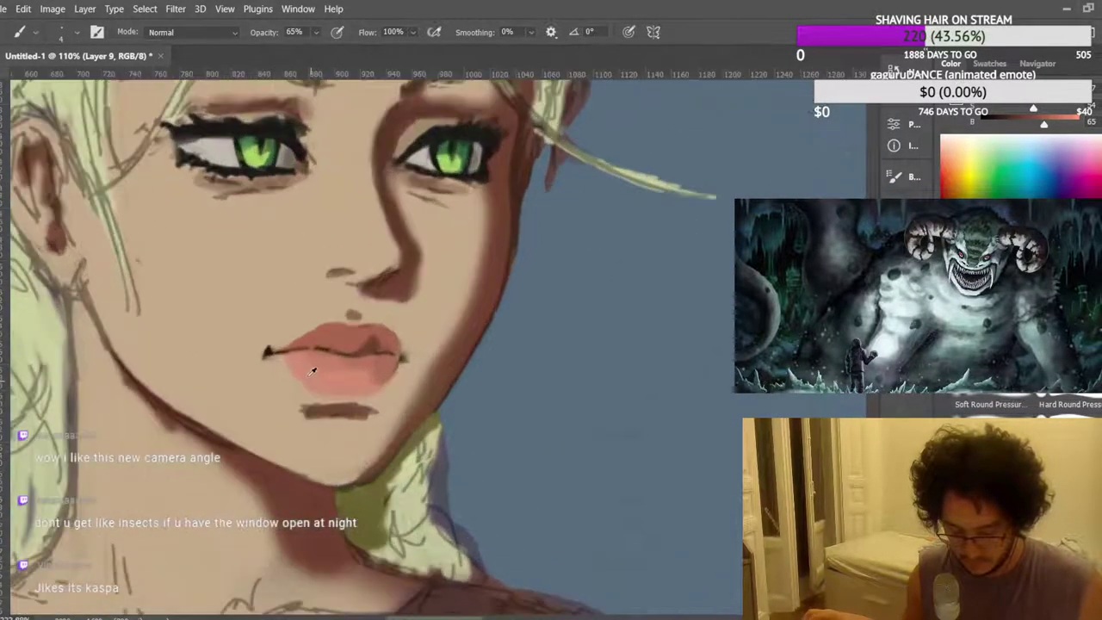
alt+click(258, 359)
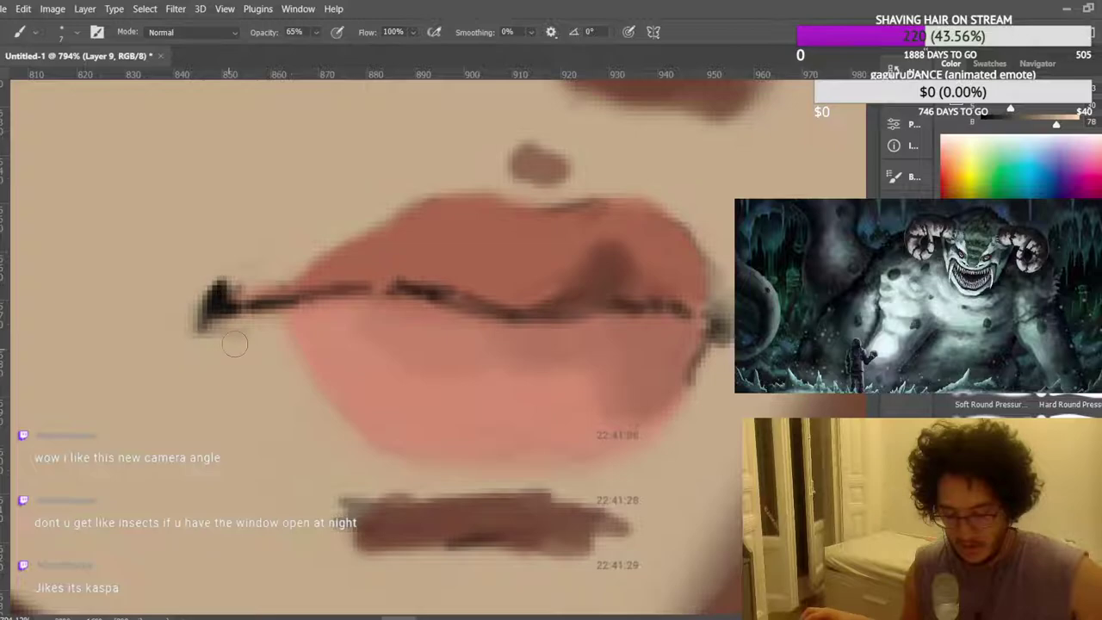
Blend the far side of the lips with sampled pink and extend the upper lip's shadow toward the far corner with sampled brownish red.
scroll(455, 294, down, 4)
scroll(551, 361, up, 6)
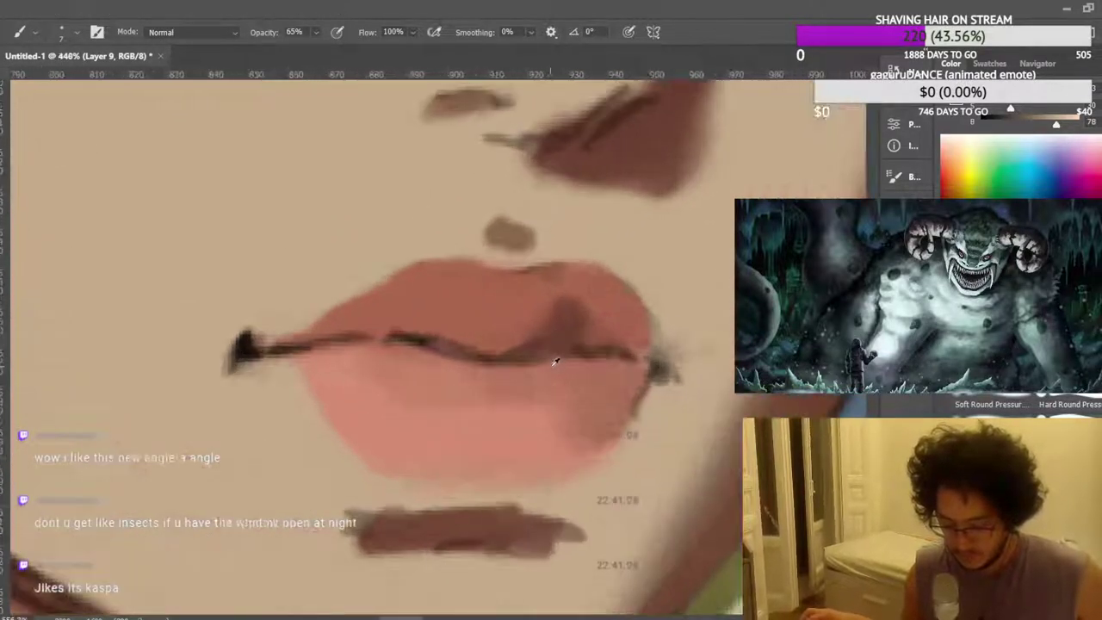
alt+click(551, 387)
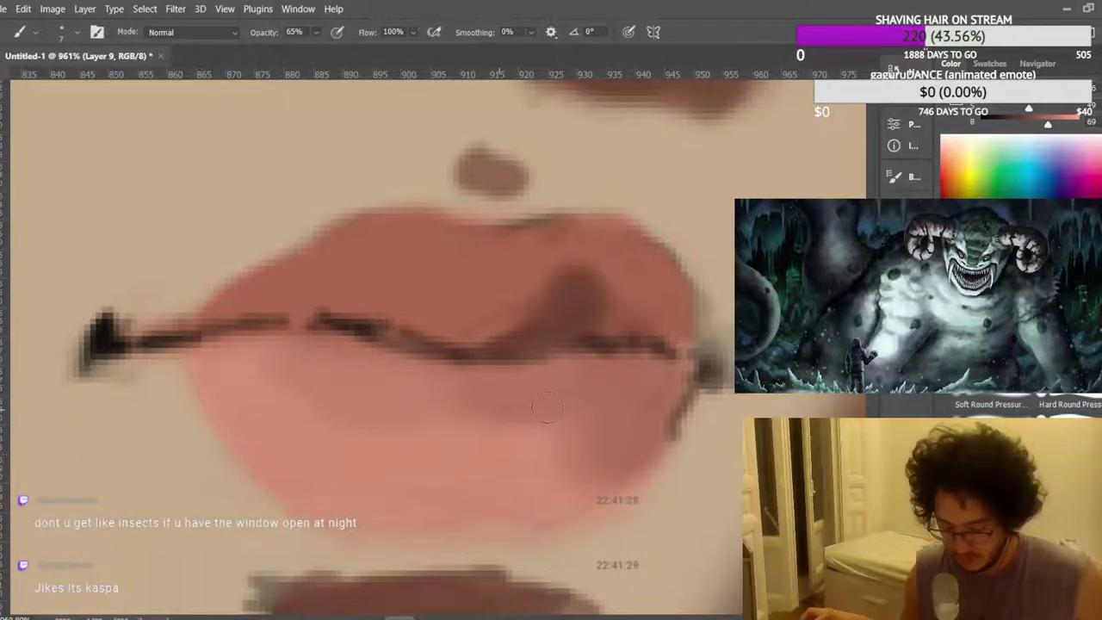
scroll(568, 387, up, 2)
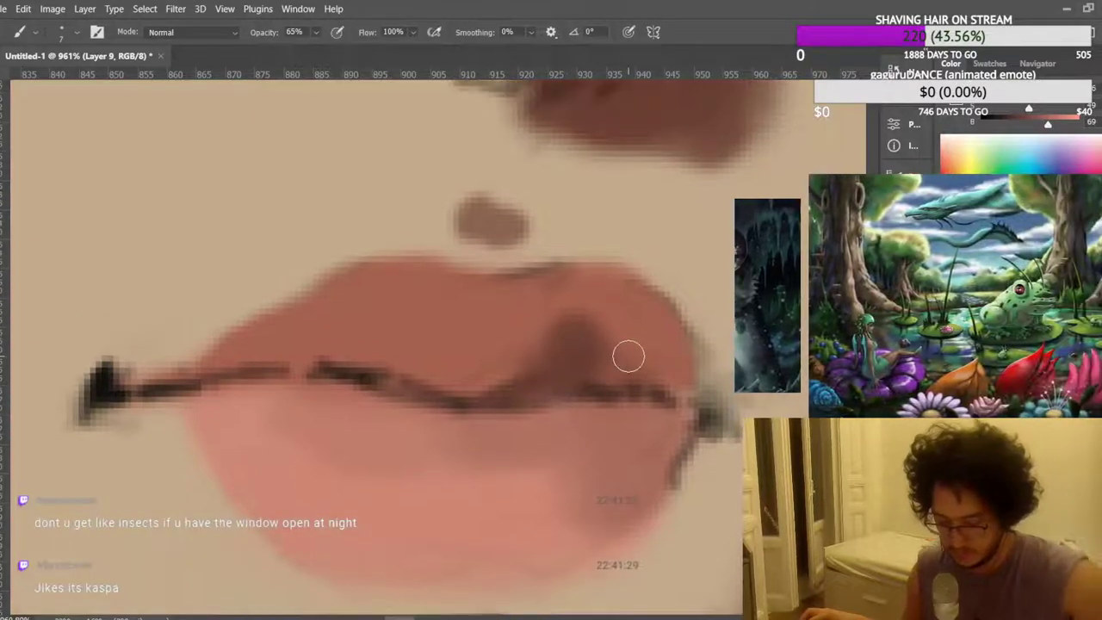
alt+click(586, 339)
mouse_move(610, 381)
mouse_down()
mouse_move(685, 395)
mouse_move(659, 377)
mouse_move(692, 397)
mouse_move(596, 369)
mouse_move(594, 353)
mouse_move(659, 360)
mouse_up()
scroll(630, 345, down, 15)
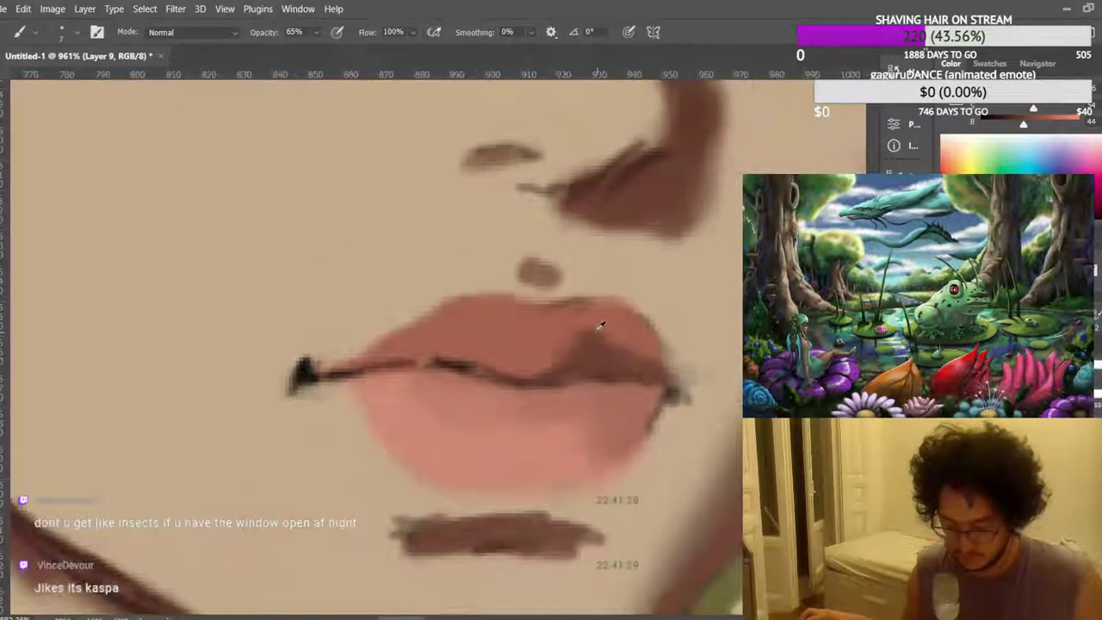
Touch up the far eye's upper lid with skin tone sampled from the lid.
scroll(557, 200, down, 3)
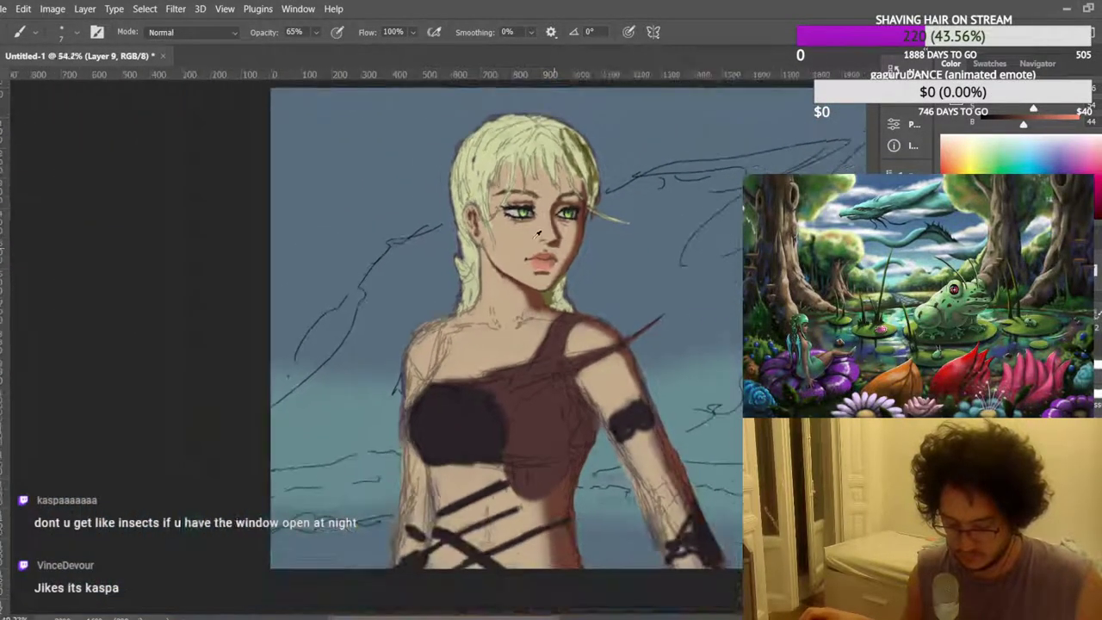
scroll(201, 285, up, 8)
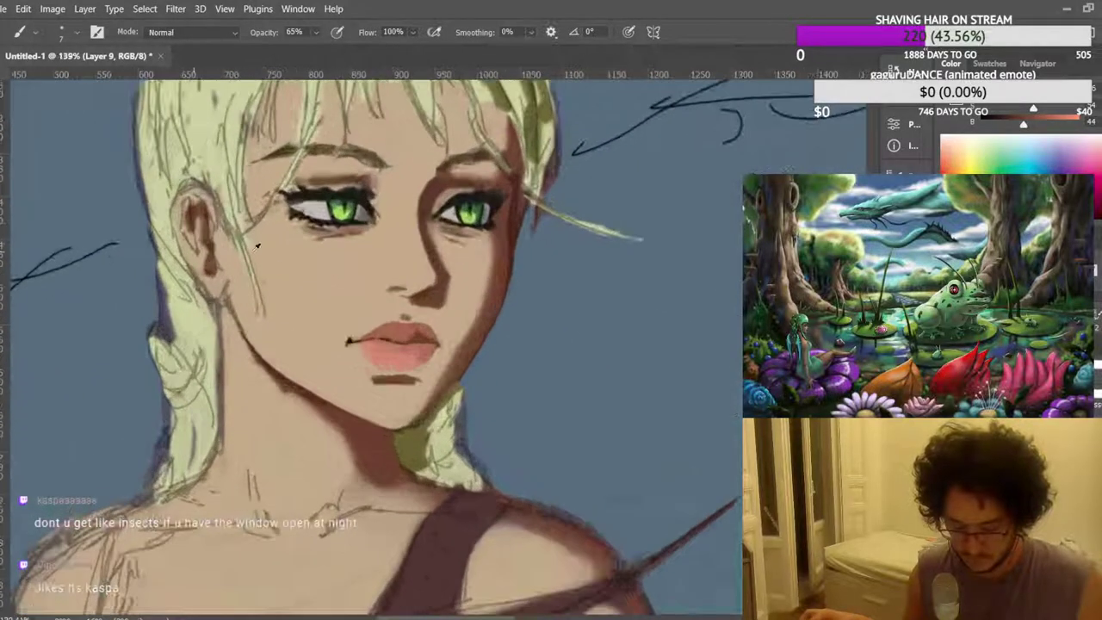
scroll(332, 351, down, 3)
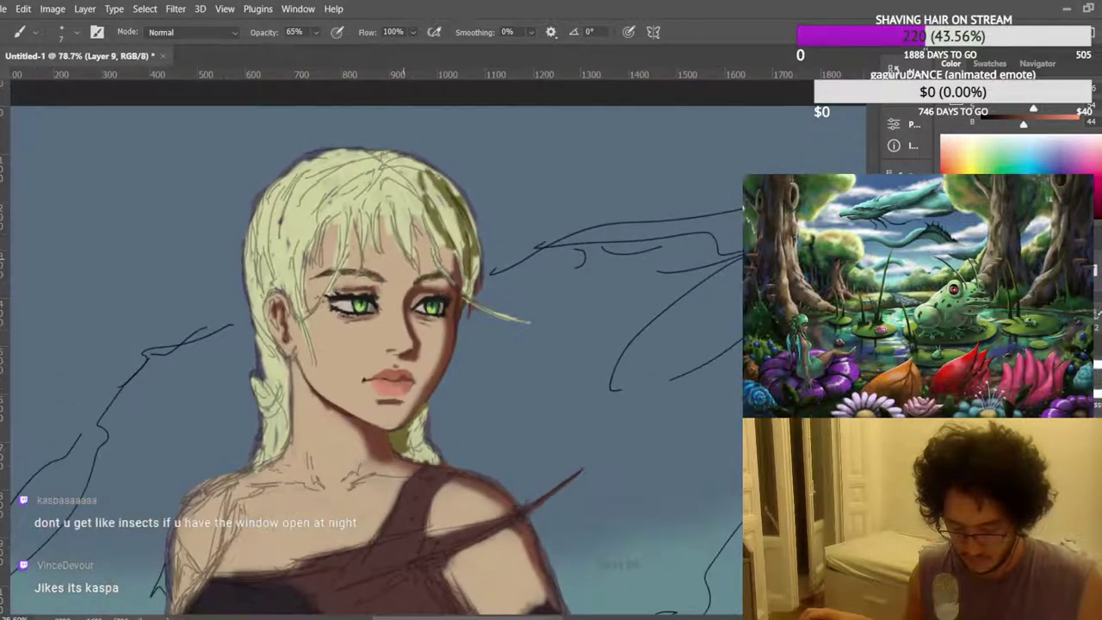
scroll(433, 283, up, 6)
scroll(433, 282, up, 4)
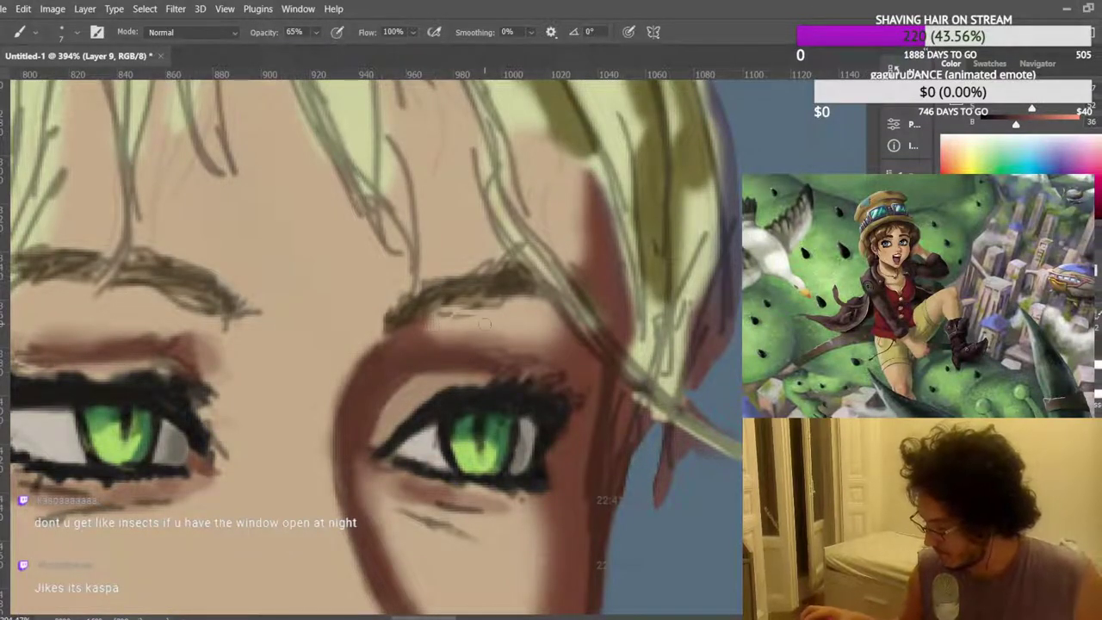
alt+click(418, 383)
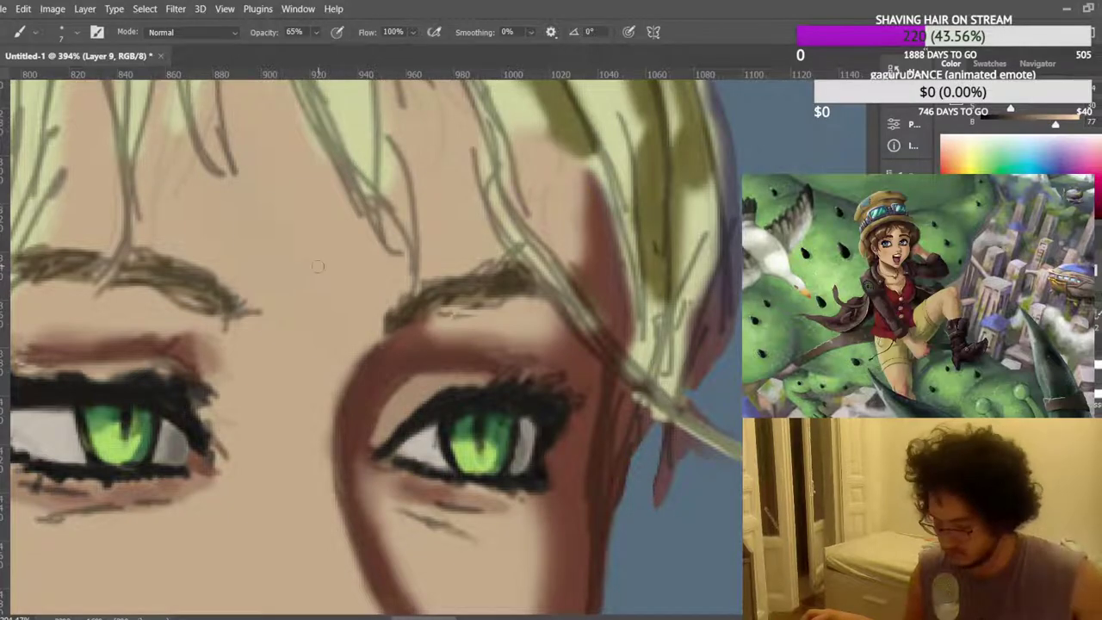
alt+click(448, 383)
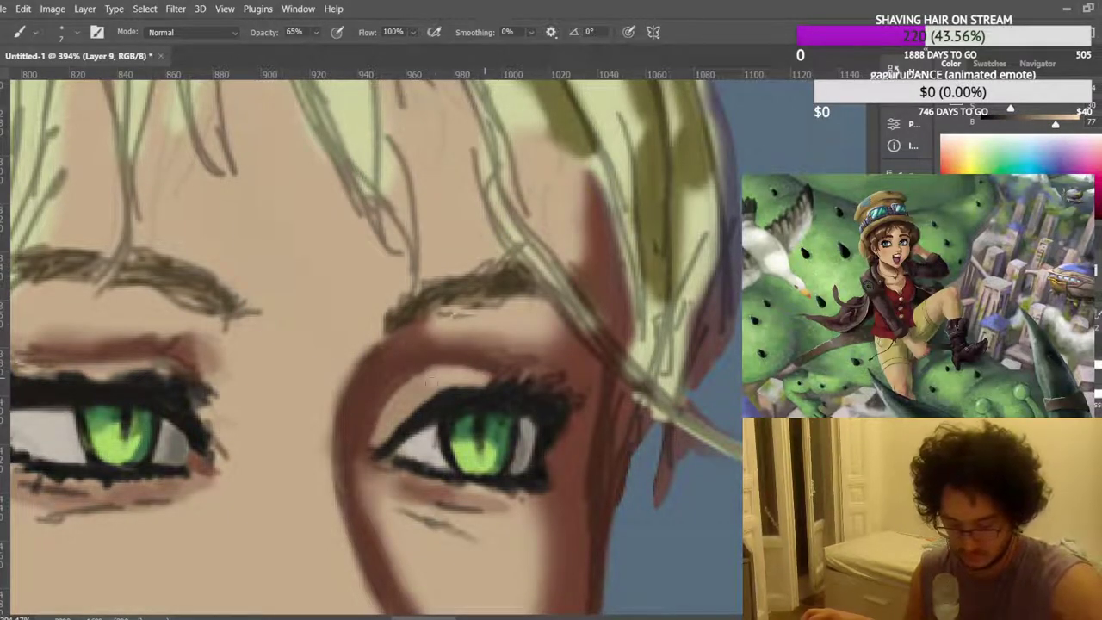
scroll(430, 383, down, 5)
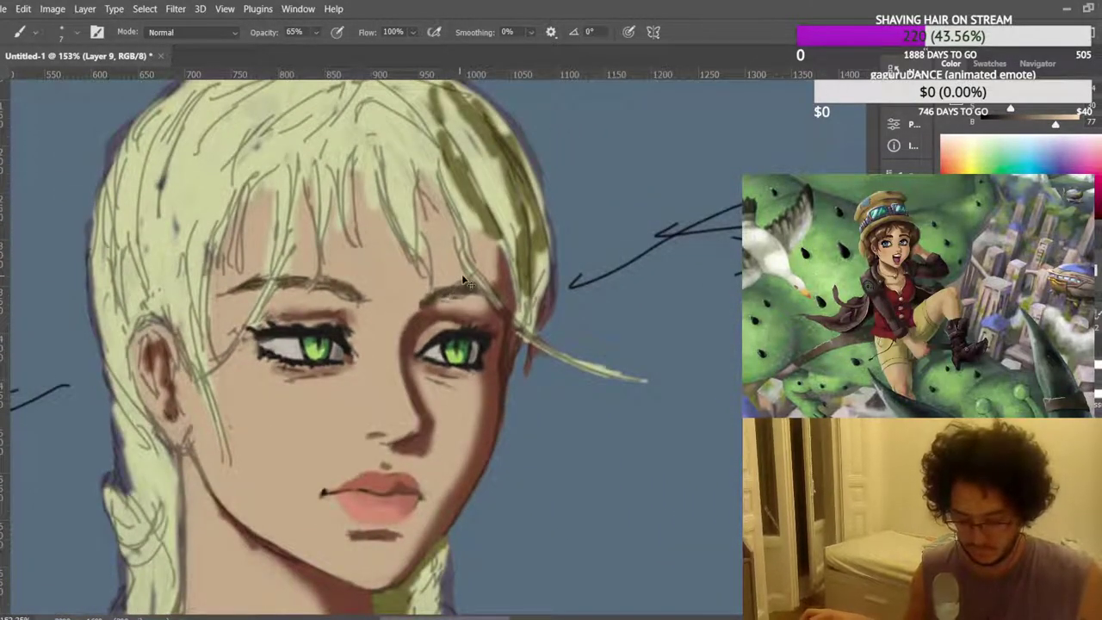
scroll(476, 287, up, 5)
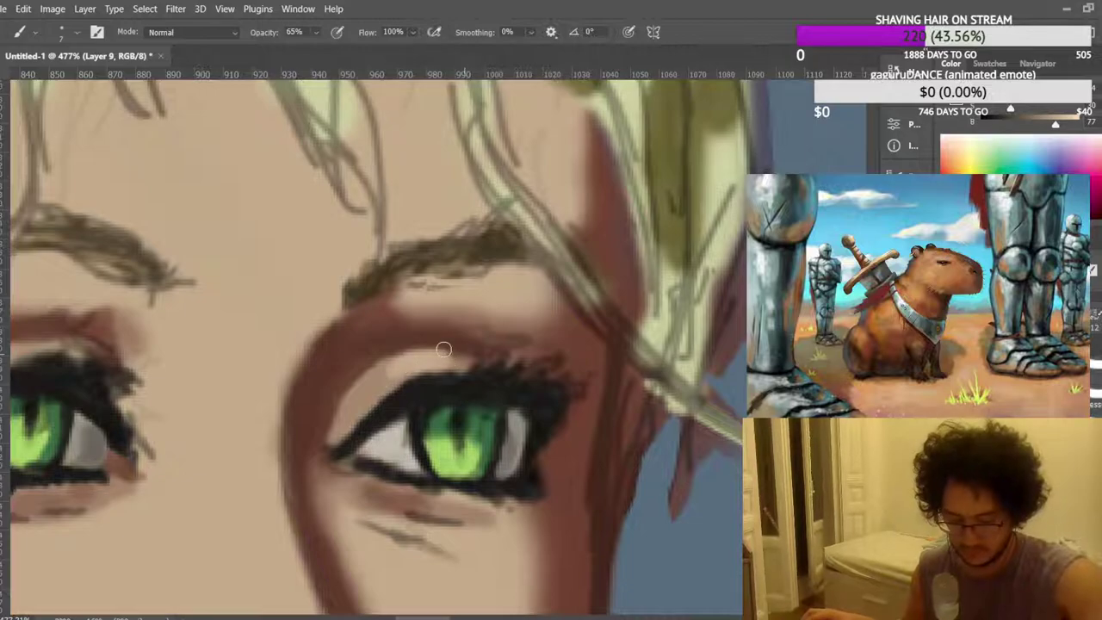
Blend the shadow between the far eye's crease and brow with sampled pinkish brown.
scroll(438, 305, down, 9)
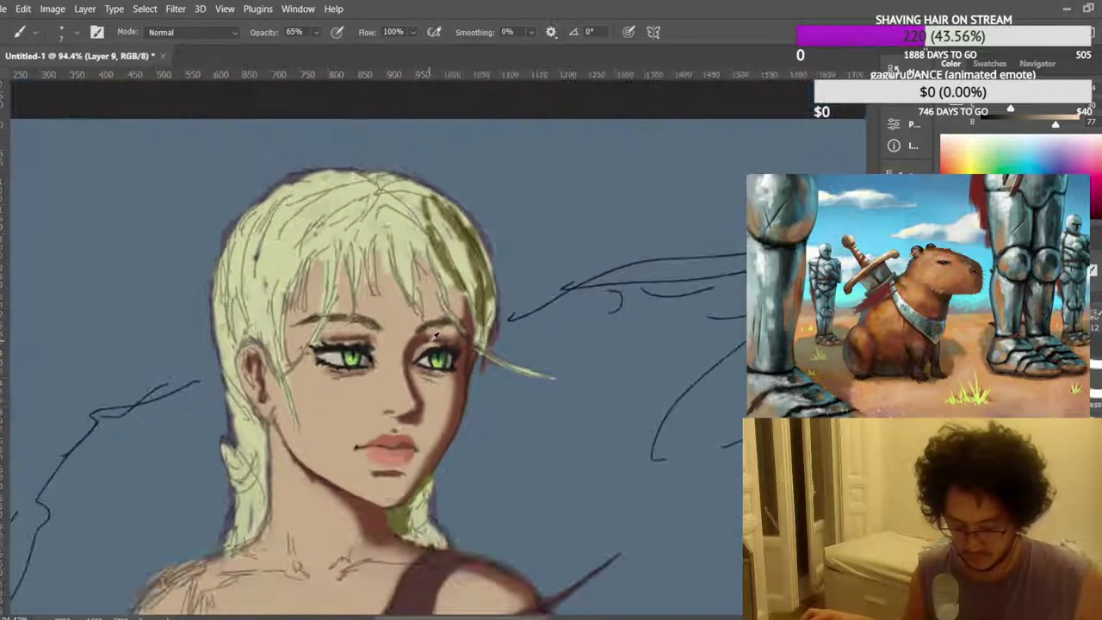
scroll(437, 287, down, 1)
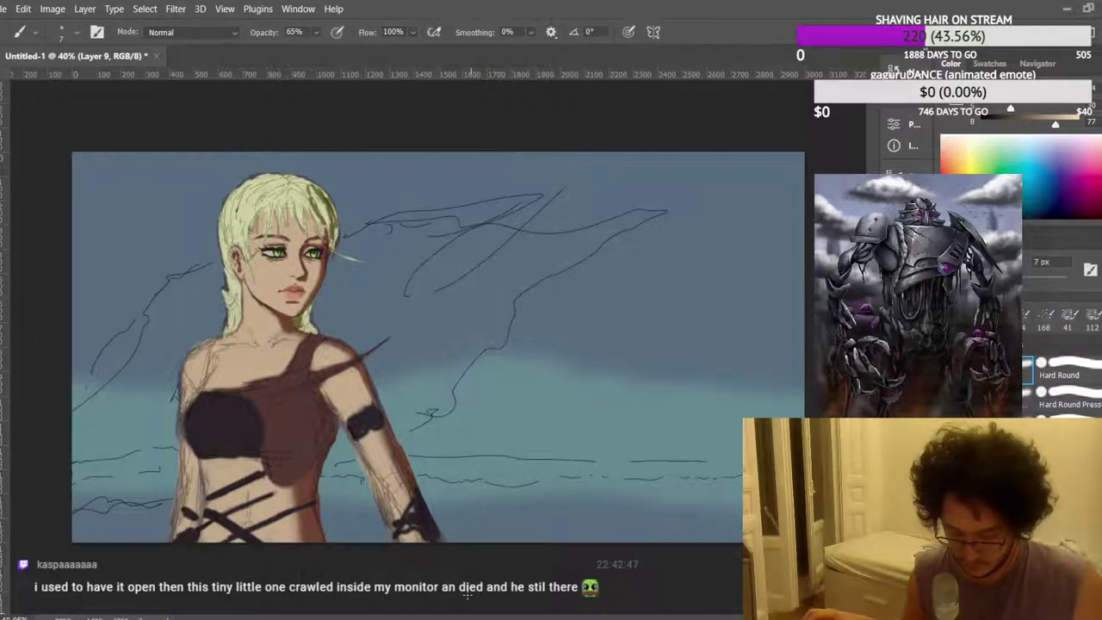
scroll(237, 232, up, 13)
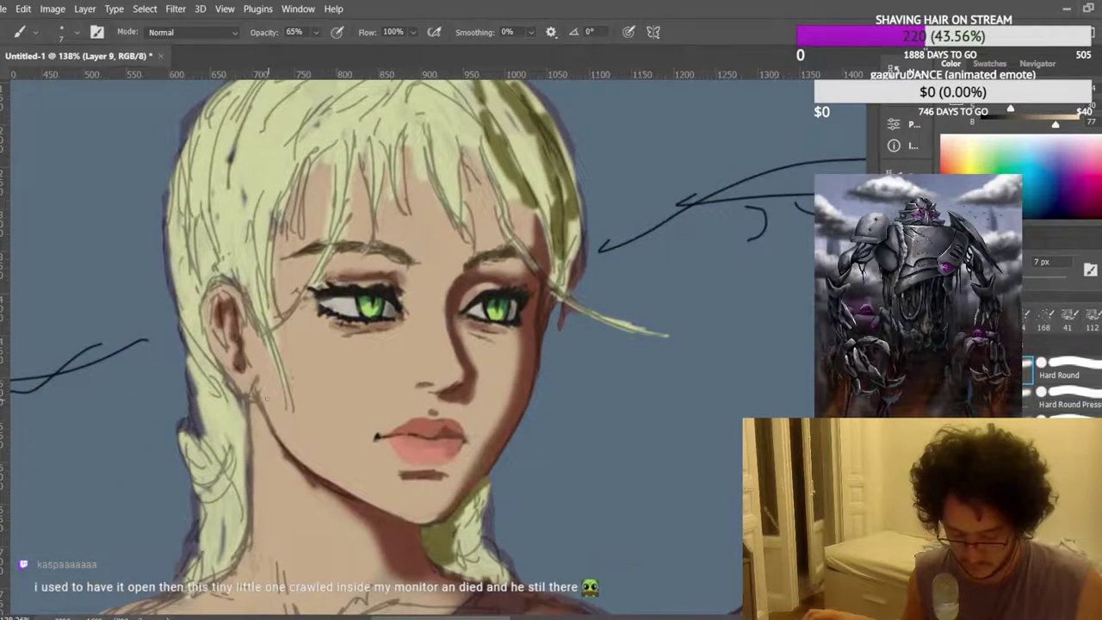
scroll(263, 396, up, 7)
scroll(517, 301, down, 5)
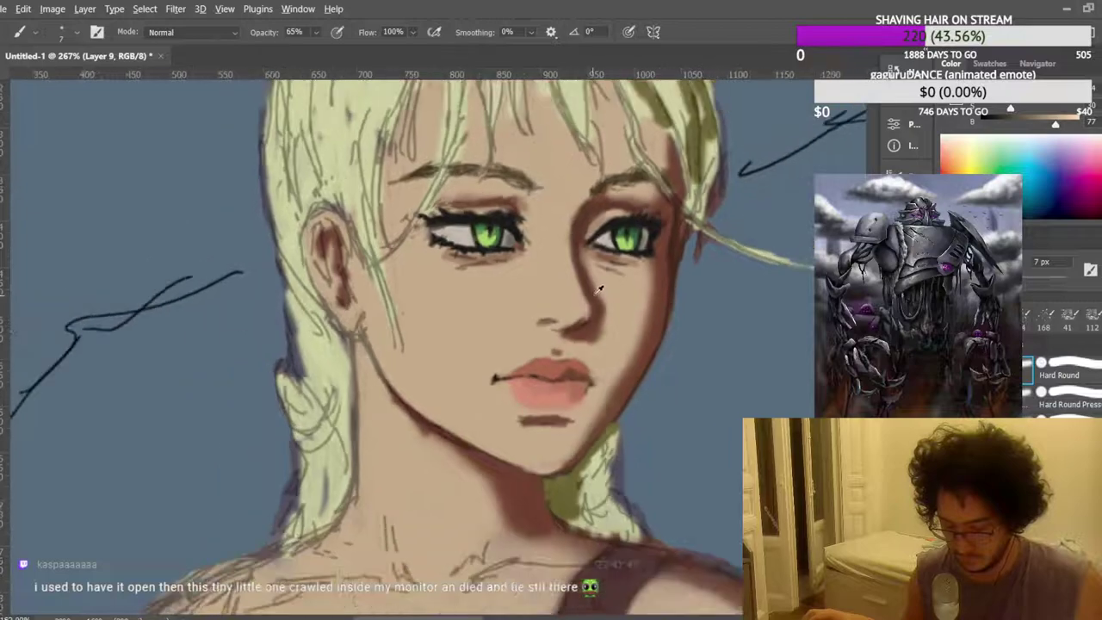
scroll(598, 290, up, 3)
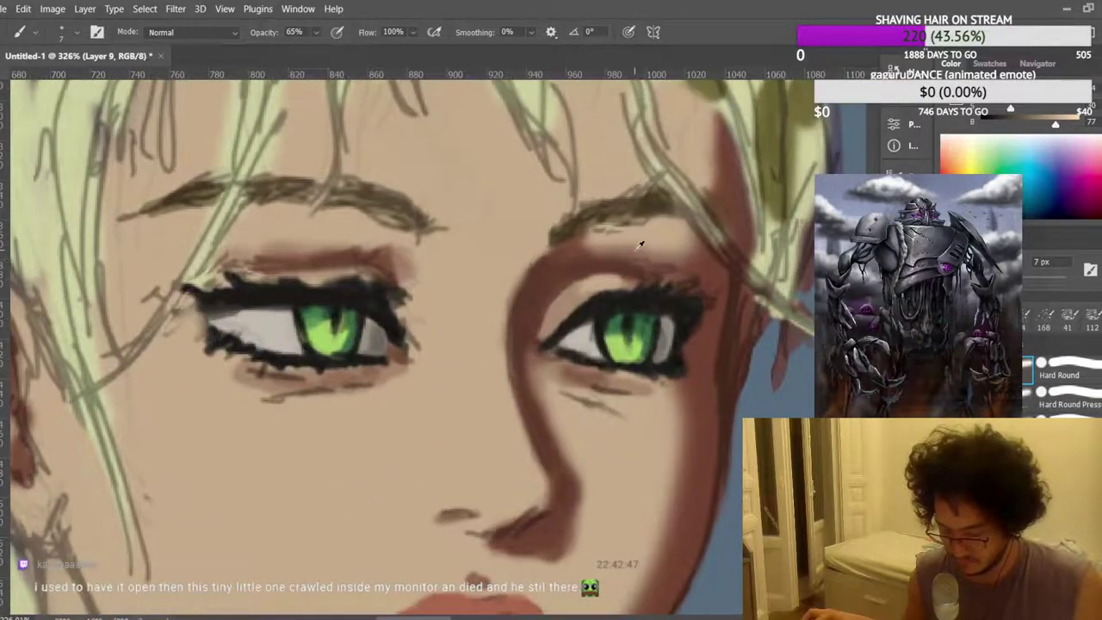
alt+click(639, 244)
scroll(640, 245, down, 2)
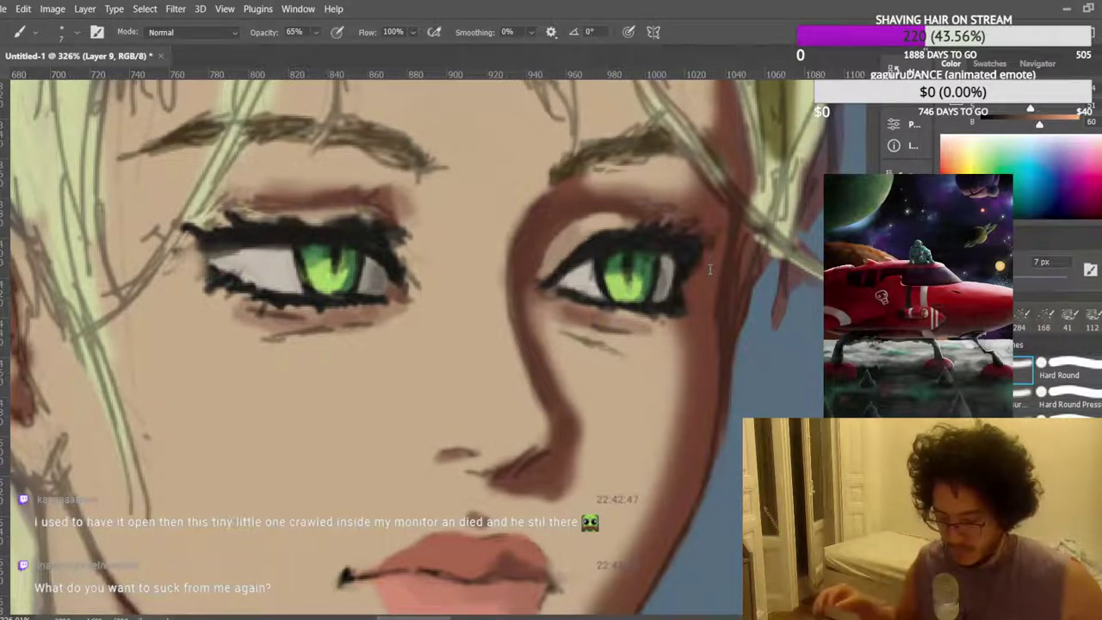
scroll(520, 358, up, 2)
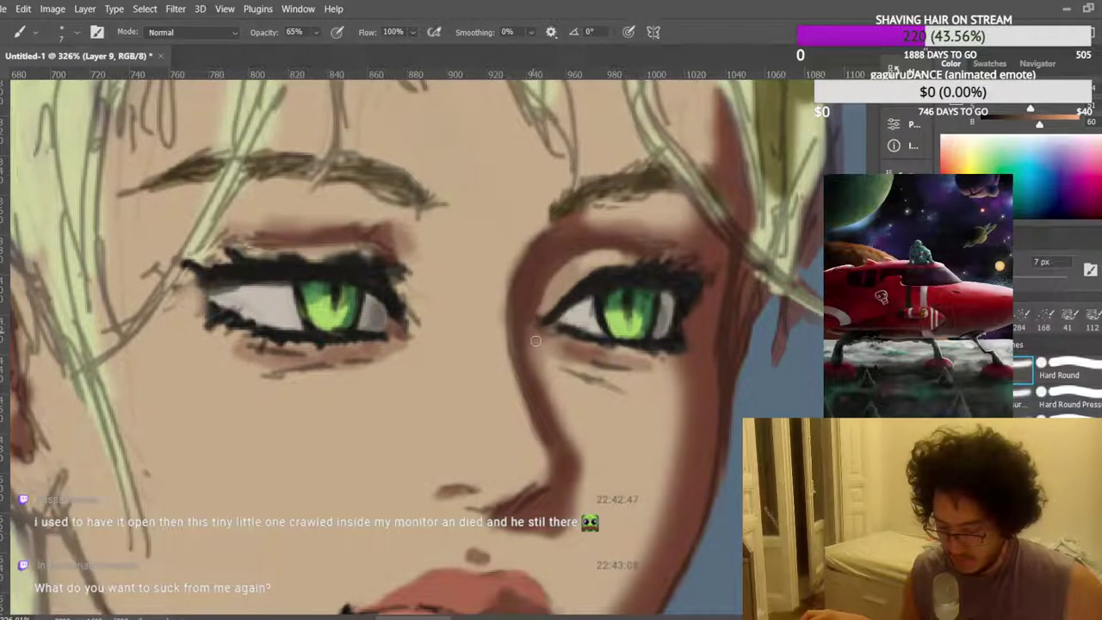
Strengthen the near eye's upper lid crease with sampled reddish brown.
scroll(522, 330, down, 5)
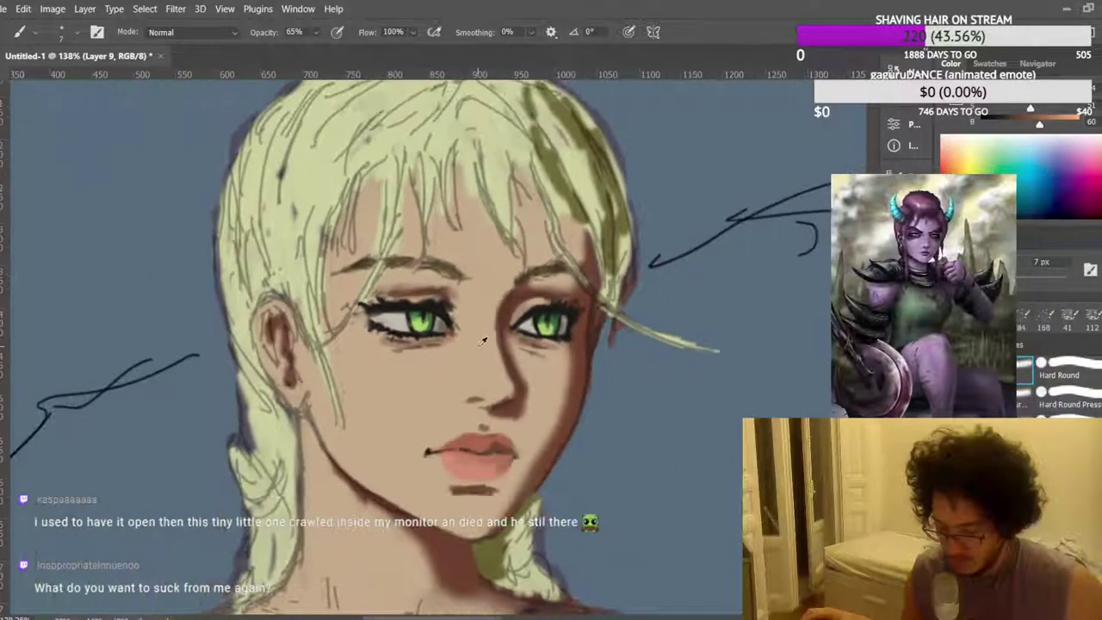
scroll(485, 338, down, 5)
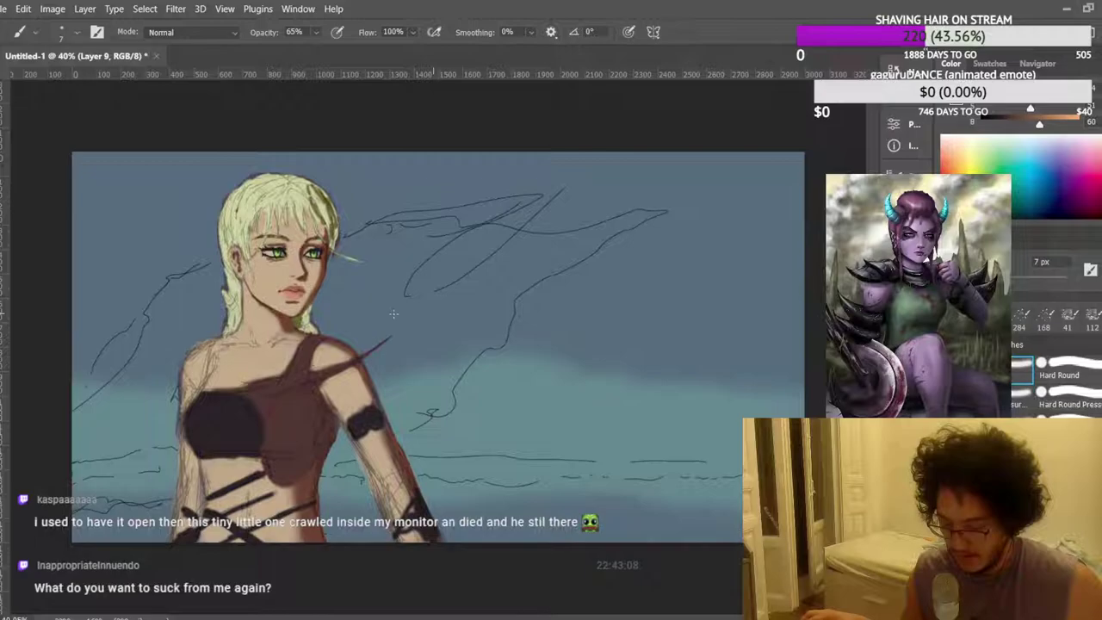
scroll(309, 221, up, 8)
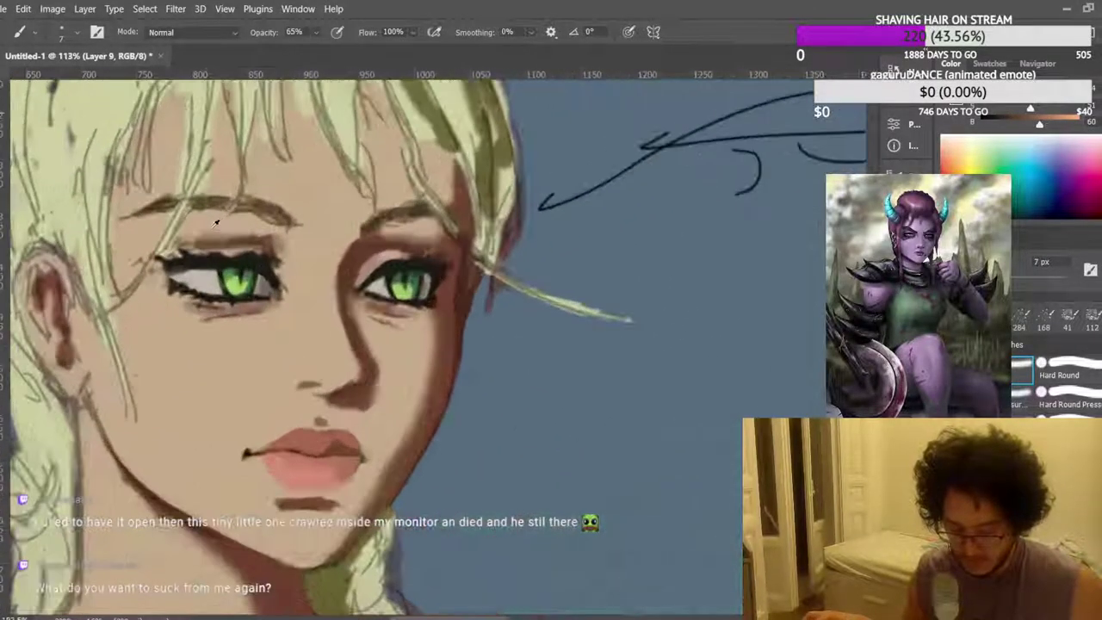
scroll(635, 345, up, 2)
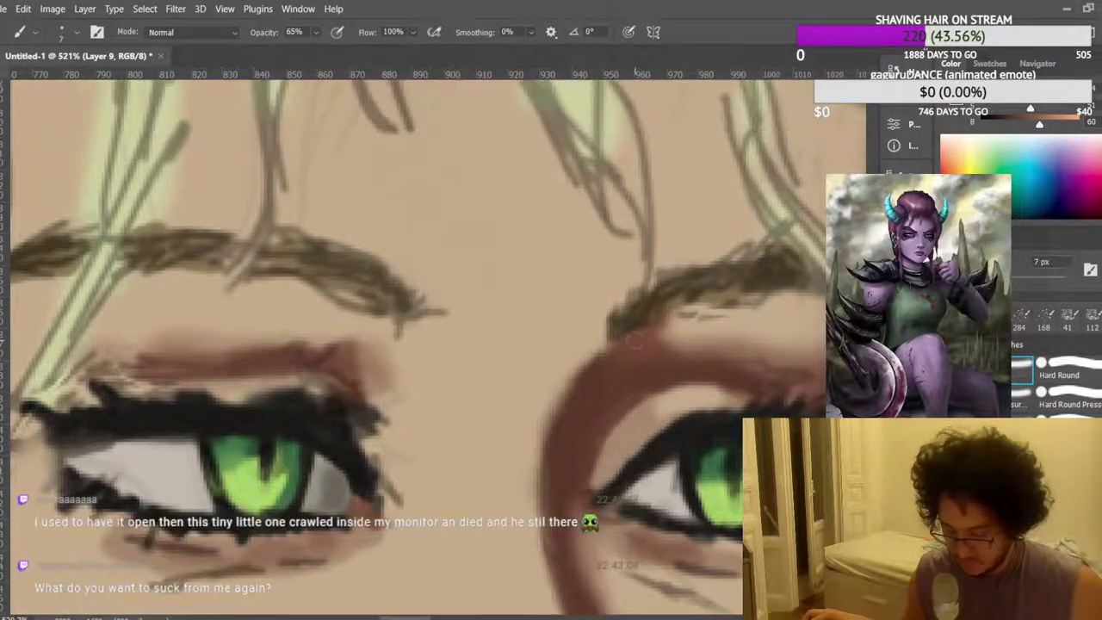
scroll(482, 336, down, 1)
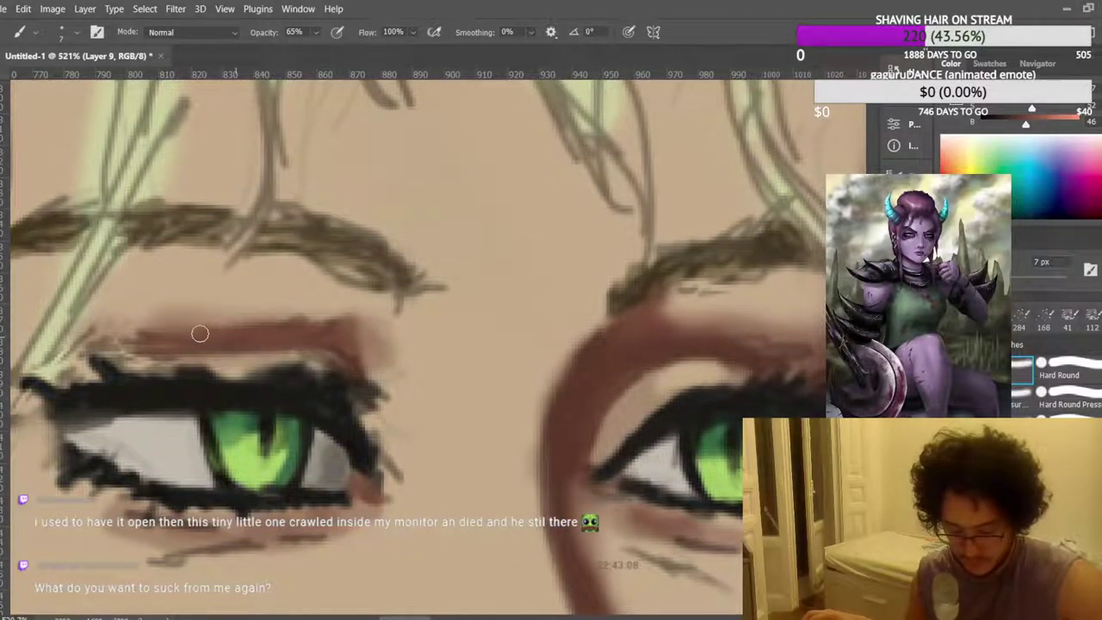
scroll(245, 340, down, 5)
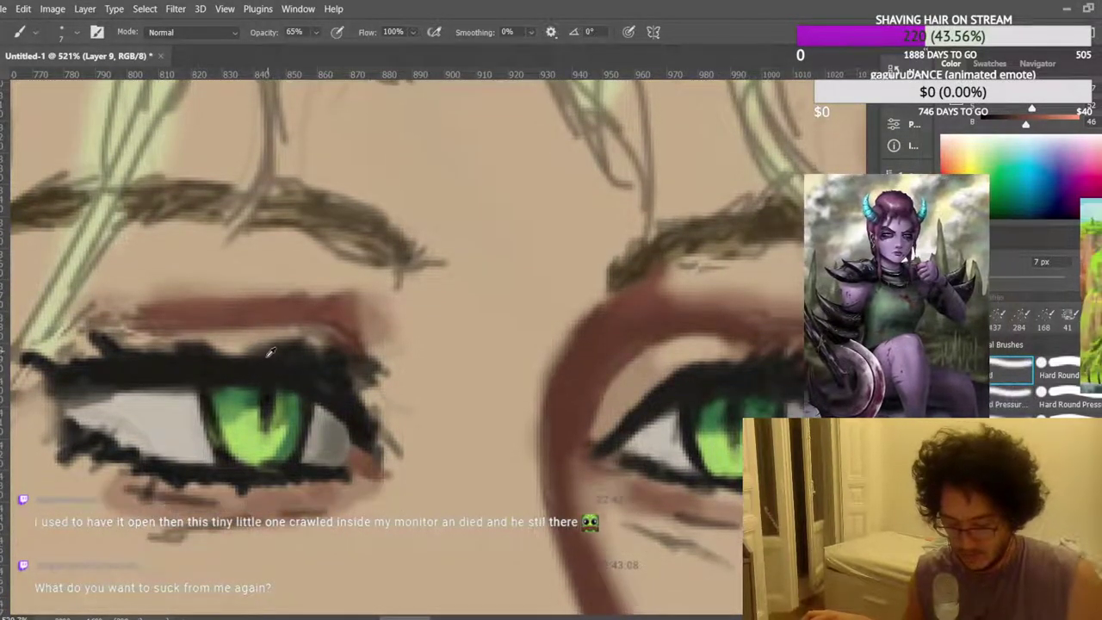
Clean up the near eye's crease shadow, alternating sampled skin tone and reddish brown.
scroll(301, 294, down, 6)
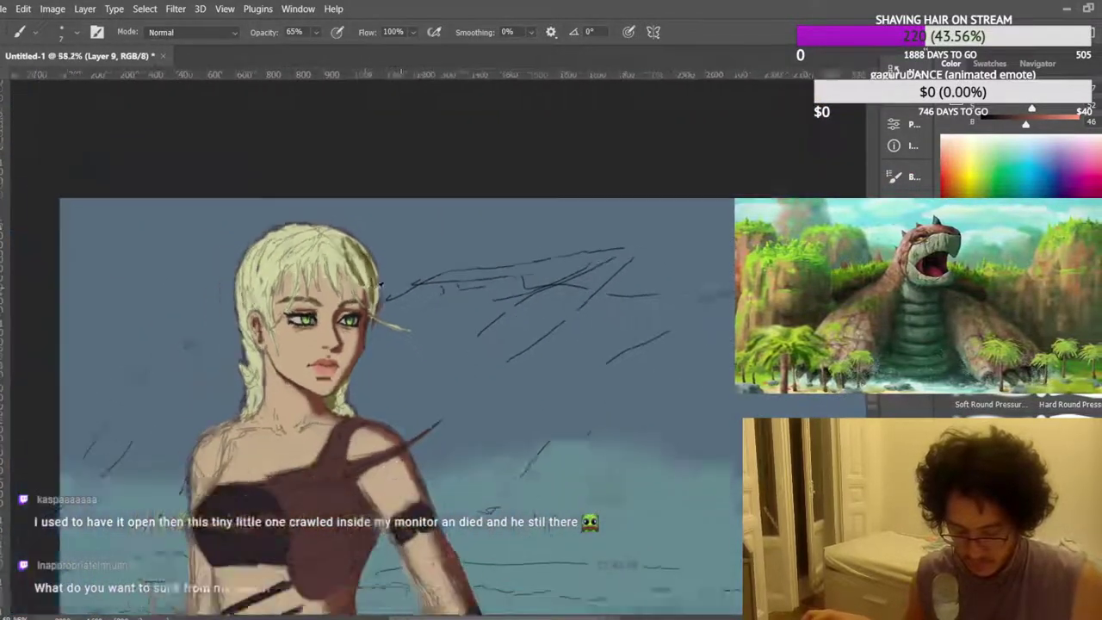
scroll(296, 240, up, 8)
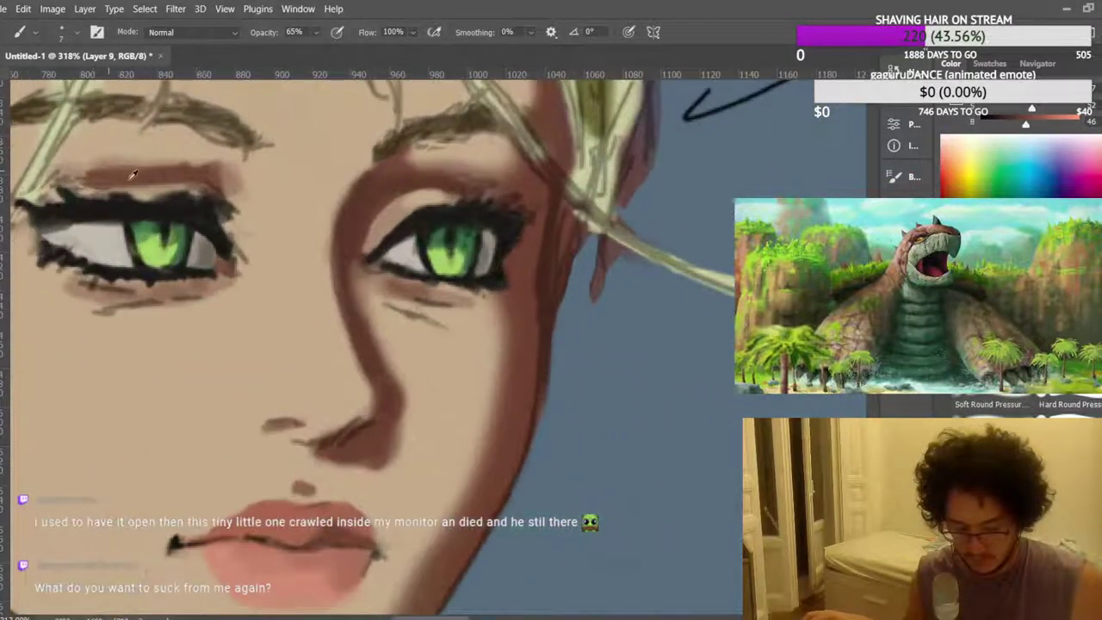
scroll(375, 289, up, 2)
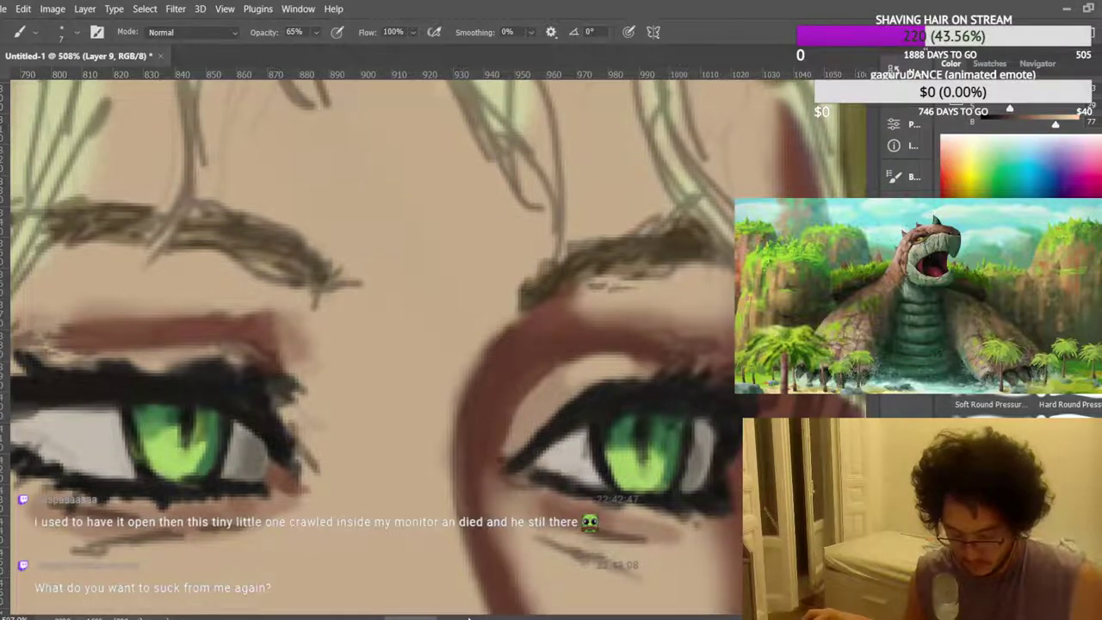
scroll(131, 267, down, 1)
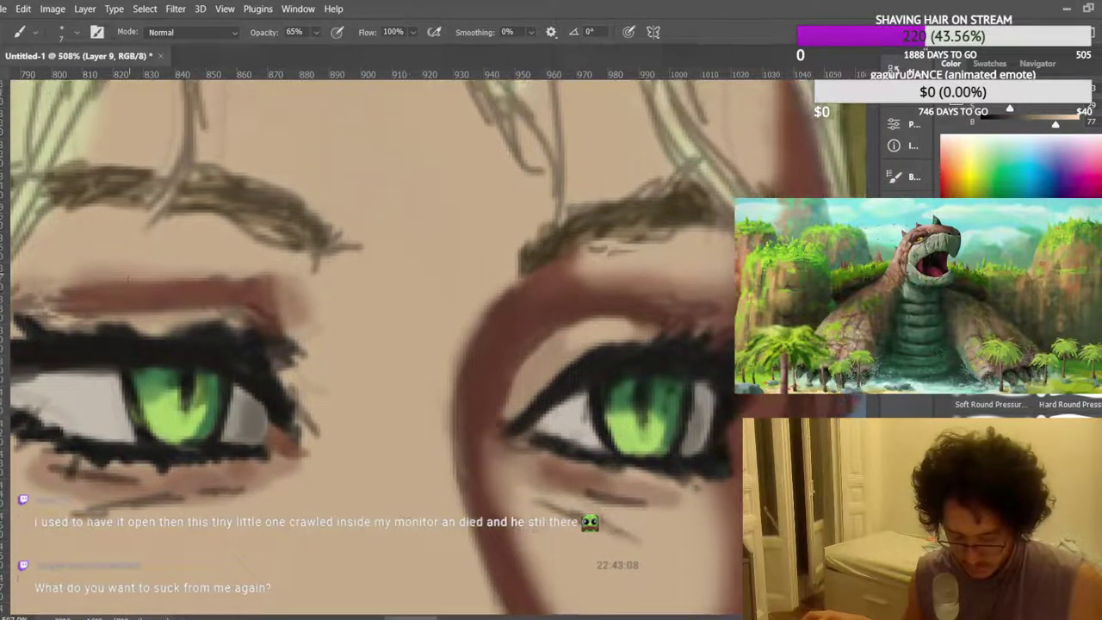
drag(422, 617, 411, 617)
scroll(376, 424, up, 2)
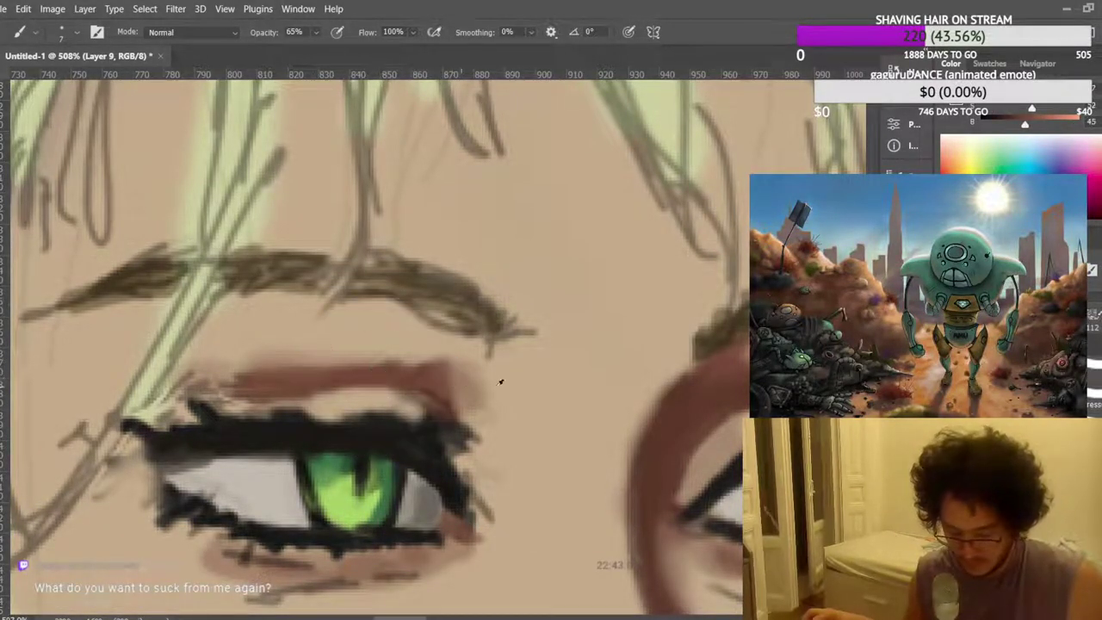
Extend the light skin of the far upper lid toward its outer corner with a 5 px brush and refine the crease with sampled reddish brown.
scroll(711, 366, down, 15)
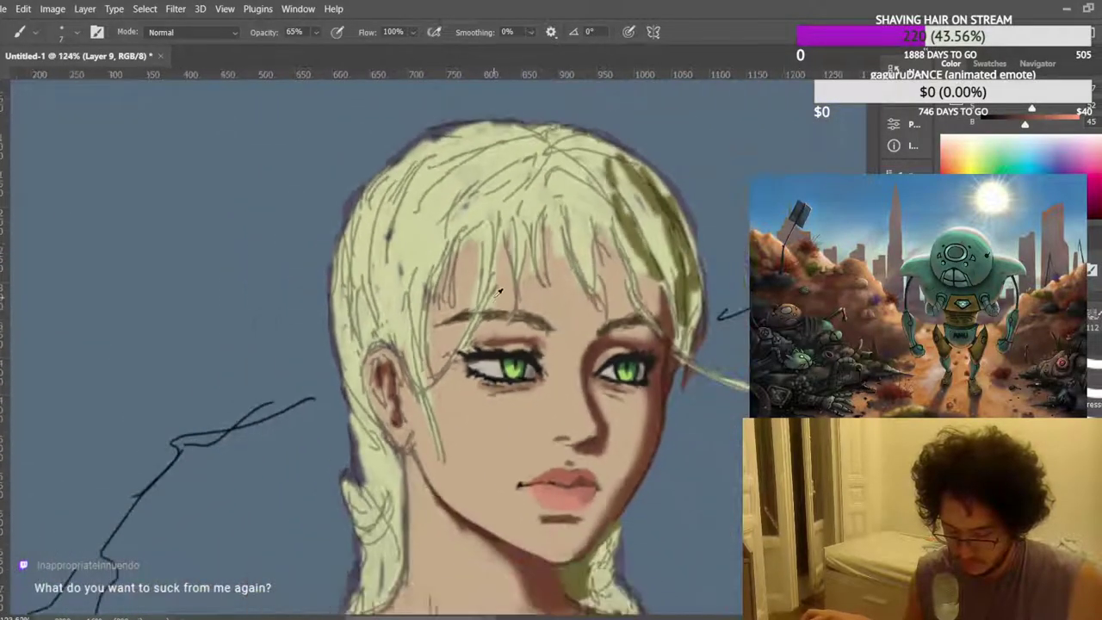
scroll(501, 308, down, 2)
scroll(573, 344, up, 7)
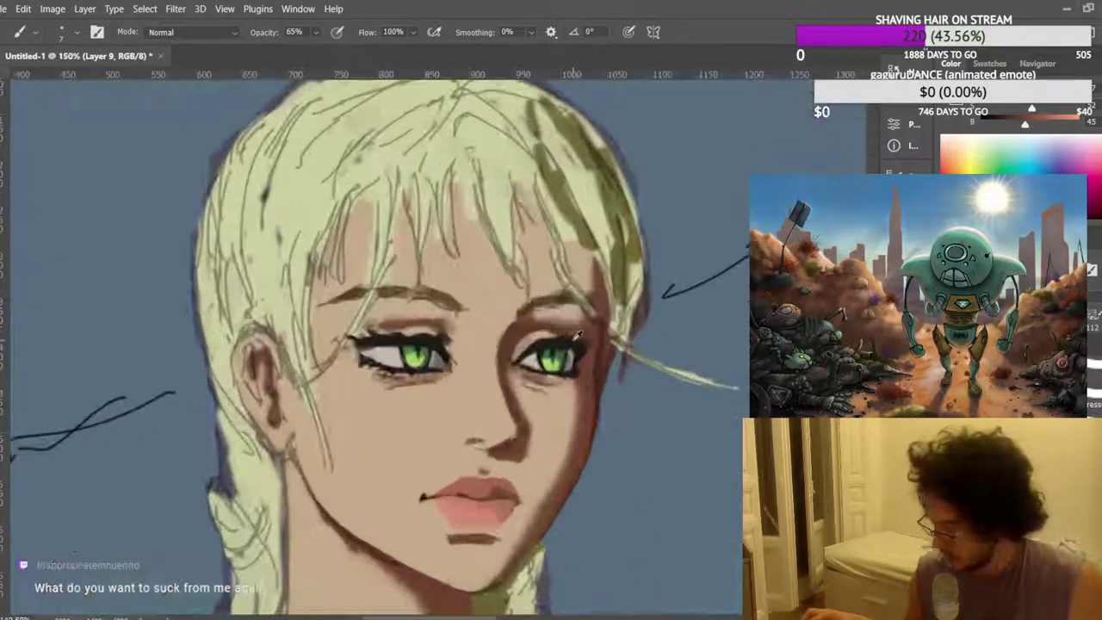
scroll(573, 344, up, 6)
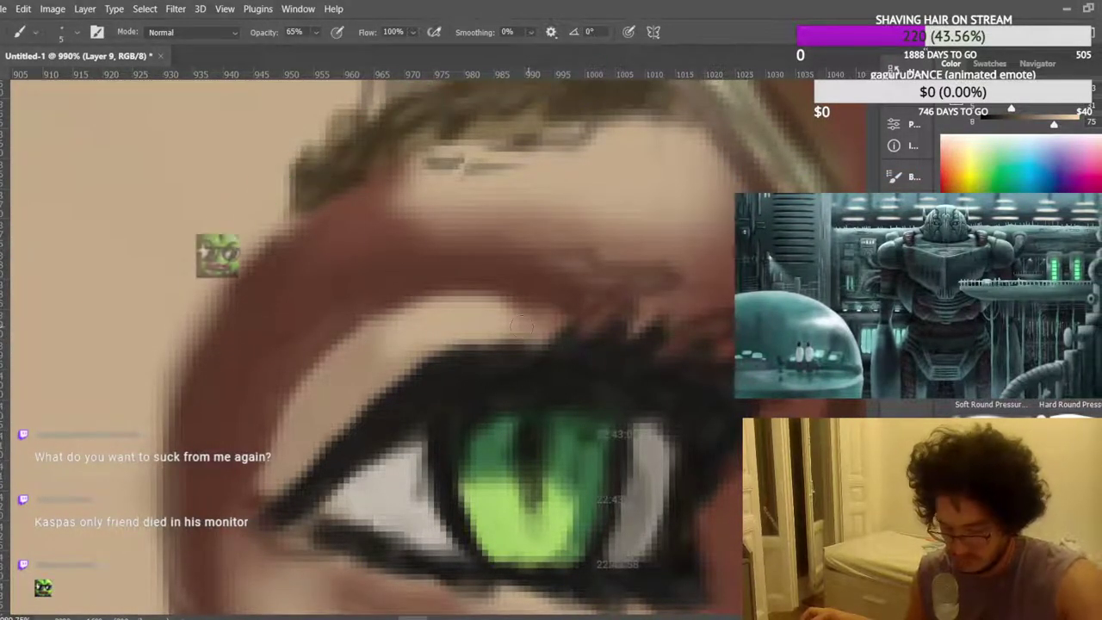
mouse_move(517, 310)
mouse_down()
mouse_move(579, 322)
mouse_move(506, 324)
mouse_move(572, 311)
mouse_up()
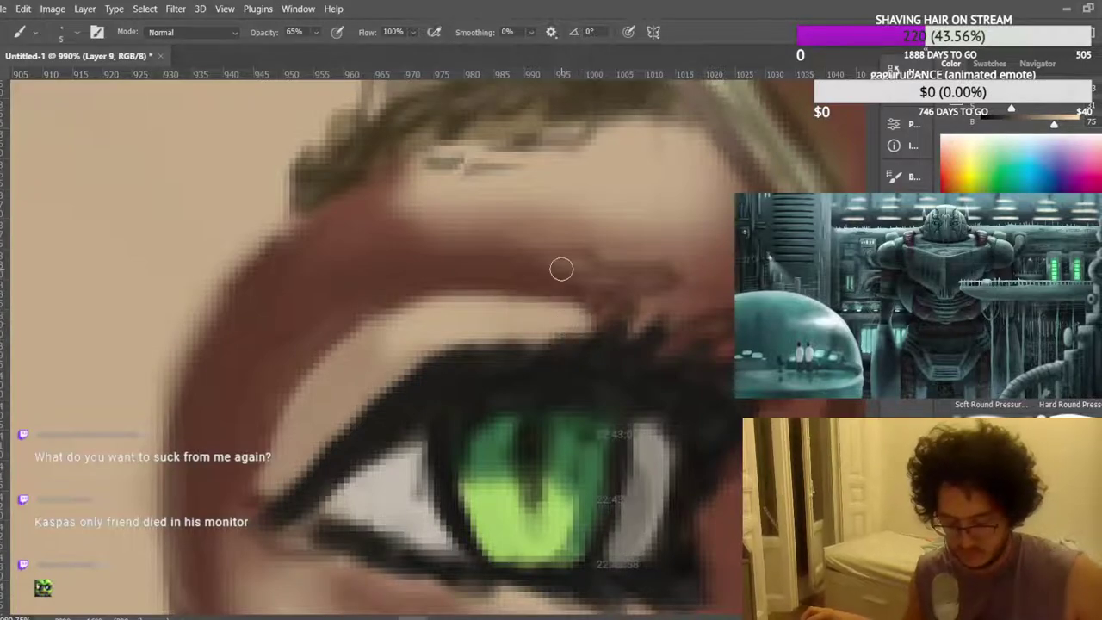
alt+click(456, 280)
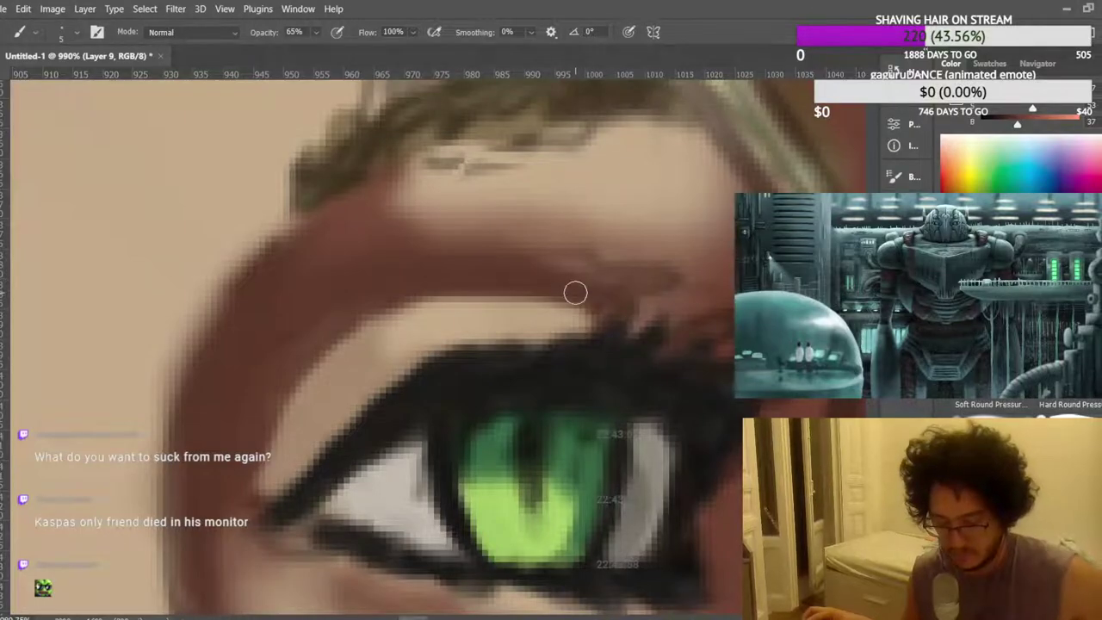
scroll(575, 276, down, 6)
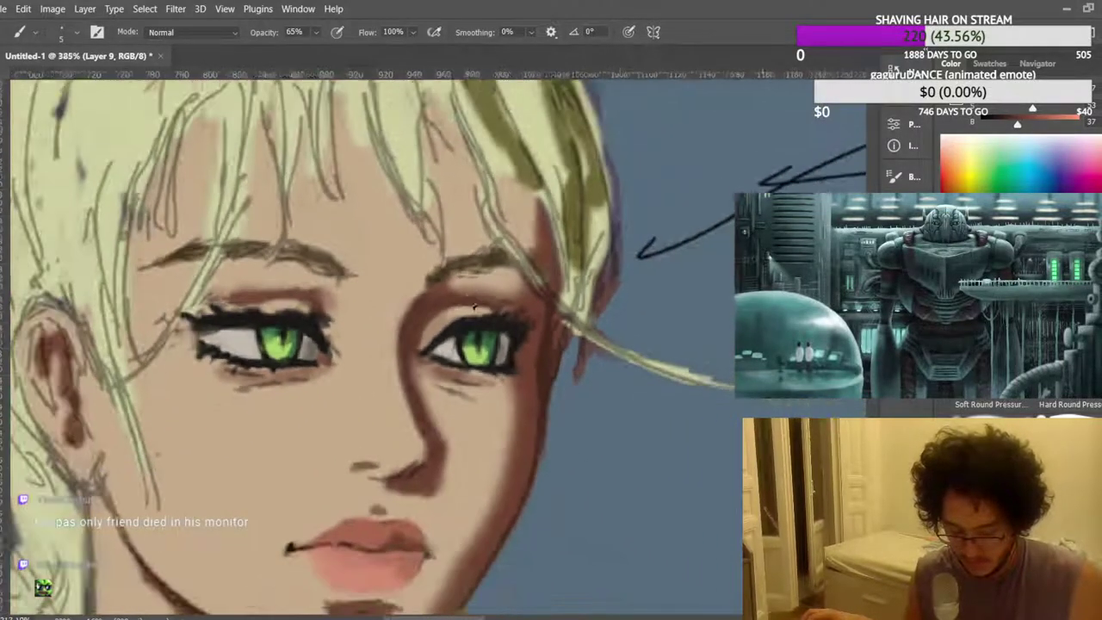
scroll(460, 278, down, 8)
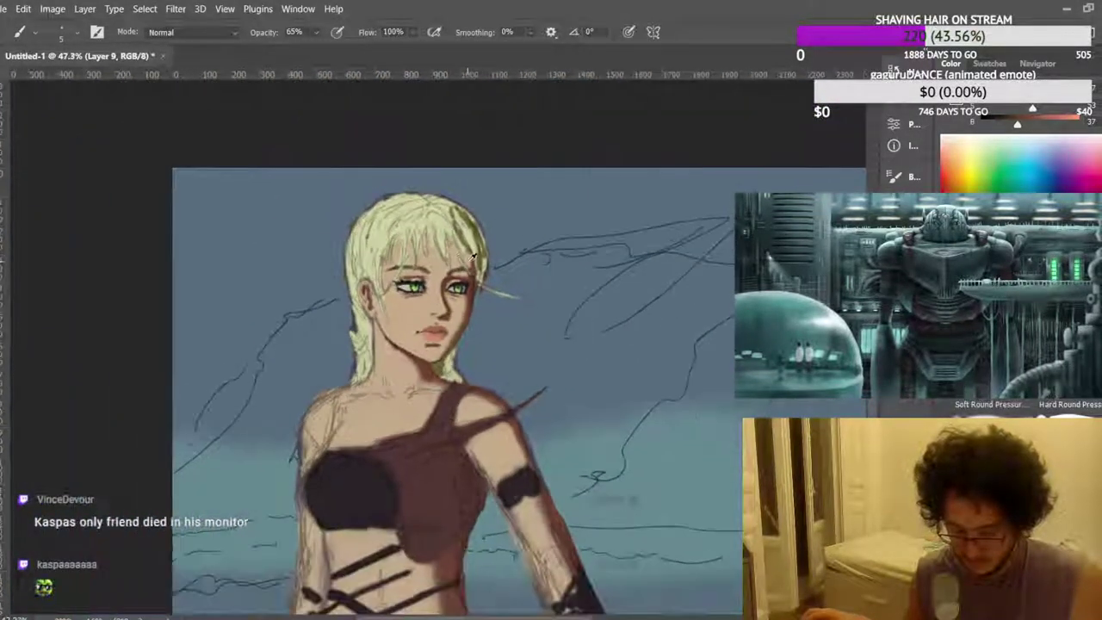
Paint sampled light skin tone over the dark lash clump between the near eye's upper lash line and crease at the inner corner.
scroll(363, 262, up, 8)
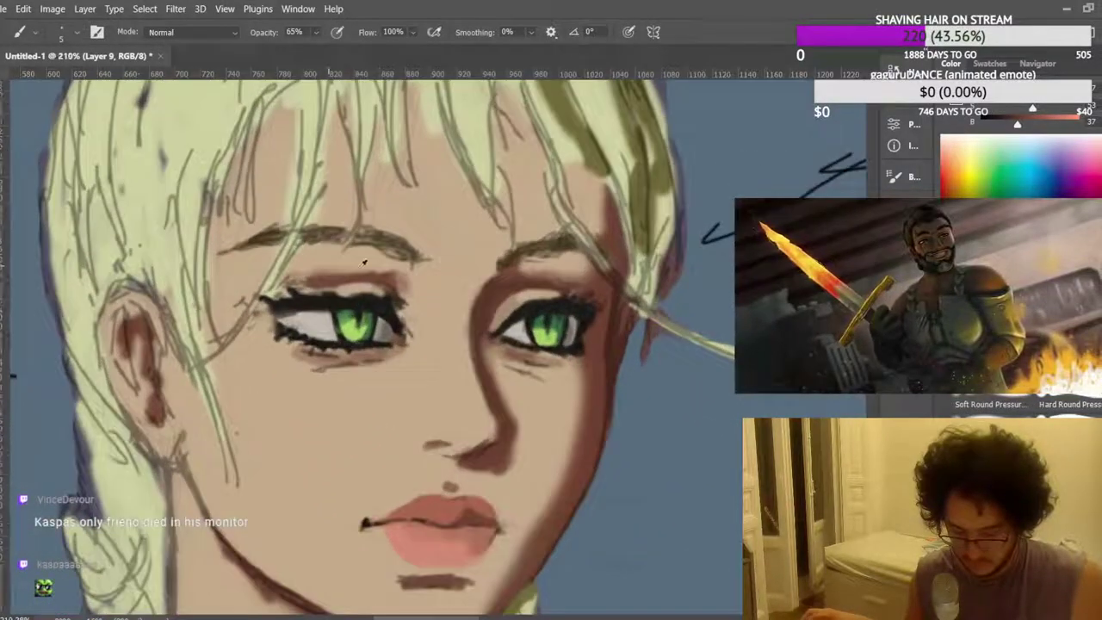
scroll(363, 262, up, 6)
alt+click(341, 318)
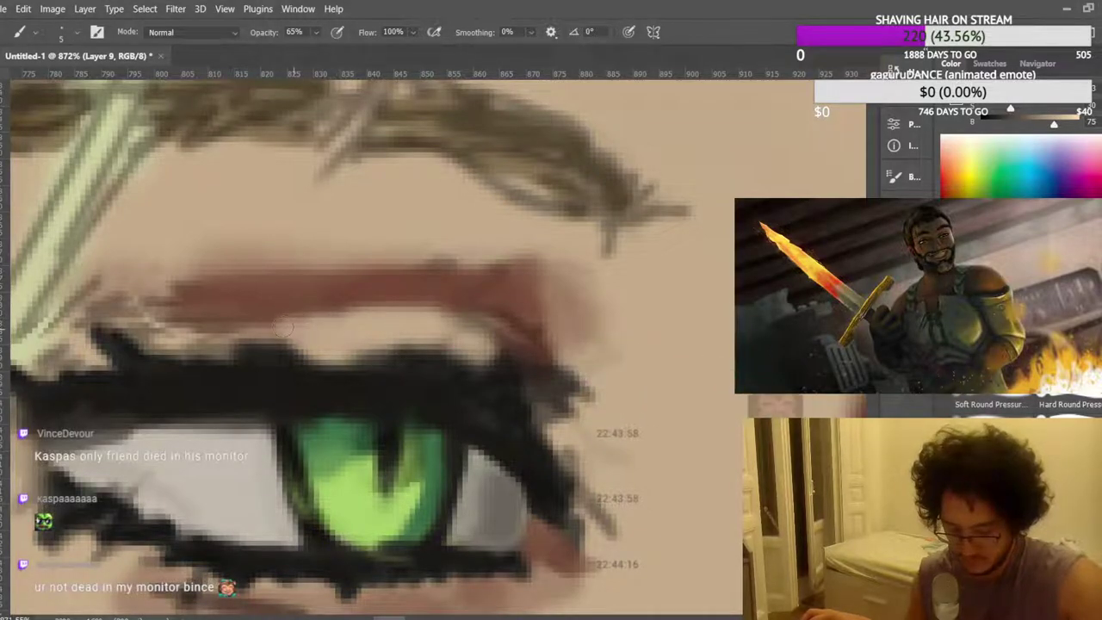
scroll(366, 290, down, 2)
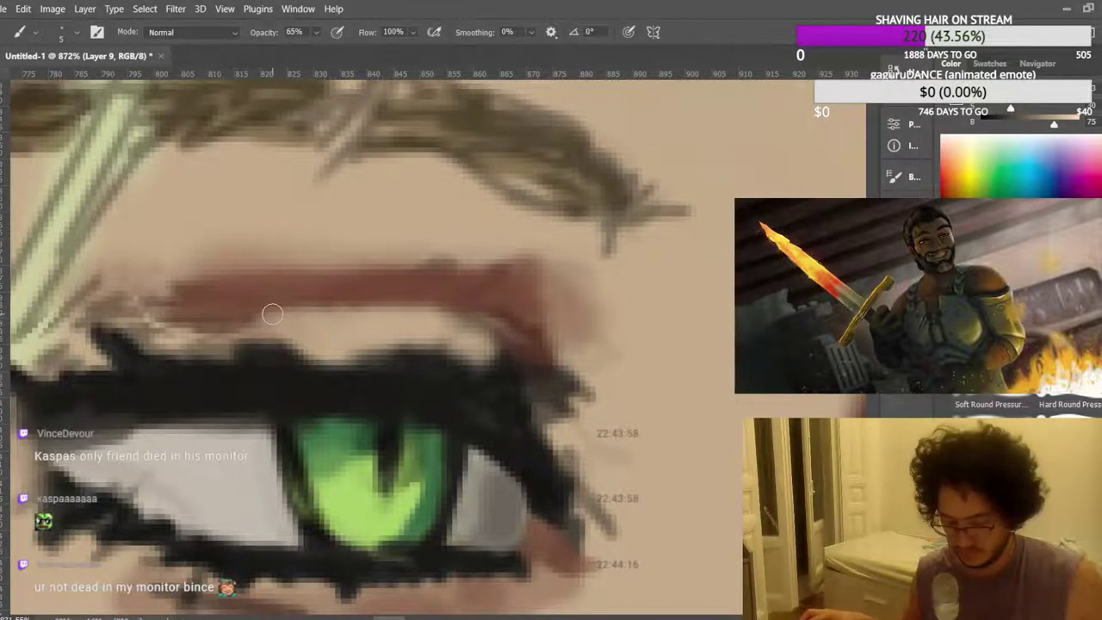
scroll(366, 290, down, 2)
scroll(401, 290, up, 4)
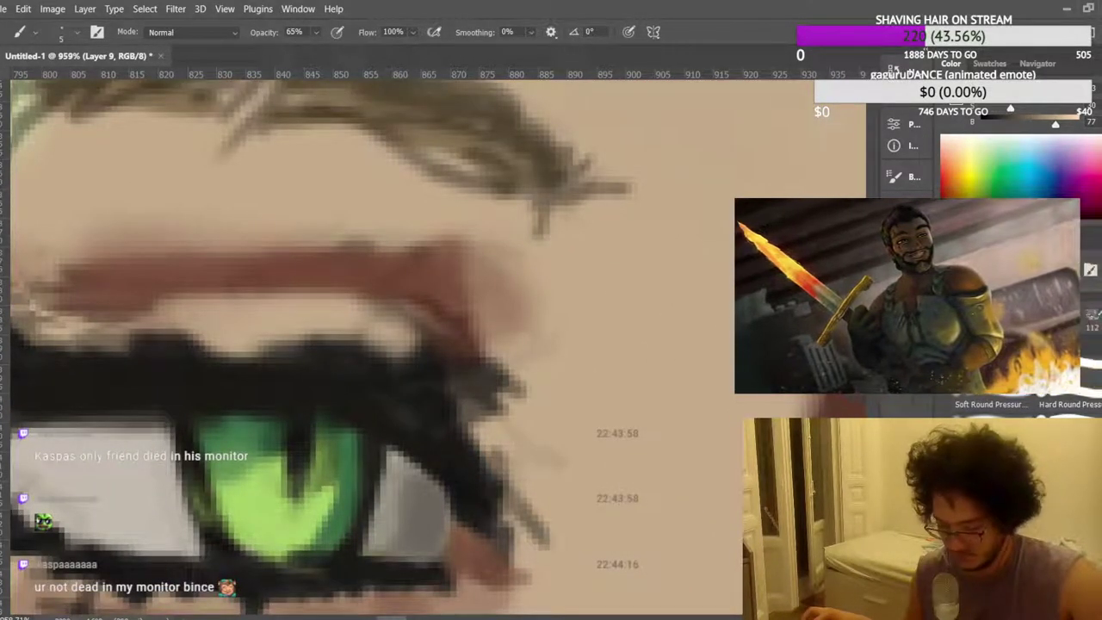
mouse_move(423, 366)
mouse_down()
mouse_move(455, 393)
mouse_move(499, 406)
mouse_move(474, 404)
mouse_up()
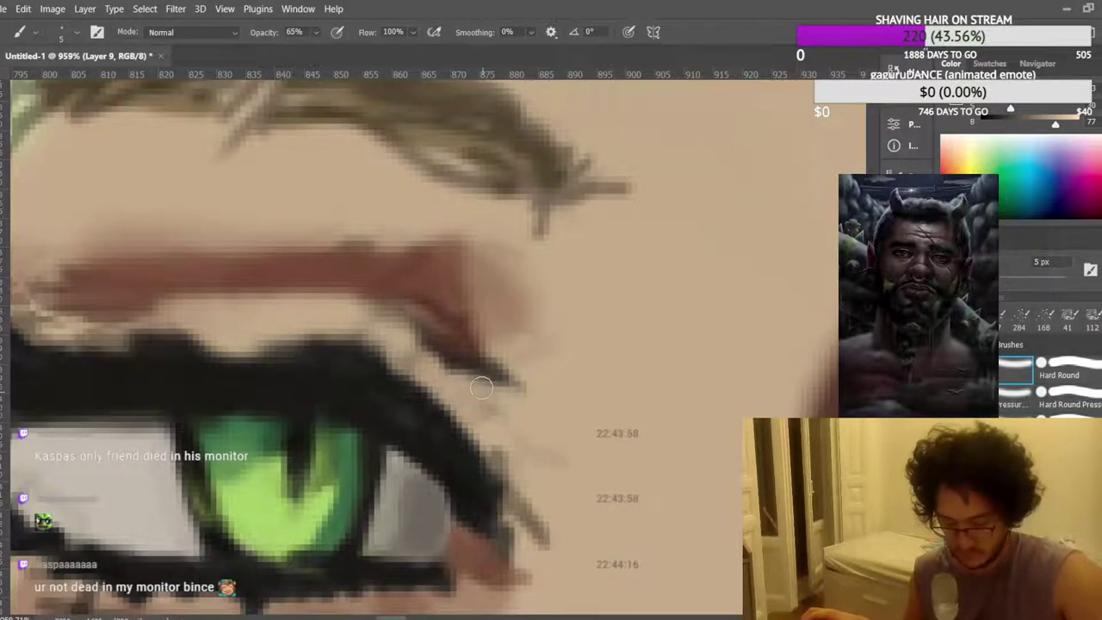
scroll(438, 339, down, 1)
scroll(451, 351, down, 12)
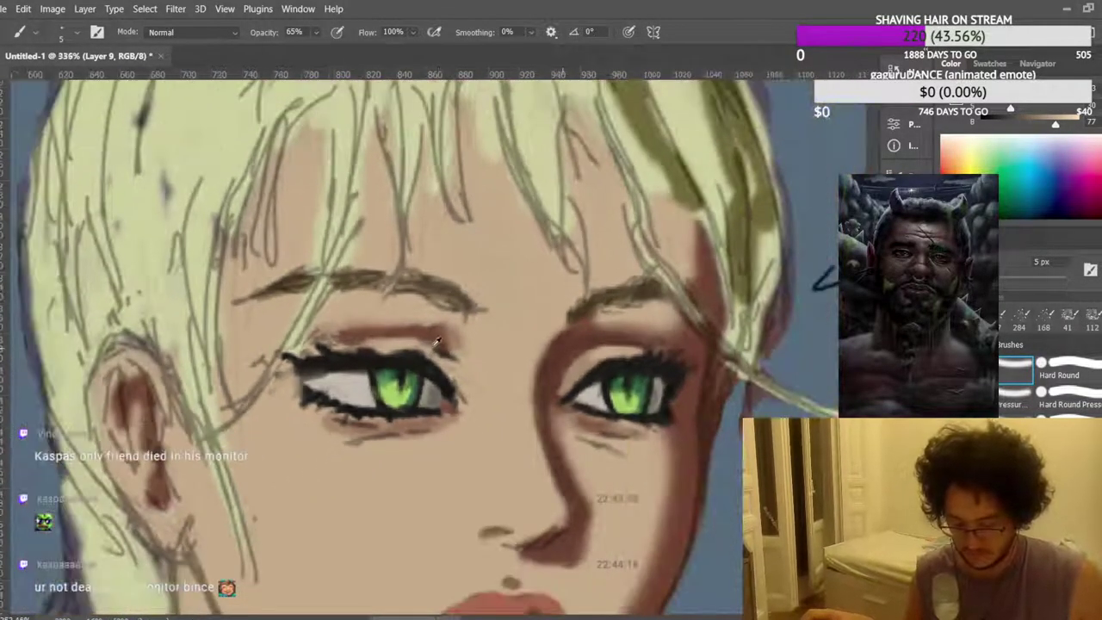
Mirror the canvas horizontally and examine the face and the far eyebrow up close.
scroll(469, 230, down, 2)
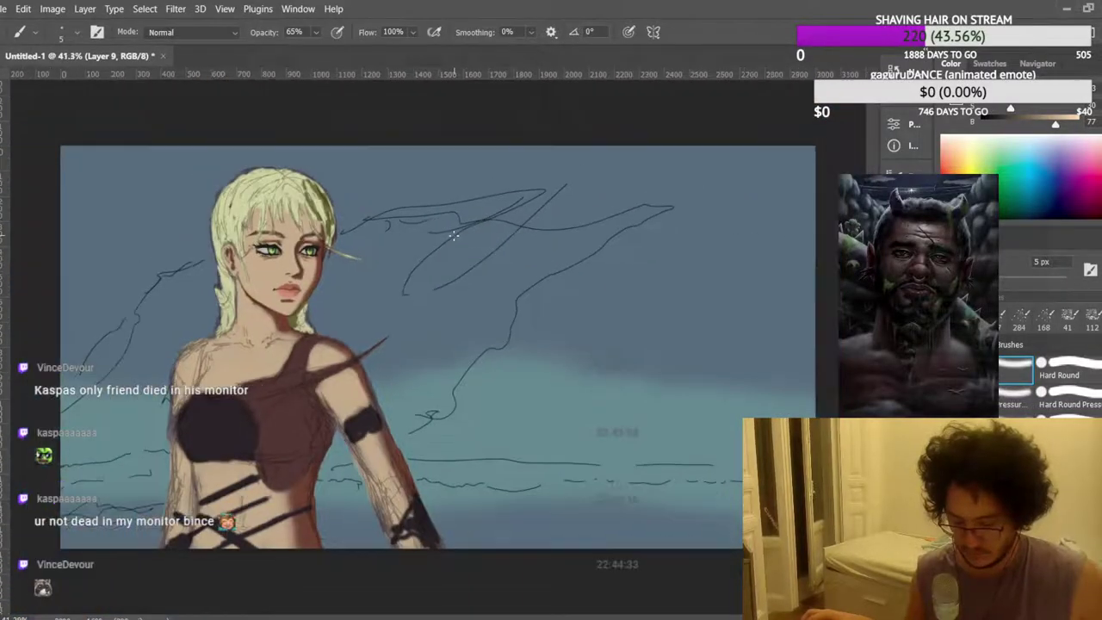
key(ctrl+shift+h)
scroll(616, 202, up, 9)
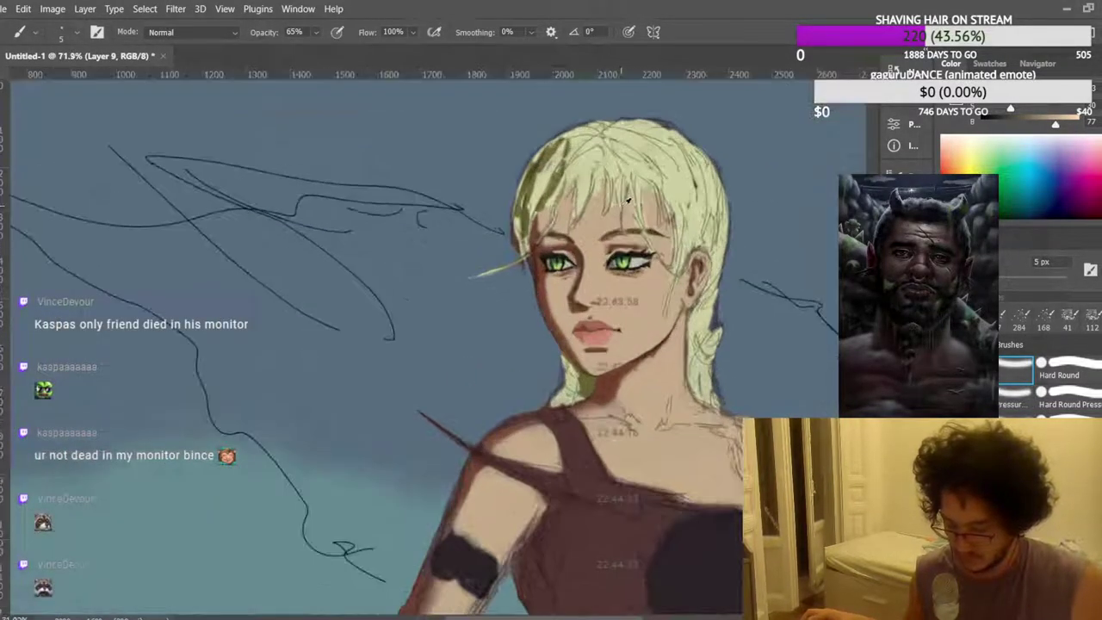
scroll(629, 203, up, 2)
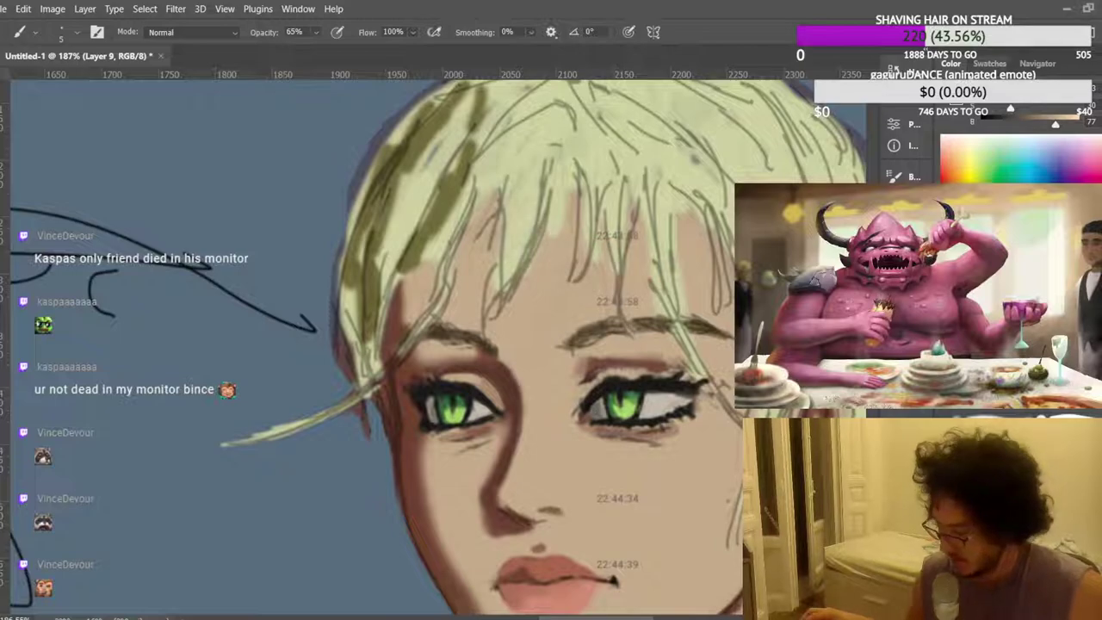
scroll(554, 345, up, 15)
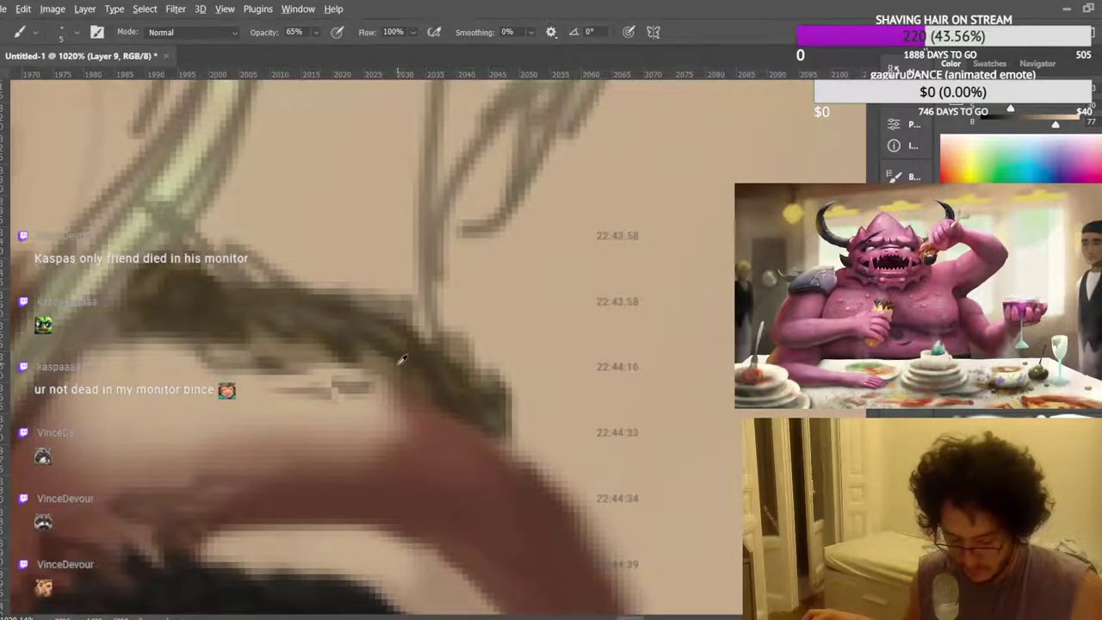
scroll(400, 360, up, 2)
scroll(471, 411, down, 2)
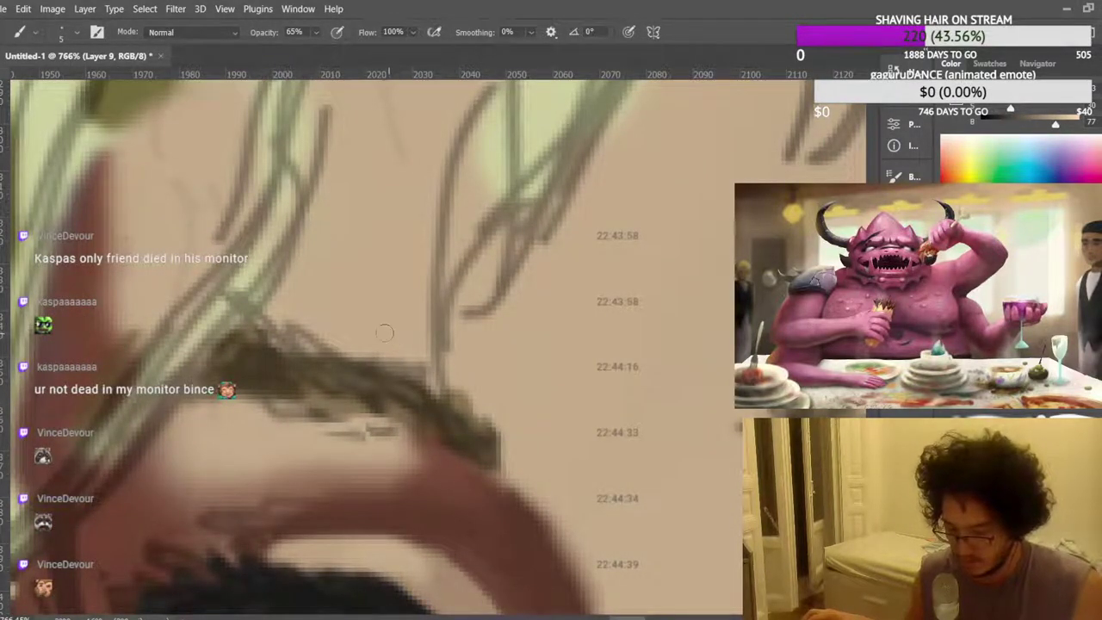
scroll(386, 332, up, 3)
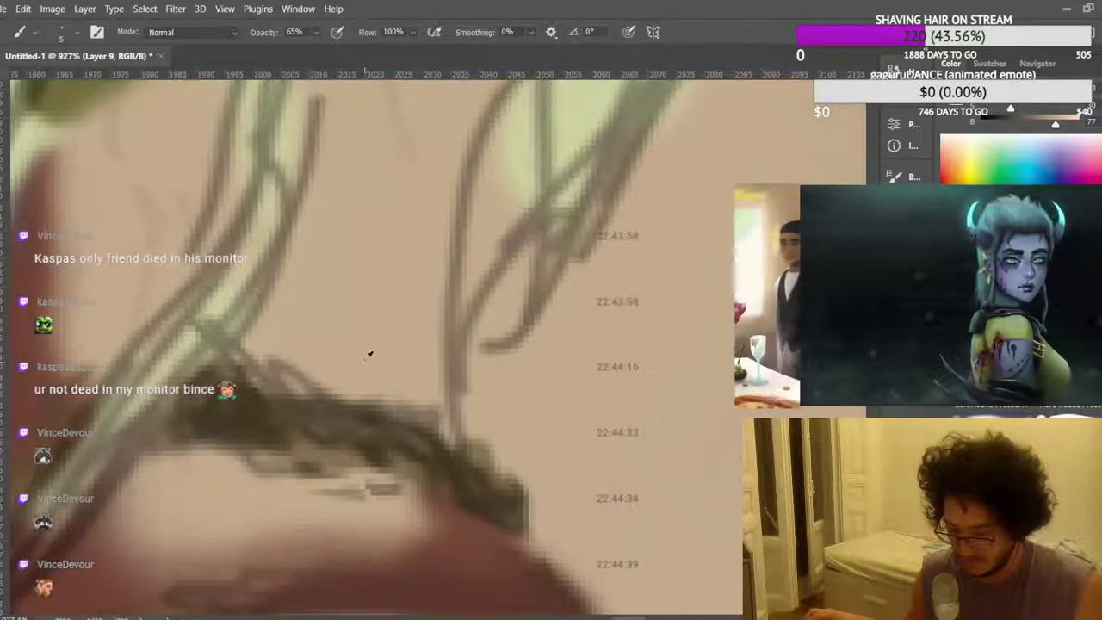
scroll(374, 345, down, 10)
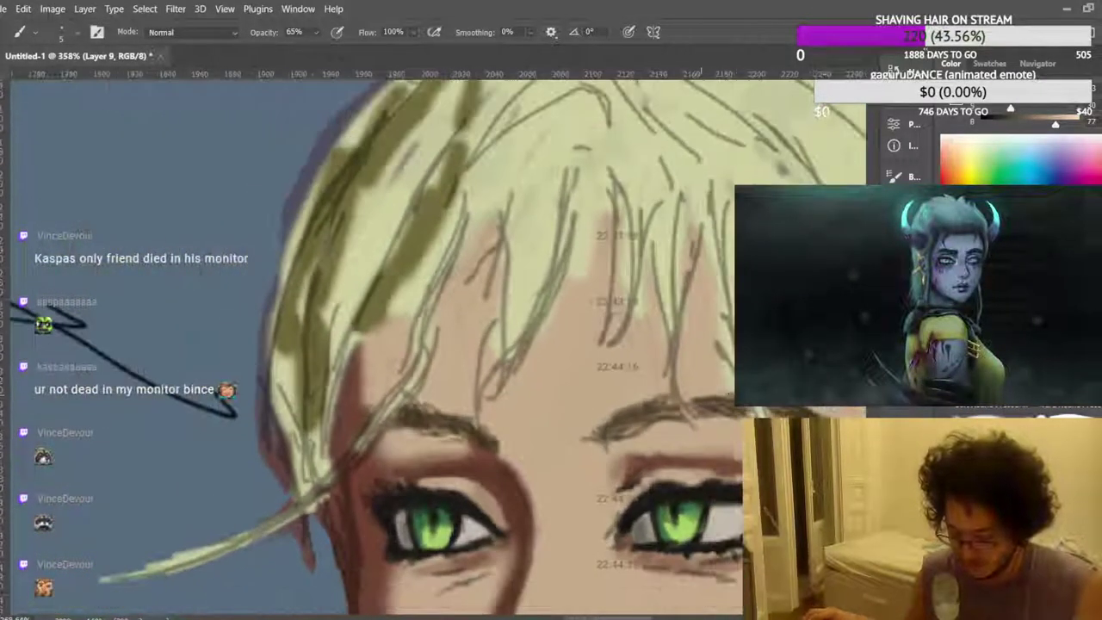
Fill the inner half of the near eyebrow with sampled olive brown, smoothing over the sketch lines and light gaps.
scroll(718, 400, up, 5)
scroll(650, 462, down, 3)
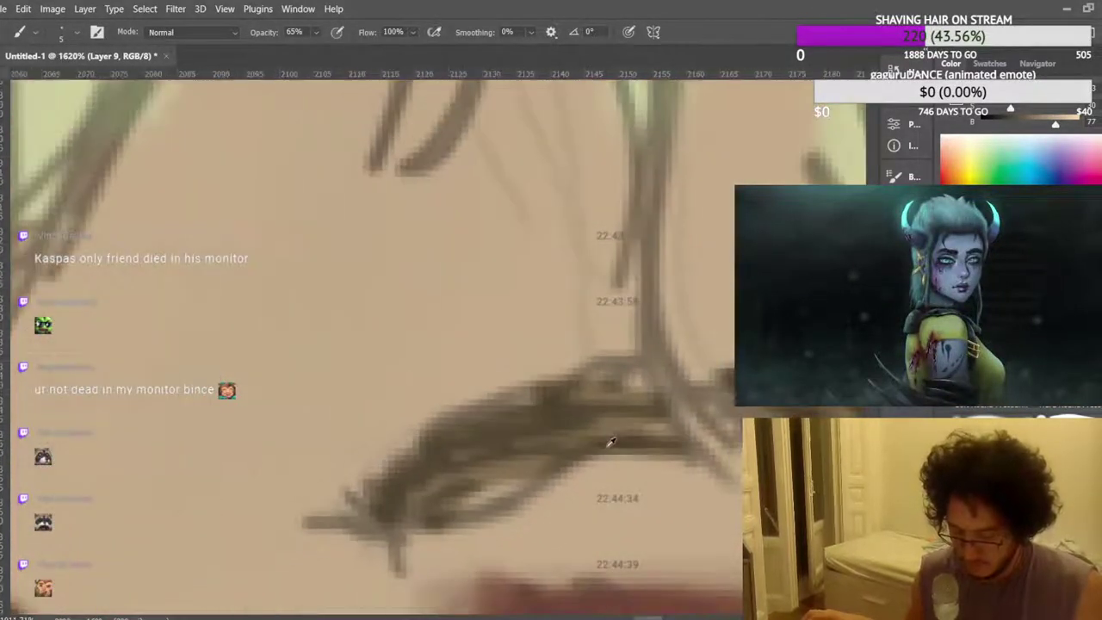
scroll(650, 462, down, 3)
scroll(560, 393, up, 6)
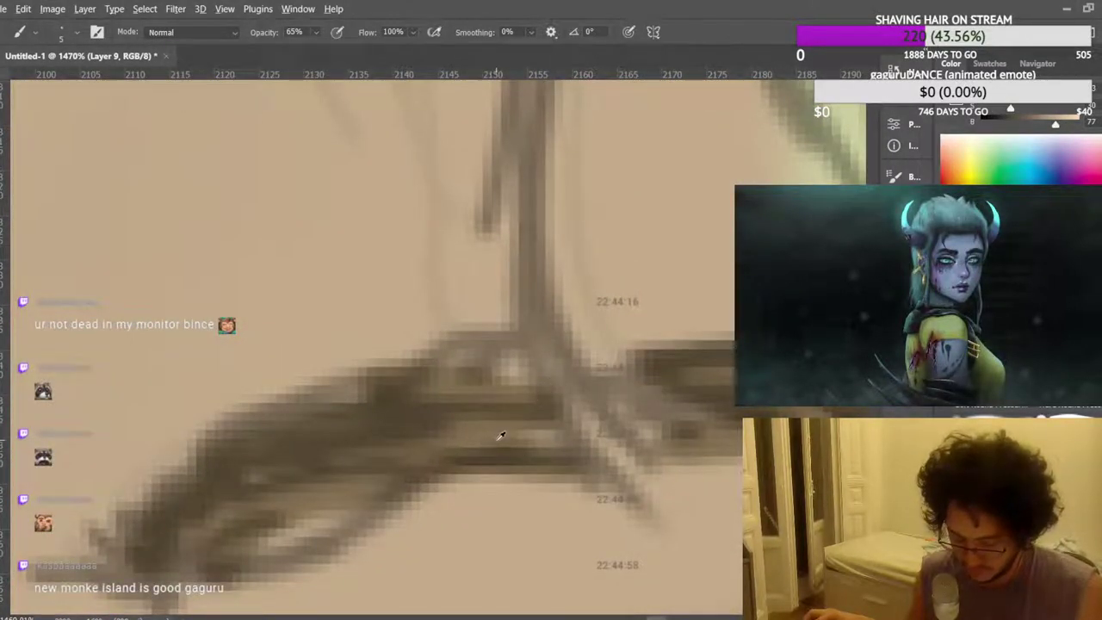
drag(407, 439, 487, 399)
drag(437, 426, 373, 433)
drag(553, 422, 525, 411)
drag(424, 365, 404, 379)
mouse_move(285, 447)
mouse_down()
mouse_move(359, 457)
mouse_move(270, 478)
mouse_up()
drag(413, 503, 367, 497)
scroll(293, 490, down, 3)
scroll(288, 484, up, 6)
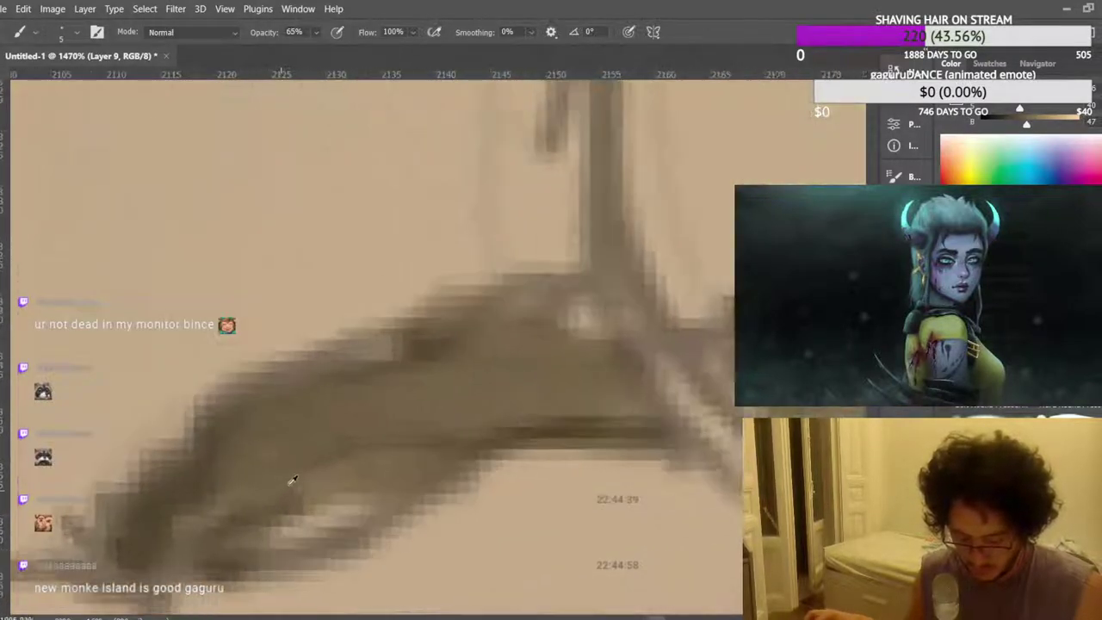
alt+click(447, 437)
scroll(479, 413, down, 2)
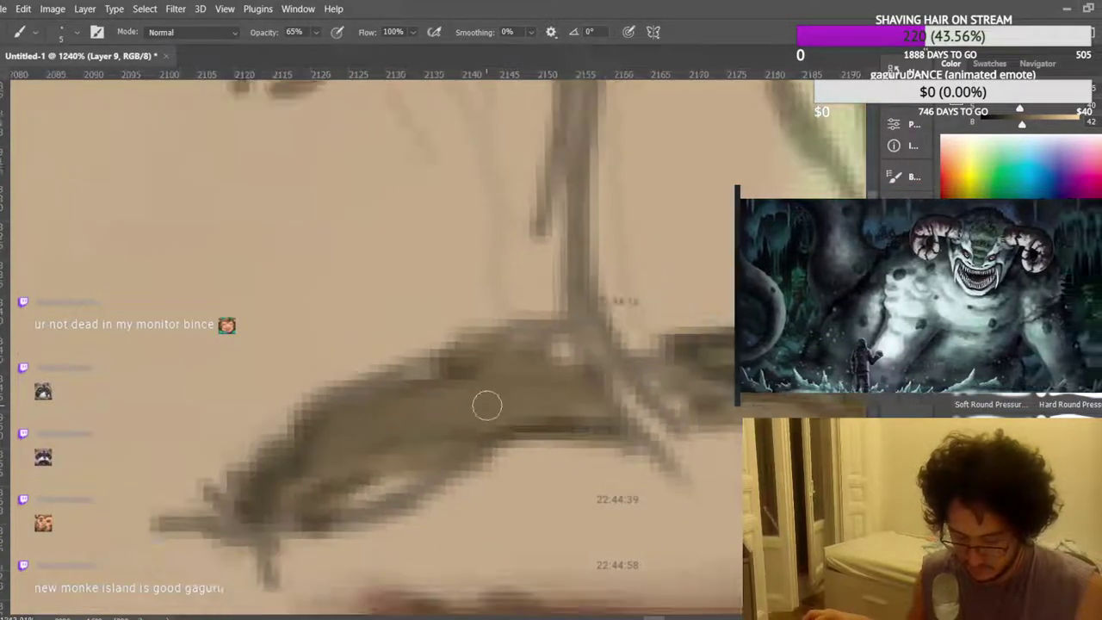
Check the whole figure from afar and mirror the canvas back to its original orientation.
scroll(365, 462, down, 8)
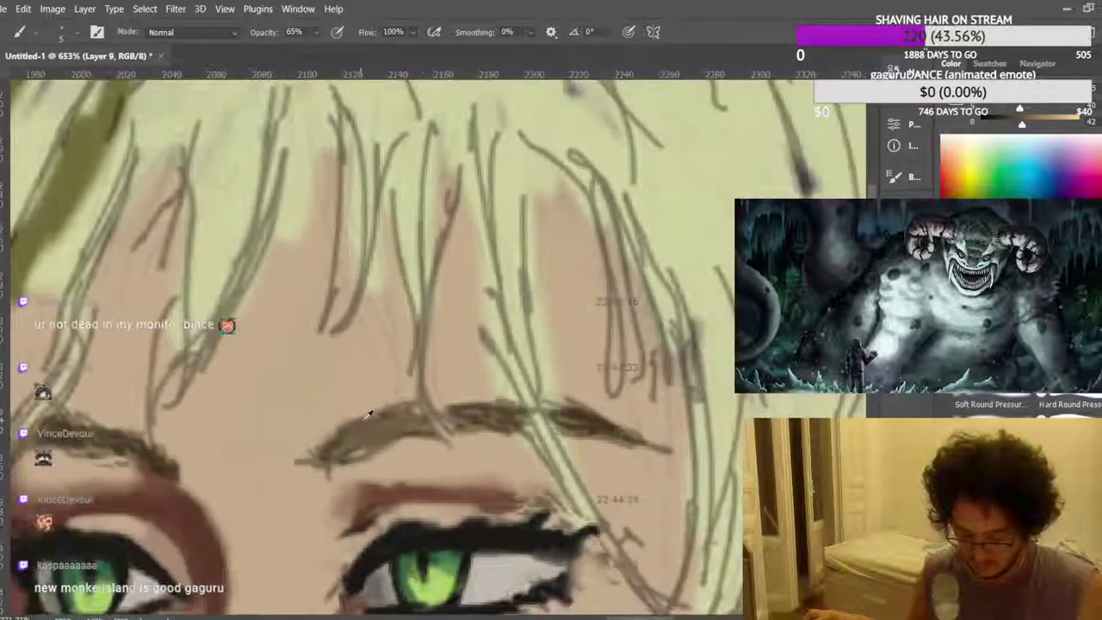
scroll(378, 399, down, 5)
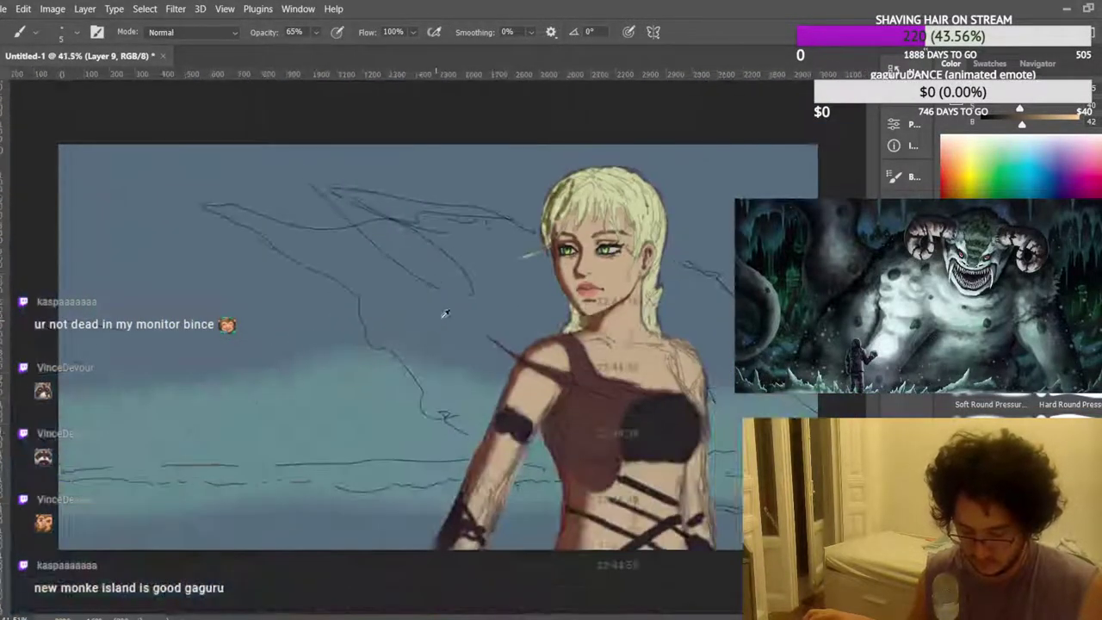
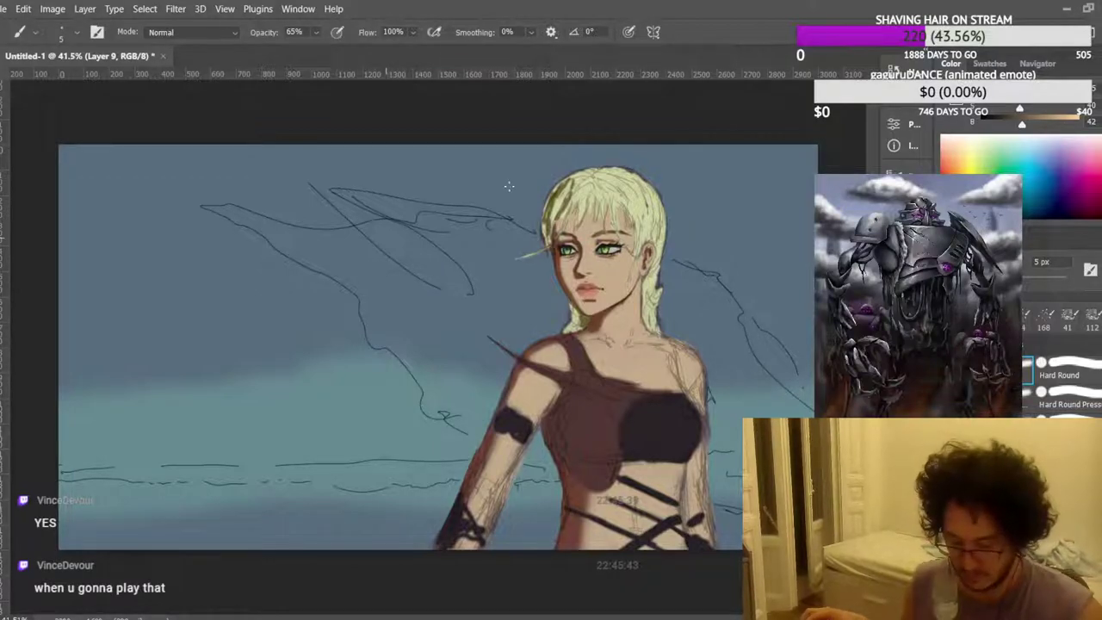
scroll(447, 221, down, 4)
key(ctrl+shift+h)
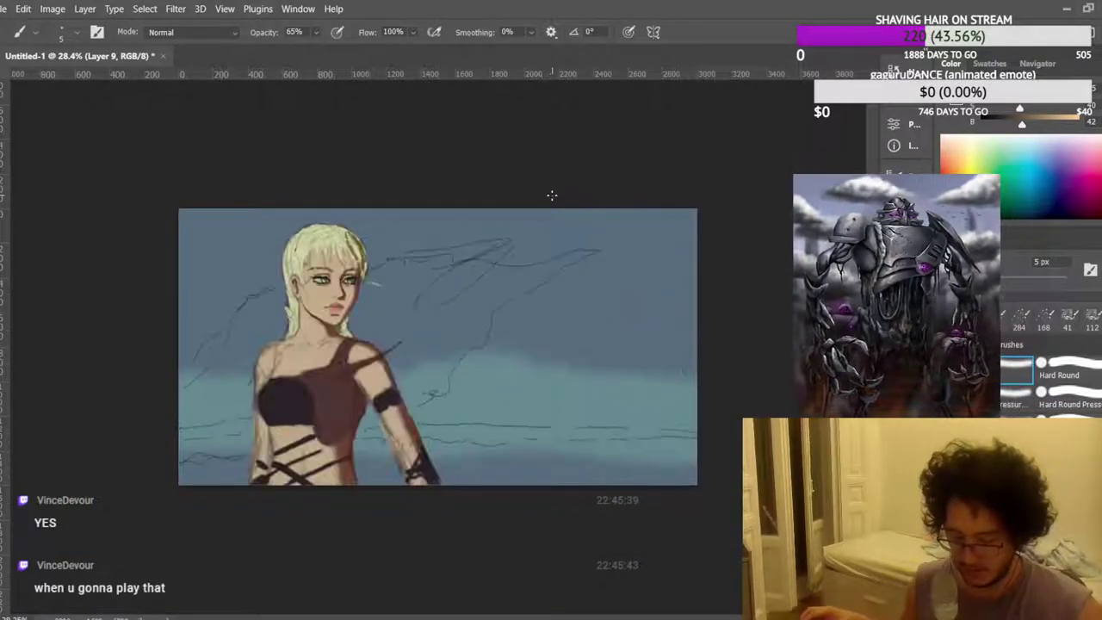
Paint a pinkish flush over the nose tip and around the nostril with sampled skin tone at brightness 71% and a 7 px brush.
scroll(336, 285, up, 10)
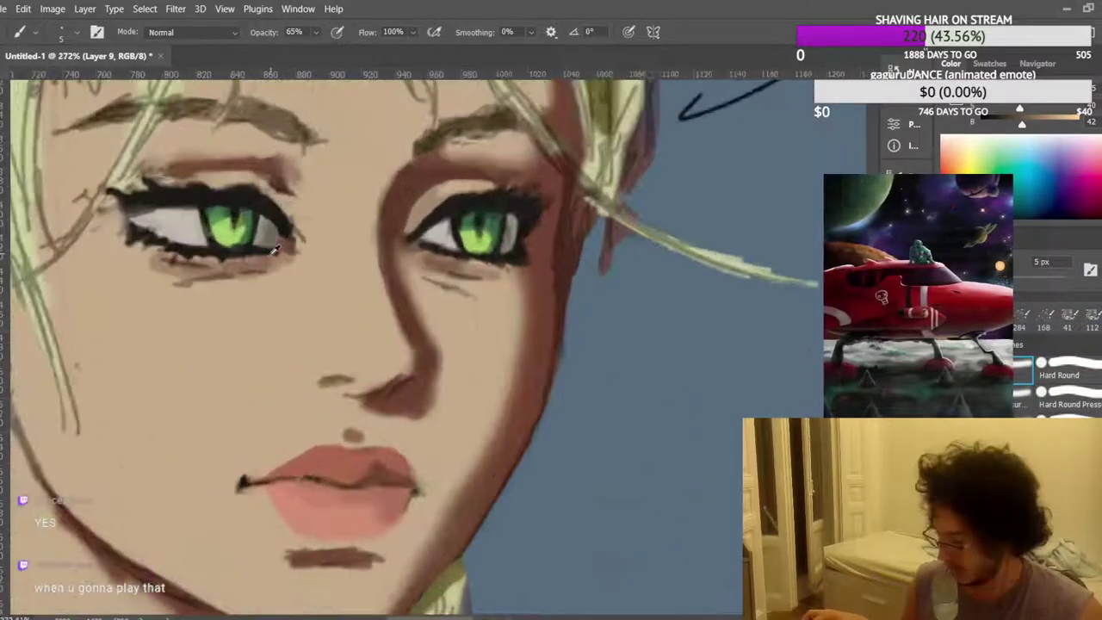
scroll(307, 286, up, 3)
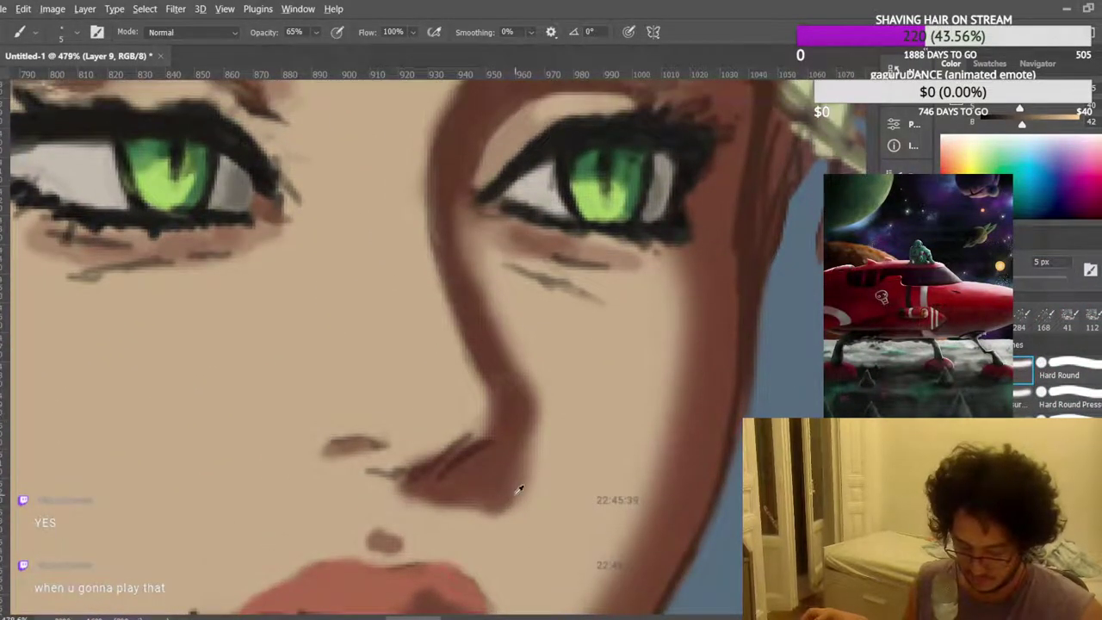
alt+click(532, 480)
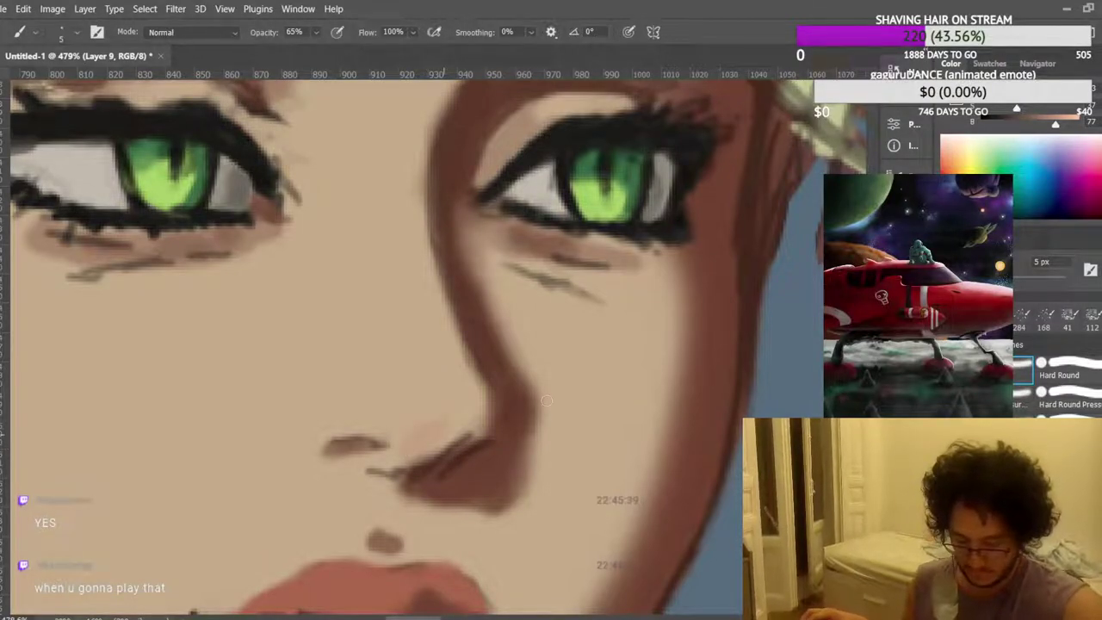
drag(1058, 124, 1055, 127)
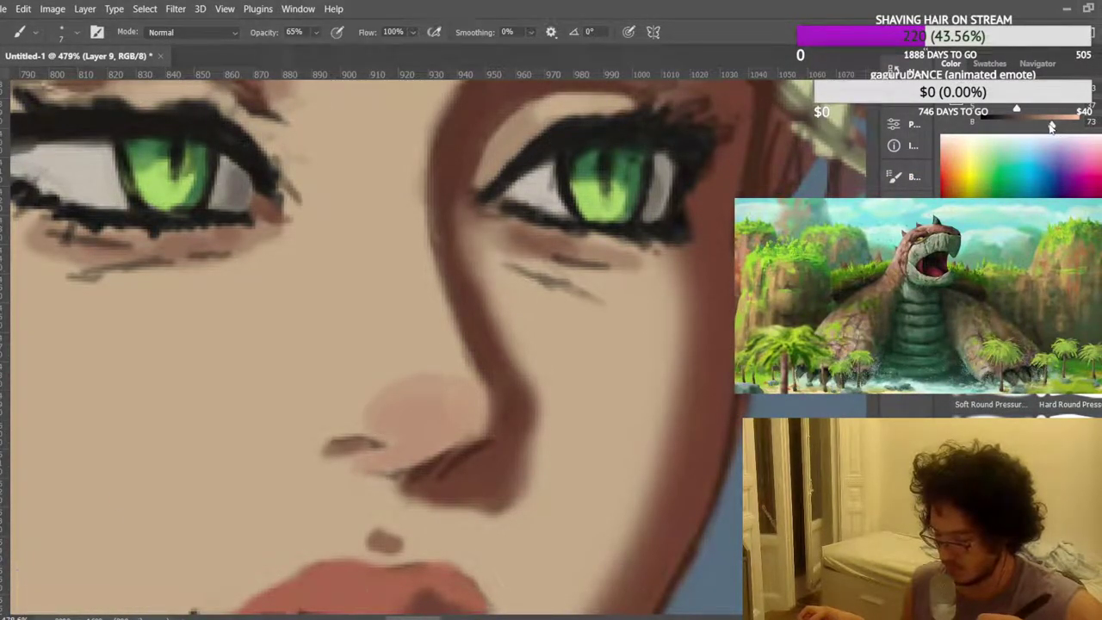
drag(439, 411, 460, 374)
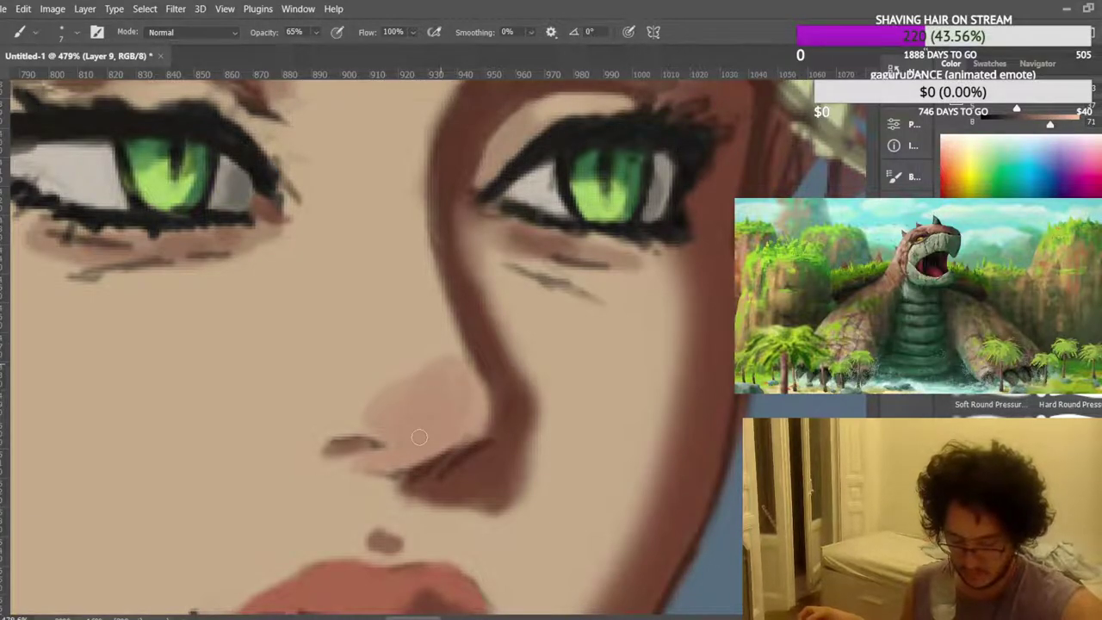
drag(374, 475, 449, 444)
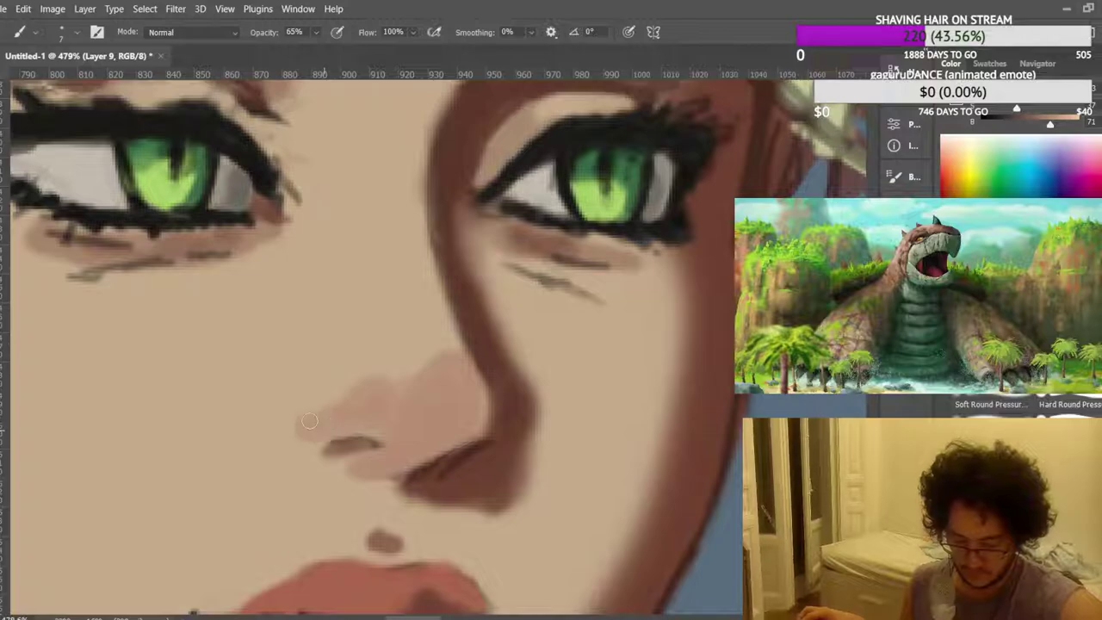
Extend the pink flush up toward the nose bridge and along the side of the tip with a slightly more saturated tone.
scroll(374, 329, down, 6)
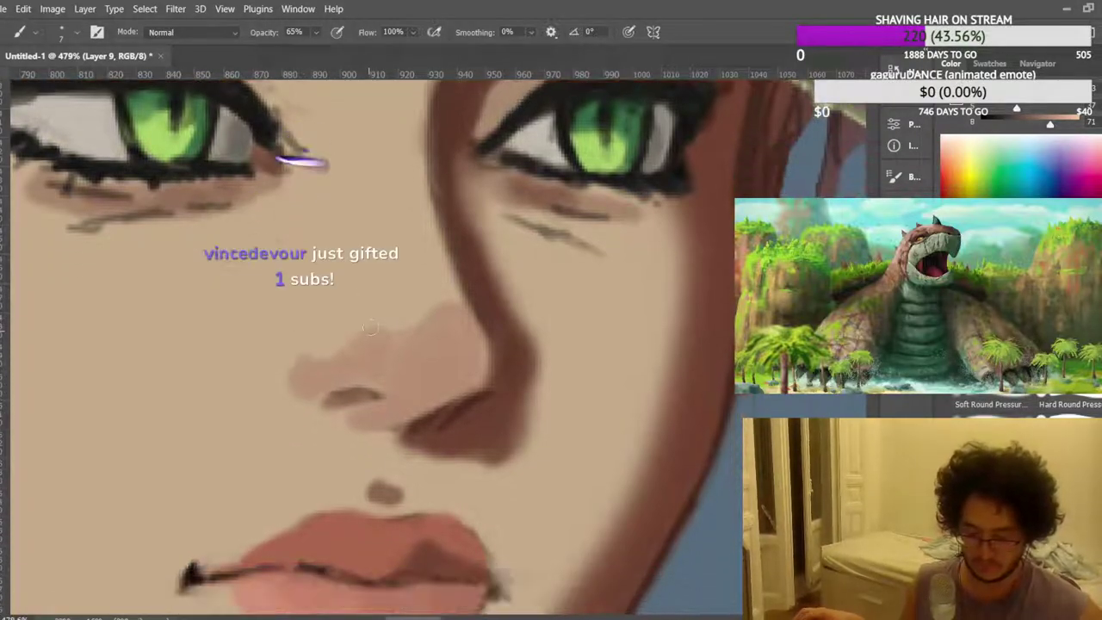
scroll(380, 310, down, 8)
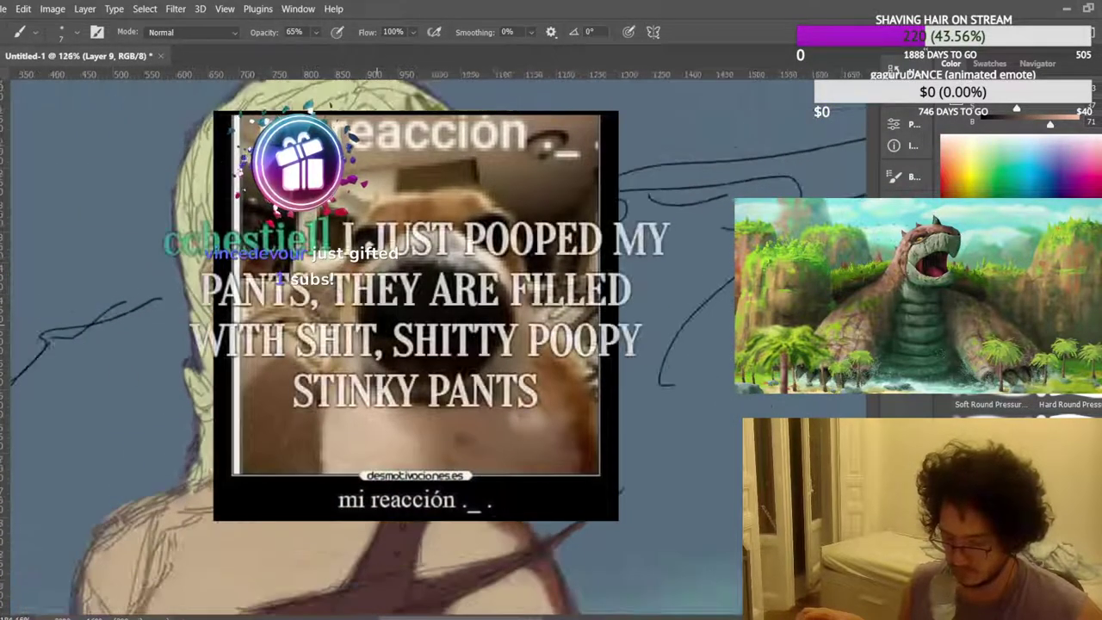
scroll(380, 310, up, 4)
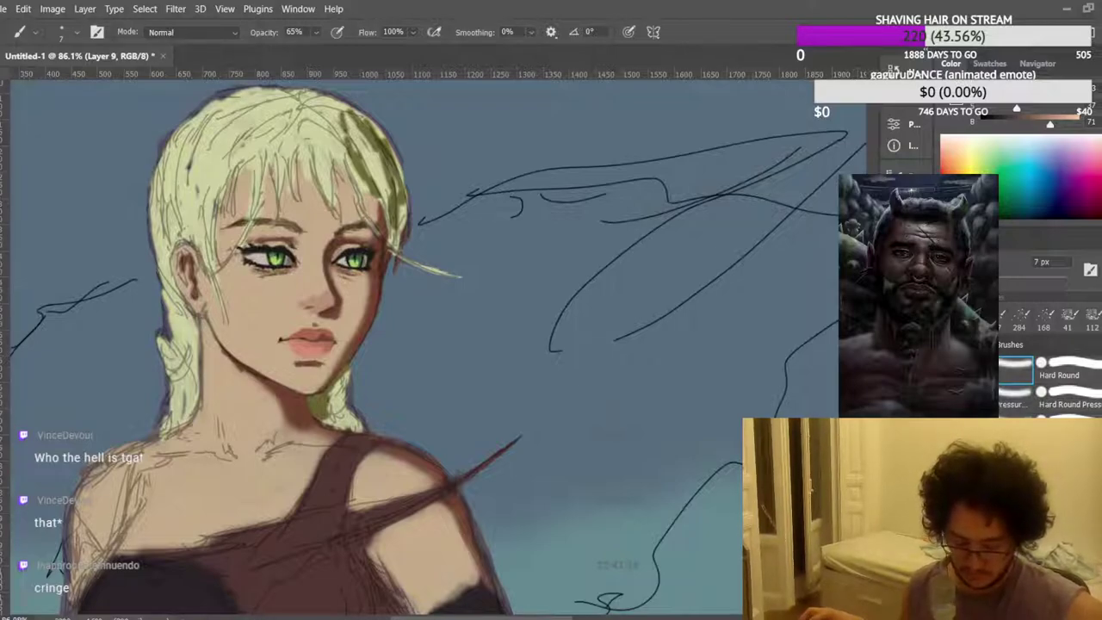
scroll(315, 283, up, 10)
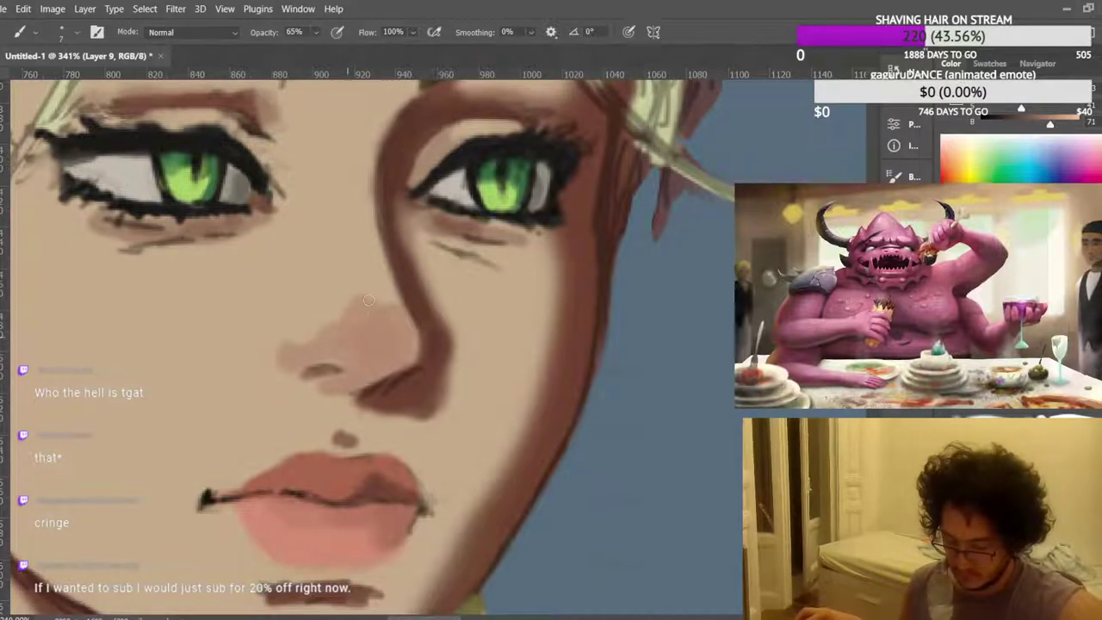
drag(322, 305, 383, 325)
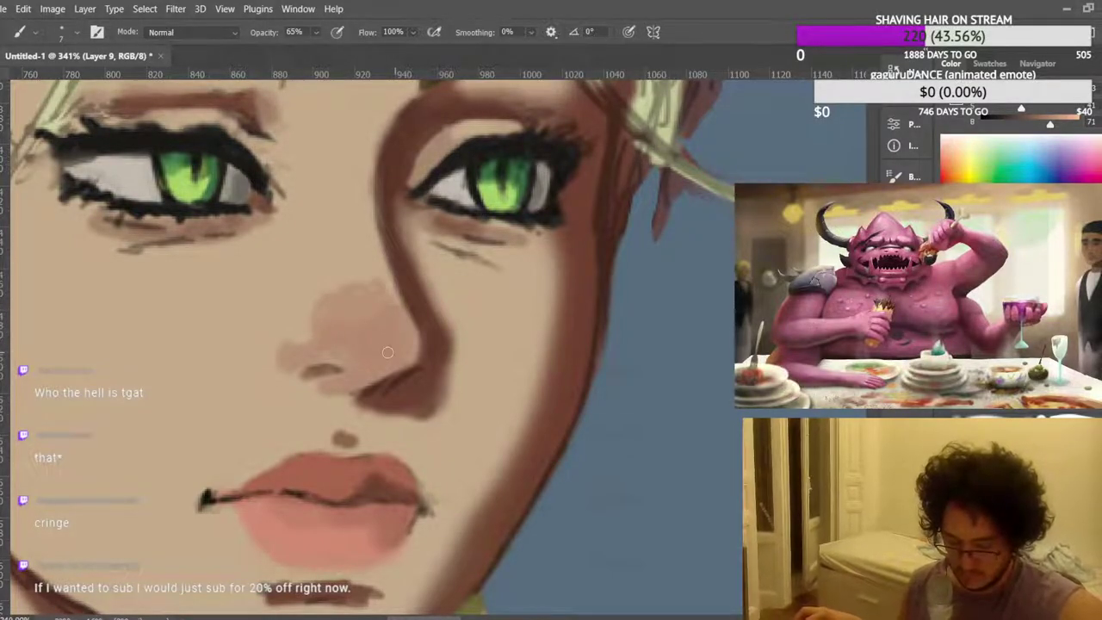
drag(342, 281, 307, 334)
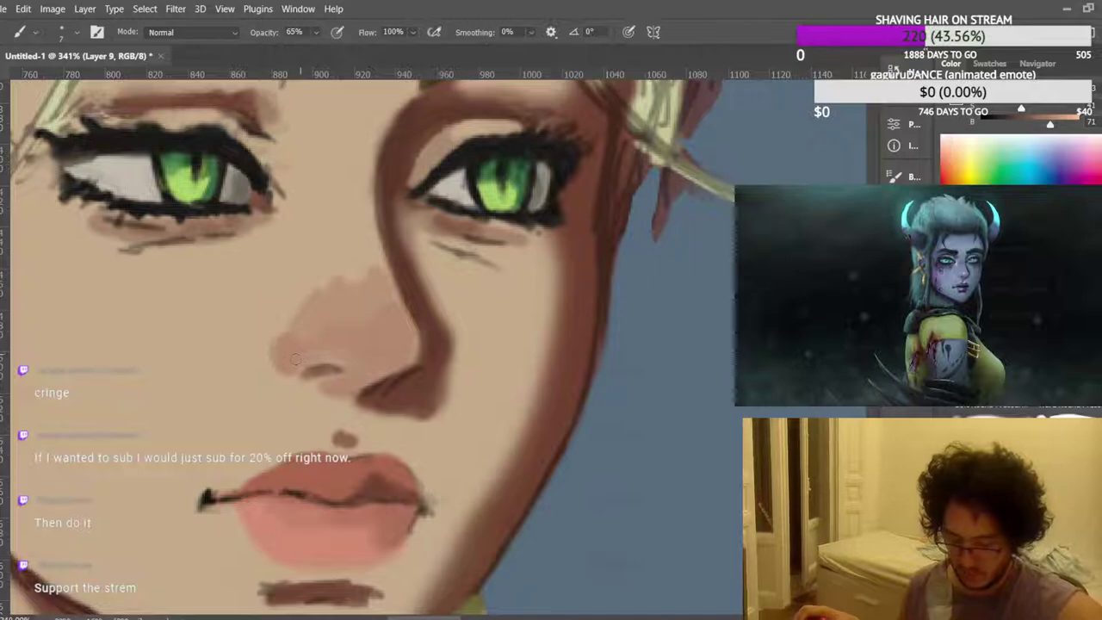
Touch up the shadow edge beside the nose tip with its sampled dark brown, and check the whole figure from afar and mirrored.
scroll(404, 286, down, 4)
scroll(411, 297, up, 7)
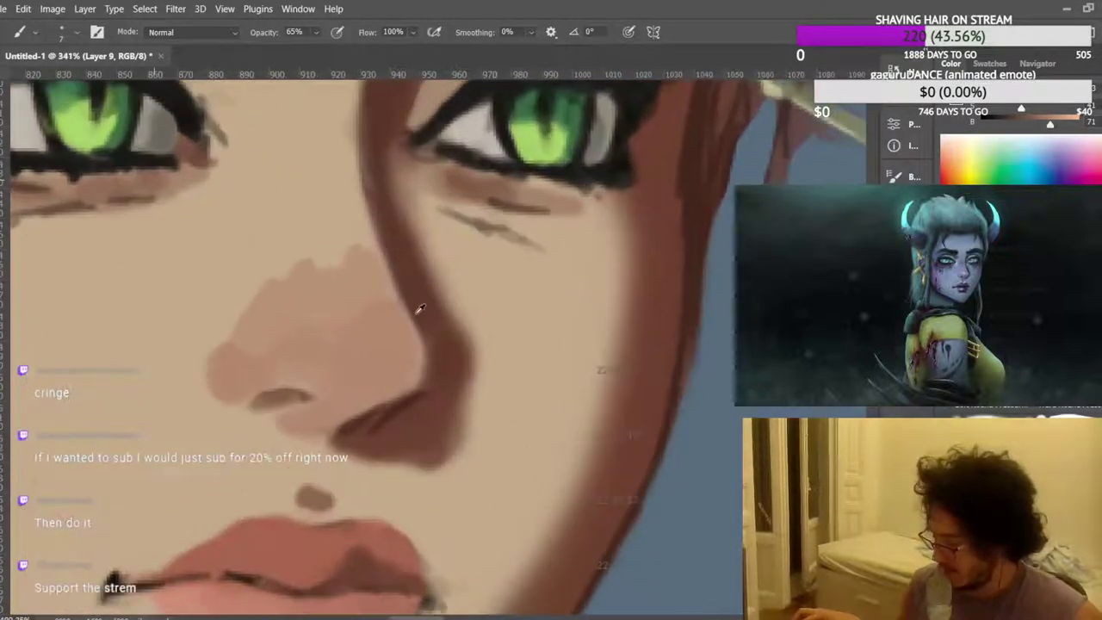
scroll(402, 322, up, 3)
alt+click(430, 521)
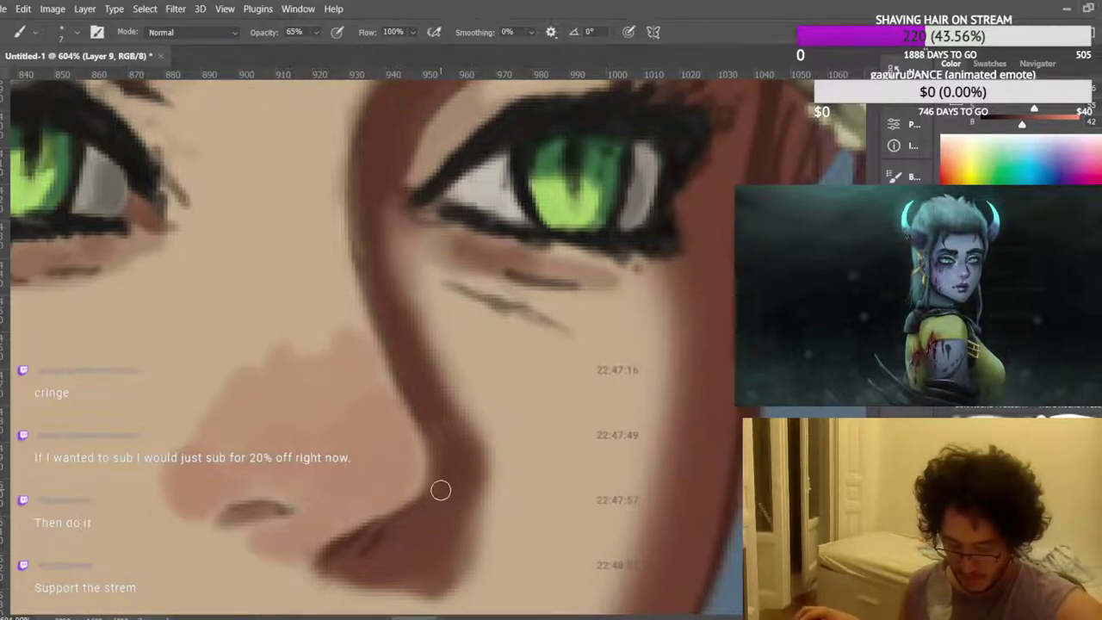
scroll(478, 341, down, 12)
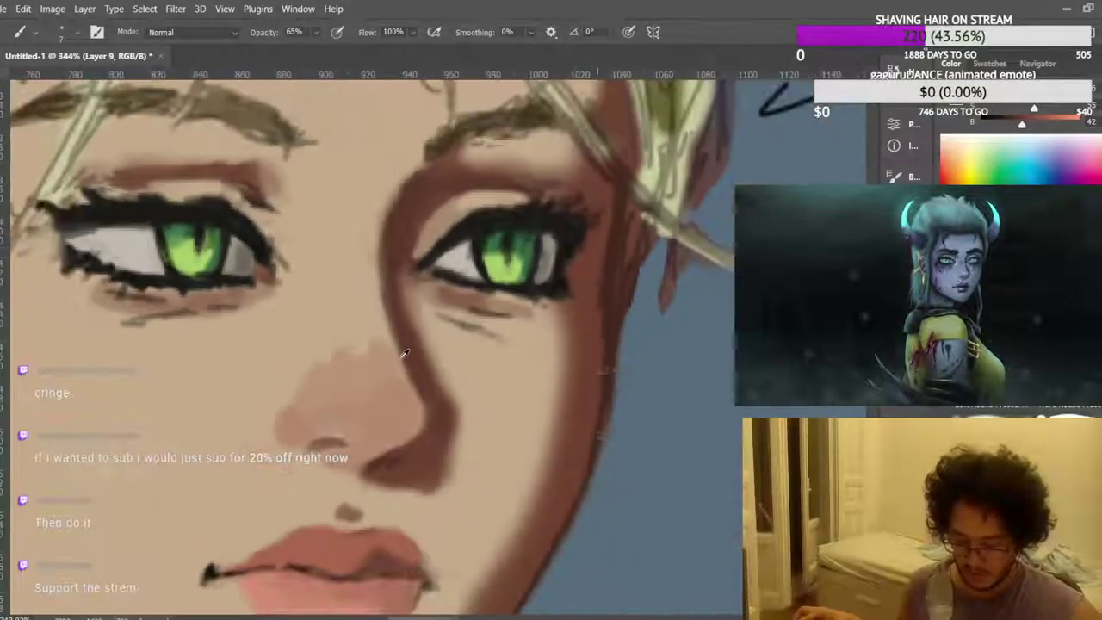
scroll(399, 358, down, 3)
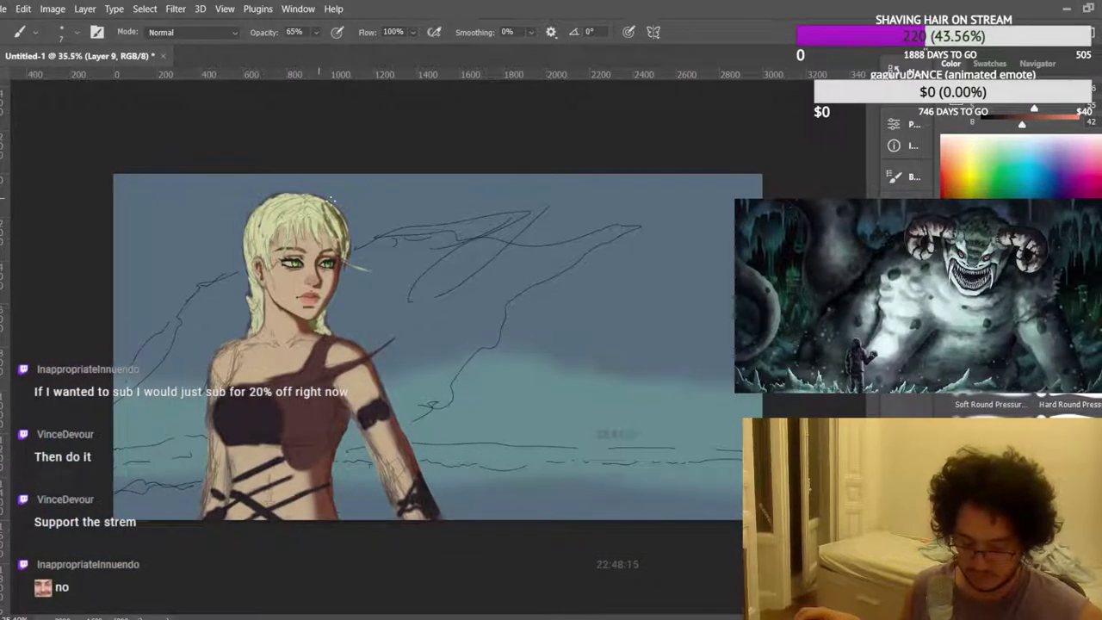
scroll(509, 345, up, 8)
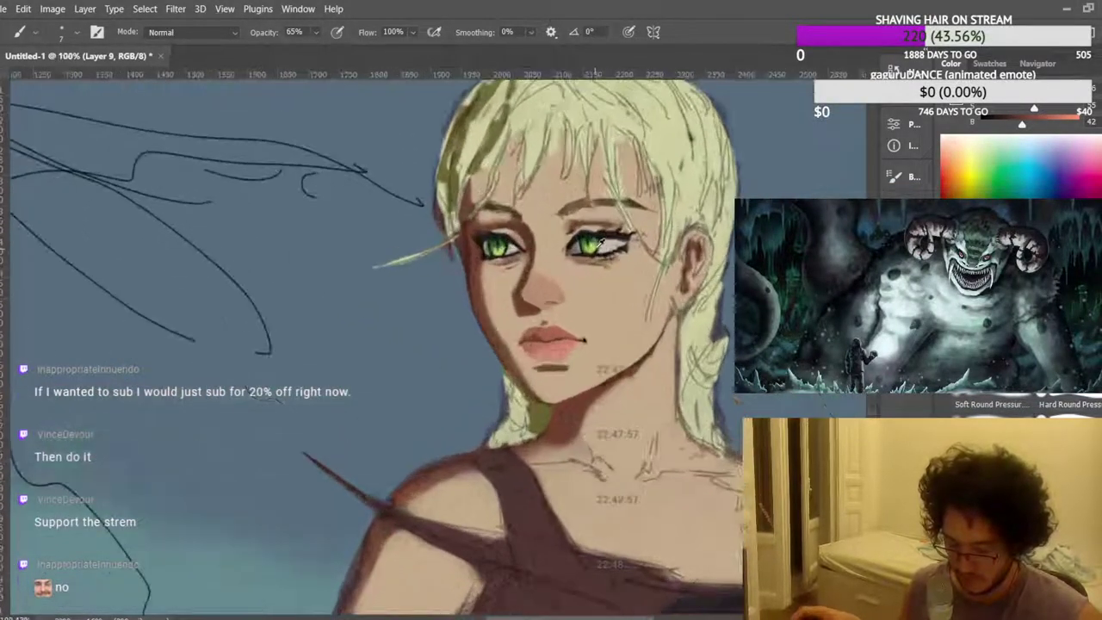
Refine the pink flush on the nose along the shadow edge in the mirrored view, using sampled skin tone at brightness 71%.
scroll(608, 228, up, 5)
scroll(295, 501, down, 2)
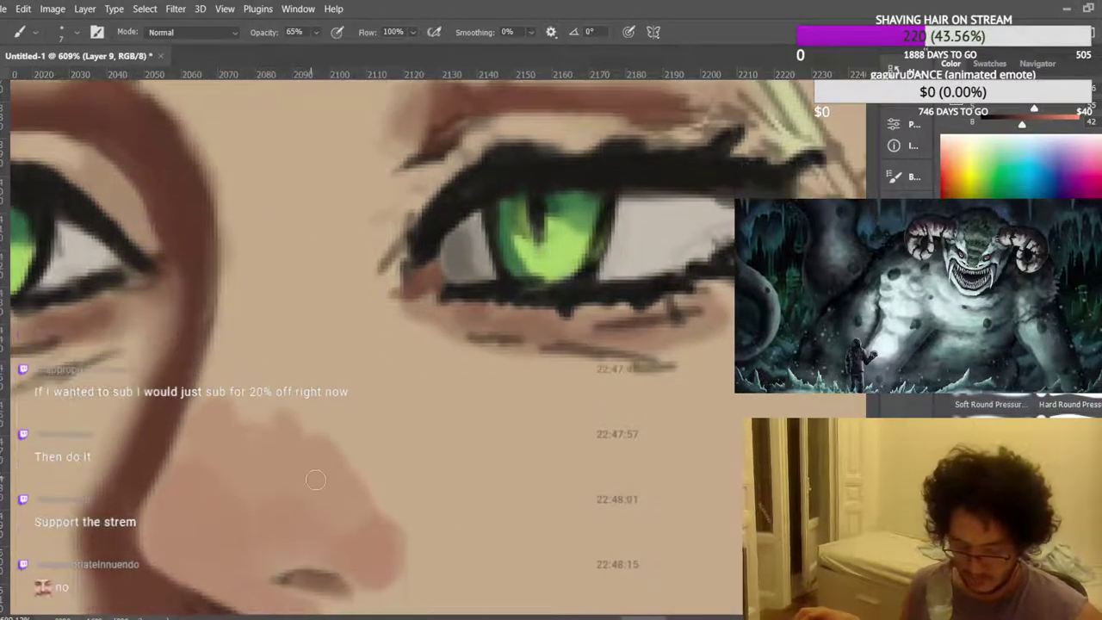
scroll(294, 501, down, 2)
scroll(251, 528, up, 1)
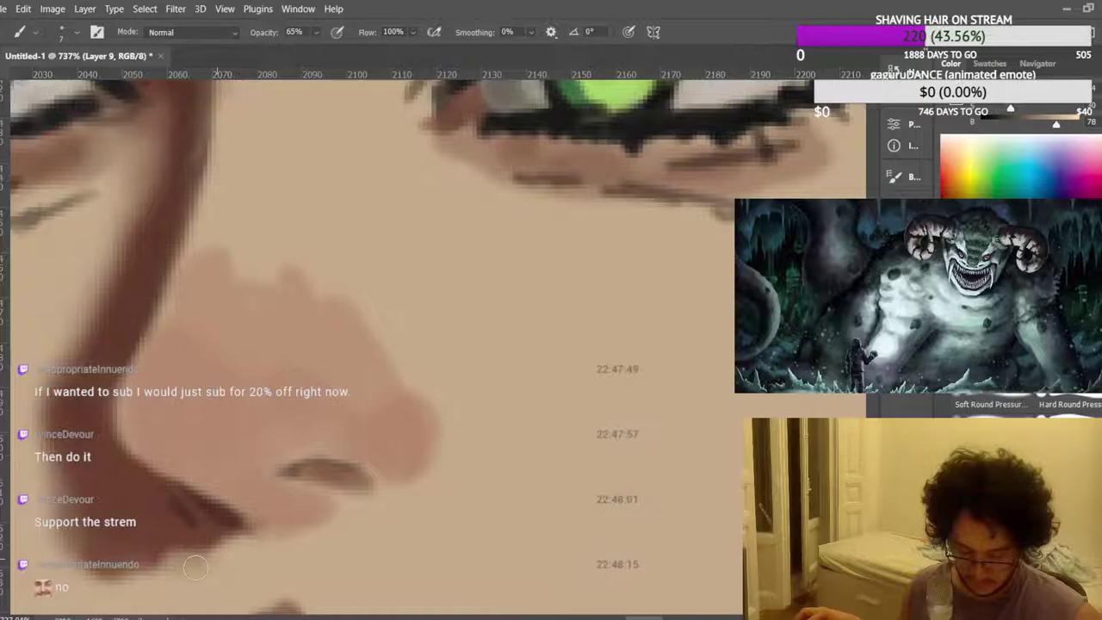
scroll(225, 560, down, 2)
scroll(273, 451, up, 2)
scroll(274, 452, up, 2)
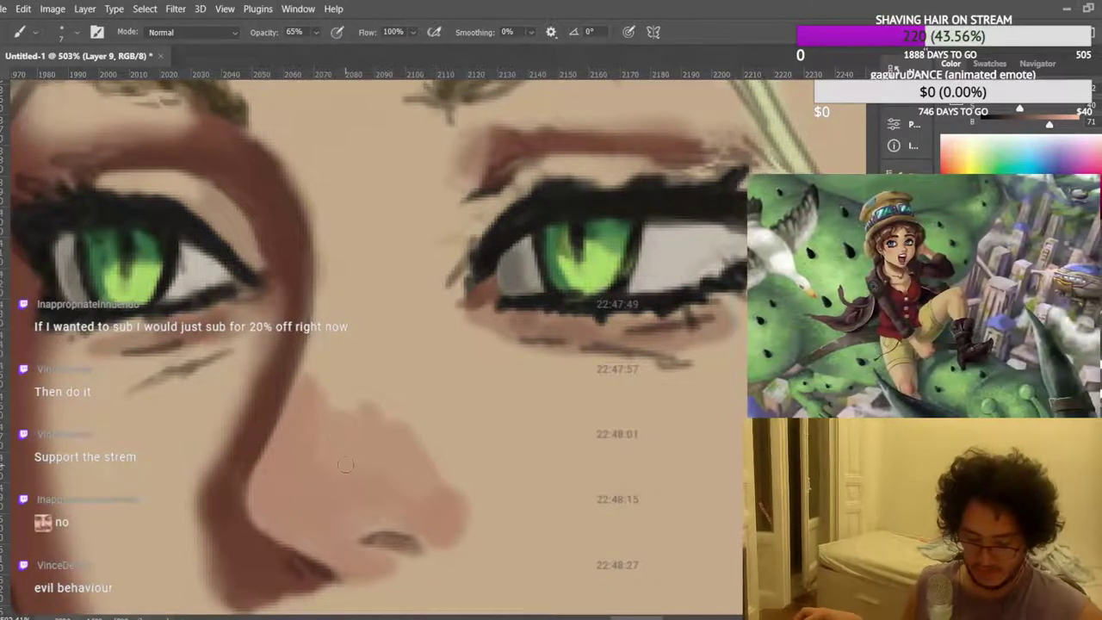
scroll(344, 465, down, 10)
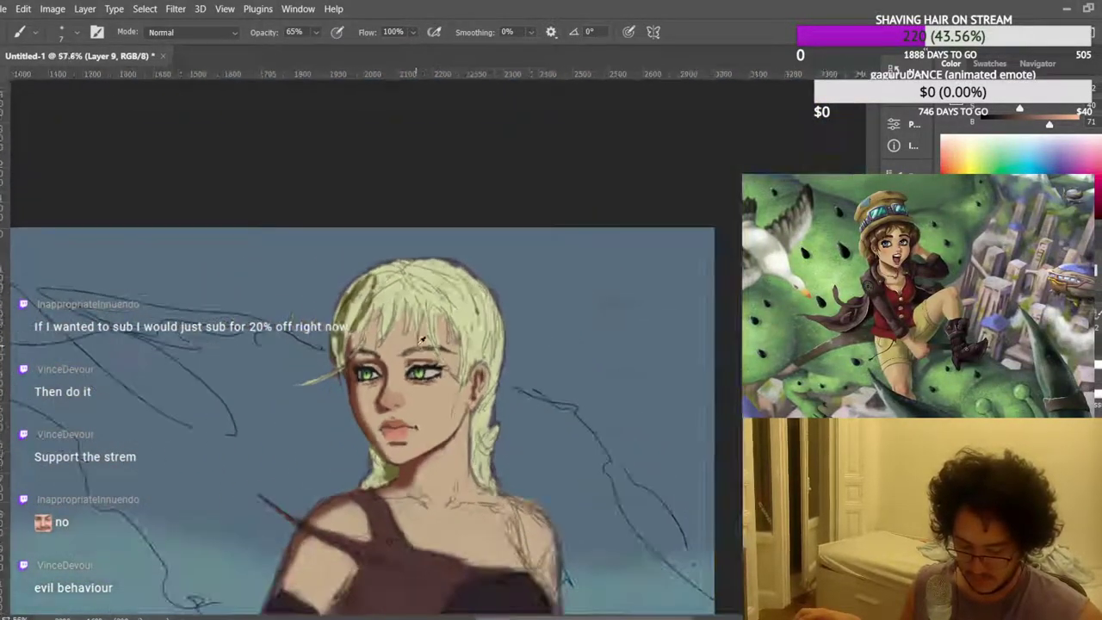
Go over the shadow curve around the nose tip with sampled brown at brightness 42%, and mirror the canvas back.
scroll(421, 341, up, 6)
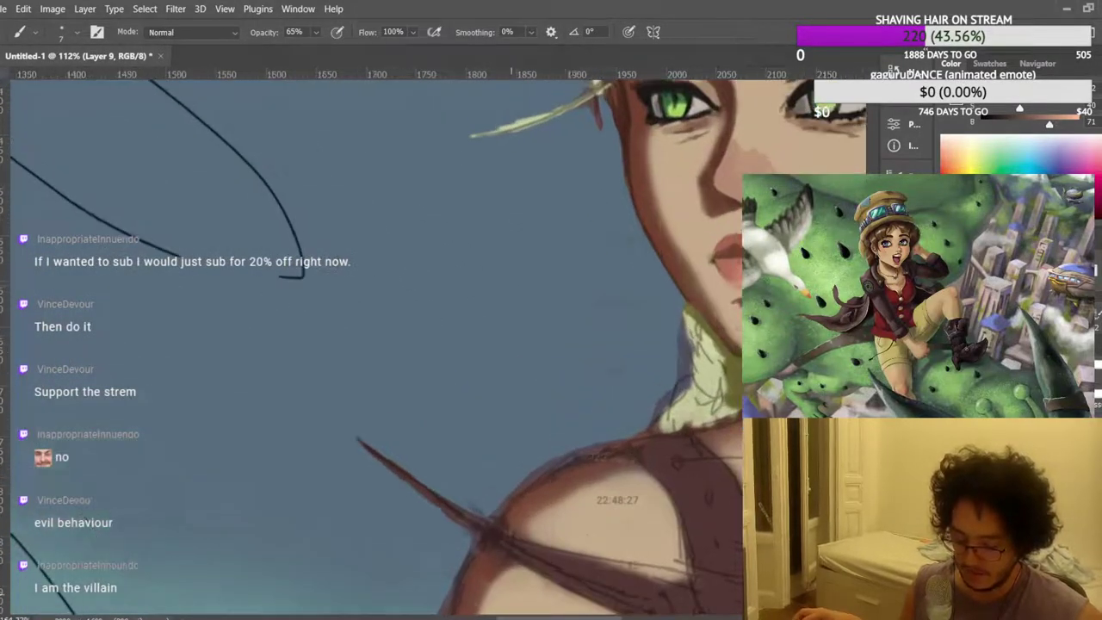
drag(808, 89, 529, 312)
scroll(370, 474, up, 8)
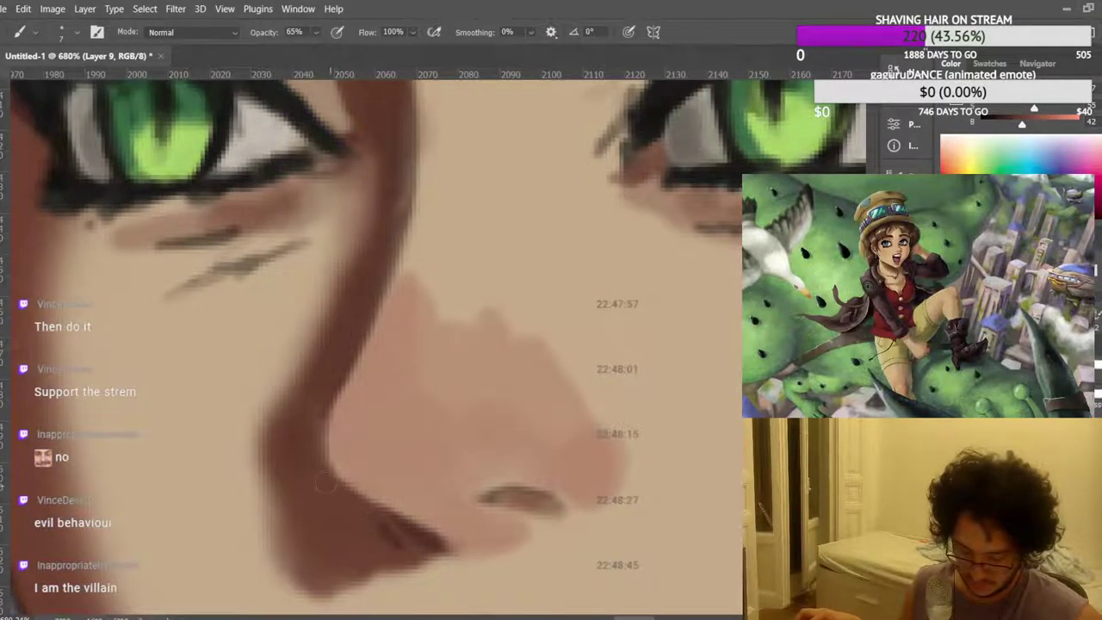
scroll(405, 244, down, 10)
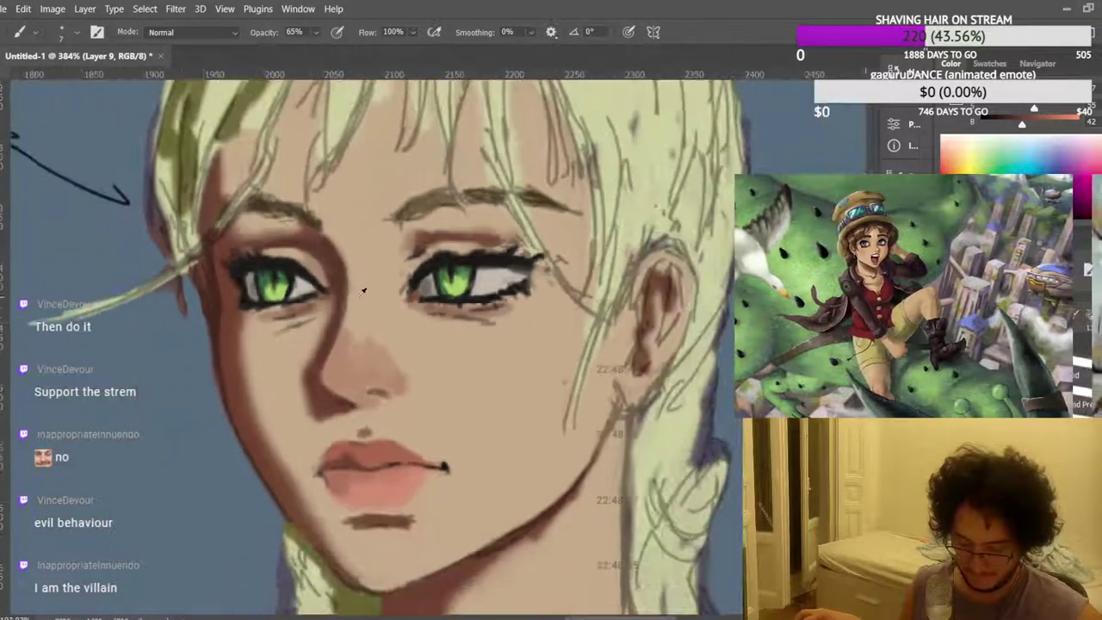
scroll(404, 244, down, 4)
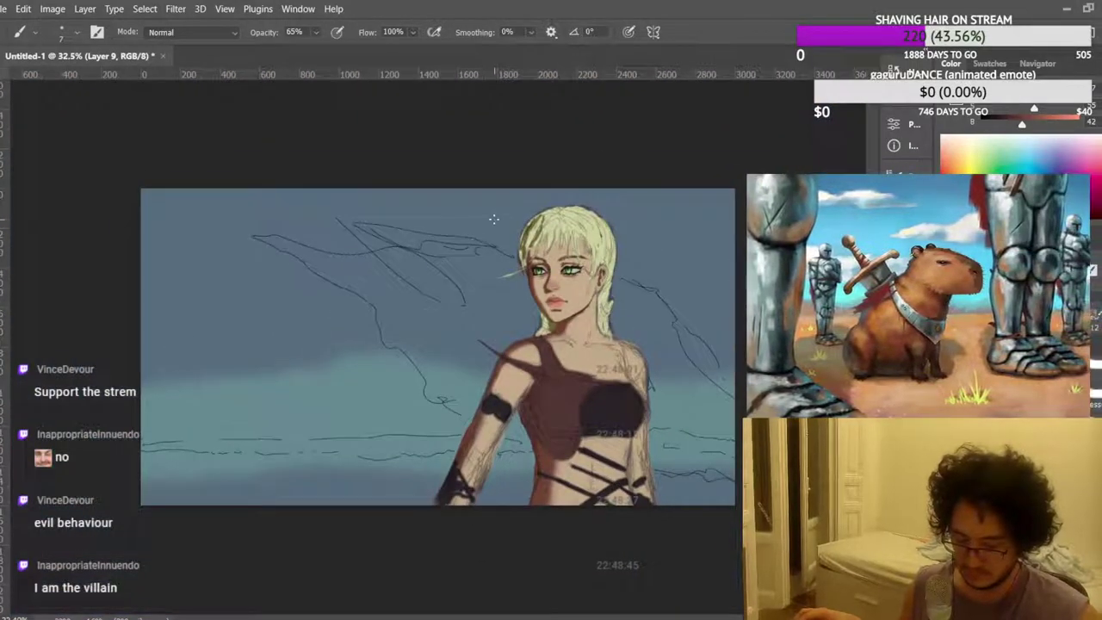
key(ctrl+shift+h)
Extend the shadow under the nose tip to a point toward the nostril with sampled dark brown, and check the result from afar.
scroll(294, 250, up, 7)
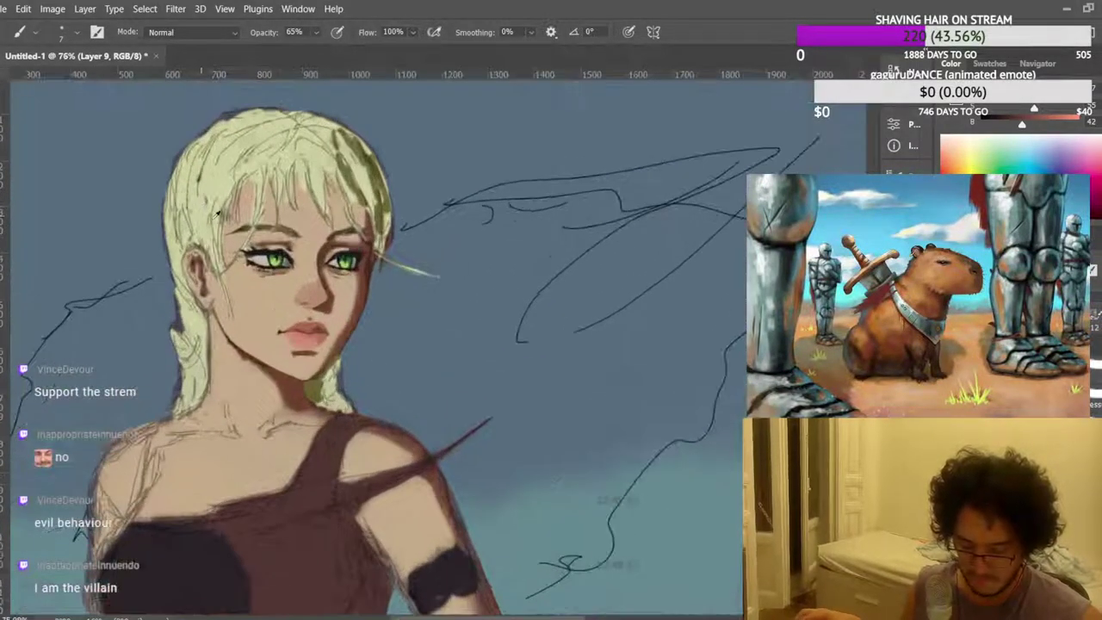
scroll(360, 381, up, 8)
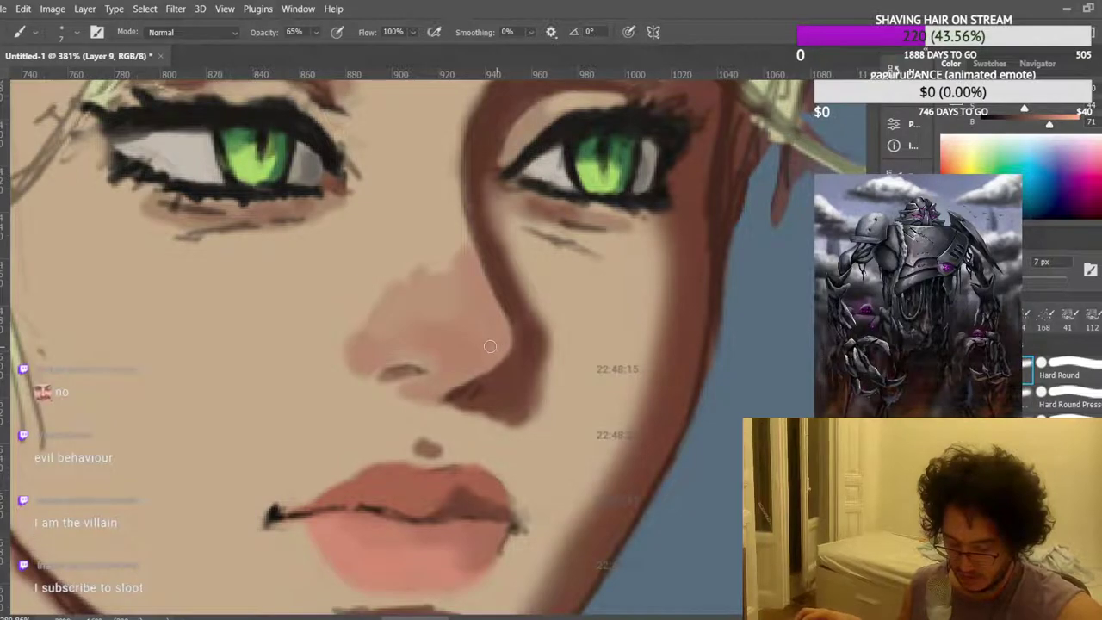
scroll(505, 430, up, 1)
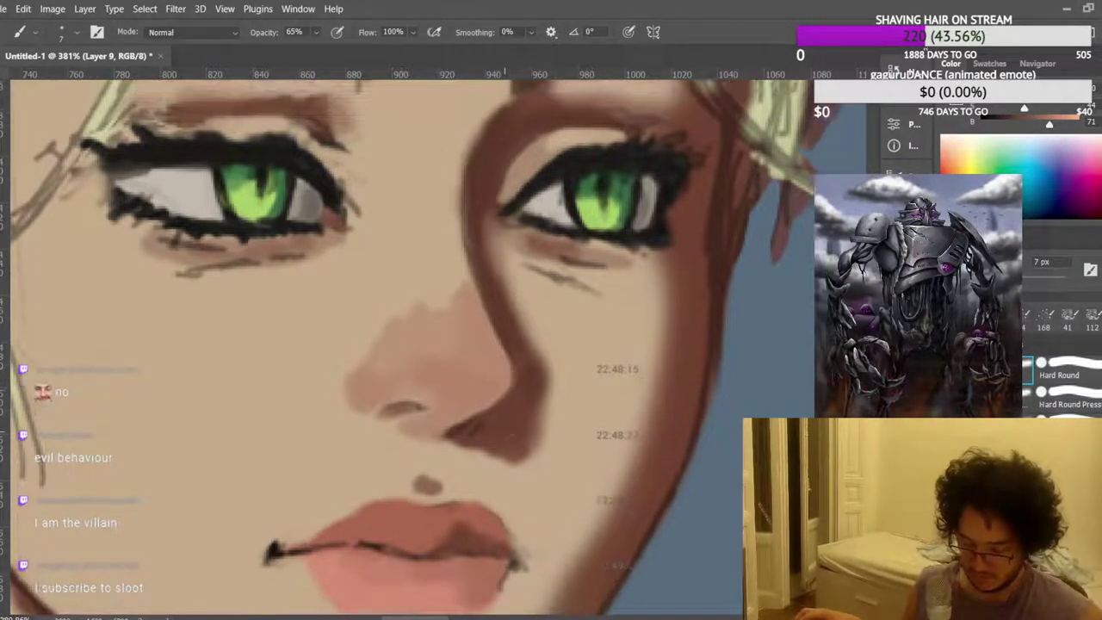
scroll(505, 430, up, 5)
alt+click(496, 419)
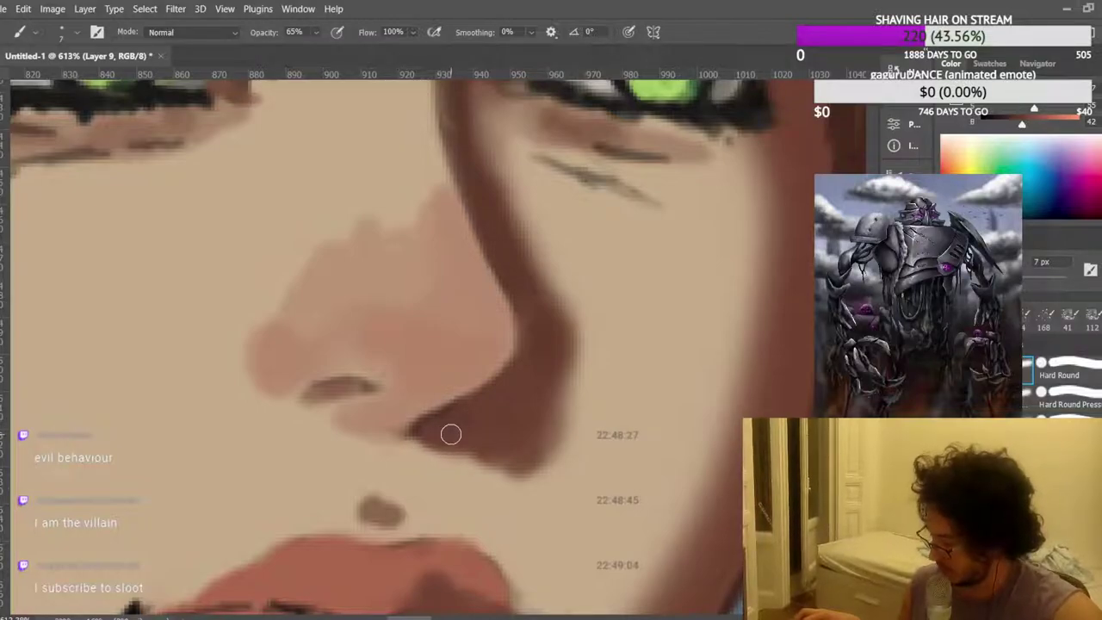
drag(423, 431, 369, 437)
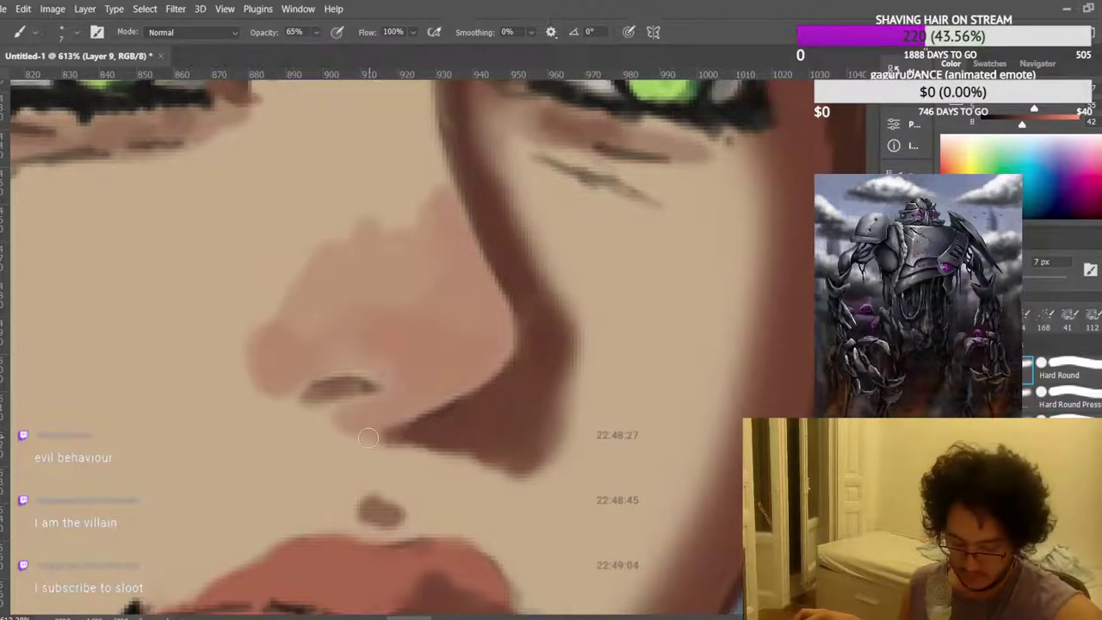
scroll(419, 368, down, 10)
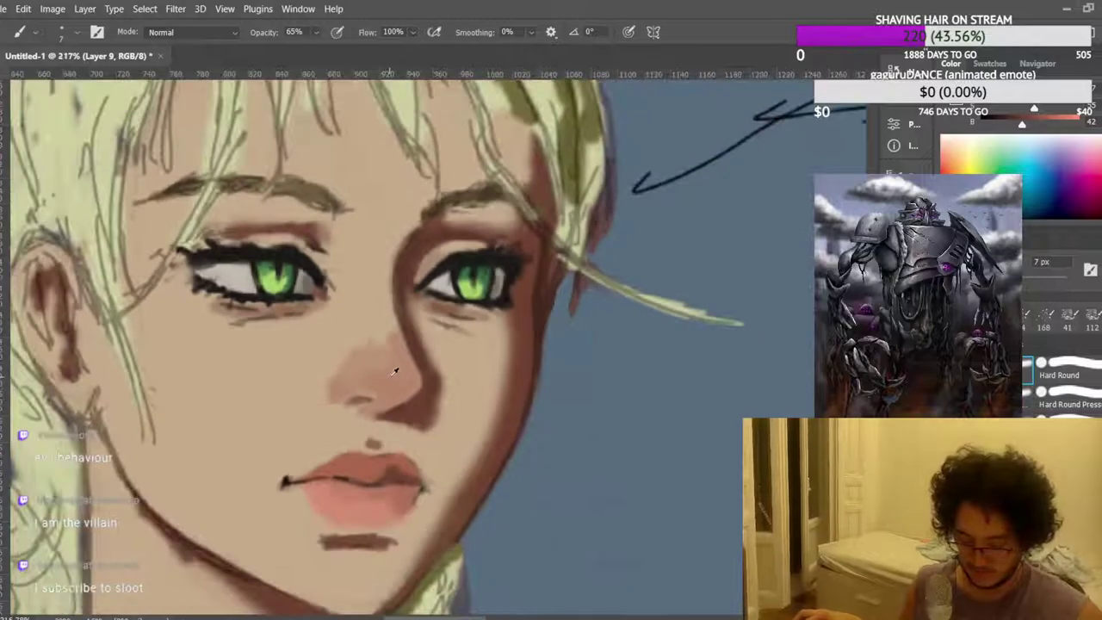
scroll(420, 306, down, 1)
scroll(447, 351, up, 10)
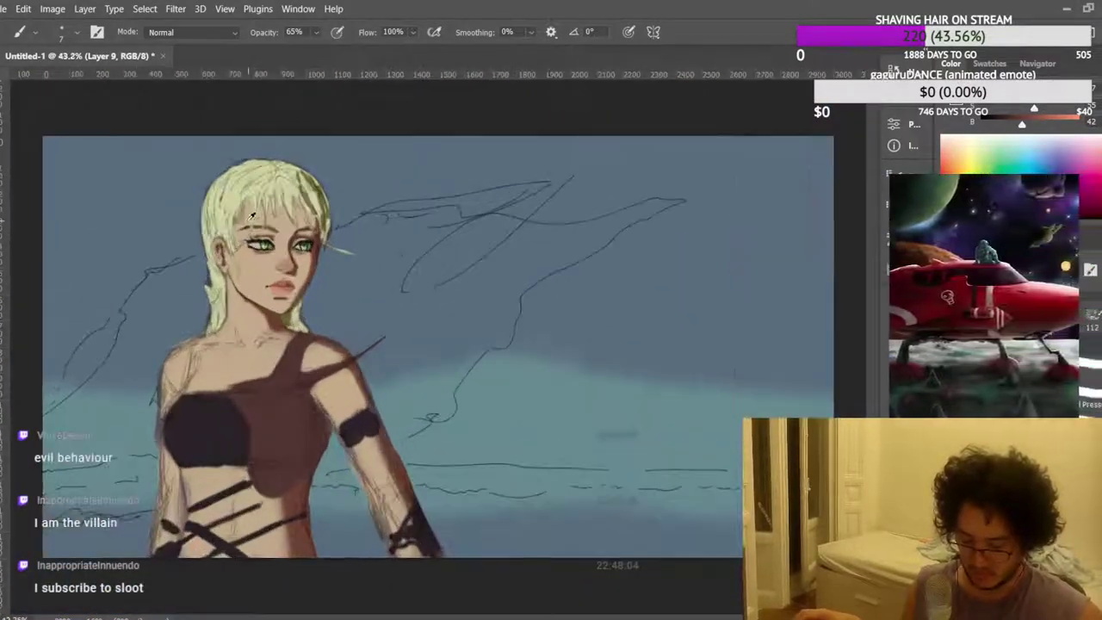
Soften the shadow around the light area beneath the far eyebrow with sampled brown at brightness 44%, lowering the brush opacity to 45%.
scroll(447, 351, up, 12)
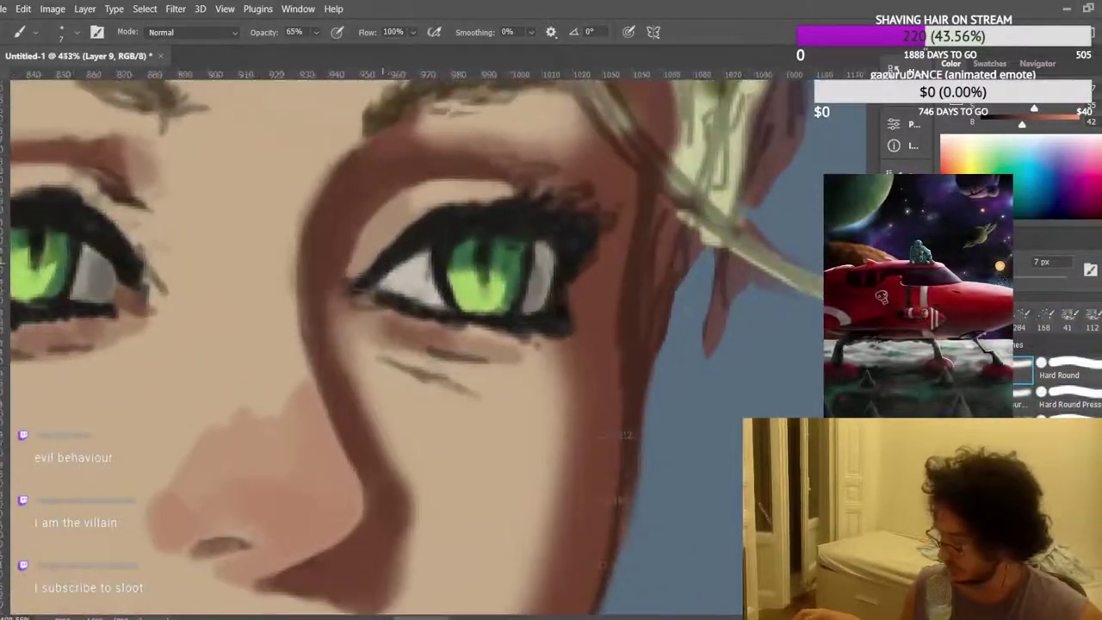
scroll(405, 253, down, 3)
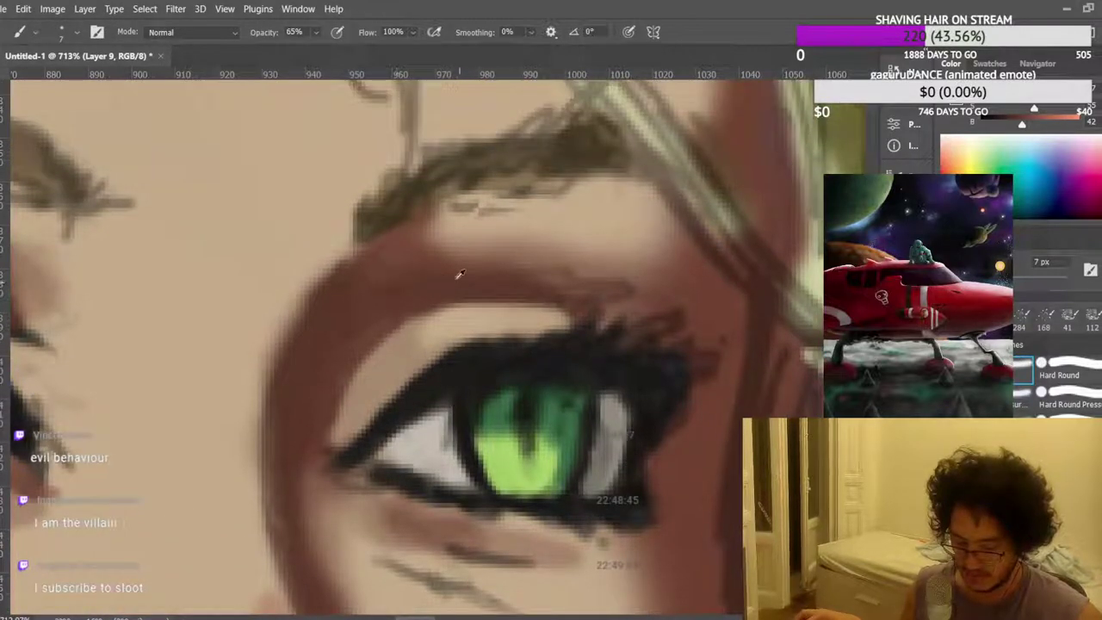
scroll(470, 365, up, 3)
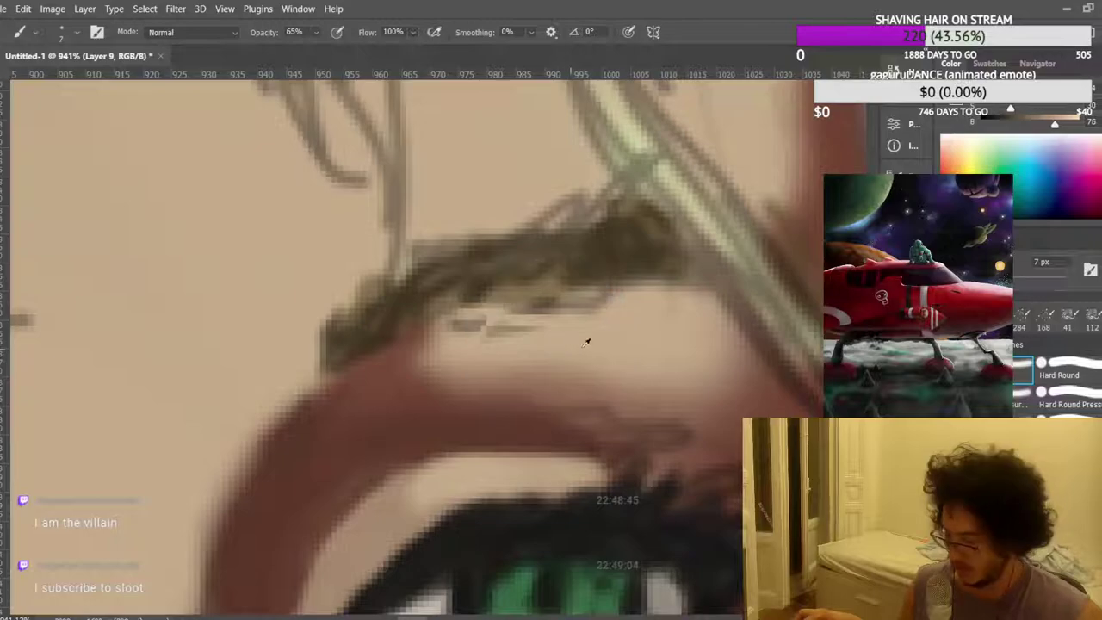
scroll(715, 344, down, 3)
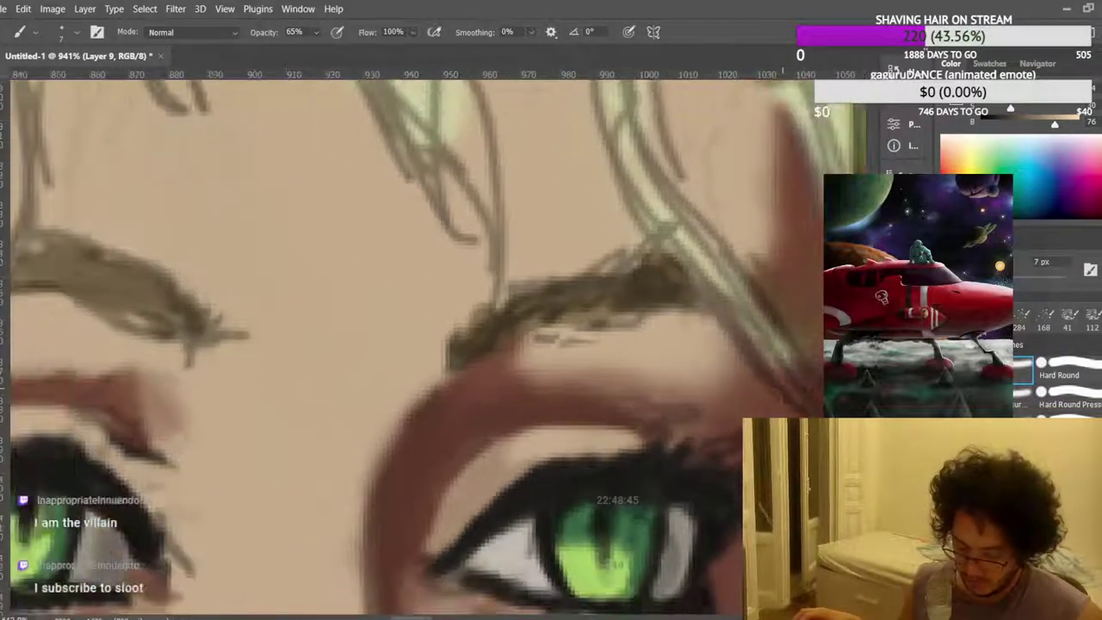
scroll(721, 382, up, 3)
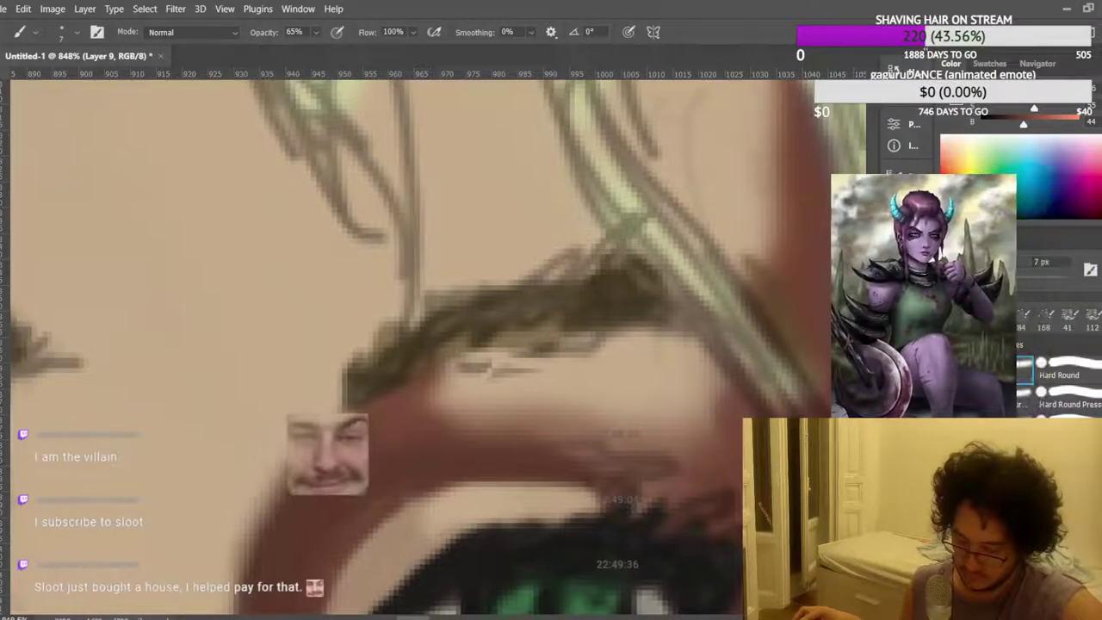
click(317, 33)
click(313, 58)
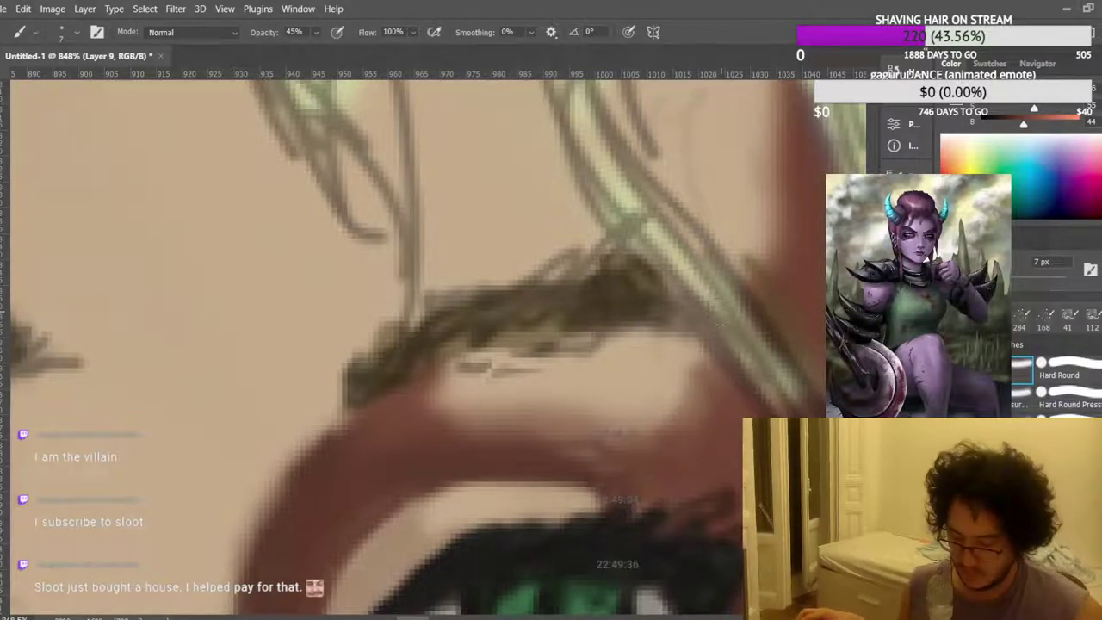
Widen the brown shadow at the far temple up toward the fringe at 45% opacity, and check the figure from afar.
scroll(711, 307, down, 6)
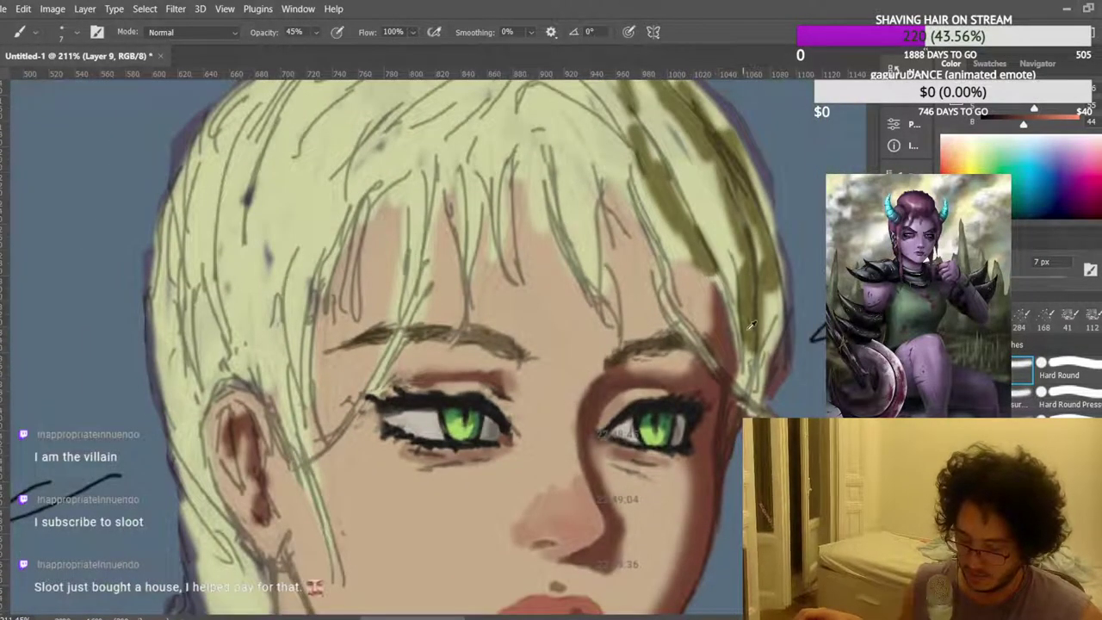
scroll(746, 330, up, 5)
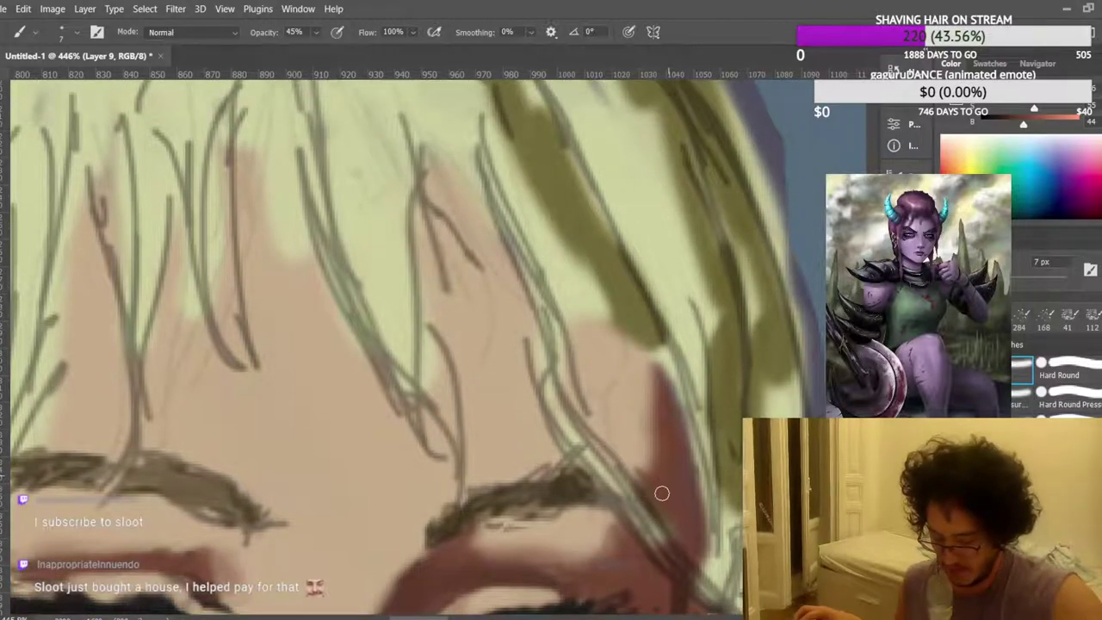
drag(656, 467, 645, 372)
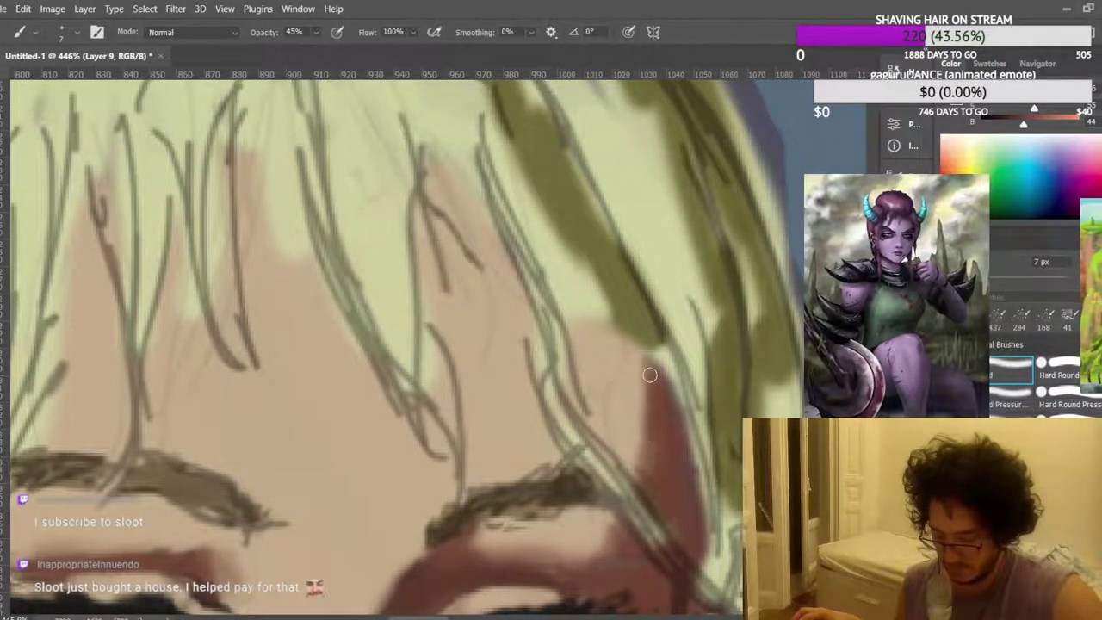
scroll(614, 401, down, 5)
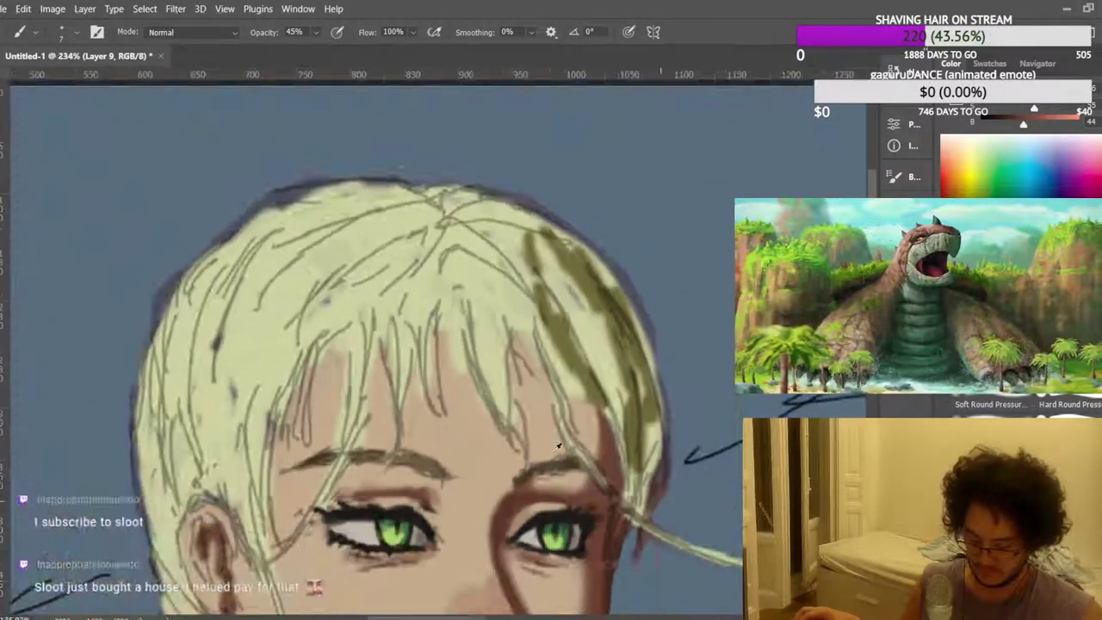
scroll(573, 411, down, 5)
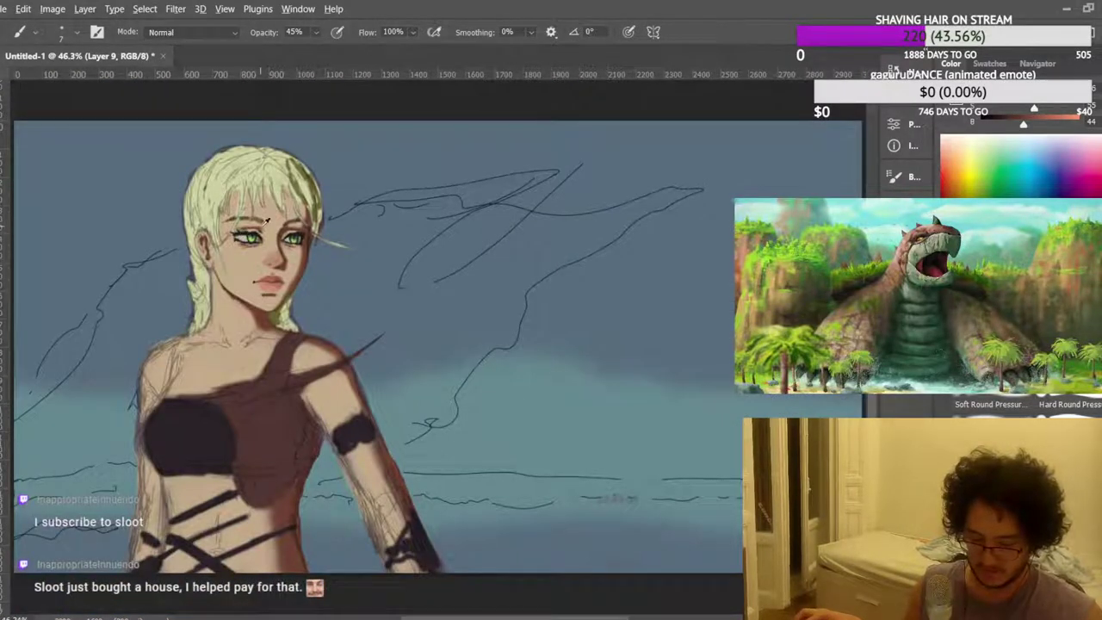
Extend the dark green along the upper outer rim of the near eye's iris with sampled green at brightness 44%.
scroll(266, 222, up, 7)
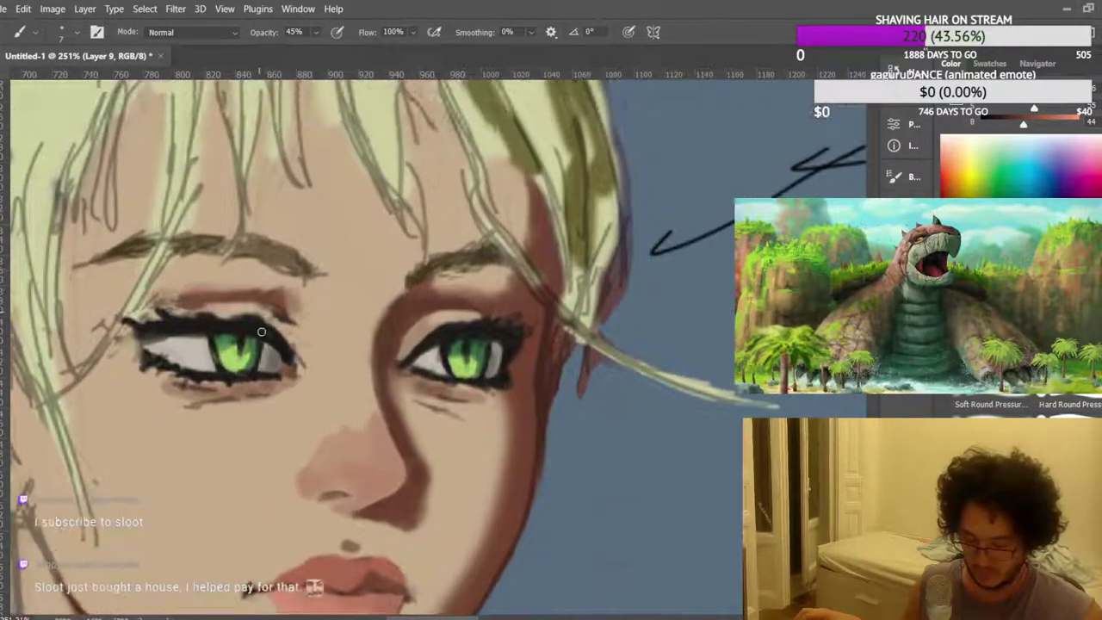
scroll(259, 326, up, 1)
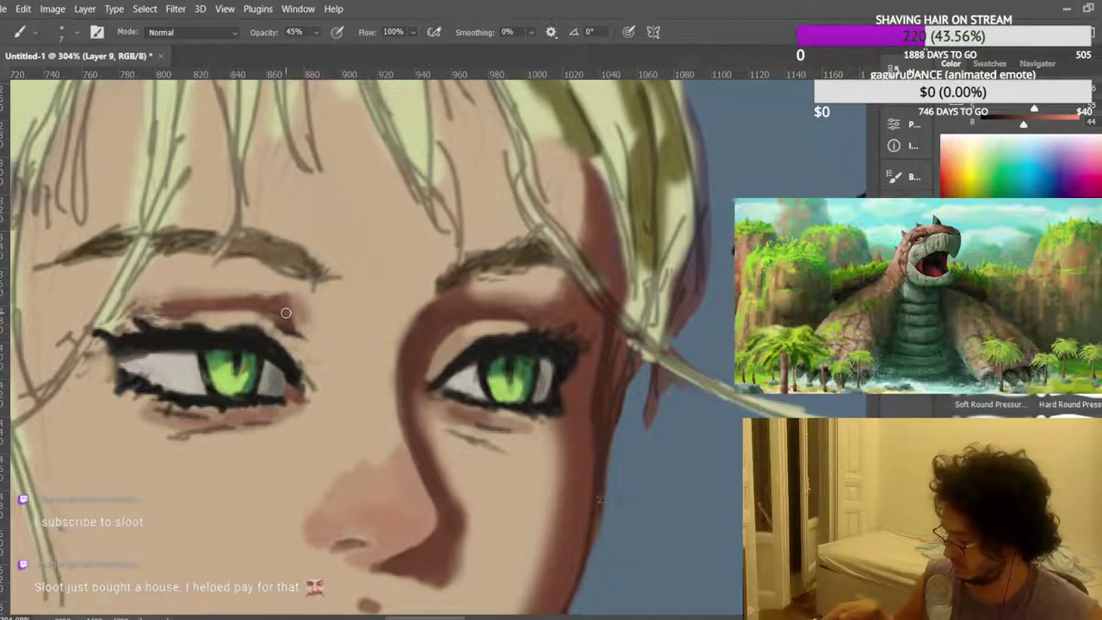
scroll(244, 324, up, 5)
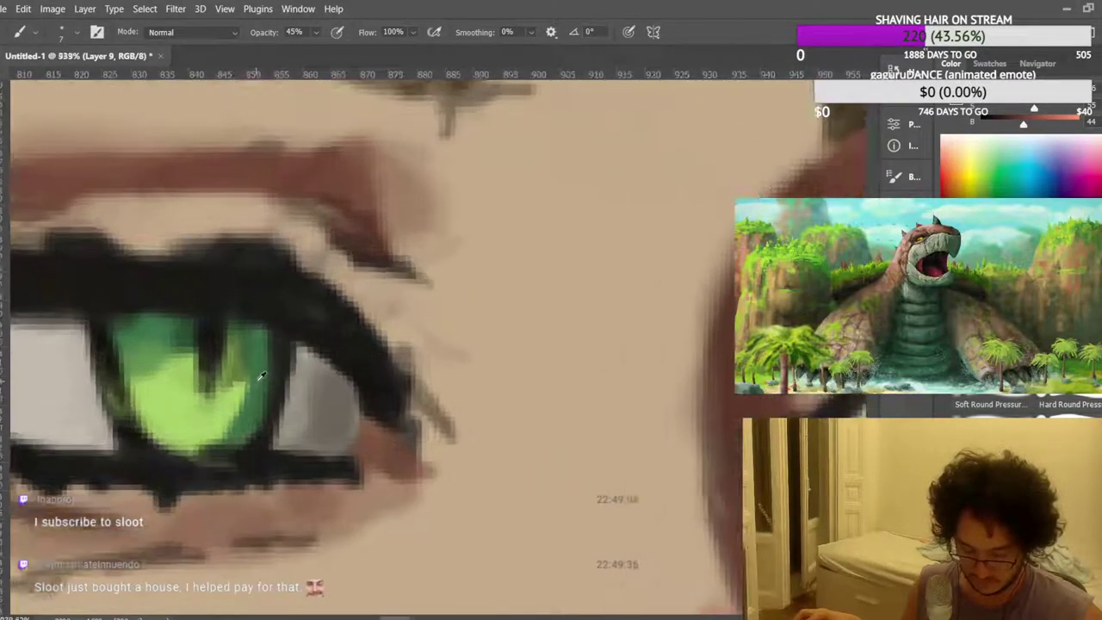
scroll(201, 332, up, 2)
alt+click(149, 333)
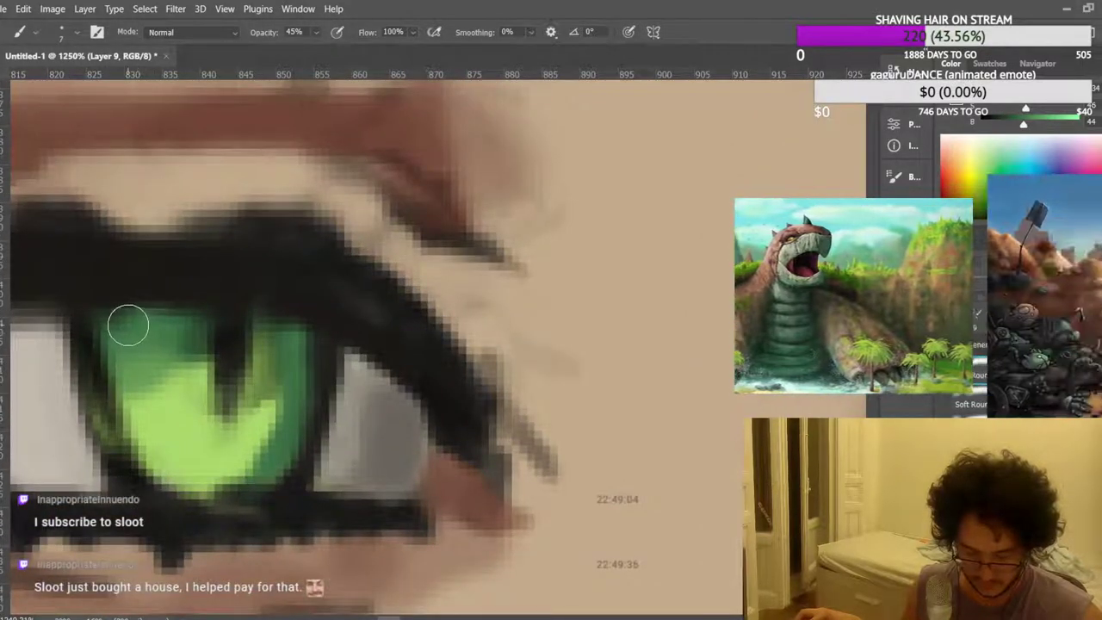
mouse_move(48, 345)
mouse_down()
mouse_move(52, 327)
mouse_move(61, 395)
mouse_move(49, 357)
mouse_move(94, 368)
mouse_move(98, 386)
mouse_move(116, 368)
mouse_up()
alt+click(159, 344)
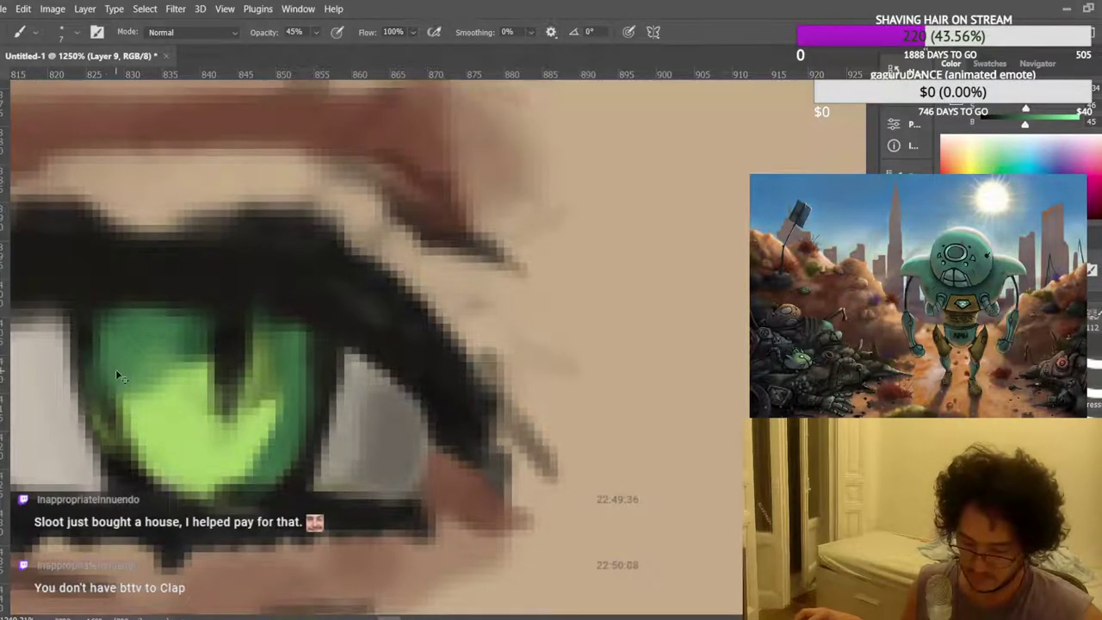
Brighten the lower edge of the near eye's iris with sampled light green at brightness 82%, undoing the last stroke.
alt+click(160, 433)
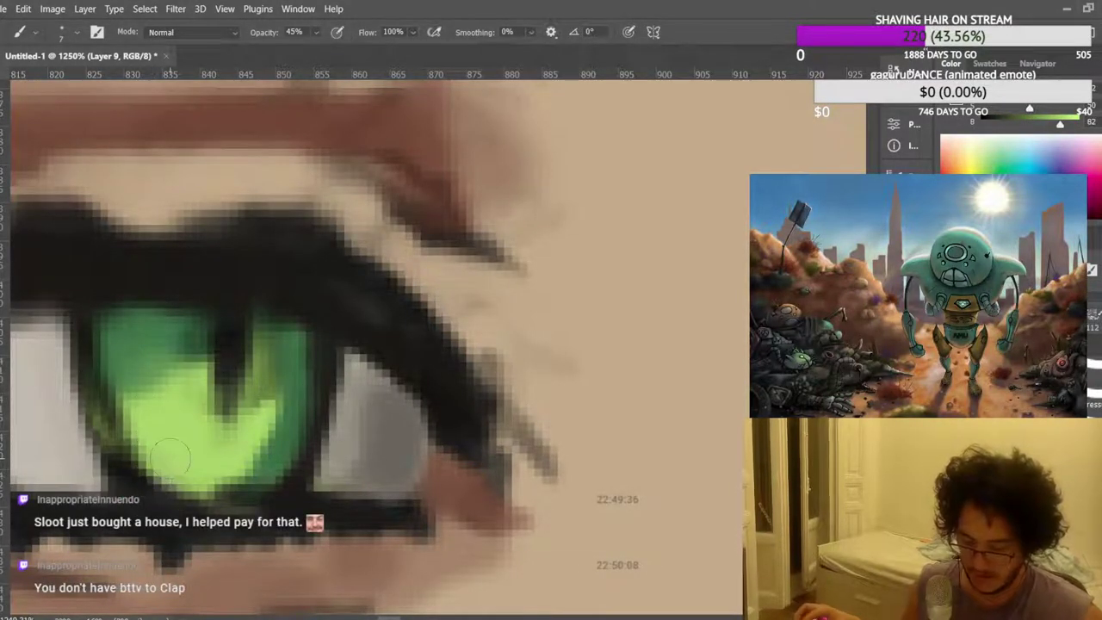
mouse_move(171, 464)
mouse_down()
mouse_move(199, 488)
mouse_move(210, 464)
mouse_move(232, 469)
mouse_move(238, 457)
mouse_move(204, 472)
mouse_move(176, 473)
mouse_up()
key(ctrl+z)
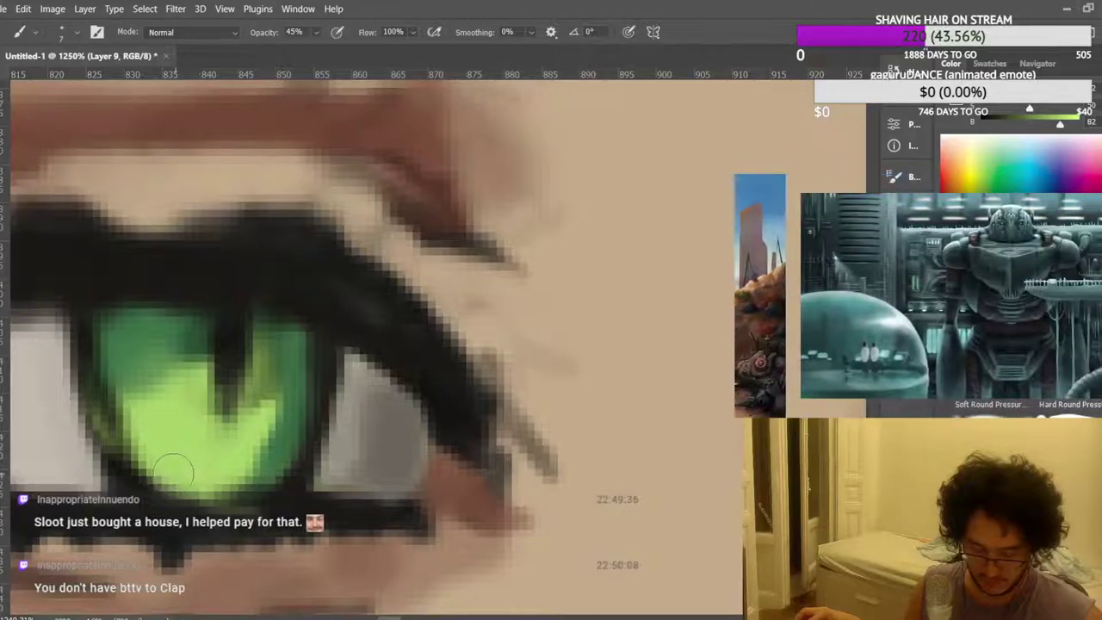
scroll(197, 386, down, 10)
scroll(219, 305, down, 5)
Even out the far eye's white beside the iris with sampled light grey, and touch up the upper iris with sampled green at brightness 40%.
scroll(325, 391, up, 8)
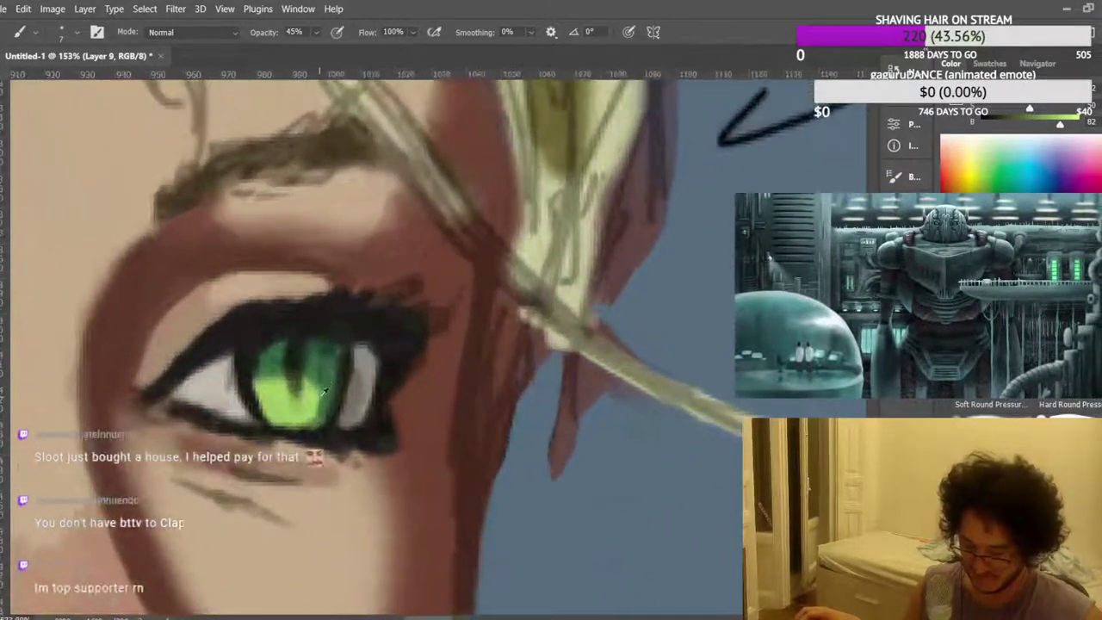
scroll(325, 392, up, 6)
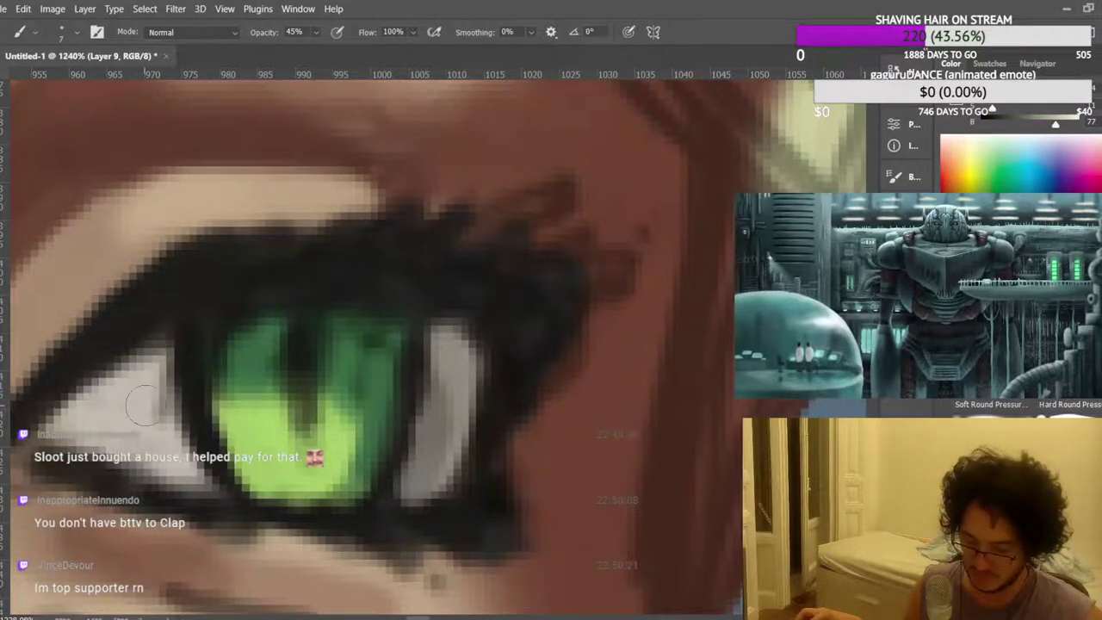
drag(148, 370, 162, 415)
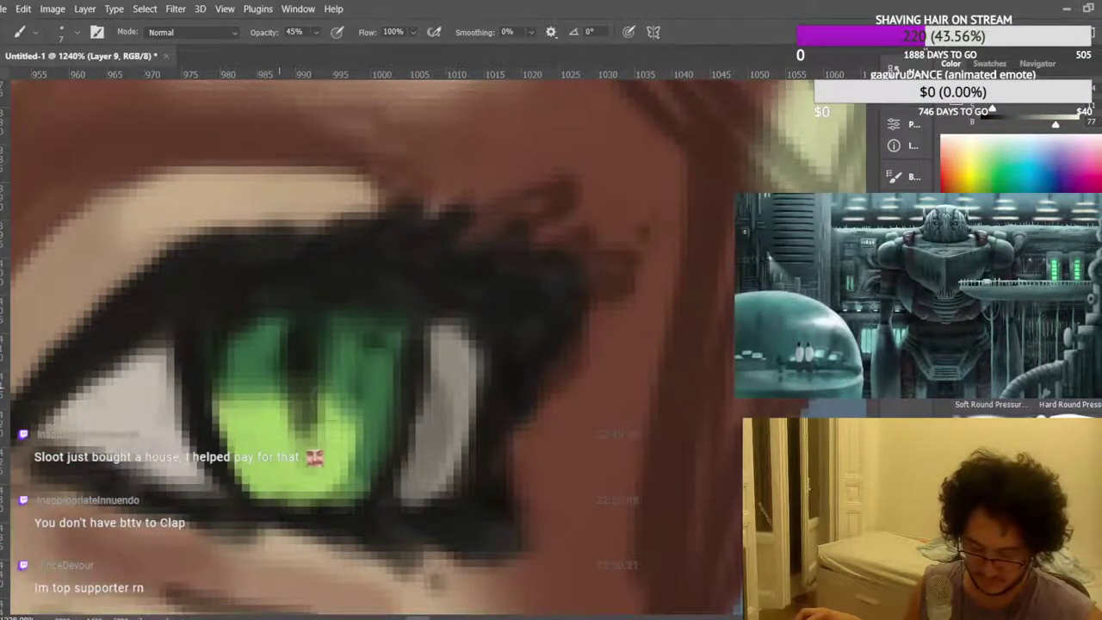
scroll(372, 396, up, 1)
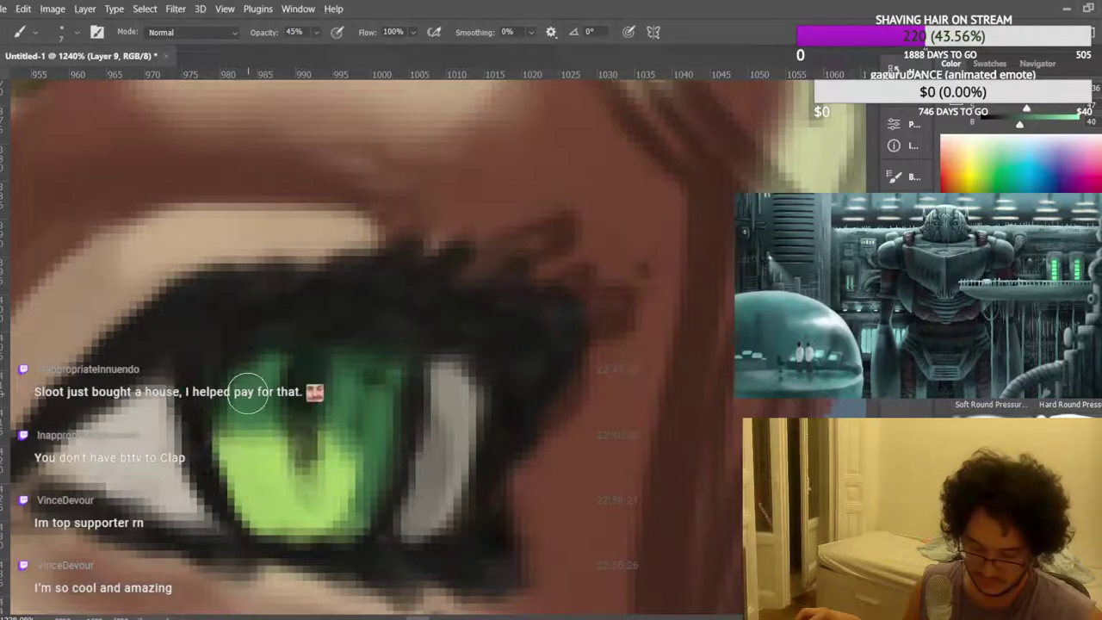
scroll(301, 395, up, 1)
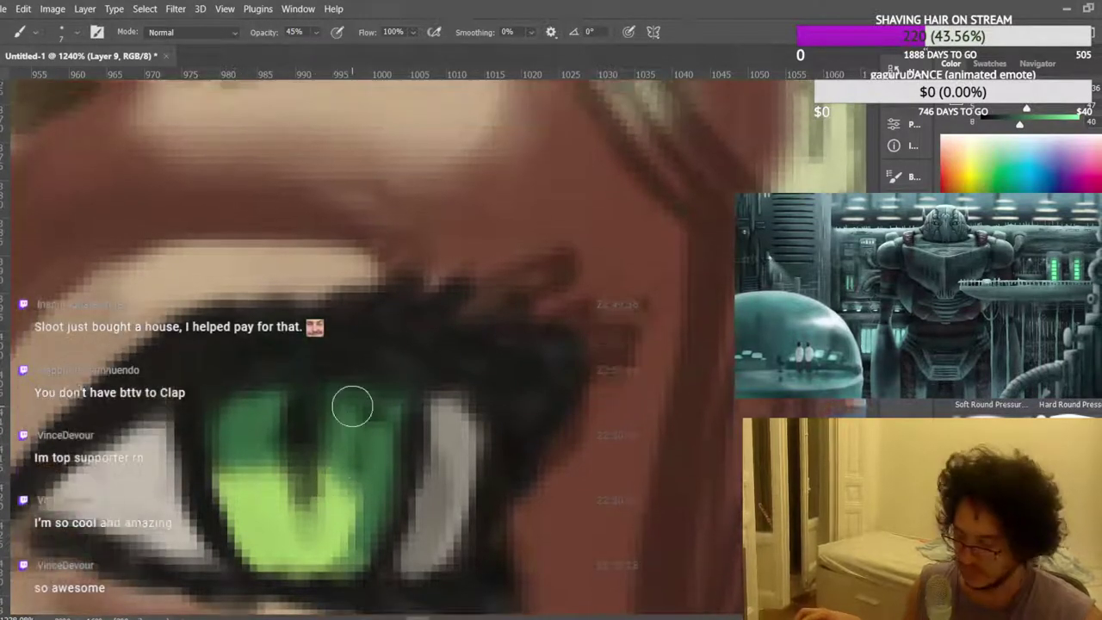
scroll(362, 426, down, 3)
scroll(375, 368, down, 10)
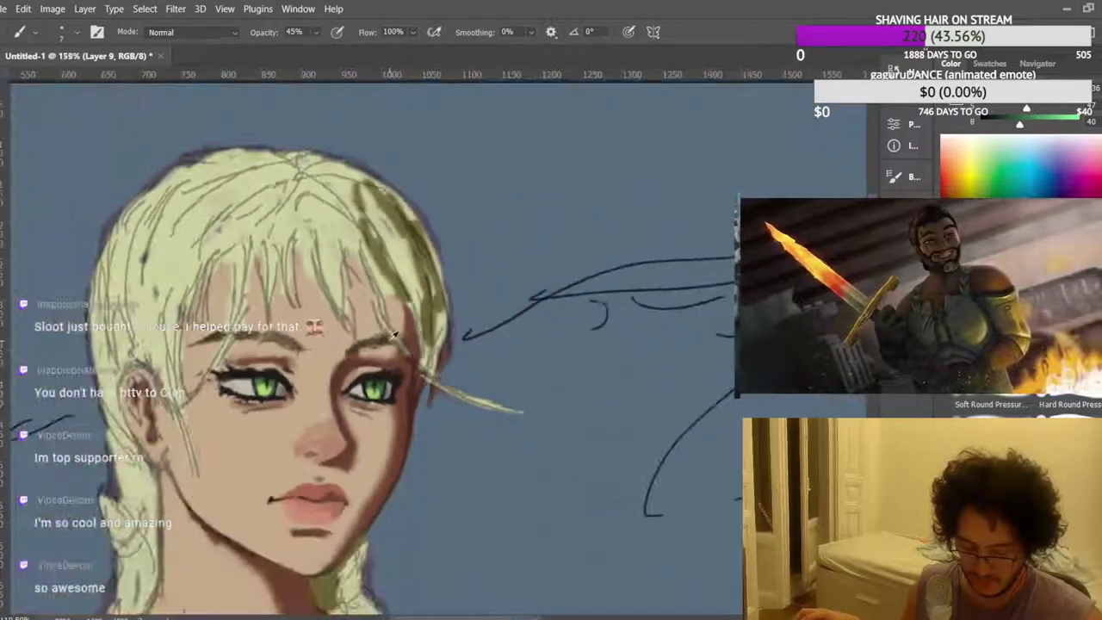
Trim the outer edge of the far cheek beside the mouth using a lasso selection, deselect, and check the figure from afar.
scroll(260, 205, up, 10)
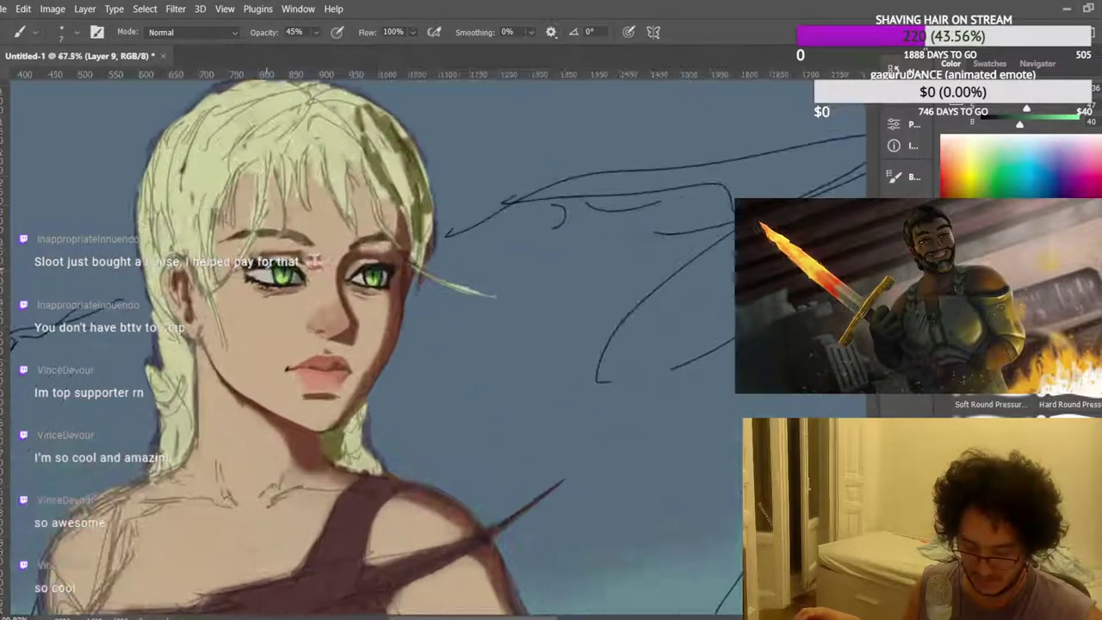
scroll(488, 451, up, 8)
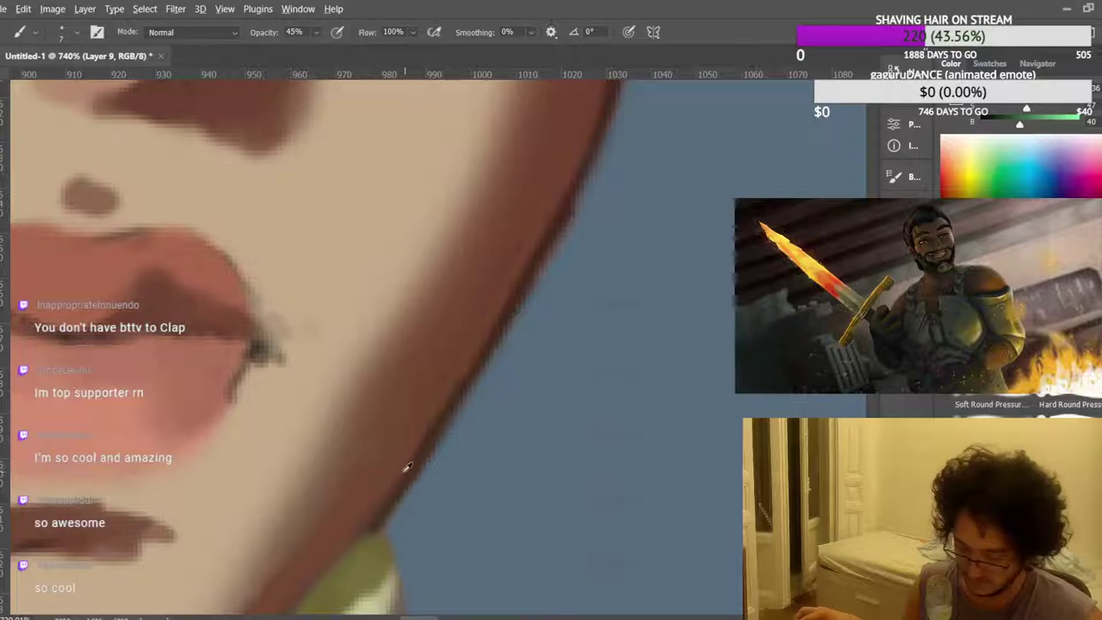
scroll(403, 470, down, 1)
key(l)
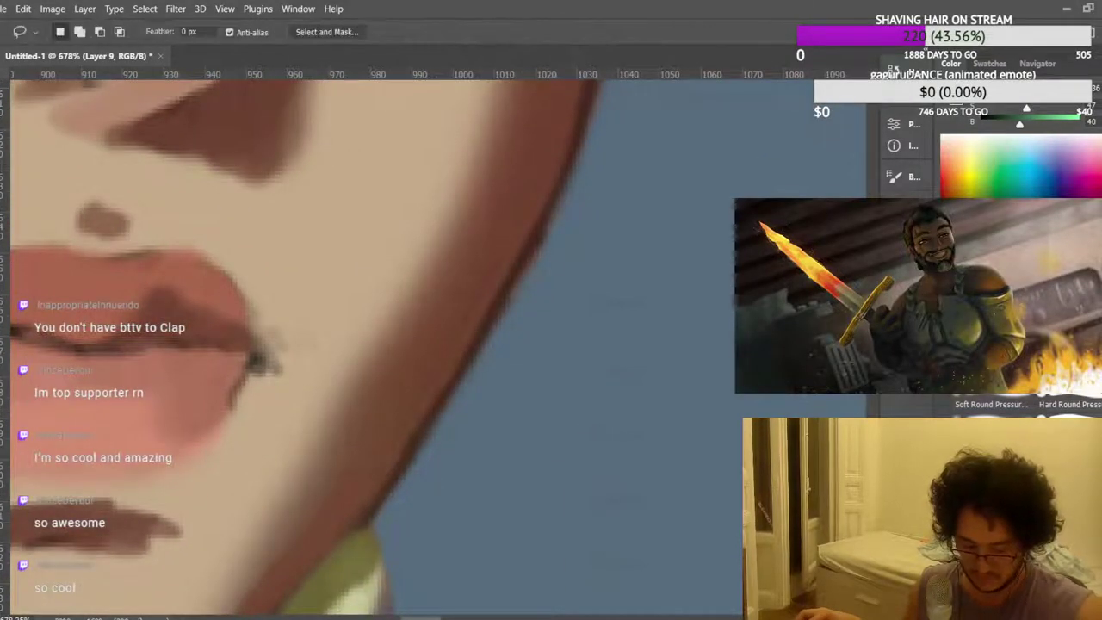
mouse_move(435, 494)
mouse_down()
mouse_move(367, 529)
mouse_move(465, 401)
mouse_move(544, 336)
mouse_move(552, 383)
mouse_up()
key(ctrl+d)
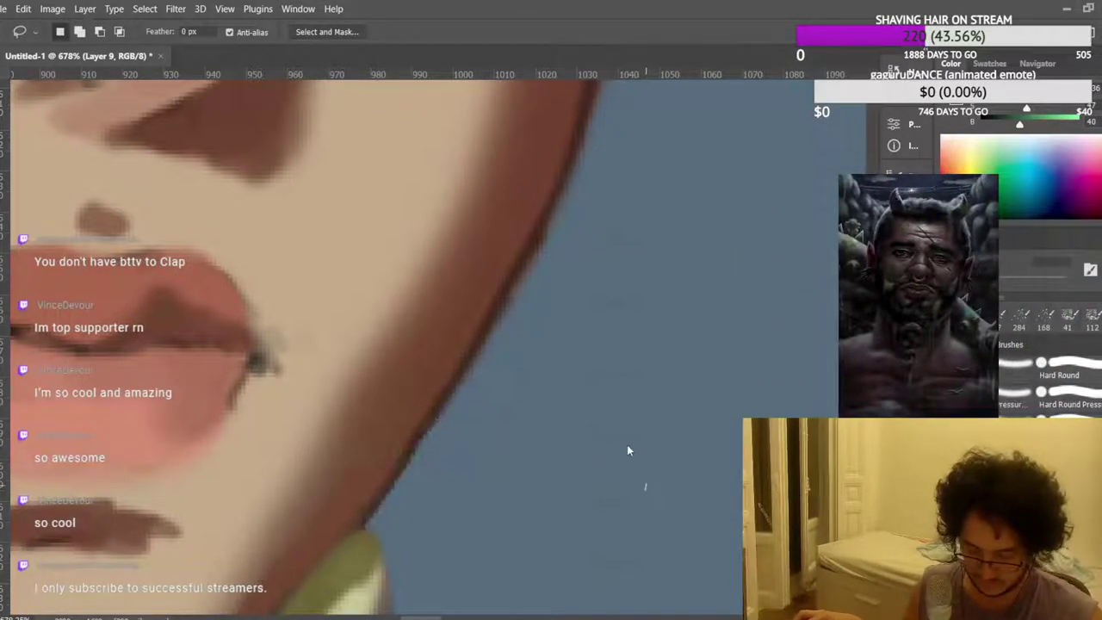
scroll(557, 257, down, 10)
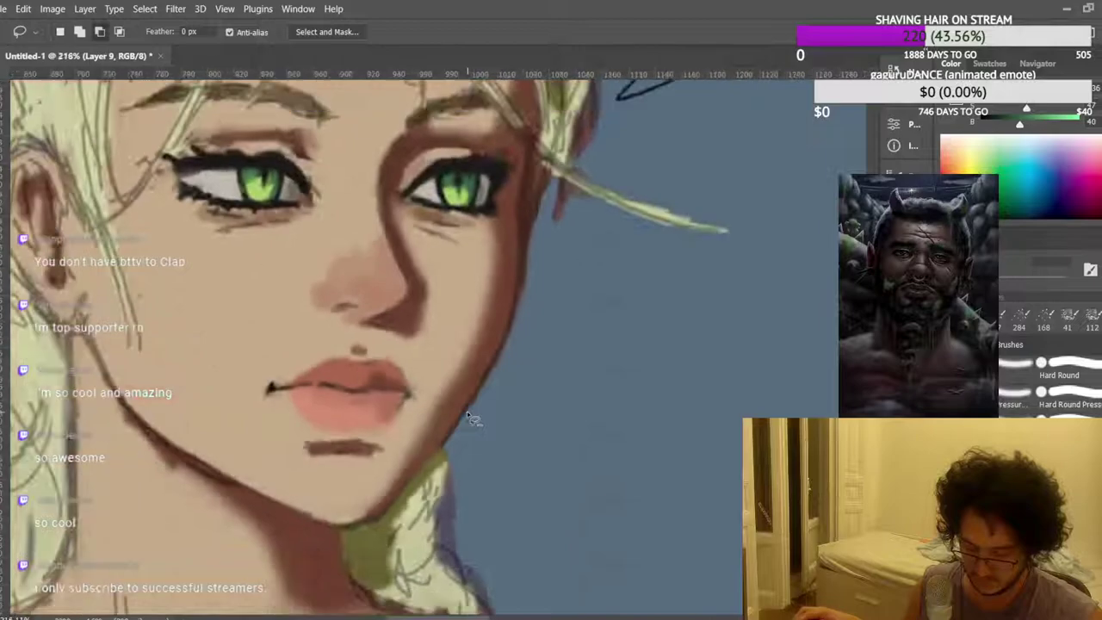
scroll(435, 316, down, 5)
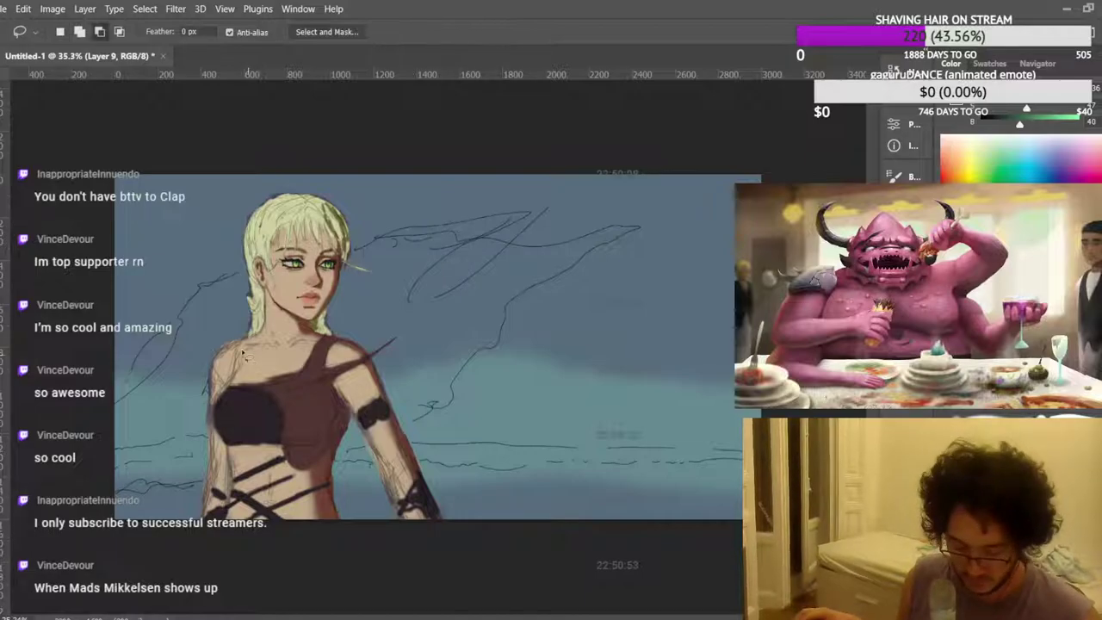
Refine the shadow along the side of the nose with sampled brown at brightness 44%, using a 3 px brush at 65% opacity.
scroll(314, 271, up, 5)
scroll(314, 274, up, 8)
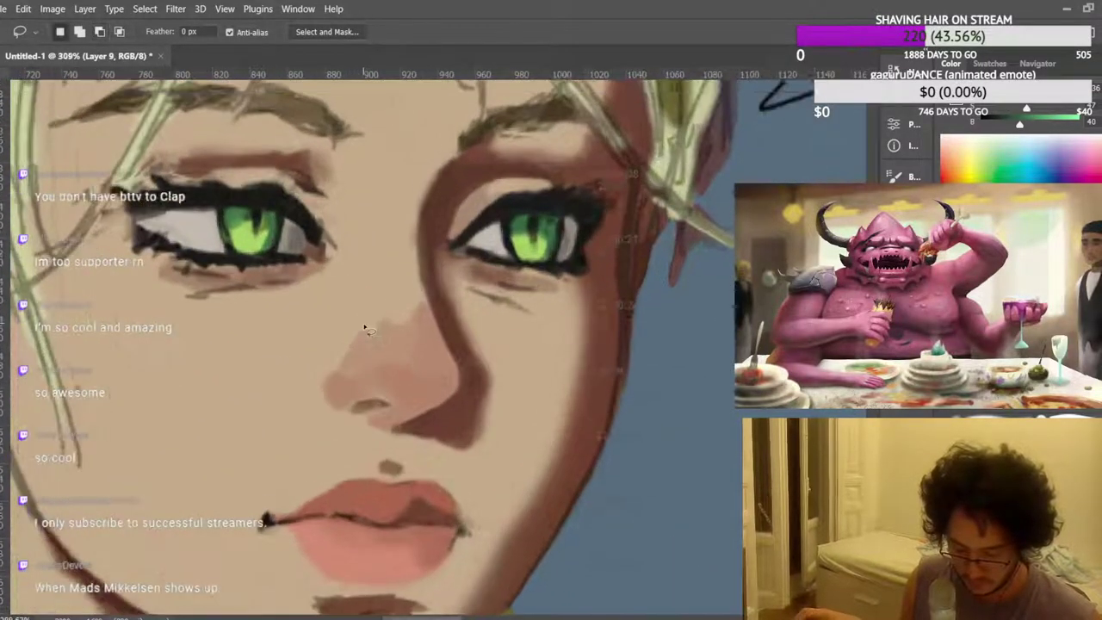
key(b)
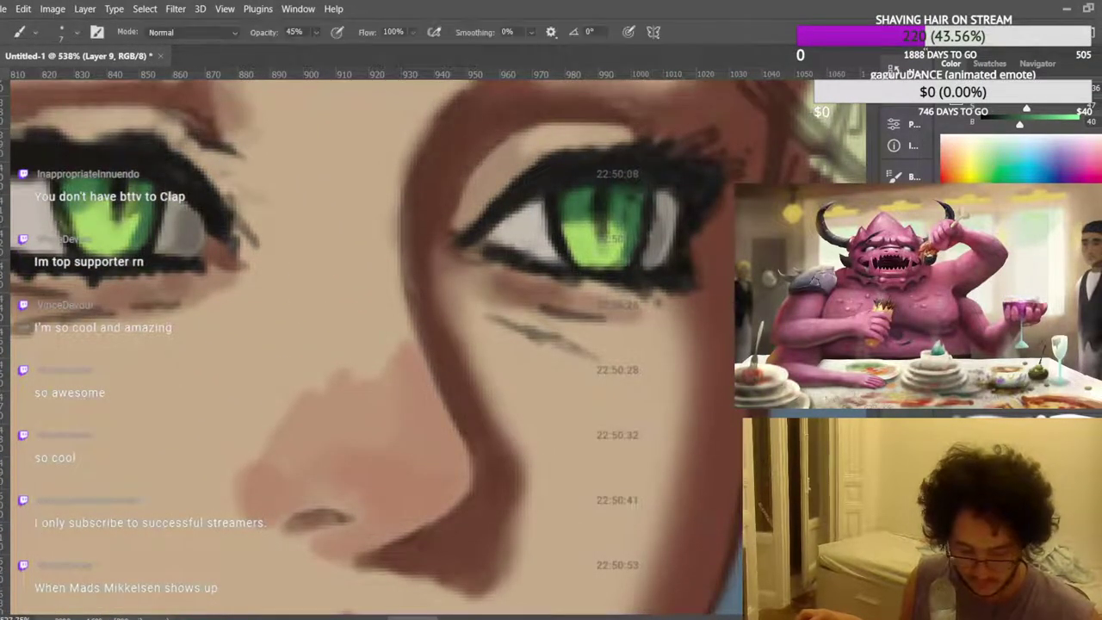
alt+click(457, 489)
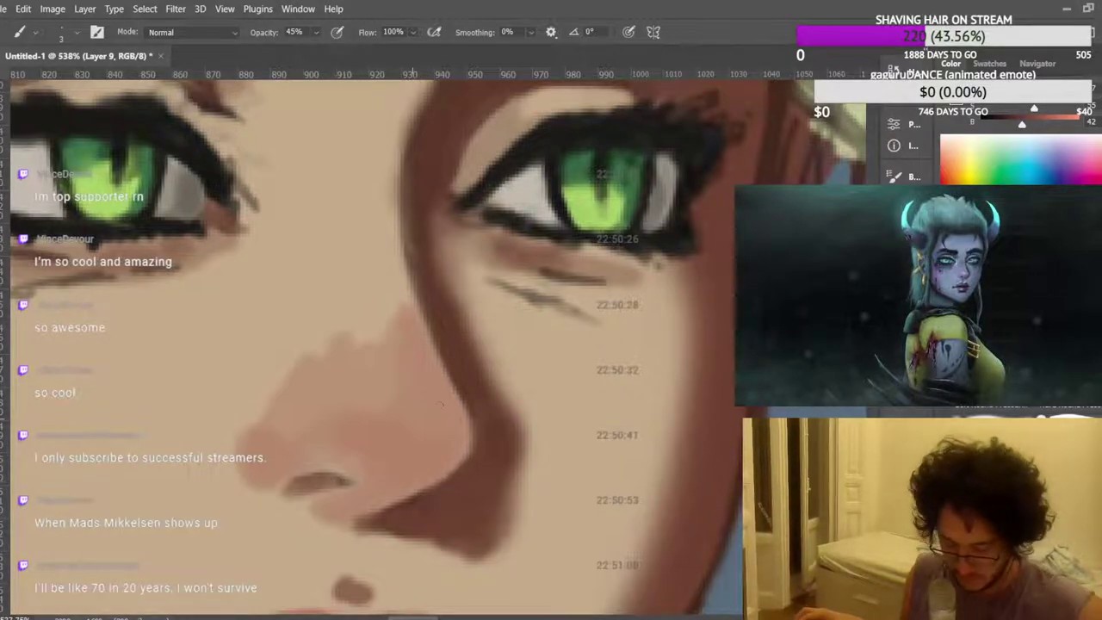
scroll(640, 390, down, 1)
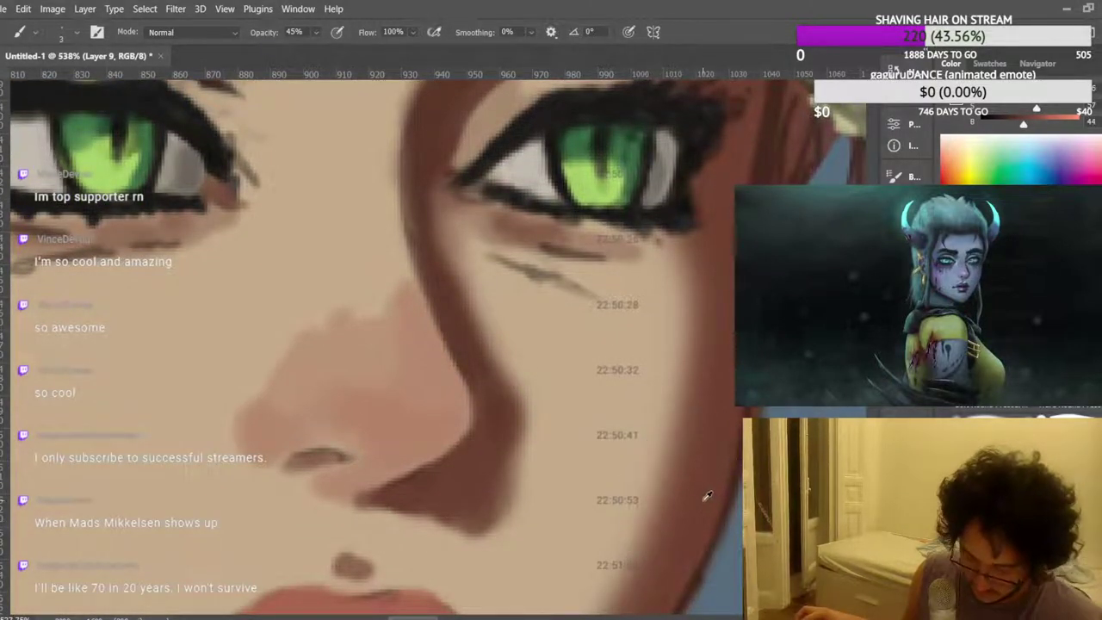
scroll(673, 493, down, 1)
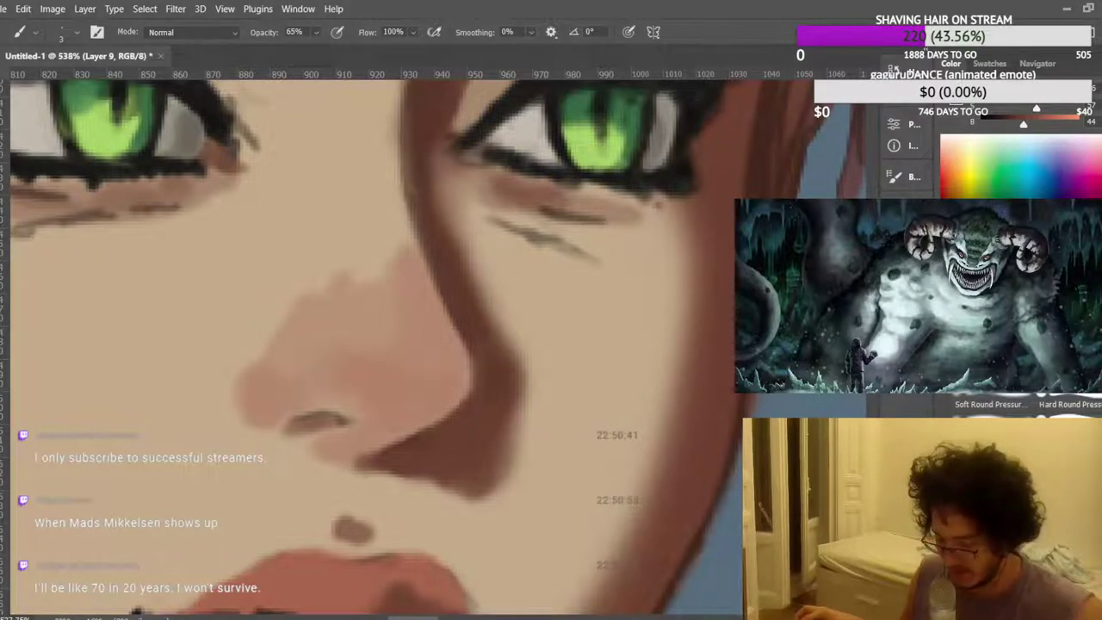
Mirror the canvas and check the figure from afar and the face up close.
key(ctrl+shift+h)
key(ctrl+shift+h)
scroll(241, 301, down, 5)
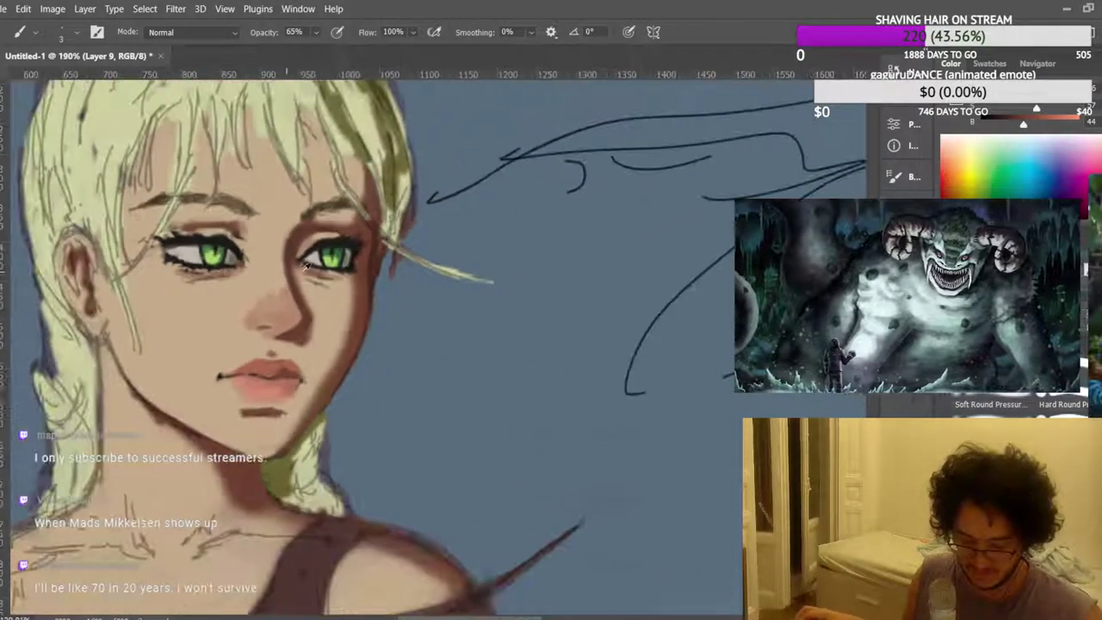
scroll(344, 249, down, 8)
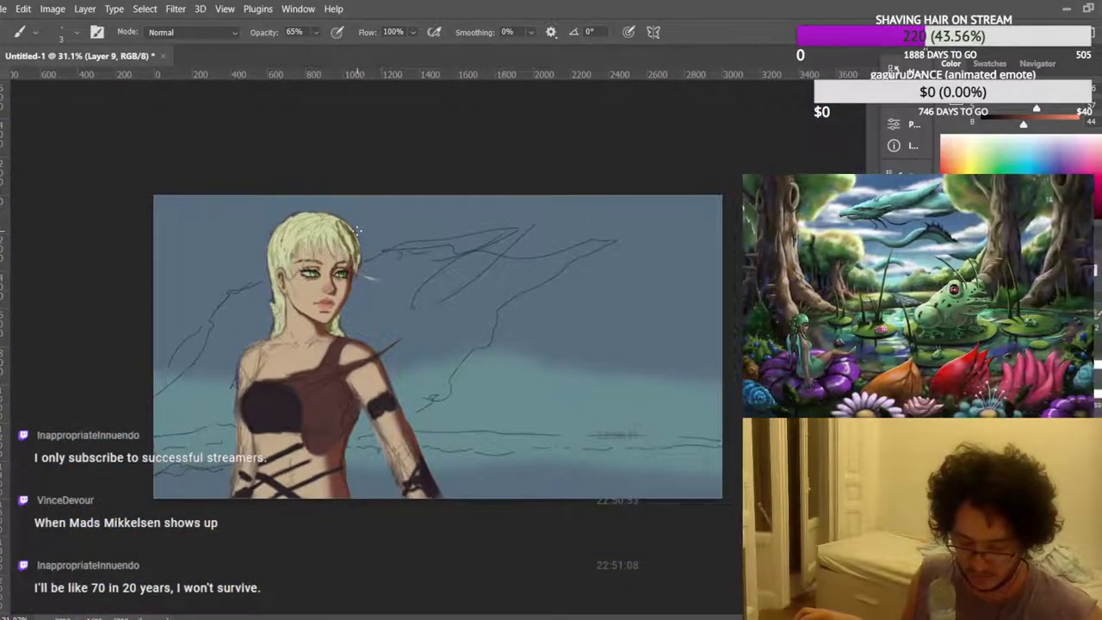
scroll(357, 231, up, 7)
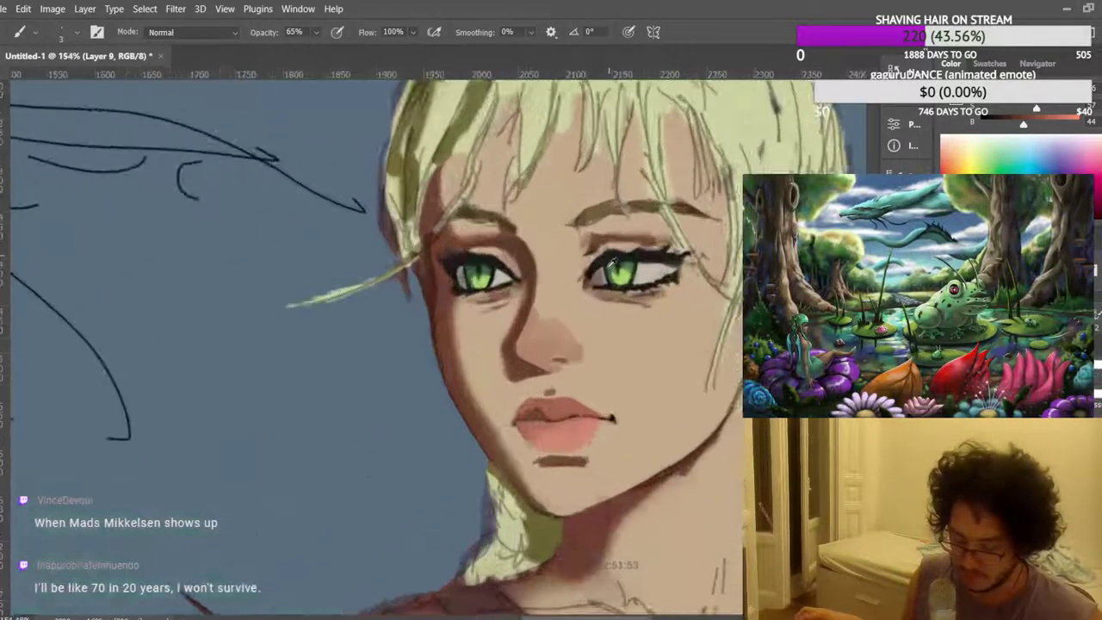
scroll(602, 268, up, 3)
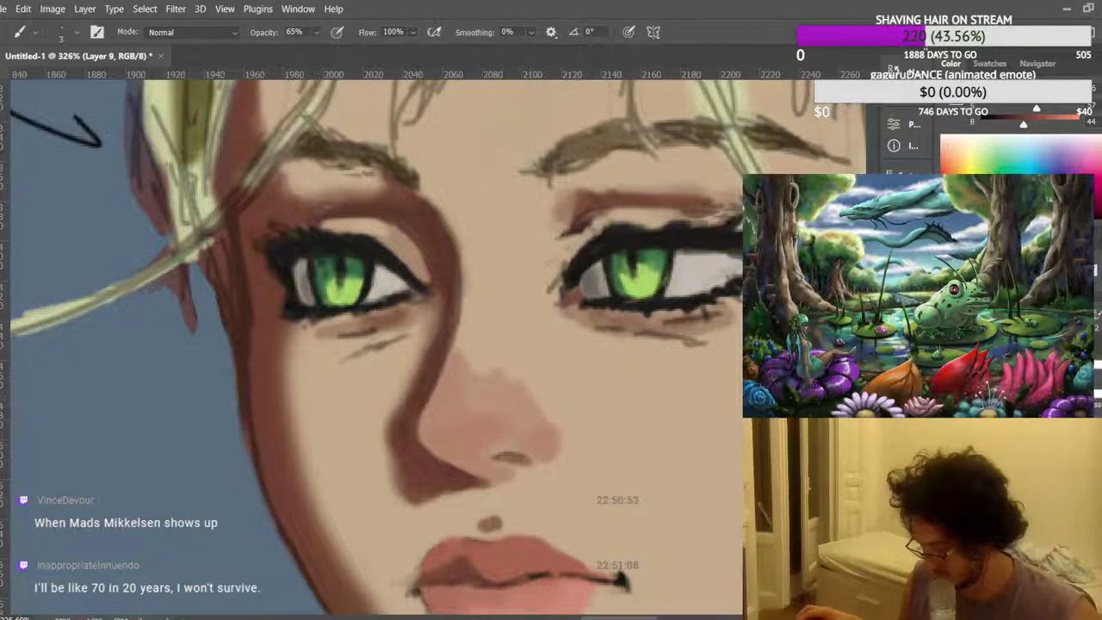
scroll(456, 454, up, 3)
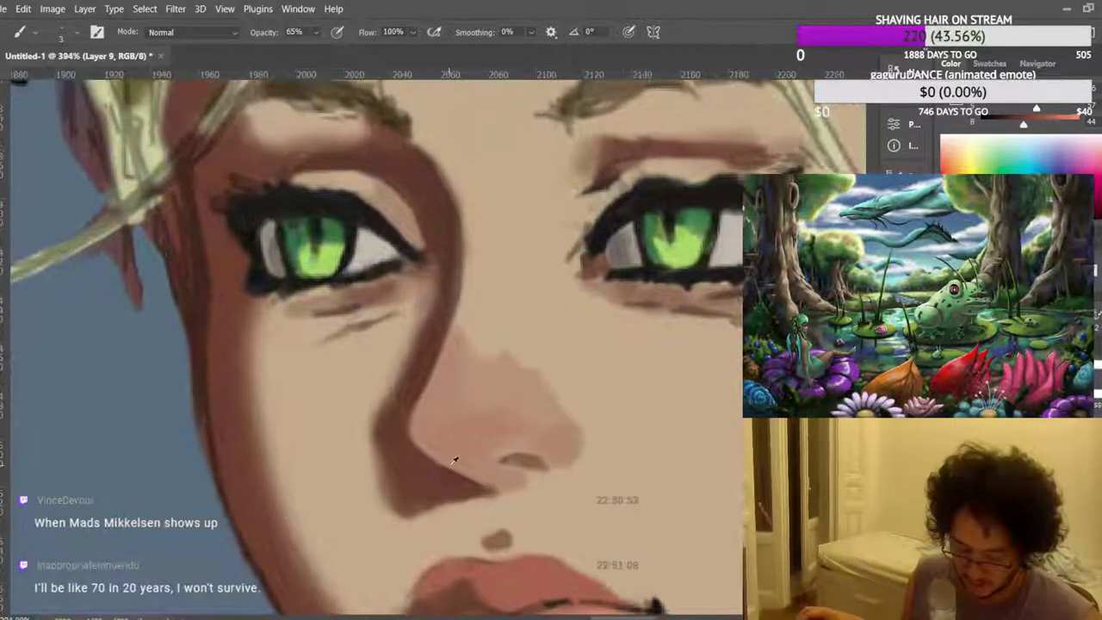
Try to darken the nostril with sampled brown at brightness 42% and 100% brush opacity.
scroll(556, 365, down, 1)
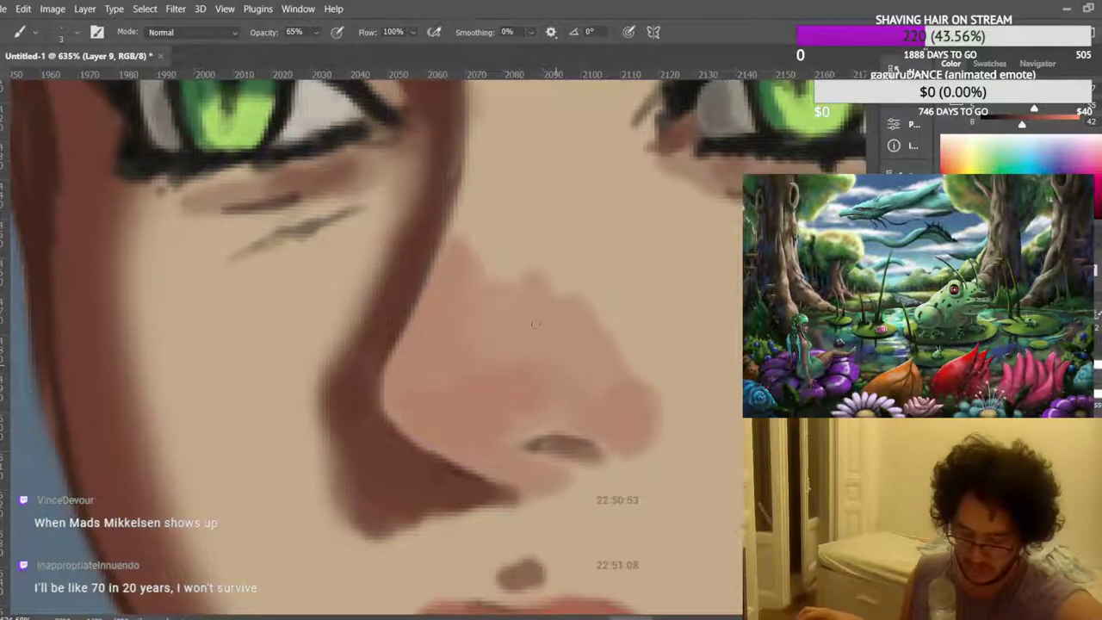
key(0)
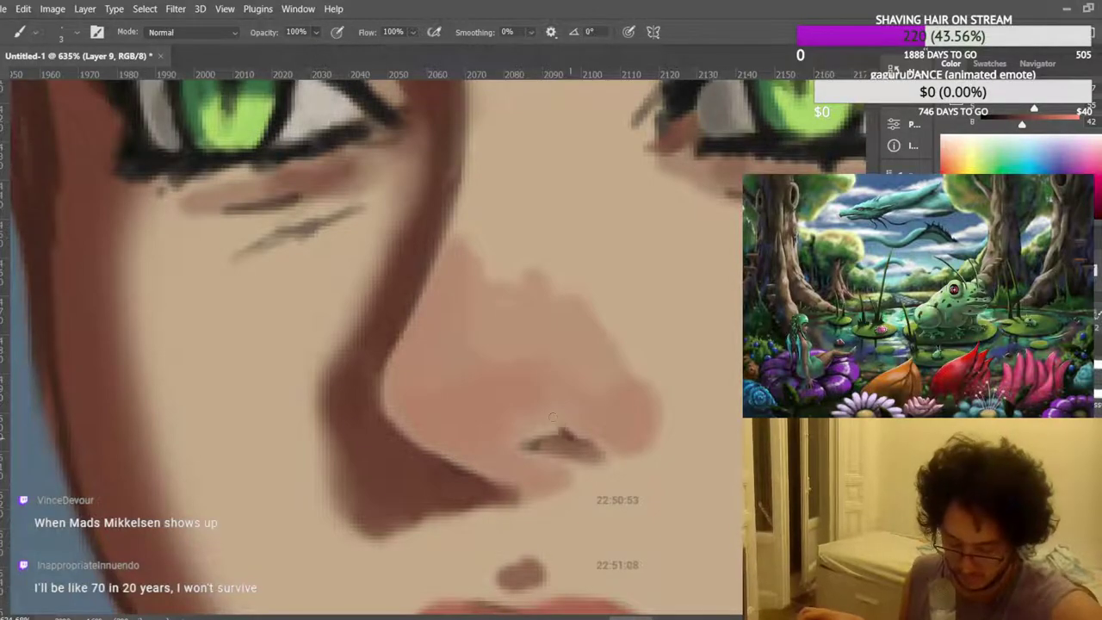
drag(564, 435, 538, 398)
key(ctrl+z)
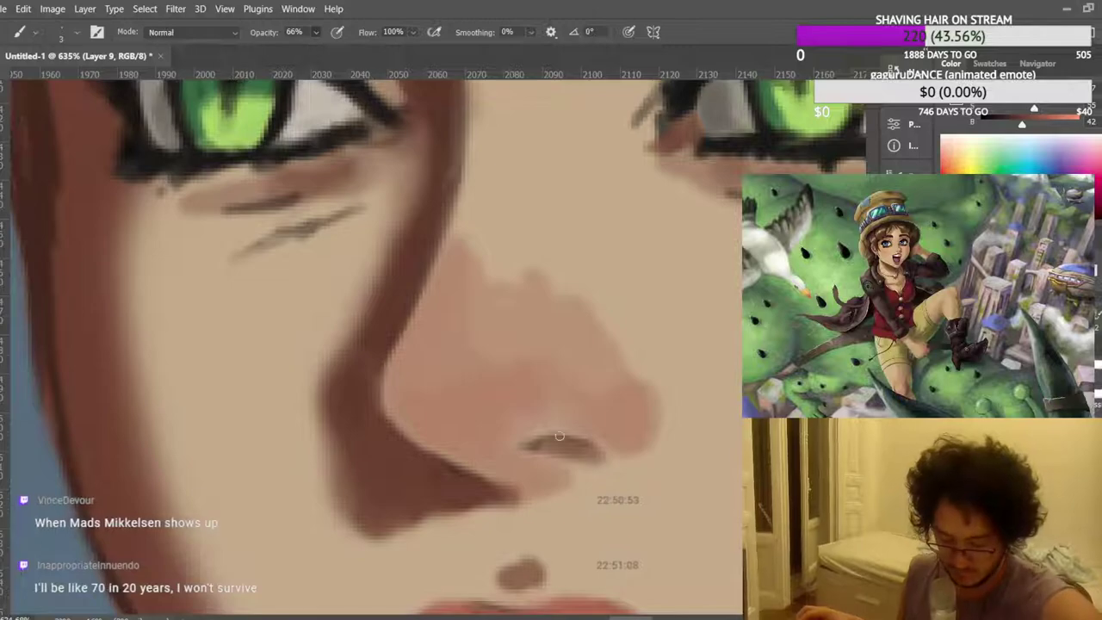
Darken the nostril with sampled brown at 66% brush opacity, and check the mirrored figure from afar.
key(6)
key(6)
mouse_move(543, 442)
mouse_down()
mouse_move(563, 445)
mouse_move(522, 445)
mouse_move(579, 453)
mouse_up()
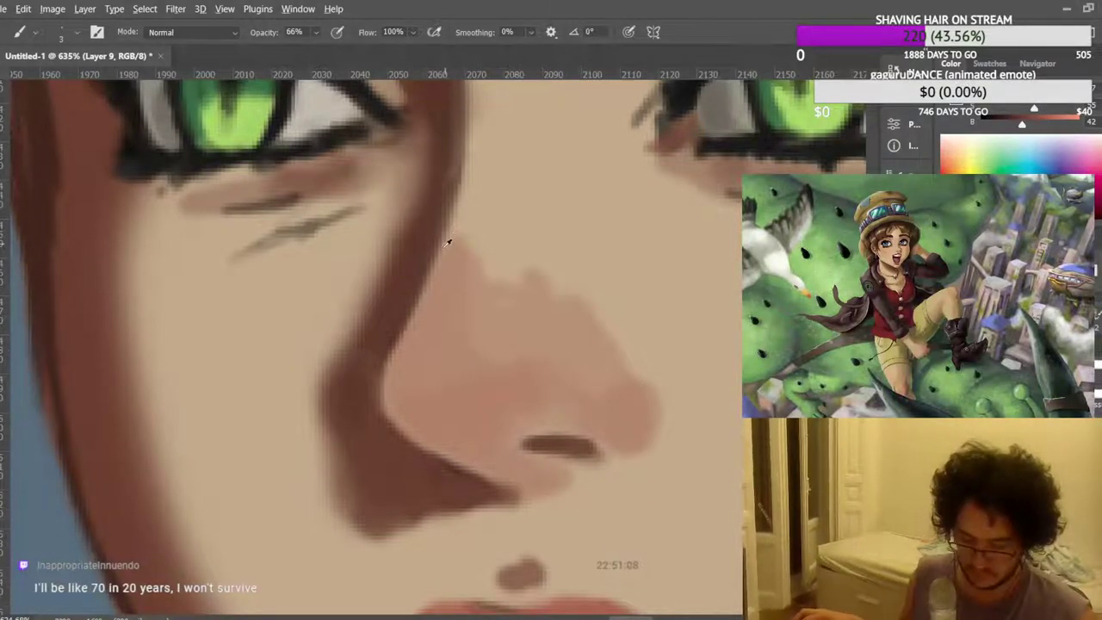
scroll(450, 235, down, 5)
scroll(449, 231, down, 3)
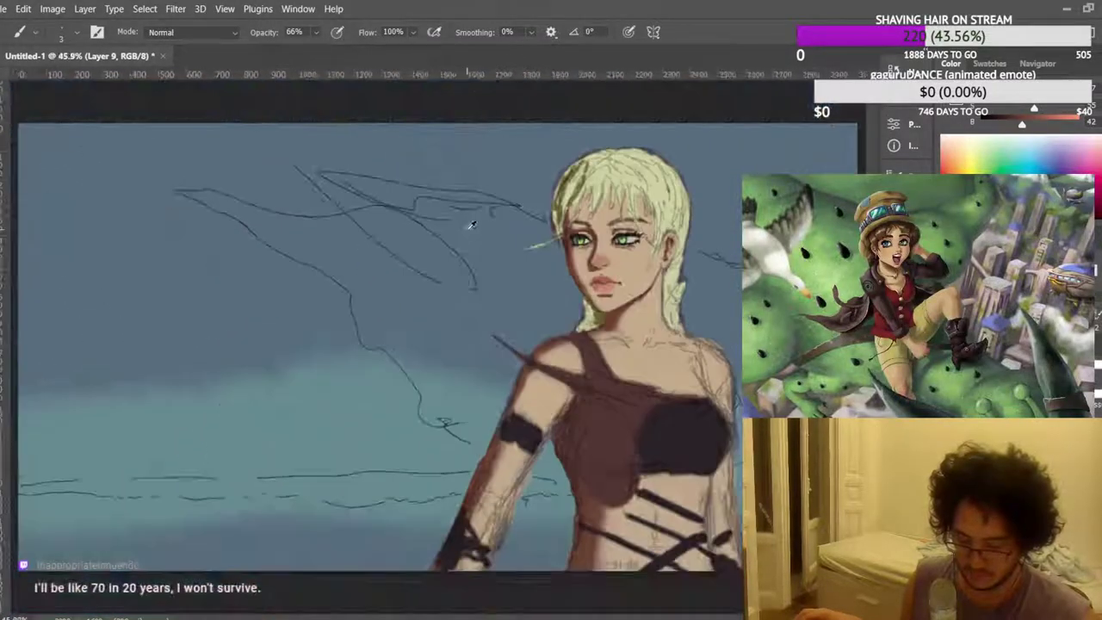
scroll(592, 216, up, 5)
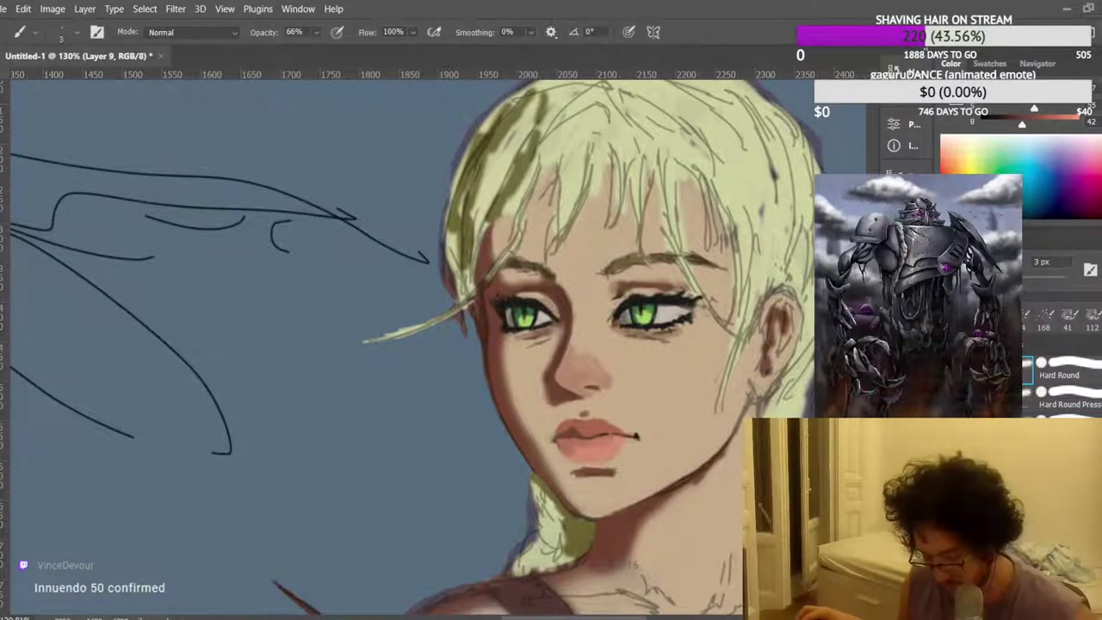
scroll(592, 298, down, 5)
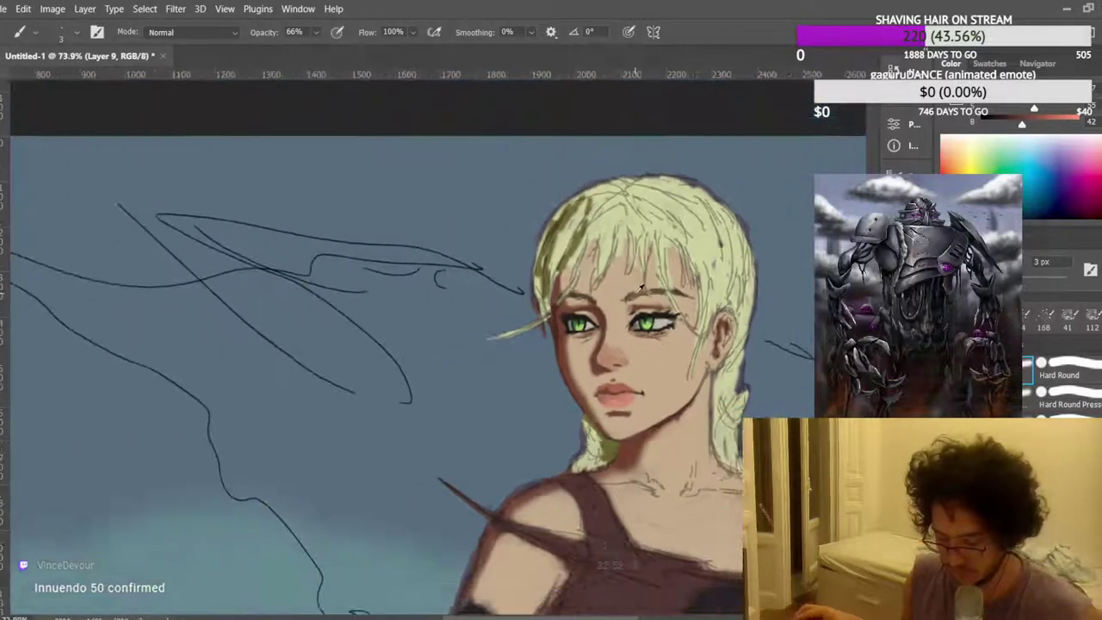
scroll(594, 297, down, 2)
scroll(594, 297, up, 5)
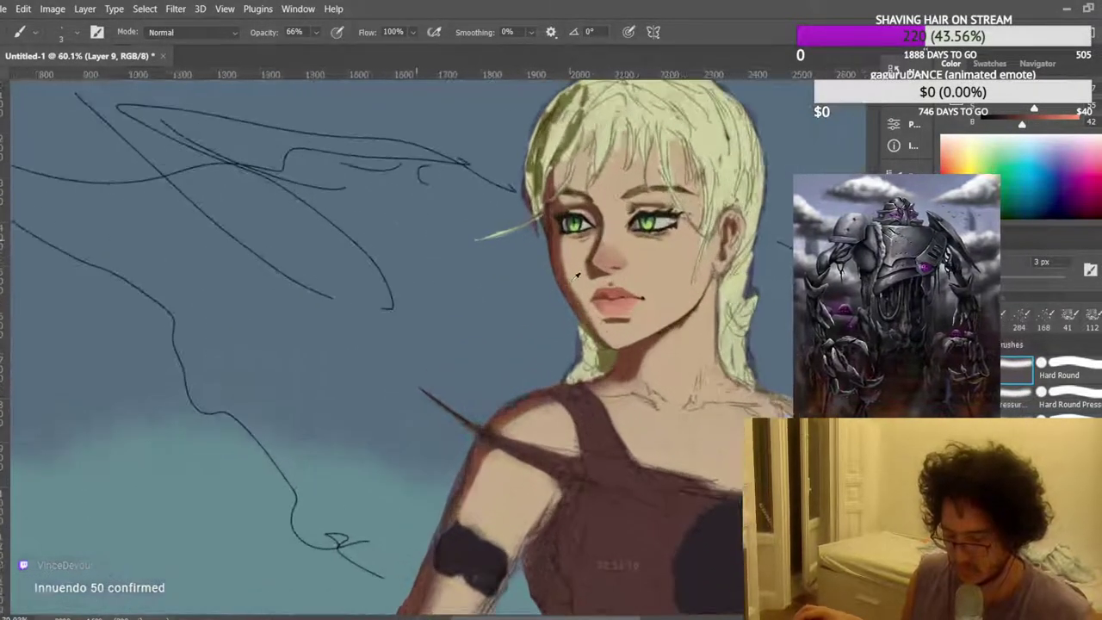
Touch up the top edge of the upper lip beneath the philtrum with sampled lip colour at brightness 67%.
scroll(680, 309, up, 4)
scroll(644, 379, down, 1)
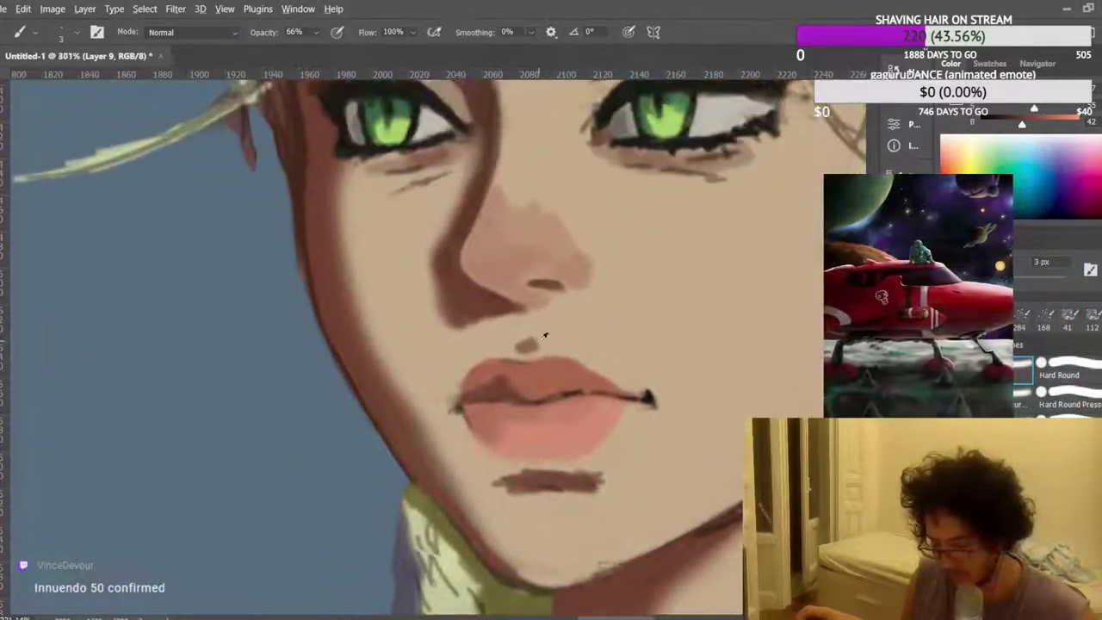
scroll(516, 379, up, 4)
scroll(462, 378, up, 2)
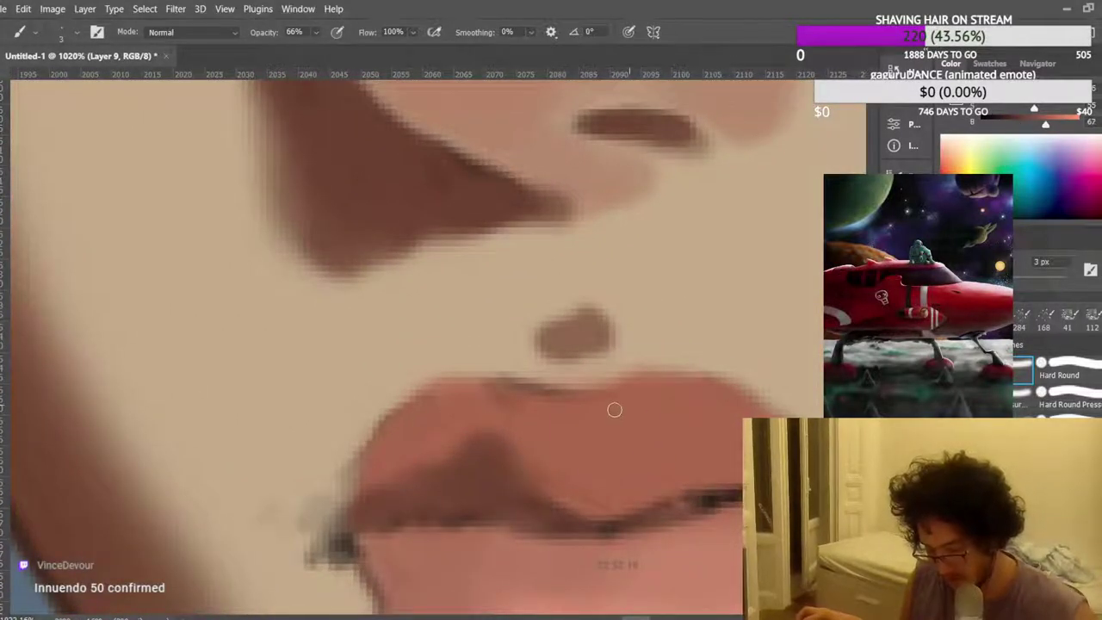
Clean up the dark outline along the upper edge of the upper lip with the 3 px brush.
scroll(616, 405, up, 1)
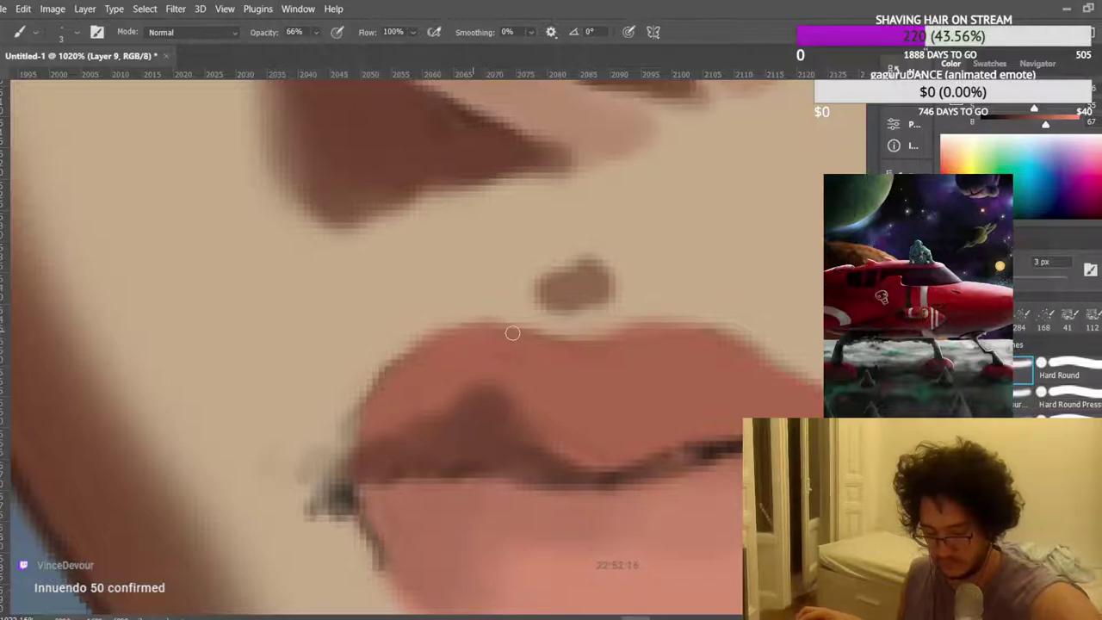
scroll(602, 361, up, 2)
scroll(651, 367, down, 10)
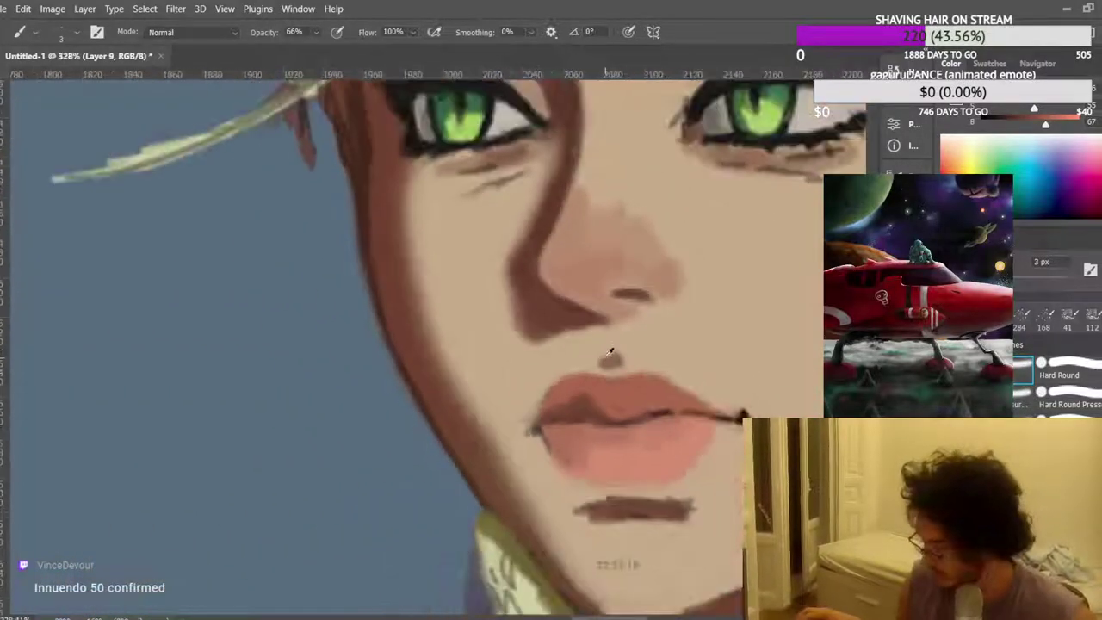
Sample the nose's pink tone, enlarge the soft round brush to 30 px and set its opacity to 19%.
scroll(560, 351, up, 5)
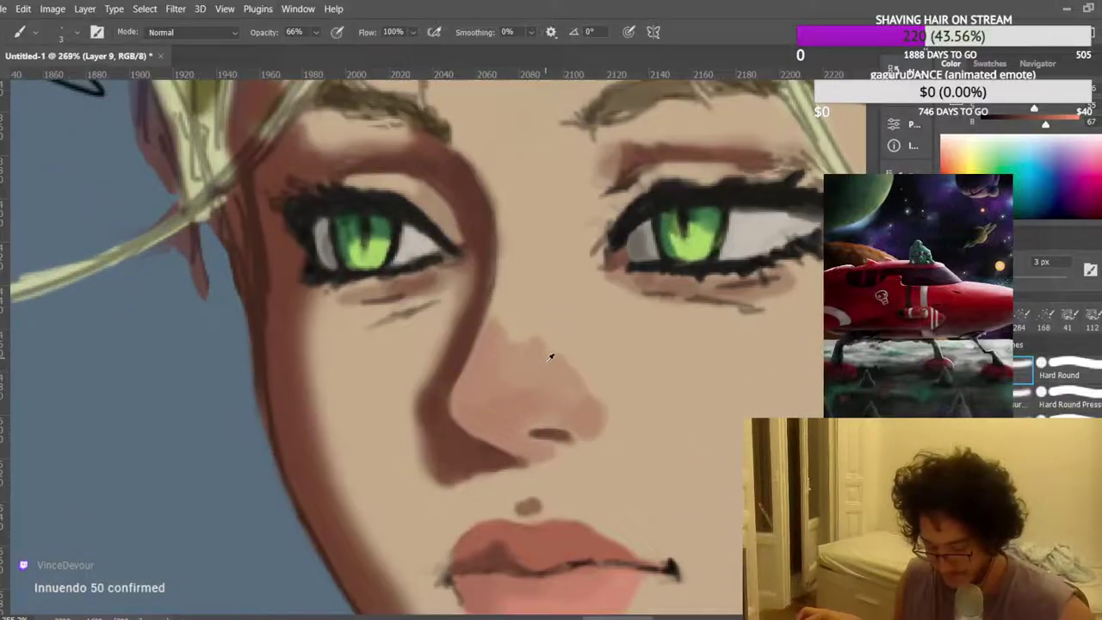
alt+click(489, 410)
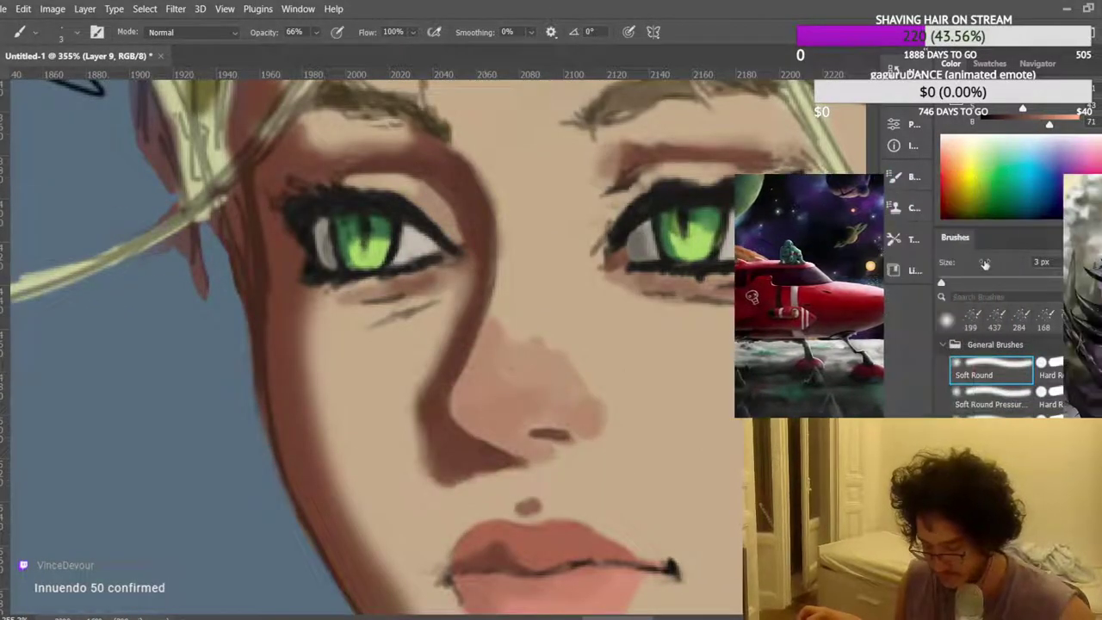
key(bracketright)
key(bracketright)
key(bracketright)
key(bracketright)
key(bracketright)
key(bracketright)
key(bracketright)
key(bracketright)
key(bracketright)
key(bracketright)
key(bracketright)
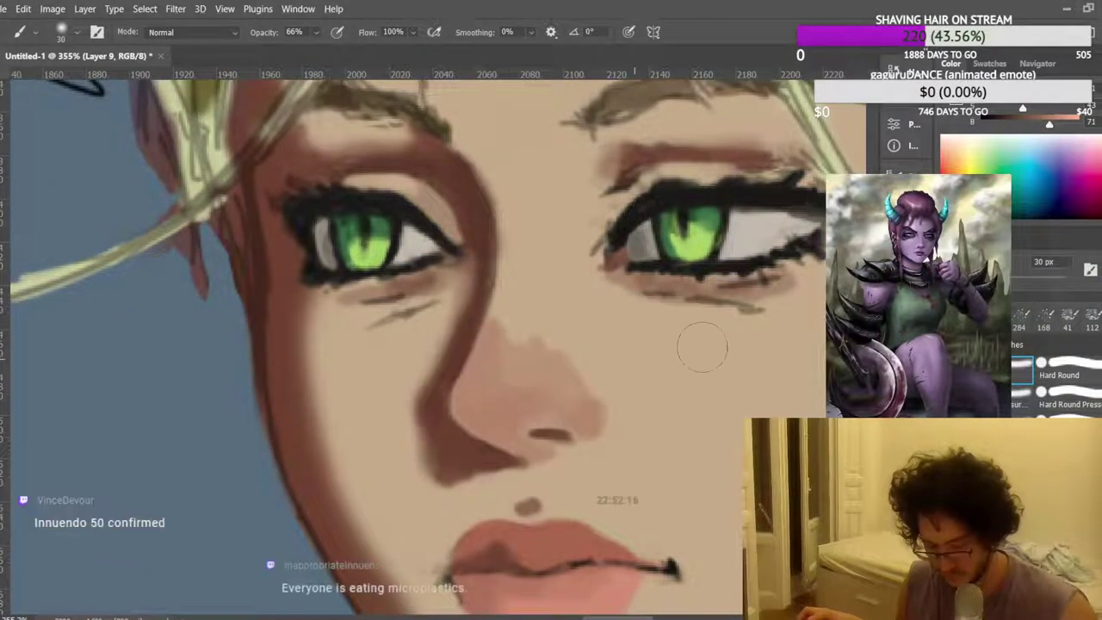
drag(314, 37, 296, 54)
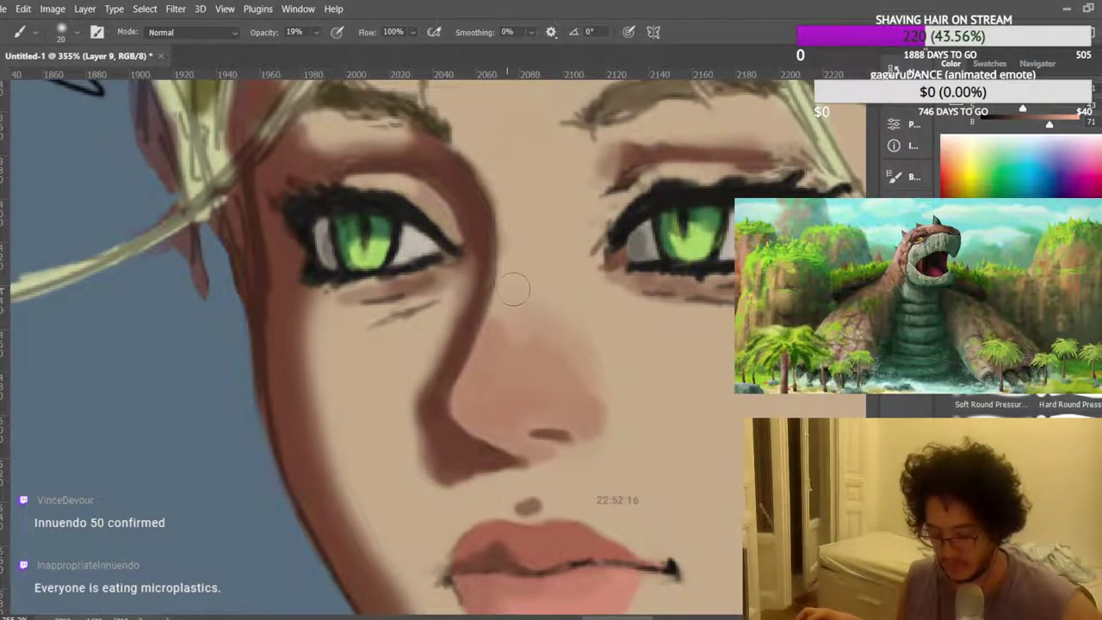
Sample the skin tone on the nose bridge and blend it into the upper edge of the nose's pink area with the 20 px brush.
alt+click(546, 269)
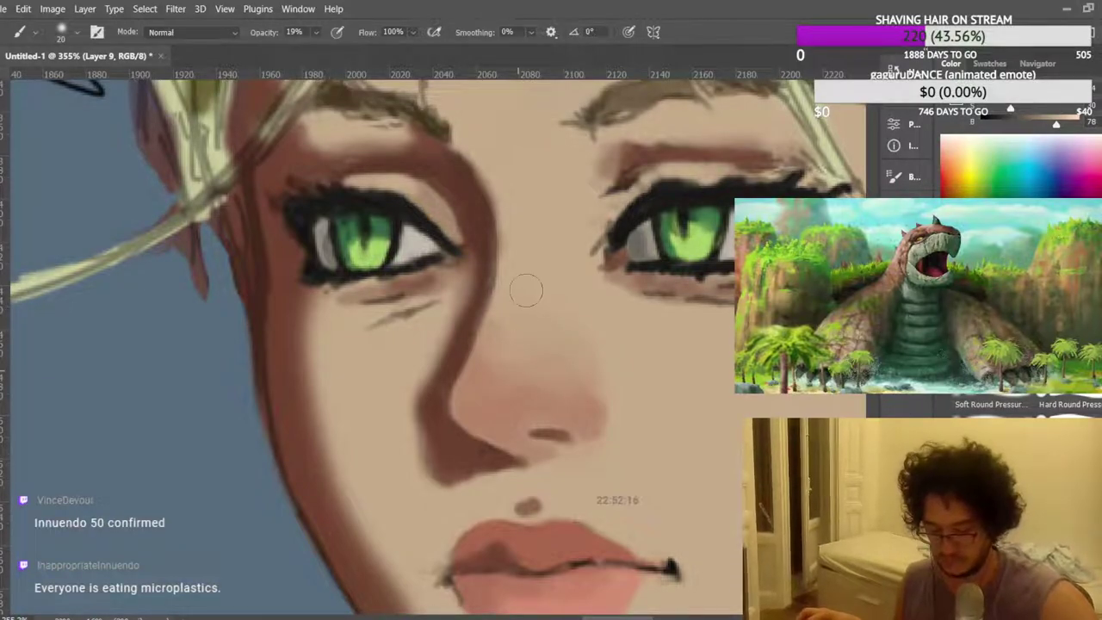
scroll(529, 254, down, 3)
scroll(529, 254, down, 10)
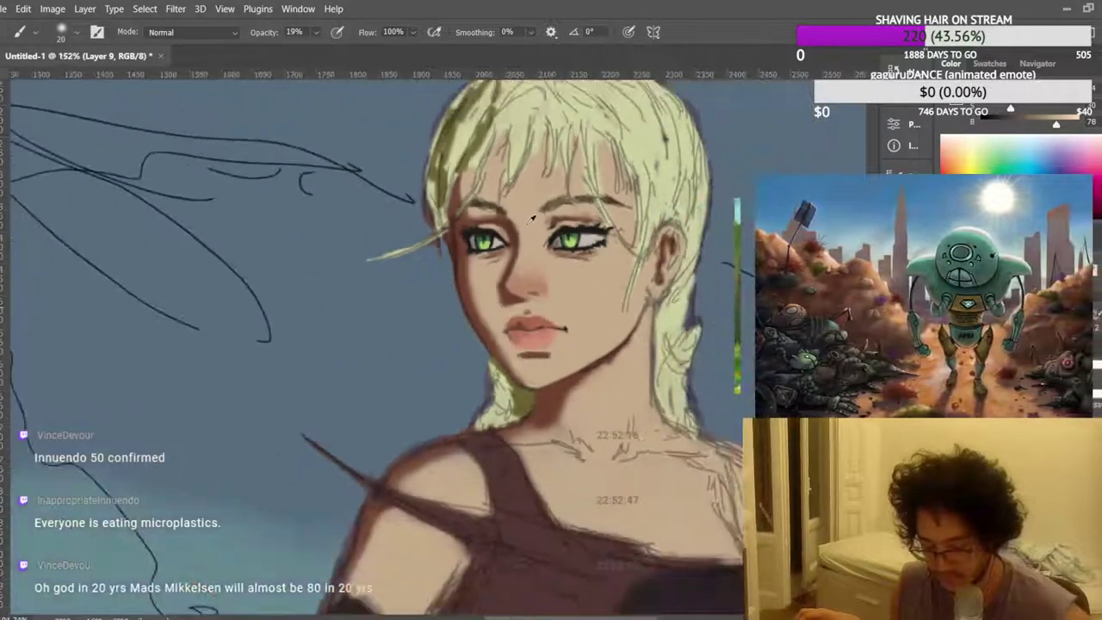
Build up the soft pink on the nose and add a faint pink tint to the chin with the 23 px brush.
scroll(573, 274, up, 10)
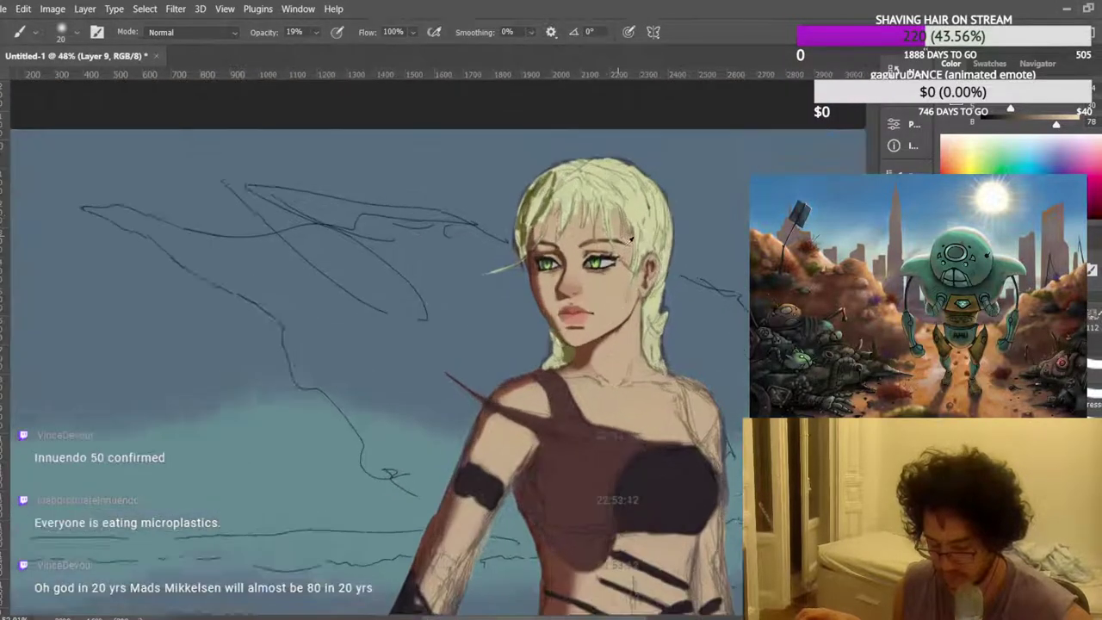
scroll(404, 289, down, 1)
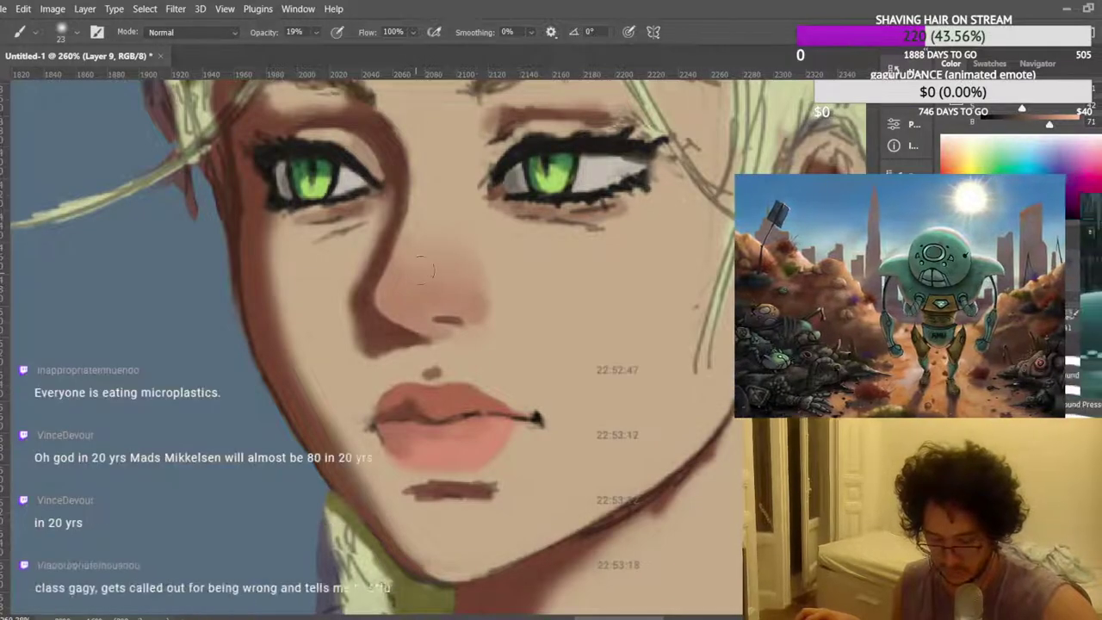
scroll(452, 271, down, 3)
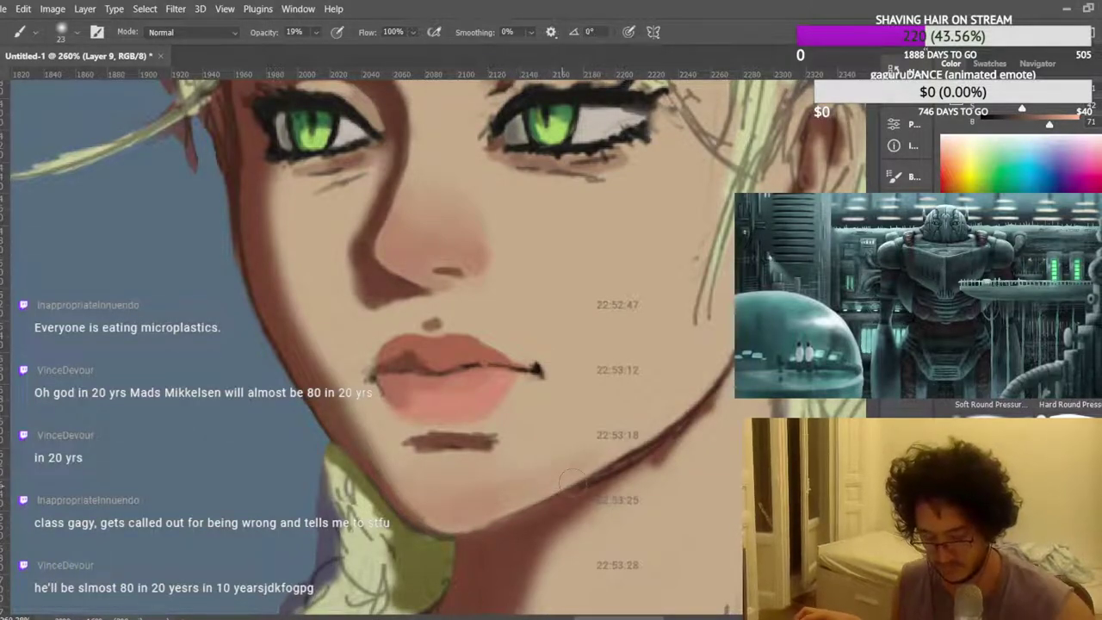
scroll(470, 331, down, 15)
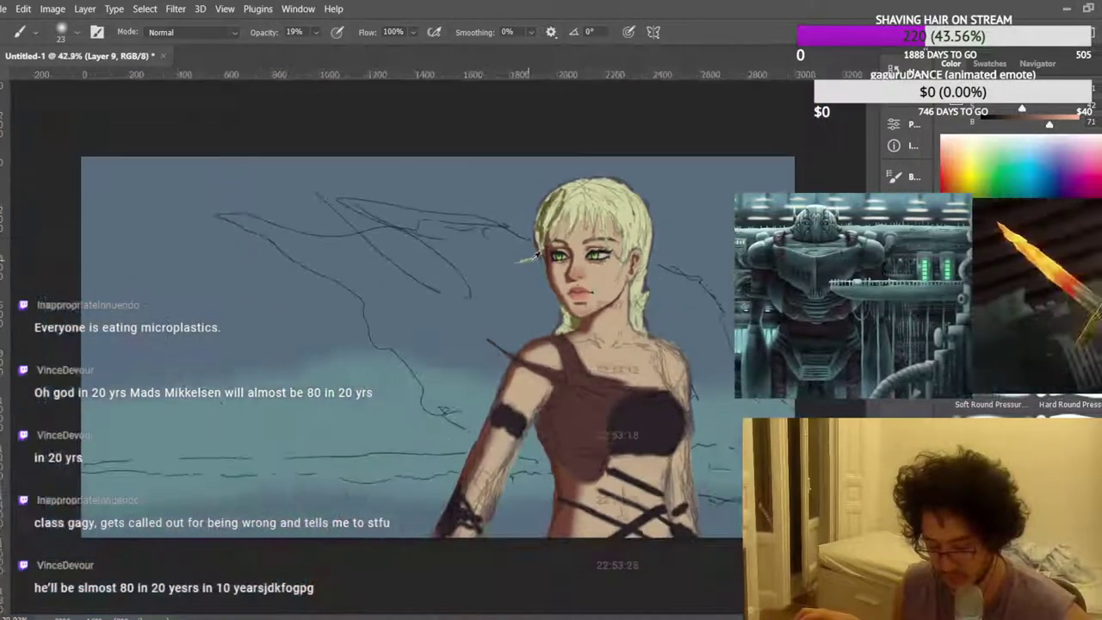
Flip the canvas horizontally and check the face in mirror view.
key(ctrl+shift+h)
scroll(280, 267, up, 8)
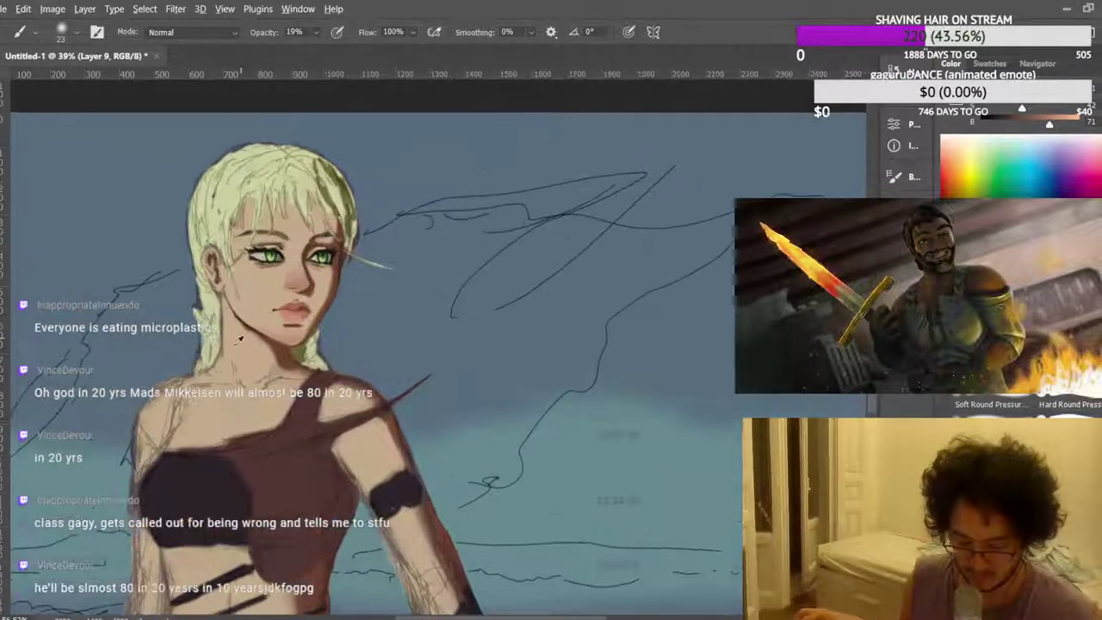
scroll(277, 257, up, 8)
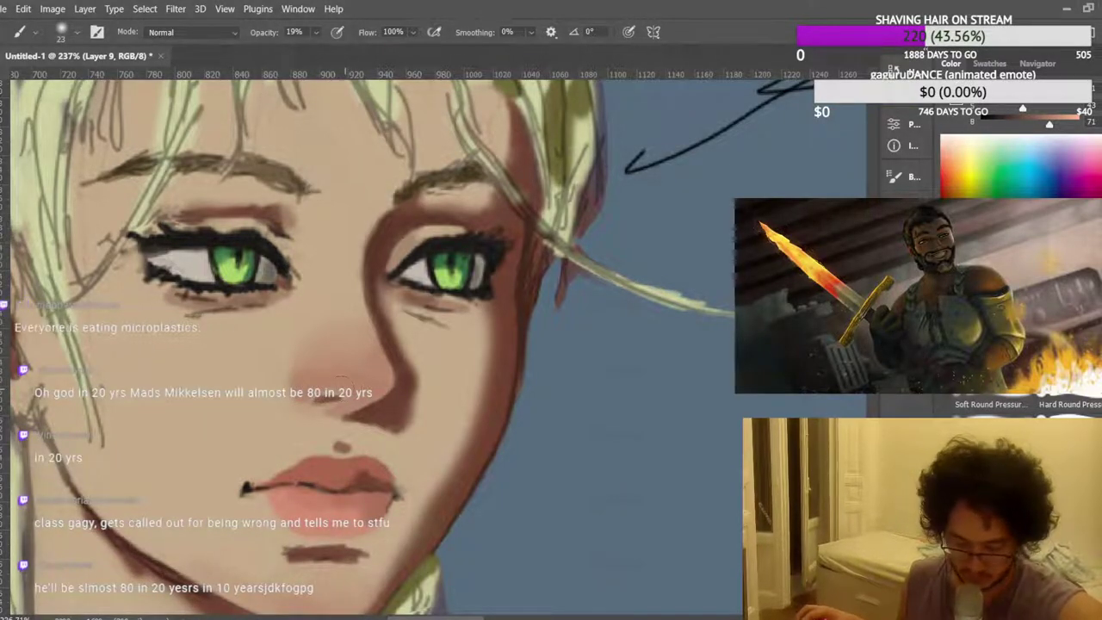
scroll(331, 261, down, 4)
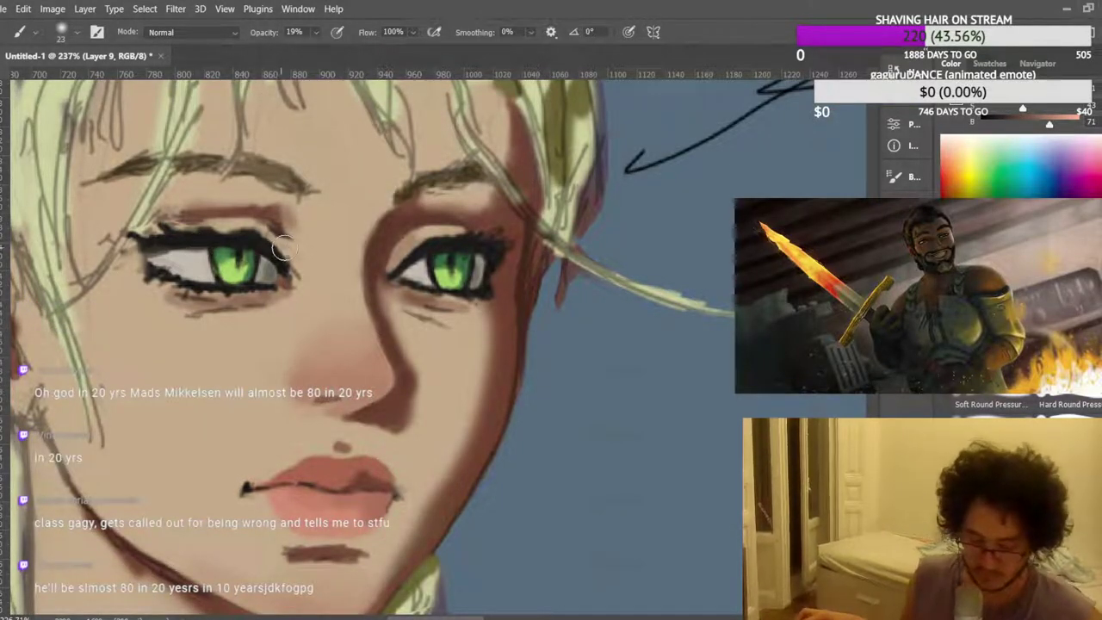
scroll(334, 264, down, 2)
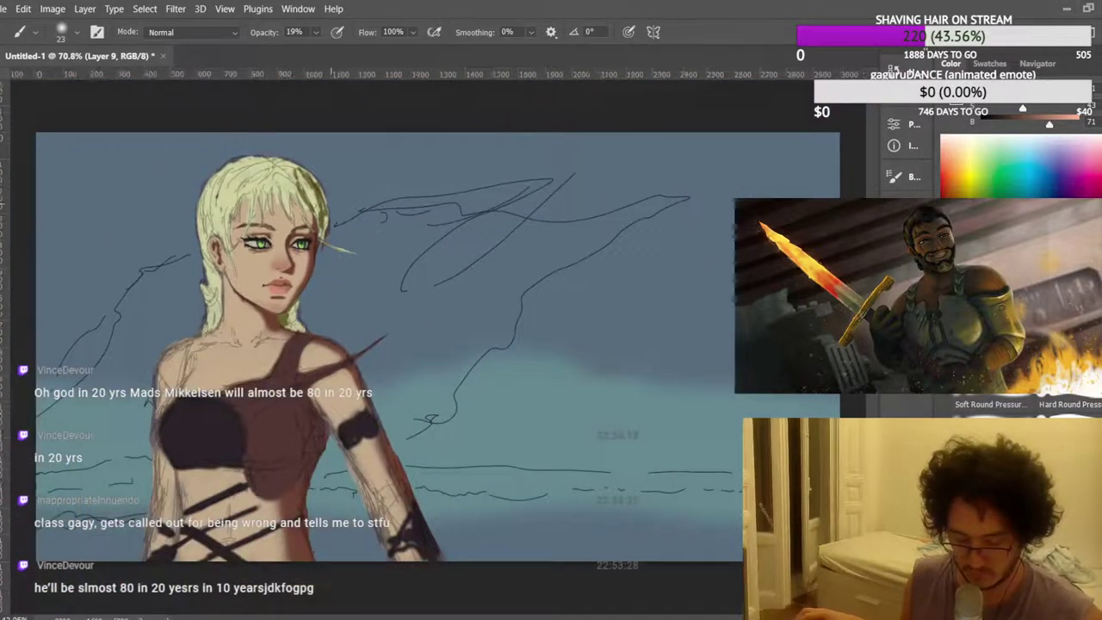
Sample the cheek's skin tone and soften the nose's outer edge into the cheek at 19% opacity.
scroll(266, 241, up, 8)
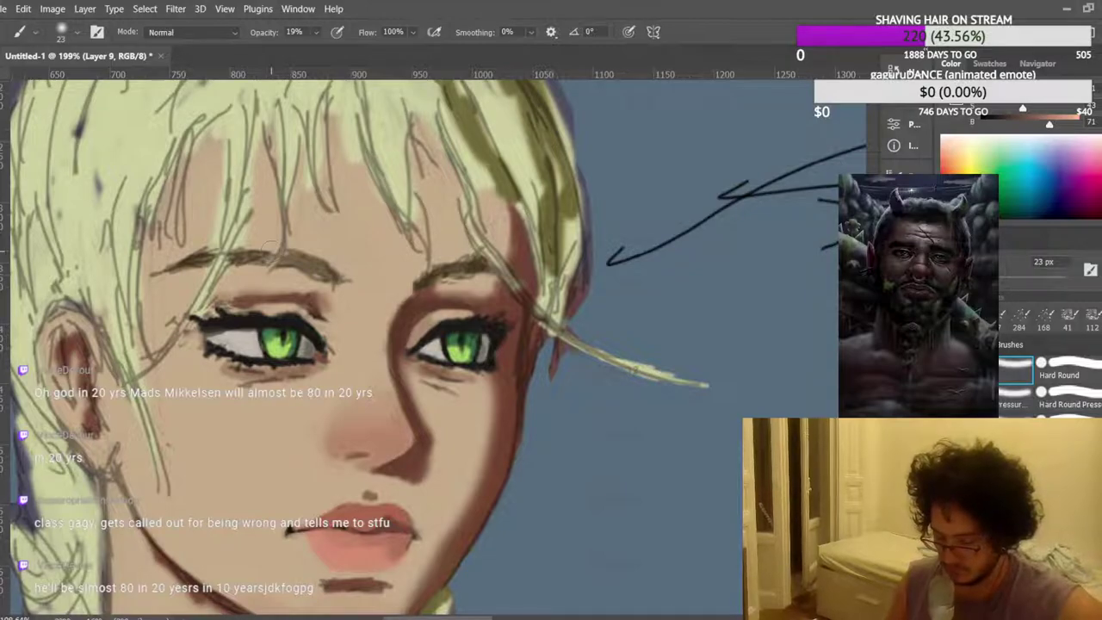
scroll(303, 392, up, 4)
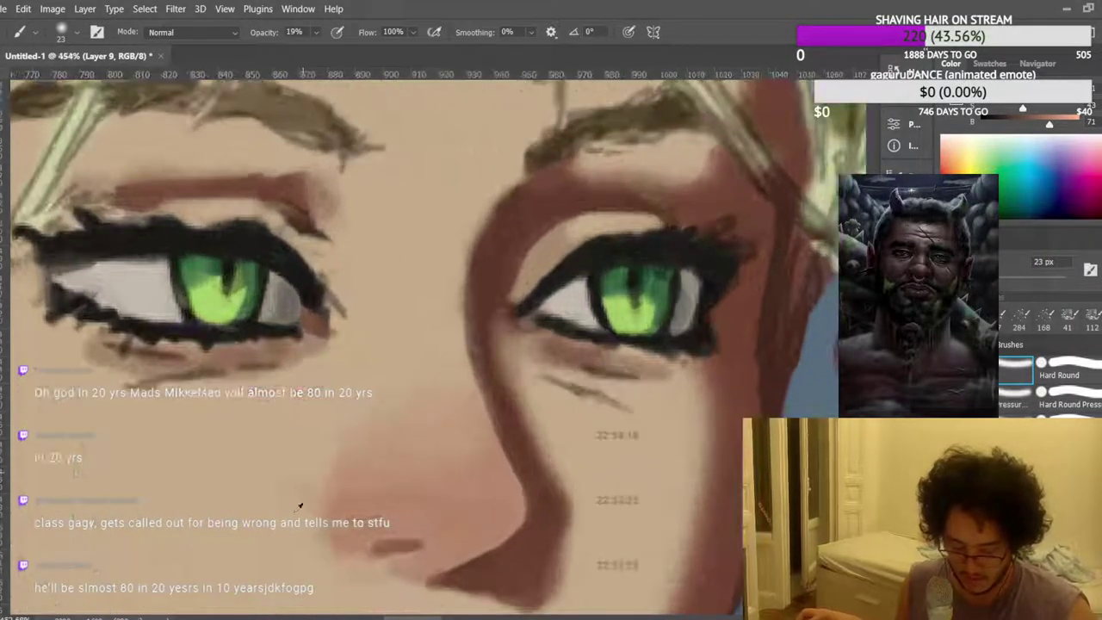
alt+click(296, 510)
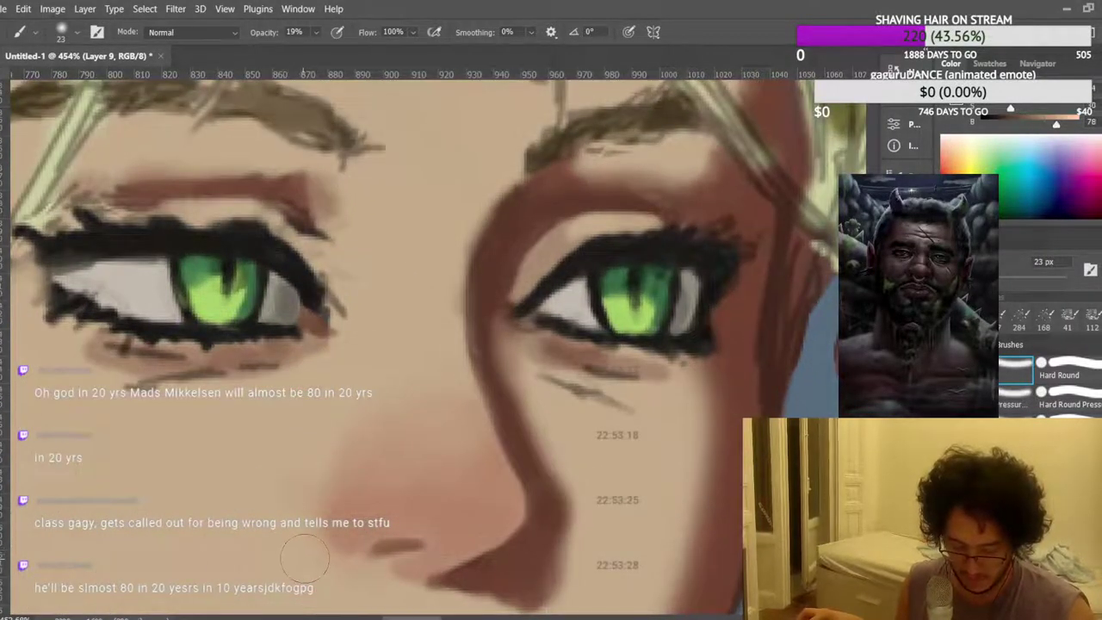
scroll(323, 439, down, 4)
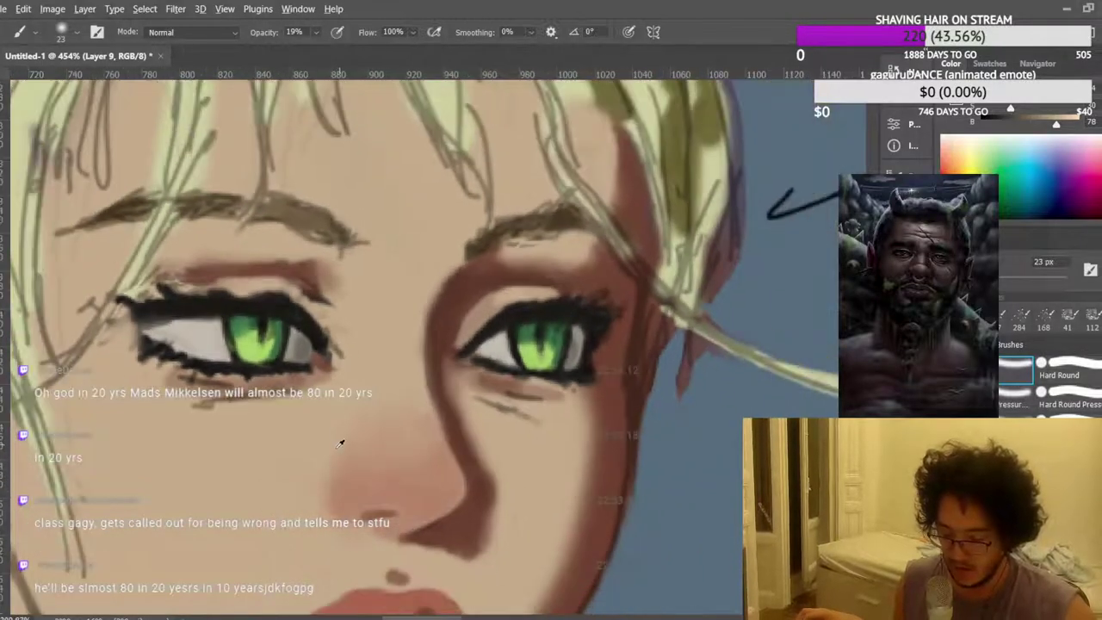
scroll(337, 441, down, 1)
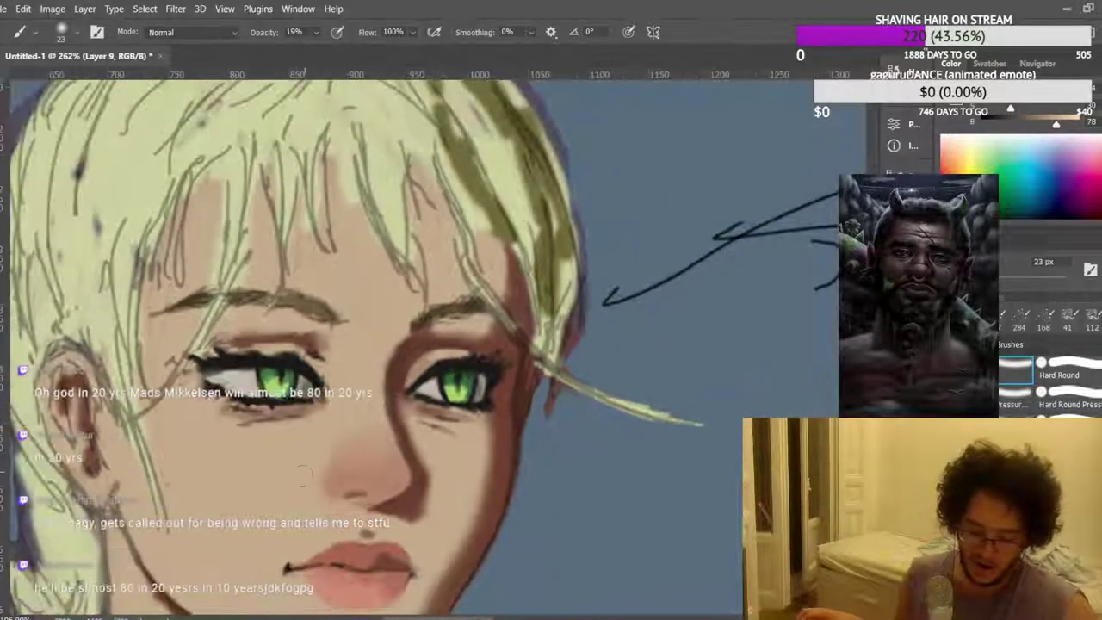
scroll(330, 460, up, 4)
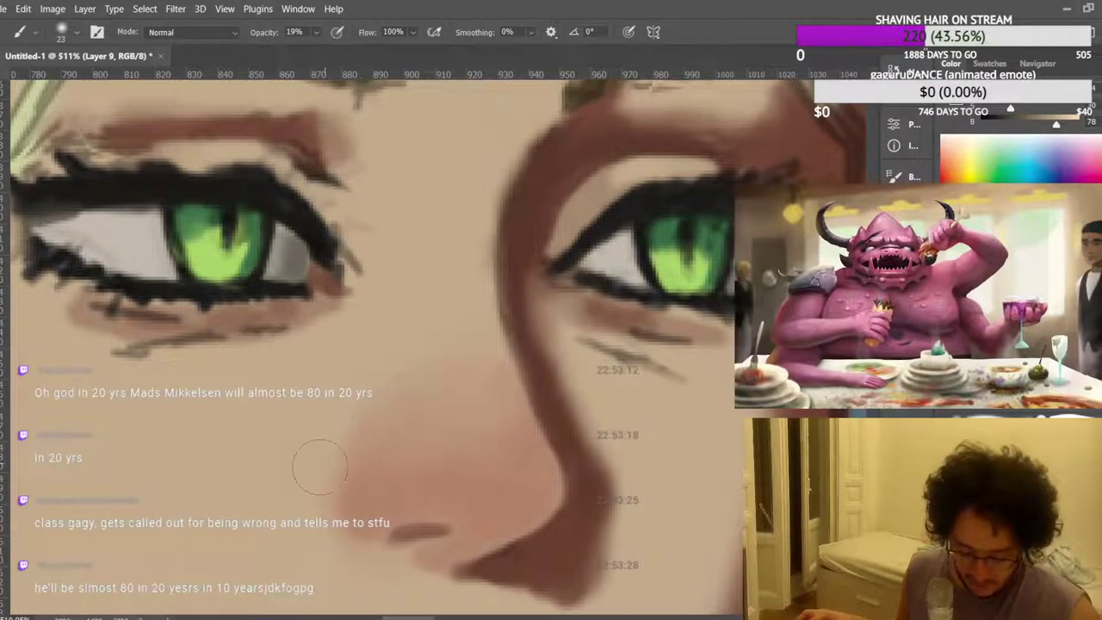
scroll(357, 383, down, 8)
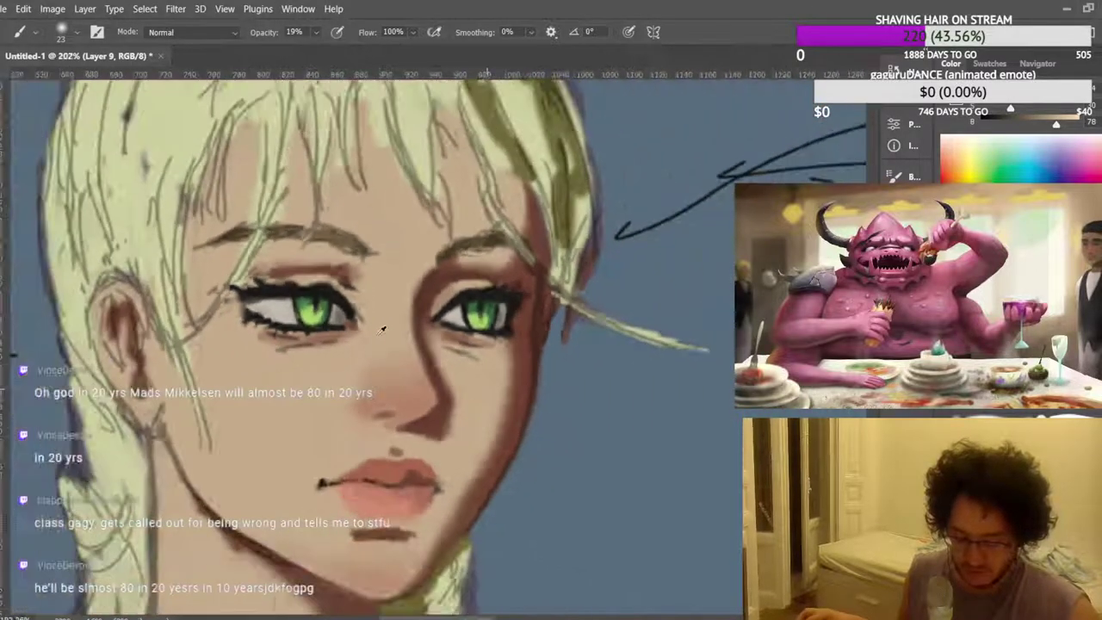
scroll(541, 233, down, 2)
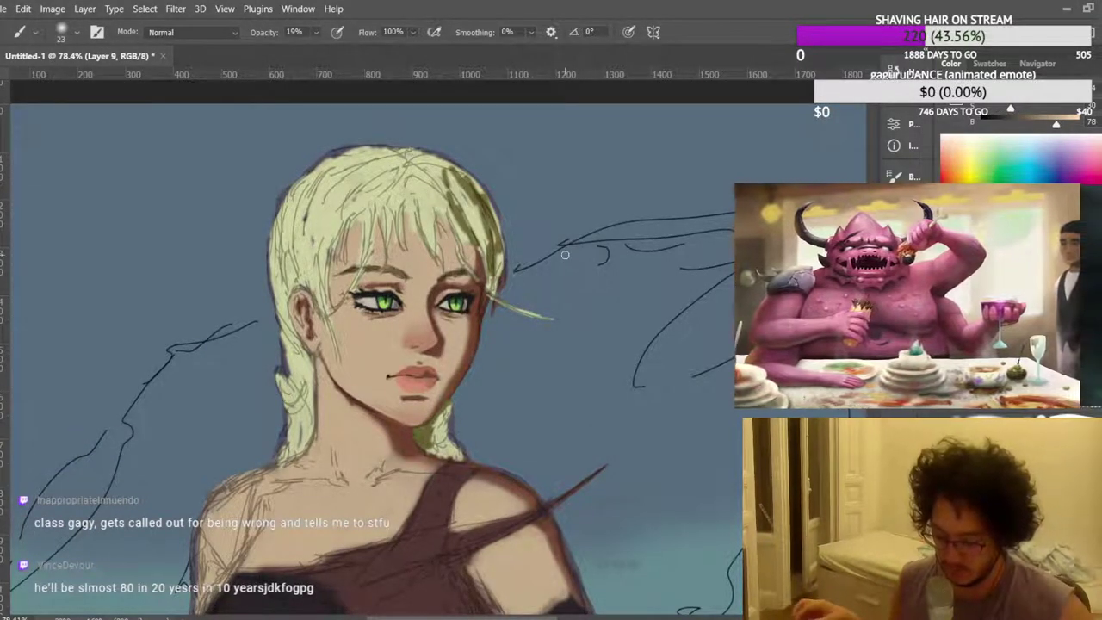
Refine the pink on the side of the nose and blend its edge with skin tone sampled from the cheek.
scroll(551, 300, up, 7)
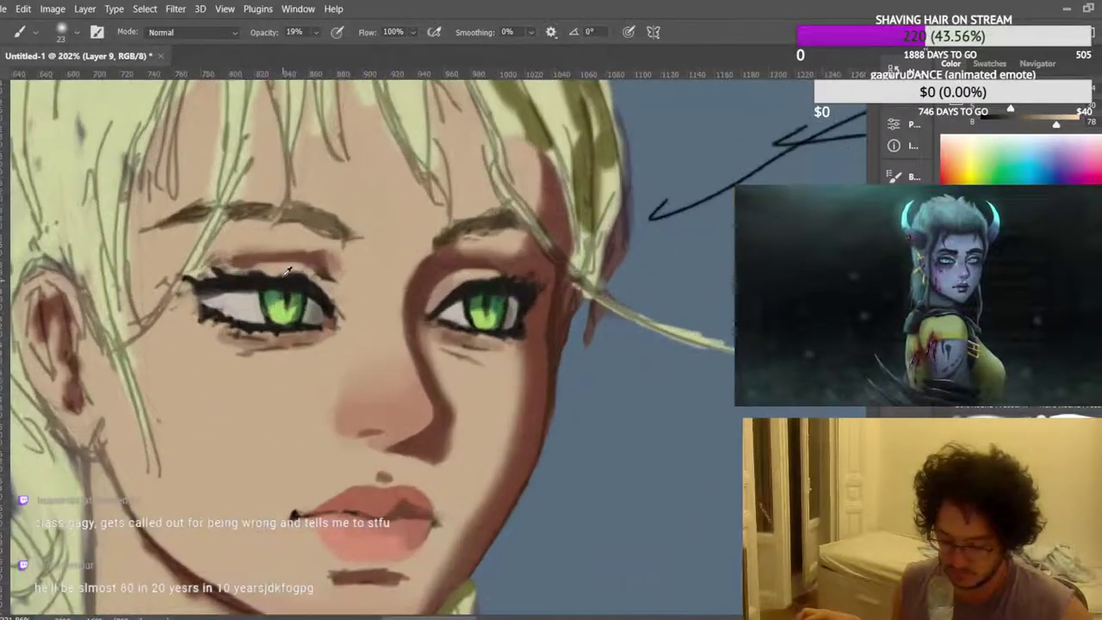
scroll(496, 410, up, 3)
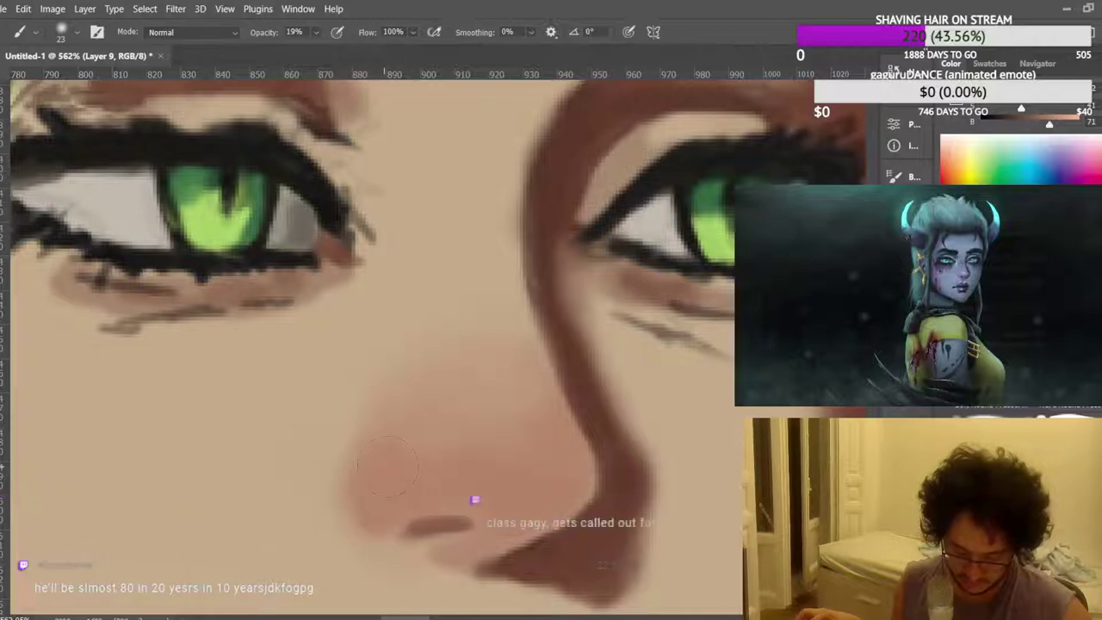
alt+click(318, 447)
scroll(393, 368, down, 8)
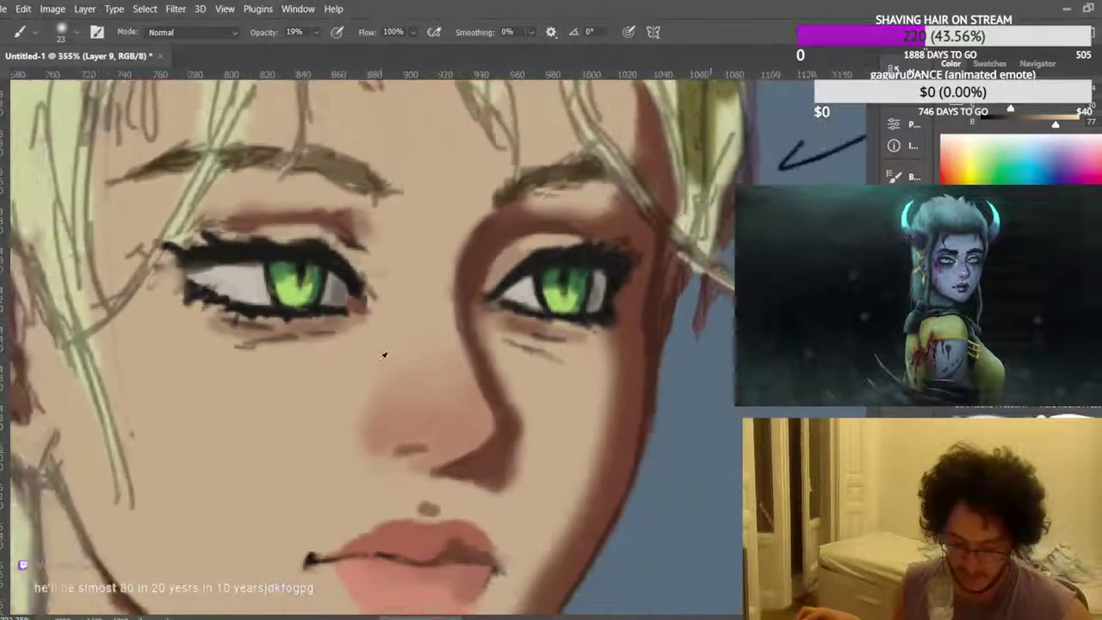
scroll(455, 308, down, 3)
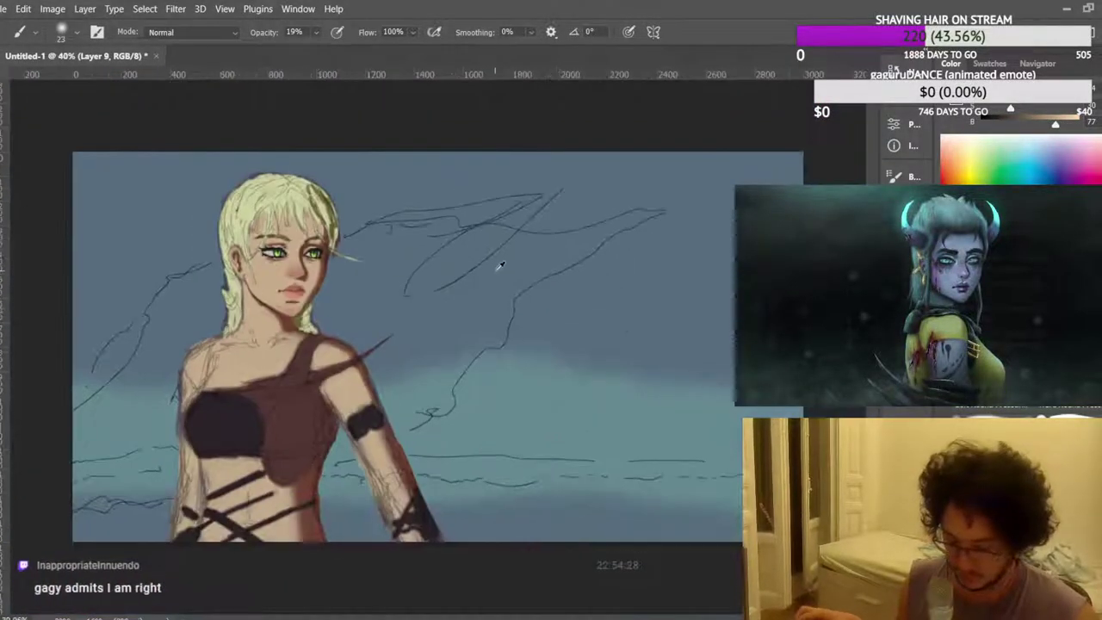
scroll(451, 270, down, 1)
scroll(269, 214, up, 5)
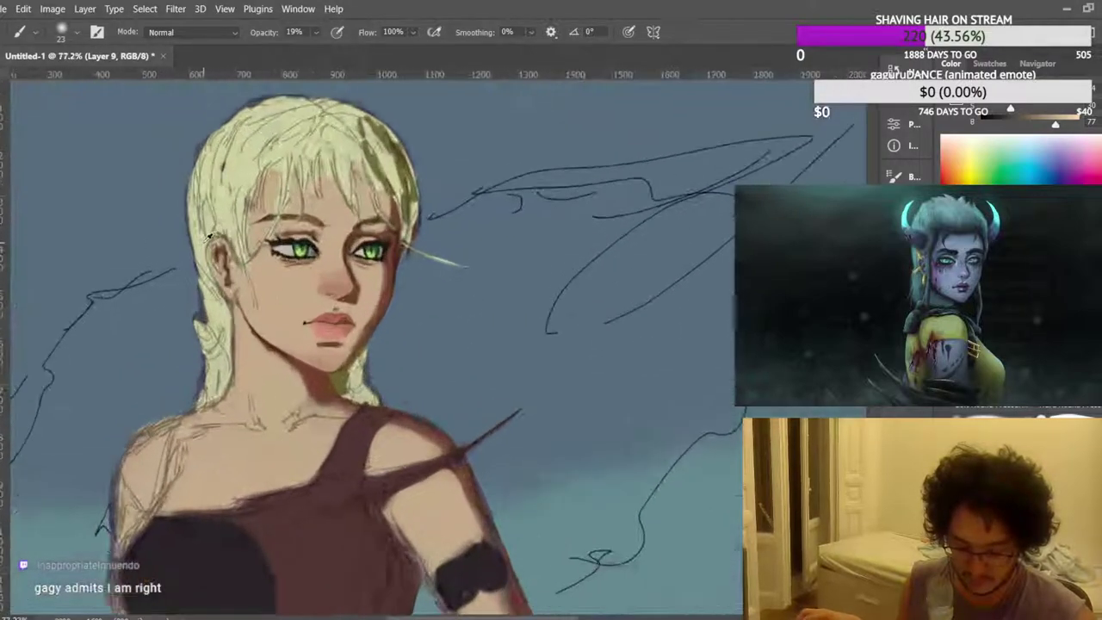
Paint sampled skin tone over the stray marks beside the inner corner of the eye nearer the ear, using a 9 px brush.
scroll(422, 349, up, 6)
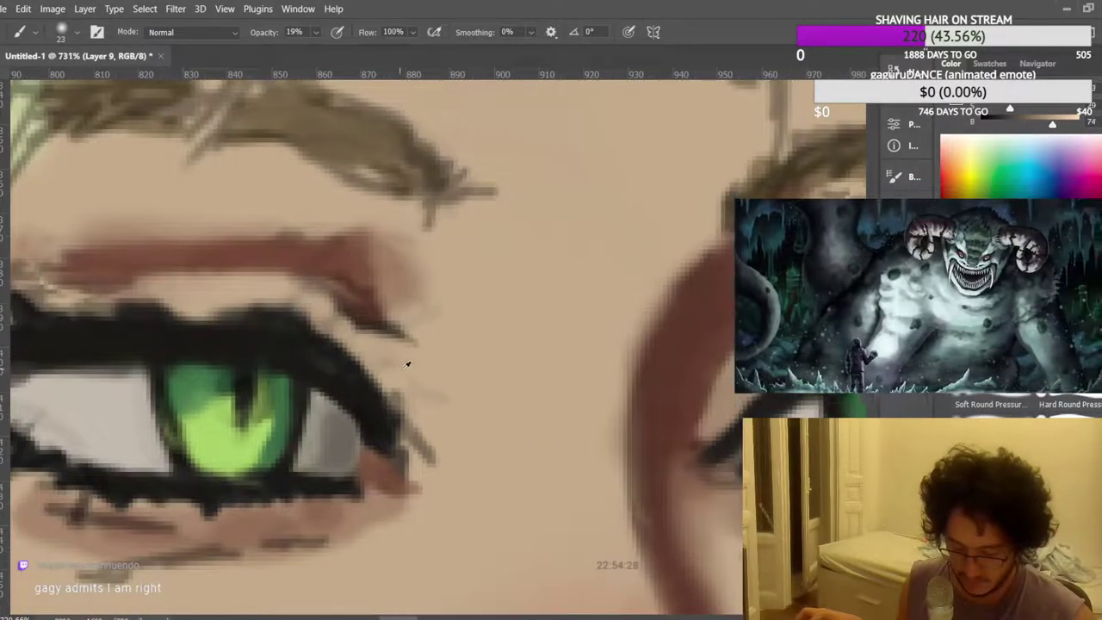
alt+click(470, 353)
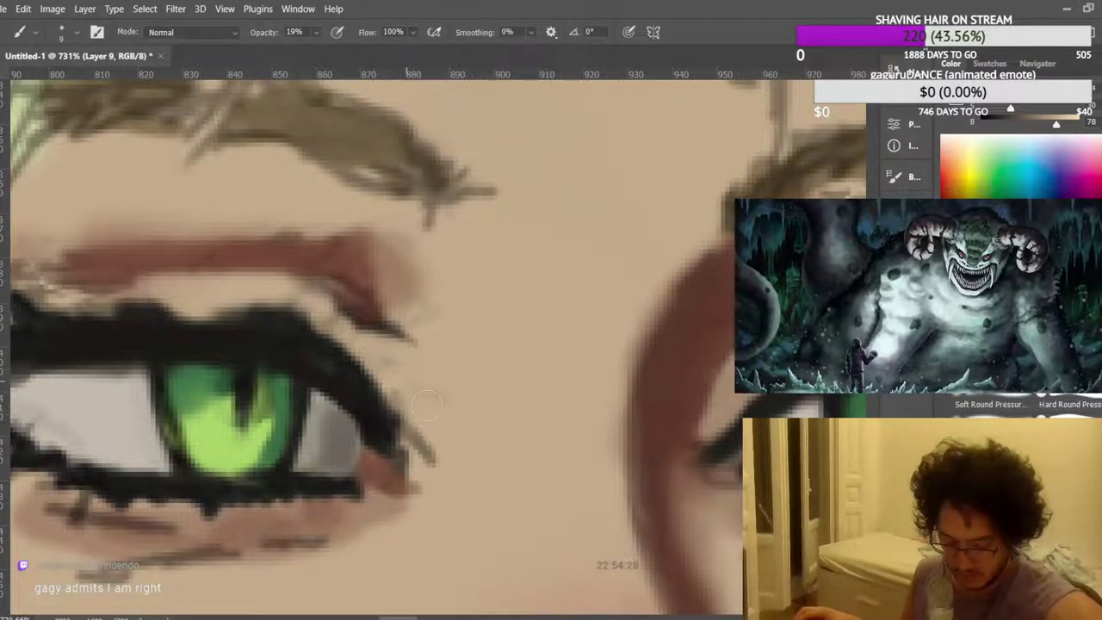
drag(416, 404, 380, 352)
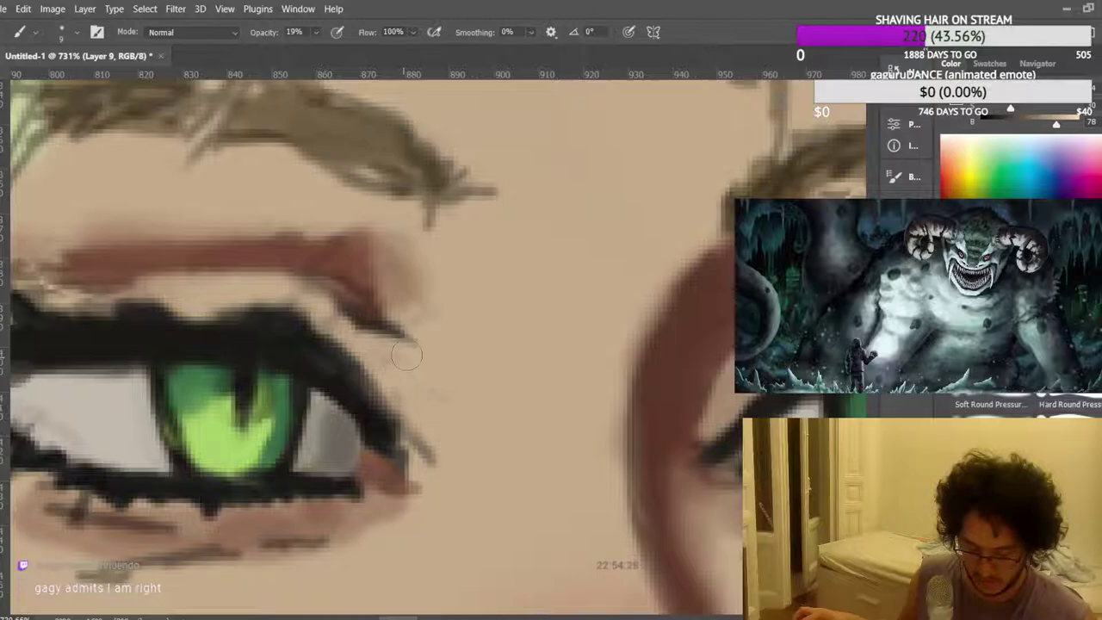
scroll(406, 356, down, 10)
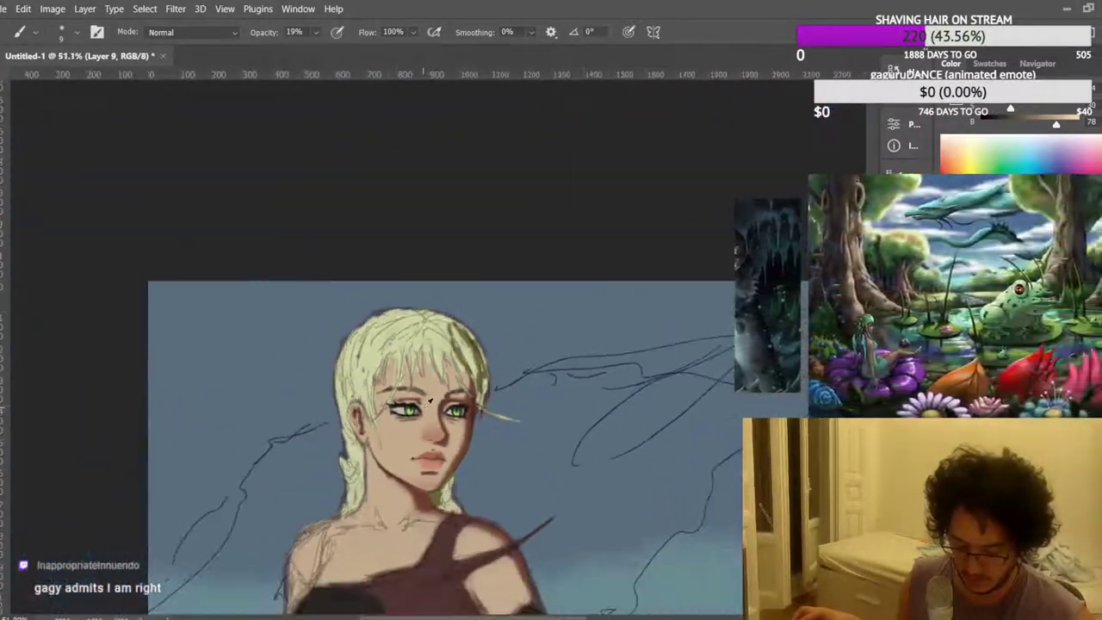
scroll(431, 401, up, 5)
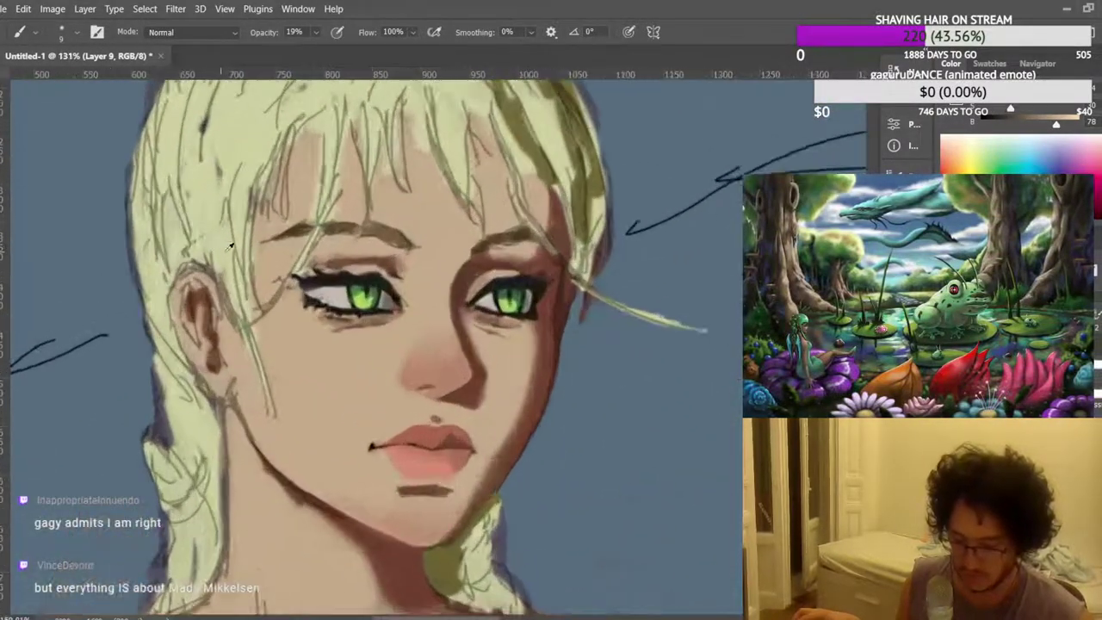
scroll(228, 247, up, 1)
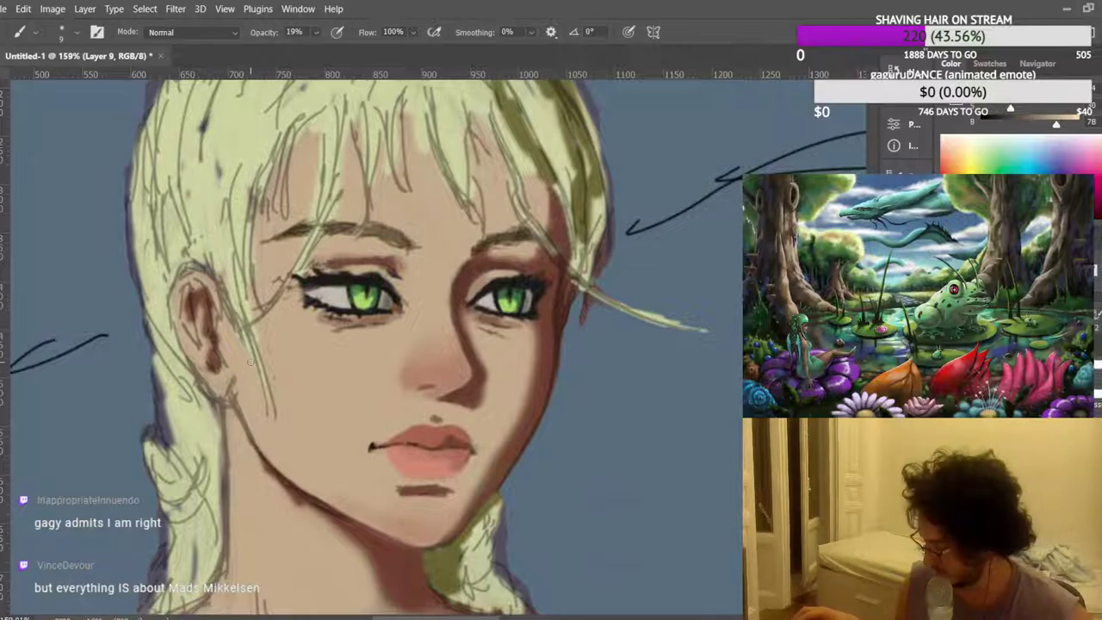
Paint and soften the reddish-brown shadow along the underside of the jawline with an 11 px brush at 13% opacity.
scroll(249, 361, up, 3)
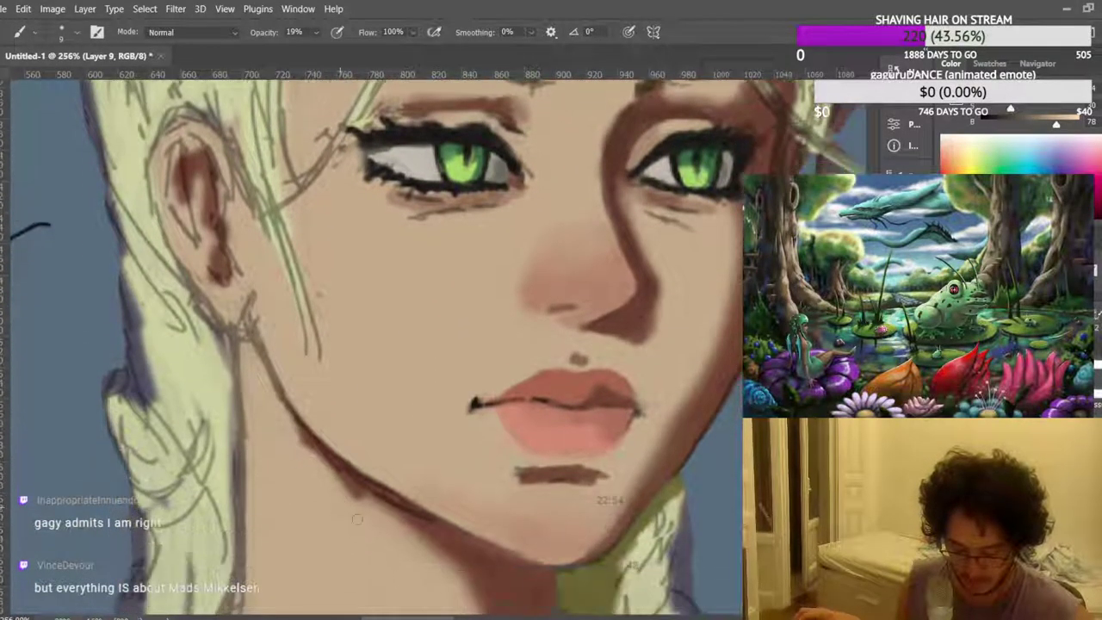
scroll(344, 509, up, 3)
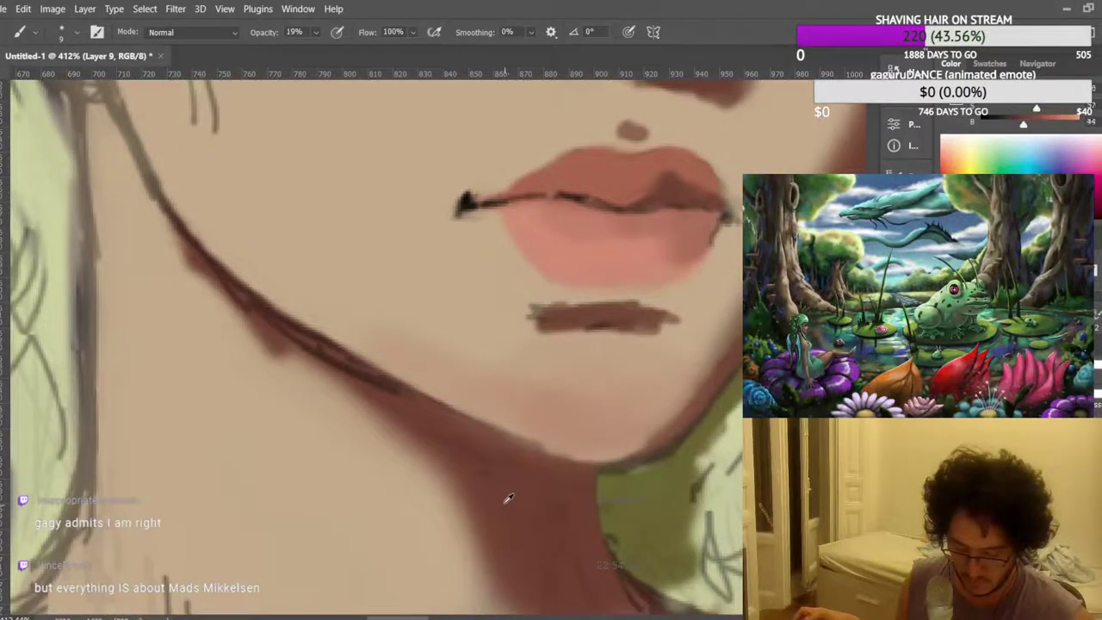
scroll(508, 499, down, 2)
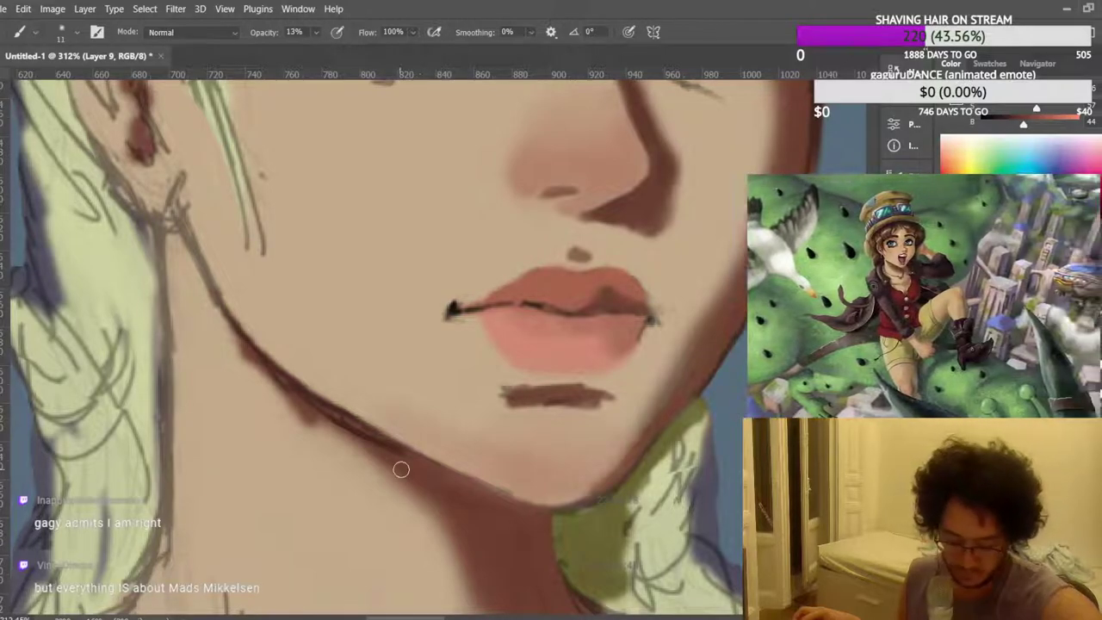
drag(274, 398, 394, 464)
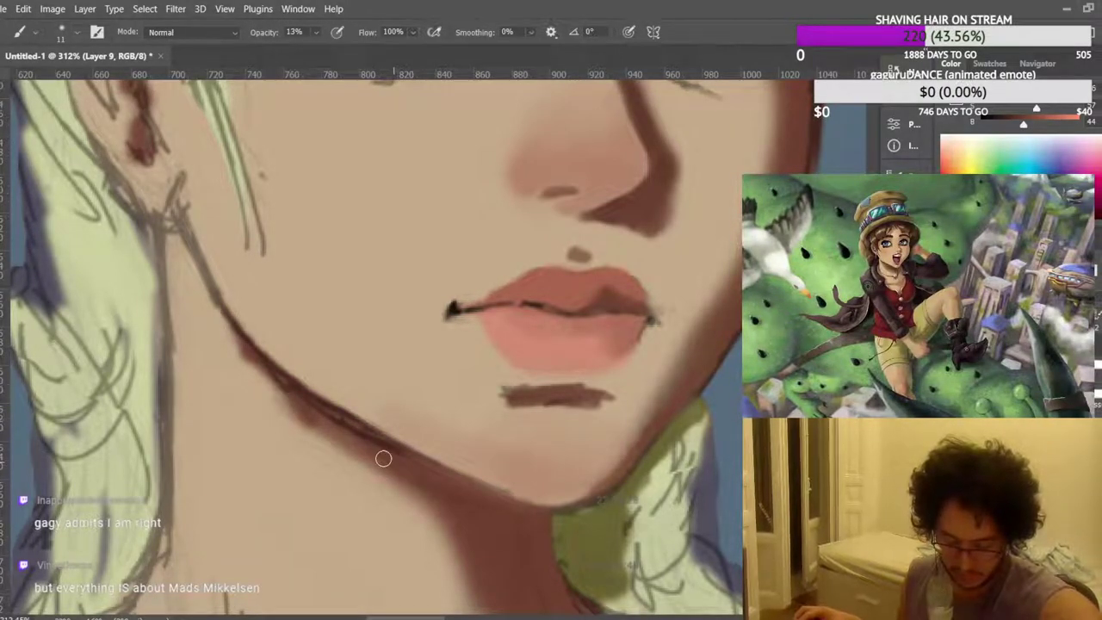
mouse_move(475, 515)
mouse_down()
mouse_move(439, 510)
mouse_move(355, 442)
mouse_move(320, 434)
mouse_move(307, 417)
mouse_move(339, 435)
mouse_move(316, 408)
mouse_up()
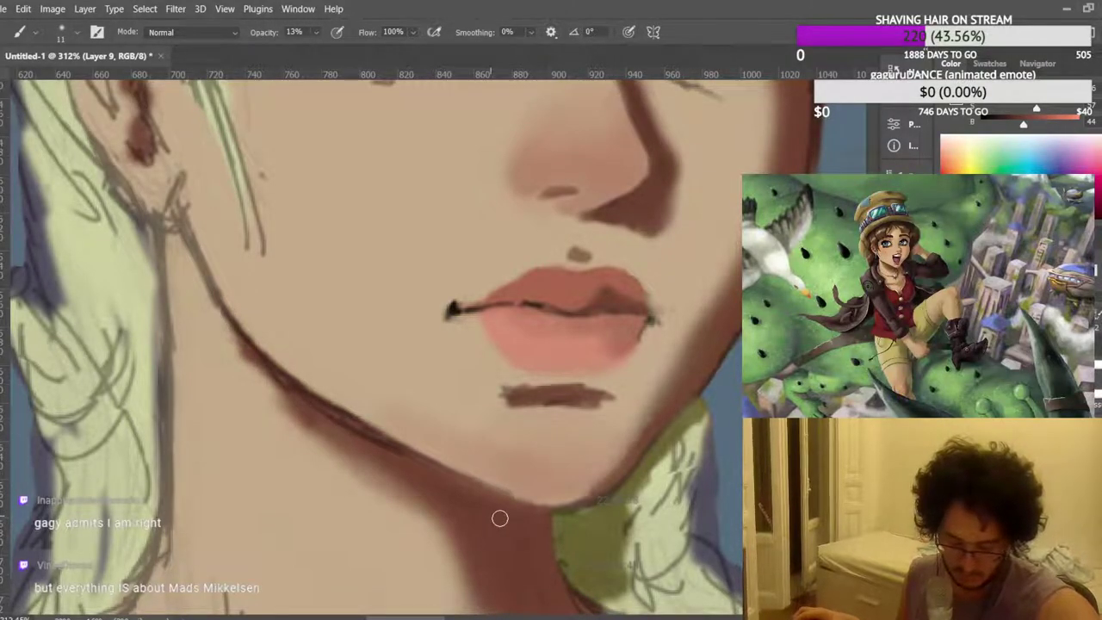
scroll(371, 347, up, 2)
alt+click(497, 438)
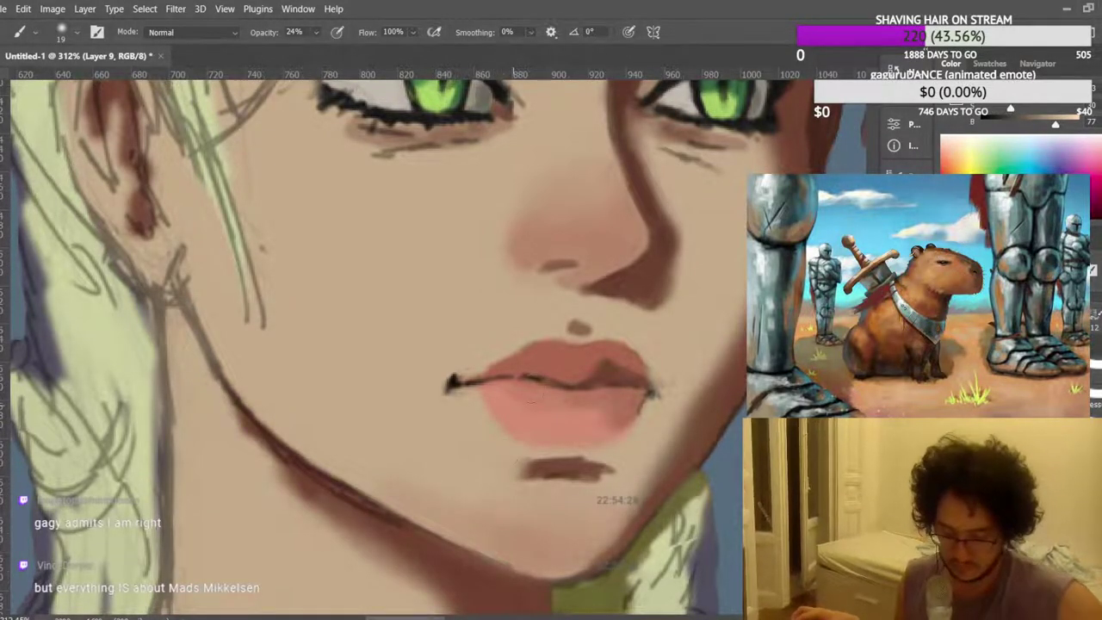
Smooth and extend the reddish-brown shadow down the neck beneath the chin with a 19 px brush at 24% opacity.
scroll(523, 398, down, 10)
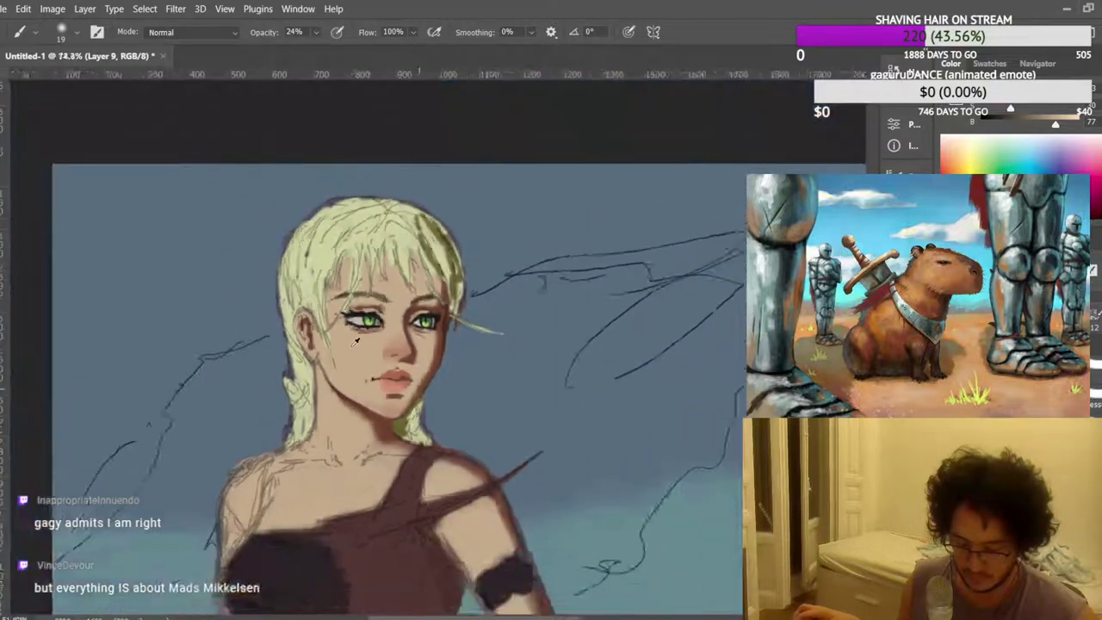
scroll(375, 290, down, 2)
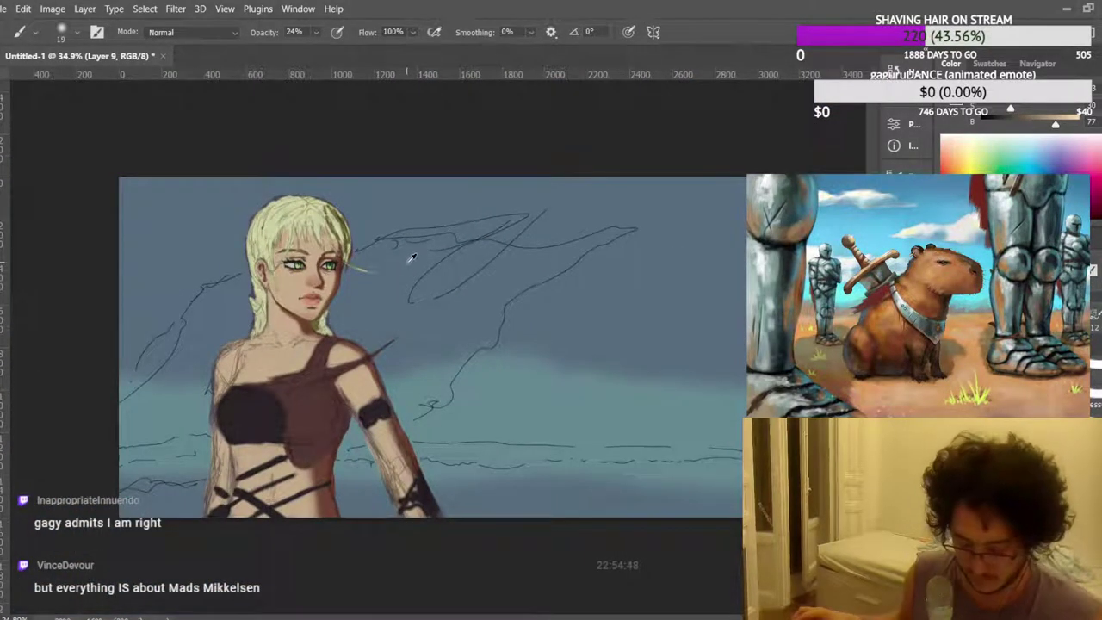
scroll(243, 263, up, 8)
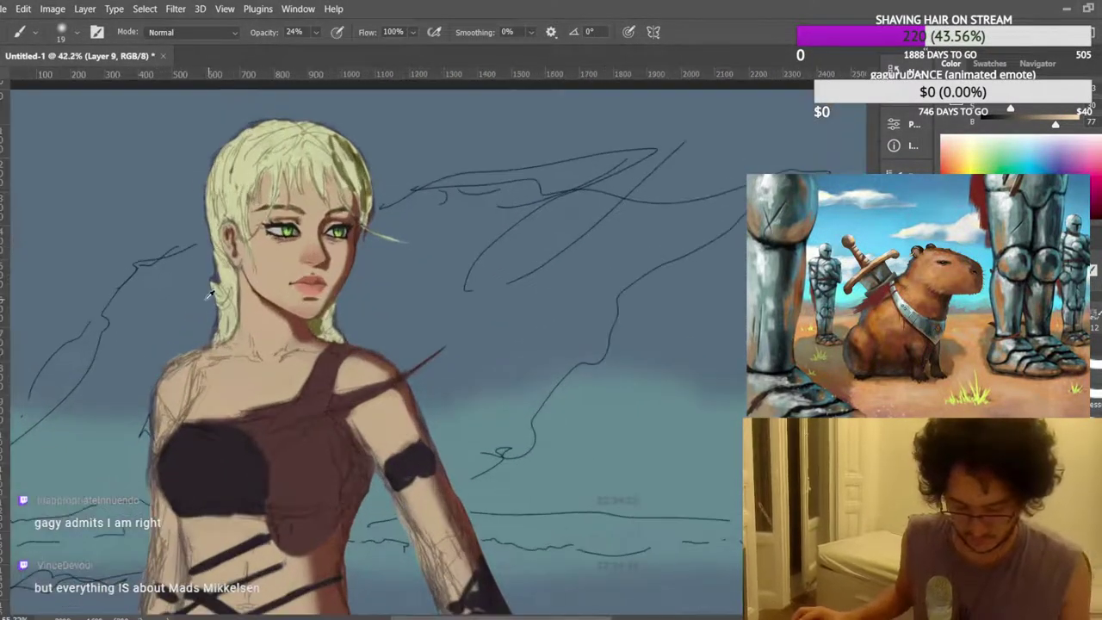
scroll(397, 436, up, 5)
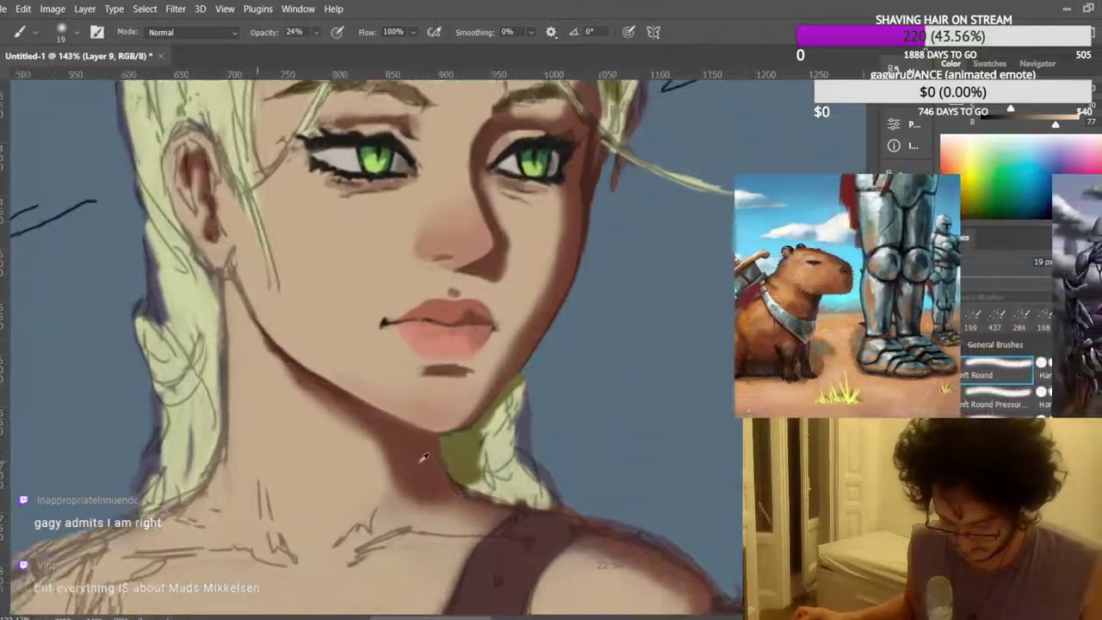
scroll(397, 435, down, 1)
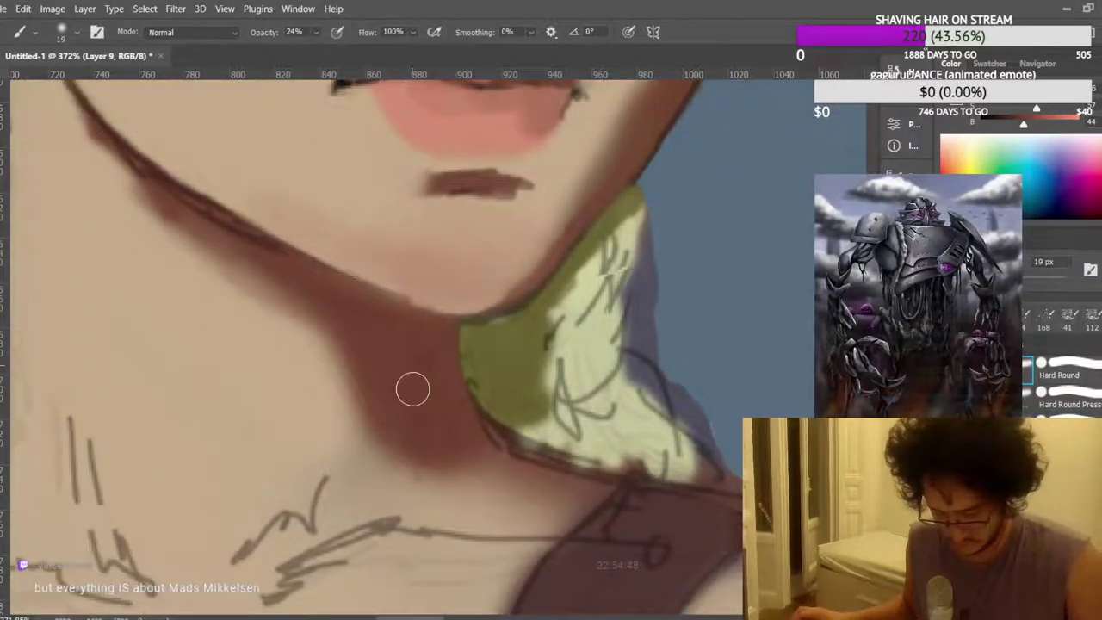
mouse_move(417, 377)
mouse_down()
mouse_move(461, 427)
mouse_move(471, 465)
mouse_move(428, 440)
mouse_move(438, 381)
mouse_up()
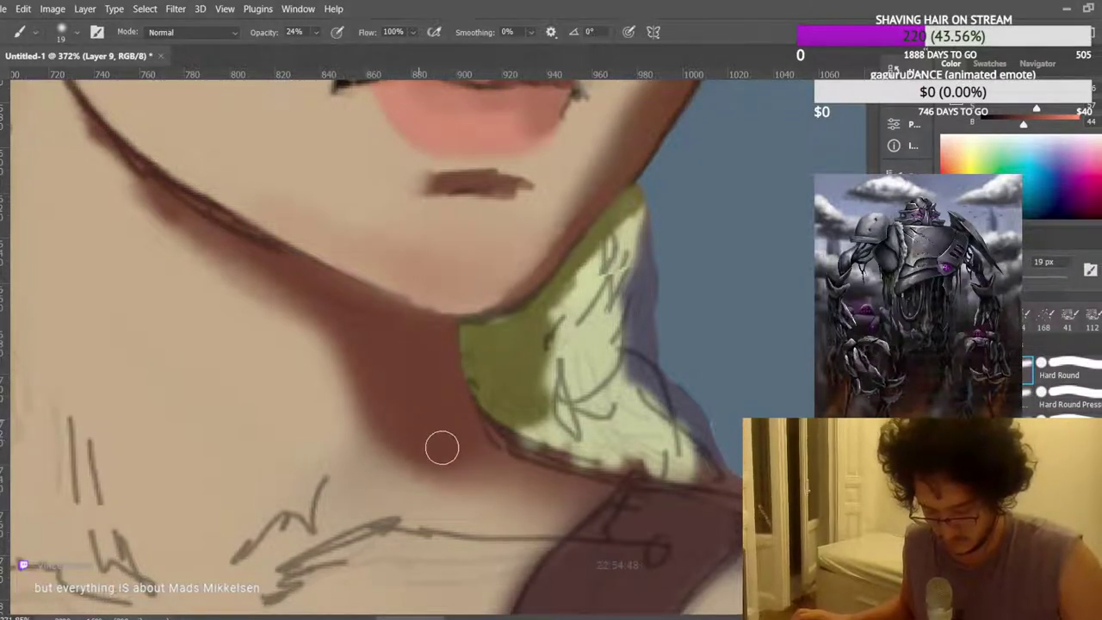
mouse_move(416, 352)
mouse_down()
mouse_move(480, 457)
mouse_move(396, 434)
mouse_move(436, 461)
mouse_move(392, 446)
mouse_move(388, 437)
mouse_move(539, 489)
mouse_move(520, 475)
mouse_move(584, 498)
mouse_up()
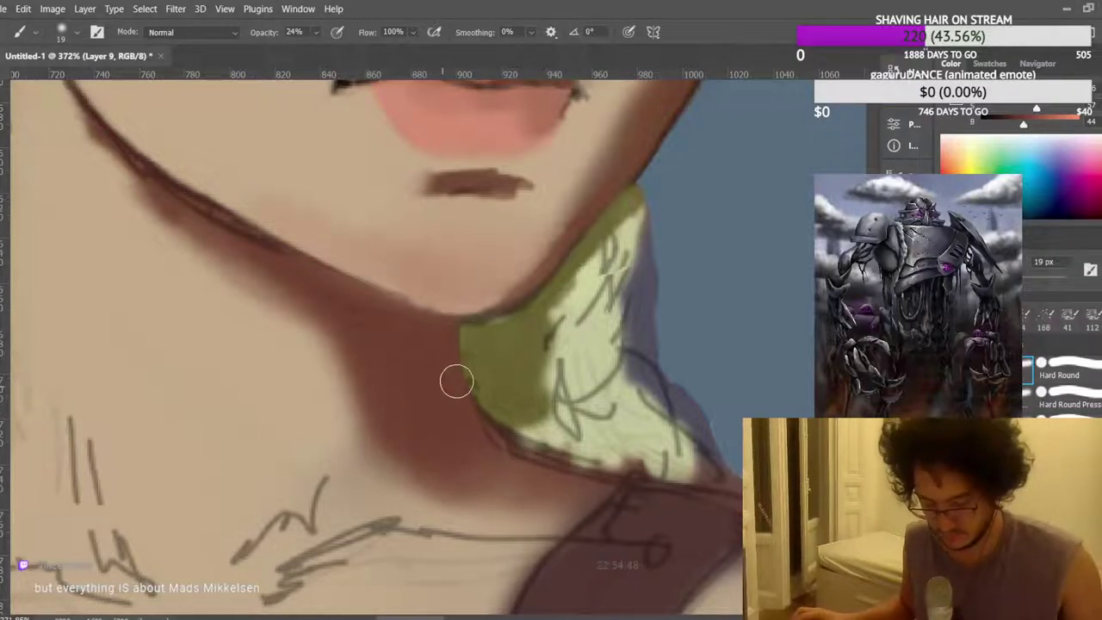
Sample the olive hair shadow and paint it over the sketch lines in the hair behind the neck.
alt+click(507, 348)
mouse_move(526, 400)
mouse_down()
mouse_move(500, 384)
mouse_move(497, 401)
mouse_move(499, 347)
mouse_move(537, 316)
mouse_up()
mouse_move(512, 394)
mouse_down()
mouse_move(520, 422)
mouse_move(613, 461)
mouse_move(545, 440)
mouse_move(526, 414)
mouse_move(651, 462)
mouse_move(529, 406)
mouse_up()
scroll(532, 301, down, 10)
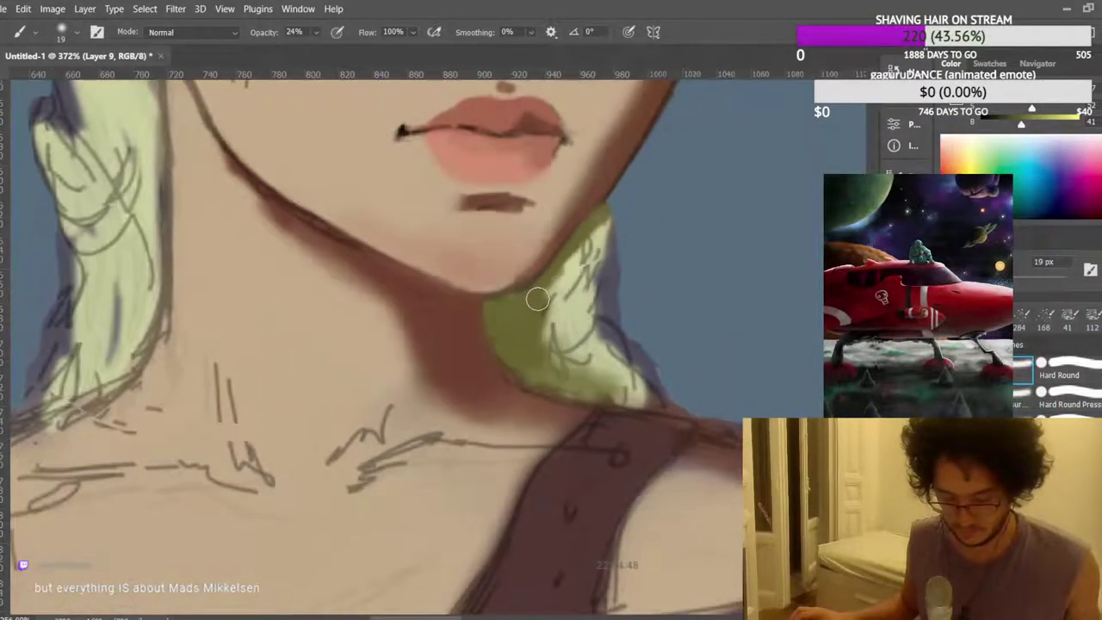
Flip the canvas horizontally and check the face and eyes in mirror view.
scroll(506, 191, down, 3)
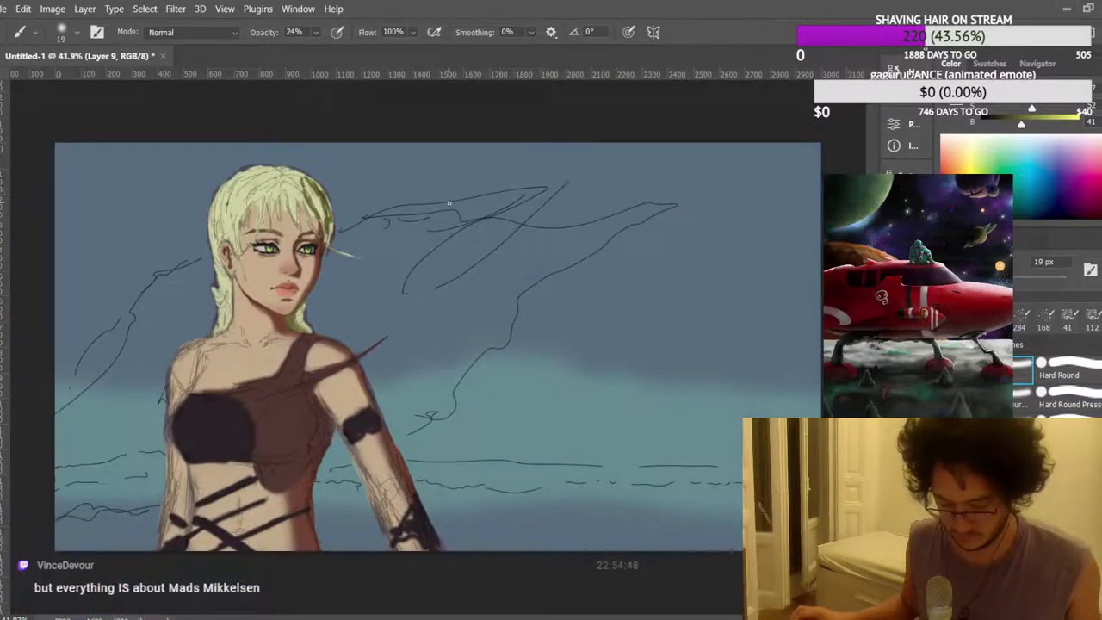
scroll(626, 246, up, 2)
scroll(626, 246, up, 4)
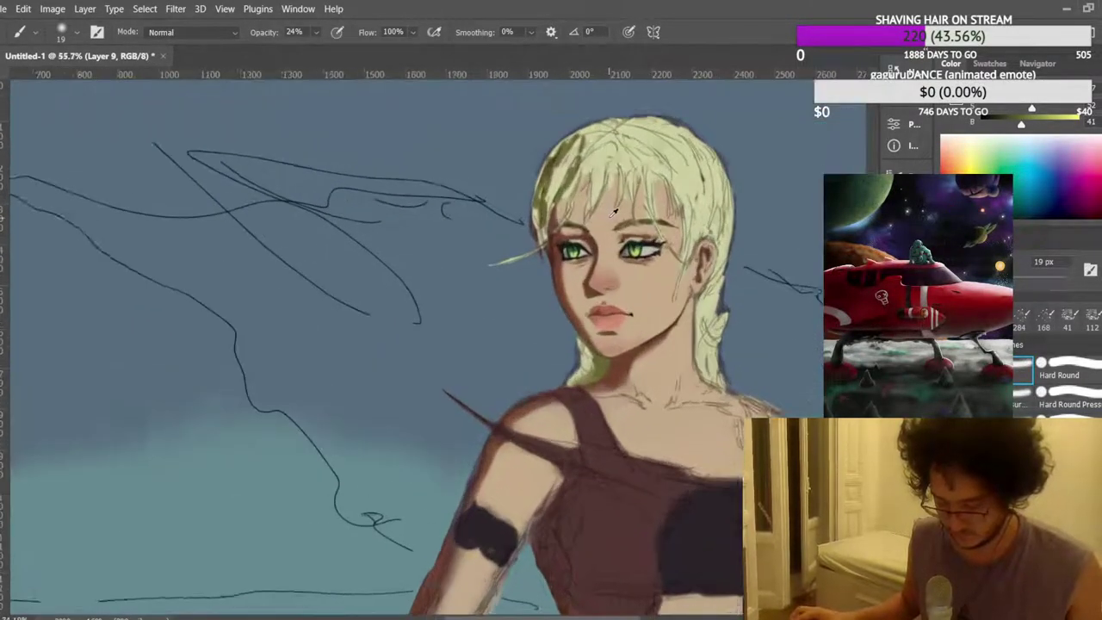
scroll(624, 246, up, 3)
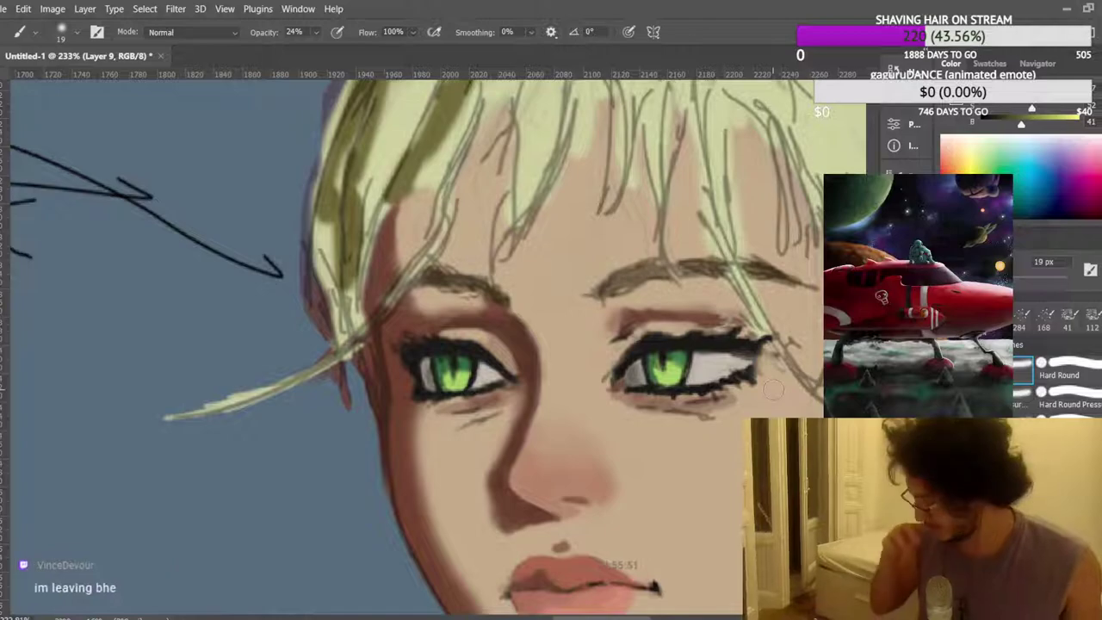
scroll(773, 390, up, 5)
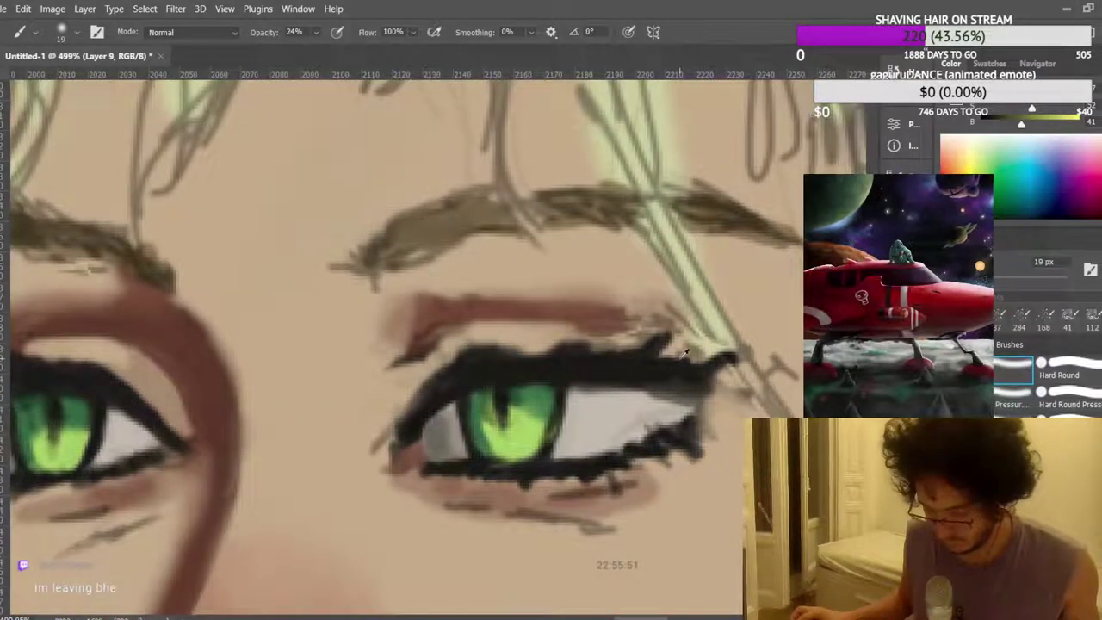
Sample the dark eyelid tone and darken the outer eye corner and the eye white beneath the upper lid with an 11 px brush.
alt+click(649, 368)
key(bracketleft)
key(bracketleft)
mouse_move(689, 384)
mouse_down()
mouse_move(682, 427)
mouse_move(679, 378)
mouse_move(691, 369)
mouse_up()
scroll(671, 371, down, 5)
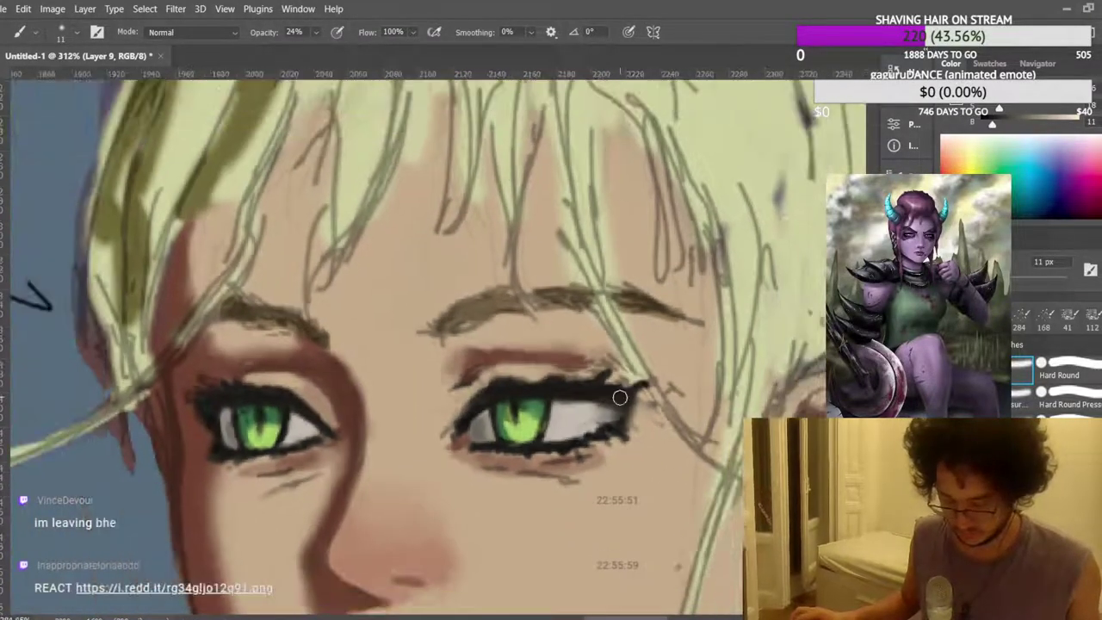
scroll(597, 388, up, 3)
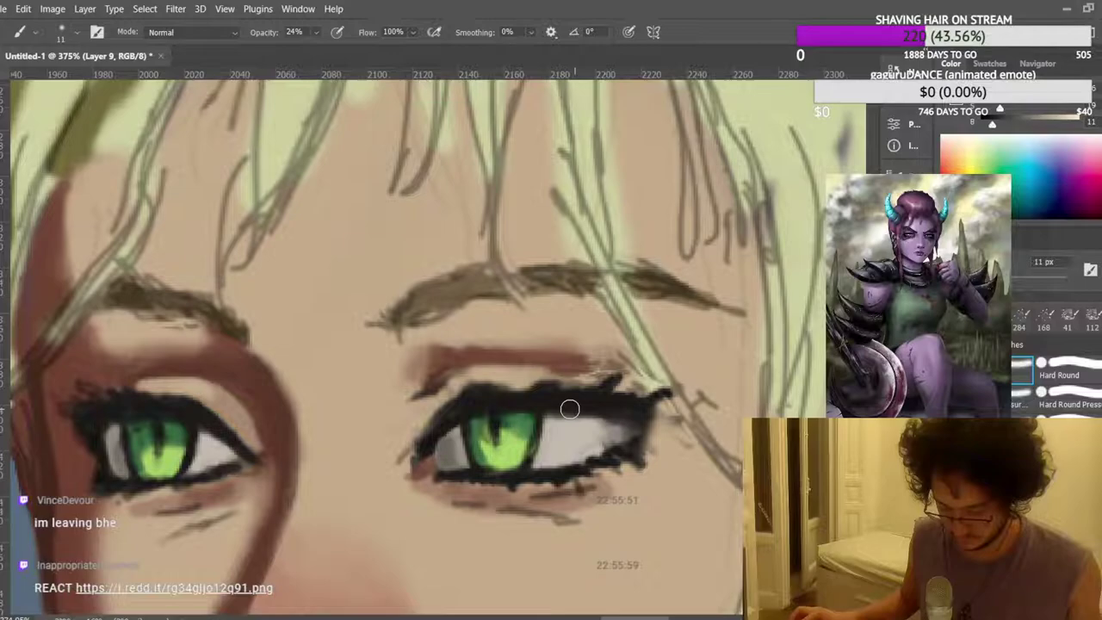
drag(494, 405, 553, 416)
scroll(202, 422, down, 2)
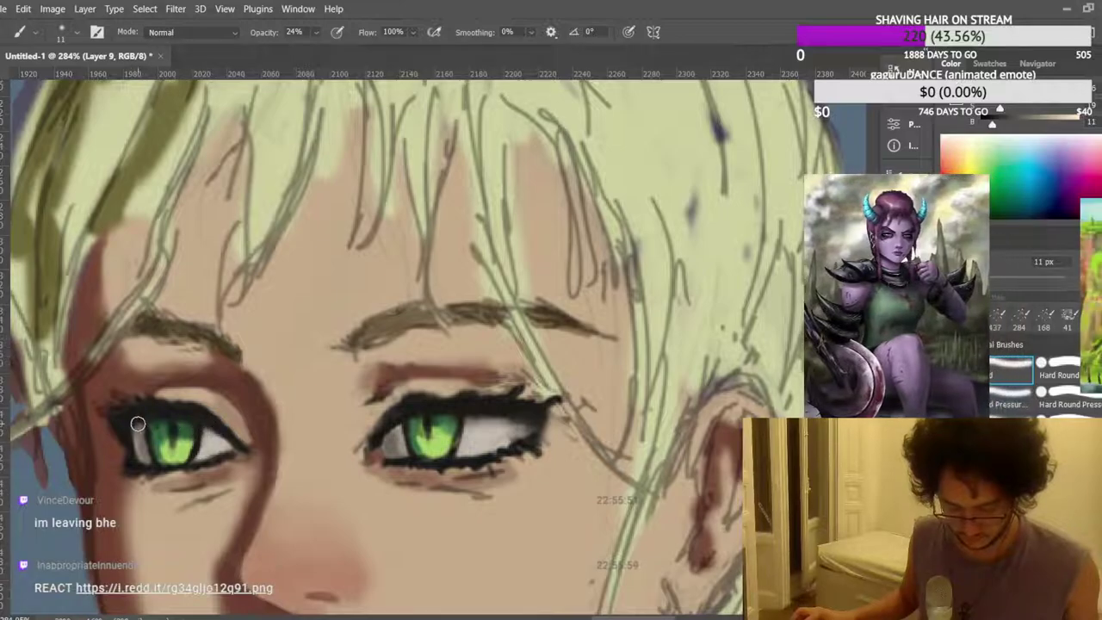
Sample the reddish-brown tone from the shadow beside the nose.
scroll(301, 368, down, 4)
scroll(408, 357, down, 4)
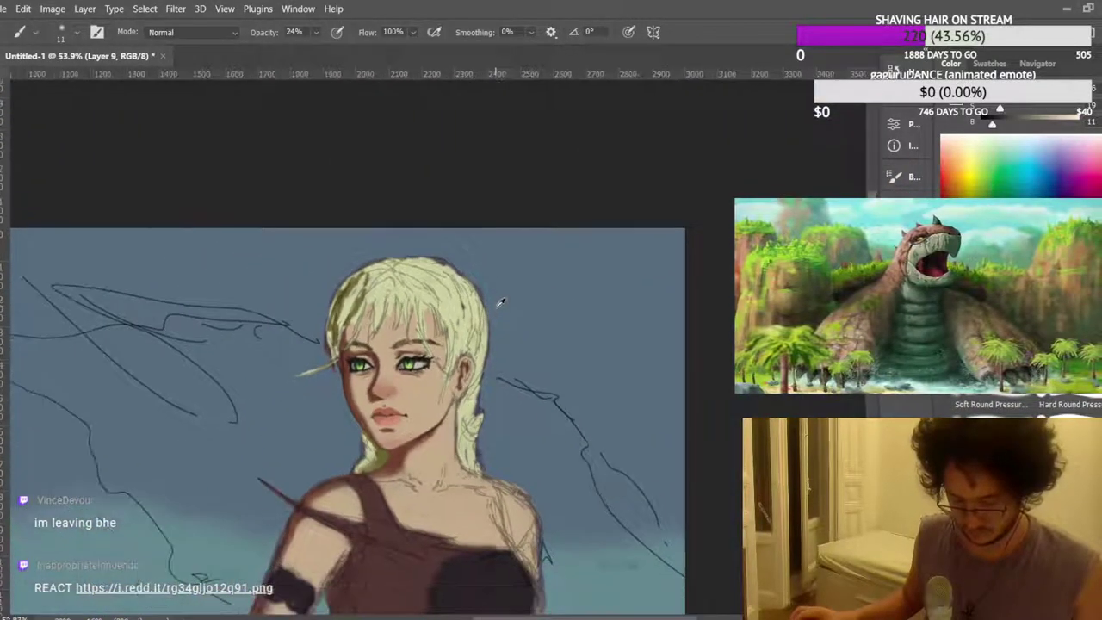
scroll(624, 258, up, 5)
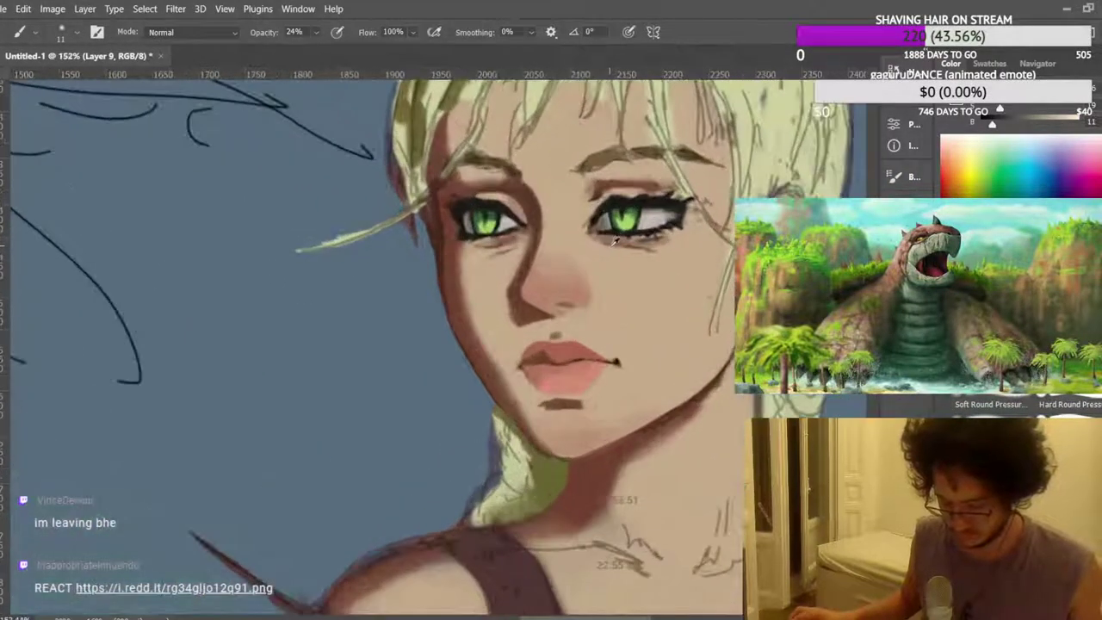
scroll(531, 295, up, 2)
alt+click(427, 389)
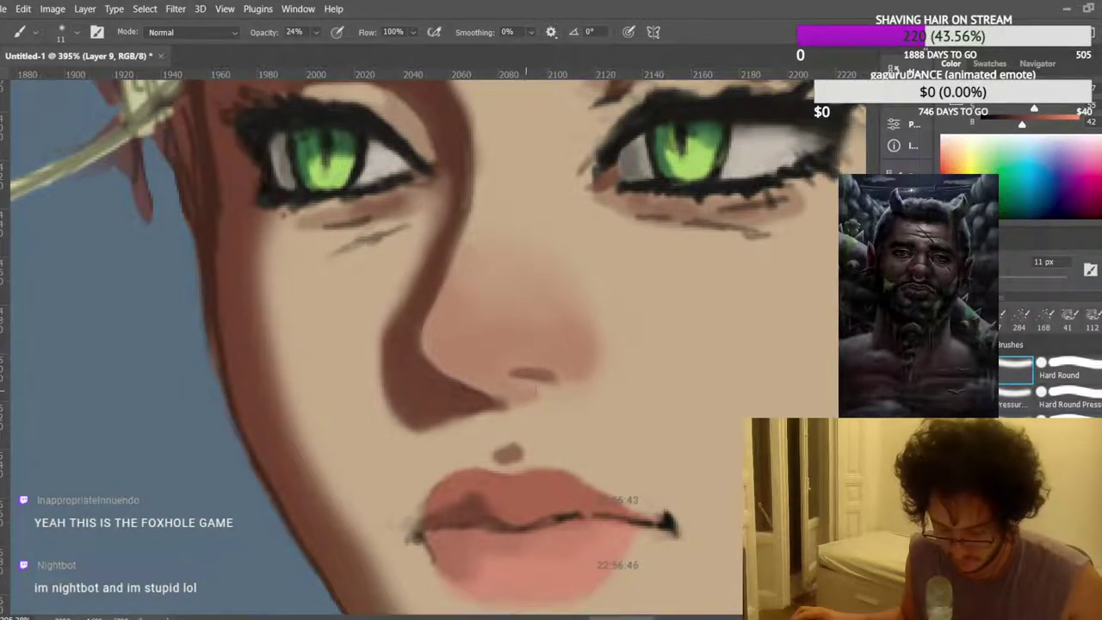
Flip the canvas horizontally again and check the whole figure.
scroll(479, 256, down, 4)
scroll(485, 227, down, 6)
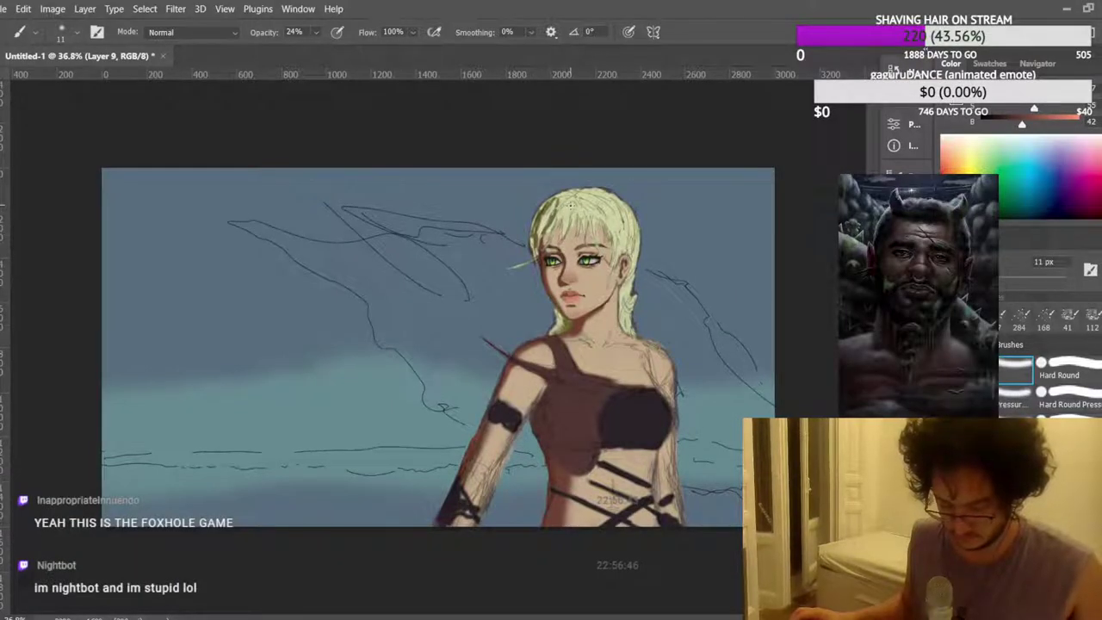
key(ctrl+shift+h)
scroll(239, 256, up, 6)
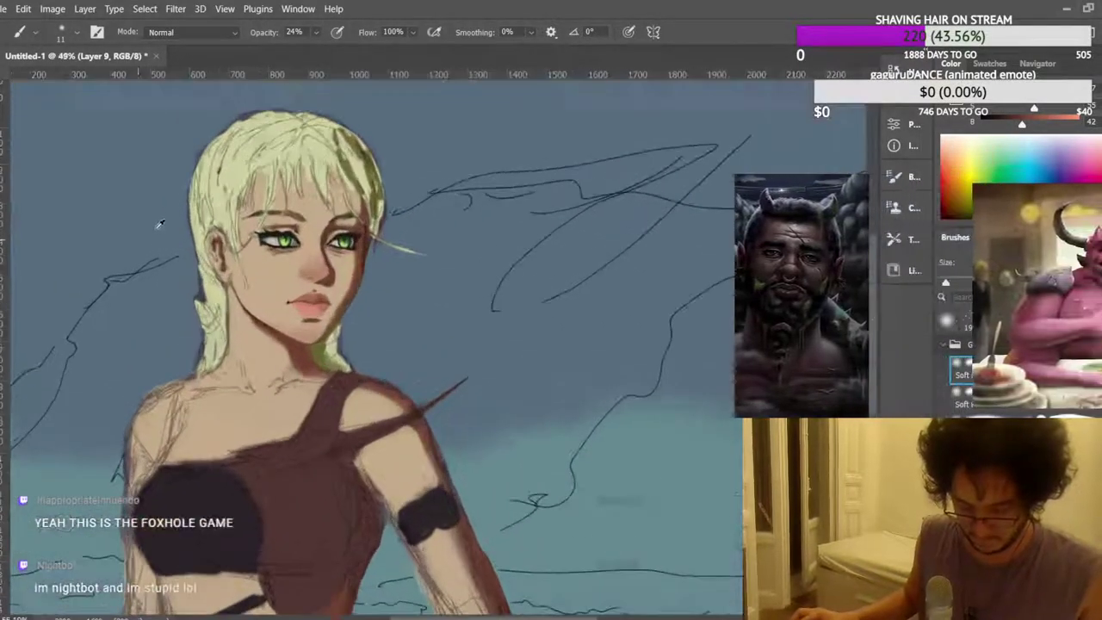
scroll(420, 281, down, 4)
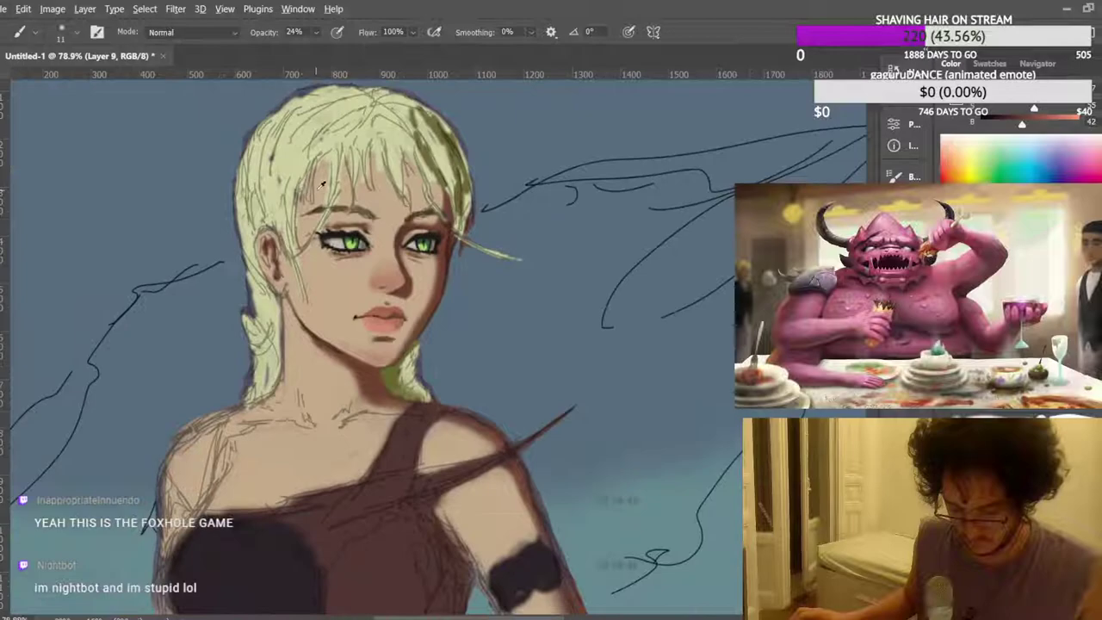
Erase the rough dark outline along the far jaw and cheek using a 5 px brush in Clear mode at 100% opacity.
scroll(420, 281, up, 8)
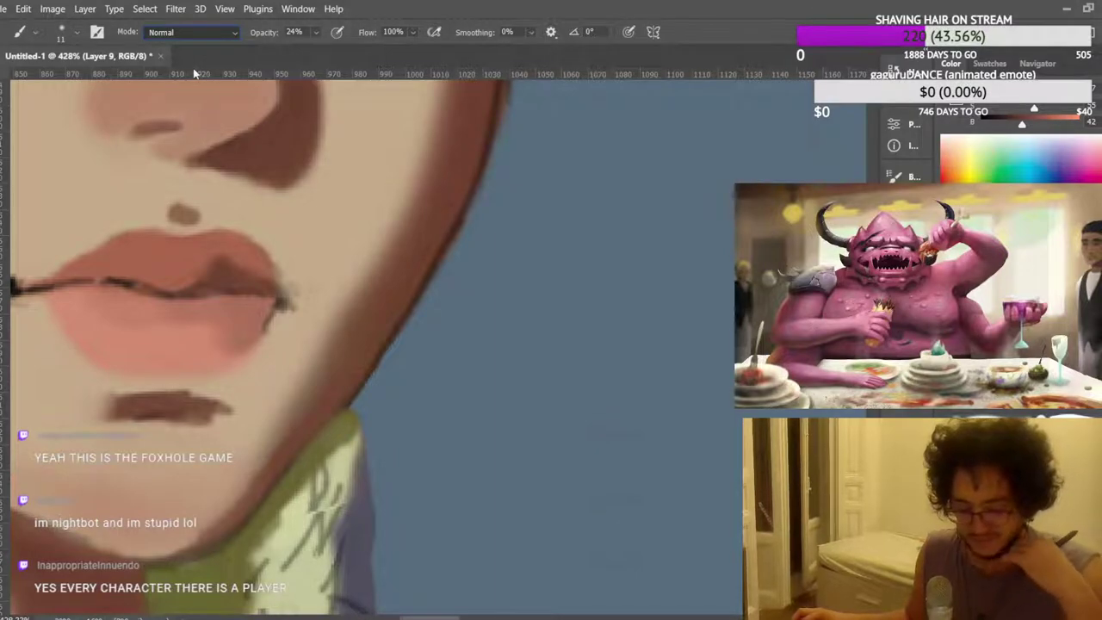
key(shift+alt+r)
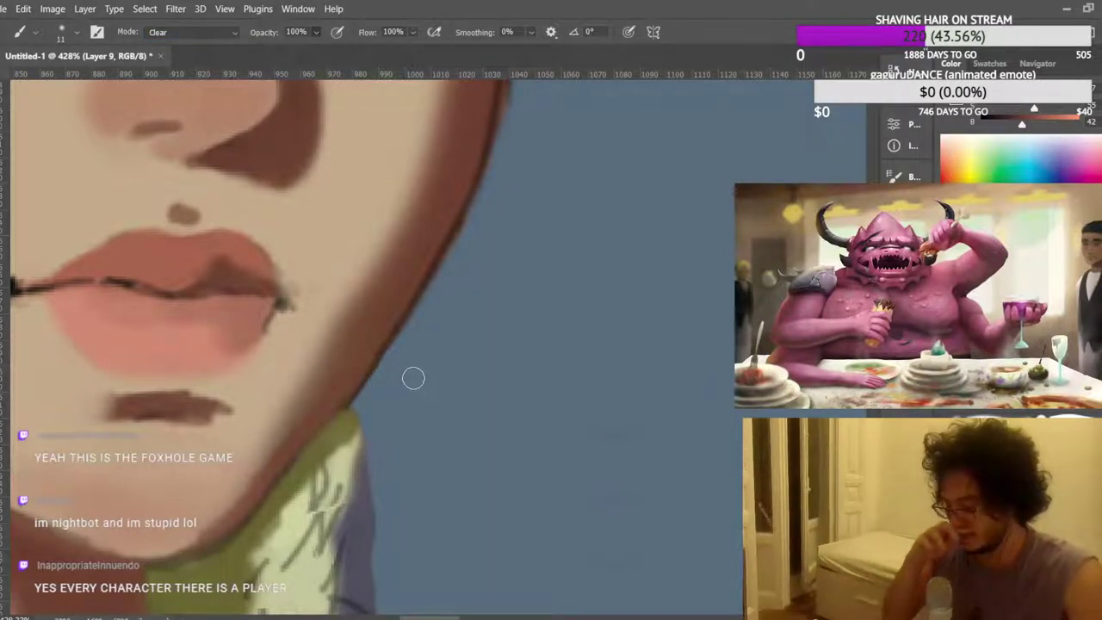
key(bracketleft)
key(bracketleft)
key(bracketleft)
key(bracketleft)
key(bracketleft)
key(bracketleft)
key(bracketleft)
key(bracketleft)
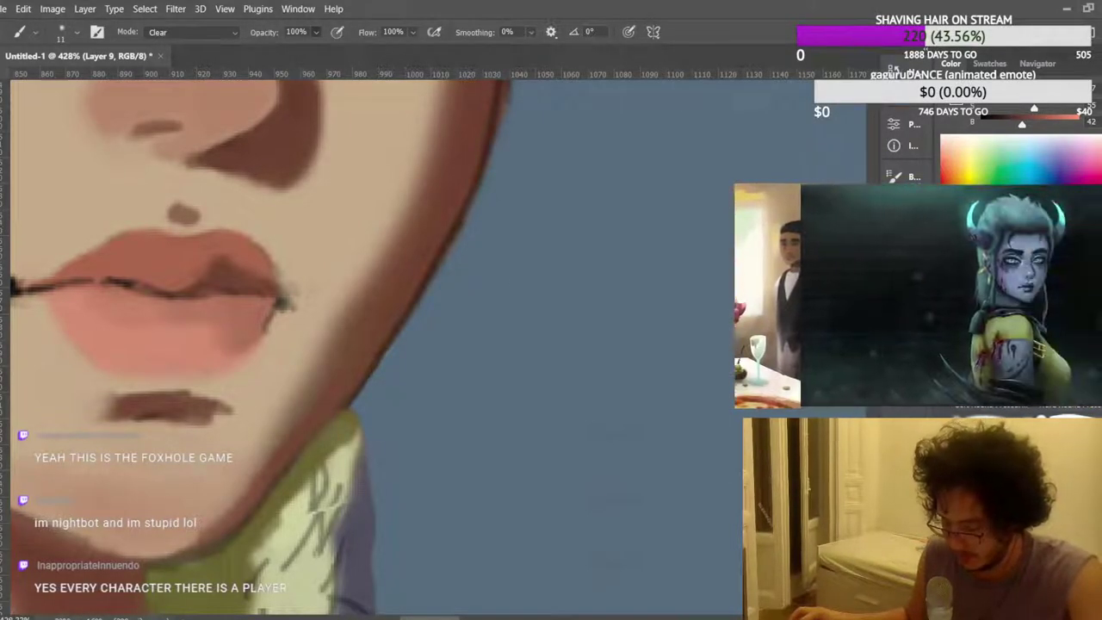
key(bracketright)
key(bracketright)
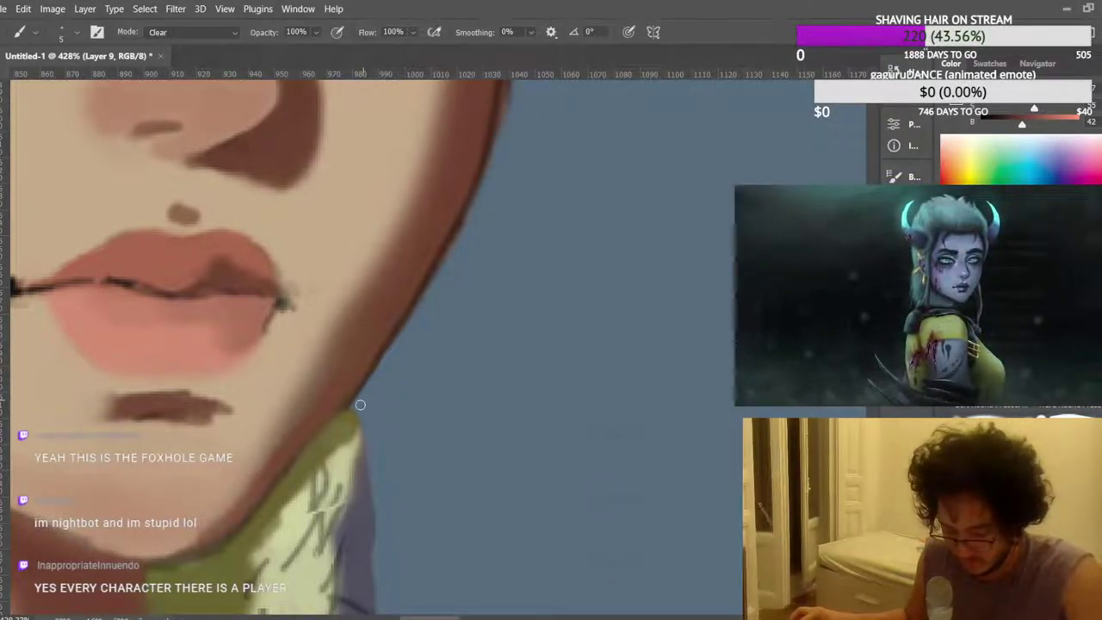
drag(370, 384, 425, 300)
scroll(480, 216, up, 5)
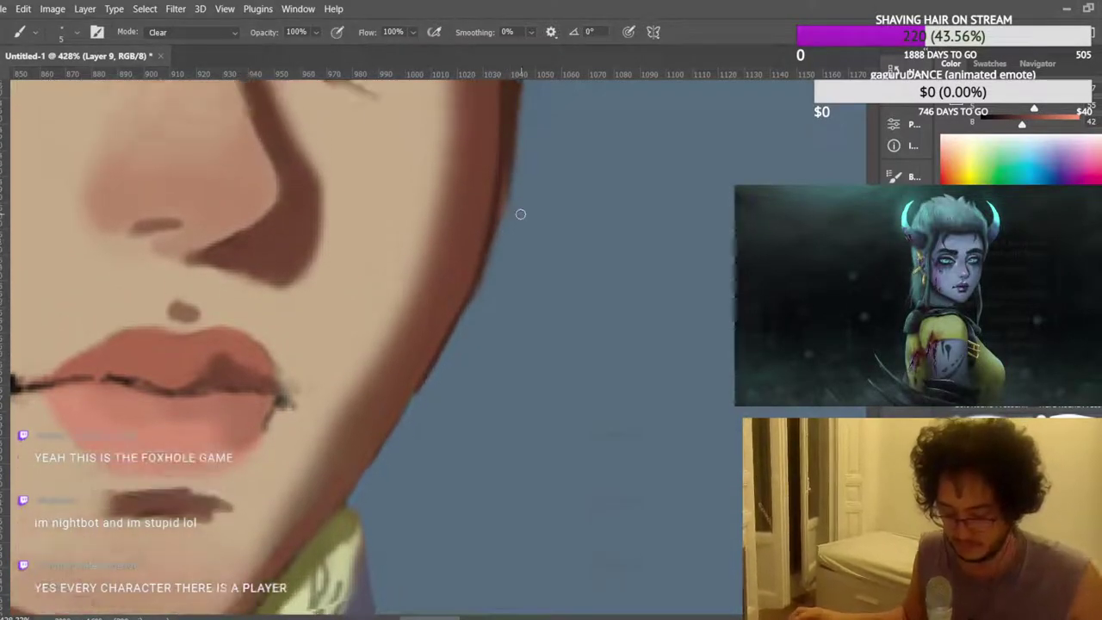
scroll(476, 381, up, 3)
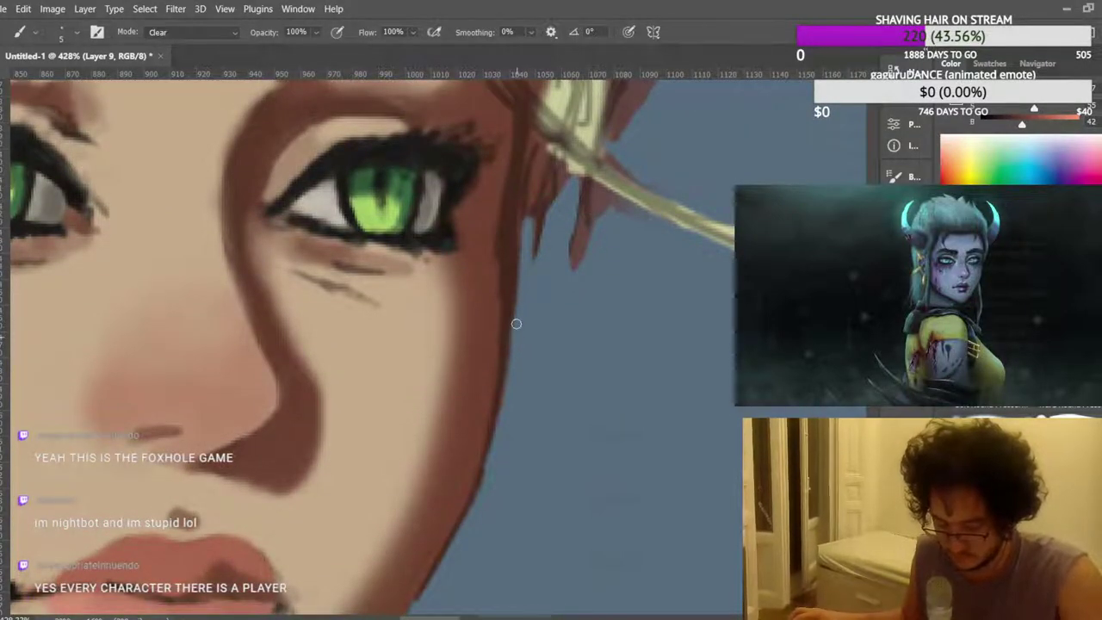
scroll(543, 224, down, 5)
scroll(555, 171, down, 4)
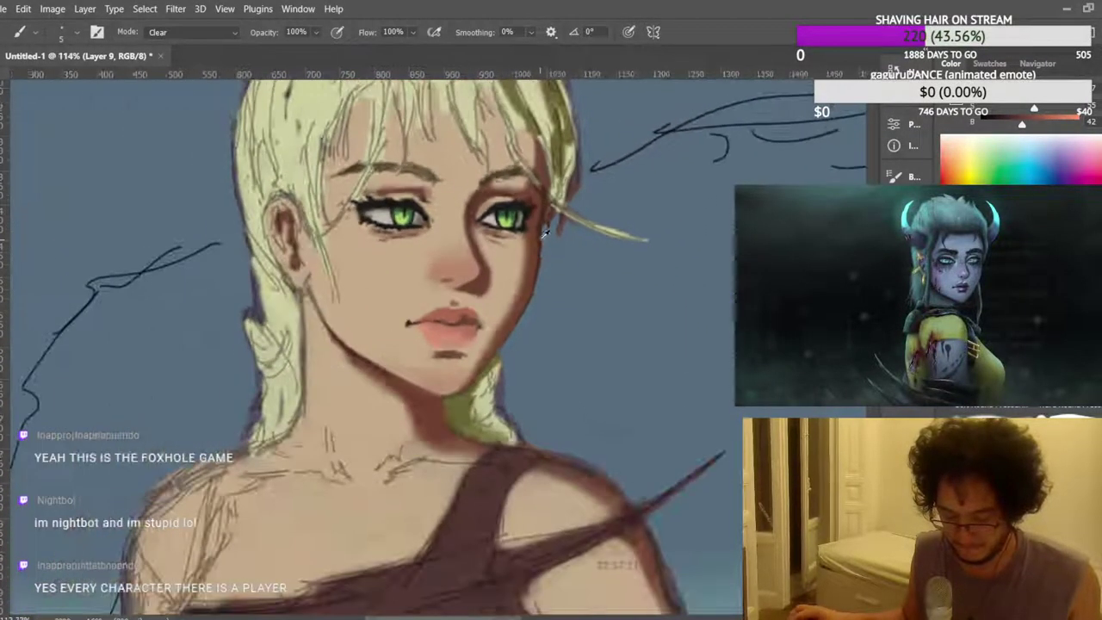
scroll(443, 380, up, 5)
scroll(450, 380, down, 3)
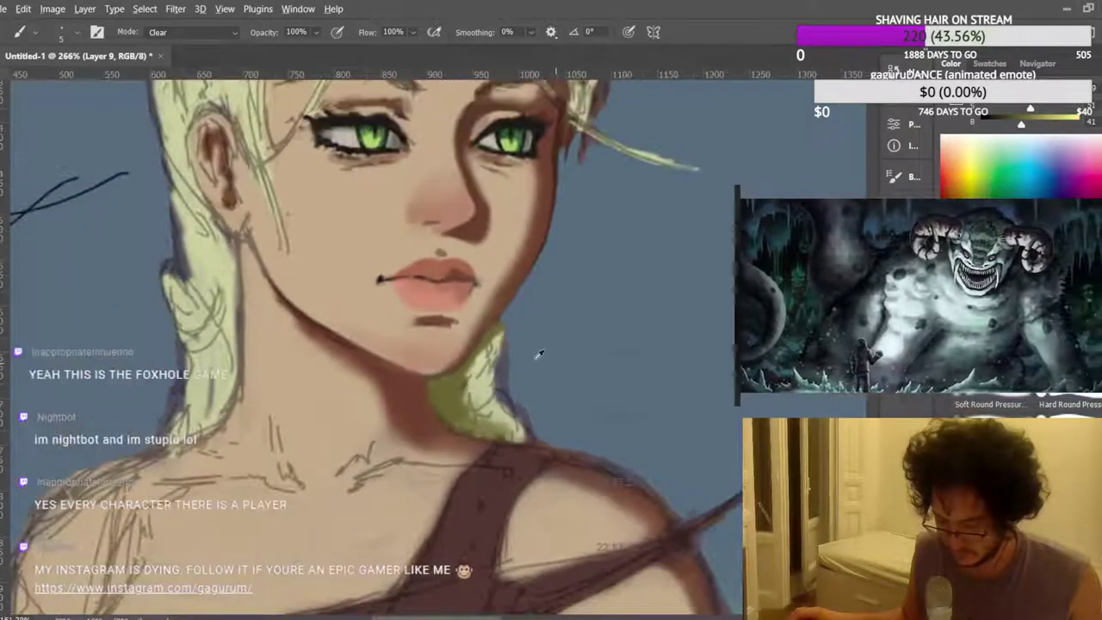
Paint over the edge of the reddish-brown shadow along the nose bridge with a 5 px brush.
scroll(602, 275, up, 3)
scroll(615, 272, up, 2)
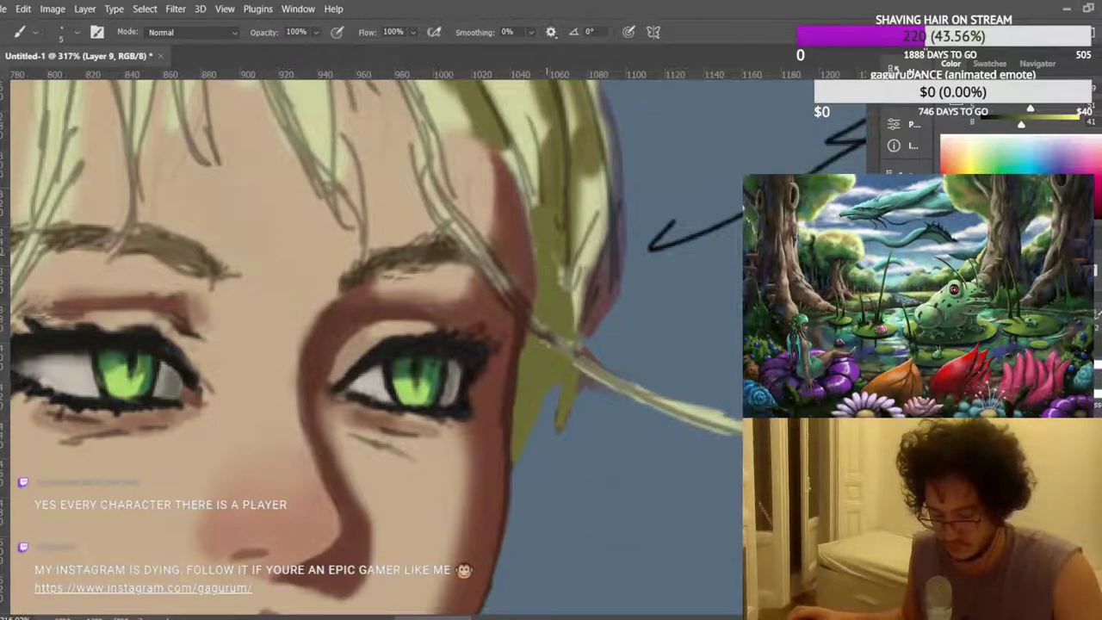
scroll(401, 291, down, 5)
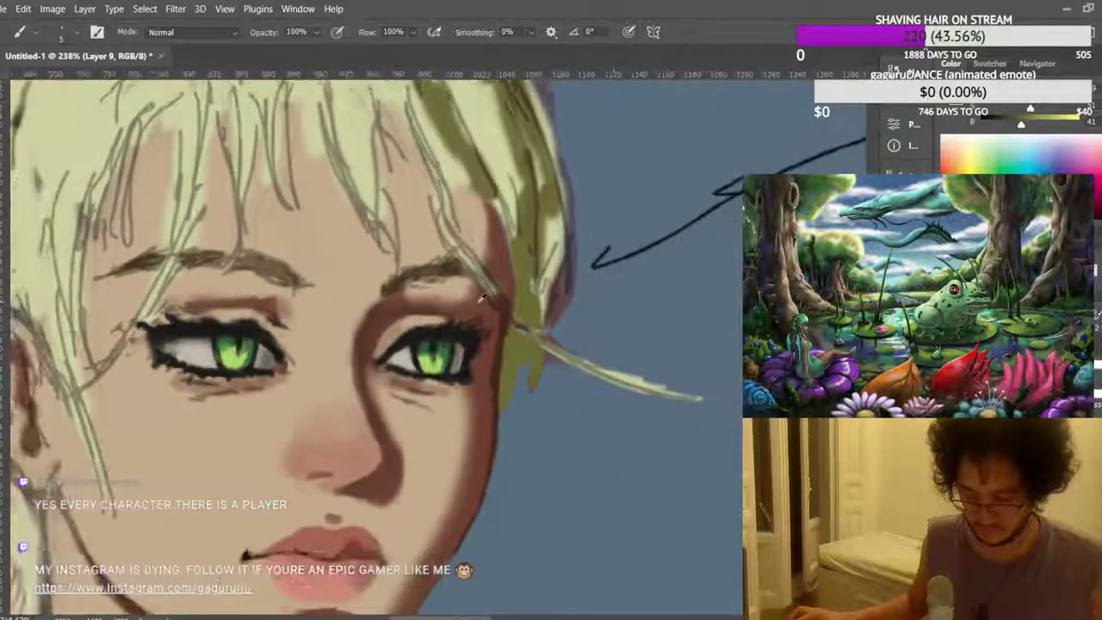
scroll(402, 291, down, 5)
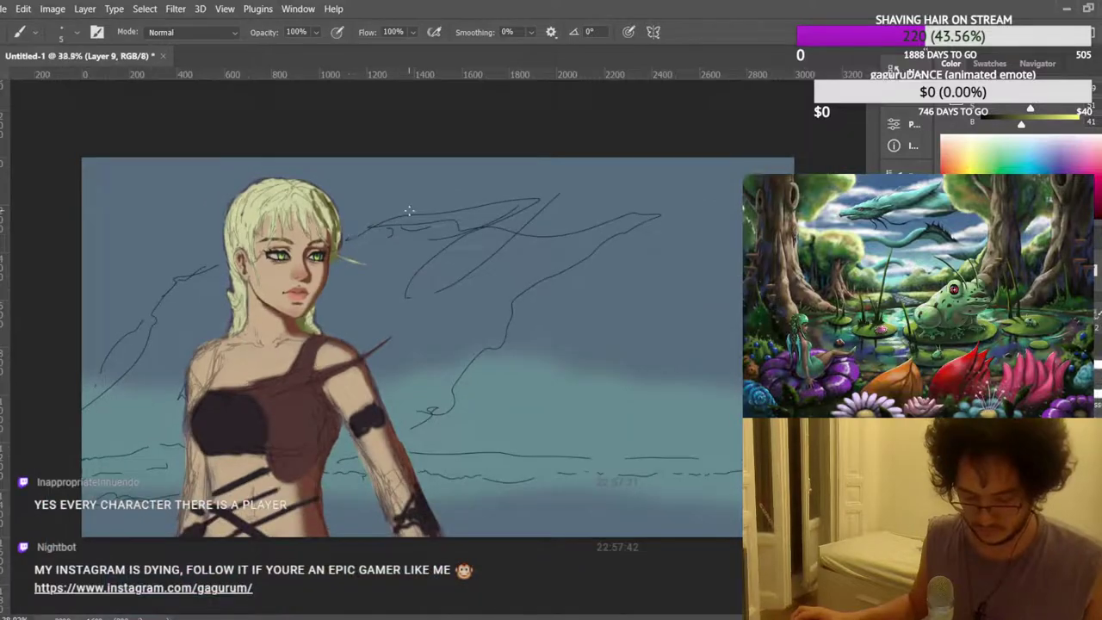
scroll(226, 255, up, 5)
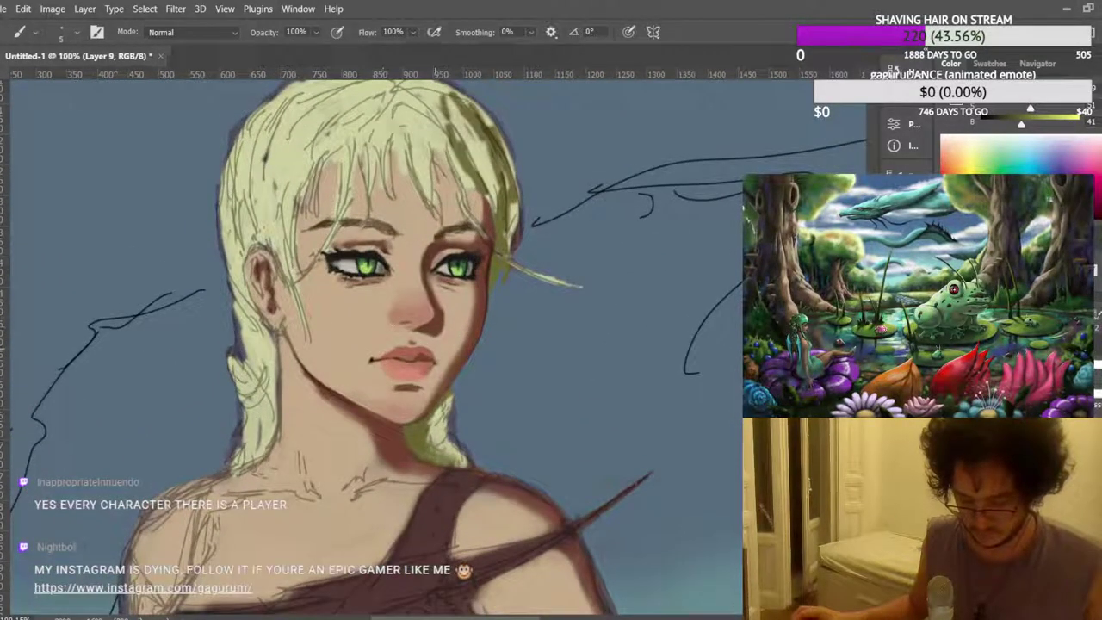
scroll(439, 268, up, 5)
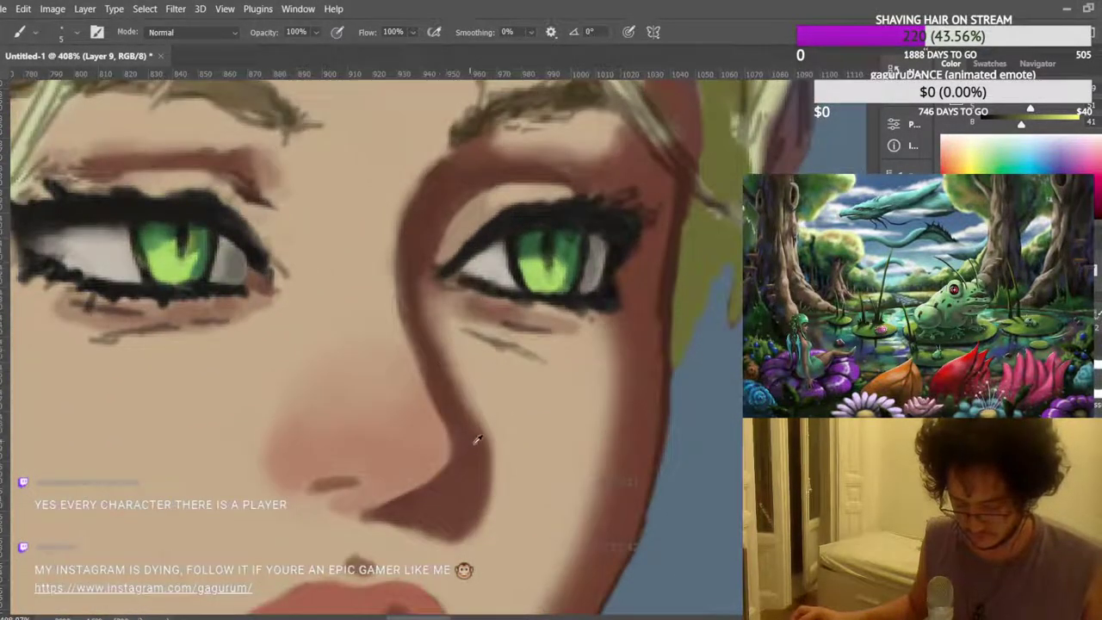
drag(425, 384, 408, 270)
drag(420, 319, 427, 280)
drag(436, 367, 430, 284)
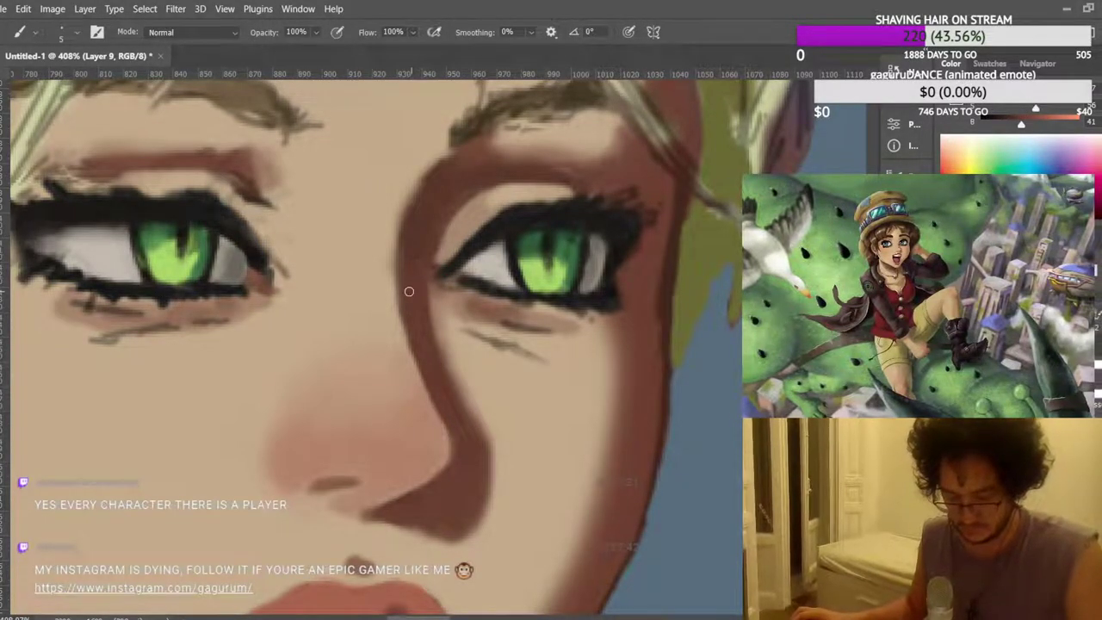
Paint a small reddish-brown patch on the nose bridge beside the shadow and sample its blended tones.
scroll(404, 290, down, 3)
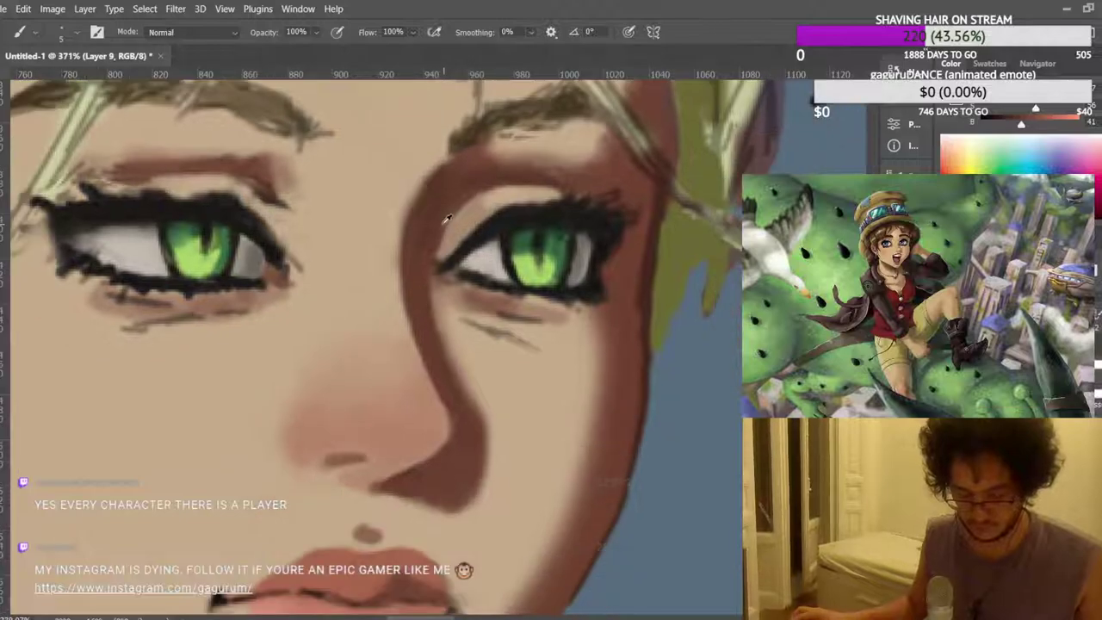
scroll(438, 229, up, 1)
scroll(454, 405, up, 3)
alt+click(617, 470)
scroll(367, 260, up, 1)
drag(365, 228, 367, 312)
scroll(353, 262, up, 1)
scroll(353, 260, up, 3)
alt+click(369, 272)
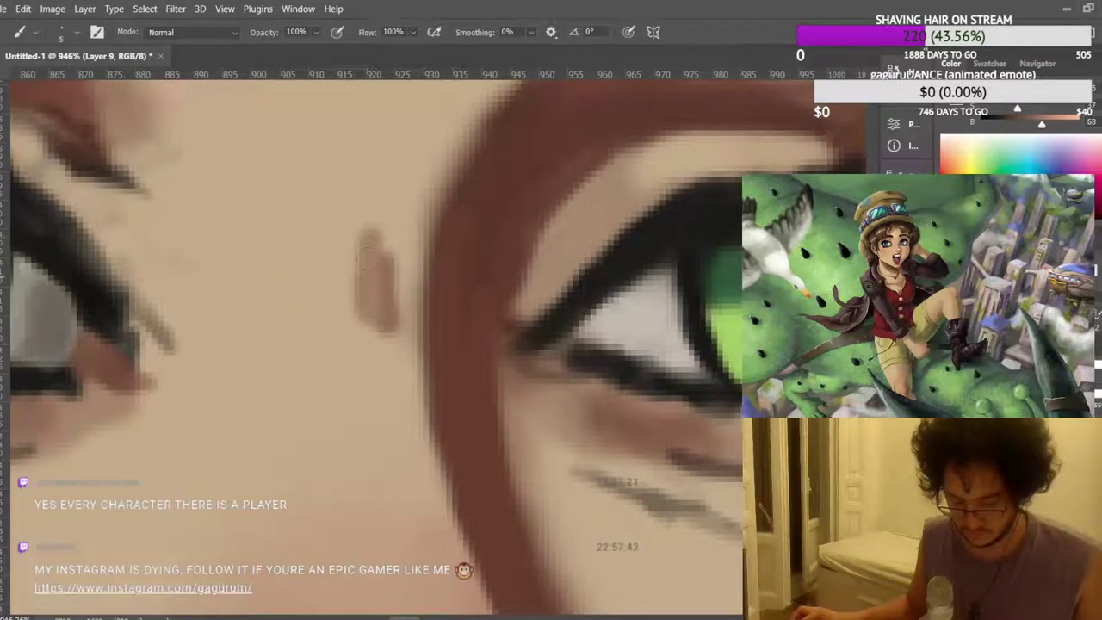
alt+click(369, 229)
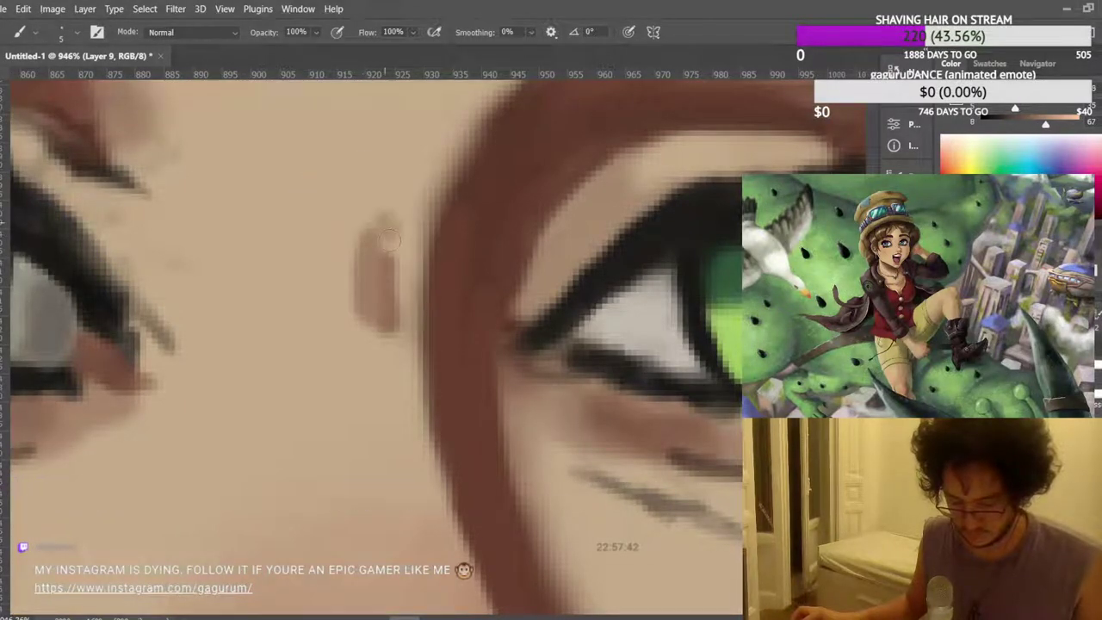
Sample a lighter transition tone and paint a broader faint shadow over the patch on the nose bridge.
scroll(408, 216, down, 2)
alt+click(407, 222)
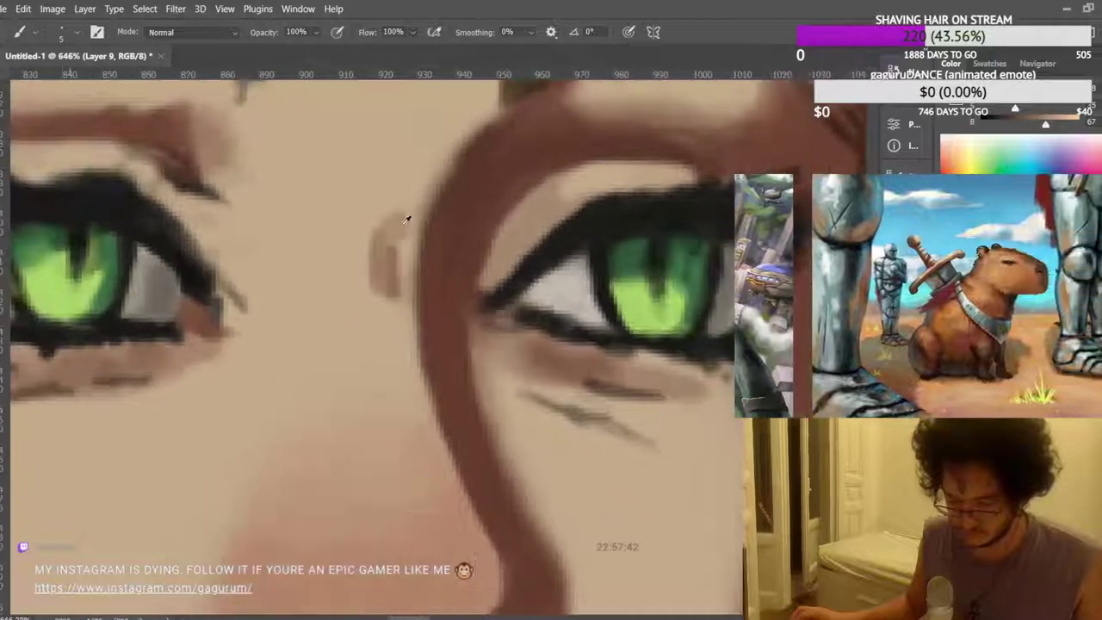
alt+click(404, 225)
mouse_move(393, 237)
mouse_down()
mouse_move(394, 291)
mouse_move(382, 230)
mouse_up()
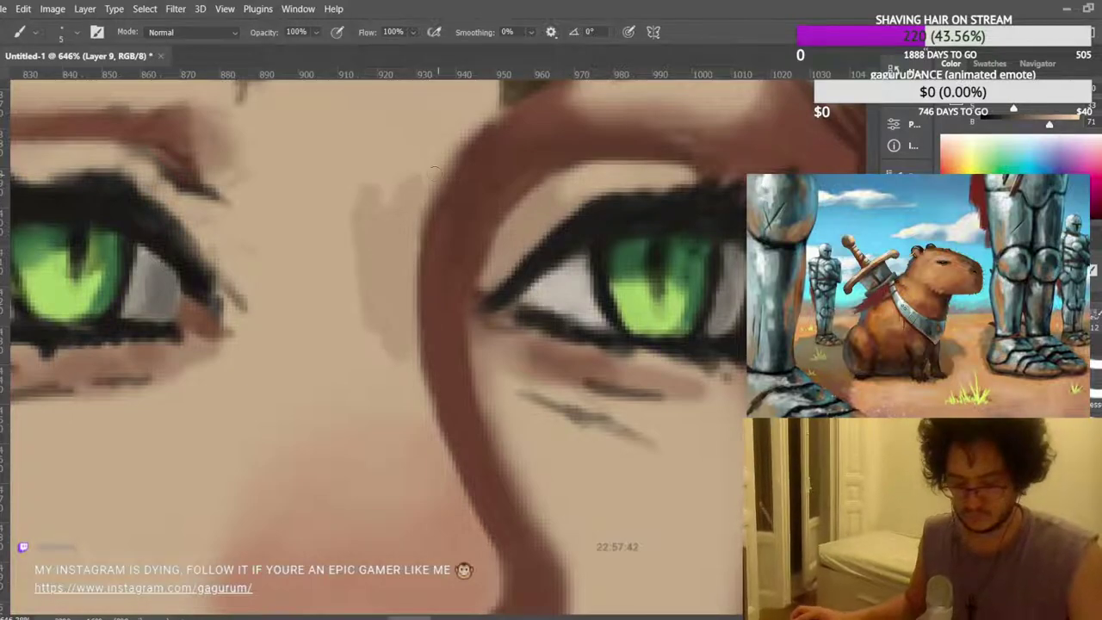
scroll(365, 260, down, 4)
scroll(372, 178, down, 6)
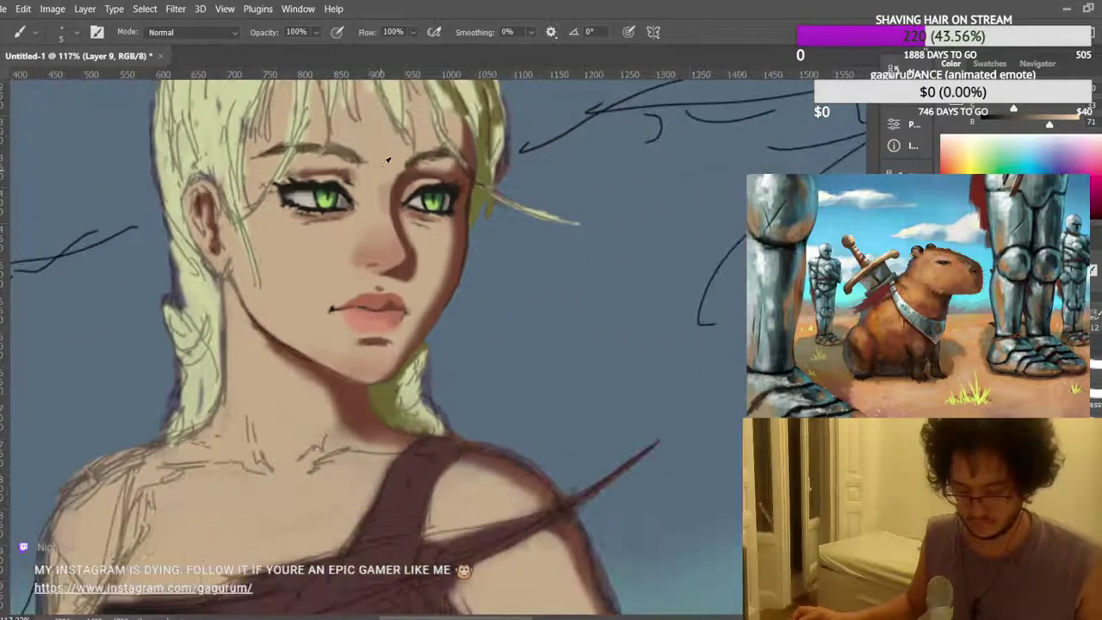
scroll(267, 220, up, 8)
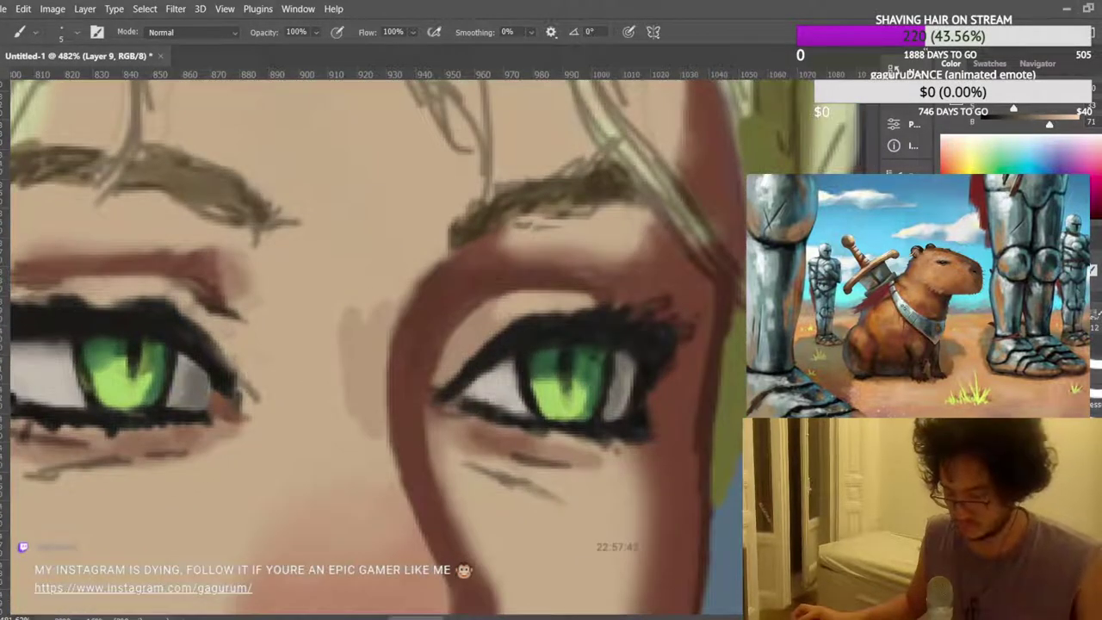
Soften the faint nose bridge shadow and extend it up toward the brow with a 15 px brush at 39% opacity.
key(bracketright)
key(bracketright)
key(bracketright)
key(bracketright)
key(bracketright)
key(bracketright)
drag(270, 33, 217, 33)
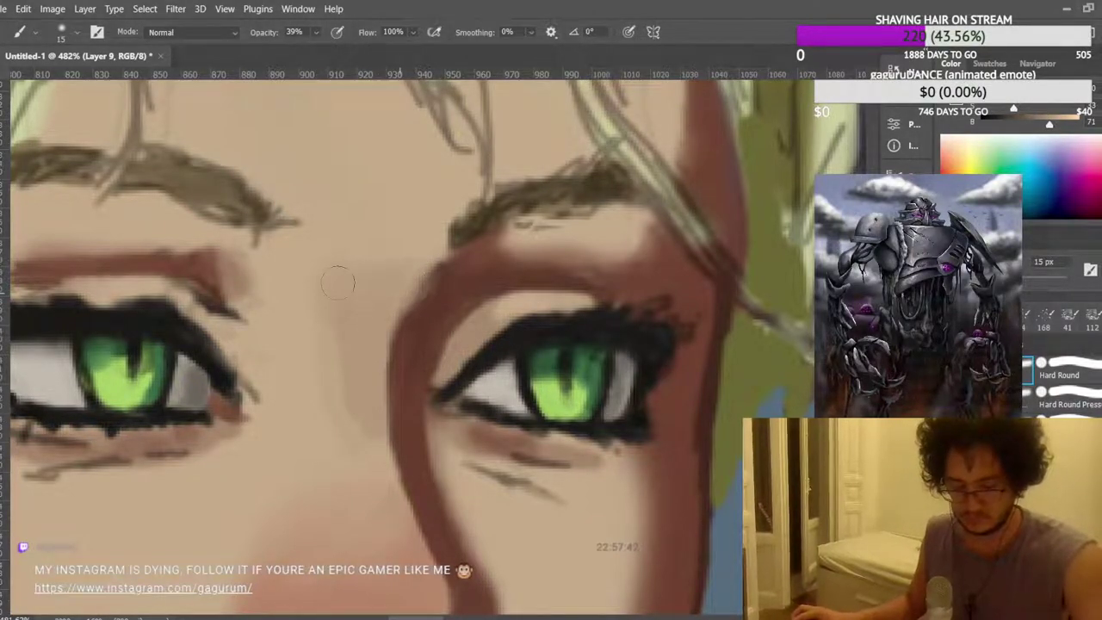
Blend the nose bridge shading into the surrounding skin with a 41 px soft round brush at 13% opacity.
scroll(318, 254, down, 6)
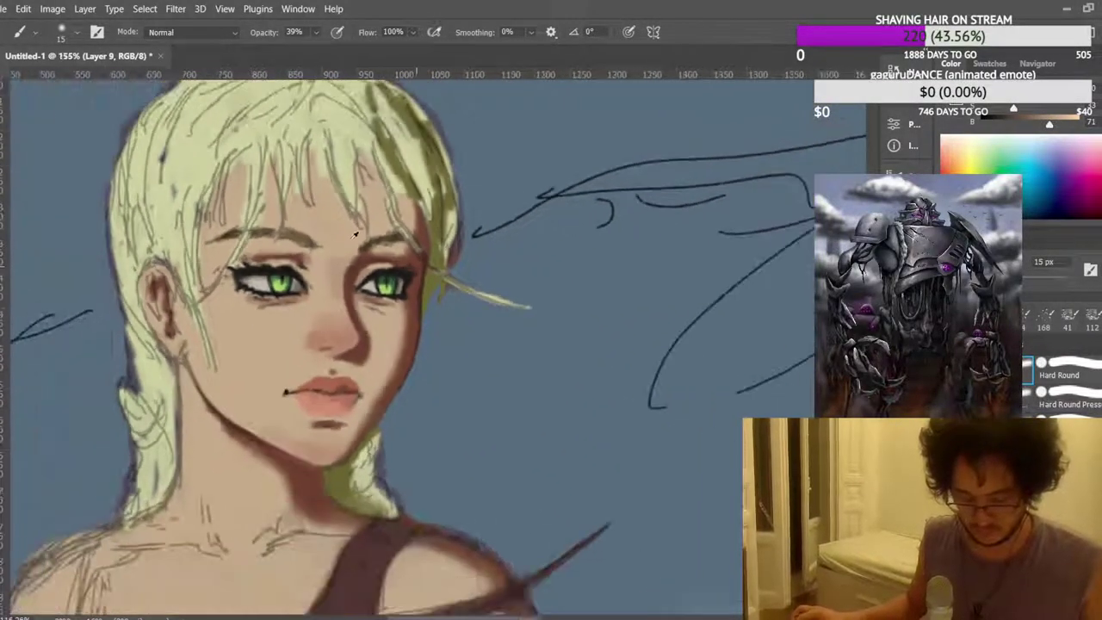
scroll(341, 223, down, 2)
scroll(444, 347, up, 1)
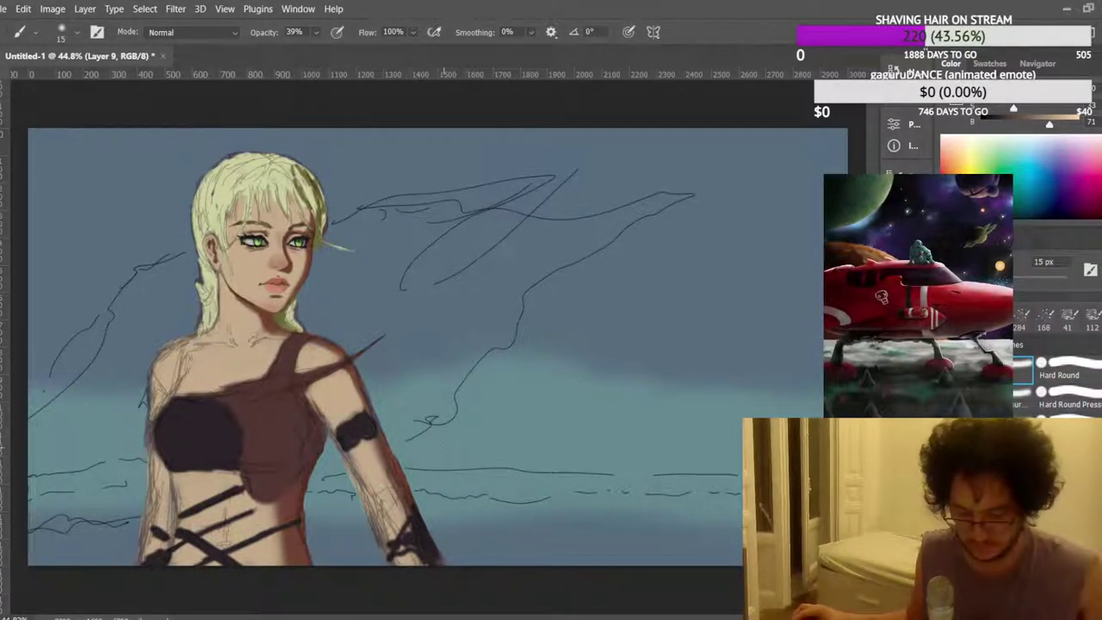
scroll(332, 279, down, 1)
scroll(319, 258, up, 6)
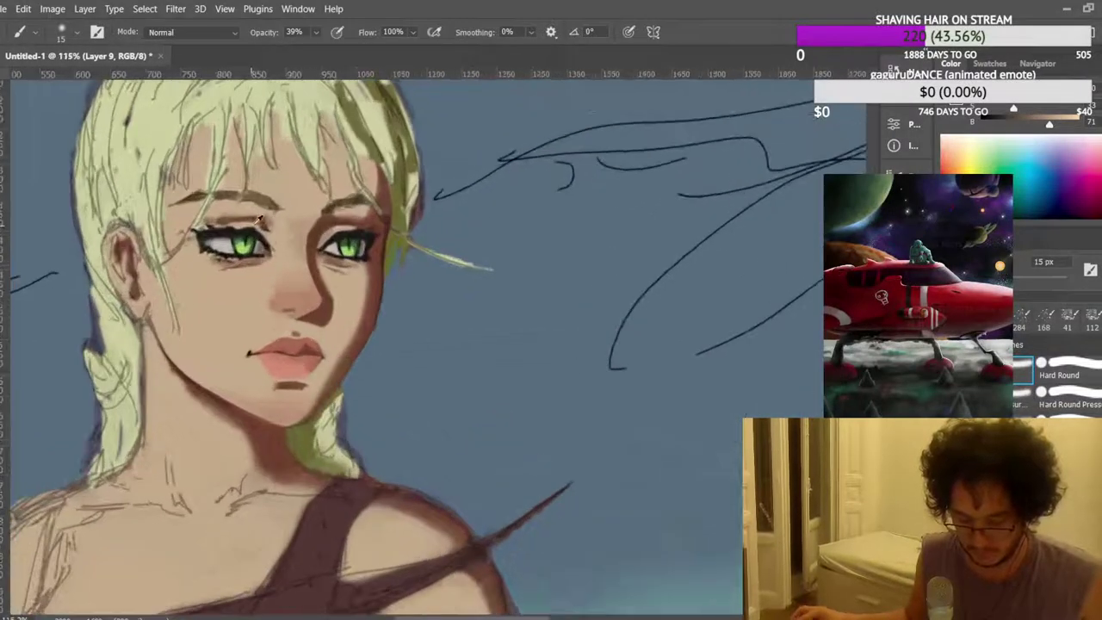
scroll(302, 220, up, 4)
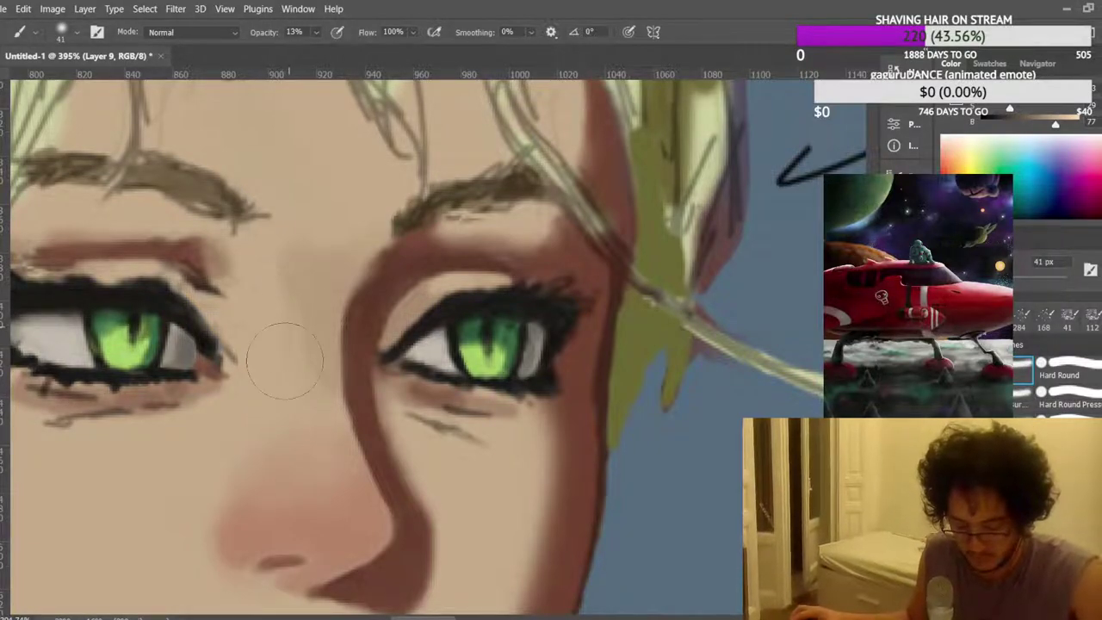
scroll(310, 262, down, 8)
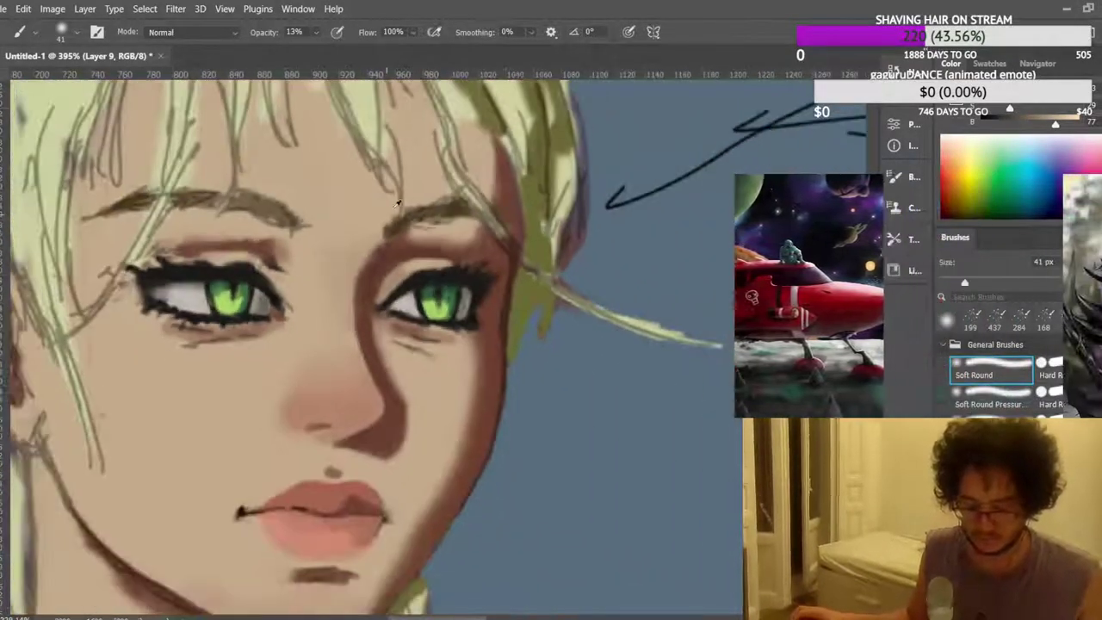
scroll(384, 203, down, 5)
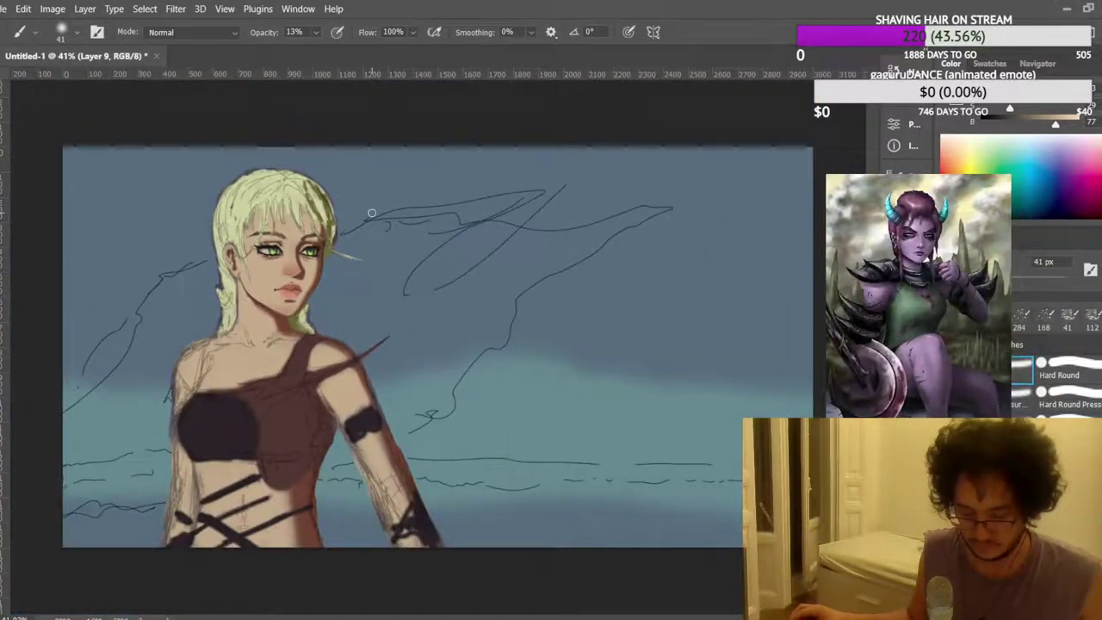
Cover the rough dark jawline with the neck shadow tone and clean its edge with skin tone, using a 12 px brush at 51% opacity.
scroll(319, 331, up, 8)
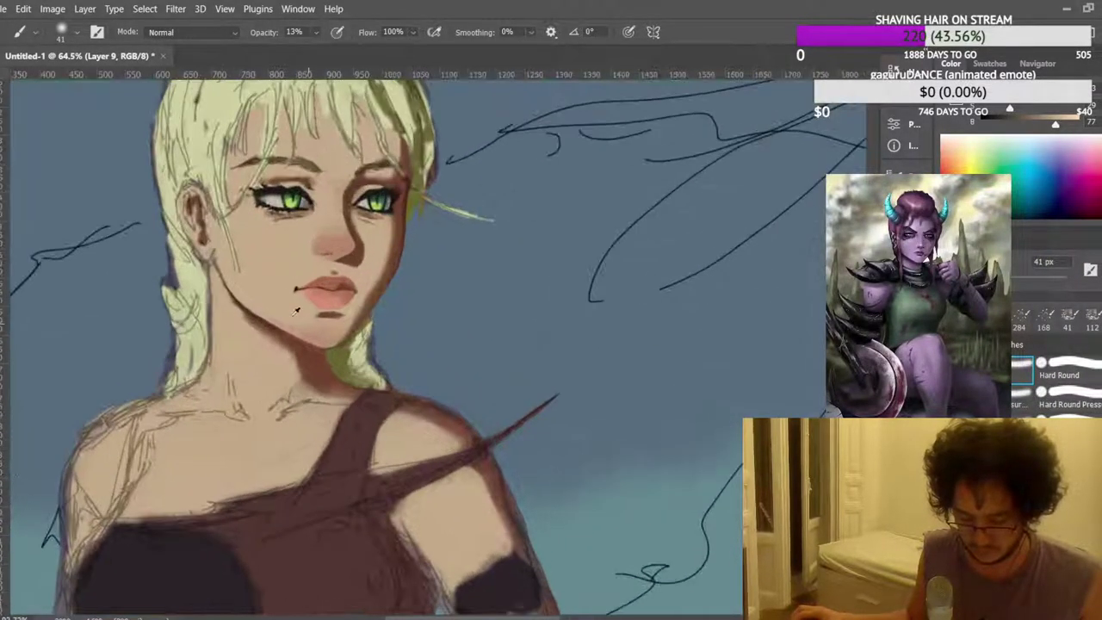
scroll(359, 396, up, 2)
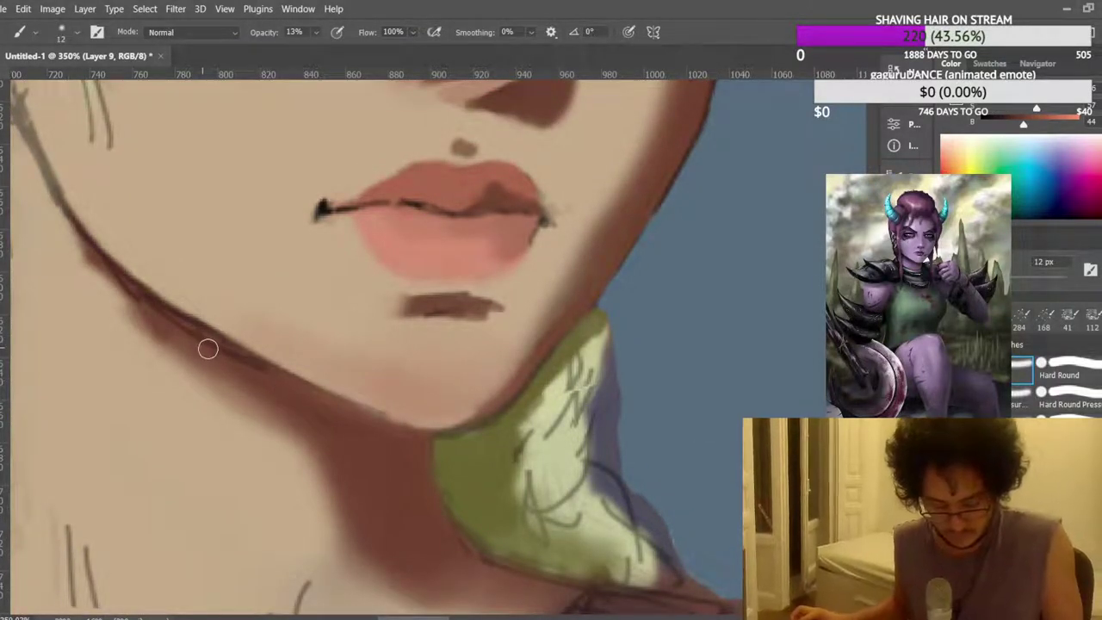
drag(187, 332, 75, 226)
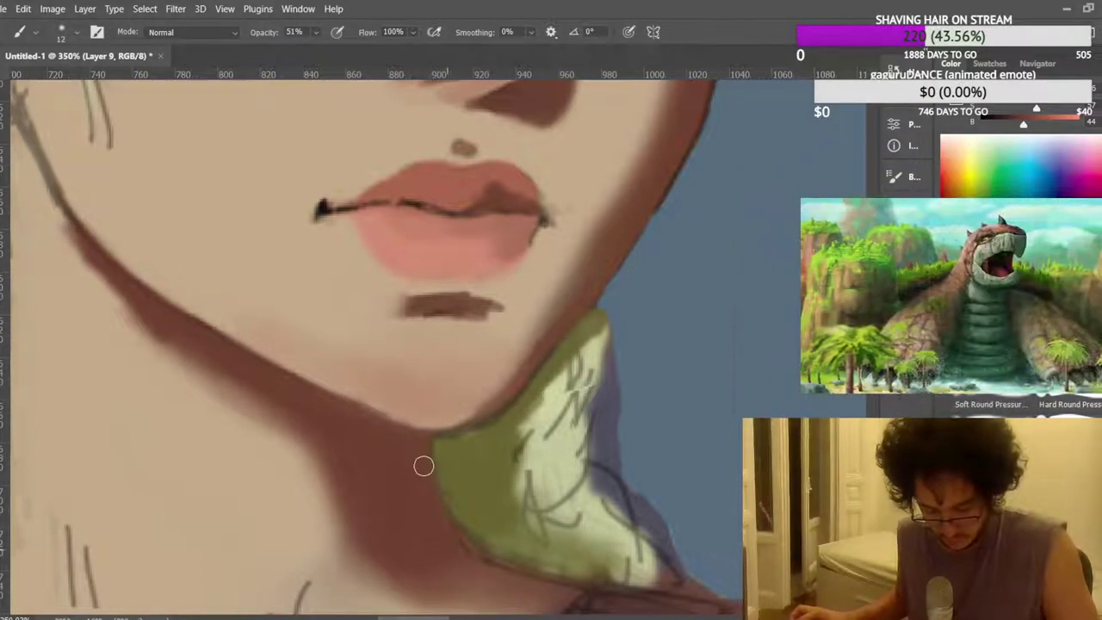
scroll(387, 422, up, 1)
alt+click(399, 432)
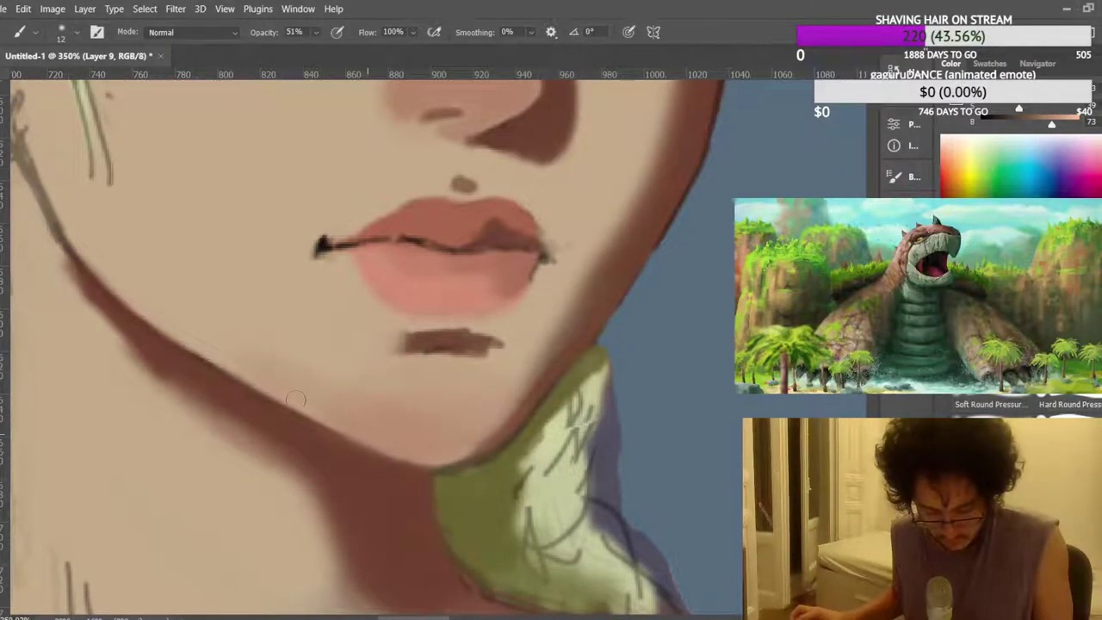
scroll(234, 394, down, 10)
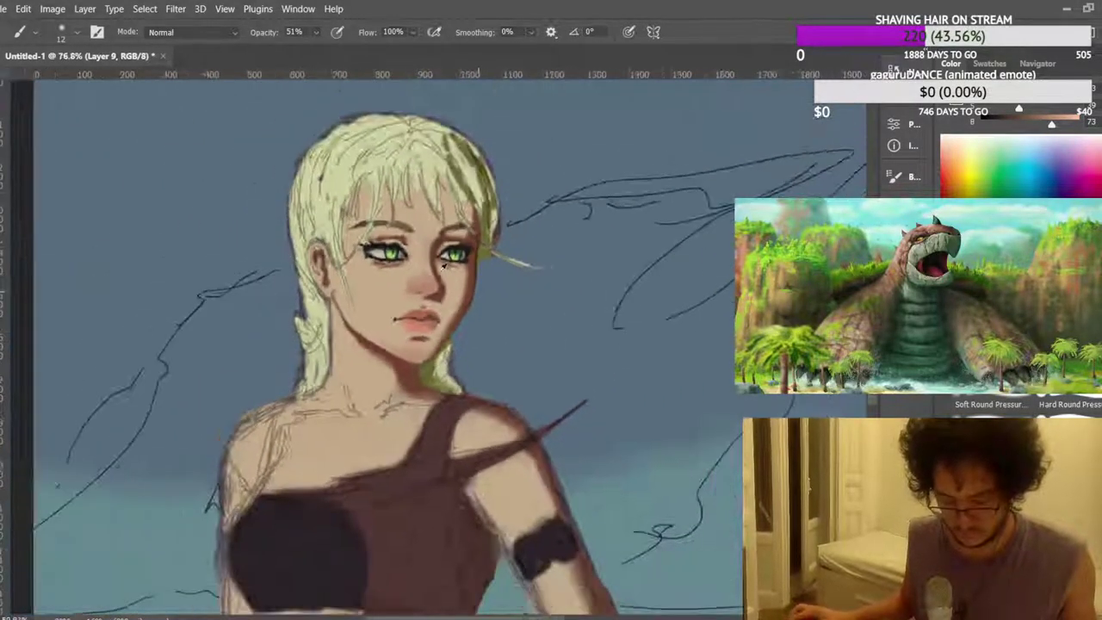
Paint skin tone over the sketch lines along the top and outer edge of the bare shoulder with a 30 px brush at 78% opacity.
scroll(239, 356, up, 5)
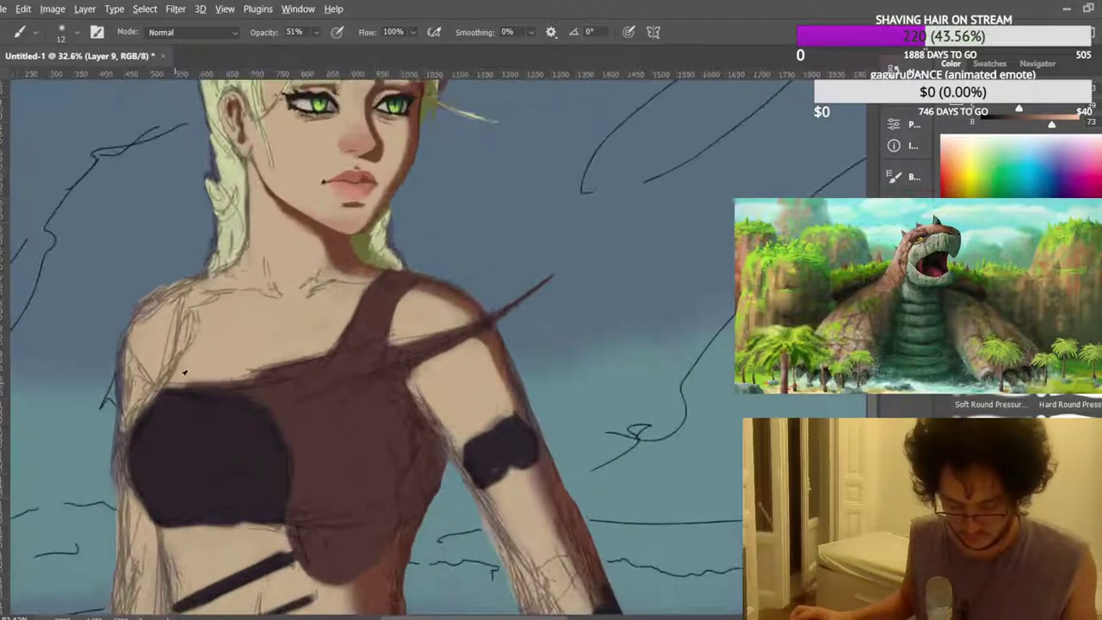
scroll(171, 357, up, 3)
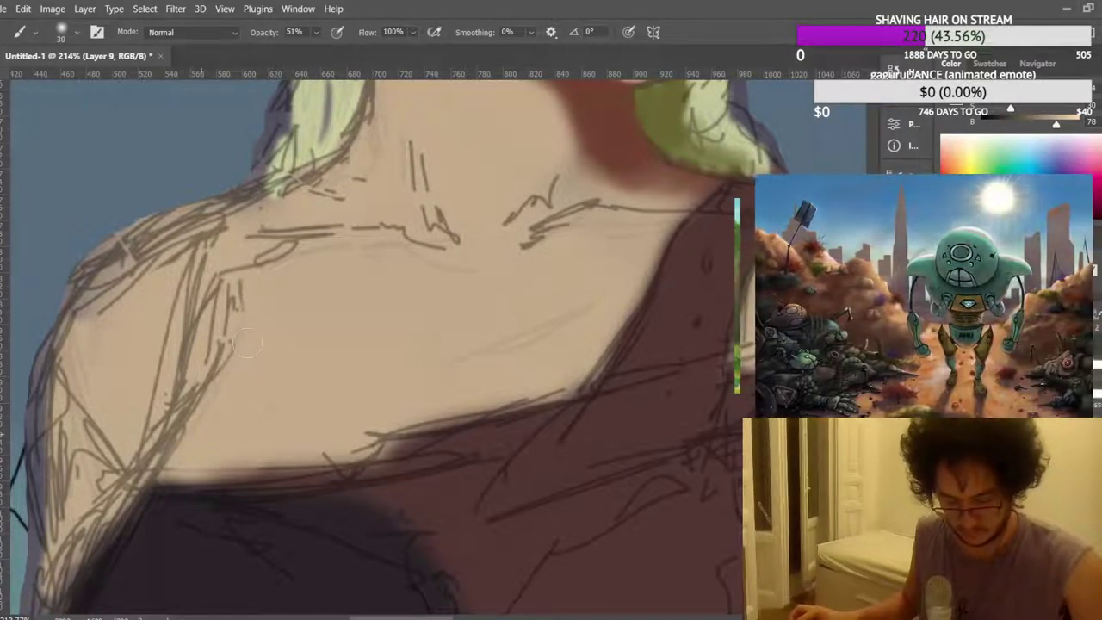
scroll(396, 344, up, 2)
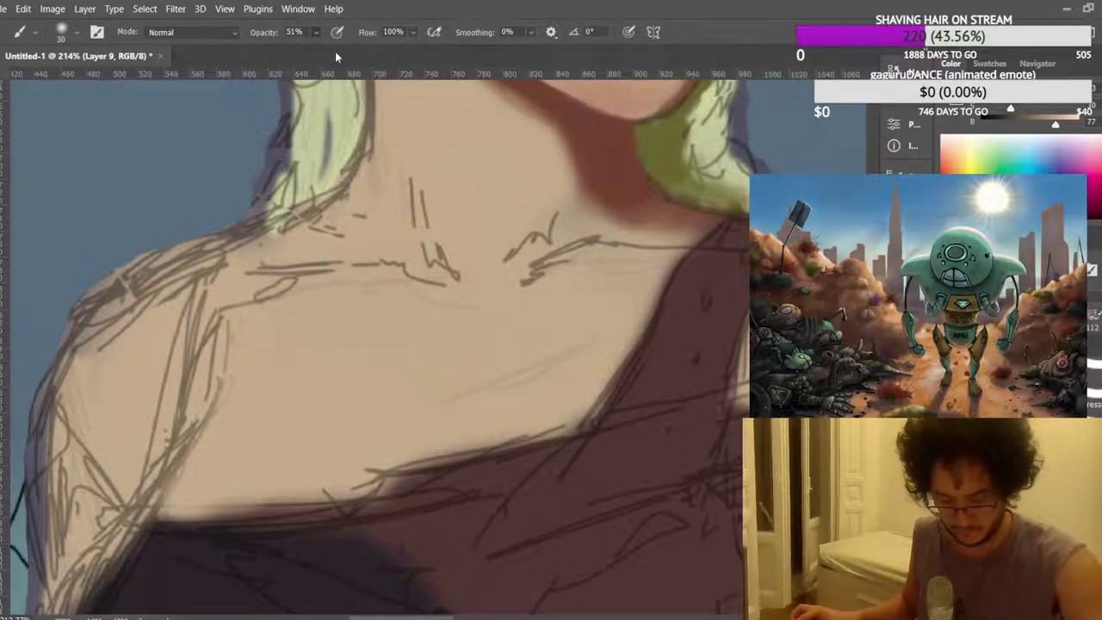
drag(106, 353, 142, 288)
mouse_move(74, 362)
mouse_down()
mouse_move(172, 275)
mouse_move(133, 267)
mouse_move(106, 330)
mouse_up()
mouse_move(148, 263)
mouse_down()
mouse_move(202, 280)
mouse_move(217, 257)
mouse_up()
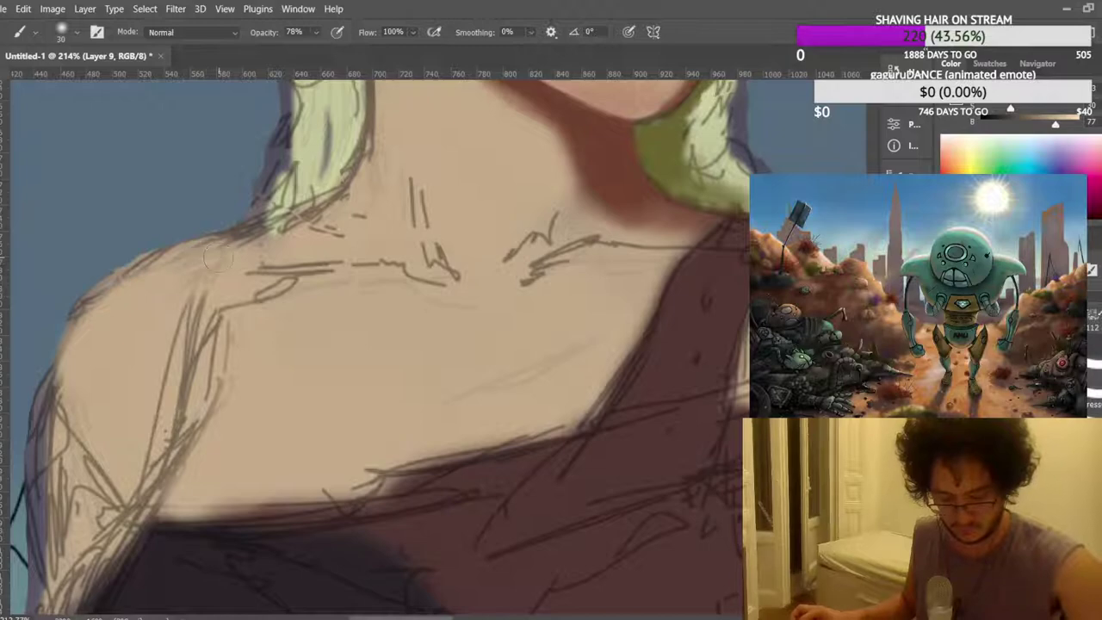
mouse_move(94, 389)
mouse_down()
mouse_move(58, 431)
mouse_move(69, 424)
mouse_up()
mouse_move(127, 297)
mouse_down()
mouse_move(289, 235)
mouse_move(258, 226)
mouse_move(271, 244)
mouse_up()
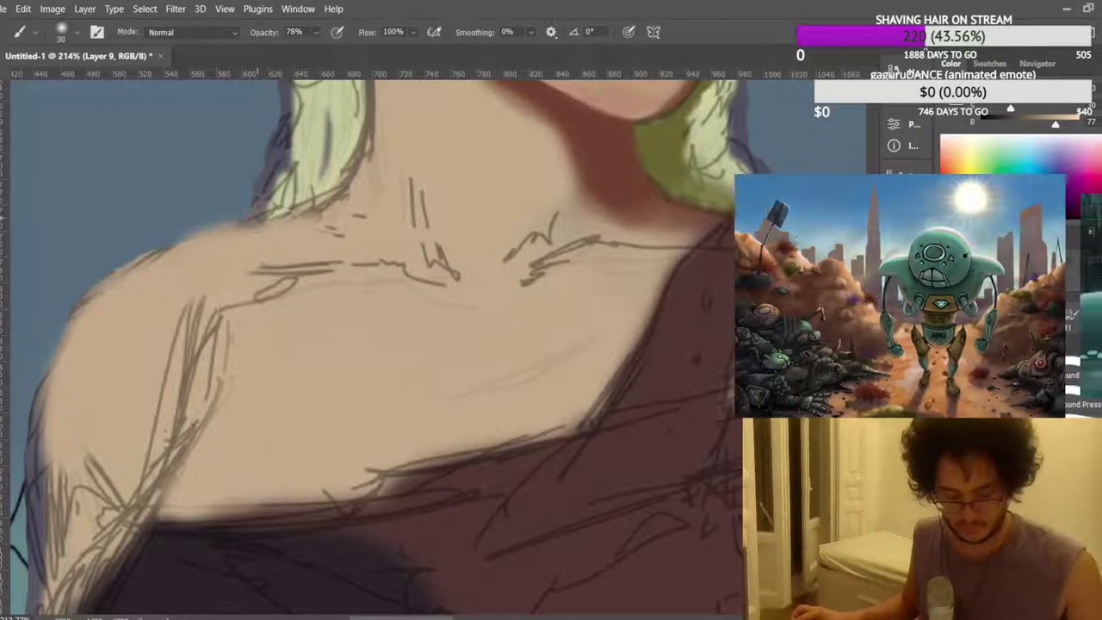
Flip the canvas horizontally and check the whole figure and the upper arm.
scroll(288, 227, down, 10)
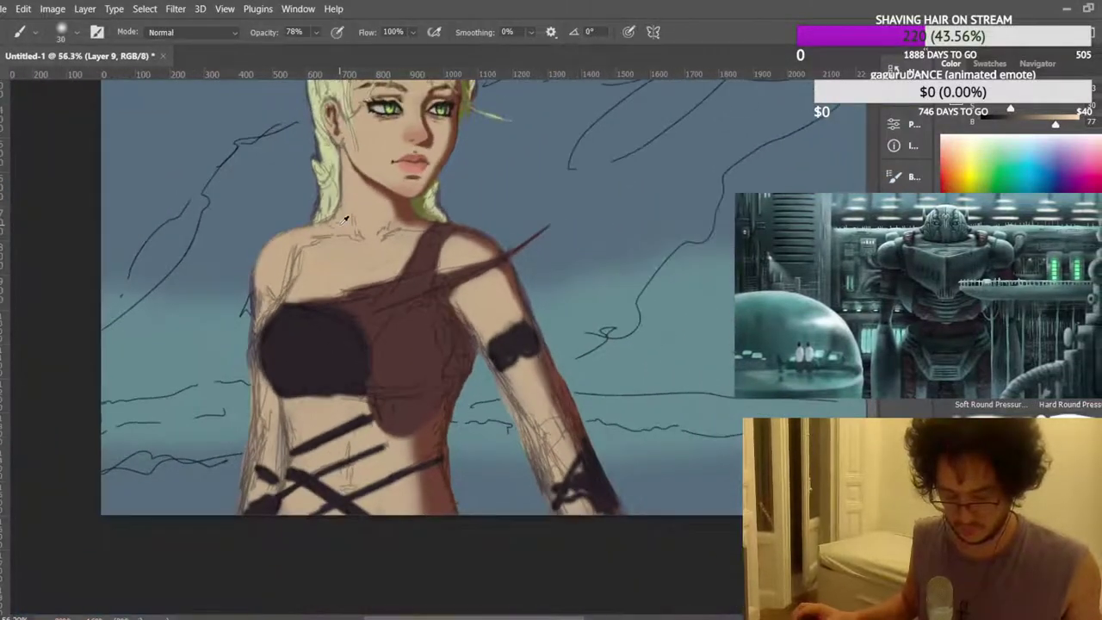
scroll(344, 220, down, 2)
scroll(392, 247, down, 1)
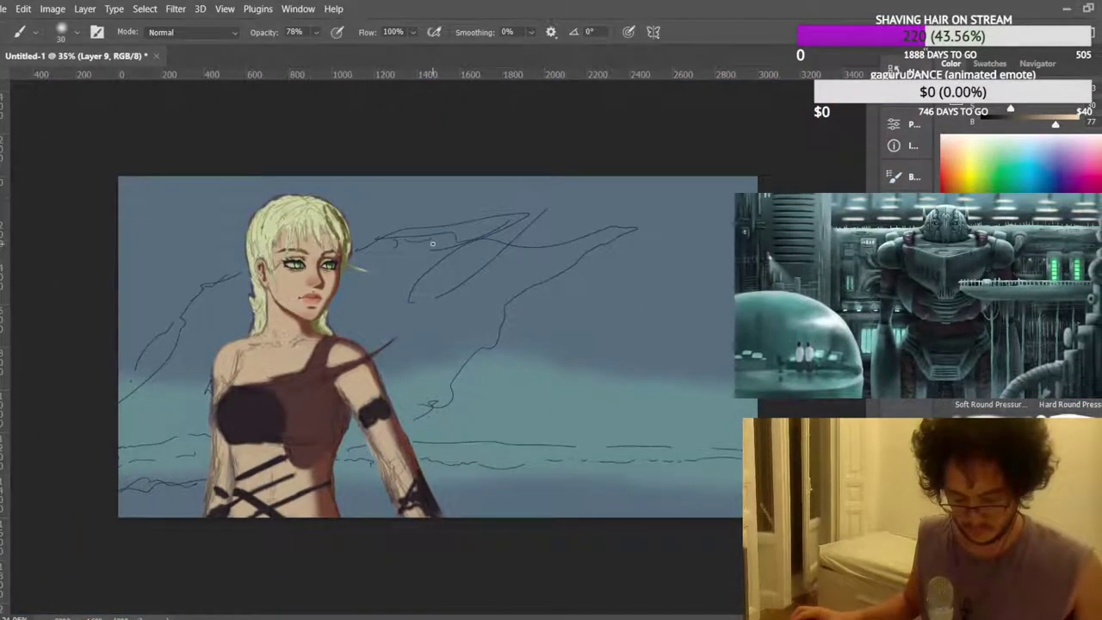
key(ctrl+shift+h)
scroll(663, 293, up, 1)
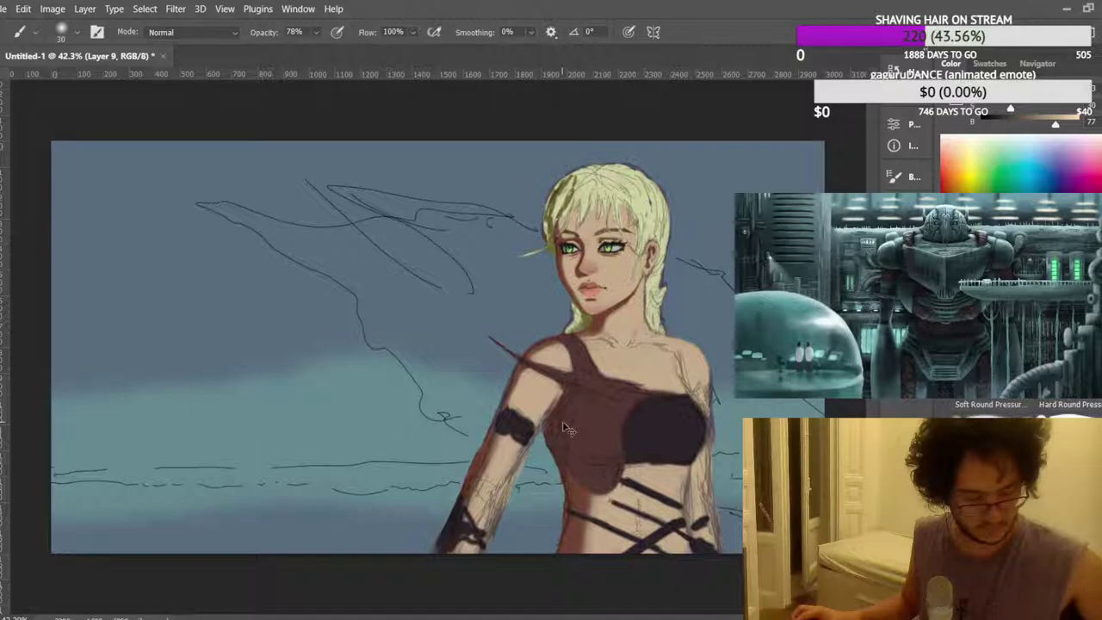
key(ctrl+j)
key(ctrl+z)
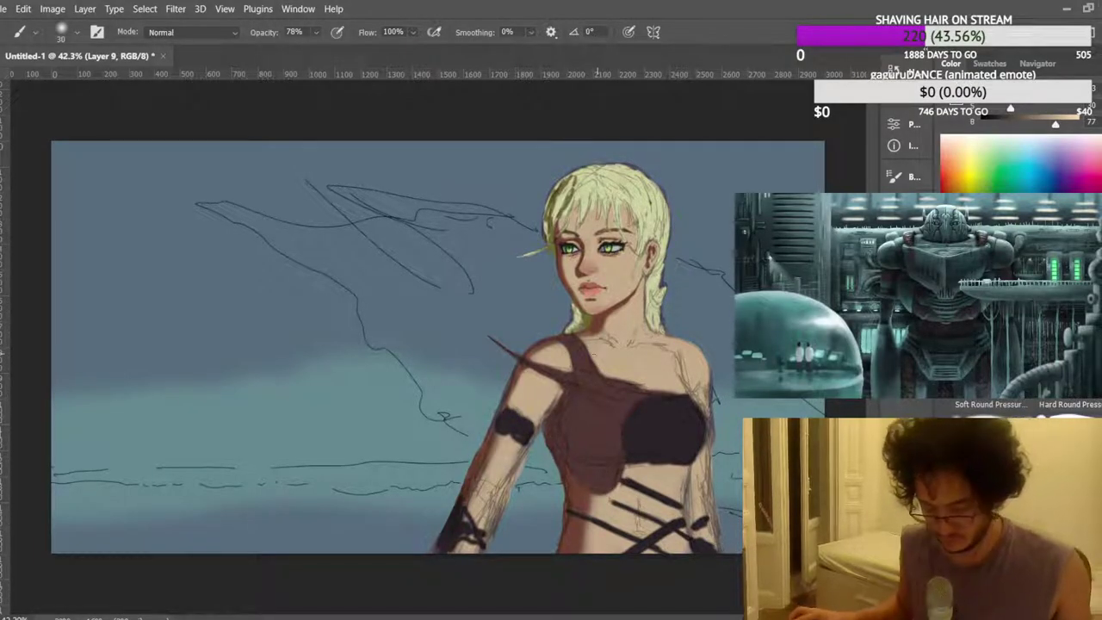
scroll(551, 411, up, 5)
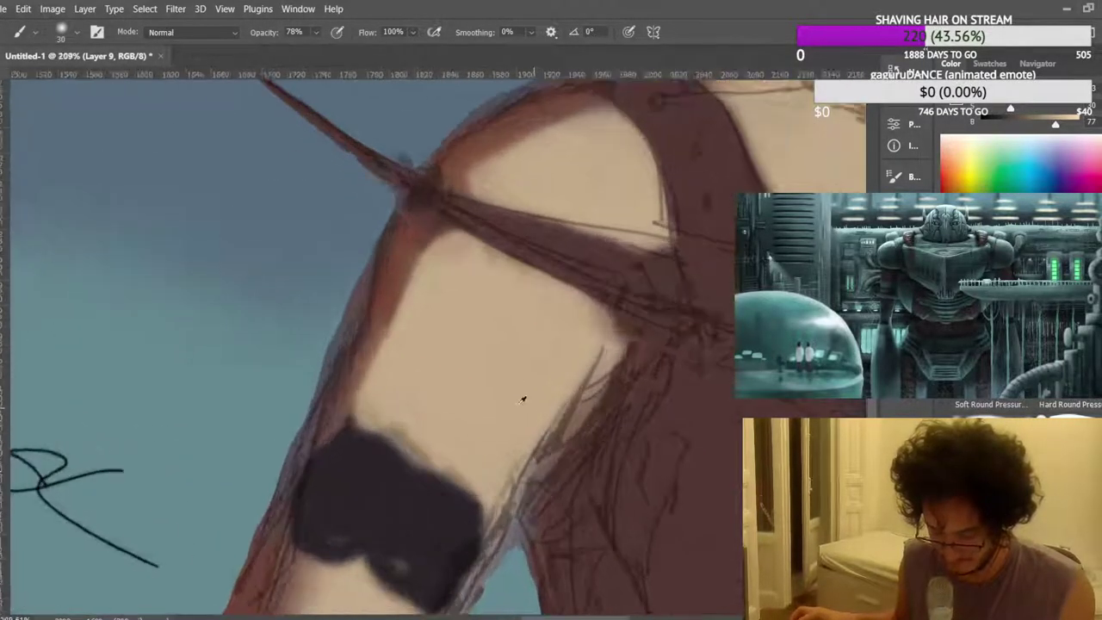
Examine the arm, armband, forearm sketch lines and torso up close, then check the whole figure.
scroll(588, 253, down, 2)
scroll(563, 270, up, 5)
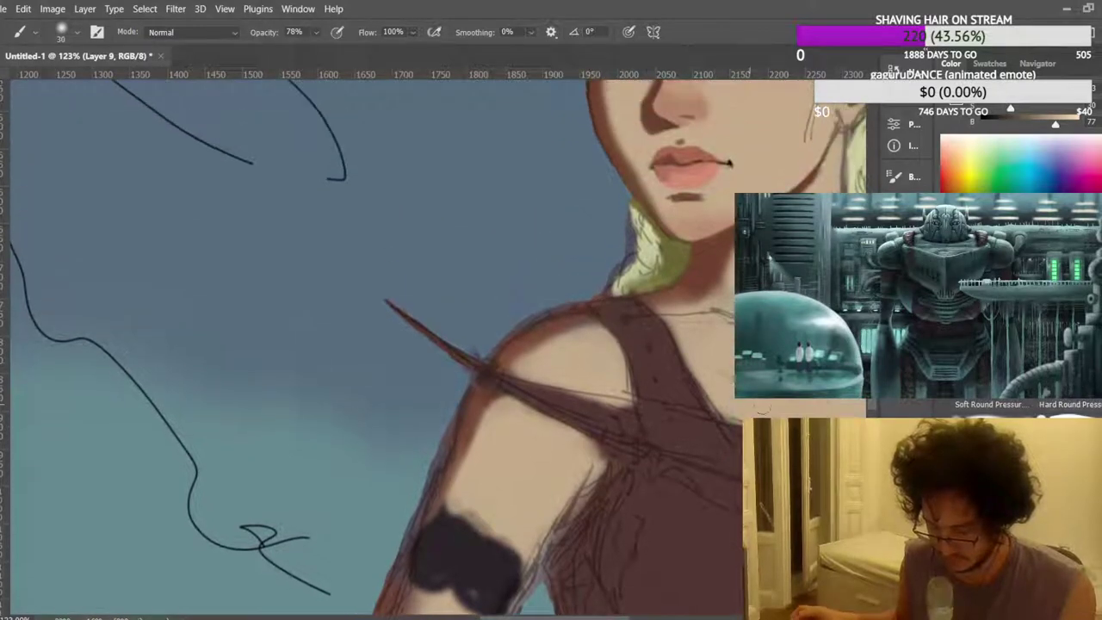
scroll(604, 497, down, 2)
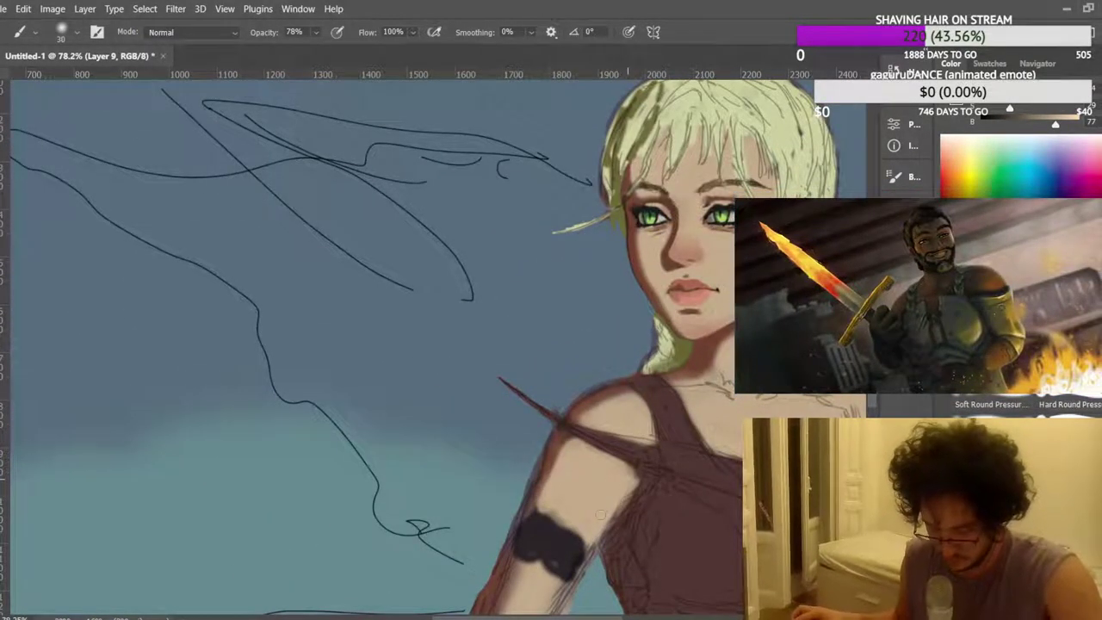
scroll(554, 497, down, 5)
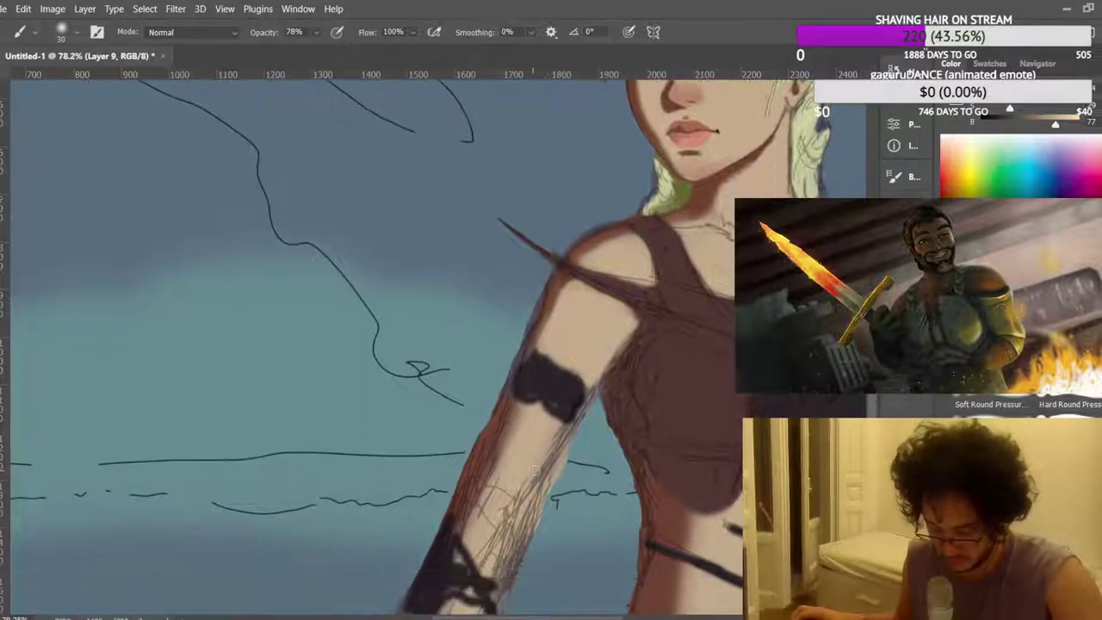
scroll(525, 448, down, 2)
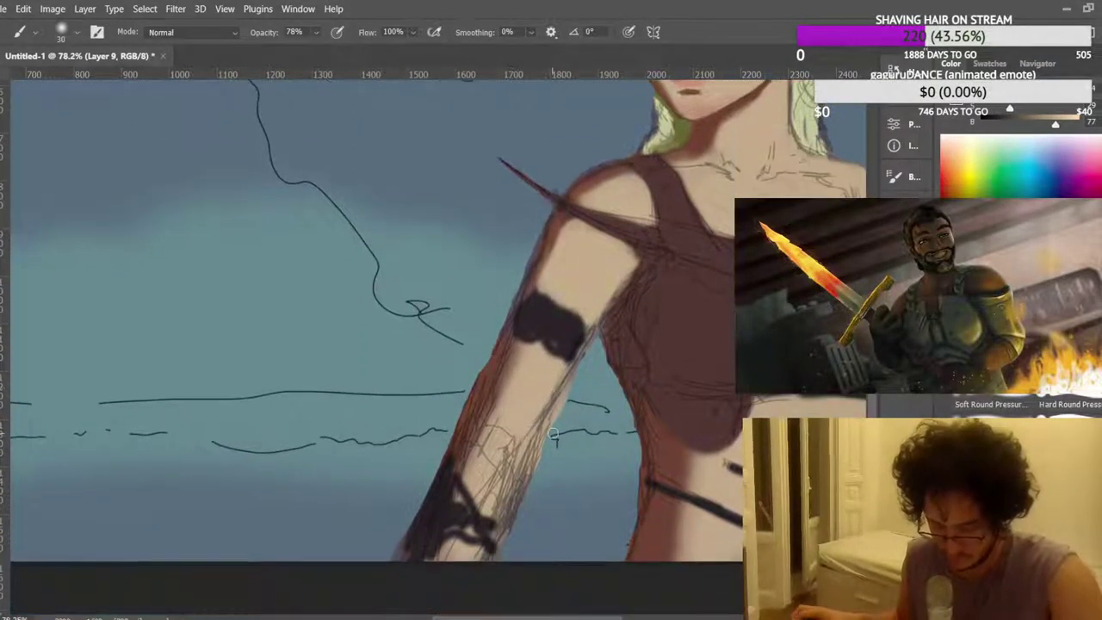
scroll(557, 374, down, 4)
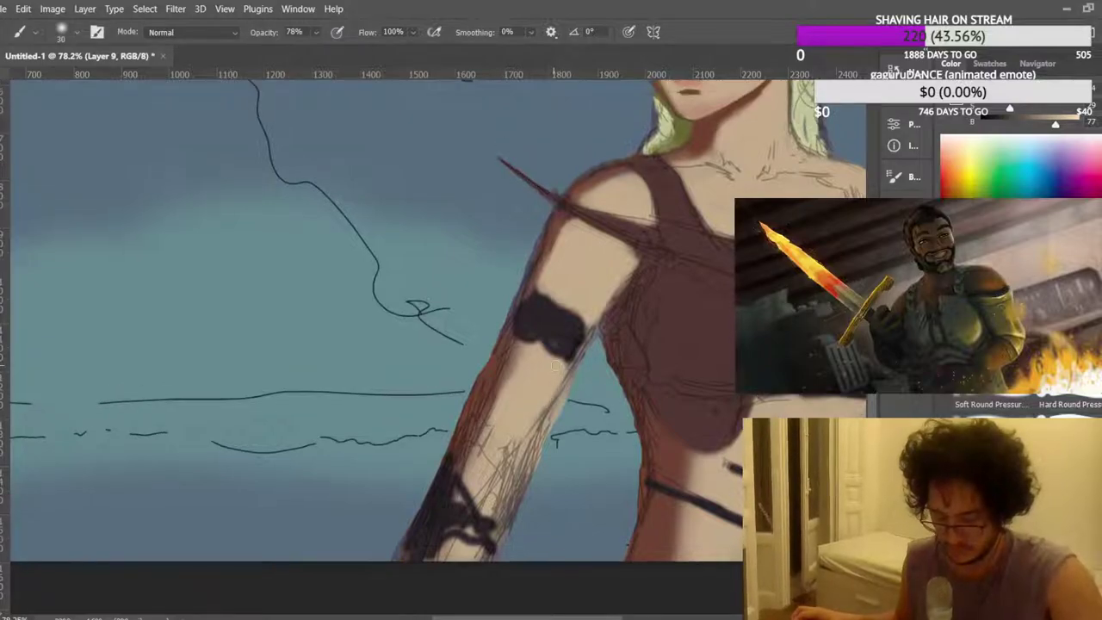
scroll(656, 359, down, 2)
scroll(657, 360, up, 4)
scroll(646, 371, down, 2)
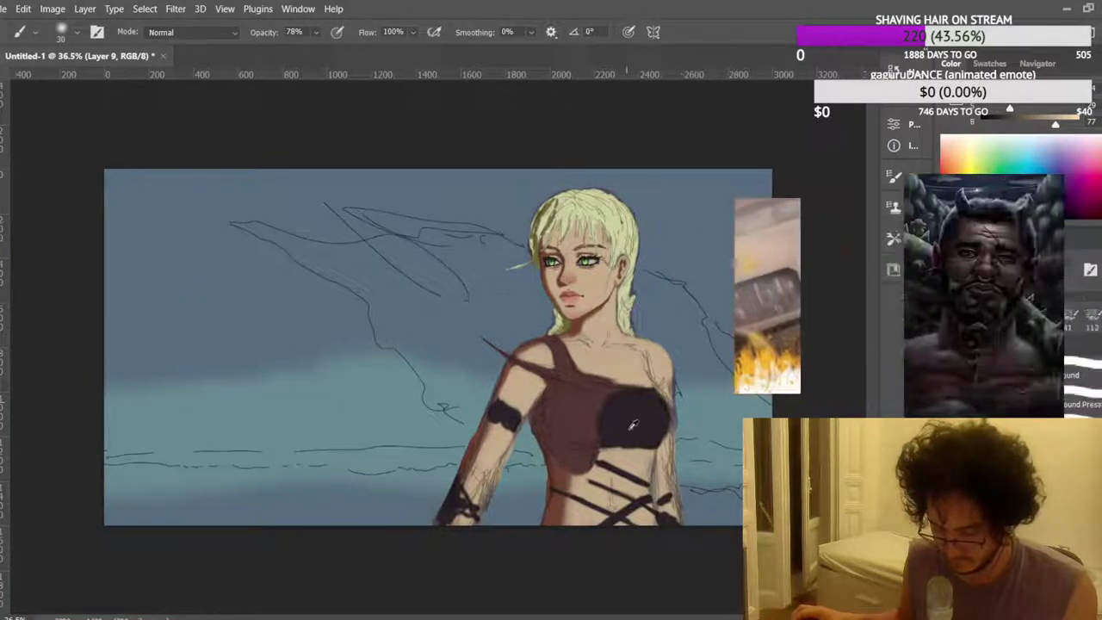
Paint a dark brown shadow over the sketch lines on the top's side below the armpit with a 15 px brush at 78% opacity.
scroll(469, 345, up, 5)
scroll(468, 344, up, 3)
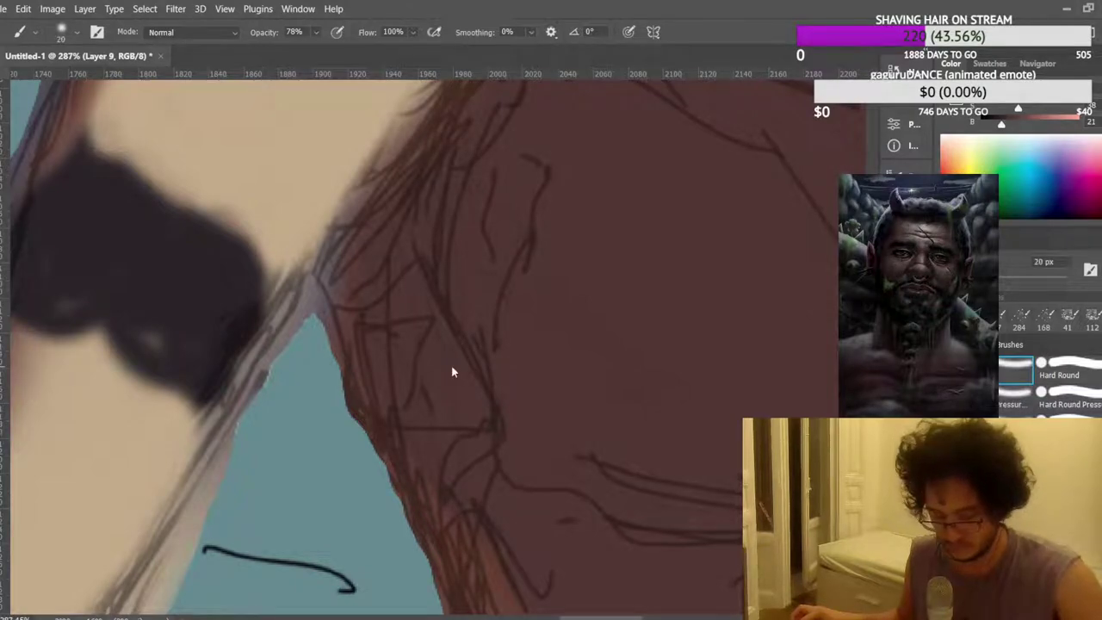
key(ctrl+z)
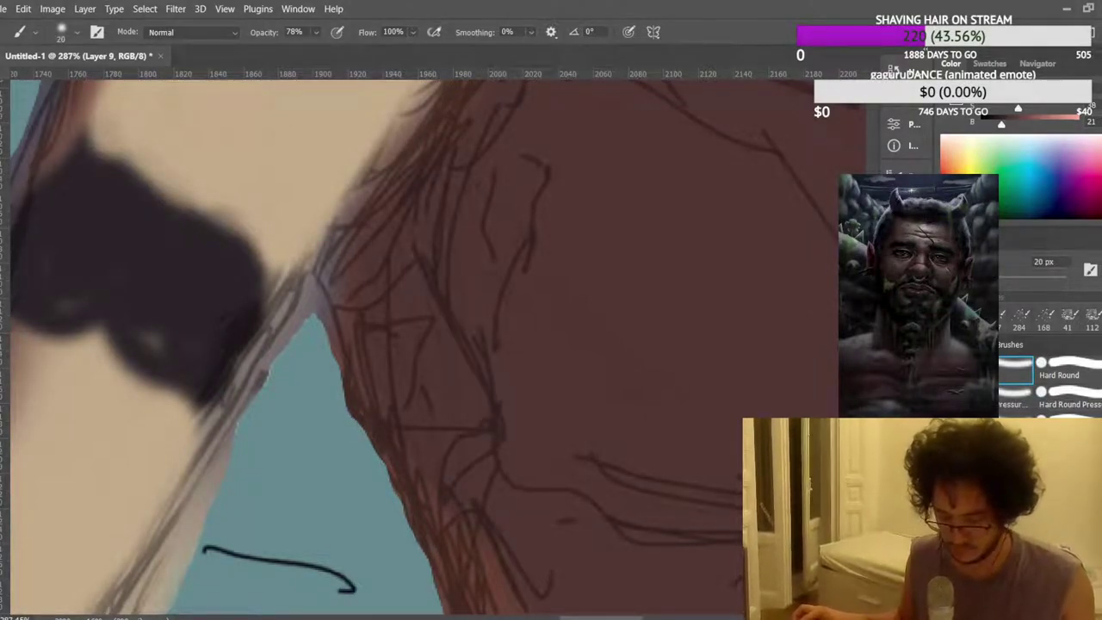
mouse_move(478, 417)
mouse_down()
mouse_move(399, 244)
mouse_move(407, 254)
mouse_move(409, 216)
mouse_up()
scroll(408, 216, up, 2)
mouse_move(352, 336)
mouse_down()
mouse_move(353, 304)
mouse_move(398, 296)
mouse_move(410, 335)
mouse_move(430, 247)
mouse_up()
scroll(439, 275, up, 2)
mouse_move(450, 313)
mouse_down()
mouse_move(362, 396)
mouse_move(388, 367)
mouse_move(417, 446)
mouse_move(406, 350)
mouse_move(341, 473)
mouse_move(364, 441)
mouse_move(387, 518)
mouse_up()
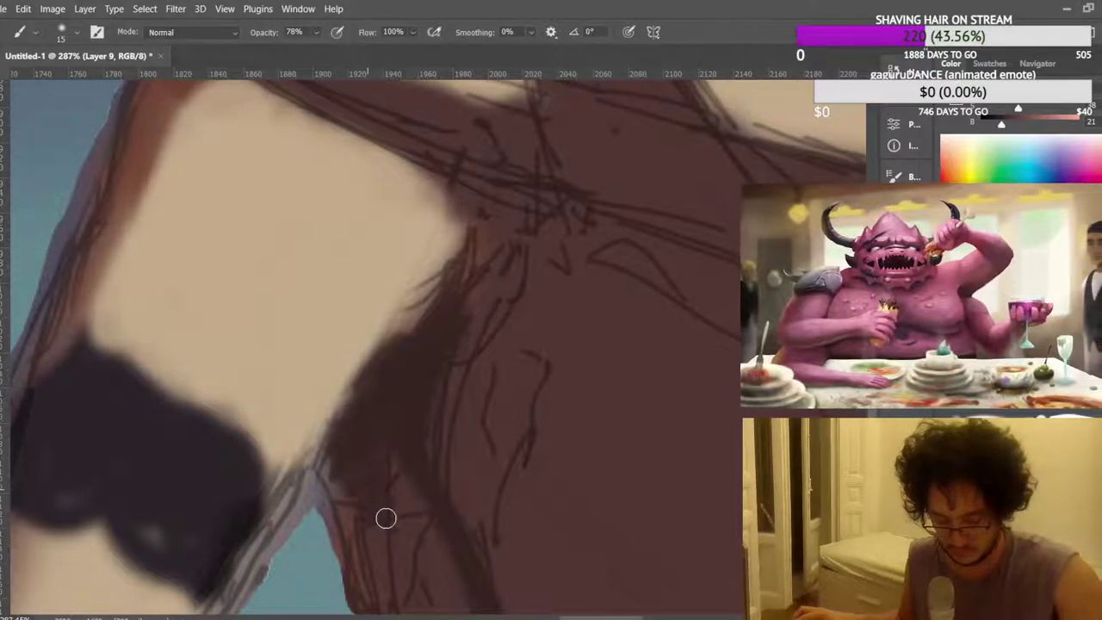
scroll(386, 517, down, 1)
mouse_move(389, 429)
mouse_down()
mouse_move(403, 524)
mouse_move(407, 450)
mouse_move(400, 540)
mouse_up()
mouse_move(362, 373)
mouse_down()
mouse_move(328, 408)
mouse_move(384, 316)
mouse_up()
scroll(430, 275, down, 8)
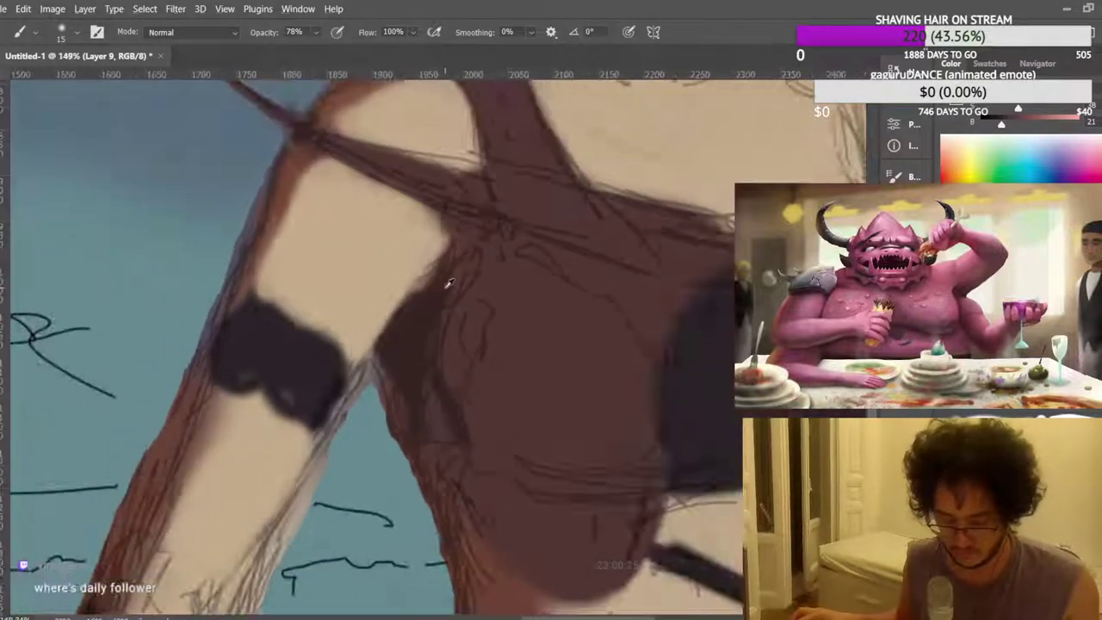
Flip the canvas horizontally and check the face, torso and overall figure in the mirrored view.
scroll(548, 275, up, 2)
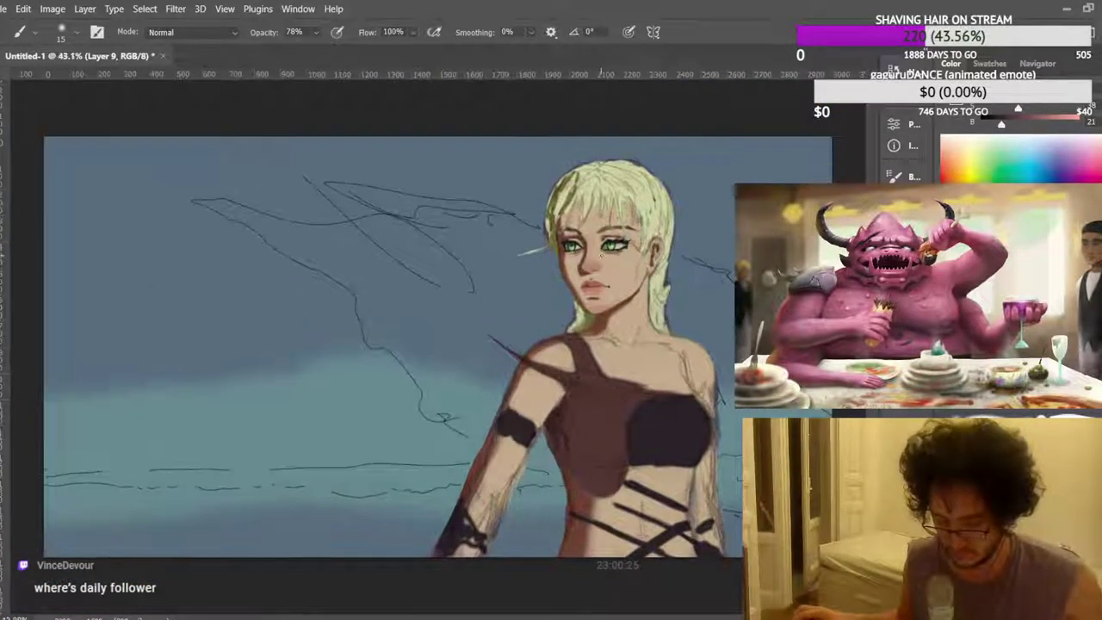
key(ctrl+shift+h)
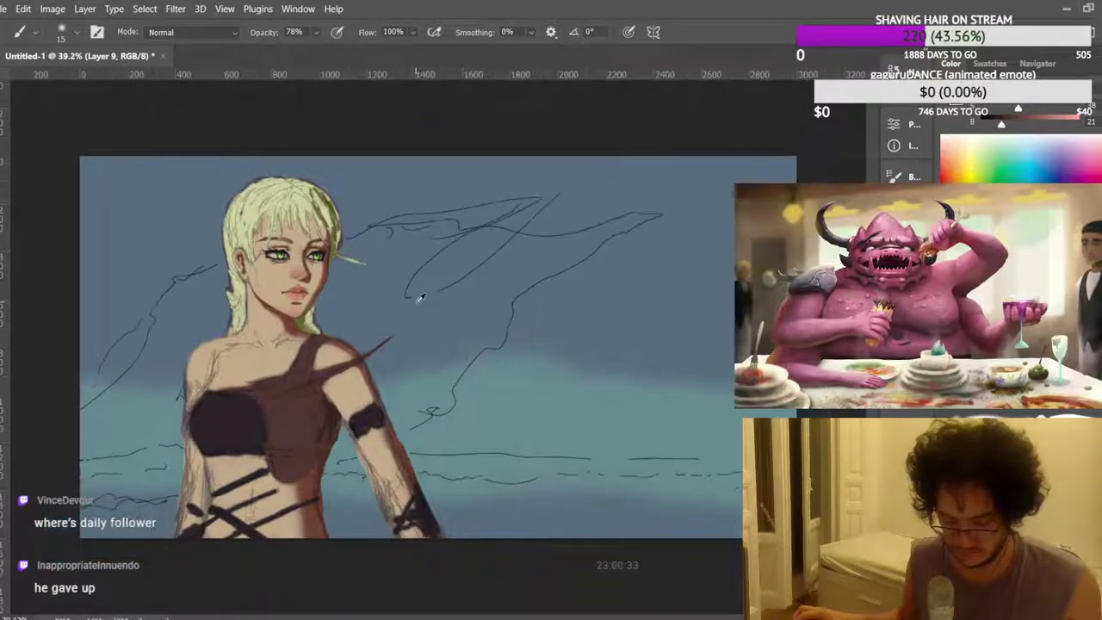
scroll(405, 259, up, 5)
scroll(395, 220, down, 3)
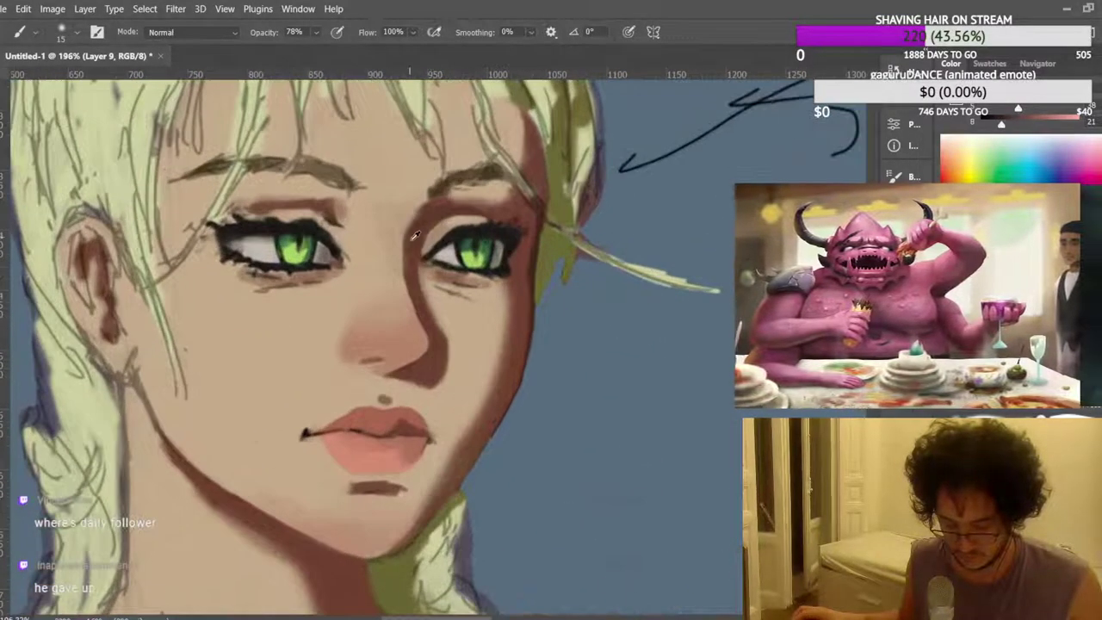
scroll(476, 291, down, 3)
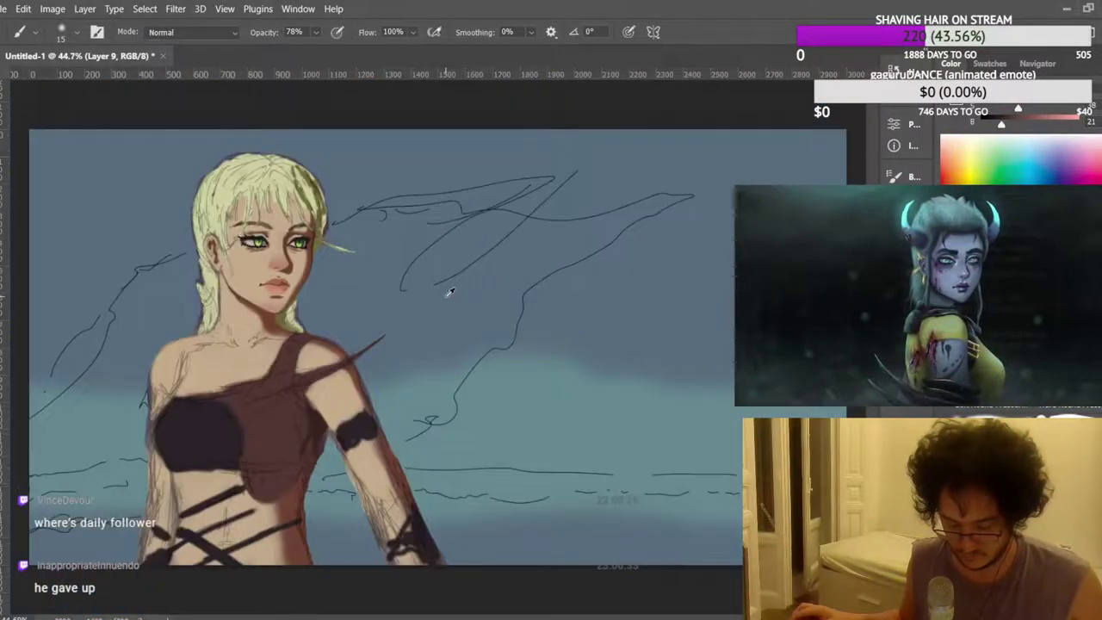
scroll(194, 385, up, 1)
scroll(193, 385, up, 2)
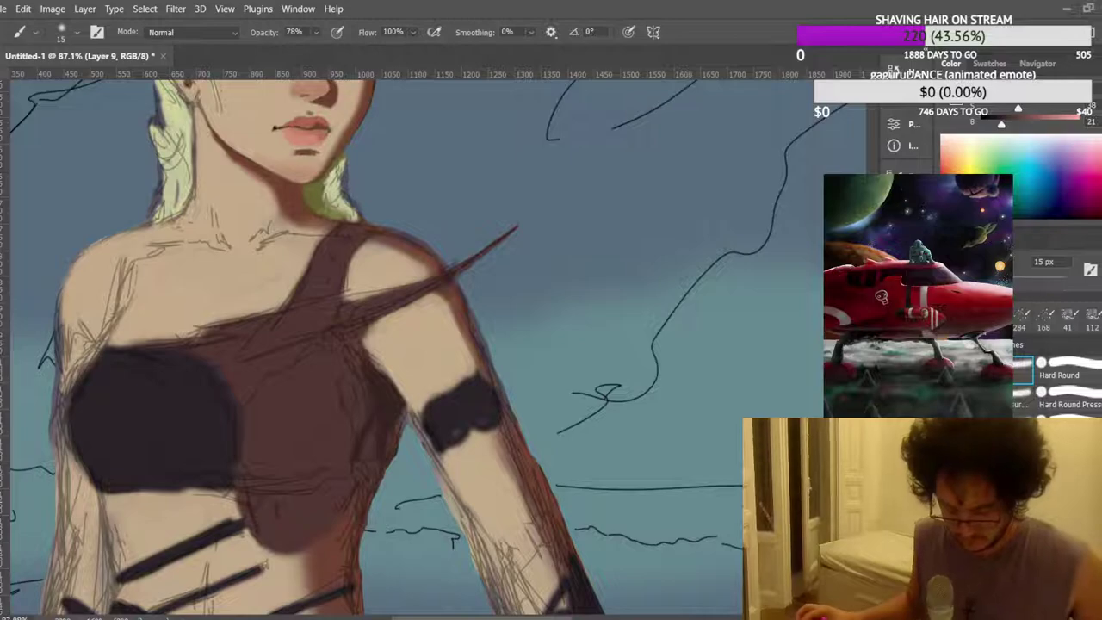
scroll(446, 329, down, 3)
scroll(446, 329, down, 1)
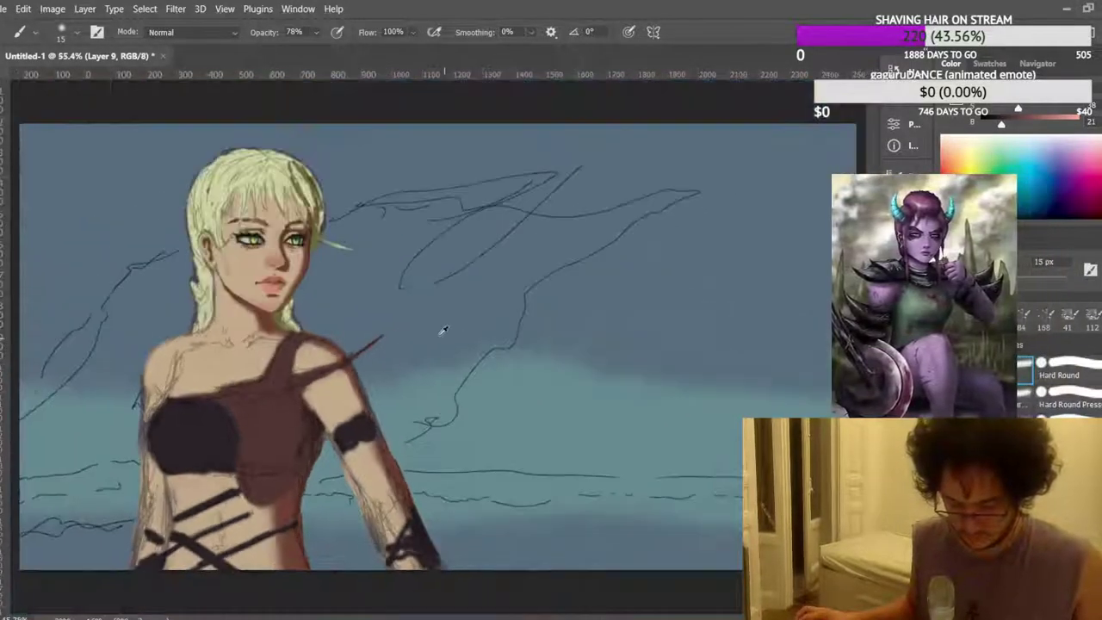
Cover the dark outline along the shaded cheek and jaw with reddish-brown shadow tone, using an 11 px brush at 78% opacity.
scroll(367, 244, up, 4)
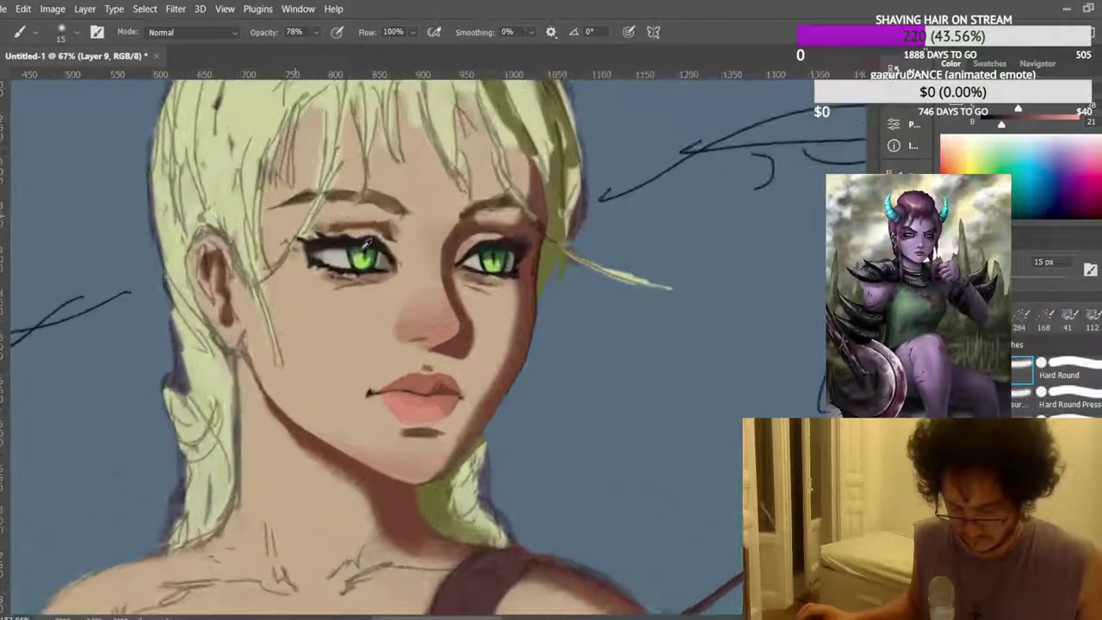
scroll(367, 244, up, 10)
scroll(566, 322, down, 3)
scroll(559, 302, up, 1)
key(bracketleft)
key(bracketleft)
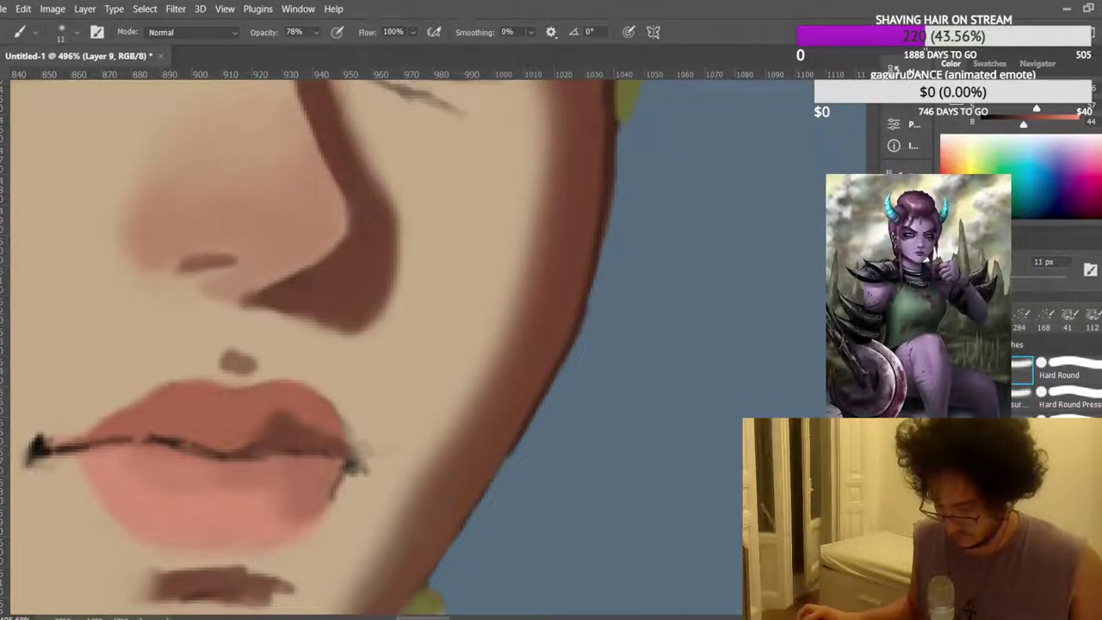
drag(518, 398, 453, 520)
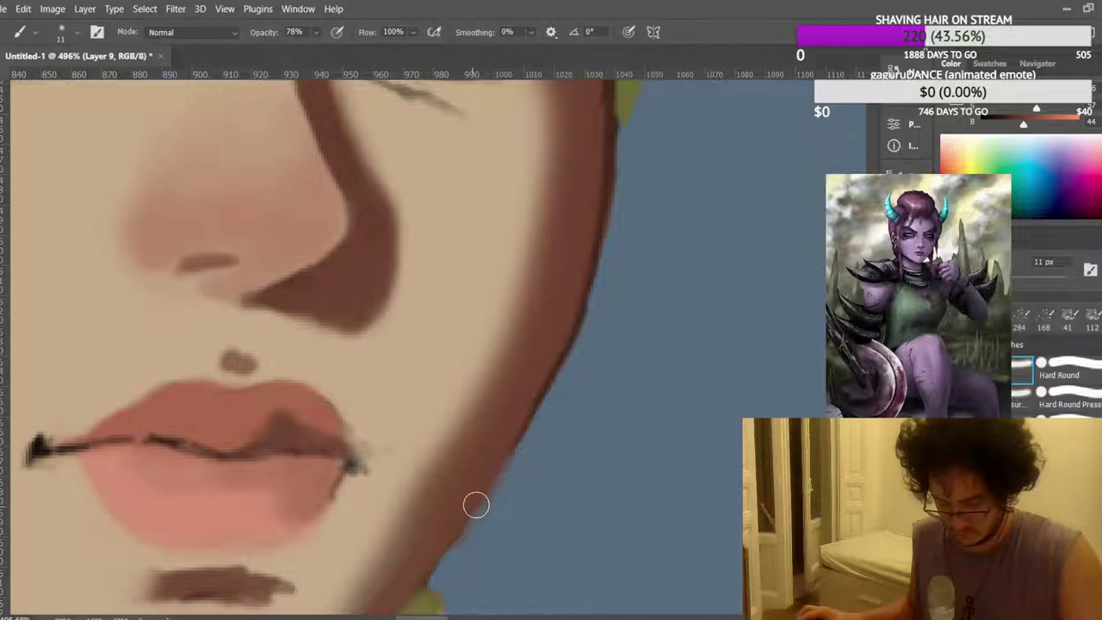
scroll(491, 486, up, 1)
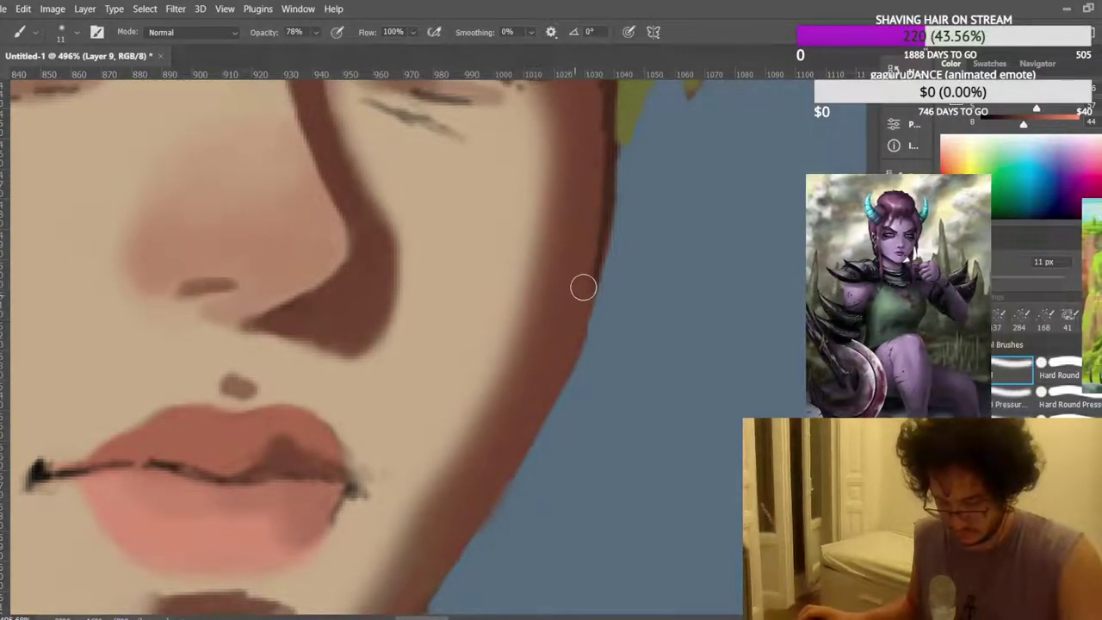
Paint shadow tone over the remaining dark outline from the upper cheek past the eye to the temple with an 8 px brush.
scroll(581, 295, up, 8)
key(bracketleft)
key(bracketleft)
key(bracketleft)
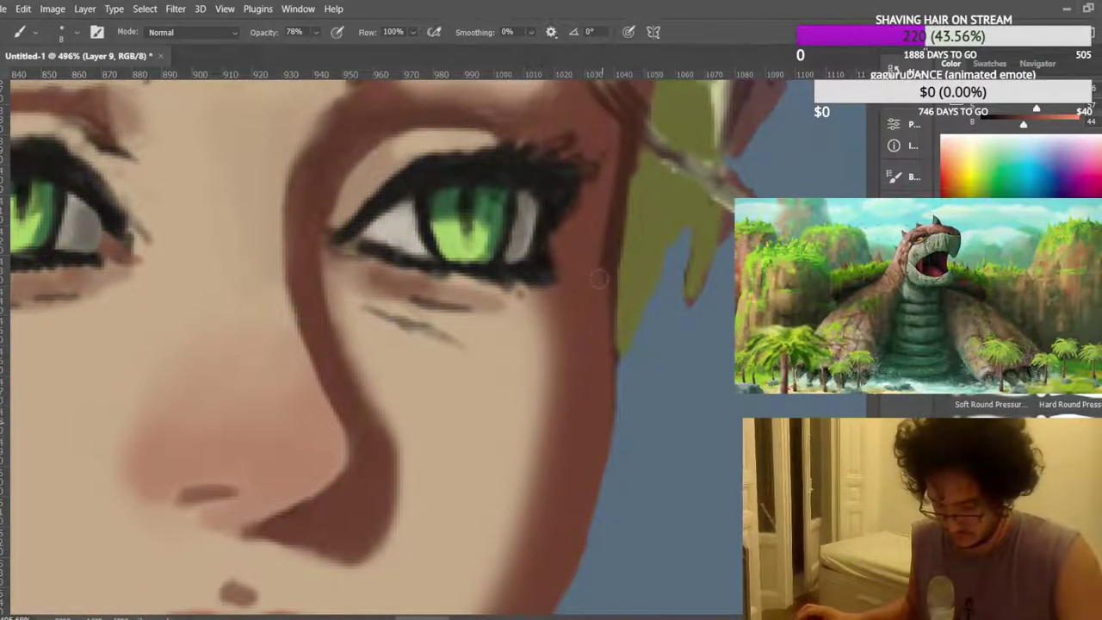
scroll(596, 347, up, 4)
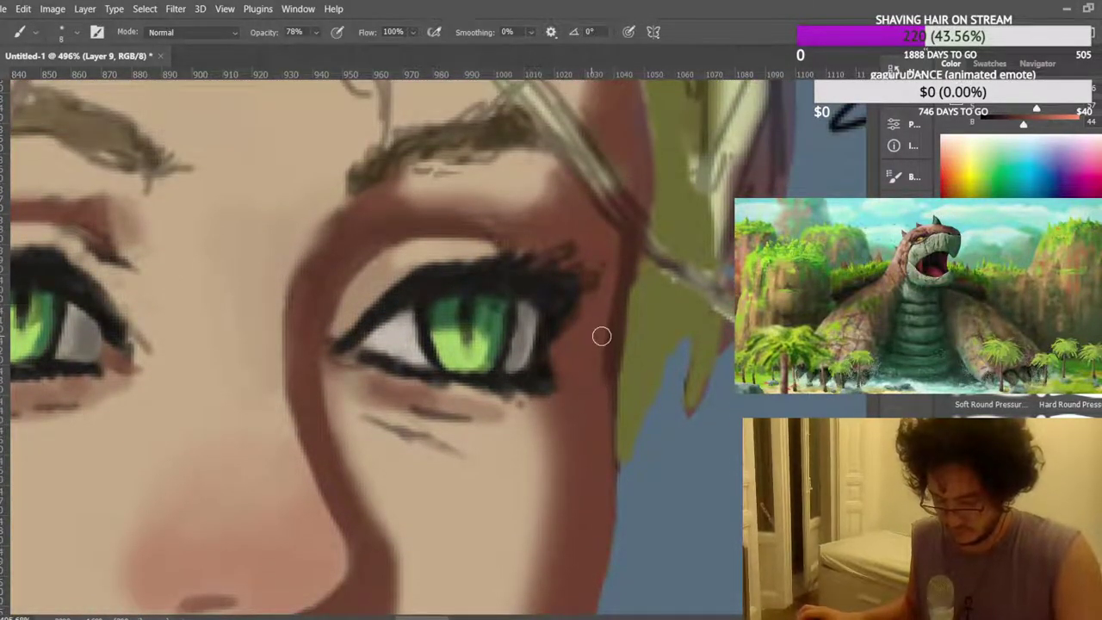
scroll(607, 292, up, 2)
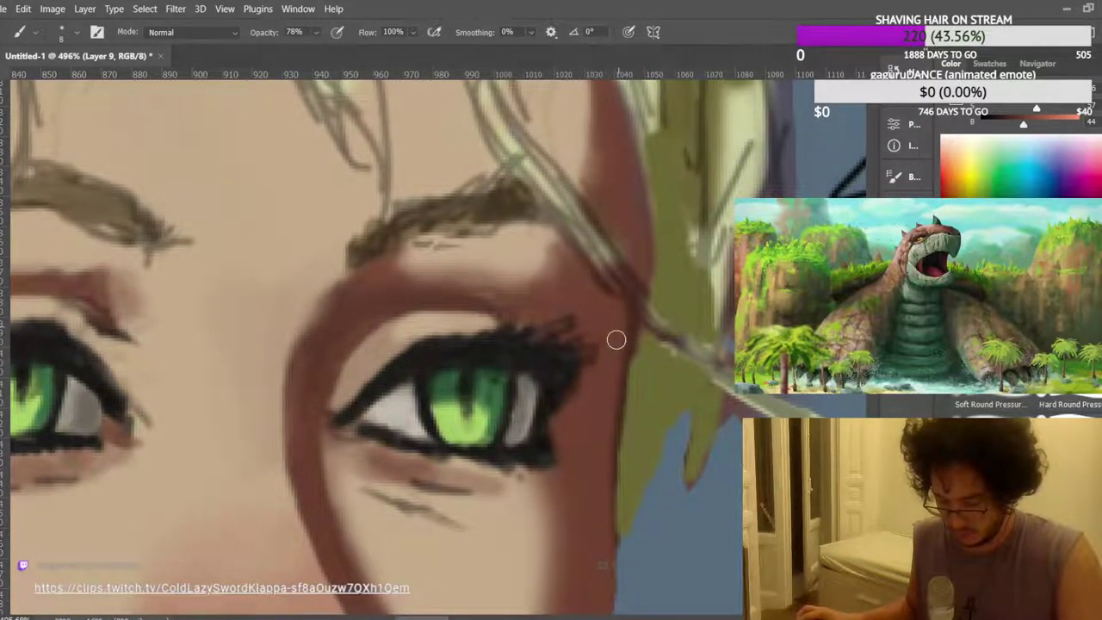
scroll(614, 315, down, 2)
scroll(619, 215, up, 3)
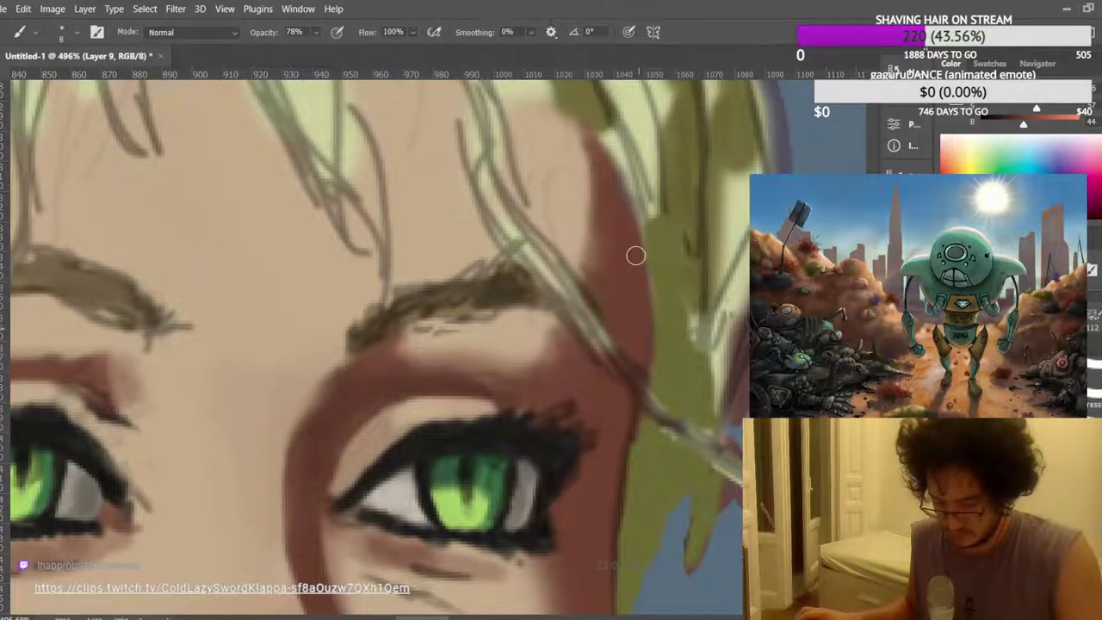
Review the cleaned face contour and whole figure, flipping the canvas horizontally again to compare the face and hair.
scroll(546, 217, down, 10)
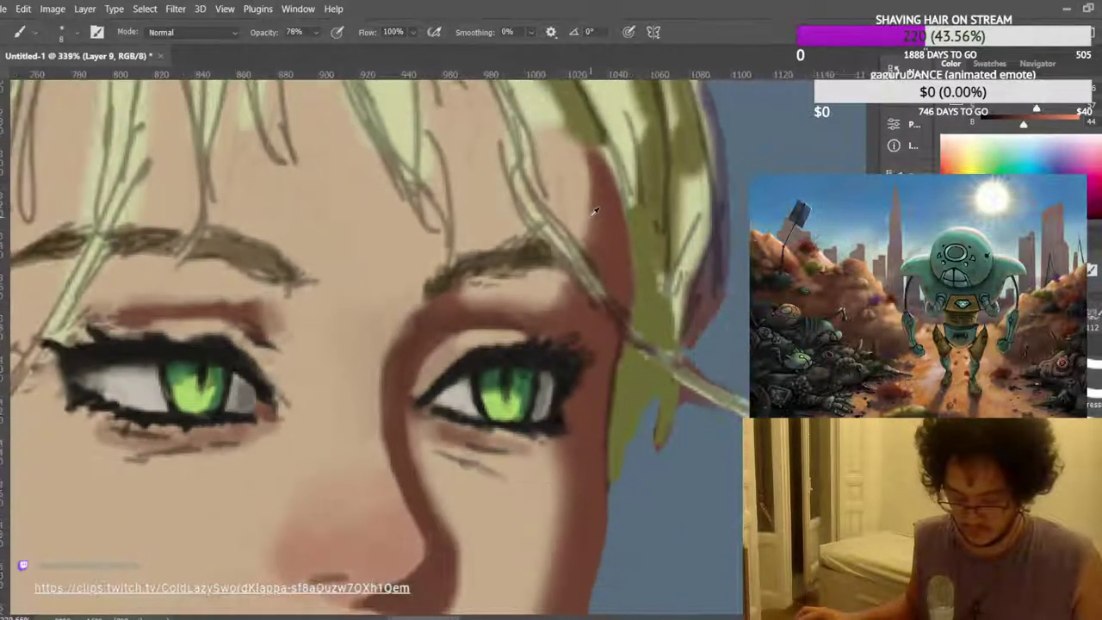
scroll(542, 211, down, 2)
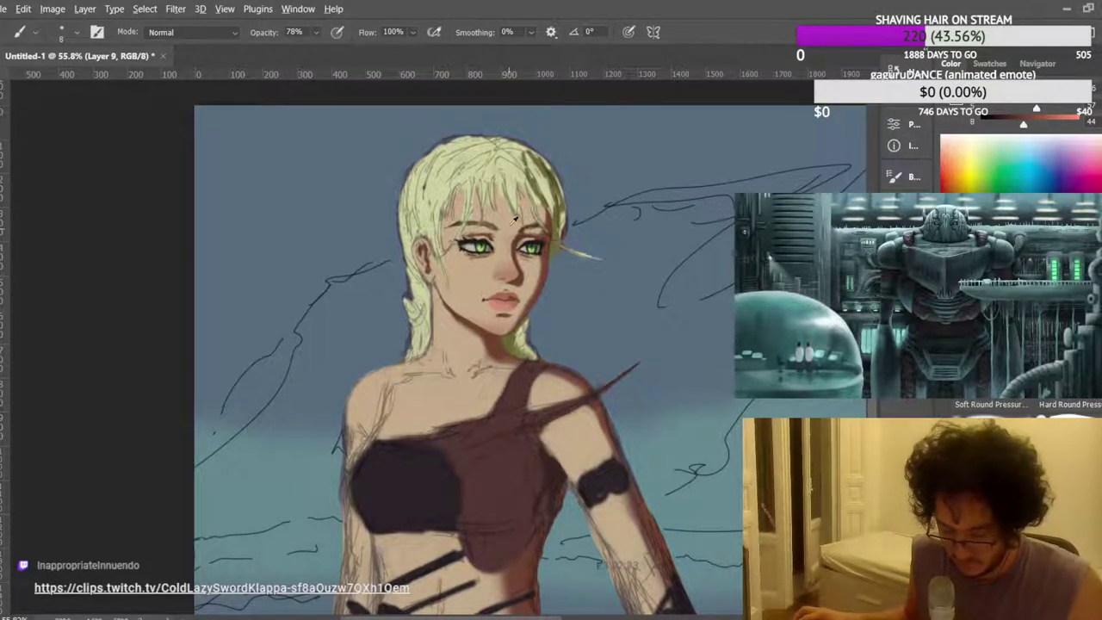
scroll(514, 221, up, 8)
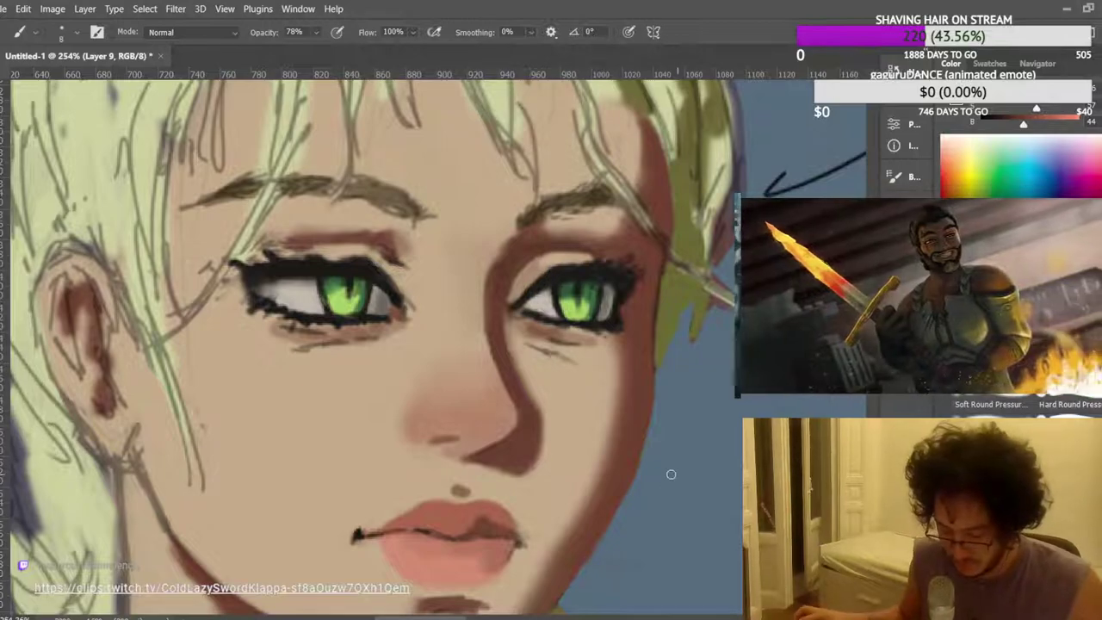
scroll(680, 474, down, 10)
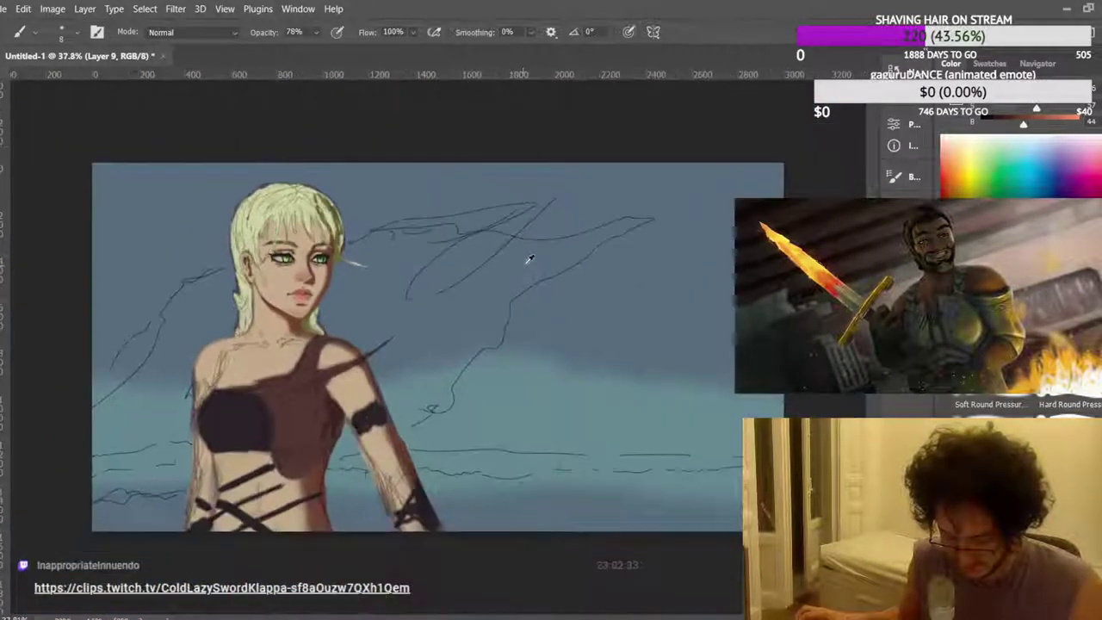
scroll(207, 216, up, 2)
scroll(207, 216, down, 3)
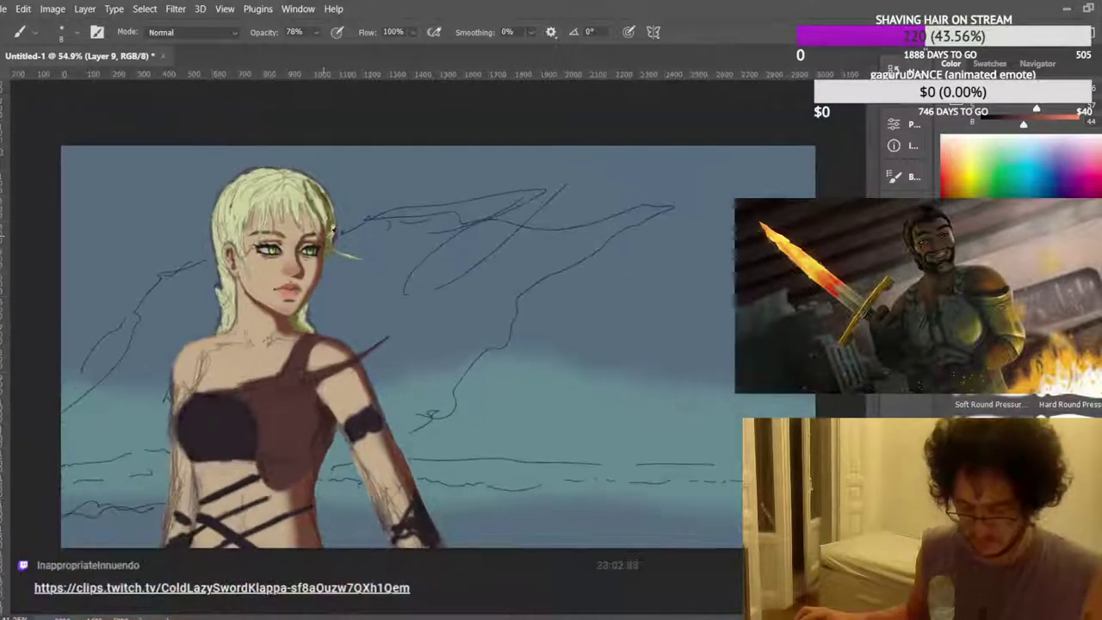
scroll(402, 220, up, 1)
key(ctrl+shift+h)
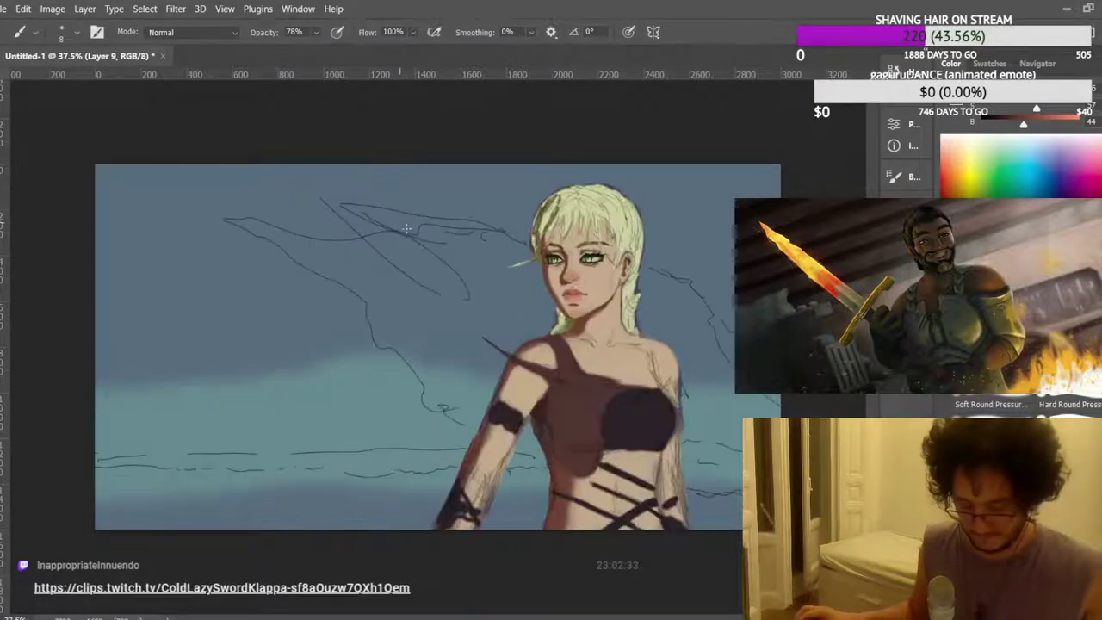
scroll(584, 263, up, 8)
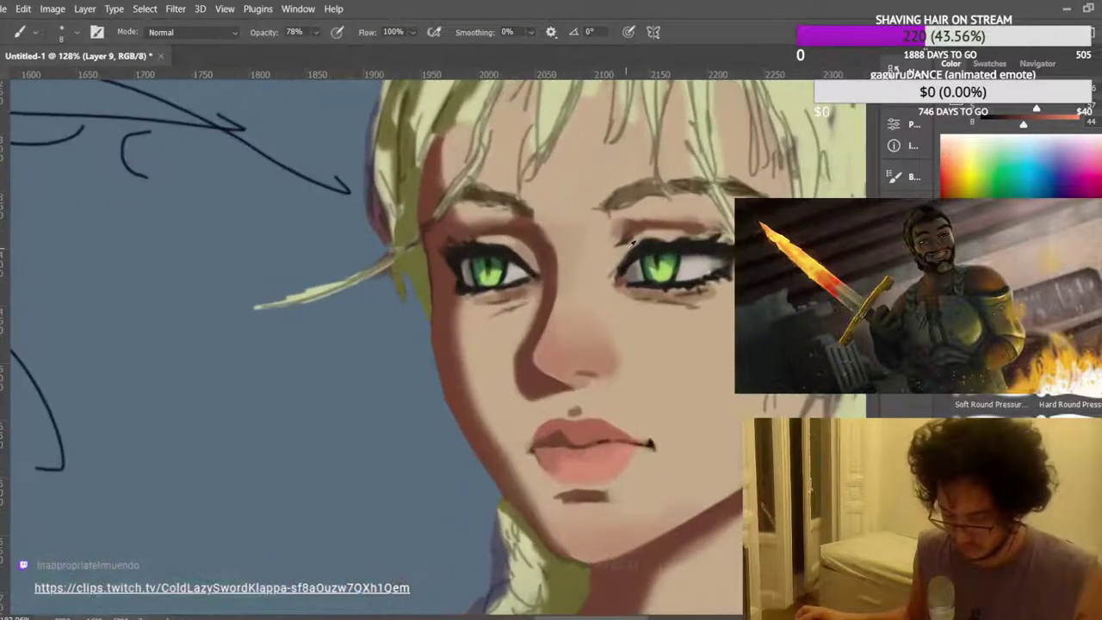
scroll(624, 267, down, 5)
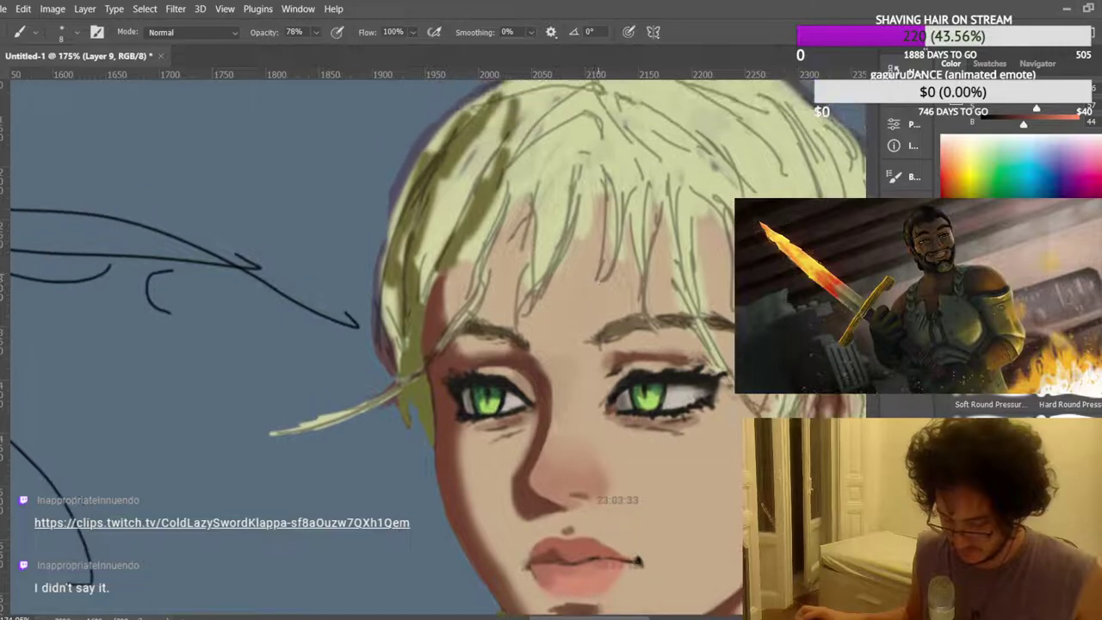
Smooth the white of the eye nearest the ear with light grey, using an 8 px brush at 78% opacity.
scroll(682, 392, up, 2)
scroll(683, 391, up, 5)
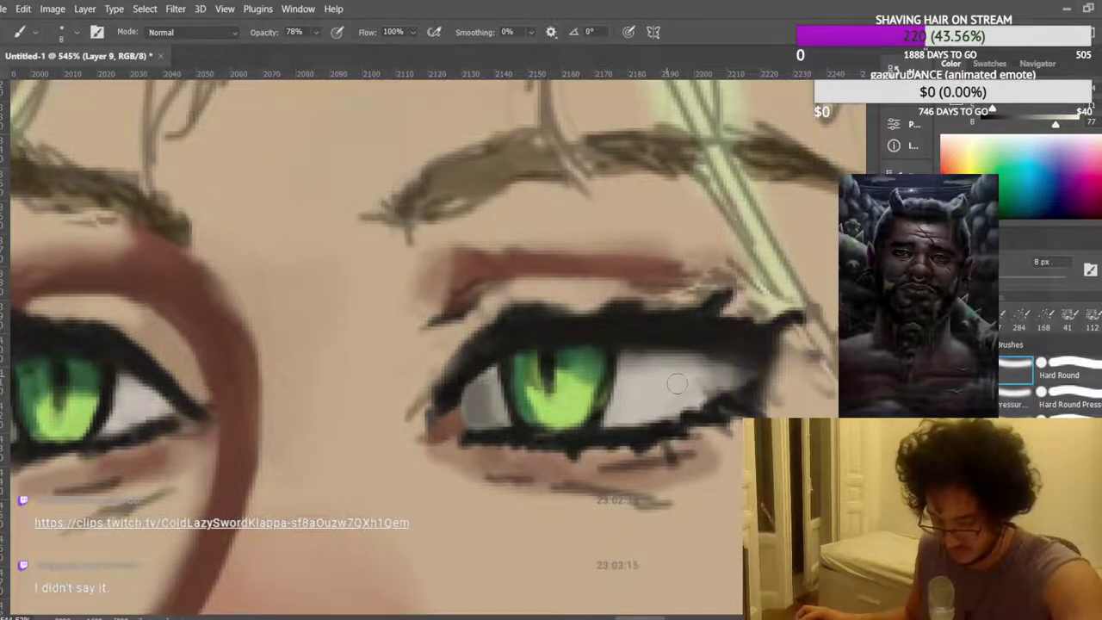
mouse_move(647, 411)
mouse_down()
mouse_move(706, 405)
mouse_move(693, 366)
mouse_move(669, 370)
mouse_move(673, 402)
mouse_move(713, 390)
mouse_move(695, 411)
mouse_up()
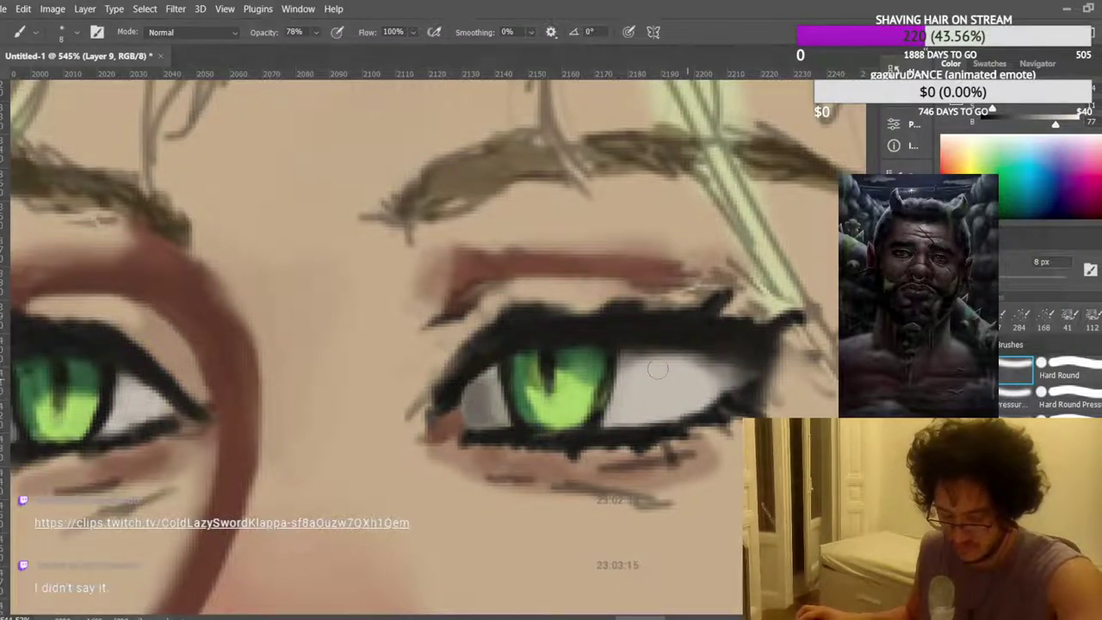
scroll(514, 332, down, 15)
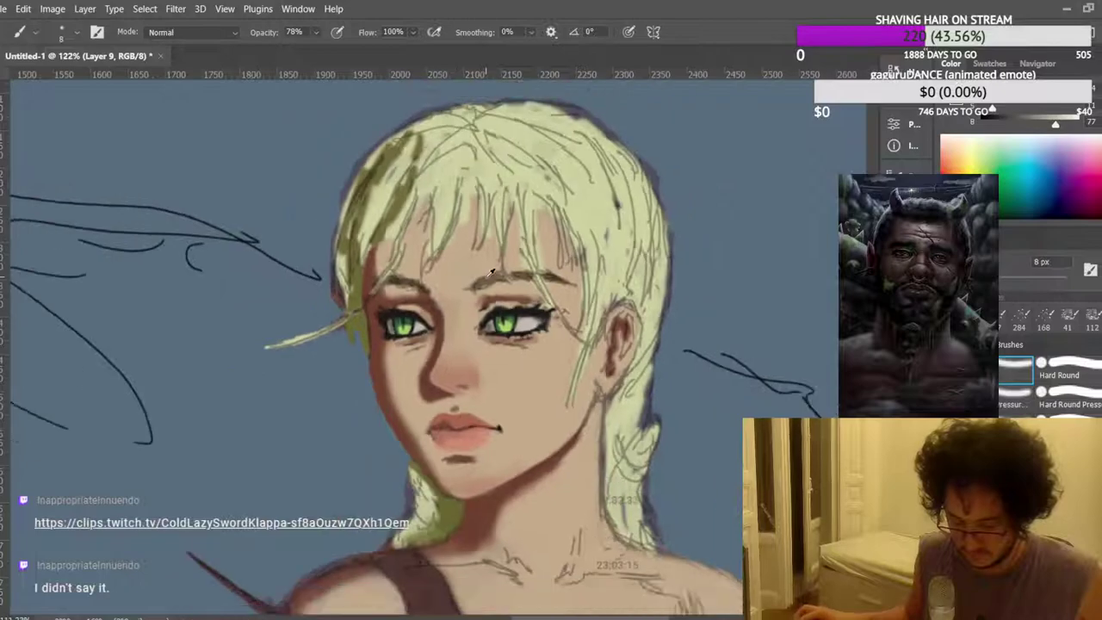
Paint olive shadow tone over the sketch lines on the hair lock below the shaded jaw, using a 5 px brush at 78% opacity.
scroll(501, 258, down, 4)
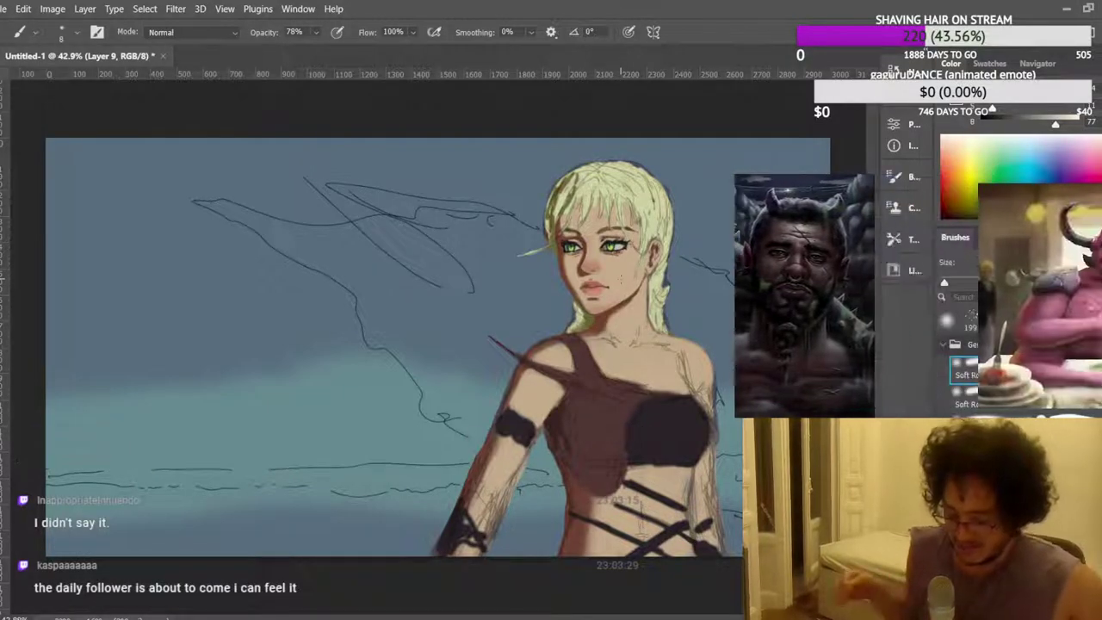
scroll(518, 176, up, 4)
scroll(519, 176, up, 5)
scroll(566, 193, up, 1)
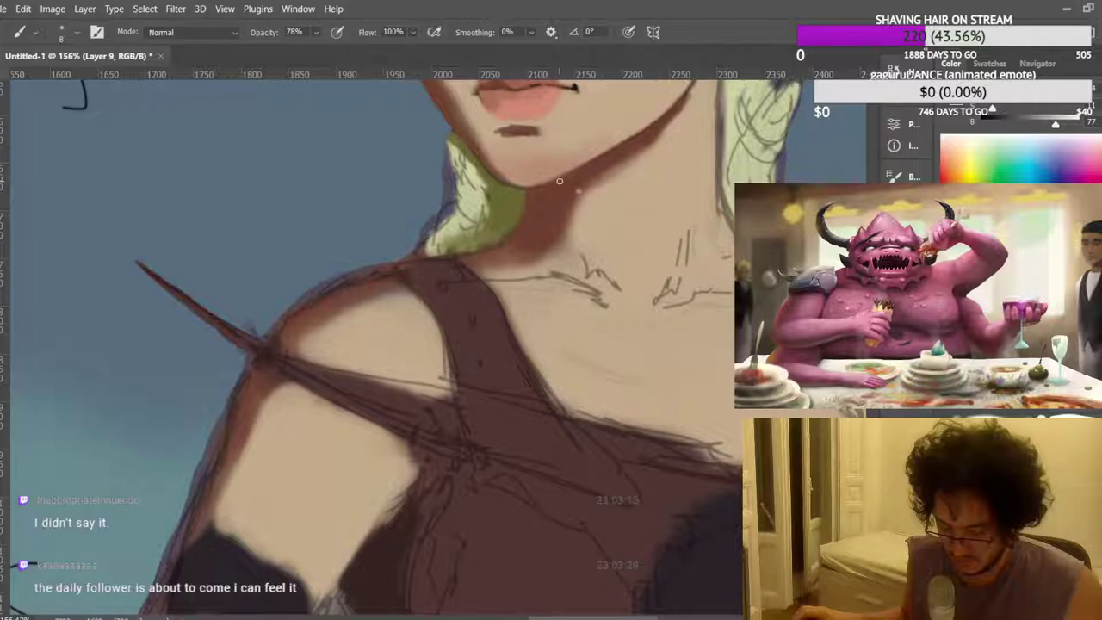
drag(508, 198, 517, 547)
scroll(504, 534, up, 5)
scroll(499, 344, down, 1)
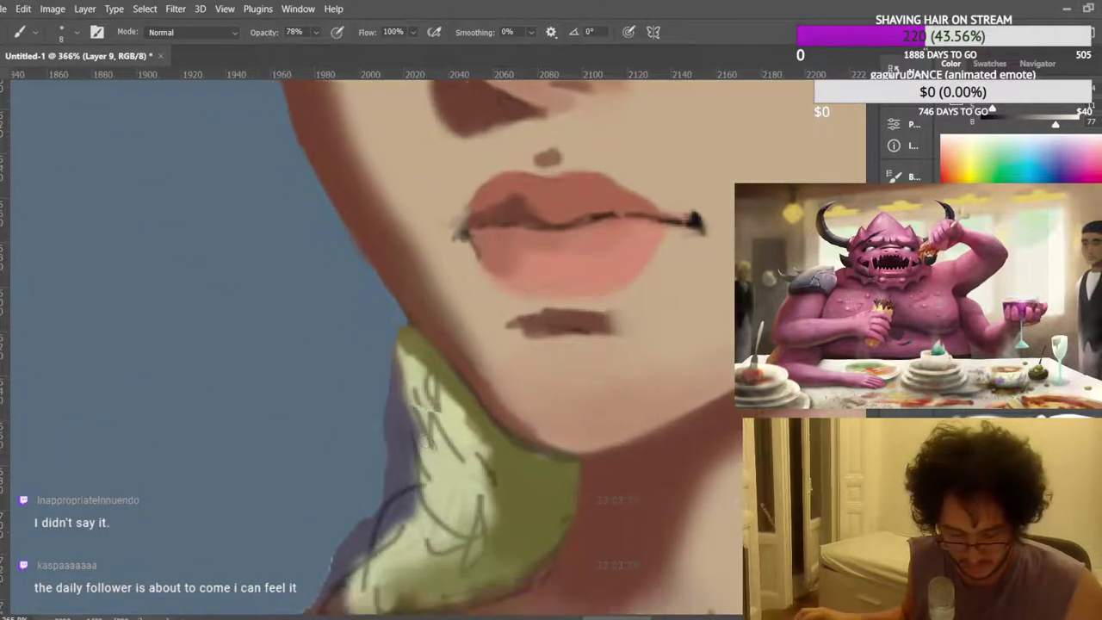
alt+click(520, 486)
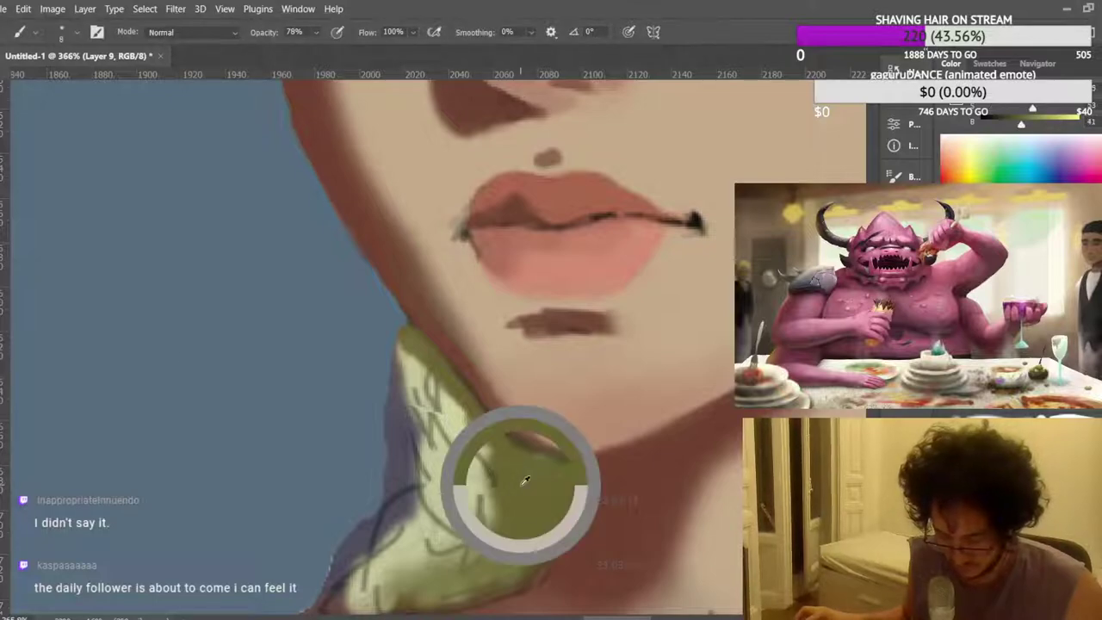
mouse_move(520, 485)
mouse_down()
mouse_move(443, 382)
mouse_move(433, 391)
mouse_move(412, 357)
mouse_up()
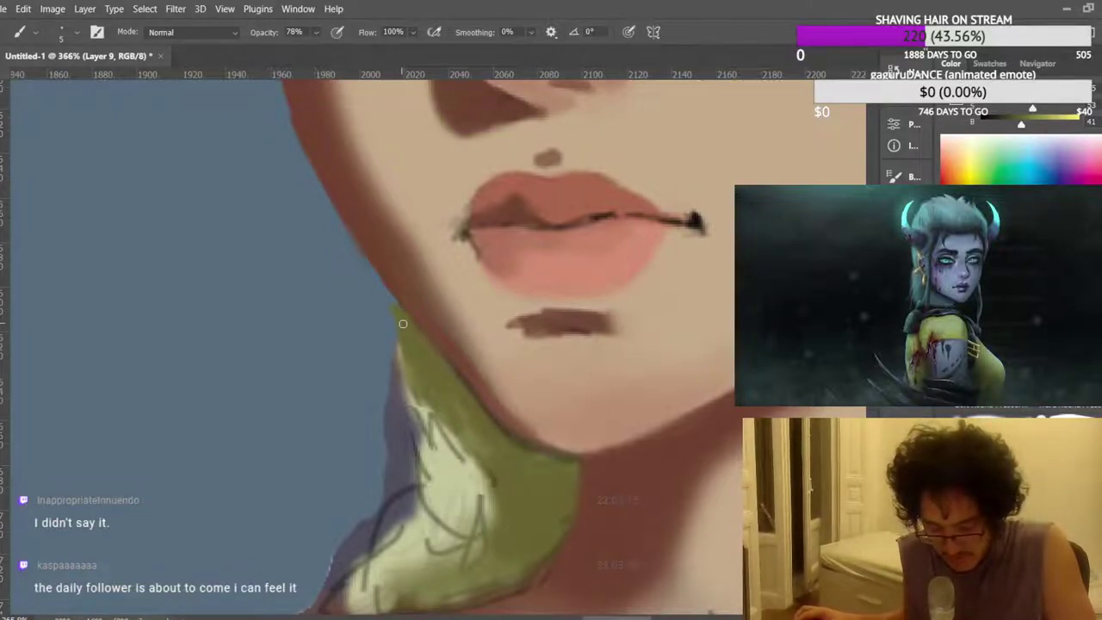
scroll(433, 287, down, 15)
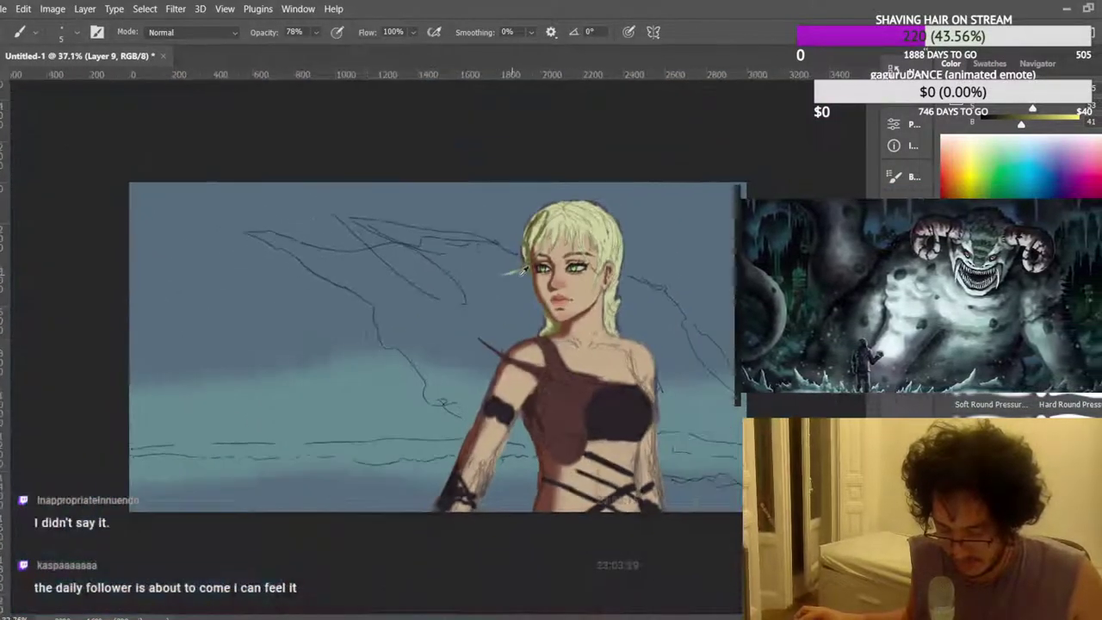
Clean the chin and jaw edge against the hair with reddish-brown shadow and sampled olive tone, using the 5 px brush.
scroll(511, 270, up, 10)
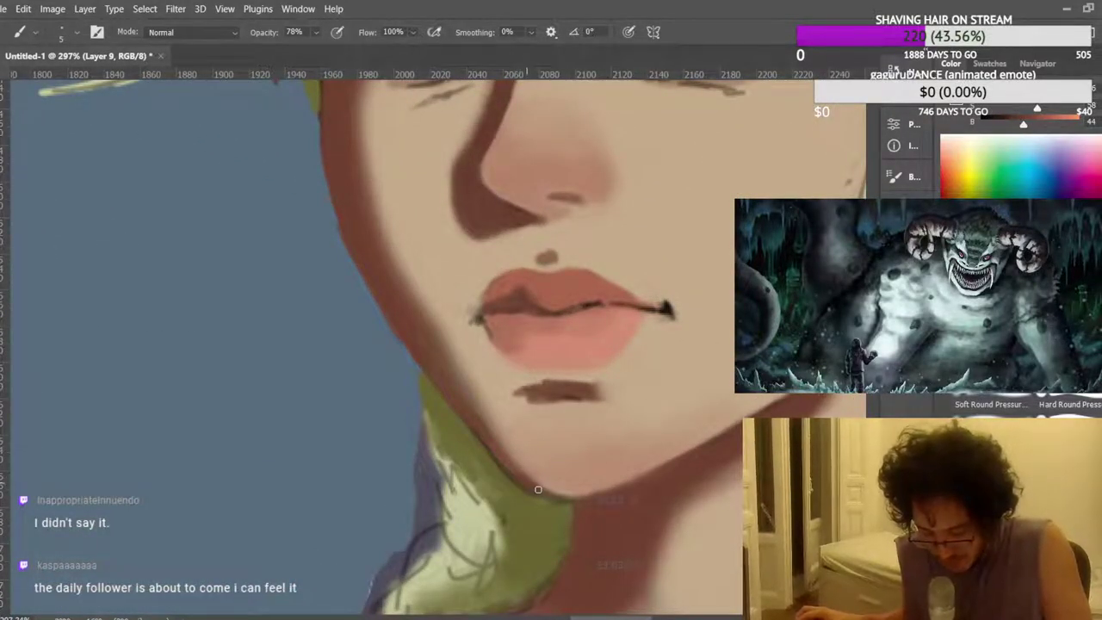
scroll(524, 480, up, 3)
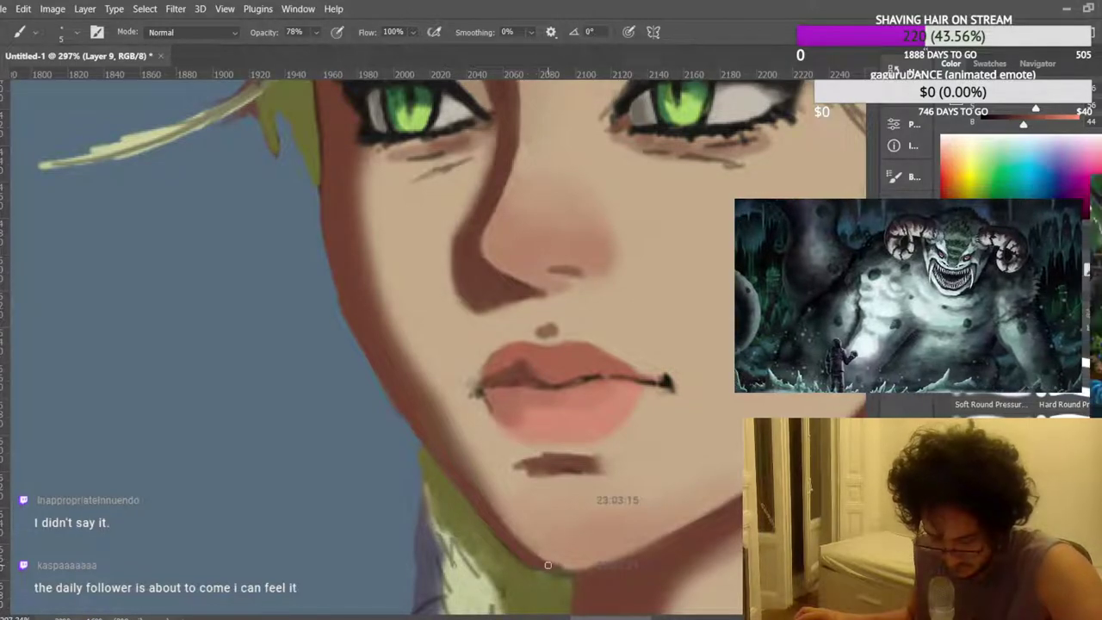
scroll(535, 480, down, 1)
scroll(536, 481, down, 2)
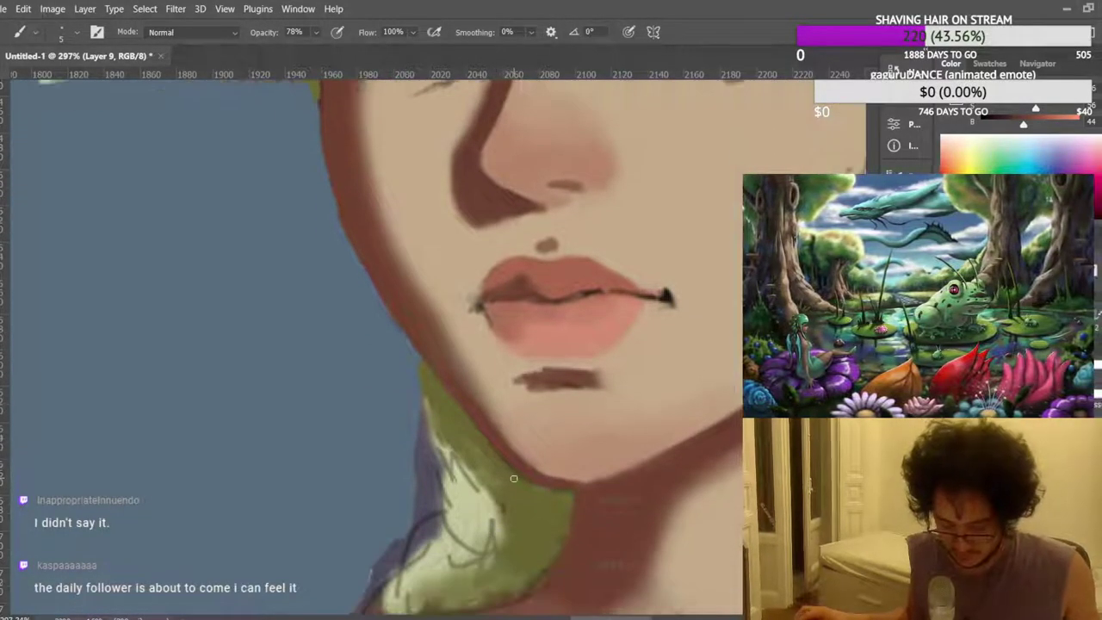
alt+click(553, 501)
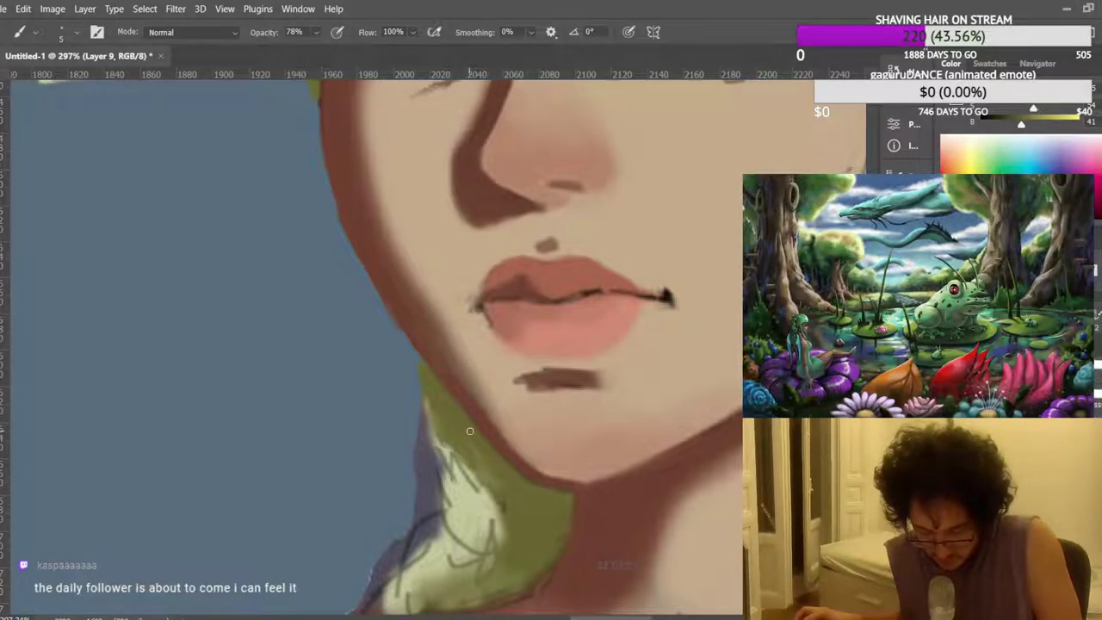
scroll(484, 359, down, 10)
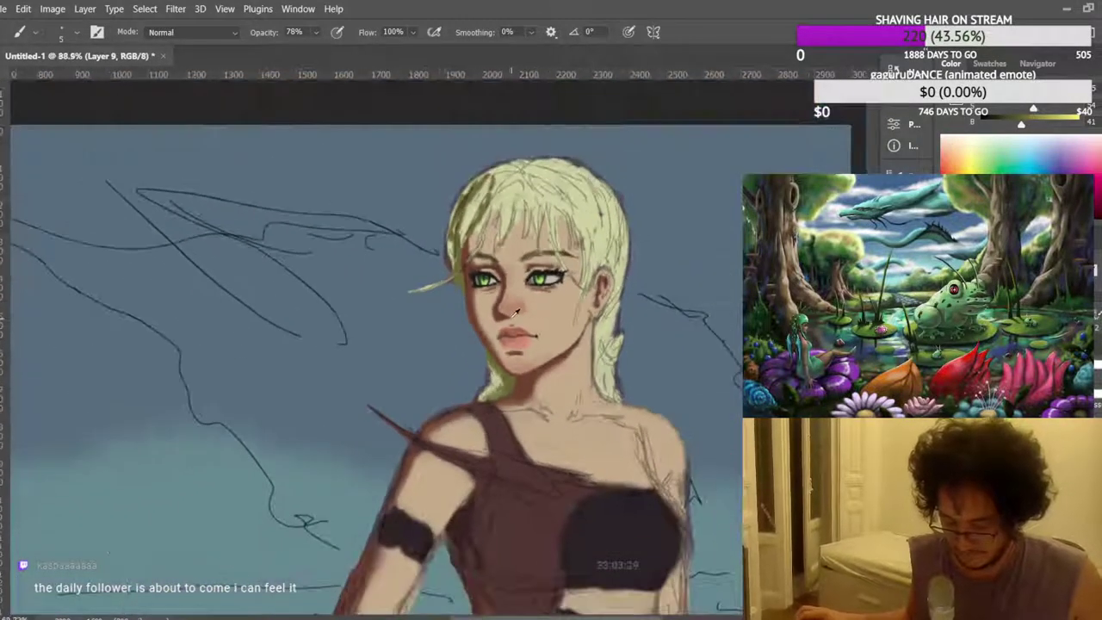
Flip the canvas horizontally and smooth the outer edge of the shaded cheek with the sampled reddish-brown shadow tone.
key(ctrl+shift+h)
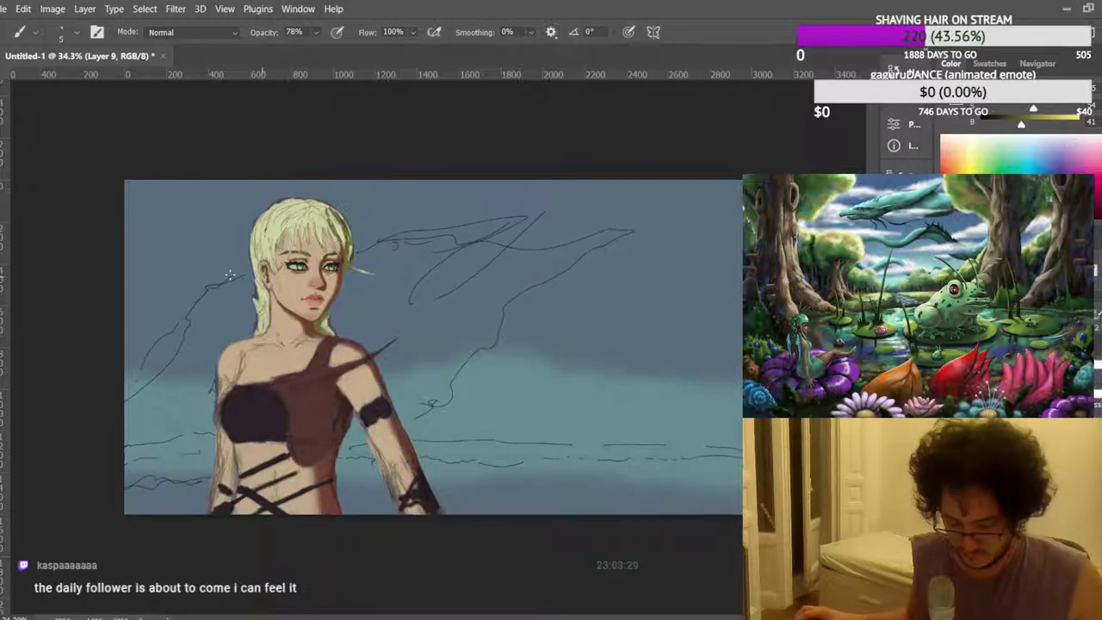
scroll(335, 287, up, 10)
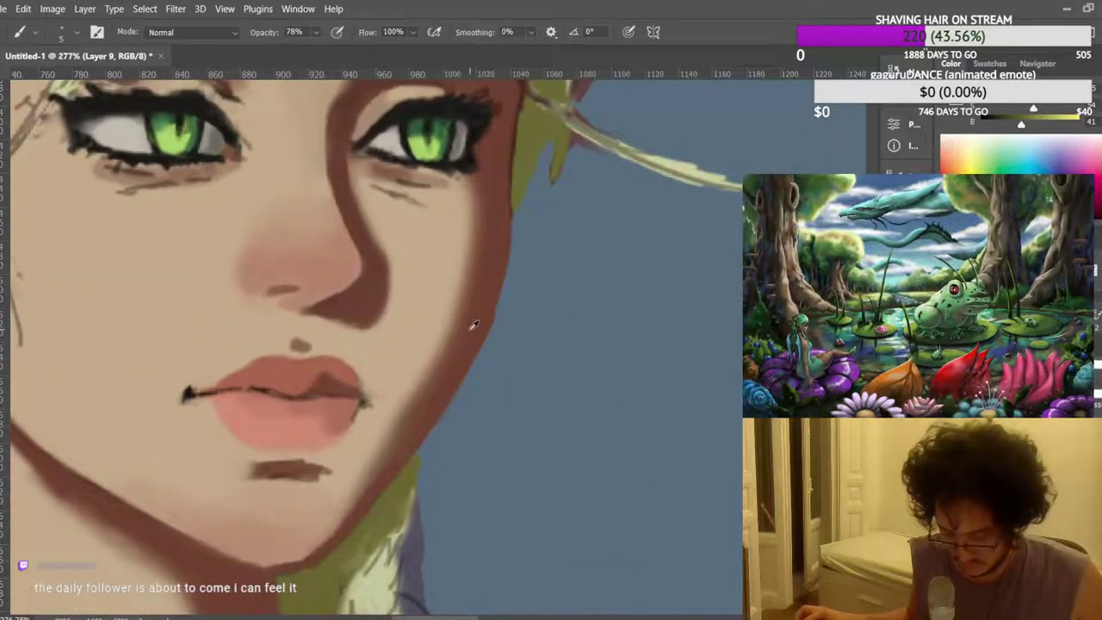
alt+click(471, 327)
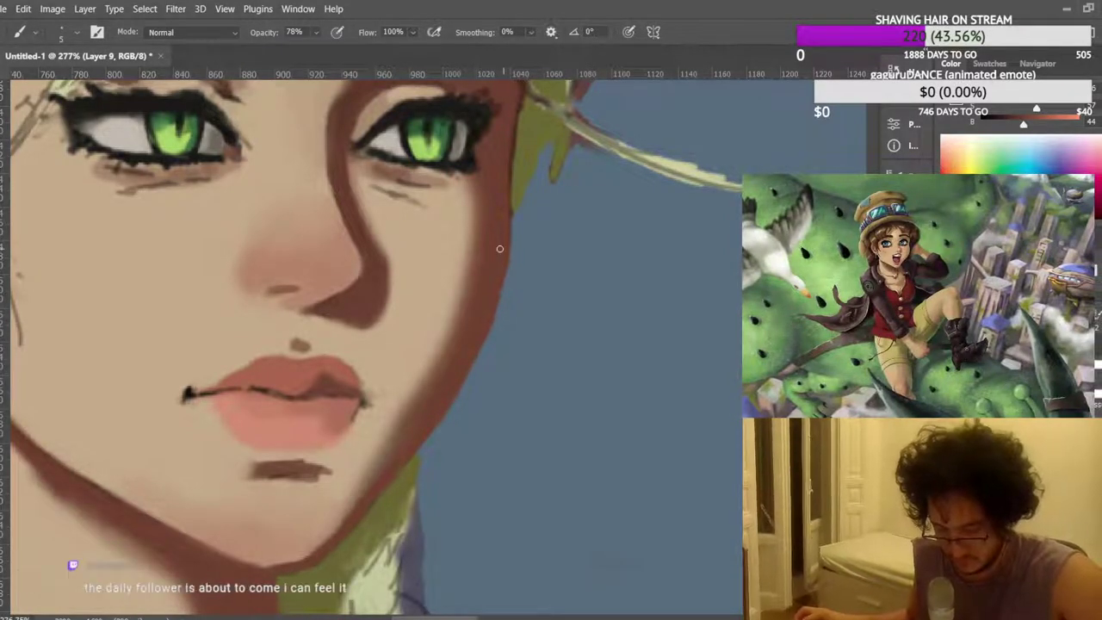
scroll(439, 226, down, 10)
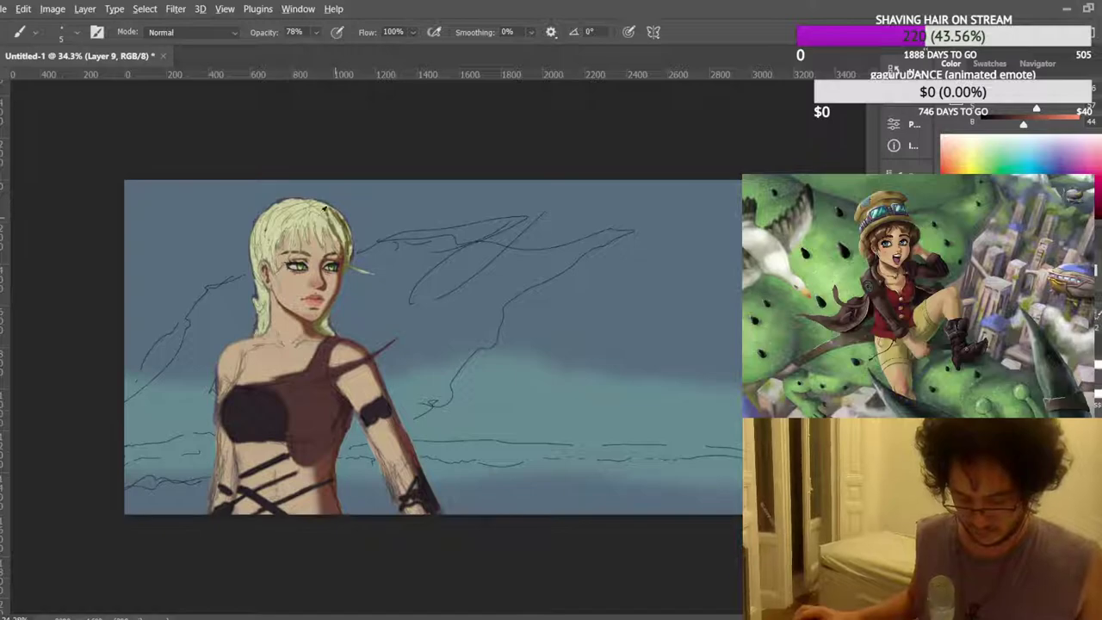
Cover the sketch lines on the chest and beside the top's neckline and strap with skin tone, using a 17 px soft brush.
scroll(342, 210, up, 7)
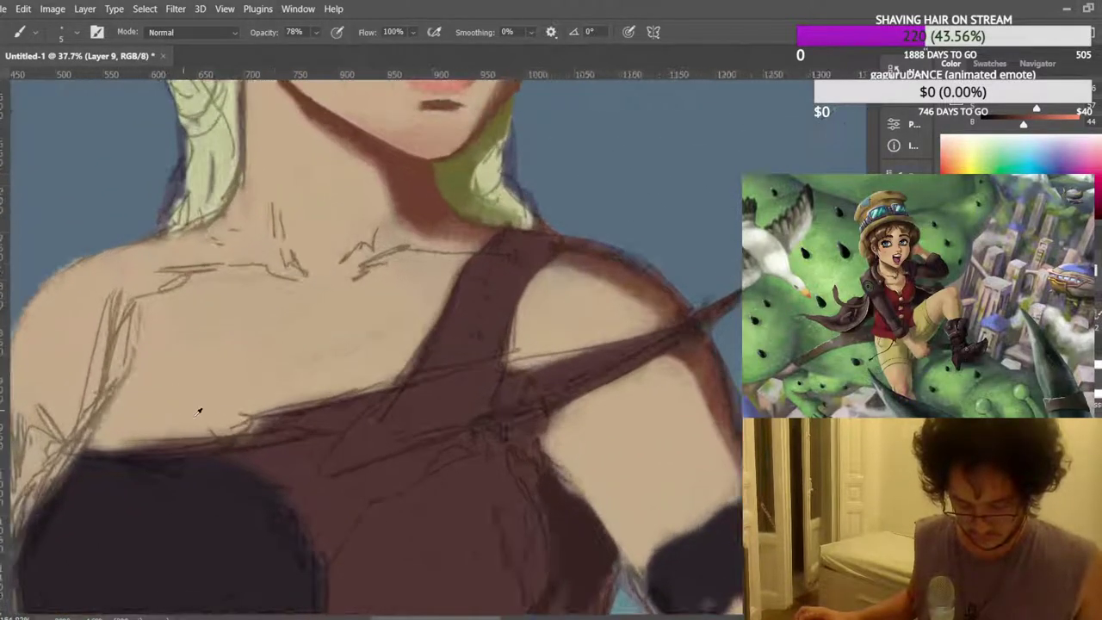
scroll(198, 410, up, 5)
mouse_move(220, 437)
mouse_down()
mouse_move(108, 449)
mouse_move(122, 453)
mouse_up()
drag(392, 387, 310, 402)
mouse_move(456, 371)
mouse_down()
mouse_move(331, 402)
mouse_move(482, 360)
mouse_move(522, 310)
mouse_up()
drag(503, 348, 557, 246)
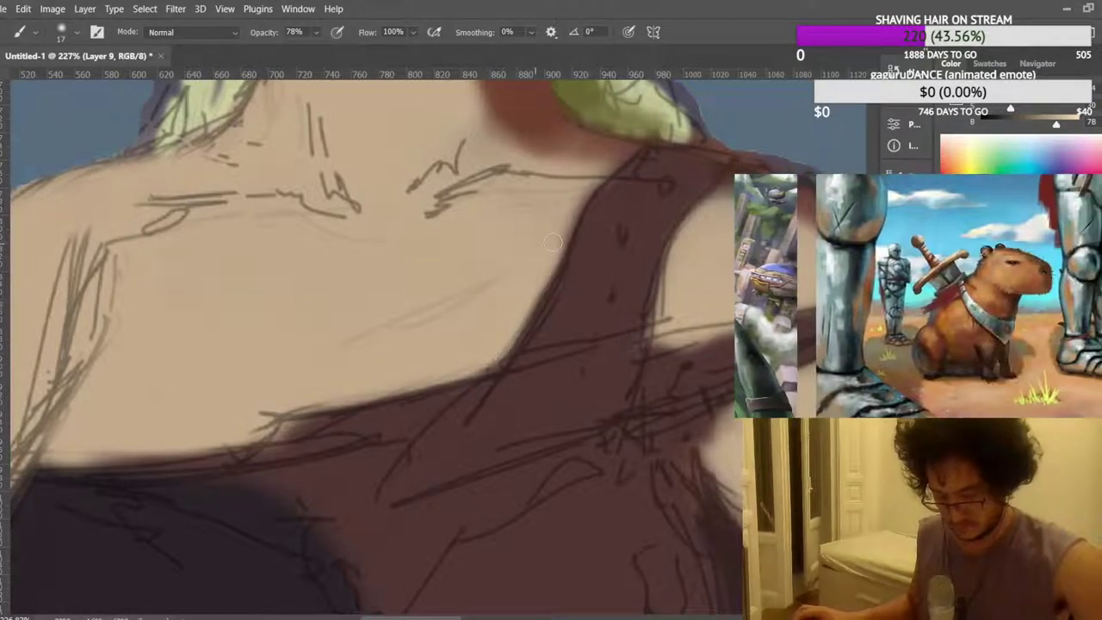
scroll(612, 319, up, 3)
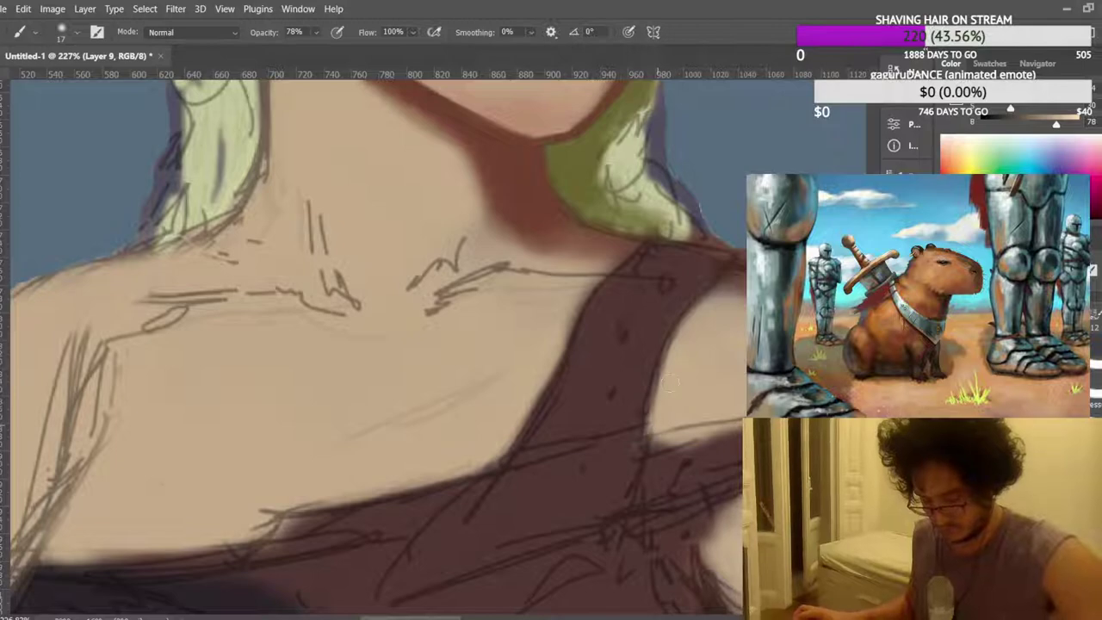
scroll(722, 323, up, 1)
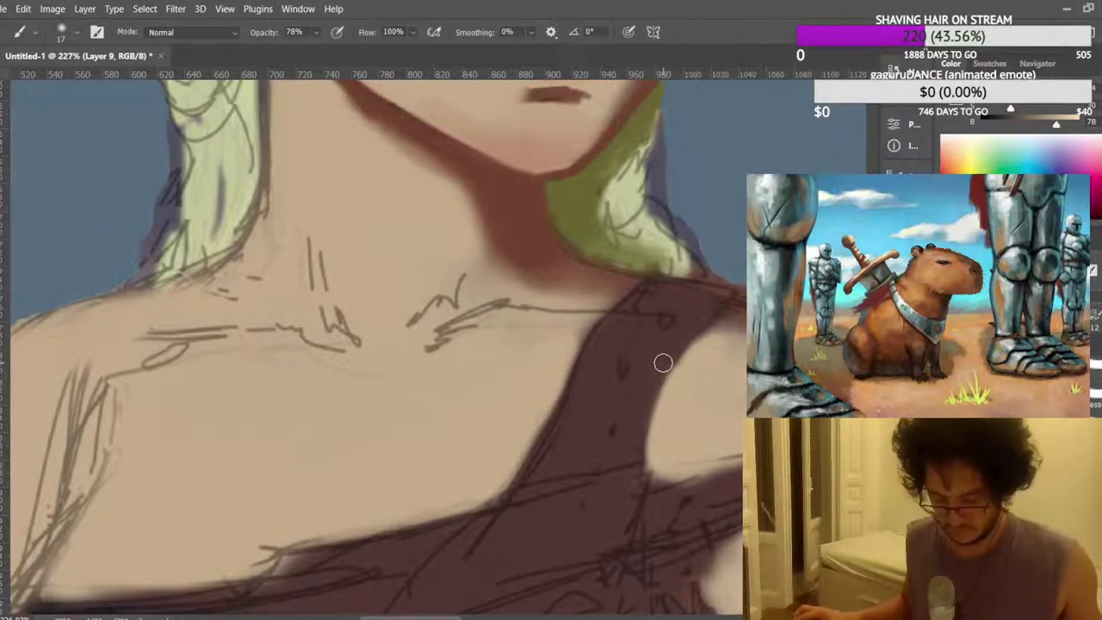
scroll(663, 363, down, 8)
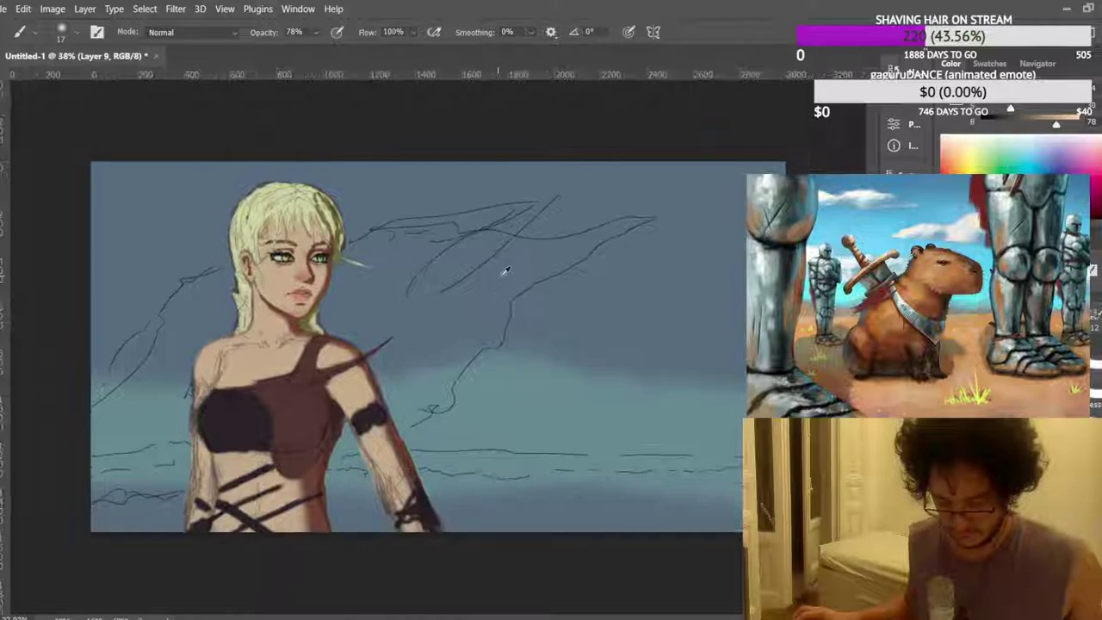
Sample the pale yellow hair colour and paint over the sketch lines in the hair above, beside and below the ear with the 17 px brush.
scroll(245, 228, up, 5)
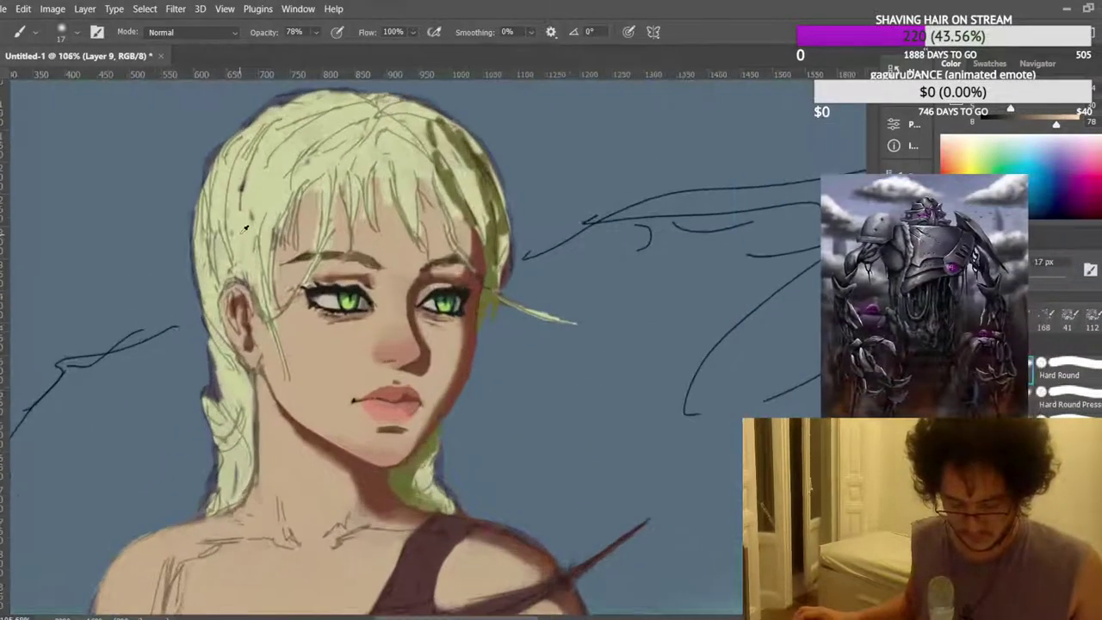
scroll(245, 228, up, 2)
scroll(497, 167, down, 2)
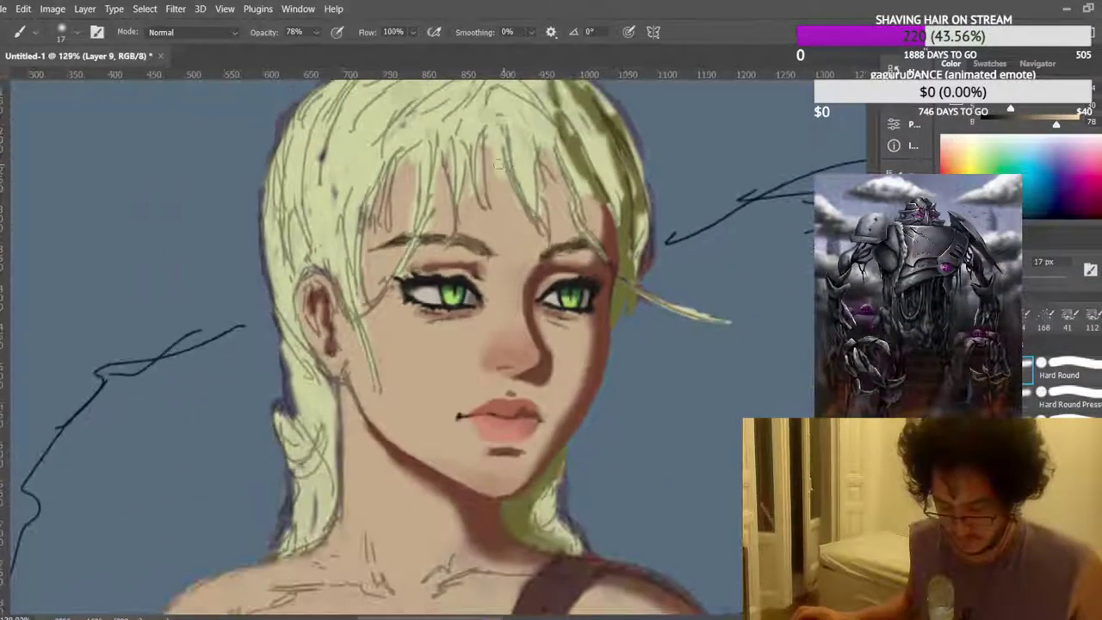
alt+click(372, 173)
drag(340, 183, 332, 215)
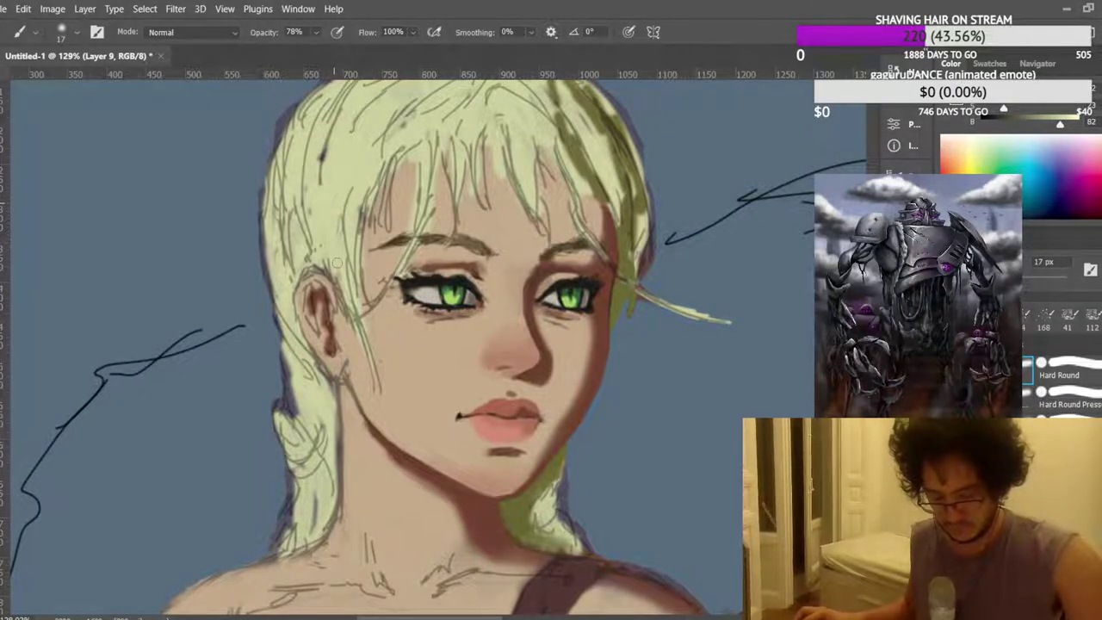
drag(338, 268, 345, 296)
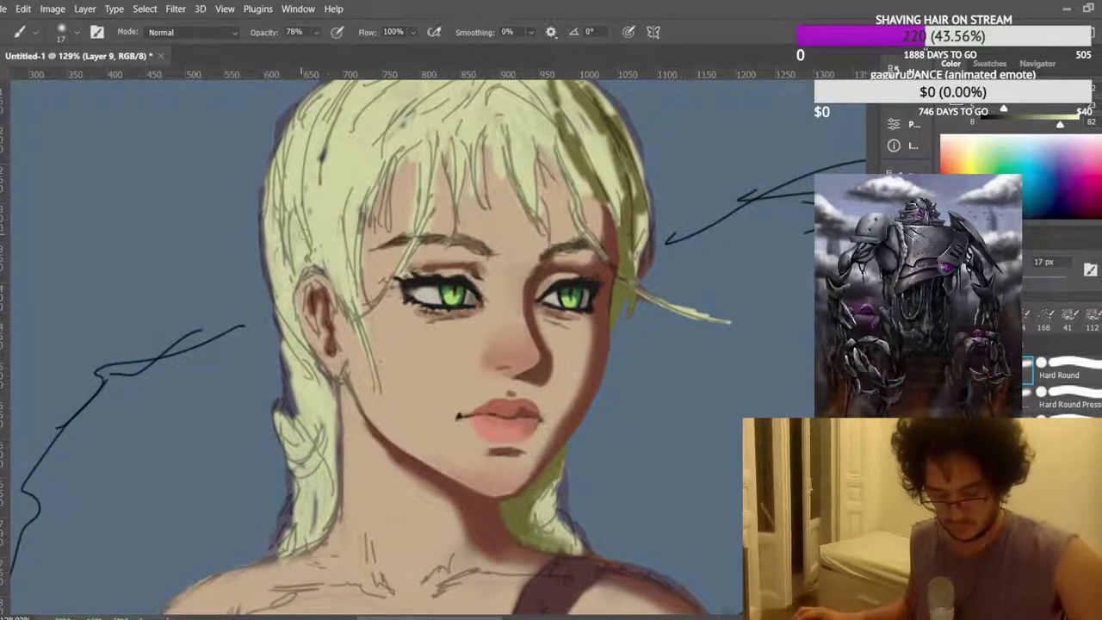
drag(316, 247, 319, 254)
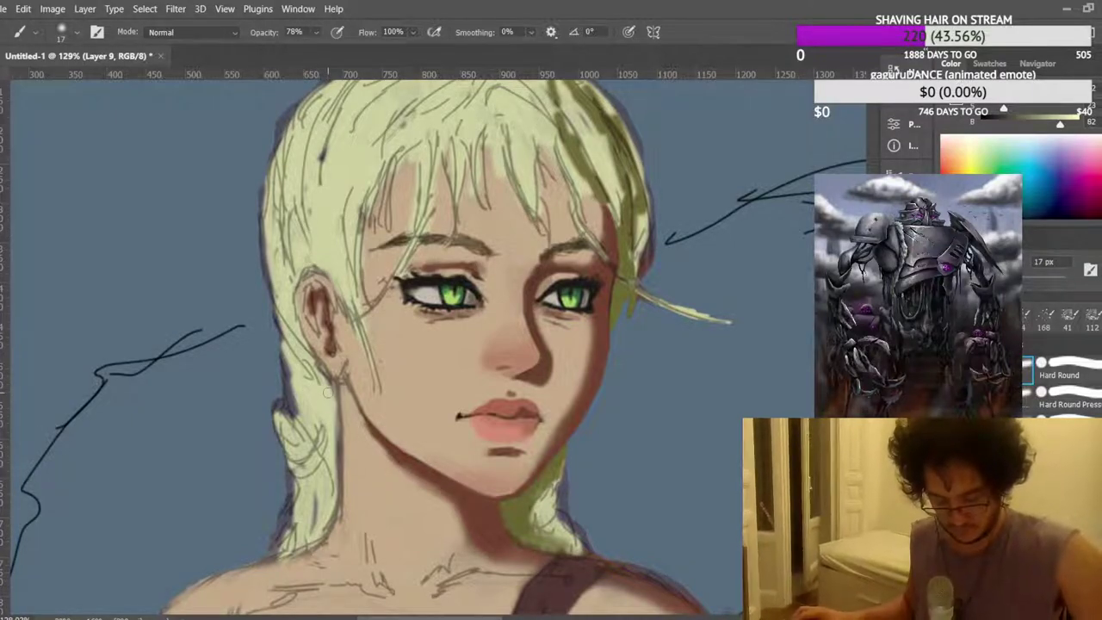
mouse_move(329, 464)
mouse_down()
mouse_move(310, 538)
mouse_move(330, 501)
mouse_move(337, 463)
mouse_up()
scroll(326, 405, down, 1)
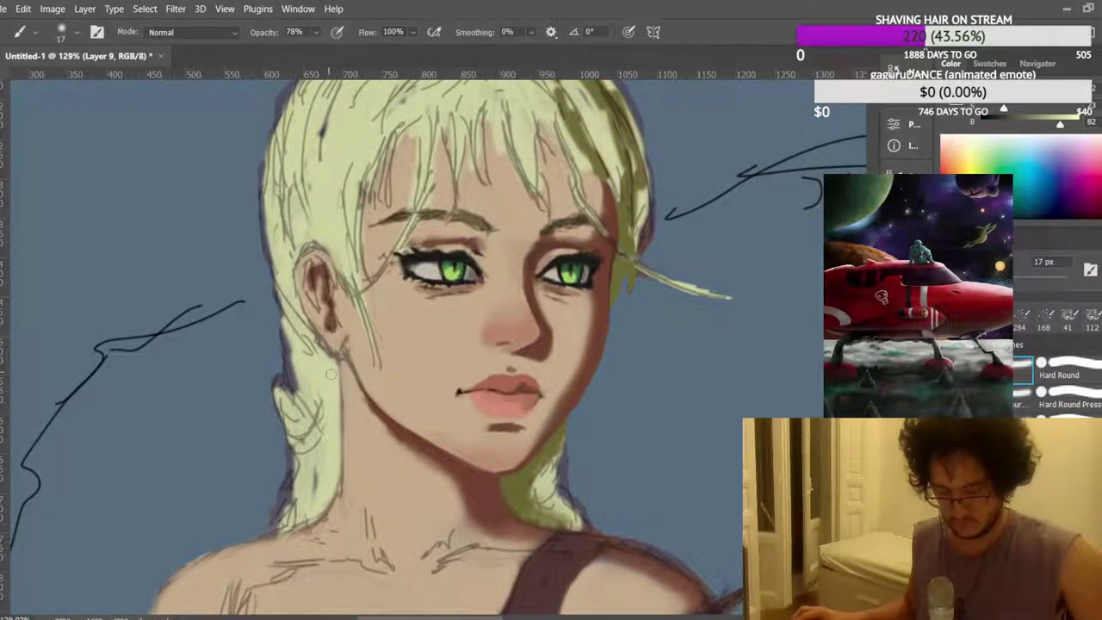
scroll(422, 400, down, 10)
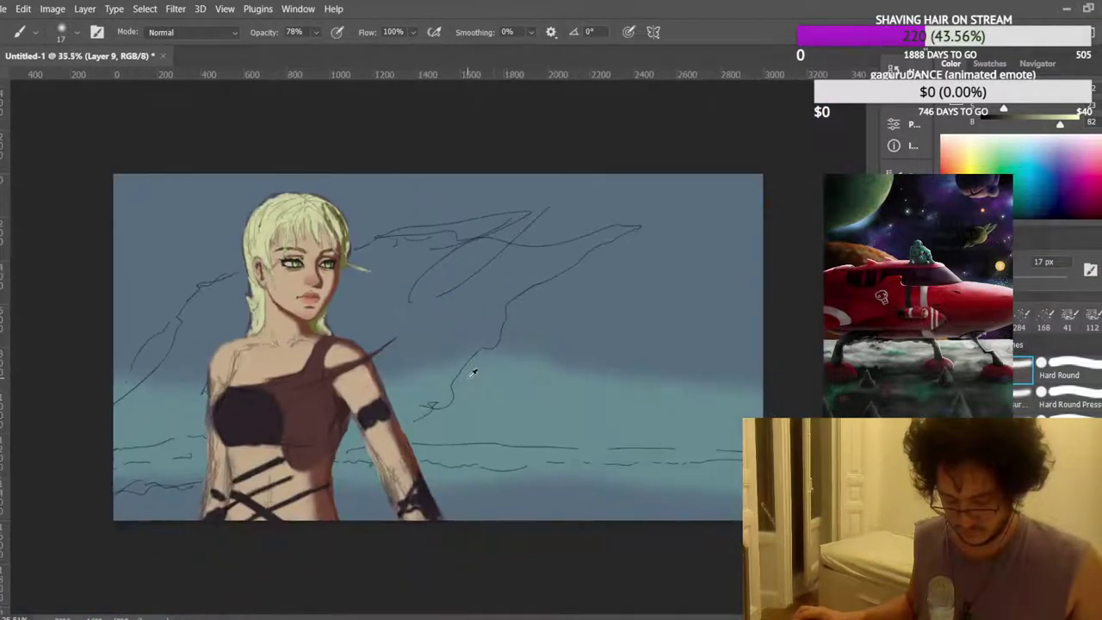
Paint pale yellow over the outlines of the hair tips at the shoulder and the hair behind the ear.
scroll(272, 321, up, 5)
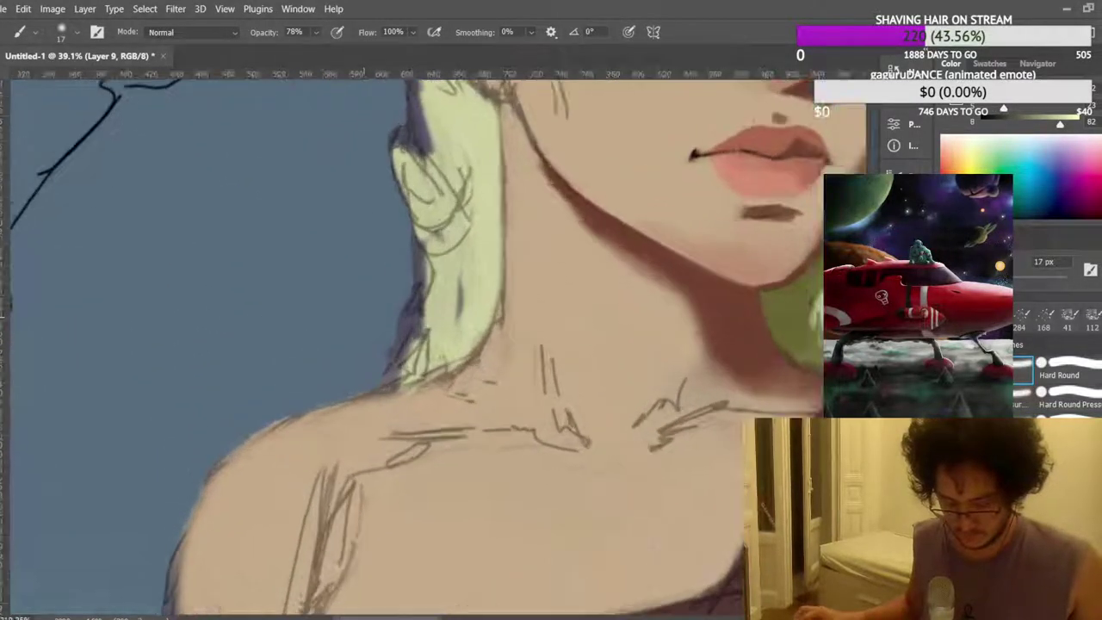
scroll(479, 341, up, 1)
mouse_move(418, 362)
mouse_down()
mouse_move(403, 403)
mouse_move(414, 398)
mouse_move(399, 402)
mouse_move(399, 384)
mouse_move(392, 400)
mouse_move(425, 392)
mouse_move(395, 405)
mouse_move(466, 365)
mouse_up()
scroll(478, 344, up, 5)
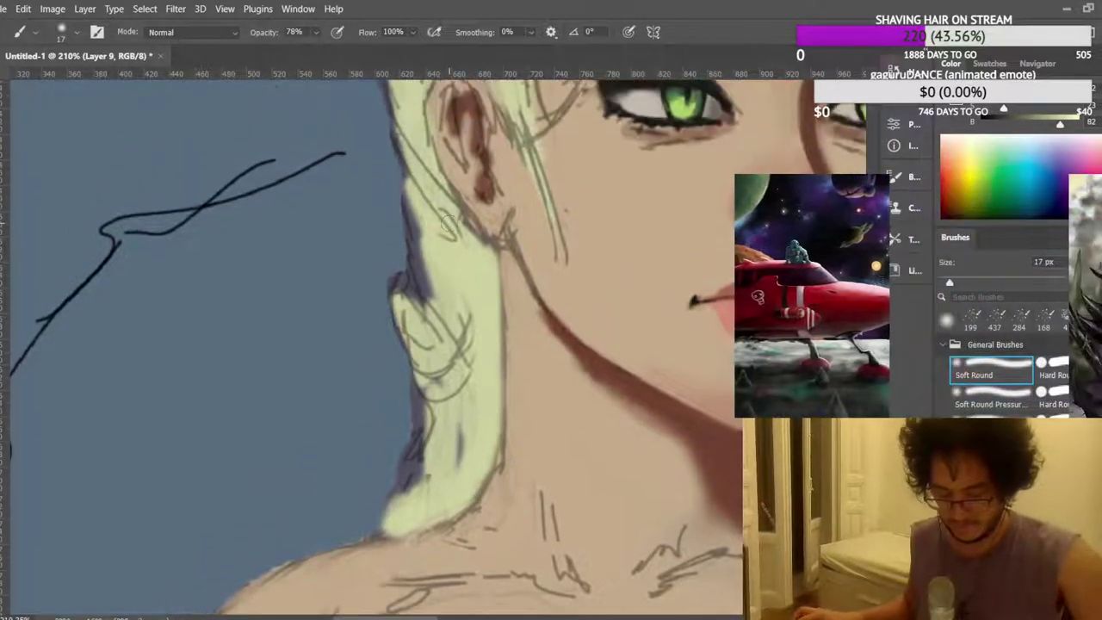
scroll(396, 216, up, 4)
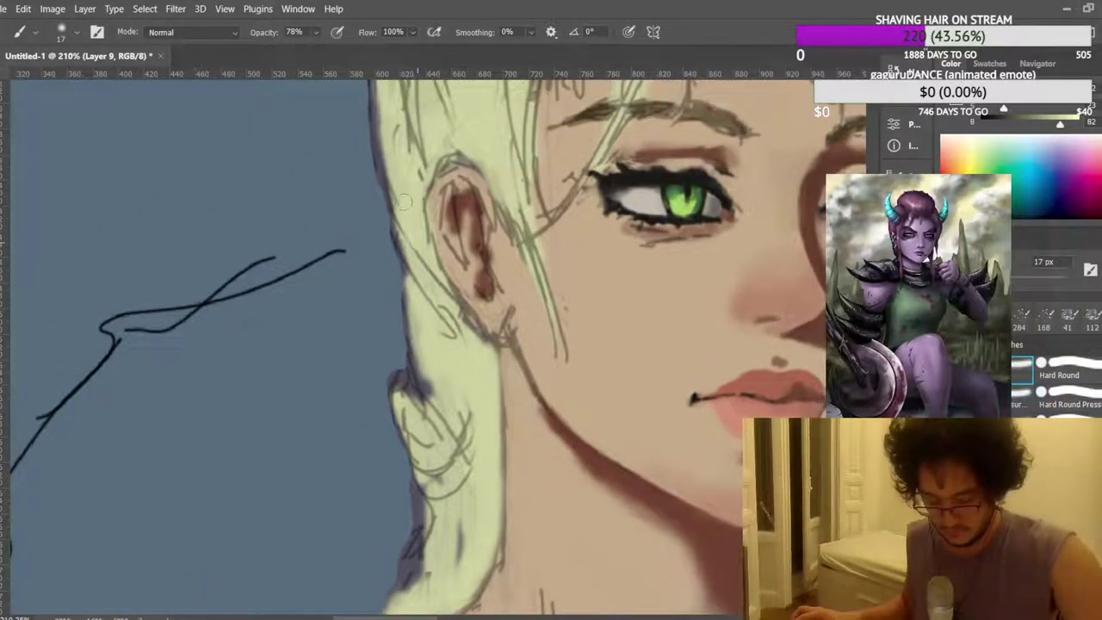
scroll(396, 215, up, 2)
scroll(448, 328, down, 2)
scroll(449, 328, down, 1)
scroll(449, 328, down, 2)
scroll(448, 328, down, 5)
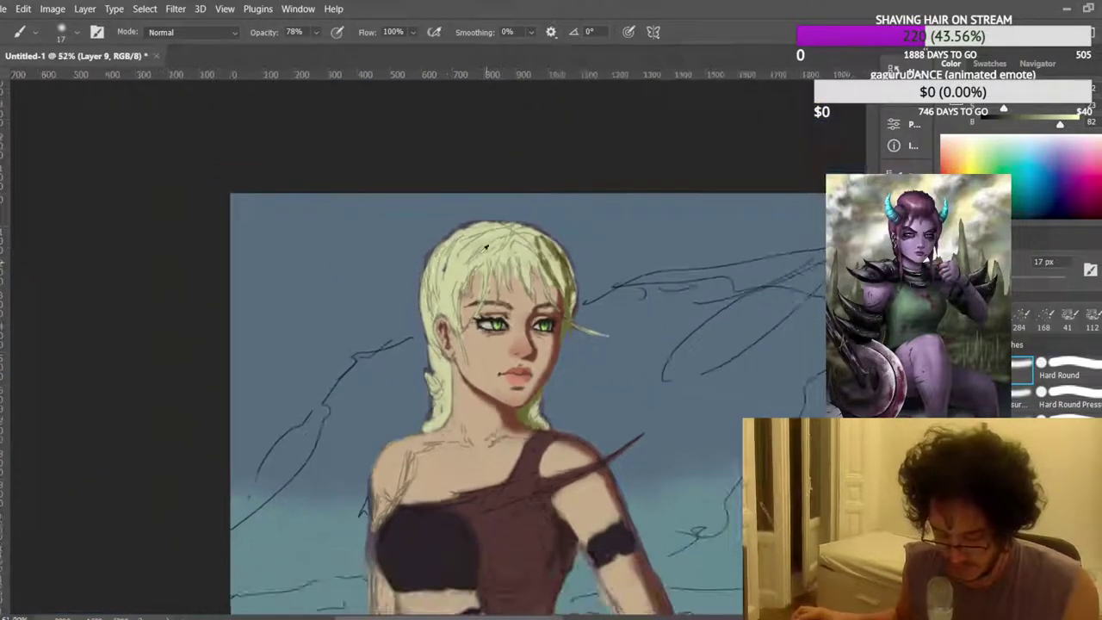
Sample the olive hair shadow and extend it over the pale strands and sketch lines beneath the far side of the jaw.
scroll(235, 230, up, 9)
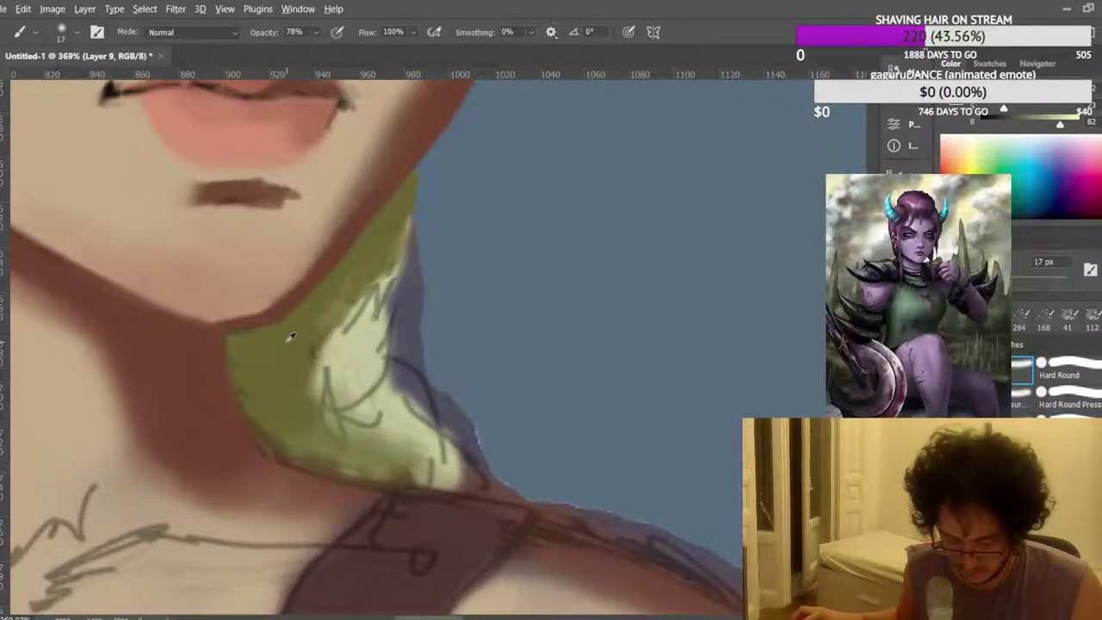
alt+click(290, 342)
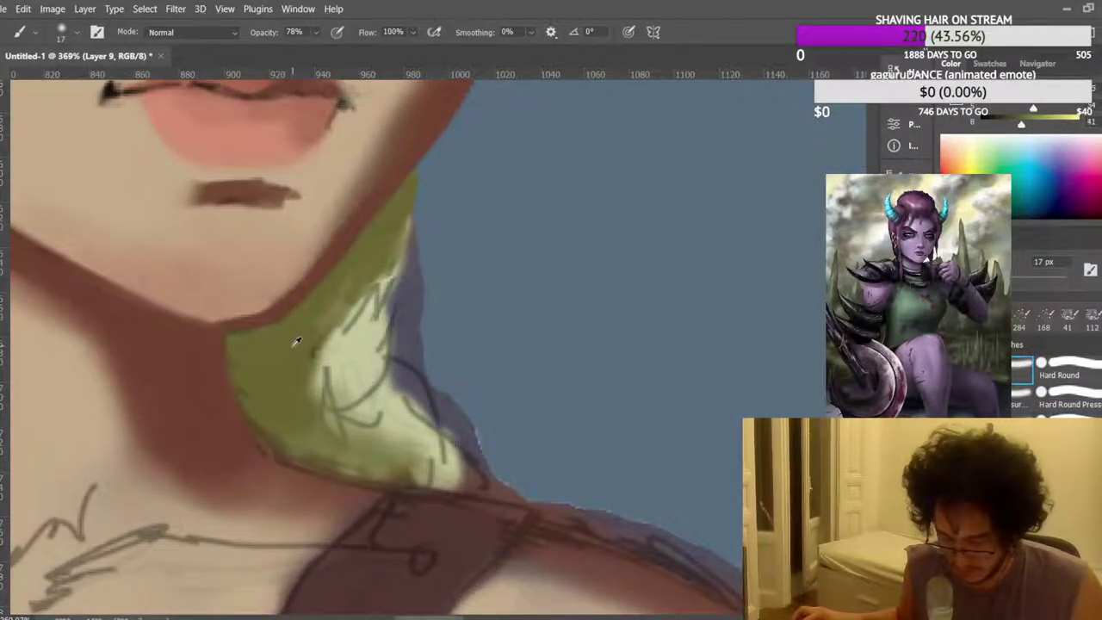
mouse_move(297, 337)
mouse_down()
mouse_move(324, 318)
mouse_move(280, 345)
mouse_move(293, 329)
mouse_move(337, 347)
mouse_move(370, 285)
mouse_up()
mouse_move(389, 247)
mouse_down()
mouse_move(396, 222)
mouse_move(354, 294)
mouse_move(366, 314)
mouse_move(400, 245)
mouse_up()
mouse_move(334, 306)
mouse_down()
mouse_move(311, 379)
mouse_move(325, 352)
mouse_move(282, 380)
mouse_move(278, 363)
mouse_move(301, 381)
mouse_move(355, 358)
mouse_move(391, 287)
mouse_up()
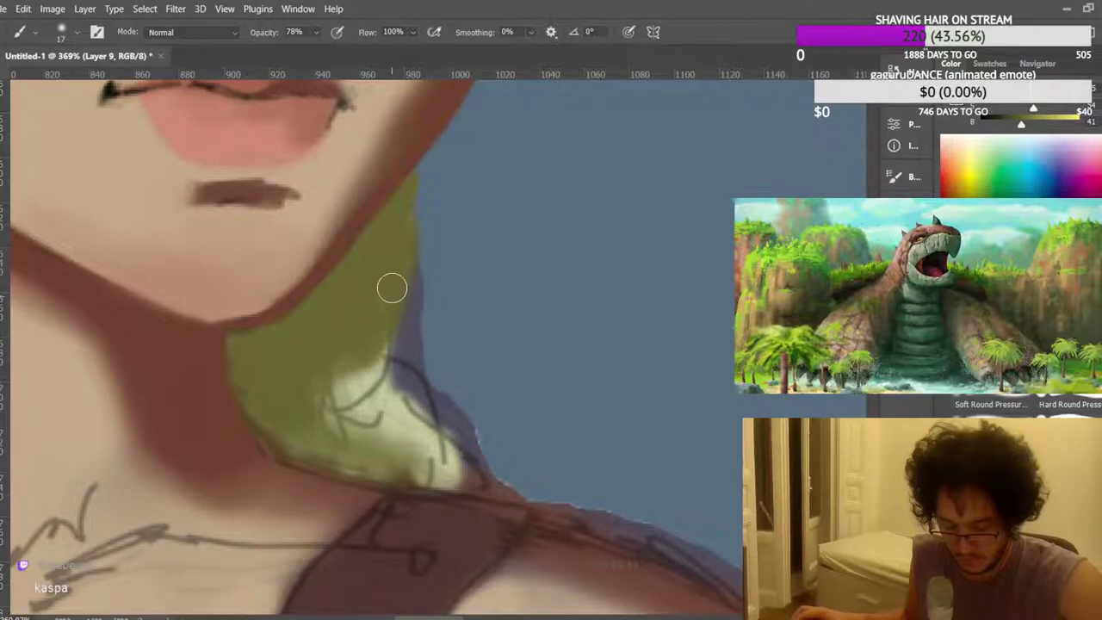
scroll(418, 261, down, 8)
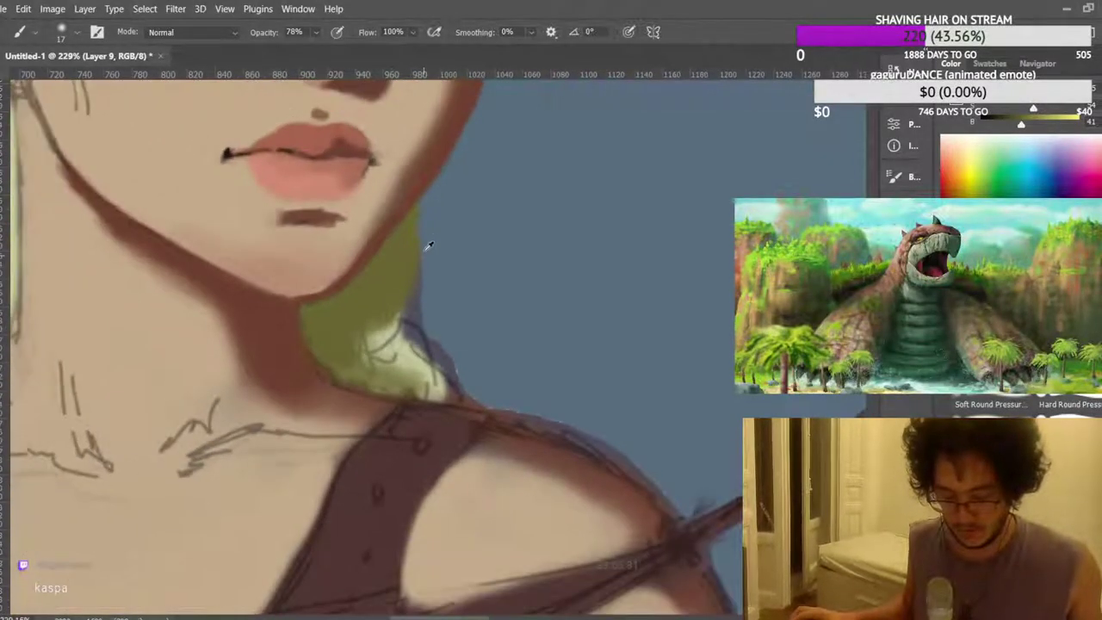
Sample the red-brown shadow colour and deepen the shadow beneath the near side of the jaw at 39% brush opacity.
scroll(426, 225, down, 3)
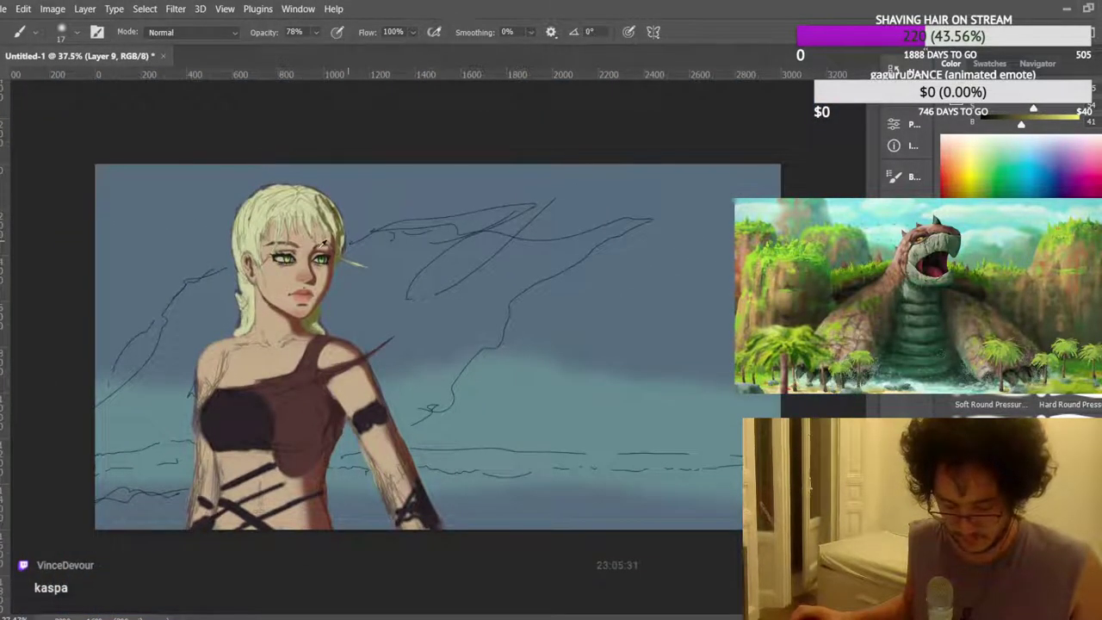
scroll(259, 215, up, 6)
scroll(217, 272, up, 6)
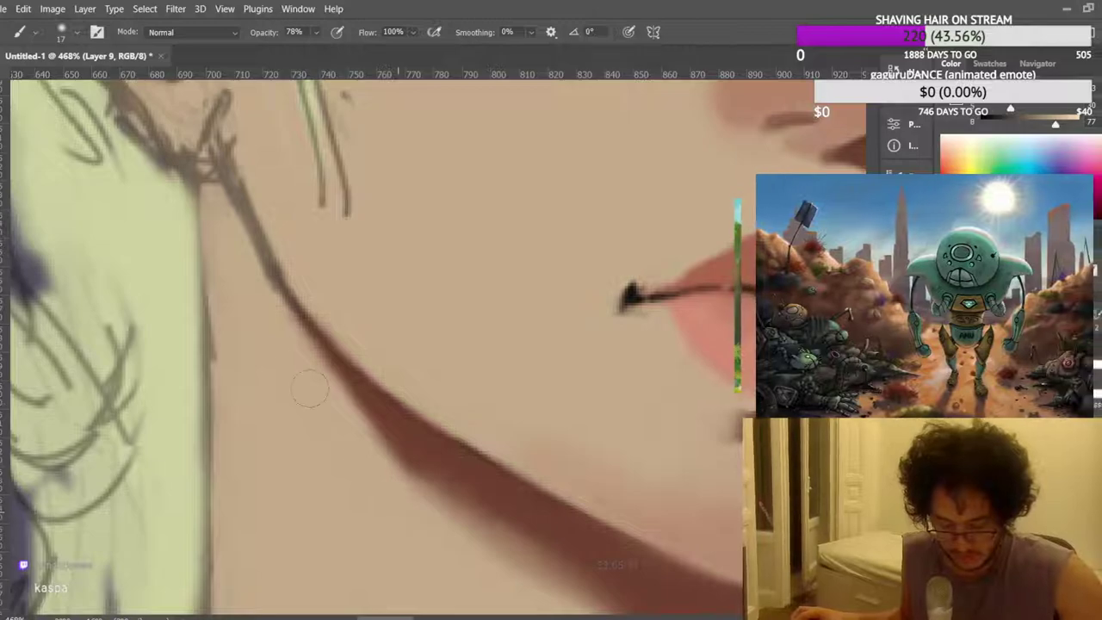
scroll(310, 370, up, 5)
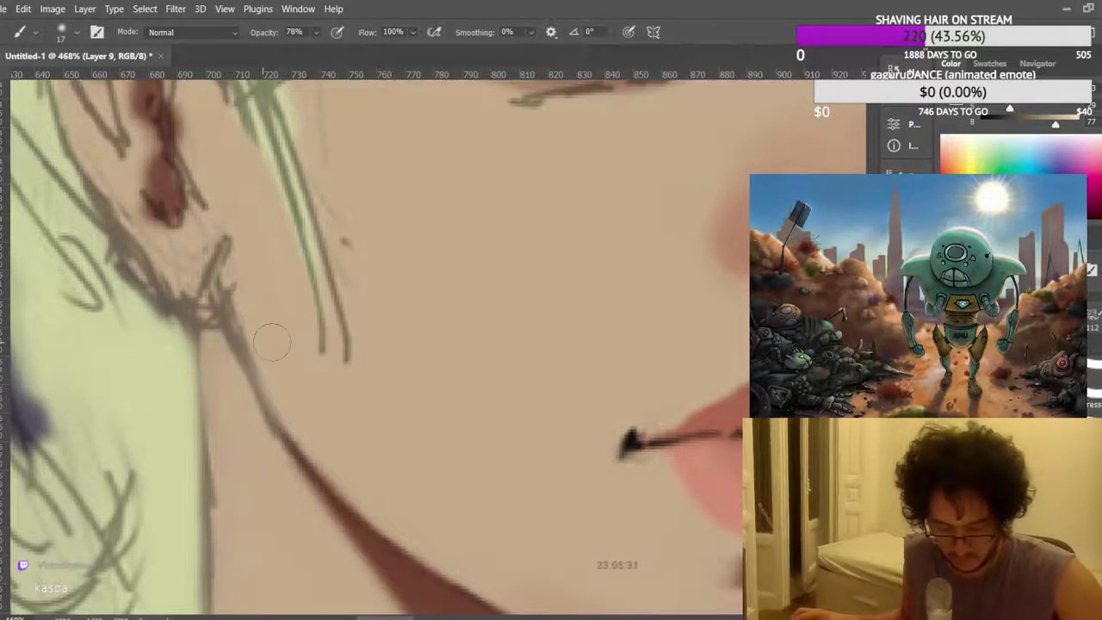
scroll(245, 195, down, 10)
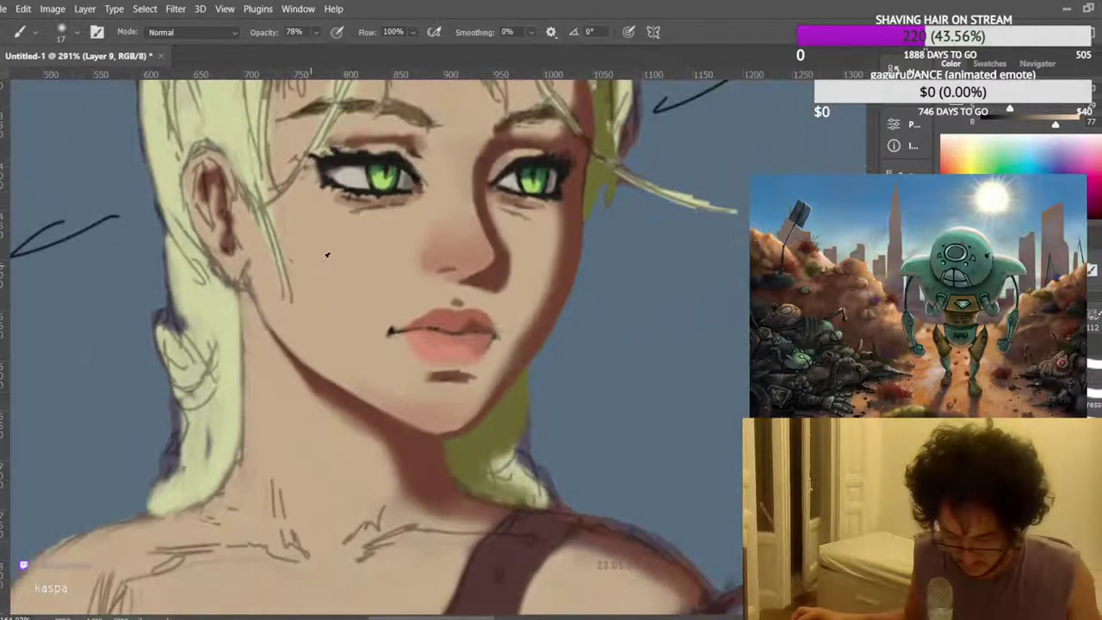
scroll(347, 256, up, 7)
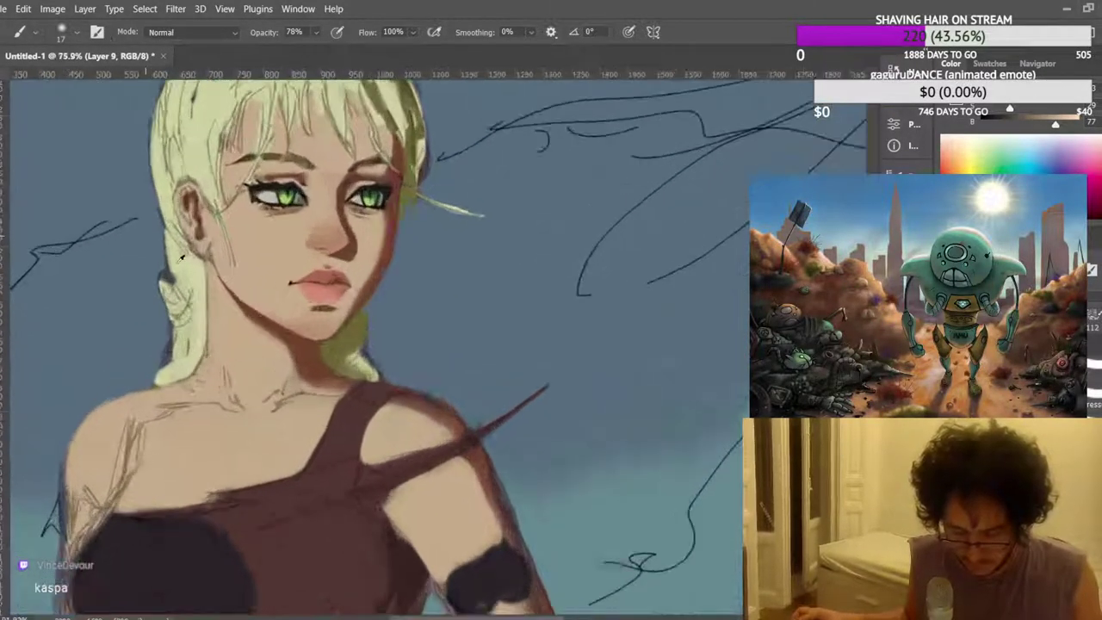
scroll(345, 341, up, 2)
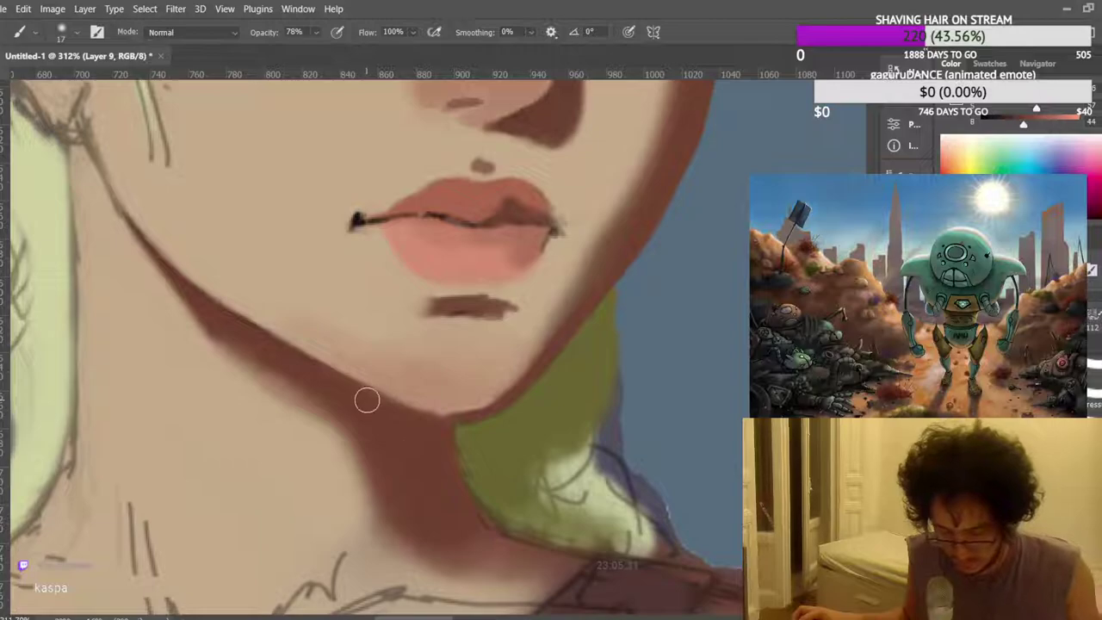
key(3)
key(9)
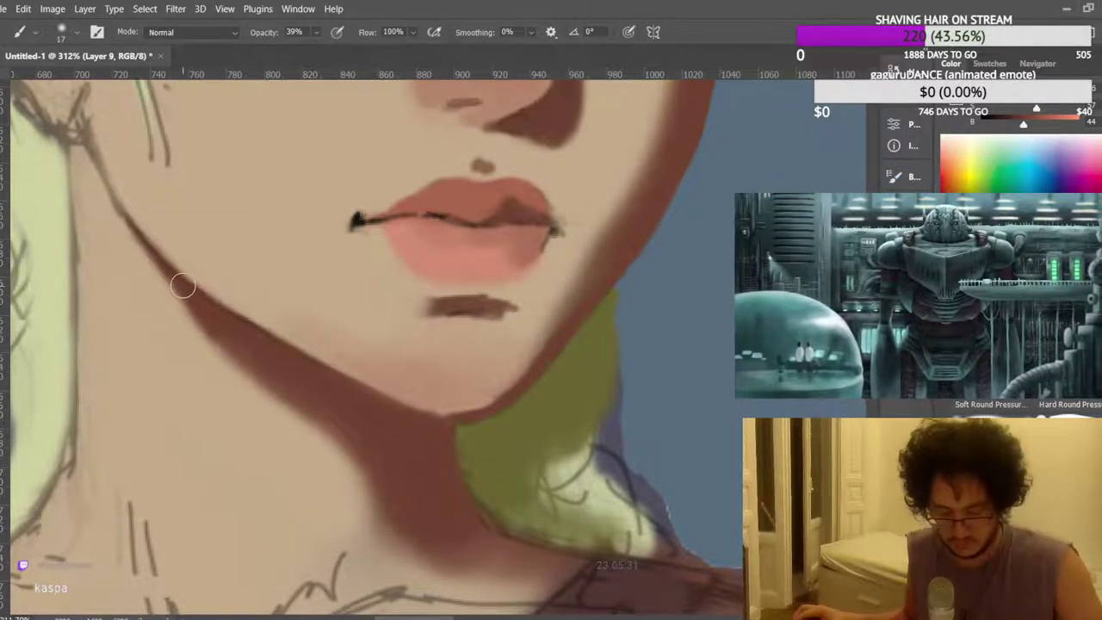
scroll(362, 310, down, 10)
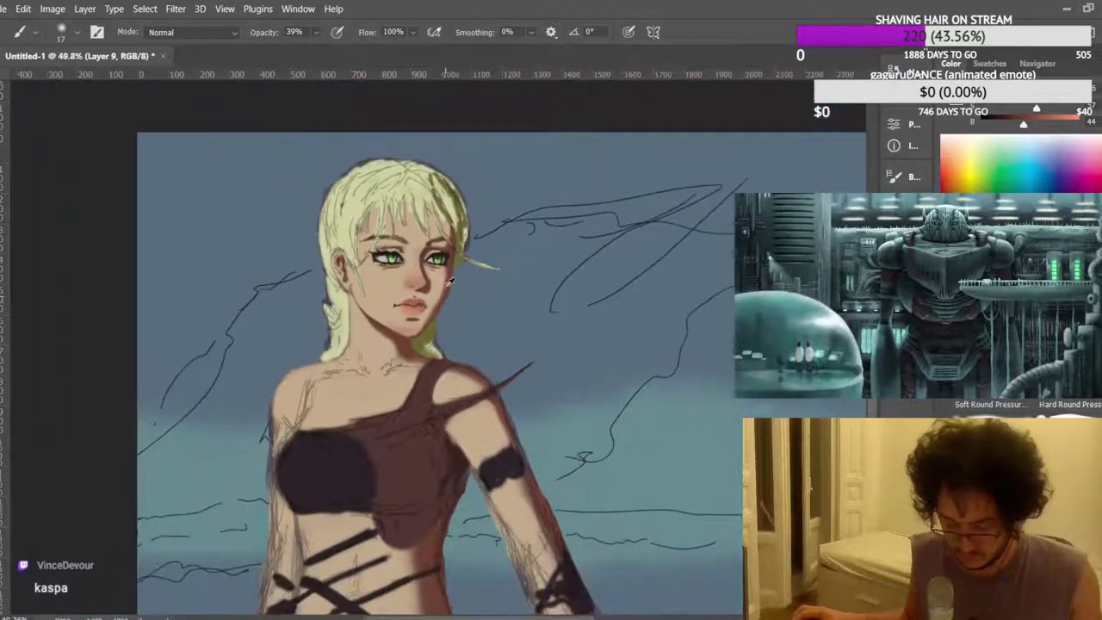
scroll(373, 223, down, 1)
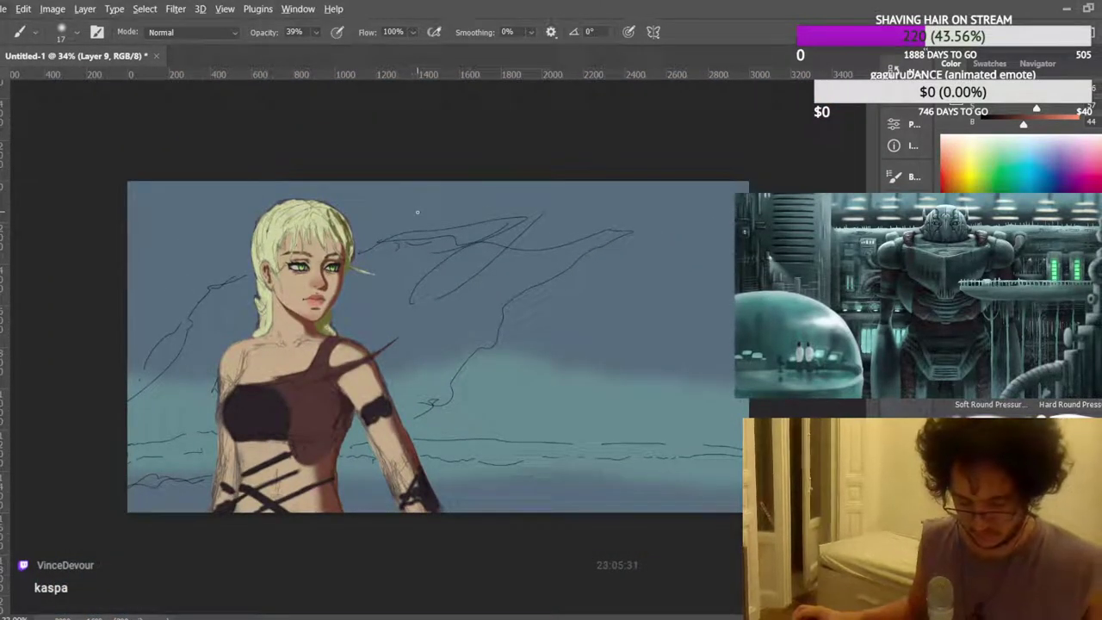
Flip the canvas horizontally, sample the skin tone and paint over the jaw sketch line just below the ear lobe.
key(ctrl+shift+h)
scroll(600, 303, up, 8)
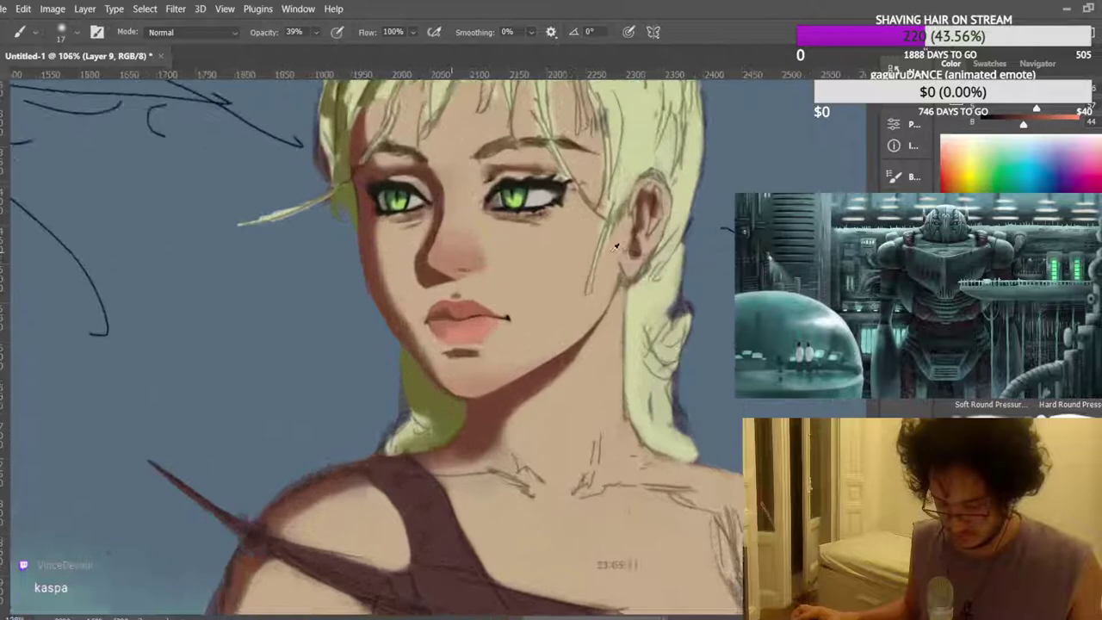
scroll(588, 359, down, 1)
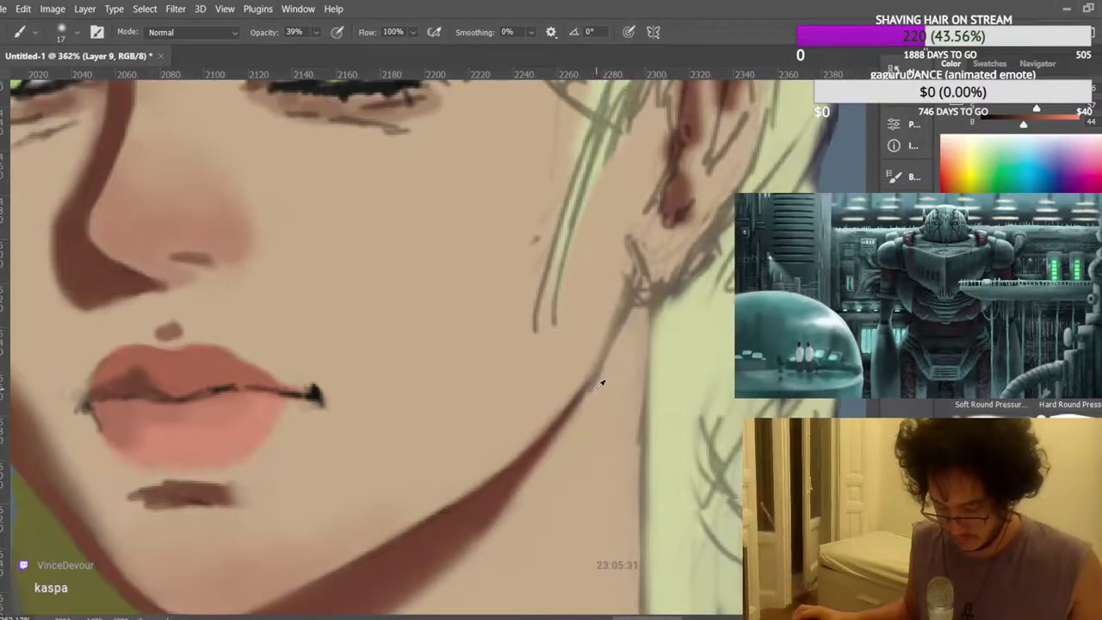
alt+click(607, 403)
mouse_move(617, 334)
mouse_down()
mouse_move(587, 392)
mouse_move(615, 343)
mouse_up()
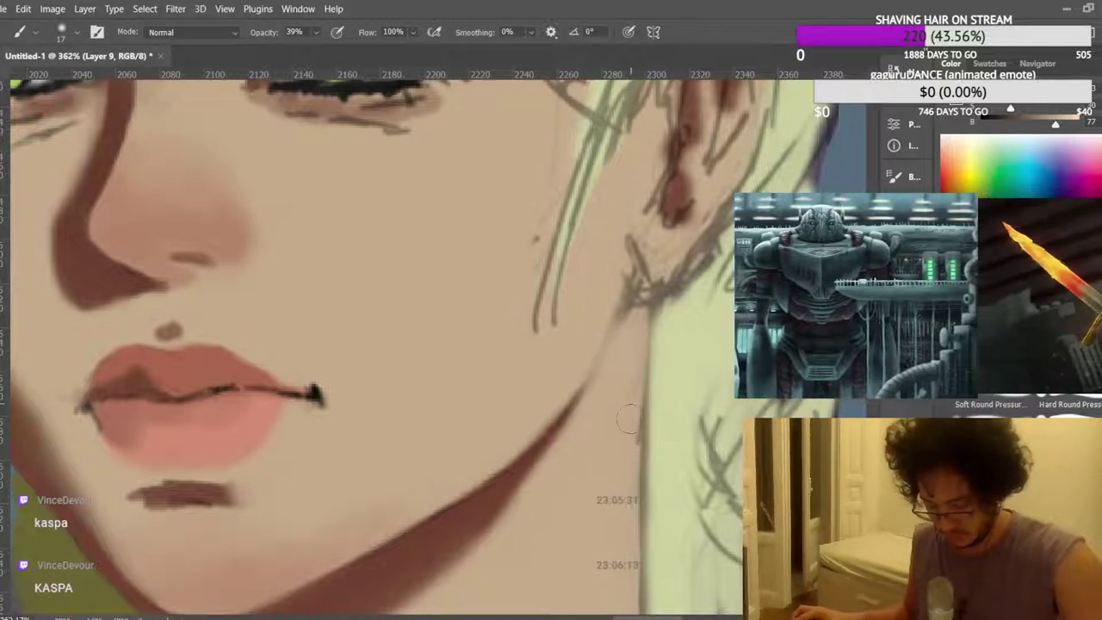
scroll(583, 301, down, 3)
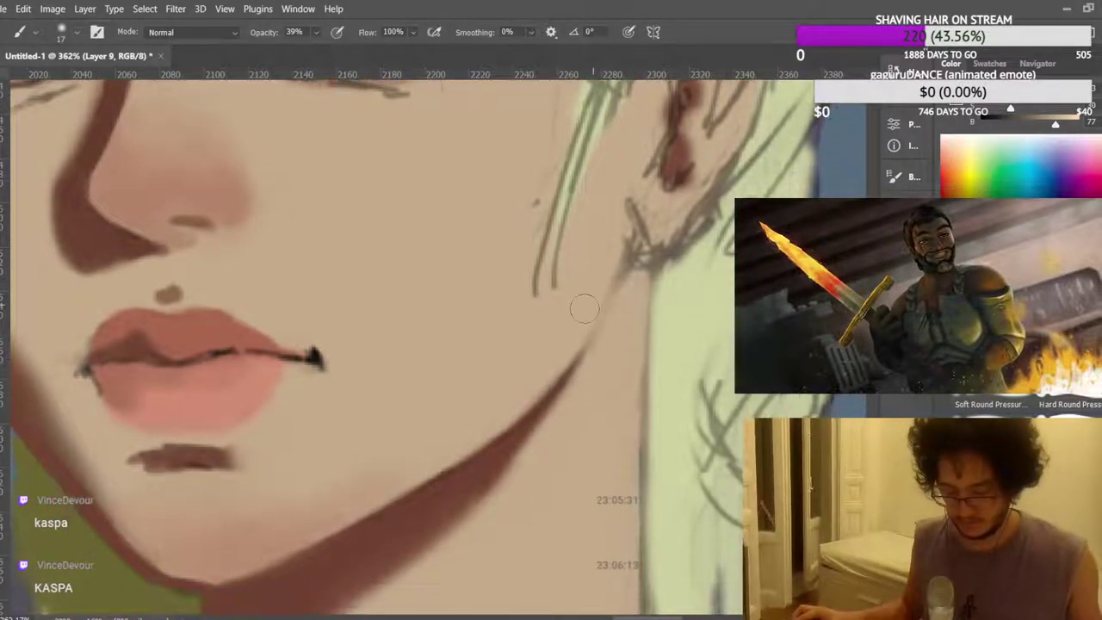
scroll(558, 291, down, 2)
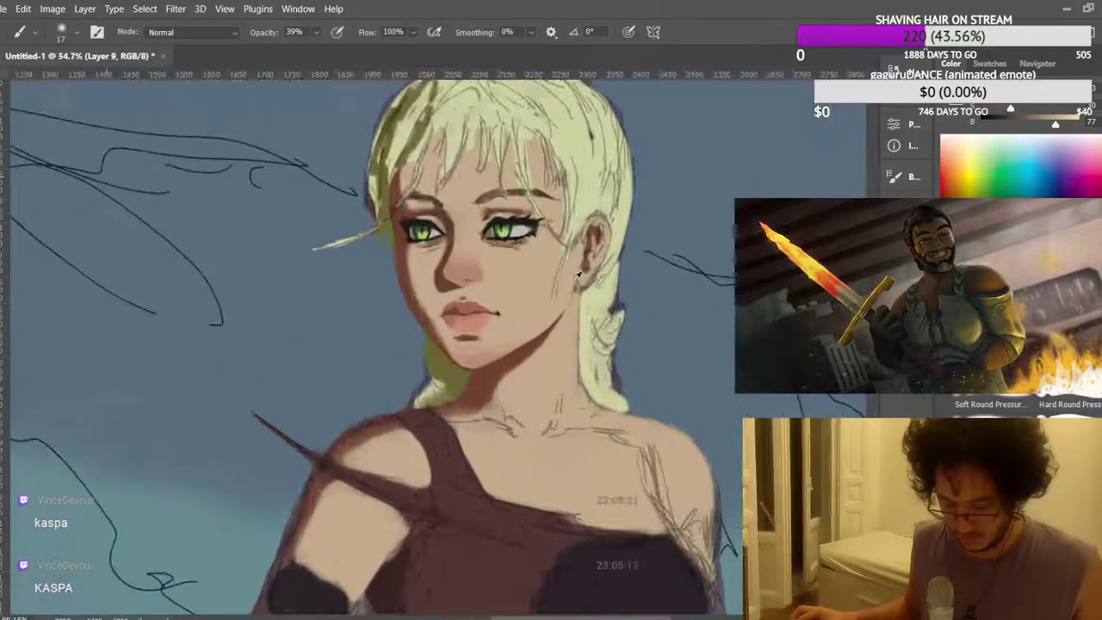
scroll(531, 305, up, 4)
scroll(532, 306, up, 4)
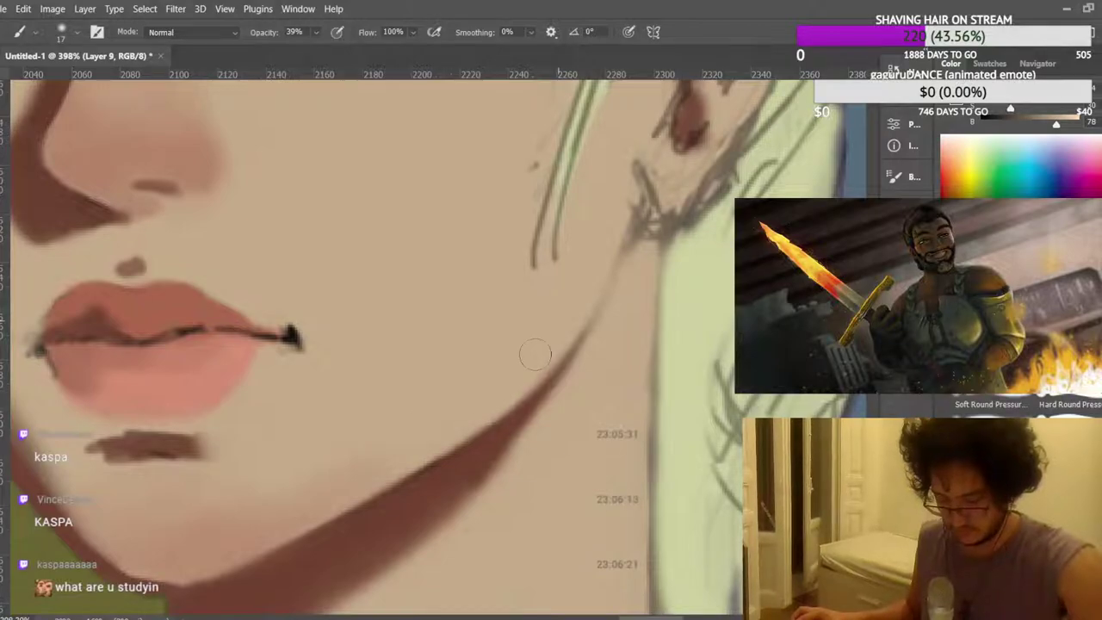
scroll(528, 248, down, 4)
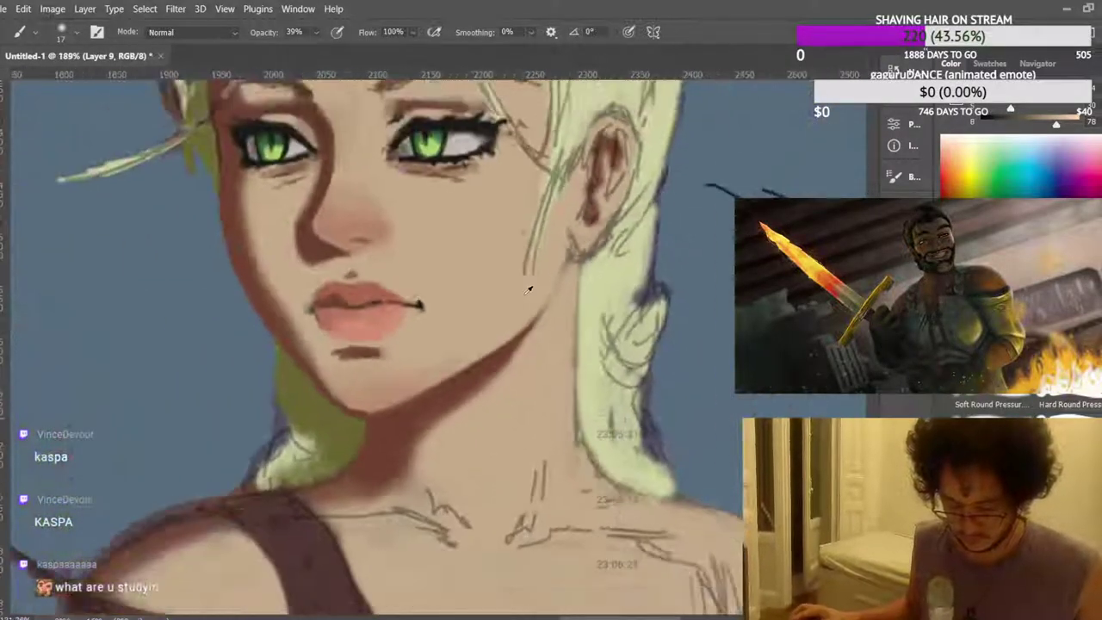
scroll(515, 229, down, 8)
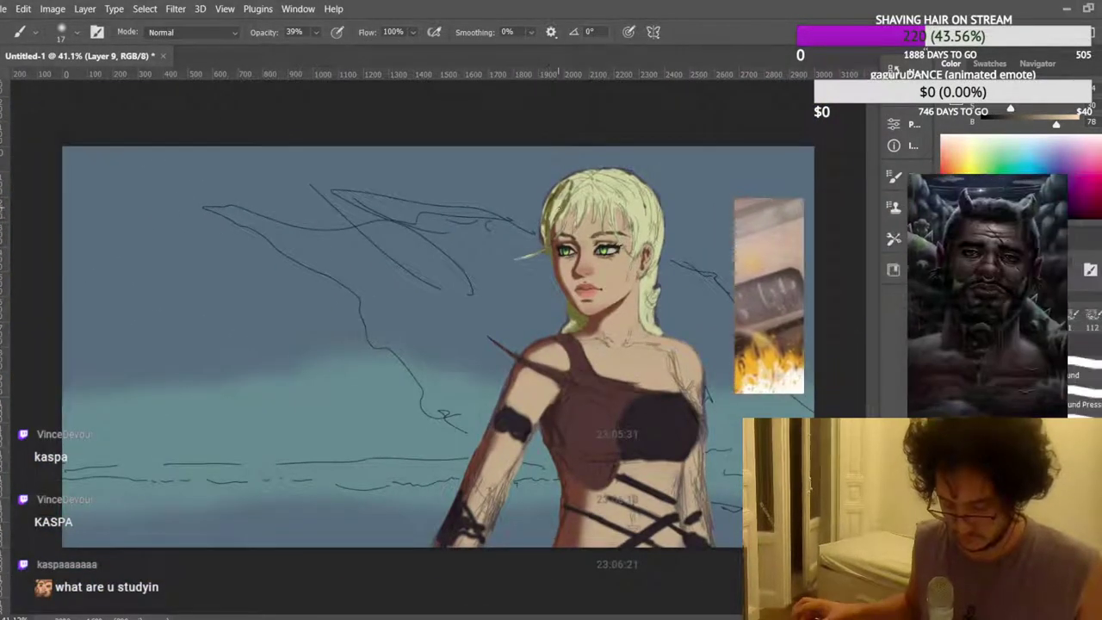
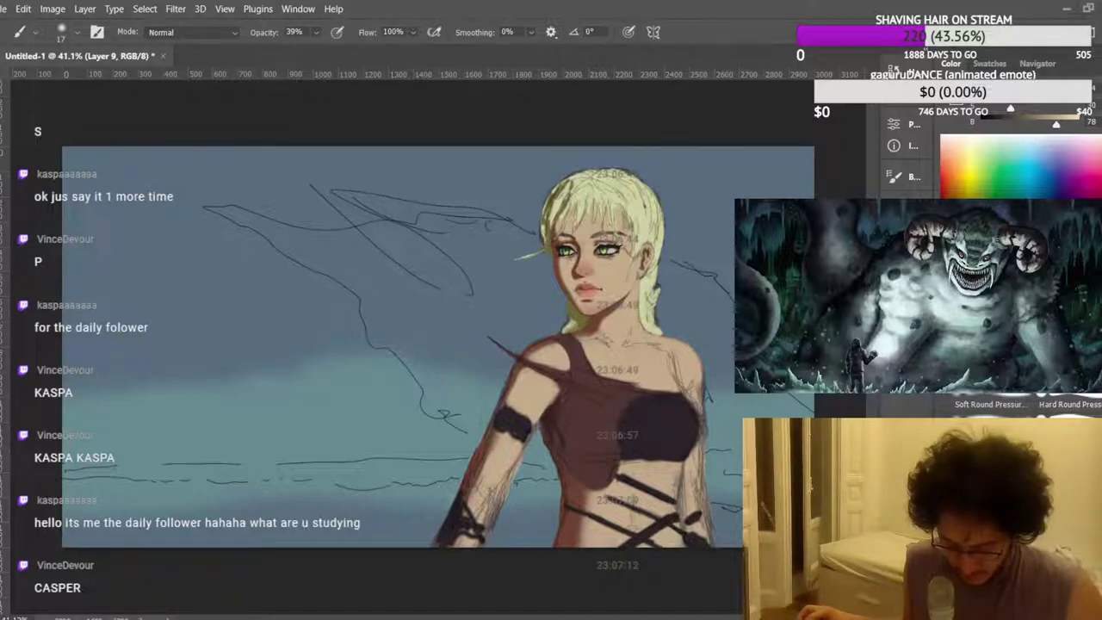
Flip the canvas back and paint a thin red-brown jawline up to the ear lobe with a 2 px brush at 39% opacity.
scroll(494, 379, down, 3)
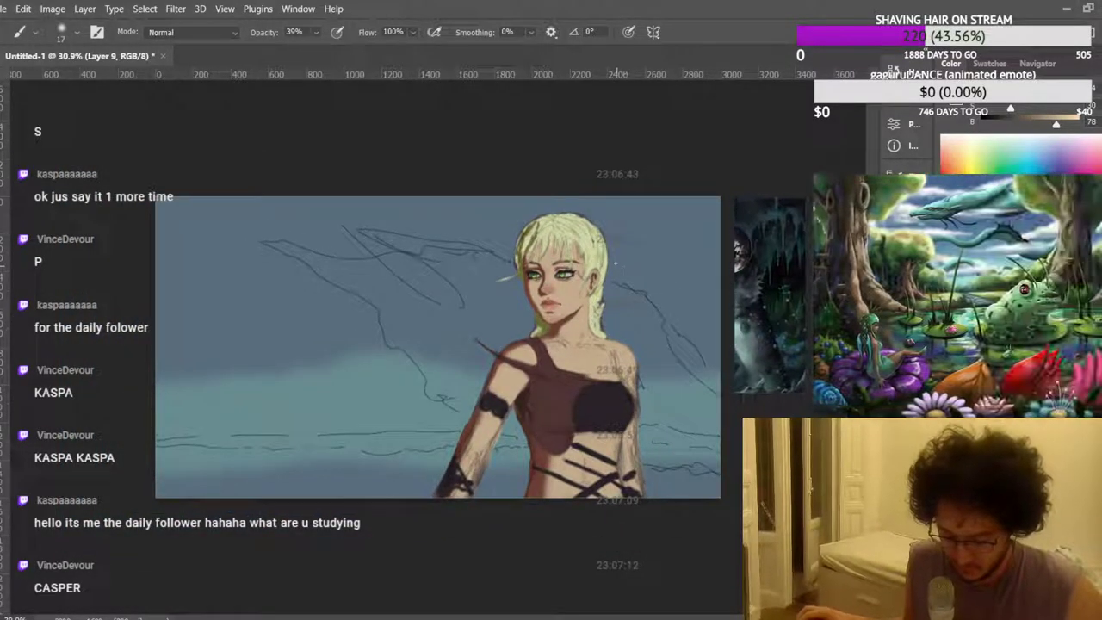
key(ctrl+shift+h)
scroll(262, 302, up, 10)
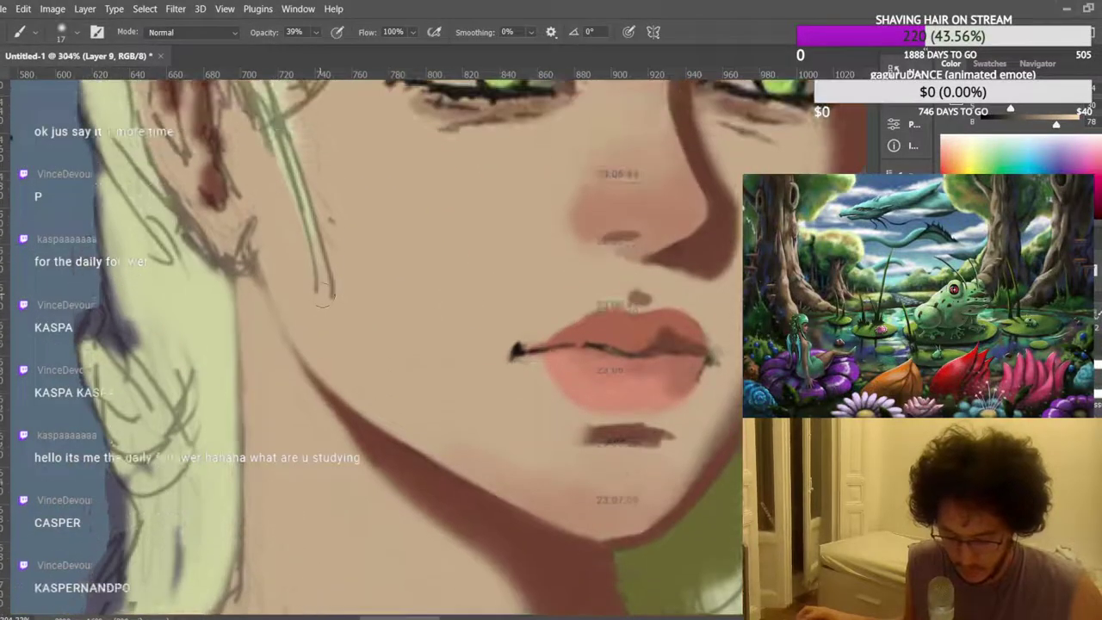
drag(324, 295, 321, 324)
scroll(321, 322, down, 3)
scroll(336, 353, up, 4)
alt+click(386, 471)
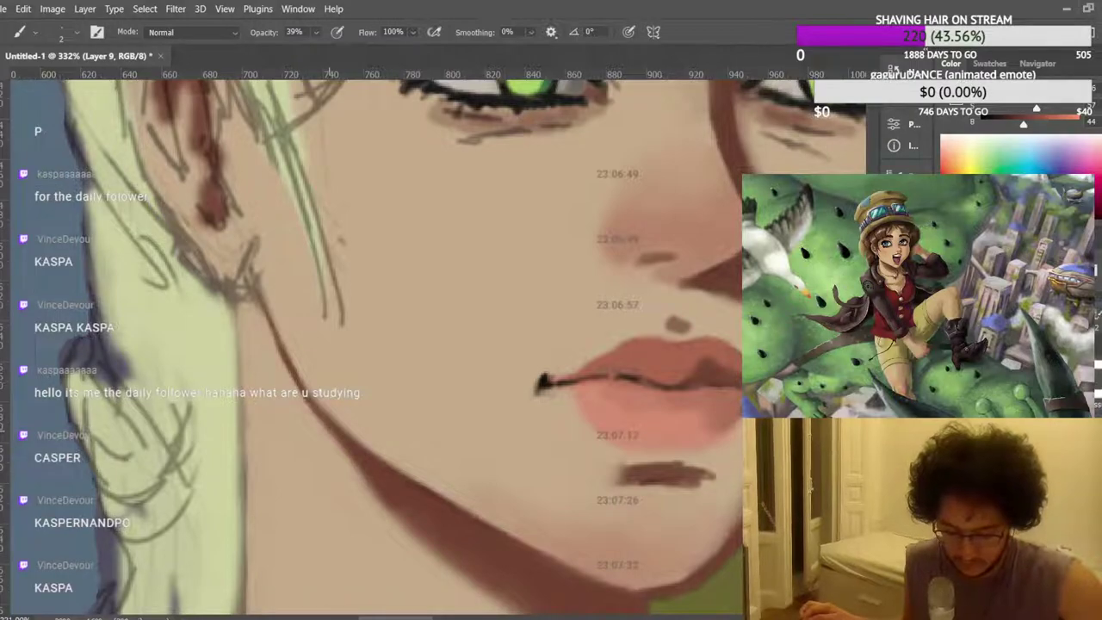
scroll(394, 248, down, 10)
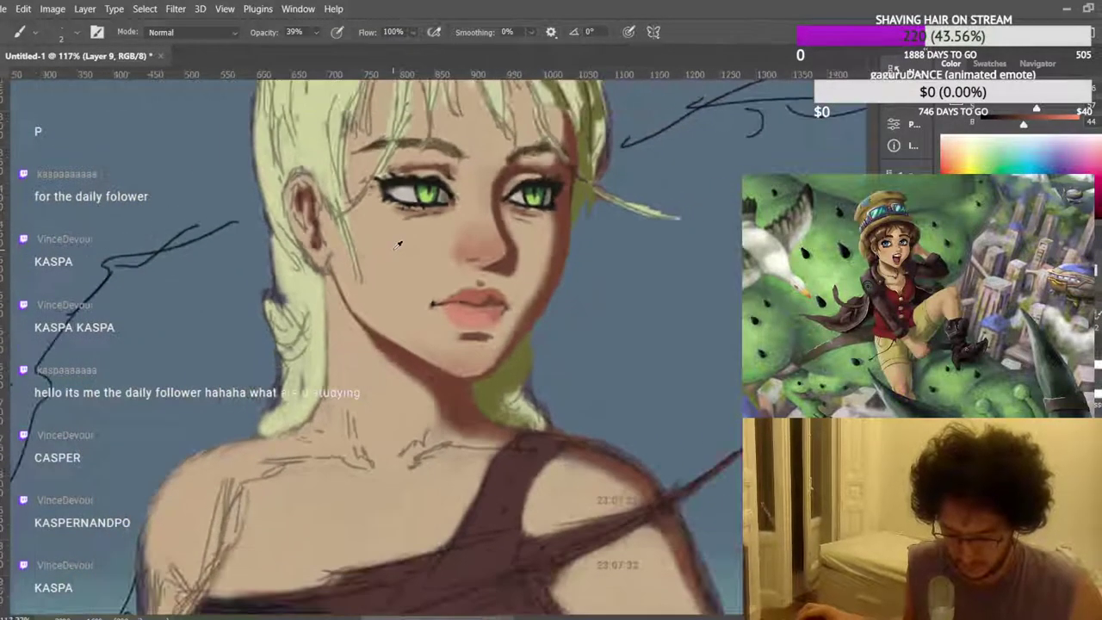
scroll(428, 208, down, 3)
scroll(456, 164, down, 1)
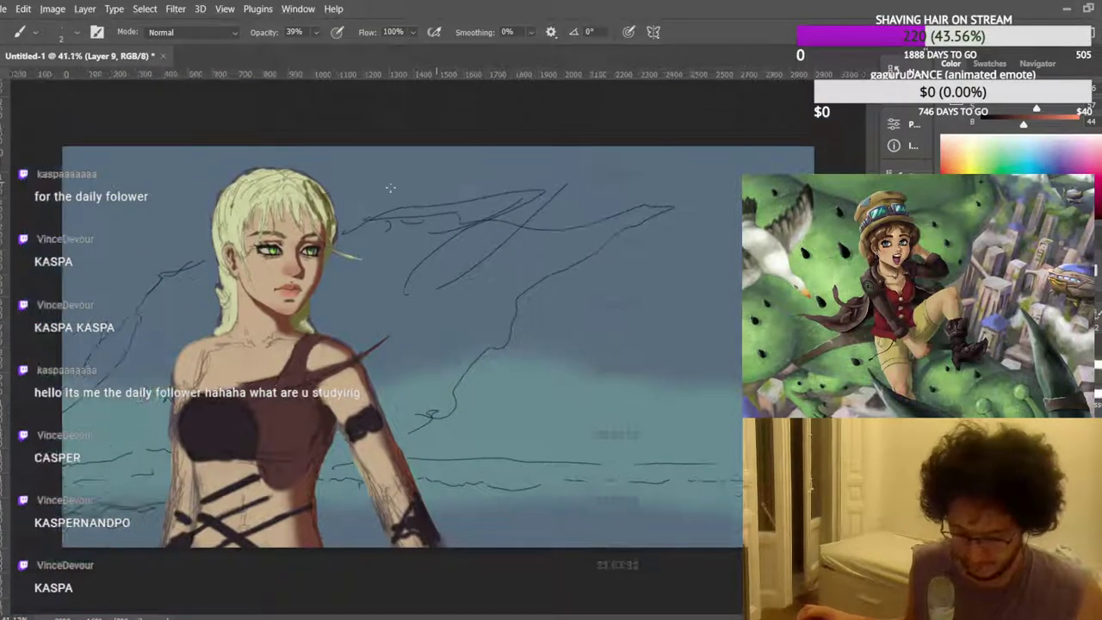
scroll(344, 345, up, 7)
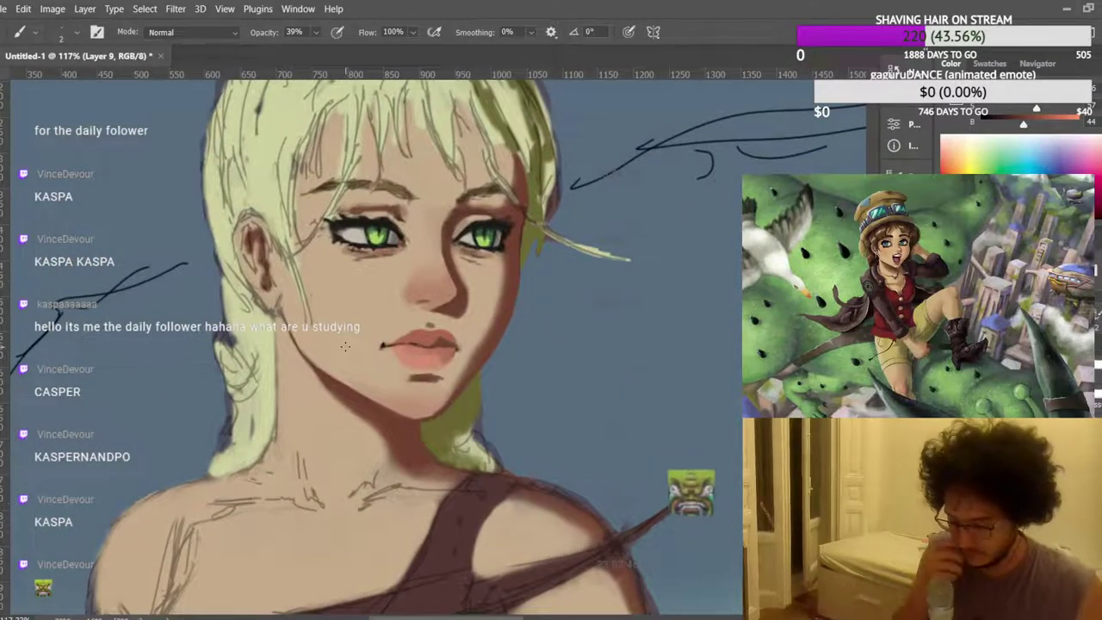
scroll(344, 345, up, 5)
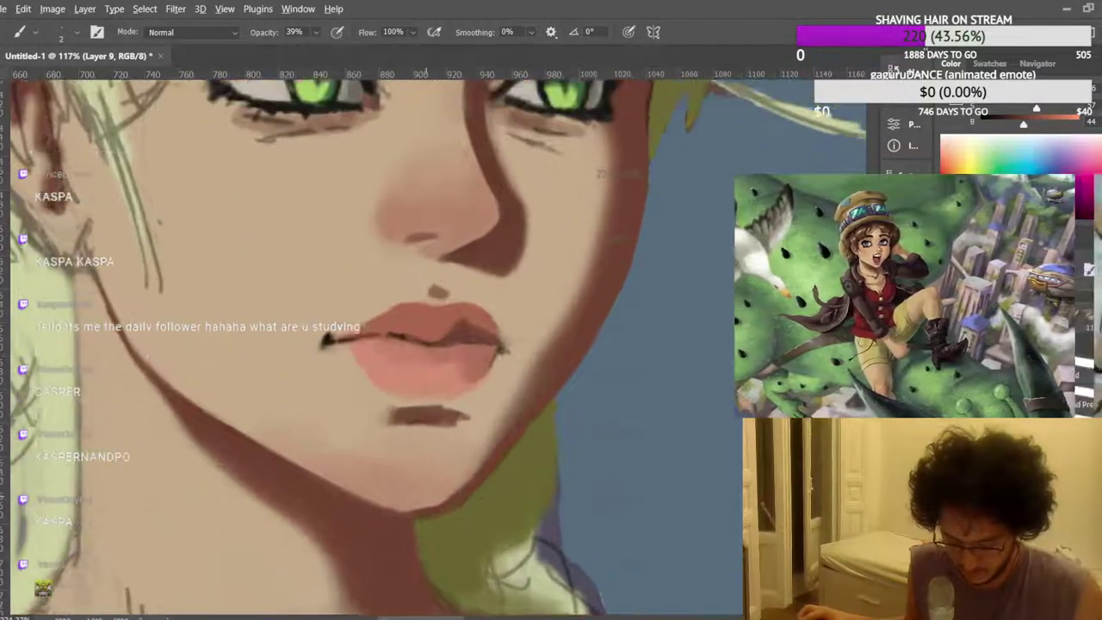
scroll(387, 551, up, 1)
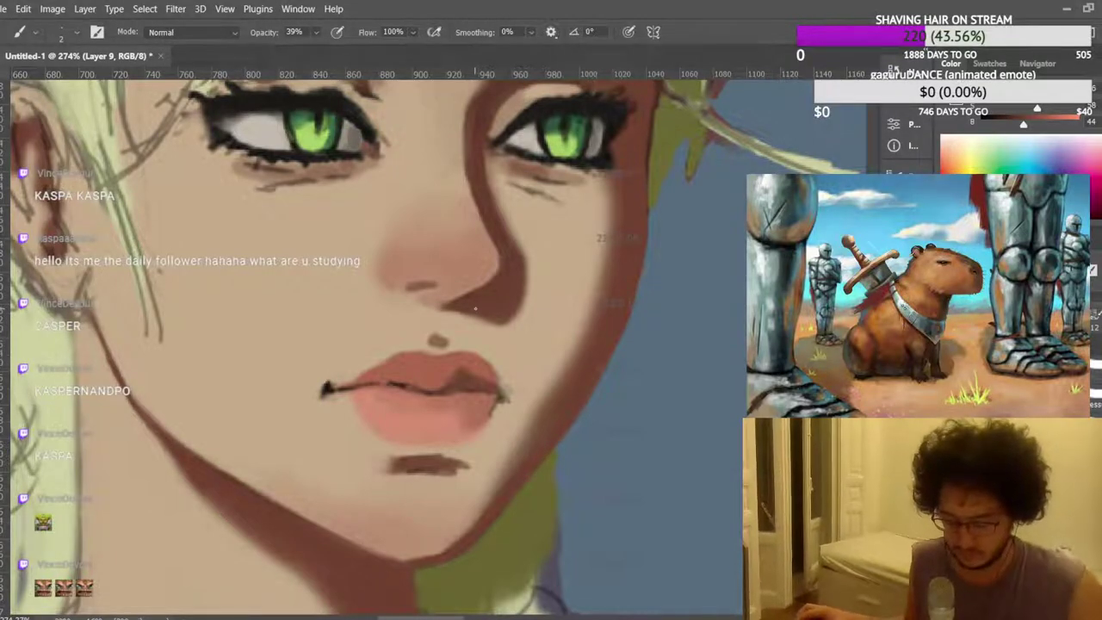
scroll(482, 248, down, 10)
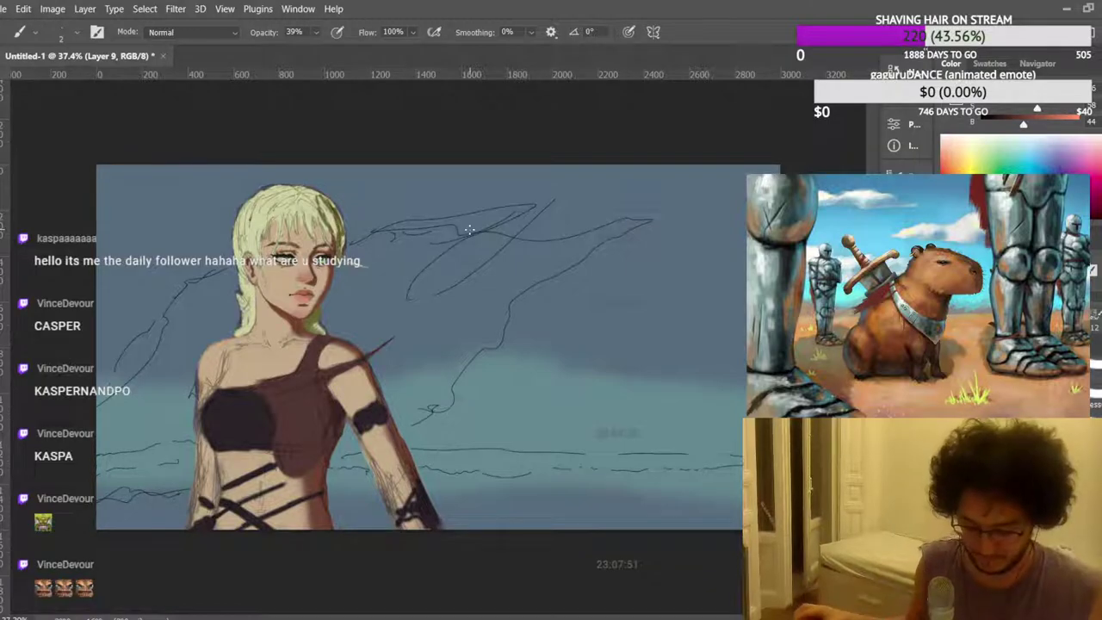
Sample the pale yellow hair colour and paint over the loose strand in front of the ear with a 5 px brush at 63% opacity.
scroll(313, 334, up, 8)
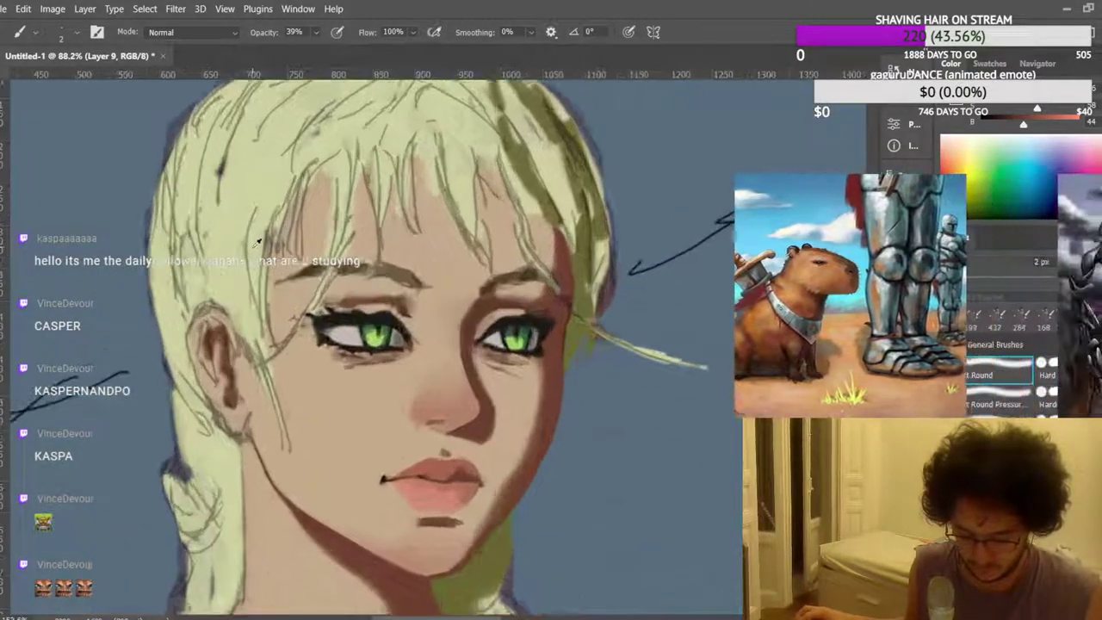
scroll(408, 345, down, 3)
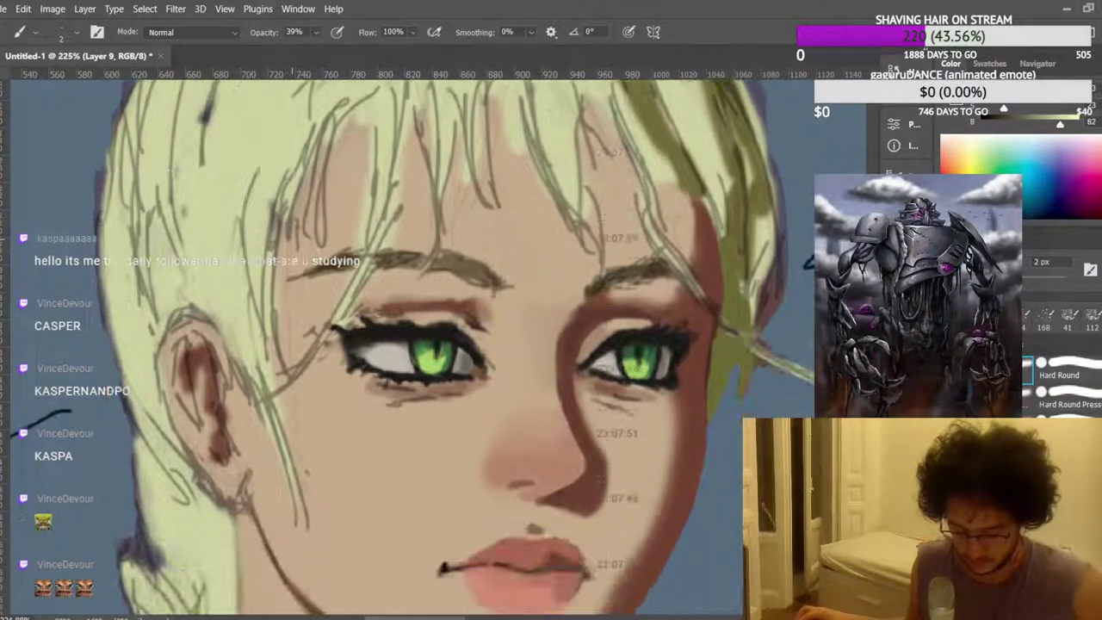
scroll(408, 345, up, 1)
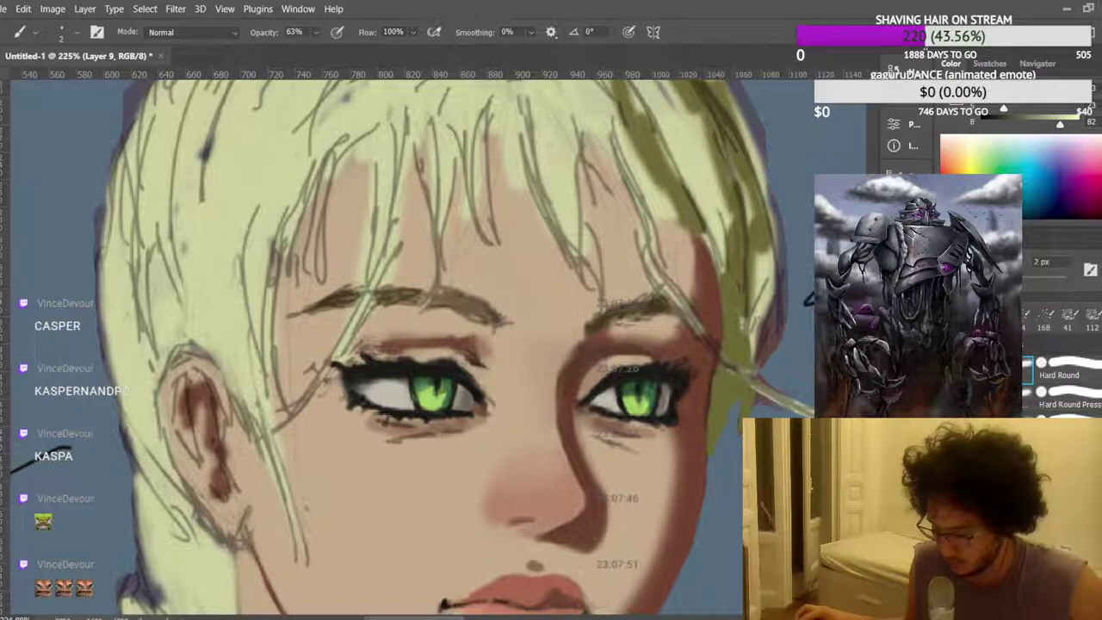
key([)
key([)
key([)
key([)
key([)
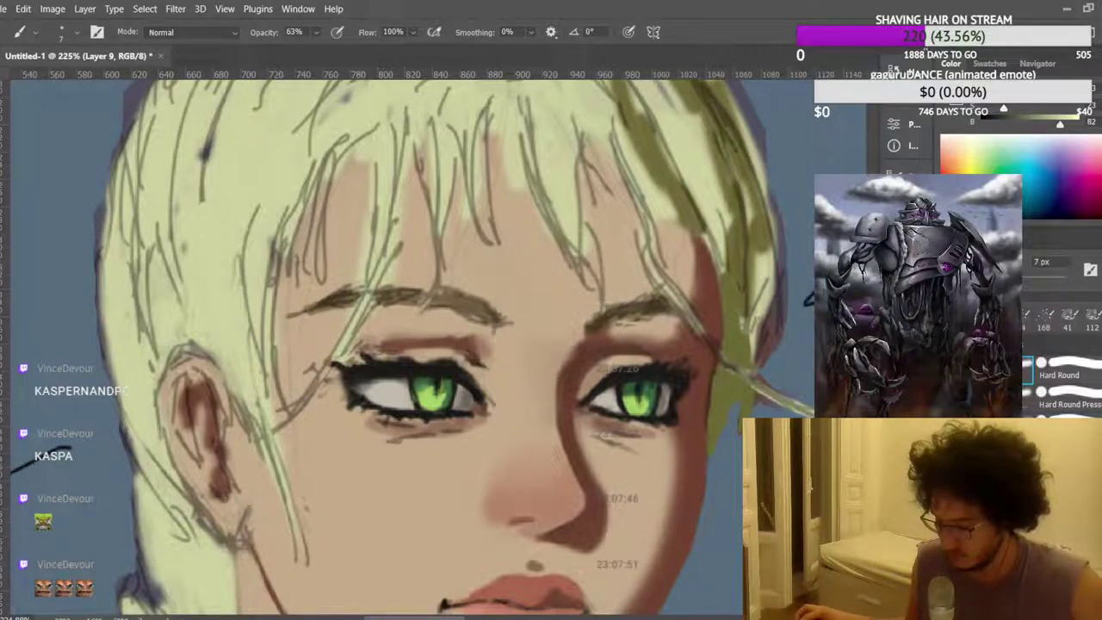
scroll(408, 344, down, 1)
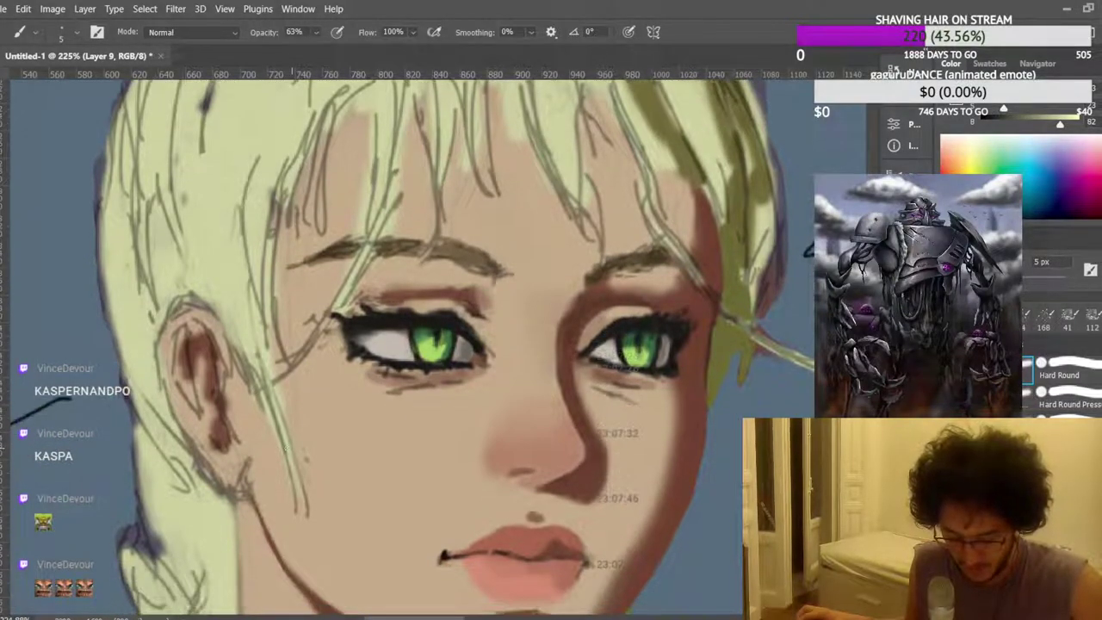
scroll(248, 328, up, 1)
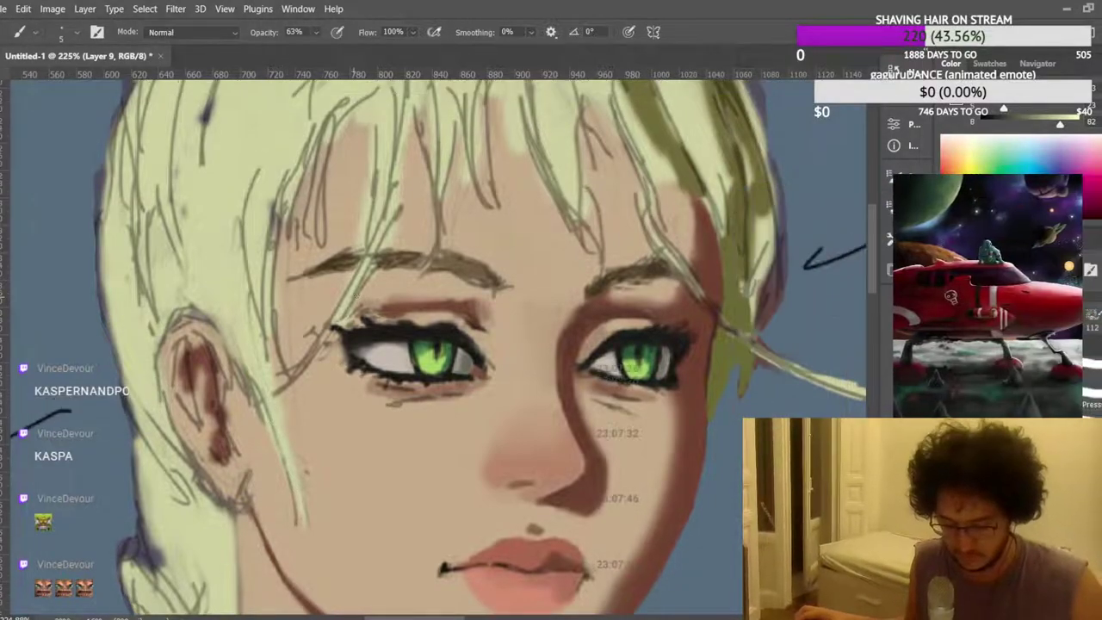
scroll(334, 299, down, 4)
scroll(334, 299, up, 4)
Paint pale yellow strands over the fringe sketch lines at the temple and across the near eyebrow with a 4 px brush.
scroll(333, 299, up, 1)
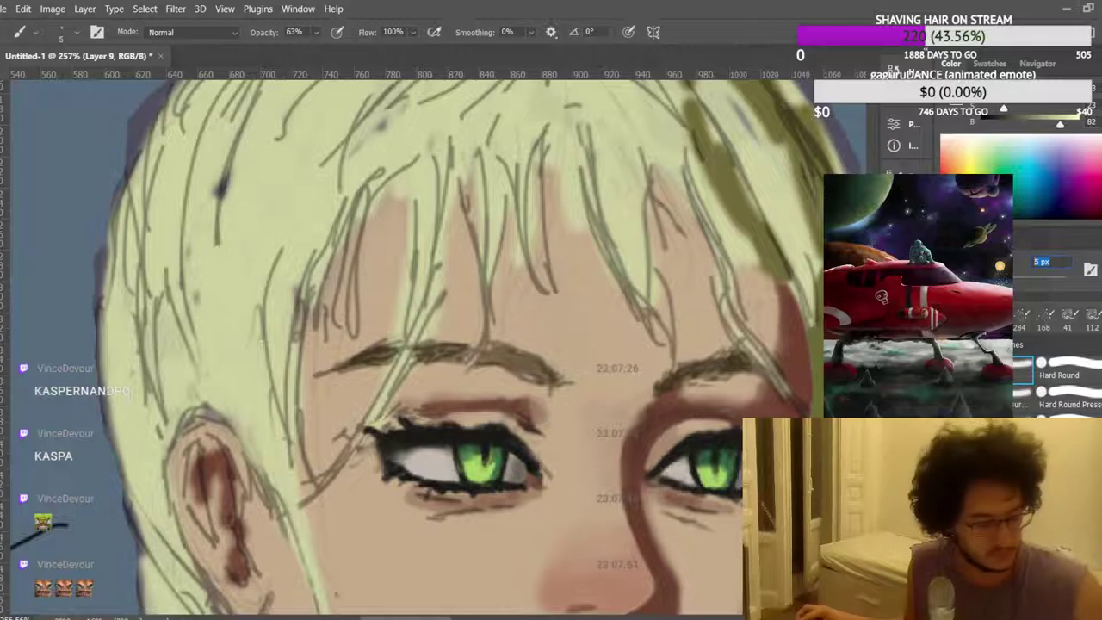
drag(370, 420, 308, 497)
drag(430, 265, 394, 389)
drag(412, 330, 383, 410)
drag(418, 261, 387, 384)
drag(352, 203, 343, 348)
drag(354, 261, 339, 365)
drag(358, 239, 324, 401)
drag(360, 192, 340, 330)
mouse_move(298, 284)
mouse_down()
mouse_move(286, 379)
mouse_move(294, 328)
mouse_up()
drag(287, 401, 279, 431)
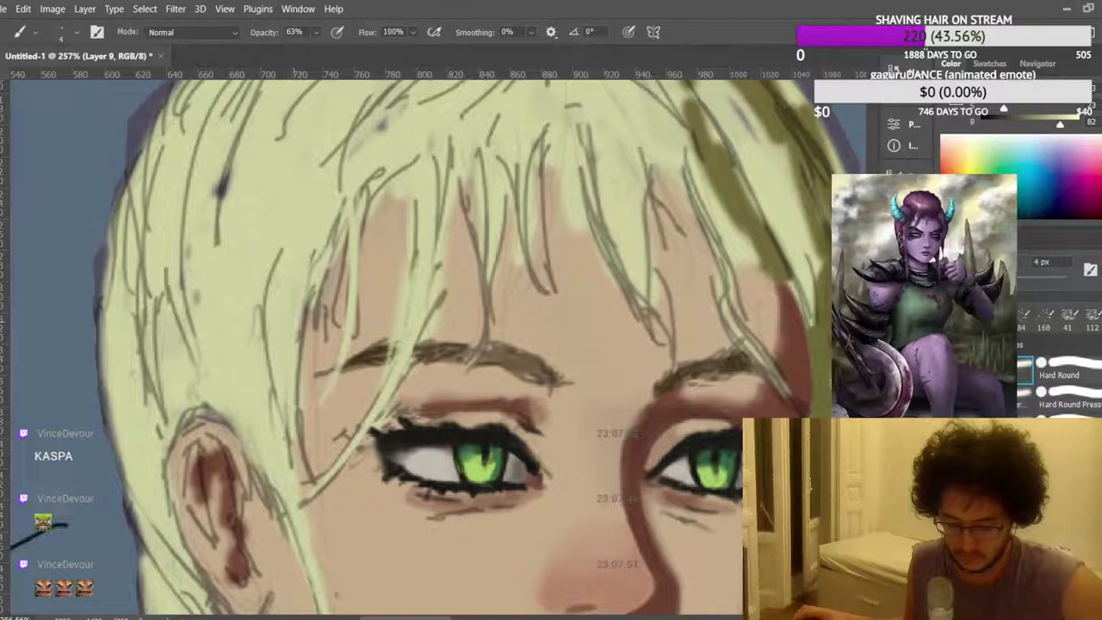
Paint a pale yellow strand over the fringe sketch line at the temple, above the near eyebrow, at 63% opacity.
scroll(294, 321, up, 1)
drag(344, 241, 327, 284)
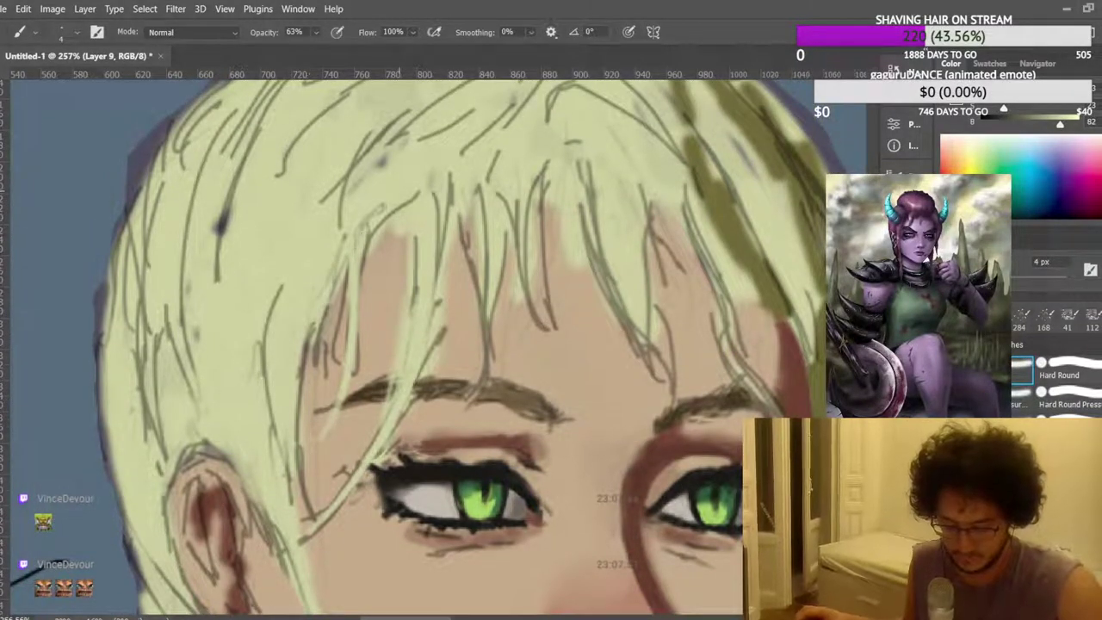
scroll(400, 267, down, 10)
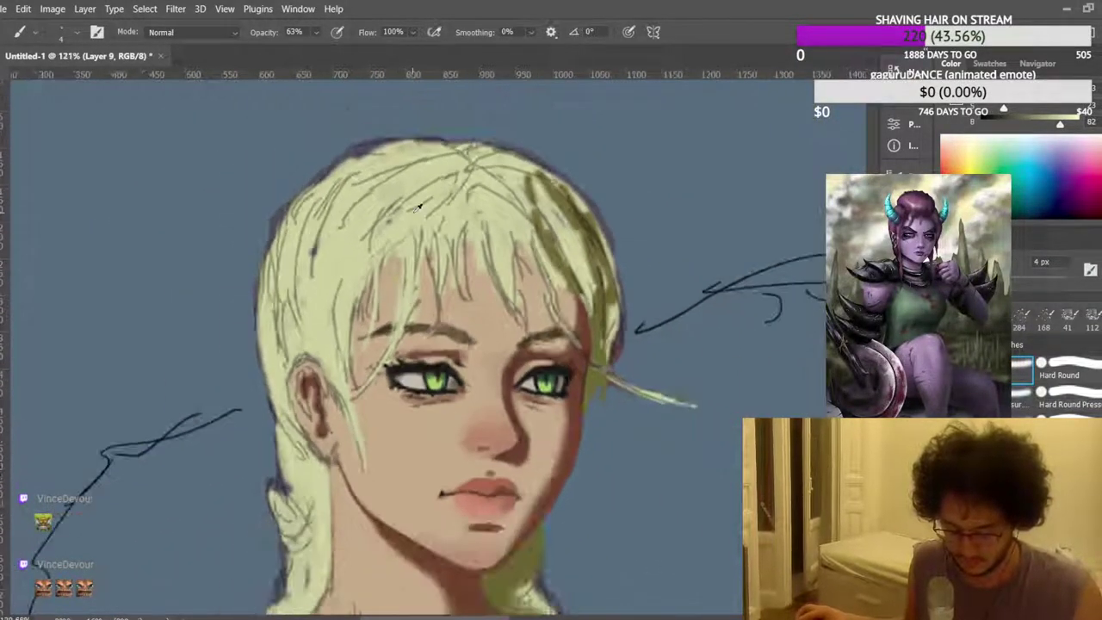
scroll(450, 201, down, 2)
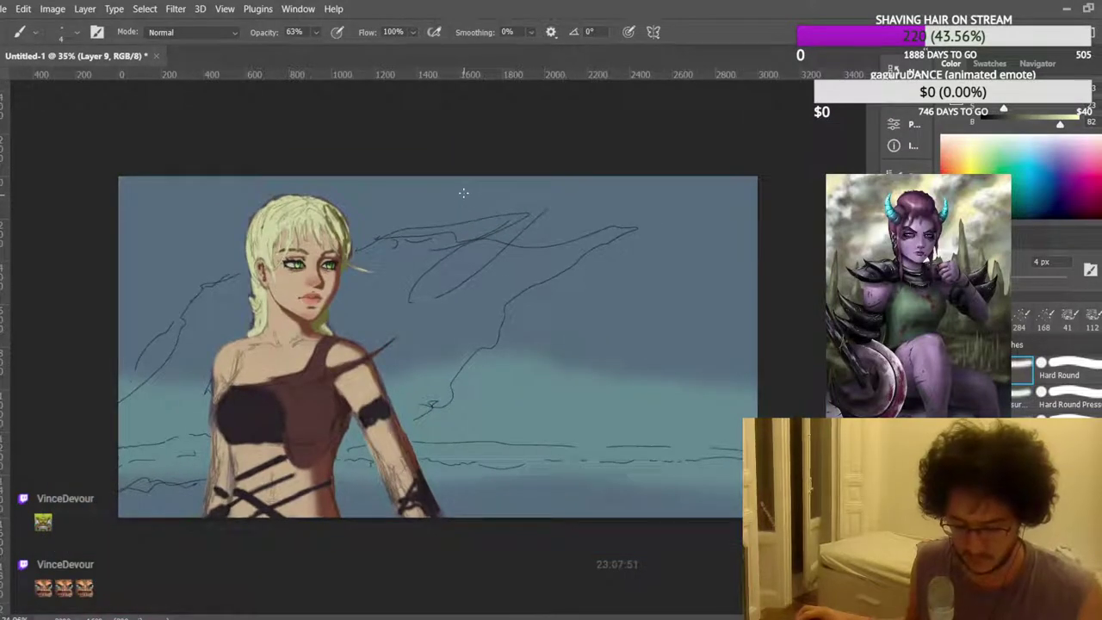
Flip the canvas horizontally and paint pale yellow over the sketch lines of the strand crossing the far eyebrow at 78% opacity.
key(ctrl+shift+h)
scroll(598, 205, up, 8)
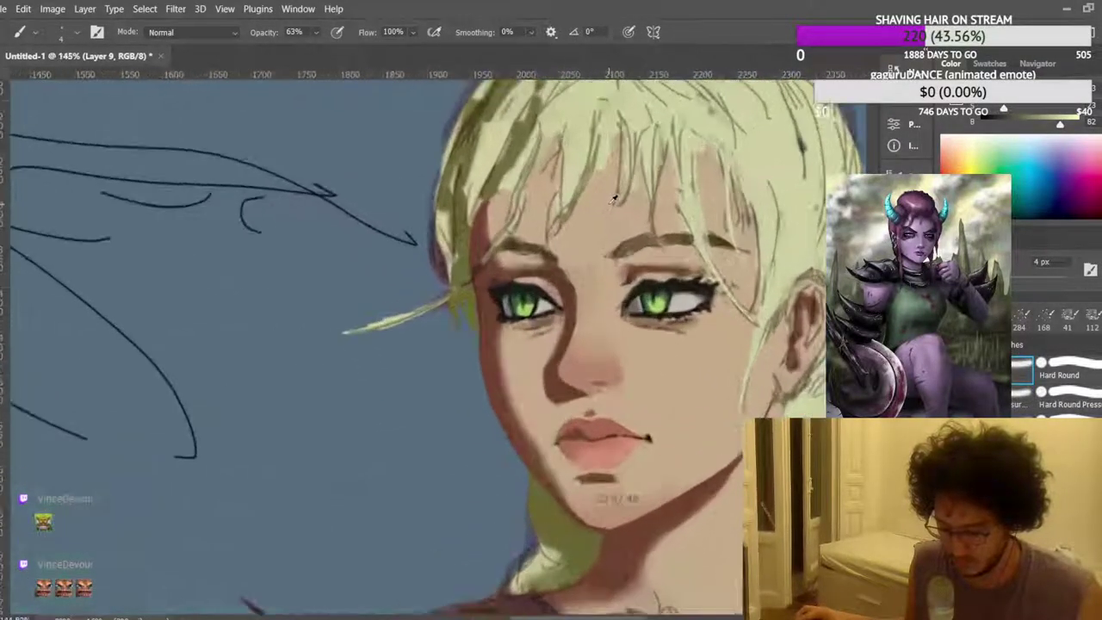
scroll(584, 213, up, 1)
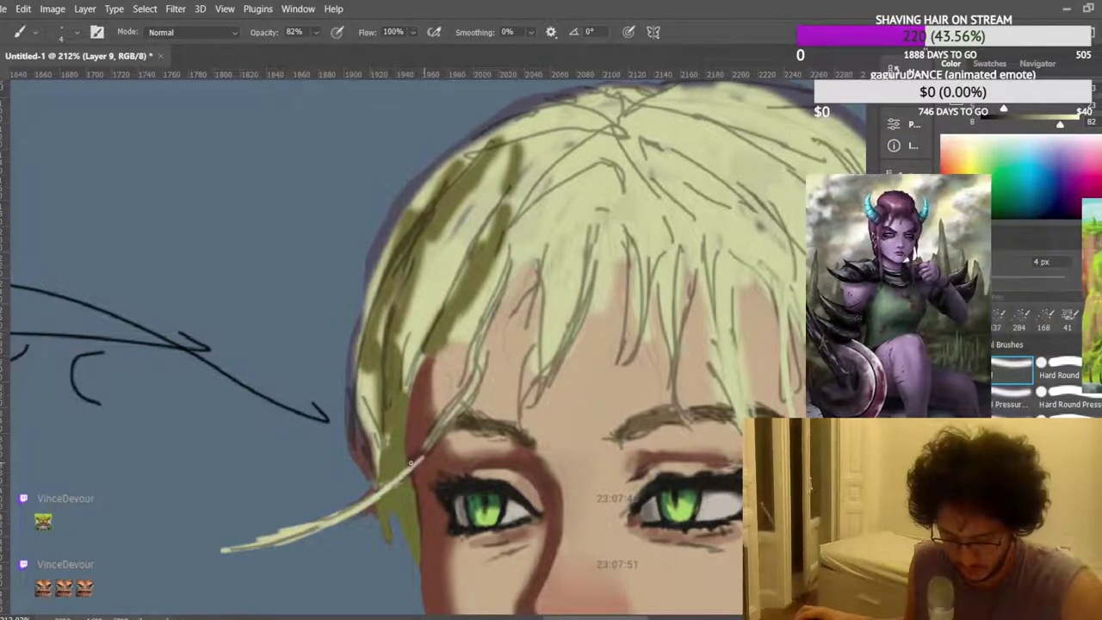
click(328, 47)
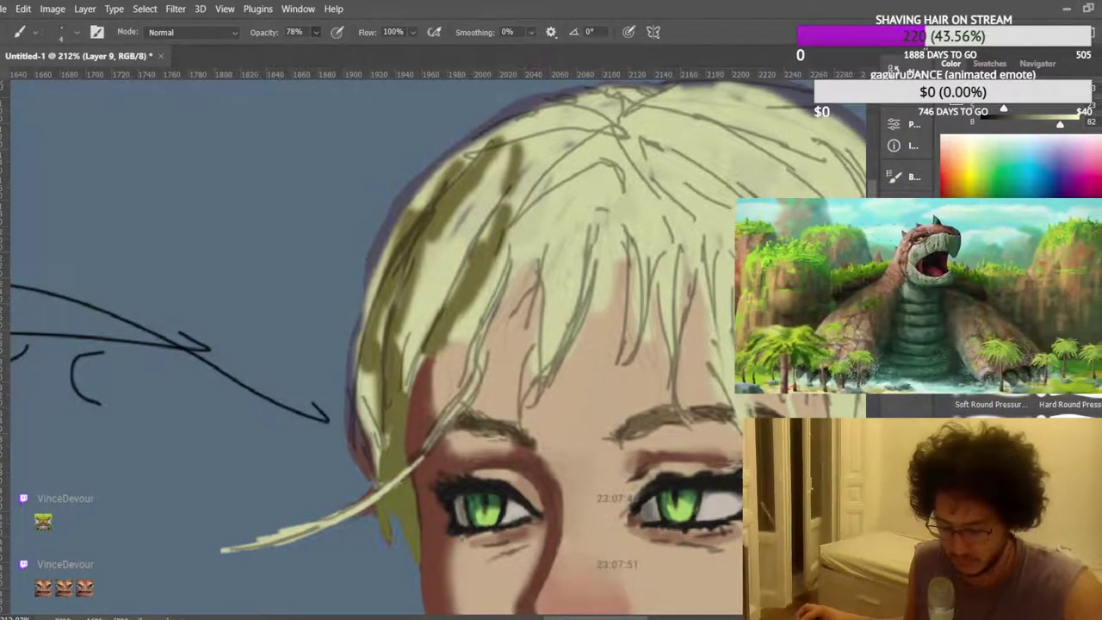
drag(362, 503, 449, 422)
drag(410, 467, 467, 390)
drag(425, 439, 501, 301)
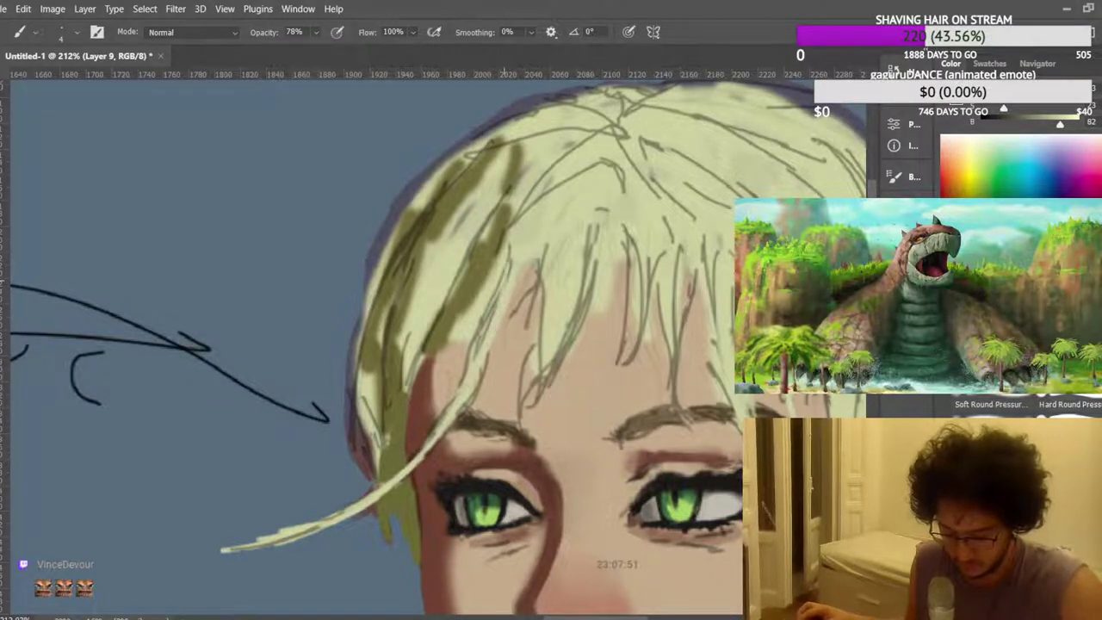
drag(456, 389, 503, 266)
Paint pale yellow along the lower edge of the loose strand's end, where it extends past the face.
scroll(427, 366, down, 15)
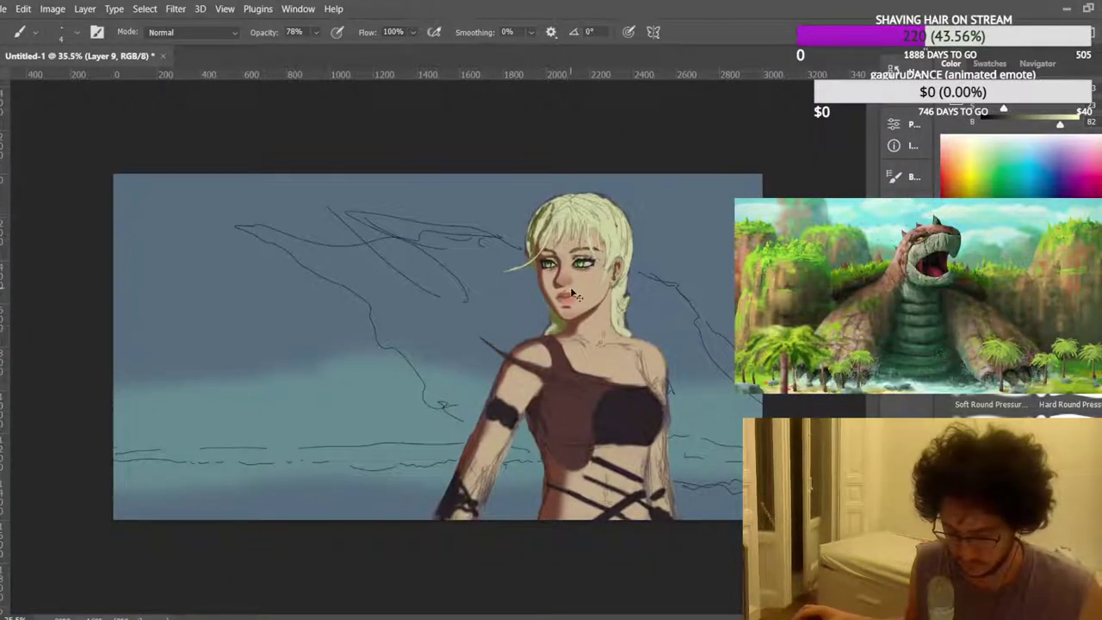
scroll(570, 286, up, 12)
scroll(555, 222, up, 5)
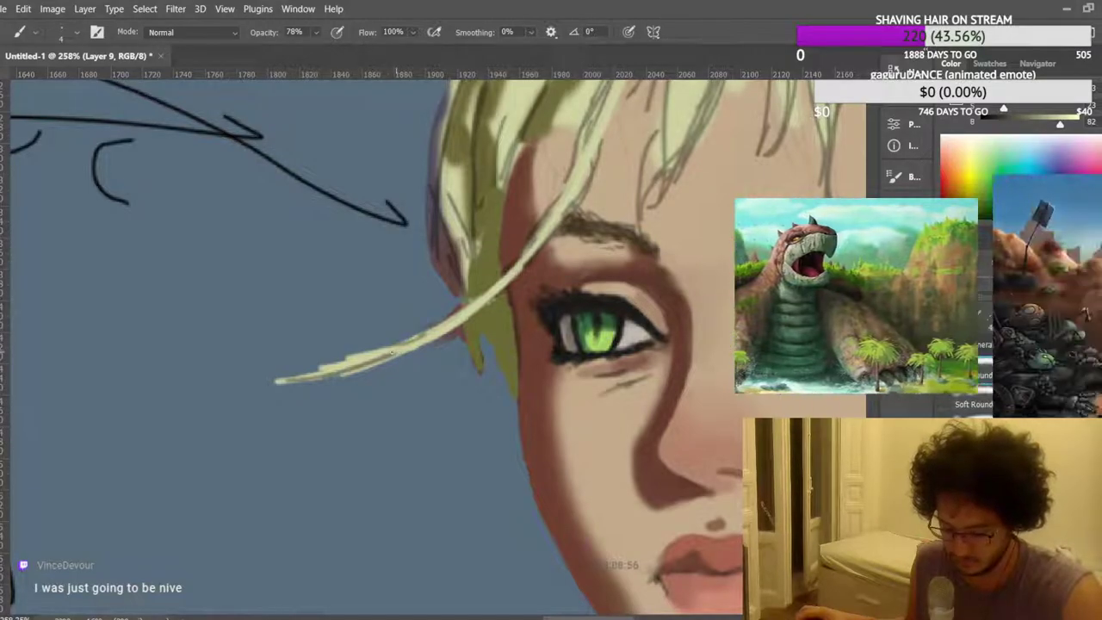
drag(396, 353, 319, 377)
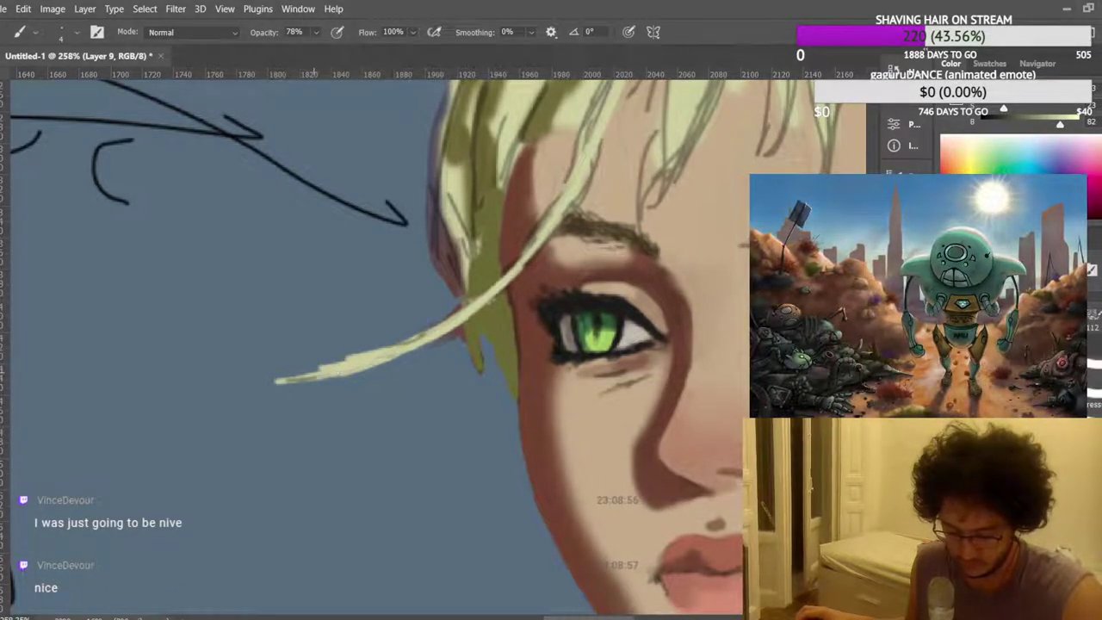
Switch the brush to Clear mode and trim the loose strand's outer end into a smooth, thin taper.
key(shift+alt+r)
drag(299, 374, 368, 353)
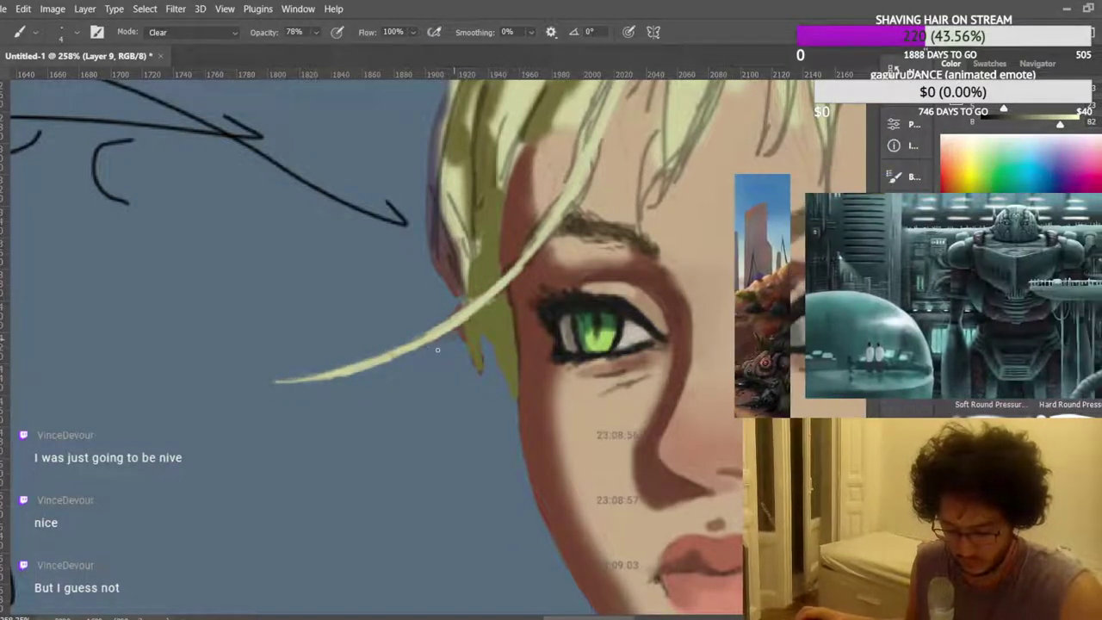
scroll(460, 346, up, 5)
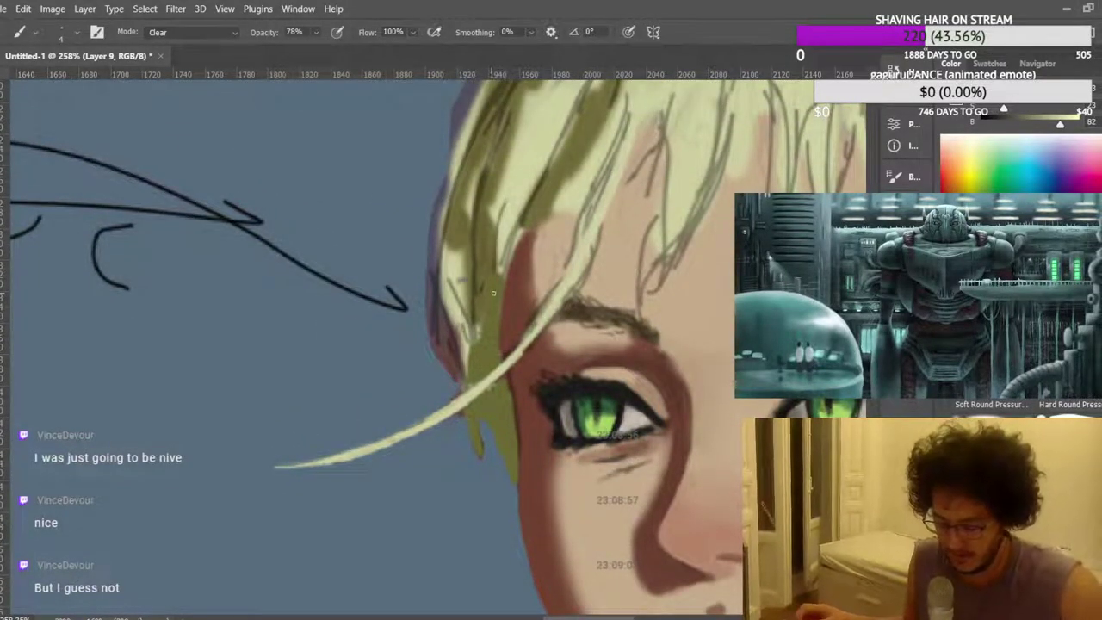
scroll(437, 326, up, 1)
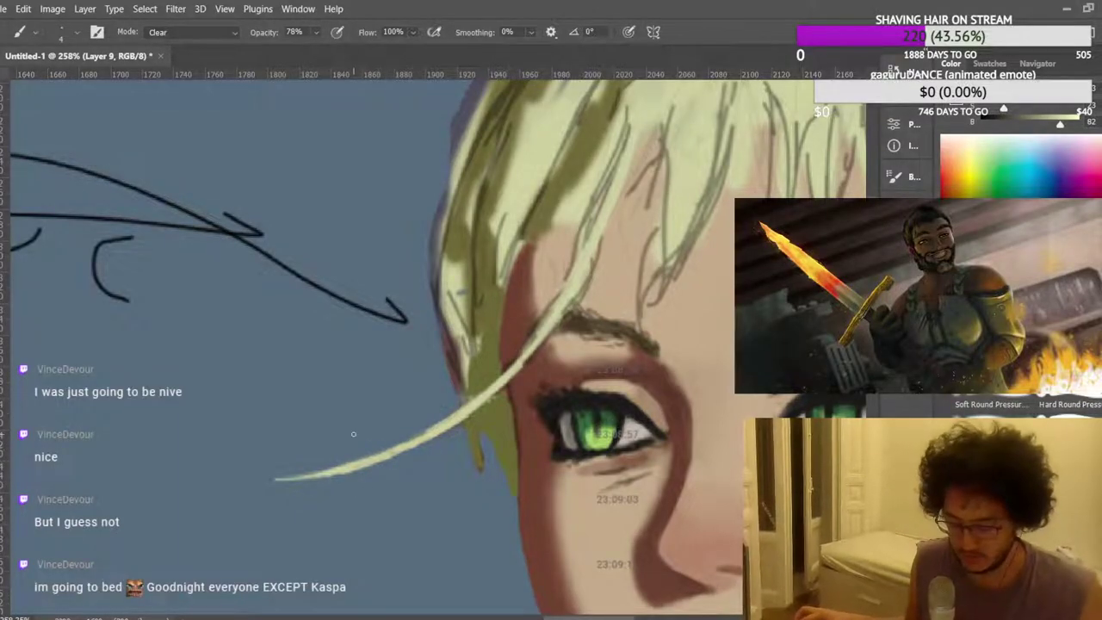
scroll(353, 433, down, 10)
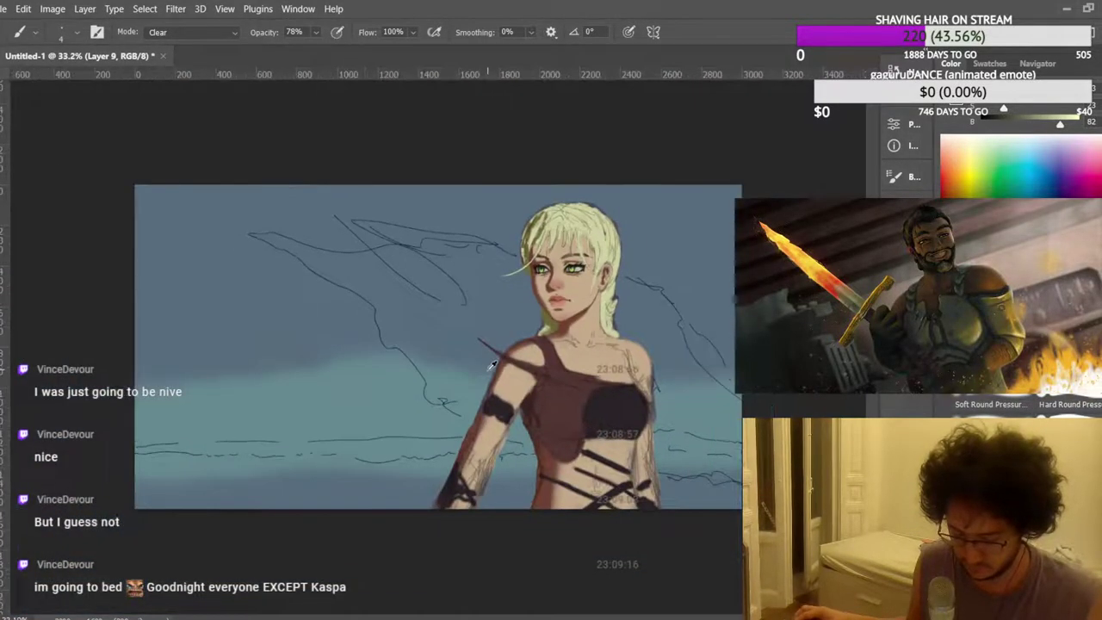
Flip the canvas back and return the brush to Normal mode.
scroll(491, 365, down, 1)
scroll(486, 370, up, 9)
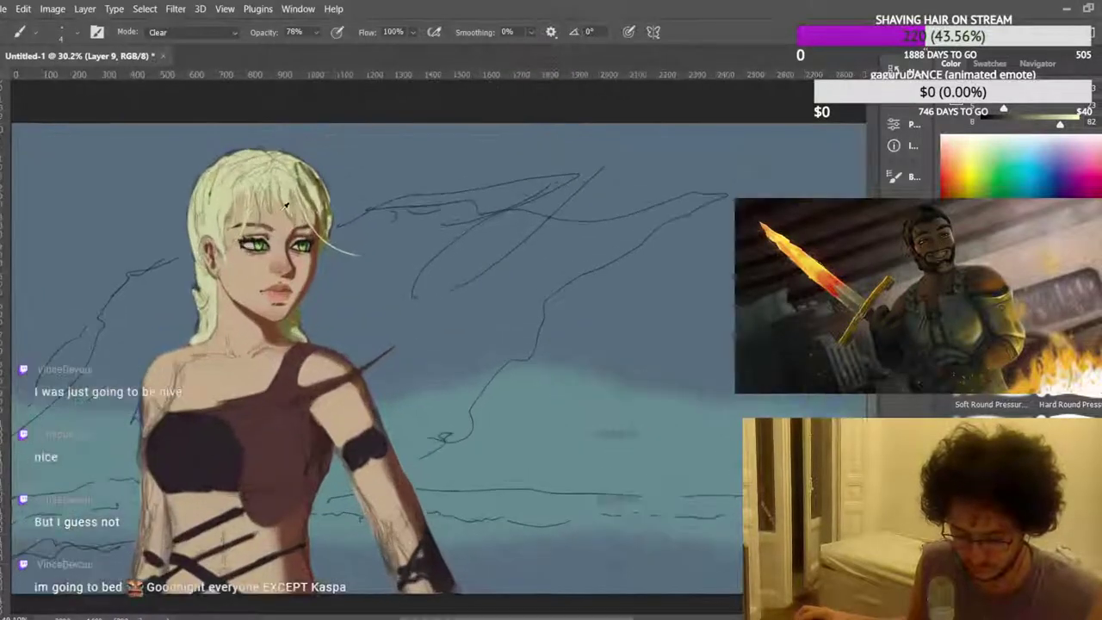
scroll(315, 176, up, 2)
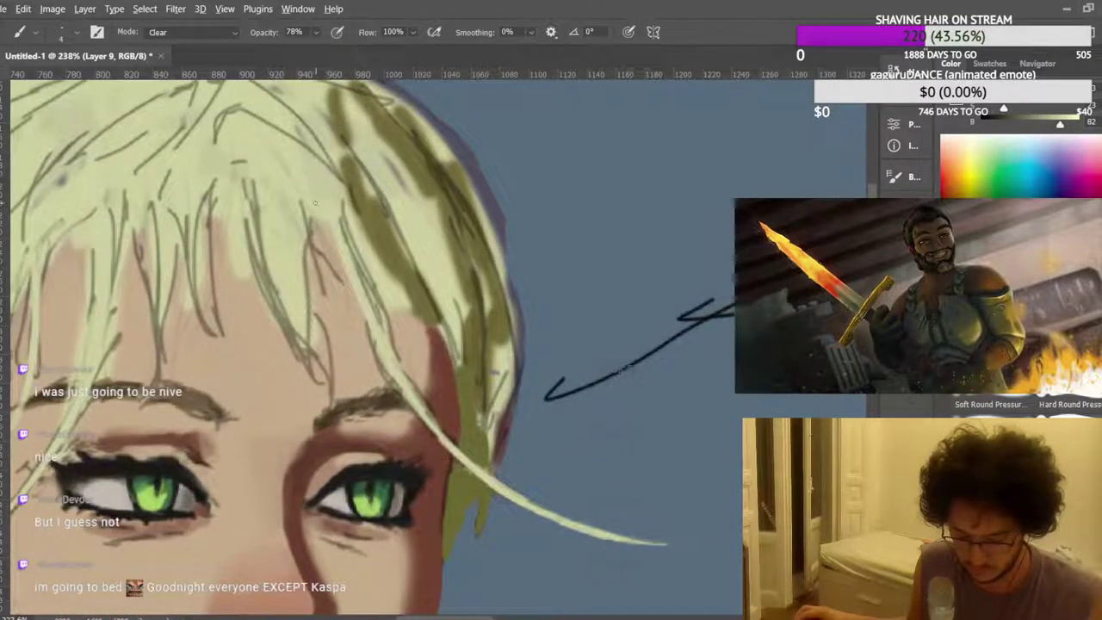
scroll(323, 194, up, 1)
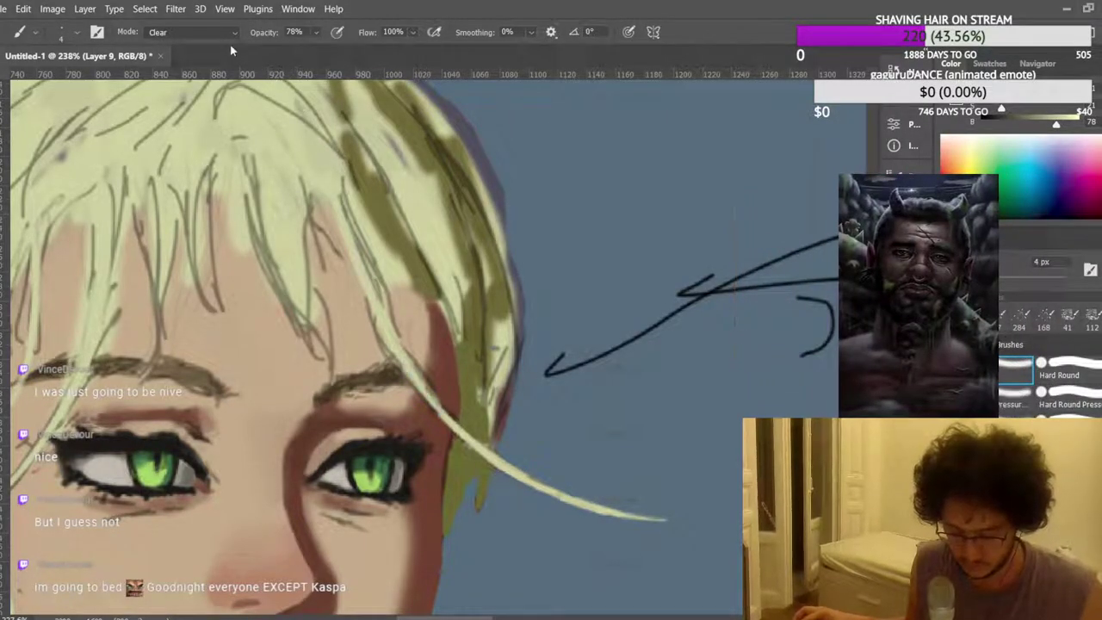
click(227, 31)
click(230, 41)
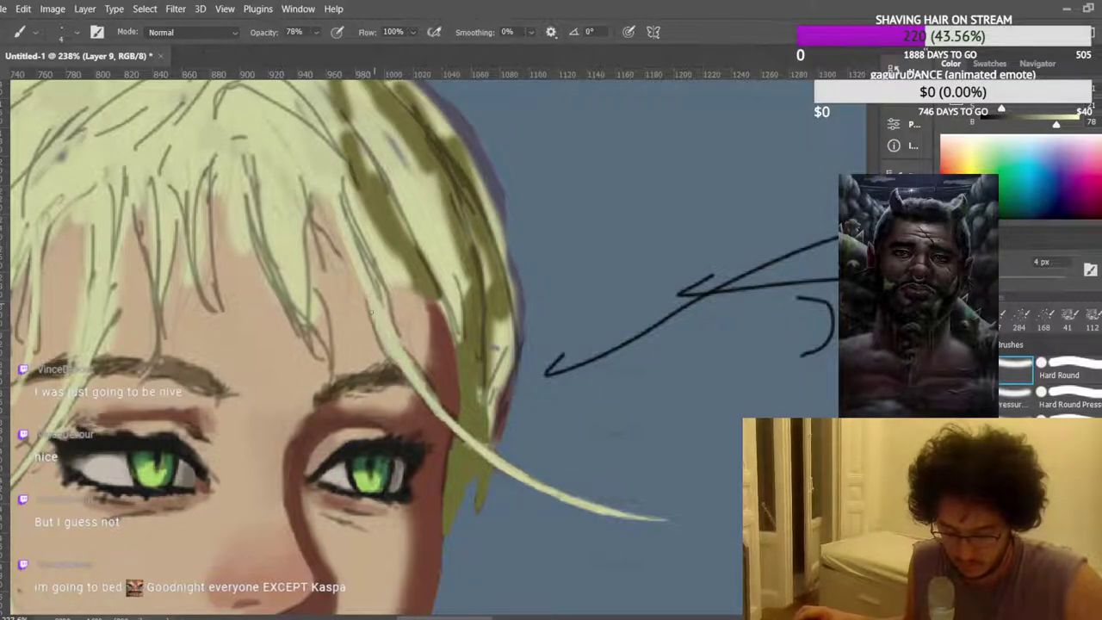
Duplicate Layer 9 and merge the copy back down into it.
scroll(219, 270, down, 10)
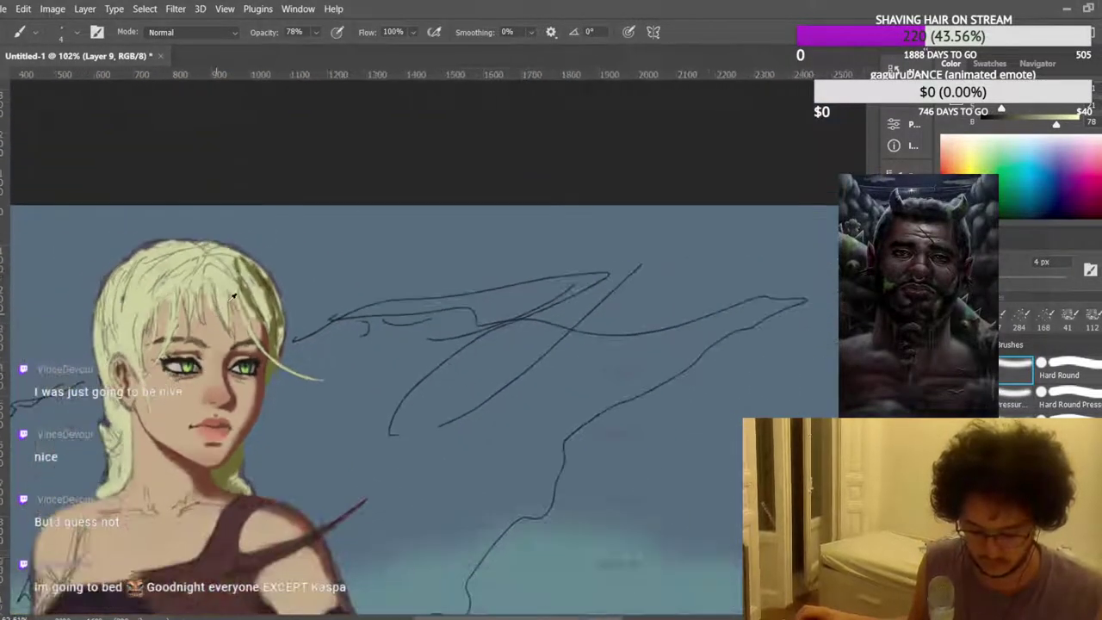
scroll(424, 248, up, 2)
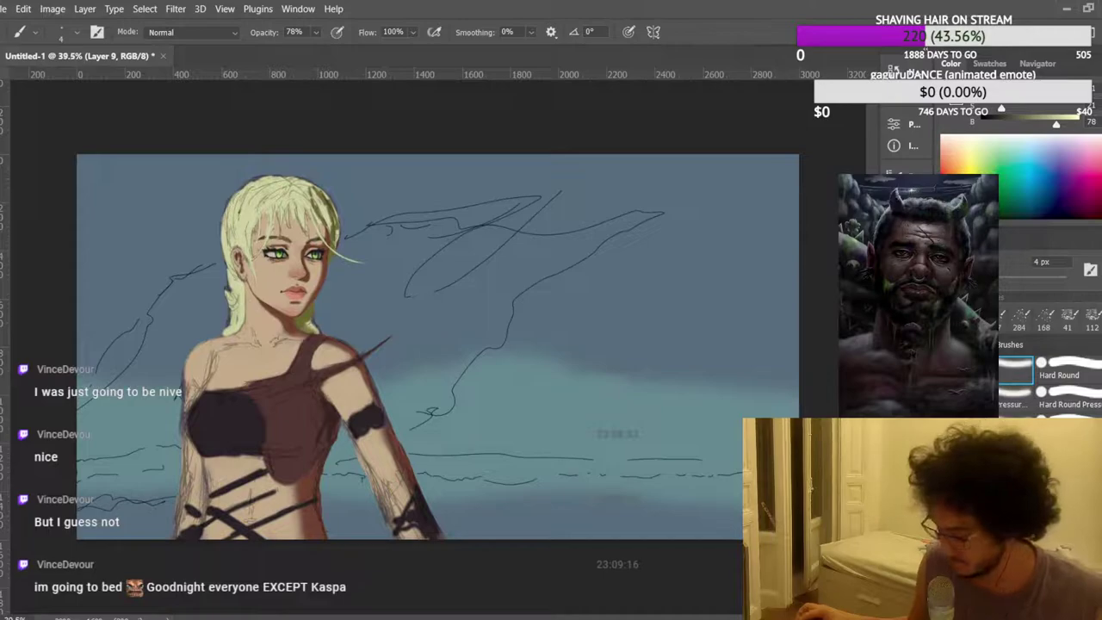
key(ctrl+j)
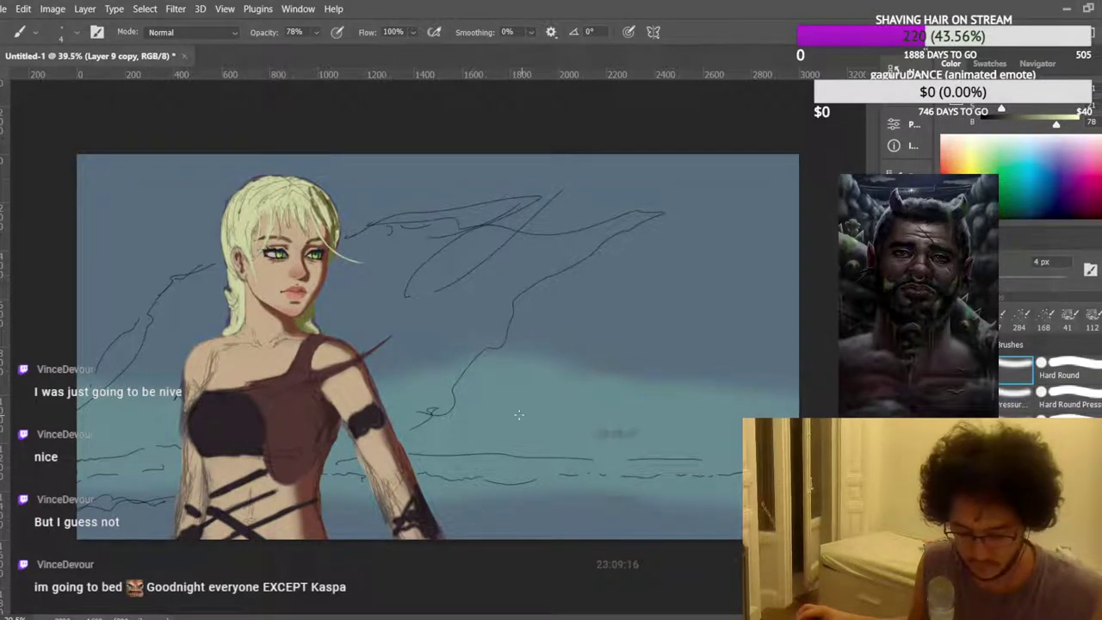
key(ctrl+e)
Sample the pink nose tone and glaze the near eye's outer corner with a 38 px soft brush at 33% opacity.
scroll(179, 258, up, 10)
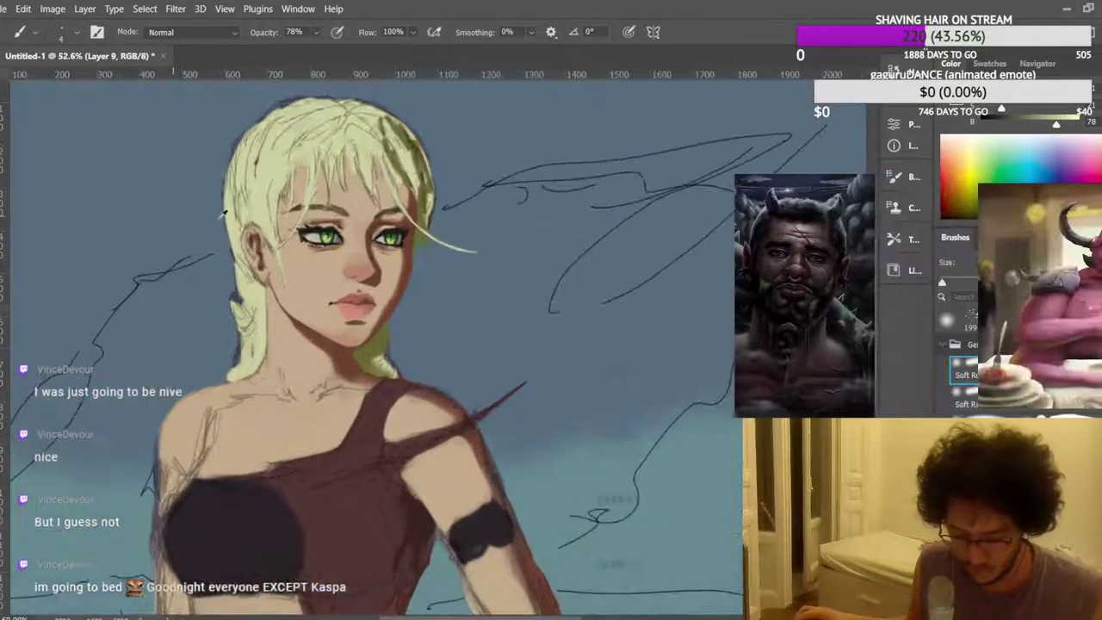
scroll(551, 387, up, 3)
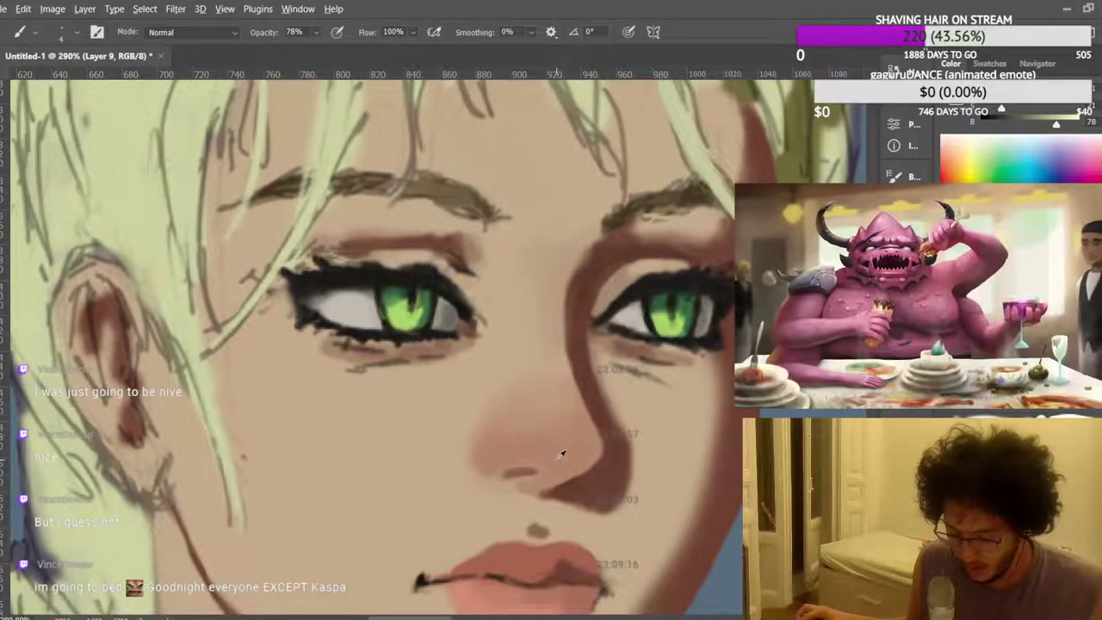
alt+click(558, 458)
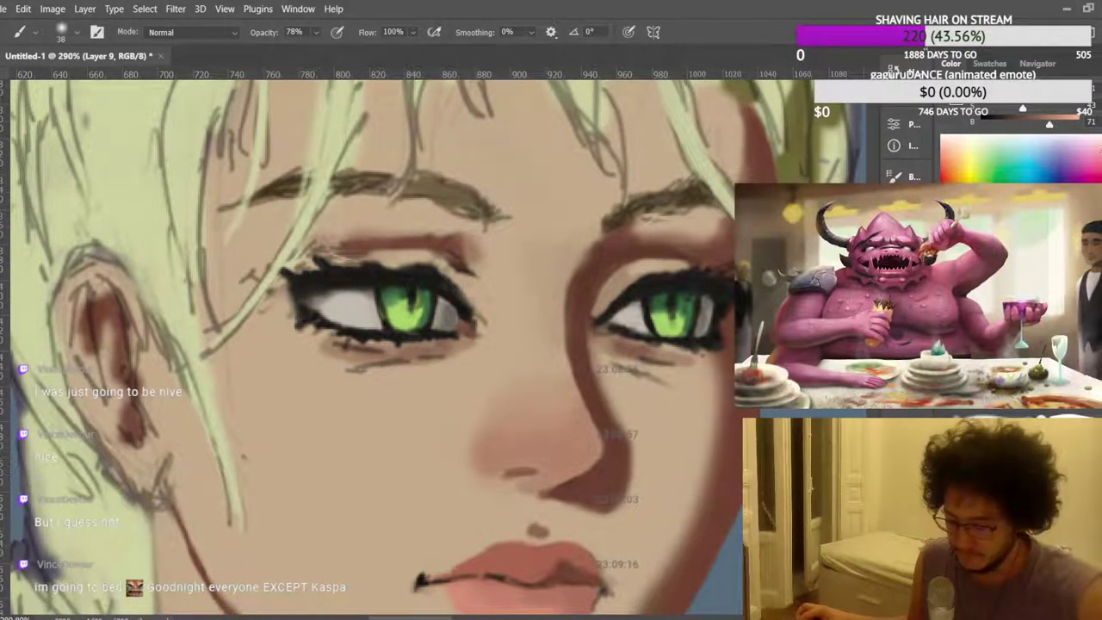
drag(274, 32, 235, 32)
mouse_move(294, 284)
mouse_down()
mouse_move(307, 293)
mouse_move(332, 280)
mouse_up()
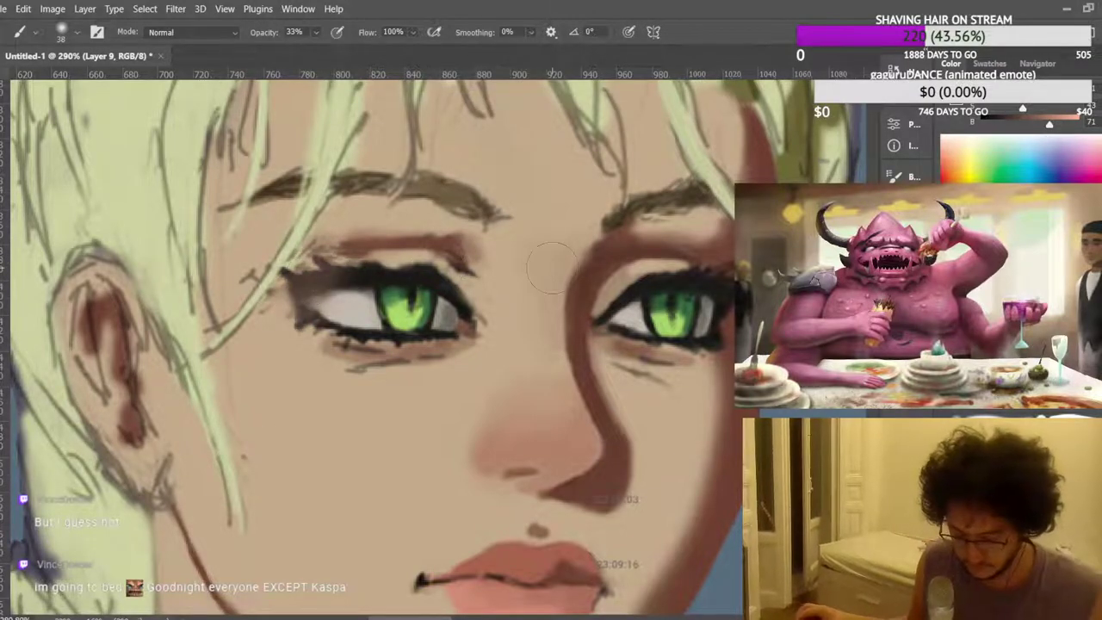
Glaze faint colour over the near eye's inner corner with a 26 px soft brush at 8% opacity.
scroll(551, 269, up, 2)
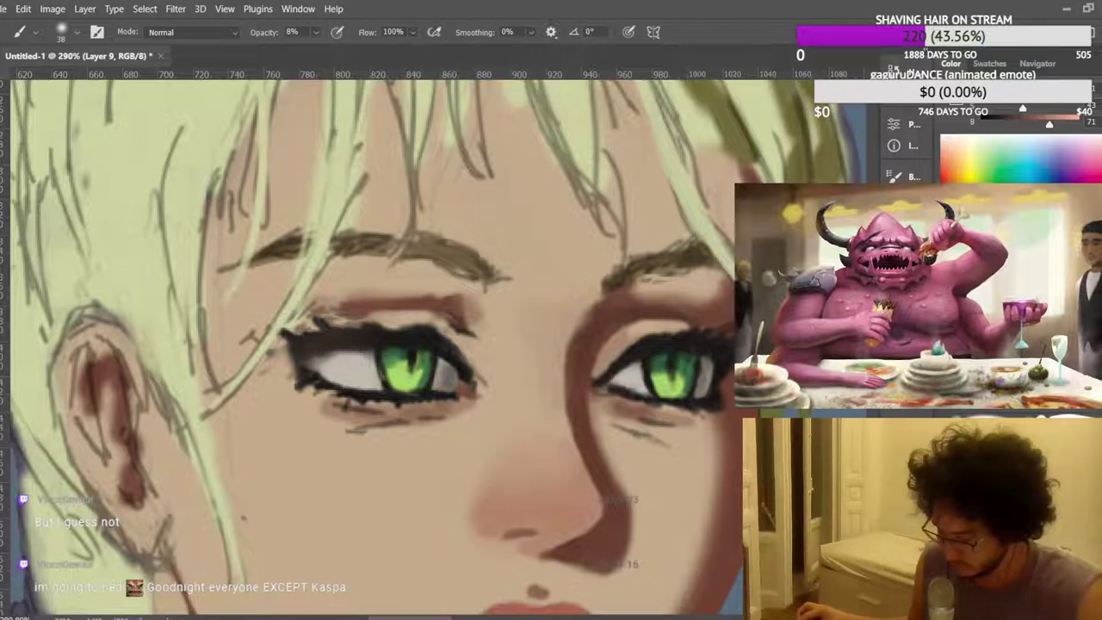
key([)
key([)
key([)
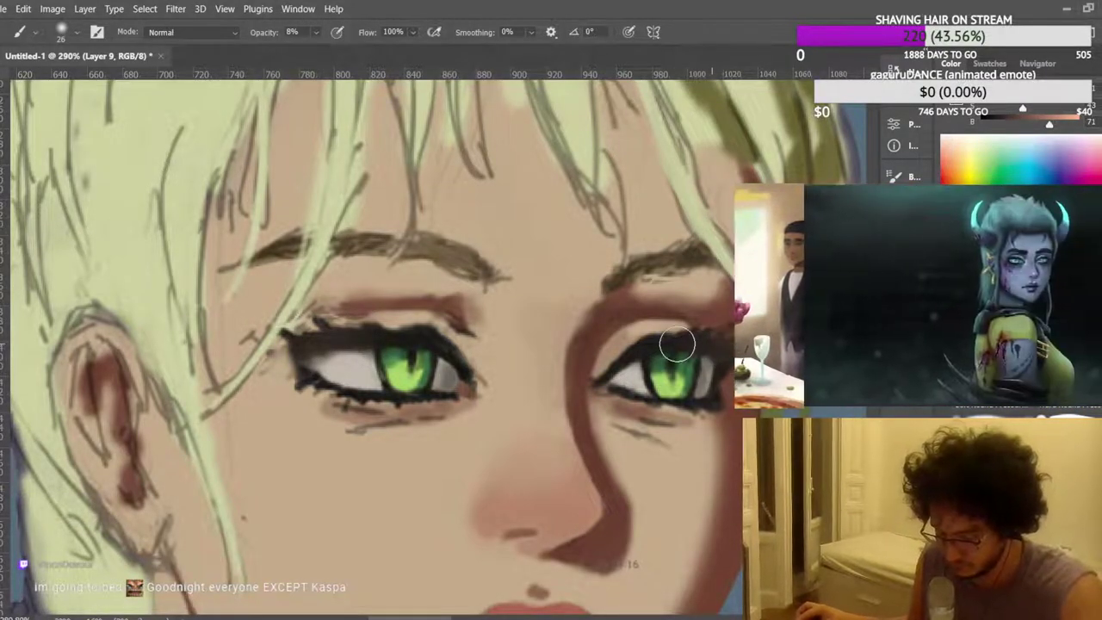
mouse_move(447, 394)
mouse_down()
mouse_move(456, 360)
mouse_move(418, 337)
mouse_move(442, 351)
mouse_up()
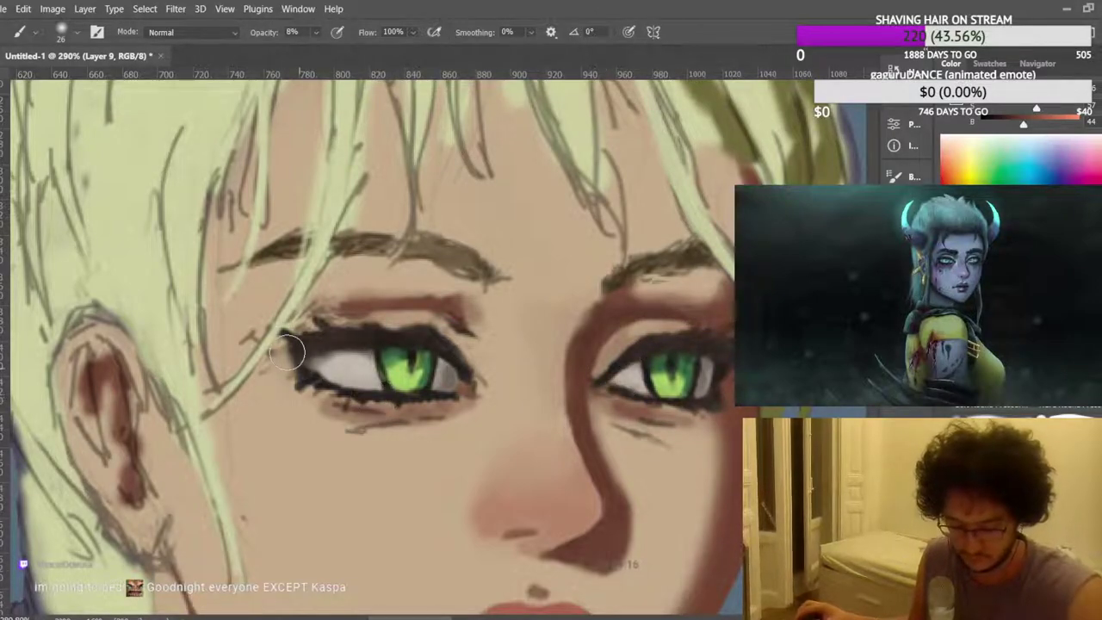
Choose black and paint a soft shadow from the near eye's lower lid to its outer corner at 13% opacity.
scroll(472, 336, down, 8)
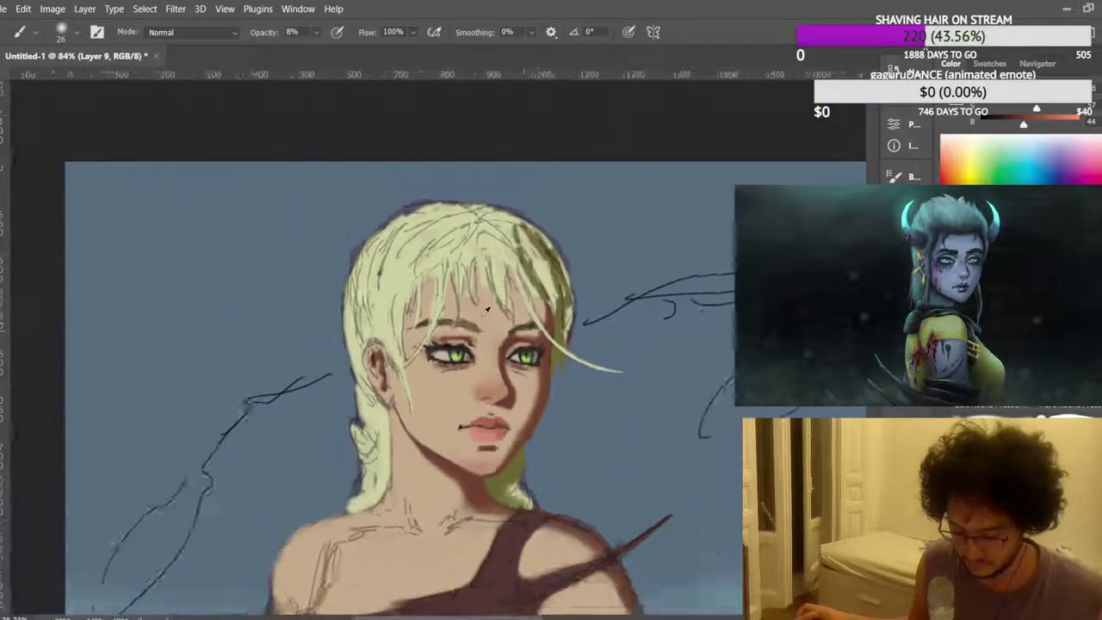
scroll(445, 312, down, 3)
scroll(215, 194, up, 5)
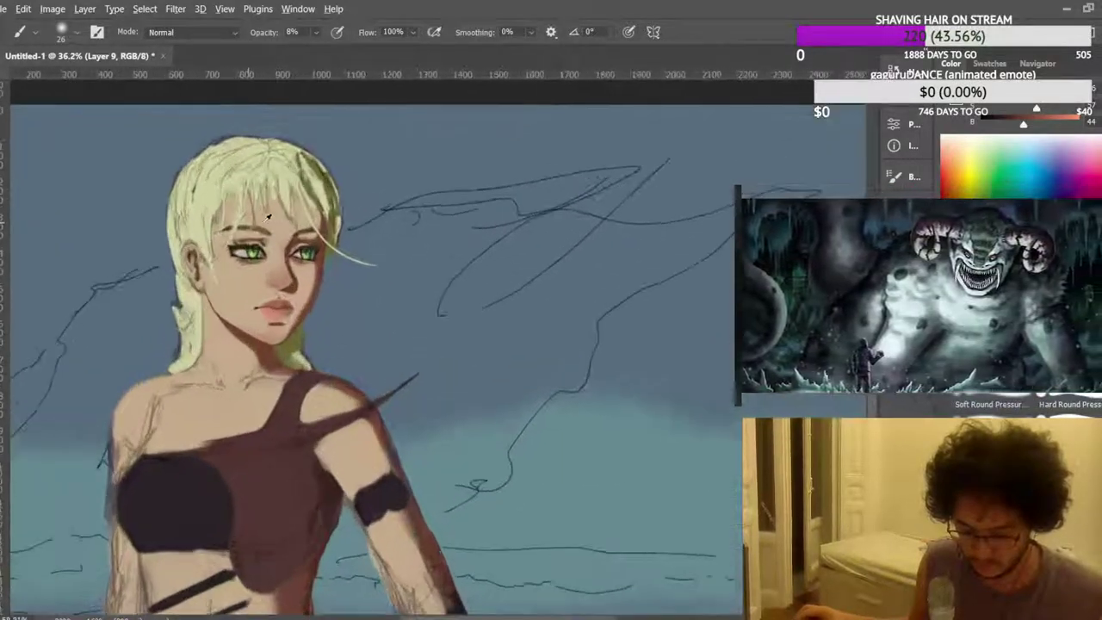
scroll(215, 194, up, 8)
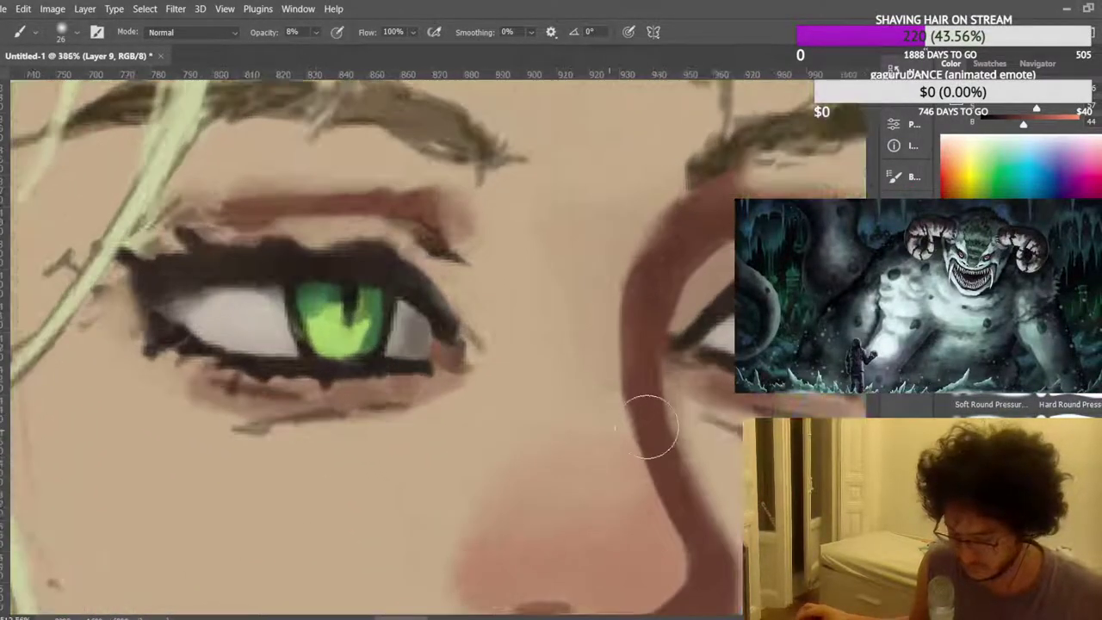
drag(1048, 184, 1048, 220)
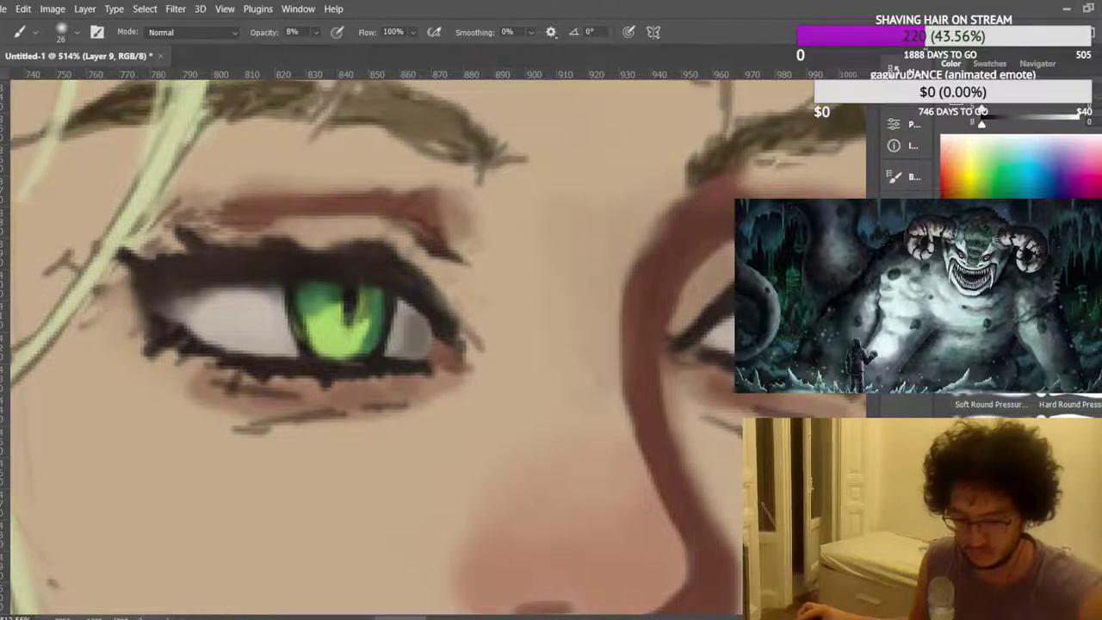
drag(317, 51, 312, 52)
mouse_move(243, 376)
mouse_down()
mouse_move(201, 365)
mouse_move(402, 371)
mouse_move(198, 362)
mouse_move(140, 339)
mouse_move(375, 380)
mouse_move(157, 331)
mouse_up()
scroll(352, 258, up, 2)
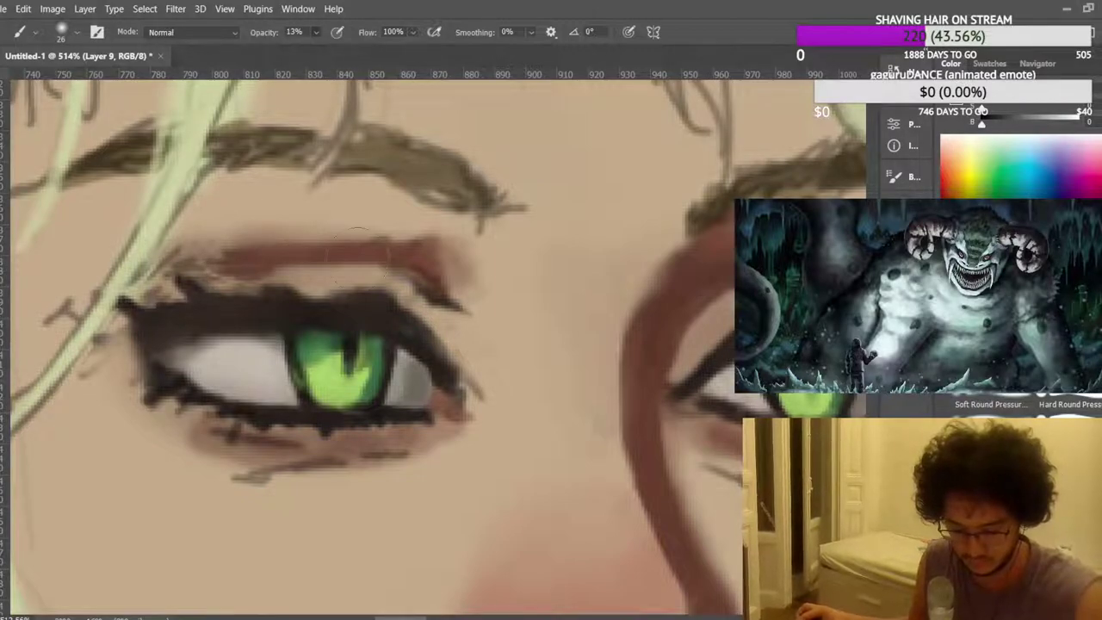
Softly shade the near eye's upper lid crease out to the outer corner with black, setting the opacity to 11%.
drag(357, 258, 167, 300)
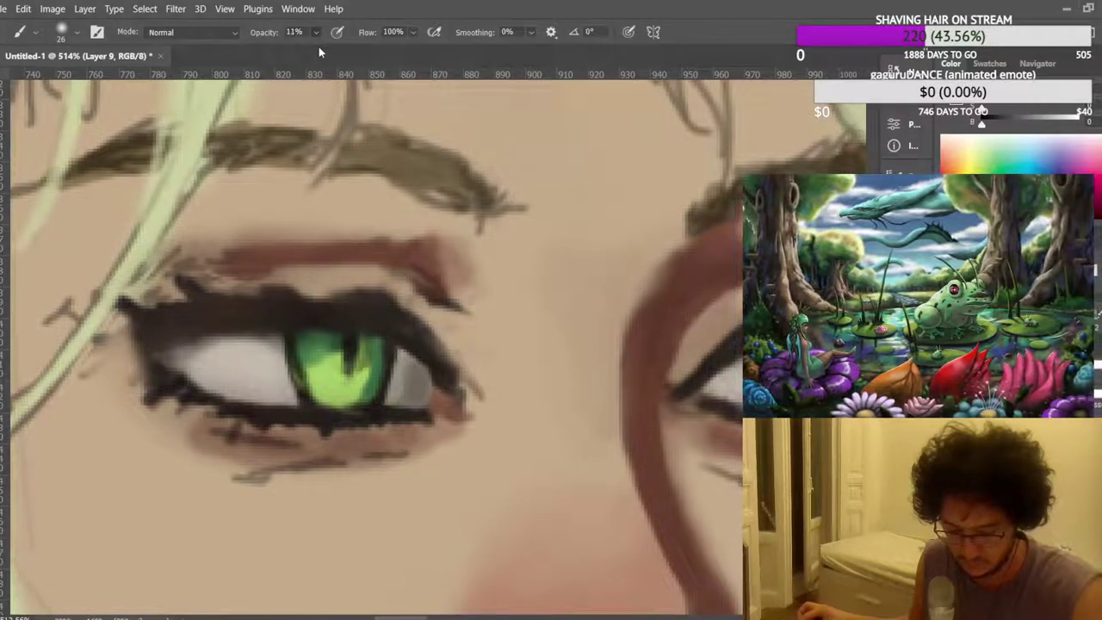
key(1)
key(1)
scroll(523, 412, down, 3)
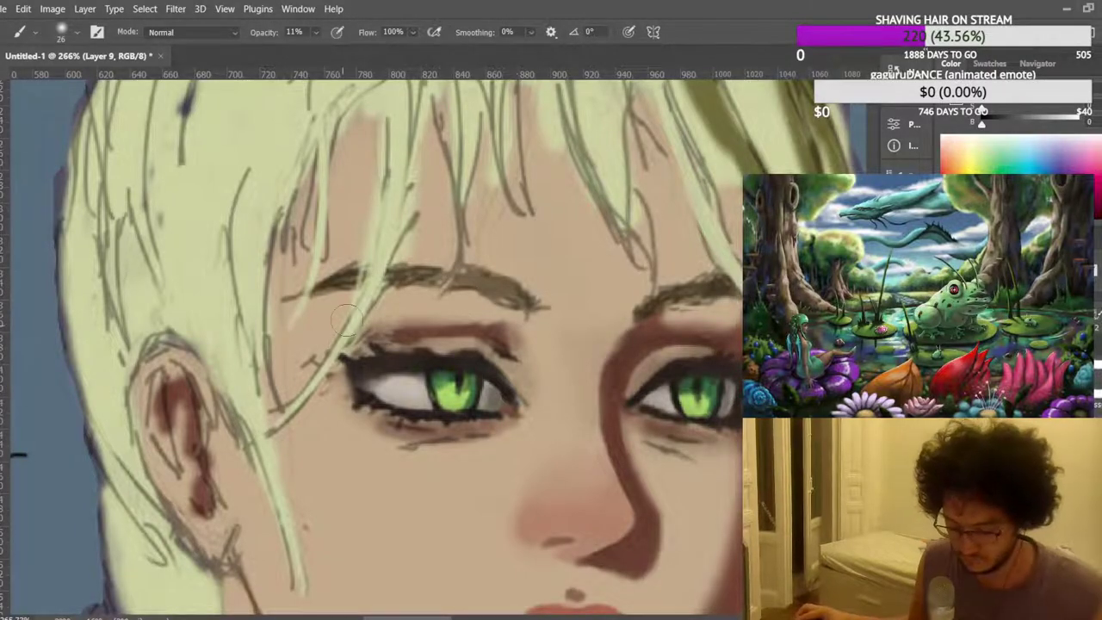
Paint a white highlight across the near eye's iris and eye white with a 4 px brush at 73% opacity.
scroll(346, 321, down, 8)
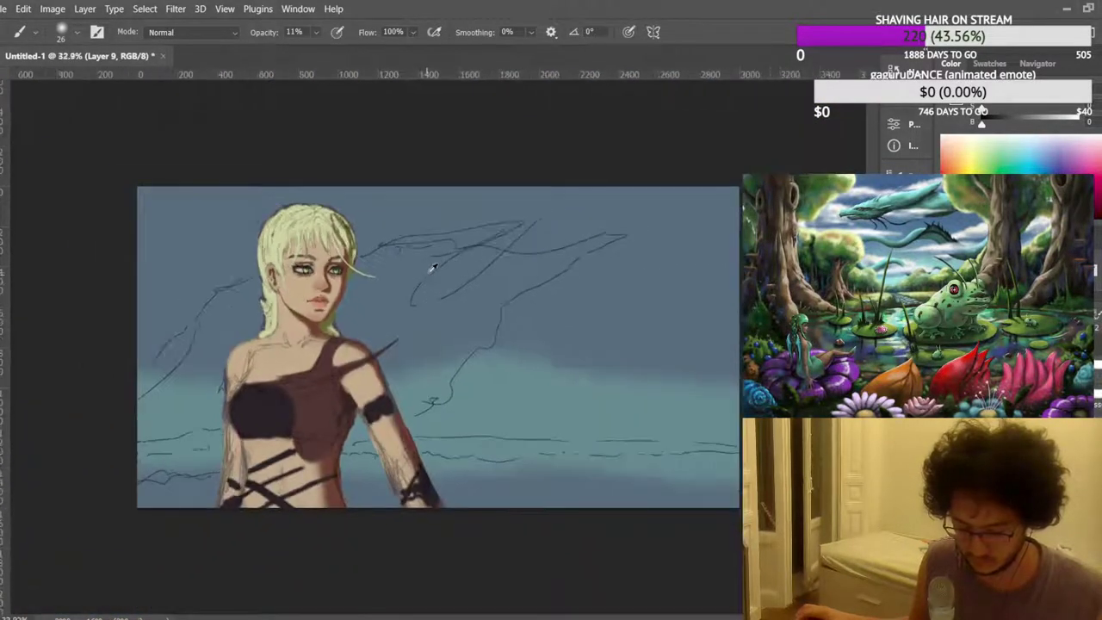
scroll(484, 224, up, 8)
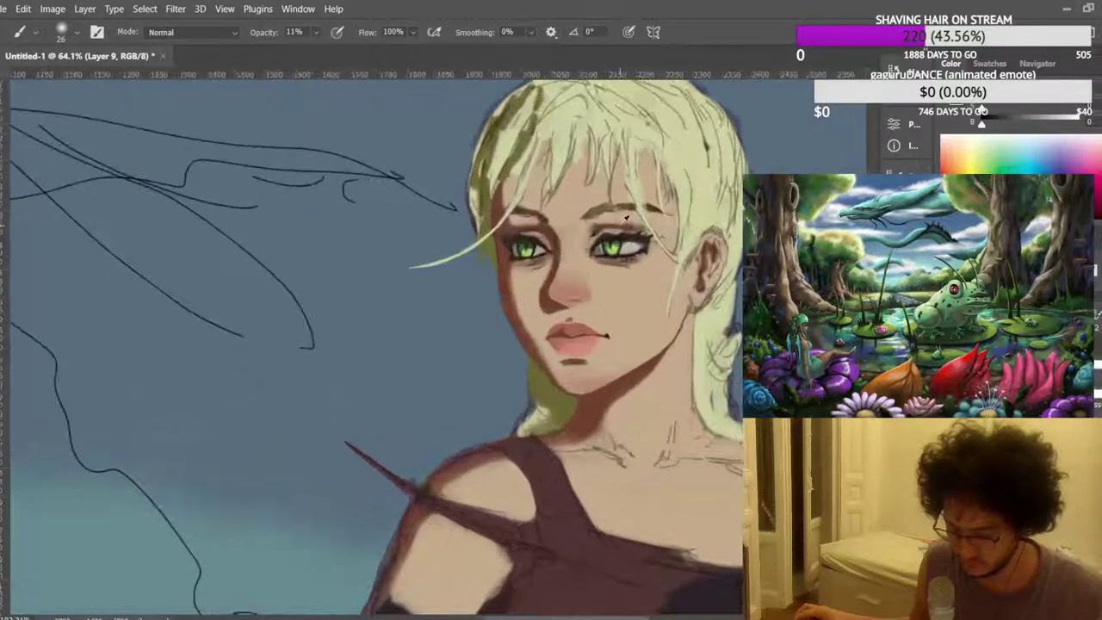
scroll(625, 218, up, 5)
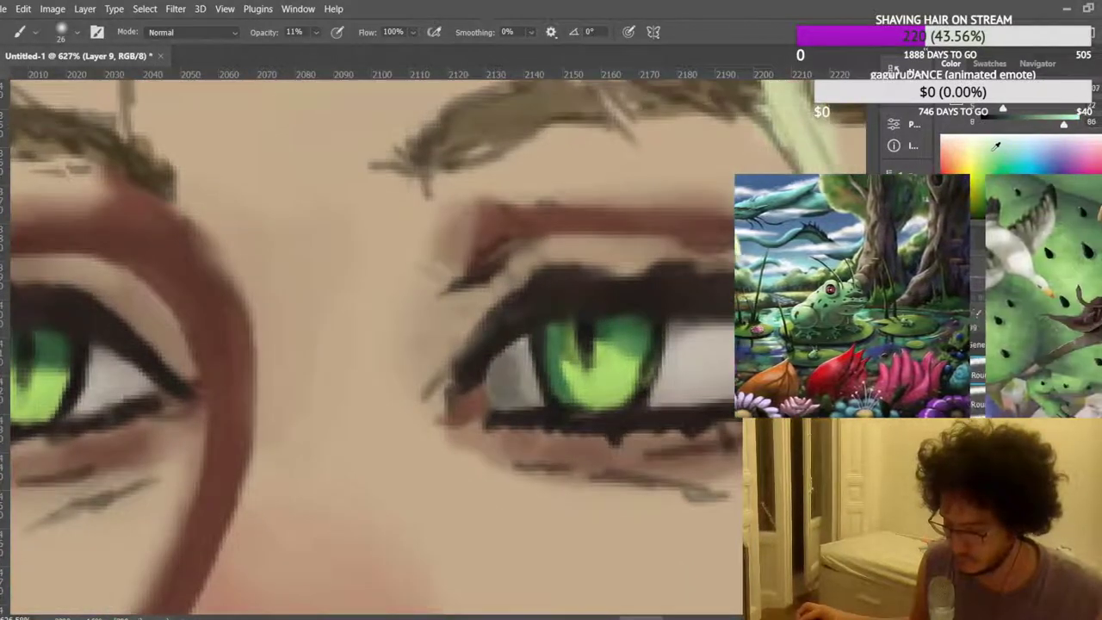
key(bracketleft)
key(bracketleft)
key(bracketleft)
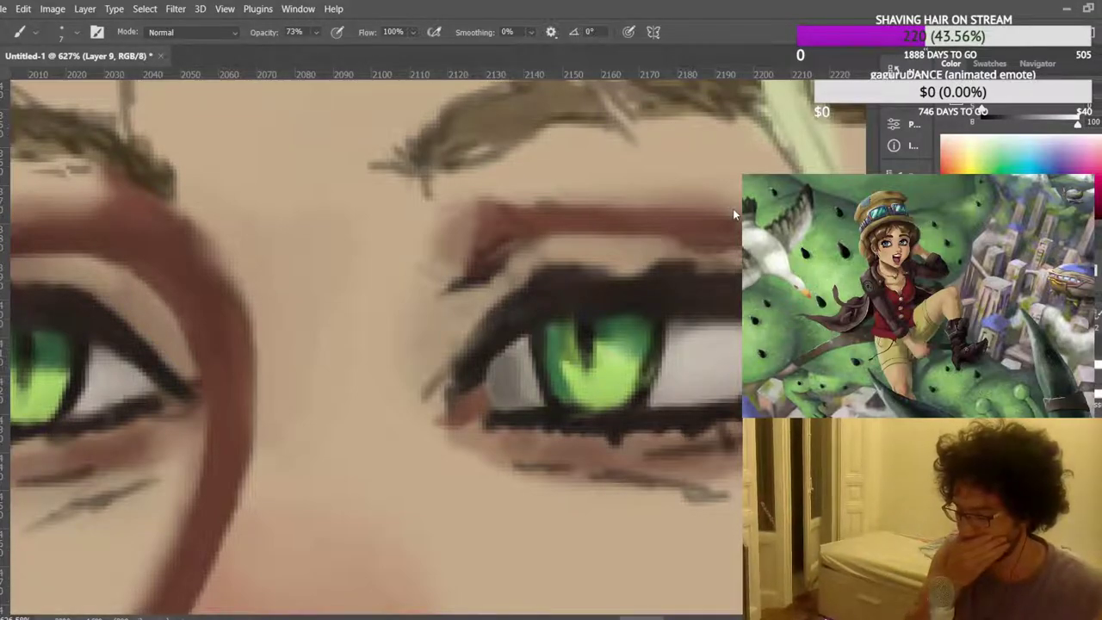
mouse_move(624, 354)
mouse_down()
mouse_move(600, 351)
mouse_move(723, 355)
mouse_up()
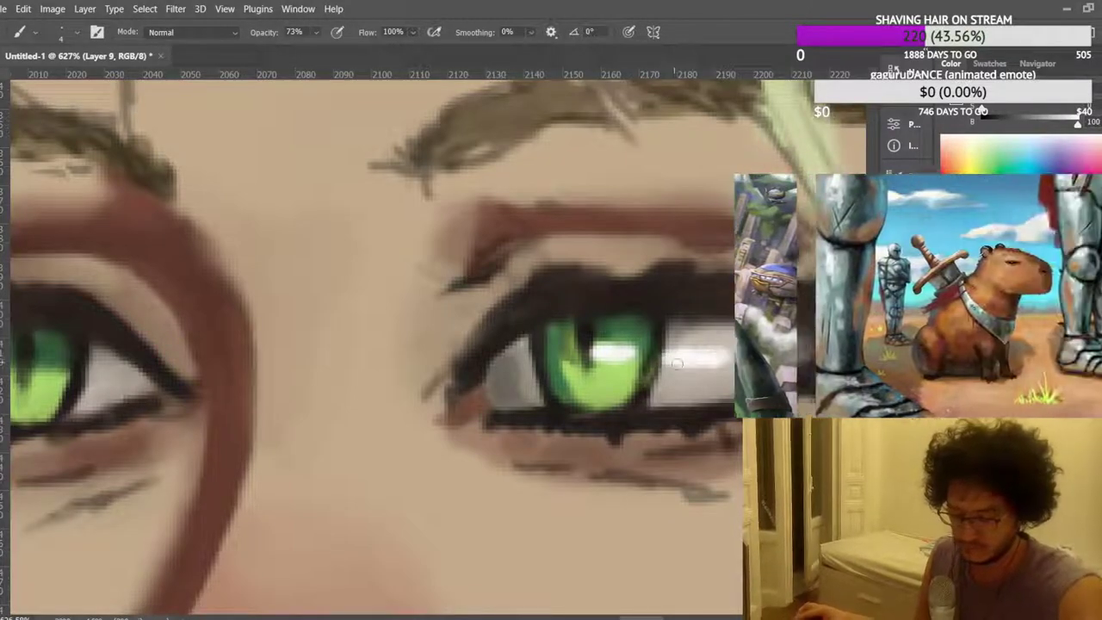
scroll(532, 312, down, 3)
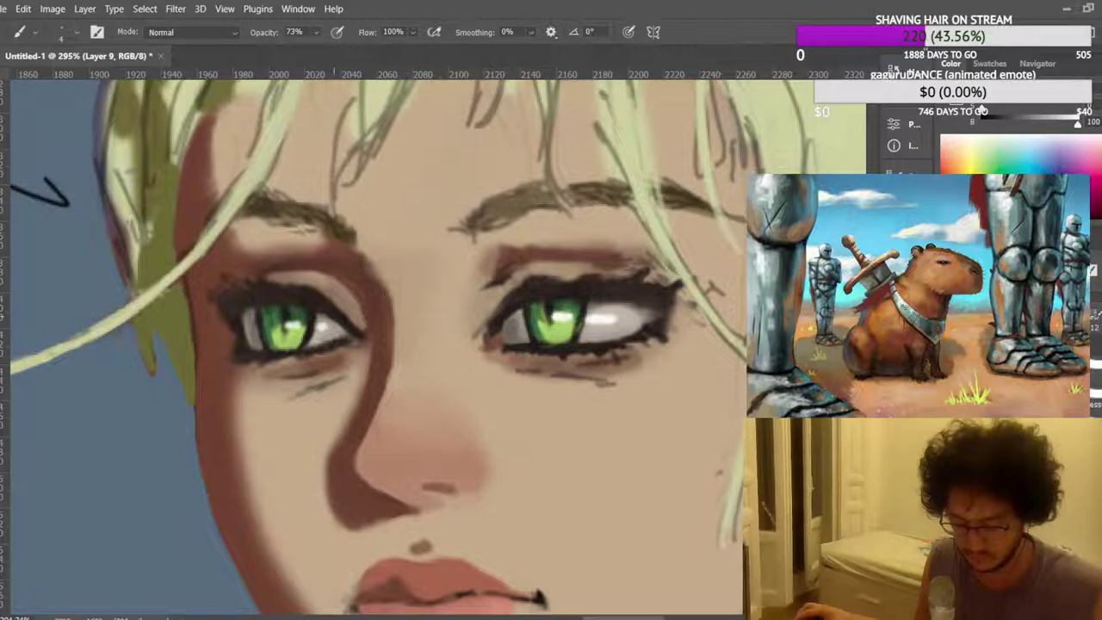
Examine the eyes up close and the whole figure from afar, comparing the normal and mirrored views.
scroll(542, 216, down, 6)
scroll(551, 202, down, 2)
scroll(611, 212, up, 5)
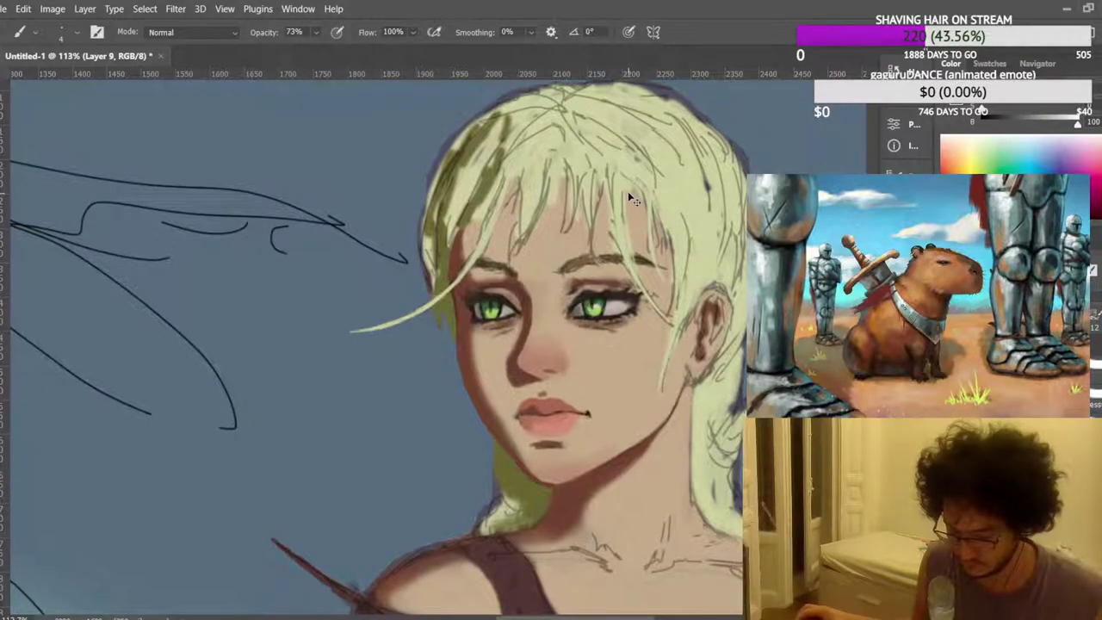
scroll(631, 207, up, 2)
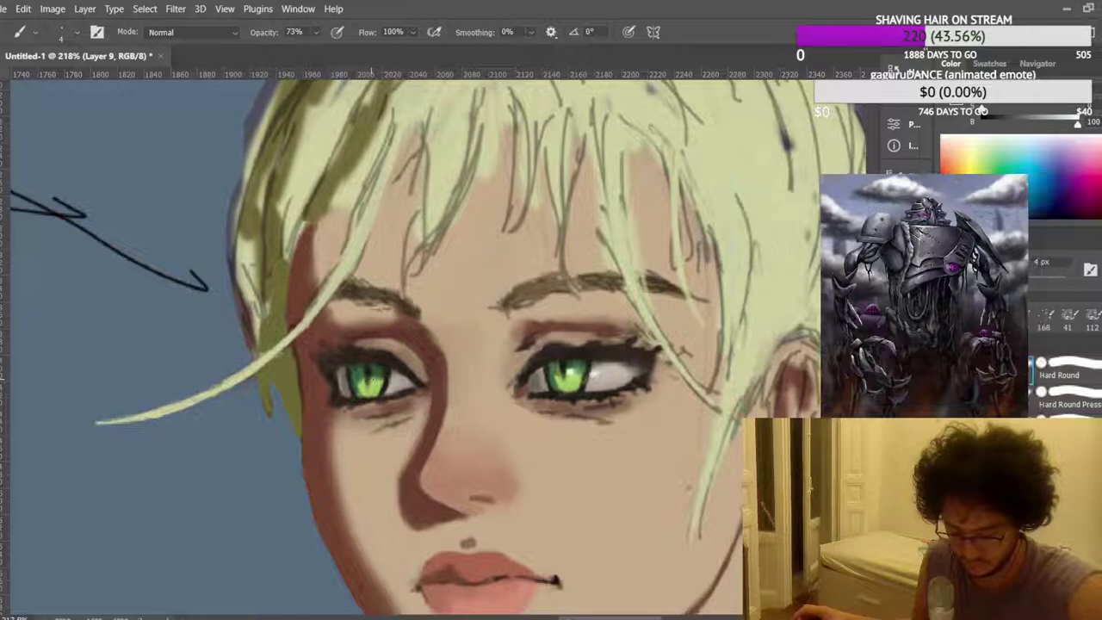
scroll(515, 268, down, 5)
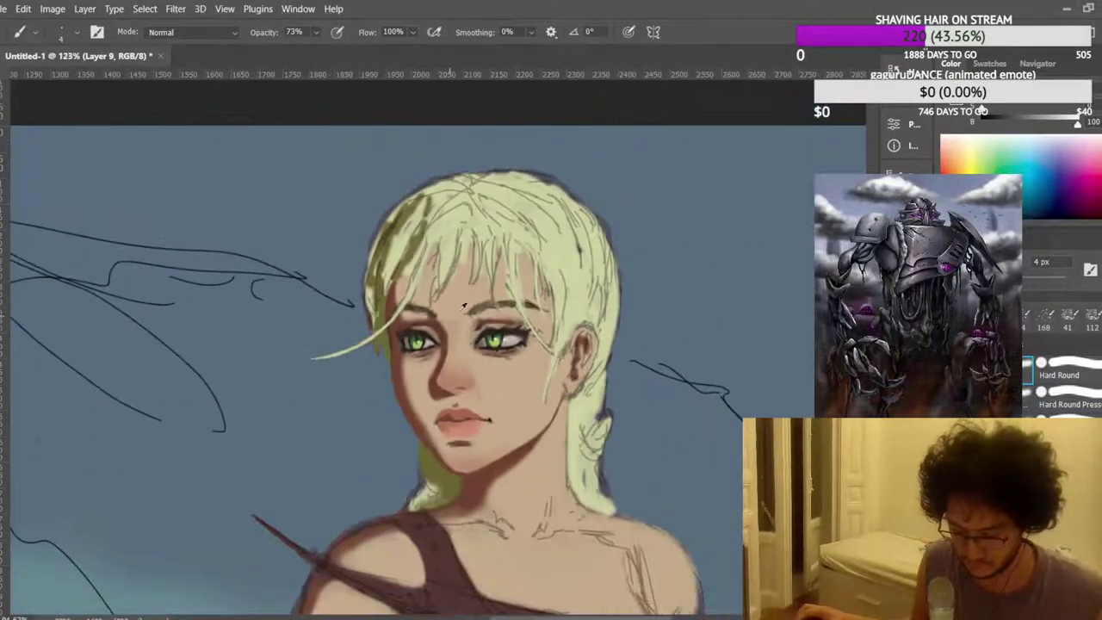
scroll(597, 228, down, 1)
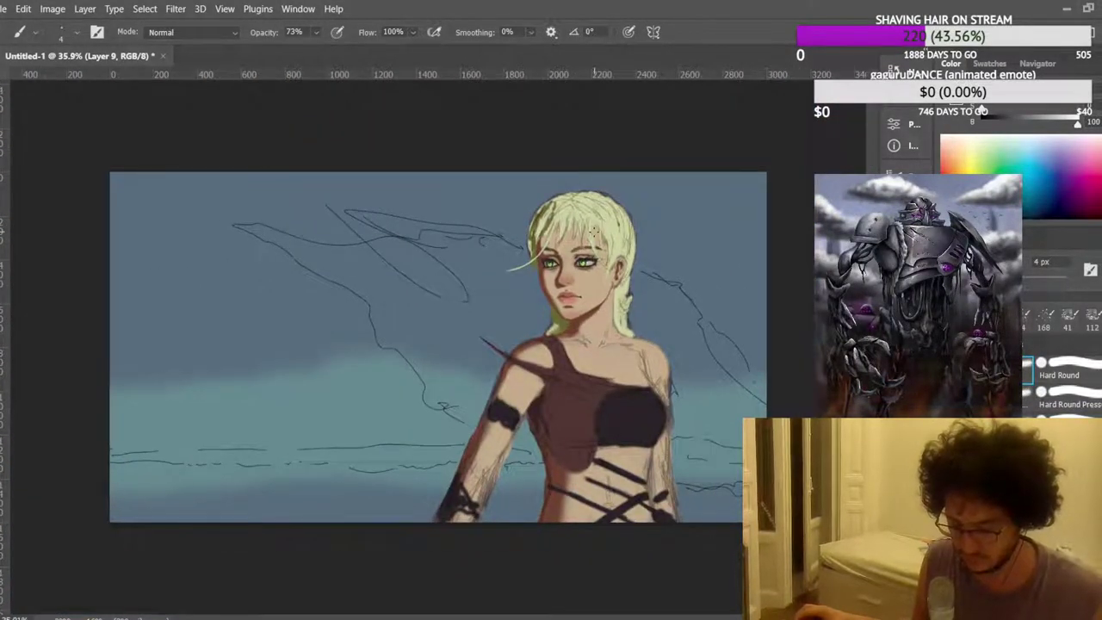
key(ctrl+shift+h)
key(ctrl+shift+h)
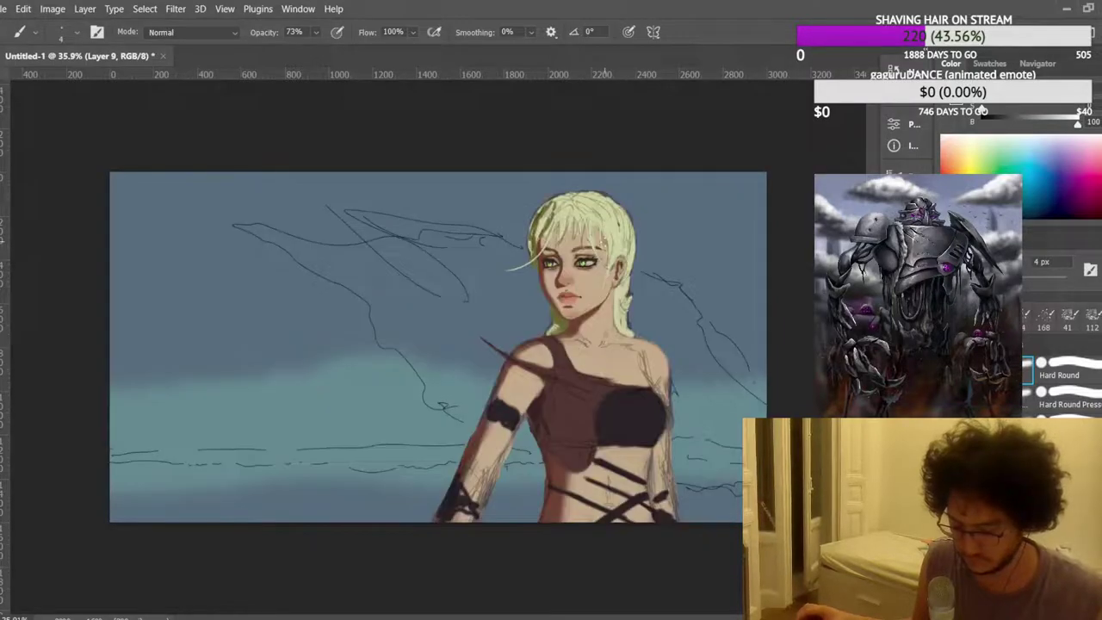
Sample the reddish-brown neck shadow and extend it down to the shoulder strap with an 18 px soft brush at 91% opacity.
scroll(527, 399, up, 4)
scroll(526, 399, up, 5)
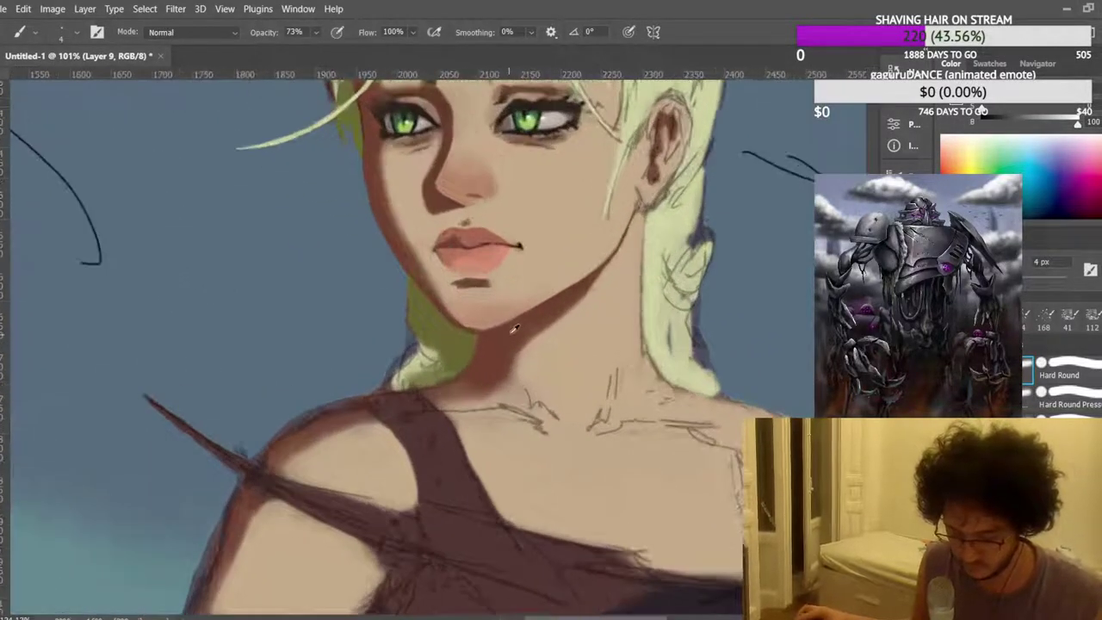
alt+click(534, 316)
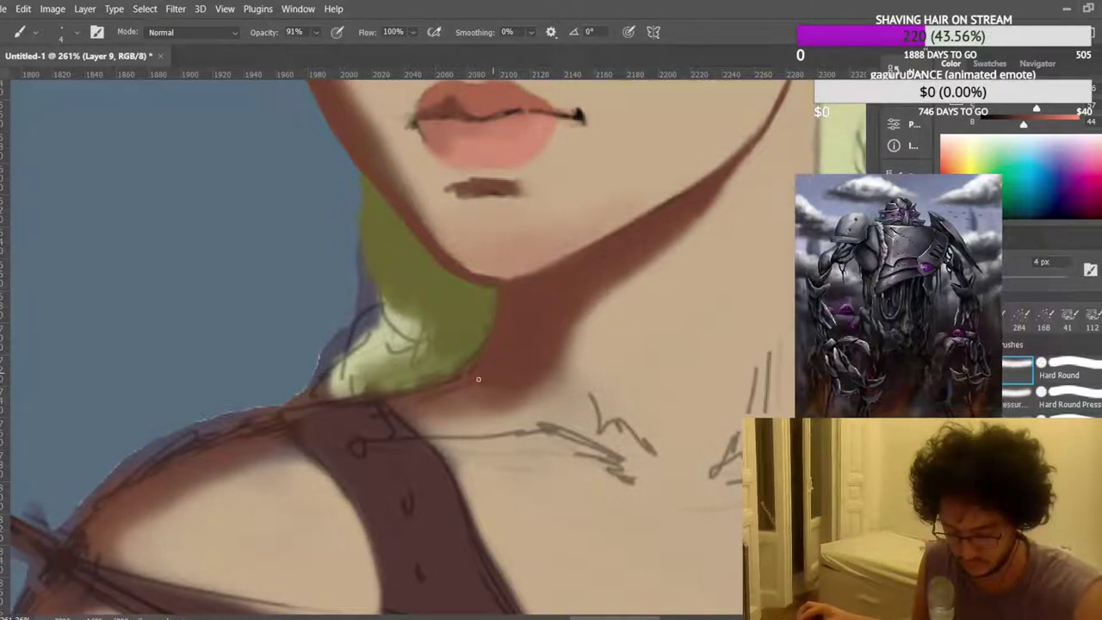
key(])
key(])
key(])
key(])
key(])
key(])
key(])
key(])
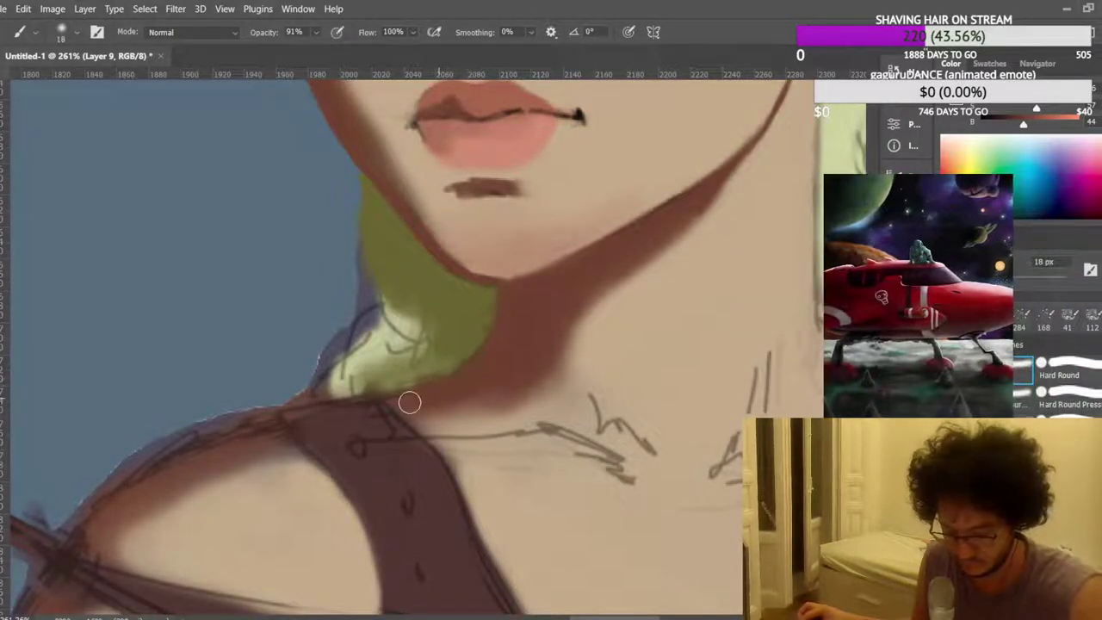
mouse_move(407, 405)
mouse_down()
mouse_move(507, 387)
mouse_move(408, 404)
mouse_up()
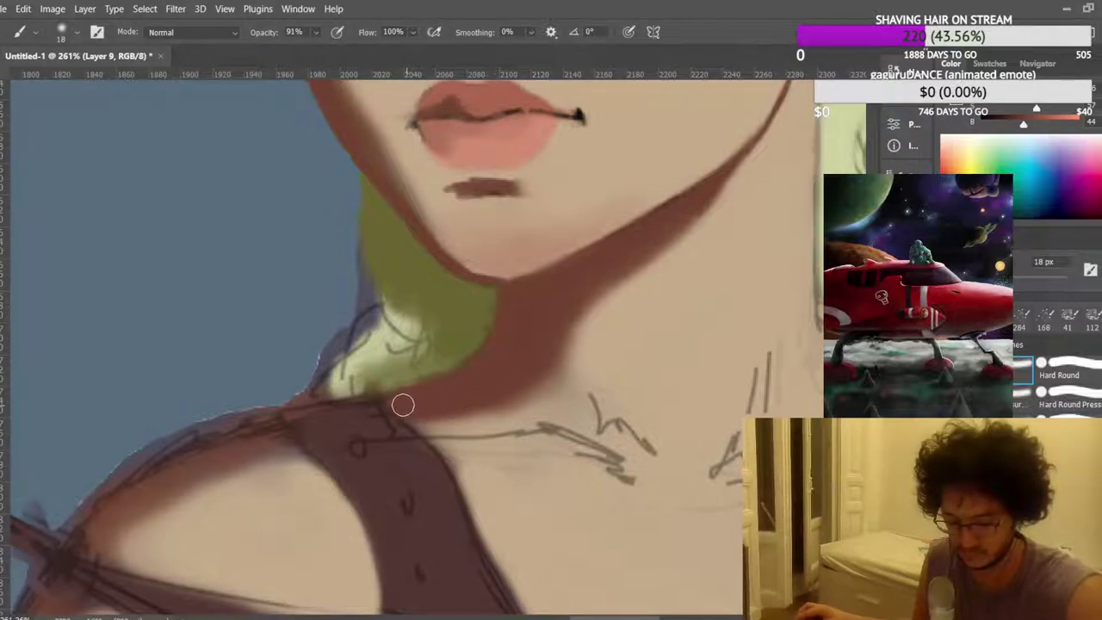
Brush the same reddish-brown shadow along the upper edge of the strapped shoulder.
mouse_move(260, 437)
mouse_down()
mouse_move(173, 465)
mouse_move(81, 530)
mouse_move(89, 513)
mouse_move(88, 549)
mouse_move(71, 532)
mouse_move(174, 463)
mouse_up()
mouse_move(262, 430)
mouse_down()
mouse_move(176, 445)
mouse_move(259, 423)
mouse_move(126, 470)
mouse_up()
scroll(430, 358, down, 10)
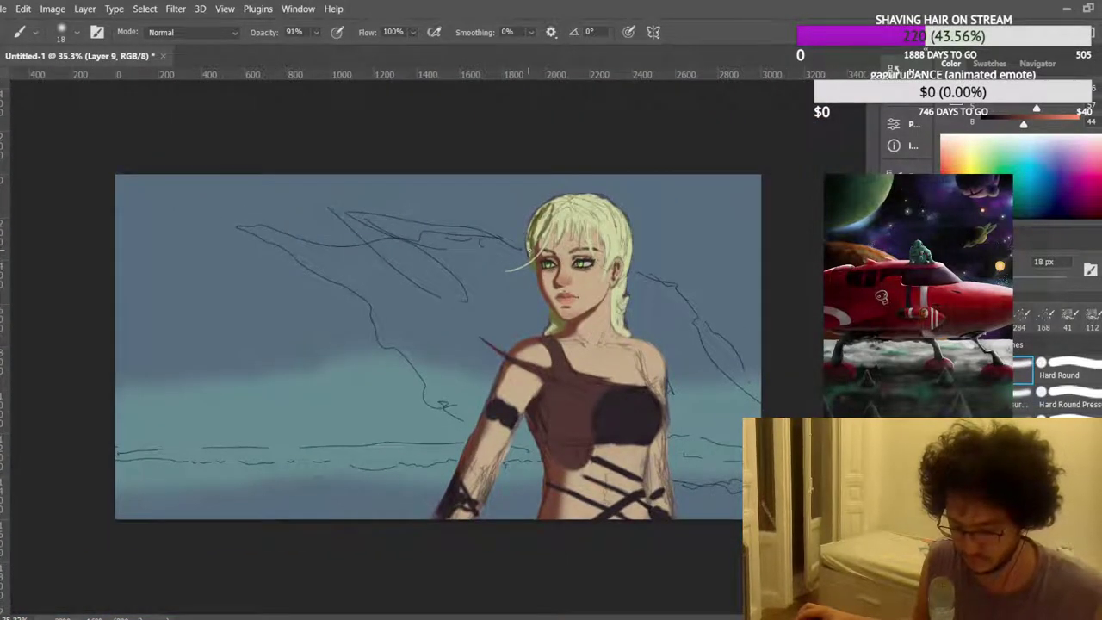
Mirror the view and cover the sketch lines on the dark chest piece with its own dark tone using a 26 px soft brush.
key(ctrl+shift+h)
scroll(164, 448, up, 5)
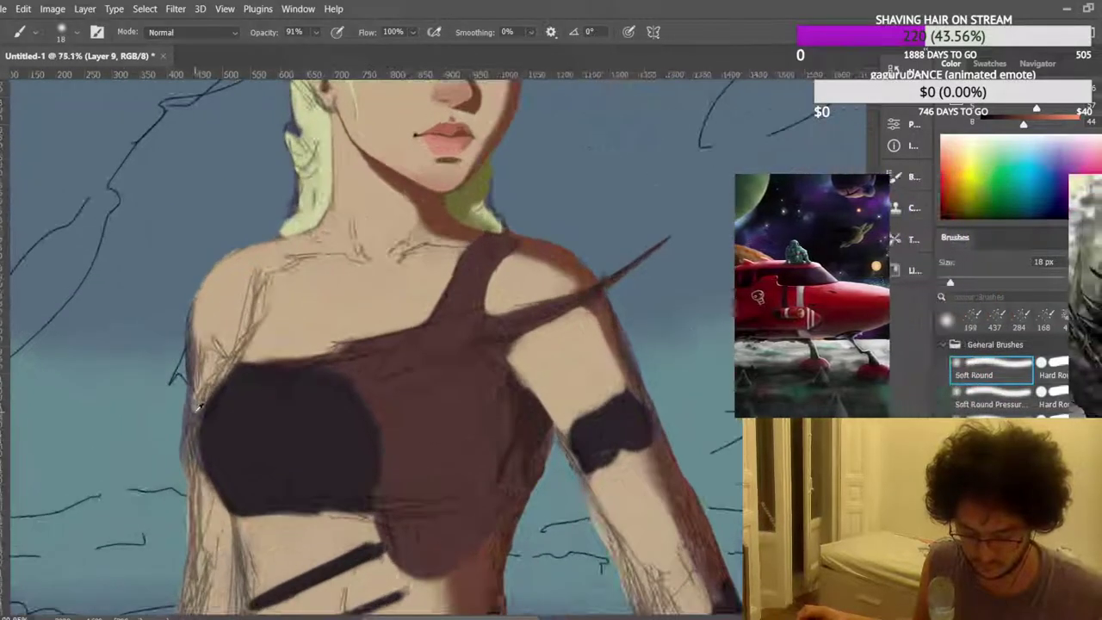
scroll(241, 417, up, 6)
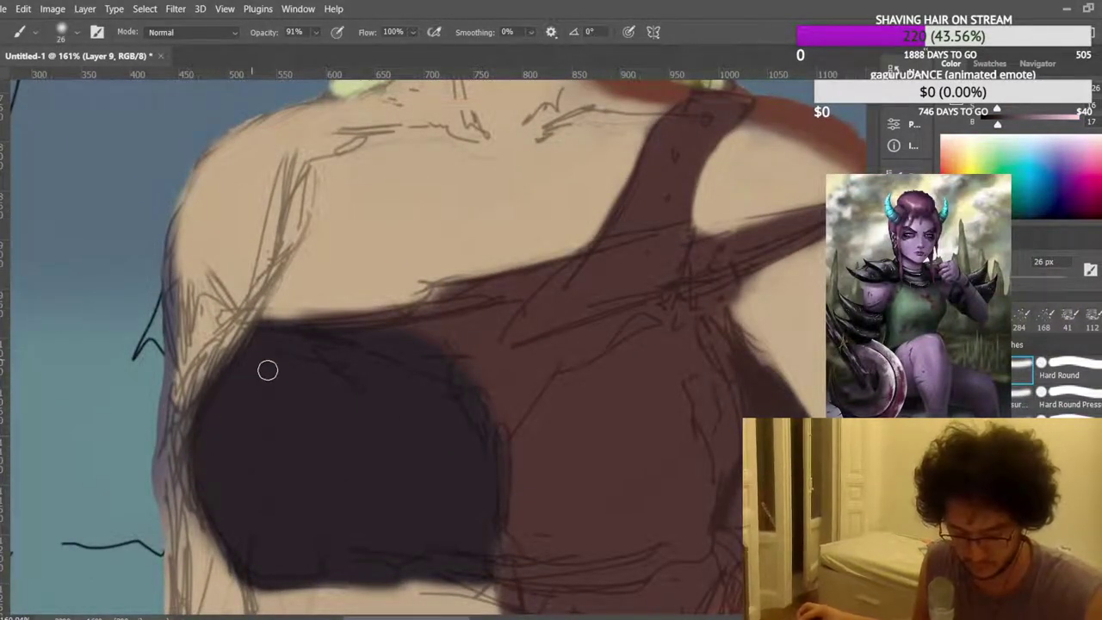
scroll(245, 405, down, 2)
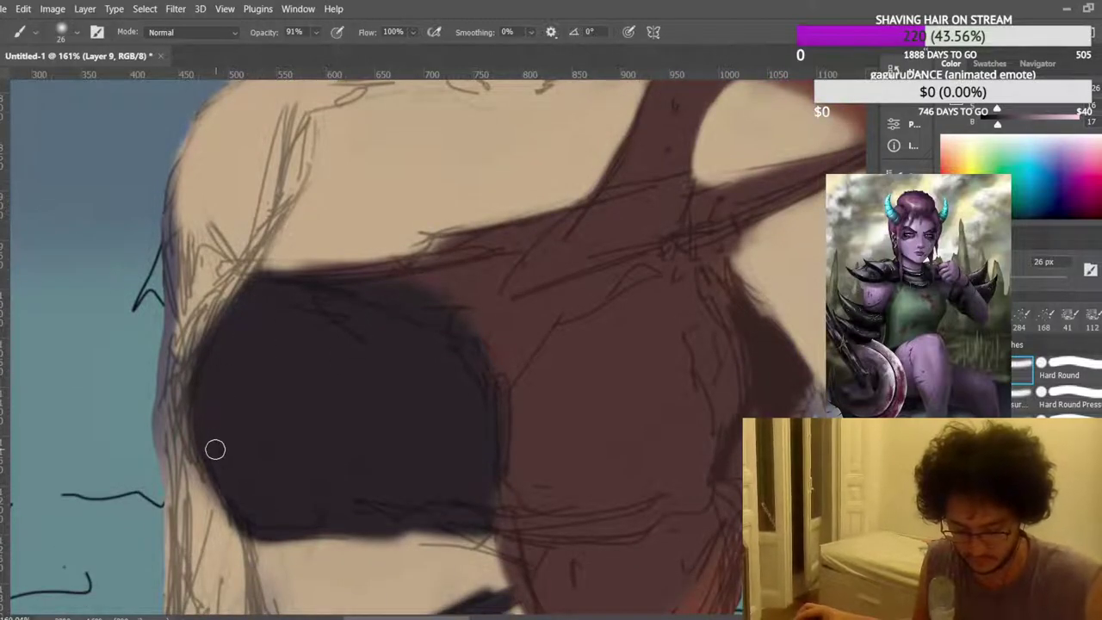
mouse_move(263, 509)
mouse_down()
mouse_move(280, 485)
mouse_move(324, 519)
mouse_move(250, 509)
mouse_move(486, 529)
mouse_move(489, 508)
mouse_move(316, 511)
mouse_move(404, 488)
mouse_move(296, 506)
mouse_up()
scroll(341, 302, up, 2)
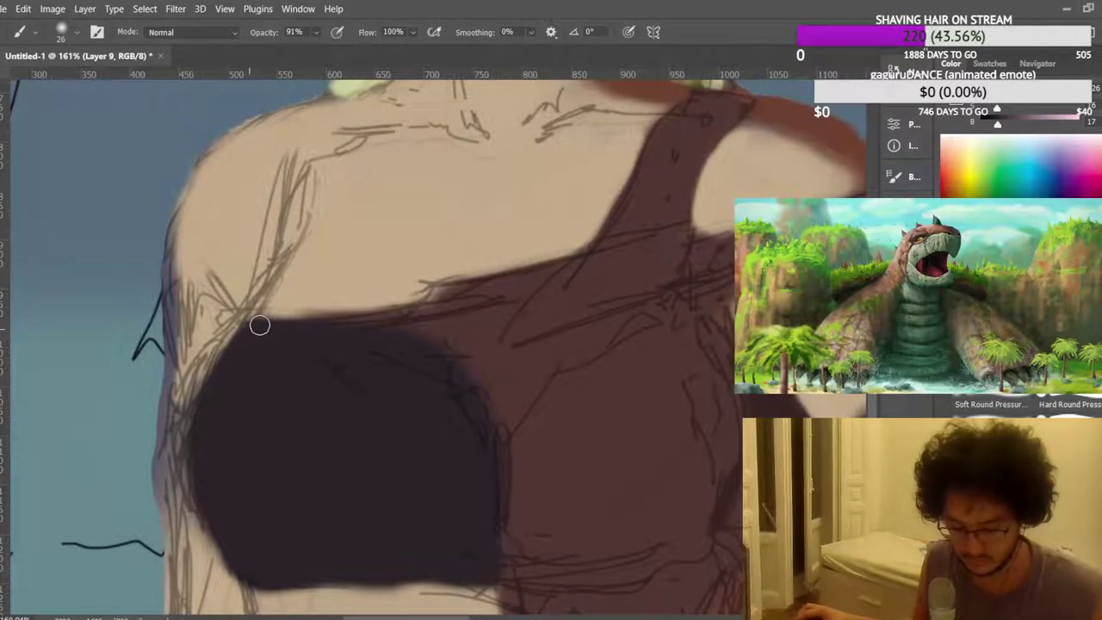
Sample the skin tone and cover the upper arm's sketch lines beside the dark chest piece, finishing with a 13 px brush.
scroll(333, 368, down, 5)
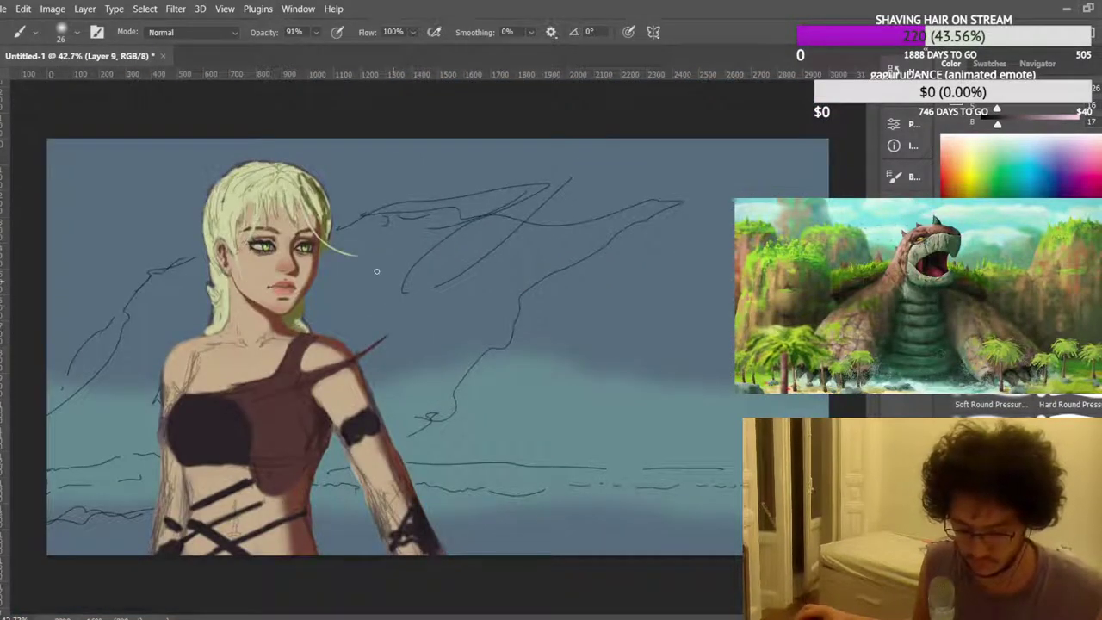
scroll(384, 297, down, 3)
scroll(301, 241, up, 1)
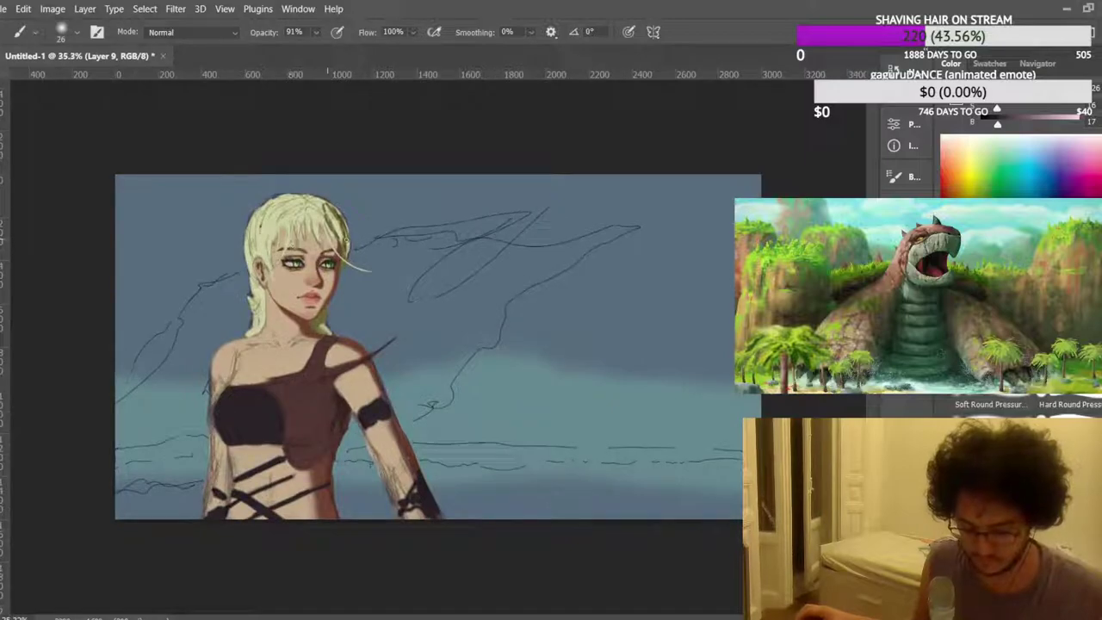
scroll(355, 331, up, 4)
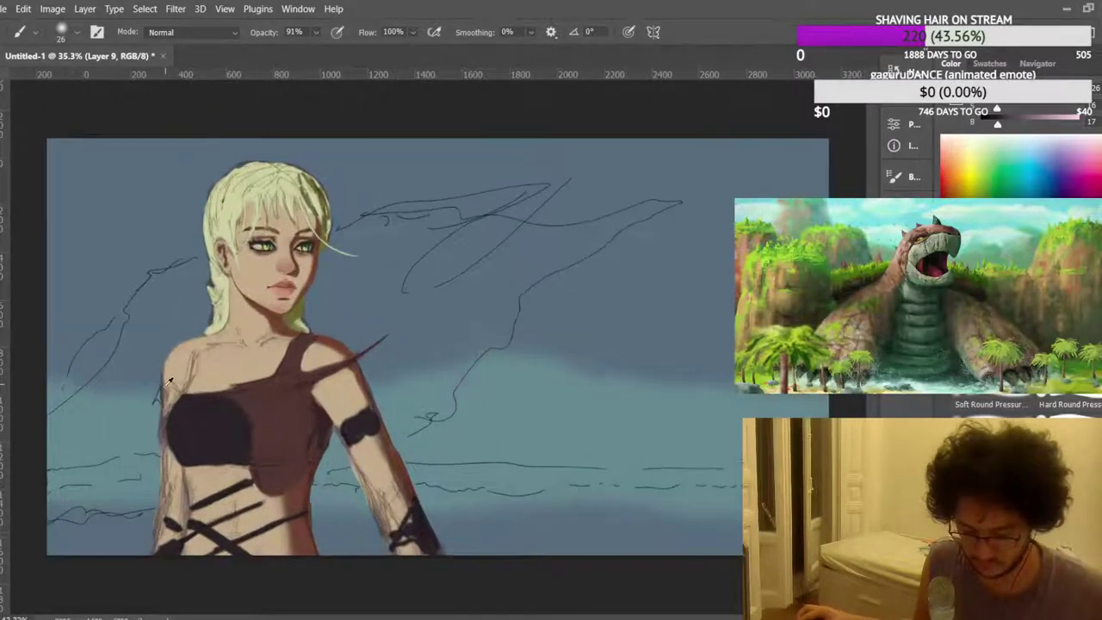
scroll(226, 419, down, 2)
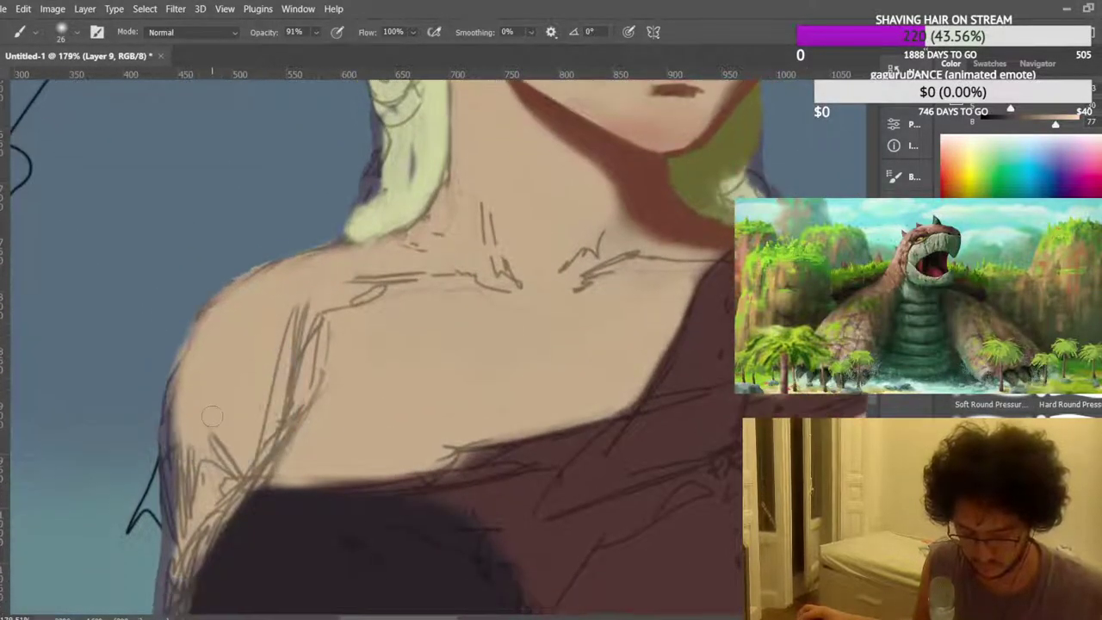
scroll(226, 430, down, 2)
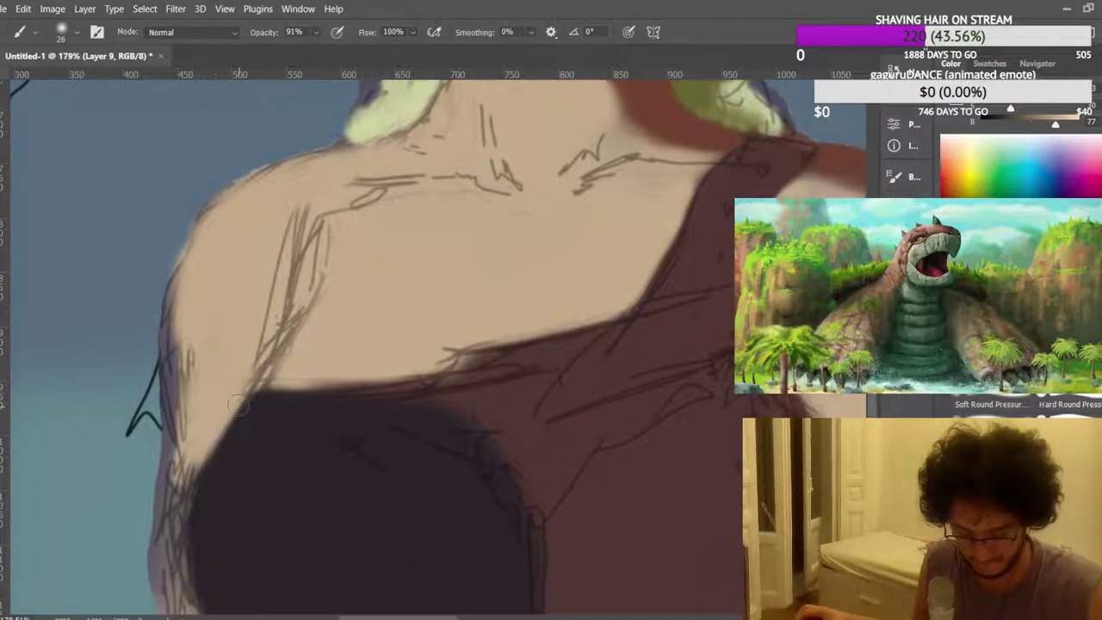
key(])
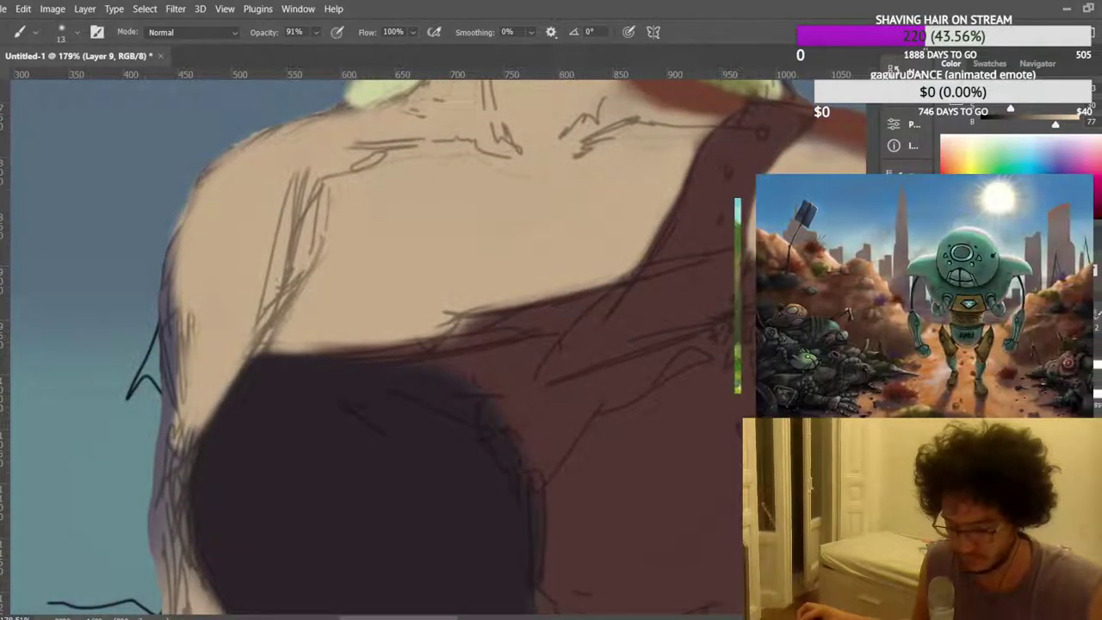
mouse_move(191, 429)
mouse_down()
mouse_move(177, 475)
mouse_move(187, 292)
mouse_up()
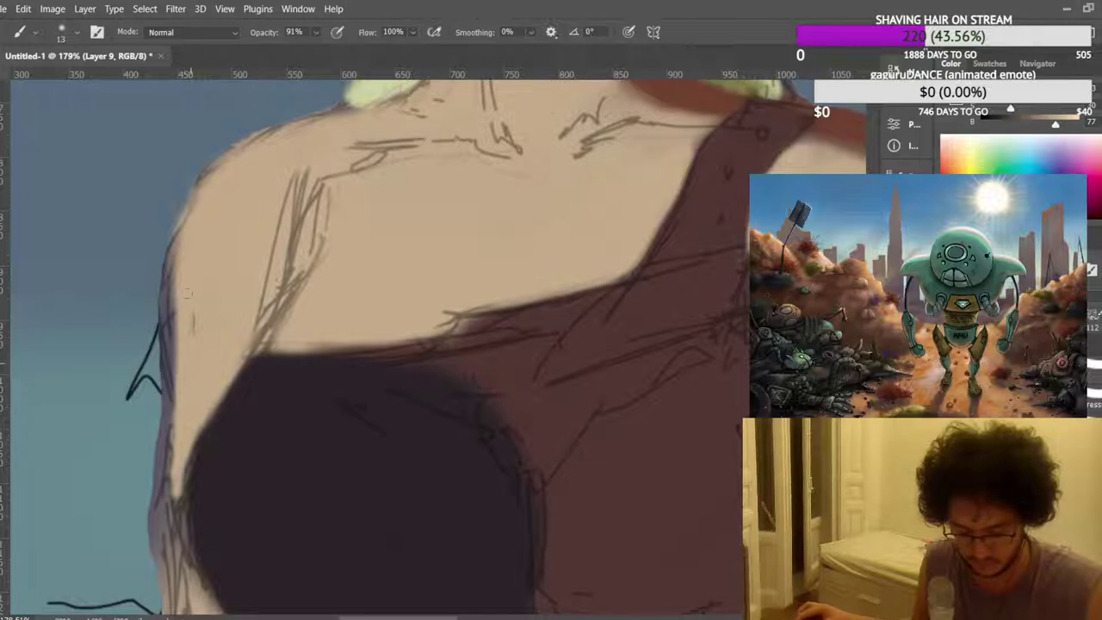
Paint skin tone over the sketch lines along the bare shoulder's edge and the crease between arm and chest.
scroll(191, 360, up, 3)
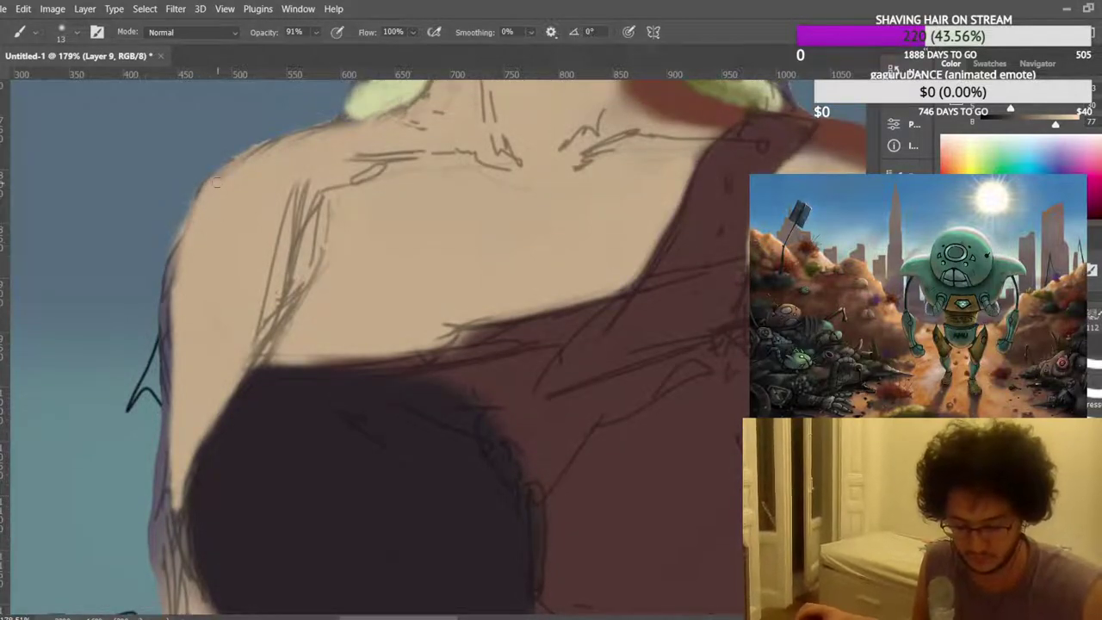
scroll(246, 172, up, 1)
drag(250, 387, 293, 293)
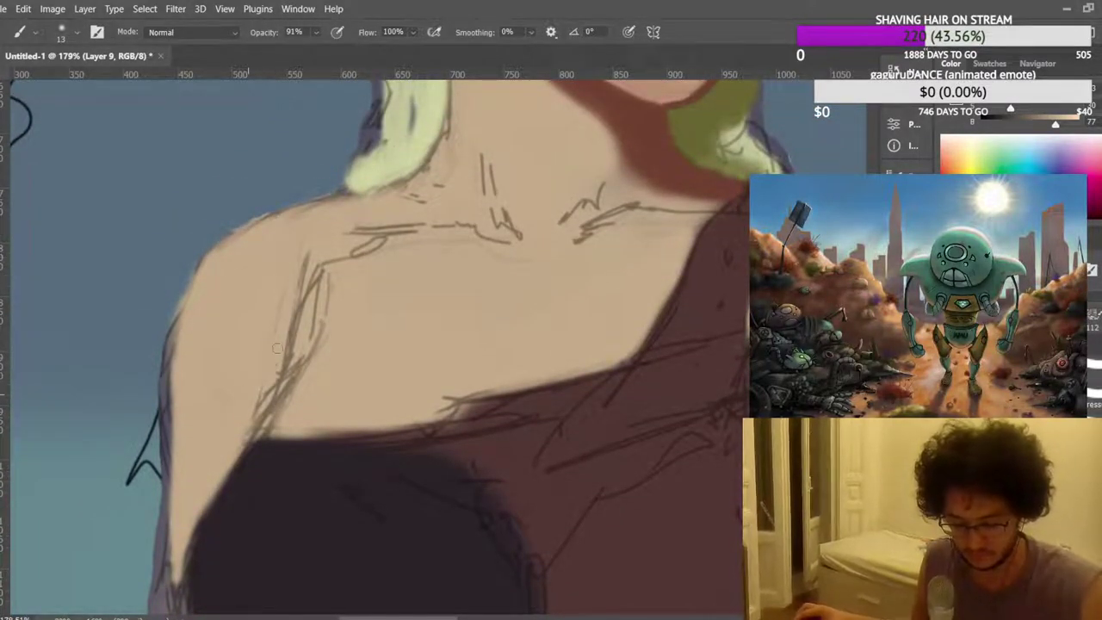
drag(250, 422, 244, 379)
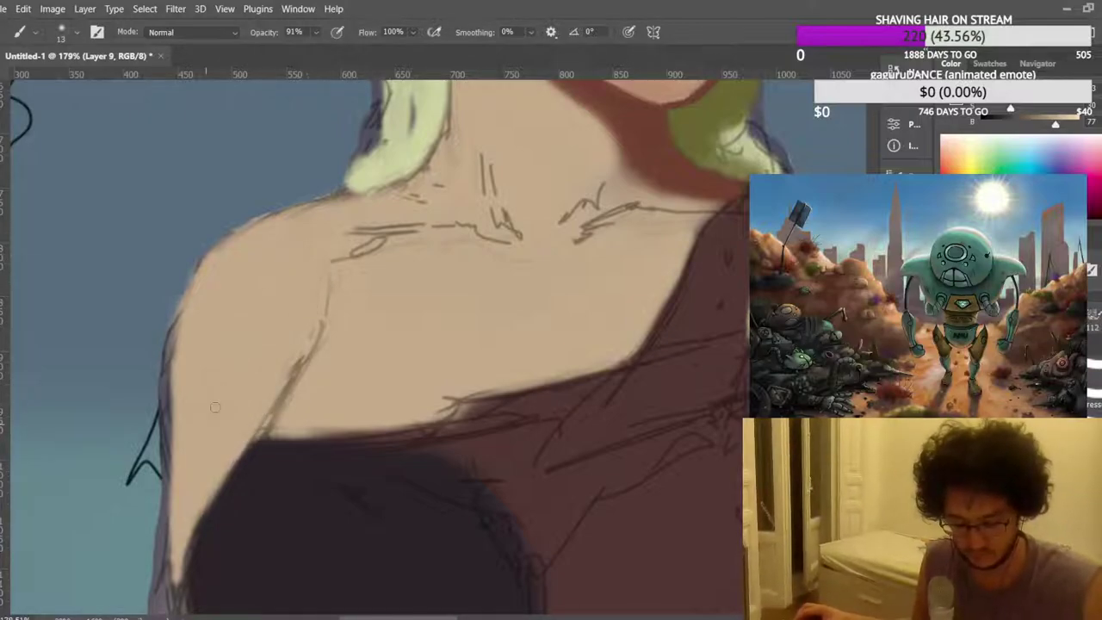
Mirror the view and cover the sketch lines on the arm beside the dark chest piece with skin tone using a 19 px brush.
scroll(303, 307, down, 10)
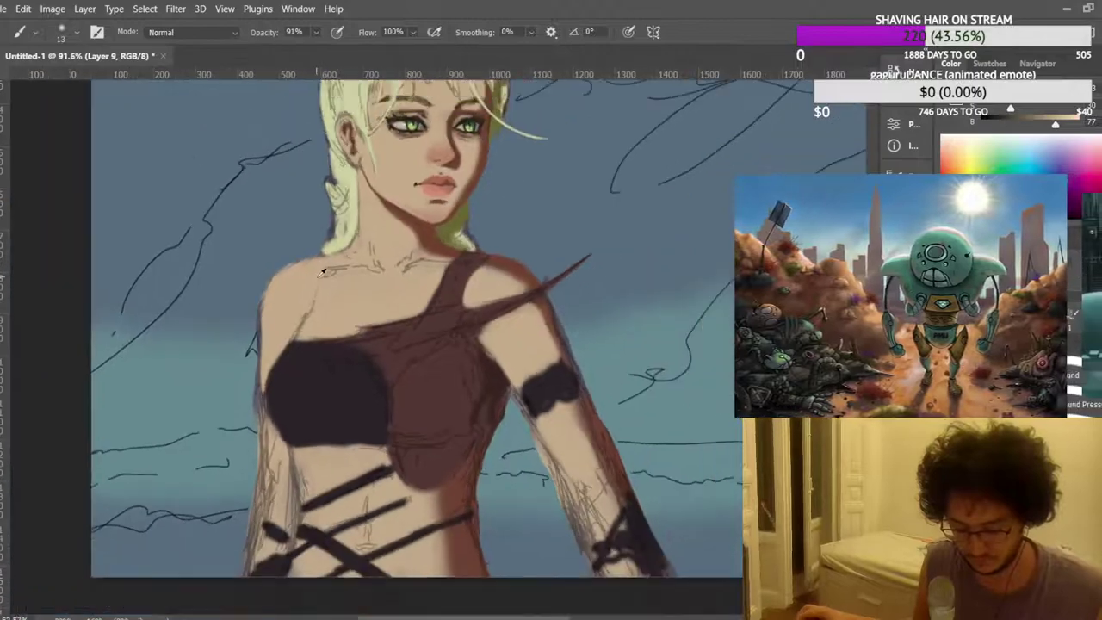
key(ctrl+shift+h)
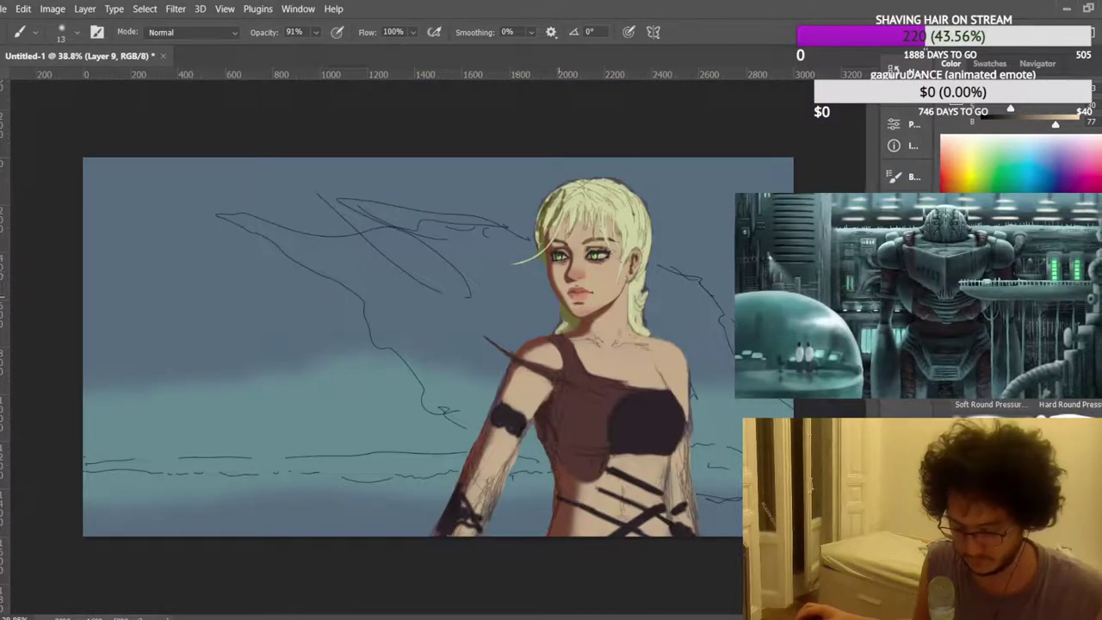
scroll(670, 466, up, 5)
scroll(437, 341, up, 2)
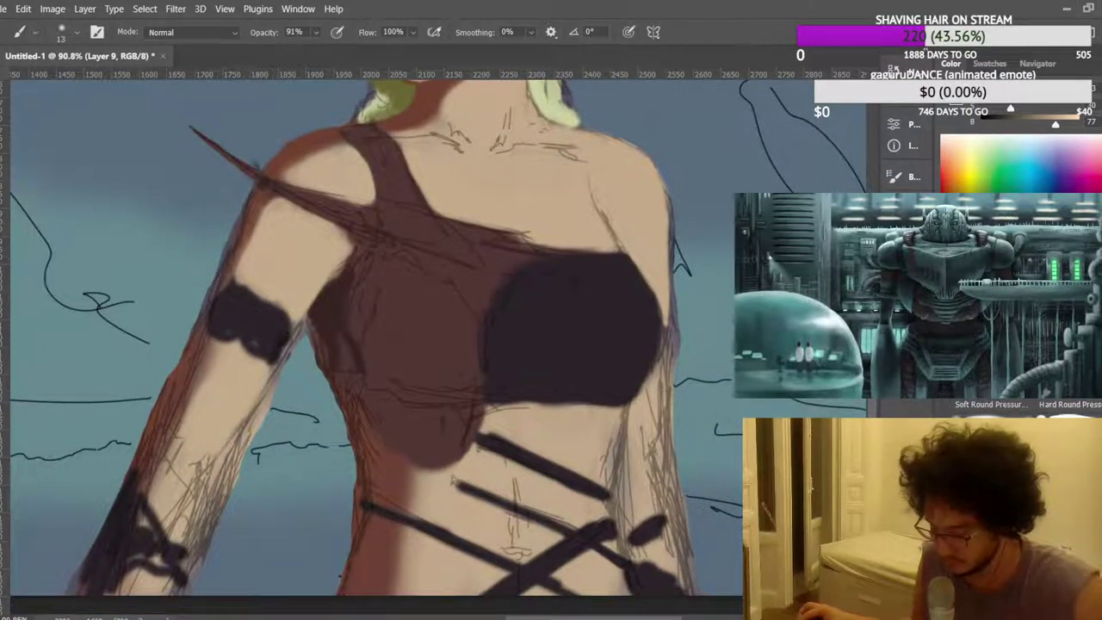
mouse_move(641, 435)
mouse_down()
mouse_move(656, 487)
mouse_move(652, 376)
mouse_move(660, 386)
mouse_up()
scroll(690, 332, up, 2)
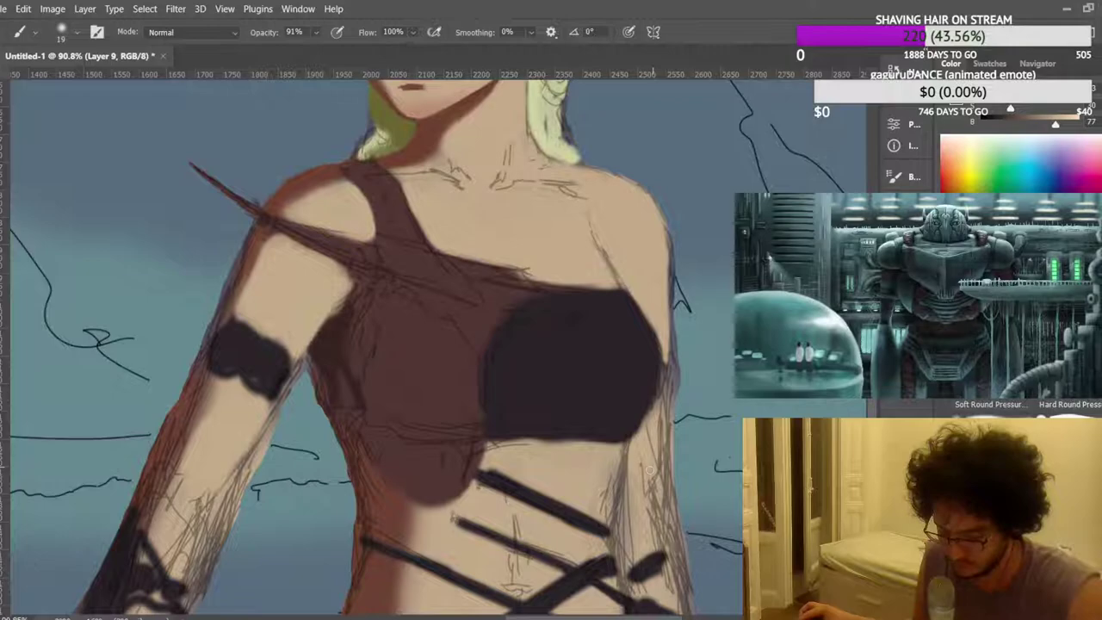
mouse_move(656, 505)
mouse_down()
mouse_move(662, 439)
mouse_move(660, 461)
mouse_up()
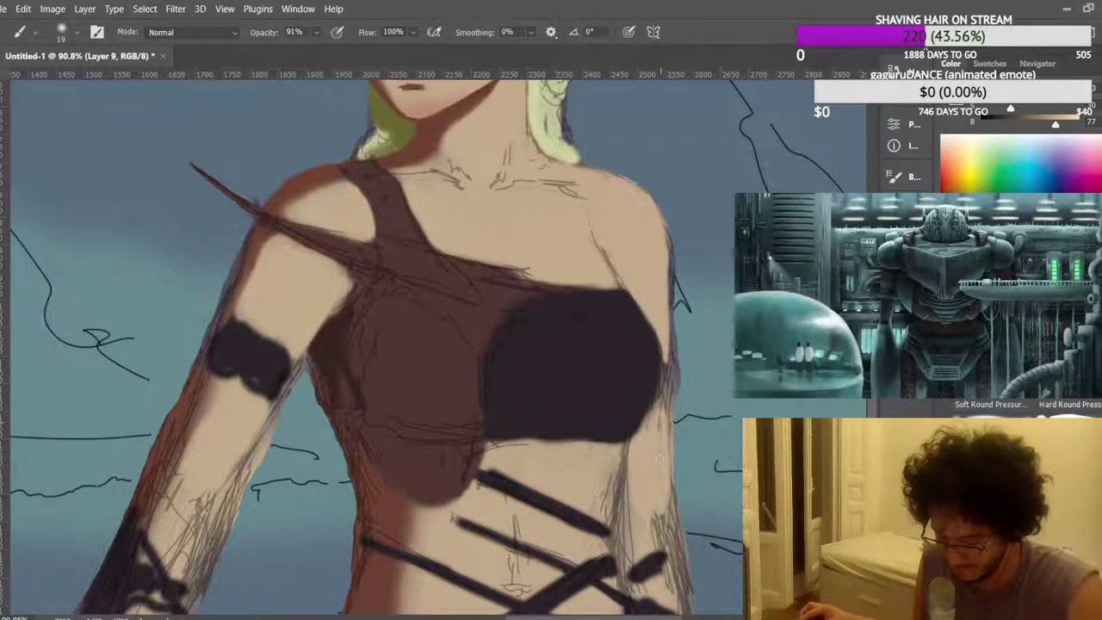
drag(651, 419, 663, 368)
scroll(650, 344, up, 3)
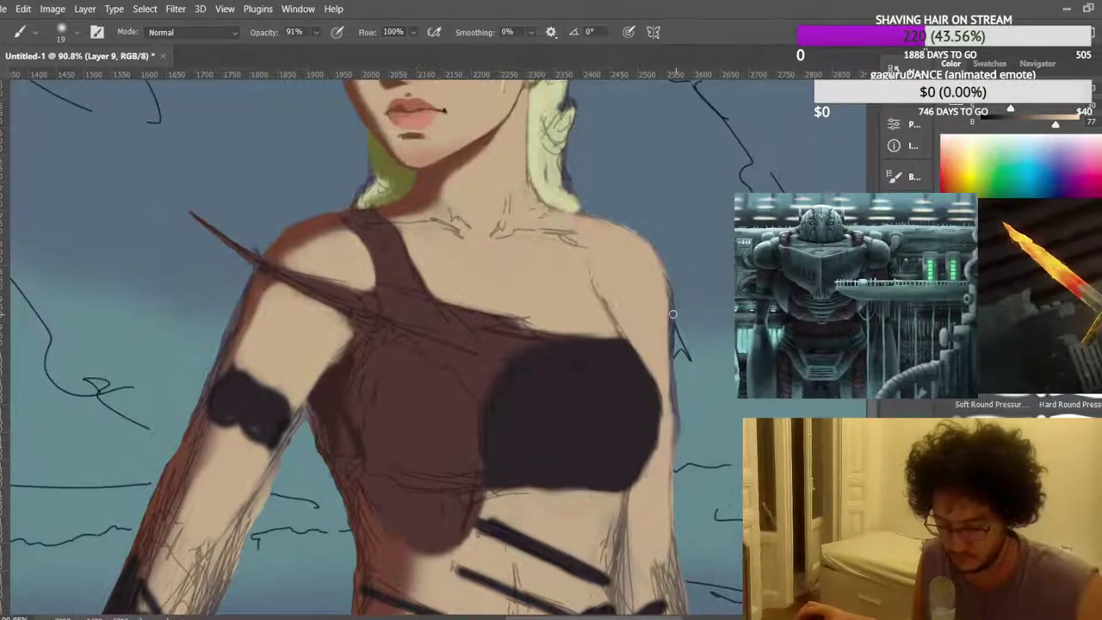
scroll(651, 328, down, 5)
drag(651, 327, 711, 371)
scroll(724, 473, up, 7)
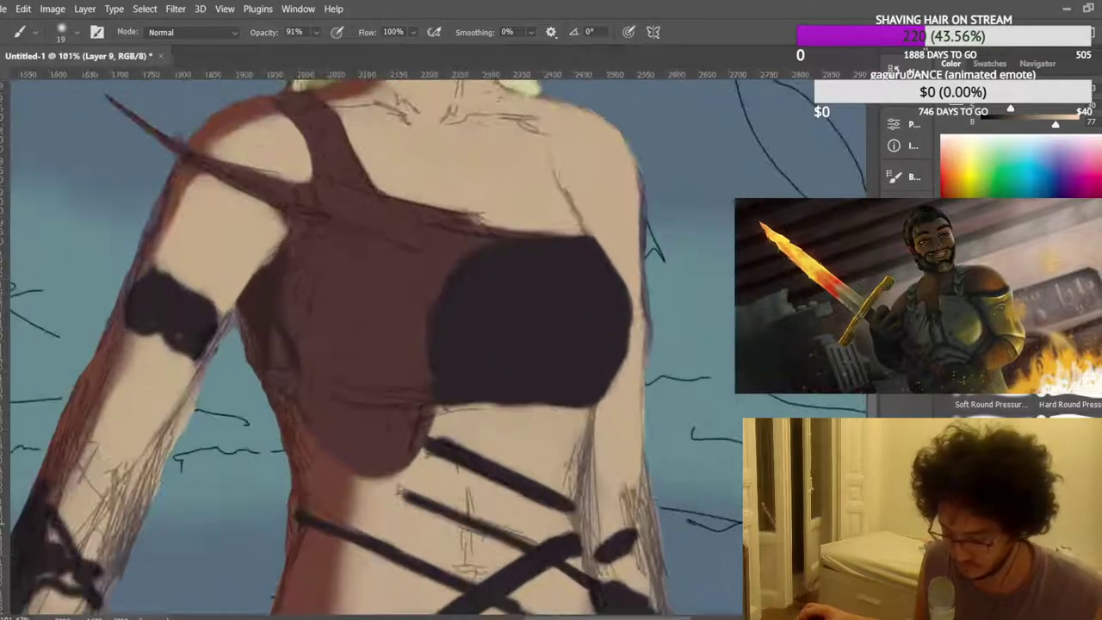
Paint skin tone over the sketch hatching on the forearm and the side of the waist around the dark straps.
scroll(708, 465, down, 3)
drag(601, 465, 609, 509)
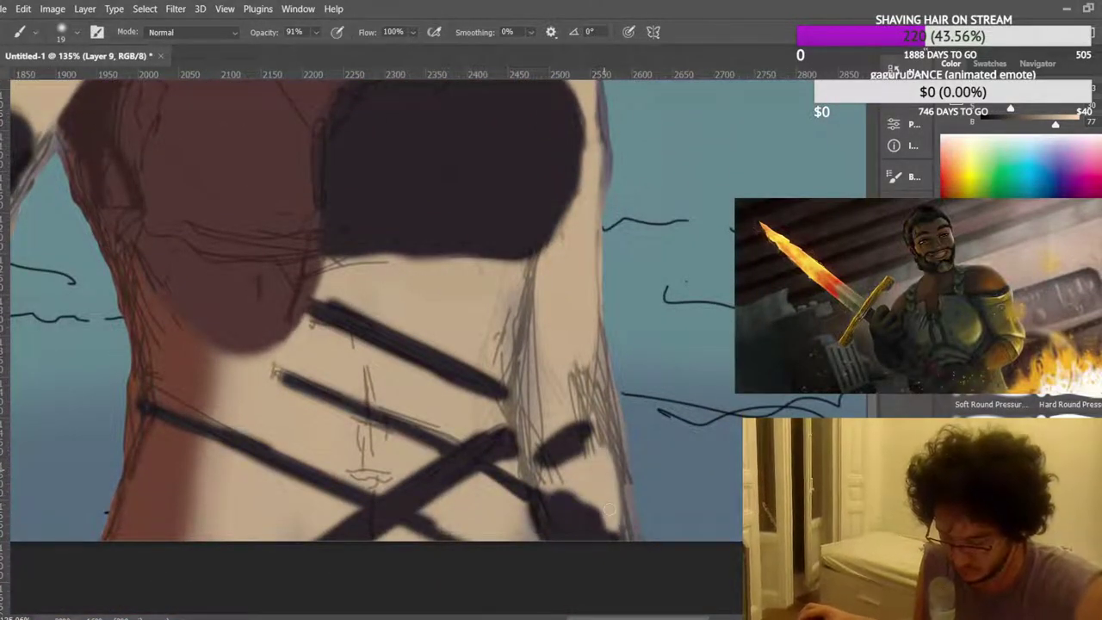
mouse_move(575, 392)
mouse_down()
mouse_move(589, 421)
mouse_move(602, 383)
mouse_move(594, 373)
mouse_up()
mouse_move(540, 398)
mouse_down()
mouse_move(526, 427)
mouse_move(542, 476)
mouse_up()
drag(522, 391, 537, 314)
drag(503, 368, 515, 291)
scroll(517, 388, down, 1)
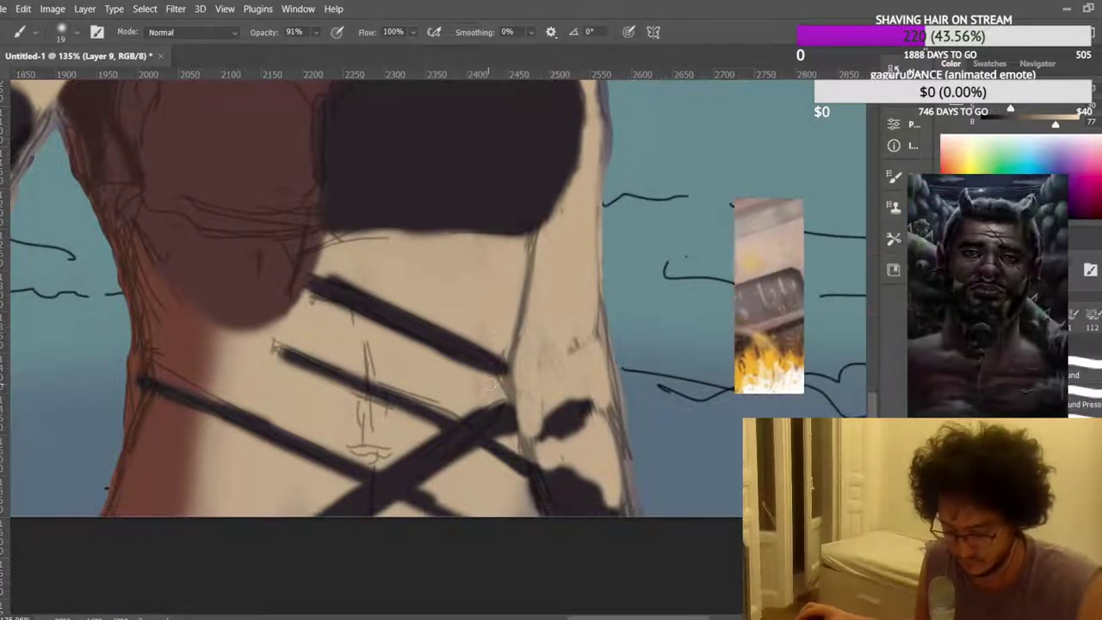
scroll(315, 327, up, 3)
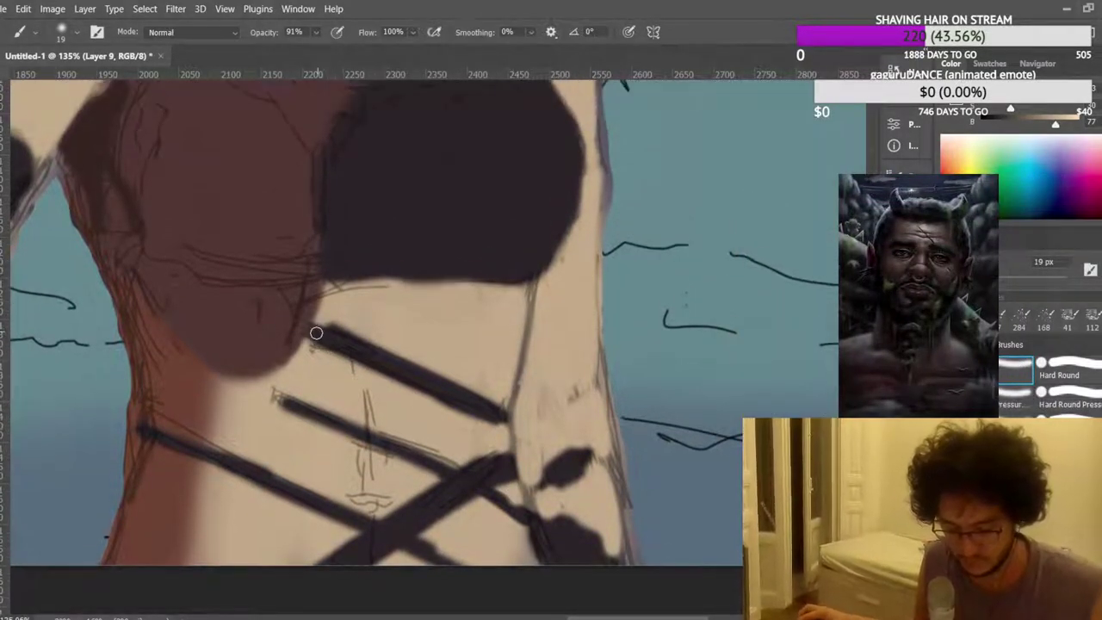
Sample the reddish-brown shadow and paint a 9 px line separating the arm from the waist below the dark chest piece.
alt+click(202, 441)
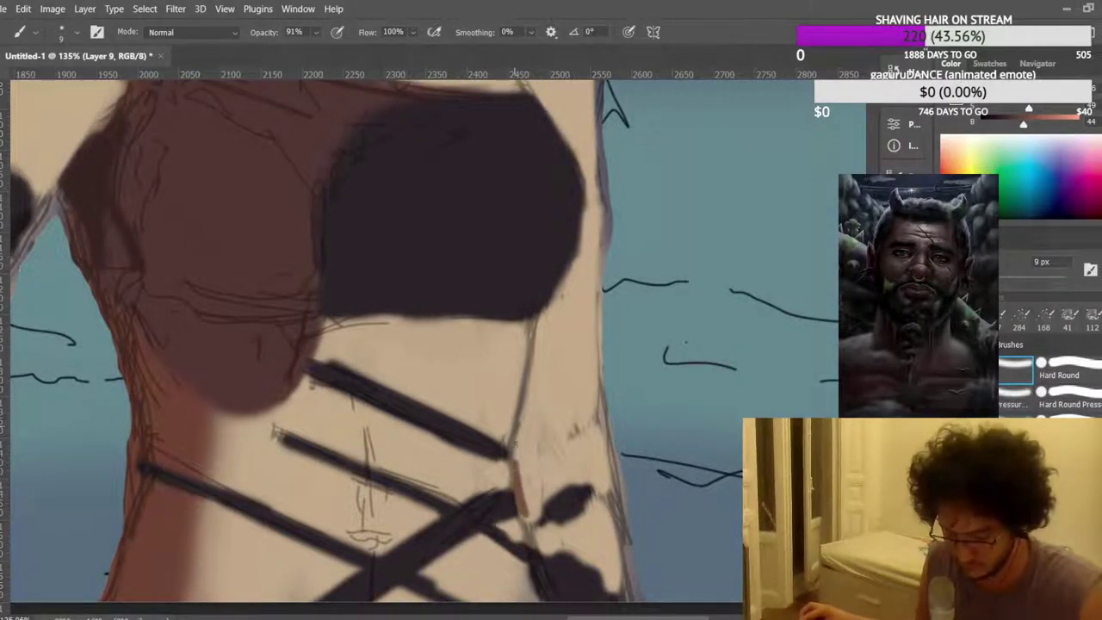
drag(519, 420, 537, 320)
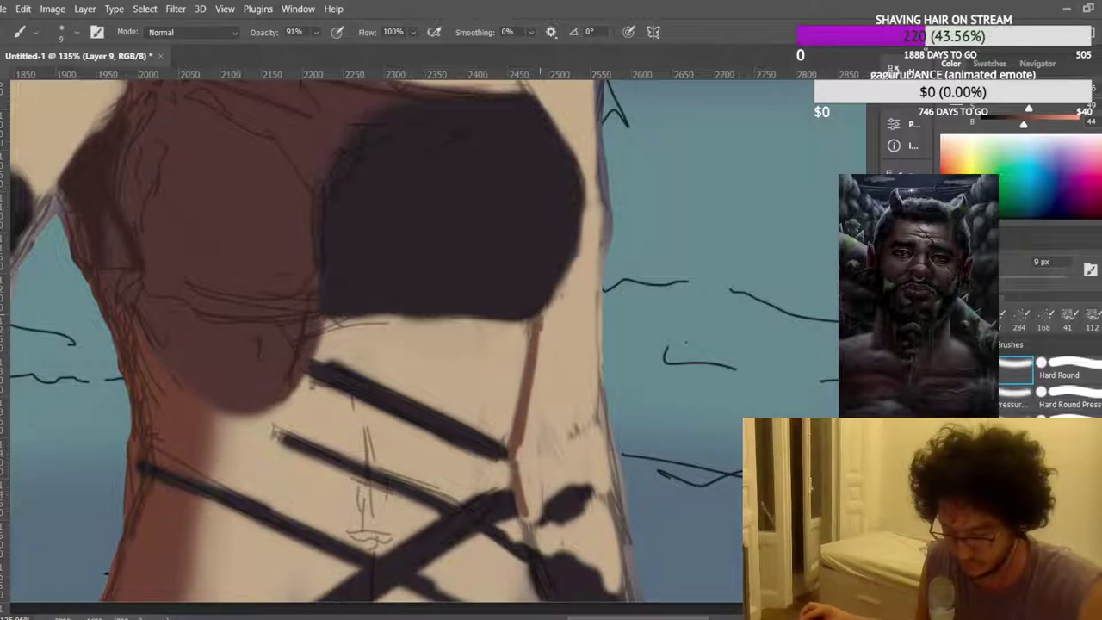
scroll(420, 339, down, 2)
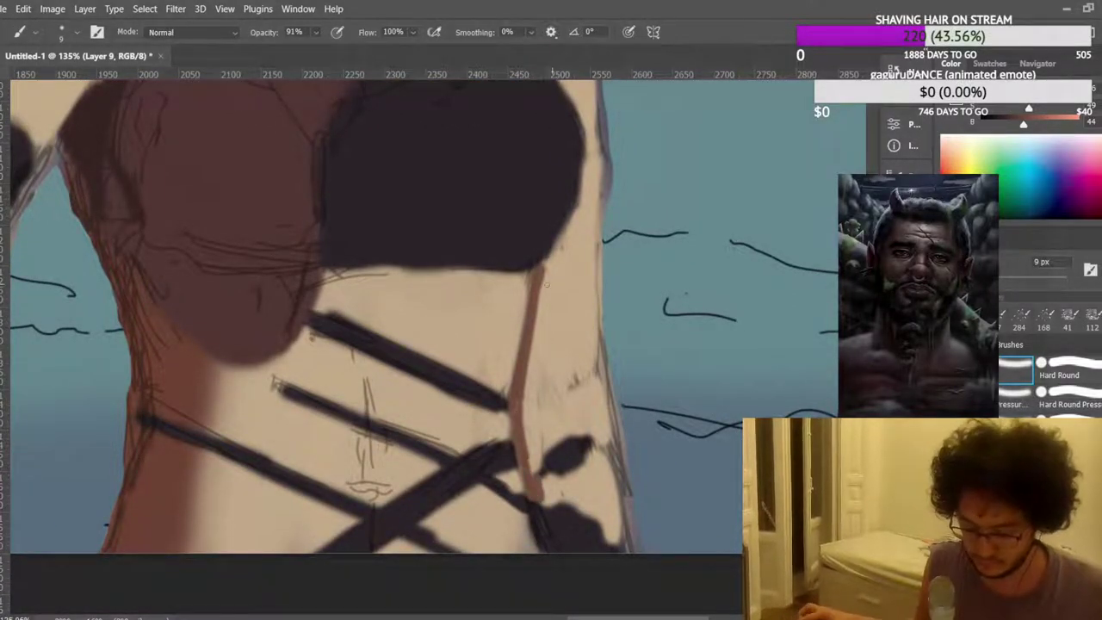
Mirror the view and soften the belly shadow's edge with sampled skin tone, using a 35 px brush at 22% opacity.
scroll(552, 280, down, 14)
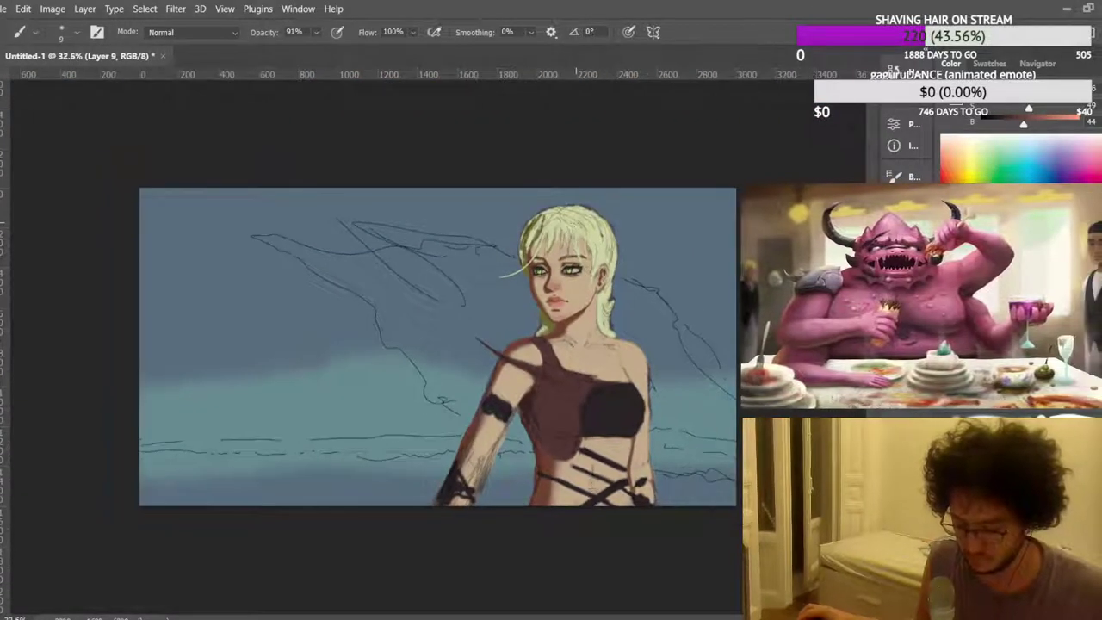
key(ctrl+shift+h)
scroll(284, 464, up, 14)
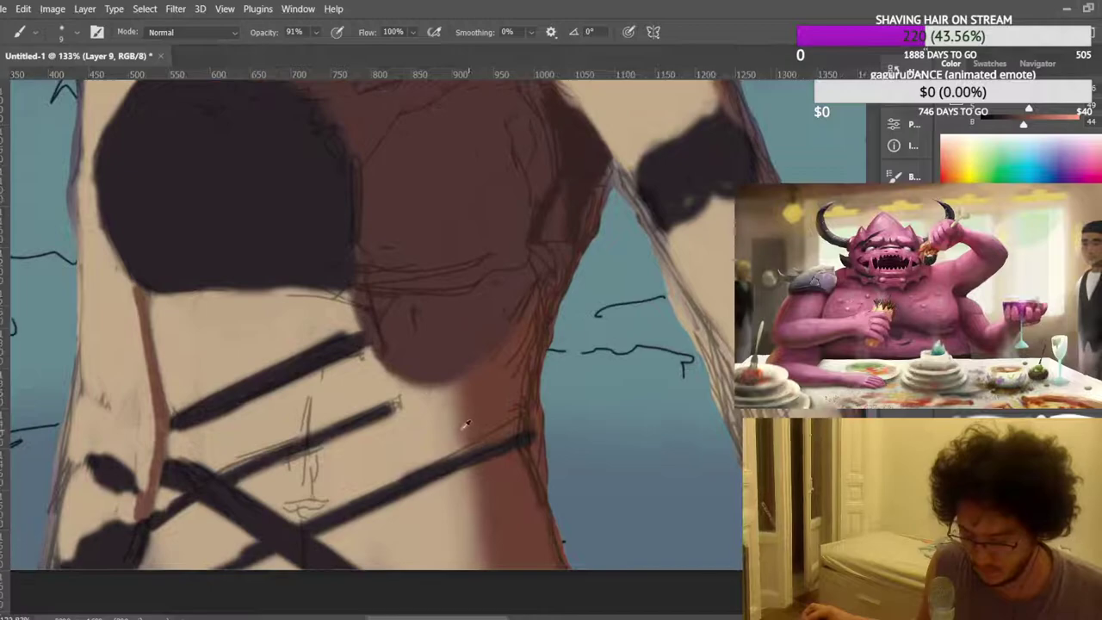
alt+click(451, 422)
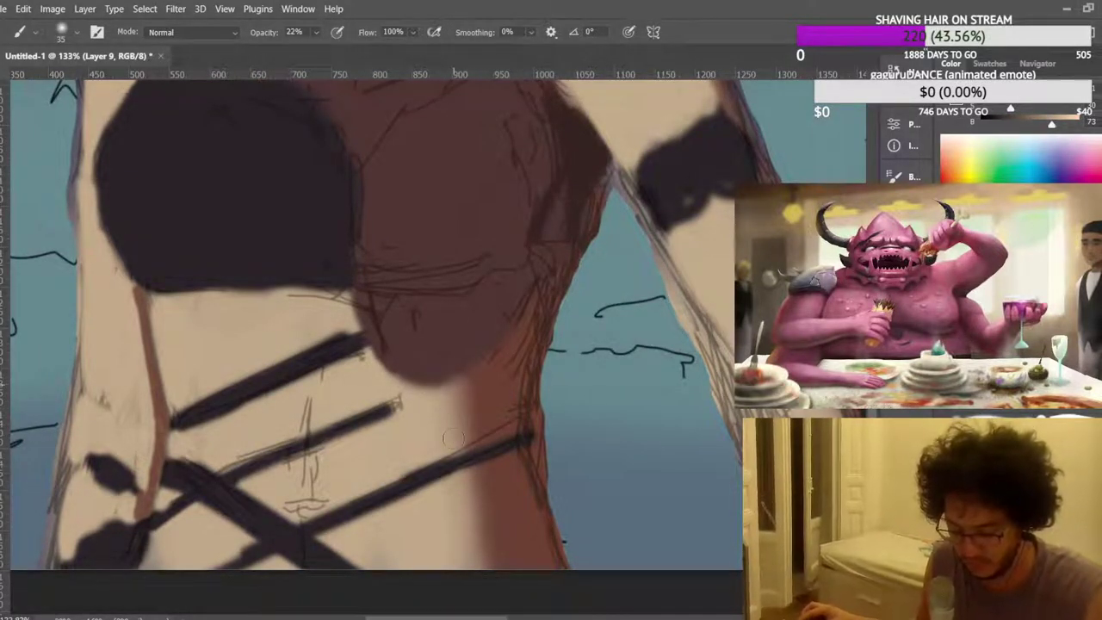
drag(470, 438, 461, 381)
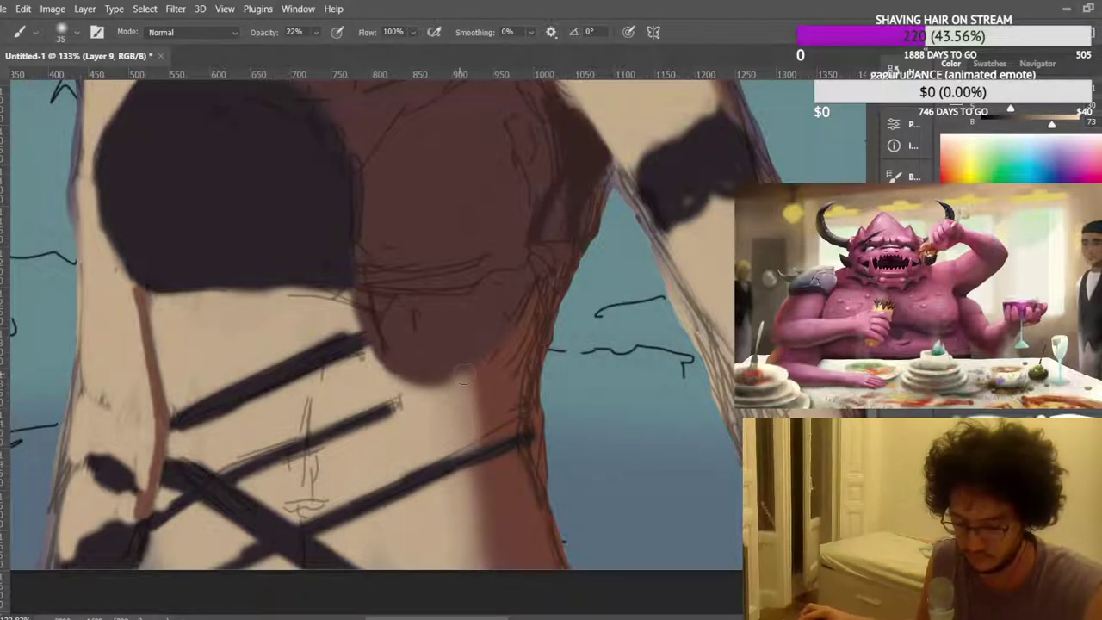
scroll(464, 373, down, 1)
drag(480, 508, 477, 444)
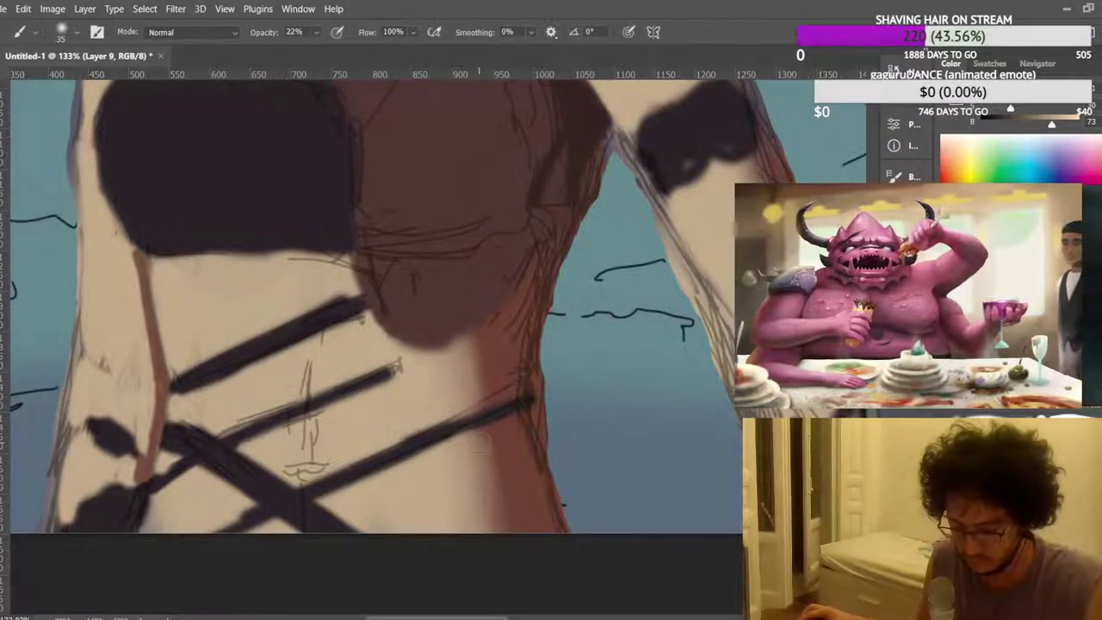
drag(474, 372, 393, 322)
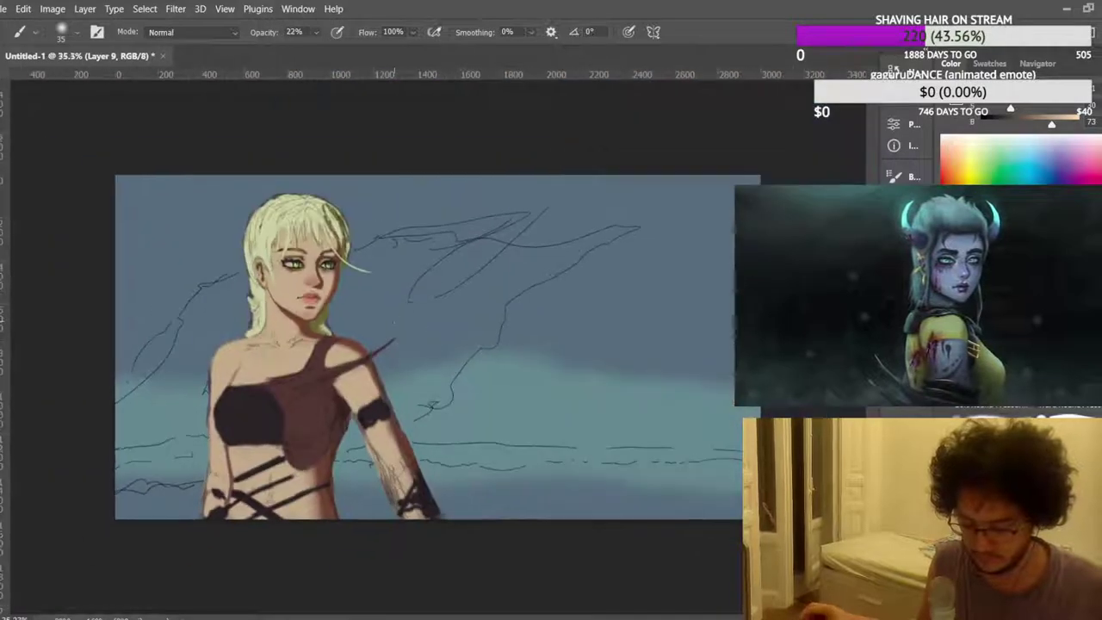
Shade the brown top's armpit side, diagonal band and shoulder strap in darker brown with an 18 px brush at 83% opacity.
scroll(393, 363, up, 6)
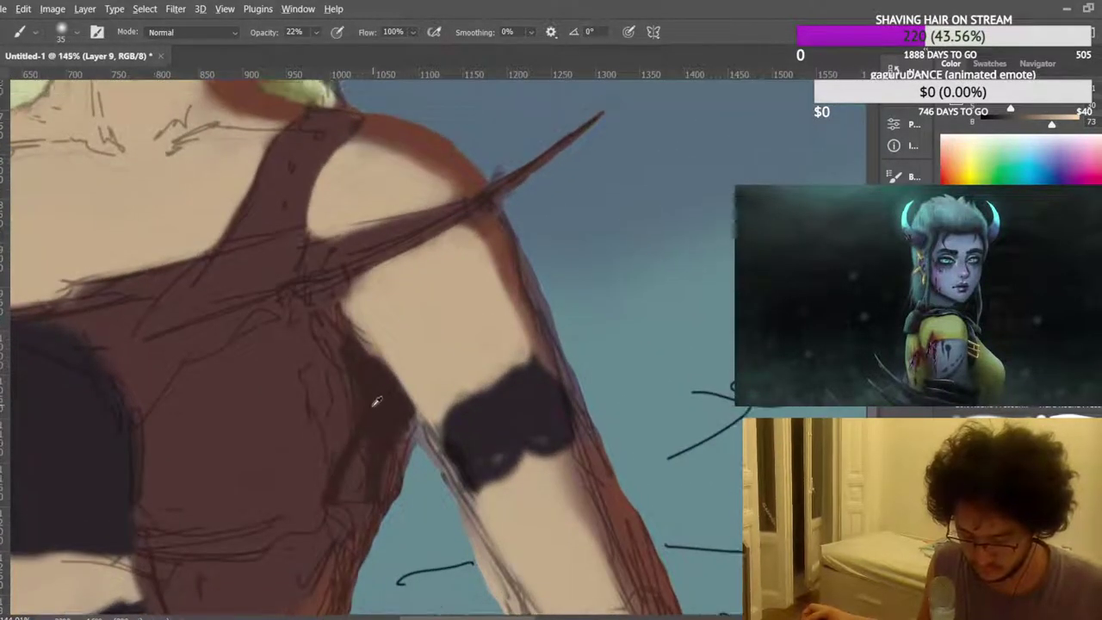
scroll(372, 410, down, 3)
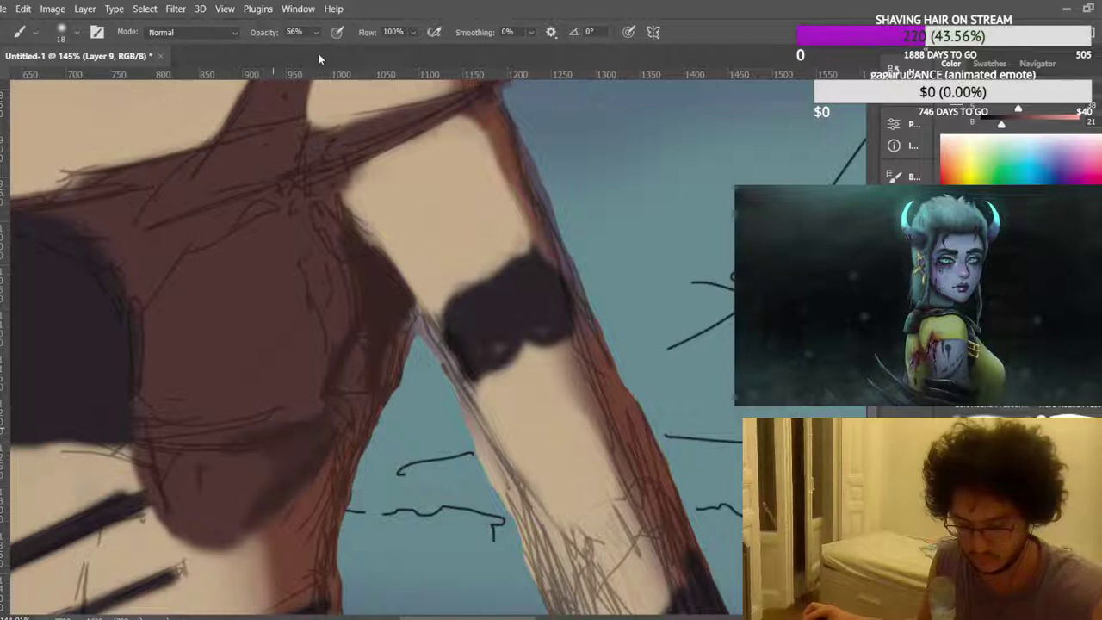
key(8)
key(3)
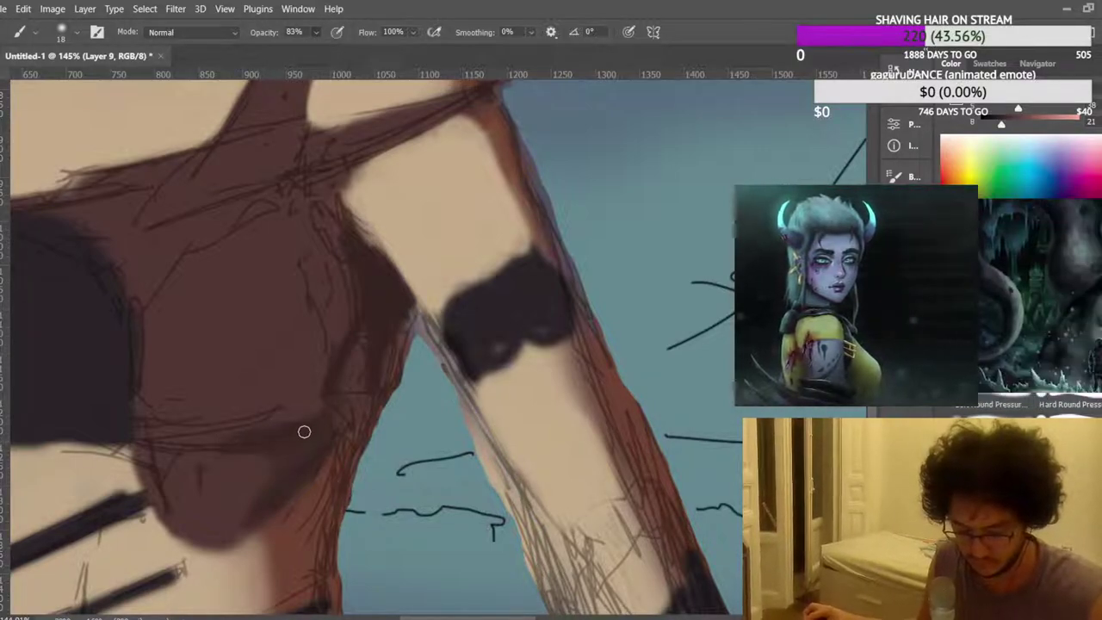
mouse_move(351, 385)
mouse_down()
mouse_move(307, 387)
mouse_move(328, 310)
mouse_move(322, 201)
mouse_move(330, 311)
mouse_move(274, 300)
mouse_move(185, 316)
mouse_up()
mouse_move(332, 284)
mouse_down()
mouse_move(299, 284)
mouse_move(464, 207)
mouse_up()
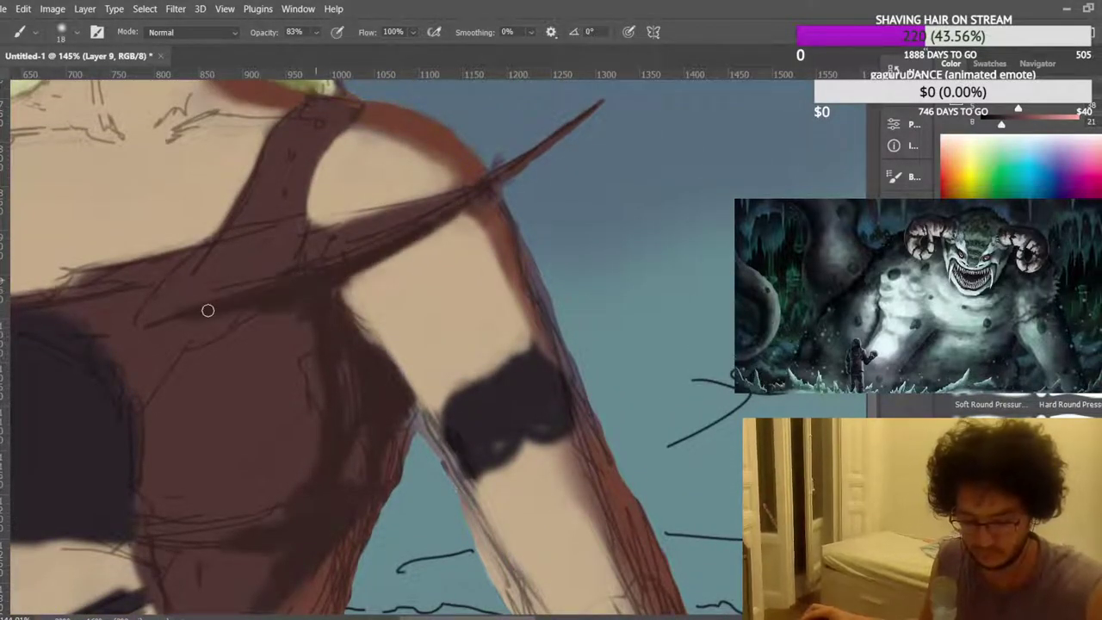
scroll(282, 225, up, 2)
drag(246, 266, 256, 260)
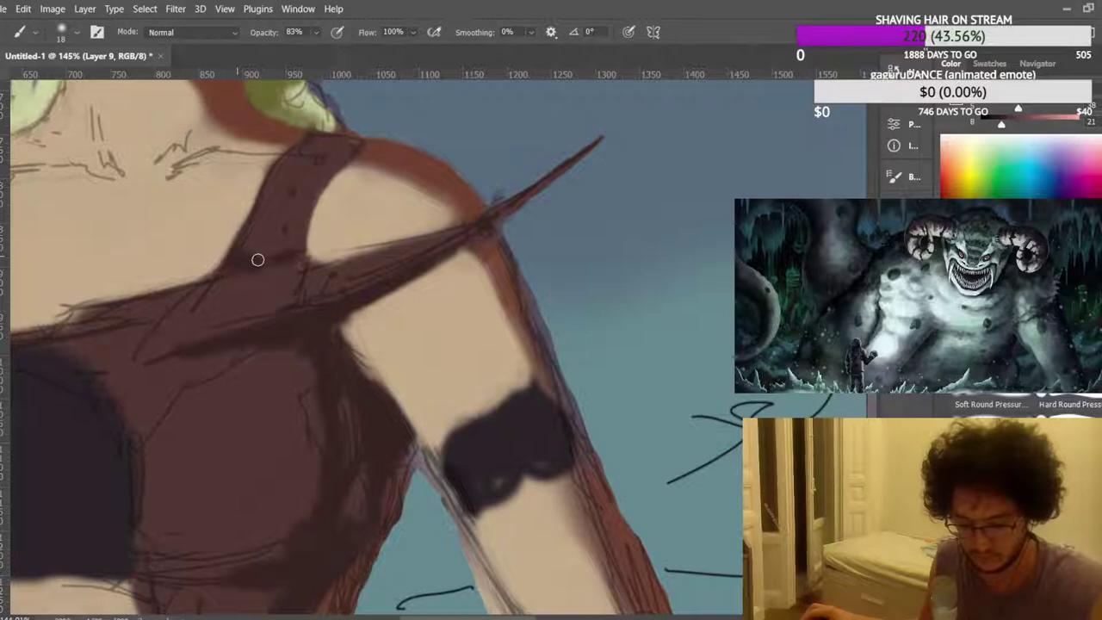
drag(356, 138, 328, 143)
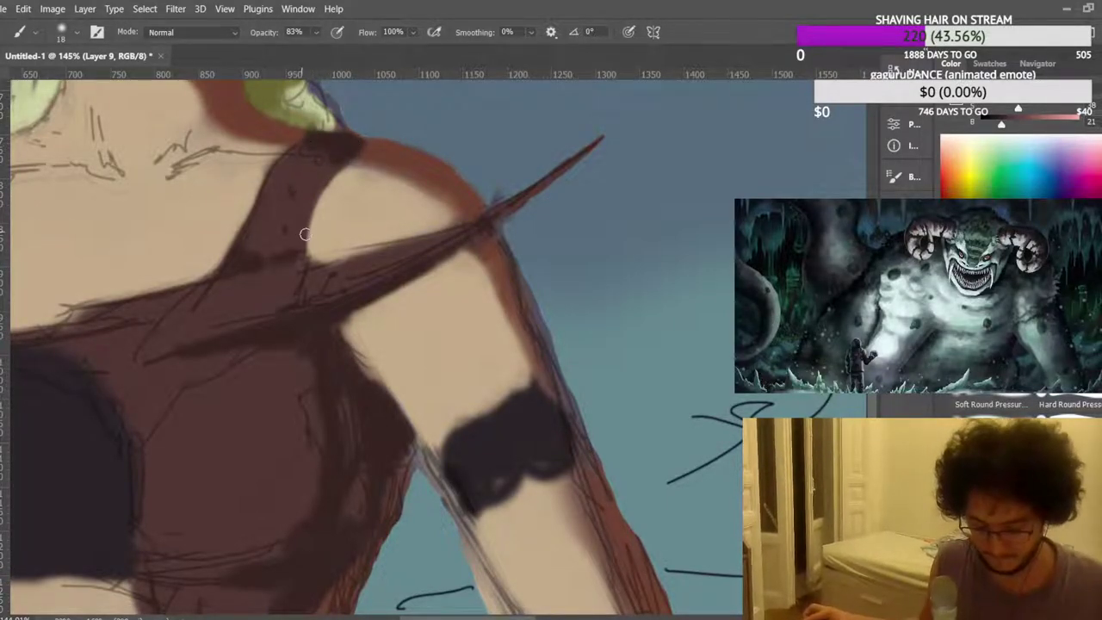
Mirror the view and clean the dark chest piece's lower edge with its own dark tone.
scroll(302, 231, down, 6)
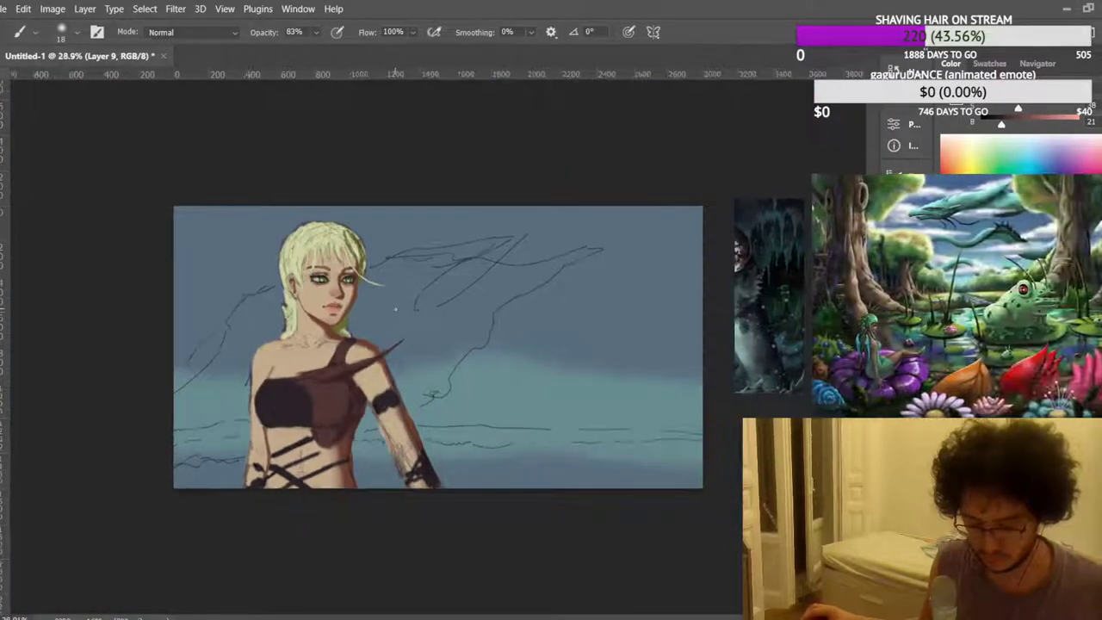
key(ctrl+shift+h)
scroll(682, 407, up, 4)
scroll(722, 454, up, 5)
mouse_move(528, 465)
mouse_down()
mouse_move(634, 460)
mouse_move(639, 443)
mouse_move(715, 462)
mouse_up()
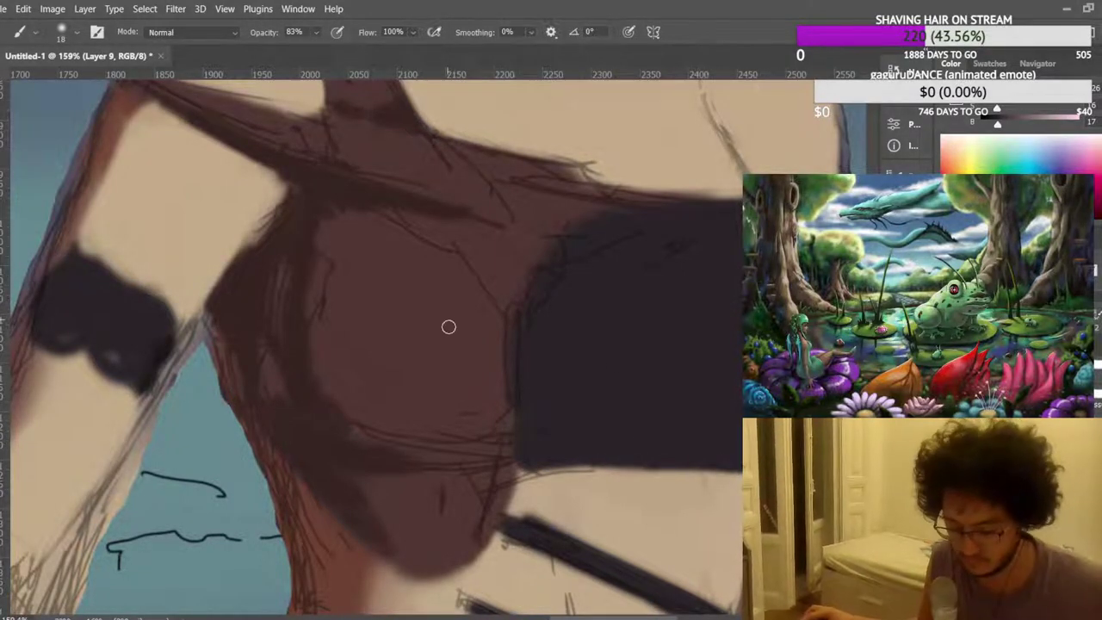
scroll(447, 324, down, 3)
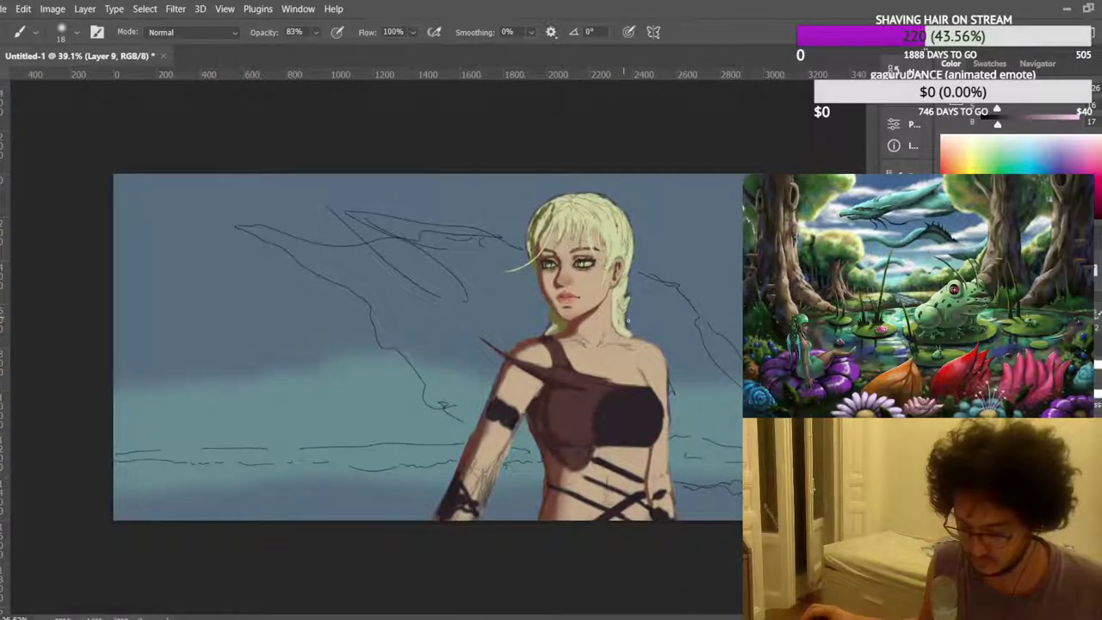
Sample the brown of the top and cover the sketch lines on its rounded lower flap at 85% opacity.
scroll(591, 430, up, 10)
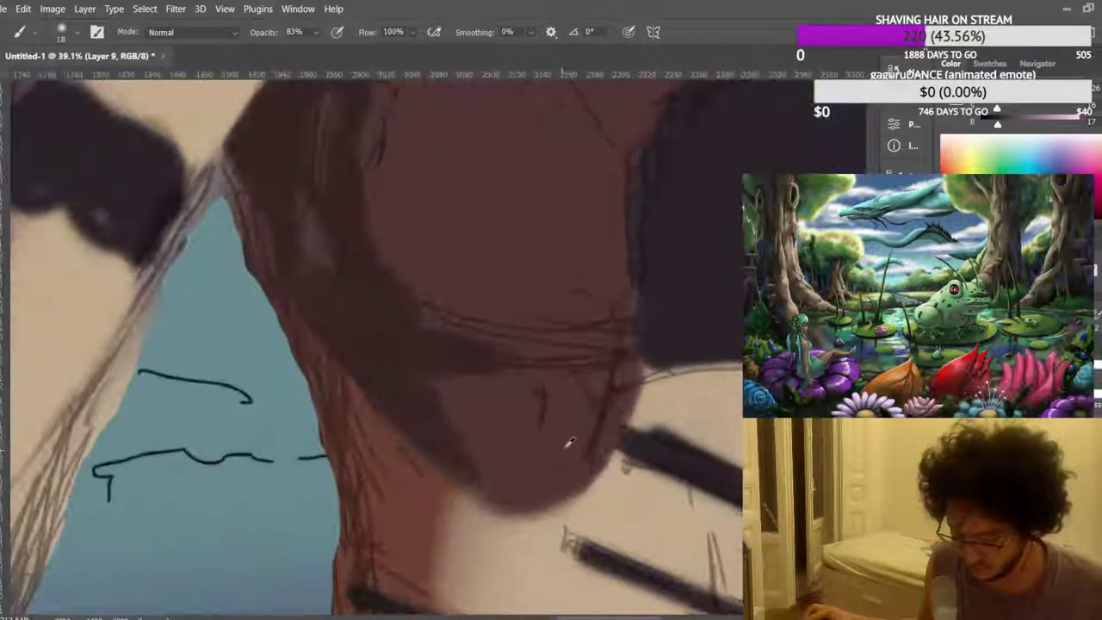
alt+click(569, 443)
scroll(572, 443, down, 1)
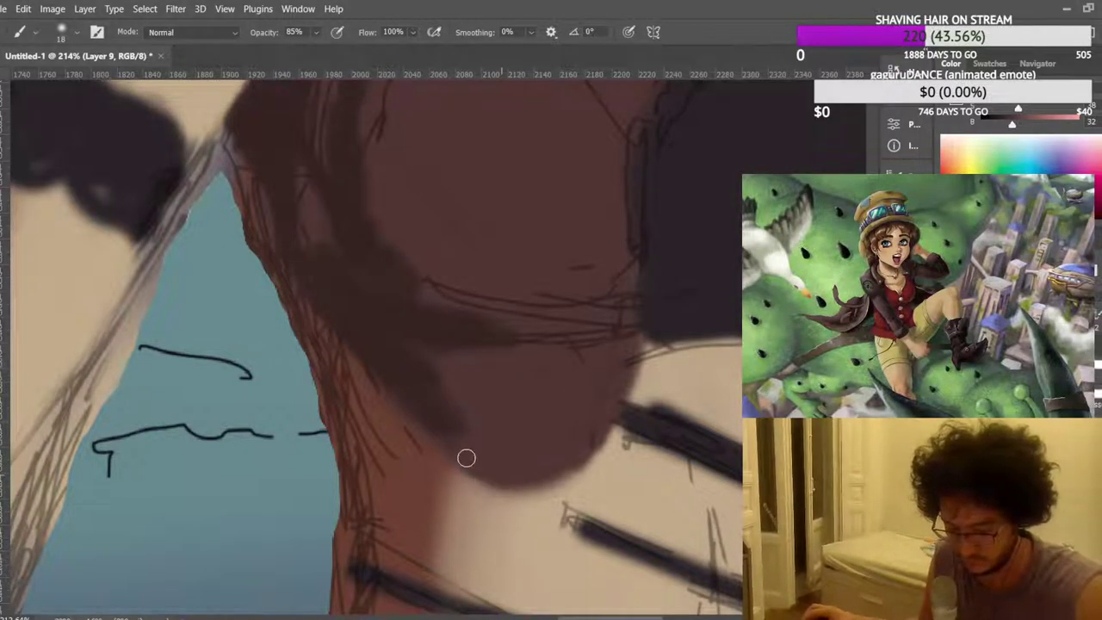
drag(547, 474, 608, 415)
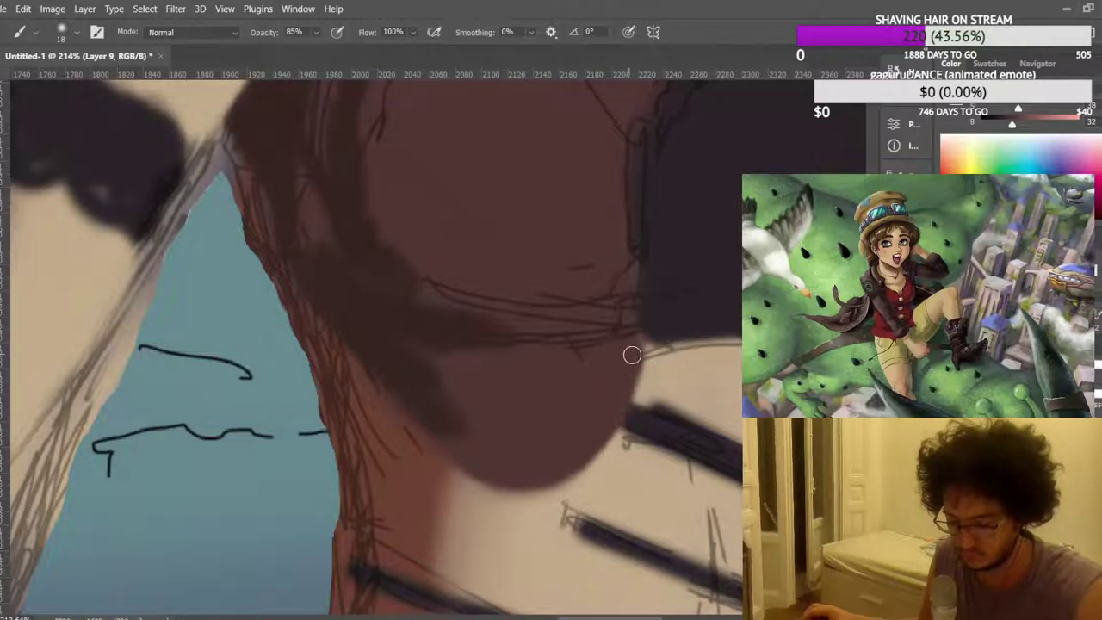
scroll(452, 452, down, 5)
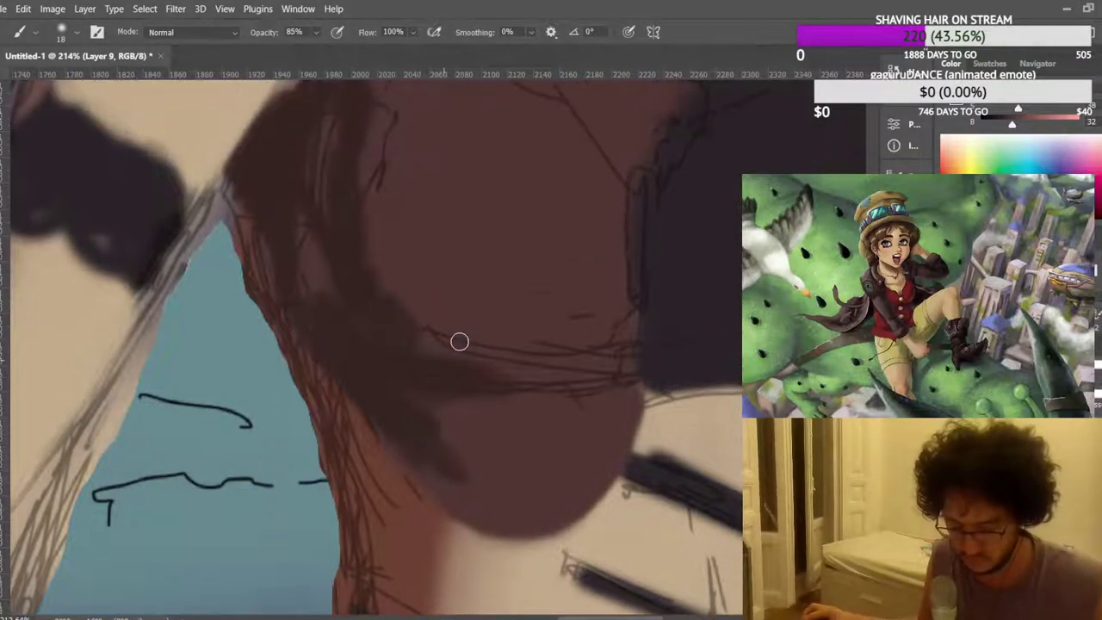
Sample the darker brown and extend the shadow under the diagonal band to the dark chest piece with a 13 px brush.
scroll(497, 271, up, 5)
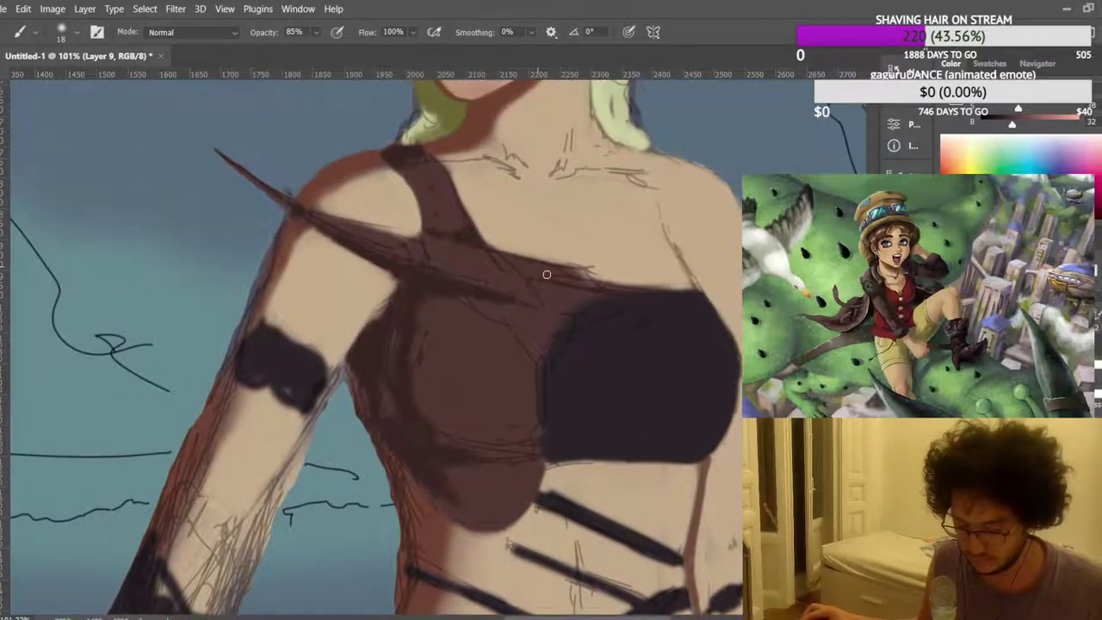
alt+click(465, 296)
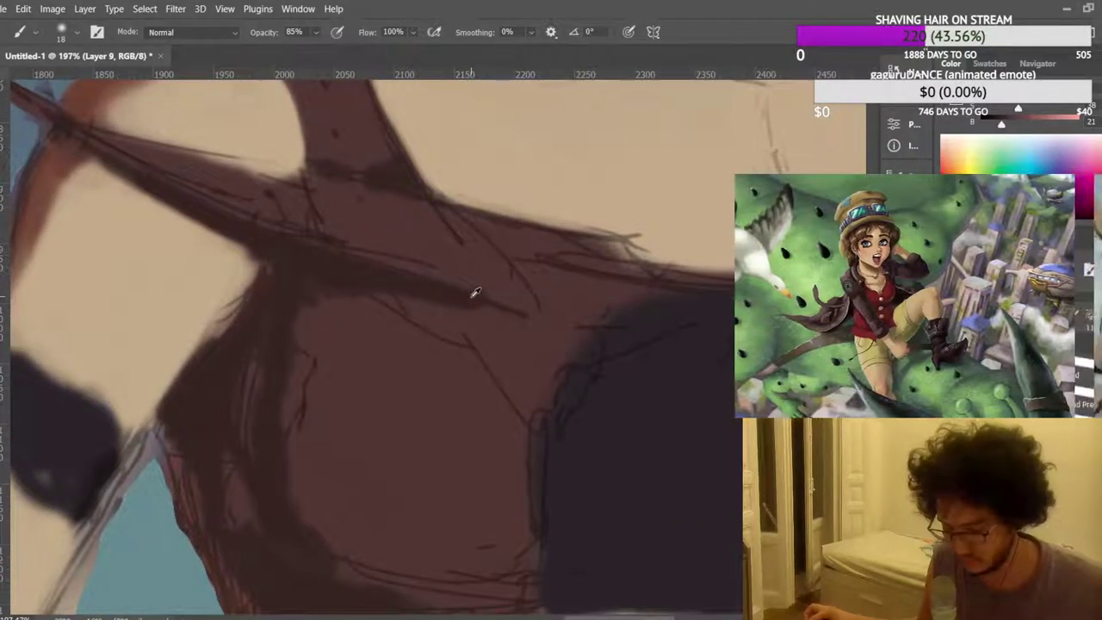
key(bracketleft)
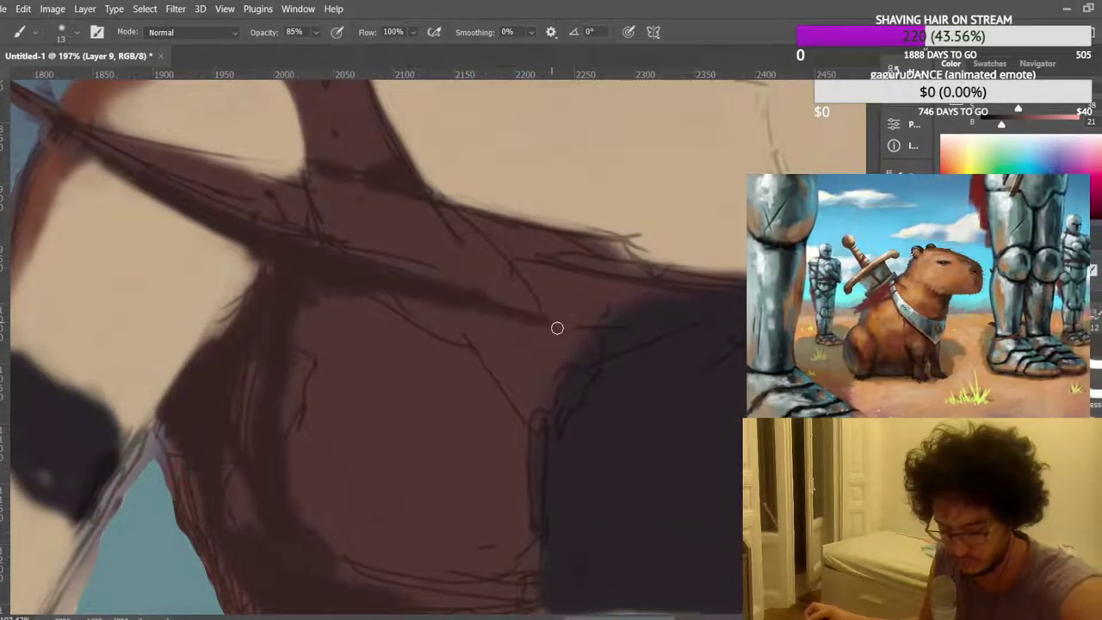
mouse_move(589, 323)
mouse_down()
mouse_move(533, 331)
mouse_move(438, 302)
mouse_up()
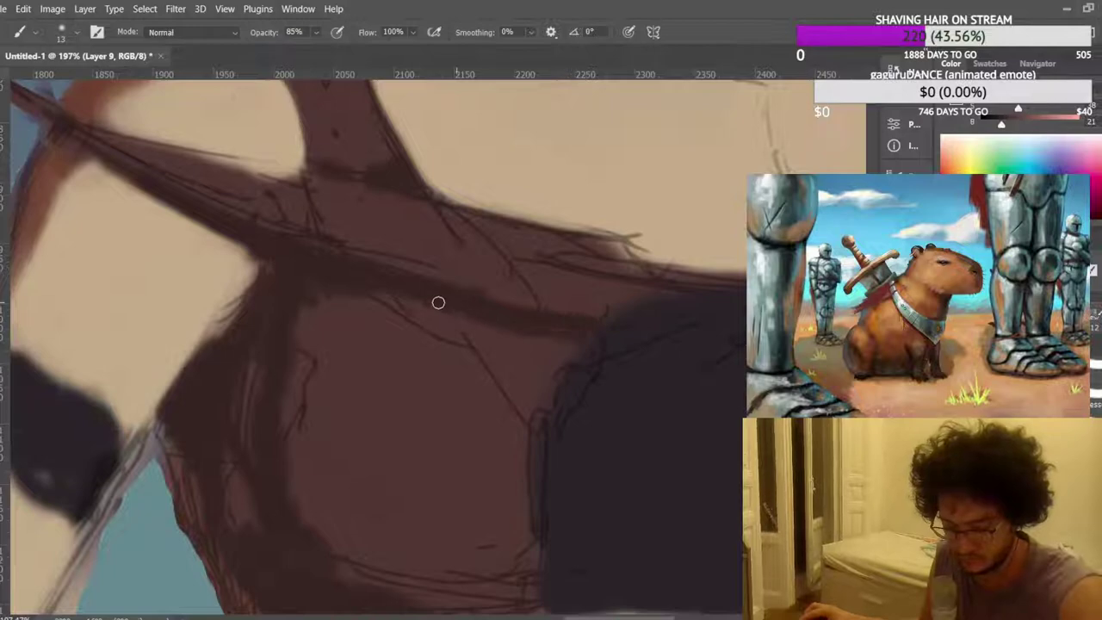
Sample the band's lighter brown and cover the sketch lines along the diagonal band, extending its tip over the dark chest piece's upper edge.
scroll(322, 219, down, 1)
scroll(329, 233, up, 4)
alt+click(368, 280)
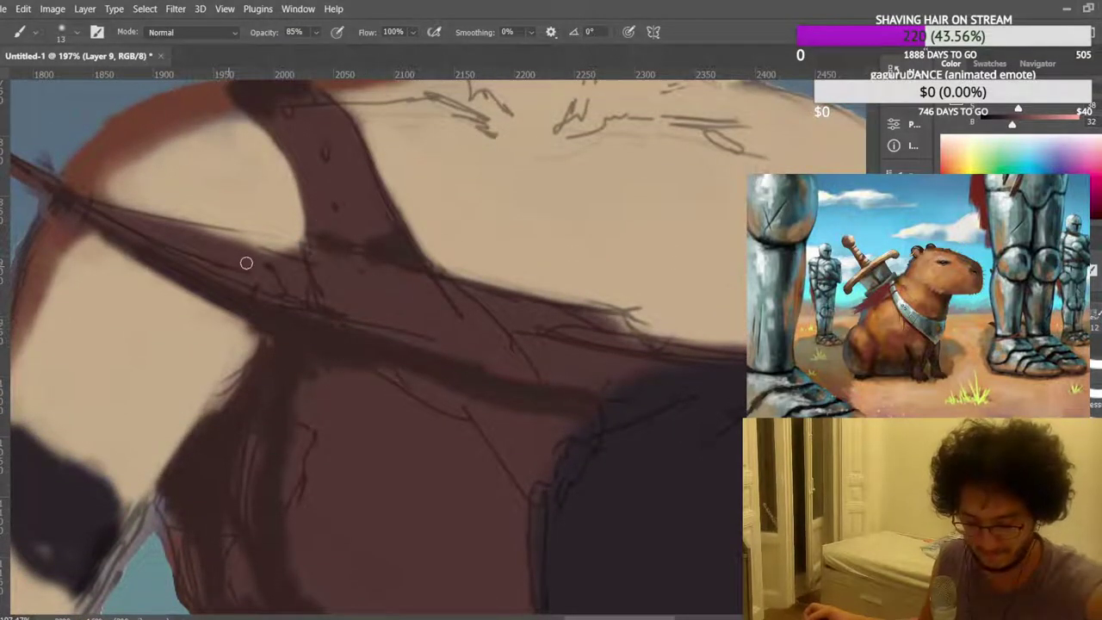
mouse_move(184, 238)
mouse_down()
mouse_move(184, 229)
mouse_move(297, 250)
mouse_up()
drag(623, 327, 546, 312)
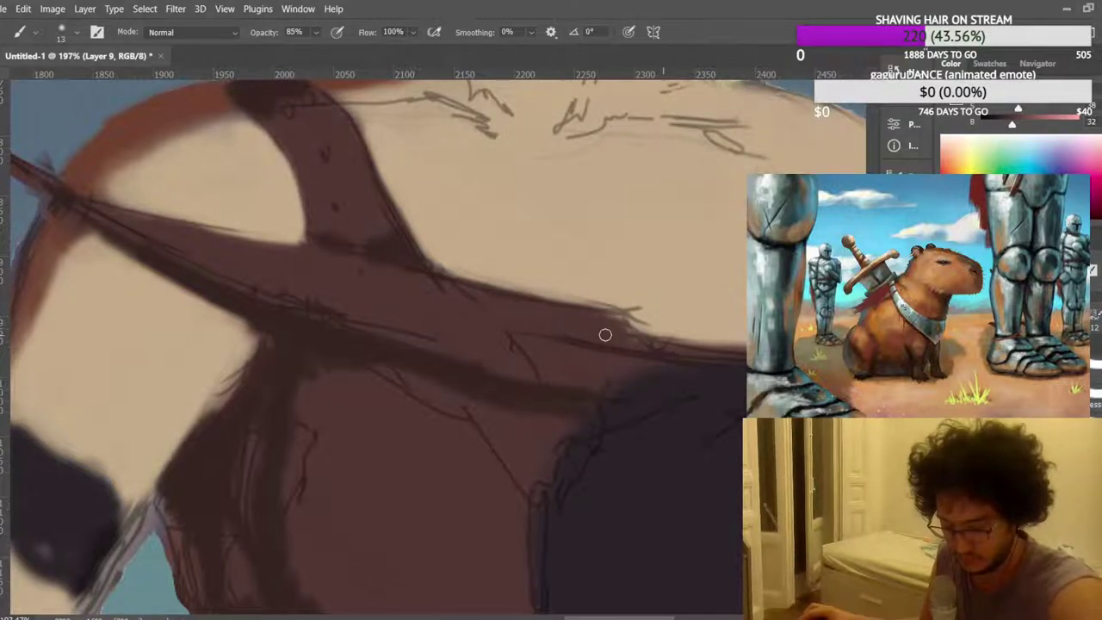
drag(742, 347, 516, 334)
drag(517, 334, 570, 360)
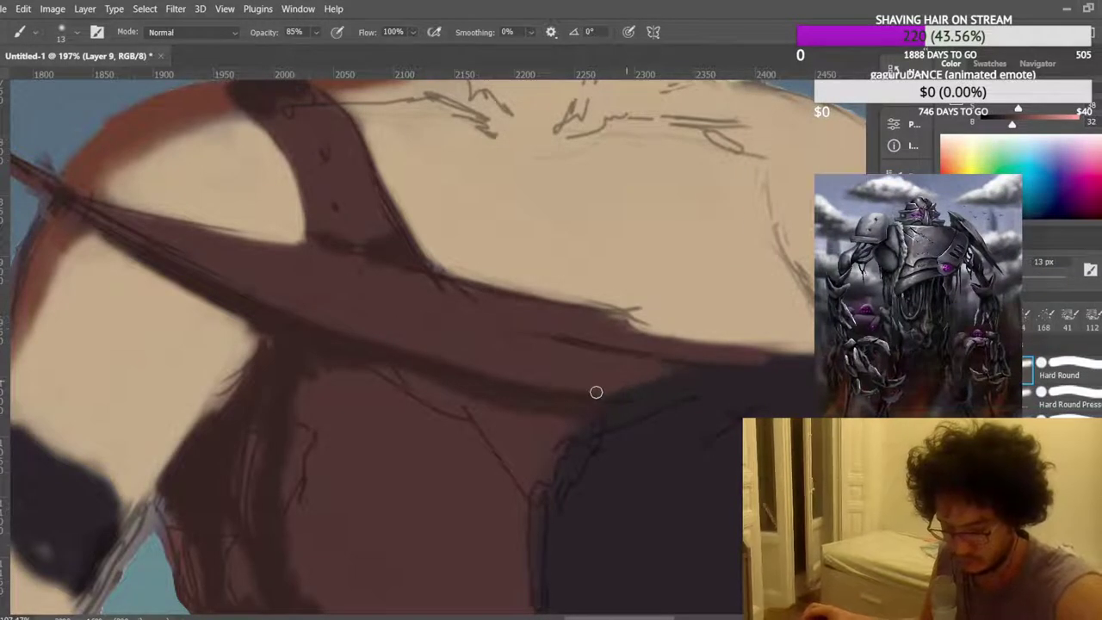
scroll(299, 298, down, 10)
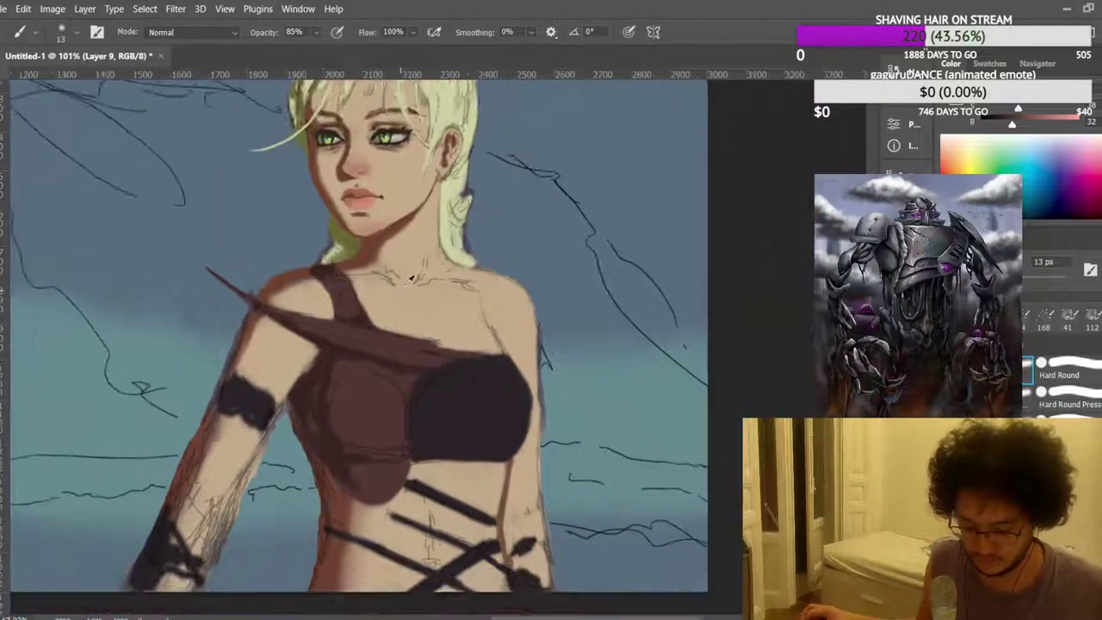
Sample the dark chest piece's own colour and tidy its outer edge.
scroll(438, 353, up, 1)
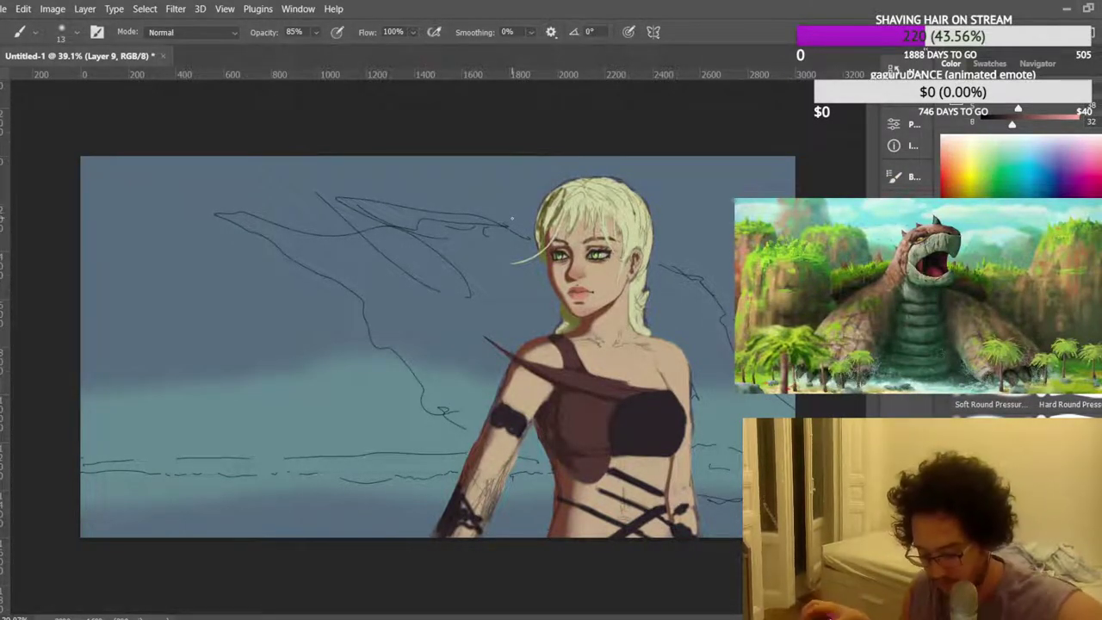
drag(675, 430, 756, 415)
alt+click(688, 375)
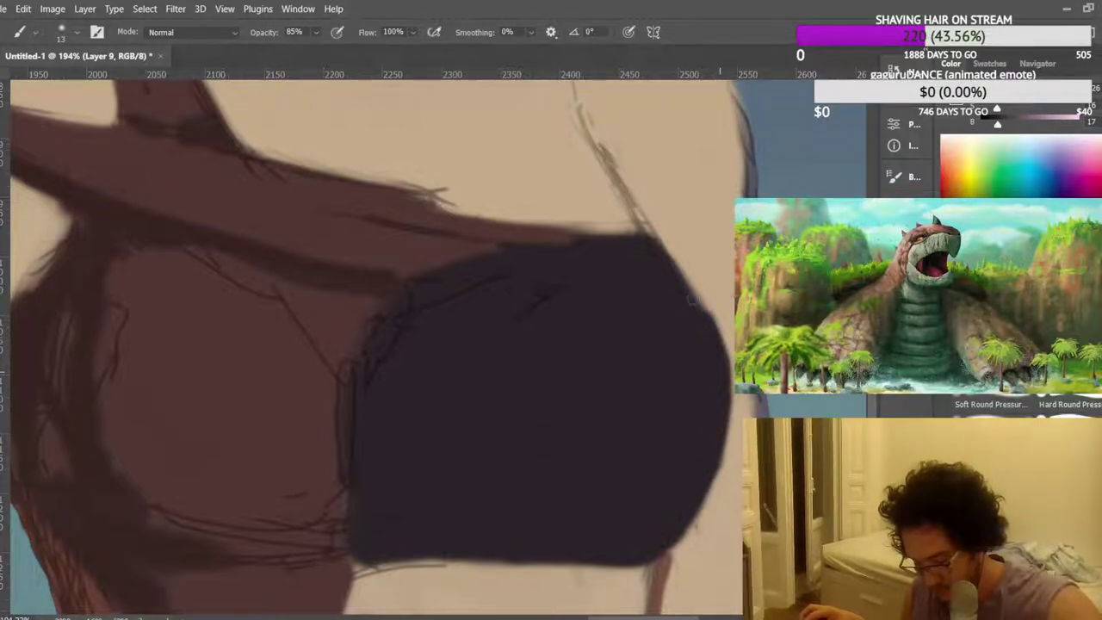
scroll(703, 321, up, 1)
scroll(703, 321, down, 4)
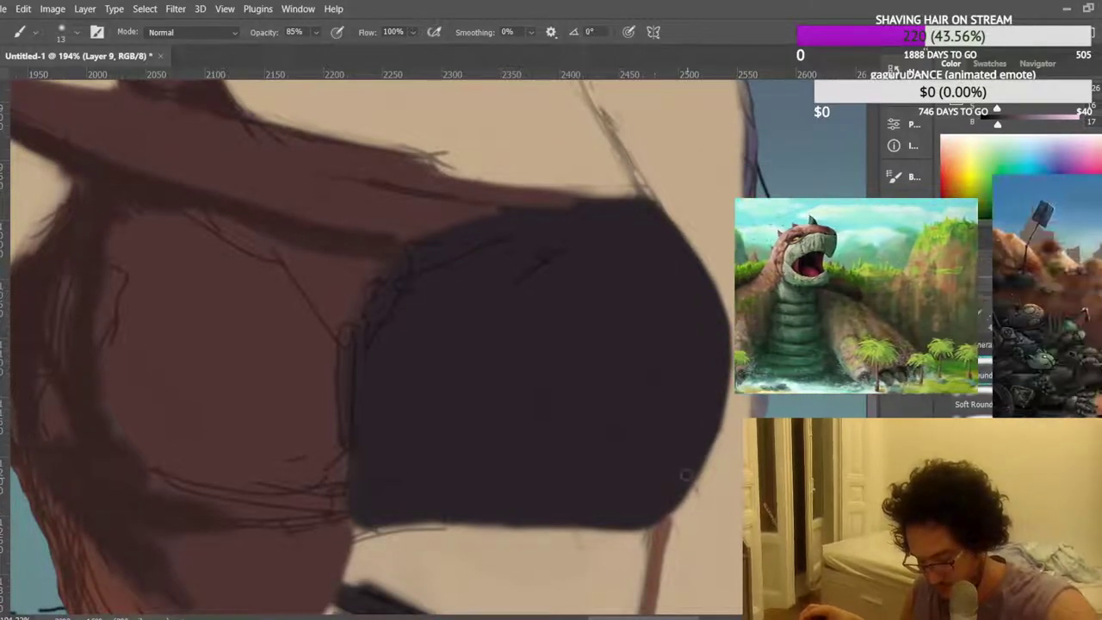
scroll(716, 412, up, 2)
scroll(716, 413, up, 3)
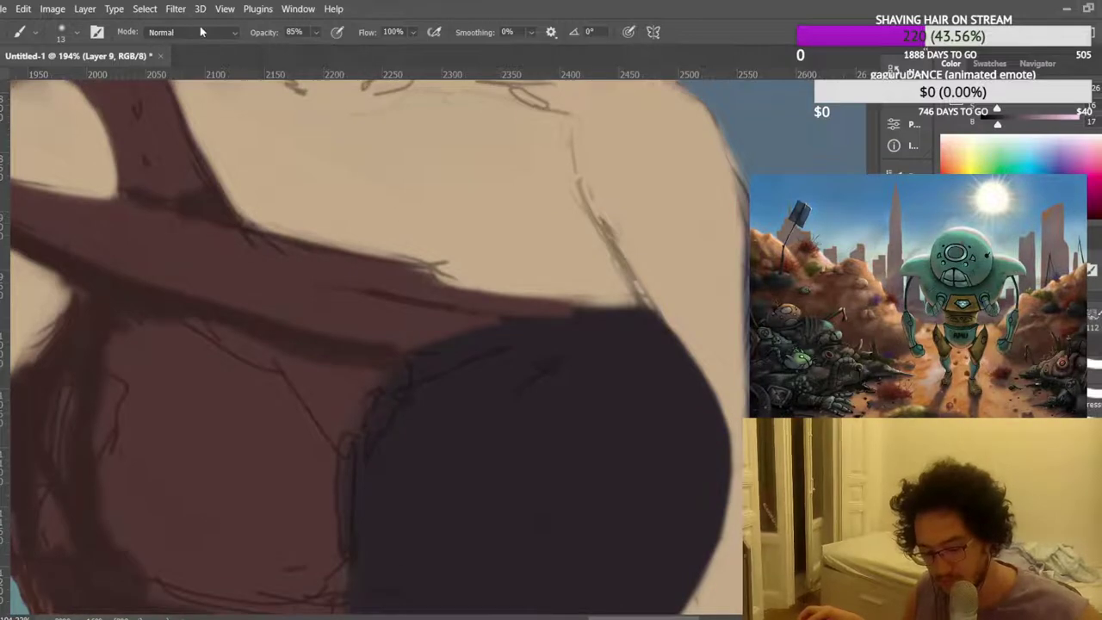
Set the brush blend mode to Clear and erase the stray outline outside the bare shoulder and upper arm.
key(shift+alt+k)
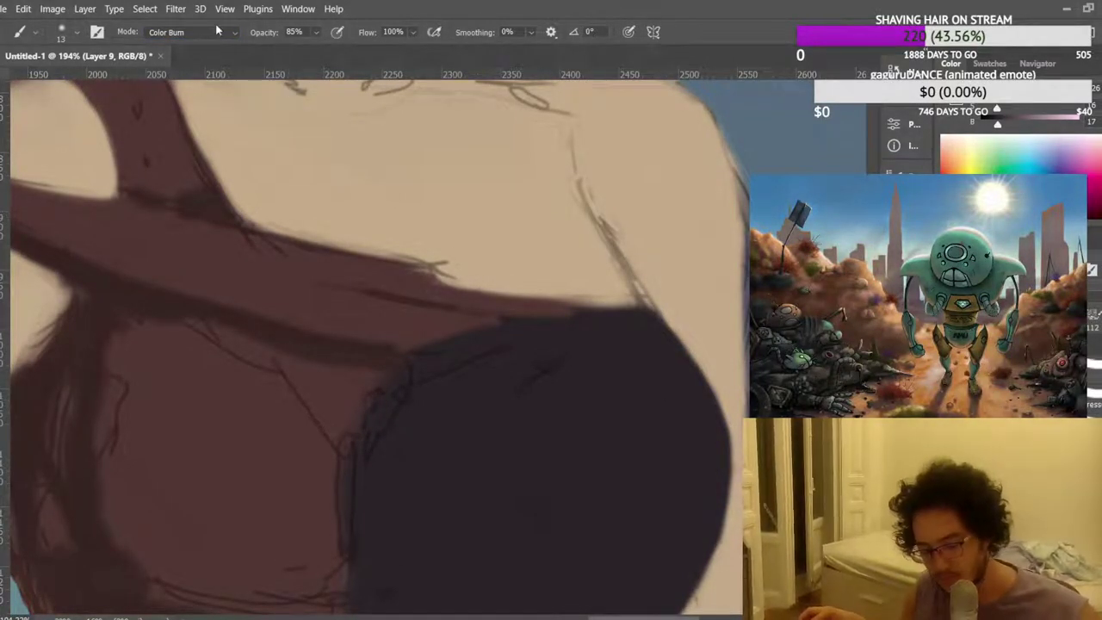
key(shift+alt+r)
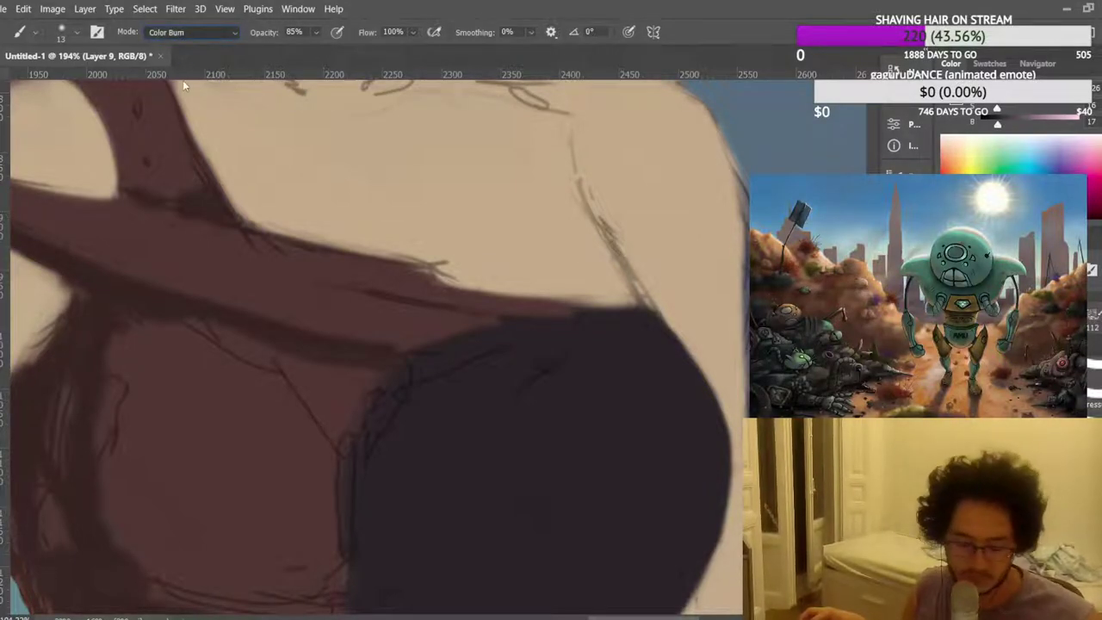
key(shift+alt+r)
key(s)
key(b)
scroll(281, 330, down, 3)
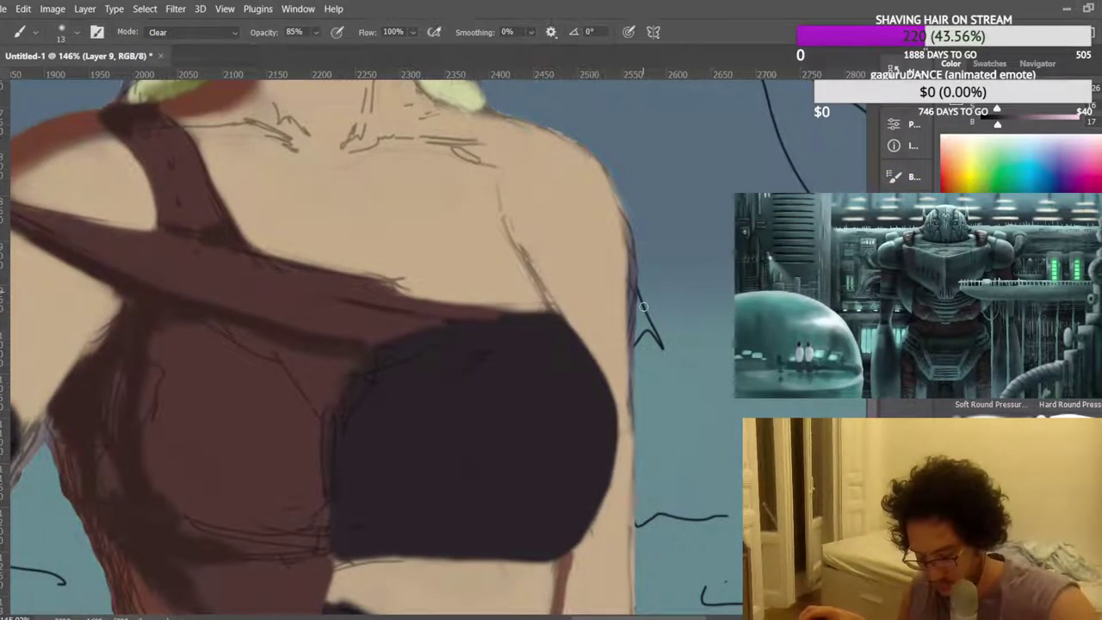
drag(635, 333, 637, 258)
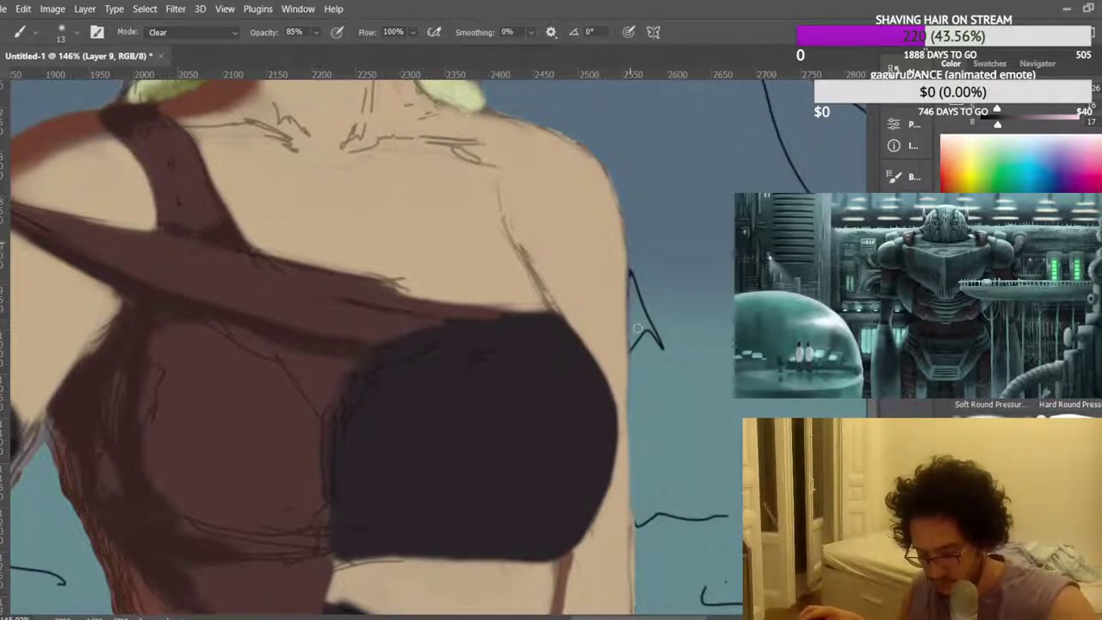
Erase the stray outline along the same arm's outer edge, from the elbow down to the canvas bottom.
scroll(638, 327, down, 5)
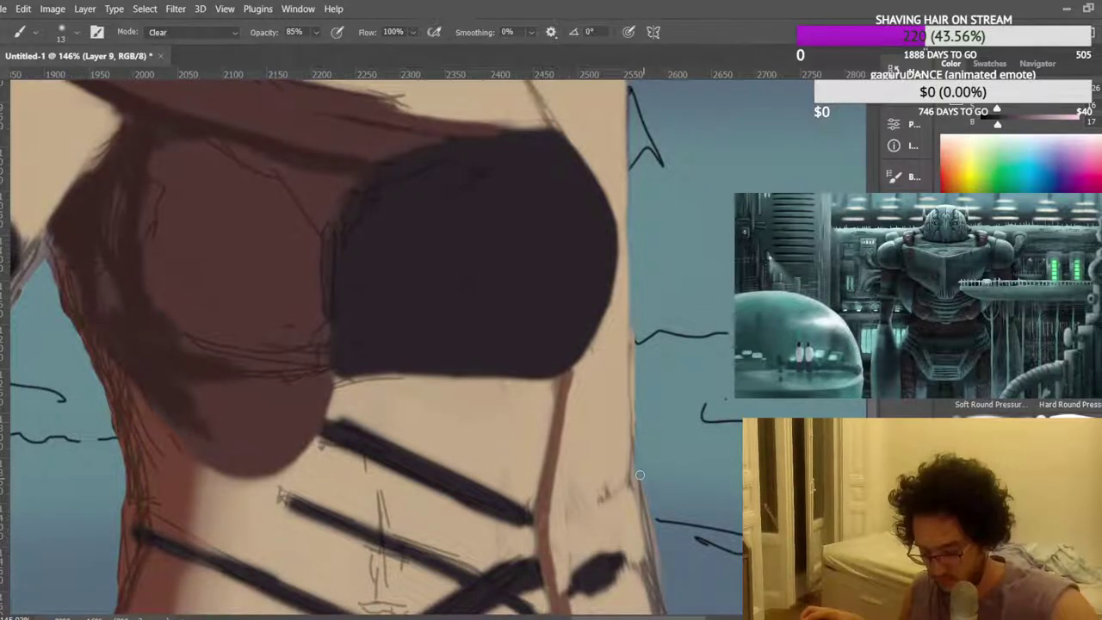
scroll(672, 510, down, 5)
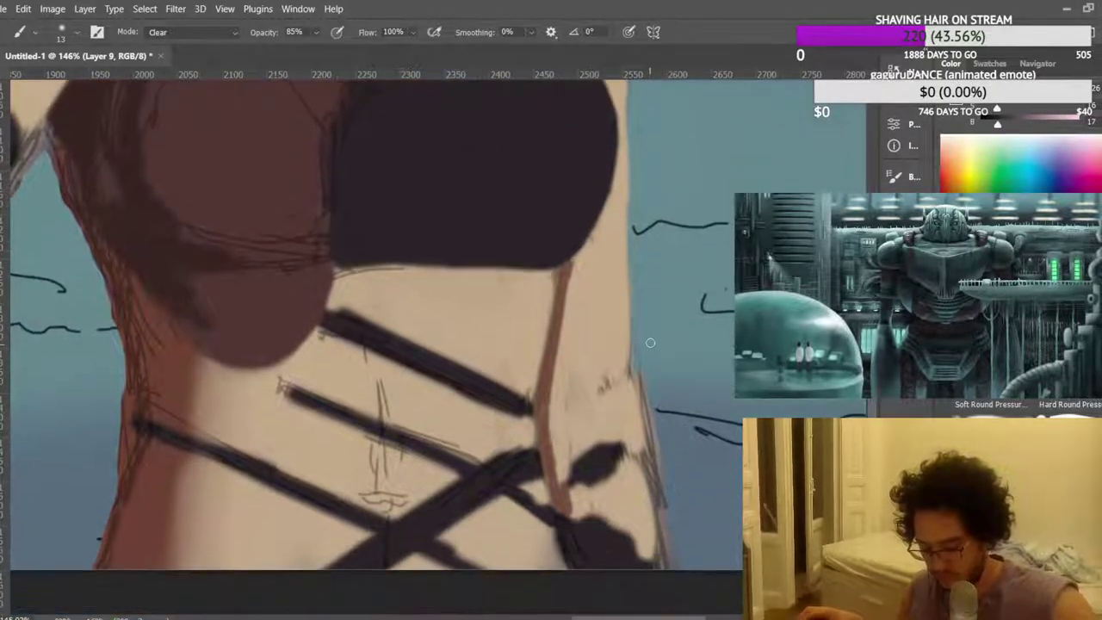
drag(658, 413, 644, 346)
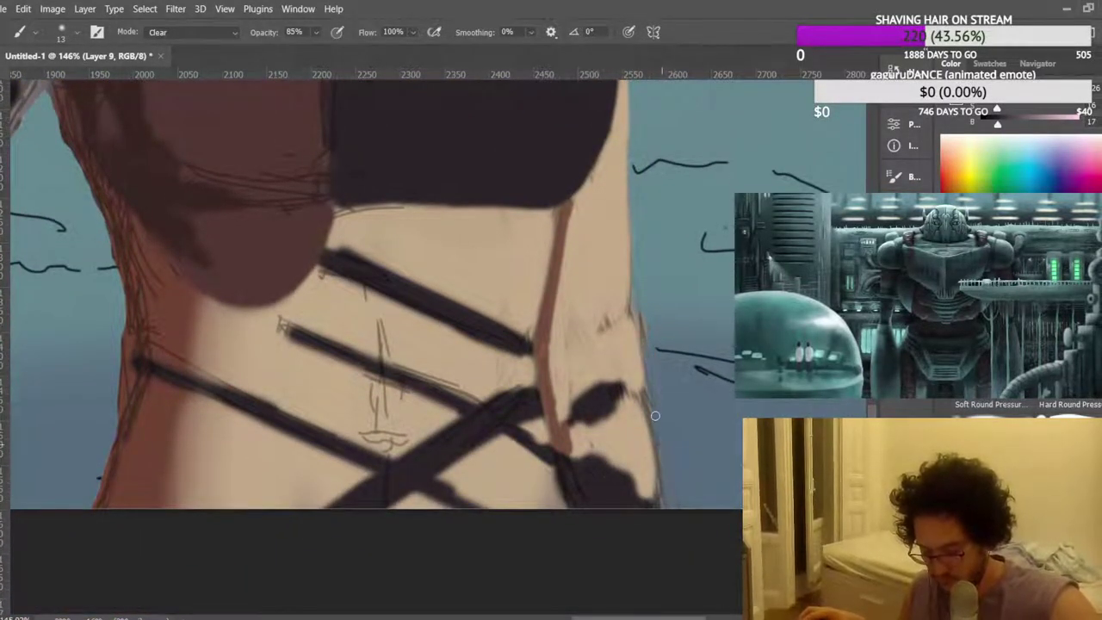
drag(651, 395, 634, 312)
drag(662, 457, 635, 294)
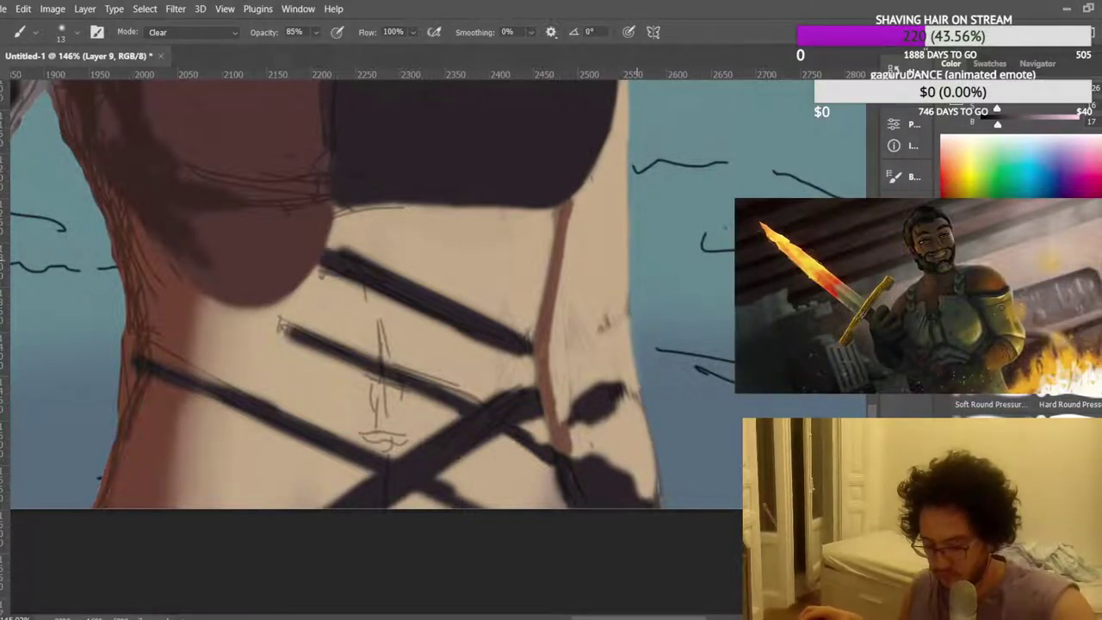
Mirror the view and sample the olive shadow colour from the hair.
scroll(636, 294, up, 1)
scroll(478, 203, down, 12)
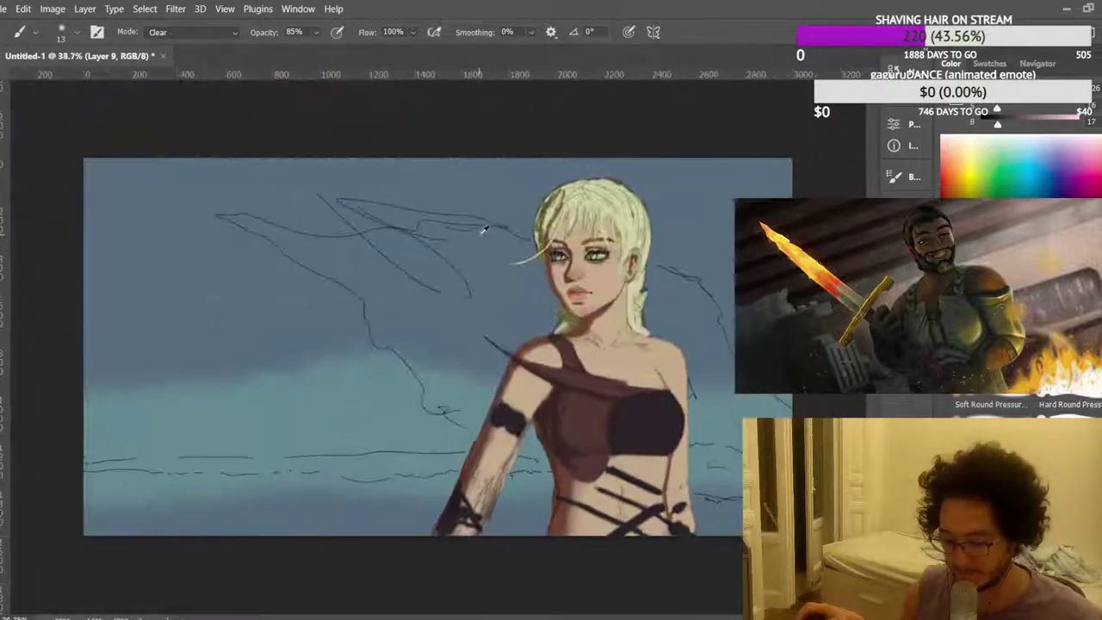
scroll(483, 228, down, 1)
key(ctrl+shift+h)
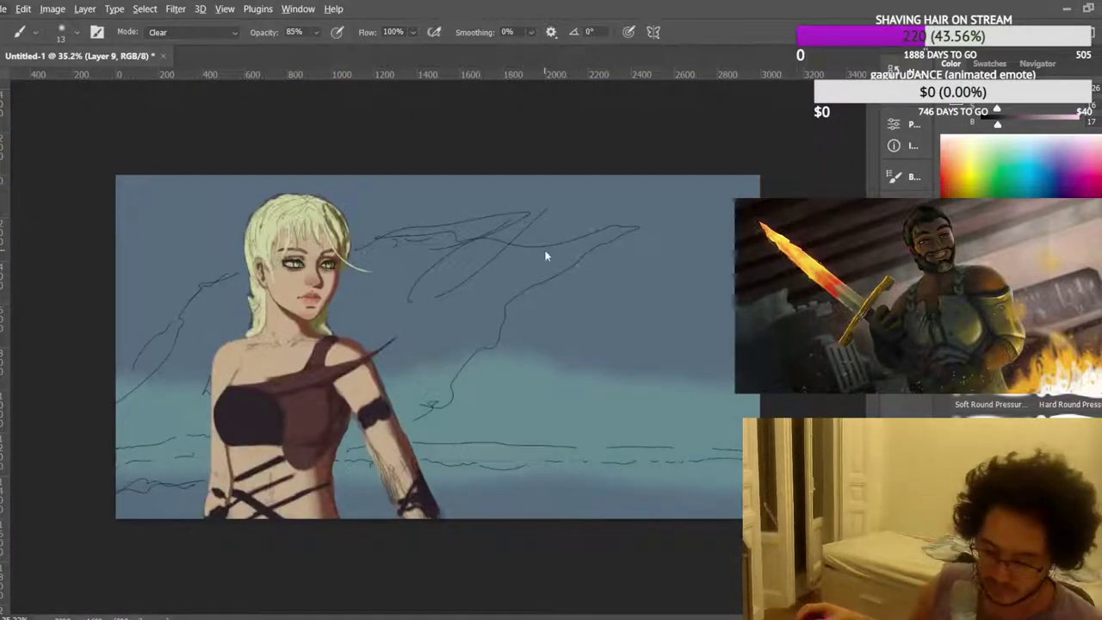
scroll(411, 249, down, 1)
scroll(353, 301, up, 6)
scroll(296, 231, up, 10)
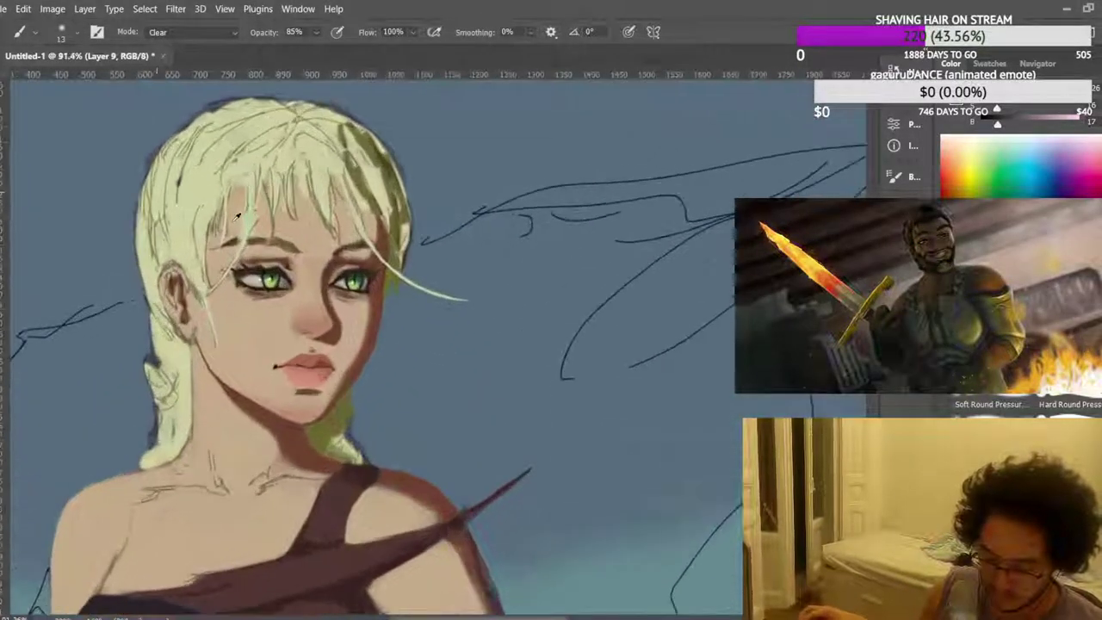
alt+shift+right_click(343, 482)
Examine the hair's outline and shading up close and against the whole figure.
scroll(343, 482, down, 4)
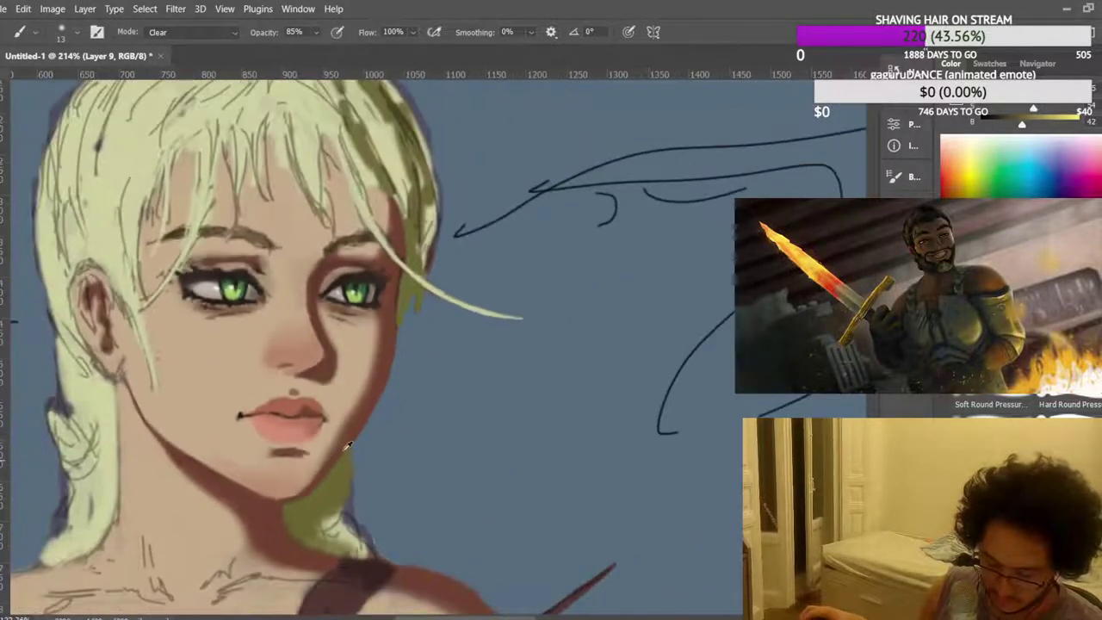
scroll(442, 250, up, 2)
scroll(442, 250, up, 1)
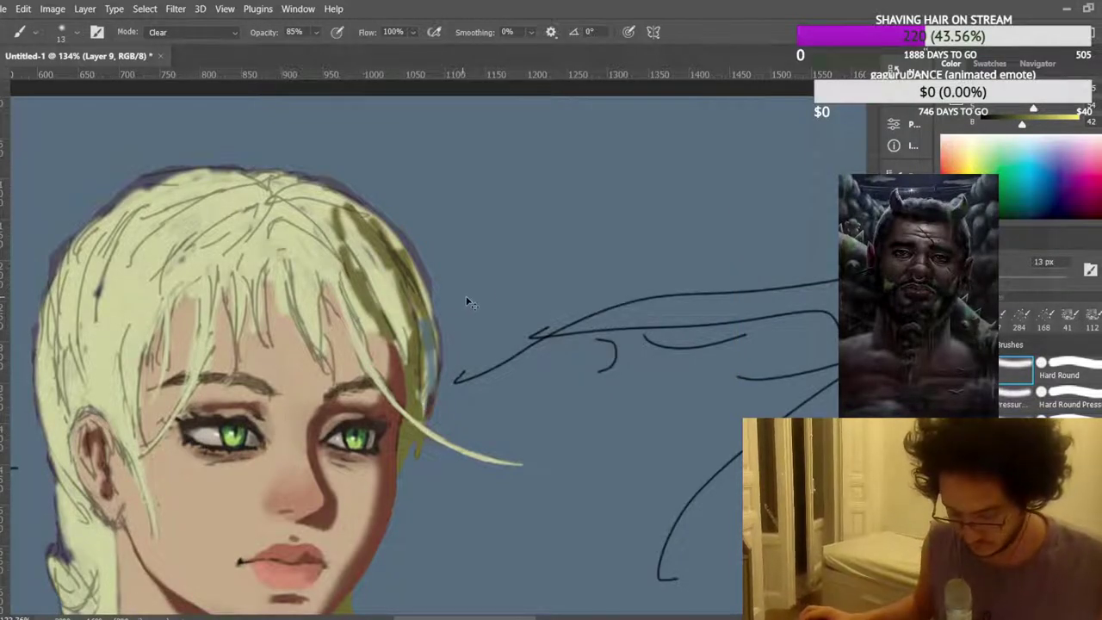
scroll(471, 297, down, 3)
scroll(385, 239, down, 2)
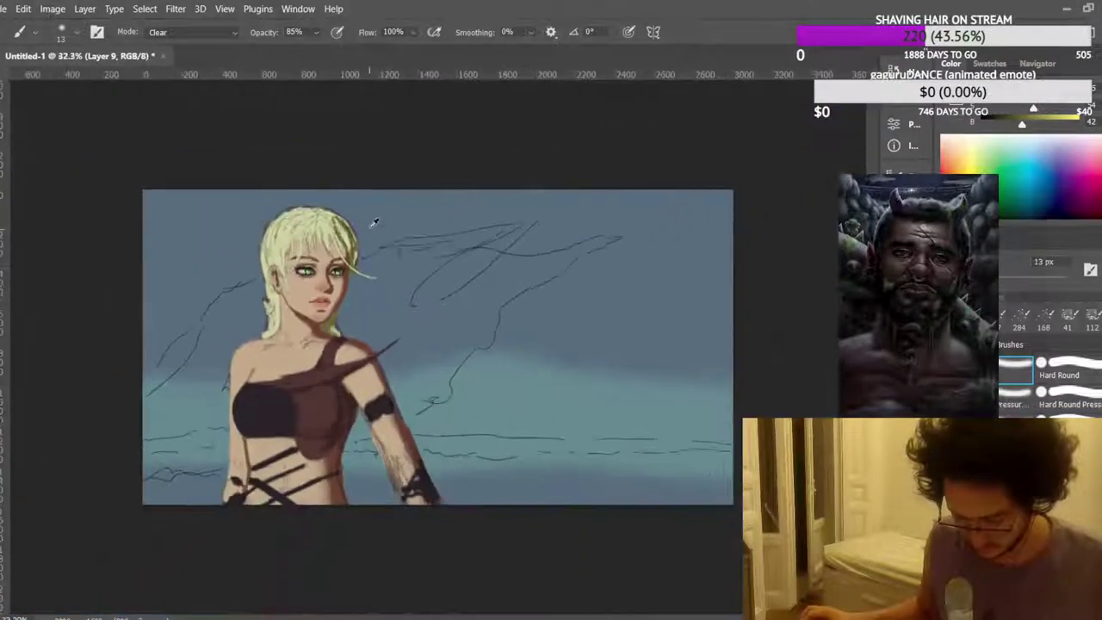
scroll(276, 213, up, 3)
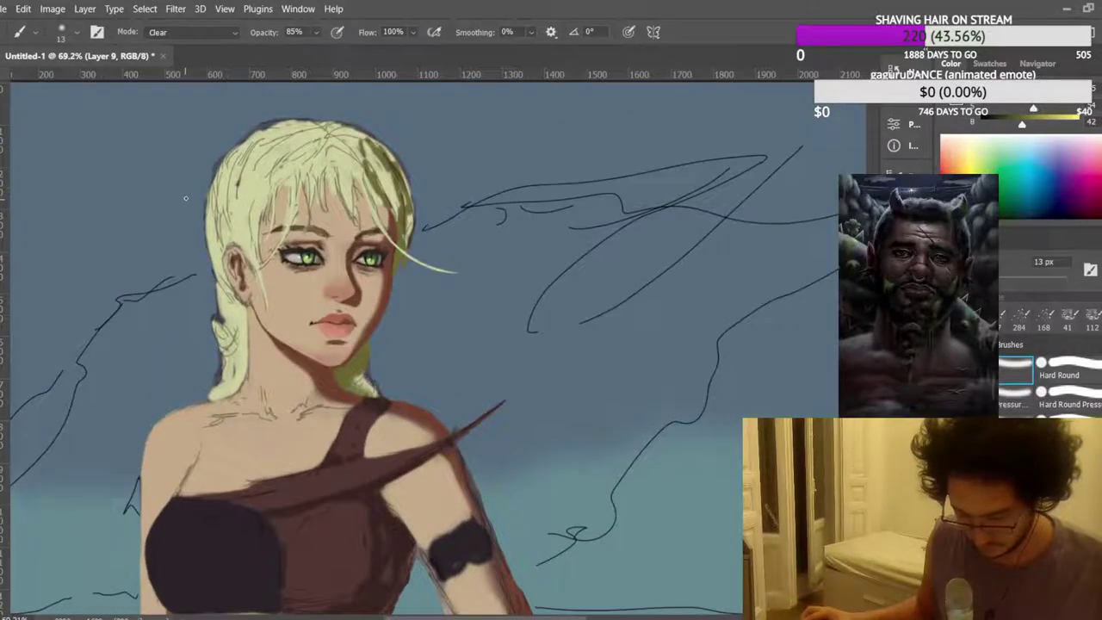
scroll(244, 205, down, 3)
scroll(248, 207, down, 1)
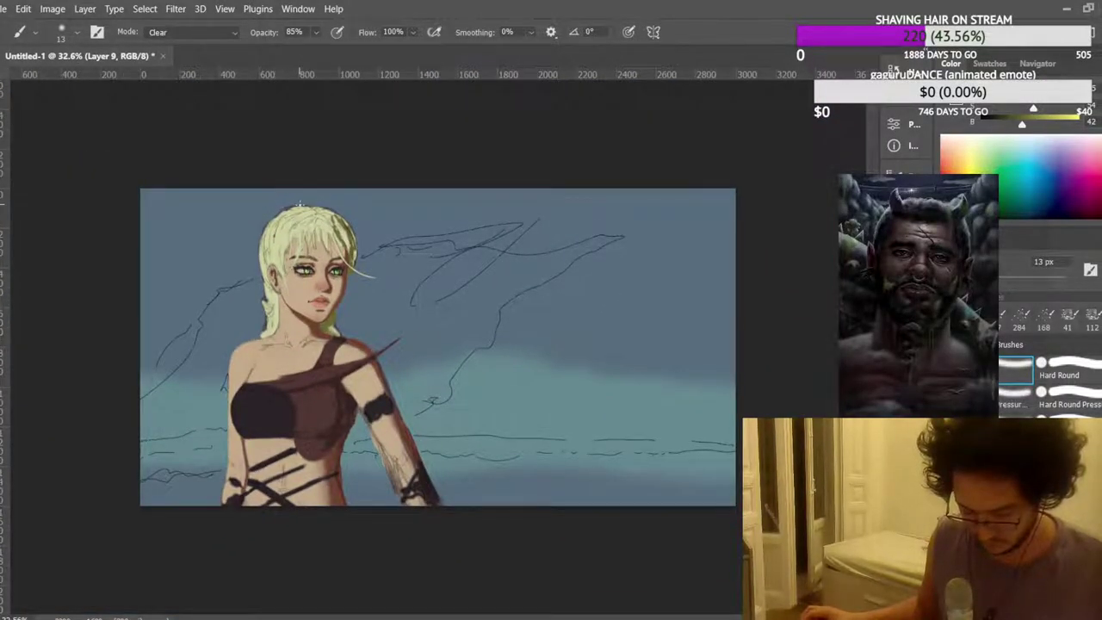
scroll(300, 205, up, 5)
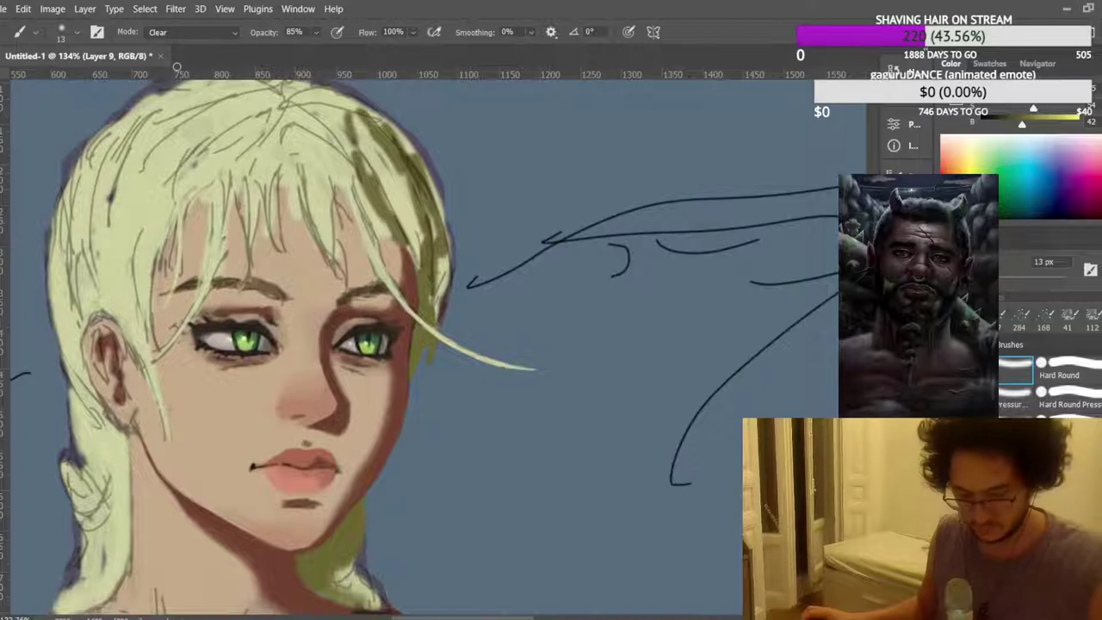
Return the brush to Normal mode and paint olive shadow along the hair's shaded outer side with a 42 px brush at 85% opacity.
key(shift+alt+n)
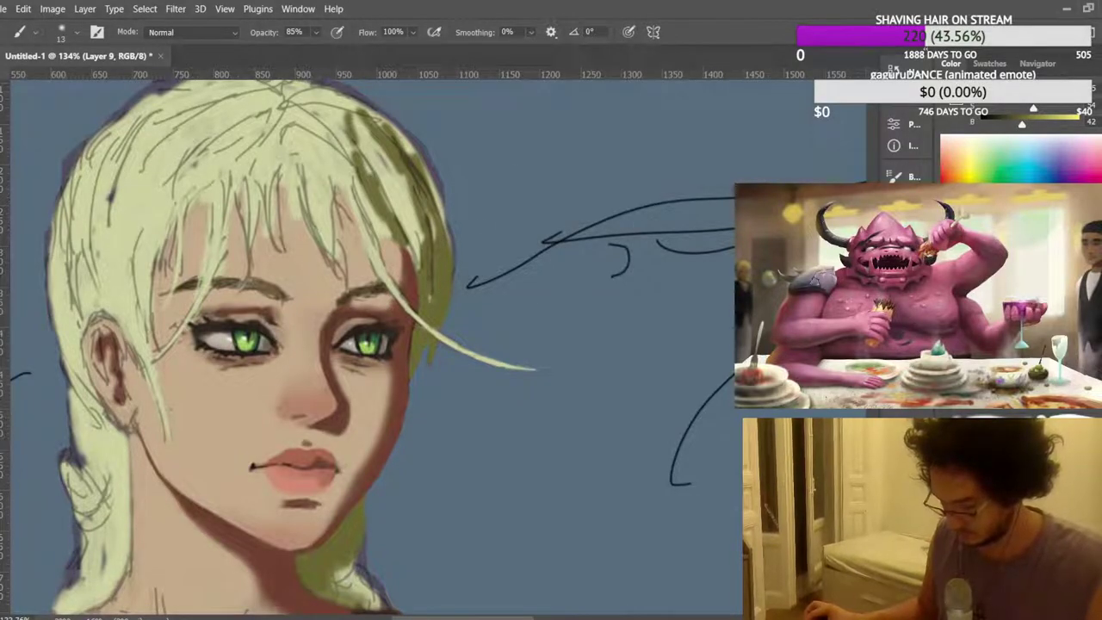
mouse_move(447, 241)
mouse_down()
mouse_move(446, 202)
mouse_move(419, 135)
mouse_up()
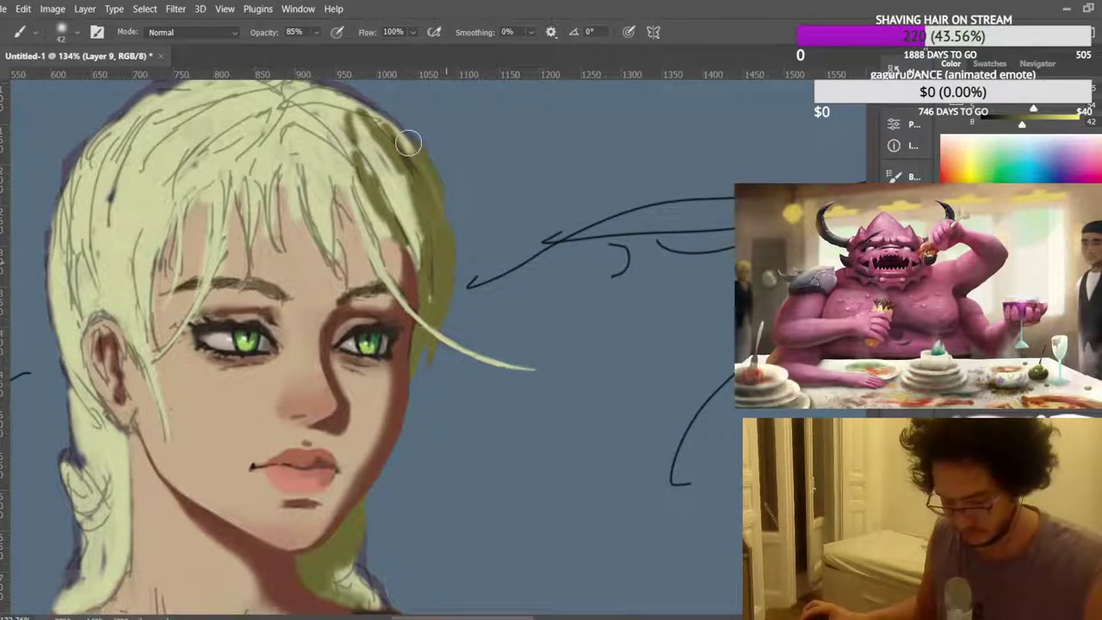
scroll(393, 120, up, 2)
drag(402, 207, 360, 183)
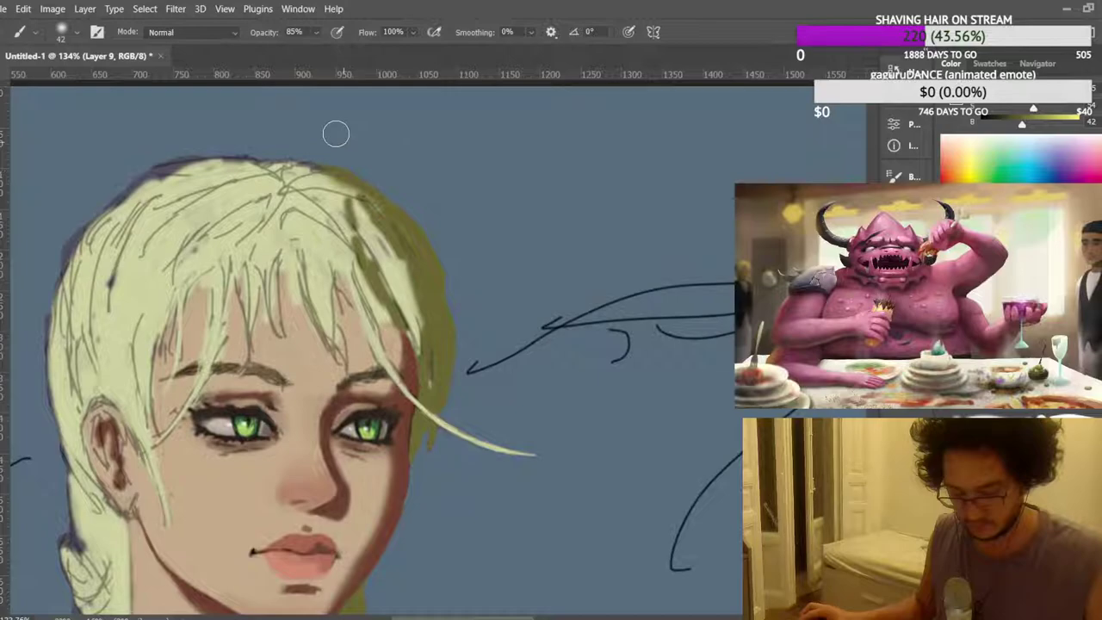
scroll(341, 138, down, 1)
scroll(396, 232, down, 8)
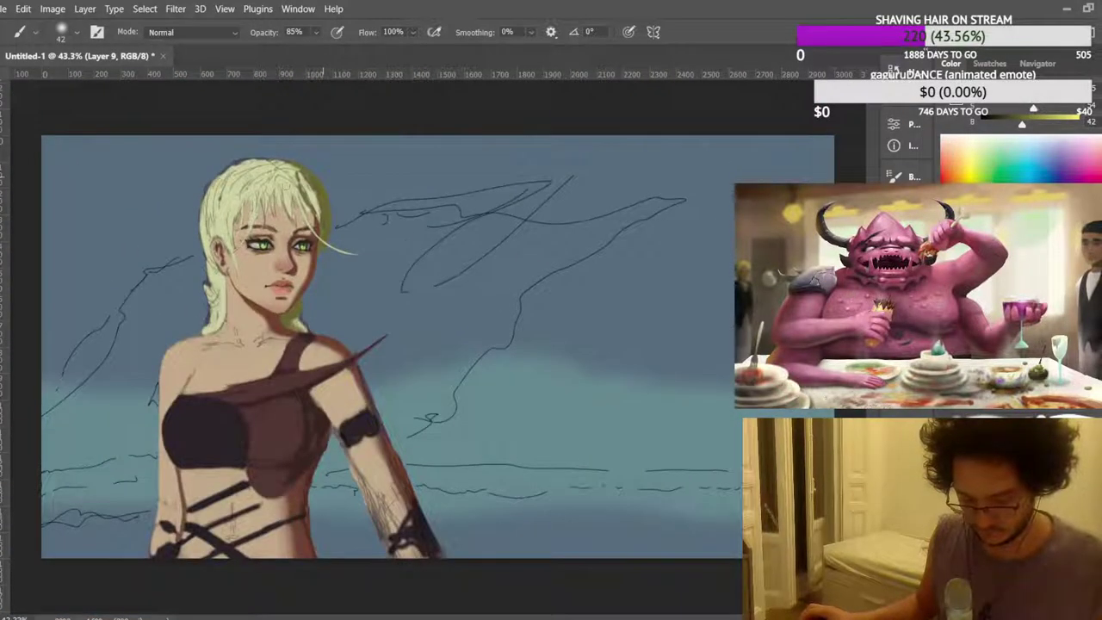
scroll(398, 231, up, 8)
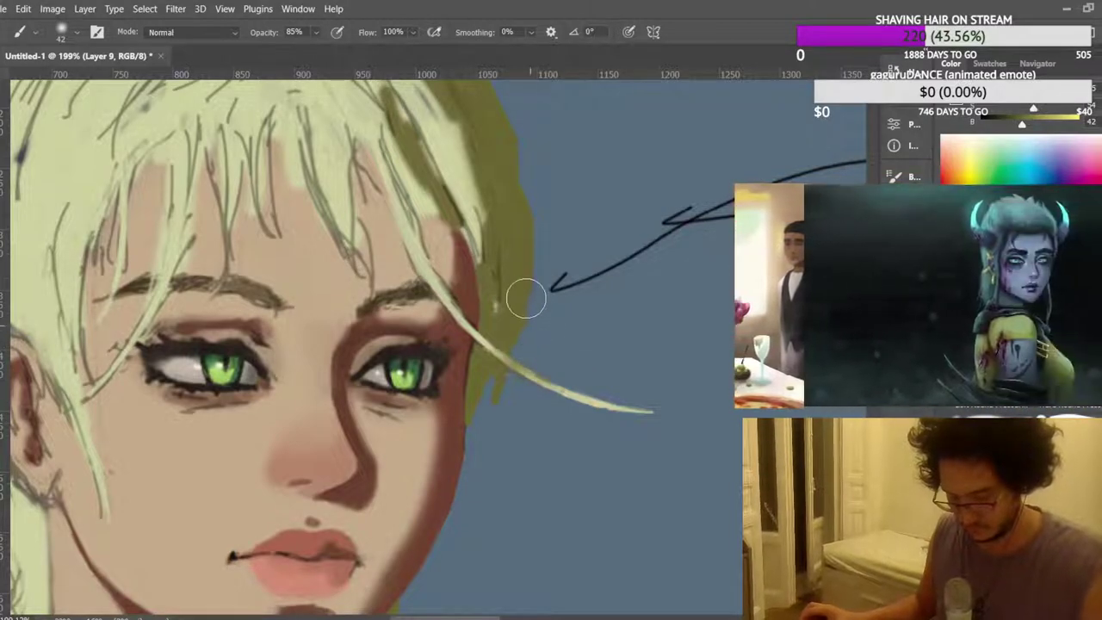
scroll(510, 297, down, 3)
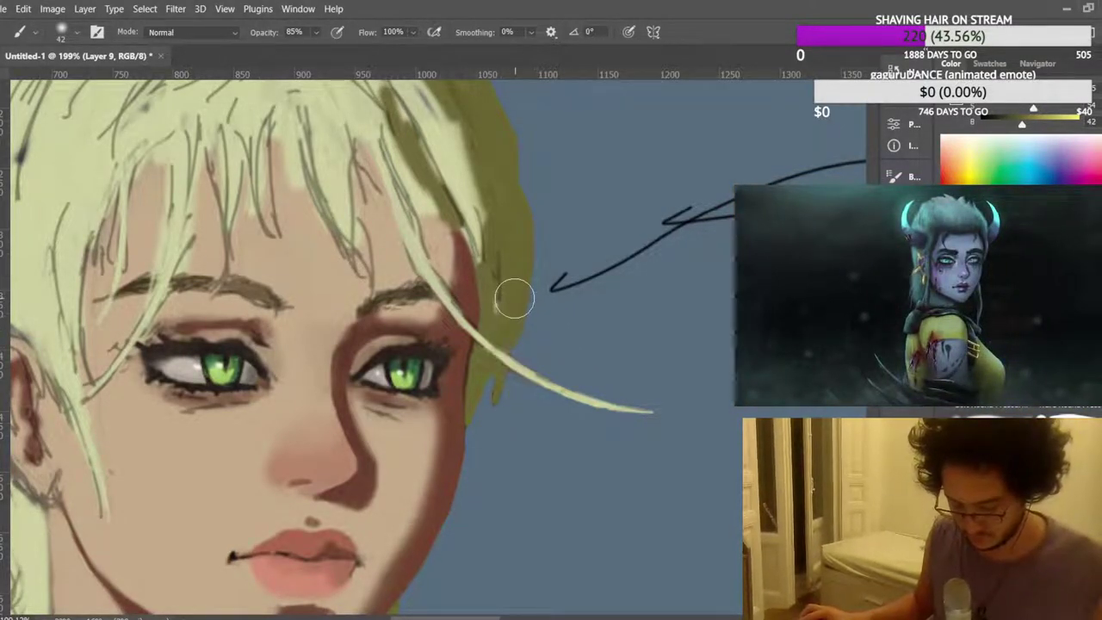
Shrink the brush to 13 px and paint olive over the pale gap and sketch lines in the shaded hair beside the eye.
scroll(520, 325, up, 5)
scroll(493, 376, up, 2)
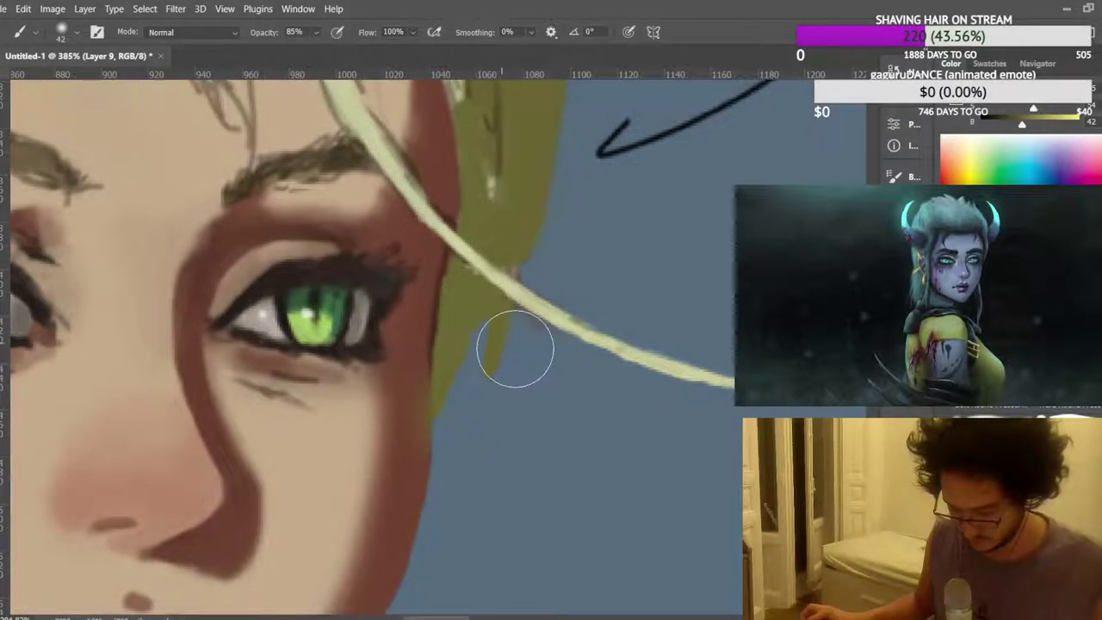
scroll(517, 370, up, 1)
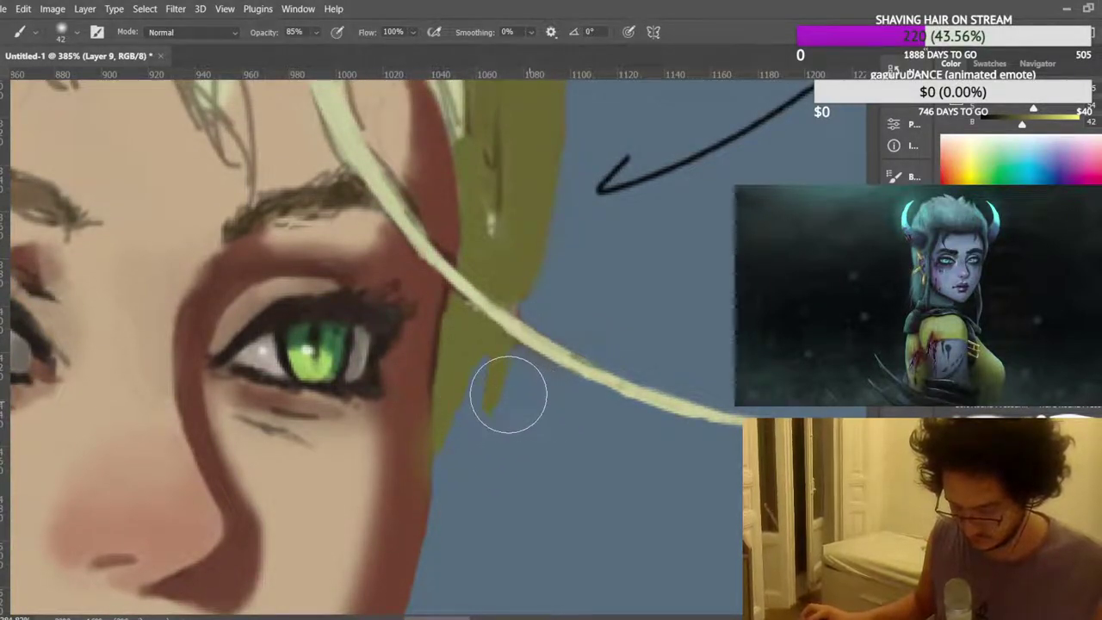
scroll(556, 288, up, 1)
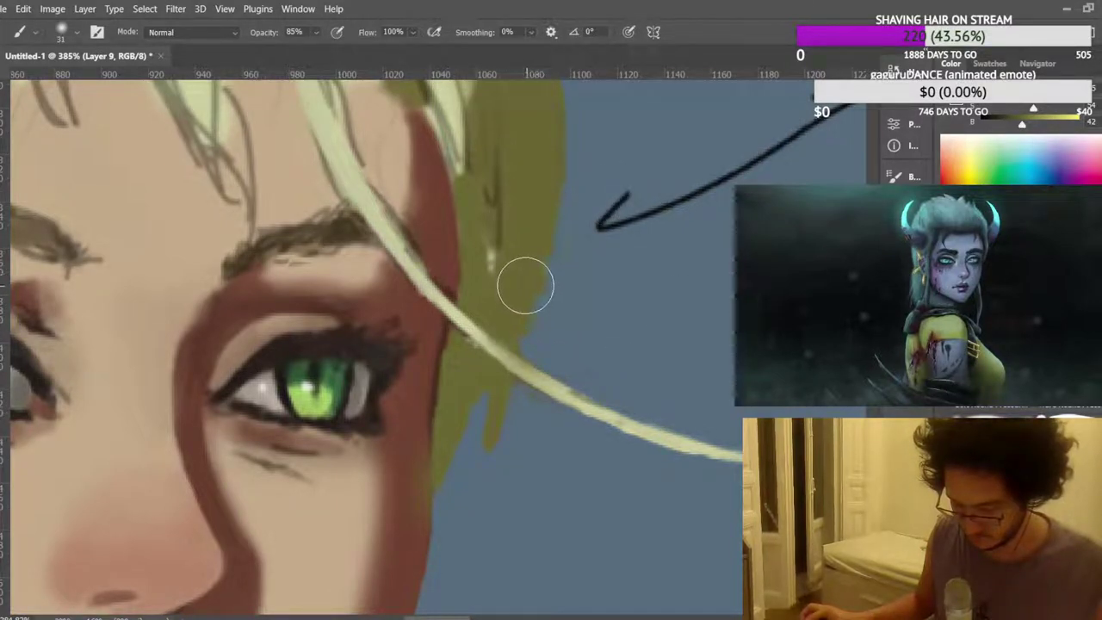
key(bracketleft)
key(bracketleft)
key(bracketleft)
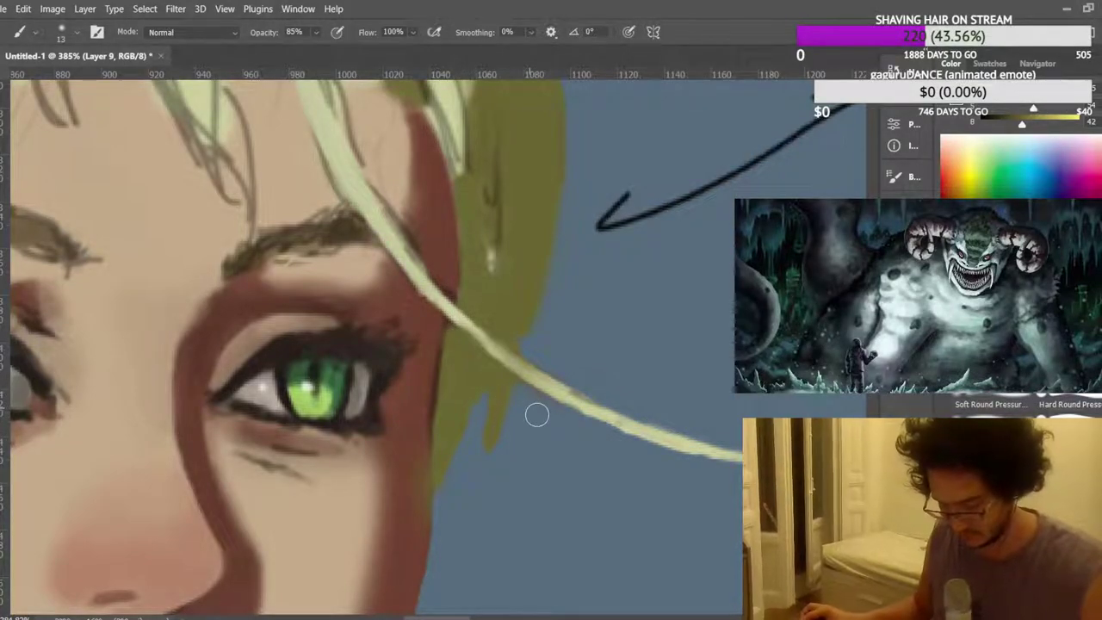
scroll(485, 288, up, 3)
drag(481, 287, 491, 388)
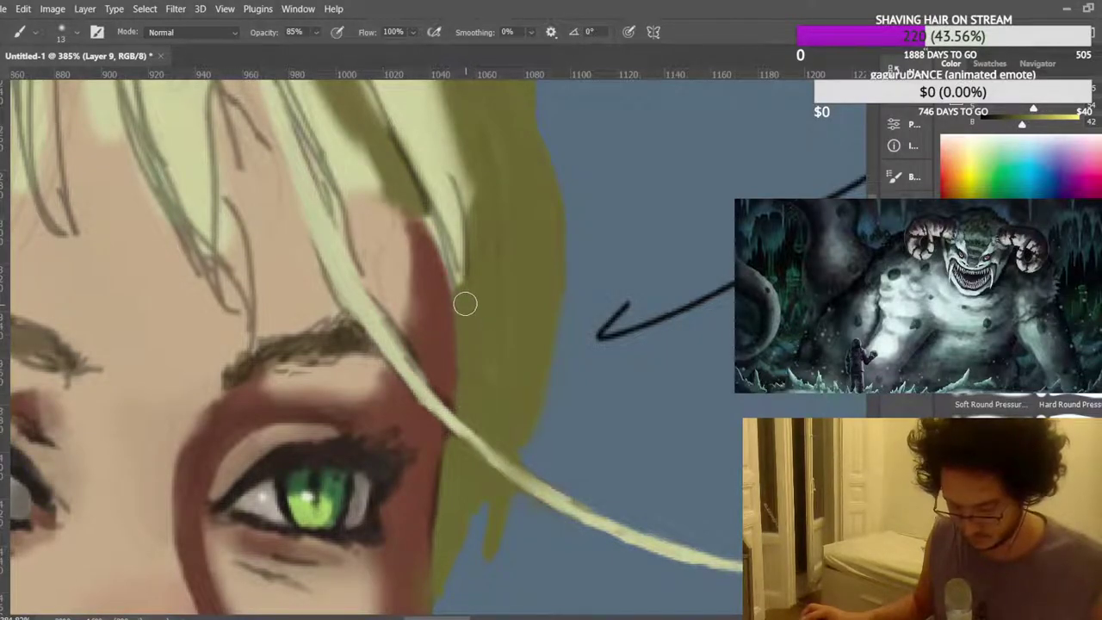
scroll(465, 303, down, 10)
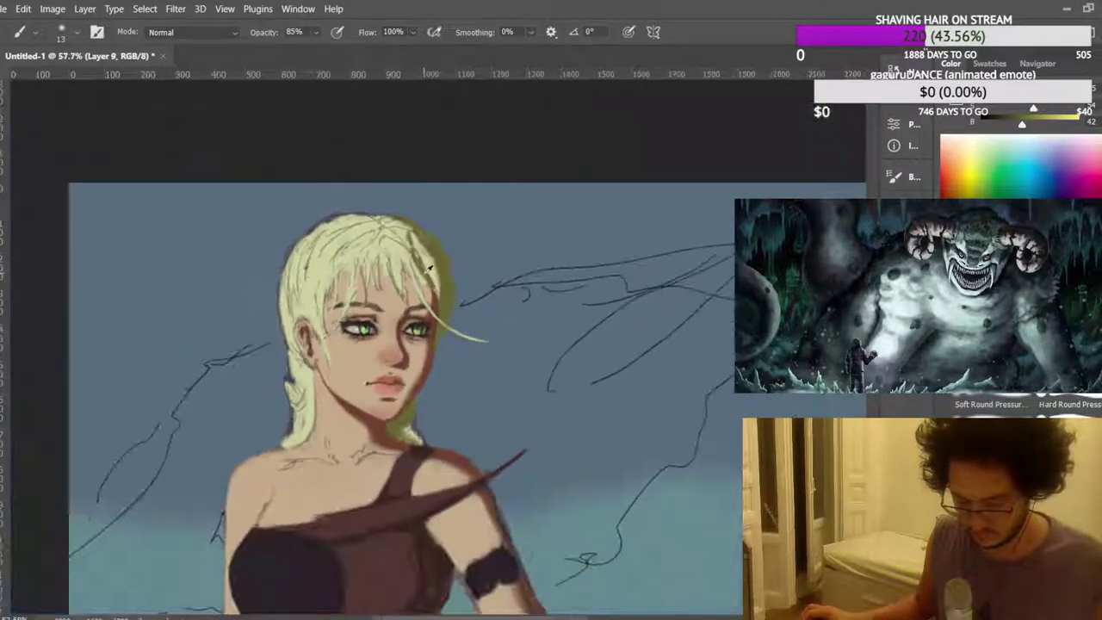
scroll(429, 267, down, 4)
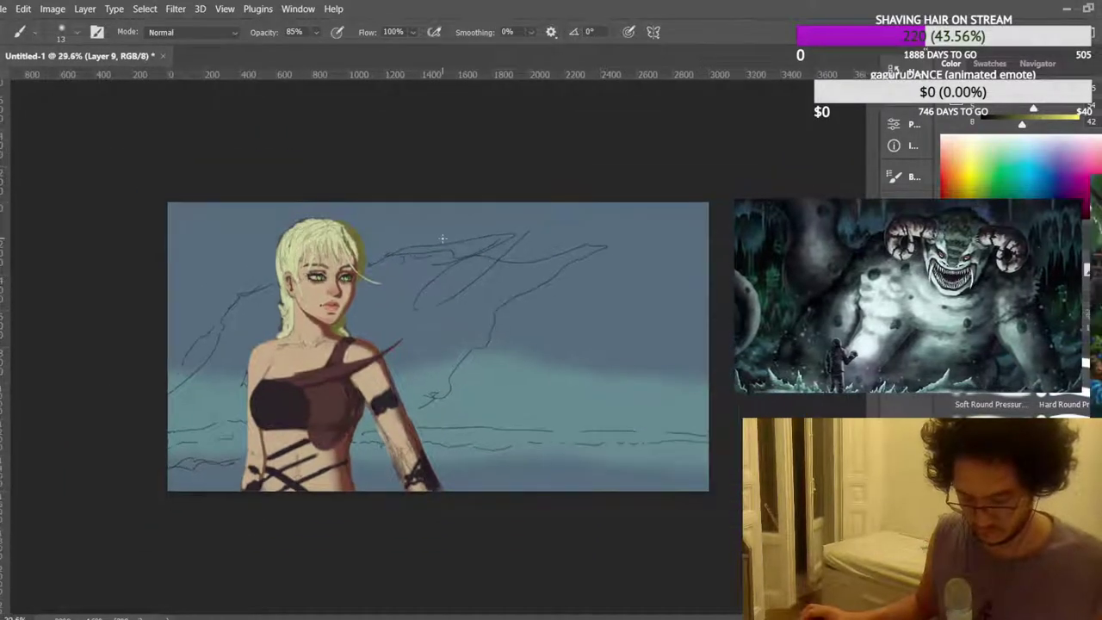
Mirror the view and paint maroon over the dark outline along the shoulder strap's inner edge.
key(ctrl+shift+h)
scroll(508, 365, up, 3)
scroll(706, 446, up, 8)
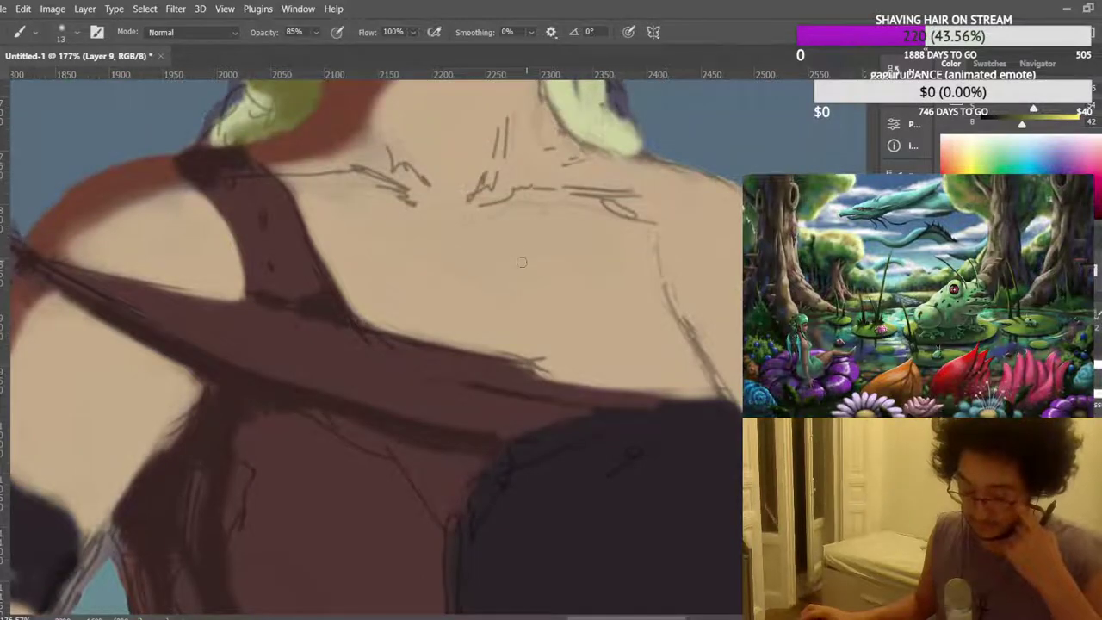
scroll(318, 229, up, 5)
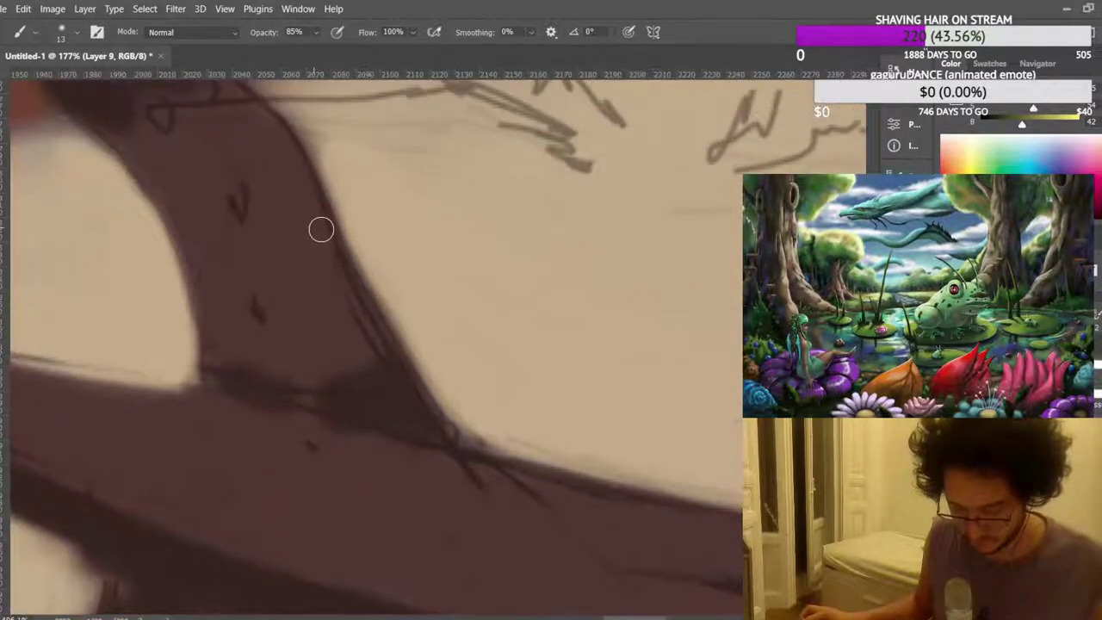
scroll(323, 228, up, 1)
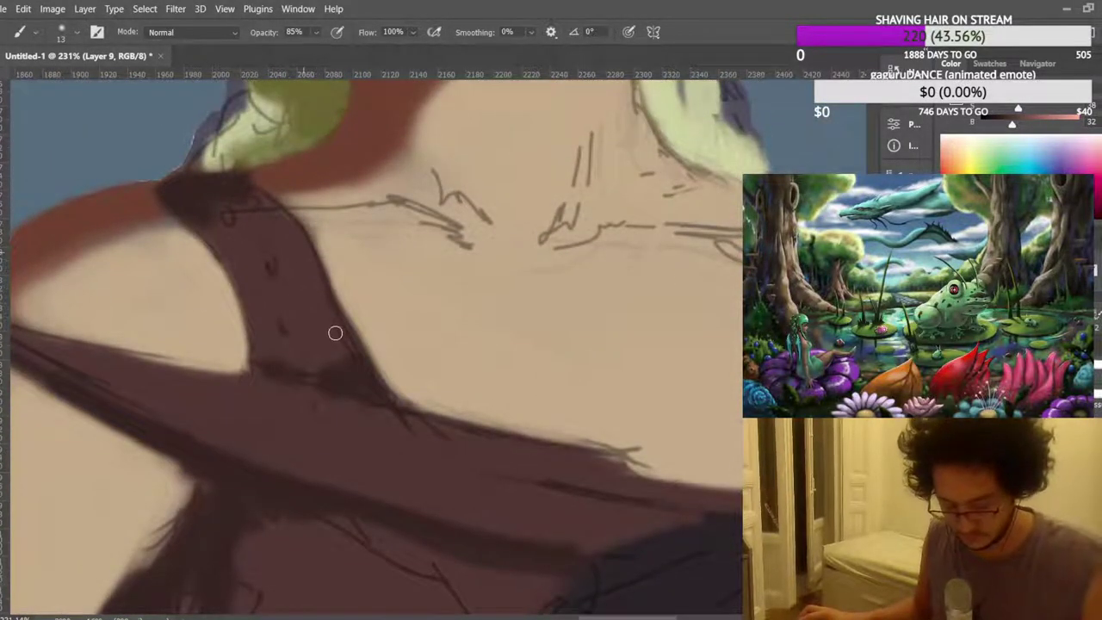
drag(344, 327, 312, 231)
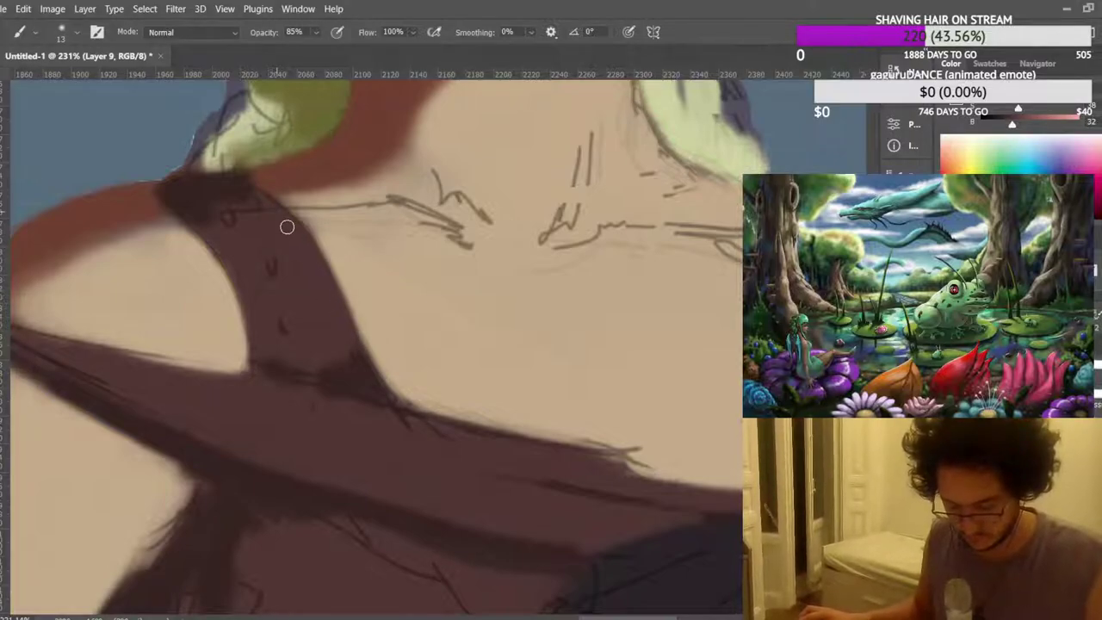
scroll(309, 268, up, 1)
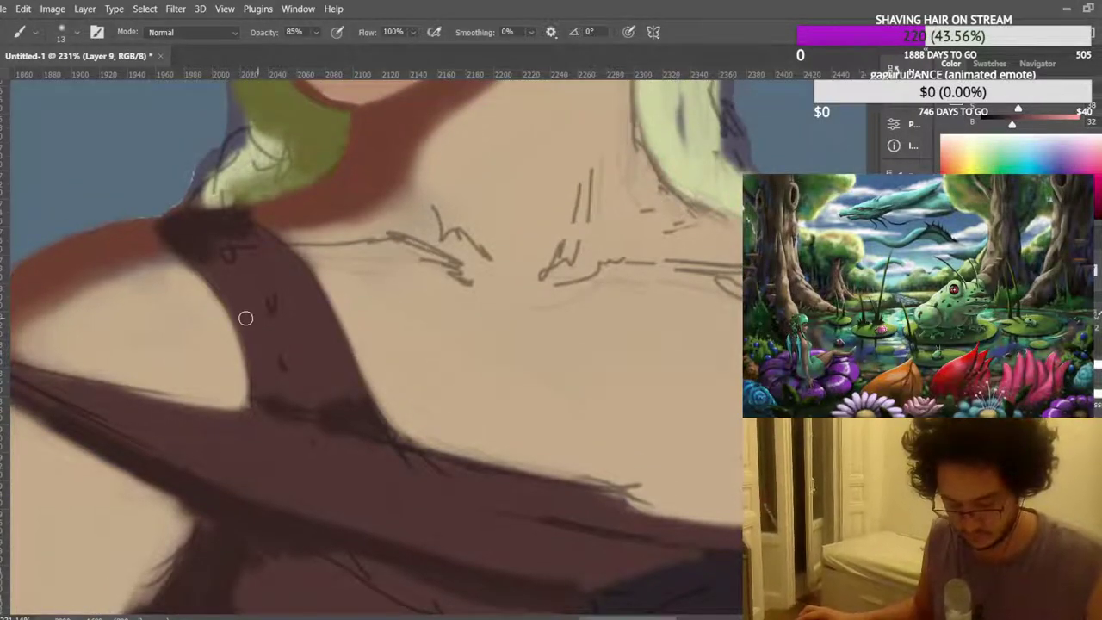
Clean up the shoulder strap's upper end, using the reddish-brown sampled from the shoulder shadow and the strap's dark maroon.
scroll(216, 303, up, 1)
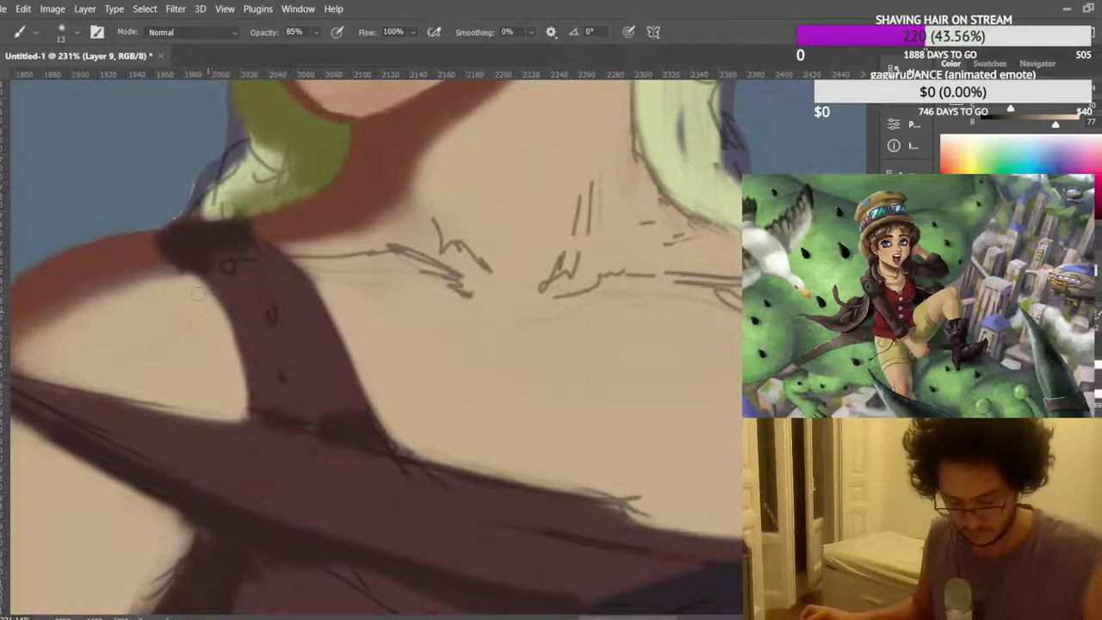
scroll(176, 291, up, 4)
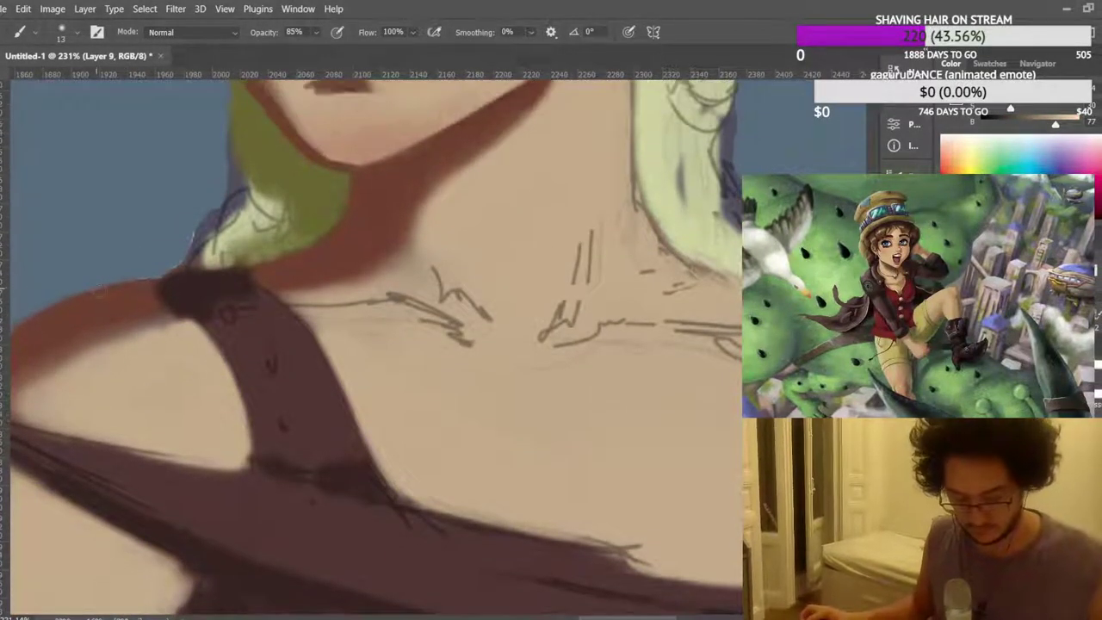
alt+click(153, 298)
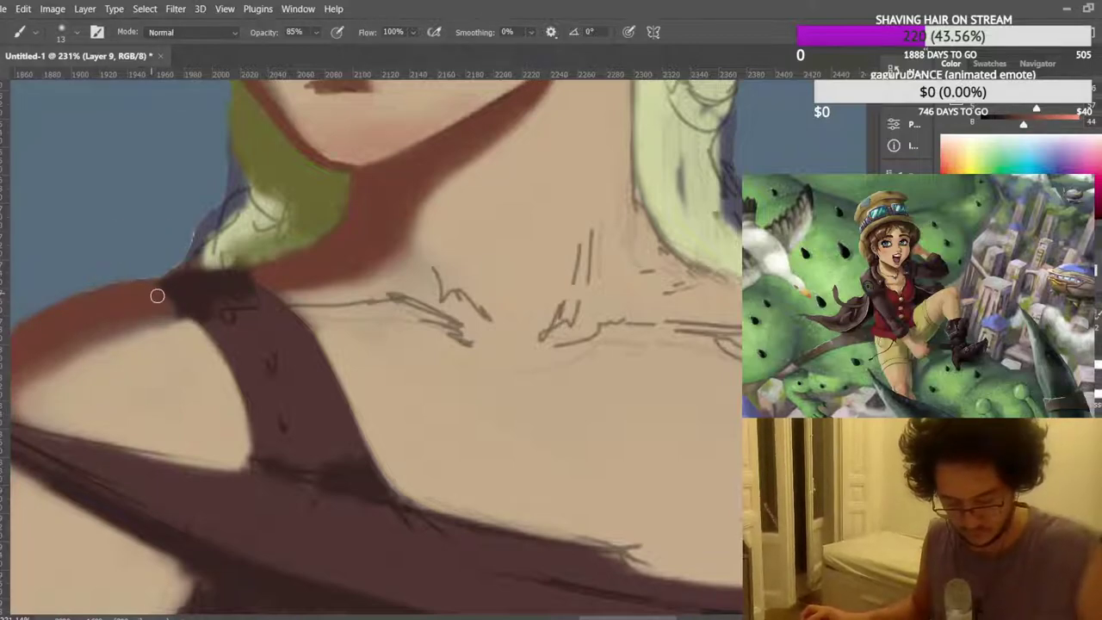
alt+click(216, 285)
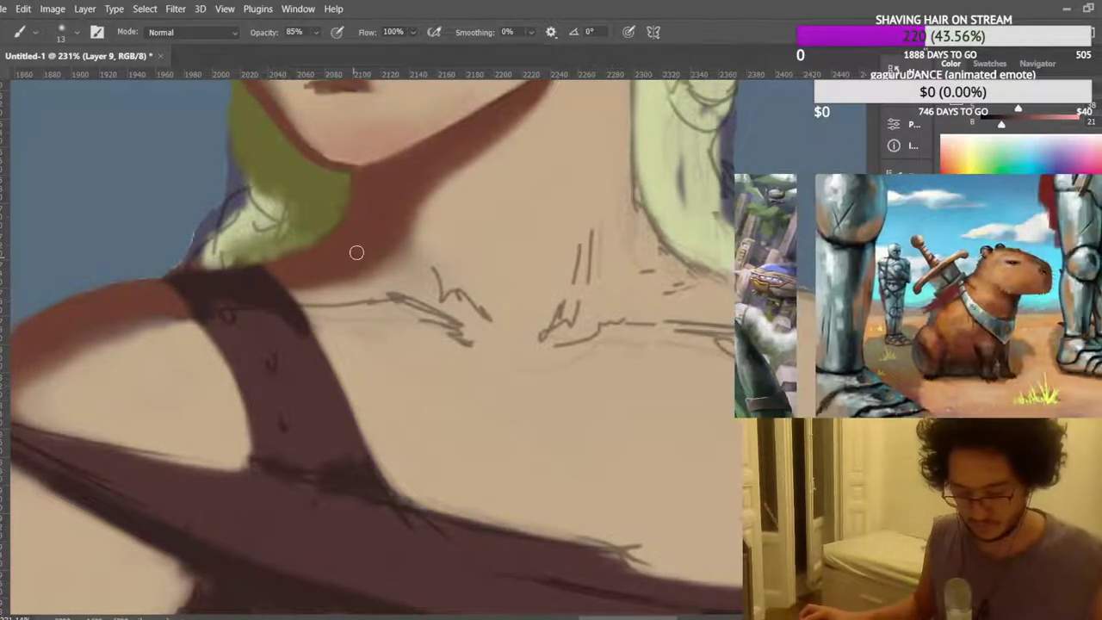
scroll(352, 253, down, 10)
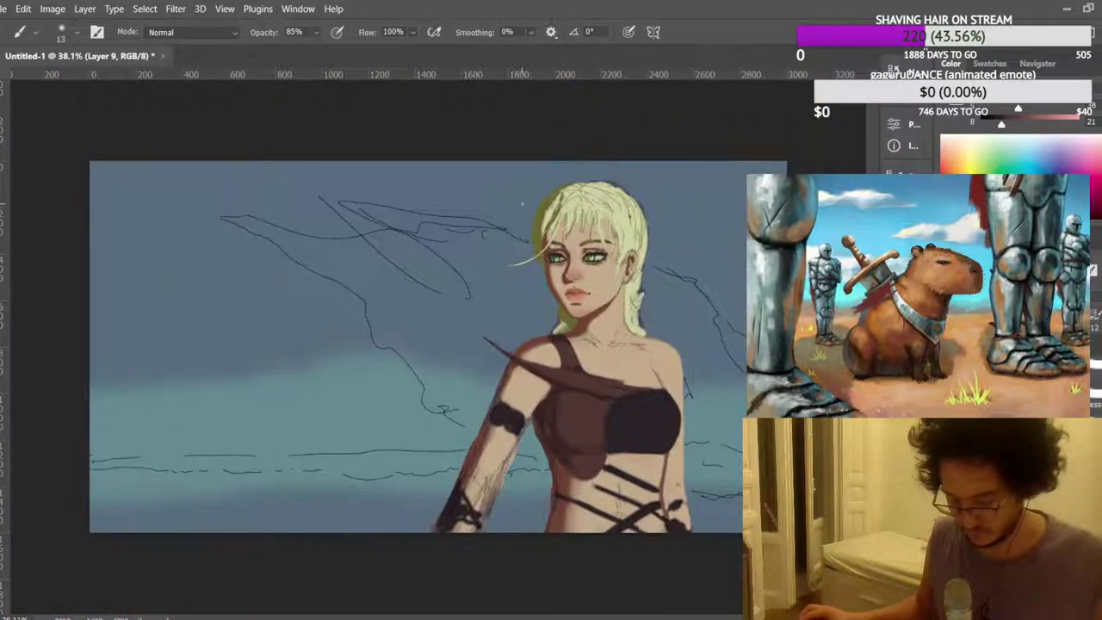
Pick a lighter mauve, shrink the brush to 6 px and paint a short highlight on the diagonal chest band's lower edge.
scroll(468, 263, down, 1)
scroll(613, 448, up, 5)
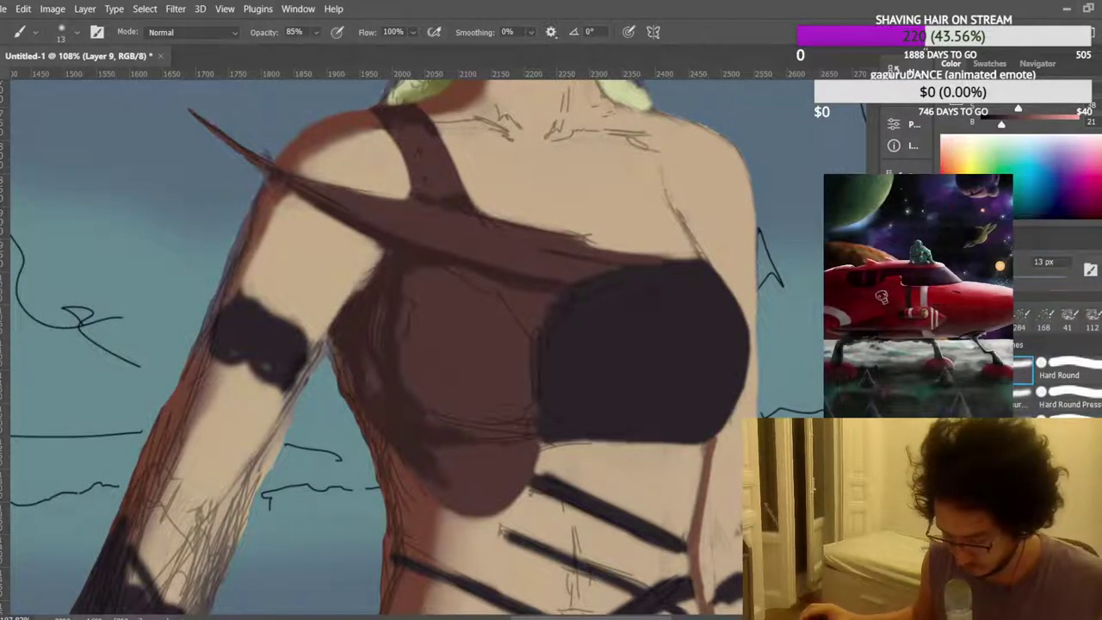
scroll(507, 266, down, 3)
scroll(482, 249, down, 2)
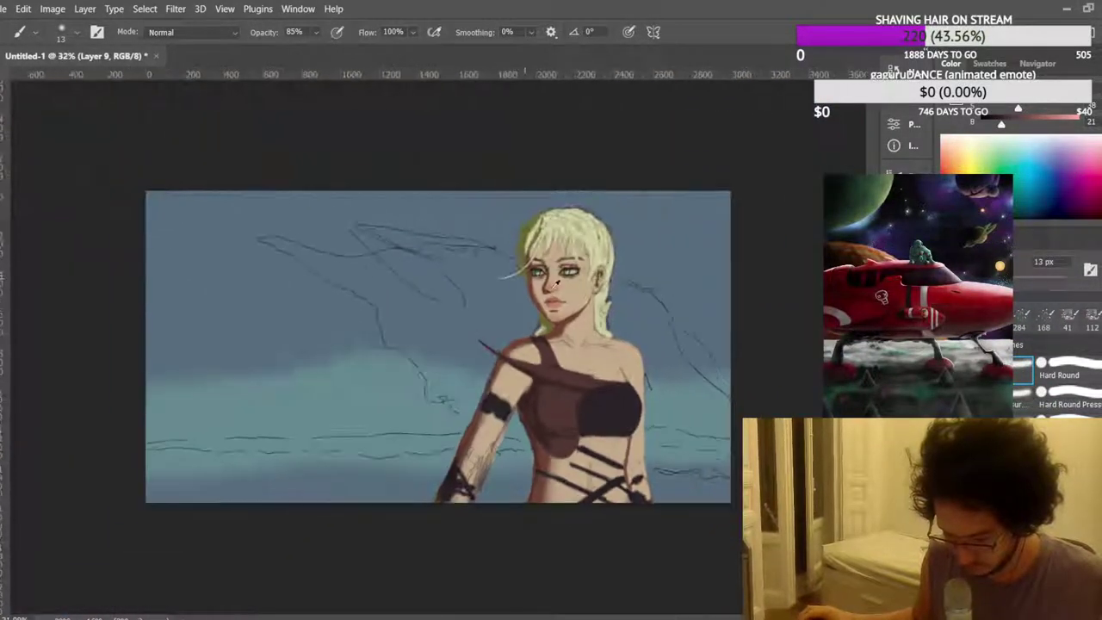
scroll(674, 411, up, 4)
scroll(673, 412, up, 5)
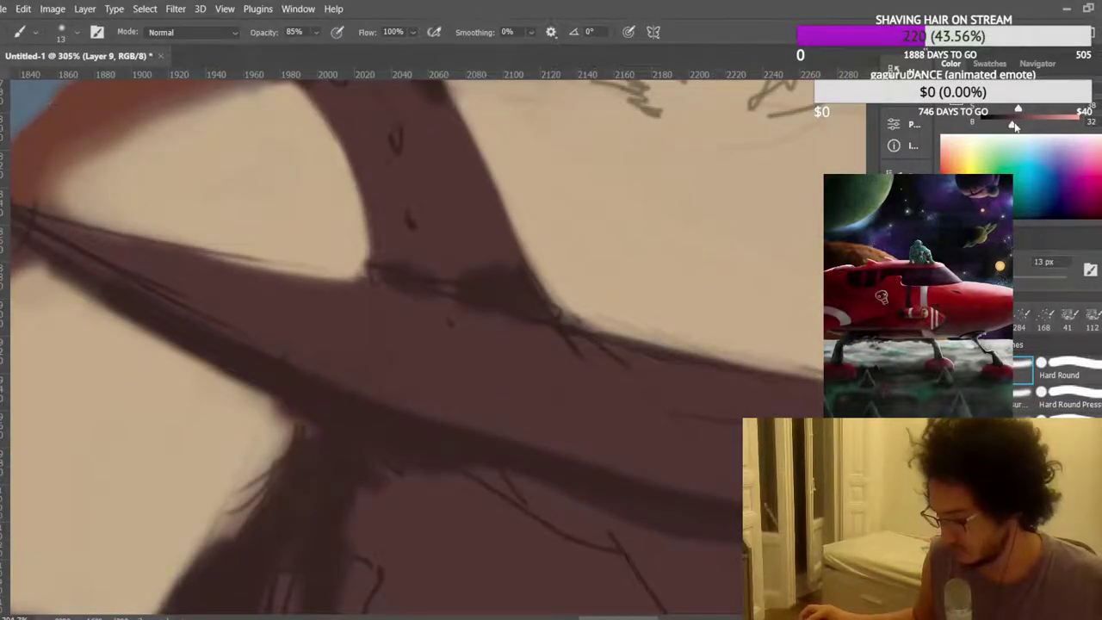
drag(996, 109, 1023, 127)
key(bracketleft)
key(bracketleft)
key(bracketleft)
drag(435, 406, 365, 384)
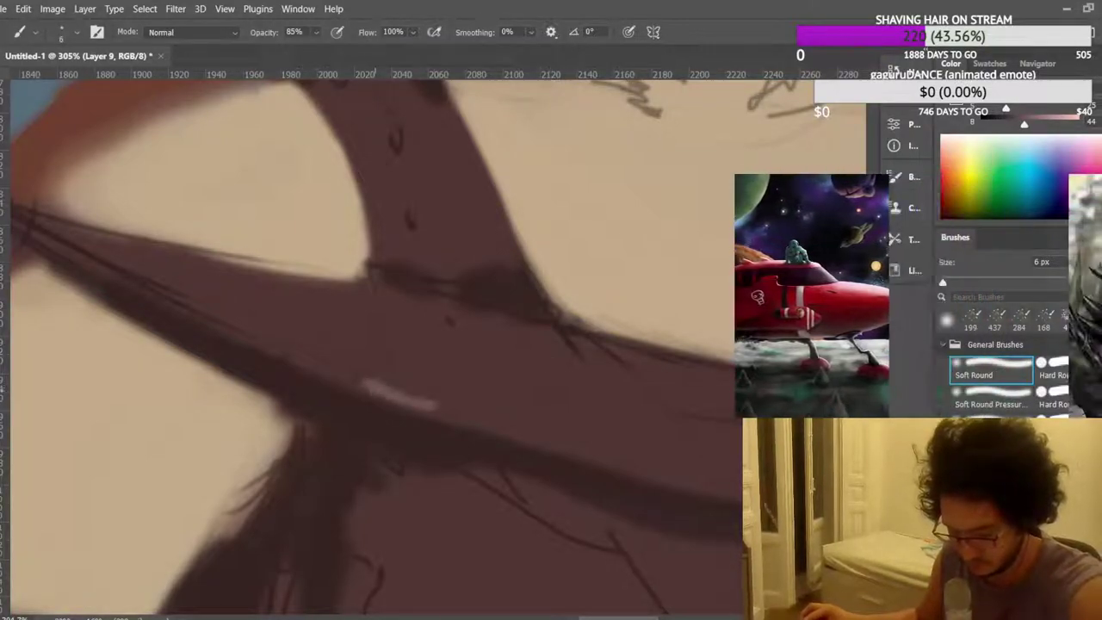
Make the highlight colour greyer and extend the stroke along the band's lower edge toward the shoulder.
scroll(382, 382, up, 4)
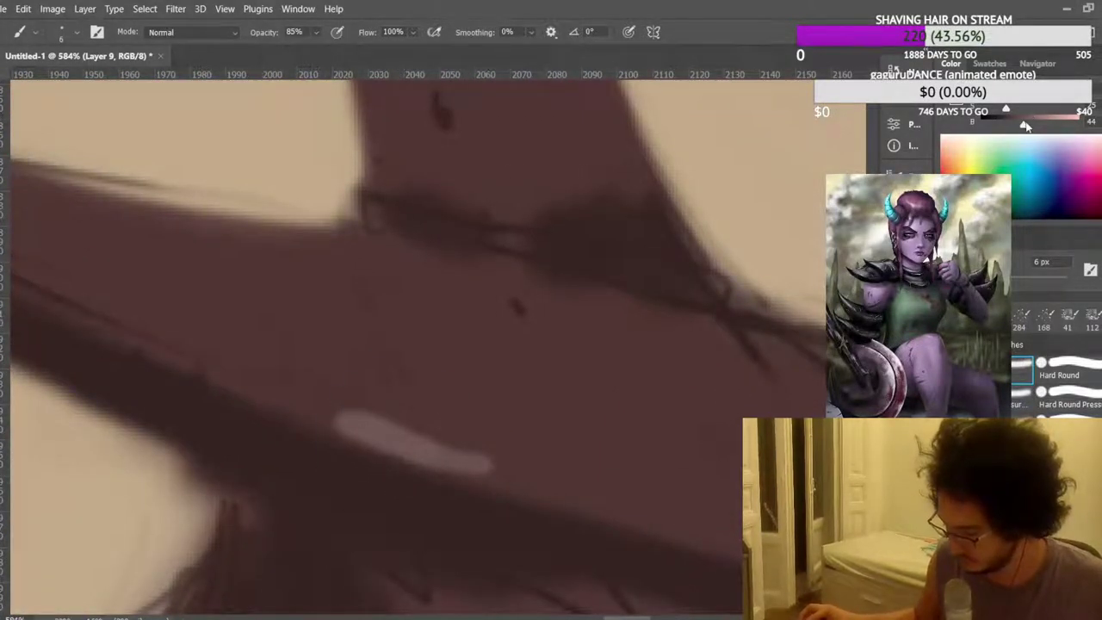
drag(1007, 112, 999, 113)
mouse_move(288, 399)
mouse_down()
mouse_move(375, 435)
mouse_move(222, 370)
mouse_up()
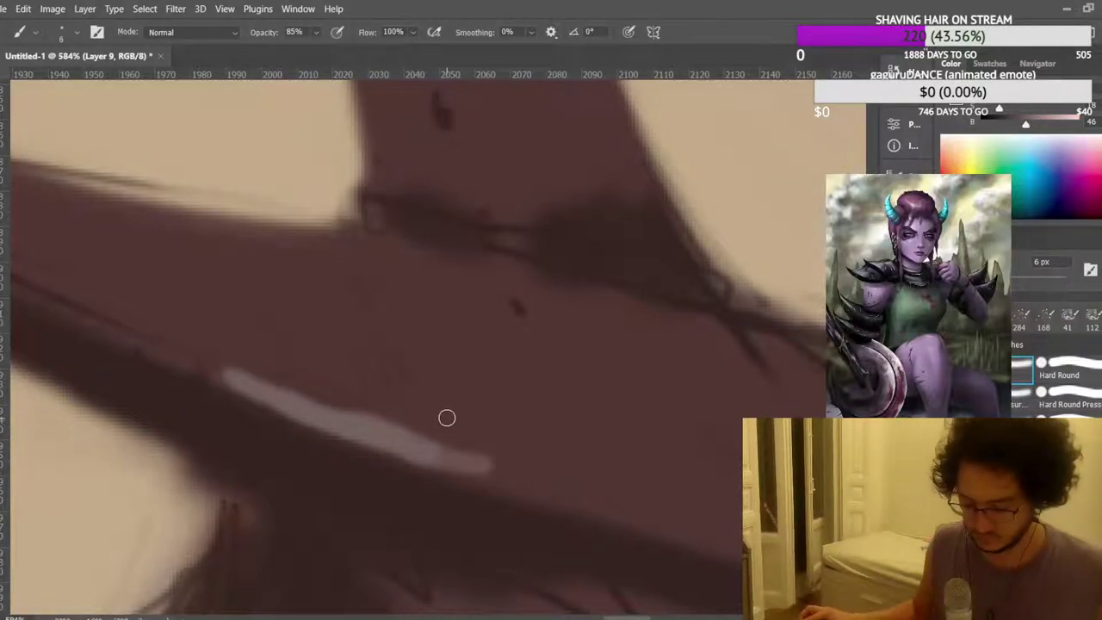
Paint thin greyish highlight strokes across the upper part of the maroon chest panel below the band.
scroll(447, 417, down, 8)
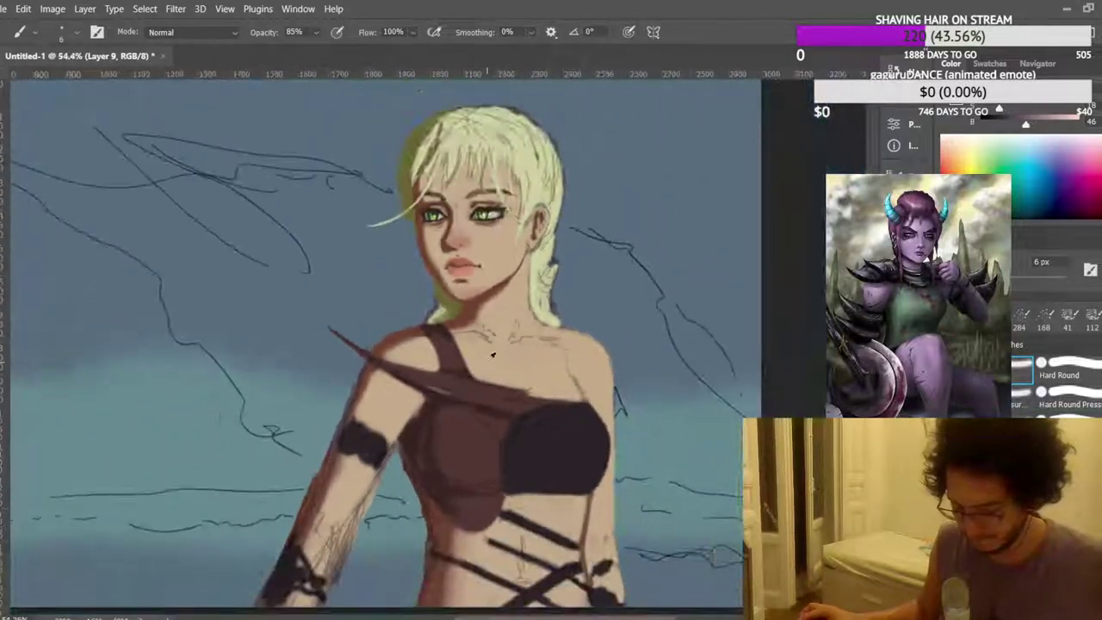
scroll(493, 355, down, 2)
scroll(637, 444, up, 3)
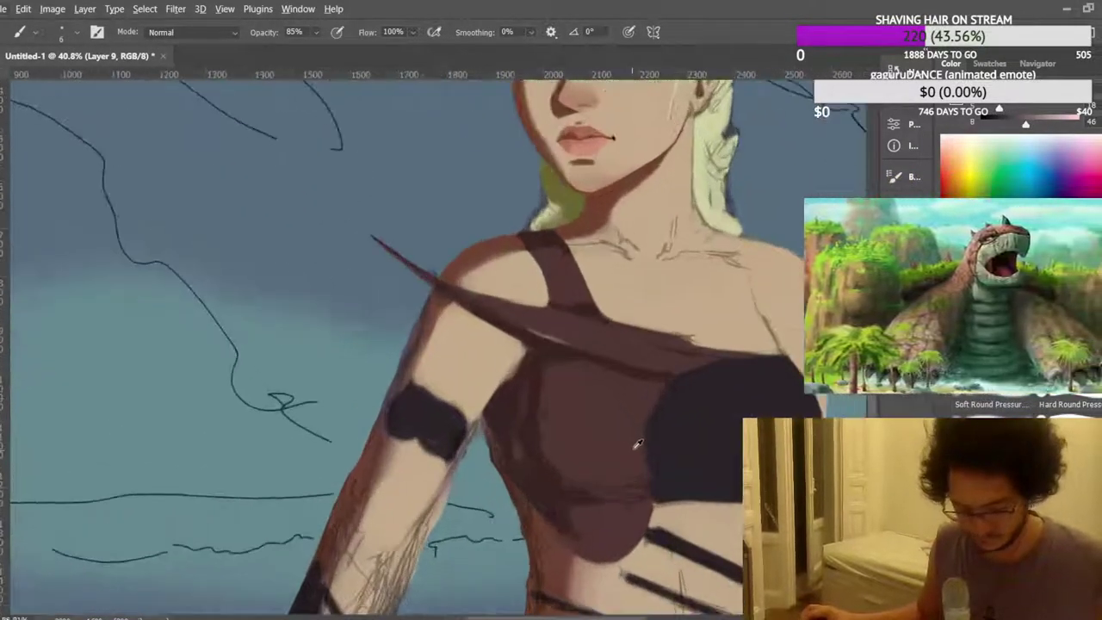
scroll(637, 444, up, 4)
mouse_move(559, 334)
mouse_down()
mouse_move(593, 351)
mouse_move(474, 339)
mouse_move(511, 324)
mouse_up()
scroll(490, 281, up, 2)
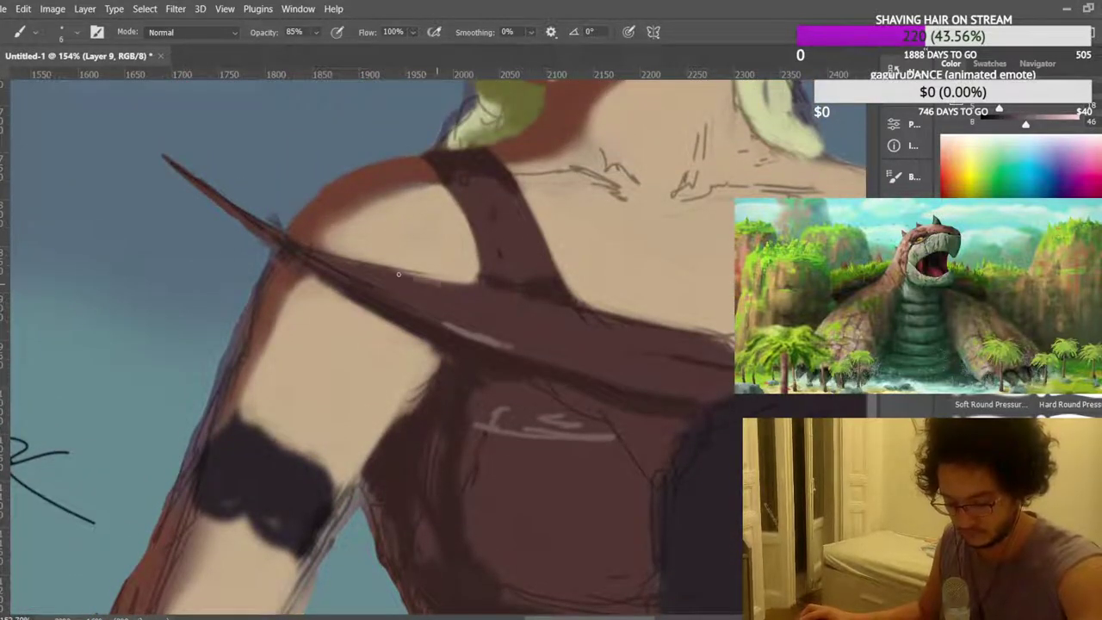
Paint a thin greyish highlight along the diagonal band's upper edge, from the shoulder toward the chest.
drag(403, 282, 432, 290)
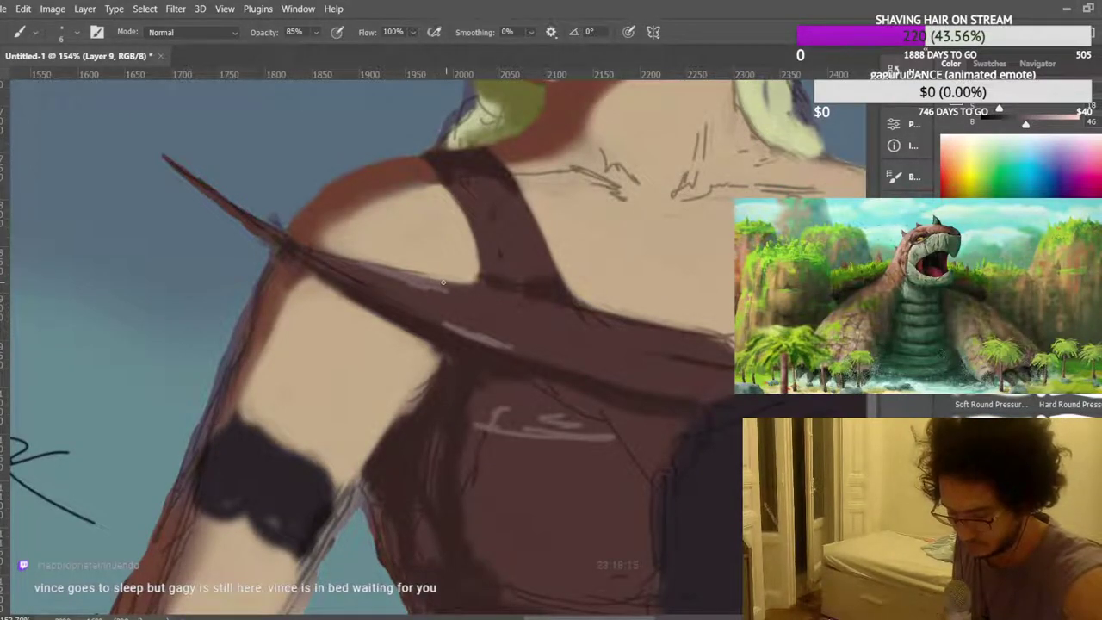
drag(433, 279, 658, 340)
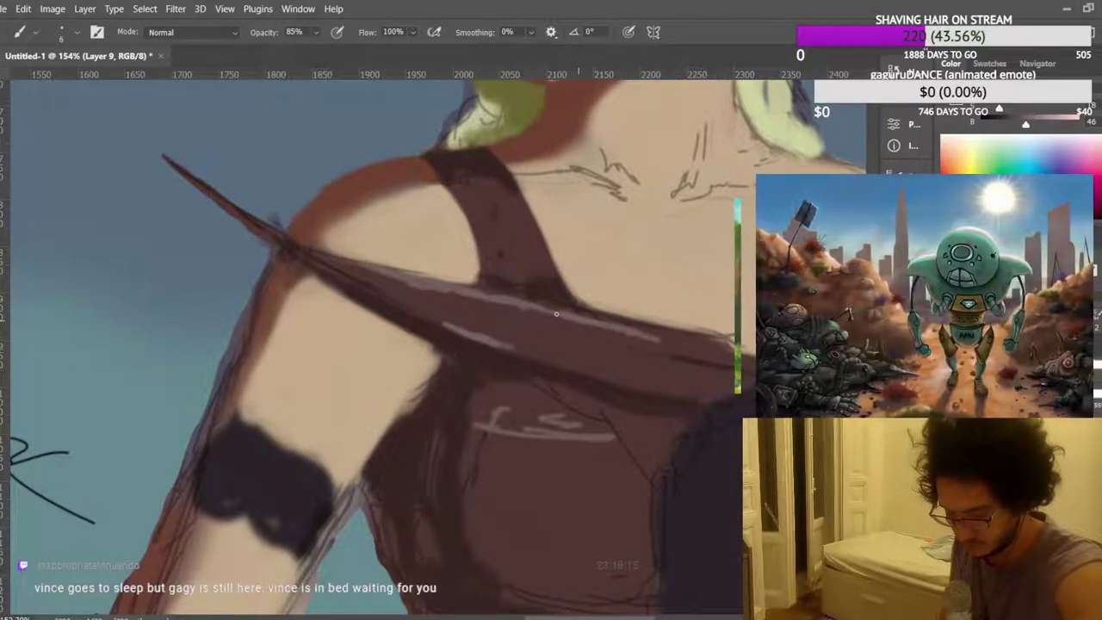
drag(391, 277, 310, 255)
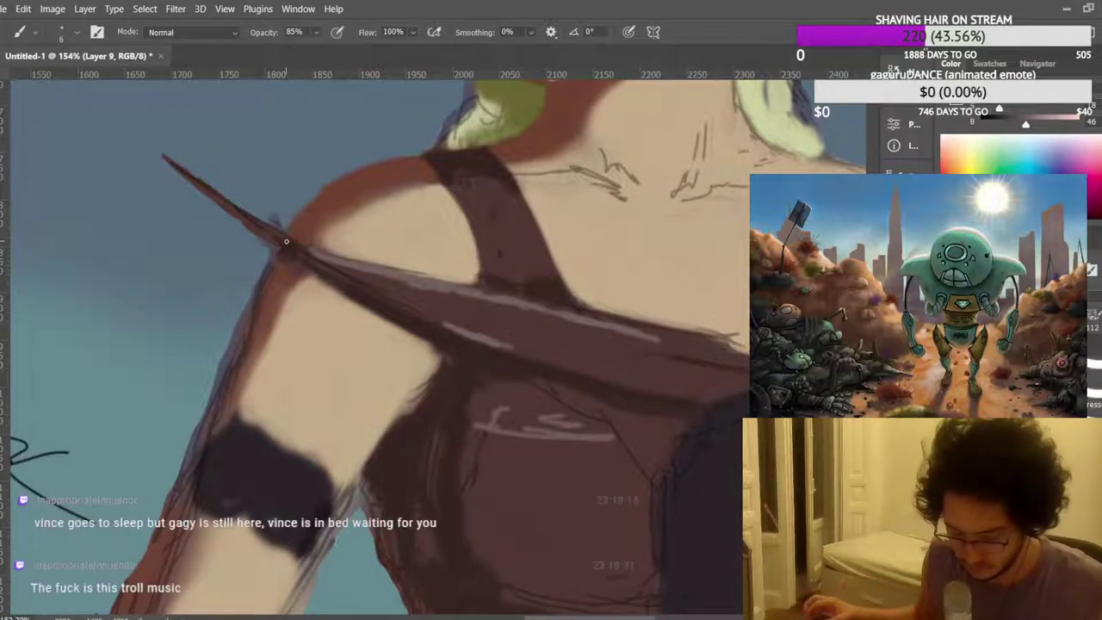
scroll(381, 240, down, 15)
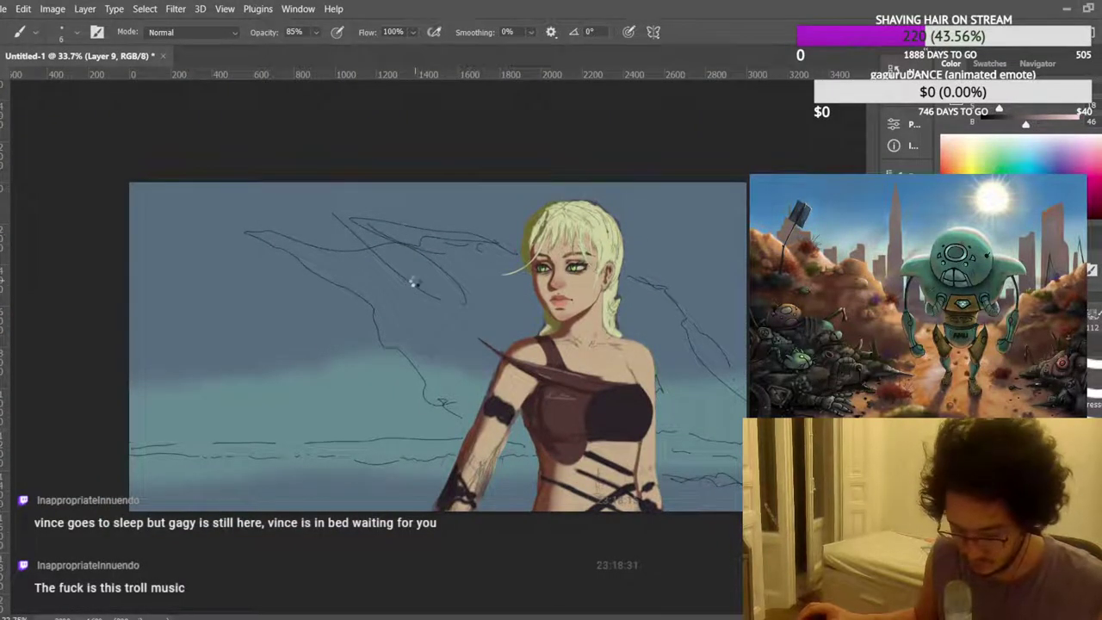
Mirror the view back and reduce the brush size to 4 px.
key(h)
scroll(260, 357, up, 14)
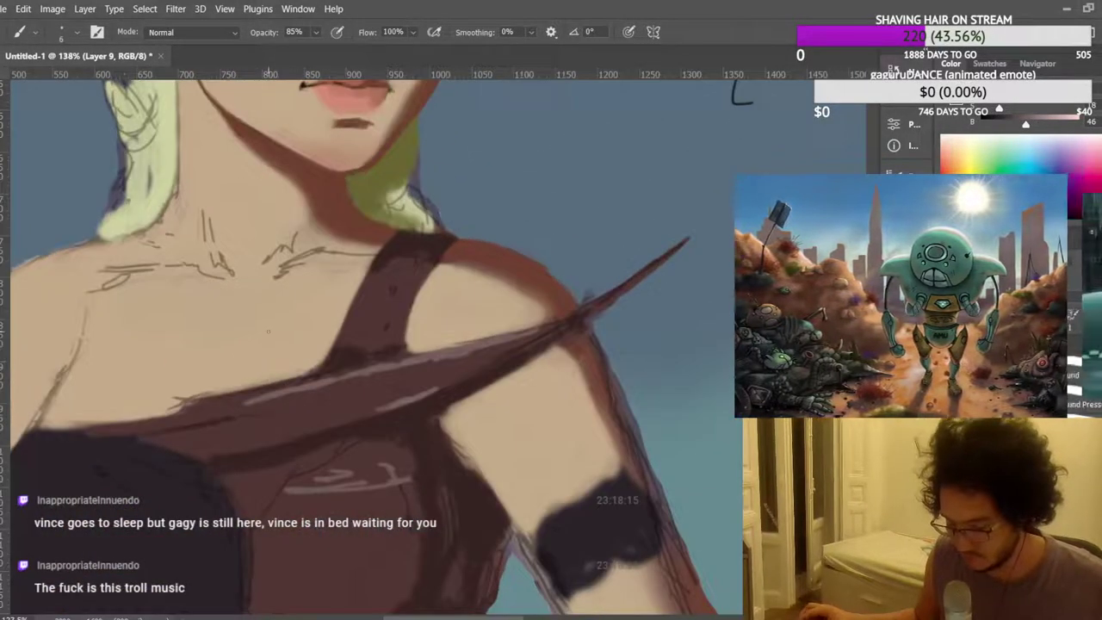
scroll(268, 332, down, 2)
drag(388, 241, 385, 303)
scroll(387, 303, up, 1)
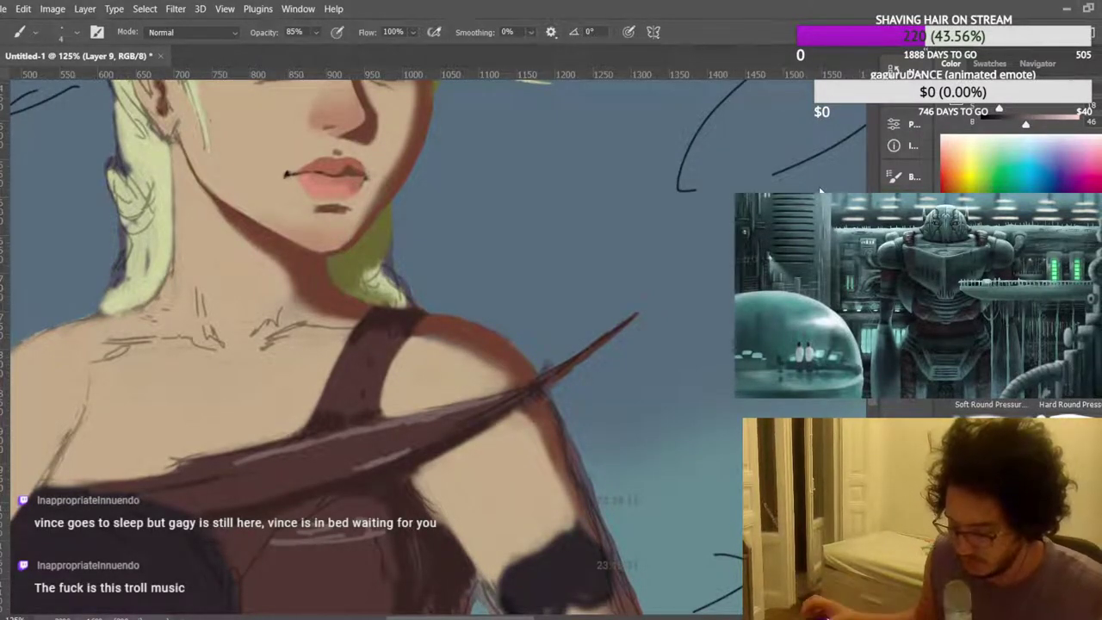
Paint a lighter tone along the upper edge of the pointed cloth strip where it crosses and extends past the shoulder.
scroll(431, 345, up, 2)
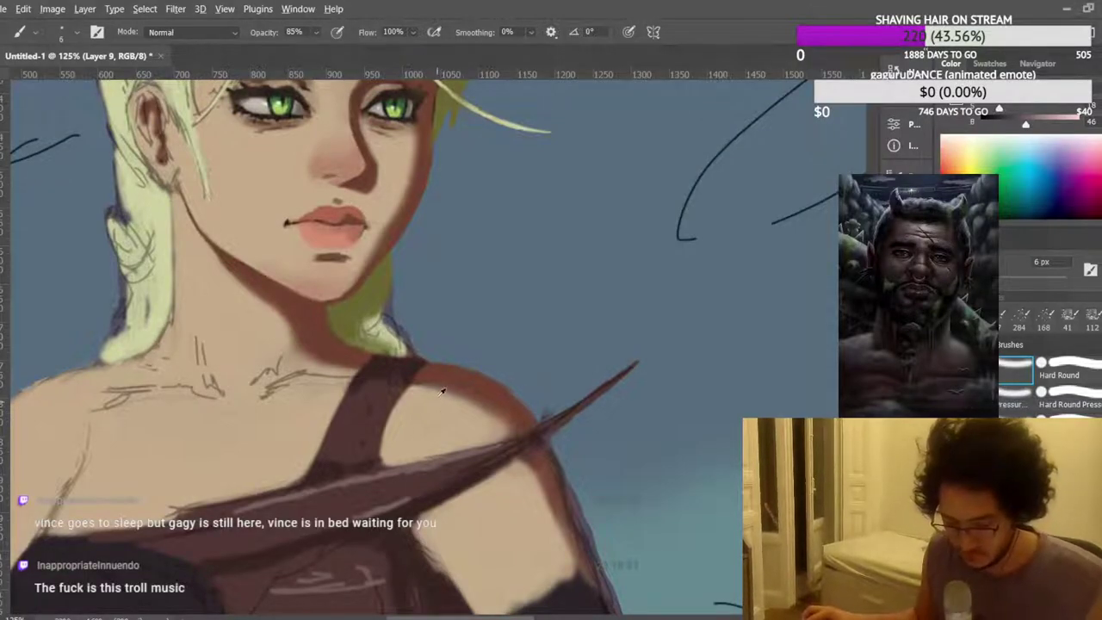
scroll(491, 340, down, 5)
scroll(492, 339, up, 8)
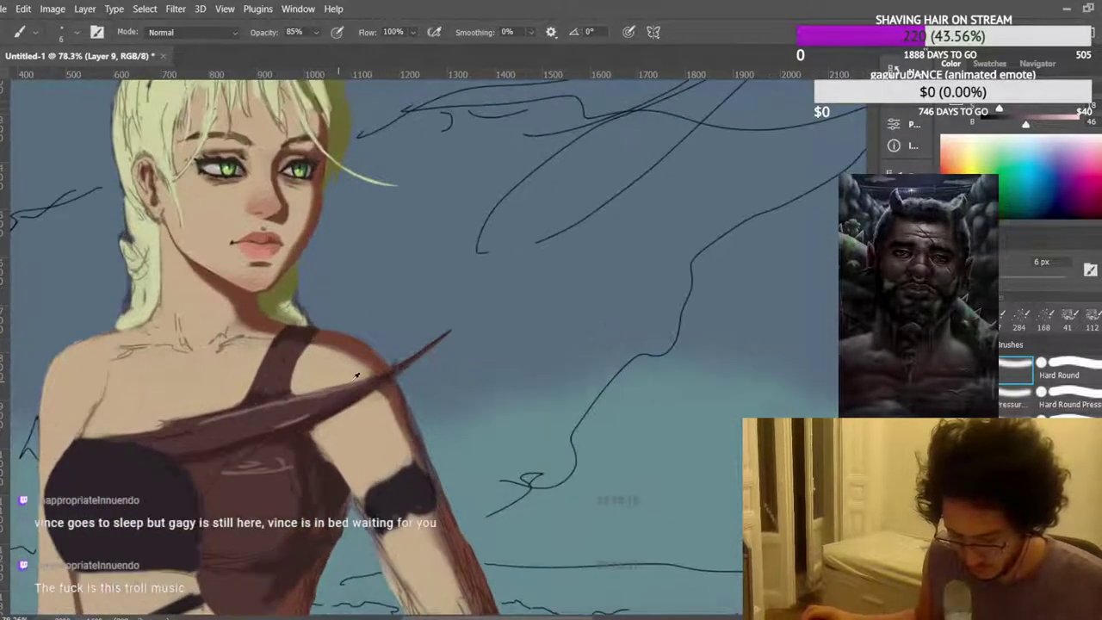
scroll(445, 369, up, 2)
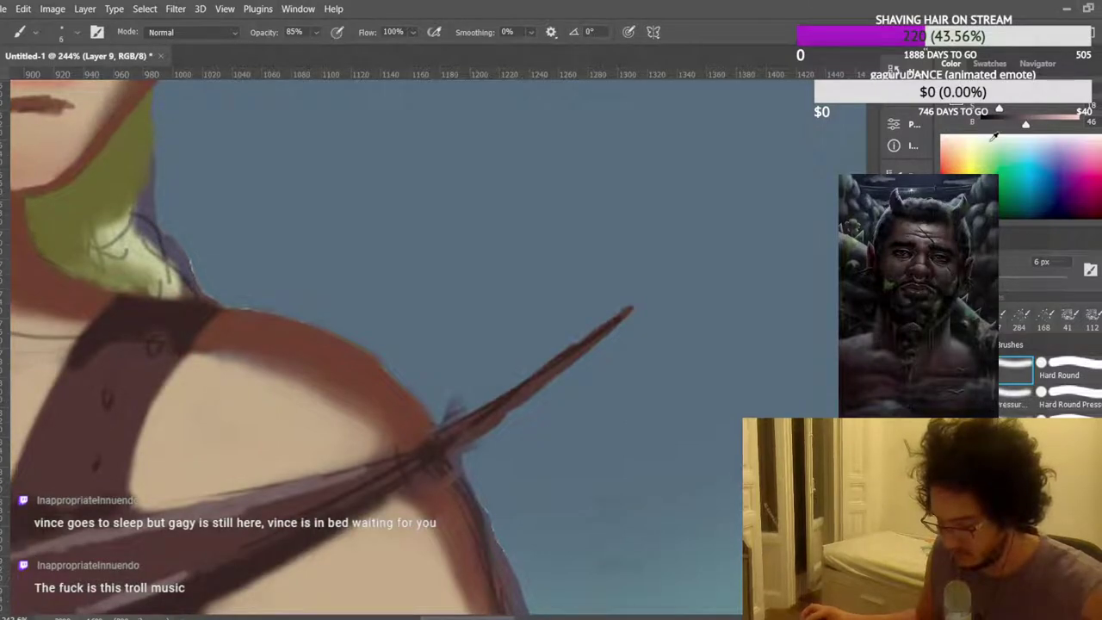
mouse_move(330, 480)
mouse_down()
mouse_move(389, 477)
mouse_move(561, 353)
mouse_up()
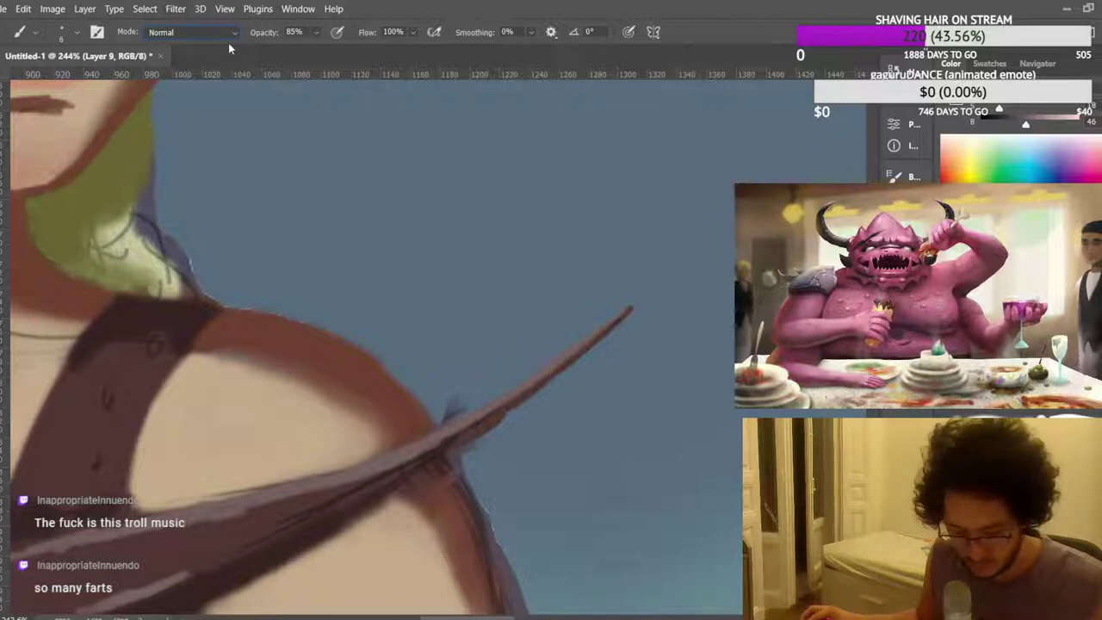
Set the brush mode to Clear and erase the rough paint around the cloth strip just beyond the shoulder.
key(shift+alt+r)
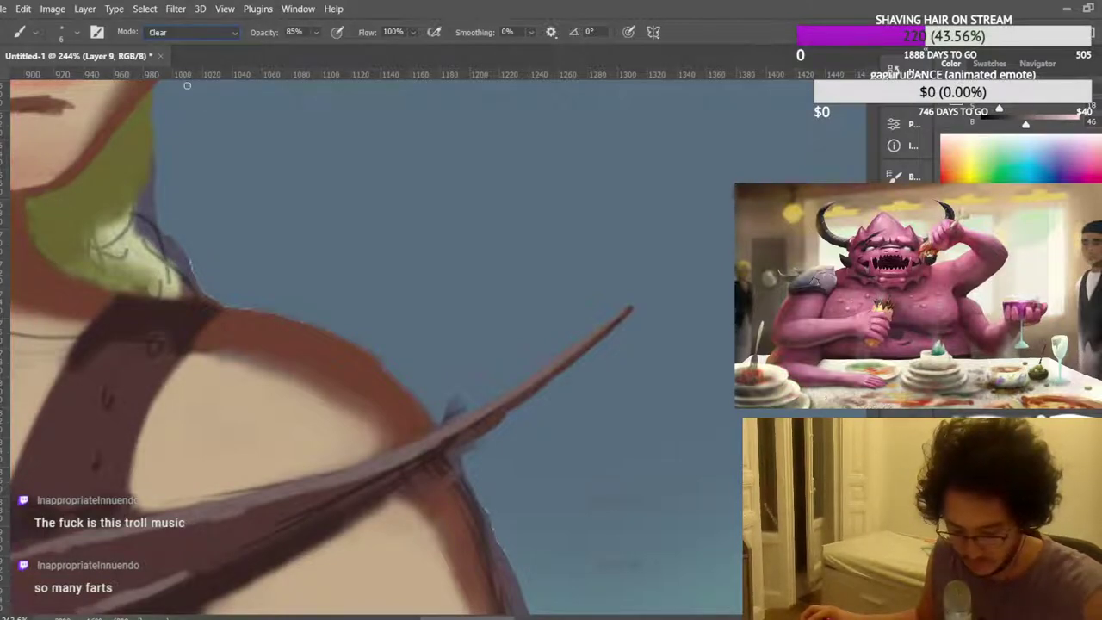
mouse_move(467, 391)
mouse_down()
mouse_move(442, 420)
mouse_move(501, 391)
mouse_move(490, 453)
mouse_move(464, 458)
mouse_up()
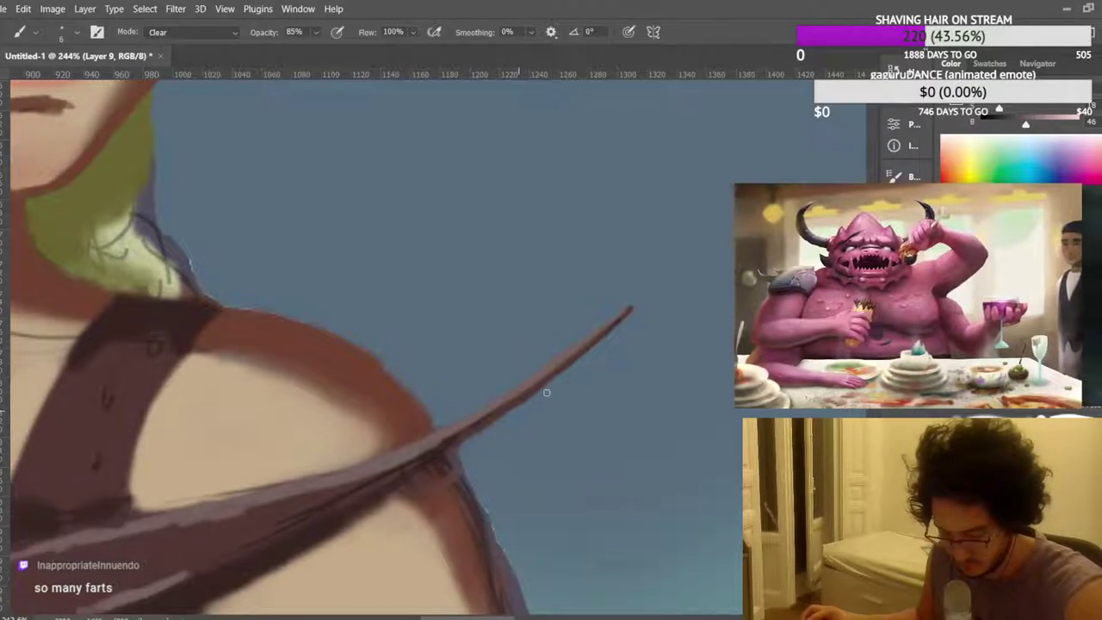
scroll(502, 439, down, 1)
scroll(500, 423, down, 10)
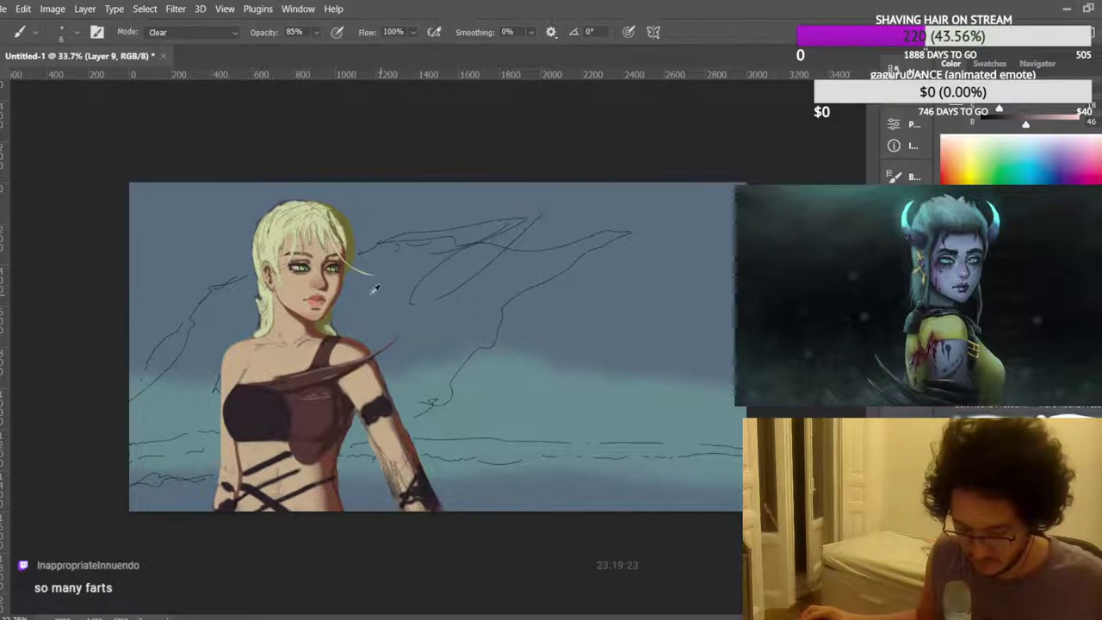
Erase the rough edges of the lowered arm around and below the armband.
scroll(289, 260, up, 3)
scroll(289, 258, down, 5)
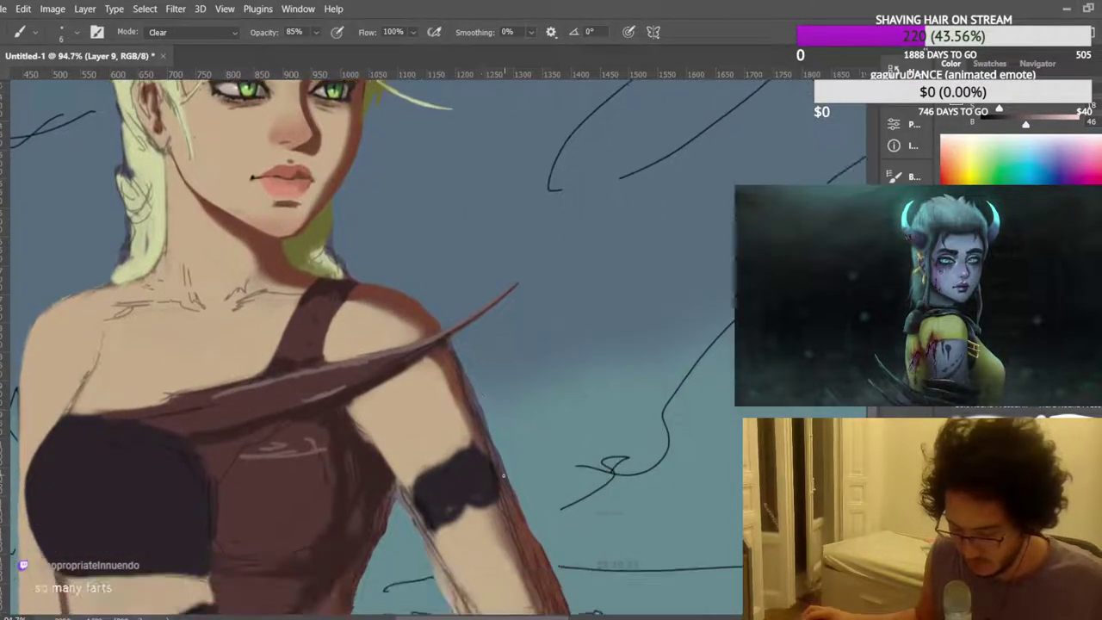
scroll(528, 526, down, 3)
scroll(528, 525, up, 3)
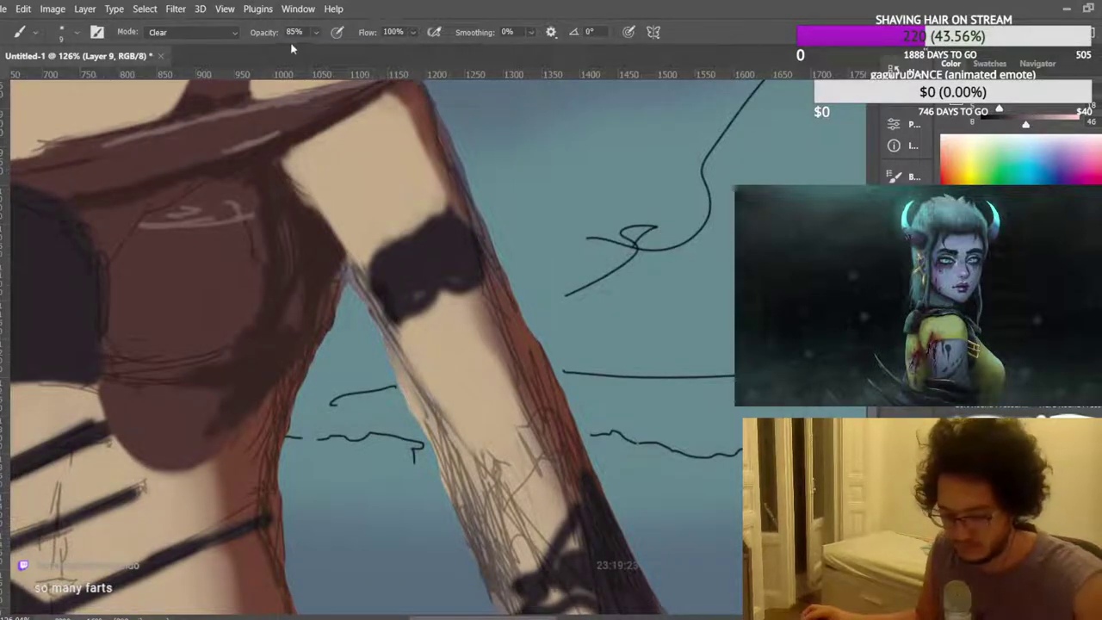
drag(398, 376, 437, 448)
drag(354, 281, 375, 320)
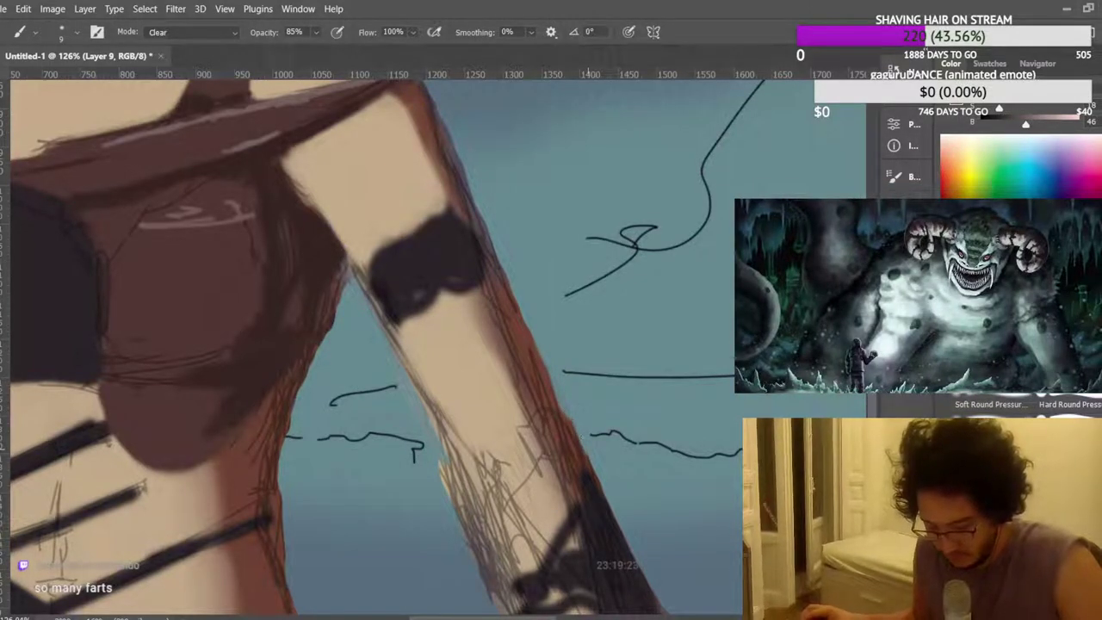
Erase the stray sketch lines outside the inner edge of the forearm down to the wrist wrap.
scroll(513, 275, down, 2)
drag(456, 410, 513, 530)
drag(496, 476, 518, 542)
drag(515, 516, 528, 544)
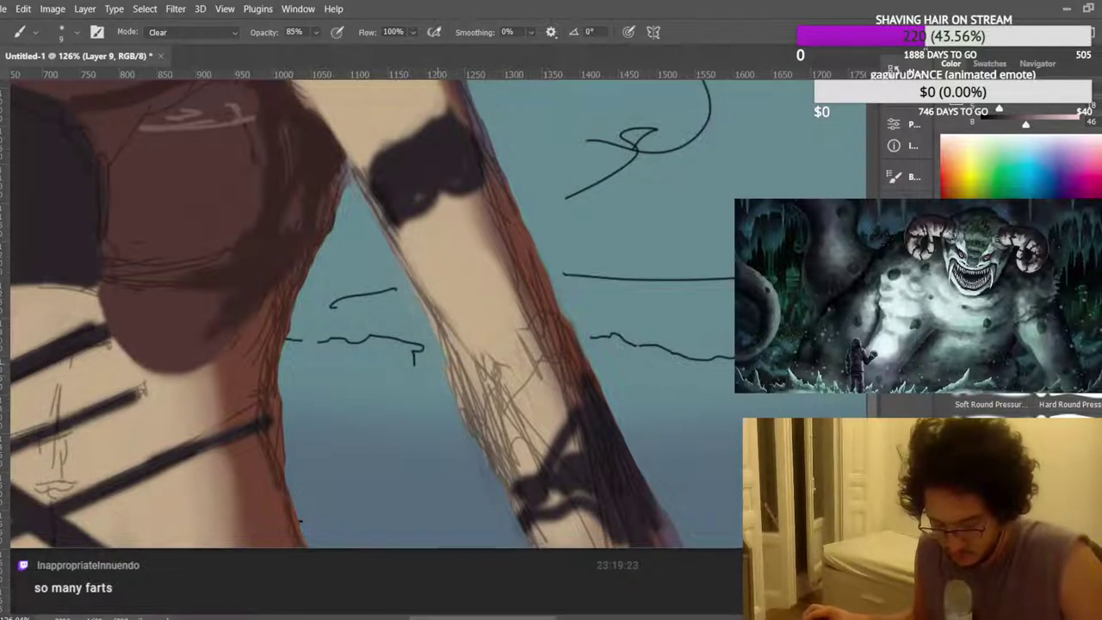
Clean the outer edge of the forearm and wrist wrap, and trim the remaining roughness along the forearm's inner edge.
scroll(651, 431, down, 1)
mouse_move(675, 490)
mouse_down()
mouse_move(672, 505)
mouse_move(646, 455)
mouse_move(658, 472)
mouse_up()
drag(667, 474, 575, 284)
drag(596, 328, 570, 274)
drag(473, 384, 447, 314)
drag(480, 401, 457, 336)
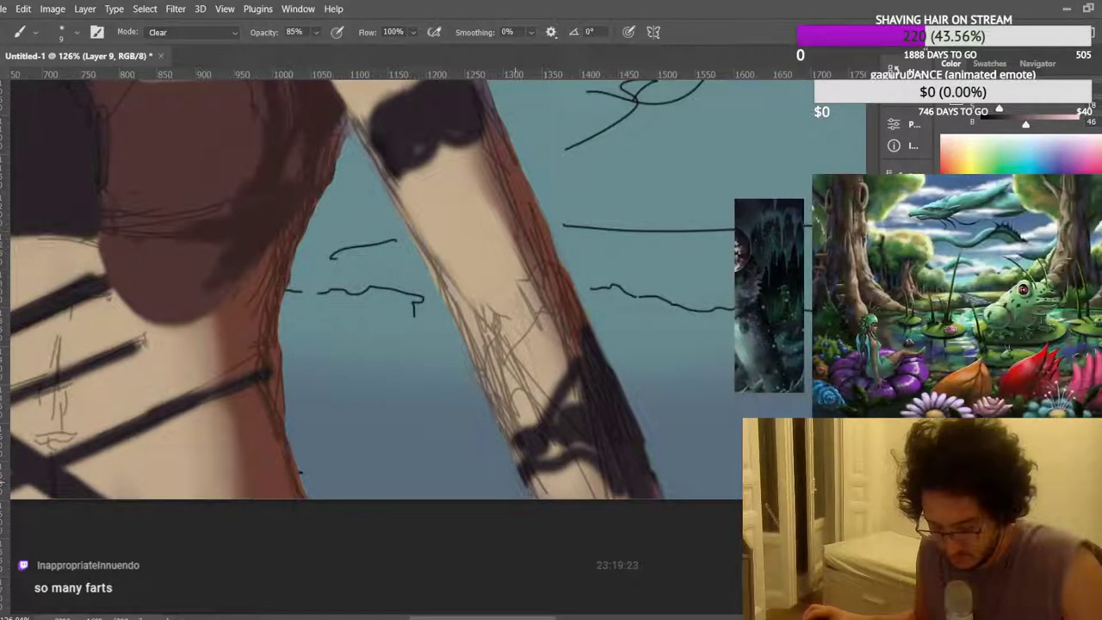
scroll(370, 327, up, 3)
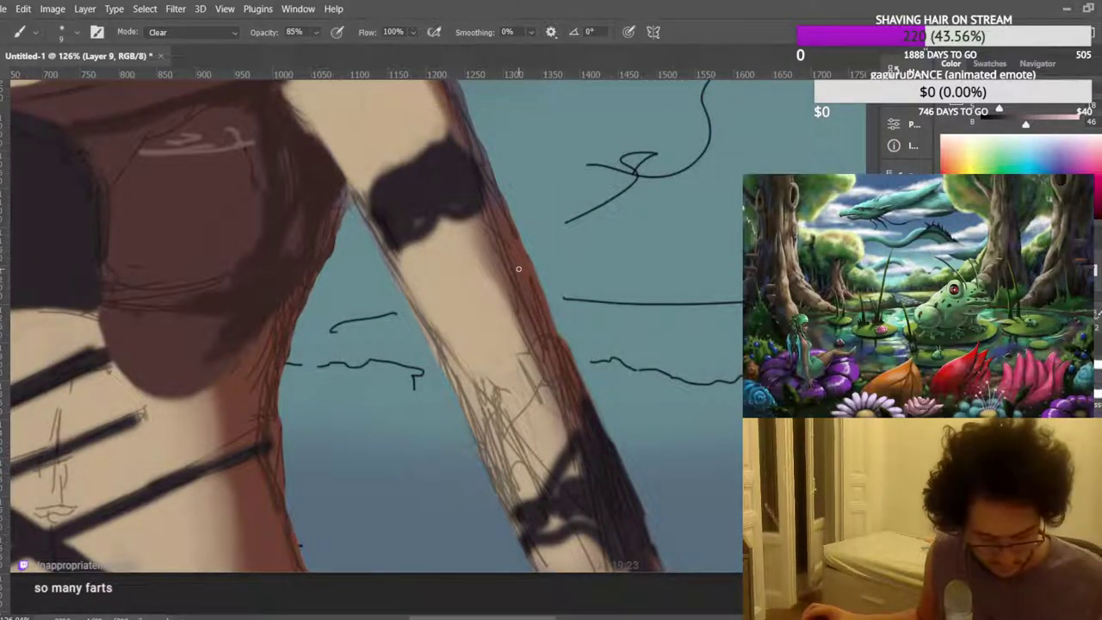
Flip the canvas horizontally to check the whole figure in mirror view.
scroll(555, 215, down, 6)
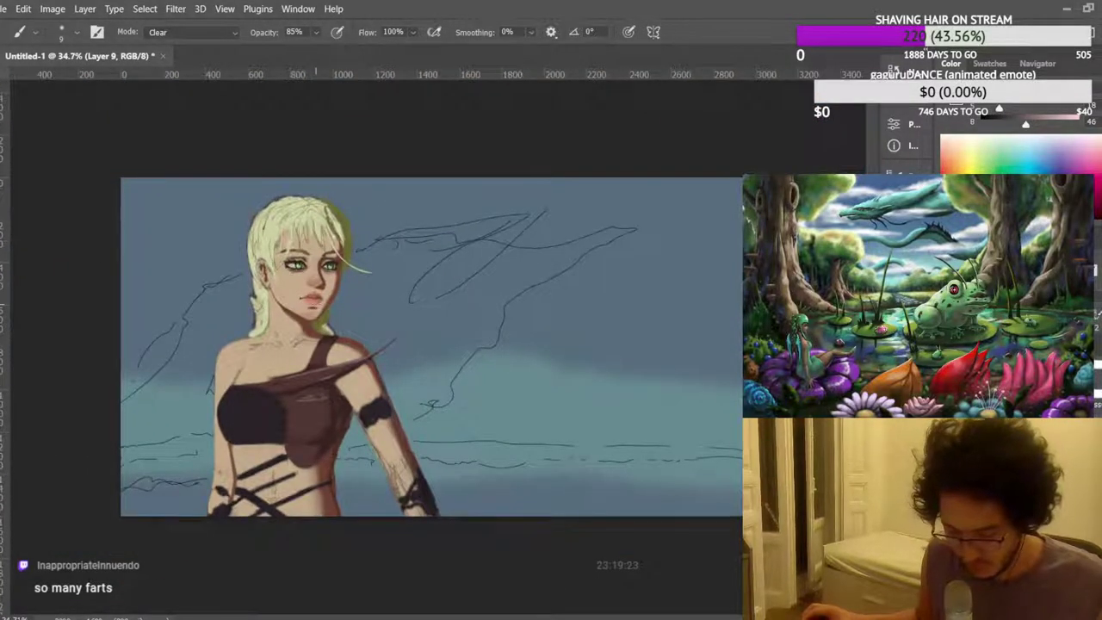
scroll(319, 259, up, 1)
key(ctrl+shift+h)
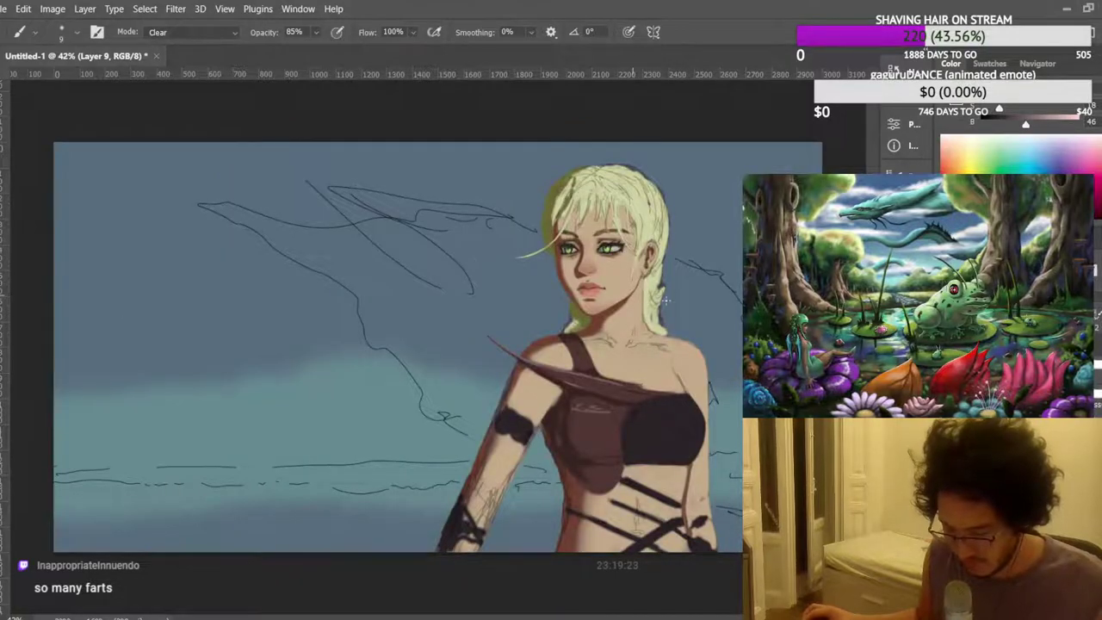
Erase the bluish stray paint outside the upper arm, from the cloth strip down to the armband.
scroll(654, 366, up, 6)
scroll(325, 438, down, 4)
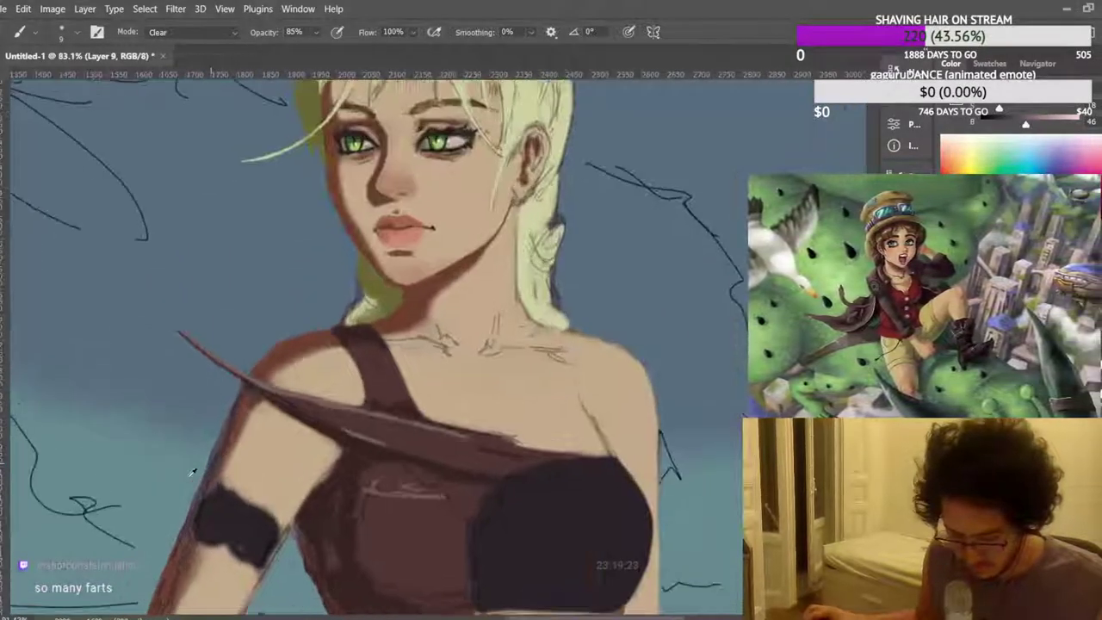
scroll(332, 376, up, 6)
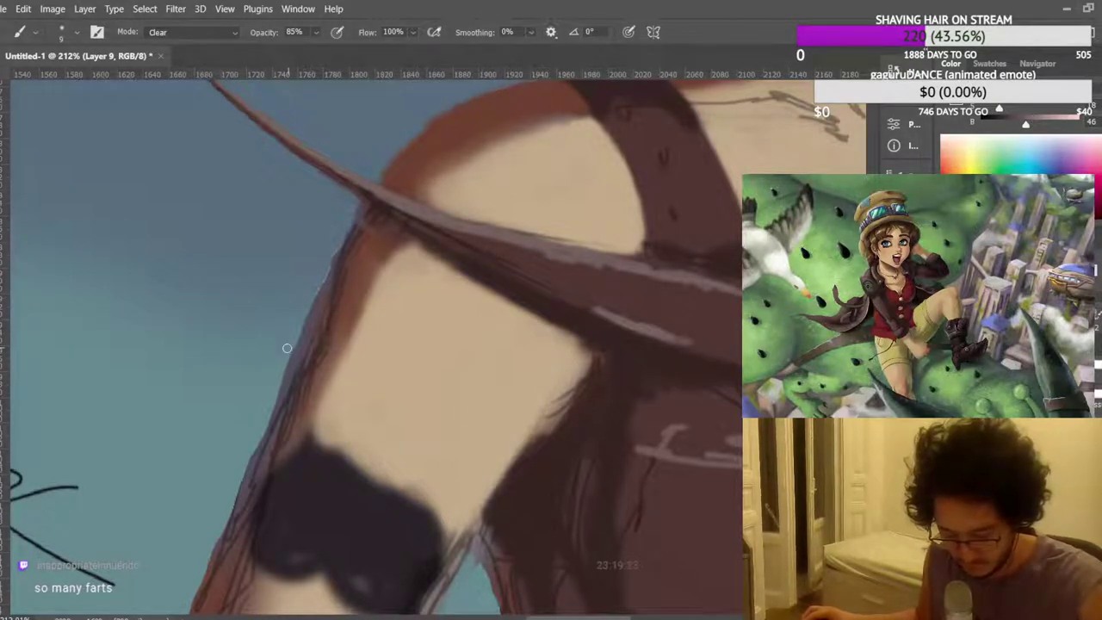
drag(288, 353, 261, 448)
drag(312, 303, 294, 367)
drag(324, 287, 310, 325)
scroll(344, 230, up, 1)
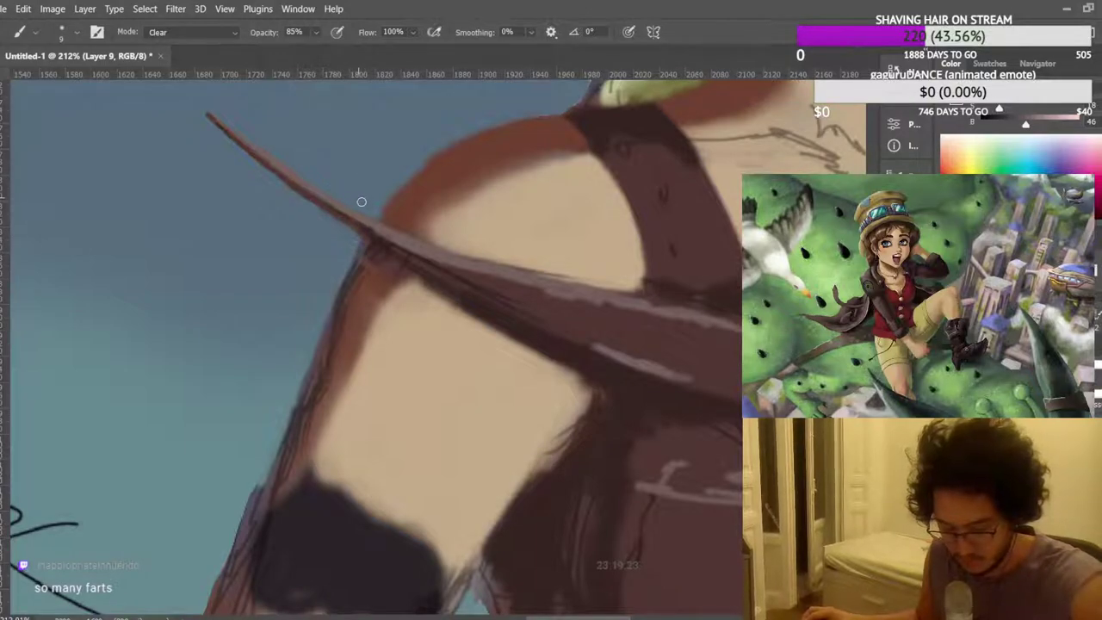
Erase the leftover paint beside the armband, in the armpit gap and along the inner edge of the arm.
scroll(316, 232, down, 3)
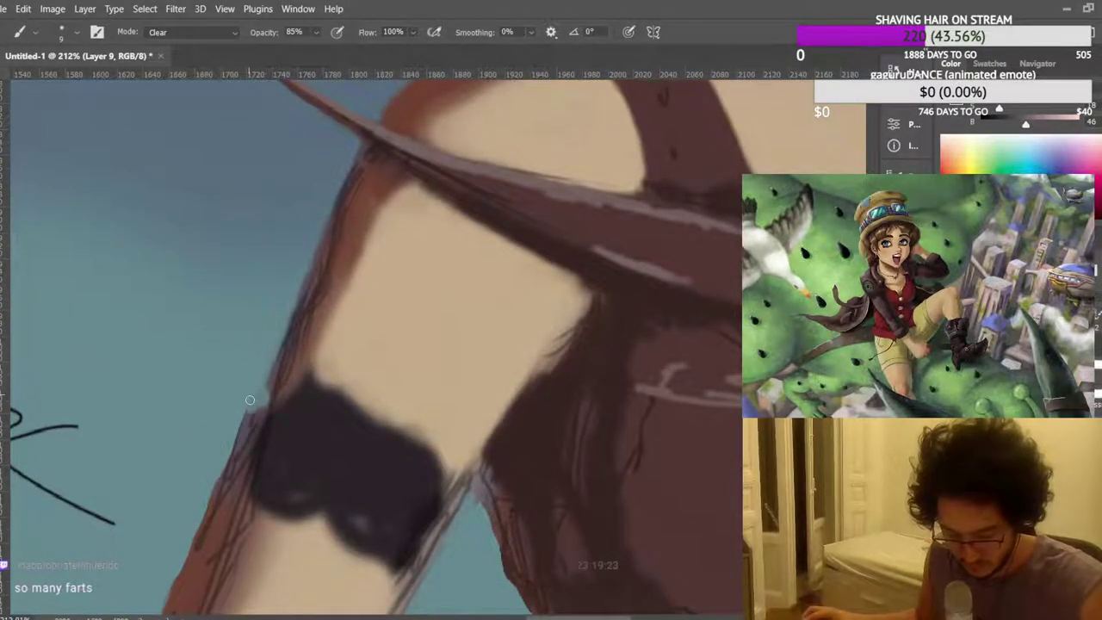
scroll(344, 369, down, 3)
scroll(398, 339, down, 3)
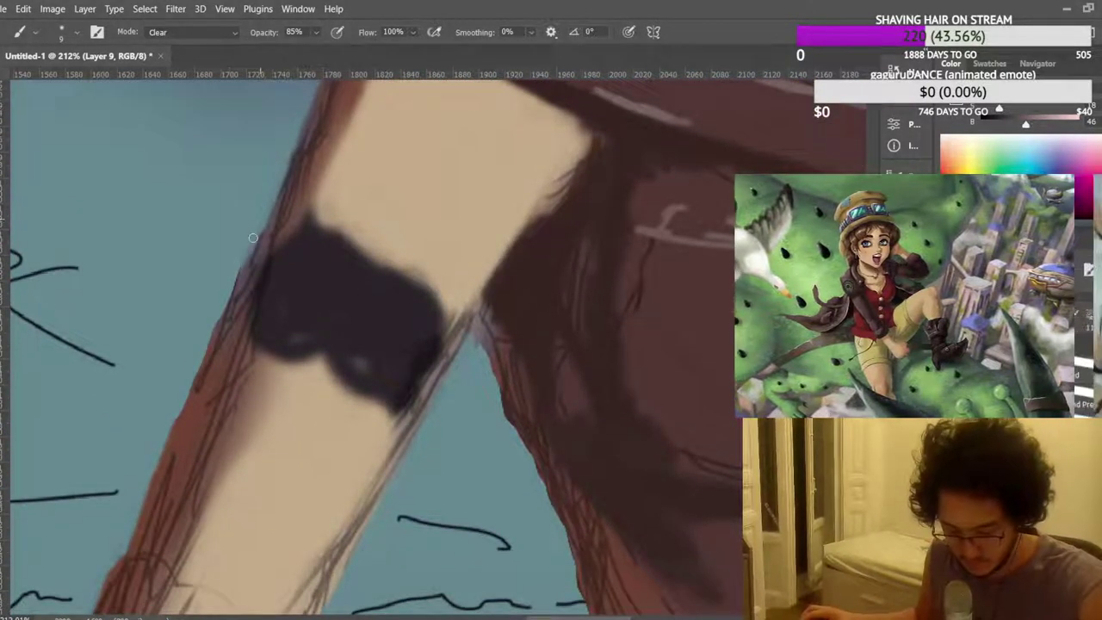
scroll(238, 287, down, 3)
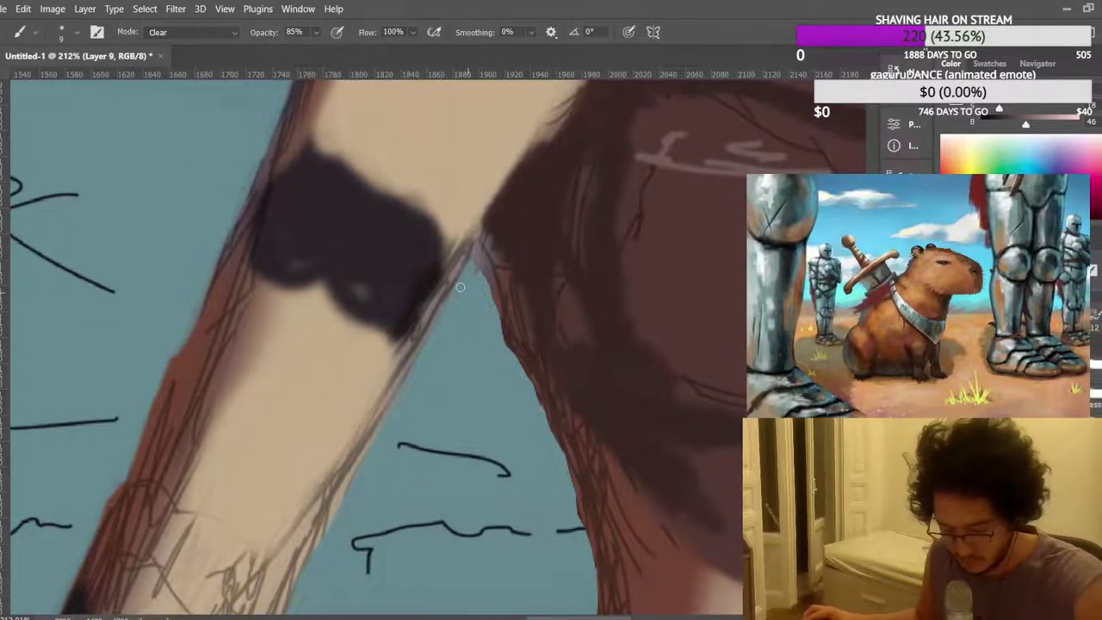
scroll(457, 336, down, 3)
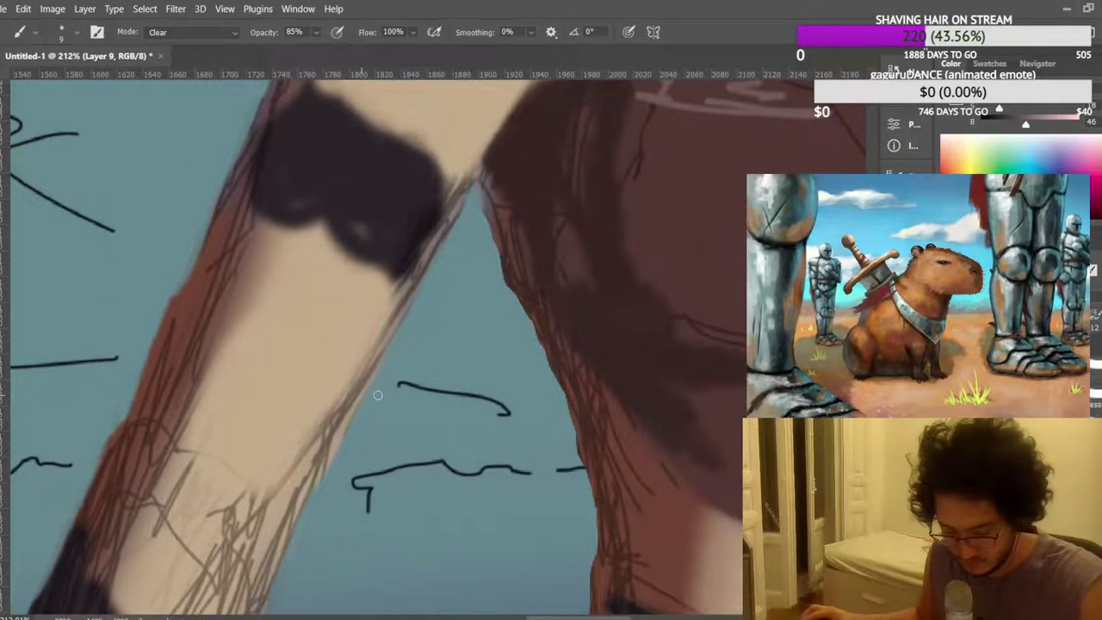
scroll(342, 451, down, 4)
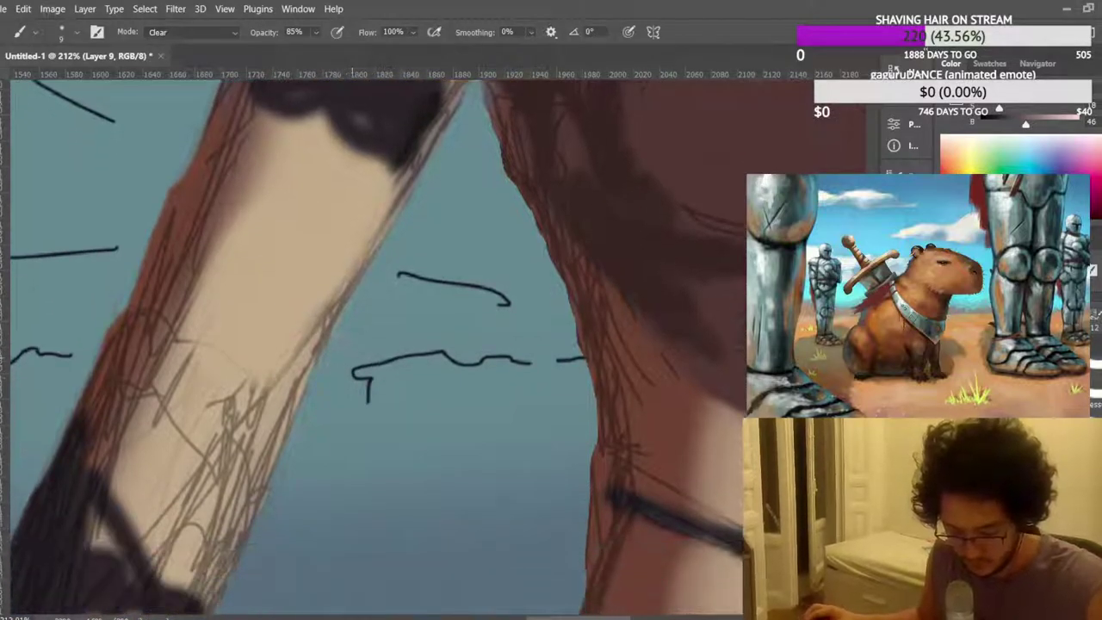
scroll(331, 367, down, 10)
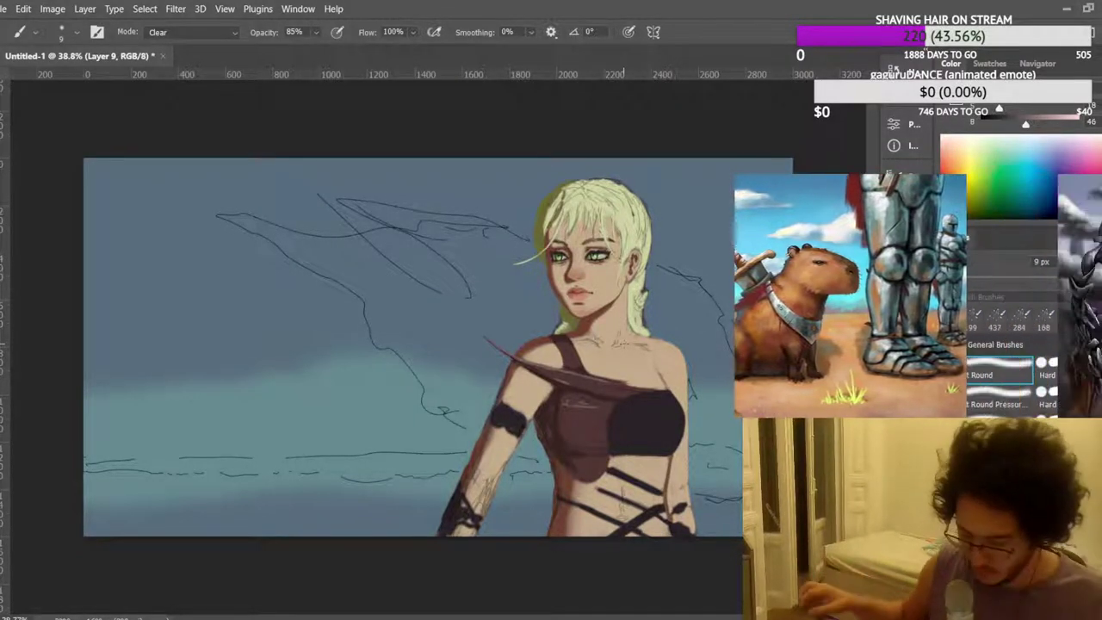
Set the brush to Normal mode at 68% opacity and narrow the shadow beside the nose bridge with skin tone.
scroll(605, 285, up, 8)
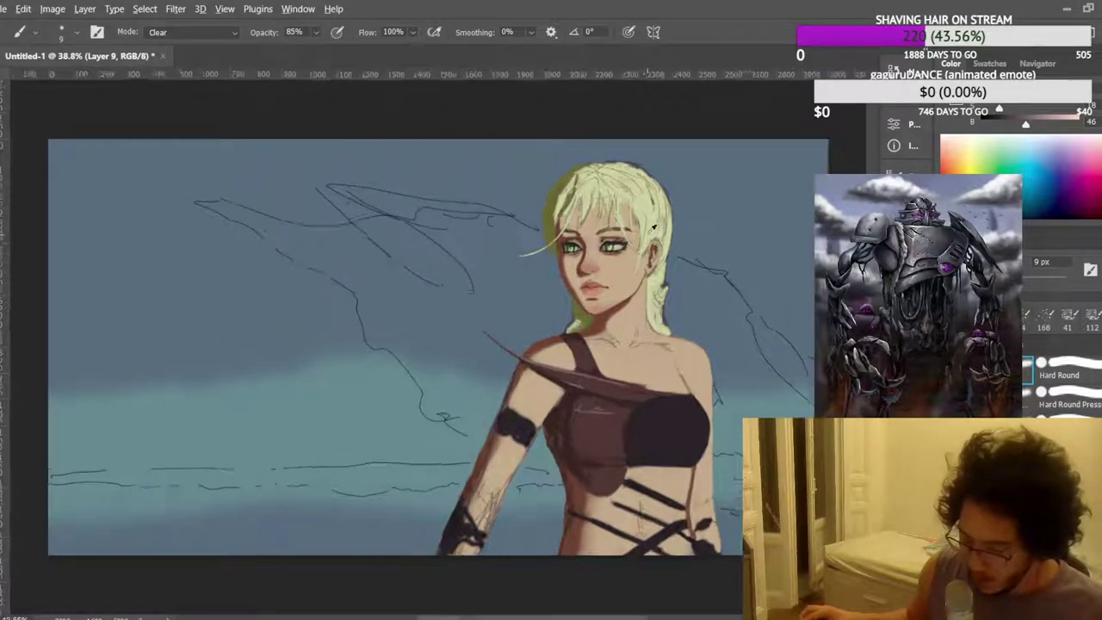
scroll(531, 430, up, 4)
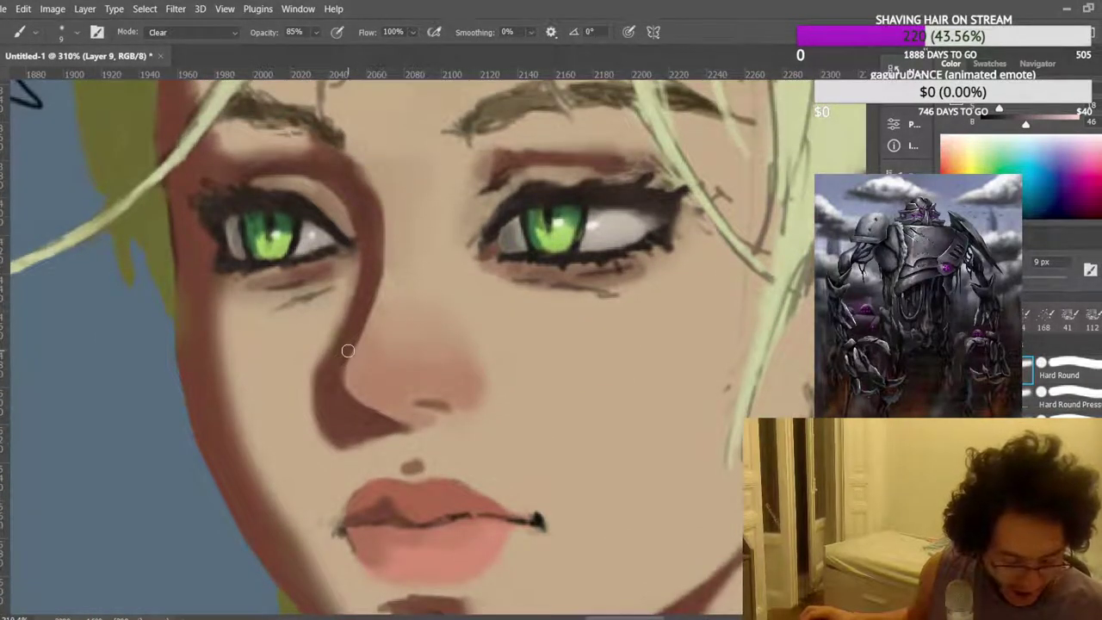
scroll(340, 349, up, 1)
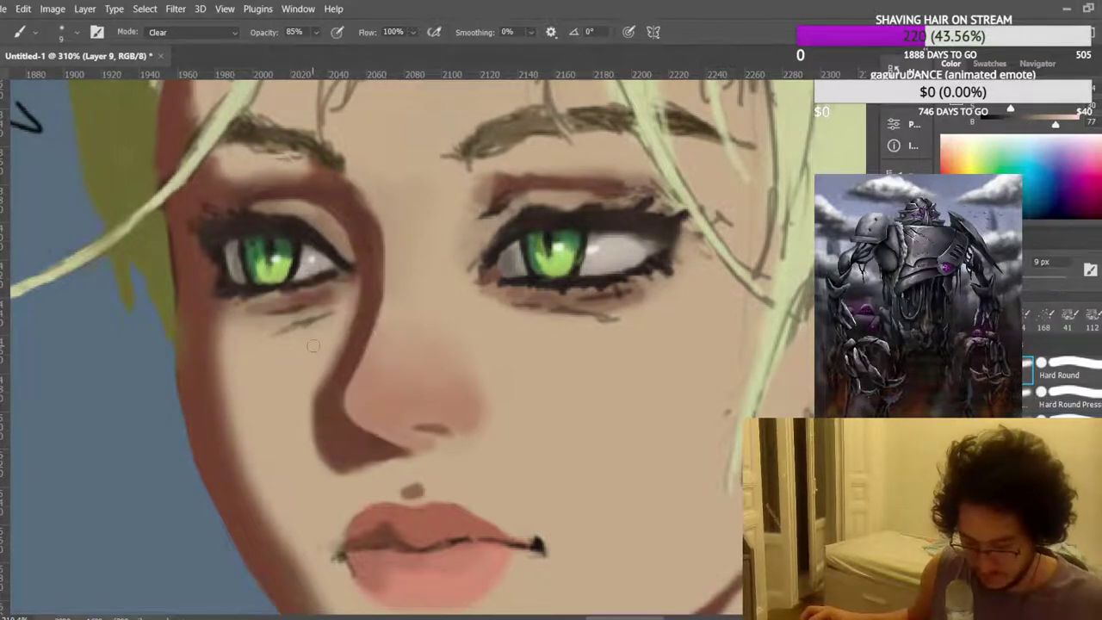
click(316, 32)
click(316, 52)
click(206, 32)
click(147, 46)
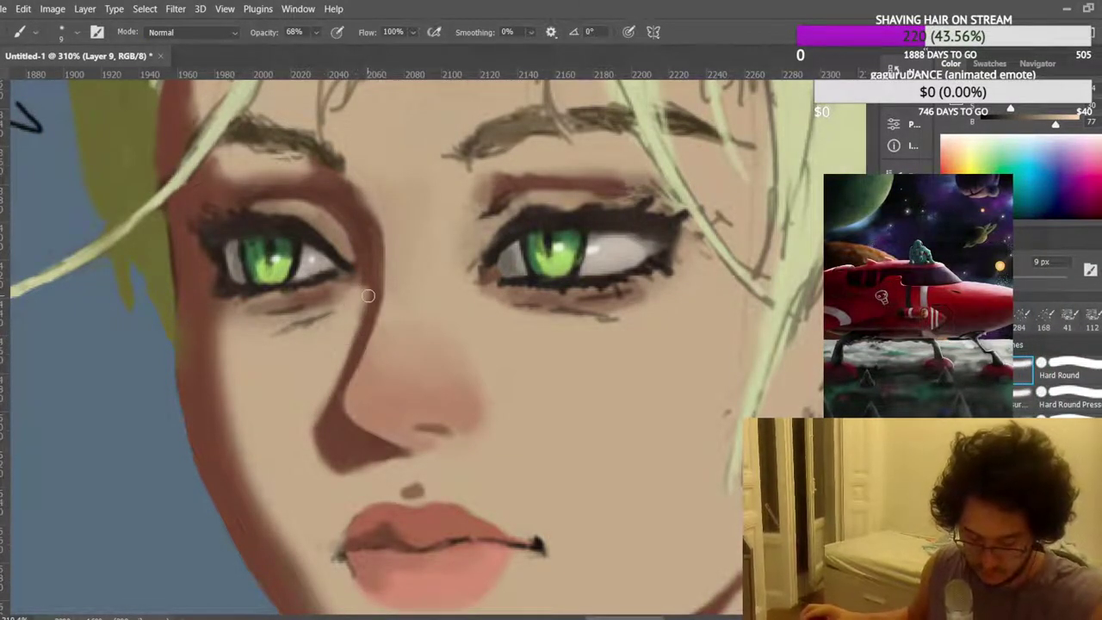
Sample the eyebrow's brown and extend the far eyebrow behind the hair strand to the edge of the face.
scroll(403, 270, down, 10)
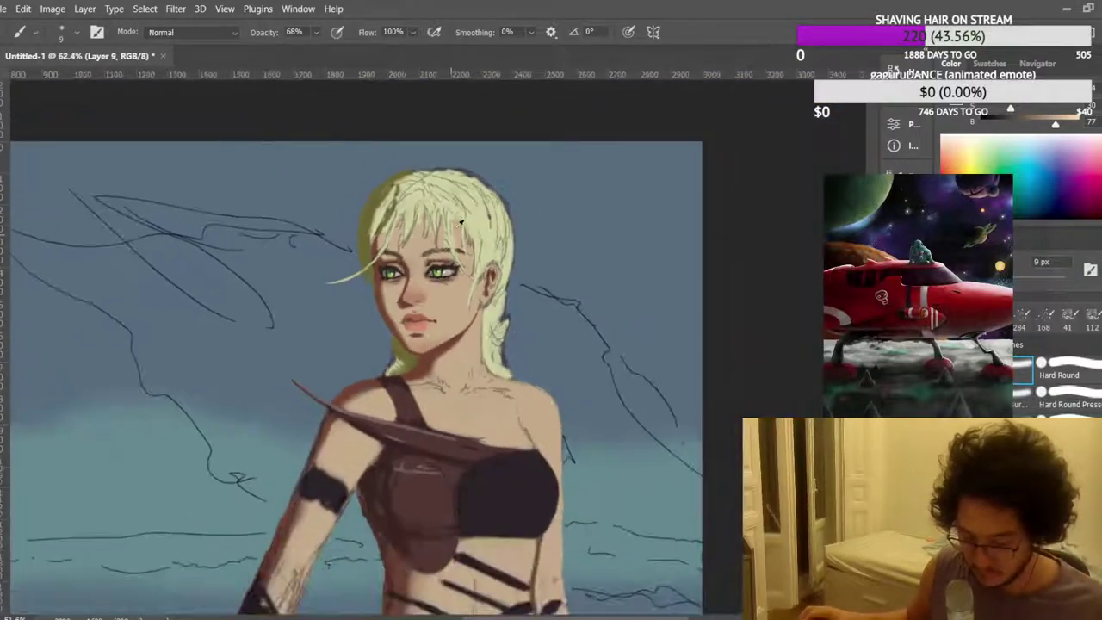
scroll(473, 215, down, 1)
scroll(600, 225, up, 6)
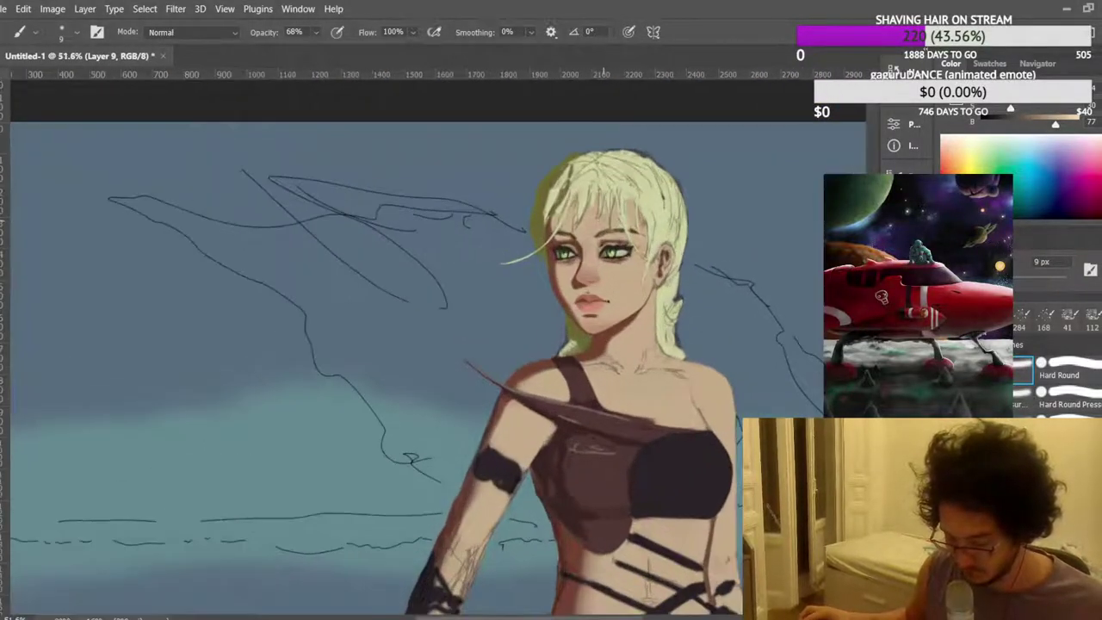
scroll(617, 226, up, 6)
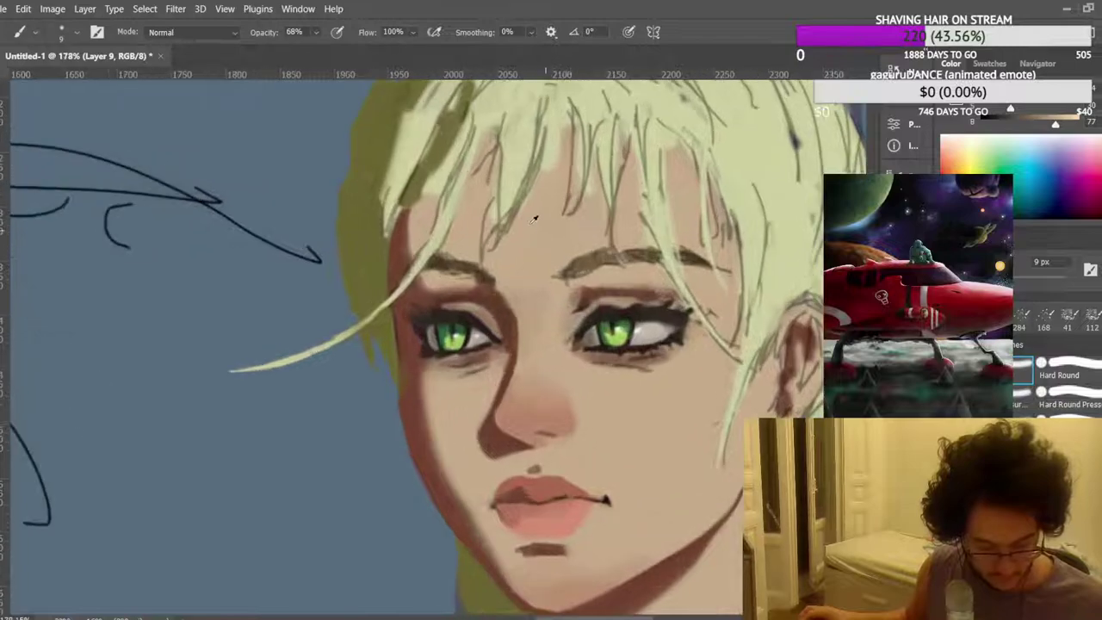
alt+click(451, 278)
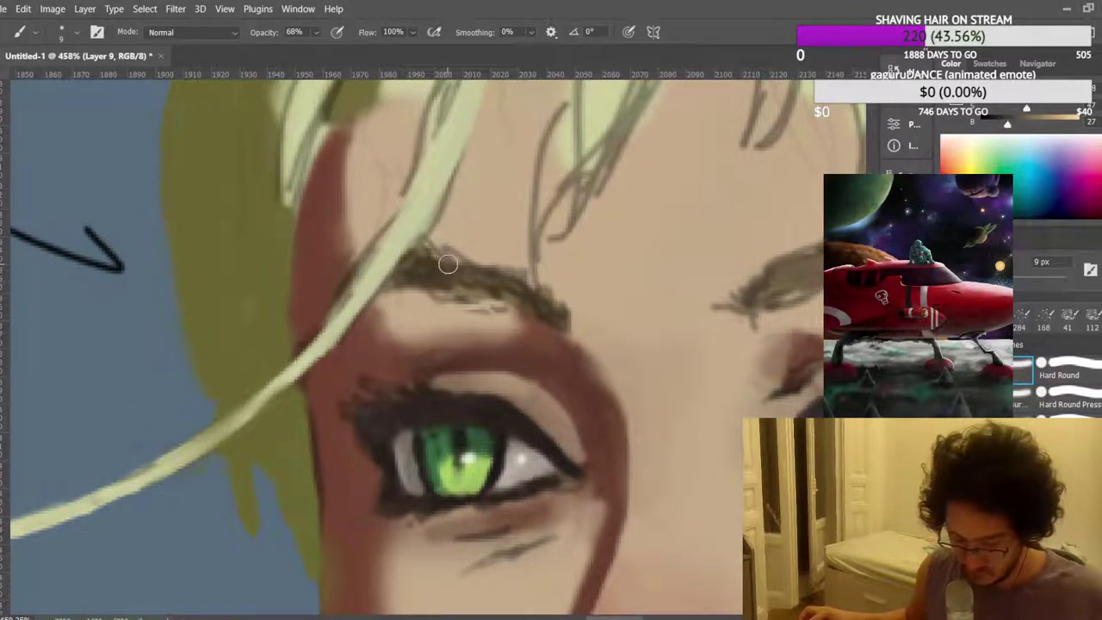
mouse_move(326, 273)
mouse_down()
mouse_move(315, 285)
mouse_move(335, 258)
mouse_move(302, 288)
mouse_move(308, 272)
mouse_up()
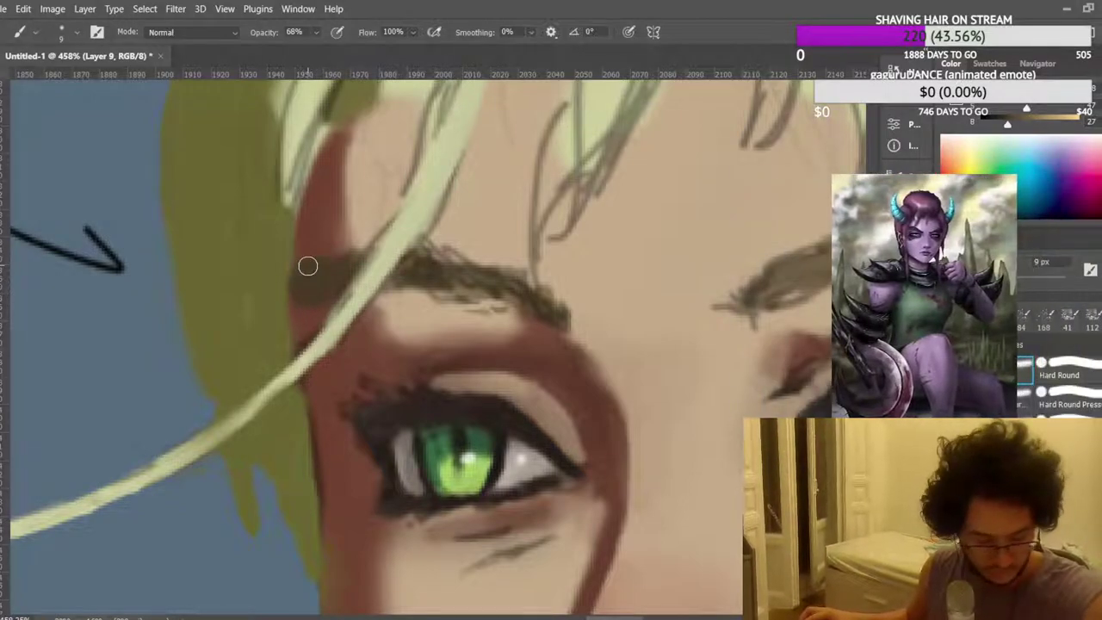
Sample the olive hair shadow colour and refine the edge of the loose hair strand beside the far eye.
scroll(308, 264, down, 2)
alt+click(288, 391)
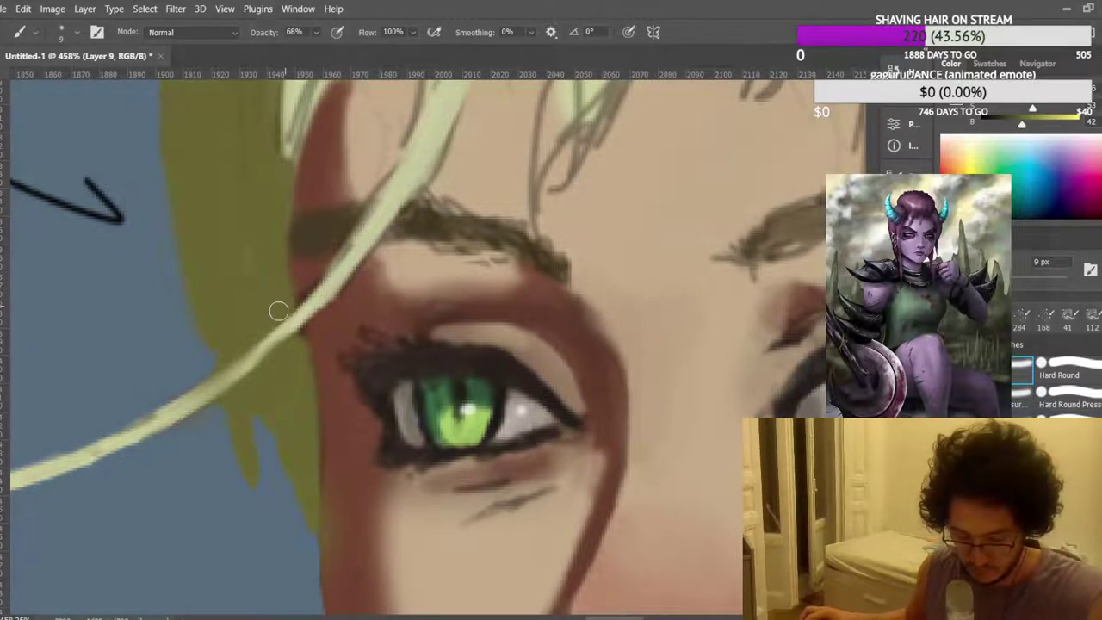
scroll(337, 257, down, 2)
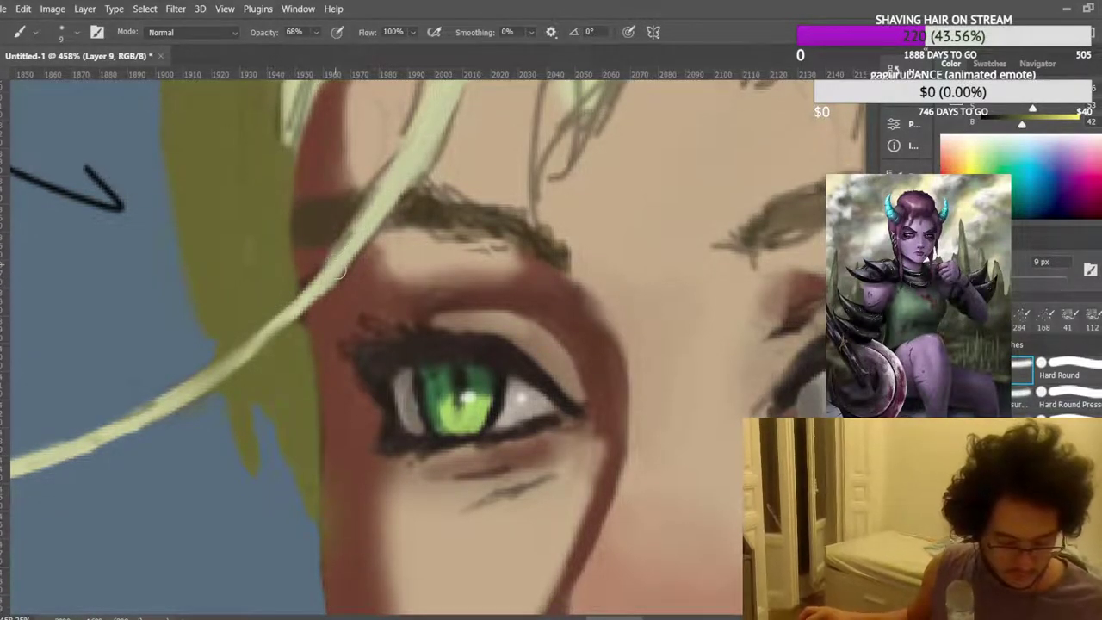
Reshape the philtrum shadow above the upper lip into a narrow taper using sampled shadow and skin tones.
scroll(552, 349, down, 3)
scroll(552, 348, down, 6)
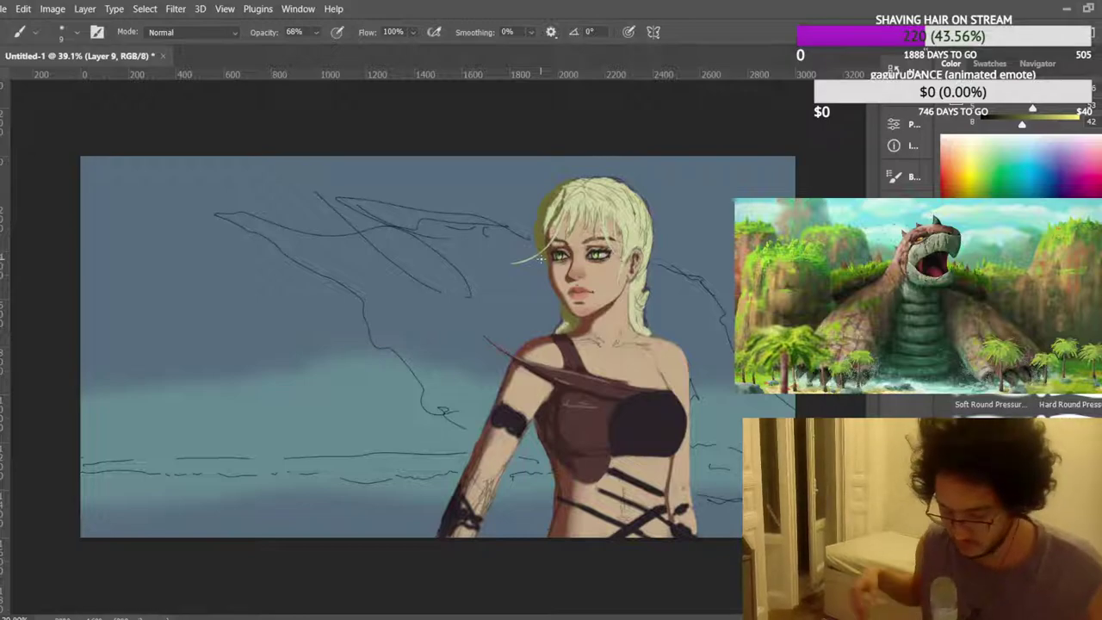
scroll(573, 293, up, 6)
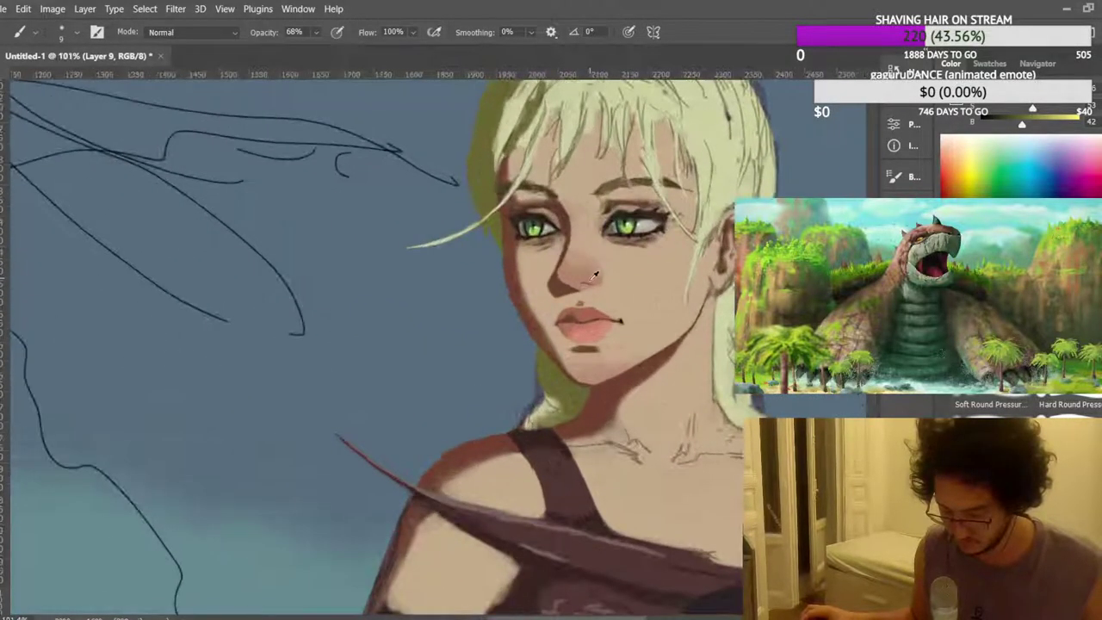
scroll(573, 303, up, 1)
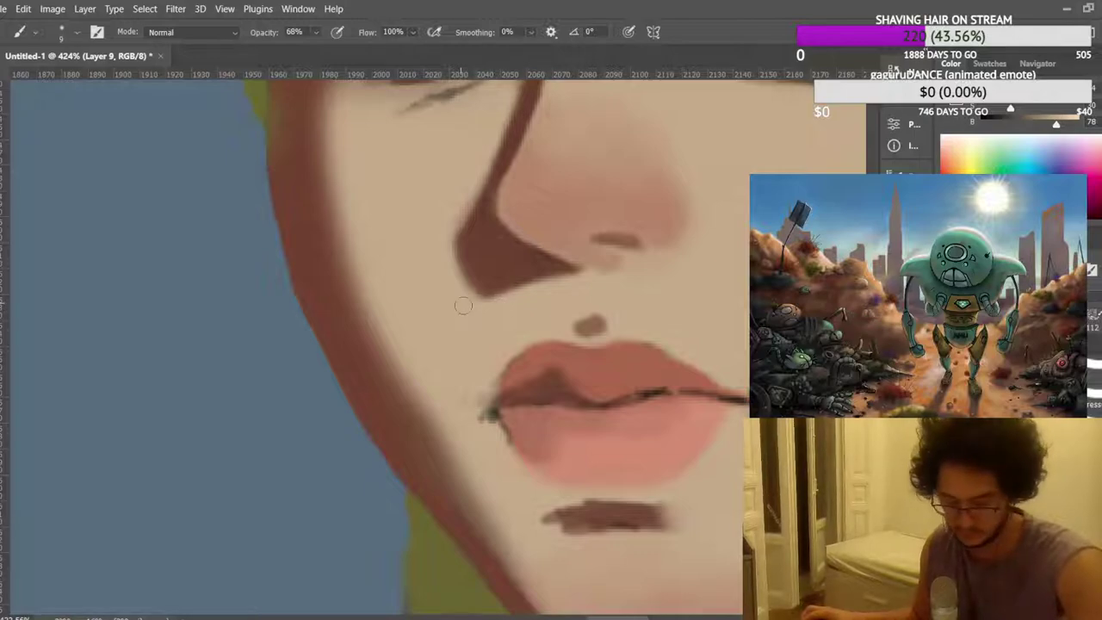
scroll(591, 324, down, 5)
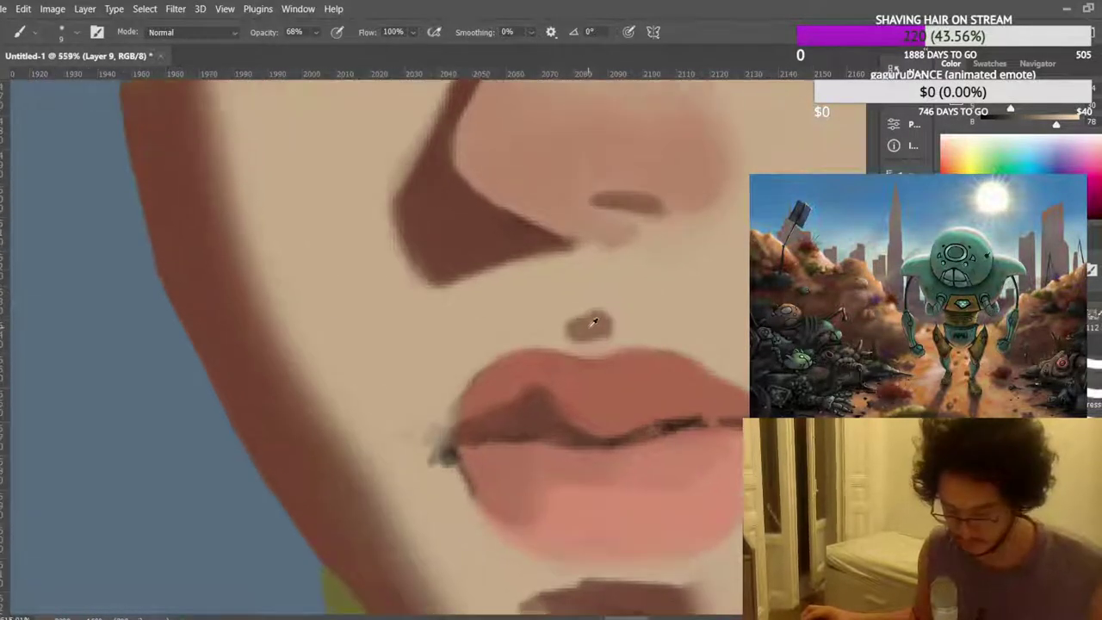
scroll(588, 329, up, 3)
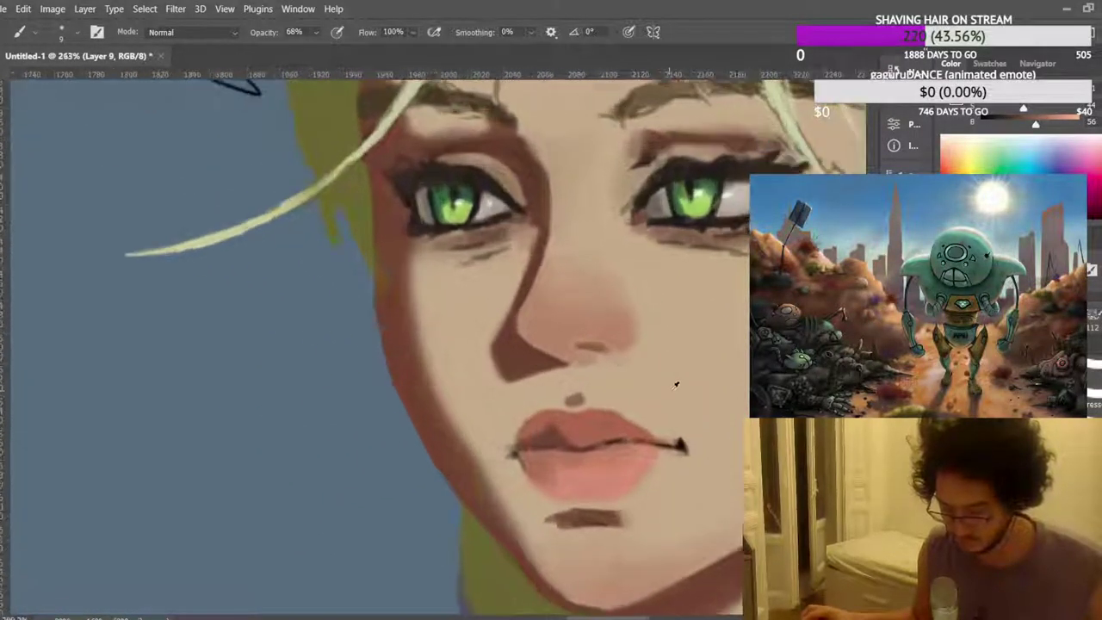
drag(561, 390, 553, 398)
alt+click(534, 387)
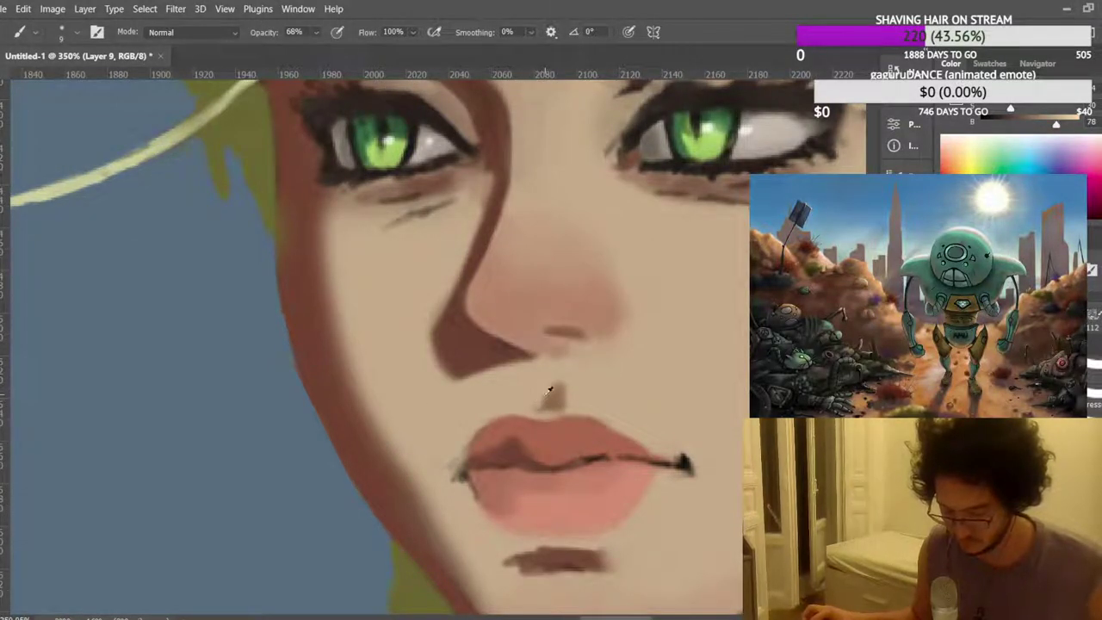
Sample the reddish-brown face shadow and refine the shaded outer edge of the far cheek beside the hair.
alt+click(317, 376)
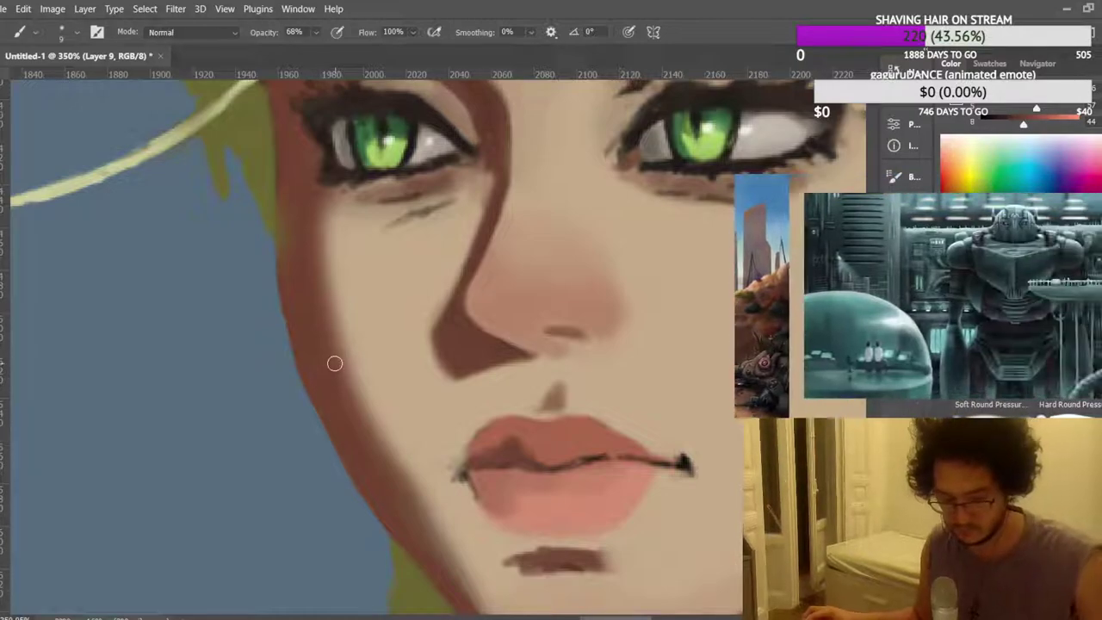
scroll(335, 364, up, 1)
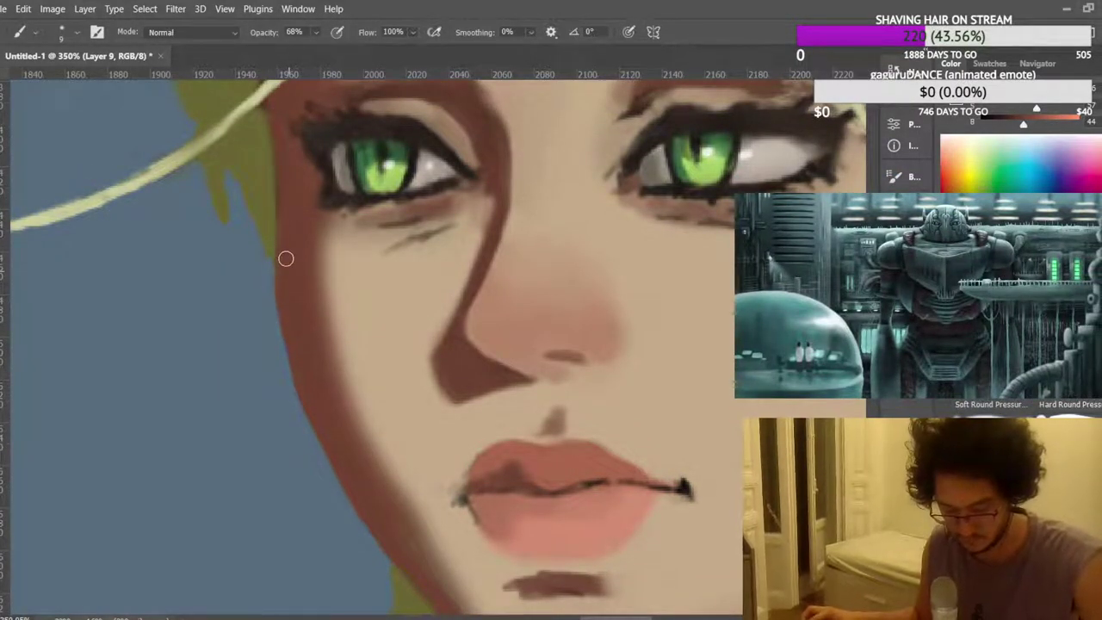
scroll(327, 152, down, 5)
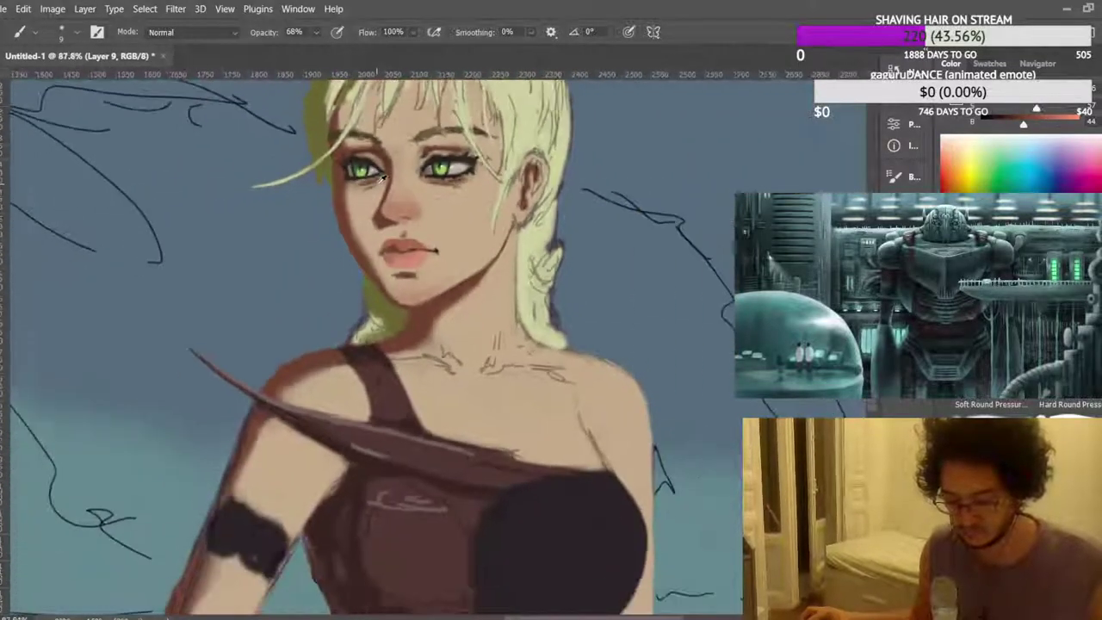
scroll(381, 176, down, 4)
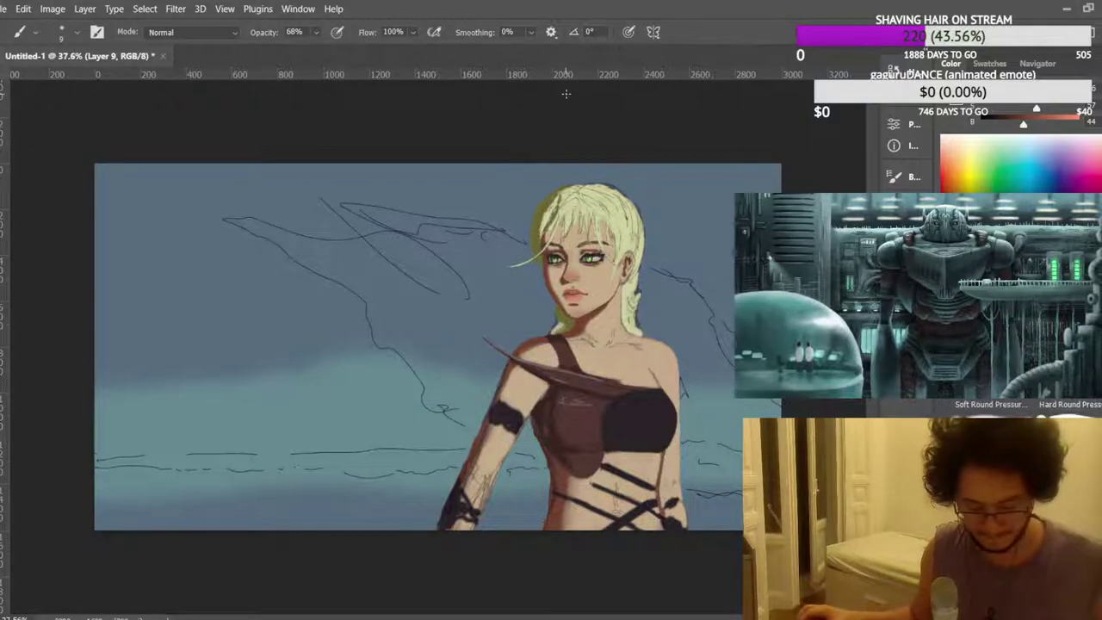
Sample nearby skin and lip colours and clean up the upper lip's outline and shading at its far corner.
scroll(613, 258, up, 6)
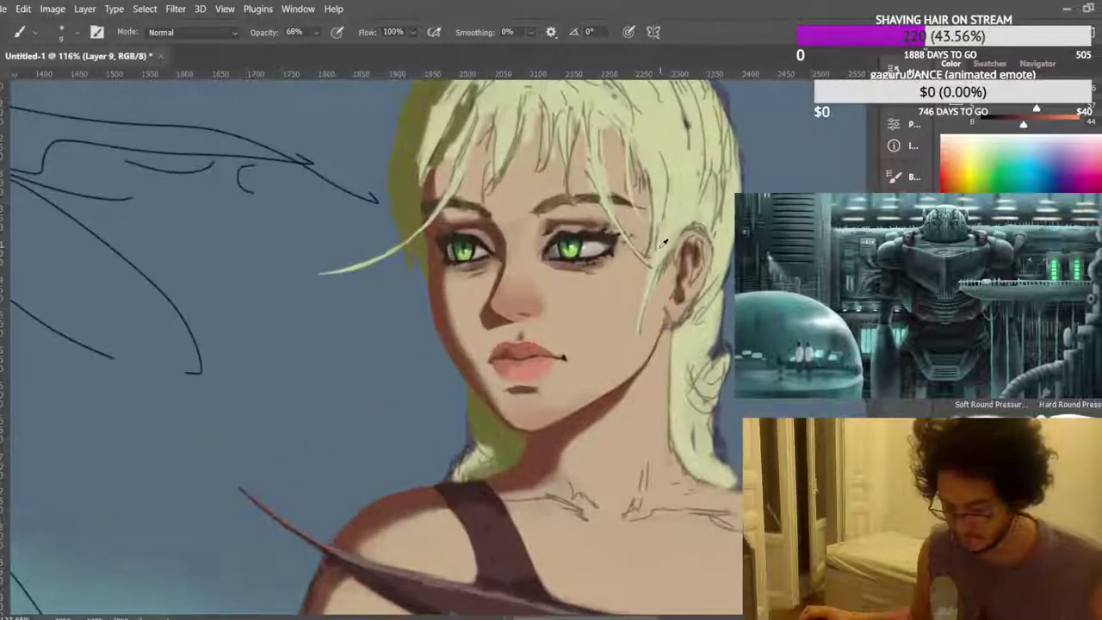
scroll(394, 543, up, 5)
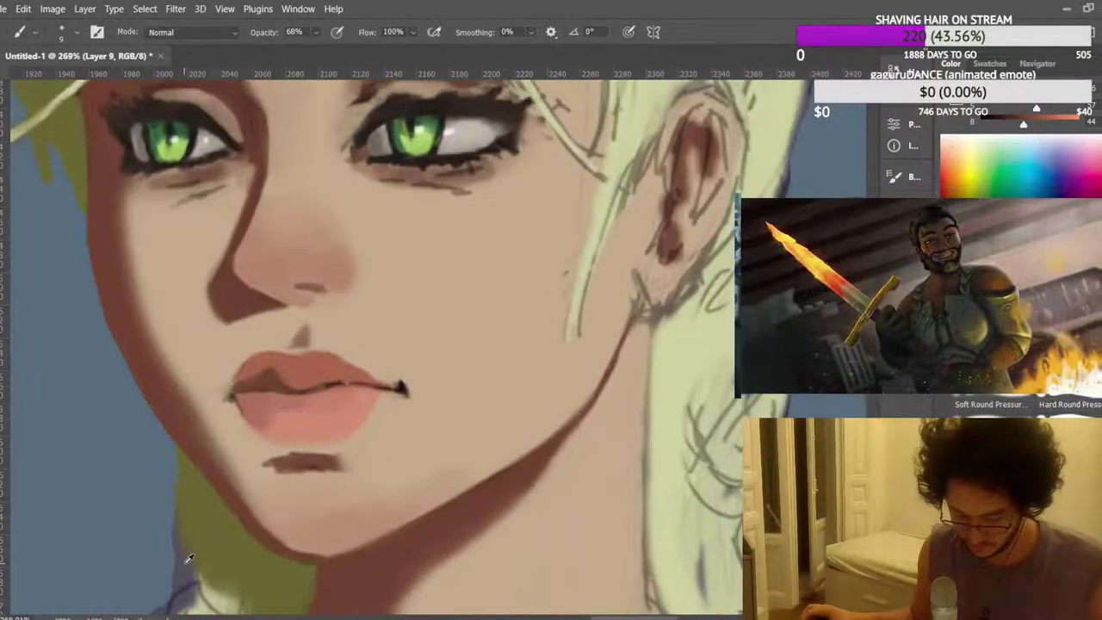
scroll(394, 534, down, 2)
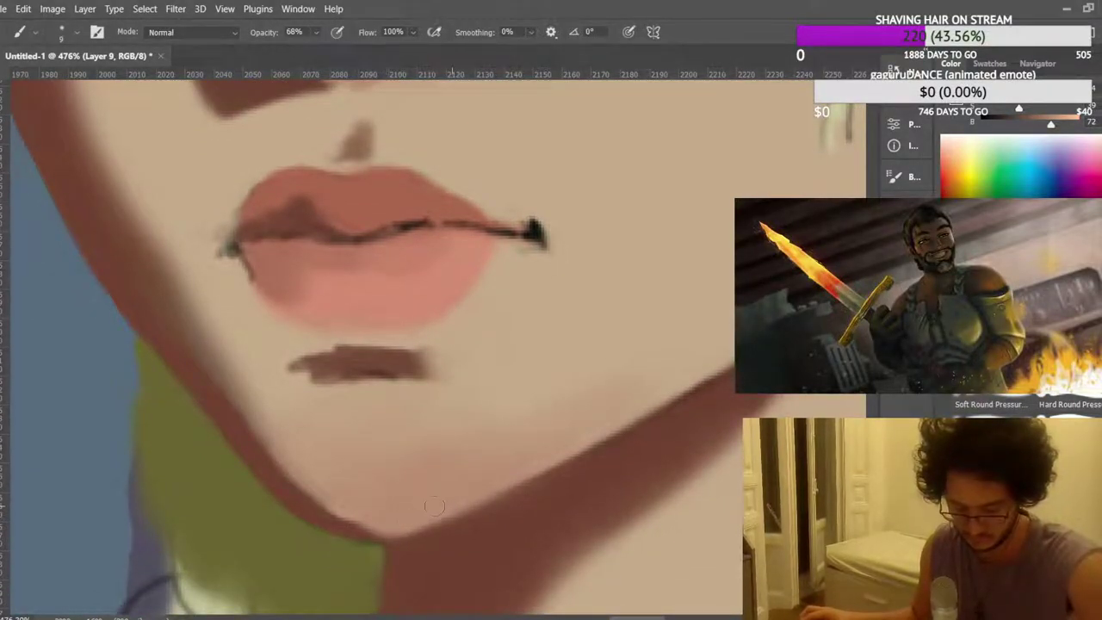
scroll(346, 331, down, 4)
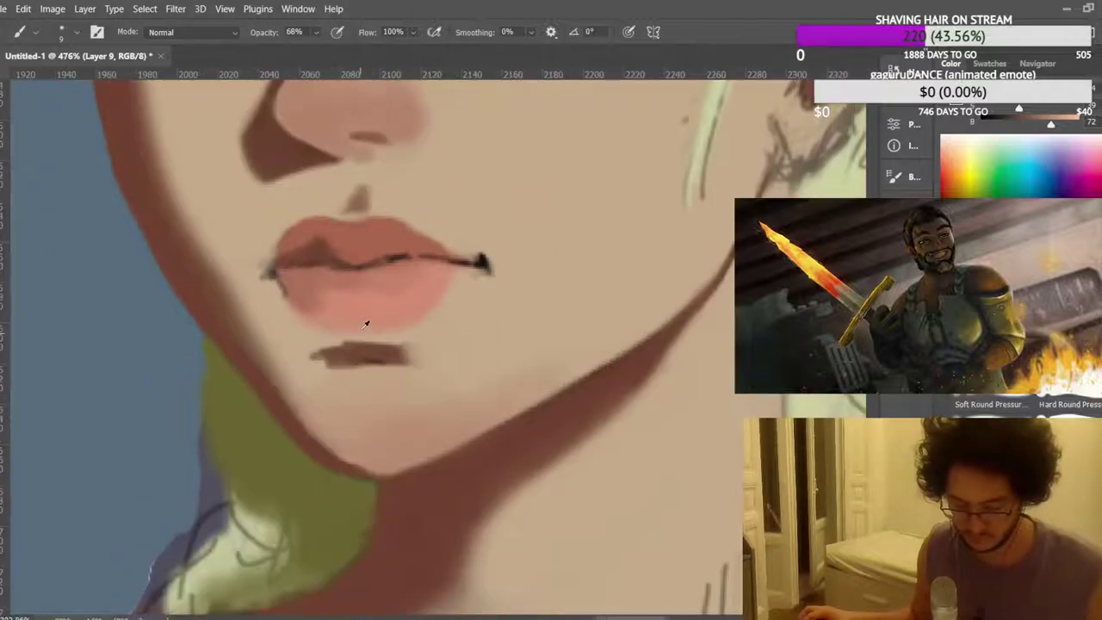
scroll(327, 344, up, 5)
scroll(335, 348, up, 1)
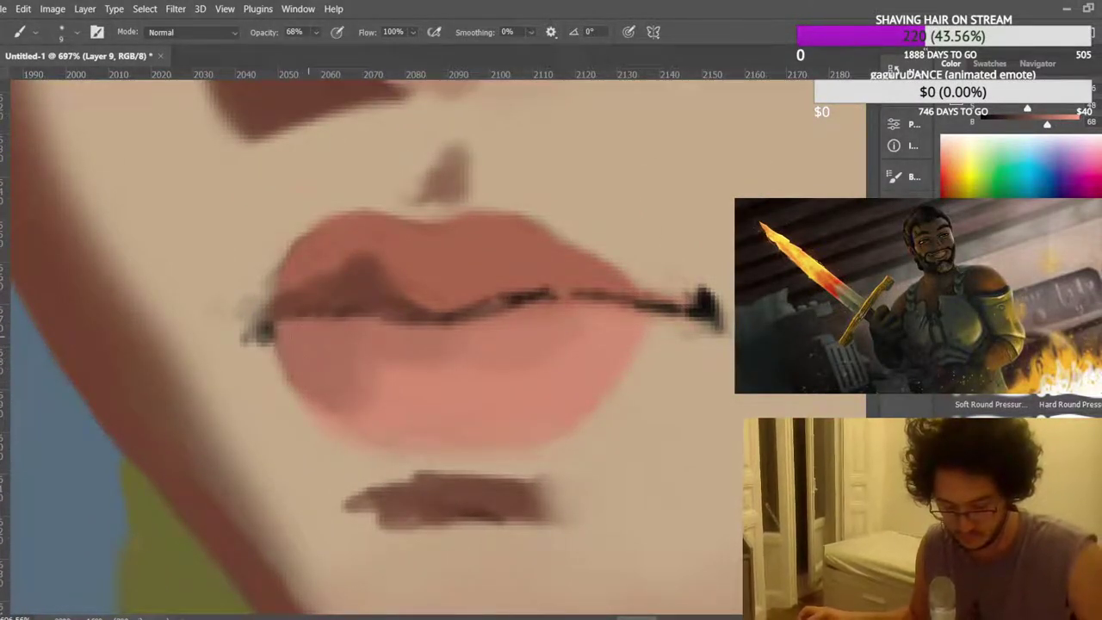
scroll(293, 340, up, 1)
alt+click(246, 399)
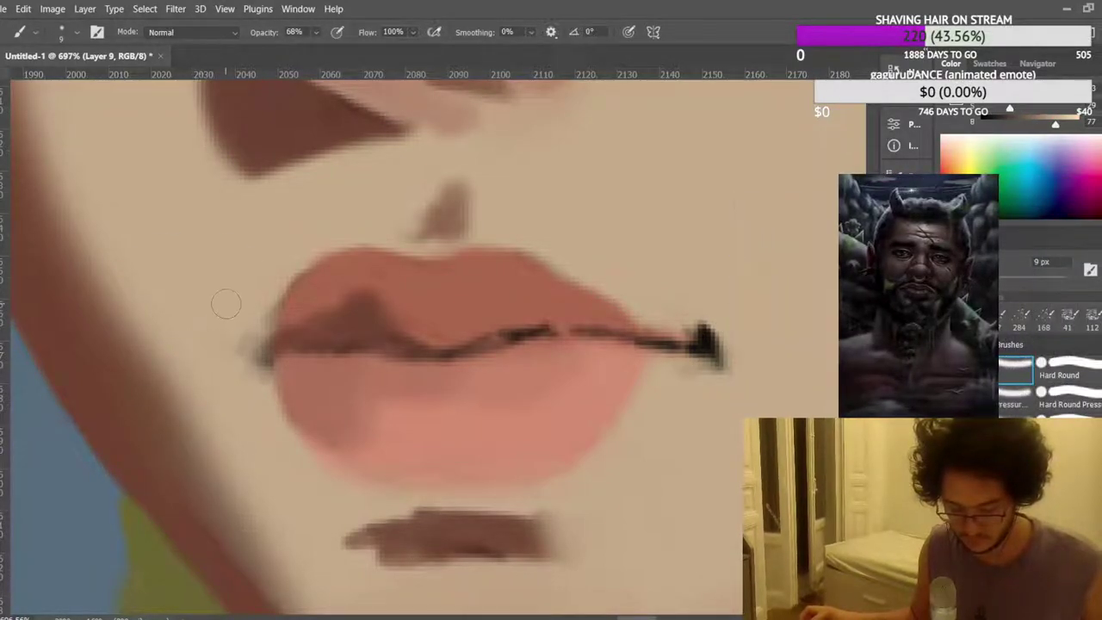
alt+click(307, 303)
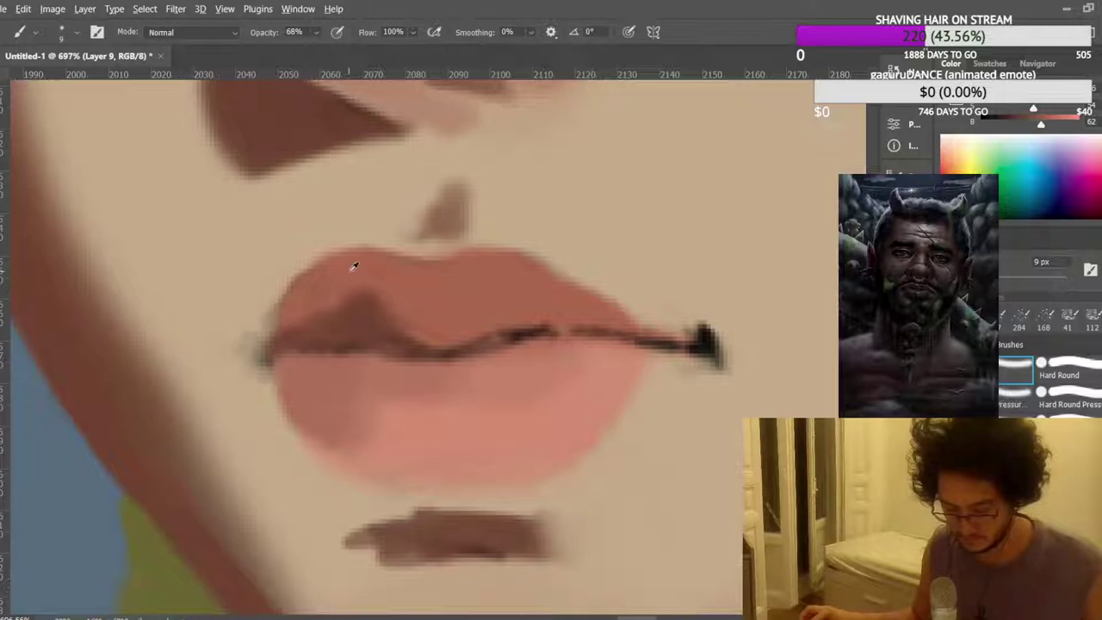
alt+click(342, 263)
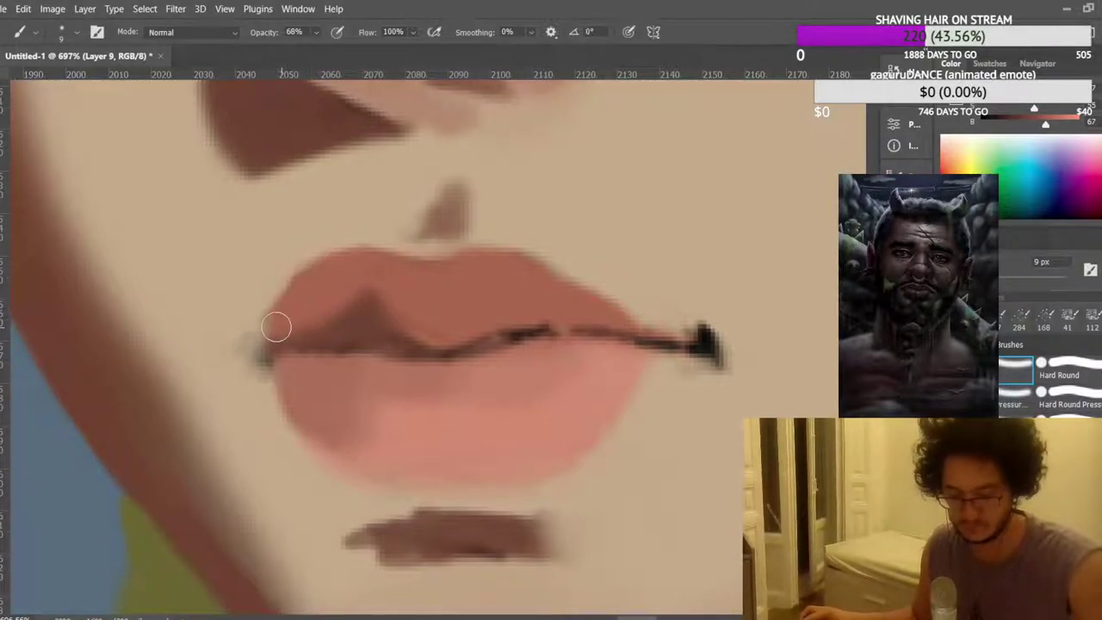
scroll(358, 282, up, 1)
scroll(518, 287, down, 15)
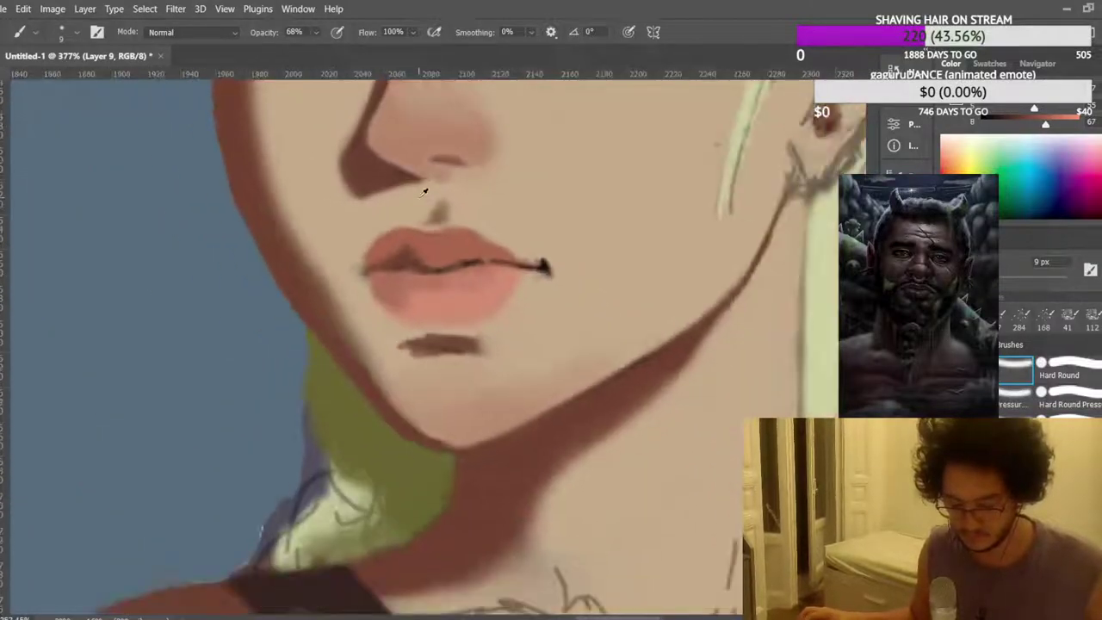
scroll(444, 226, down, 3)
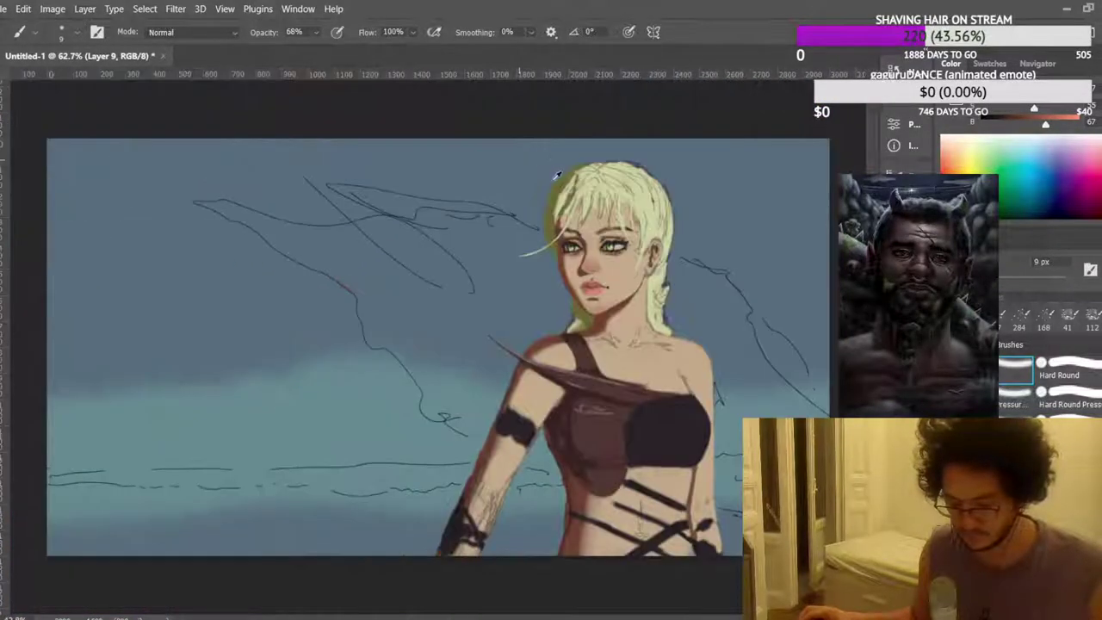
Trim the hair strand in front of the ear with skin tone, then fill it with pale hair colour at 75% opacity.
scroll(539, 158, up, 6)
scroll(770, 333, up, 8)
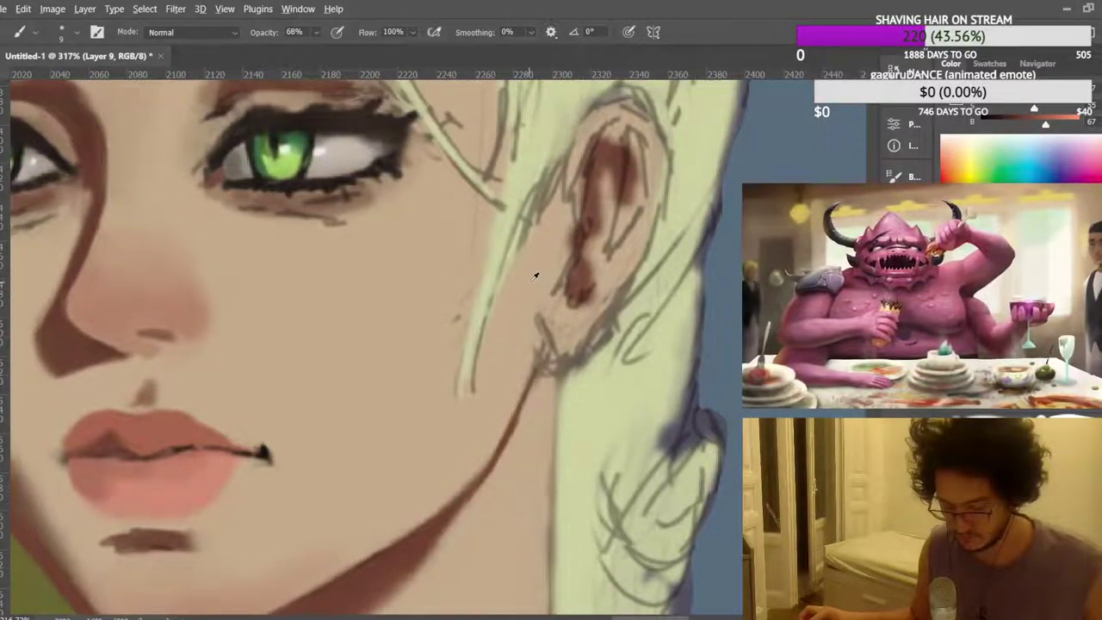
alt+click(531, 281)
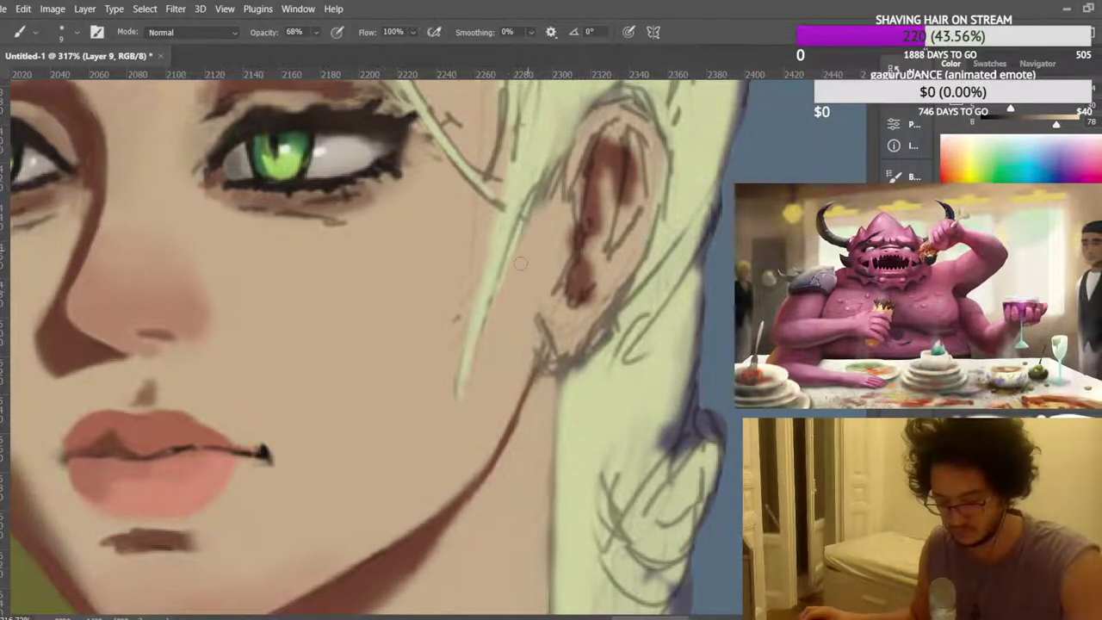
scroll(548, 211, up, 2)
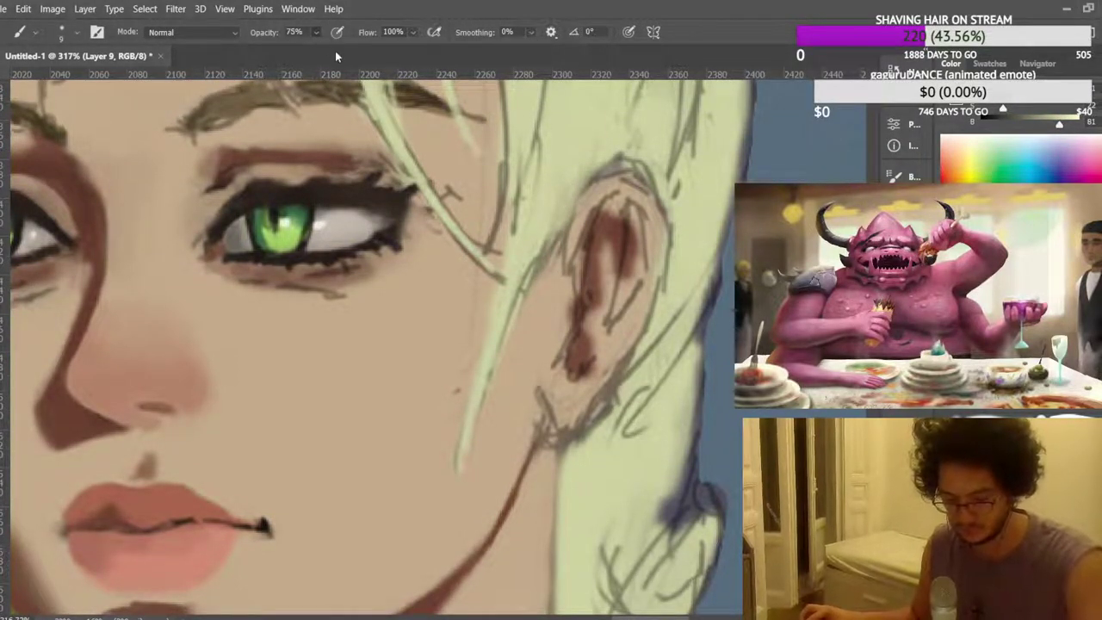
mouse_move(482, 368)
mouse_down()
mouse_move(474, 405)
mouse_move(552, 226)
mouse_up()
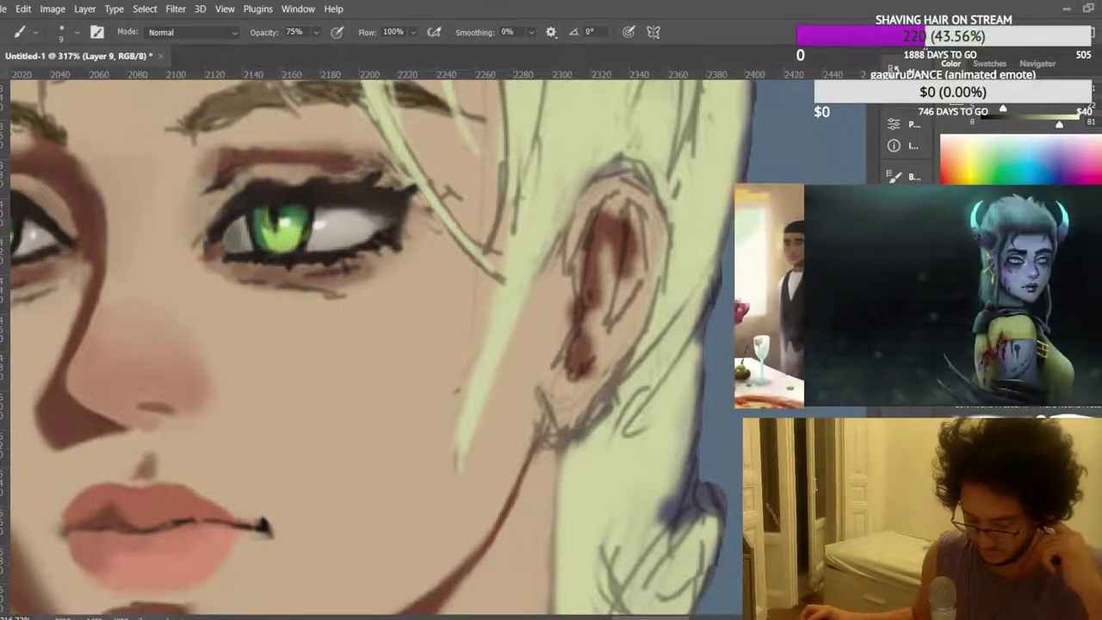
scroll(482, 361, down, 8)
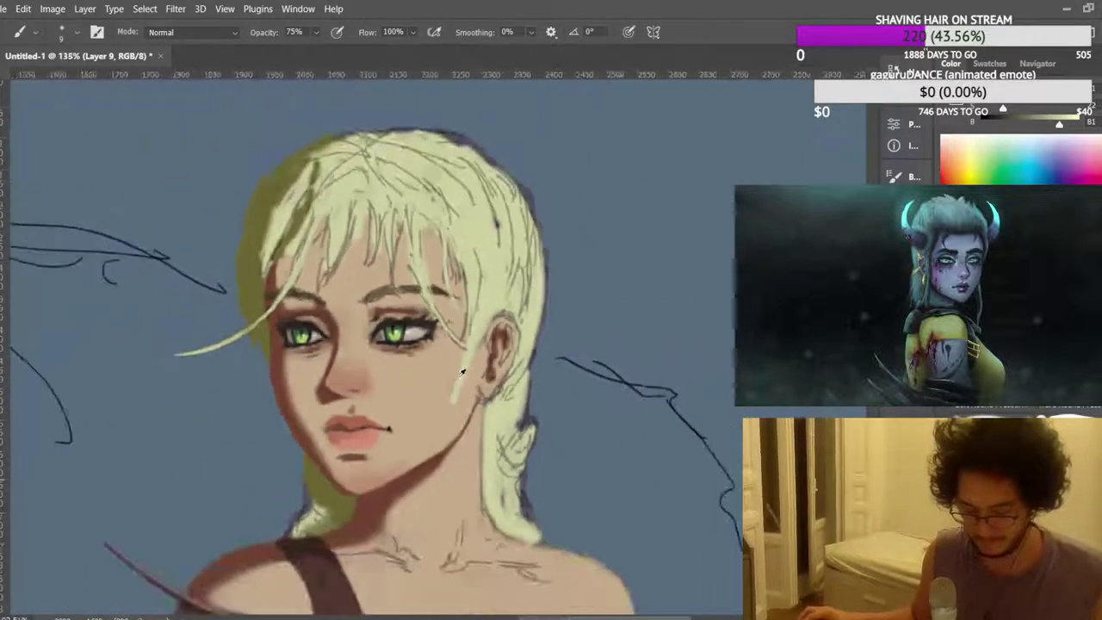
scroll(462, 303, down, 1)
Sample skin and eyelid brown and extend the near eye's socket shadow at the inner corner toward the eyebrow.
scroll(463, 303, up, 6)
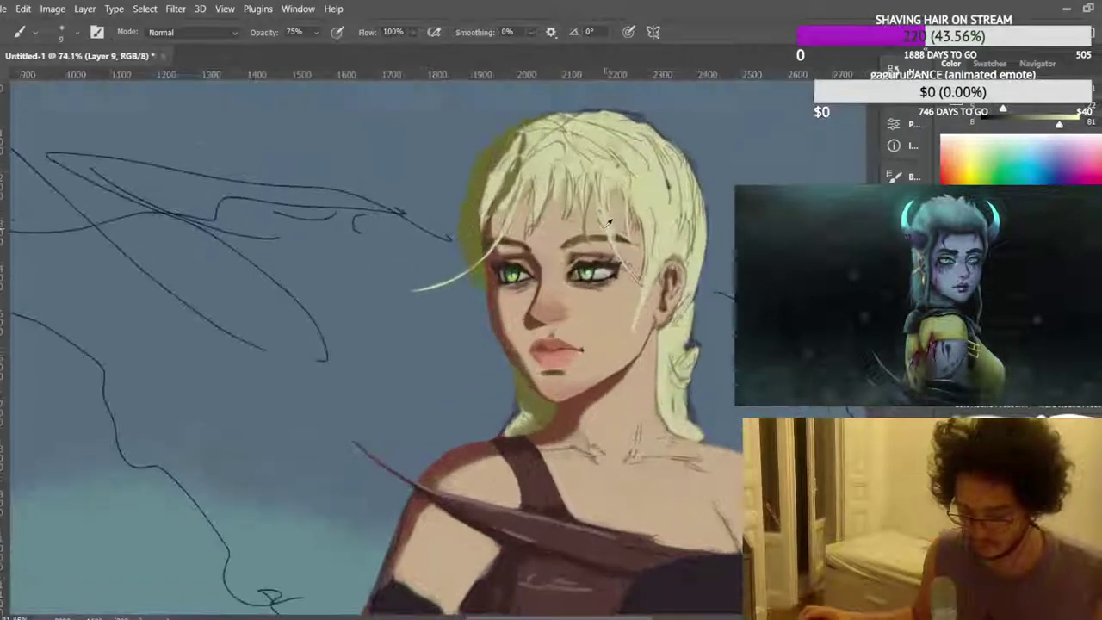
scroll(605, 228, up, 5)
alt+click(512, 316)
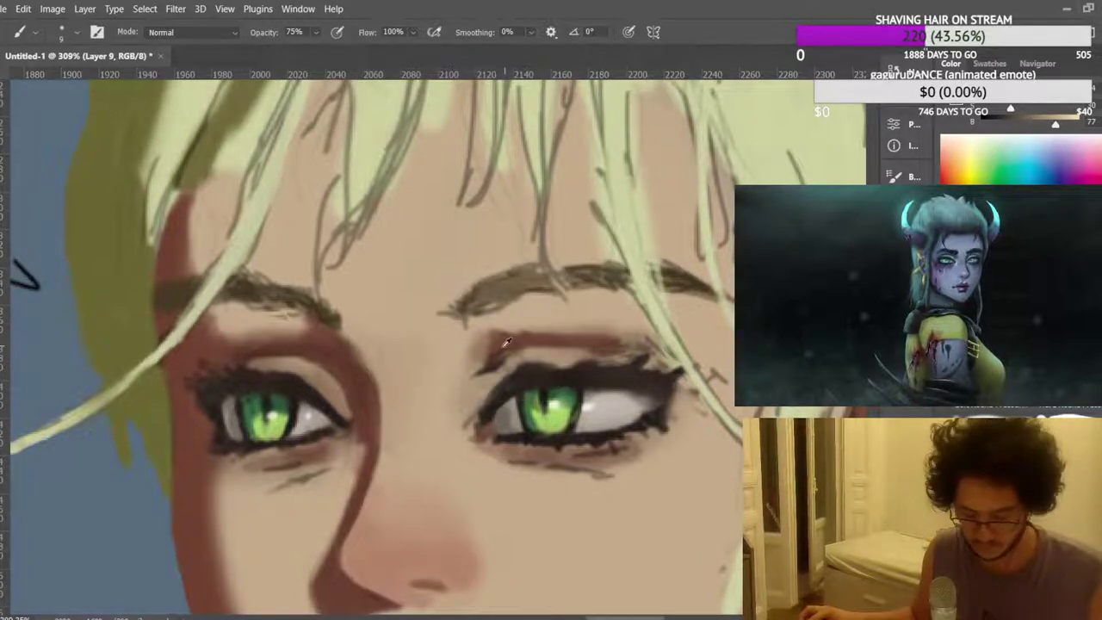
alt+click(493, 335)
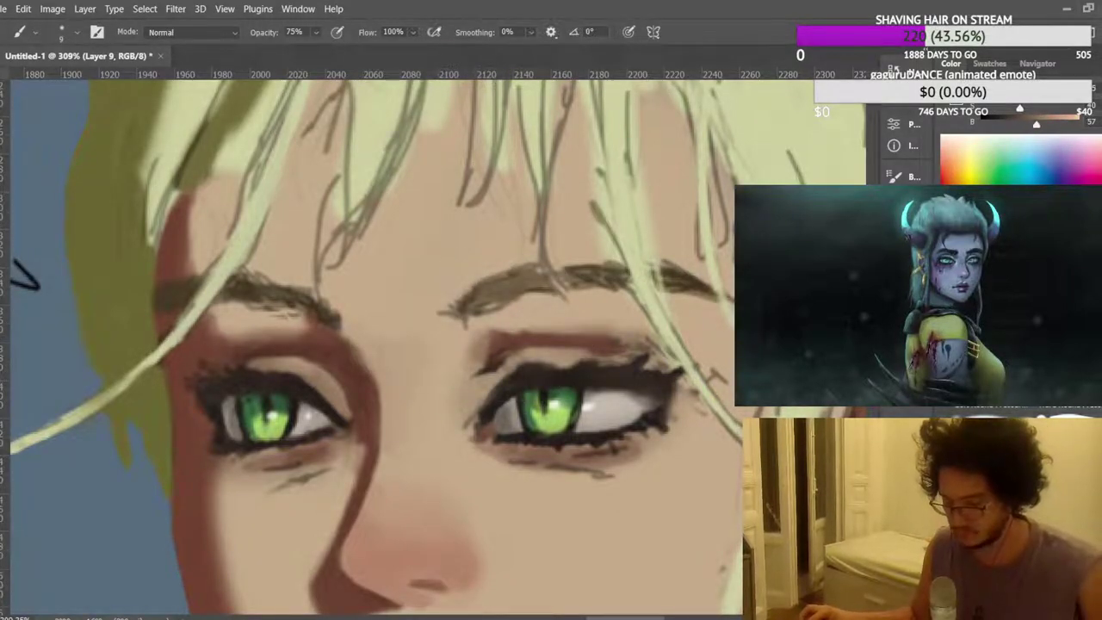
drag(504, 343, 478, 327)
scroll(447, 299, down, 8)
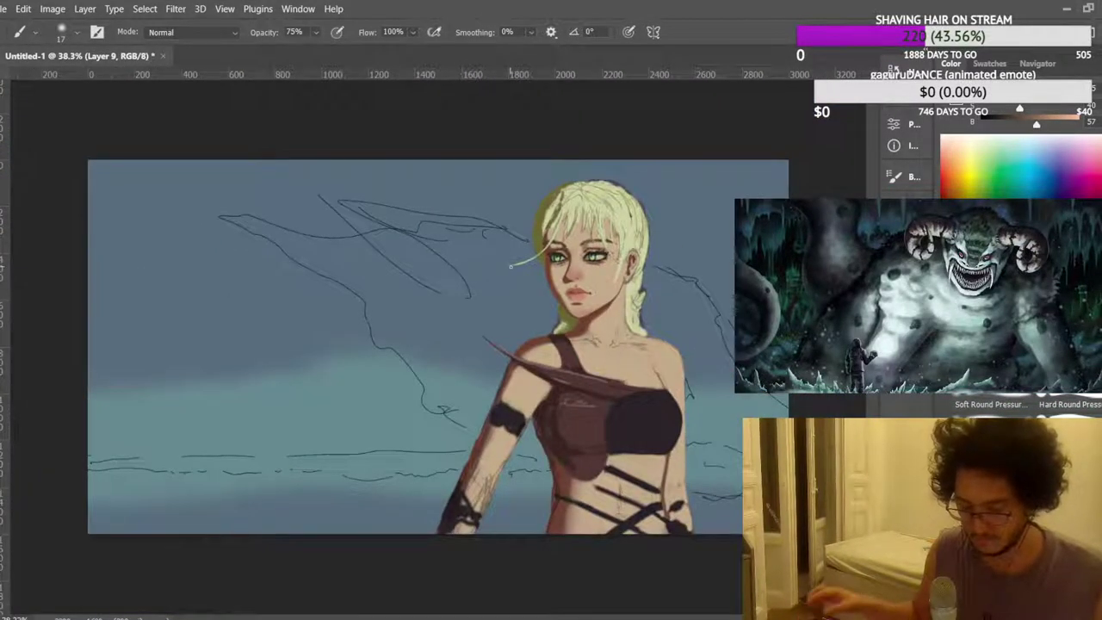
Soften the blush on the nose with sampled skin tone, using a 37 px brush and lowering its opacity to 19%.
scroll(511, 266, up, 8)
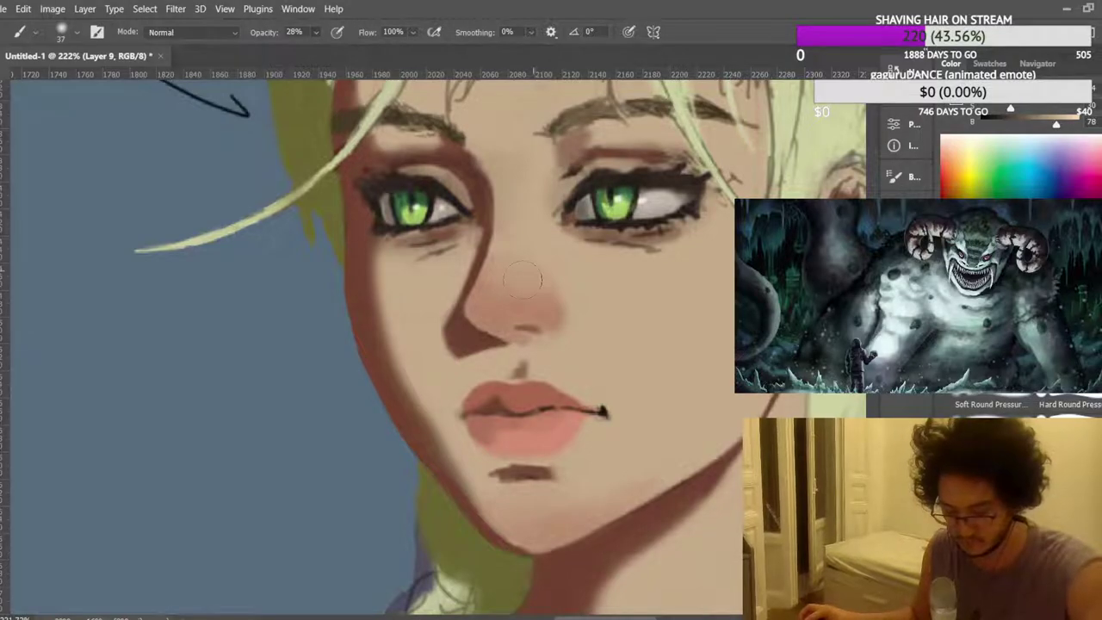
scroll(518, 272, up, 3)
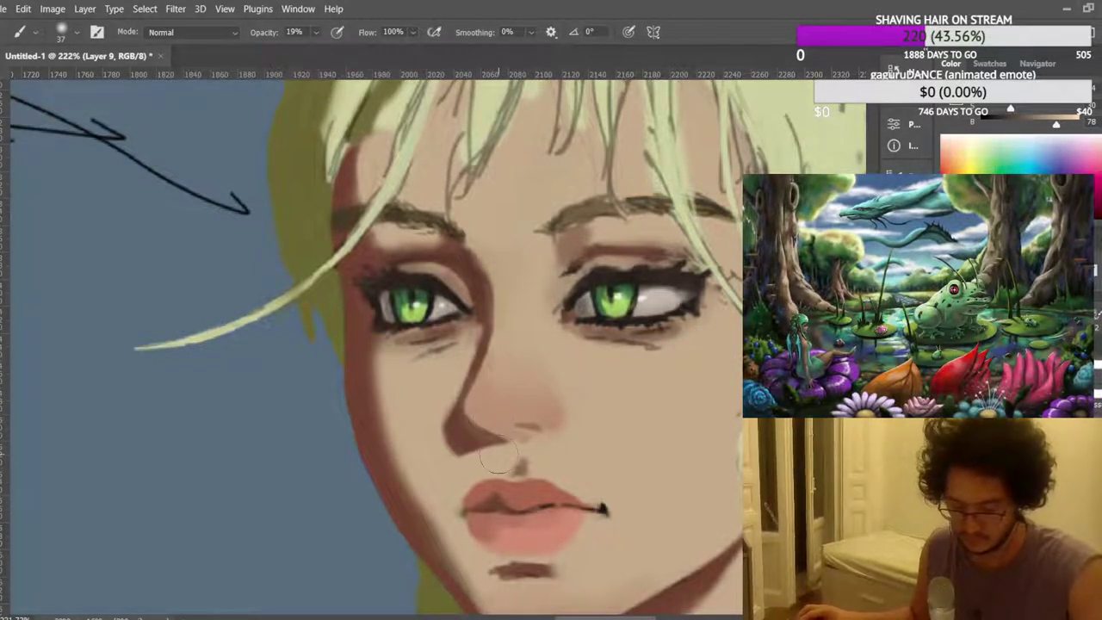
scroll(485, 422, up, 3)
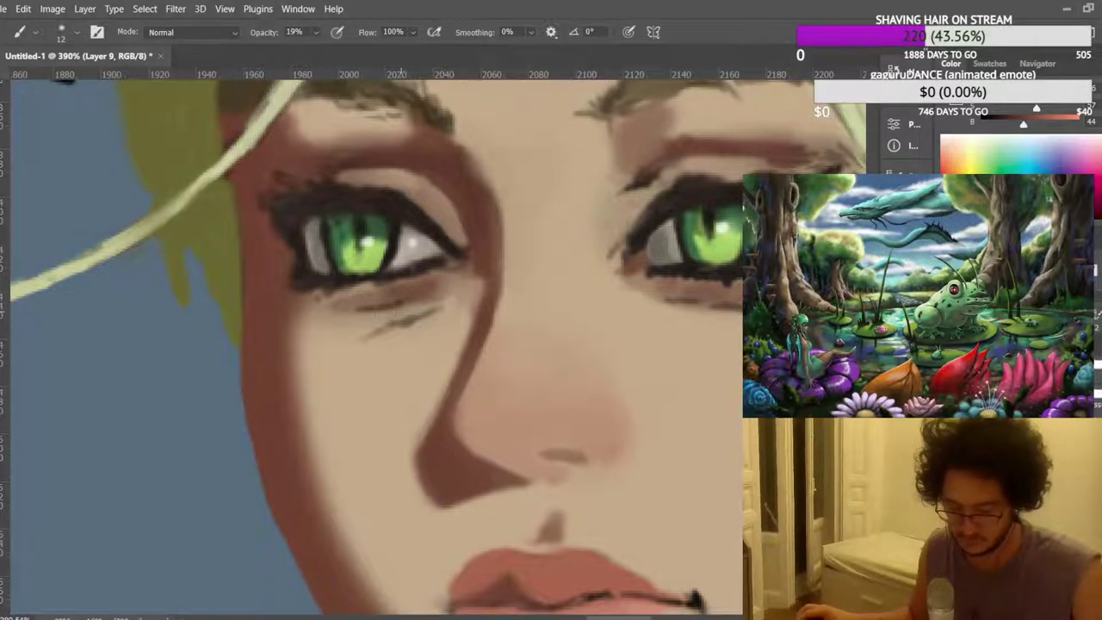
Flip the canvas horizontally and inspect the mirrored face around the eyes and nose.
scroll(374, 321, down, 10)
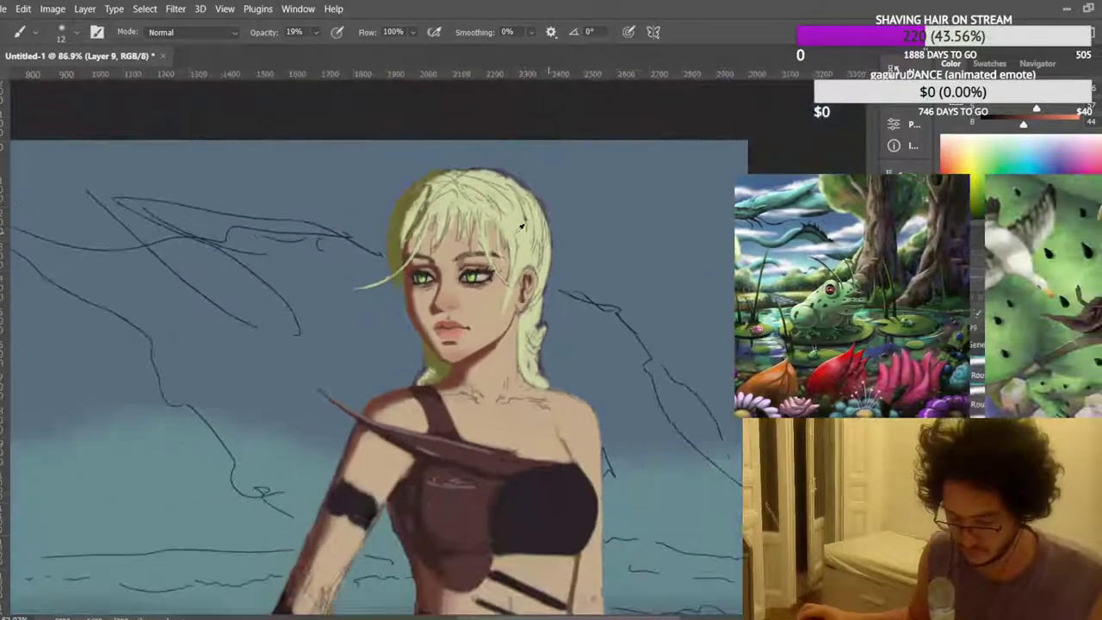
key(ctrl+shift+h)
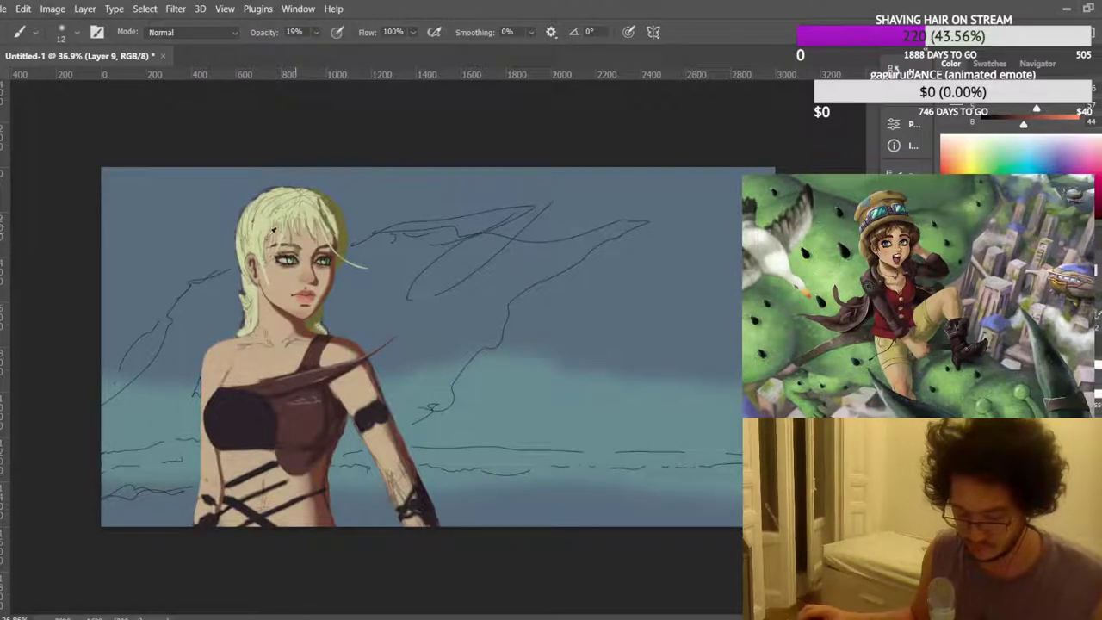
scroll(281, 226, up, 10)
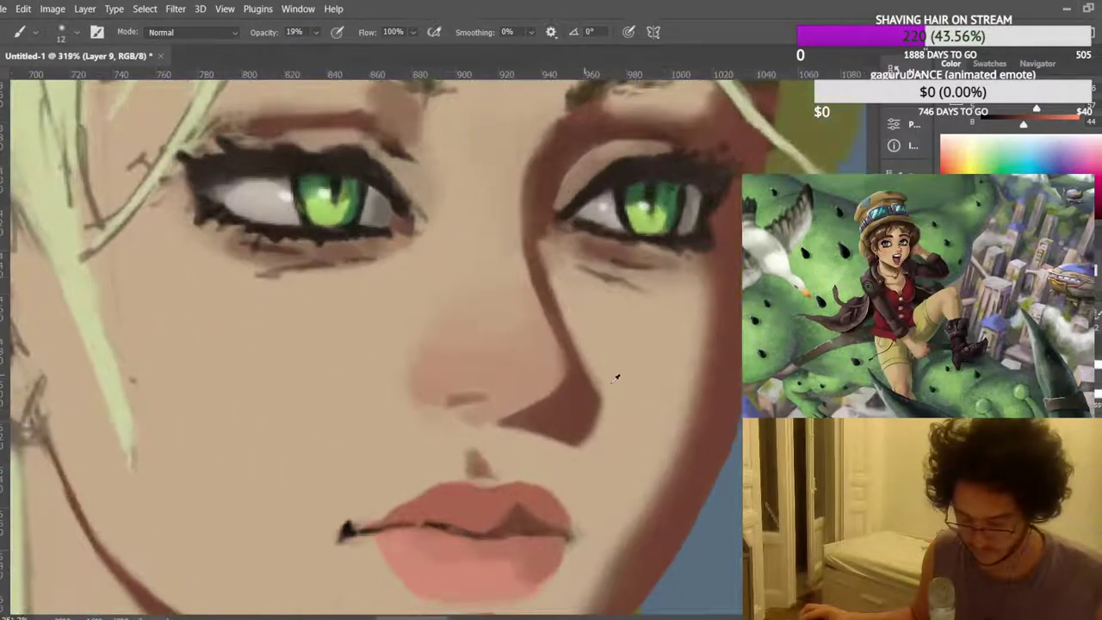
Examine the face's eyes, nose and lips up close and against the whole figure.
scroll(622, 385, down, 1)
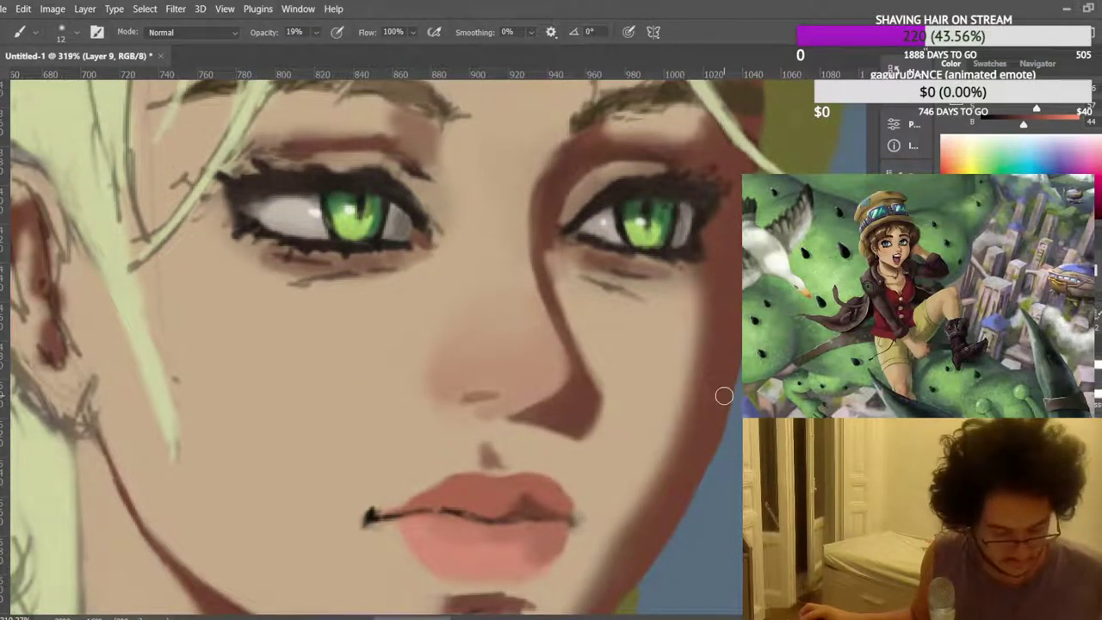
scroll(411, 347, down, 1)
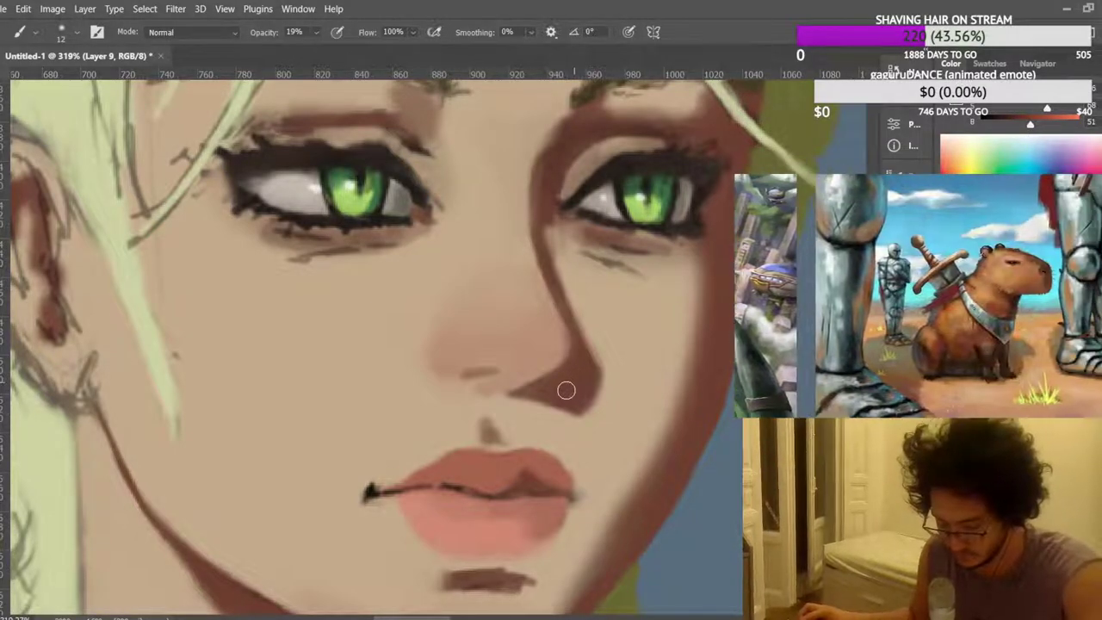
scroll(574, 365, down, 5)
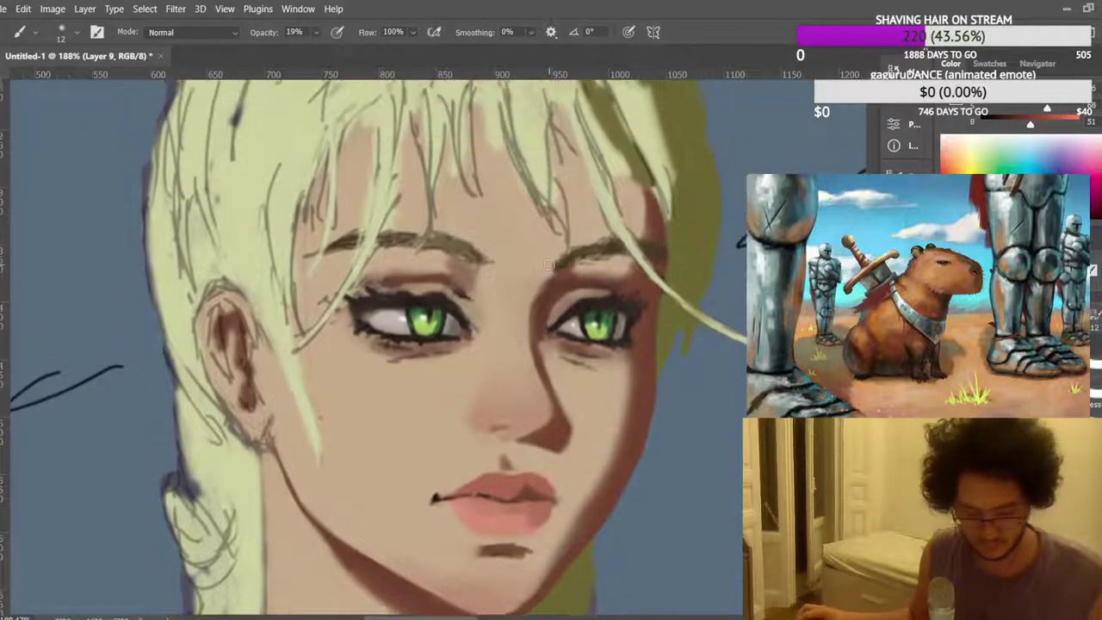
drag(549, 265, 551, 277)
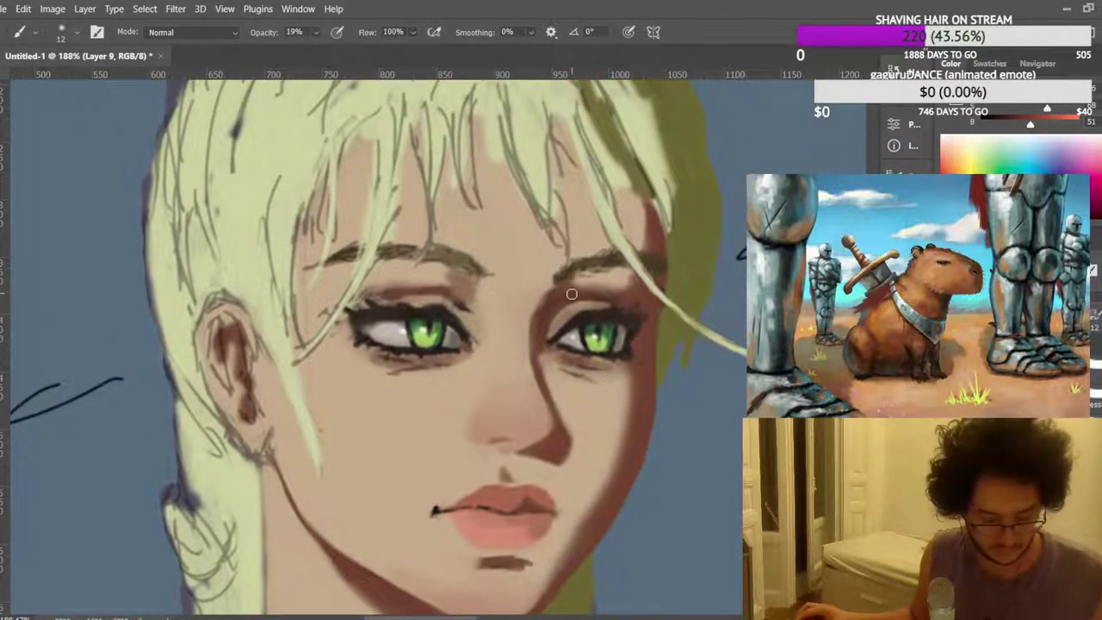
scroll(578, 278, down, 1)
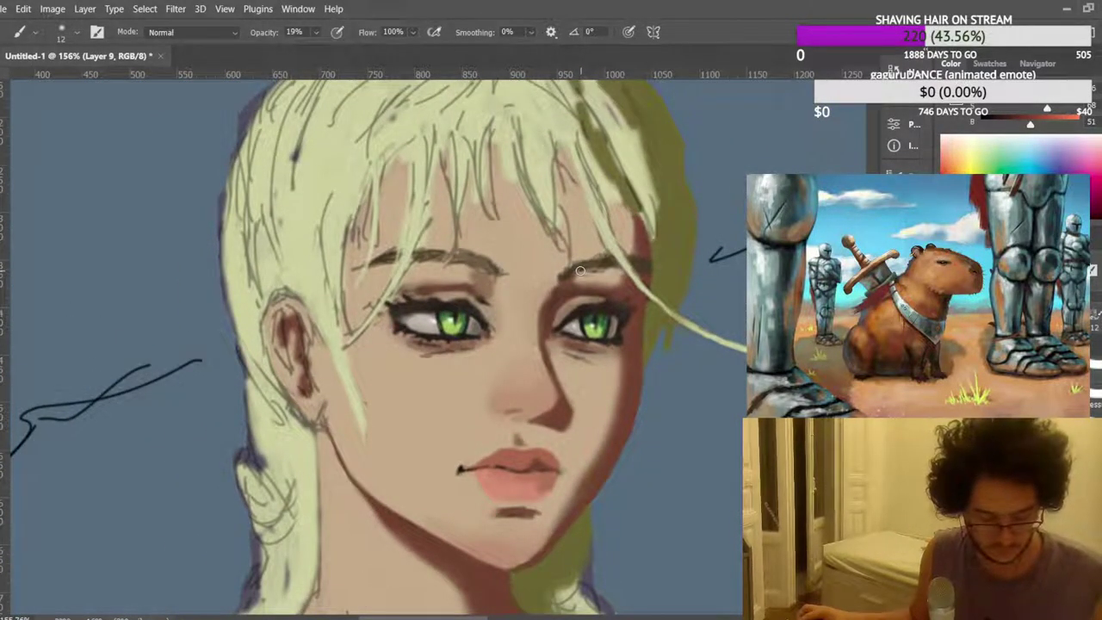
scroll(586, 267, down, 4)
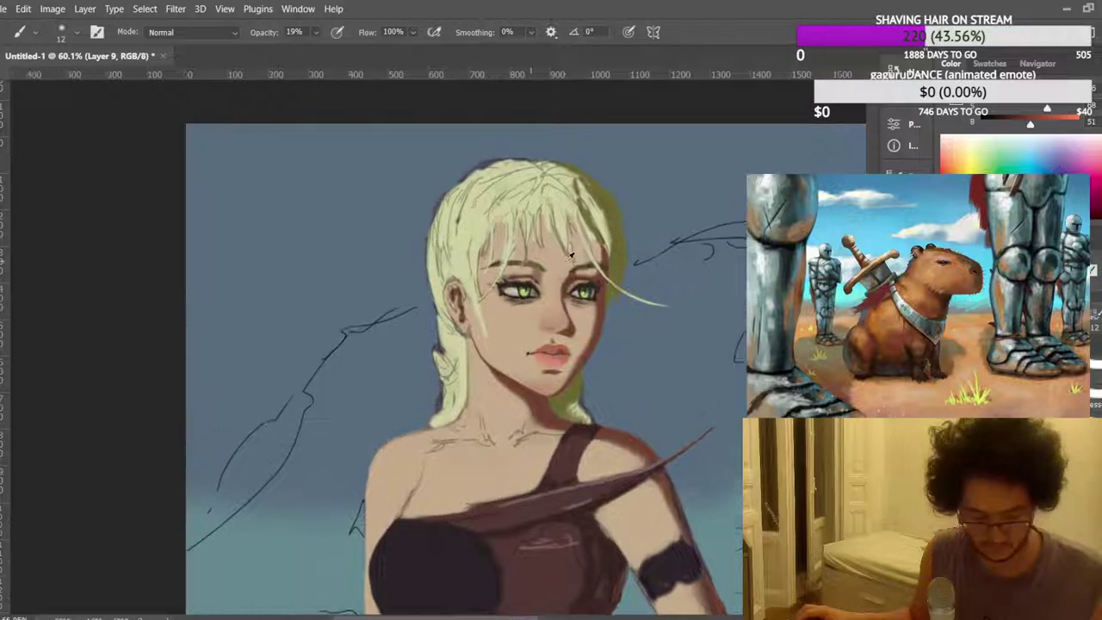
Sample grey from the shaded white of the ear-side eye and touch up the area beside the iris with a 4 px brush.
scroll(564, 260, up, 2)
scroll(564, 260, up, 7)
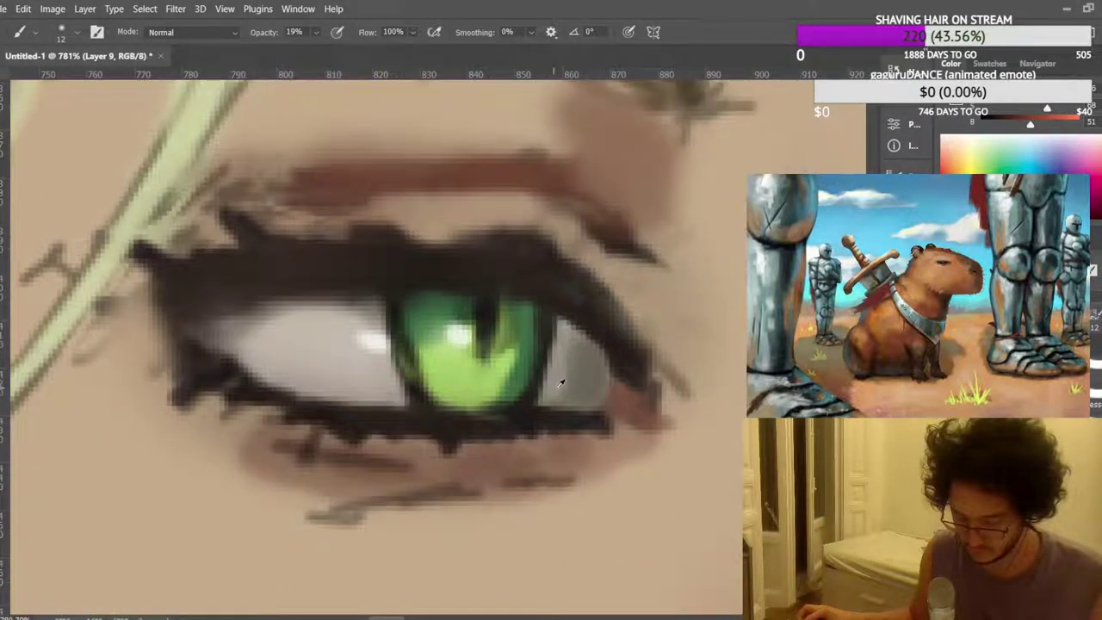
alt+click(557, 386)
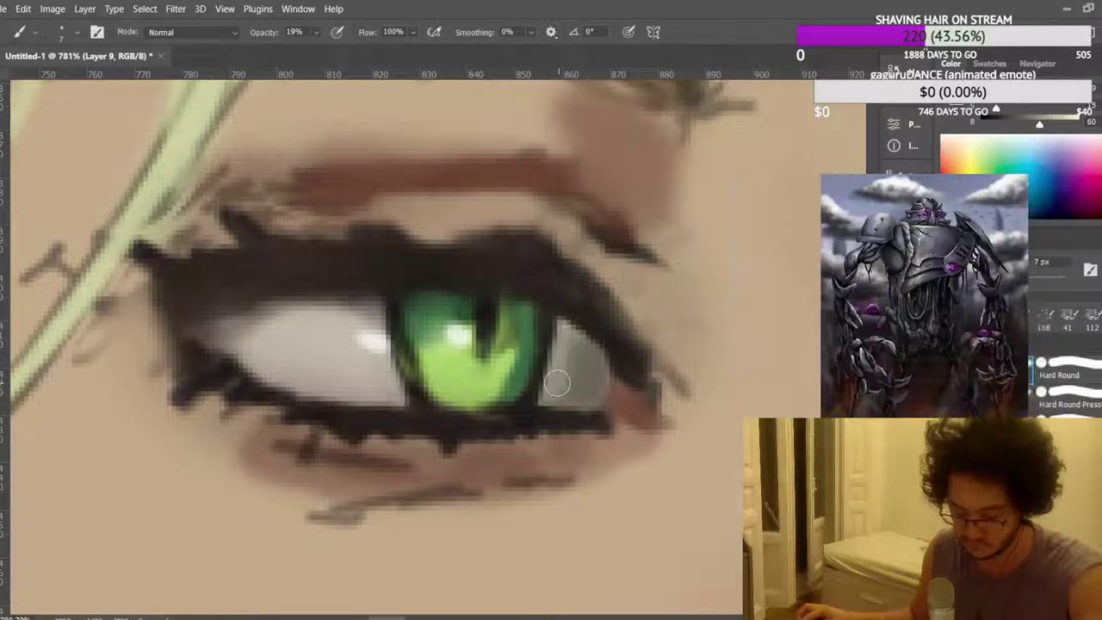
text(4)
key(Return)
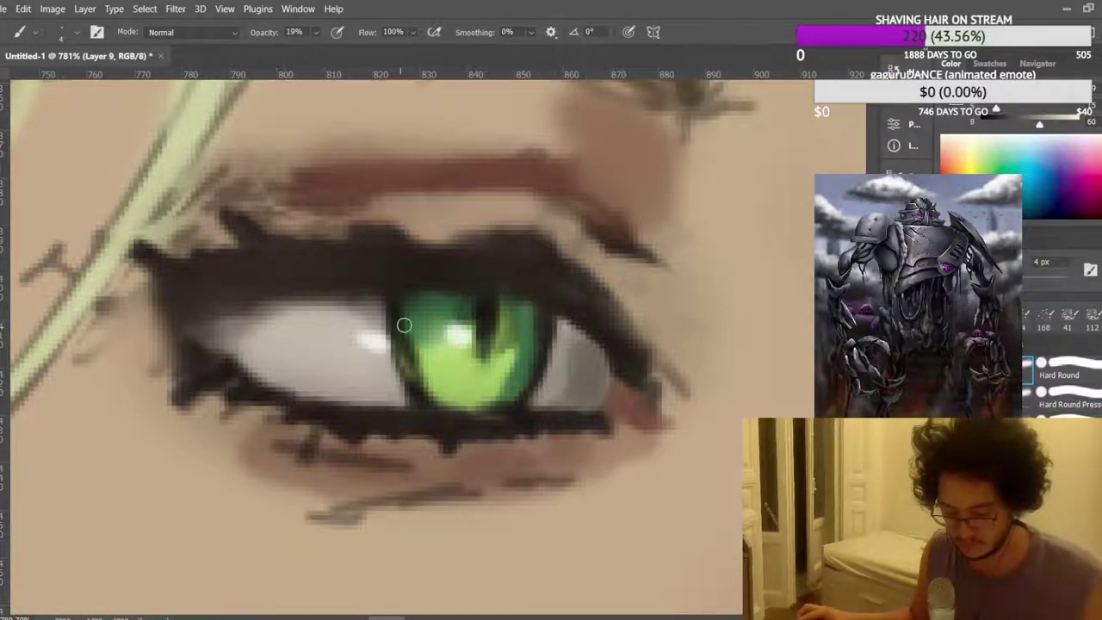
Refine the far eye's dark lash line and the outer edge of its iris with sampled dark and green tones at 28% opacity.
scroll(422, 325, down, 12)
scroll(687, 322, up, 6)
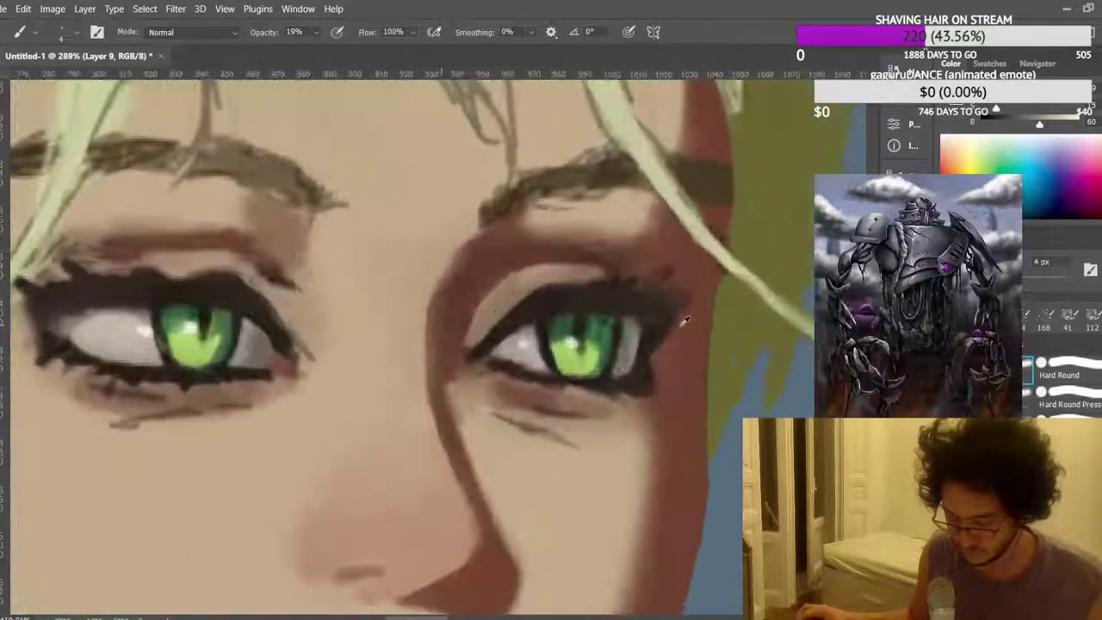
scroll(686, 321, up, 5)
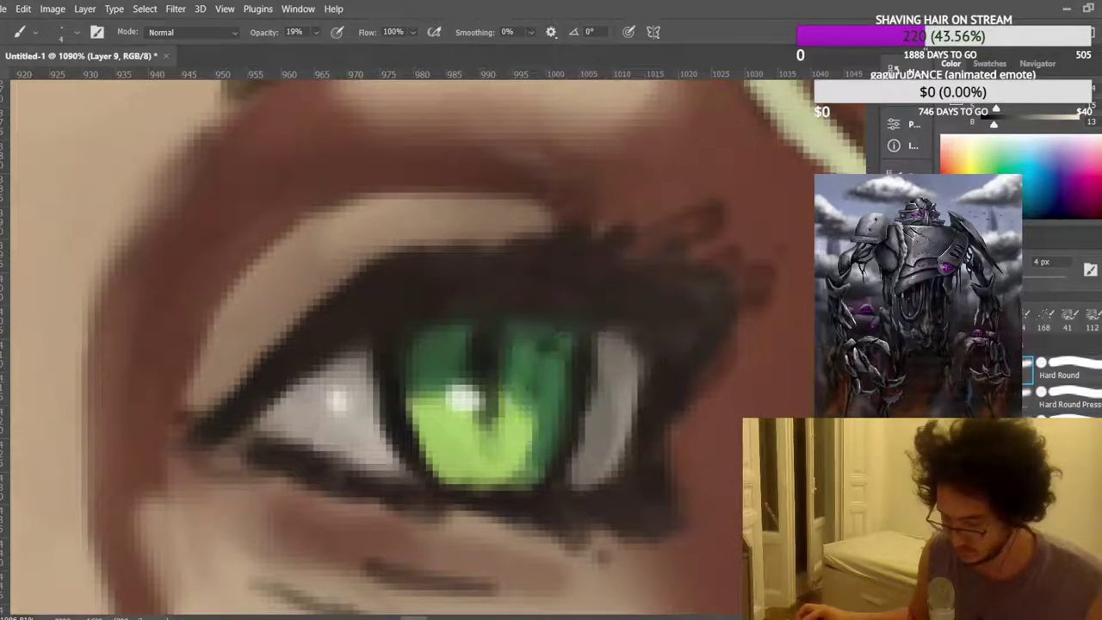
click(317, 32)
click(327, 54)
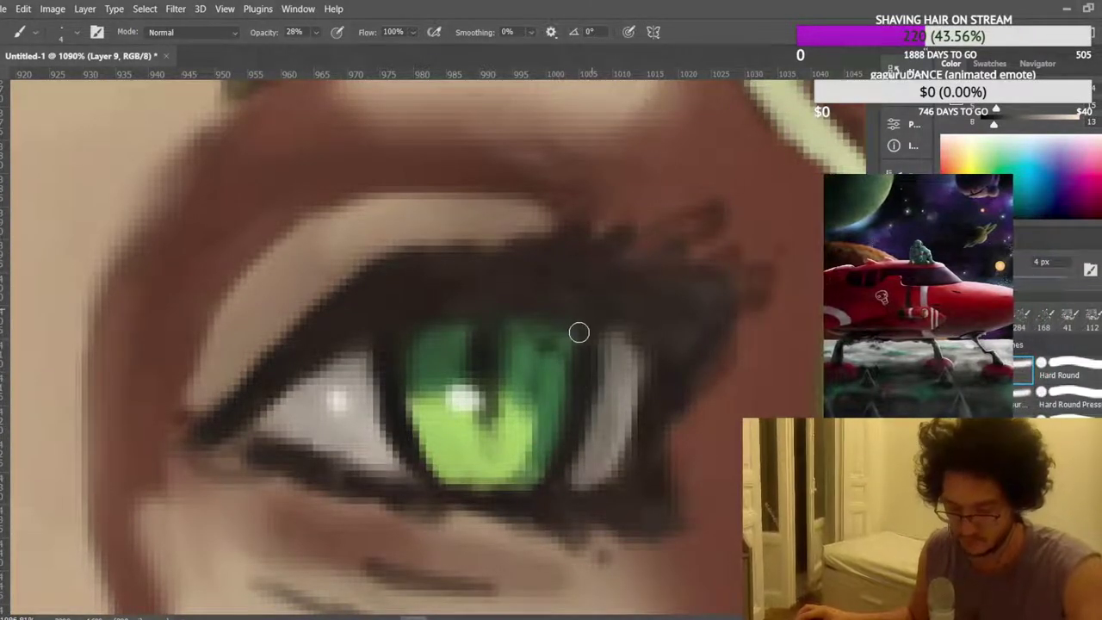
alt+click(549, 381)
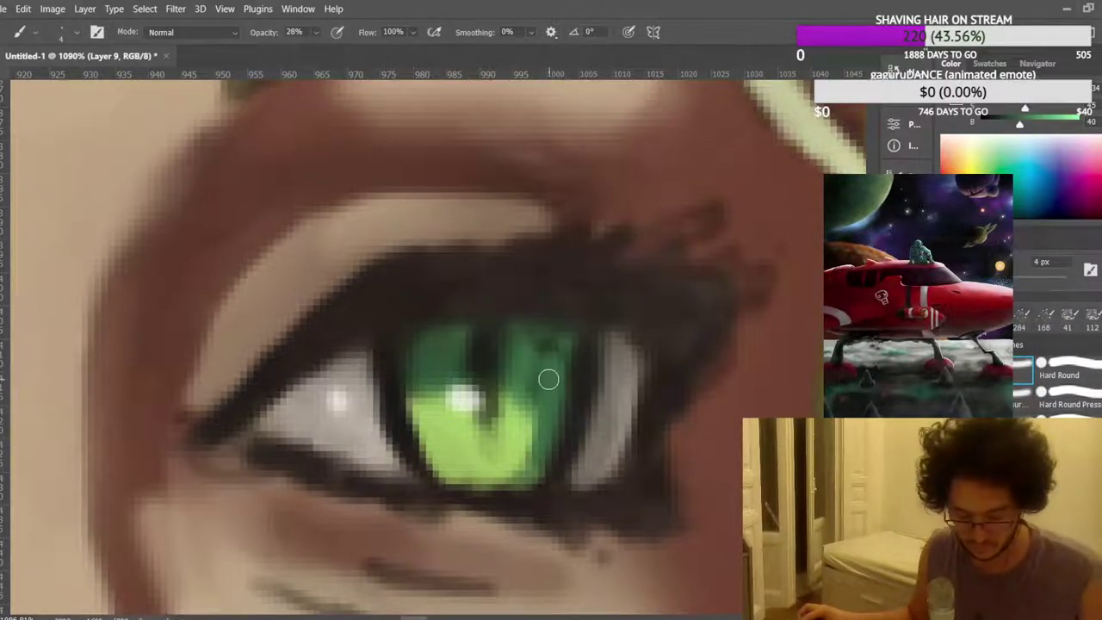
mouse_move(555, 396)
mouse_down()
mouse_move(560, 357)
mouse_move(559, 435)
mouse_move(572, 407)
mouse_up()
Flip the canvas horizontally and examine the mirrored face and figure within the full composition.
scroll(447, 301, down, 5)
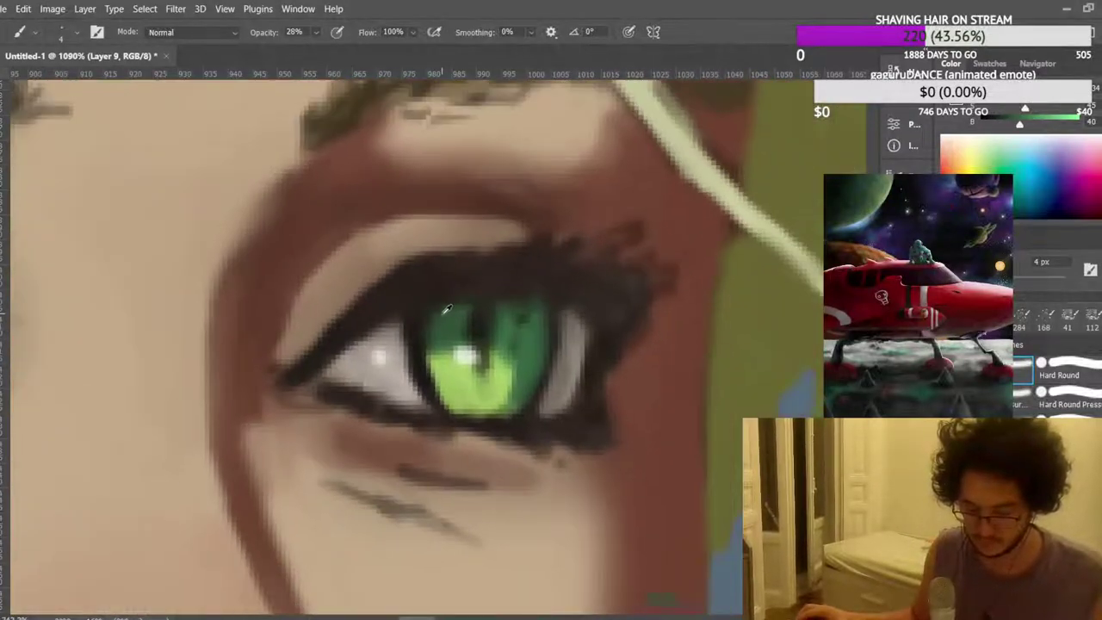
scroll(447, 302, down, 8)
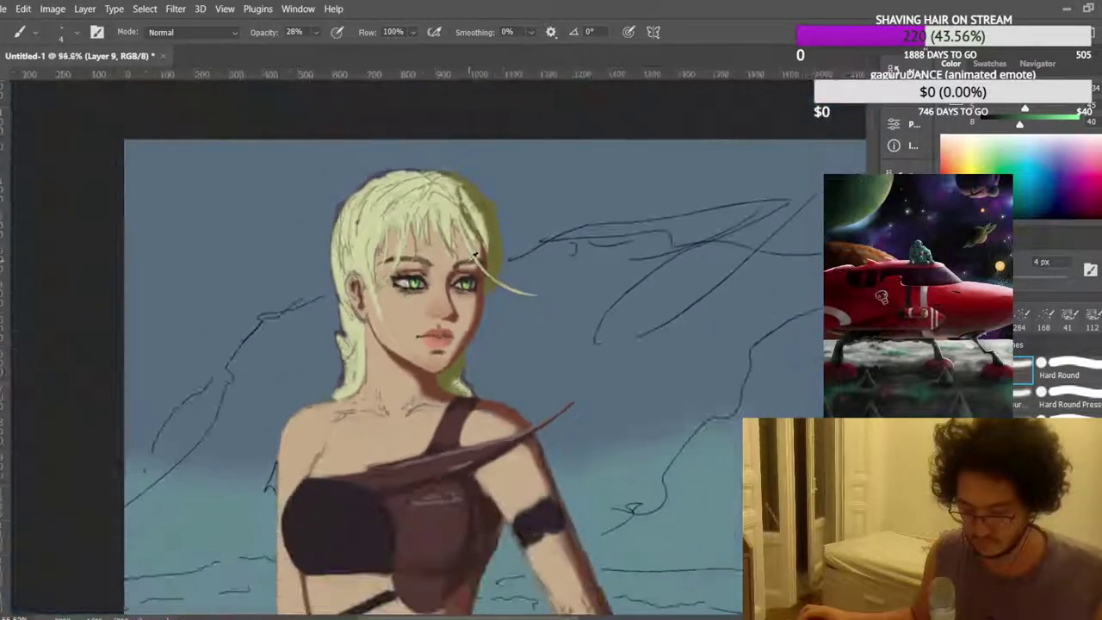
scroll(329, 277, up, 2)
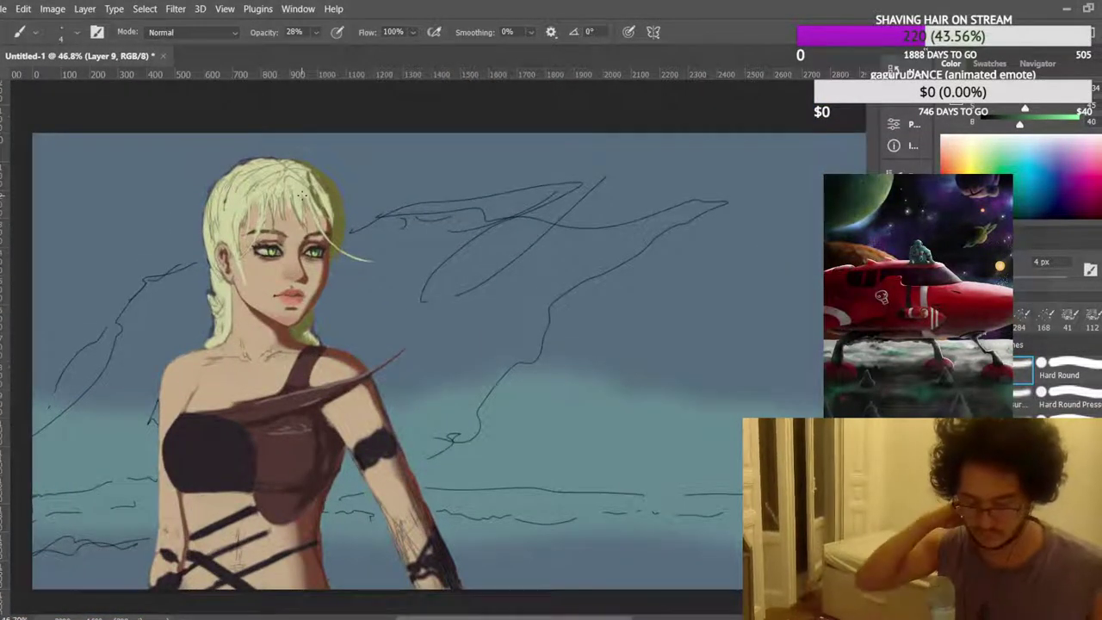
key(ctrl+shift+h)
scroll(619, 220, up, 4)
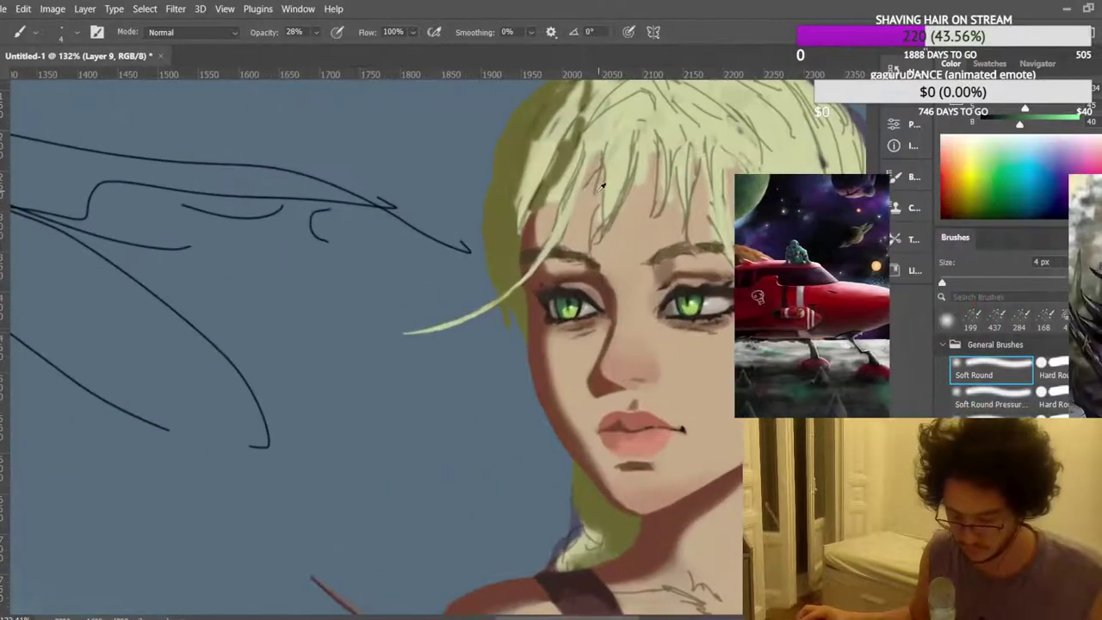
scroll(438, 245, down, 5)
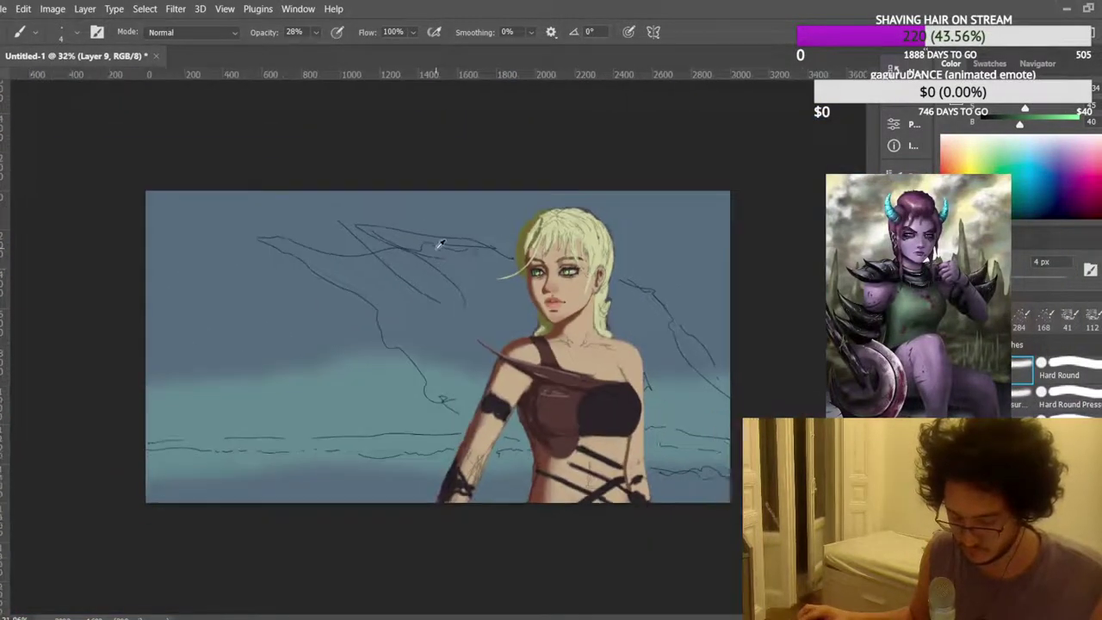
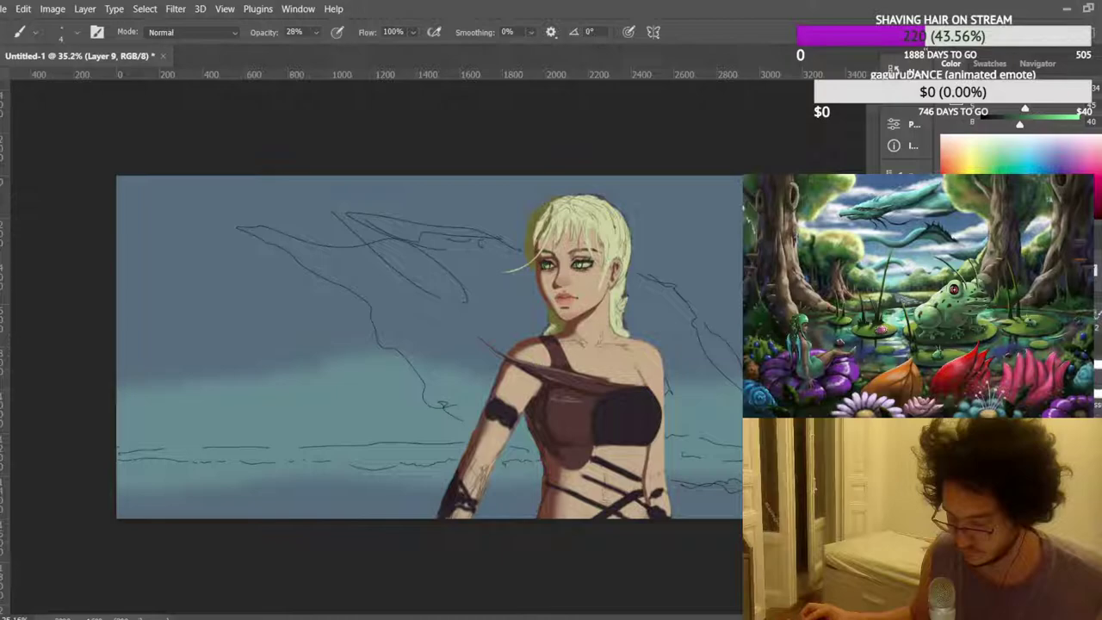
Flip the canvas back horizontally and compare the head with the overall figure.
key(ctrl+shift+h)
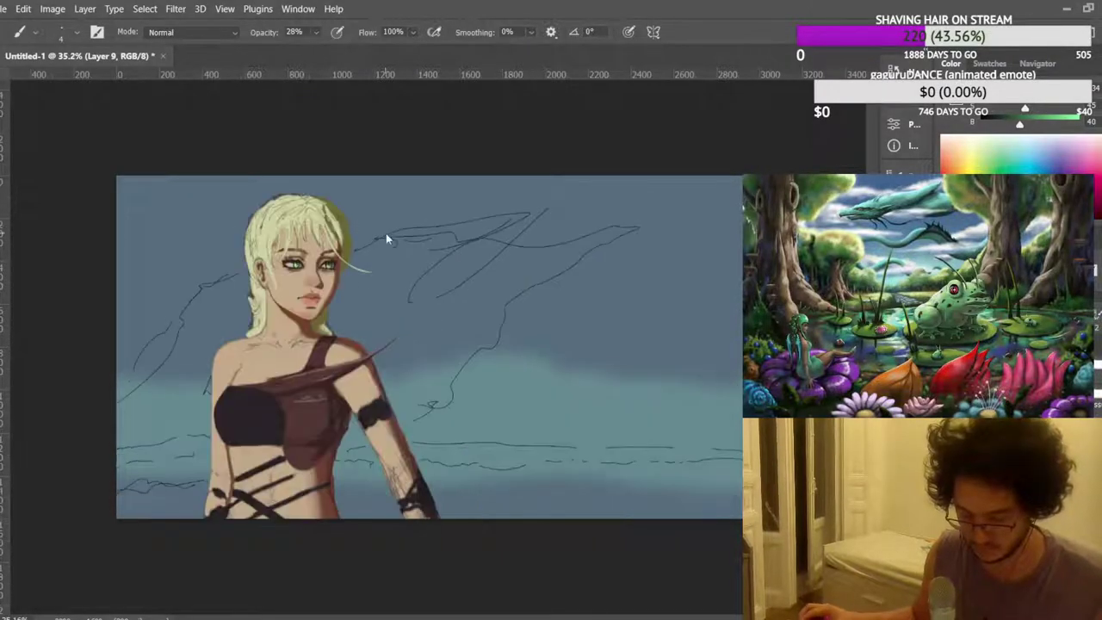
scroll(195, 223, up, 6)
scroll(192, 222, up, 5)
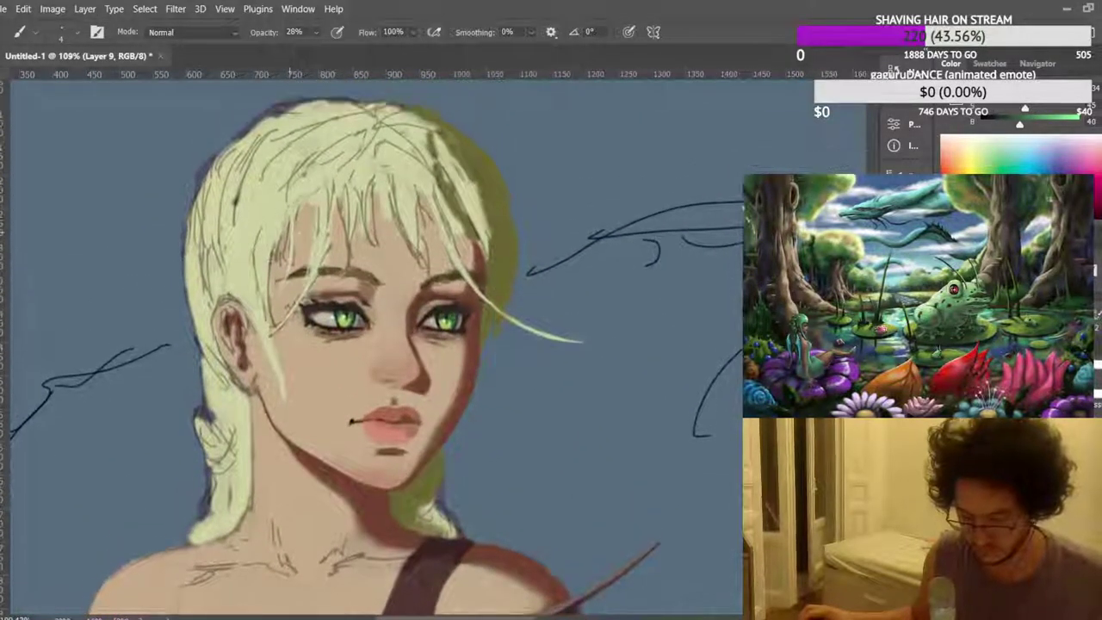
scroll(296, 222, down, 6)
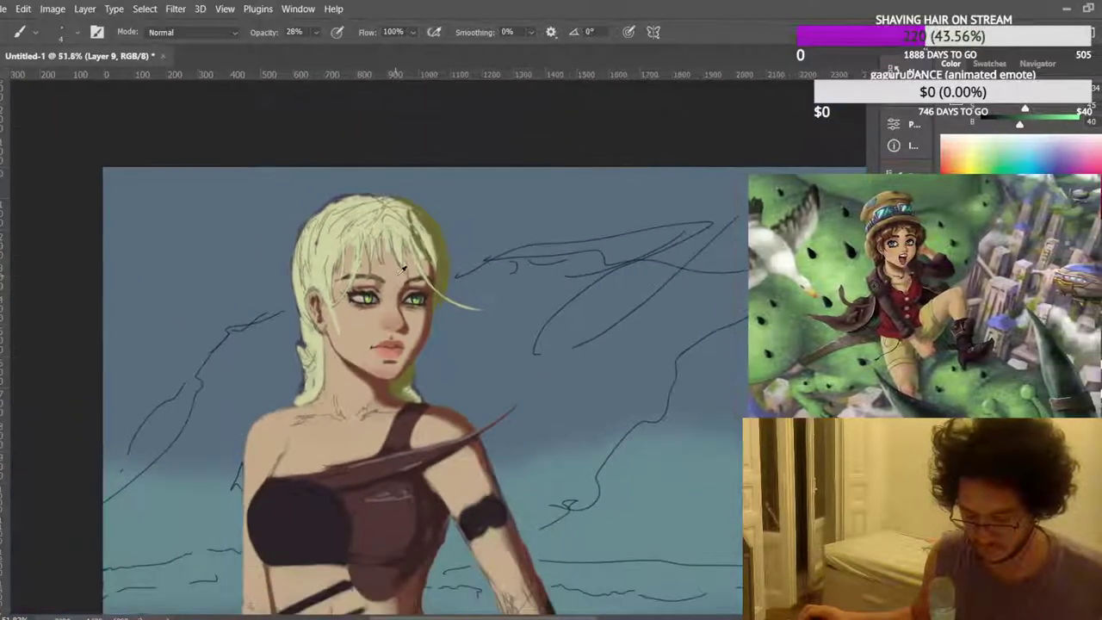
scroll(296, 222, up, 4)
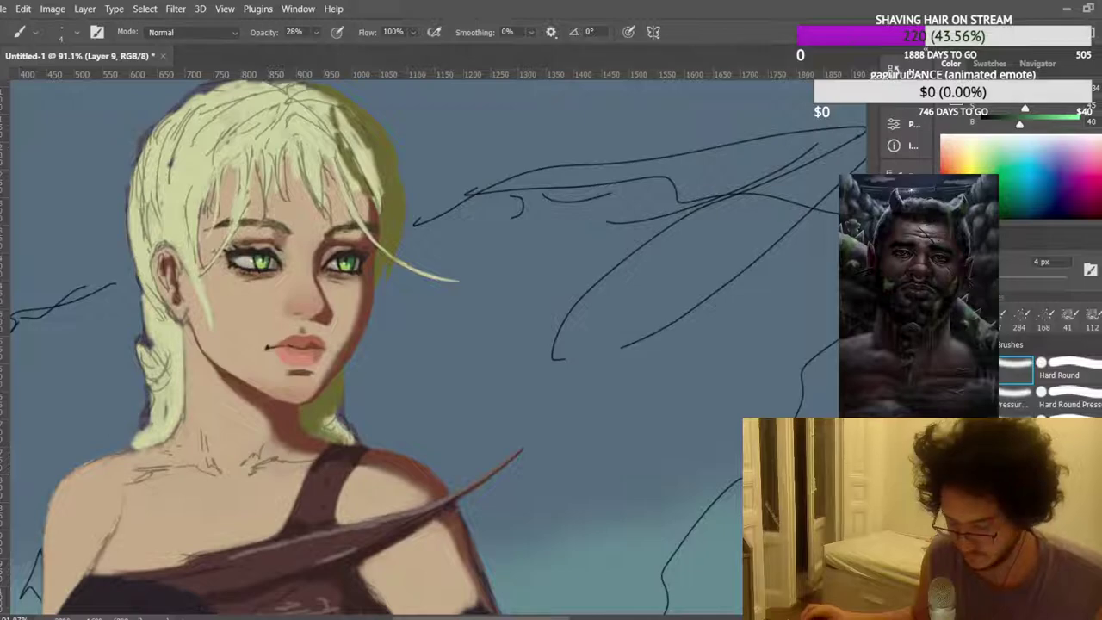
scroll(418, 242, down, 6)
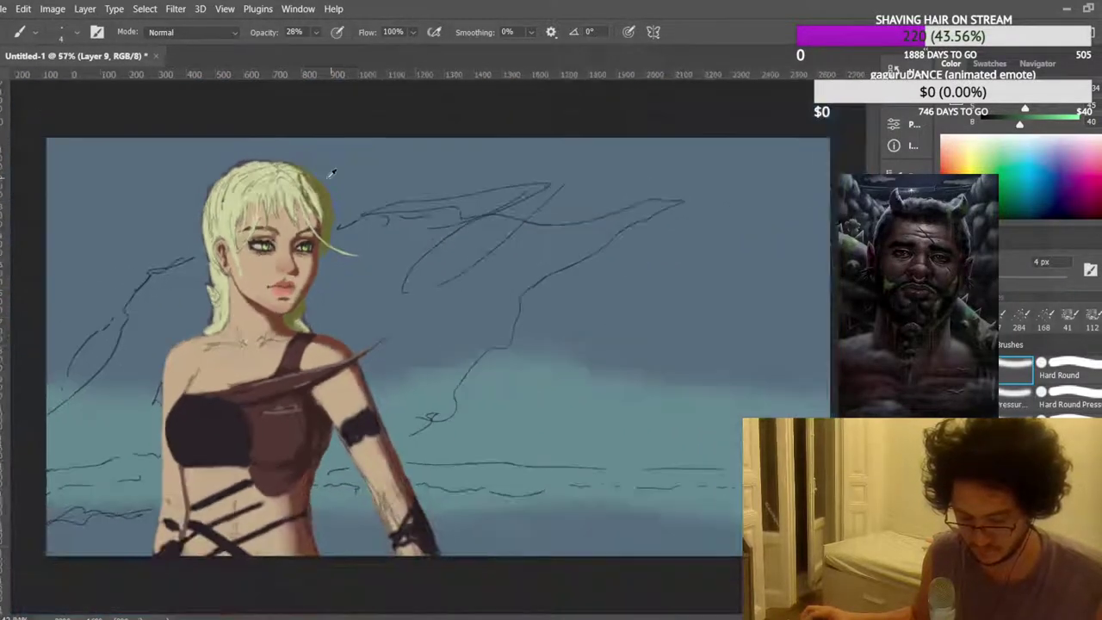
Sample the light skin tone on the cheek and set the brush opacity to 43%.
scroll(310, 284, up, 7)
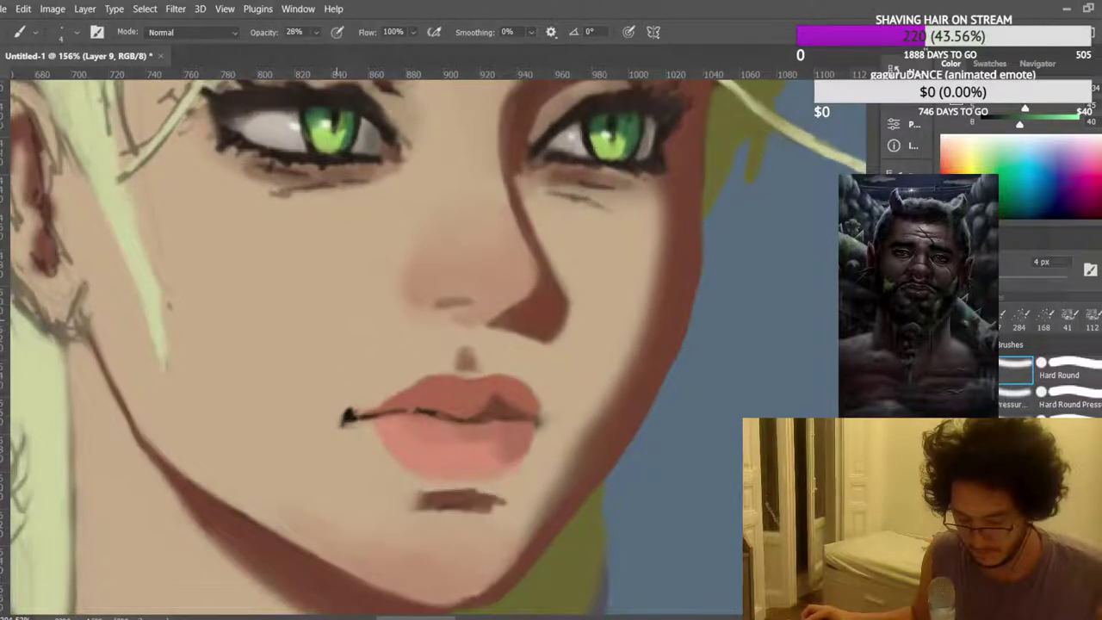
scroll(337, 320, up, 1)
alt+click(316, 356)
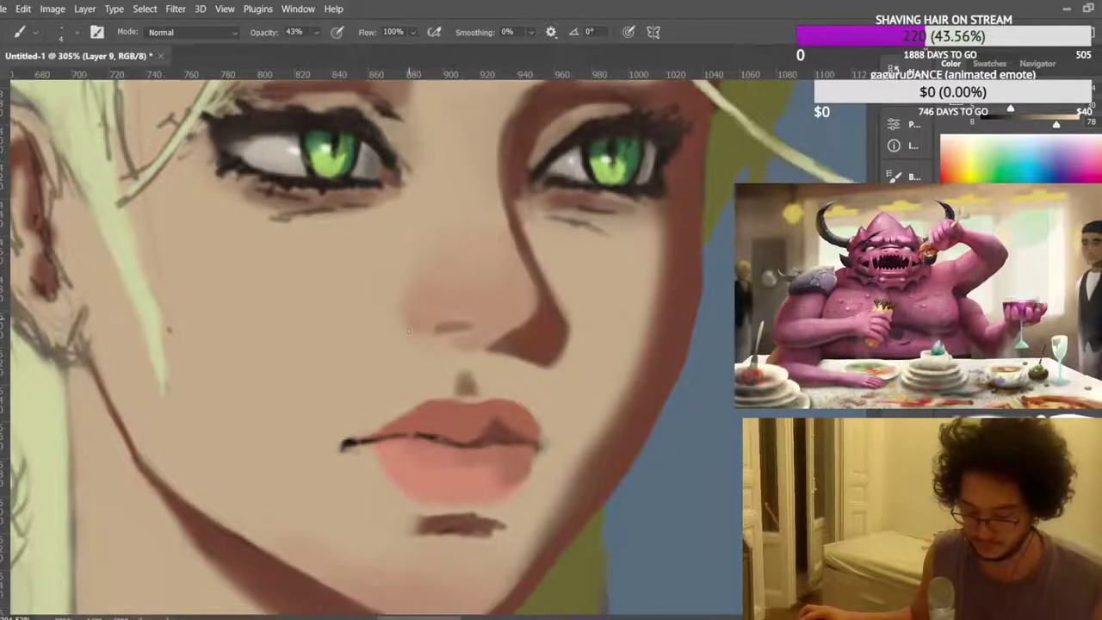
Examine the full figure, then the torso's dark top, brown cloth and waist straps up close.
scroll(419, 302, down, 10)
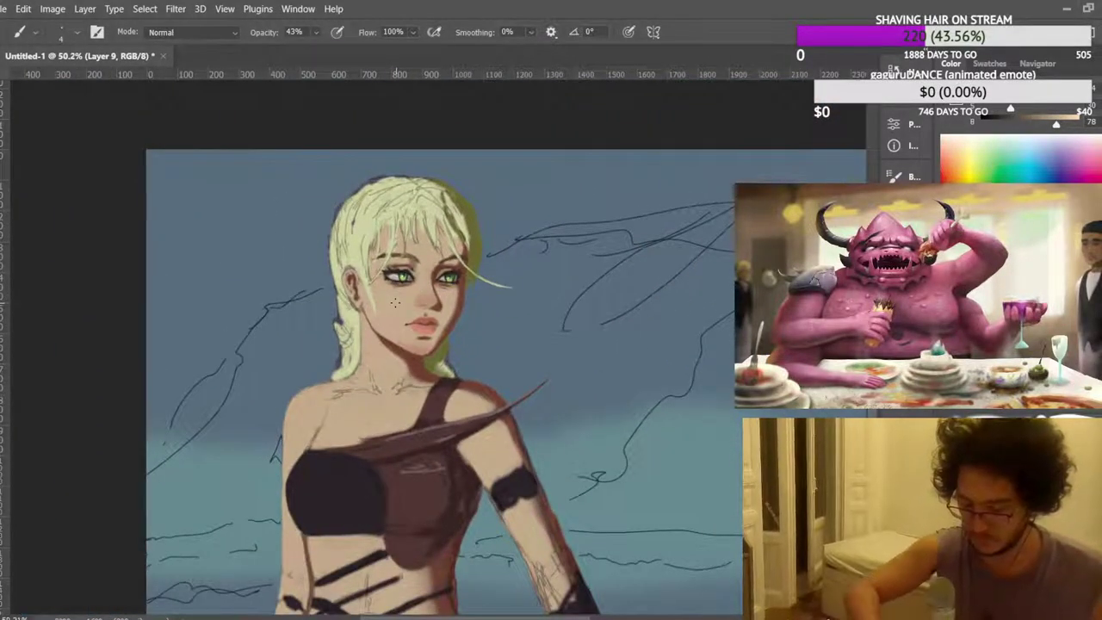
scroll(396, 301, down, 3)
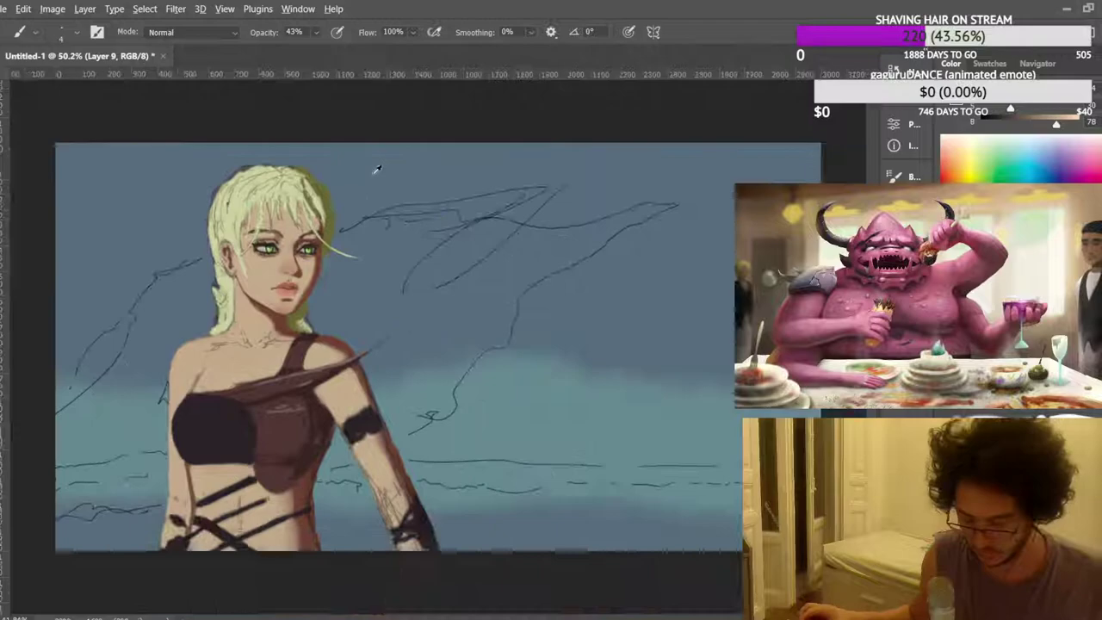
scroll(437, 347, down, 1)
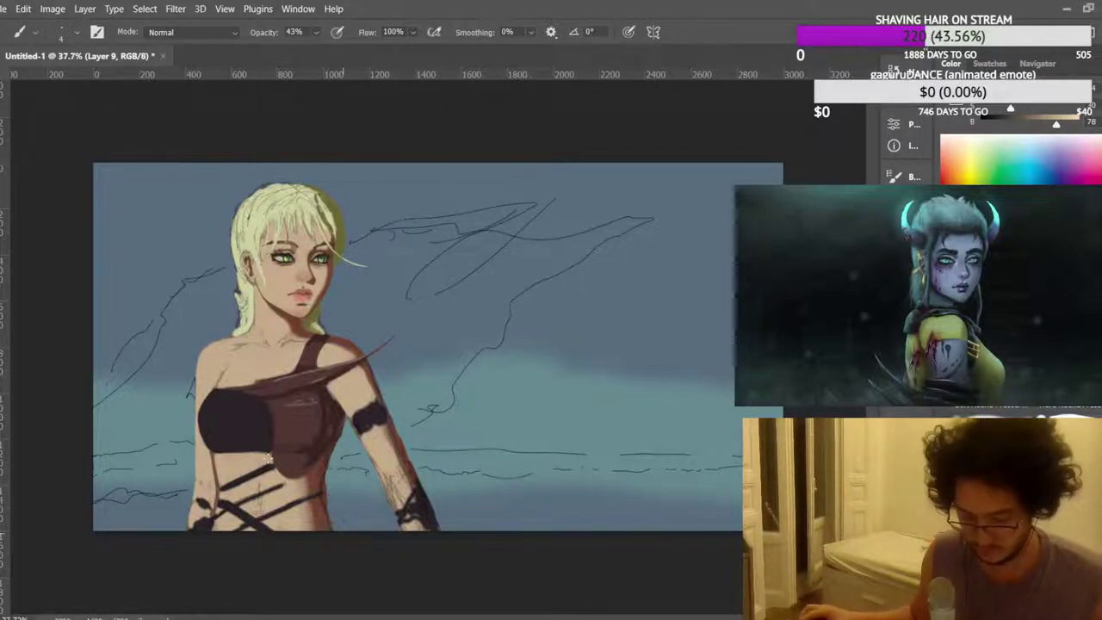
scroll(240, 404, up, 10)
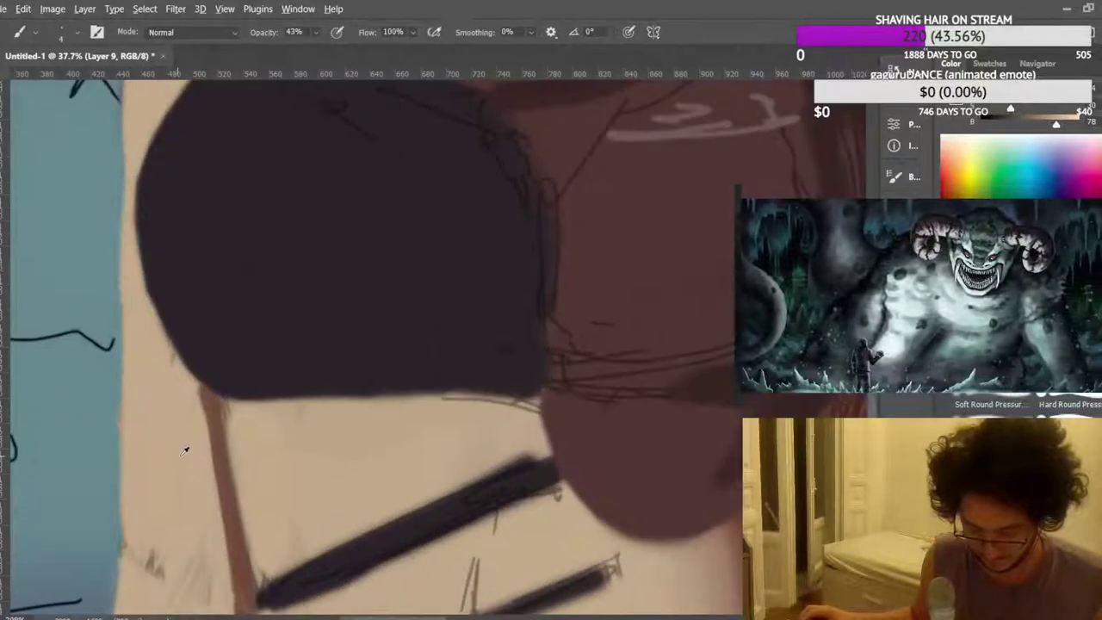
scroll(216, 461, down, 3)
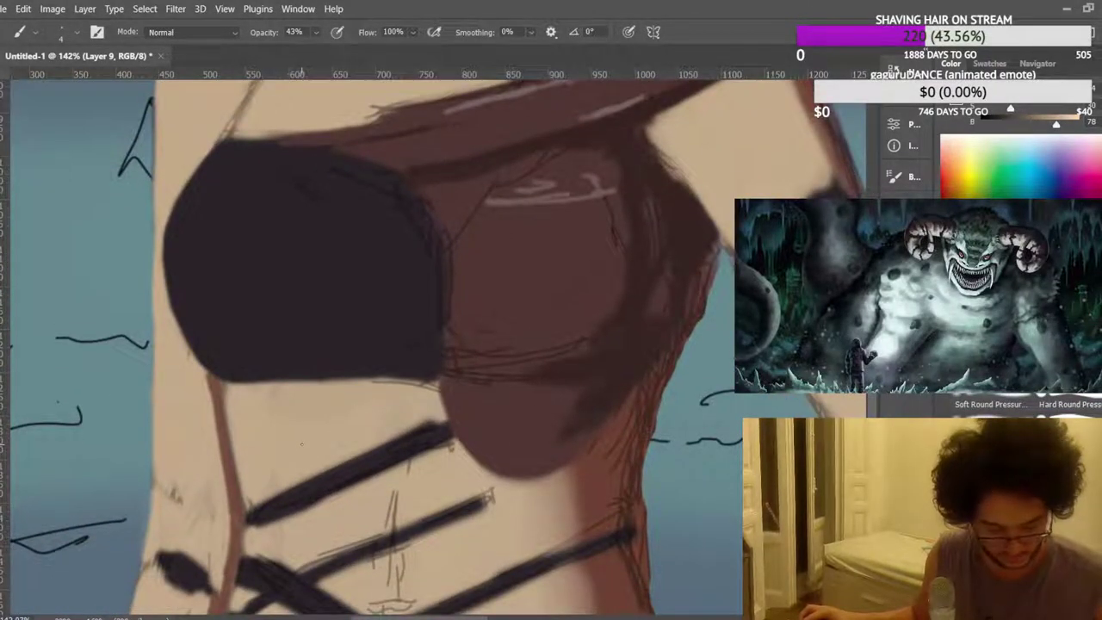
scroll(414, 430, down, 5)
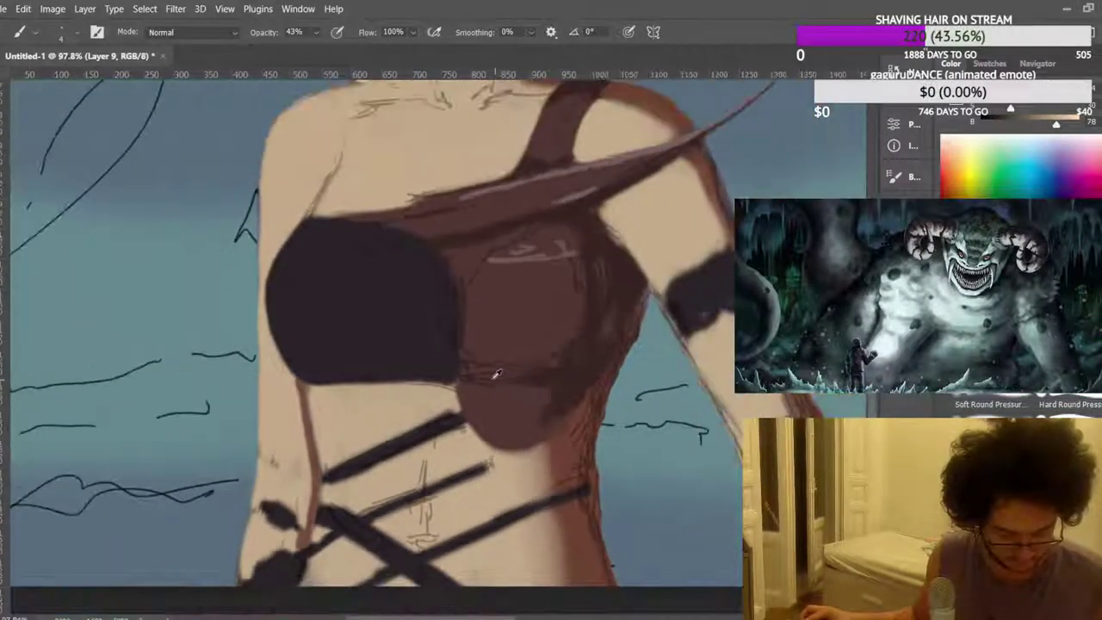
scroll(414, 389, down, 1)
scroll(415, 390, down, 1)
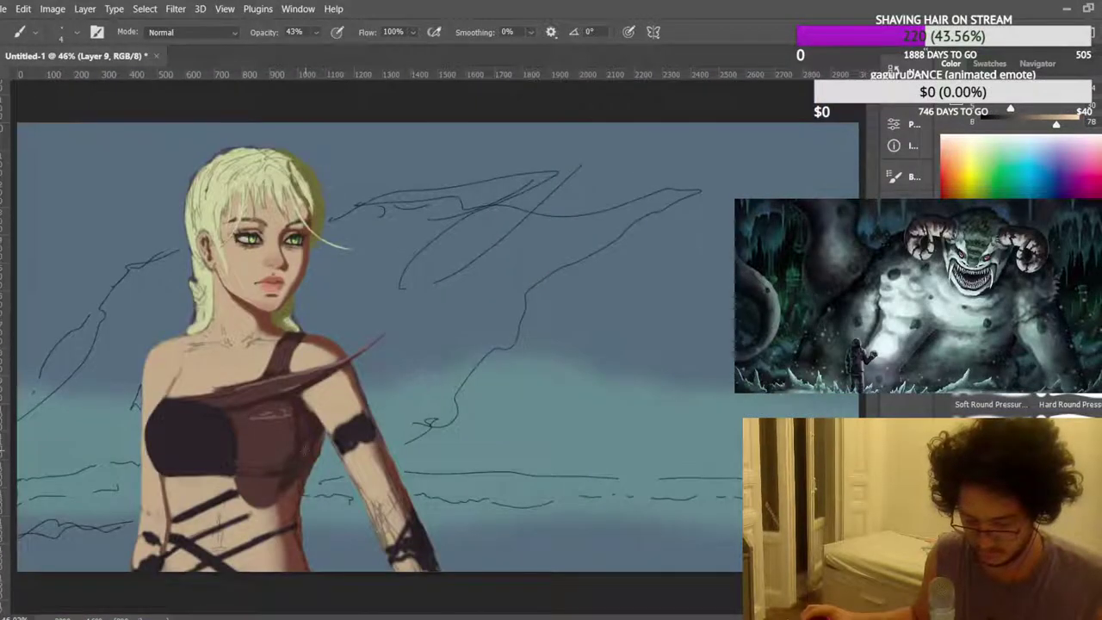
Sample the iris green and repaint the upper iris around the pupil of the eye on the shadowed side of the face.
scroll(208, 447, up, 2)
drag(543, 617, 497, 616)
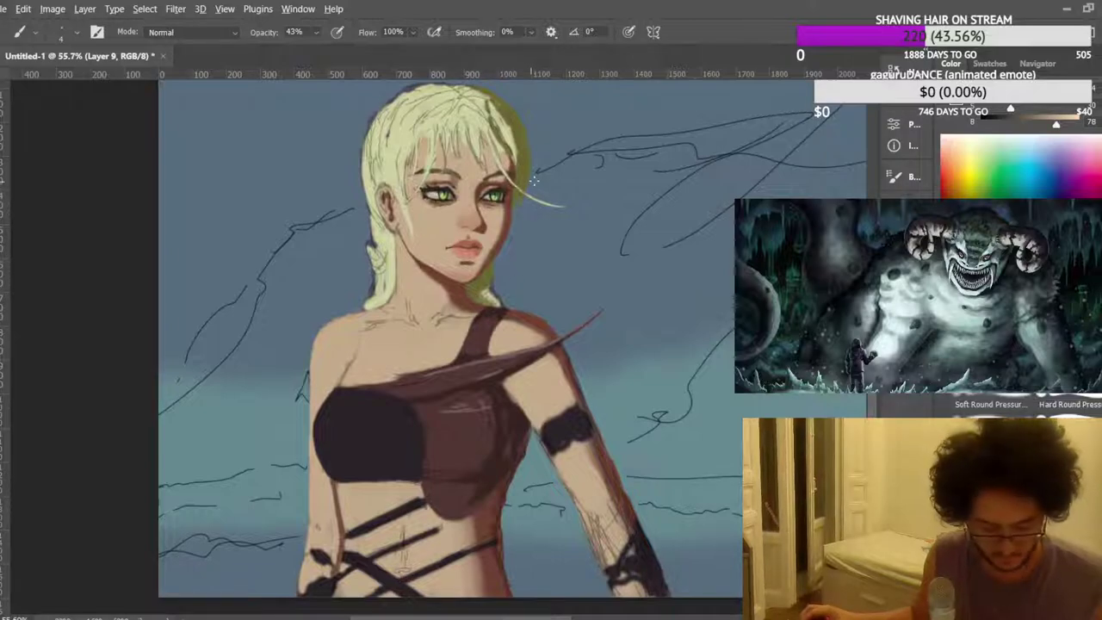
scroll(531, 184, up, 6)
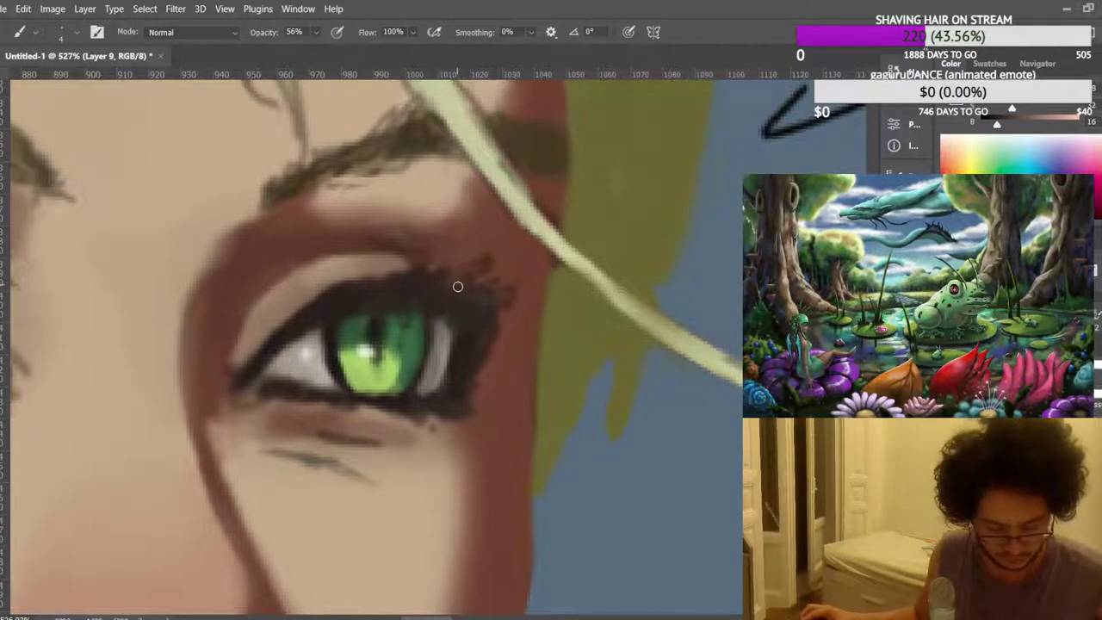
scroll(446, 302, up, 2)
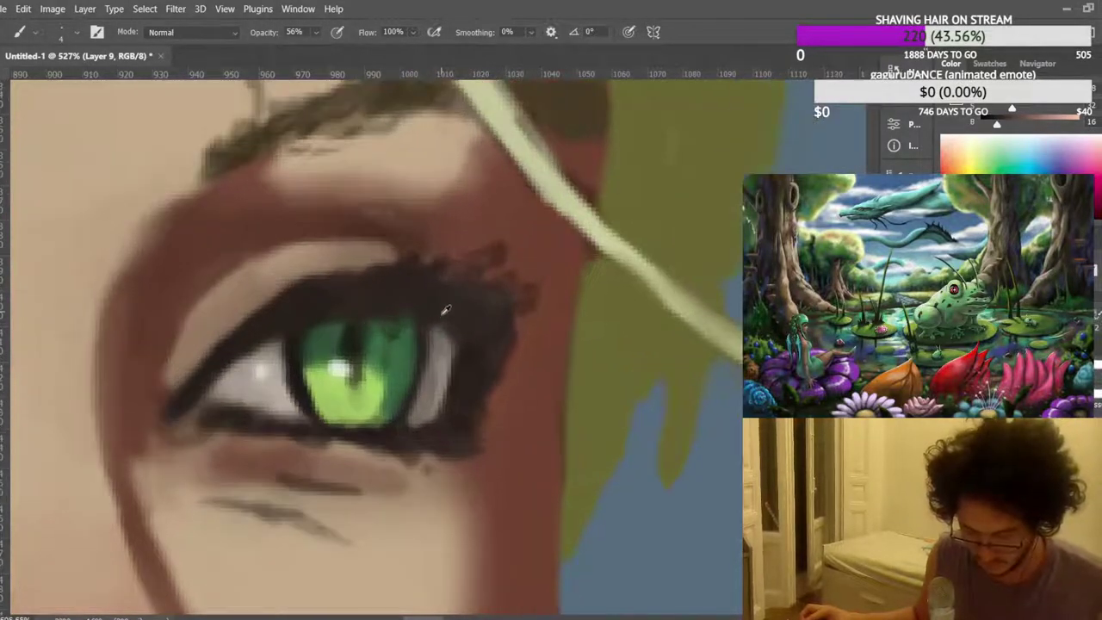
alt+click(403, 353)
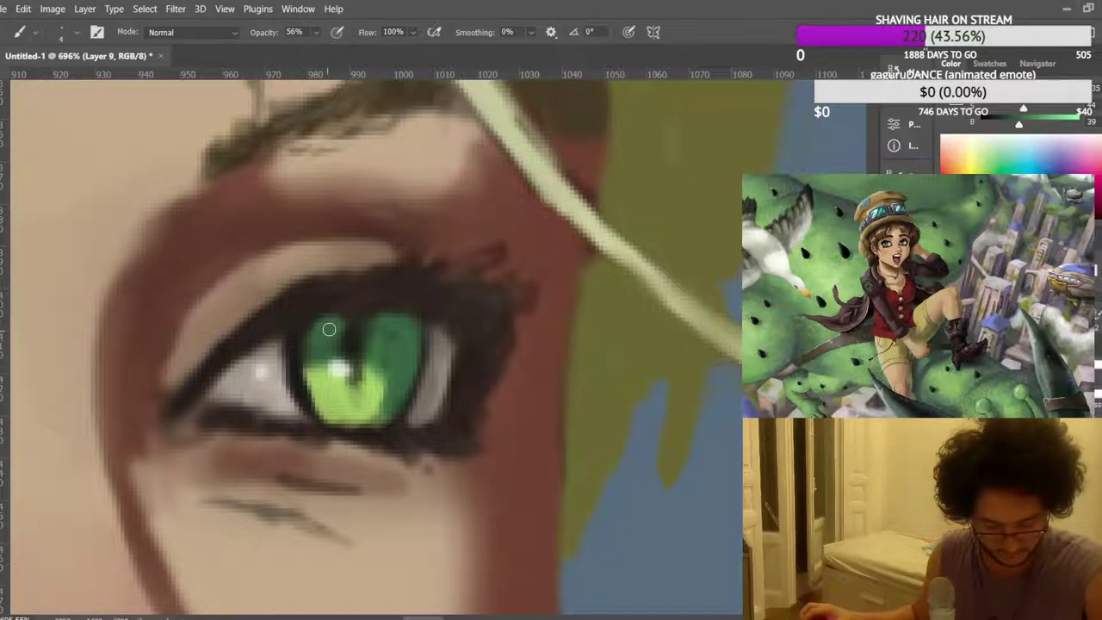
scroll(337, 304, down, 6)
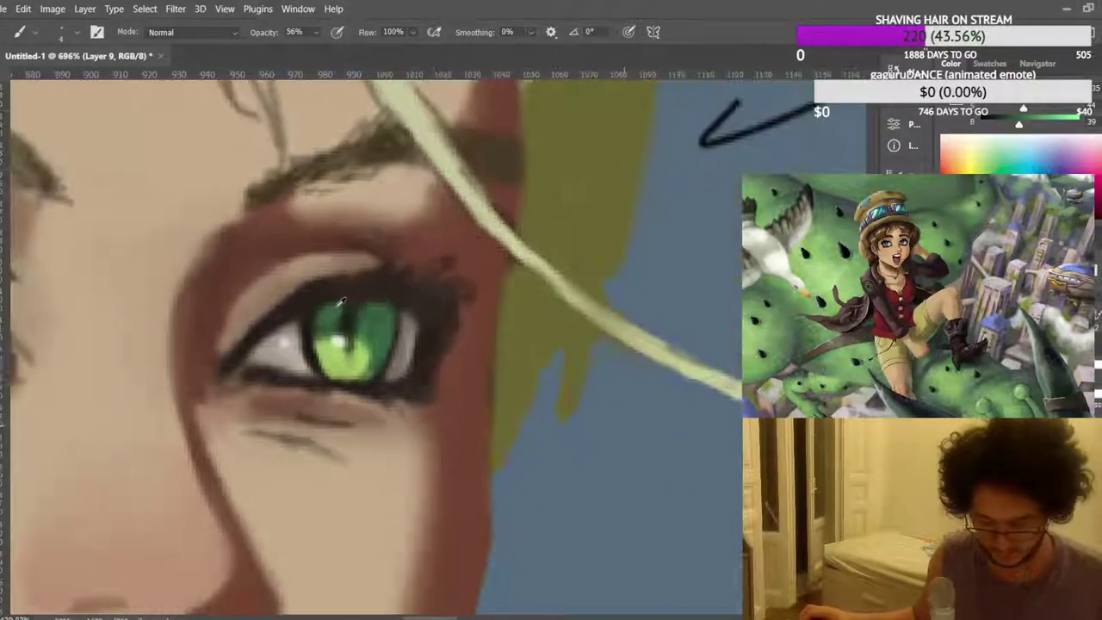
scroll(323, 294, down, 5)
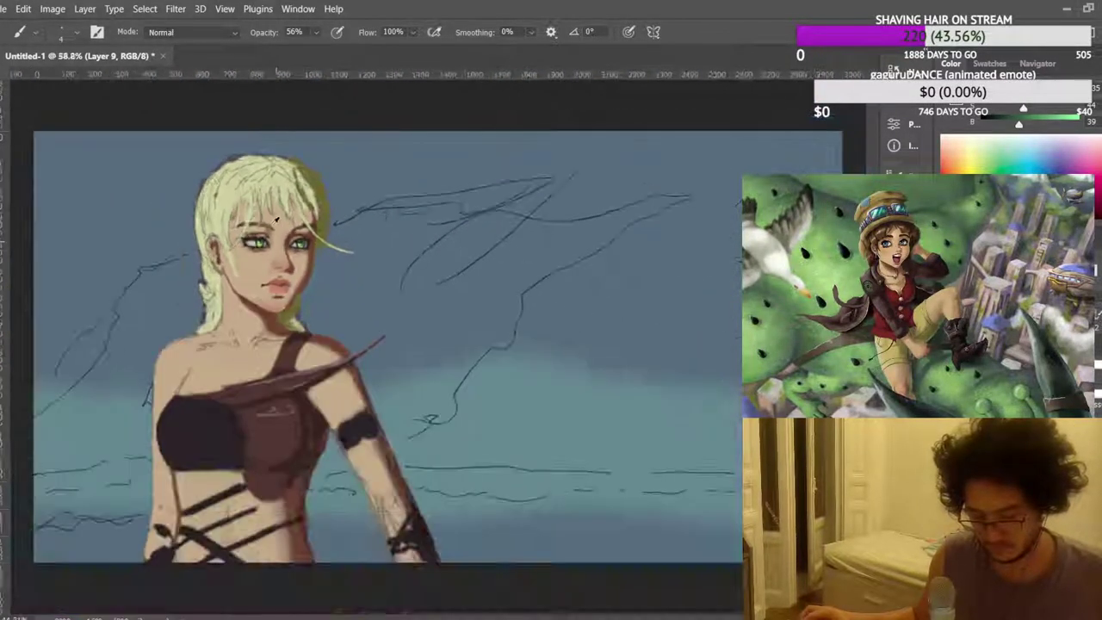
Sample the grey of the same eye's white and paint over the bright spot in its inner corner area.
scroll(288, 215, up, 1)
scroll(372, 284, up, 8)
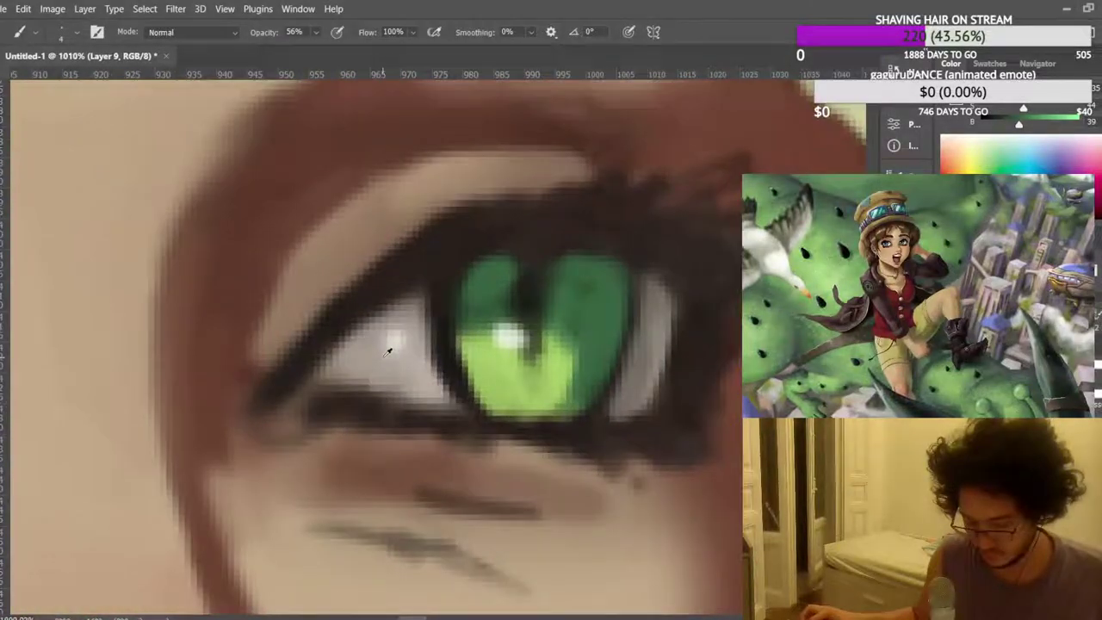
alt+click(387, 351)
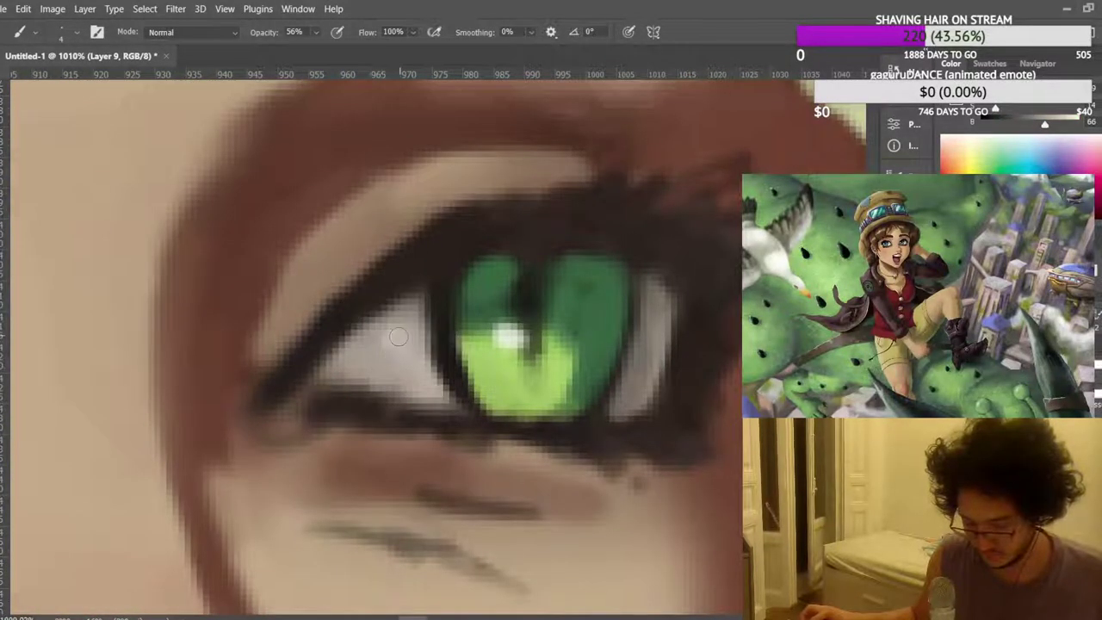
Cover the old highlight in the shadow-side iris with sampled light and dark greens and redefine the dark pupil.
alt+click(514, 362)
mouse_move(467, 334)
mouse_down()
mouse_move(507, 340)
mouse_move(477, 333)
mouse_move(465, 348)
mouse_move(511, 331)
mouse_move(529, 349)
mouse_move(530, 338)
mouse_move(511, 336)
mouse_move(528, 356)
mouse_up()
alt+click(490, 313)
alt+click(530, 307)
alt+click(509, 349)
alt+click(529, 314)
scroll(474, 306, down, 6)
scroll(463, 307, down, 2)
Repaint the iris of the eye nearer the ear with sampled greens, covering its old highlight and reshaping the slit pupil.
scroll(191, 288, up, 4)
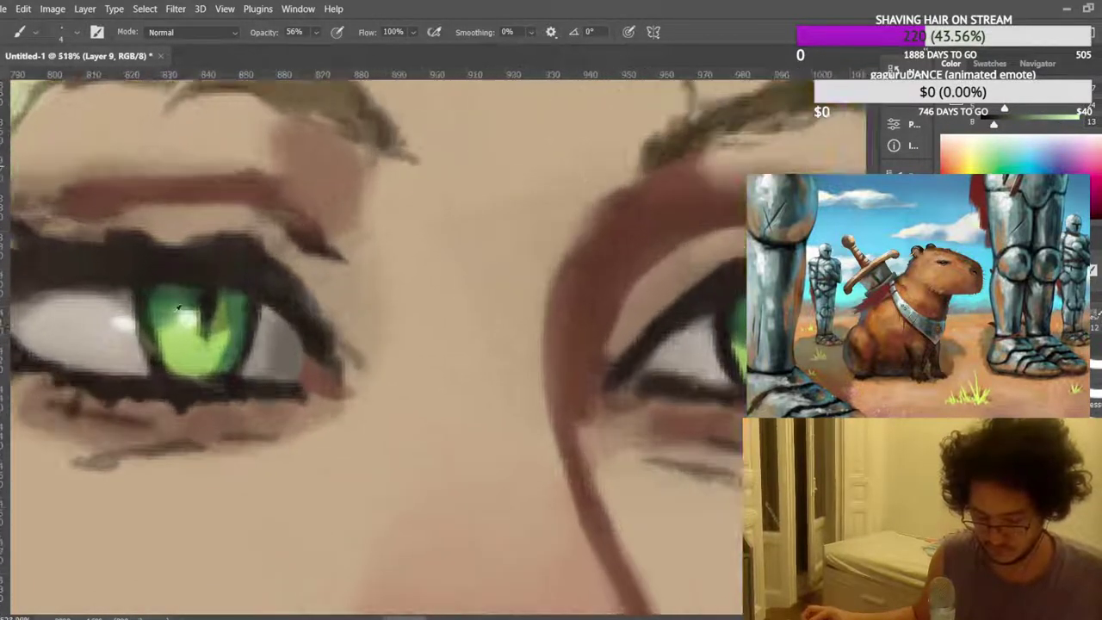
alt+click(195, 279)
mouse_move(179, 303)
mouse_down()
mouse_move(176, 317)
mouse_move(195, 318)
mouse_move(181, 331)
mouse_up()
alt+click(184, 345)
alt+click(226, 299)
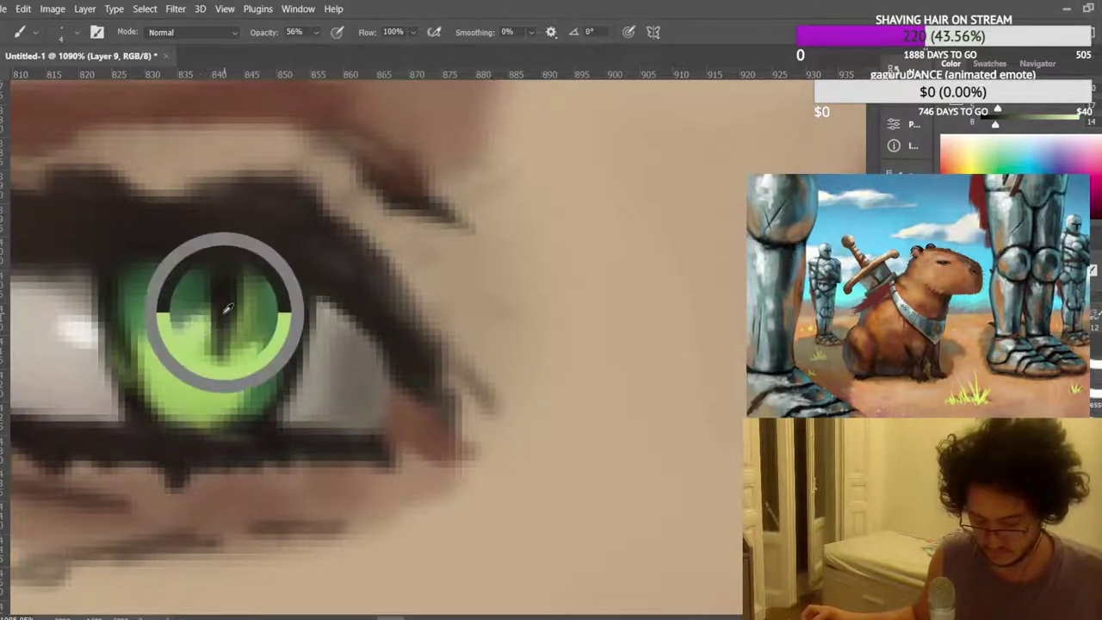
alt+click(145, 313)
mouse_move(172, 318)
mouse_down()
mouse_move(177, 302)
mouse_move(179, 325)
mouse_move(193, 318)
mouse_up()
alt+click(176, 352)
alt+click(192, 302)
scroll(194, 319, down, 3)
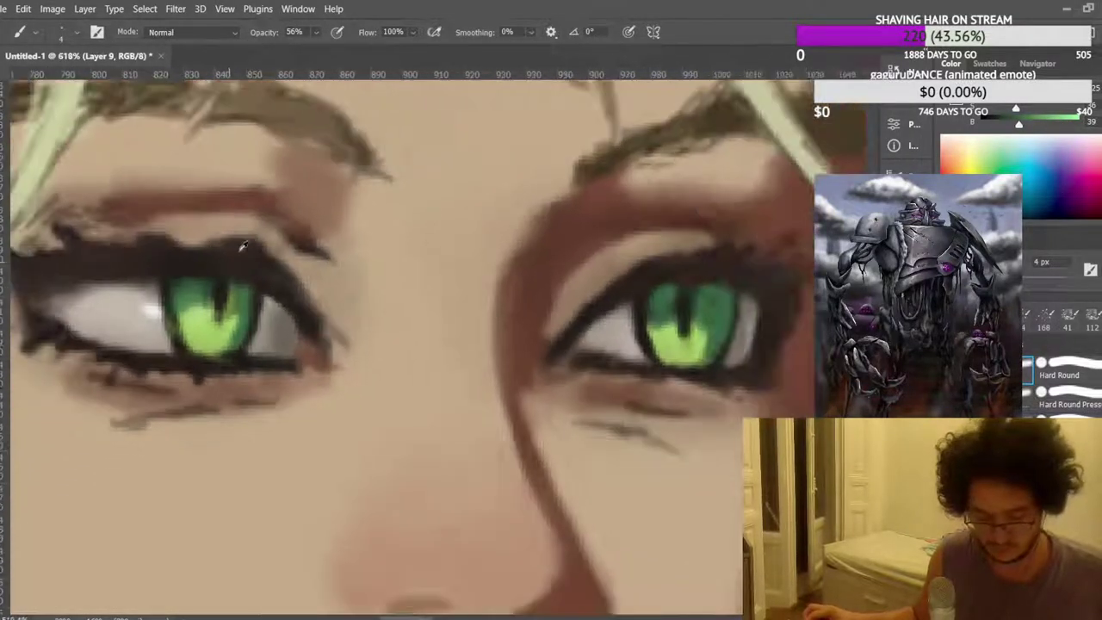
Choose white with a 3 px brush and paint a small catchlight beside the pupil in both eyes.
click(971, 135)
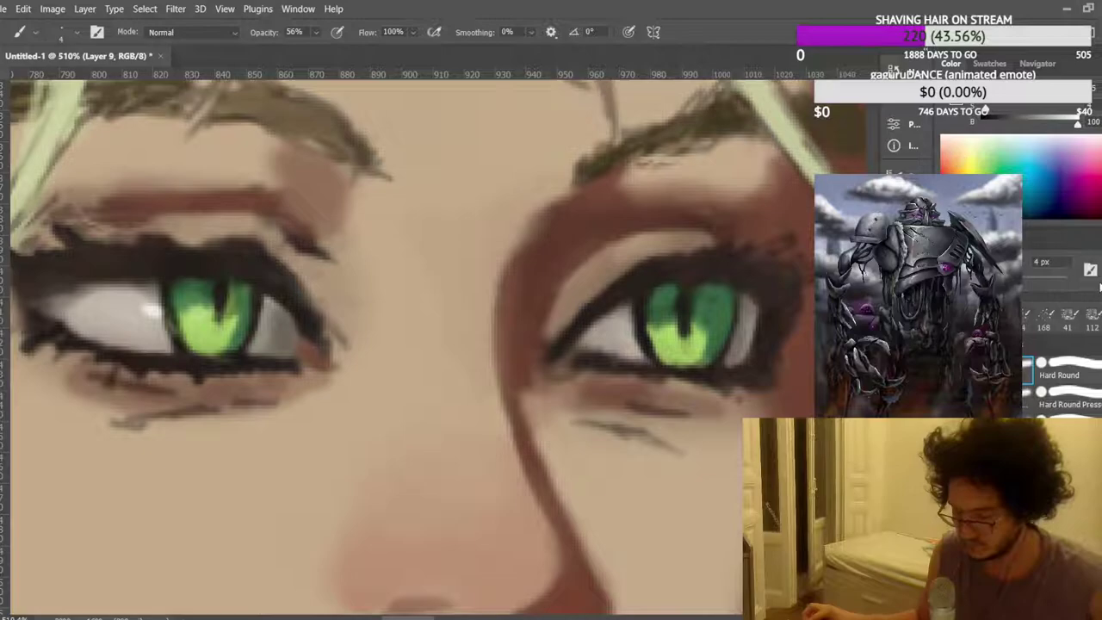
click(1041, 262)
text(3)
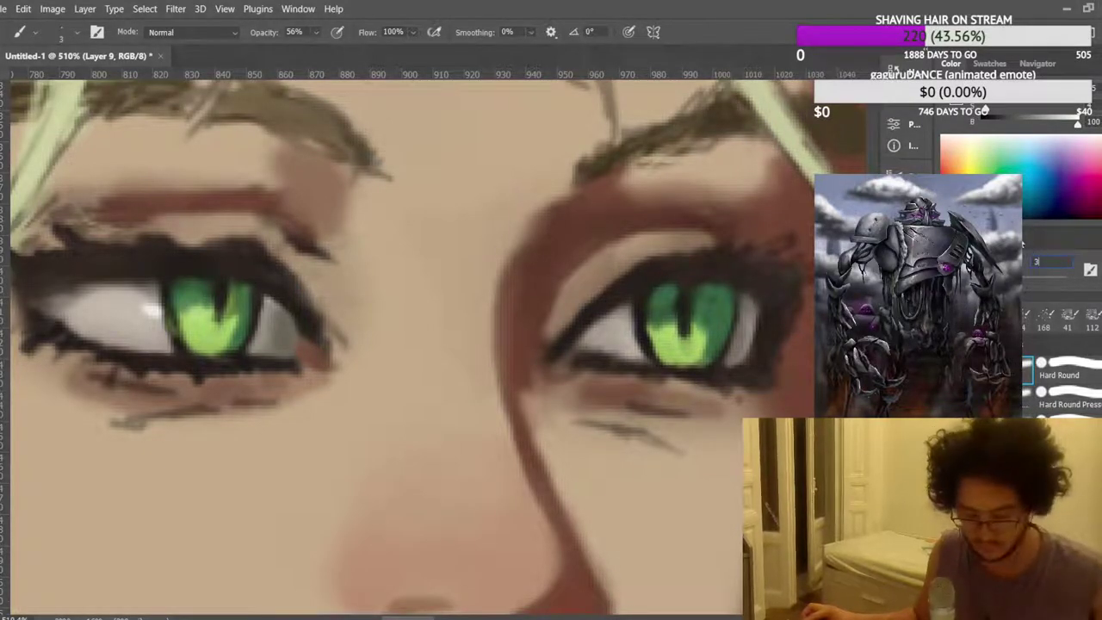
drag(213, 294, 193, 296)
click(677, 306)
key(ctrl+minus)
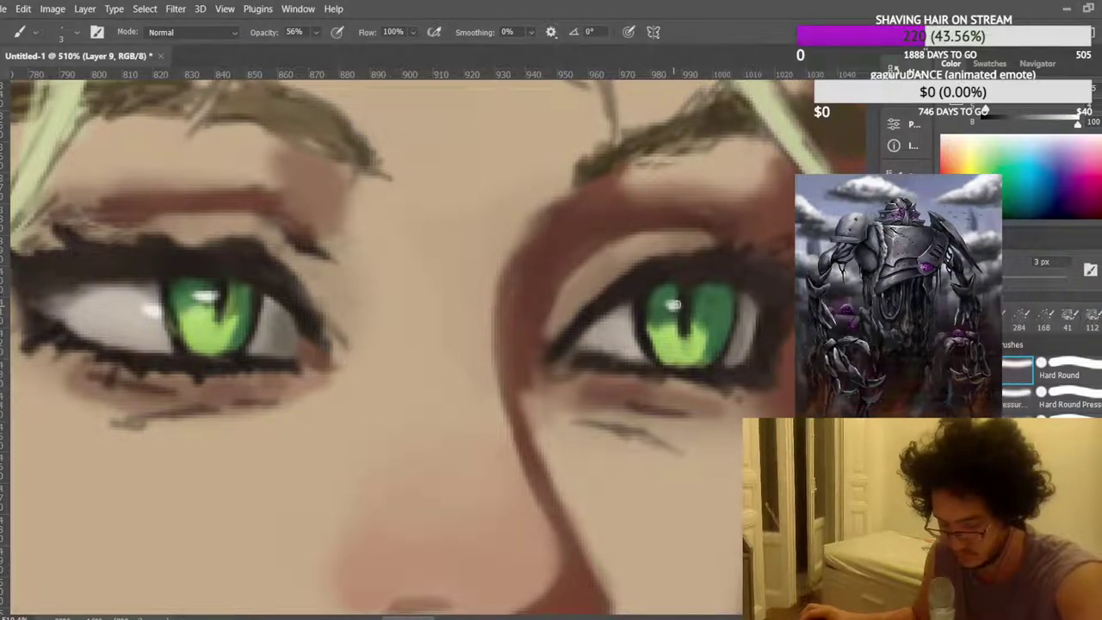
scroll(393, 233, down, 15)
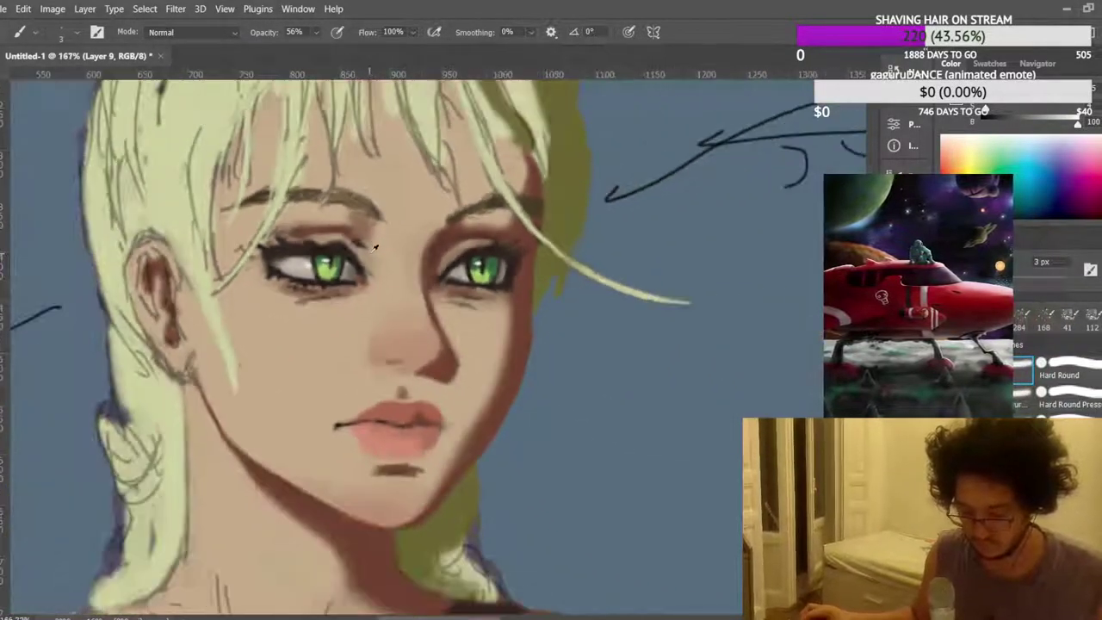
Paint small white highlights along the upper lip's edge, on the lower lip and on the nose tip.
scroll(396, 226, up, 6)
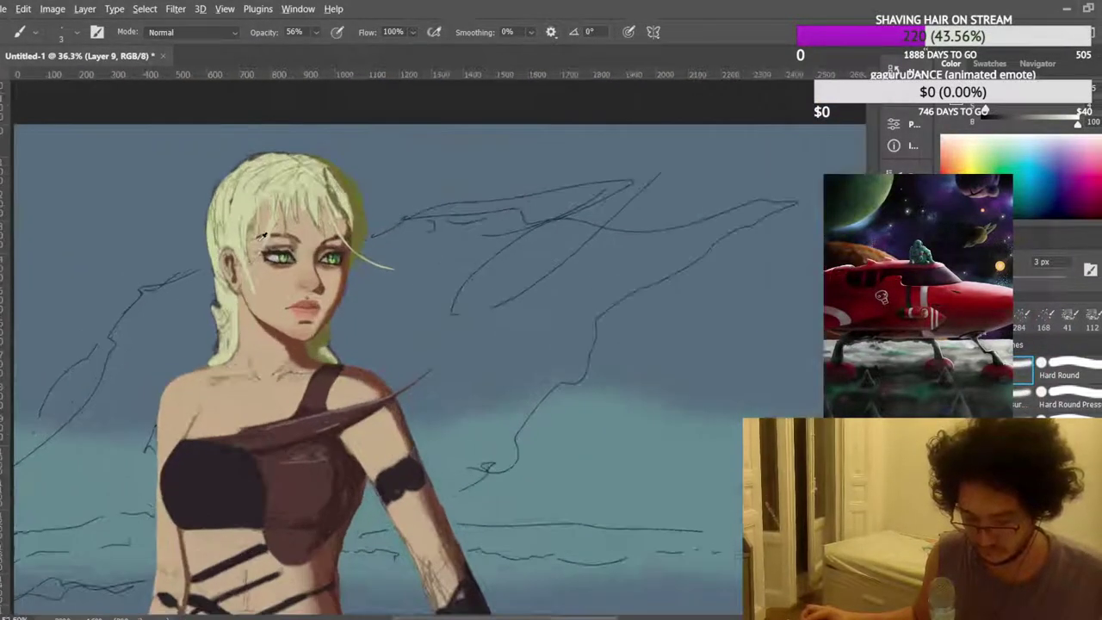
scroll(391, 416, up, 6)
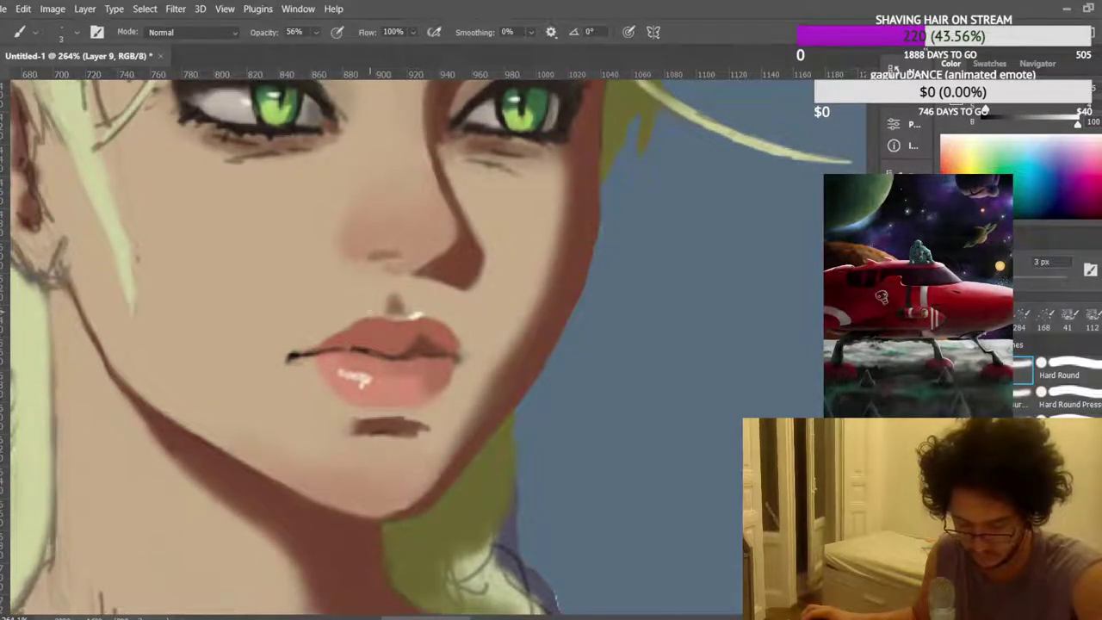
scroll(413, 344, up, 3)
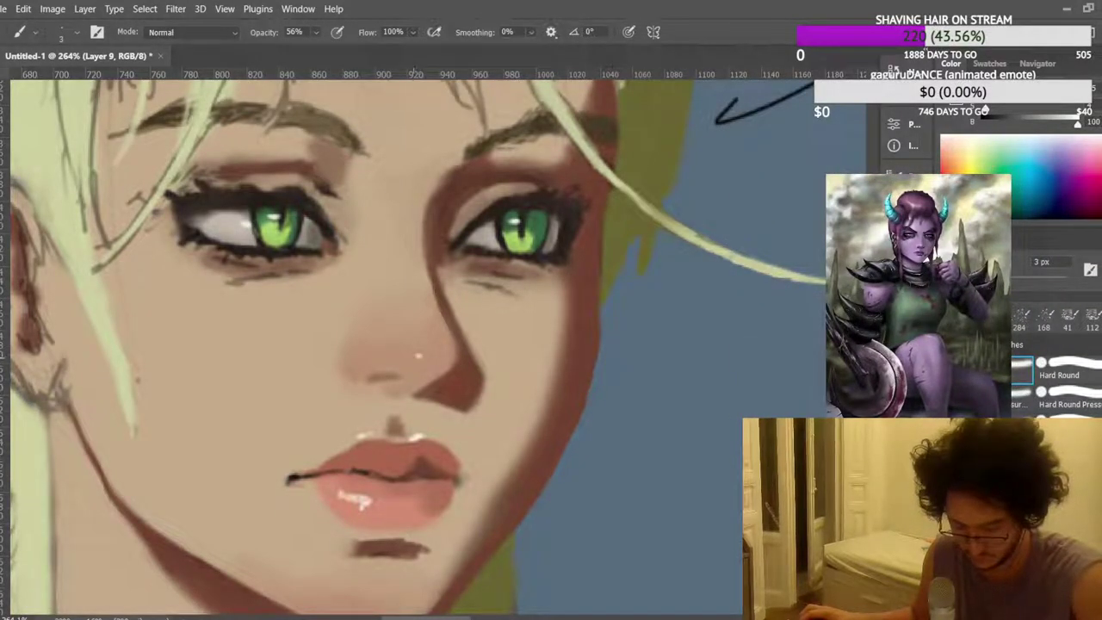
scroll(472, 221, down, 10)
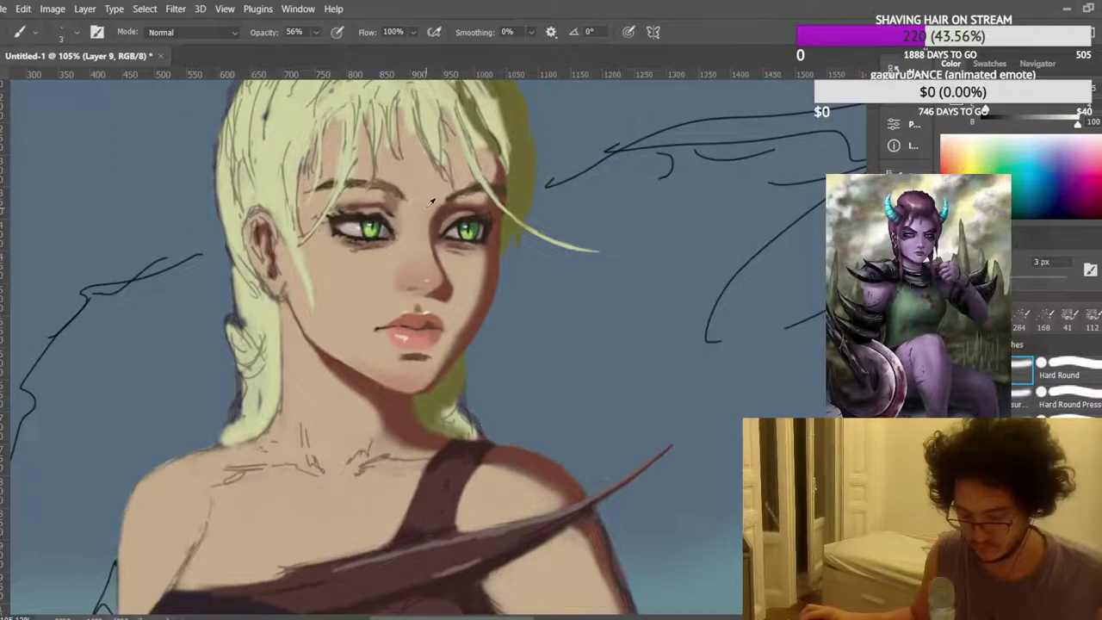
scroll(290, 251, up, 9)
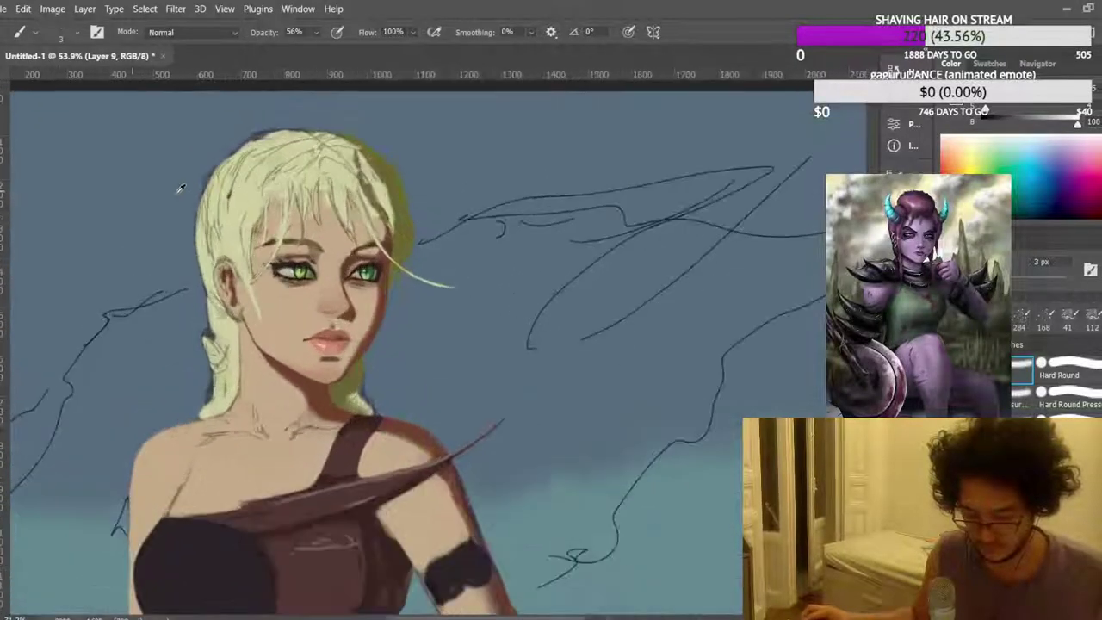
Sample the reddish-brown face shadow, set the brush opacity to 100% and refine the outer cheek contour below the temple.
scroll(525, 377, up, 8)
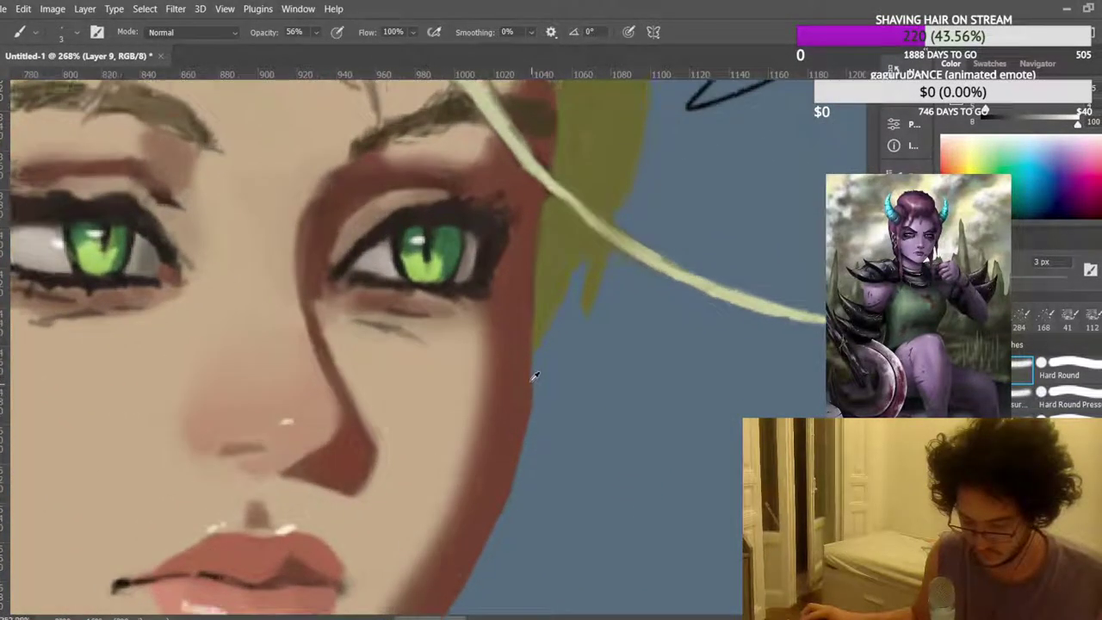
alt+click(525, 377)
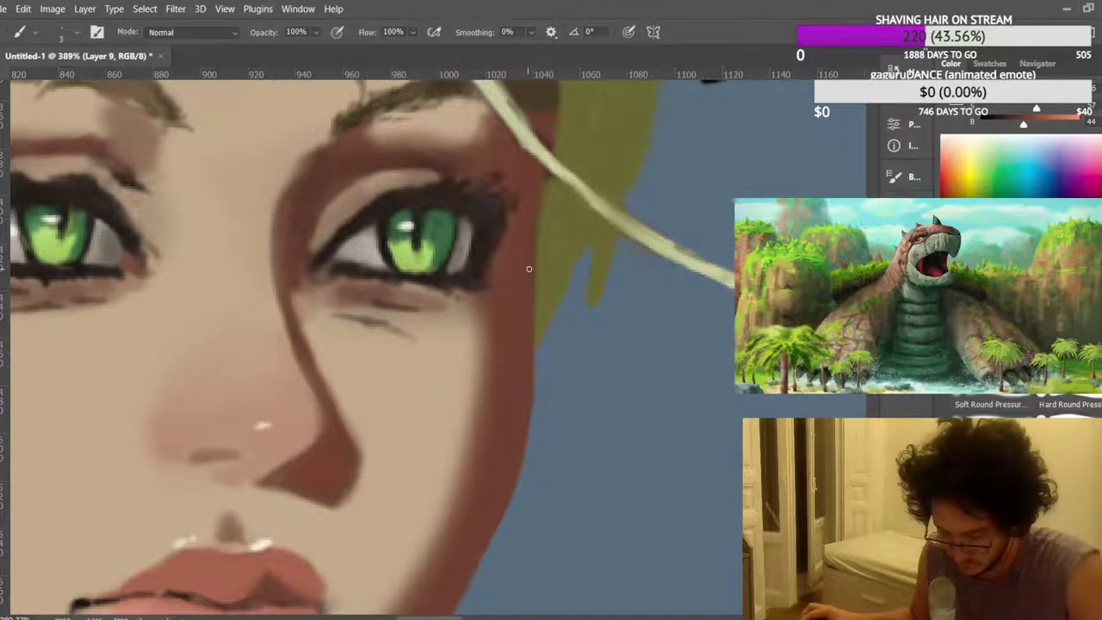
scroll(486, 156, down, 6)
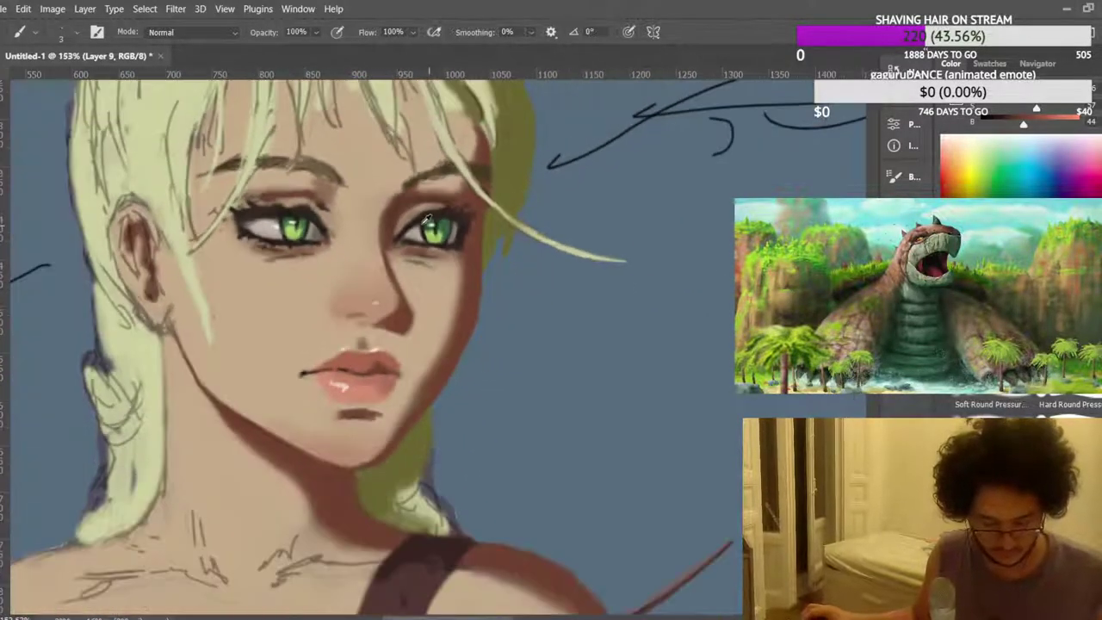
scroll(419, 190, down, 3)
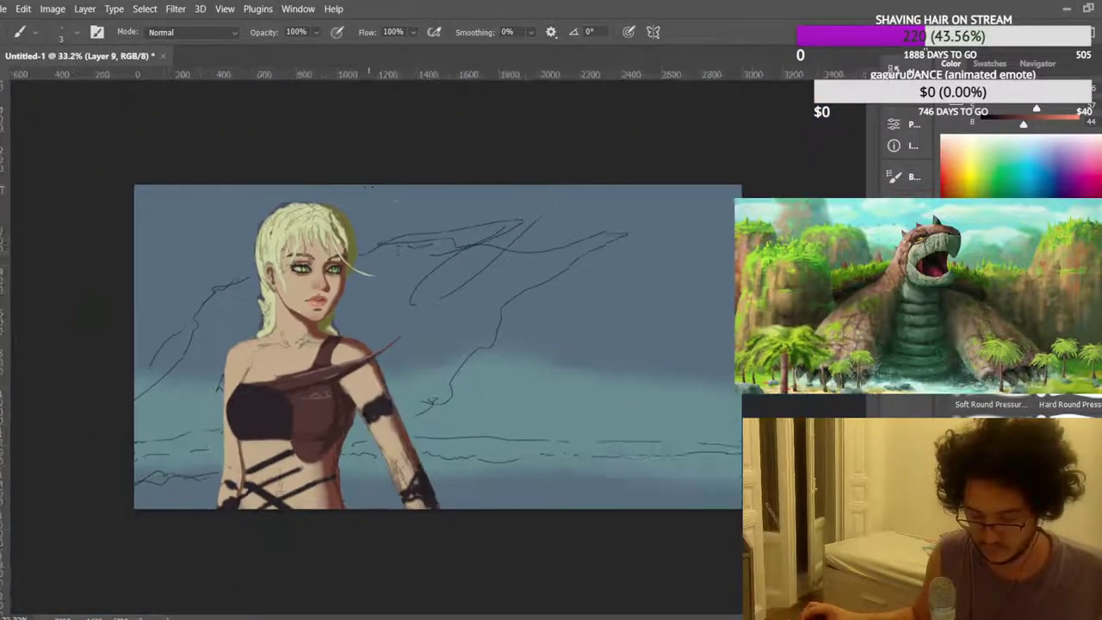
Redraw the inner collarbone lines and the neck tendons with reddish-brown strokes over the old sketch lines.
scroll(361, 204, up, 2)
scroll(215, 327, up, 6)
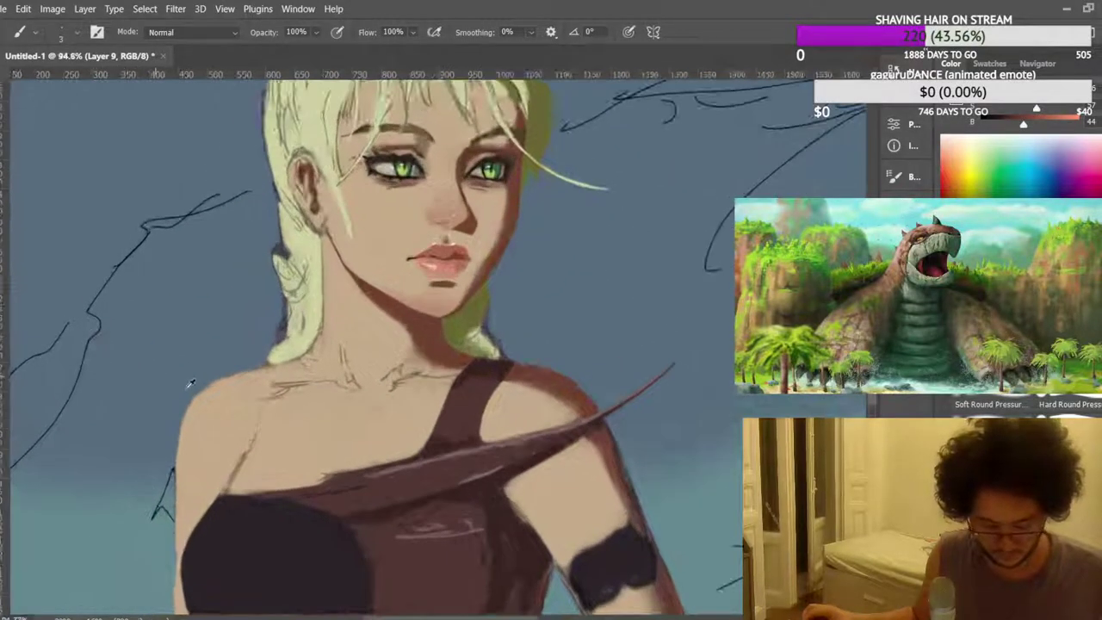
scroll(539, 382, up, 2)
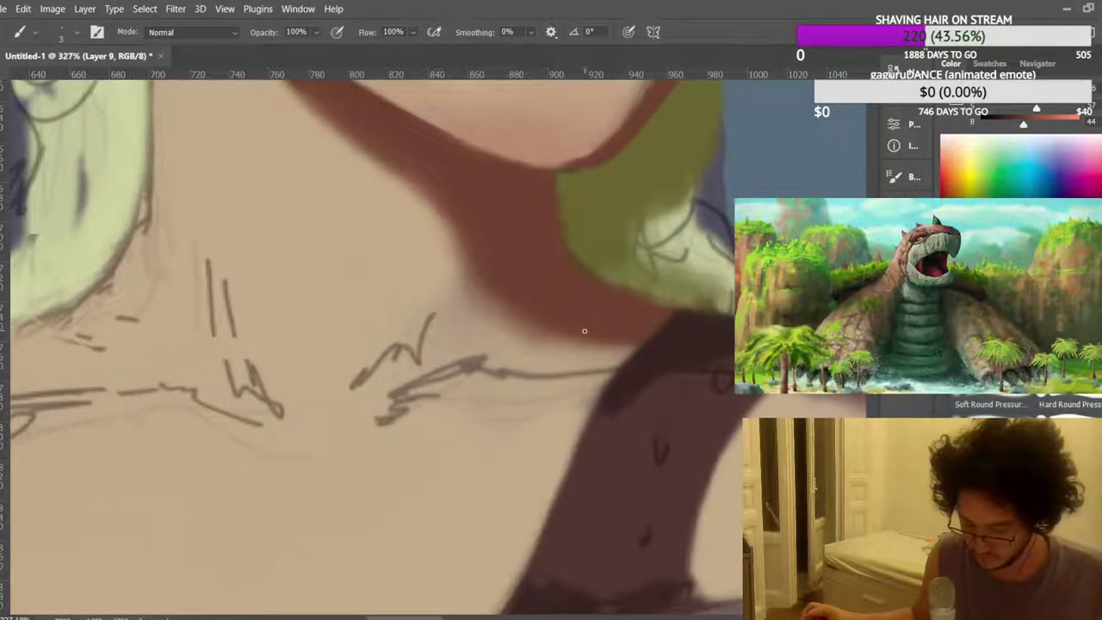
mouse_move(594, 378)
mouse_down()
mouse_move(433, 374)
mouse_move(450, 376)
mouse_move(370, 402)
mouse_move(364, 425)
mouse_move(318, 432)
mouse_up()
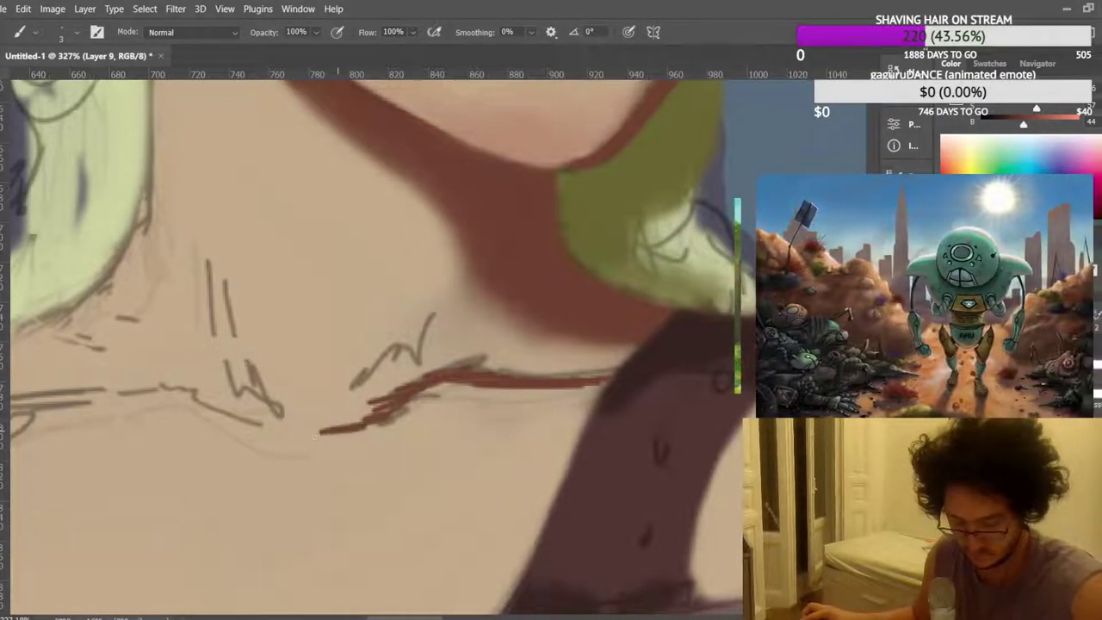
mouse_move(250, 424)
mouse_down()
mouse_move(121, 397)
mouse_move(228, 417)
mouse_up()
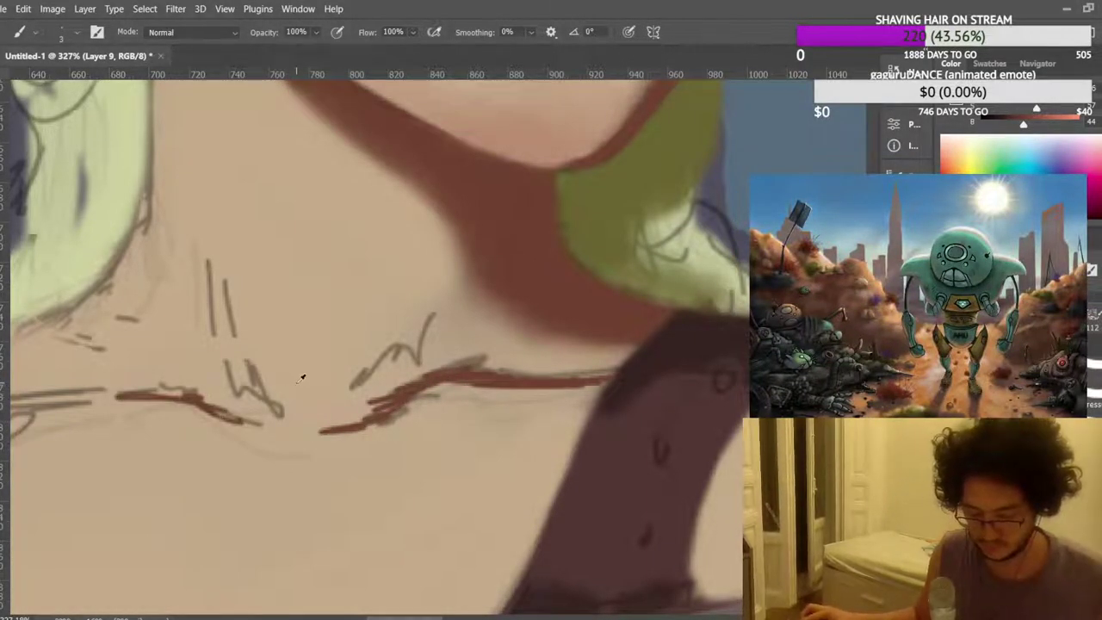
scroll(301, 377, down, 8)
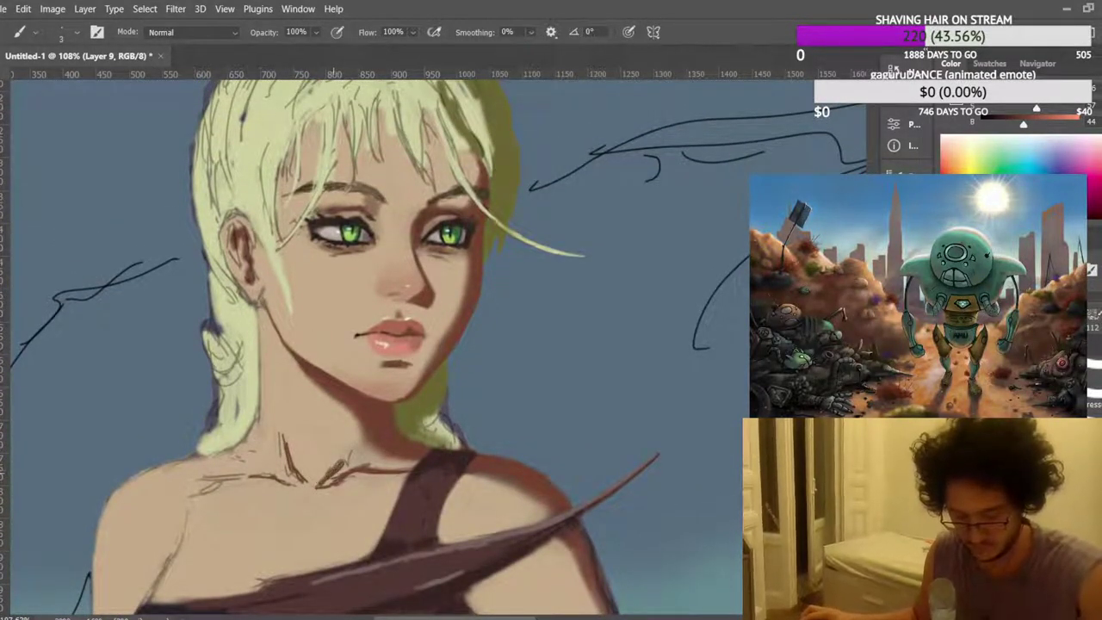
scroll(285, 414, down, 8)
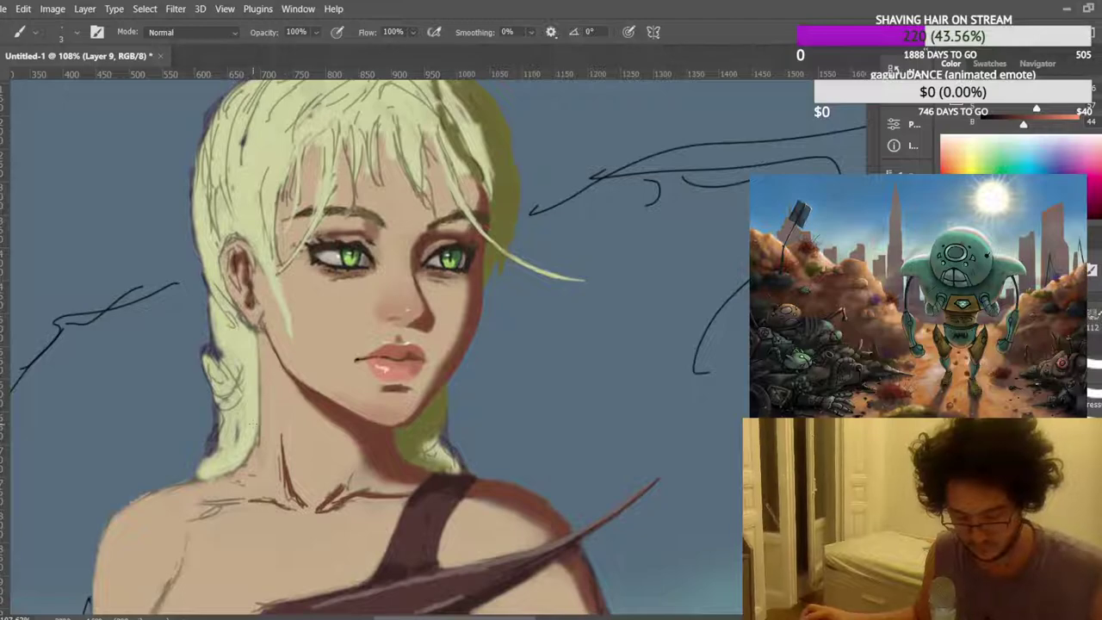
Extend the collarbone line in reddish brown from the base of the neck towards the bare shoulder.
scroll(170, 352, up, 6)
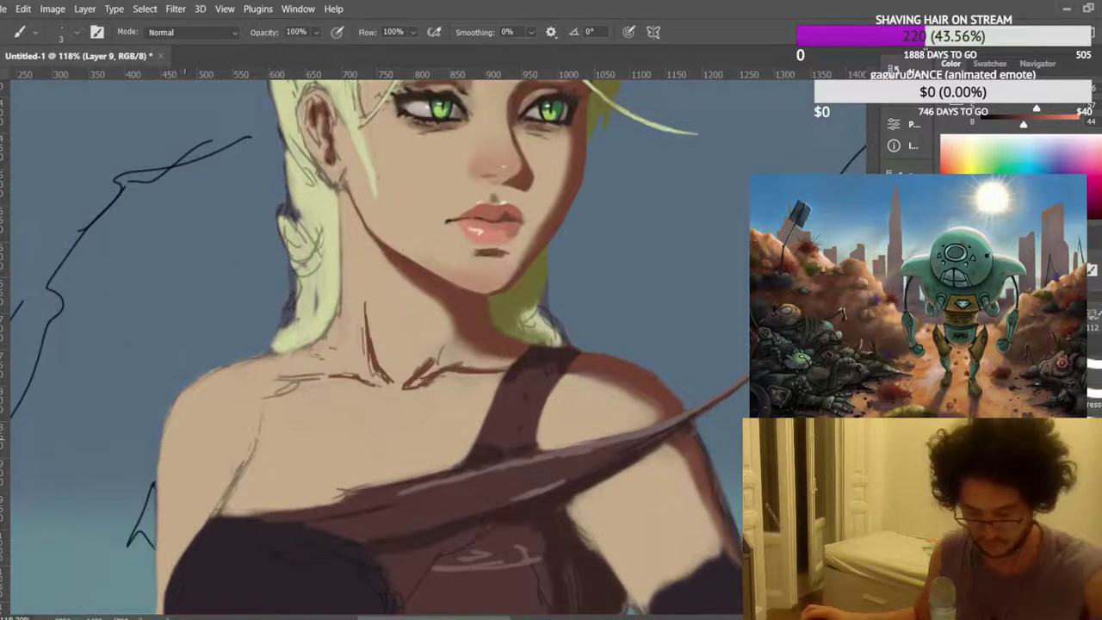
mouse_move(331, 374)
mouse_down()
mouse_move(224, 385)
mouse_move(331, 376)
mouse_move(389, 391)
mouse_up()
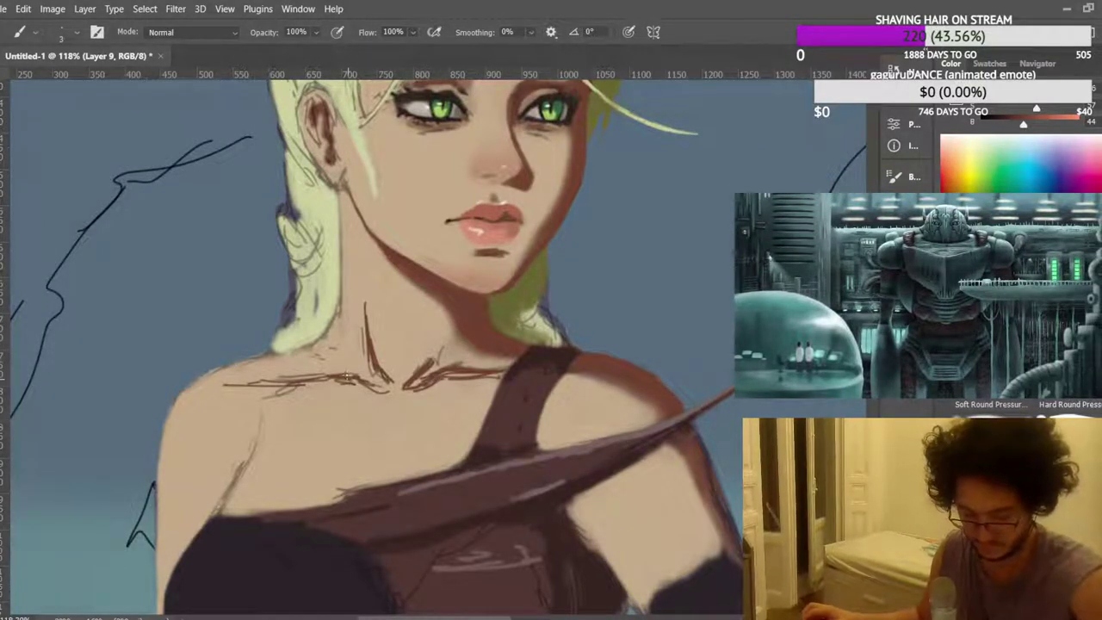
scroll(381, 320, down, 6)
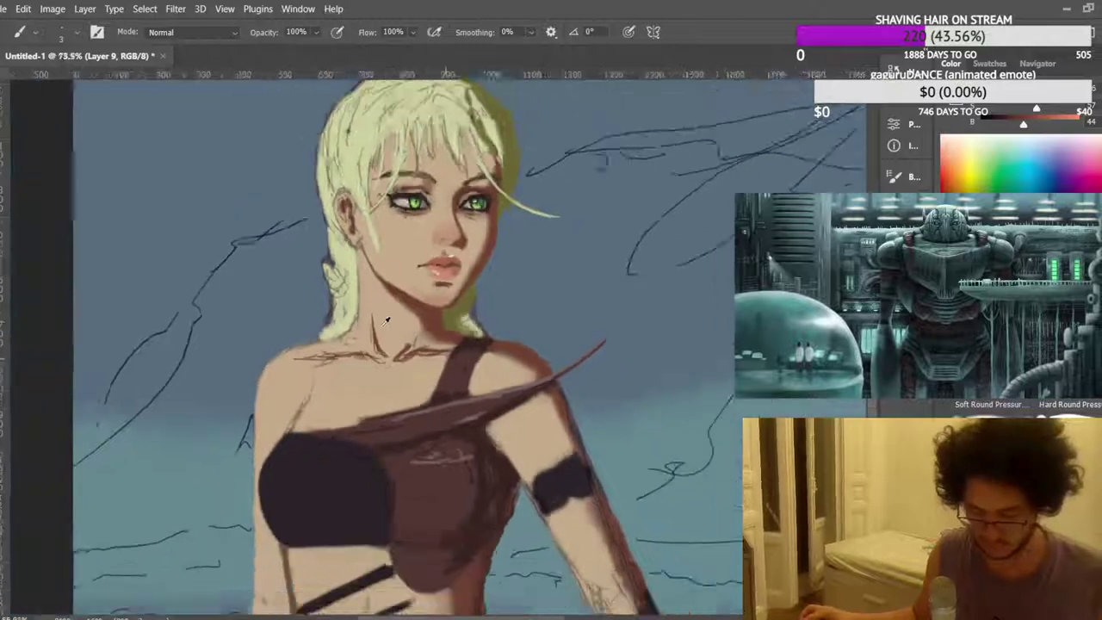
Redraw the crease between the chest and the bare shoulder's arm in reddish brown over the old sketch line.
scroll(107, 379, up, 2)
scroll(106, 378, up, 5)
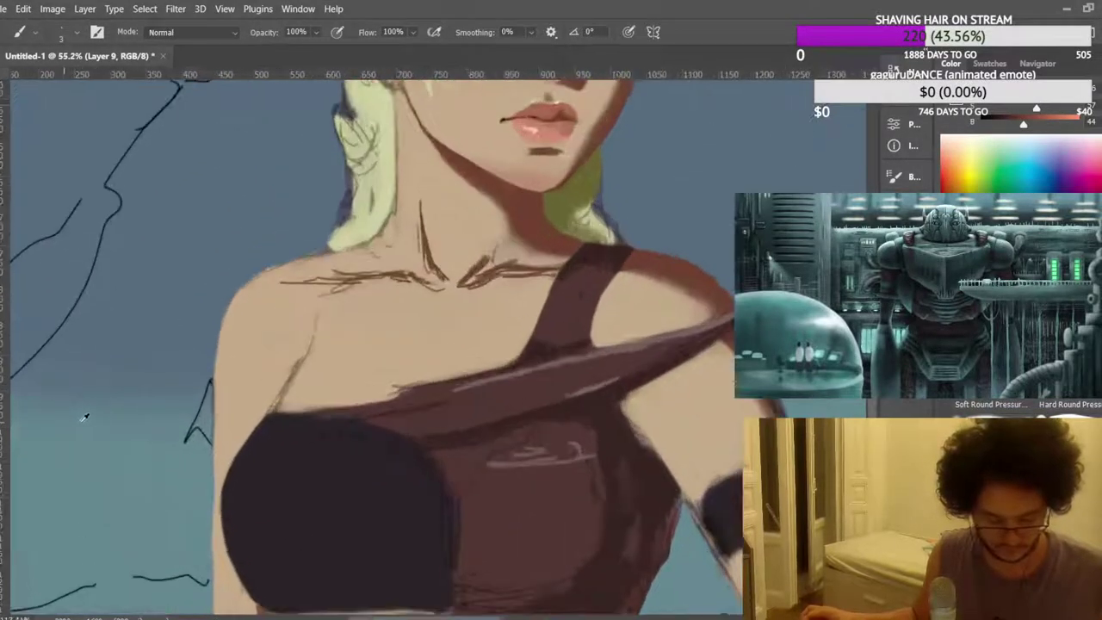
scroll(347, 381, up, 2)
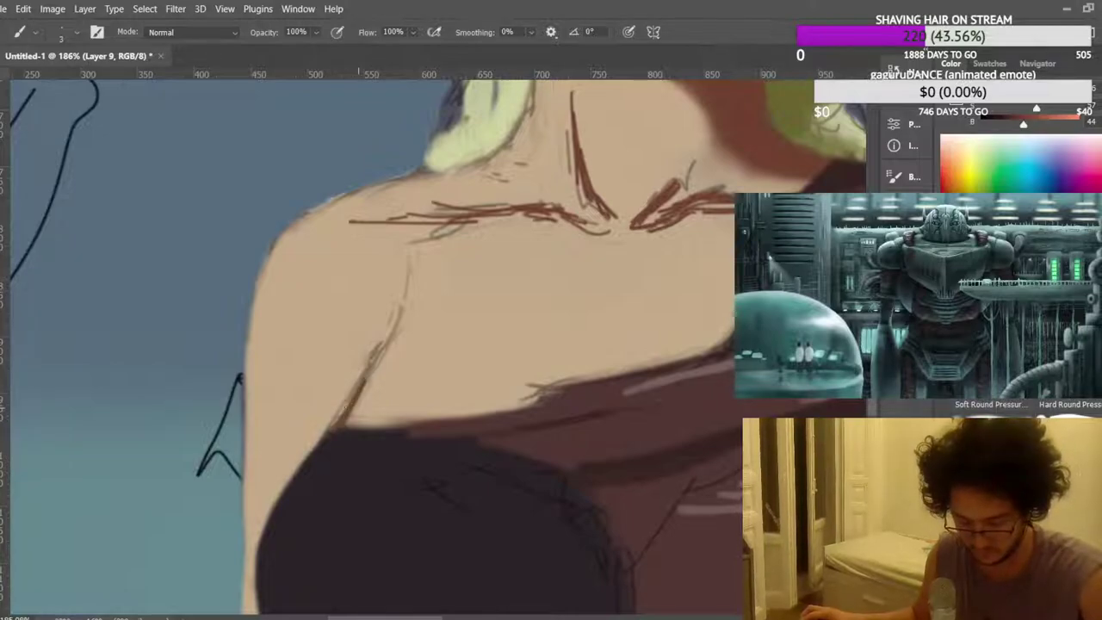
mouse_move(360, 392)
mouse_down()
mouse_move(387, 344)
mouse_move(328, 425)
mouse_move(413, 271)
mouse_up()
scroll(414, 265, down, 1)
scroll(416, 259, down, 5)
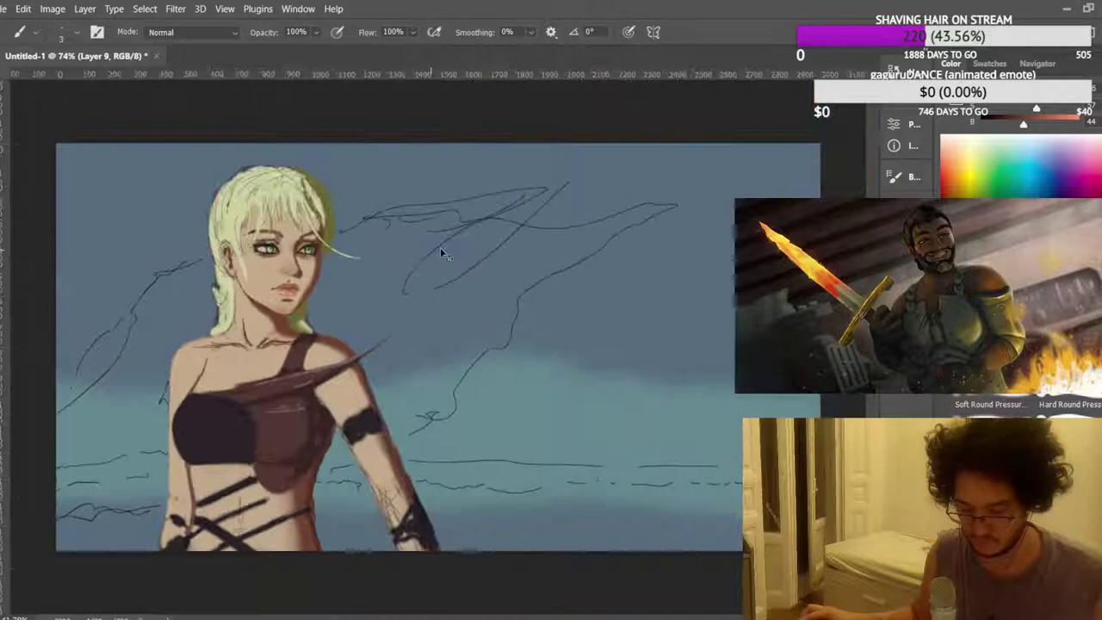
Mirror the canvas horizontally, draw a reddish-brown crease at the strap-side armpit and paint light skin tone over the adjoining dark top.
key(ctrl+shift+h)
drag(640, 381, 747, 376)
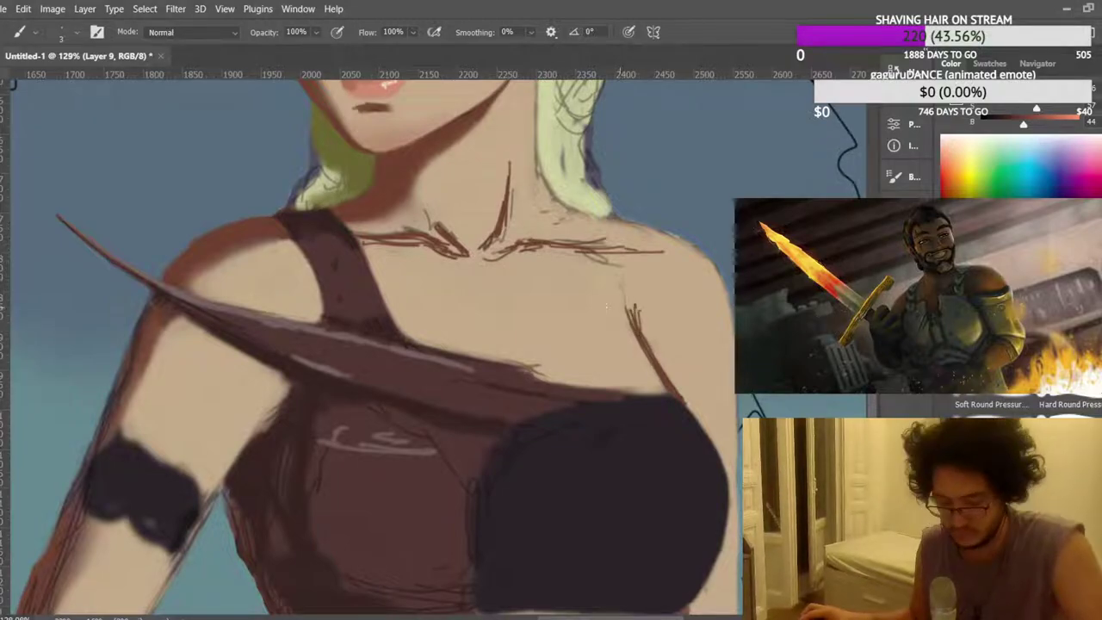
scroll(245, 351, up, 2)
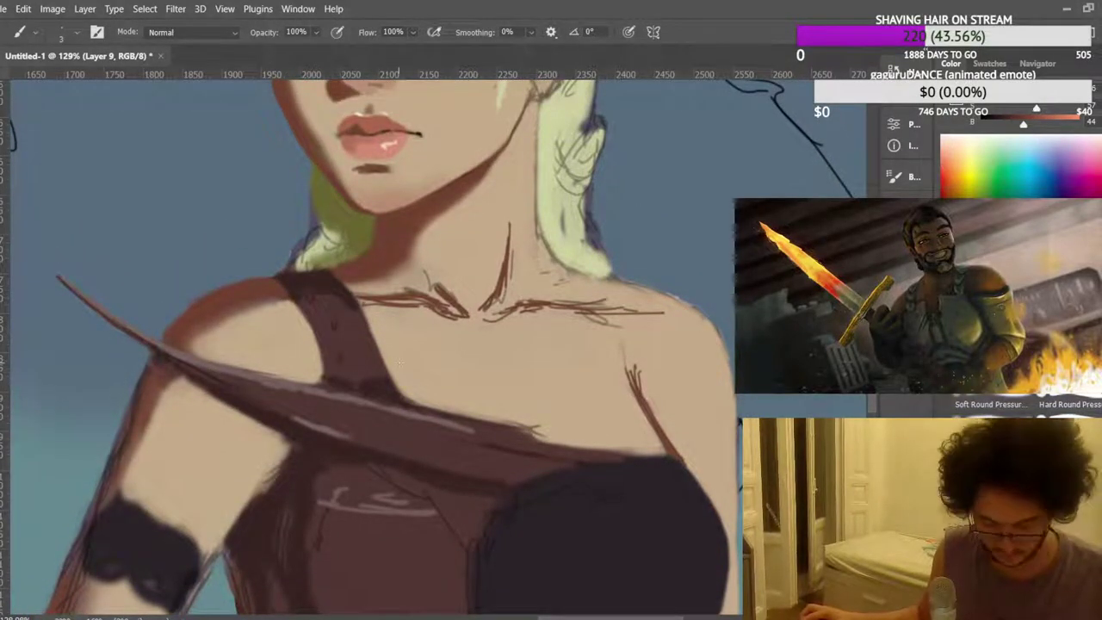
scroll(400, 363, down, 6)
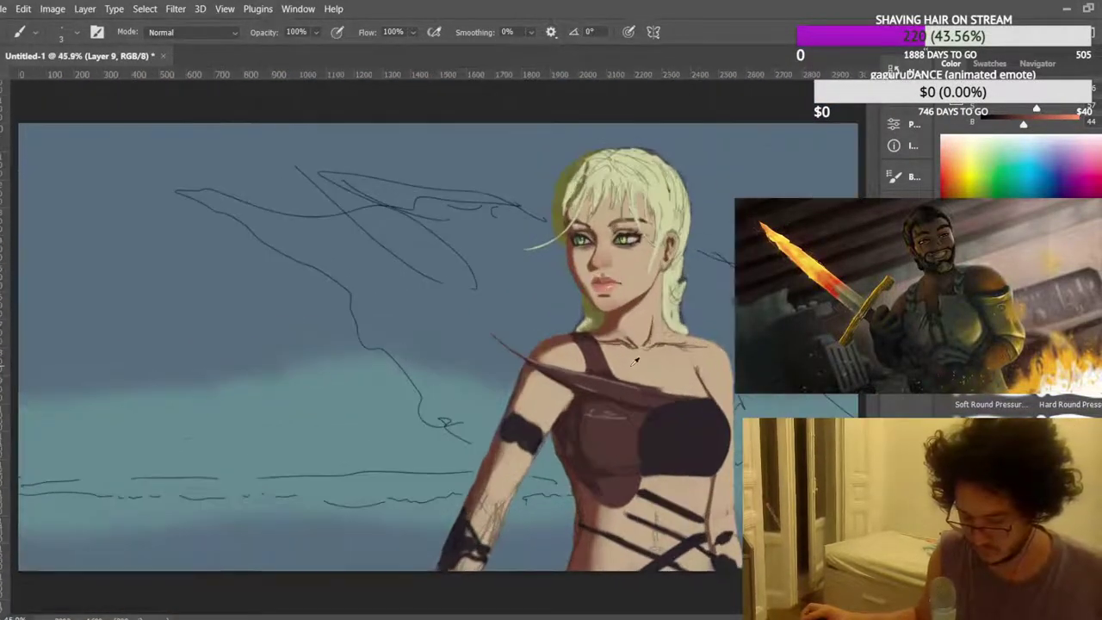
scroll(632, 360, up, 6)
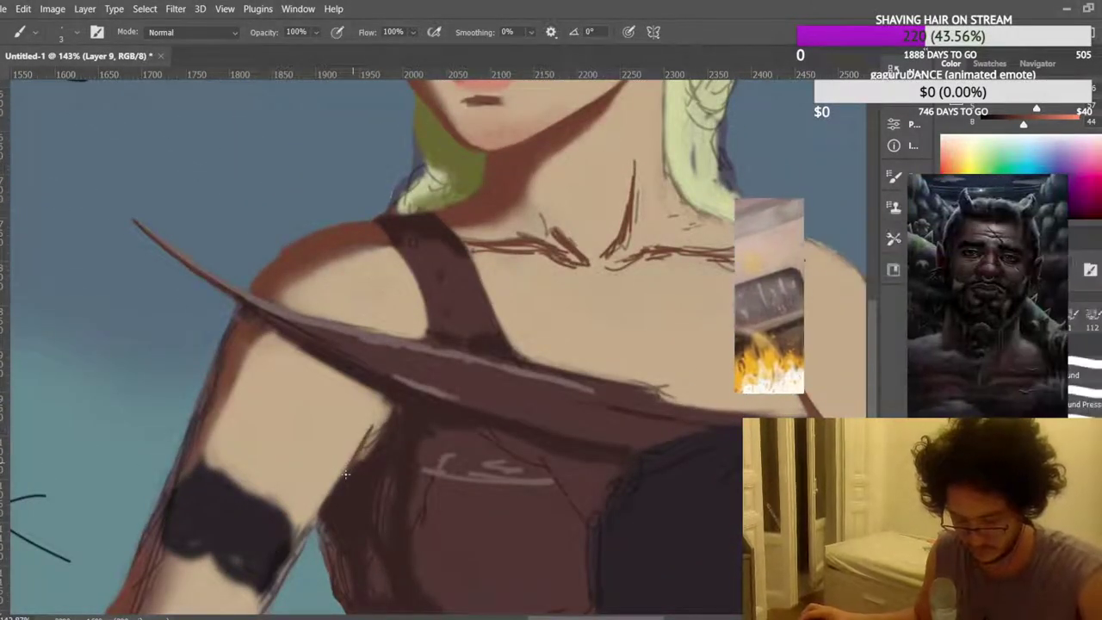
scroll(313, 324, up, 2)
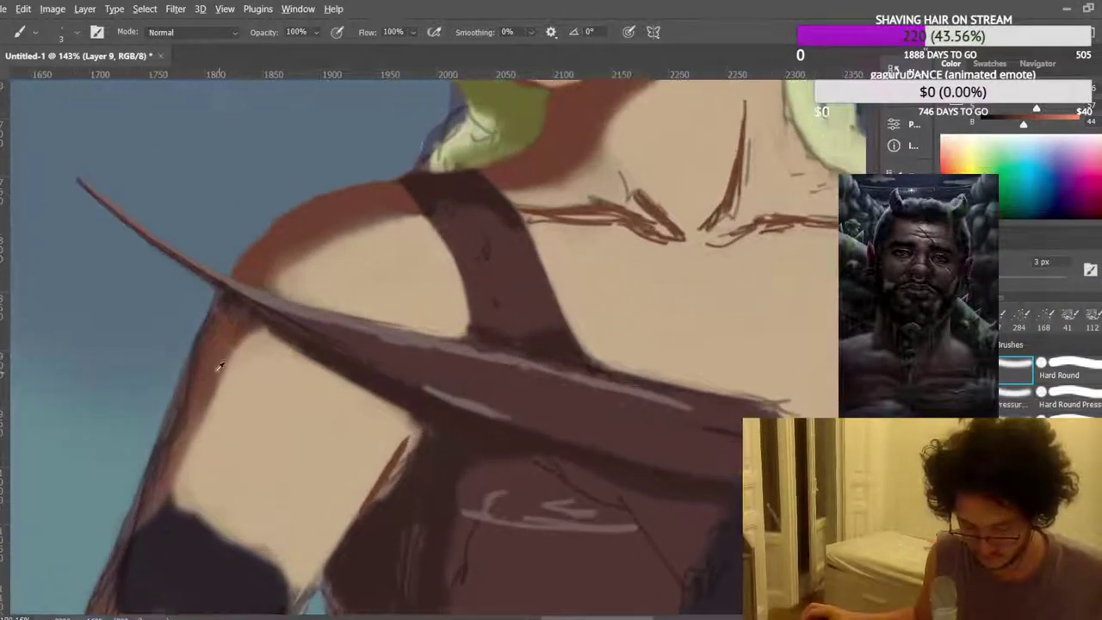
scroll(398, 445, up, 3)
mouse_move(443, 477)
mouse_down()
mouse_move(482, 409)
mouse_move(479, 392)
mouse_up()
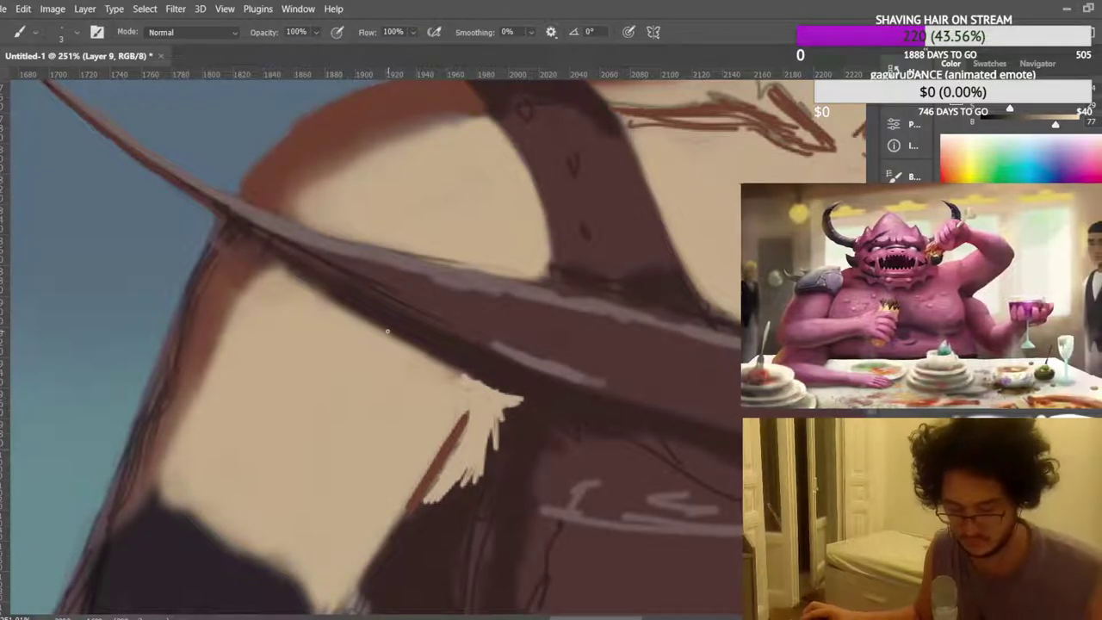
Flip the whole canvas back and forth to check the figure's proportions.
scroll(387, 331, down, 10)
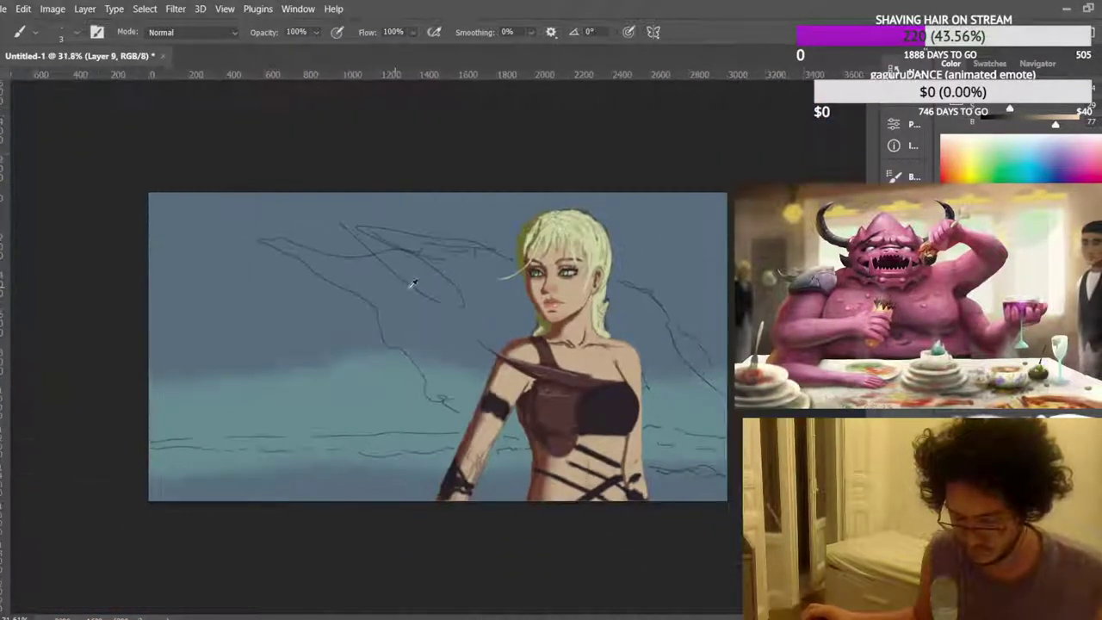
scroll(408, 283, up, 1)
key(ctrl+shift+h)
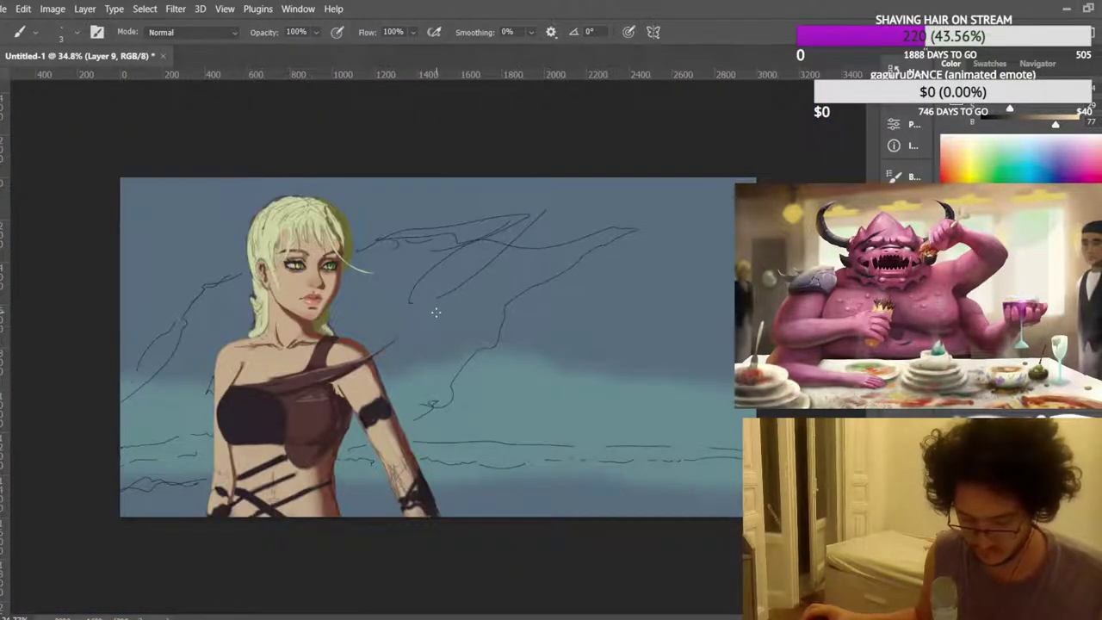
key(h)
scroll(592, 484, up, 5)
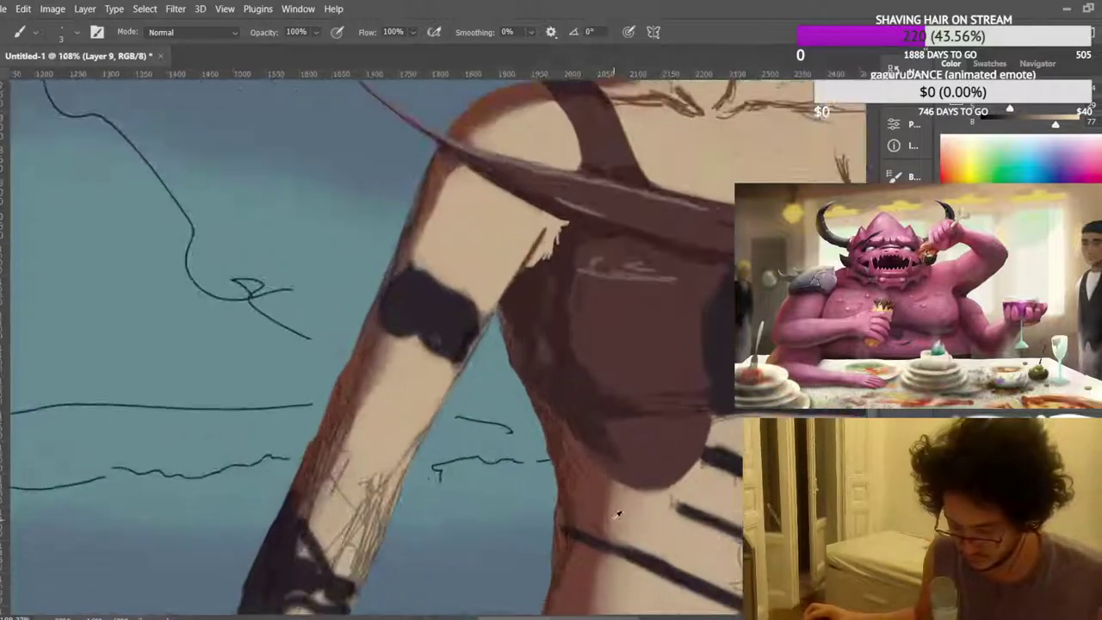
scroll(592, 483, down, 2)
key(l)
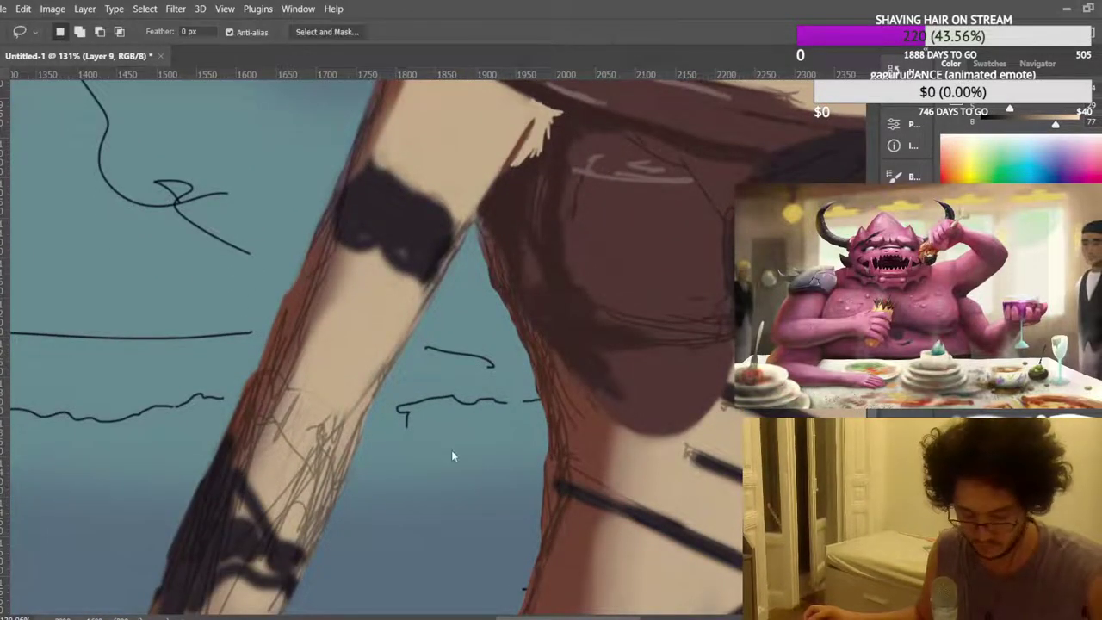
drag(506, 416, 508, 561)
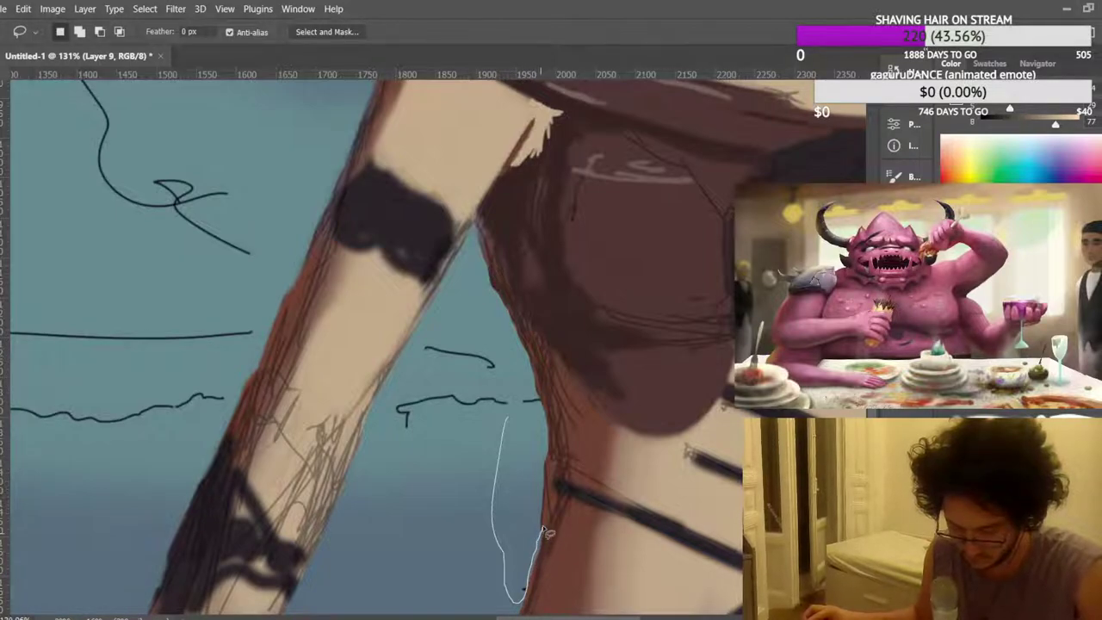
drag(511, 340, 508, 333)
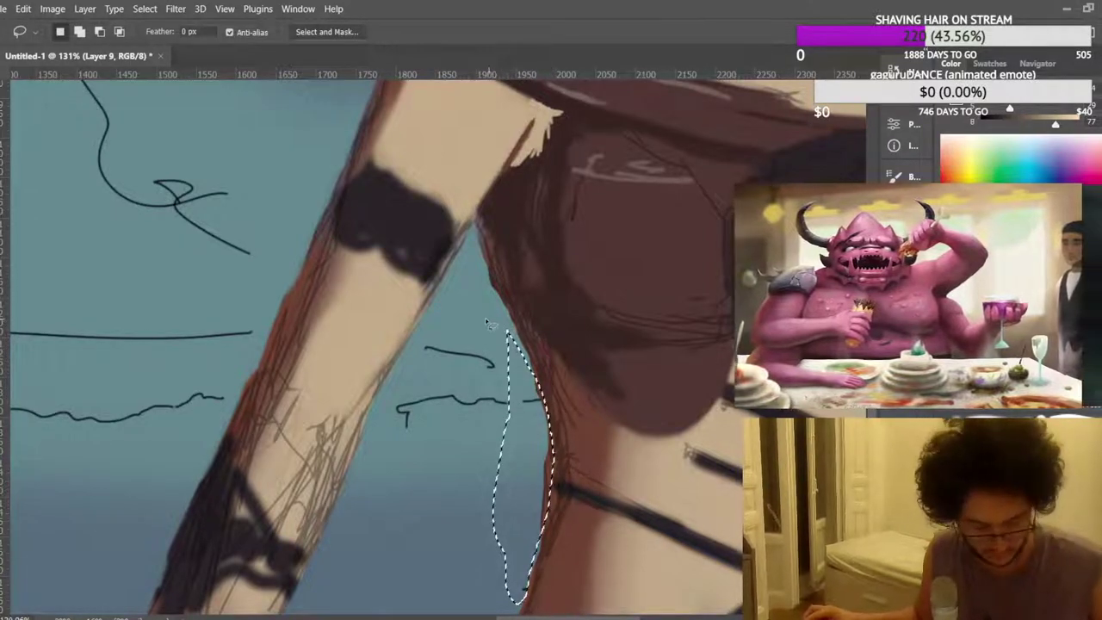
key(ctrl+d)
Mirror the canvas back and clean up the top's side edge below the armpit with dark brown using a 21 px brush.
scroll(521, 335, down, 5)
scroll(532, 359, down, 3)
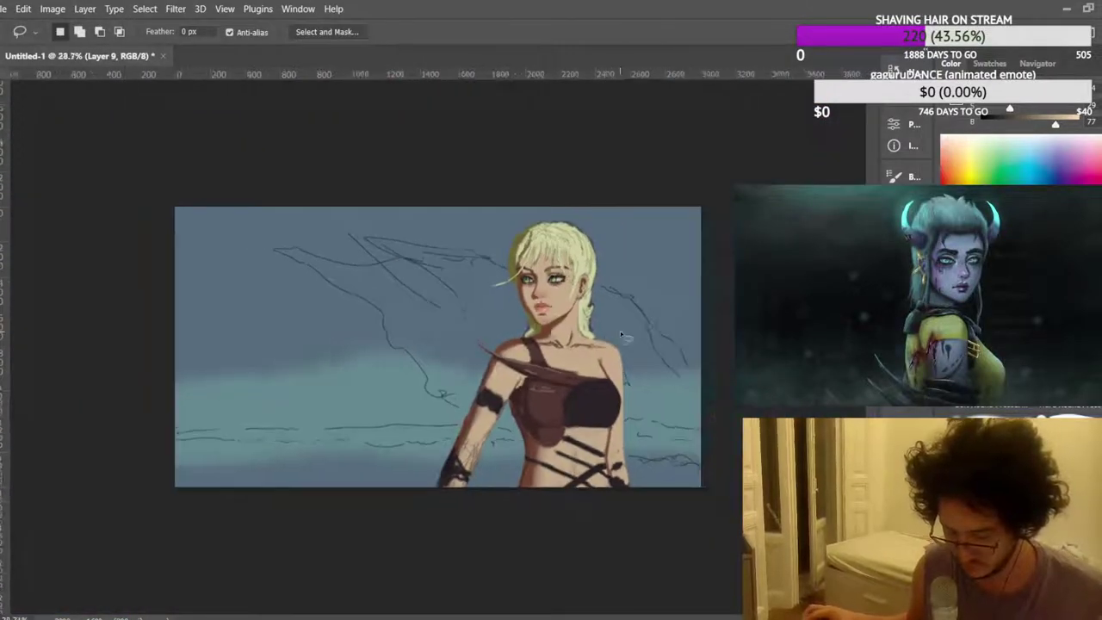
key(ctrl+shift+h)
scroll(258, 337, up, 1)
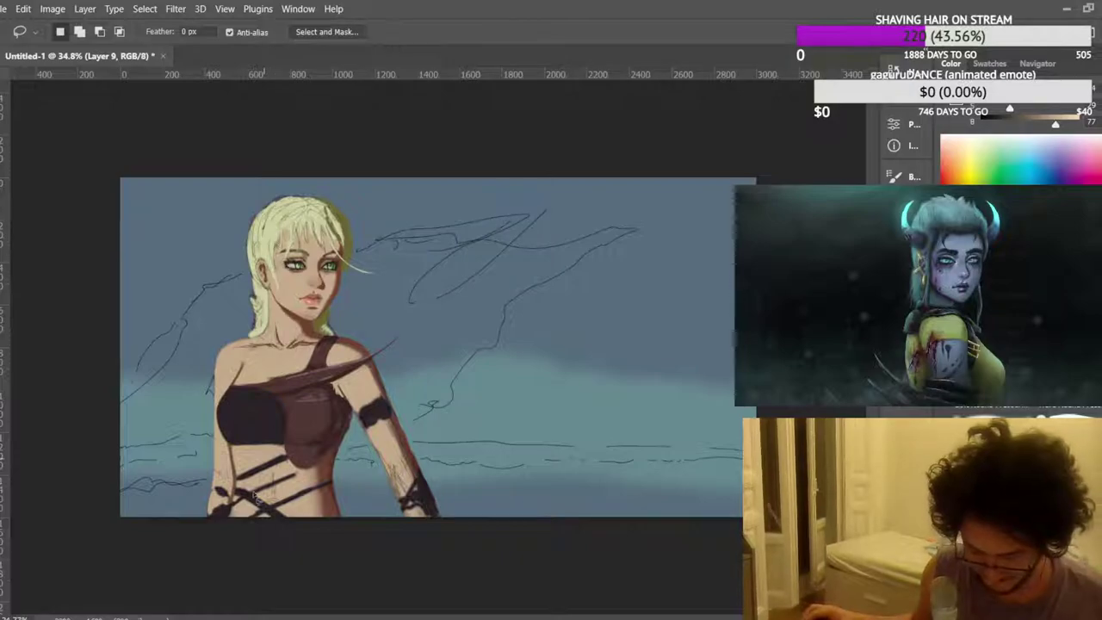
scroll(328, 436, up, 8)
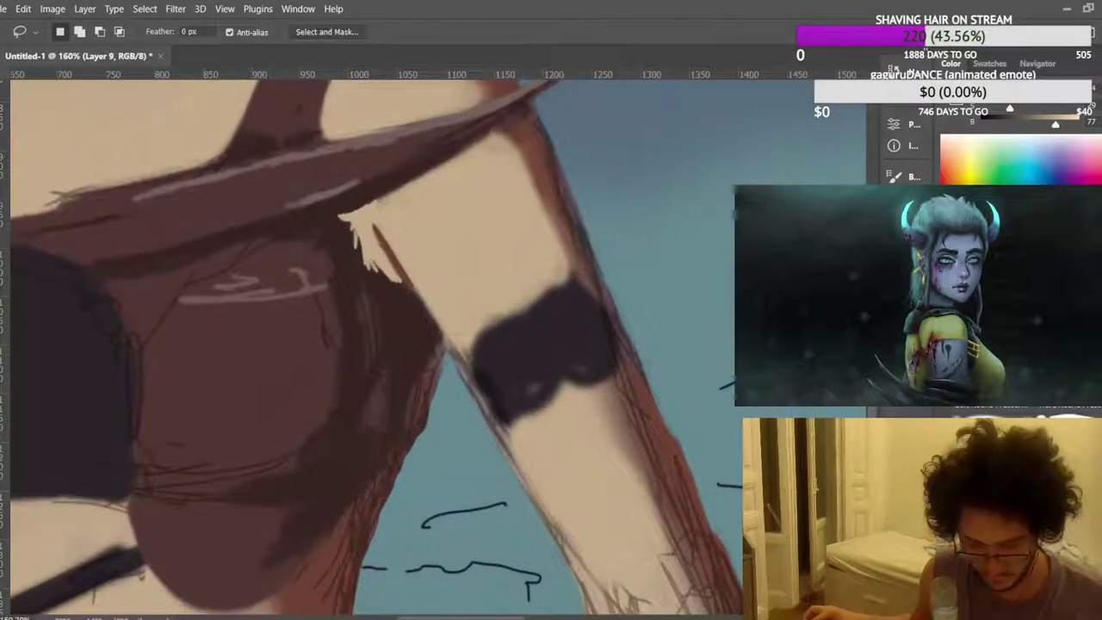
key(b)
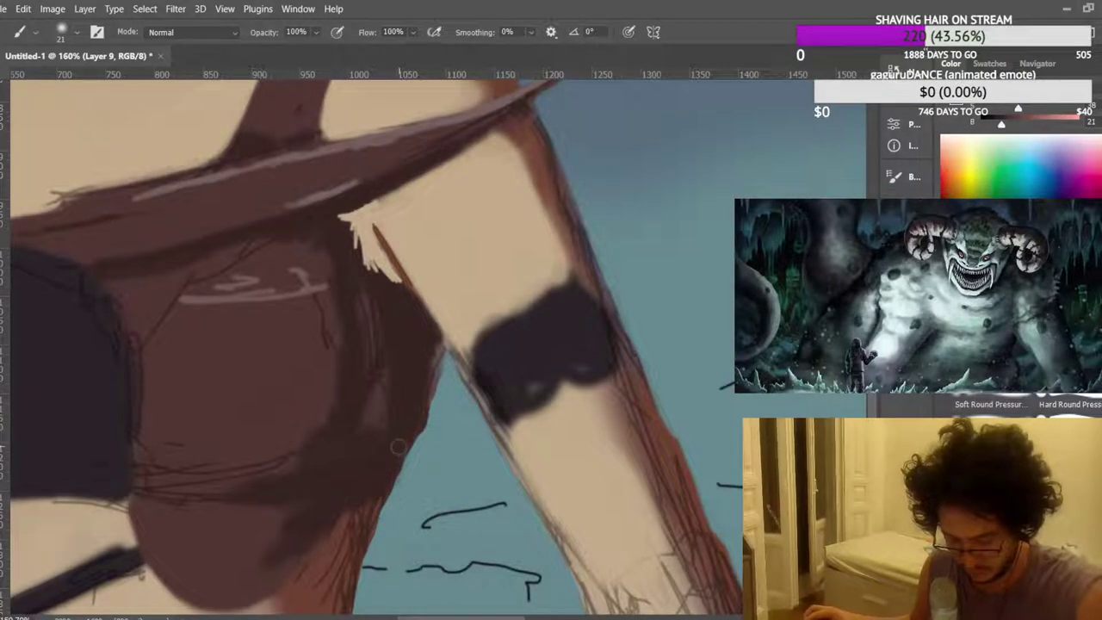
drag(436, 349, 415, 438)
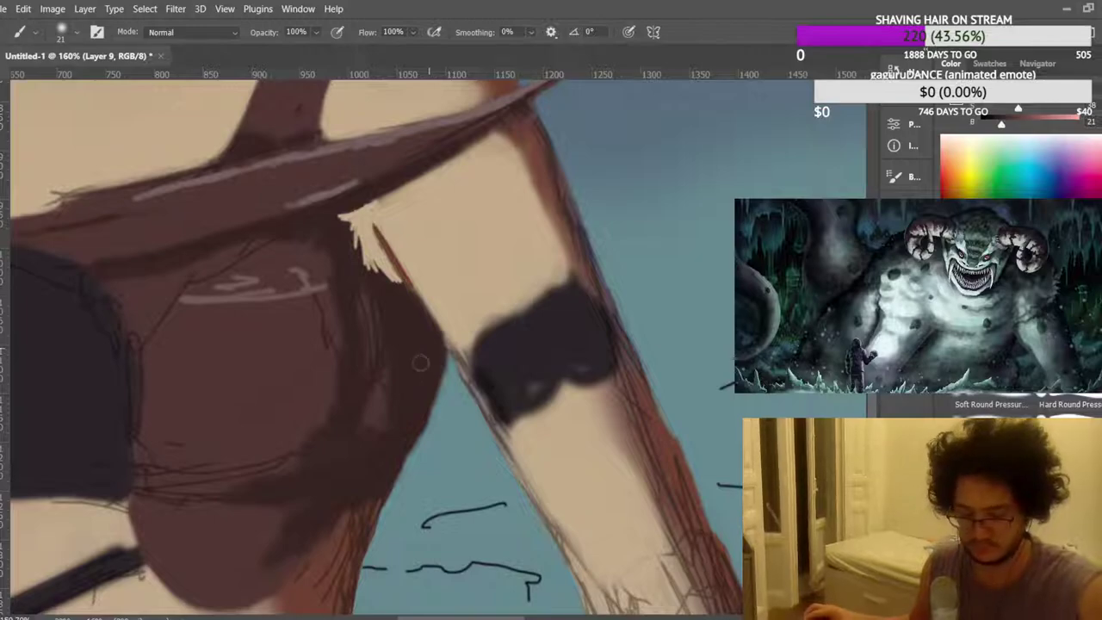
scroll(415, 309, down, 12)
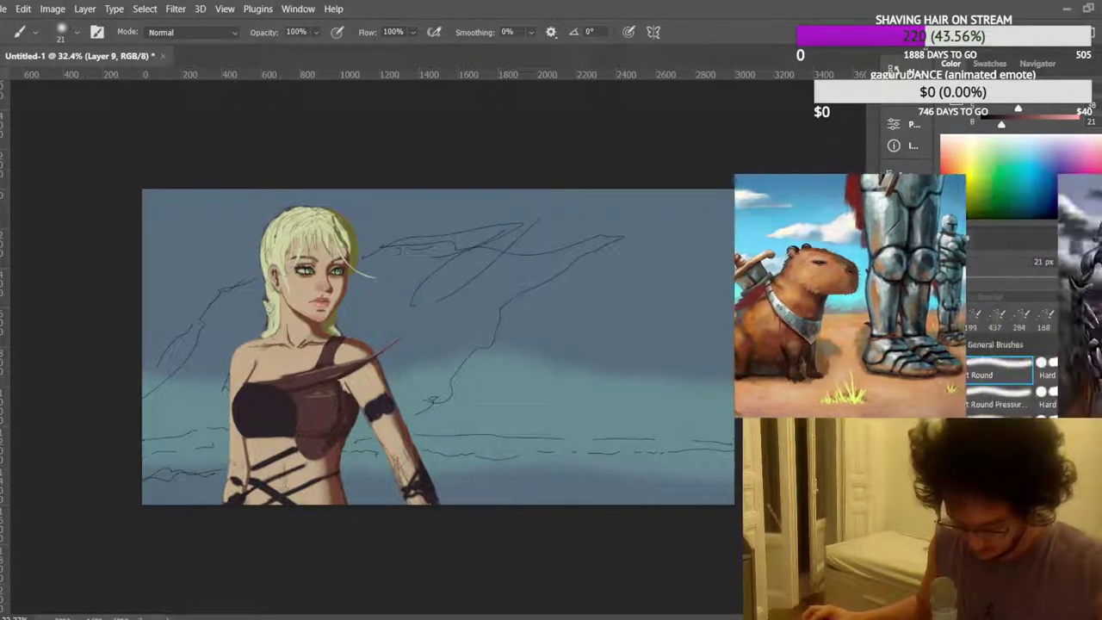
Sample the light skin tone, set the brush opacity to 34% and soften the shadow edge along the far cheek and jaw.
scroll(310, 276, up, 5)
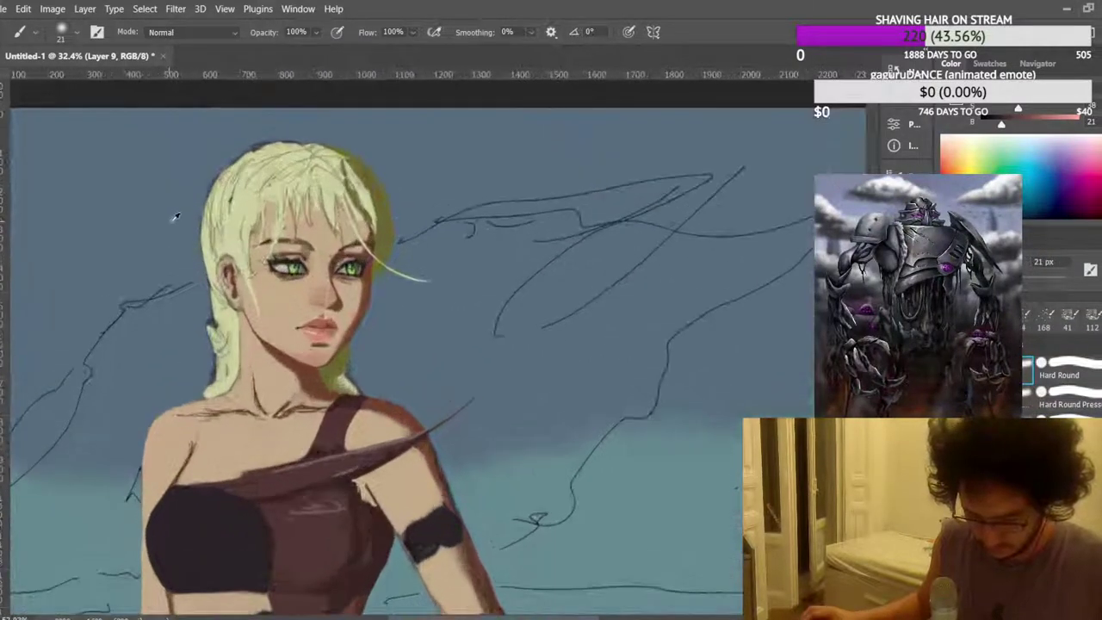
scroll(322, 305, up, 3)
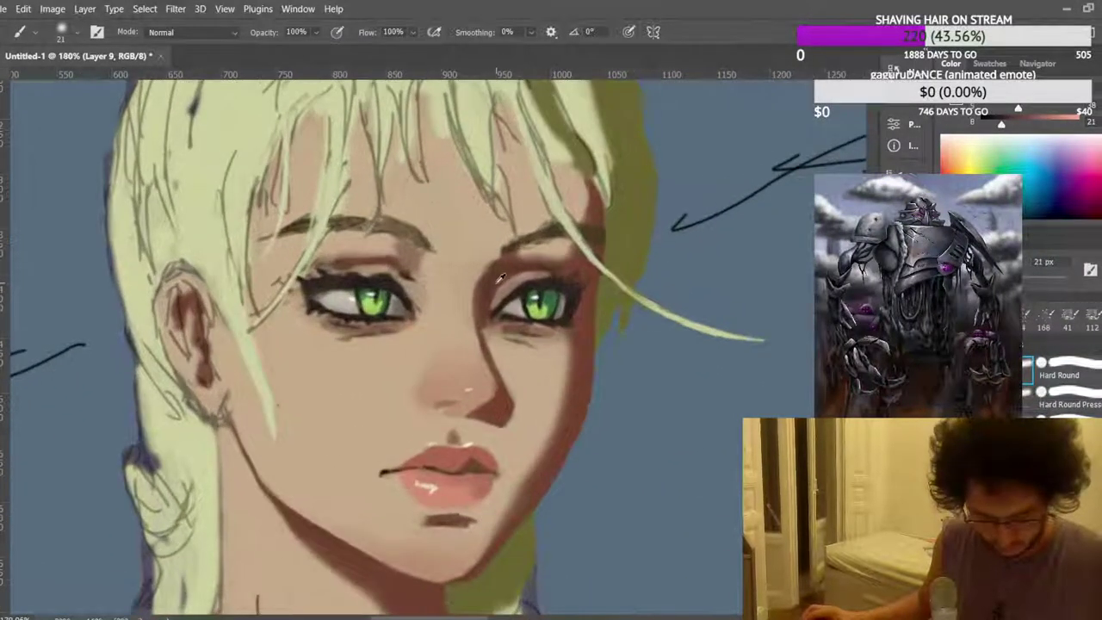
scroll(585, 409, down, 2)
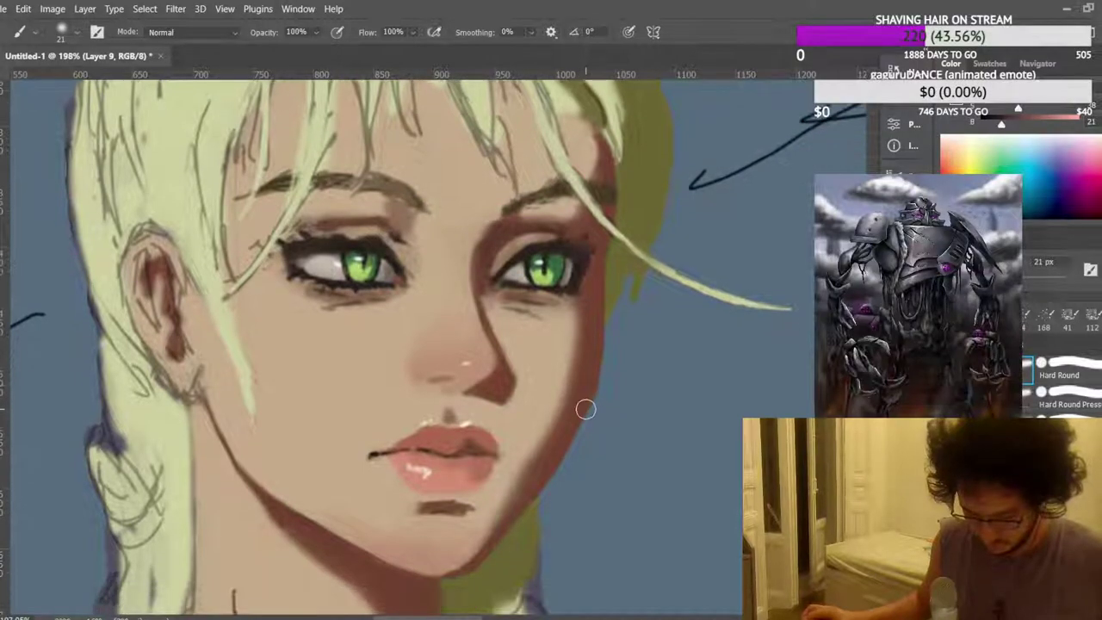
scroll(600, 413, up, 2)
alt+click(522, 395)
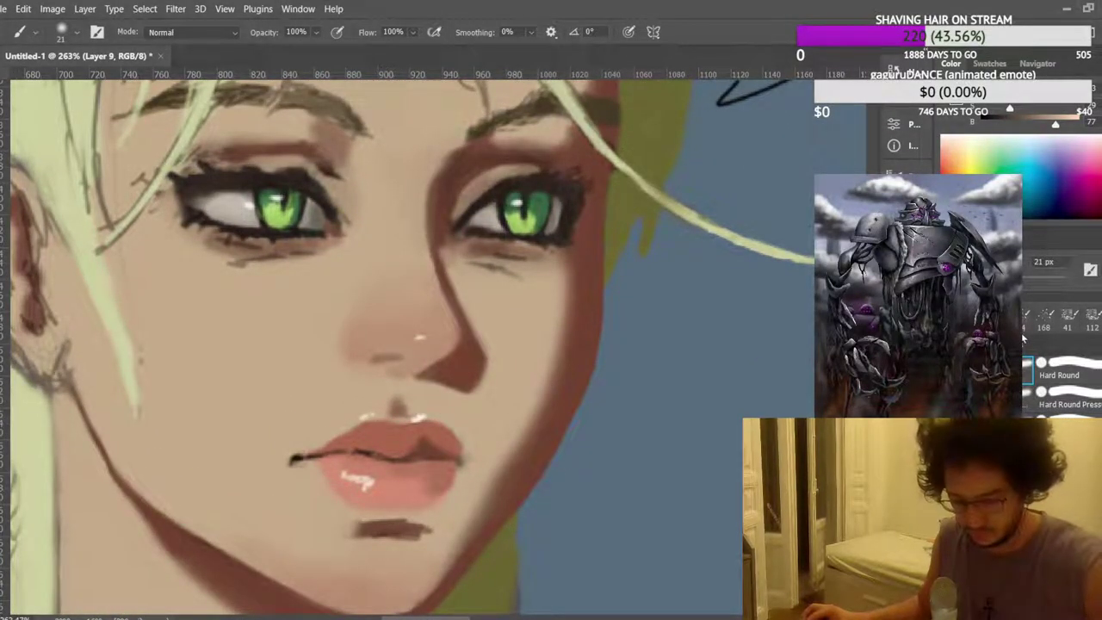
drag(459, 517, 525, 415)
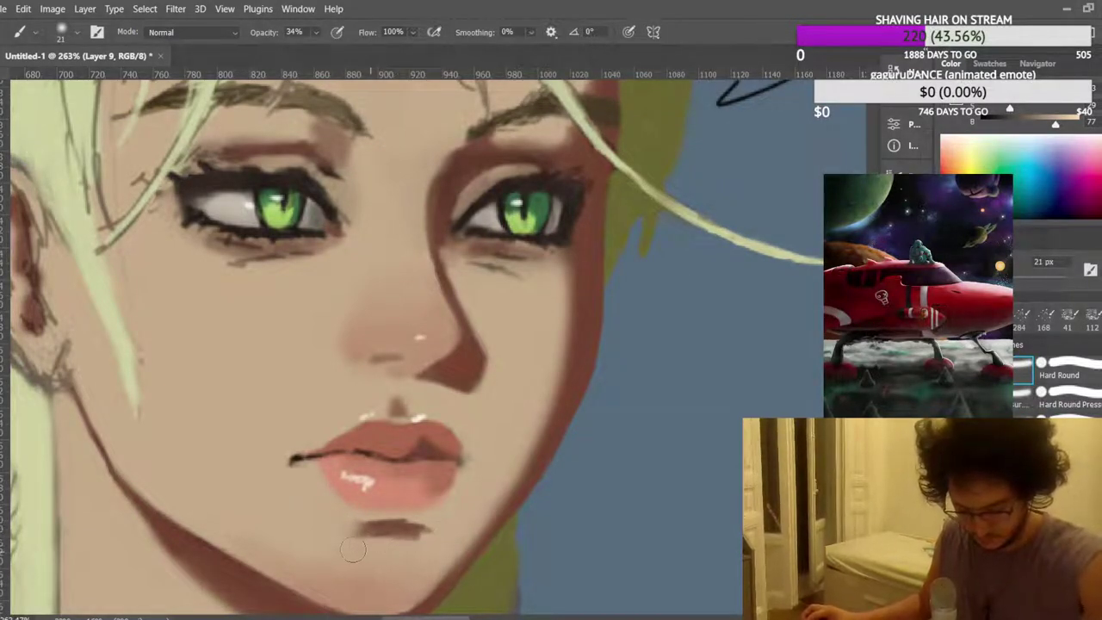
Sample a reddish-brown shadow tone and shade the upper eyelid area beneath the far eyebrow at 34% opacity.
scroll(402, 545, up, 2)
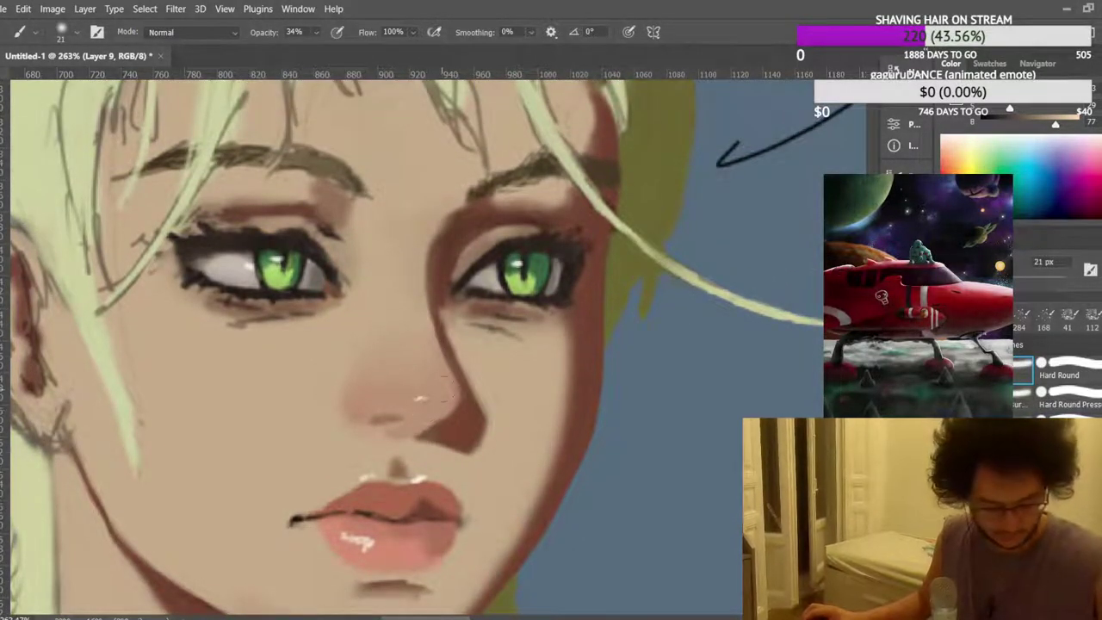
scroll(446, 391, up, 1)
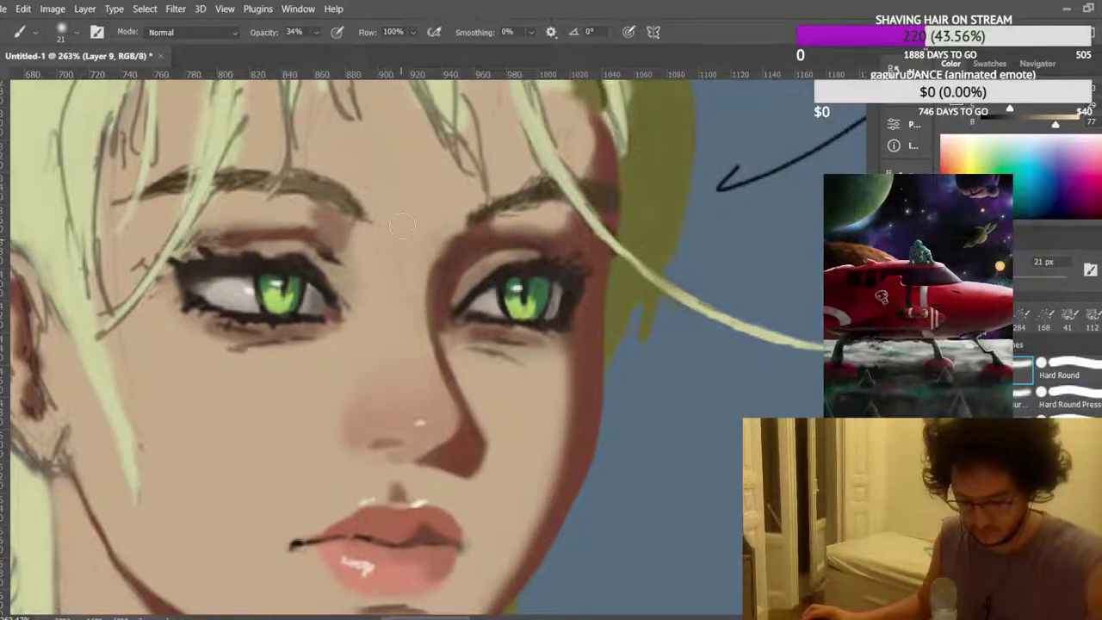
scroll(432, 203, up, 2)
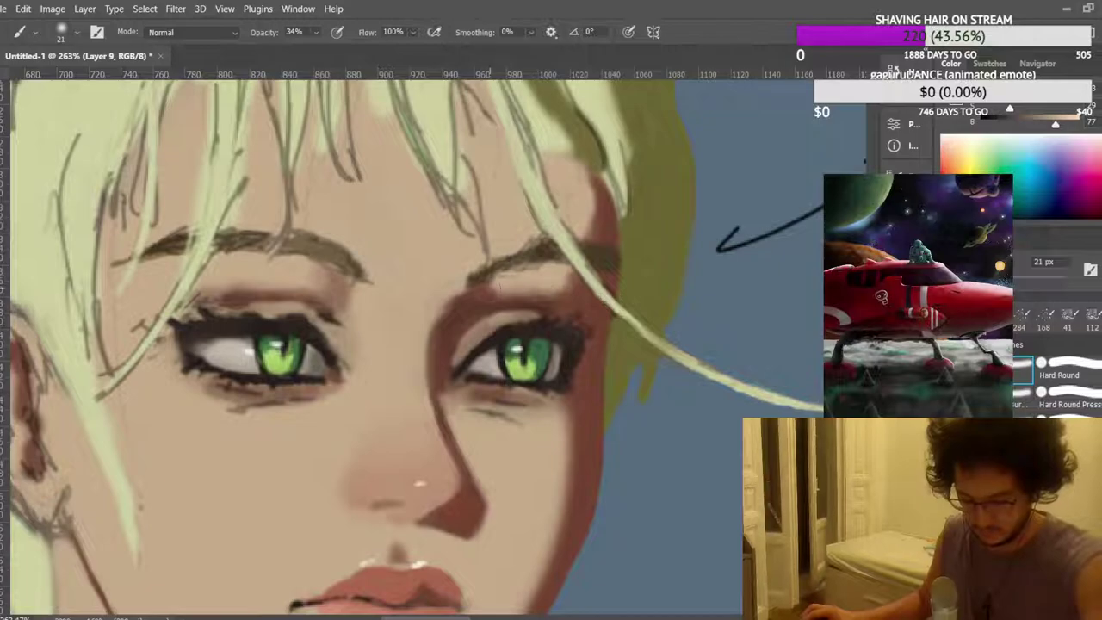
scroll(430, 283, down, 1)
scroll(431, 283, down, 1)
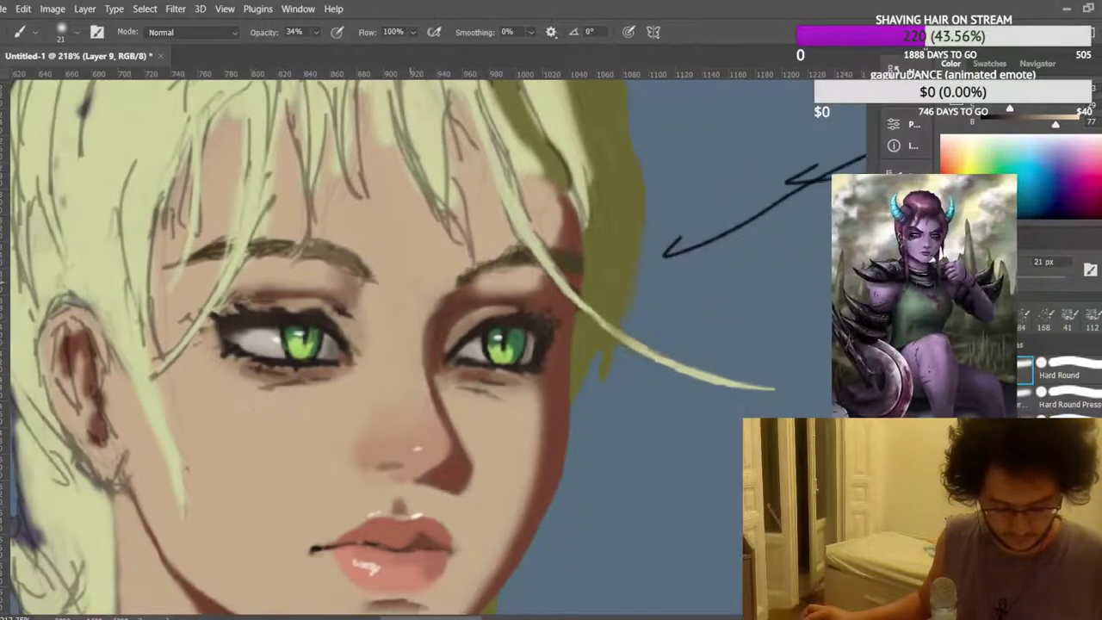
scroll(585, 287, up, 3)
scroll(584, 287, down, 1)
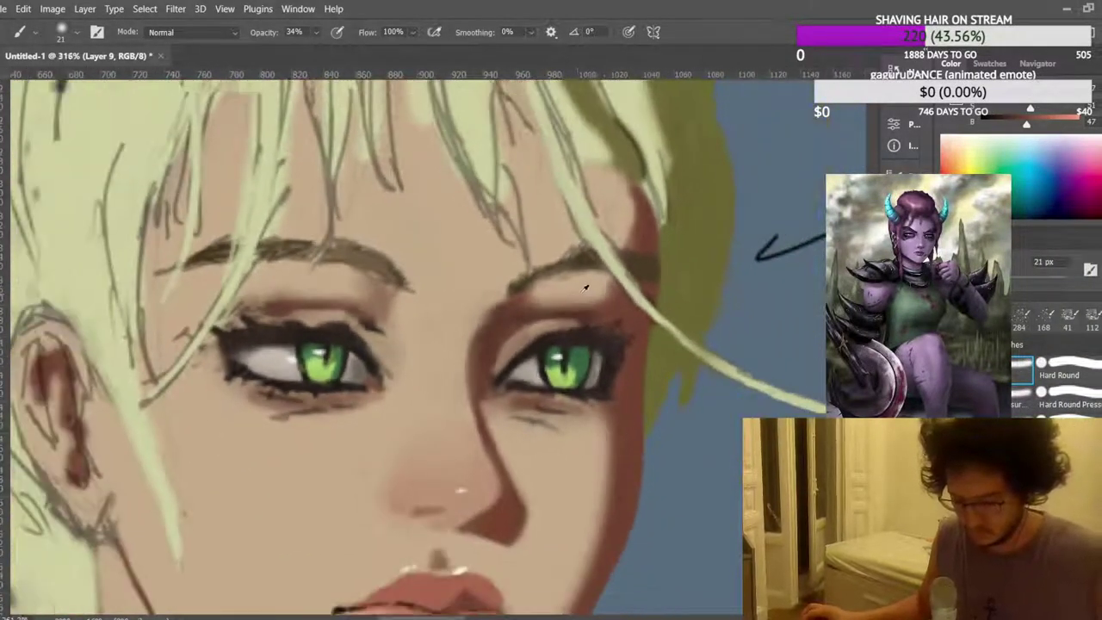
scroll(584, 287, down, 1)
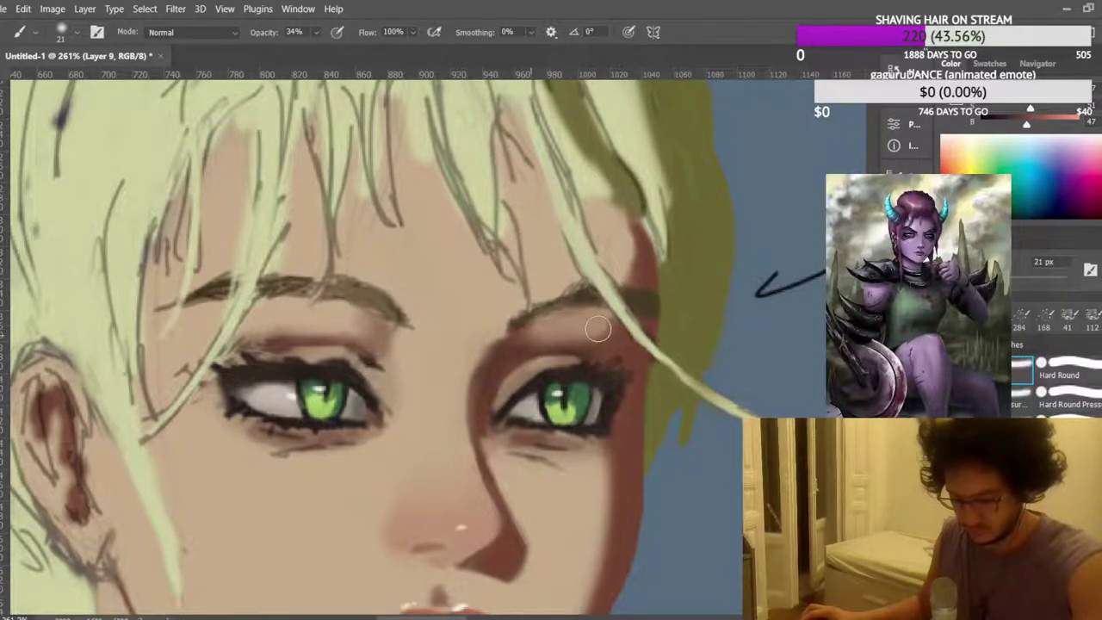
scroll(392, 241, down, 6)
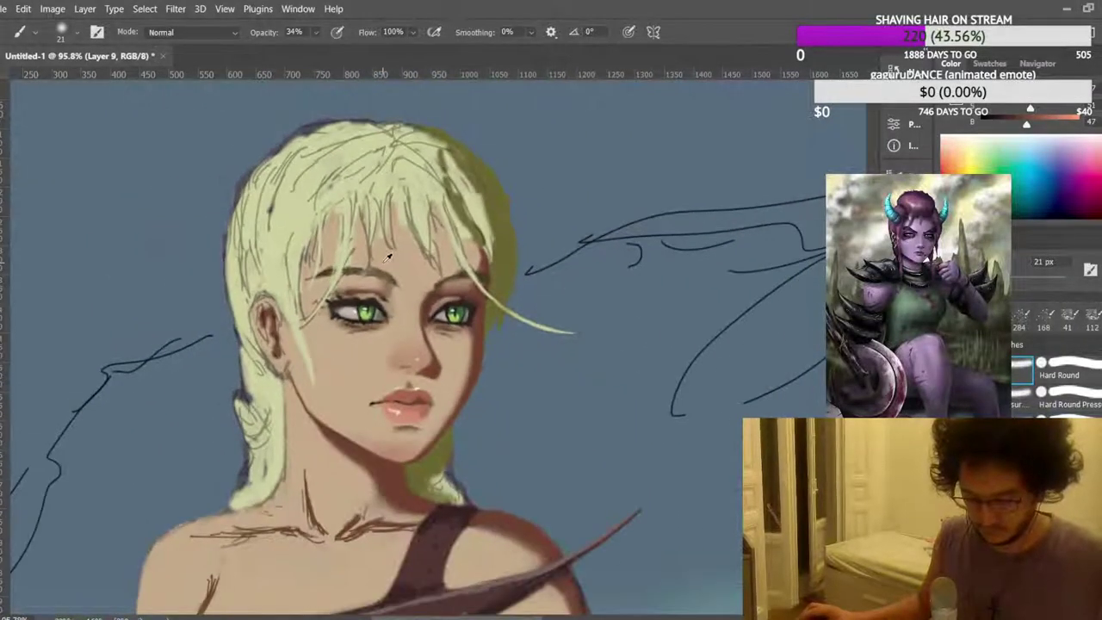
Thin and soften the reddish-brown edge along the chin and far jaw with sampled skin tone, using a 13 px brush at 34% opacity.
scroll(219, 210, up, 15)
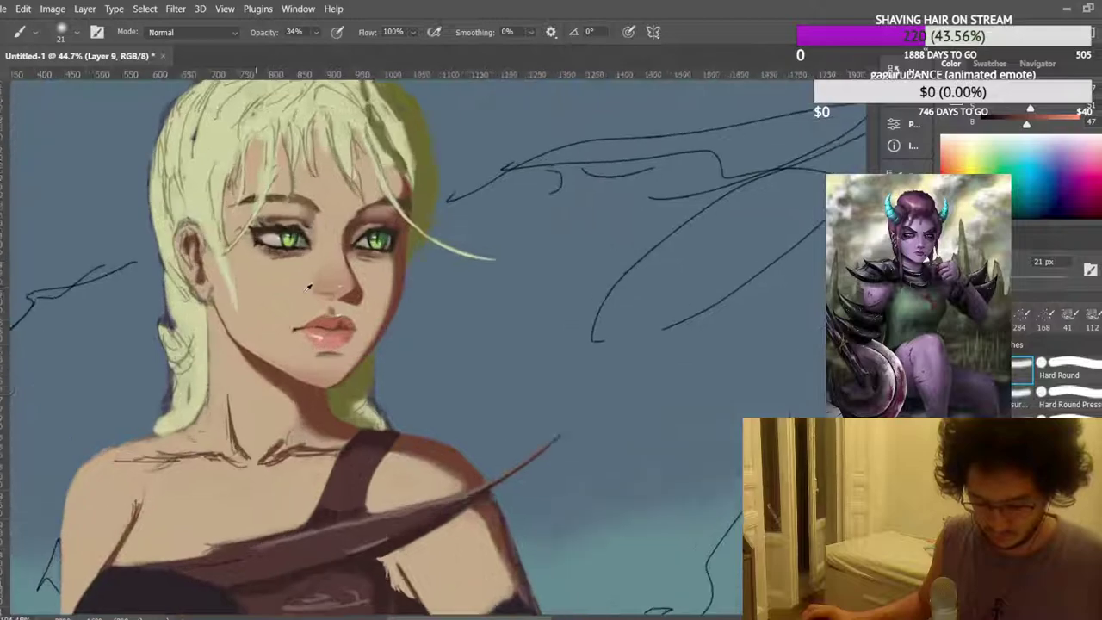
scroll(363, 458, up, 2)
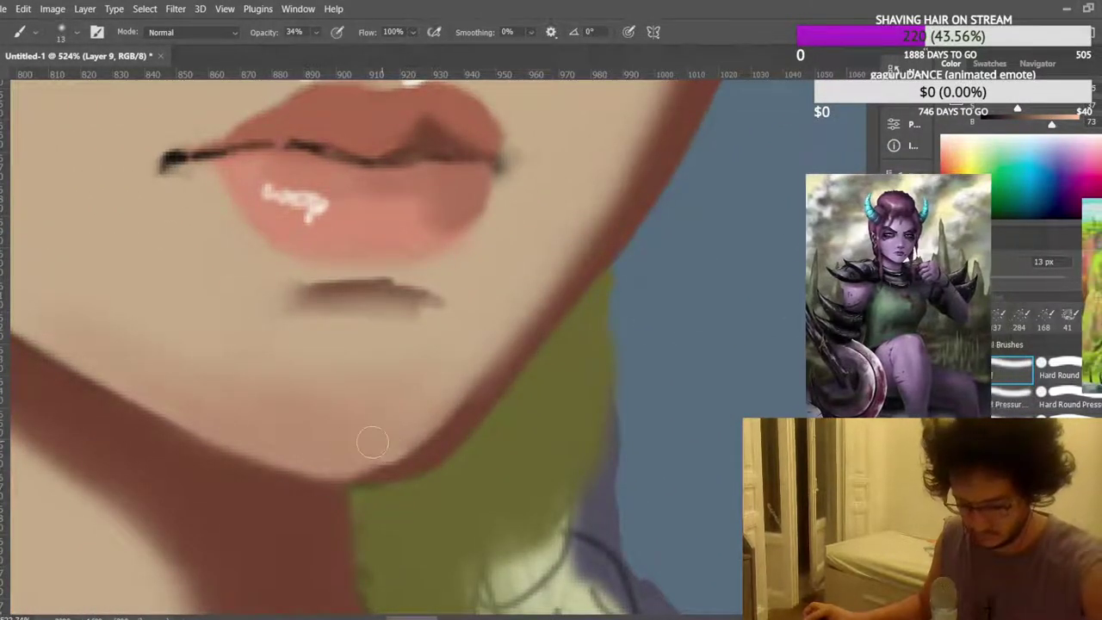
key(bracketleft)
key(bracketleft)
mouse_move(388, 461)
mouse_down()
mouse_move(335, 463)
mouse_move(430, 424)
mouse_up()
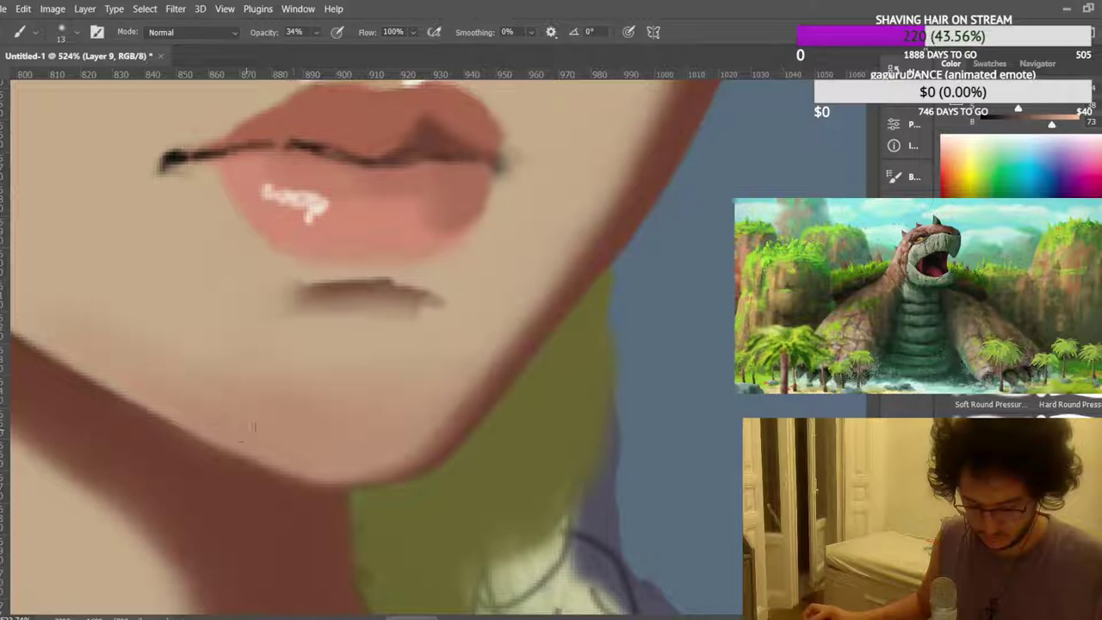
Trim the far end of the shadow beneath the lower lip with sampled light skin tone.
scroll(241, 428, down, 6)
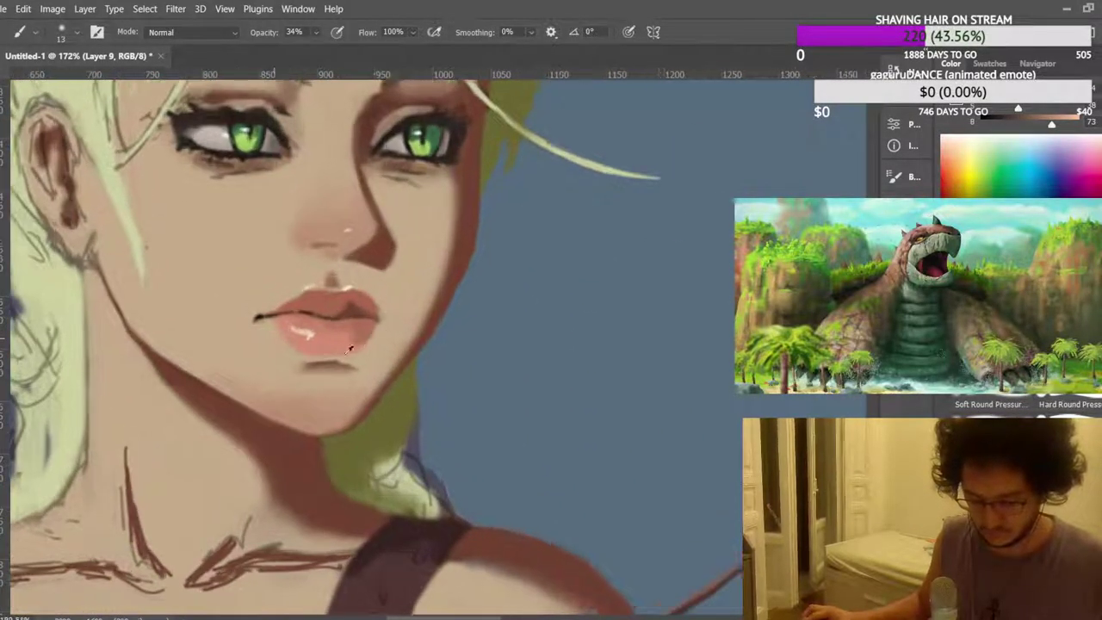
scroll(369, 338, up, 3)
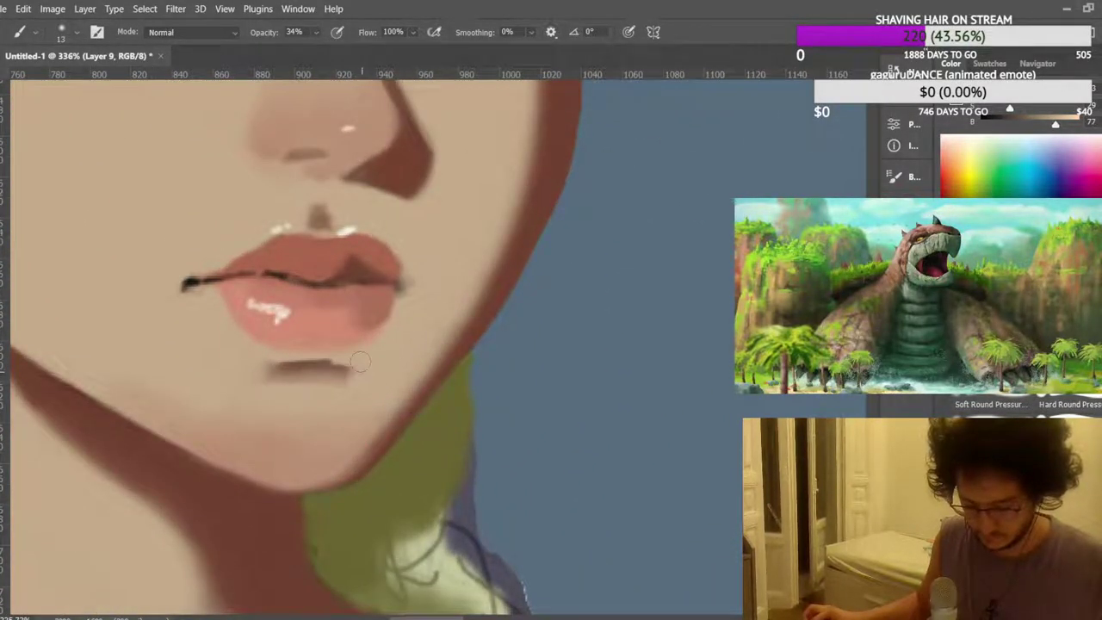
scroll(374, 374, down, 3)
scroll(386, 340, up, 4)
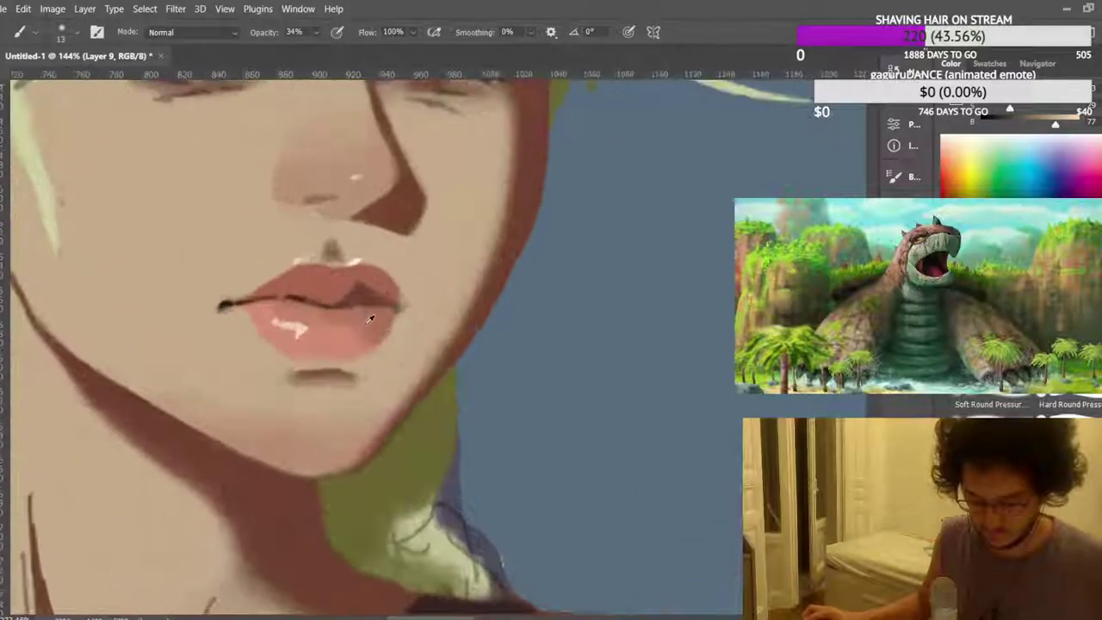
Sample the darker lip pink, shade the far side of the lower lip with a 12 px brush, and clean its edge with skin tone.
alt+click(388, 333)
key(bracketleft)
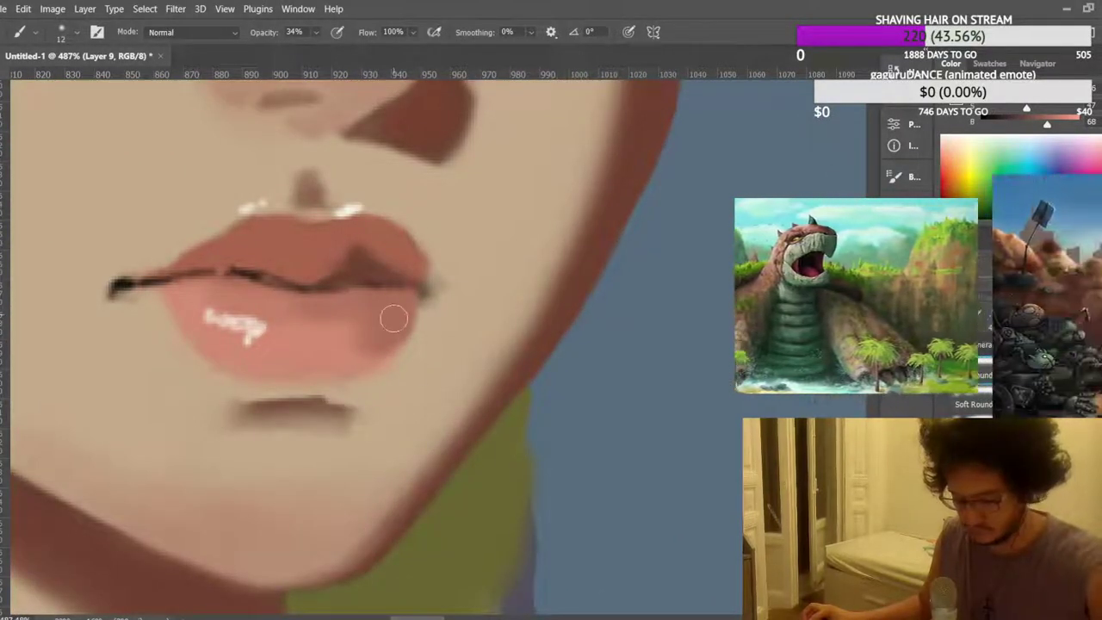
drag(396, 320, 375, 349)
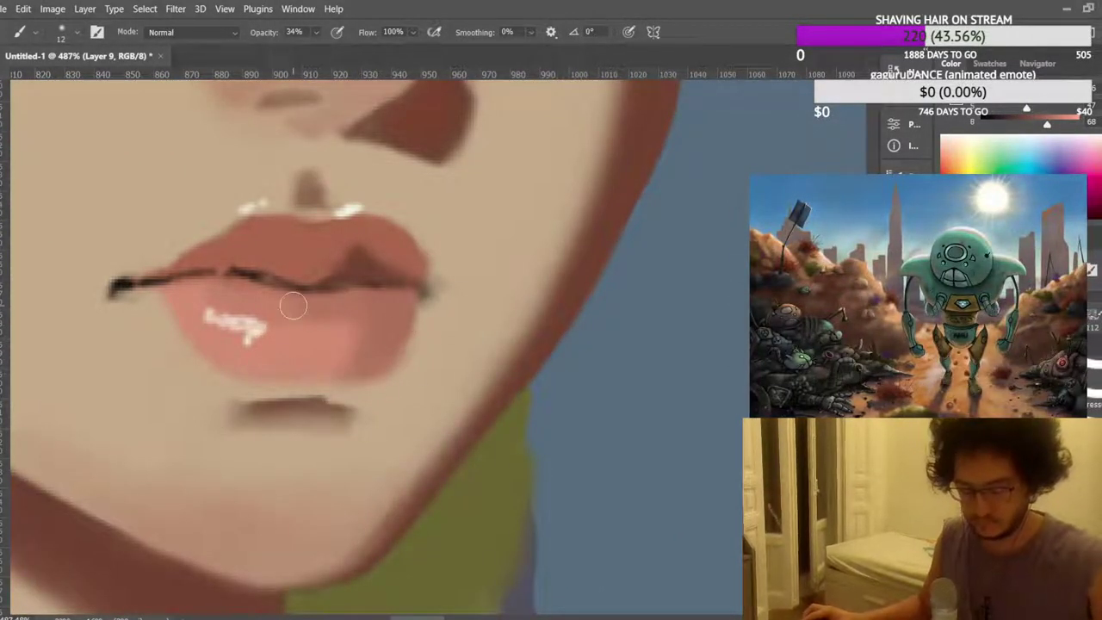
alt+click(433, 332)
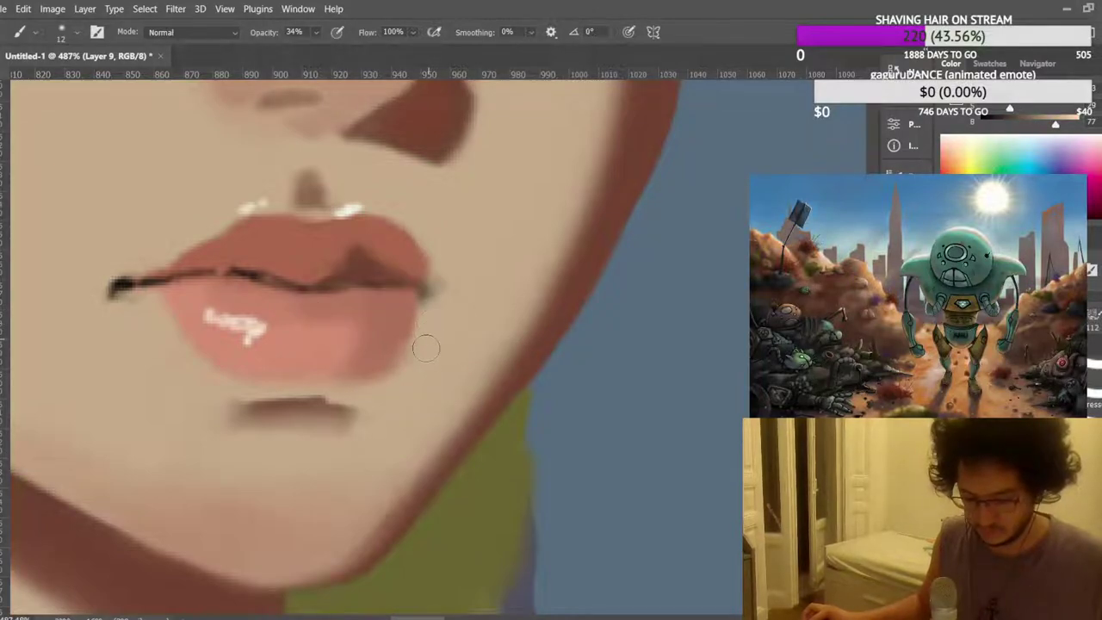
scroll(426, 347, down, 10)
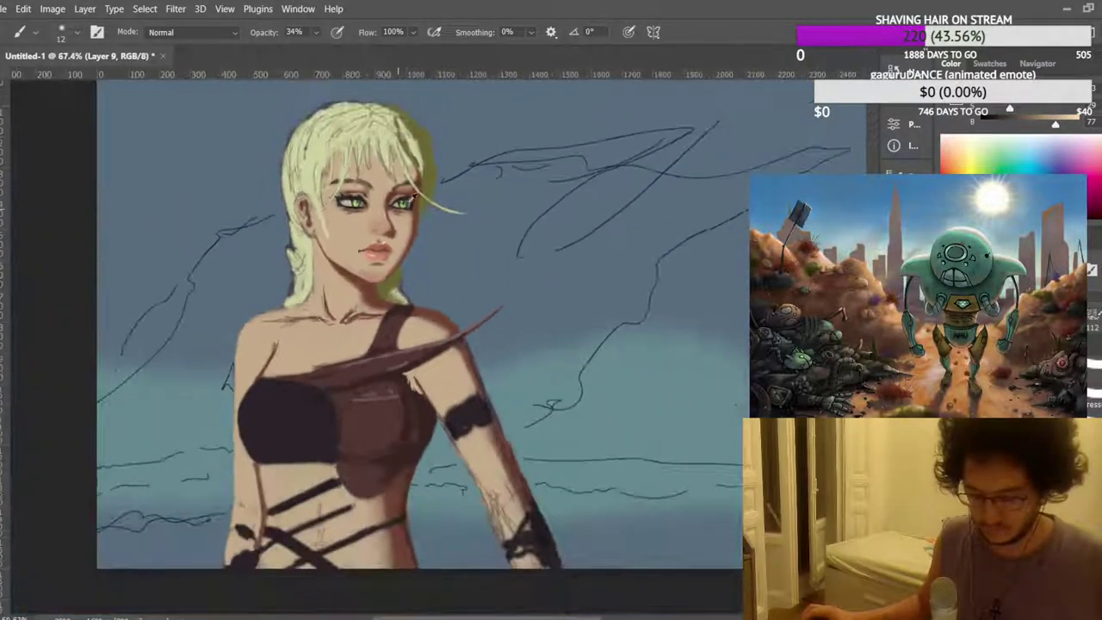
scroll(421, 191, down, 2)
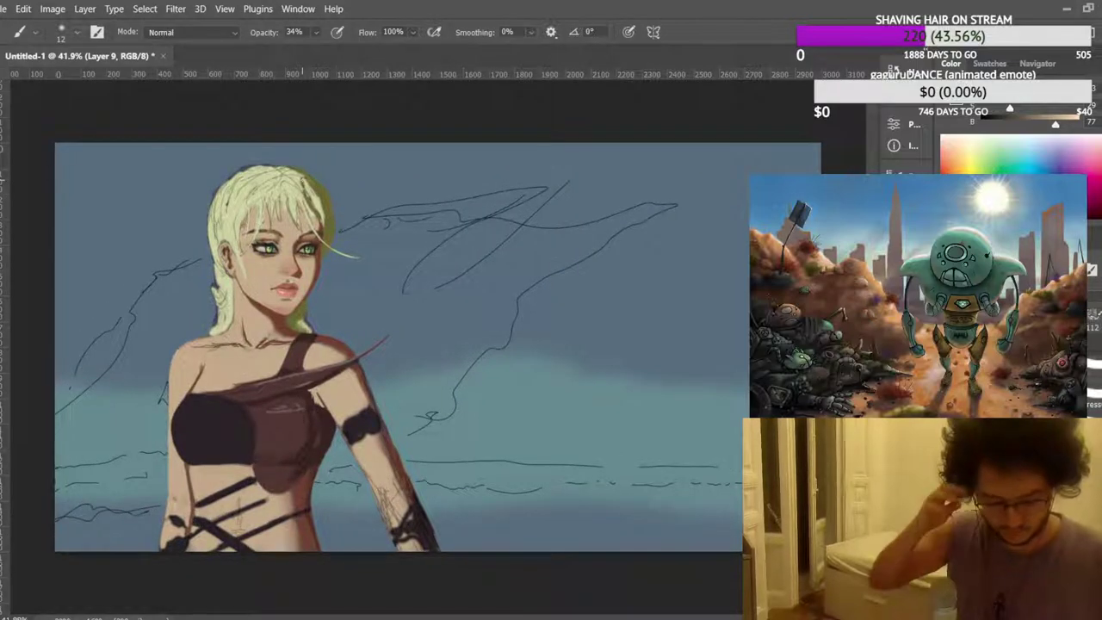
scroll(216, 245, up, 4)
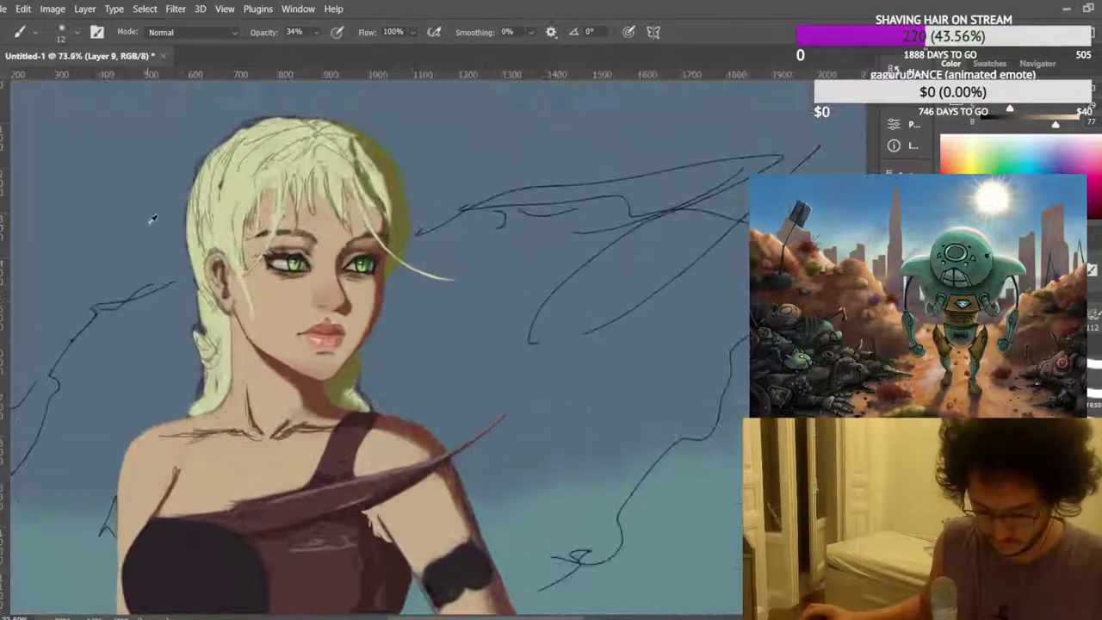
Sample the reddish-brown neck shadow and sharpen the jawline's lower edge beneath the chin.
scroll(301, 383, up, 6)
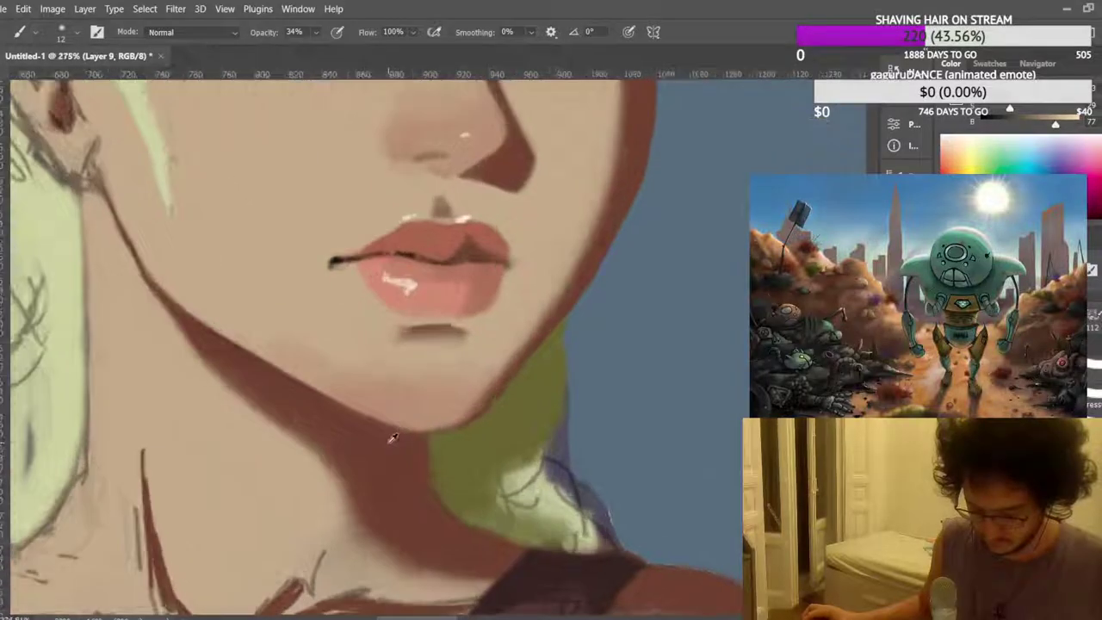
alt+click(424, 439)
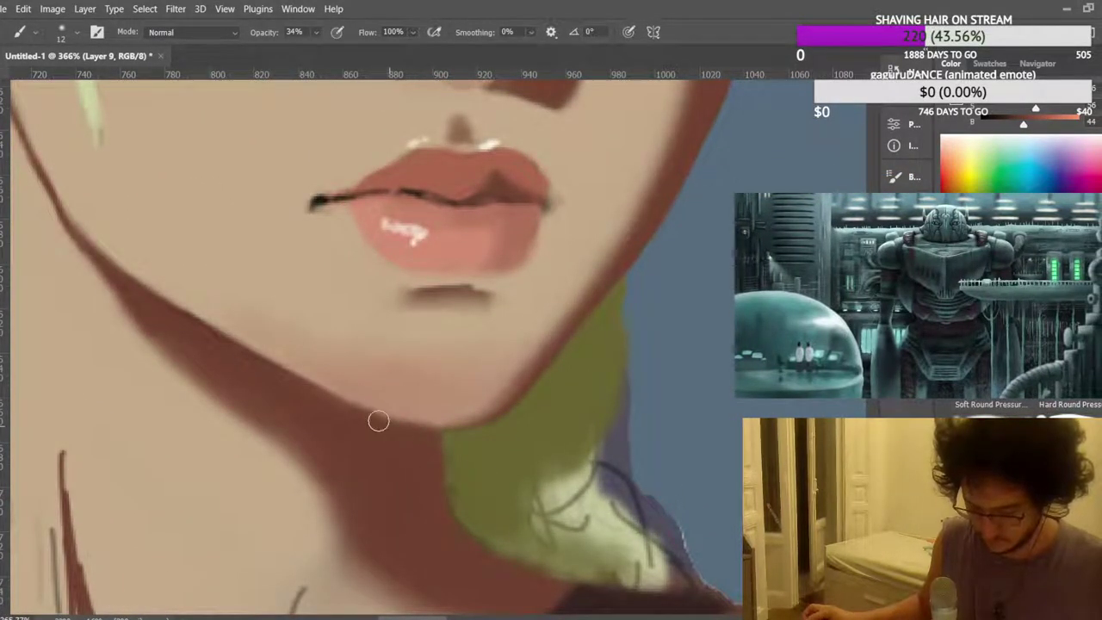
scroll(383, 426, down, 5)
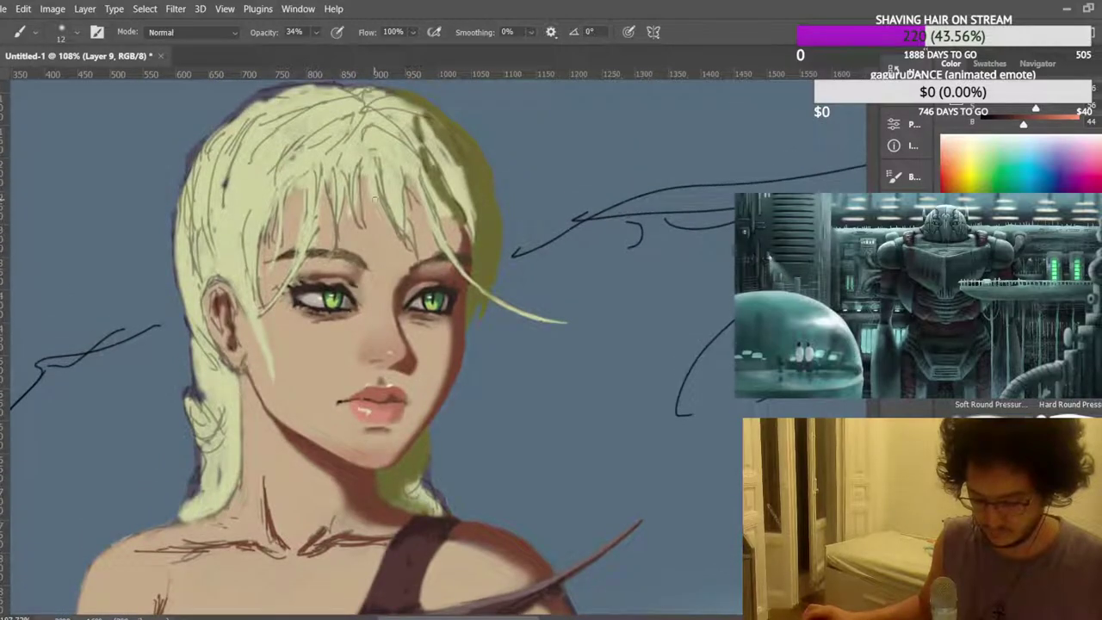
Set the brush opacity to 21%, blend the shadow where the far eyebrow meets the nose bridge, and refine the edges of both eyebrows.
scroll(404, 226, up, 5)
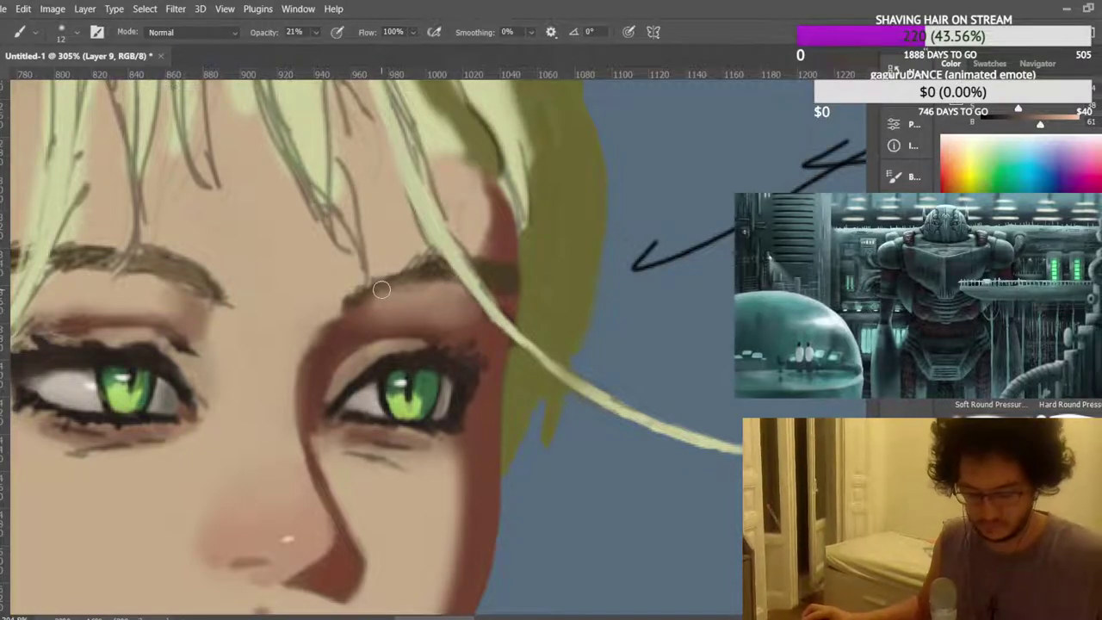
scroll(400, 278, down, 5)
scroll(394, 290, up, 4)
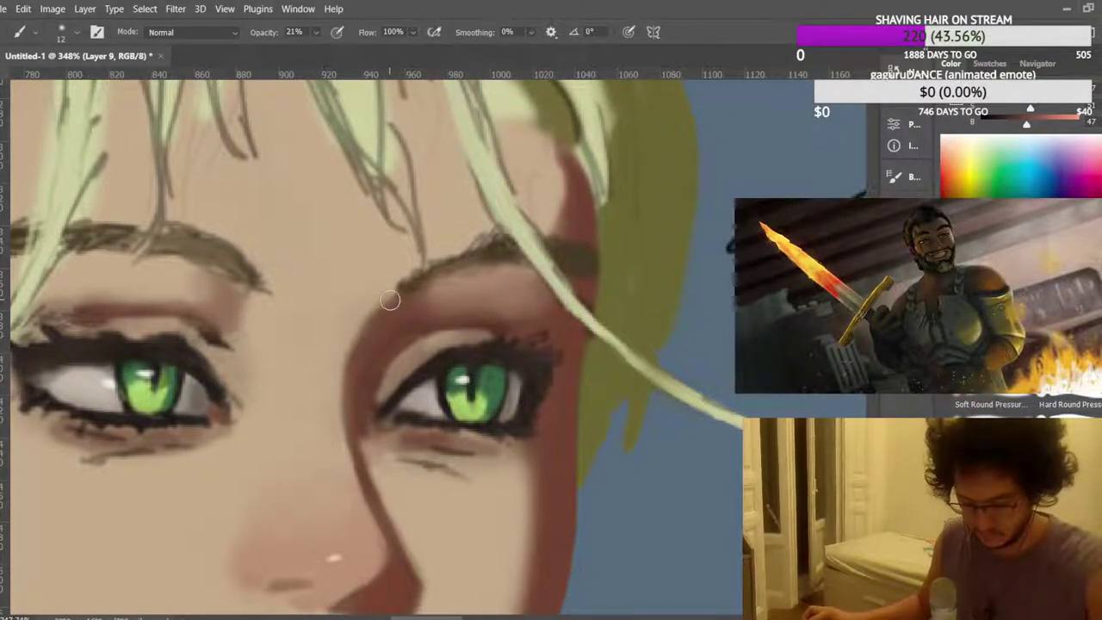
scroll(344, 327, up, 2)
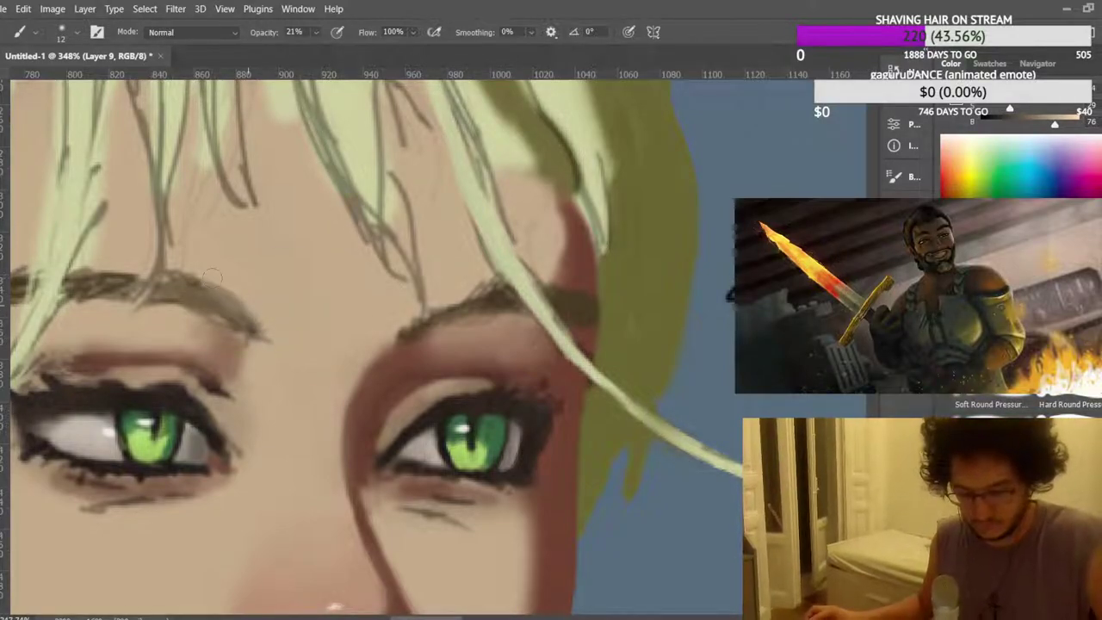
scroll(310, 181, down, 10)
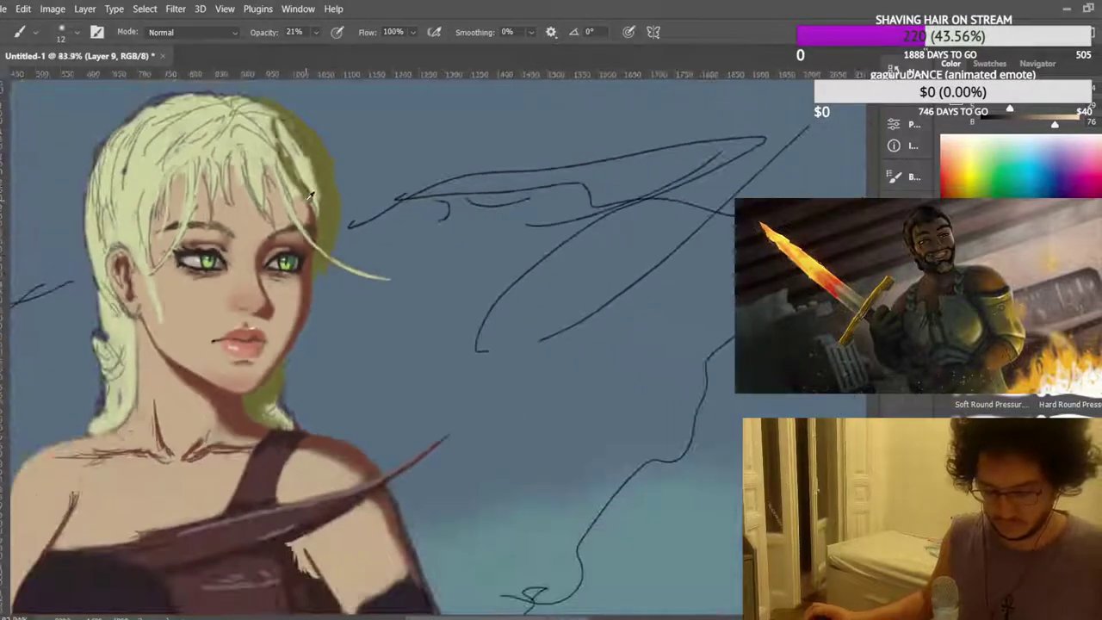
Sample a reddish-brown shadow tone and paint cast shadows beside the bangs above the near eye, using an 8 px brush at 42% opacity.
scroll(318, 182, up, 5)
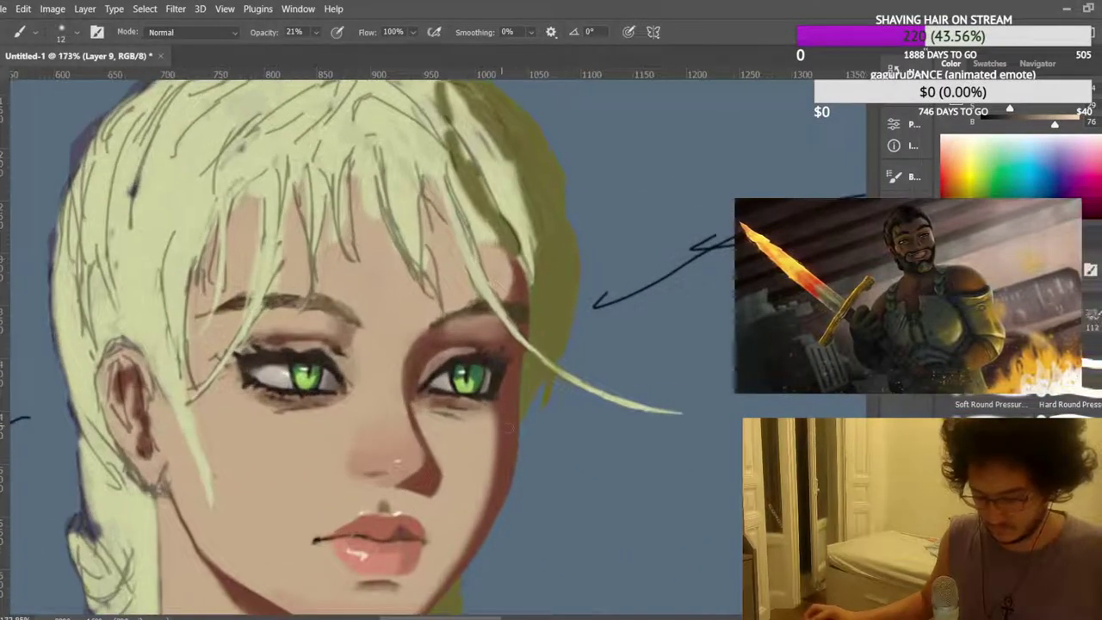
scroll(301, 105, up, 3)
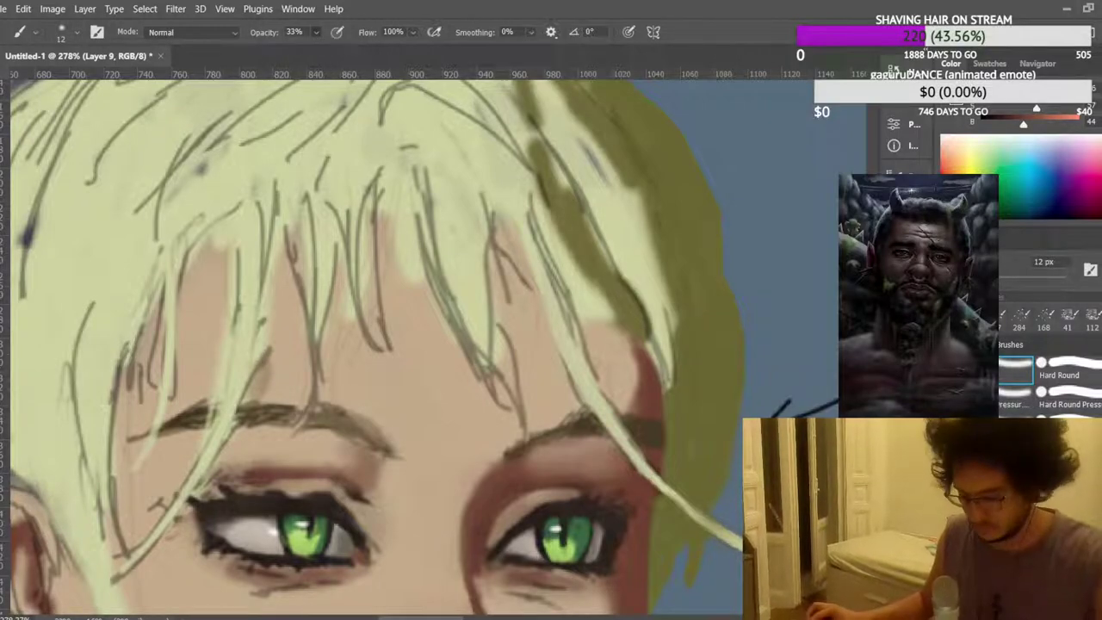
mouse_move(264, 372)
mouse_down()
mouse_move(257, 398)
mouse_move(272, 274)
mouse_up()
mouse_move(274, 314)
mouse_down()
mouse_move(286, 245)
mouse_move(281, 311)
mouse_up()
scroll(280, 281, down, 2)
drag(234, 368, 248, 357)
scroll(239, 362, down, 2)
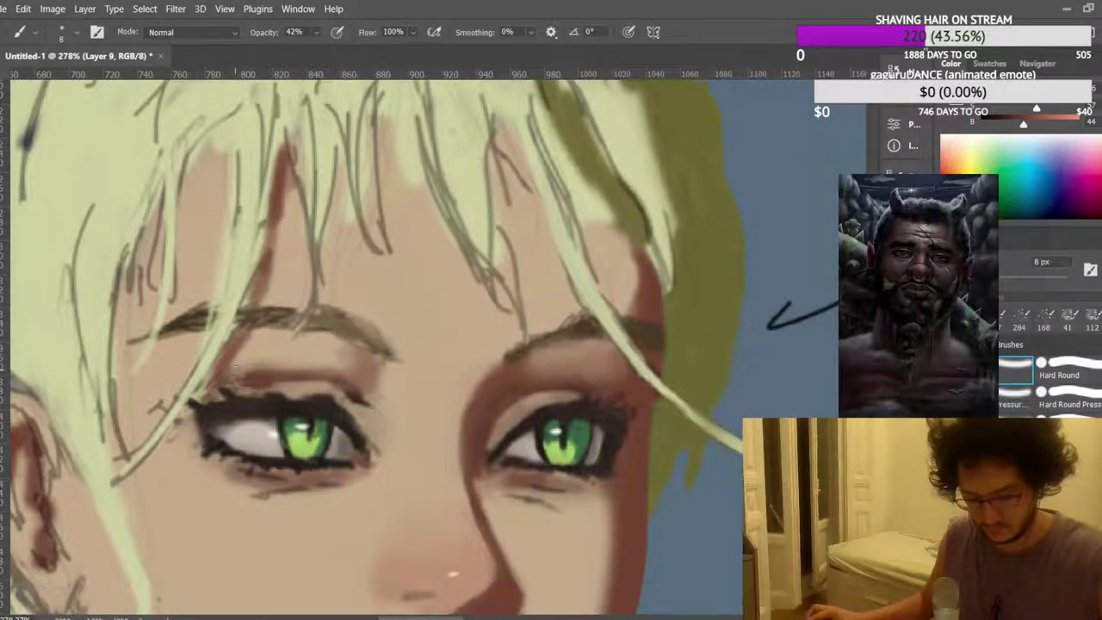
Paint reddish-brown cast shadows under the strand beside the near eye and along the hairline at the temple.
drag(187, 391, 167, 416)
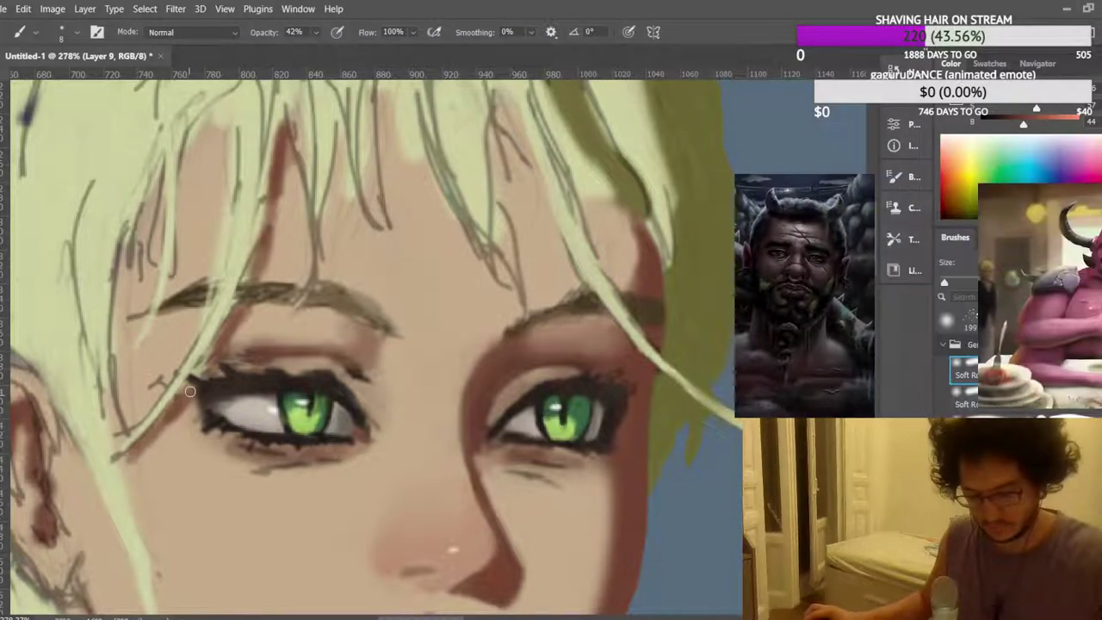
scroll(136, 444, up, 2)
drag(205, 165, 179, 245)
drag(194, 188, 167, 335)
scroll(322, 212, down, 2)
scroll(324, 207, down, 3)
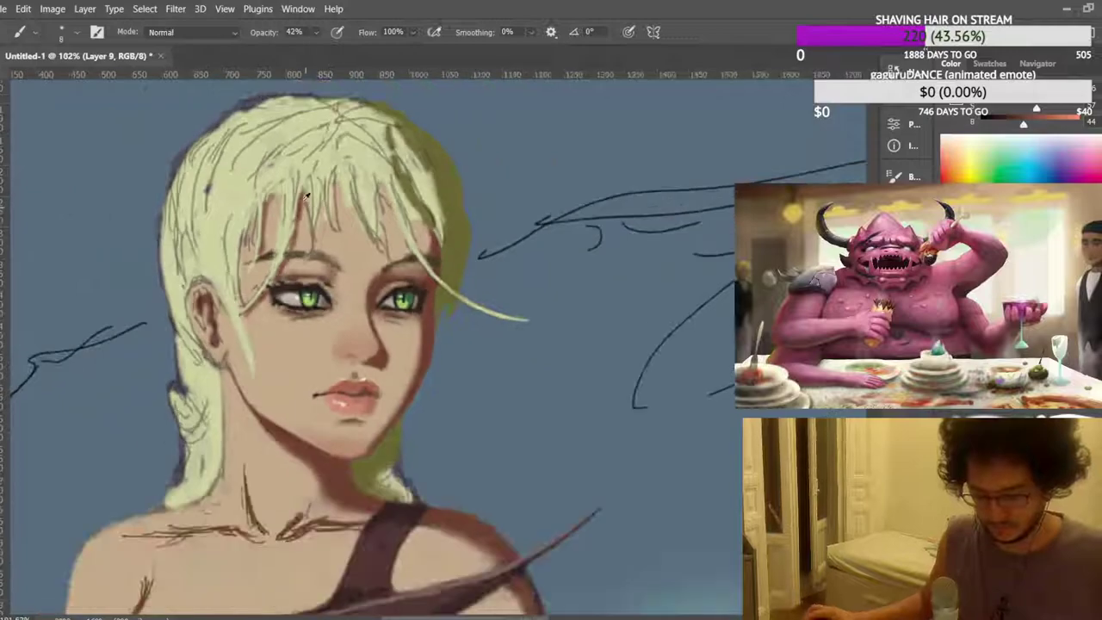
Raise the brush opacity to 56% and add cast shadows along the cheek lock and beneath the central and far bangs.
scroll(268, 175, up, 2)
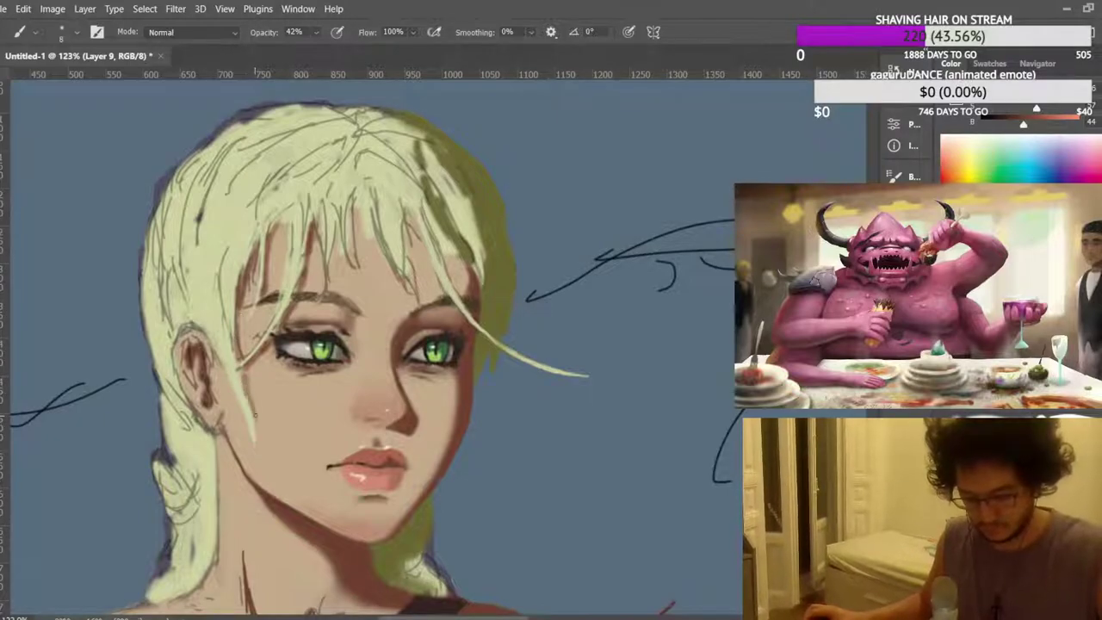
scroll(247, 374, up, 1)
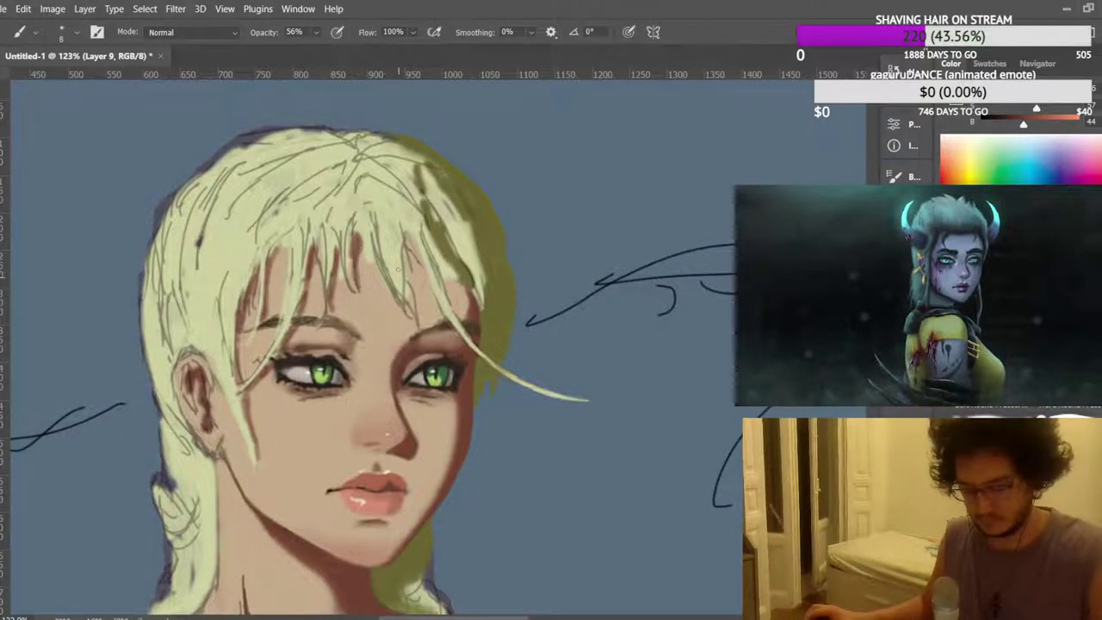
drag(416, 303, 407, 270)
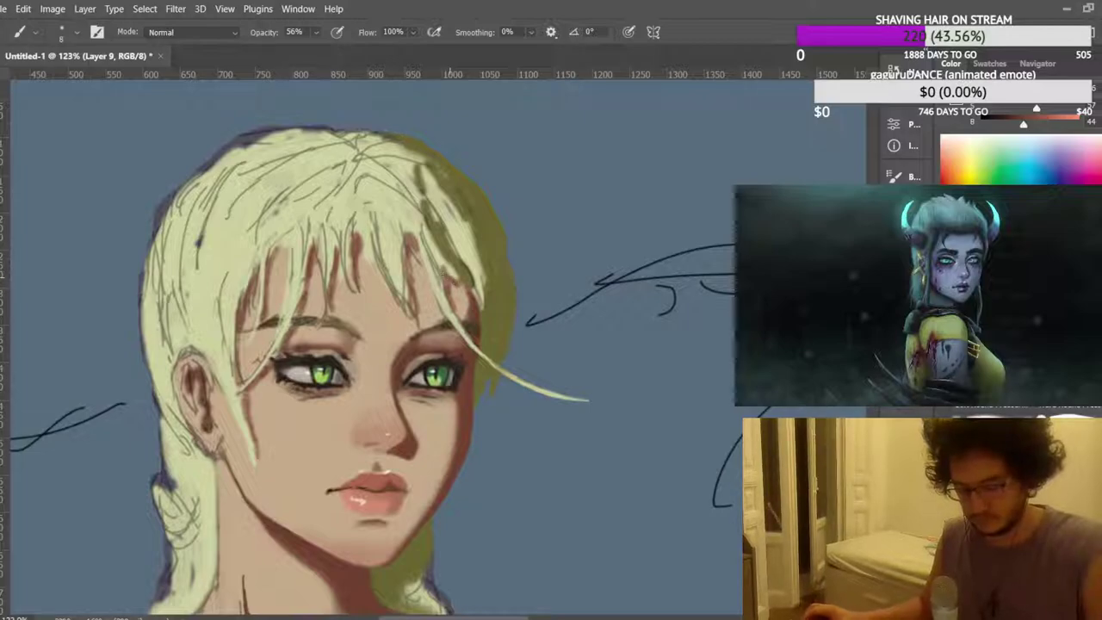
scroll(352, 206, down, 7)
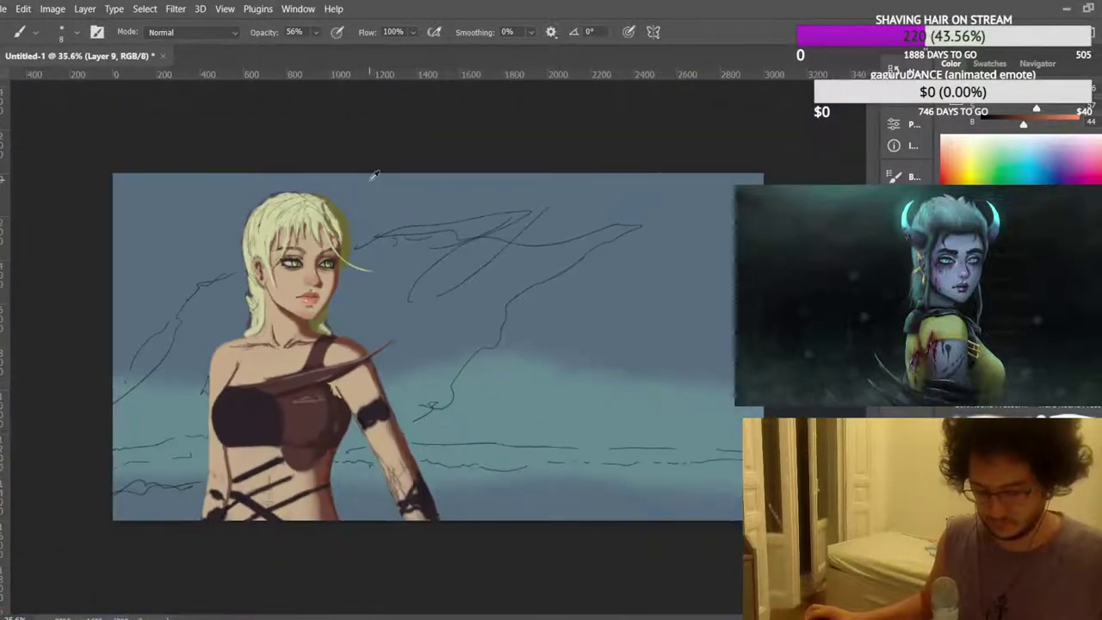
scroll(221, 231, up, 8)
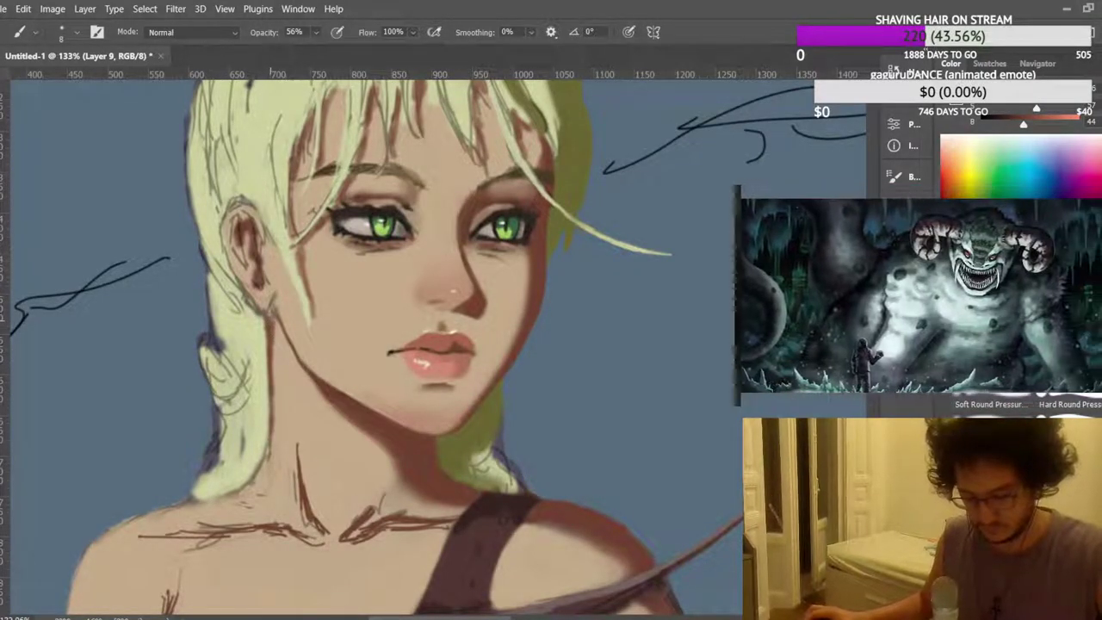
Paint a shadow on the neck along the hair below the ear, and touch up the ear with a sampled light skin tone.
drag(273, 331, 276, 389)
scroll(276, 388, up, 5)
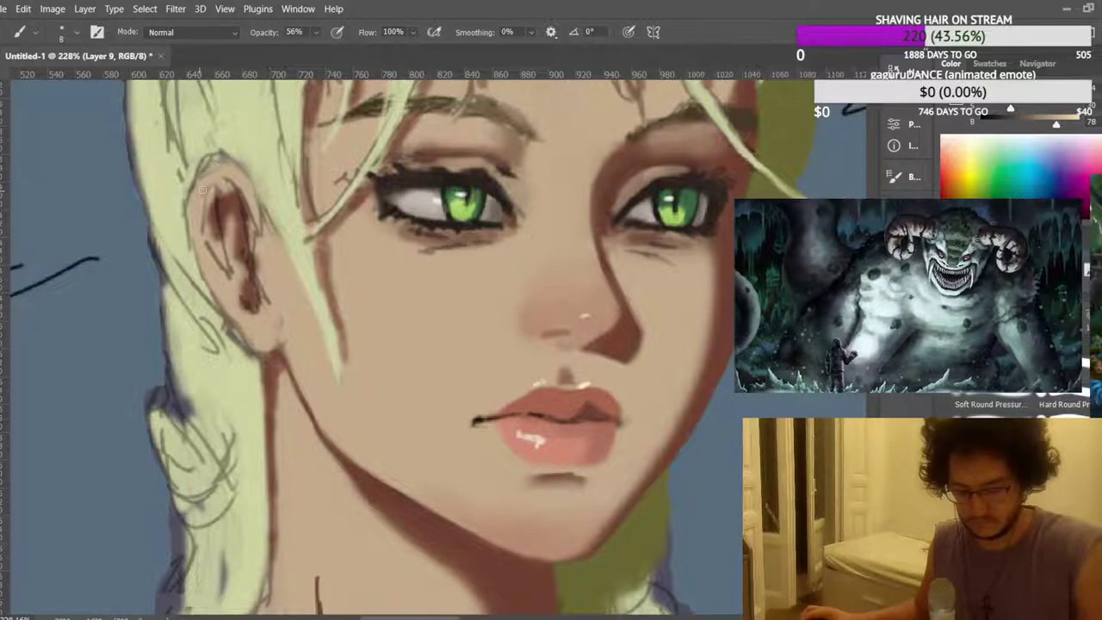
drag(287, 202, 198, 201)
drag(385, 205, 385, 183)
drag(402, 219, 409, 275)
scroll(199, 172, up, 5)
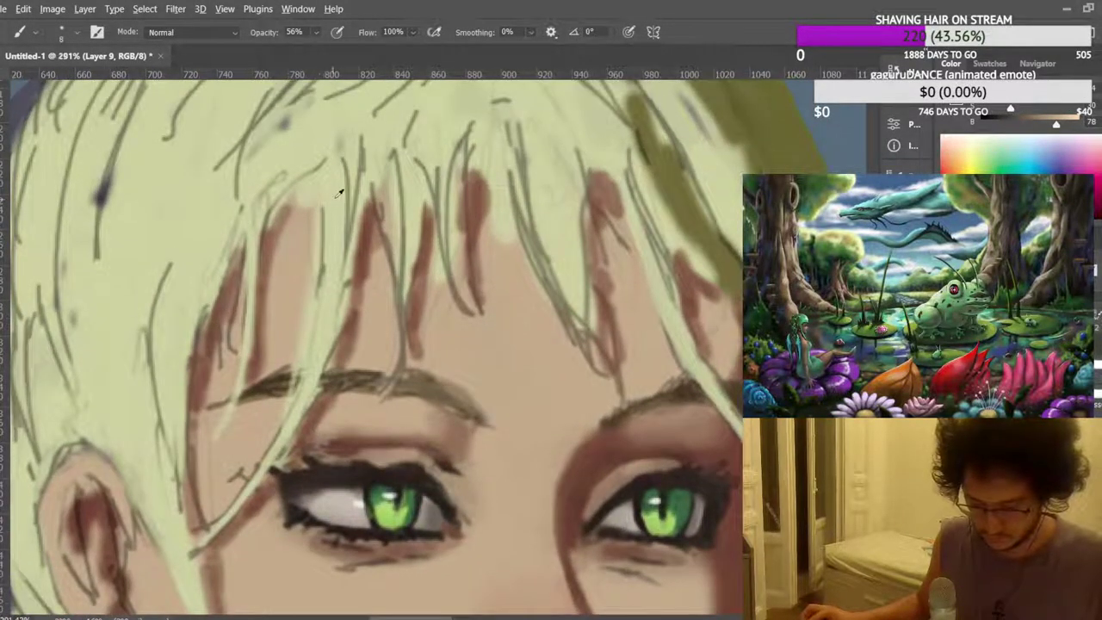
Sample the pale yellow-green hair color and repaint the long strand crossing the near eyebrow with a 5 px brush at 86% opacity.
scroll(401, 215, up, 3)
scroll(401, 222, down, 3)
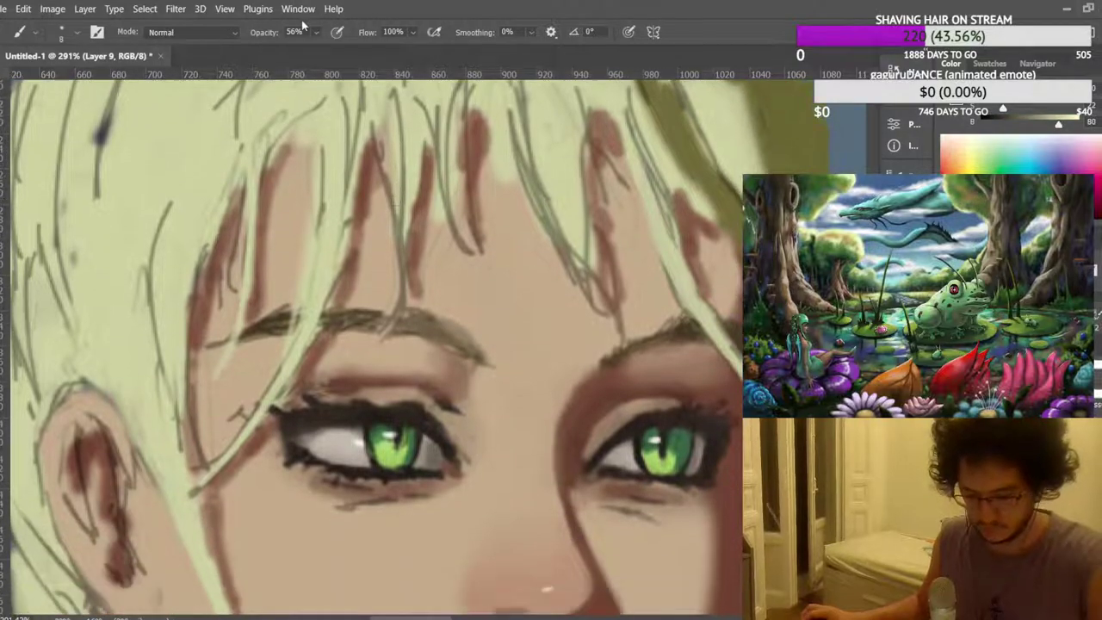
drag(304, 350, 193, 484)
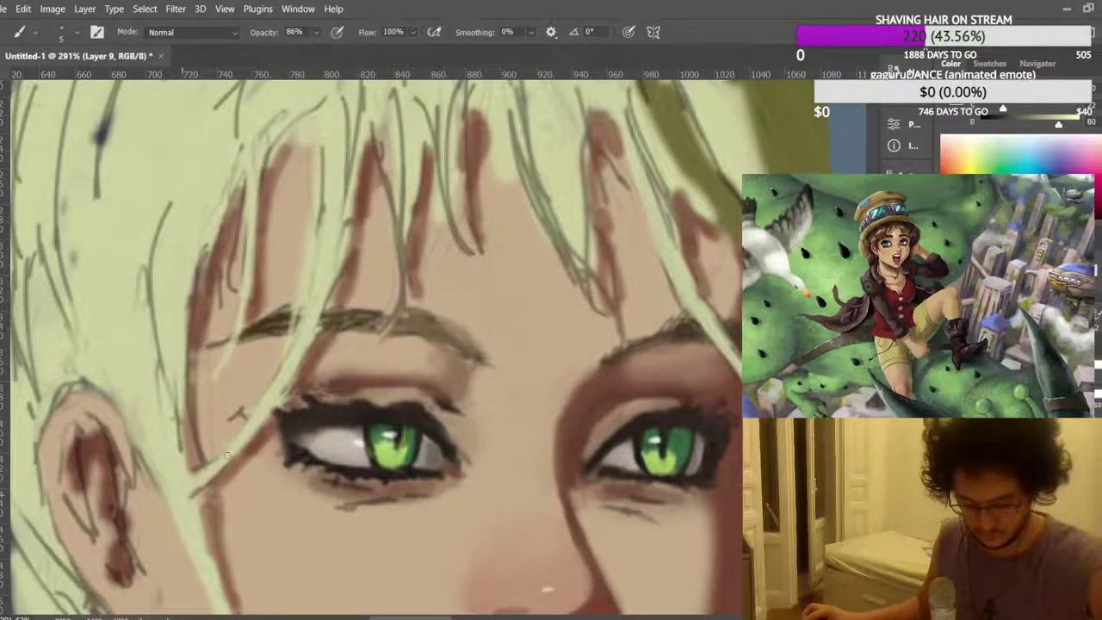
drag(271, 409, 312, 296)
scroll(344, 206, up, 3)
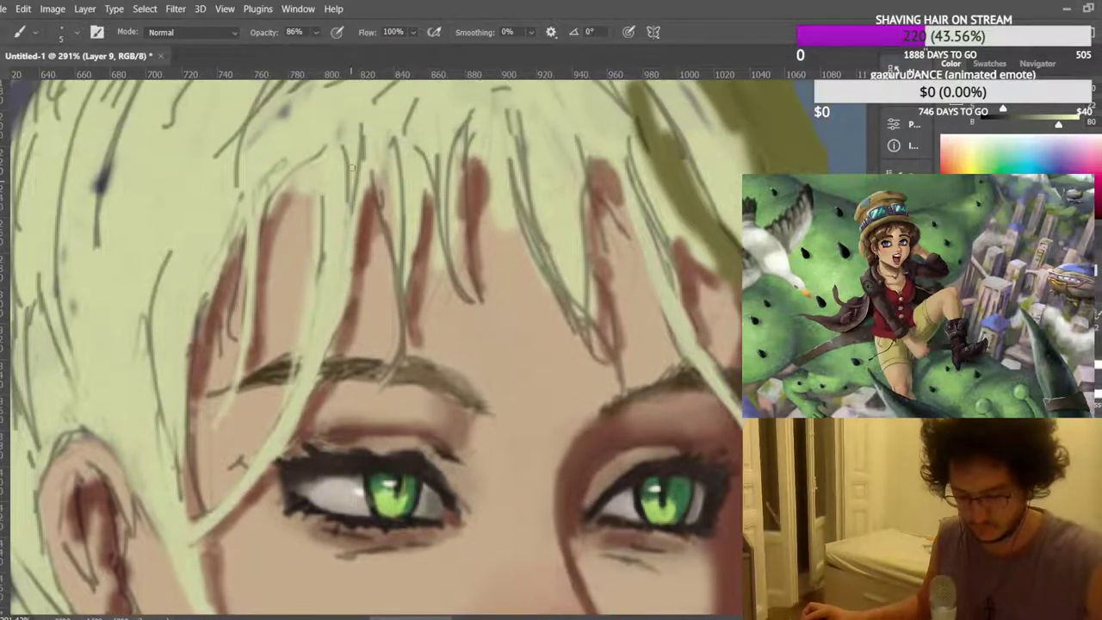
drag(358, 173, 356, 266)
drag(361, 203, 353, 276)
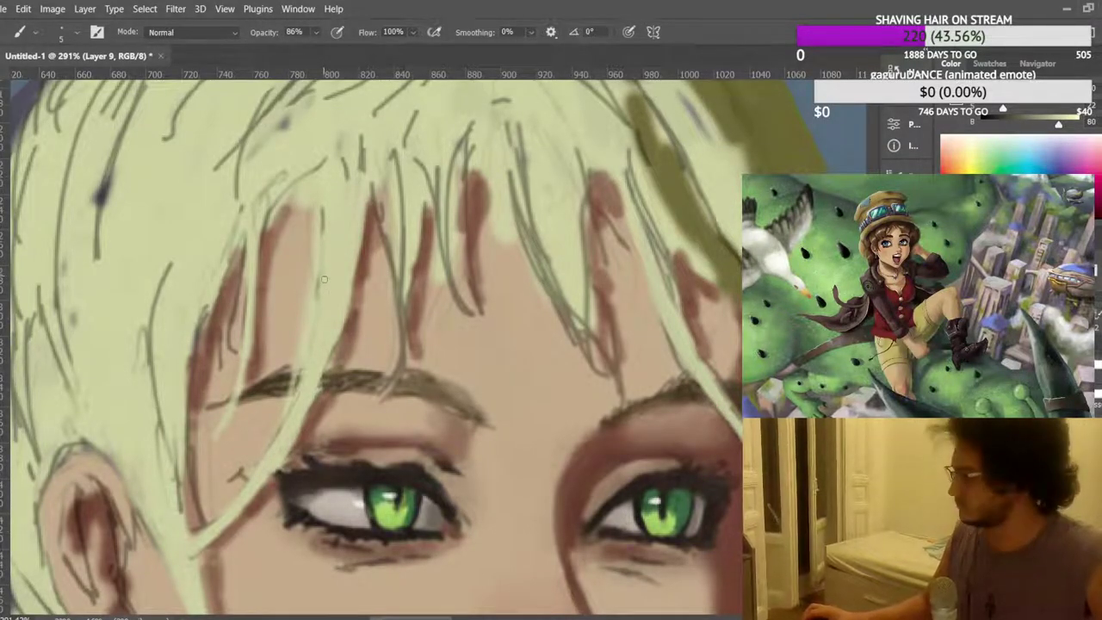
Paint out the sketch lines and refine the hair strands at the temple with the pale yellow-green hair color.
mouse_move(240, 381)
mouse_down()
mouse_move(248, 245)
mouse_move(272, 196)
mouse_up()
drag(227, 256, 186, 399)
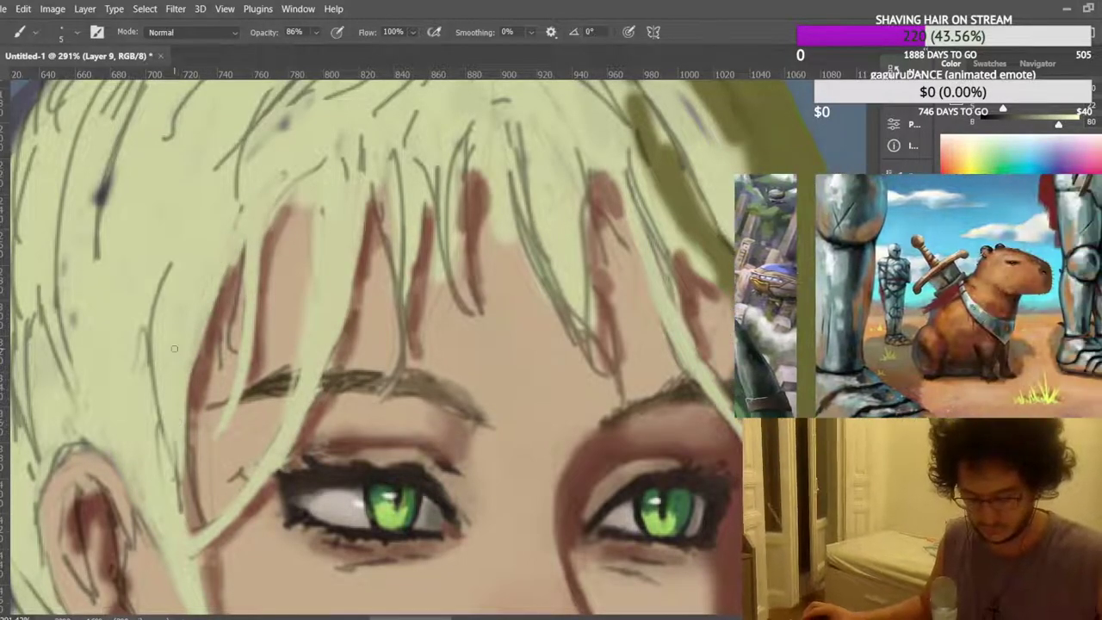
drag(212, 314, 207, 329)
Examine the face and overall composition with the canvas mirrored horizontally, both close up and as a whole.
scroll(324, 269, down, 10)
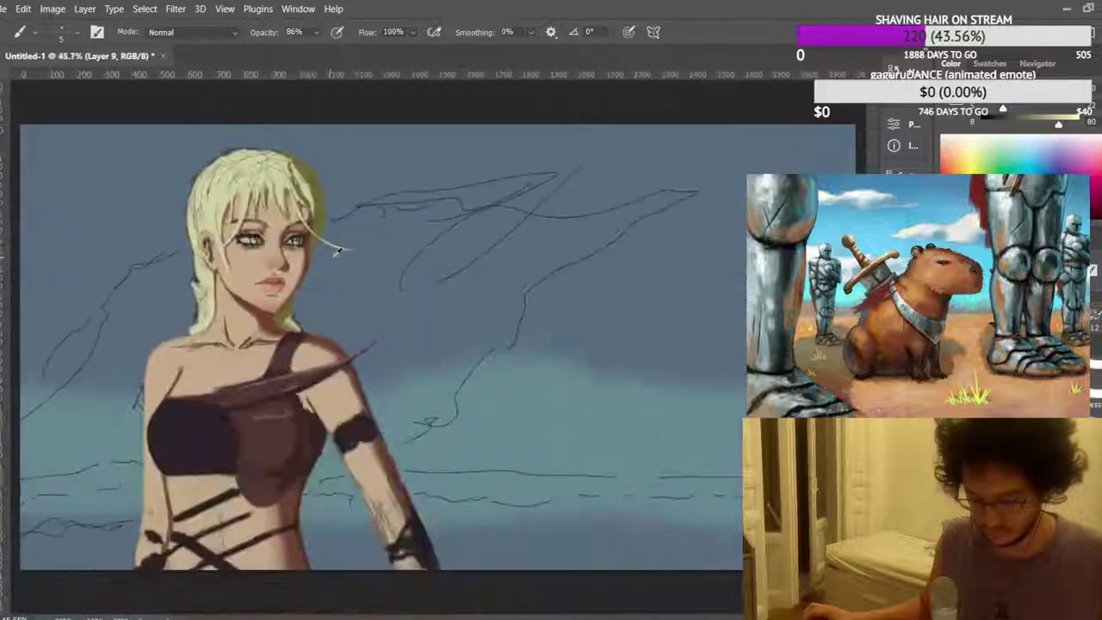
scroll(335, 251, down, 1)
key(ctrl+shift+h)
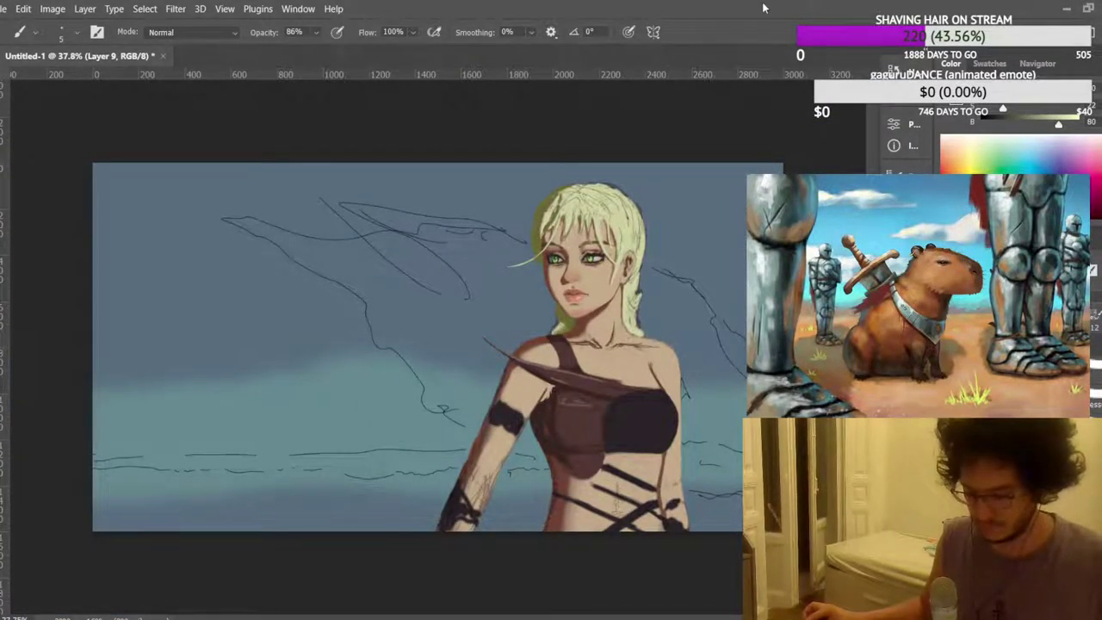
key(ctrl+shift+h)
key(ctrl+shift+h)
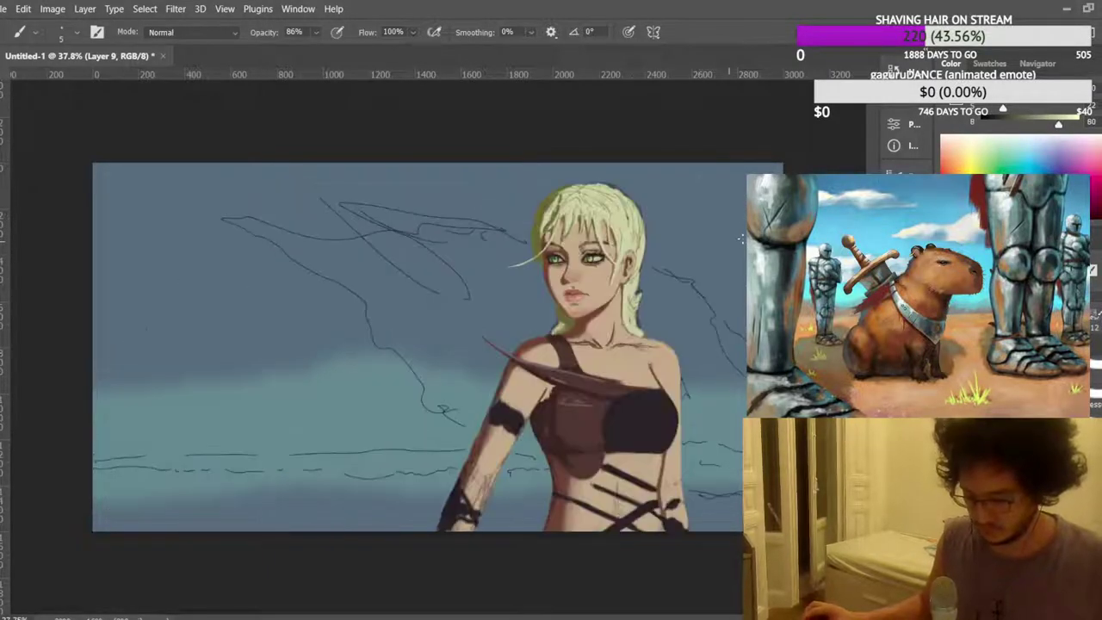
scroll(498, 319, up, 5)
scroll(497, 318, up, 5)
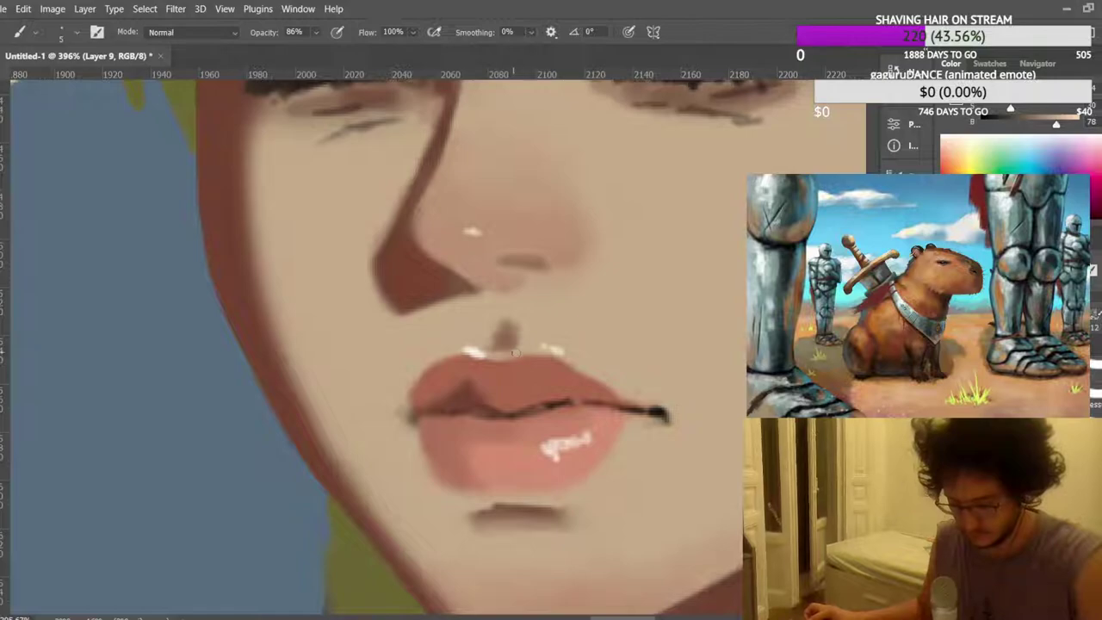
scroll(536, 266, down, 3)
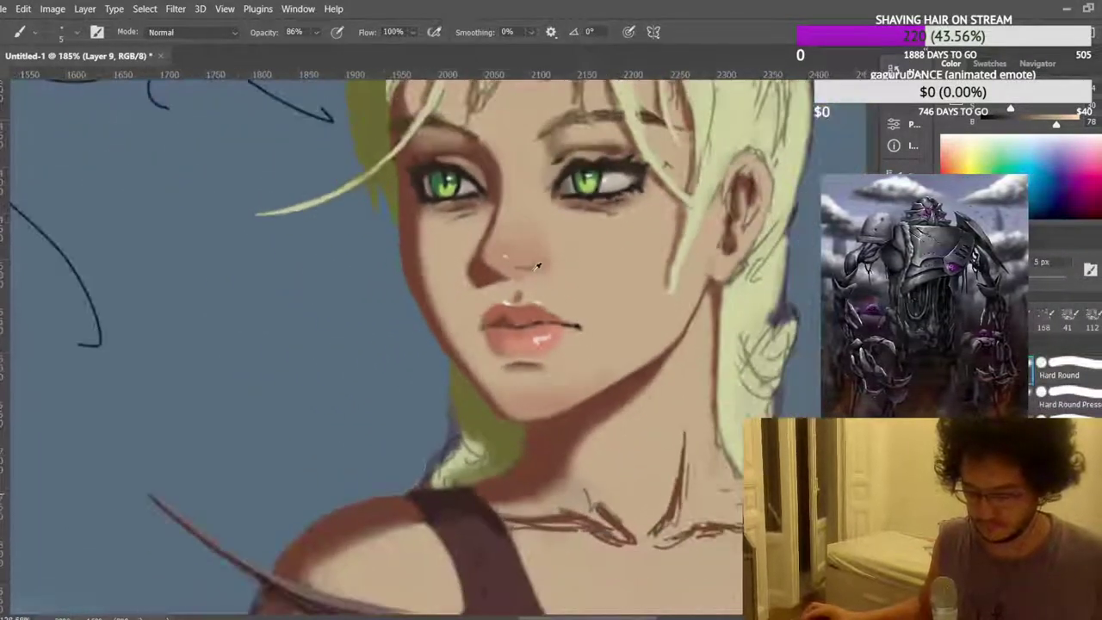
scroll(536, 266, down, 5)
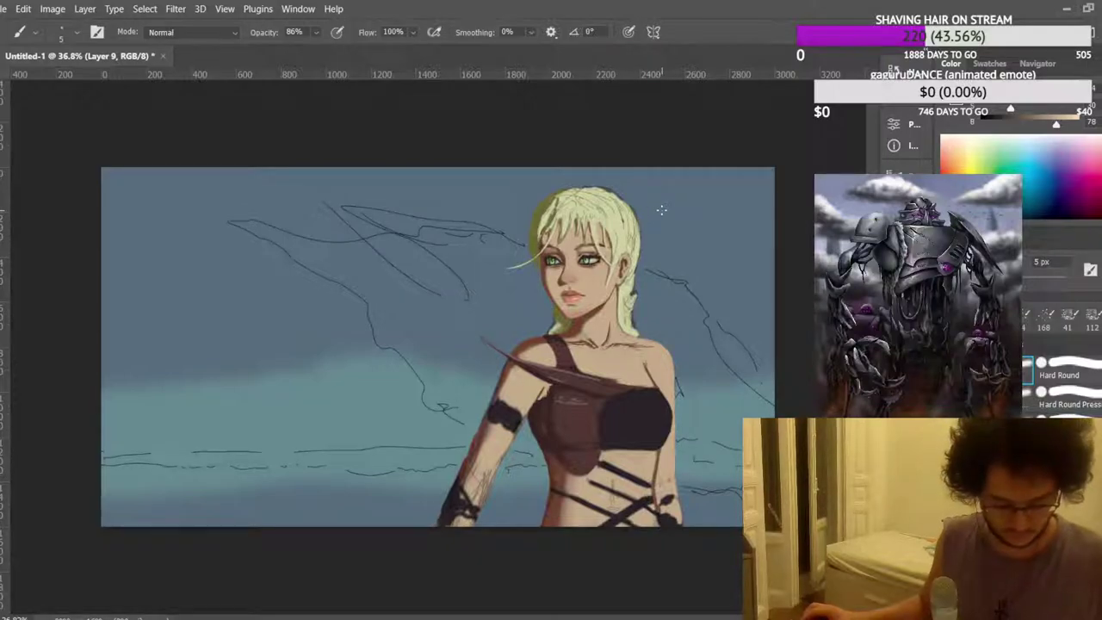
scroll(668, 230, up, 6)
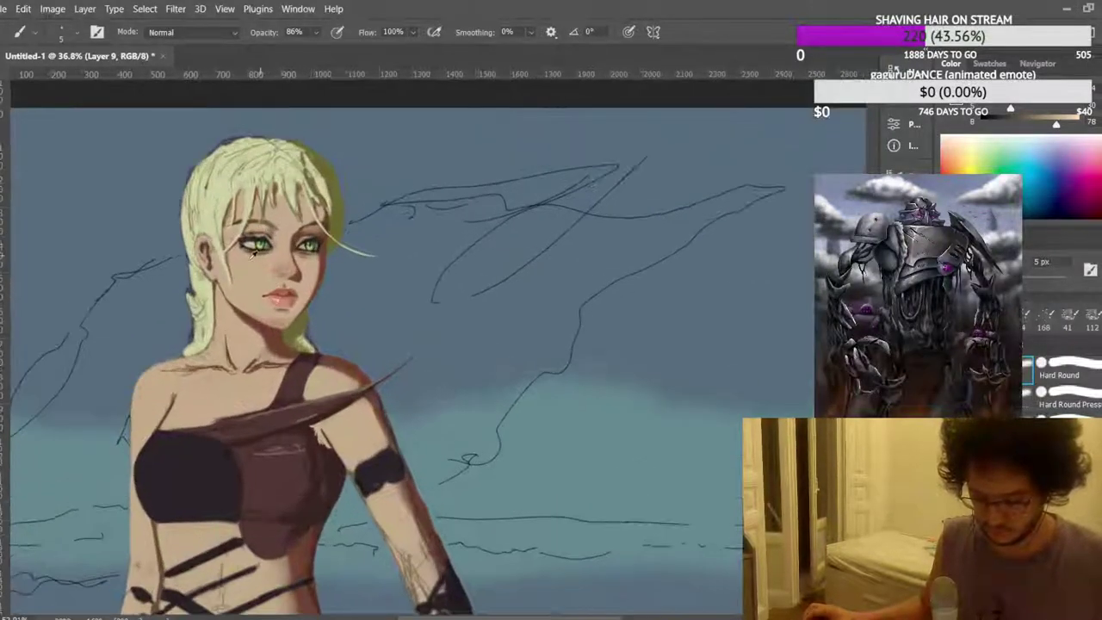
Trim and soften the shadow along the nose bridge beside the far eye with a 12 px light-skin brush at 35% opacity.
scroll(352, 191, up, 2)
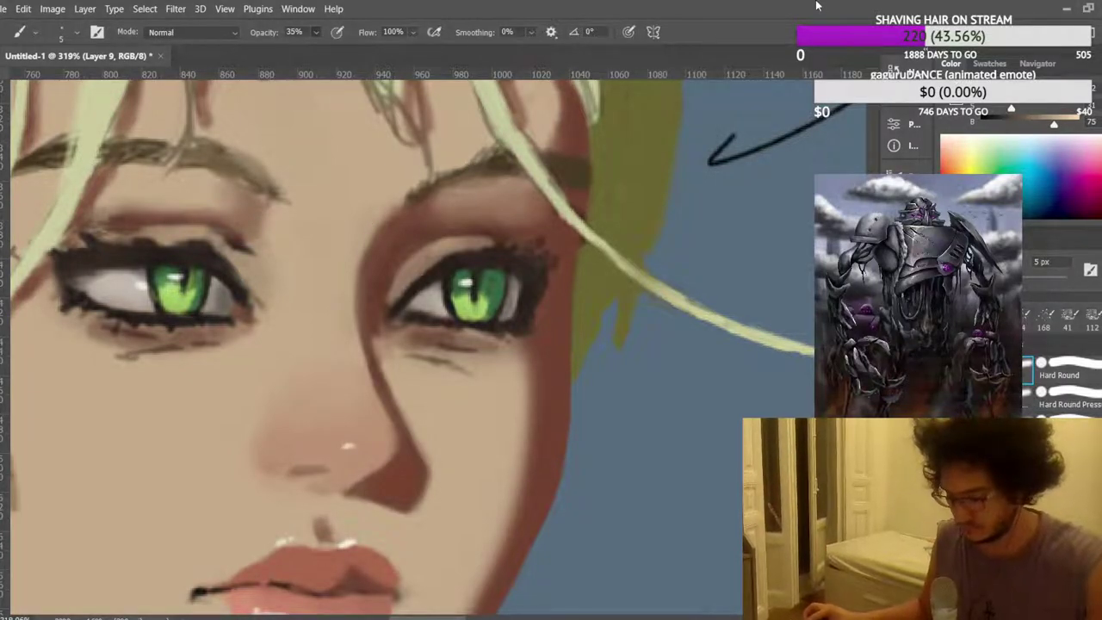
drag(942, 284, 947, 284)
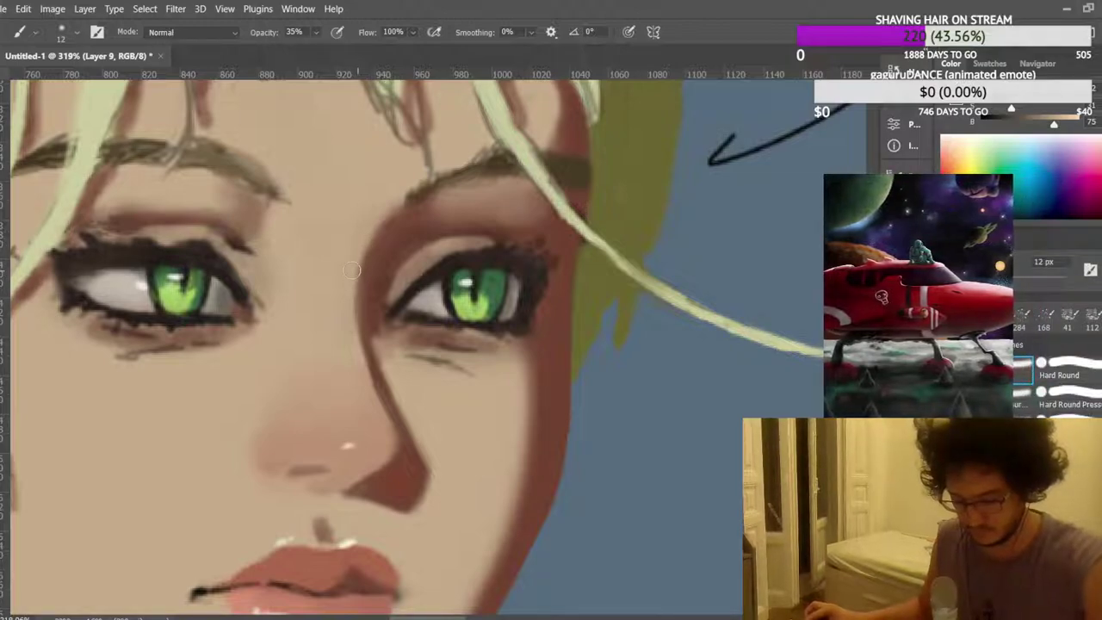
drag(368, 229, 389, 211)
drag(348, 293, 396, 225)
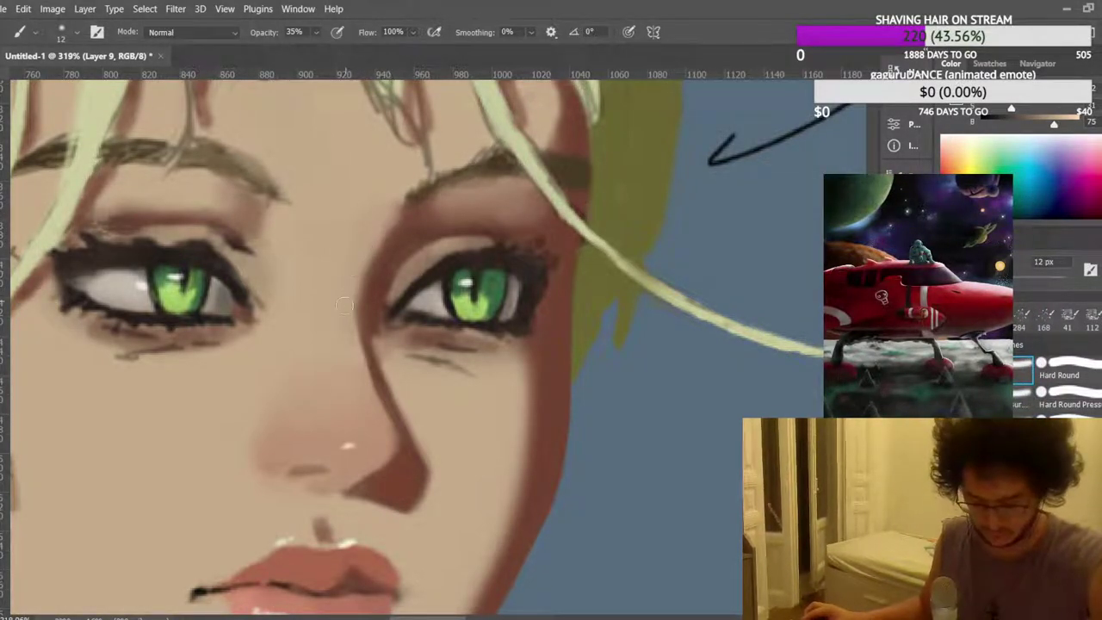
Sample the reddish-brown nose shadow and deepen the groove above the upper lip at 13% brush opacity.
scroll(324, 206, down, 10)
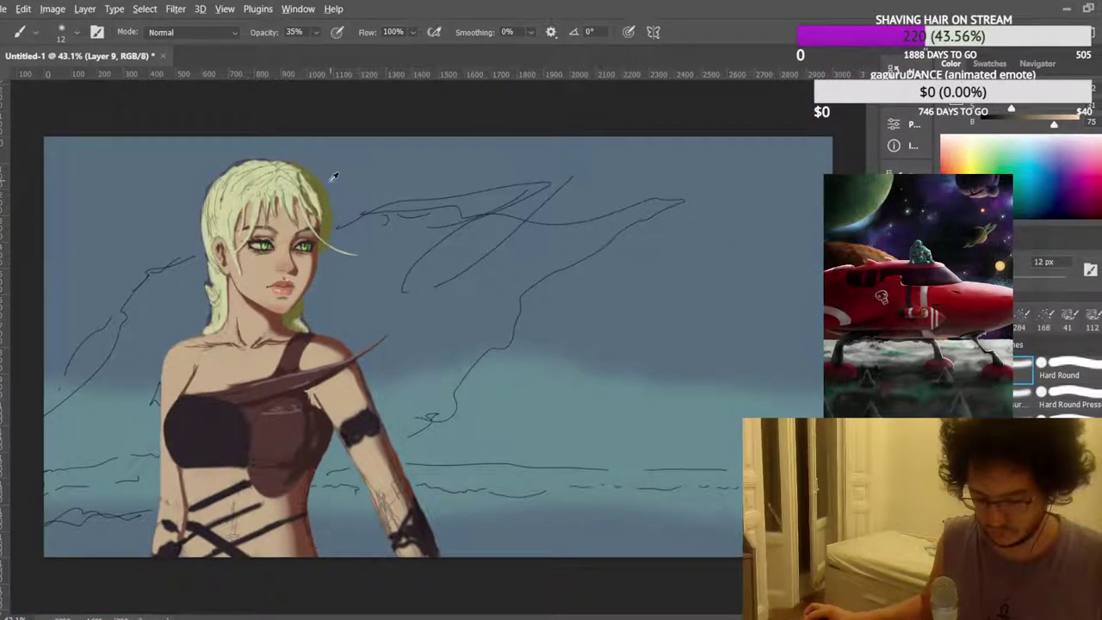
scroll(336, 175, up, 6)
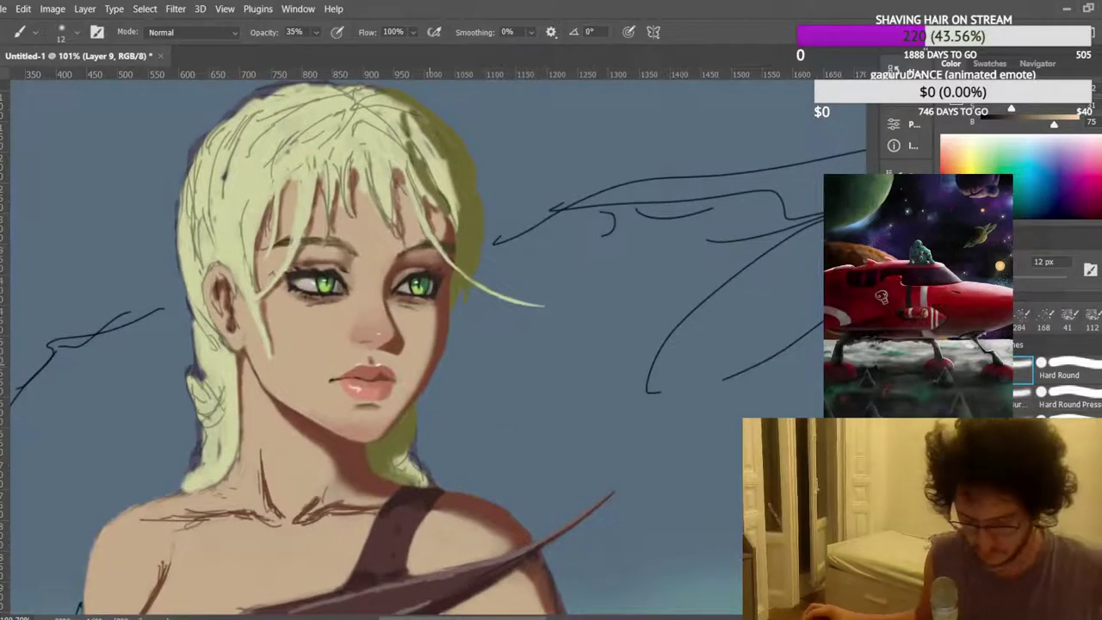
scroll(414, 348, up, 8)
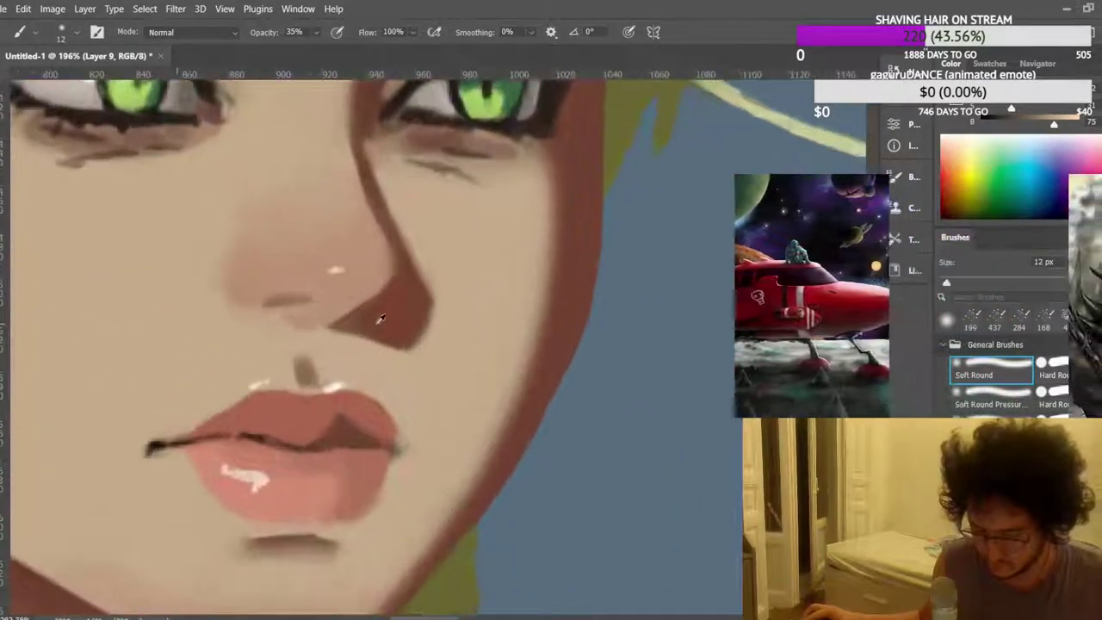
alt+click(382, 319)
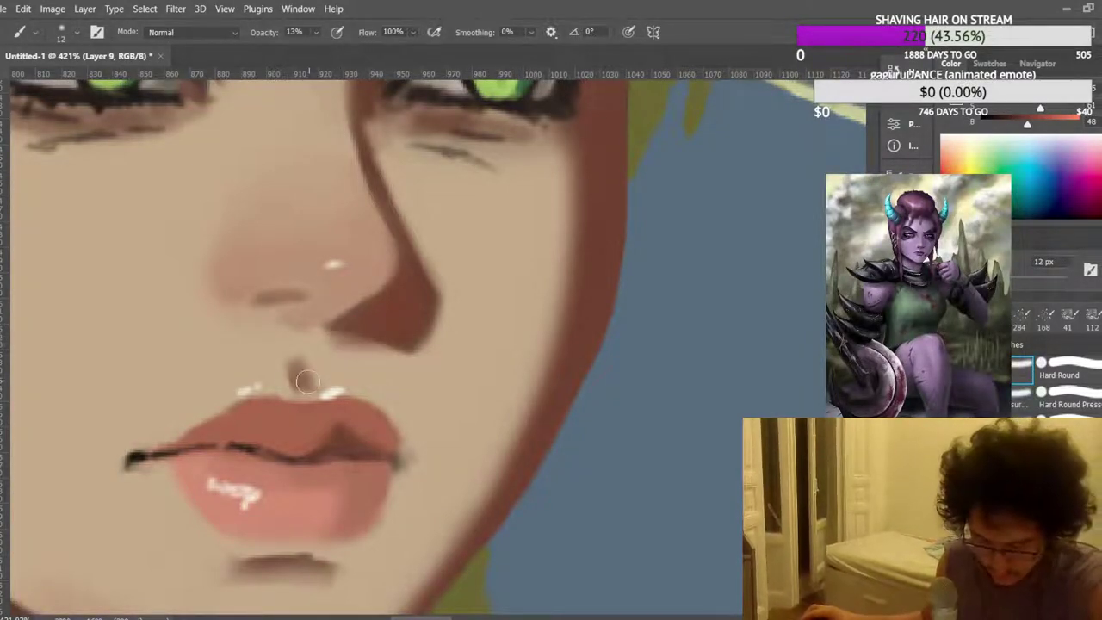
drag(289, 383, 285, 373)
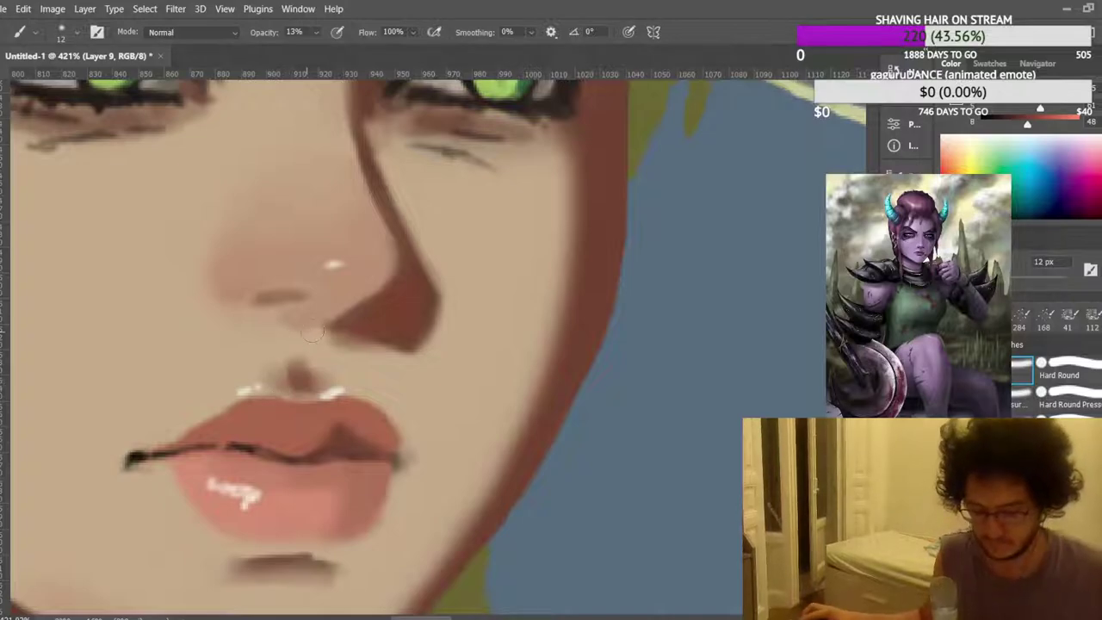
Sample a light skin tone and soften the shadow edge along the far cheek with the 12 px brush at 13% opacity.
scroll(312, 334, down, 10)
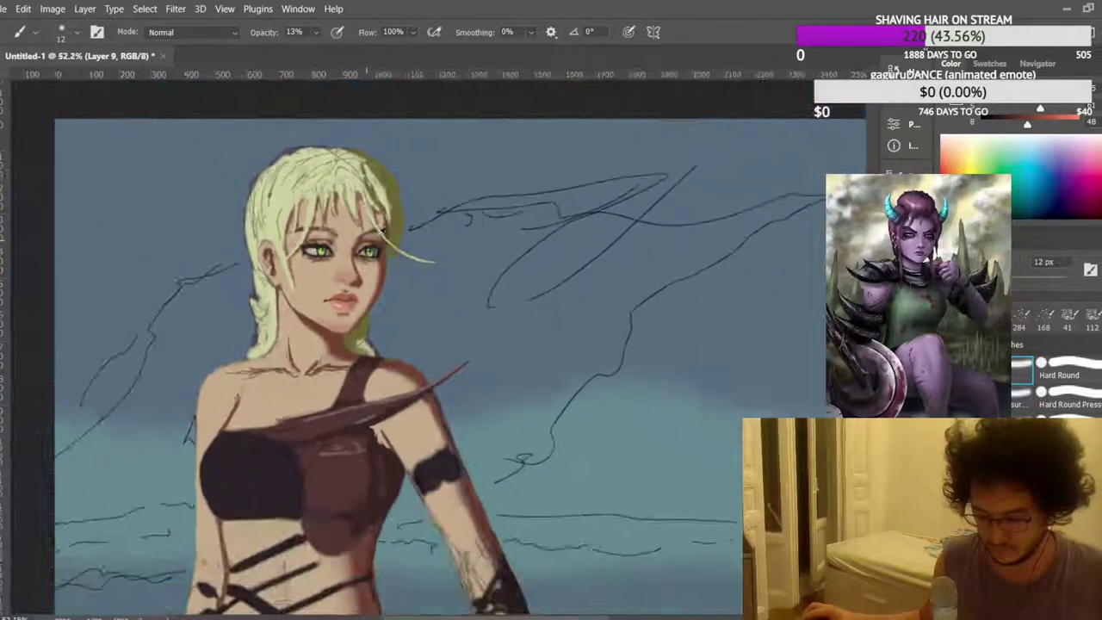
scroll(381, 234, down, 2)
scroll(262, 213, up, 9)
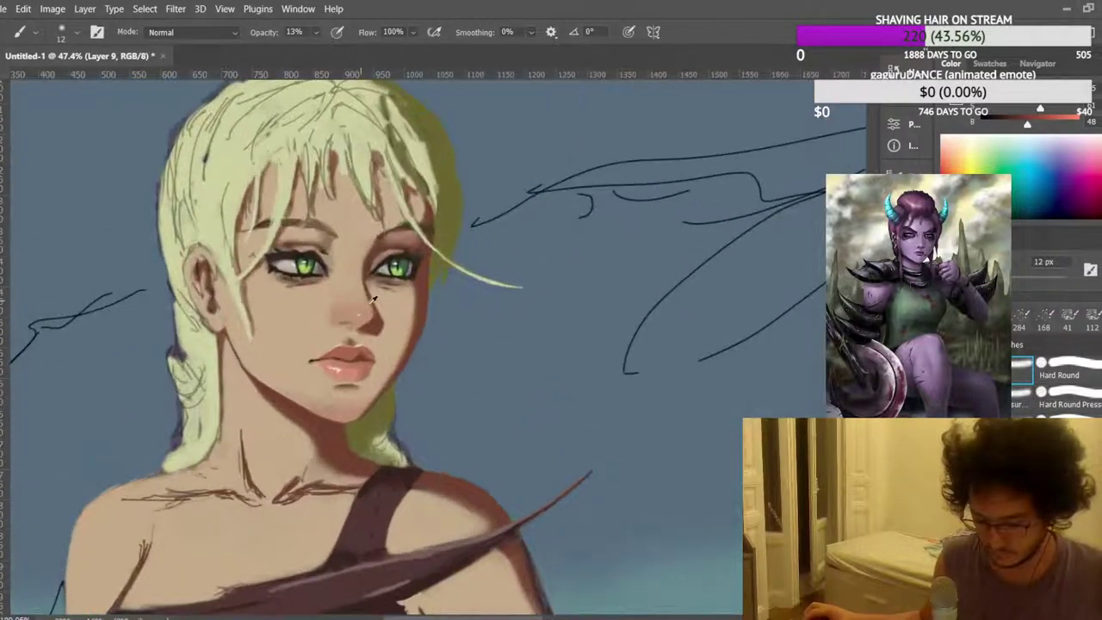
alt+click(430, 320)
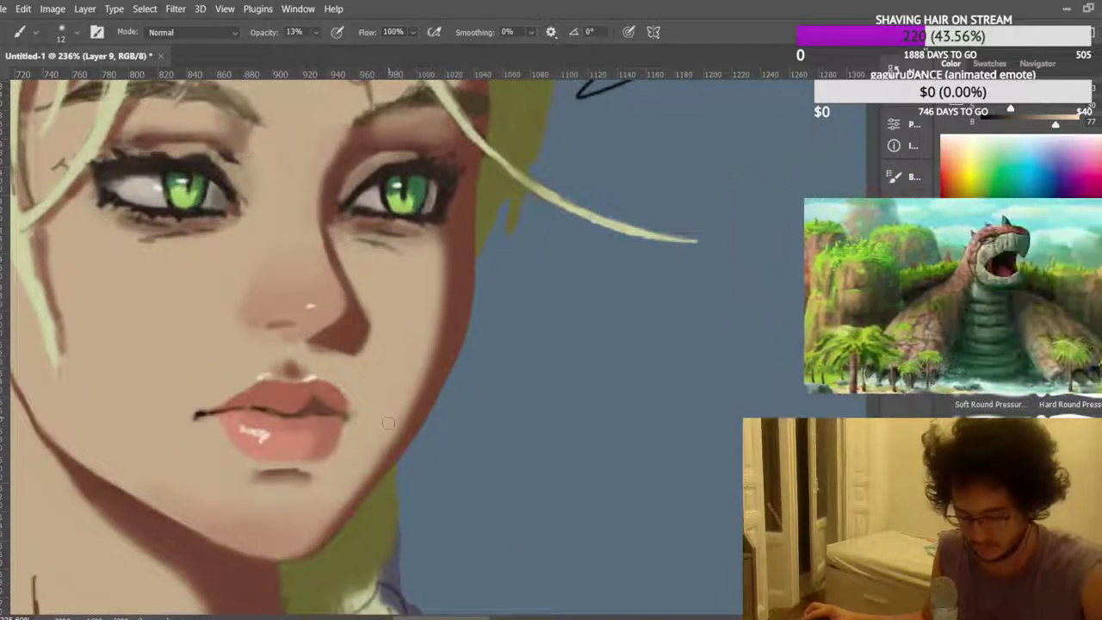
mouse_move(418, 375)
mouse_down()
mouse_move(436, 254)
mouse_move(376, 455)
mouse_move(444, 274)
mouse_move(442, 242)
mouse_move(359, 476)
mouse_move(443, 253)
mouse_up()
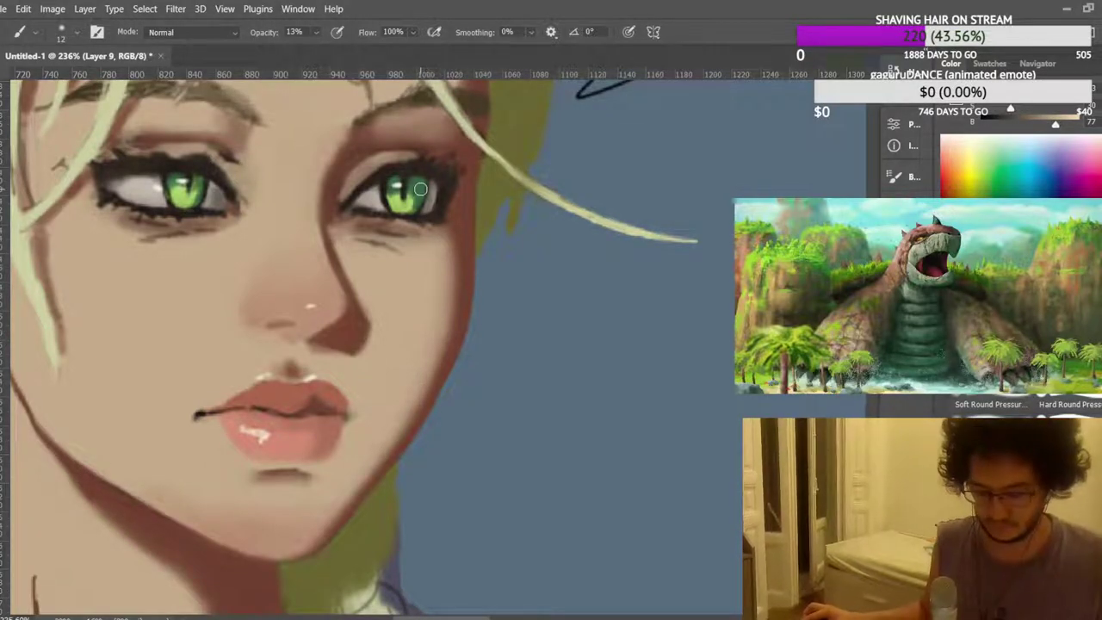
Clean up the stray sketch marks on the neck below the hair tips with a light skin tone at 84% opacity.
key(ctrl+0)
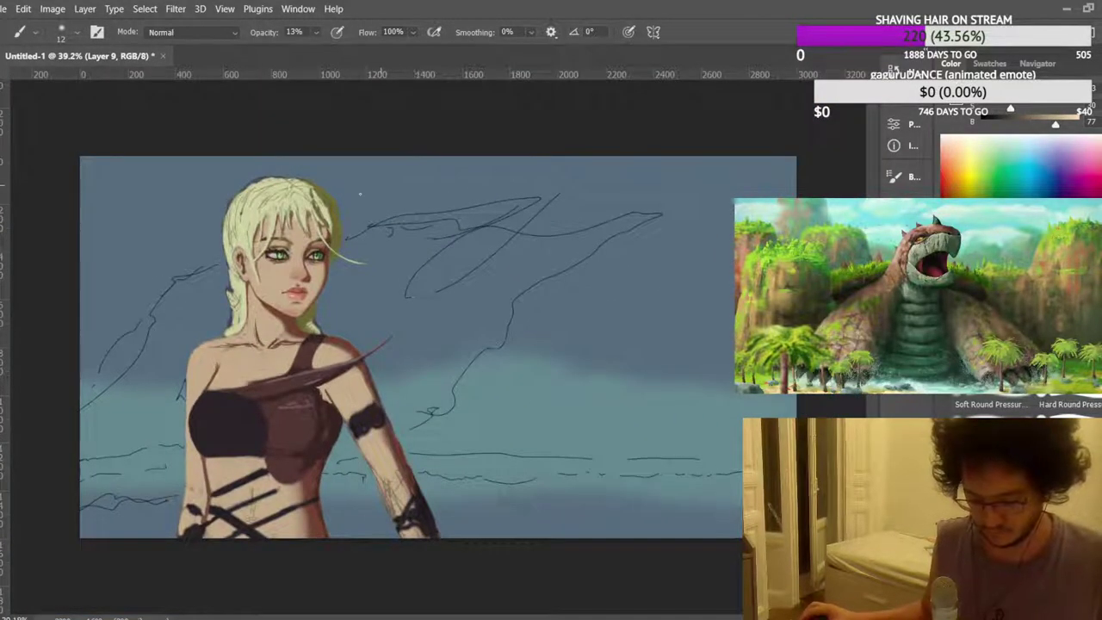
scroll(228, 251, up, 8)
scroll(284, 331, up, 6)
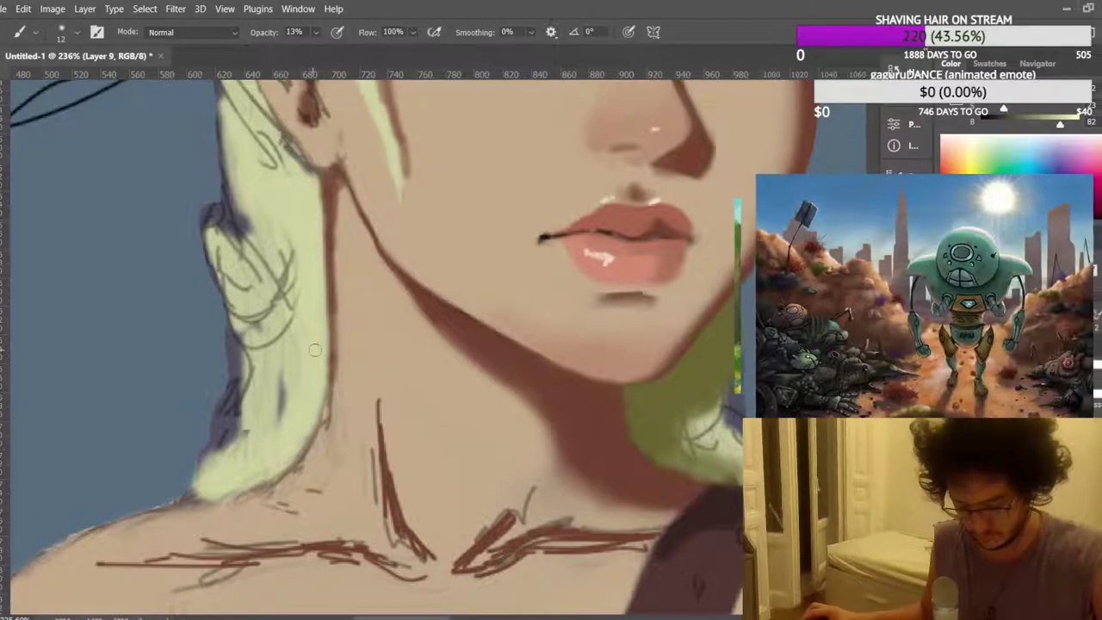
scroll(366, 403, down, 3)
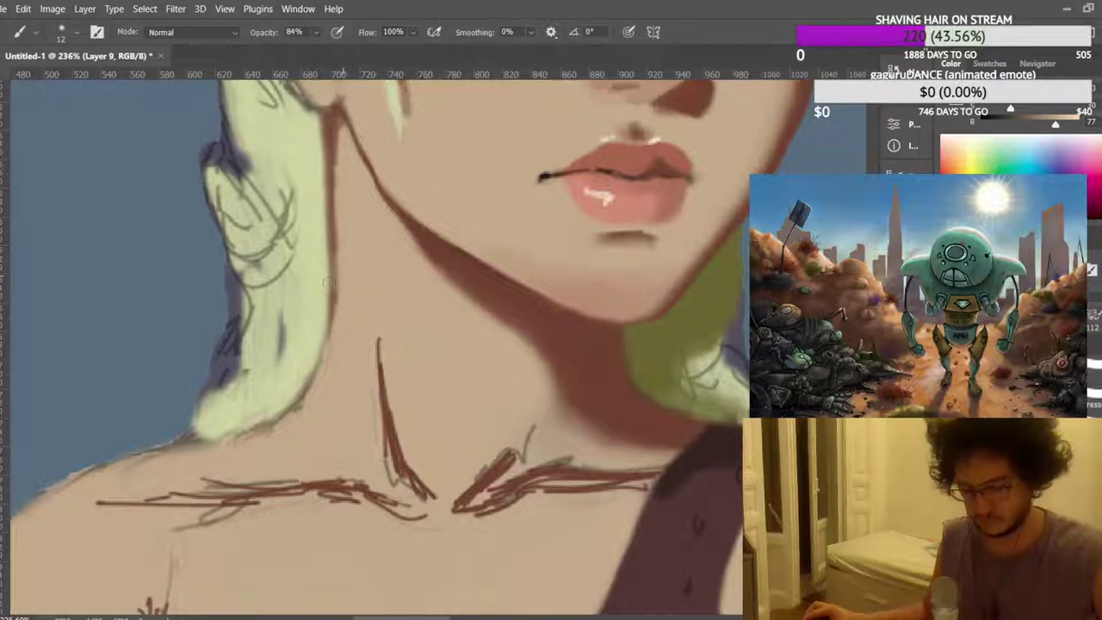
Sample the reddish-brown neck shadow and paint over the dark jawline toward the ear with a 7 px brush.
scroll(342, 229, down, 6)
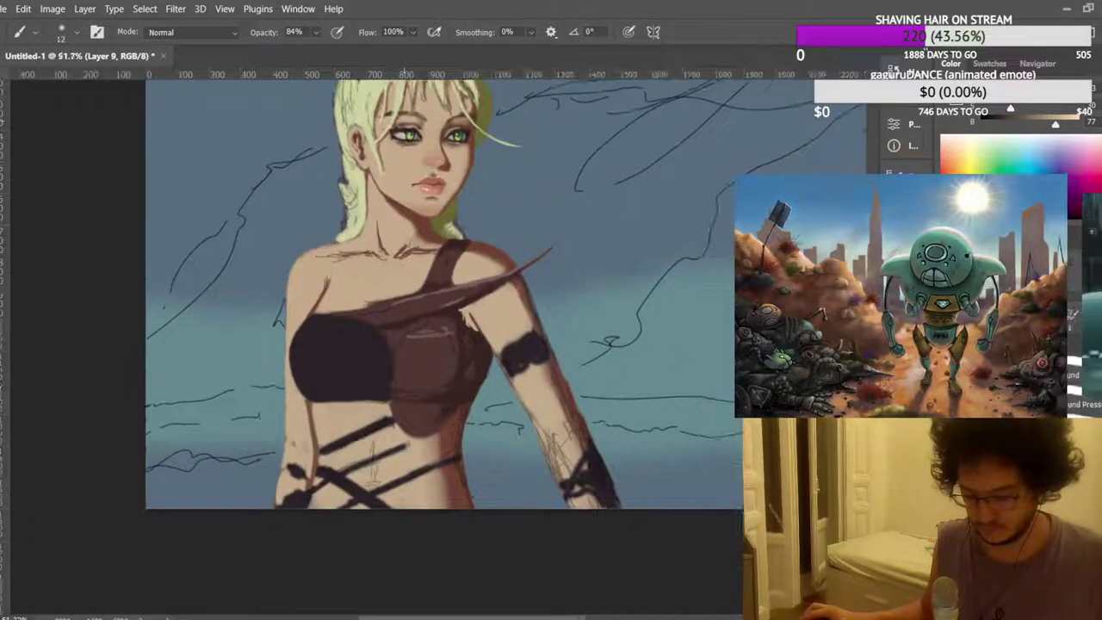
scroll(364, 353, up, 10)
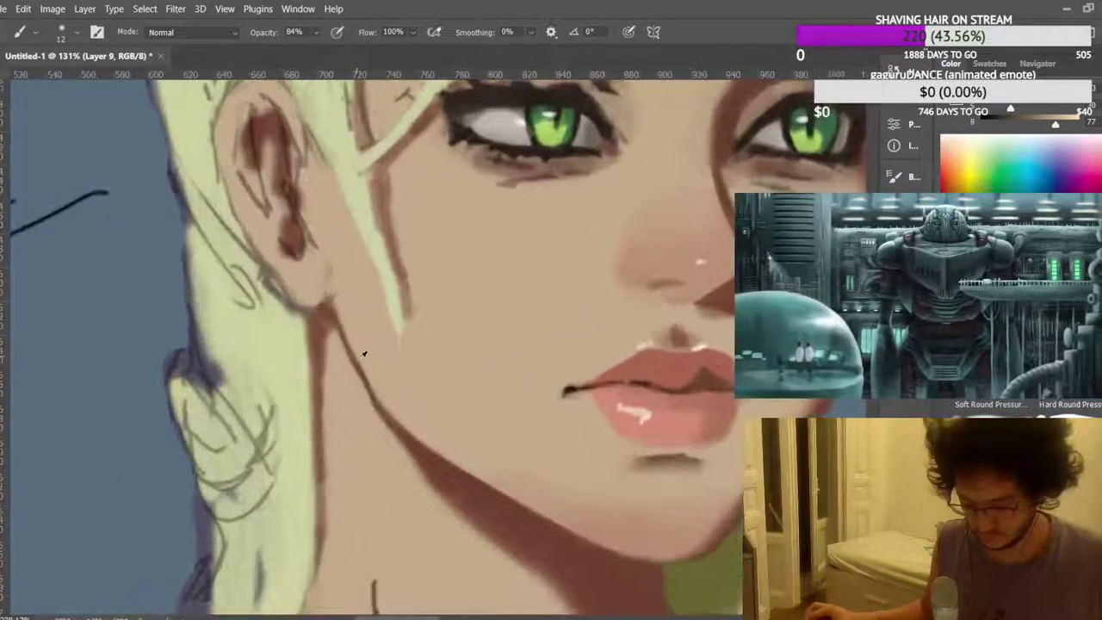
alt+click(437, 469)
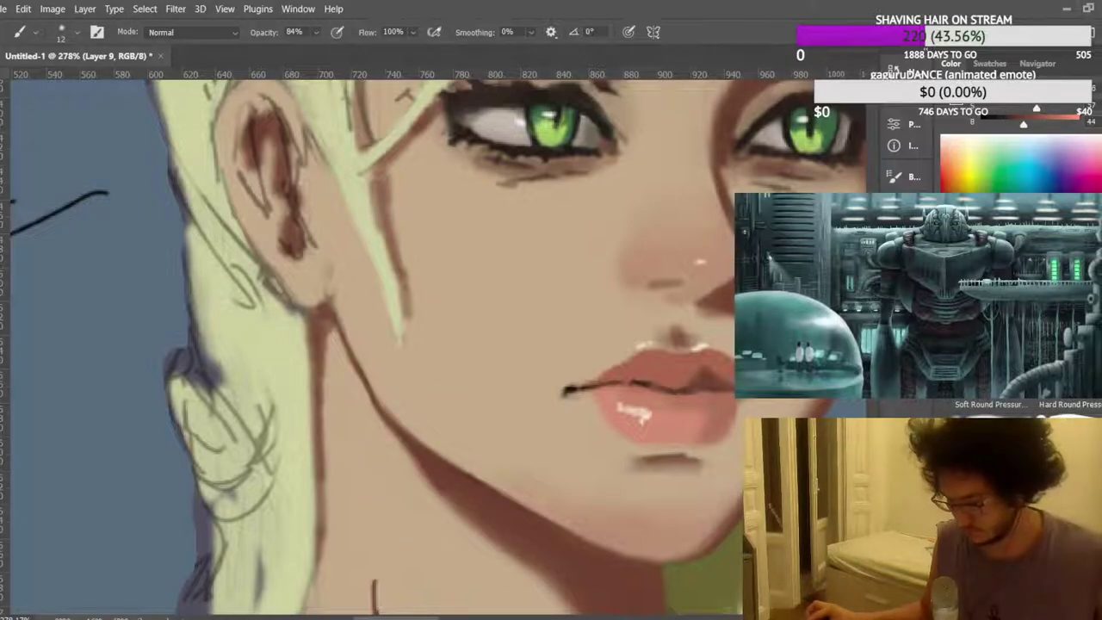
drag(413, 461, 355, 365)
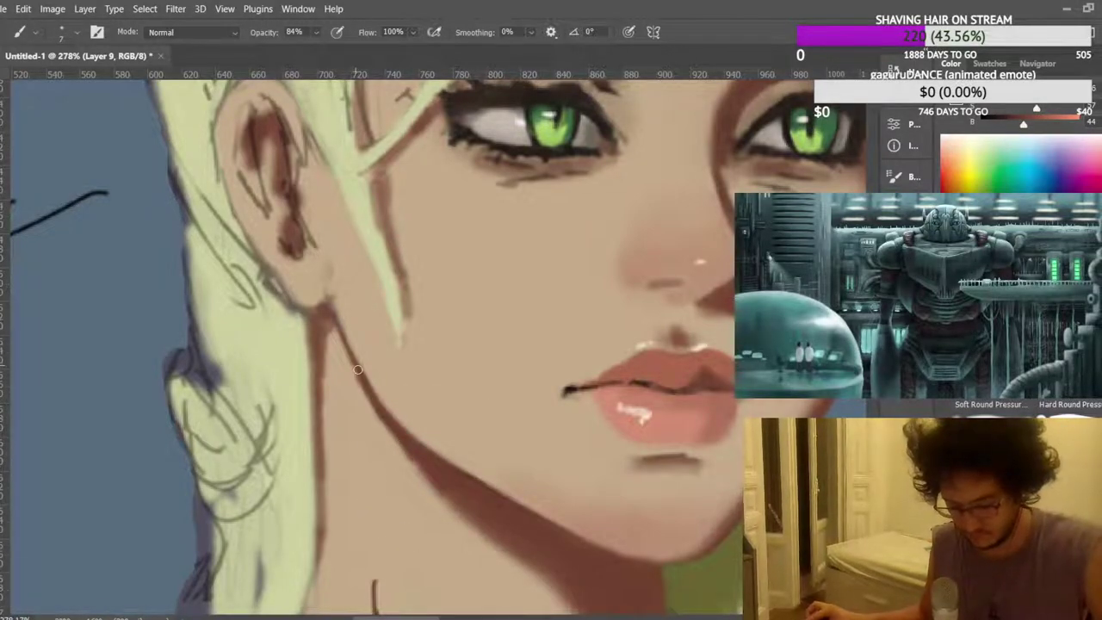
scroll(248, 279, down, 8)
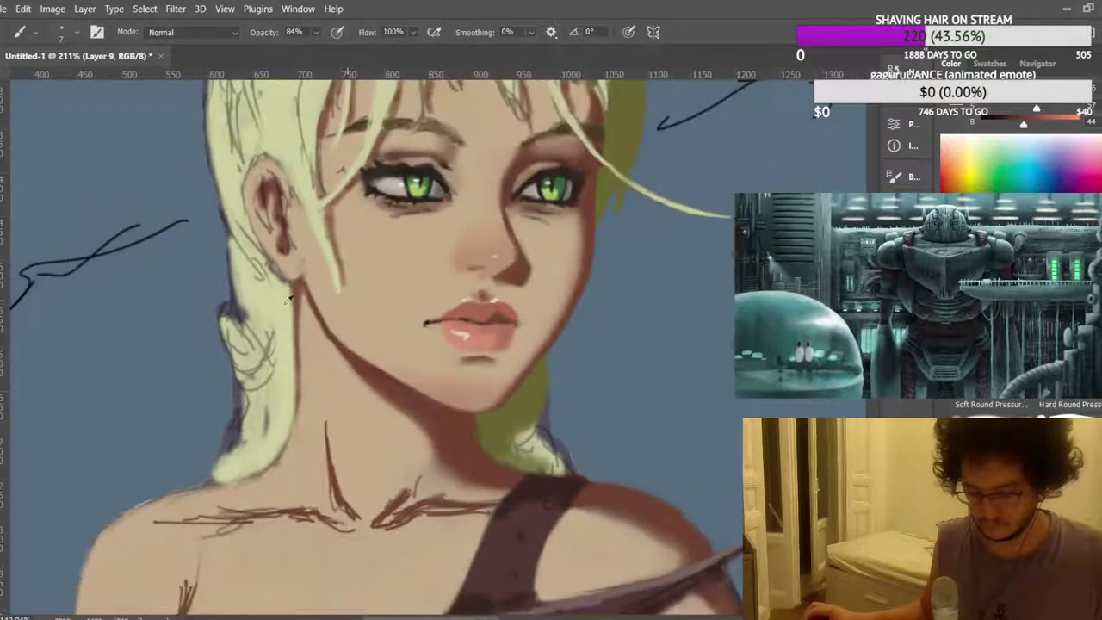
Sample the pale yellow-green hair color and widen the lock falling in front of the ear.
scroll(313, 316, up, 5)
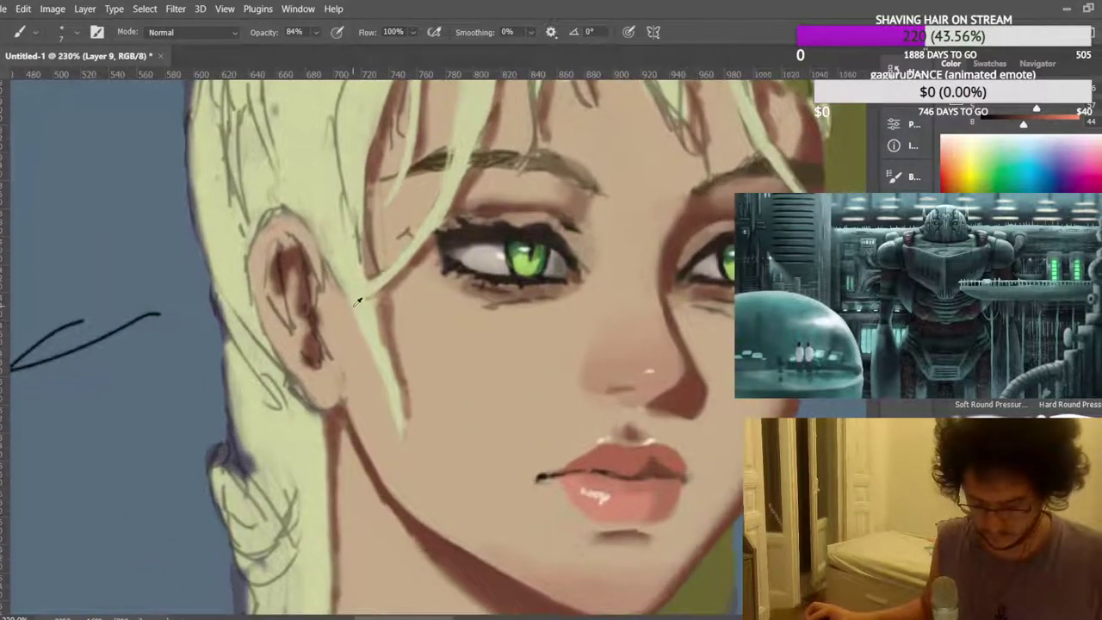
alt+click(315, 98)
drag(351, 315, 341, 295)
drag(360, 346, 328, 259)
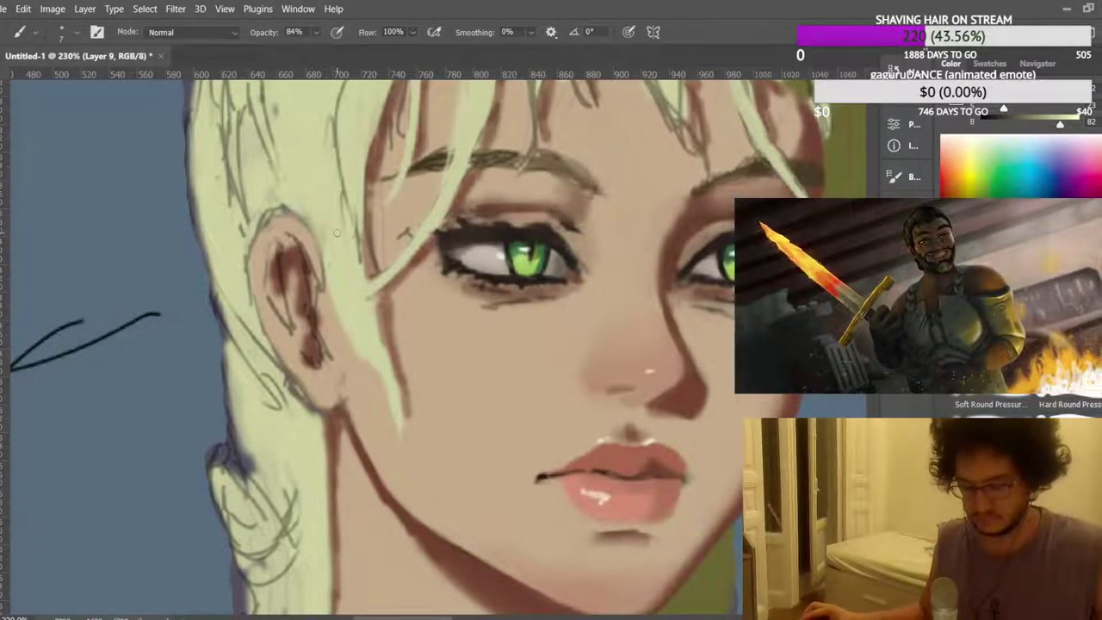
Sample the skin tone and paint over the stray sketch mark at the temple with the 7 px brush at 84% opacity.
scroll(336, 233, down, 3)
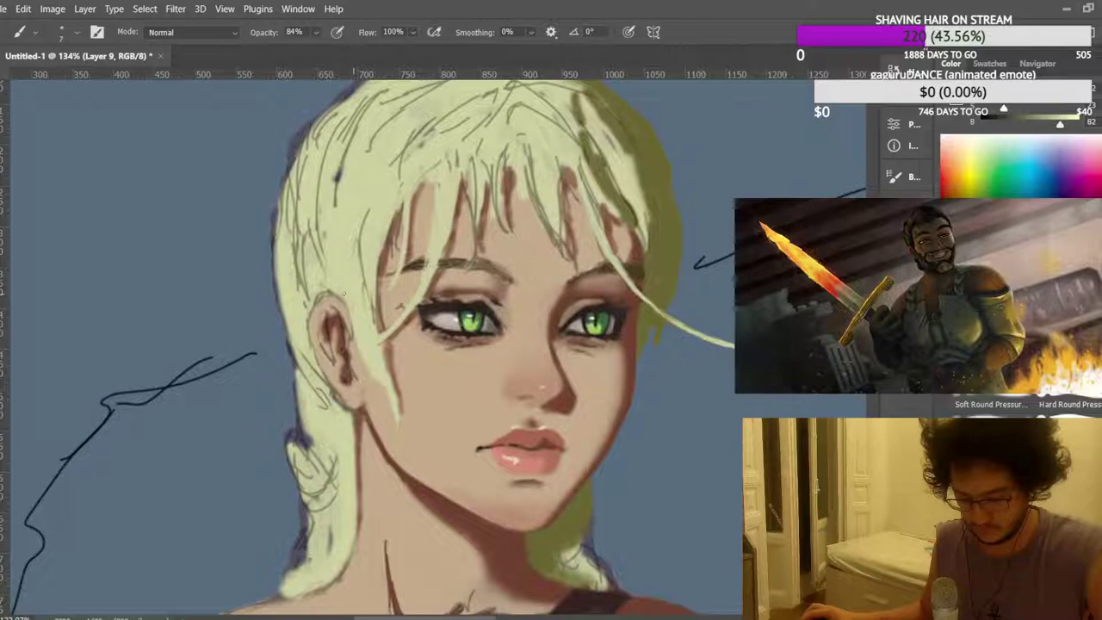
scroll(244, 254, down, 5)
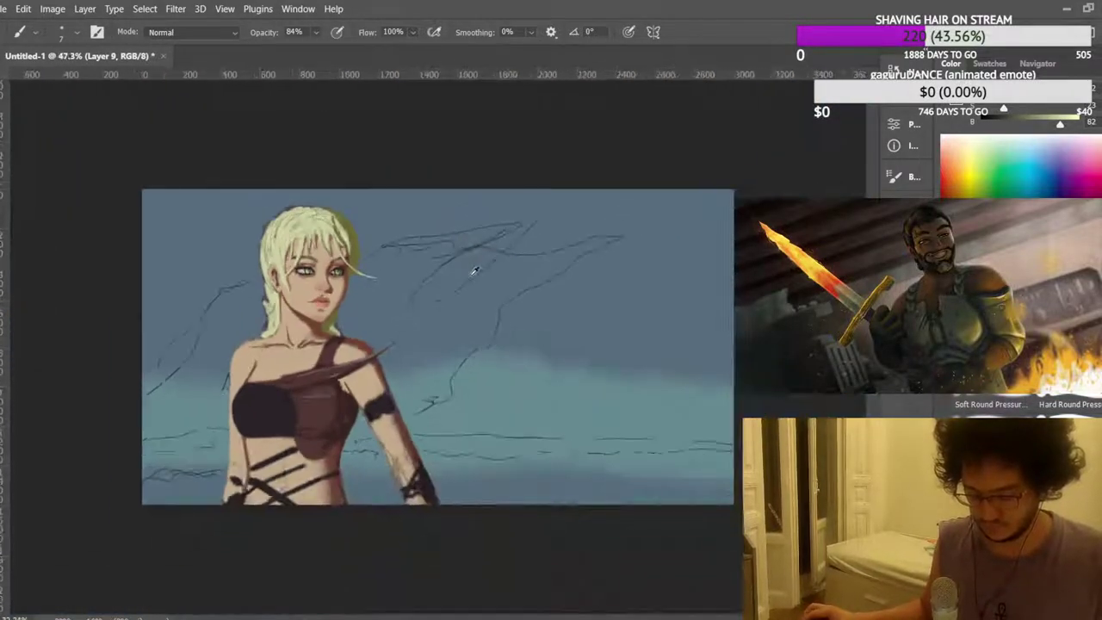
scroll(290, 289, up, 3)
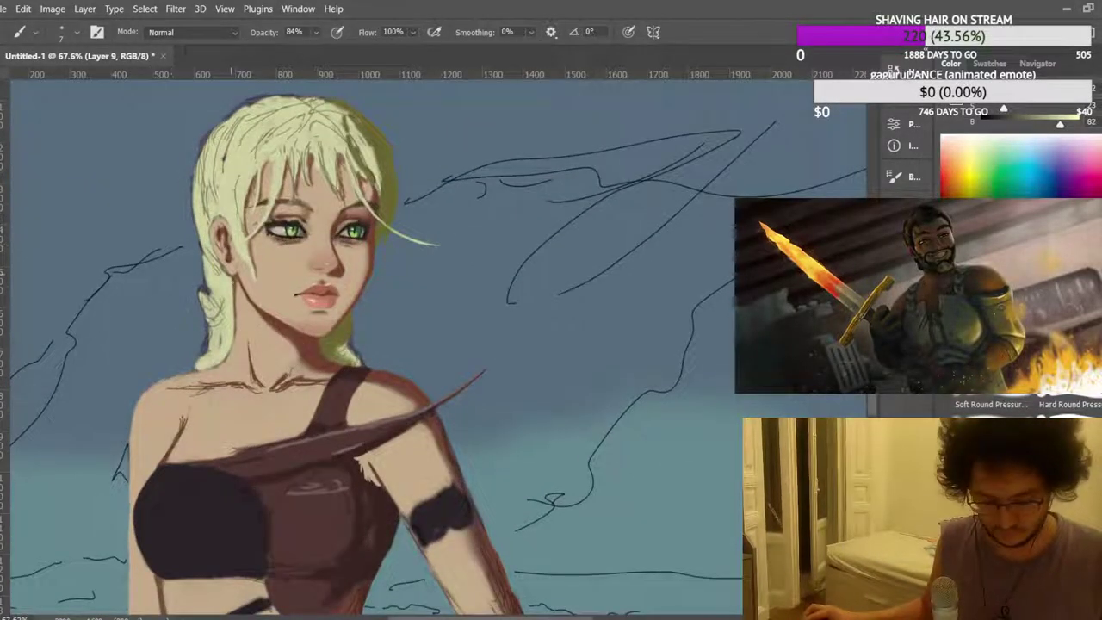
scroll(309, 276, up, 5)
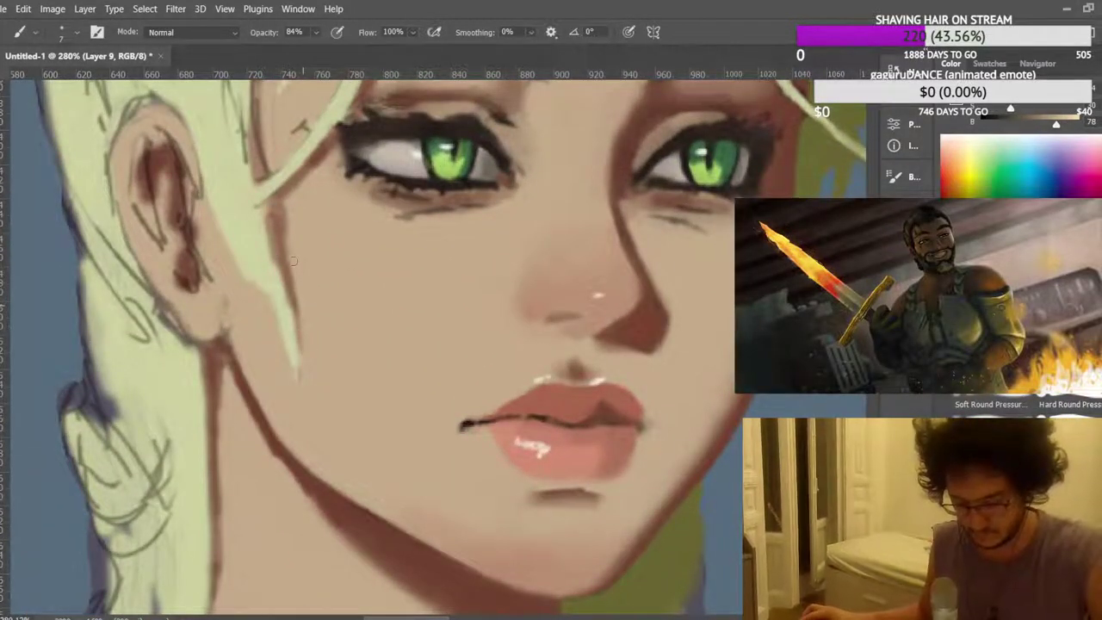
scroll(292, 248, up, 2)
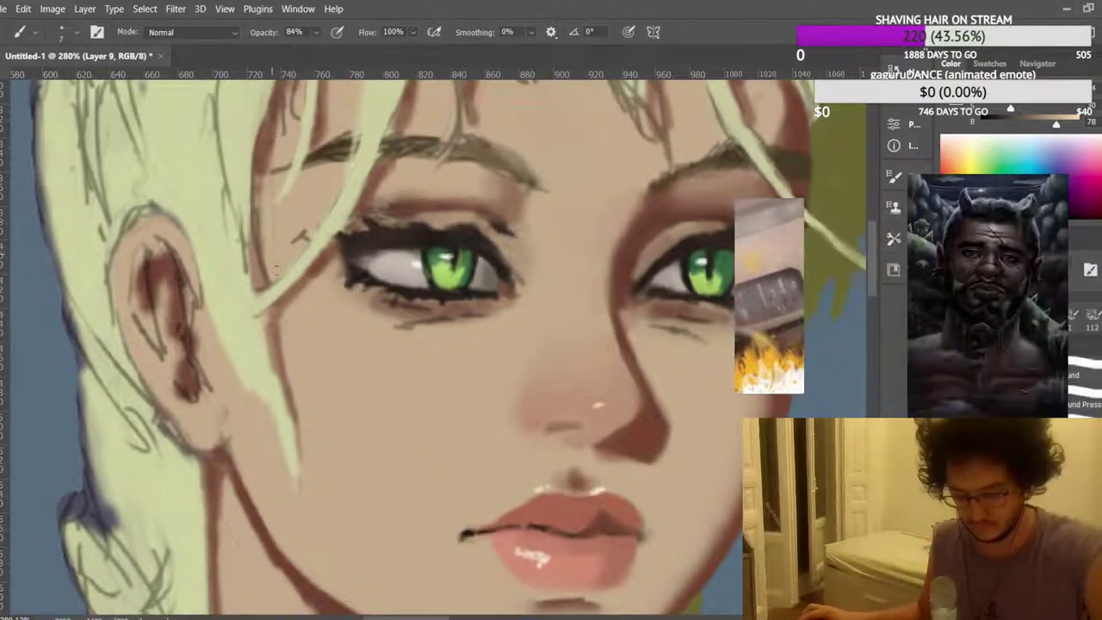
scroll(290, 266, up, 1)
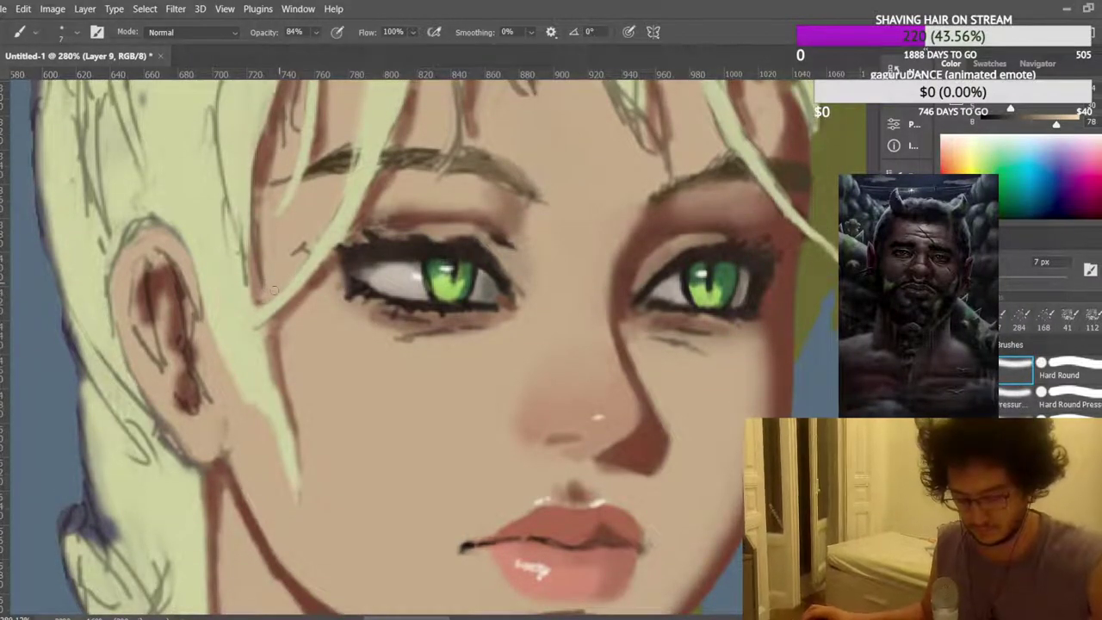
scroll(399, 228, up, 4)
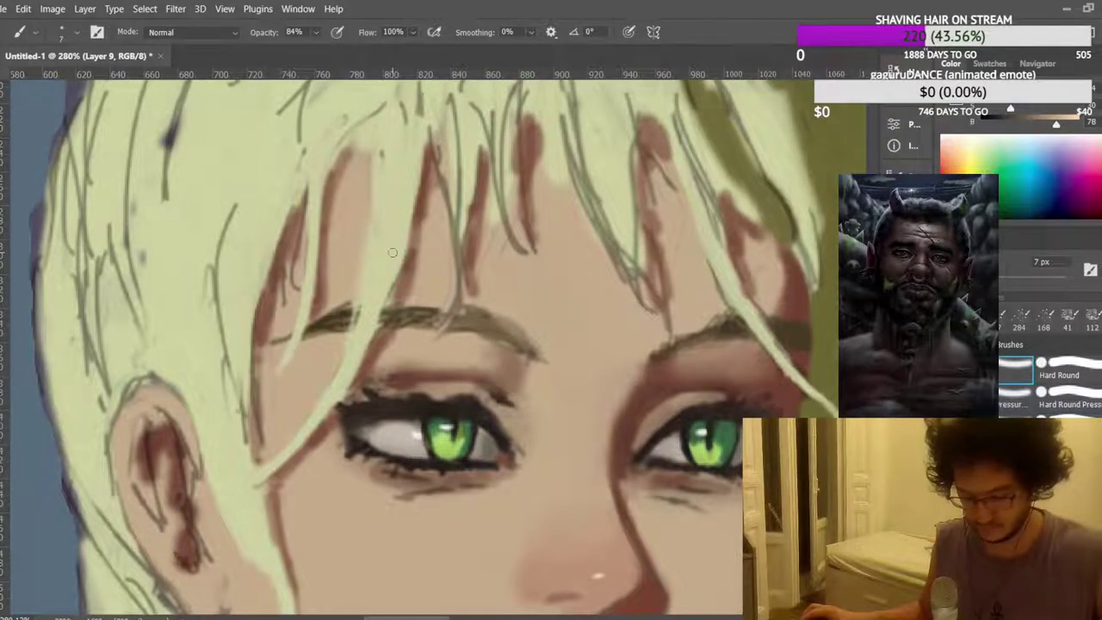
scroll(327, 372, up, 1)
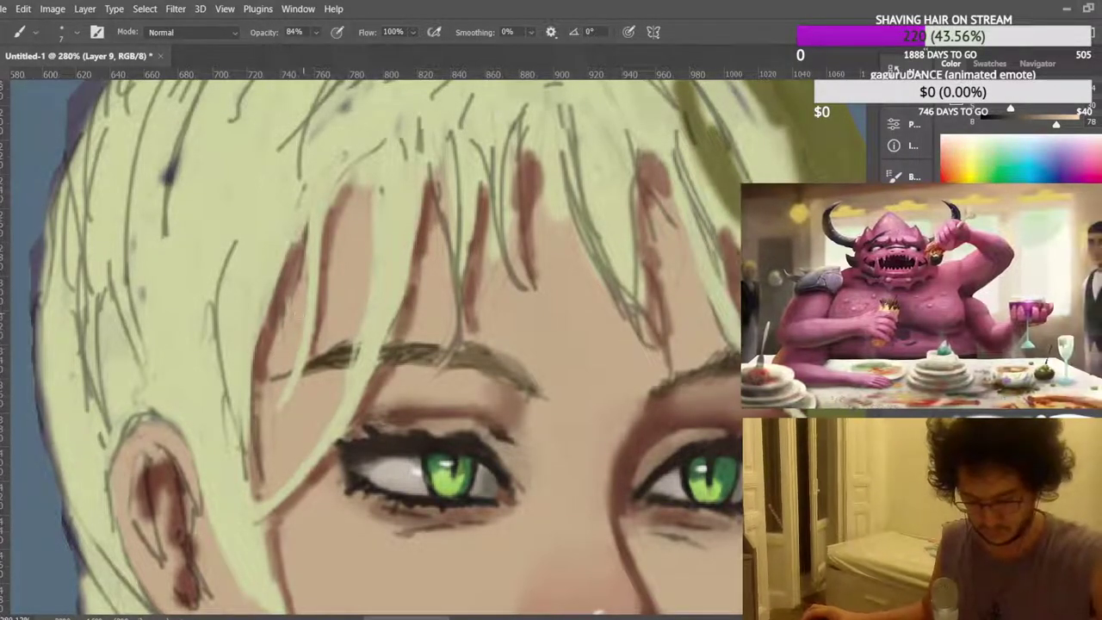
scroll(386, 282, down, 12)
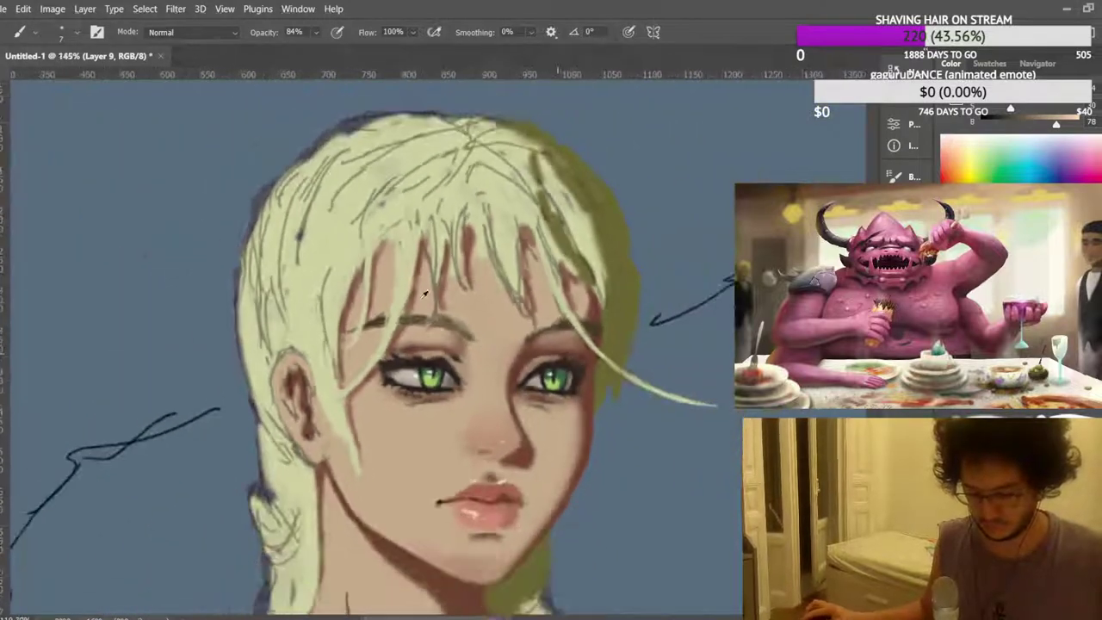
scroll(146, 208, up, 8)
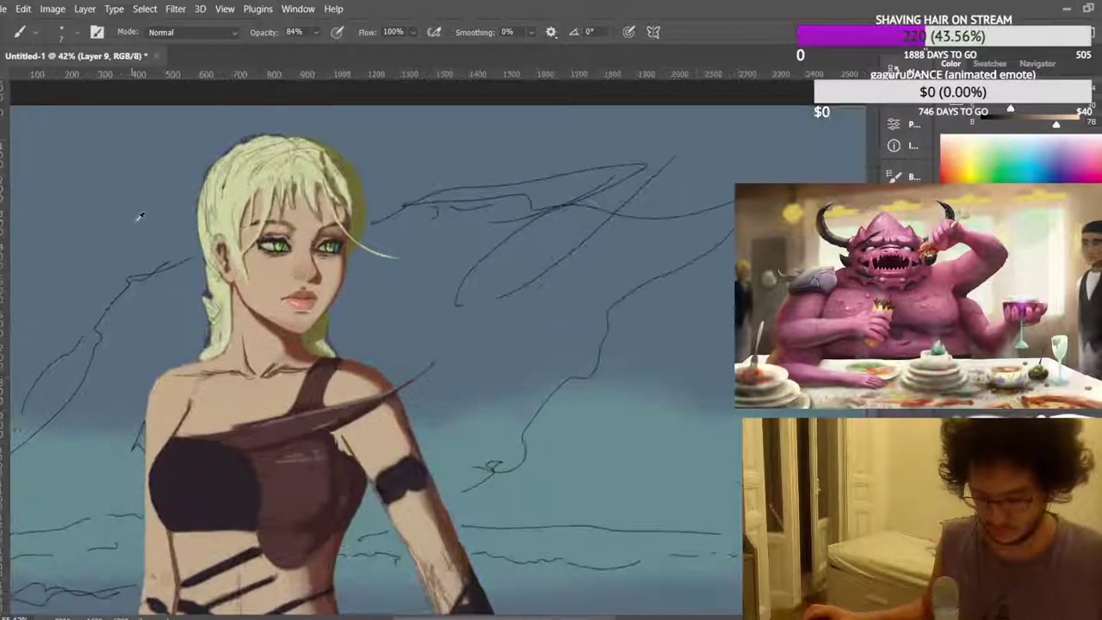
scroll(376, 274, up, 1)
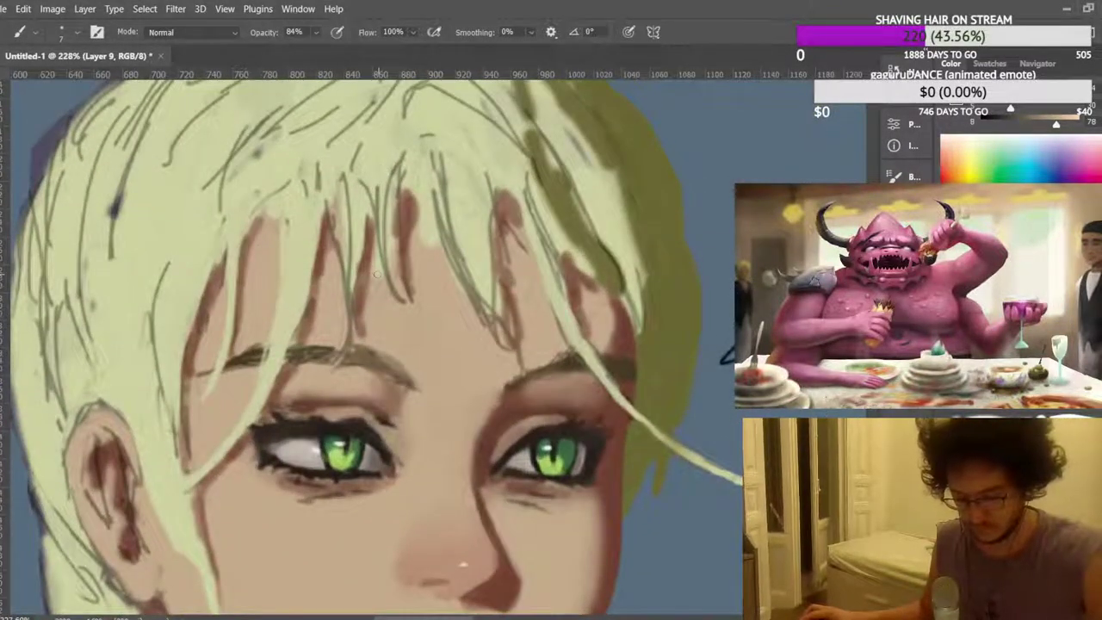
Sample the pale hair color and lengthen the tip of the central fringe lock, covering its sketch lines.
scroll(374, 279, down, 1)
scroll(484, 234, up, 2)
alt+click(482, 245)
drag(496, 309, 521, 355)
drag(510, 319, 520, 353)
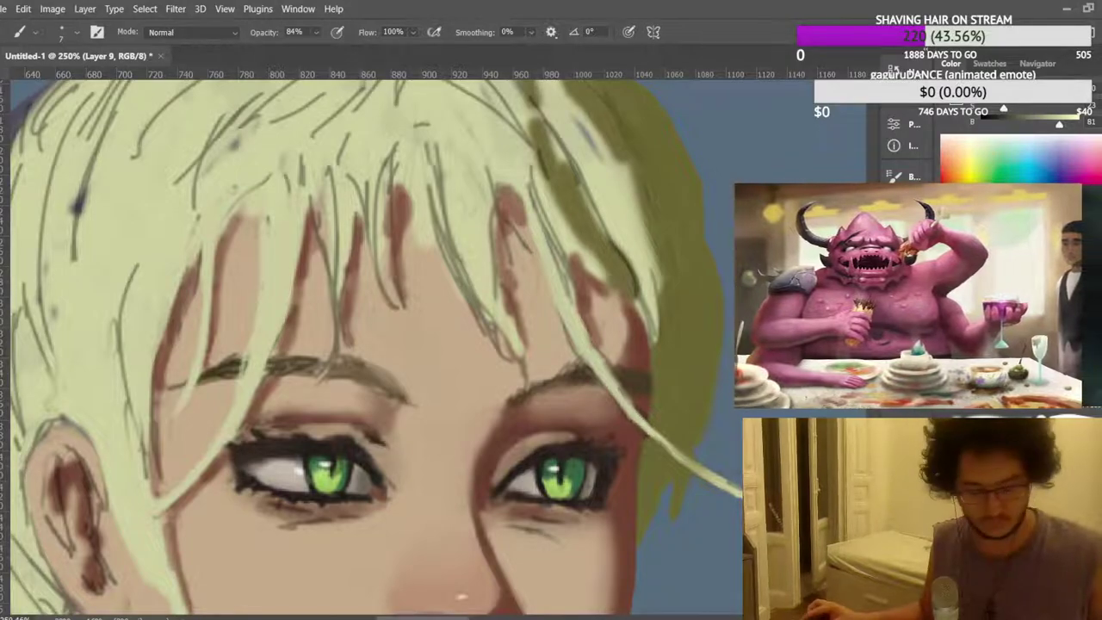
mouse_move(521, 355)
mouse_down()
mouse_move(469, 275)
mouse_move(435, 172)
mouse_up()
drag(448, 258, 435, 159)
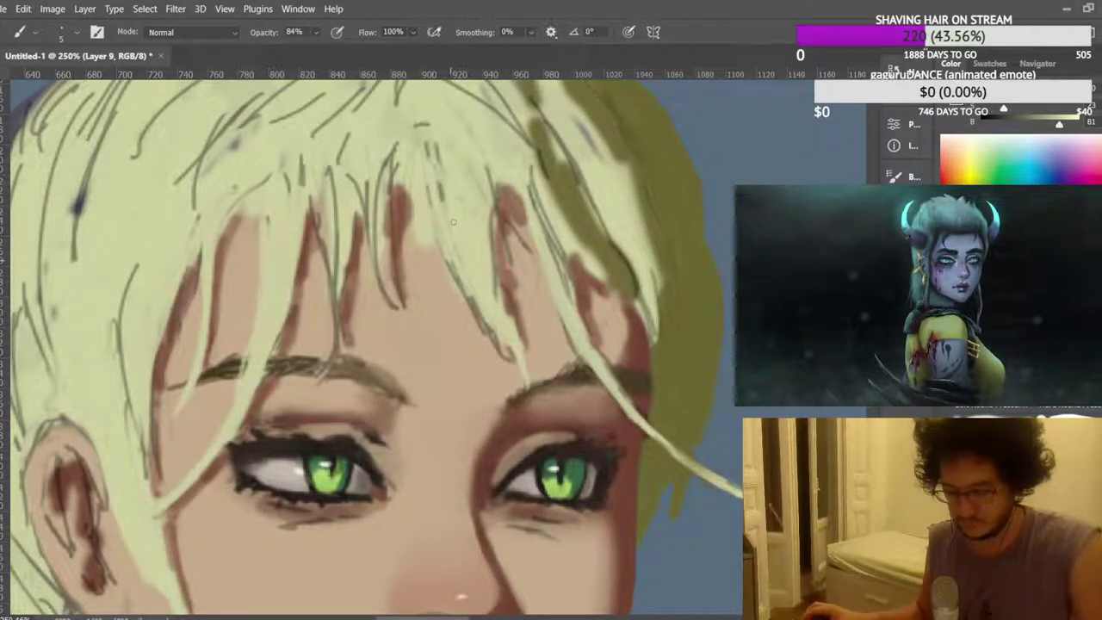
drag(507, 312, 489, 222)
Sample the olive hair shadow and draw fine strands through the central and far fringe locks with a 4 px brush at 61% opacity.
scroll(500, 293, up, 2)
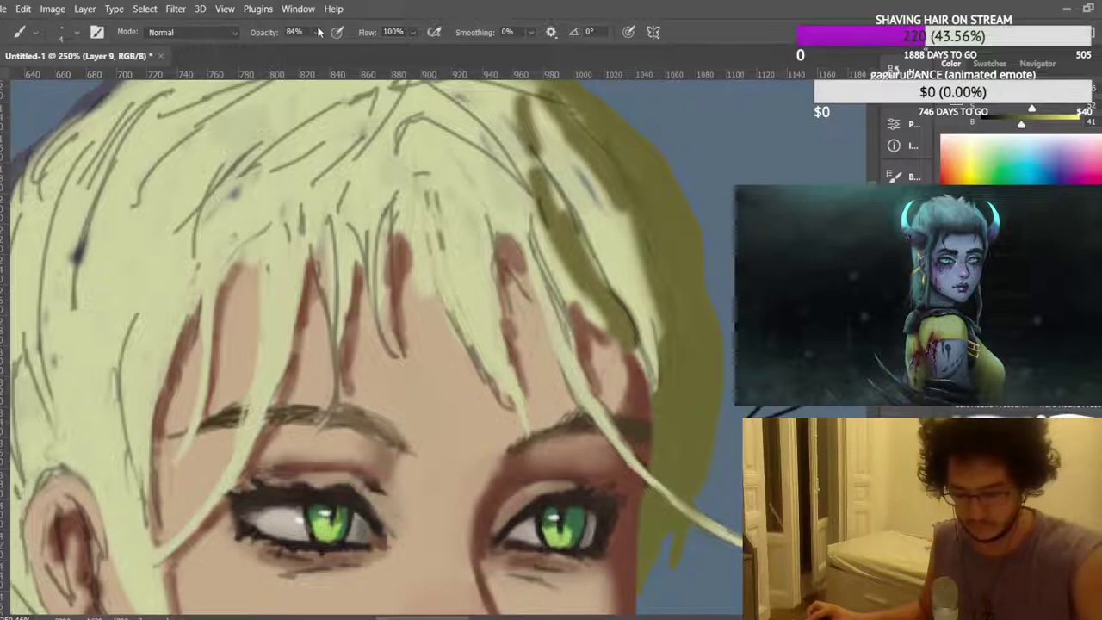
drag(475, 295, 455, 193)
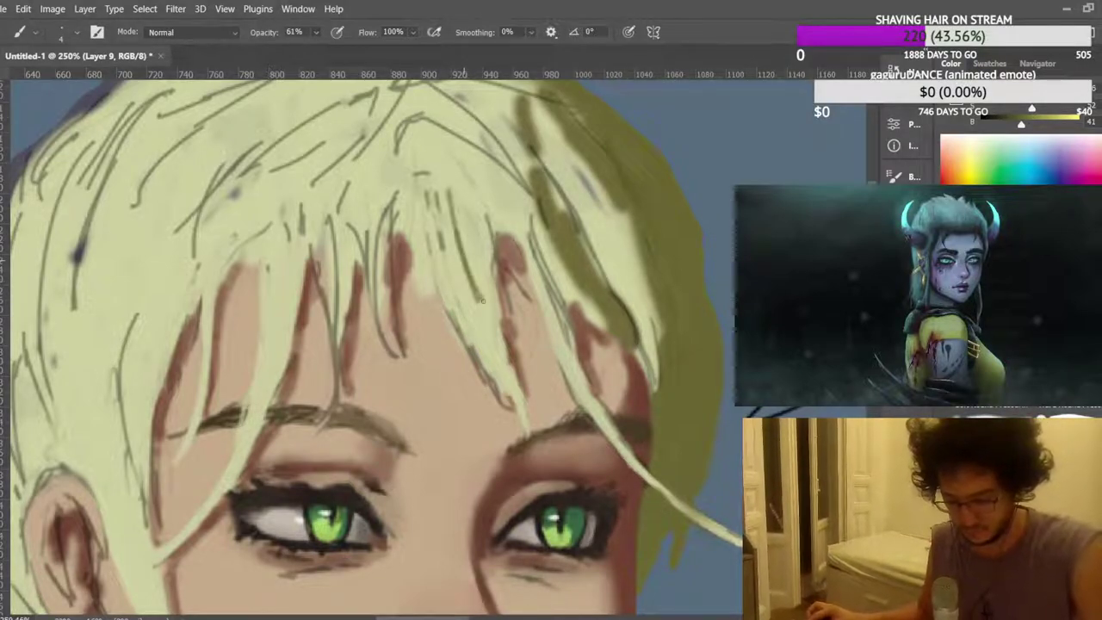
drag(504, 348, 469, 224)
drag(510, 374, 477, 205)
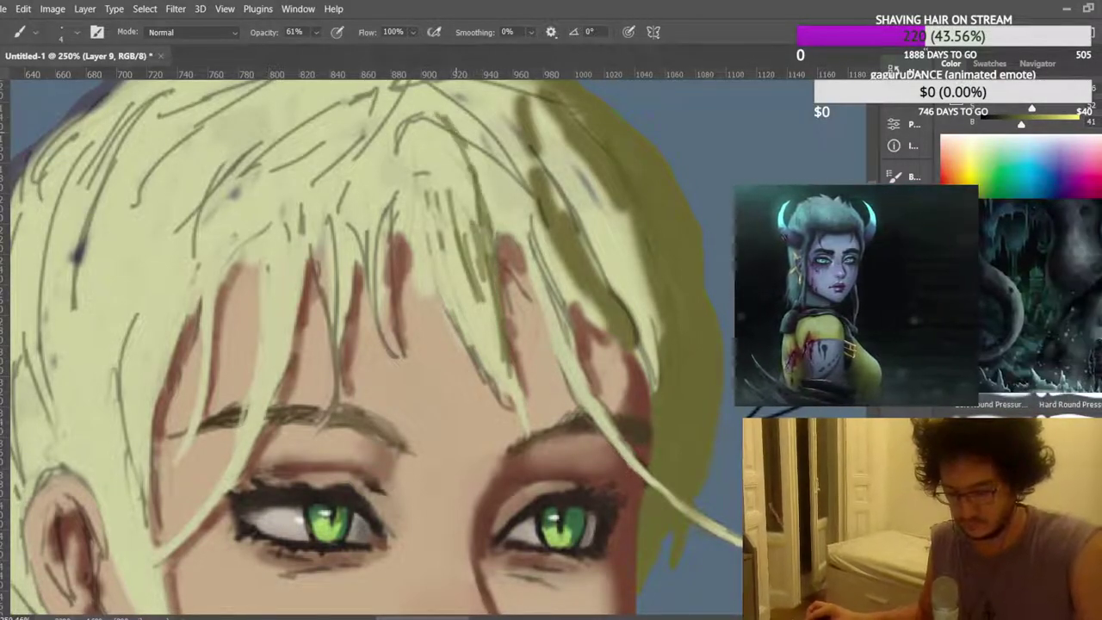
drag(448, 121, 503, 200)
drag(501, 179, 550, 281)
drag(531, 222, 564, 331)
drag(537, 215, 569, 345)
scroll(579, 338, down, 2)
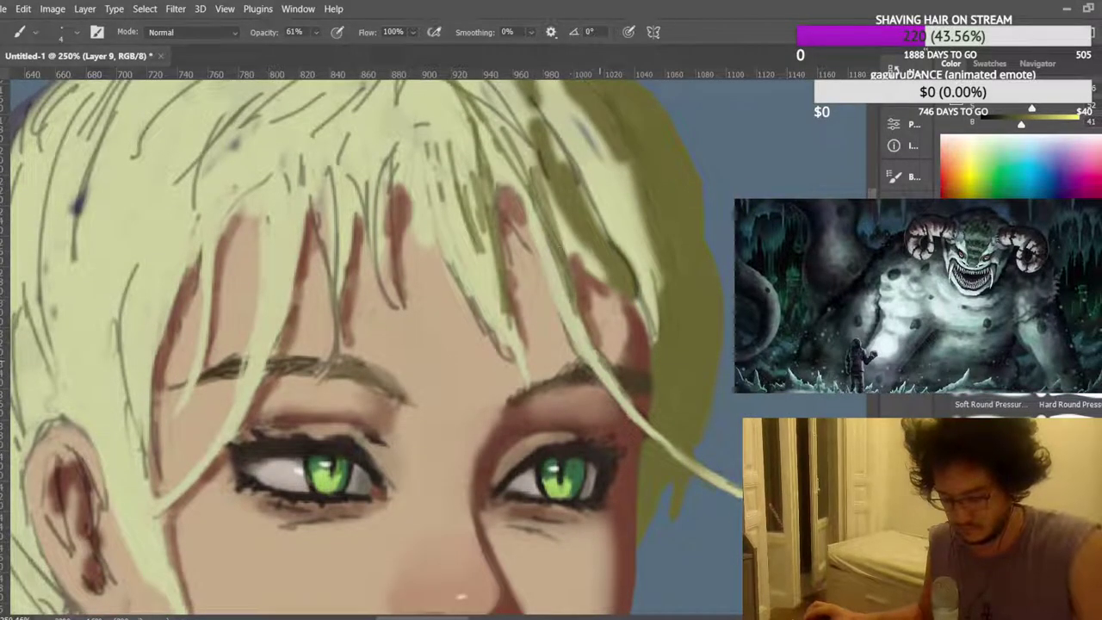
Draw fine olive strands through the narrow fringe locks above the near eyebrow, running up toward the parting.
scroll(575, 229, up, 2)
drag(389, 334, 375, 257)
mouse_move(396, 349)
mouse_down()
mouse_move(385, 196)
mouse_move(370, 112)
mouse_up()
drag(396, 217, 364, 109)
drag(408, 205, 373, 102)
scroll(409, 144, up, 2)
drag(343, 387, 338, 306)
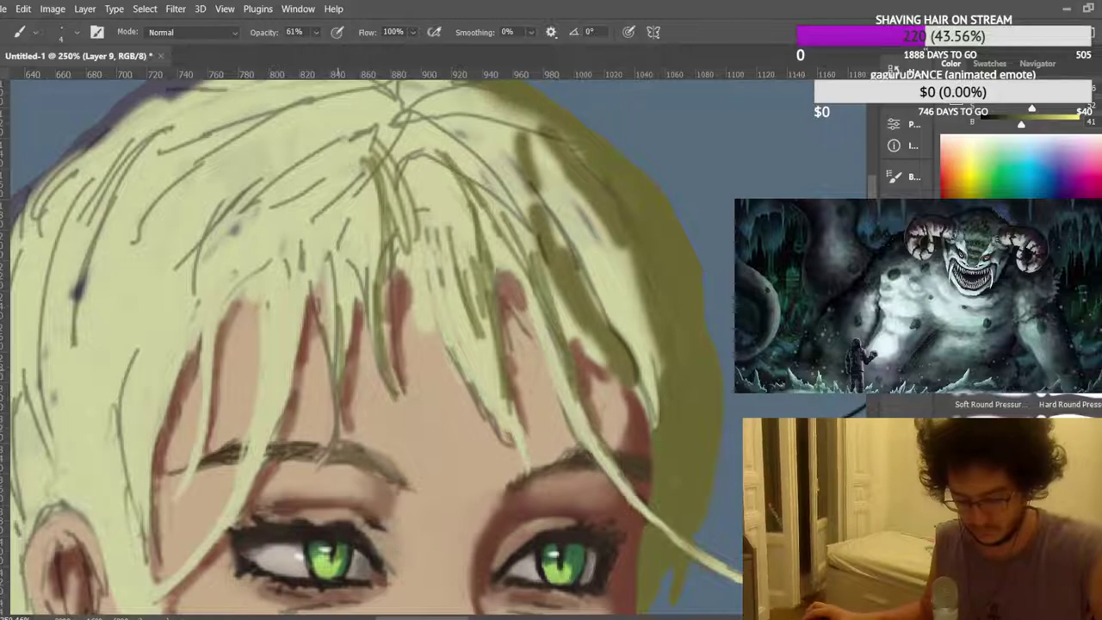
mouse_move(348, 367)
mouse_down()
mouse_move(332, 266)
mouse_move(324, 210)
mouse_up()
drag(348, 317, 314, 167)
drag(354, 282, 303, 136)
drag(363, 234, 300, 129)
Shade the long fringe lock crossing the near eyebrow with thin olive strands down to the outer eye corner.
drag(302, 279, 281, 413)
drag(298, 331, 236, 501)
drag(286, 286, 224, 527)
drag(289, 266, 279, 353)
Draw olive strands from the upper fringe converging on the parting at the crown.
scroll(258, 368, down, 3)
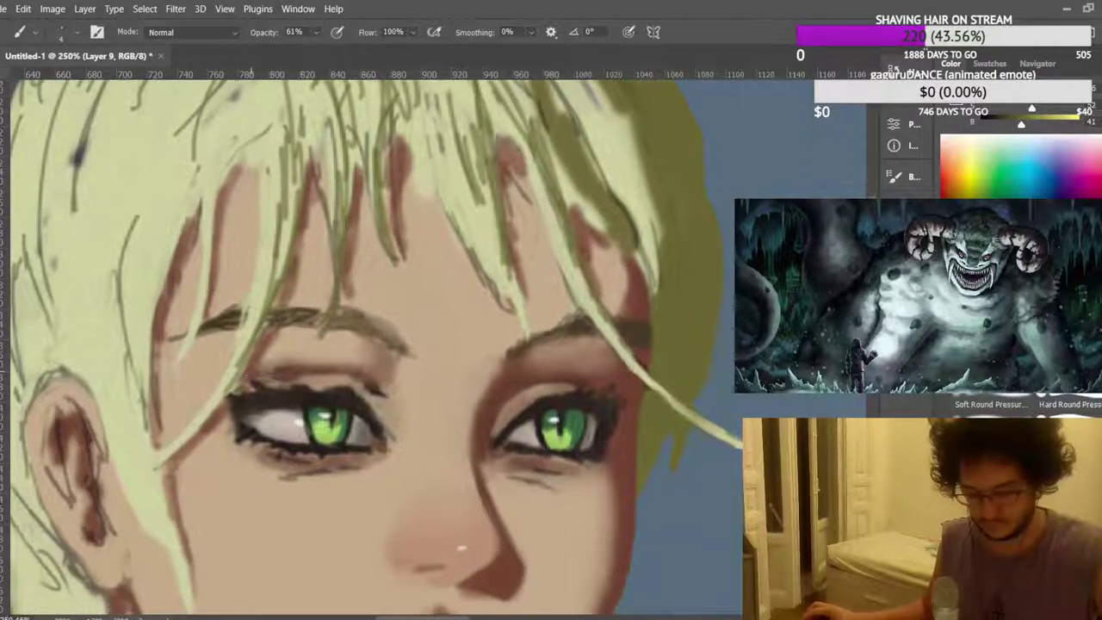
scroll(336, 352, down, 3)
scroll(336, 344, up, 1)
drag(258, 339, 267, 253)
mouse_move(265, 287)
mouse_down()
mouse_move(274, 219)
mouse_move(335, 222)
mouse_up()
drag(327, 248, 368, 201)
drag(456, 233, 447, 184)
drag(436, 204, 382, 169)
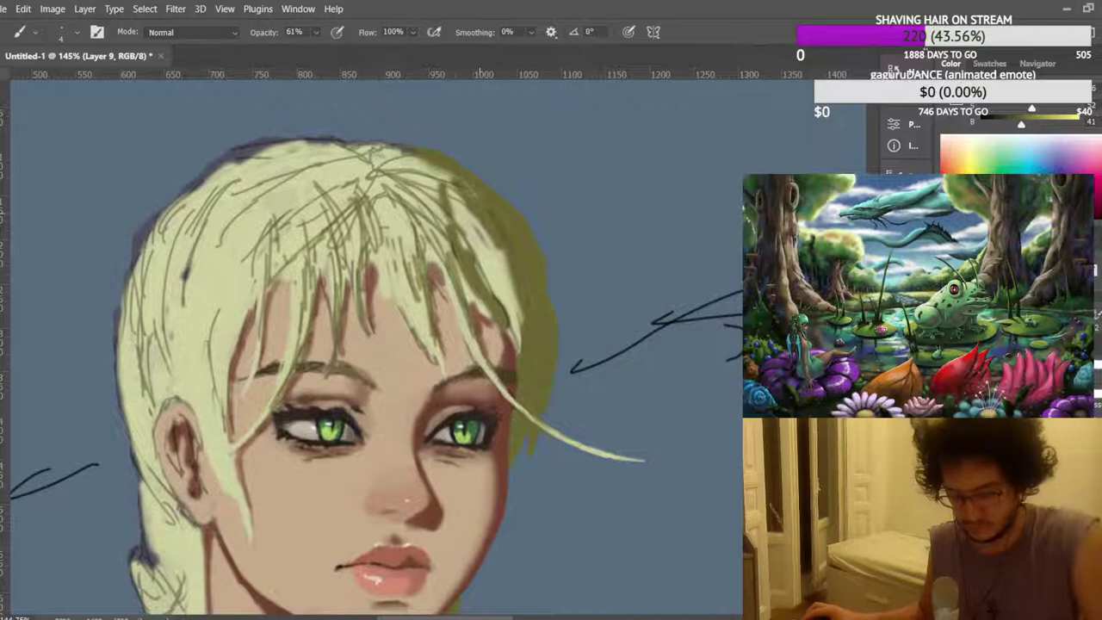
drag(448, 182, 378, 153)
drag(429, 165, 376, 144)
drag(283, 254, 382, 167)
drag(318, 177, 370, 160)
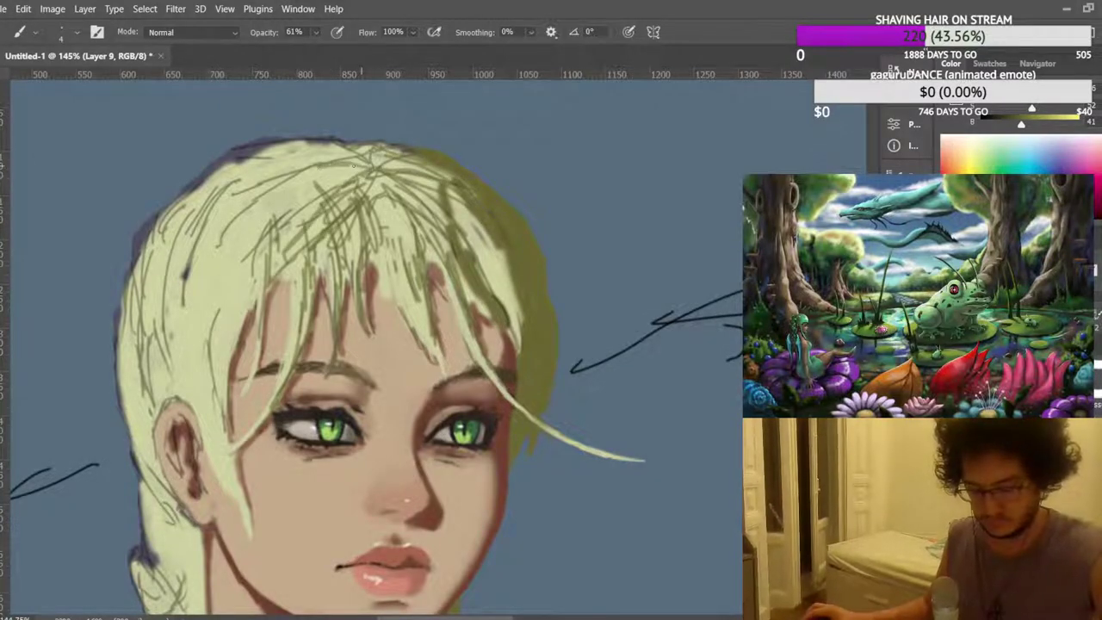
Draw long curved olive strands over the near top and side of the head, down to the hair in front of the ear.
drag(238, 191, 332, 162)
drag(229, 205, 350, 160)
drag(277, 160, 348, 153)
scroll(275, 162, down, 1)
drag(217, 382, 203, 272)
drag(219, 324, 207, 245)
drag(248, 311, 216, 205)
drag(170, 310, 195, 184)
drag(196, 184, 272, 133)
drag(191, 239, 274, 131)
drag(189, 236, 280, 143)
Add olive strands to the back hair hanging beside the neck below the near ear.
scroll(352, 216, down, 1)
scroll(363, 216, down, 4)
scroll(369, 208, up, 1)
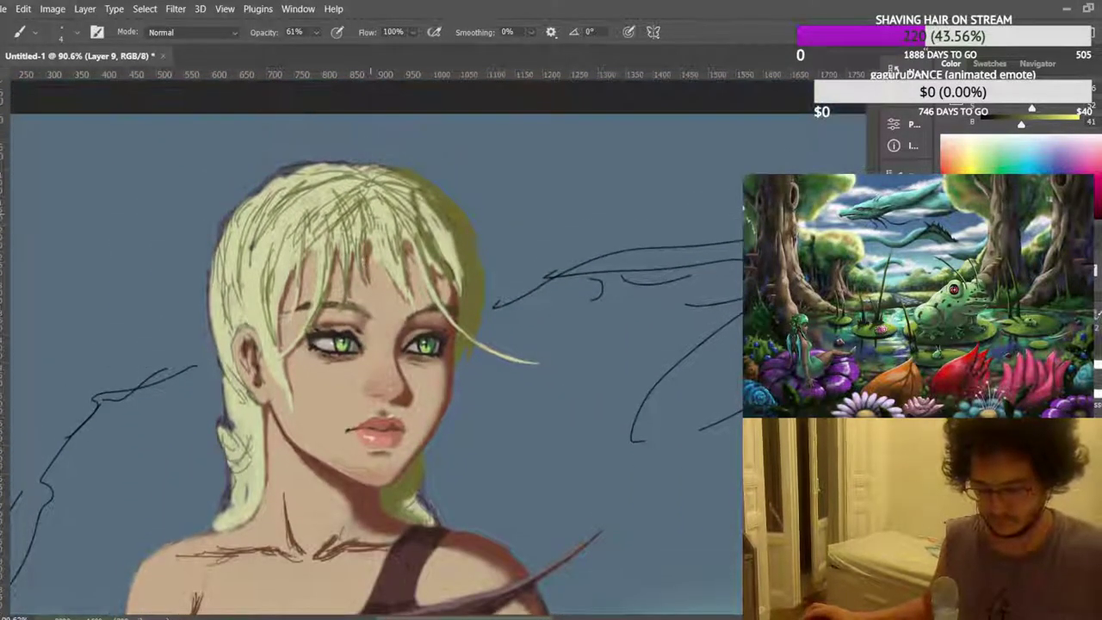
drag(255, 459, 239, 387)
mouse_move(250, 439)
mouse_down()
mouse_move(256, 410)
mouse_move(261, 465)
mouse_up()
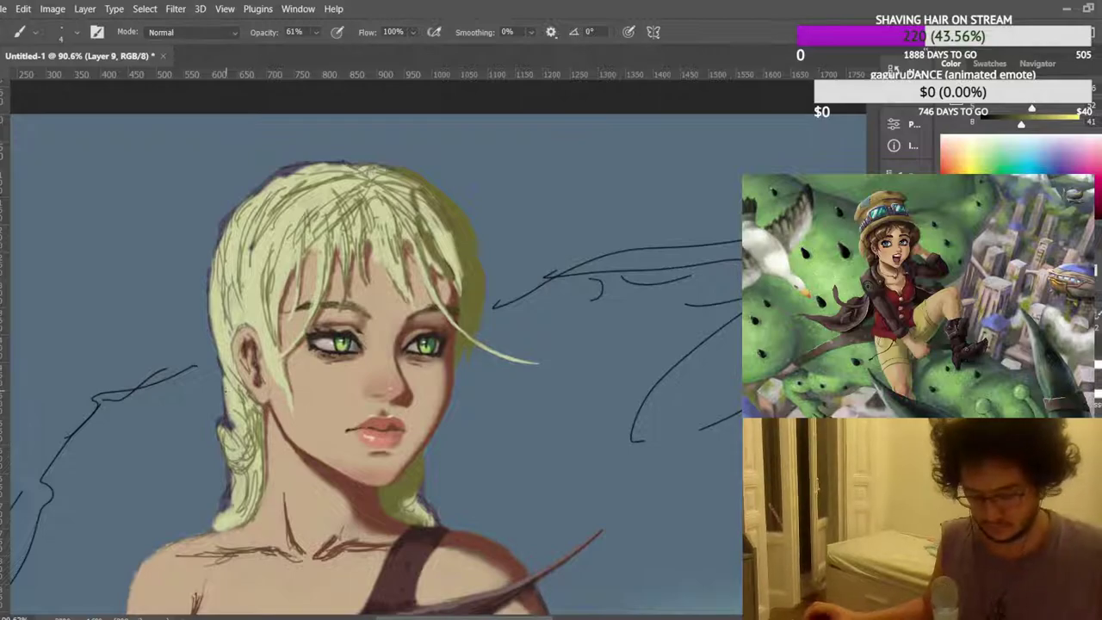
Define the hair edge behind the near ear with olive and sample a light skin tone.
scroll(245, 375, up, 1)
scroll(247, 404, up, 3)
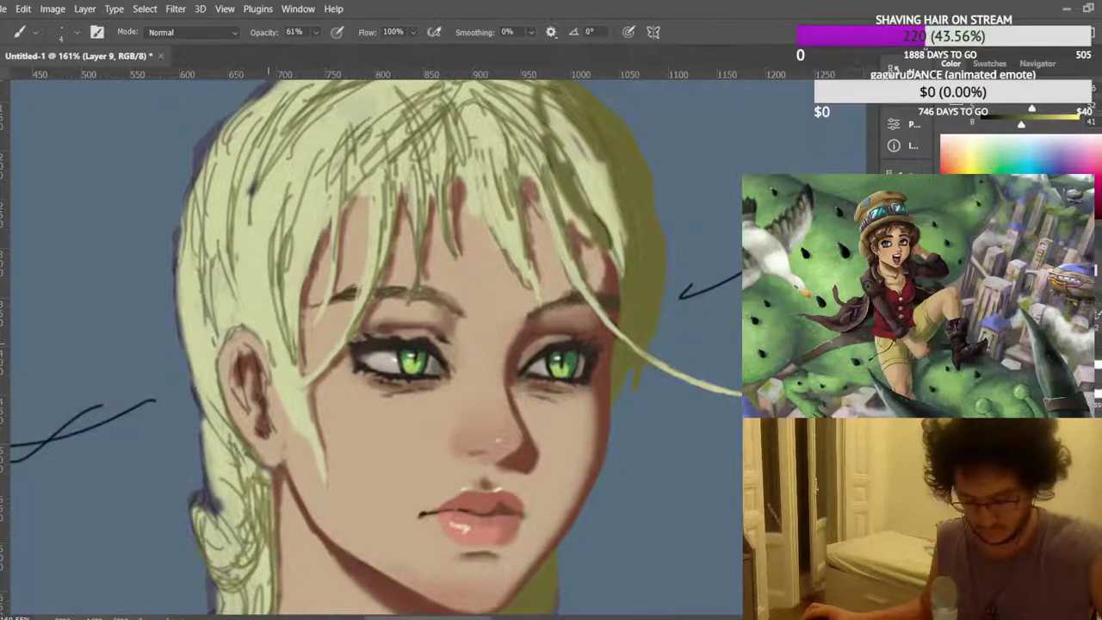
scroll(262, 374, up, 3)
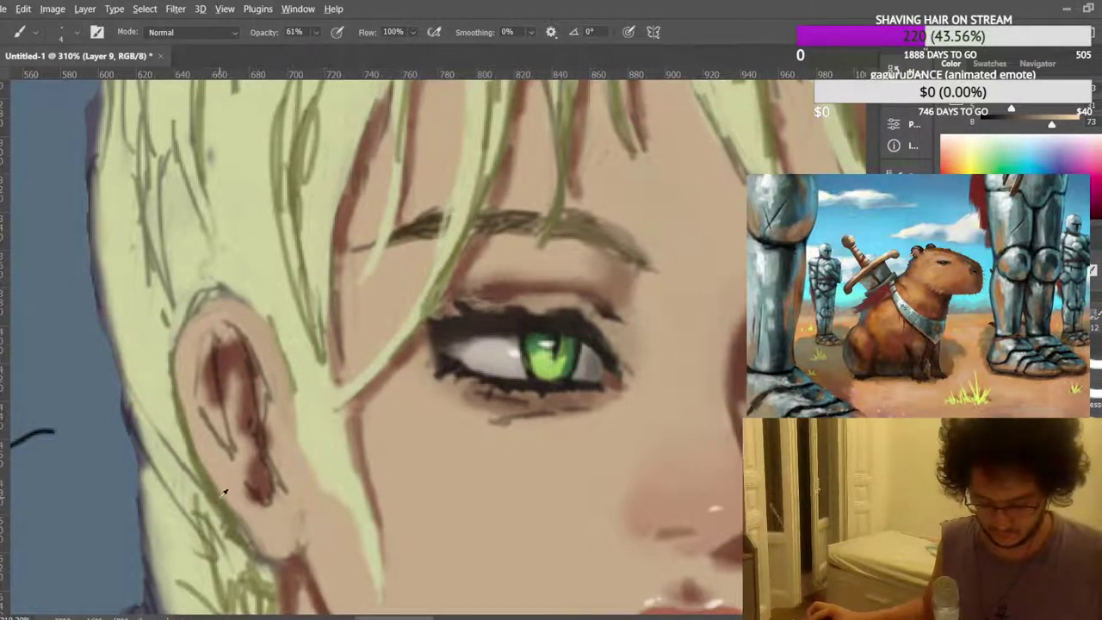
Flip the canvas horizontally, paint a thin olive strand beside the far cheek at 100% opacity, and flip the view back.
scroll(284, 322, down, 8)
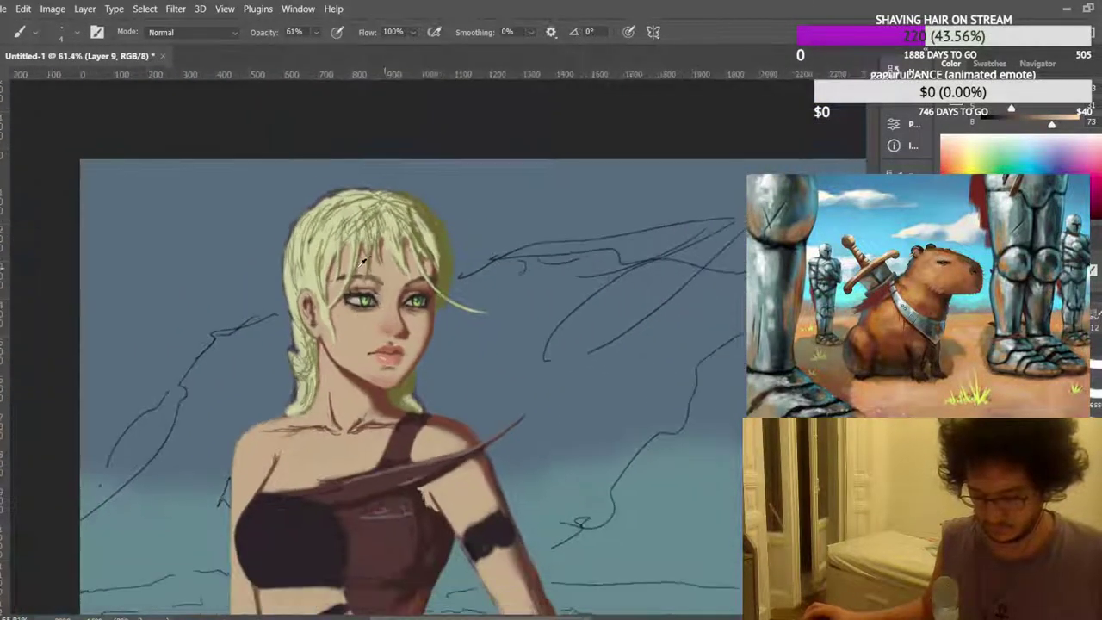
scroll(387, 243, down, 2)
scroll(427, 240, up, 6)
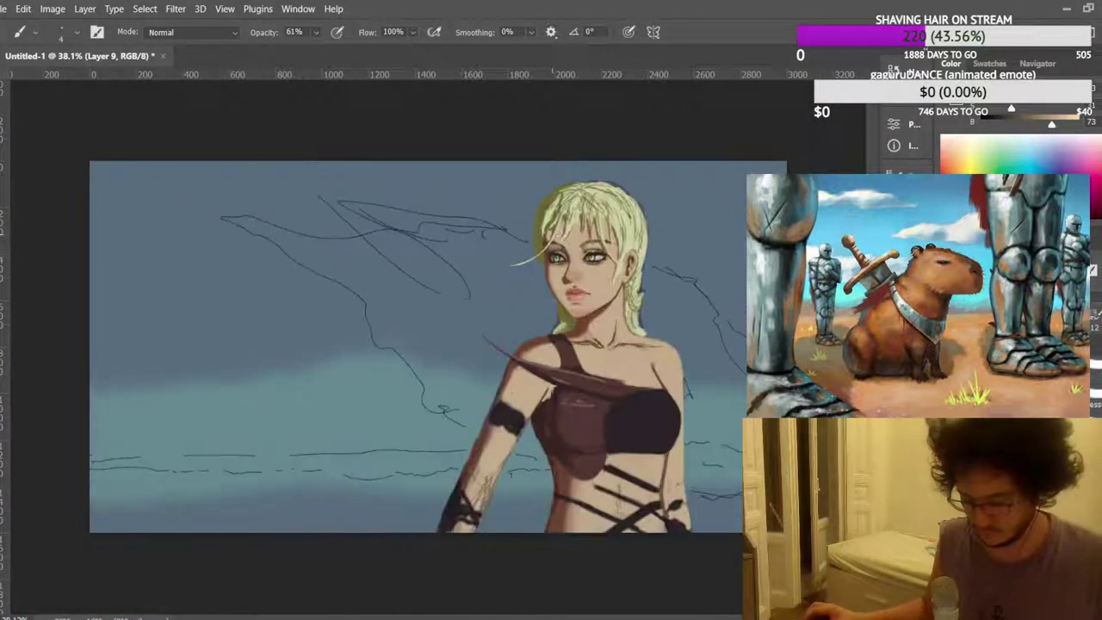
scroll(366, 284, up, 1)
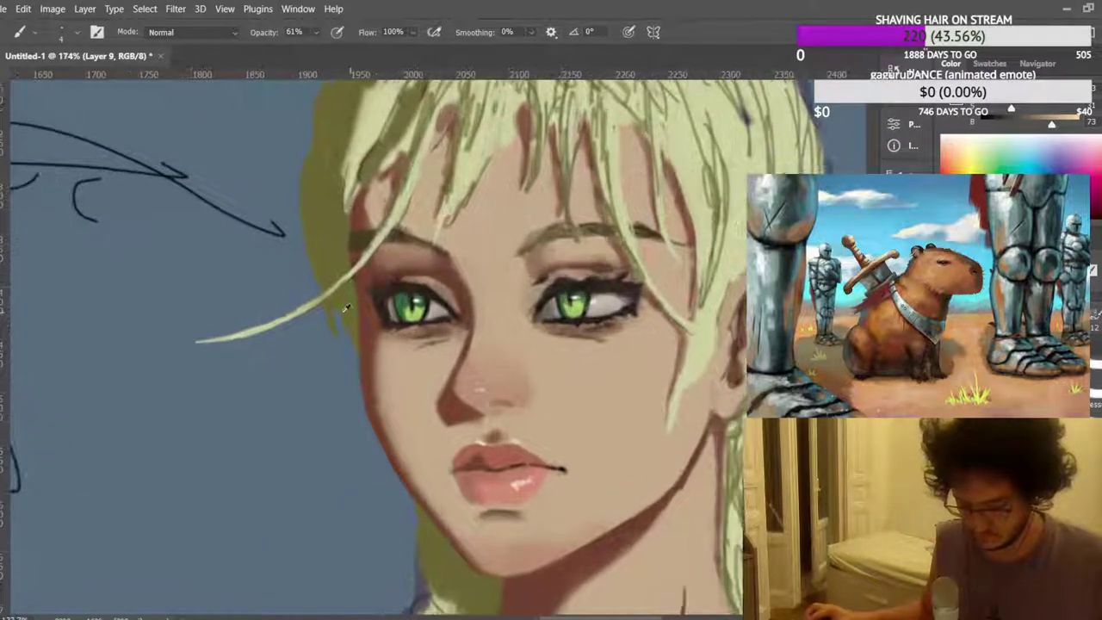
alt+click(349, 307)
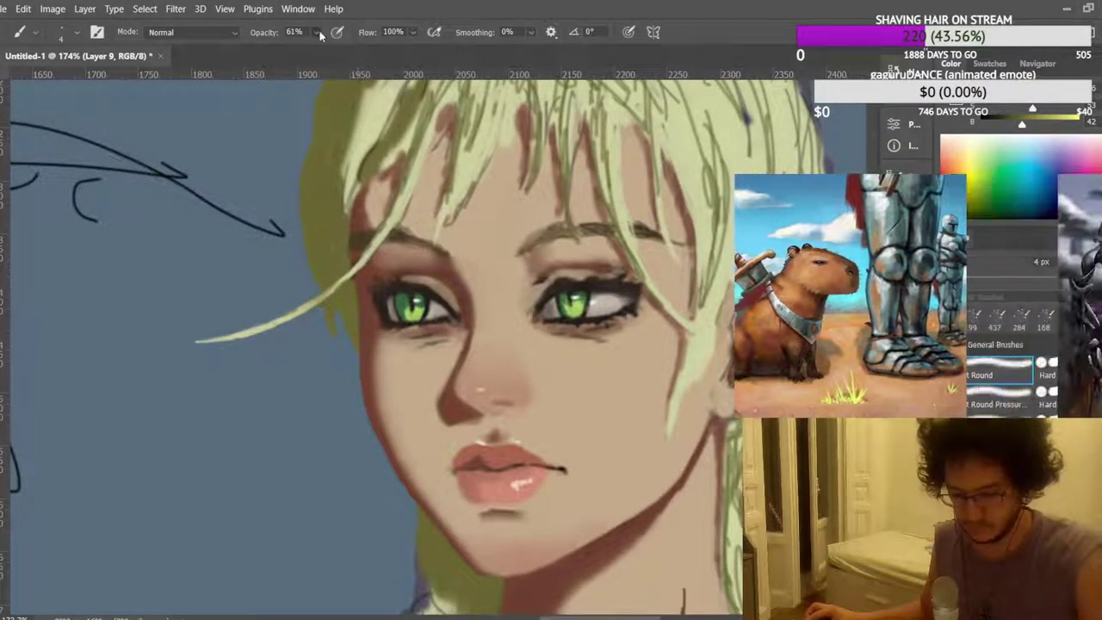
key(0)
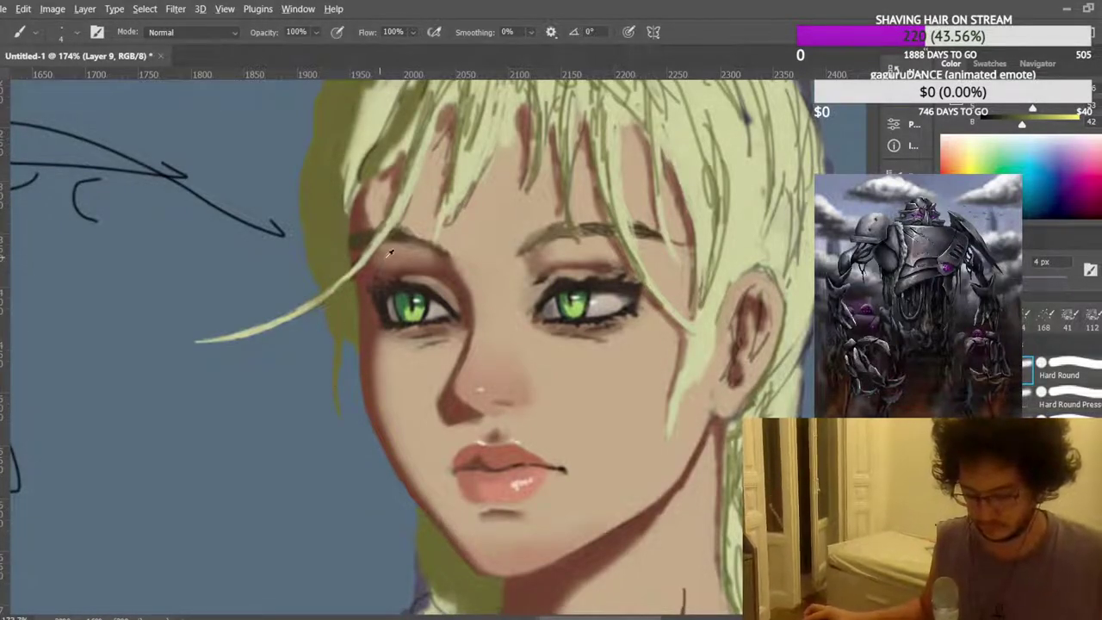
scroll(390, 252, down, 15)
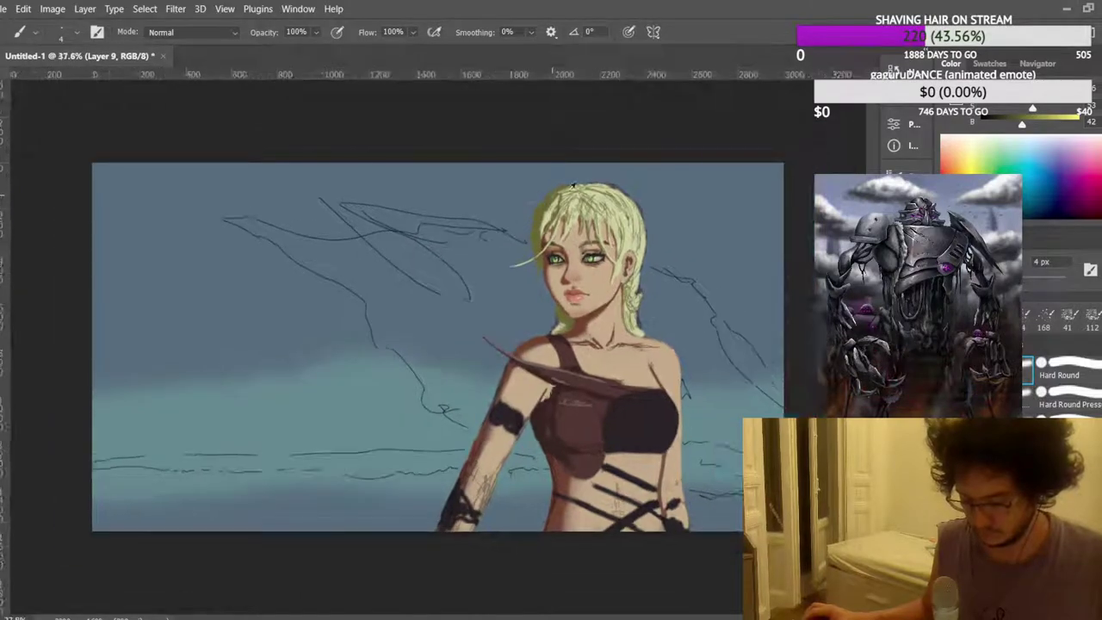
key(ctrl+shift+h)
Paint dark purple over the sketch lines inside the dark chest piece and along its inner edge, using 61 px and 36 px brushes.
scroll(113, 448, up, 15)
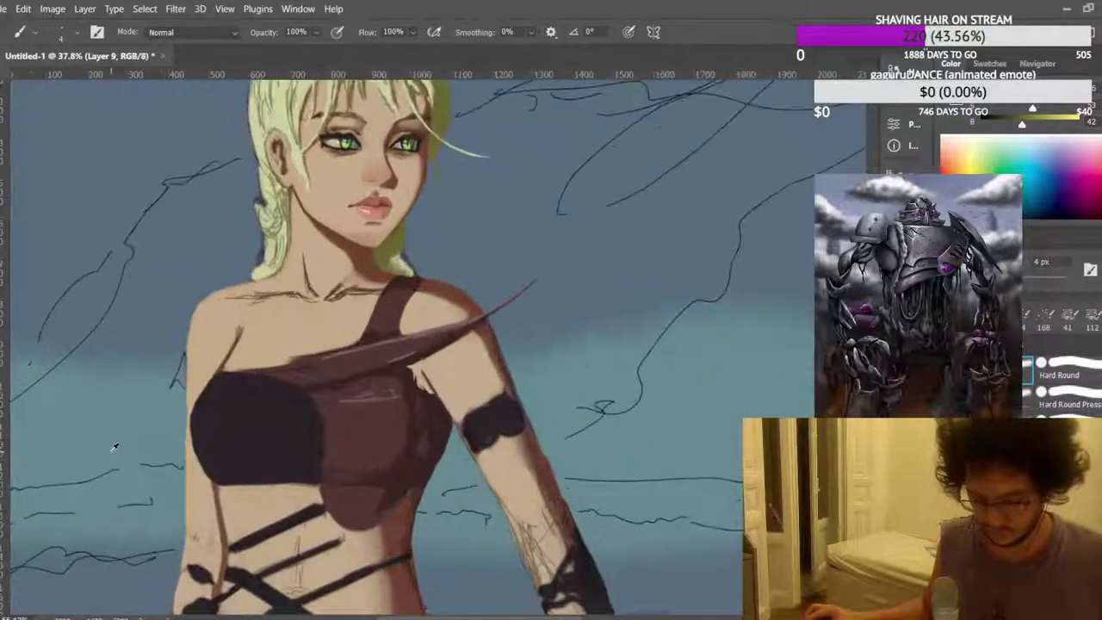
scroll(250, 348, down, 3)
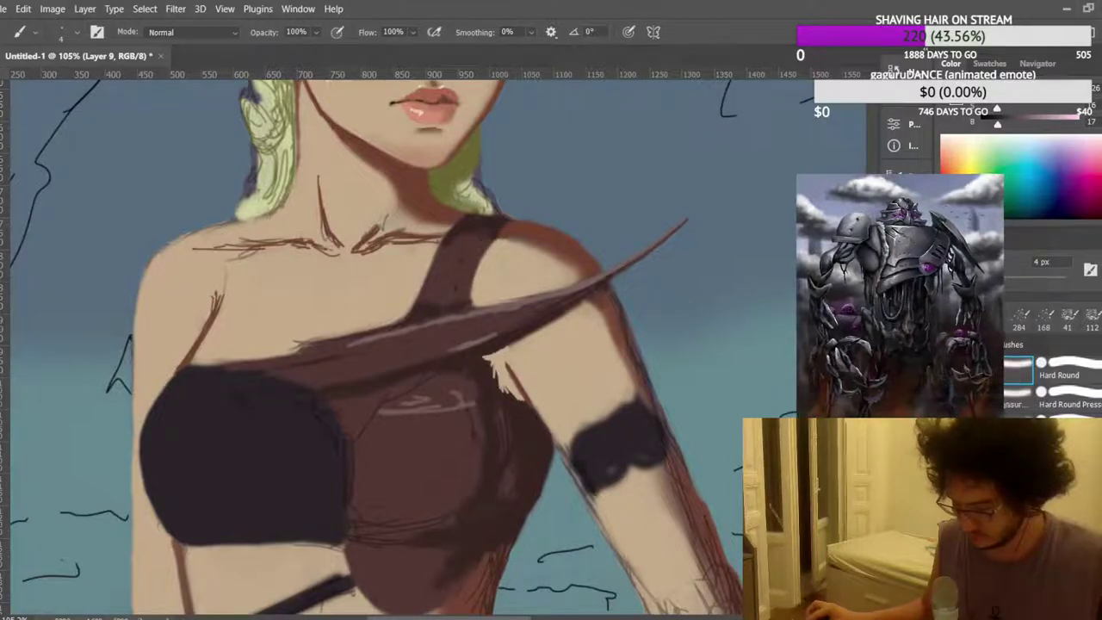
click(977, 279)
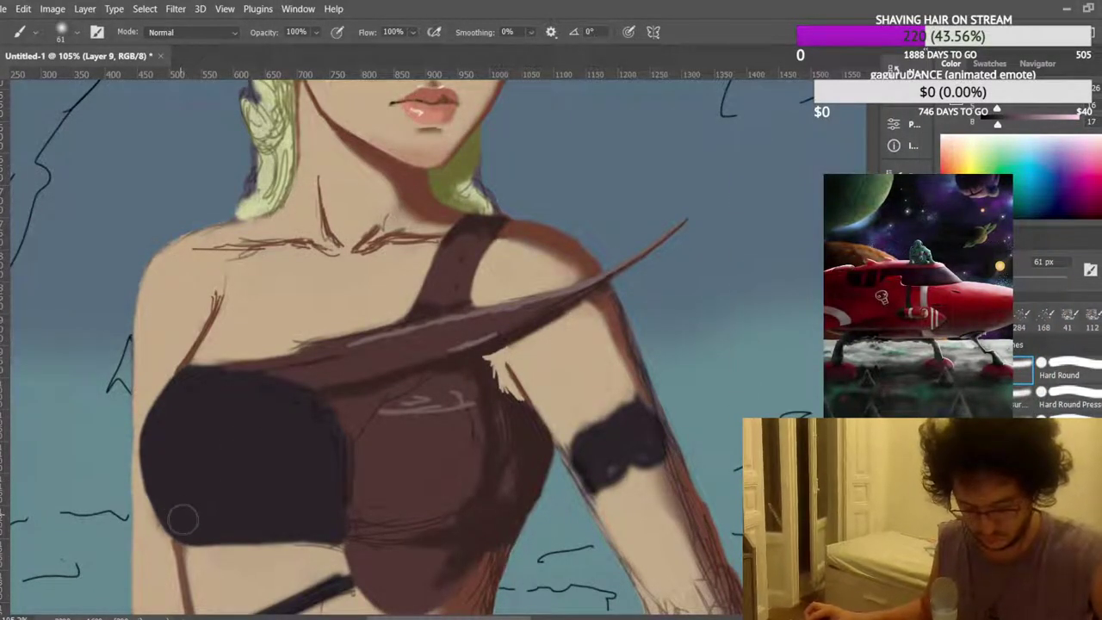
scroll(166, 481, up, 4)
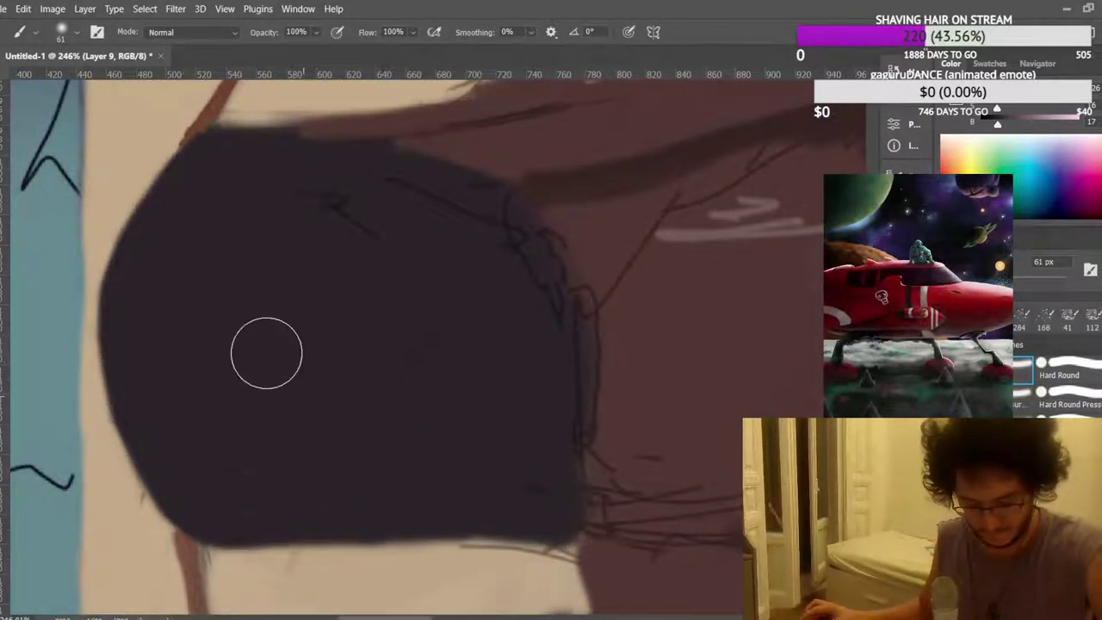
mouse_move(314, 226)
mouse_down()
mouse_move(413, 246)
mouse_move(433, 261)
mouse_move(487, 215)
mouse_up()
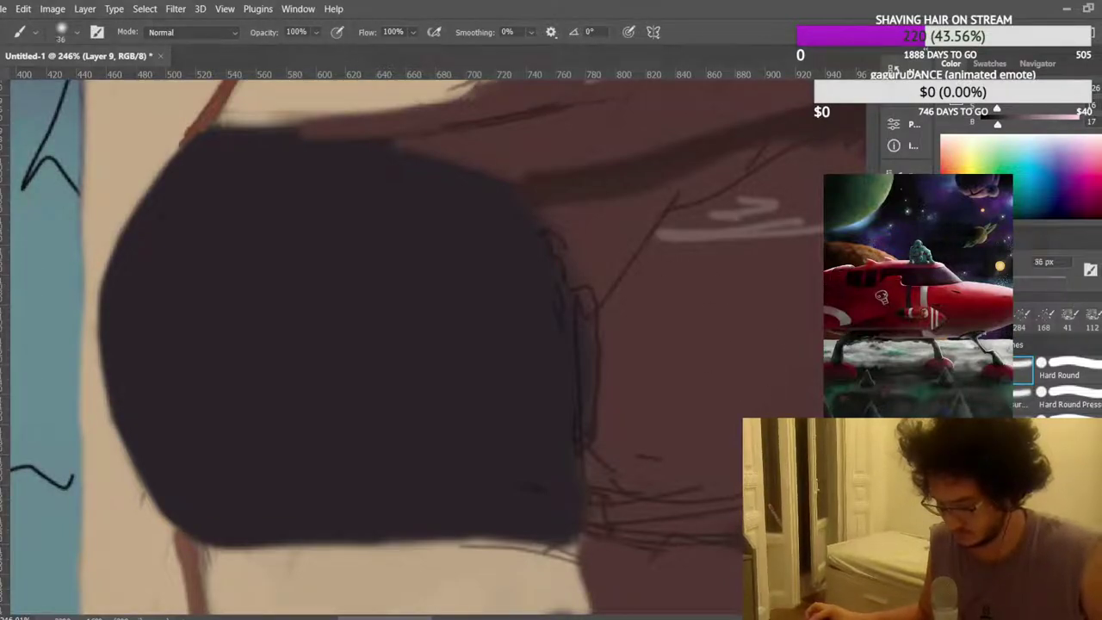
mouse_move(518, 439)
mouse_down()
mouse_move(543, 487)
mouse_move(548, 388)
mouse_move(563, 398)
mouse_move(557, 299)
mouse_up()
Clean up the lower and outer edges of the dark chest piece with the 36 px brush.
scroll(361, 219, down, 2)
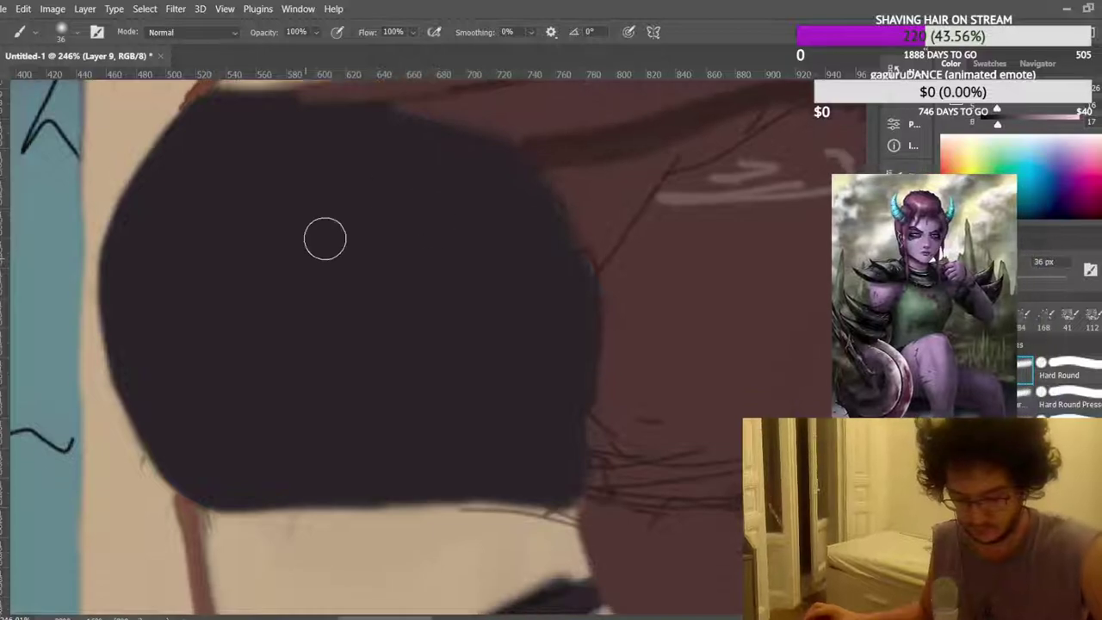
mouse_move(209, 469)
mouse_down()
mouse_move(152, 391)
mouse_move(169, 442)
mouse_move(123, 284)
mouse_move(152, 269)
mouse_up()
drag(278, 473, 560, 484)
scroll(445, 394, down, 5)
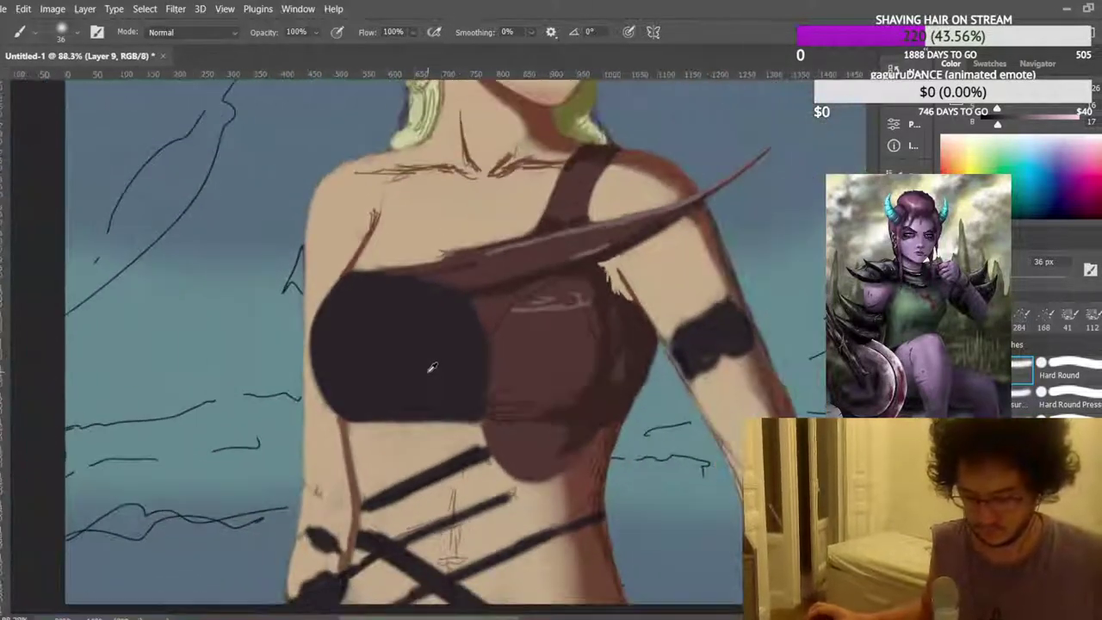
Sample the reddish-brown shadow colour and paint over the sketch lines on the upper arm's outer edge above the armband.
scroll(441, 340, down, 3)
scroll(254, 305, up, 1)
scroll(301, 343, down, 2)
scroll(320, 402, up, 4)
scroll(327, 403, up, 8)
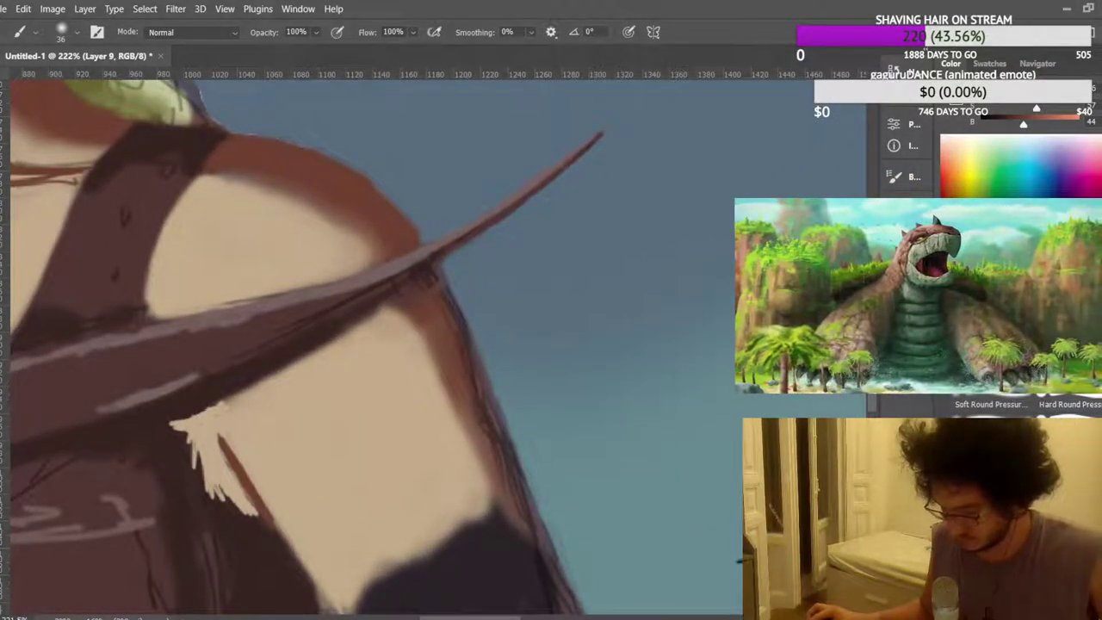
scroll(637, 403, down, 1)
mouse_move(478, 349)
mouse_down()
mouse_move(499, 418)
mouse_move(472, 340)
mouse_up()
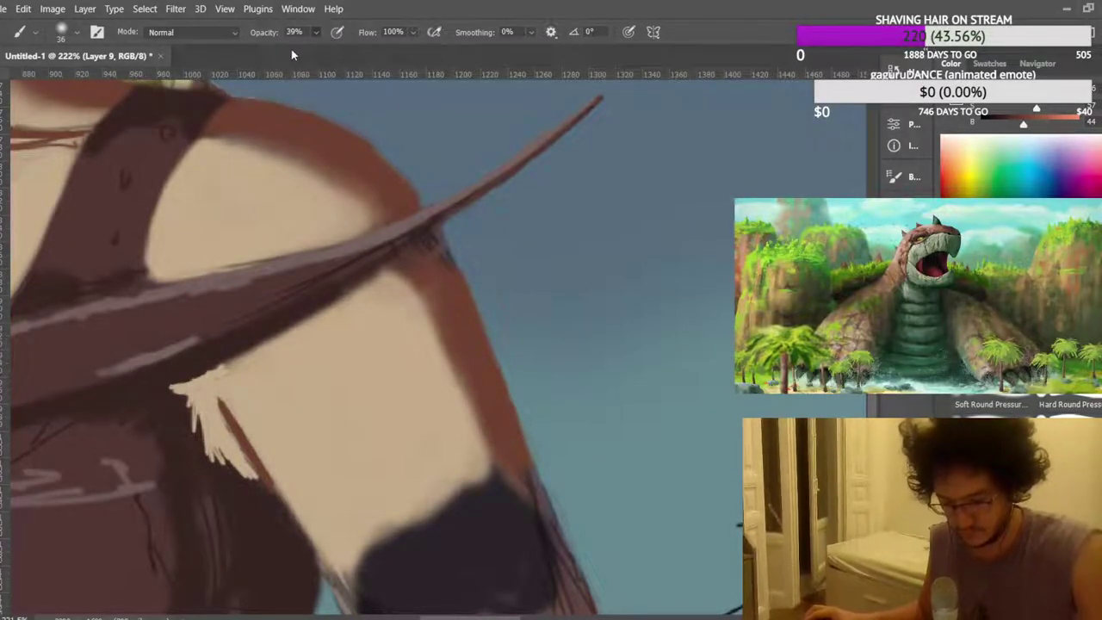
Cover the sketch lines along the shaded outer edge of the forearm with reddish-brown at 39% opacity.
scroll(497, 357, down, 5)
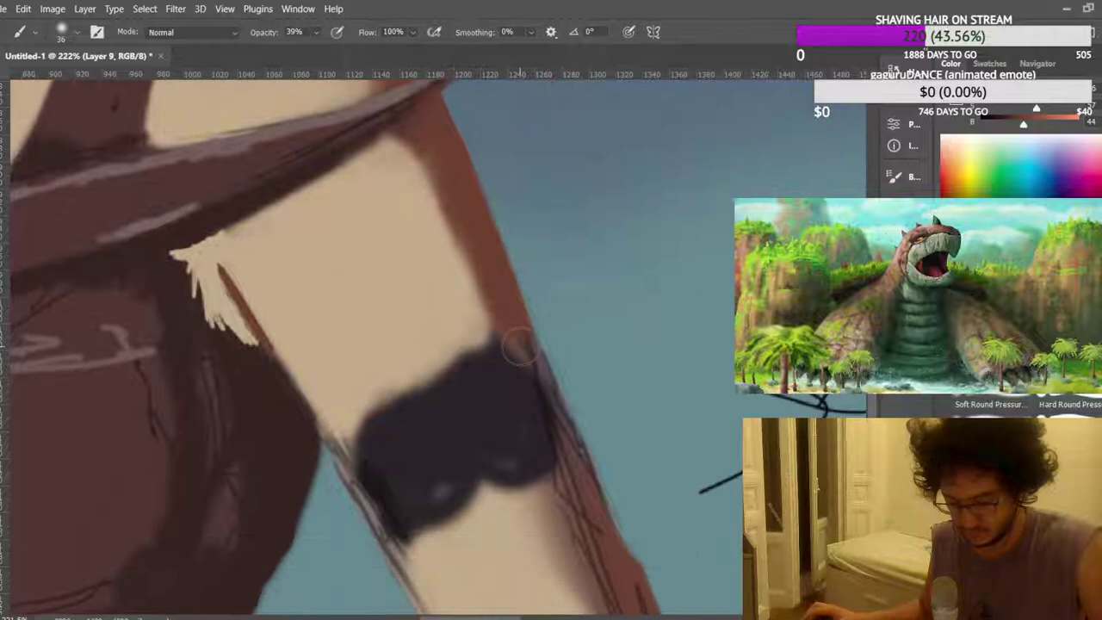
scroll(520, 347, down, 6)
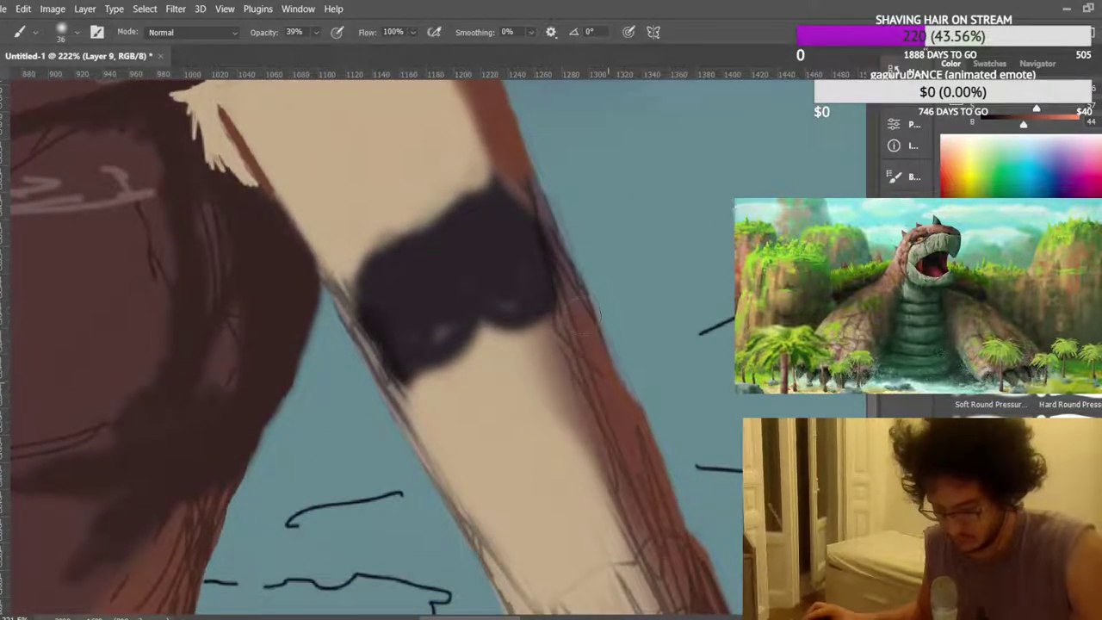
scroll(559, 318, down, 5)
scroll(561, 319, down, 3)
mouse_move(658, 418)
mouse_down()
mouse_move(647, 403)
mouse_move(669, 440)
mouse_up()
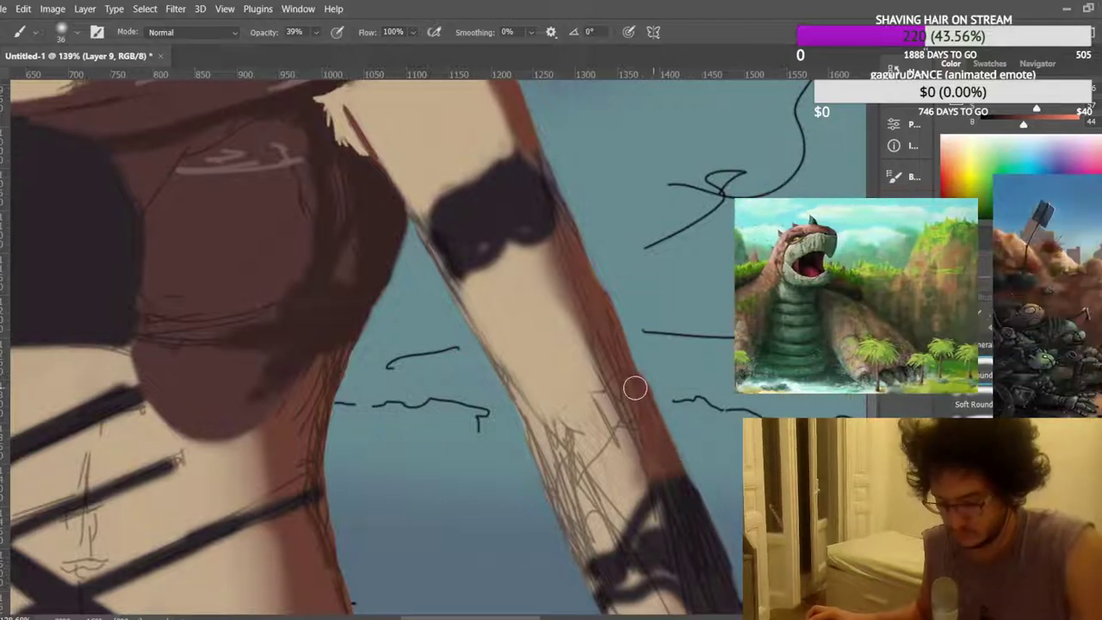
Paint reddish-brown over the sketch lines along the shaded side of the waist below the chest piece.
scroll(582, 259, down, 1)
scroll(582, 260, down, 4)
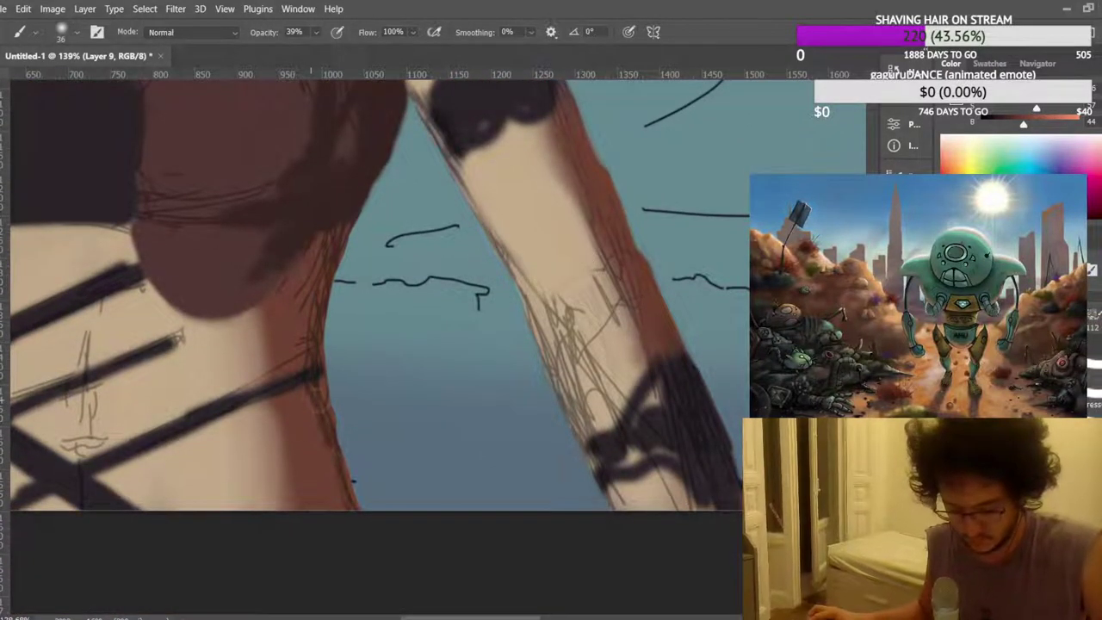
drag(314, 334, 331, 241)
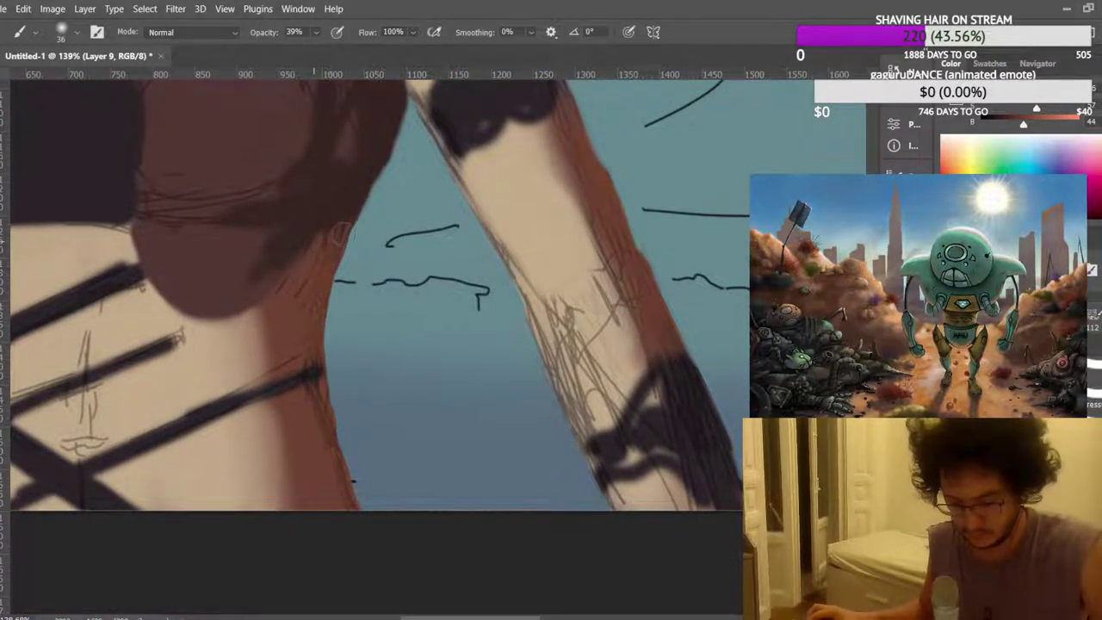
scroll(311, 294, down, 5)
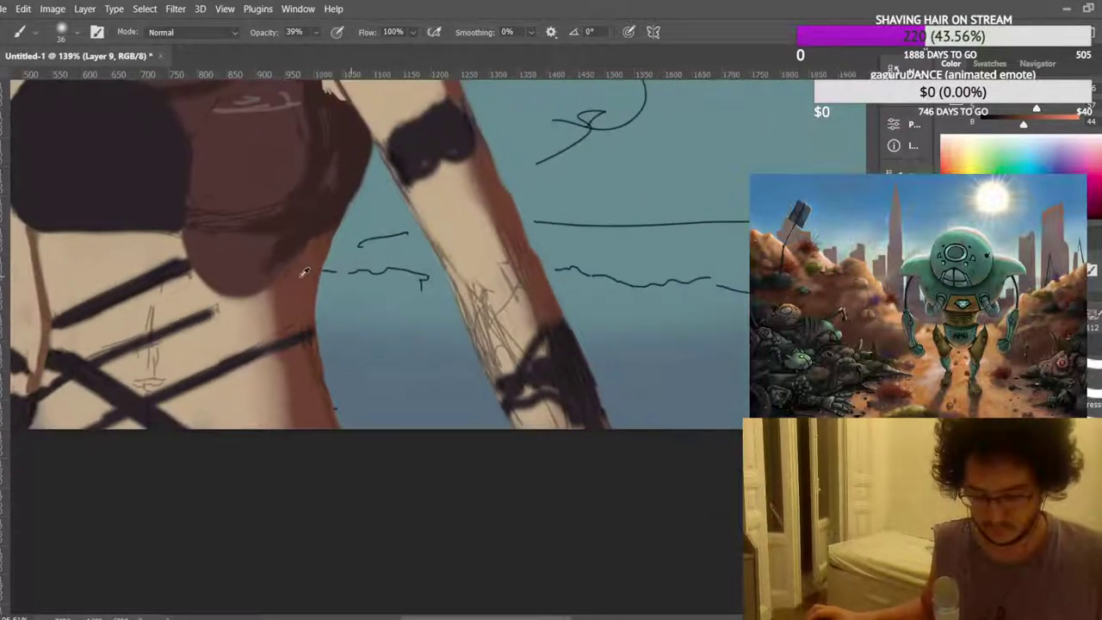
scroll(324, 293, down, 5)
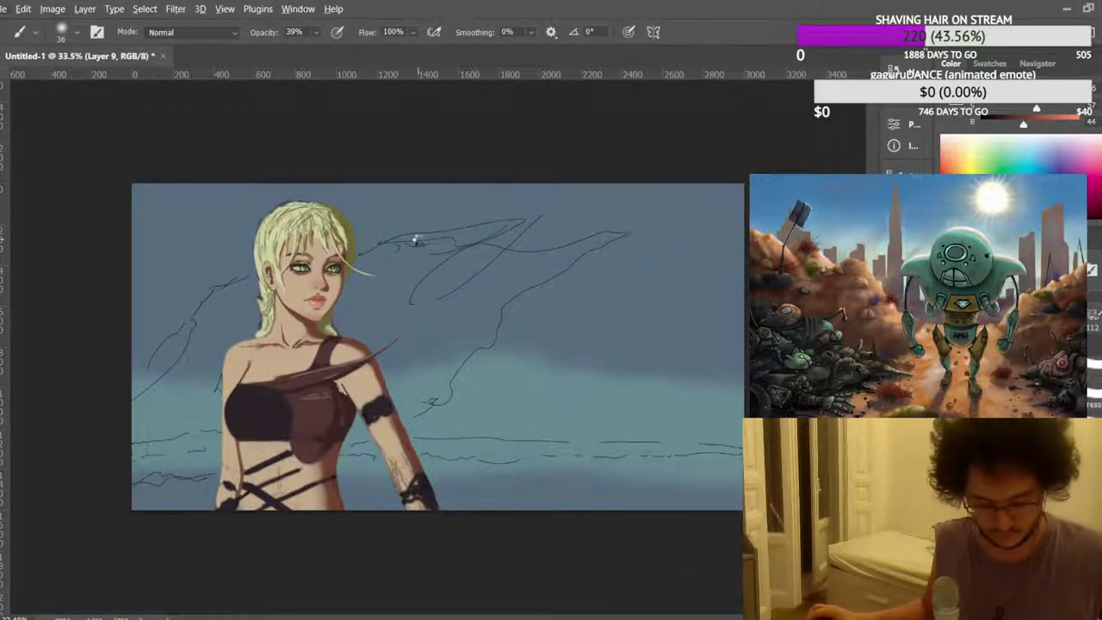
Flip the canvas horizontally, soften the lower edge of the nose shadow with light skin tone at 23% opacity, and flip the view back.
key(ctrl+shift+h)
scroll(475, 368, up, 8)
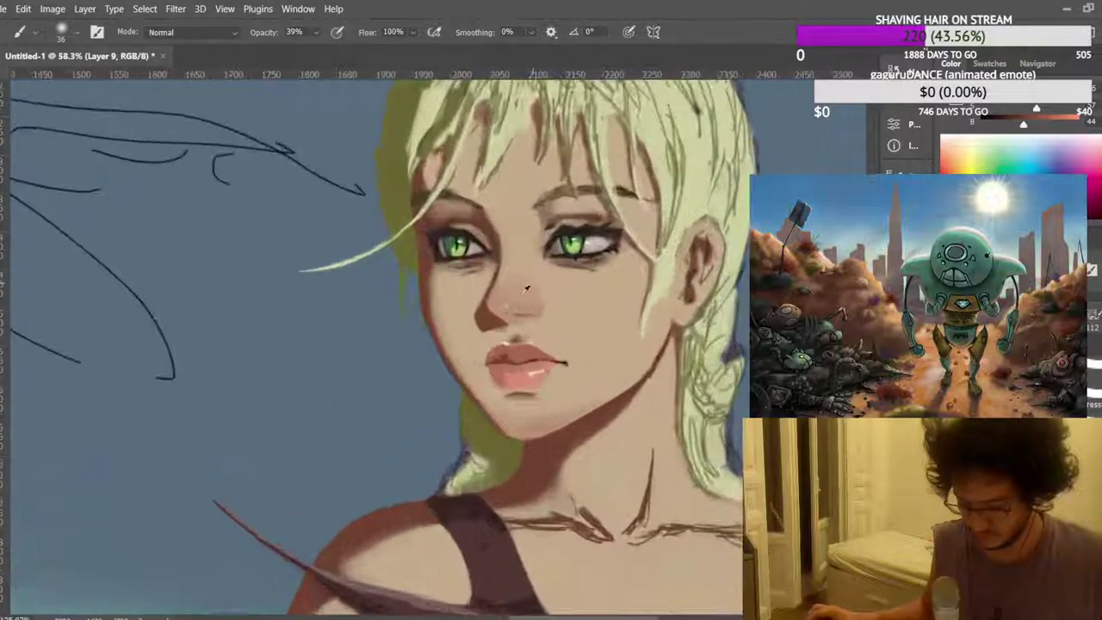
scroll(475, 369, up, 2)
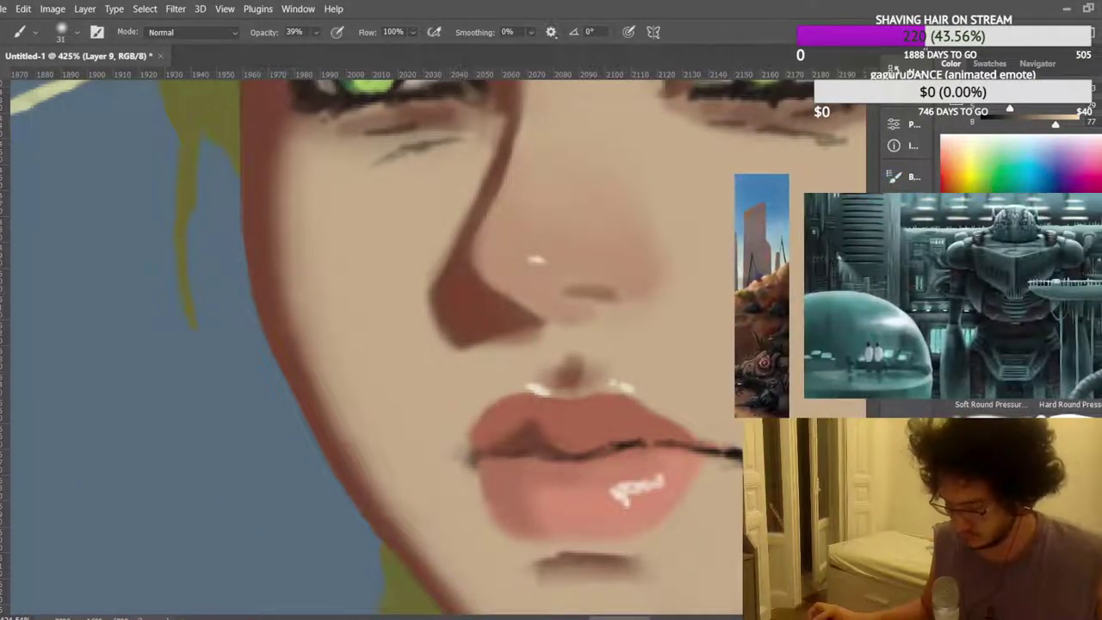
key(ctrl+z)
key(ctrl+shift+z)
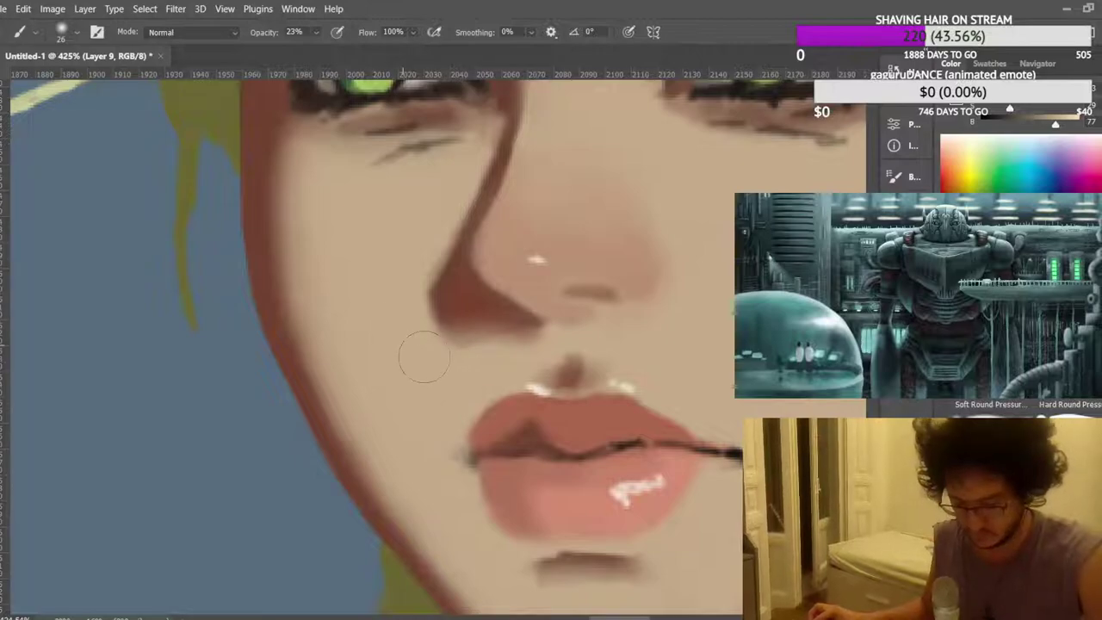
scroll(422, 254, down, 5)
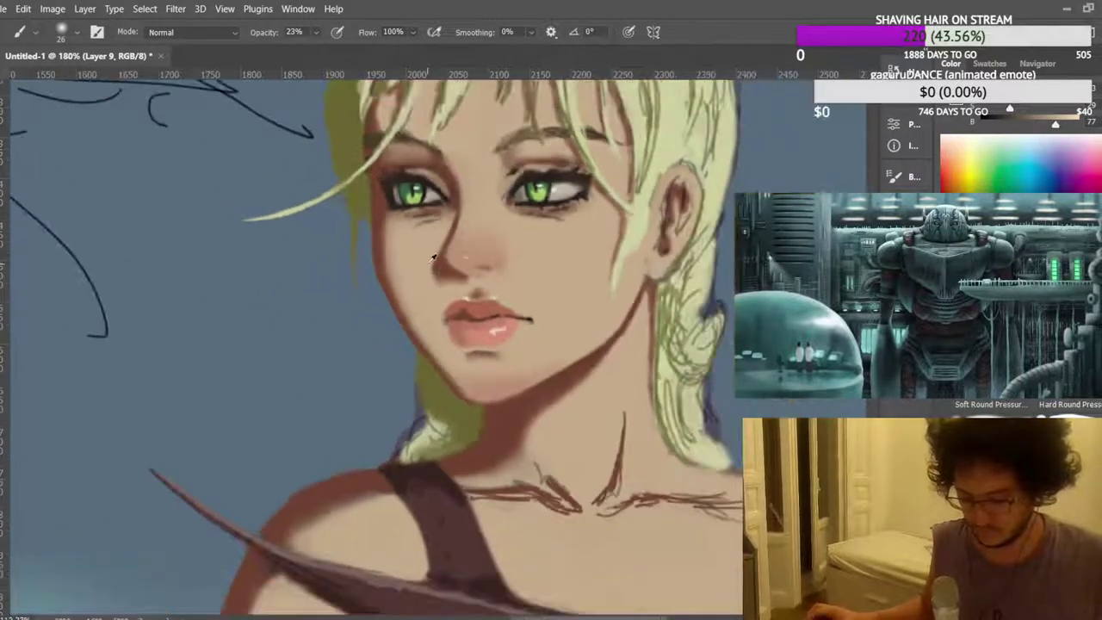
scroll(433, 258, down, 6)
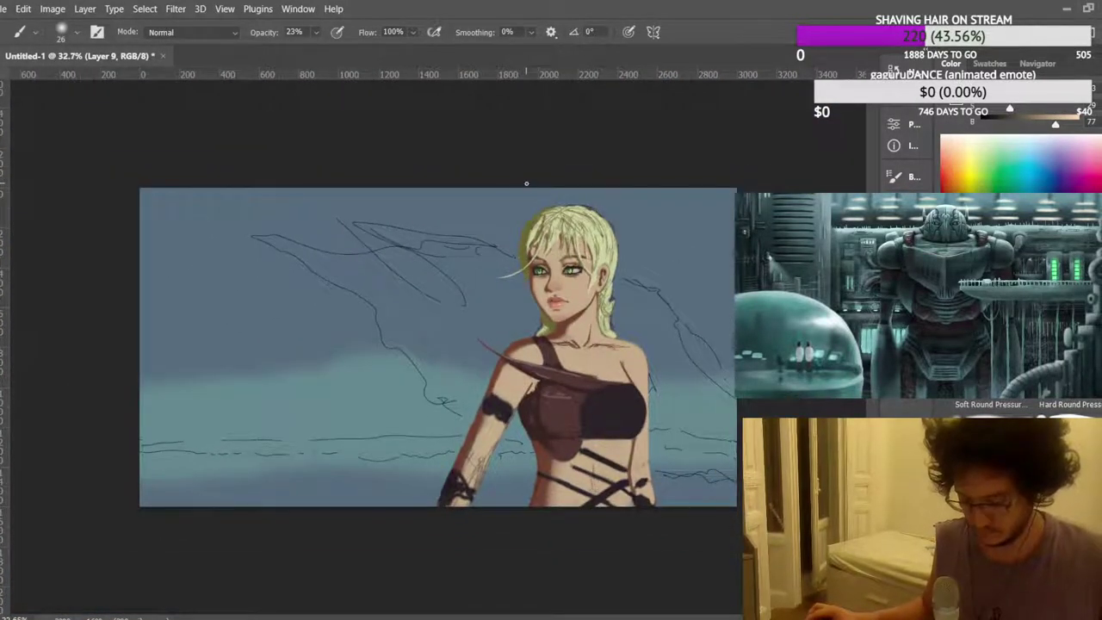
key(ctrl+shift+h)
Sample the reddish eyelid shadow and deepen the near eye's outer crease below the brow with a 12 px brush.
scroll(301, 263, up, 6)
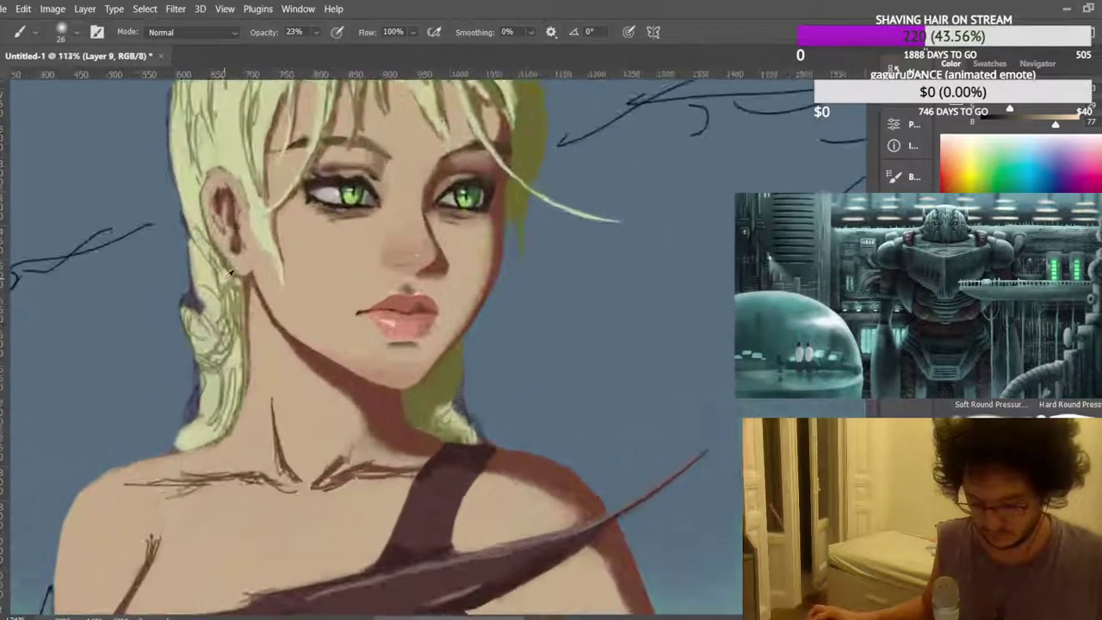
scroll(335, 277, up, 6)
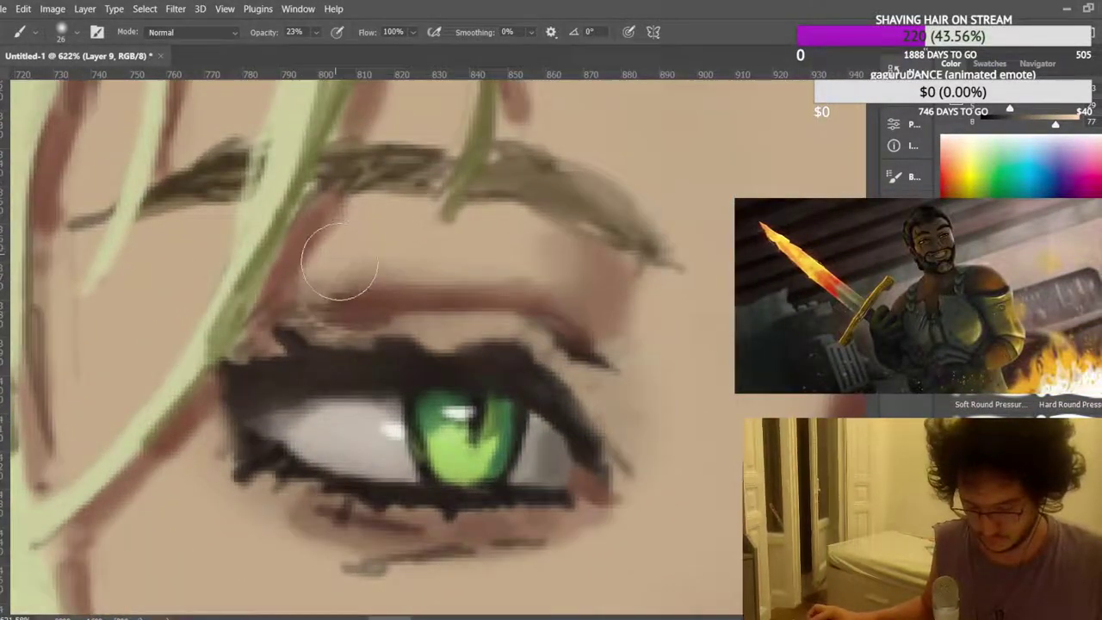
alt+click(360, 294)
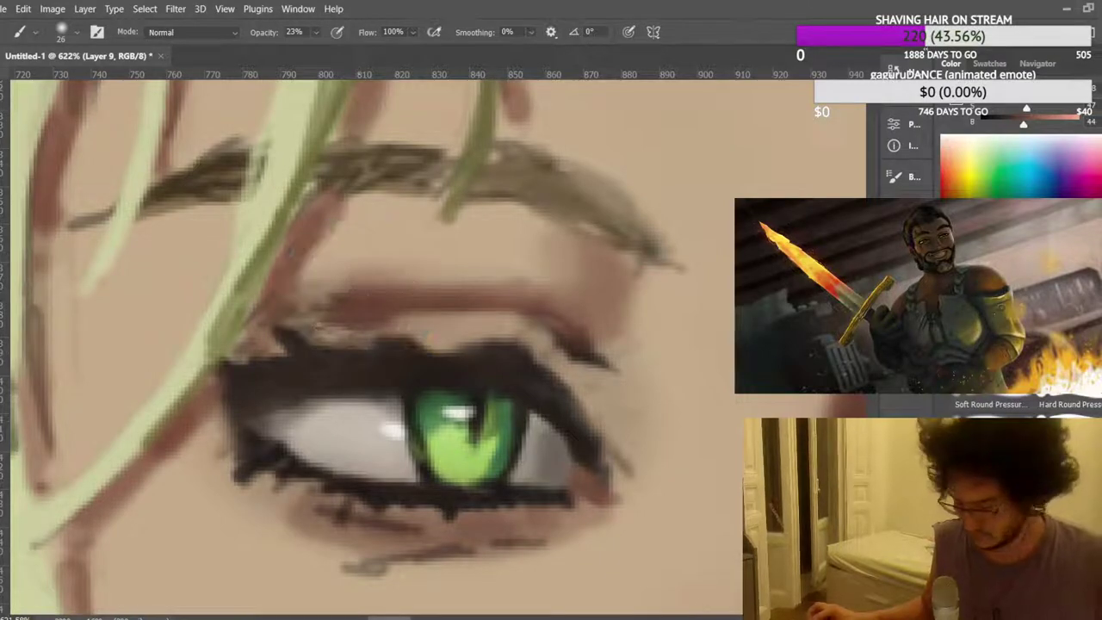
key([)
key([)
key([)
mouse_move(342, 310)
mouse_down()
mouse_move(286, 306)
mouse_move(311, 303)
mouse_move(292, 317)
mouse_move(274, 306)
mouse_move(302, 309)
mouse_move(300, 286)
mouse_move(353, 303)
mouse_move(291, 297)
mouse_move(361, 312)
mouse_move(260, 307)
mouse_move(351, 257)
mouse_move(333, 240)
mouse_up()
scroll(334, 241, down, 10)
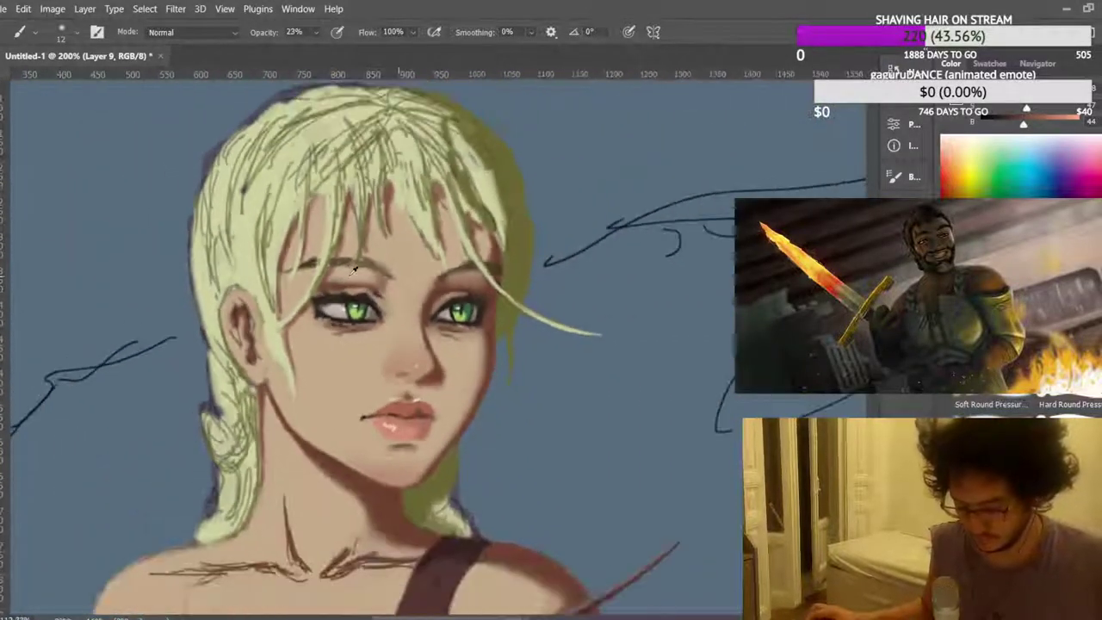
scroll(398, 241, down, 3)
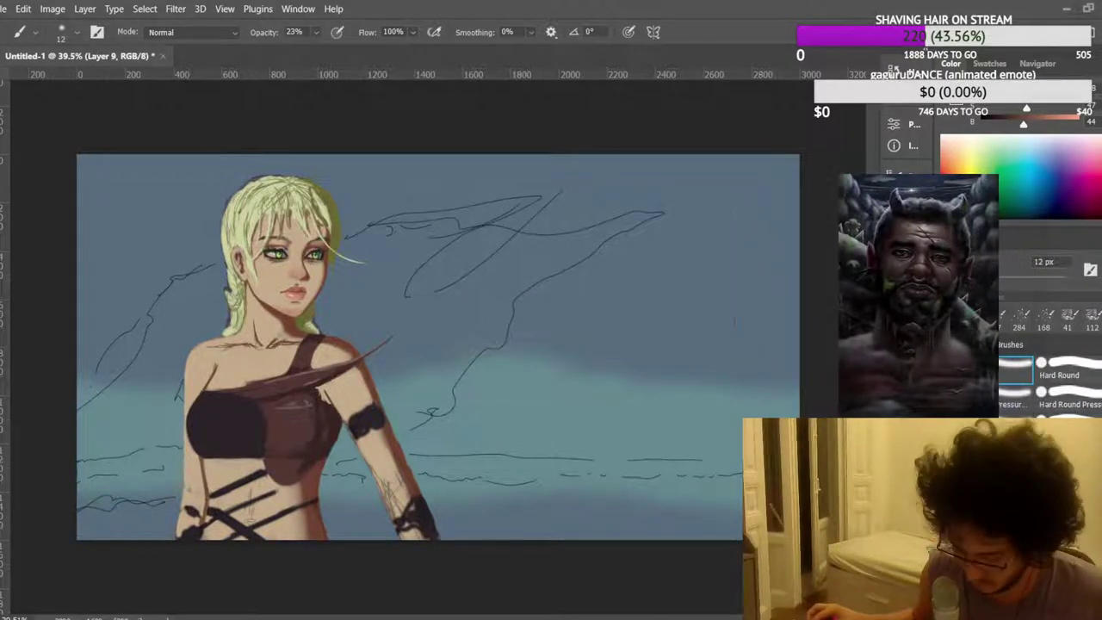
scroll(459, 376, down, 1)
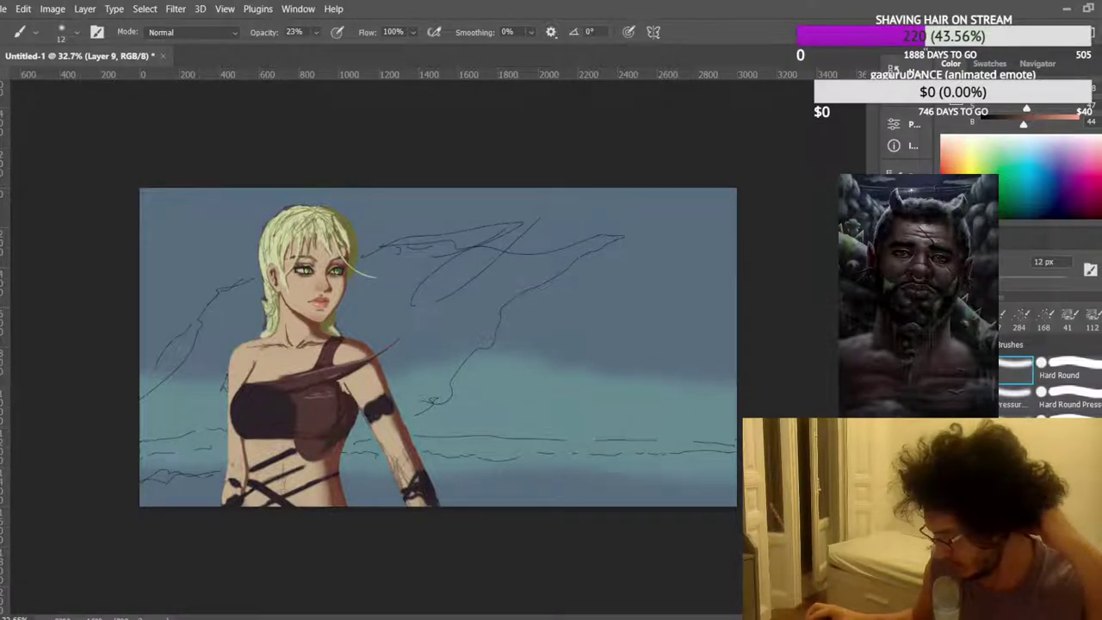
key(ctrl+z)
key(ctrl+shift+z)
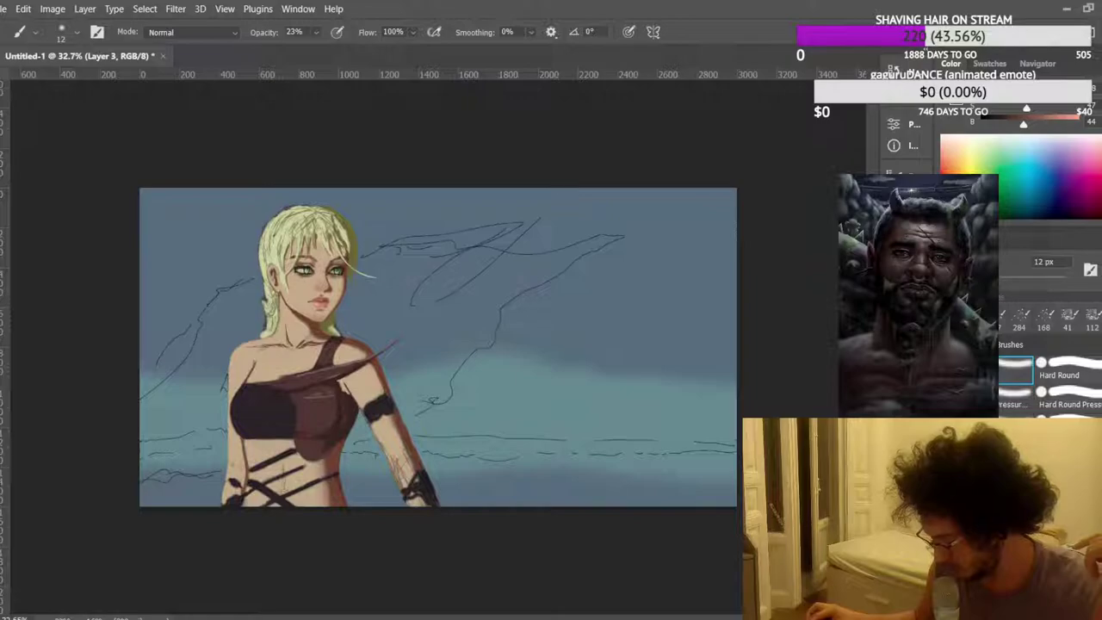
Create a new layer above Layer 3, enlarge the brush to 68 px, and mix a dark muted colour with 32% brightness.
key(ctrl+shift+alt+n)
scroll(295, 398, up, 2)
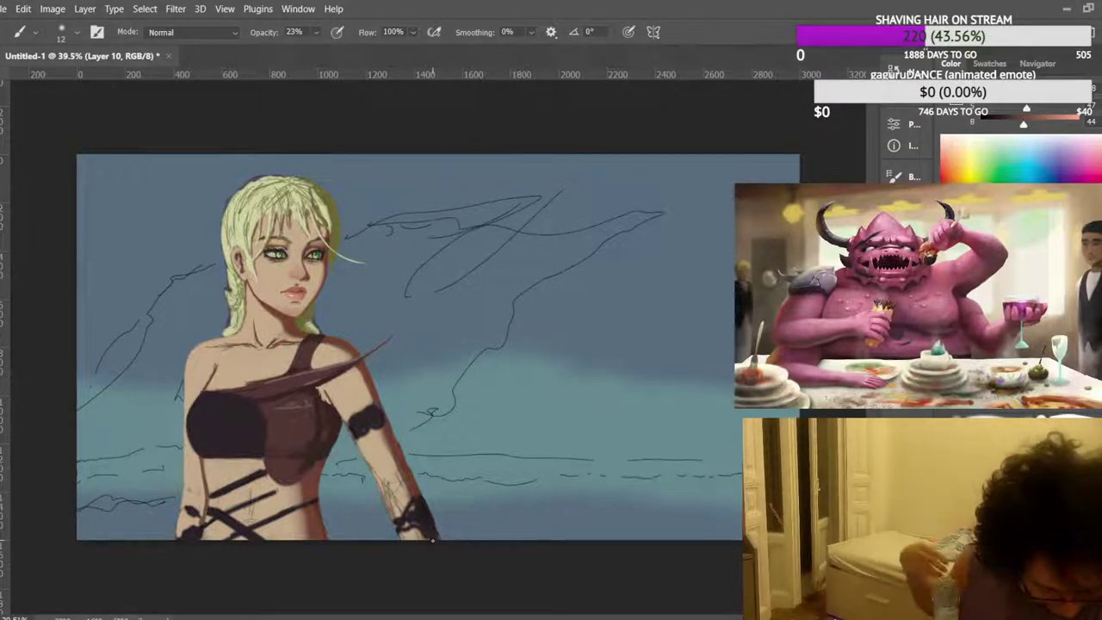
scroll(472, 497, up, 1)
scroll(471, 497, up, 1)
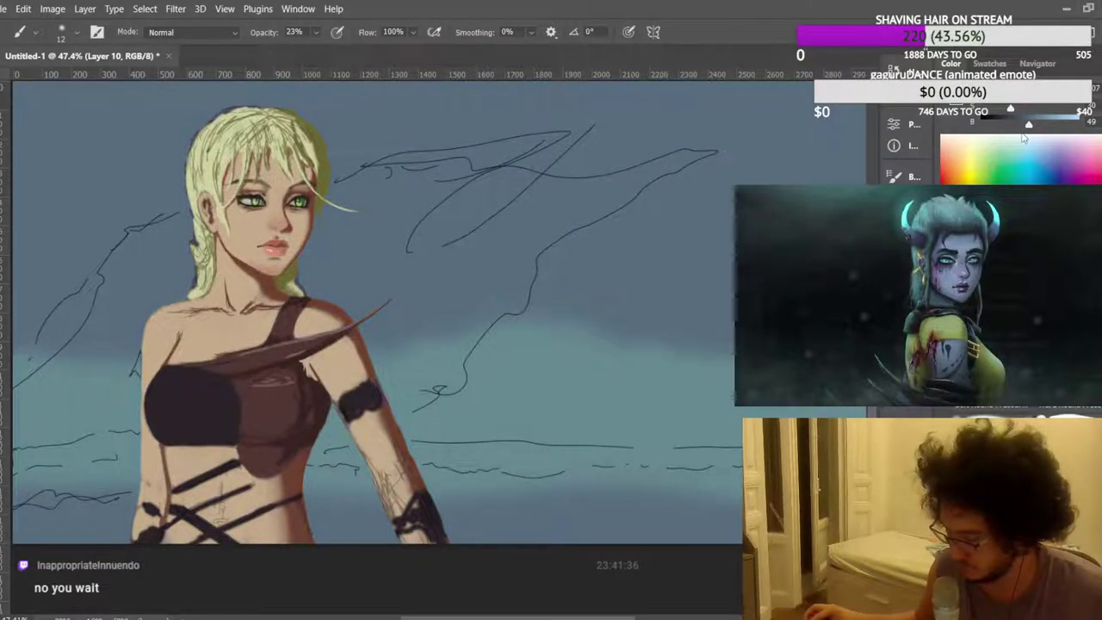
drag(1024, 129, 999, 112)
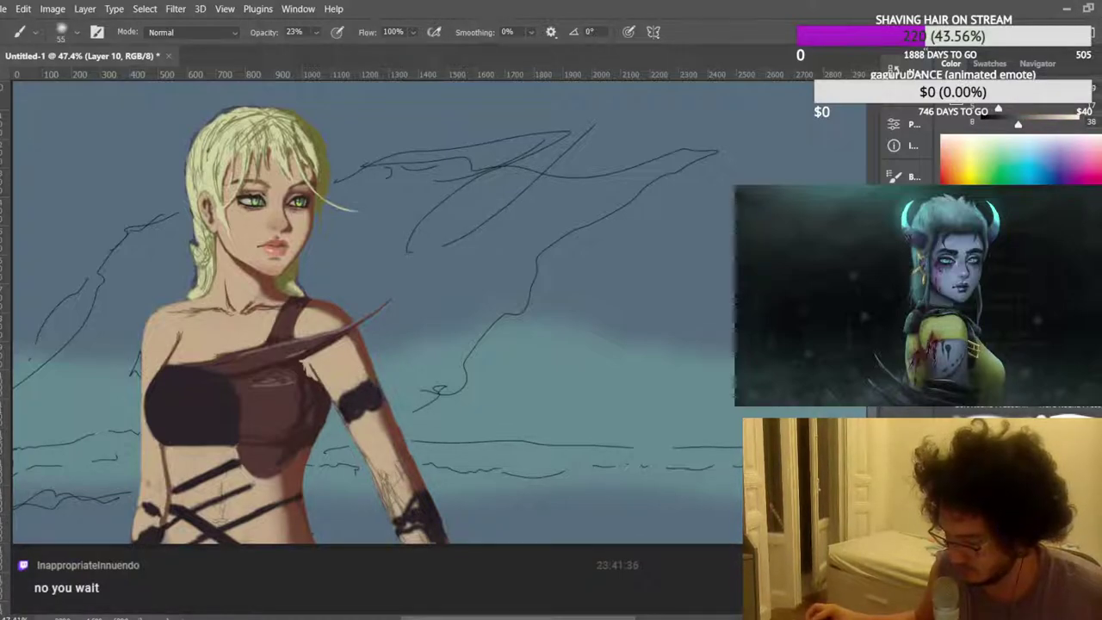
key(])
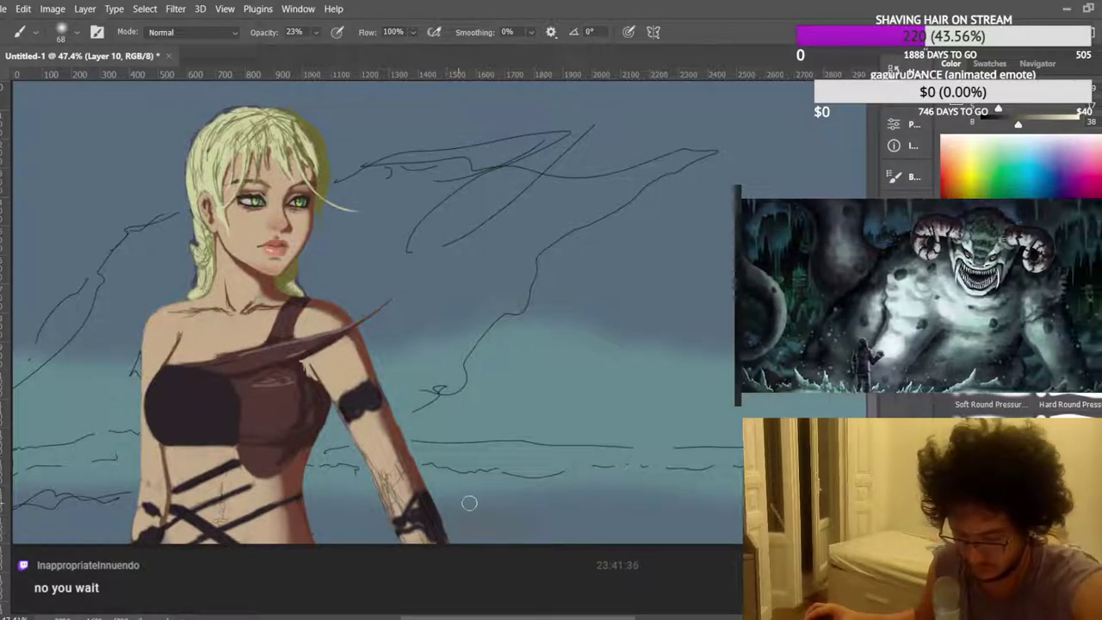
scroll(487, 426, down, 2)
scroll(491, 420, down, 1)
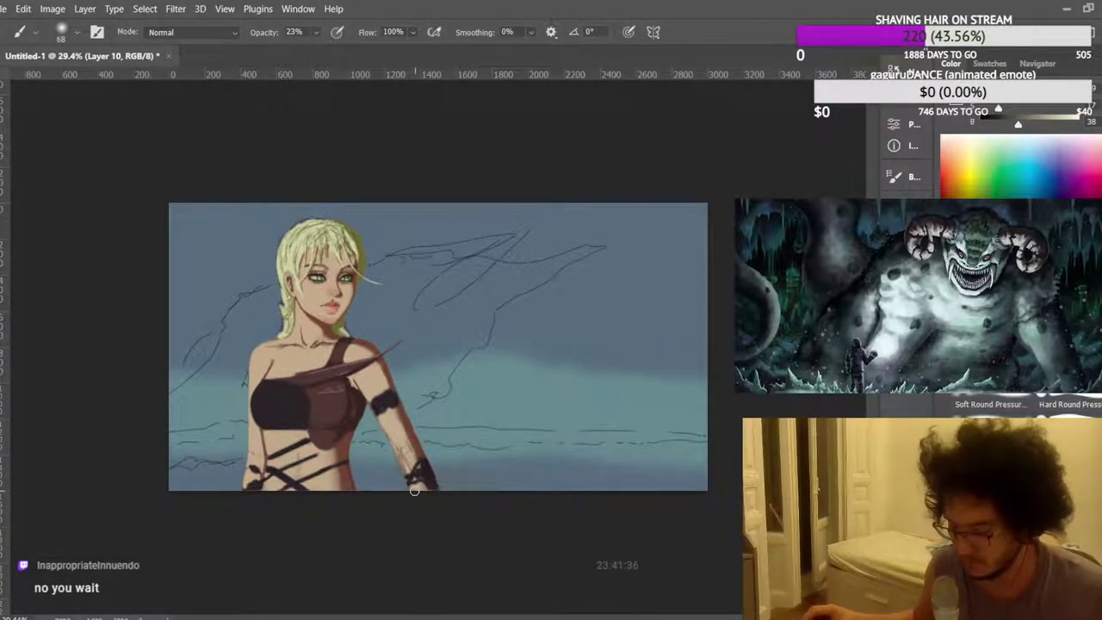
scroll(286, 346, up, 1)
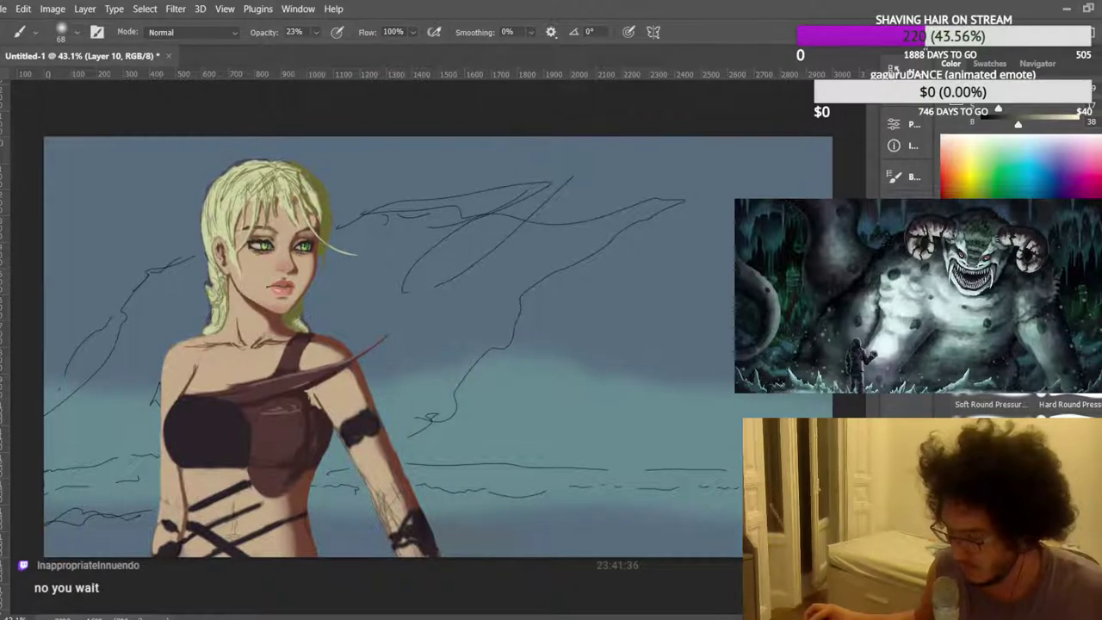
drag(1017, 125, 1012, 125)
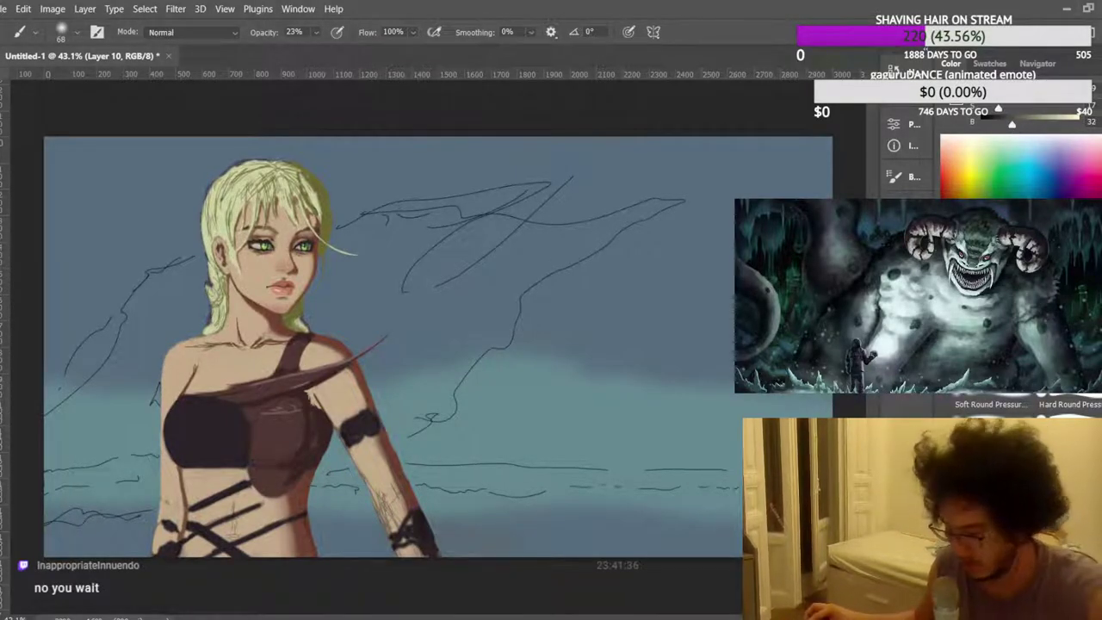
Paint the ground below the horizon in solid muted brown across the canvas, using 100% opacity and a brush enlarged to 132 px.
mouse_move(508, 532)
mouse_down()
mouse_move(367, 535)
mouse_move(433, 551)
mouse_move(448, 521)
mouse_move(155, 523)
mouse_move(65, 547)
mouse_move(136, 523)
mouse_move(39, 493)
mouse_move(111, 475)
mouse_move(181, 487)
mouse_move(517, 475)
mouse_move(732, 482)
mouse_up()
key(])
key(])
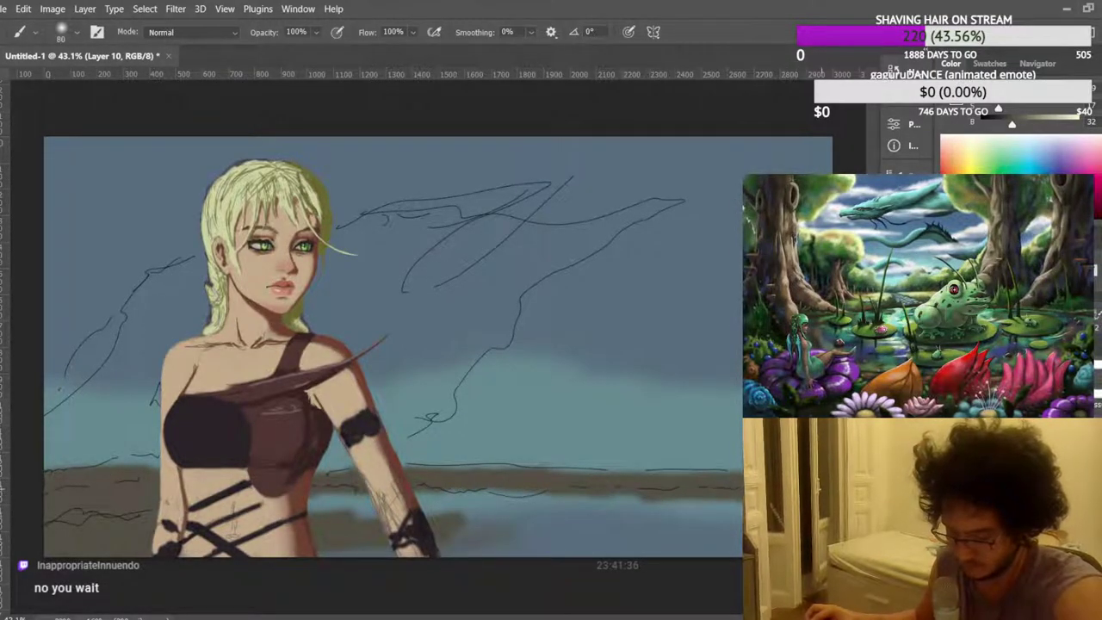
alt+right_click(537, 556)
mouse_move(482, 523)
mouse_down()
mouse_move(507, 503)
mouse_move(290, 503)
mouse_move(347, 554)
mouse_move(481, 516)
mouse_move(344, 530)
mouse_move(496, 515)
mouse_move(591, 523)
mouse_move(514, 533)
mouse_move(529, 541)
mouse_move(632, 514)
mouse_move(737, 521)
mouse_up()
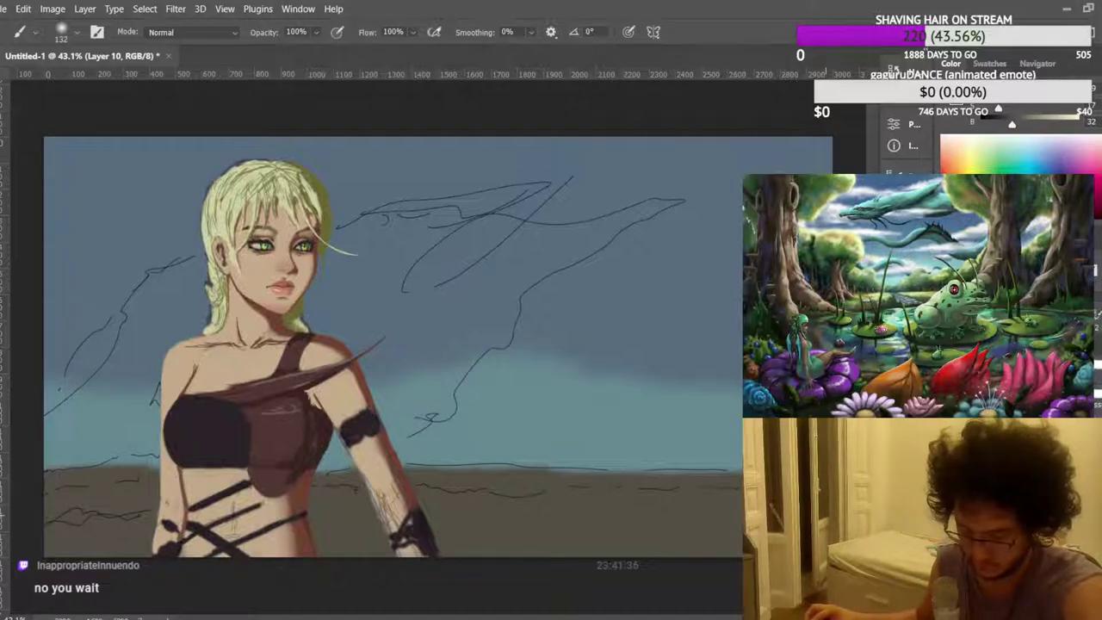
Flip the canvas horizontally and examine the composition with the painted ground.
scroll(314, 354, down, 2)
scroll(314, 354, down, 2)
scroll(313, 354, up, 2)
key(ctrl+shift+h)
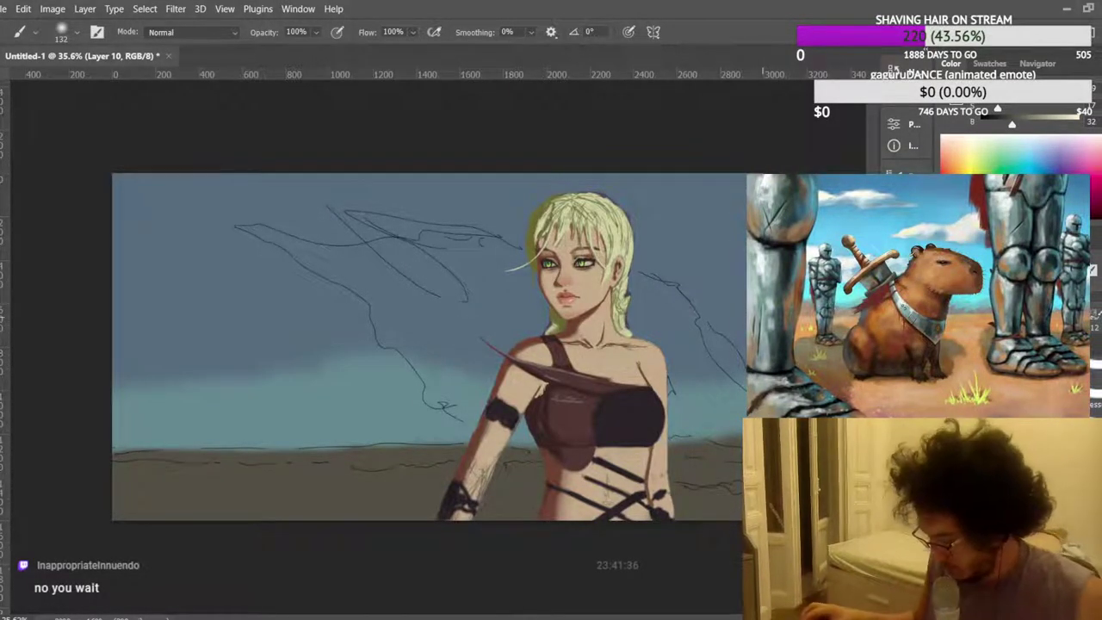
key(ctrl+z)
key(ctrl+shift+z)
Show the dragon head sketch on Layer 2 and have it face away from the woman.
key(ctrl+comma)
key(alt+[)
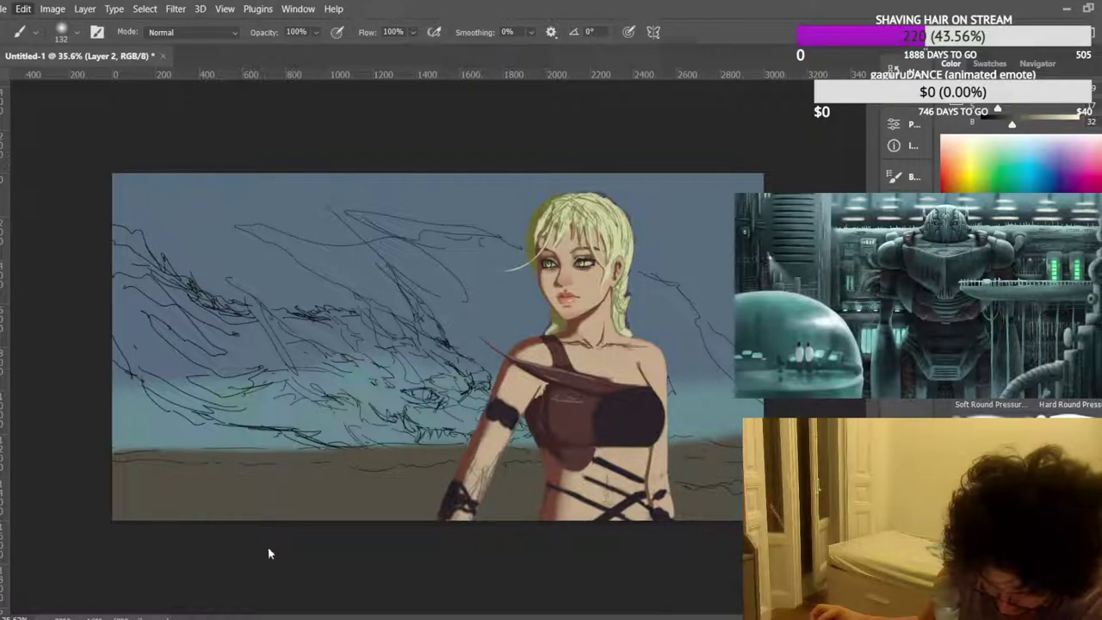
key(ctrl+z)
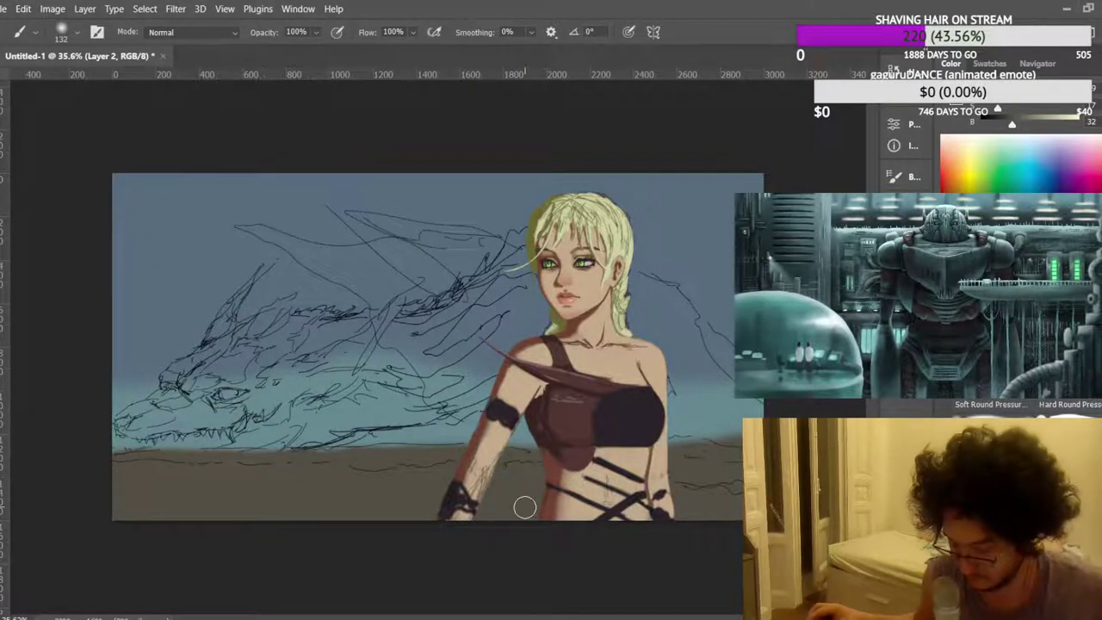
scroll(455, 374, down, 1)
scroll(519, 316, up, 1)
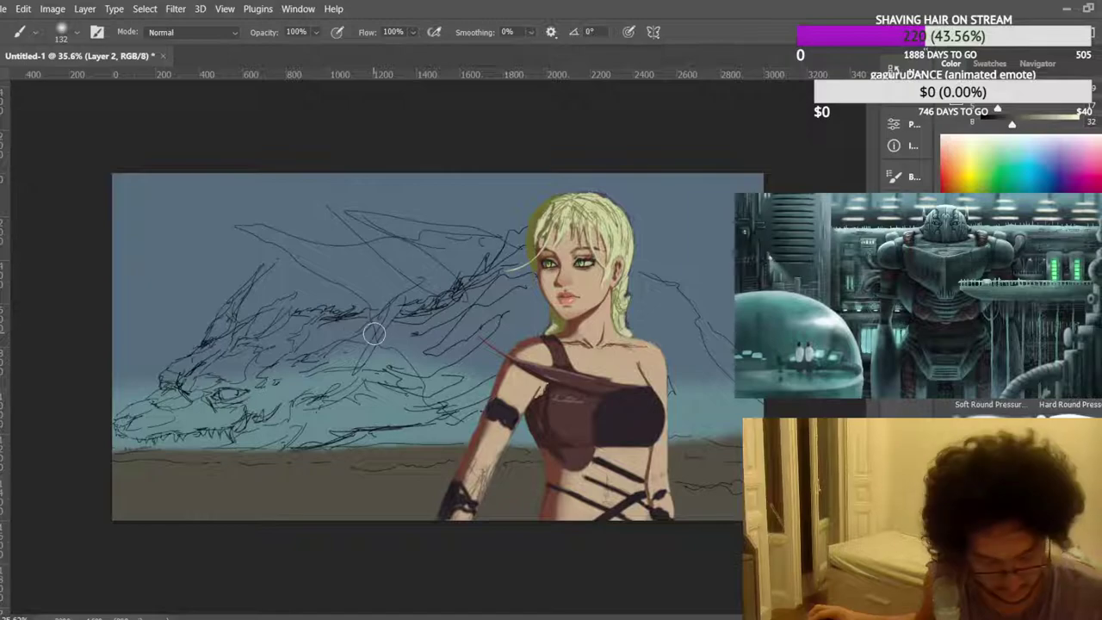
Move the dragon sketch layer above the painted ground in the layer order.
key(ctrl+t)
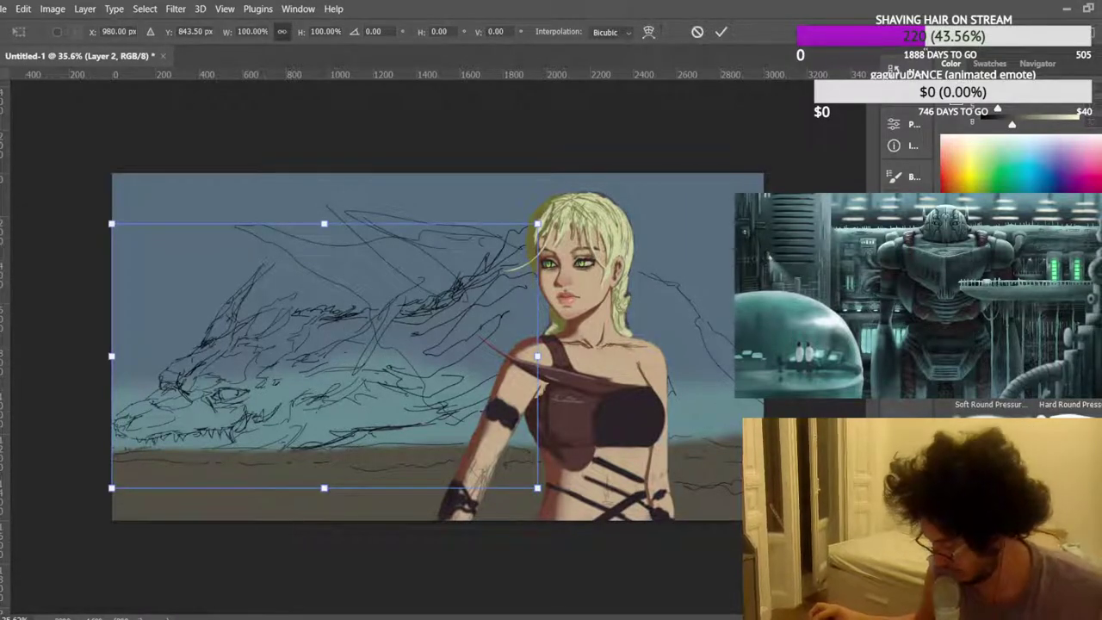
key(Return)
key(ctrl+[)
scroll(495, 370, down, 1)
scroll(497, 306, up, 1)
Try scaling the dragon sketch to 80.22% and repositioning it beside the woman.
key(ctrl+t)
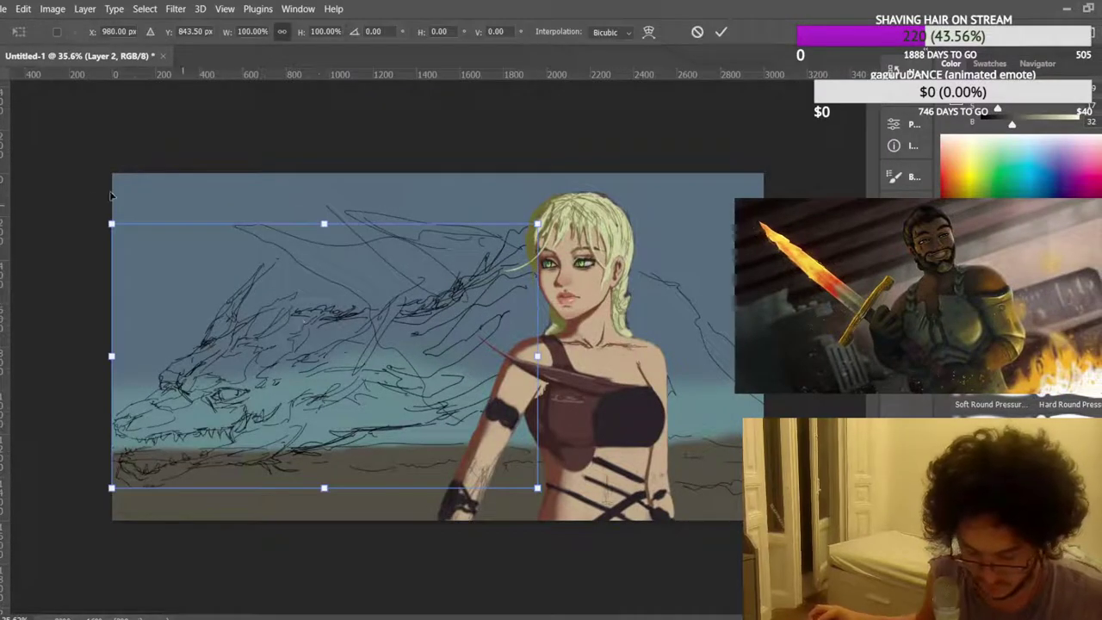
drag(112, 224, 197, 276)
drag(422, 408, 401, 348)
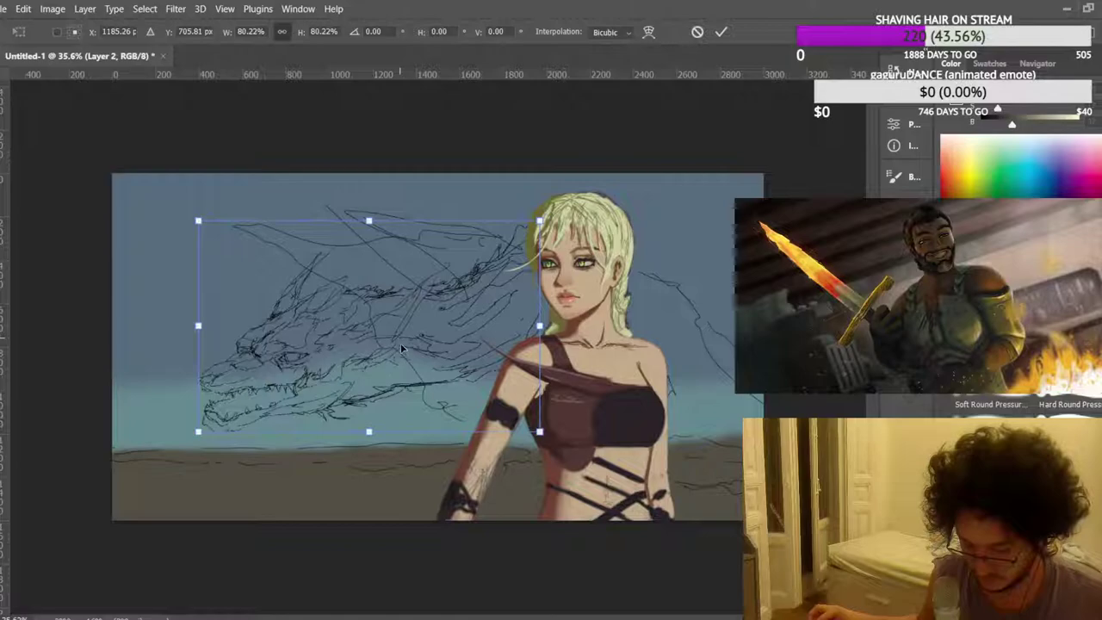
scroll(404, 336, down, 1)
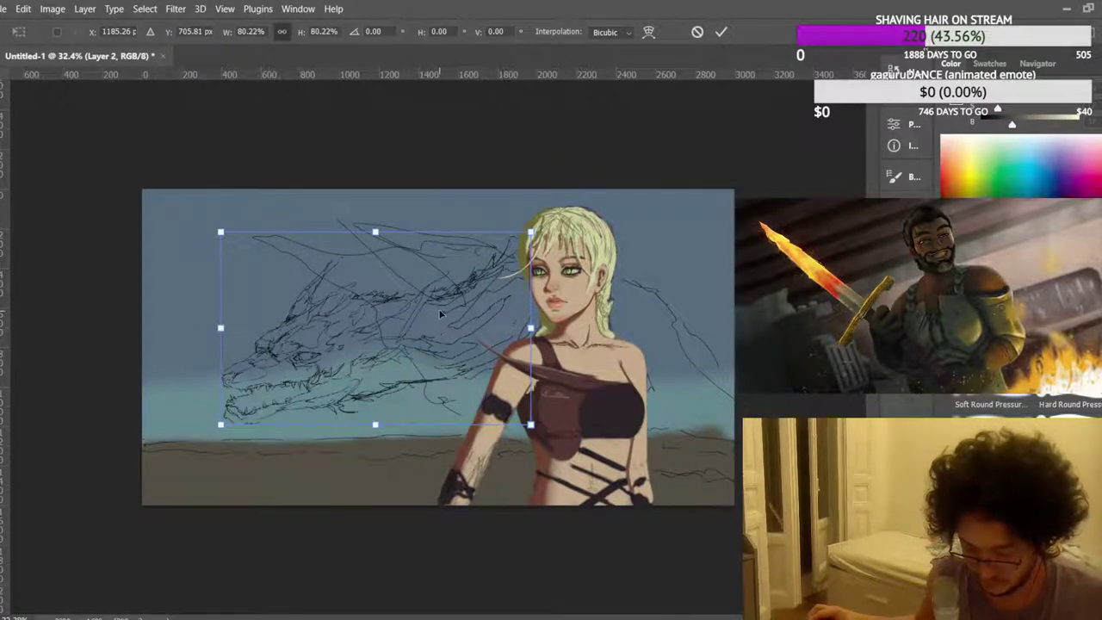
drag(439, 316, 436, 366)
key(ctrl+z)
Move the full-size dragon sketch up and closer to the woman, then flip the canvas horizontally back.
drag(262, 357, 331, 322)
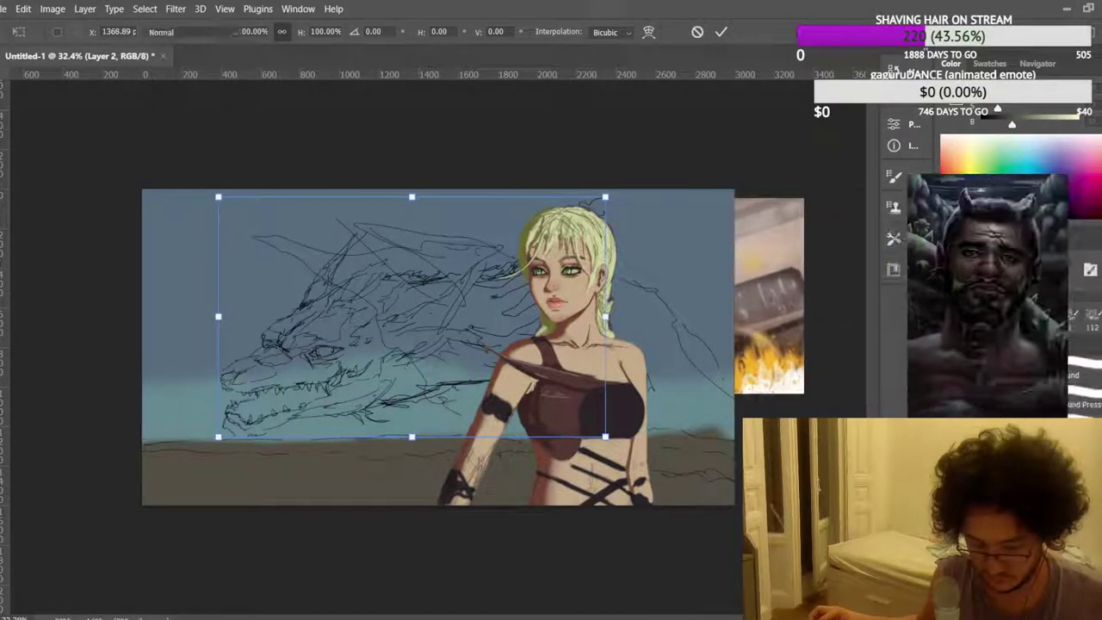
key(Return)
key(ctrl+shift+h)
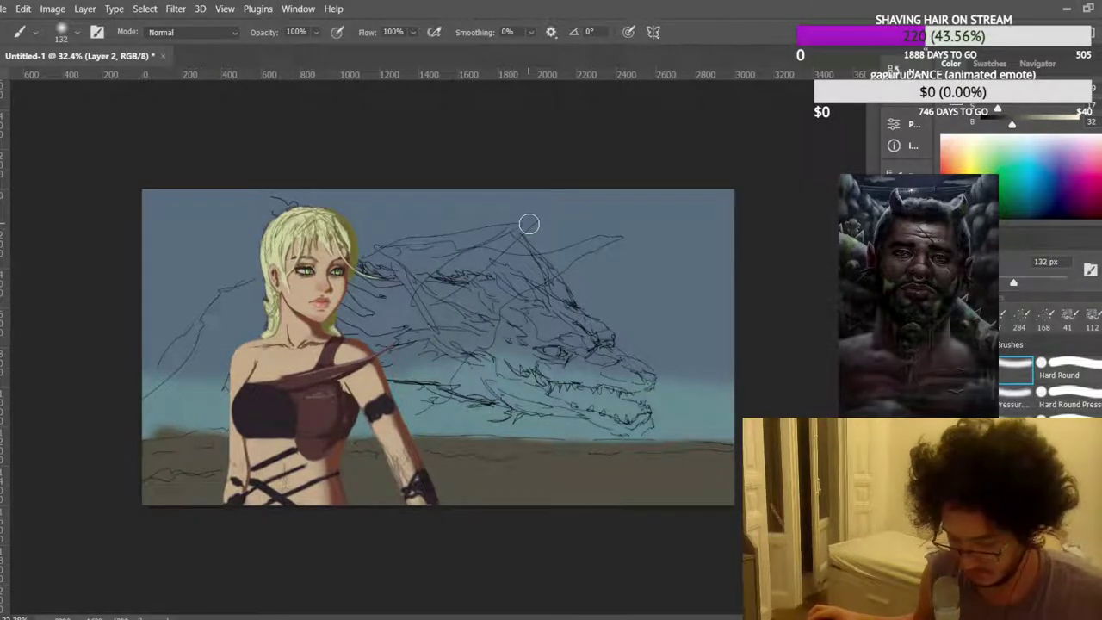
Scale the dragon sketch down proportionally and place it beside the woman's shoulder, just above the horizon.
scroll(538, 222, up, 1)
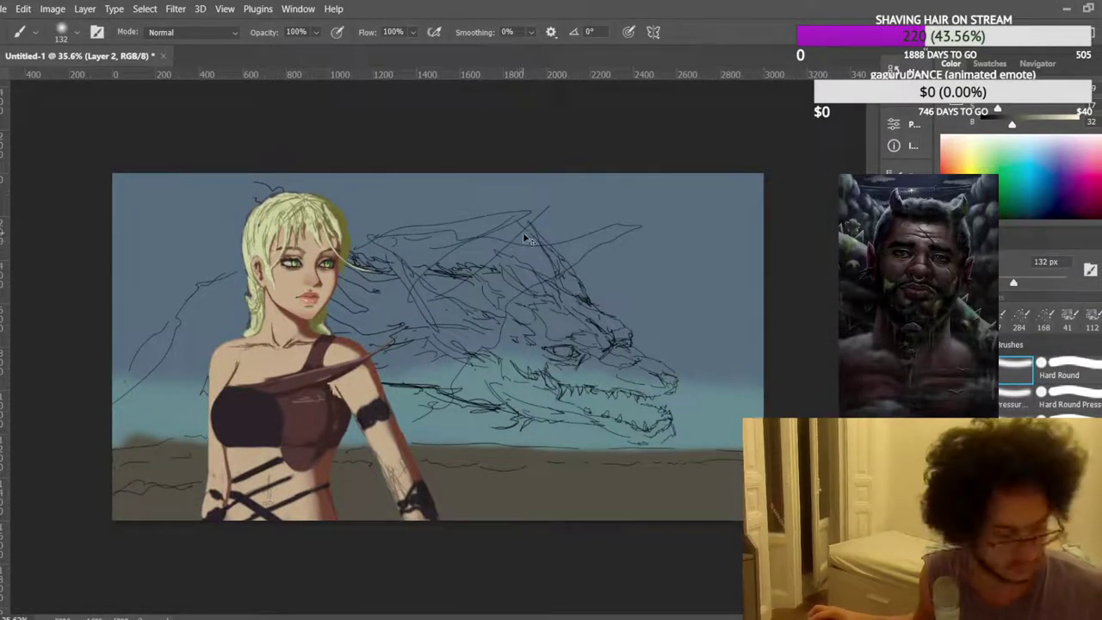
key(ctrl+t)
drag(252, 181, 362, 250)
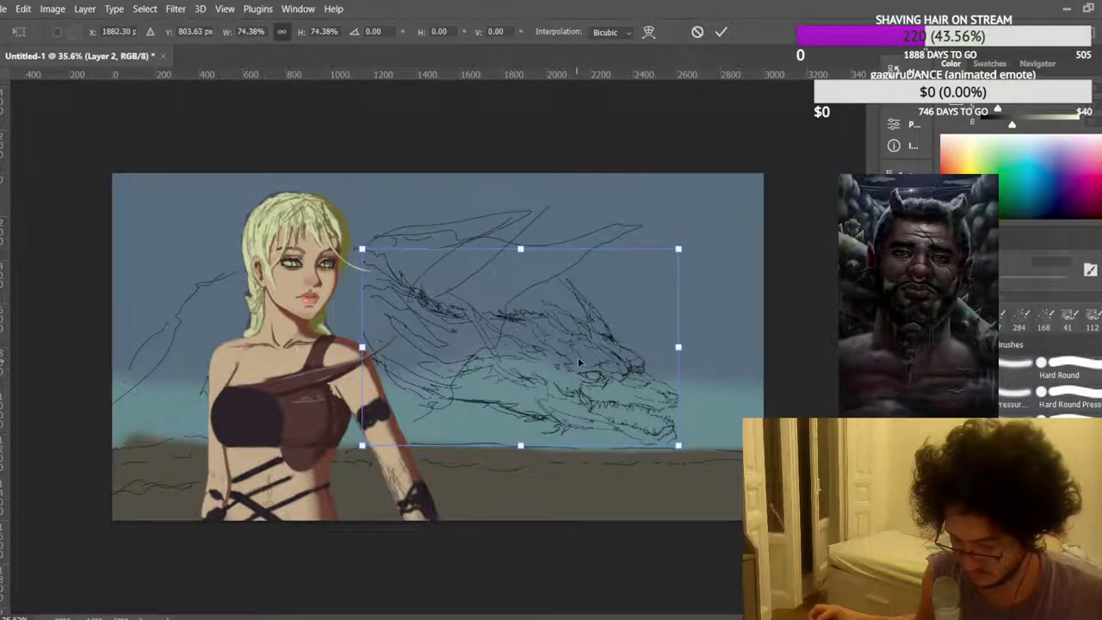
drag(577, 358, 594, 348)
drag(373, 244, 399, 246)
key(Return)
Scale the wing sketch on Layer 8 to 86.40%, rotate it 4.87°, and shift it behind the woman toward the dragon's neck.
scroll(339, 179, down, 2)
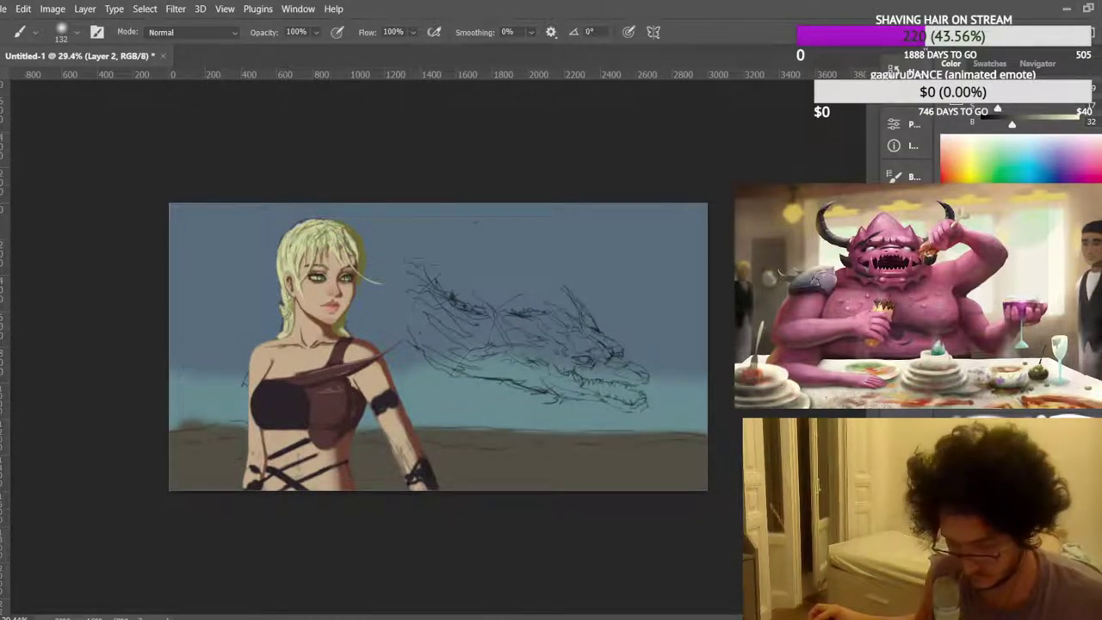
scroll(448, 335, up, 3)
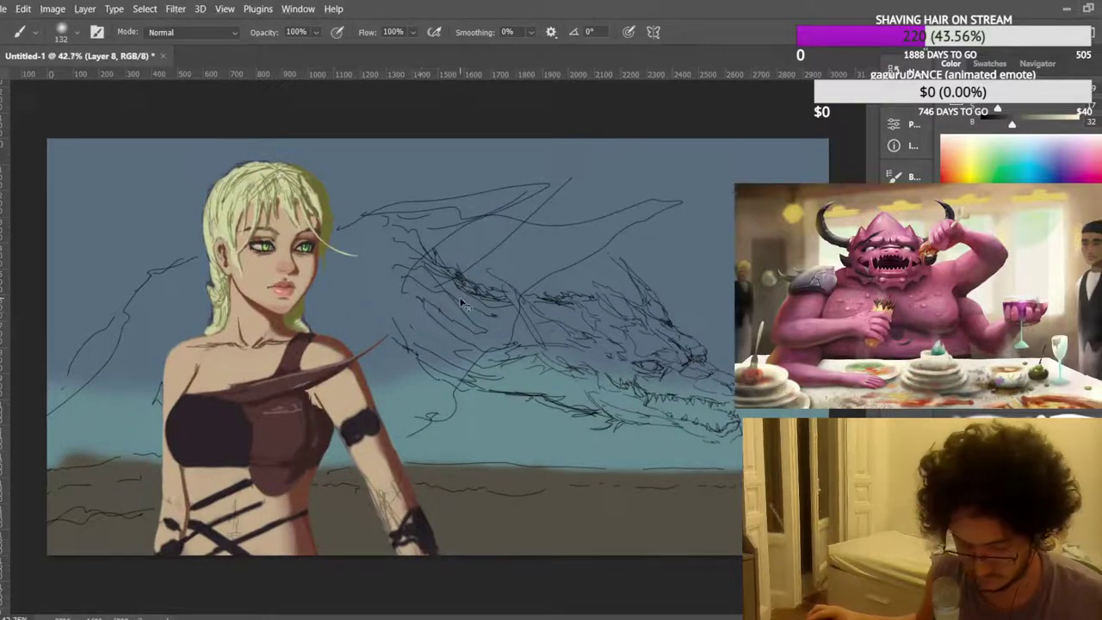
key(ctrl+t)
scroll(440, 345, down, 3)
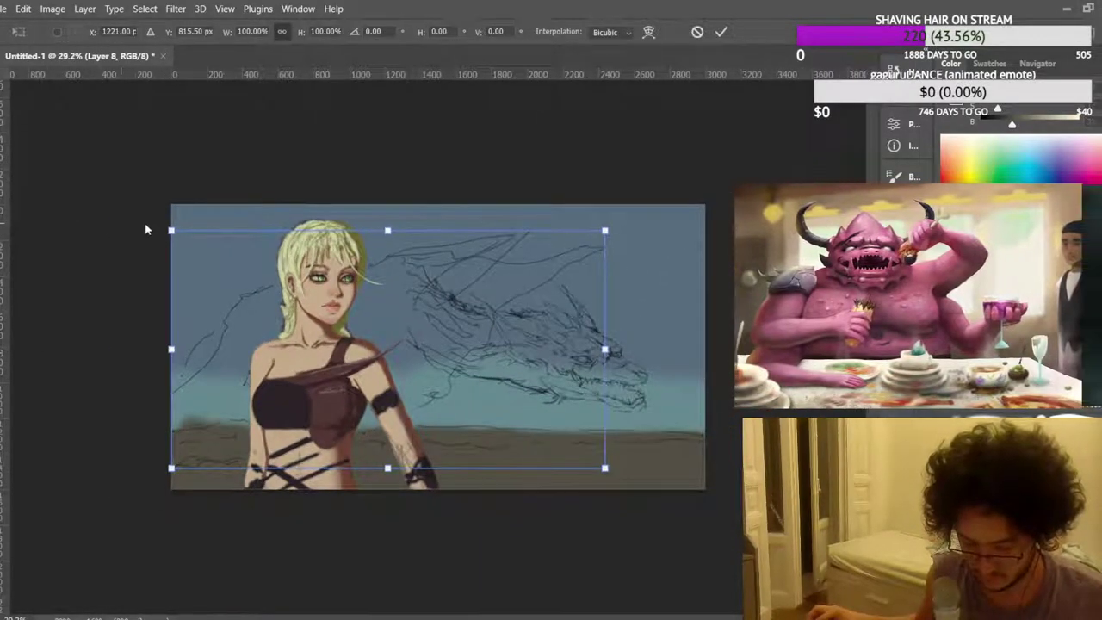
drag(172, 232, 172, 281)
drag(339, 181, 410, 241)
drag(444, 347, 417, 356)
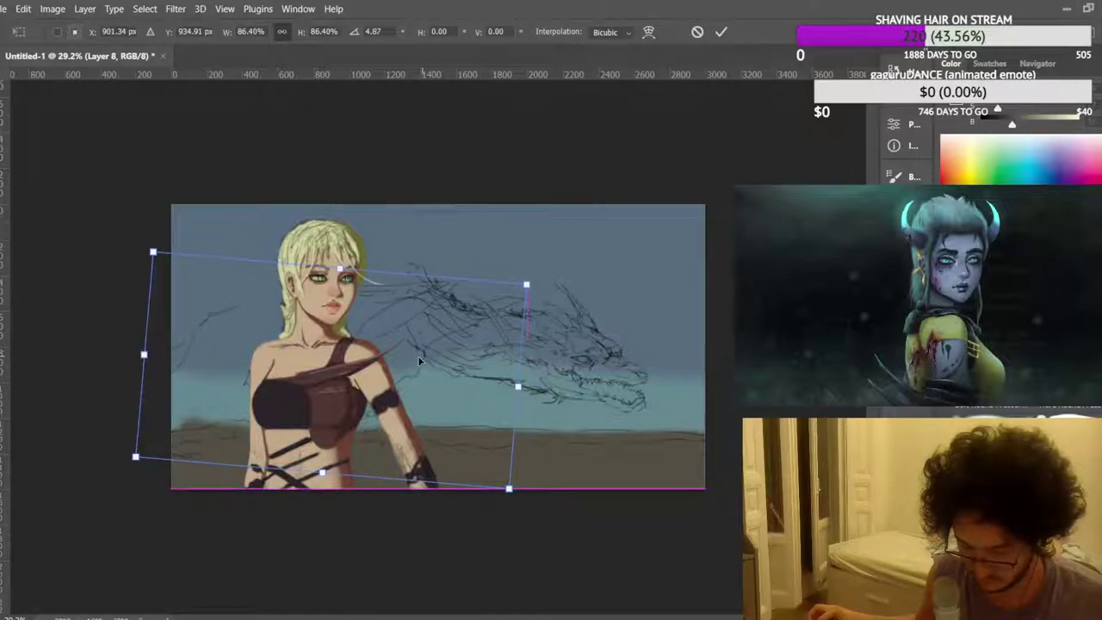
scroll(371, 334, up, 2)
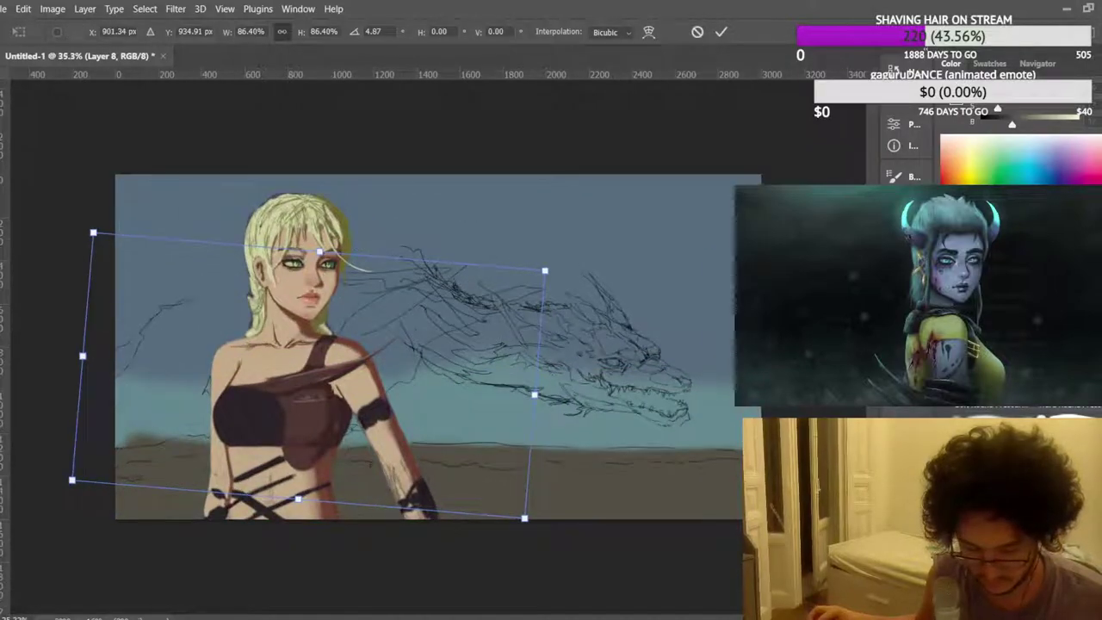
key(Return)
key(b)
scroll(475, 243, down, 1)
scroll(413, 244, up, 1)
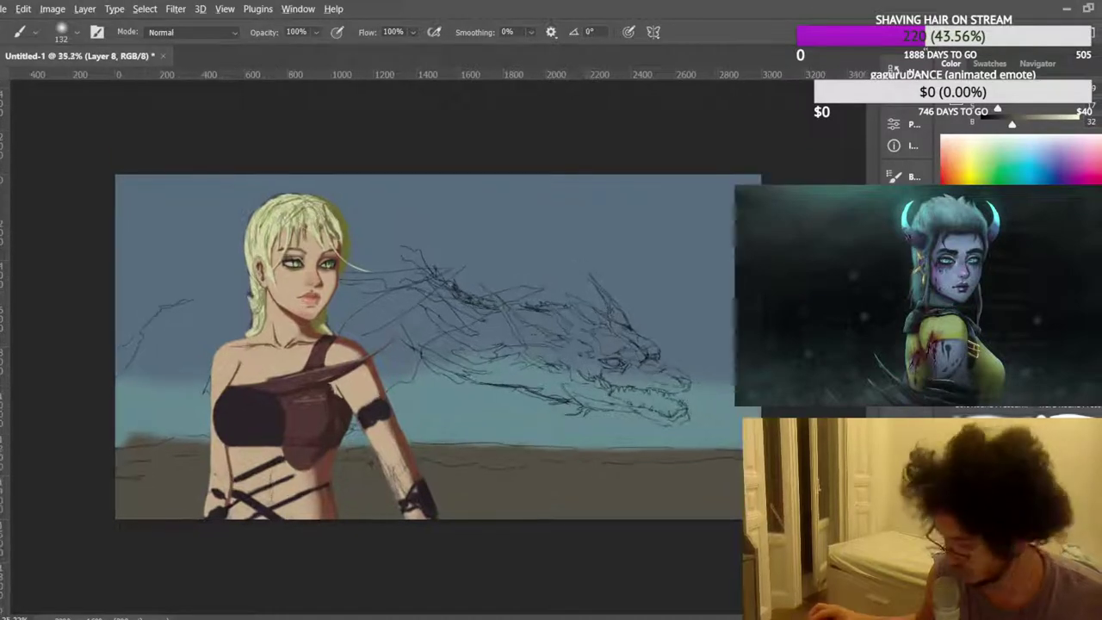
Create a new layer and block in the dragon's body behind the woman in muted red with a 149 px brush.
key(ctrl+shift+alt+n)
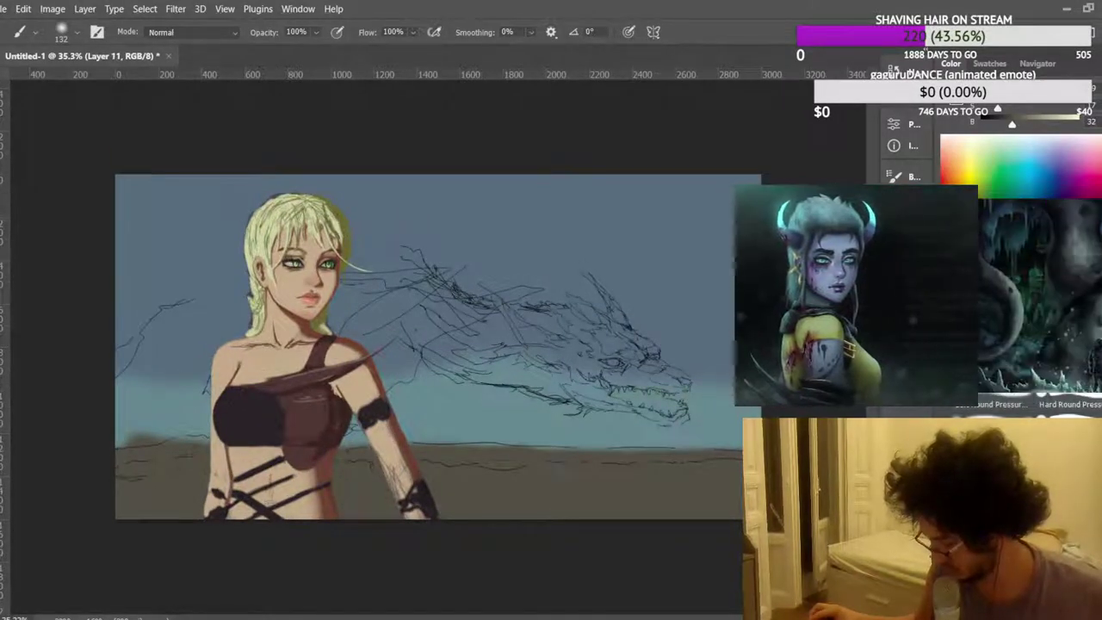
scroll(233, 411, up, 2)
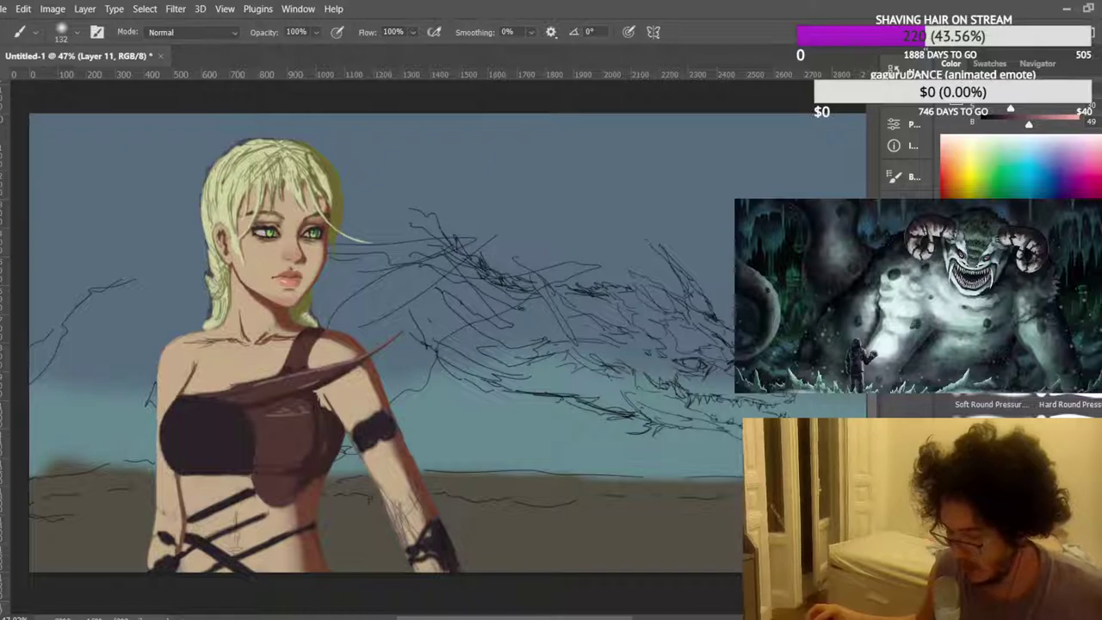
mouse_move(103, 378)
mouse_down()
mouse_move(113, 338)
mouse_move(60, 398)
mouse_move(28, 378)
mouse_move(180, 312)
mouse_up()
mouse_move(316, 287)
mouse_down()
mouse_move(462, 245)
mouse_move(372, 321)
mouse_move(59, 483)
mouse_move(82, 435)
mouse_move(147, 429)
mouse_move(149, 455)
mouse_move(338, 340)
mouse_move(369, 418)
mouse_move(451, 312)
mouse_up()
mouse_move(115, 465)
mouse_down()
mouse_move(44, 472)
mouse_move(37, 384)
mouse_up()
scroll(288, 330, down, 5)
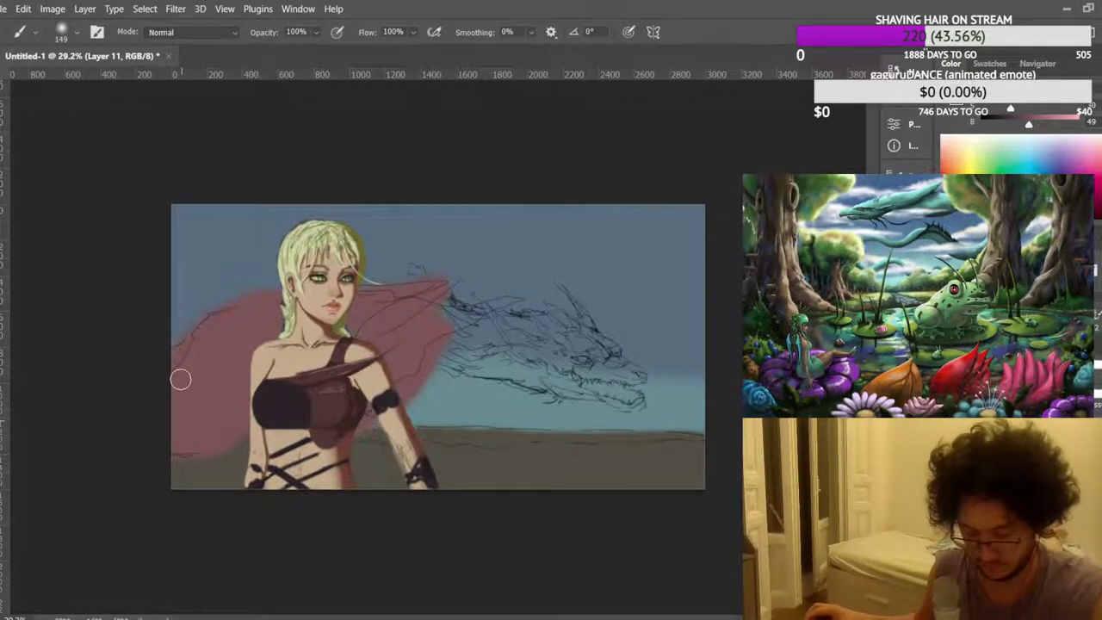
scroll(431, 336, up, 2)
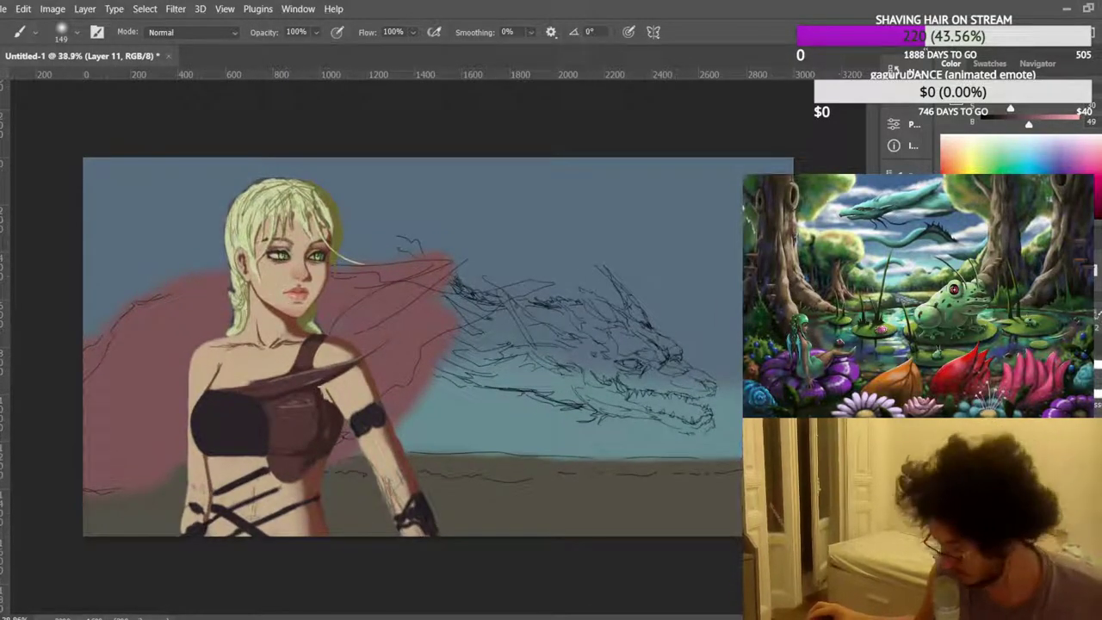
key(ctrl+z)
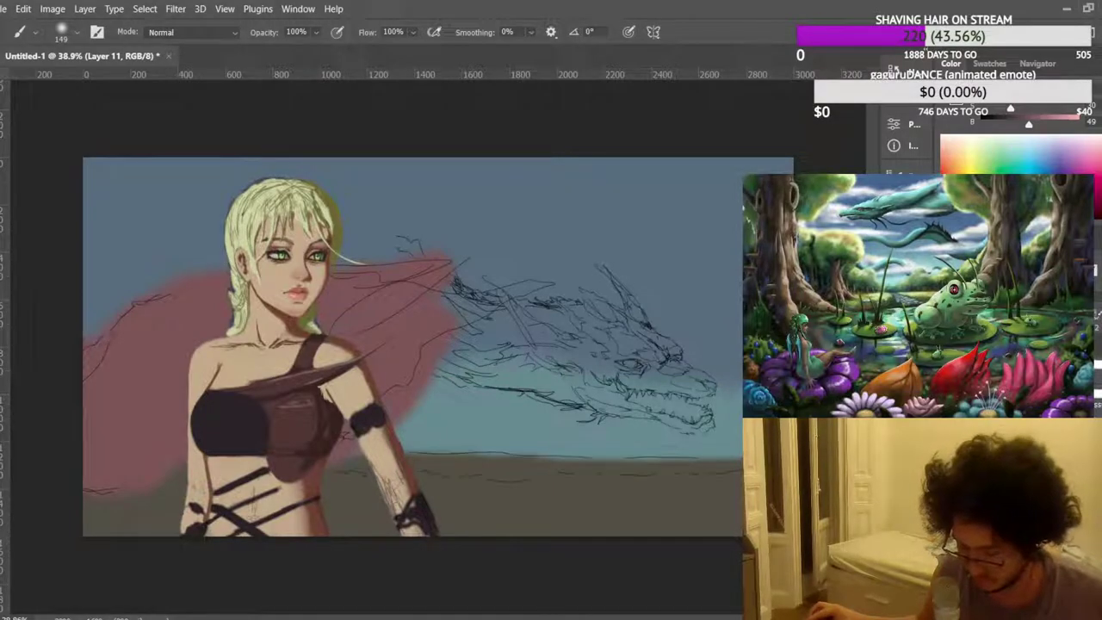
Select the dragon head sketch on Layer 2, scale it to 80.01%, and align its neck with the red body shape.
key(ctrl+comma)
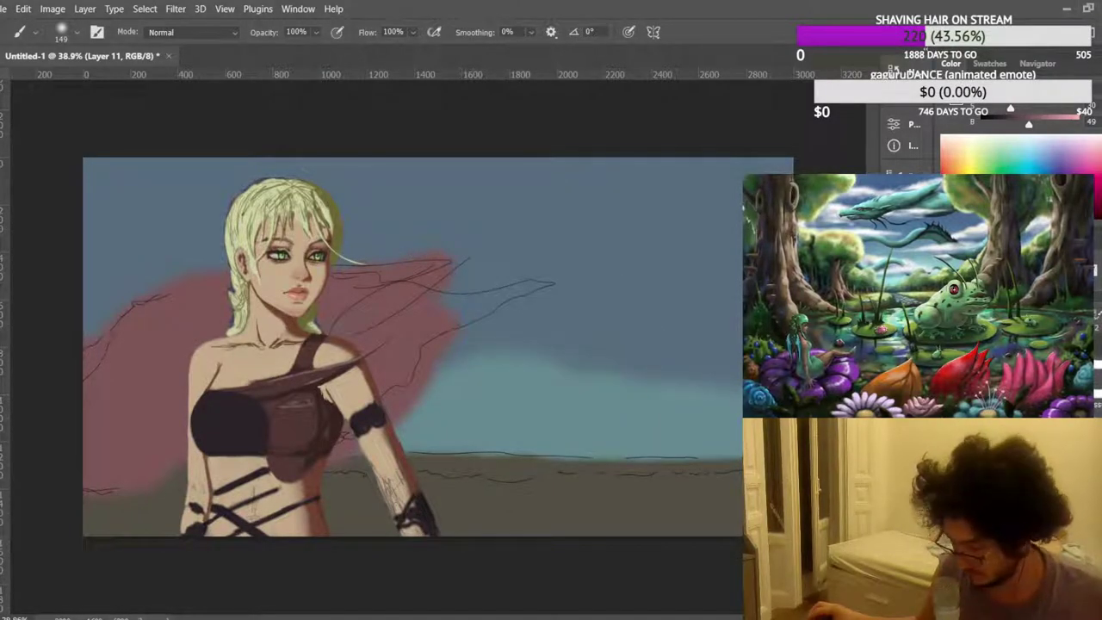
key(alt+bracketleft)
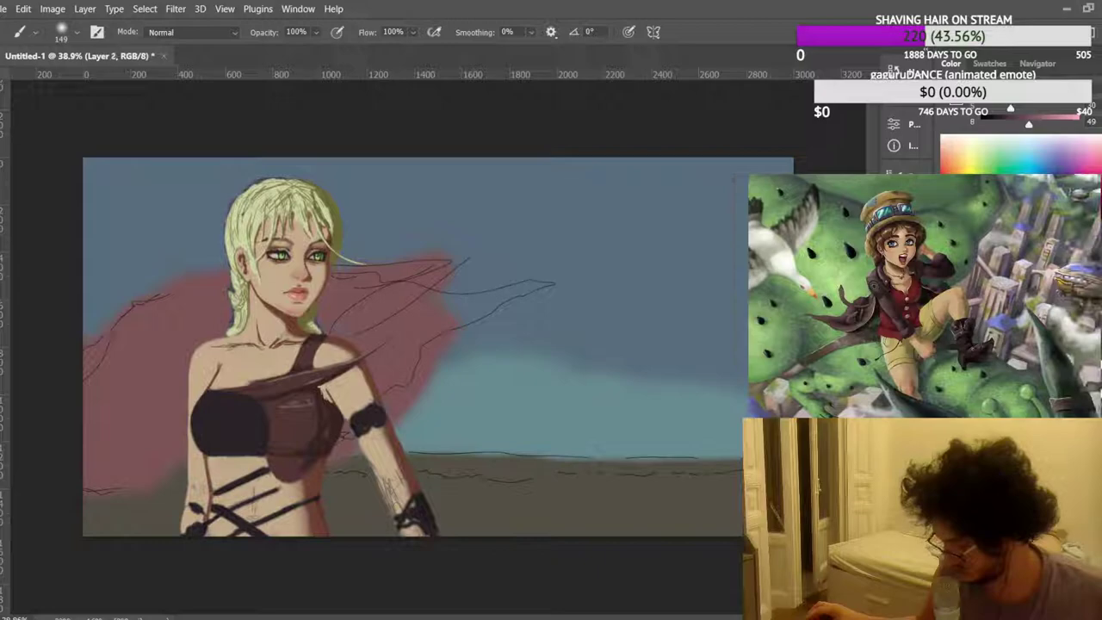
key(ctrl+comma)
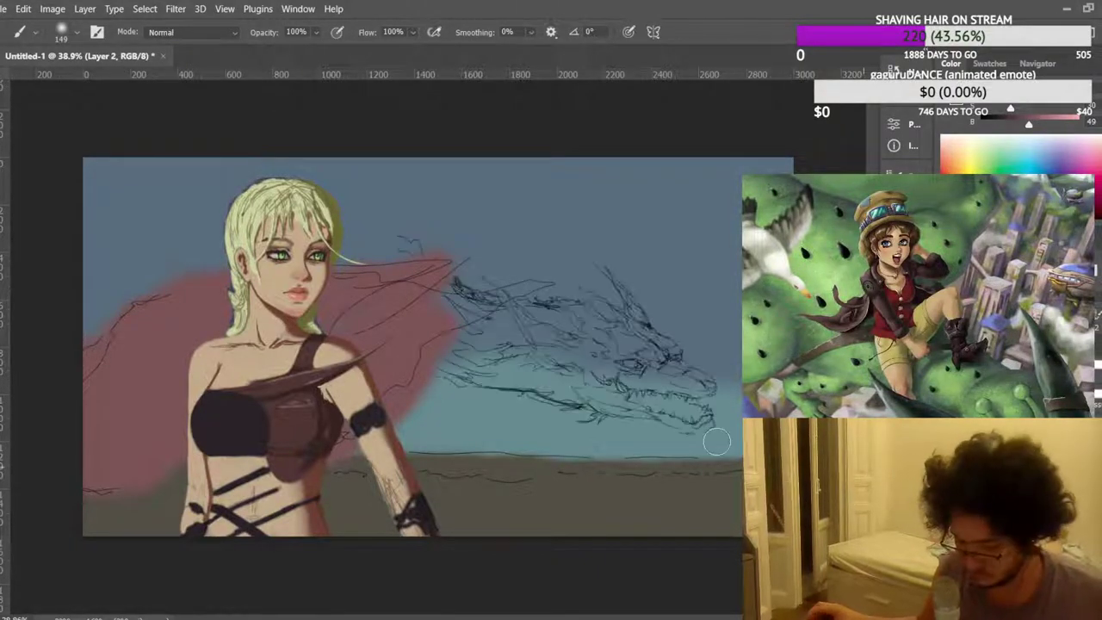
scroll(634, 342, up, 2)
scroll(626, 339, down, 3)
key(ctrl+t)
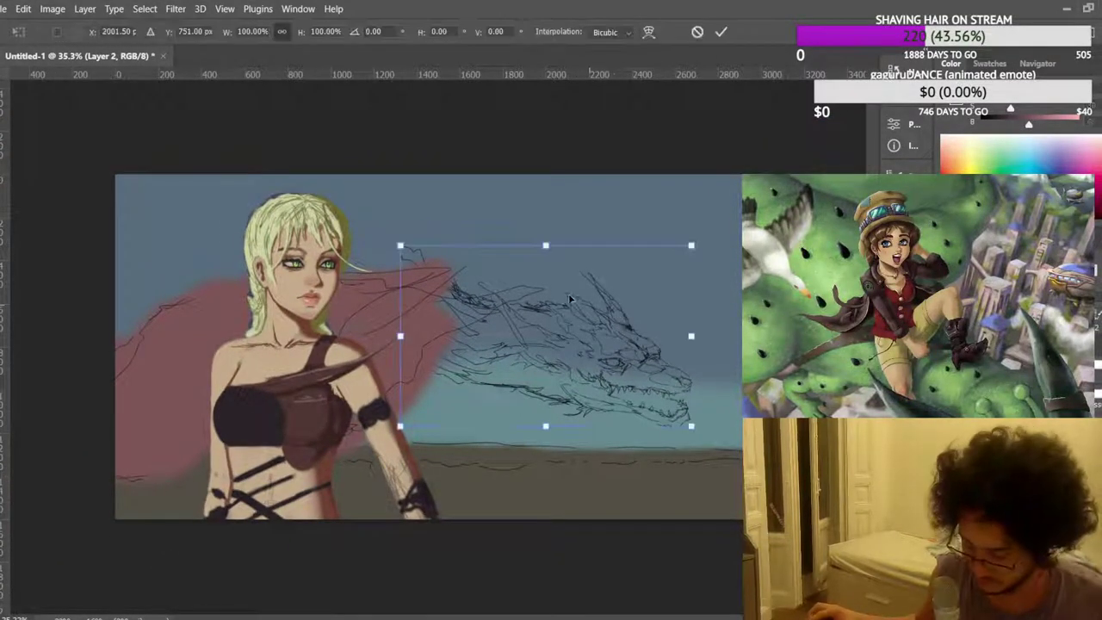
mouse_move(401, 247)
mouse_down()
mouse_move(456, 280)
mouse_move(443, 274)
mouse_up()
mouse_move(613, 367)
mouse_down()
mouse_move(618, 352)
mouse_move(616, 367)
mouse_move(612, 359)
mouse_up()
drag(445, 271, 456, 278)
mouse_move(590, 355)
mouse_down()
mouse_move(597, 334)
mouse_move(596, 344)
mouse_up()
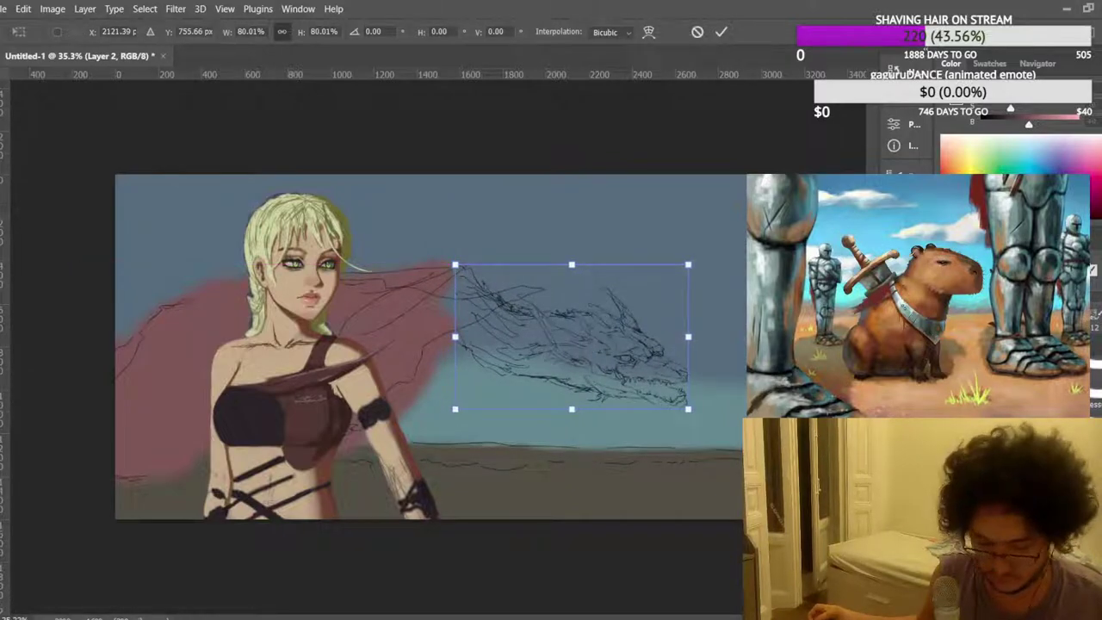
key(Return)
On Layer 9, soften the dark outline around the crown of the hair with a 149 px brush at 31% opacity.
scroll(486, 344, down, 2)
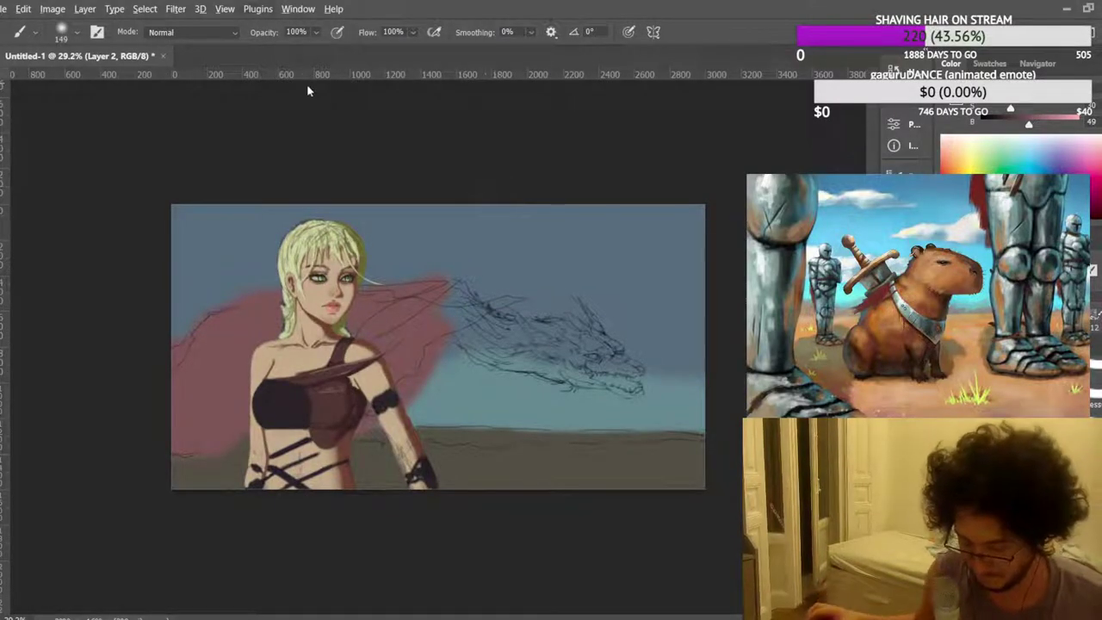
scroll(309, 226, up, 6)
scroll(330, 189, down, 4)
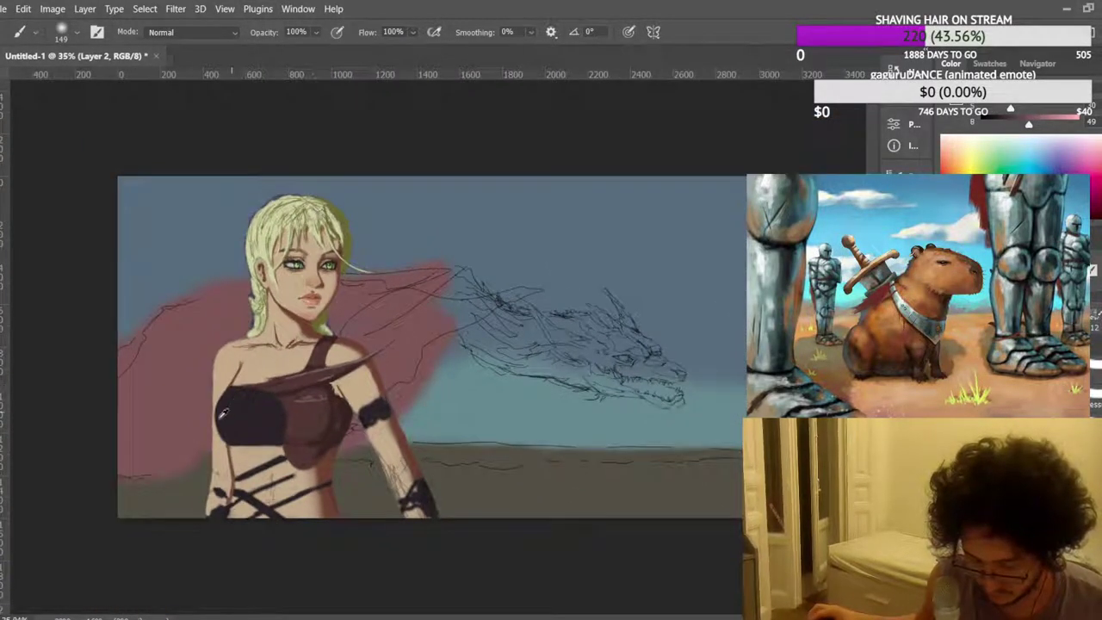
scroll(230, 409, up, 10)
scroll(258, 214, up, 4)
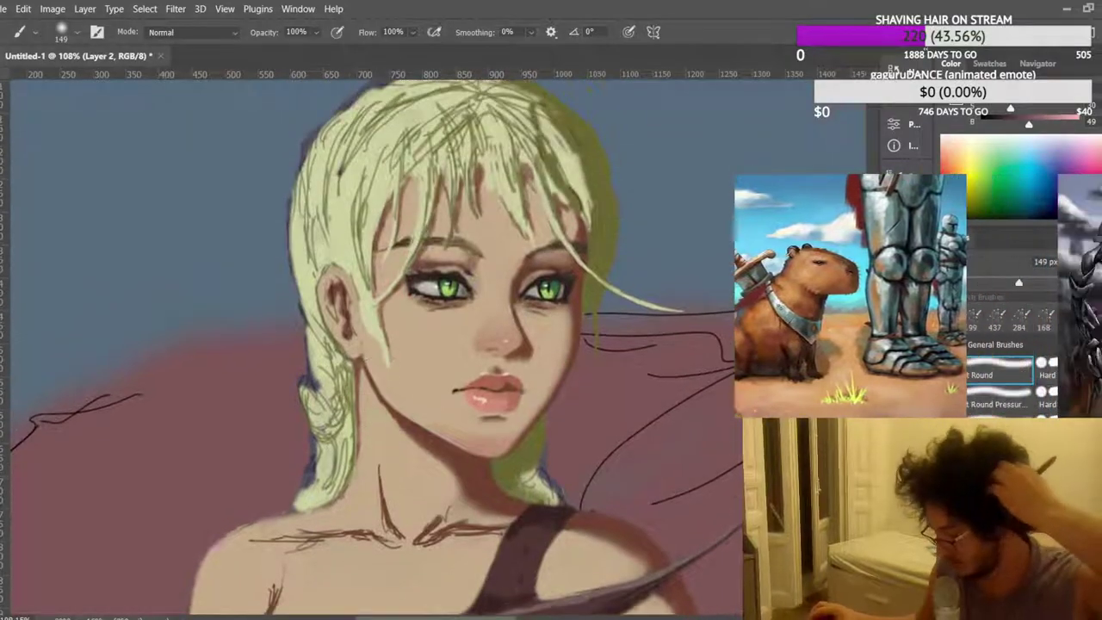
scroll(435, 345, up, 1)
key(alt+])
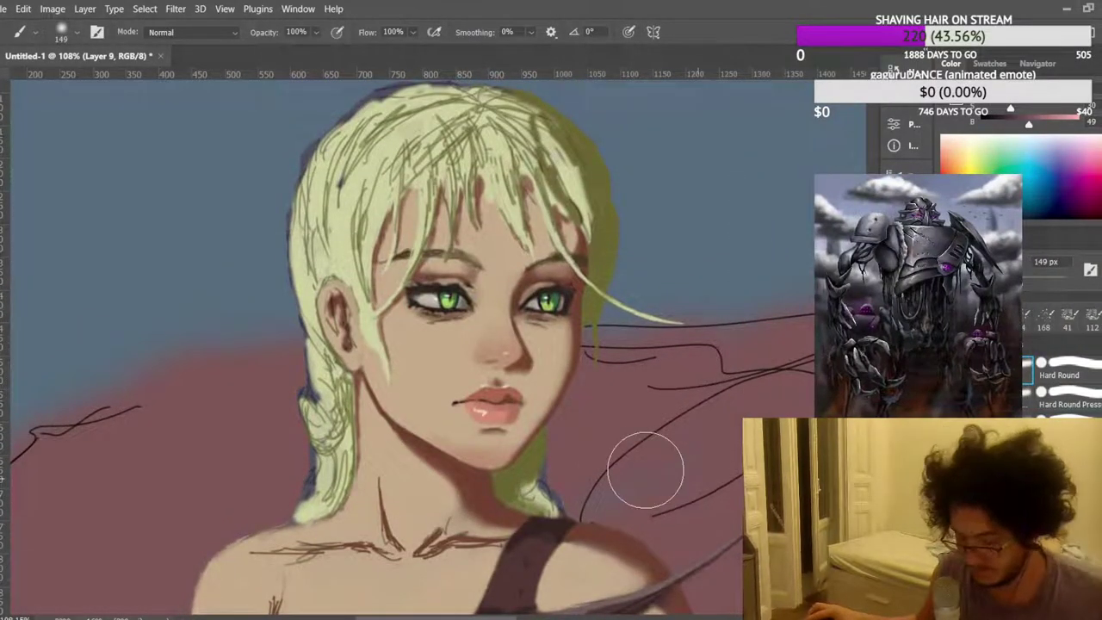
scroll(673, 476, down, 3)
scroll(531, 282, up, 3)
scroll(374, 221, up, 4)
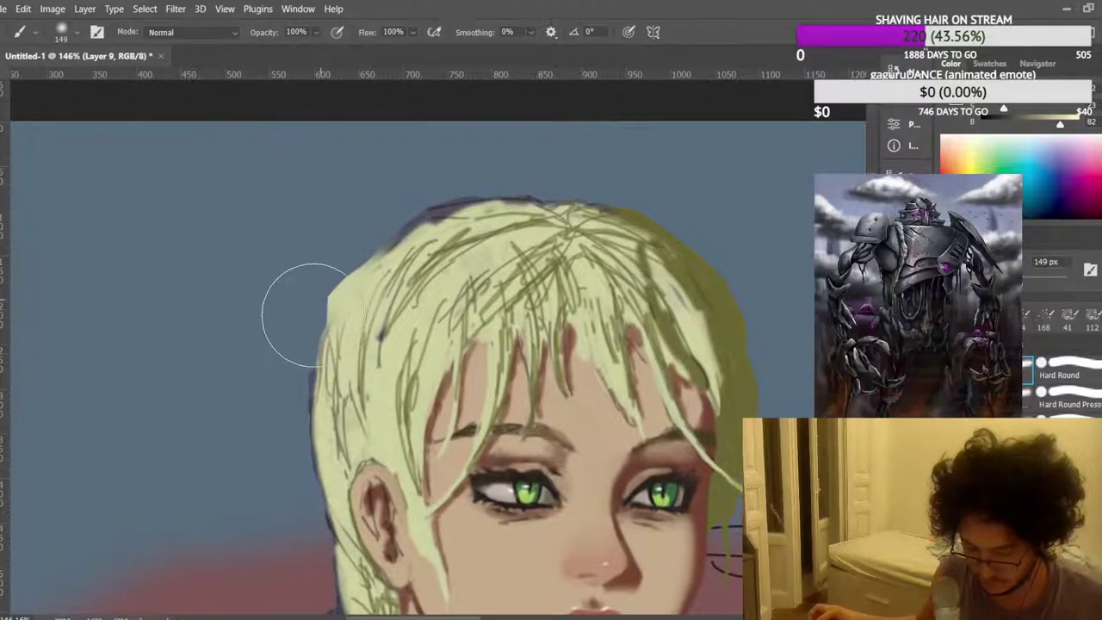
scroll(364, 234, up, 3)
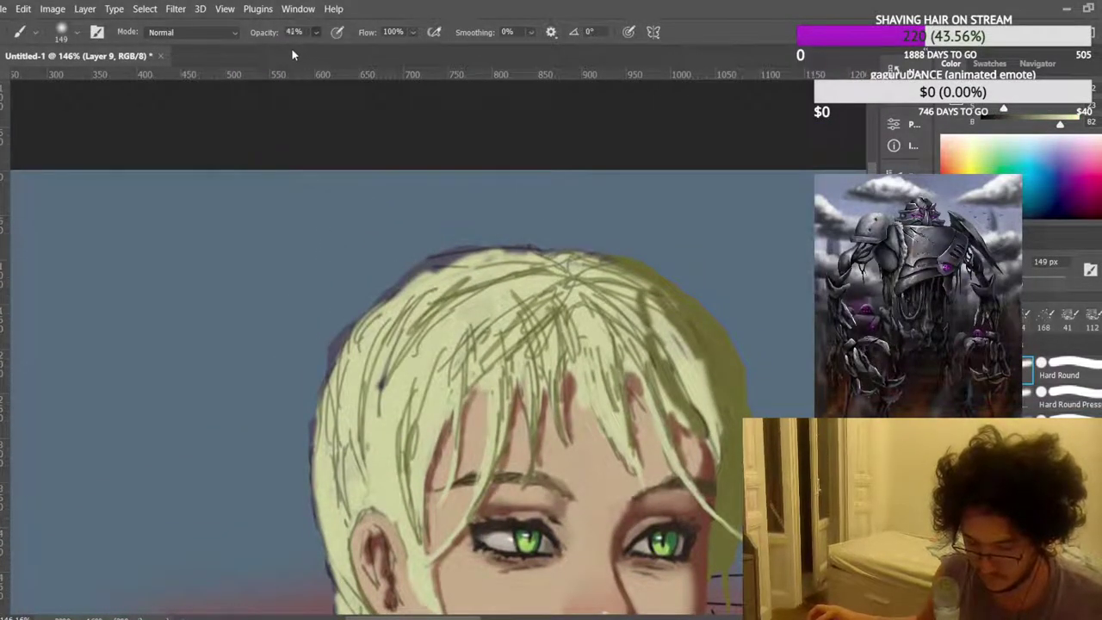
key(3)
key(1)
mouse_move(314, 344)
mouse_down()
mouse_move(453, 236)
mouse_move(580, 213)
mouse_up()
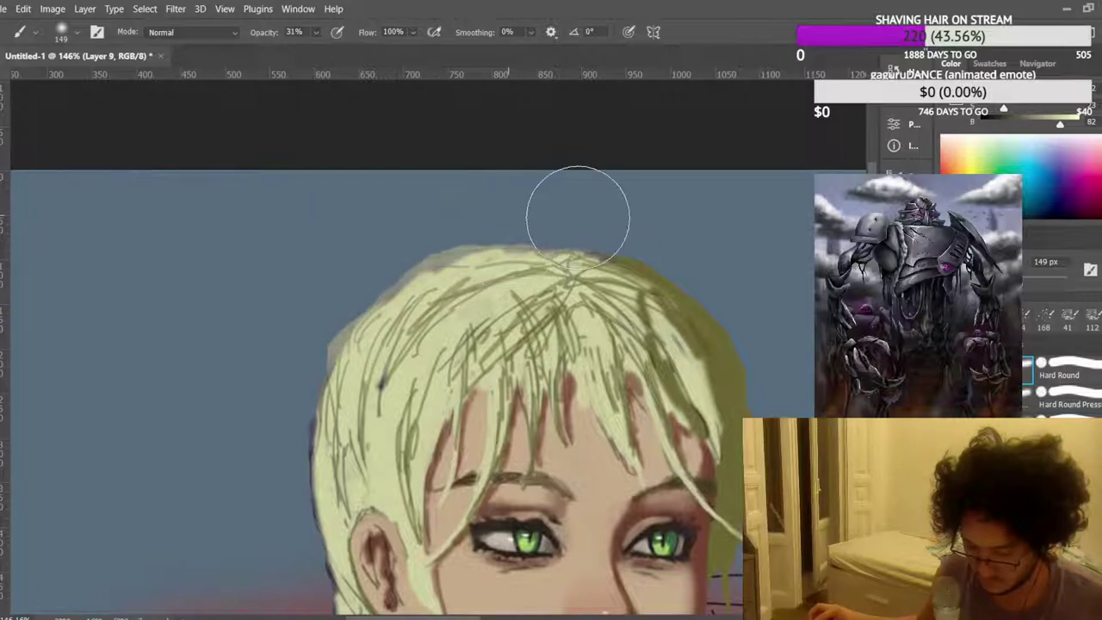
Cover the dark outline behind the ear and along the braid with soft pale yellow brushwork.
scroll(283, 392, down, 5)
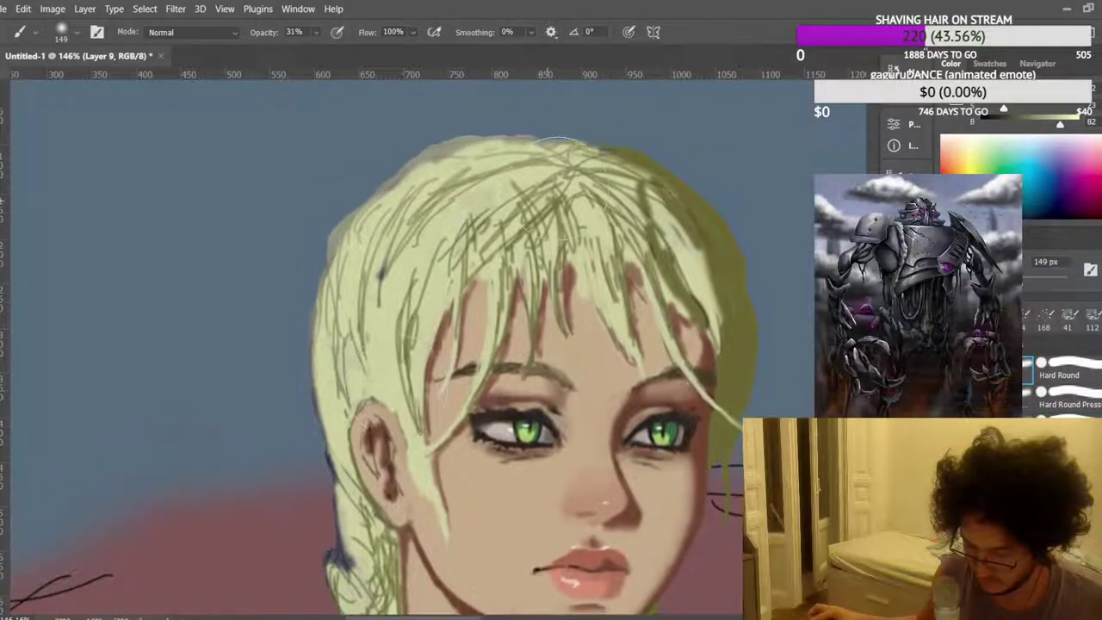
scroll(271, 468, down, 4)
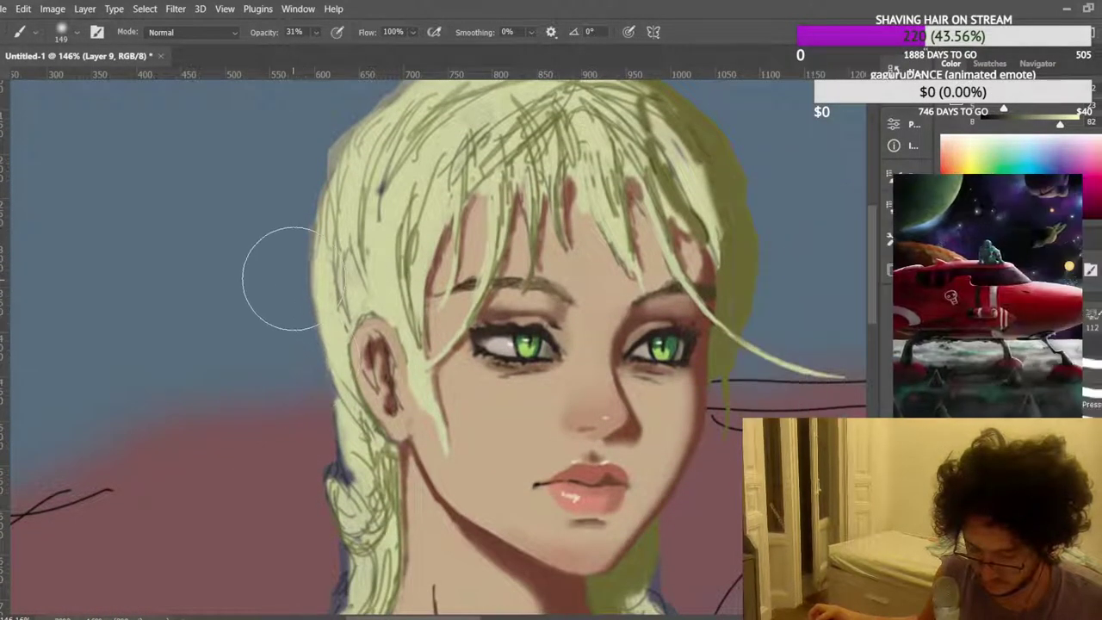
scroll(290, 420, down, 3)
scroll(290, 450, down, 2)
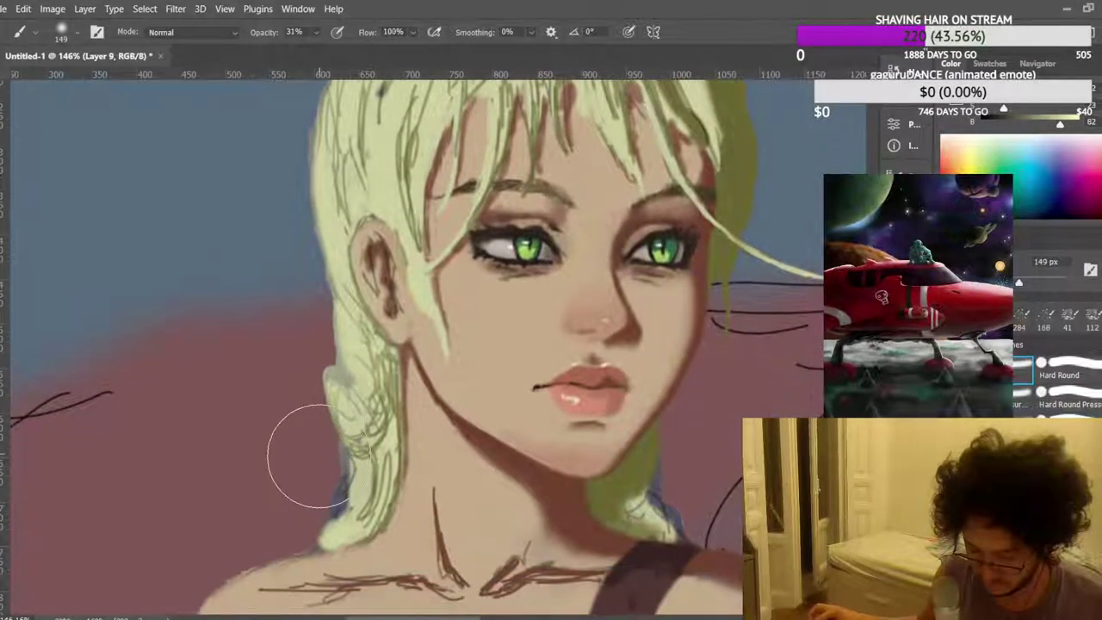
Clean up the outer edge of the woman's shoulder and upper arm with a skin tone sampled from the figure.
scroll(297, 510, down, 4)
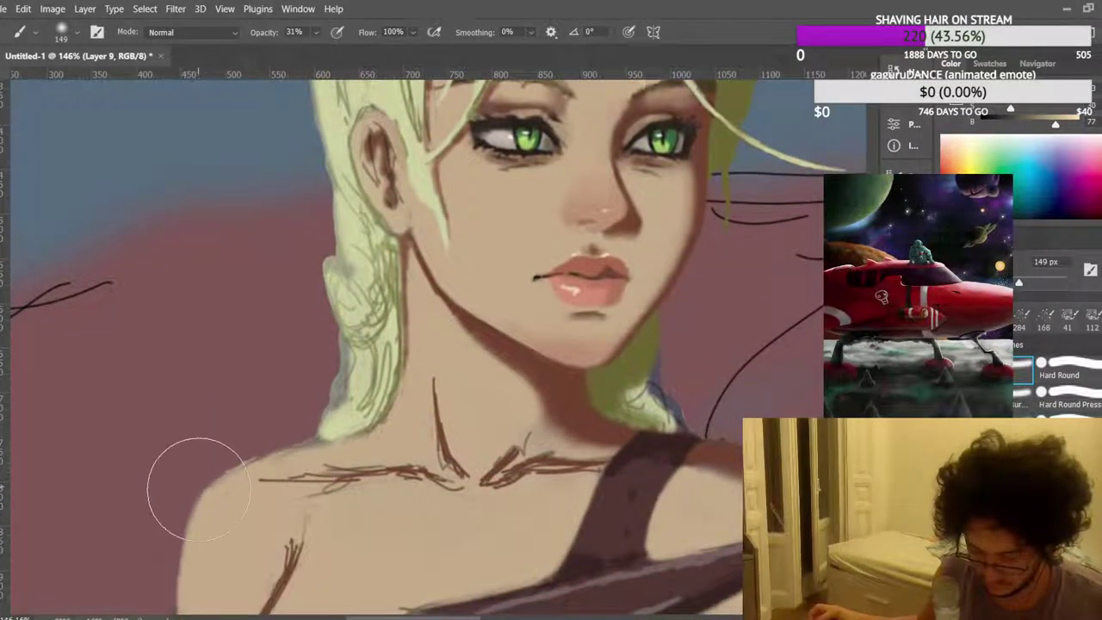
scroll(160, 517, down, 3)
scroll(152, 423, down, 5)
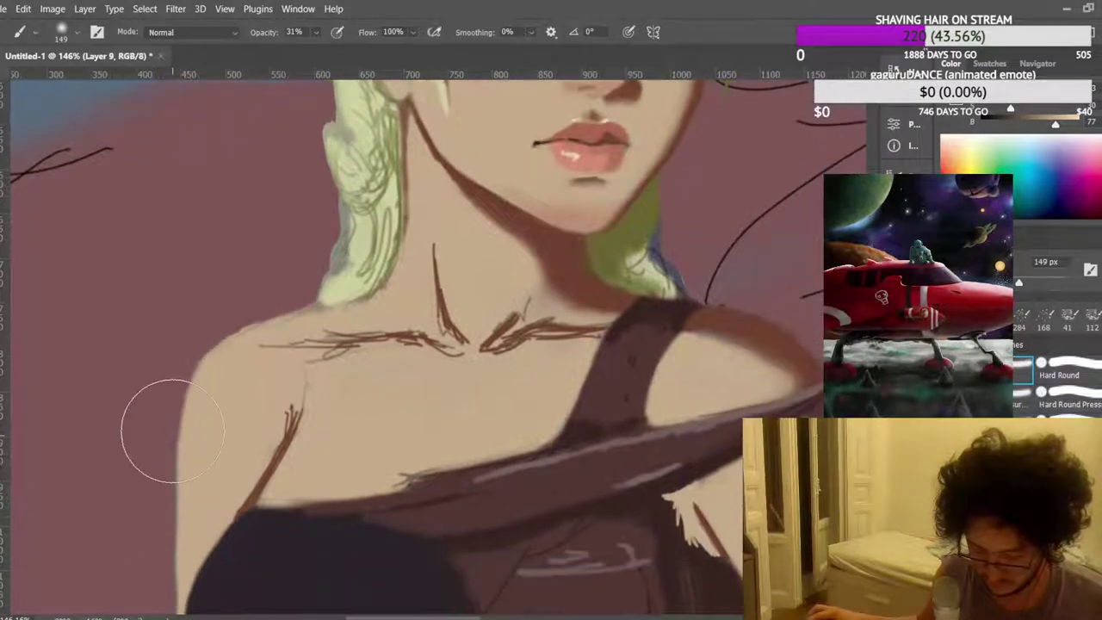
scroll(151, 392, down, 6)
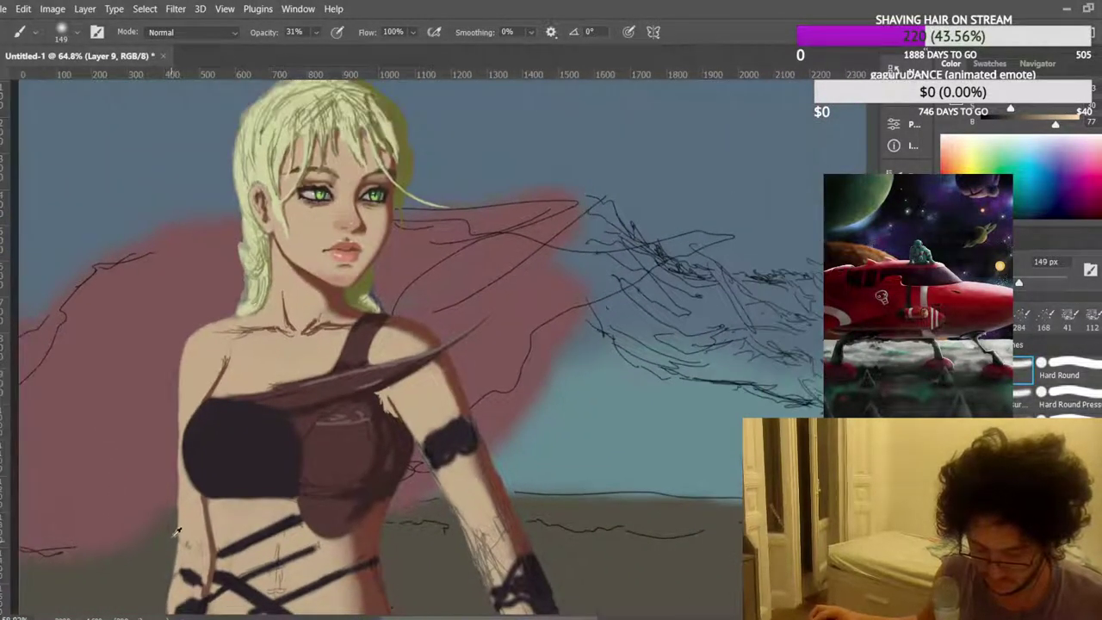
alt+click(190, 526)
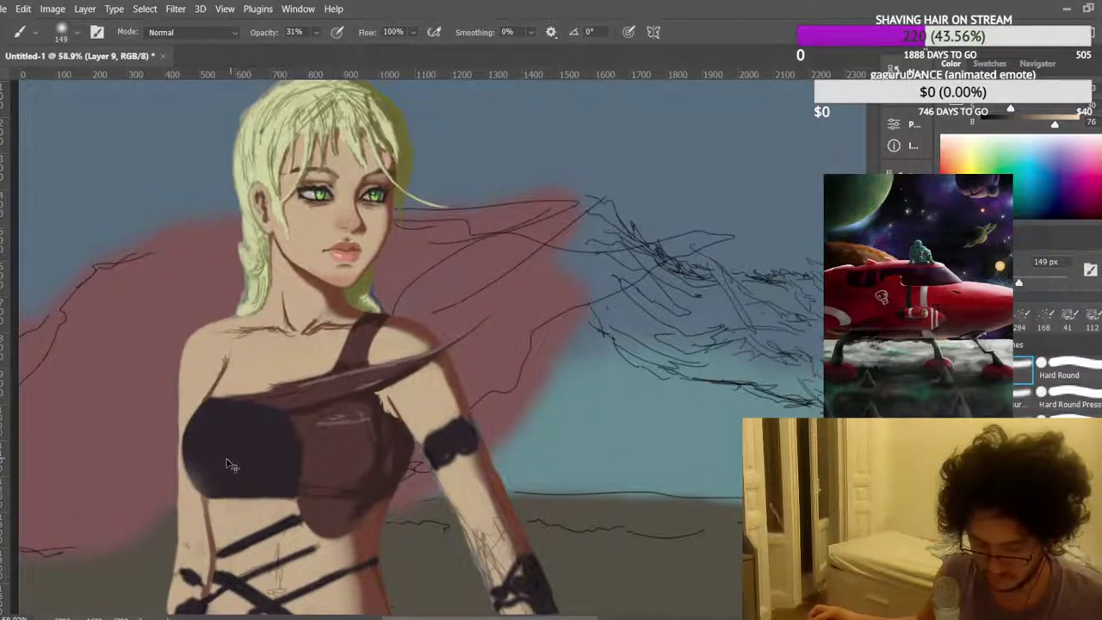
scroll(177, 539, down, 3)
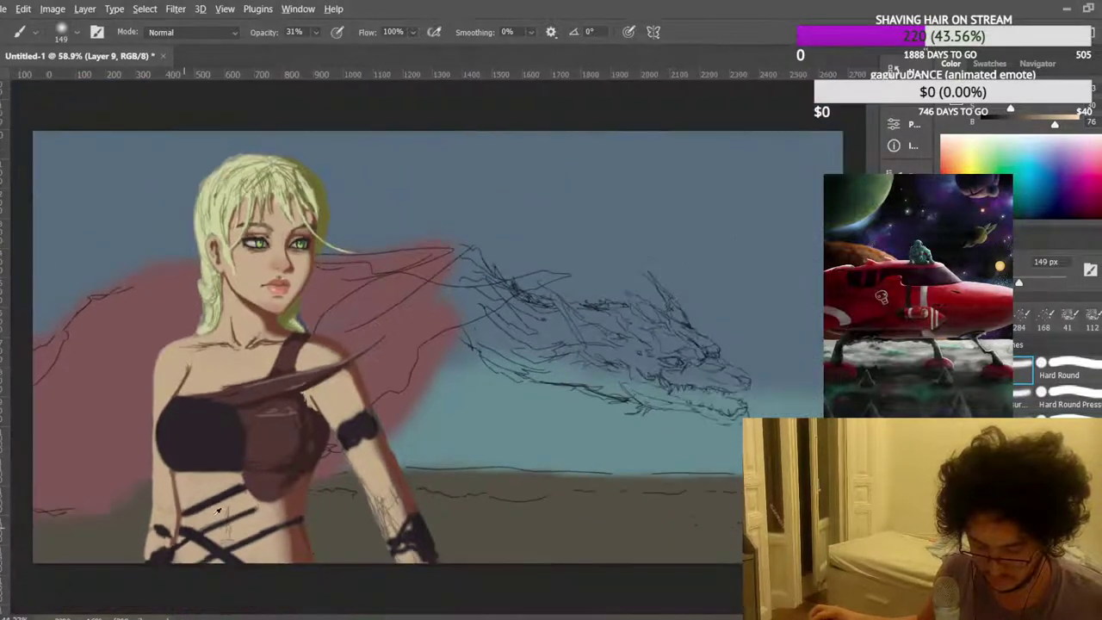
scroll(490, 246, up, 1)
scroll(563, 232, down, 1)
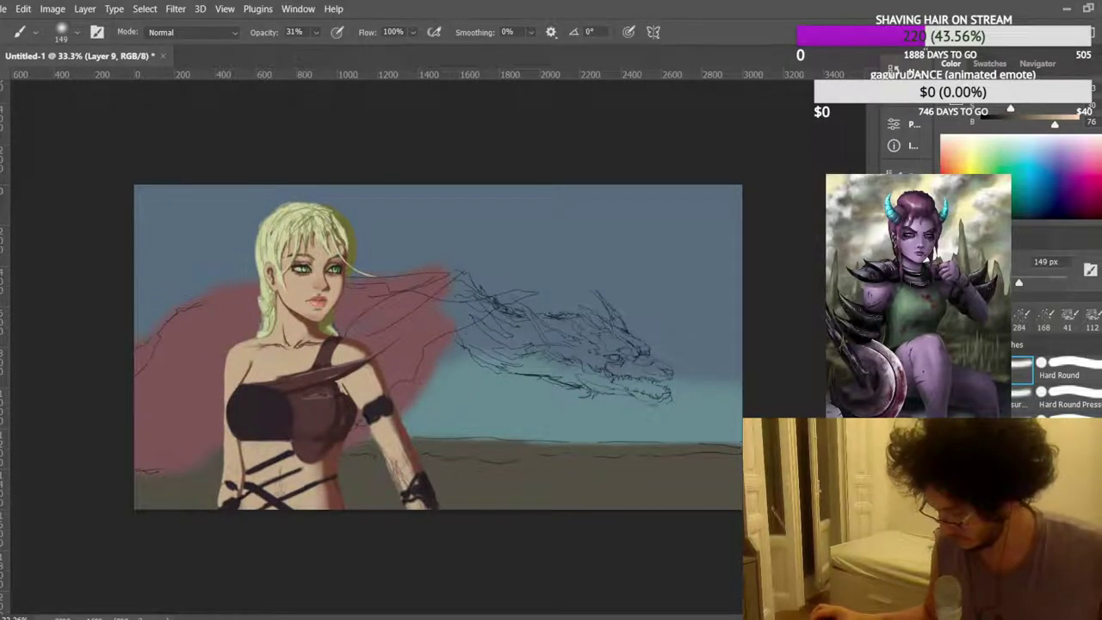
Scale the dragon head sketch on Layer 2 to 94.14% and shift it slightly up and away from the woman.
key(ctrl+comma)
key(ctrl+comma)
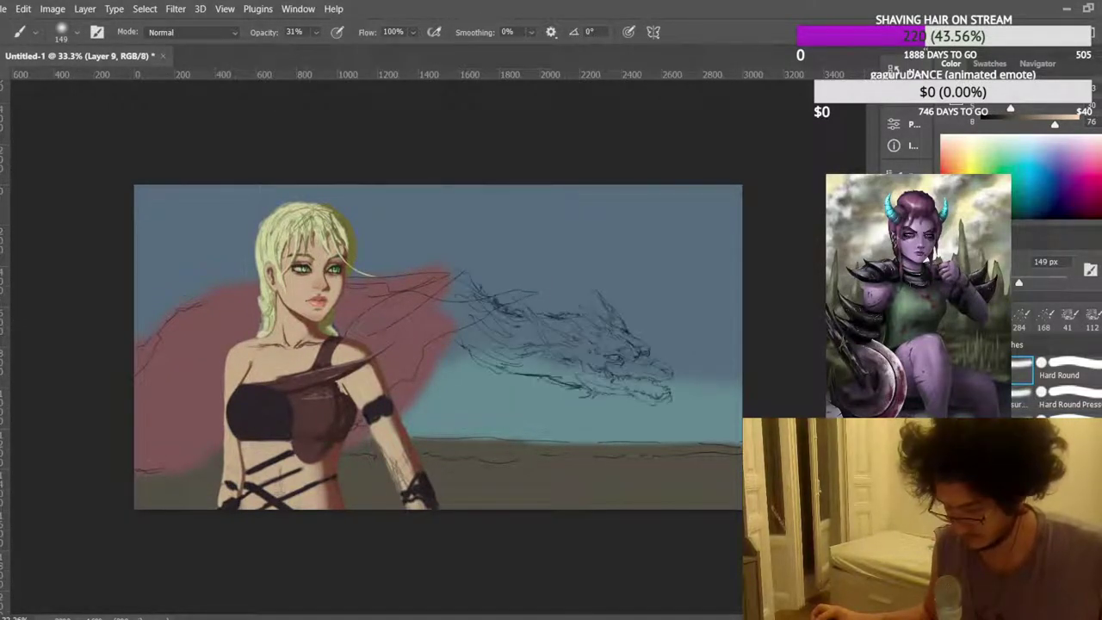
key(ctrl+t)
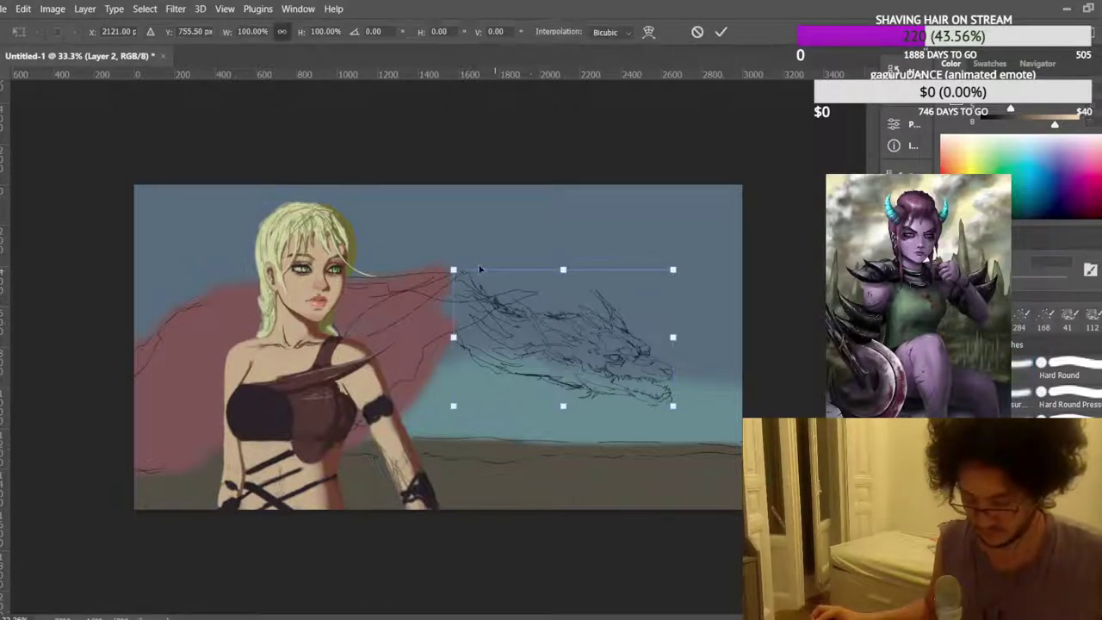
drag(458, 272, 470, 278)
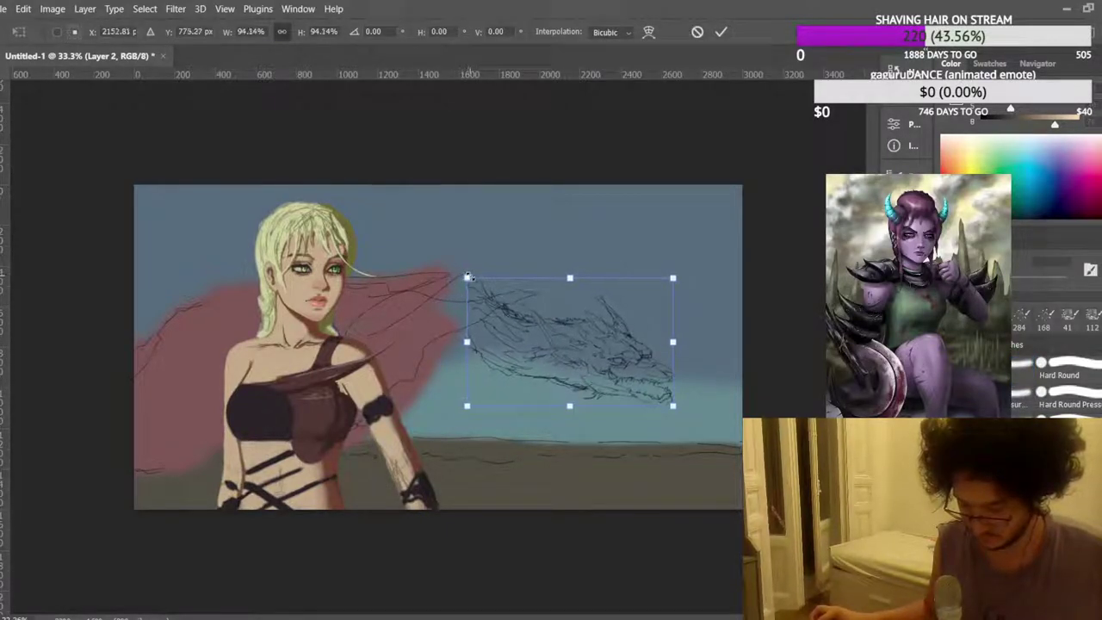
drag(523, 340, 525, 333)
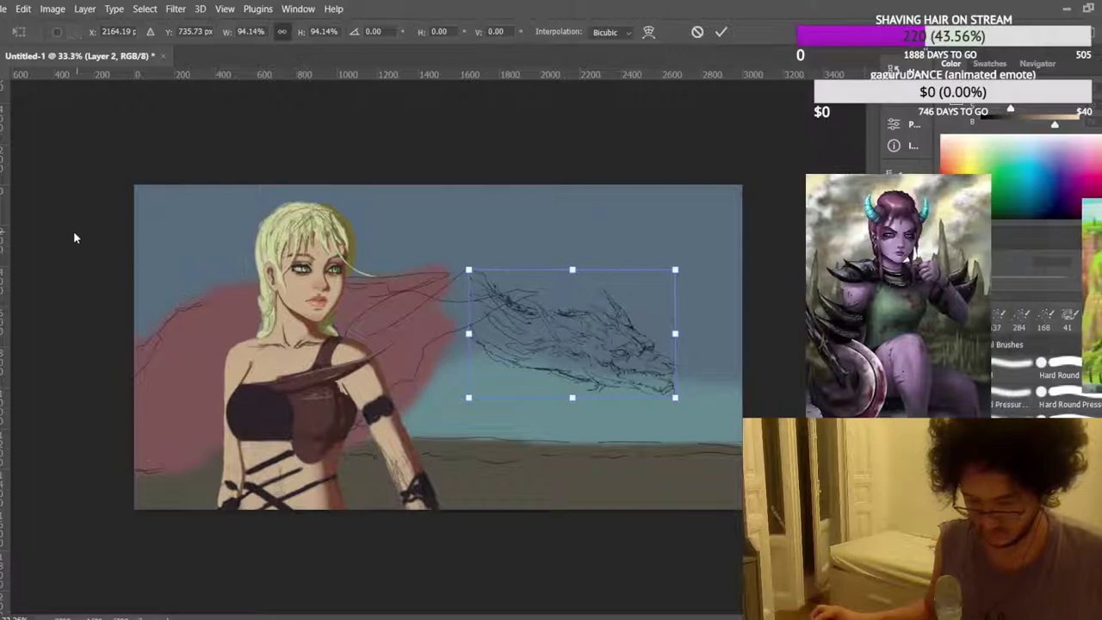
key(Return)
On Layer 12, block in the dragon's head and neck under the sketch in dark purple with an 85 px brush at 100% opacity.
scroll(524, 342, up, 1)
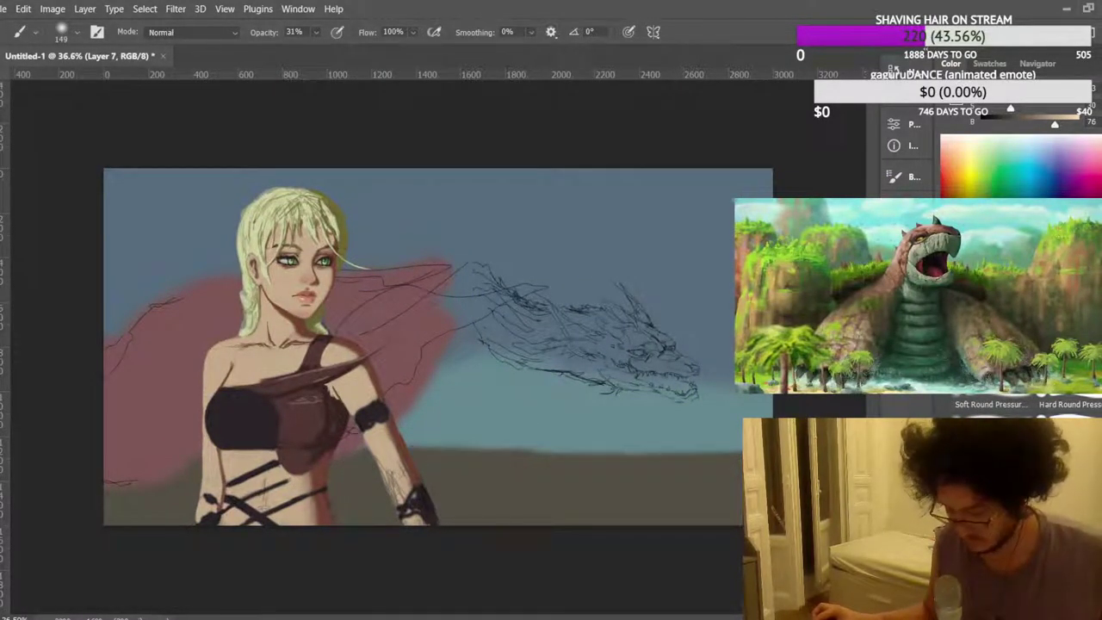
scroll(594, 327, up, 4)
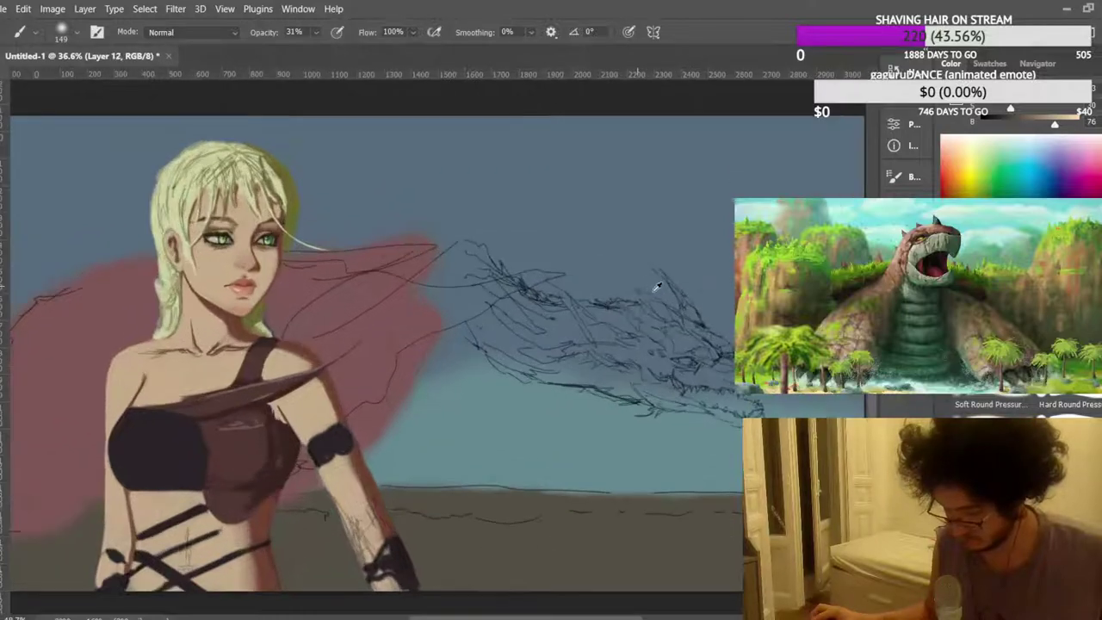
alt+click(617, 175)
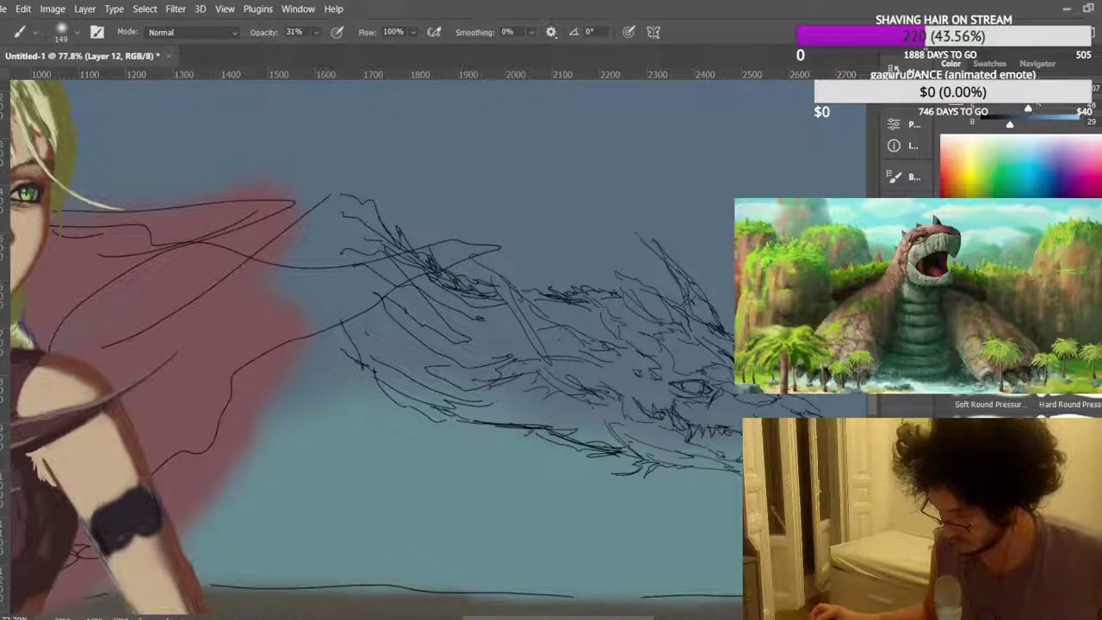
mouse_move(642, 366)
mouse_down()
mouse_move(580, 385)
mouse_move(634, 354)
mouse_move(524, 379)
mouse_move(436, 345)
mouse_up()
key(0)
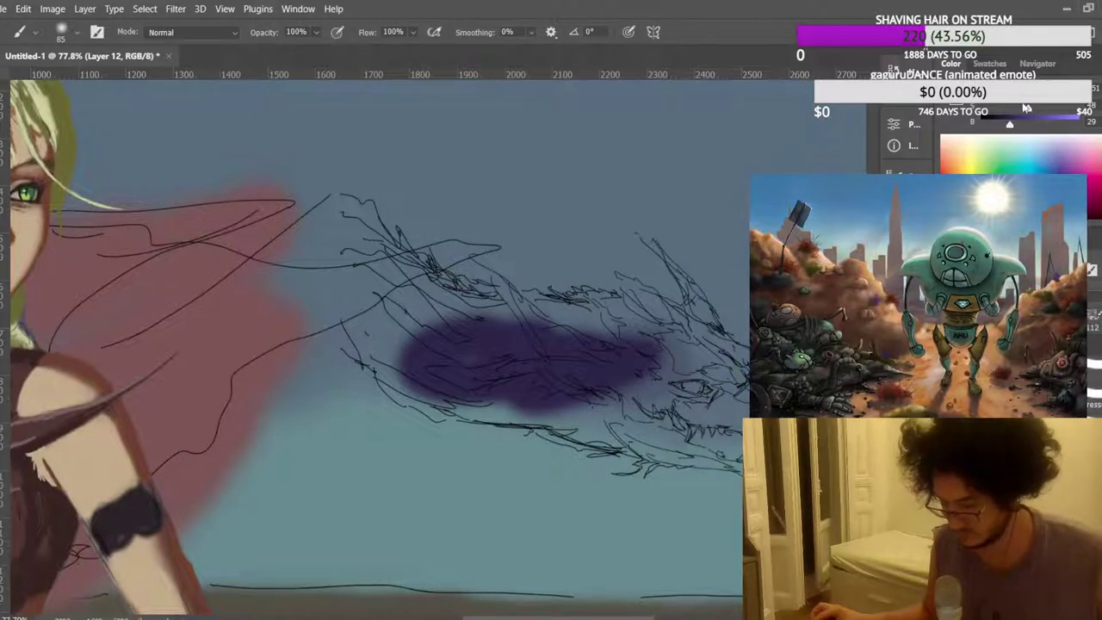
mouse_move(586, 369)
mouse_down()
mouse_move(544, 357)
mouse_move(560, 404)
mouse_move(453, 381)
mouse_move(416, 342)
mouse_move(583, 336)
mouse_move(696, 423)
mouse_move(736, 344)
mouse_up()
mouse_move(689, 448)
mouse_down()
mouse_move(465, 388)
mouse_move(295, 298)
mouse_move(414, 259)
mouse_up()
mouse_move(548, 330)
mouse_down()
mouse_move(520, 309)
mouse_move(712, 329)
mouse_move(699, 354)
mouse_move(732, 344)
mouse_up()
mouse_move(541, 327)
mouse_down()
mouse_move(287, 237)
mouse_move(227, 236)
mouse_move(375, 319)
mouse_move(274, 227)
mouse_move(473, 303)
mouse_move(660, 327)
mouse_up()
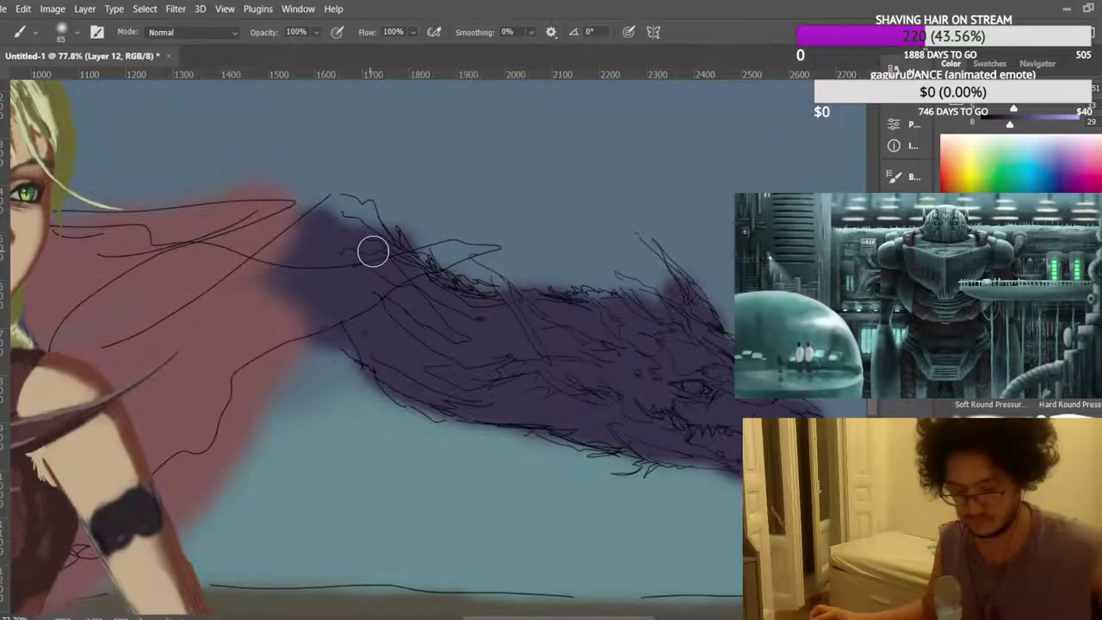
Extend the dark purple silhouette behind the woman for the dragon's back and paint a raised wing reaching the canvas's upper edge.
key(ctrl+0)
mouse_move(419, 335)
mouse_down()
mouse_move(397, 354)
mouse_move(403, 369)
mouse_move(501, 324)
mouse_move(508, 295)
mouse_move(526, 291)
mouse_move(415, 264)
mouse_up()
mouse_move(248, 269)
mouse_down()
mouse_move(152, 287)
mouse_move(124, 274)
mouse_move(252, 270)
mouse_up()
drag(505, 276, 523, 270)
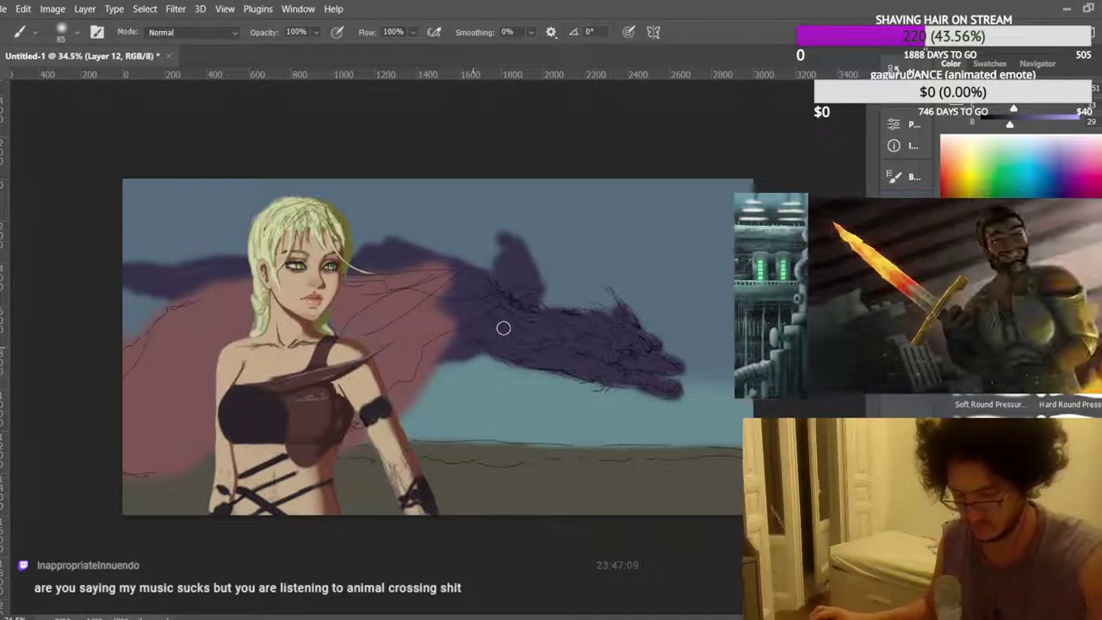
mouse_move(504, 259)
mouse_down()
mouse_move(551, 295)
mouse_move(443, 196)
mouse_move(557, 284)
mouse_move(523, 294)
mouse_move(492, 266)
mouse_move(468, 215)
mouse_move(421, 185)
mouse_up()
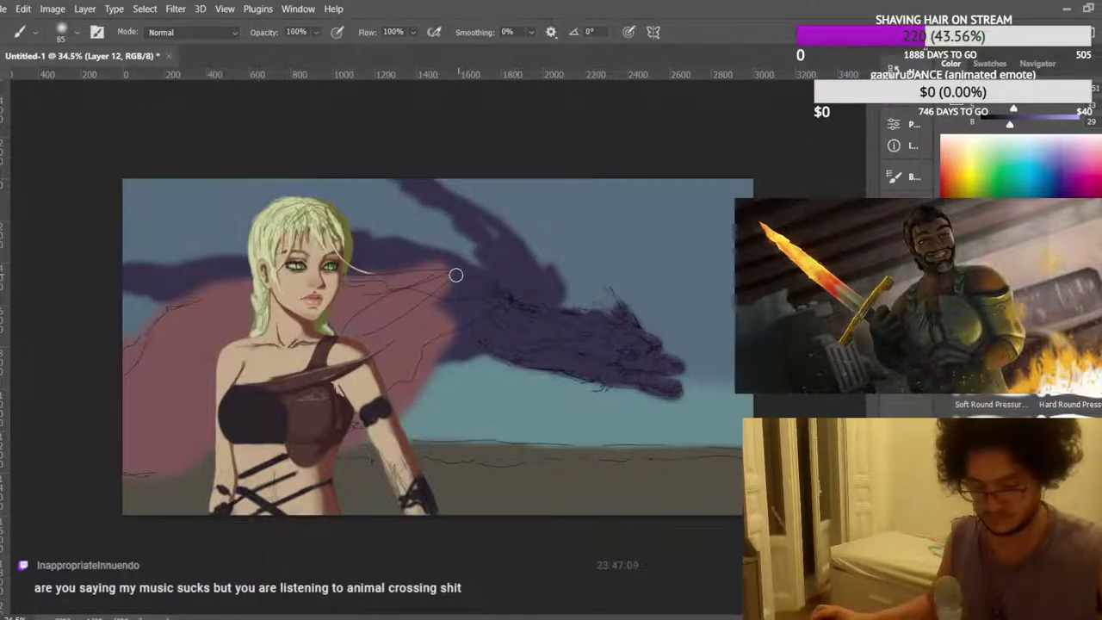
Flip the canvas horizontally, paint the far limb behind the woman, and refine the dragon's silhouette with a 35 px brush.
key(ctrl+shift+h)
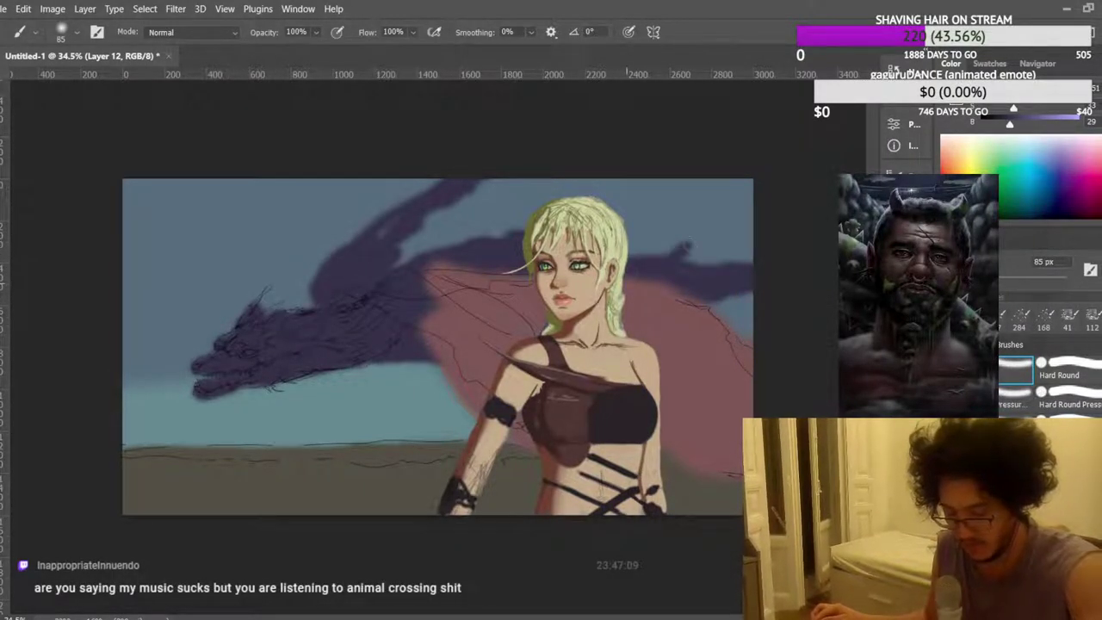
key(ctrl+minus)
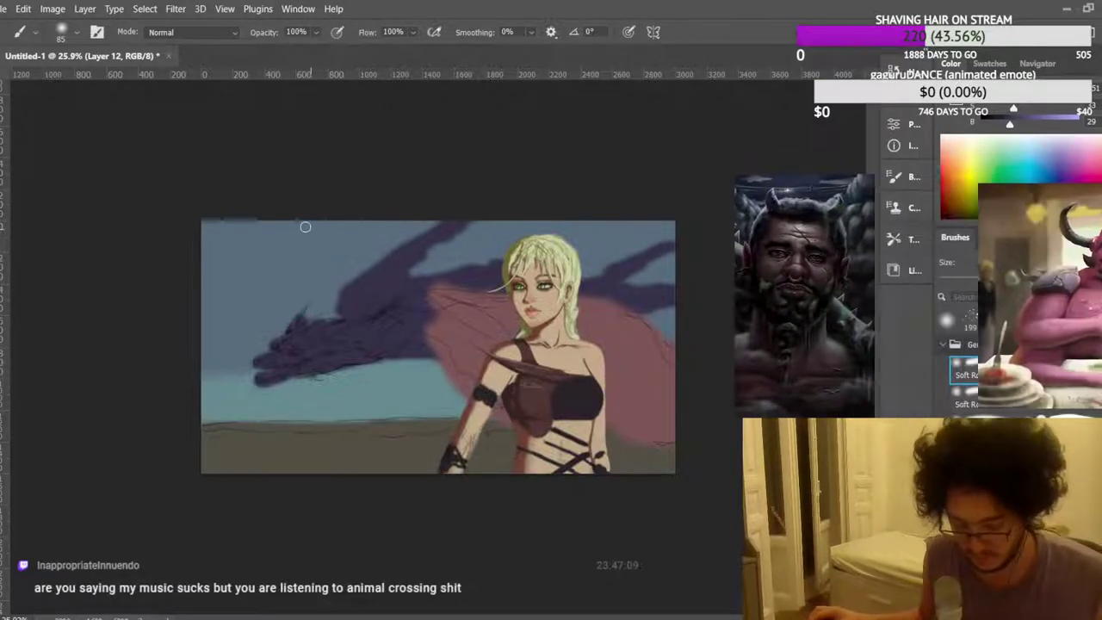
scroll(232, 324, up, 7)
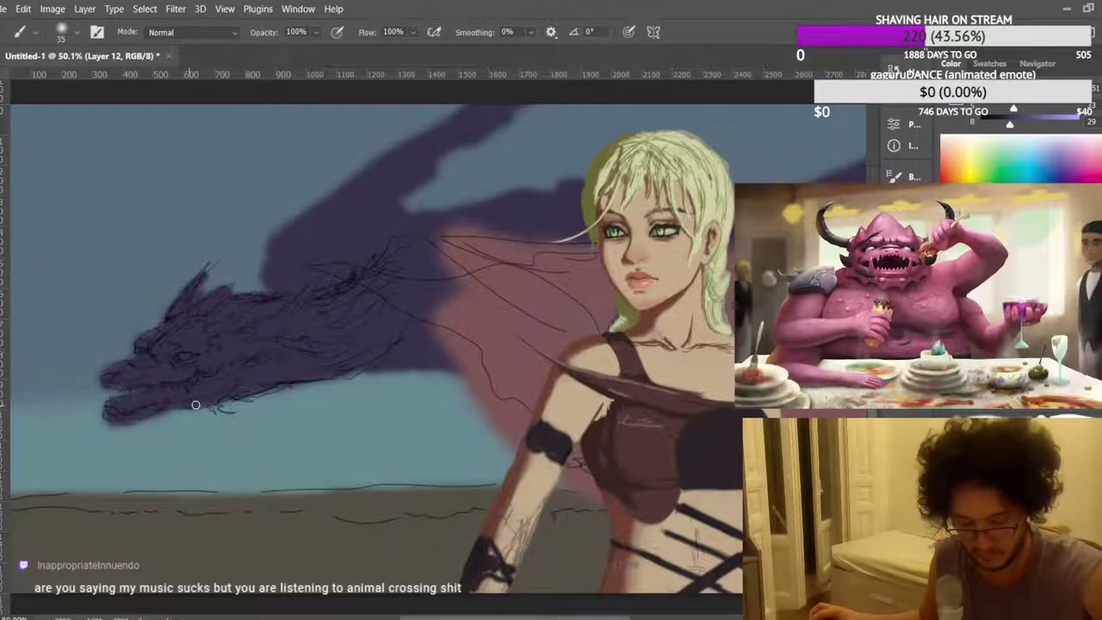
scroll(278, 320, down, 3)
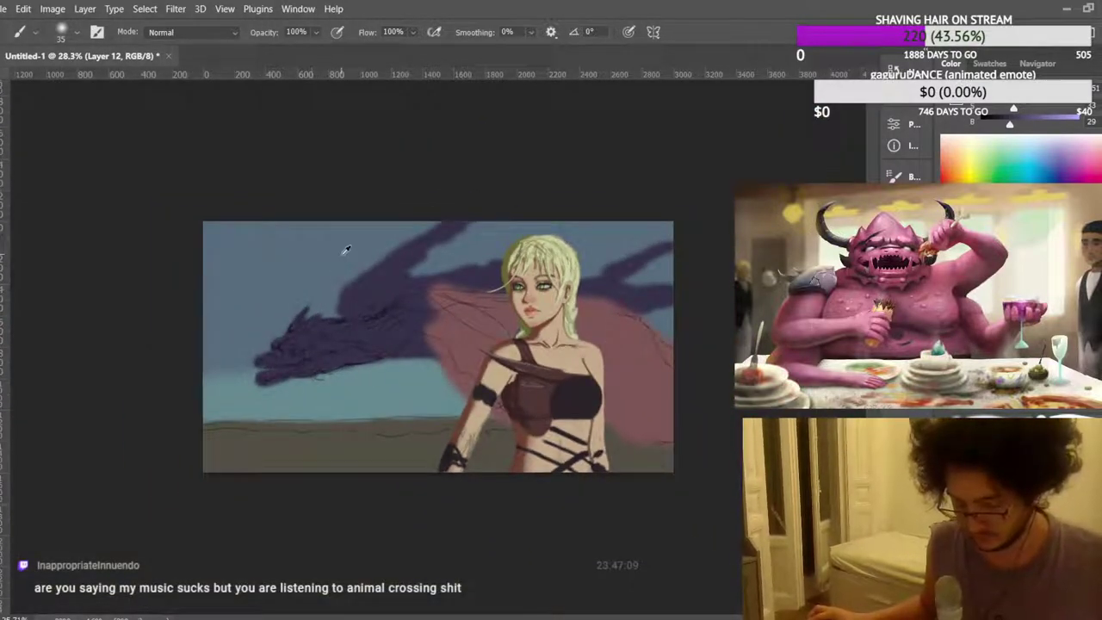
scroll(344, 246, up, 1)
key(ctrl+j)
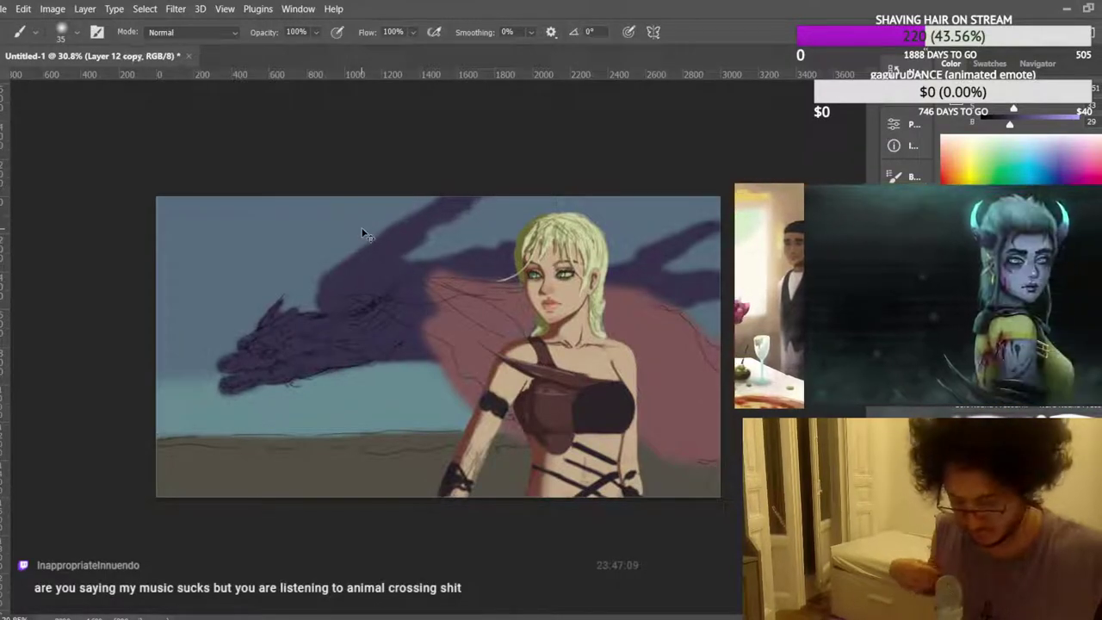
key(ctrl+z)
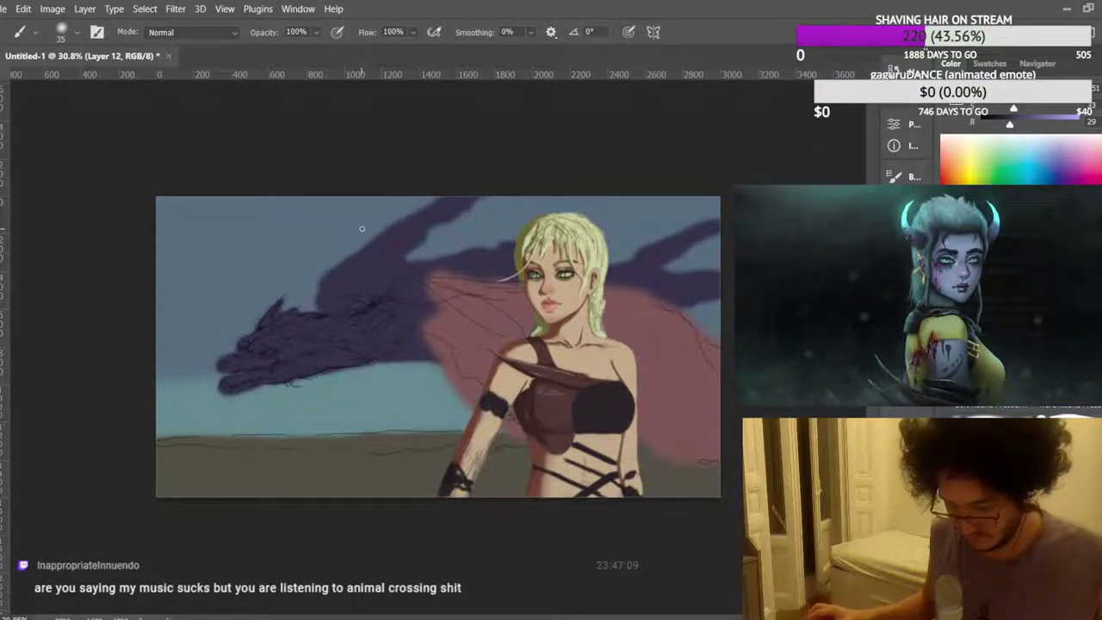
scroll(330, 269, down, 1)
scroll(344, 262, up, 1)
scroll(411, 260, up, 1)
scroll(439, 343, down, 1)
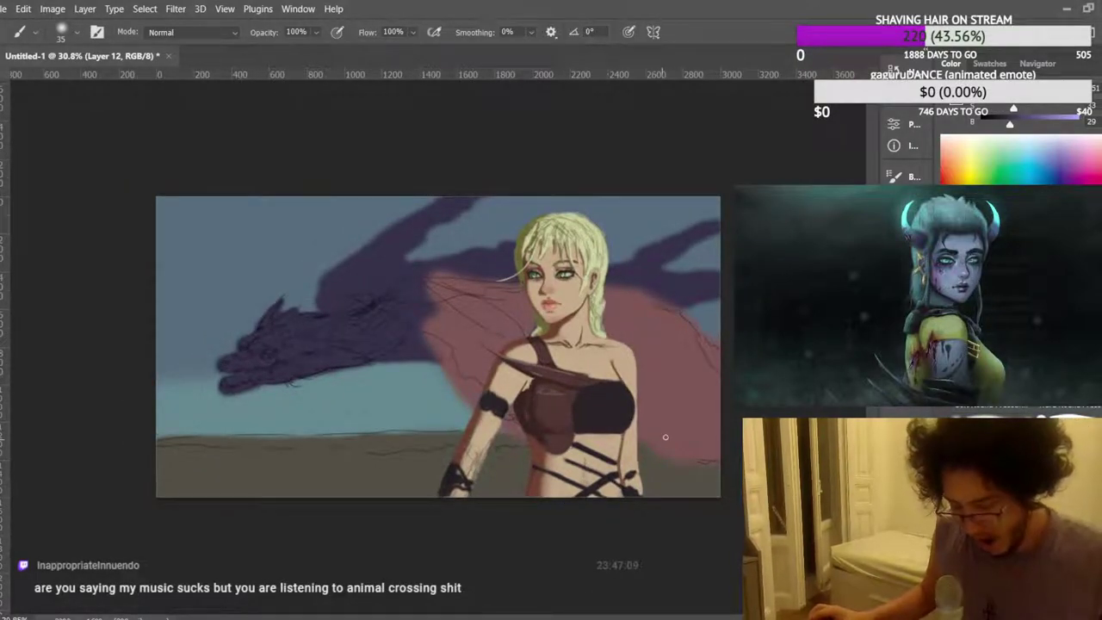
key(alt+[)
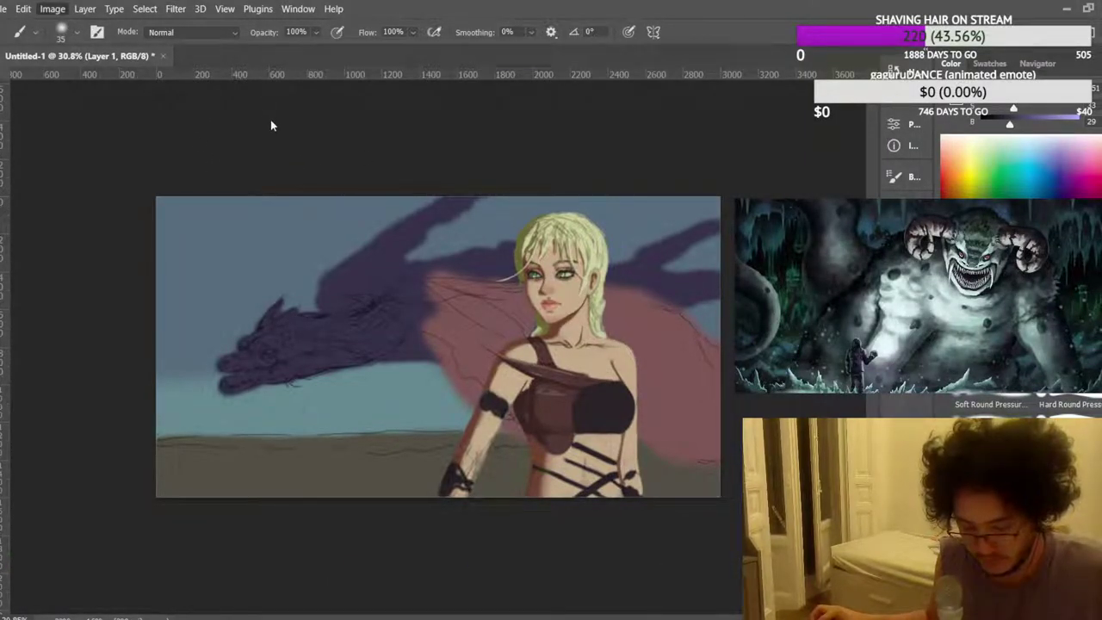
key(i)
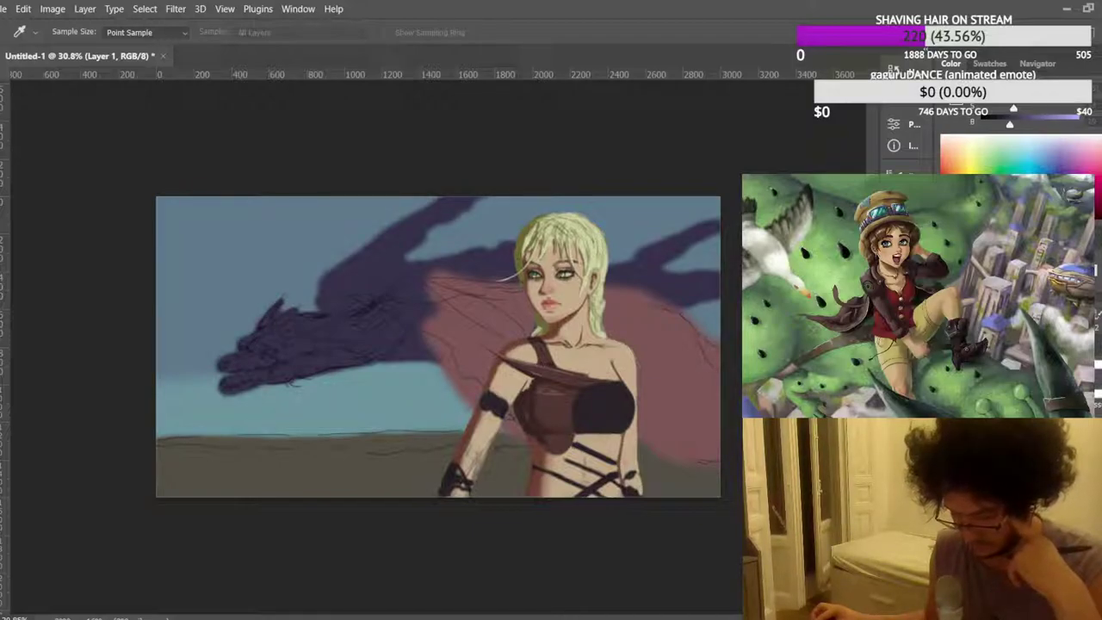
key(alt+shift+BackSpace)
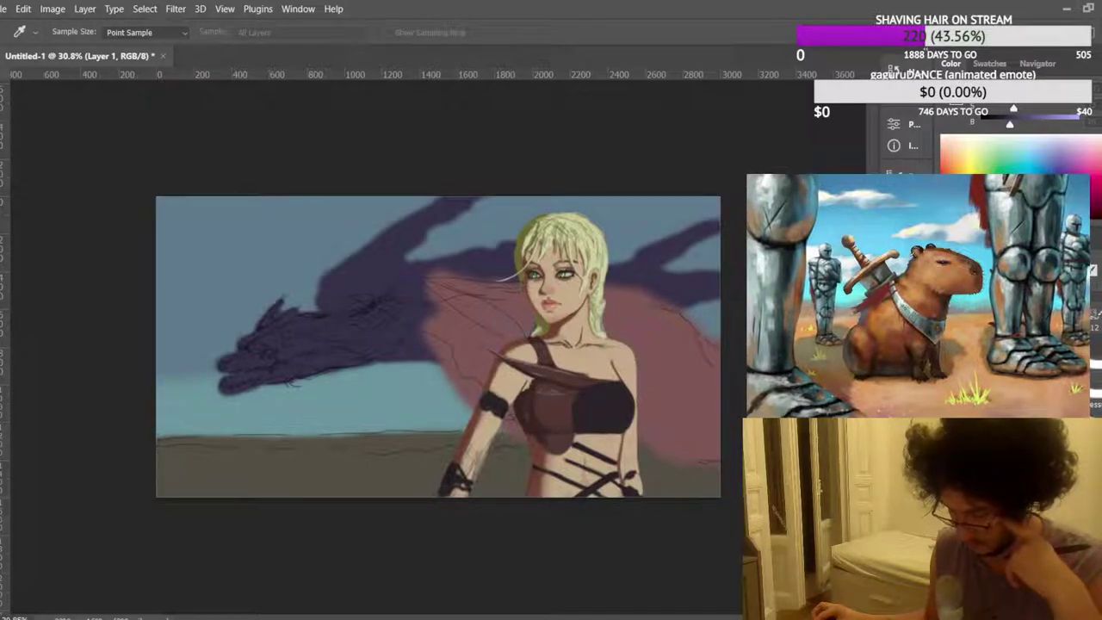
key(b)
scroll(425, 273, up, 1)
scroll(425, 273, down, 1)
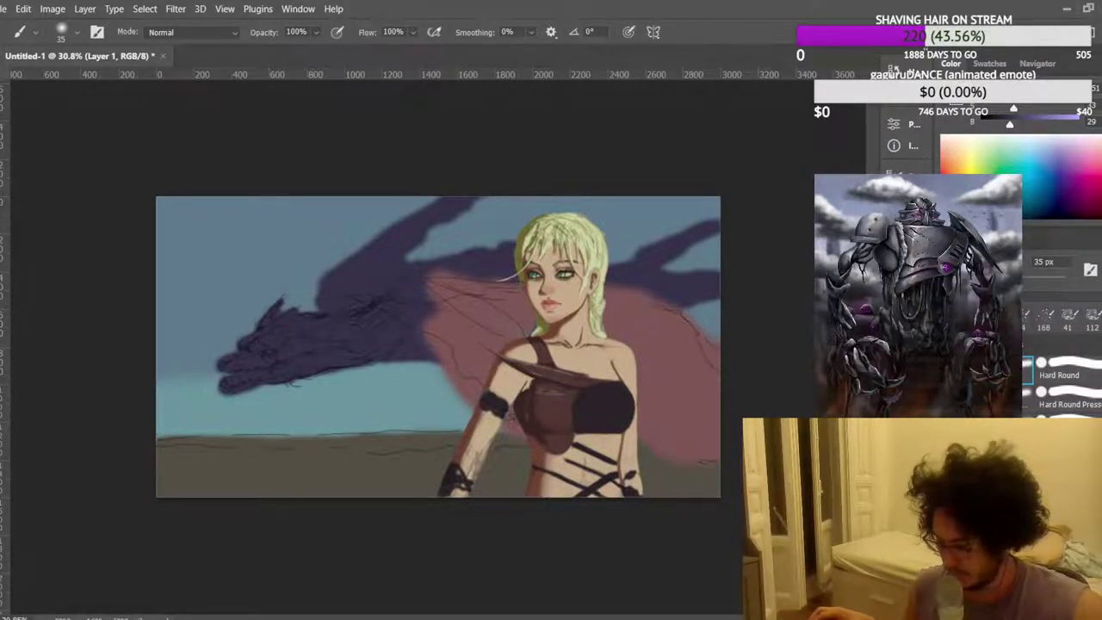
key(ctrl+shift+alt+n)
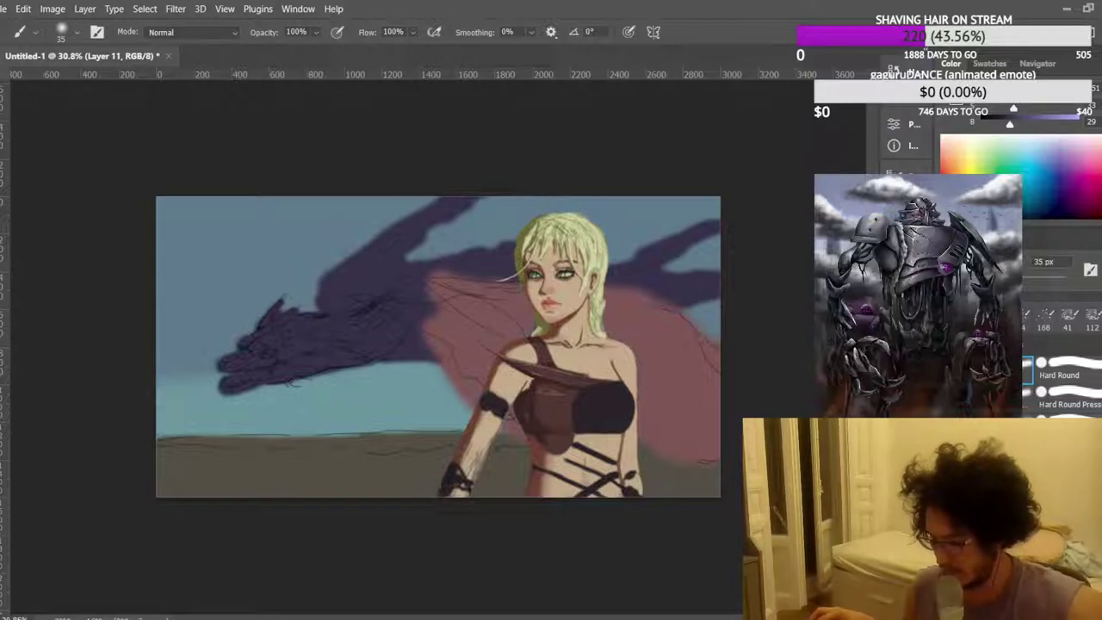
key(ctrl+j)
key(ctrl+e)
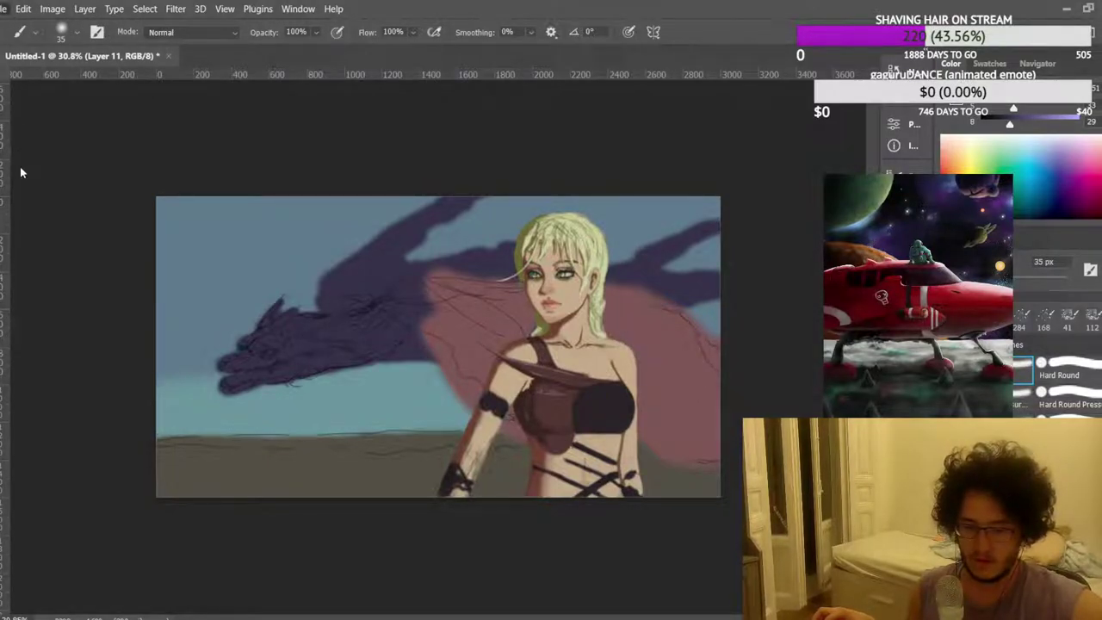
Save the painting as barbdrane01.psd and close the document.
key(ctrl+s)
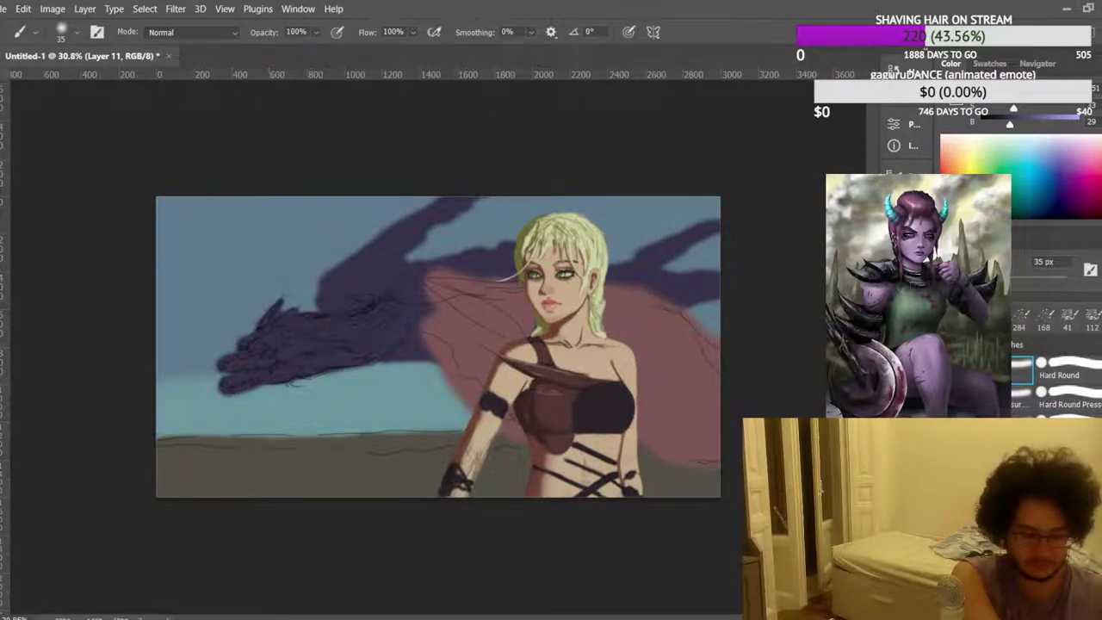
key(ctrl+s)
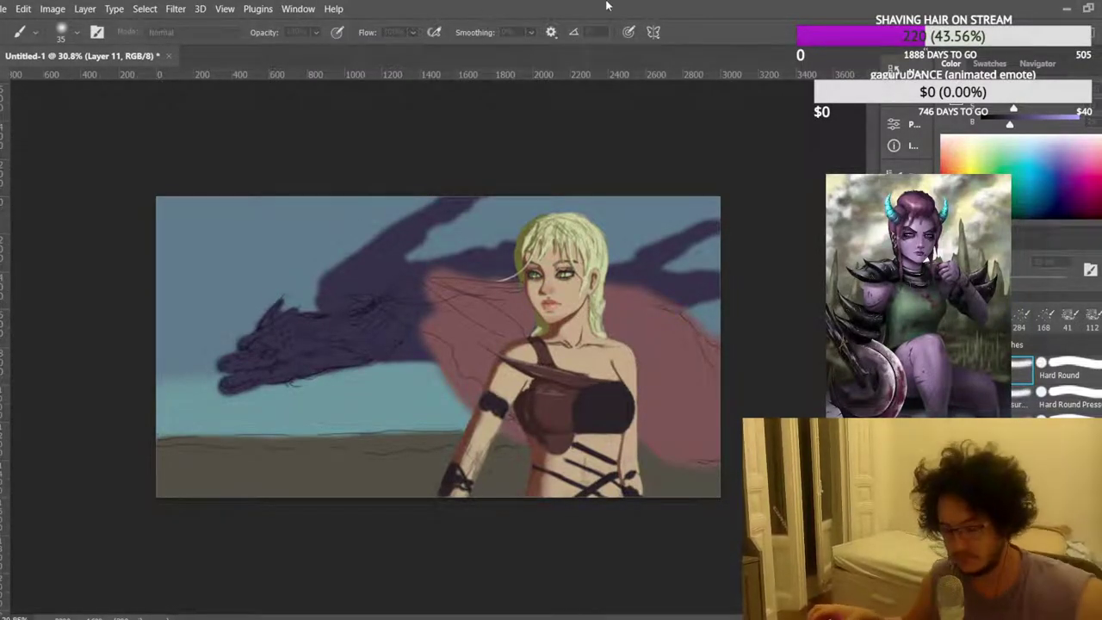
key(Return)
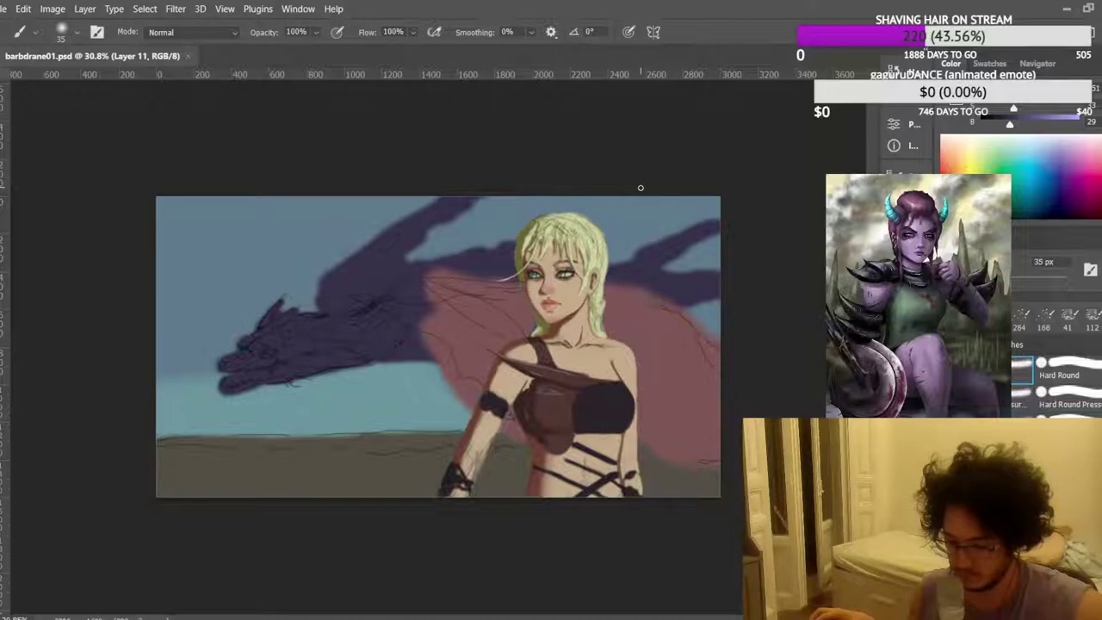
key(ctrl+w)
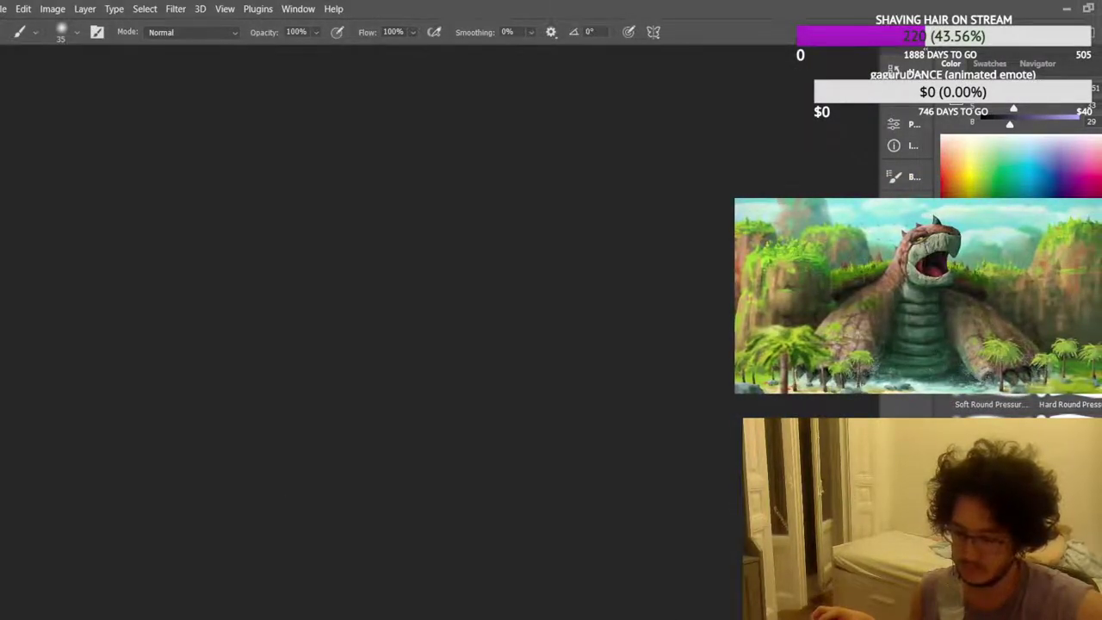
Switch to File Explorer with the Quick access folders and recent files shown.
key(super+e)
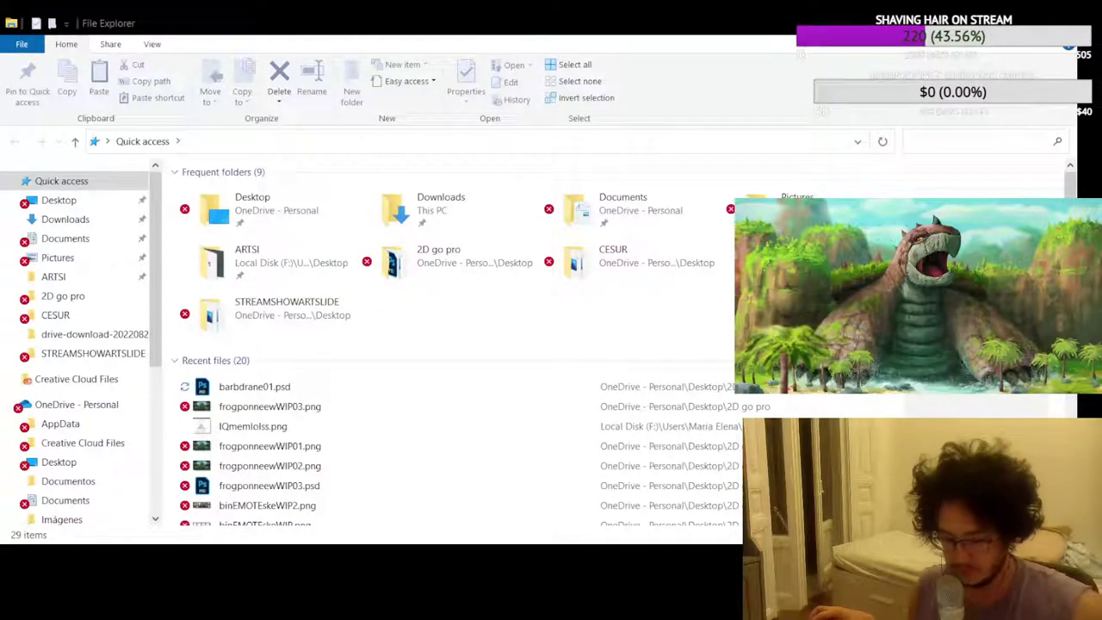